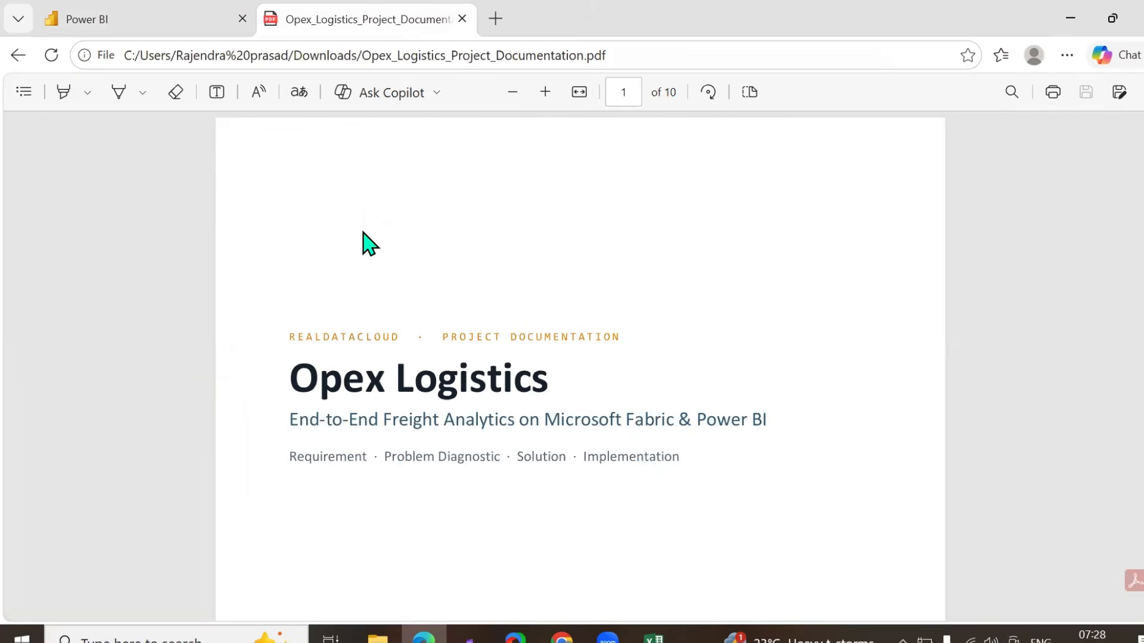
- Mark the "1. Project Overview" heading with a red tick and underline "Oracle ERP freight module" in its paragraph
scroll(699, 331, "down", 2)
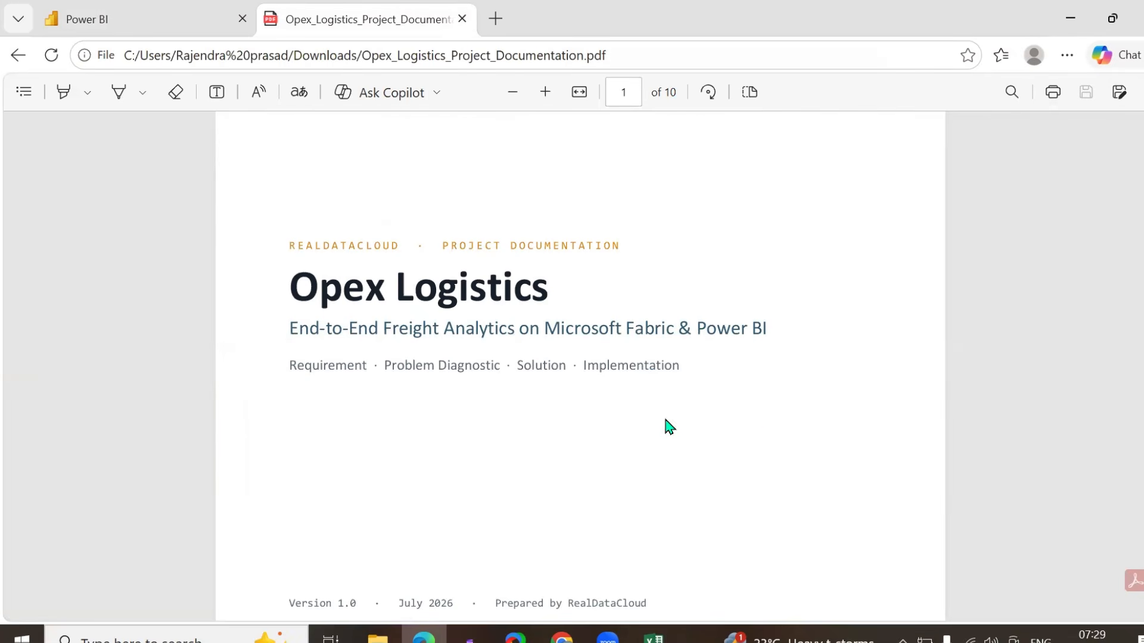
scroll(760, 419, "down", 4)
scroll(761, 419, "down", 18)
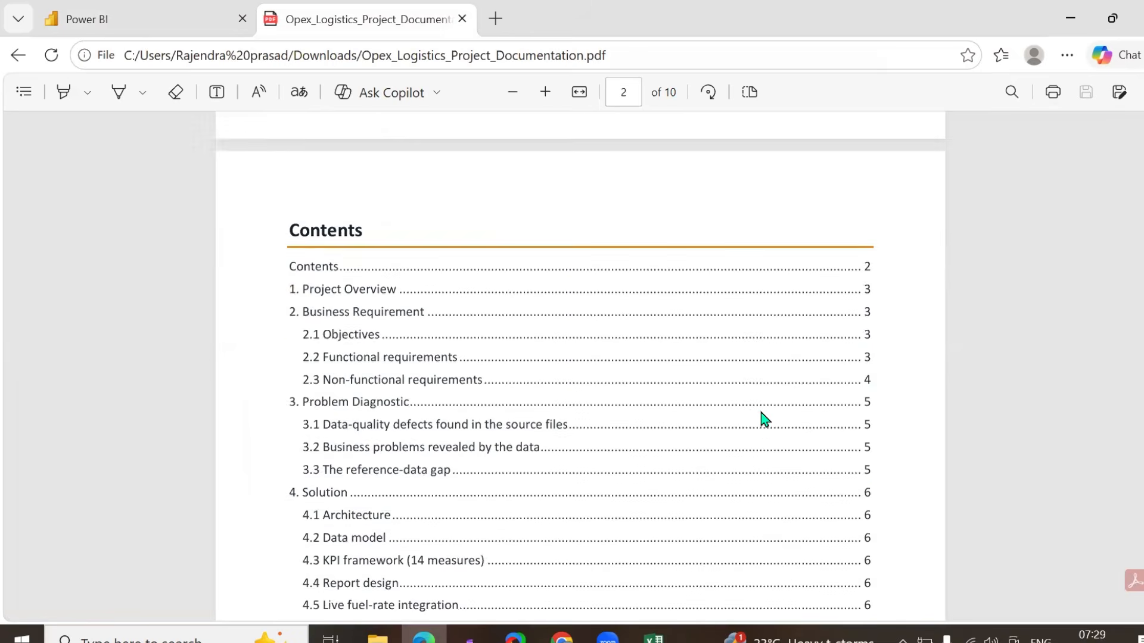
scroll(761, 419, "down", 3)
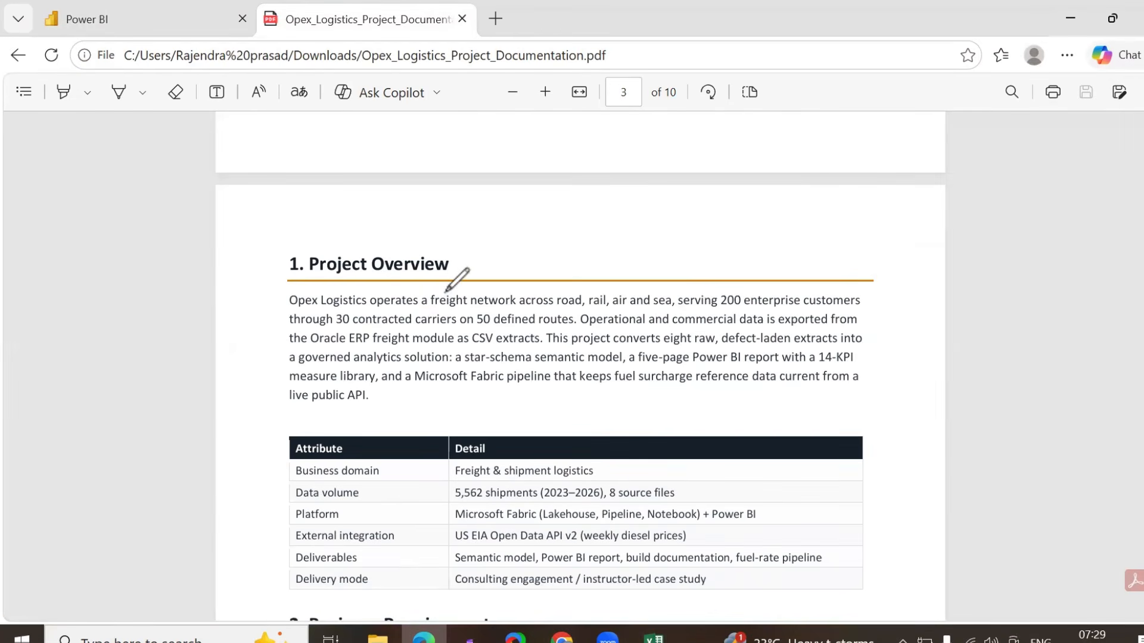
left_click_drag(448, 281, 487, 253)
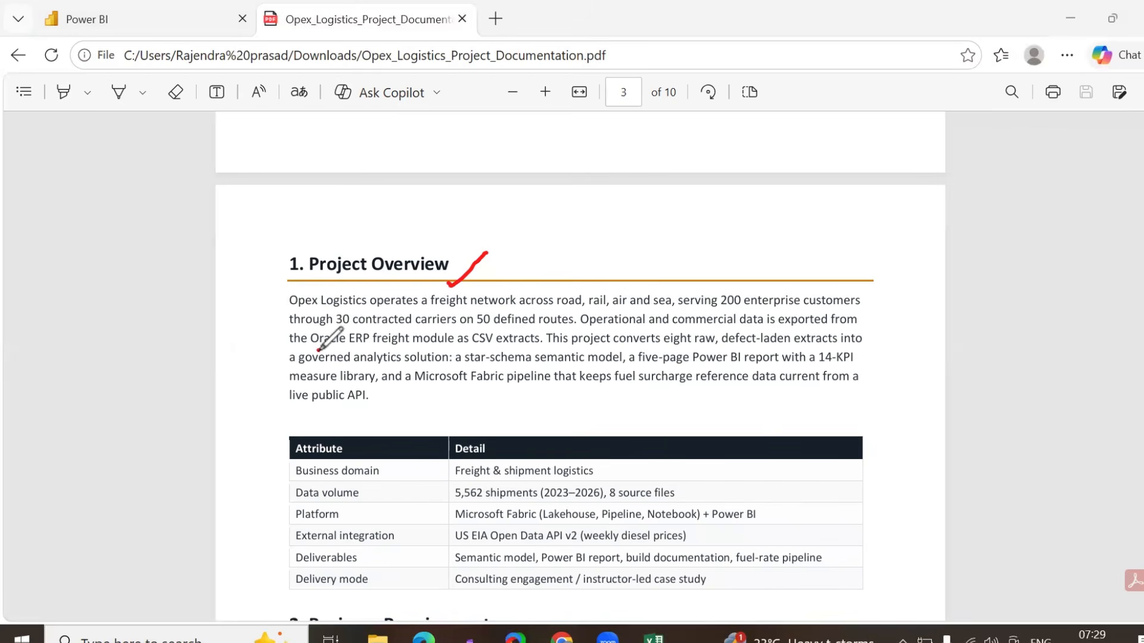
left_click_drag(318, 350, 449, 346)
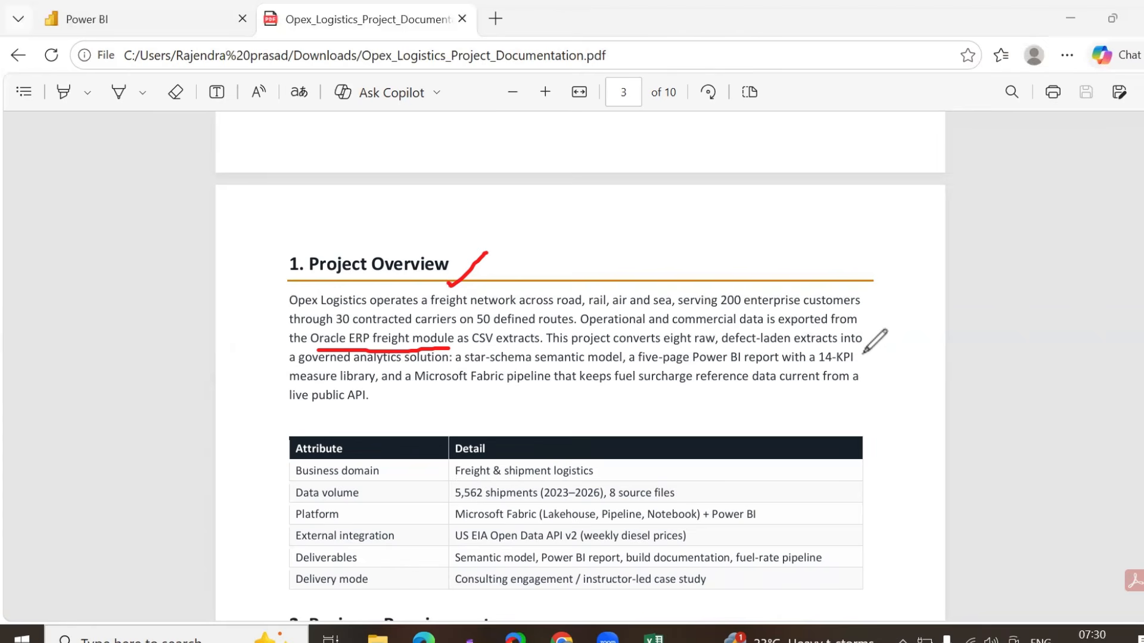
- Underline the analytics solution, star-schema model, five-page report, KPI, Fabric pipeline and surcharge reference phrases in red, and tick the live public API
left_click_drag(316, 364, 854, 366)
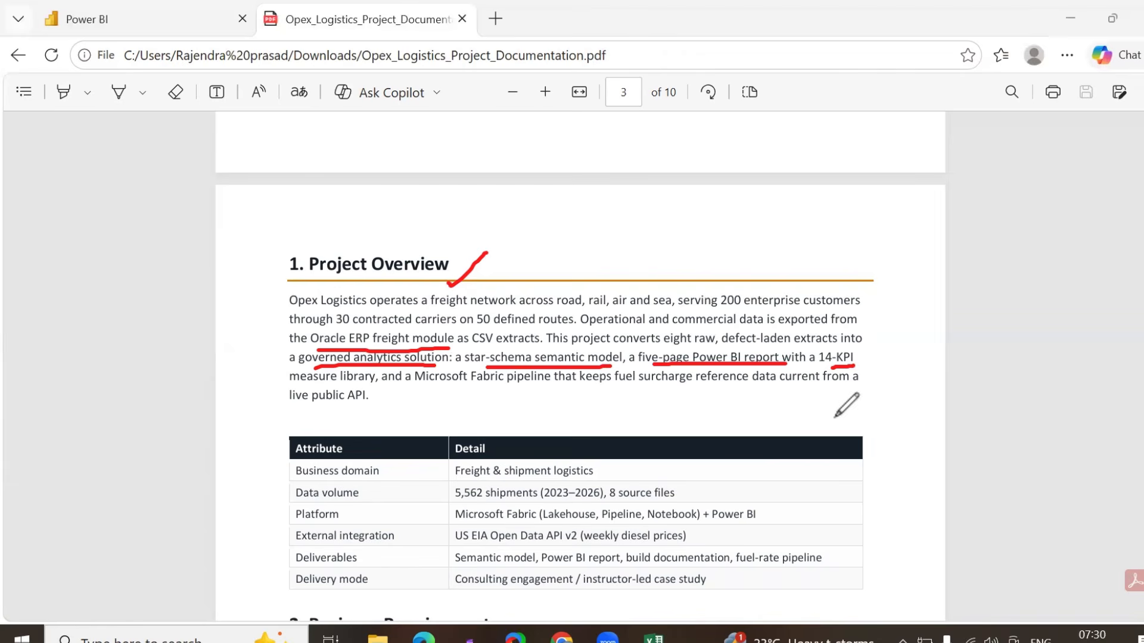
left_click_drag(476, 386, 550, 386)
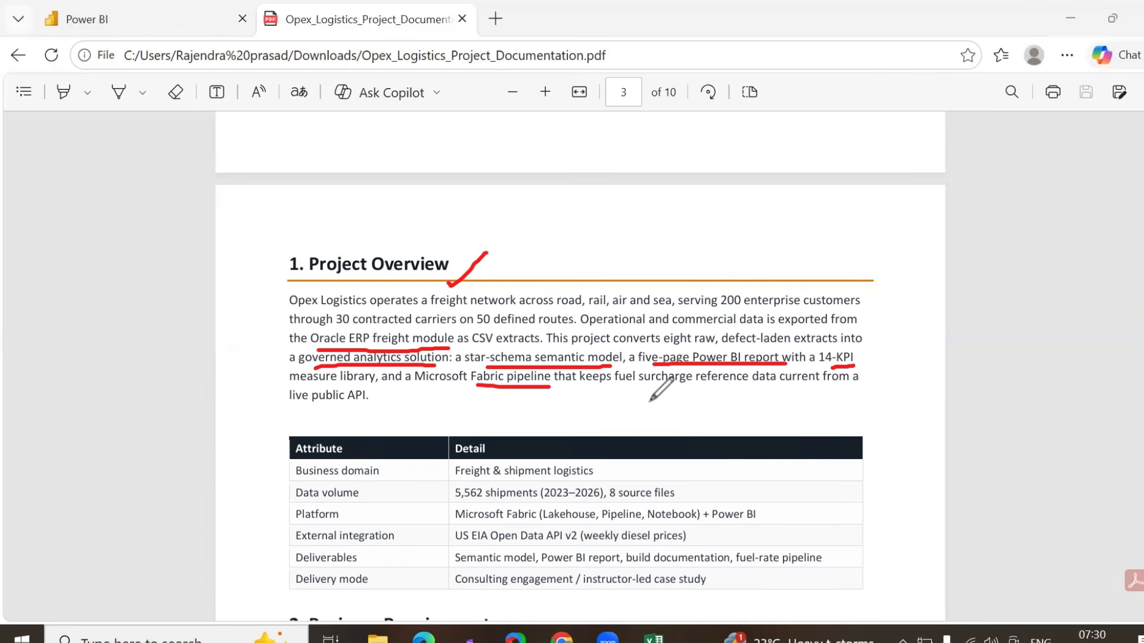
left_click_drag(672, 392, 764, 390)
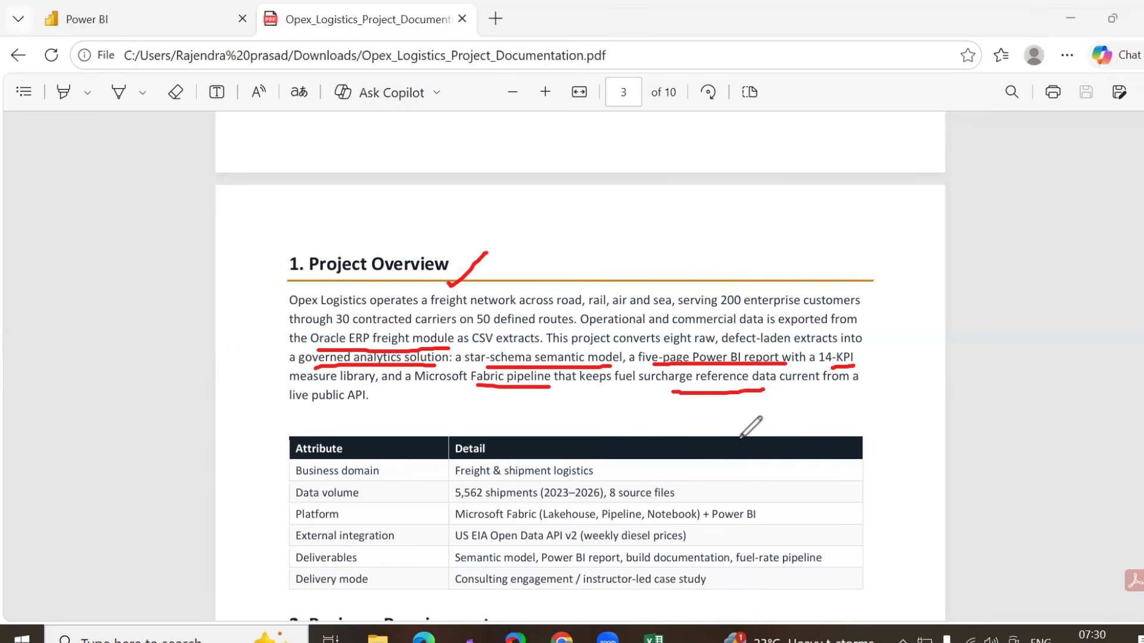
mouse_move(374, 400)
left_mouse_down()
mouse_move(407, 411)
mouse_move(424, 388)
left_mouse_up()
left_click_drag(290, 407, 303, 402)
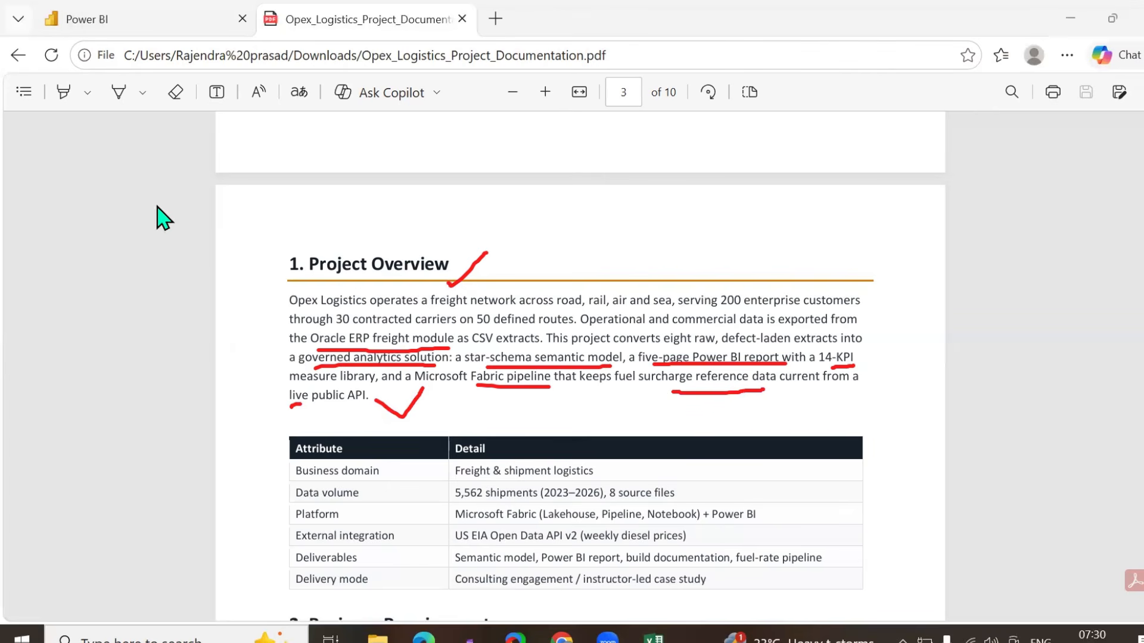
- Clear the red pen marks and review the Business domain and Data volume details in the project attribute table
left_click(61, 252)
mouse_move(225, 281)
left_mouse_down()
mouse_move(264, 438)
mouse_move(400, 352)
mouse_move(291, 402)
mouse_move(452, 217)
mouse_move(697, 296)
mouse_move(838, 363)
mouse_move(857, 332)
left_mouse_up()
scroll(858, 350, "down", 4)
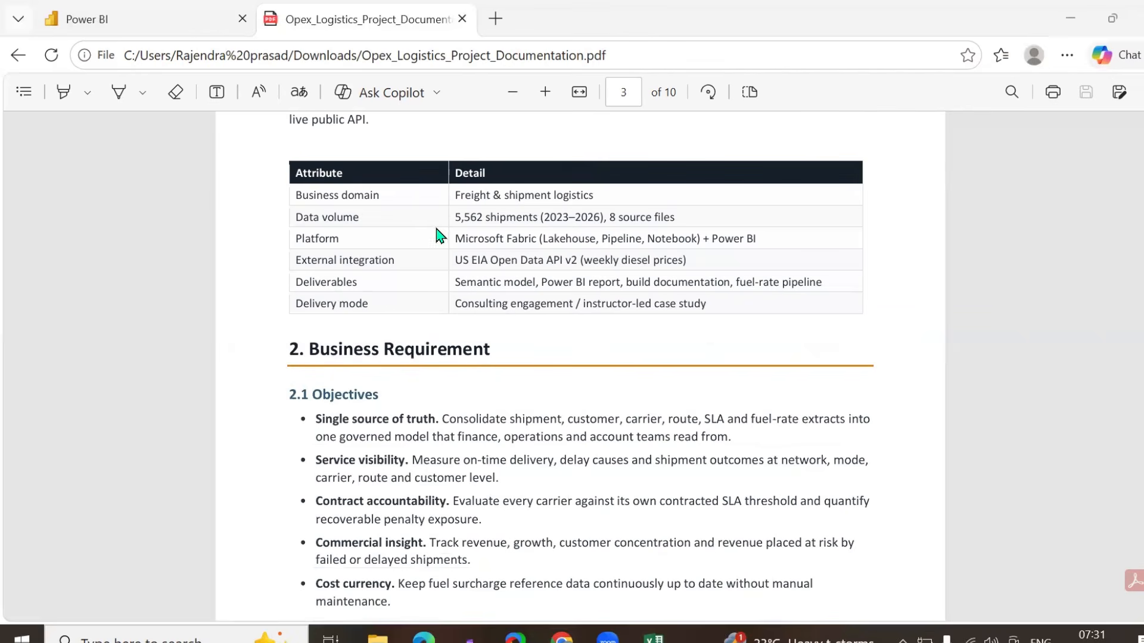
left_click_drag(455, 194, 603, 191)
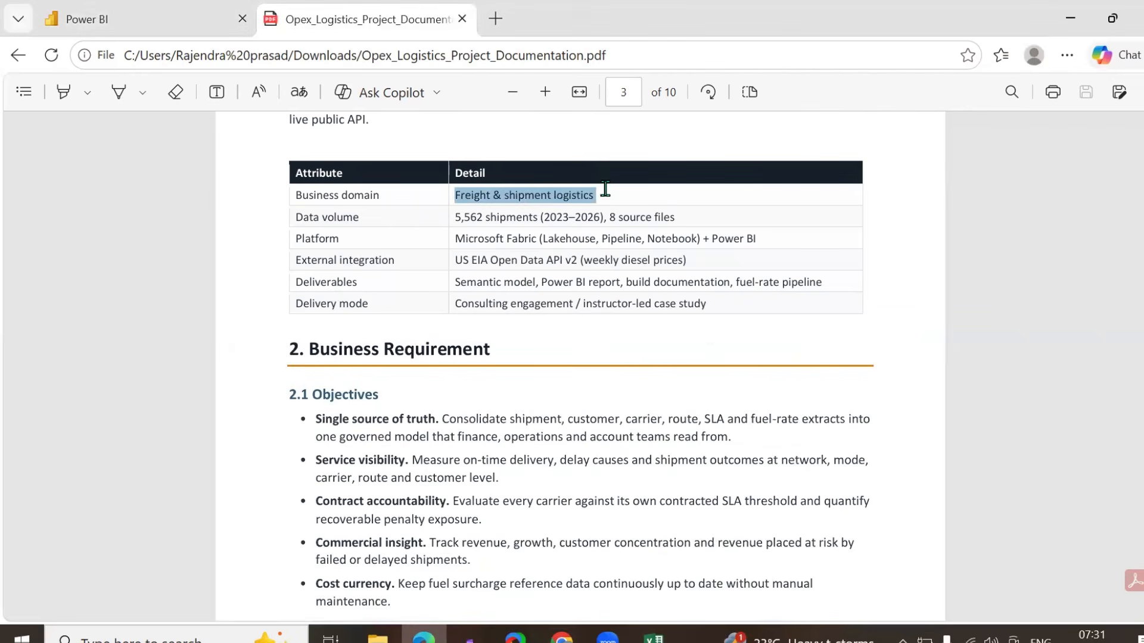
left_click(893, 210)
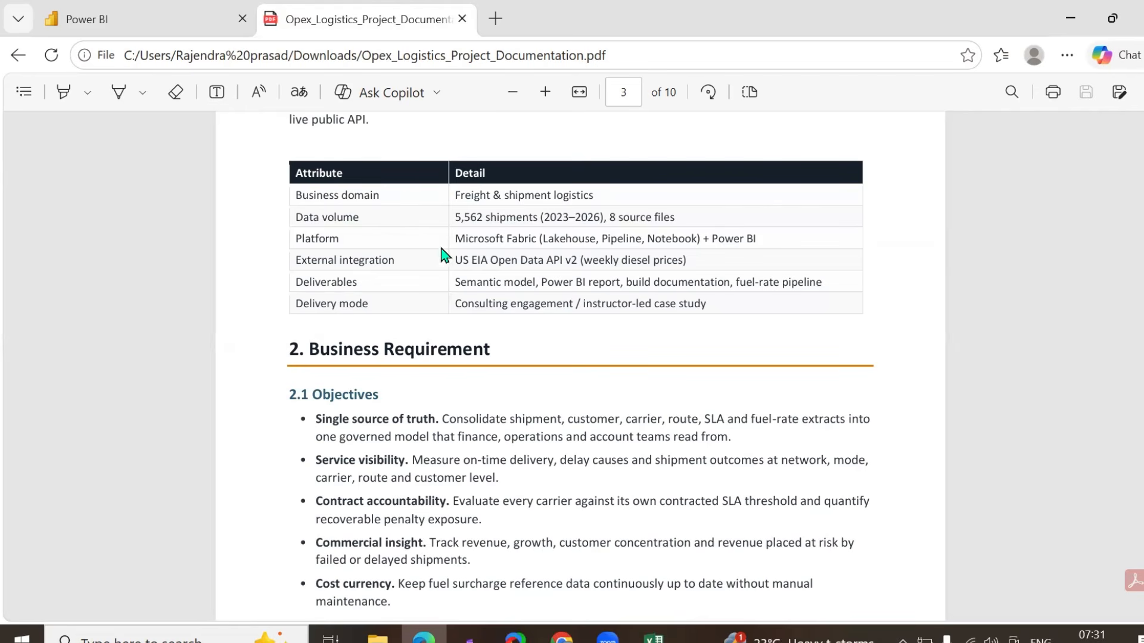
left_click_drag(454, 218, 684, 218)
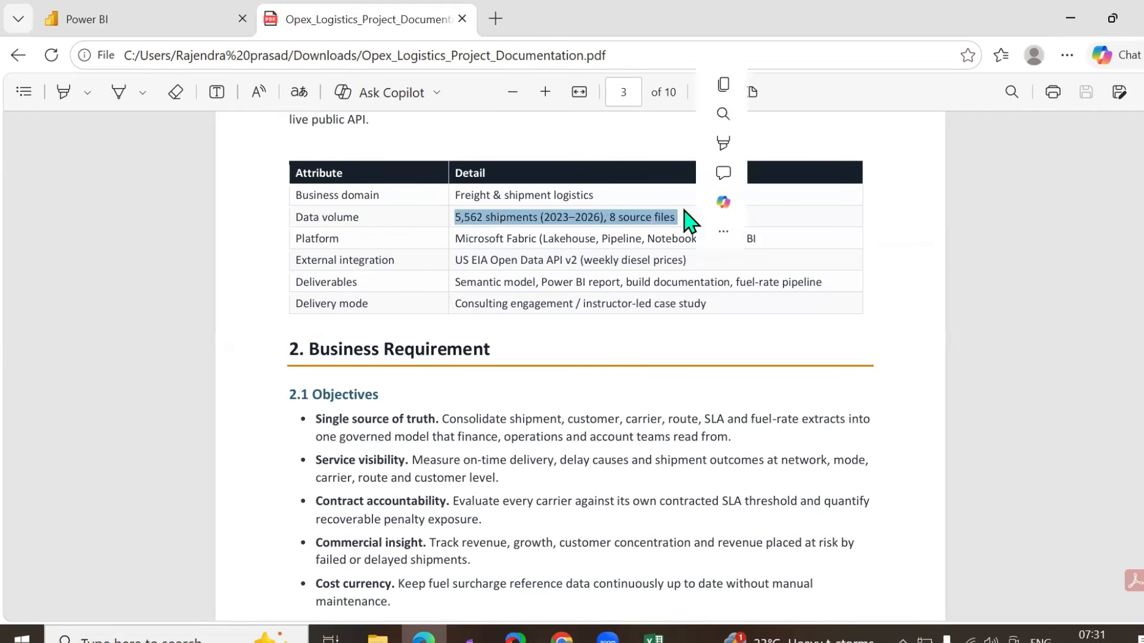
left_click(682, 220)
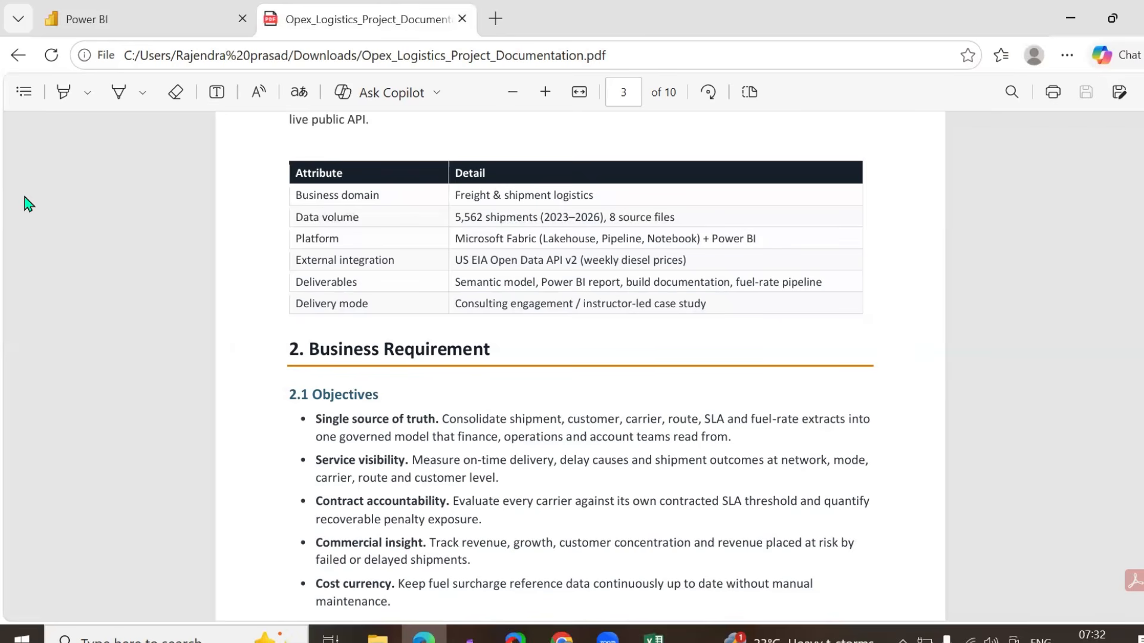
- Add the red text note "F32, F64, F128,F256" beside the Data volume row of the attribute table
left_click(888, 223)
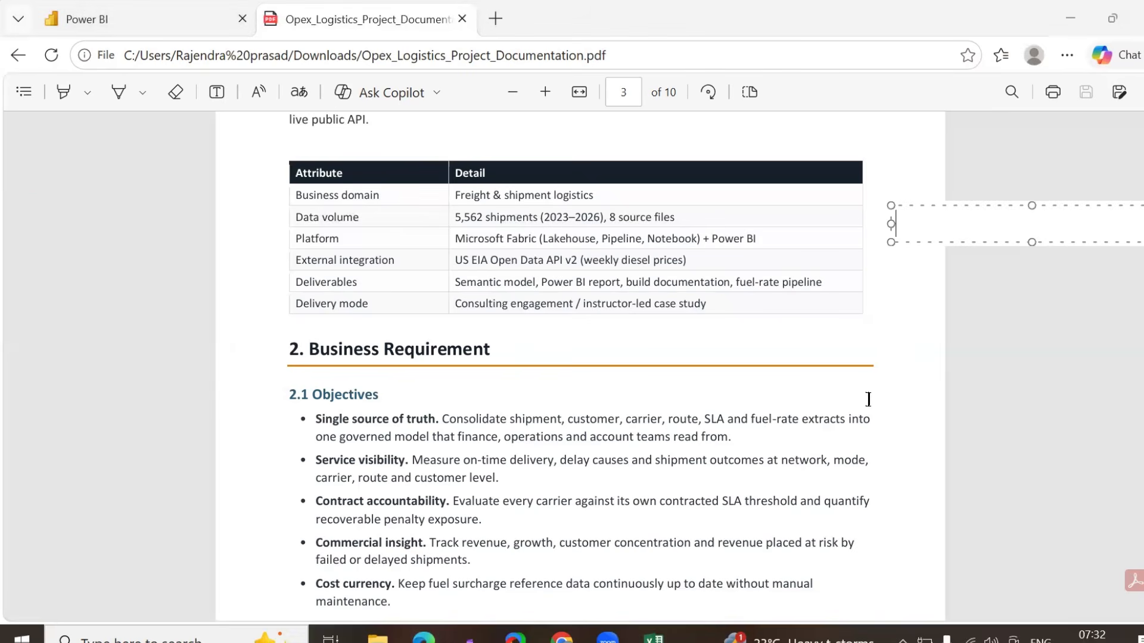
type("f1")
key("BackSpace")
key("BackSpace")
key("Caps_Lock")
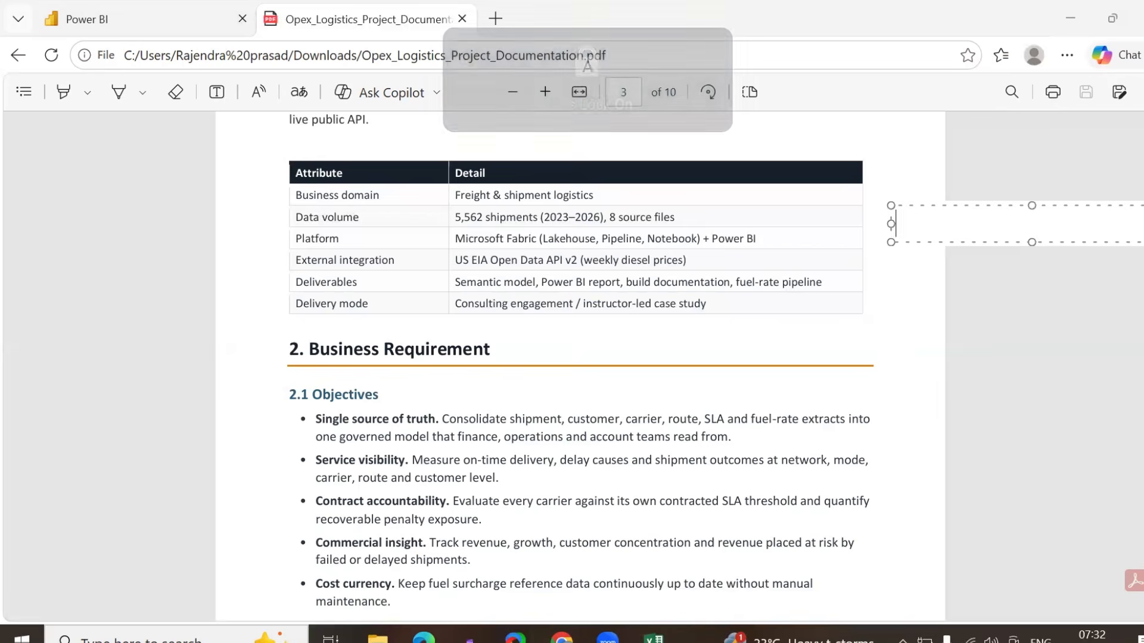
type("F32, F")
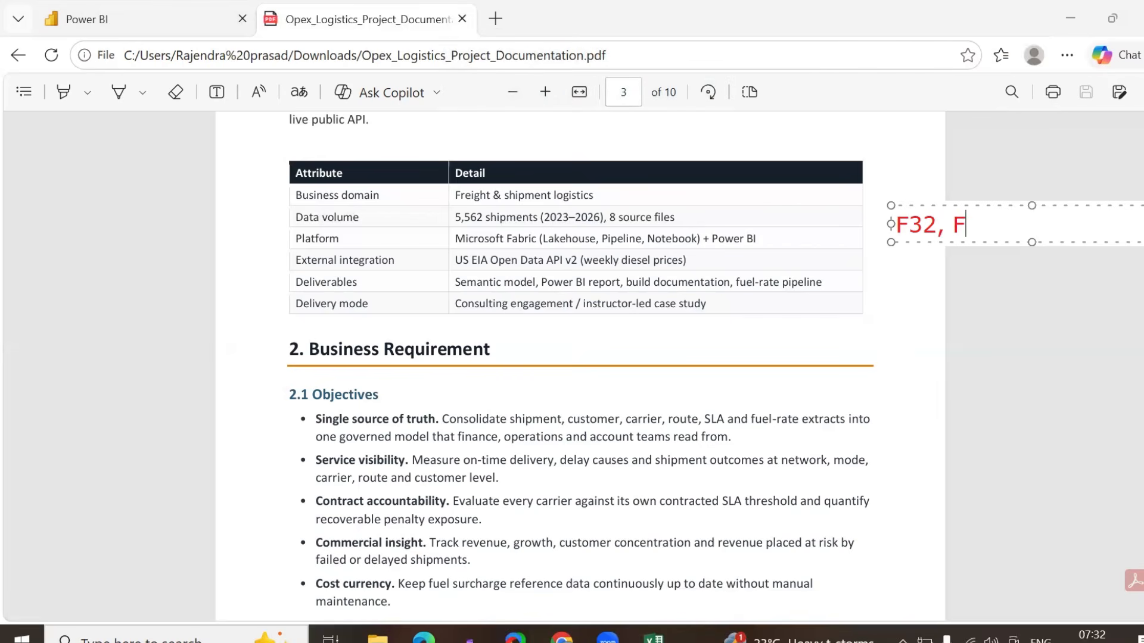
type("64, F128")
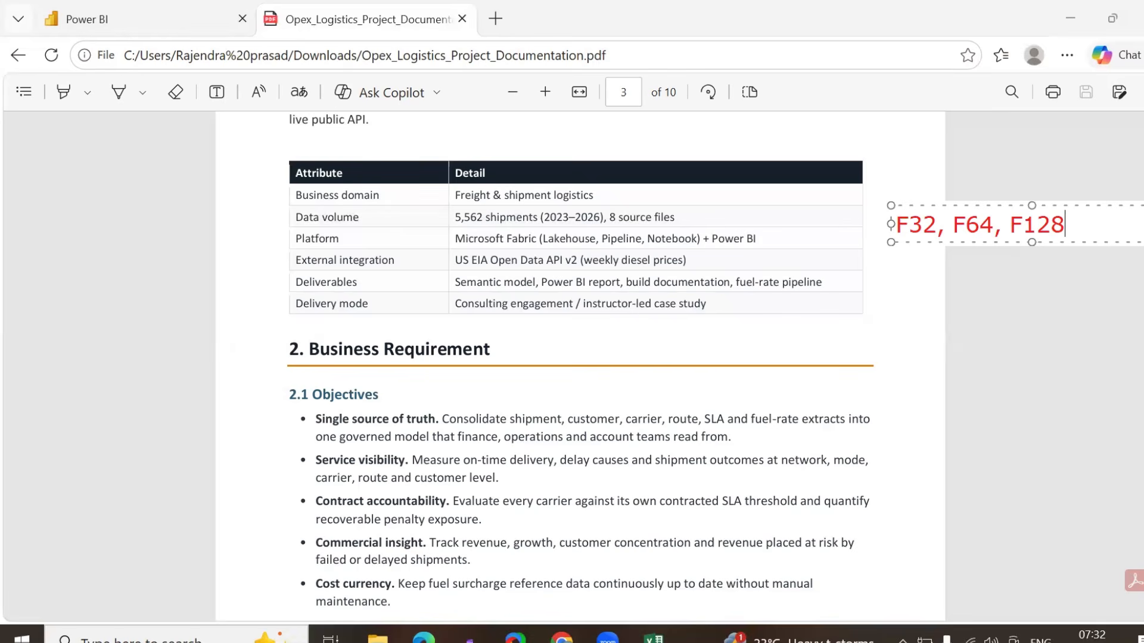
type(",F256")
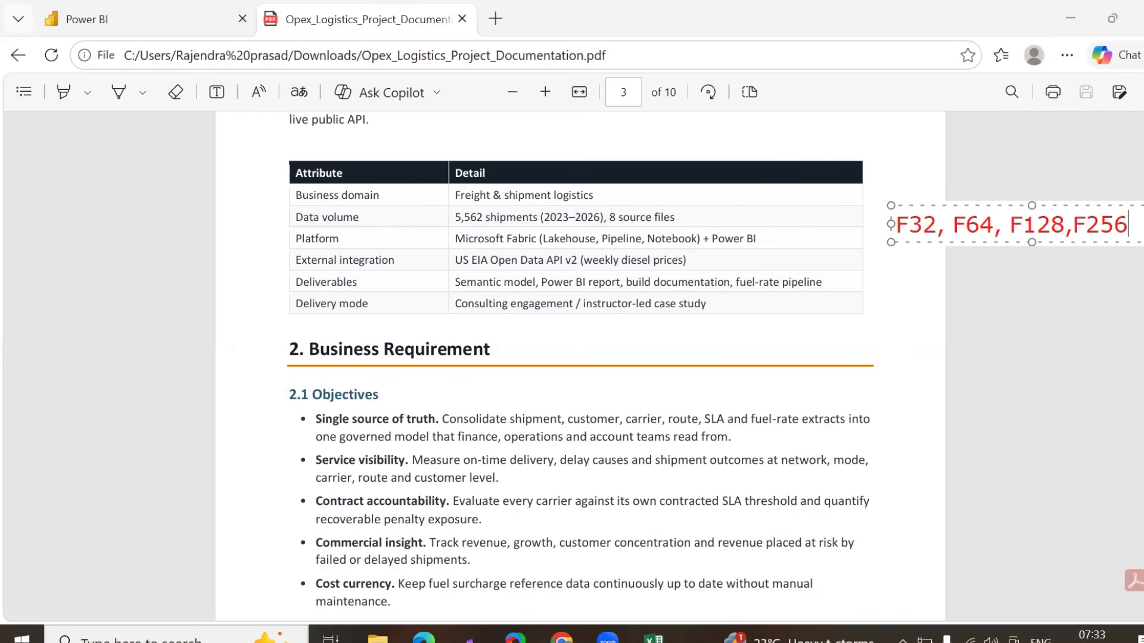
left_click(894, 334)
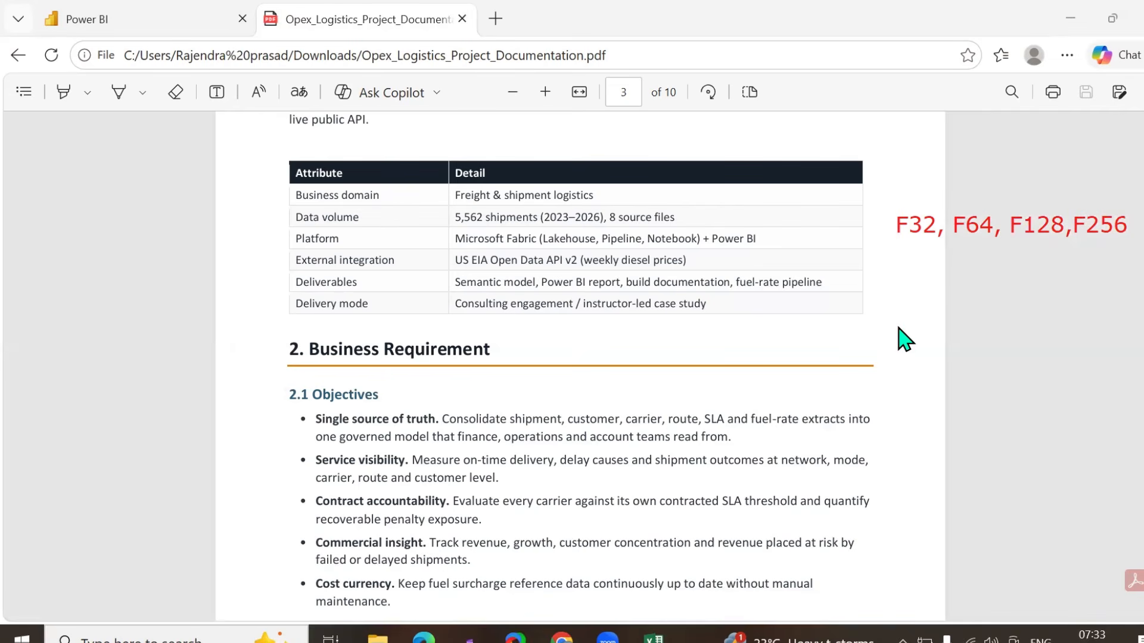
- Examine the External integration row, selecting the US EIA Open Data API v2 and weekly diesel prices text
left_click(453, 258)
left_click_drag(453, 259, 577, 261)
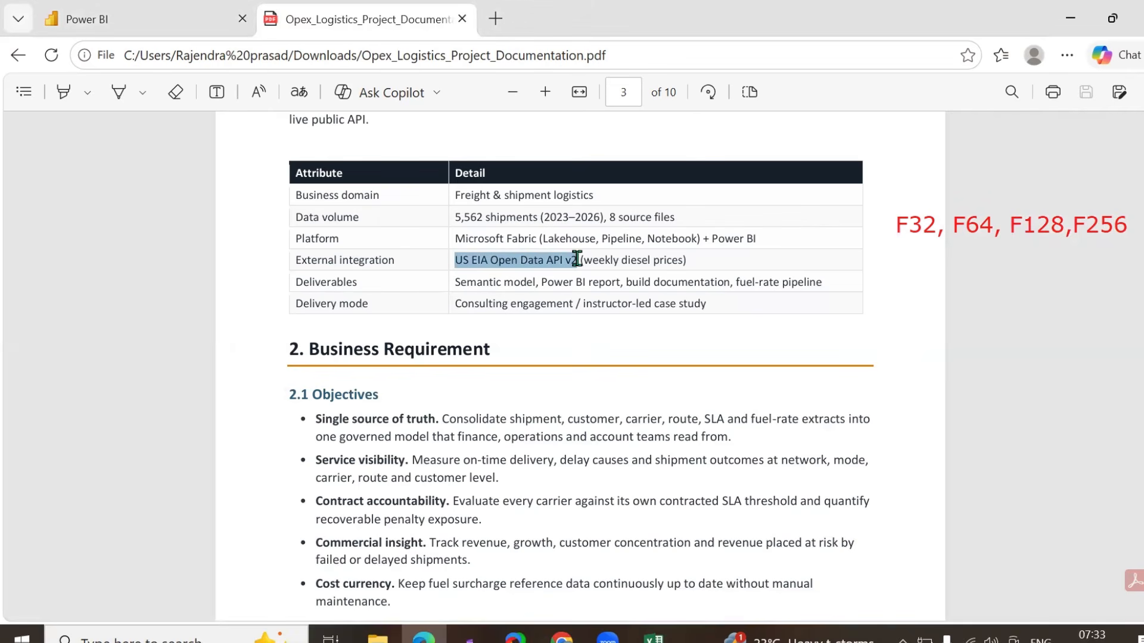
left_click(685, 297)
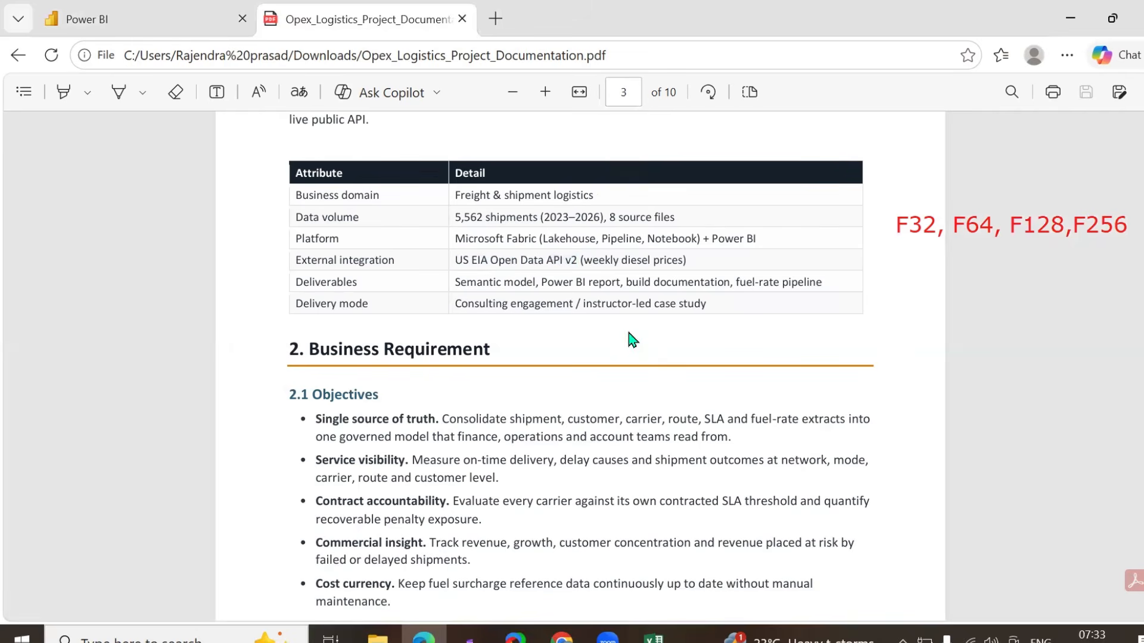
left_click_drag(583, 261, 684, 261)
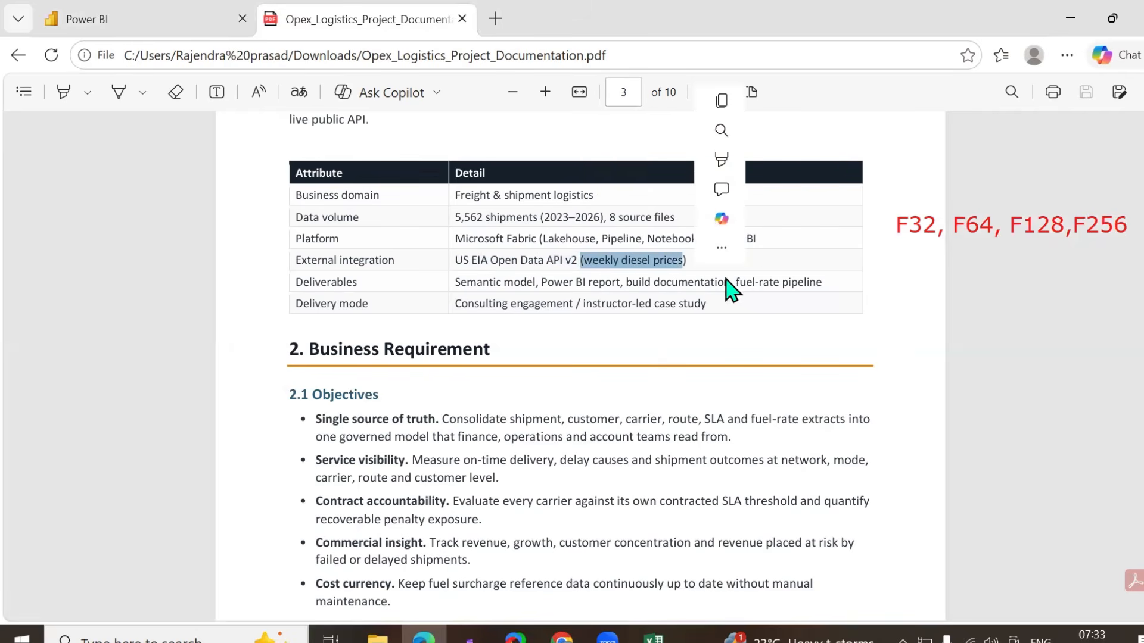
left_click(780, 276)
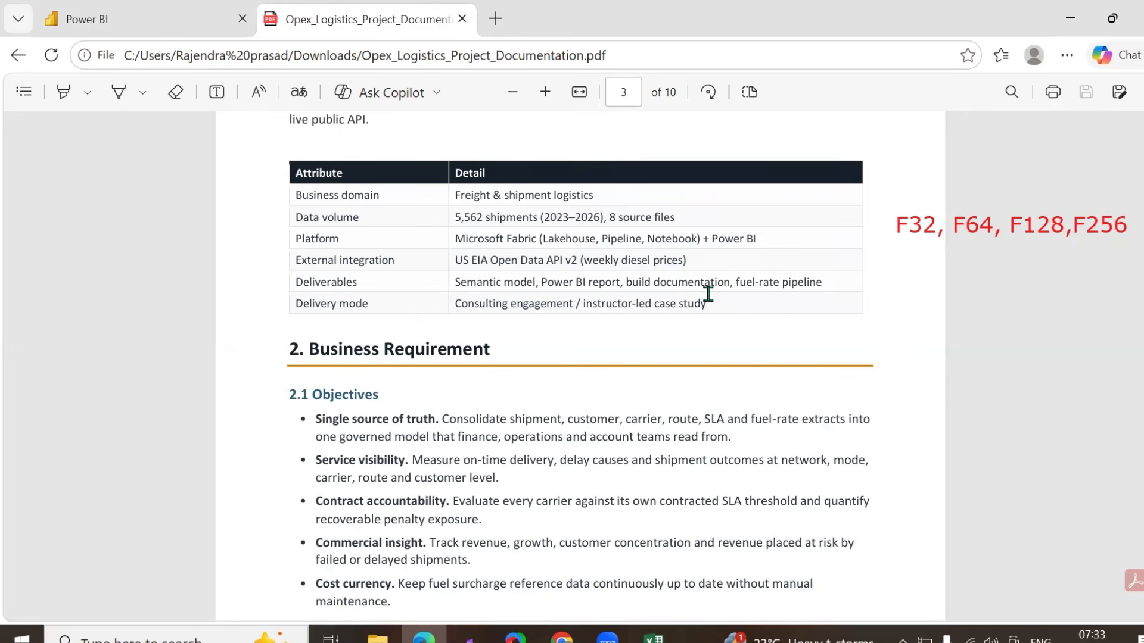
- Read the Single source of truth and Service visibility objectives under Business Requirement, selecting their text
scroll(710, 357, "down", 3)
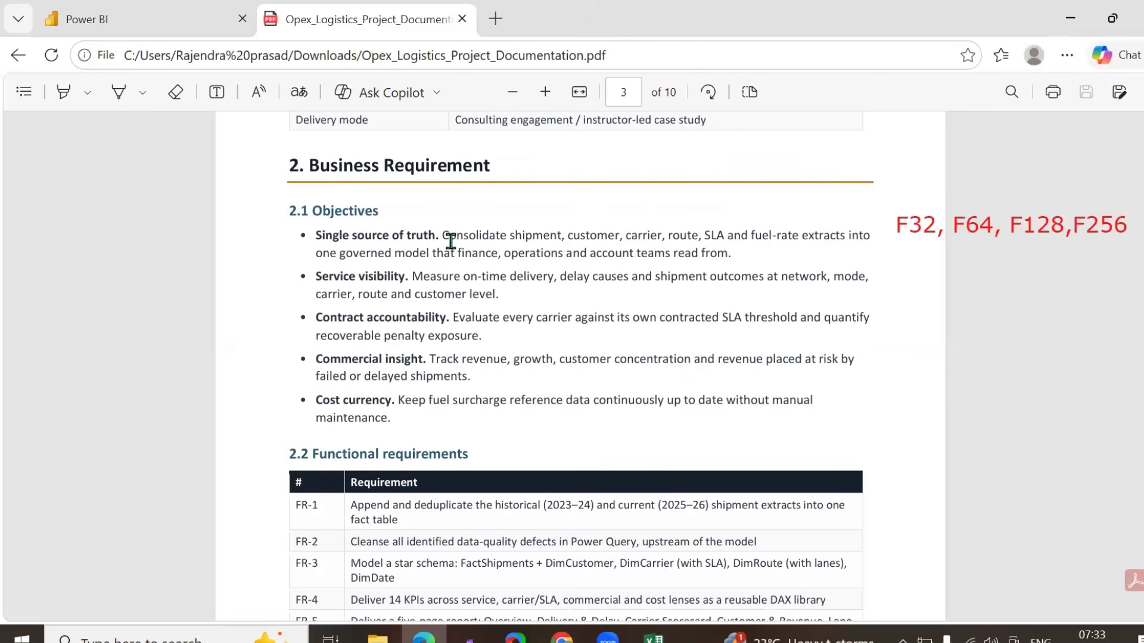
left_click_drag(442, 234, 851, 240)
left_click(806, 269)
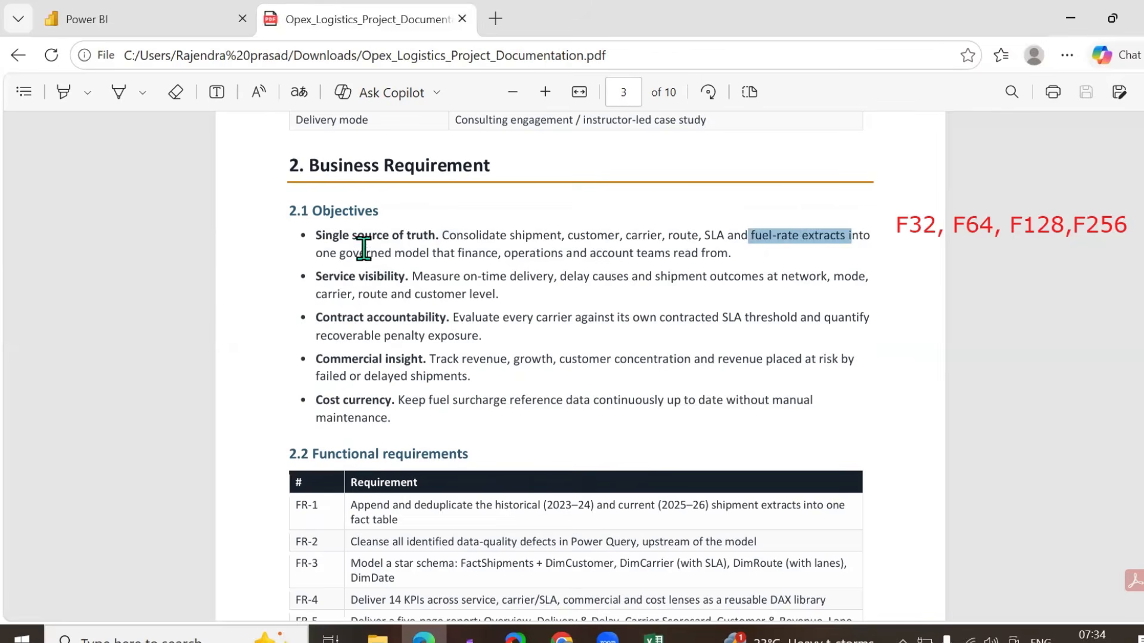
left_click_drag(317, 258, 733, 258)
left_click(736, 259)
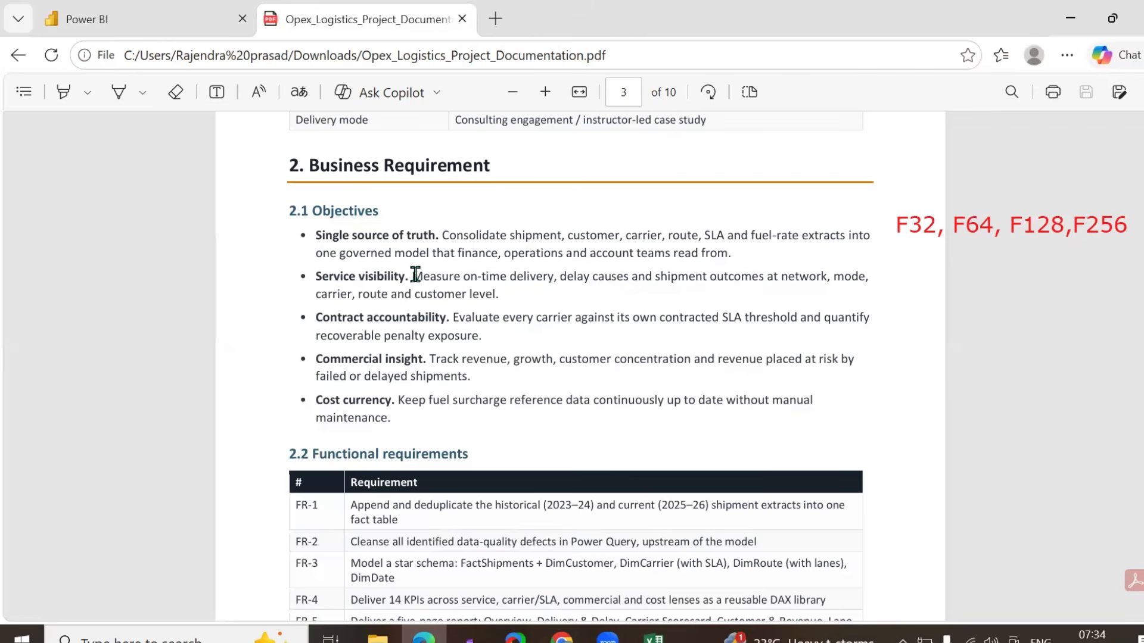
left_click_drag(413, 275, 513, 276)
left_click(506, 302)
- Read the Commercial insight and Cost currency objectives in section 2.1, selecting their descriptions
scroll(506, 302, "down", 2)
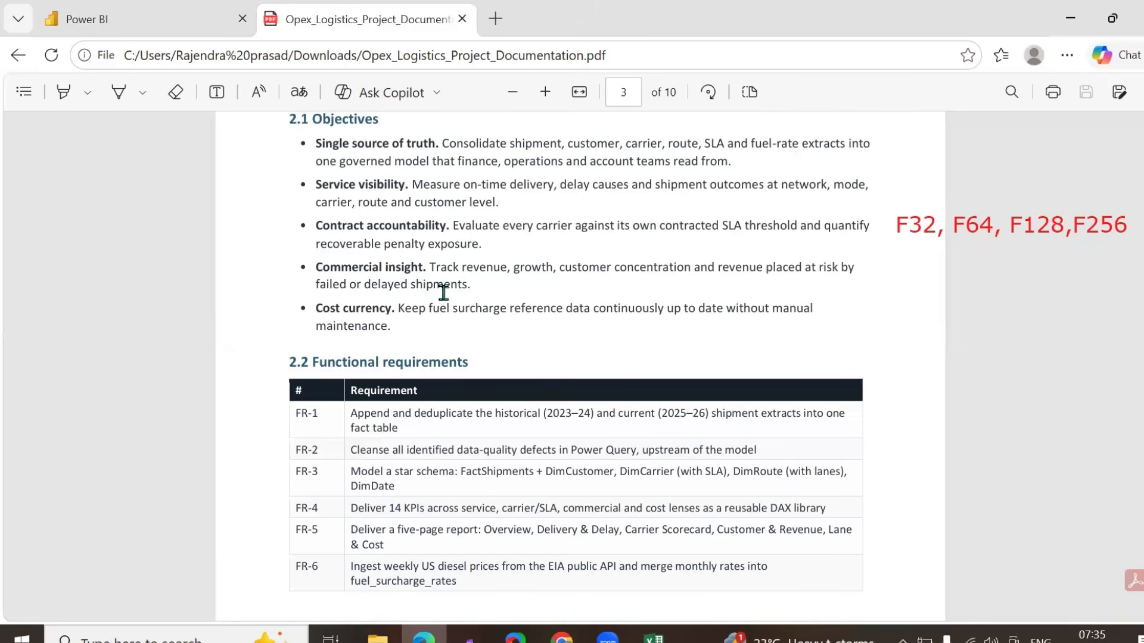
left_click_drag(429, 266, 474, 288)
left_click(544, 337)
left_click_drag(314, 284, 484, 268)
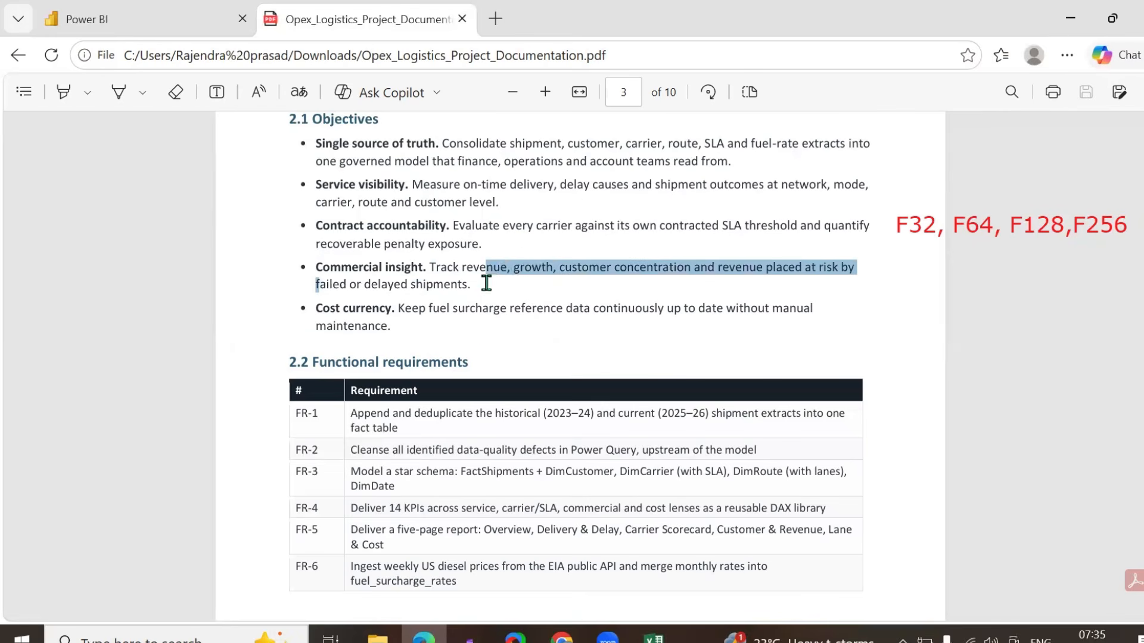
left_click(462, 308)
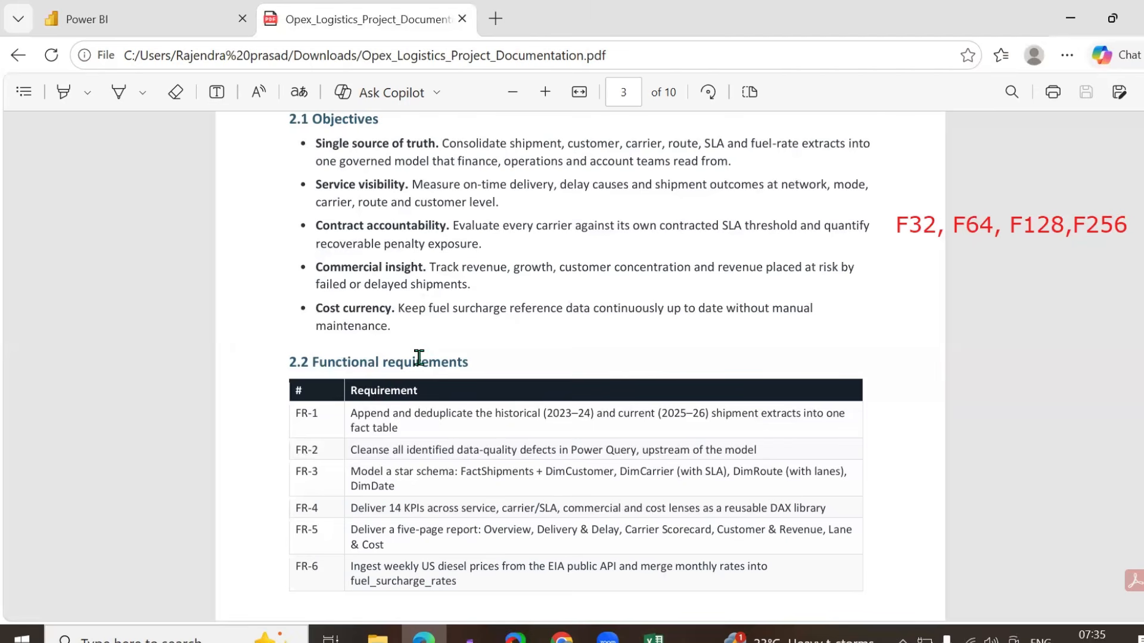
scroll(419, 358, "down", 3)
scroll(419, 357, "up", 2)
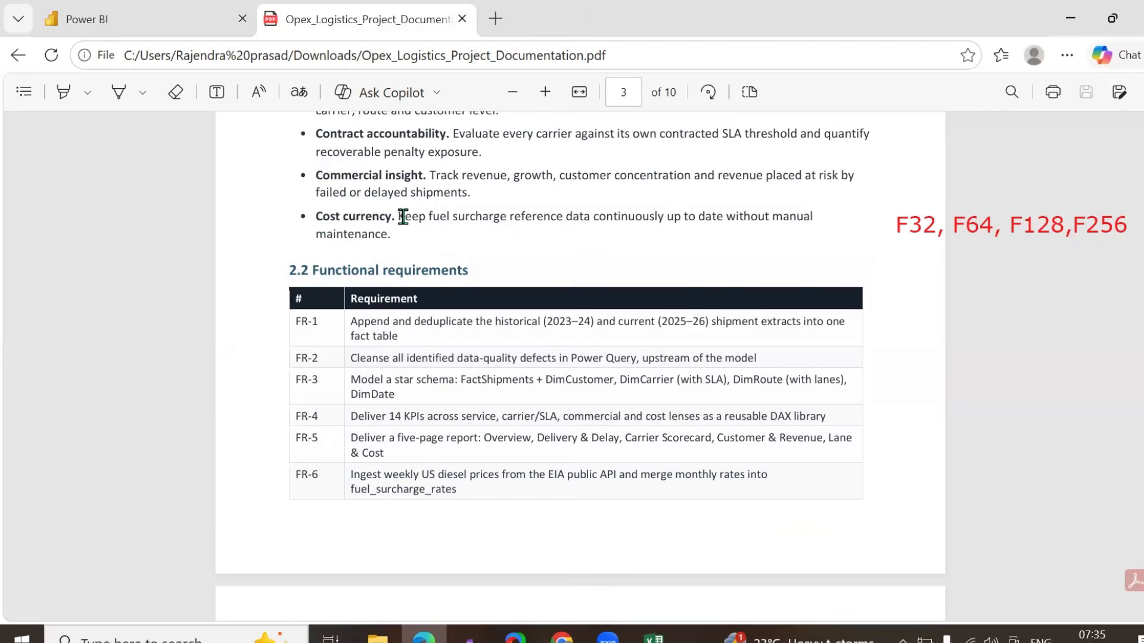
left_click_drag(399, 218, 819, 217)
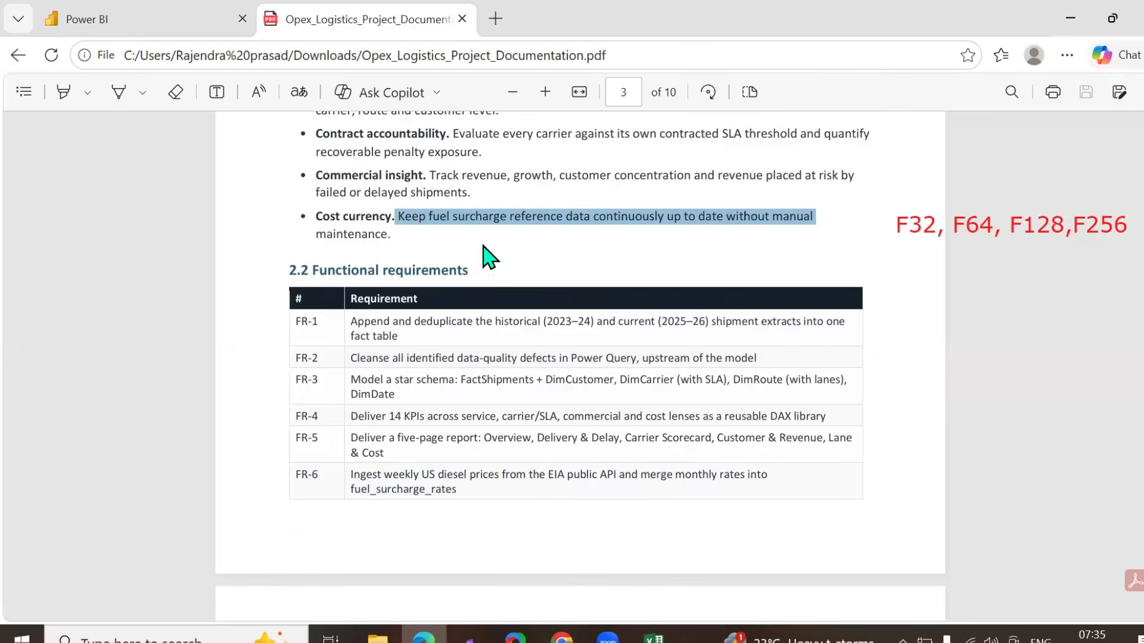
left_click(408, 236)
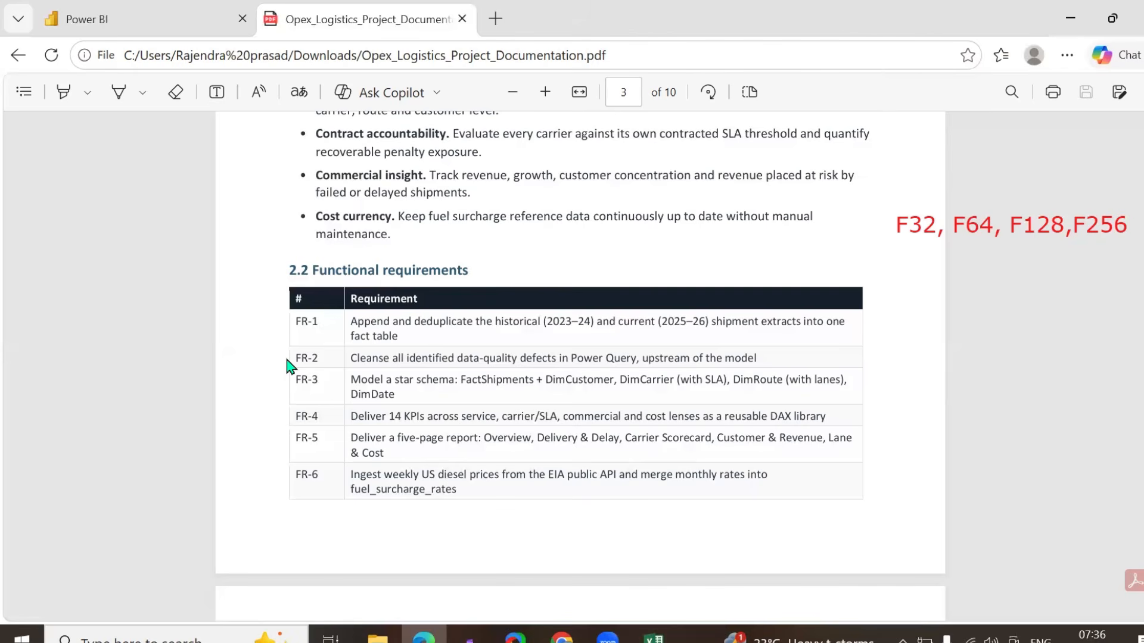
- Underline the historical (2023–24) and current (2025–26) periods in red in functional requirement FR-1
scroll(290, 365, "down", 2)
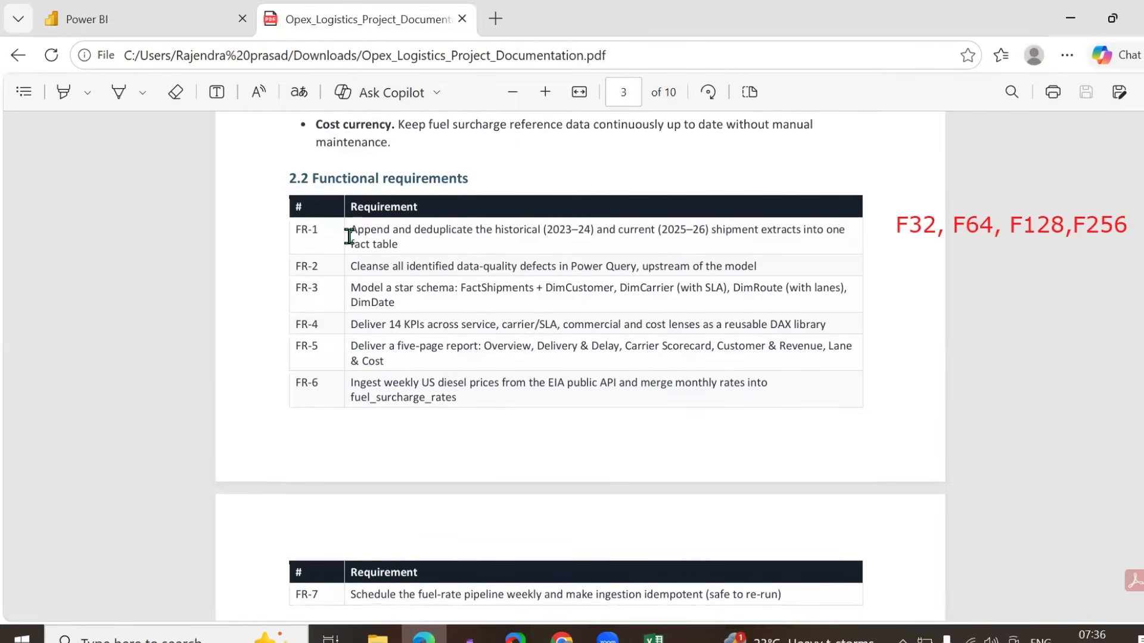
left_click_drag(348, 231, 393, 249)
left_click(381, 287)
mouse_move(522, 243)
left_mouse_down()
mouse_move(503, 245)
mouse_move(586, 241)
left_mouse_up()
left_click_drag(665, 244, 712, 242)
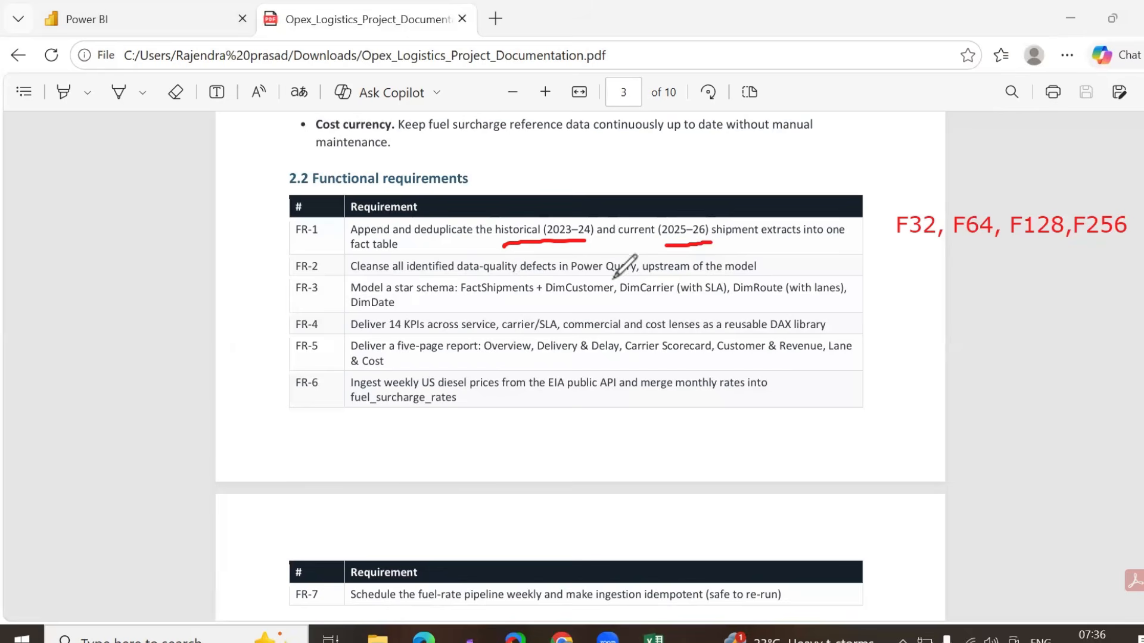
- Underline Power Query in functional requirement FR-2 and tick off requirements FR-2 and FR-4 in red
left_click_drag(613, 277, 628, 279)
left_click_drag(764, 269, 779, 259)
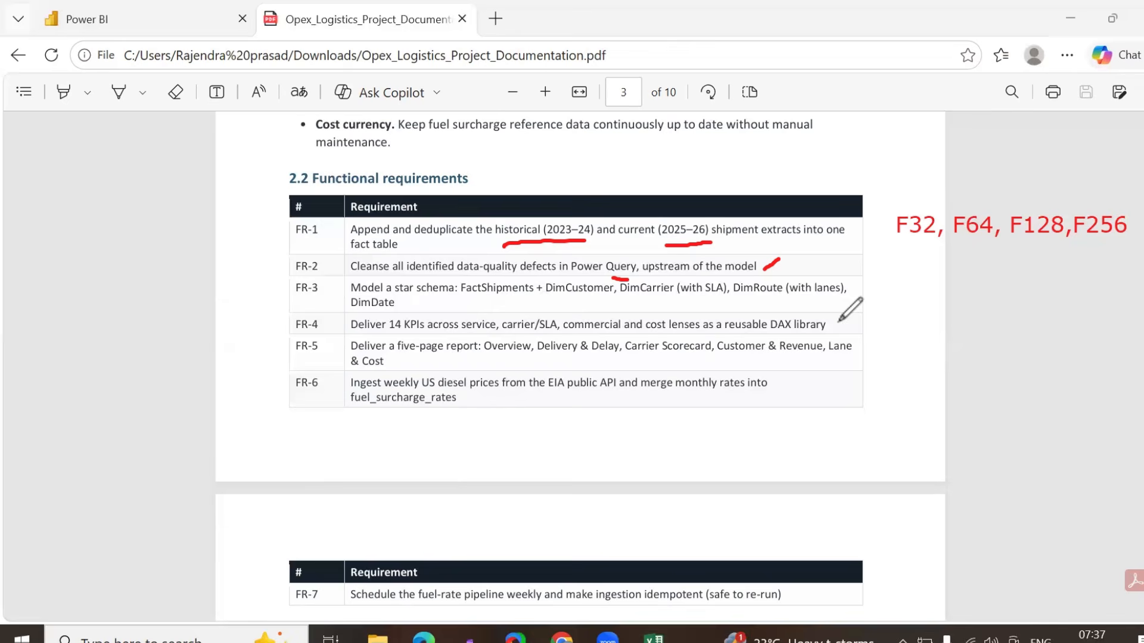
left_click_drag(838, 322, 903, 263)
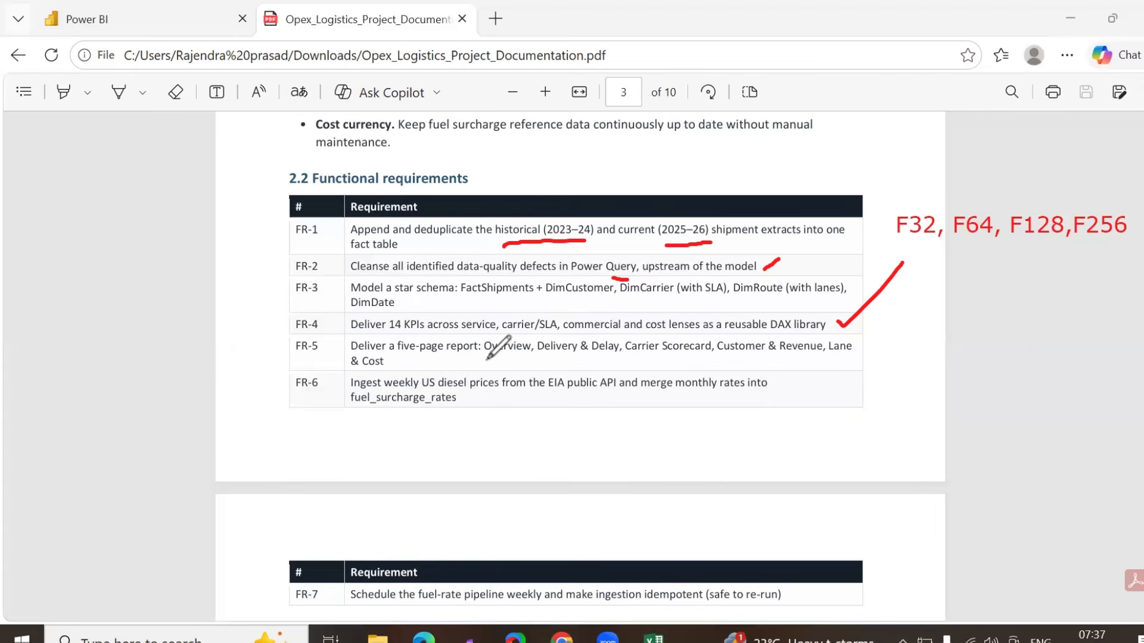
- Underline the report pages in FR-5 and tick it, and underline EIA public API, monthly rates and fuel_surcharge_rates in FR-6
left_click_drag(486, 358, 804, 353)
left_click_drag(396, 362, 412, 359)
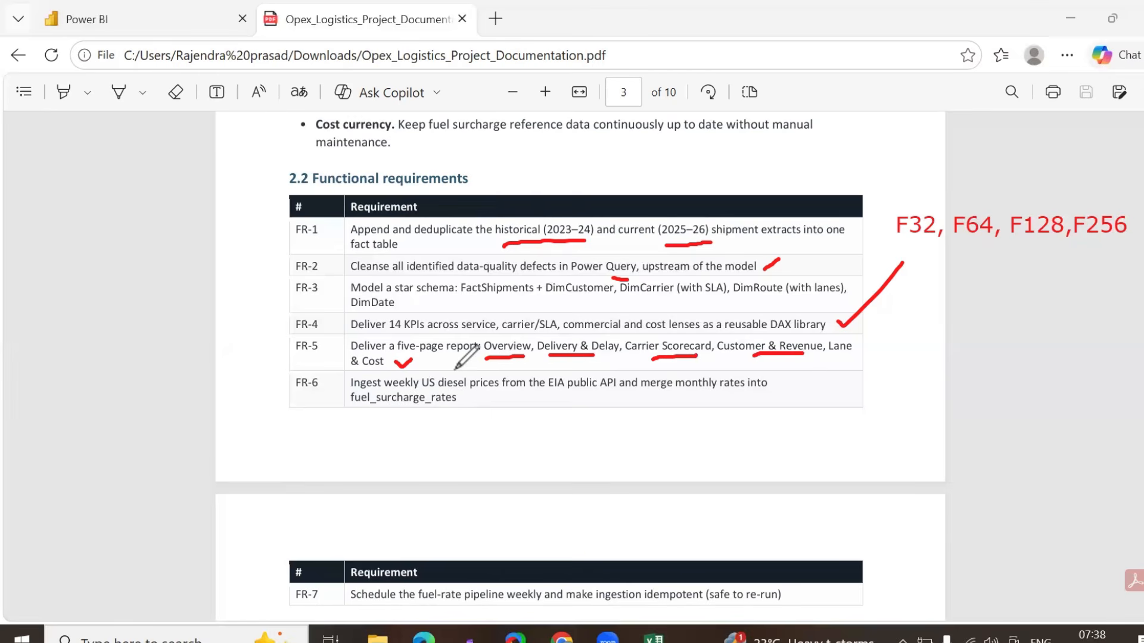
left_click_drag(549, 396, 768, 391)
left_click_drag(355, 412, 457, 408)
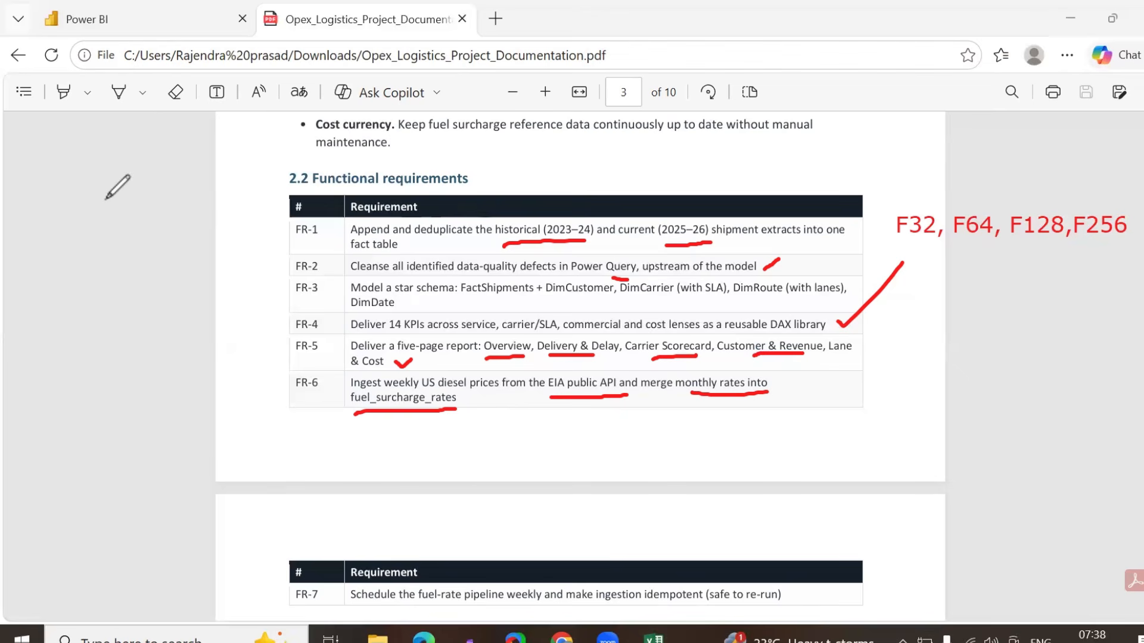
mouse_move(422, 205)
left_mouse_down()
mouse_move(430, 334)
mouse_move(388, 386)
mouse_move(573, 425)
mouse_move(630, 214)
mouse_move(713, 202)
mouse_move(694, 324)
mouse_move(772, 390)
mouse_move(832, 299)
mouse_move(924, 248)
mouse_move(919, 230)
left_mouse_up()
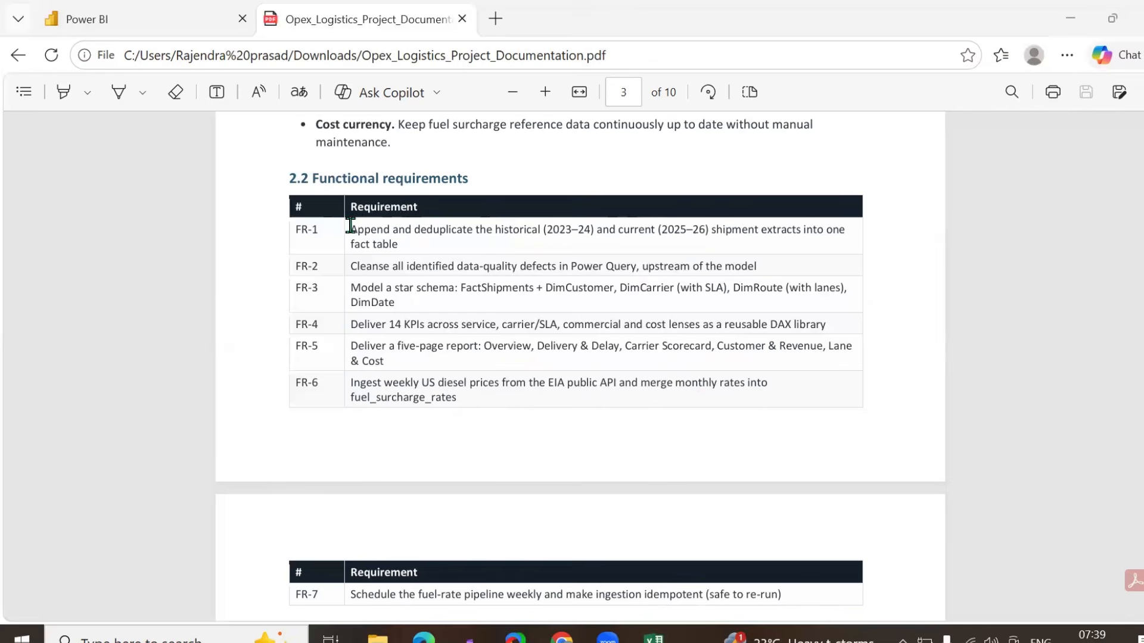
- Review the objectives in section 2.1 and functional requirements FR-1 to FR-6 in section 2.2, selecting their text
left_click_drag(350, 229, 463, 395)
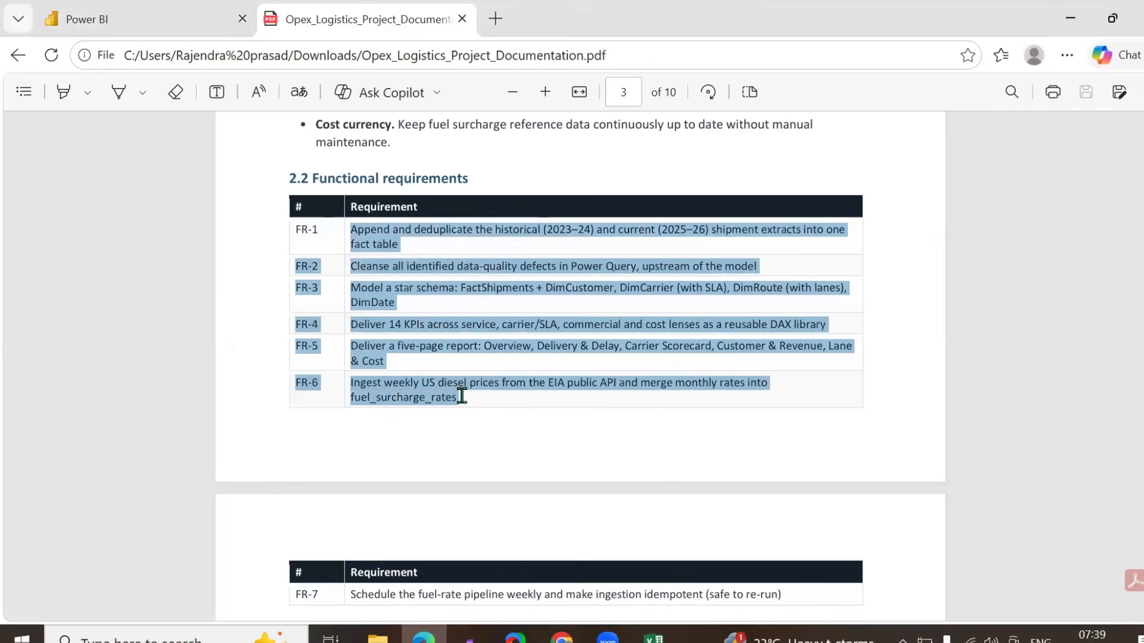
left_click(395, 411)
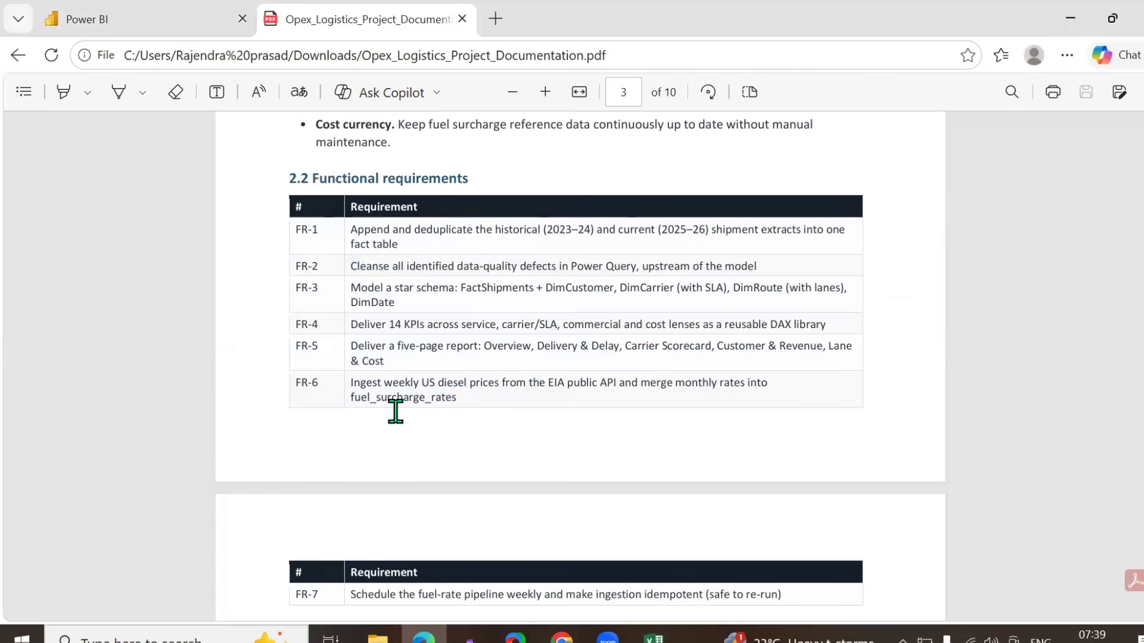
scroll(396, 411, "up", 5)
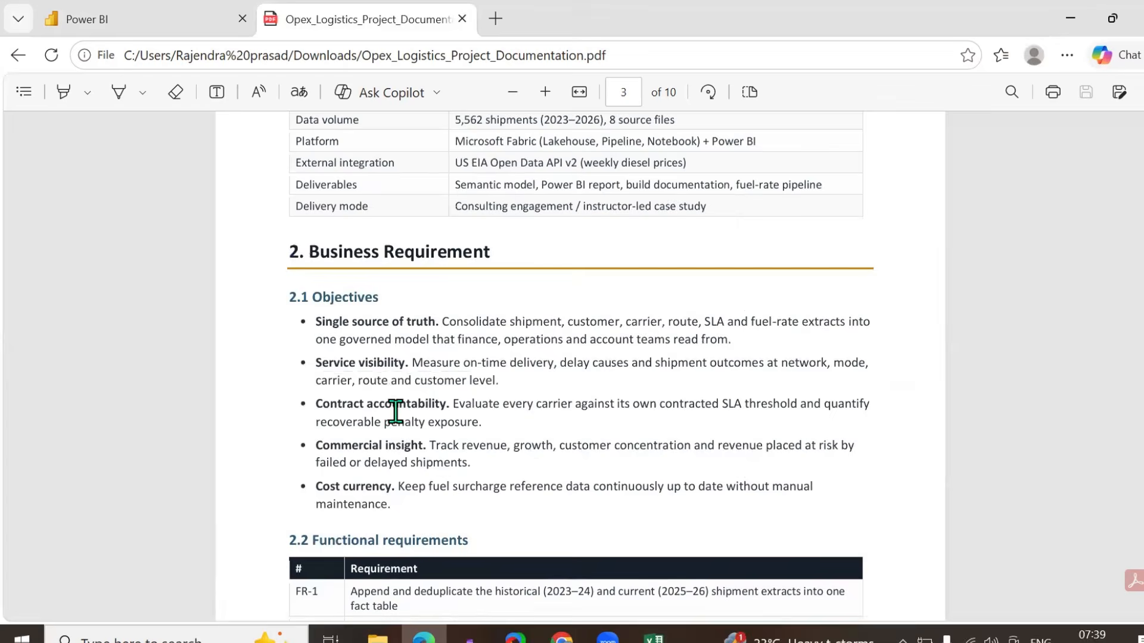
scroll(428, 462, "down", 4)
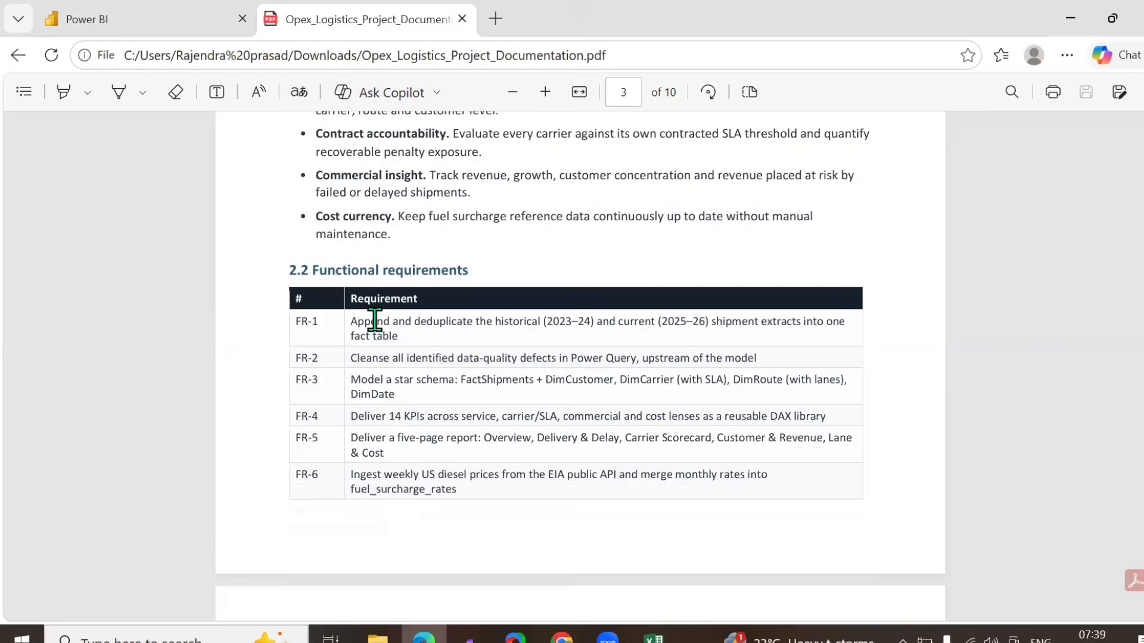
scroll(452, 274, "up", 3)
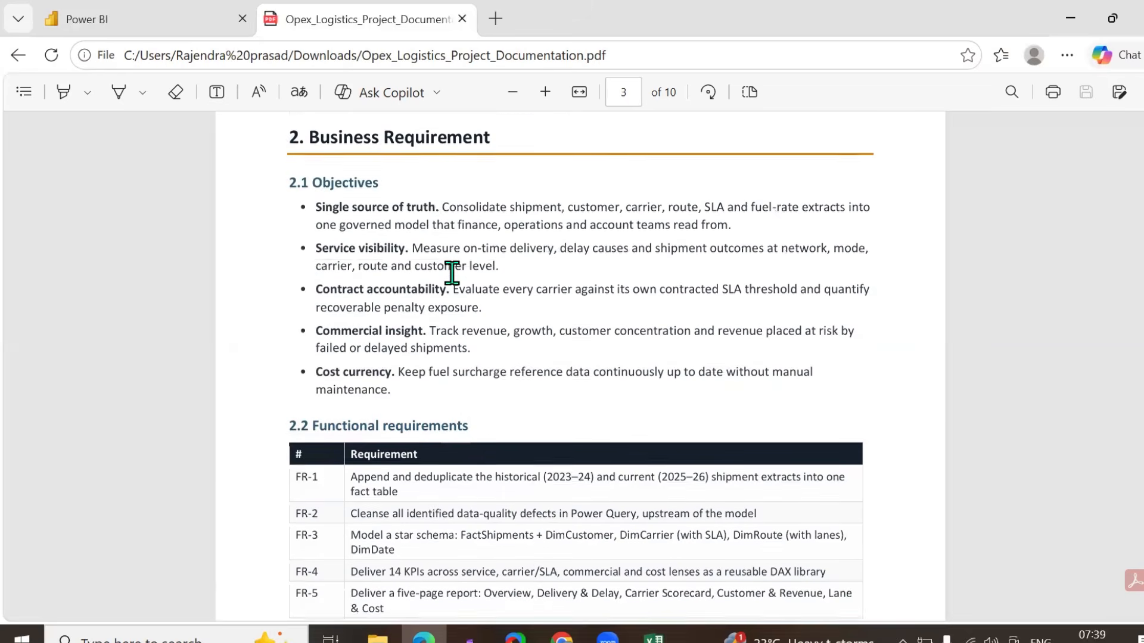
left_click_drag(314, 232, 401, 409)
left_click(368, 389)
scroll(369, 390, "down", 3)
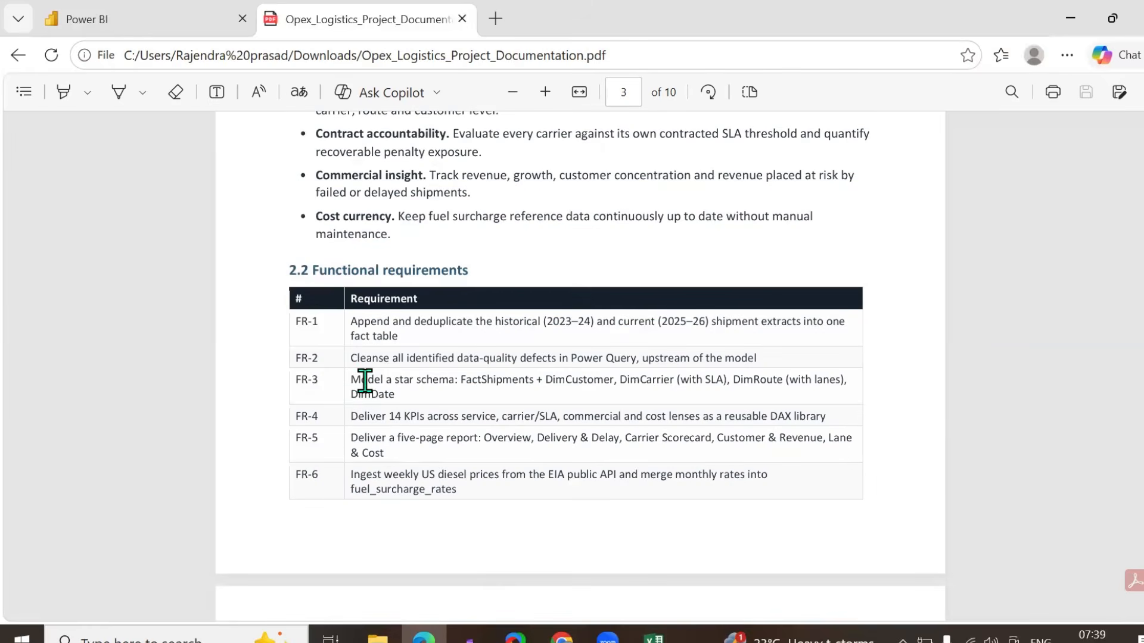
left_click_drag(311, 270, 463, 477)
left_click(438, 512)
- Read the Refresh, Auditability, Maintainability and Usability items under 2.3 Non-functional requirements on page 4
scroll(439, 511, "down", 8)
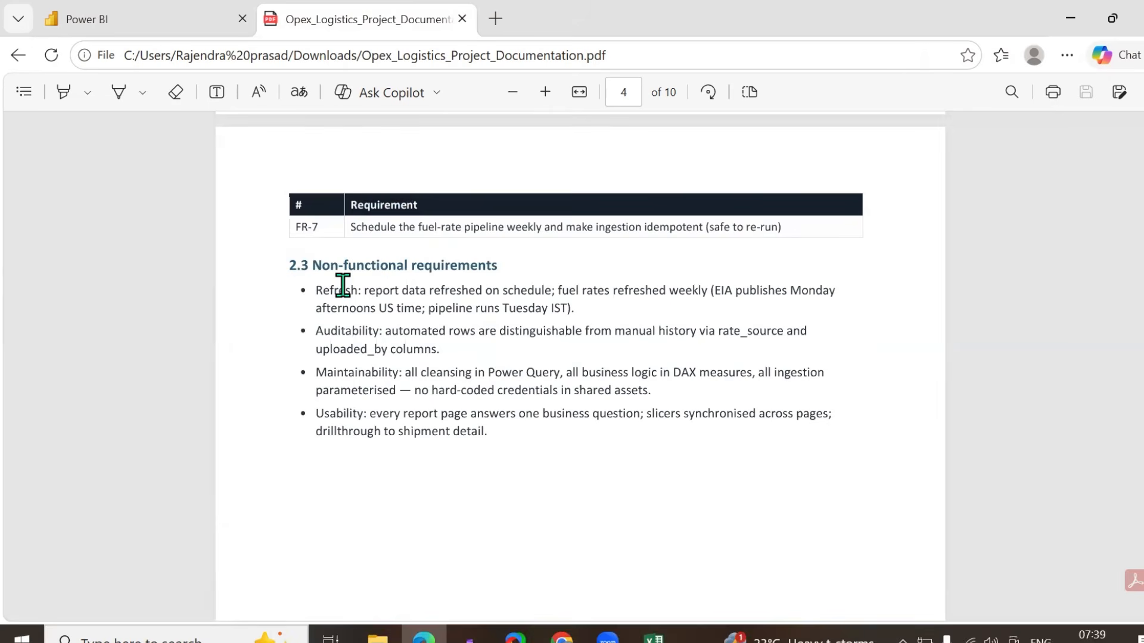
left_click_drag(316, 288, 358, 289)
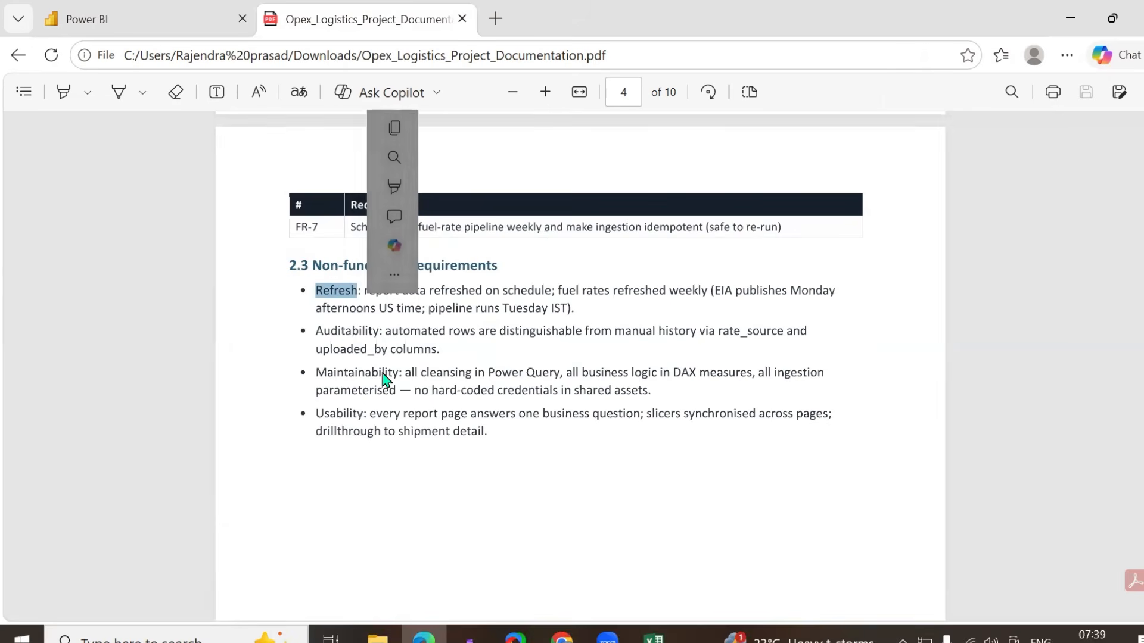
left_click_drag(316, 331, 392, 332)
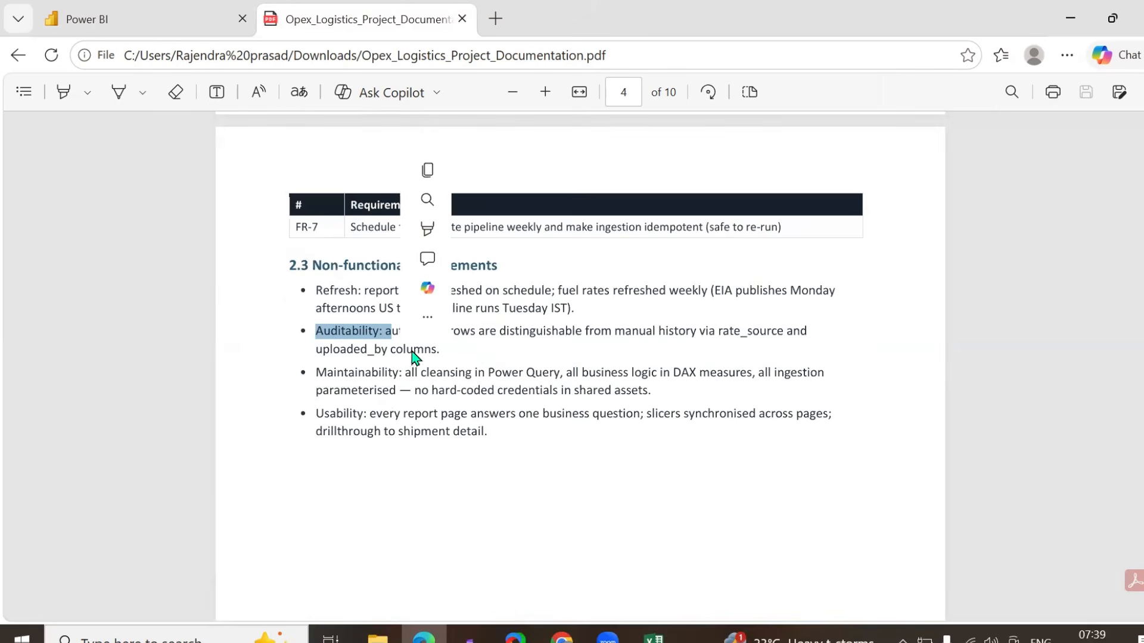
left_click(476, 363)
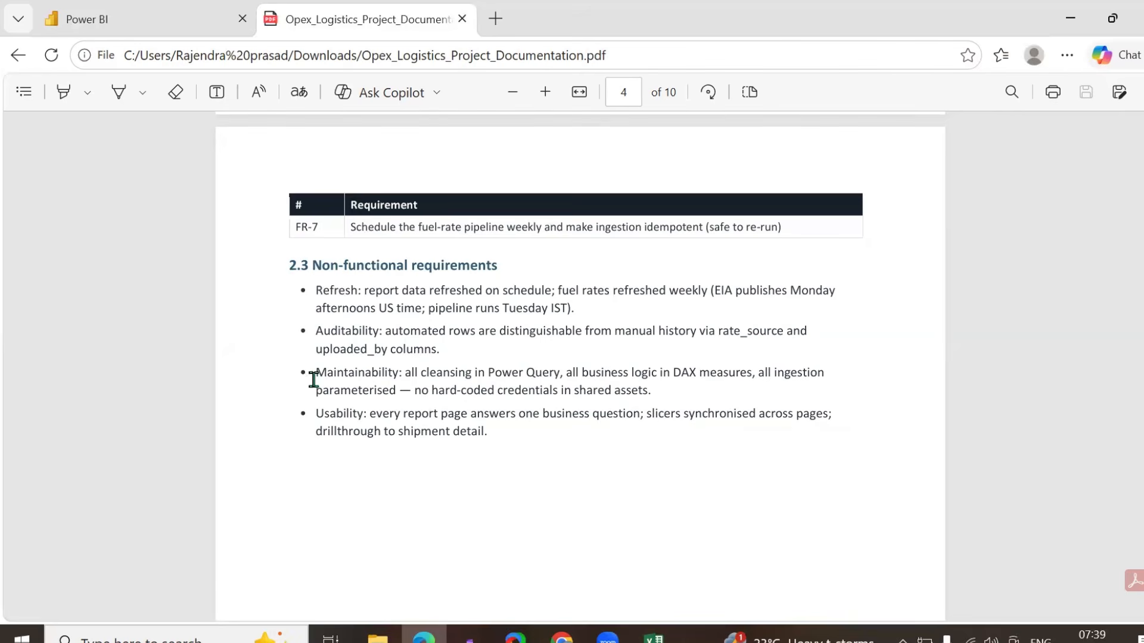
left_click_drag(313, 374, 365, 375)
left_click(330, 417)
- Read section 3.1 on data-quality defects, selecting its heading and the Mixed date formats defect with its impact
scroll(566, 425, "down", 4)
scroll(567, 425, "down", 10)
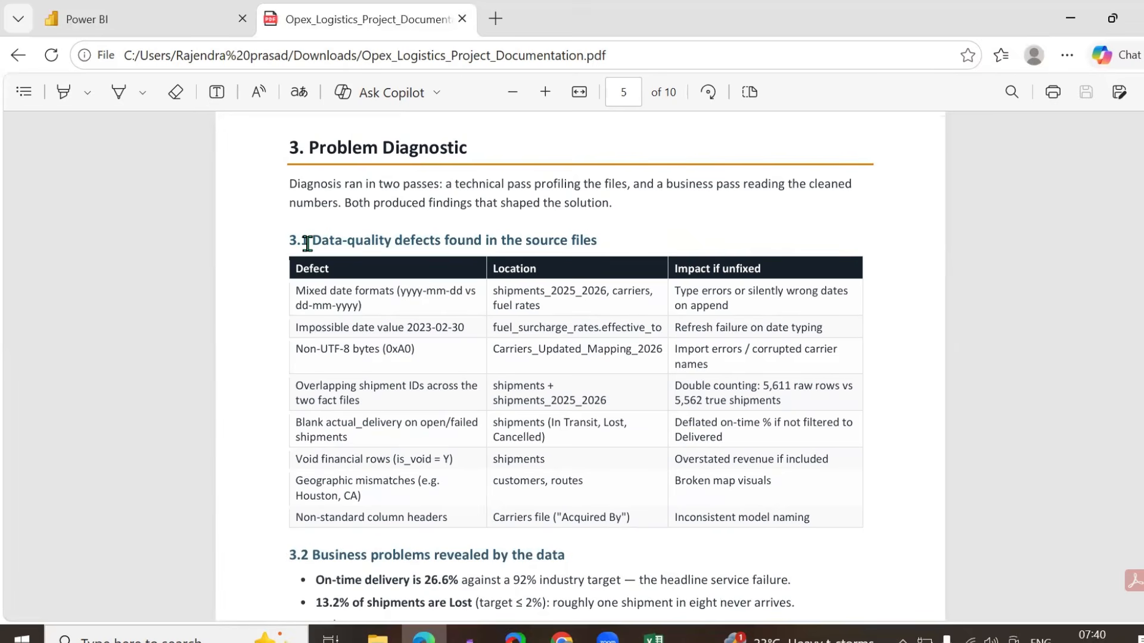
left_click_drag(302, 241, 613, 240)
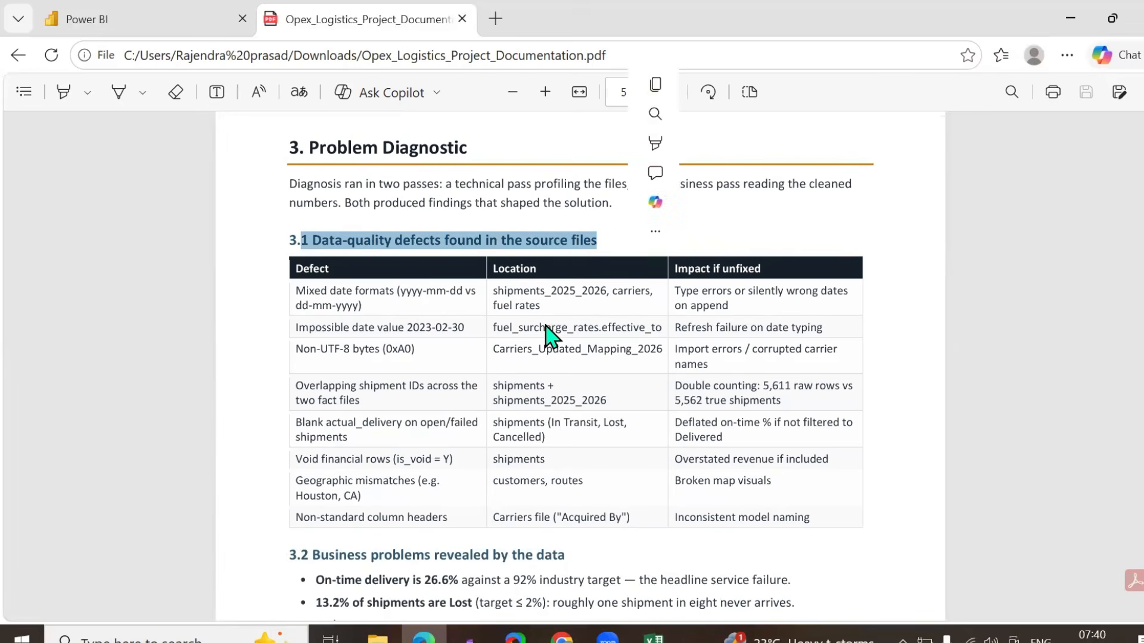
left_click(510, 331)
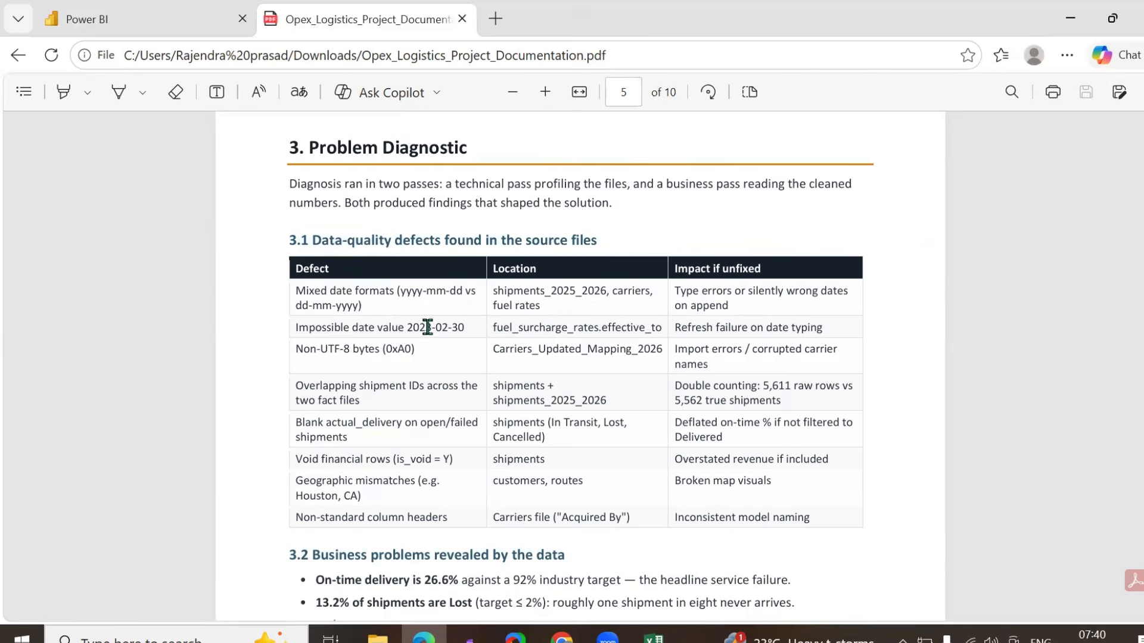
left_click_drag(361, 304, 305, 291)
left_click(390, 321)
left_click_drag(742, 303, 667, 292)
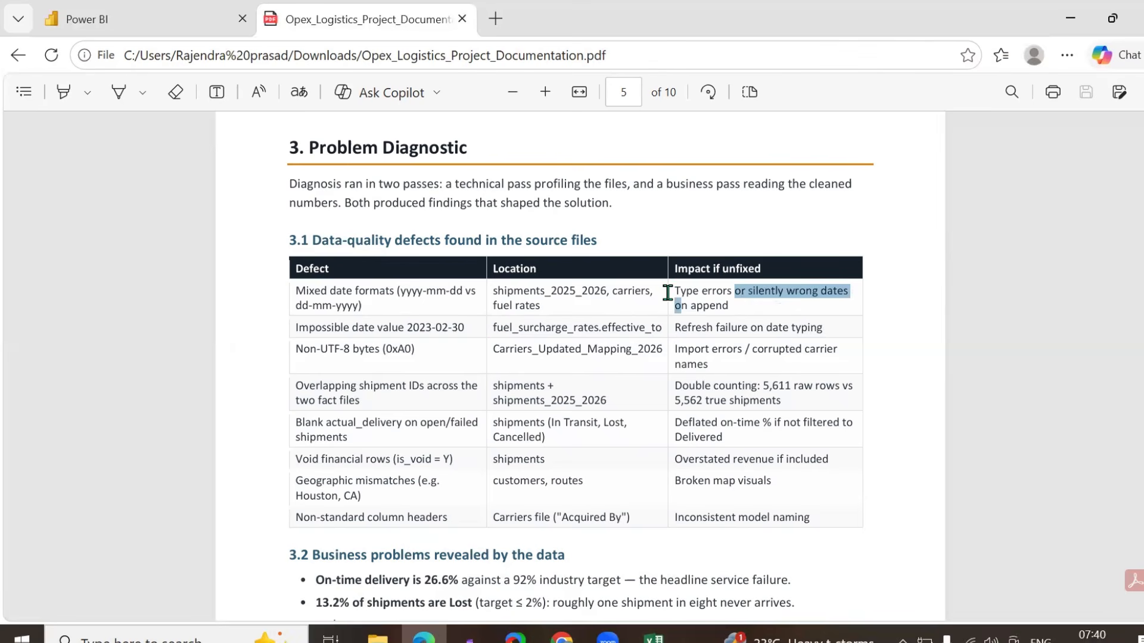
left_click(774, 313)
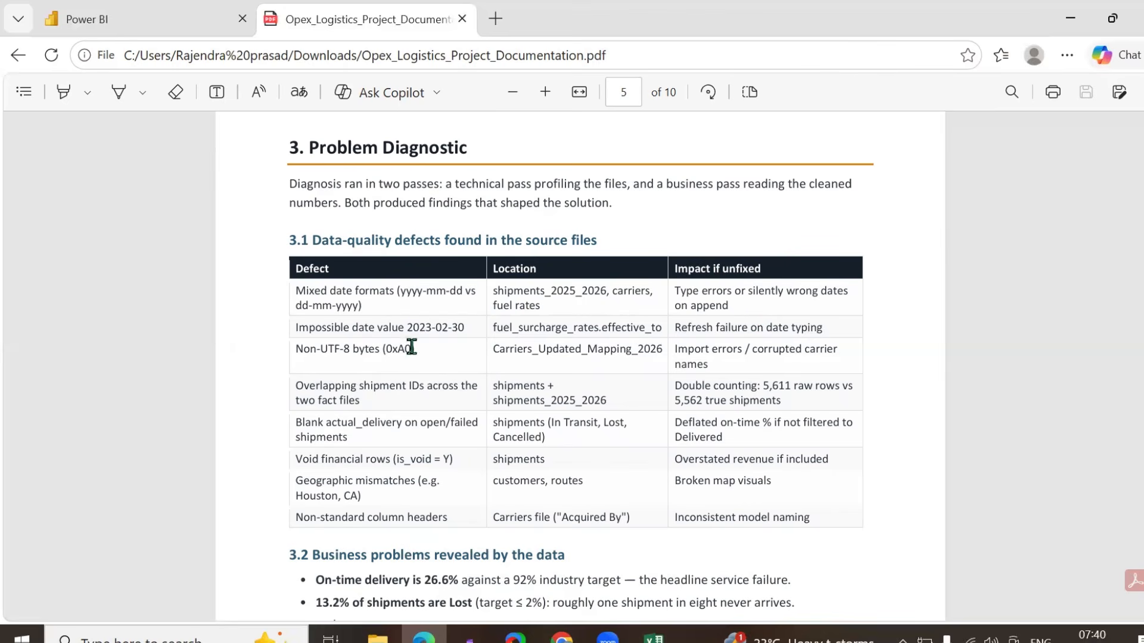
- Examine the Impossible date value and Non-UTF-8 bytes defects, selecting 2023-02-30, effective_to and Carriers_Updated_Mapping_2026
left_click_drag(407, 327, 469, 327)
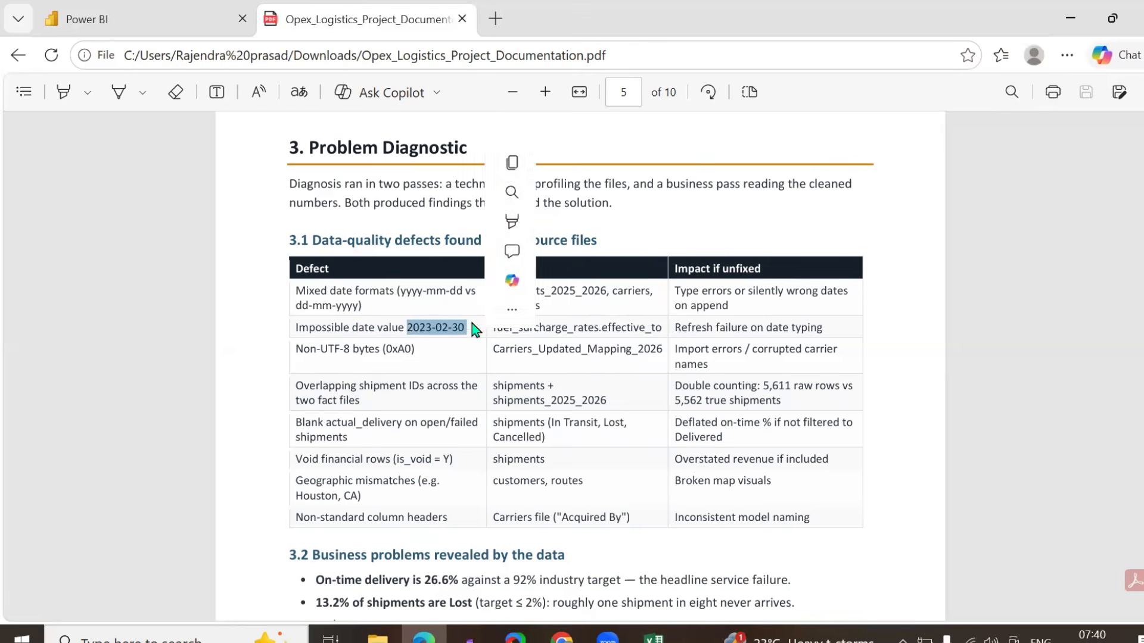
left_click(480, 384)
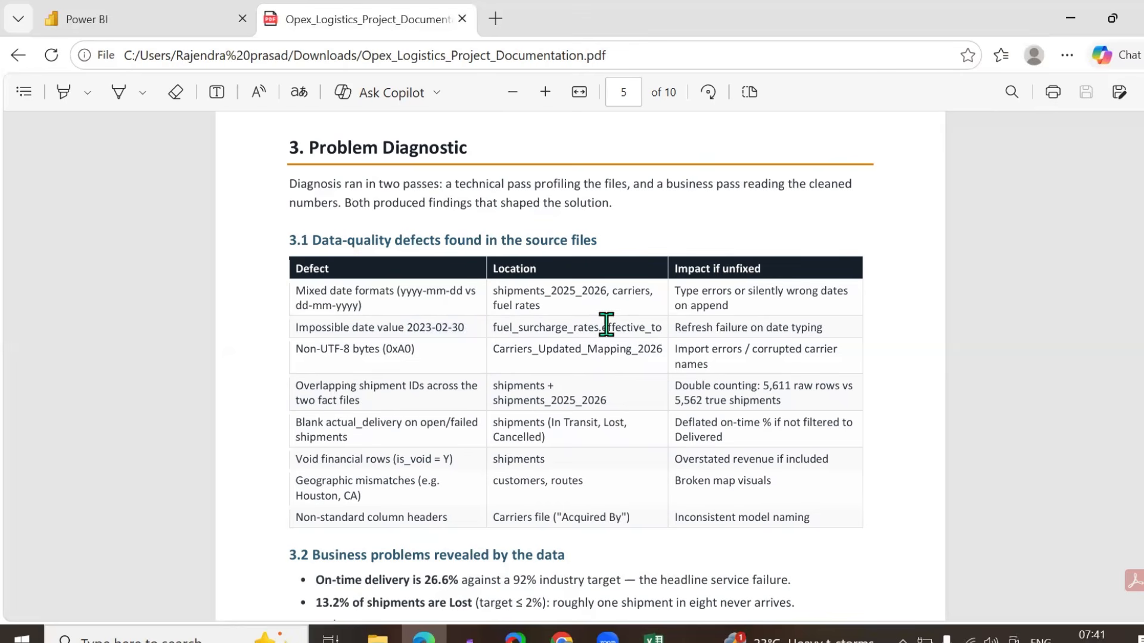
left_click_drag(599, 327, 662, 328)
left_click(829, 333)
scroll(520, 387, "down", 2)
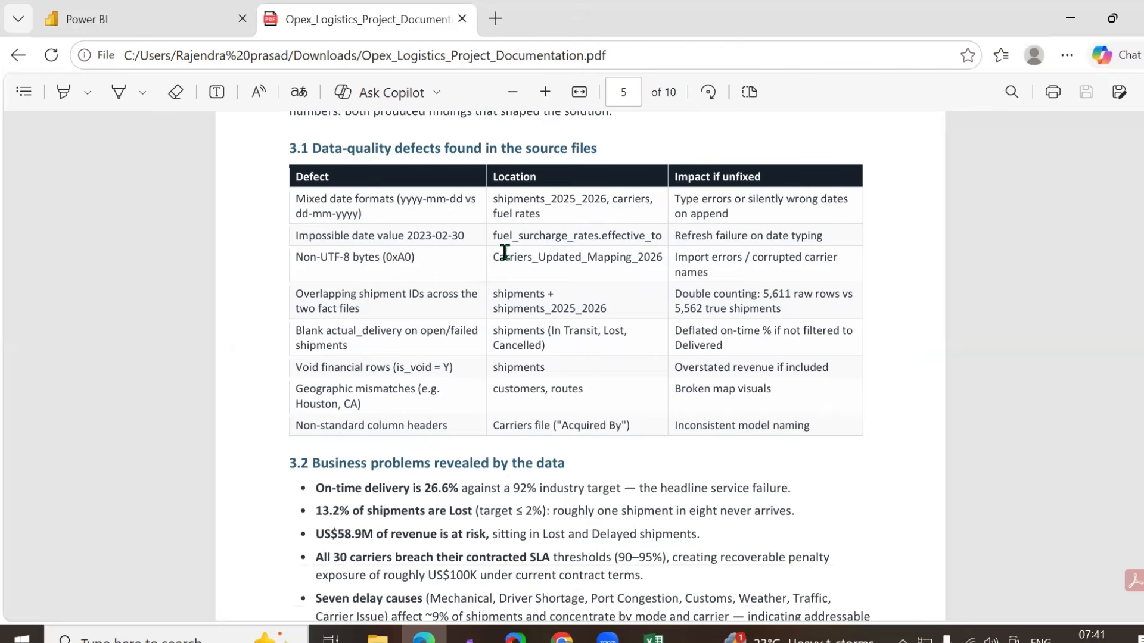
left_click_drag(494, 256, 655, 258)
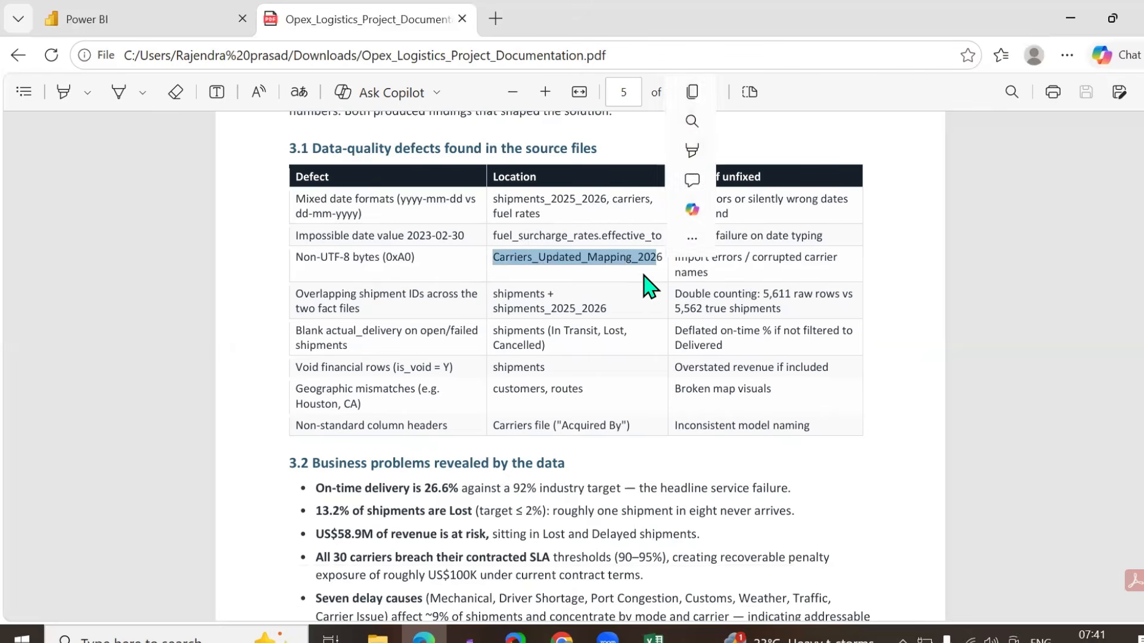
left_click(647, 286)
- Examine the Overlapping shipment IDs and Blank actual_delivery rows of the defects table, selecting their defect, location and impact text
left_click_drag(377, 329, 299, 284)
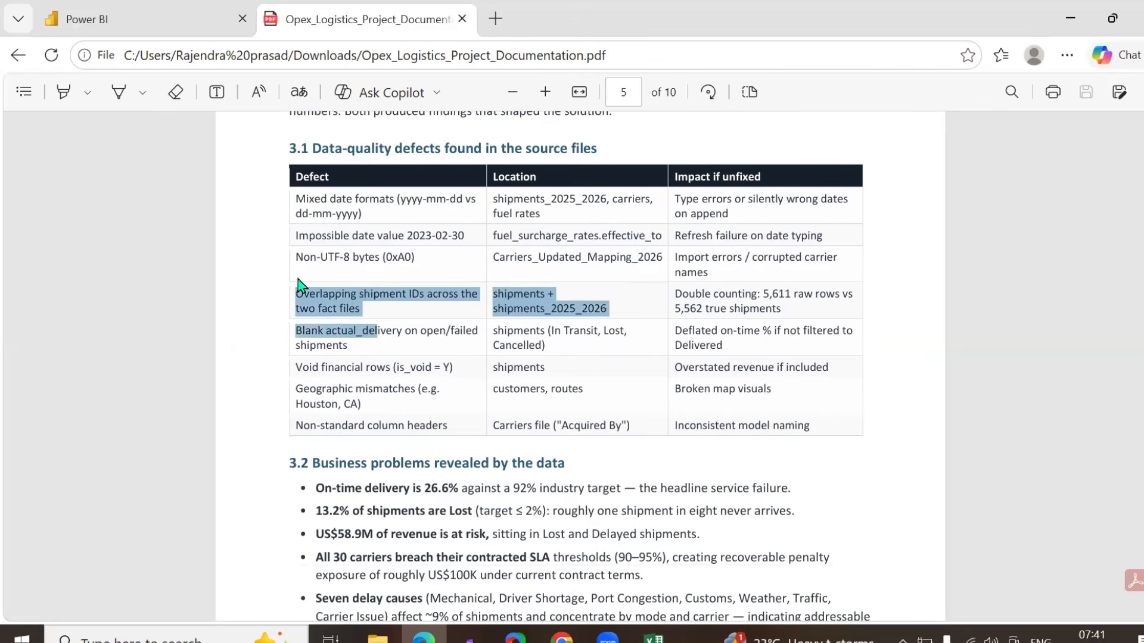
left_click(372, 311)
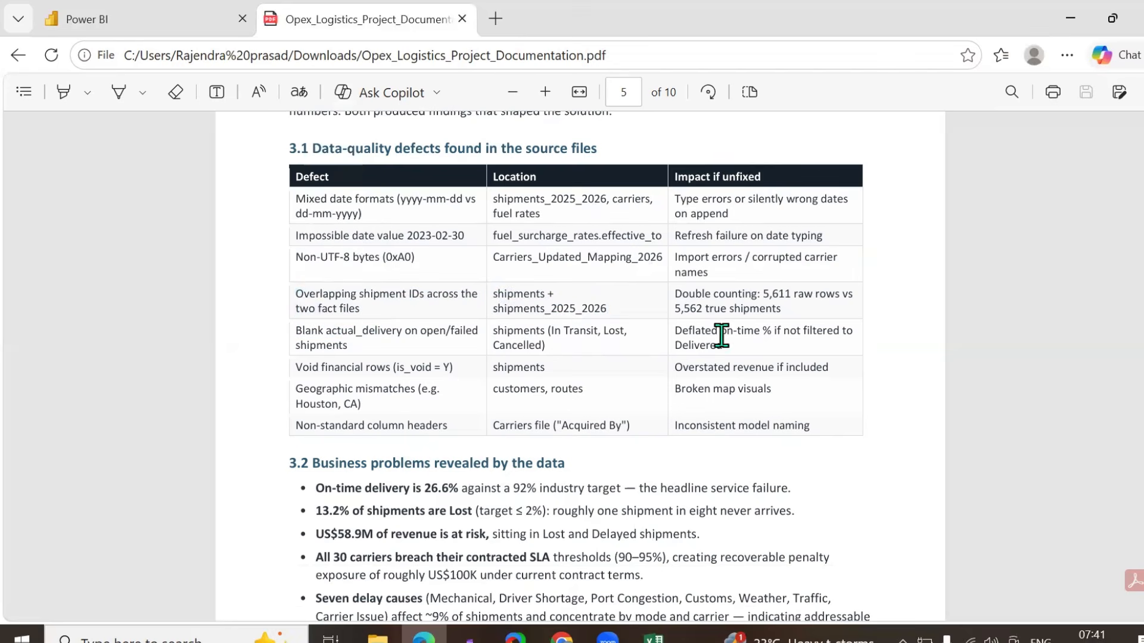
left_click_drag(789, 309, 674, 285)
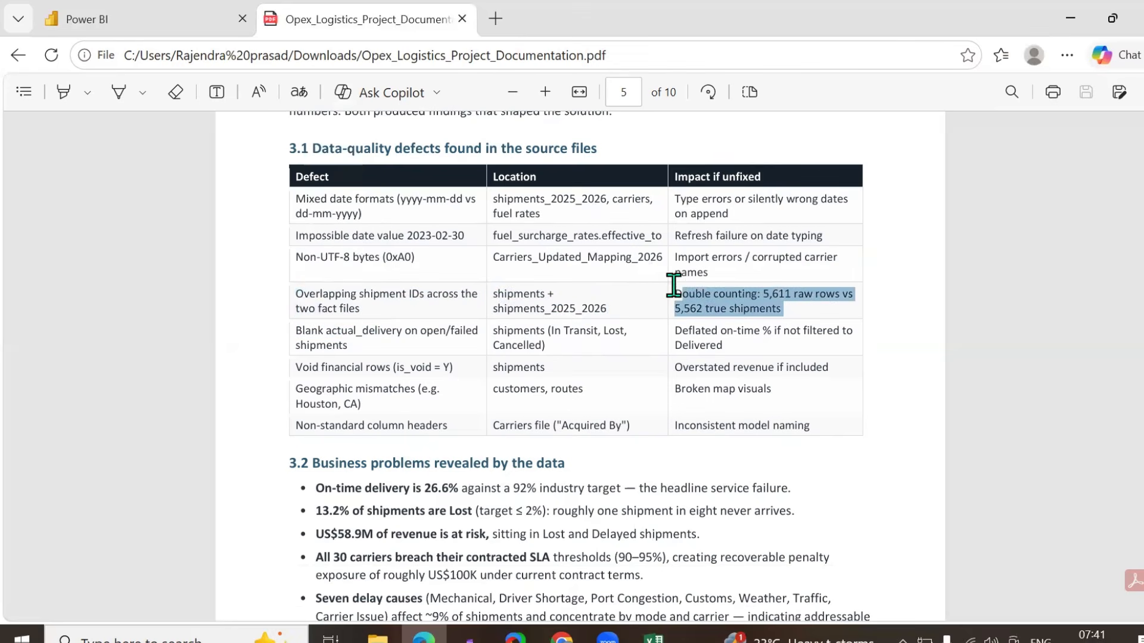
left_click(635, 321)
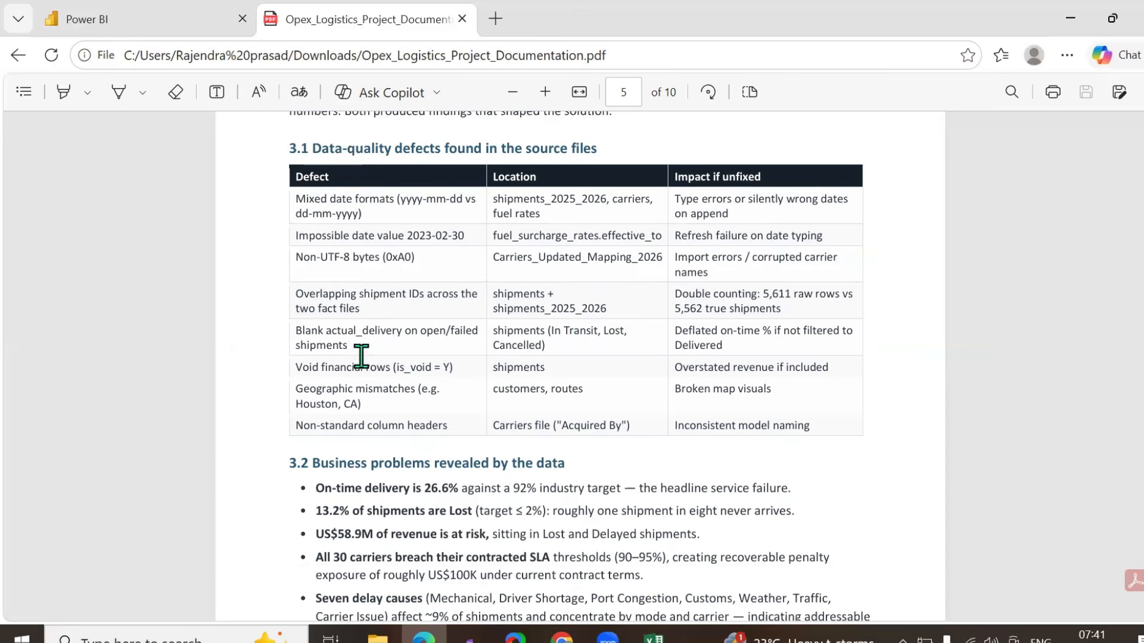
left_click_drag(349, 345, 273, 327)
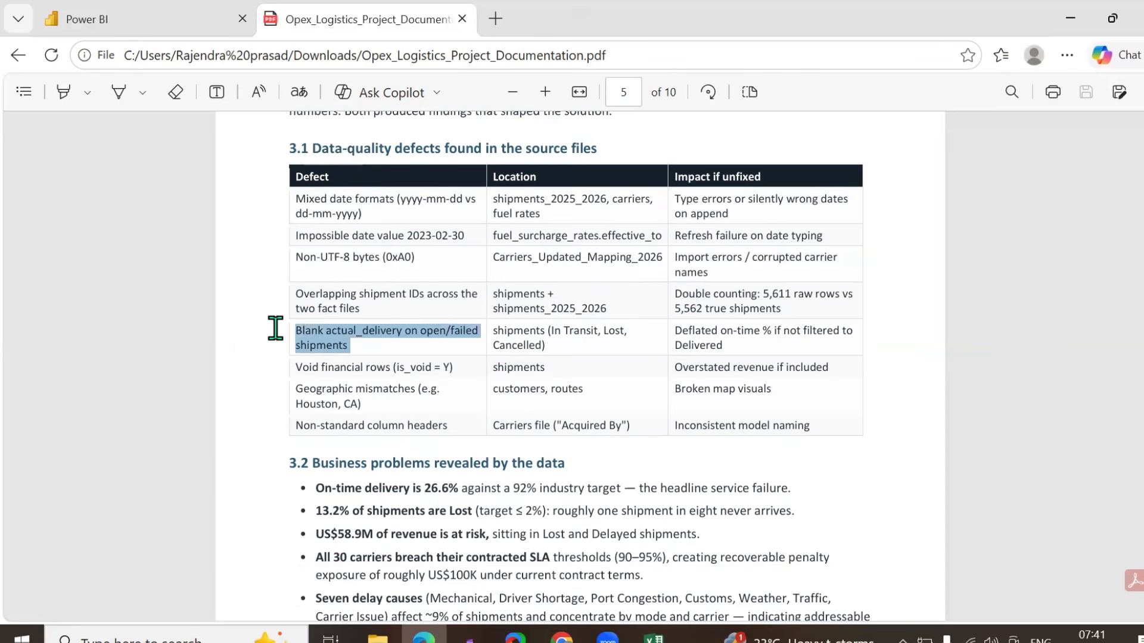
left_click(241, 383)
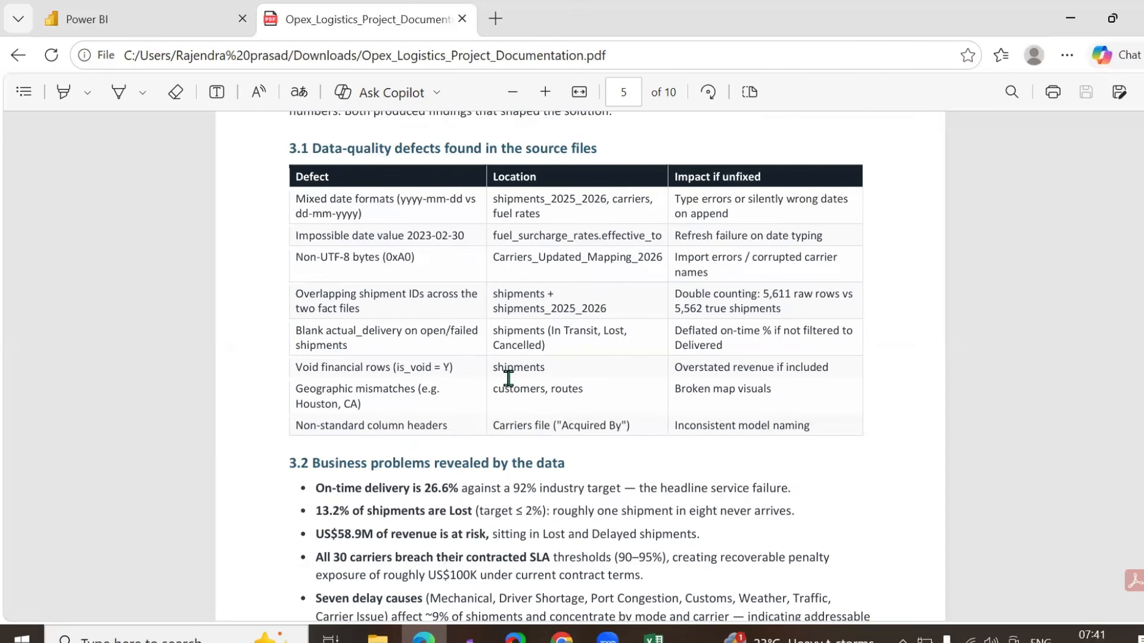
left_click_drag(562, 343, 484, 334)
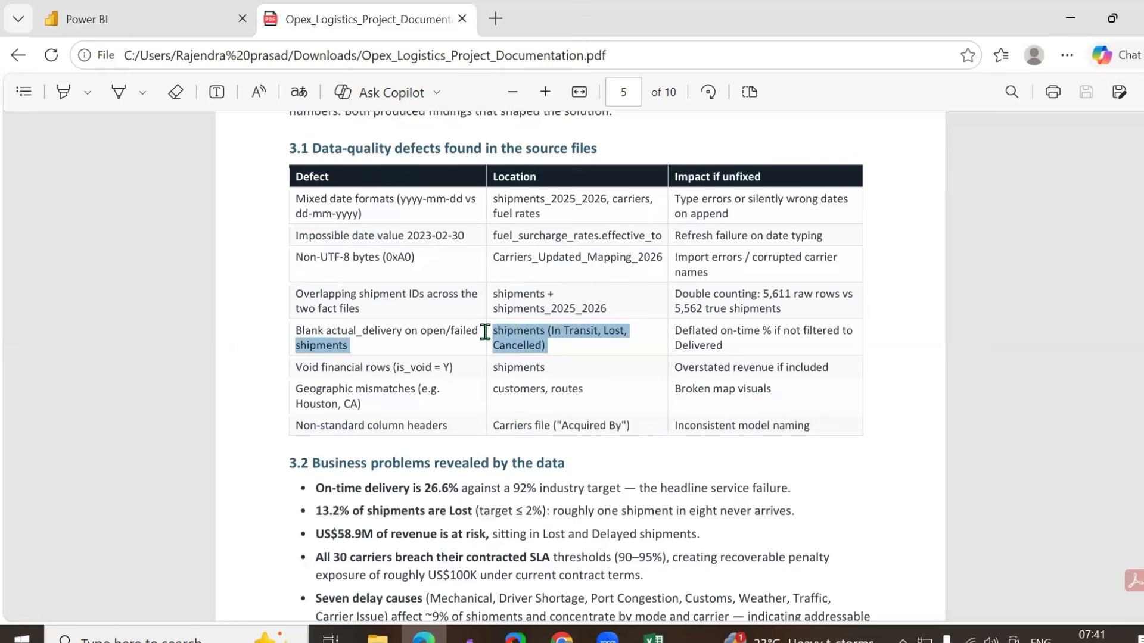
left_click(596, 366)
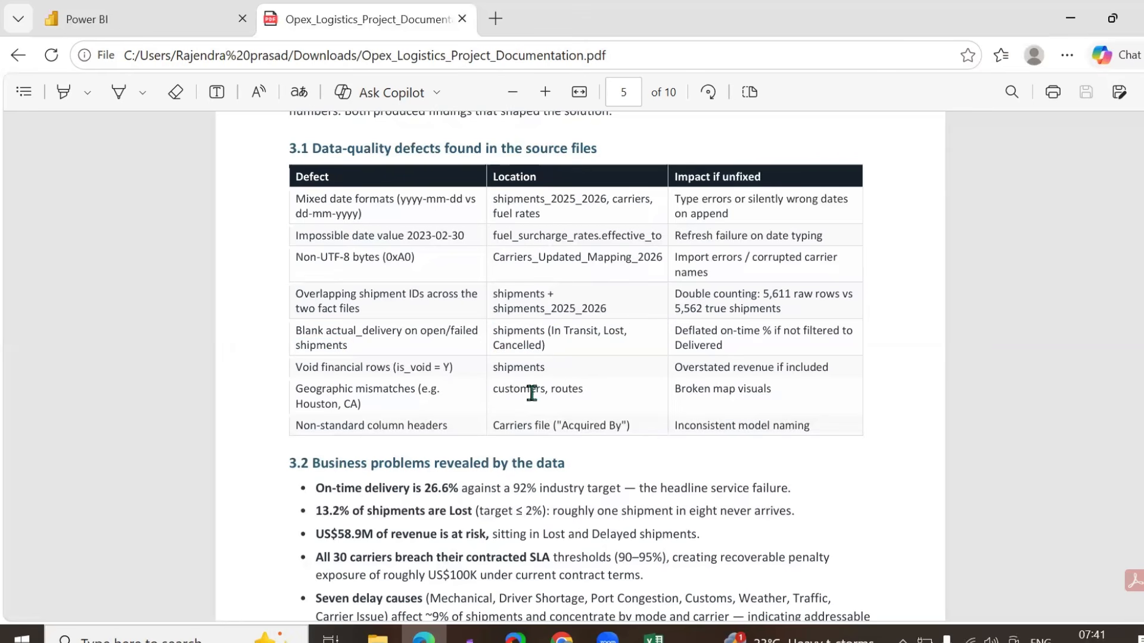
- Examine the Void financial rows (is_void = Y) defect, selecting its description and its impact text
left_click_drag(462, 366, 293, 365)
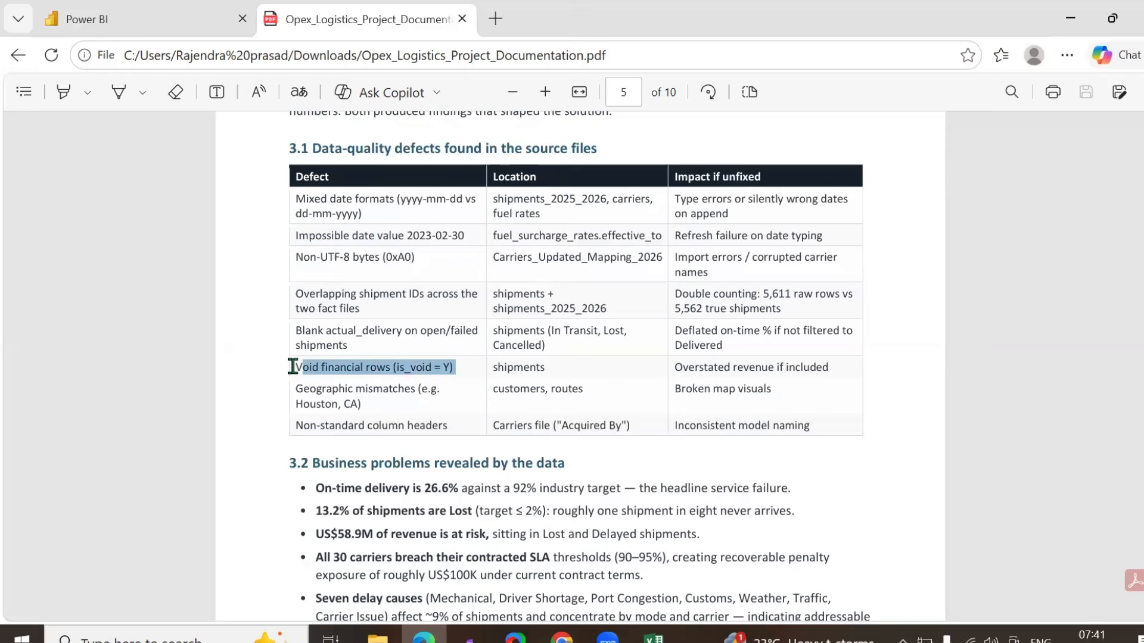
left_click(275, 402)
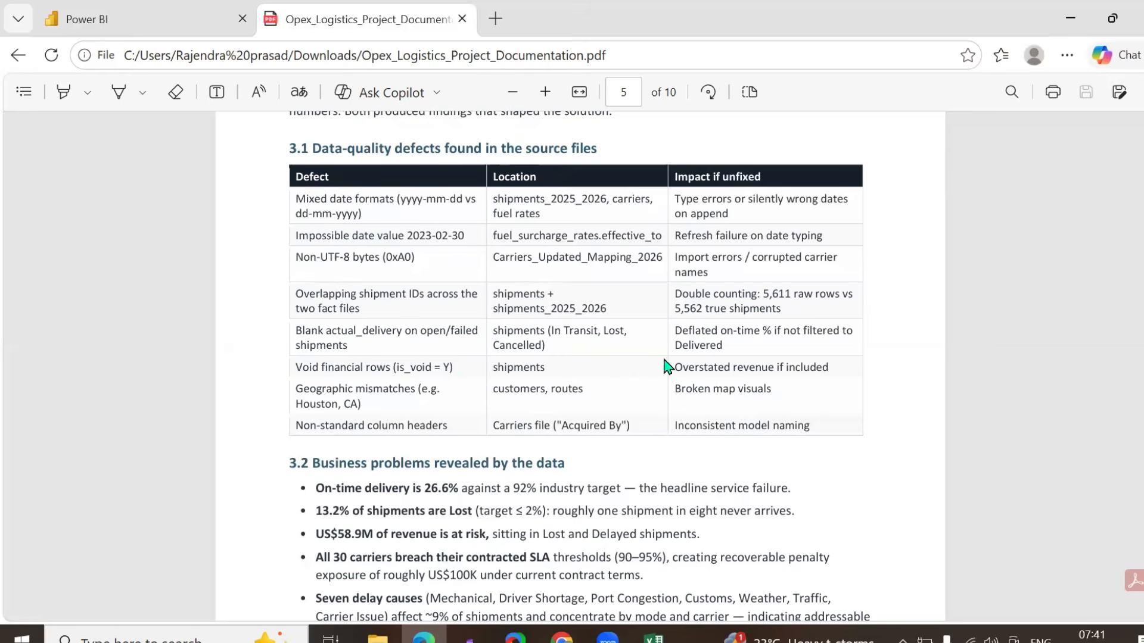
left_click_drag(671, 367, 840, 372)
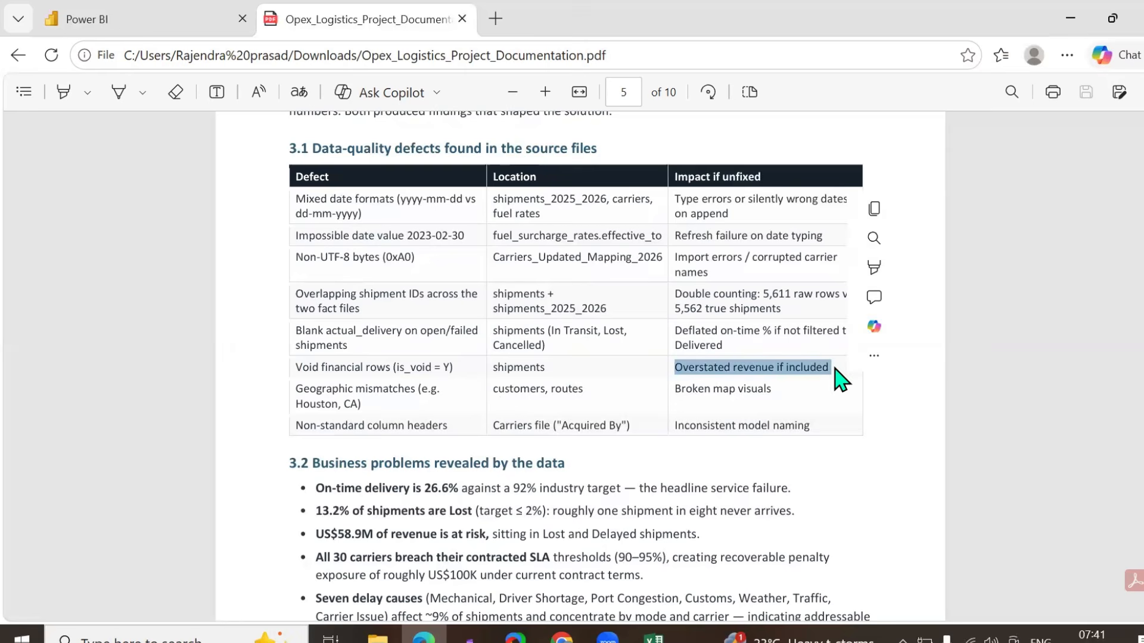
- Examine the Geographic mismatches defect, selecting its description and its customers, routes location
left_click(344, 393)
left_click_drag(373, 391, 281, 382)
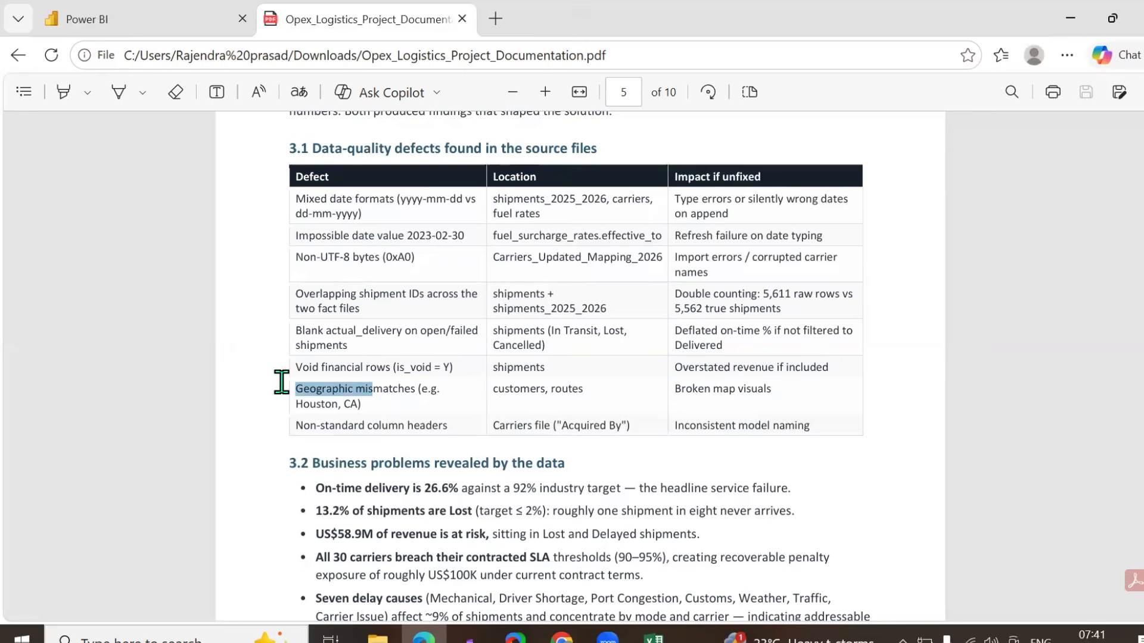
left_click(367, 408)
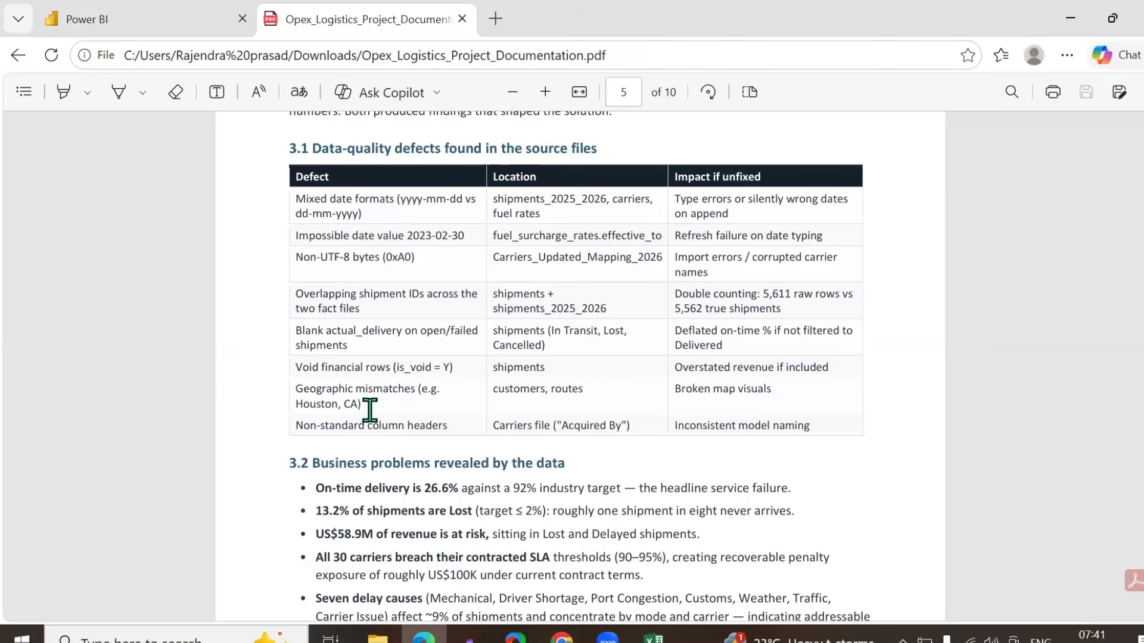
triple_click(536, 388)
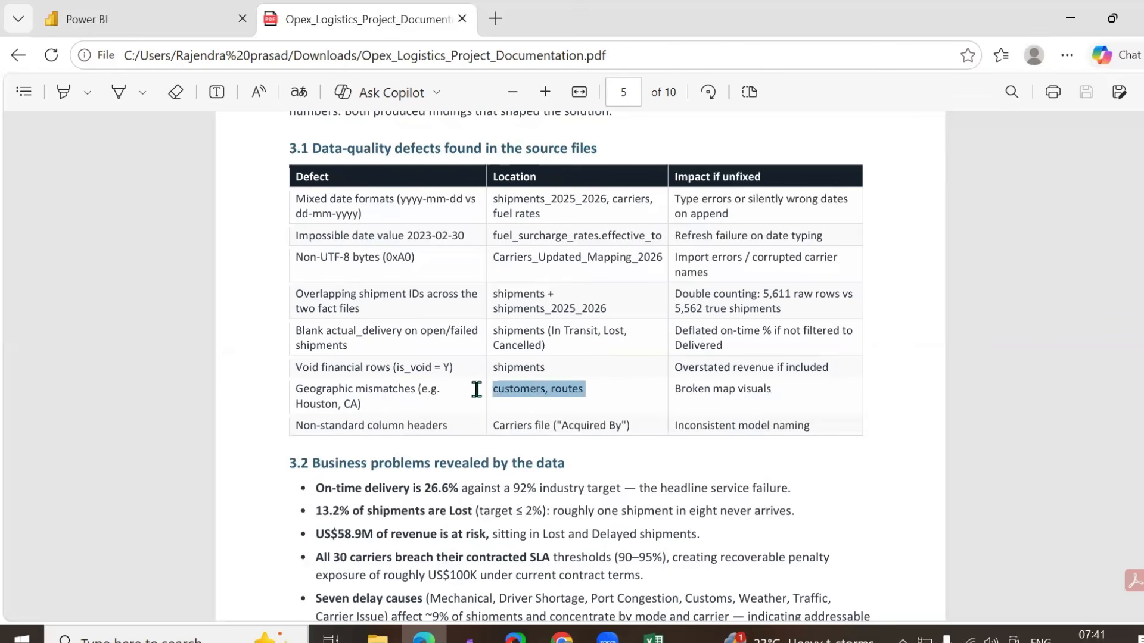
left_click(677, 393)
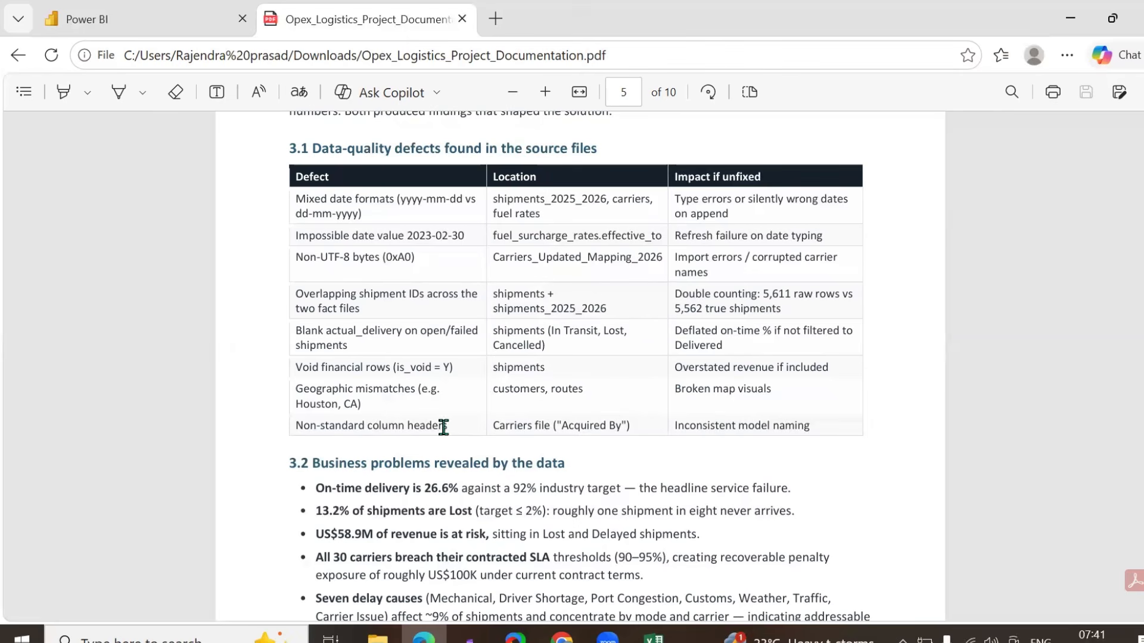
- Examine the Non-standard column headers defect, selecting its description and its Carriers file ("Acquired By") location
left_click_drag(449, 426, 273, 431)
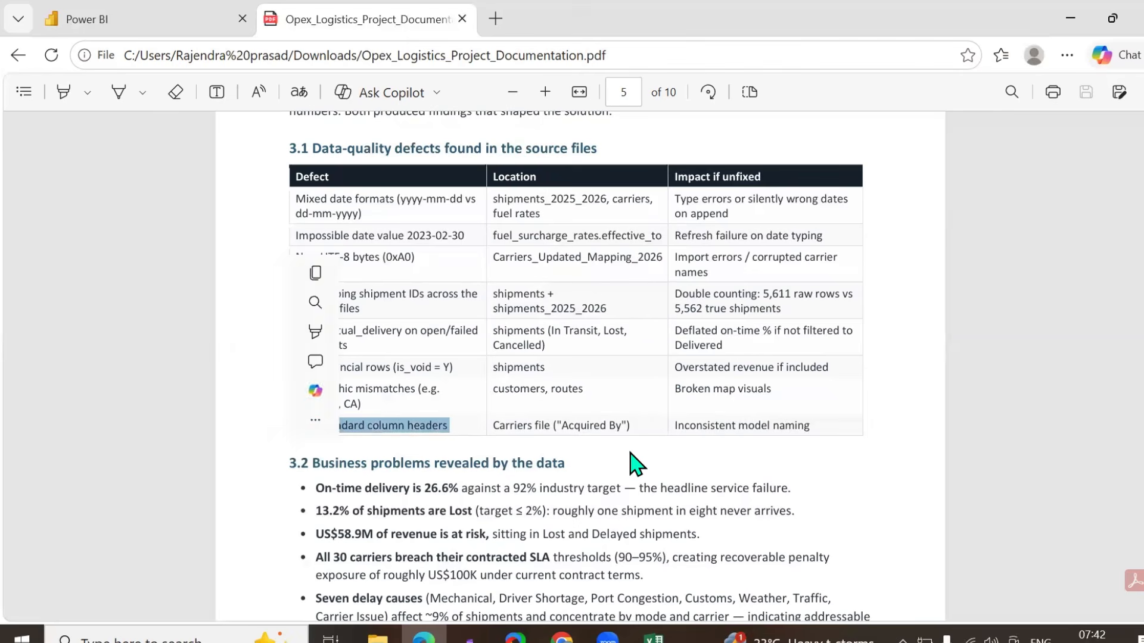
left_click(630, 429)
left_click_drag(623, 424, 470, 426)
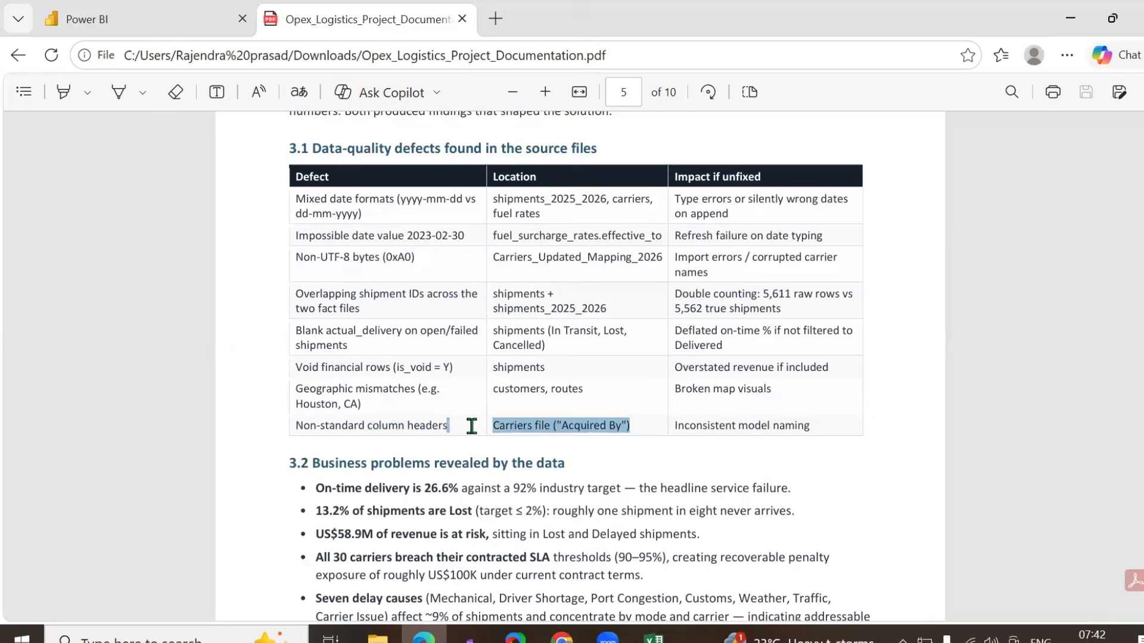
left_click(688, 446)
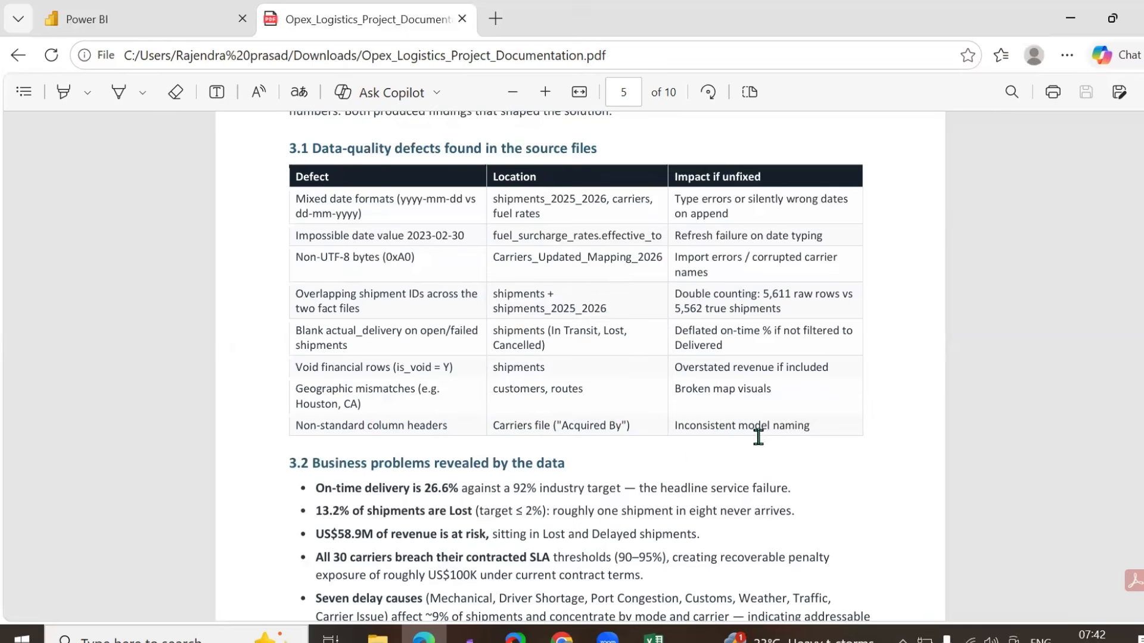
- Read the on-time delivery and lost shipments points in section 3.2, selecting the industry-target text and "13.2% of shipments are Lost"
scroll(769, 440, "down", 3)
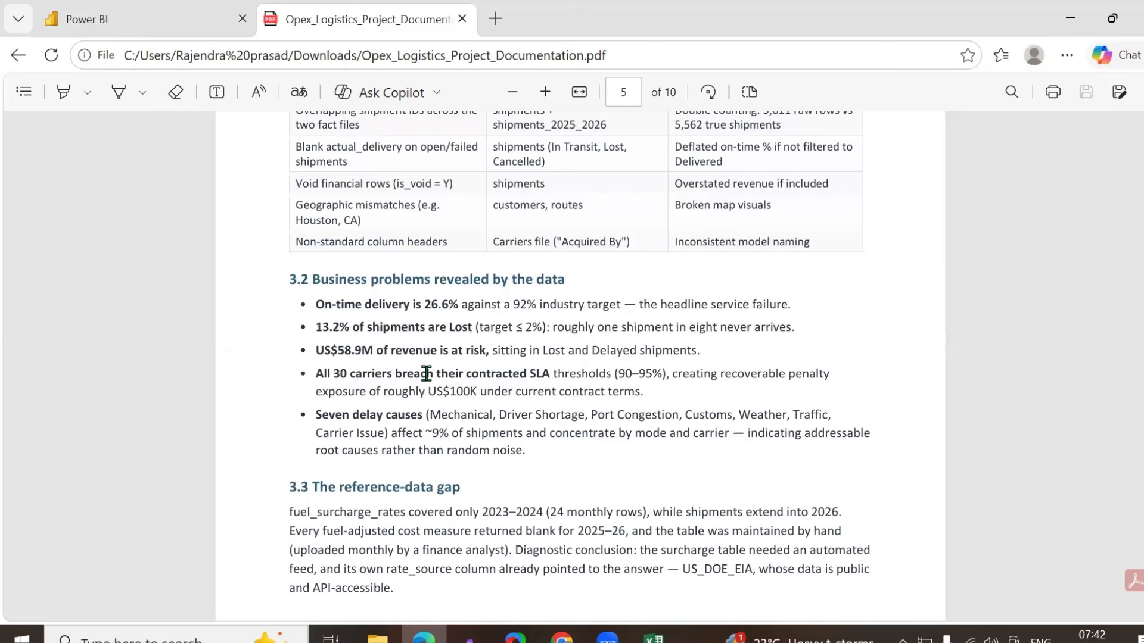
scroll(426, 375, "up", 1)
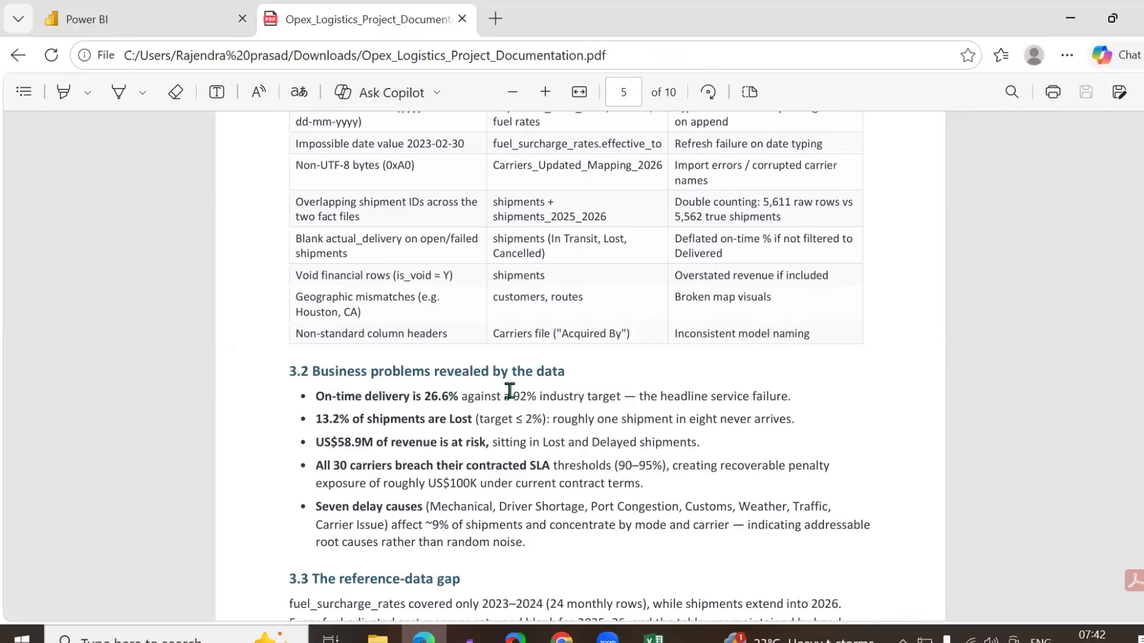
scroll(508, 391, "up", 1)
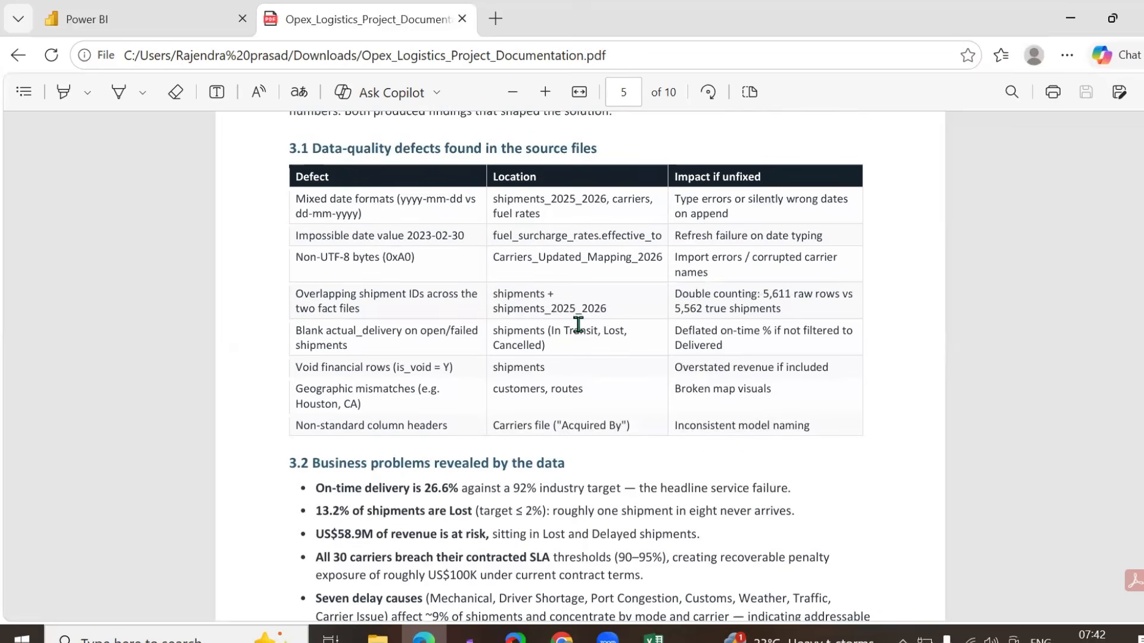
scroll(577, 324, "down", 2)
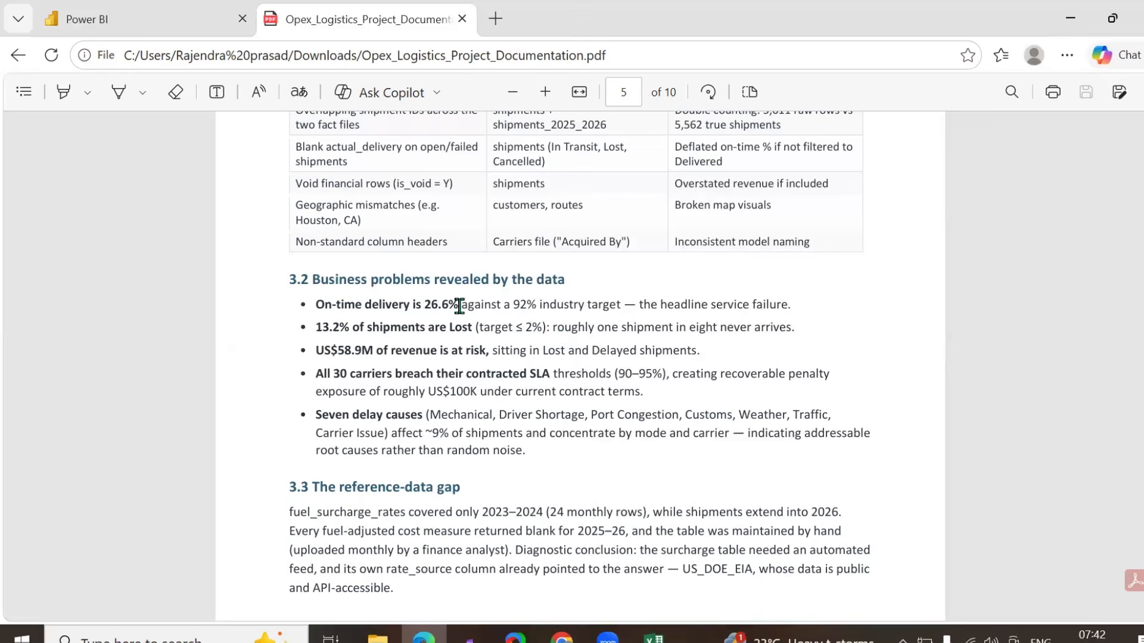
left_click_drag(458, 305, 779, 304)
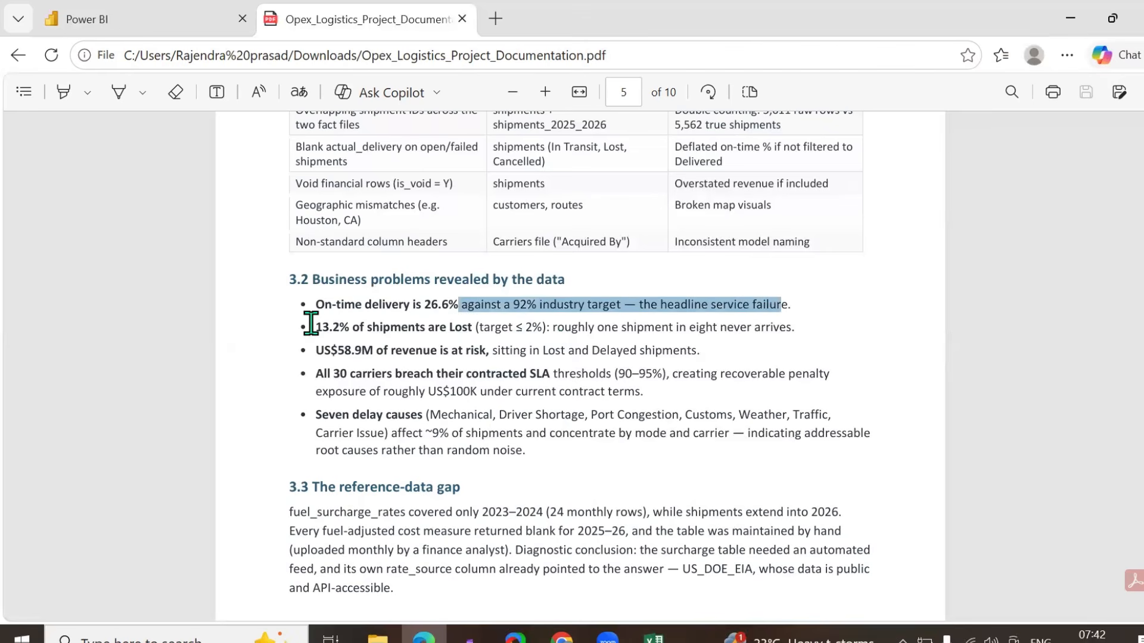
left_click_drag(310, 326, 473, 332)
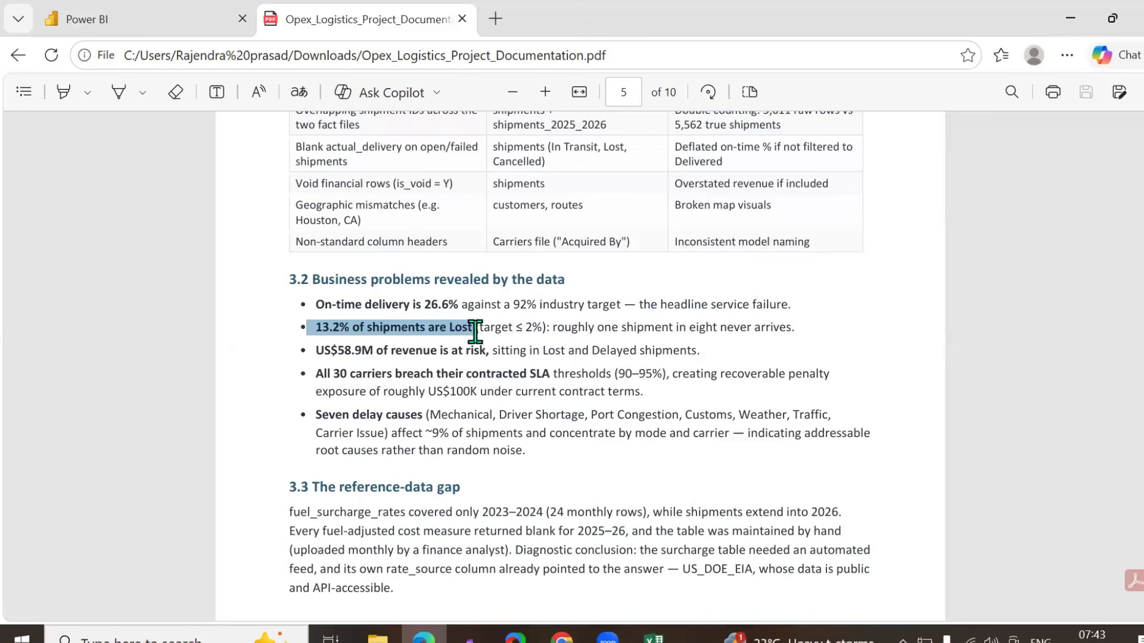
left_click(462, 377)
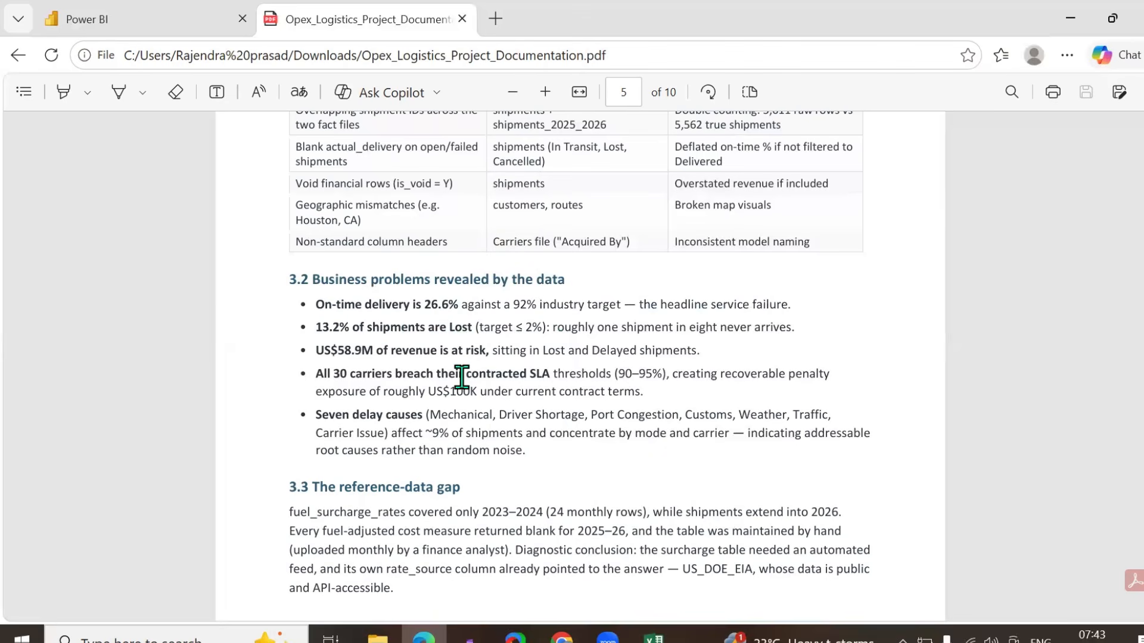
- Examine the revenue-at-risk and carrier SLA points, selecting "sitting in Lost and Delayed shipments" and "All 30 carriers breach their contracted SLA"
left_click_drag(314, 350, 374, 351)
left_click(356, 372)
left_click_drag(492, 350, 697, 352)
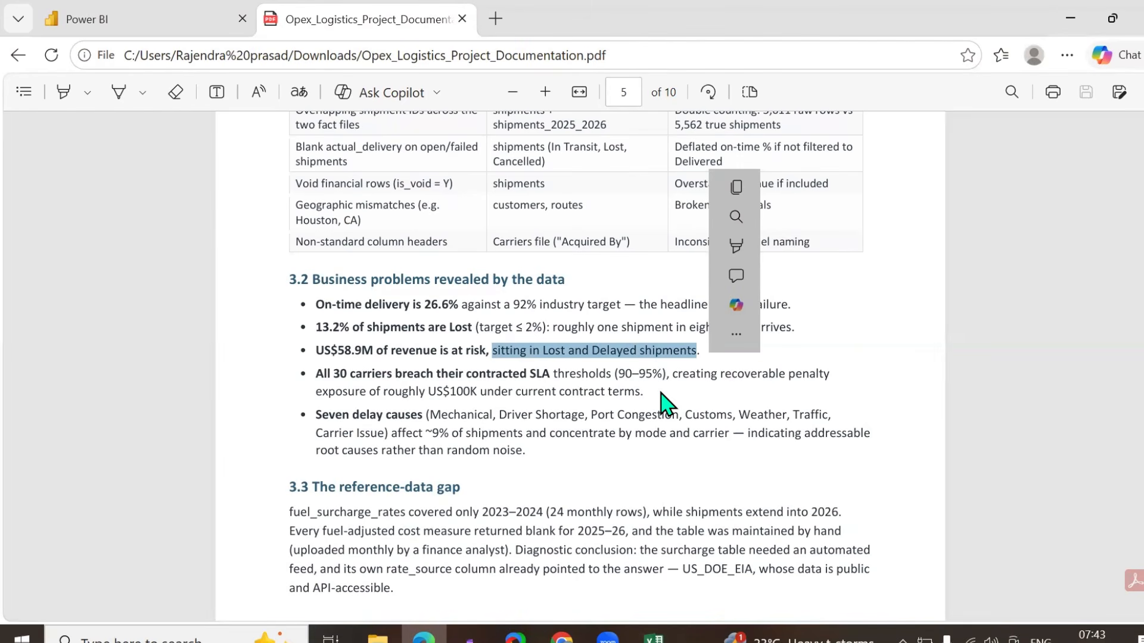
left_click(682, 370)
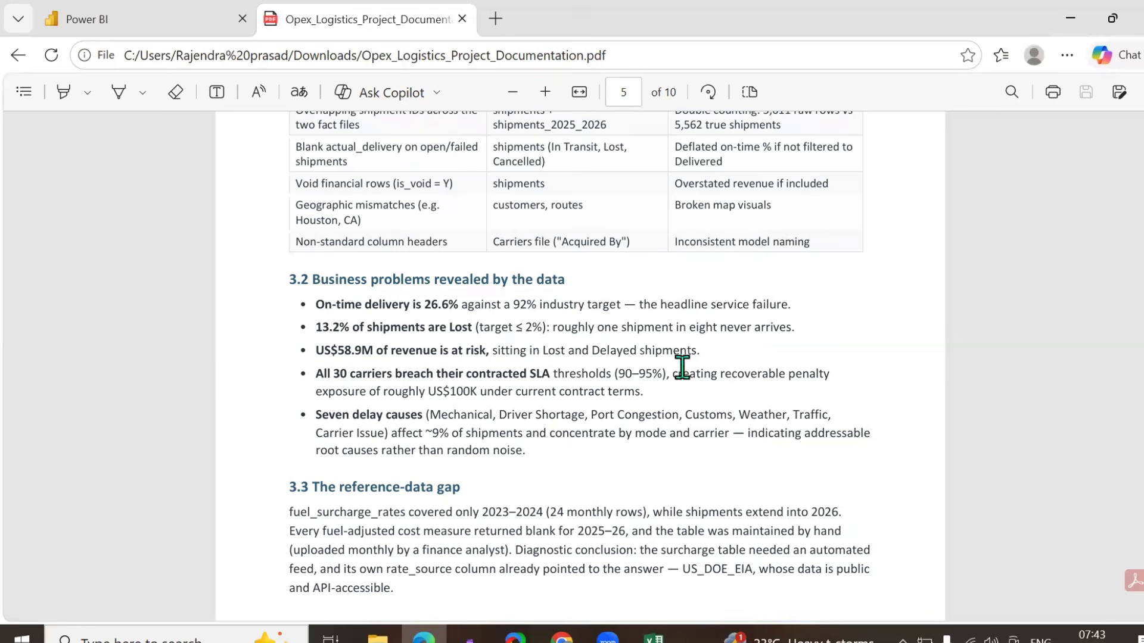
double_click(320, 375)
left_click_drag(352, 379, 552, 375)
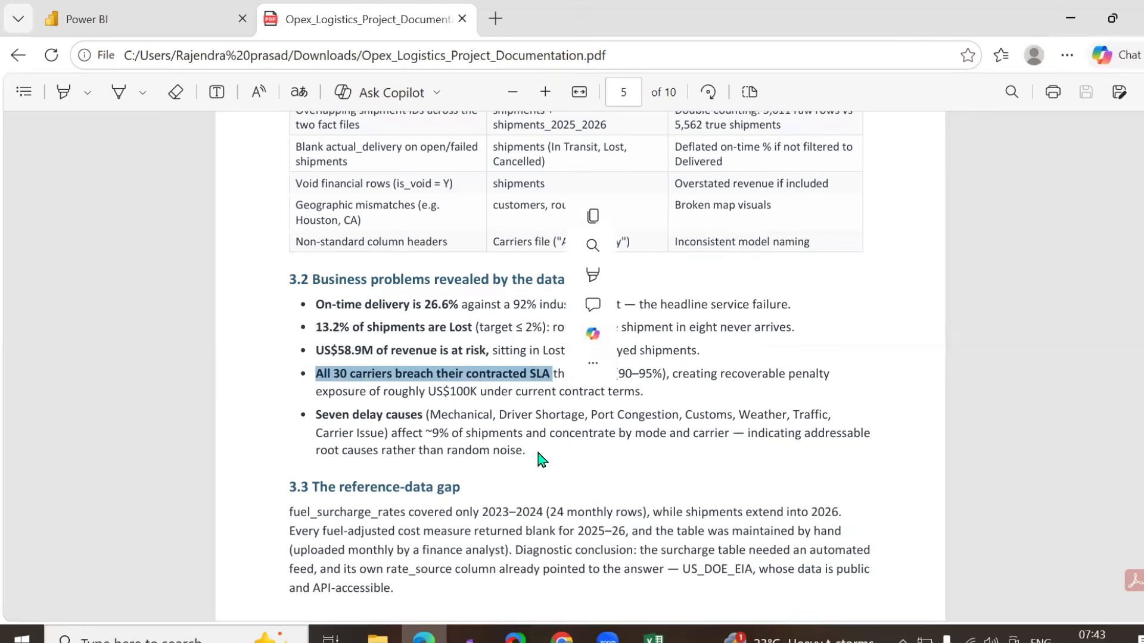
left_click(701, 404)
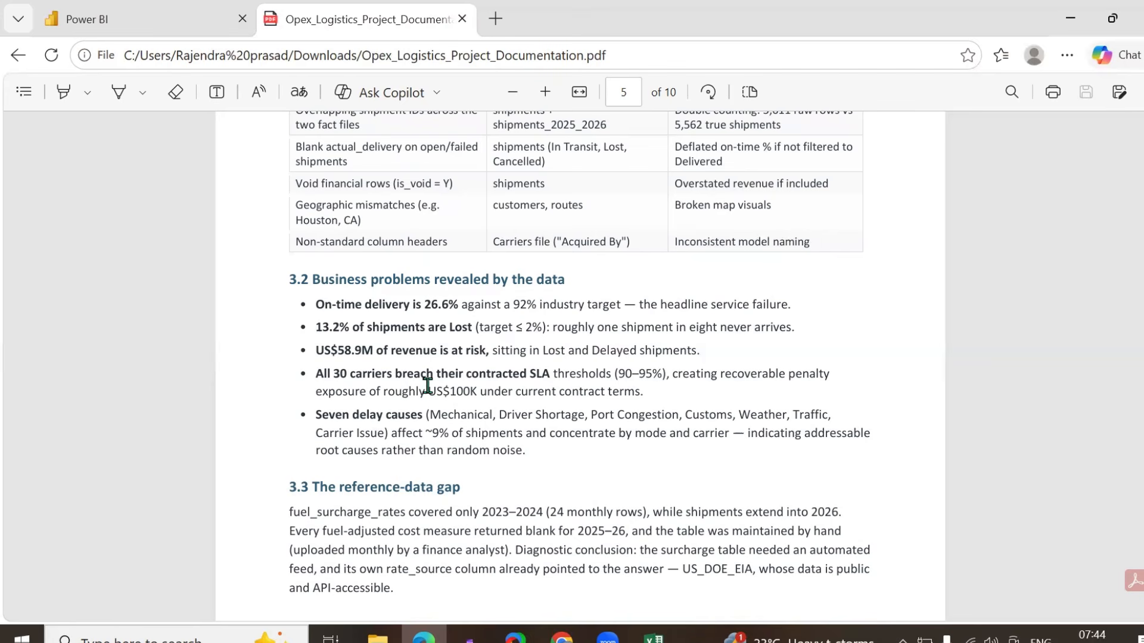
- Examine the Seven delay causes point in section 3.2, selecting its heading text and the listed causes
left_click_drag(310, 416, 424, 416)
left_click(632, 485)
left_click_drag(524, 417, 833, 415)
left_click(795, 470)
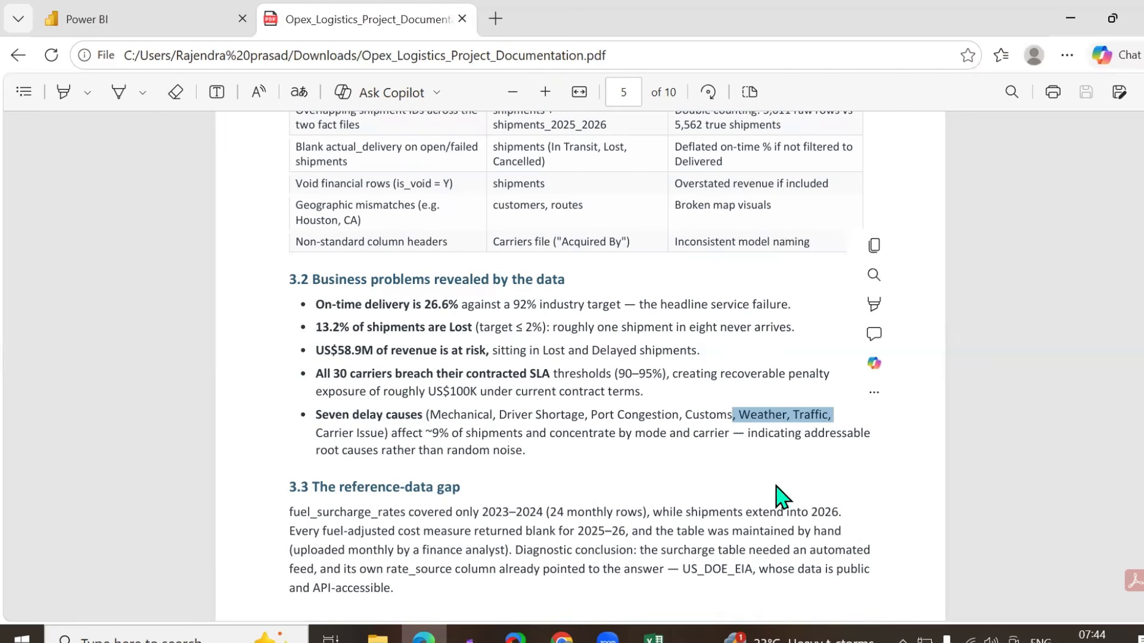
left_click(380, 433)
- Skim section 3.3 and read section 4.1 Architecture, selecting the Fabric Lakehouse, Power Query (bronze → silver) and clean star schema text
scroll(548, 480, "down", 1)
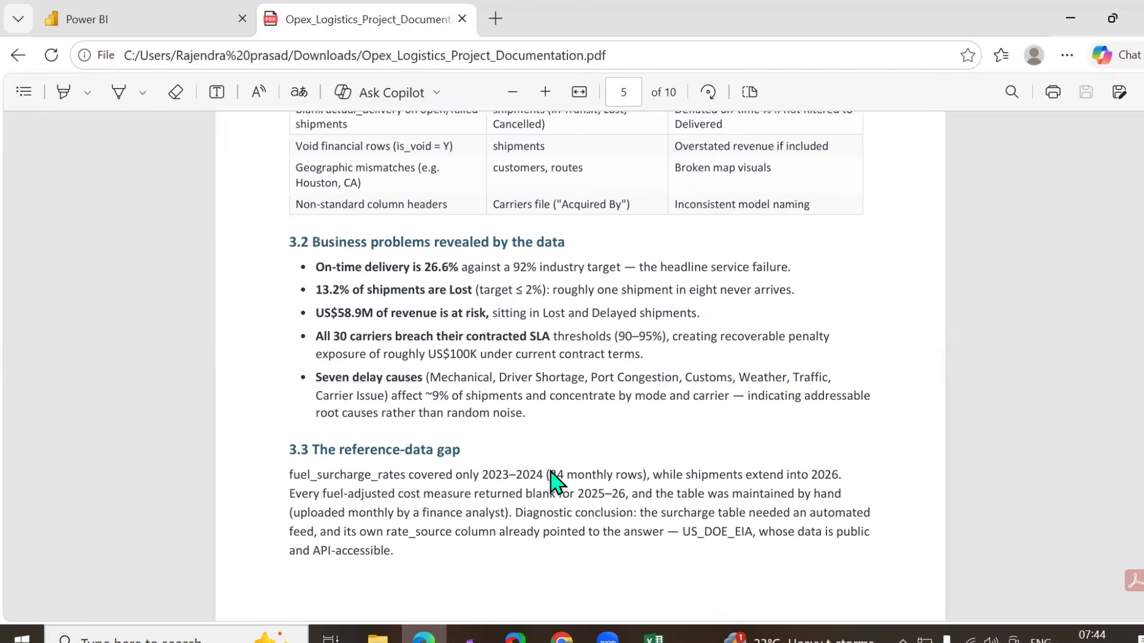
scroll(554, 480, "down", 3)
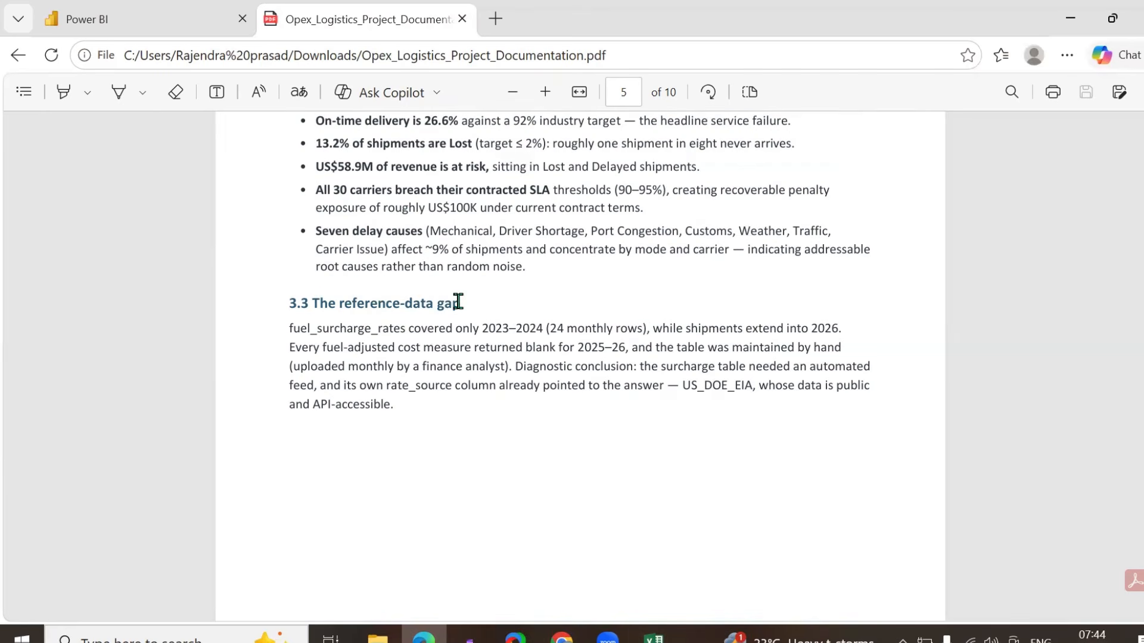
scroll(452, 434, "down", 15)
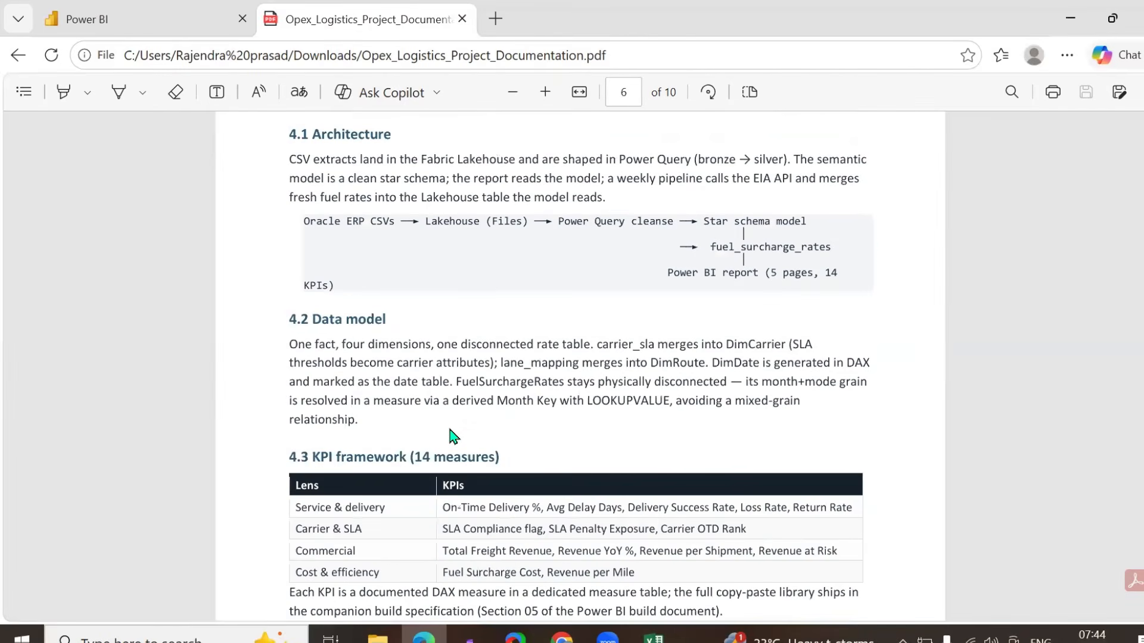
scroll(451, 436, "up", 4)
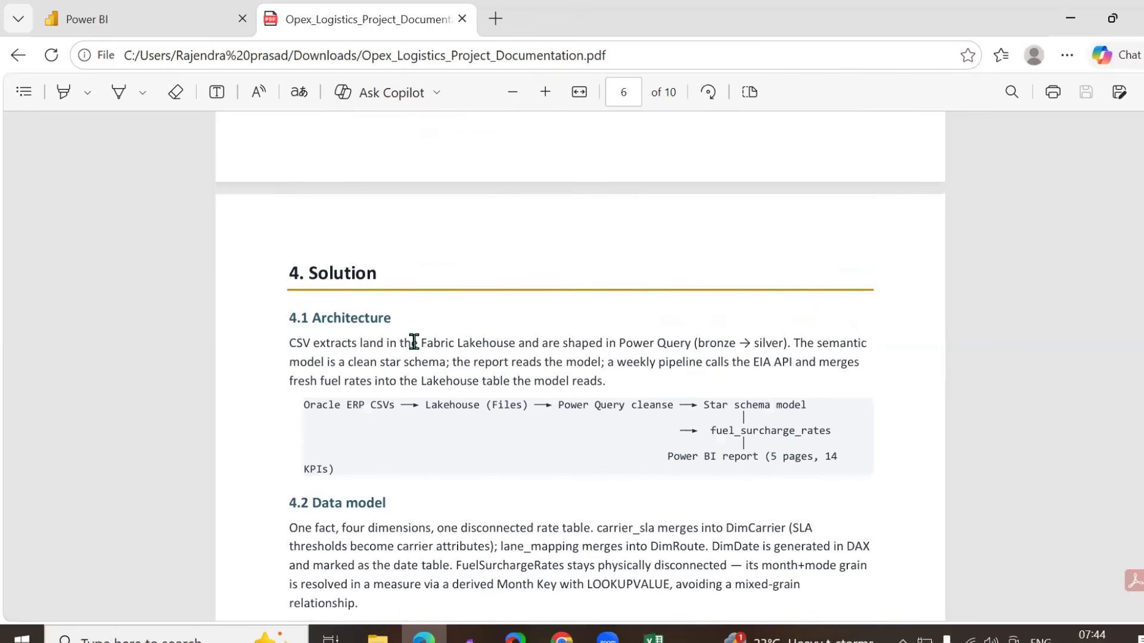
left_click_drag(420, 343, 792, 341)
left_click(566, 360)
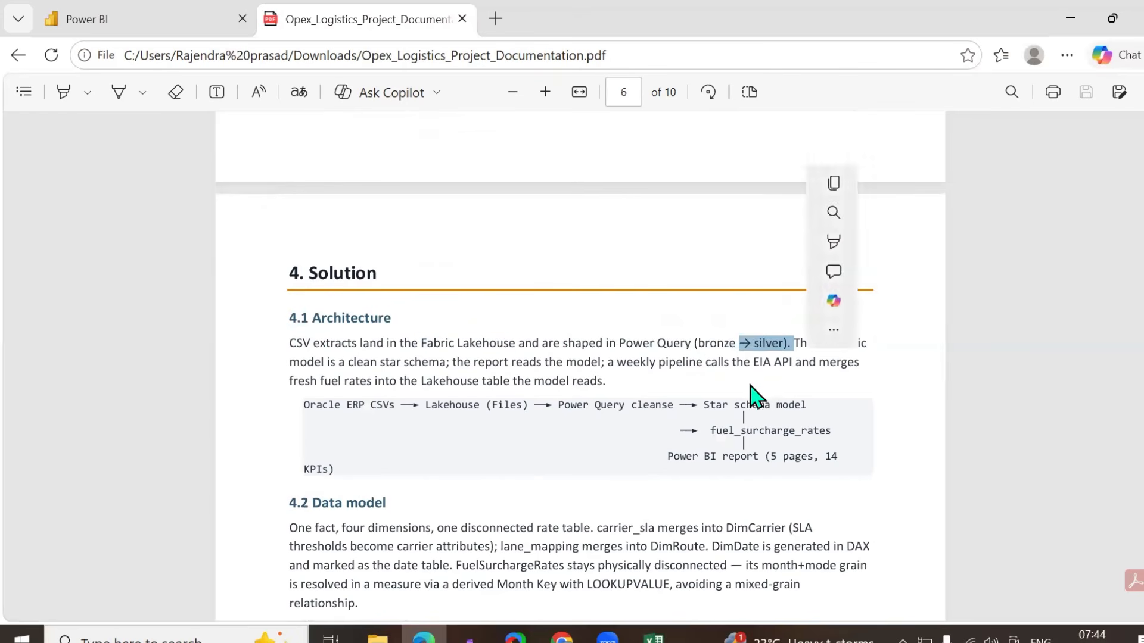
left_click(723, 377)
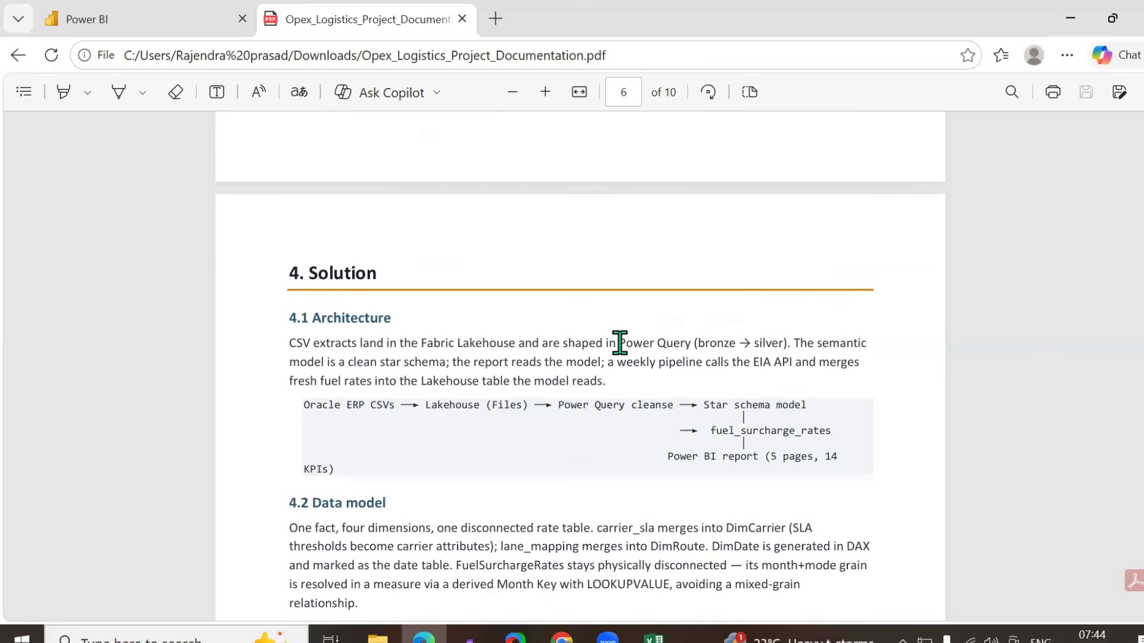
left_click_drag(617, 343, 787, 344)
left_click(850, 365)
left_click_drag(290, 362, 495, 362)
left_click(456, 391)
- View sections 4.2 Data model and 4.3 KPI framework (14 measures) of the documentation
scroll(456, 391, "down", 3)
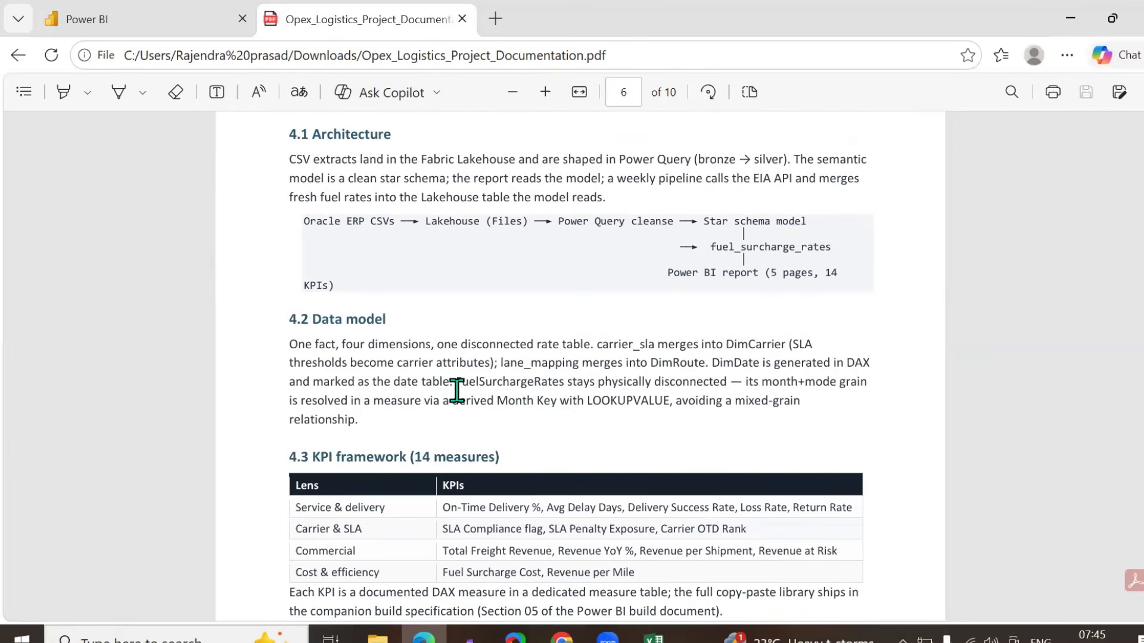
scroll(457, 391, "up", 2)
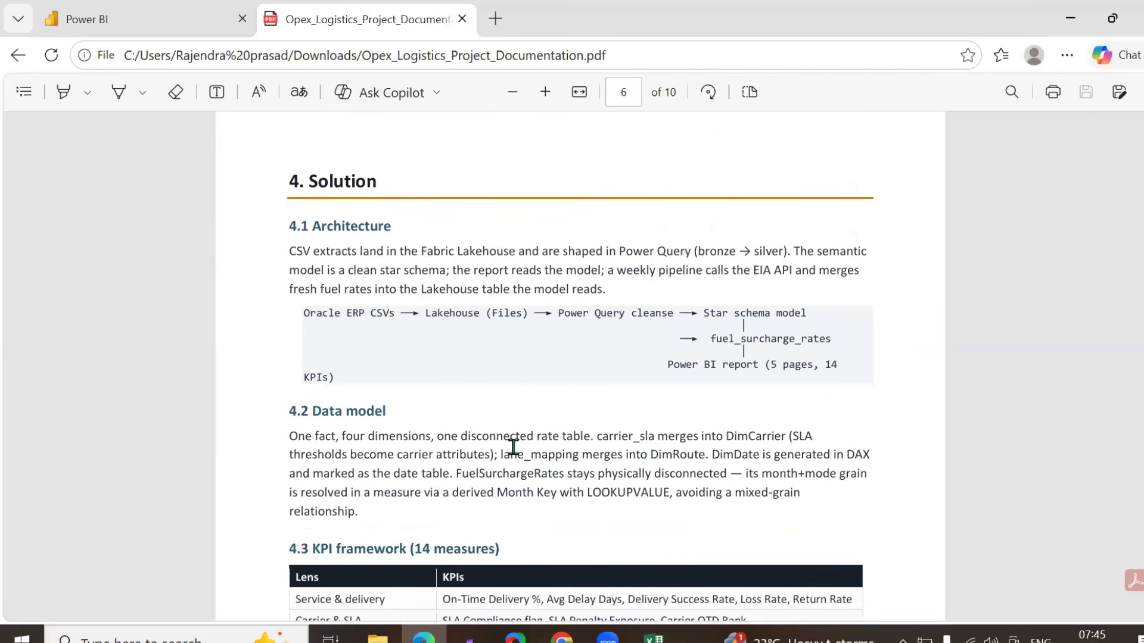
scroll(513, 447, "down", 3)
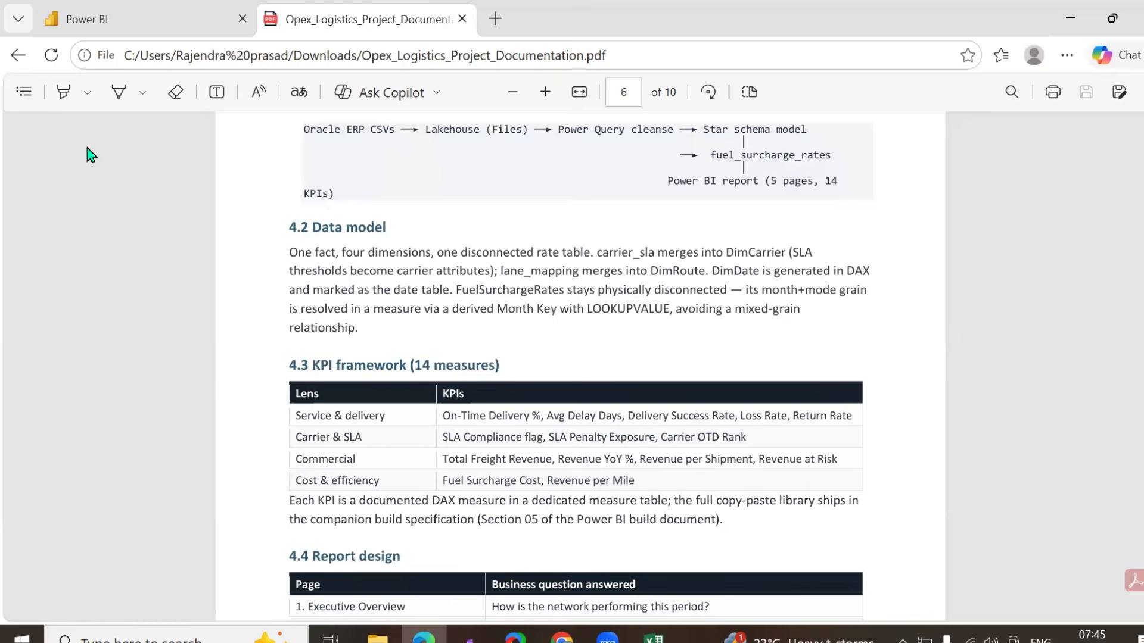
- Switch to Power BI and open its home page
left_click(153, 22)
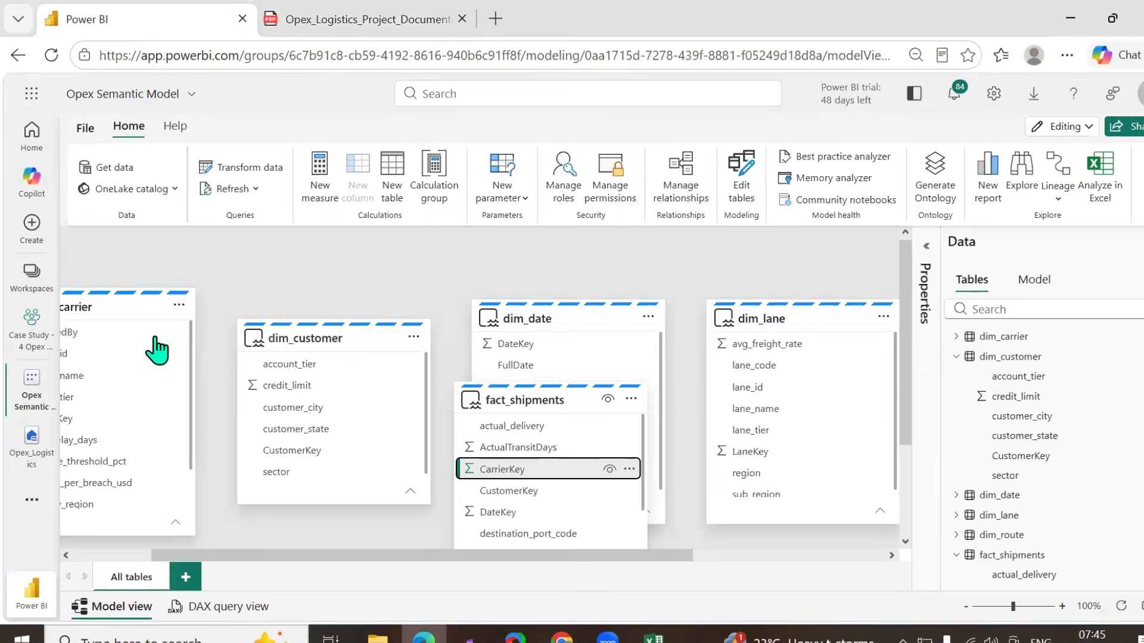
left_click(30, 155)
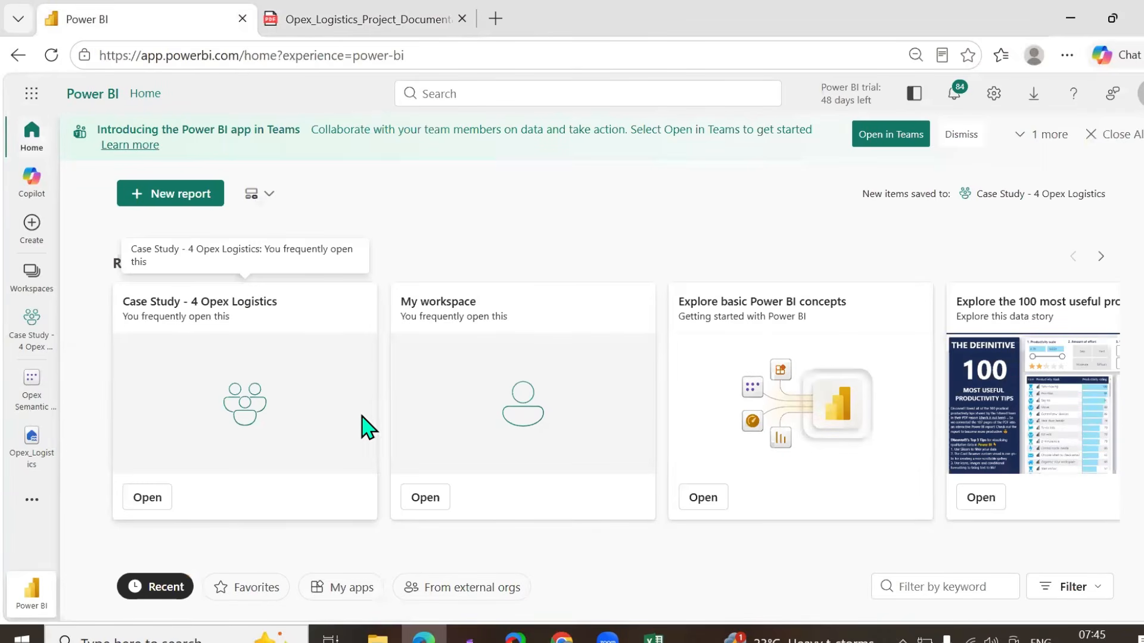
- Place the on-screen text annotation "CREATE A WORKSPACE" above the Recommended section of the home page
left_click(347, 174)
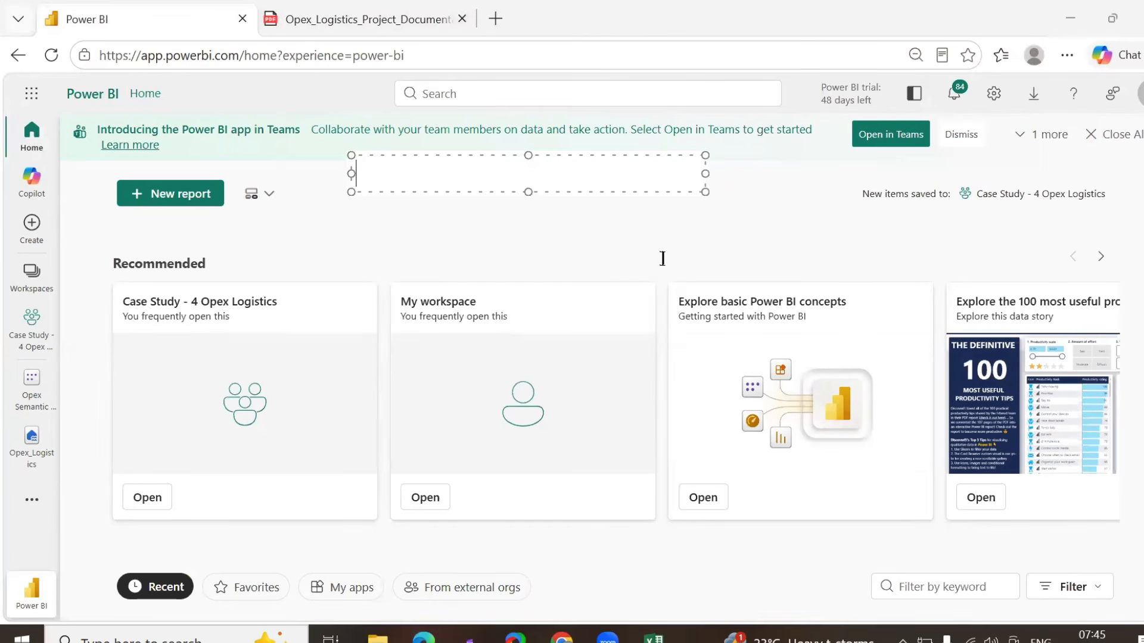
key("Caps_Lock")
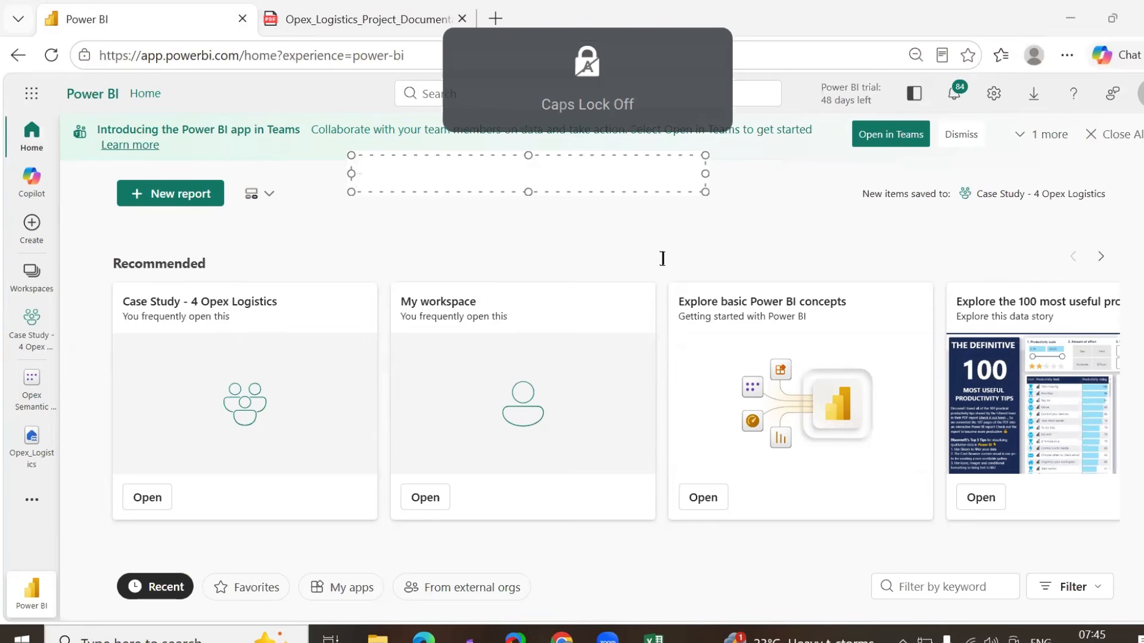
key("Caps_Lock")
type("CREATE ")
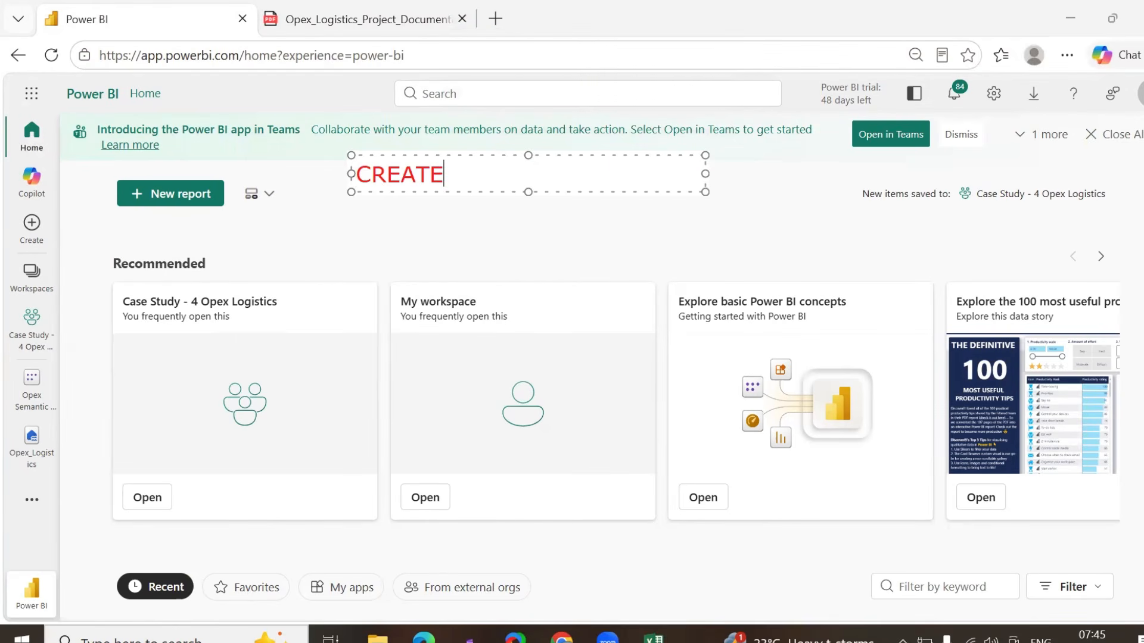
type("A WORKSPACE")
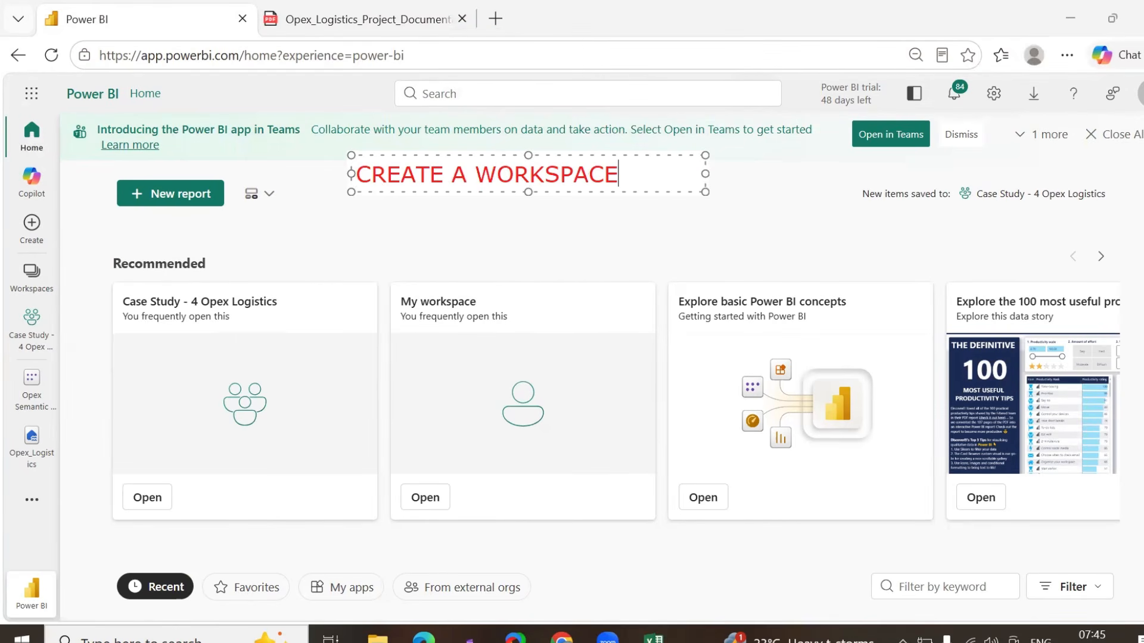
left_click(548, 265)
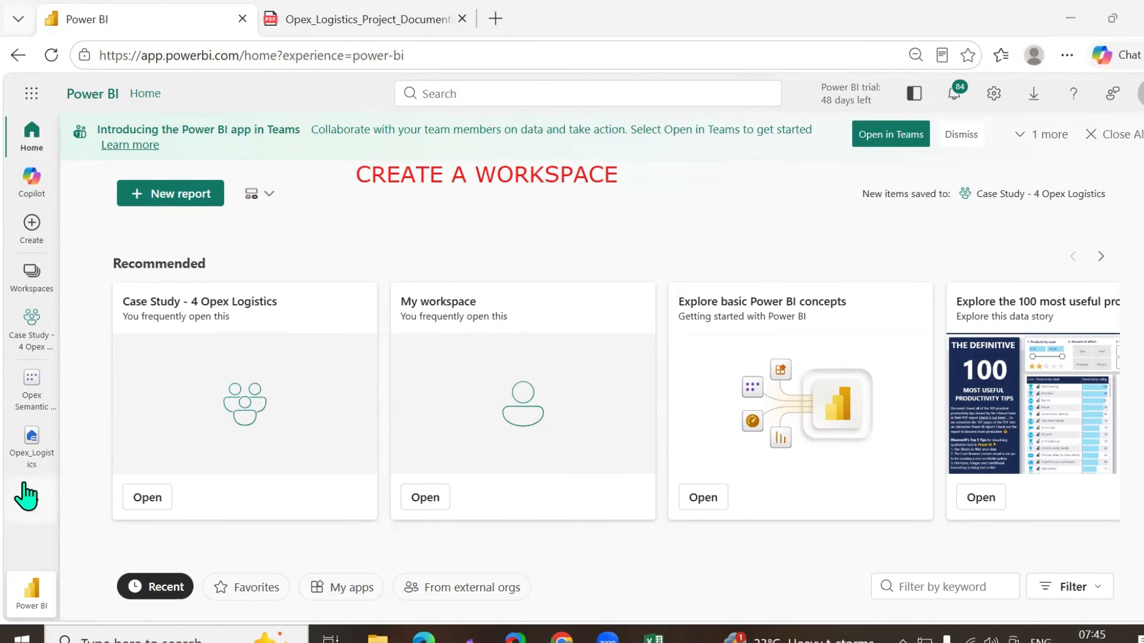
- Start a new workspace and enter OPEX LOGISTICS - FREIGHT as the beginning of its name
left_click(32, 275)
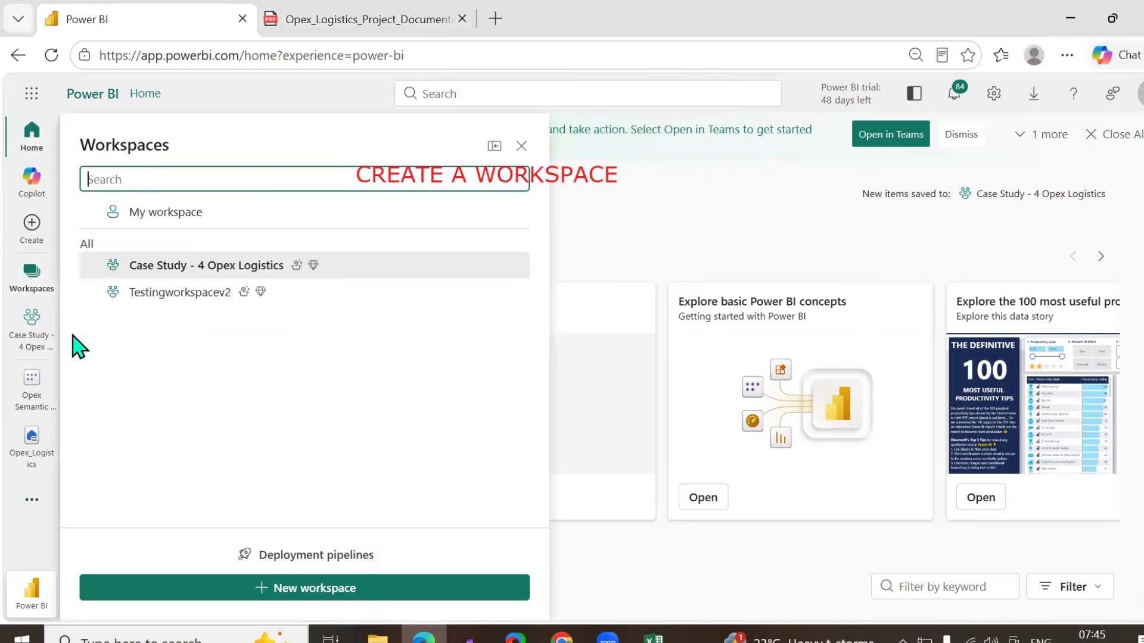
left_click(283, 592)
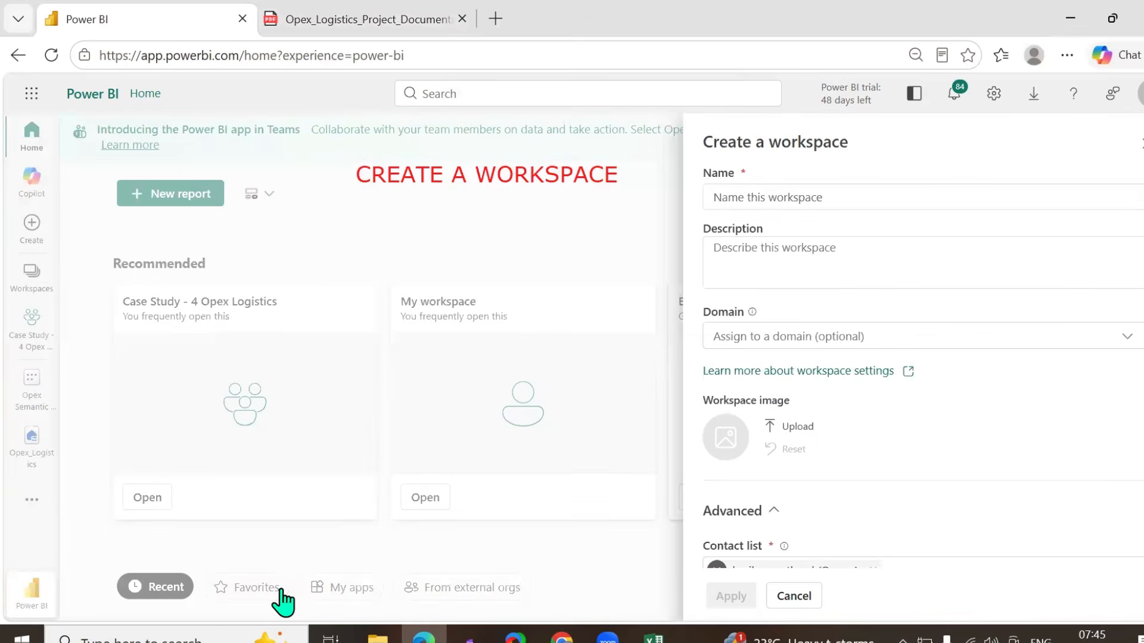
left_click(774, 191)
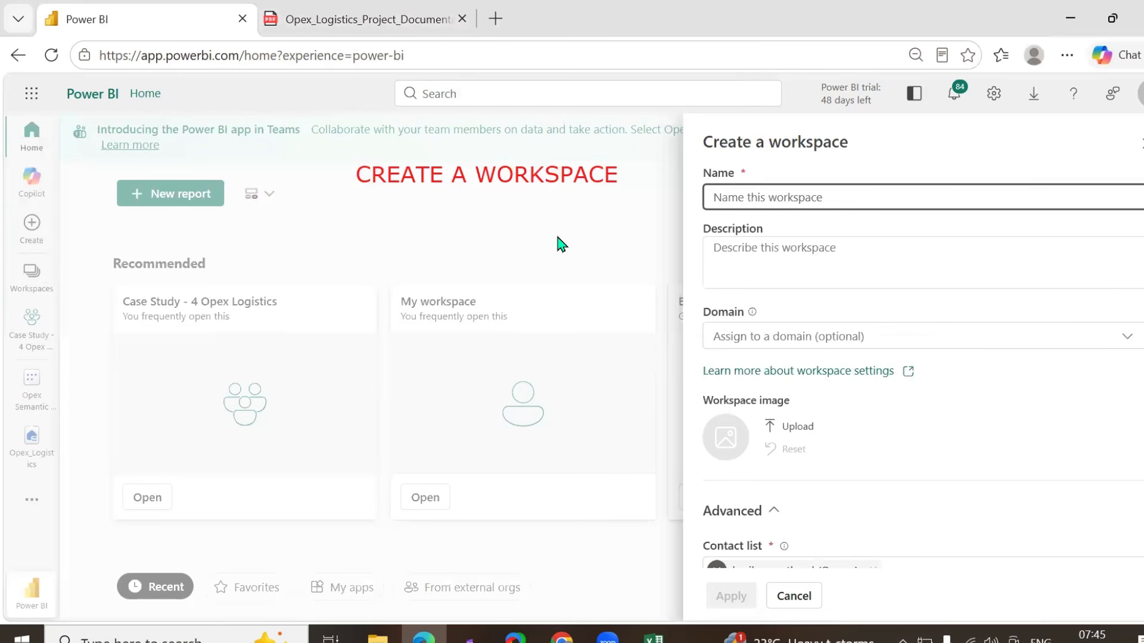
type("OP")
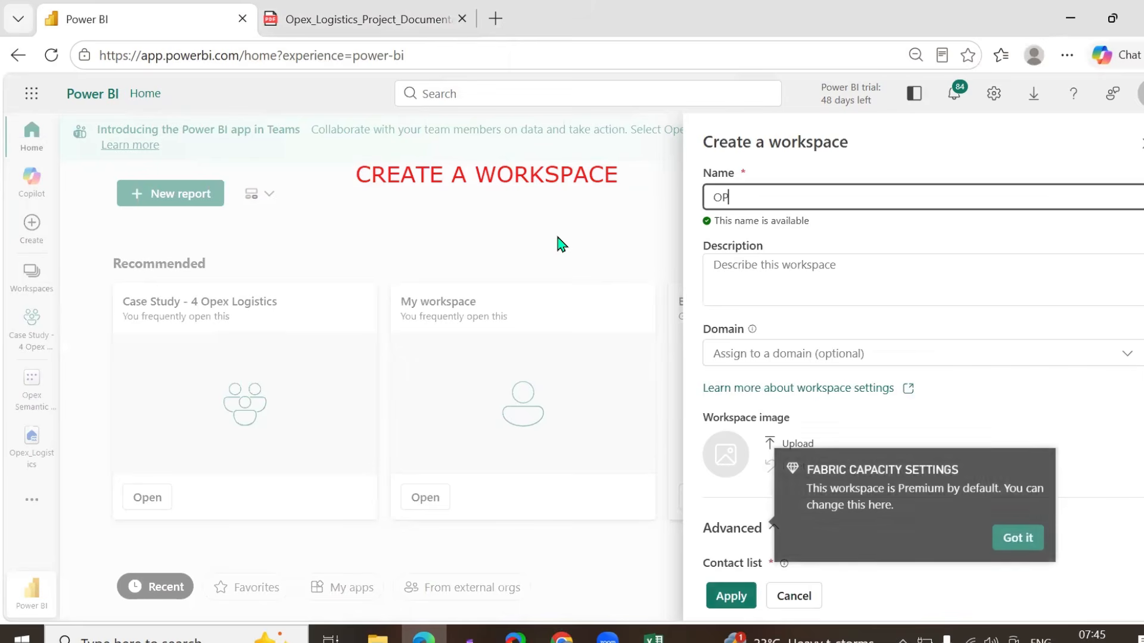
type("EX LOGI")
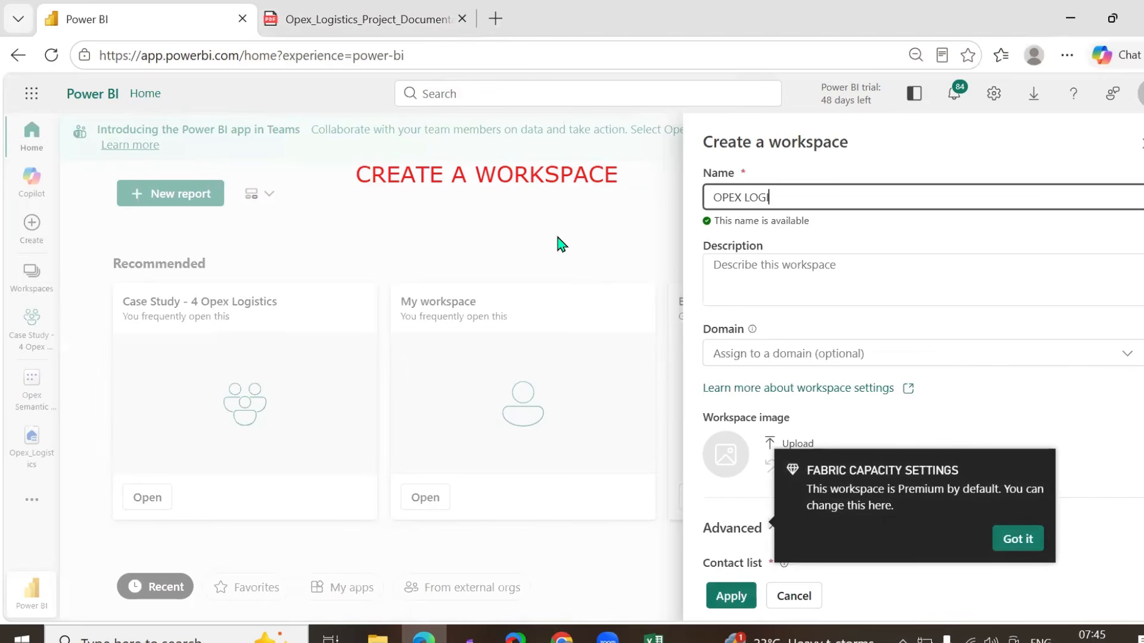
type("STICS - FREIGHT")
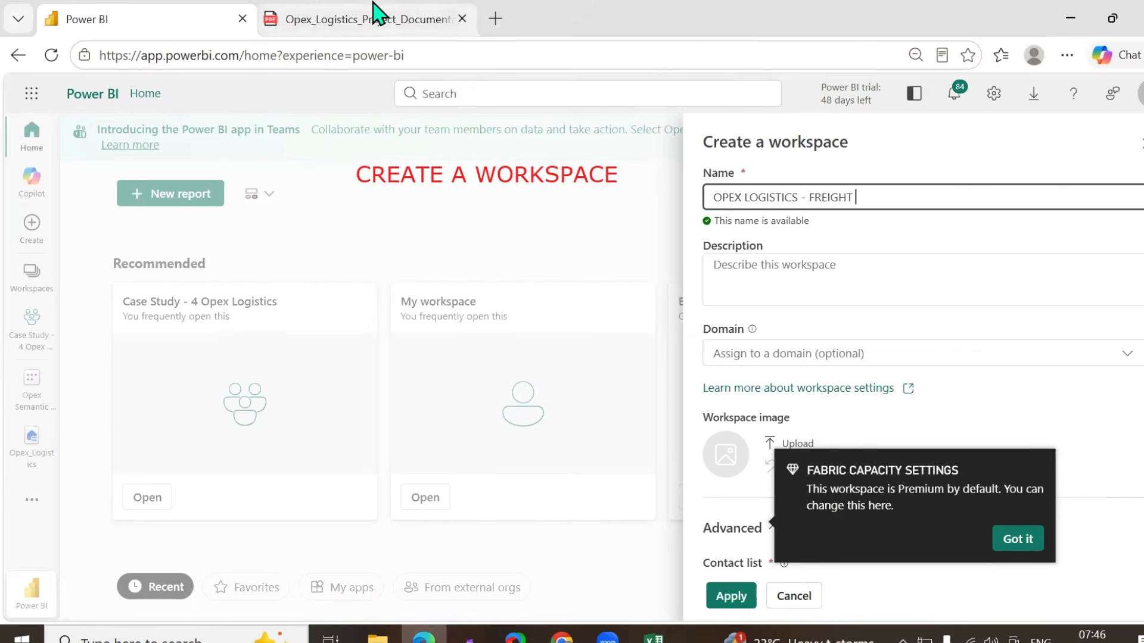
- Check the title page of the Opex Logistics project documentation, and complete the workspace name as OPEX LOGISTICS - FREIGHT ANALYTICS
left_click(369, 19)
scroll(692, 212, "up", 6)
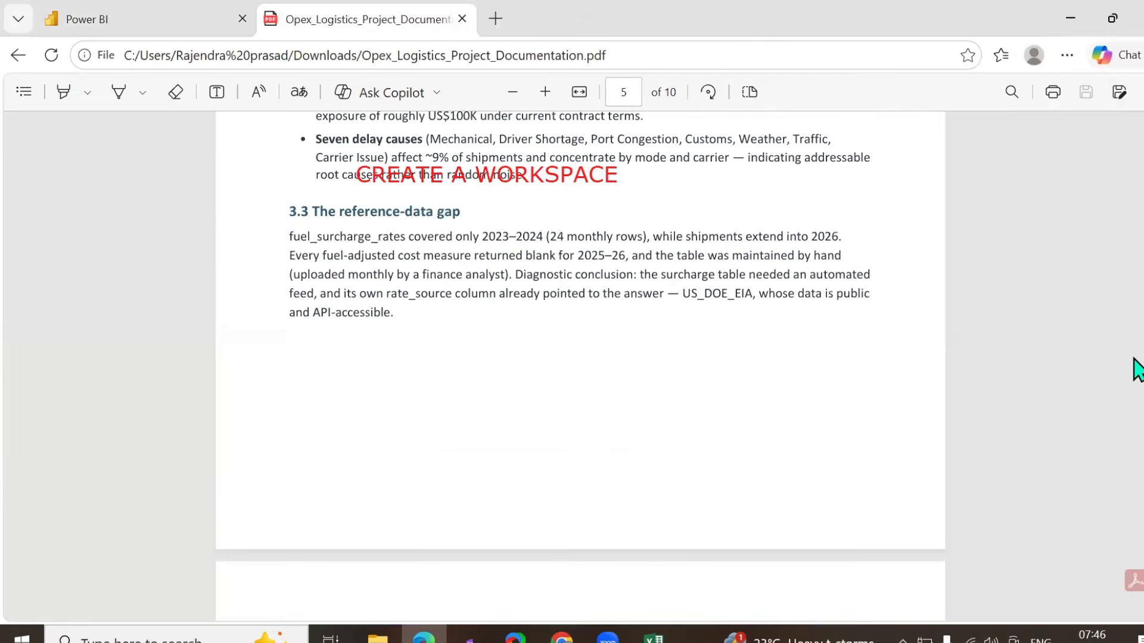
left_click_drag(1134, 359, 1136, 146)
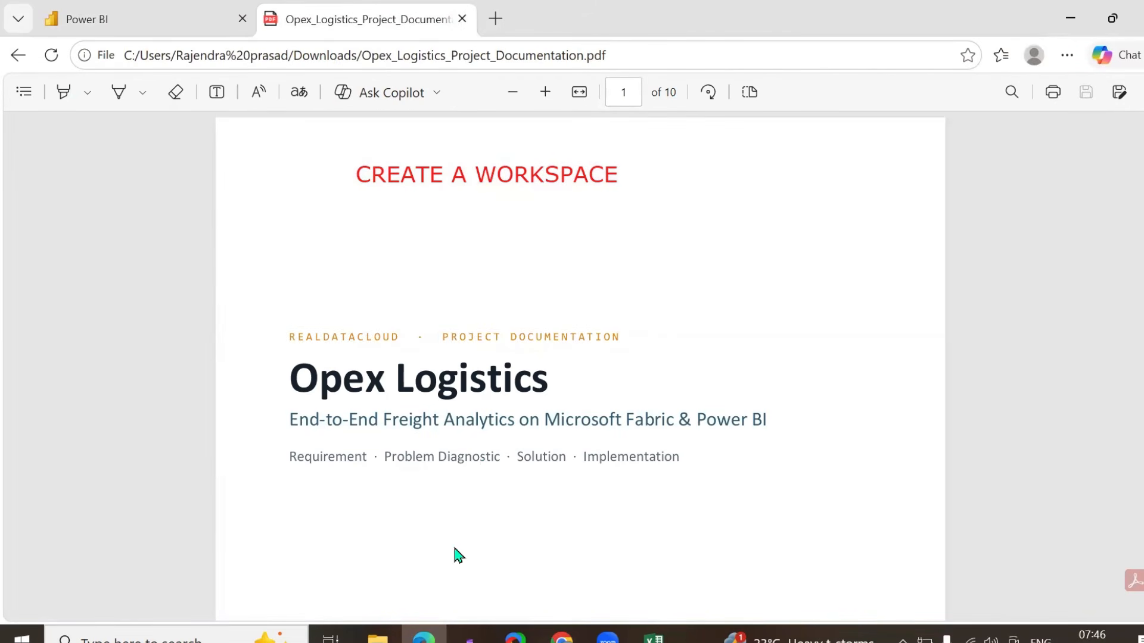
left_click(167, 8)
type("ANA")
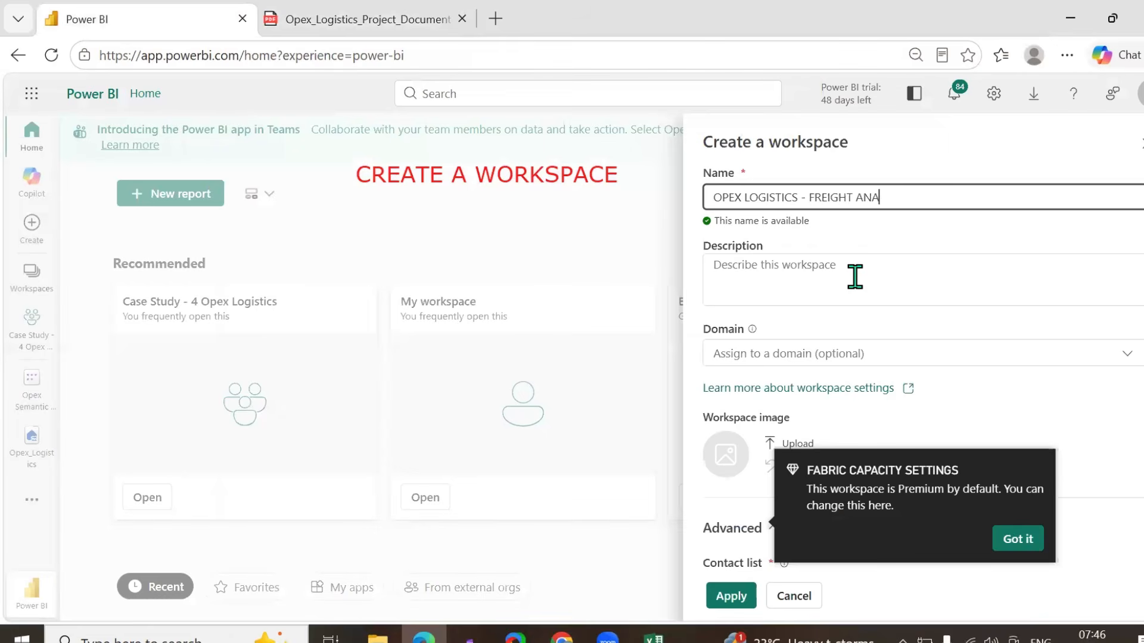
type("LYTICS")
- Create the workspace with the Fabric Trial workspace type and collapse its task flow area
scroll(857, 280, "down", 2)
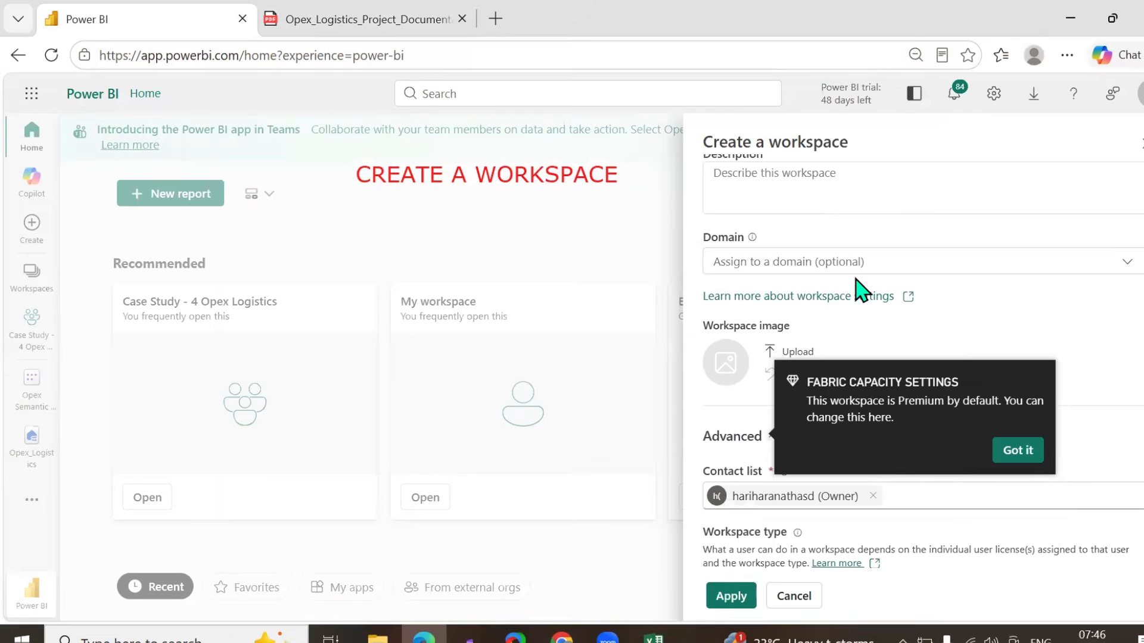
left_click(1017, 450)
scroll(940, 405, "down", 10)
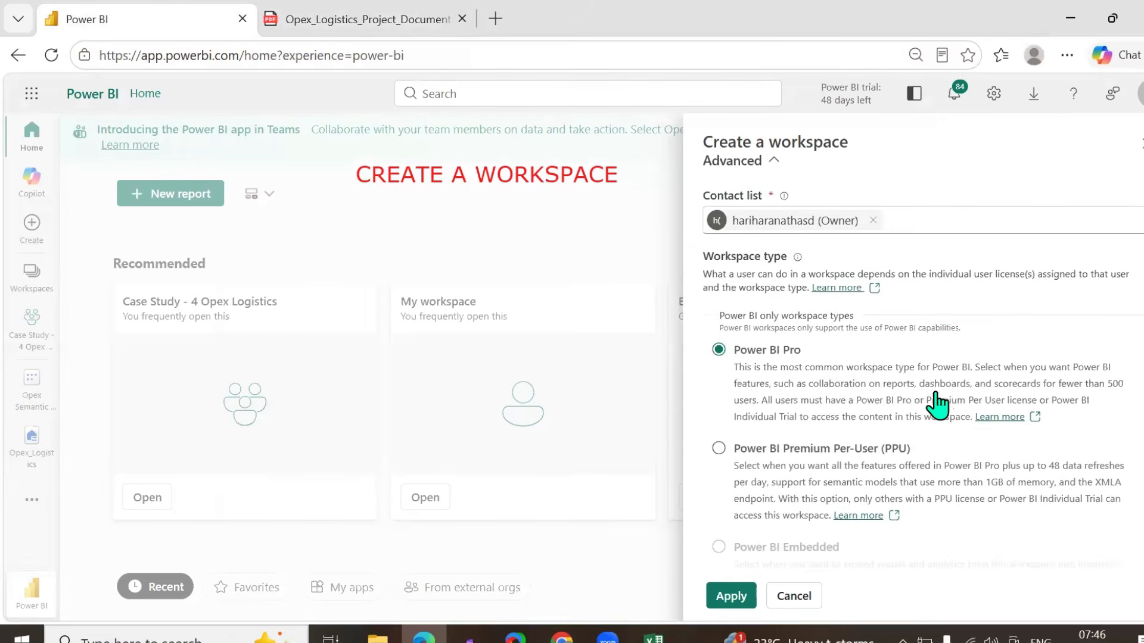
left_click(725, 382)
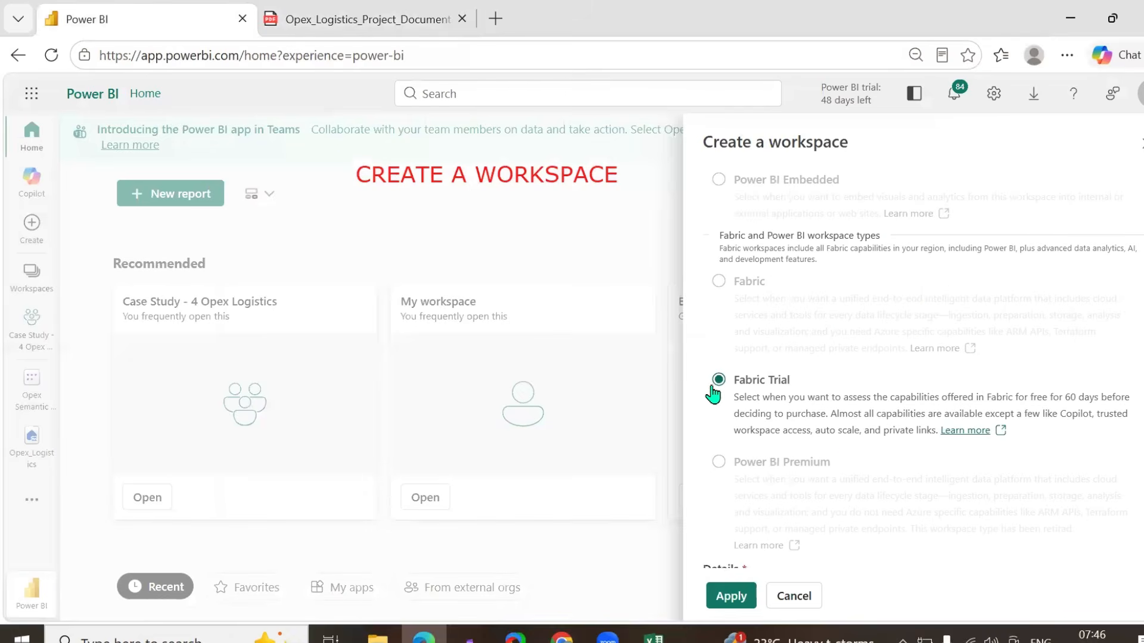
scroll(850, 452, "down", 2)
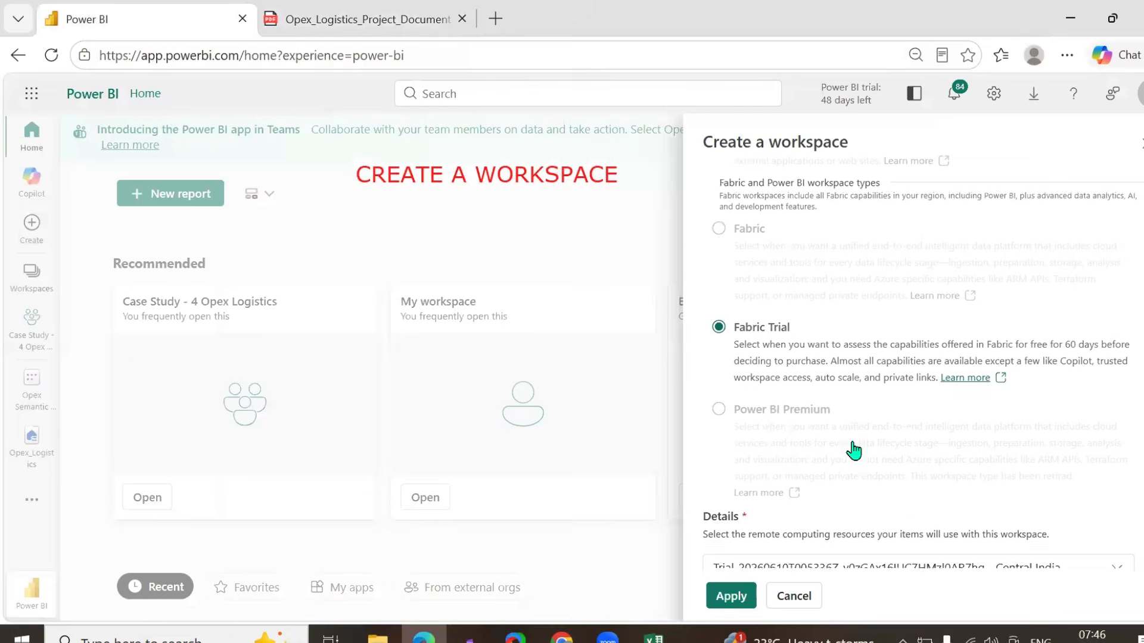
left_click(731, 596)
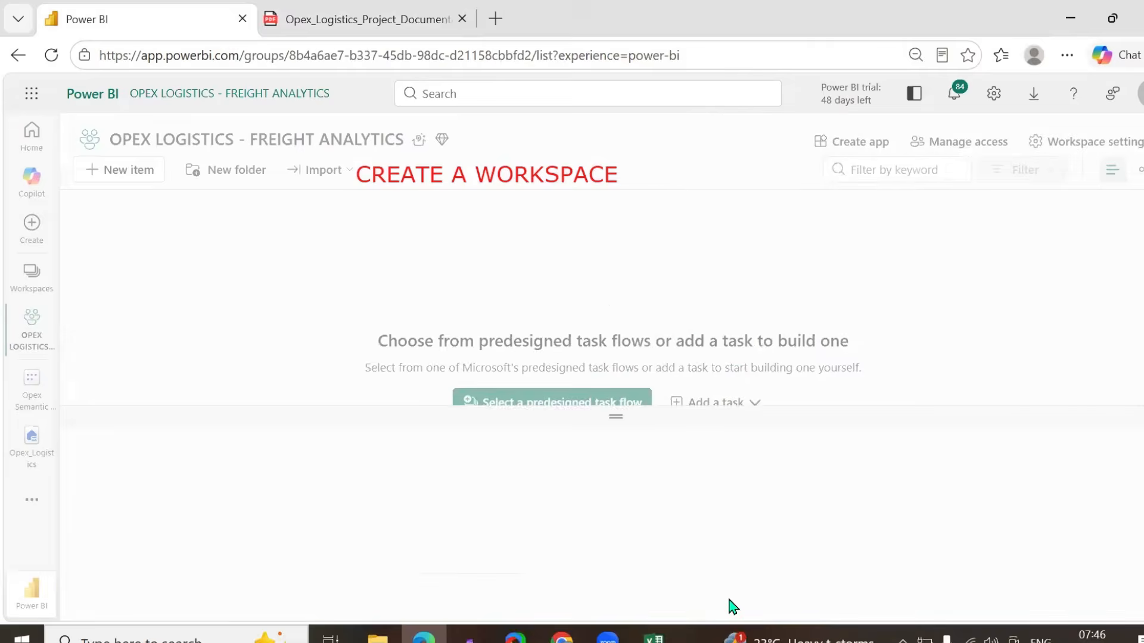
left_click_drag(616, 388, 618, 206)
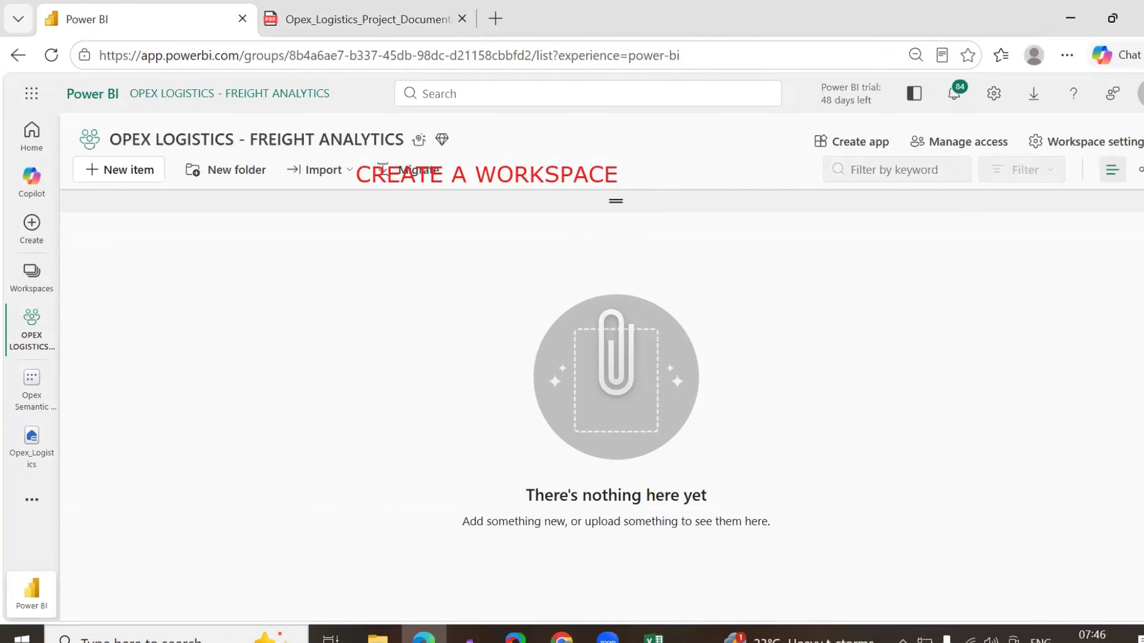
- Replace the "CREATE A WORKSPACE" on-screen annotation with "CREATE THE LAKEHOUSE" beside the workspace title
left_click(400, 169)
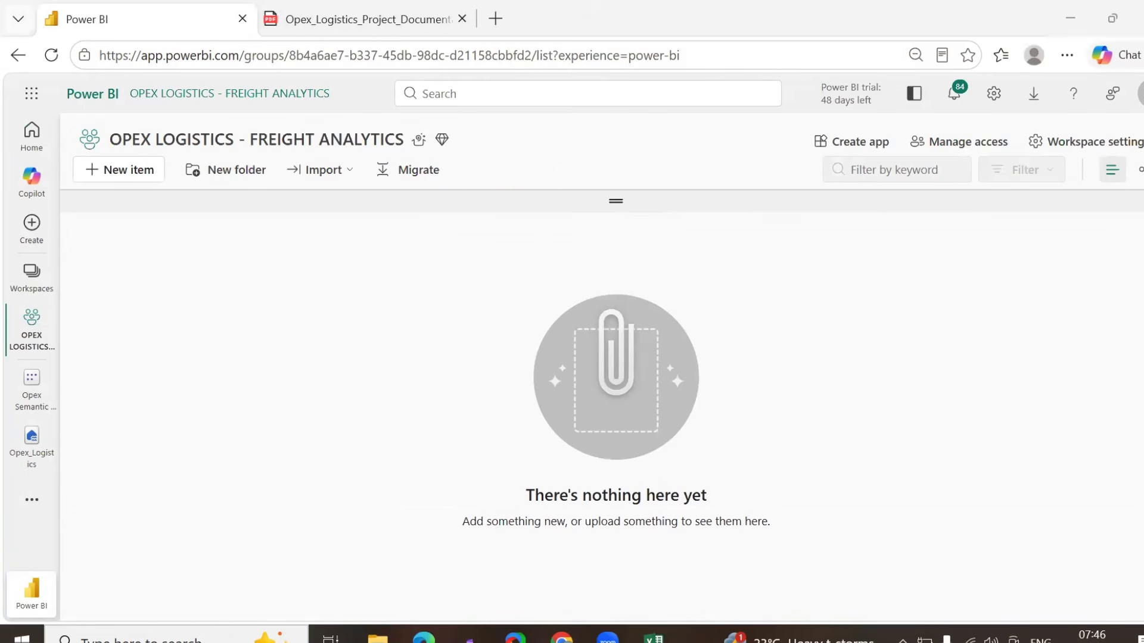
left_click(489, 122)
type("CREAY")
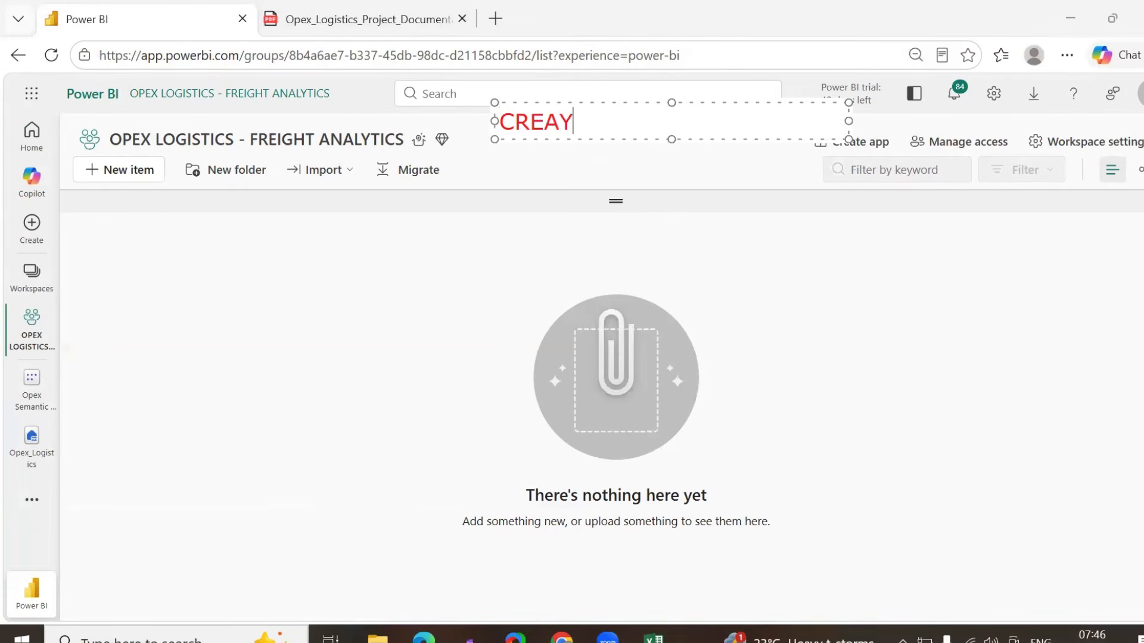
type("=TE")
key("BackSpace")
key("BackSpace")
key("BackSpace")
key("BackSpace")
type("TE THE LAKE")
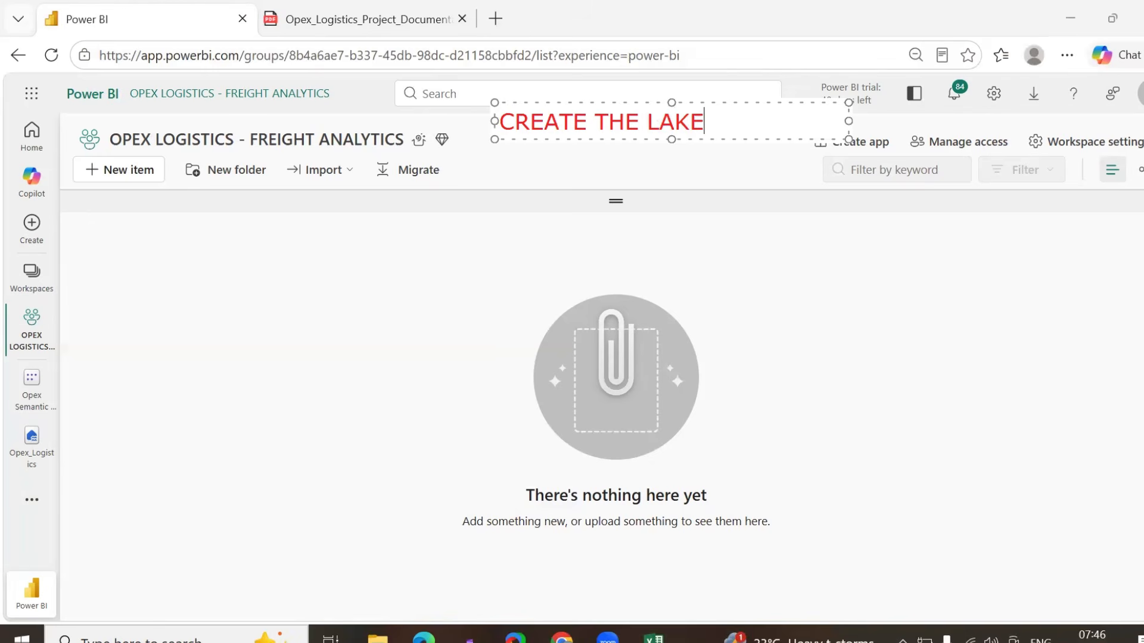
type("HOUSE")
left_click(495, 255)
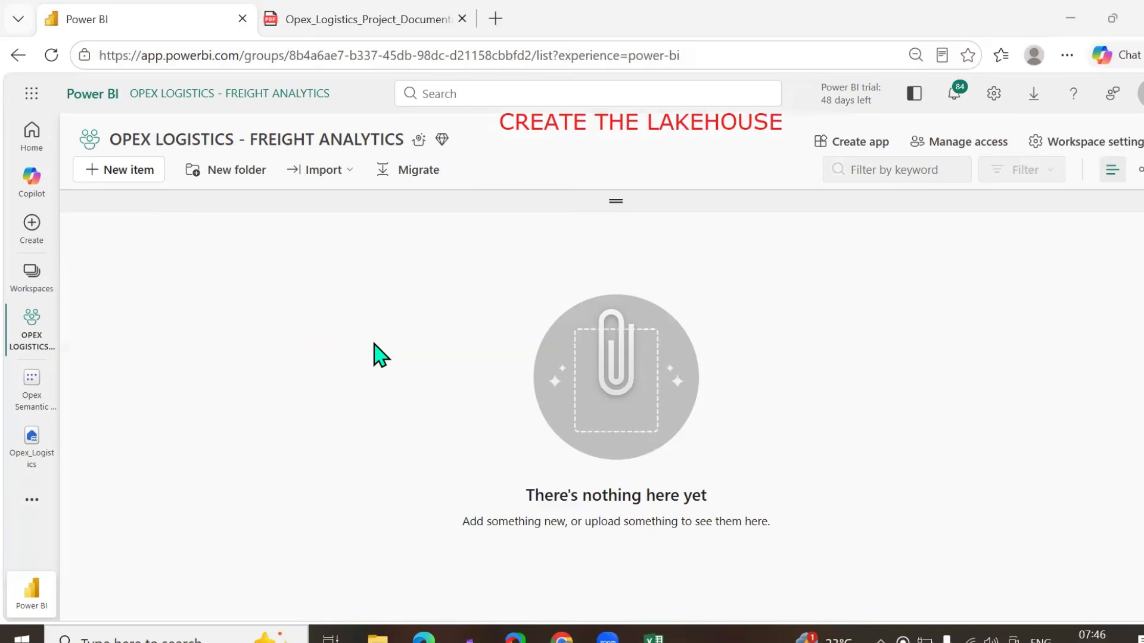
- Create a lakehouse named OPEX_LOGISTICS_LAKEHOUSE in the new workspace and erase the on-screen annotation
left_click(145, 179)
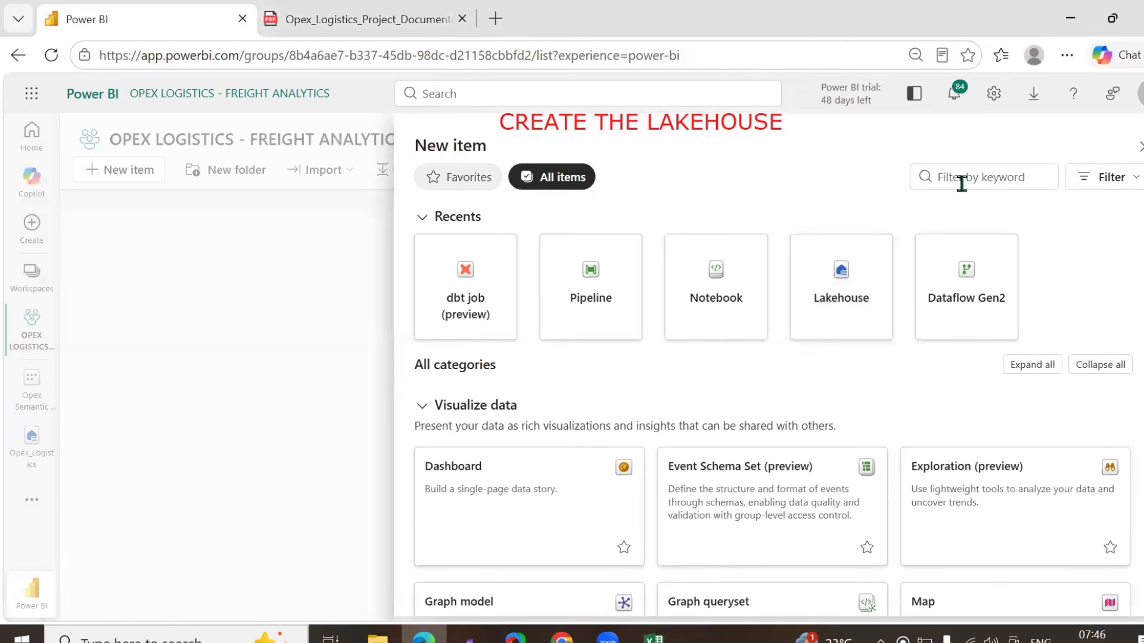
left_click(961, 180)
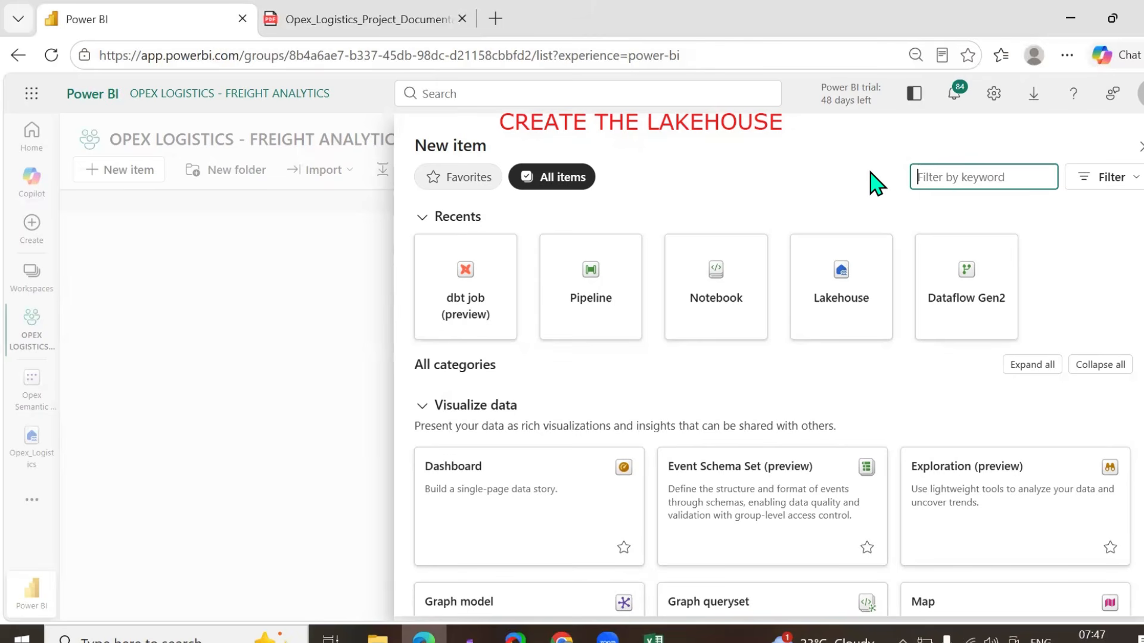
left_click(853, 307)
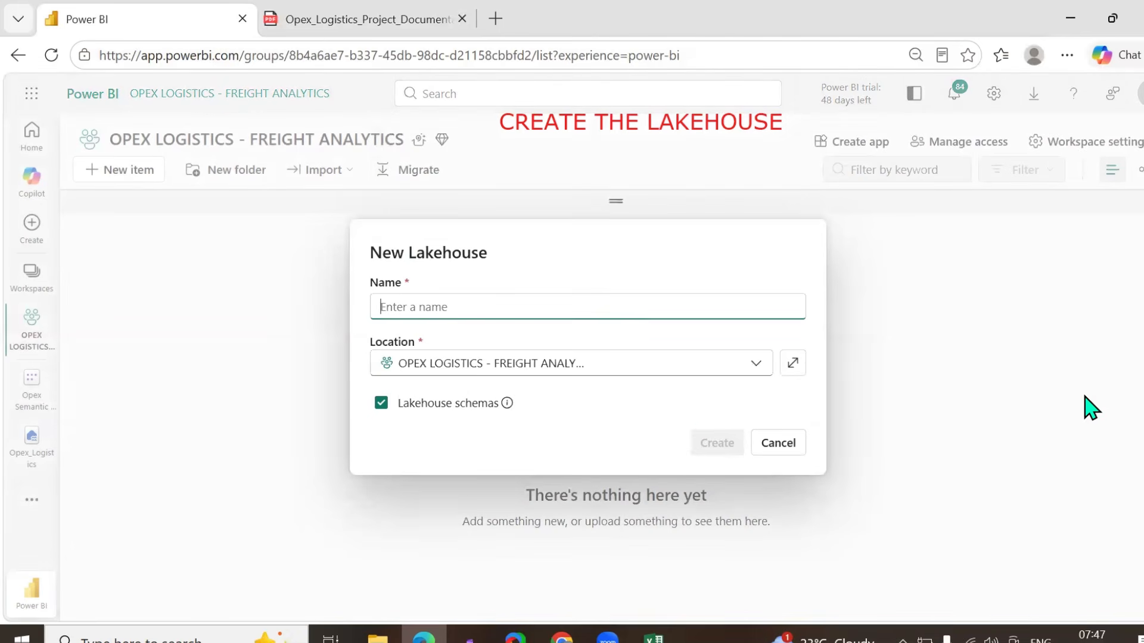
key("Caps_Lock")
key("Caps_Lock")
type("OPEX_LOGISTICS_LAKEHOUSE")
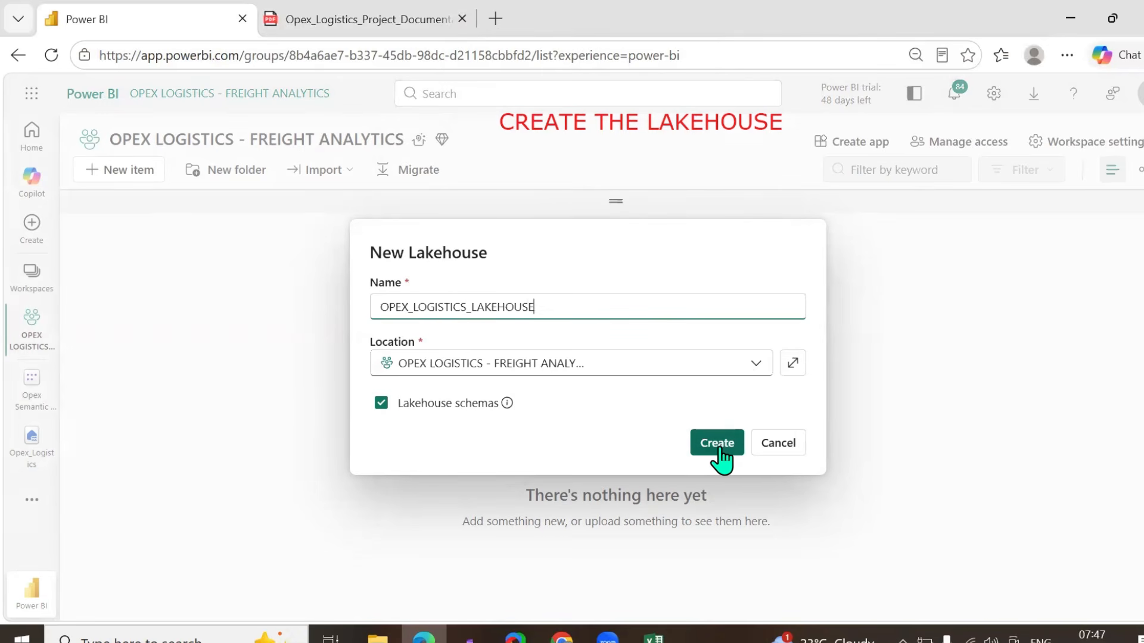
left_click(717, 448)
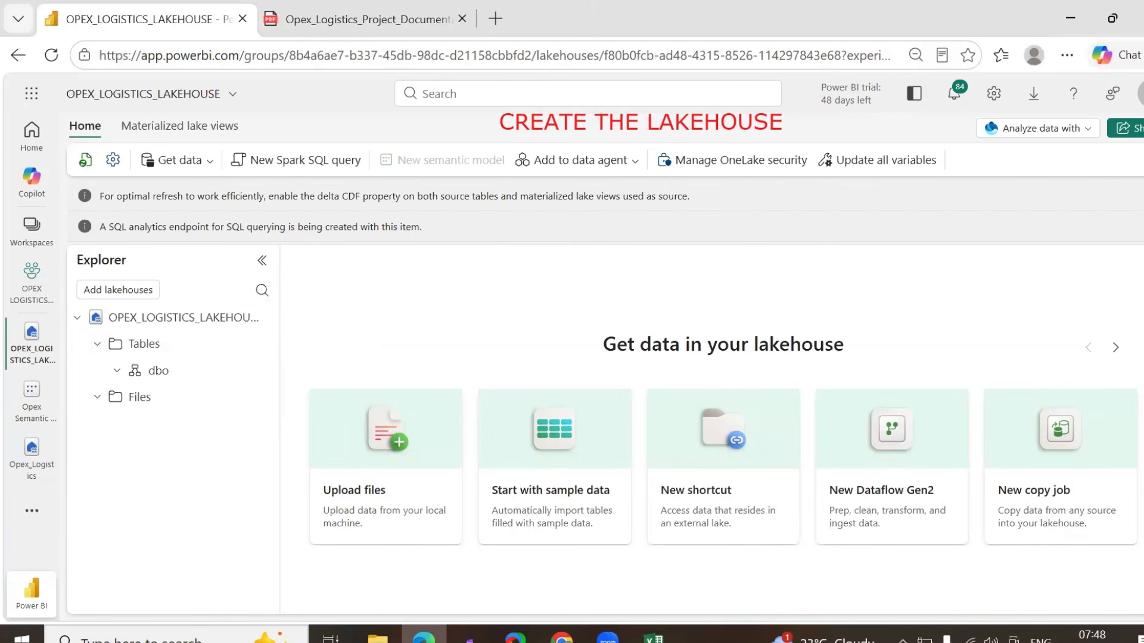
left_click_drag(503, 121, 719, 116)
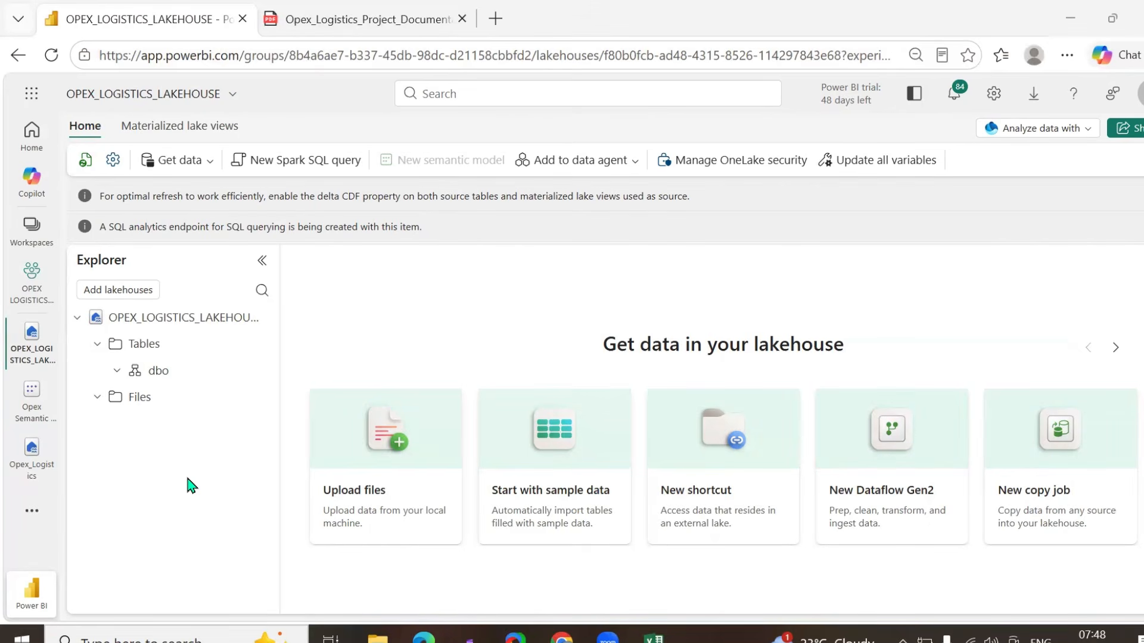
- Upload all the dataset files from the apex_dataset folder into the lakehouse's Files section
mouse_move(169, 409)
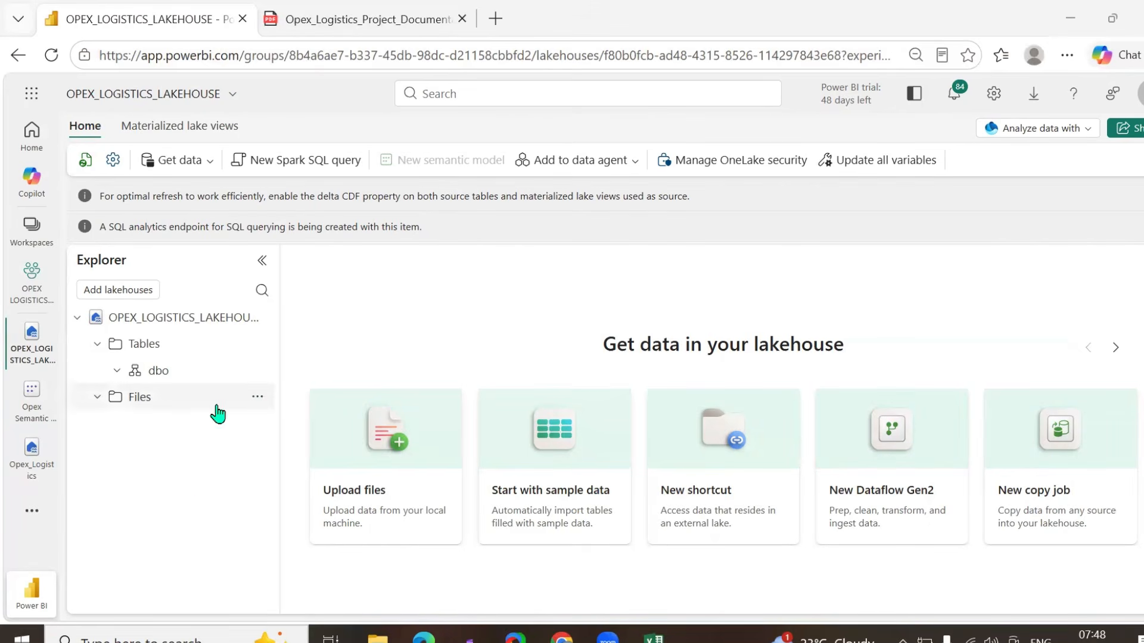
left_click(256, 399)
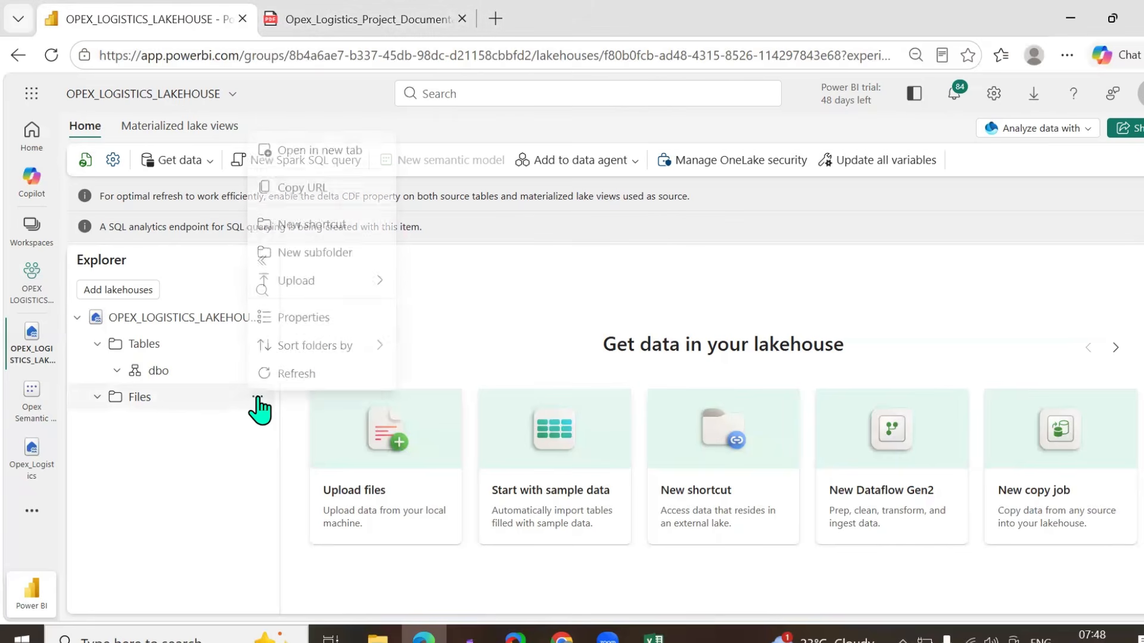
mouse_move(336, 279)
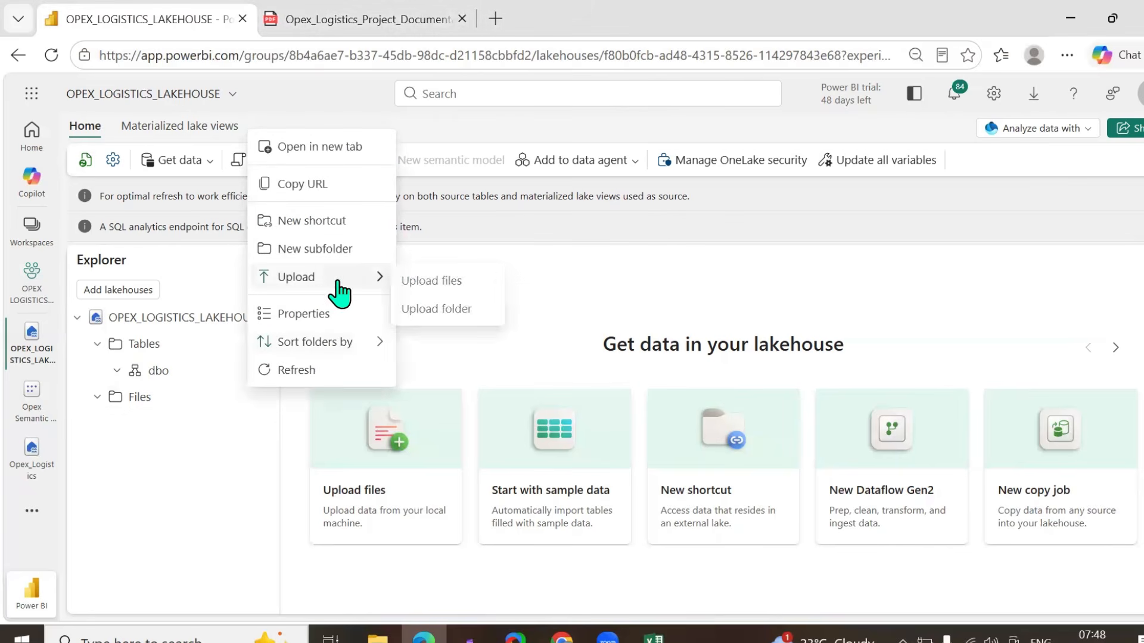
left_click(442, 280)
left_click(1136, 206)
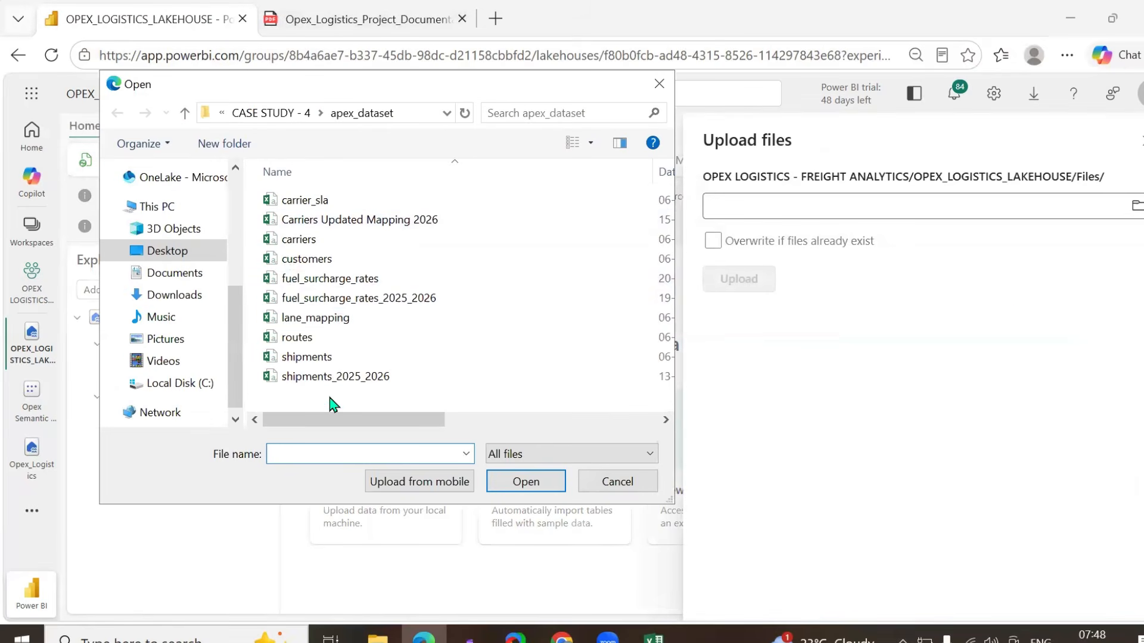
key("ctrl+a")
left_click(543, 487)
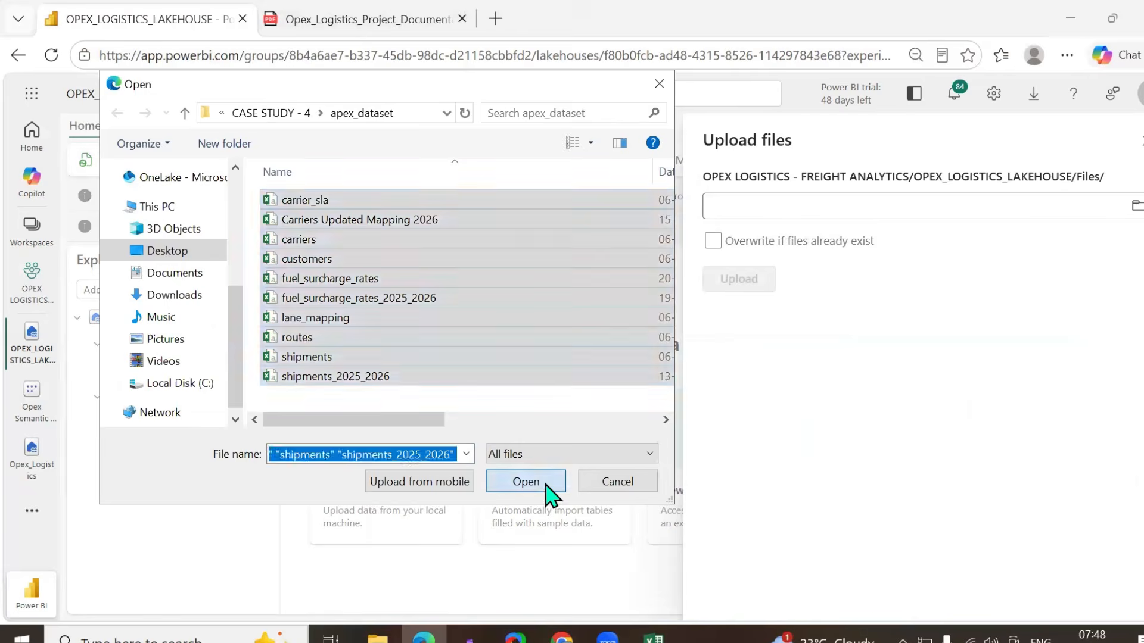
left_click(740, 284)
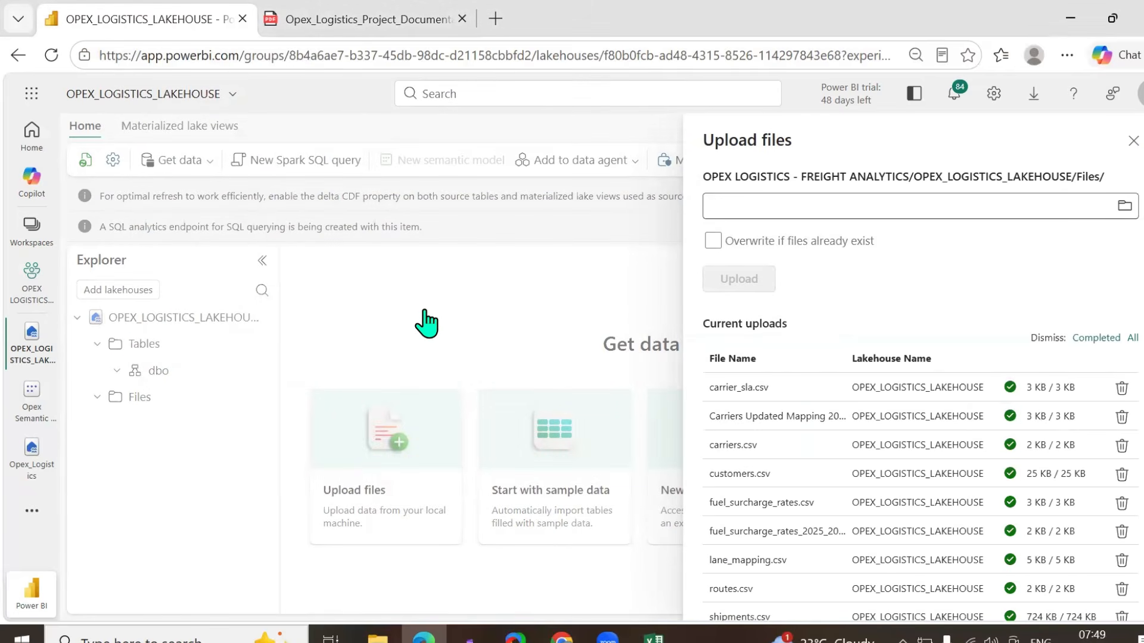
left_click(1132, 141)
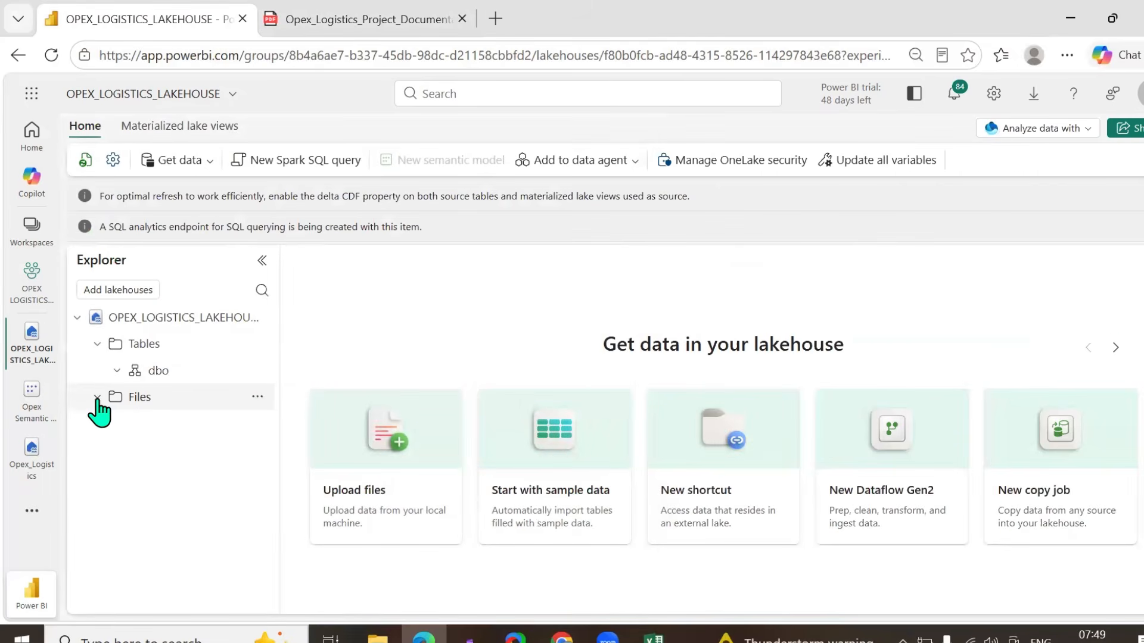
- Refresh the lakehouse's Files folder and open it to review the uploaded CSV files
left_click(260, 399)
left_click(277, 368)
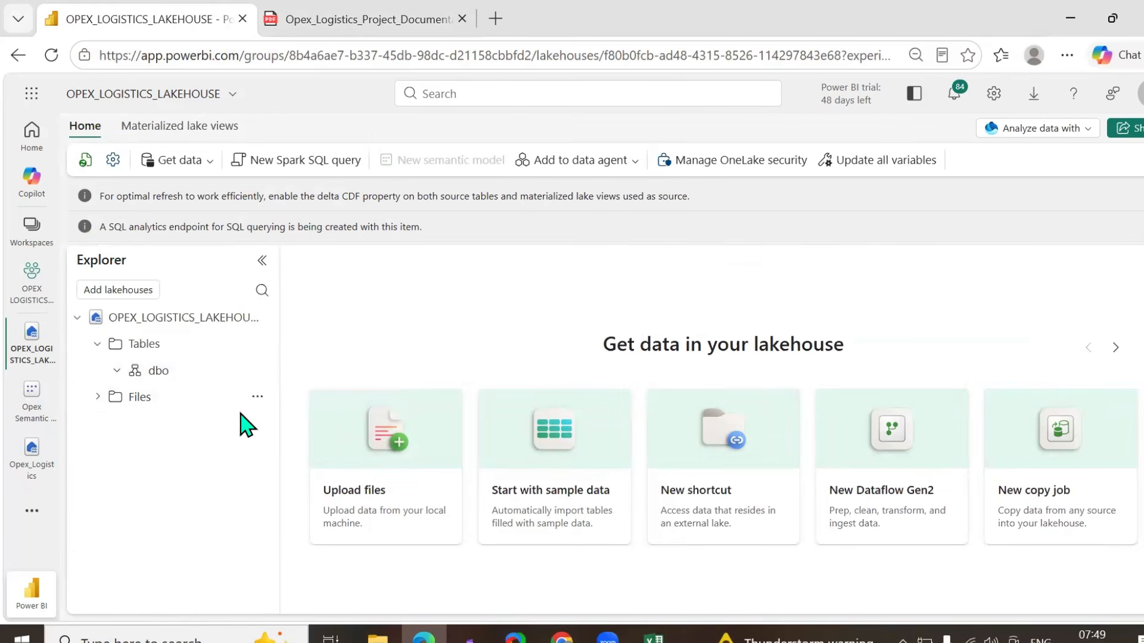
left_click(97, 397)
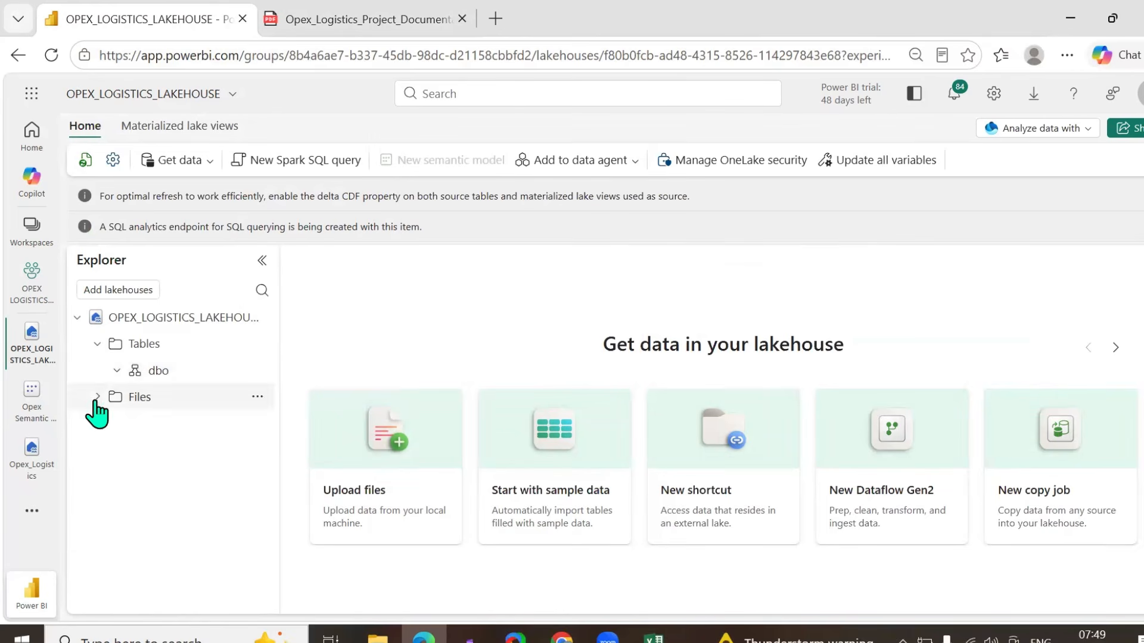
left_click(166, 400)
scroll(511, 475, "down", 3)
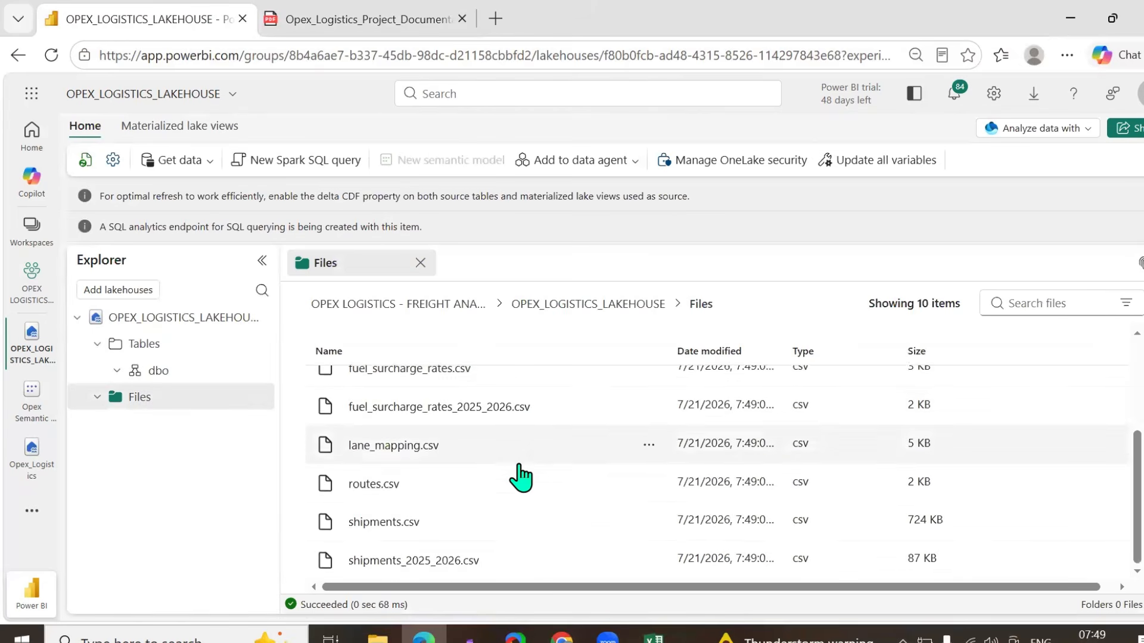
- Look over the uploaded CSV files in the lakehouse and switch from the Power BI experience to the Fabric experience
scroll(521, 476, "up", 3)
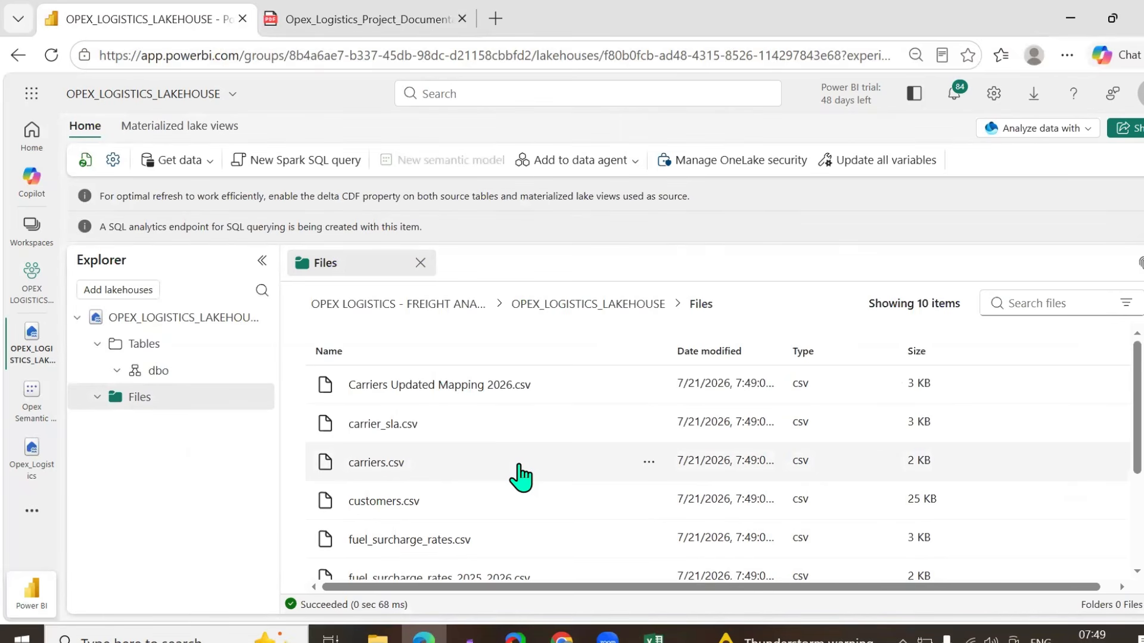
left_click(30, 604)
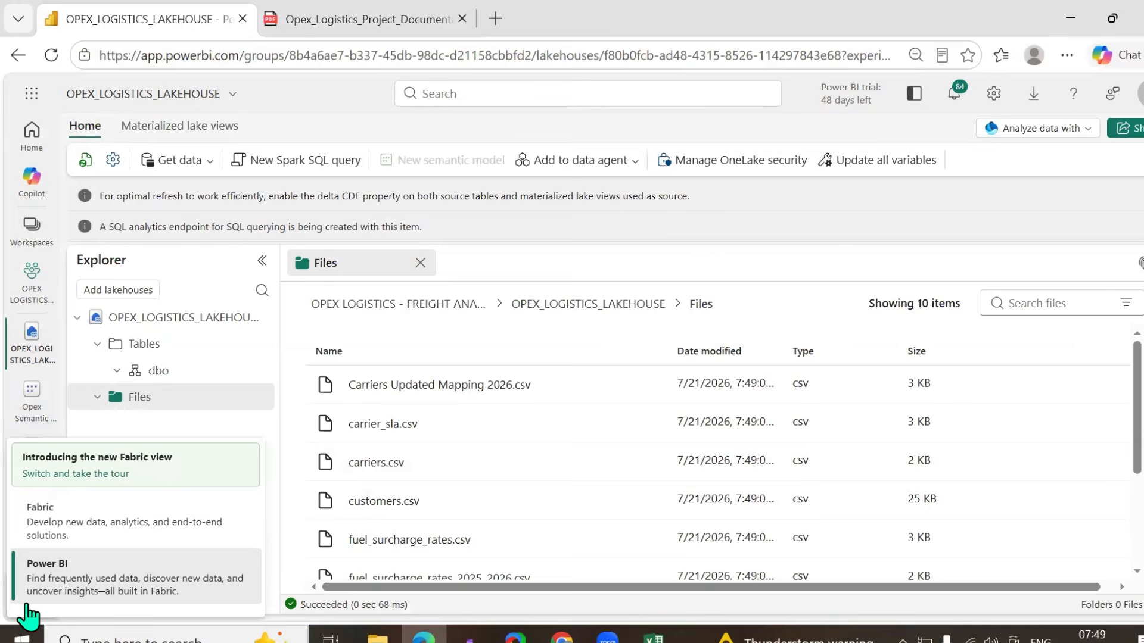
left_click(74, 526)
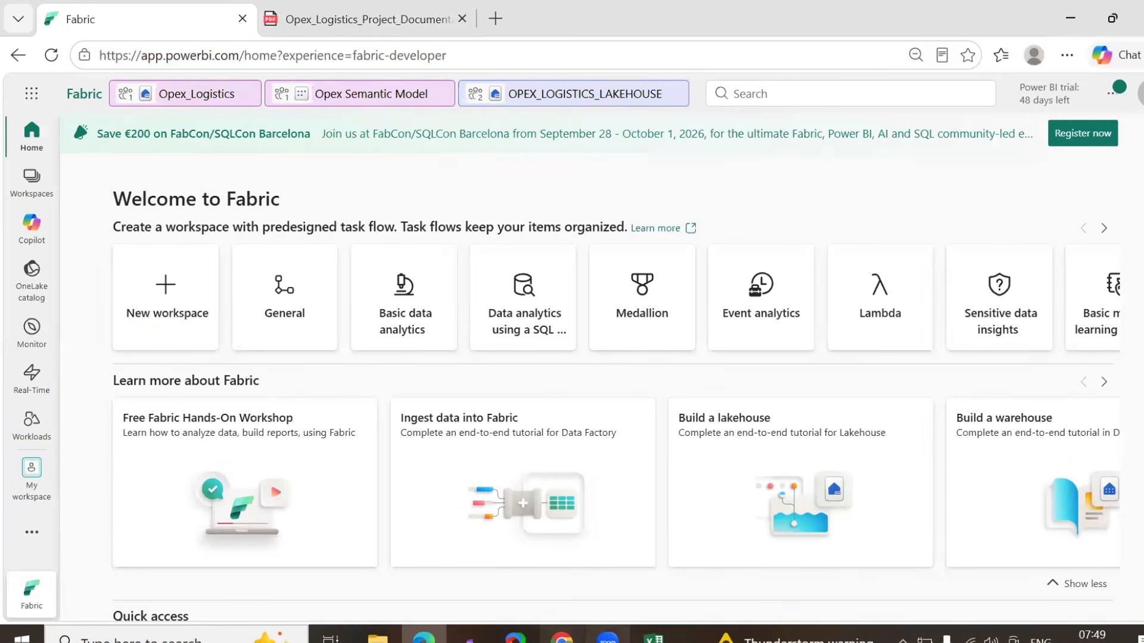
- Examine the functional requirements table in section 2.2 of the Opex Logistics project documentation PDF
left_click(387, 21)
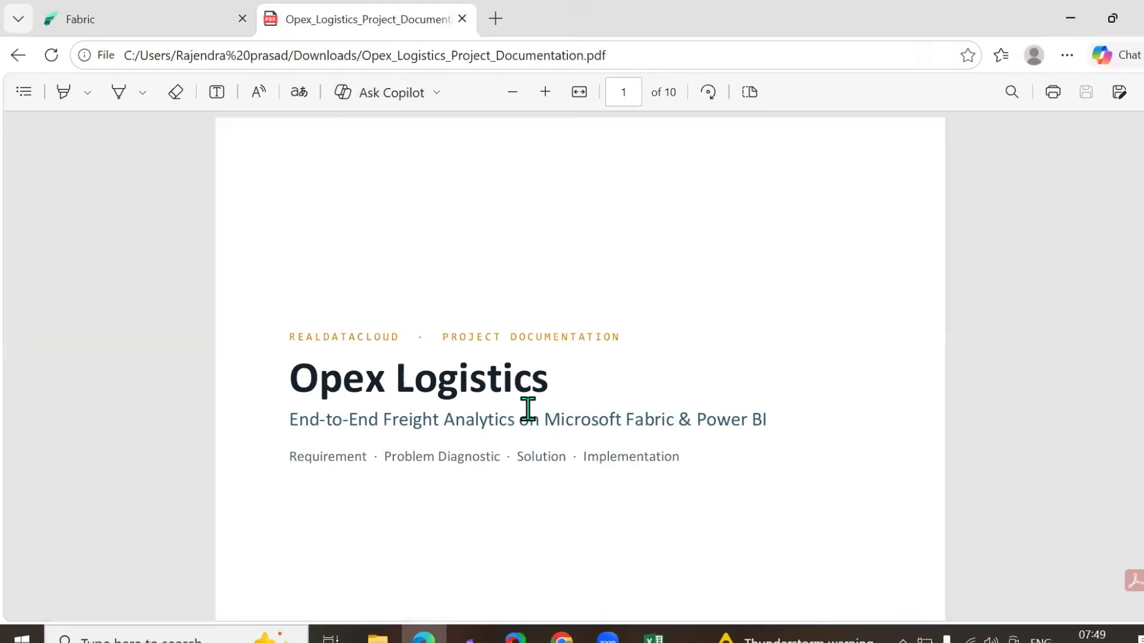
scroll(528, 409, "down", 5)
scroll(527, 409, "down", 15)
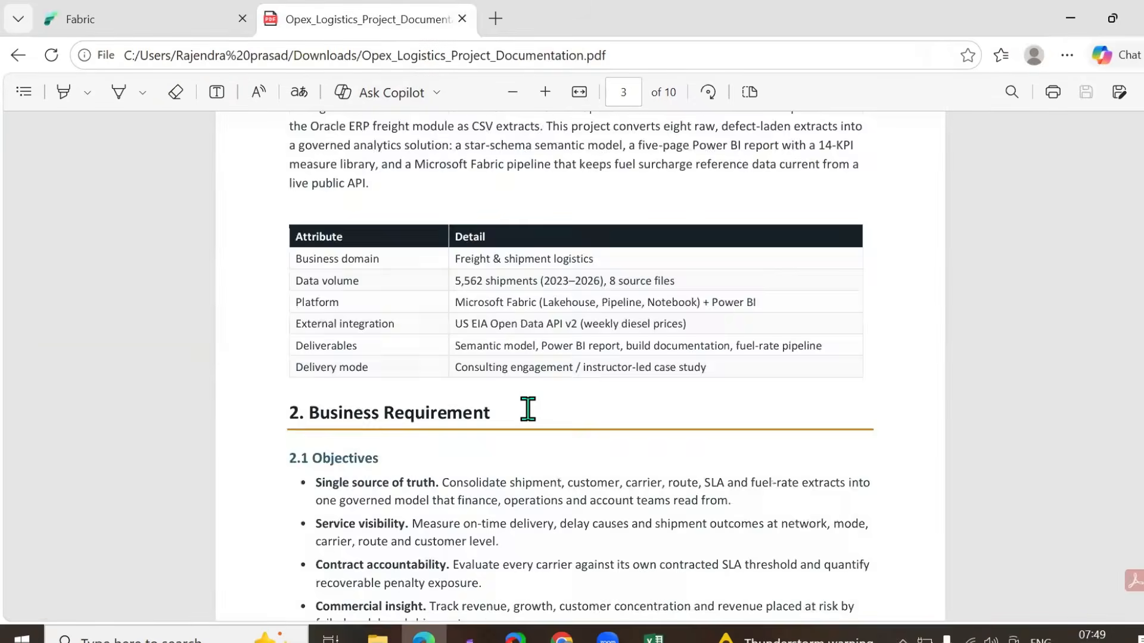
scroll(528, 409, "down", 7)
scroll(528, 409, "up", 3)
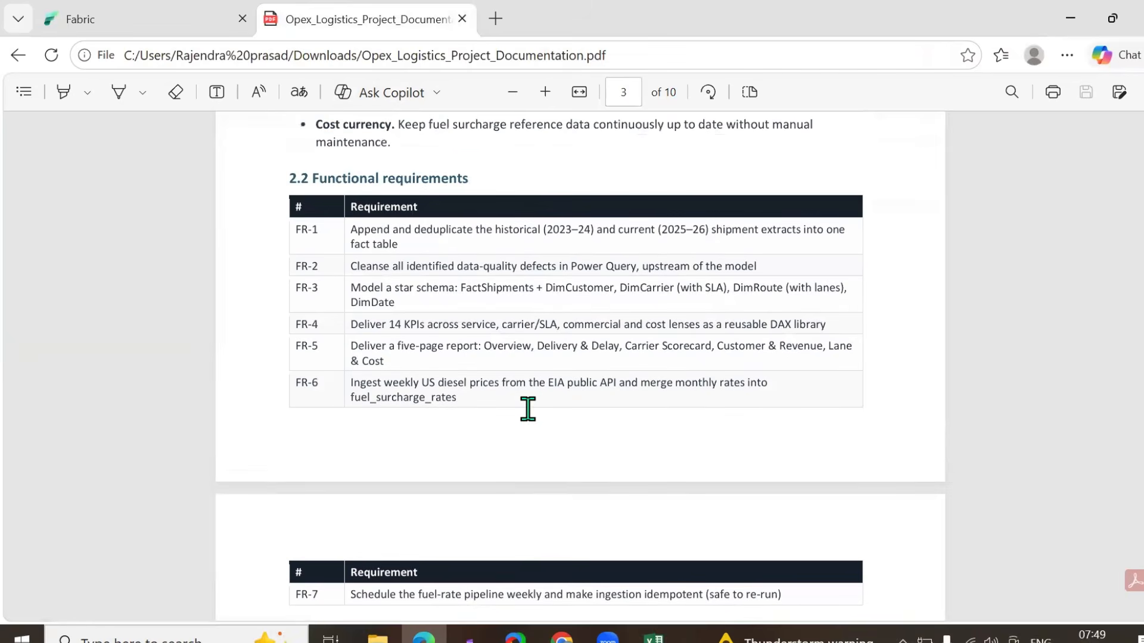
left_click_drag(352, 231, 467, 395)
left_click_drag(450, 316, 431, 246)
left_click(549, 544)
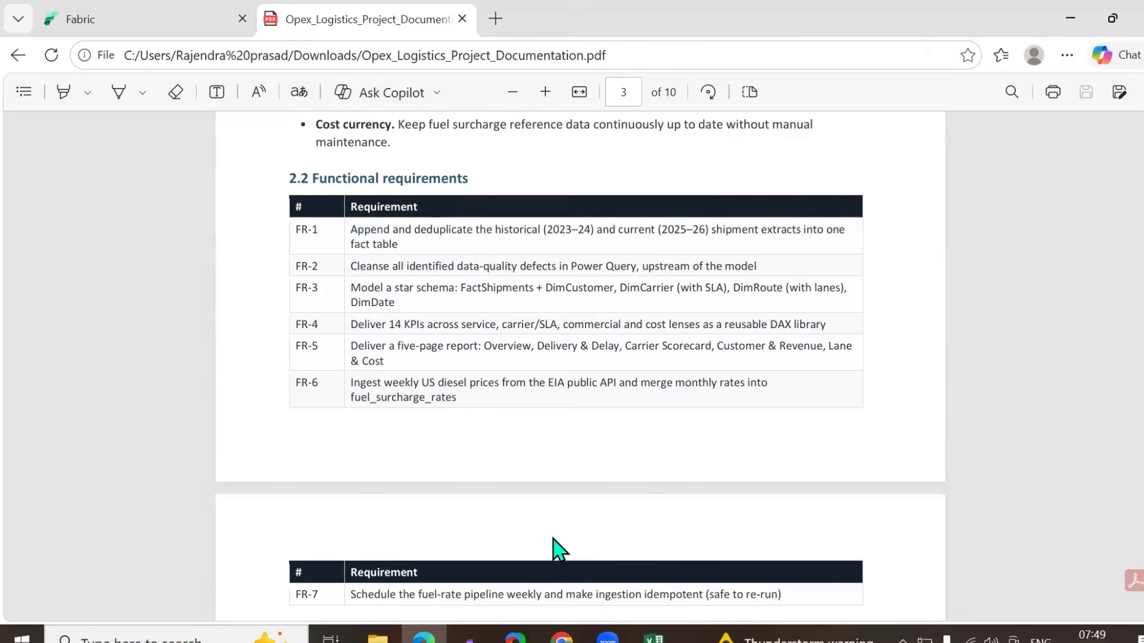
- Return to Fabric and open the OPEX LOGISTICS - FREIGHT ANALYTICS workspace
left_click(140, 21)
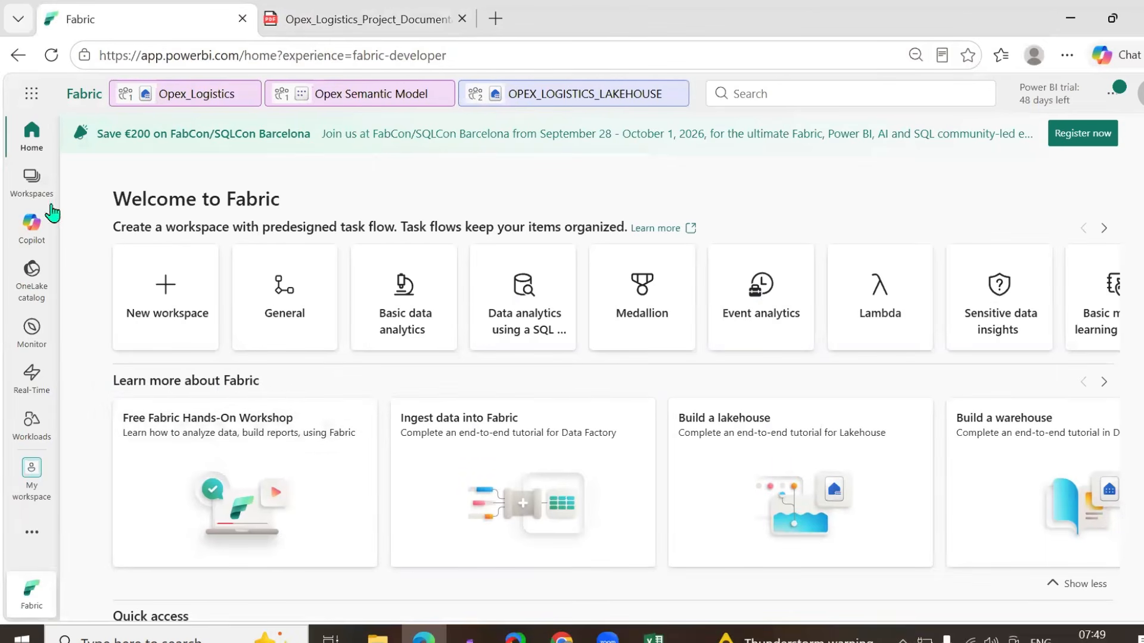
left_click(580, 95)
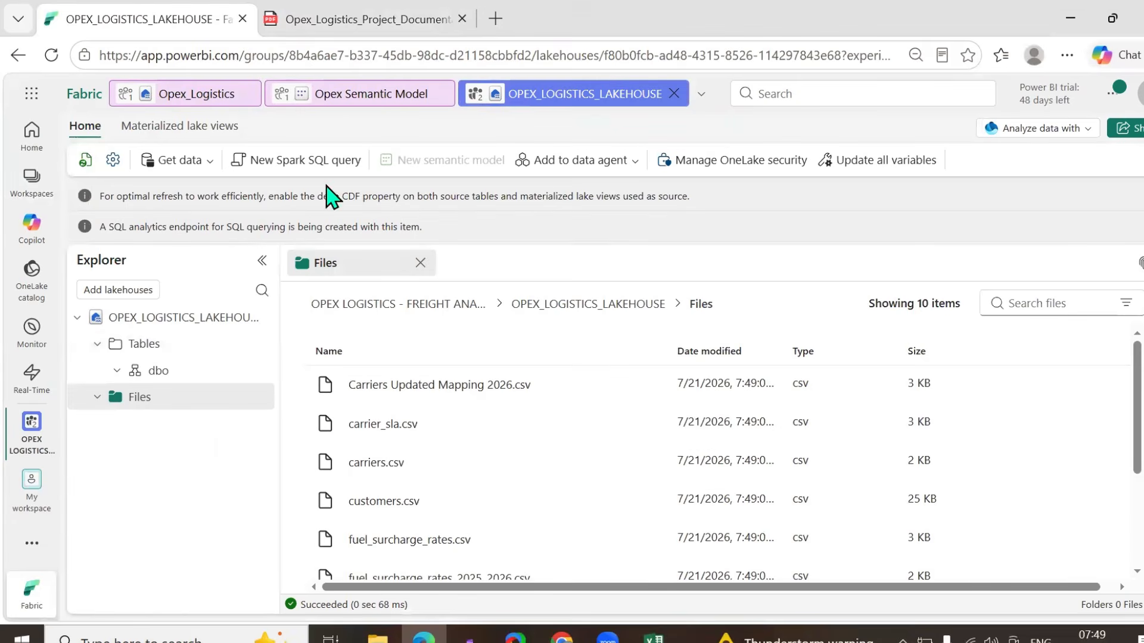
left_click(168, 98)
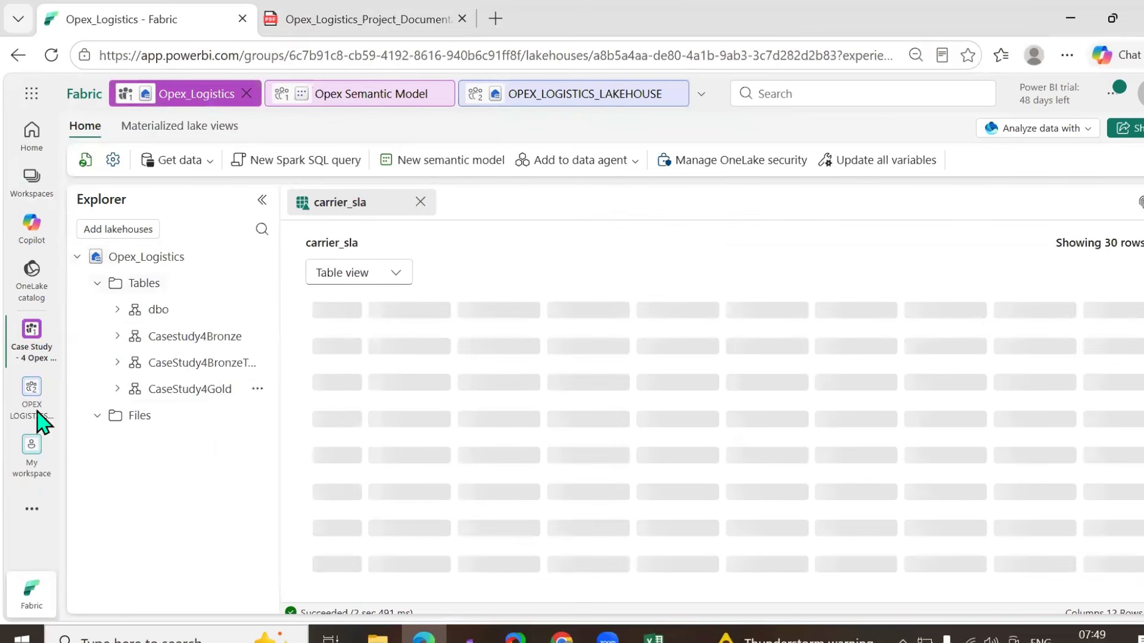
left_click(32, 182)
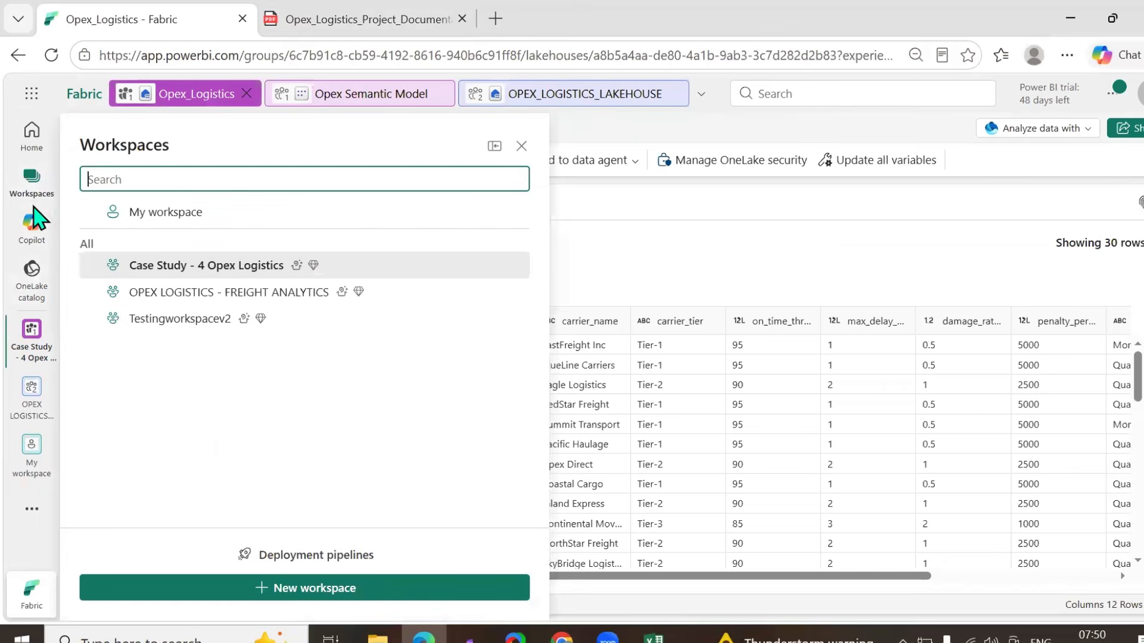
left_click(161, 301)
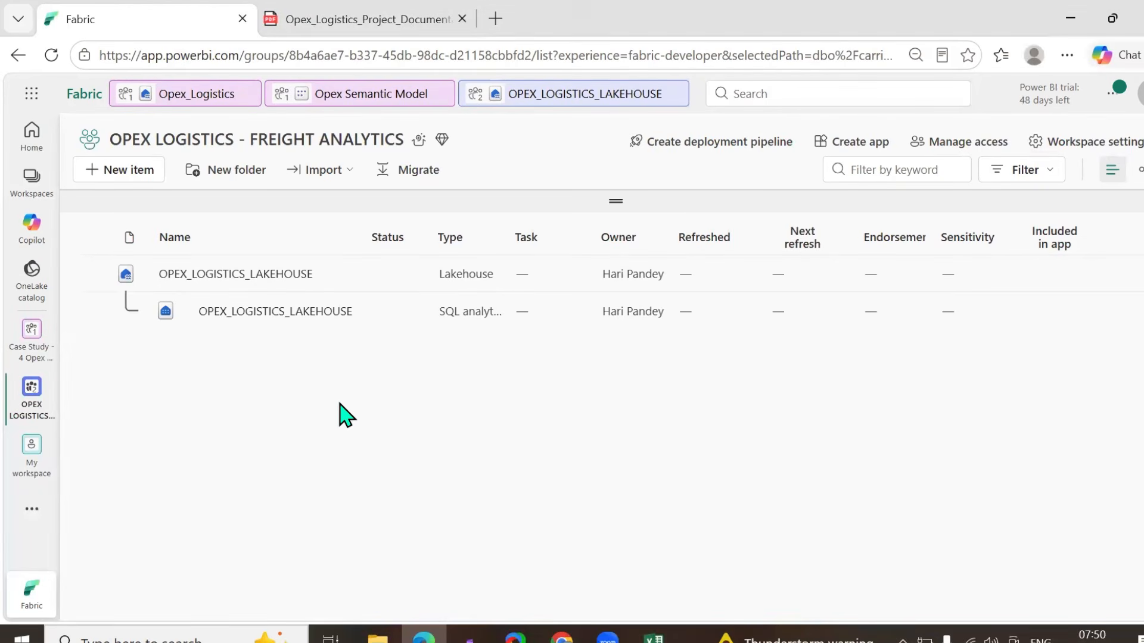
- Create a Dataflow Gen2 item named OPEX DATAFLOW in the freight analytics workspace
left_click(110, 171)
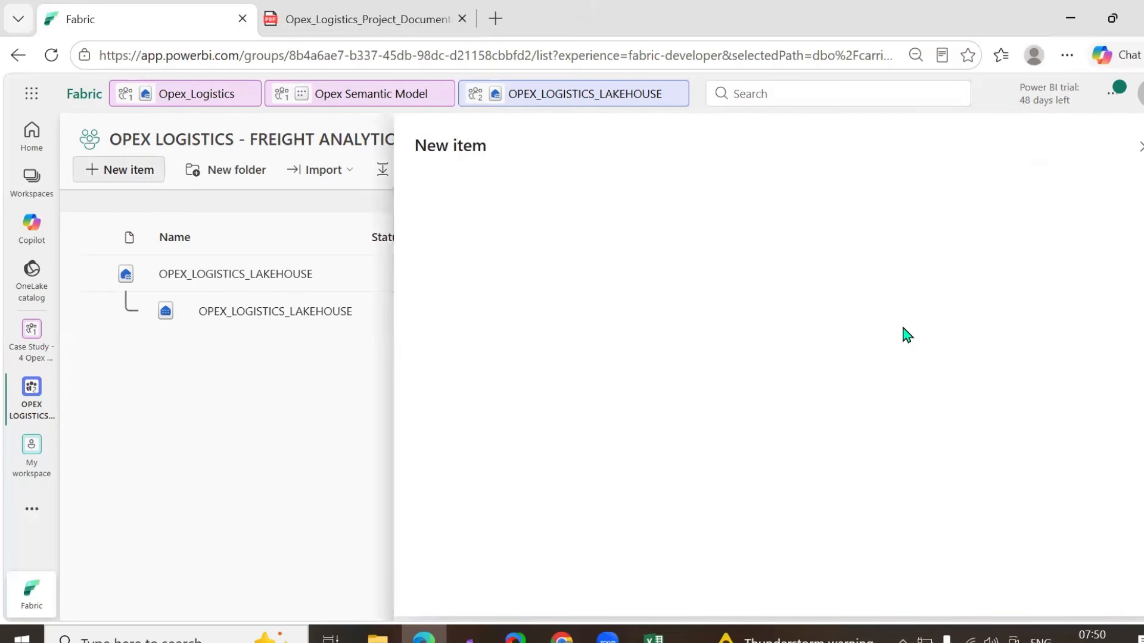
left_click(989, 176)
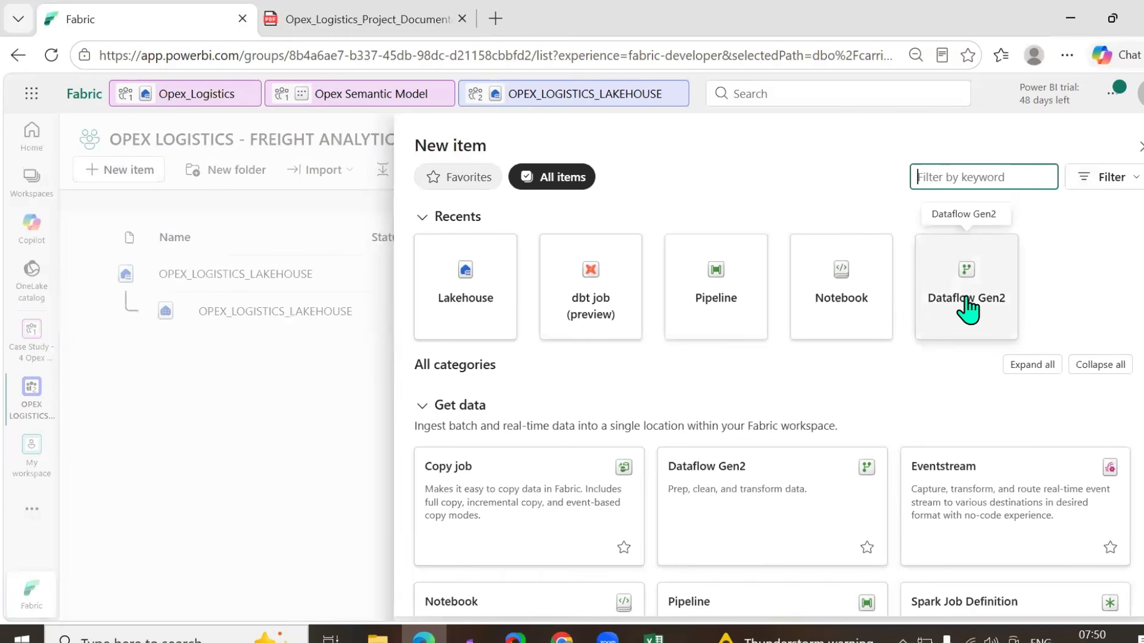
type("DATA")
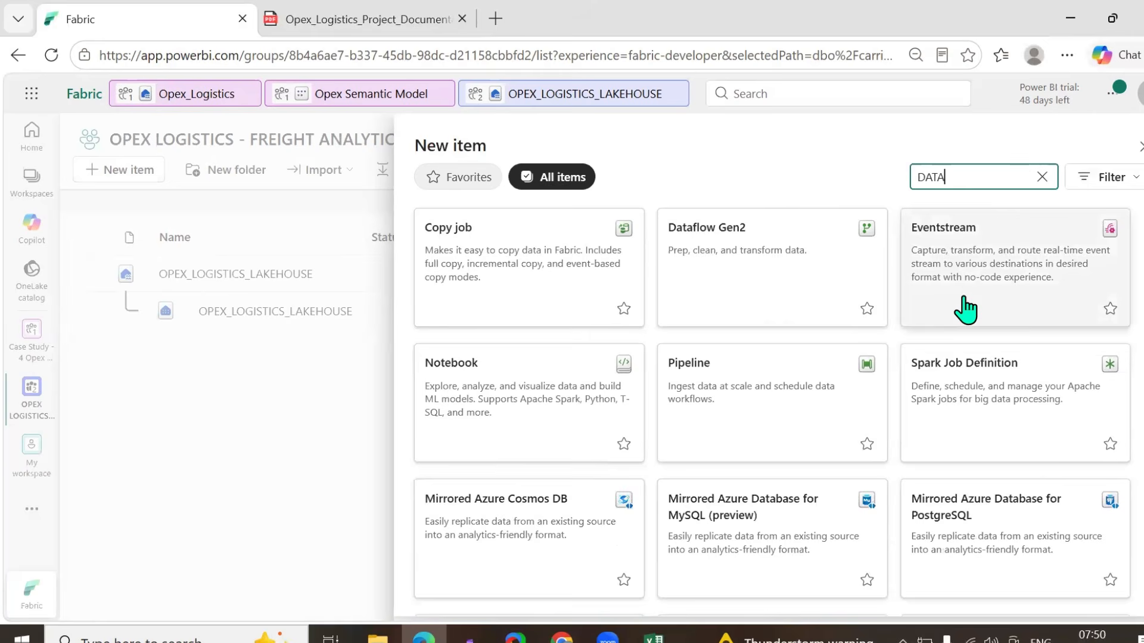
type("FLO")
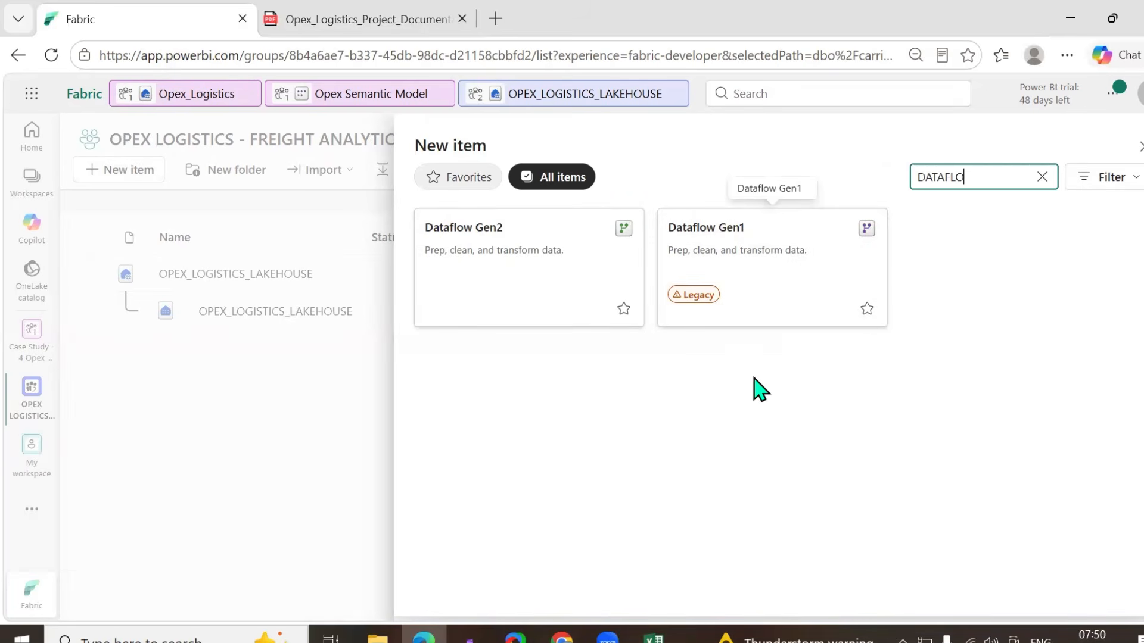
left_click(503, 262)
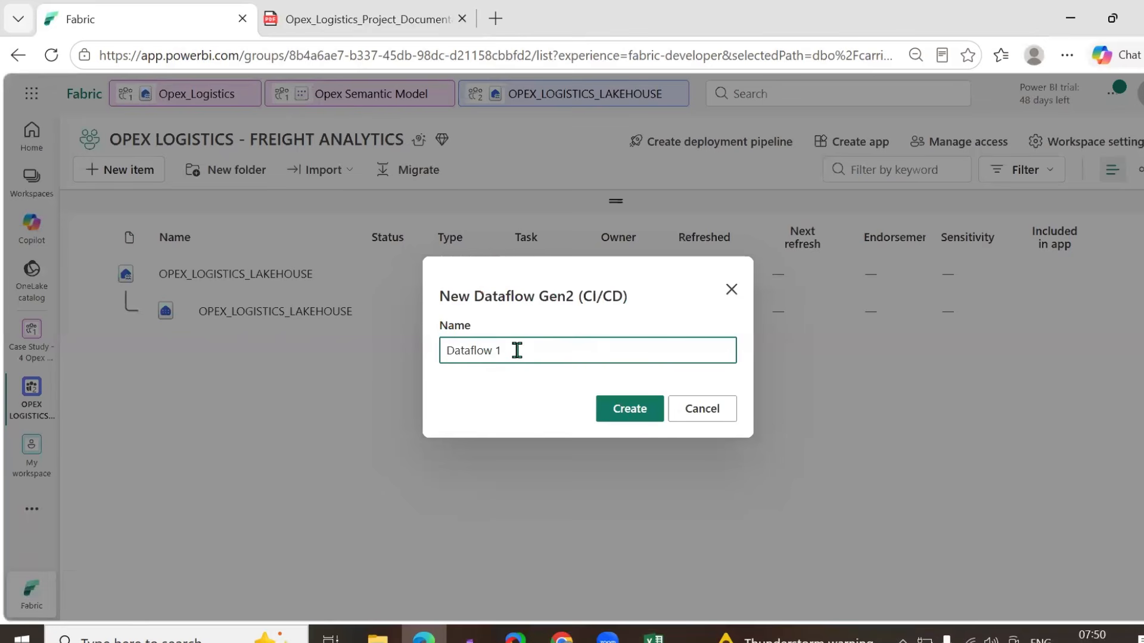
triple_click(516, 350)
type("oPE")
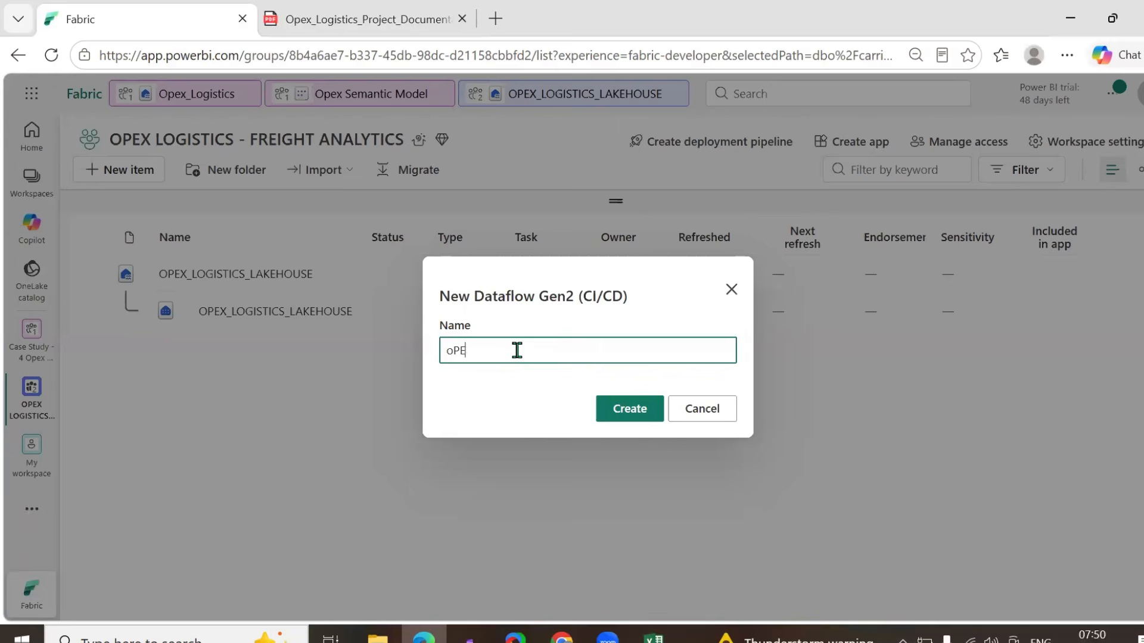
key("BackSpace")
type("OPEX DATAFLOW")
left_click(622, 414)
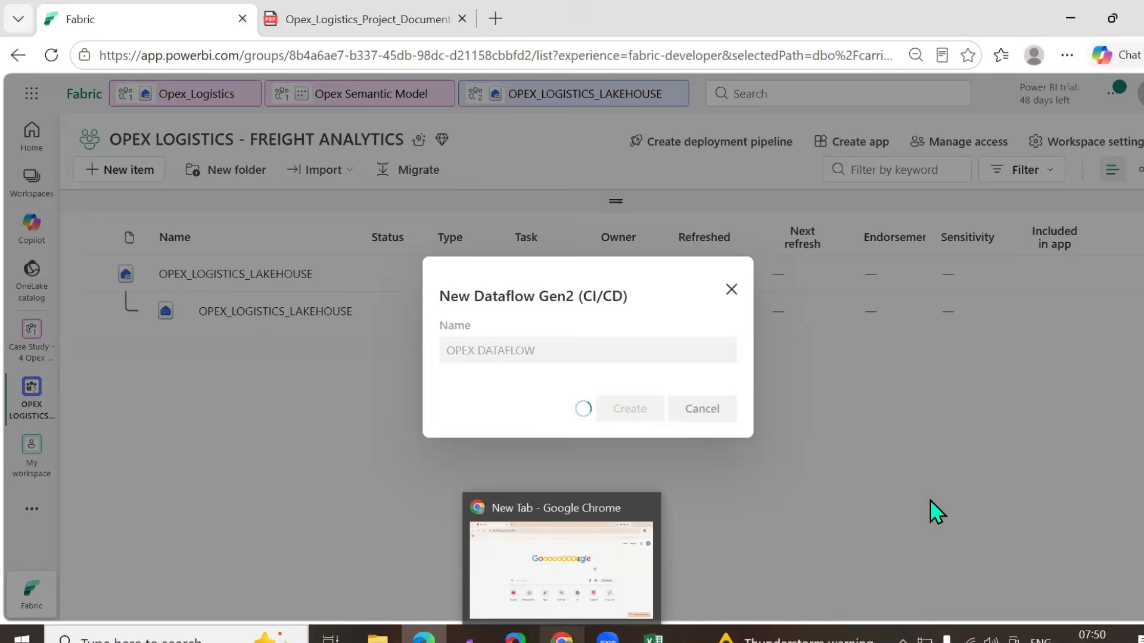
- Switch to Chrome, change to another browser profile and open the Excalidraw whiteboard at excalidraw.com
left_click(562, 636)
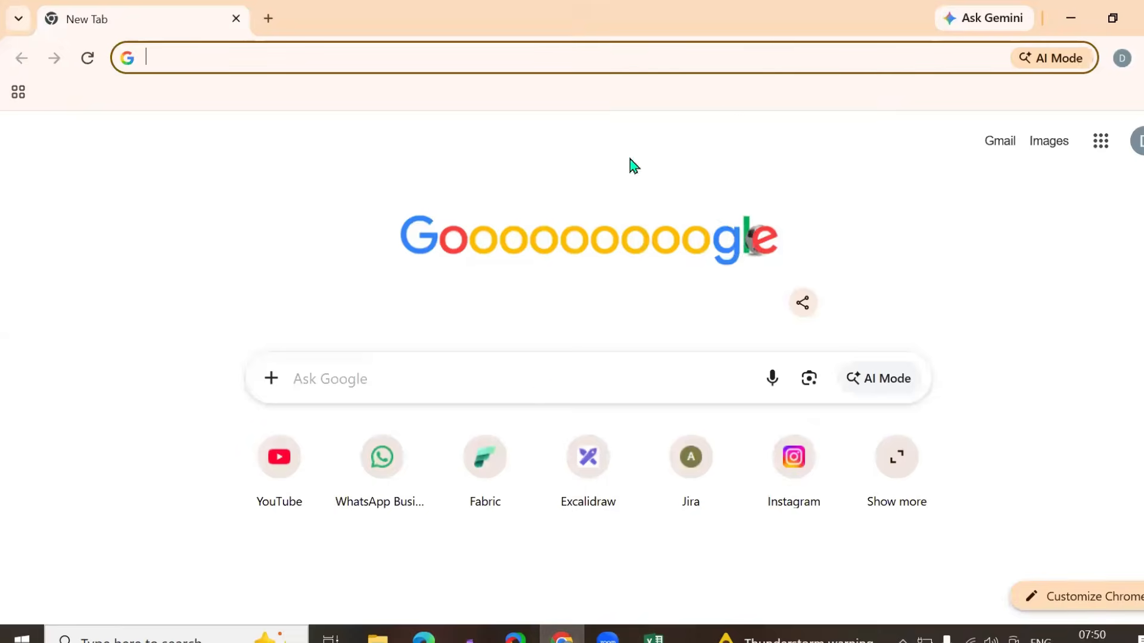
left_click(1121, 58)
left_click(903, 586)
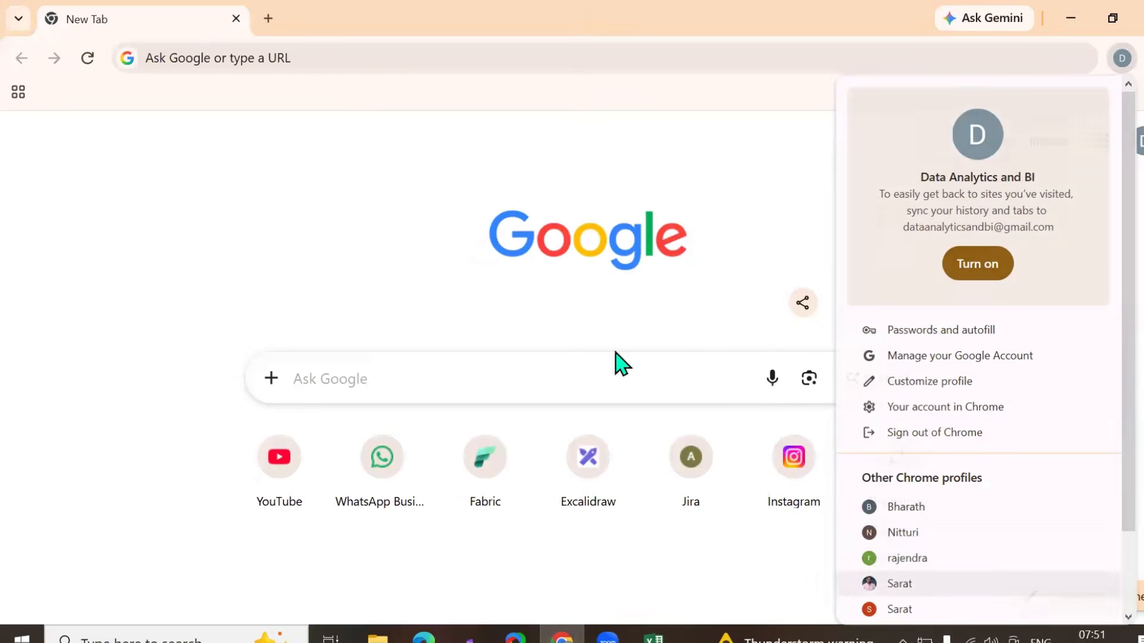
type("ex")
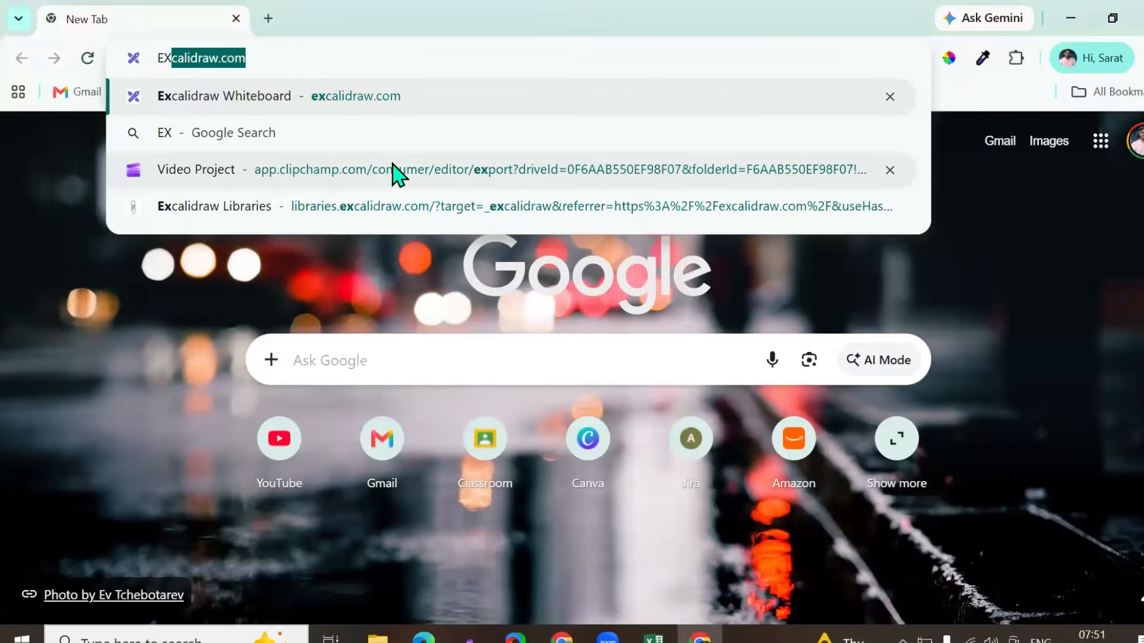
key("Return")
key("Caps_Lock")
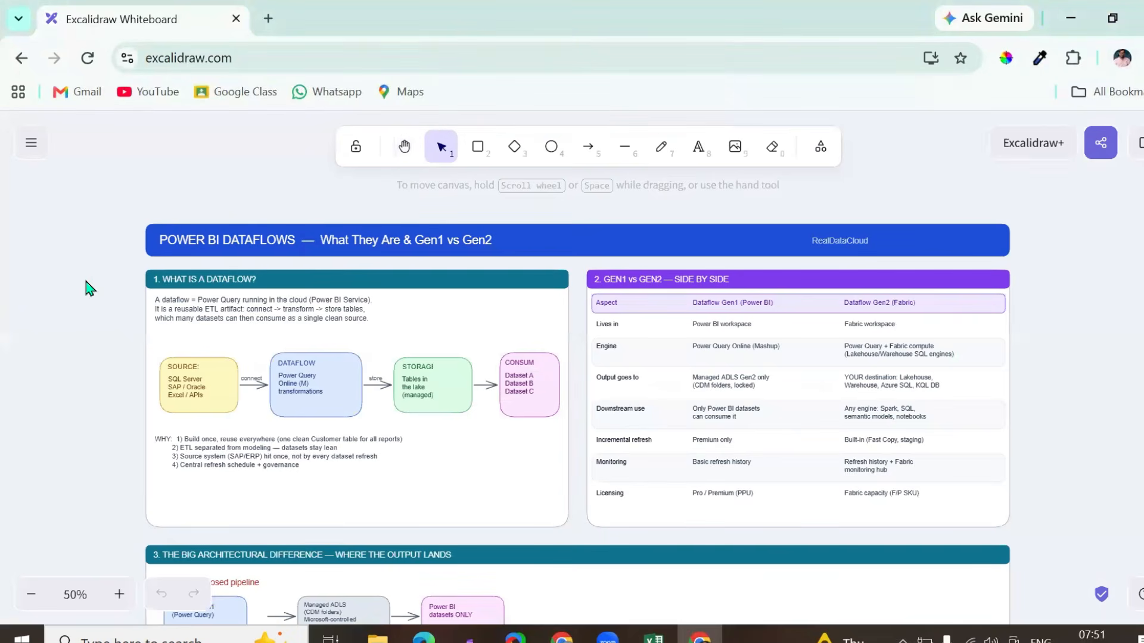
- Examine the "What is a dataflow?" section of the Power BI Dataflows whiteboard, including its definition text and source-to-consumer diagram
scroll(85, 288, "up", 4)
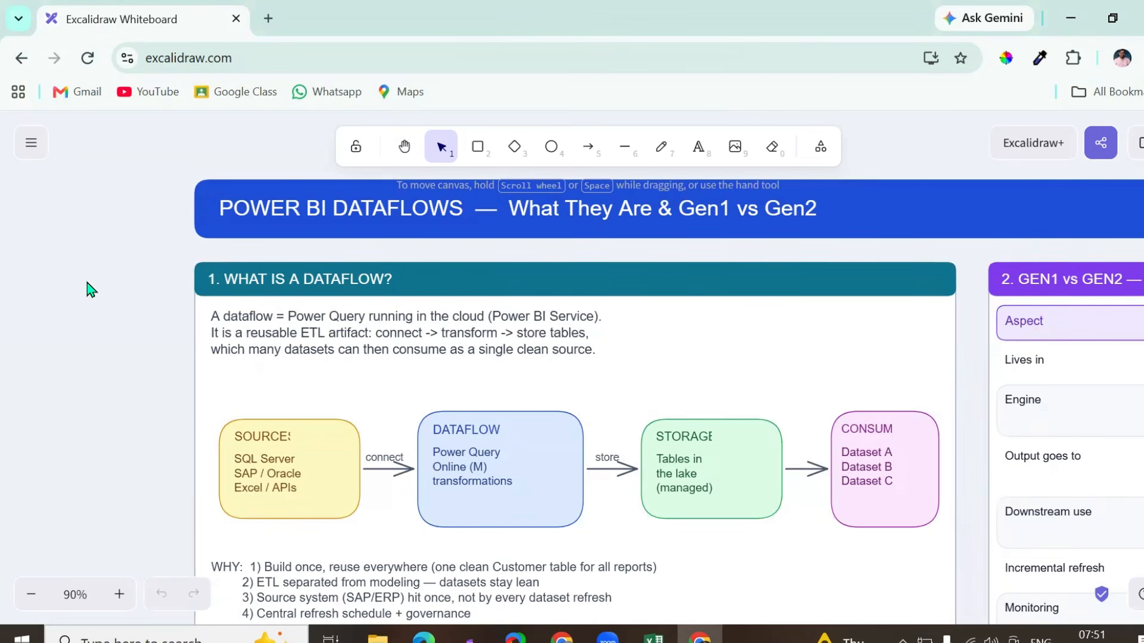
scroll(89, 289, "left", 2)
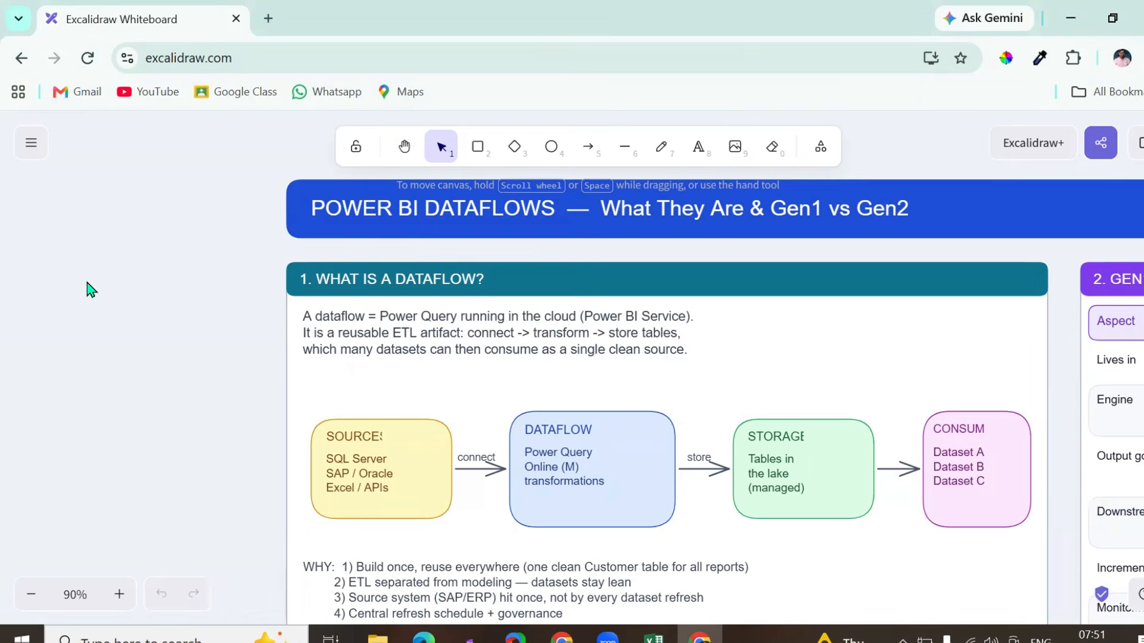
scroll(90, 288, "up", 1)
scroll(90, 288, "right", 2)
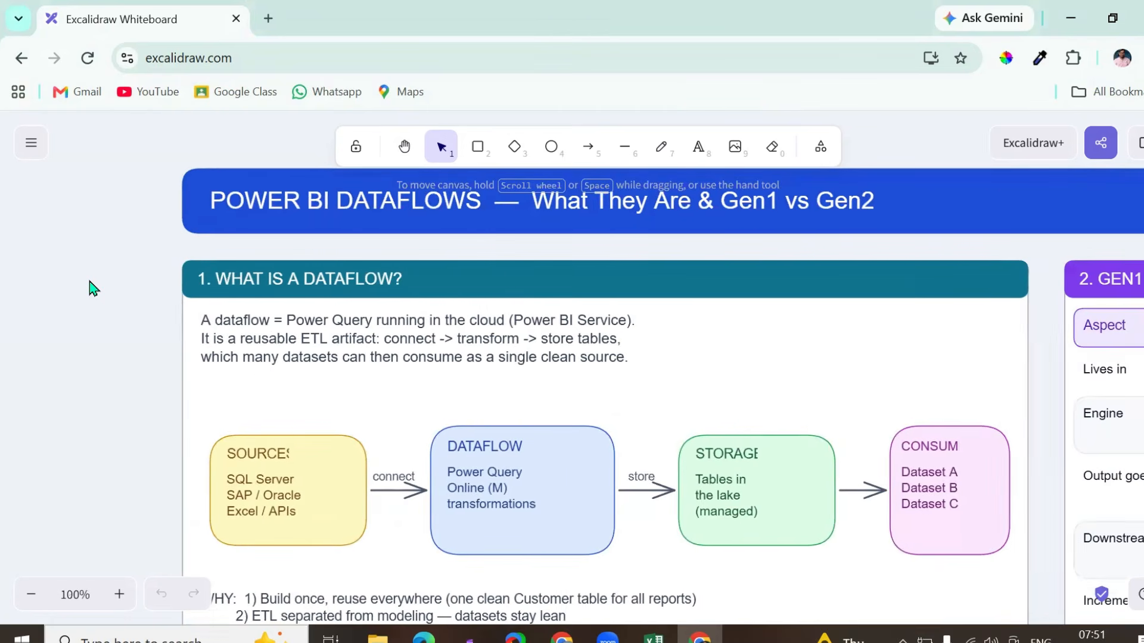
left_click(301, 347)
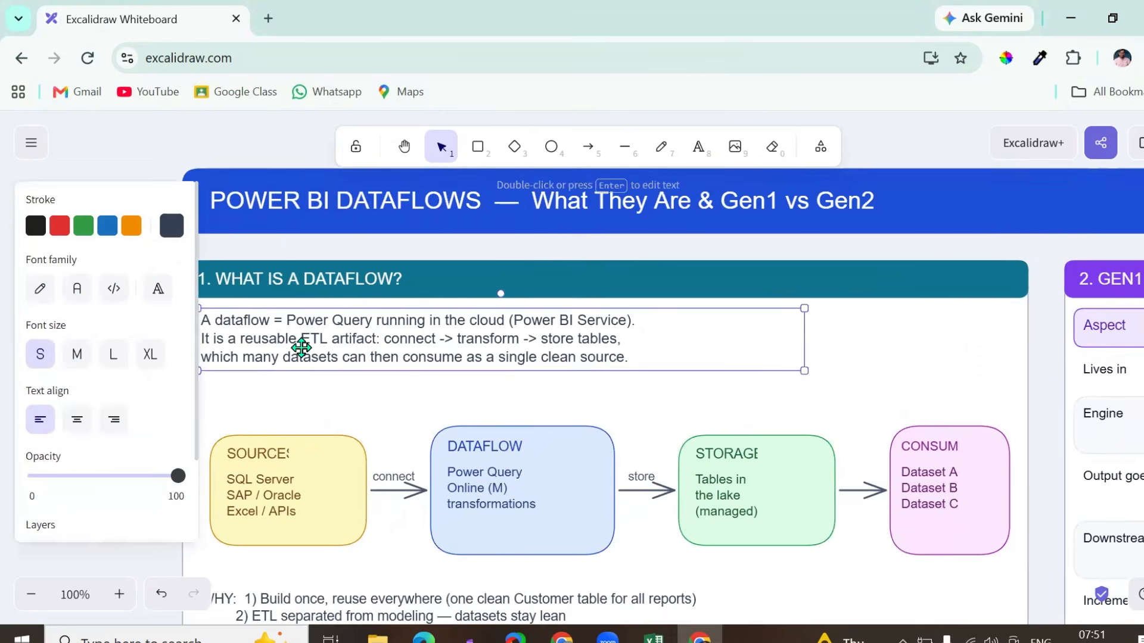
scroll(302, 347, "left", 3)
scroll(301, 347, "down", 1)
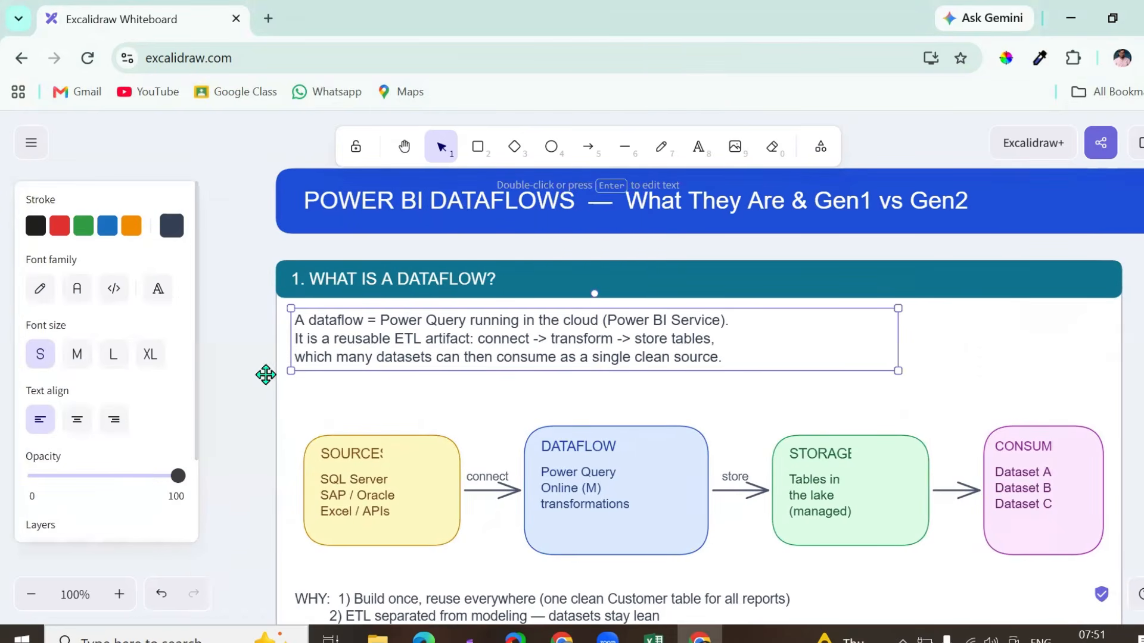
scroll(262, 379, "down", 1)
scroll(262, 379, "right", 1)
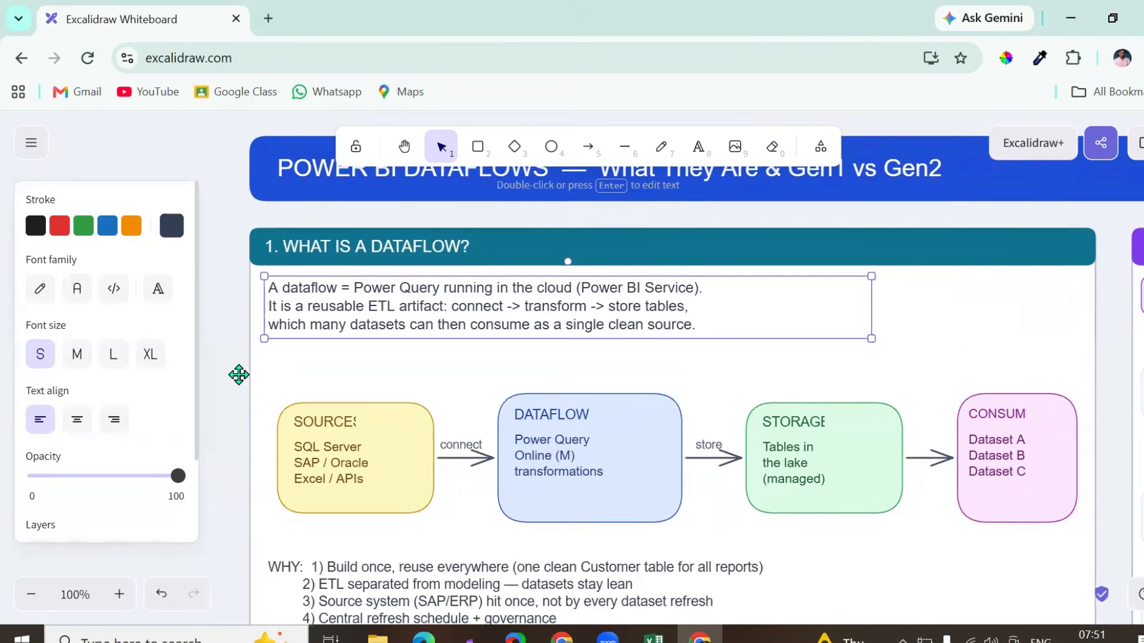
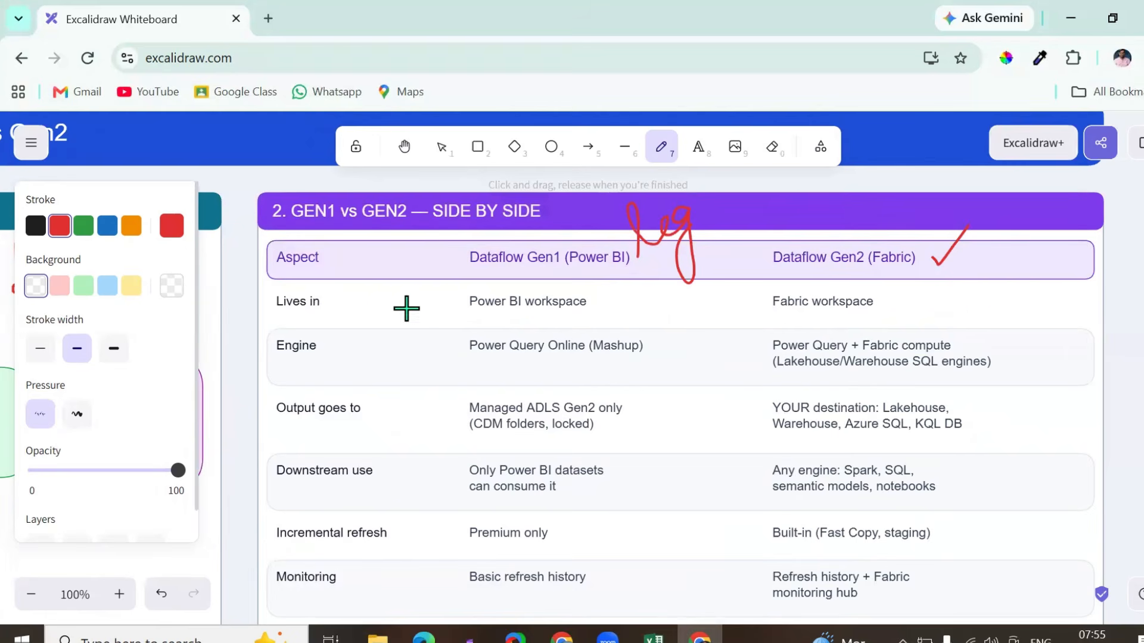
- Mark the Lives in, Engine and Output goes to rows of the Gen1 vs Gen2 table with red freehand ticks and underlines
left_click_drag(599, 303, 628, 288)
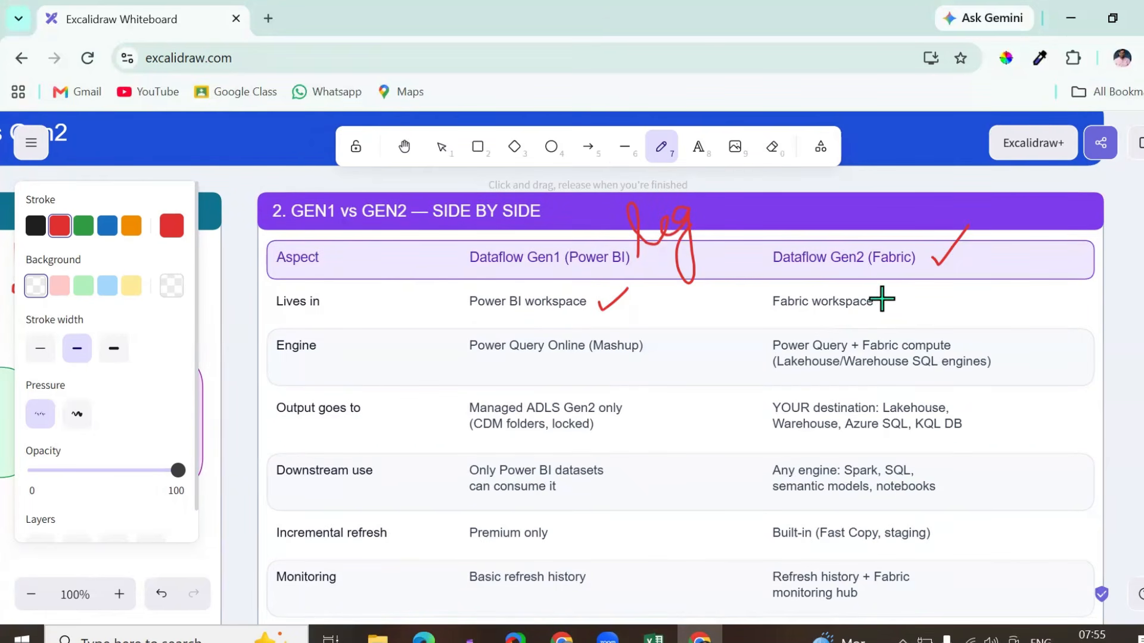
left_click_drag(883, 301, 903, 293)
left_click_drag(548, 361, 624, 356)
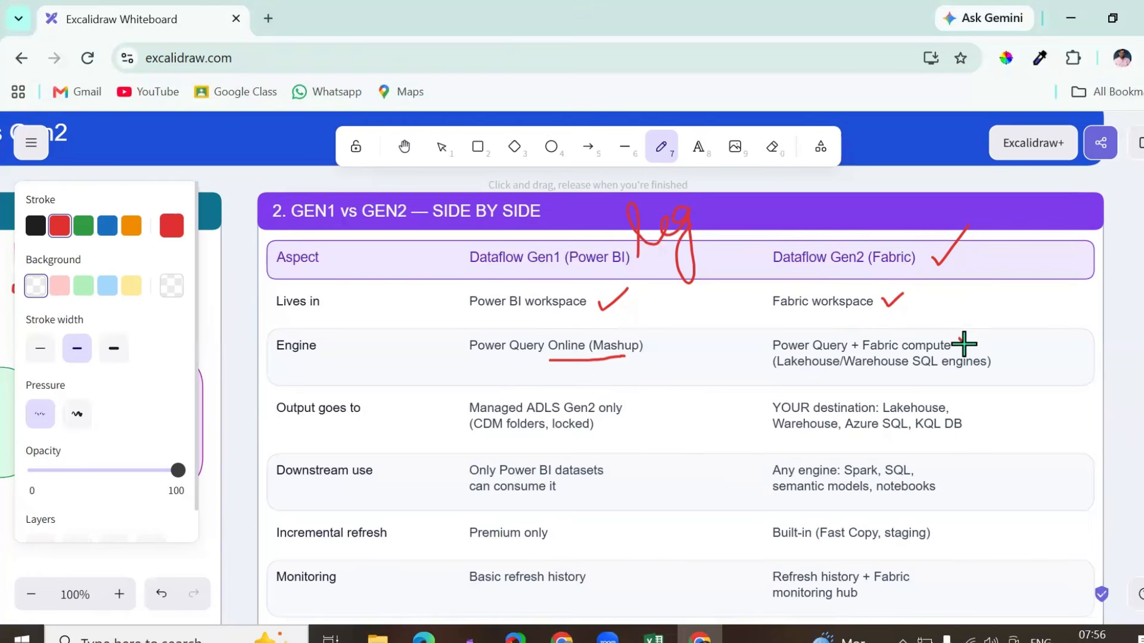
left_click_drag(959, 339, 1007, 299)
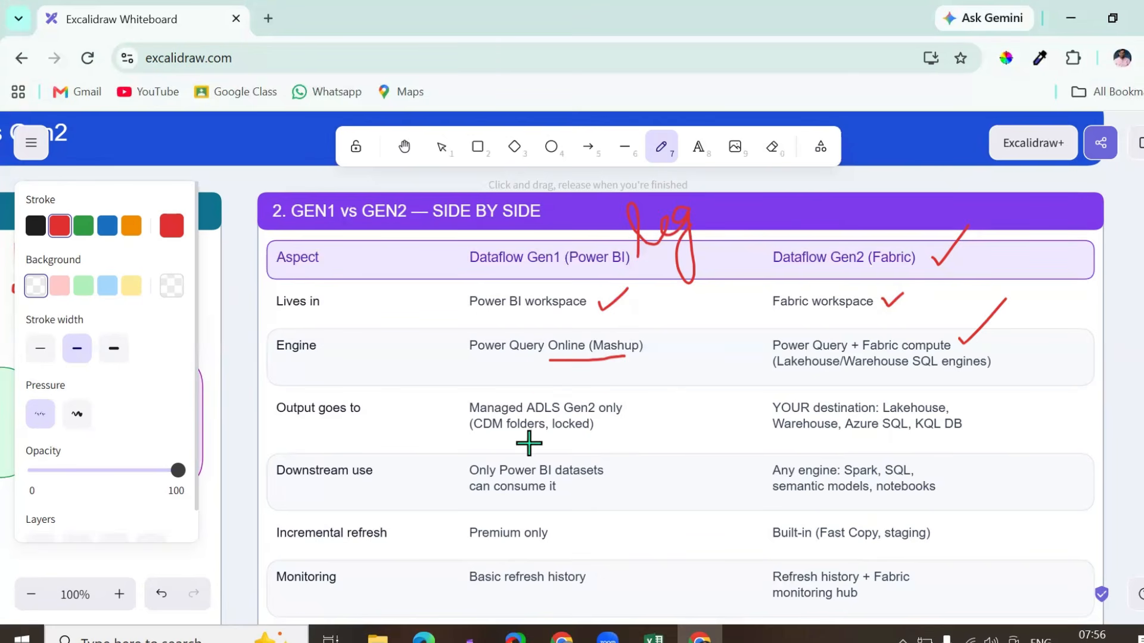
left_click_drag(474, 441, 597, 433)
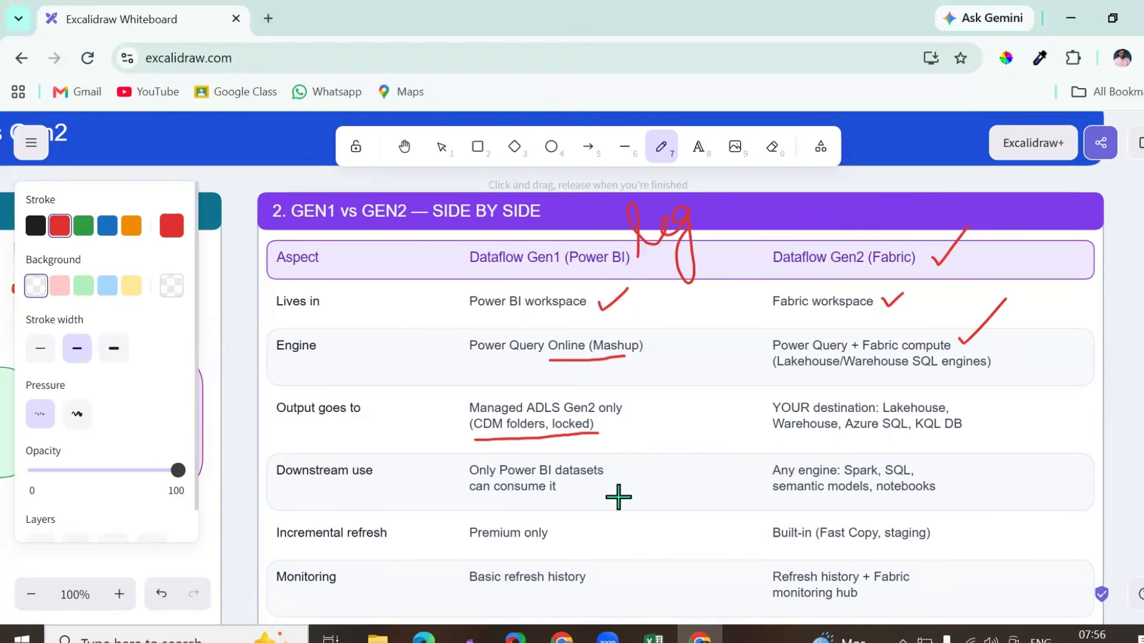
mouse_move(965, 400)
left_mouse_down()
mouse_move(975, 416)
mouse_move(1029, 359)
left_mouse_up()
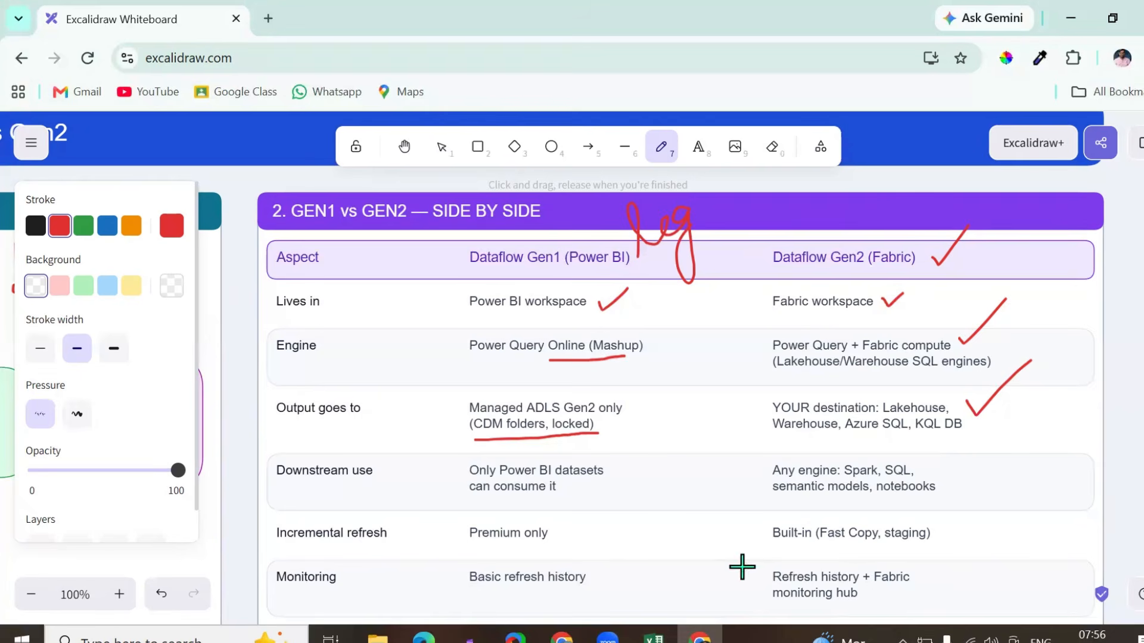
- Tick both the Gen1 and Gen2 cells of the Downstream use, Incremental refresh and Monitoring rows with red freehand check marks
scroll(566, 475, "down", 3)
scroll(566, 475, "up", 2)
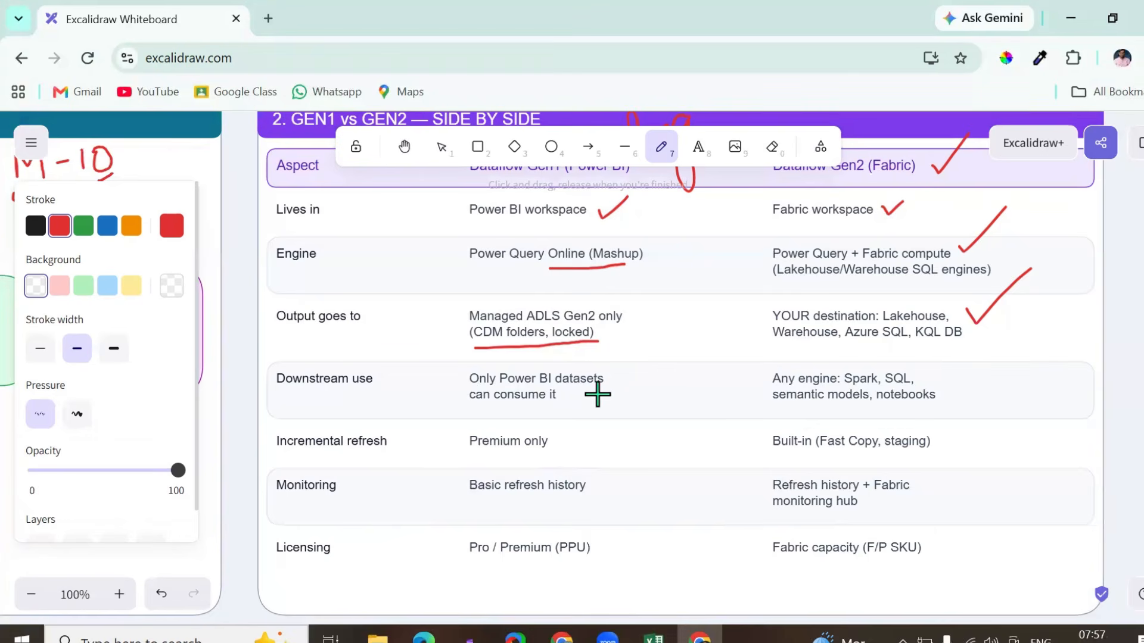
left_click_drag(595, 393, 655, 357)
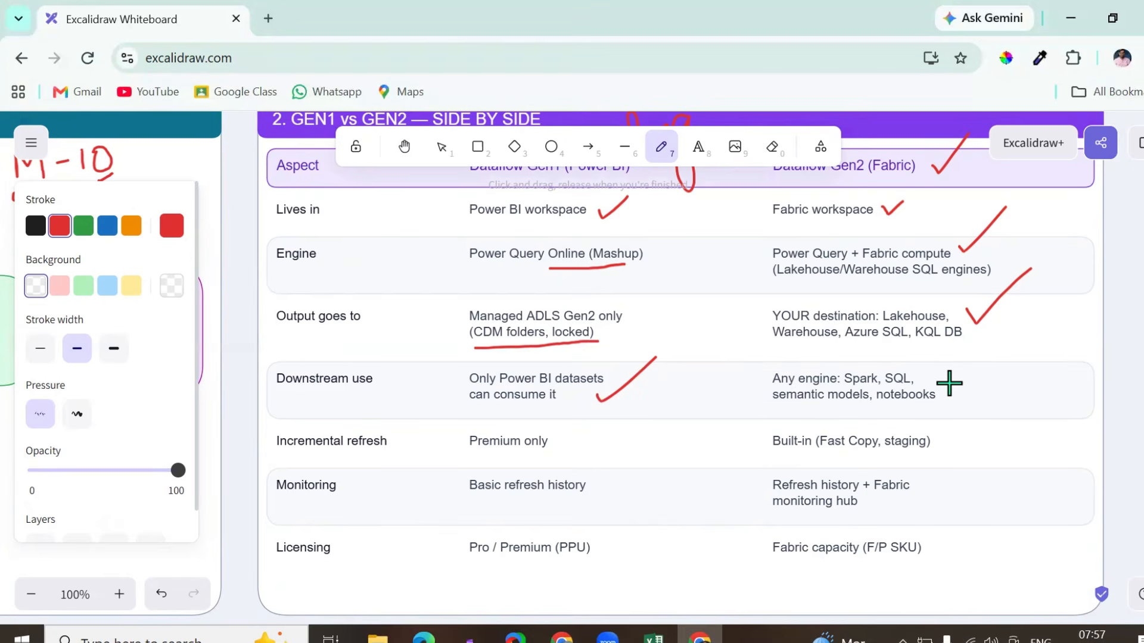
mouse_move(946, 381)
left_mouse_down()
mouse_move(962, 401)
mouse_move(1011, 338)
left_mouse_up()
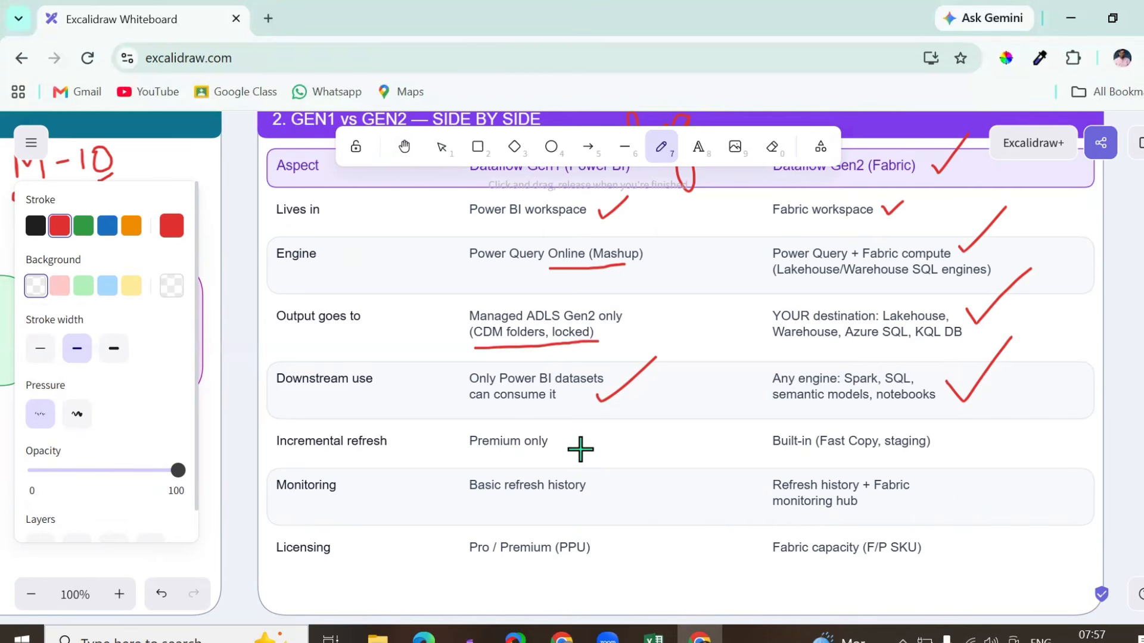
left_click_drag(567, 438, 609, 413)
left_click_drag(936, 441, 986, 409)
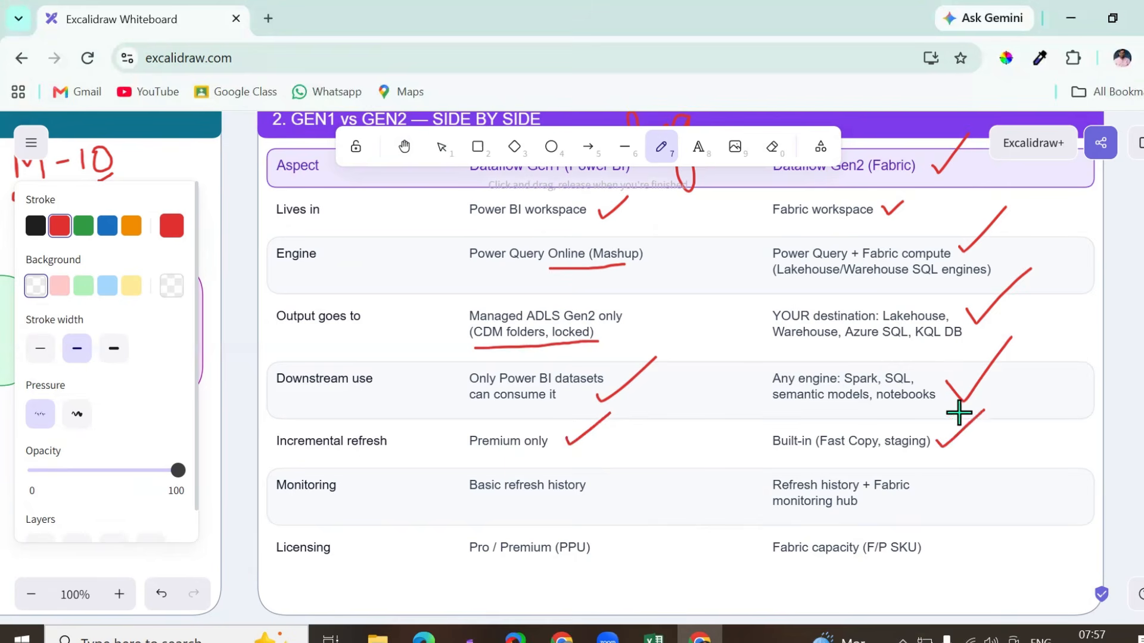
mouse_move(592, 494)
left_mouse_down()
mouse_move(601, 505)
mouse_move(650, 446)
left_mouse_up()
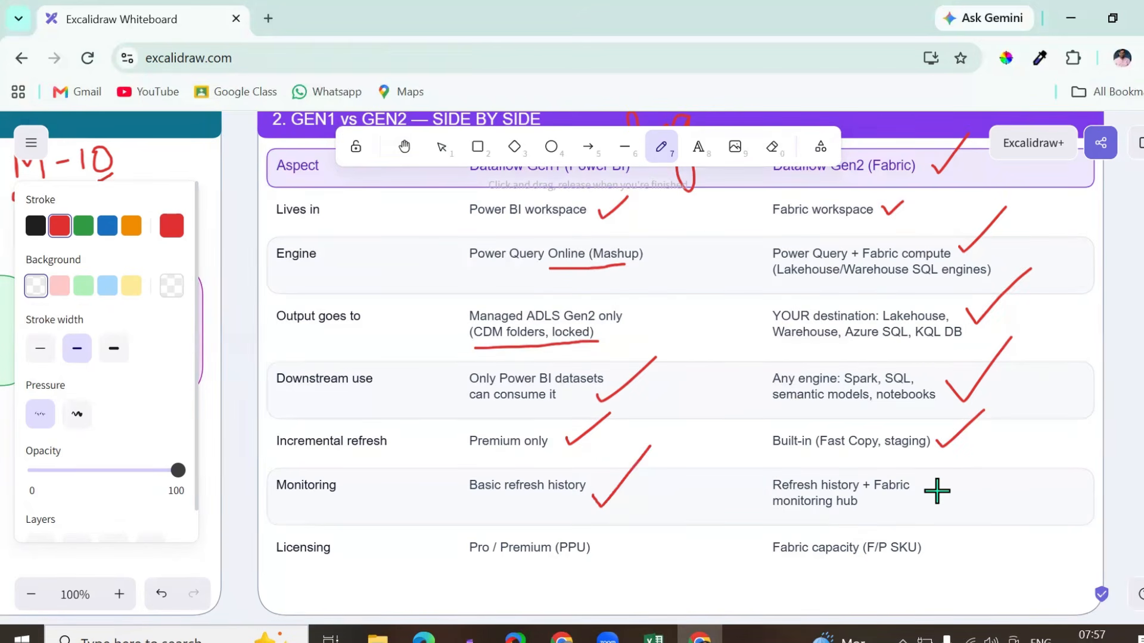
mouse_move(937, 491)
left_mouse_down()
mouse_move(942, 500)
mouse_move(975, 468)
left_mouse_up()
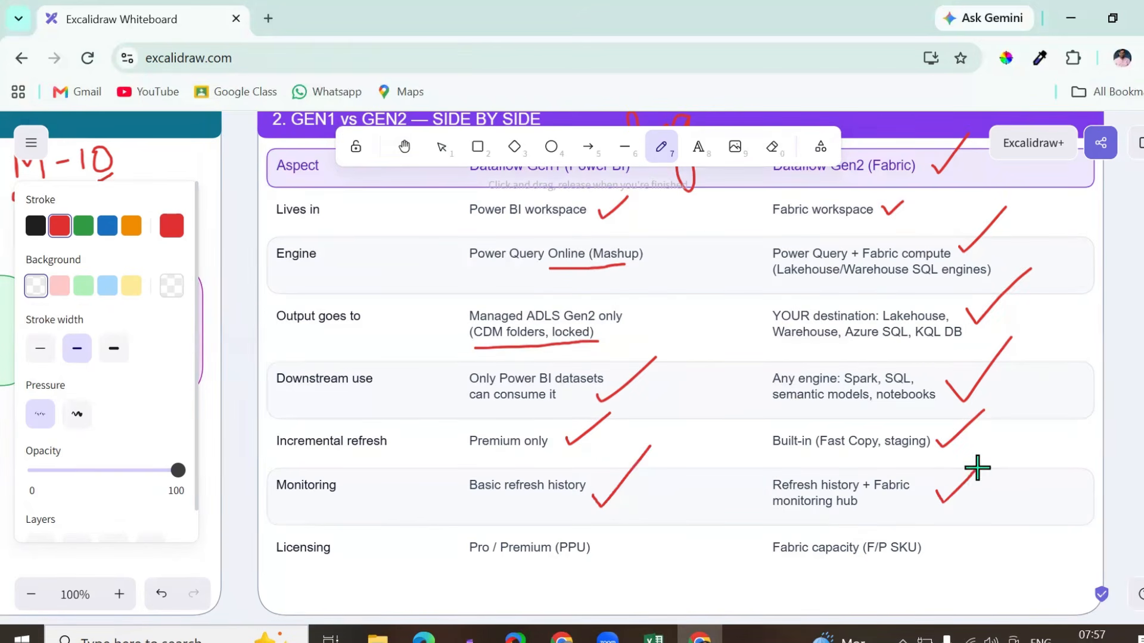
- Tick both Licensing cells in red and handwrite "P1, P2, P4" under the Gen1 licence and "F2, F4" under the Fabric capacity
scroll(733, 515, "down", 2)
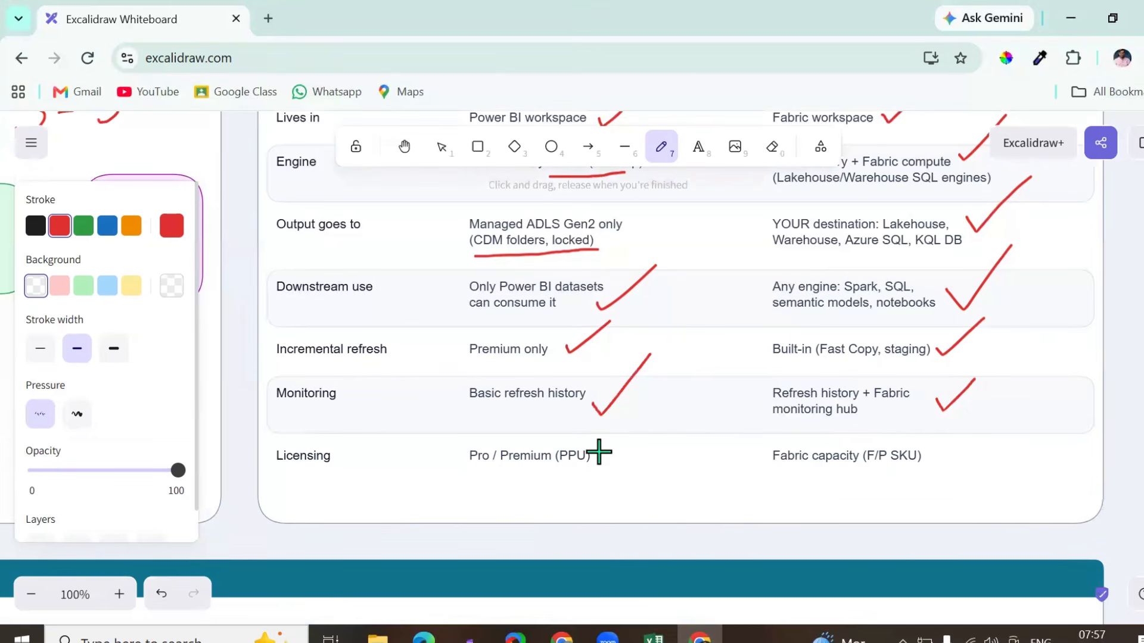
left_click_drag(598, 450, 655, 415)
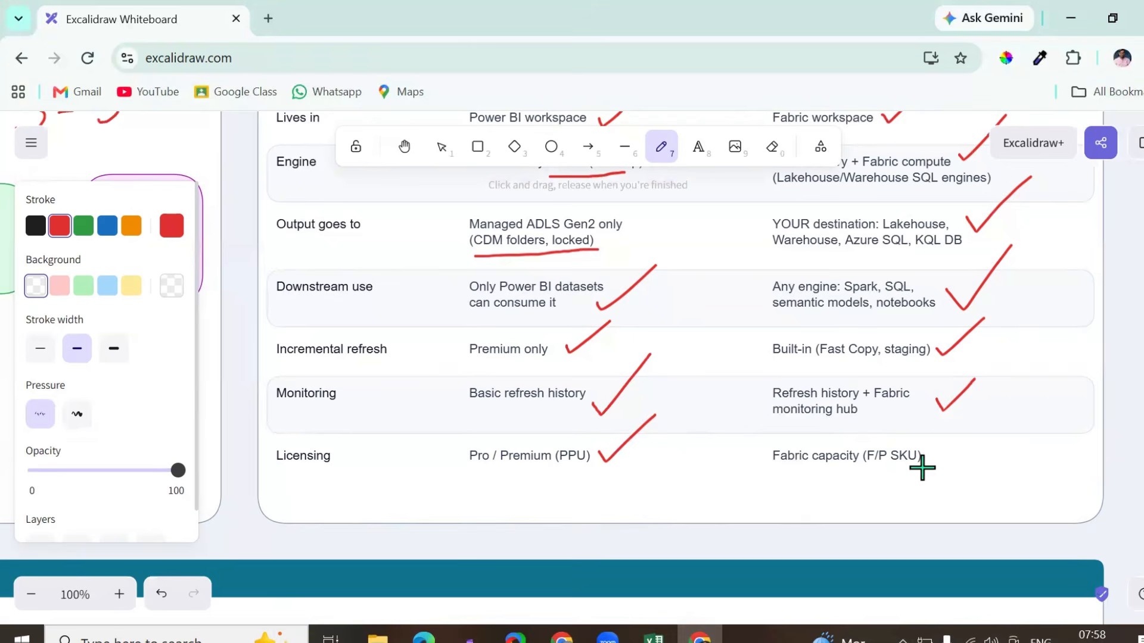
left_click_drag(938, 451, 958, 448)
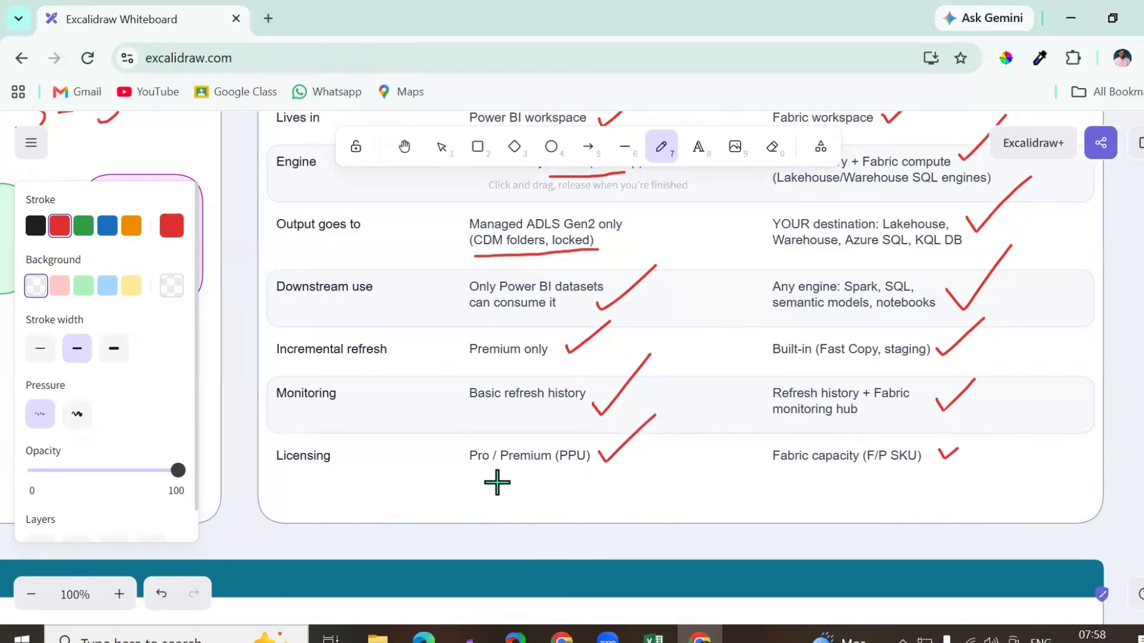
mouse_move(495, 480)
left_mouse_down()
mouse_move(500, 510)
mouse_move(506, 492)
mouse_move(545, 519)
mouse_move(571, 494)
mouse_move(619, 514)
mouse_move(622, 495)
mouse_move(655, 497)
mouse_move(652, 519)
left_mouse_up()
mouse_move(809, 480)
left_mouse_down()
mouse_move(807, 513)
mouse_move(820, 477)
mouse_move(822, 497)
mouse_move(852, 517)
mouse_move(881, 512)
mouse_move(903, 475)
mouse_move(901, 492)
mouse_move(926, 489)
mouse_move(925, 514)
left_mouse_up()
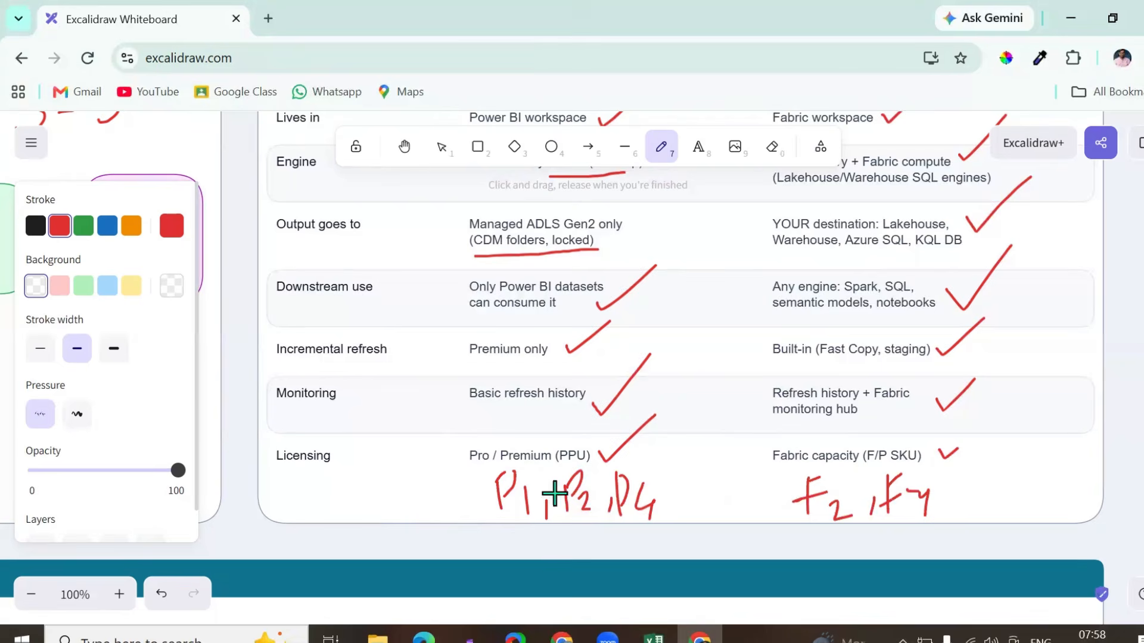
- Tick the three GEN1 closed pipeline boxes in red and underline "Storage Gen2 account" and "invisible to you" beneath them
scroll(437, 502, "down", 5)
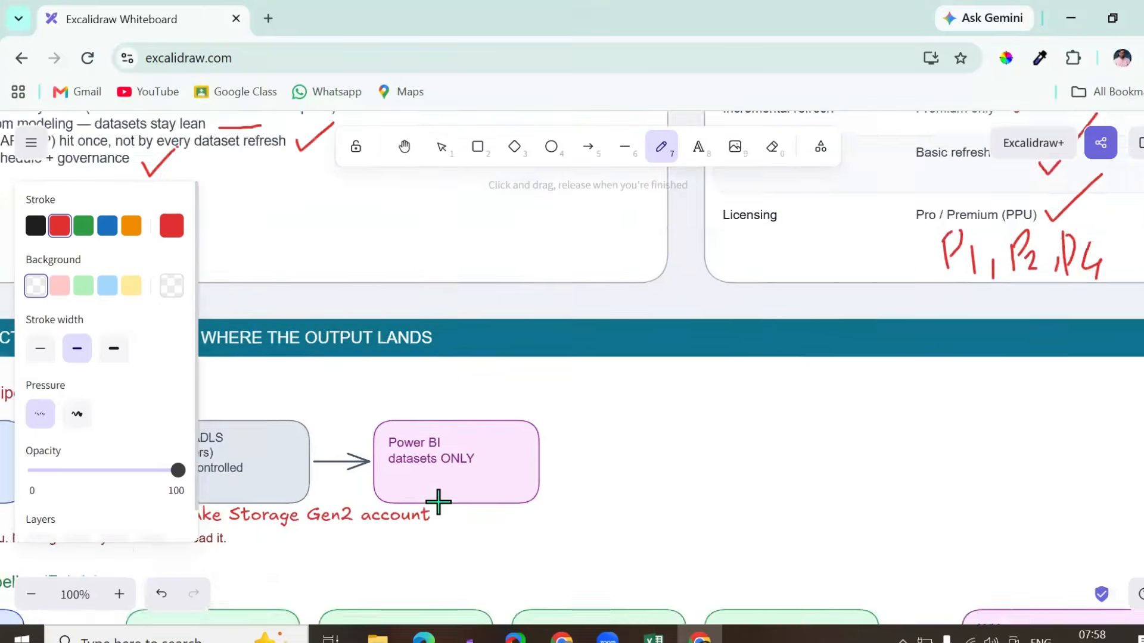
scroll(436, 505, "down", 1)
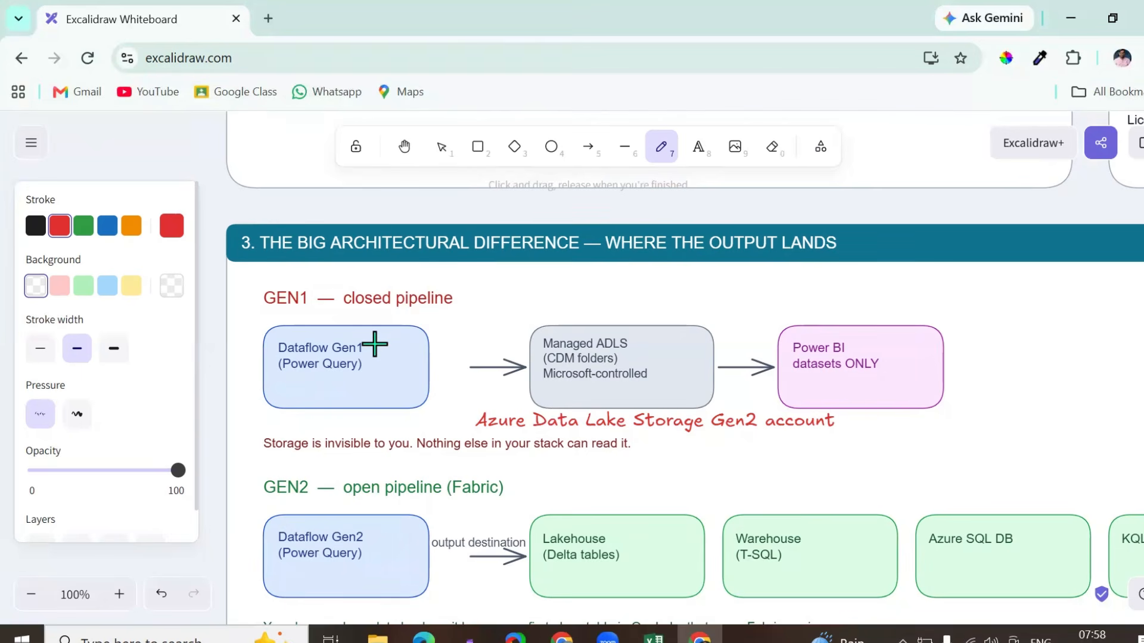
left_click_drag(375, 341, 396, 332)
left_click_drag(640, 338, 683, 310)
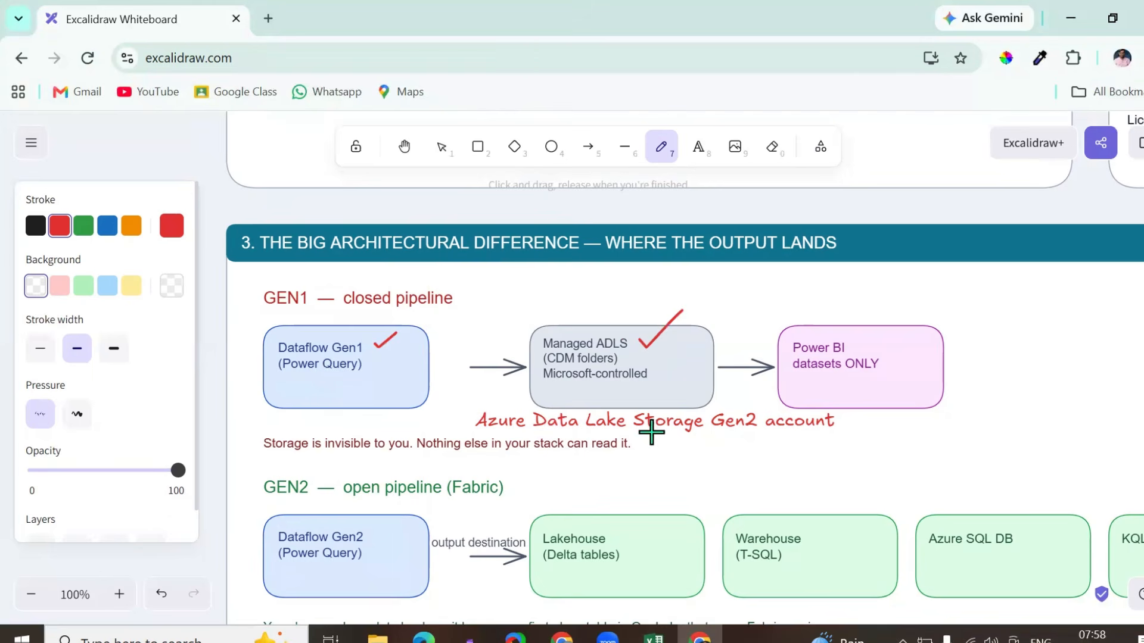
left_click_drag(651, 433, 818, 430)
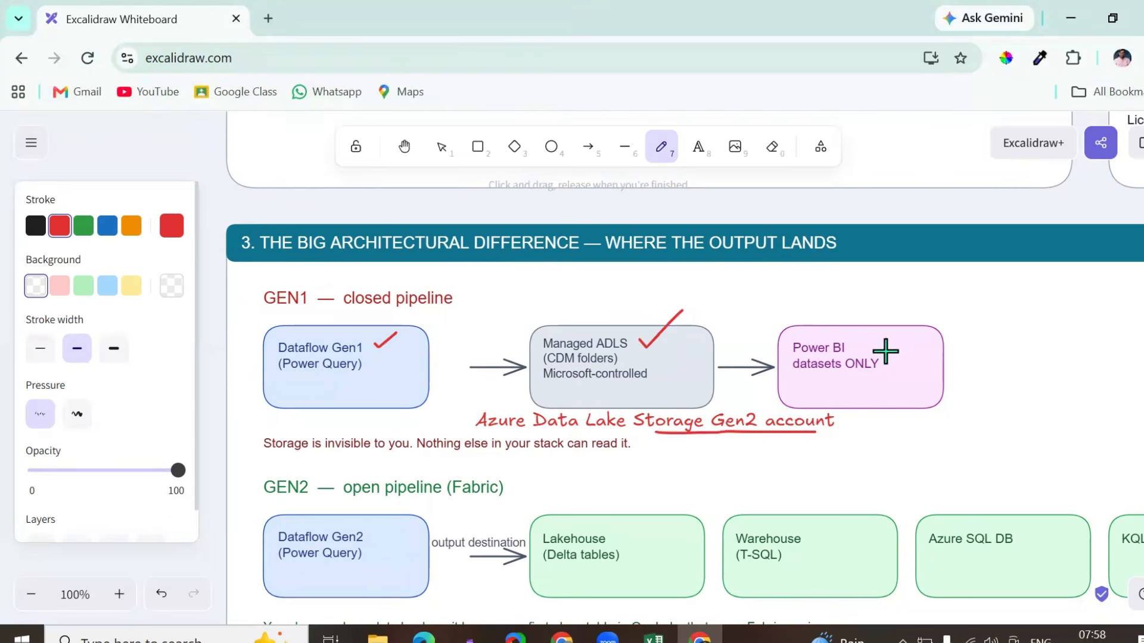
left_click_drag(891, 341, 950, 298)
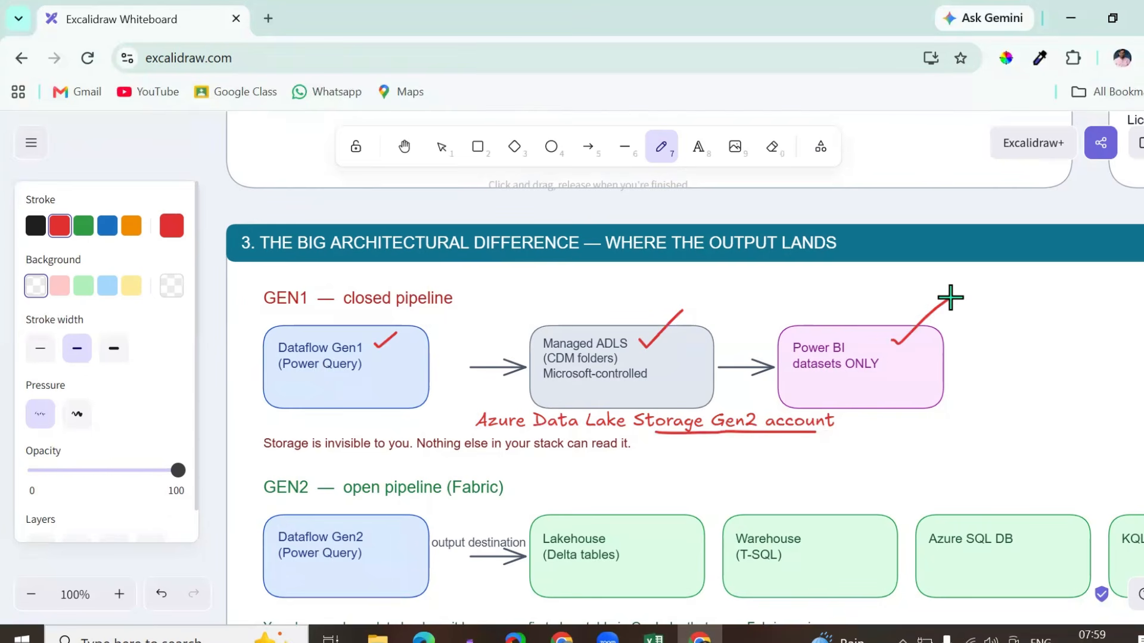
scroll(511, 332, "down", 2)
left_click_drag(329, 350, 408, 346)
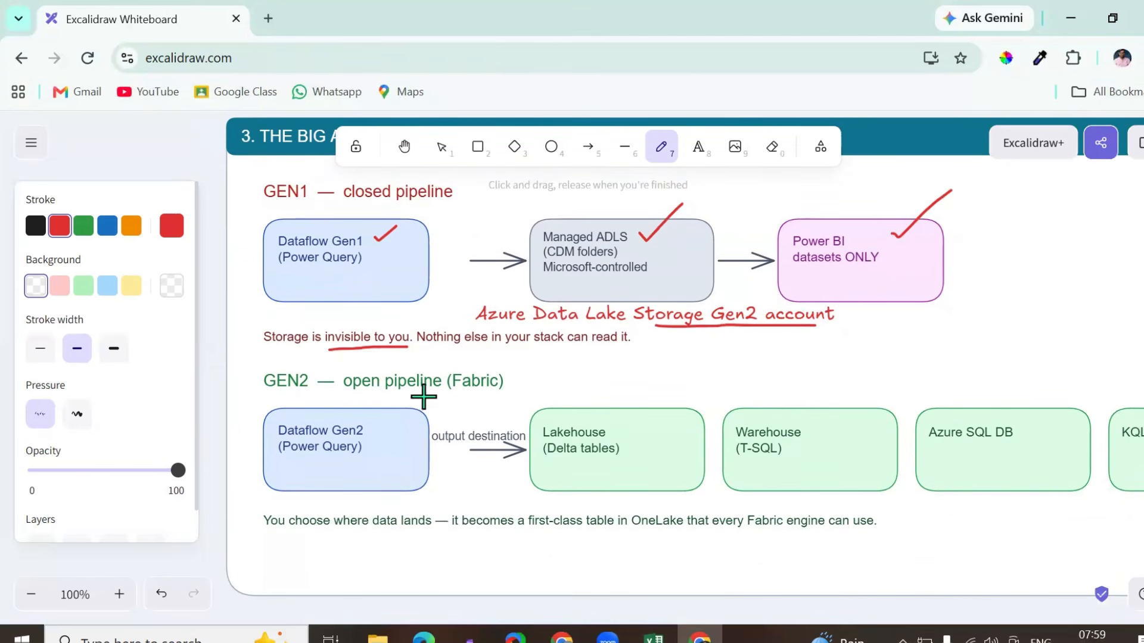
- Draw a red freehand arrow from Dataflow Gen2 to Lakehouse and mark the Warehouse, Azure SQL DB and KQL Database boxes with slashes
scroll(557, 372, "down", 1)
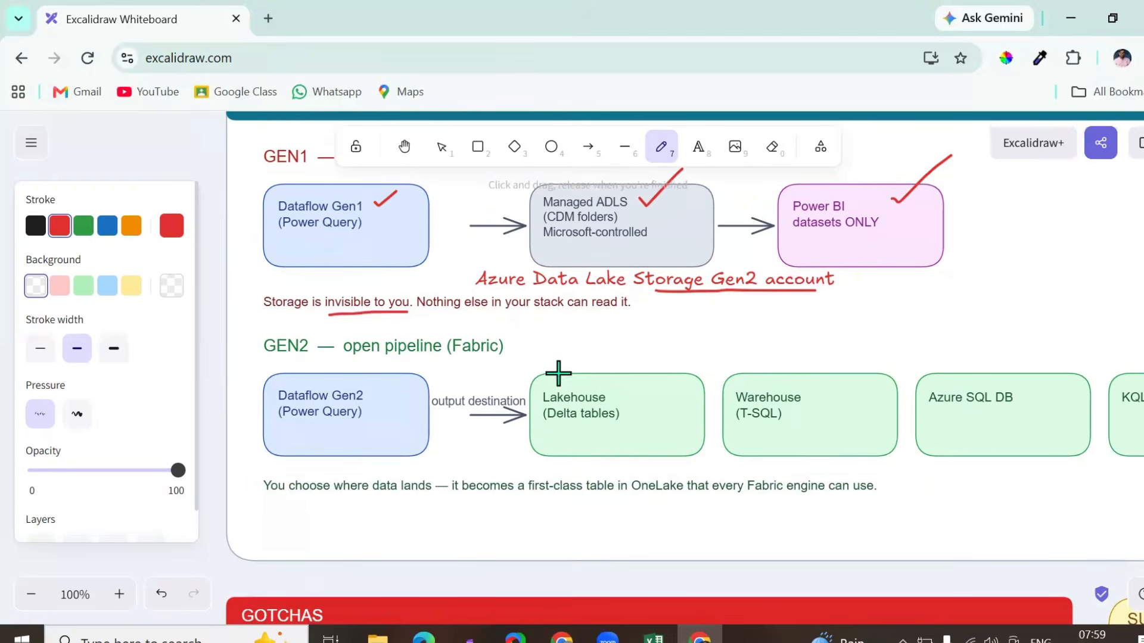
scroll(537, 372, "down", 1)
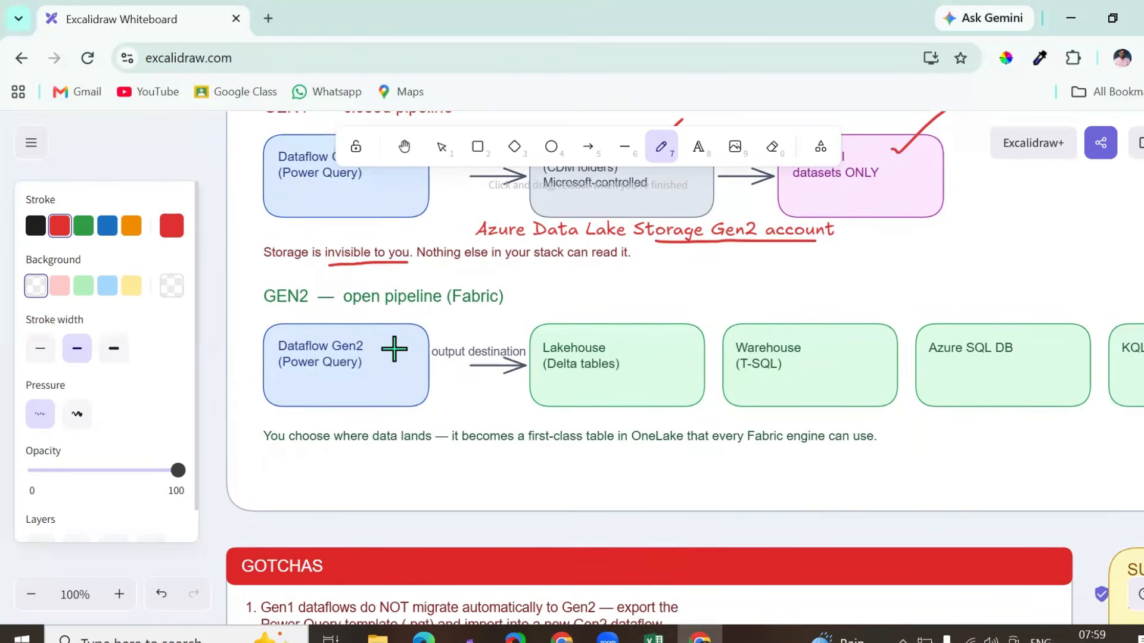
mouse_move(420, 337)
left_mouse_down()
mouse_move(454, 309)
mouse_move(543, 303)
mouse_move(560, 322)
mouse_move(566, 303)
left_mouse_up()
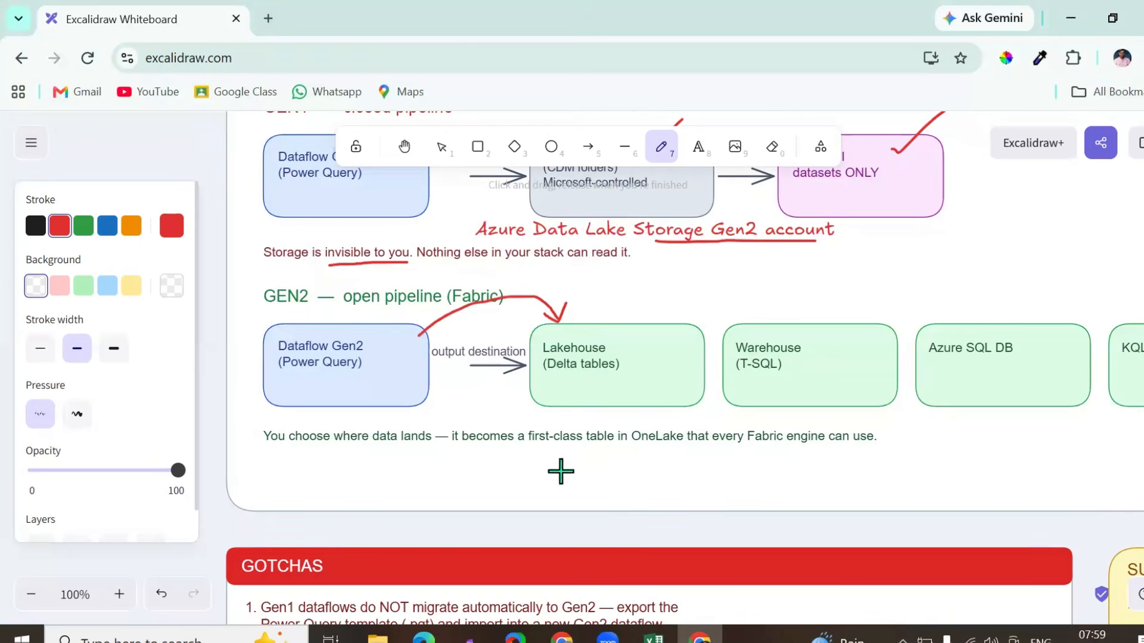
scroll(638, 399, "right", 3)
left_click_drag(659, 347, 685, 327)
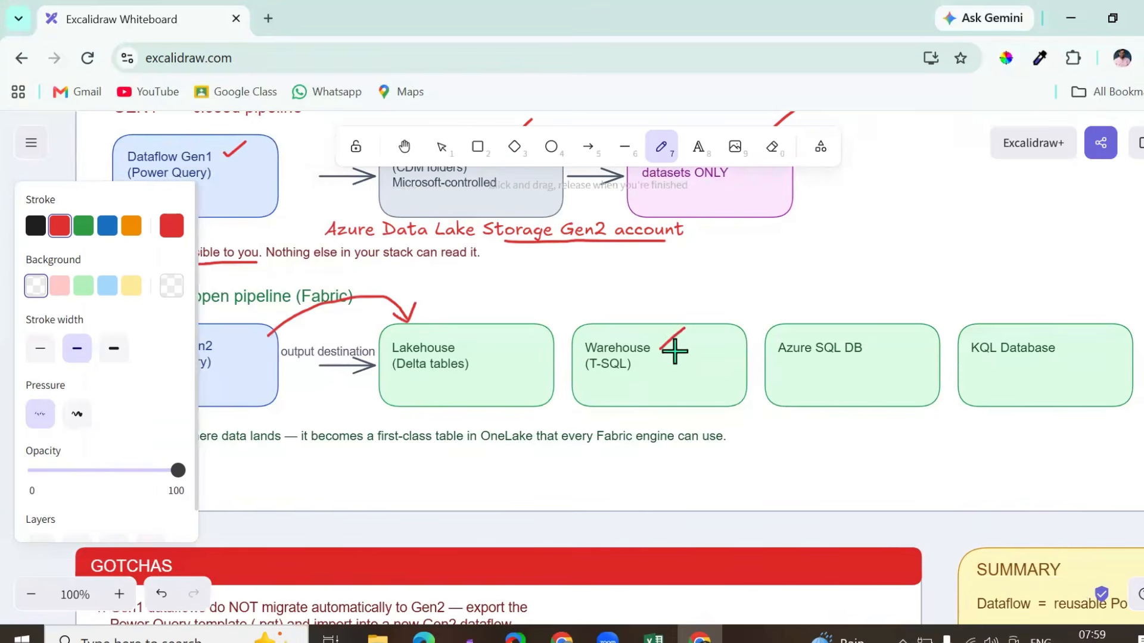
scroll(765, 363, "right", 3)
mouse_move(710, 355)
left_mouse_down()
mouse_move(729, 326)
mouse_move(766, 353)
left_mouse_up()
scroll(729, 460, "right", 2)
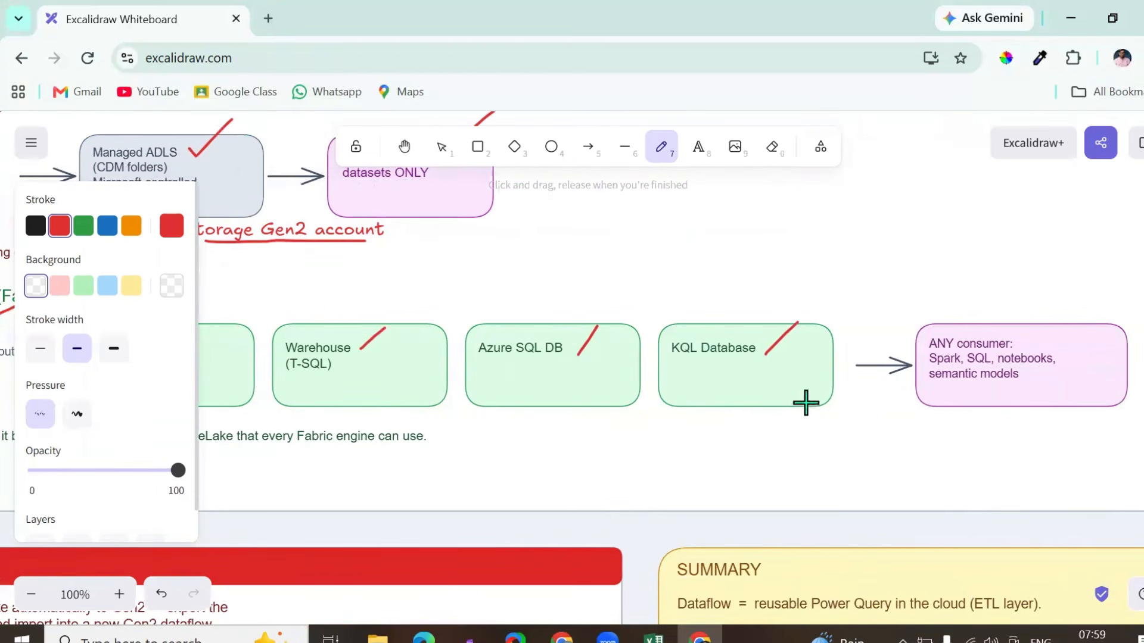
scroll(846, 401, "right", 2)
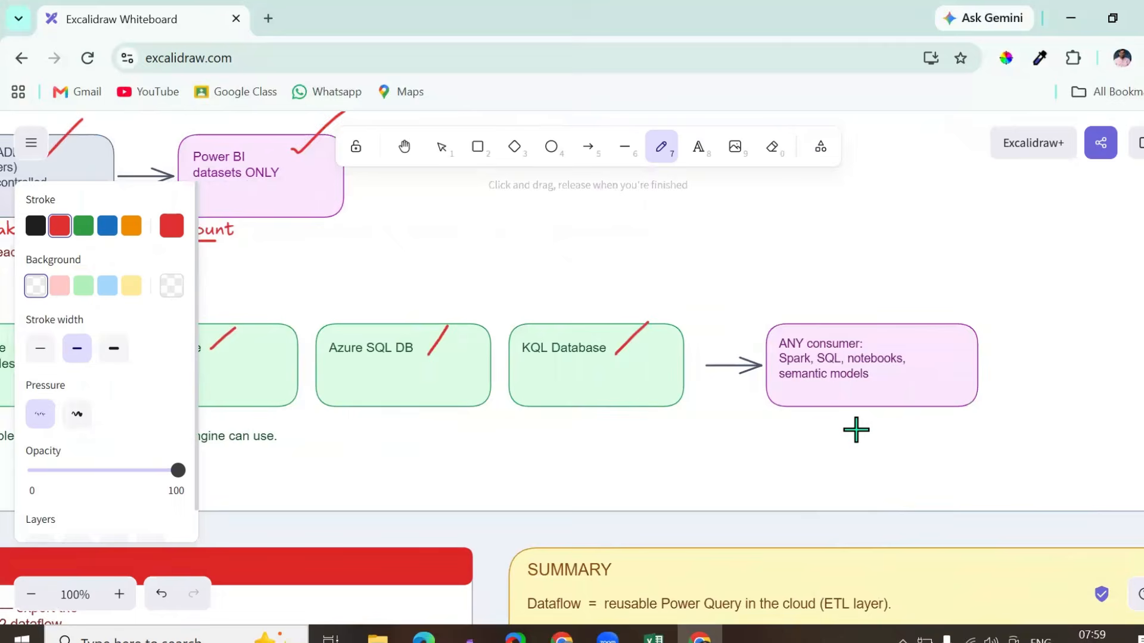
- Mark the four points of the GOTCHAS section with red freehand ticks and lines, underlining "destination explicitly for production"
scroll(856, 429, "down", 2)
scroll(856, 430, "left", 6)
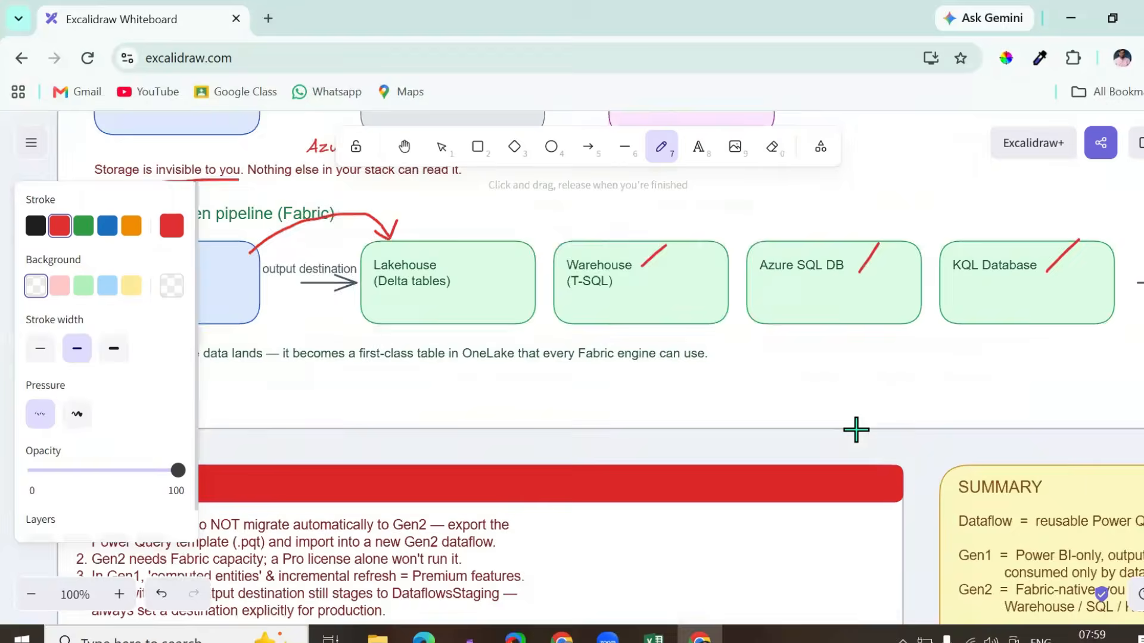
scroll(856, 430, "down", 3)
scroll(856, 430, "down", 1)
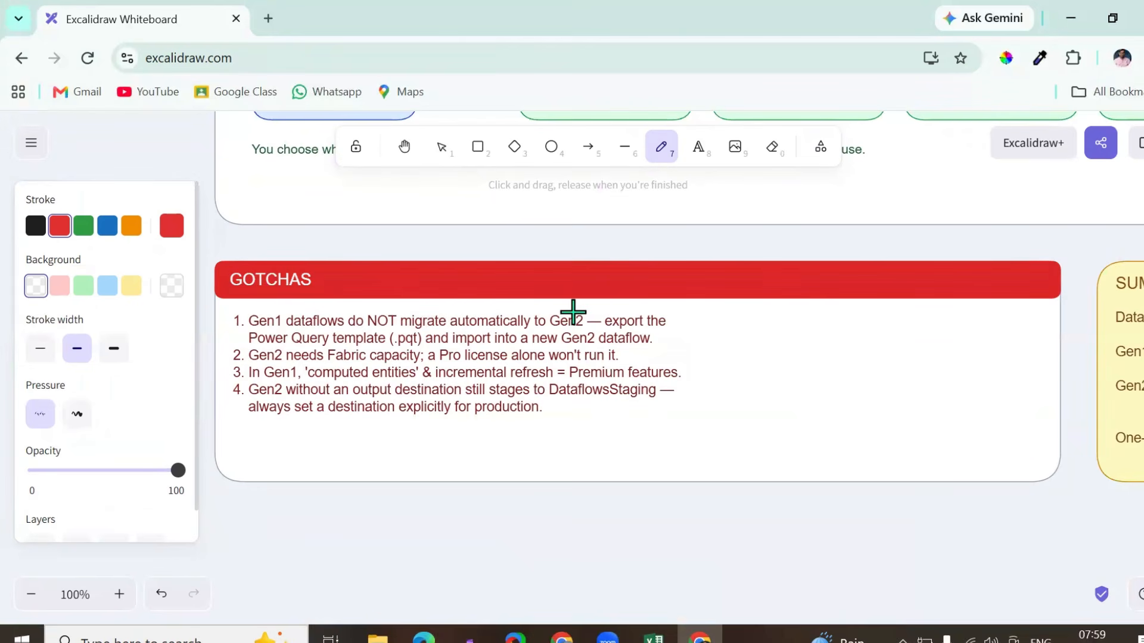
left_click_drag(573, 313, 589, 291)
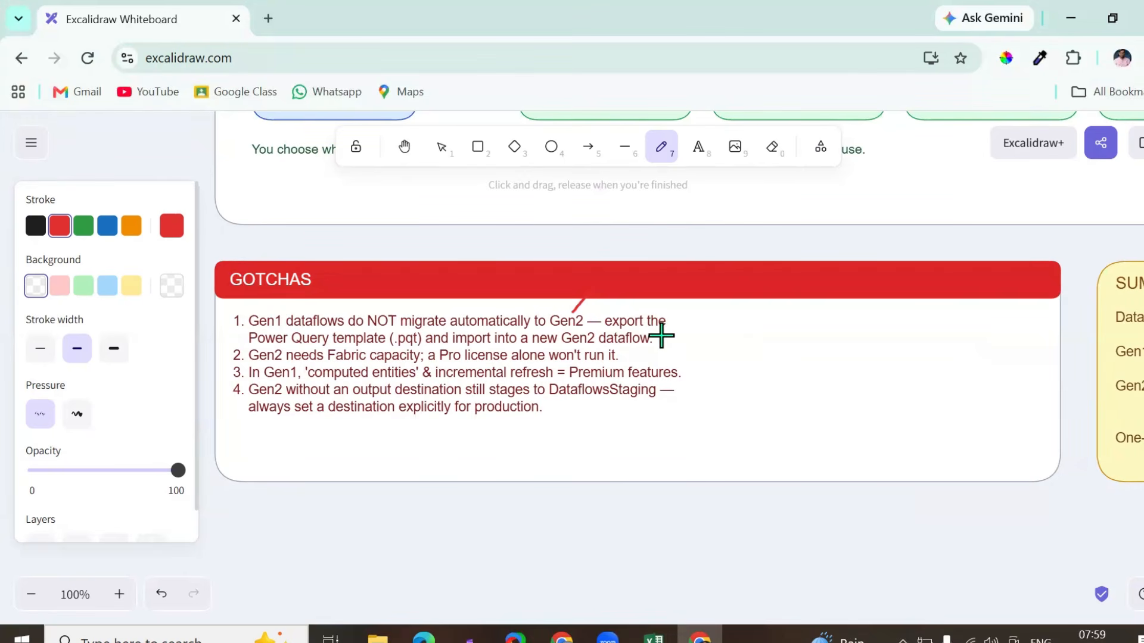
left_click_drag(660, 338, 706, 313)
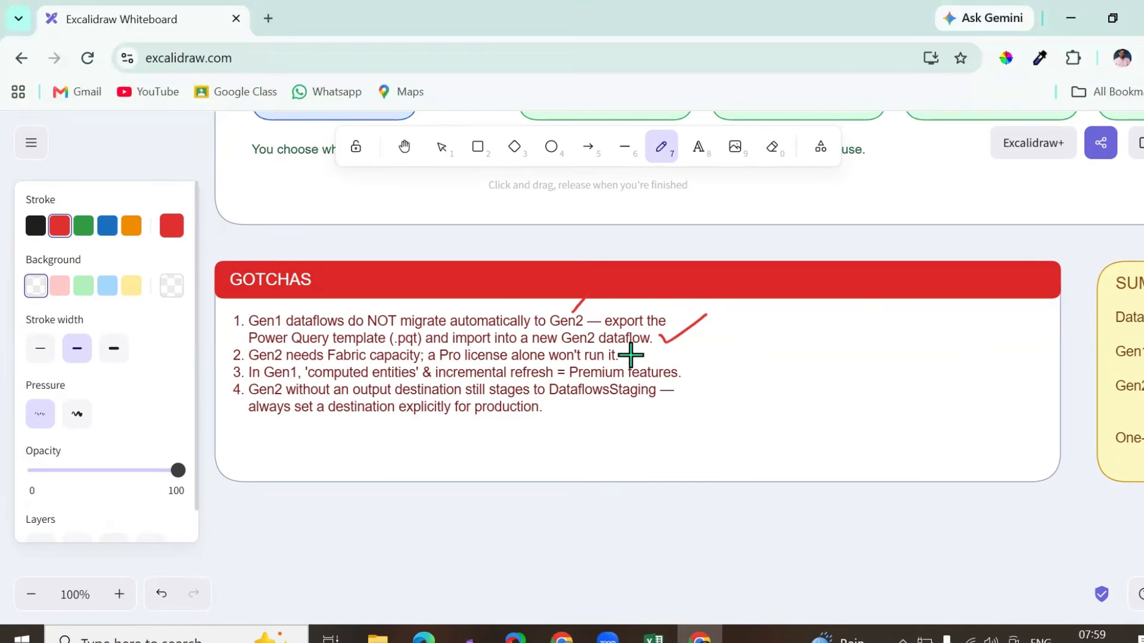
left_click_drag(629, 355, 668, 354)
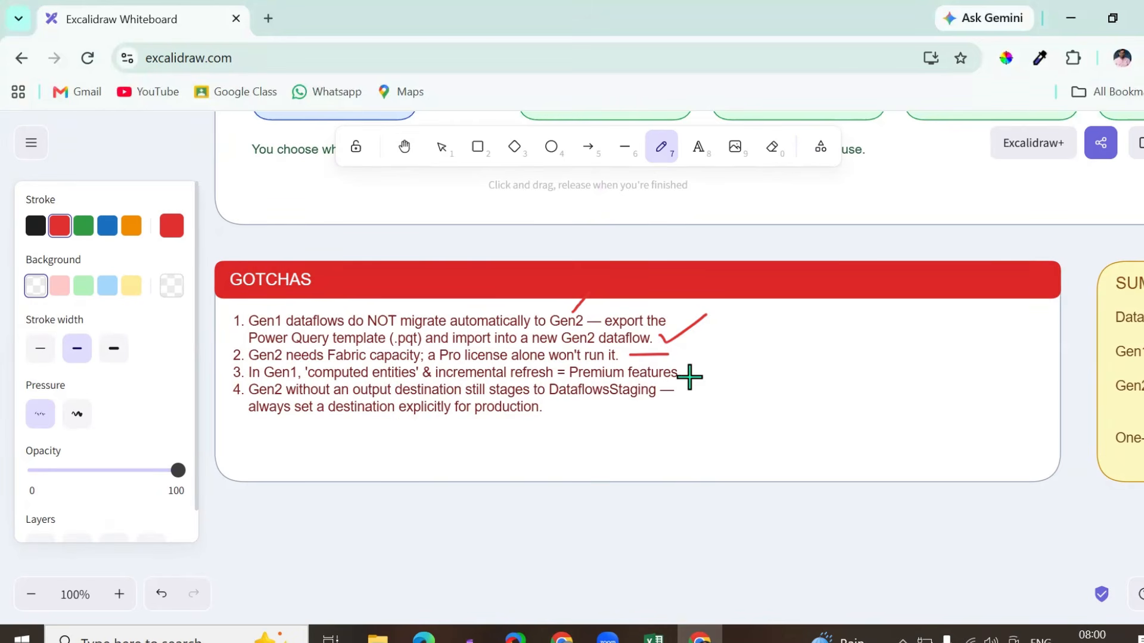
left_click_drag(690, 372, 742, 340)
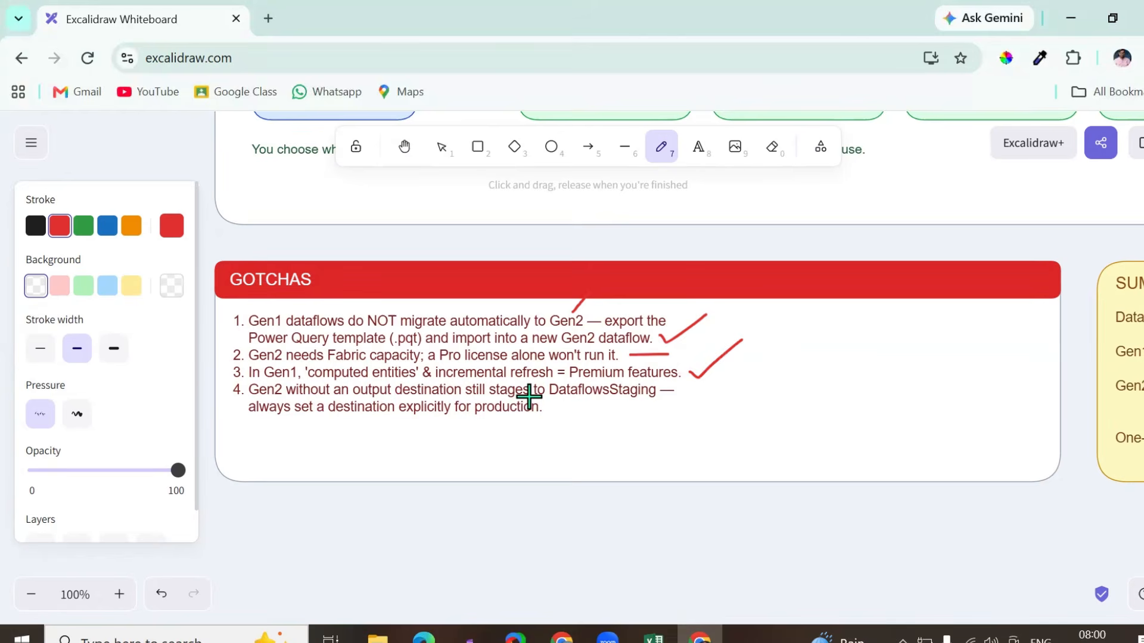
left_click_drag(553, 406, 673, 405)
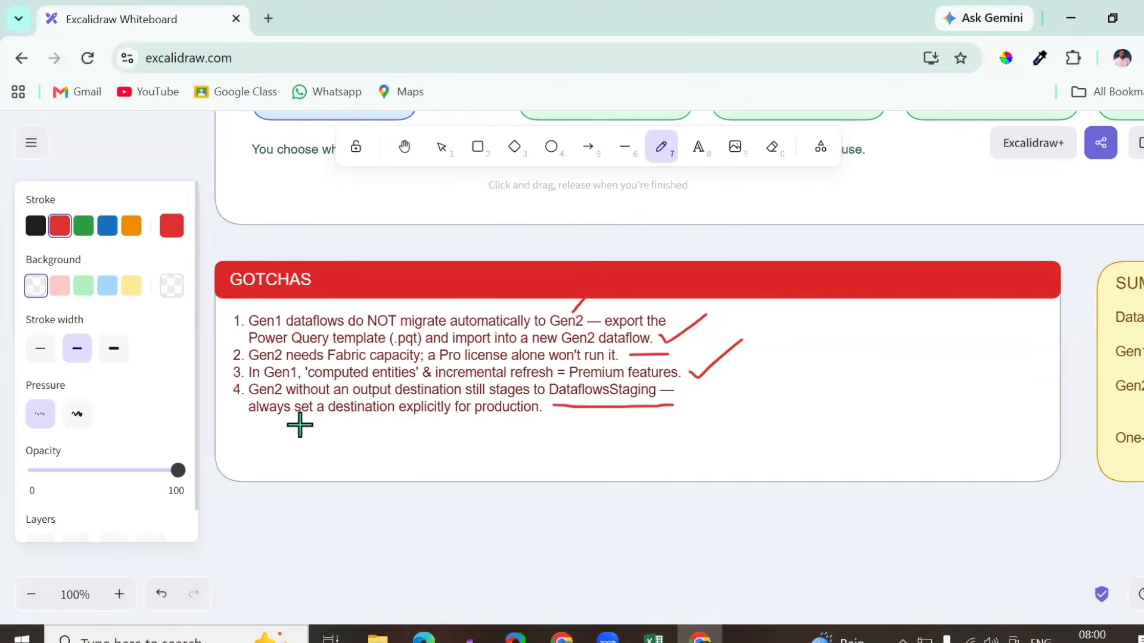
left_click_drag(342, 423, 541, 420)
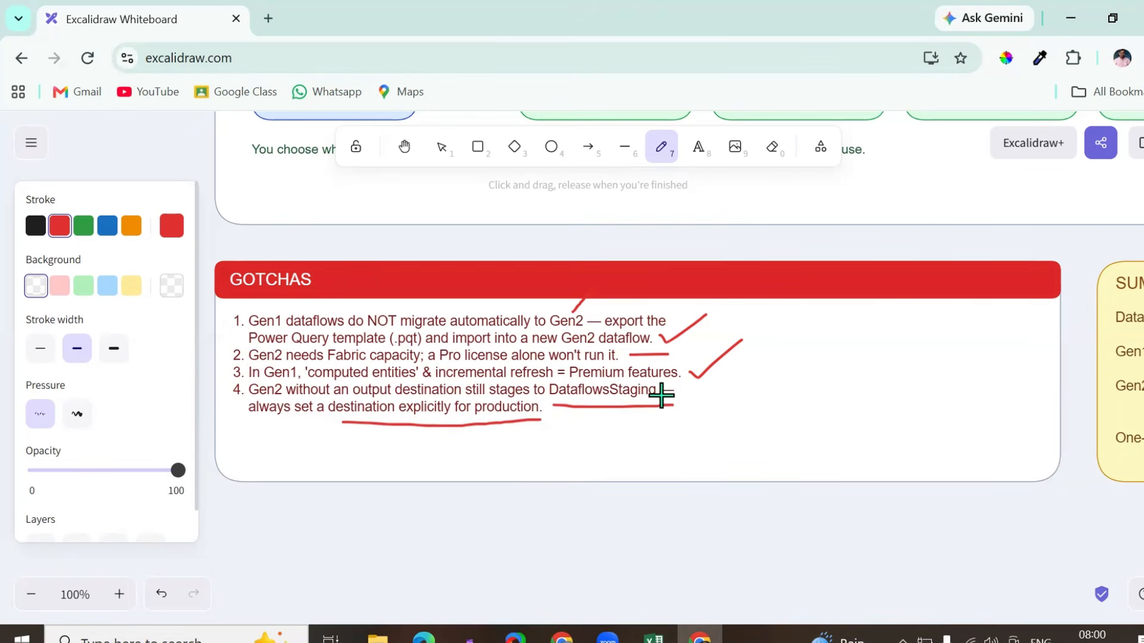
left_click_drag(660, 400, 737, 375)
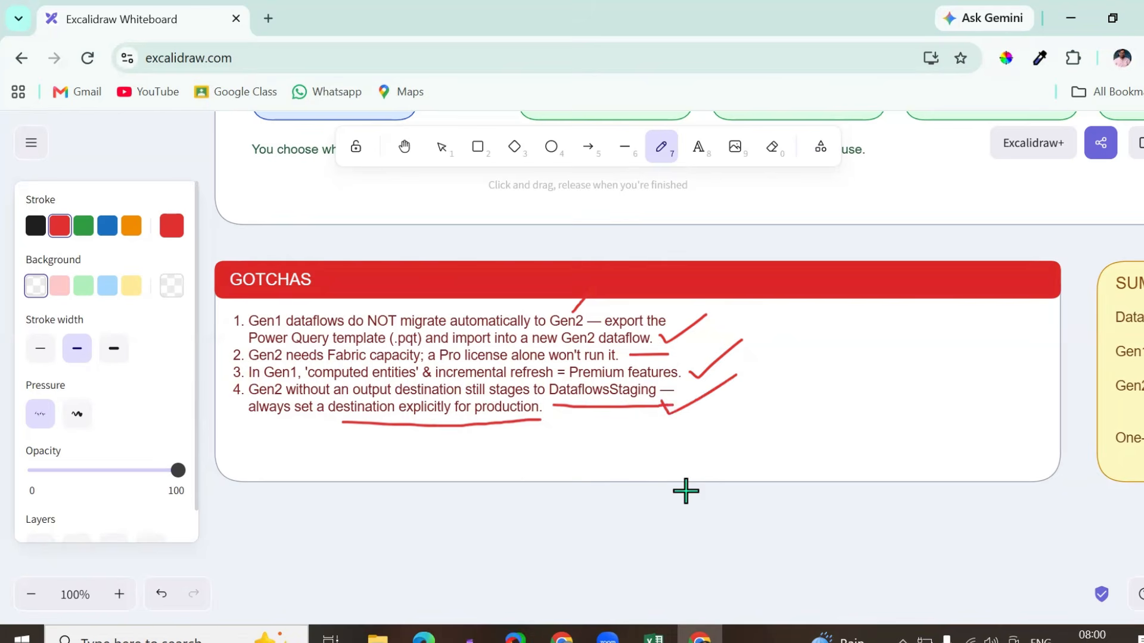
- Tick the Dataflow definition in the SUMMARY box and underline both halves of the Gen1 and Gen2 one-liner in red
scroll(685, 494, "right", 10)
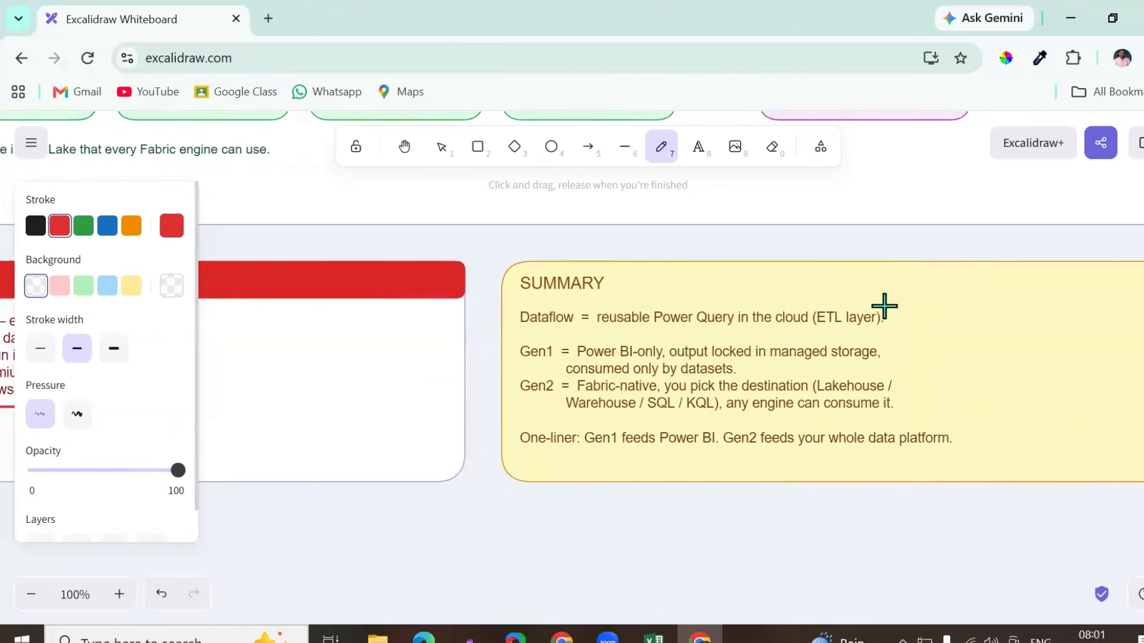
mouse_move(885, 306)
left_mouse_down()
mouse_move(896, 320)
mouse_move(972, 260)
left_mouse_up()
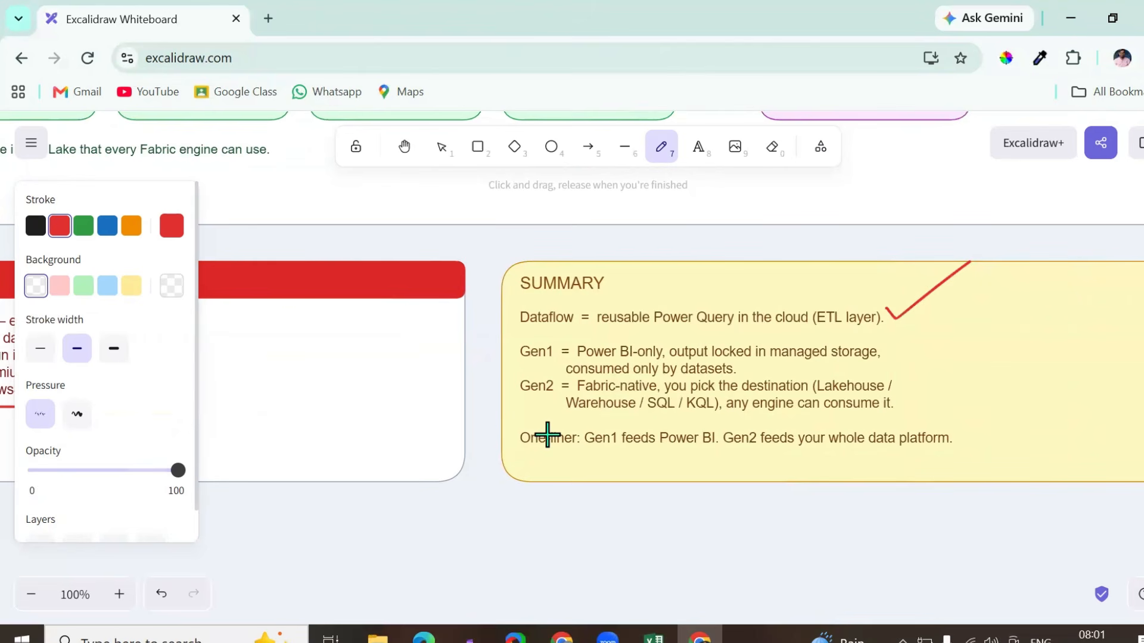
left_click_drag(595, 452, 937, 446)
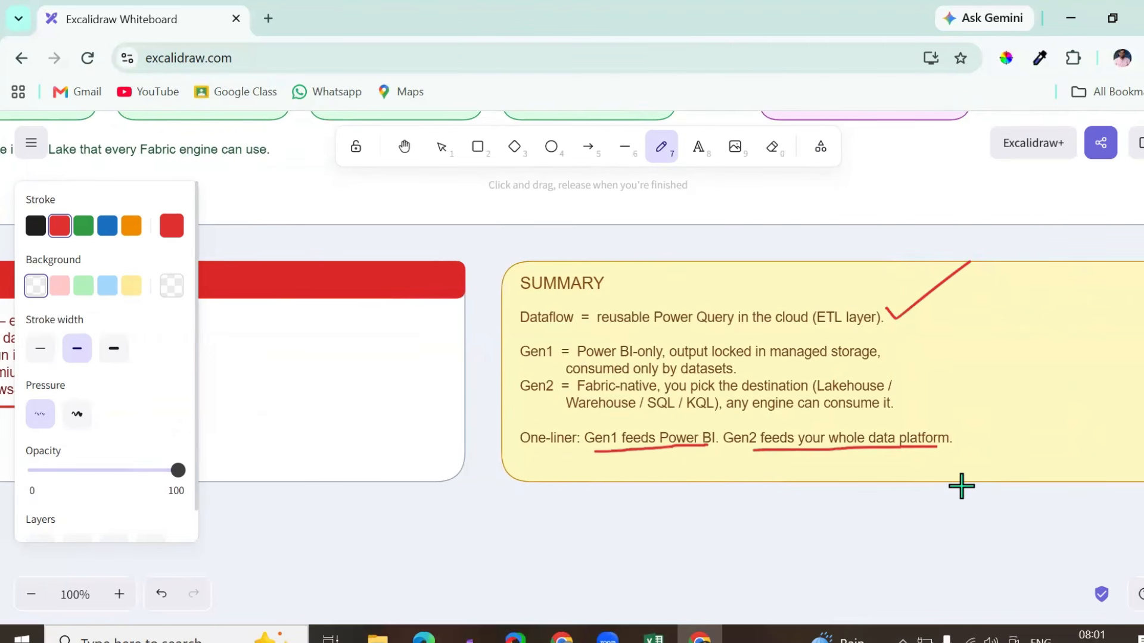
scroll(961, 487, "down", 6)
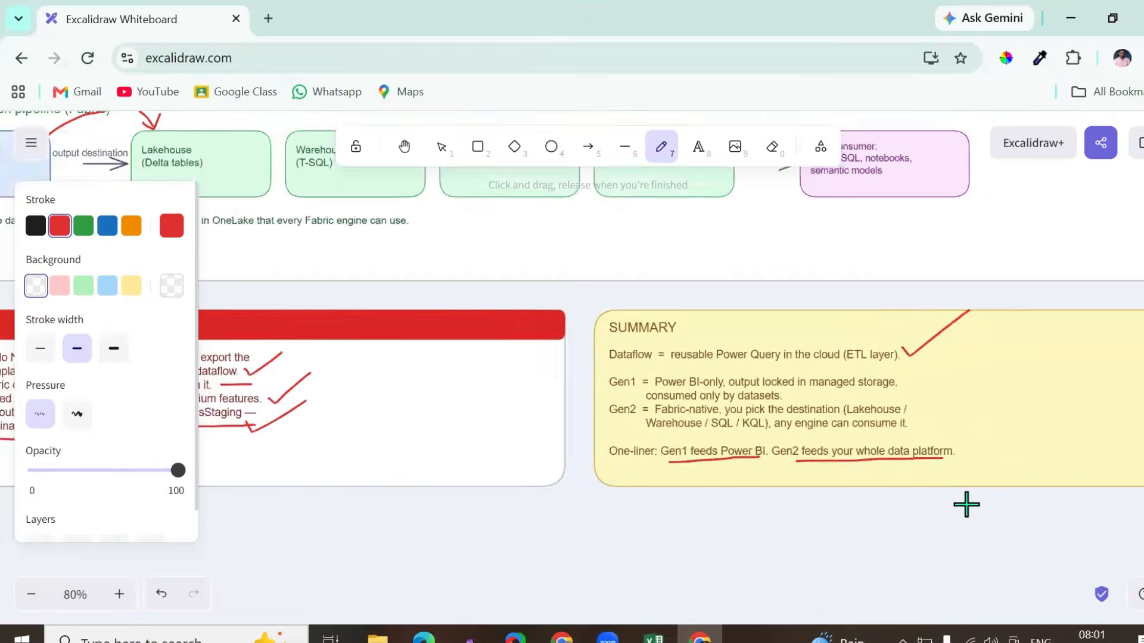
scroll(965, 504, "up", 4)
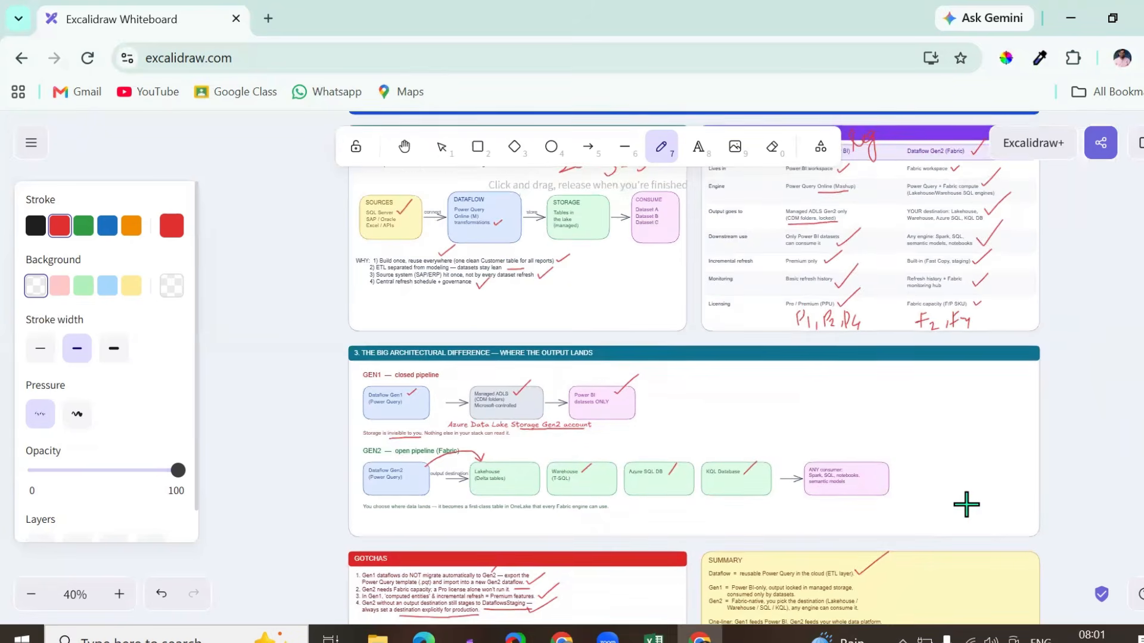
scroll(966, 504, "up", 1)
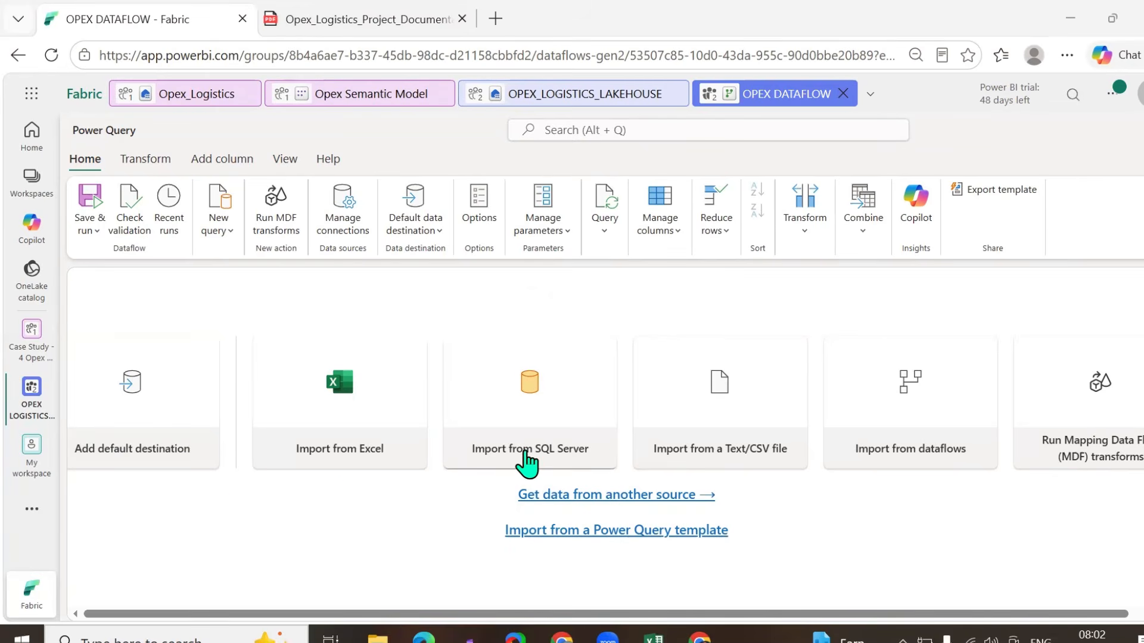
- Open the full list of new data sources for the dataflow and examine the File and Database connectors
left_click(612, 495)
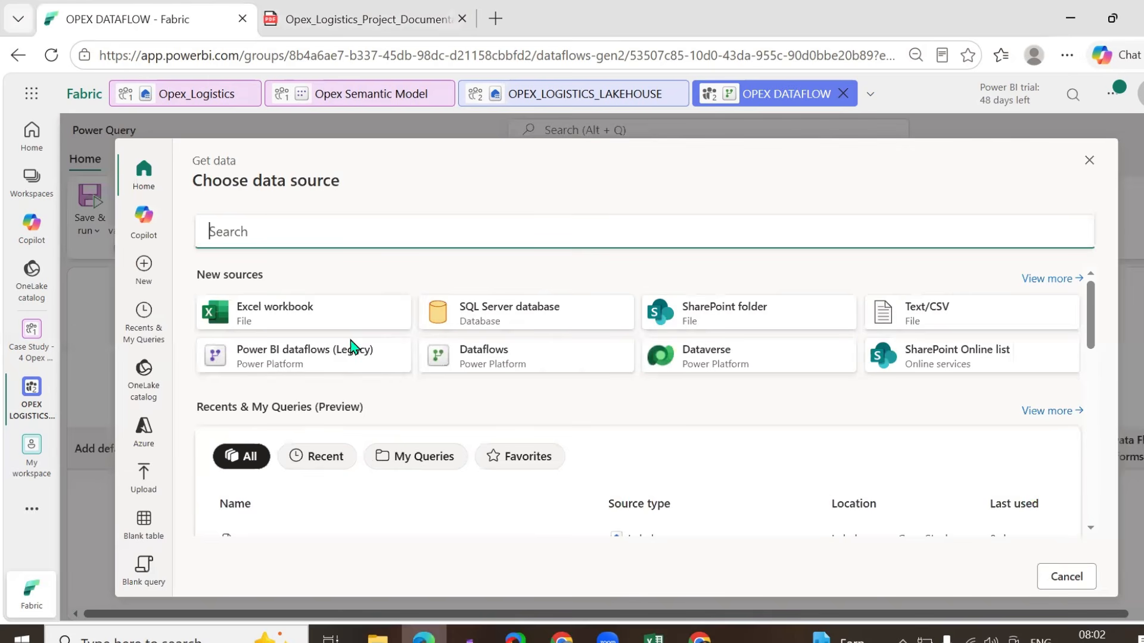
left_click(1051, 279)
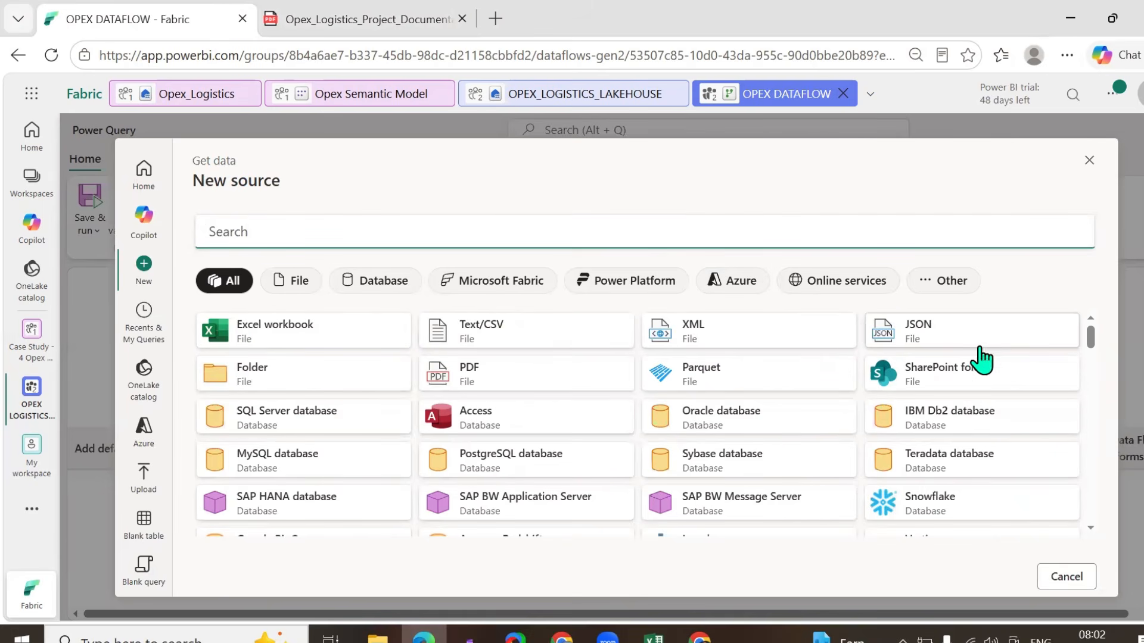
scroll(1005, 375, "down", 3)
scroll(1006, 376, "down", 15)
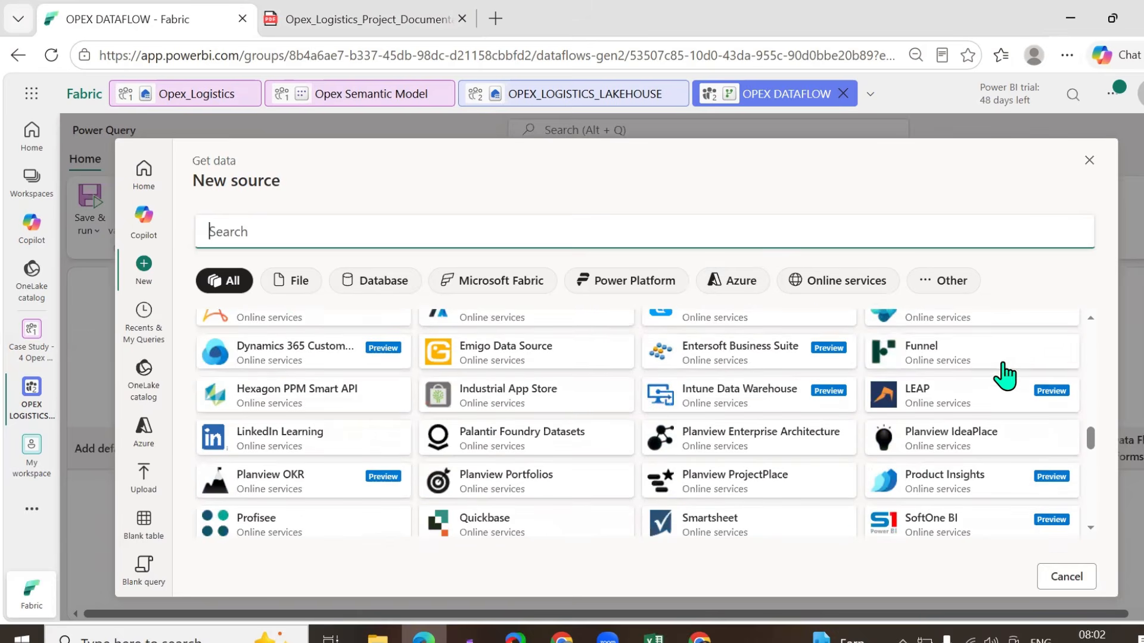
left_click(295, 281)
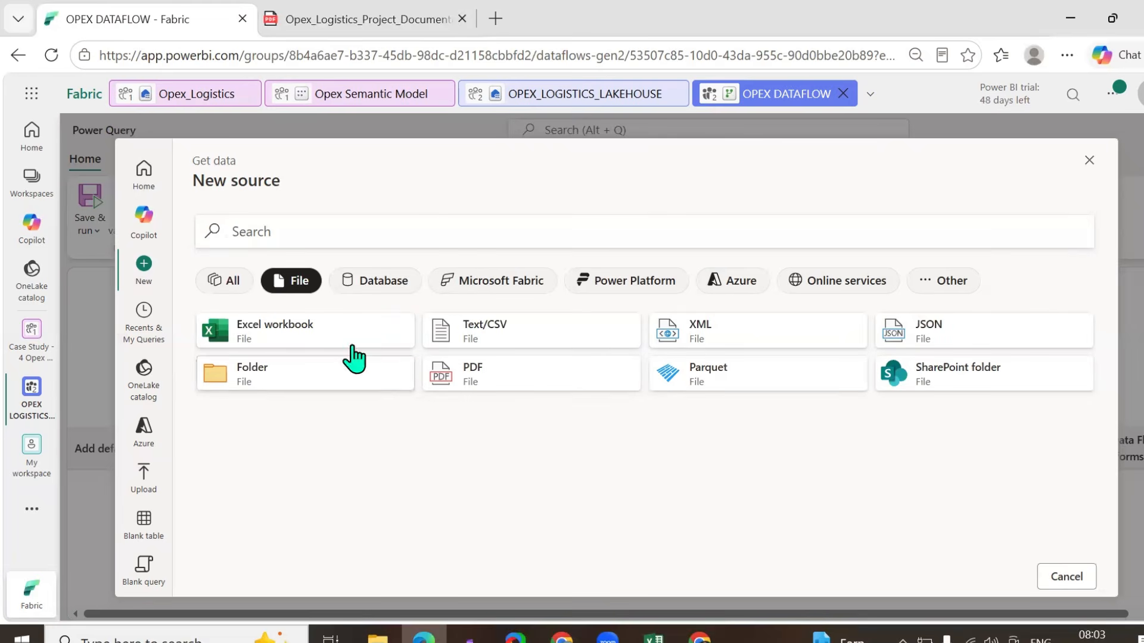
left_click(373, 291)
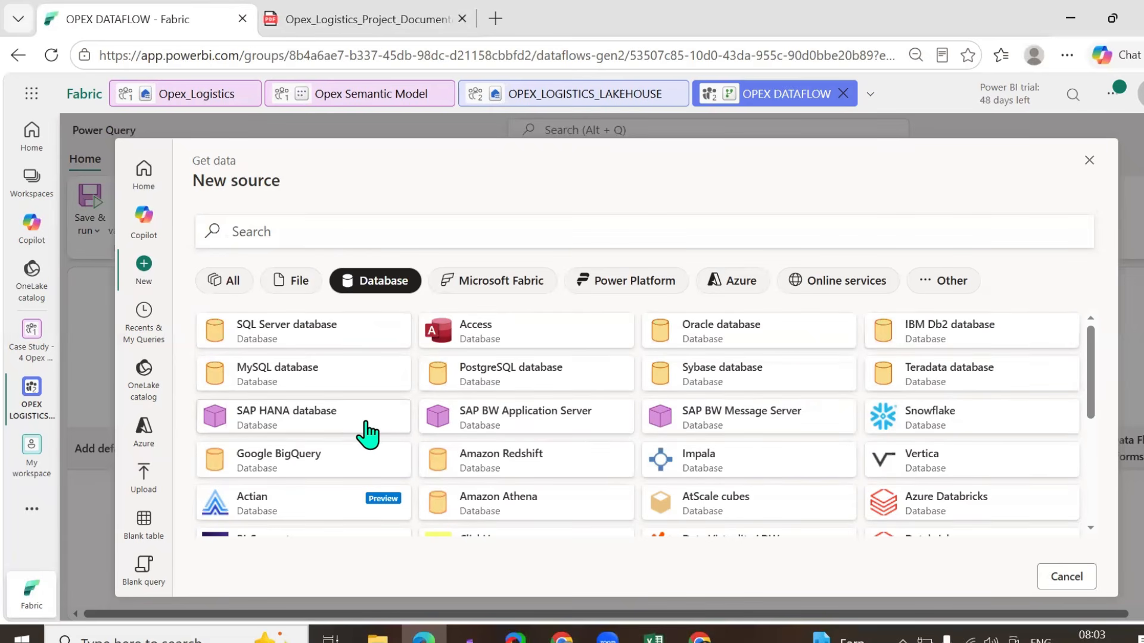
scroll(365, 462, "down", 2)
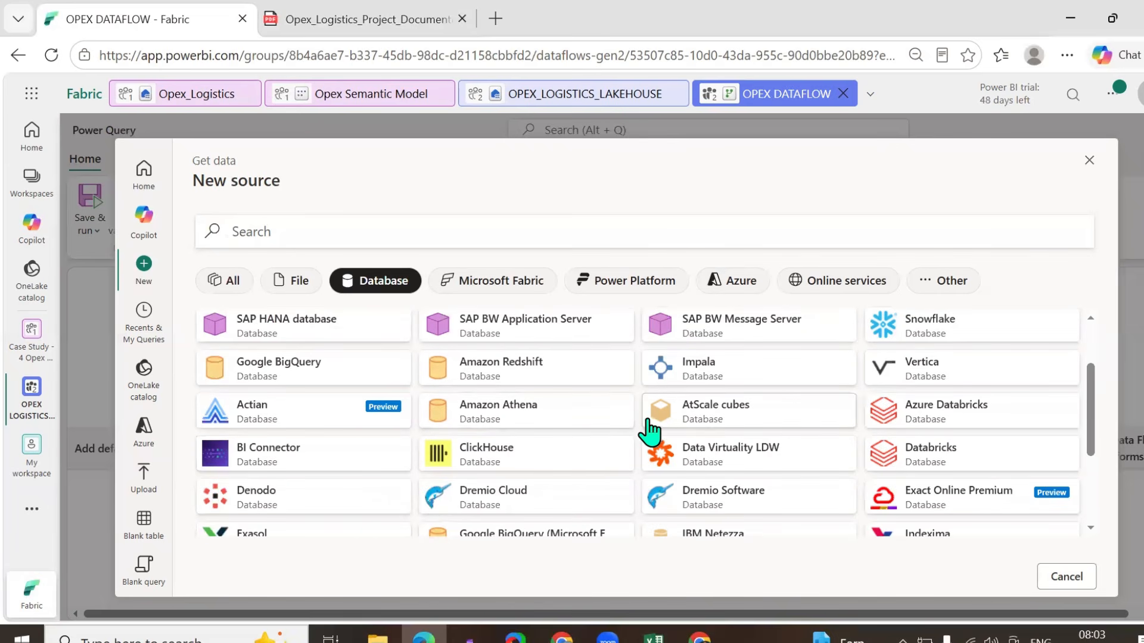
scroll(651, 434, "down", 2)
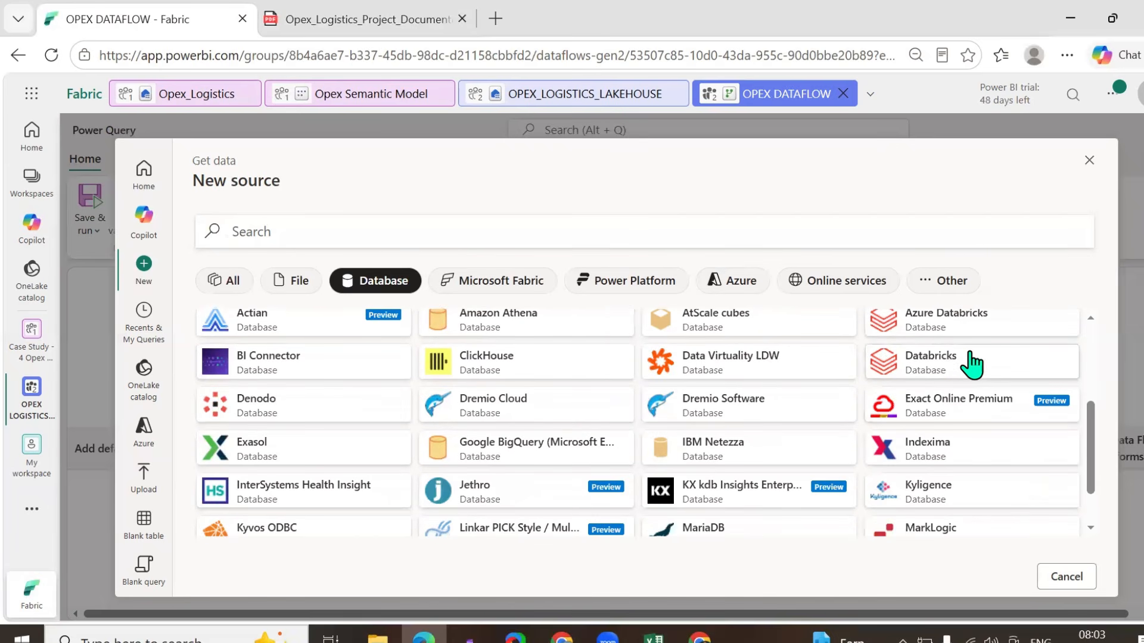
scroll(832, 447, "down", 2)
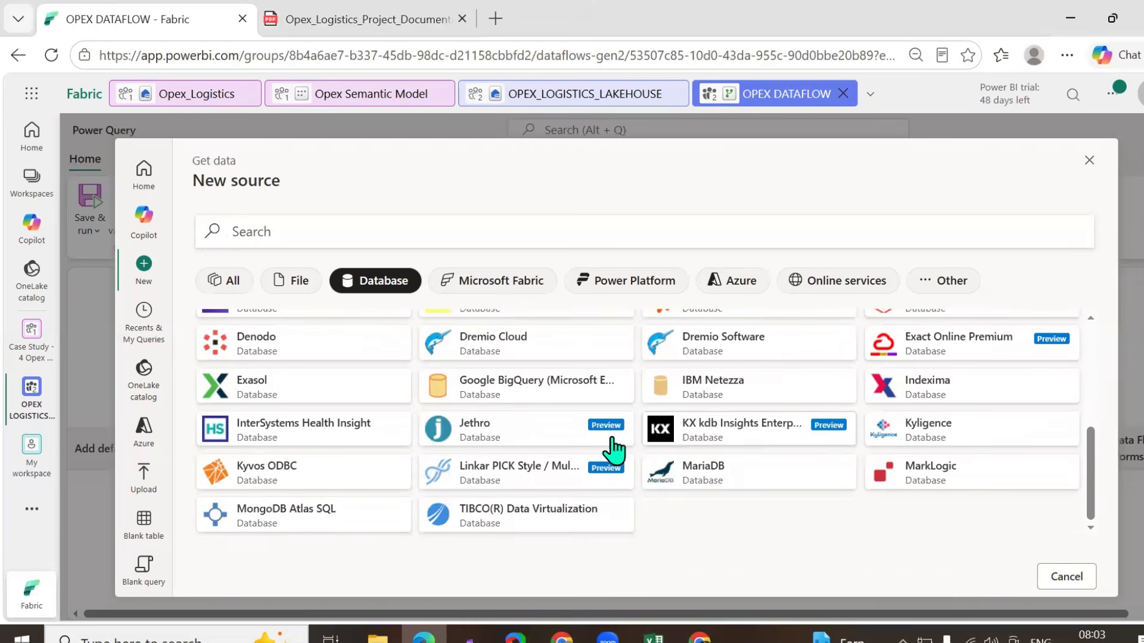
- Examine the Microsoft Fabric, Power Platform, Azure and Online services connectors, and the complete list of all connectors
left_click(463, 281)
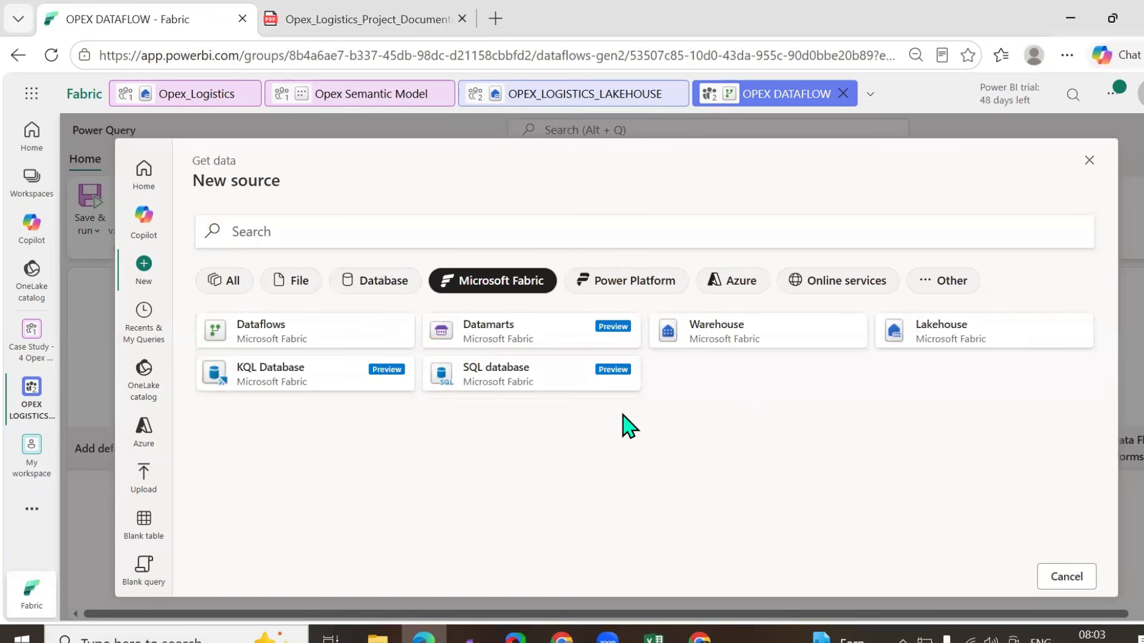
left_click(641, 286)
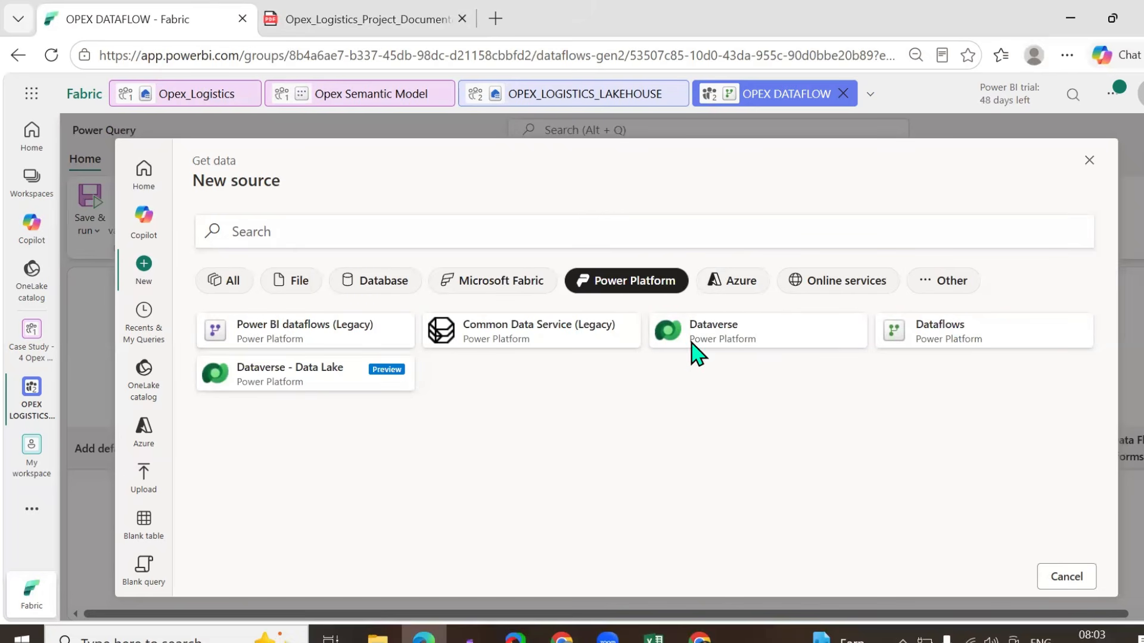
left_click(733, 286)
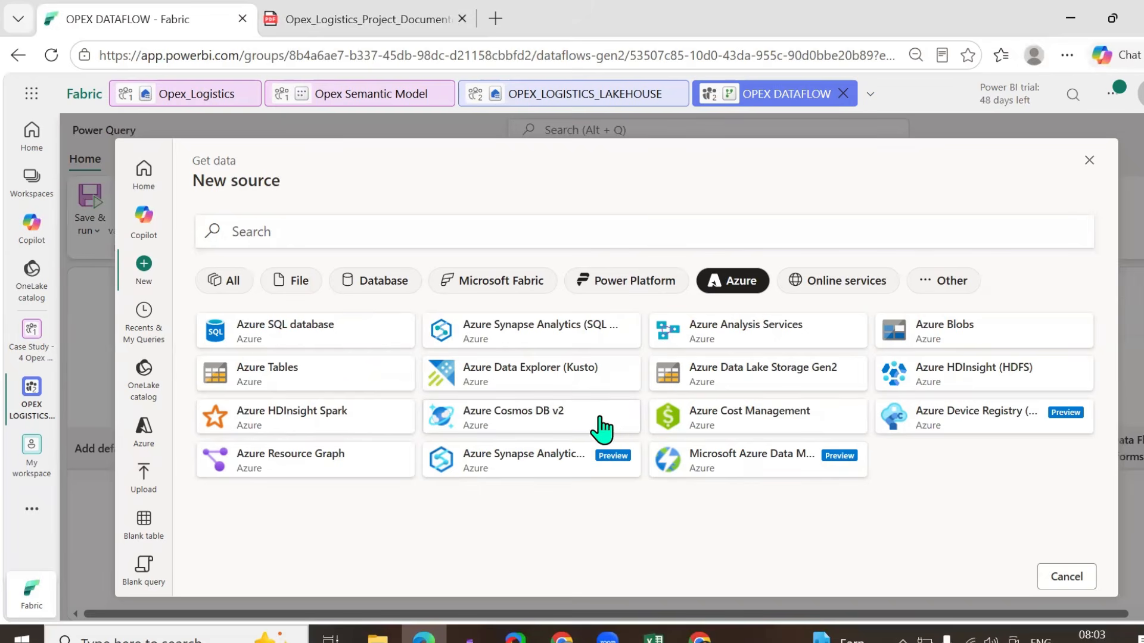
left_click(845, 280)
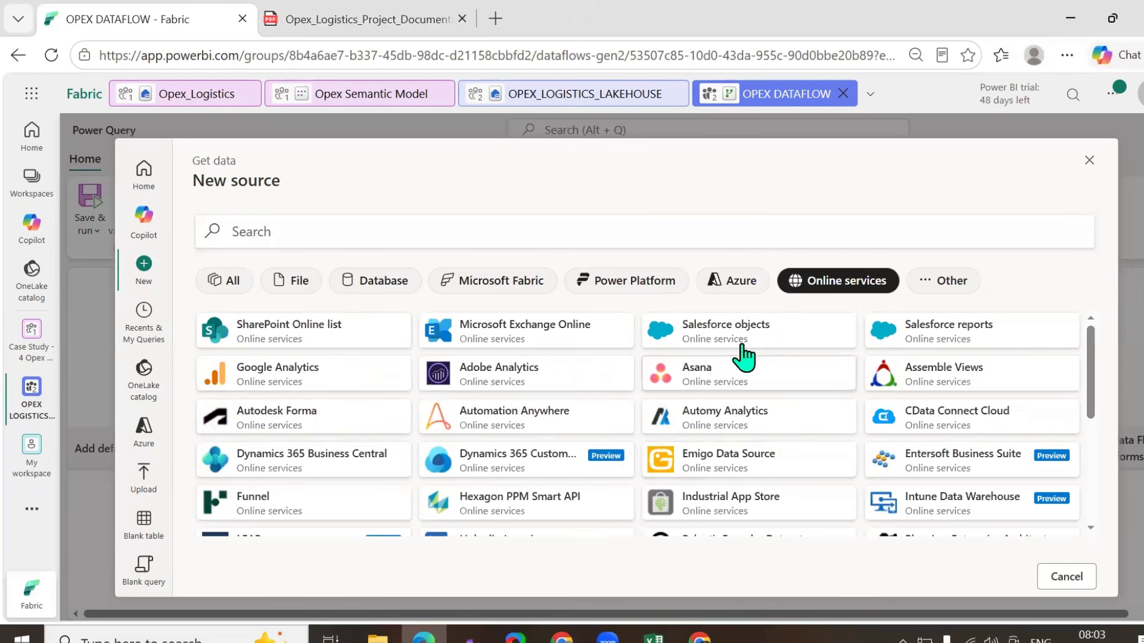
scroll(774, 439, "down", 1)
scroll(774, 439, "down", 1)
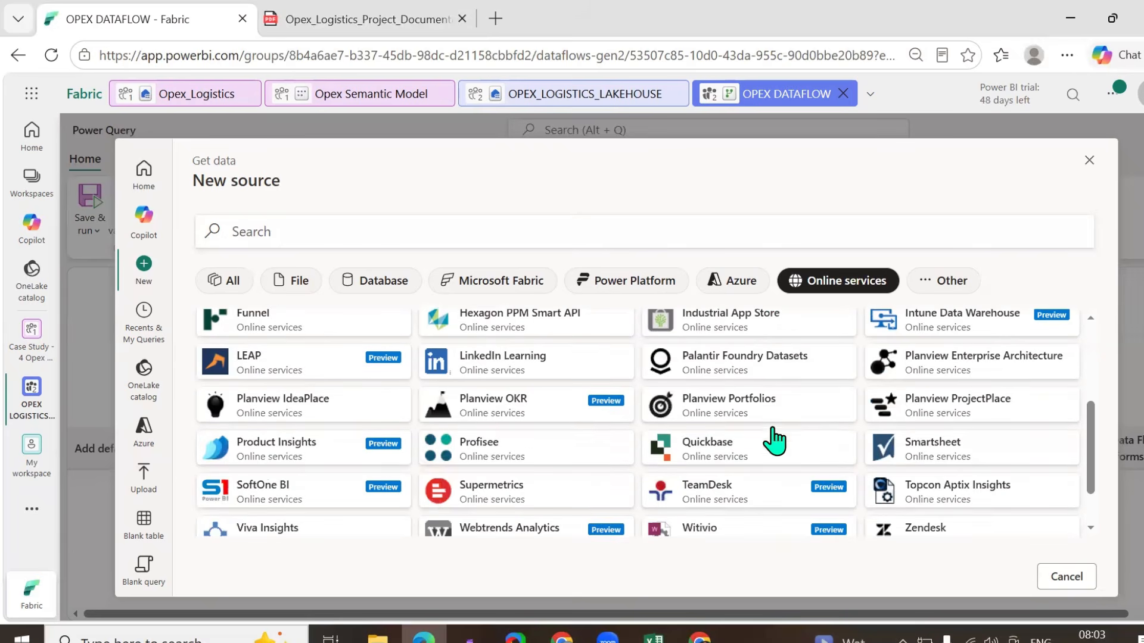
scroll(549, 433, "down", 1)
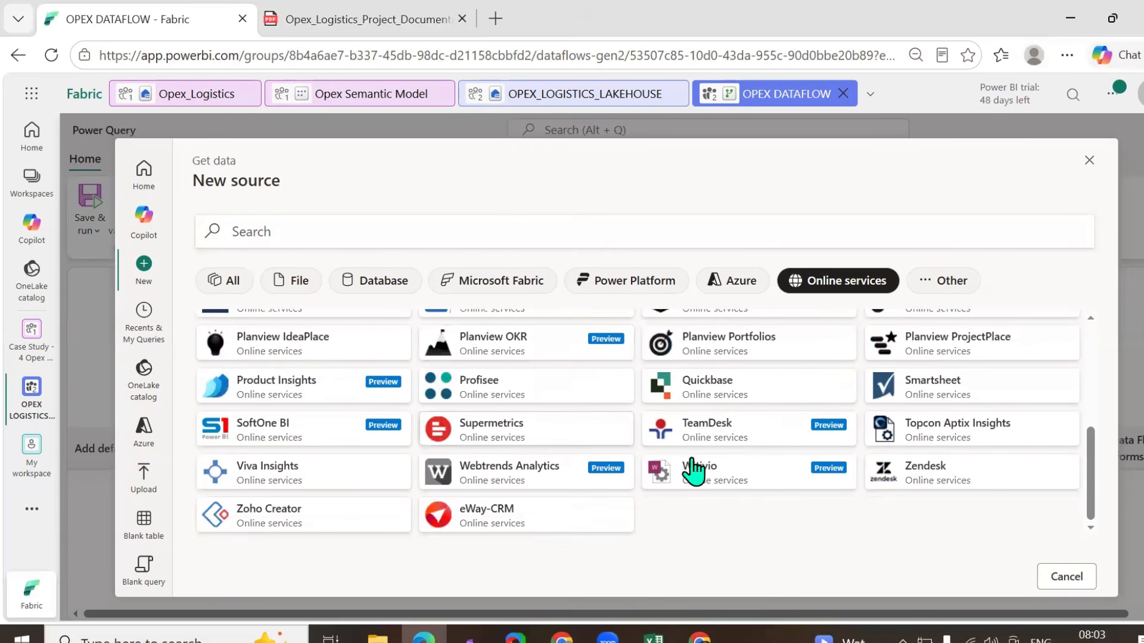
left_click(233, 287)
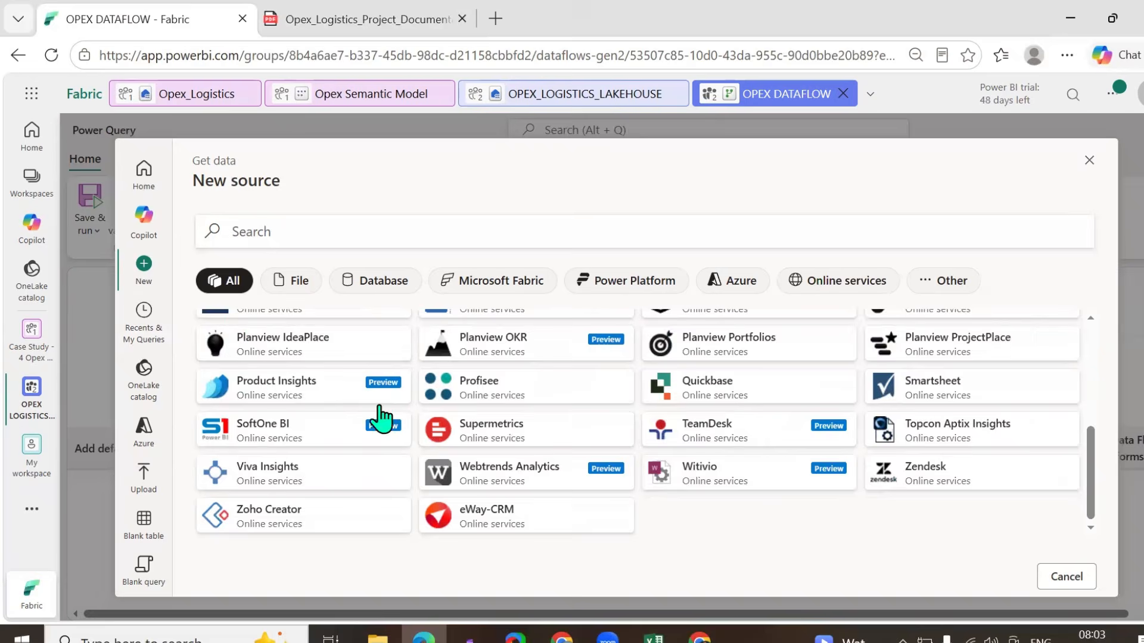
scroll(658, 459, "down", 10)
scroll(780, 503, "down", 5)
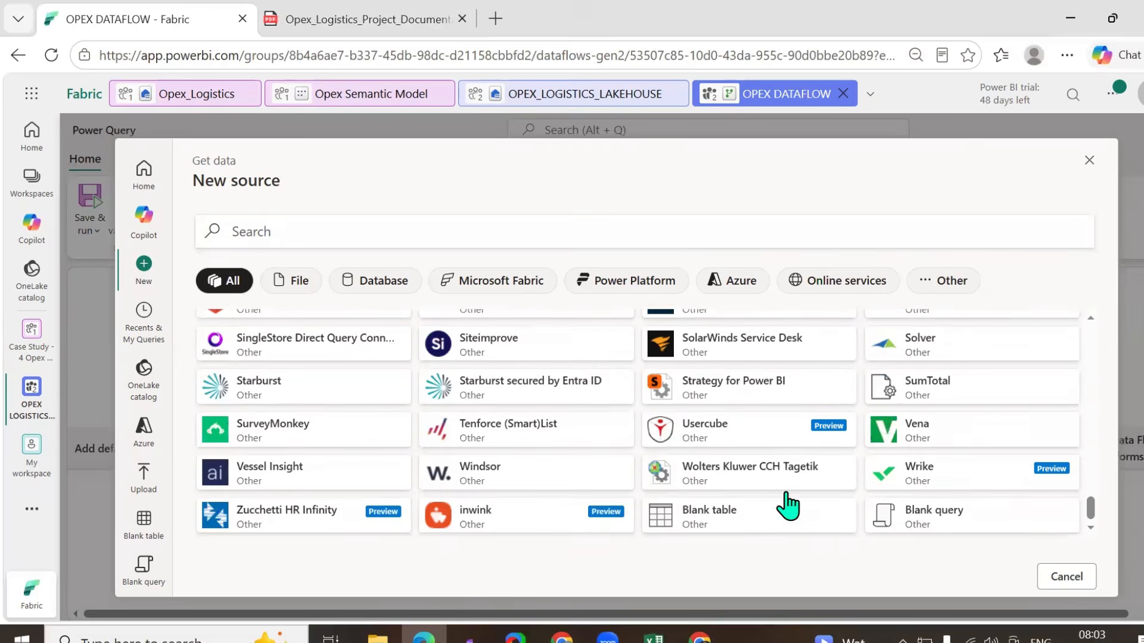
scroll(543, 458, "up", 15)
scroll(544, 465, "up", 3)
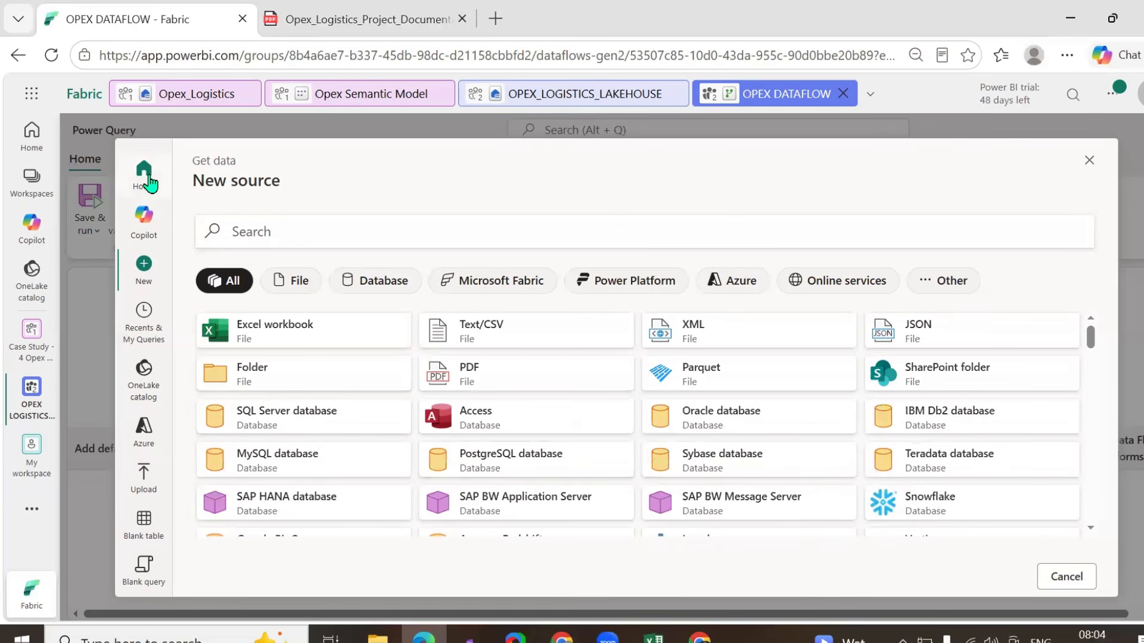
- Choose OPEX_LOGISTICS_LAKEHOUSE from the OneLake catalog as the data source and expand its Files folder
scroll(445, 413, "down", 3)
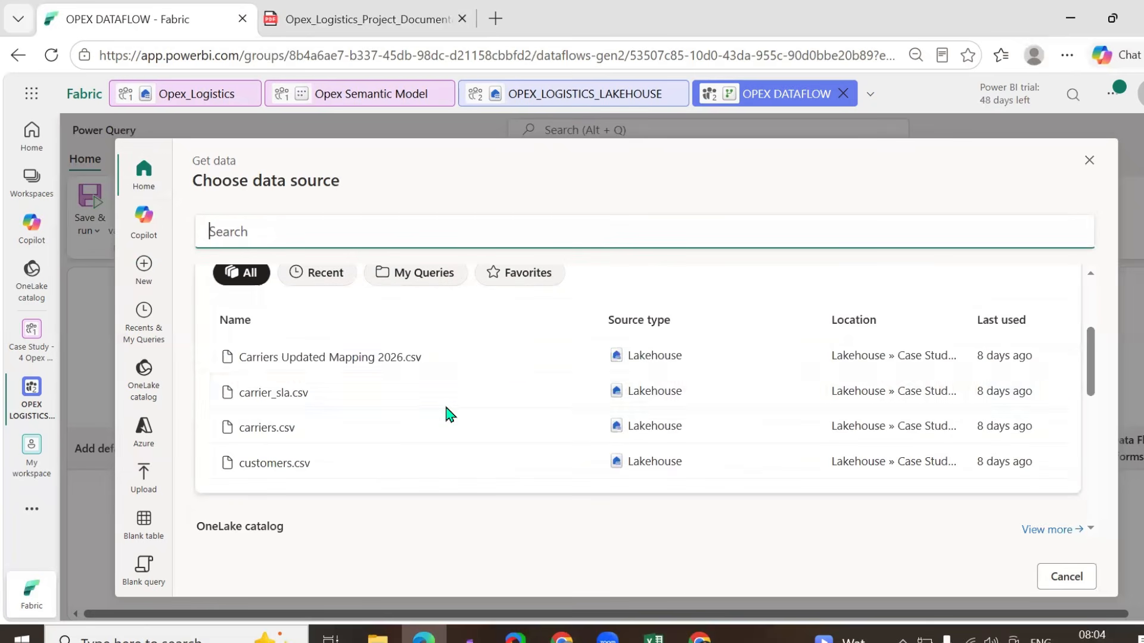
scroll(444, 417, "down", 4)
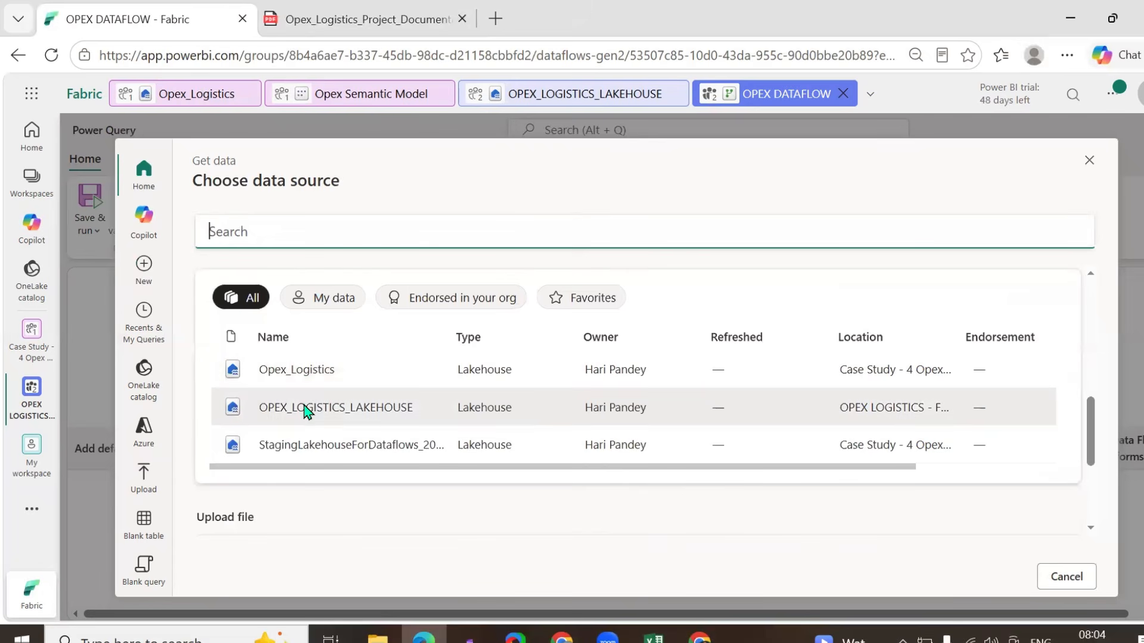
left_click(330, 417)
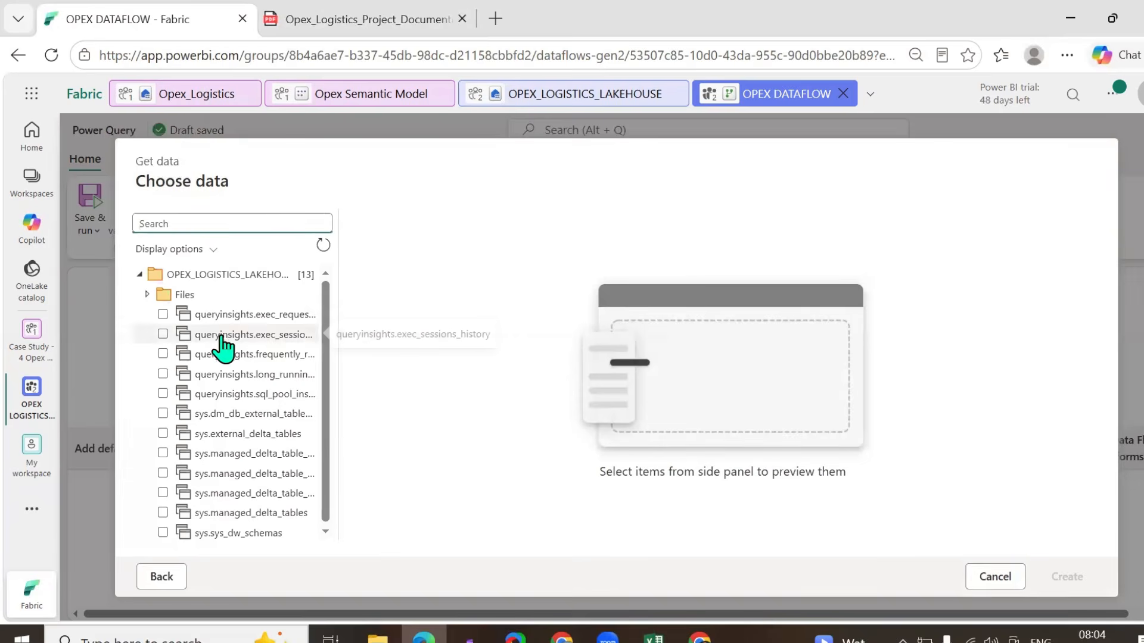
left_click(149, 294)
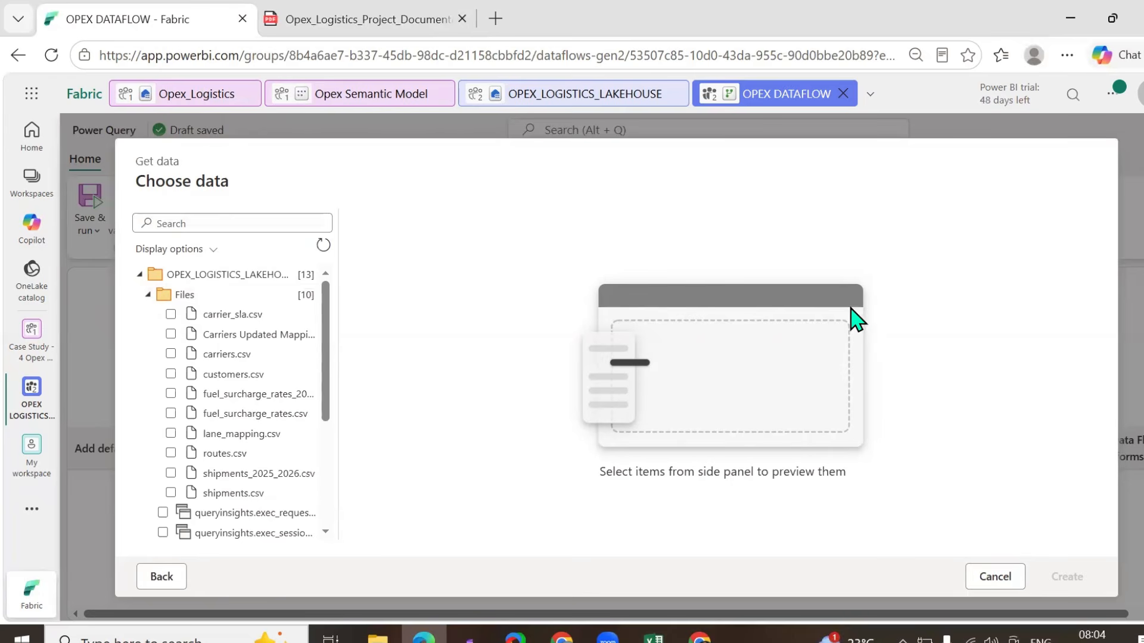
left_click(502, 198)
type("e")
key("BackSpace")
key("Caps_Lock")
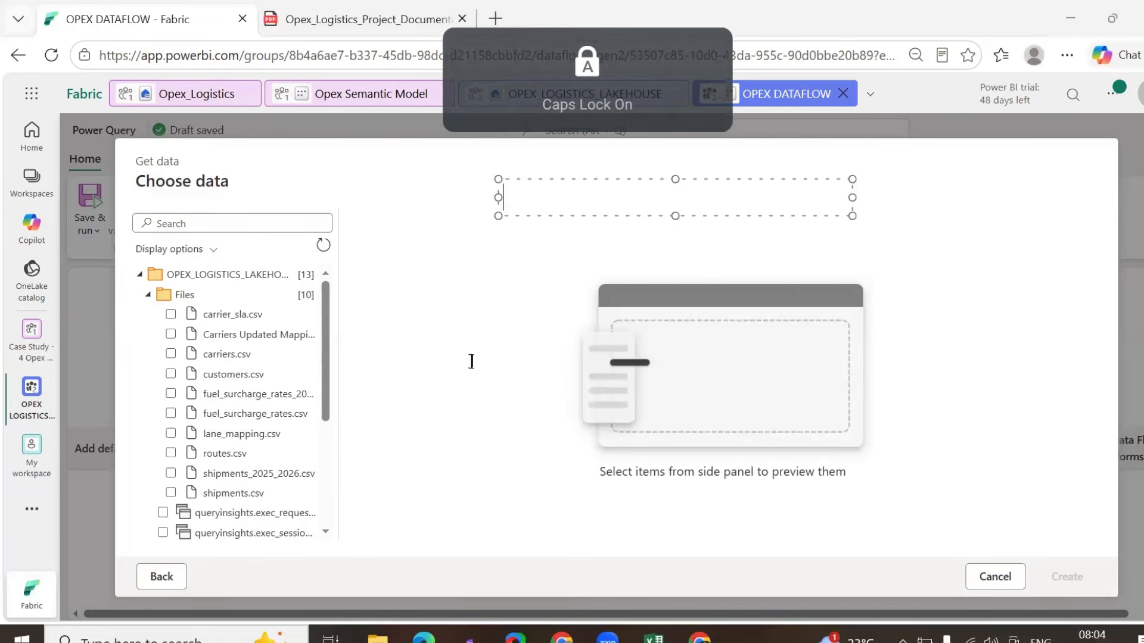
type("ELTL")
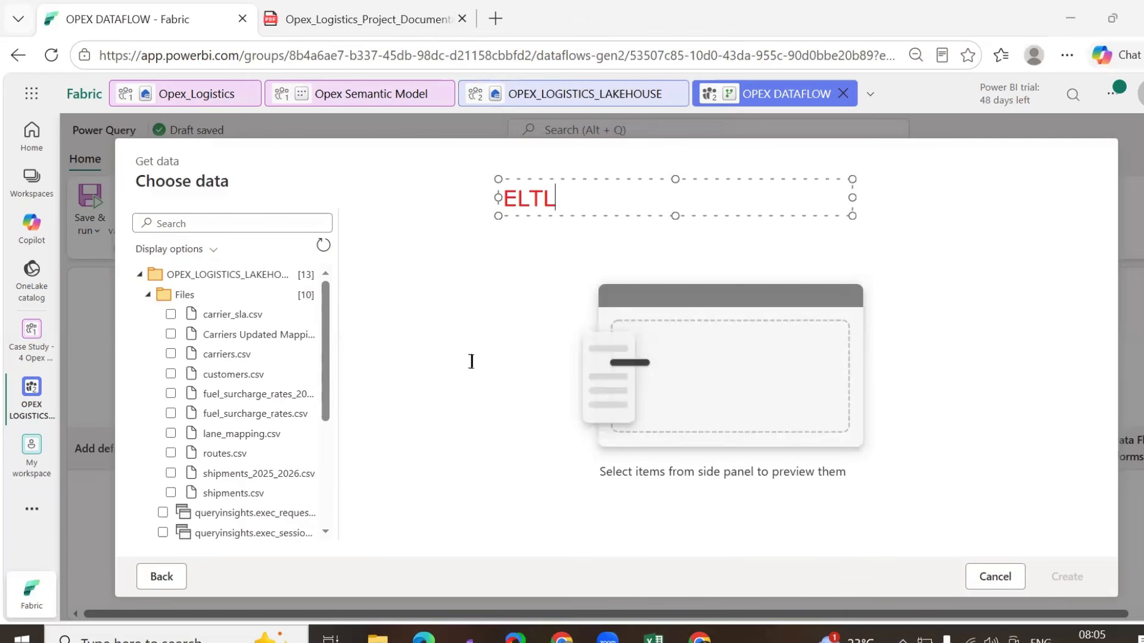
key("BackSpace")
key("BackSpace")
key("BackSpace")
key("BackSpace")
key("Escape")
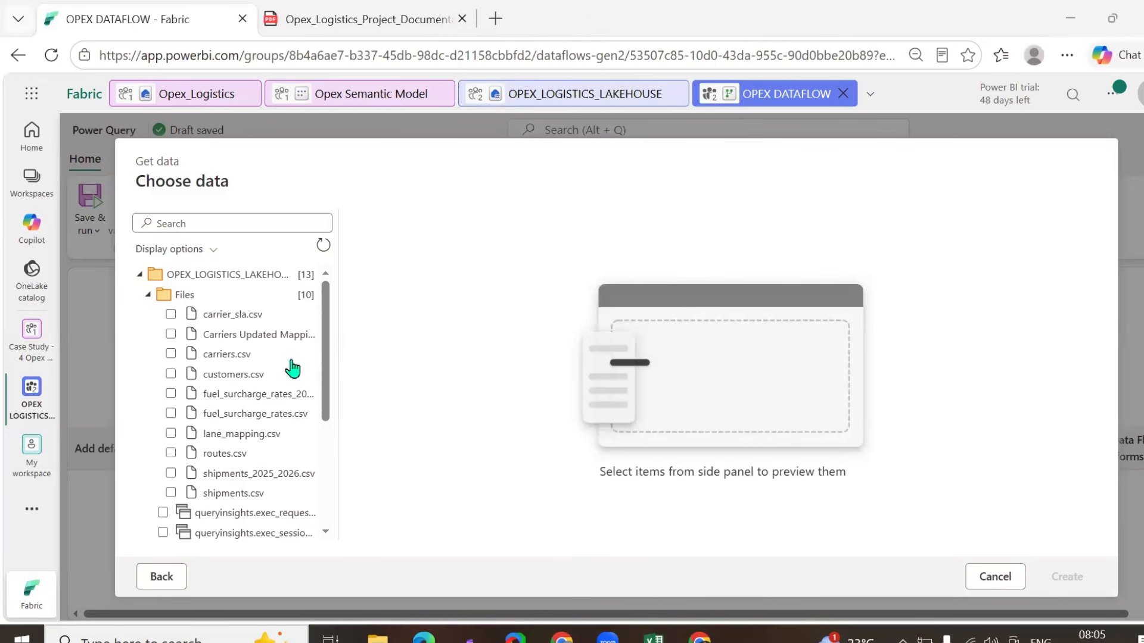
- Select all ten CSV files in the lakehouse's Files folder, from carrier_sla.csv to shipments.csv, and create dataflow queries from them
left_click(170, 316)
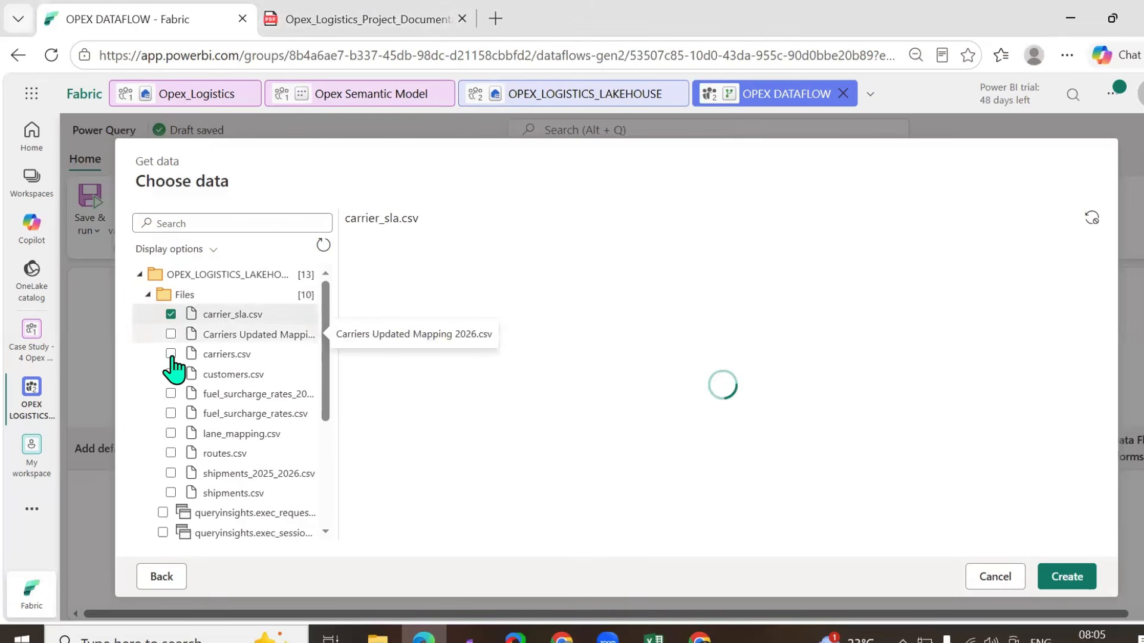
left_click(171, 354)
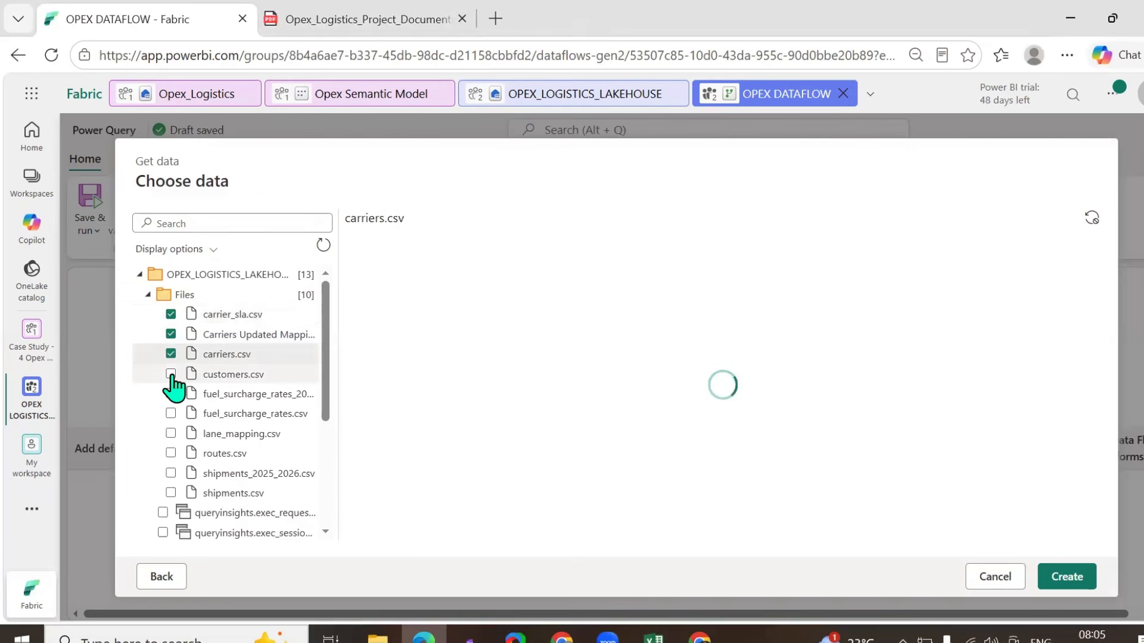
left_click(170, 374)
left_click(171, 393)
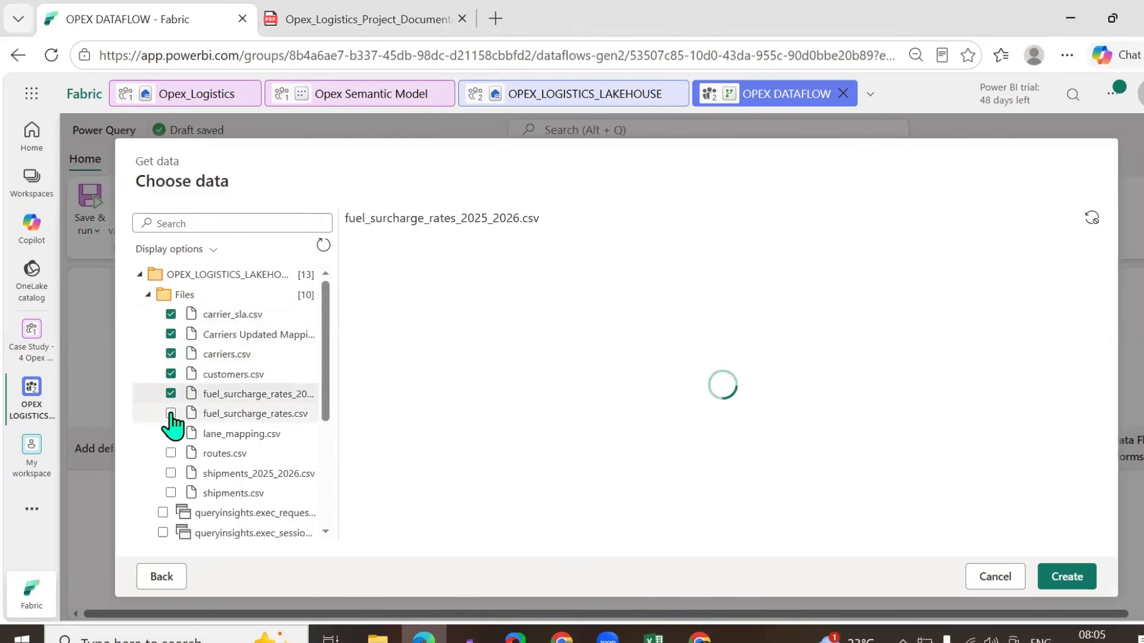
left_click(171, 414)
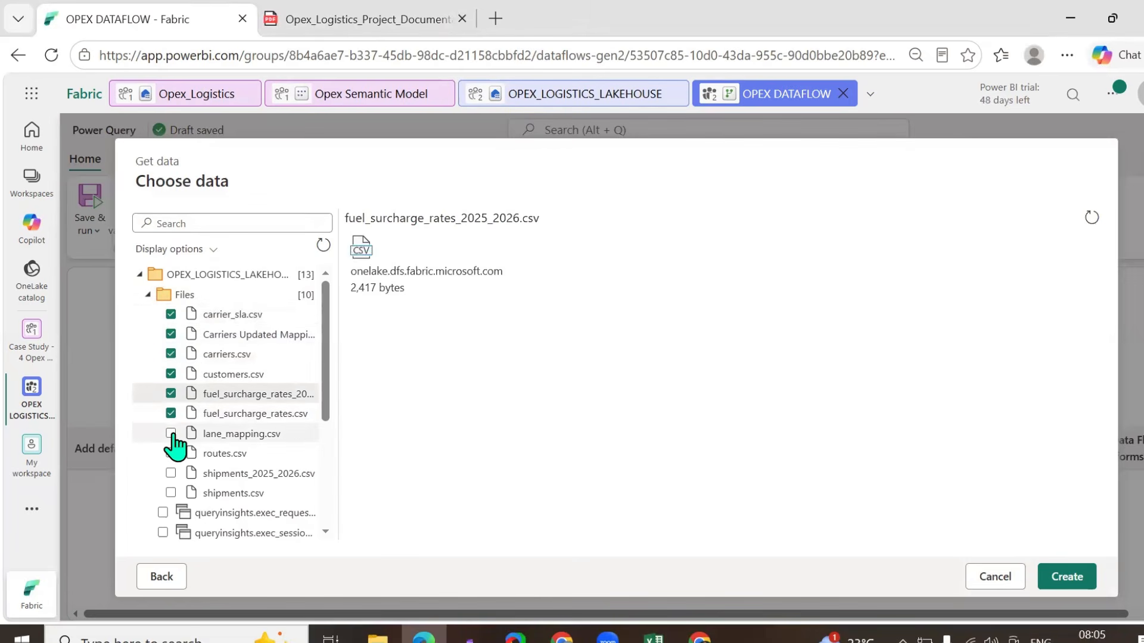
left_click(170, 439)
left_click(170, 434)
left_click(171, 454)
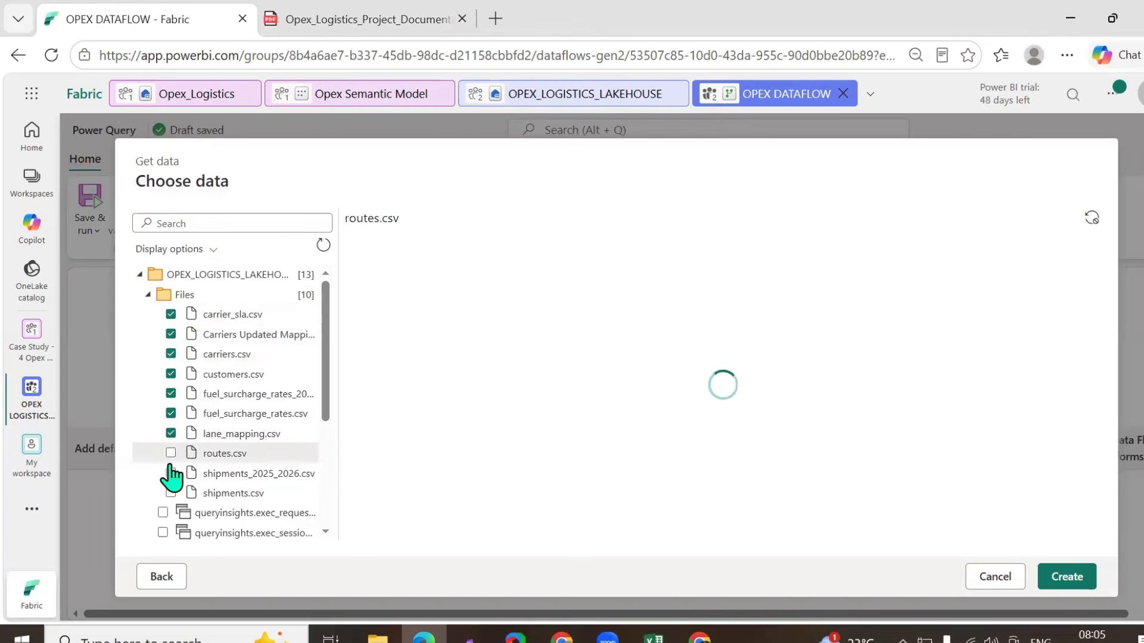
left_click(171, 473)
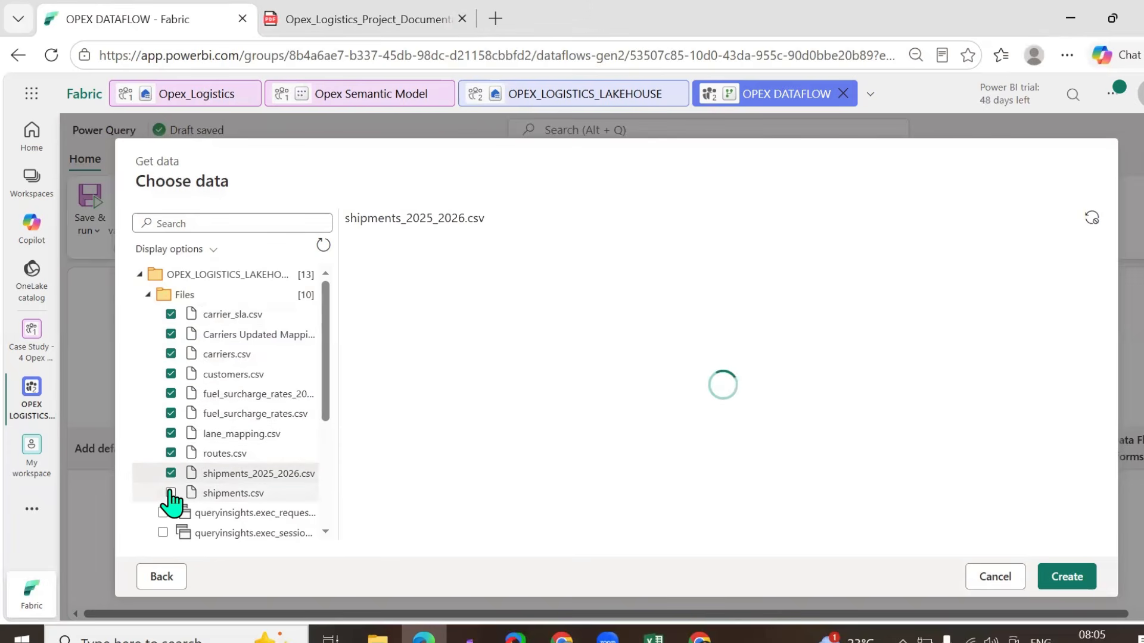
left_click(171, 493)
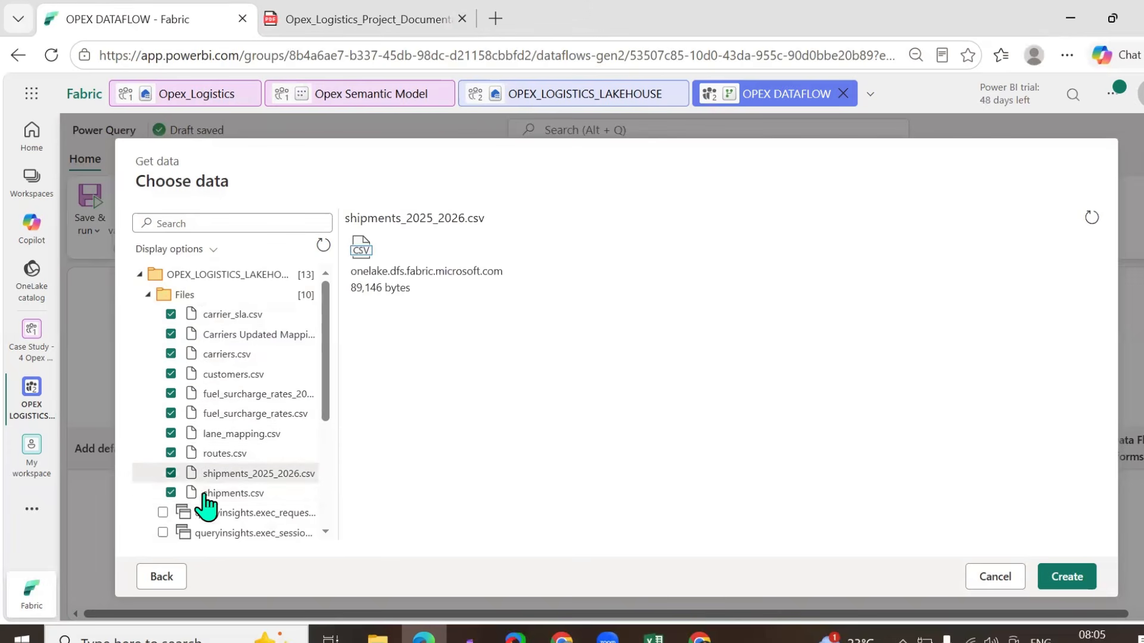
left_click(1054, 579)
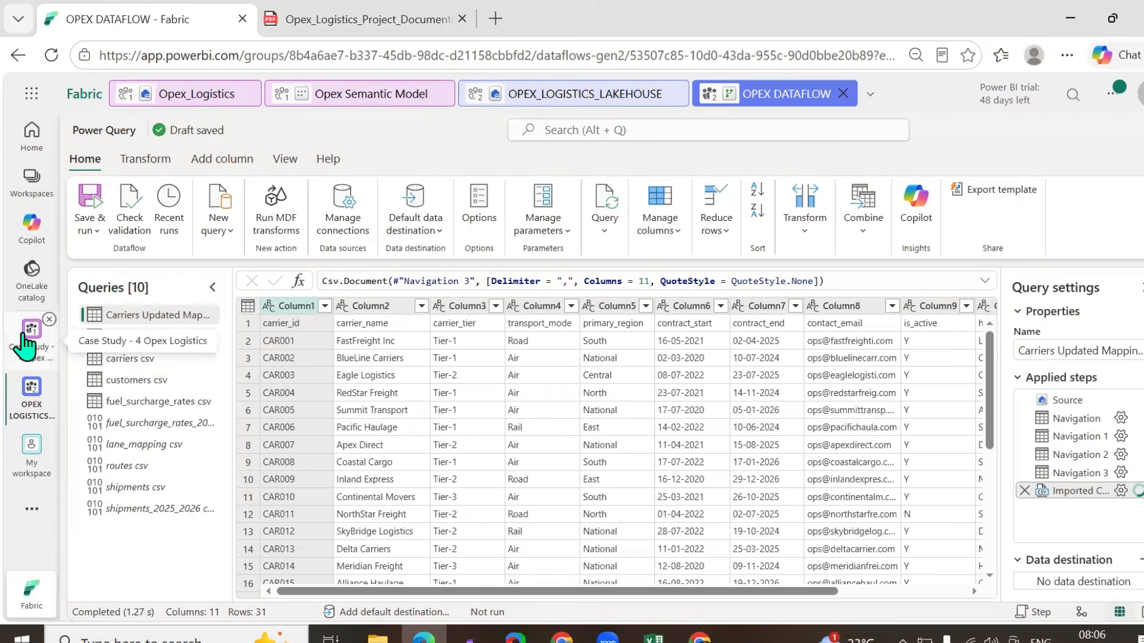
- Create a Dataflow Gen1 in the OPEX LOGISTICS - FREIGHT ANALYTICS workspace and dismiss the offer to upgrade it
left_click(32, 181)
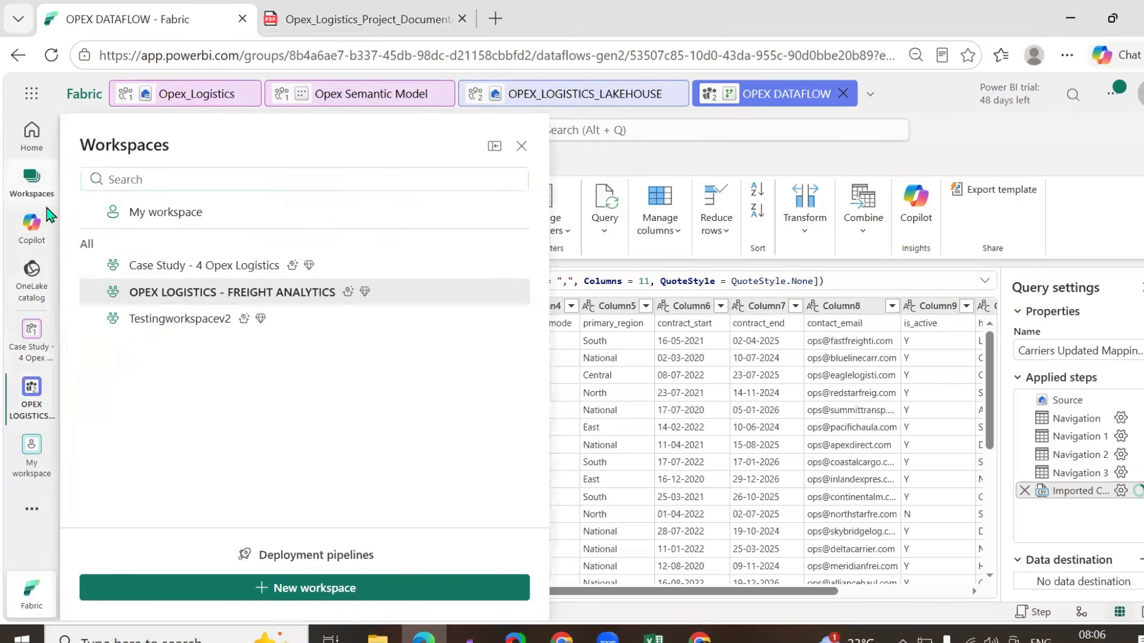
left_click(173, 301)
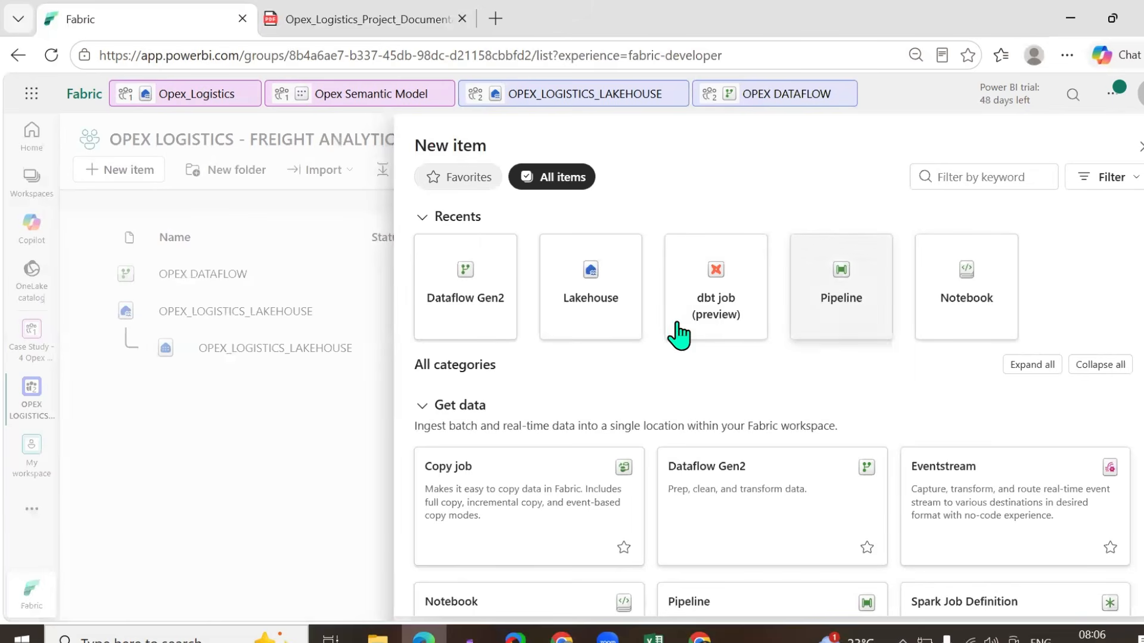
left_click(994, 177)
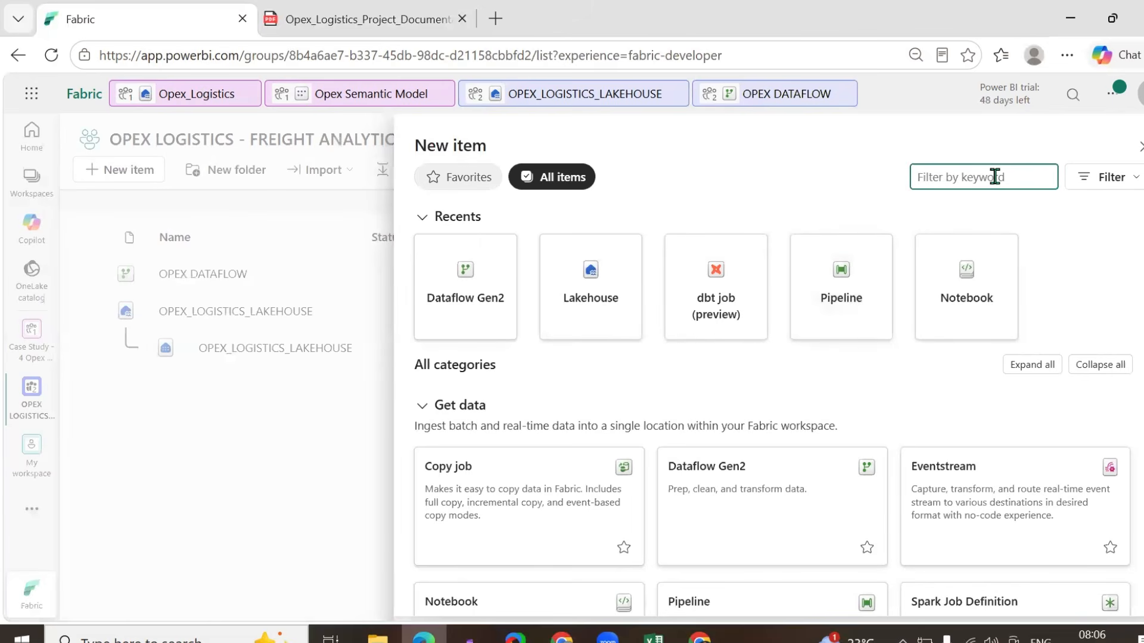
type("flow")
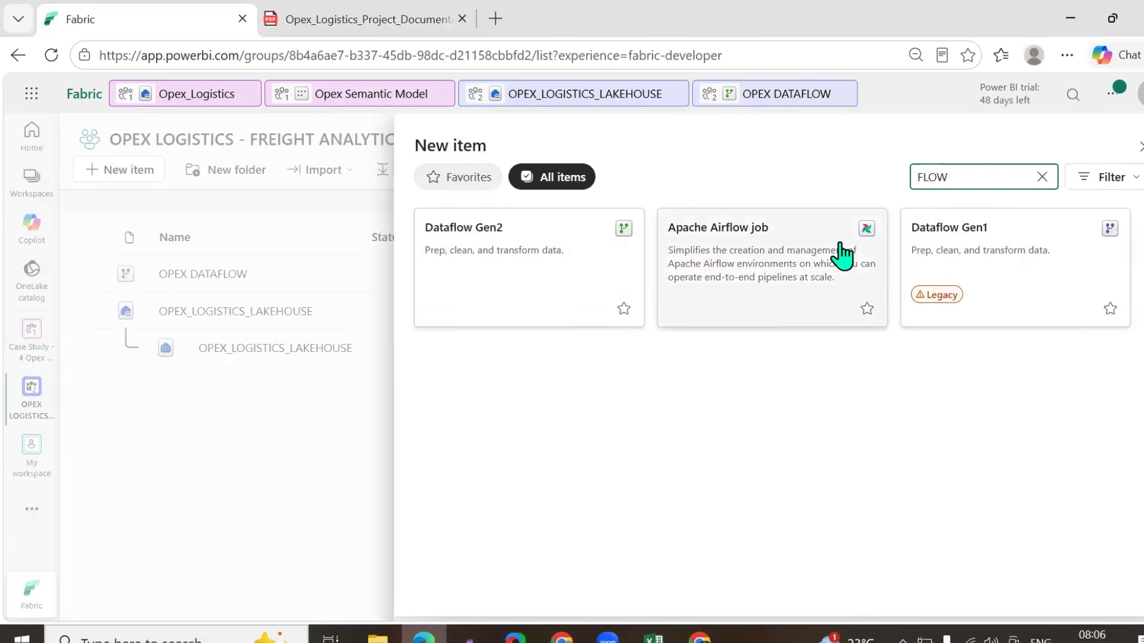
left_click(939, 234)
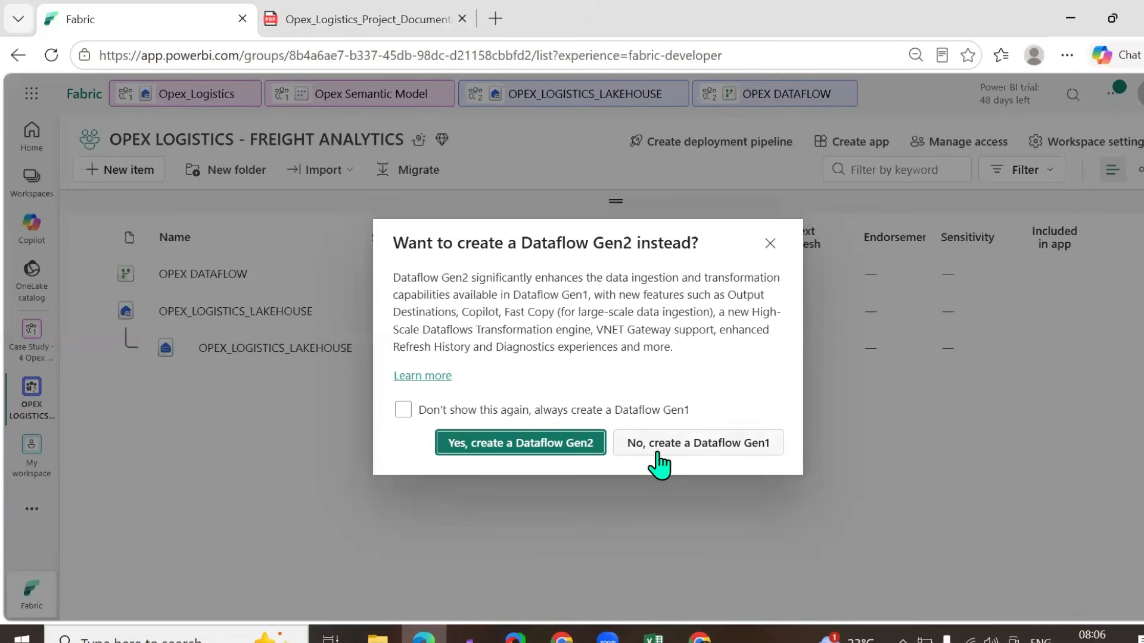
left_click(643, 445)
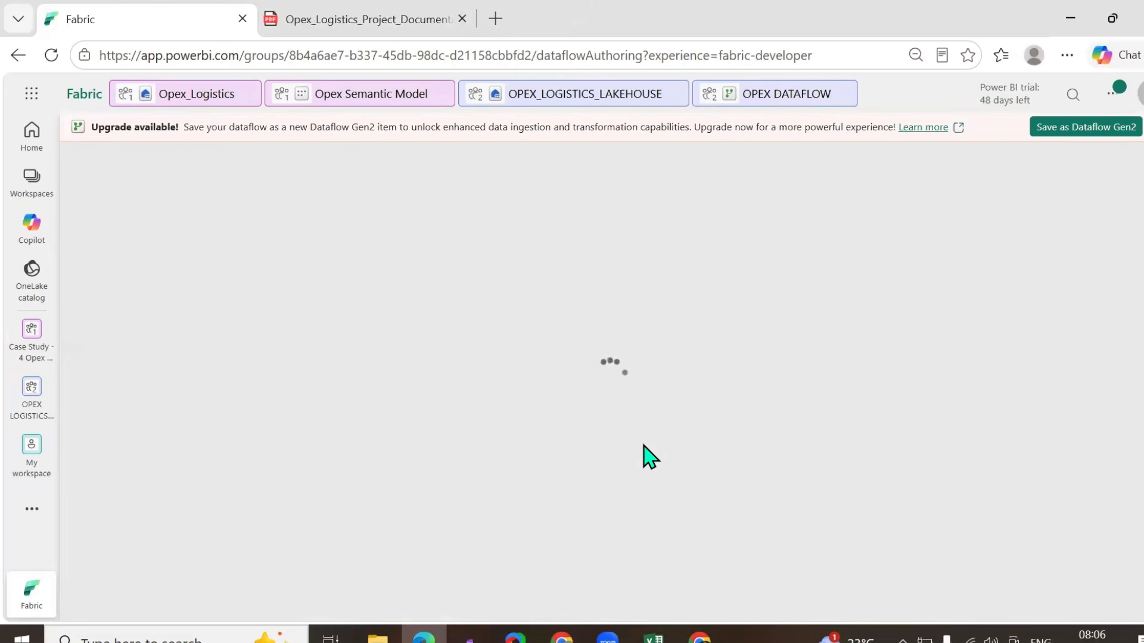
left_click(1131, 145)
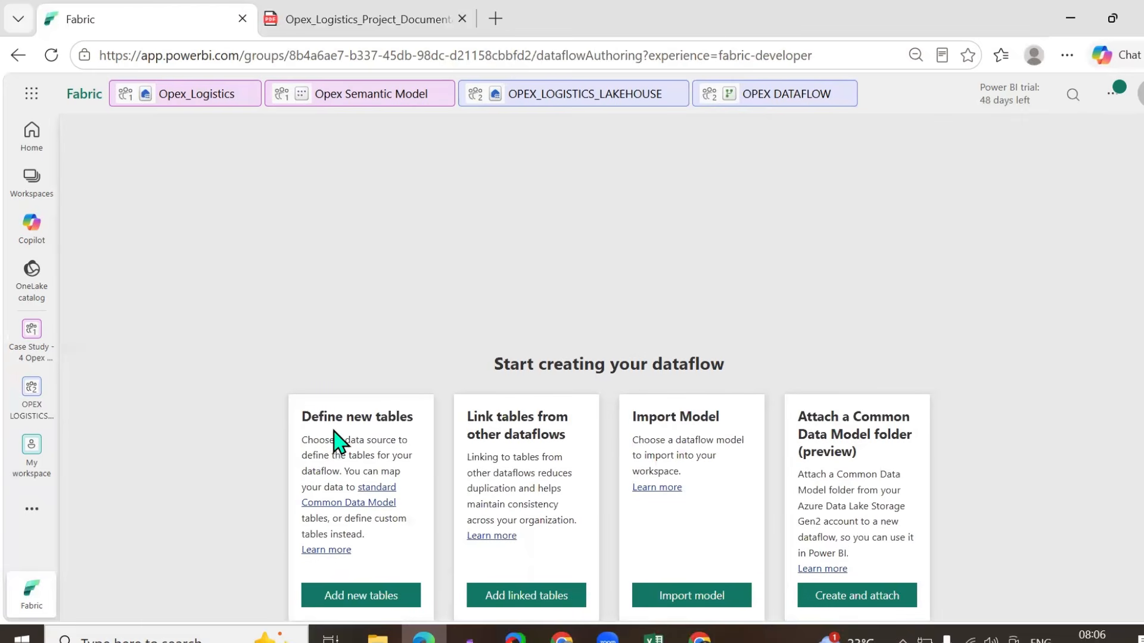
- Try to define new tables in the dataflow by uploading carrier_sla.csv from the apex_dataset folder
left_click(364, 596)
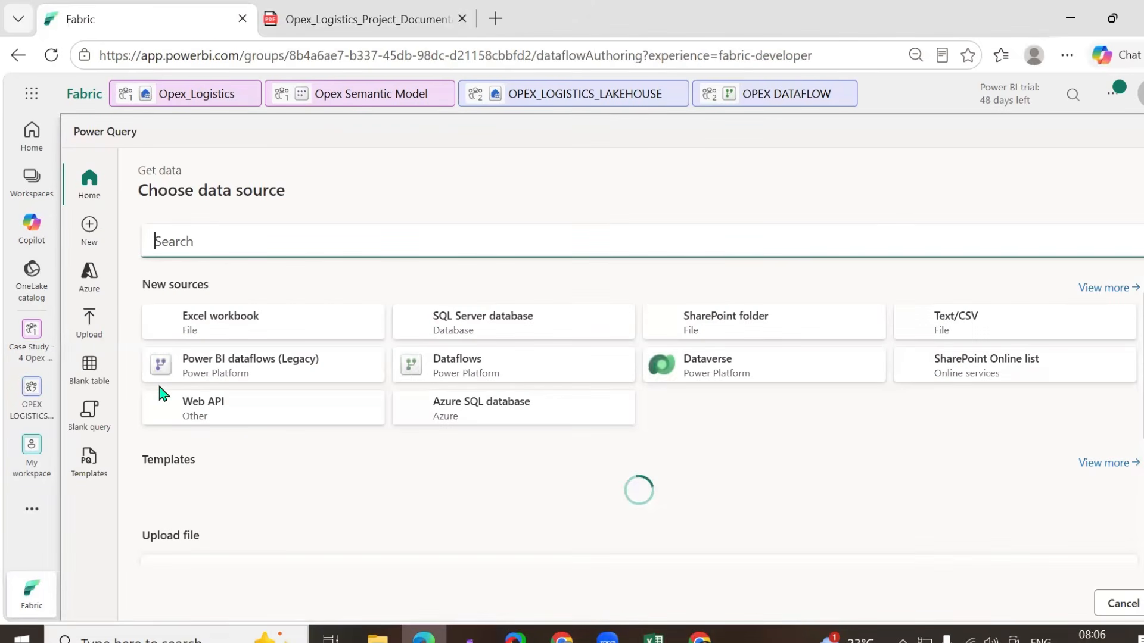
scroll(154, 397, "down", 4)
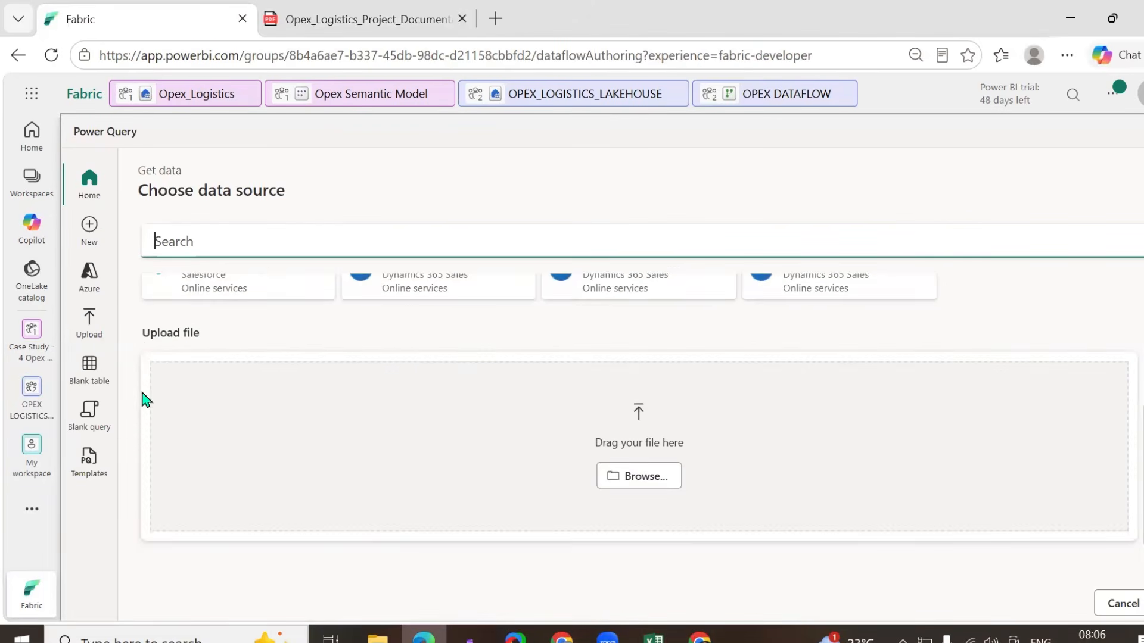
left_click(617, 480)
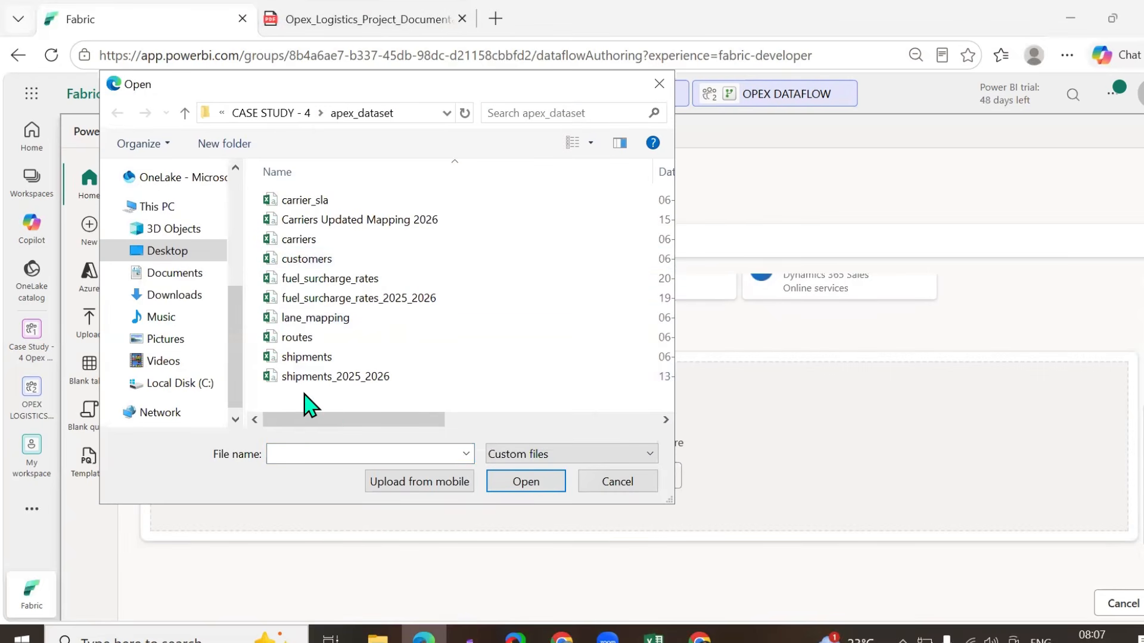
left_click(316, 202)
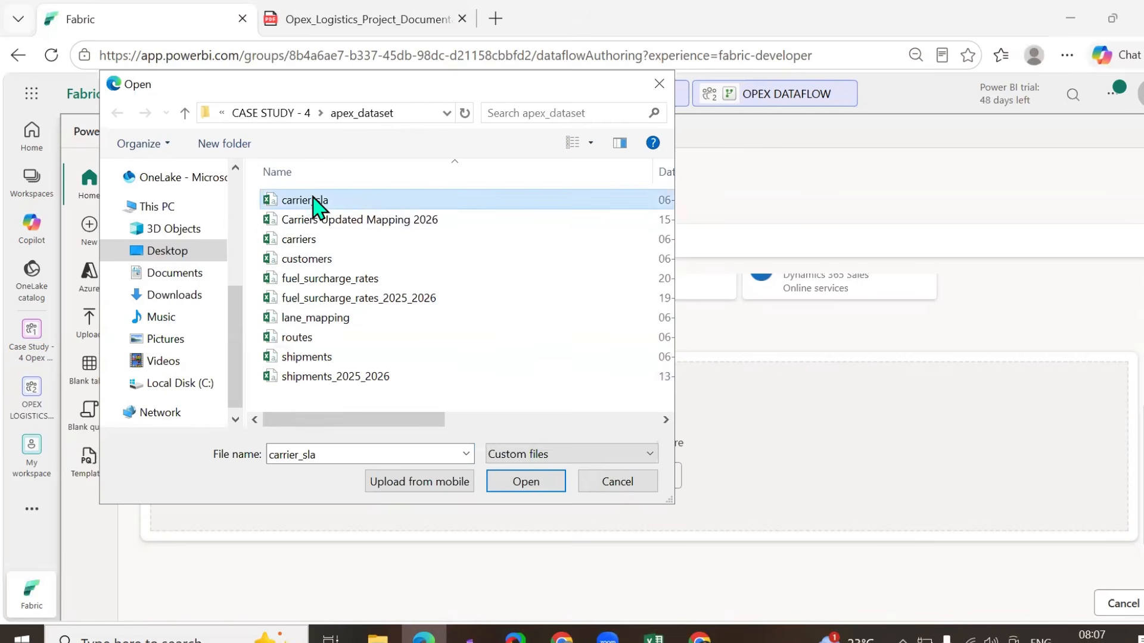
left_click(324, 380)
left_click(318, 201)
left_click(526, 483)
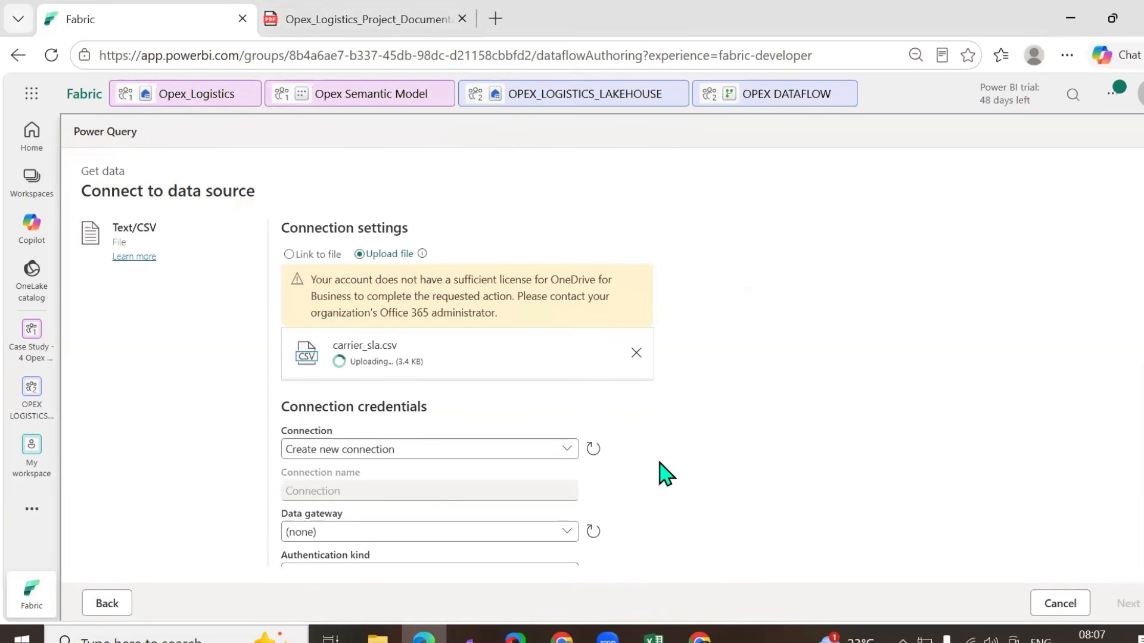
- Set the privacy level of the carrier_sla.csv connection to Organizational, and cancel the data source connection
scroll(660, 472, "down", 2)
scroll(659, 473, "up", 2)
scroll(648, 453, "down", 3)
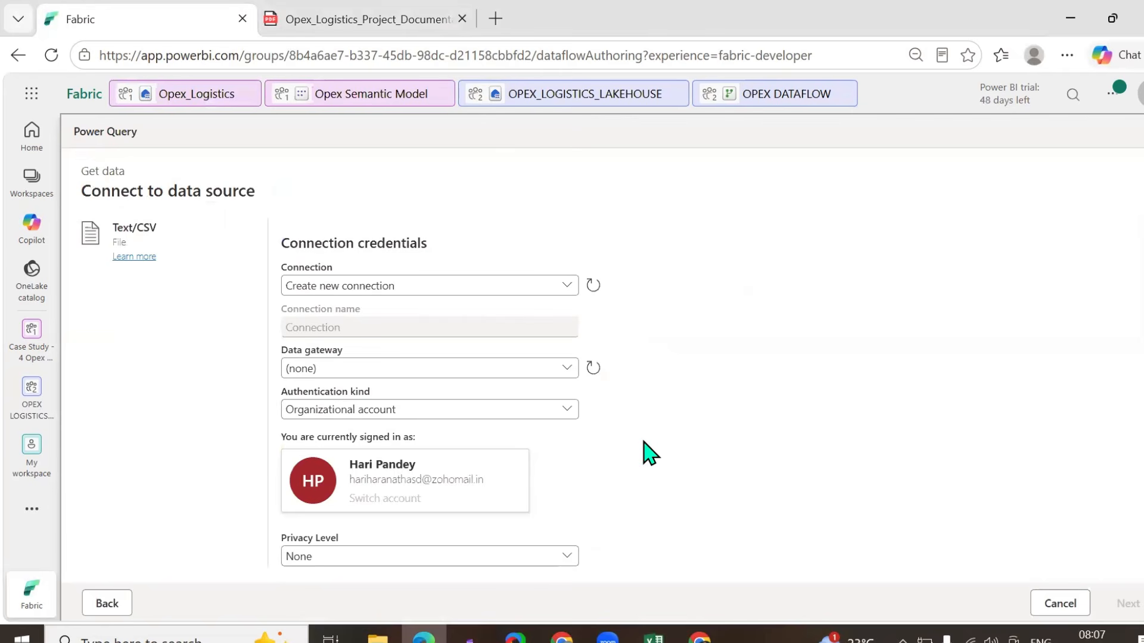
left_click(556, 558)
left_click(354, 516)
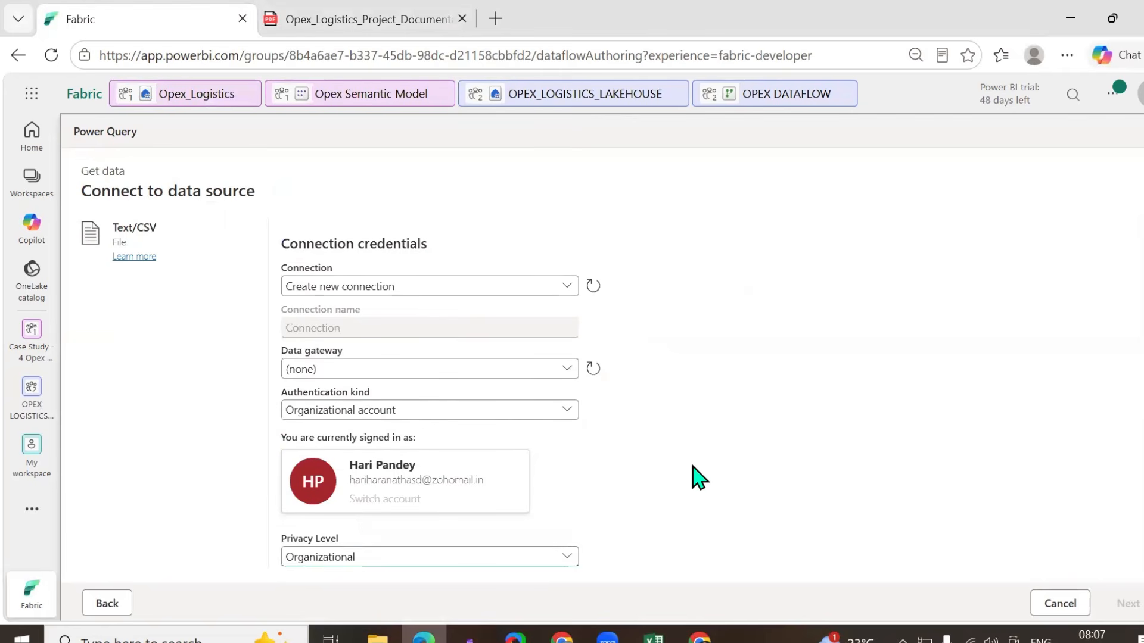
scroll(698, 476, "up", 3)
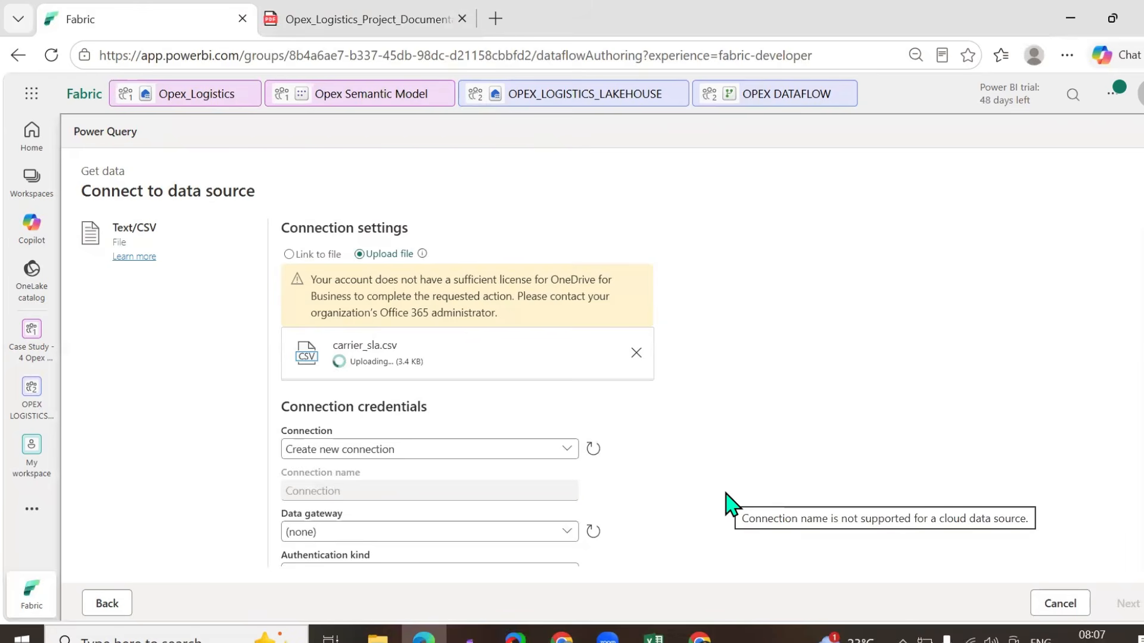
left_click(1051, 605)
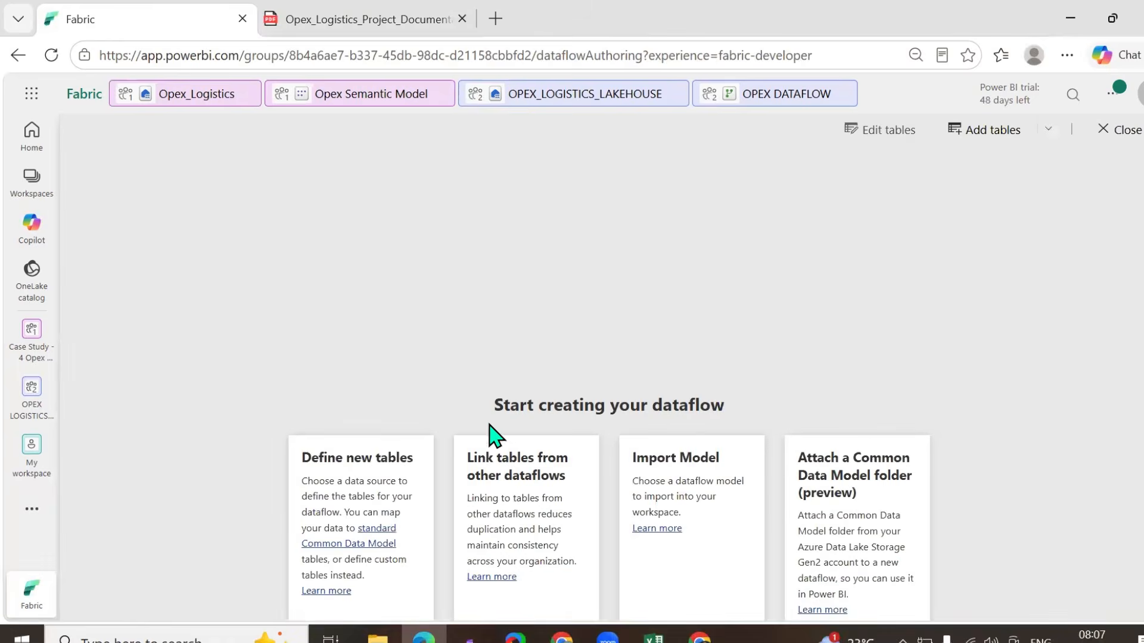
- Reopen the data source selection for new tables, search it for LAKE, and clear the search
scroll(471, 482, "down", 1)
left_click(386, 594)
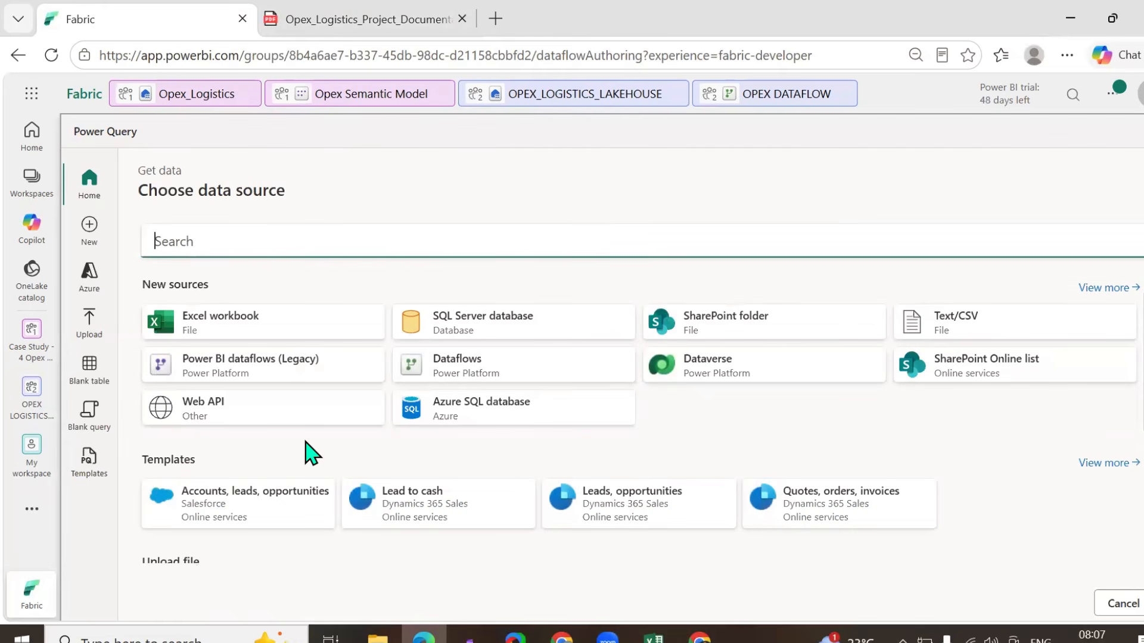
scroll(595, 474, "down", 4)
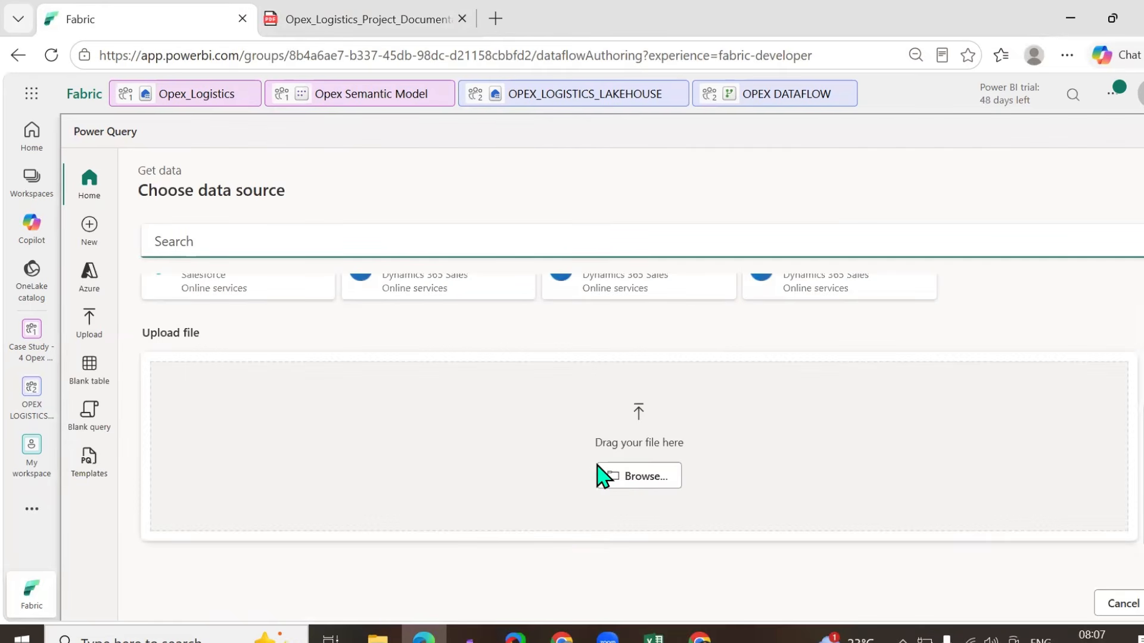
scroll(544, 521, "up", 4)
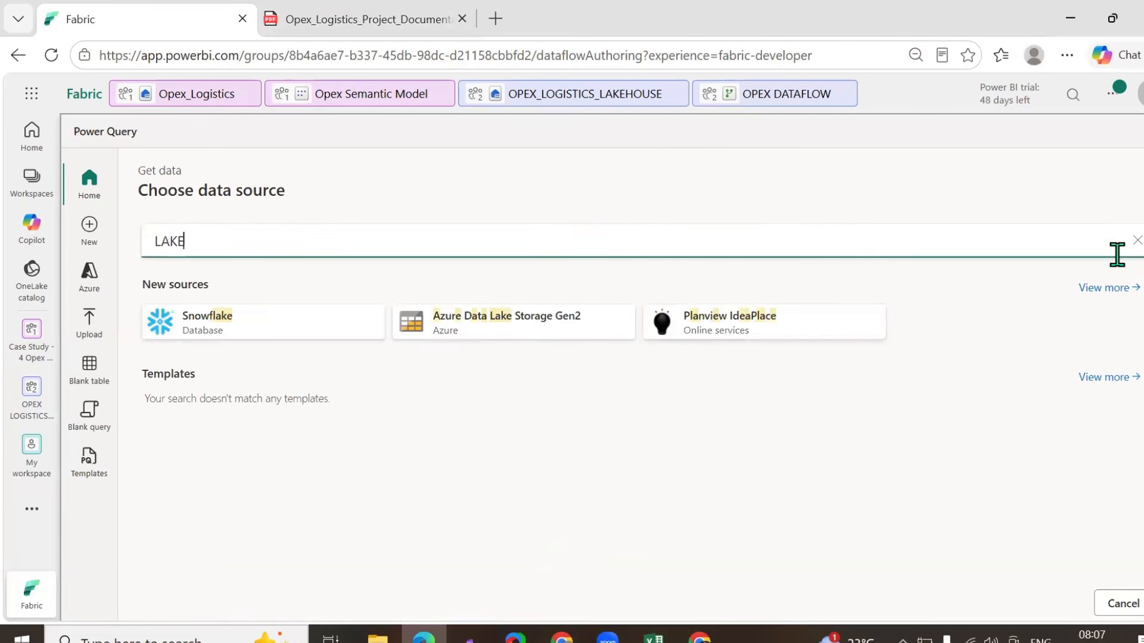
left_click(1137, 240)
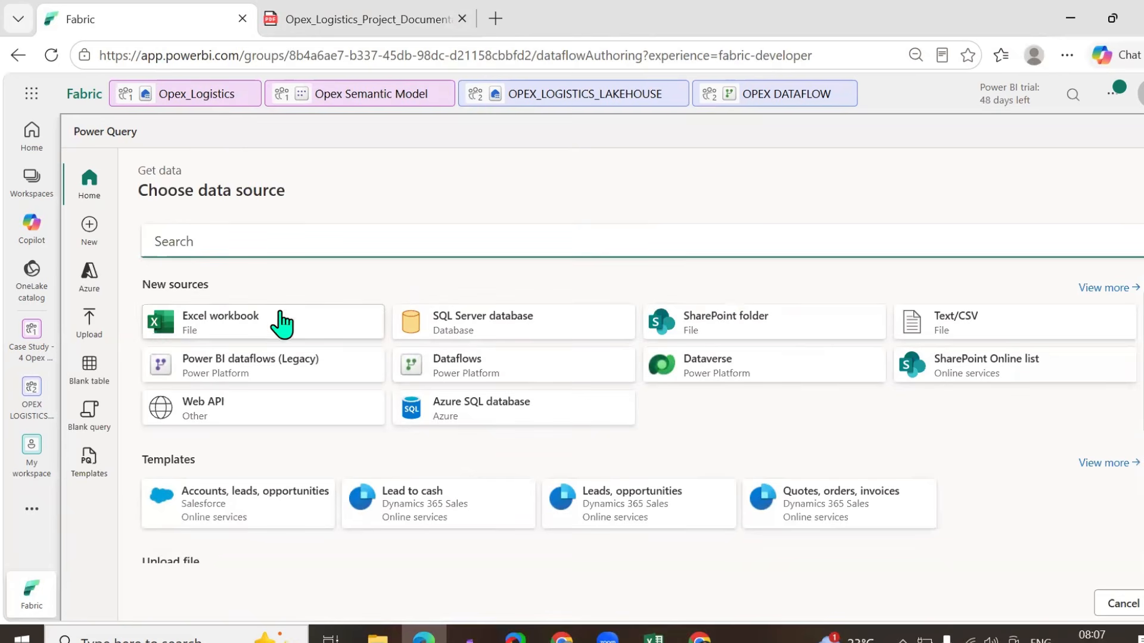
- Try again to upload carrier_sla.csv as the data source, with the connection's privacy level set to Organizational
left_click(77, 329)
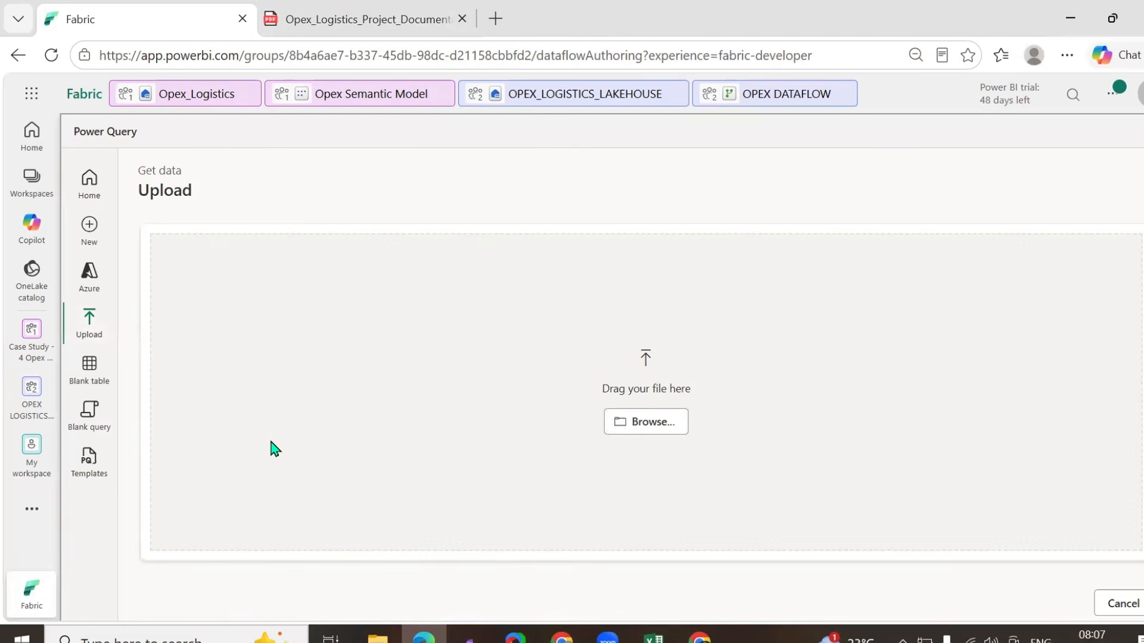
left_click(668, 429)
left_click(314, 205)
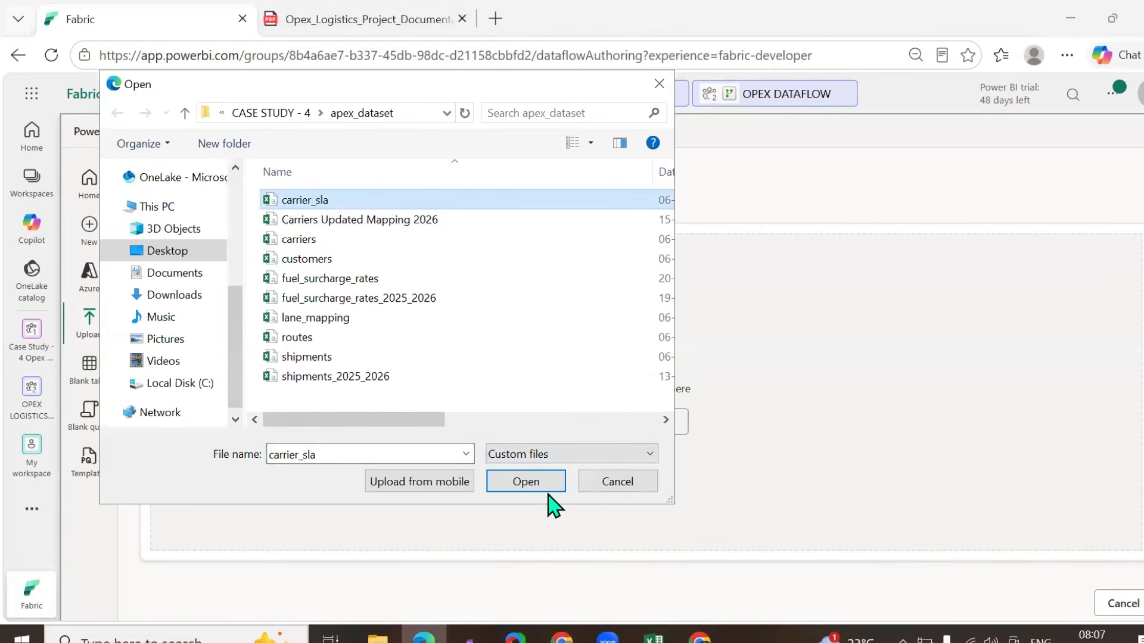
left_click(545, 484)
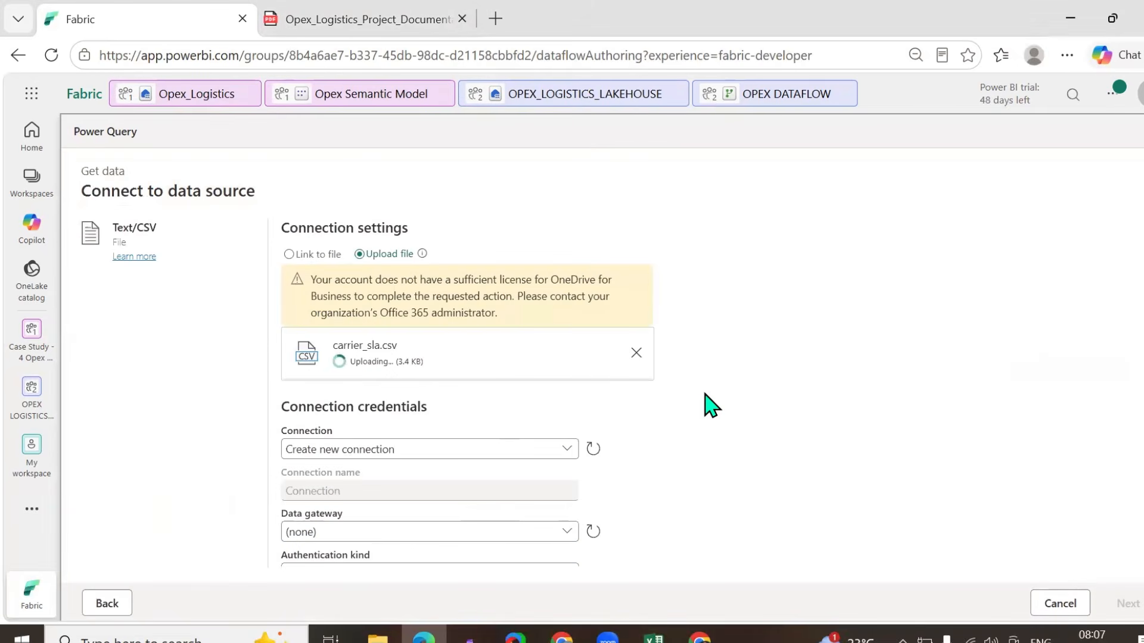
scroll(705, 400, "down", 3)
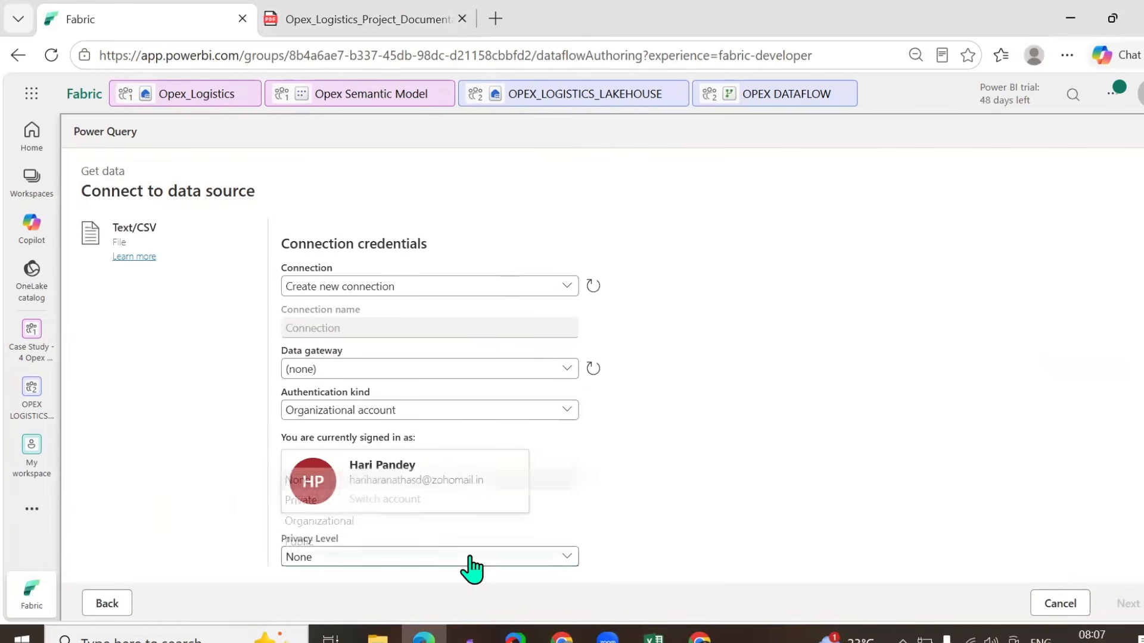
left_click(470, 559)
left_click(343, 515)
scroll(690, 475, "up", 3)
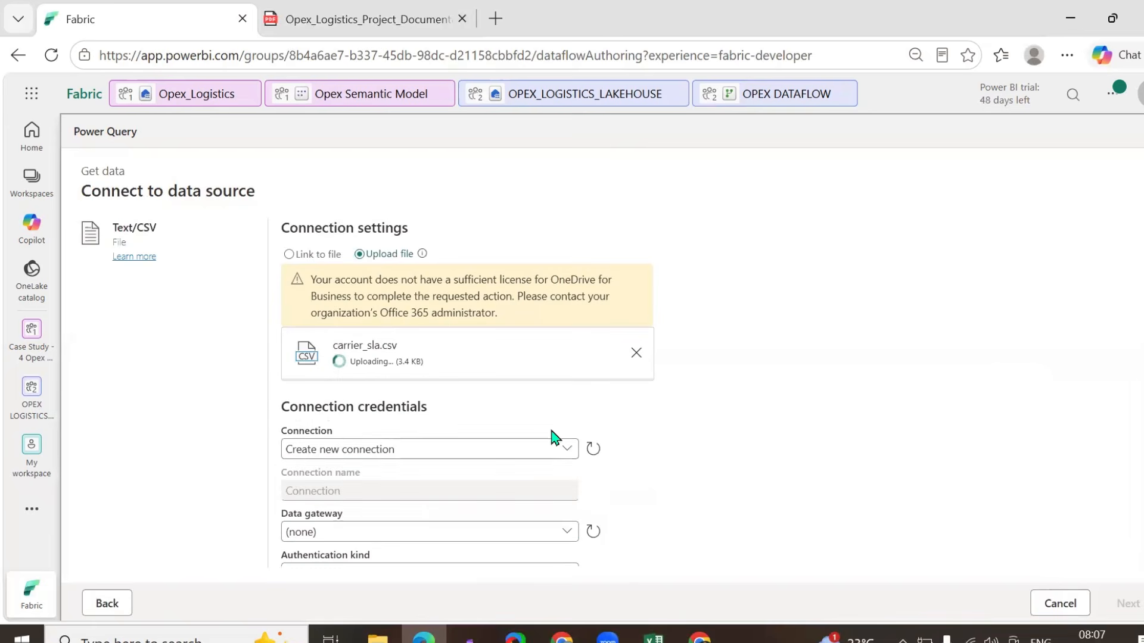
- Check the connection and data gateway choices for the file upload, and return to the data source selection
left_click(554, 450)
left_click(533, 471)
left_click(565, 534)
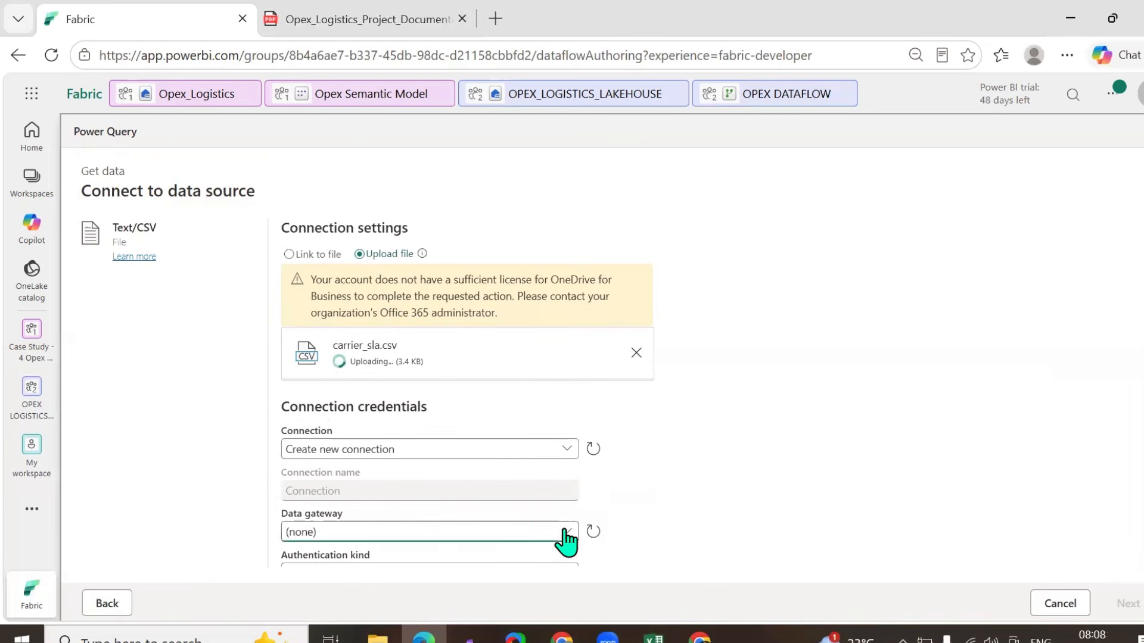
scroll(726, 519, "down", 3)
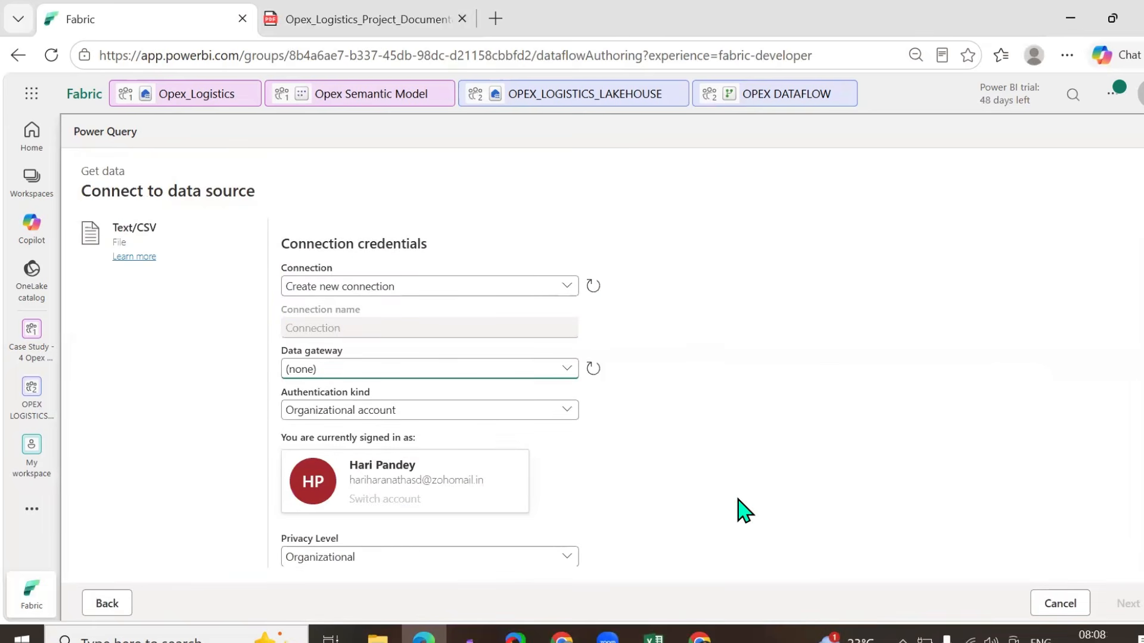
scroll(741, 510, "up", 3)
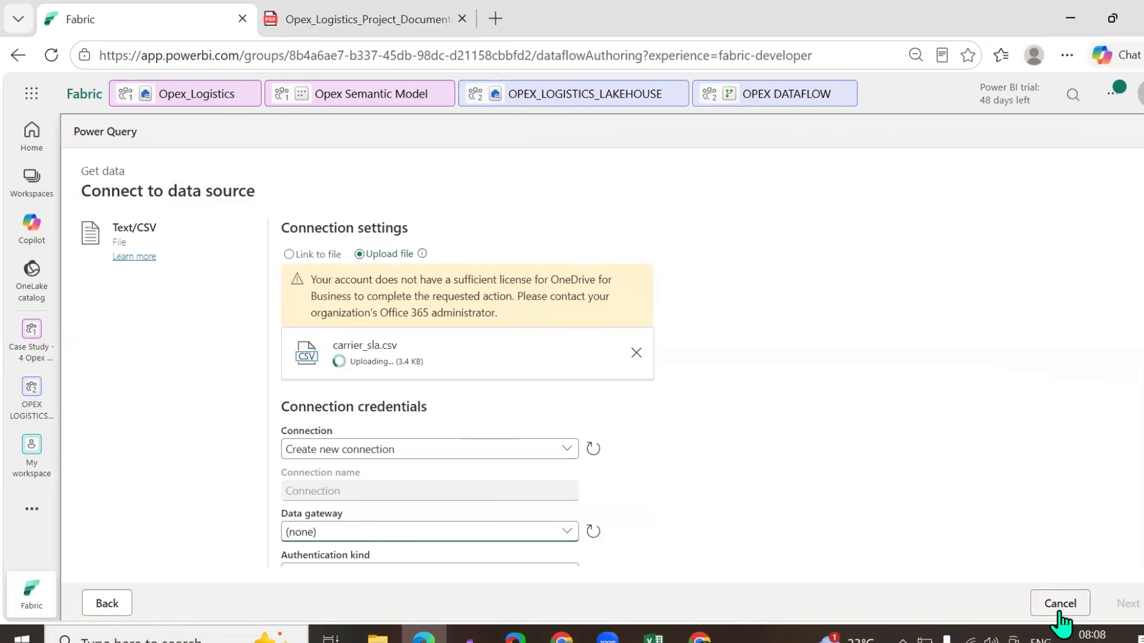
left_click(107, 604)
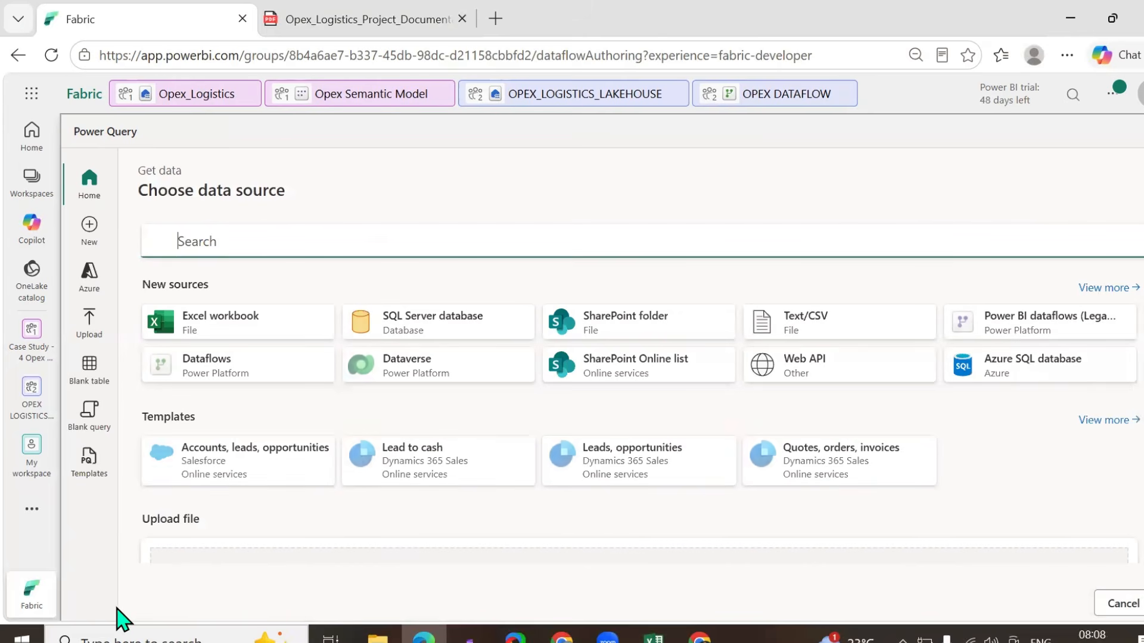
- Add a blank table named Table to the Dataflow Gen1 with all of its cells left empty
left_click(88, 372)
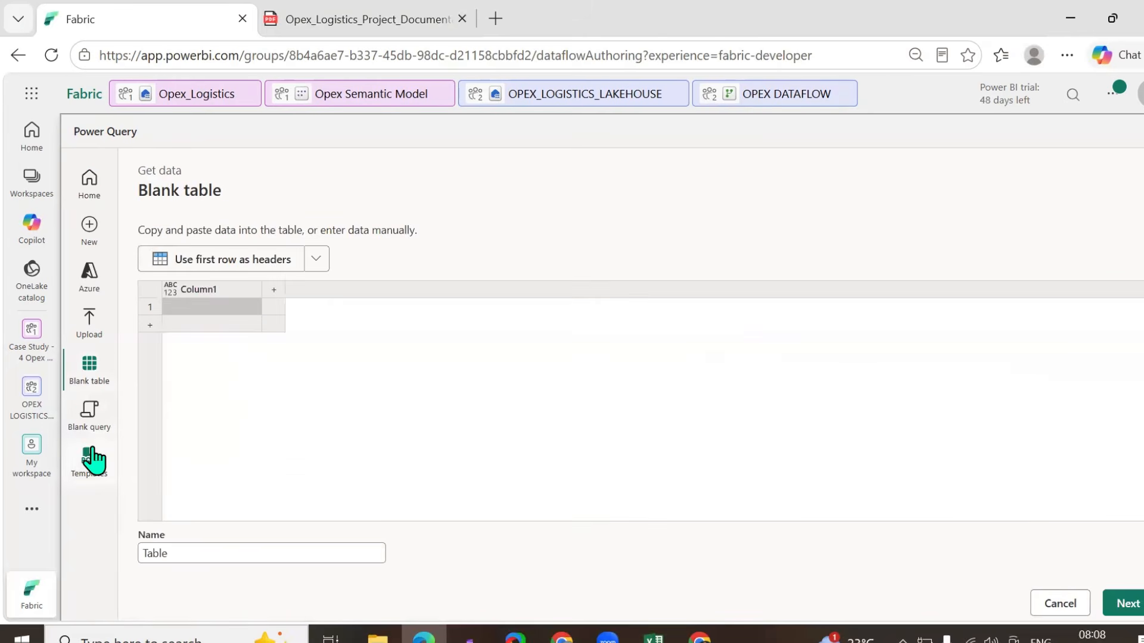
left_click(1127, 606)
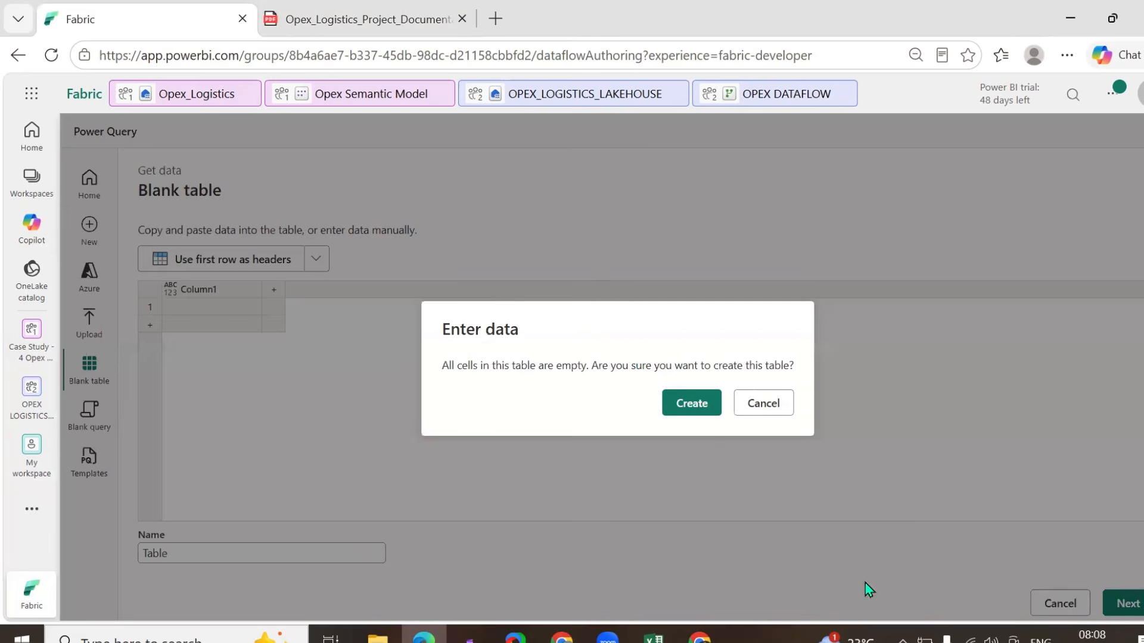
left_click(665, 411)
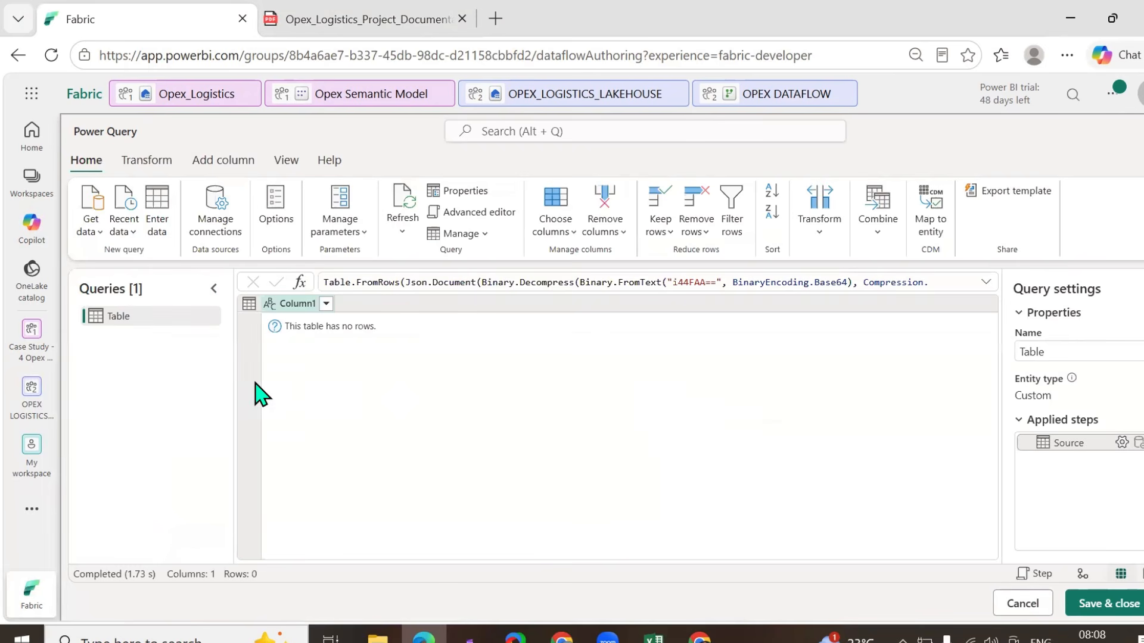
- Try to switch from the open Dataflow Gen1 editor to the OPEX DATAFLOW item
left_click(753, 97)
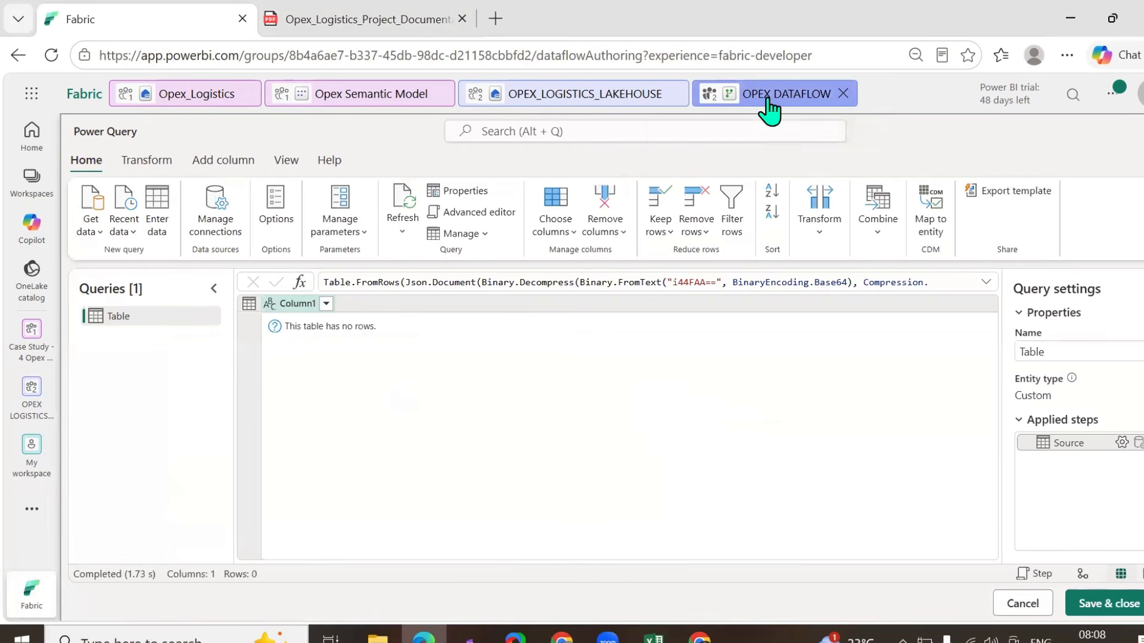
left_click(639, 397)
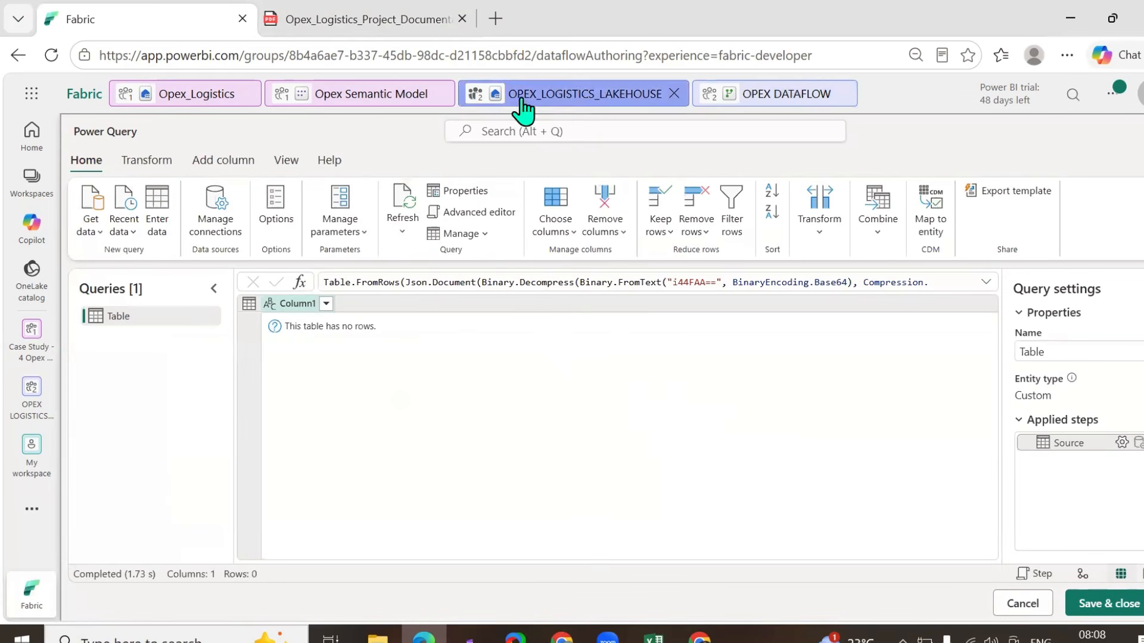
left_click(779, 98)
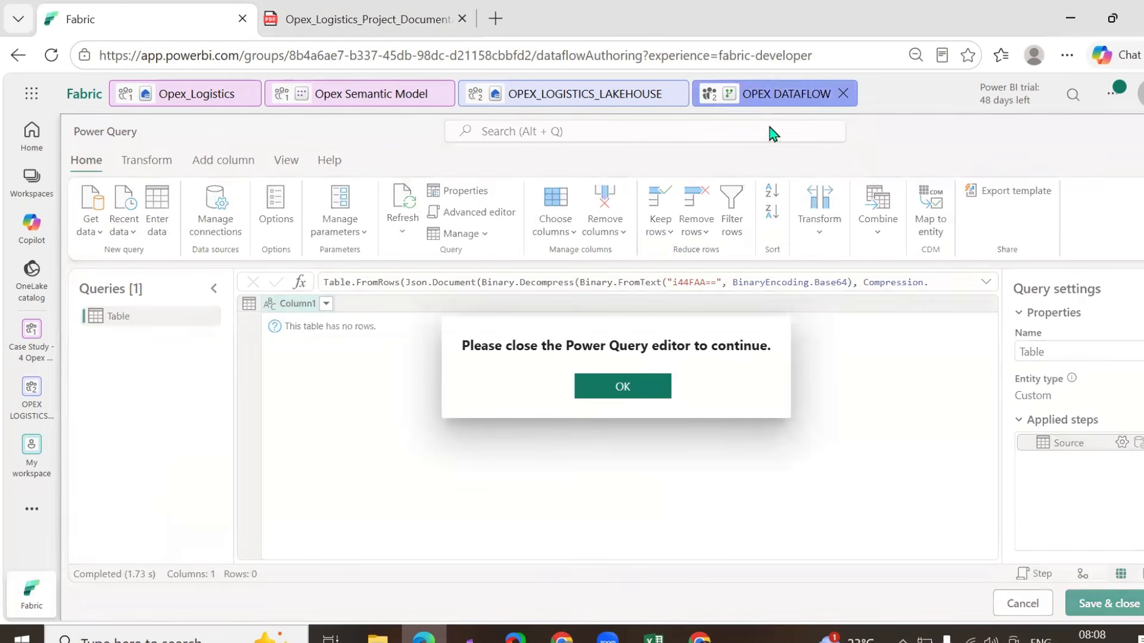
left_click(603, 392)
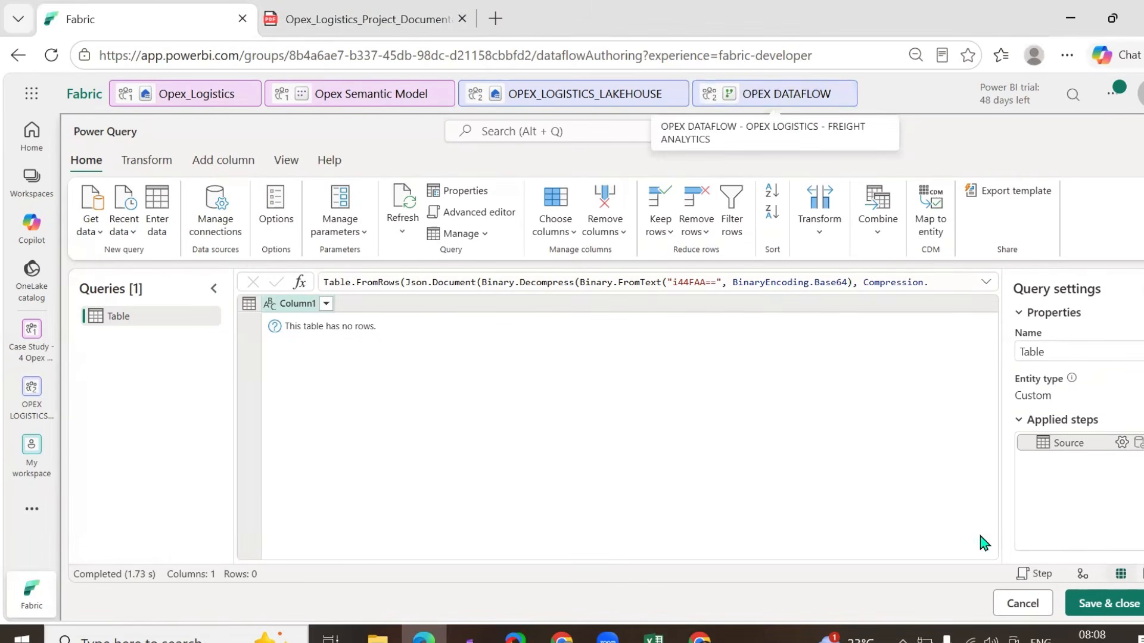
- In a duplicate of the Fabric browser tab, close Opex Semantic Model and recover the Gen1 dataflow from cache
right_click(200, 27)
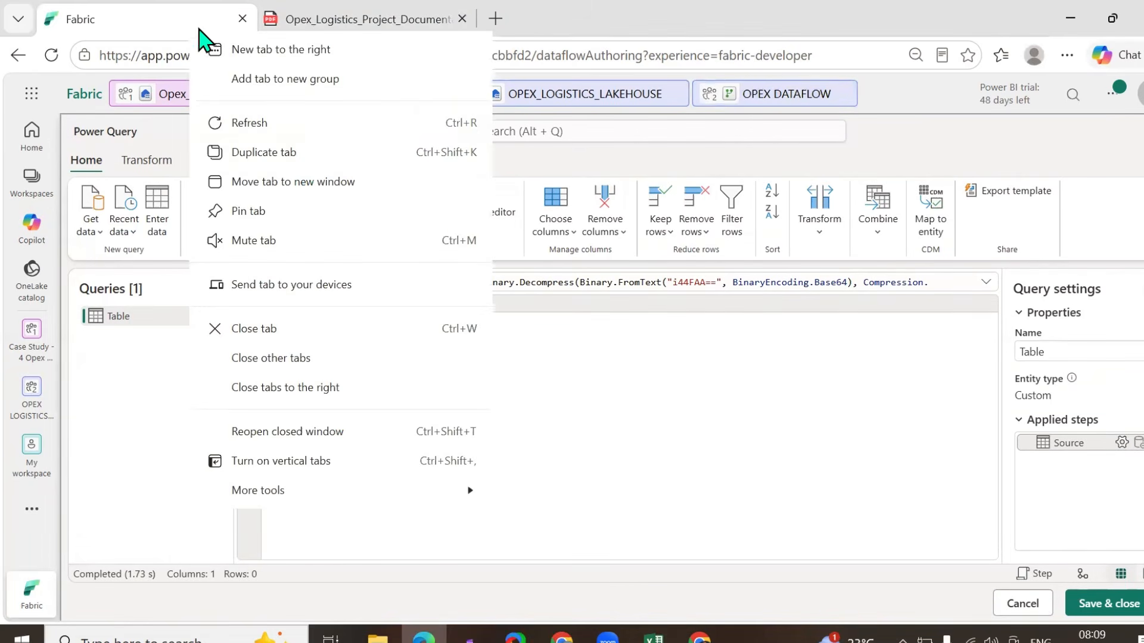
left_click(289, 143)
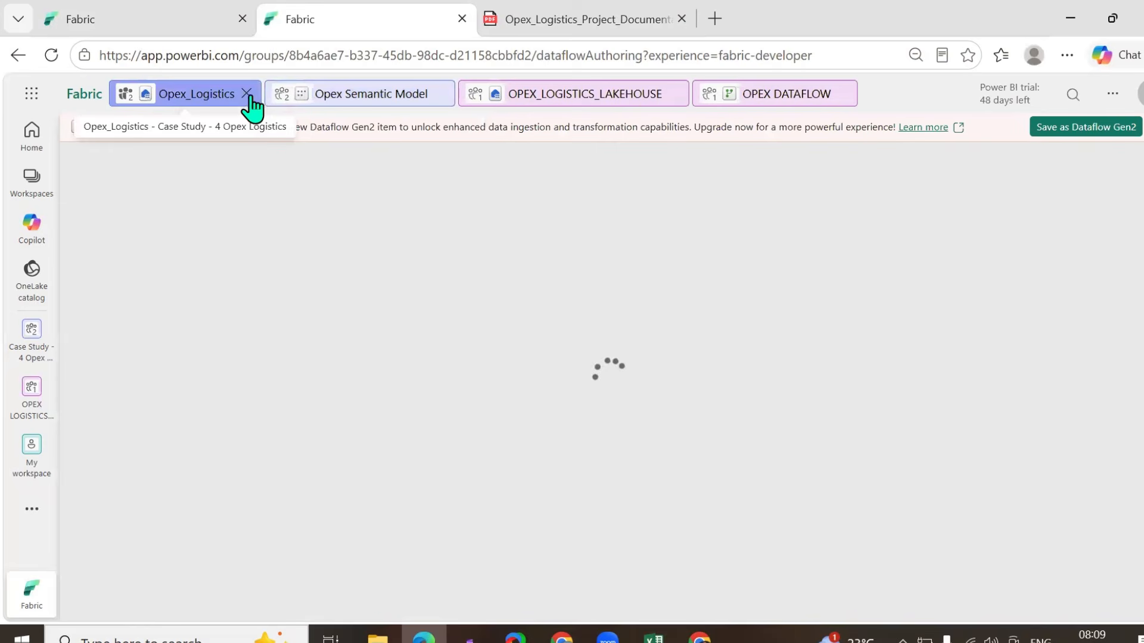
left_click(441, 93)
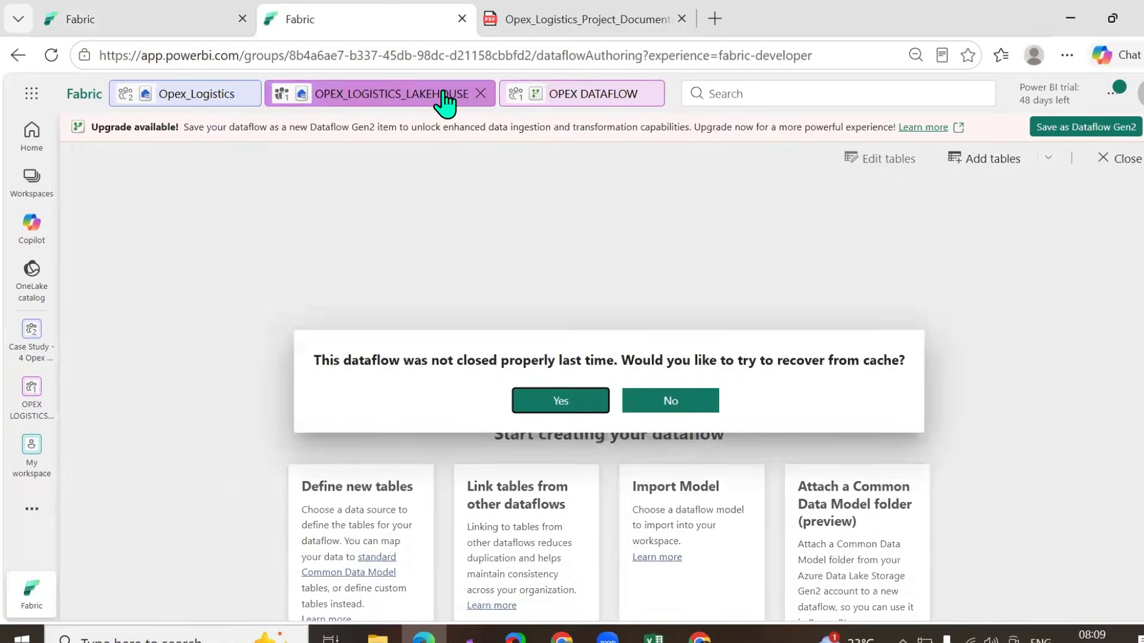
left_click(545, 402)
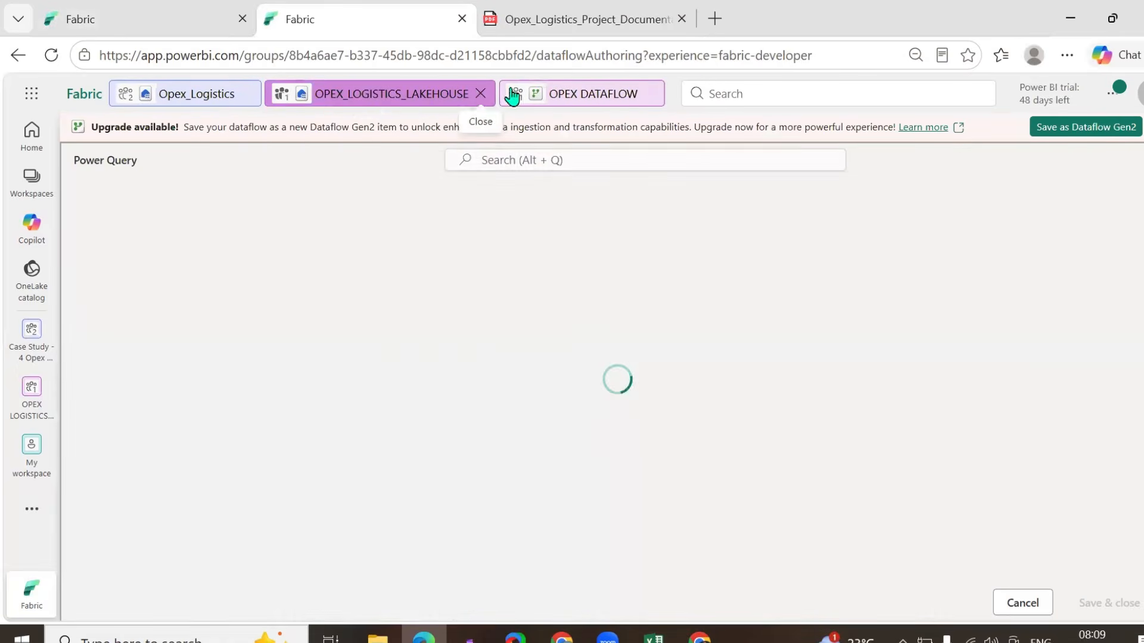
- Try to open OPEX DATAFLOW in the duplicated browser tab while its Gen1 editor is open
left_click(581, 95)
left_click(632, 401)
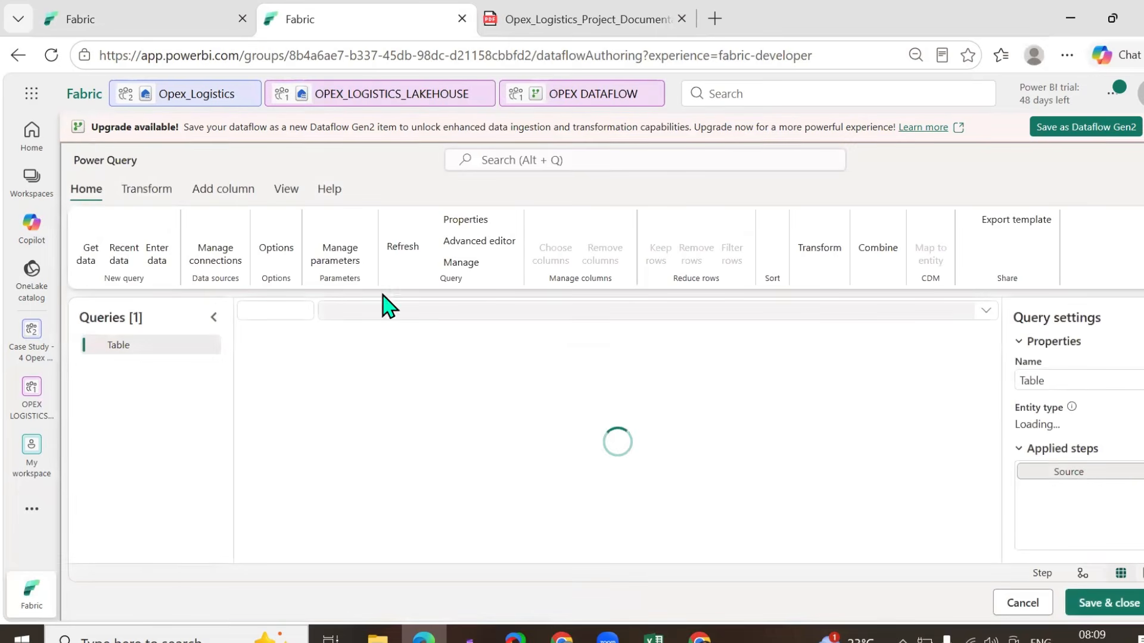
left_click(516, 95)
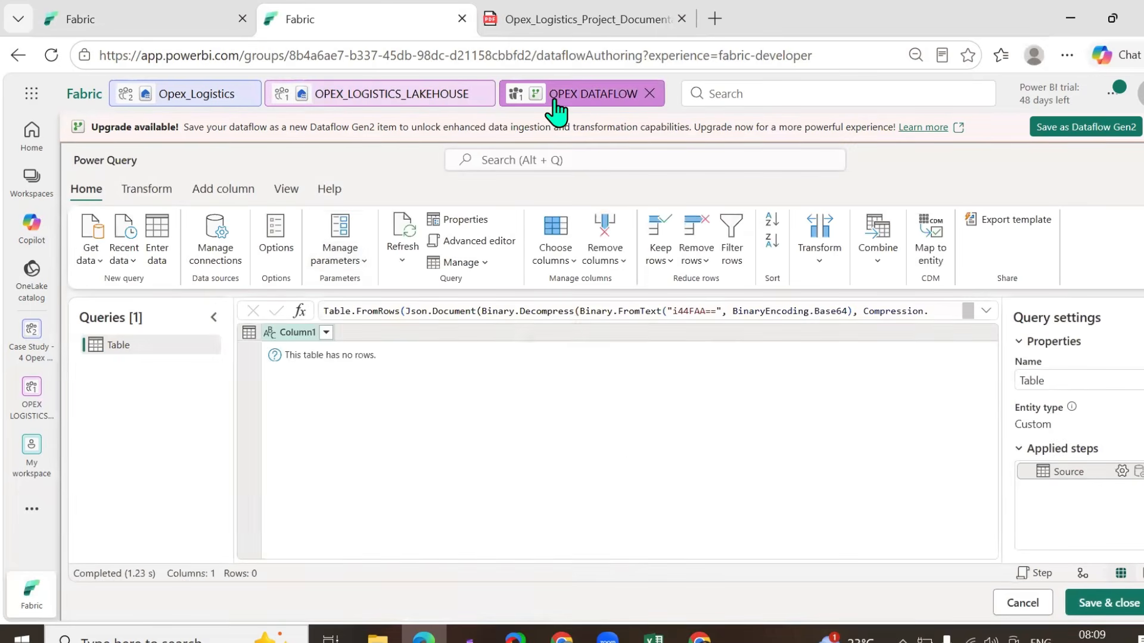
left_click(619, 402)
- Cancel the Gen1 Power Query editor in the original browser tab and open OPEX DATAFLOW there
left_click(185, 24)
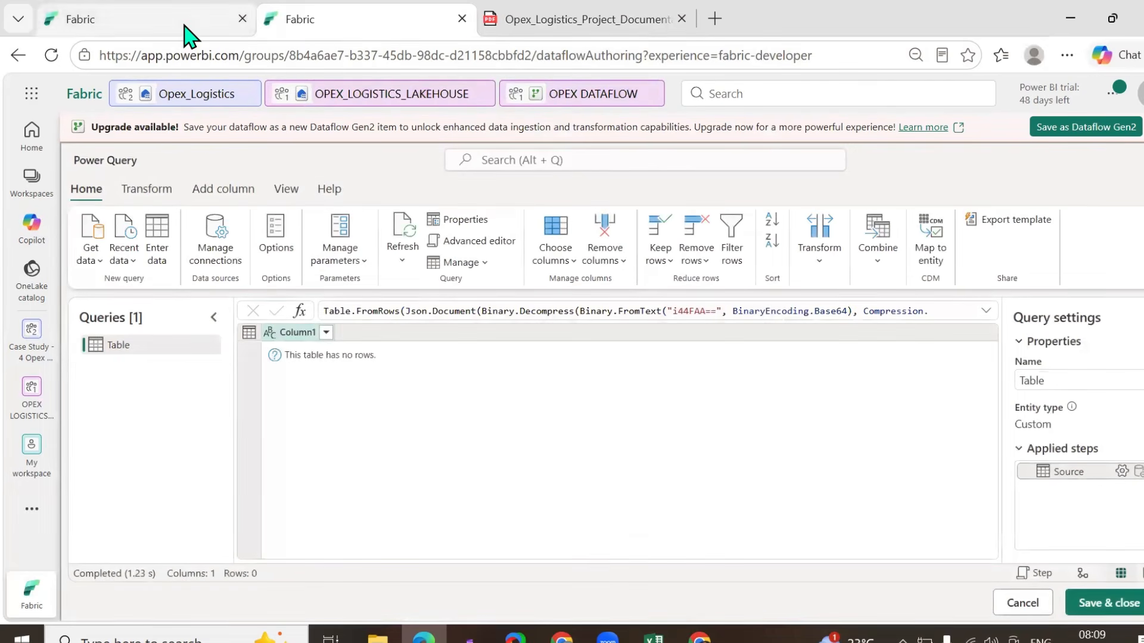
left_click(772, 100)
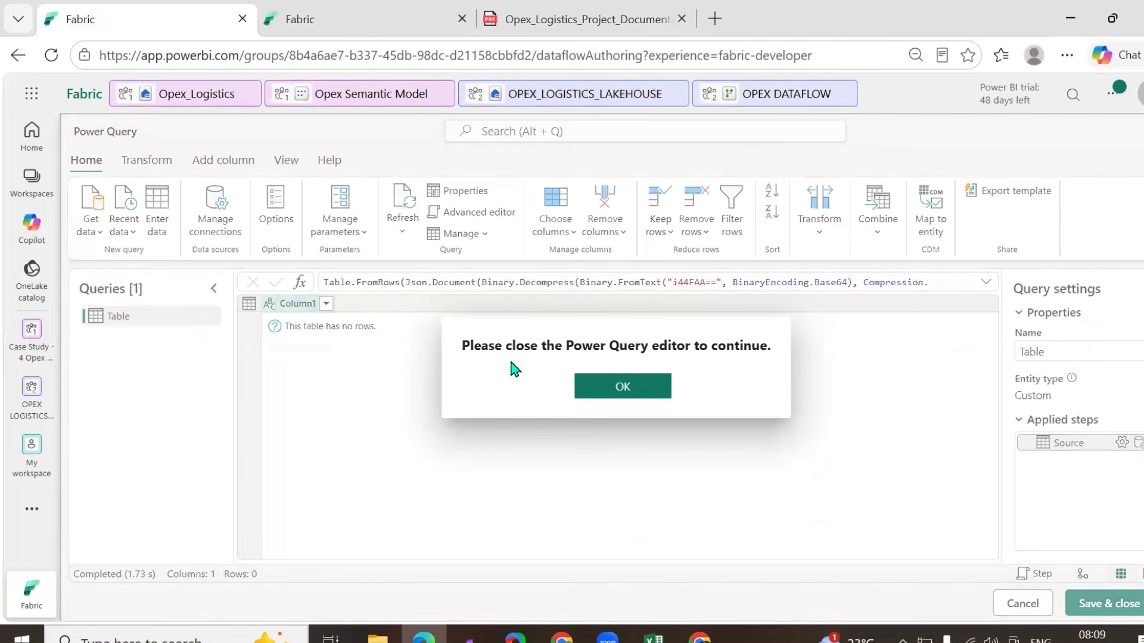
left_click(587, 386)
left_click(1023, 603)
left_click(778, 94)
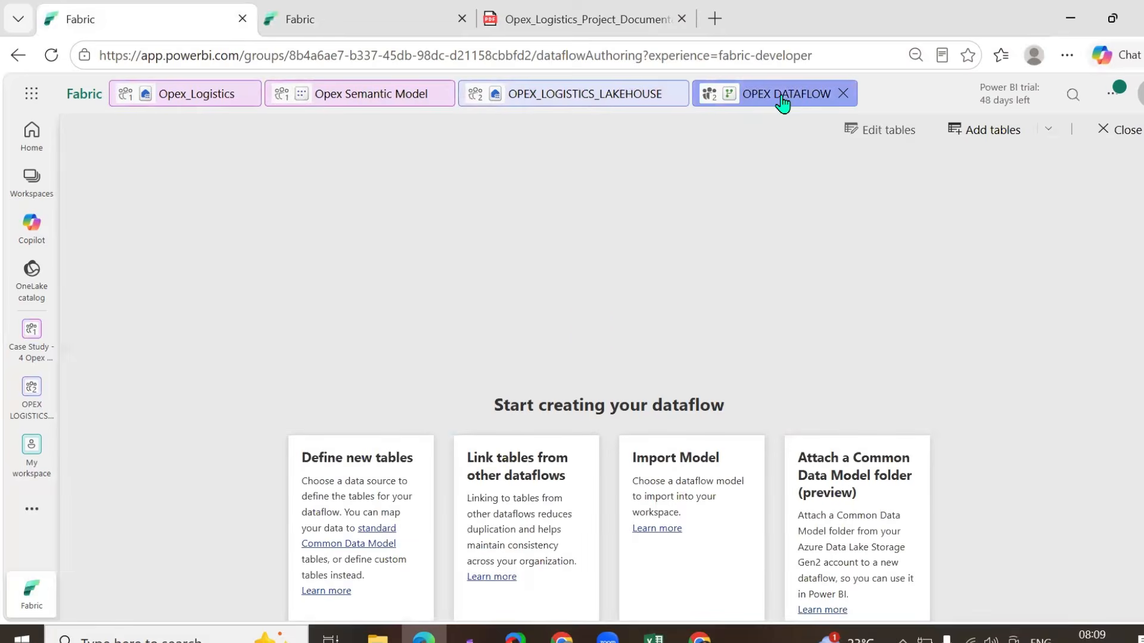
- Move the OPEX DATAFLOW browser tab into its own window, placed and widened below the Dataflow Gen1 ribbon for side-by-side viewing
left_click(326, 27)
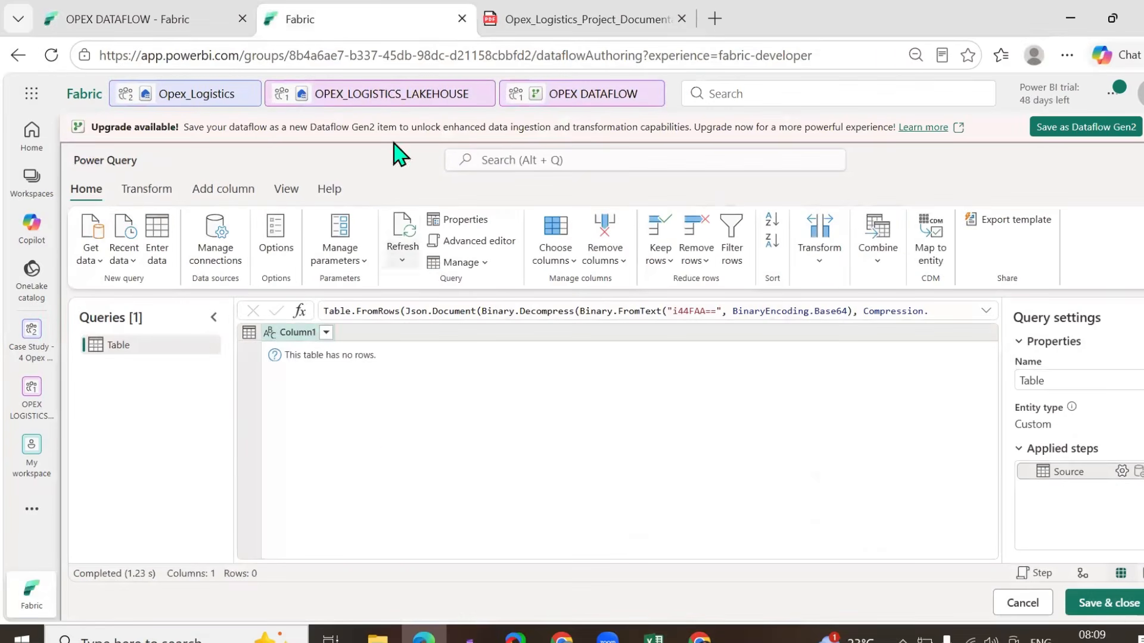
left_click(171, 27)
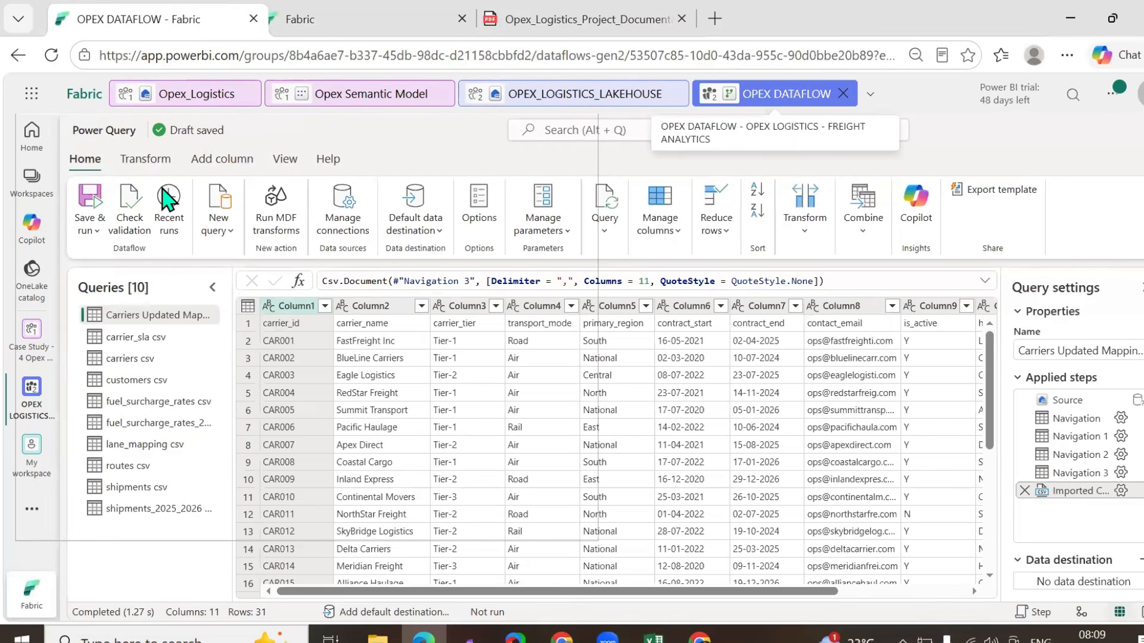
left_click_drag(162, 188, 240, 322)
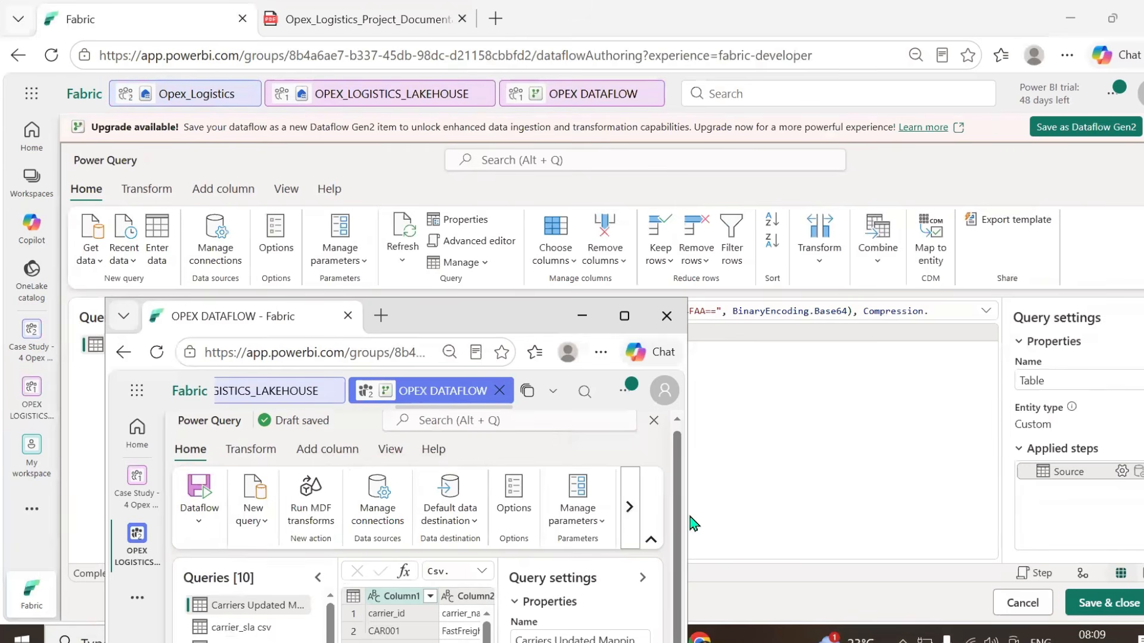
left_click_drag(688, 524, 1140, 524)
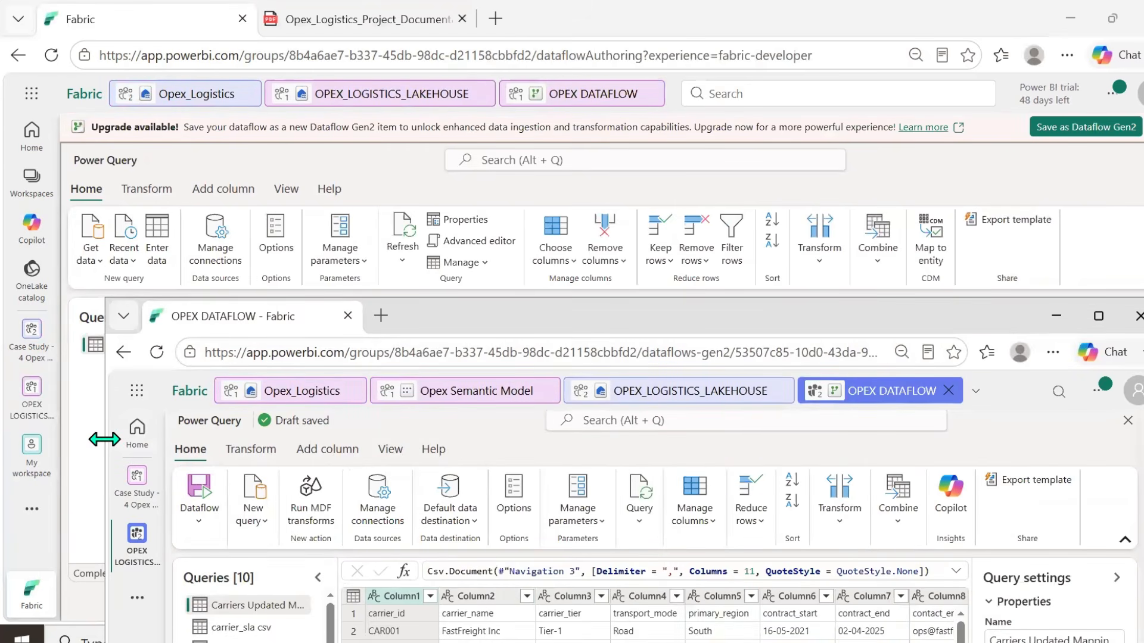
left_click_drag(104, 440, 25, 440)
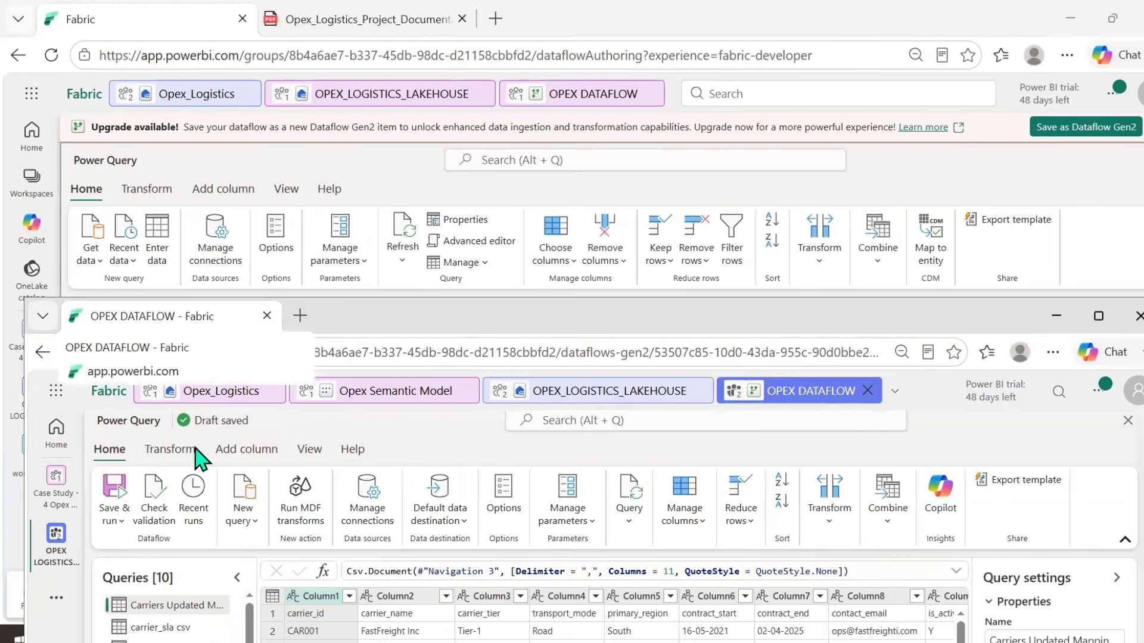
left_click(172, 457)
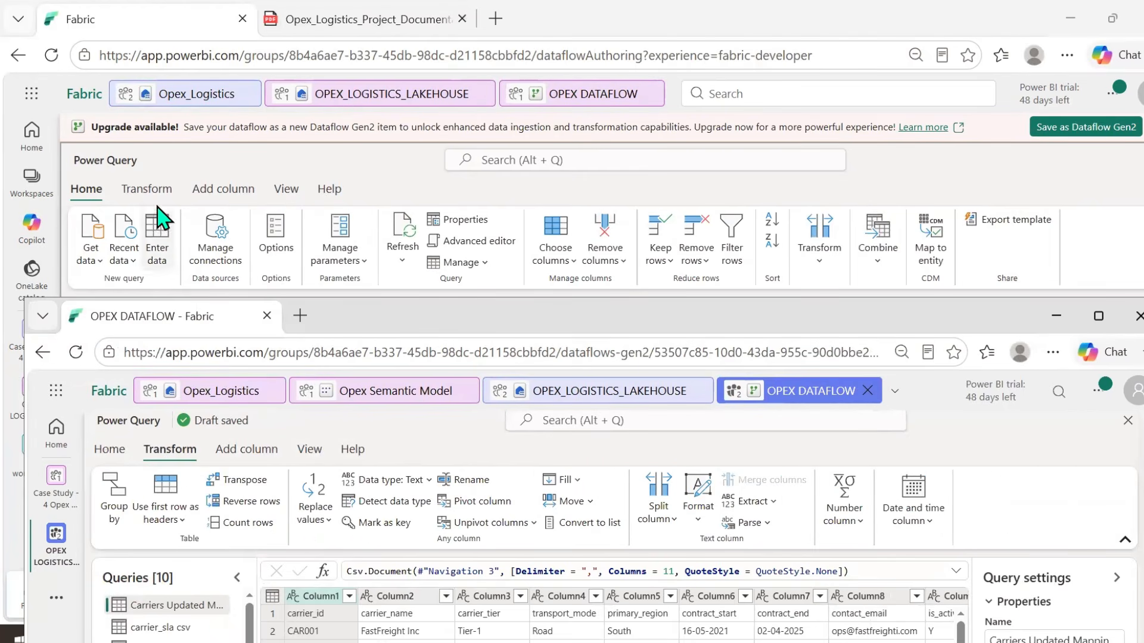
left_click(116, 456)
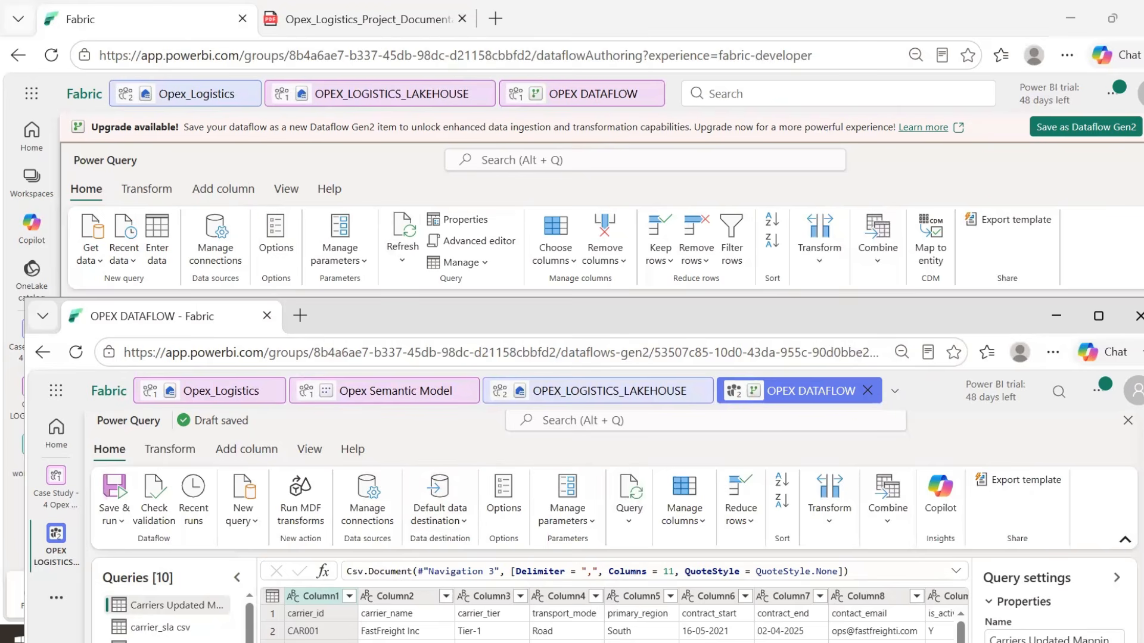
- Annotate the screen in red text, labelling the upper editor DATAFLOW GEN1 and the lower one GEN 2
left_click(437, 275)
left_click(515, 189)
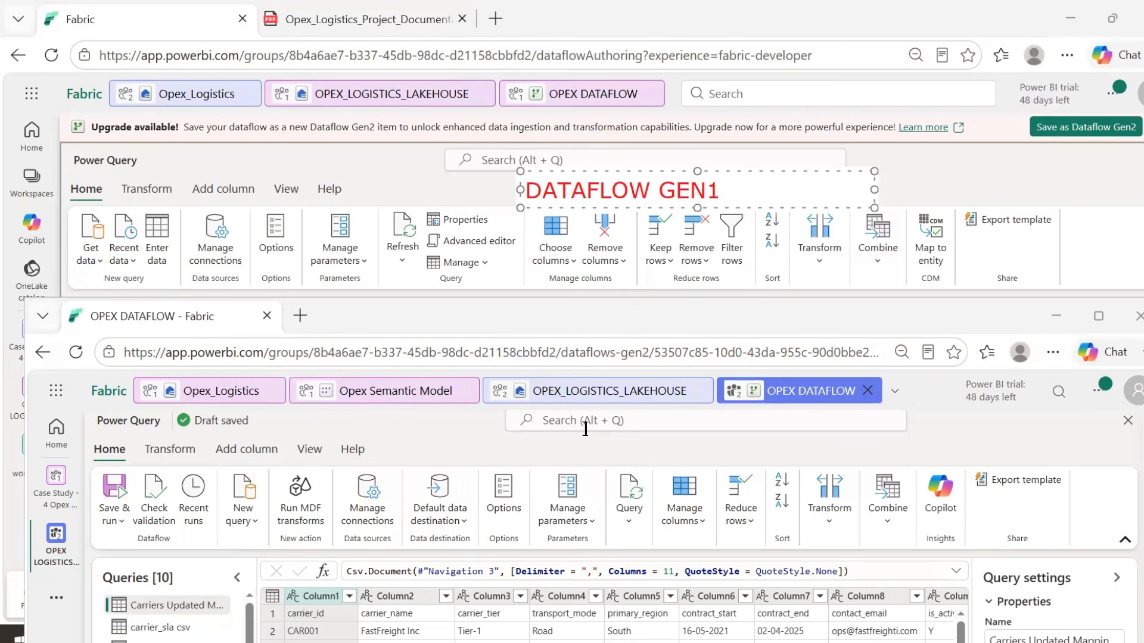
left_click(597, 451)
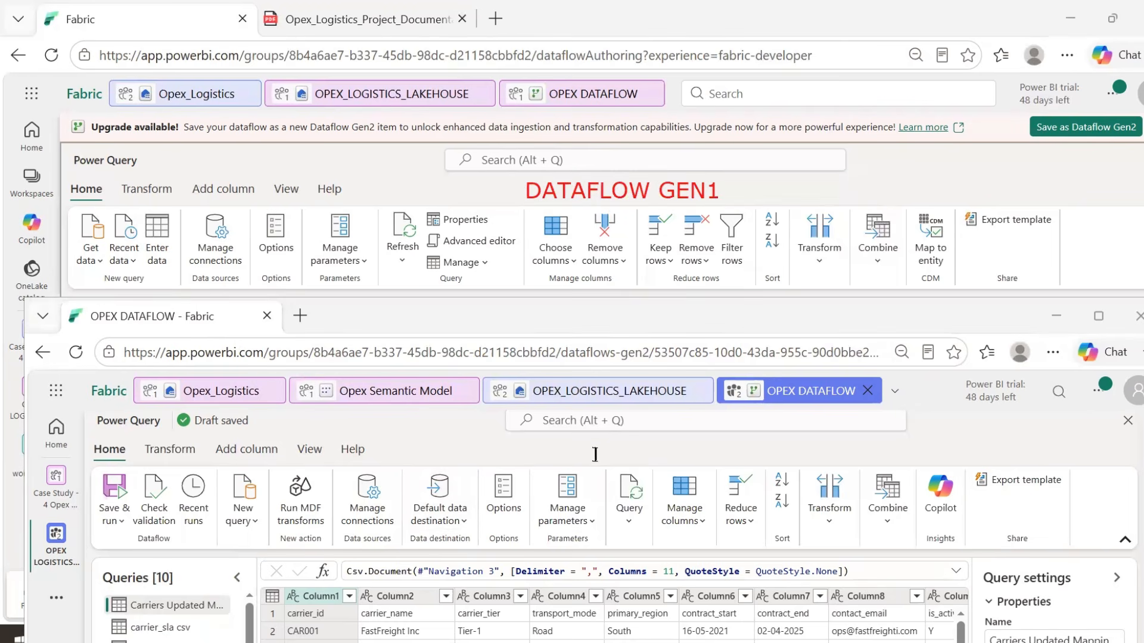
left_click(933, 436)
type("D")
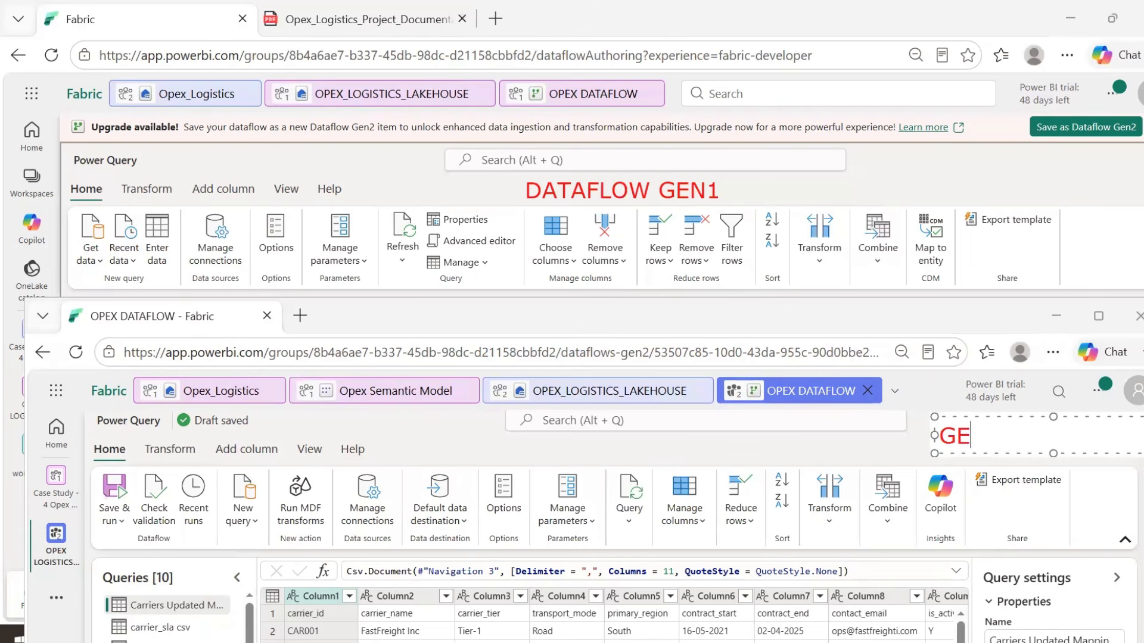
left_click(344, 276)
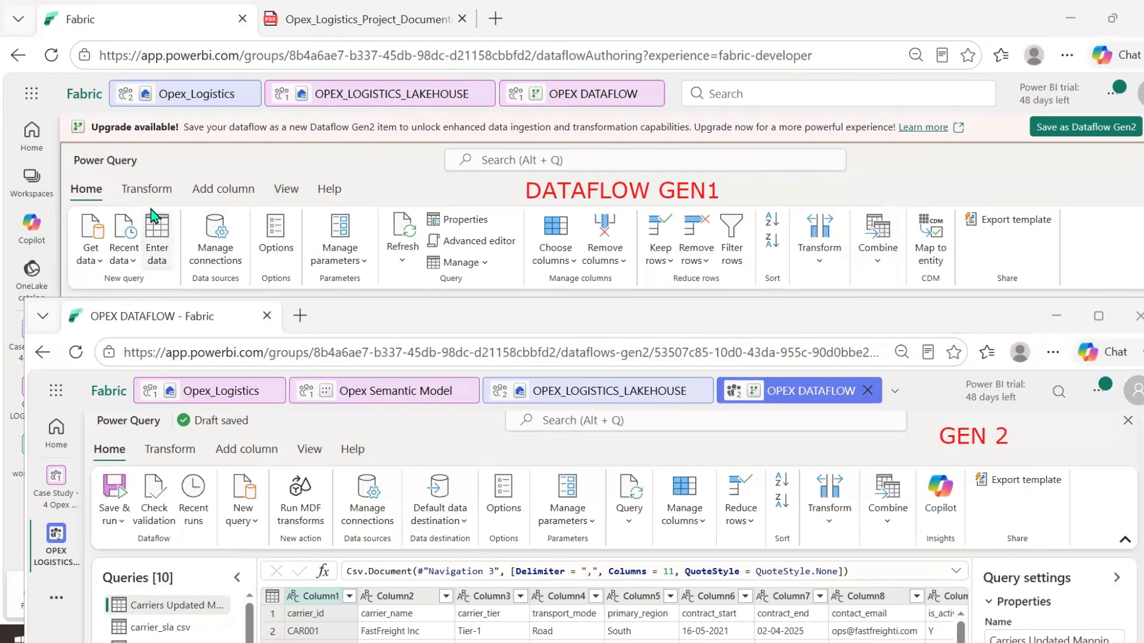
- Compare the Transform, Add column and View commands of the Gen1 editor with those of the Gen2 editor
left_click(147, 189)
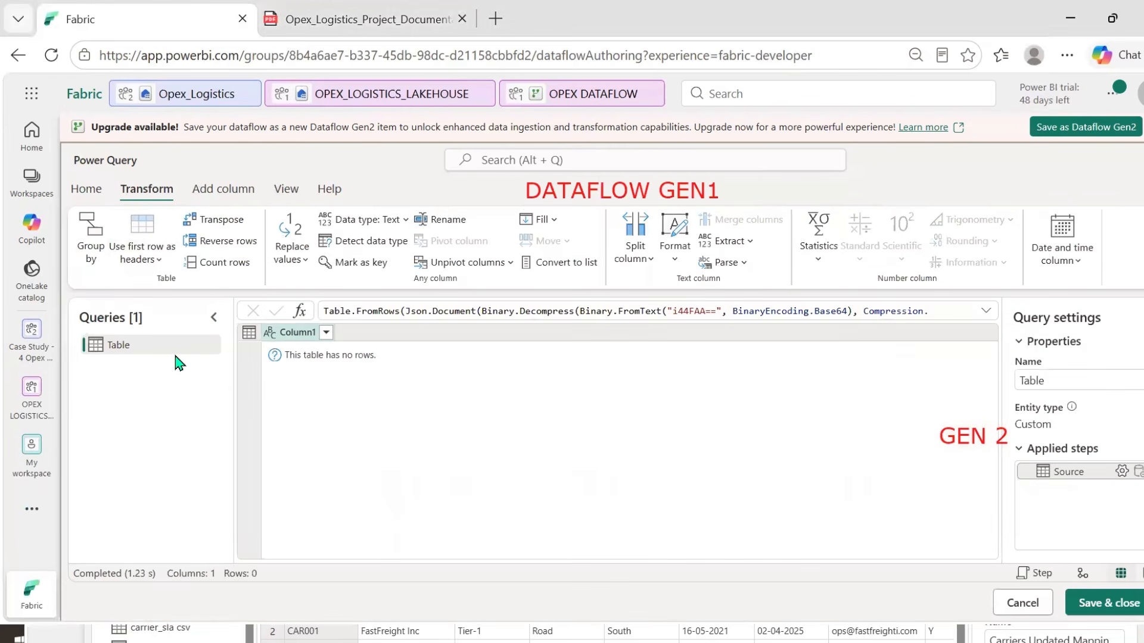
key("alt+Tab")
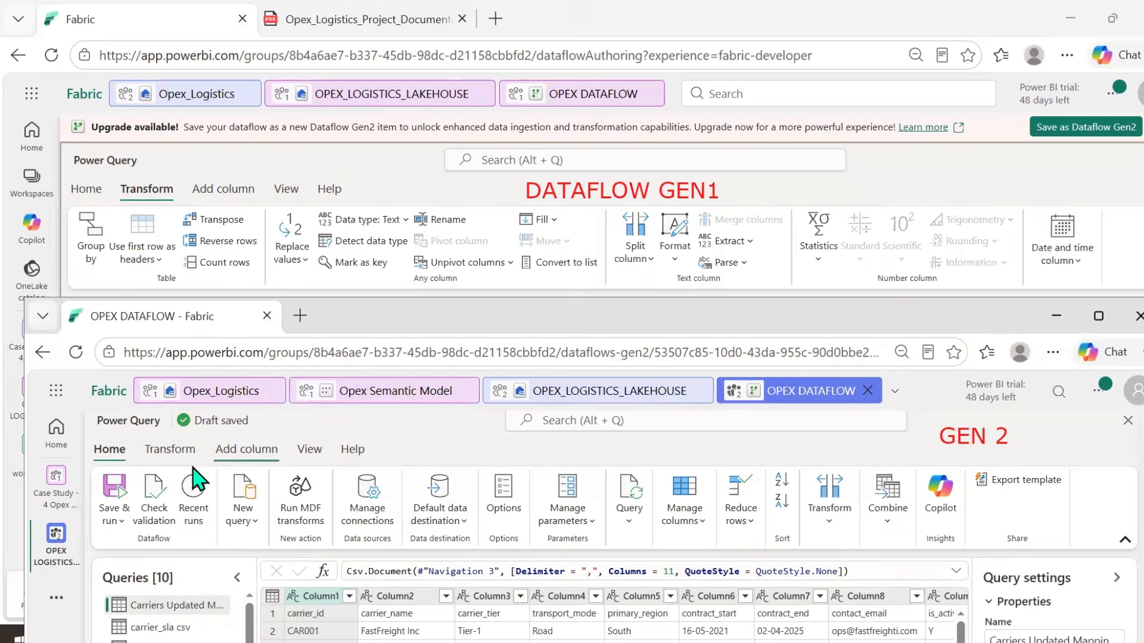
left_click(170, 449)
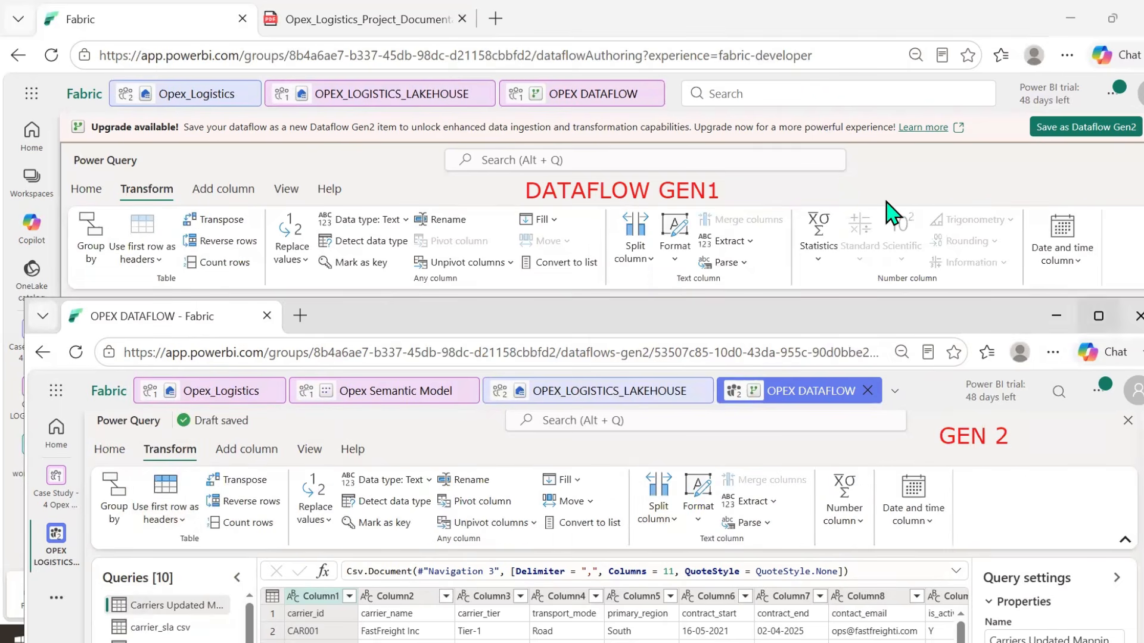
left_click(229, 192)
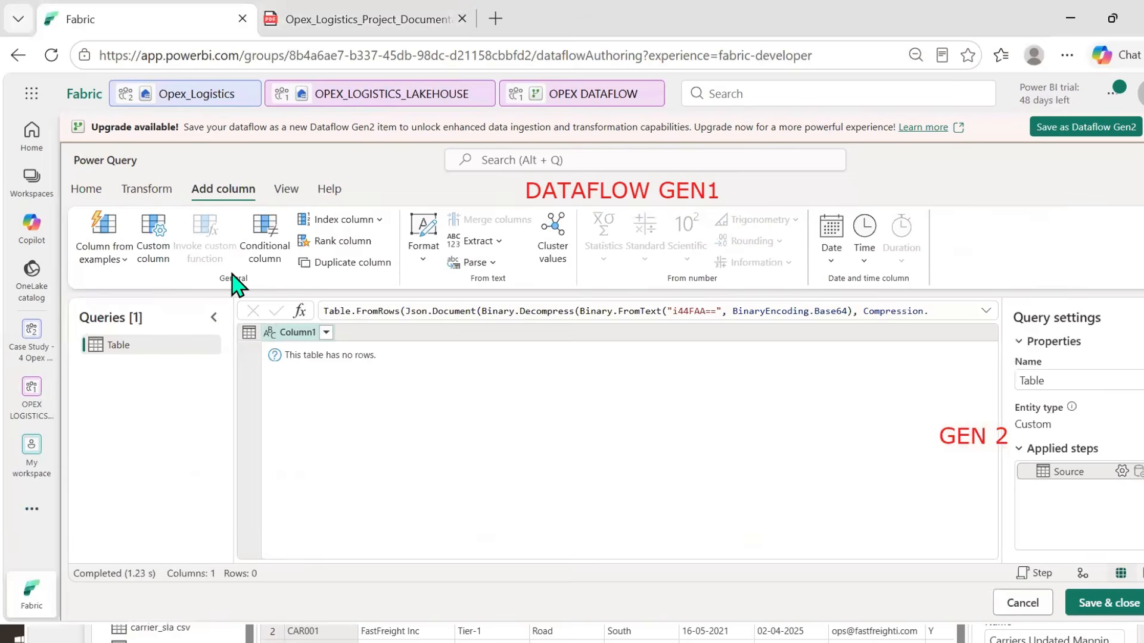
key("alt+Tab")
left_click(261, 450)
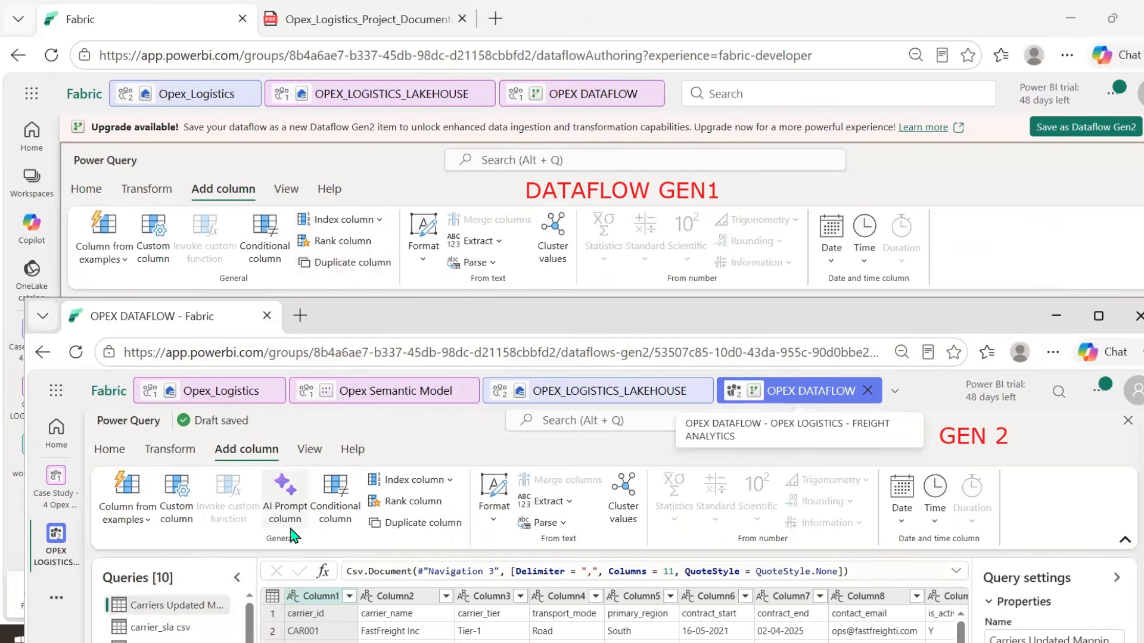
left_click(309, 450)
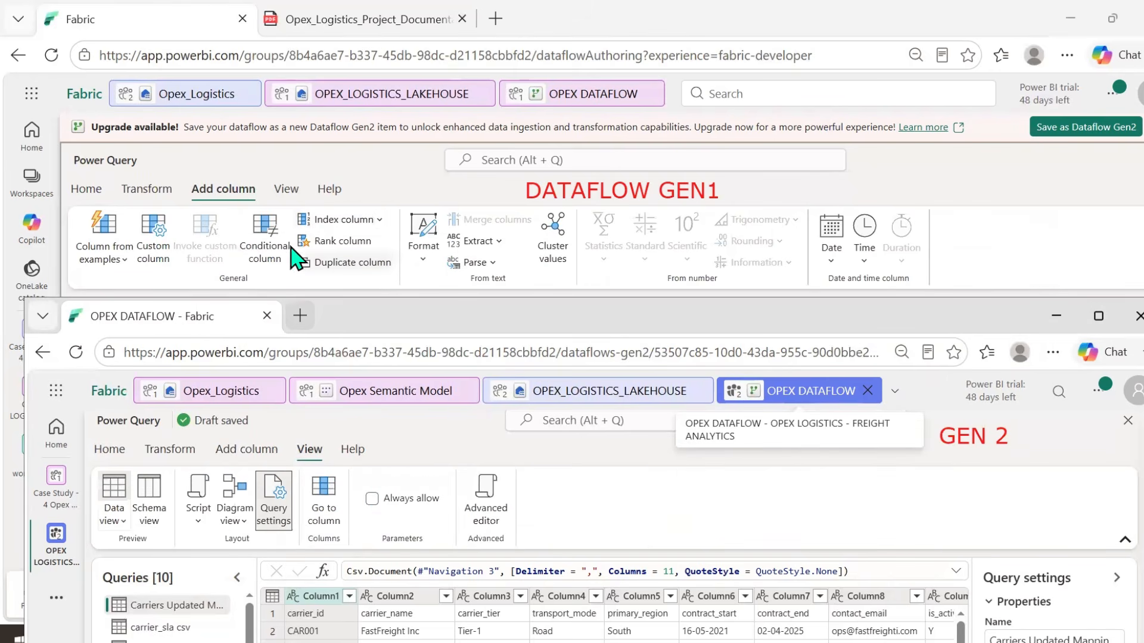
left_click(286, 190)
key("alt+Tab")
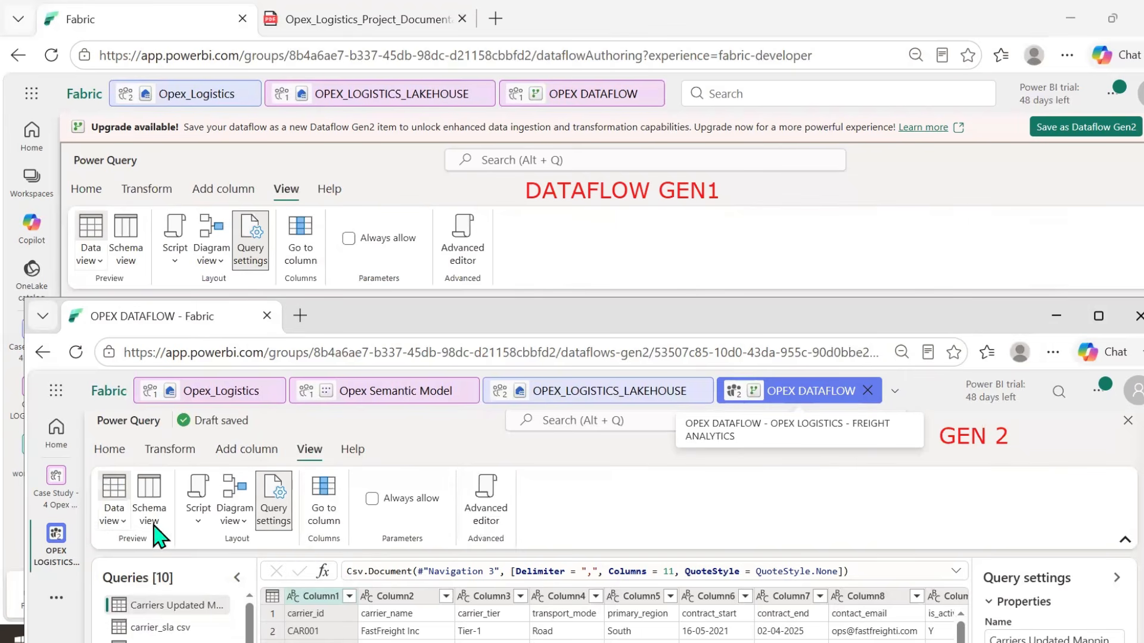
left_click(88, 190)
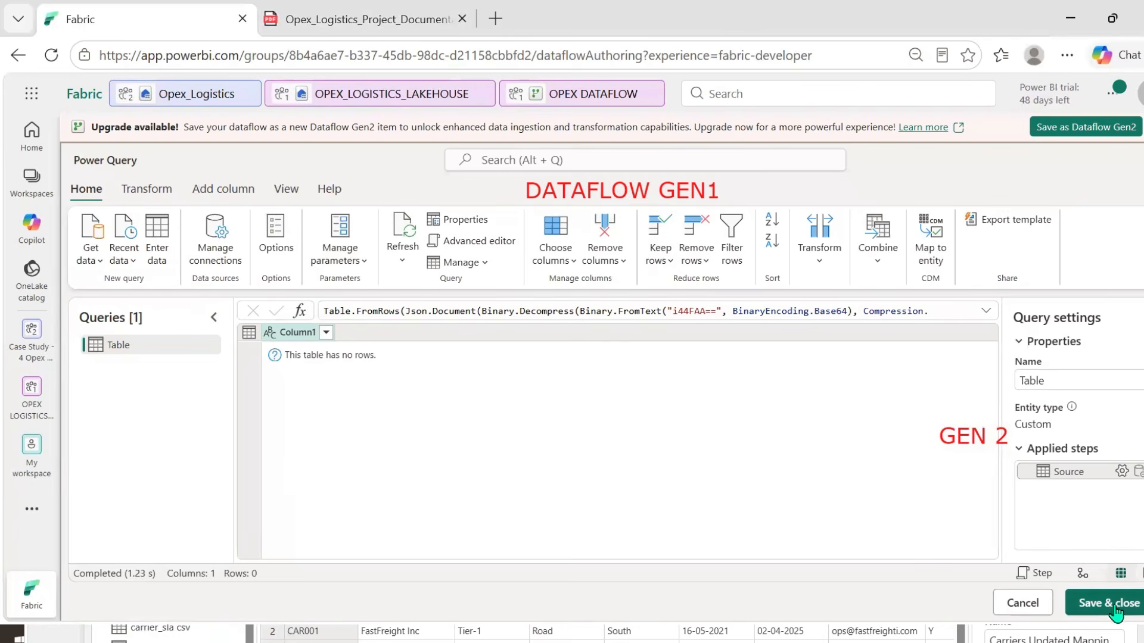
key("alt+Tab")
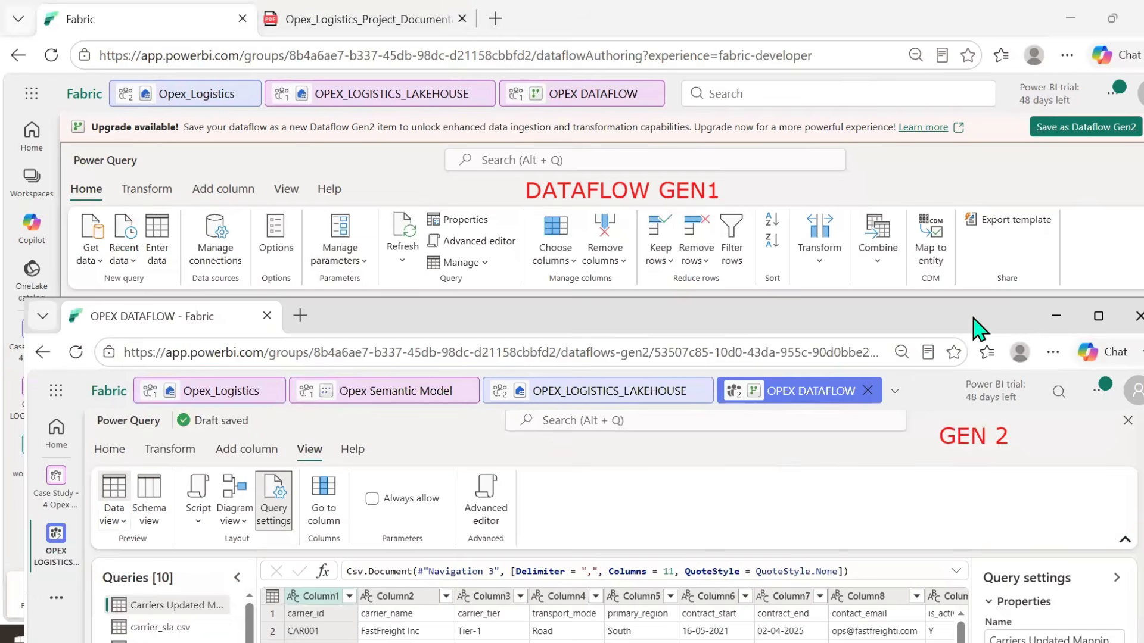
- Copy the Carriers Updated Mapping 2026 csv query from the Gen2 dataflow into the Gen1 dataflow's queries
left_click(1097, 315)
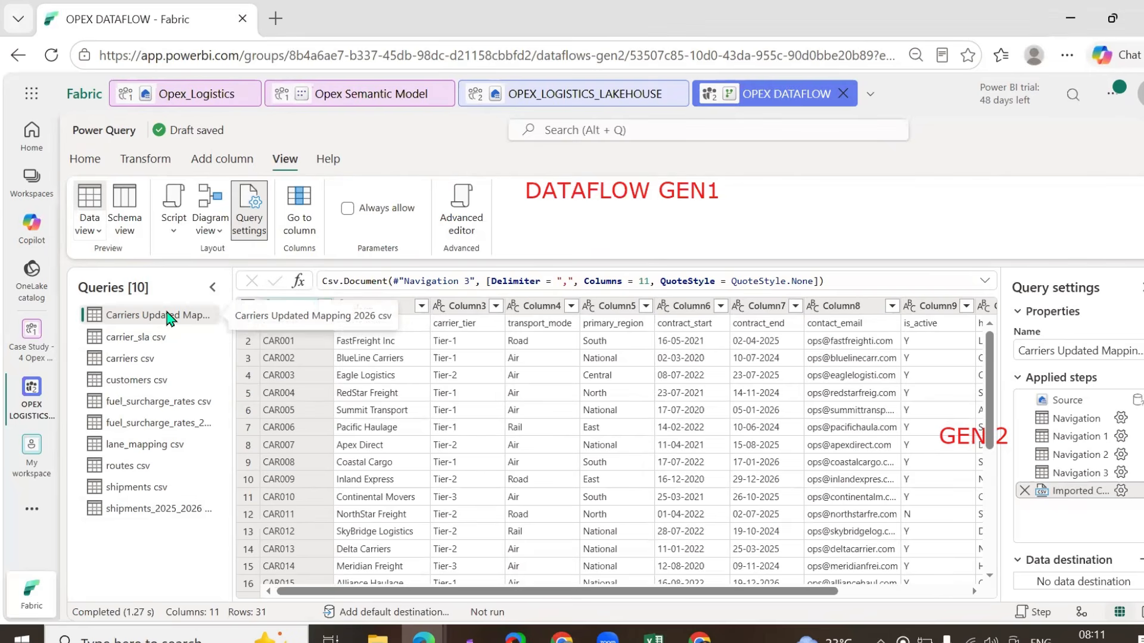
left_click(1112, 18)
left_click(415, 177)
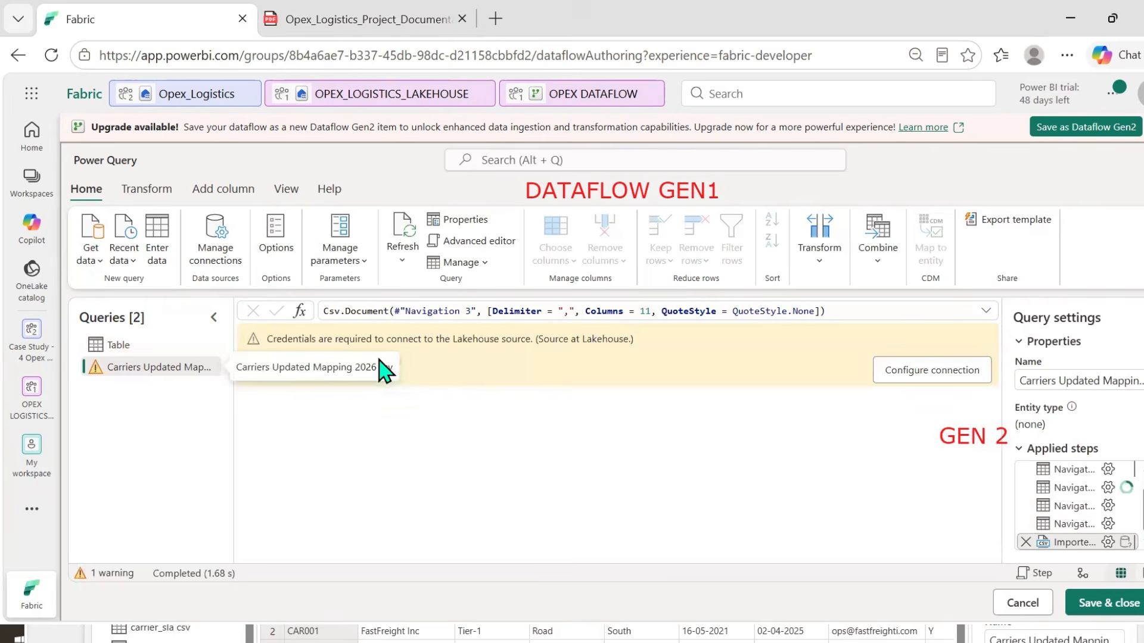
- Try to connect the copied Carriers query to the Lakehouse source with Anonymous authentication and the Organizational privacy level
left_click(923, 371)
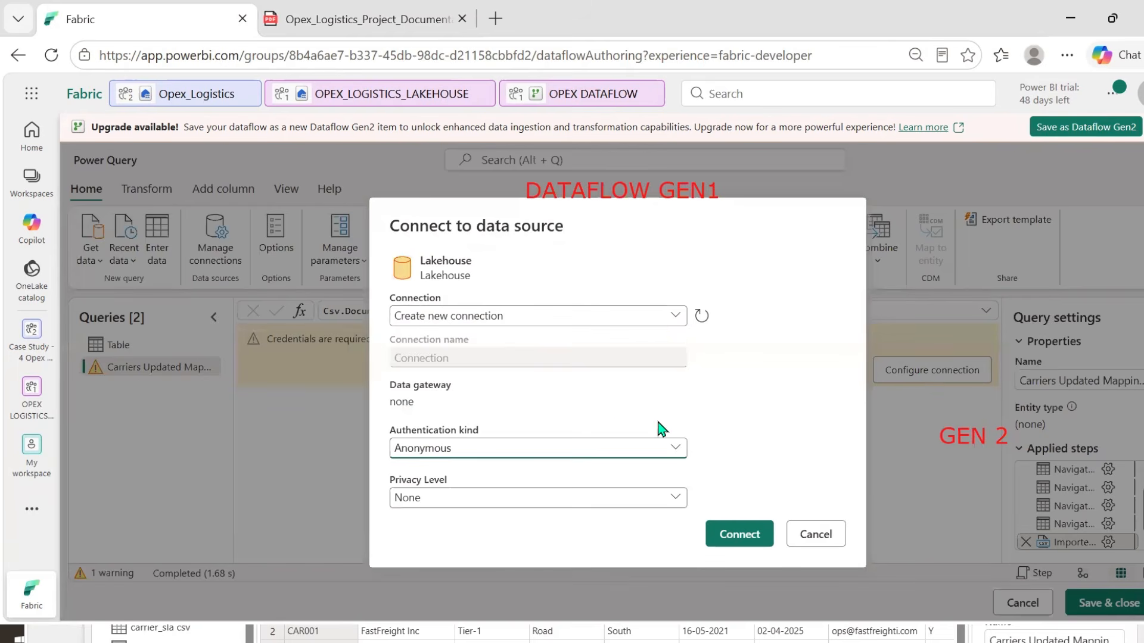
left_click(675, 318)
left_click(661, 337)
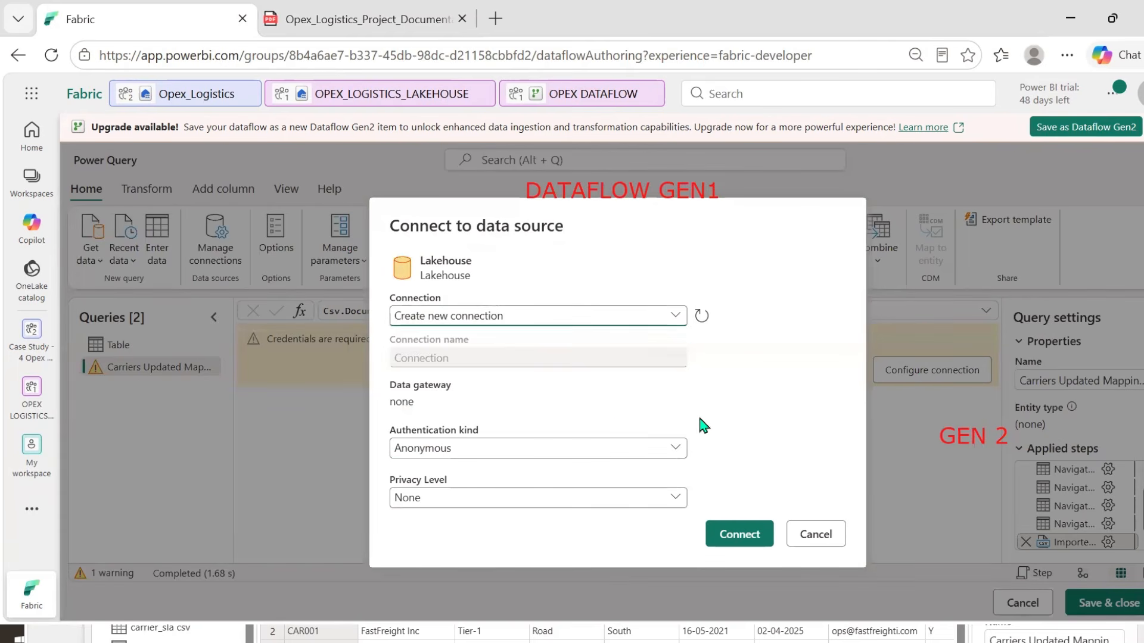
left_click(675, 498)
left_click(464, 560)
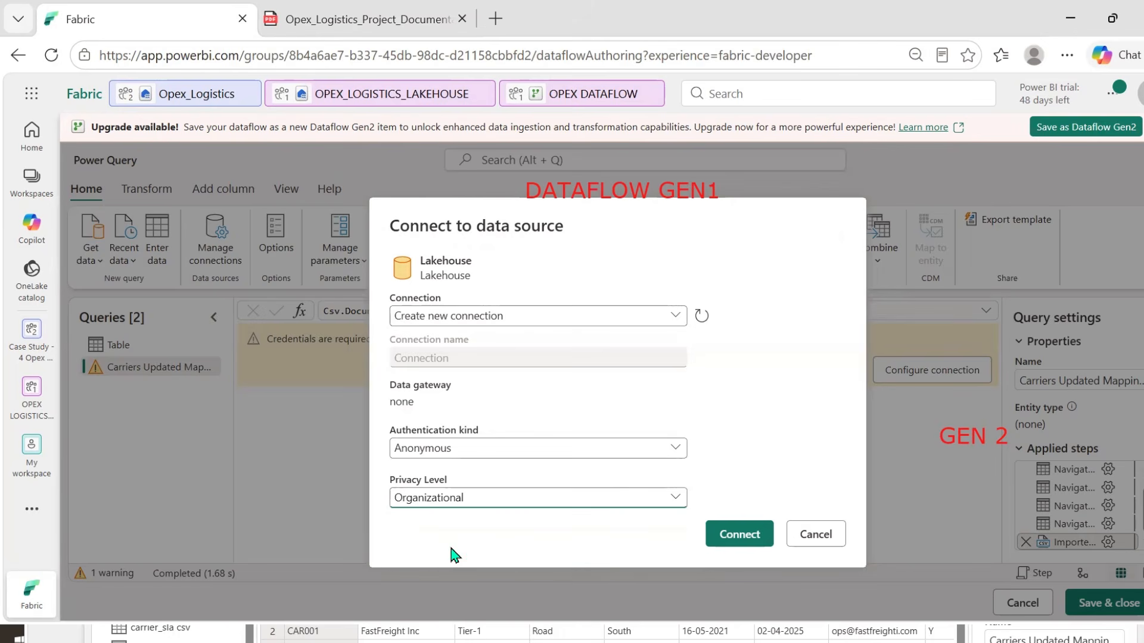
left_click(703, 317)
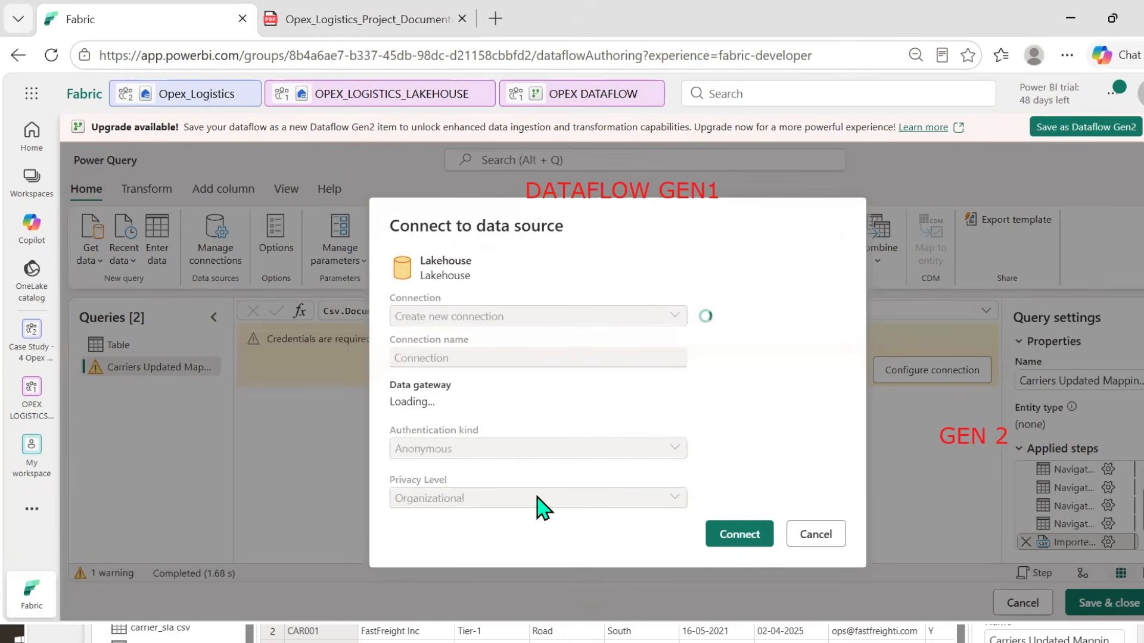
left_click(728, 535)
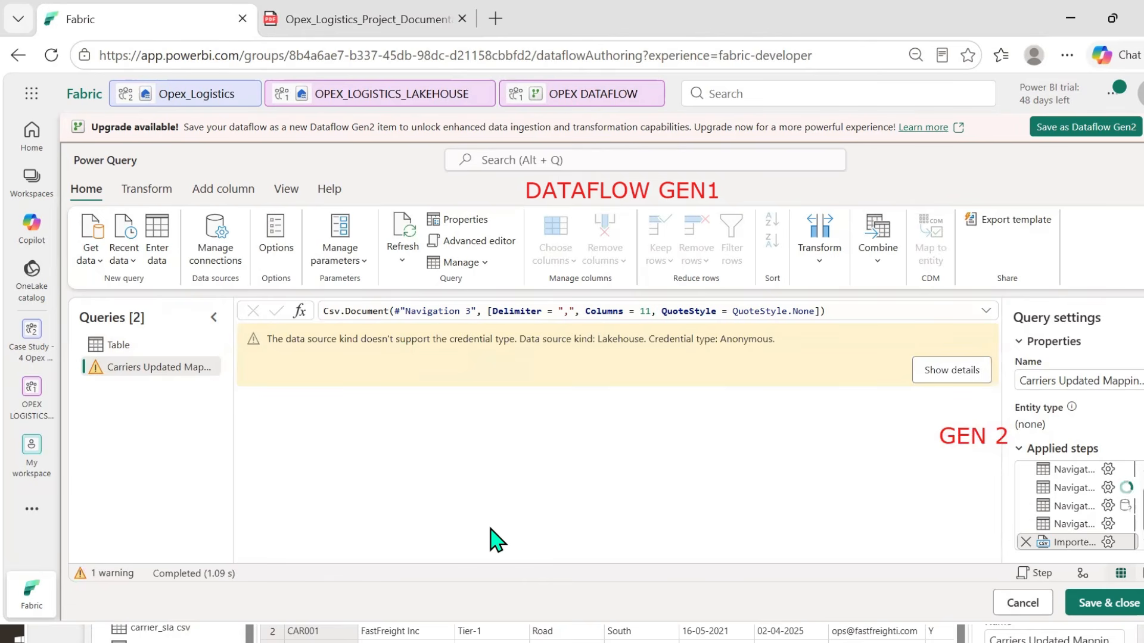
- Examine the Gen1 dataflow's global general and data load options and its project data gateway setting, leaving them as they are
left_click(280, 241)
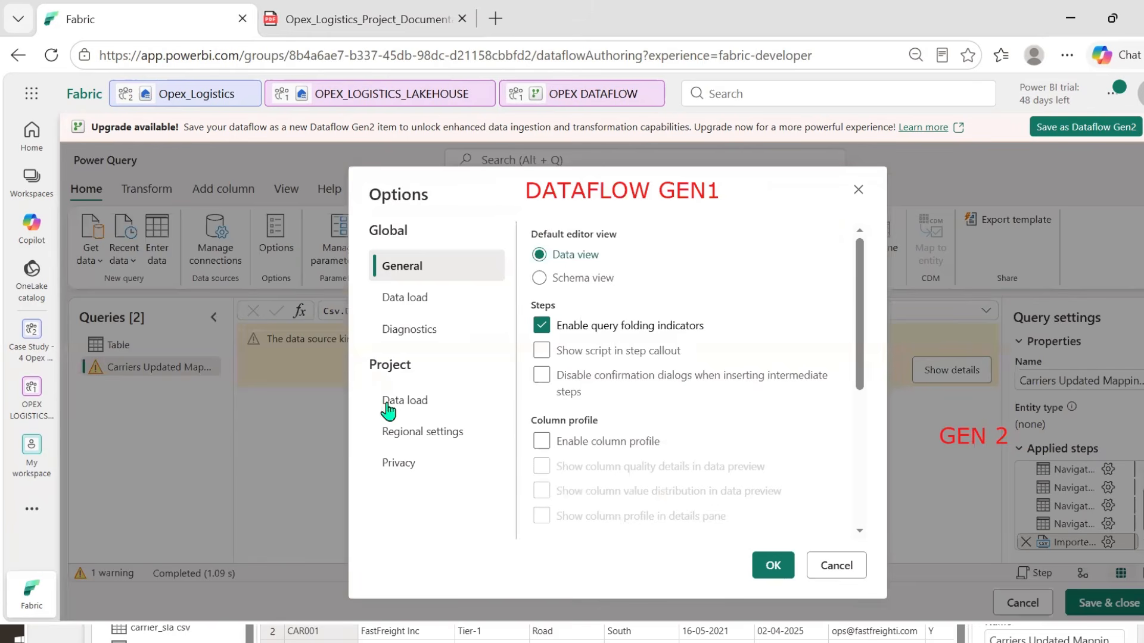
left_click(437, 297)
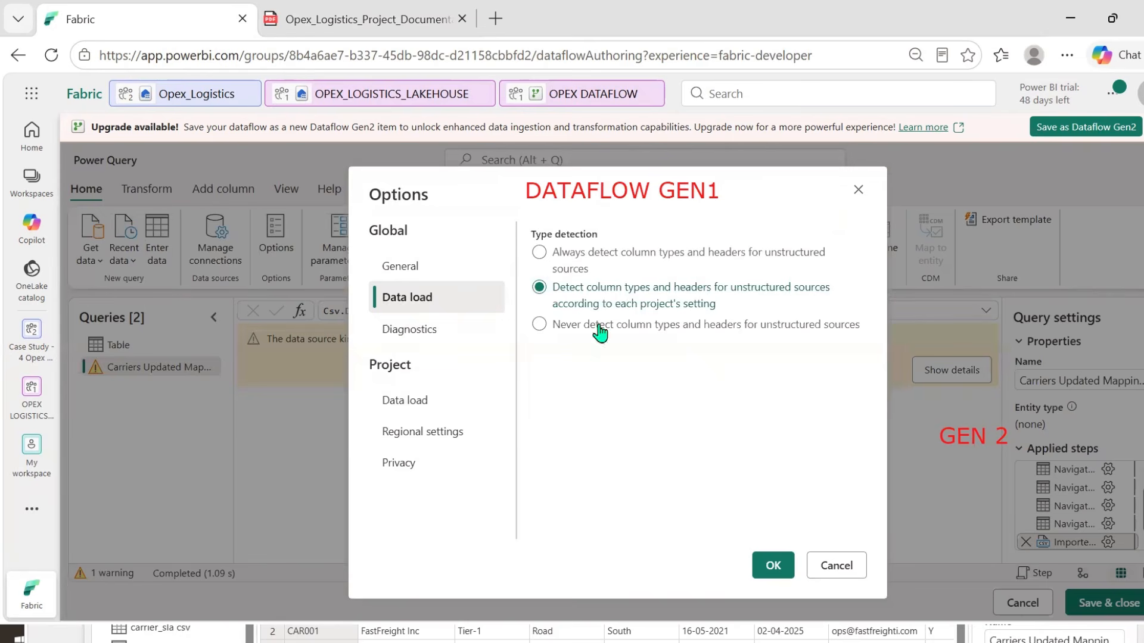
left_click(416, 396)
left_click(565, 252)
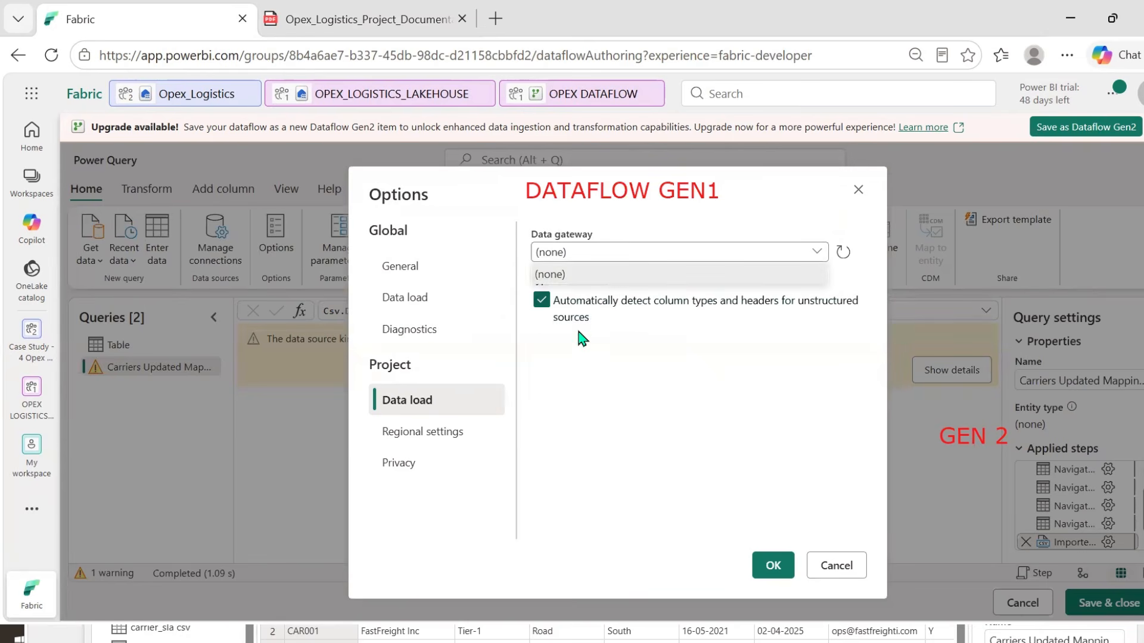
left_click(419, 267)
scroll(667, 426, "down", 1)
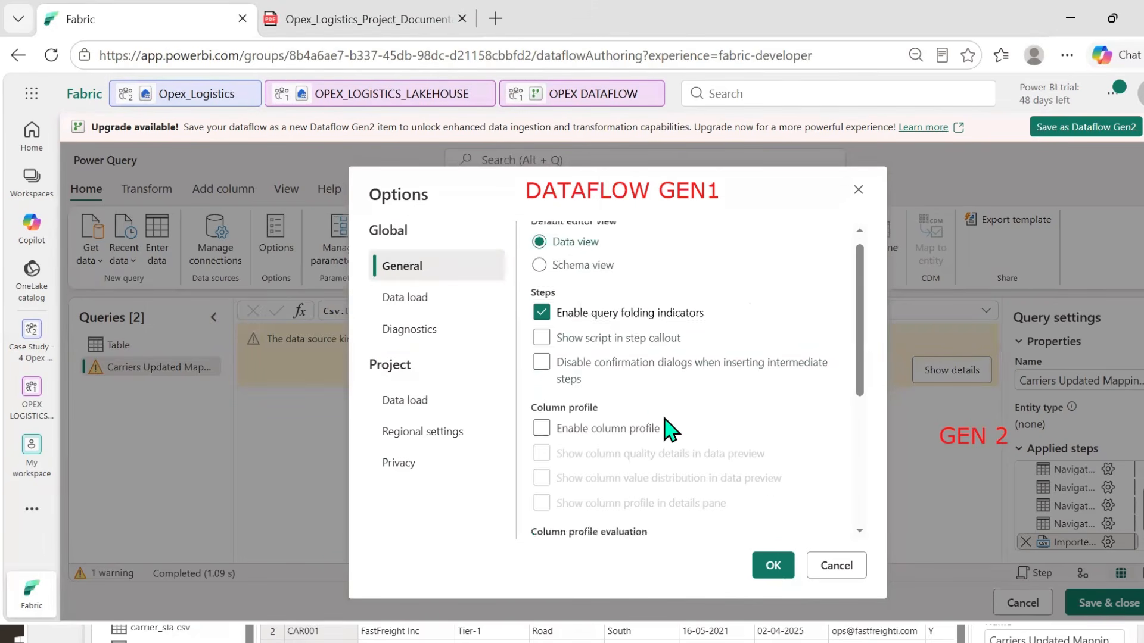
scroll(667, 426, "down", 4)
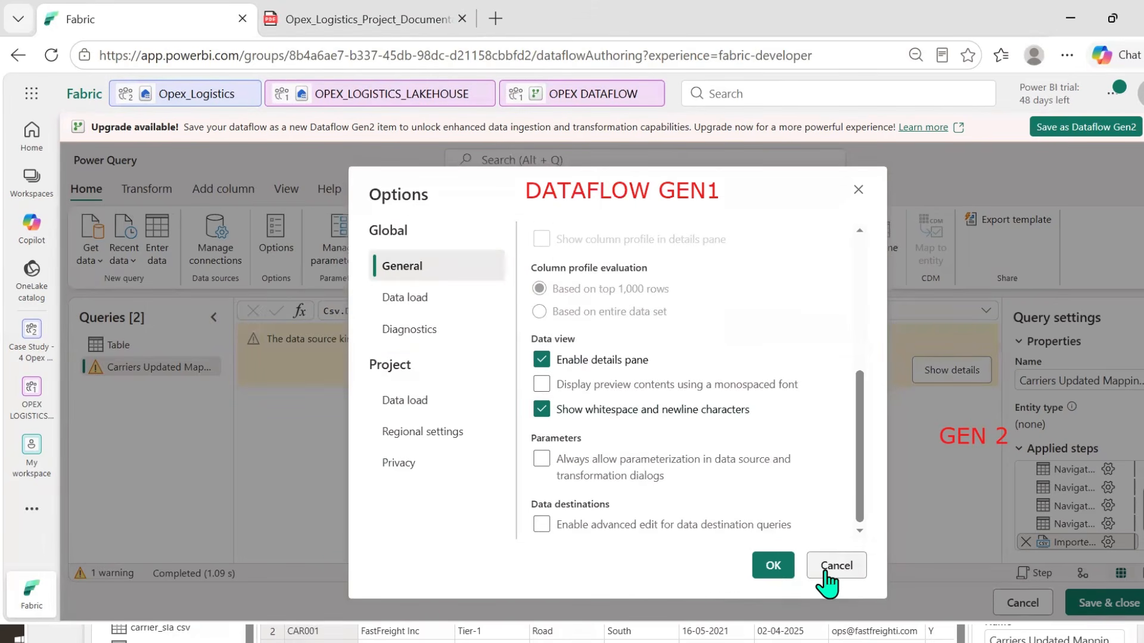
left_click(826, 567)
- Review the evaluation error details and mashup script of the Carriers query, and try to save and close the Gen1 dataflow
left_click(951, 370)
scroll(620, 464, "down", 3)
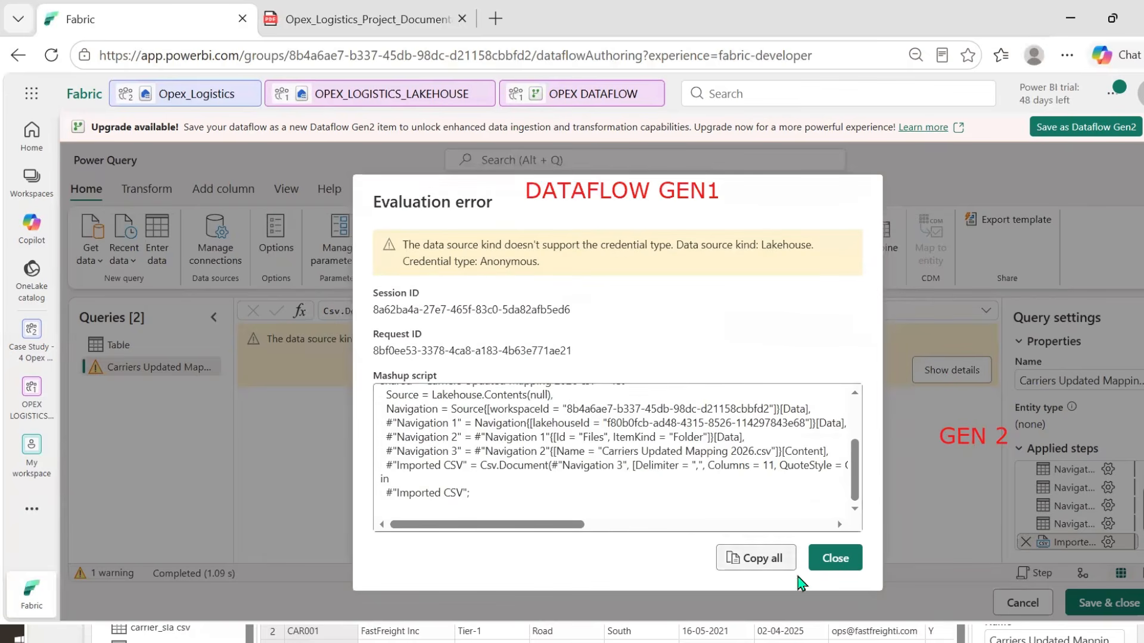
left_click(853, 563)
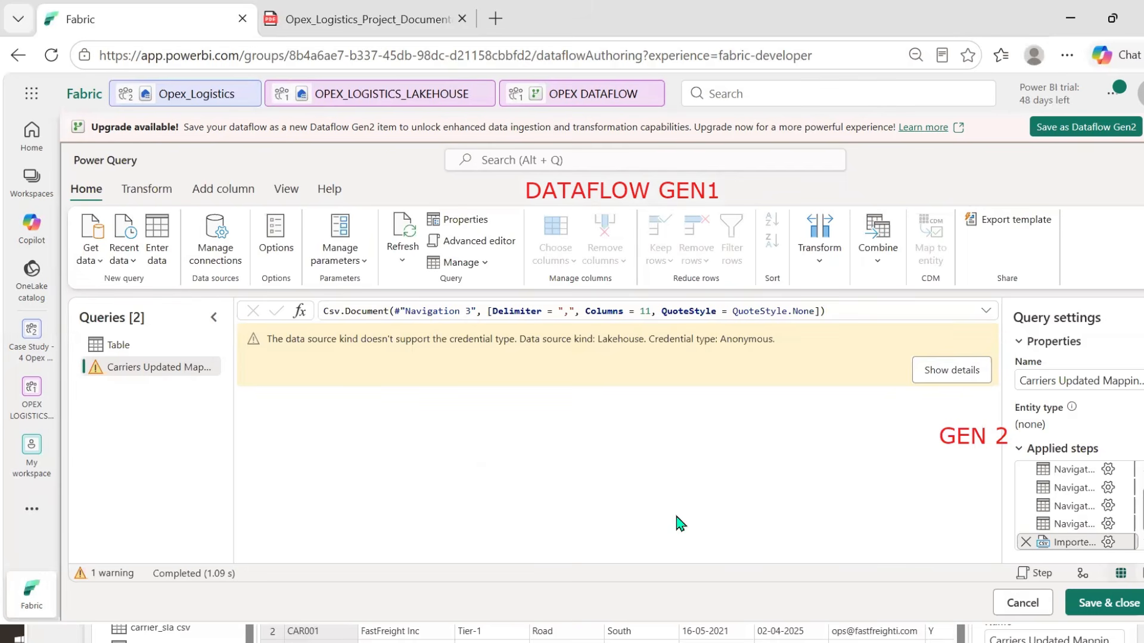
left_click(1087, 604)
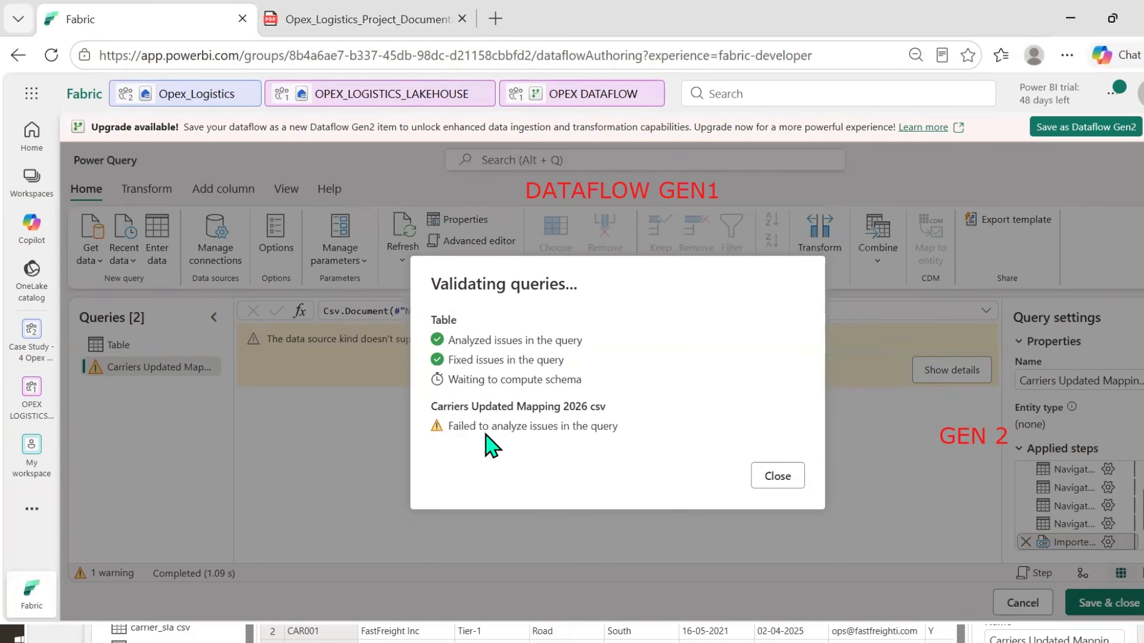
left_click(759, 475)
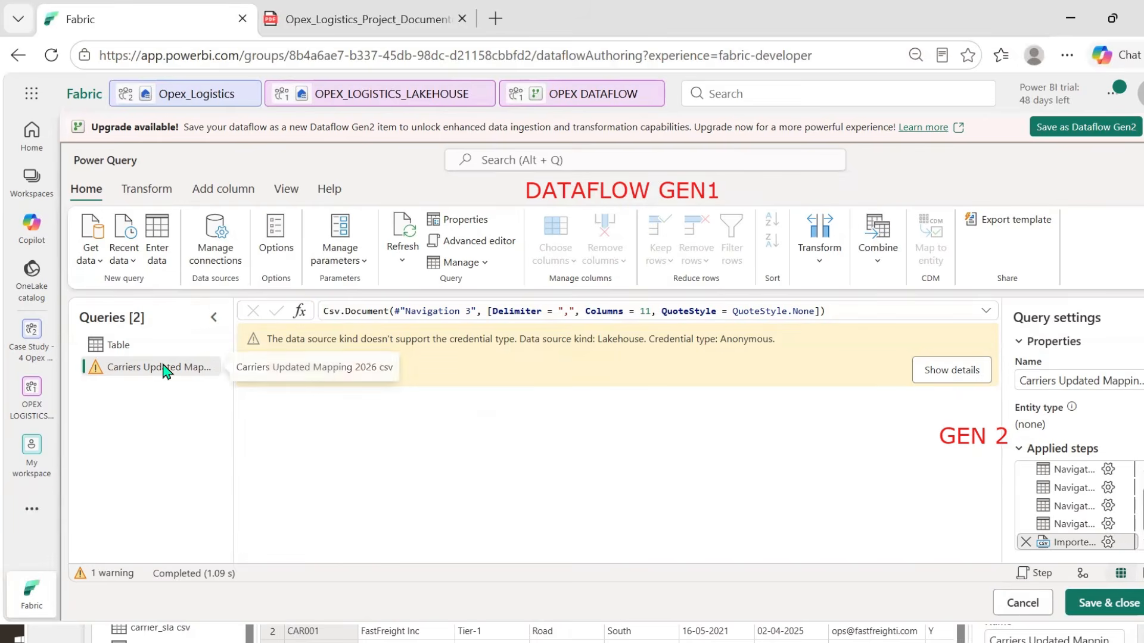
- Delete the Carriers Updated Mapping 2026 csv query from the Gen1 dataflow
right_click(163, 370)
left_click(217, 378)
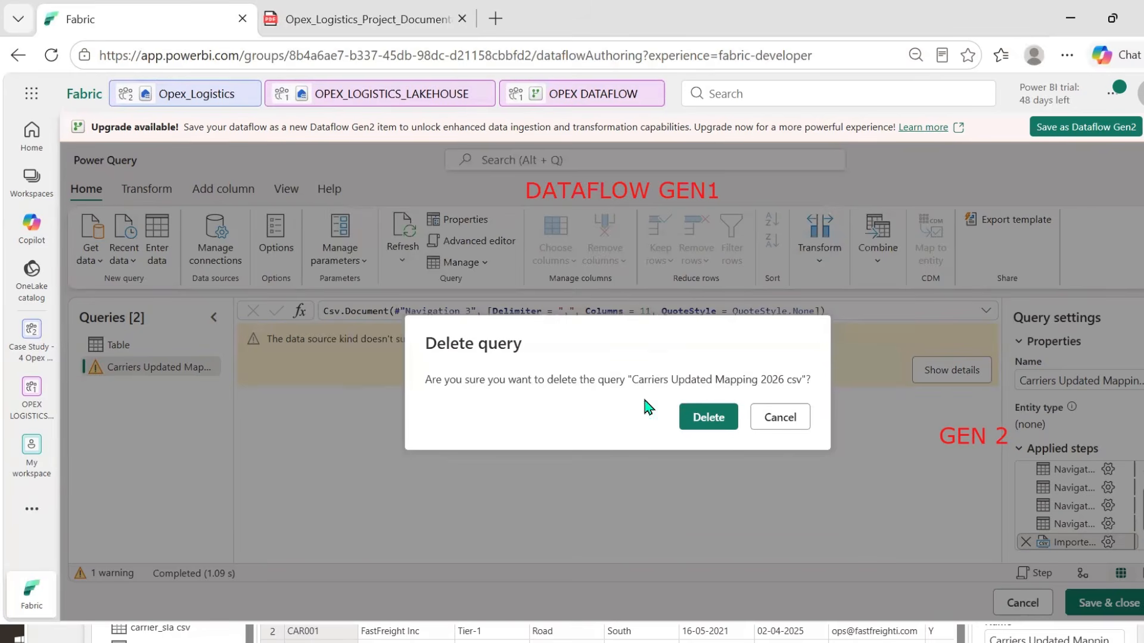
left_click(700, 424)
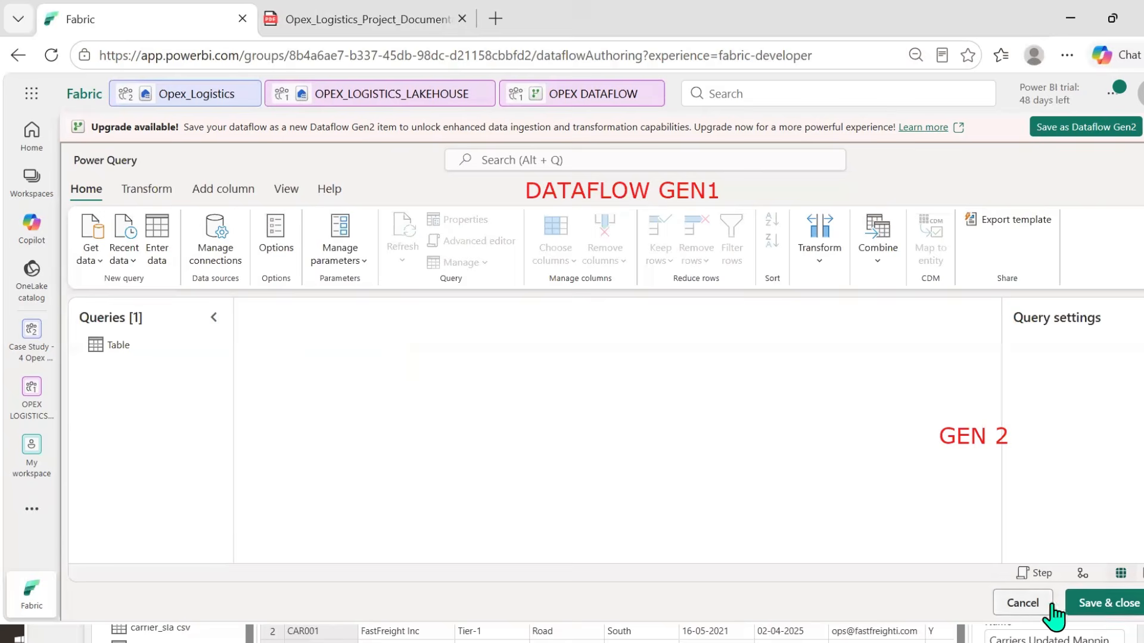
- Save and close the Gen1 dataflow's queries, saving the dataflow under the name TEST DATAFLOW
left_click(1090, 604)
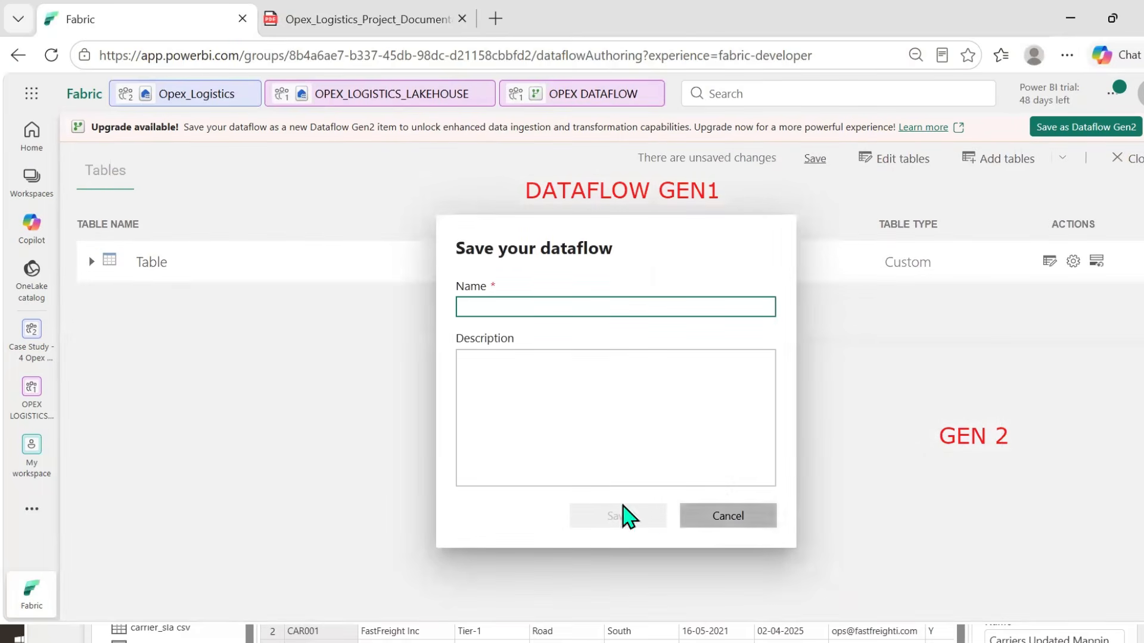
type("TEST DATAFLOW")
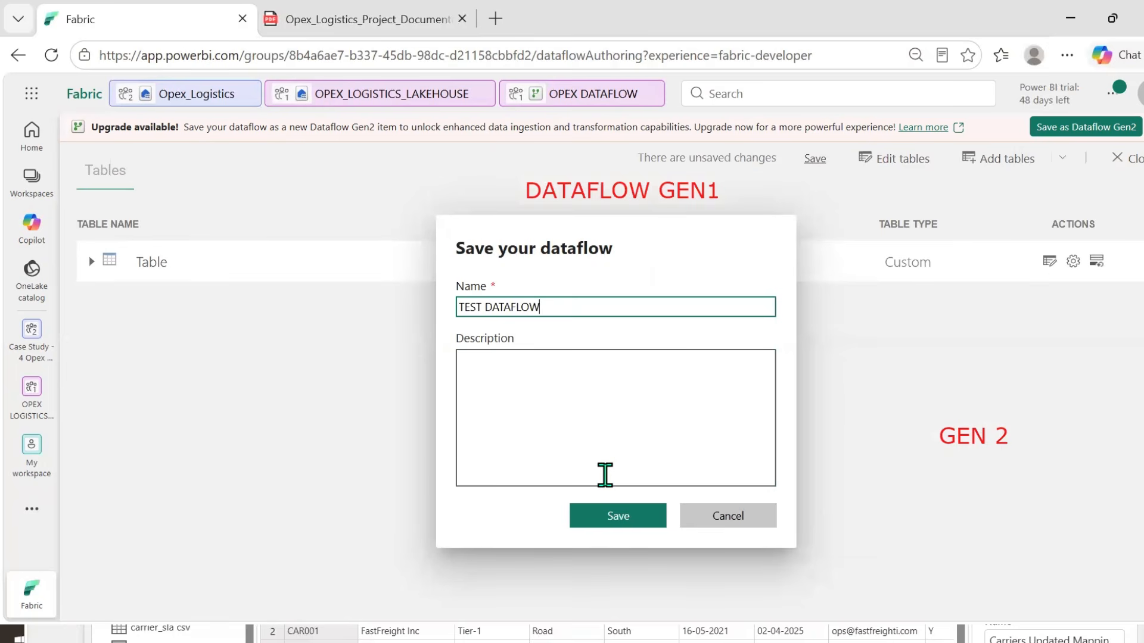
left_click(602, 515)
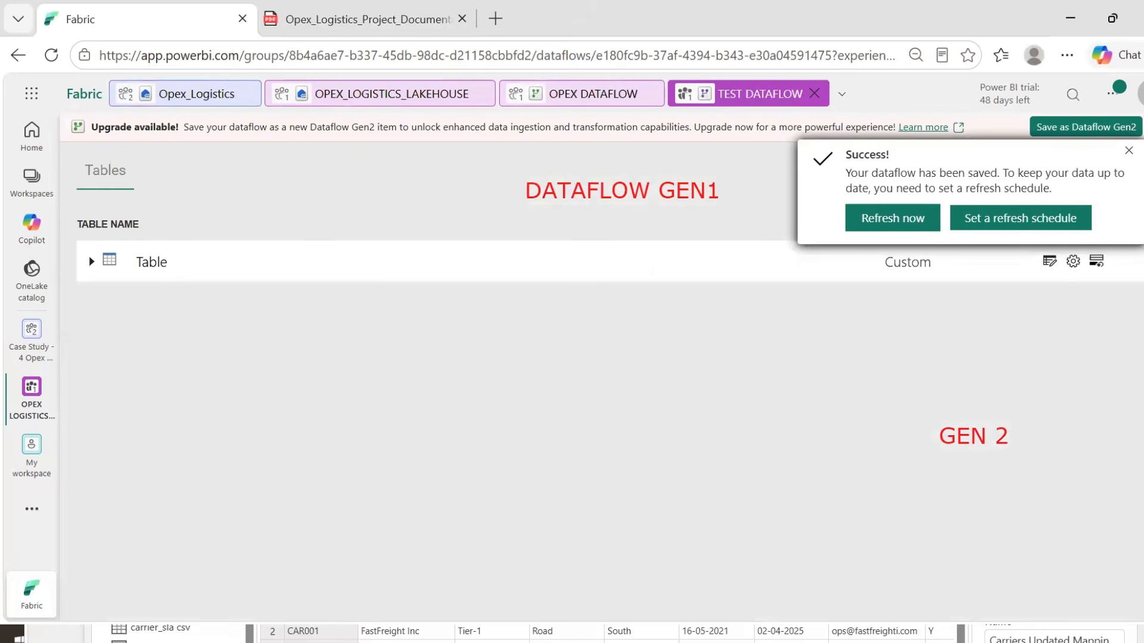
left_click(1128, 151)
- Switch to the Excalidraw whiteboard and review the diagram of where Gen1 and Gen2 dataflow outputs land against the saved Gen1 dataflow
key("alt+Tab")
scroll(407, 394, "up", 6)
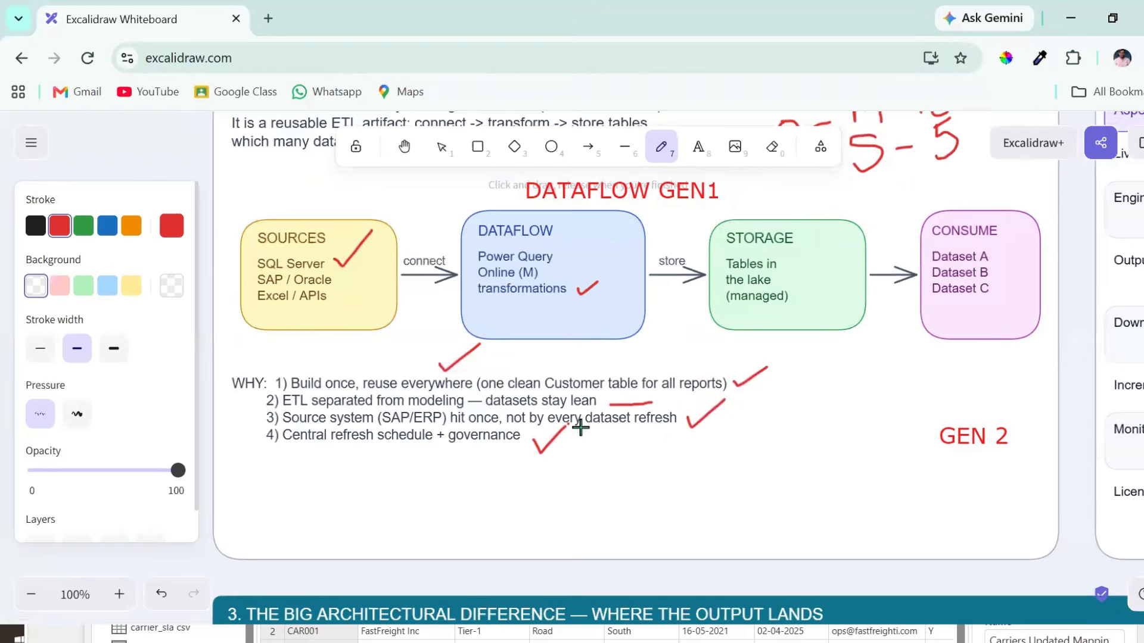
scroll(591, 421, "down", 8)
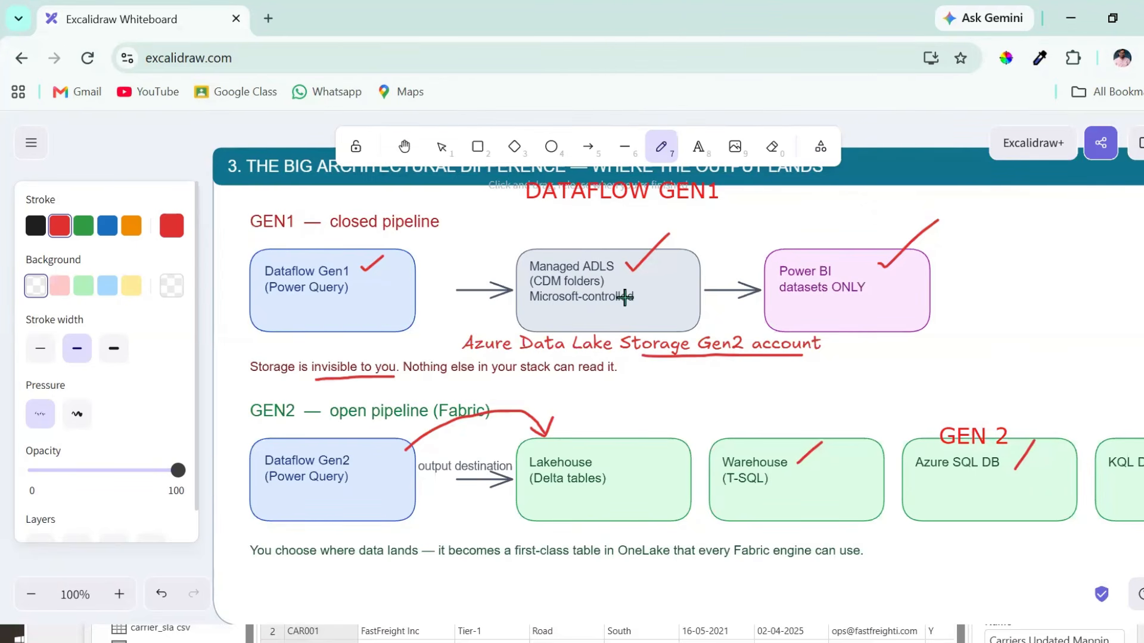
left_click(1070, 17)
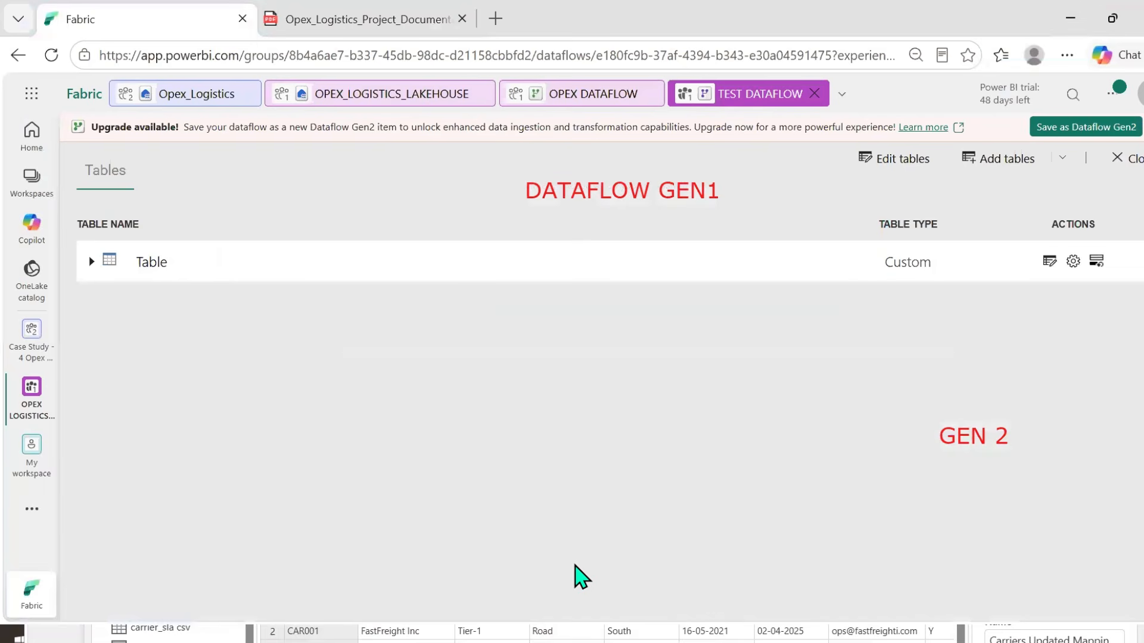
key("alt+Tab")
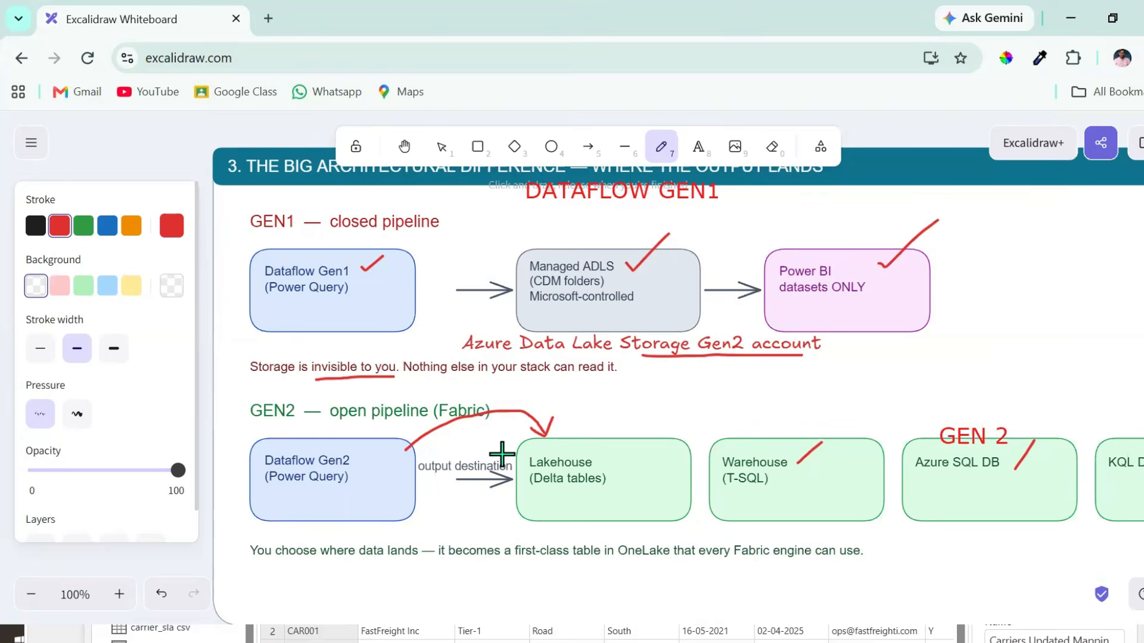
- Switch to the OPEX DATAFLOW Gen2 editor window and enlarge it to fill the screen
key("alt+Tab")
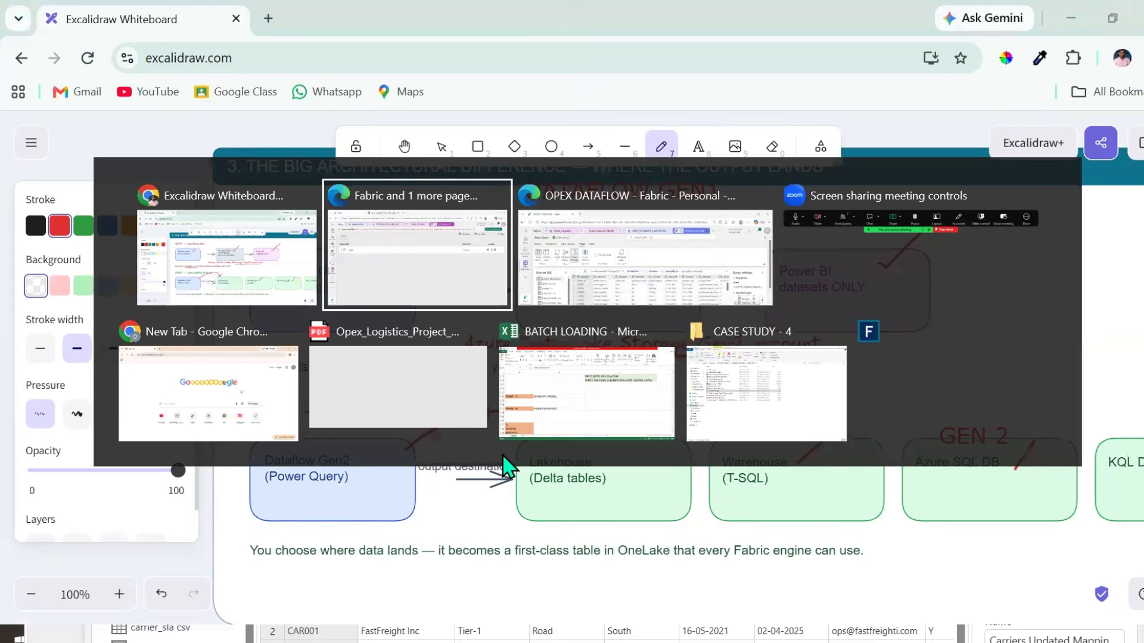
key("alt+Tab")
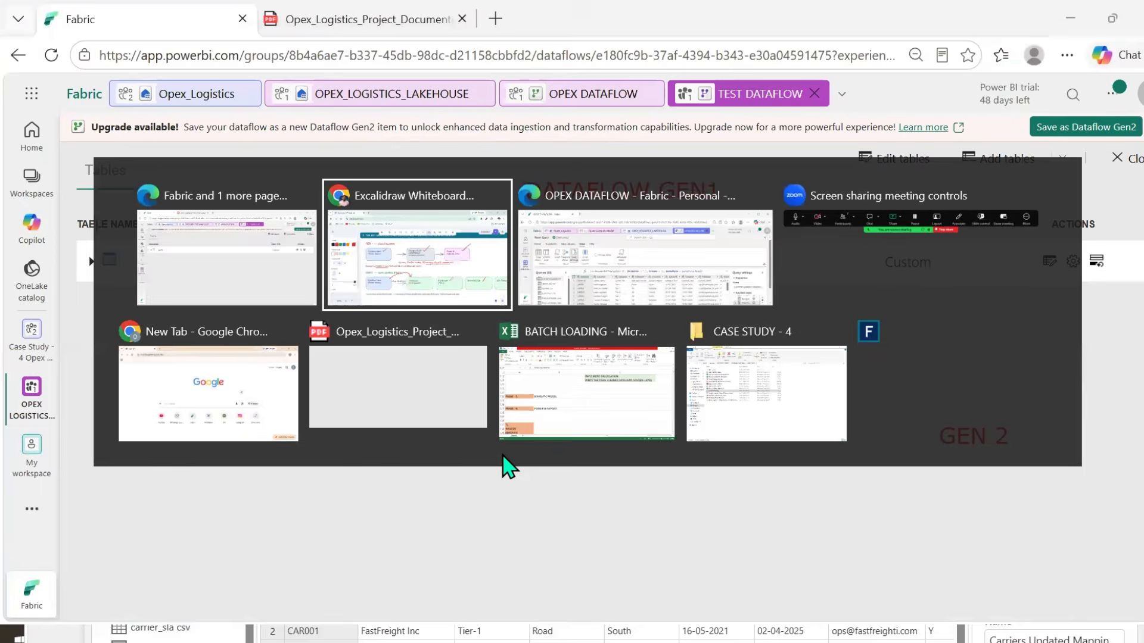
key("alt+Tab")
left_click(1098, 316)
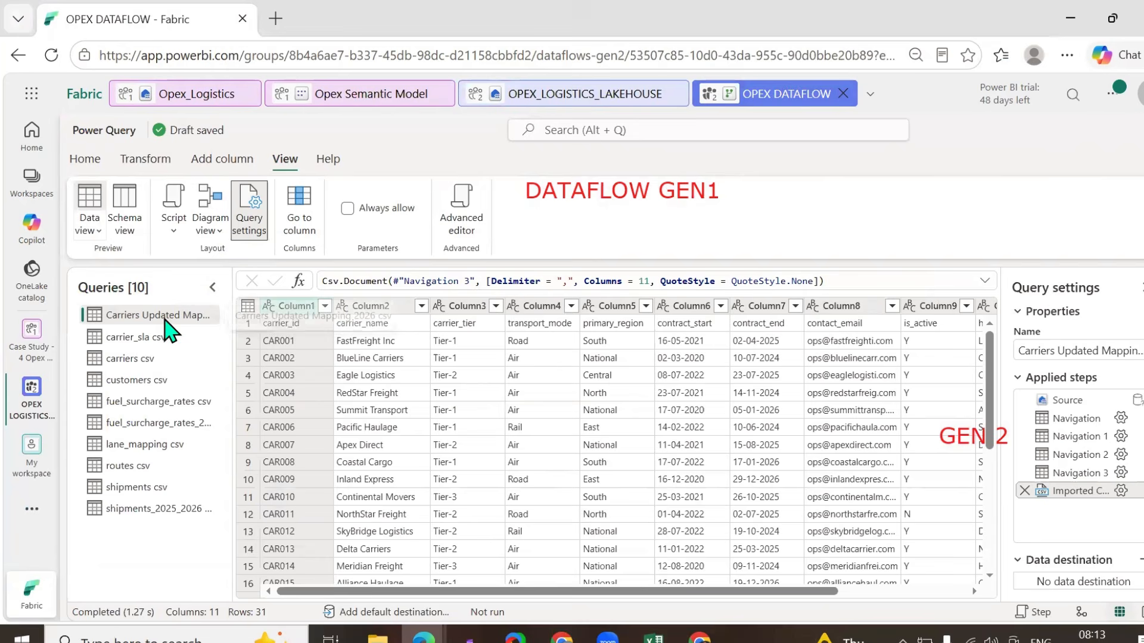
- Examine the save, run and close options available for the Gen2 dataflow
left_click(84, 158)
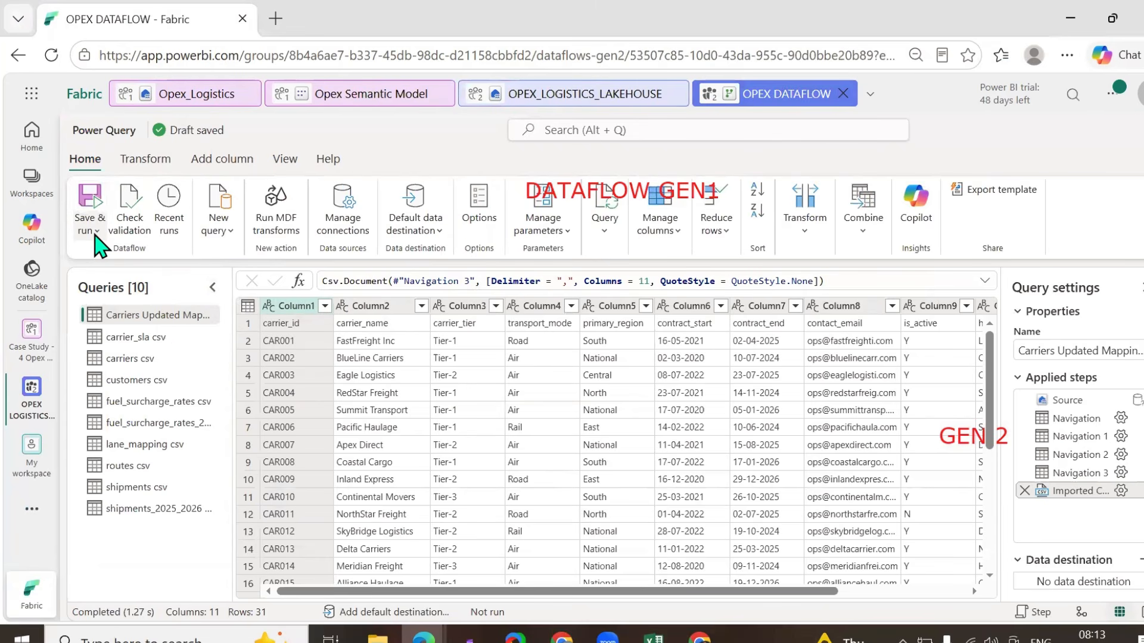
left_click(91, 229)
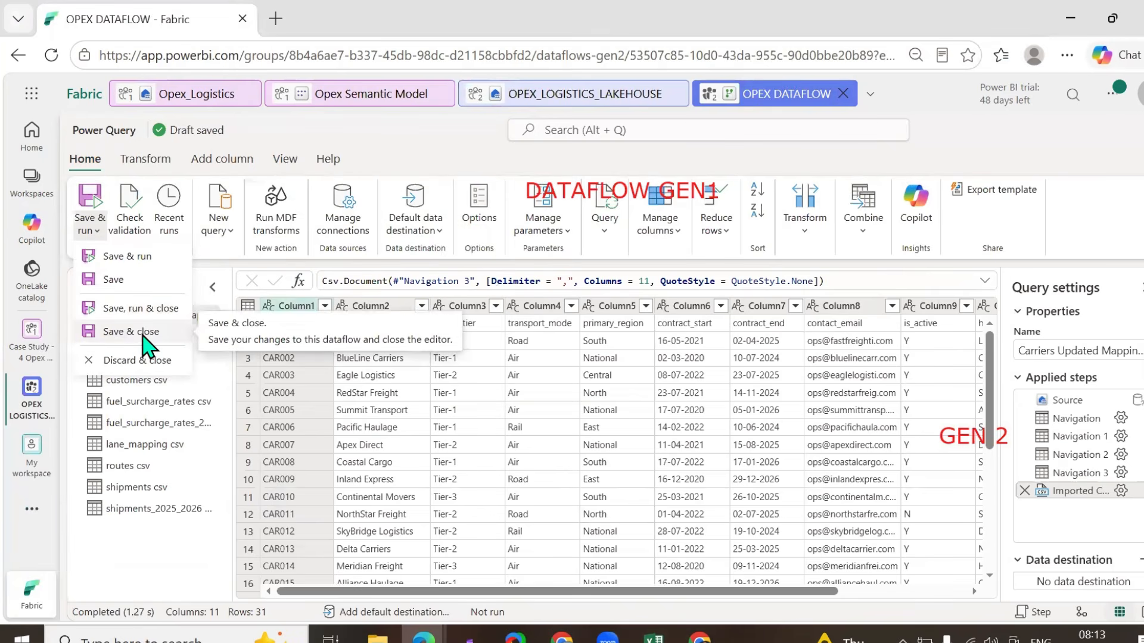
left_click(156, 580)
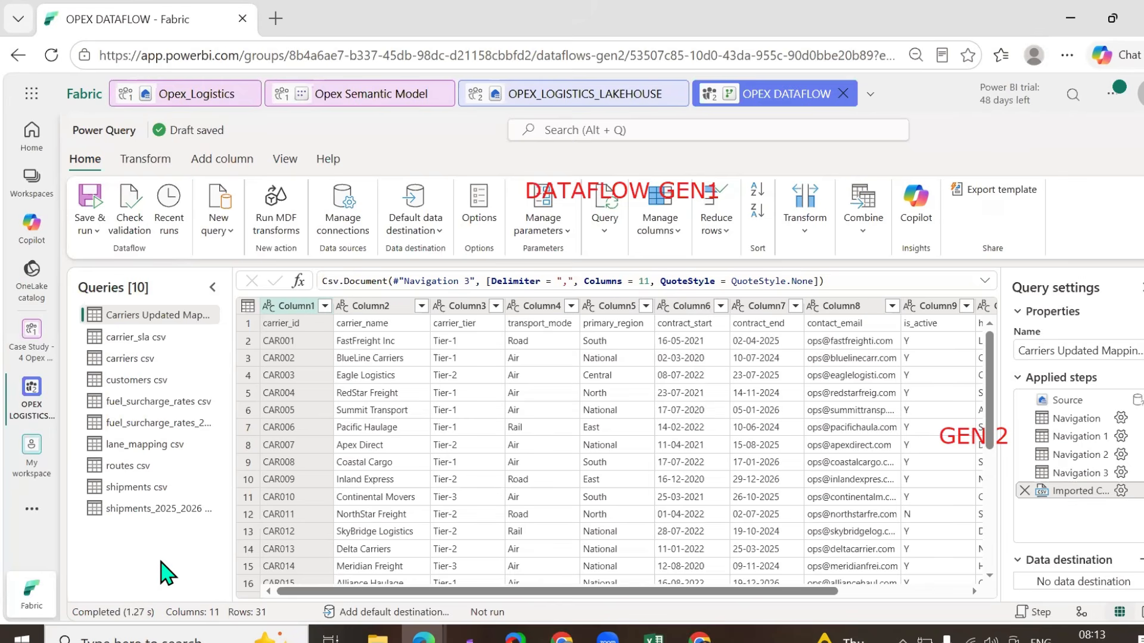
- Add a Lakehouse data destination to the Carriers Updated Mapping 2026 csv query, using the existing Lakehouse connection with organizational account authentication
left_click(1112, 565)
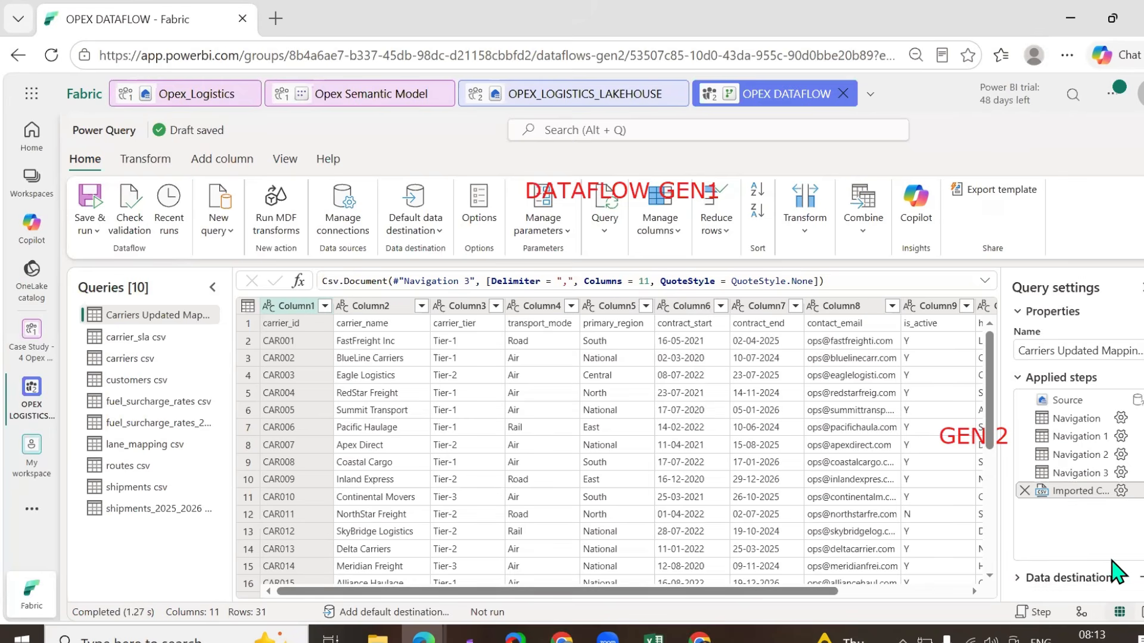
left_click(1139, 591)
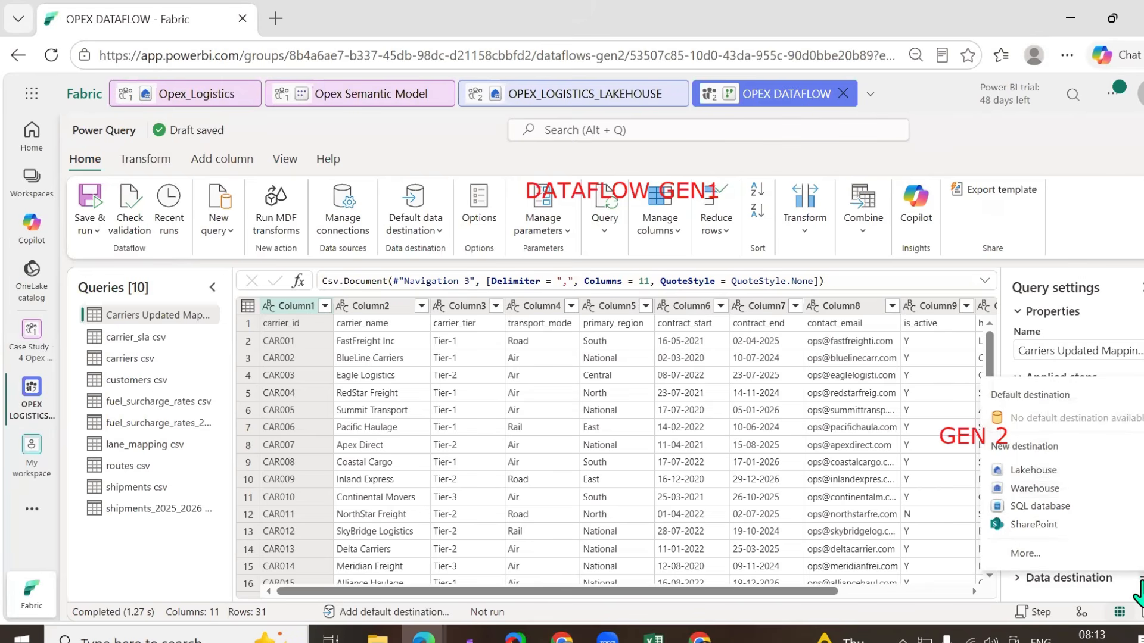
left_click(1033, 470)
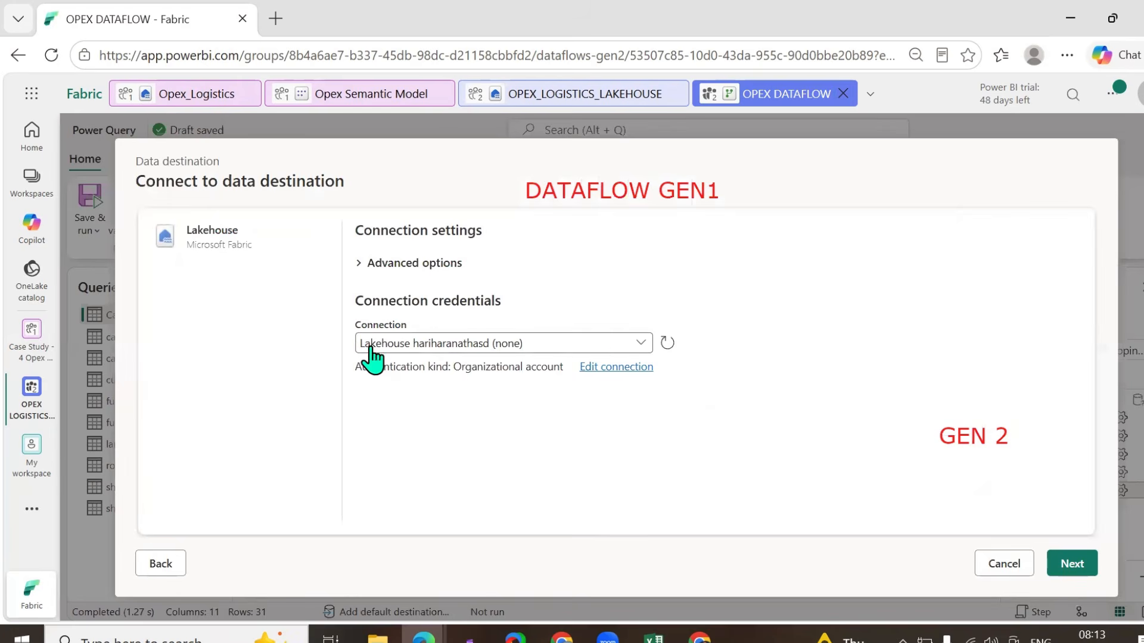
left_click(638, 346)
left_click(702, 405)
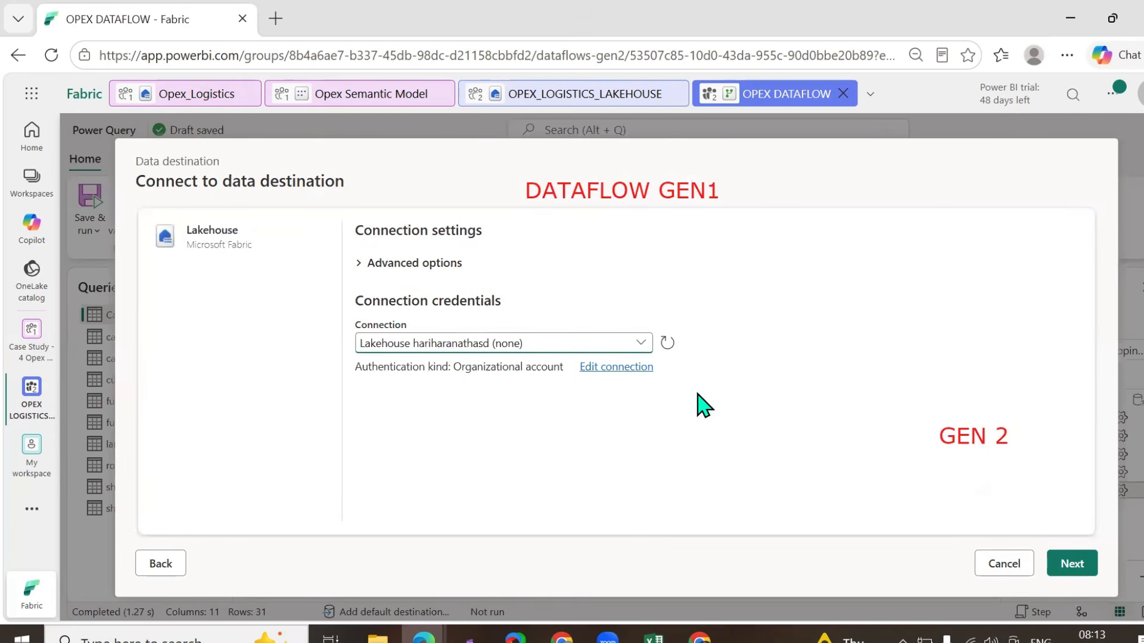
left_click(1056, 566)
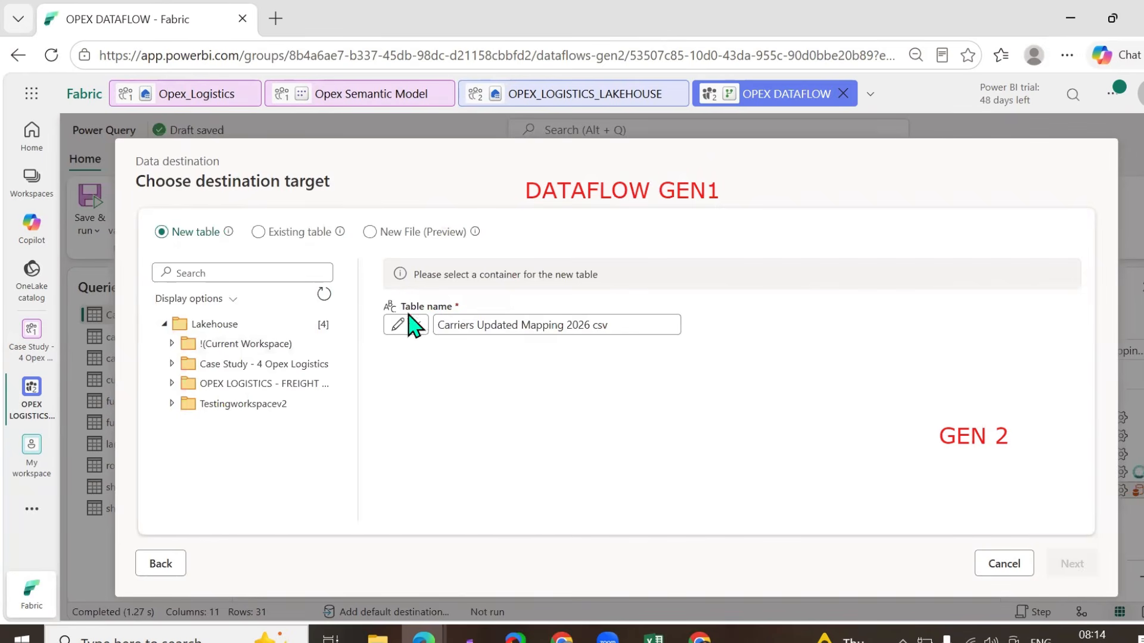
- Name the new destination table Carriers Updated Mapping 2026 and target the dbo schema of OPEX_LOGISTICS_LAKEHOUSE in the current workspace
left_click(616, 323)
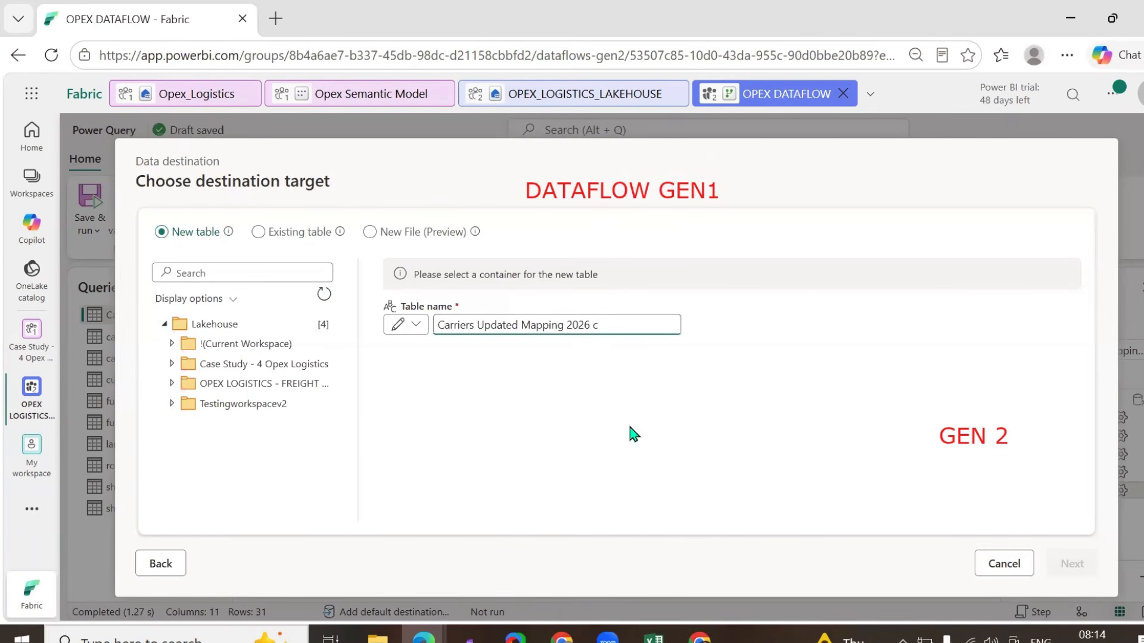
left_click(172, 344)
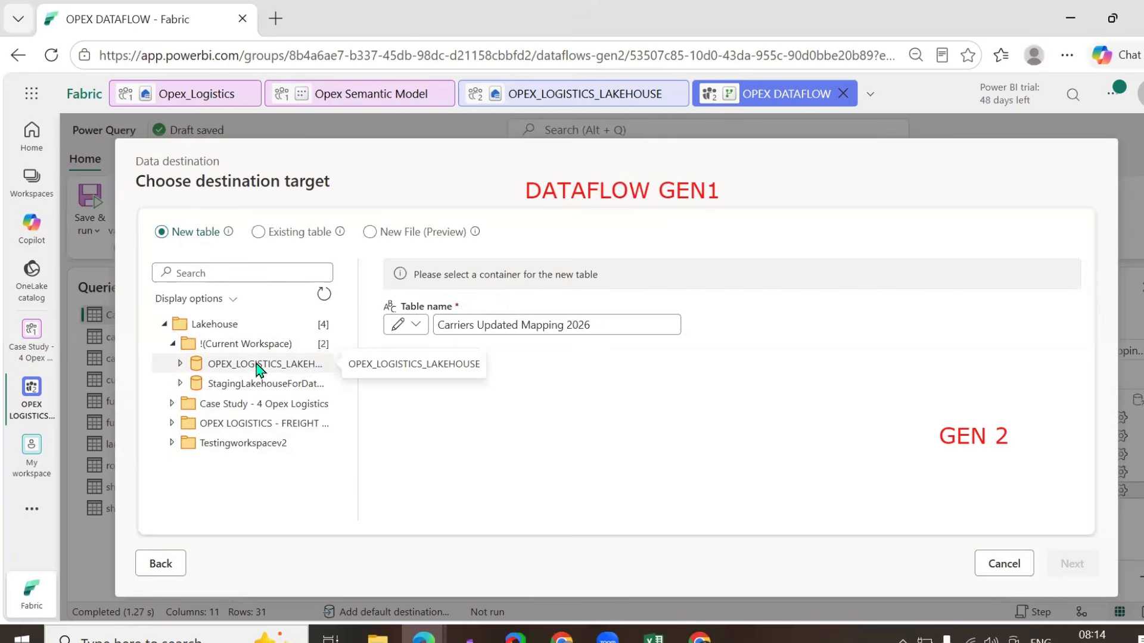
left_click(259, 366)
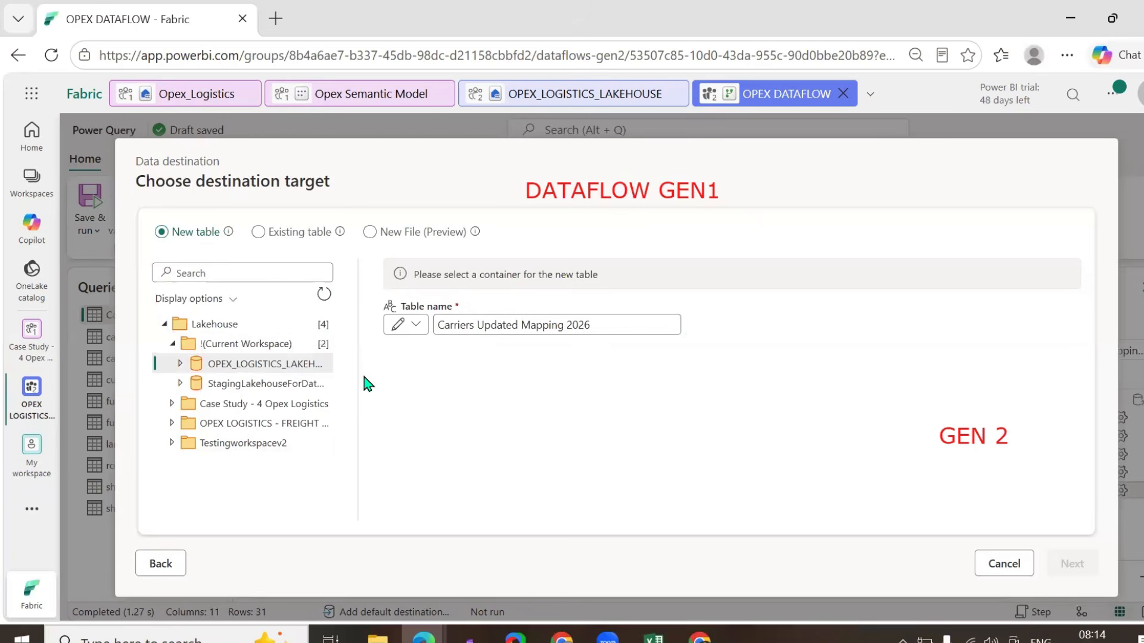
left_click_drag(357, 378, 434, 378)
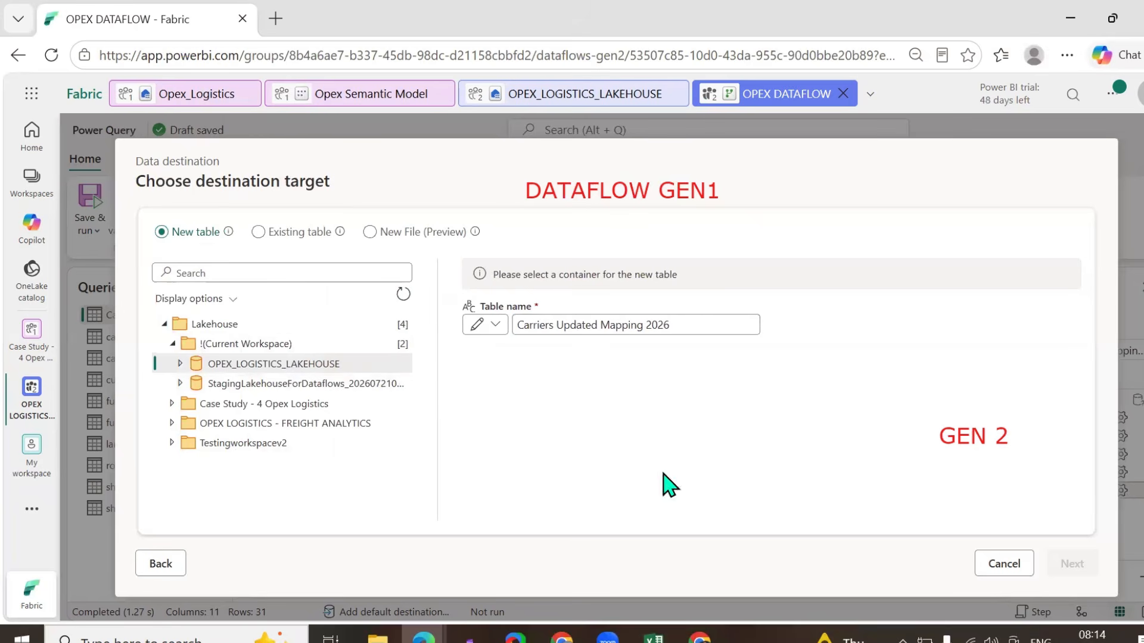
left_click(180, 363)
left_click(224, 386)
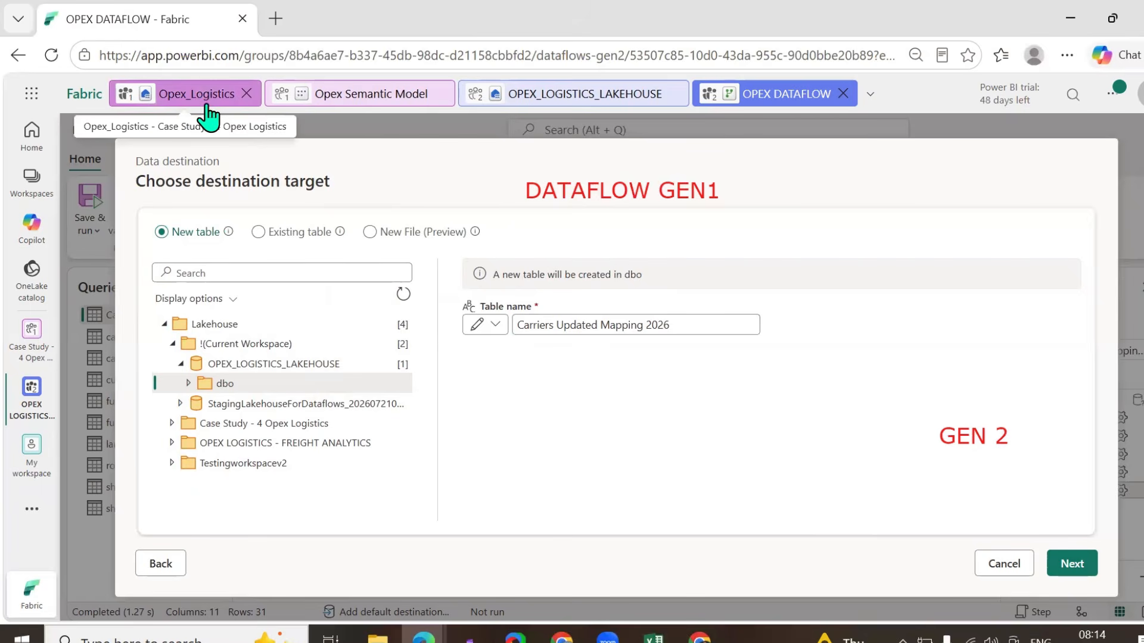
- Create a new schema named LOGISTICS under Tables in OPEX_LOGISTICS_LAKEHOUSE
left_click(539, 95)
left_click(141, 397)
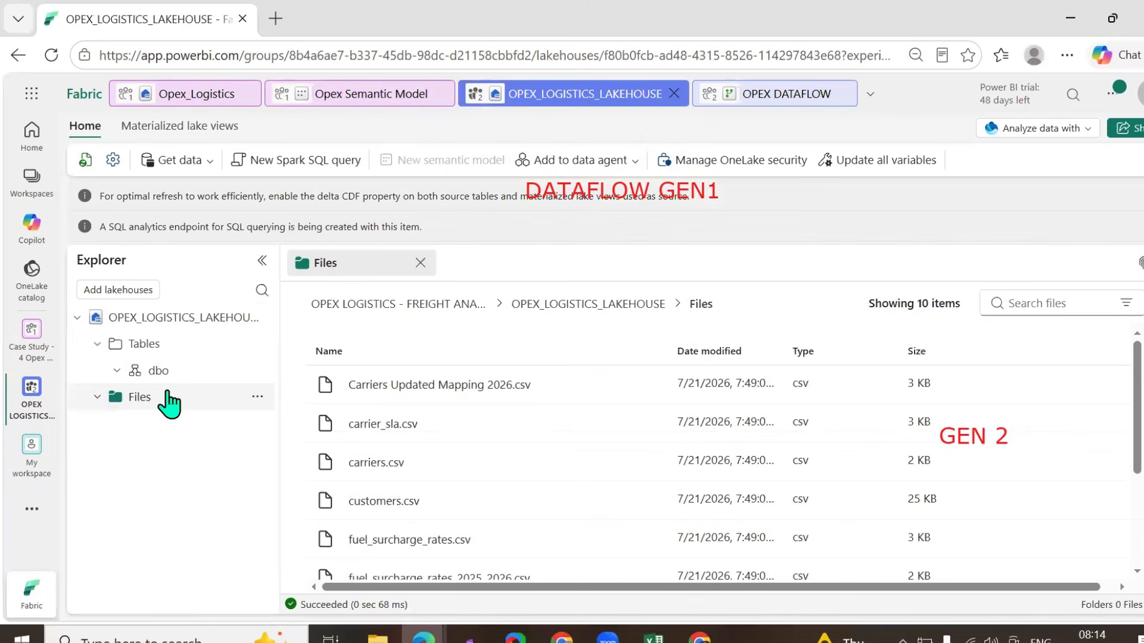
left_click(256, 371)
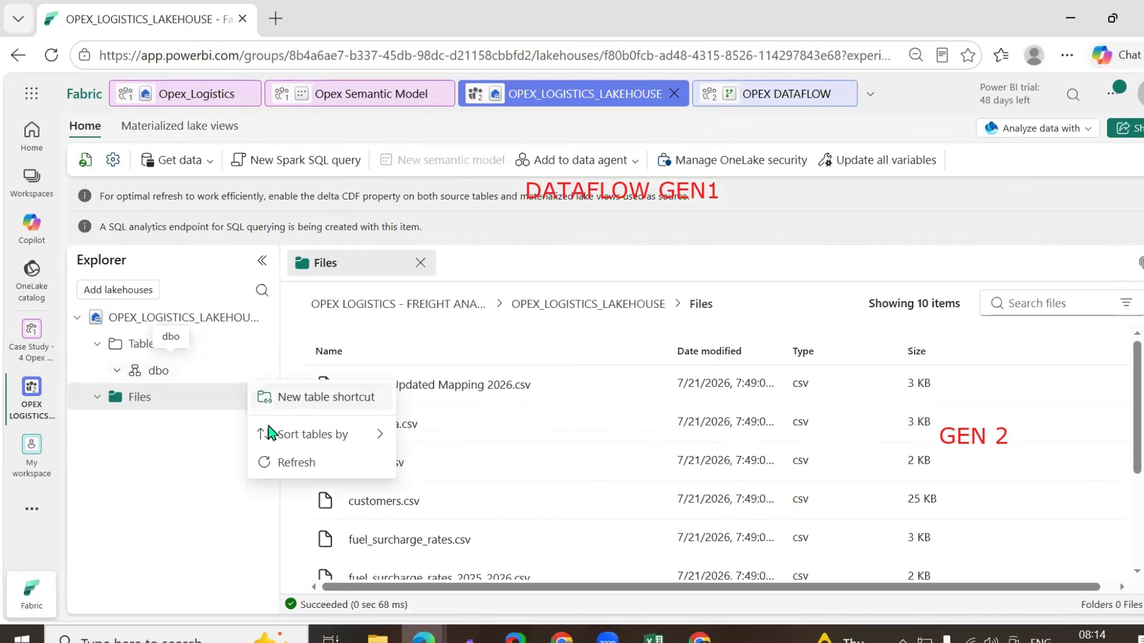
left_click(148, 401)
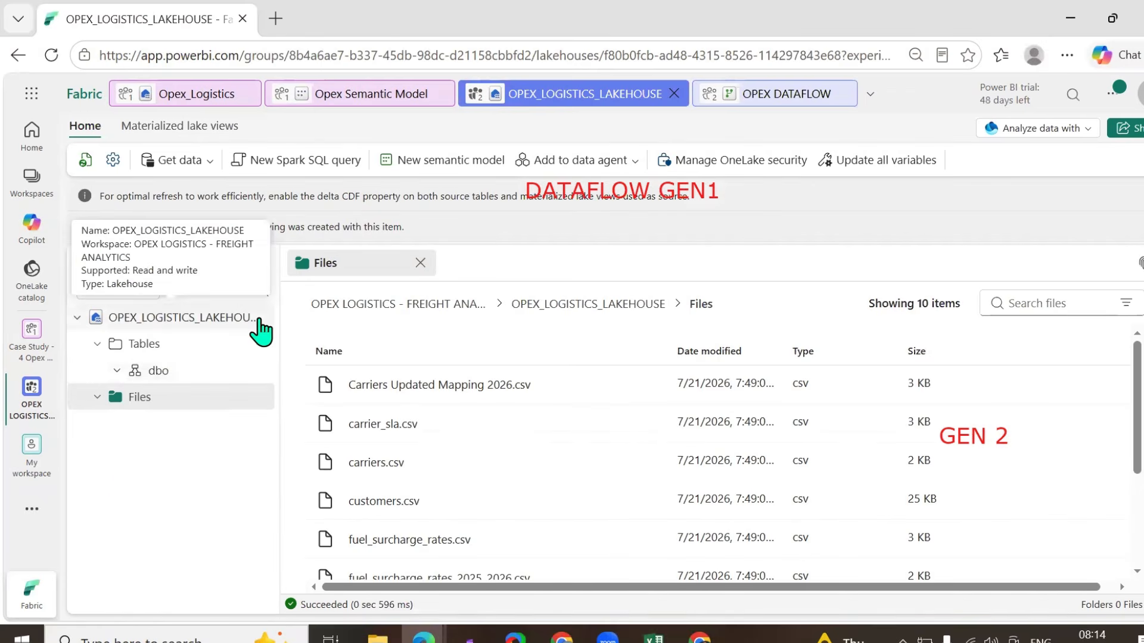
left_click(260, 344)
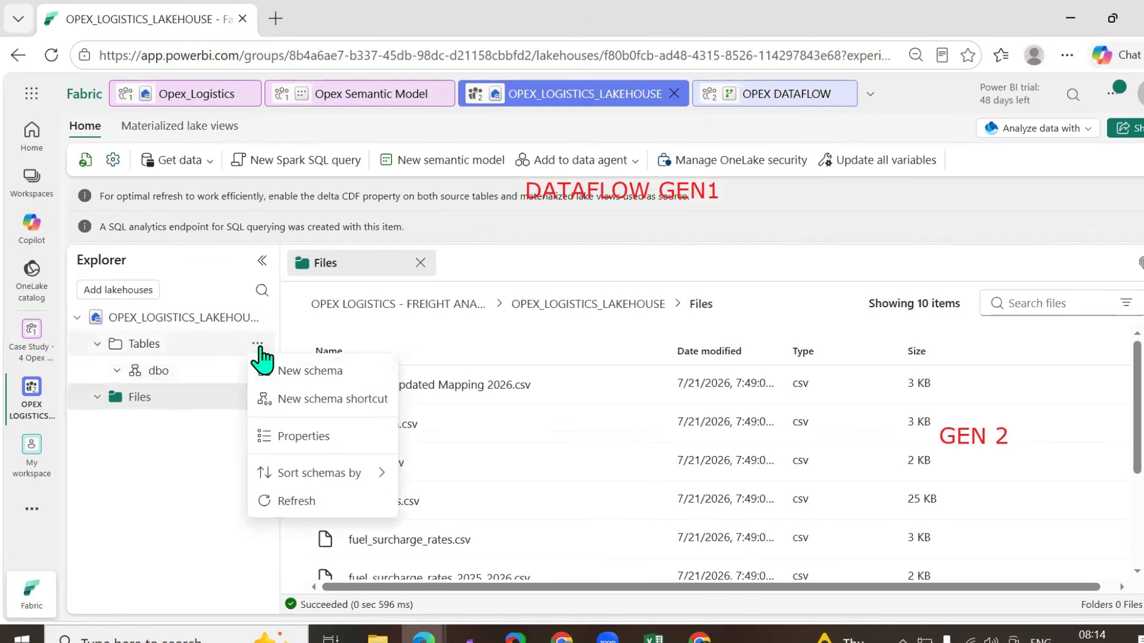
left_click(260, 346)
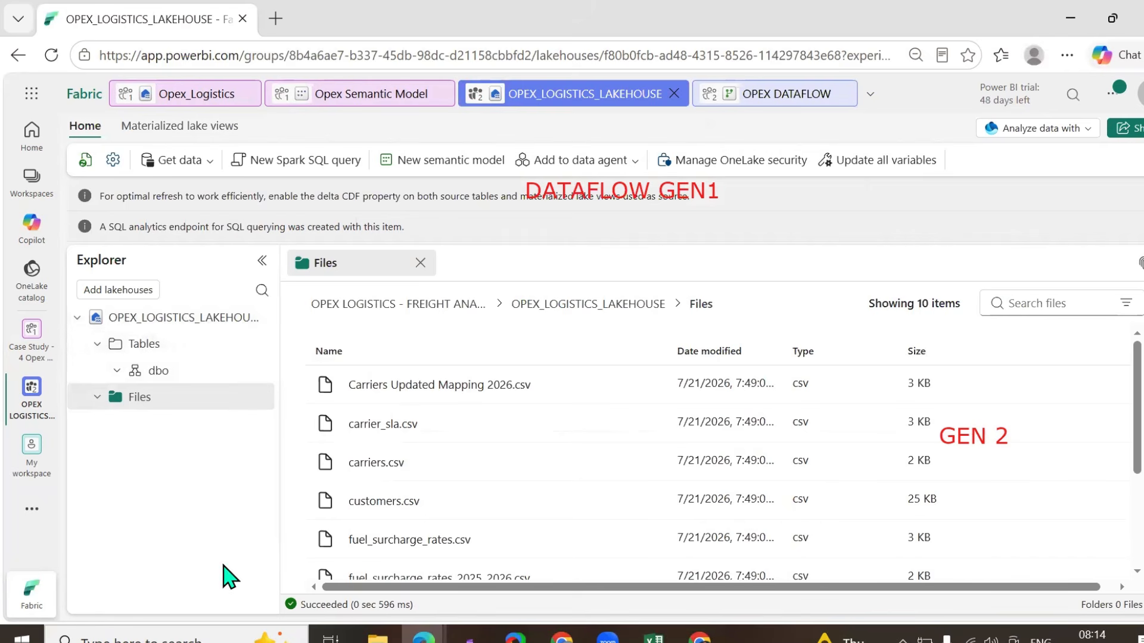
left_click(260, 348)
left_click(285, 368)
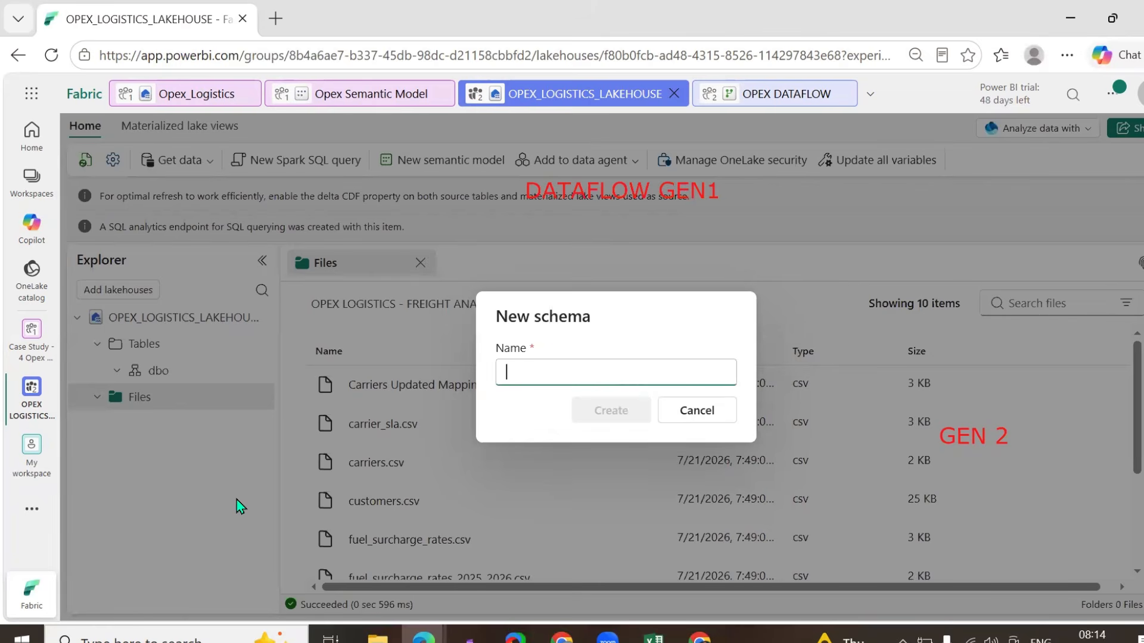
type("l")
key("BackSpace")
key("BackSpace")
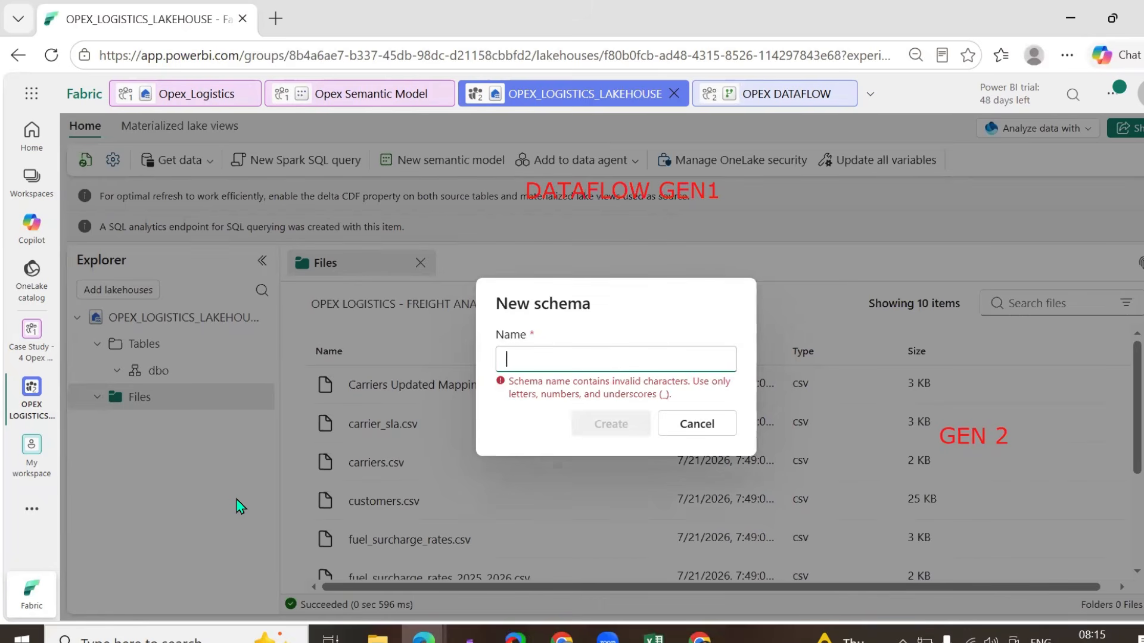
type("LOGISTICS")
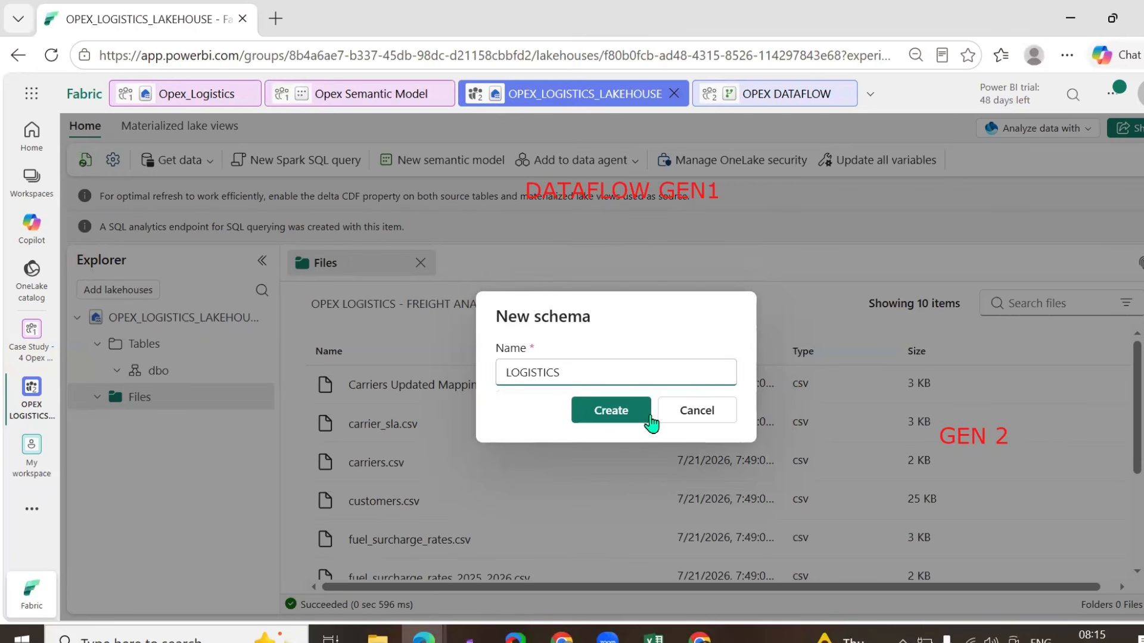
left_click(650, 420)
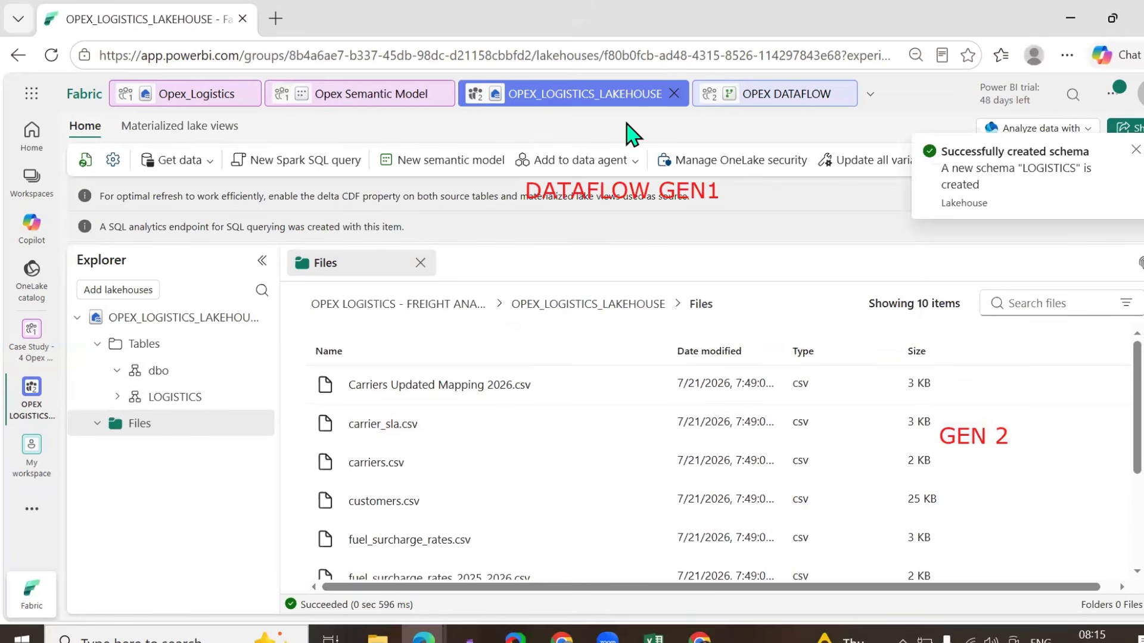
- Return to the OPEX DATAFLOW destination target and refresh its container tree to look for the LOGISTICS schema under OPEX_LOGISTICS_LAKEHOUSE
left_click(768, 96)
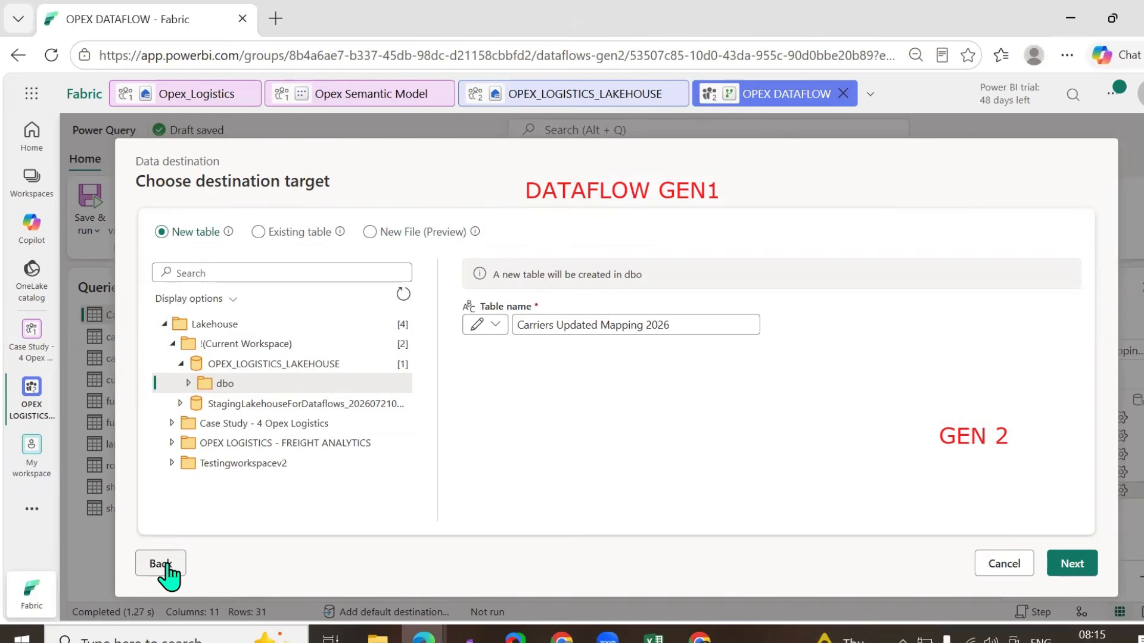
left_click(398, 298)
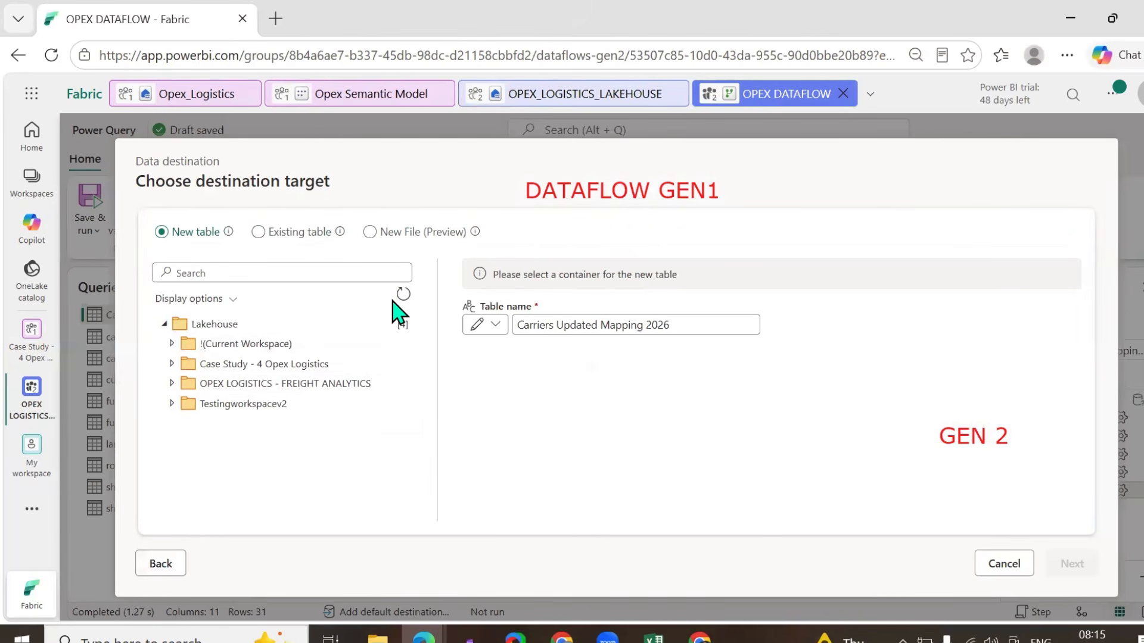
left_click(171, 344)
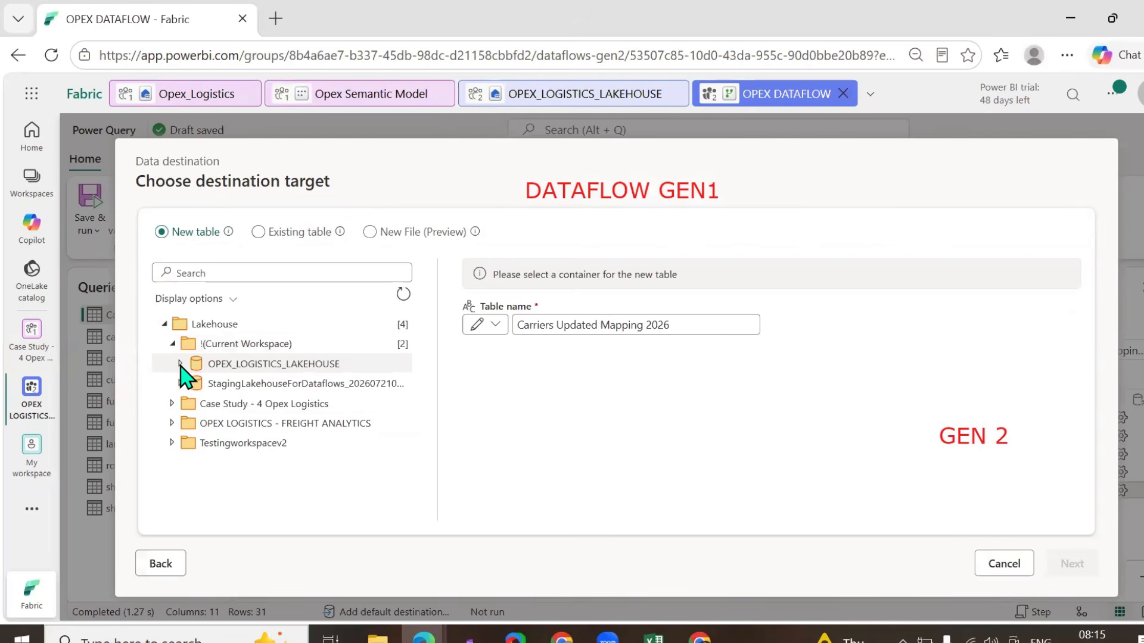
left_click(181, 365)
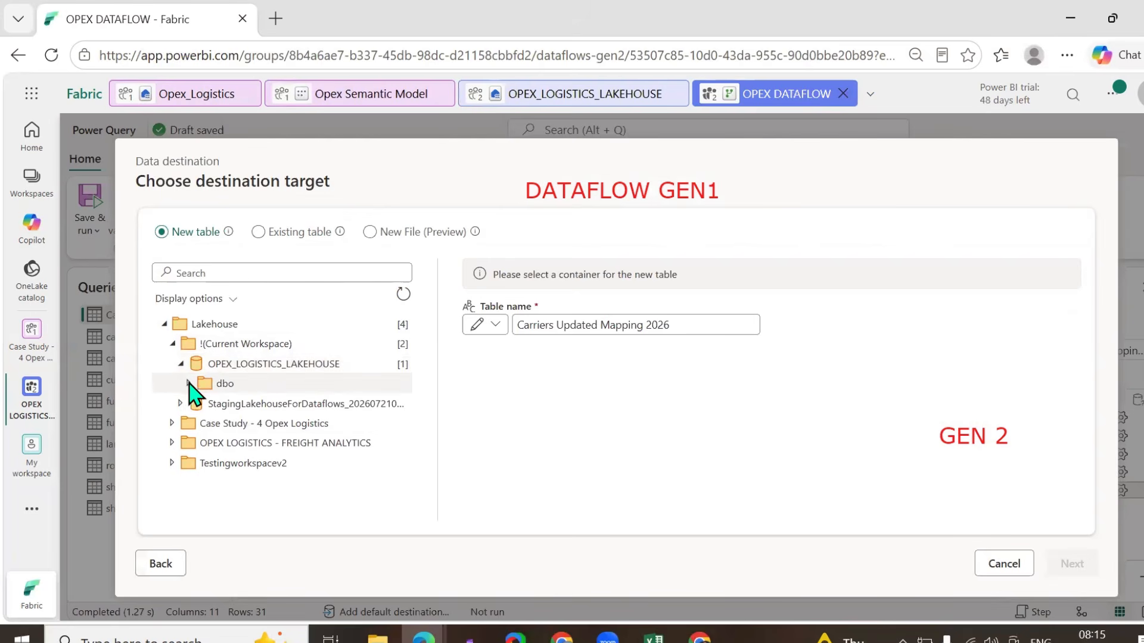
left_click(403, 295)
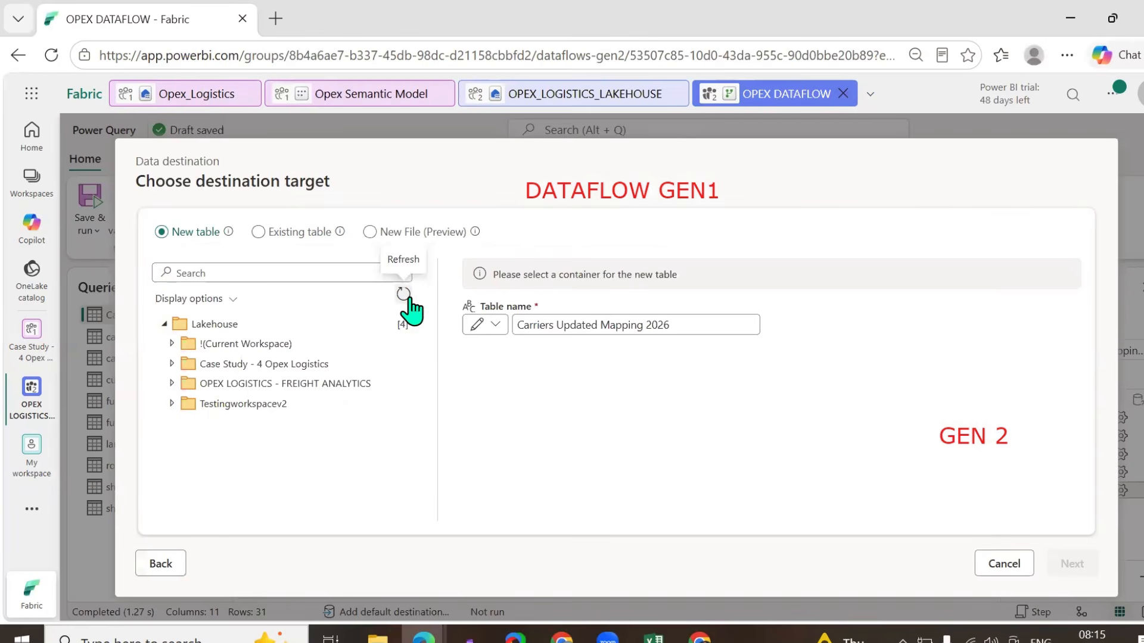
left_click(173, 345)
left_click(180, 364)
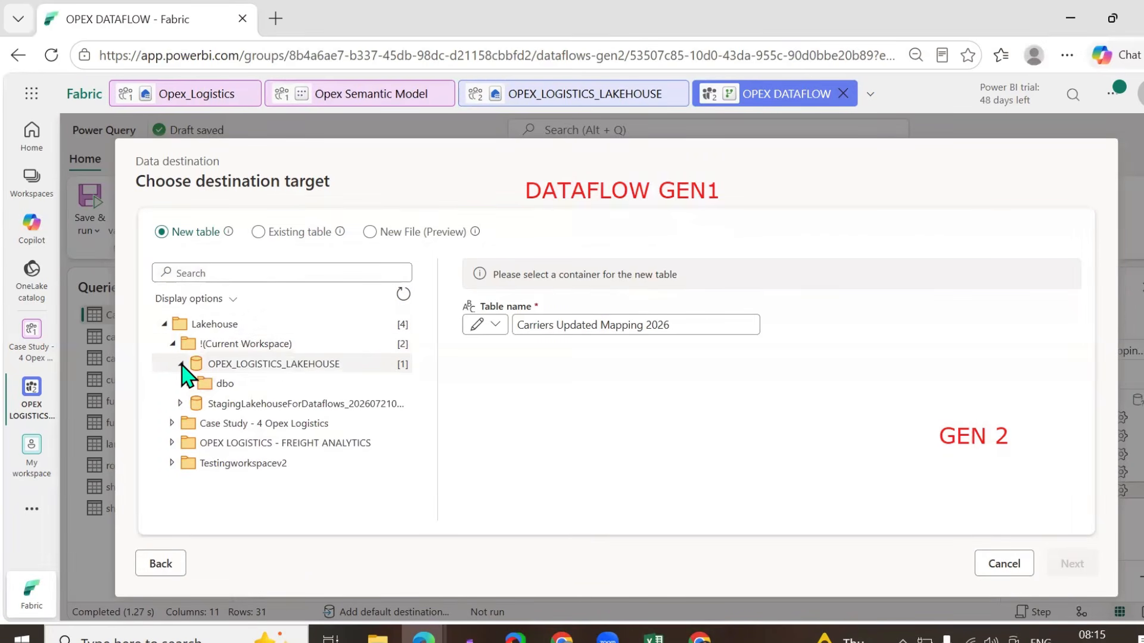
left_click(189, 383)
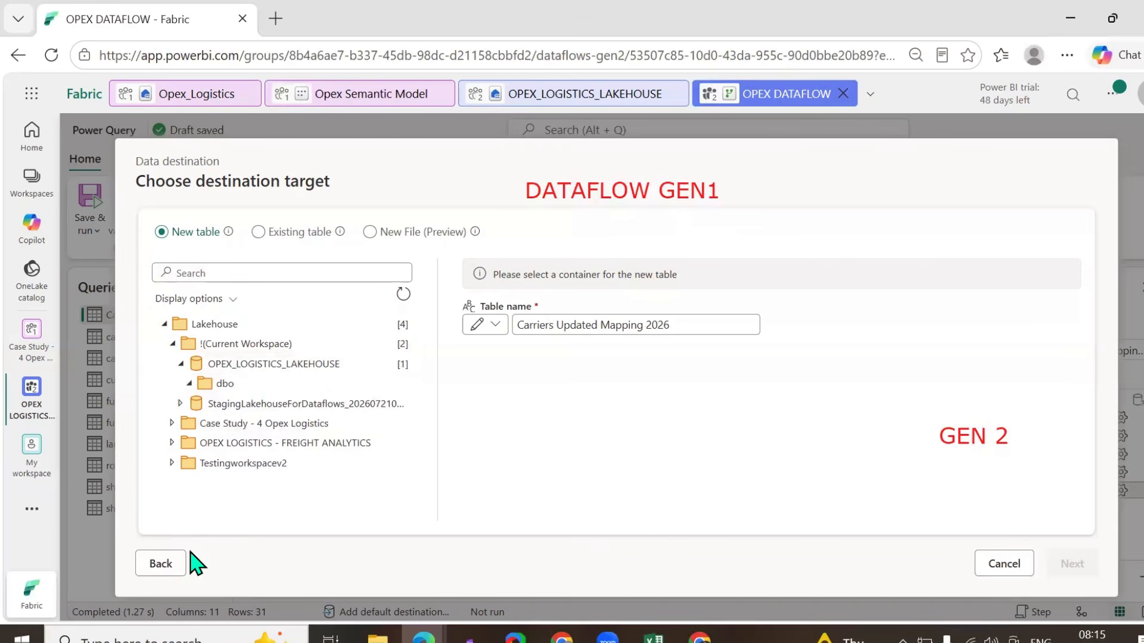
- Reload the Lakehouse connection and target a new table named Carriers Updated Mapping 2026 in the LOGISTICS schema of OPEX_LOGISTICS_LAKEHOUSE
left_click(172, 565)
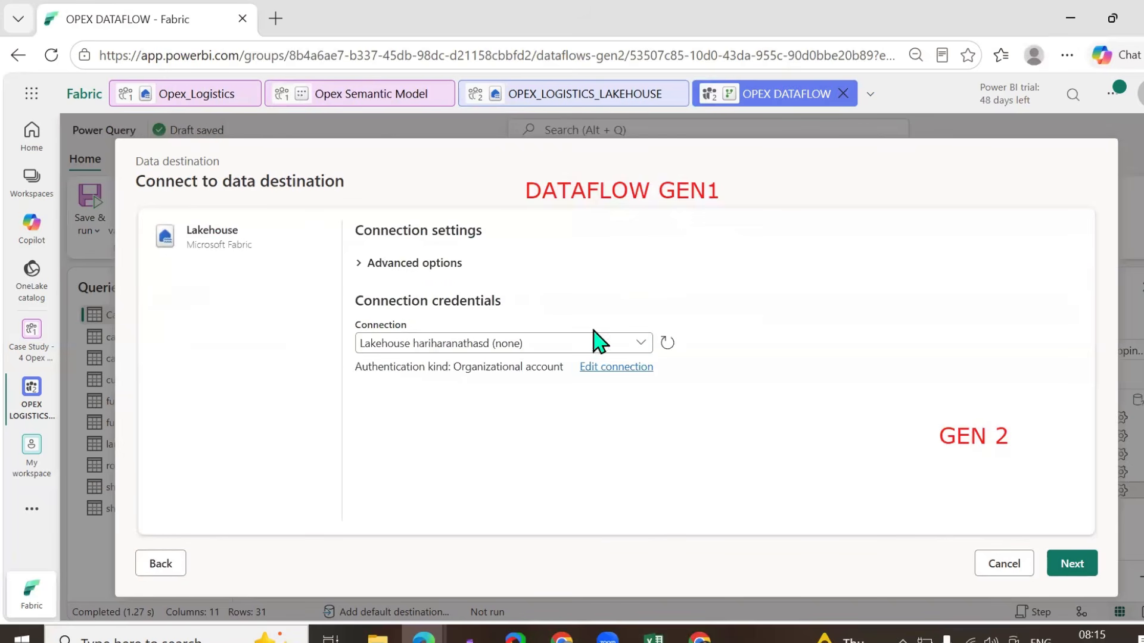
left_click(668, 345)
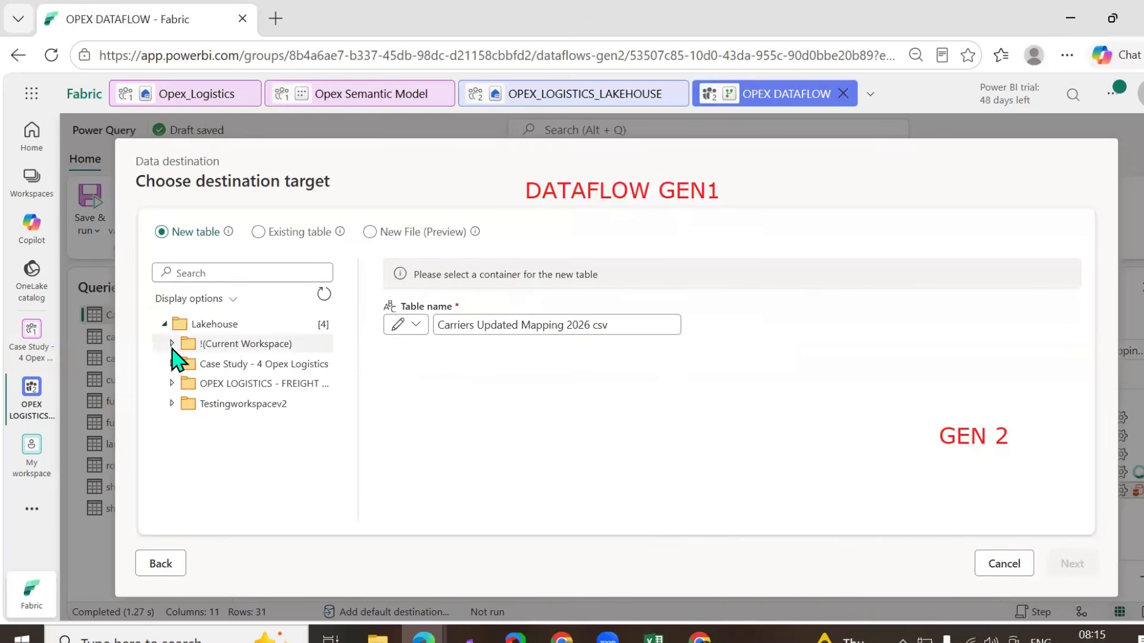
left_click(171, 345)
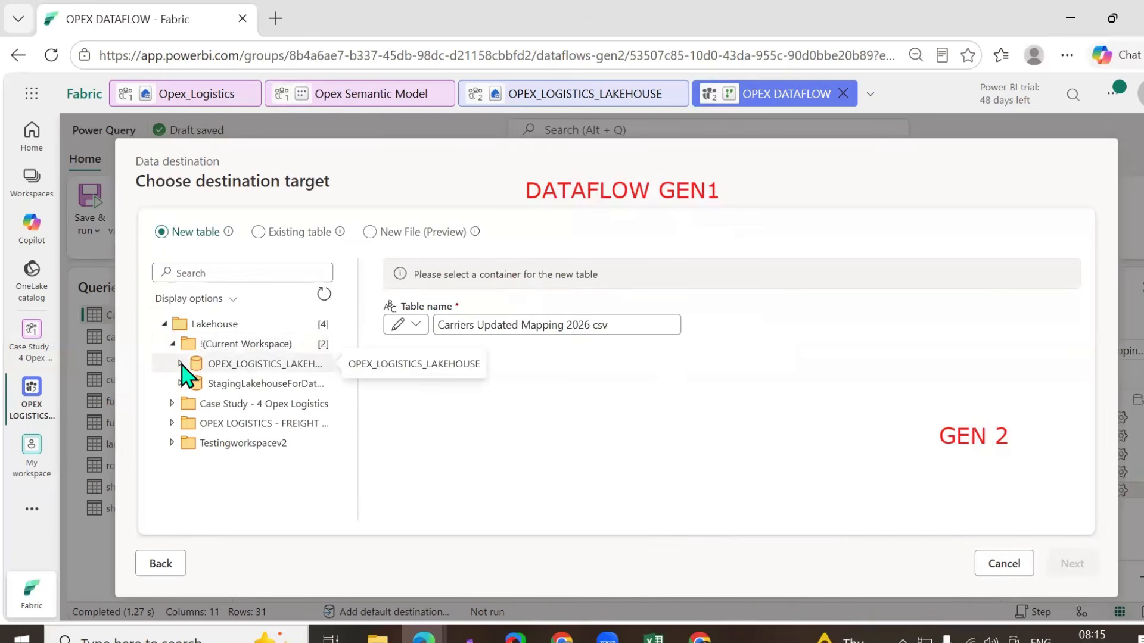
left_click(181, 364)
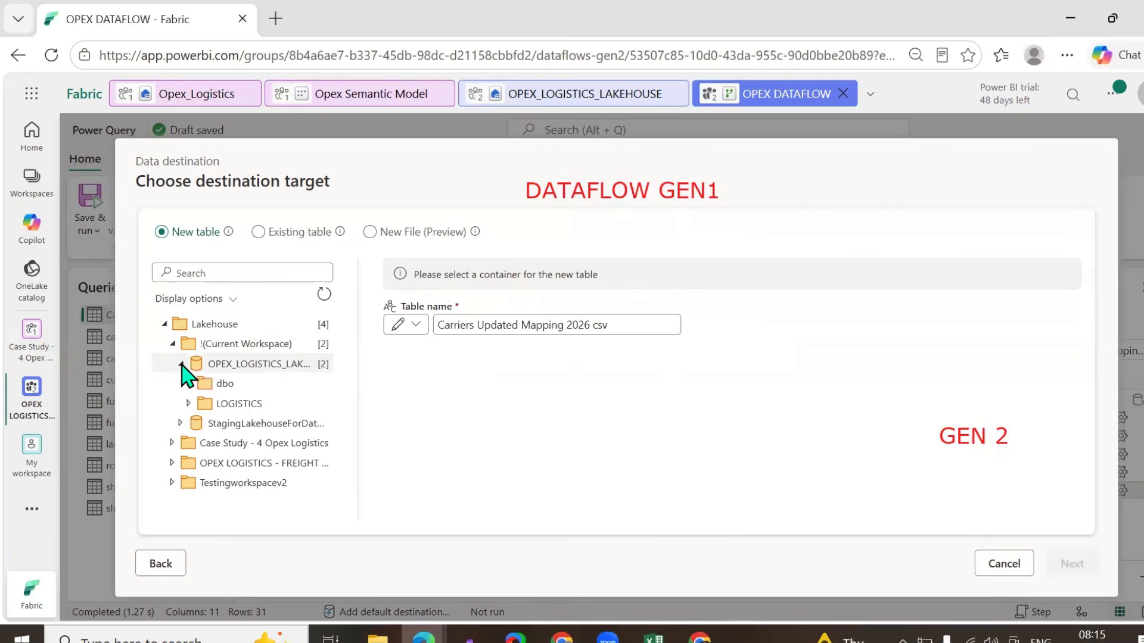
left_click(222, 404)
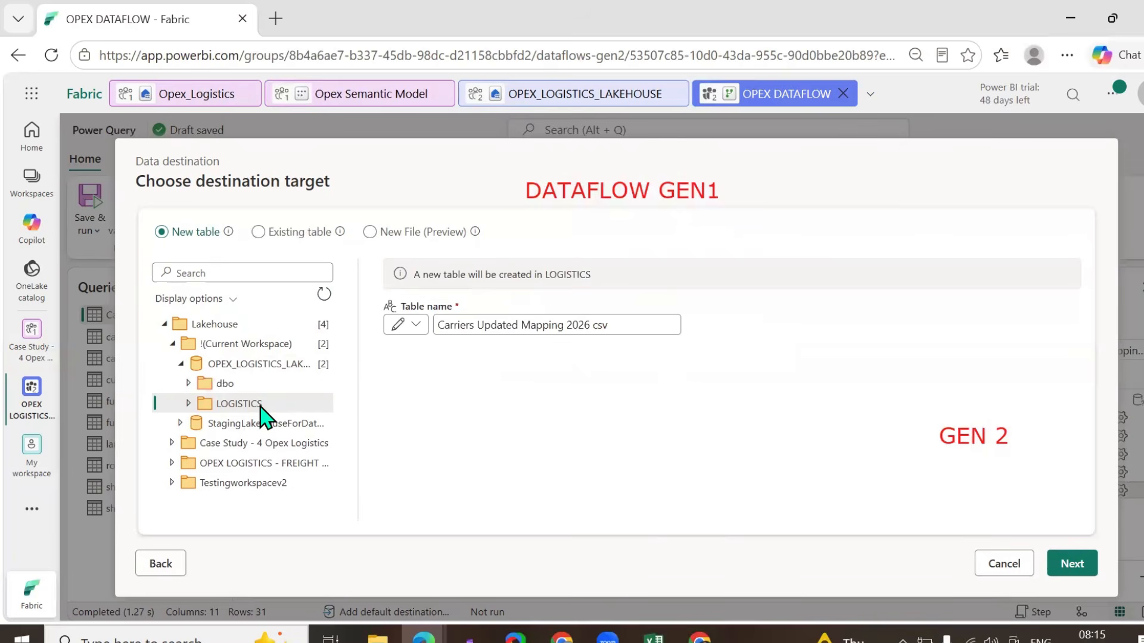
left_click(625, 325)
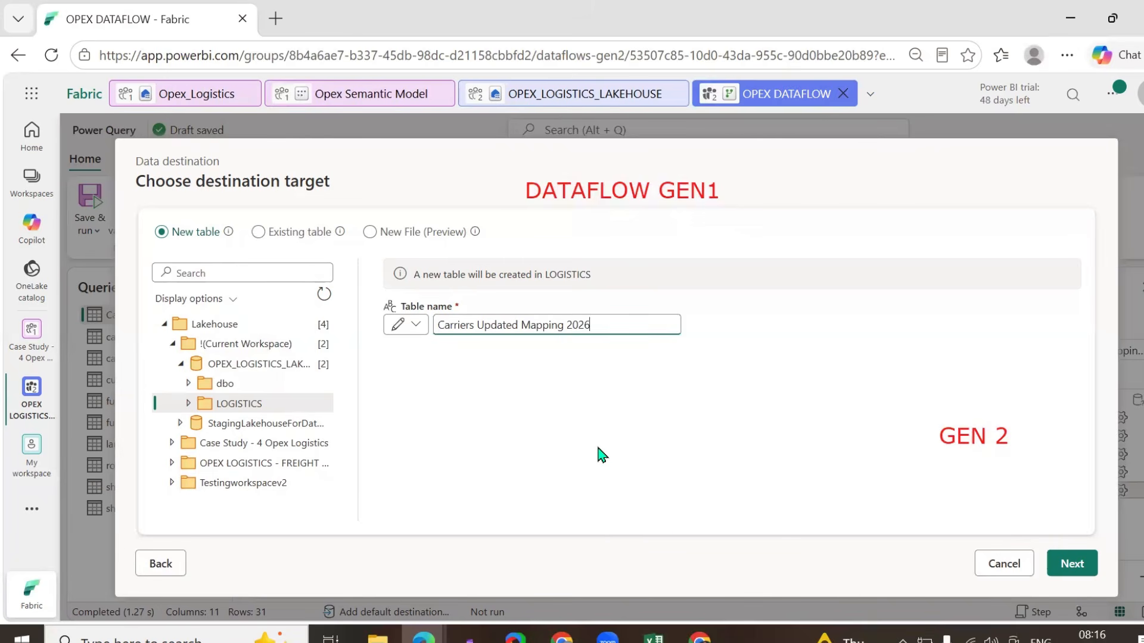
left_click(1074, 564)
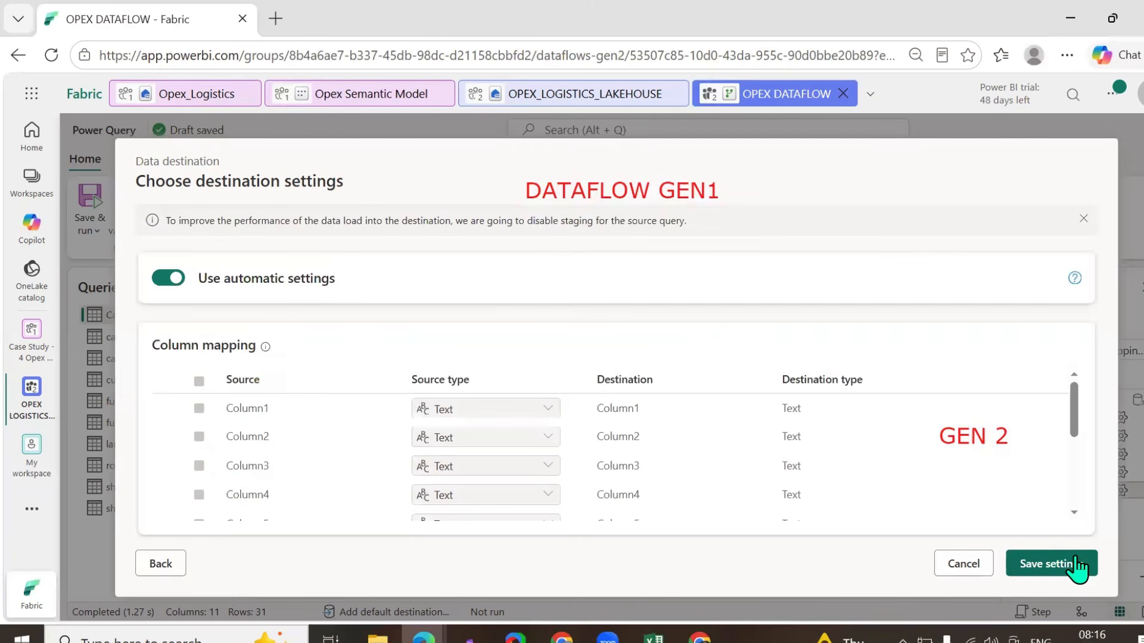
- Turn off the automatic destination settings and review the update method, schema options and column mapping
scroll(932, 498, "down", 1)
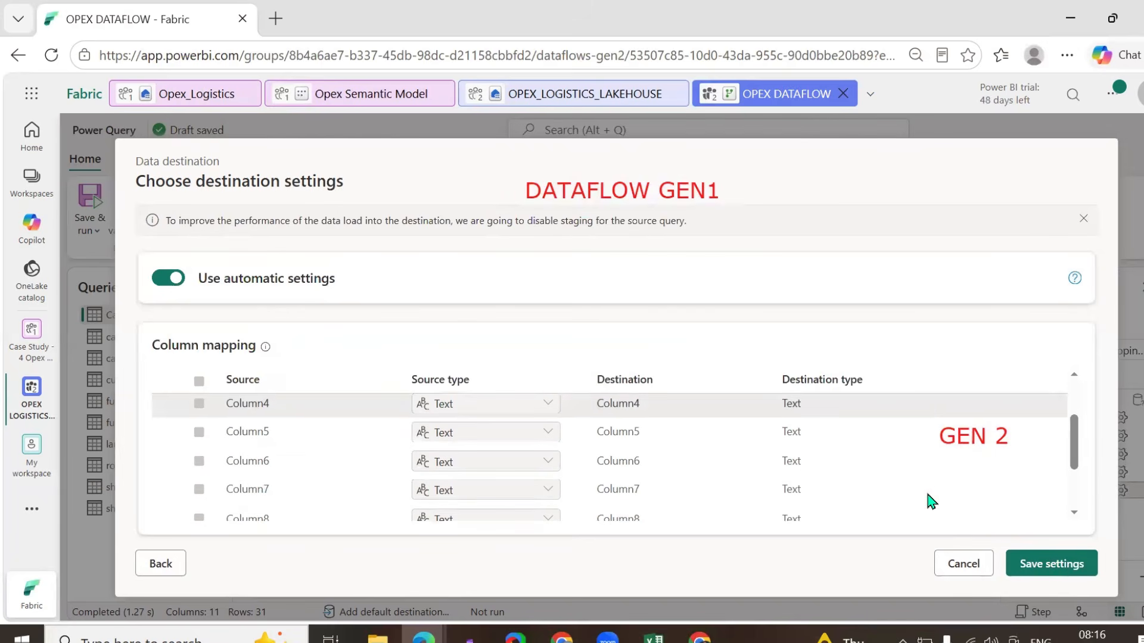
scroll(430, 491, "down", 2)
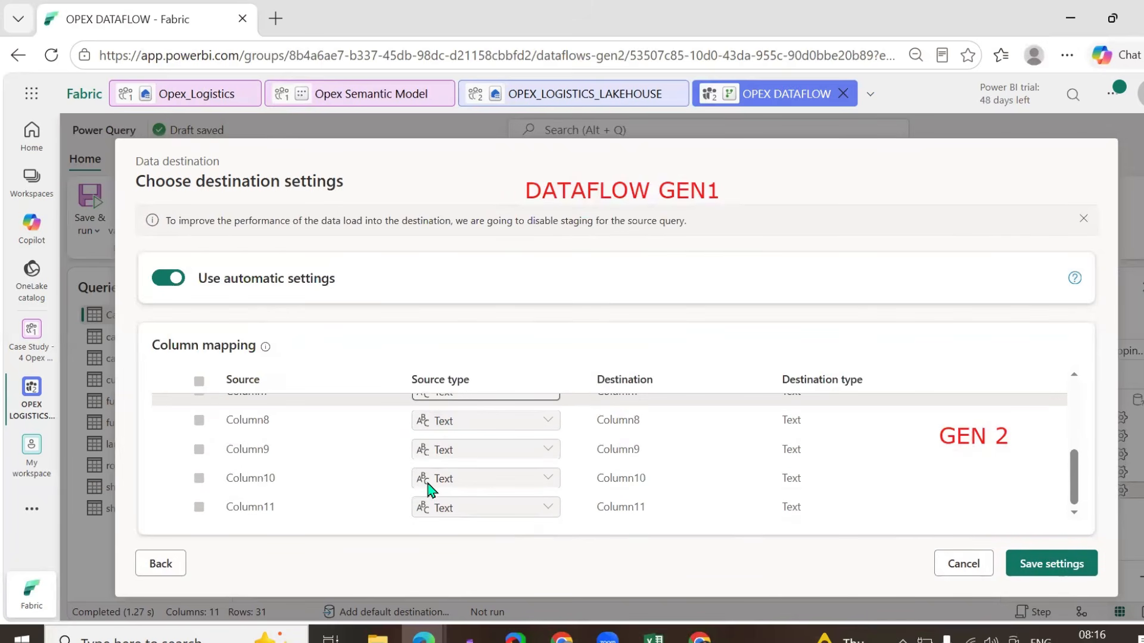
scroll(557, 462, "up", 3)
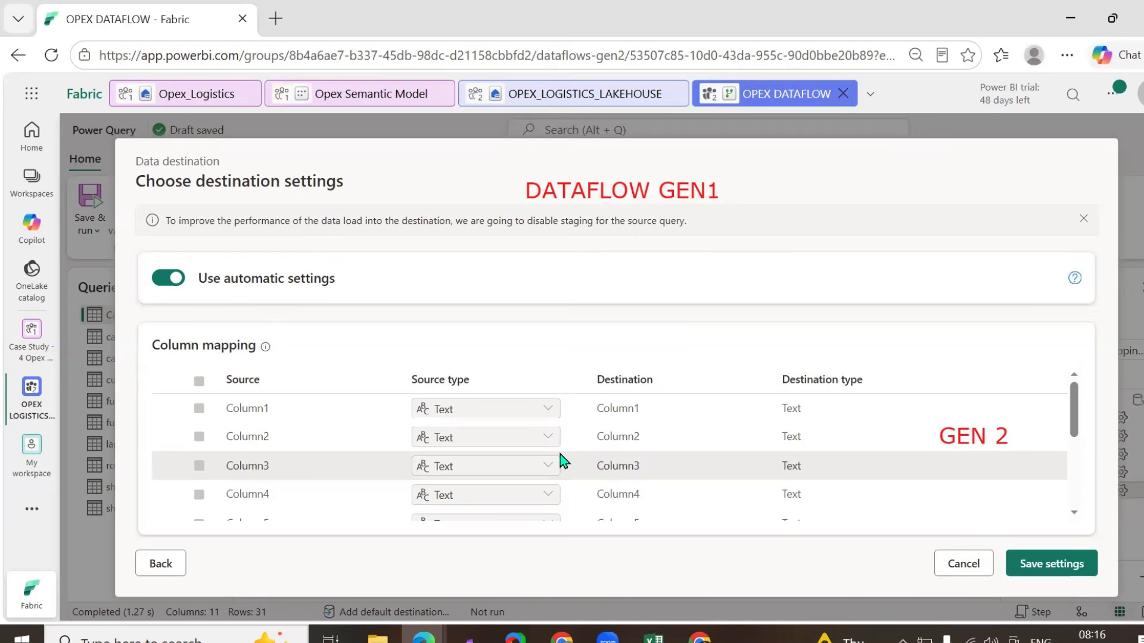
left_click(167, 278)
scroll(306, 423, "down", 1)
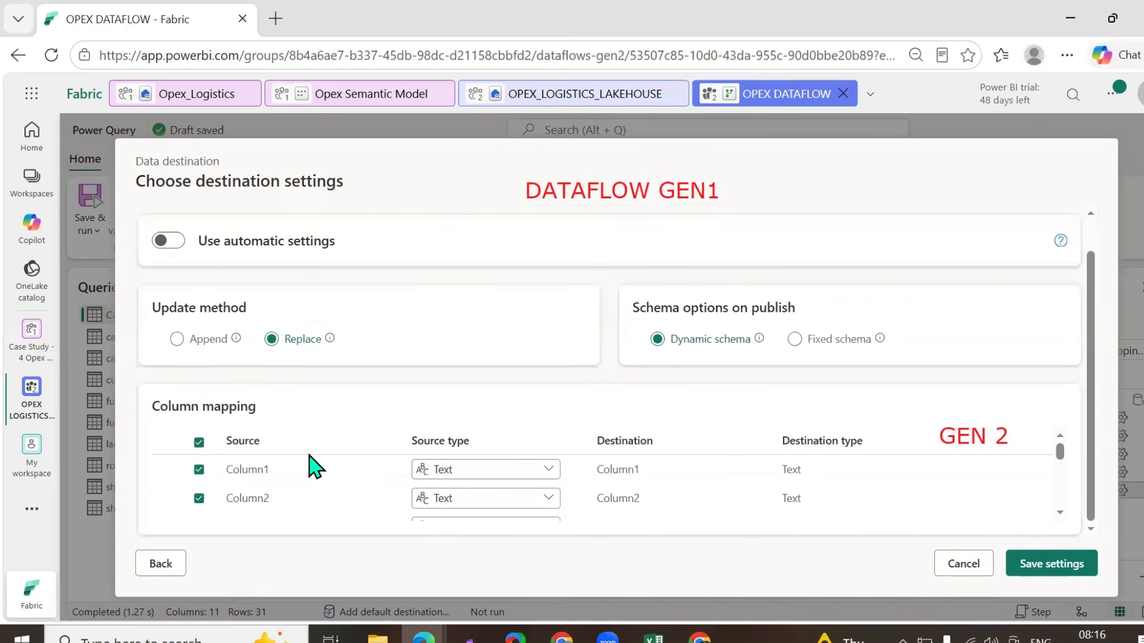
scroll(322, 498, "down", 2)
scroll(322, 498, "up", 2)
- Erase the DATAFLOW GEN1 and GEN 2 annotations from the screen
left_click(993, 434)
left_click(600, 192)
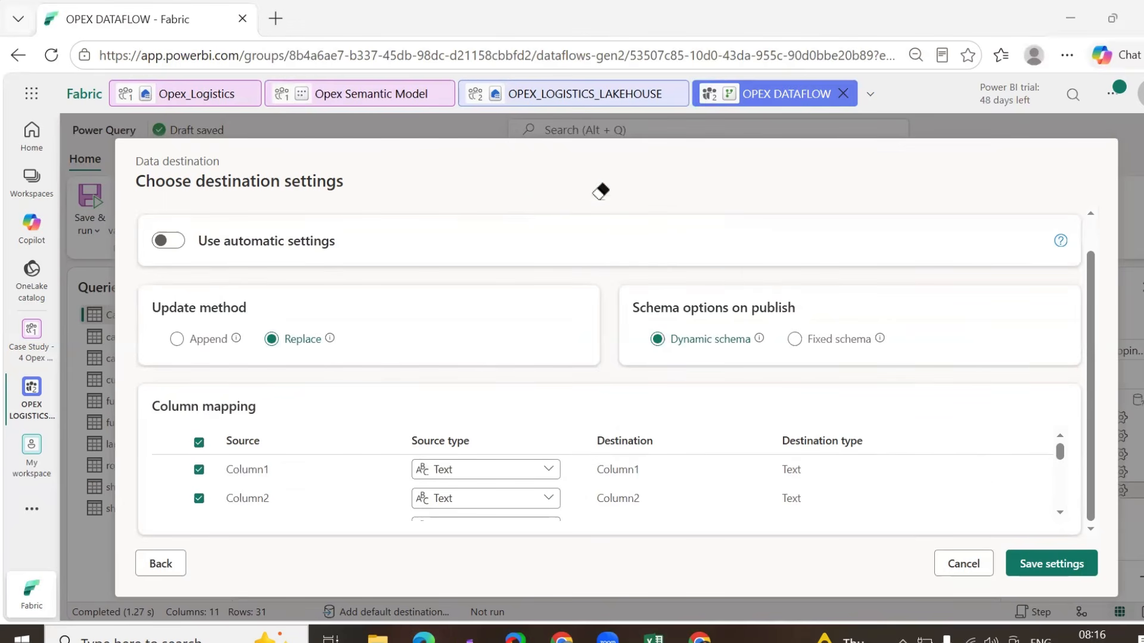
key("Escape")
- Examine the source columns and their data types throughout the column mapping list
scroll(375, 488, "down", 3)
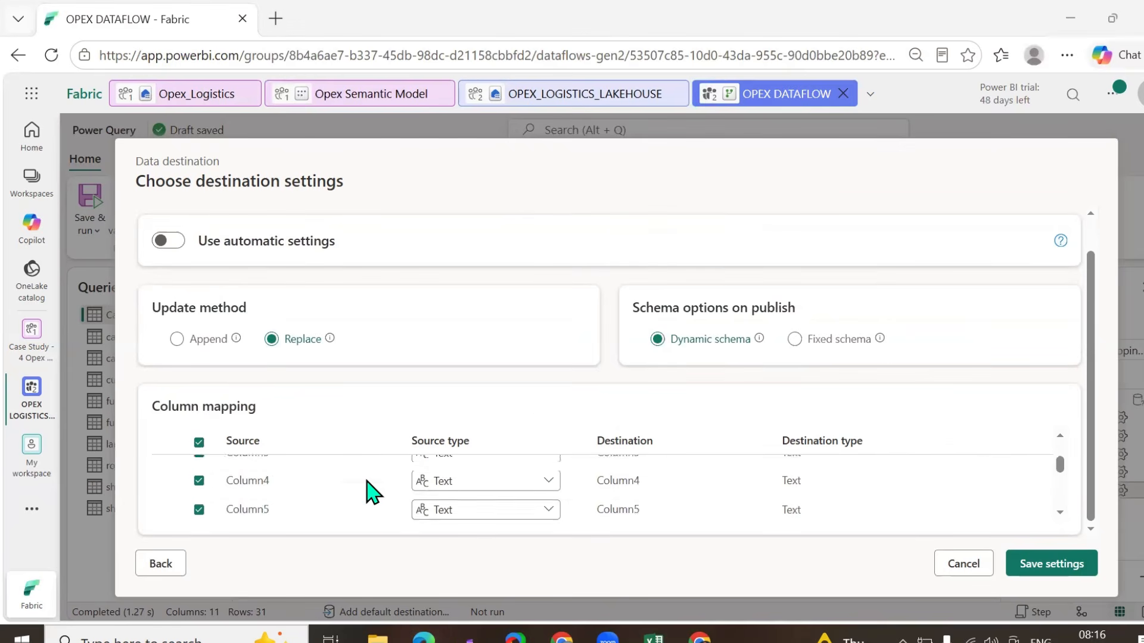
scroll(369, 494, "down", 6)
scroll(366, 494, "up", 9)
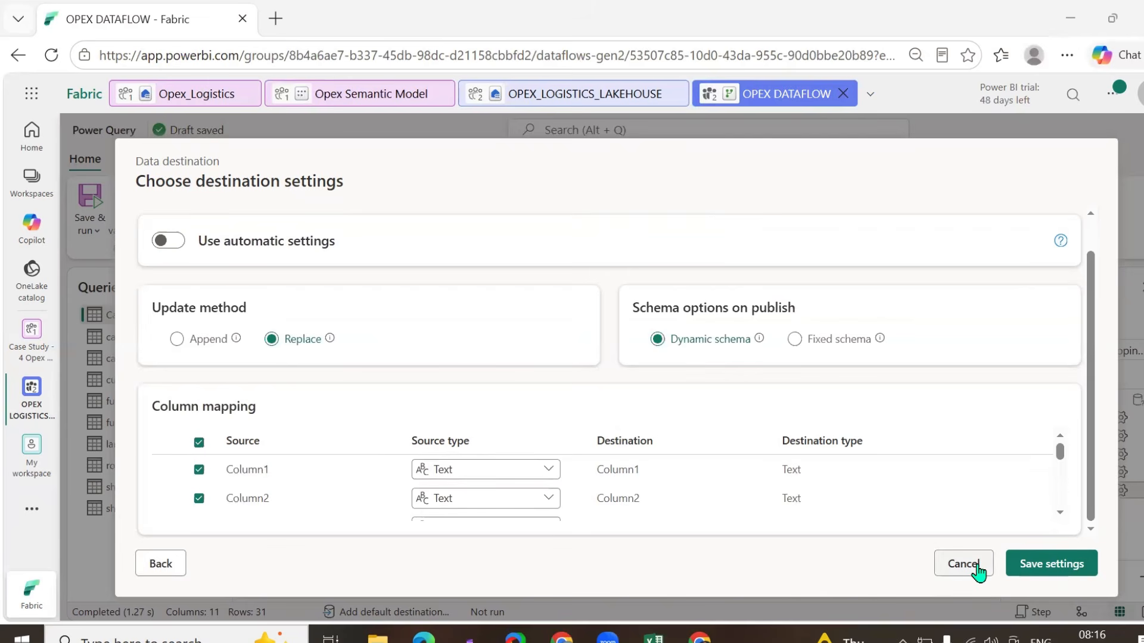
- Save the data destination settings and promote the first row of the Carriers Updated Mapping query to column headers
left_click(1051, 565)
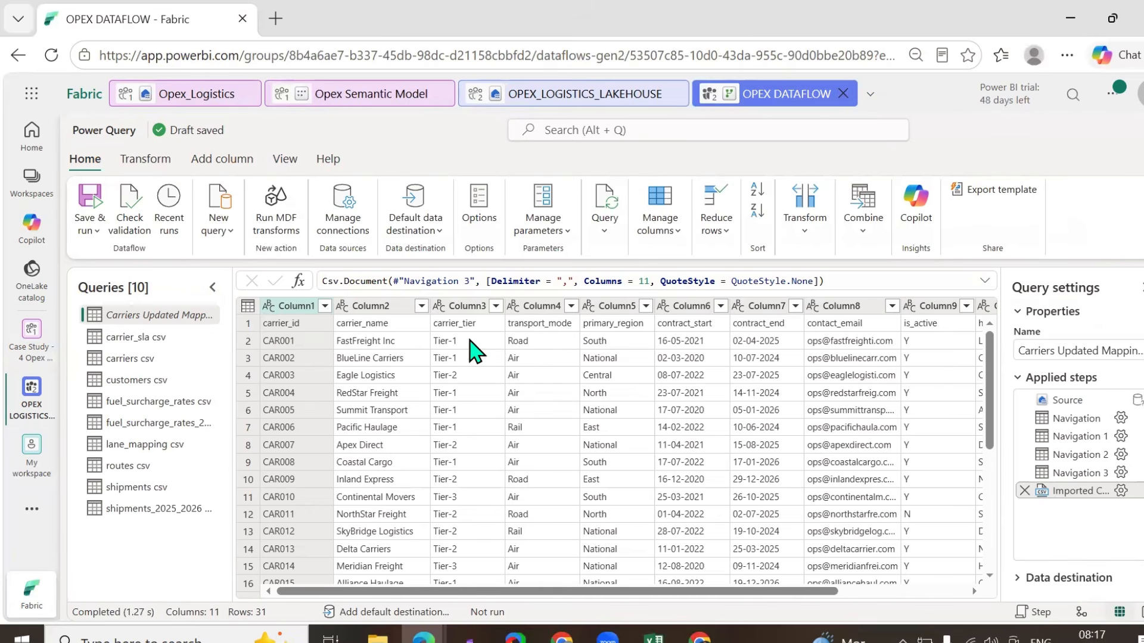
left_click(145, 159)
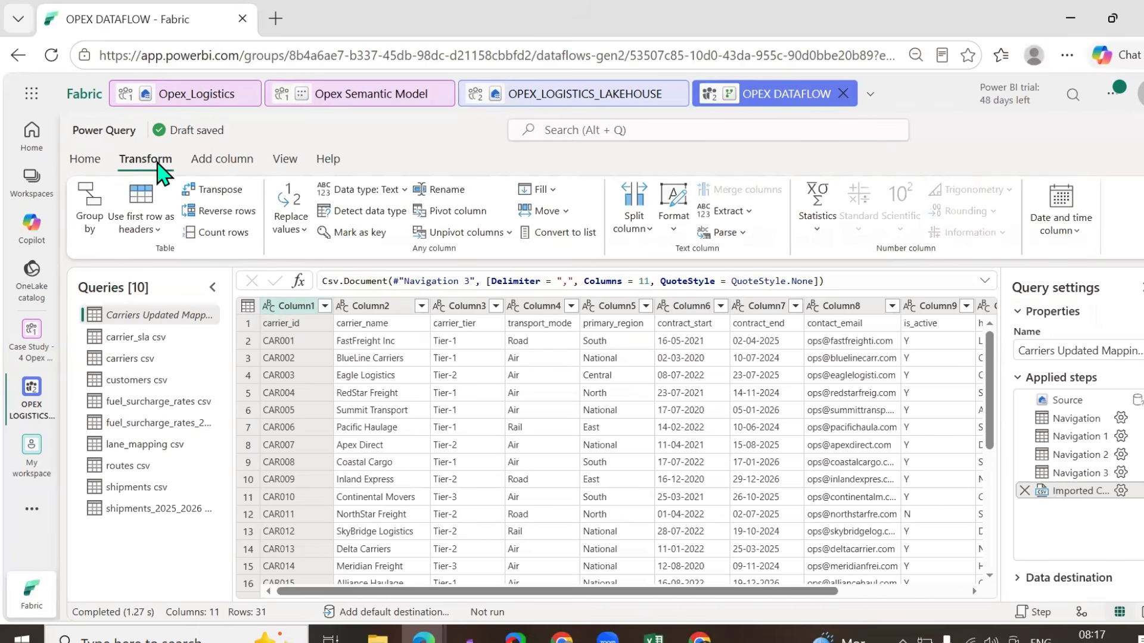
left_click(143, 199)
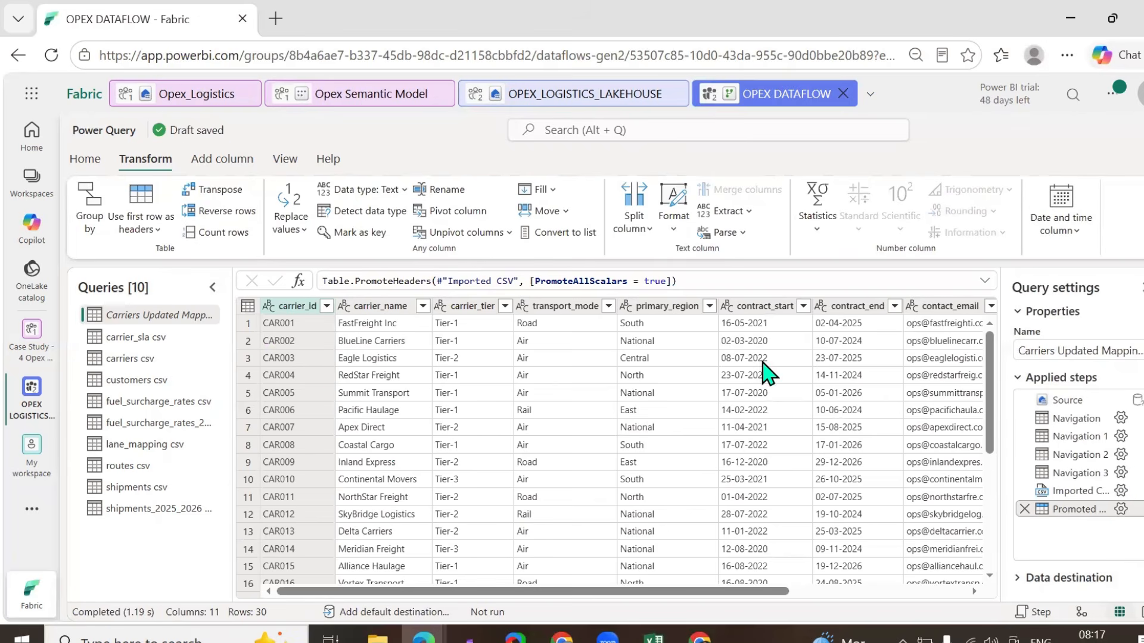
- Inspect the Acquired By column and view the full cell details of its value in row 3
left_click(821, 592)
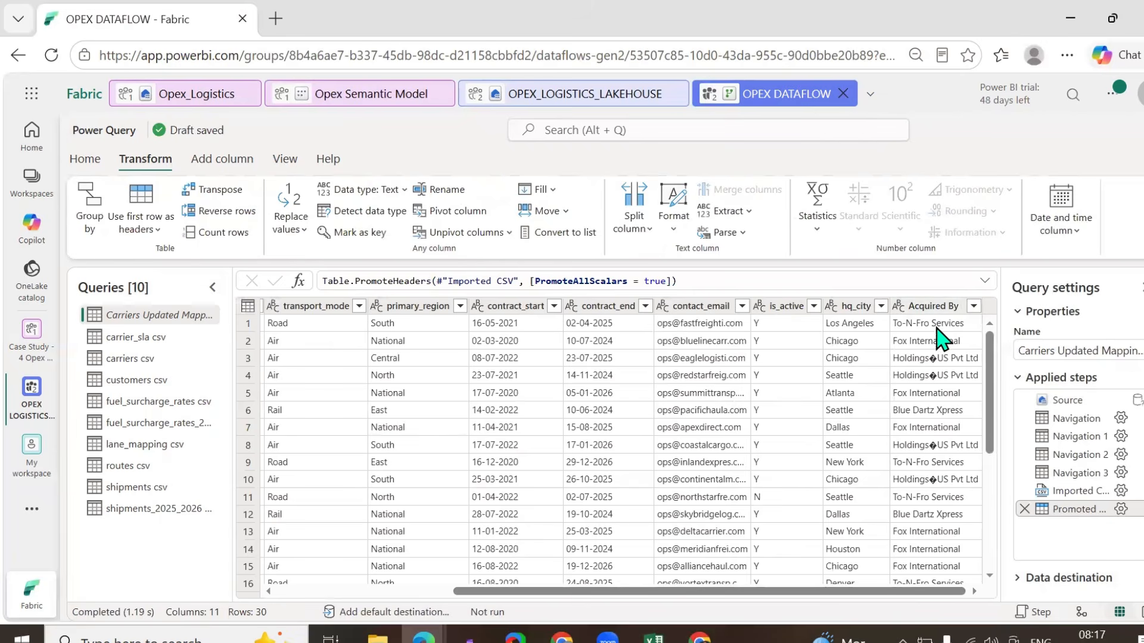
left_click(938, 307)
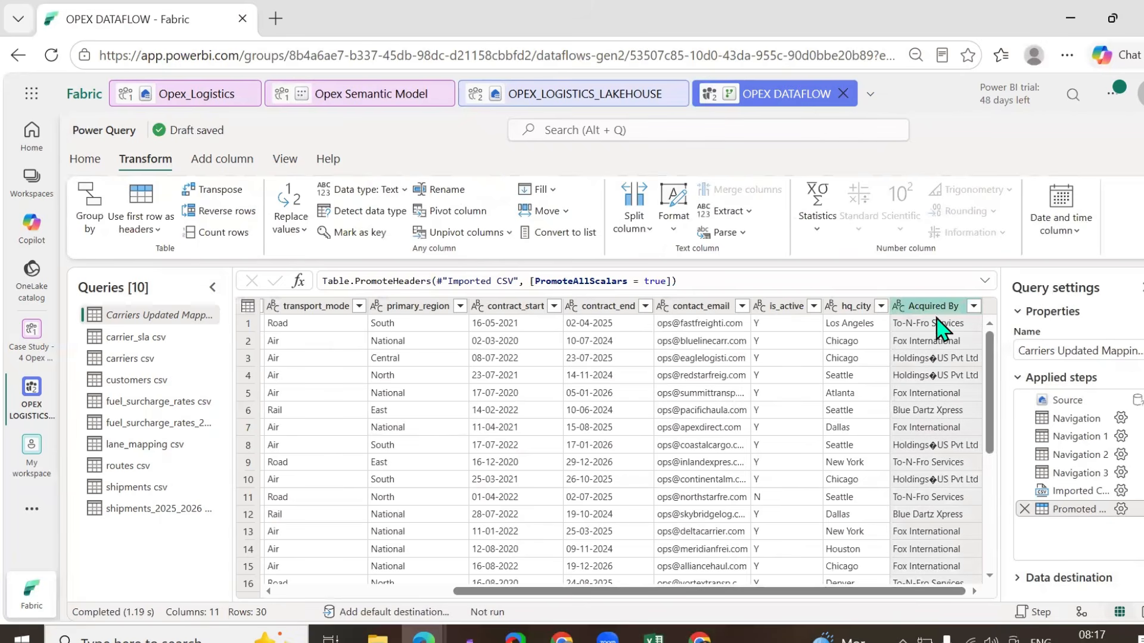
left_click(936, 359)
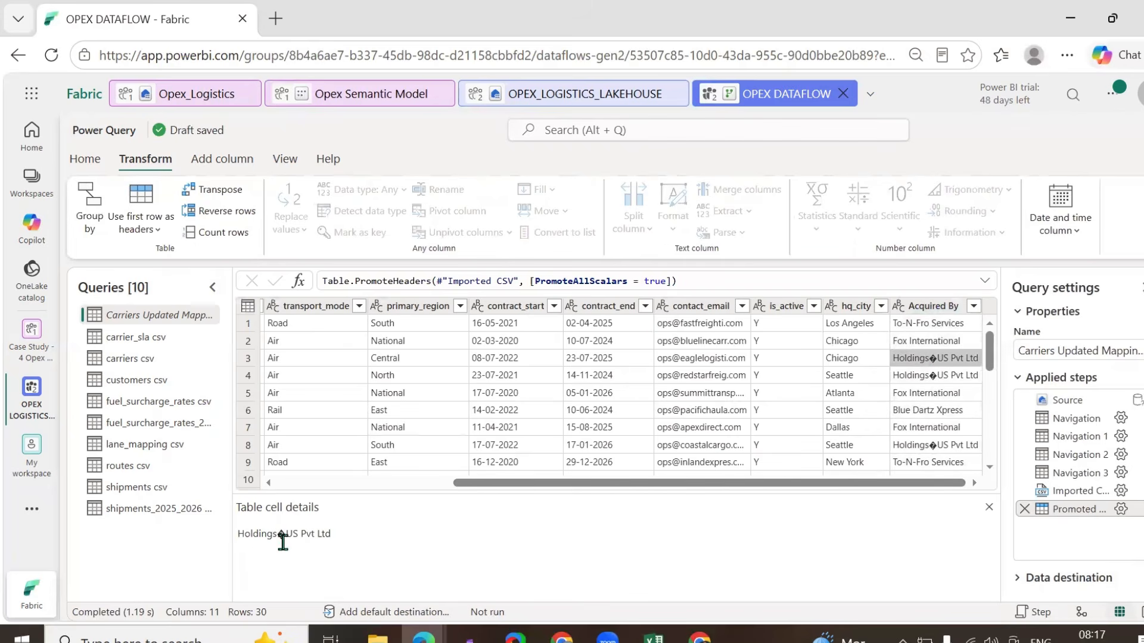
- Examine the full text of the Acquired By value in row 3 and check the rows below for similar entries
left_click_drag(284, 533, 250, 542)
left_click(335, 544)
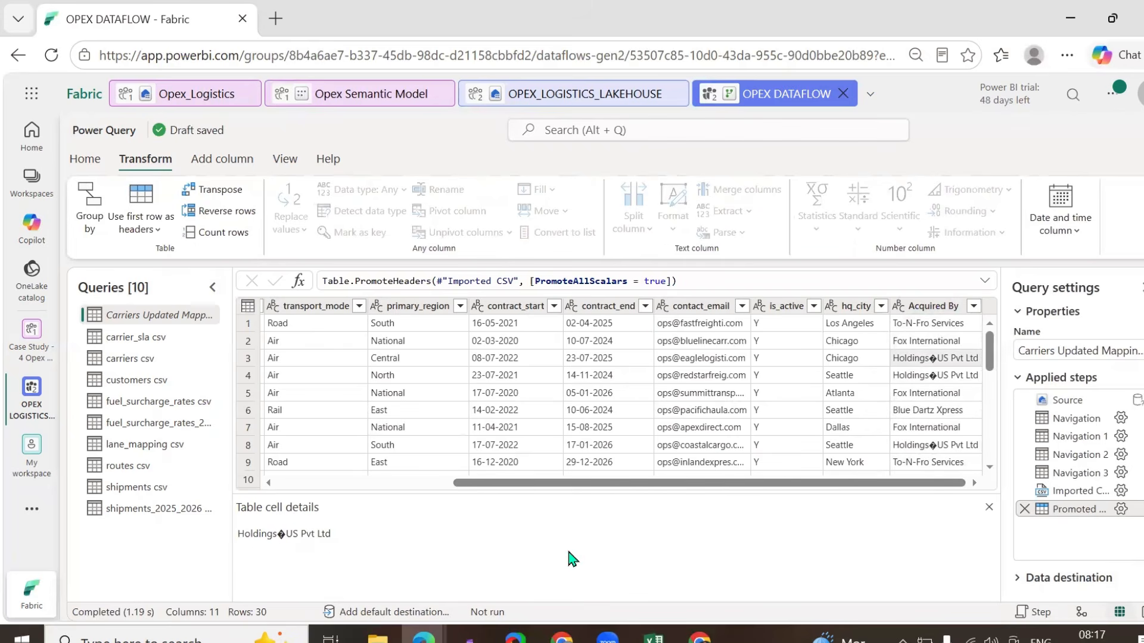
scroll(938, 427, "down", 2)
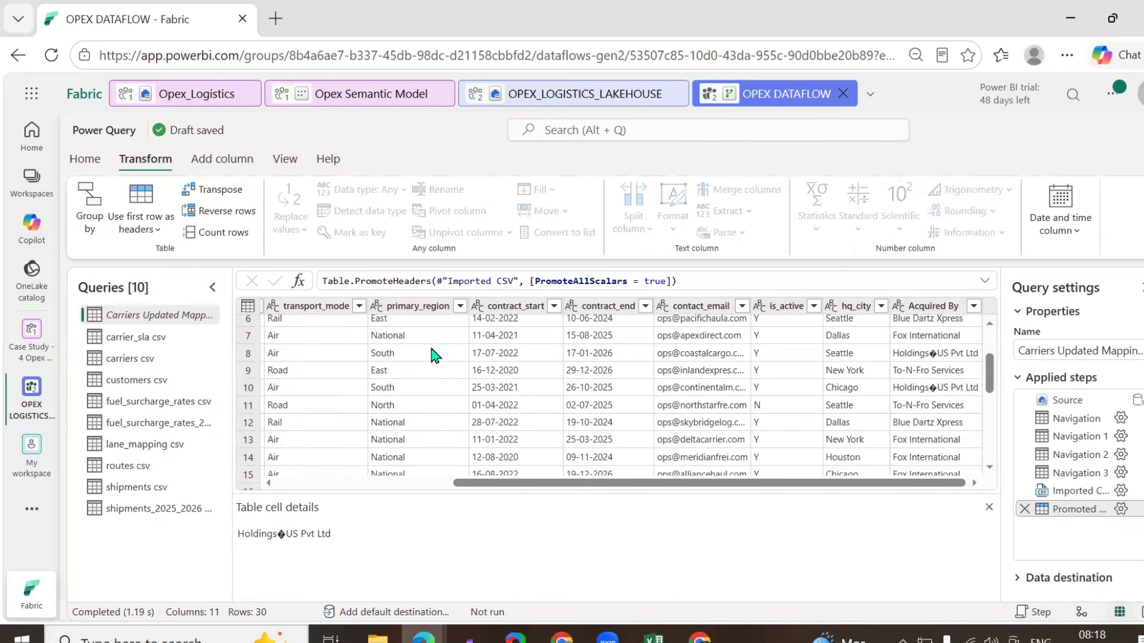
- Rename the carrier_id column of the Carriers Updated Mapping query to "Carrier ID"
left_click(414, 482)
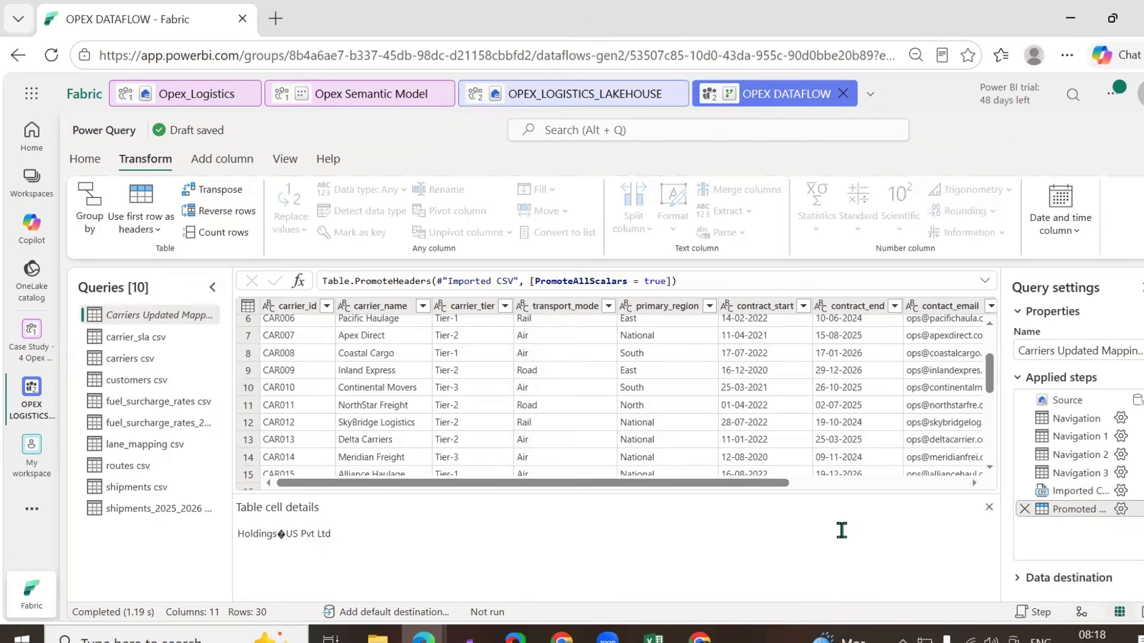
left_click(291, 308)
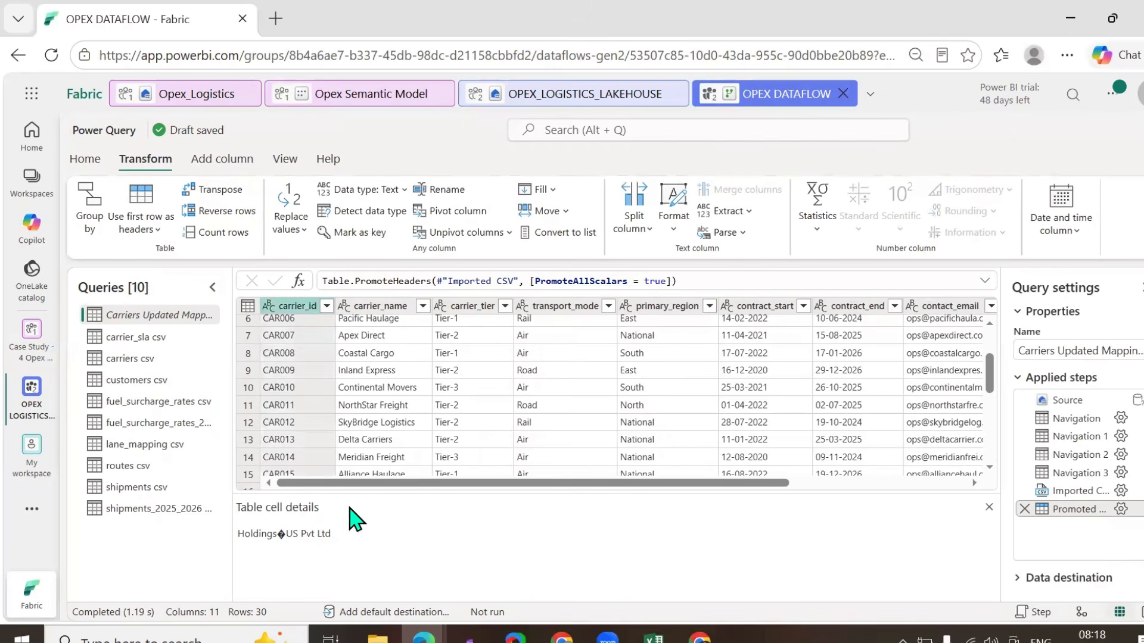
double_click(298, 308)
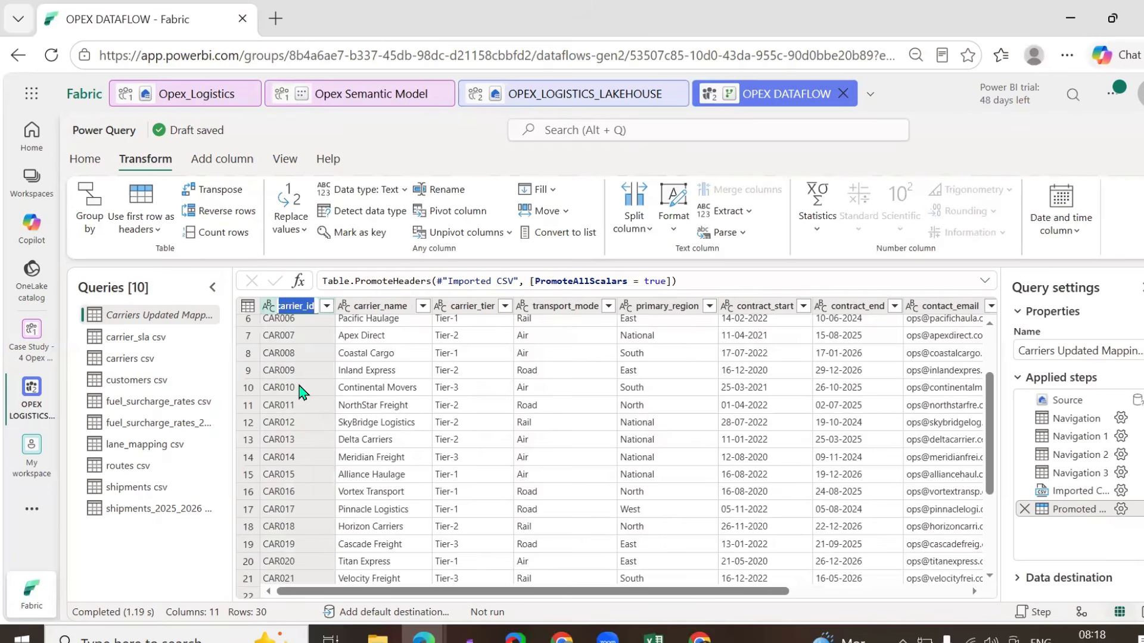
type("c")
key("BackSpace")
key("BackSpace")
key("BackSpace")
key("Caps_Lock")
type("Carrier")
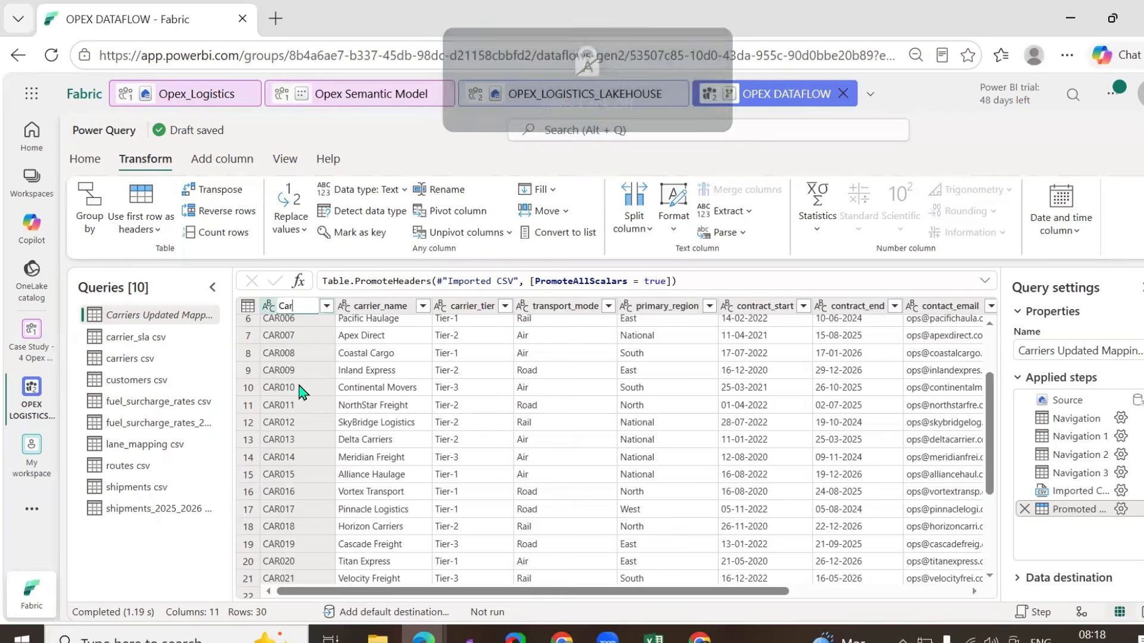
key("Escape")
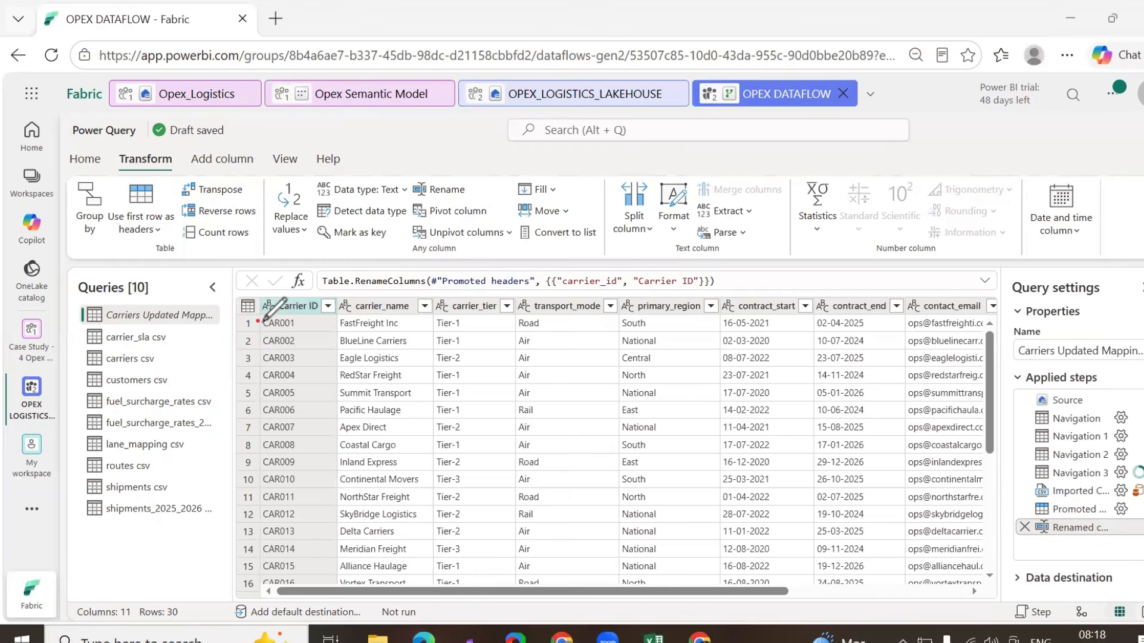
mouse_move(257, 320)
left_mouse_down()
mouse_move(333, 313)
mouse_move(274, 275)
mouse_move(261, 322)
left_mouse_up()
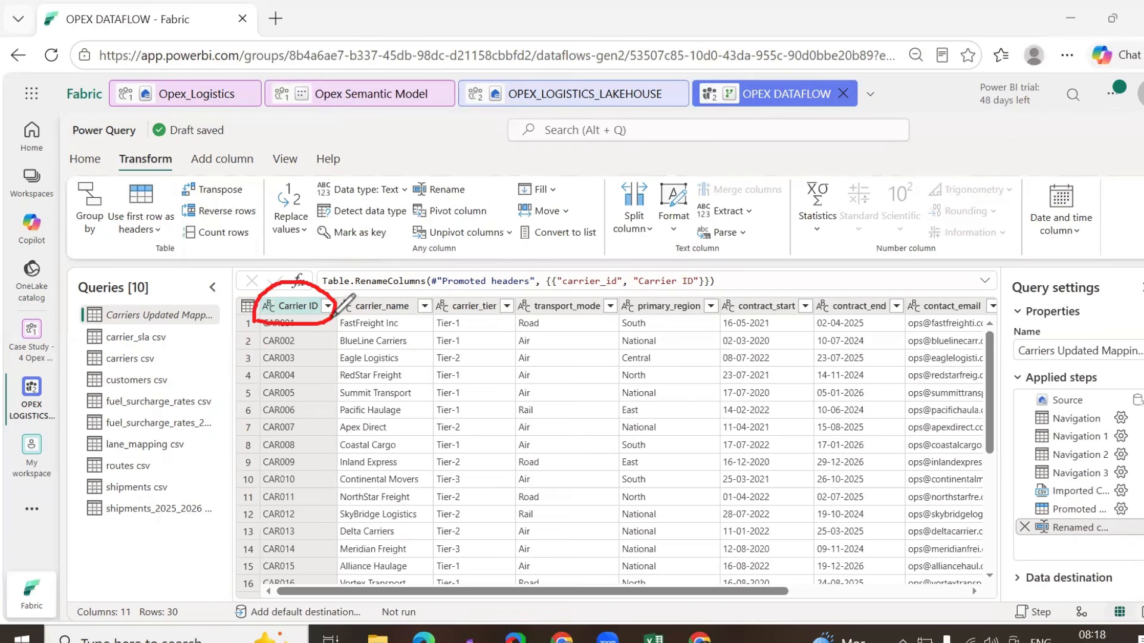
mouse_move(334, 321)
left_mouse_down()
mouse_move(887, 505)
mouse_move(1017, 523)
mouse_move(989, 539)
left_mouse_up()
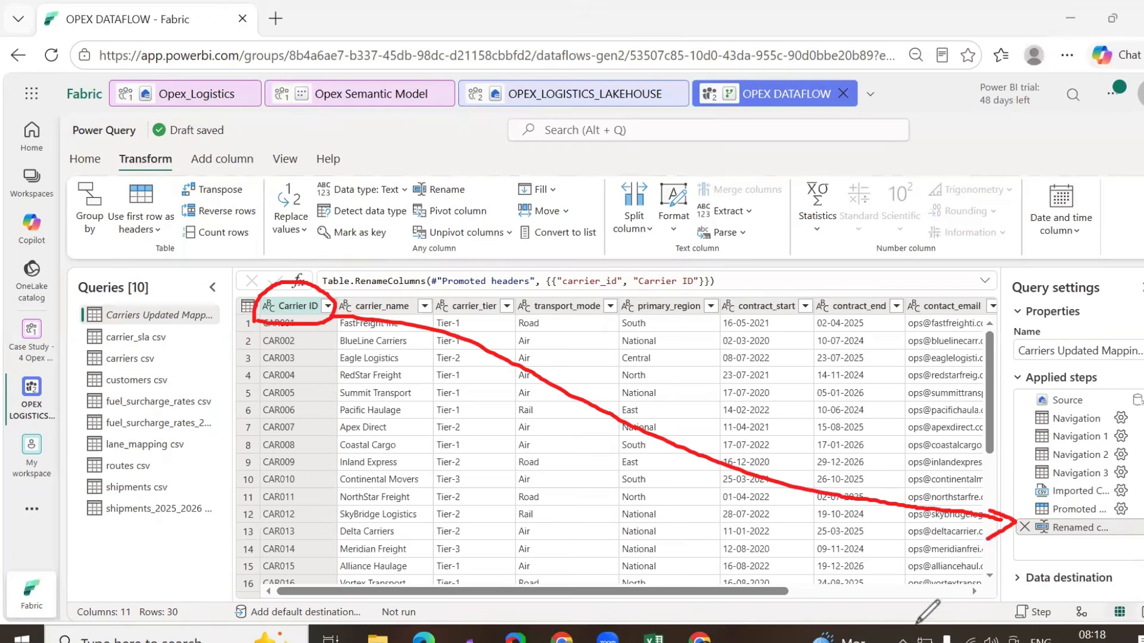
key("Escape")
- Widen the Query settings pane and bring up the details of the Renamed columns step
left_click(959, 421)
left_click_drag(1004, 422, 892, 420)
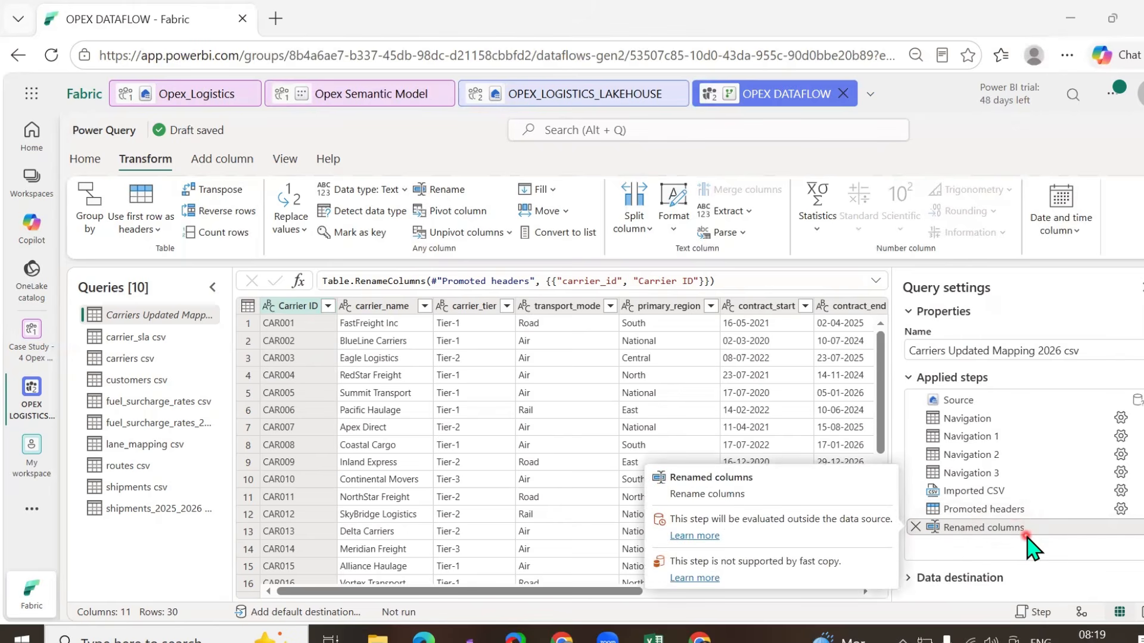
mouse_move(1047, 535)
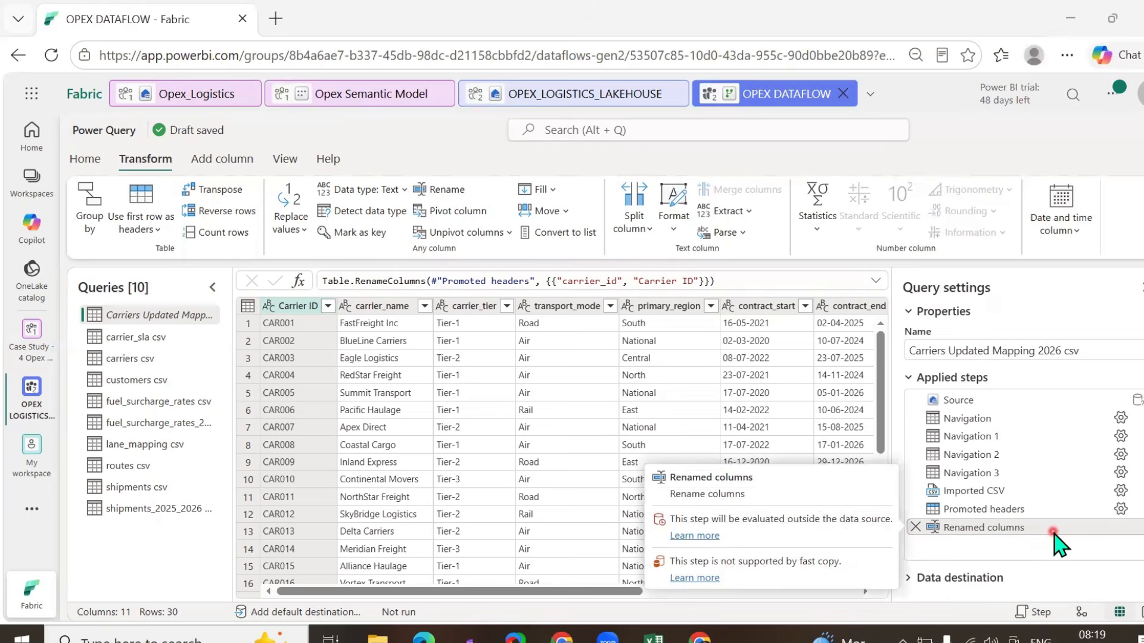
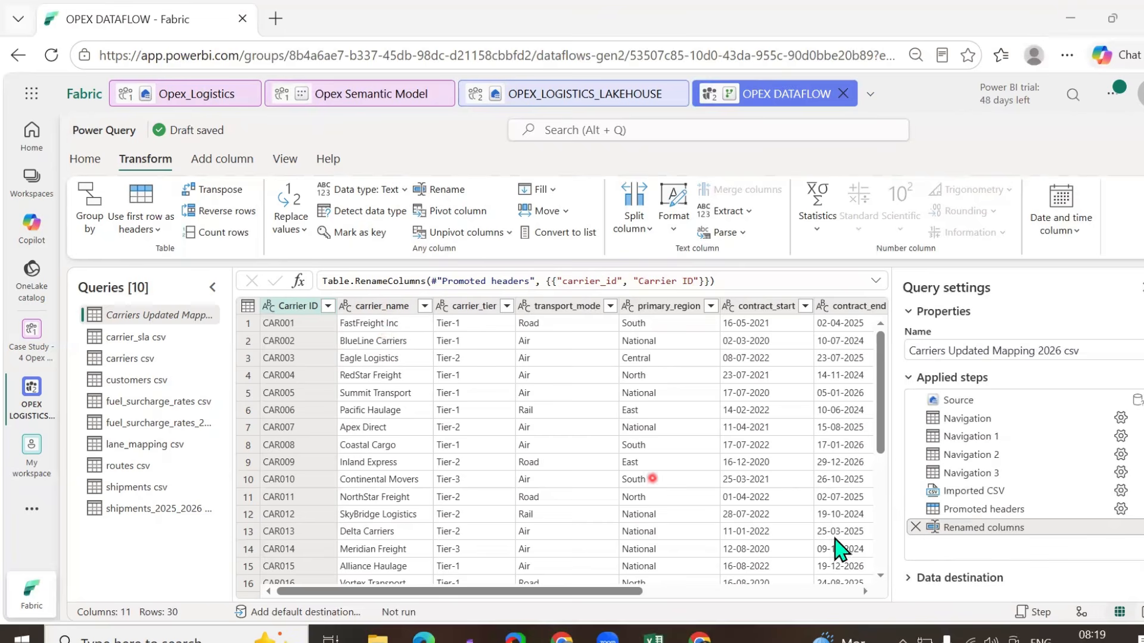
- Compare the first column's header at the Promoted headers step and at the Renamed columns step
left_click(1007, 511)
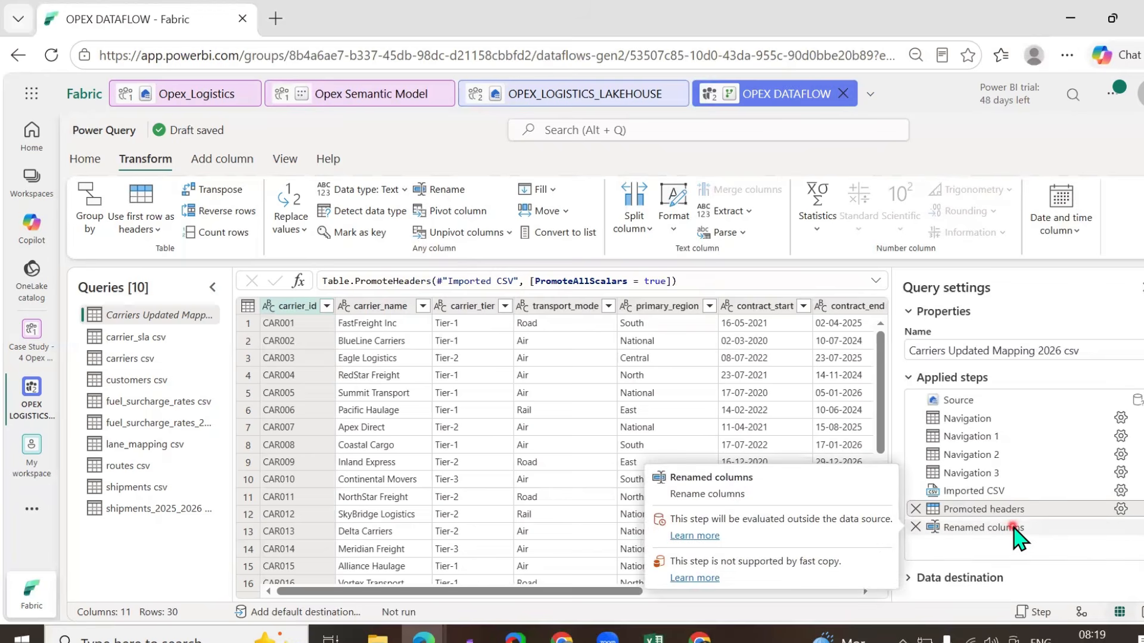
left_click(1000, 527)
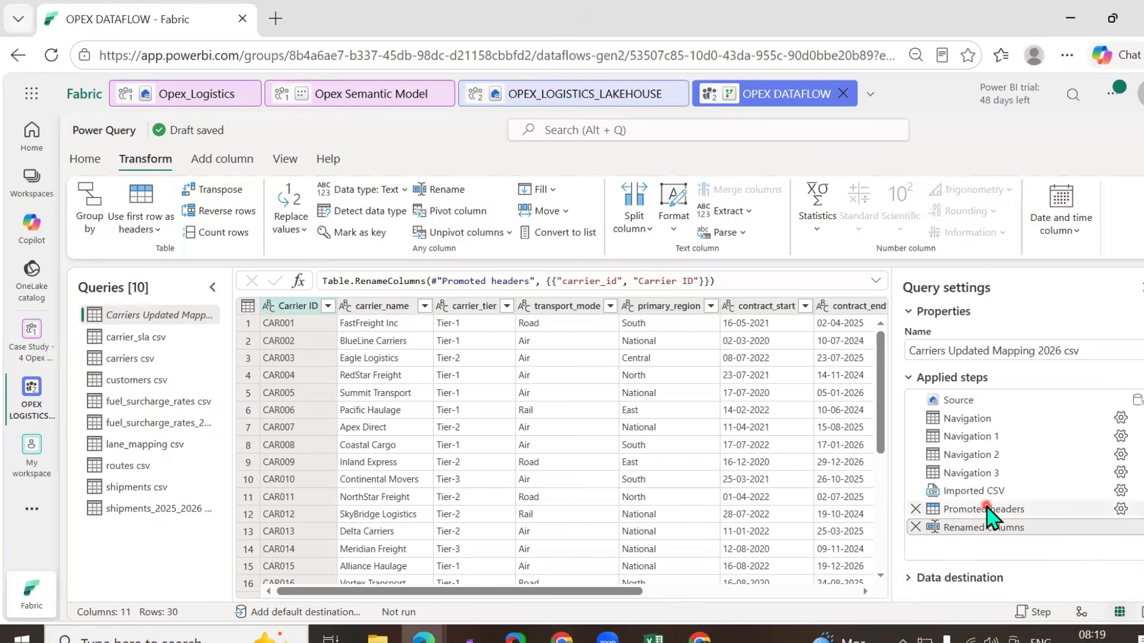
left_click(986, 508)
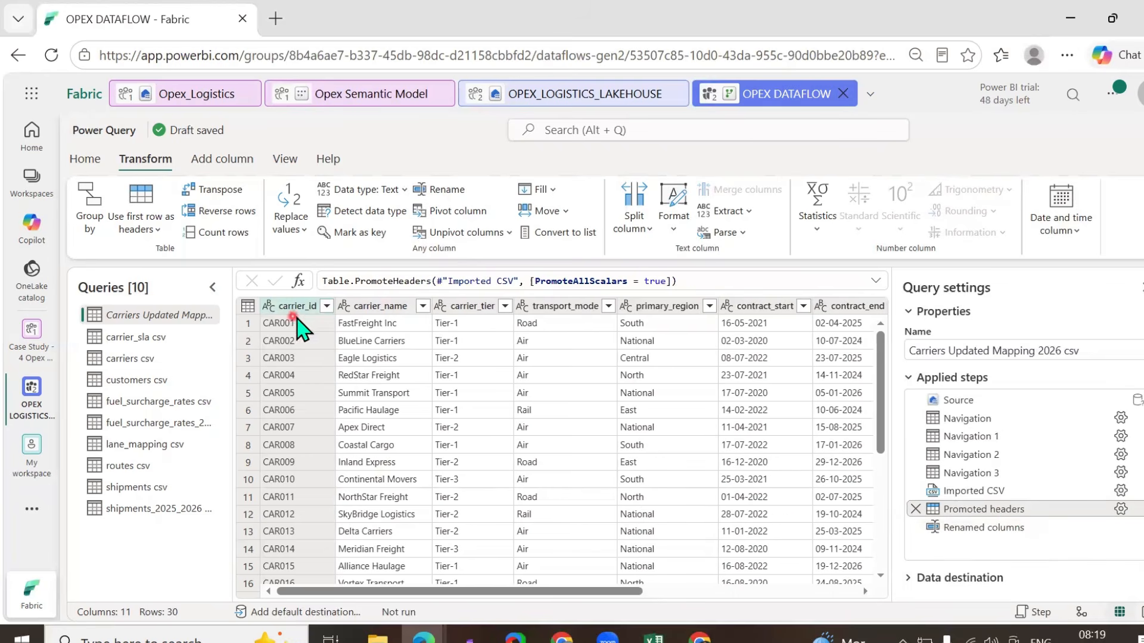
left_click(992, 529)
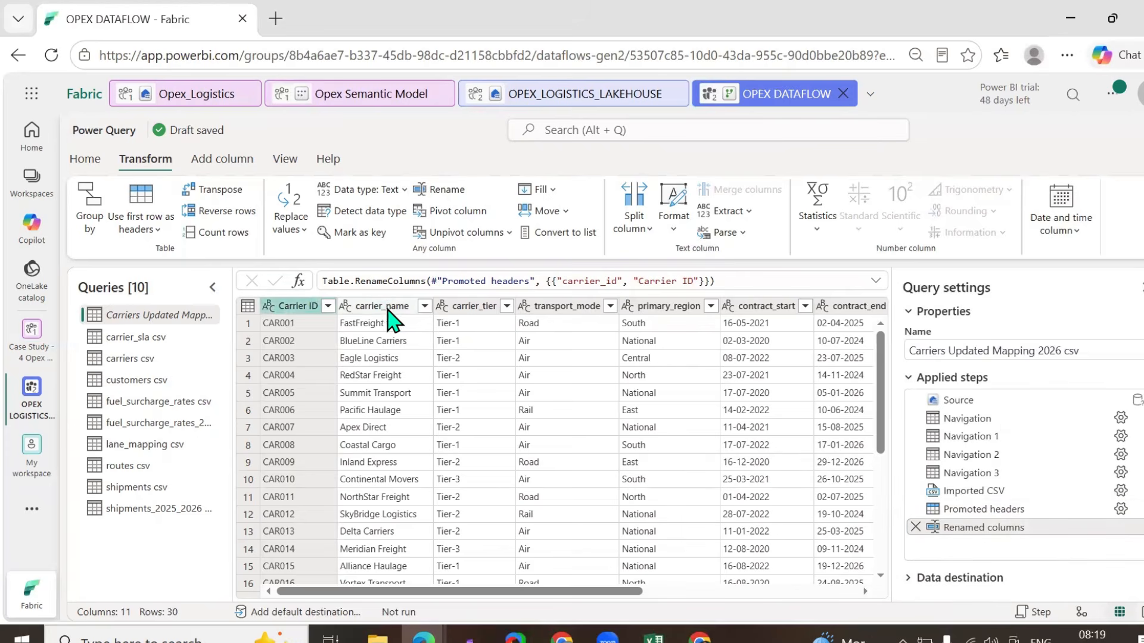
- Rename the carrier_name column to "Carrier Name"
right_click(390, 308)
left_click(379, 306)
double_click(378, 306)
type("C")
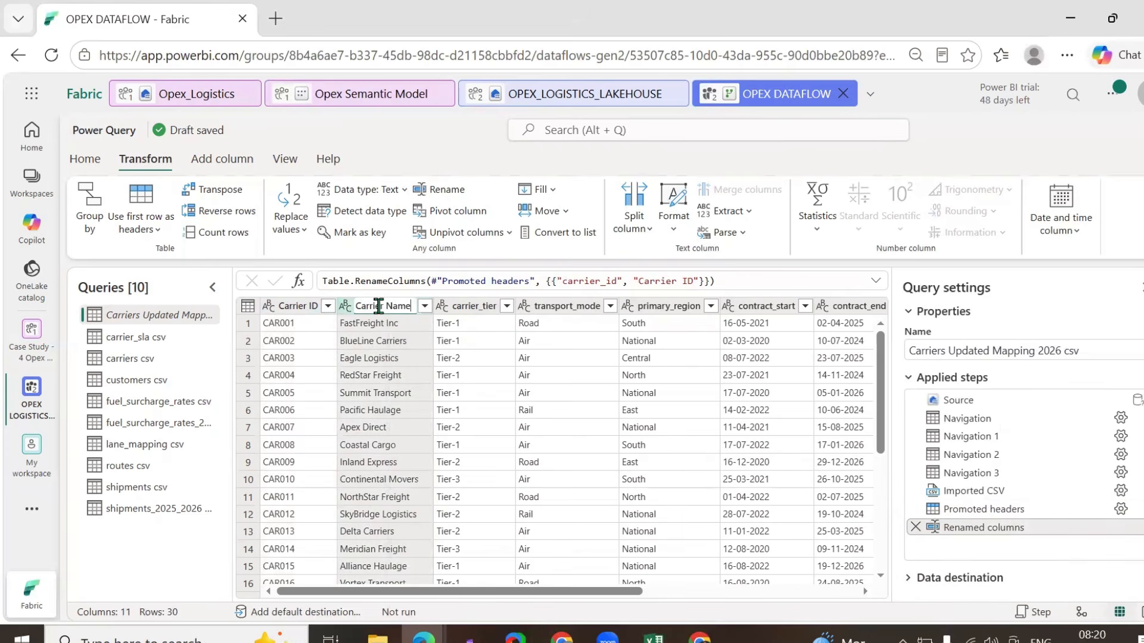
key("Return")
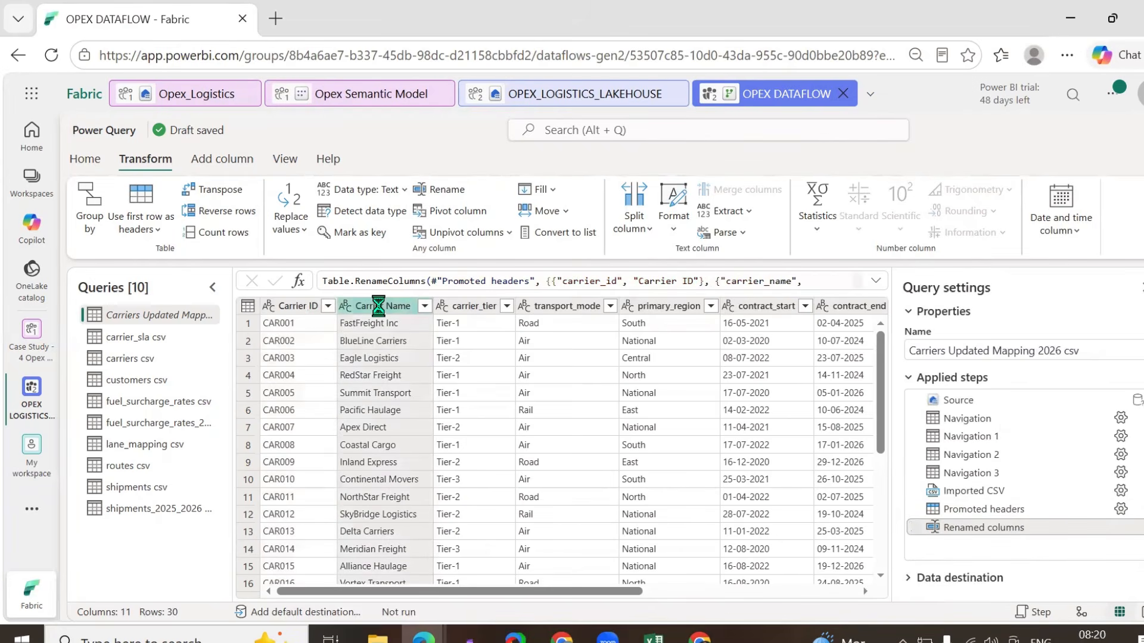
- Rename the carrier_tier column to "Carrier Tier"
right_click(473, 311)
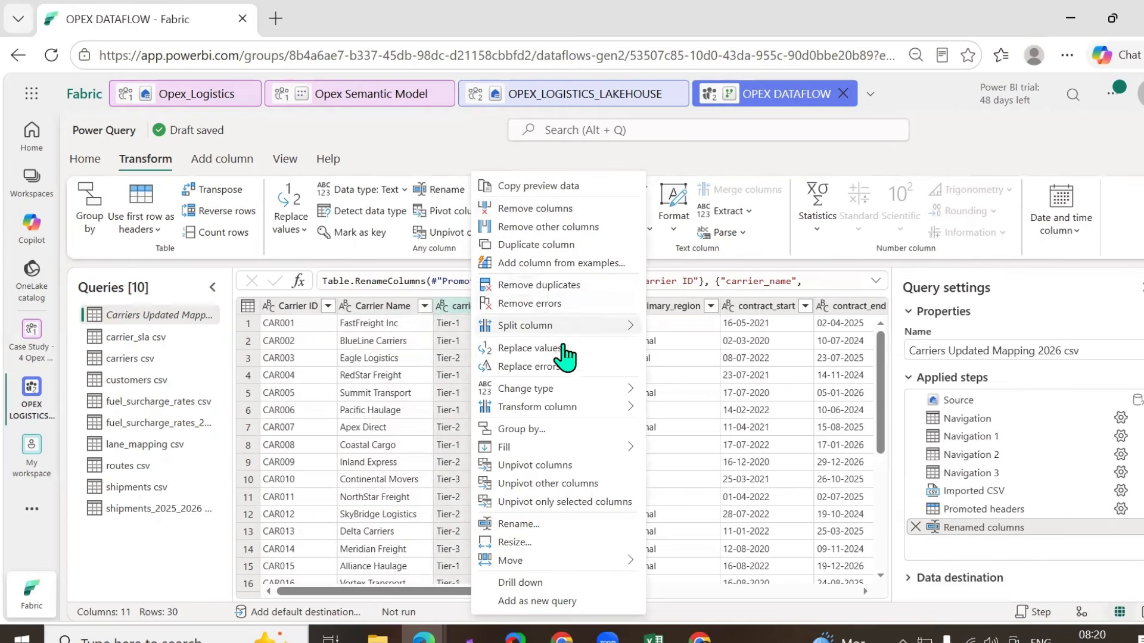
left_click(531, 526)
type("Carrier")
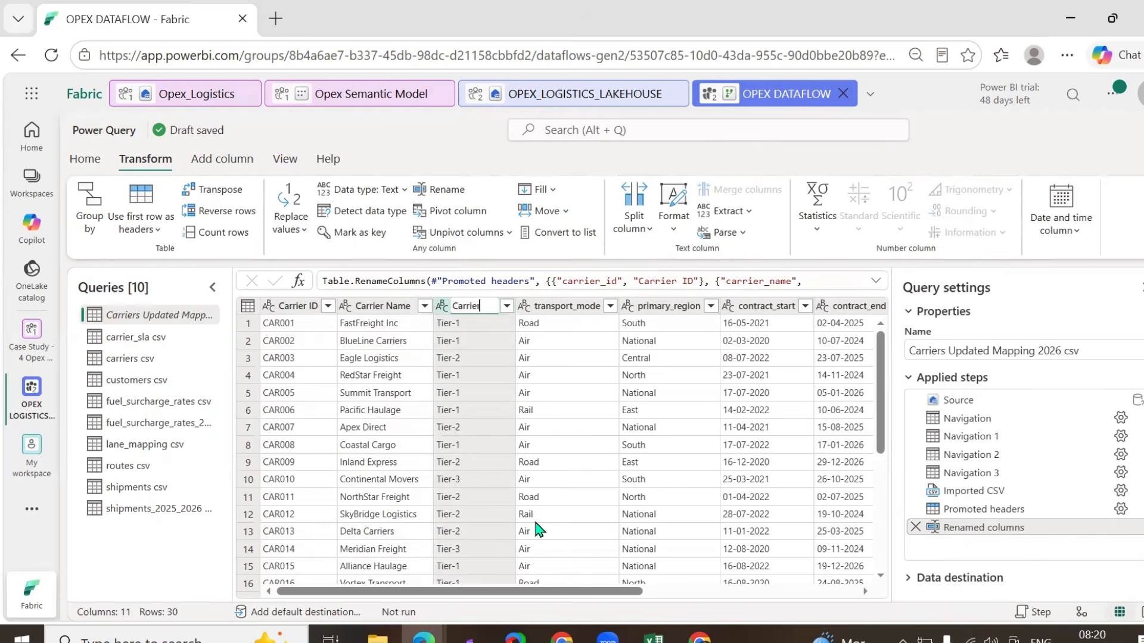
type(" Tier")
key("Return")
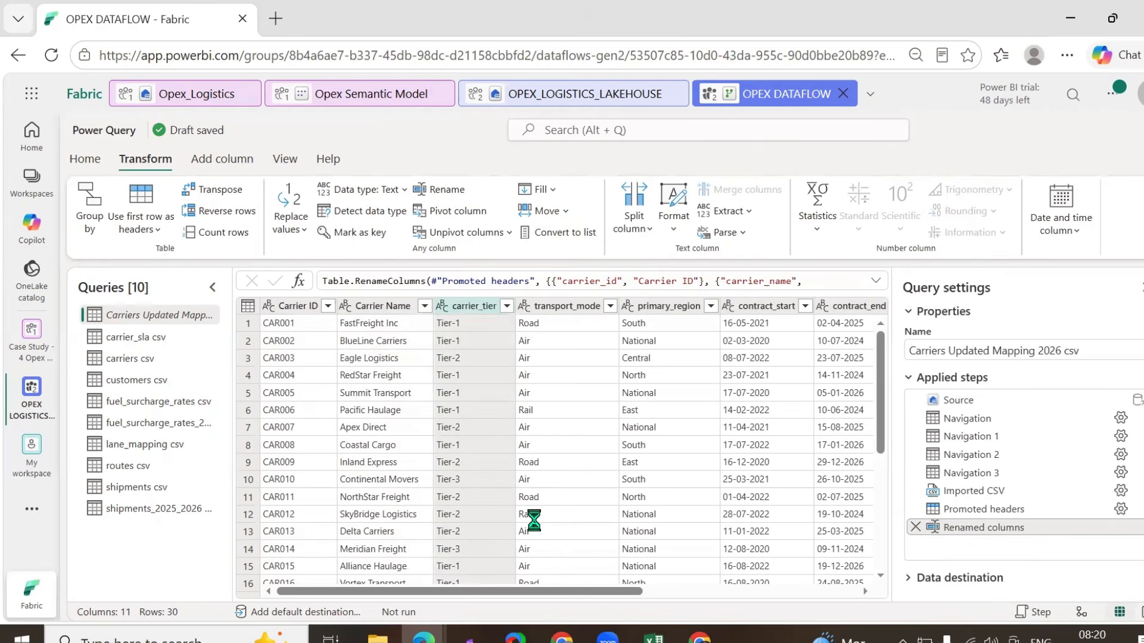
- Rename the transport_mode column to "Transport Mode"
double_click(577, 305)
type("Tra")
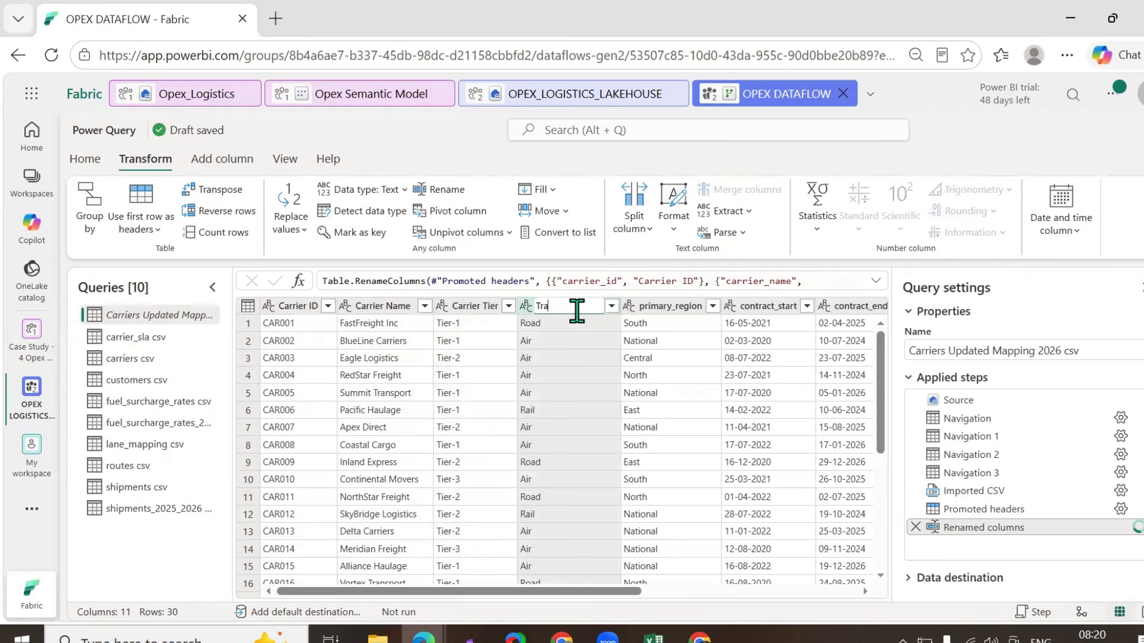
type("nsport Mode")
key("Return")
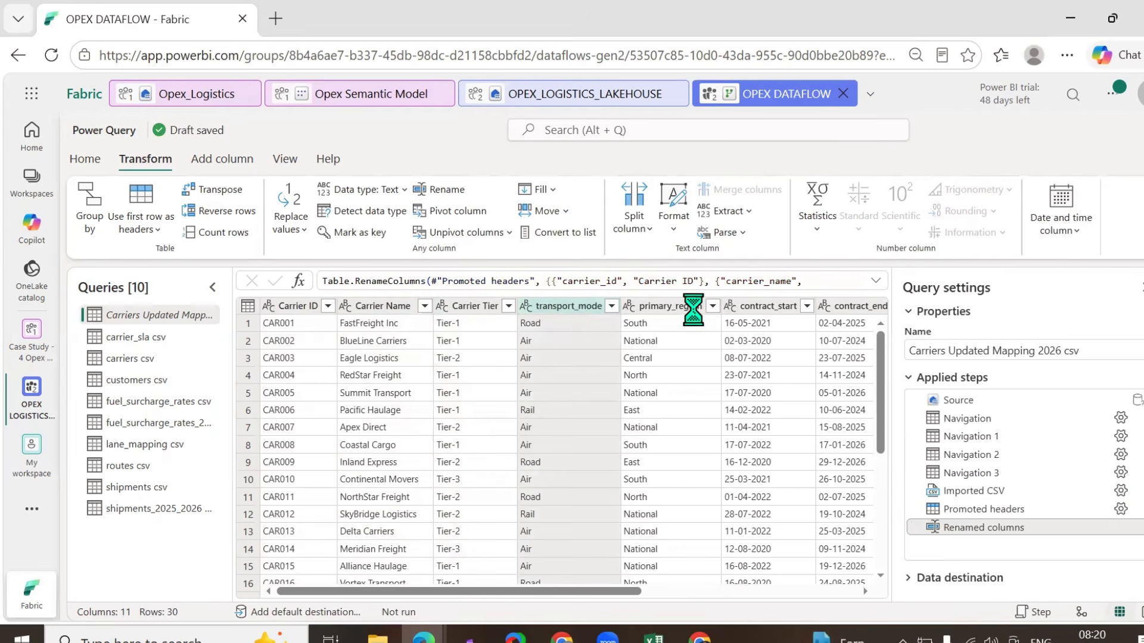
- Rename the primary_region column to "Primary Region"
left_click(675, 315)
double_click(673, 309)
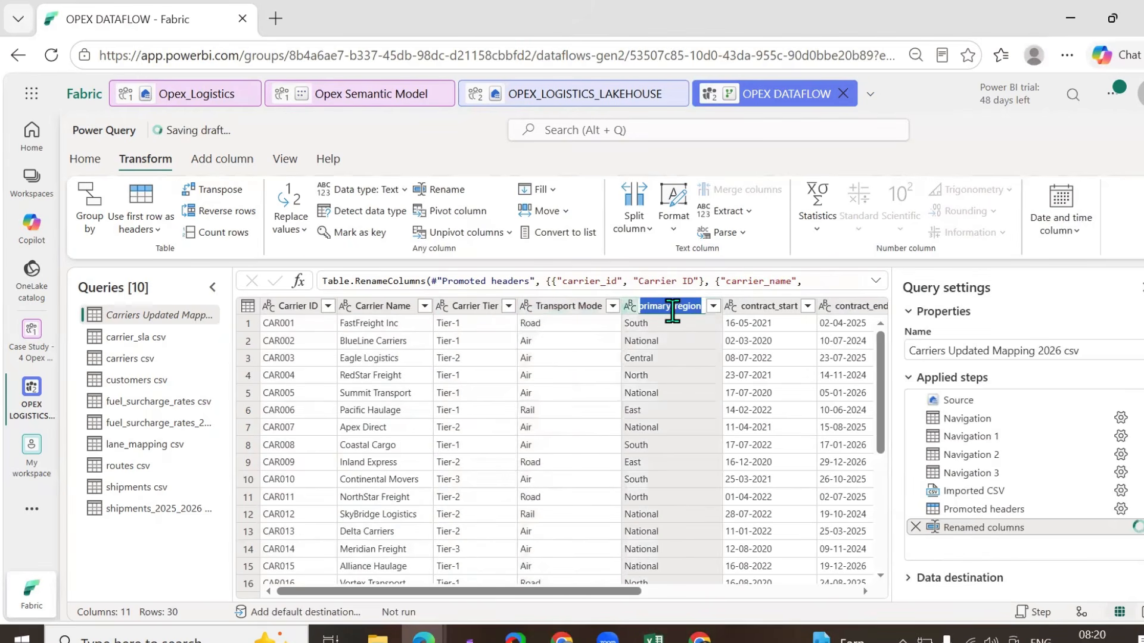
type("Prima")
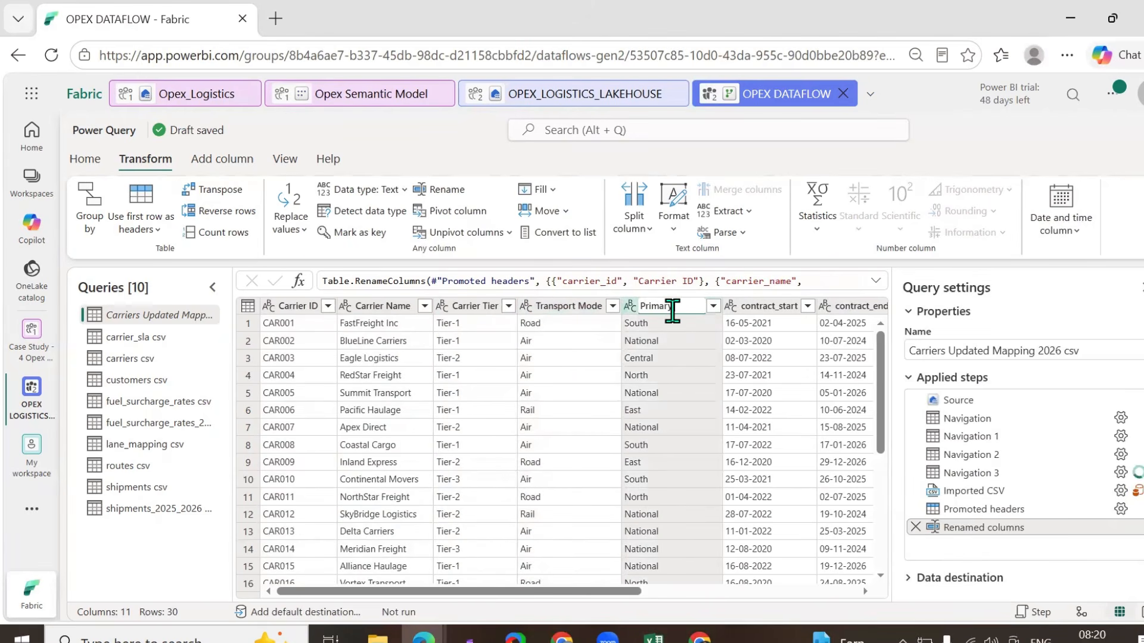
key("Escape")
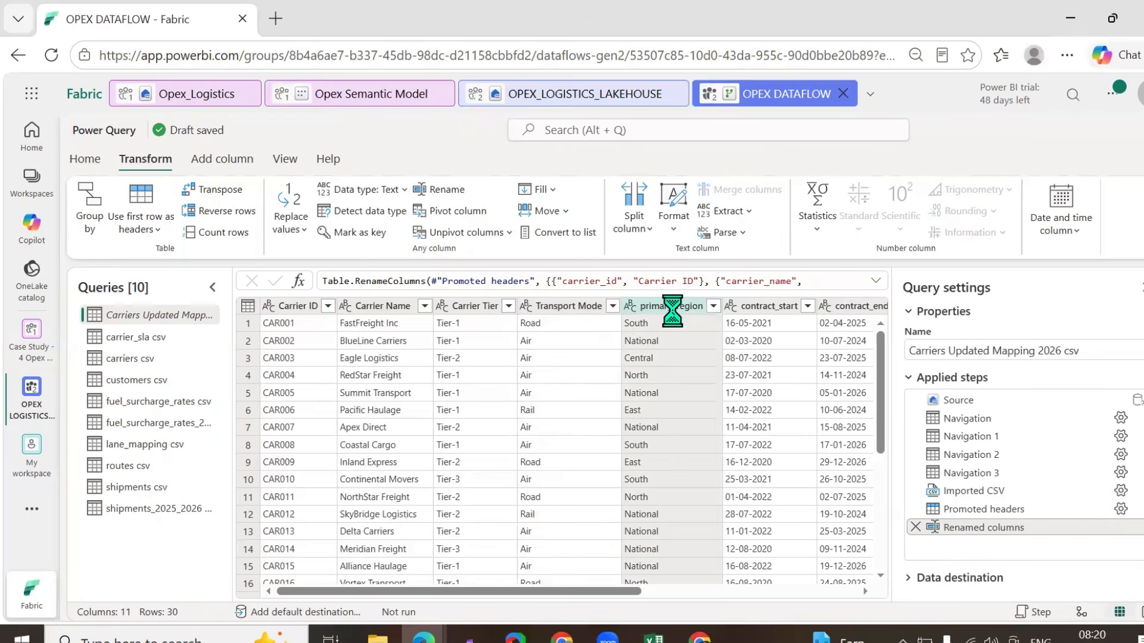
- Rename the contract_start column to "Contract Start Date"
double_click(773, 307)
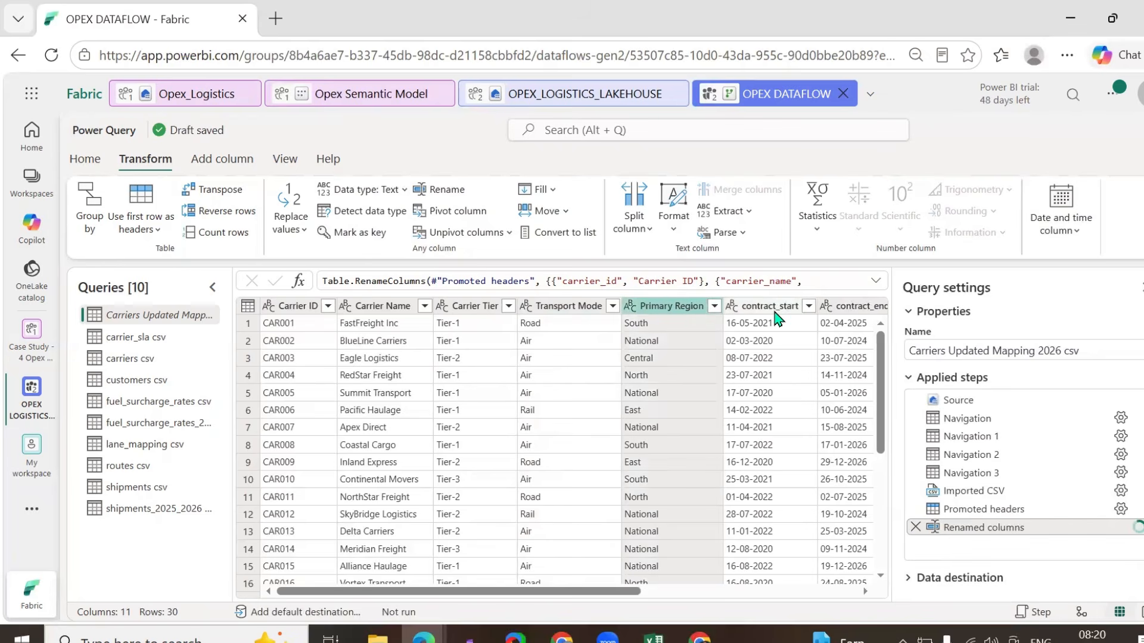
type("Con")
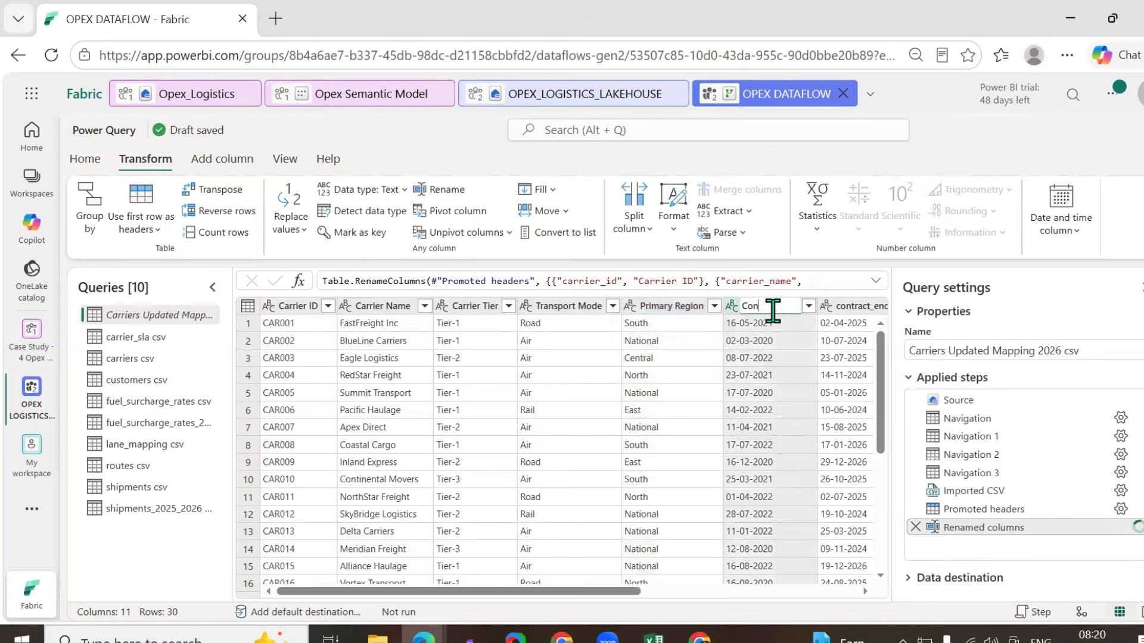
type("tract Start Date")
key("Return")
- Rename the contract_end column to "Contract End Date"
left_click_drag(585, 593, 773, 599)
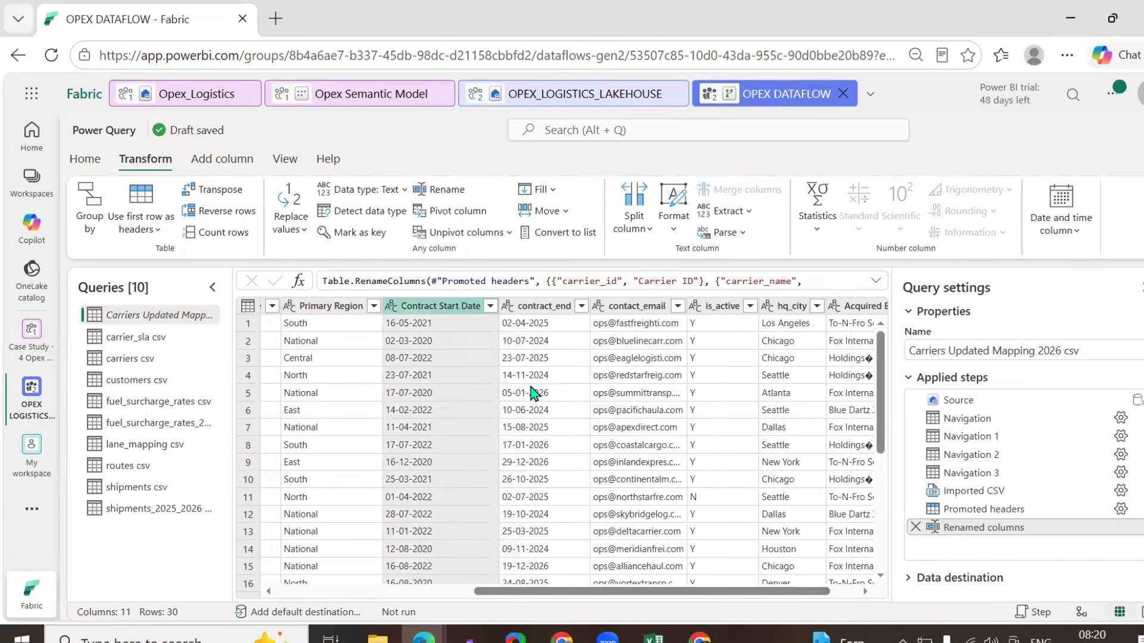
double_click(545, 307)
type("COntra")
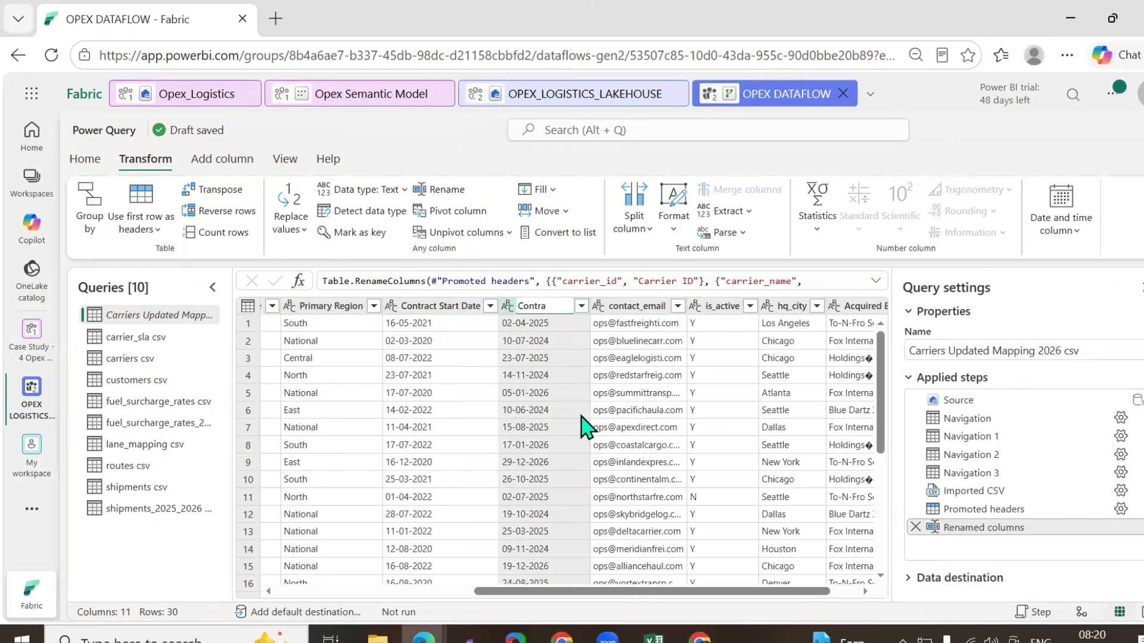
type("ct End Date")
key("Return")
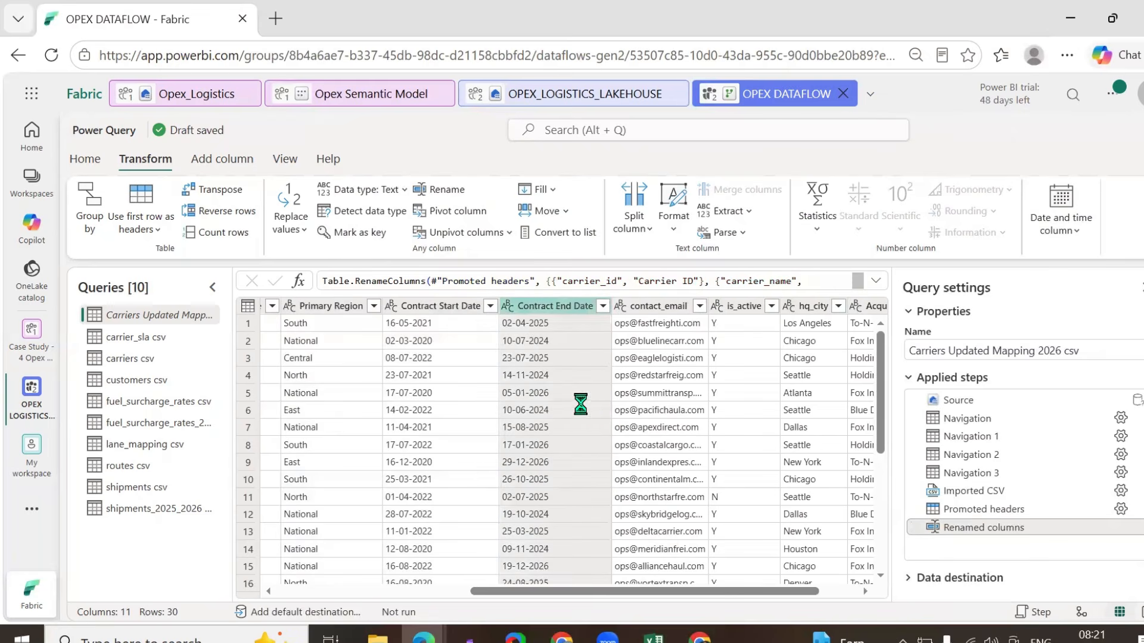
- Rename the contact_email column to "Contact Mail"
double_click(660, 306)
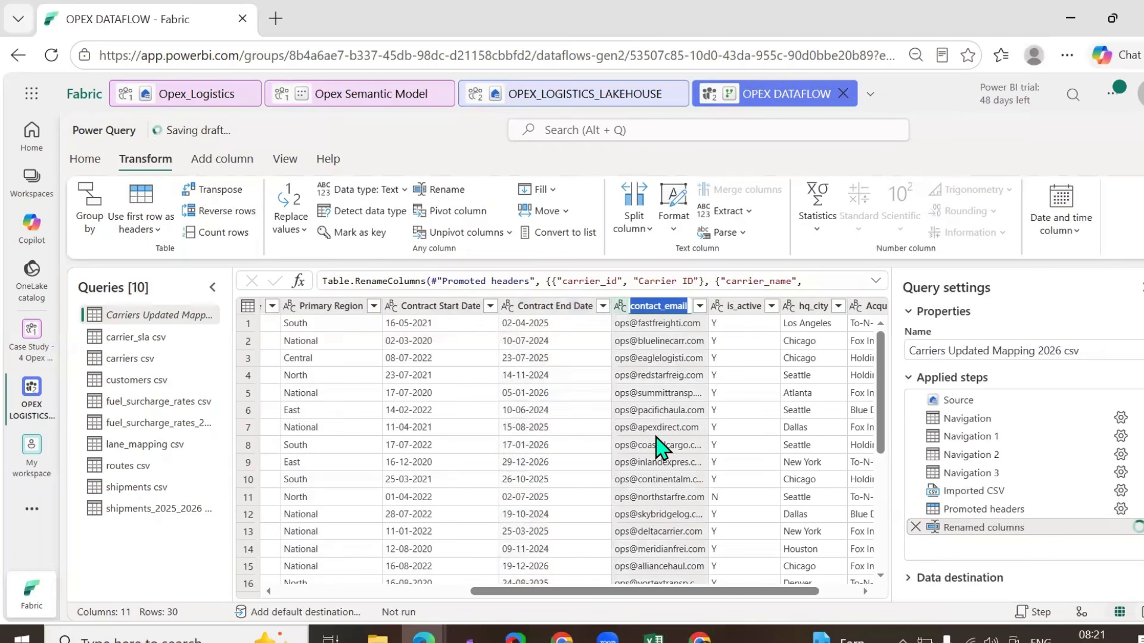
type("Contact")
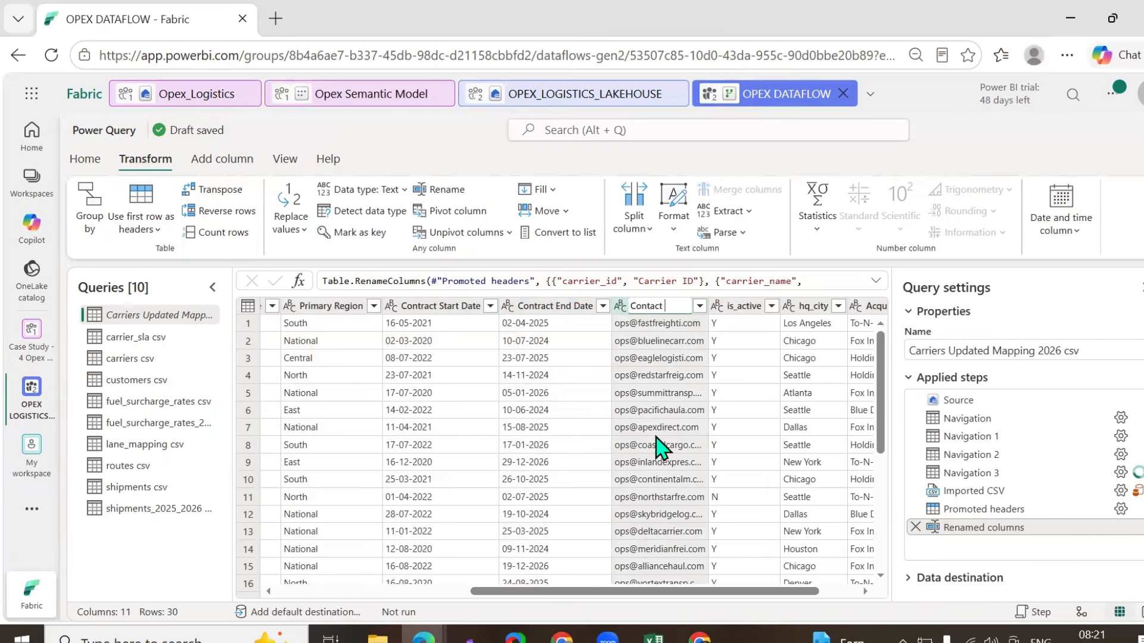
type(" Mail")
left_click(656, 429)
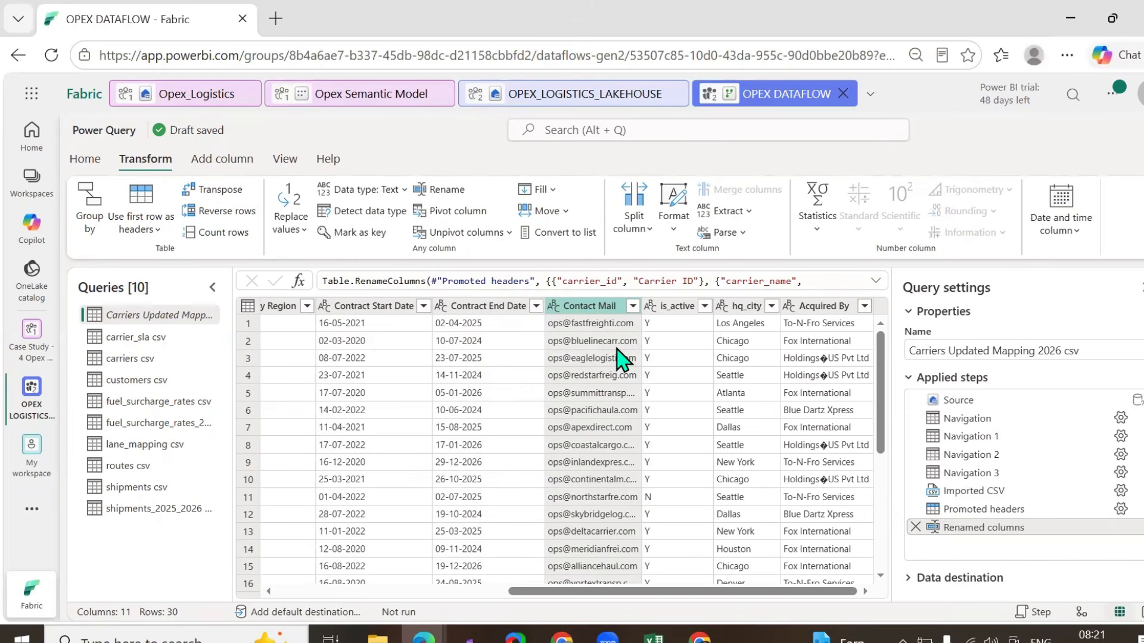
- Rename the is_active column to "IS Active"
double_click(673, 306)
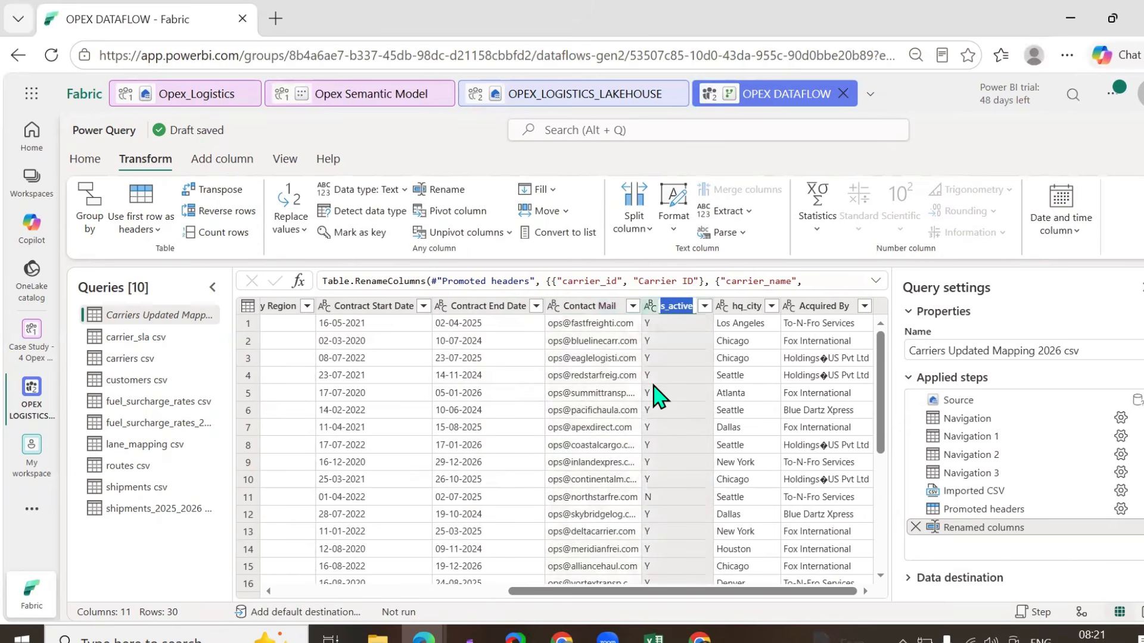
type("I")
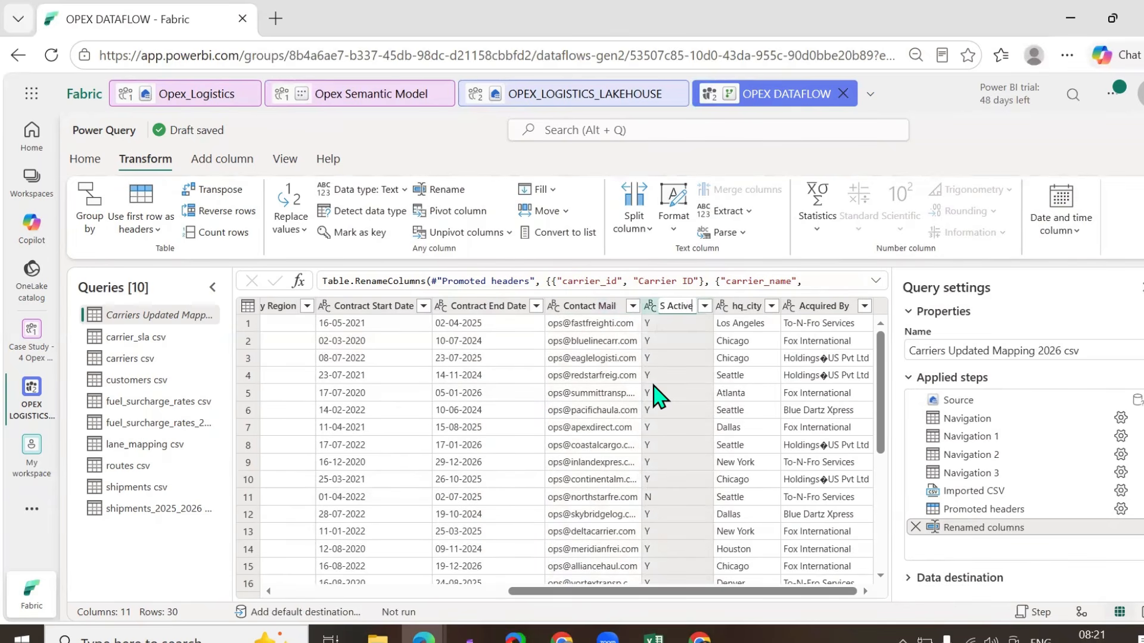
type("S Active")
key("Return")
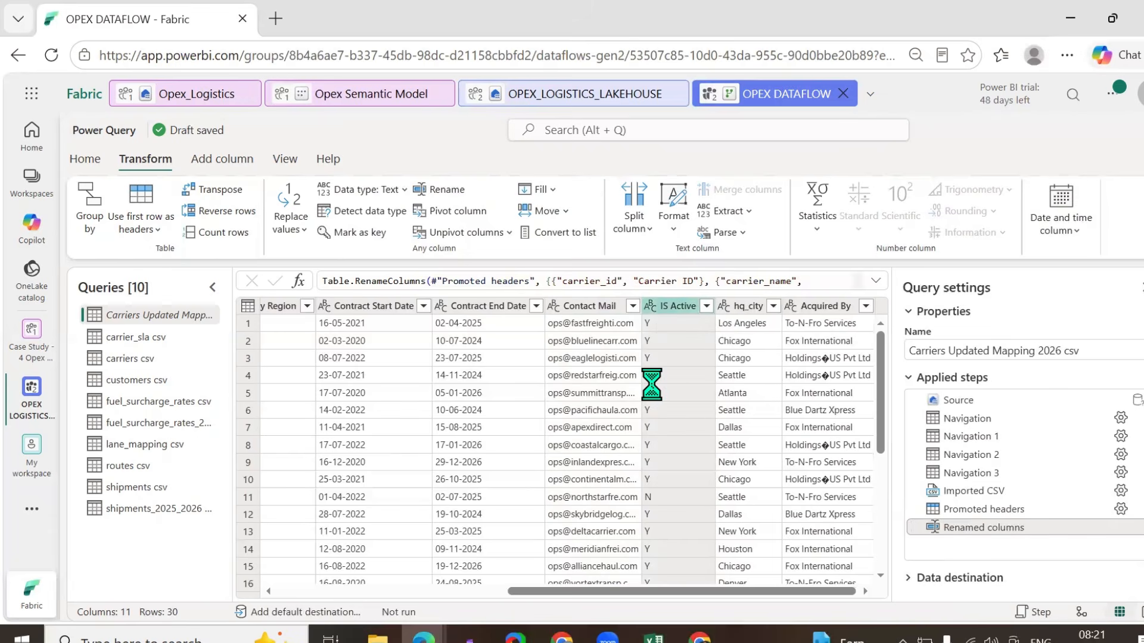
- Rename the hq_city column to "HQ City"
double_click(742, 308)
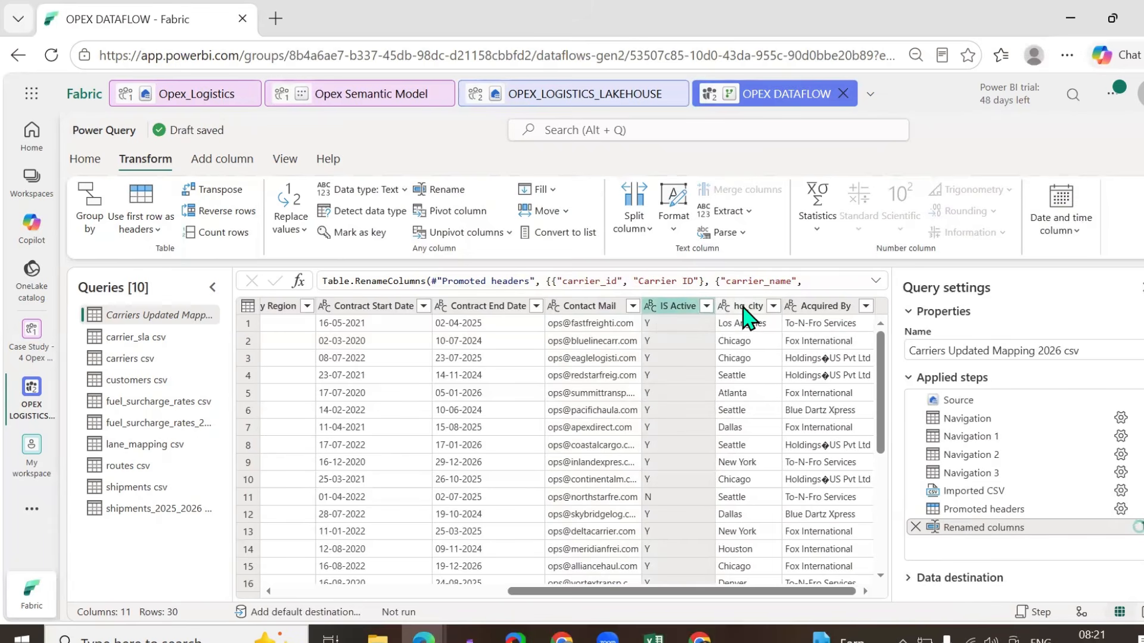
type("HQ")
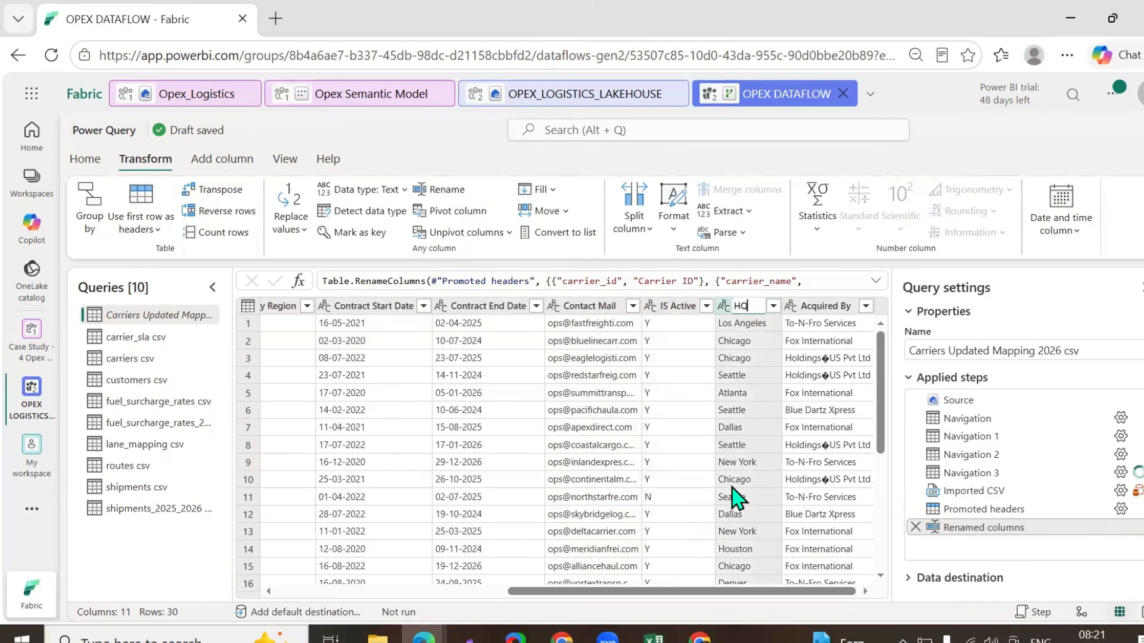
type(" City")
key("Return")
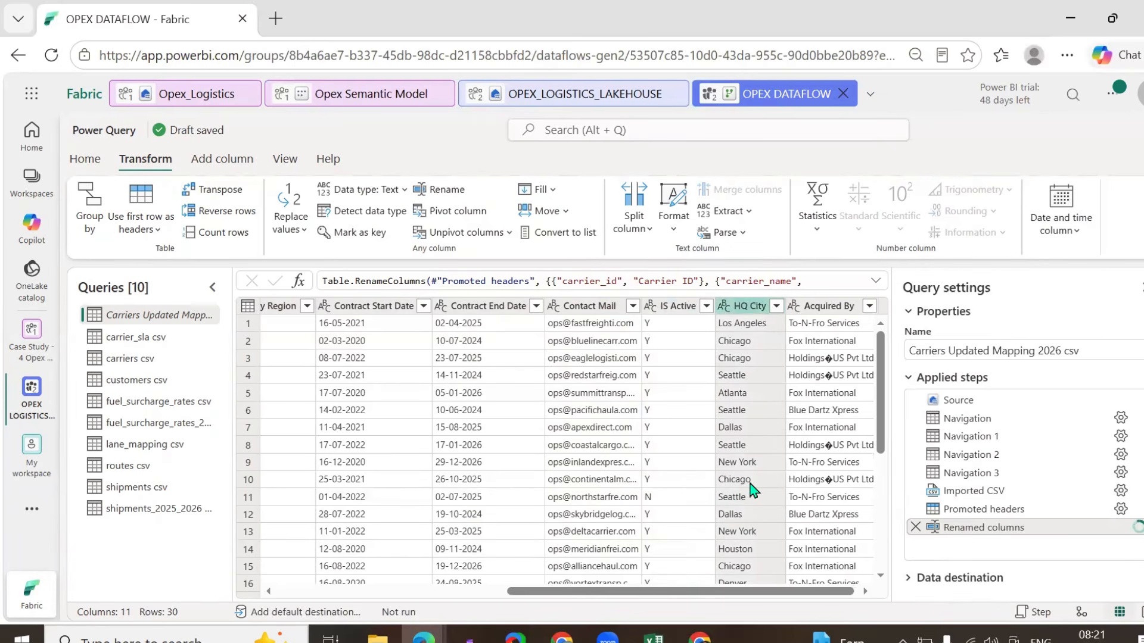
- Examine the Acquired By values, including the Holdings entries in several rows, for garbled characters
left_click(808, 307)
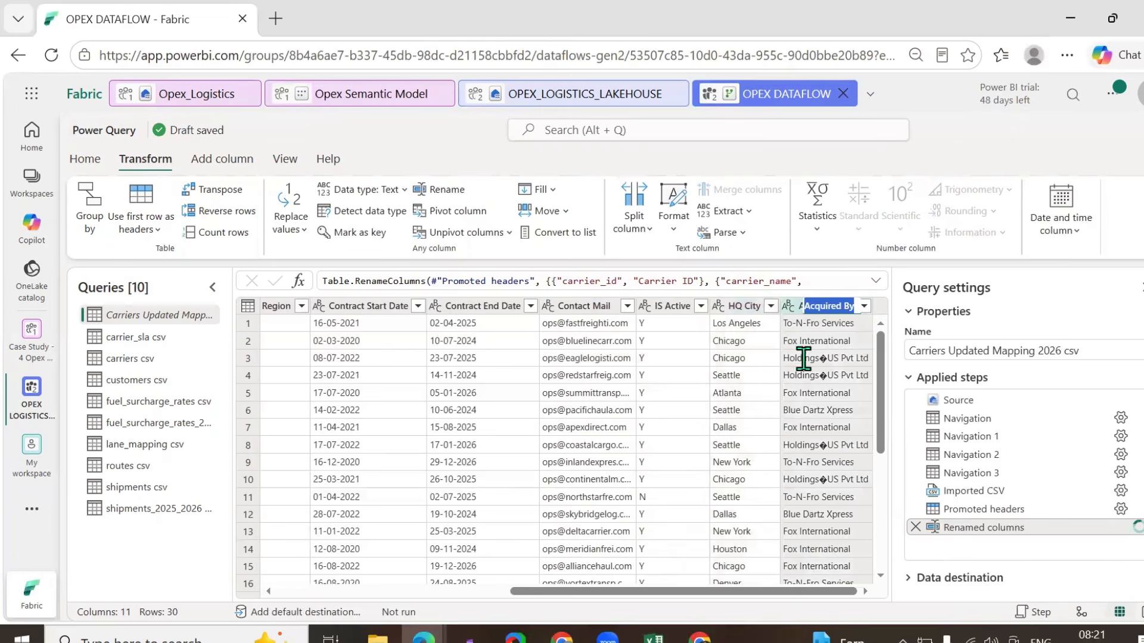
left_click(808, 398)
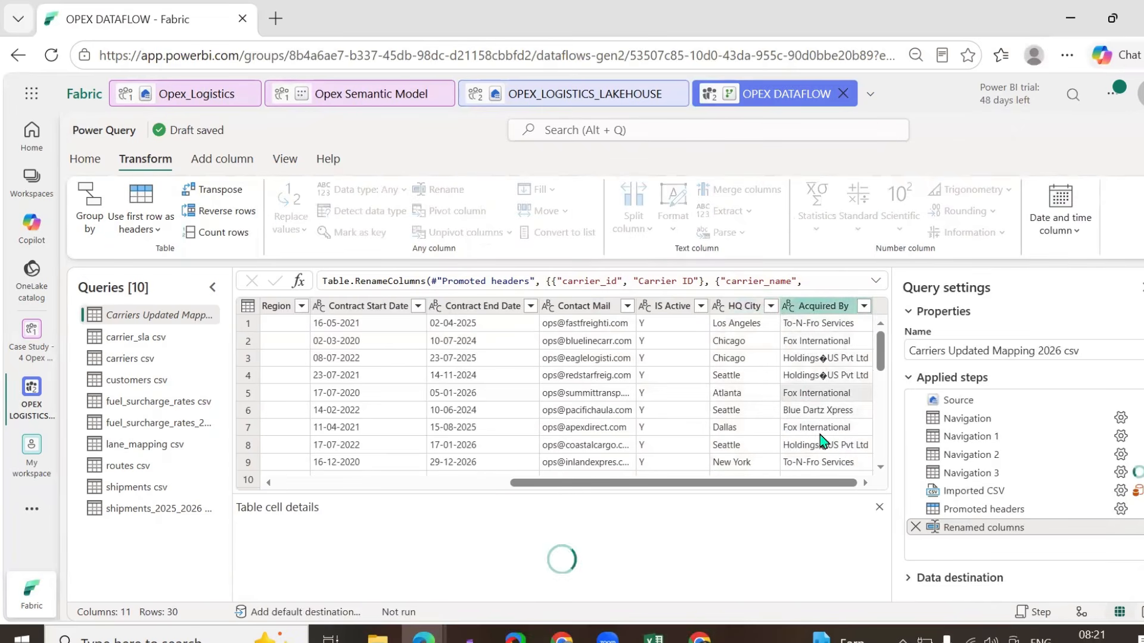
left_click(826, 376)
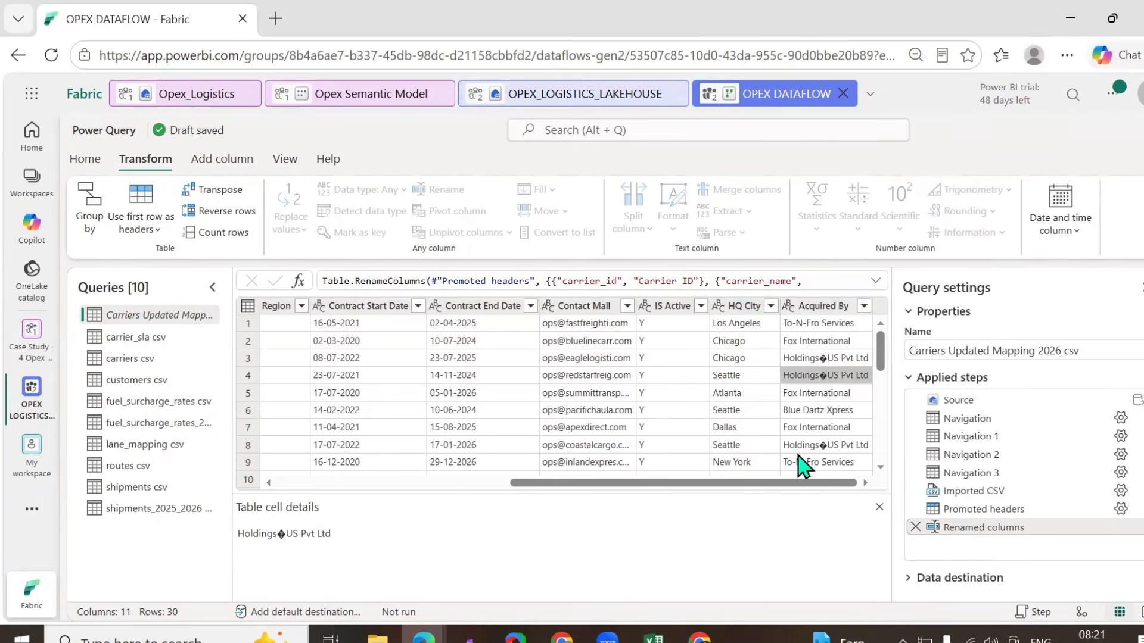
scroll(817, 459, "down", 3)
scroll(821, 455, "down", 2)
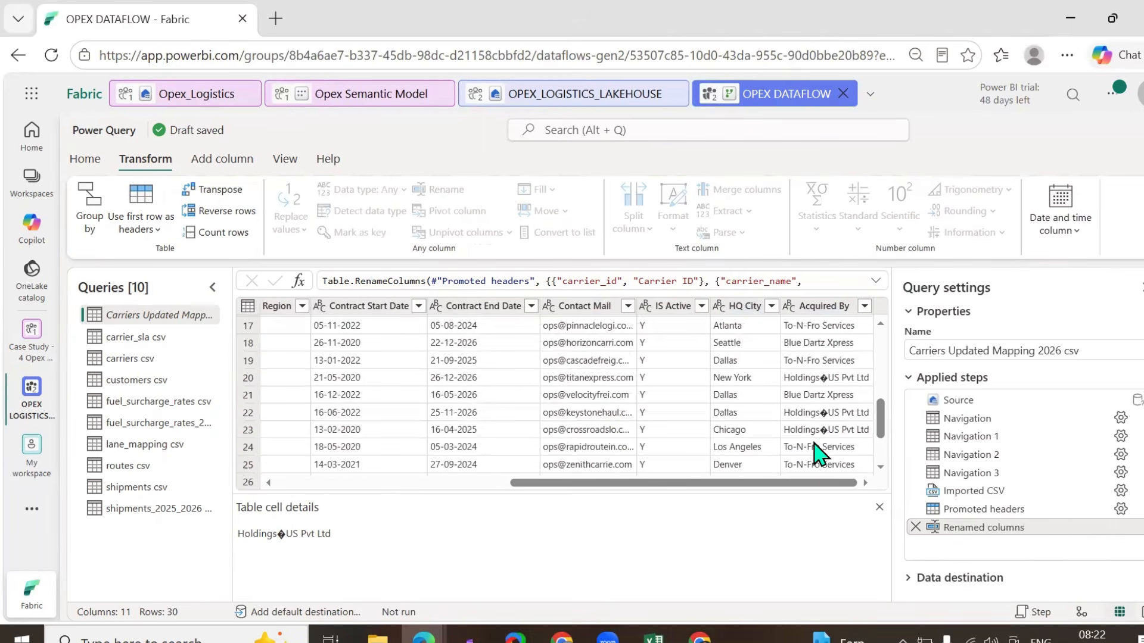
left_click(824, 378)
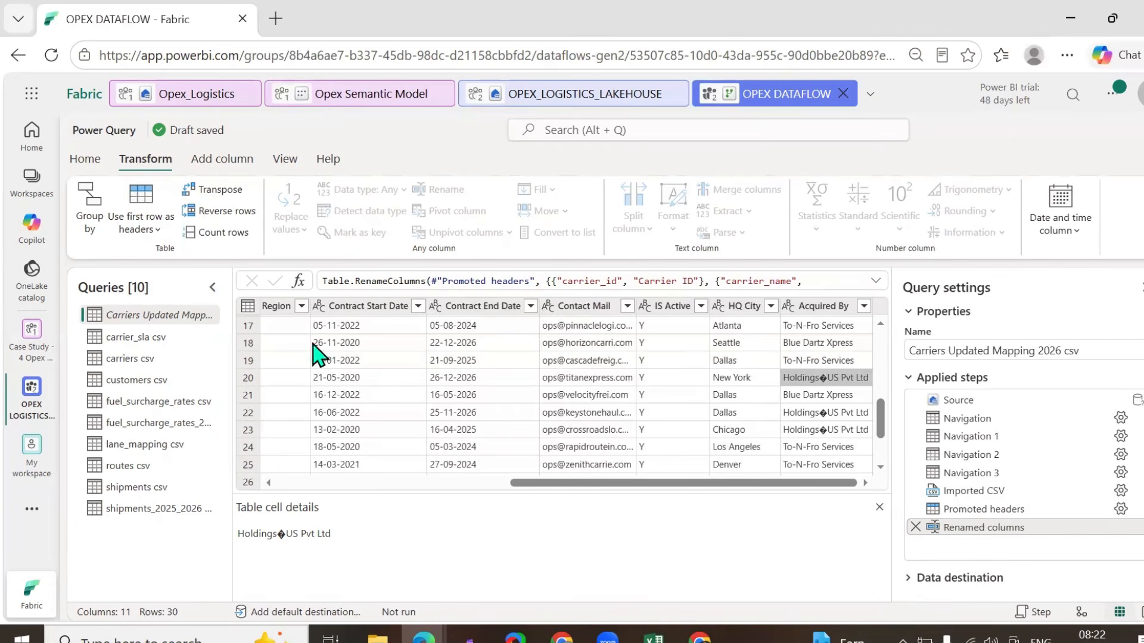
- Start a new column from examples based only on the Acquired By column
left_click(219, 168)
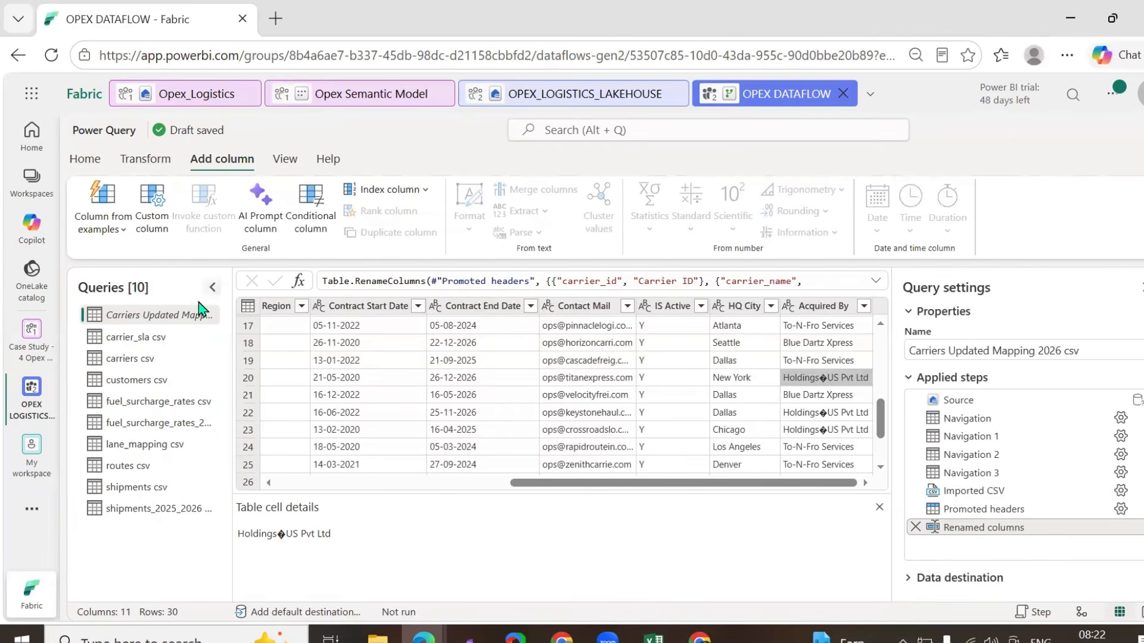
left_click(819, 306)
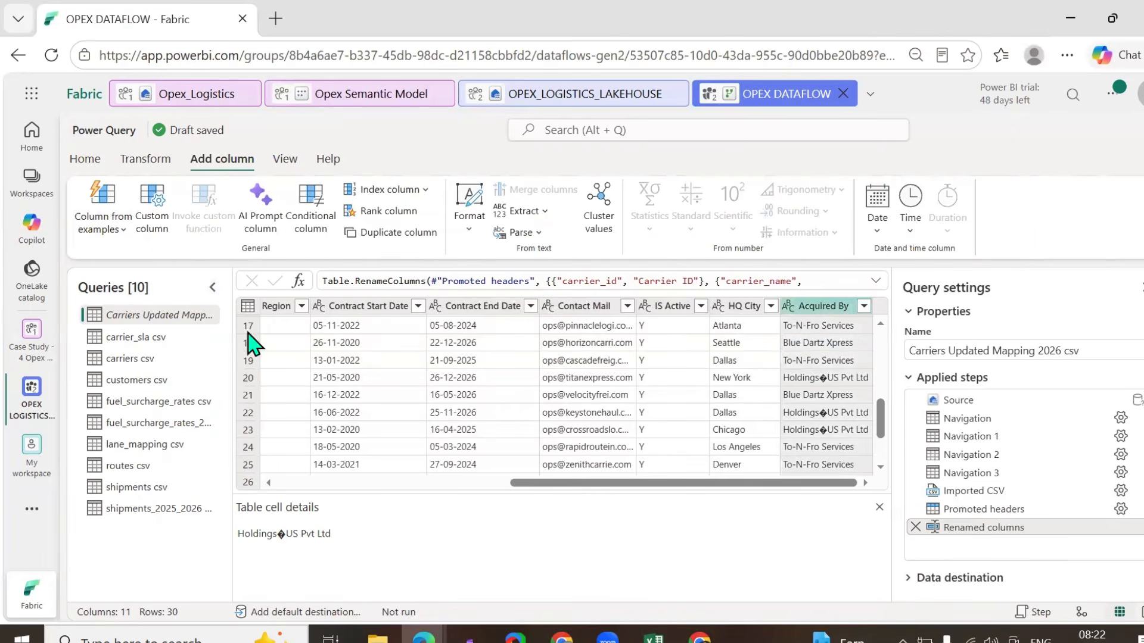
left_click(123, 231)
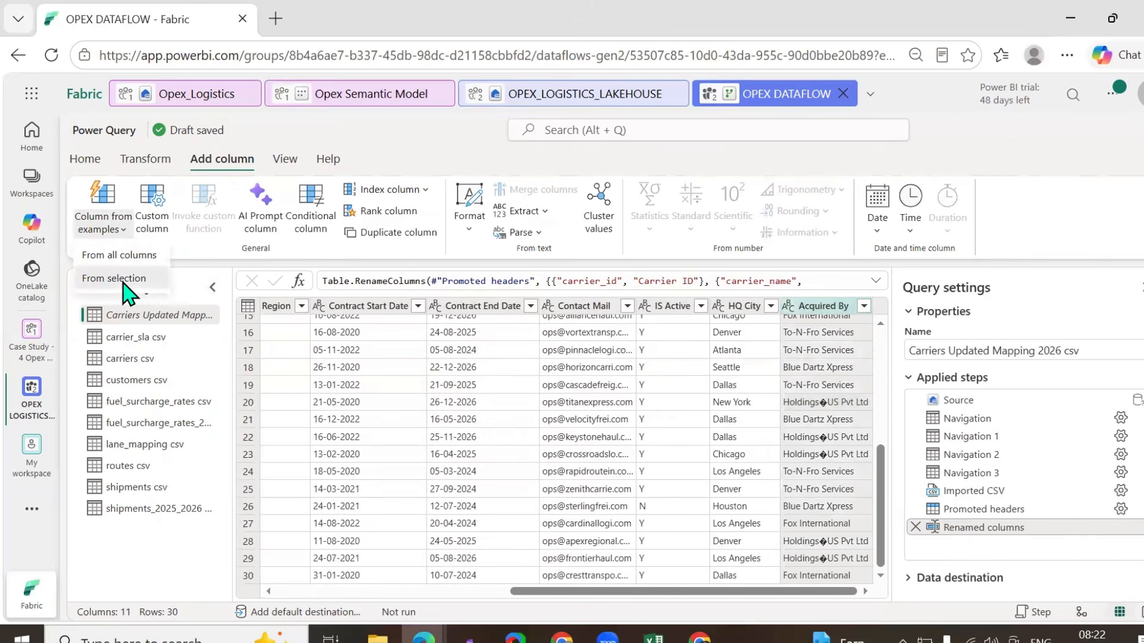
left_click(127, 283)
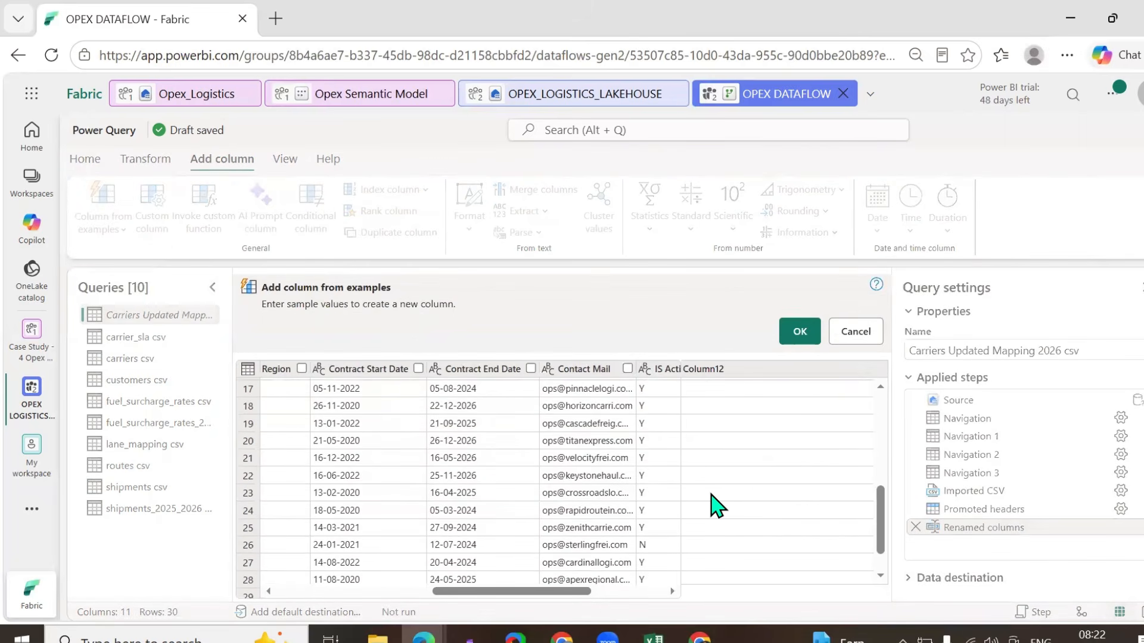
- Enter "Holdings US Pvt Ltd" as the sample value for row 22, with a space replacing the garbled character
left_click_drag(559, 592, 632, 592)
left_click(718, 388)
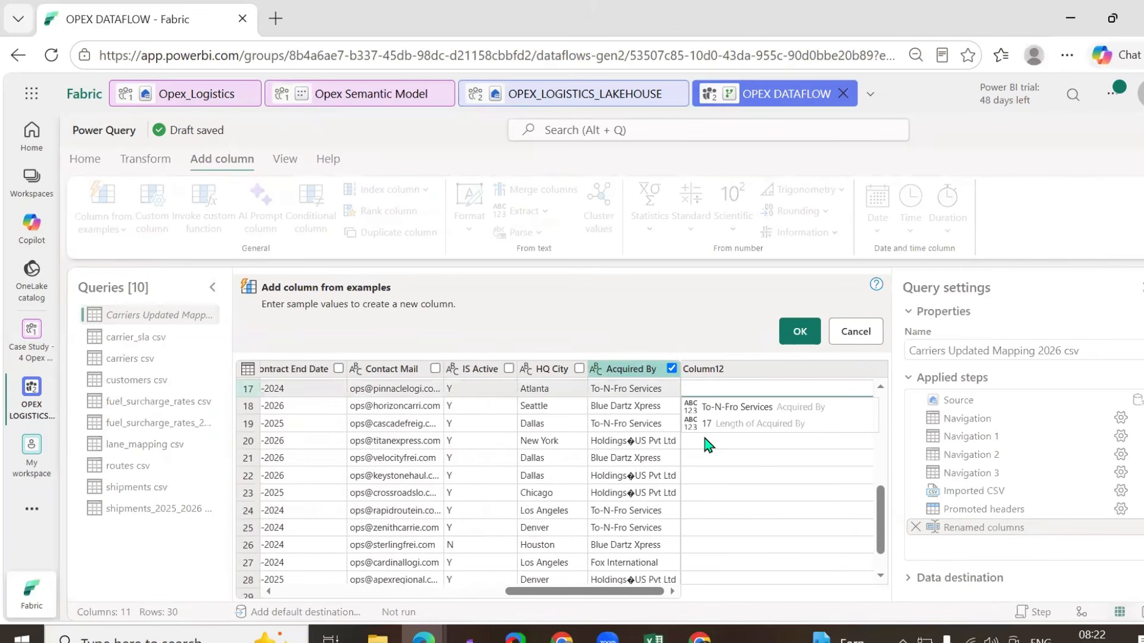
left_click(705, 476)
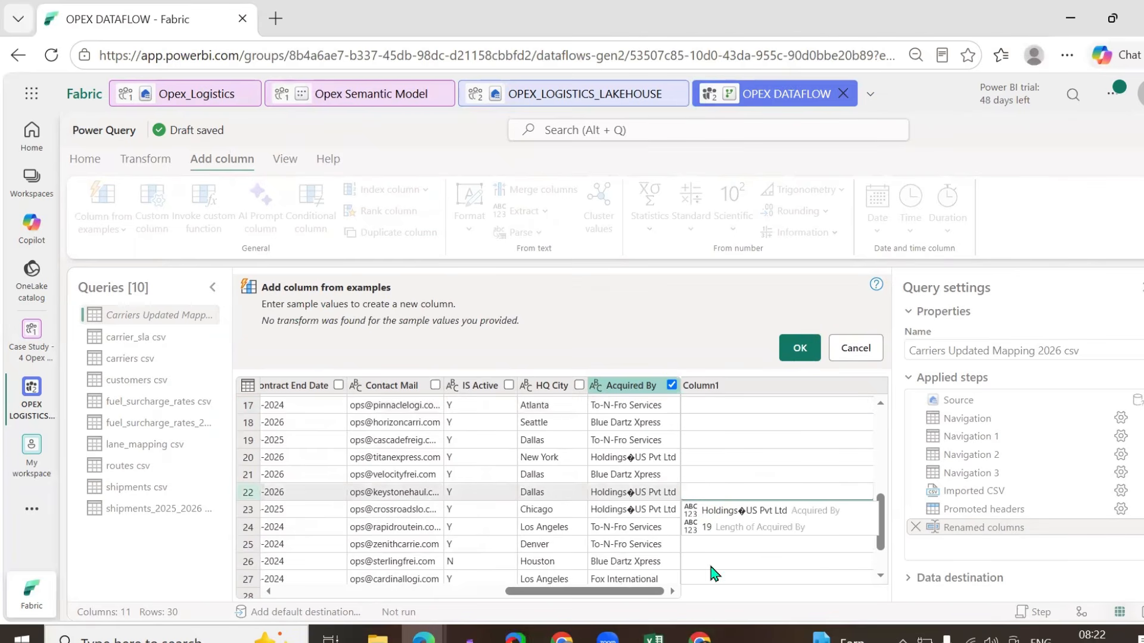
left_click(746, 511)
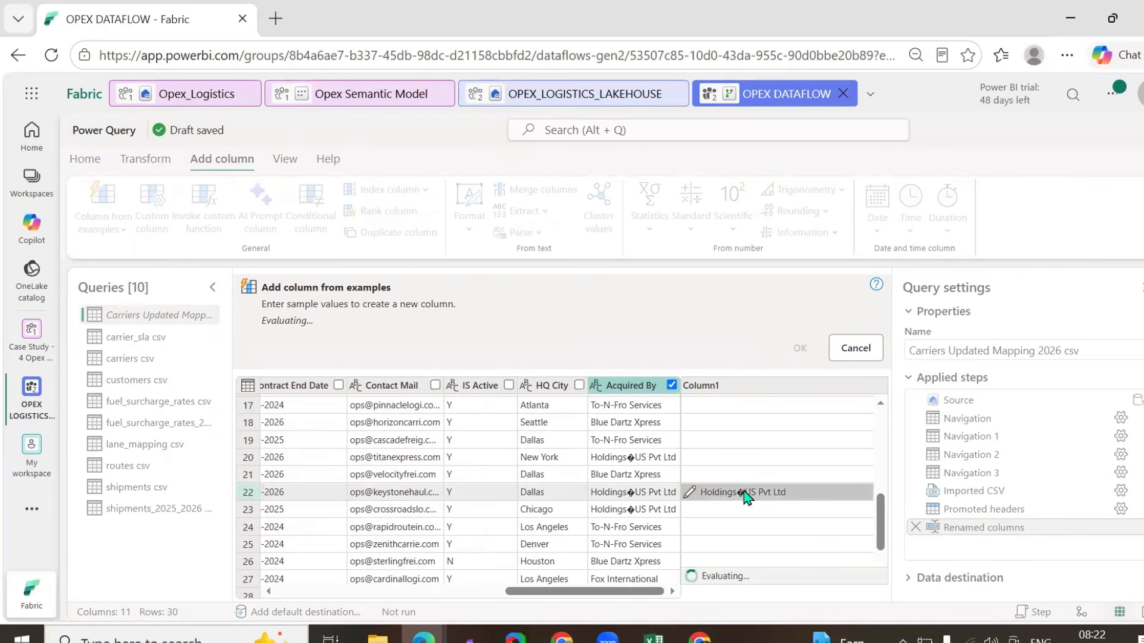
left_click(741, 493)
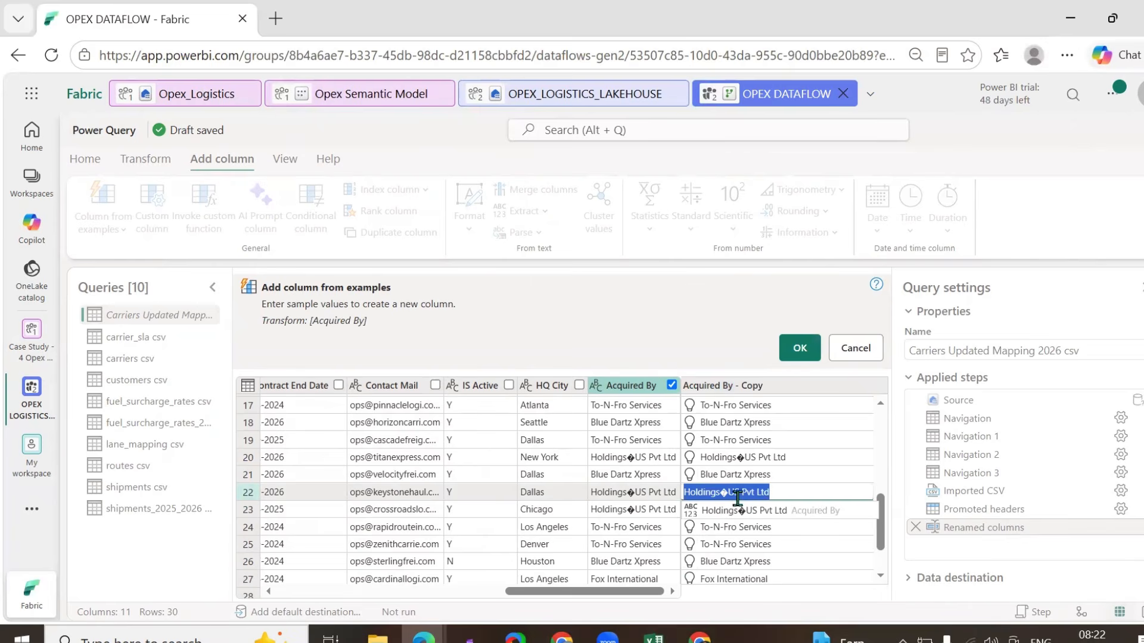
left_click(727, 491)
key("BackSpace")
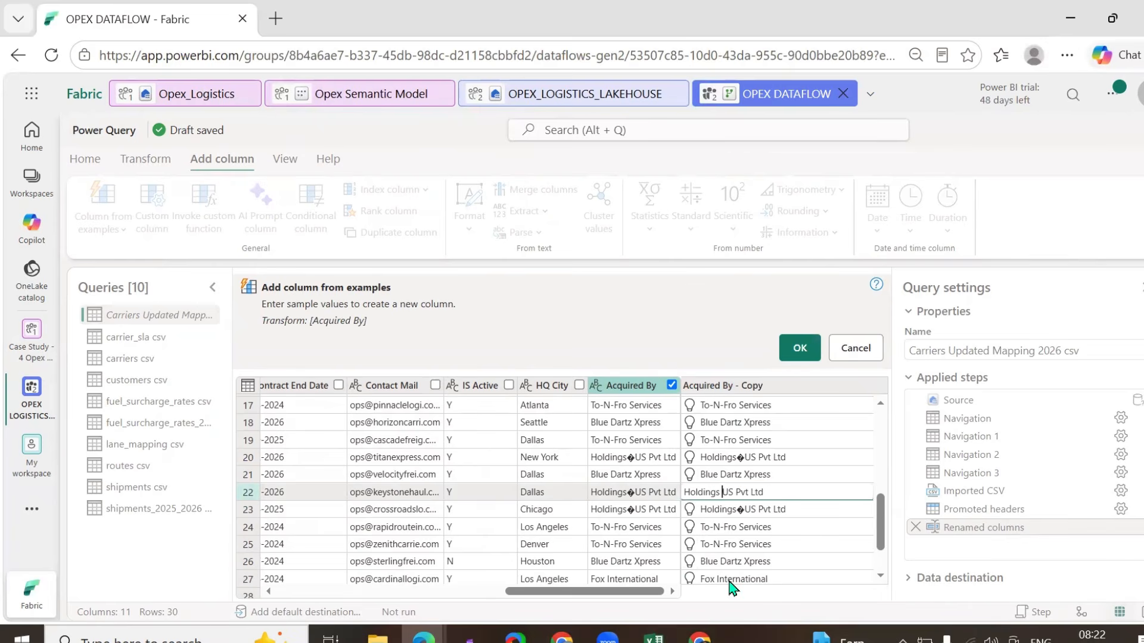
key("Return")
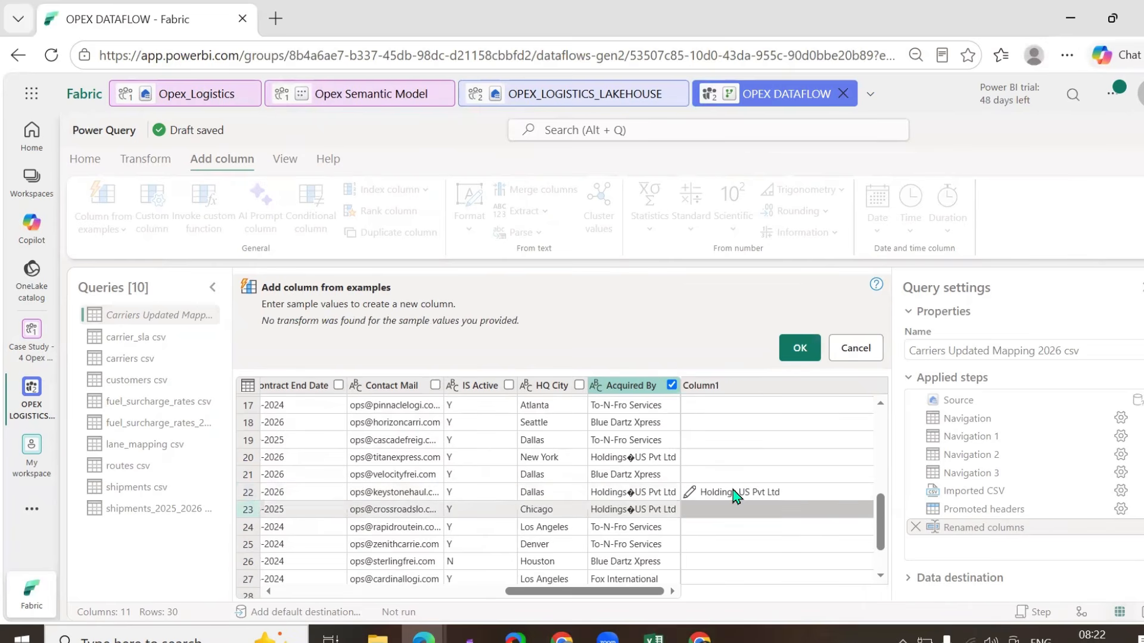
- Add "Holdings US Pvt Ltd" as a second sample value in row 20 and review the suggested values throughout the column
left_click(737, 494)
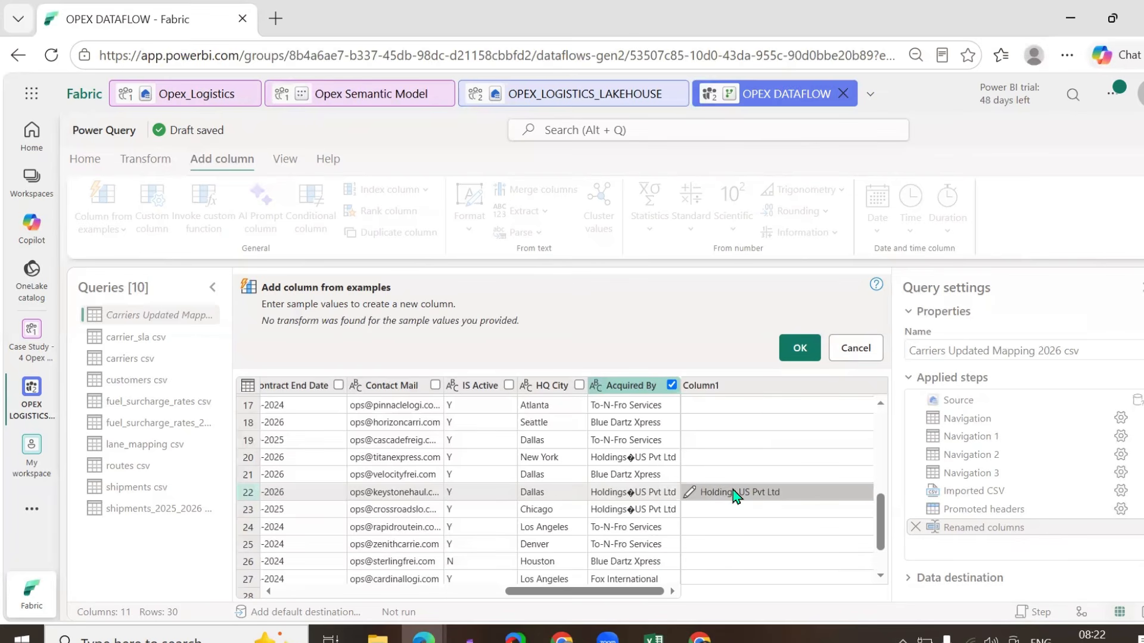
left_click(722, 457)
type("Holdings US Pvt Ltd")
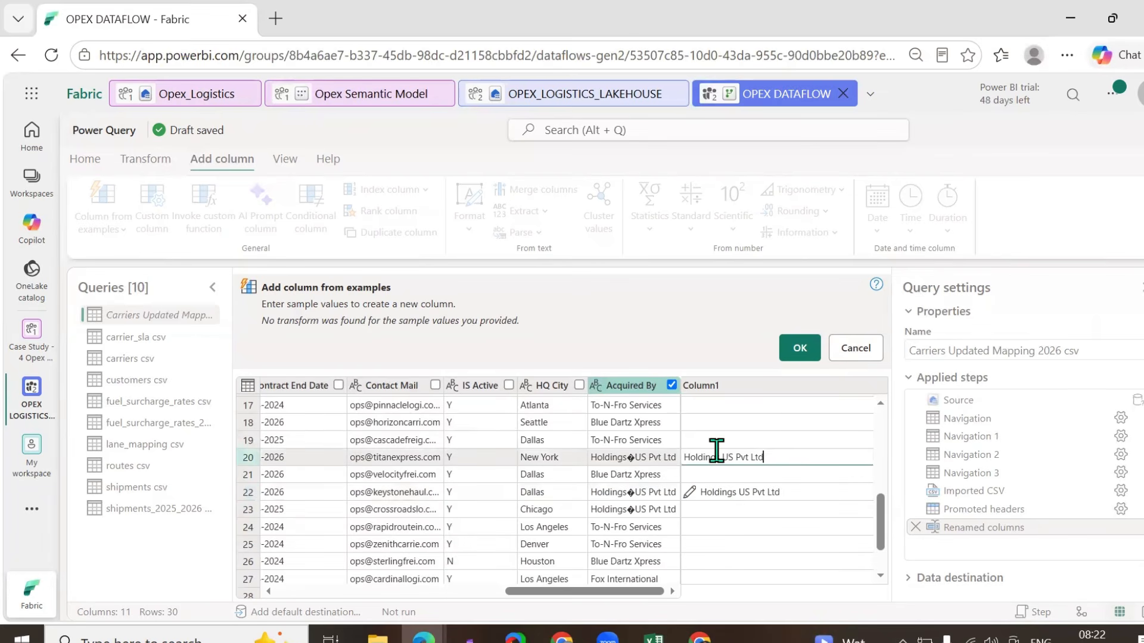
key("Return")
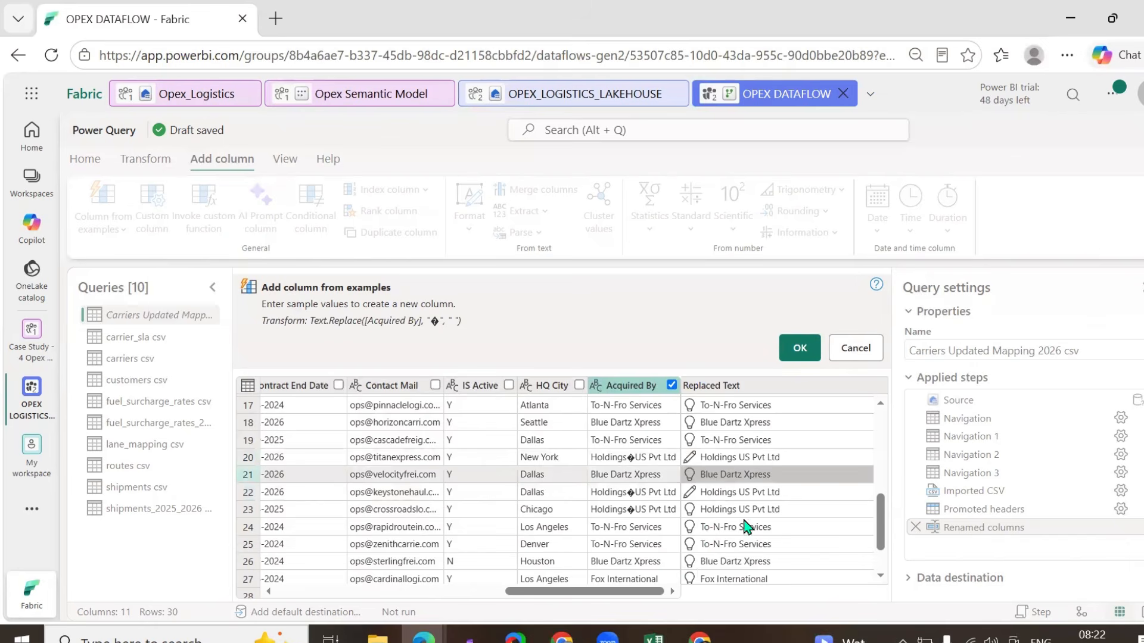
scroll(781, 464, "down", 3)
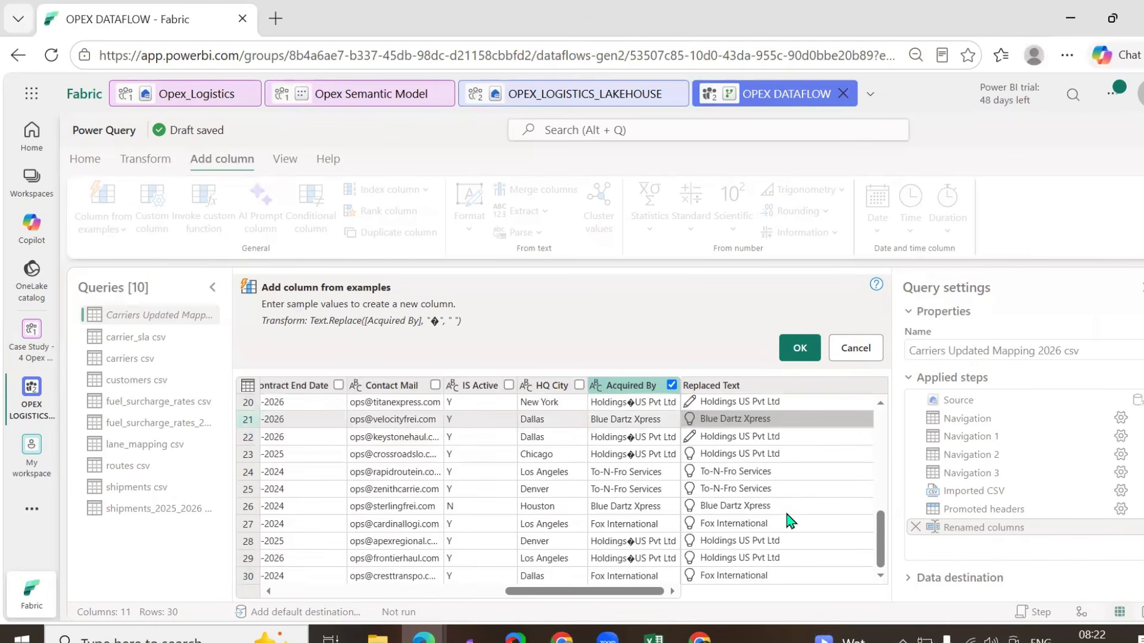
scroll(789, 520, "up", 1)
scroll(791, 521, "up", 5)
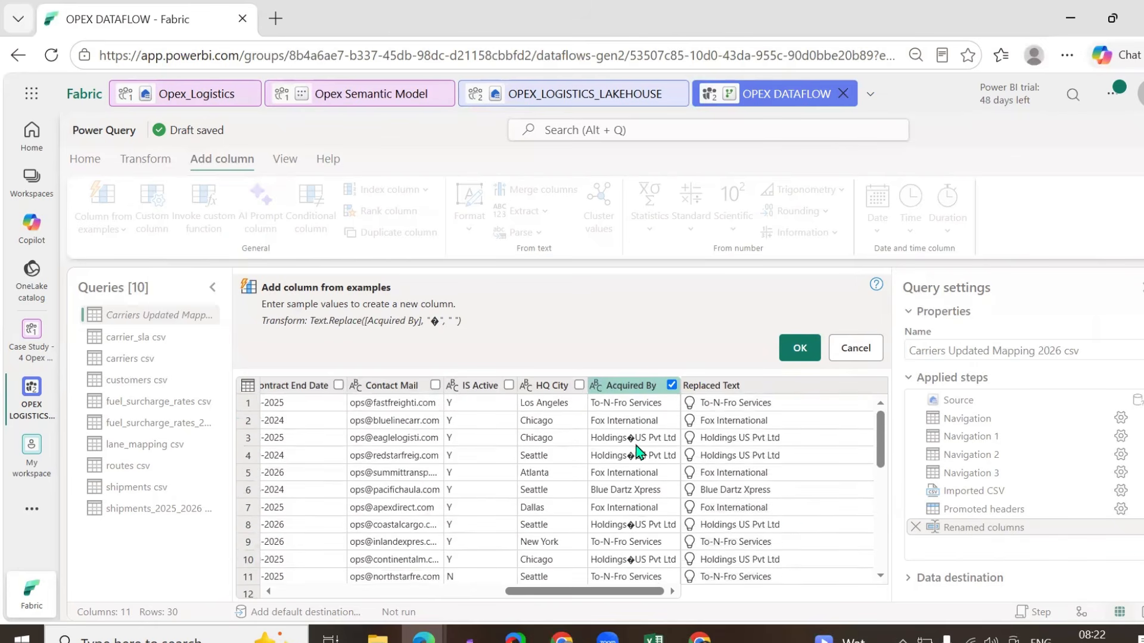
- Try to add the new example column under the name "Acquired By"
double_click(743, 390)
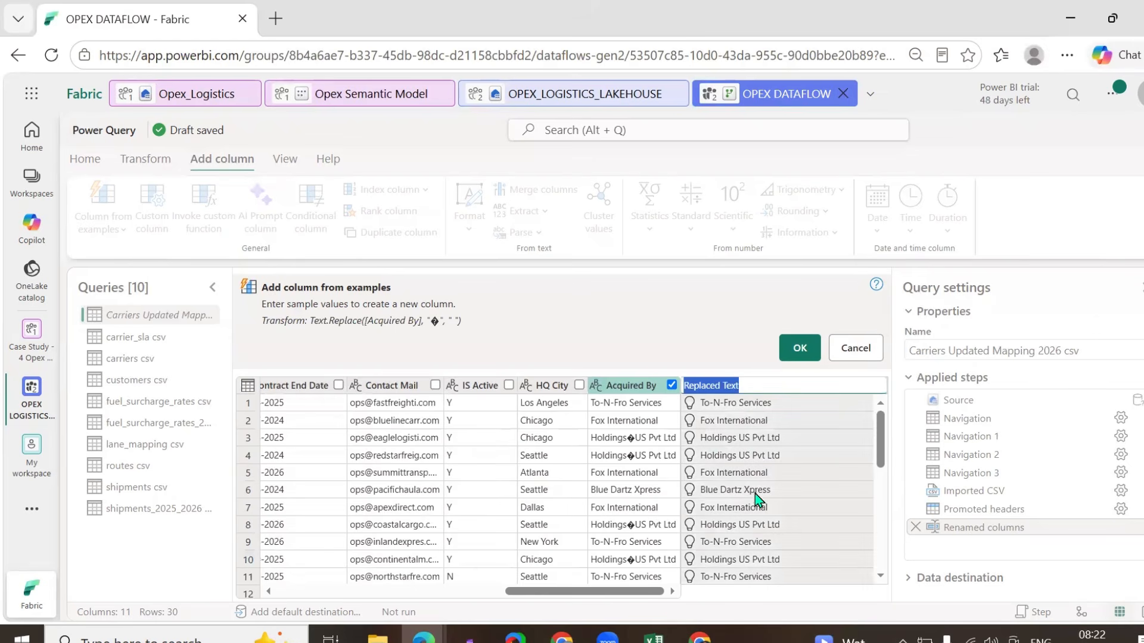
type("Act")
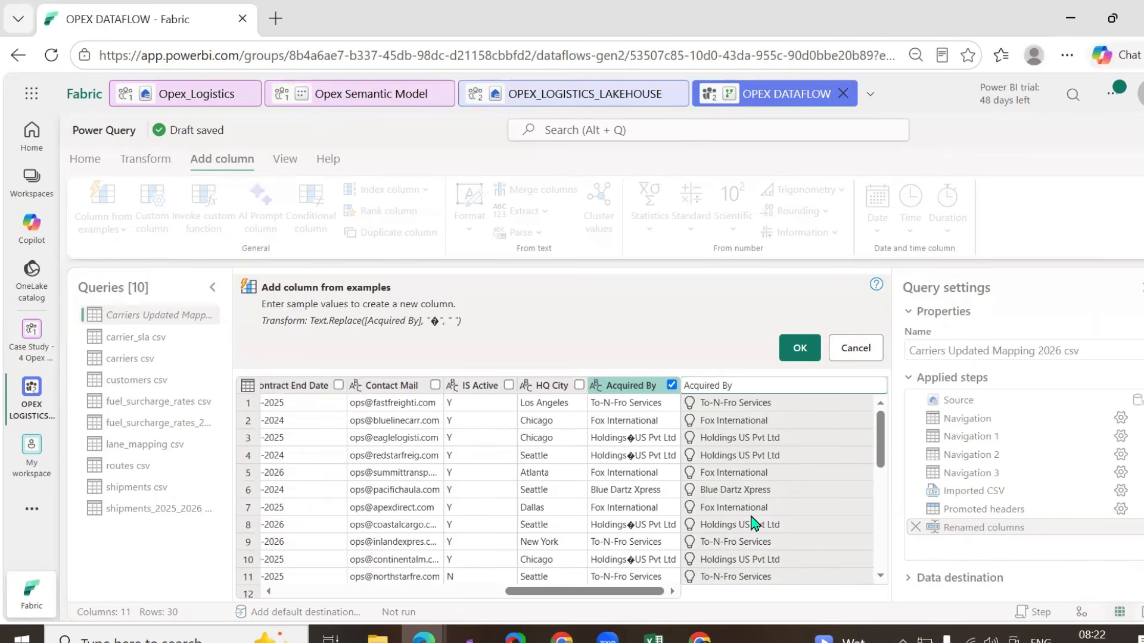
key("Return")
left_click(800, 348)
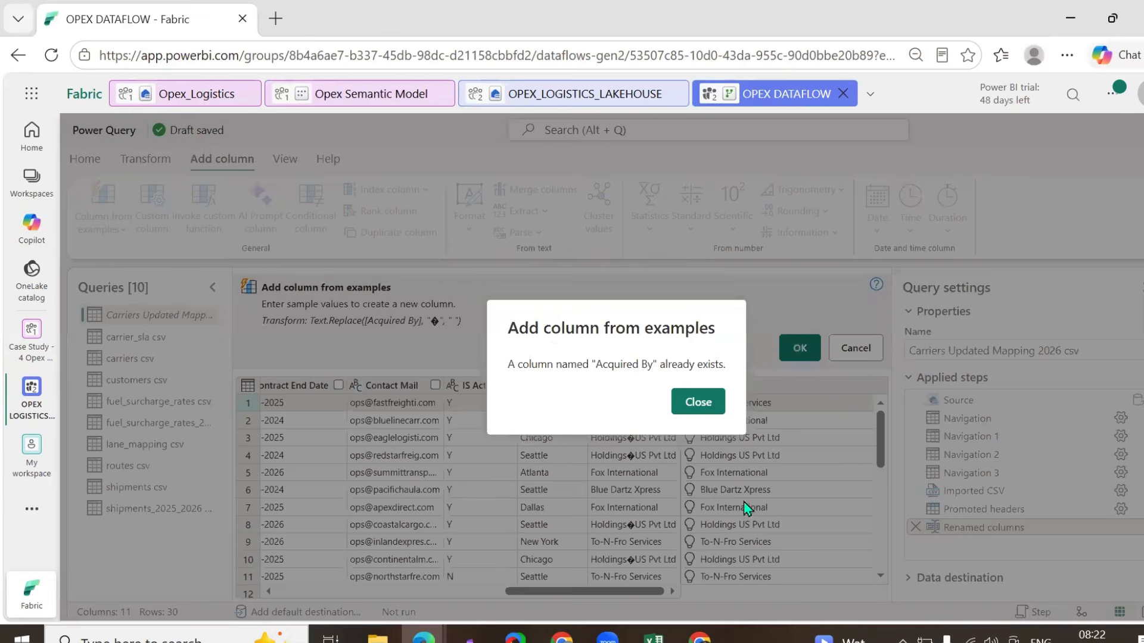
left_click(701, 412)
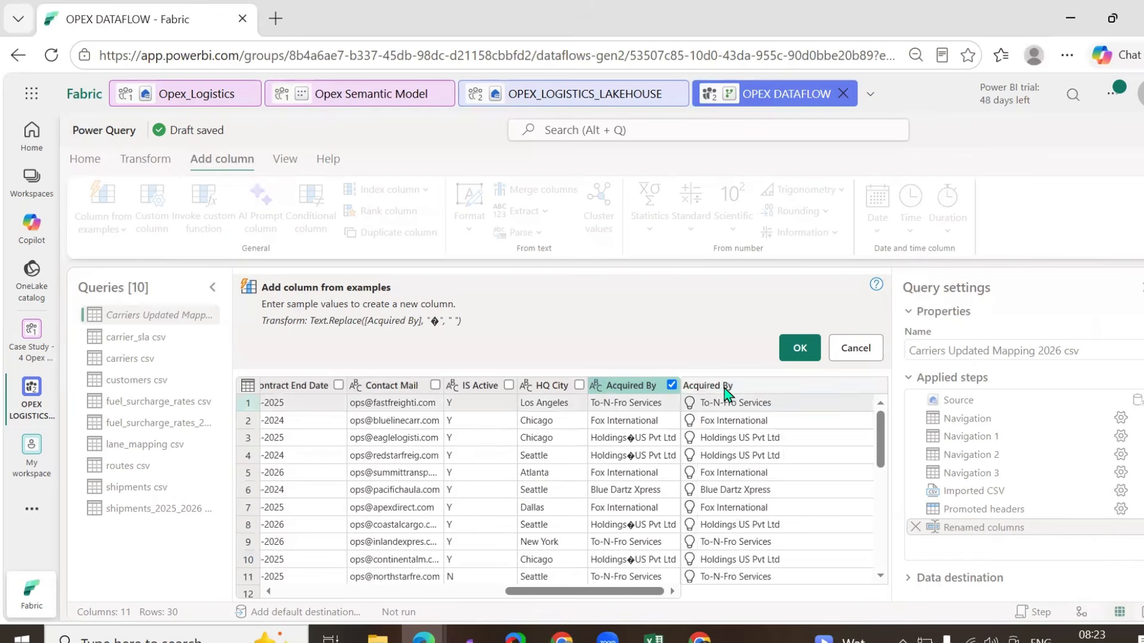
- Name the new example column "Acquired_By" and add it to the query
double_click(725, 388)
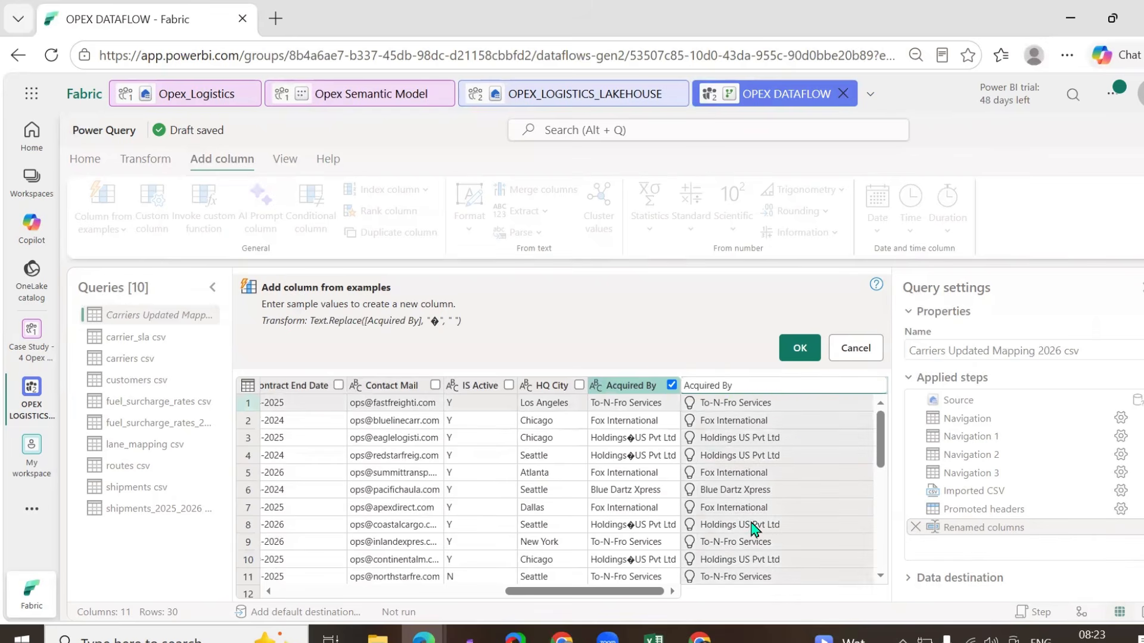
type("_")
key("Return")
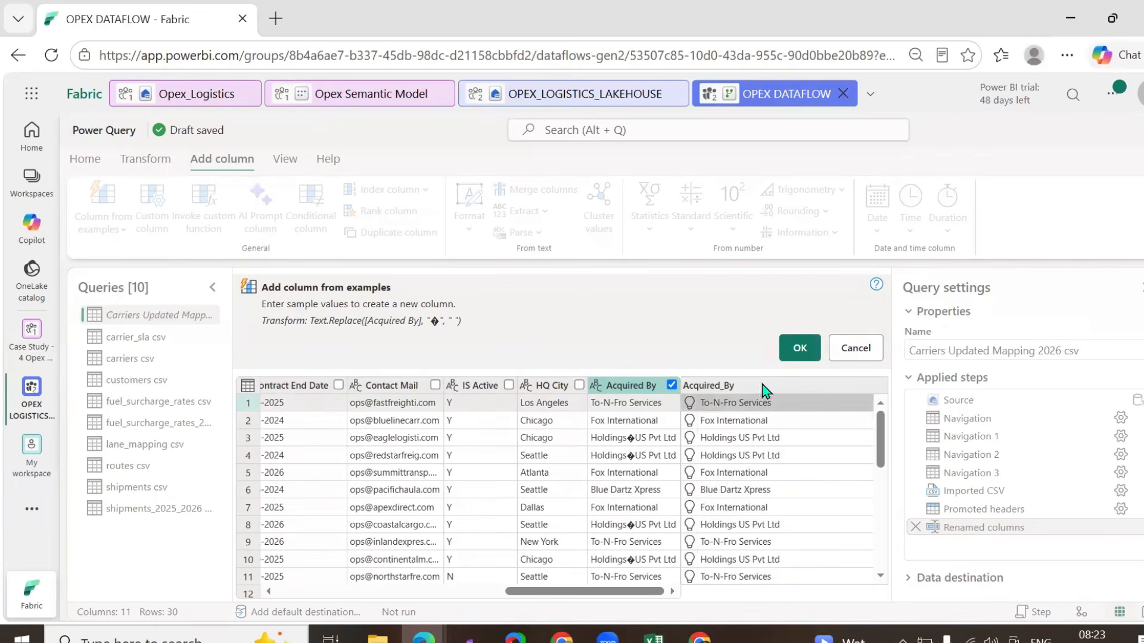
left_click(787, 349)
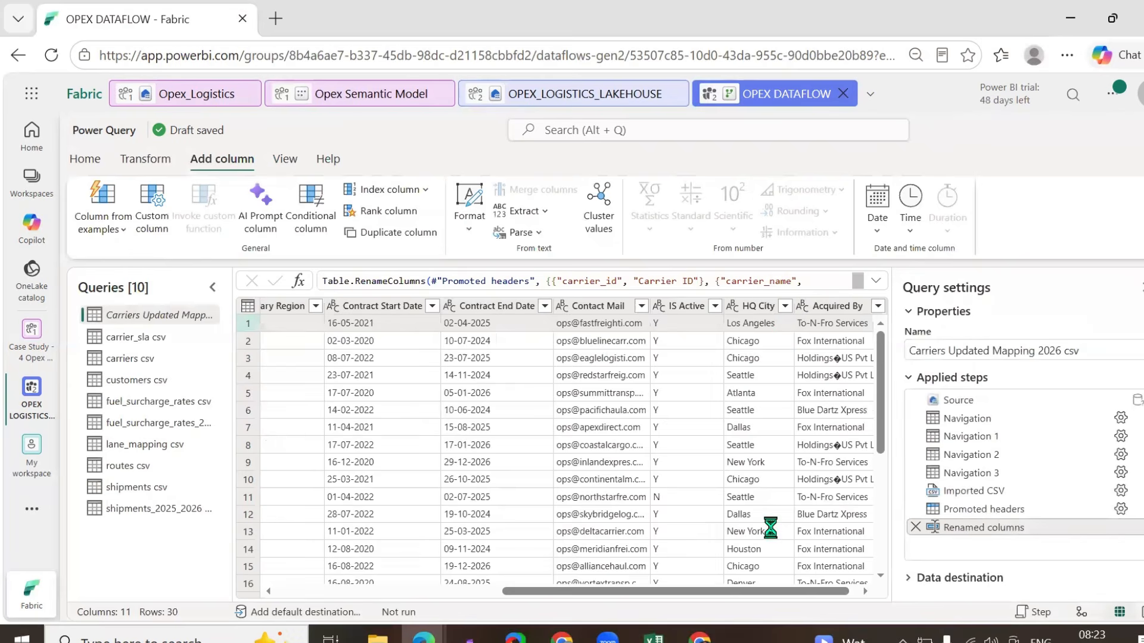
- Examine the full formula of the new Acquired_By column, including its Text.Replace arguments, and check the cleaned values through all rows
left_click(876, 282)
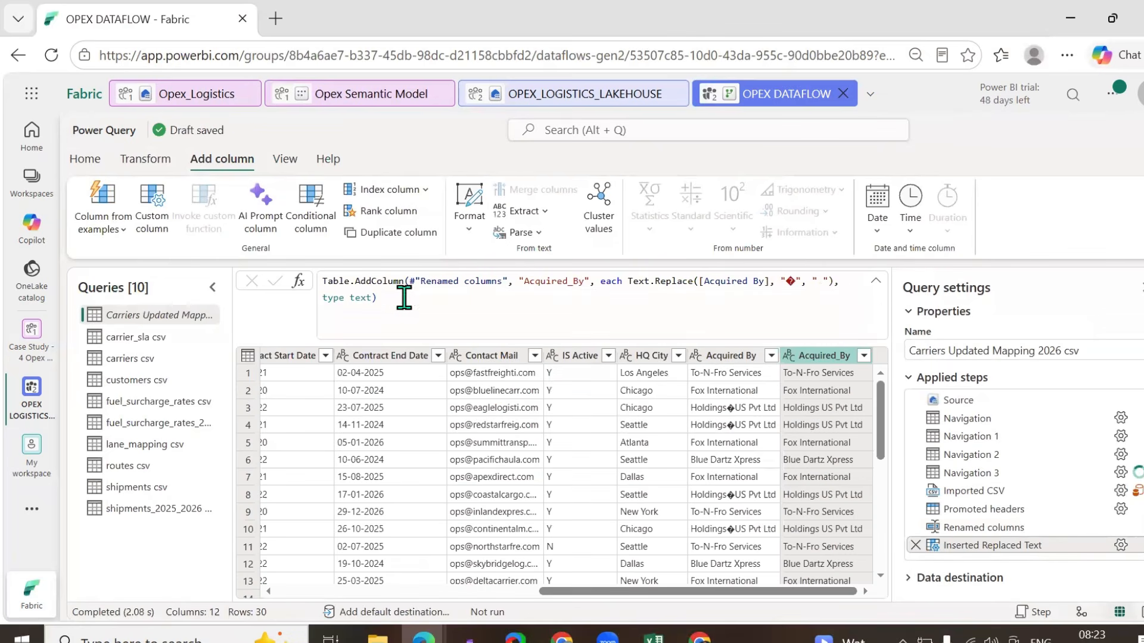
key("ctrl+a")
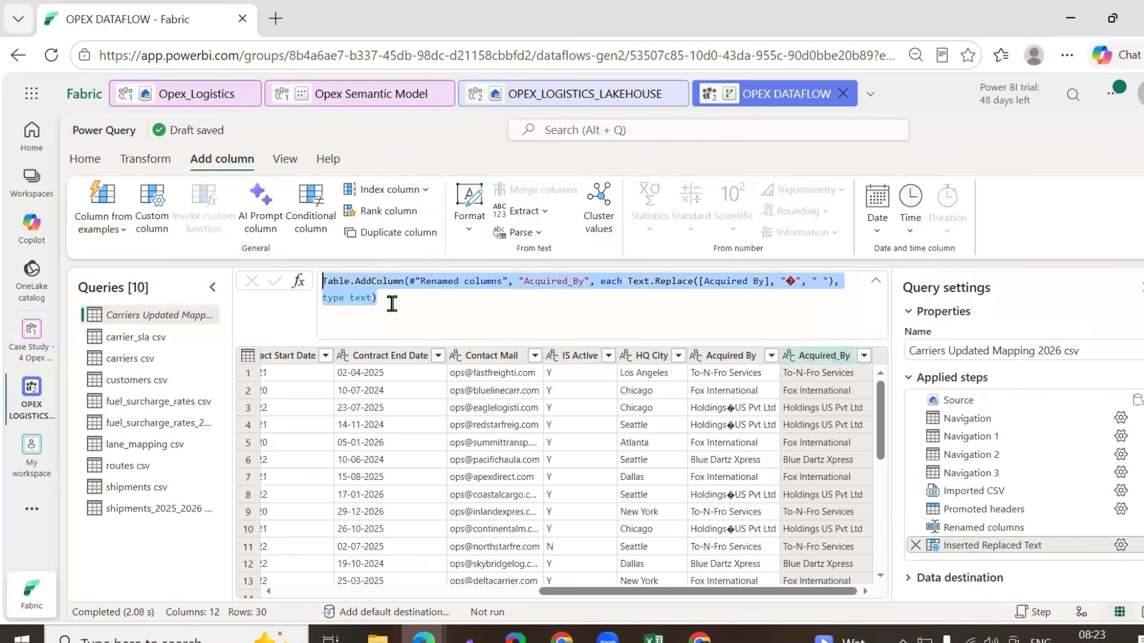
left_click(391, 304)
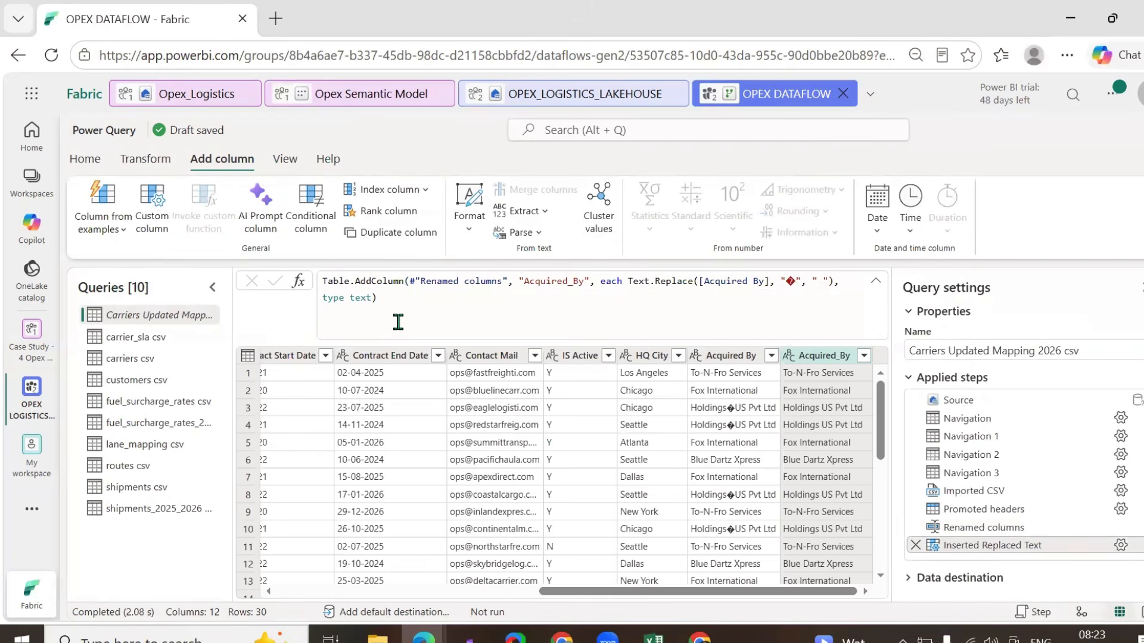
left_click(631, 282)
left_click(692, 282, "shift")
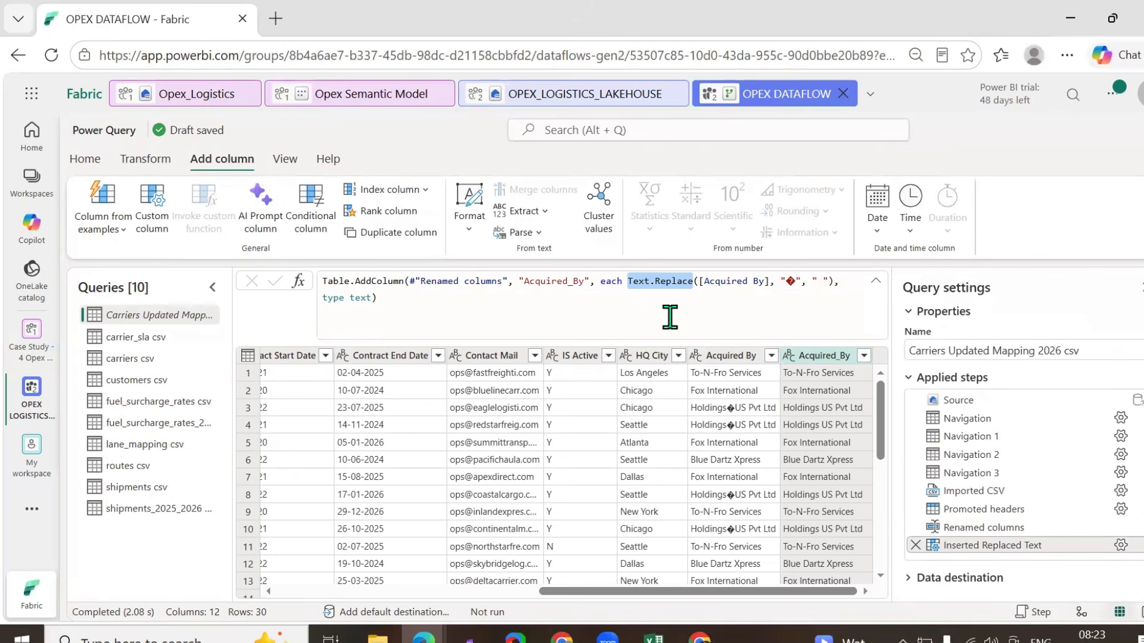
left_click(748, 314)
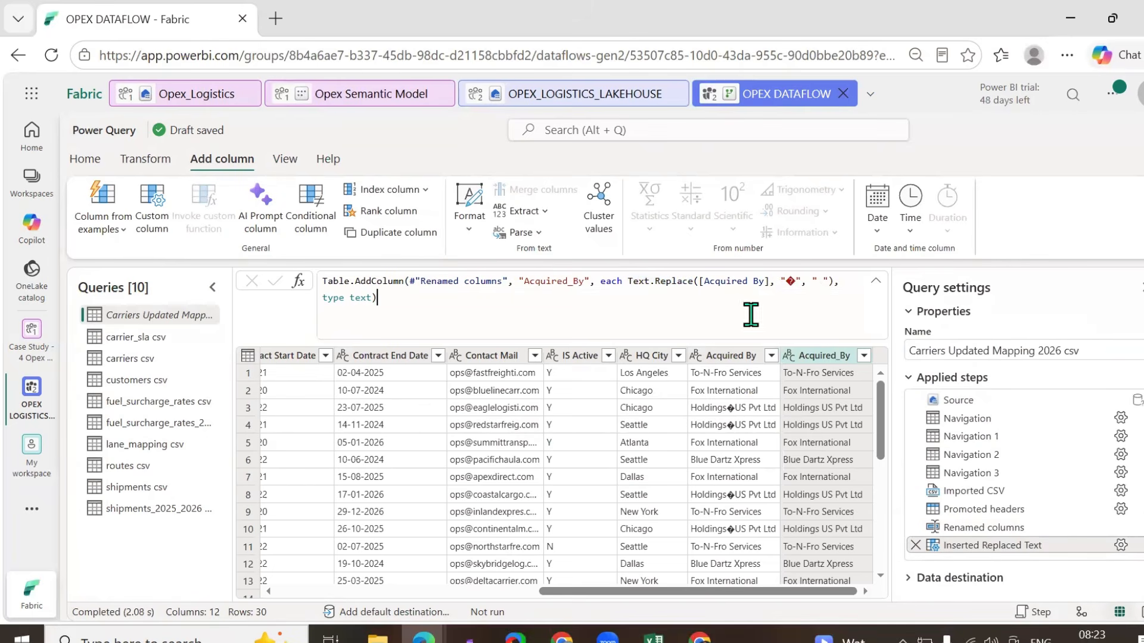
left_click_drag(778, 282, 828, 281)
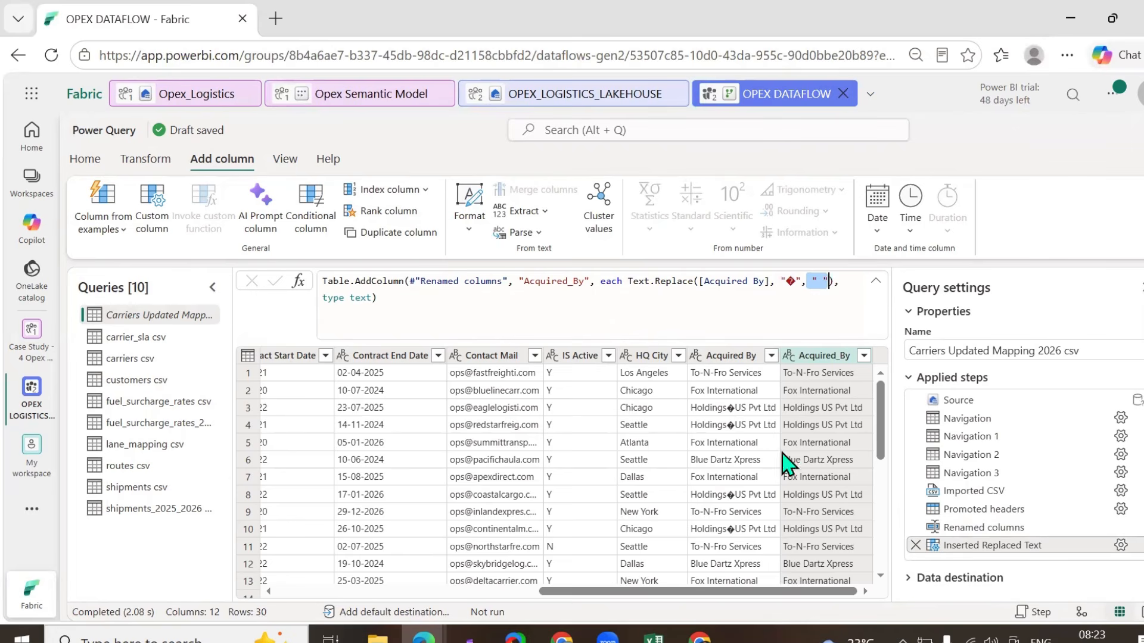
scroll(832, 424, "down", 1)
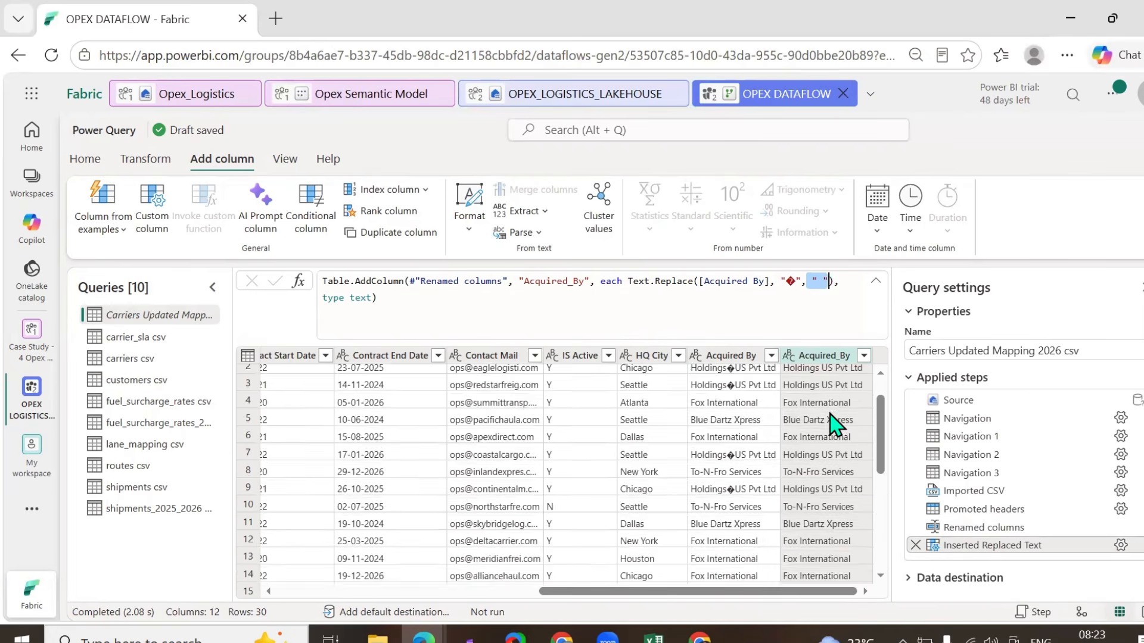
scroll(832, 424, "down", 5)
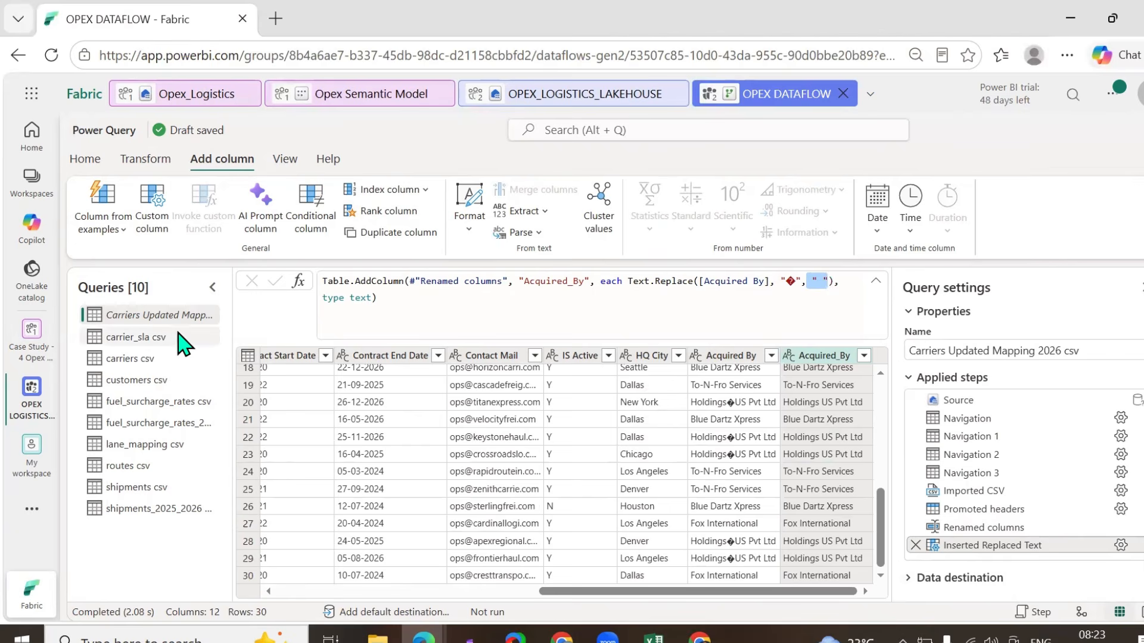
- Rename the carrier_sla csv query to carrier_sla and promote its first row to column headers
left_click(160, 346)
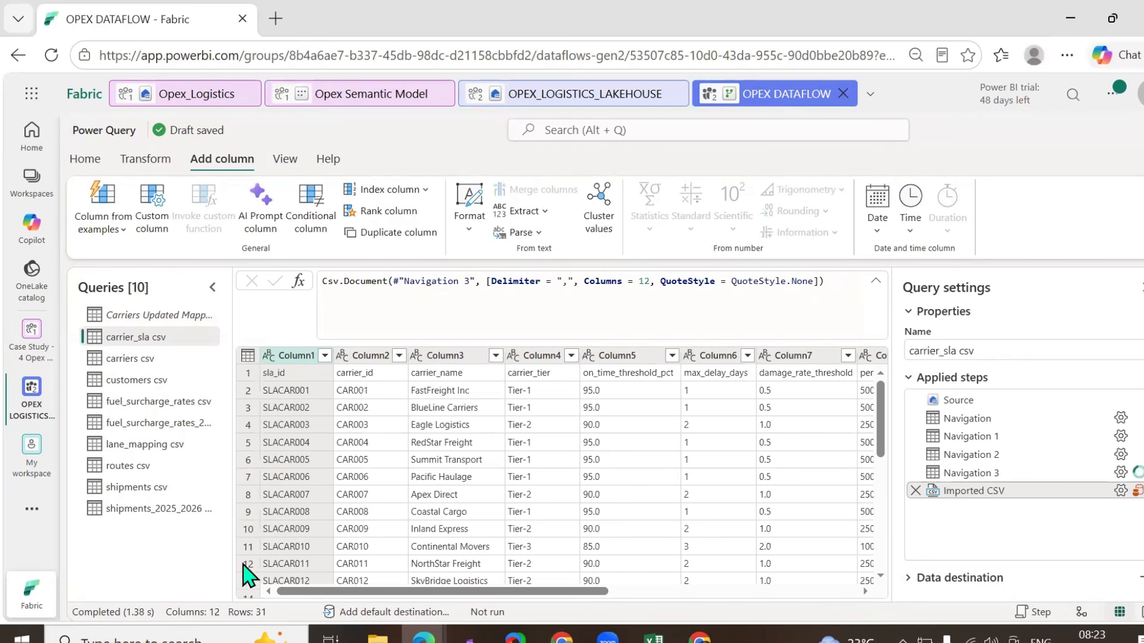
left_click(989, 351)
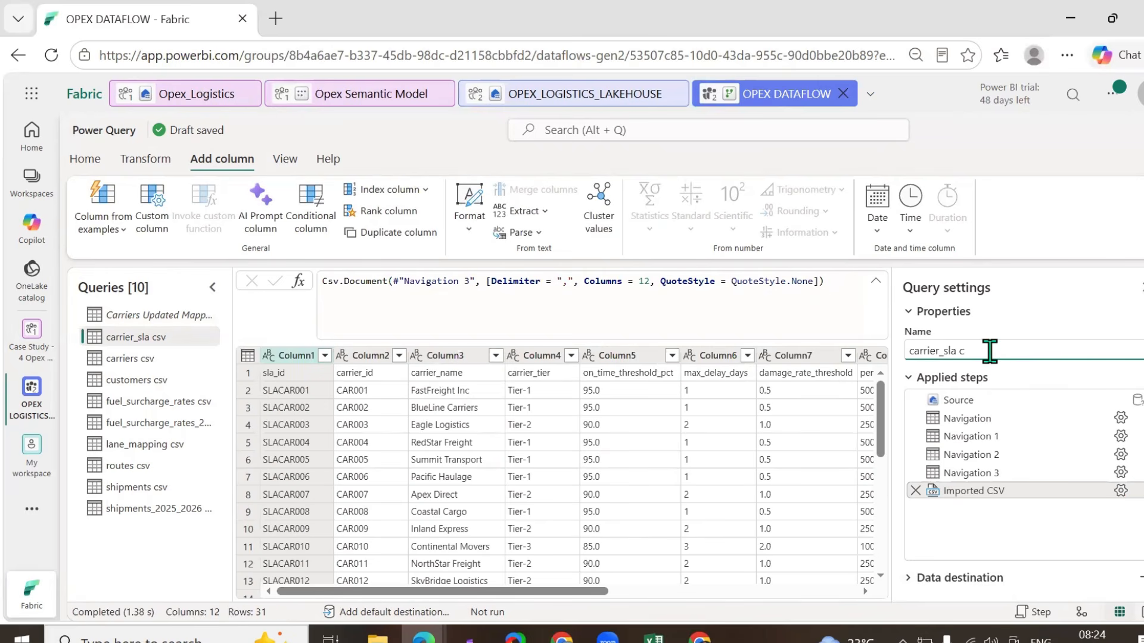
key("Return")
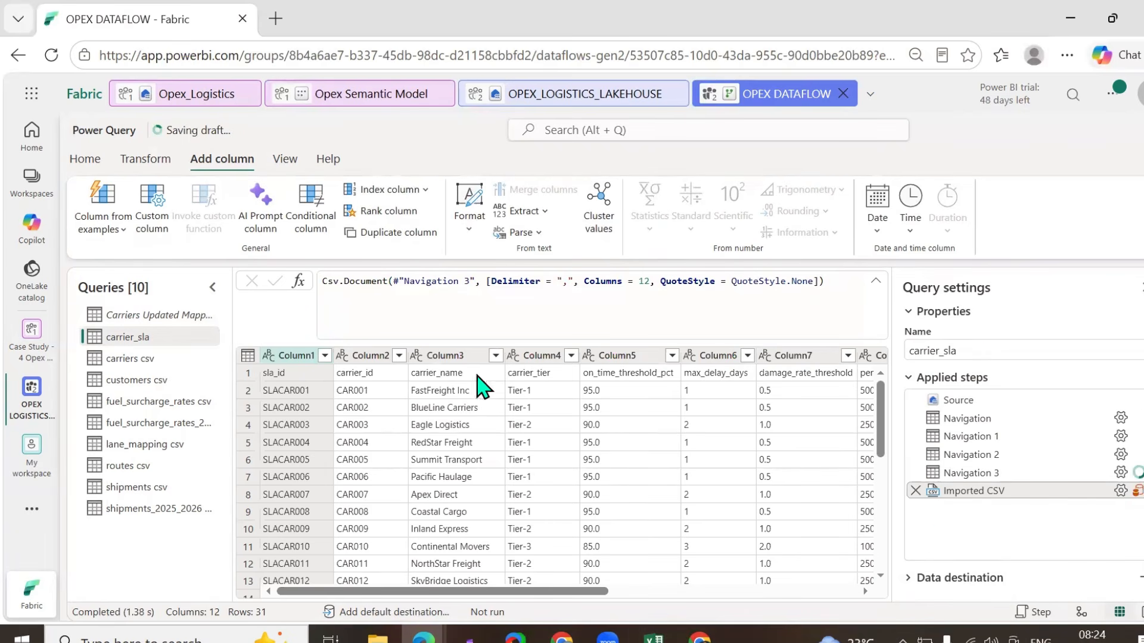
left_click(149, 159)
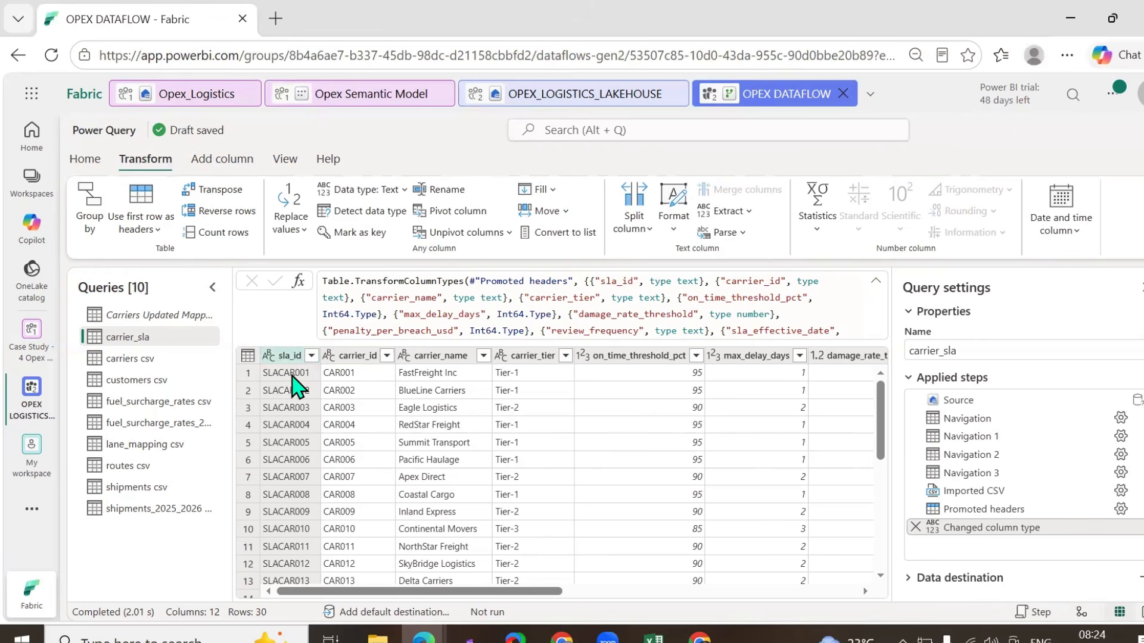
- Rename the sla_id column to "SLA ID" in the carrier_sla query
left_click(291, 375)
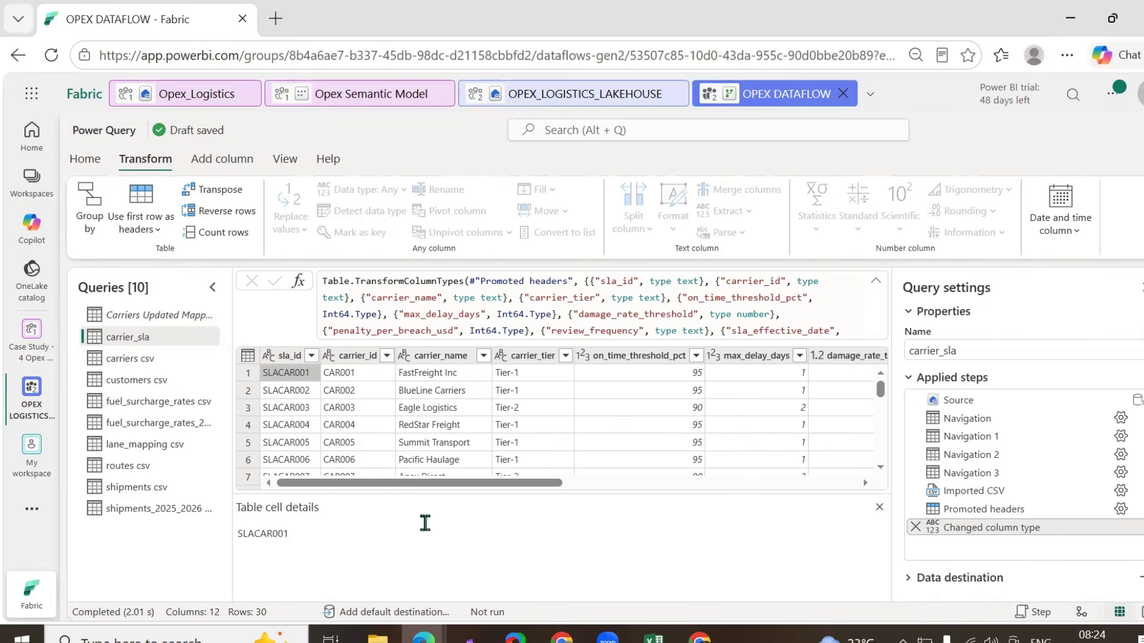
left_click(287, 358)
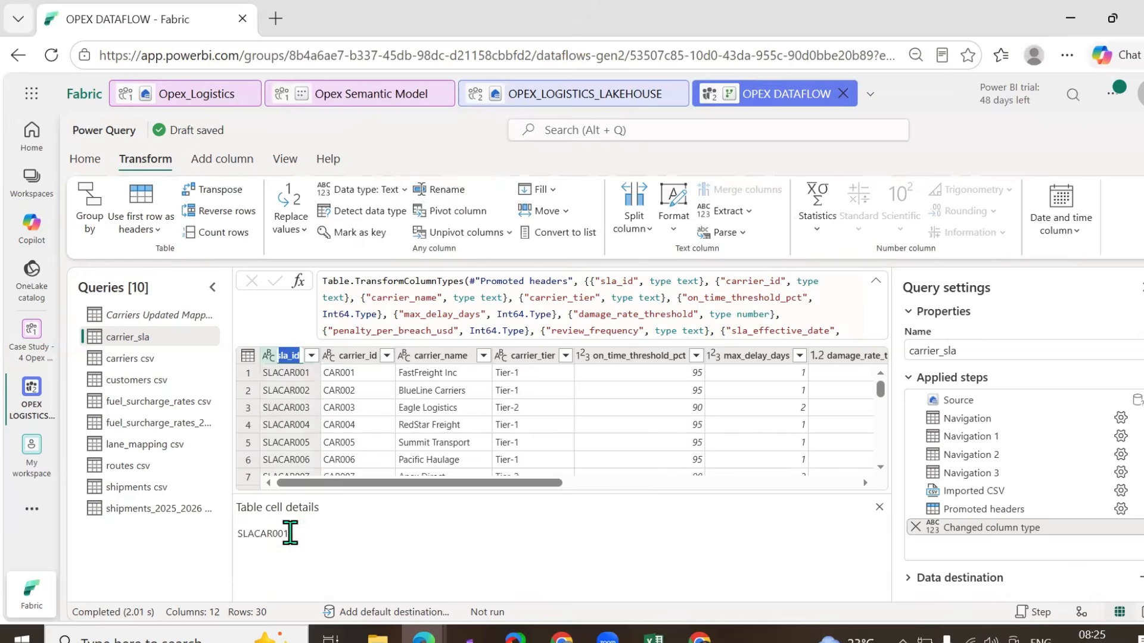
key("Caps_Lock")
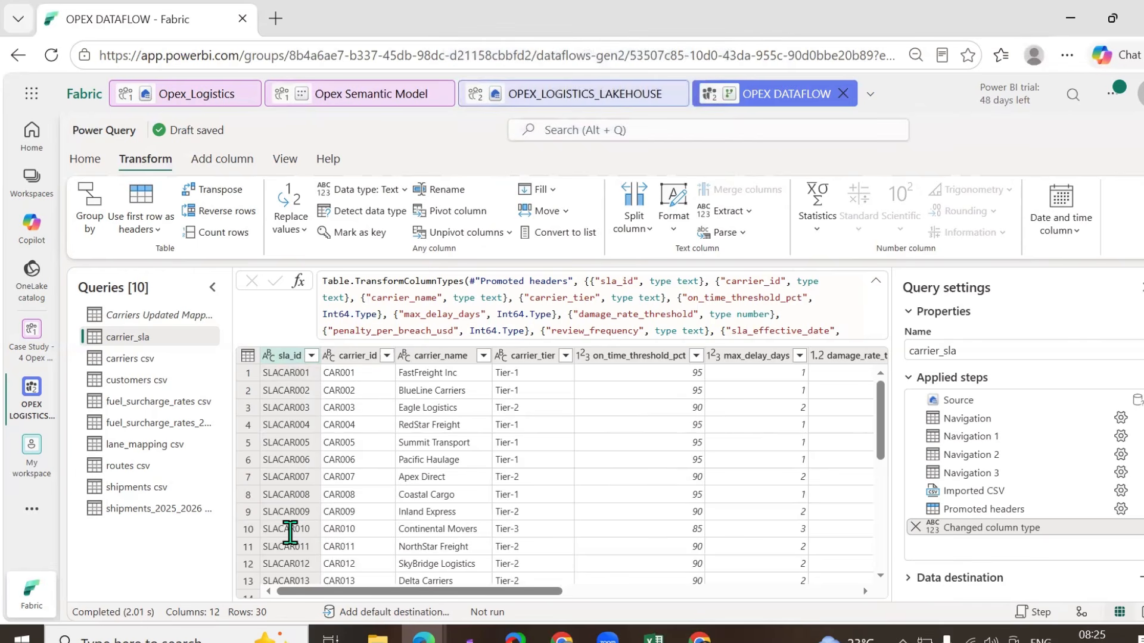
left_click(288, 354)
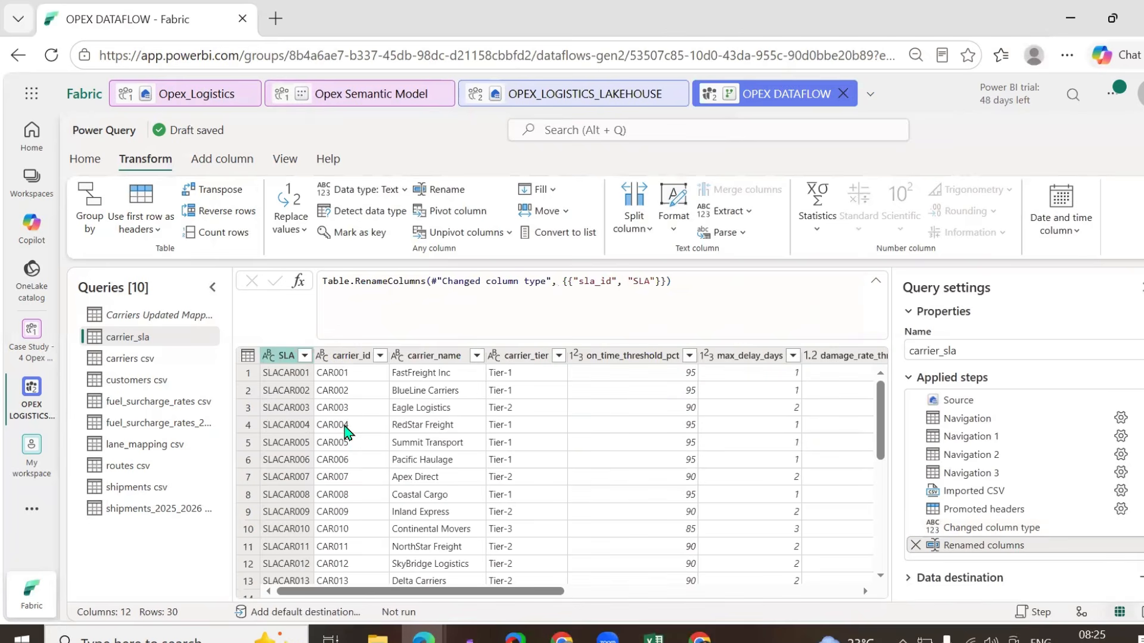
double_click(284, 358)
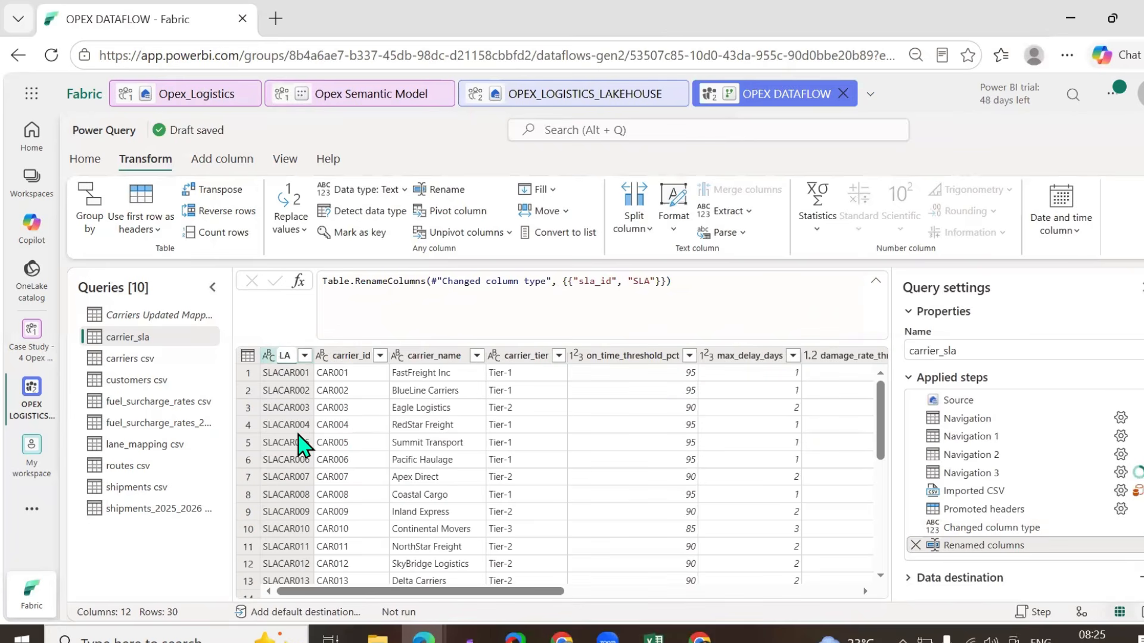
key("Return")
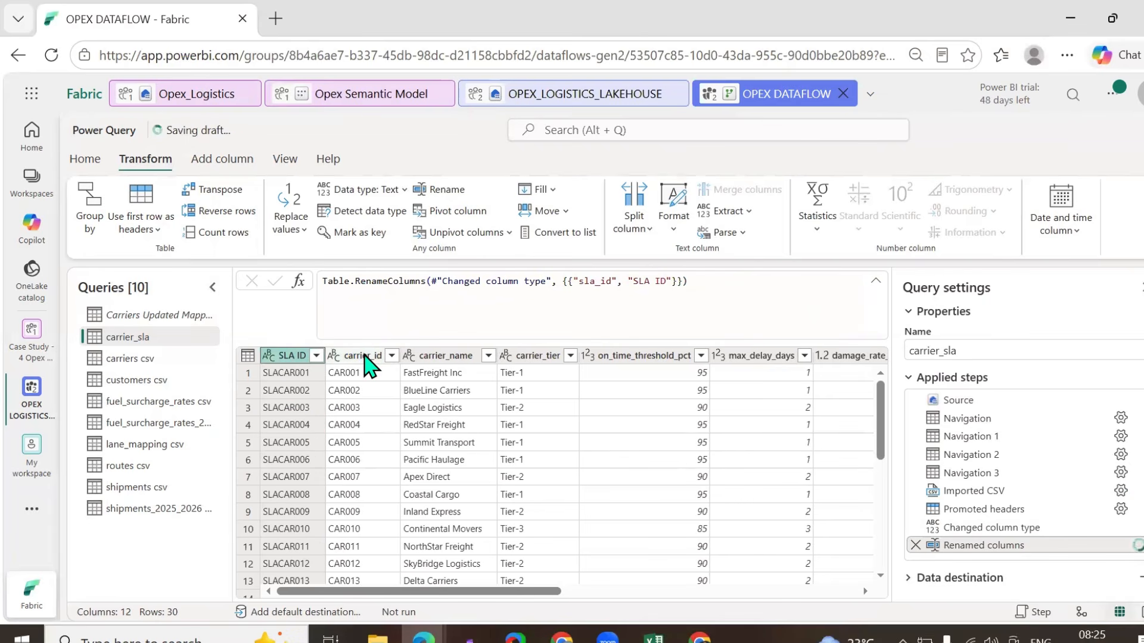
- Rename the carrier_id column to "Carrier ID" in the carrier_sla query
double_click(364, 355)
type("cARR")
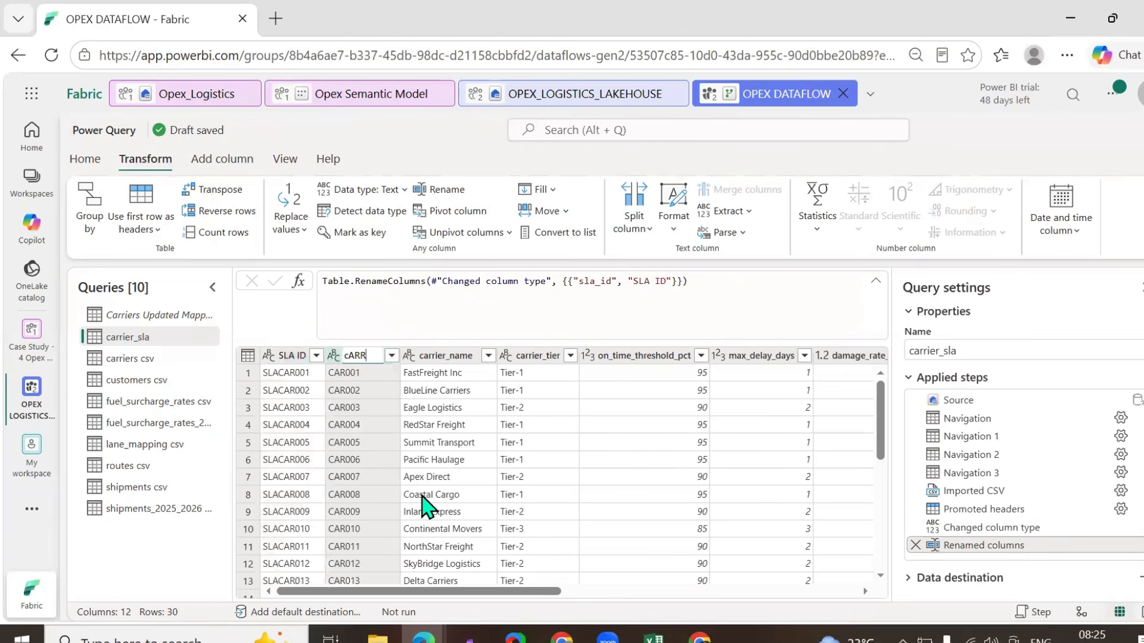
type("IE")
key("Caps_Lock")
type("C")
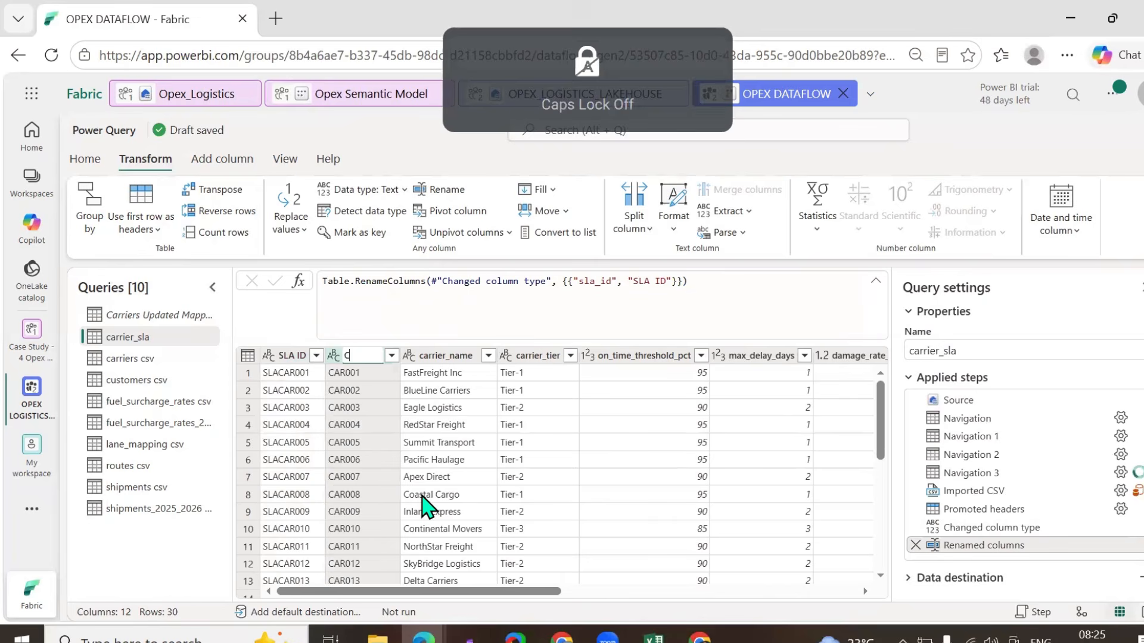
type("arrier ID")
key("Return")
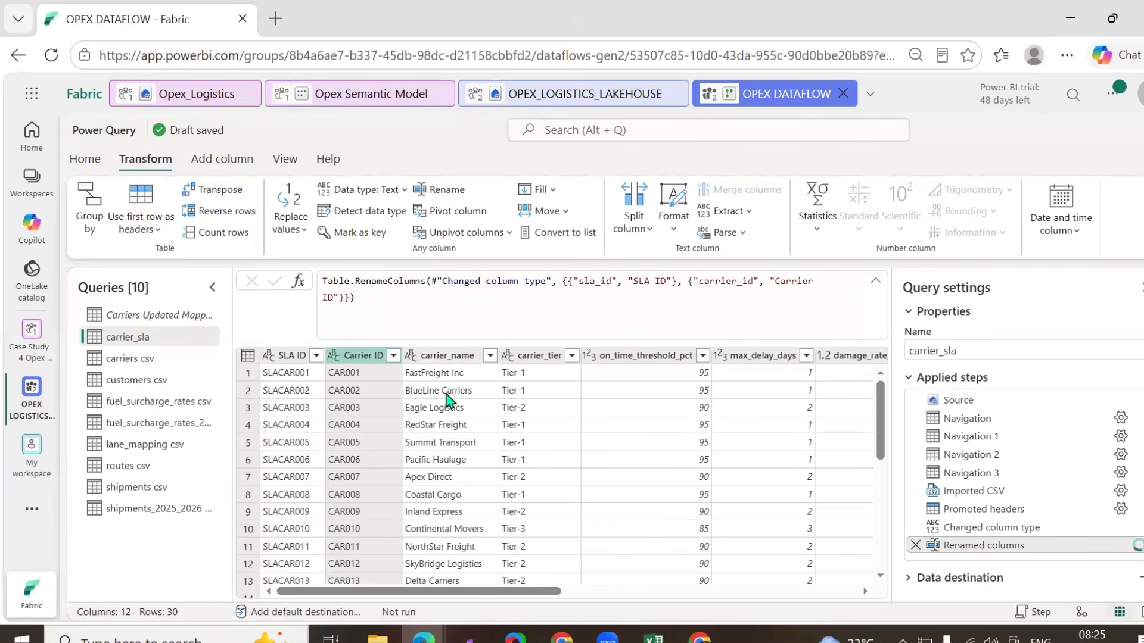
- Rename the carrier_name column to "Carrier Name" and the carrier_tier column to "Carrier Tier"
double_click(459, 361)
type("C")
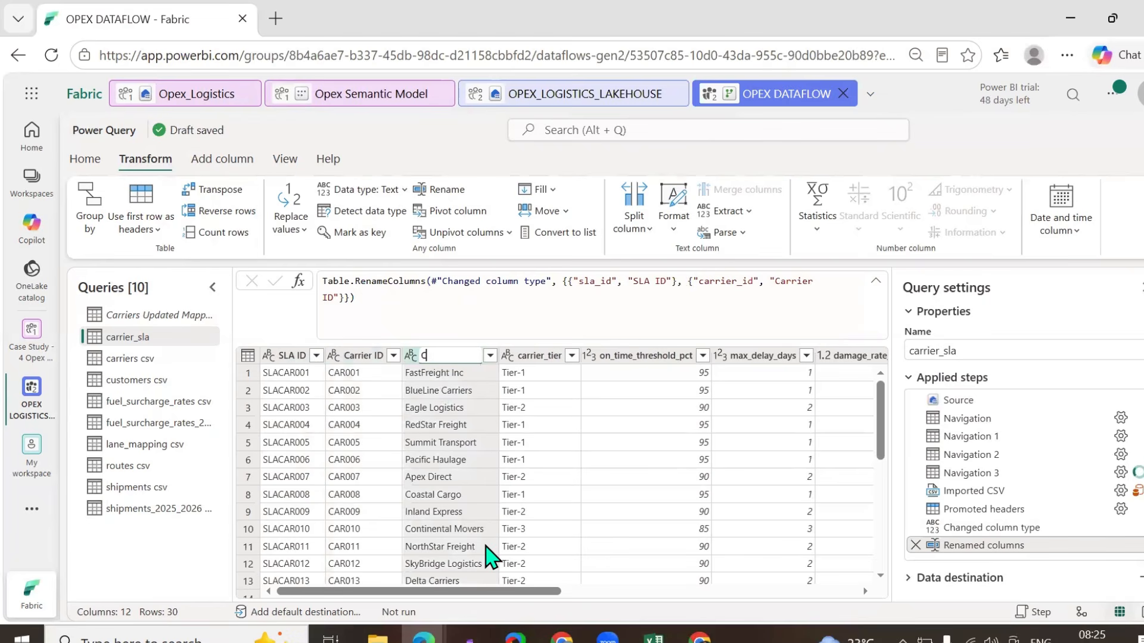
type("arrier Name")
key("Return")
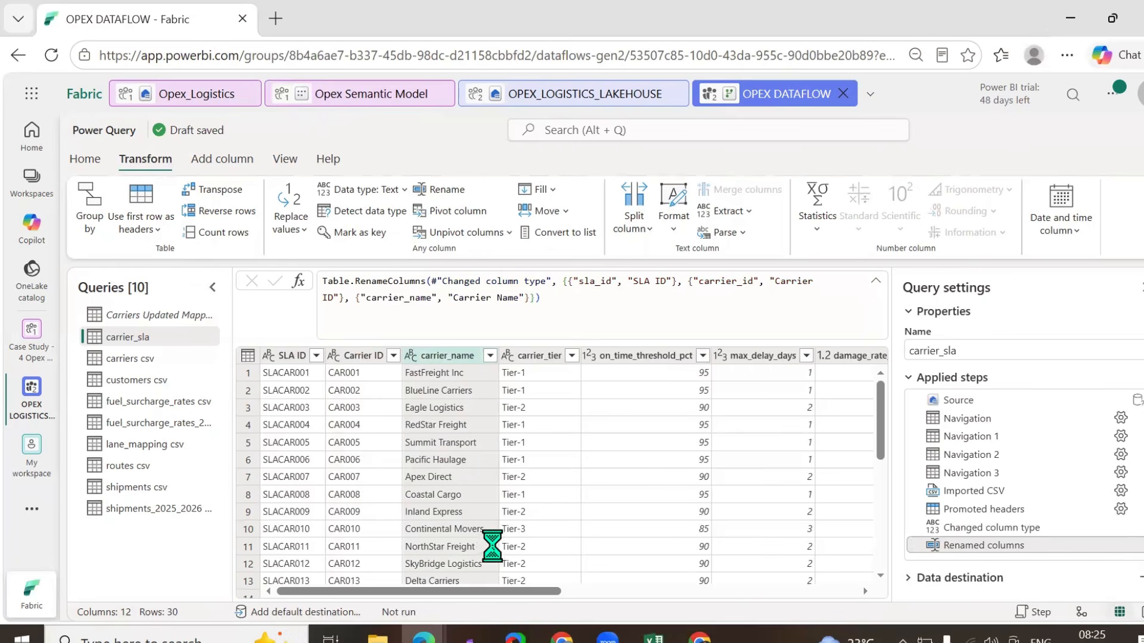
double_click(540, 355)
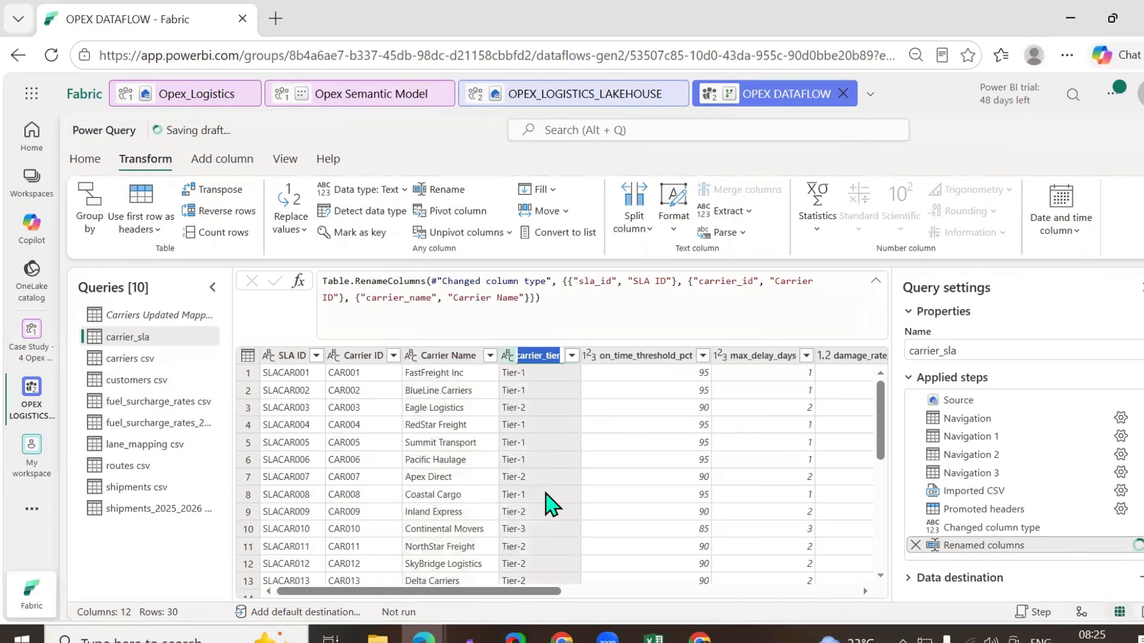
type("Carrier T")
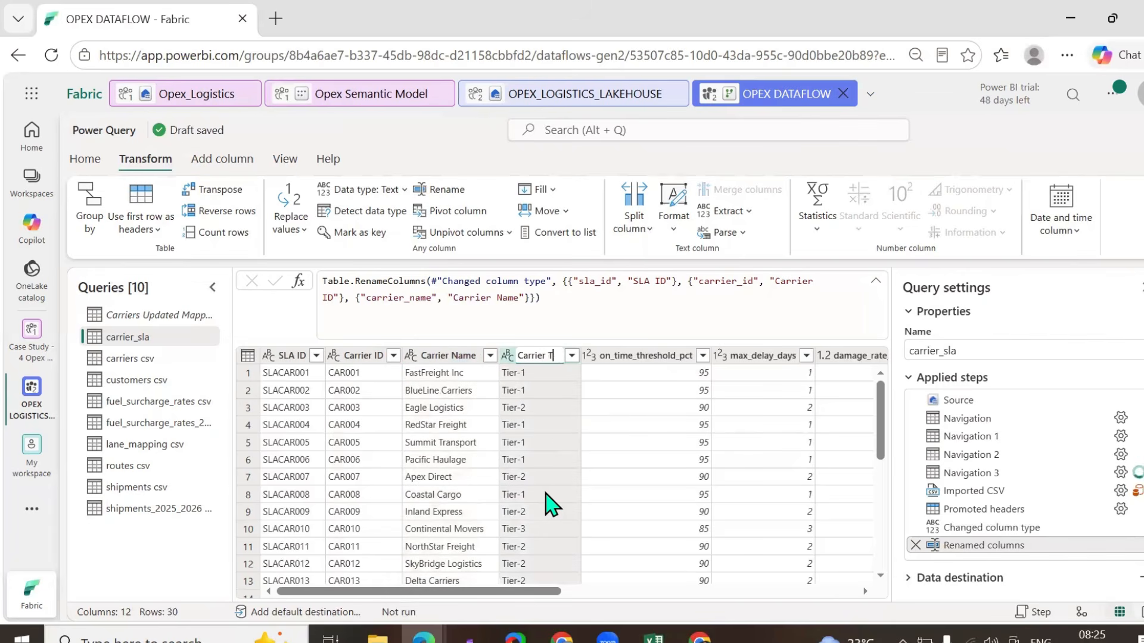
type("ier")
key("Return")
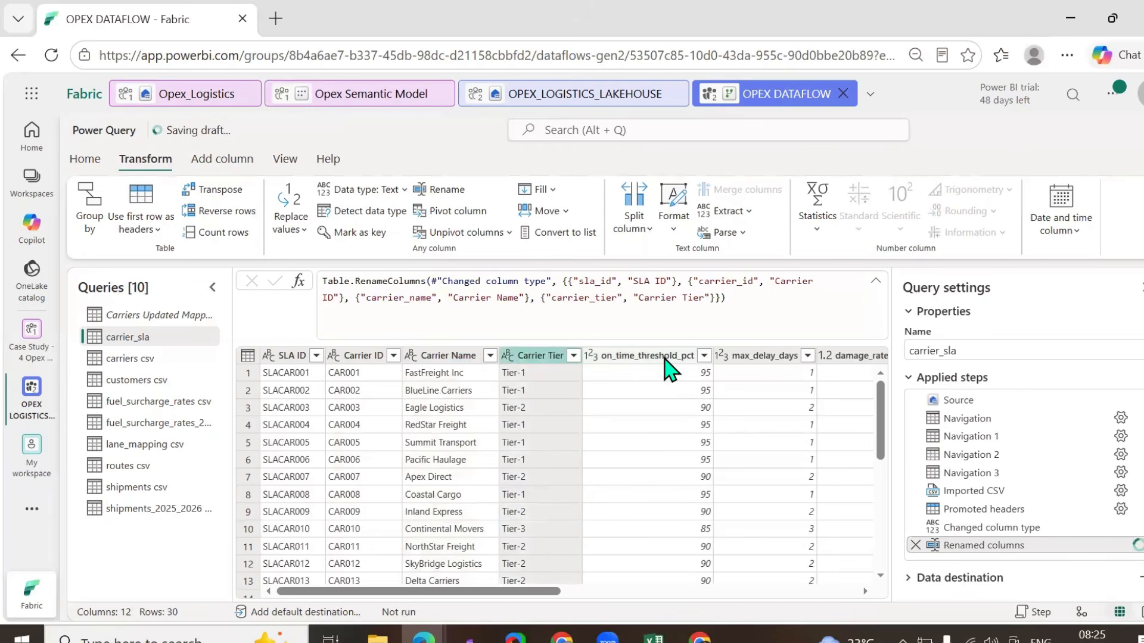
- Rename the on_time_threshold_pct column to "On Time Threshold pct" and the max_delay_days column to "Max Delay Days"
left_click(667, 363)
double_click(635, 356)
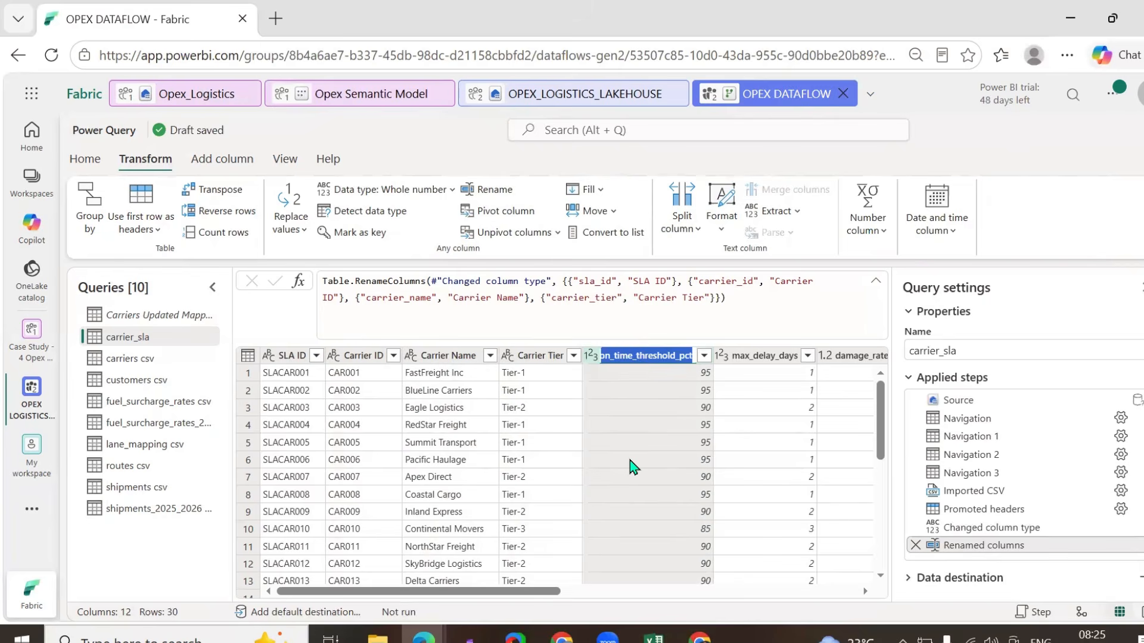
key("BackSpace")
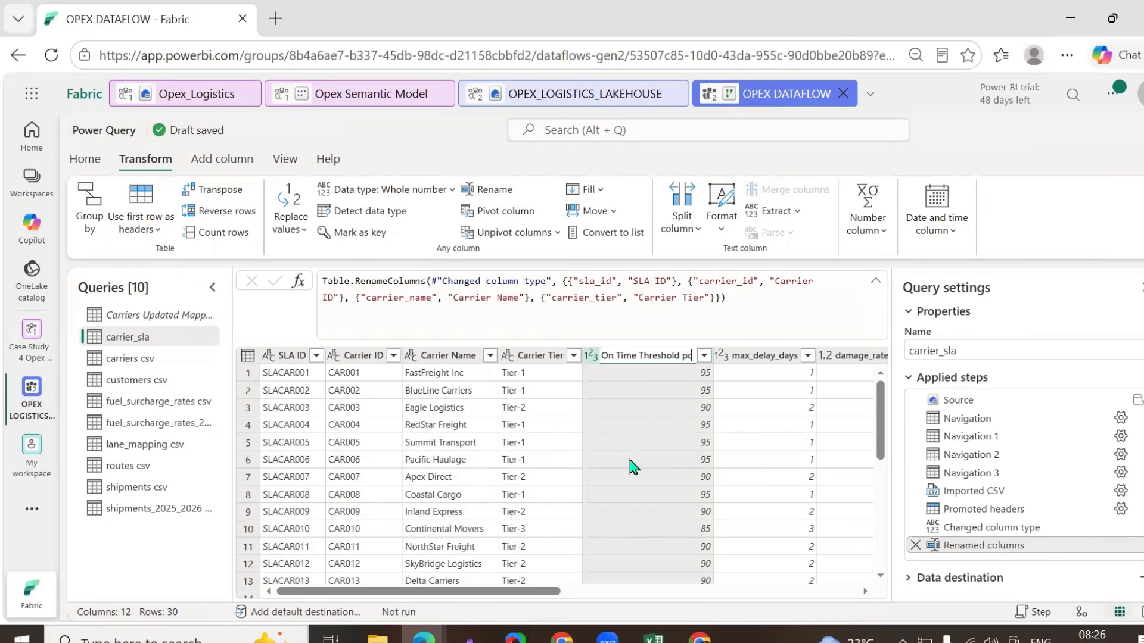
type("On Time Threshold pc")
key("Escape")
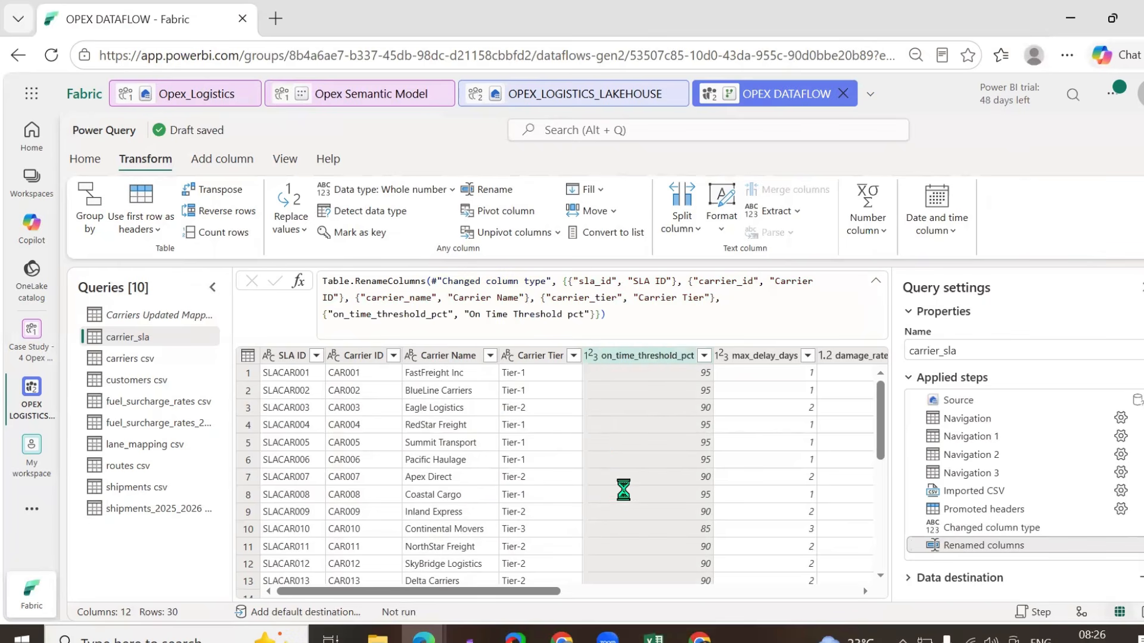
double_click(768, 356)
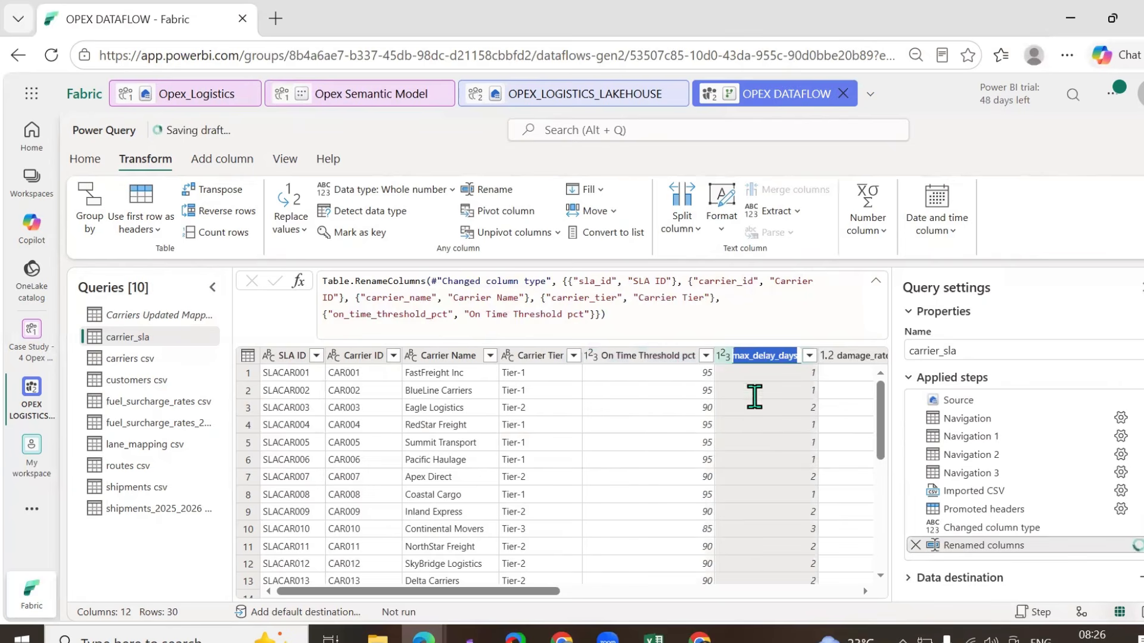
type("Max De")
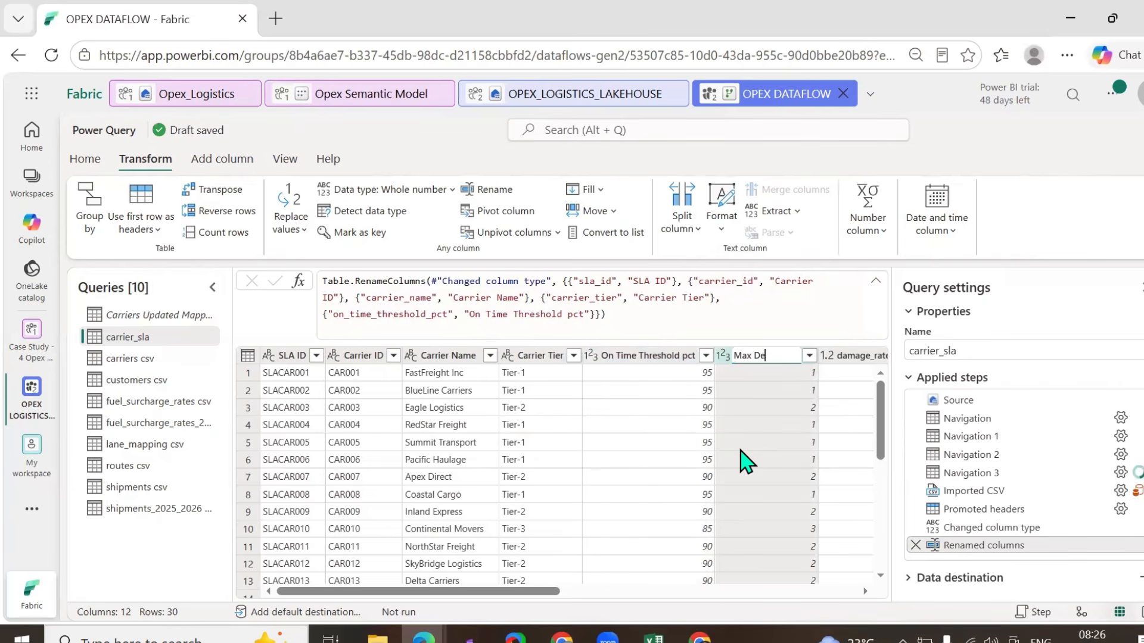
type("lay Days")
key("Return")
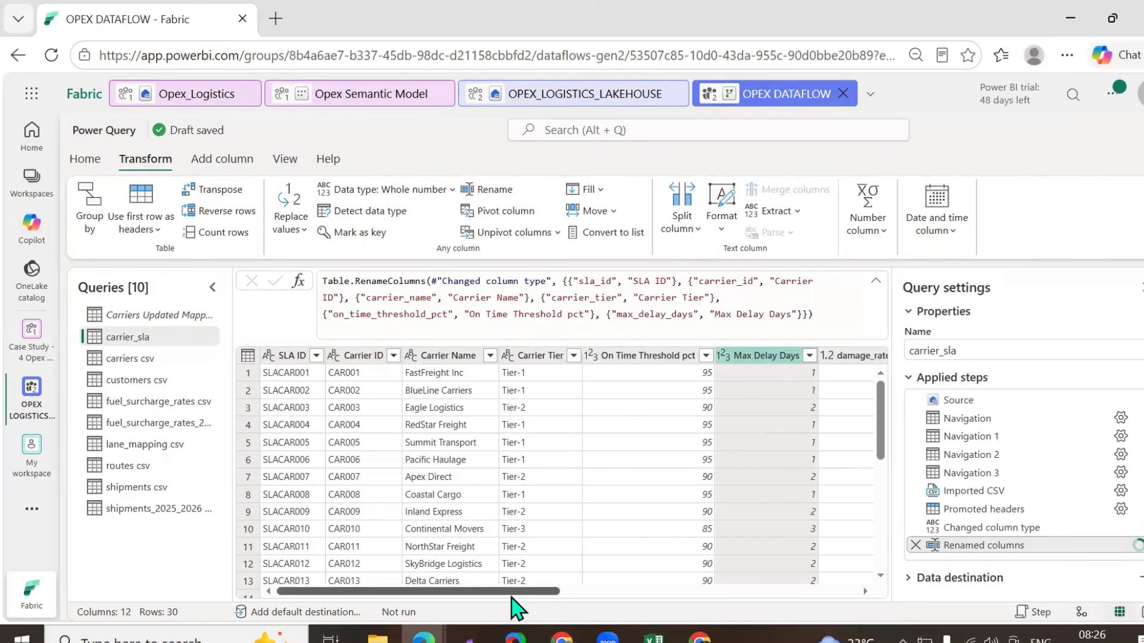
- Rename the damage_rate_threshold column to "Damage Days Threshold" in the carrier_sla query
left_click_drag(518, 594, 709, 593)
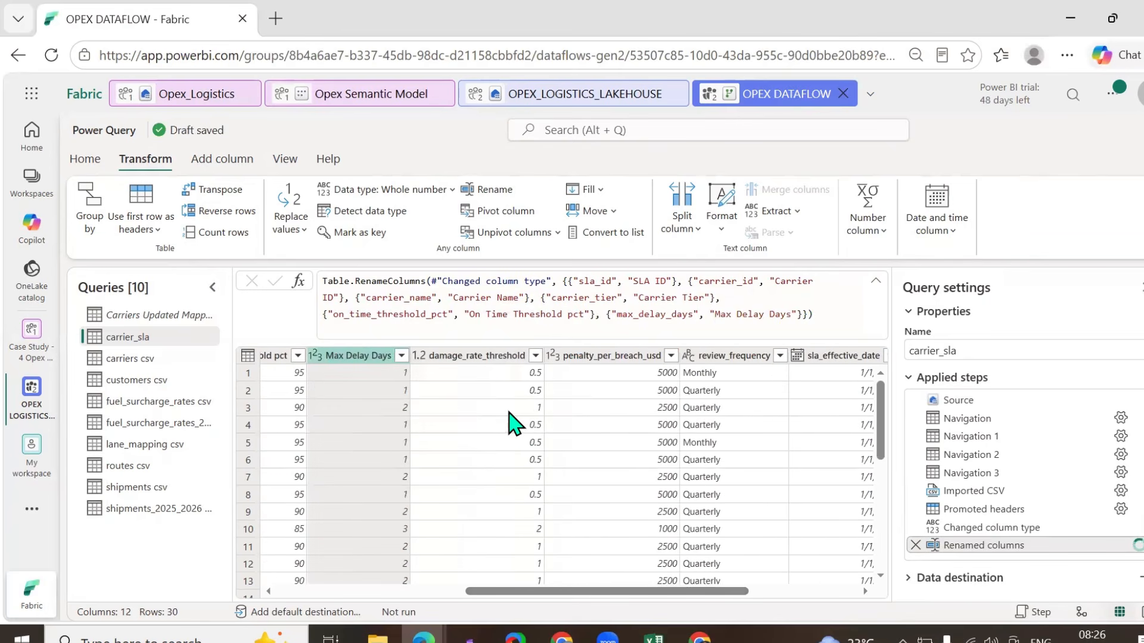
double_click(473, 360)
type("D")
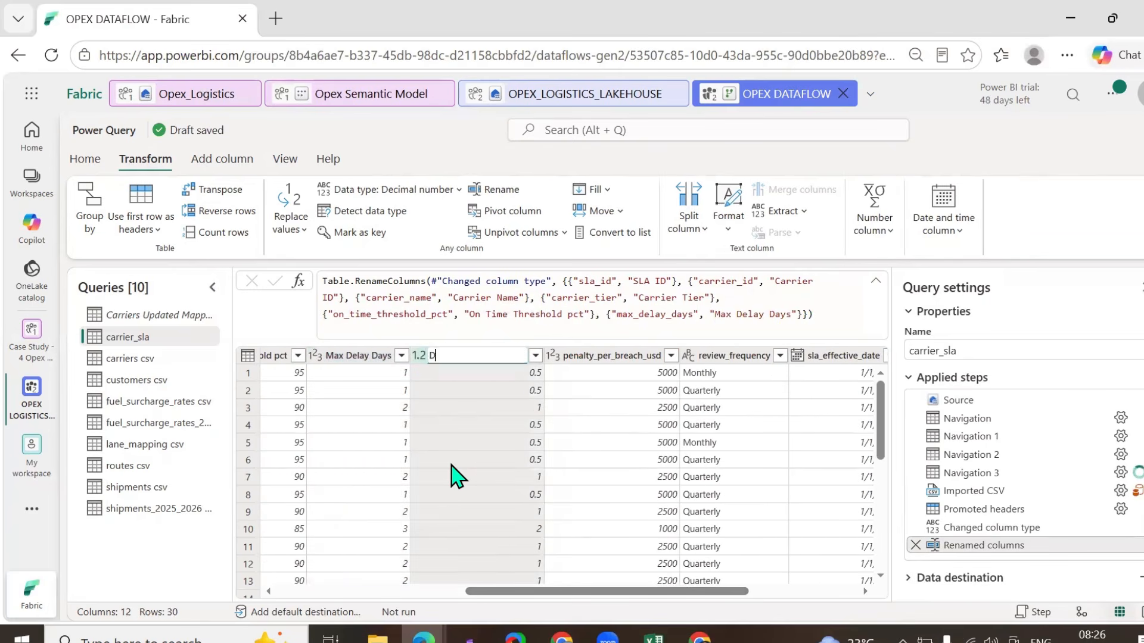
type("ama")
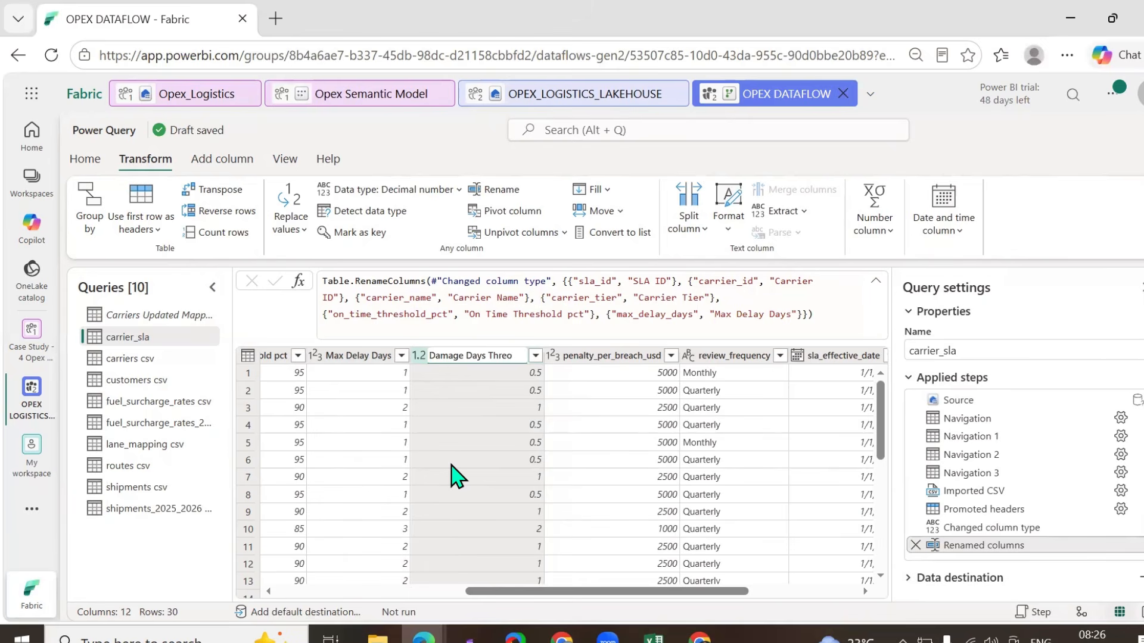
type("ge Days Threshold")
key("Return")
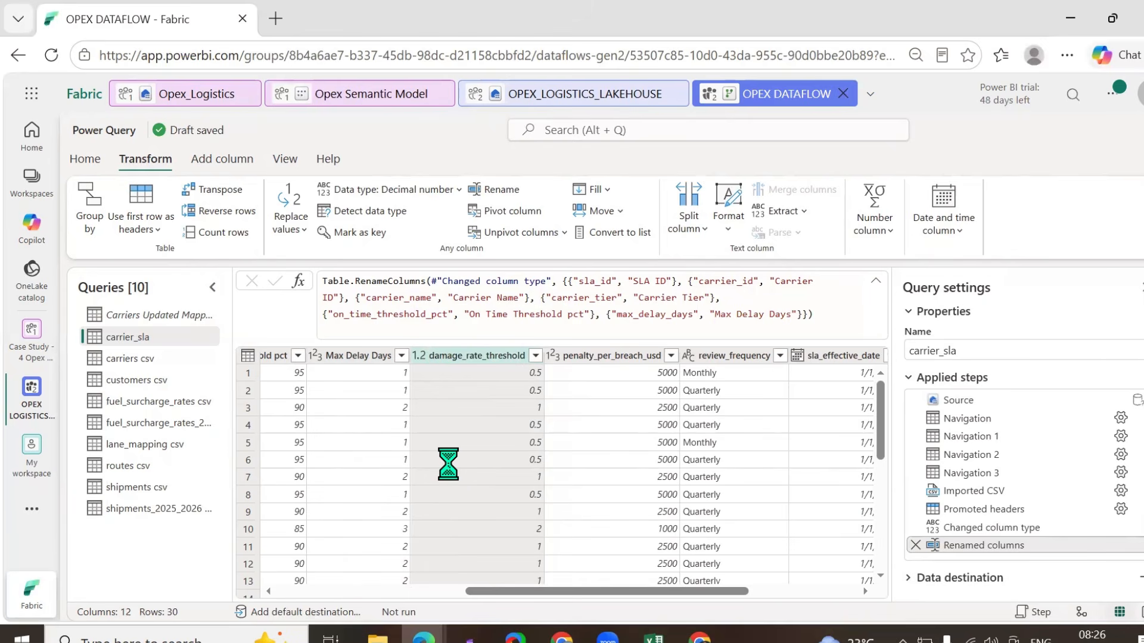
- Rename the penalty_per_breach_usd column to "Penalty Per Breach", completing the new name in the rename formula
double_click(634, 358)
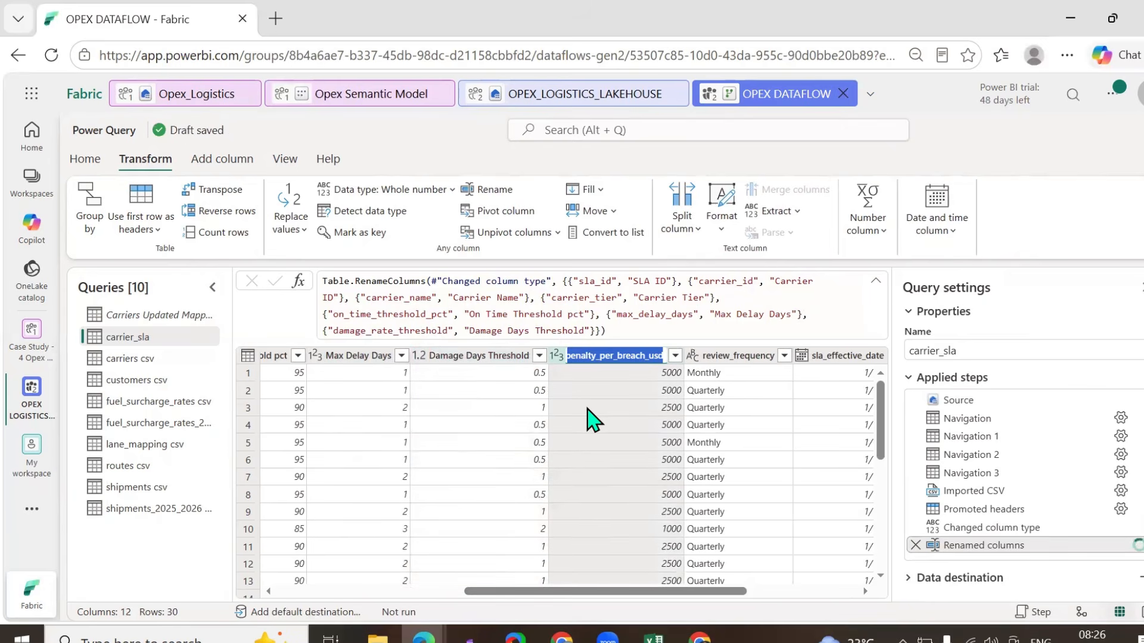
type("Penal")
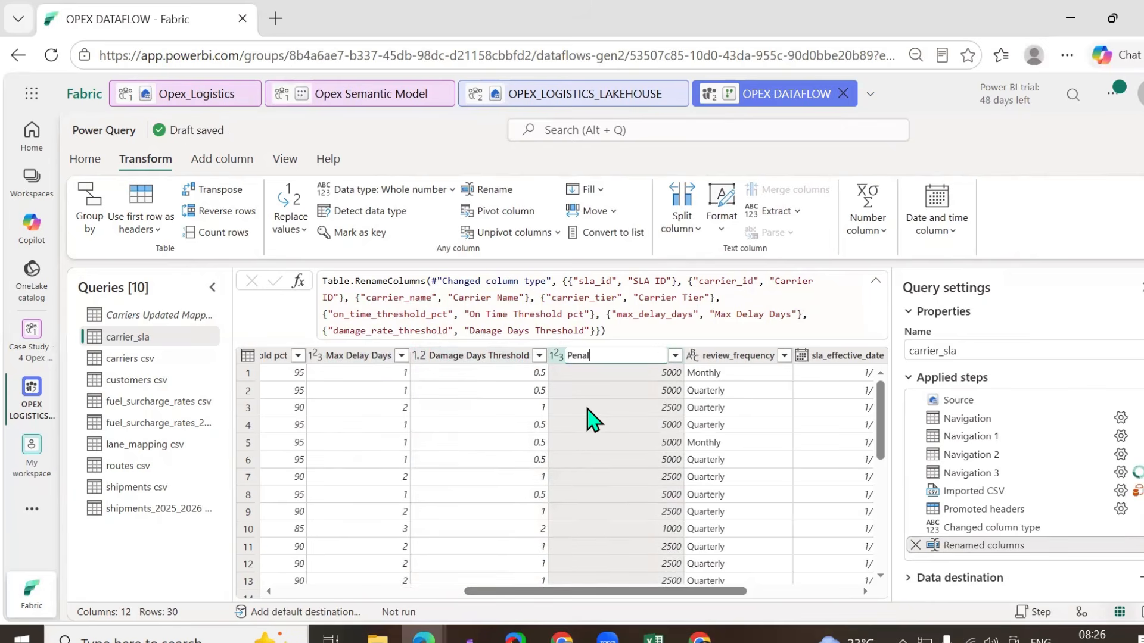
type("ty")
key("Escape")
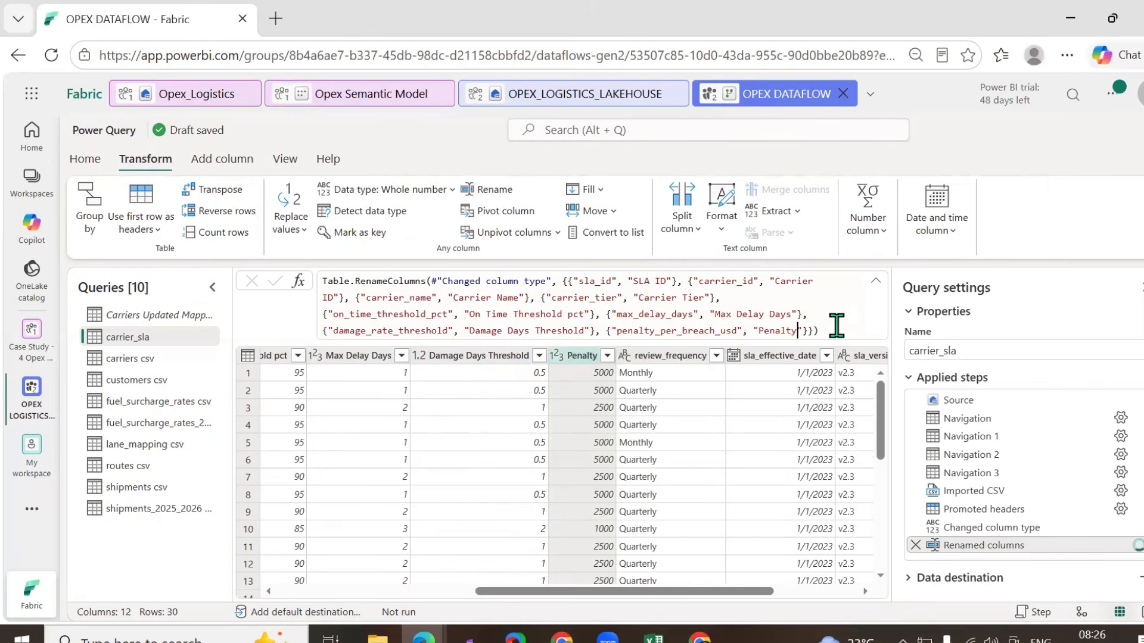
type("Per Breach")
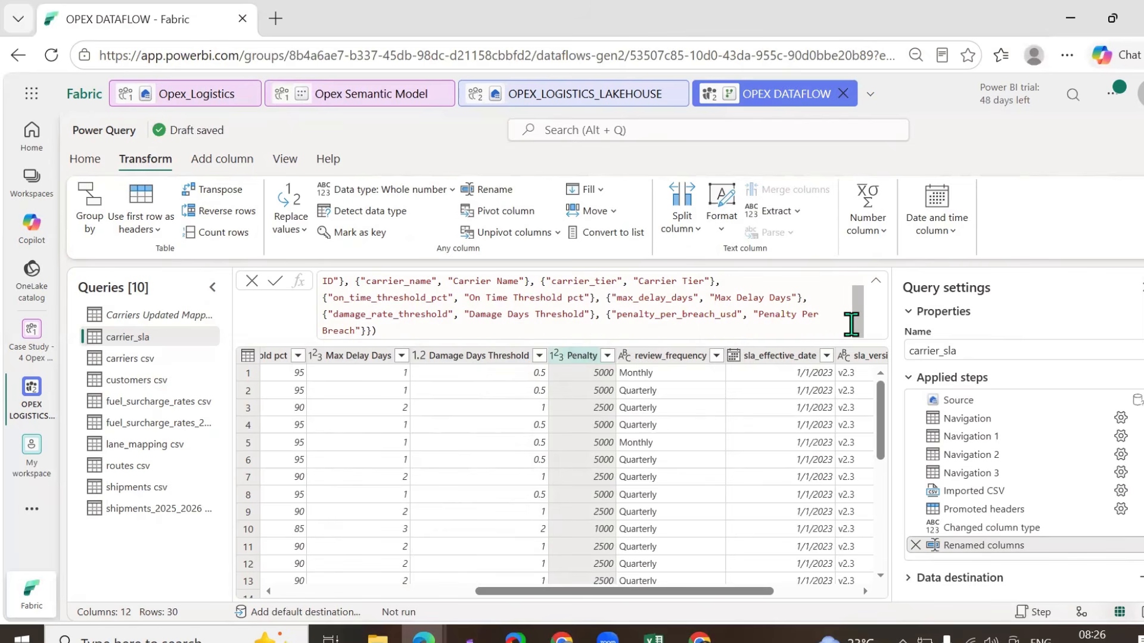
key("Return")
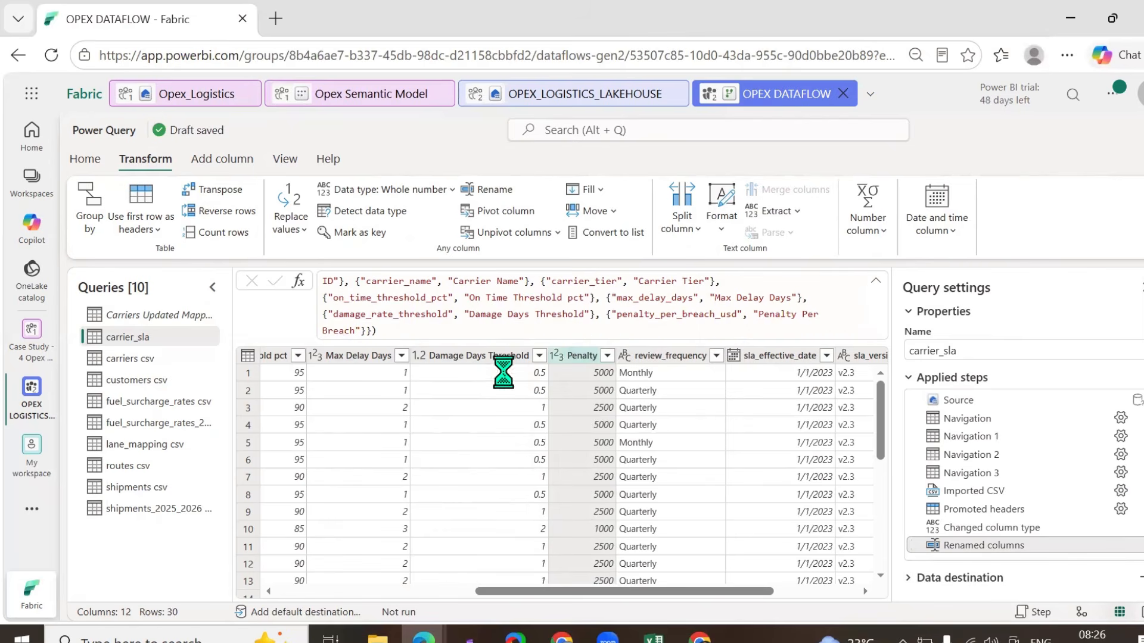
left_click_drag(354, 278, 391, 332)
left_click(425, 325)
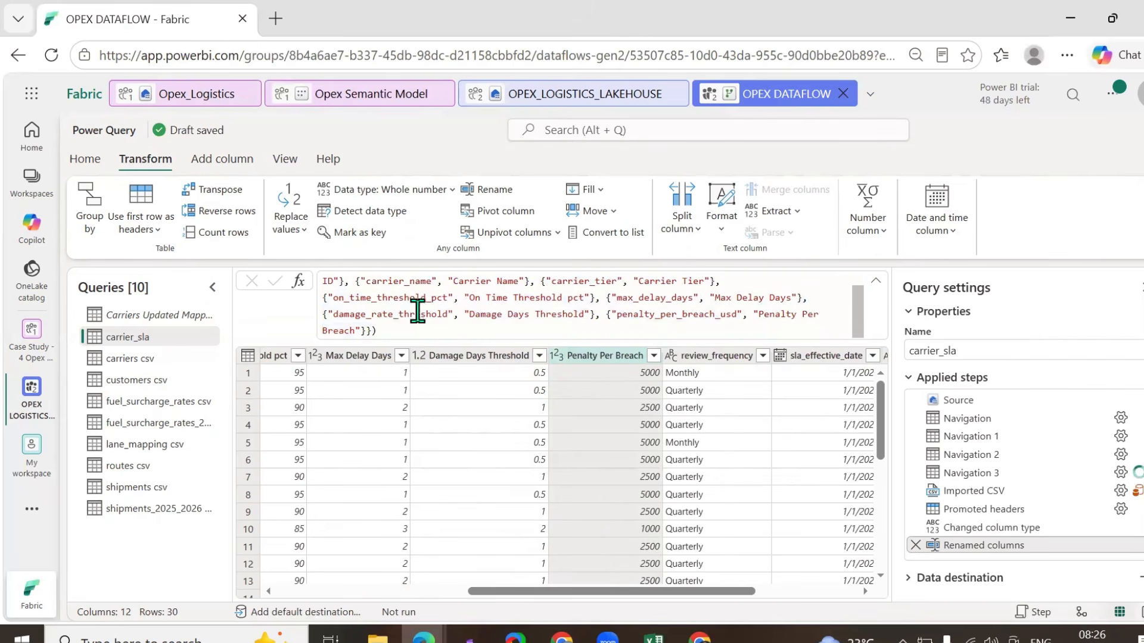
- Rename the review_frequency column to "Review" in the carrier_sla query
double_click(714, 356)
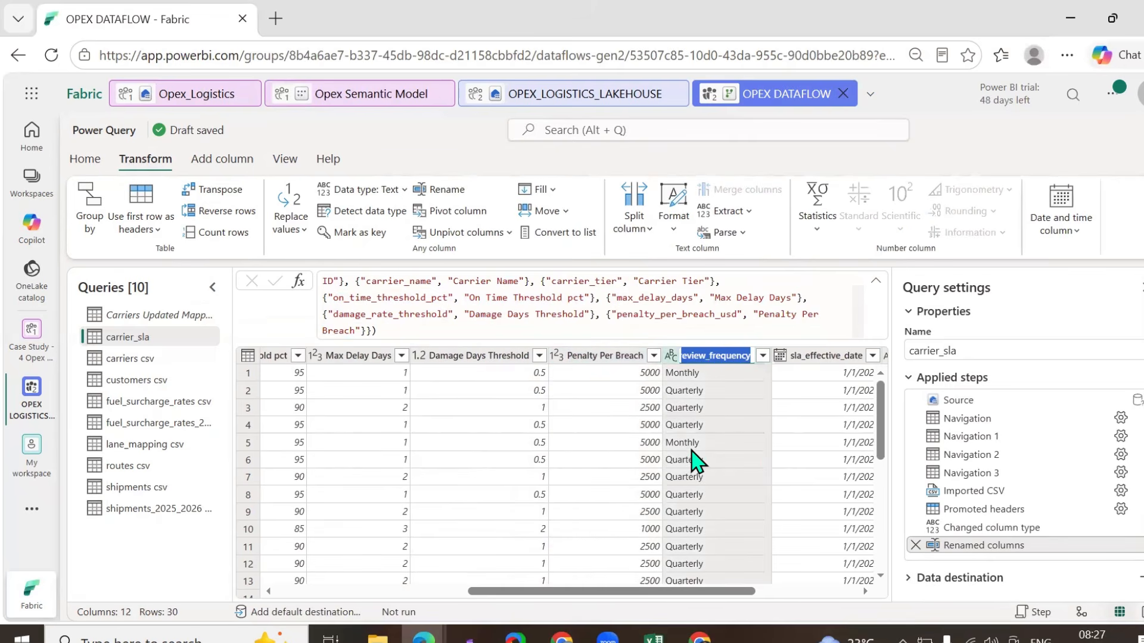
left_click(729, 442)
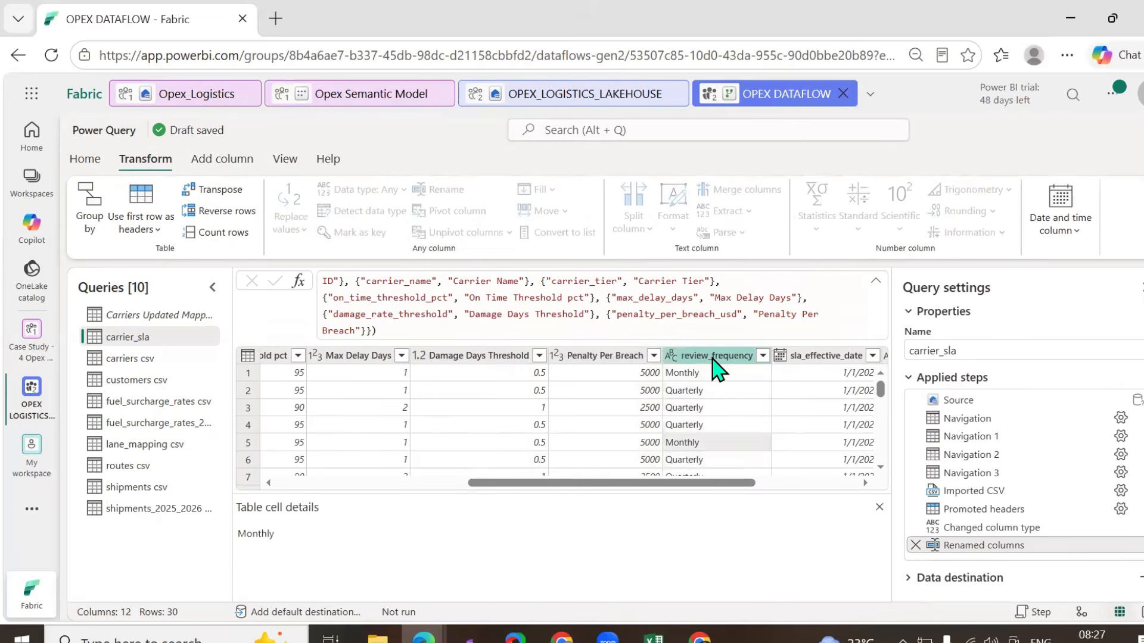
left_click(715, 361)
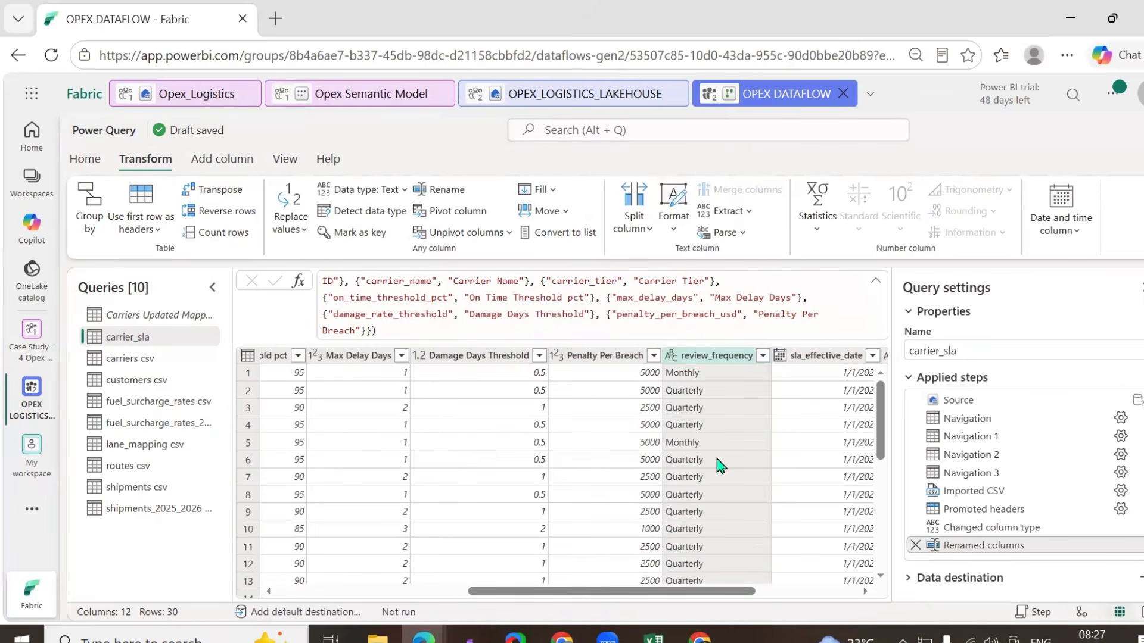
double_click(718, 357)
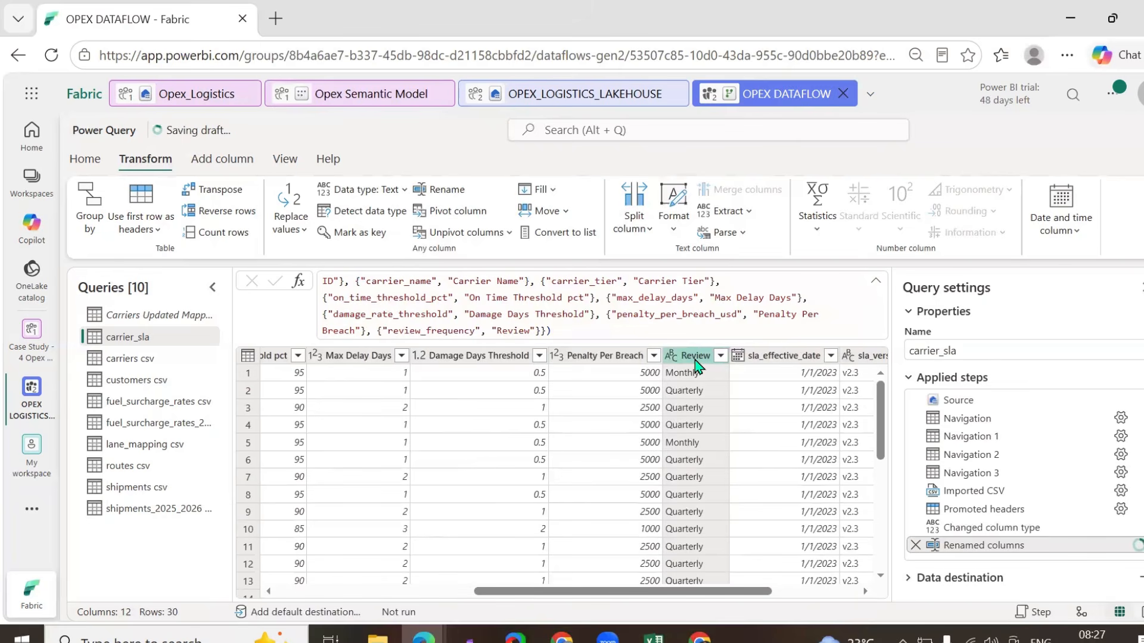
double_click(695, 358)
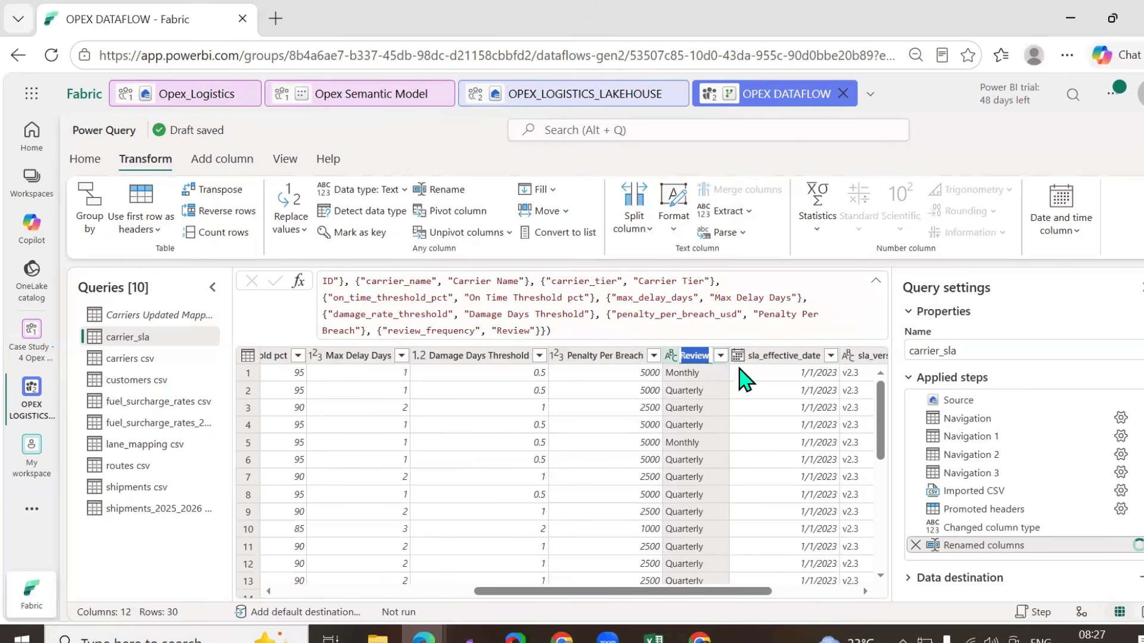
- Rename the sla_effective_date column to "SLA Effective Date" in the carrier_sla query
left_click(775, 364)
double_click(776, 357)
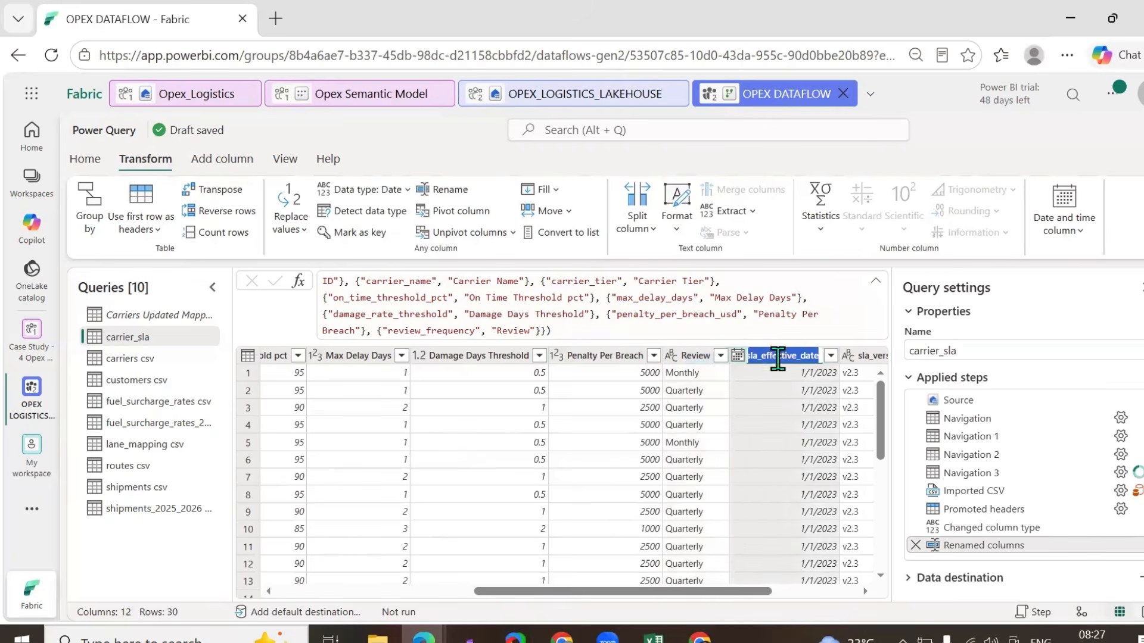
type("SA")
key("BackSpace")
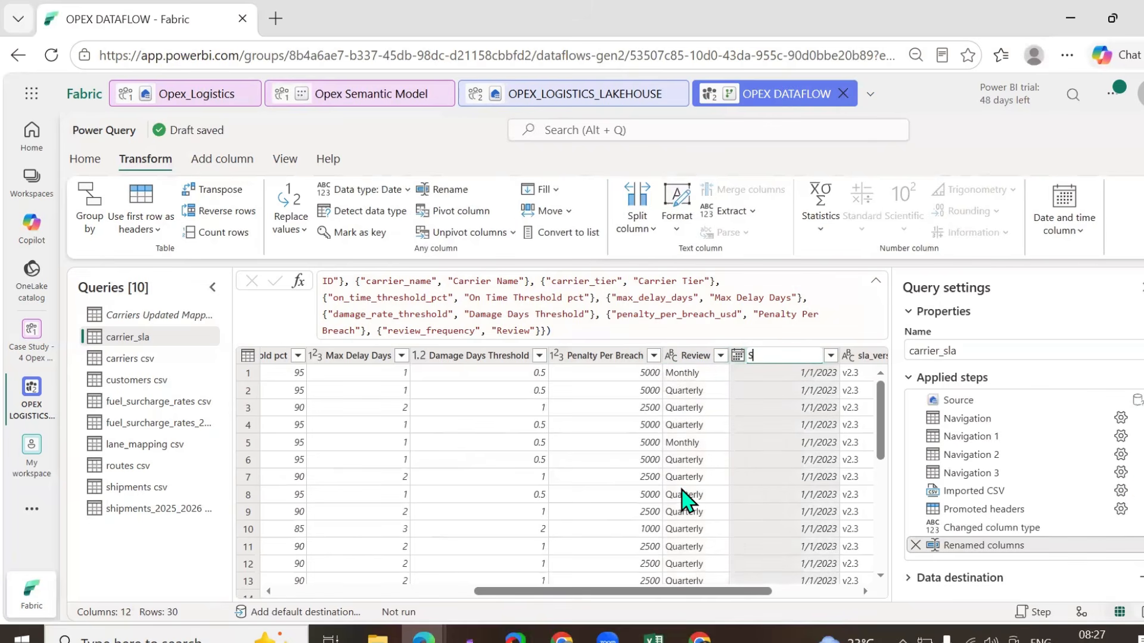
type("LA Effective Date")
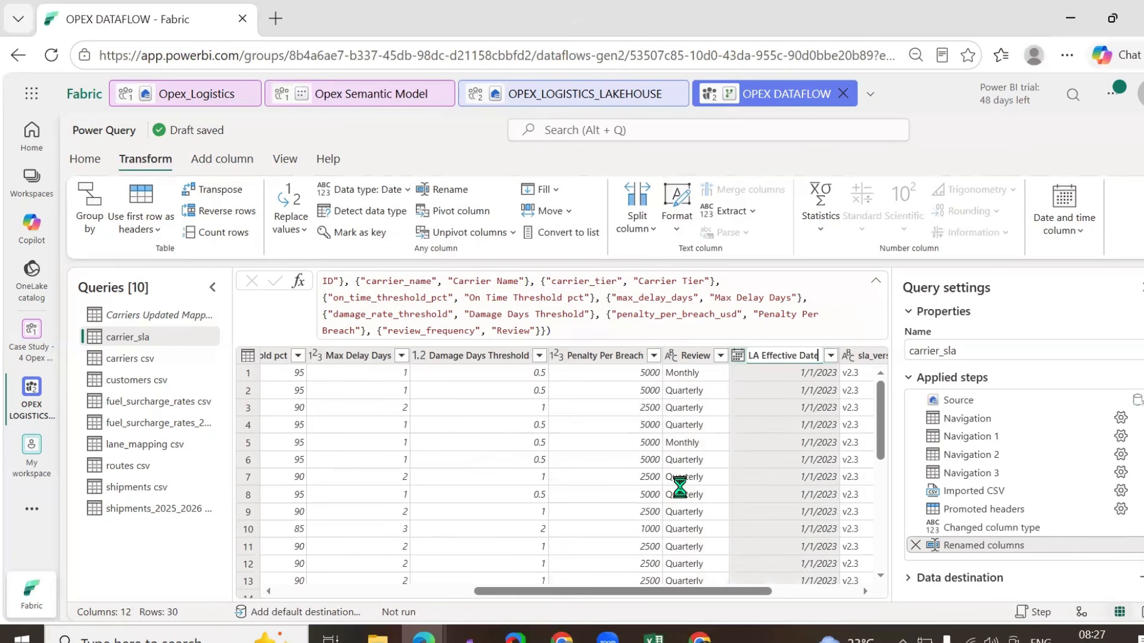
key("Return")
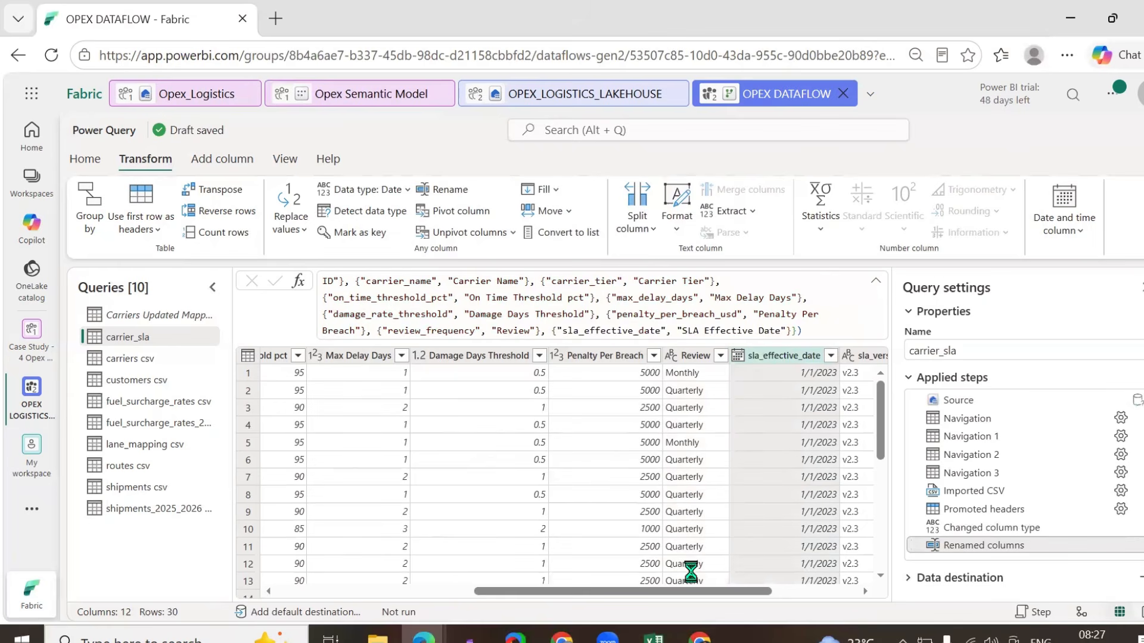
- Rename the sla_version column to "SLA Version" and the managed_by column to "Managed BY"
left_click_drag(706, 593, 801, 602)
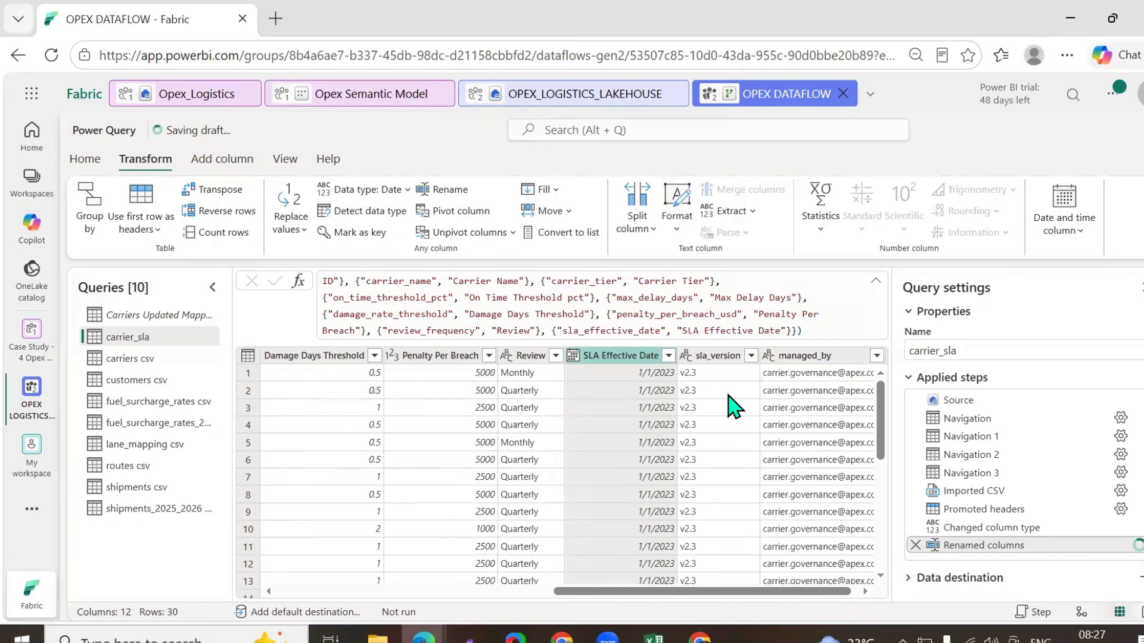
double_click(715, 356)
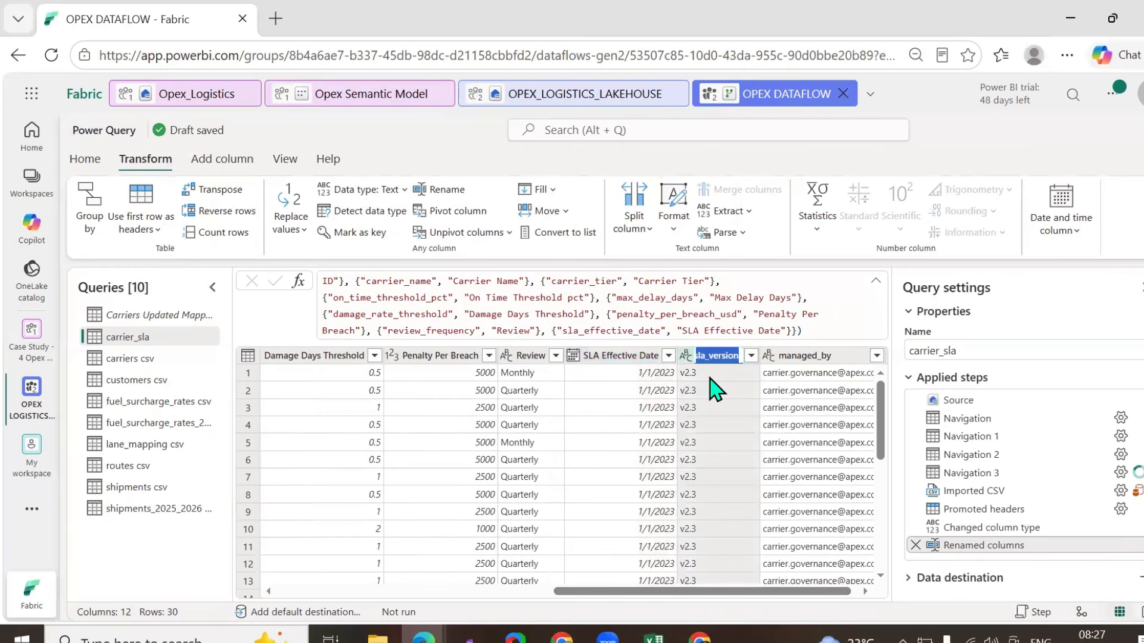
type("SLA Version")
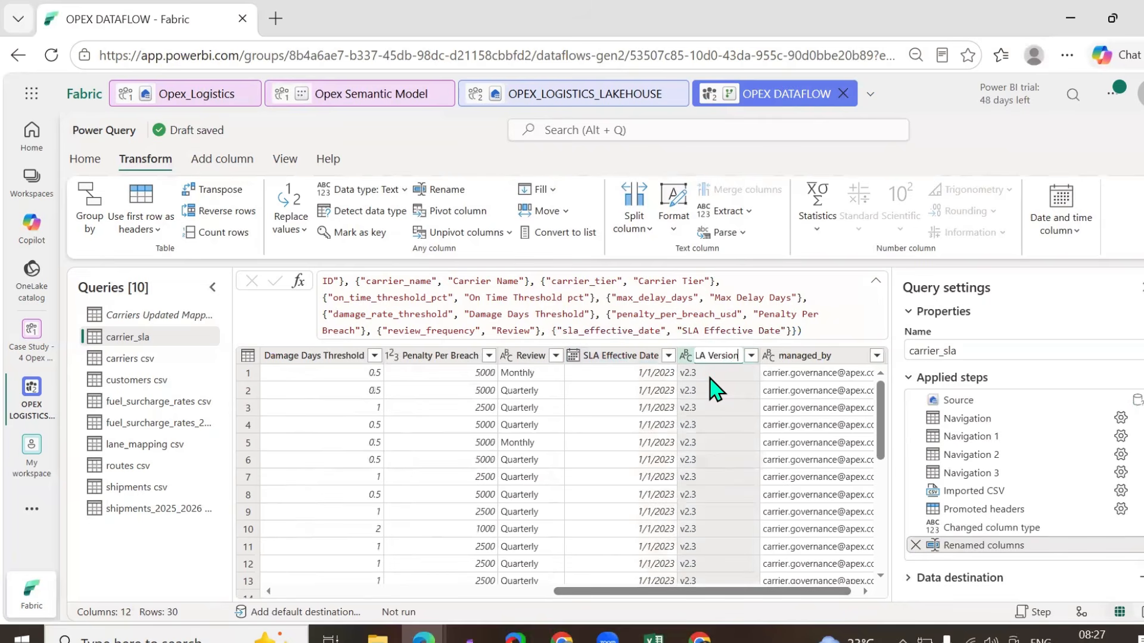
key("Return")
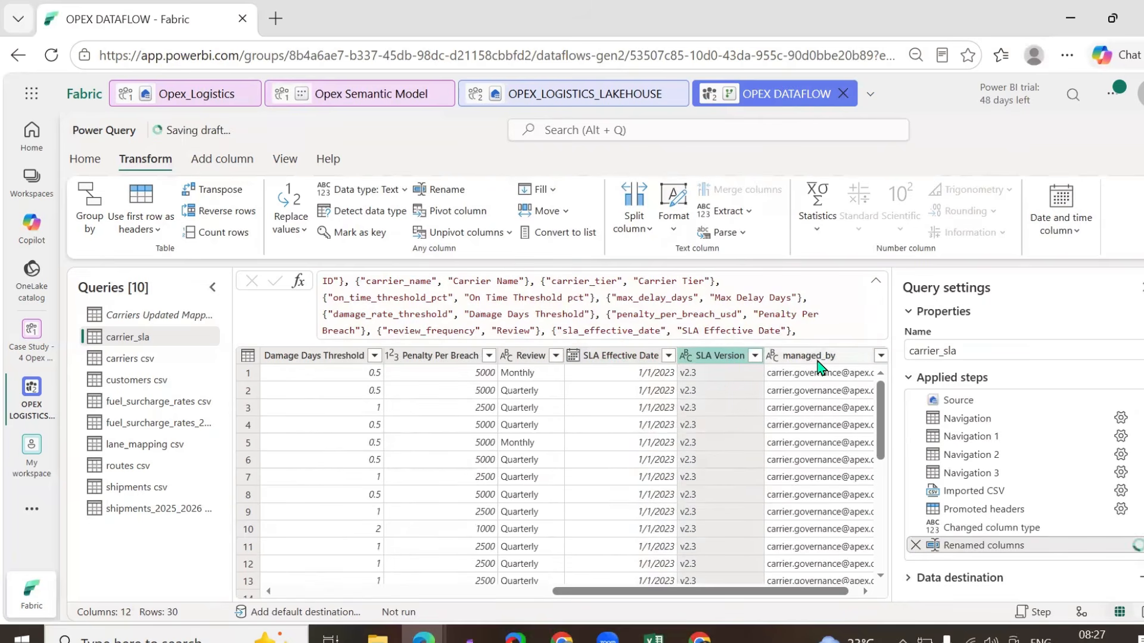
double_click(817, 357)
type("Manag")
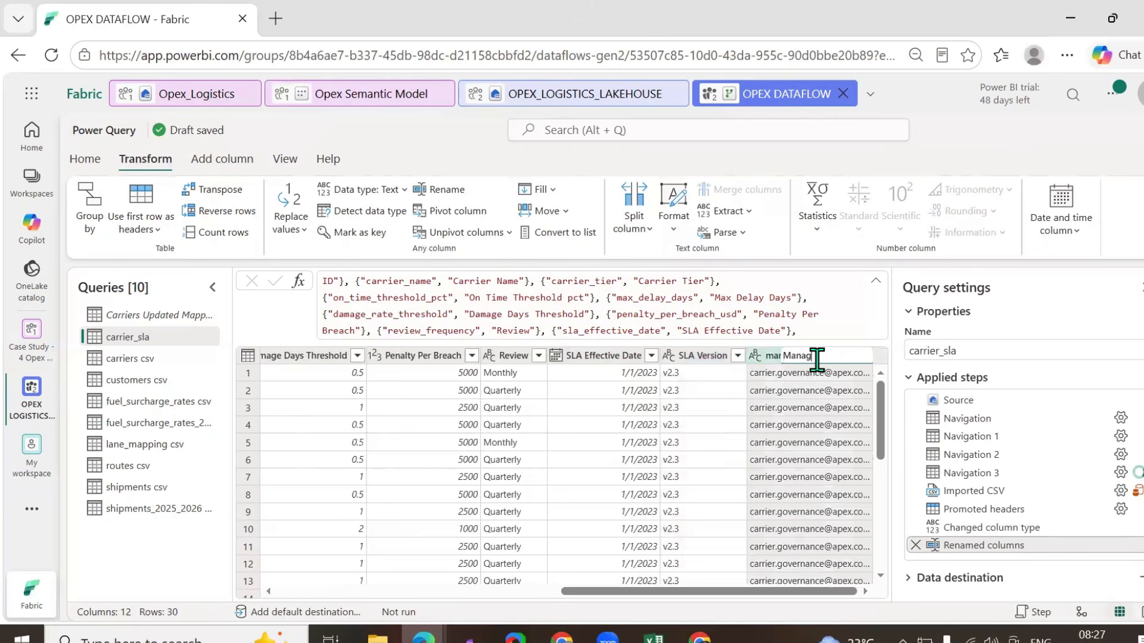
type("ed BY")
key("Return")
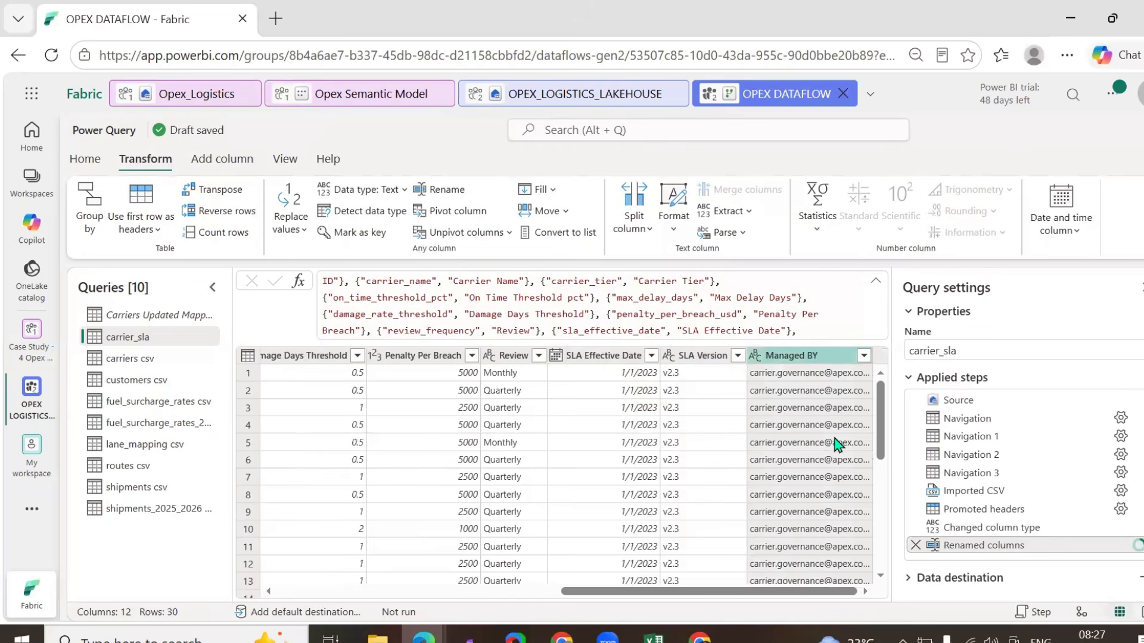
- Replace the carrier governance e-mail in the Managed BY column with the same address using "opex" instead of "apex" in the domain
right_click(813, 379)
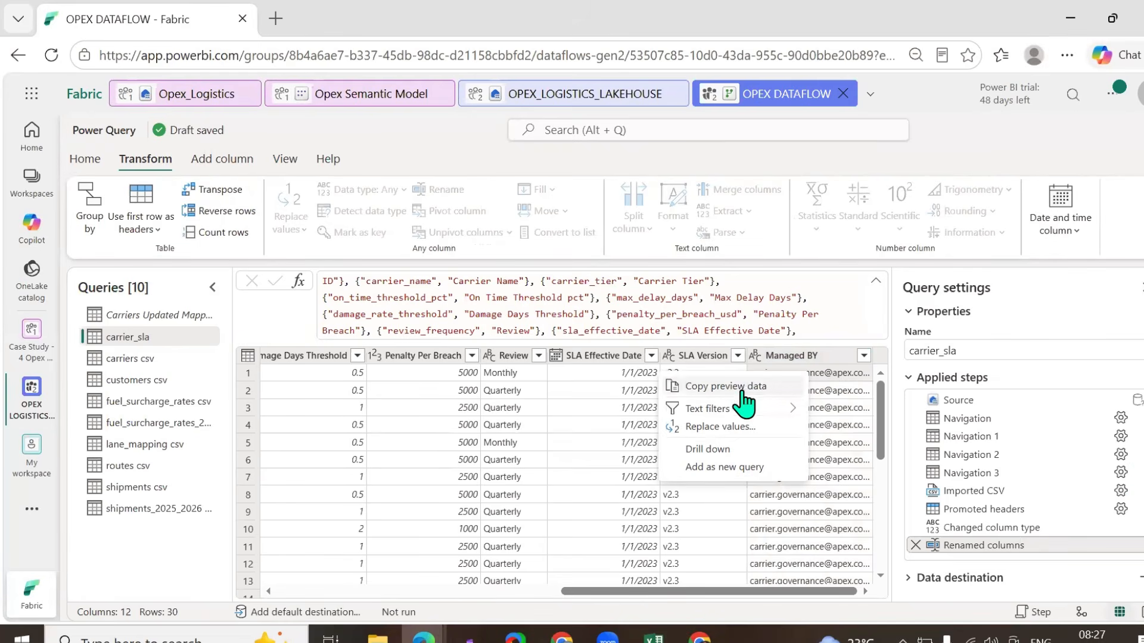
left_click(709, 427)
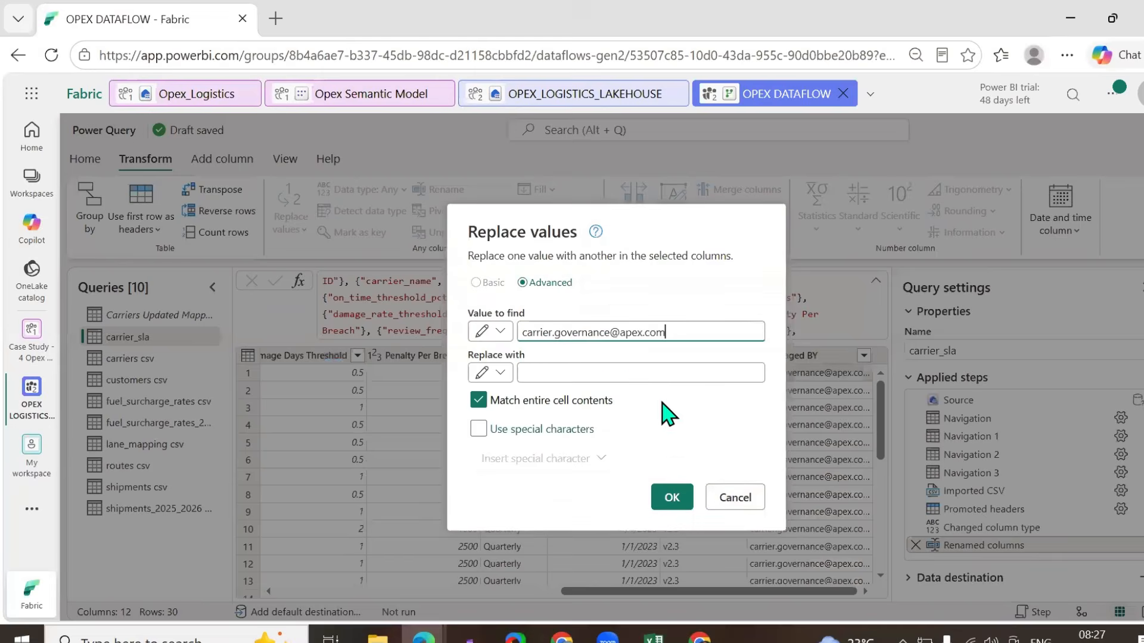
triple_click(681, 329)
key("ctrl+c")
left_click(644, 377)
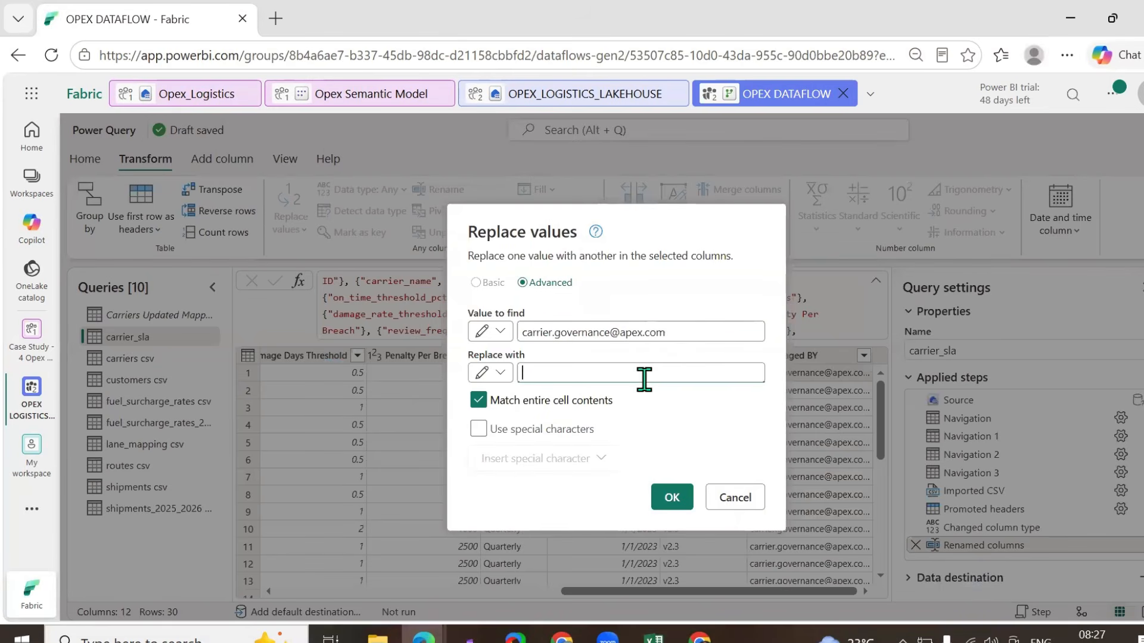
key("ctrl+v")
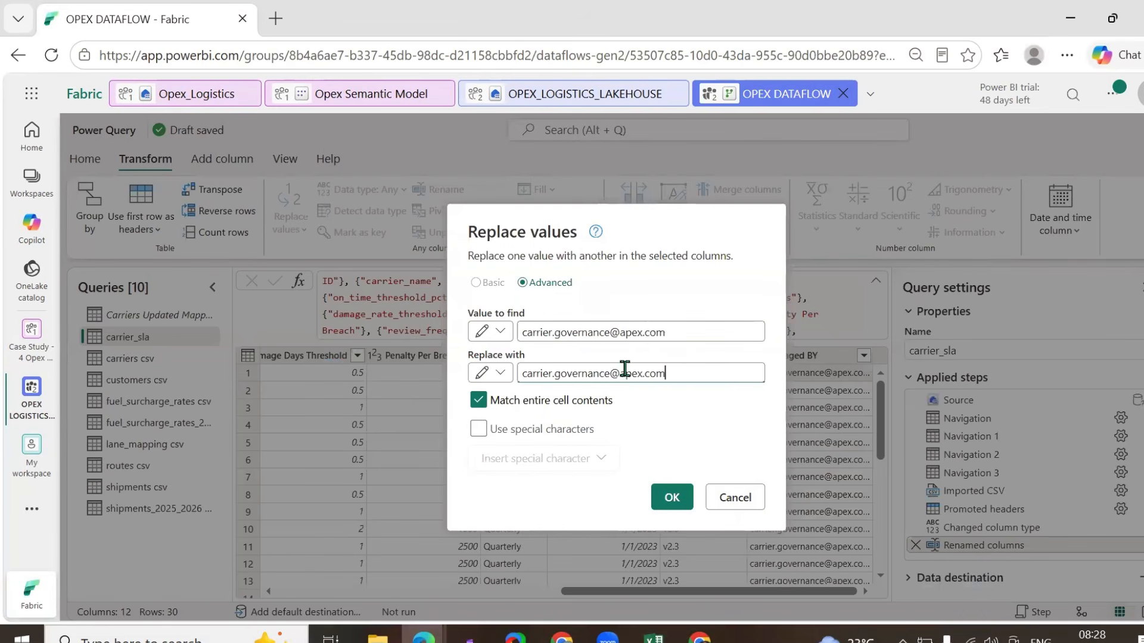
left_click(624, 372)
key("BackSpace")
type("o")
left_click(657, 498)
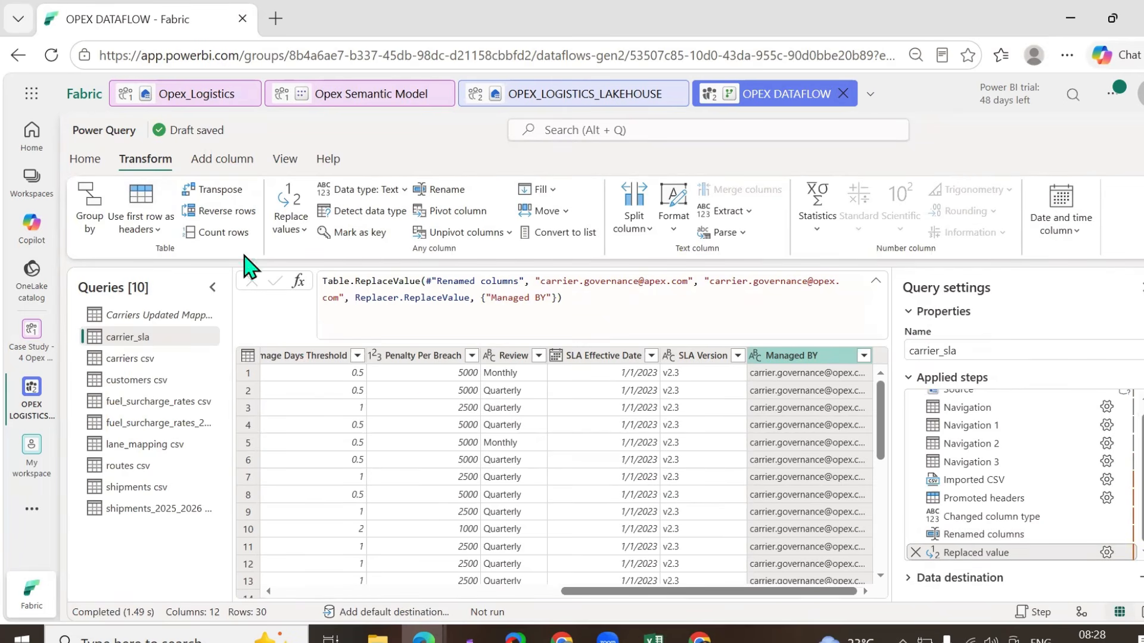
- Save, run and close the dataflow
left_click(85, 159)
left_click(94, 233)
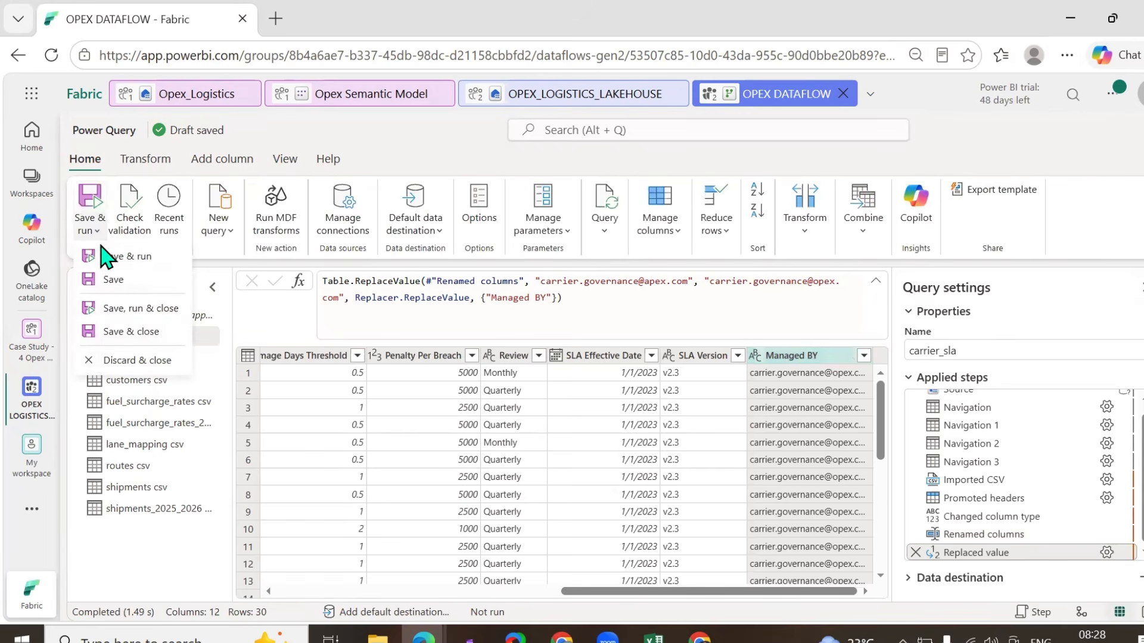
left_click(134, 309)
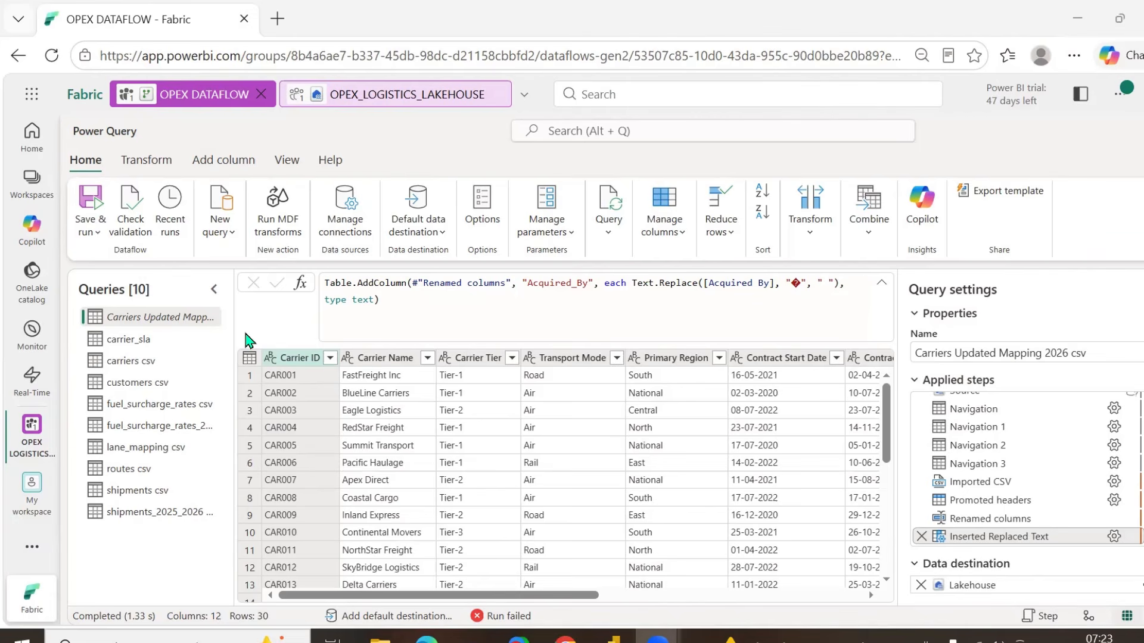
- Inspect the Promoted headers and Renamed columns steps of the Carriers Updated Mapping 2026 query
mouse_move(1006, 490)
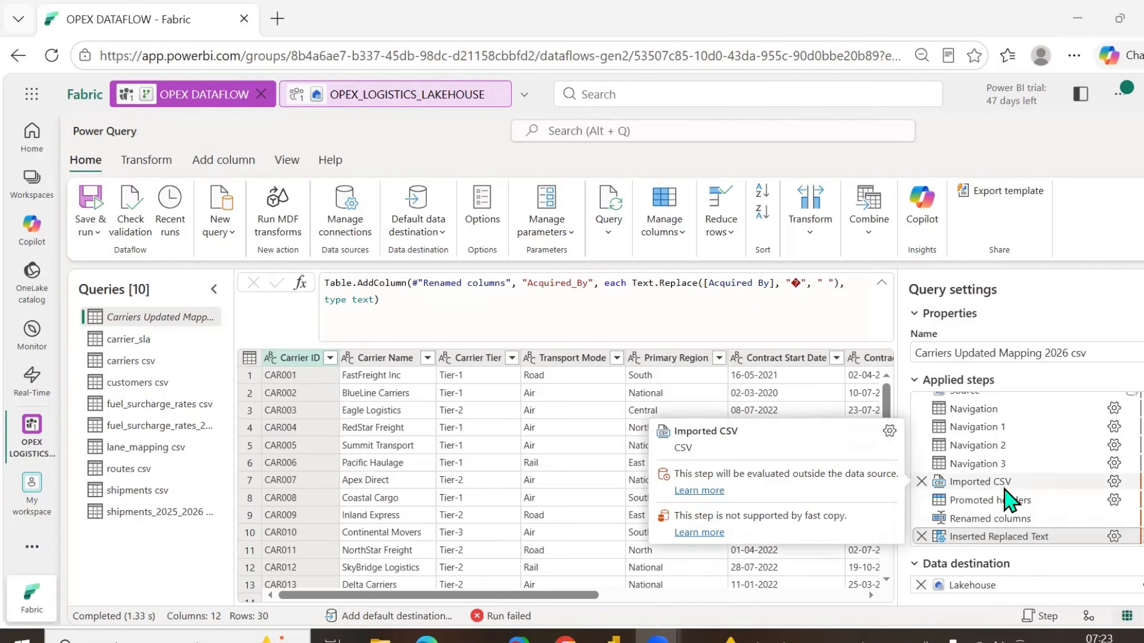
left_click(975, 502)
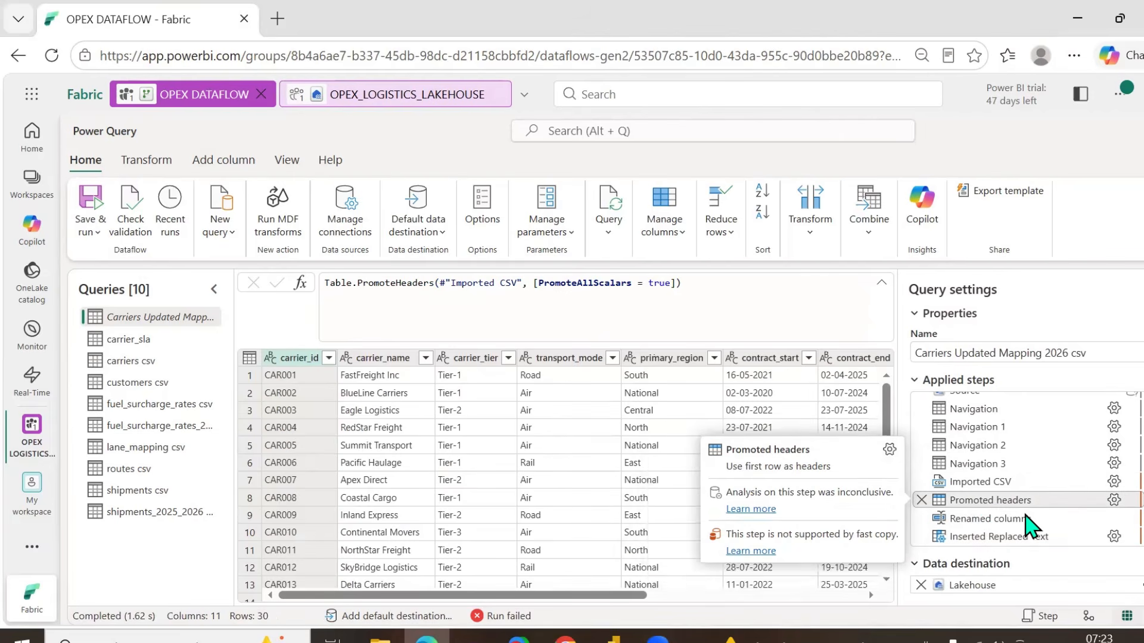
left_click(1024, 521)
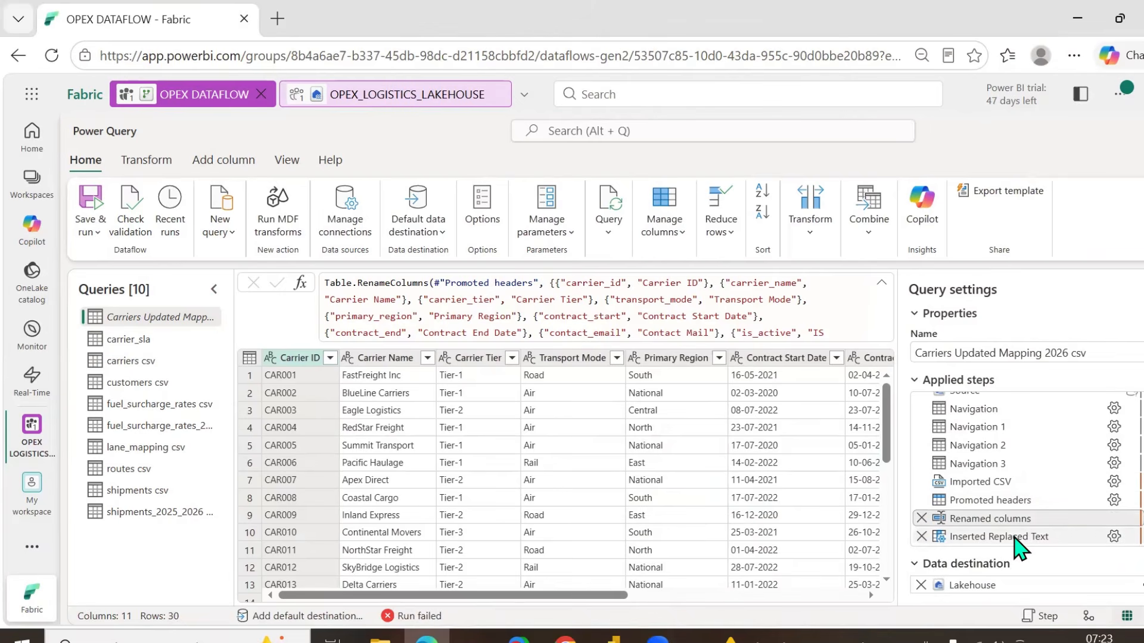
- Inspect the Inserted Replaced Text step's formula and compare the Acquired By and Acquired_By columns
left_click(1015, 537)
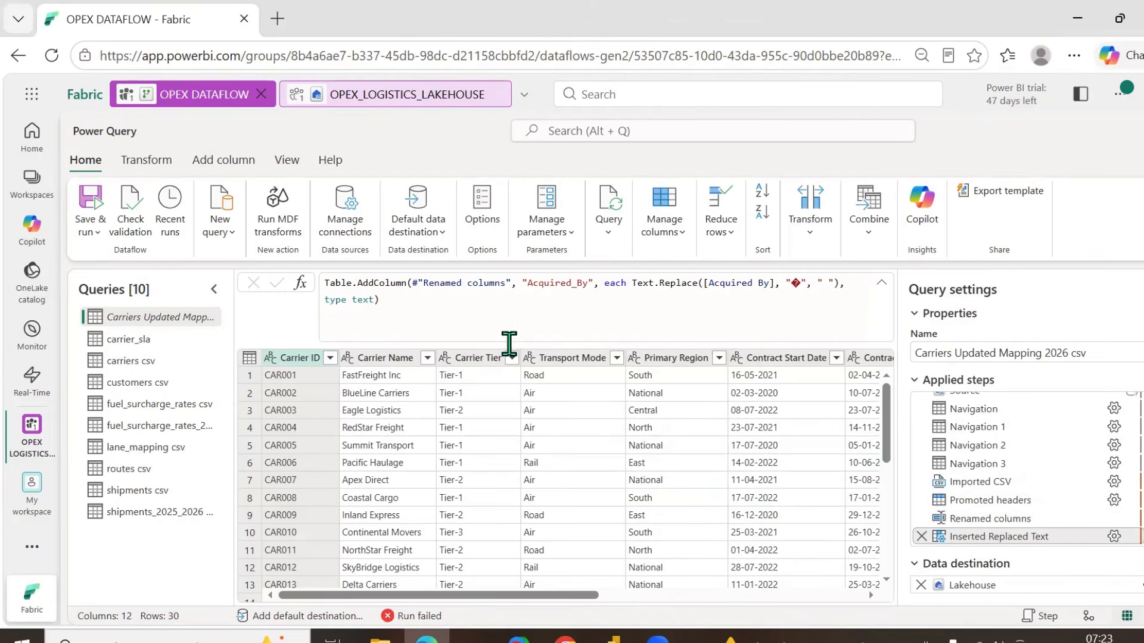
left_click_drag(555, 595, 853, 597)
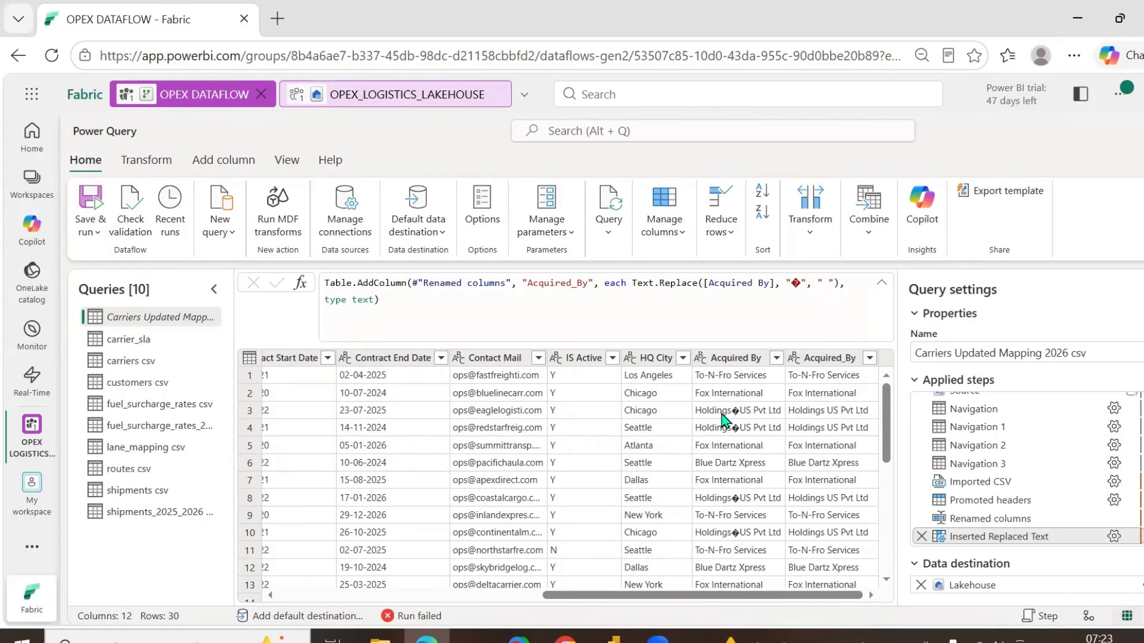
right_click(722, 417)
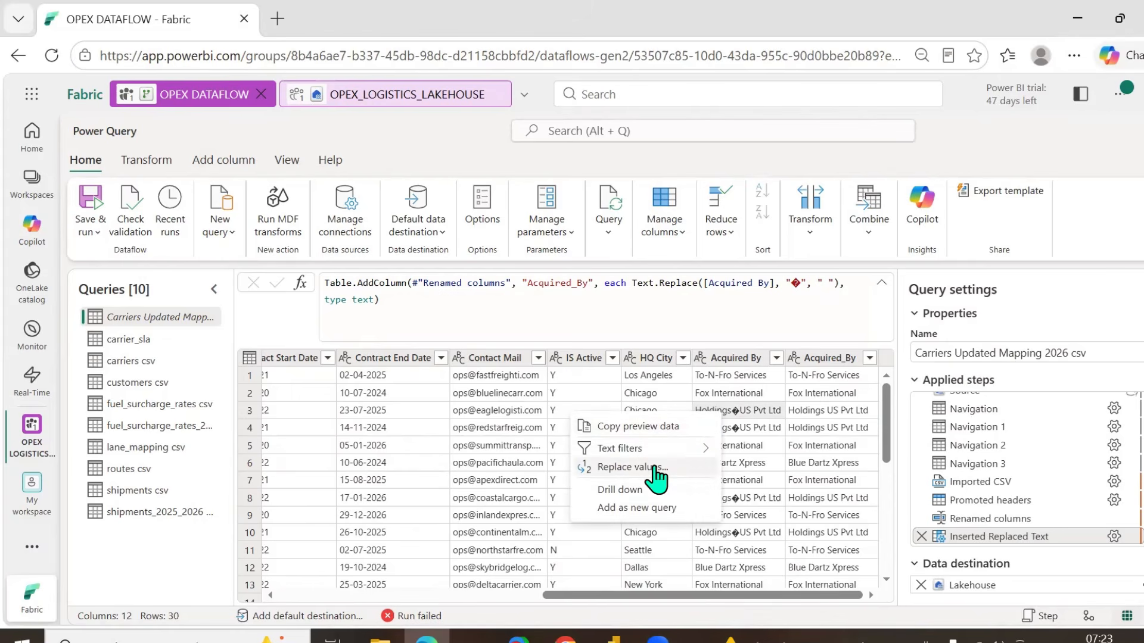
left_click(831, 360)
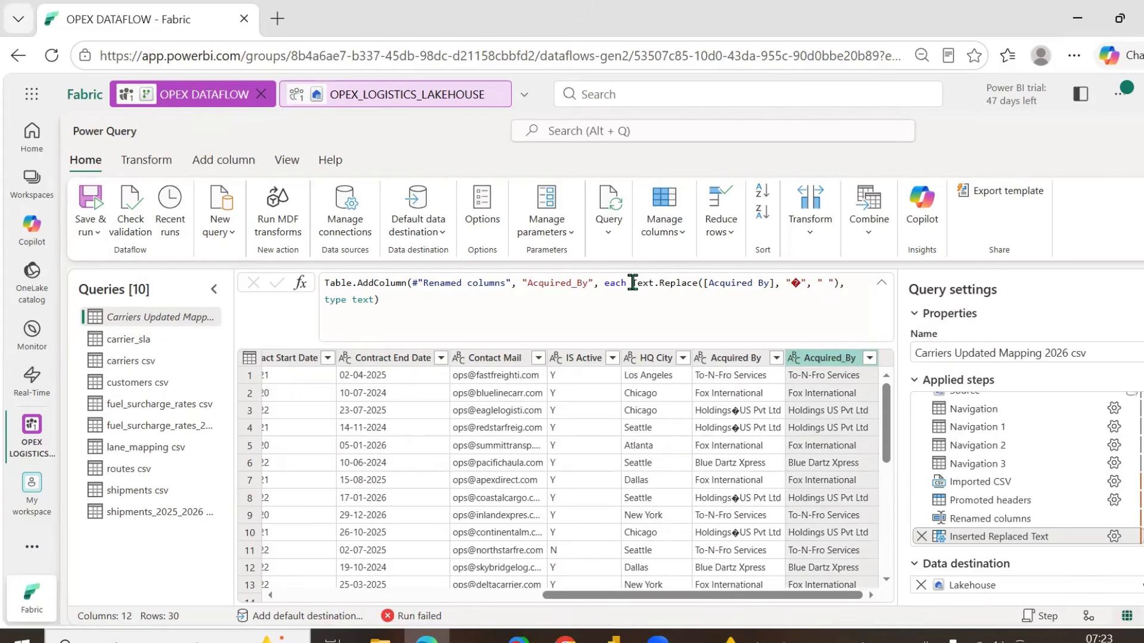
left_click_drag(633, 283, 830, 281)
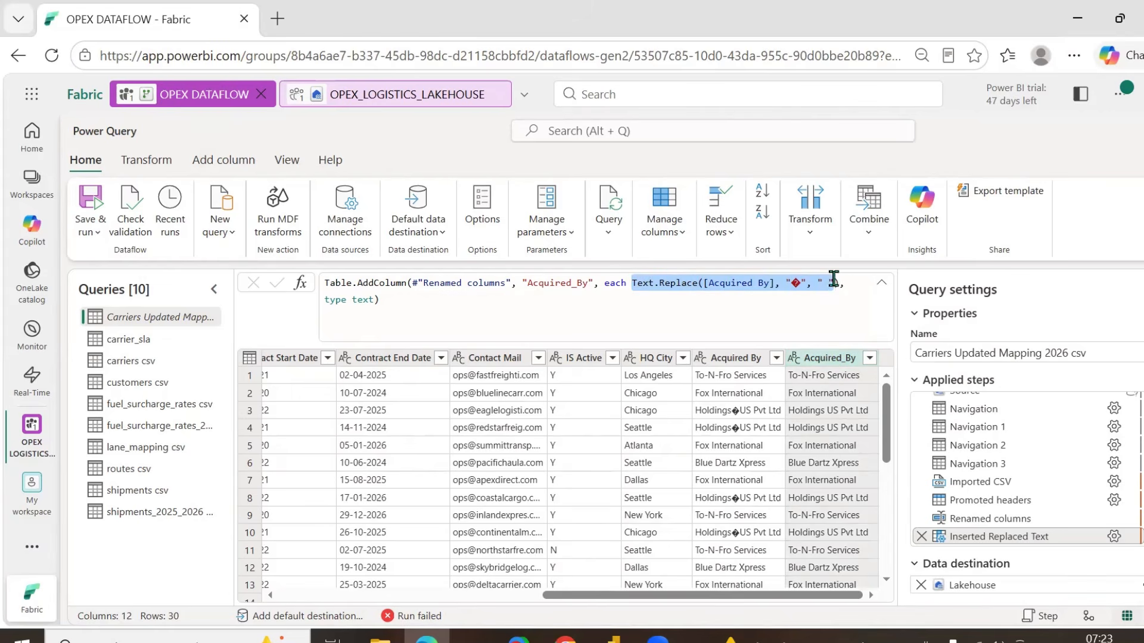
left_click(801, 284)
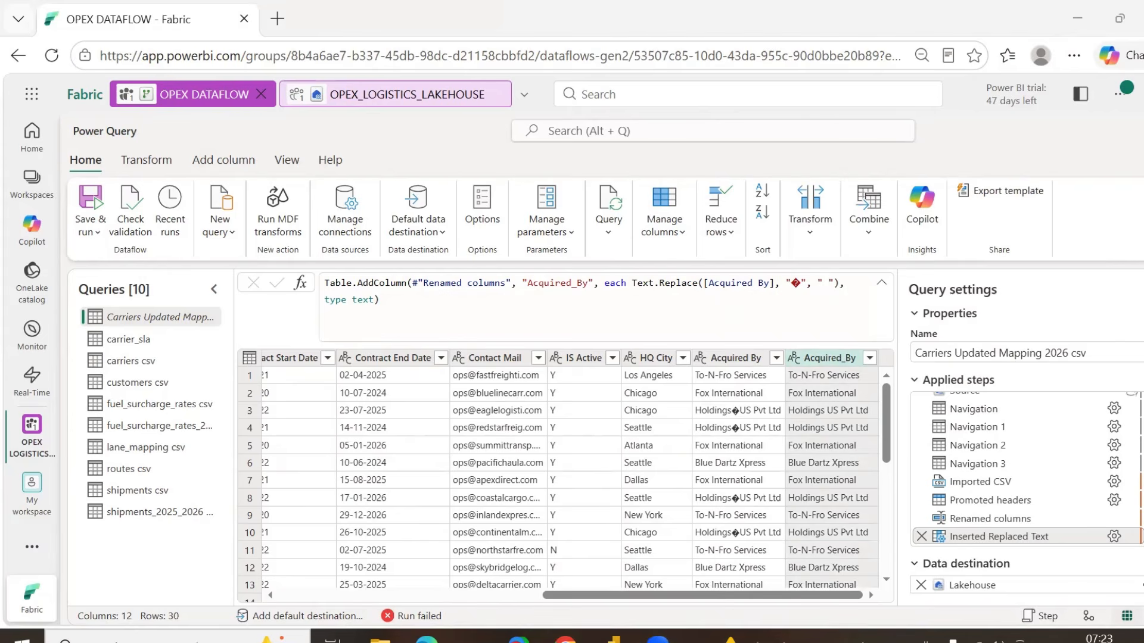
left_click(717, 360)
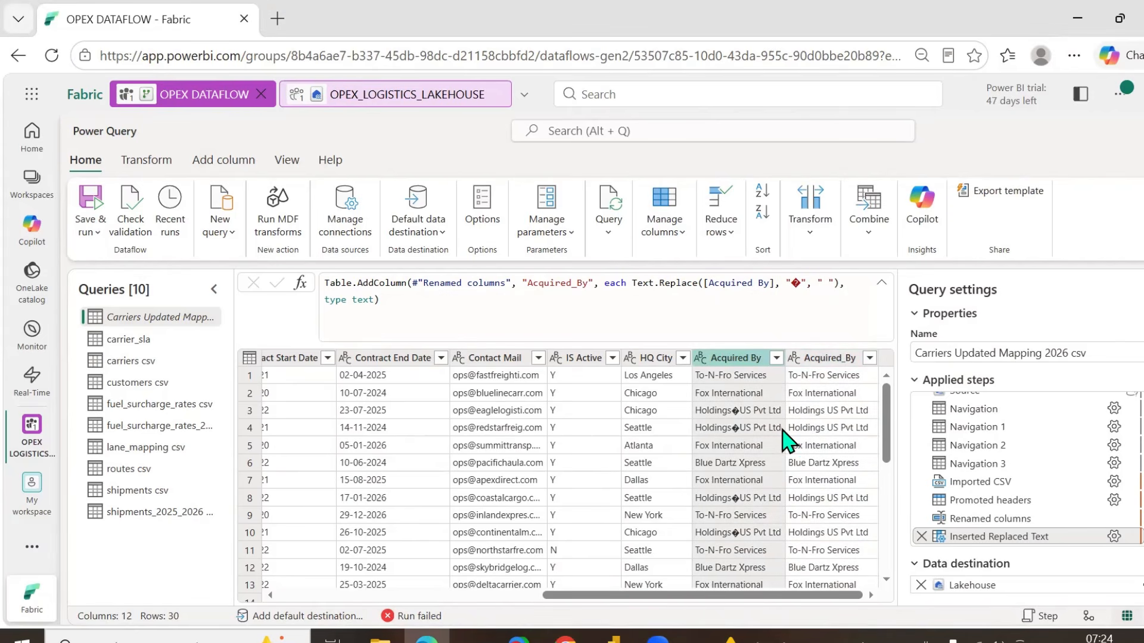
left_click(205, 161)
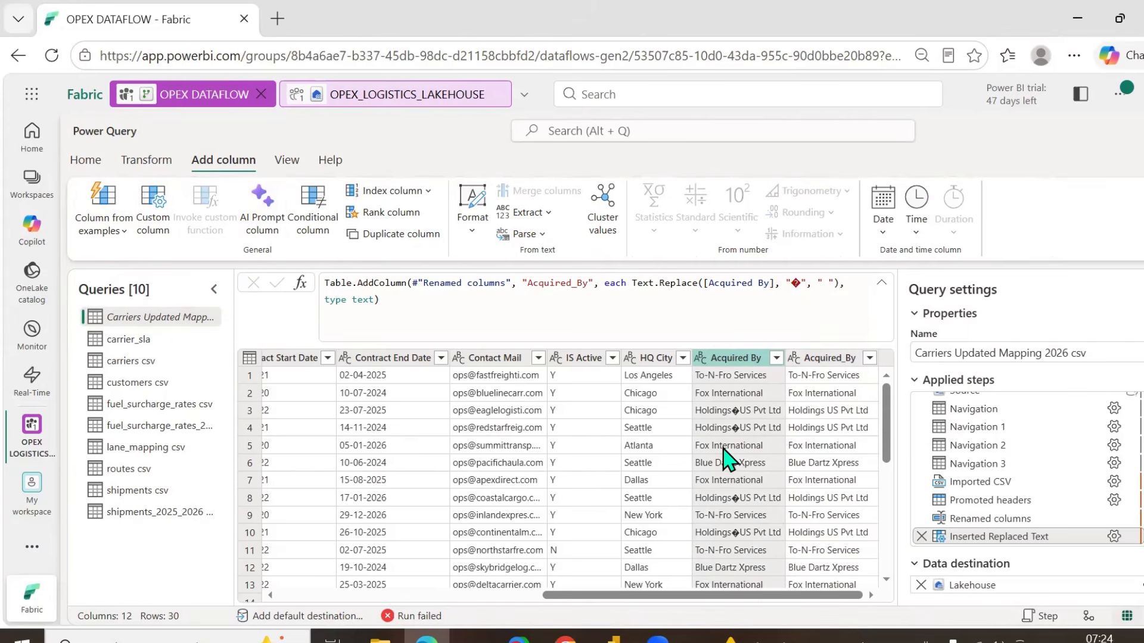
- Replace "Holdings�US Pvt Ltd" with "Holdings US Pvt Ltd" in the Acquired By column, matching entire cell contents, and check the rows
right_click(739, 417)
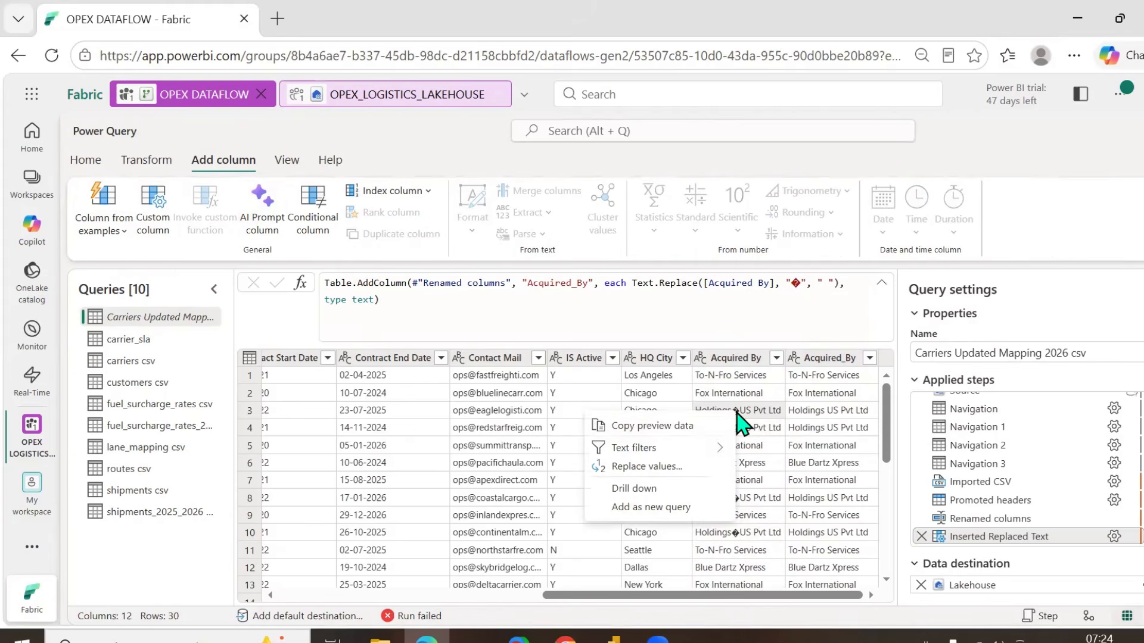
left_click(657, 469)
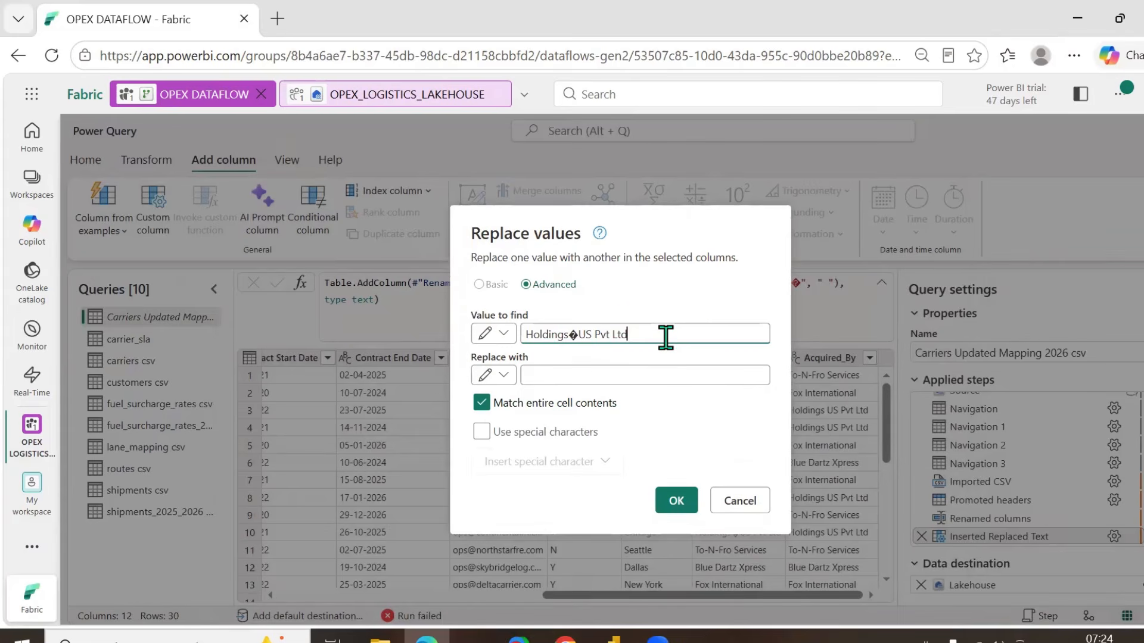
key("ctrl+a")
key("ctrl+c")
left_click(645, 376)
key("ctrl+v")
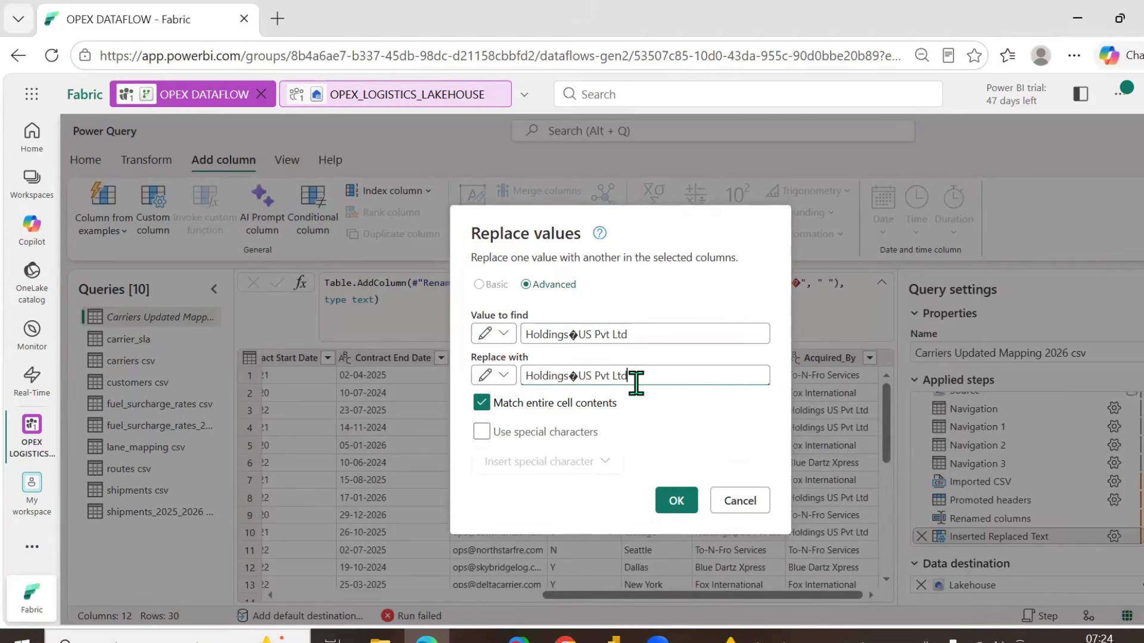
left_click(576, 375)
key("BackSpace")
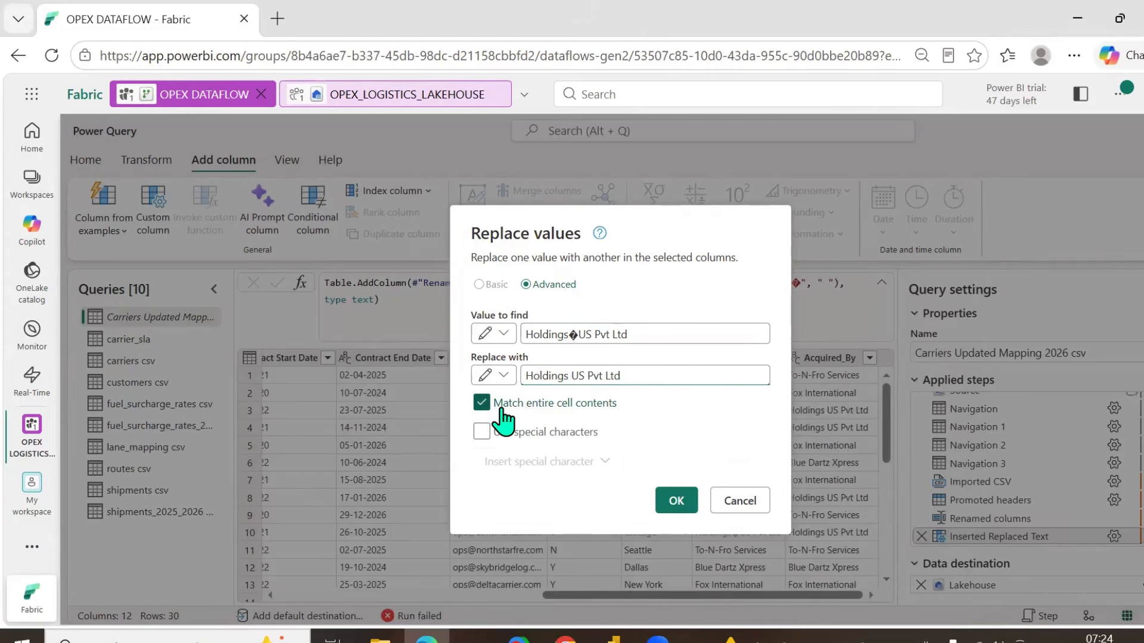
left_click(675, 502)
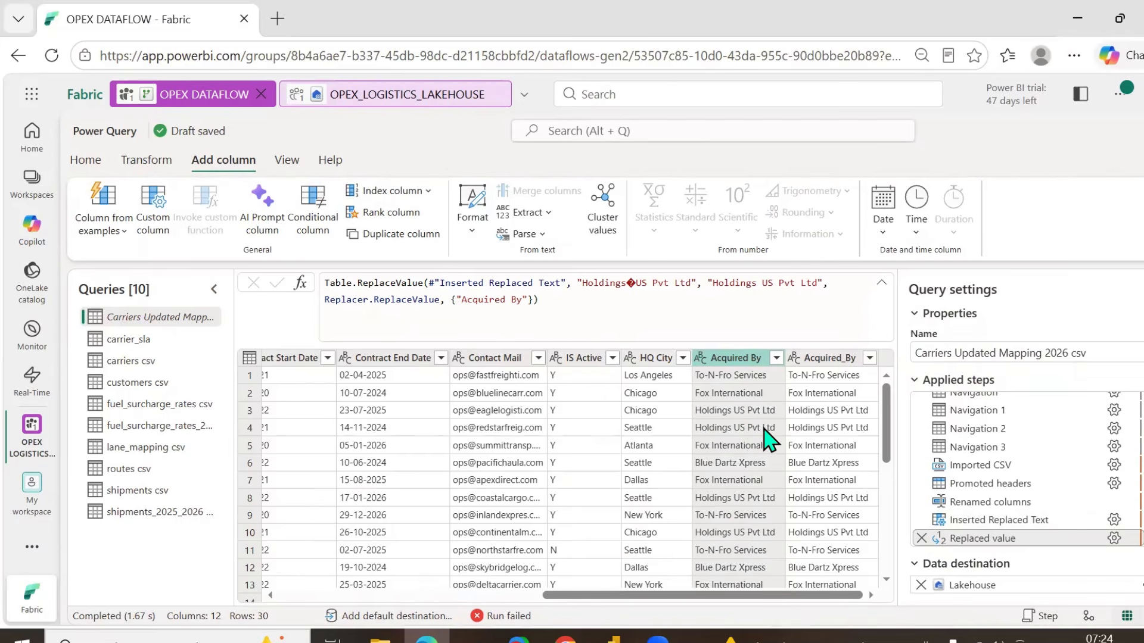
scroll(768, 441, "down", 5)
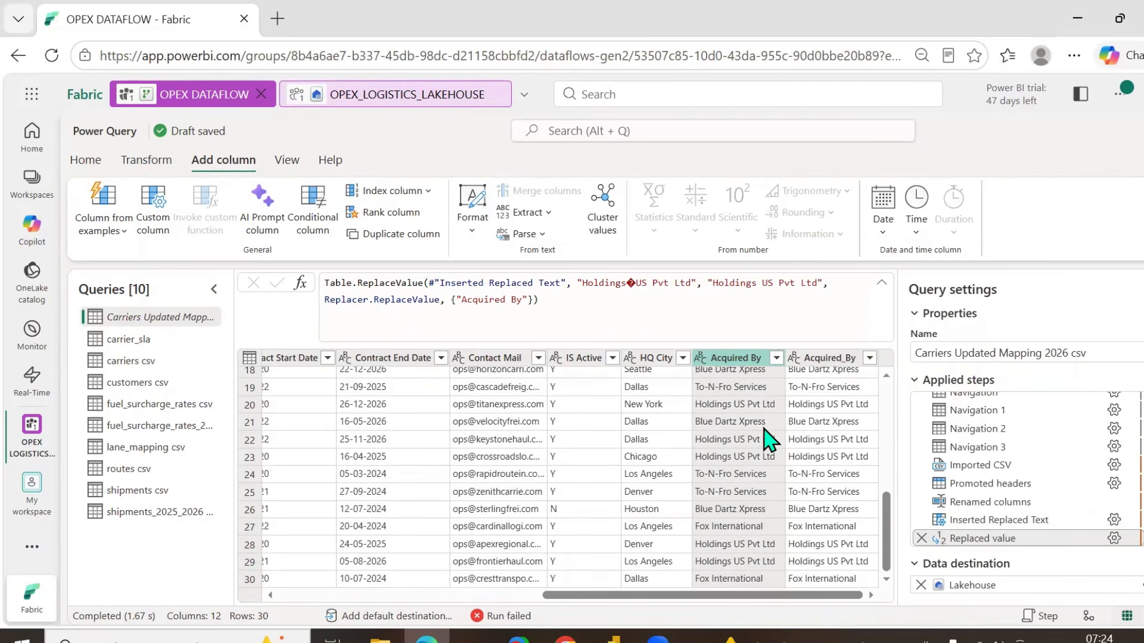
left_click(630, 281)
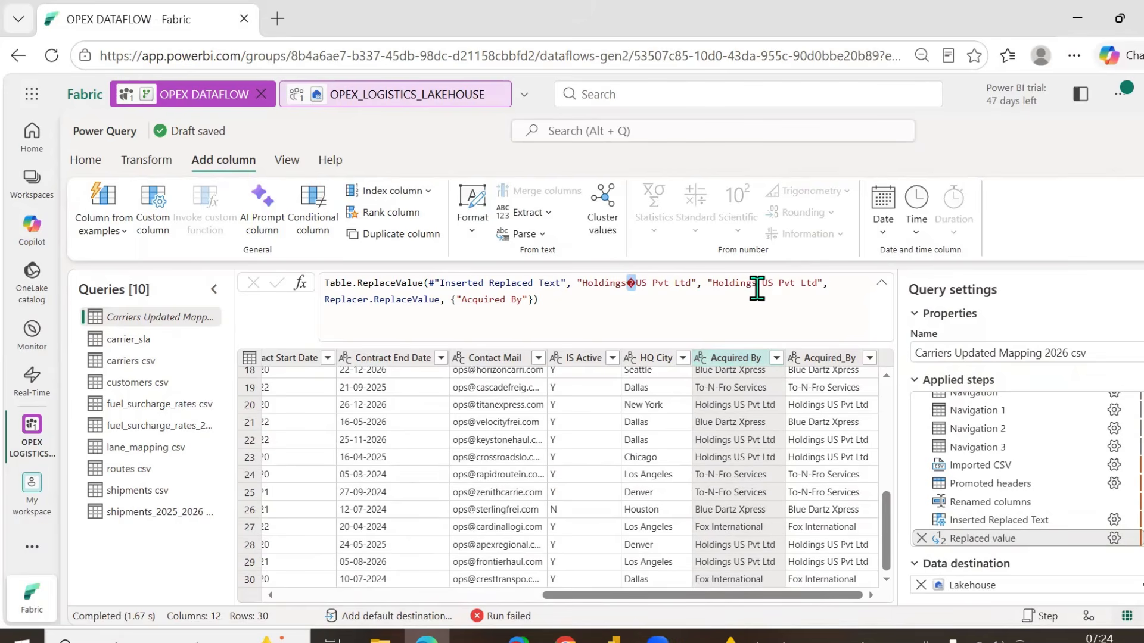
scroll(757, 417, "up", 5)
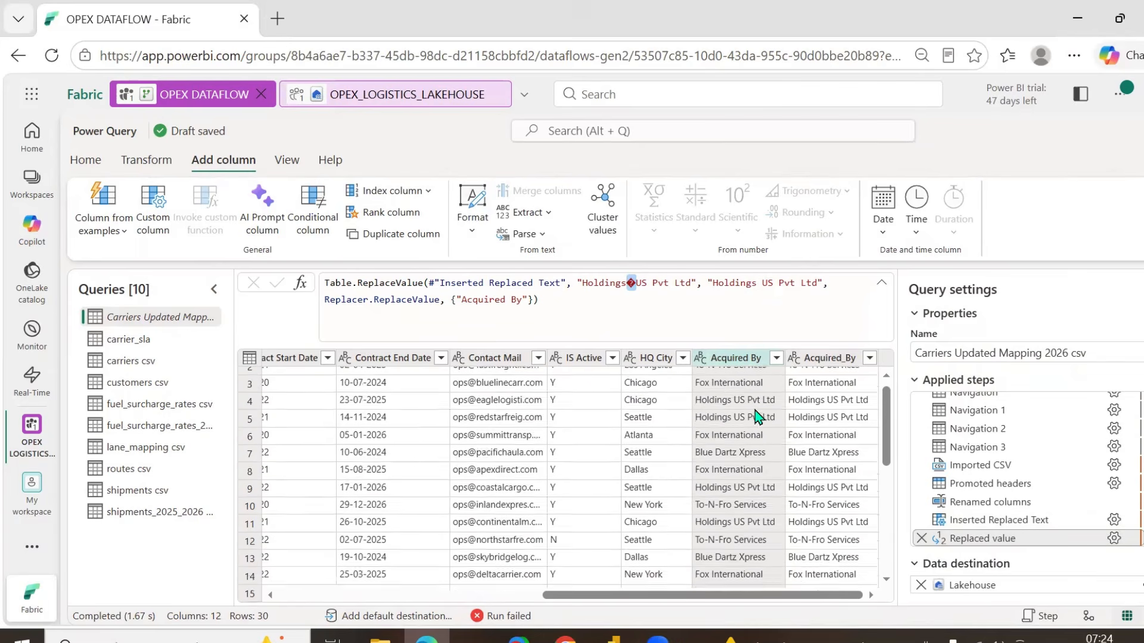
scroll(757, 417, "up", 1)
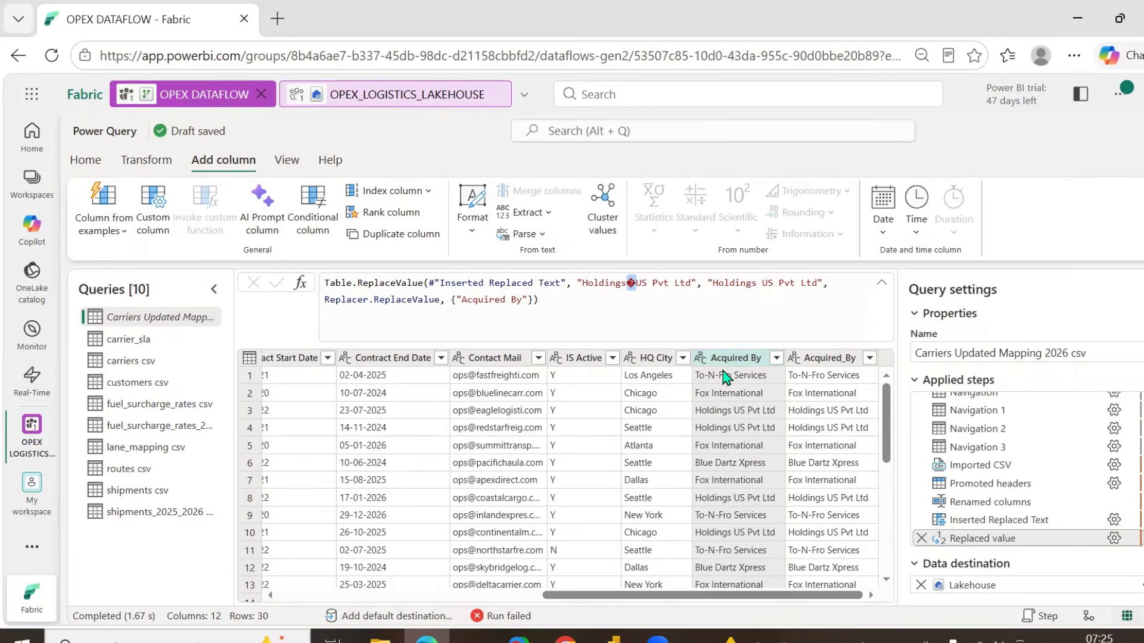
- Delete the Inserted Replaced Text step that adds the duplicate Acquired_By column
left_click(823, 447)
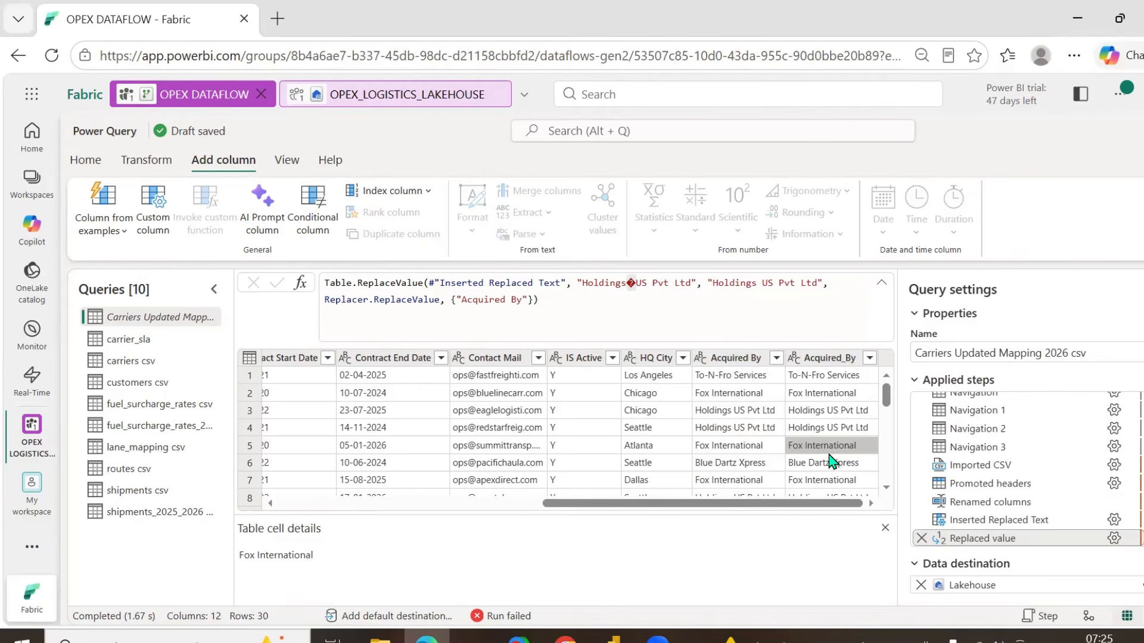
left_click(822, 359)
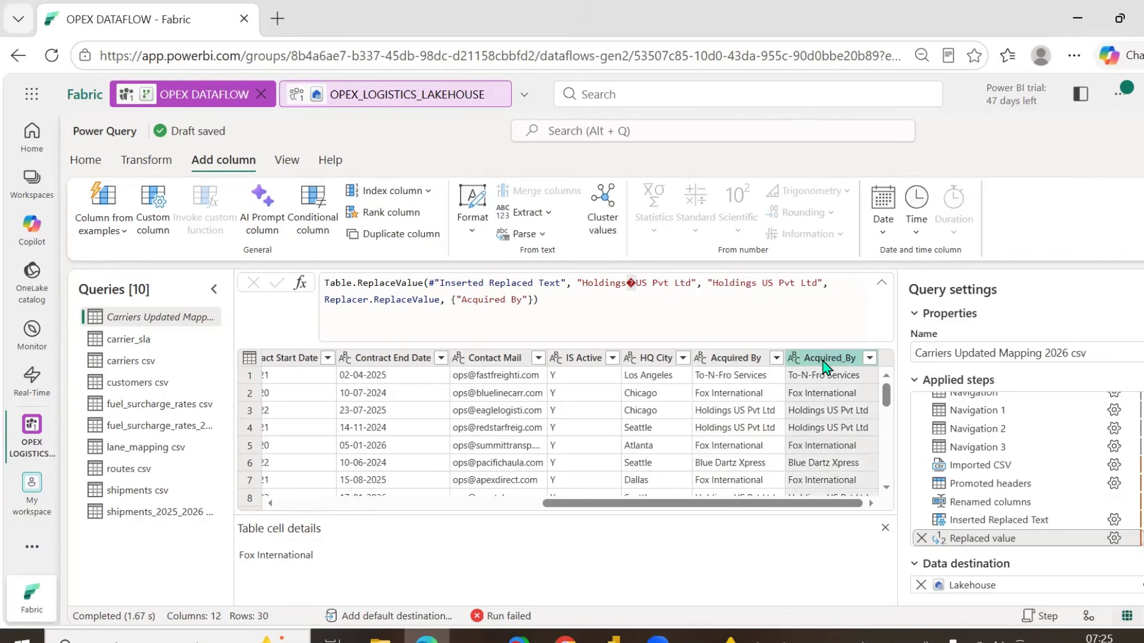
right_click(824, 363)
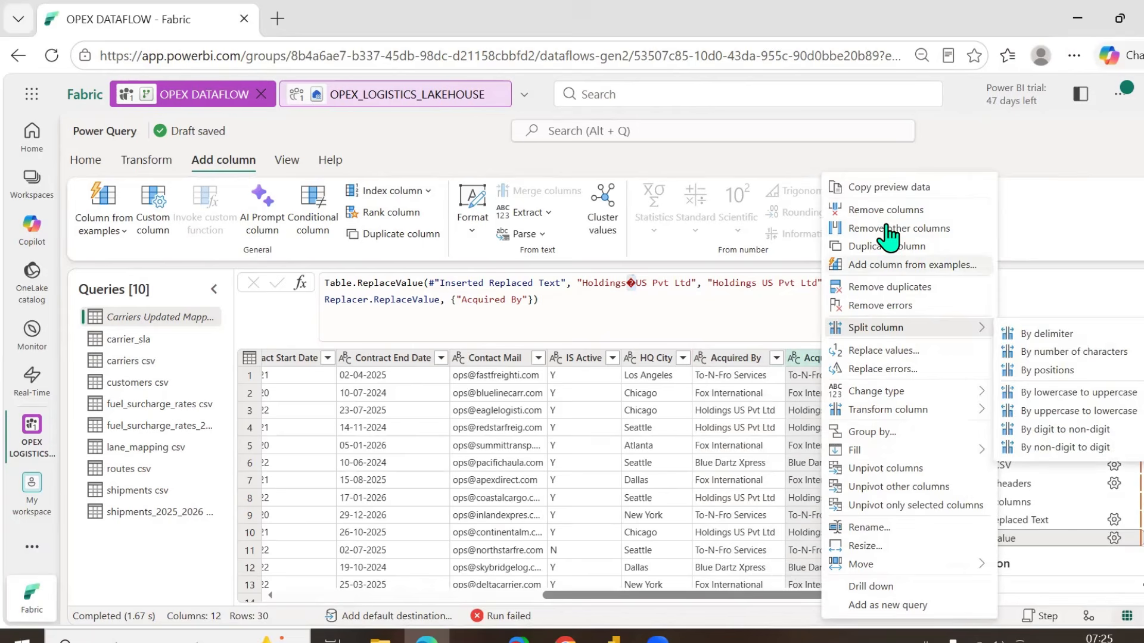
left_click(1033, 218)
mouse_move(923, 525)
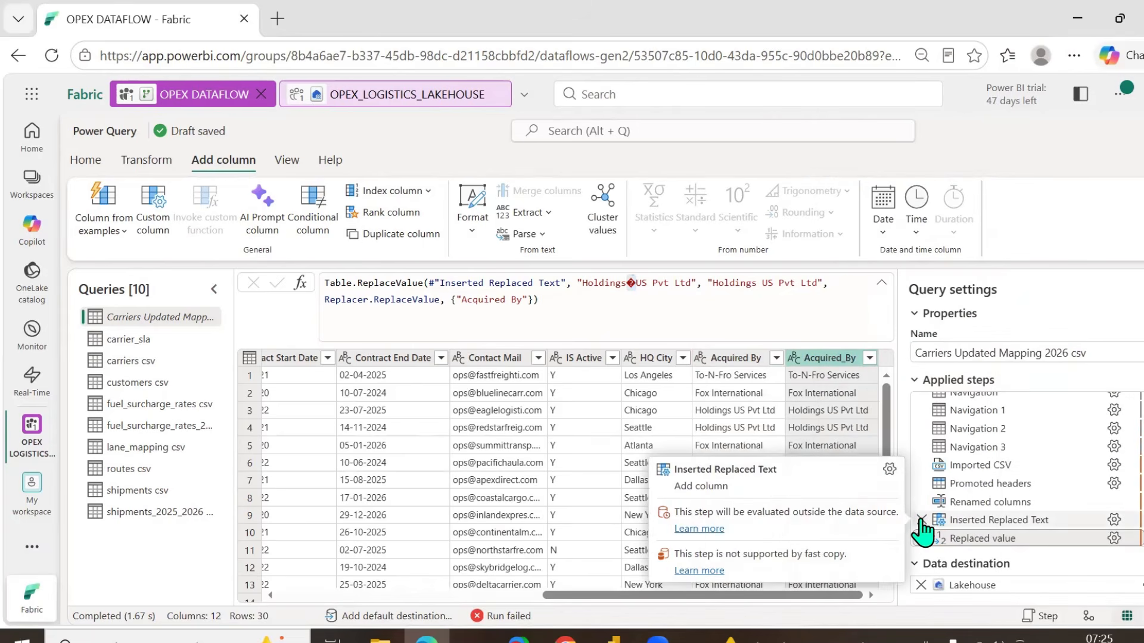
mouse_move(925, 505)
left_click(921, 519)
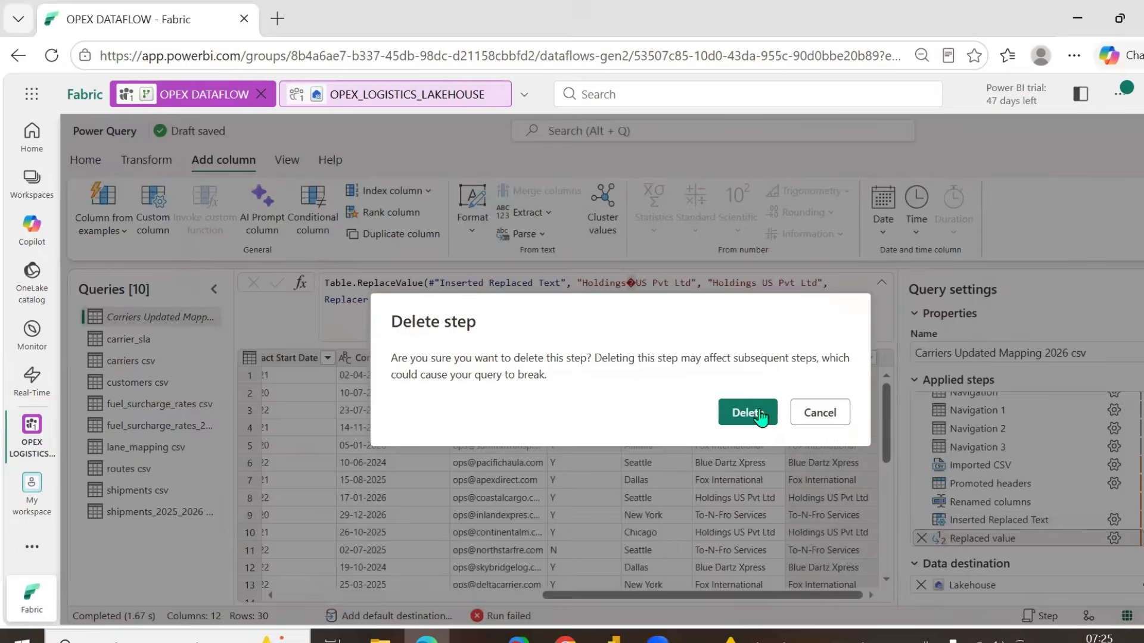
left_click(748, 413)
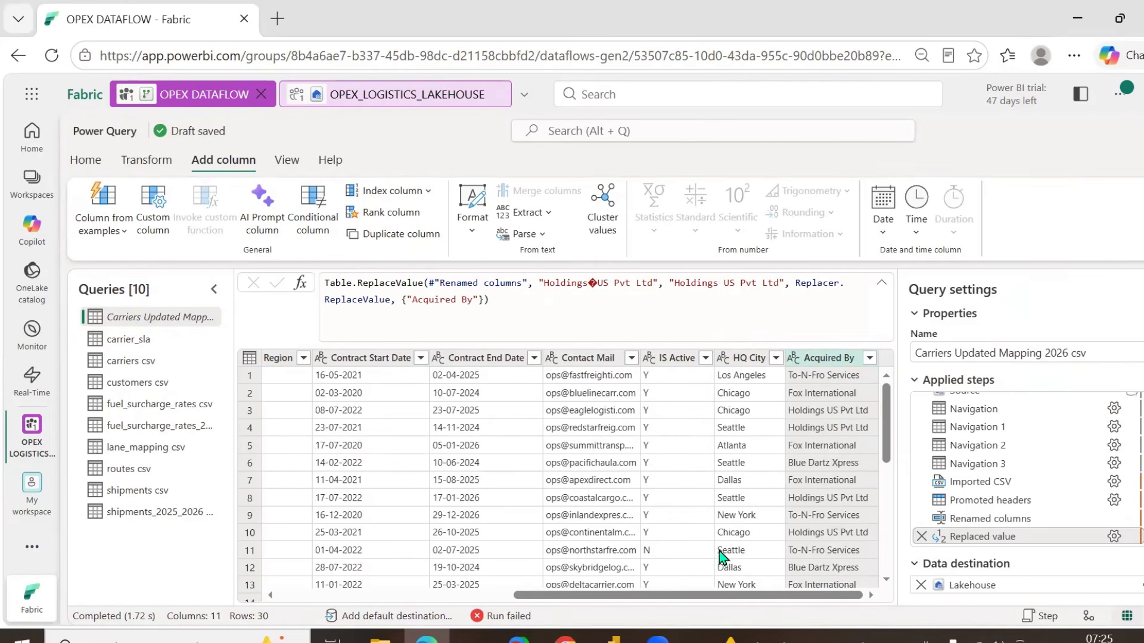
left_click(492, 595)
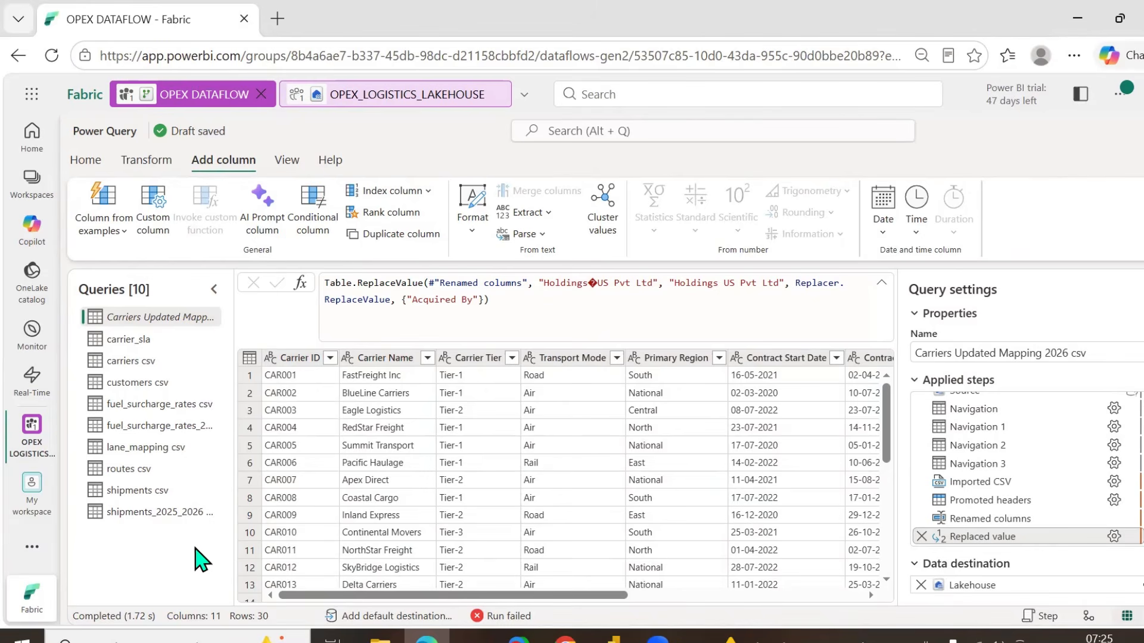
- Disable staging for the carrier_sla query and widen the query list to show full query names
left_click(147, 341)
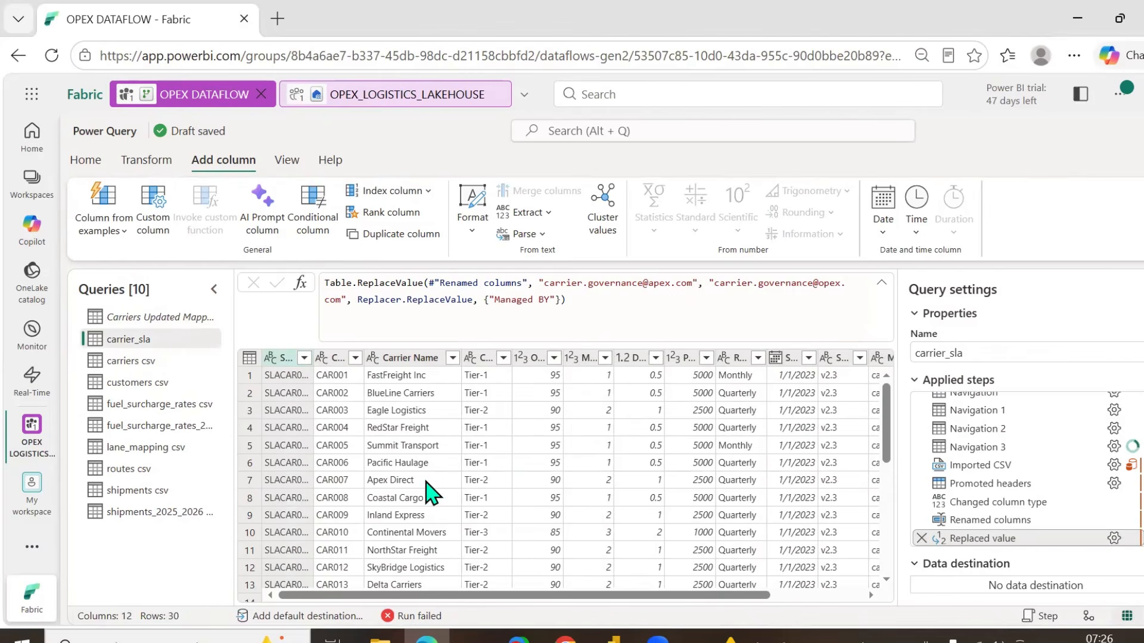
left_click_drag(608, 594, 465, 576)
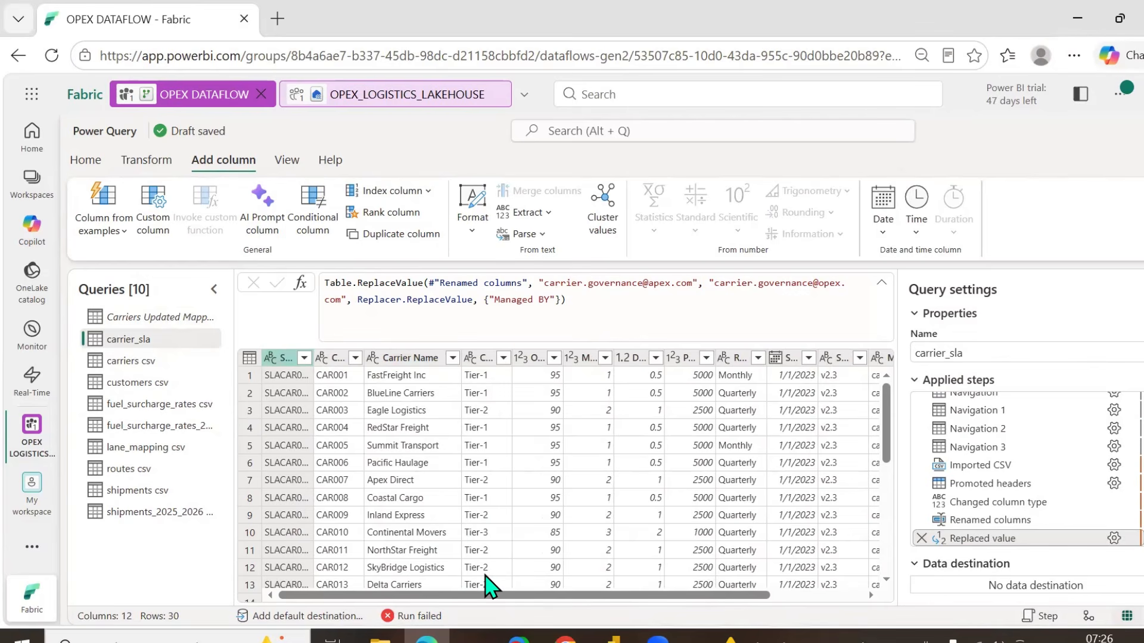
right_click(147, 351)
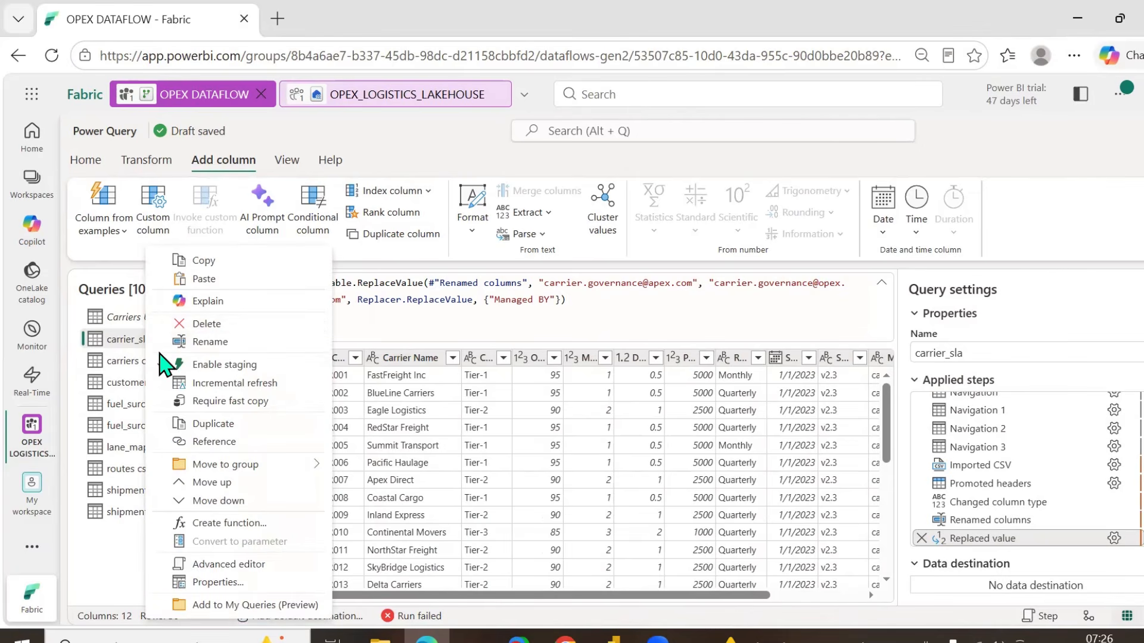
left_click(192, 368)
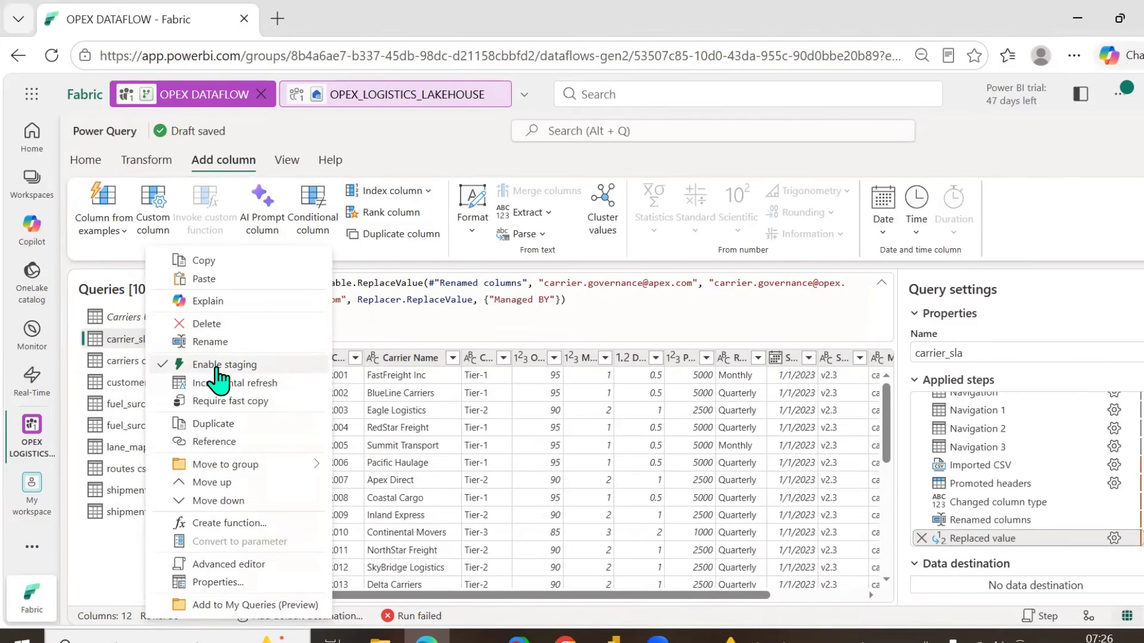
left_click(216, 368)
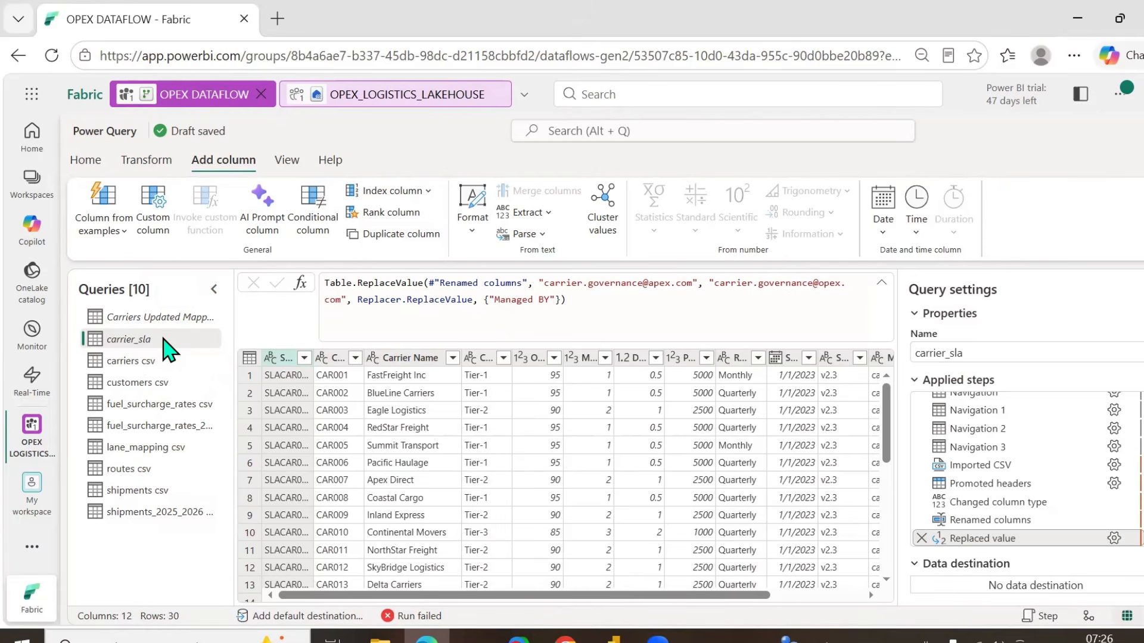
left_click_drag(234, 346, 294, 351)
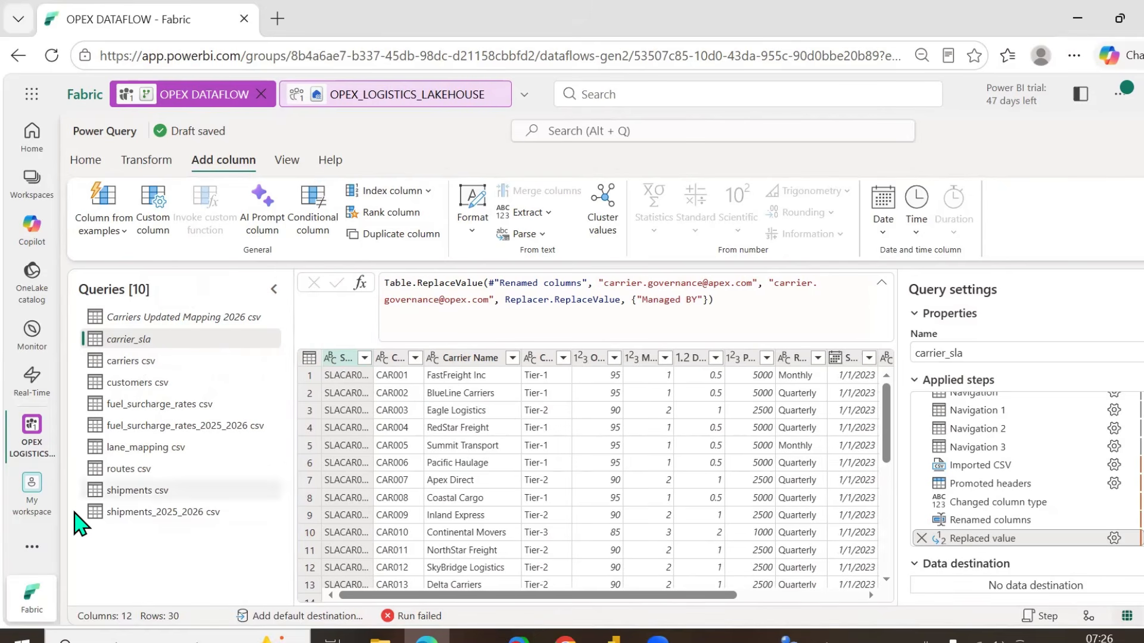
key("ctrl+shift+3")
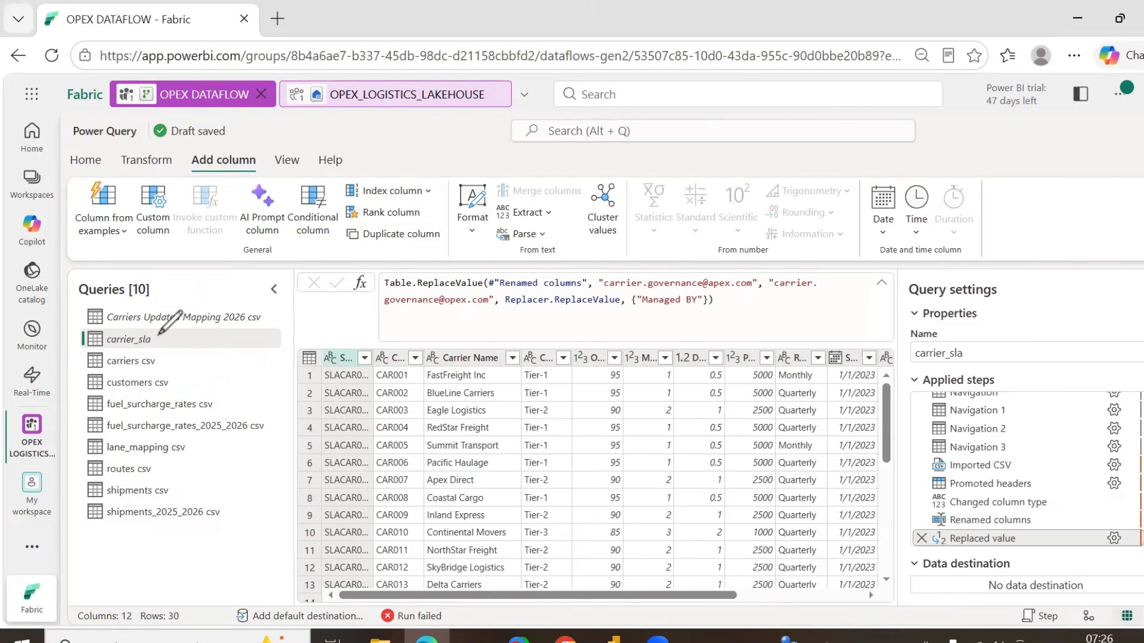
mouse_move(158, 335)
left_mouse_down()
mouse_move(166, 343)
mouse_move(189, 329)
left_mouse_up()
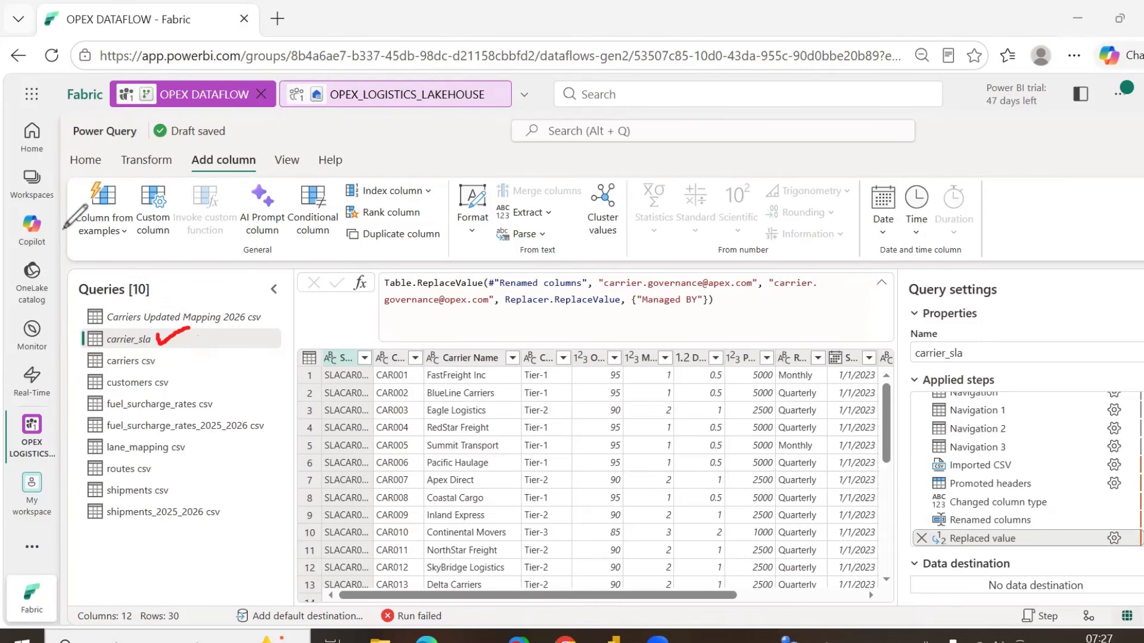
left_click(171, 333)
- Rename the carriers csv query to carriers and narrow the query list to give the data preview more room
left_click(136, 320)
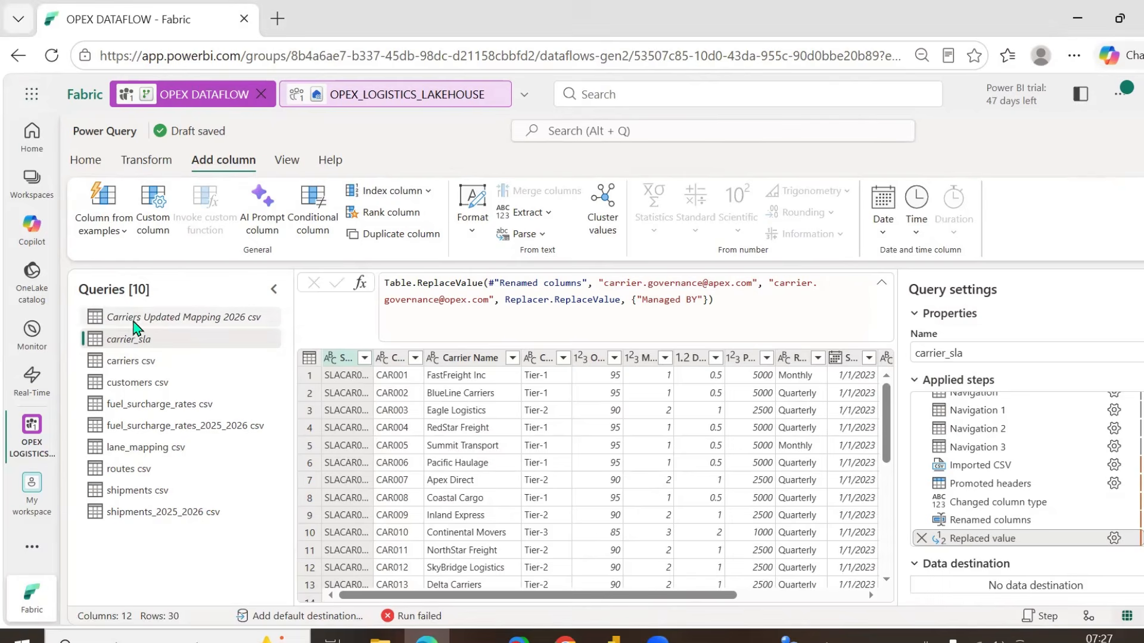
left_click(138, 340)
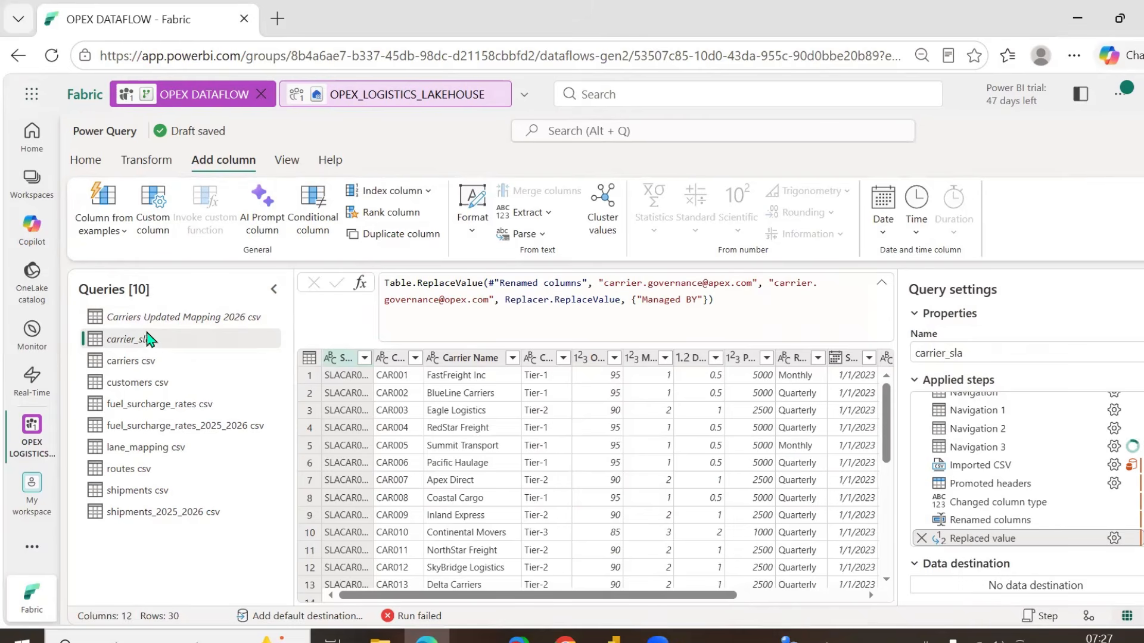
left_click(176, 370)
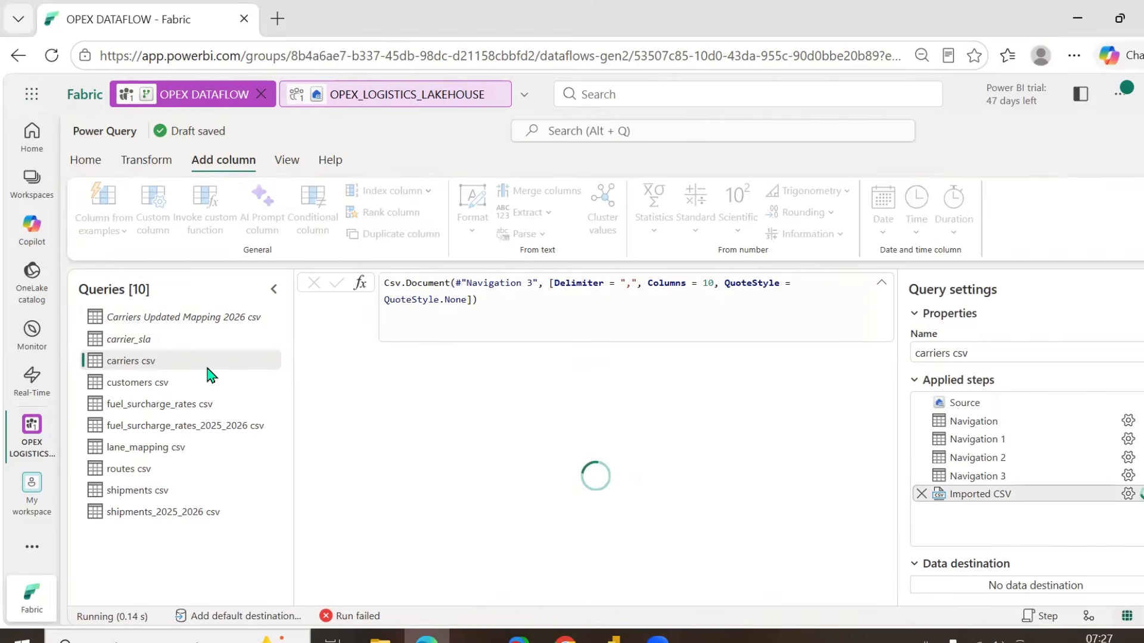
left_click_drag(288, 384, 227, 393)
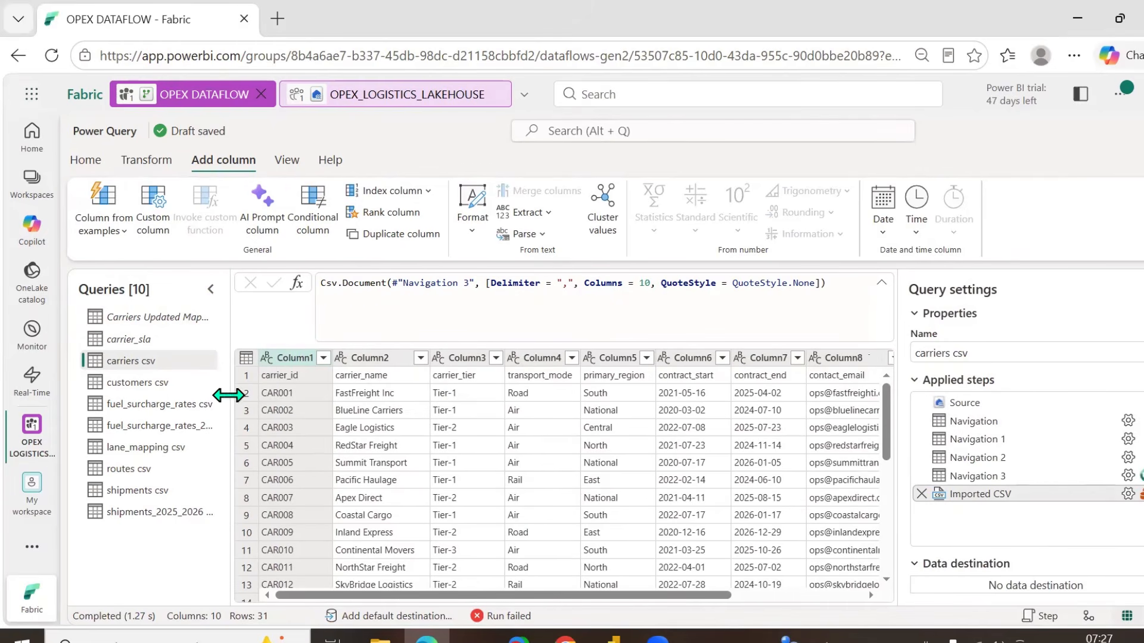
left_click(984, 354)
key("Return")
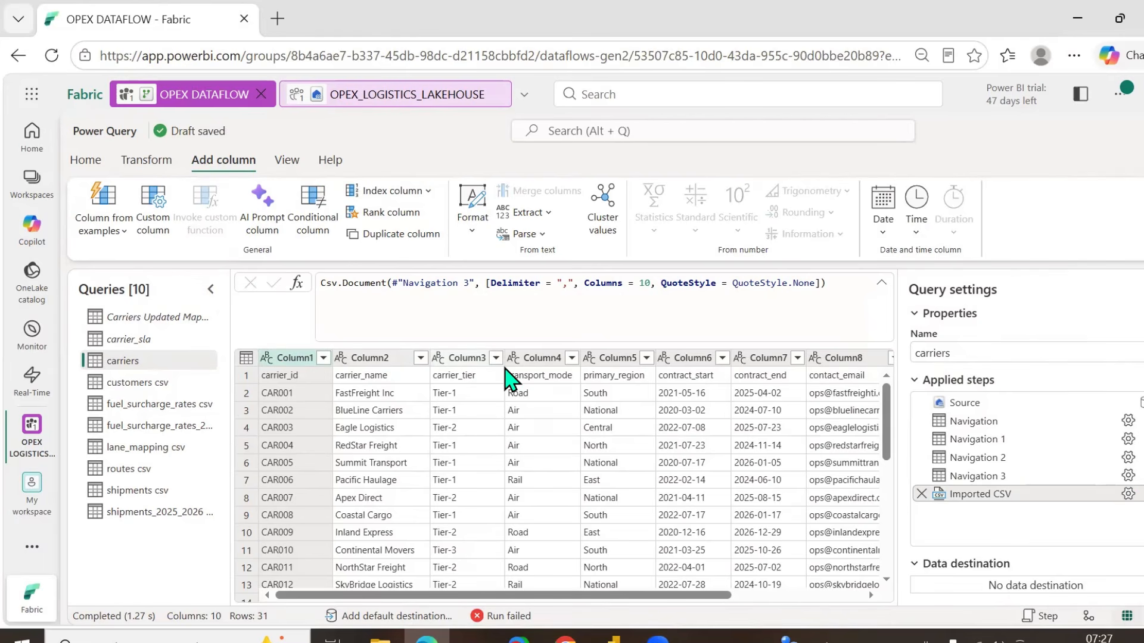
- Promote the first row of the carriers query to headers and rename the carrier_id column to Carrier ID
left_click(165, 168)
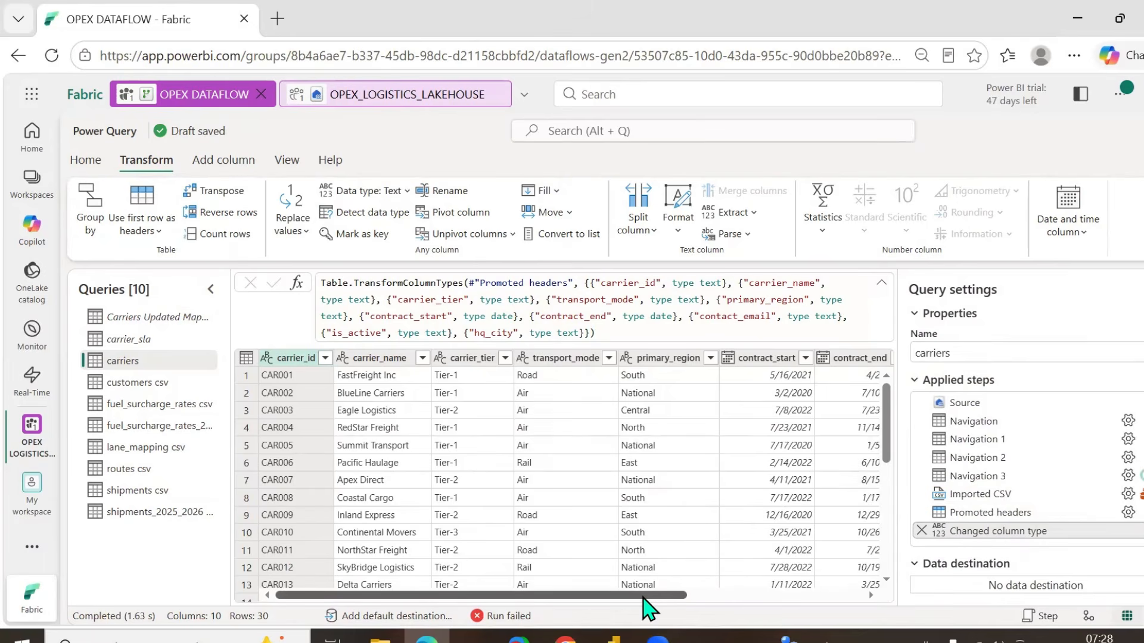
left_click_drag(637, 597, 595, 603)
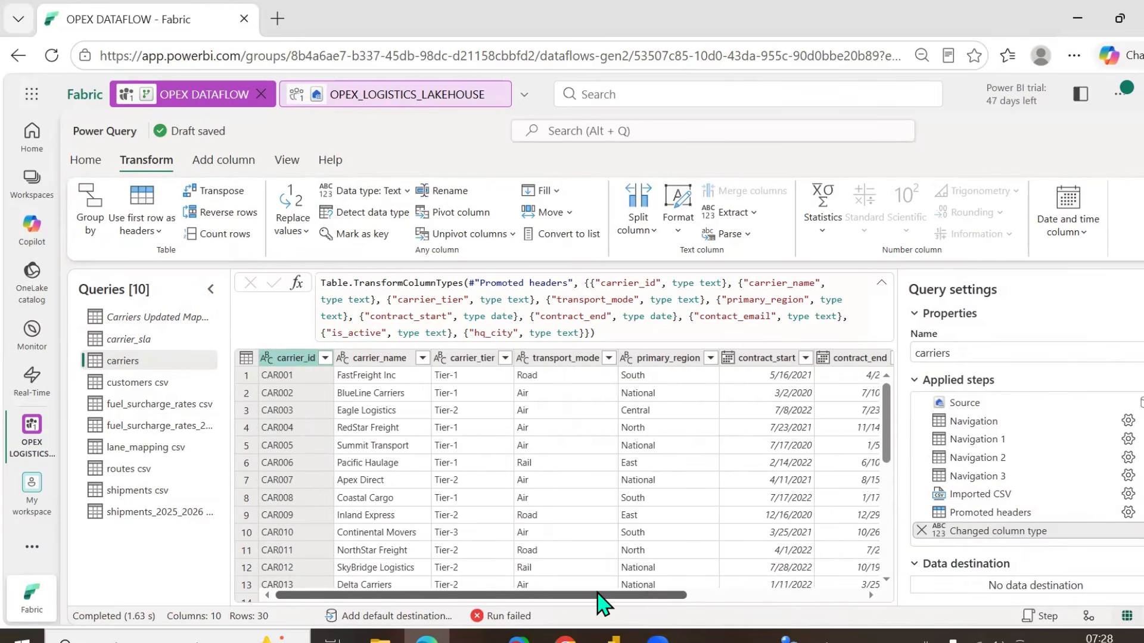
double_click(295, 359)
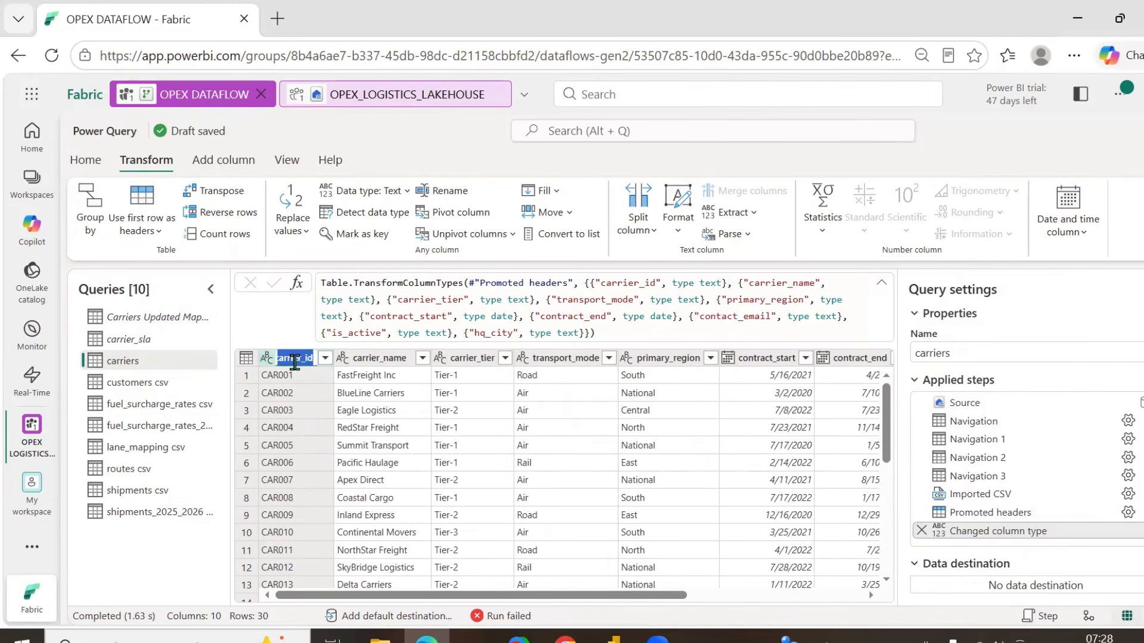
type("Ca")
key("Return")
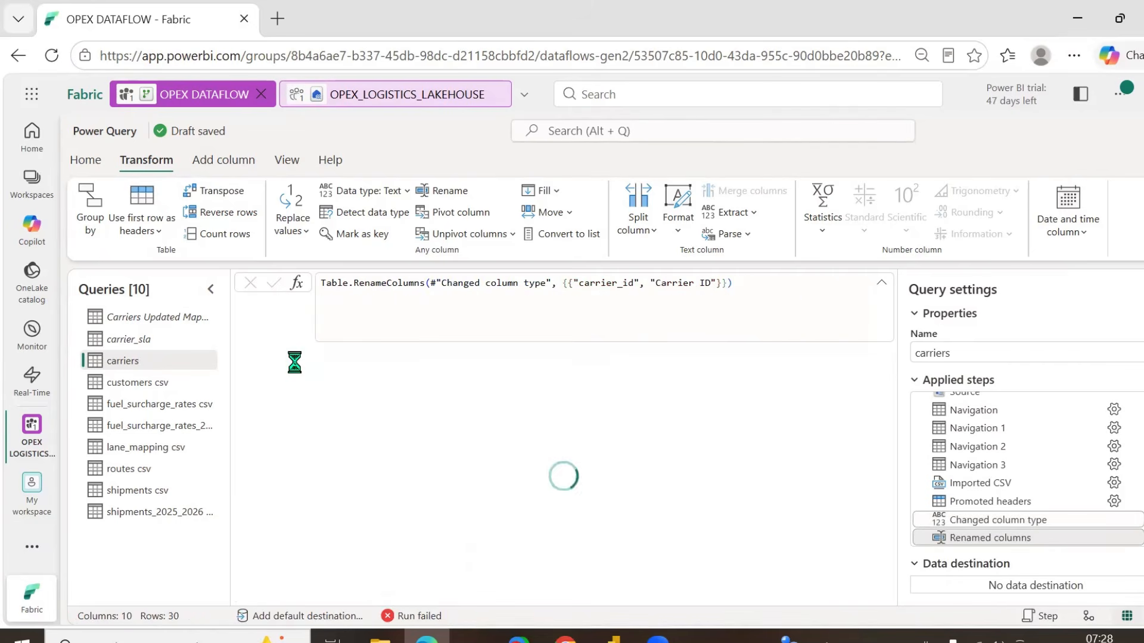
- Rename the carrier_name column to Carrier Name and the carrier_tier column to Carrier Tier
double_click(384, 359)
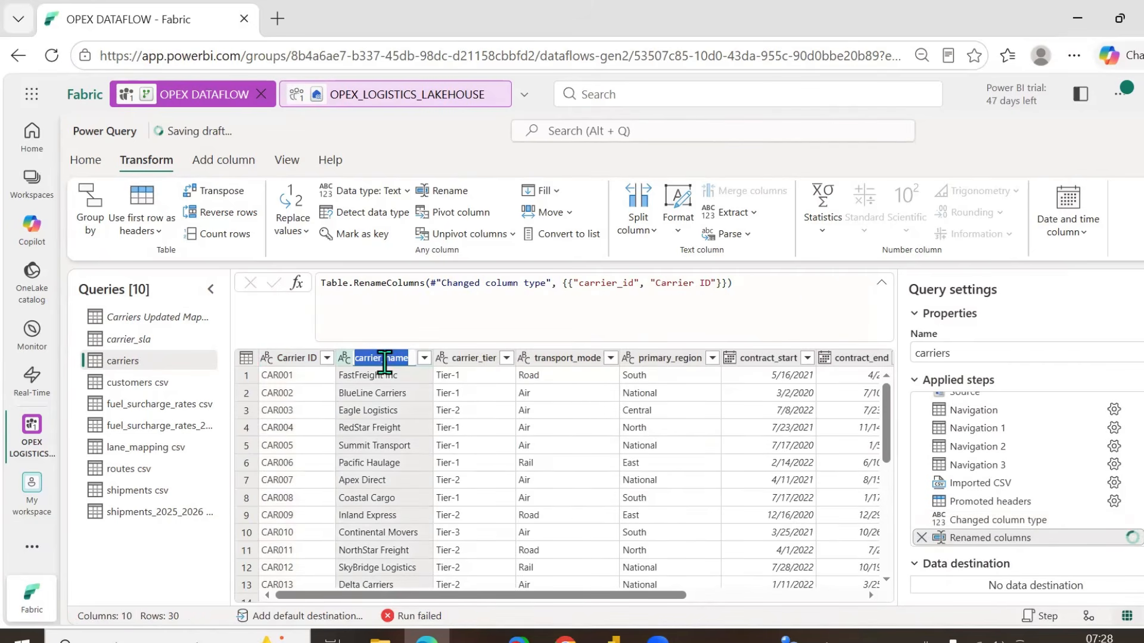
type("carrier Na")
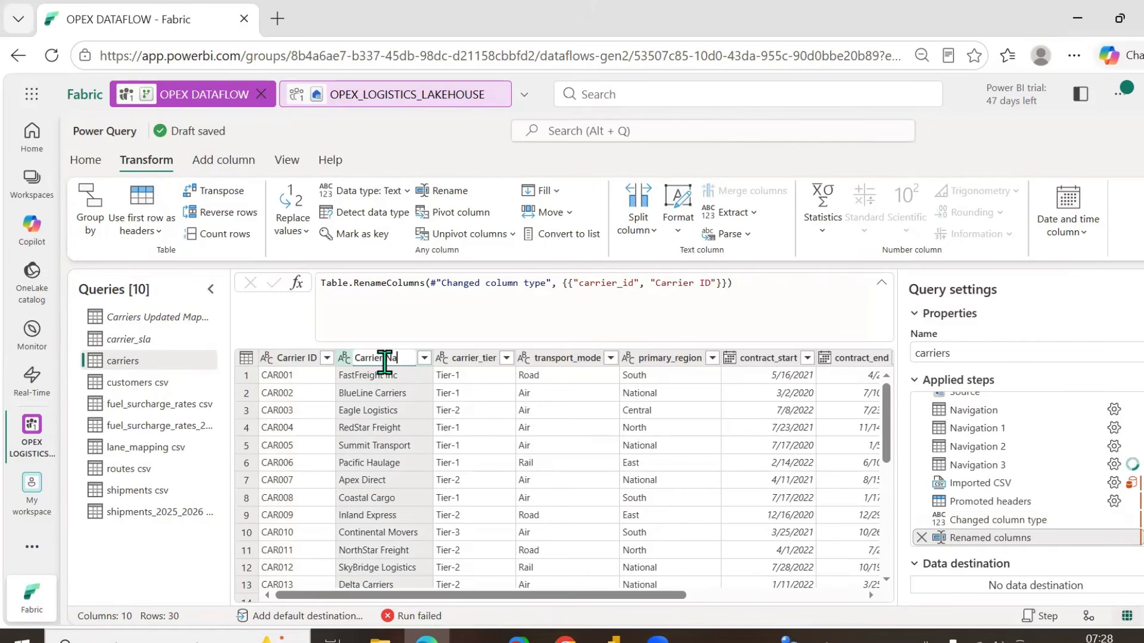
key("Return")
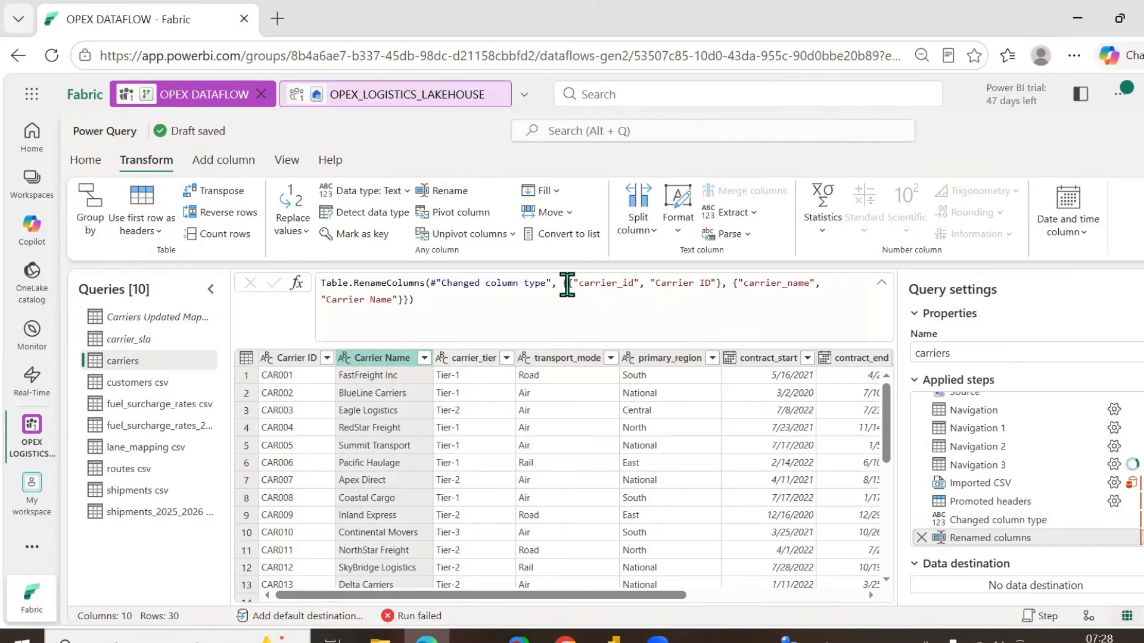
left_click_drag(567, 284, 722, 285)
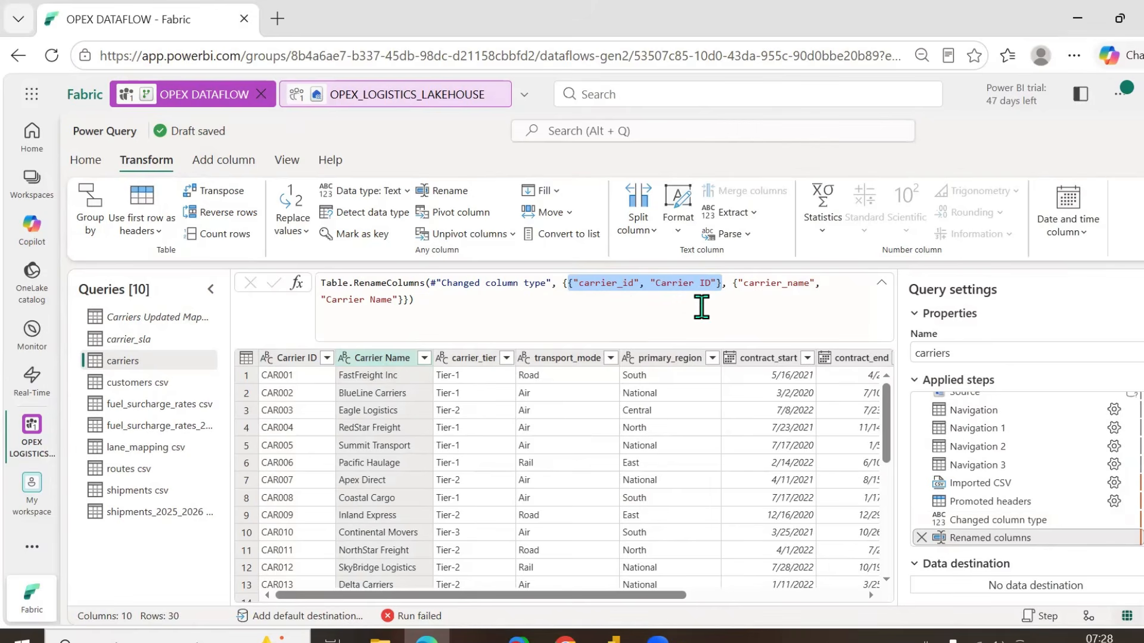
double_click(477, 357)
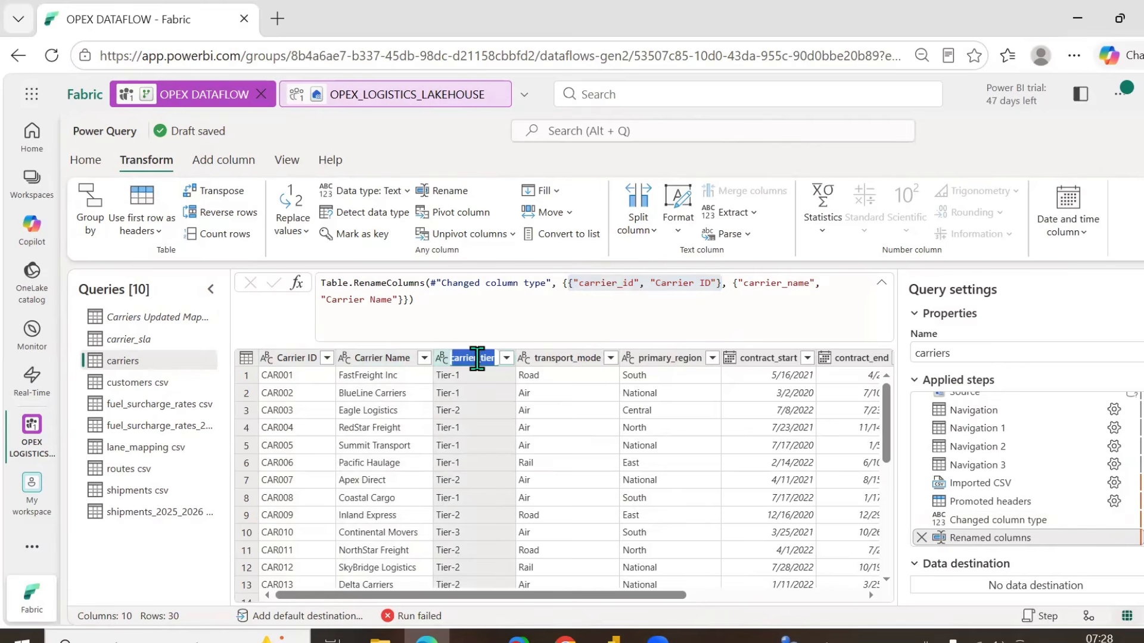
type("Ca")
key("Return")
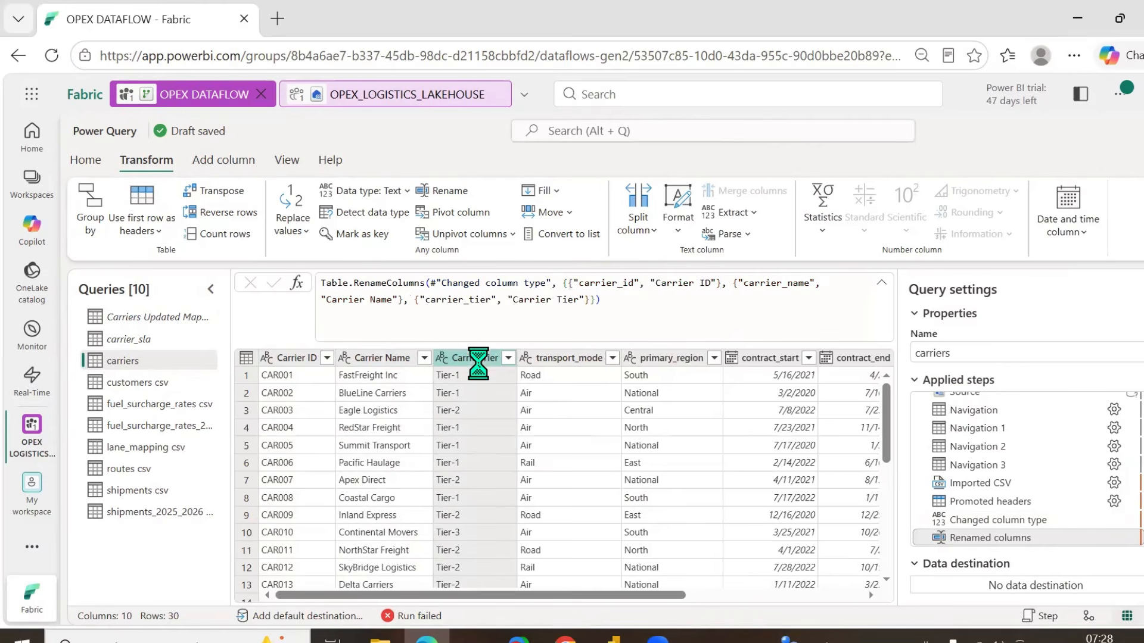
- Rename the transport_mode column to Transport Mode and the primary_region column to Primary Region
double_click(569, 358)
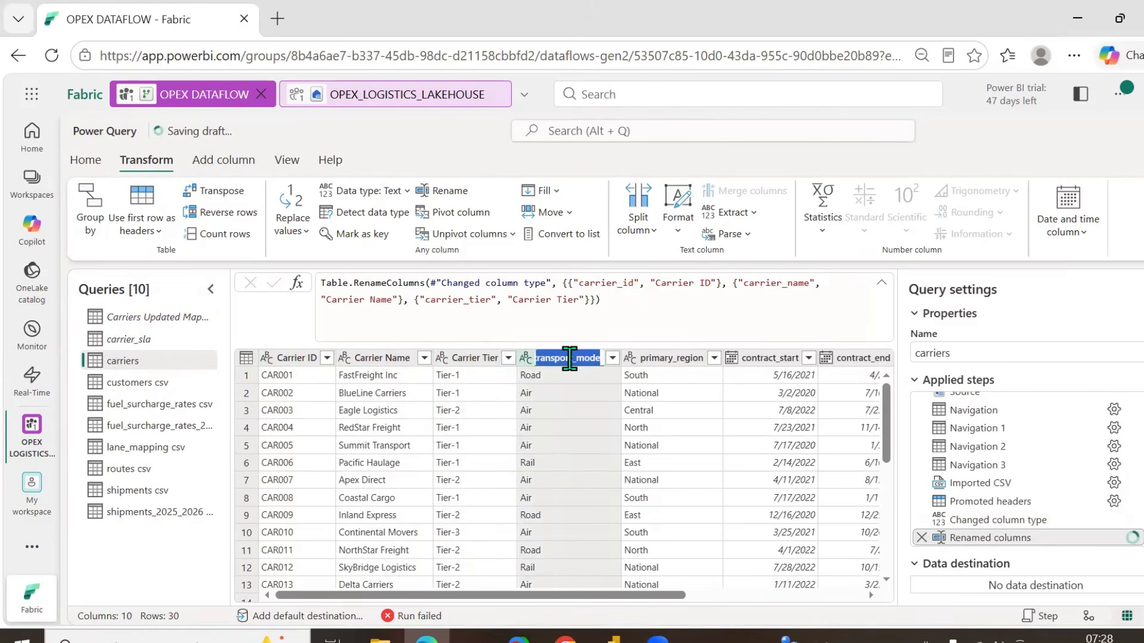
type("Trans")
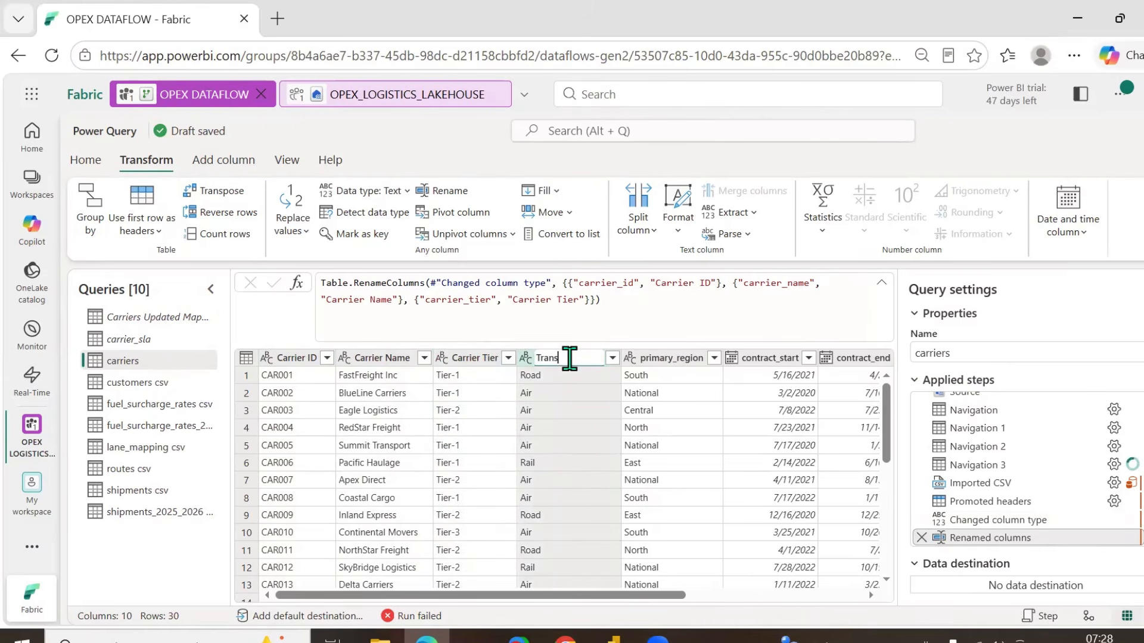
type("port Mode")
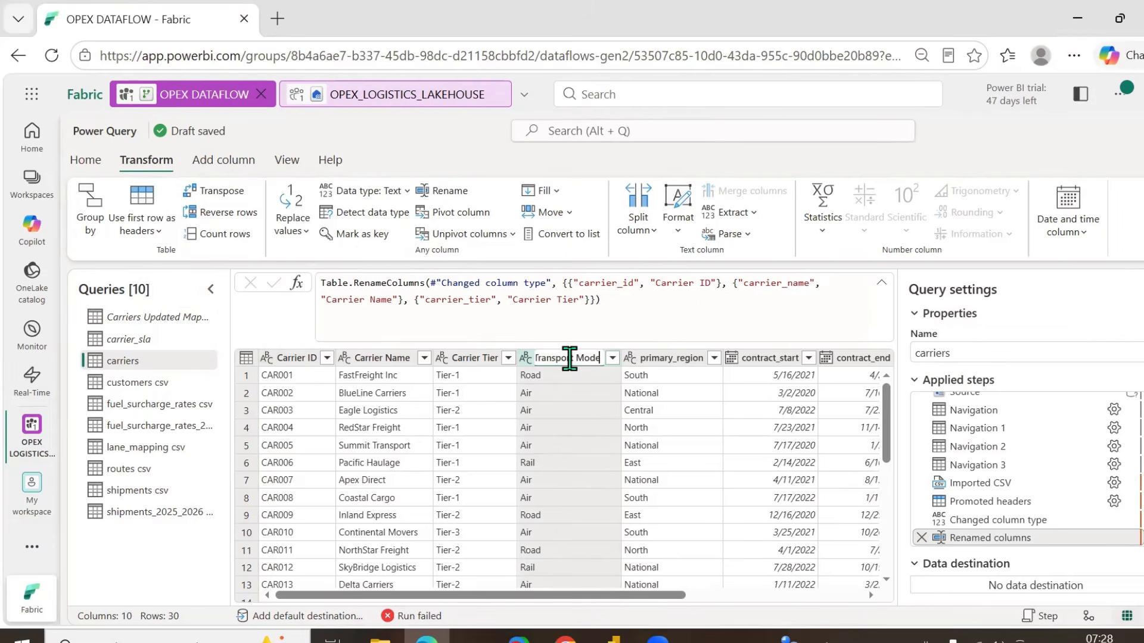
key("Return")
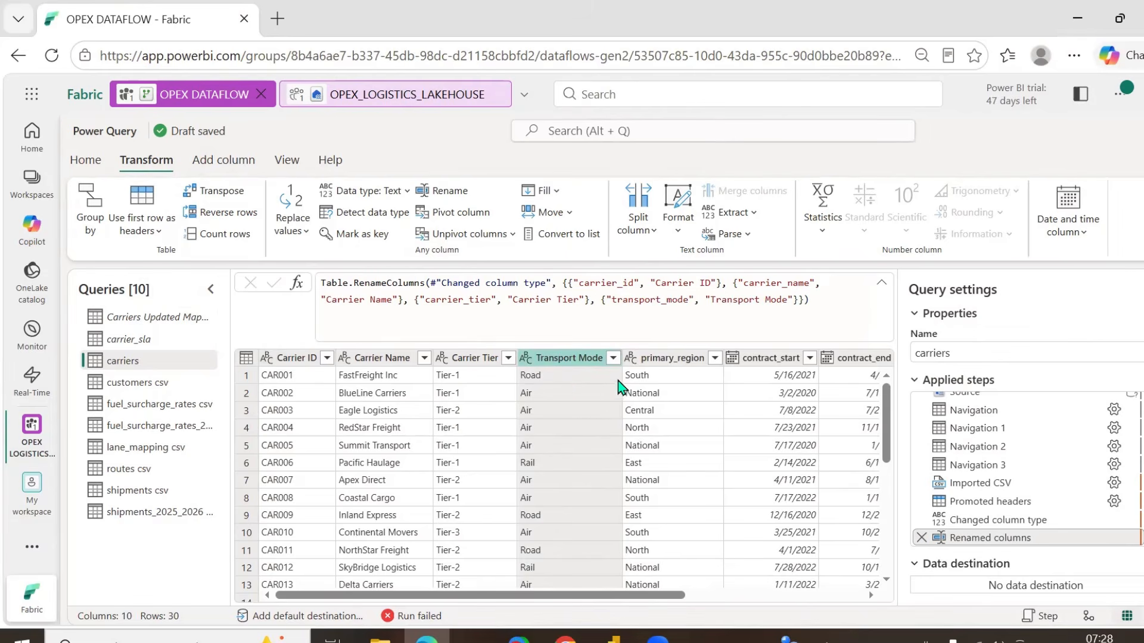
double_click(682, 361)
type("P")
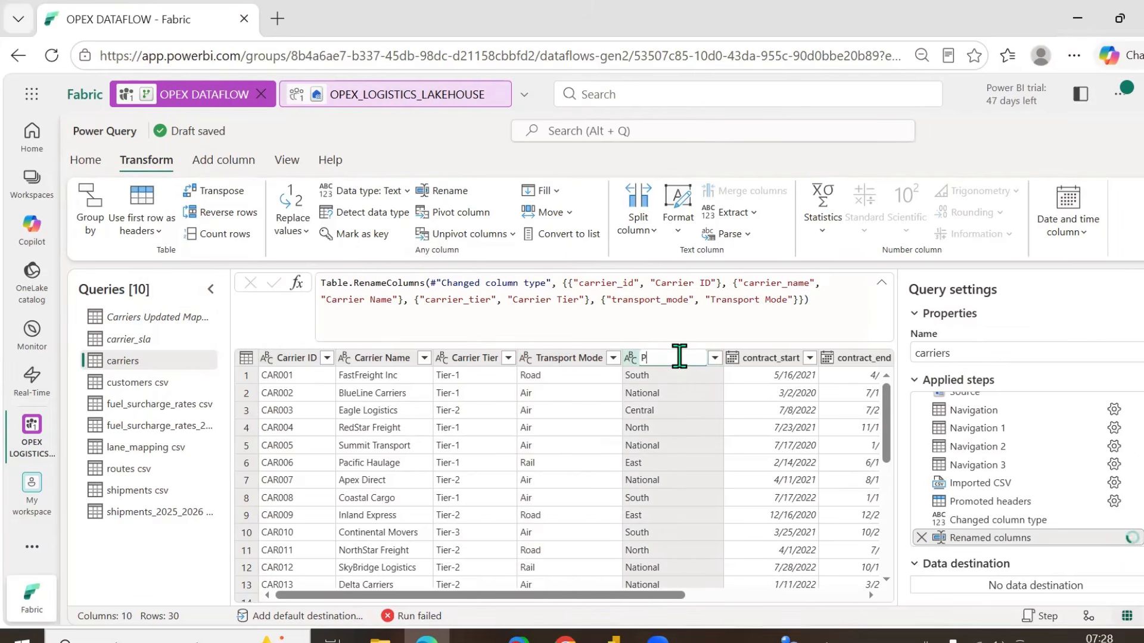
type("rimary Regi")
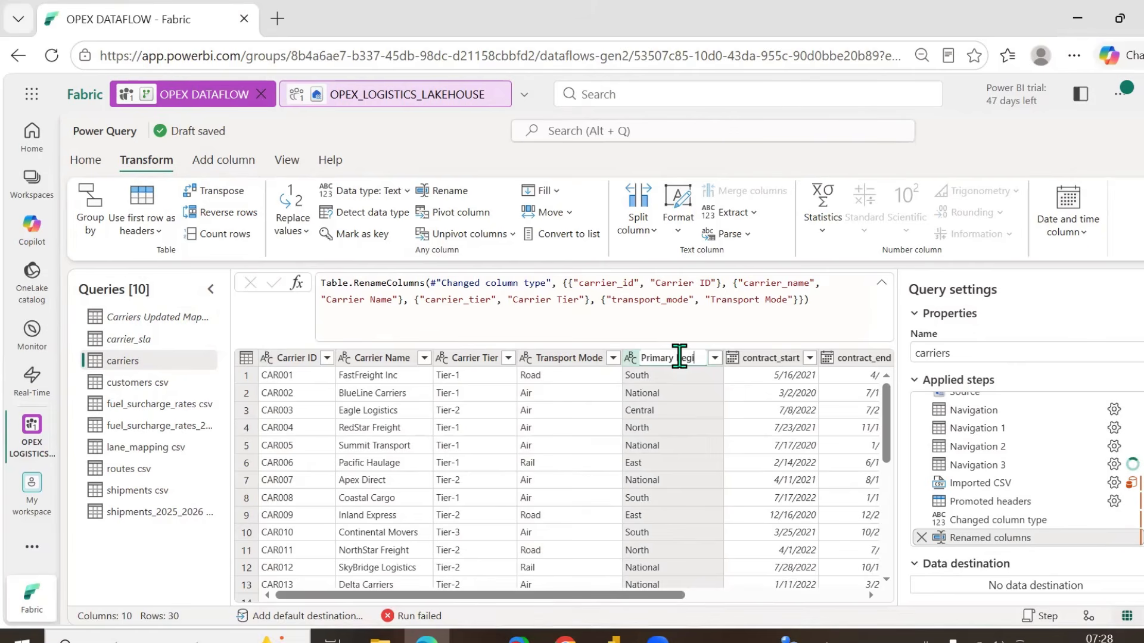
type("on")
key("Return")
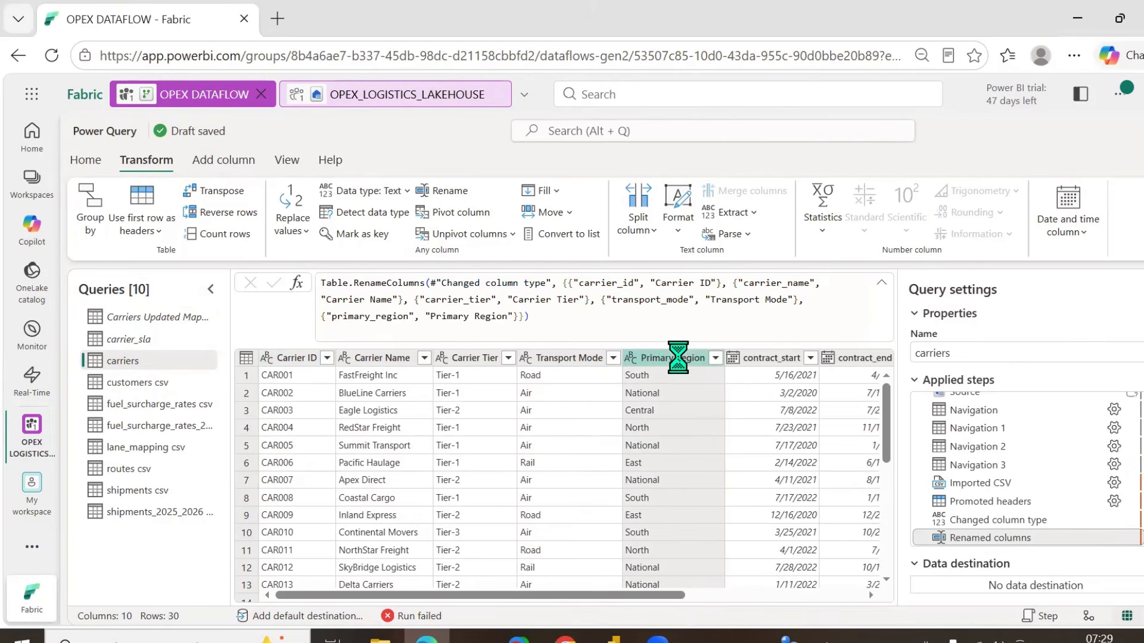
- Rename the contract_start column to Contract Start Date and the contract_end column to Contract End Date
left_click(716, 599)
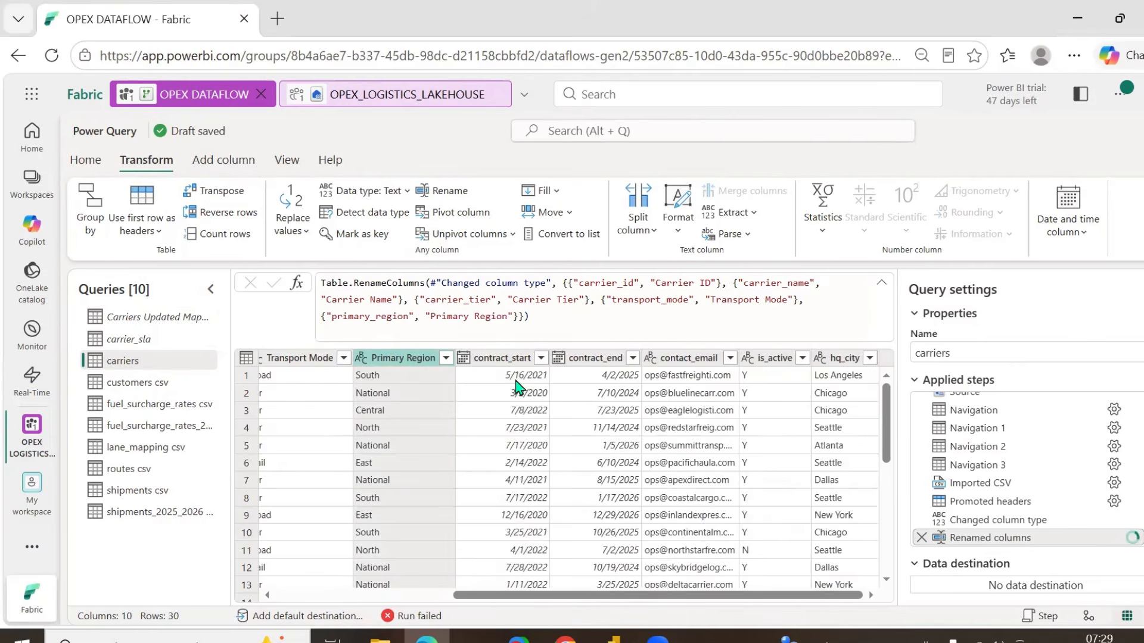
double_click(500, 358)
type("Con")
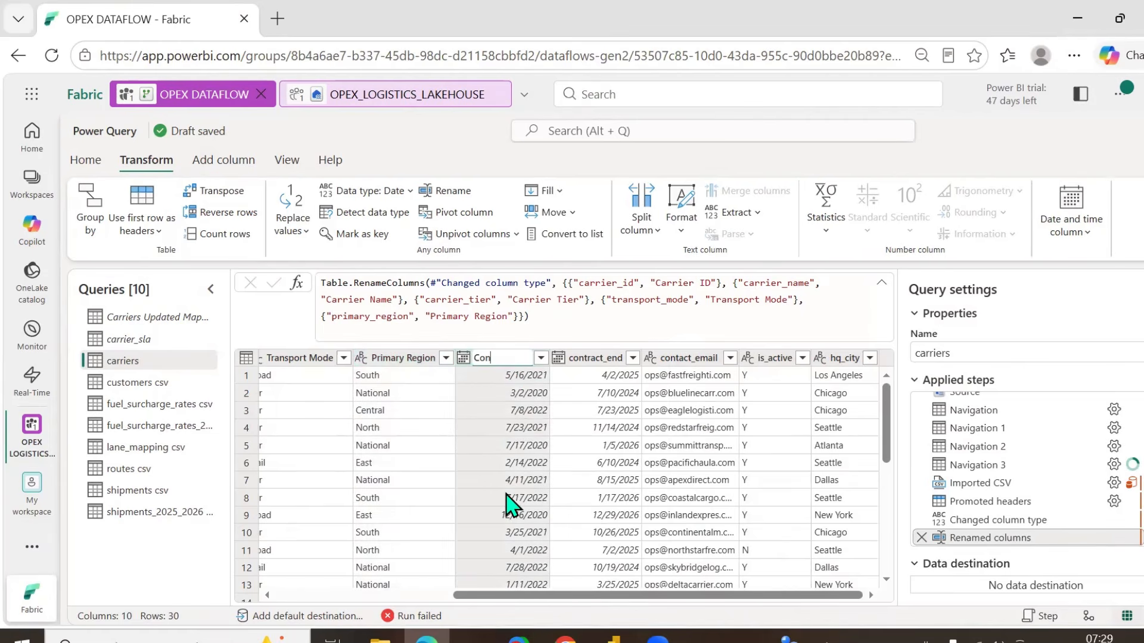
type("tract_start")
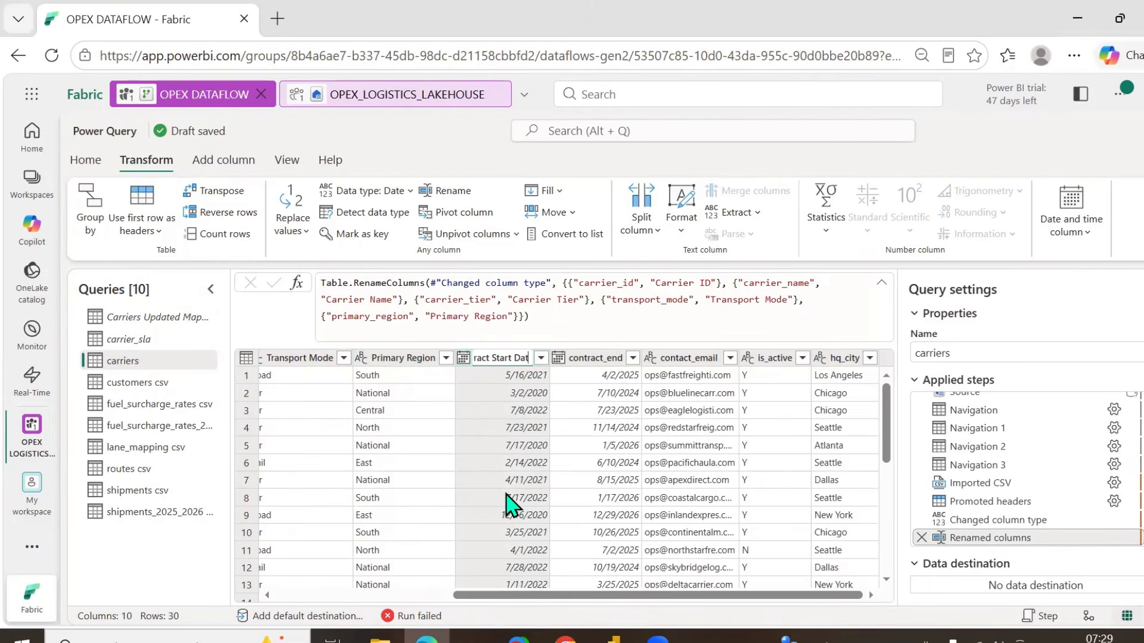
key("Return")
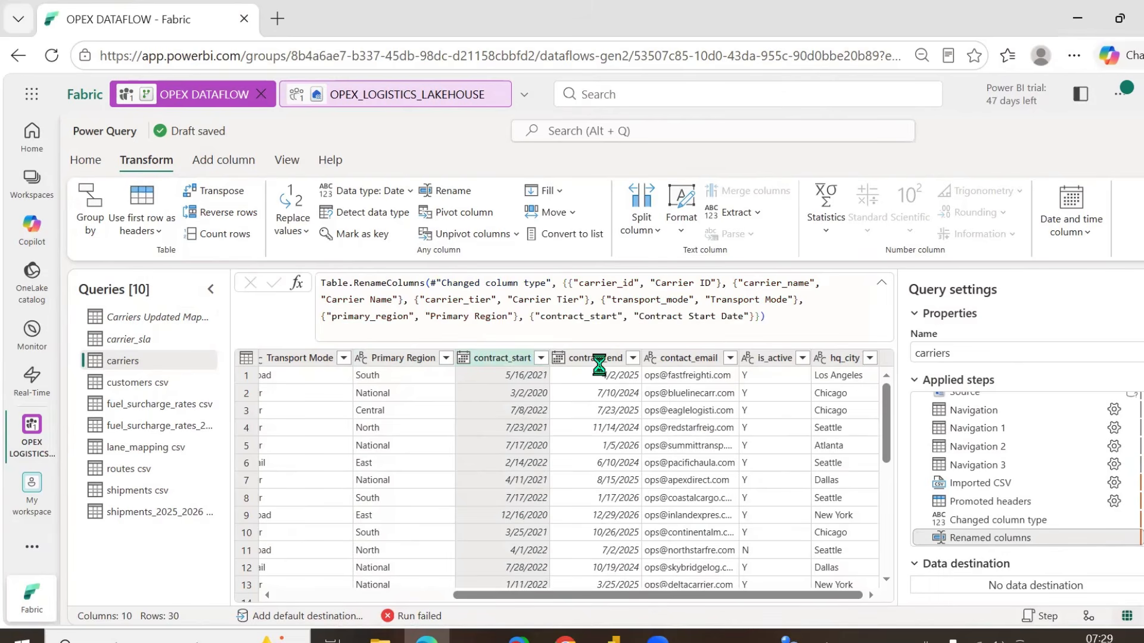
double_click(605, 359)
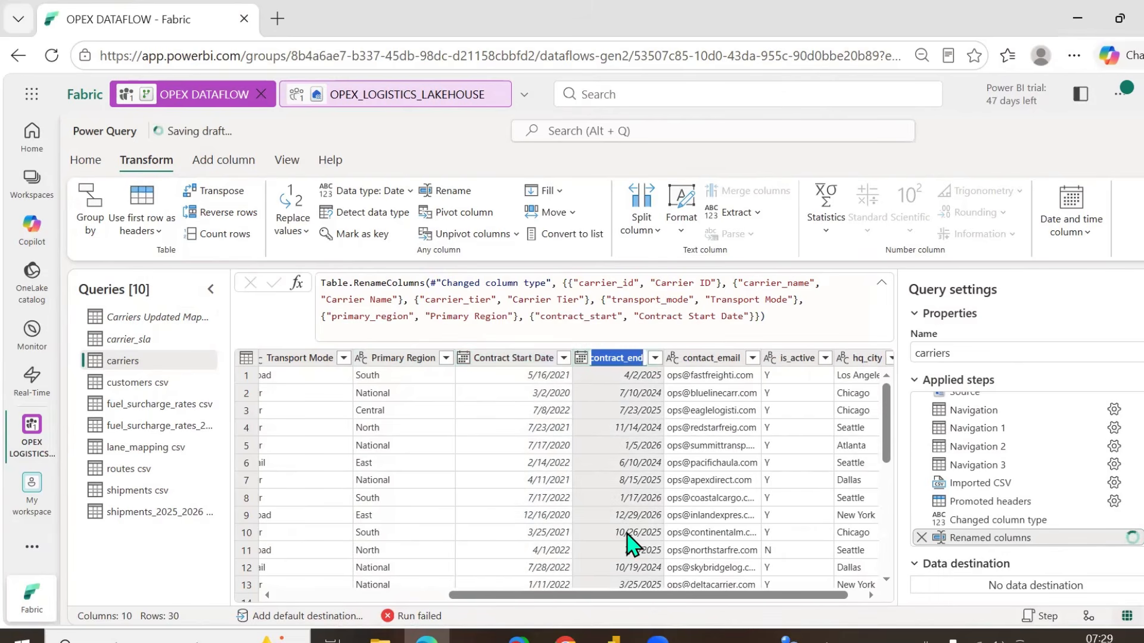
type("Con")
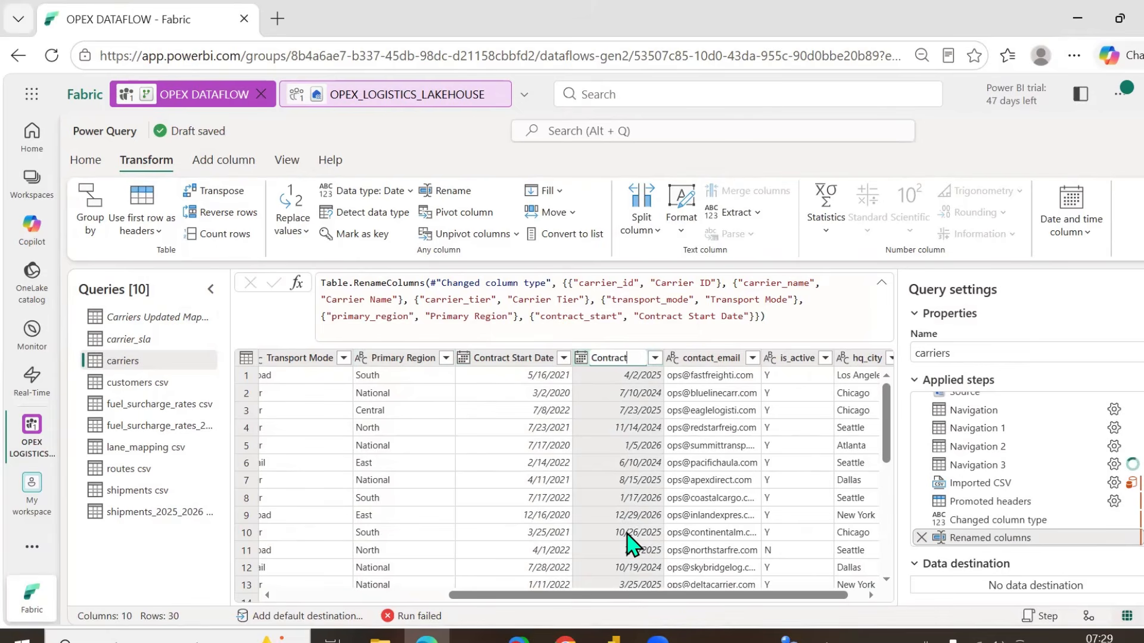
type("tract End")
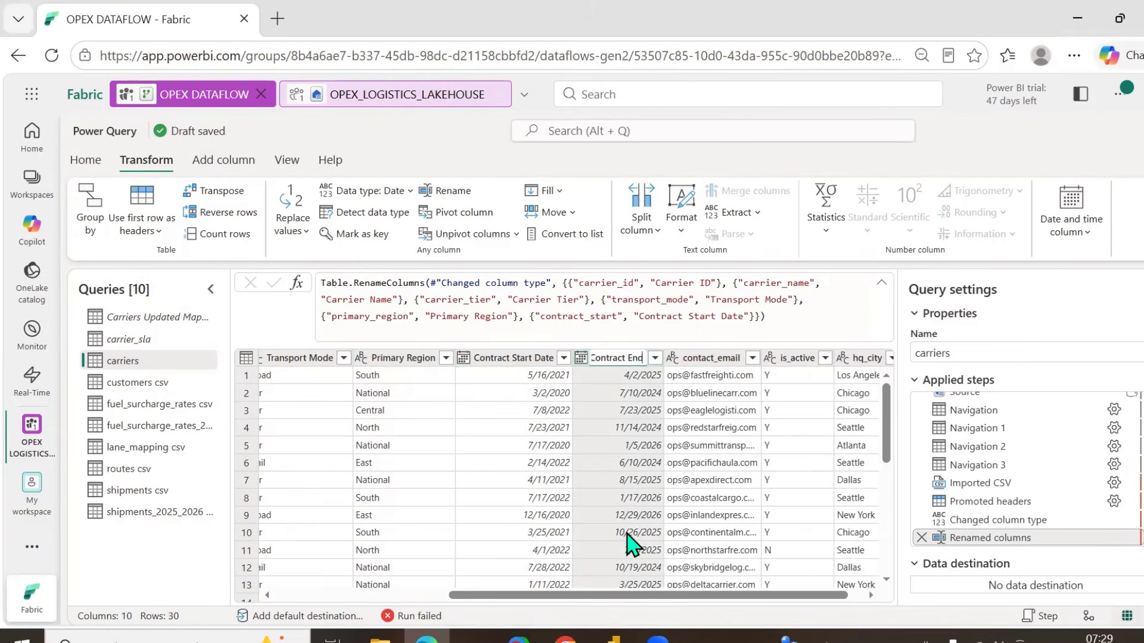
type(" Date")
key("Return")
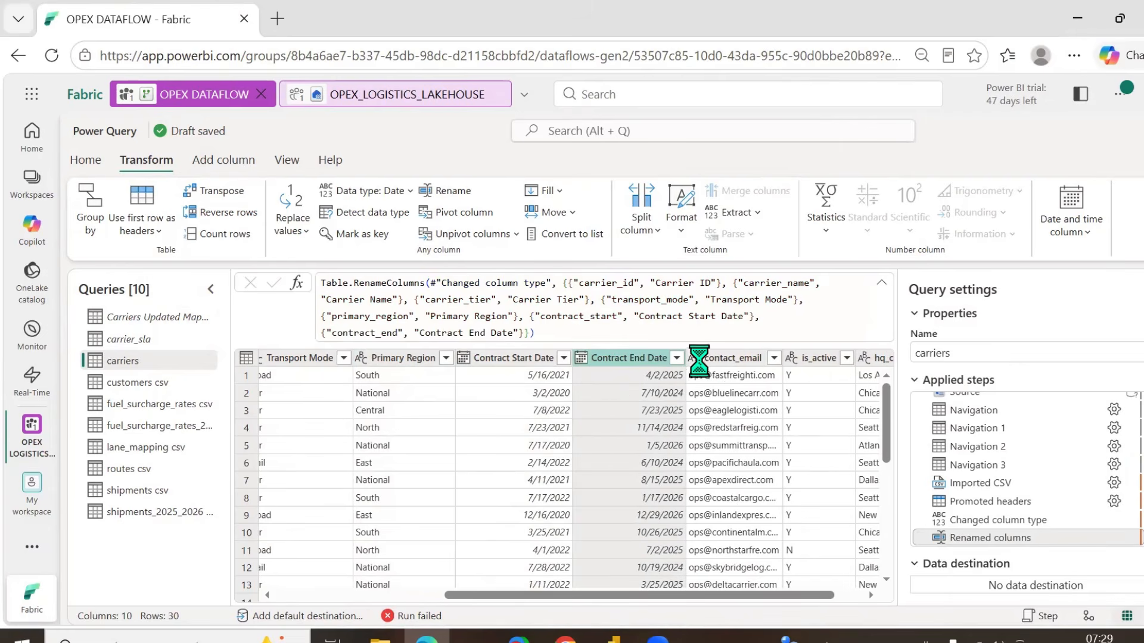
- Rename the contact_email column in the carriers query to Contact Email
double_click(721, 359)
type("C")
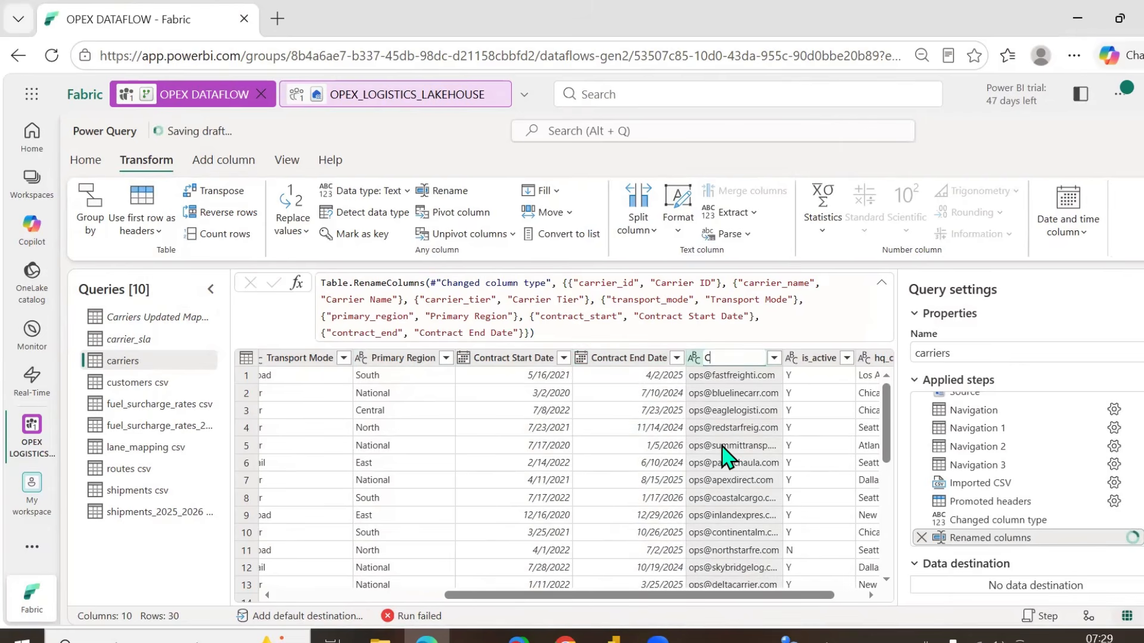
type("ontact Email")
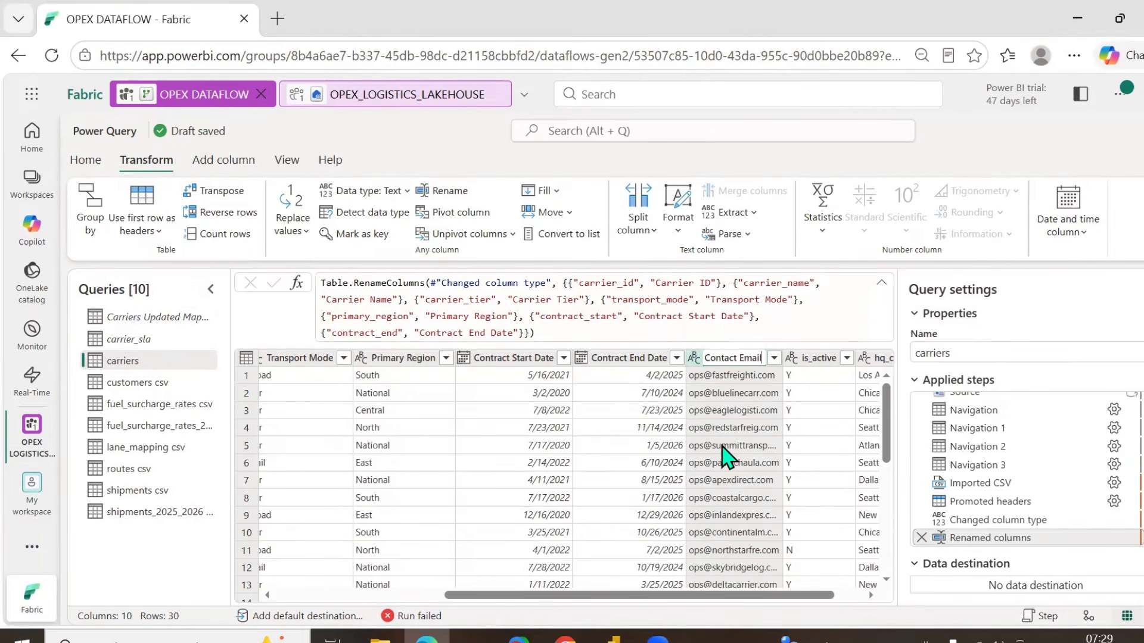
key("Escape")
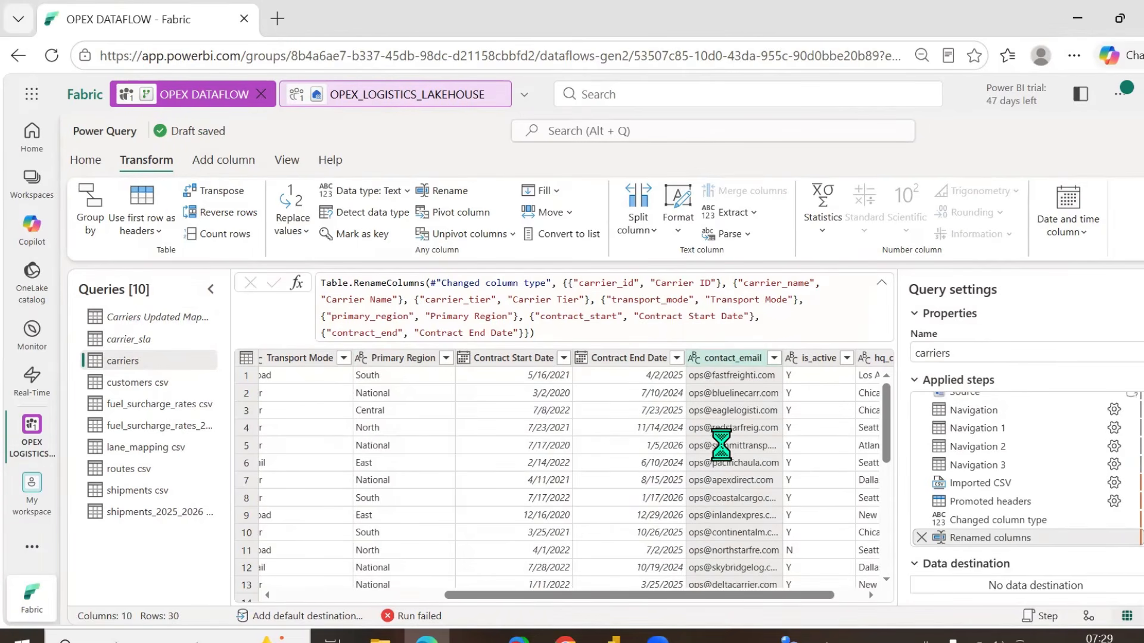
- Rename the is_active column in the carriers query to IS Active and the hq_city column to HQ City
left_click(844, 595)
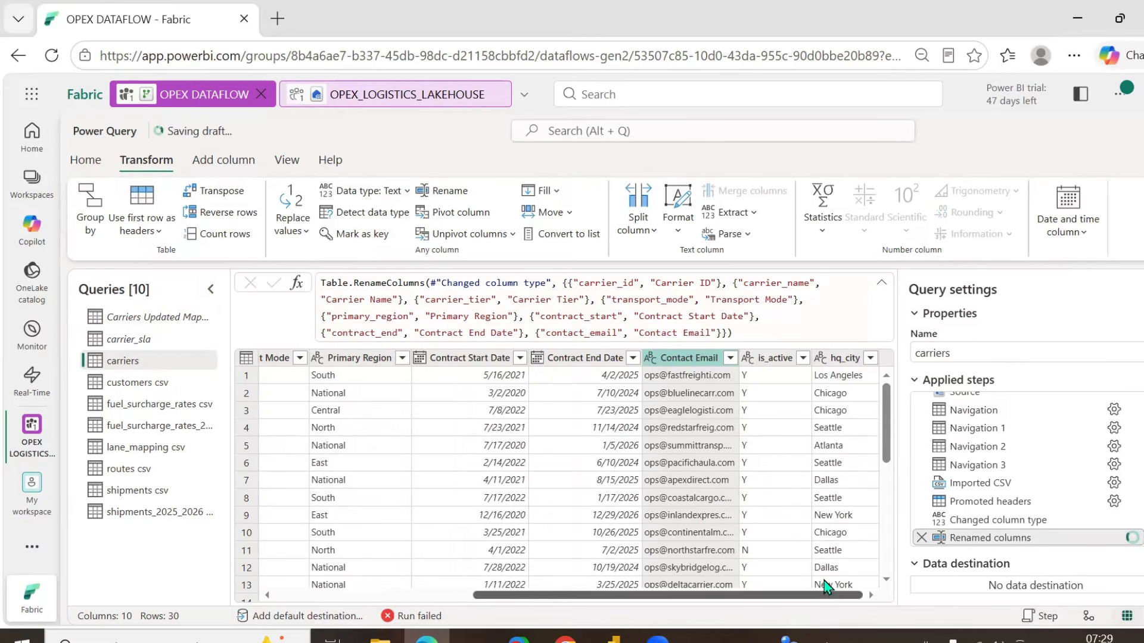
double_click(768, 357)
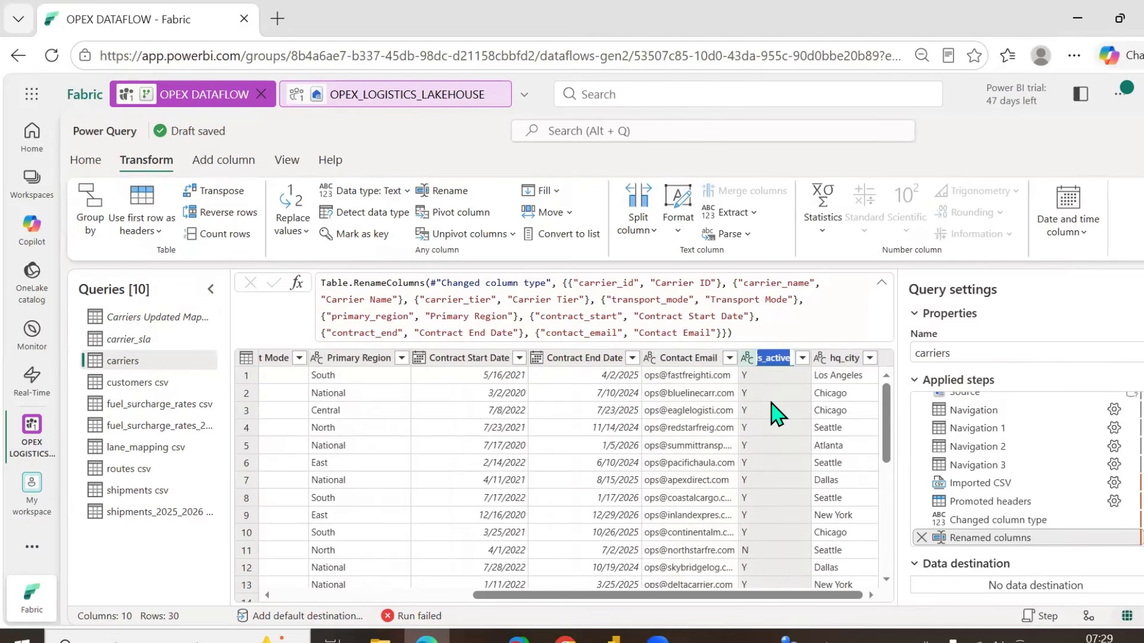
type("IS")
type(" Active")
key("Return")
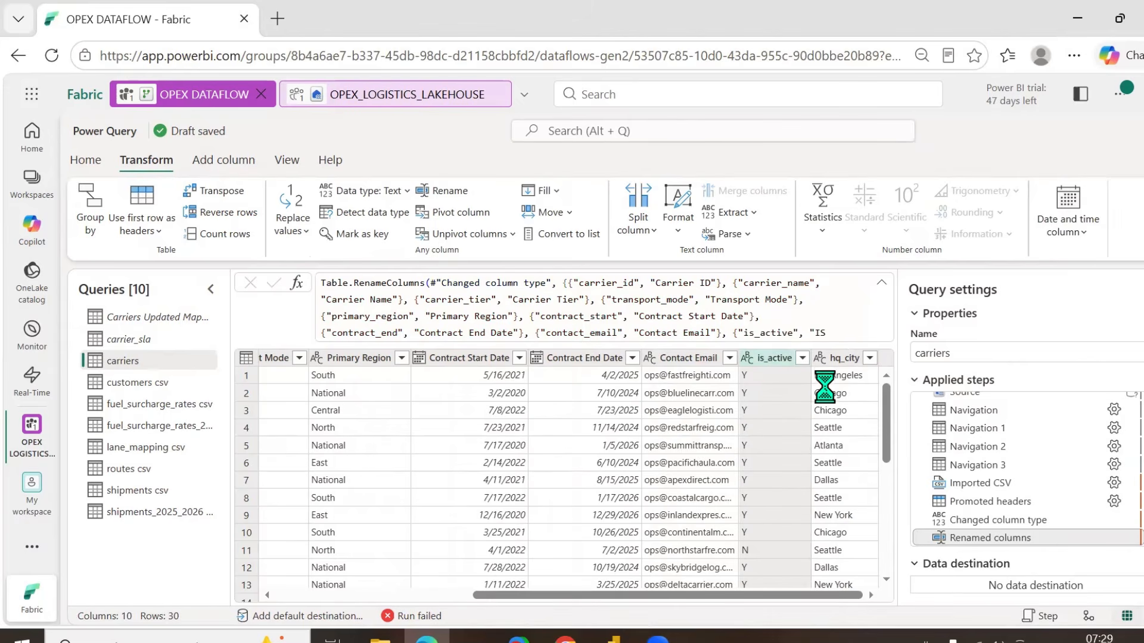
double_click(846, 358)
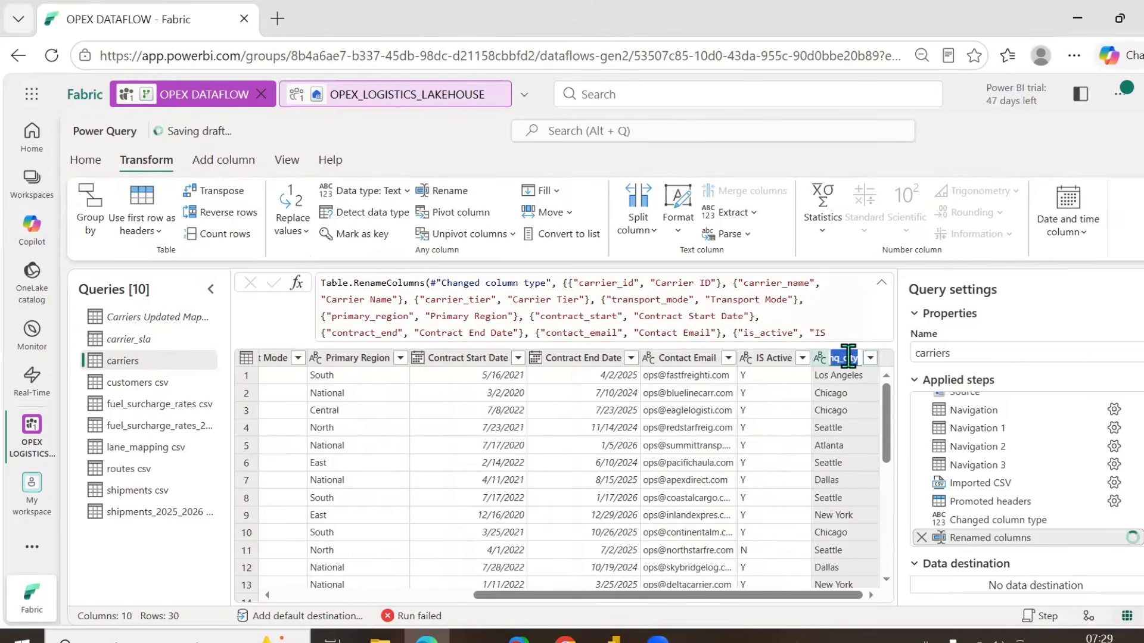
type("HQ")
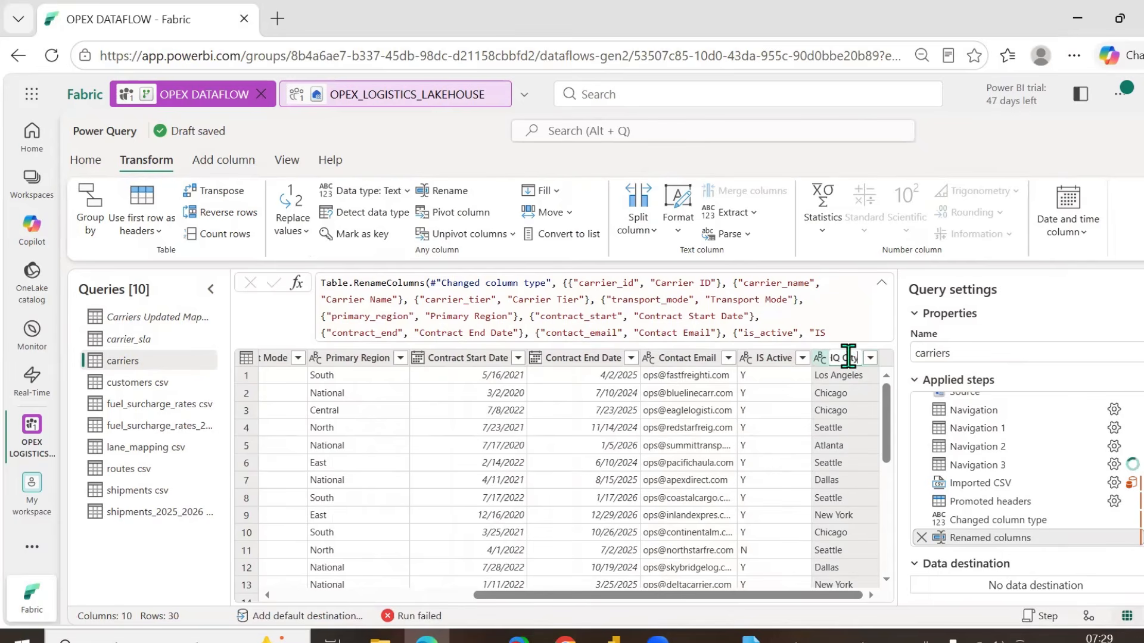
type(" City")
key("Escape")
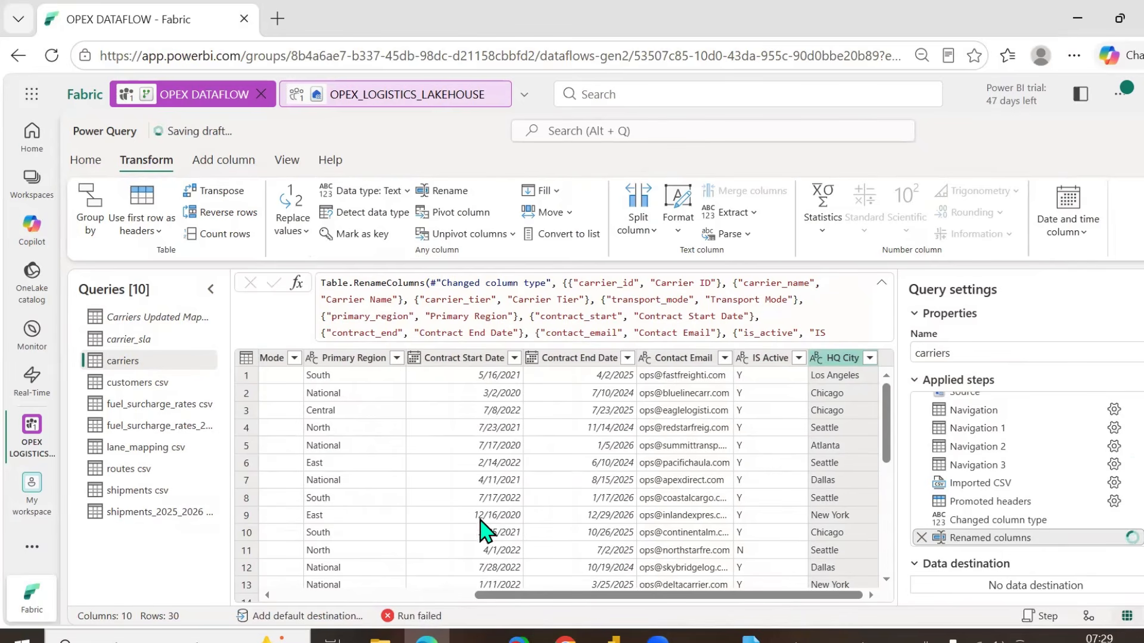
left_click(450, 595)
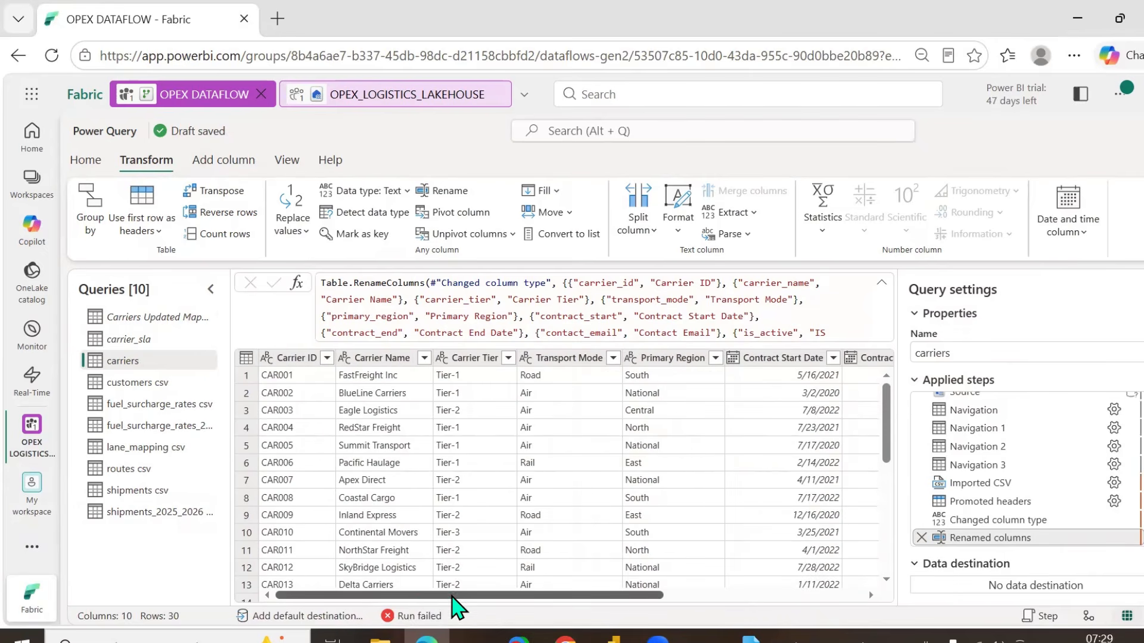
- Disable staging for the carriers query
left_click(148, 383)
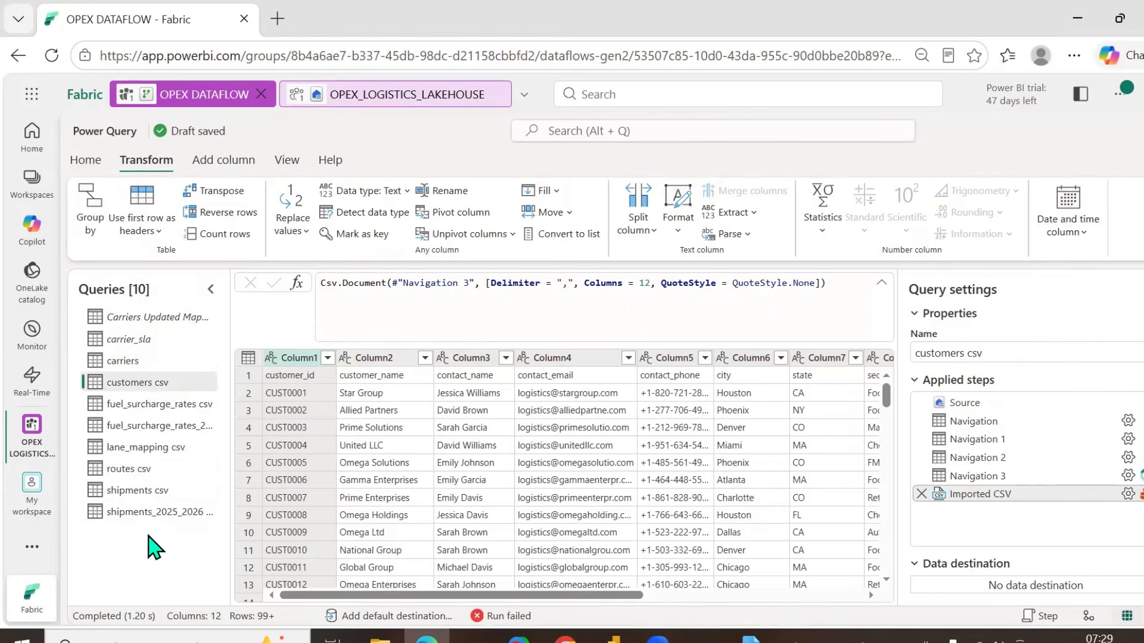
left_click(160, 363)
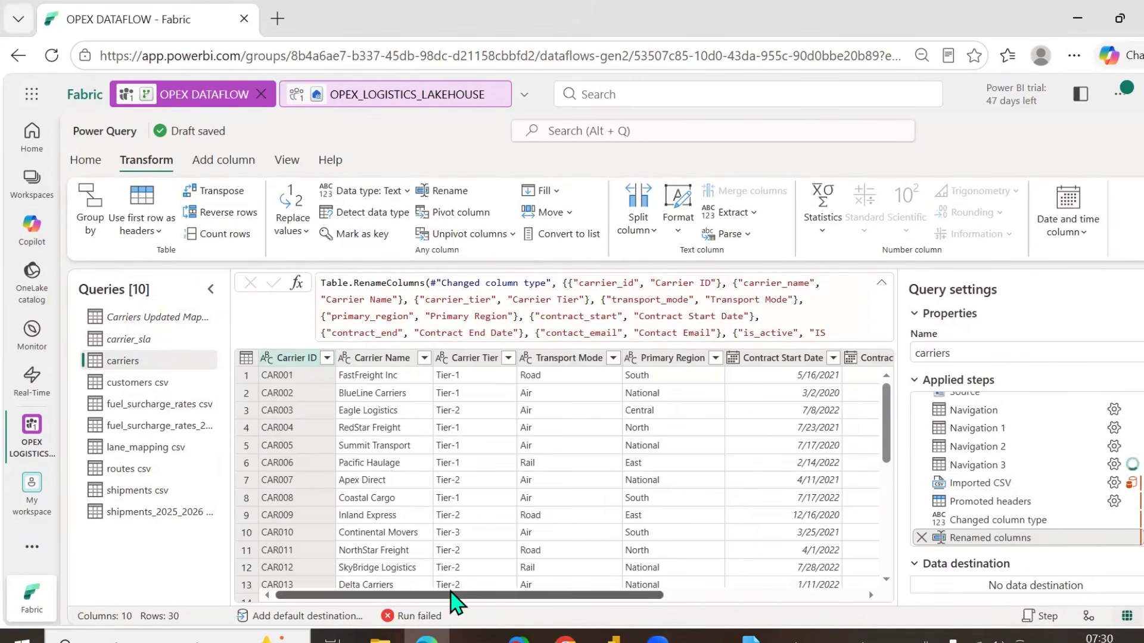
left_click_drag(454, 596, 756, 588)
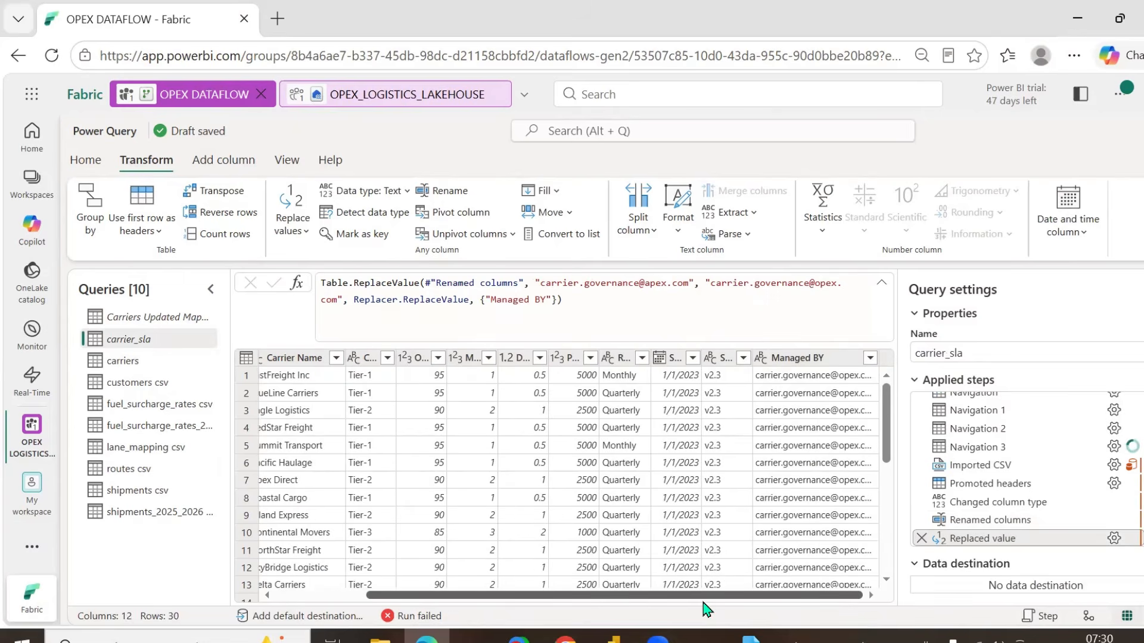
left_click_drag(630, 595, 525, 595)
left_click(158, 317)
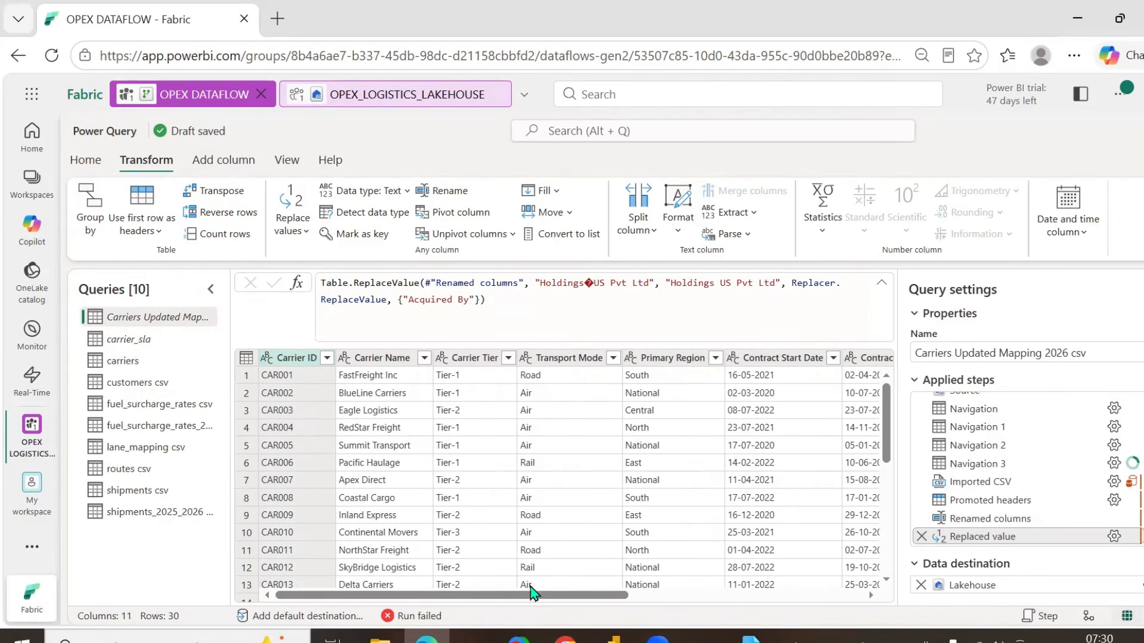
left_click_drag(581, 596, 381, 586)
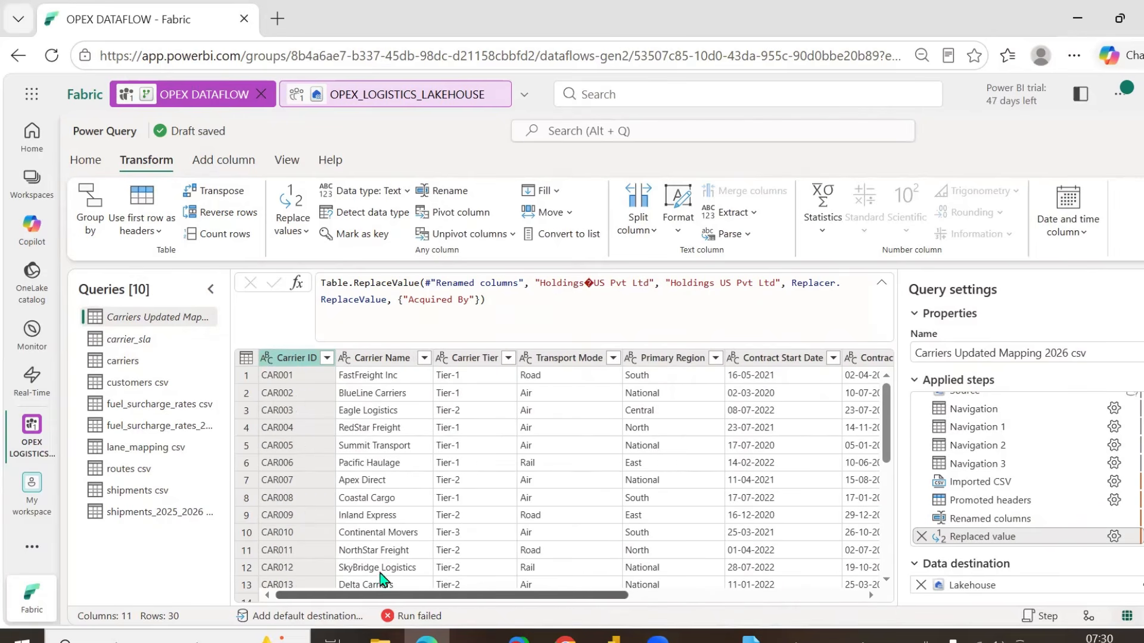
right_click(149, 362)
left_click(208, 368)
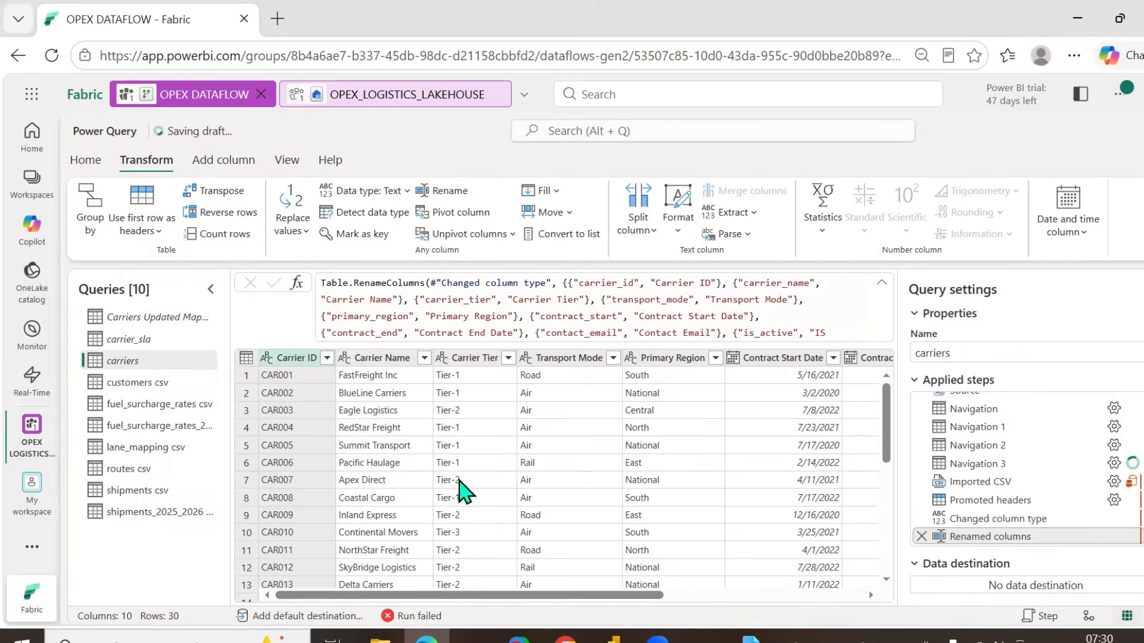
- Enable staging for the carrier_sla query and widen its SLA ID and Carrier ID columns to show their full contents
right_click(150, 343)
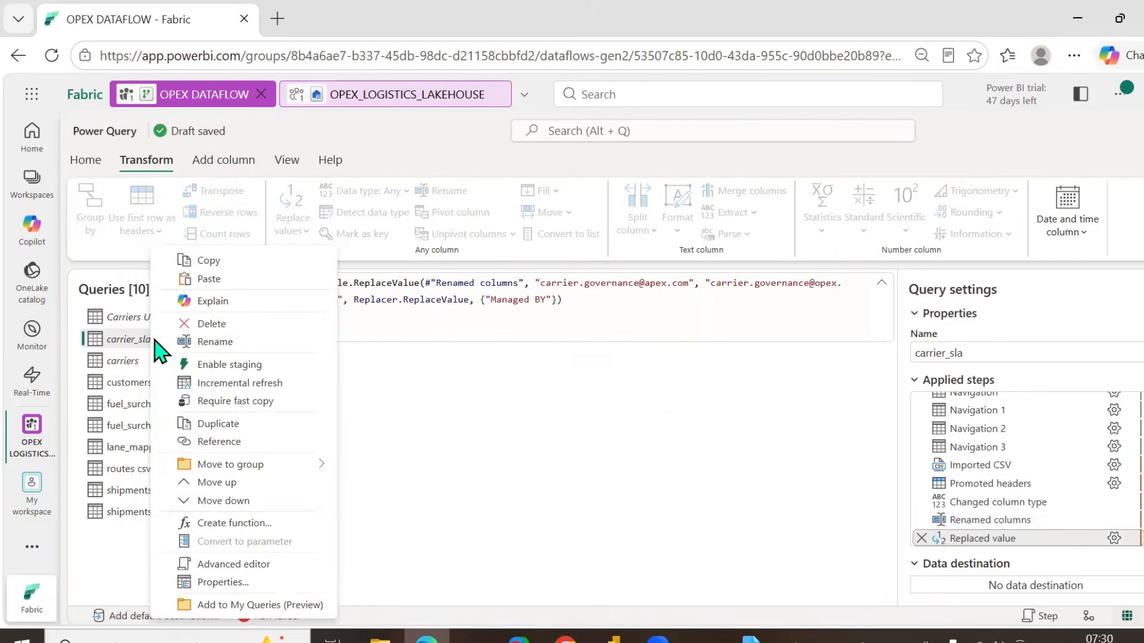
left_click(206, 360)
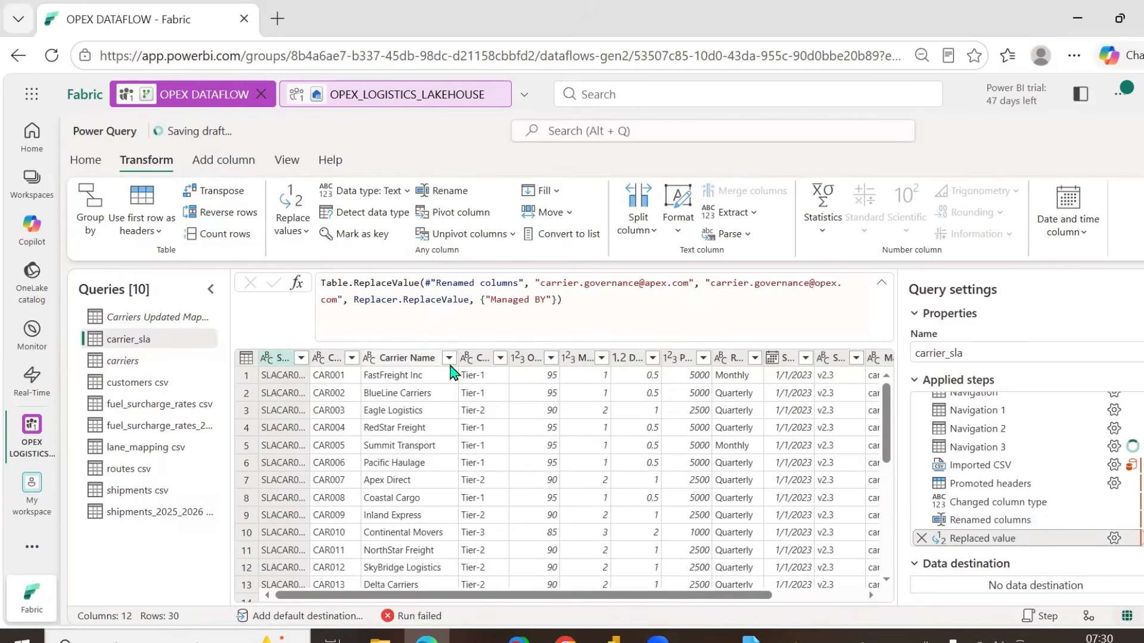
double_click(311, 355)
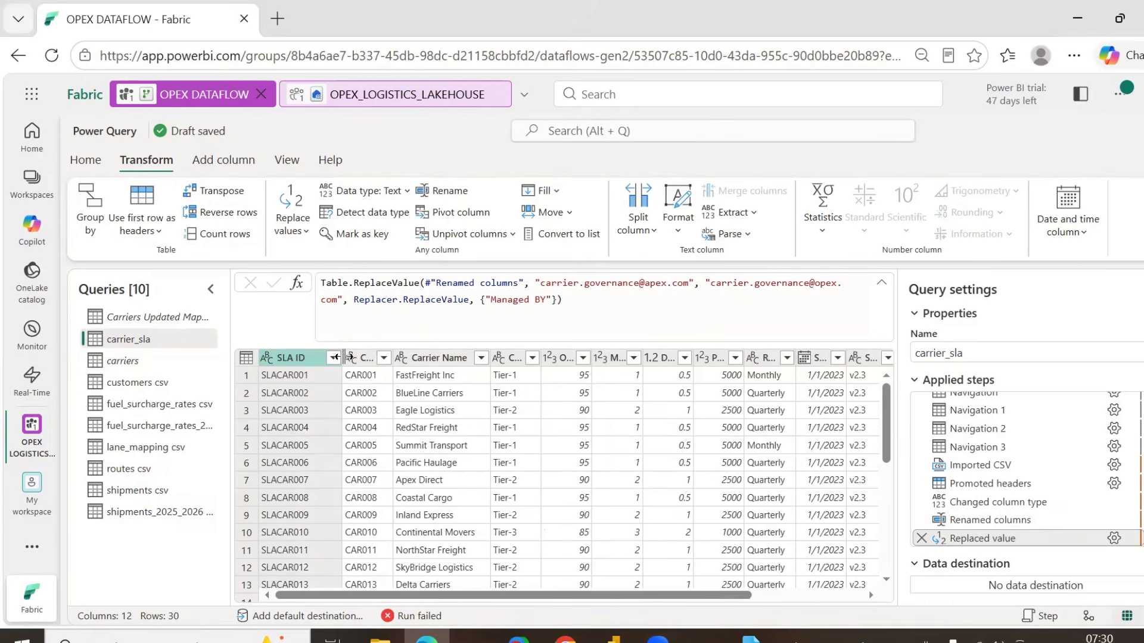
double_click(394, 357)
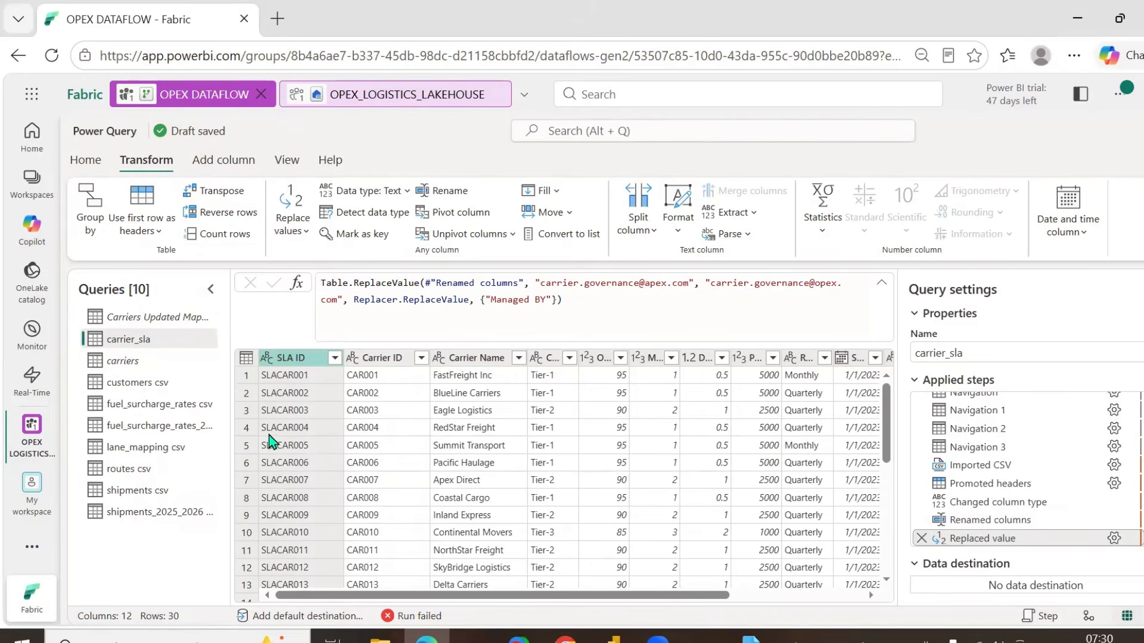
- Rename the customers csv query to customers and use its first row as headers
left_click(166, 384)
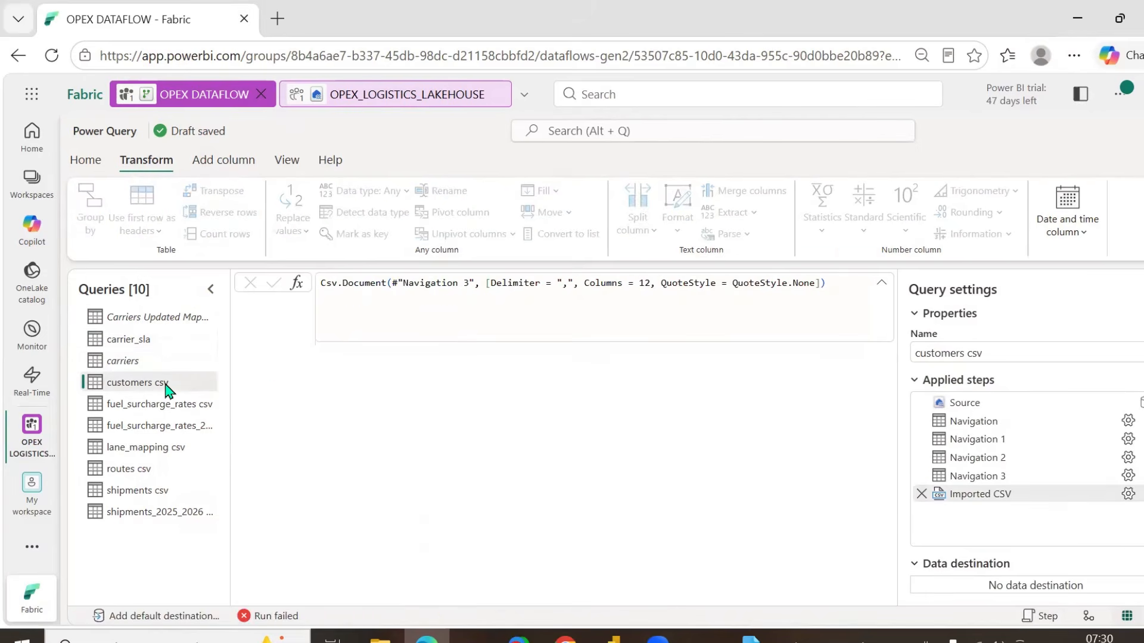
left_click(994, 352)
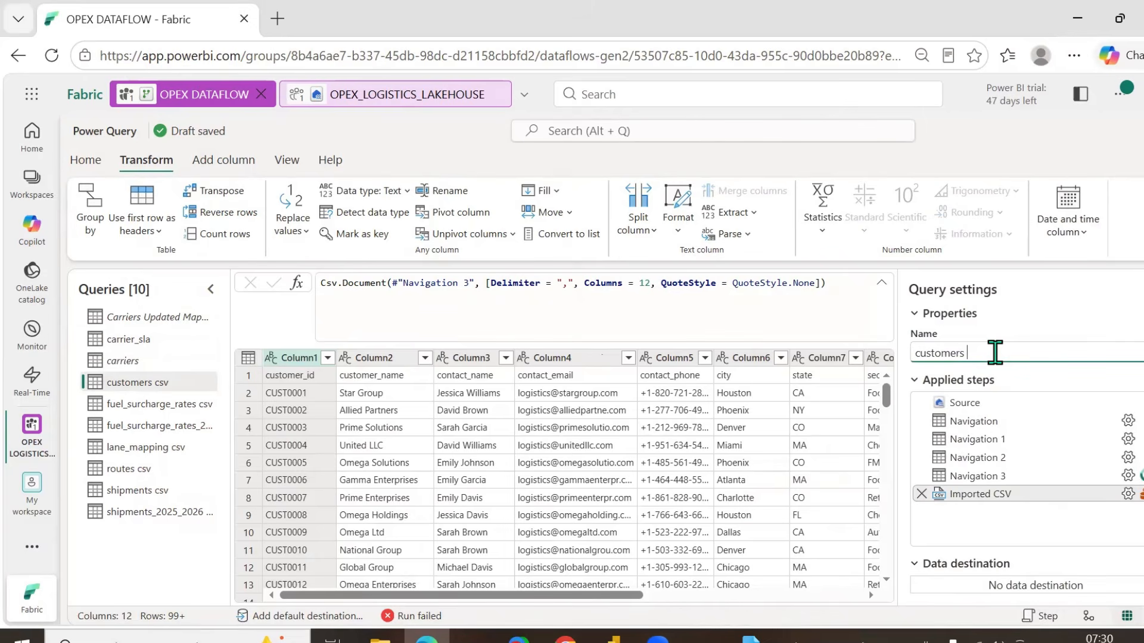
key("Return")
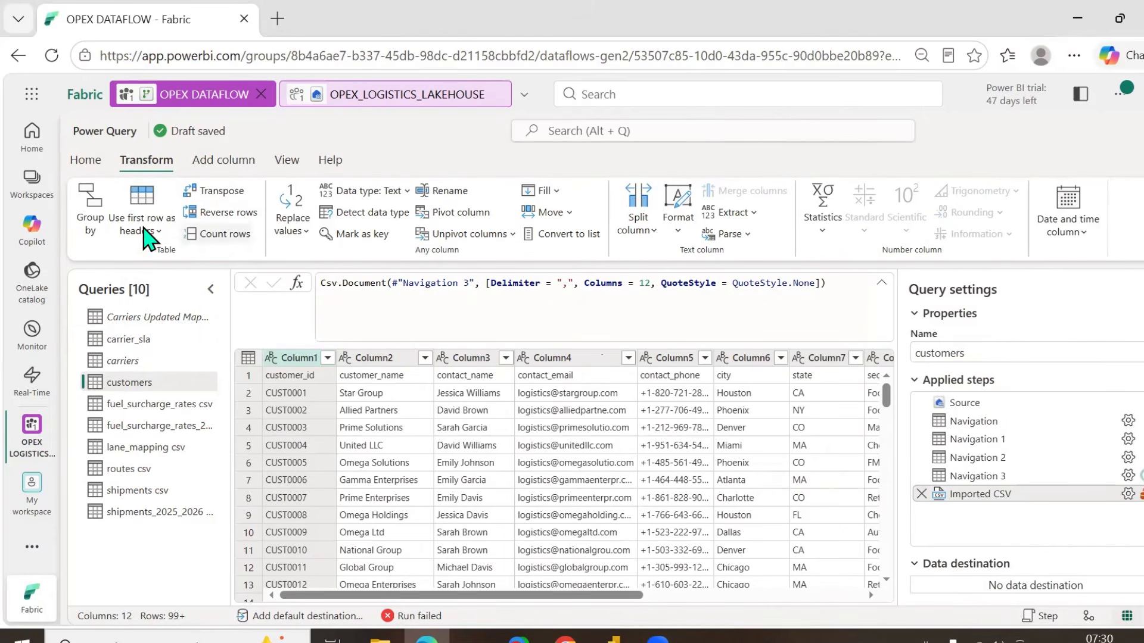
left_click(134, 201)
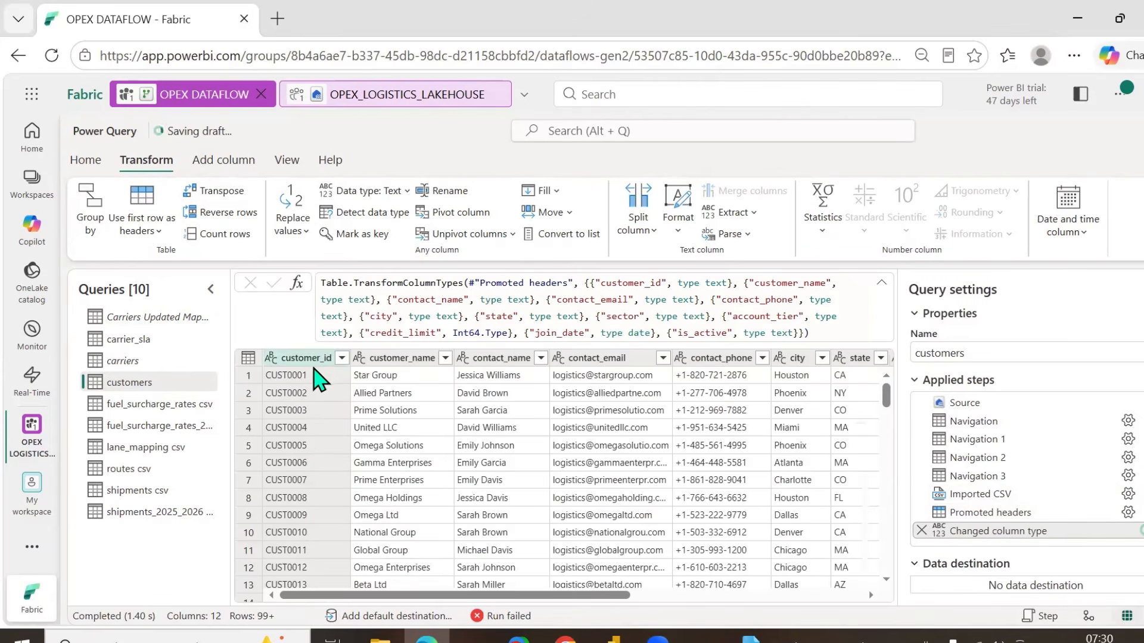
- Rename the customer_id column to Customer ID and the customer_name column to Customer Name
double_click(304, 358)
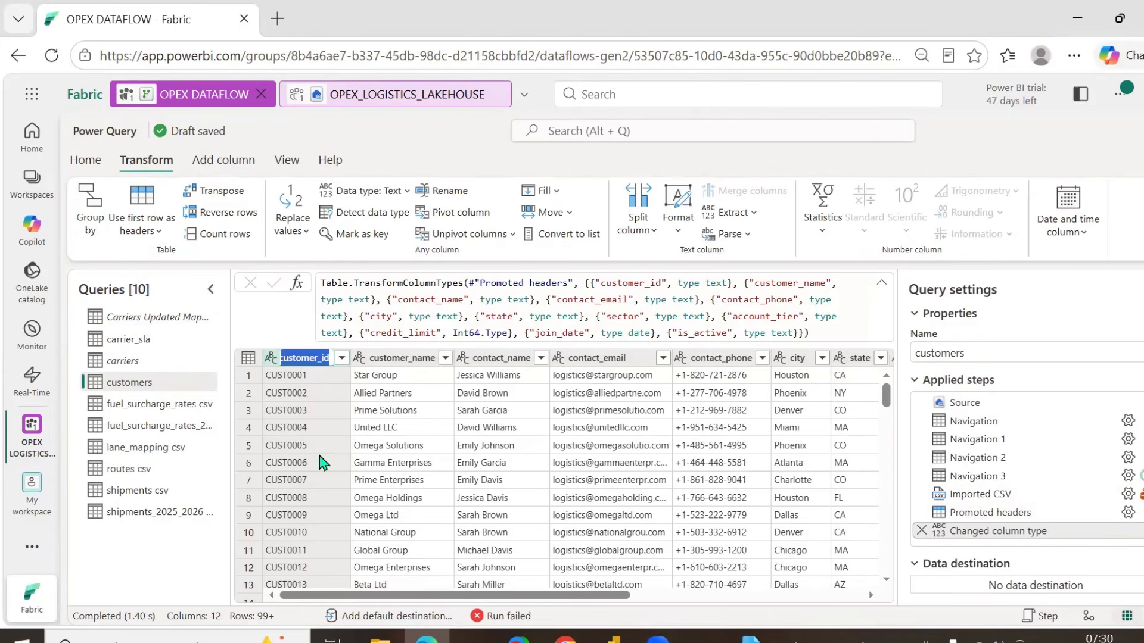
type("c")
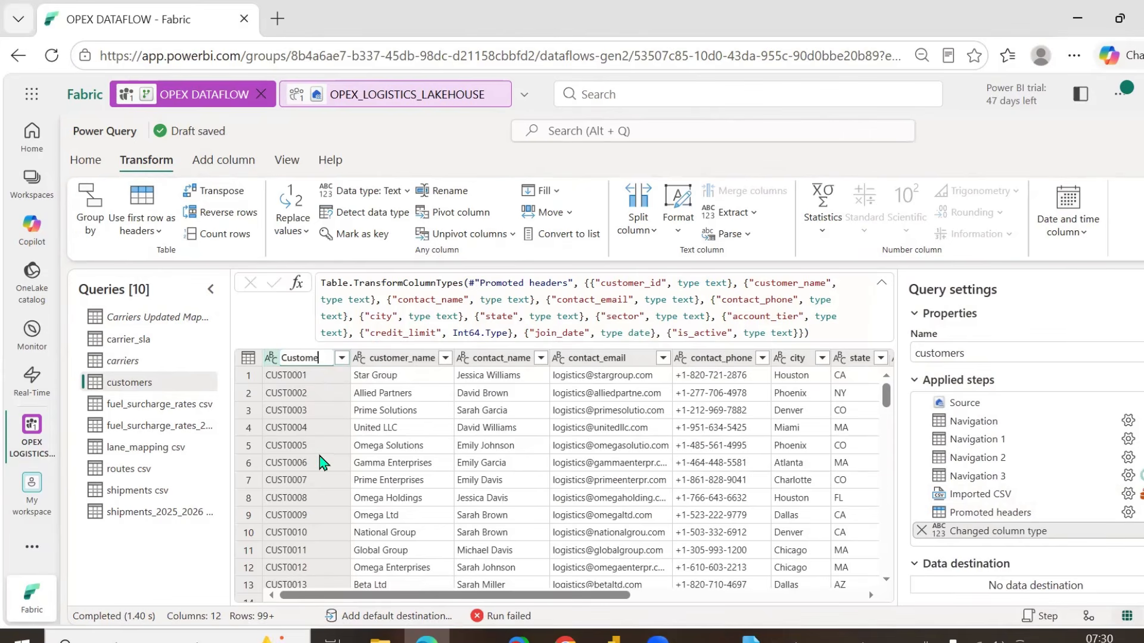
type("ustomer ID")
key("Return")
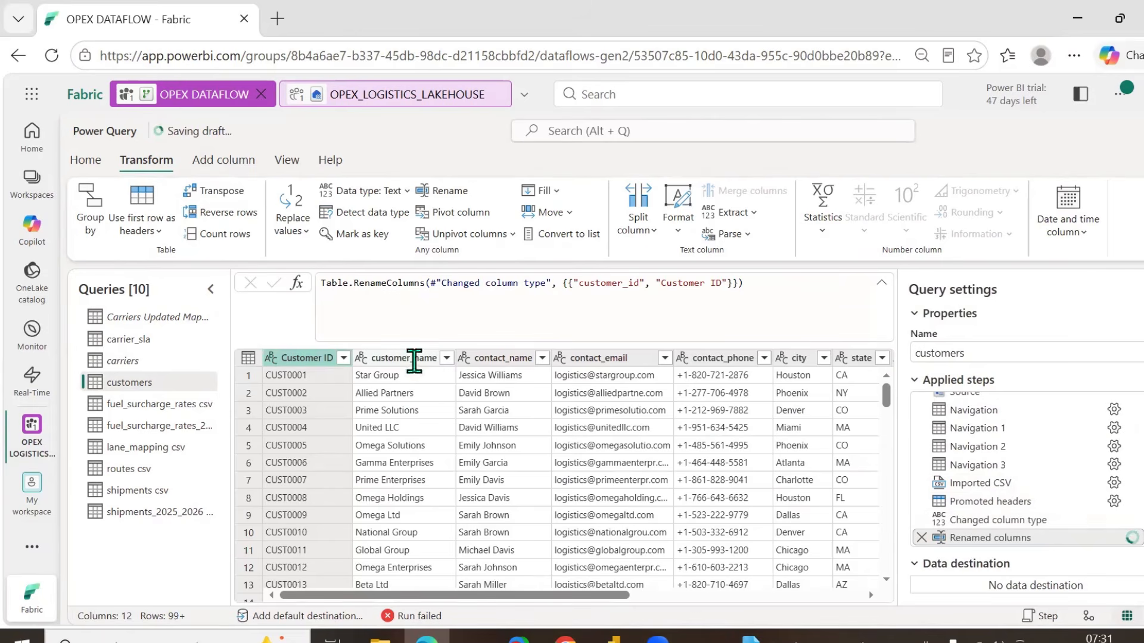
double_click(415, 359)
type("Cus")
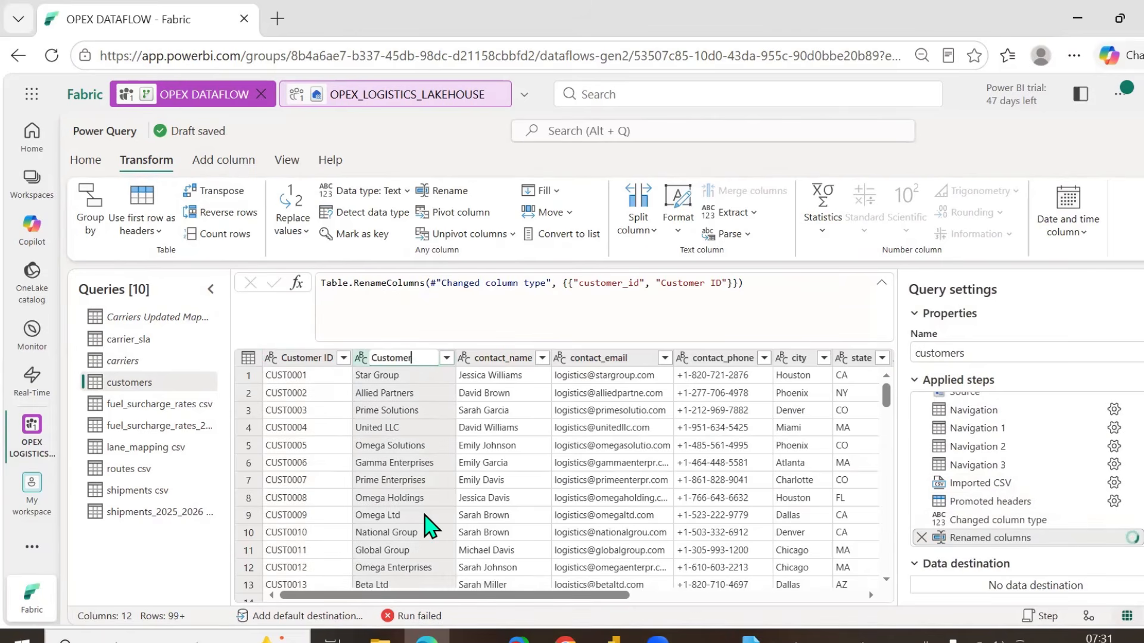
type("tomer Name")
key("Return")
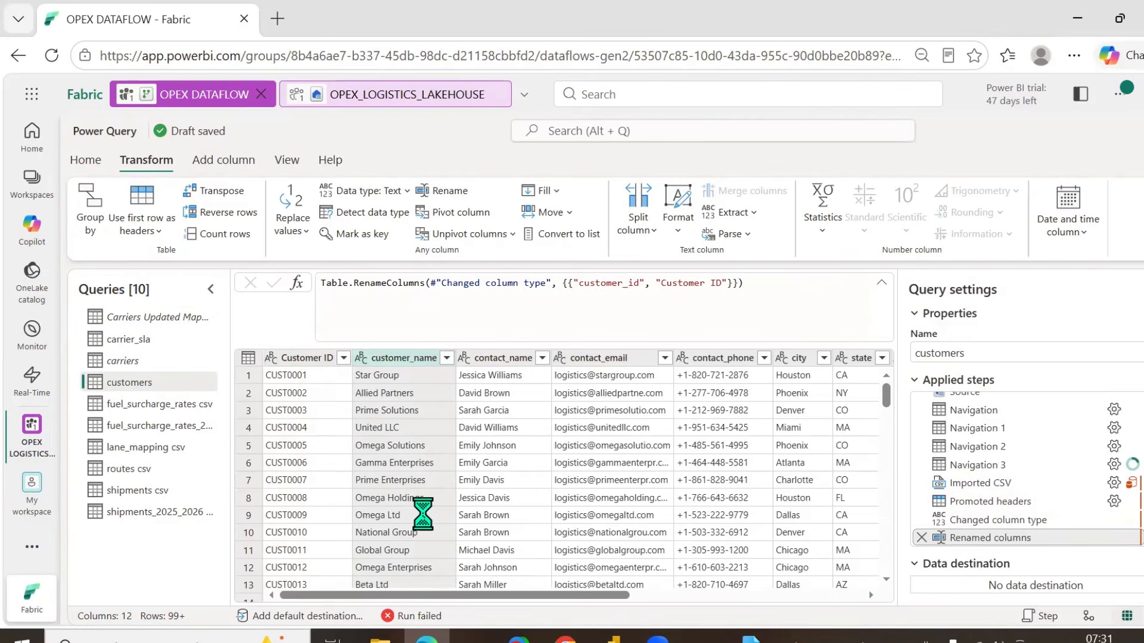
- Rename the contact_name column to Contact Name and the contact_email column in the customers query to Contact Mail
double_click(506, 359)
type("Contact Name")
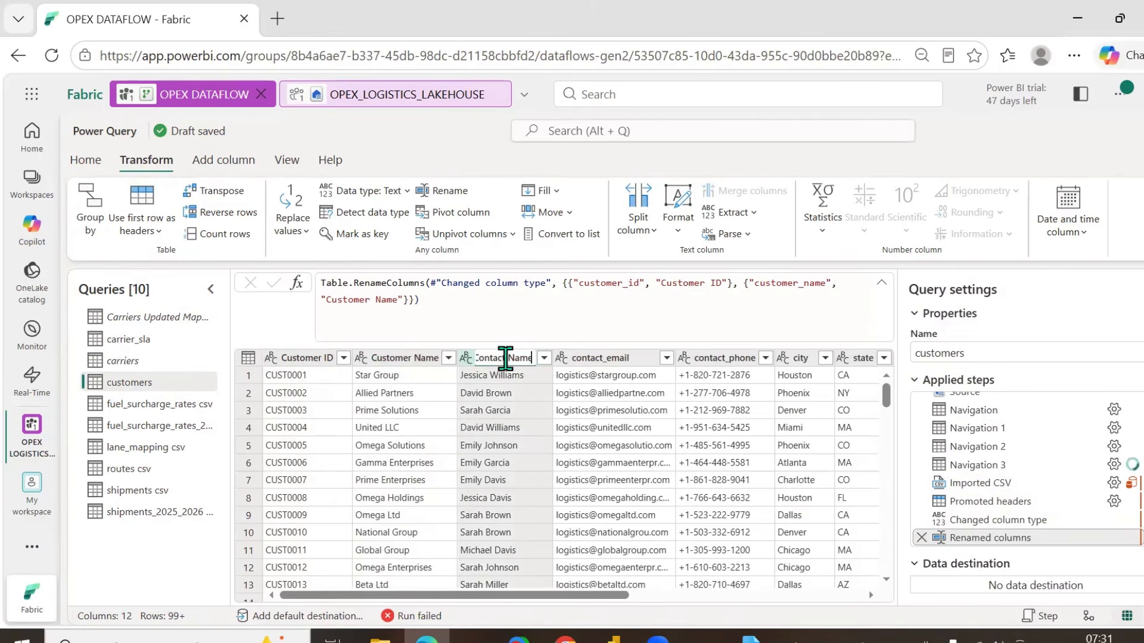
key("Return")
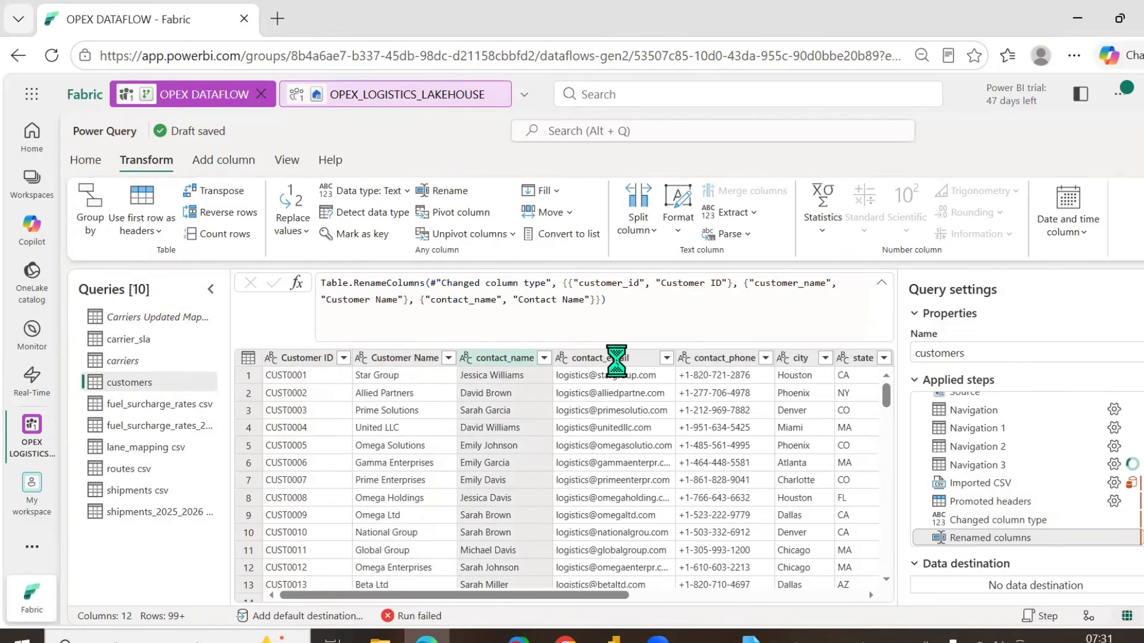
left_click(628, 358)
double_click(628, 358)
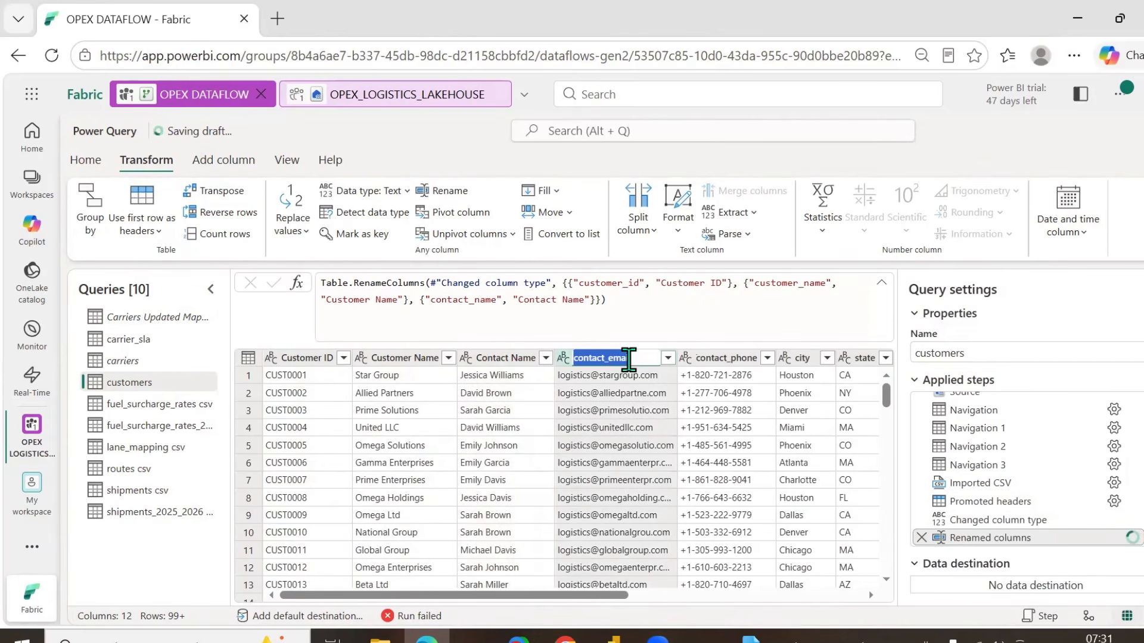
type("Contact ")
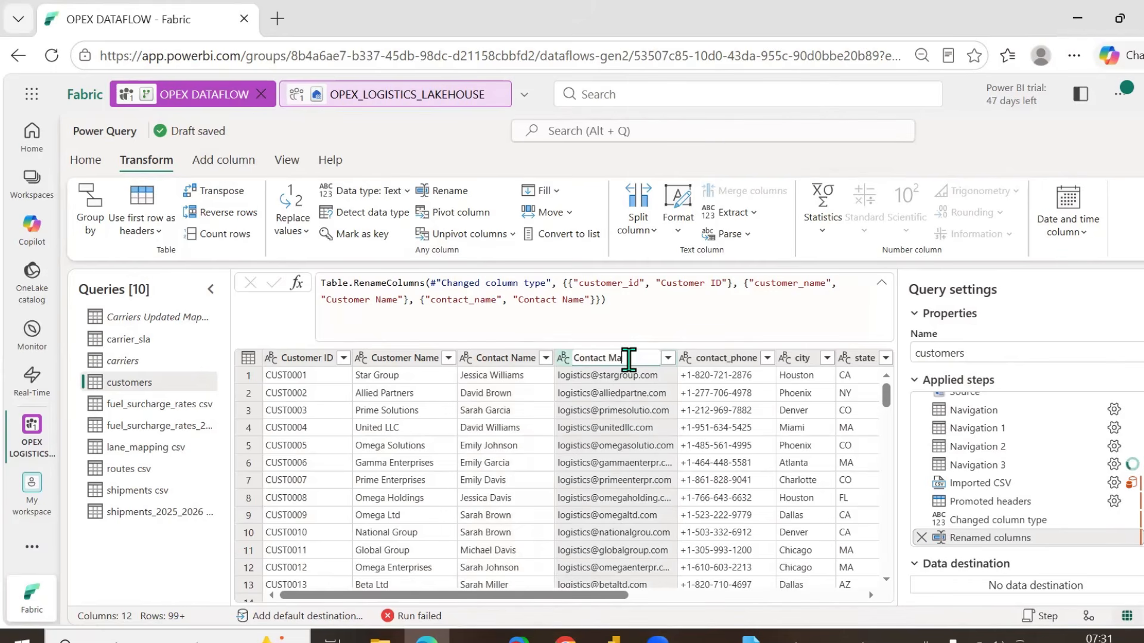
type("Mail")
key("Return")
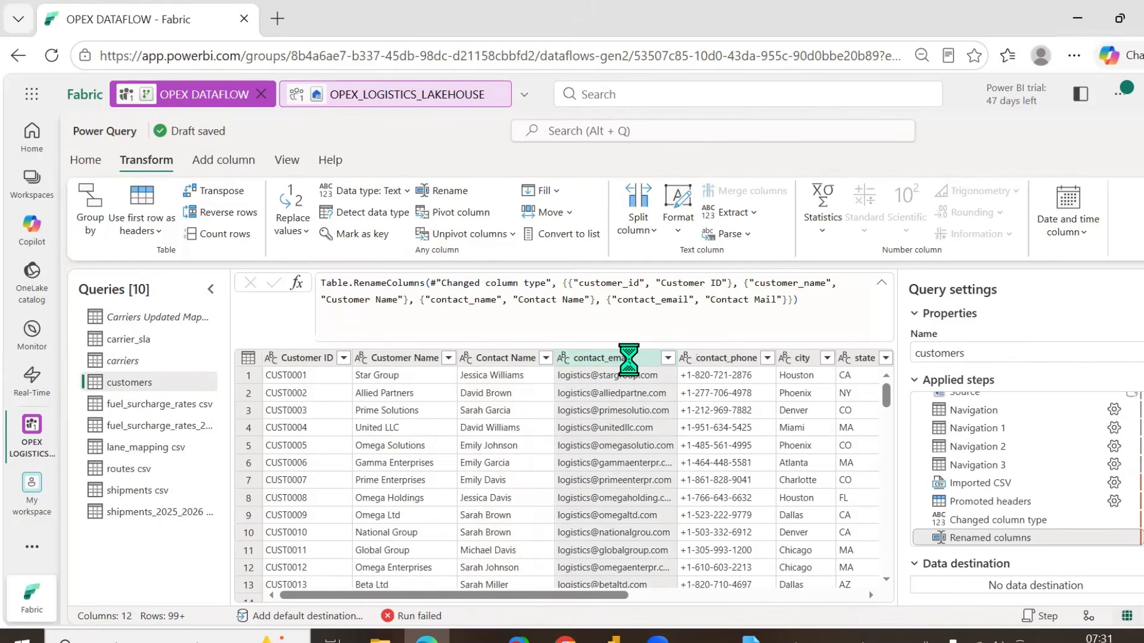
- Rename the contact_phone column in the customers query to Contact Details
double_click(735, 358)
type("Cona")
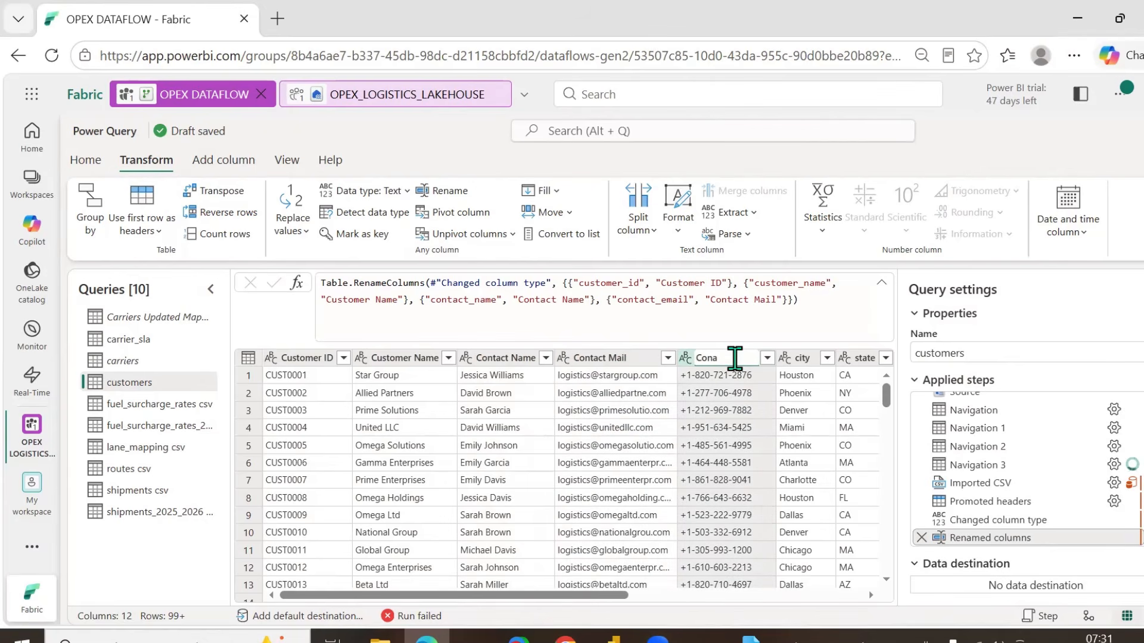
key("BackSpace")
type("tact Details")
key("Return")
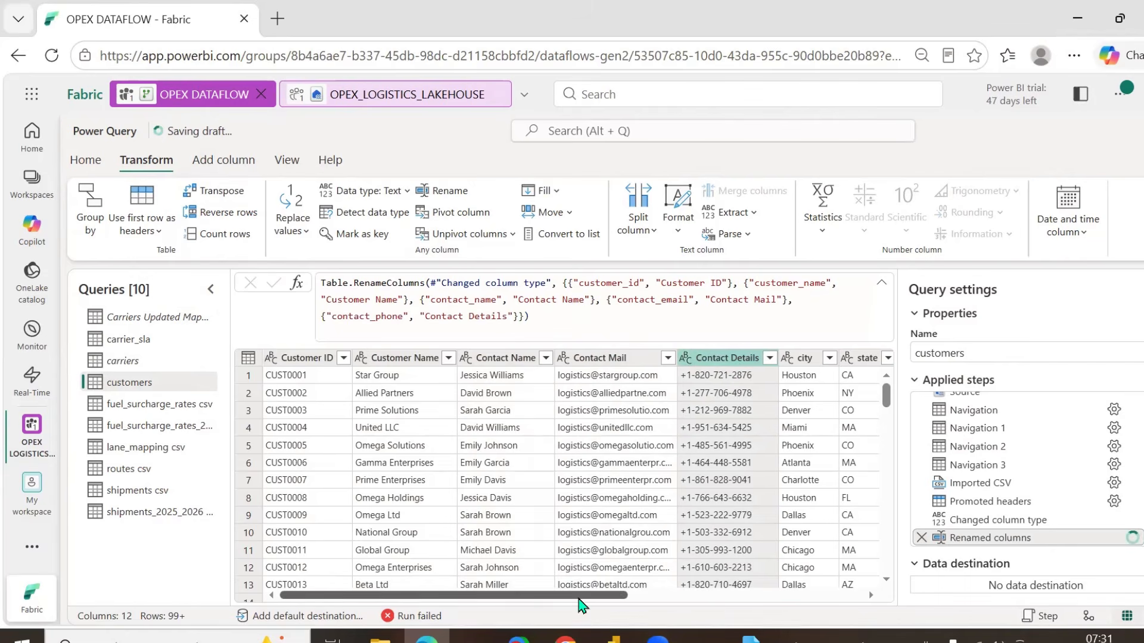
left_click_drag(594, 594, 743, 596)
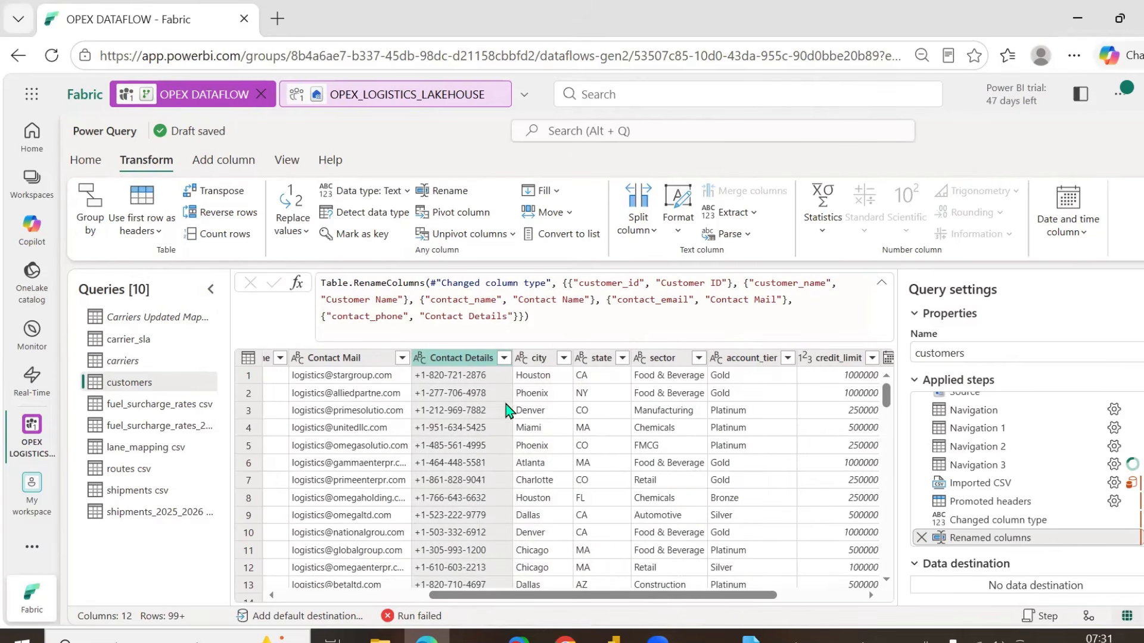
left_click_drag(656, 595, 738, 599)
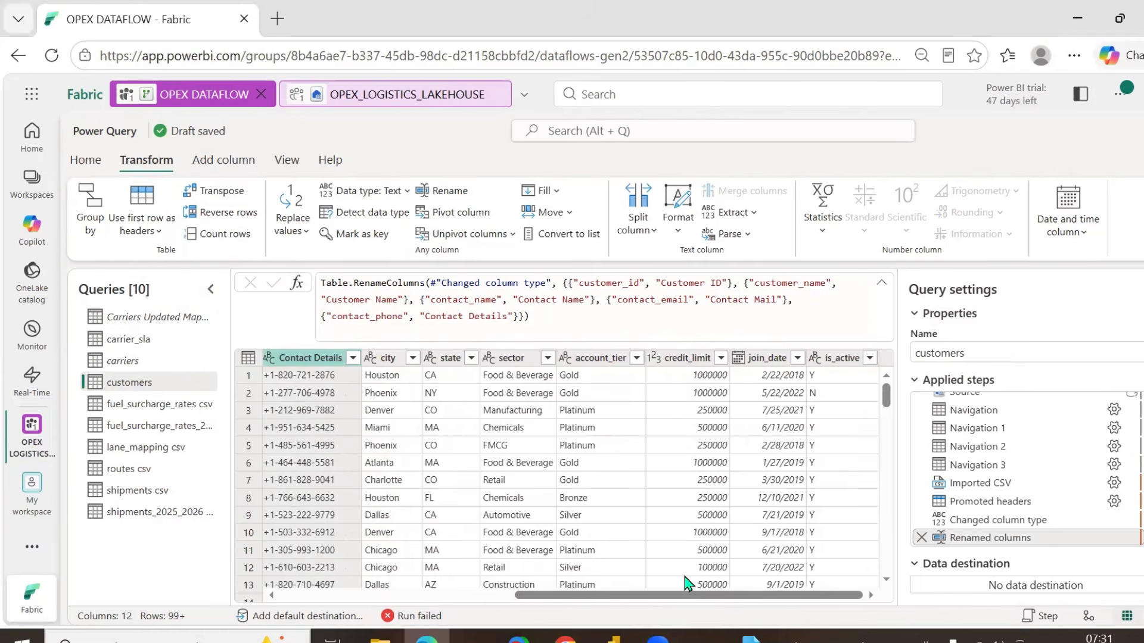
- Remove the Contact Details column from the customers query and rename the city column to Customer City
right_click(321, 359)
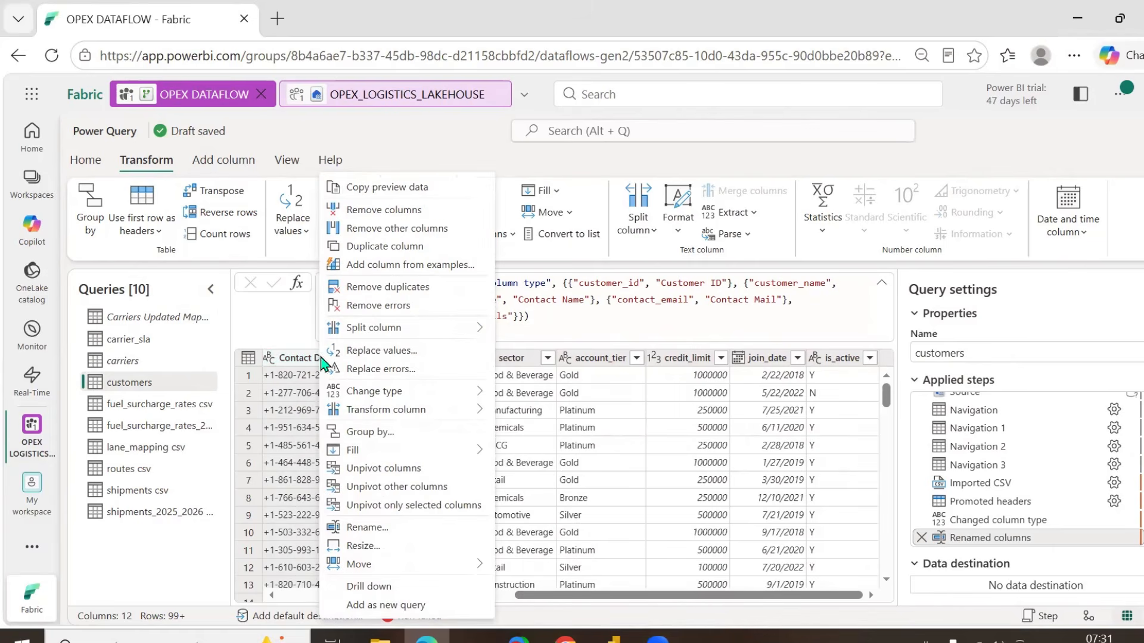
left_click(405, 211)
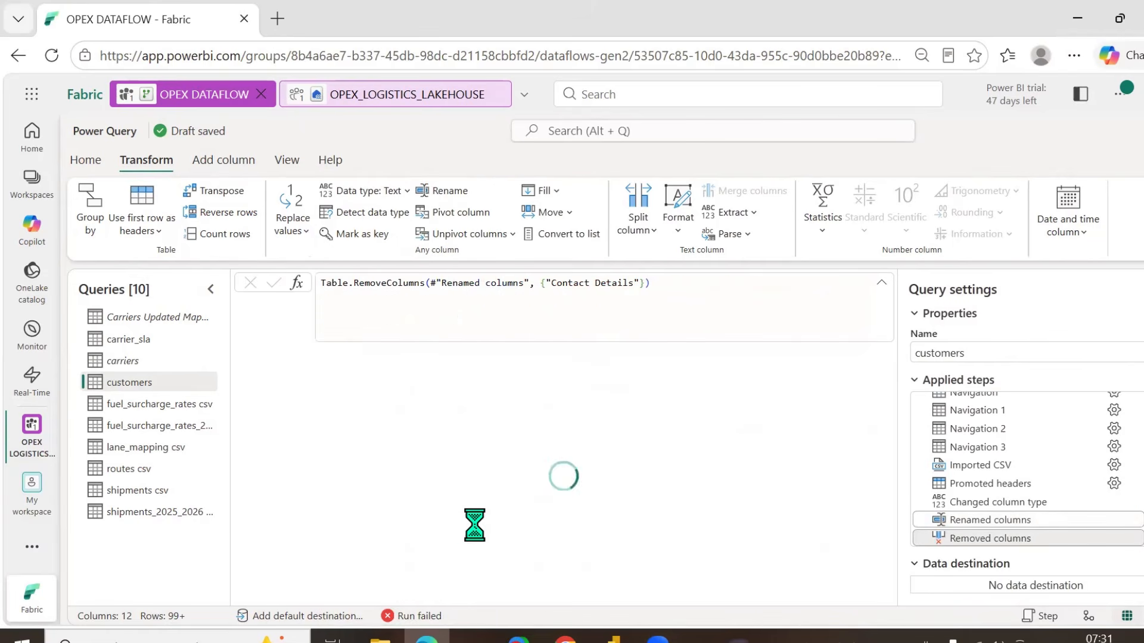
left_click_drag(544, 595, 773, 605)
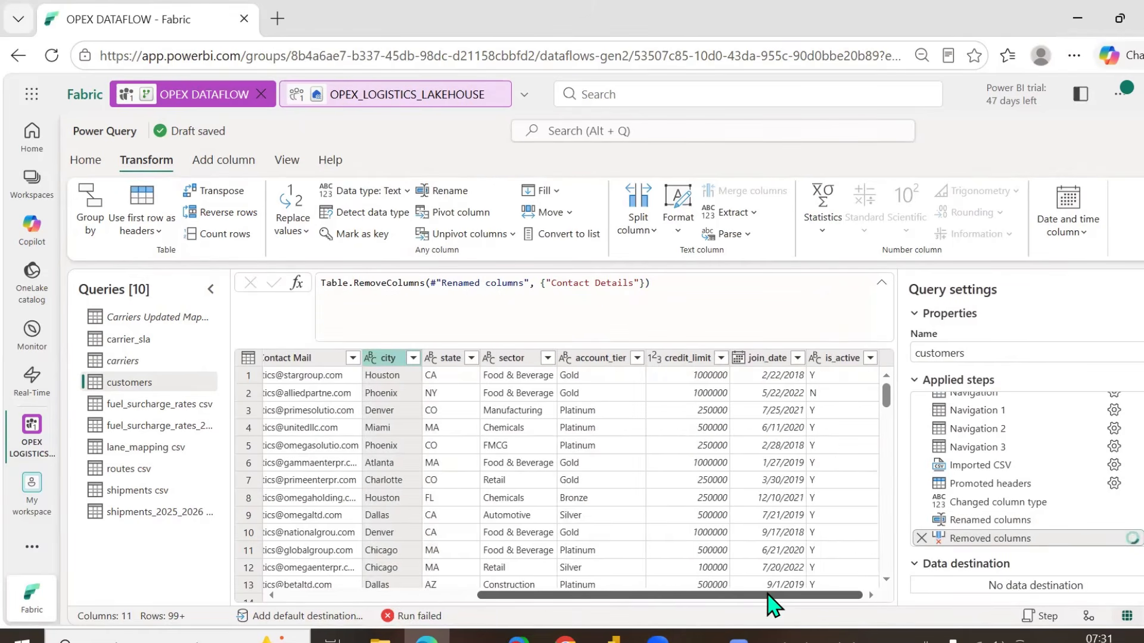
double_click(388, 358)
type("City")
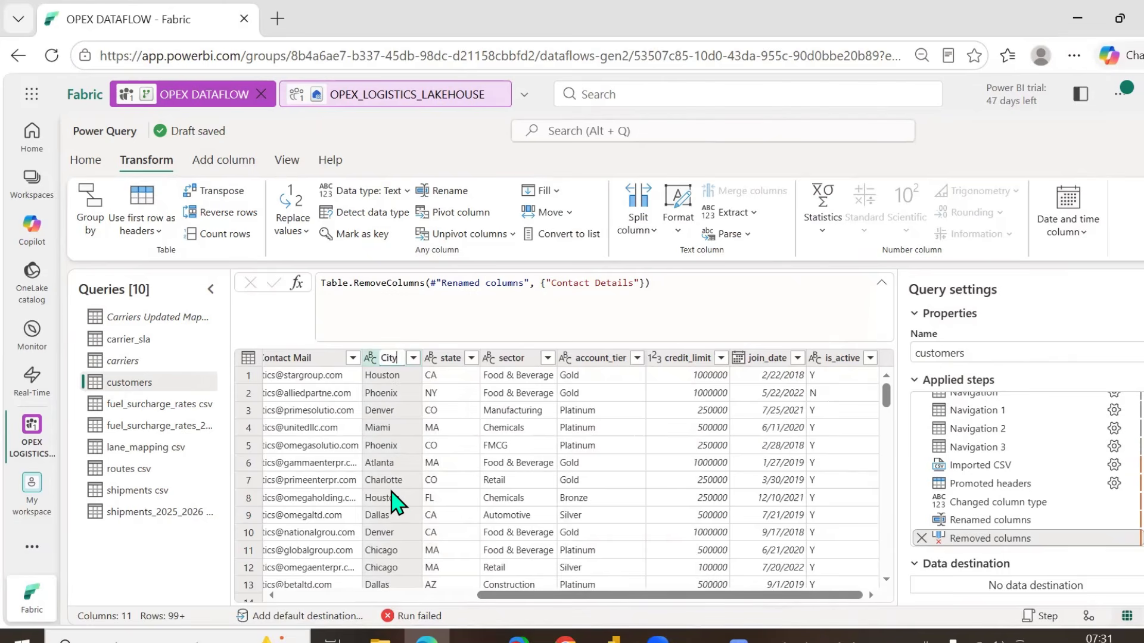
key("Return")
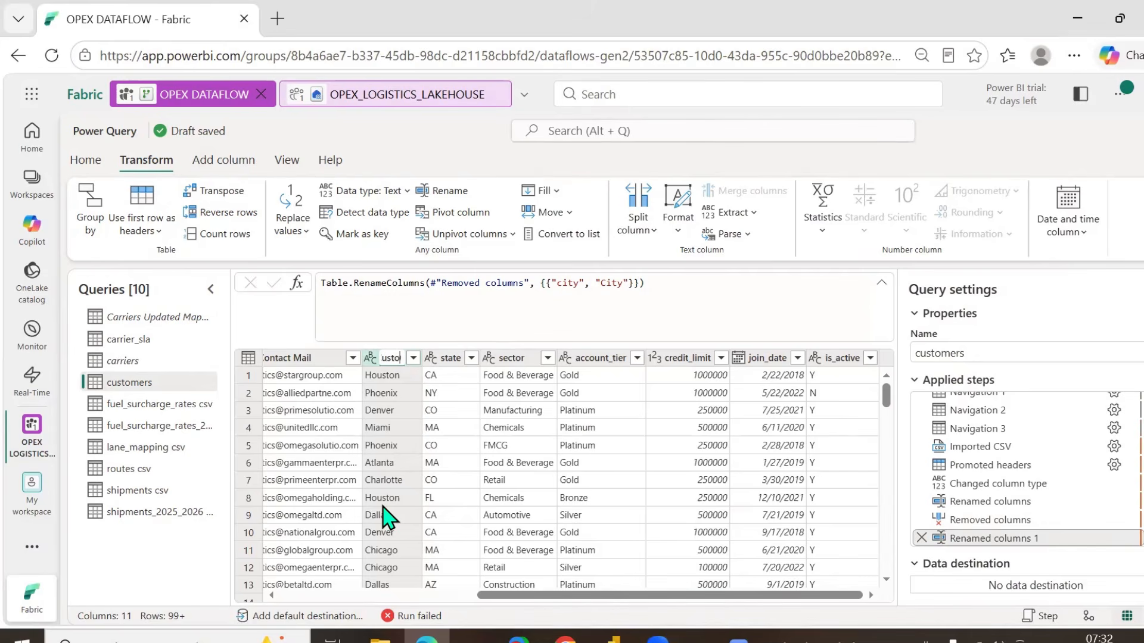
key("Return")
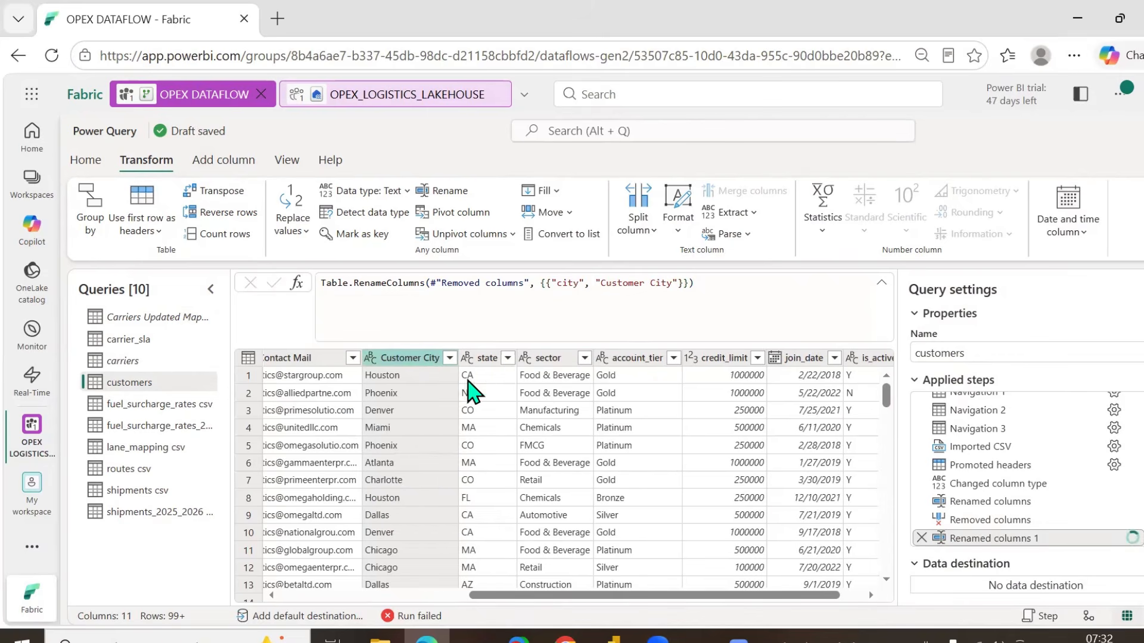
- Rename the state column to Customer State and the sector column to Sector
double_click(490, 357)
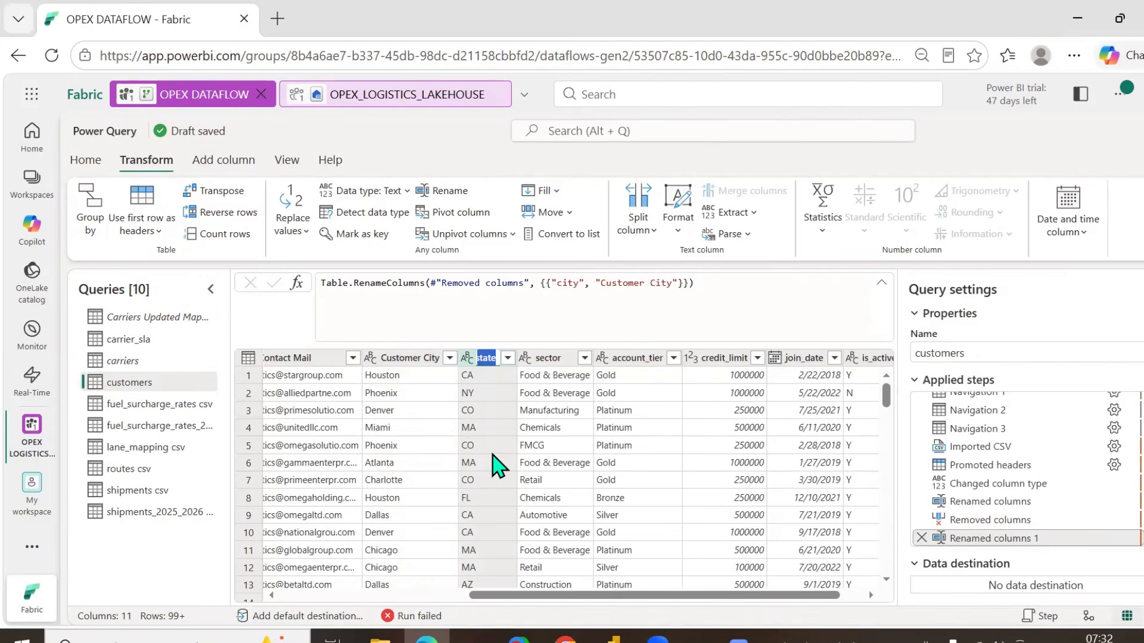
type("C")
key("Return")
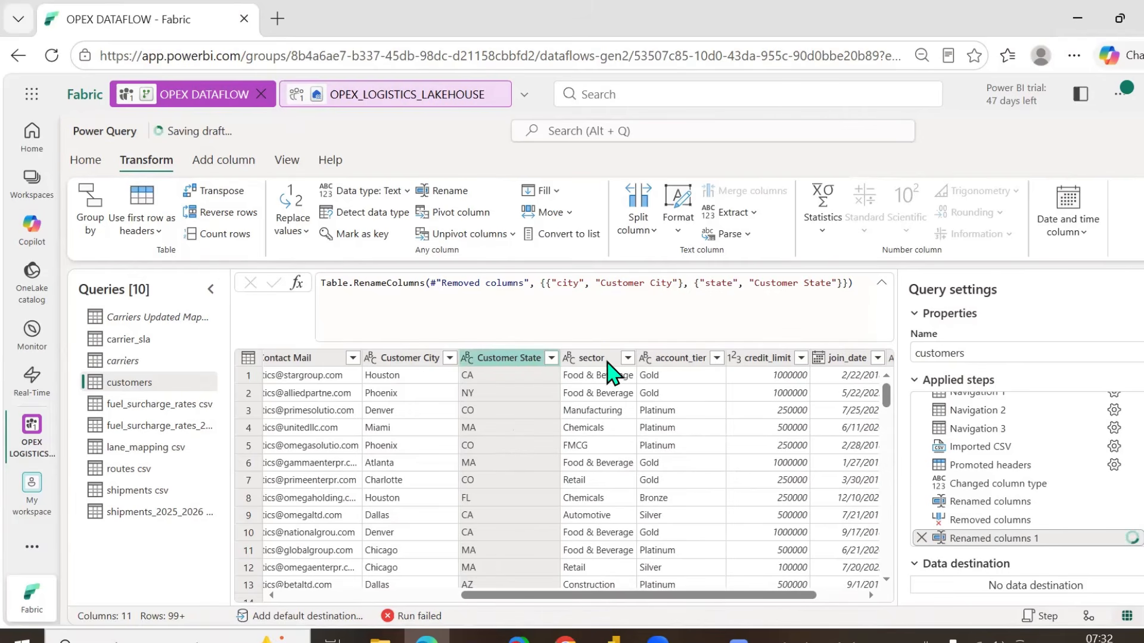
double_click(605, 359)
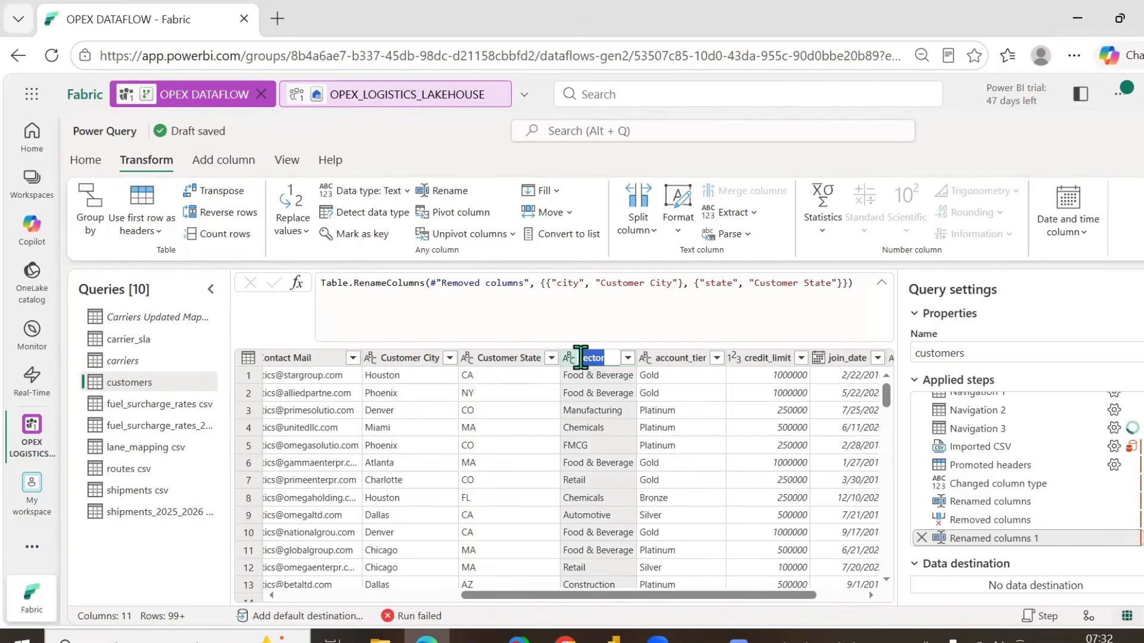
key("Left")
key("Delete")
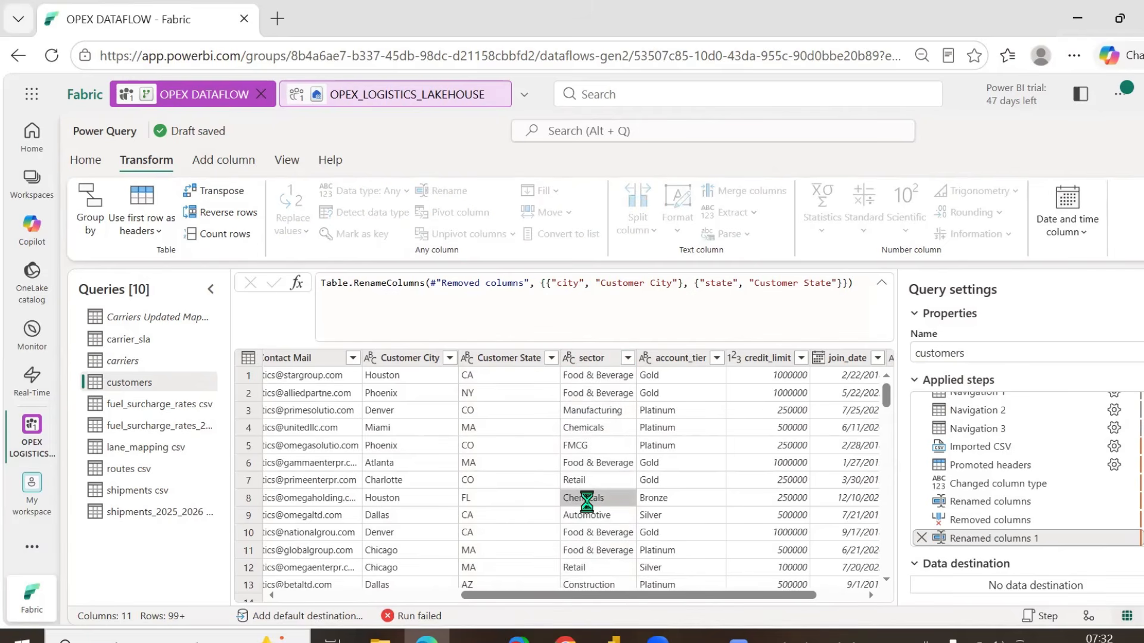
key("Return")
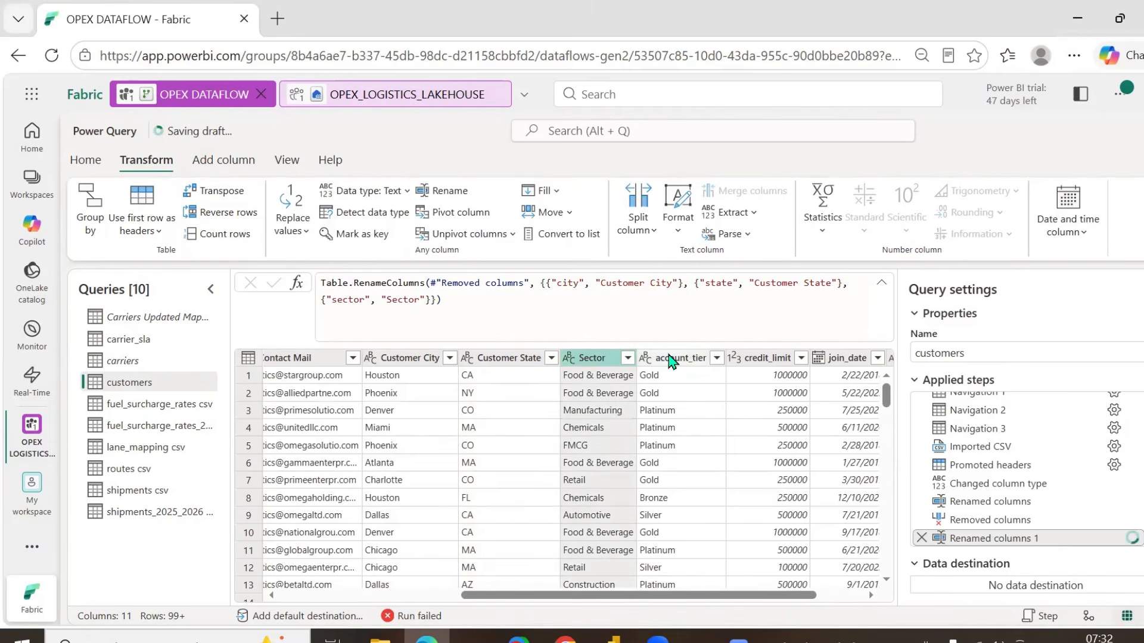
- Rename the account_tier column to Account Tier and the credit_limit column to Credit Limit
left_click(668, 420)
key("F2")
type("Ac")
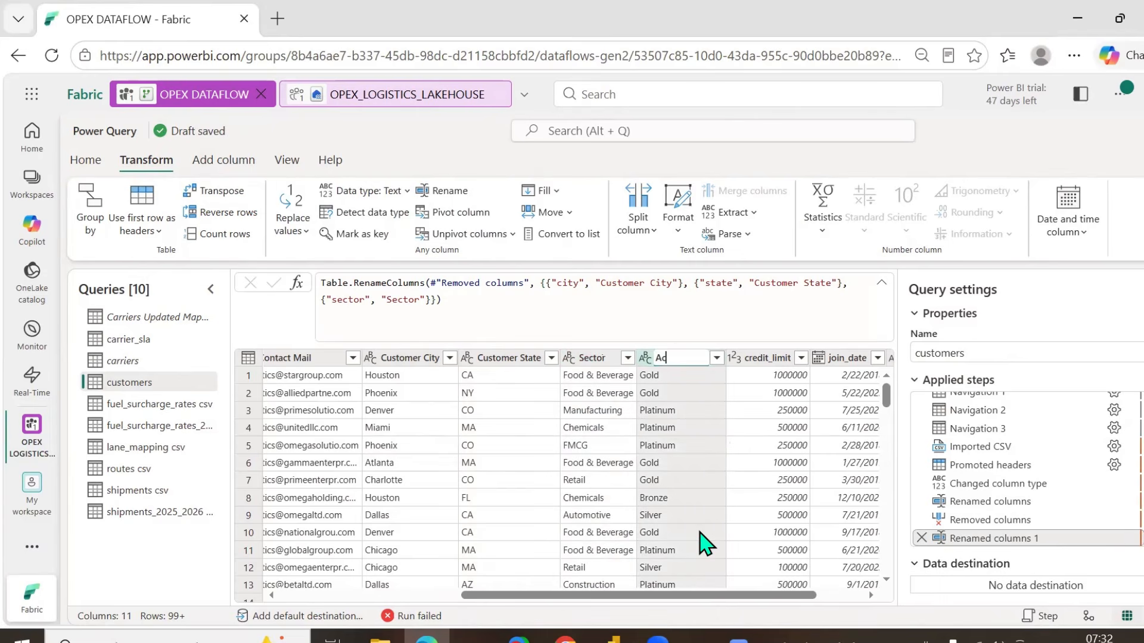
type("count T")
key("Escape")
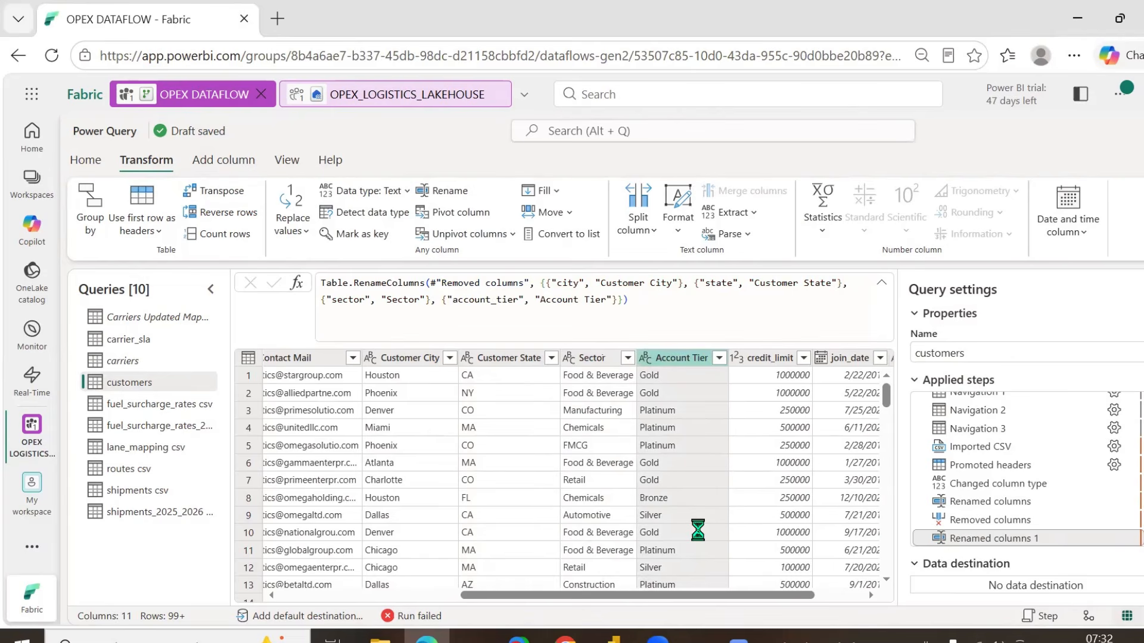
left_click_drag(758, 608, 861, 607)
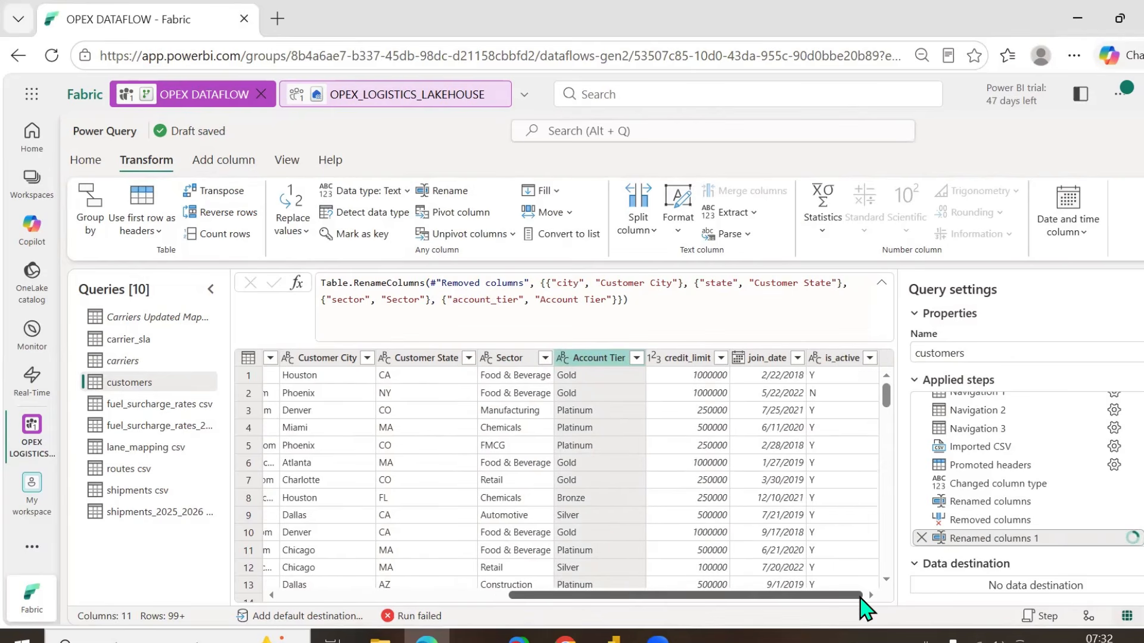
double_click(689, 357)
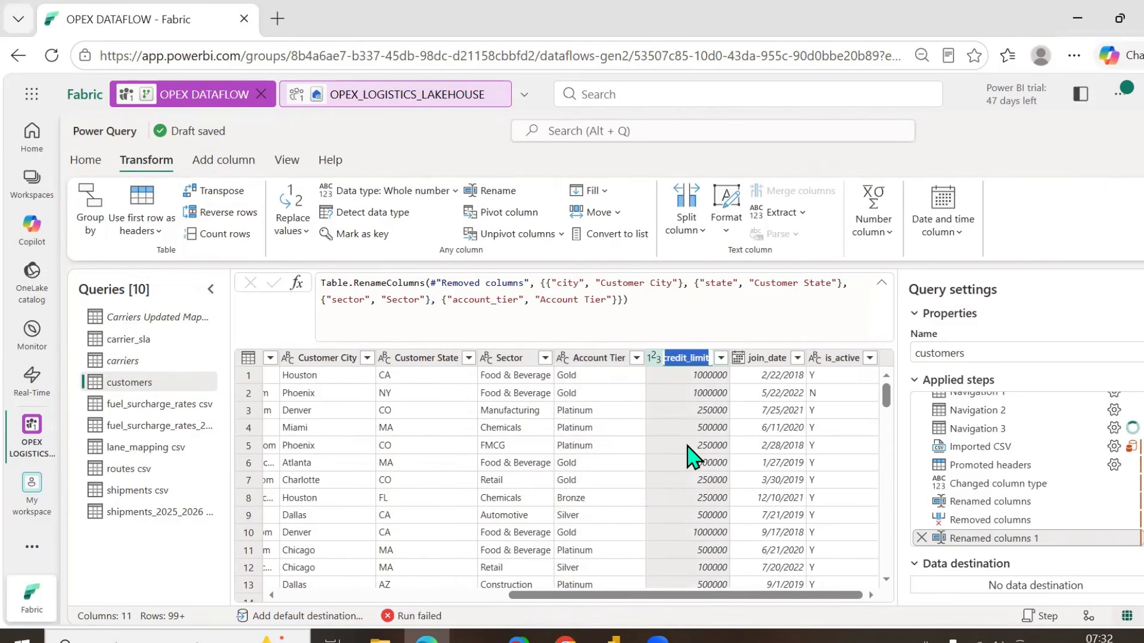
type("Cre")
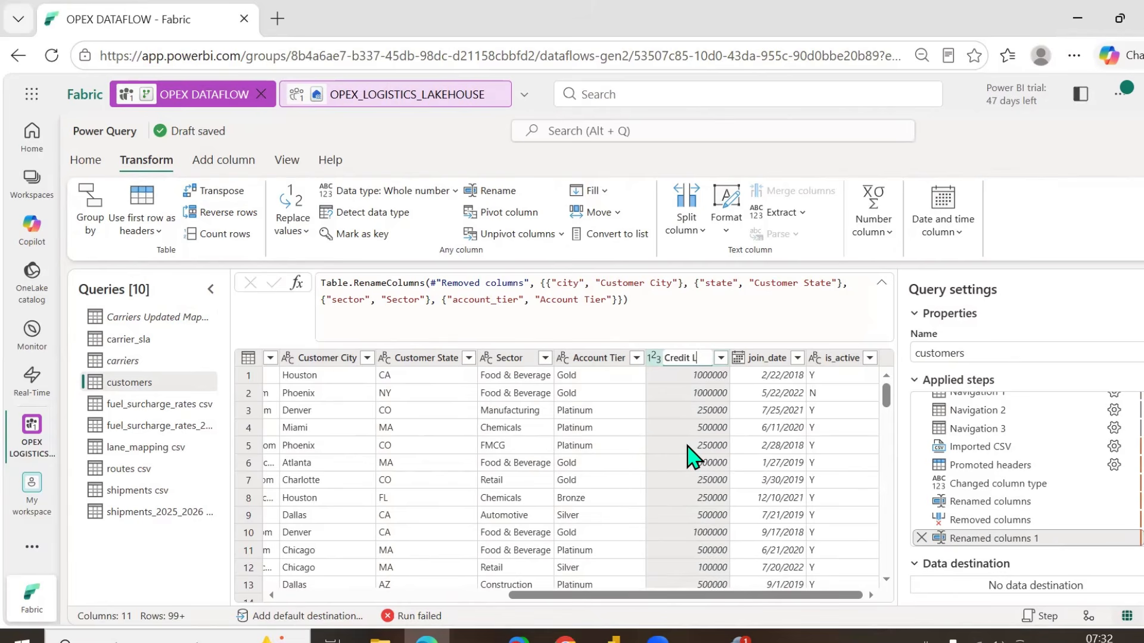
key("Escape")
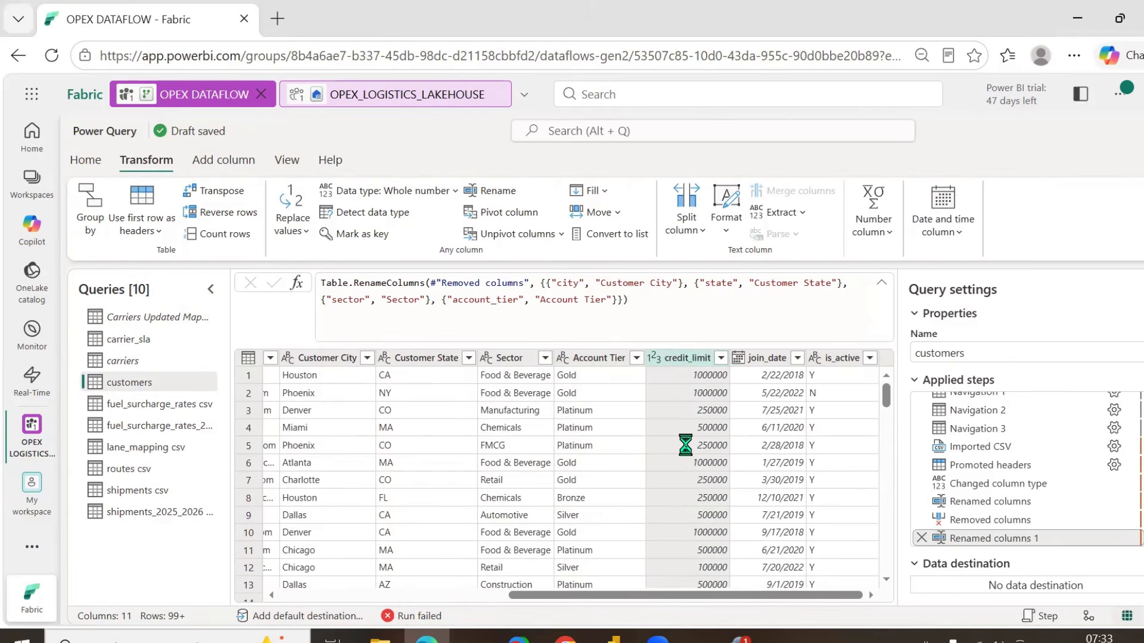
- Rename the join_date column to Join Date and the is_active column to IS Active
double_click(769, 357)
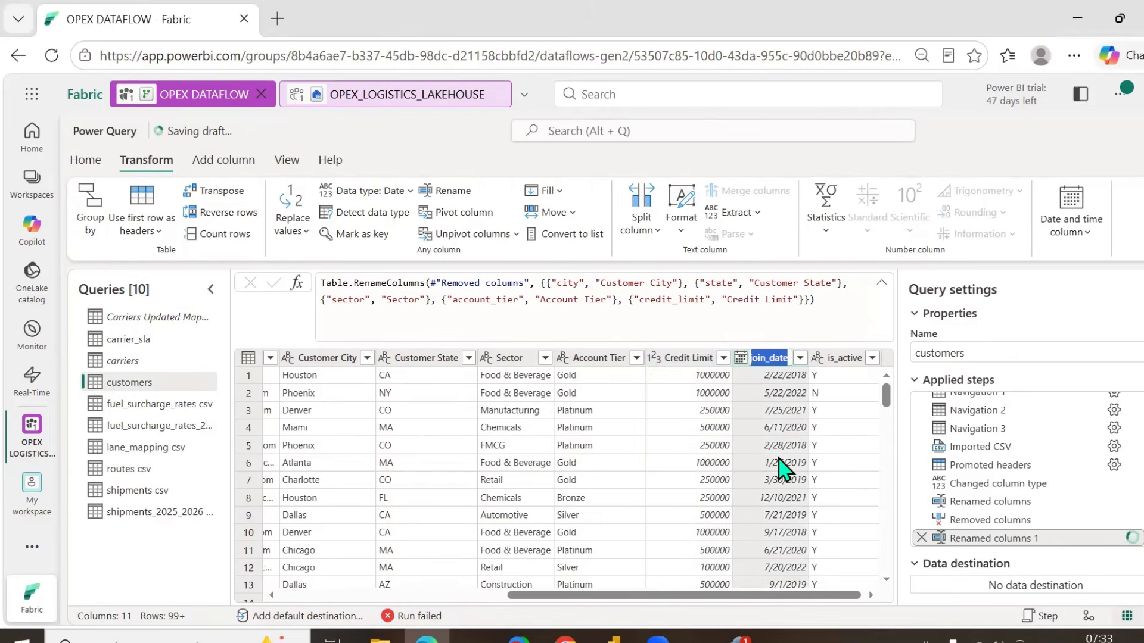
type("Join Date")
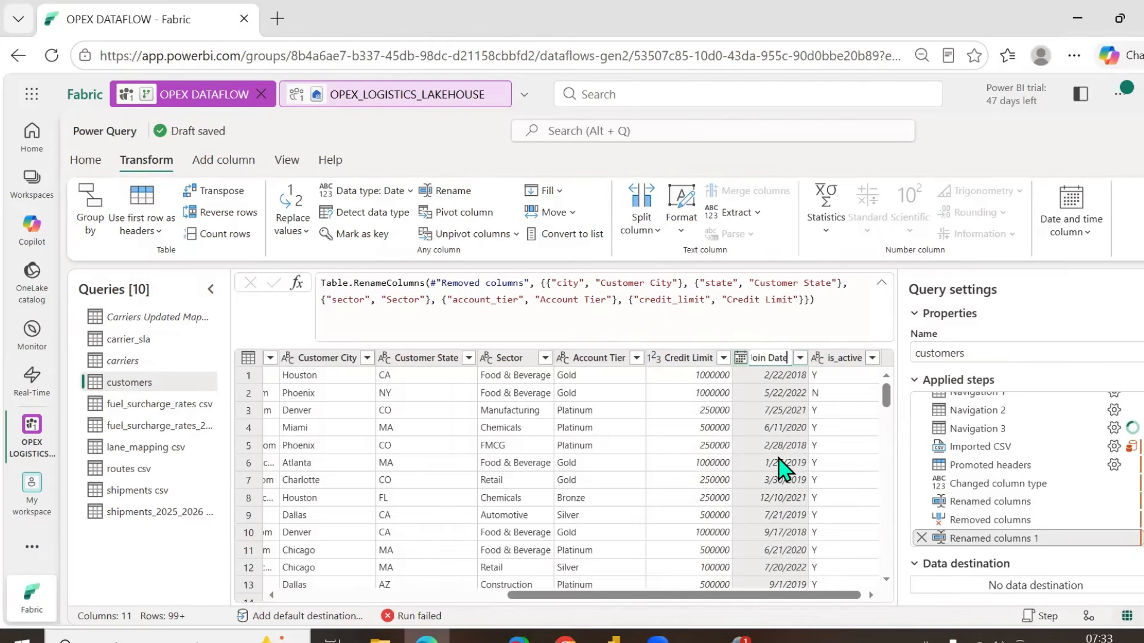
key("Return")
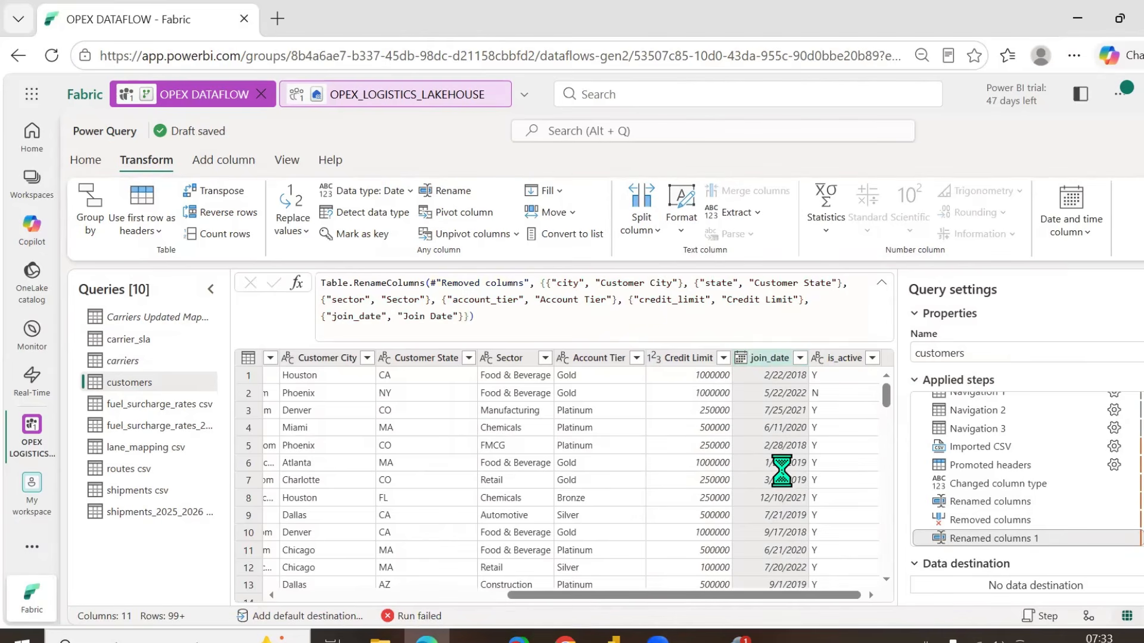
left_click(847, 358)
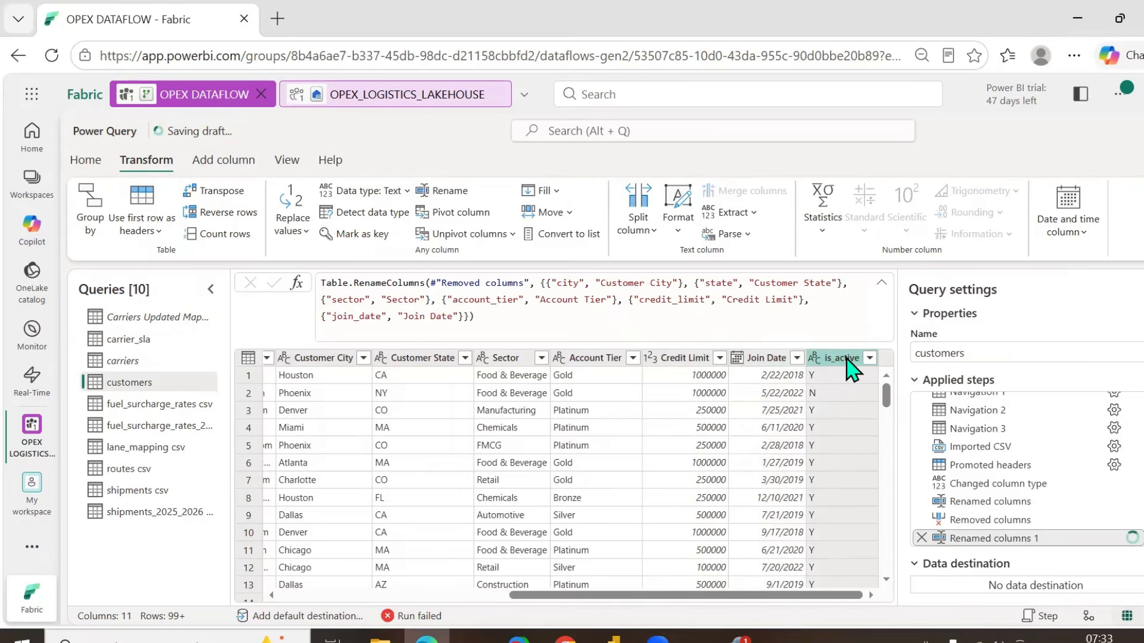
double_click(847, 358)
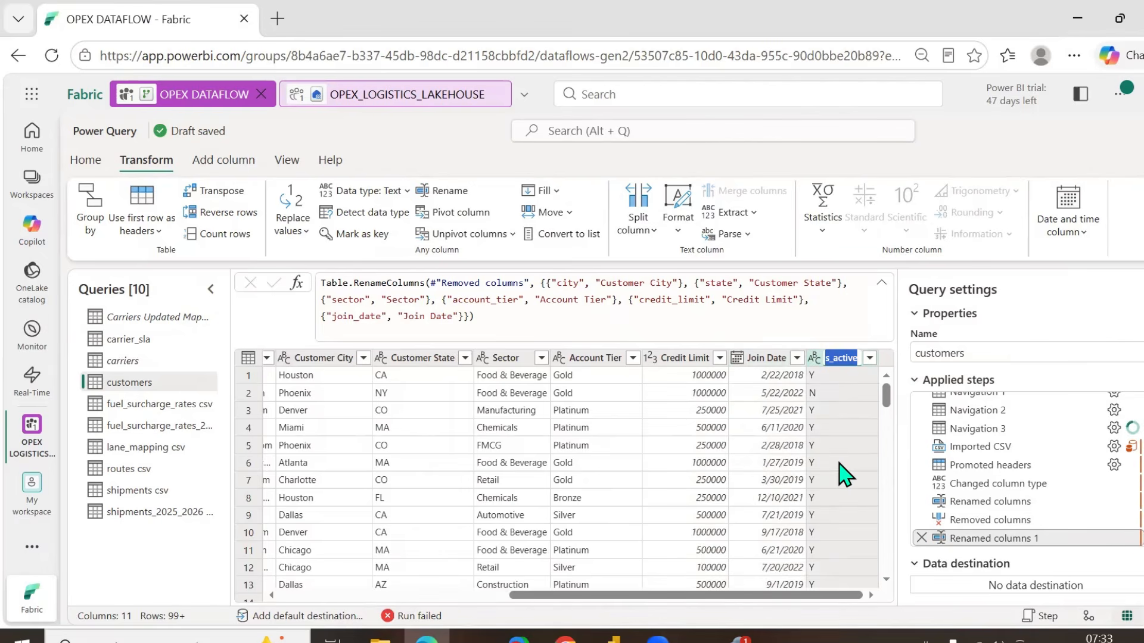
type("IS Active")
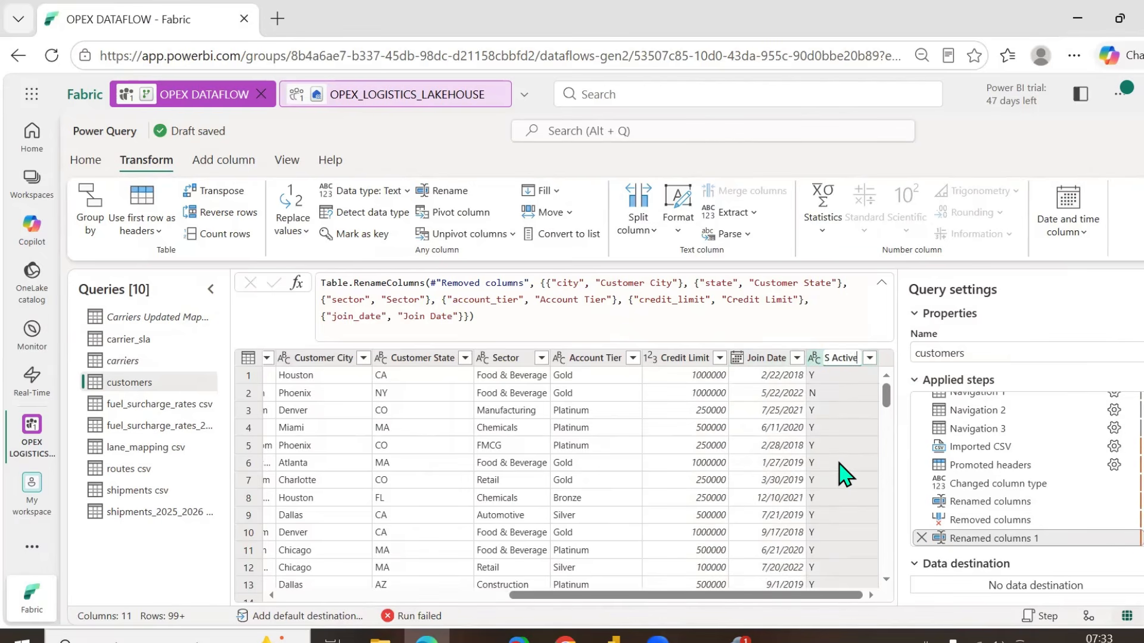
key("Return")
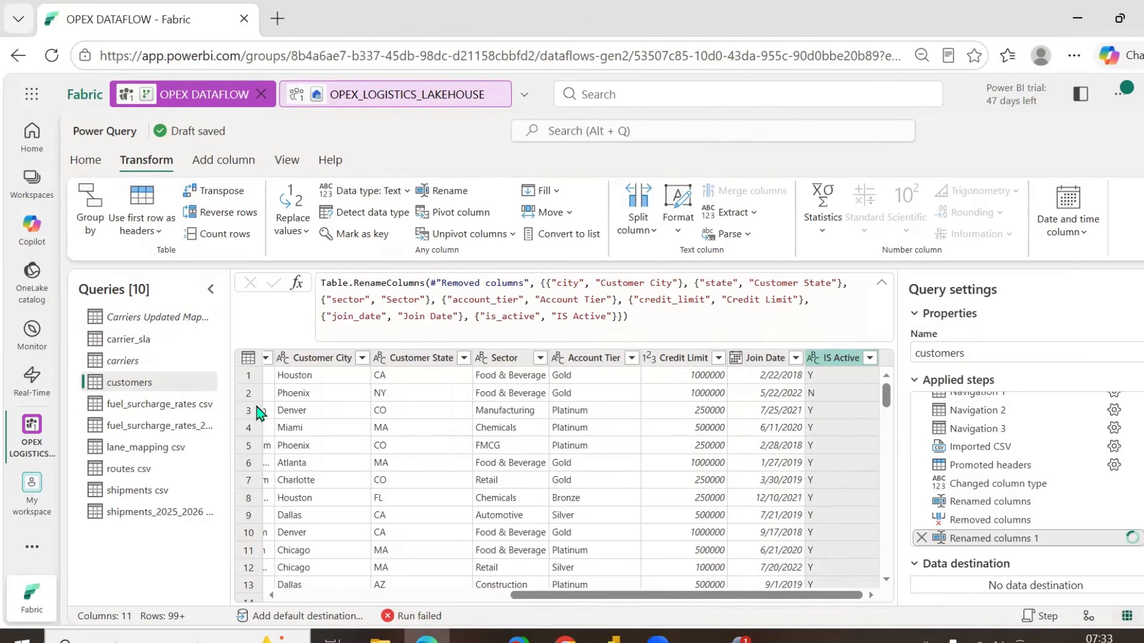
- Use the first row of the fuel_surcharge_rates csv query as headers and look through its rows and columns
left_click(145, 410)
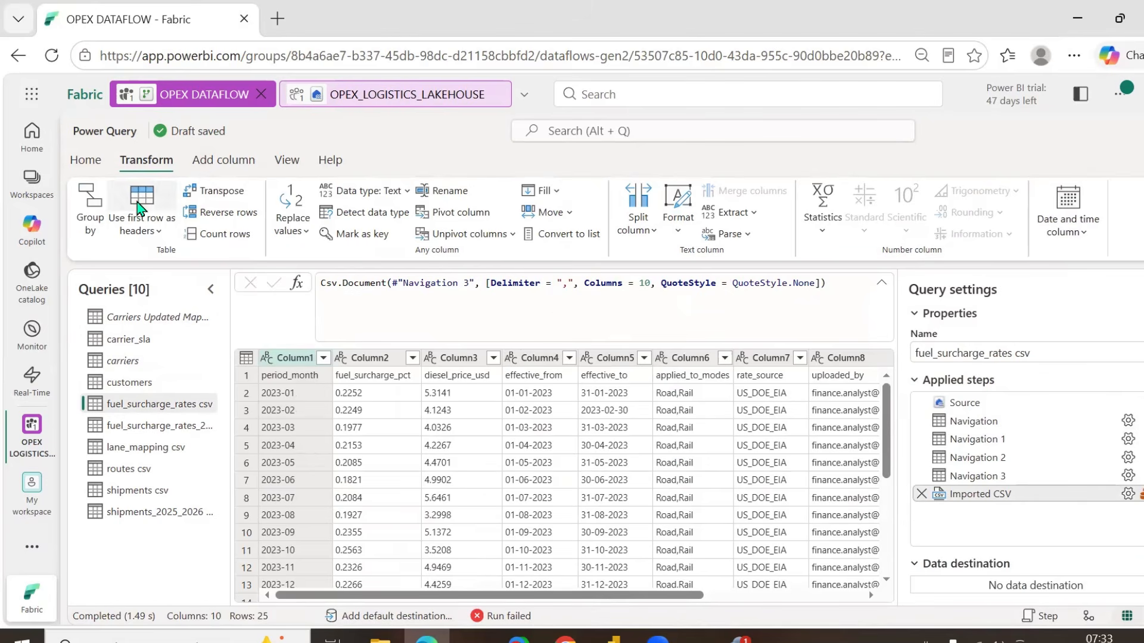
left_click(136, 200)
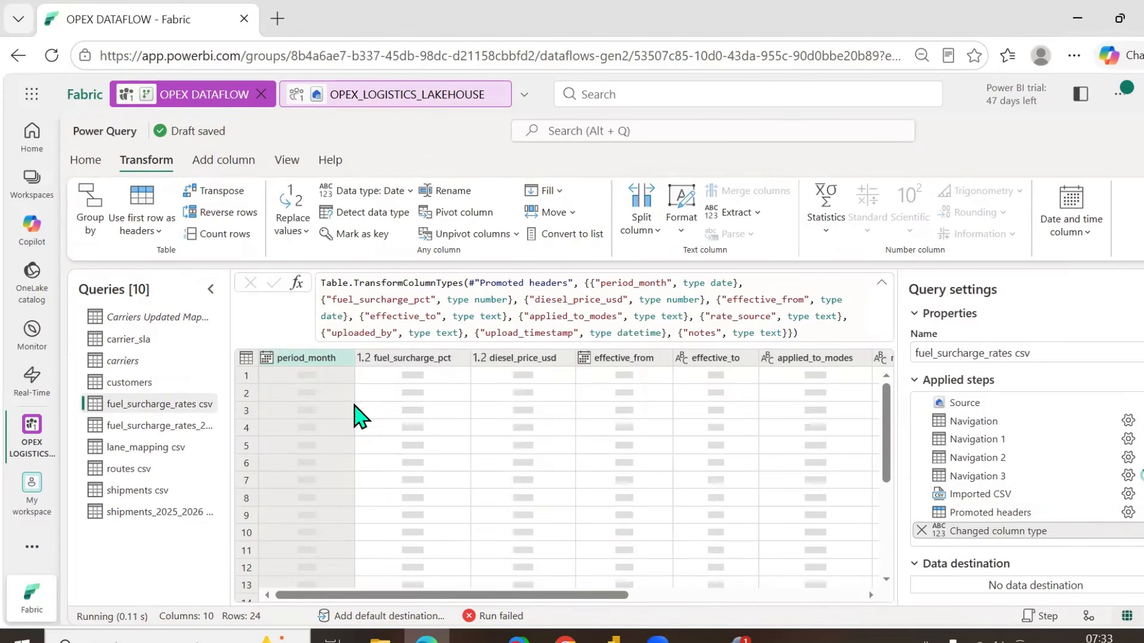
scroll(480, 447, "down", 4)
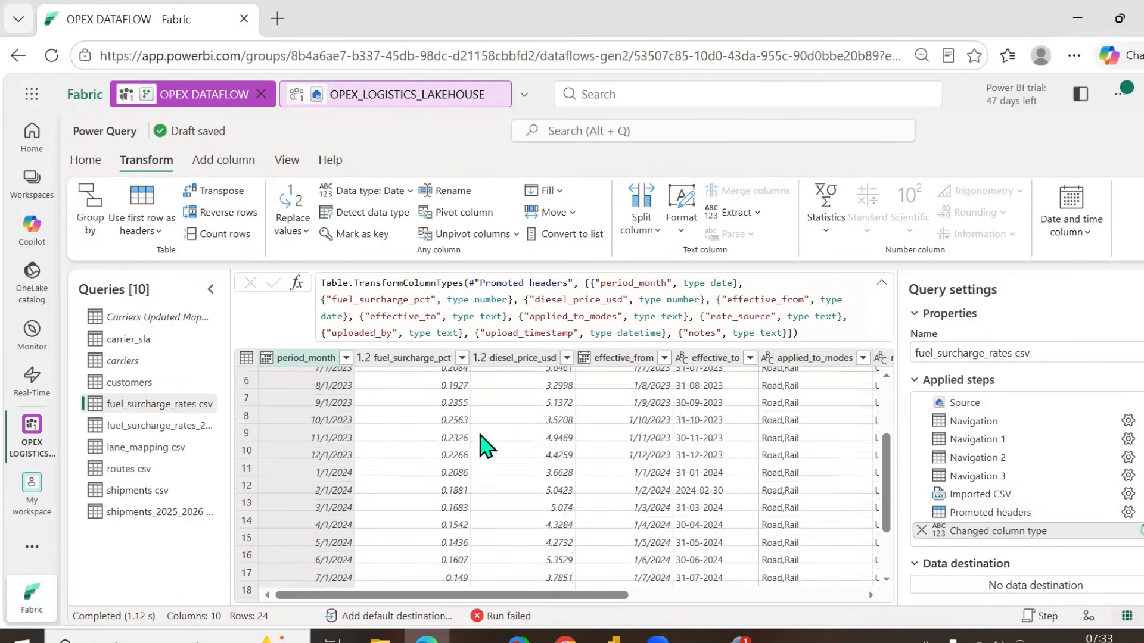
scroll(399, 456, "up", 4)
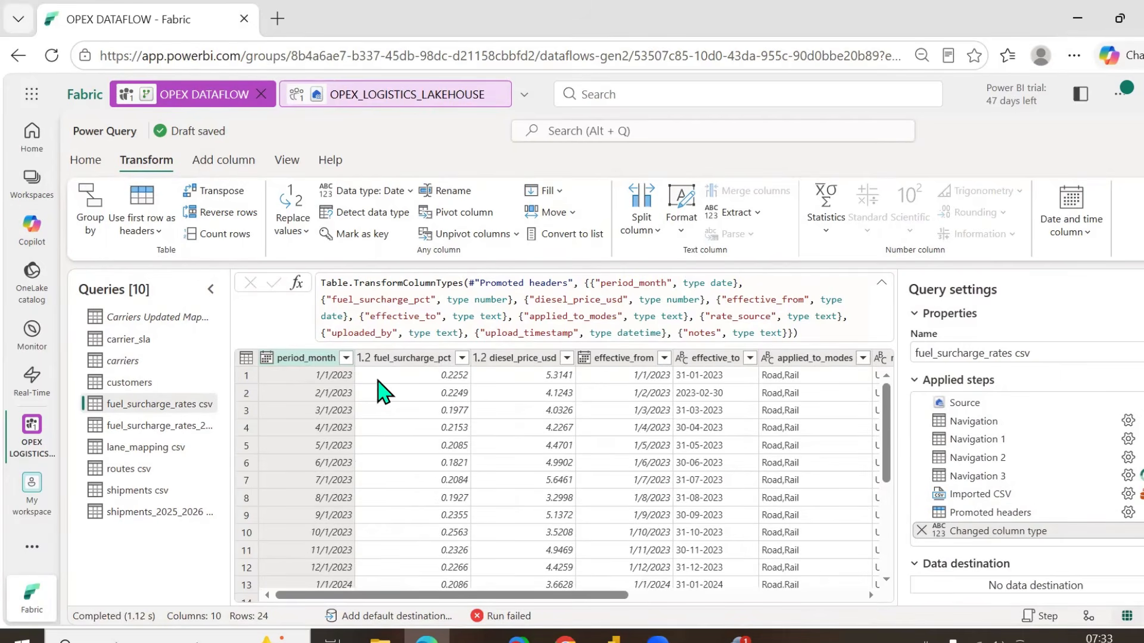
scroll(420, 483, "down", 4)
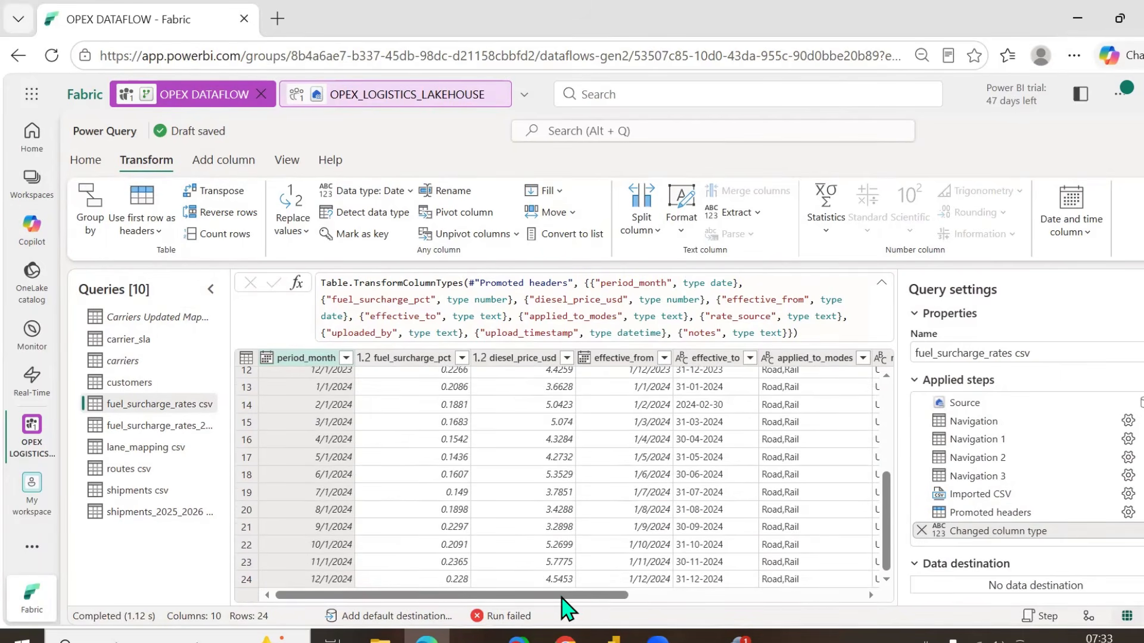
left_click_drag(566, 594, 807, 602)
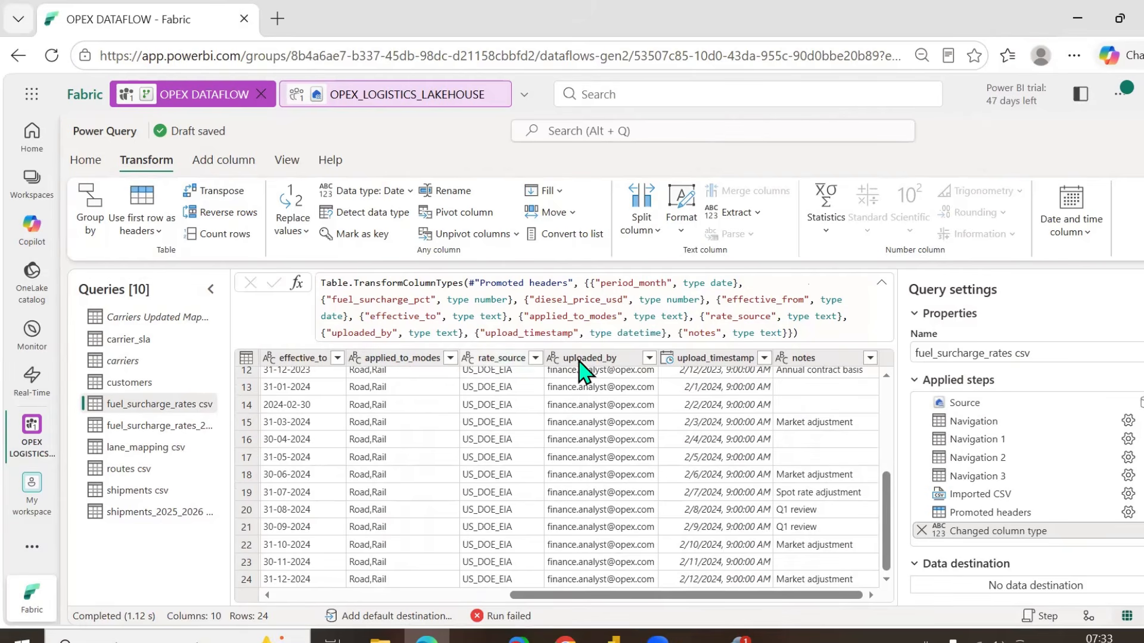
left_click_drag(830, 596, 447, 602)
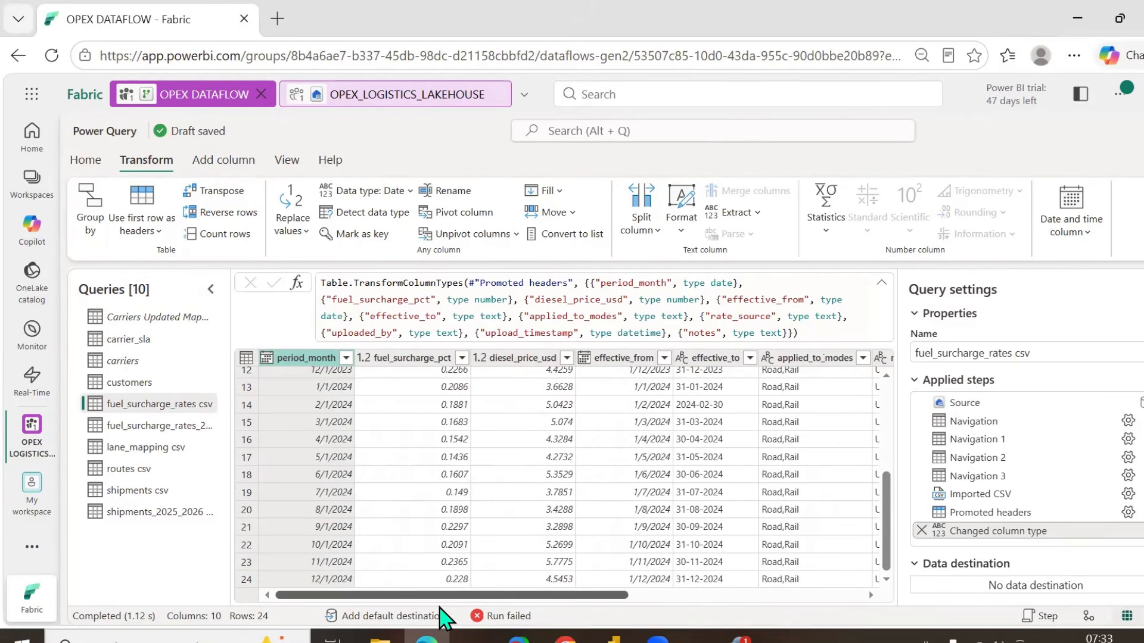
double_click(310, 360)
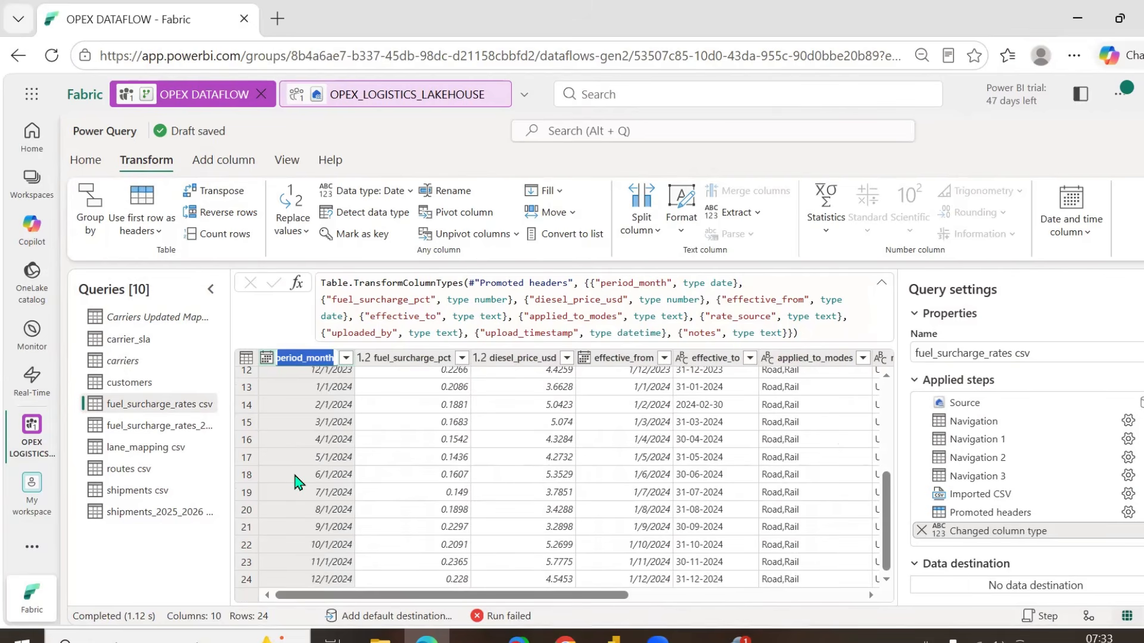
type("Period Month")
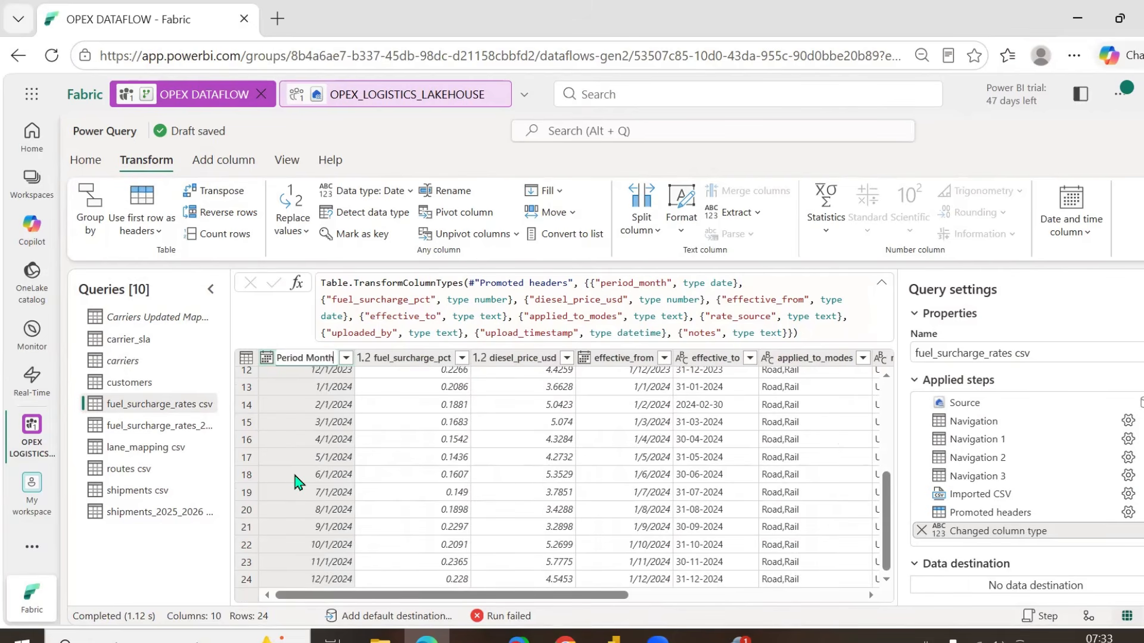
key("Return")
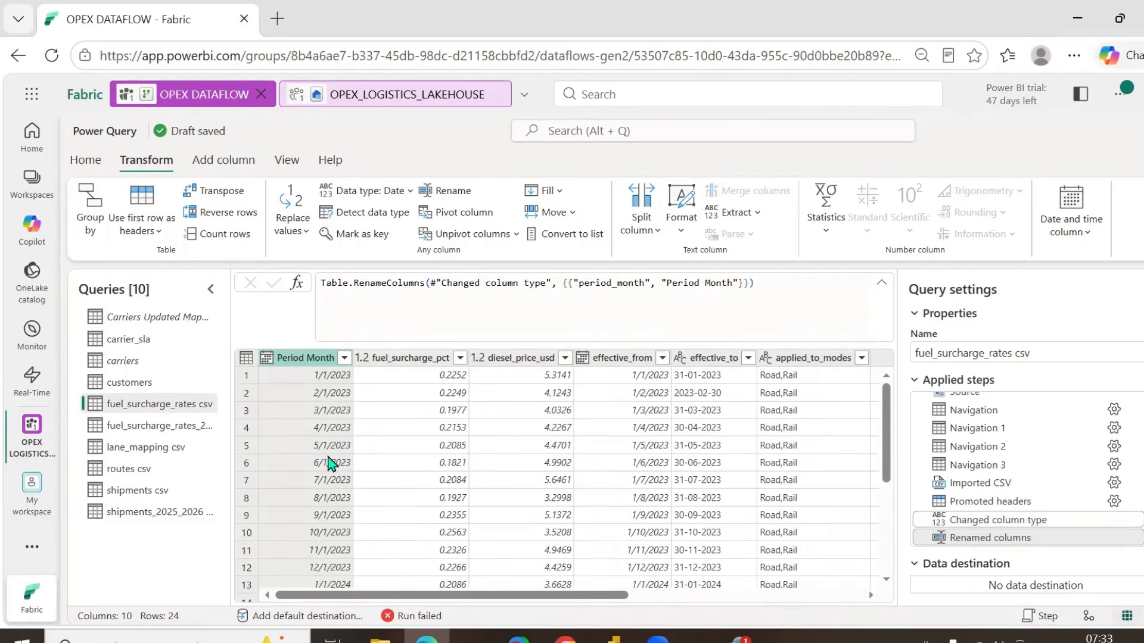
double_click(405, 360)
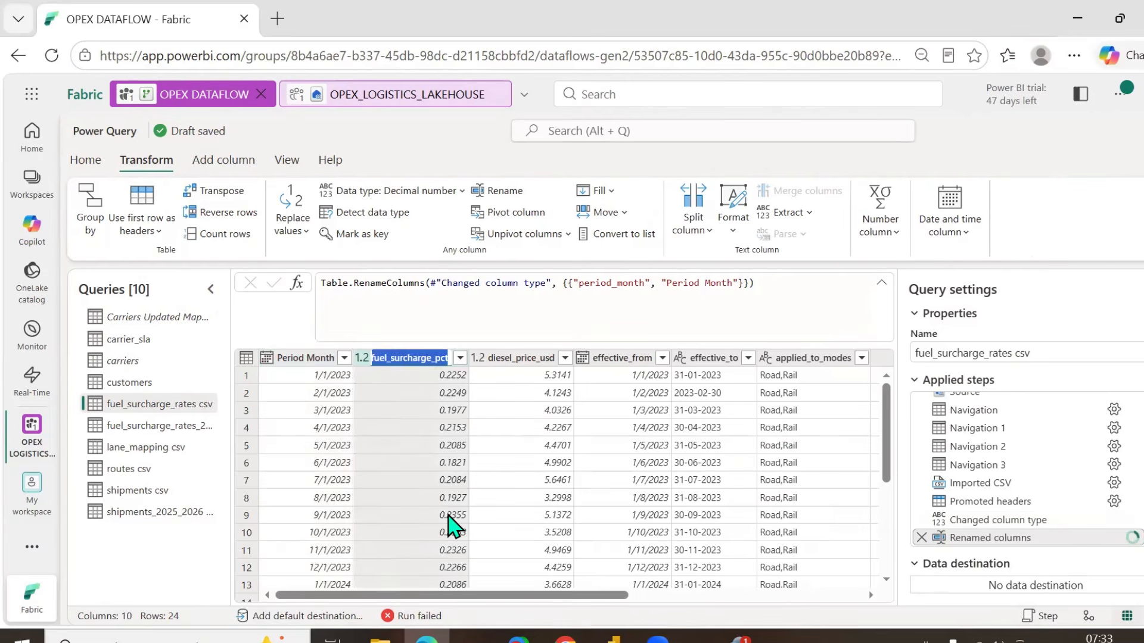
type("Fuel Surcha")
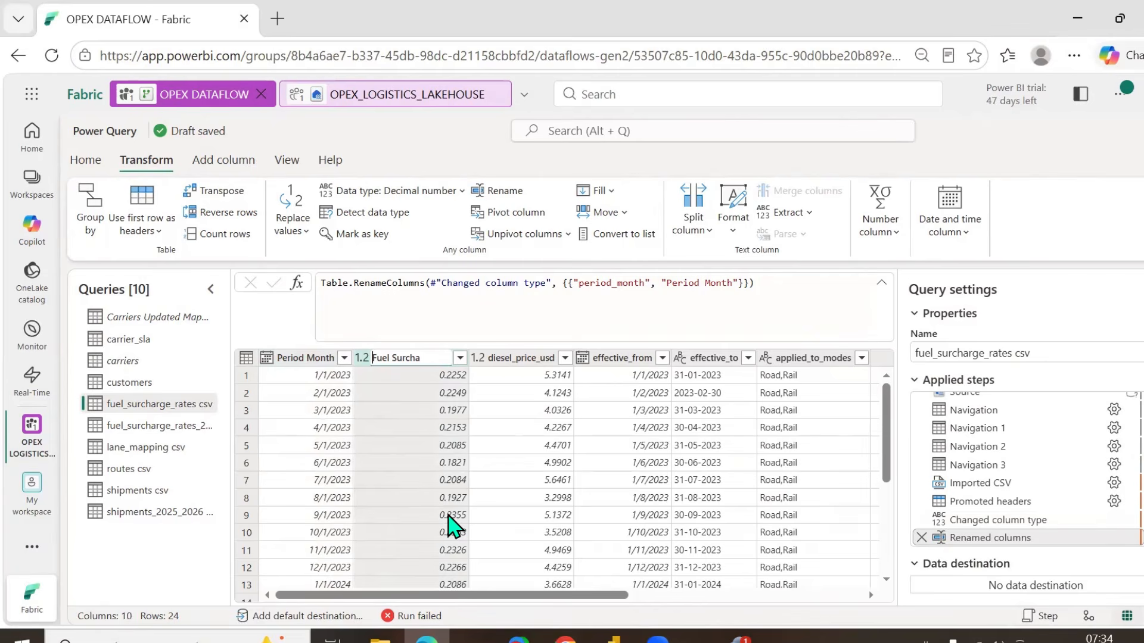
key("ctrl+a")
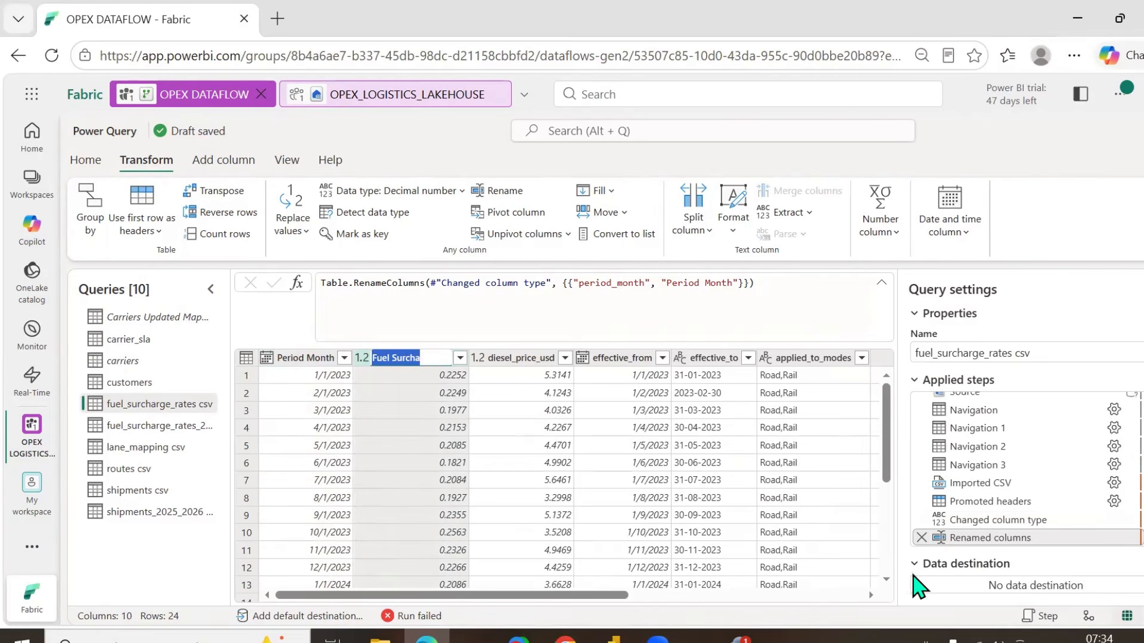
key("Escape")
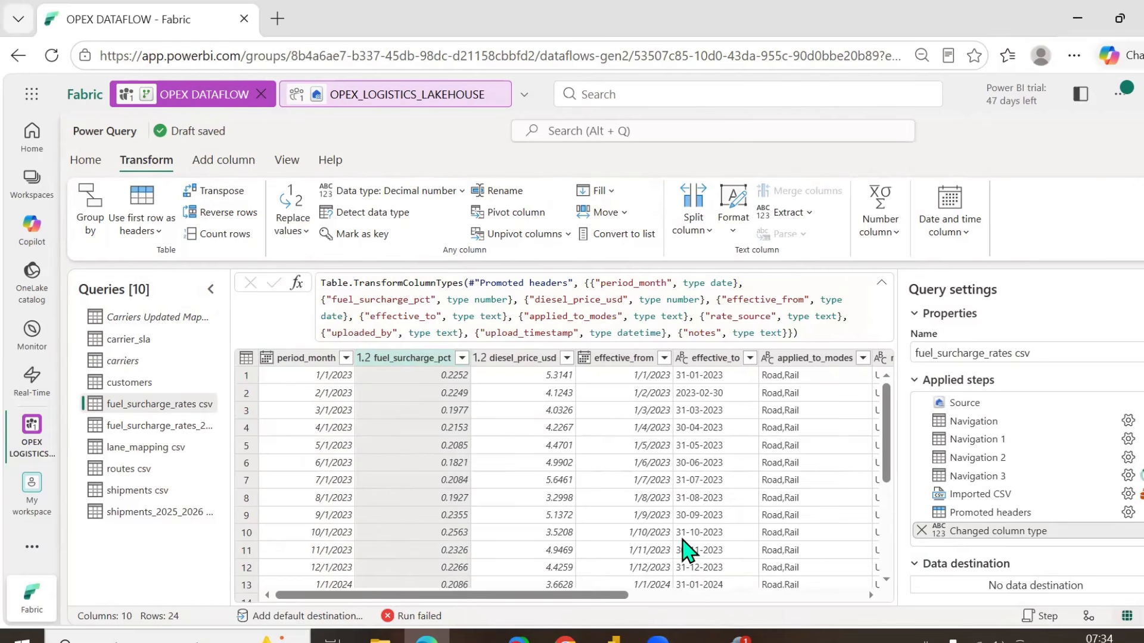
- Use the first row of the fuel_surcharge_rates_2025_2026 csv query as headers and look through its rows
left_click(176, 429)
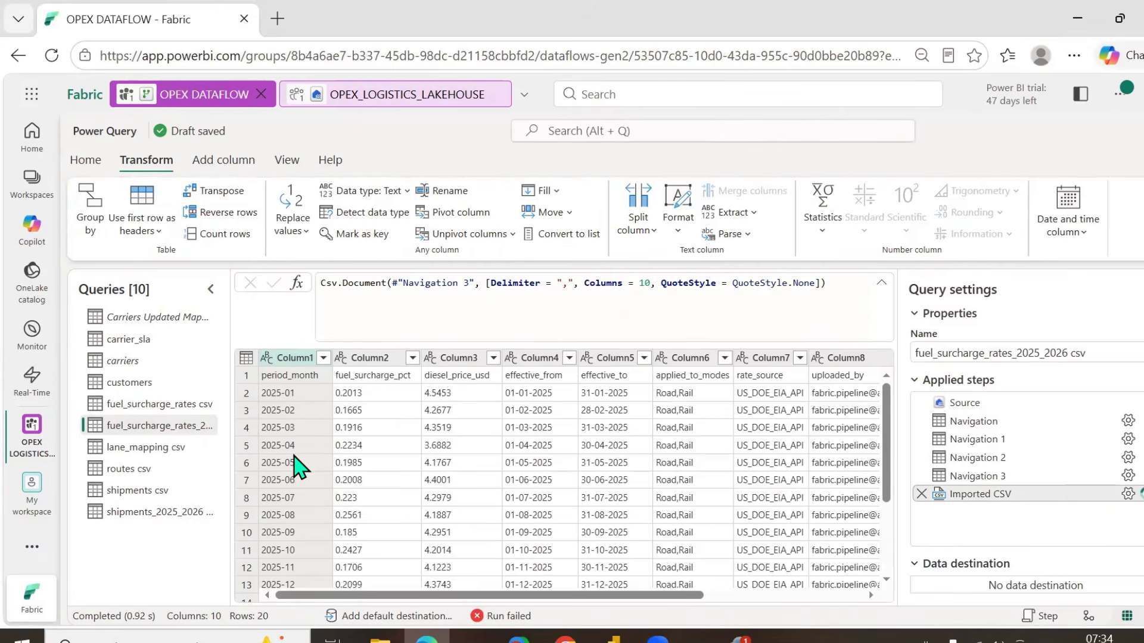
left_click(141, 195)
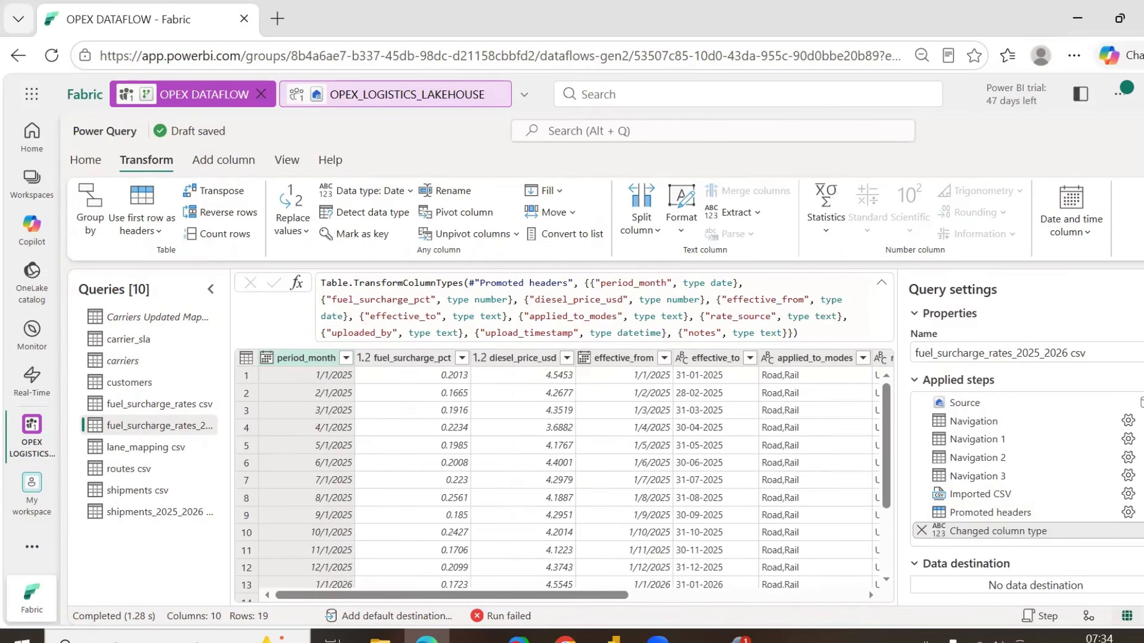
left_click_drag(469, 595, 394, 501)
scroll(400, 473, "down", 2)
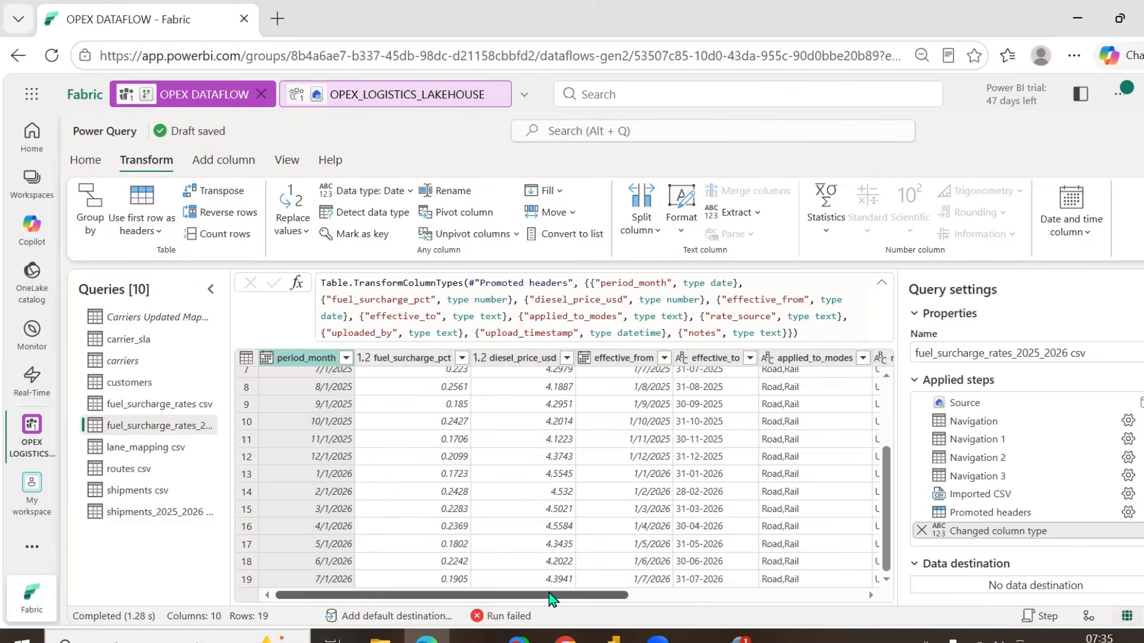
- Search the web for "us dollar to inr" in a new browser tab and examine the exchange rate and its one-year chart
left_click(277, 18)
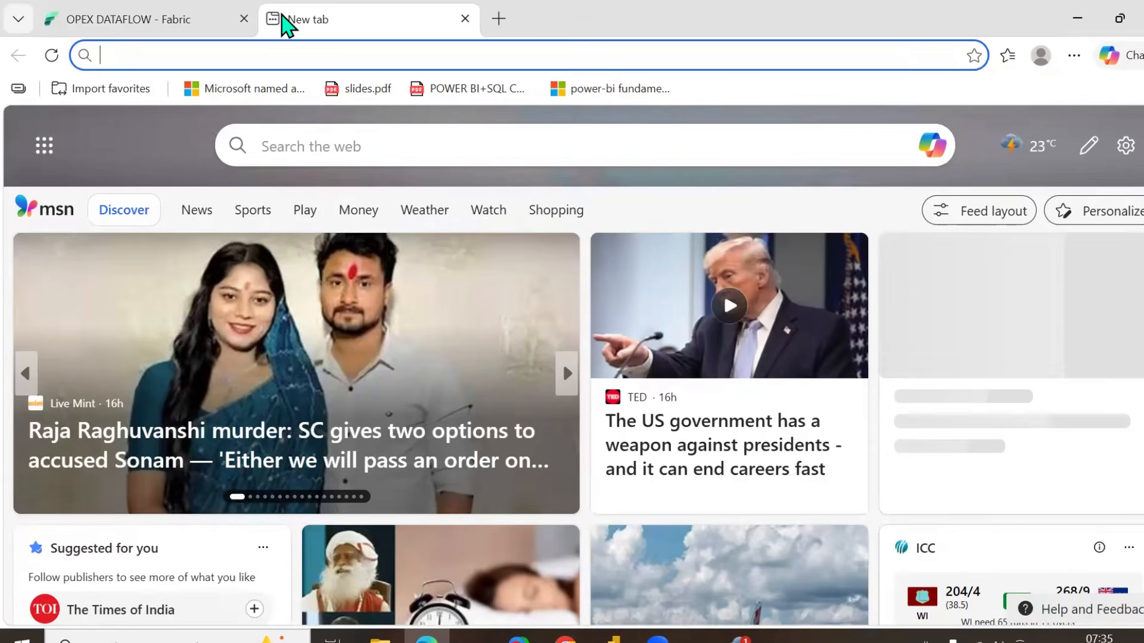
type("exha")
key("BackSpace")
key("BackSpace")
key("BackSpace")
key("BackSpace")
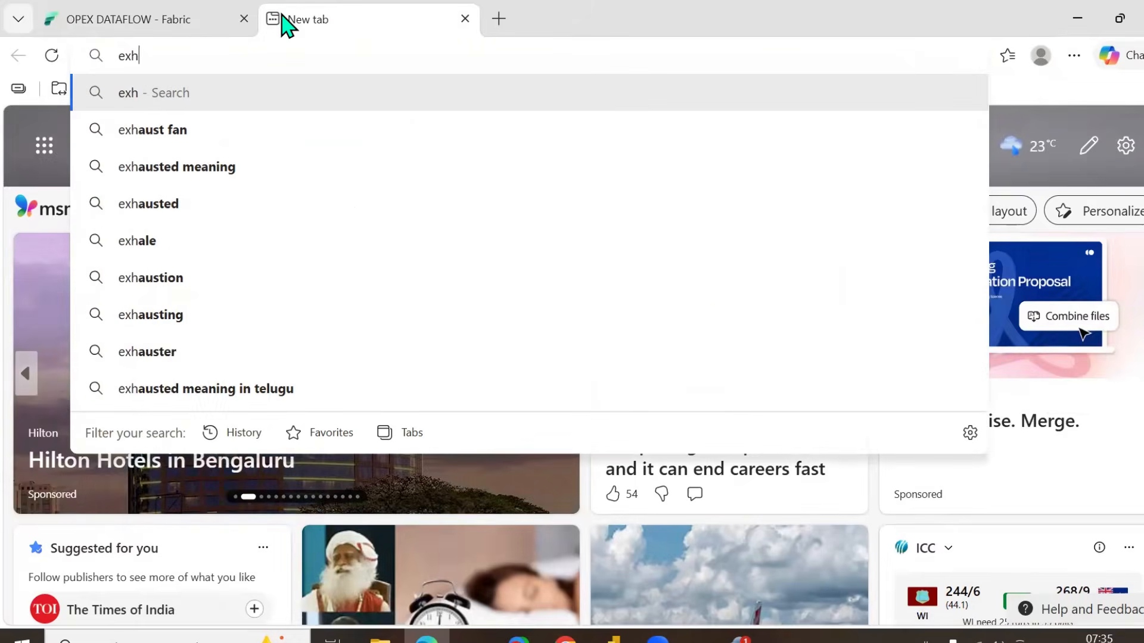
type("us doll")
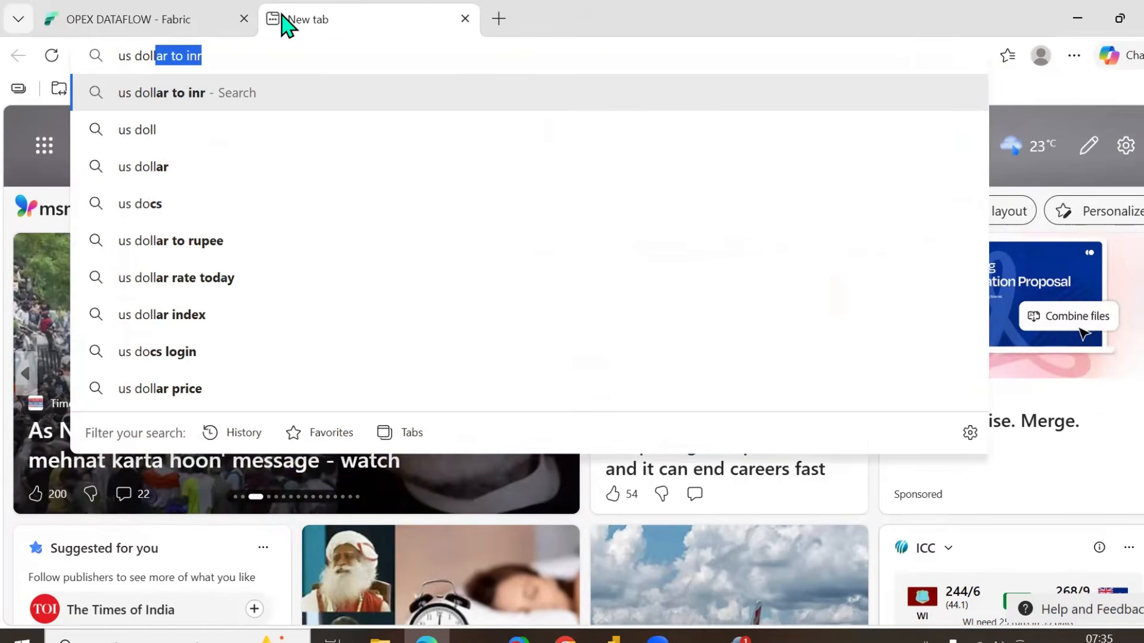
key("Return")
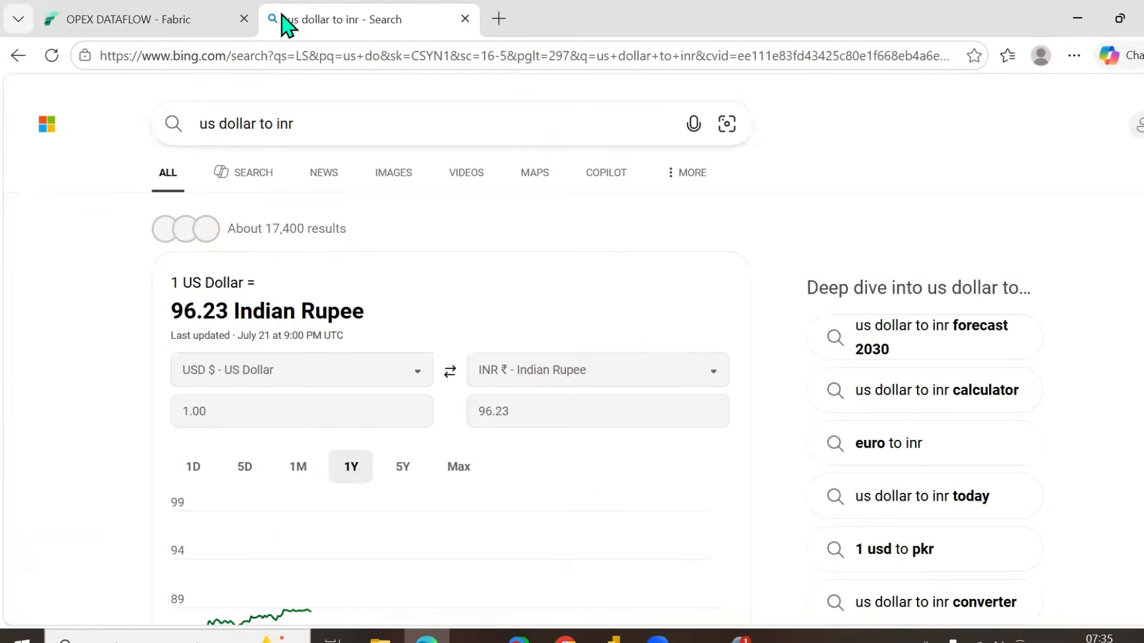
scroll(140, 414, "down", 1)
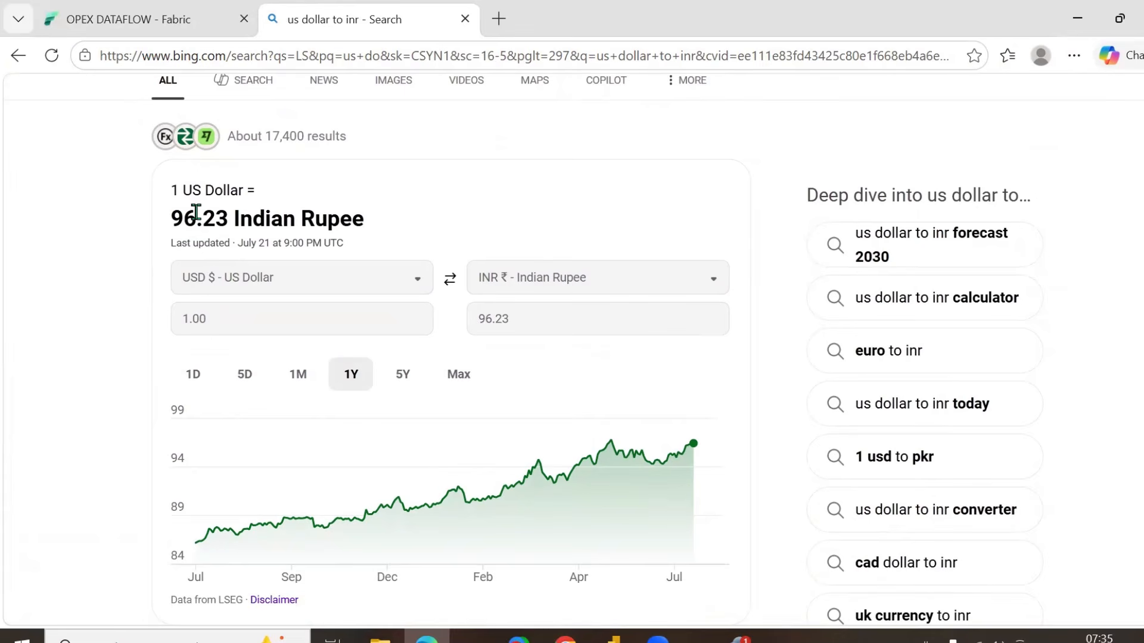
scroll(110, 395, "down", 2)
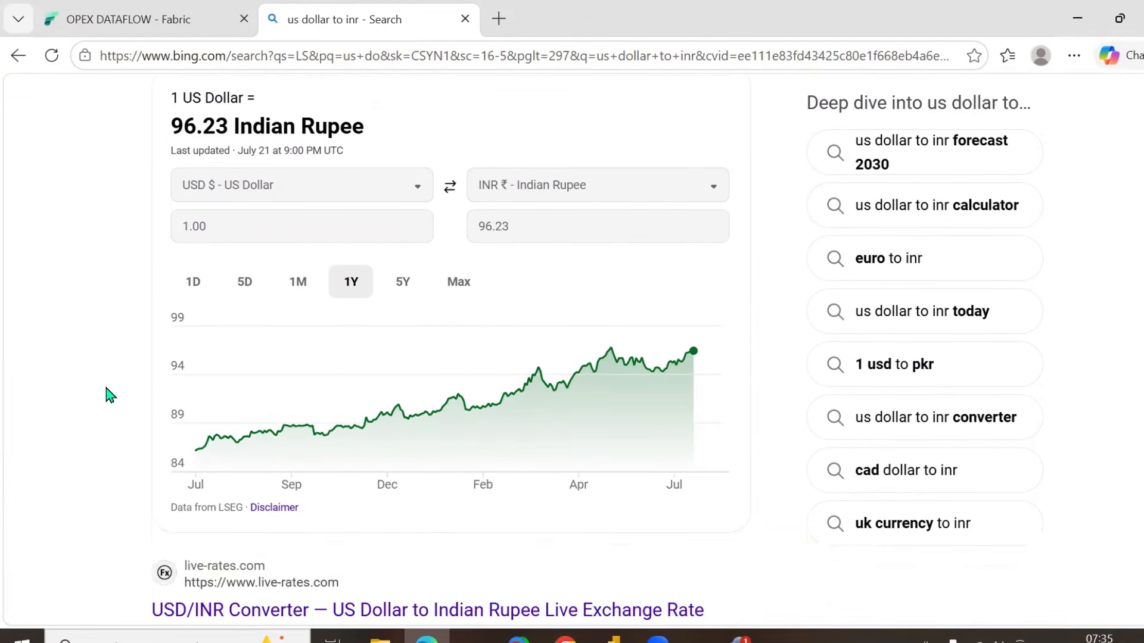
scroll(110, 395, "up", 2)
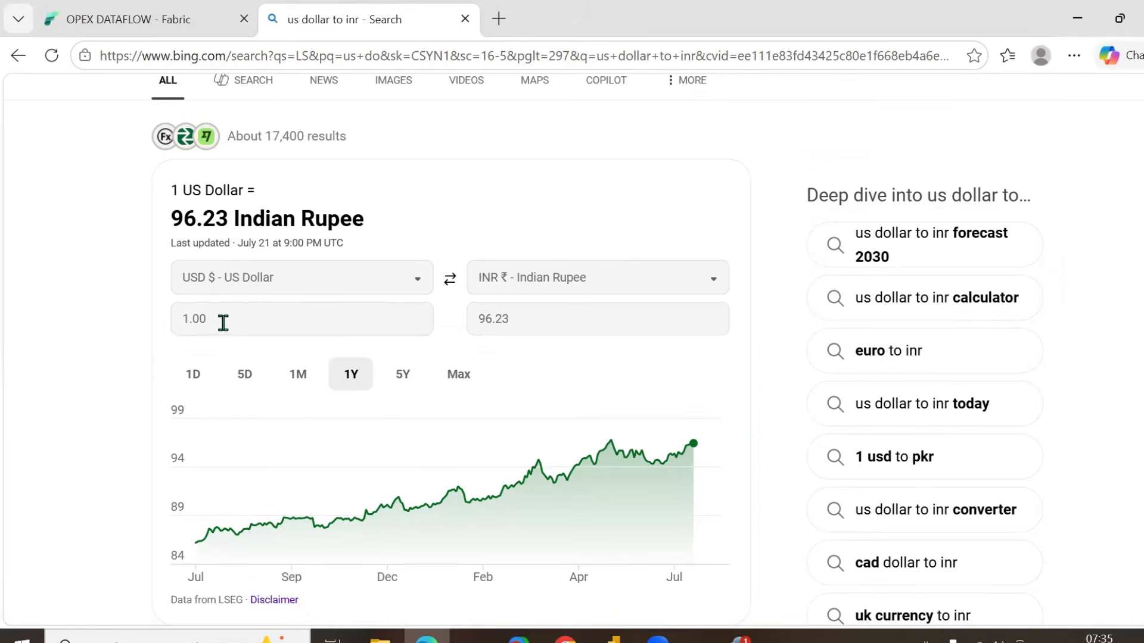
left_click_drag(223, 322, 161, 322)
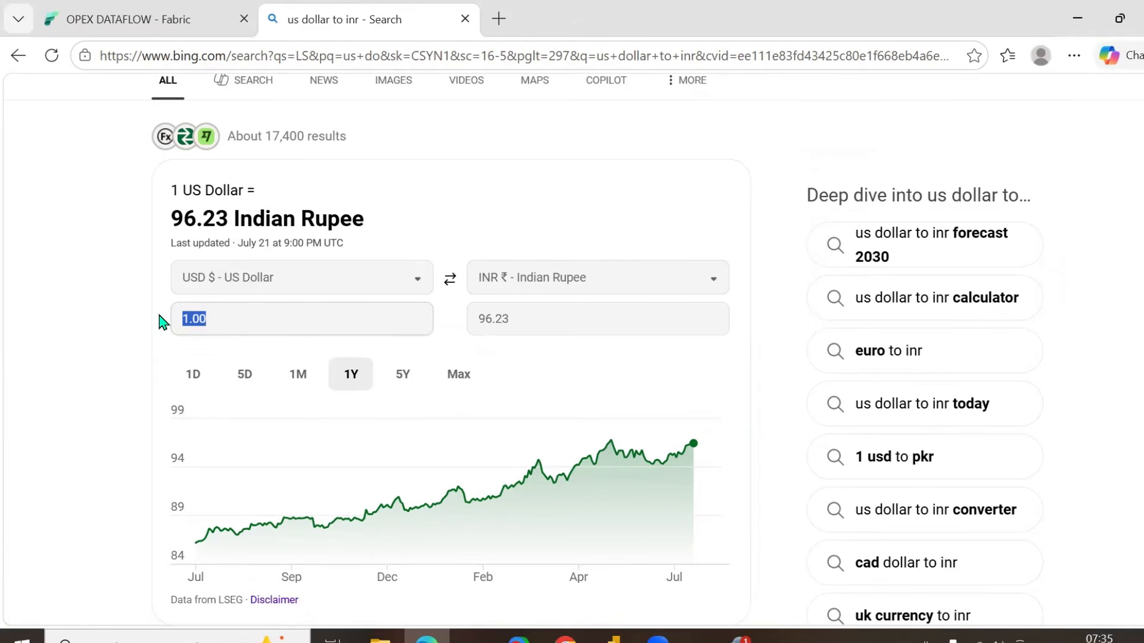
scroll(162, 322, "up", 2)
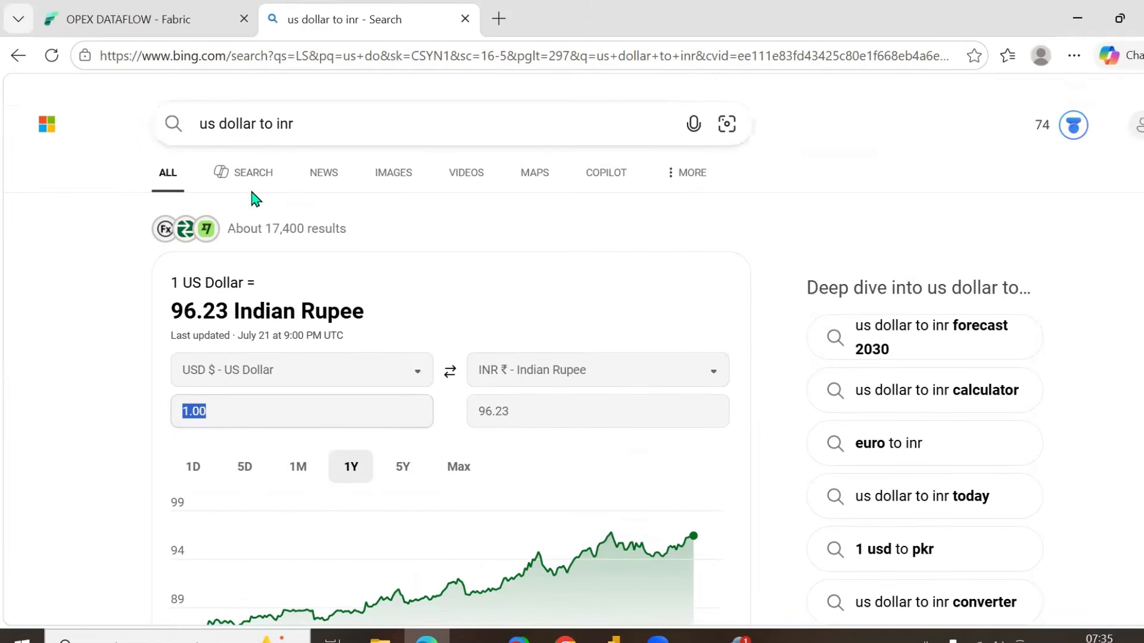
- Change the web search to "us dollar to euro" and examine the exchange rate and the listed results
left_click_drag(280, 122, 310, 121)
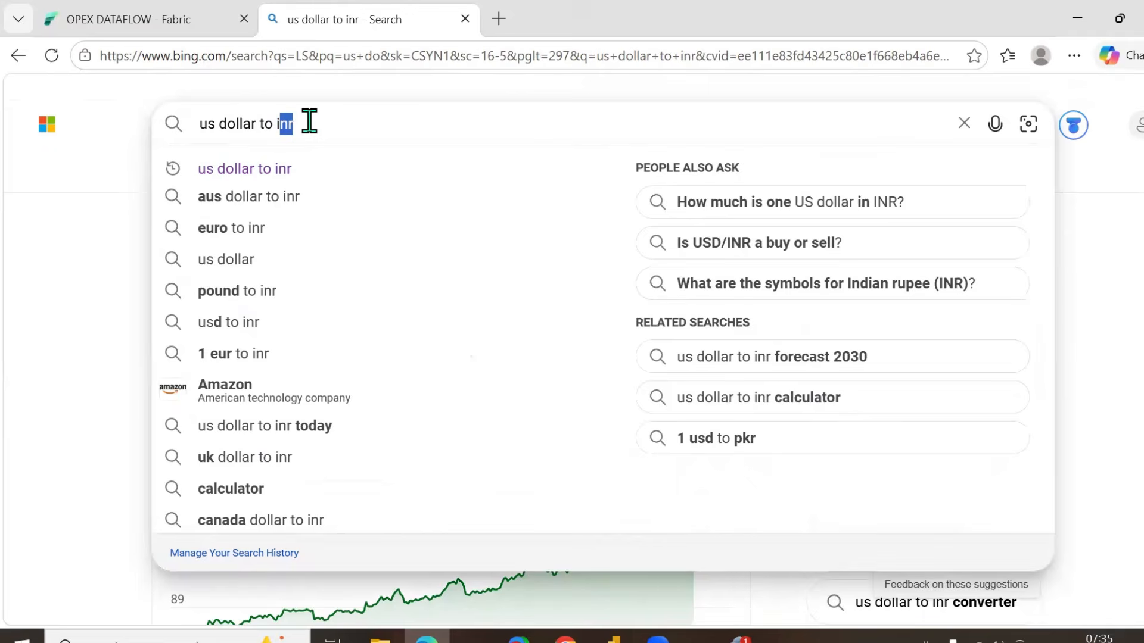
key("BackSpace")
key("BackSpace")
type("euro")
key("Return")
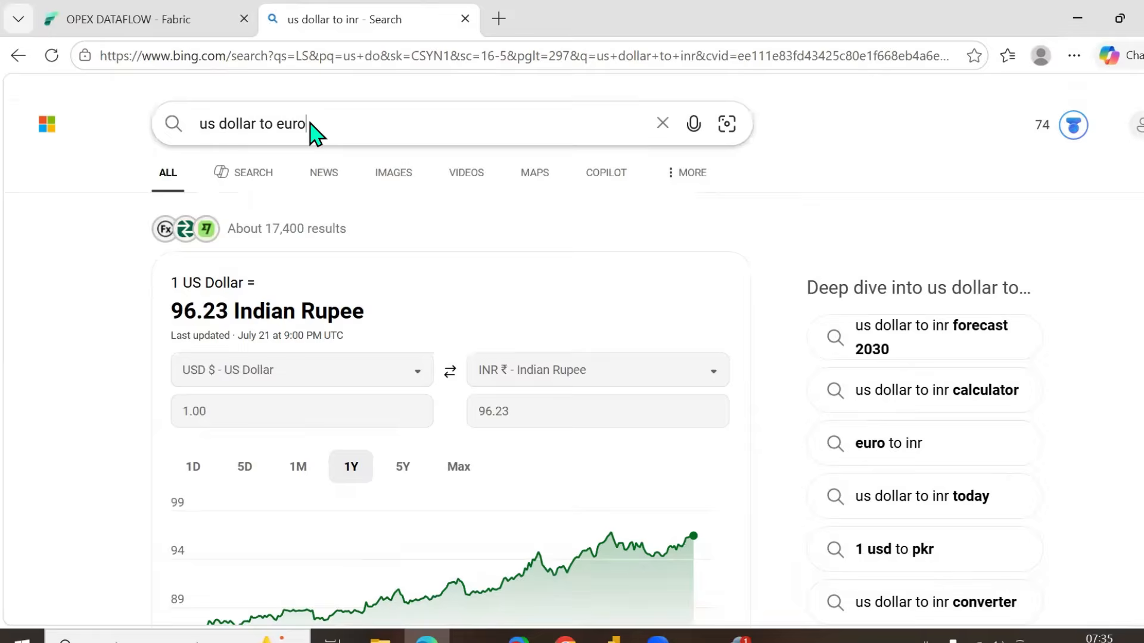
scroll(120, 352, "down", 1)
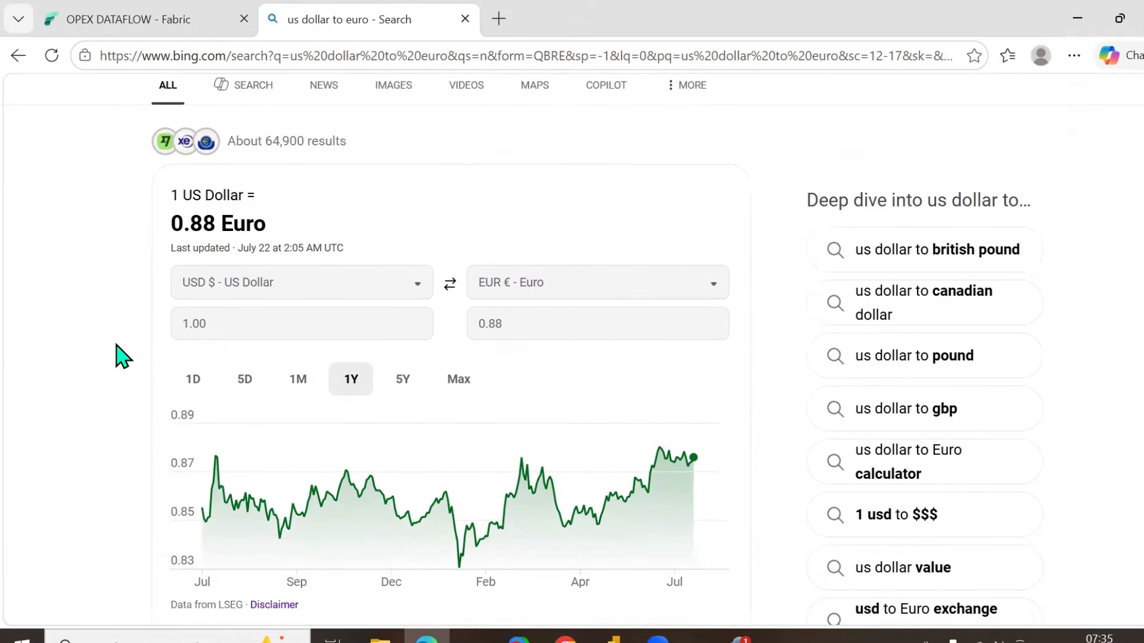
left_click_drag(514, 313, 468, 315)
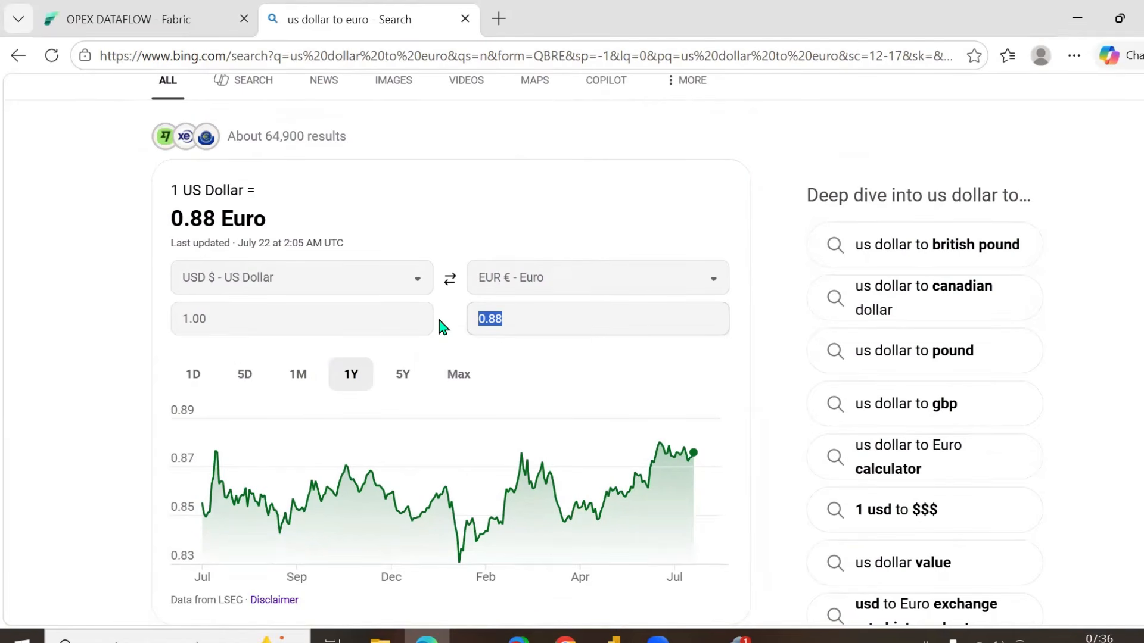
scroll(444, 326, "down", 6)
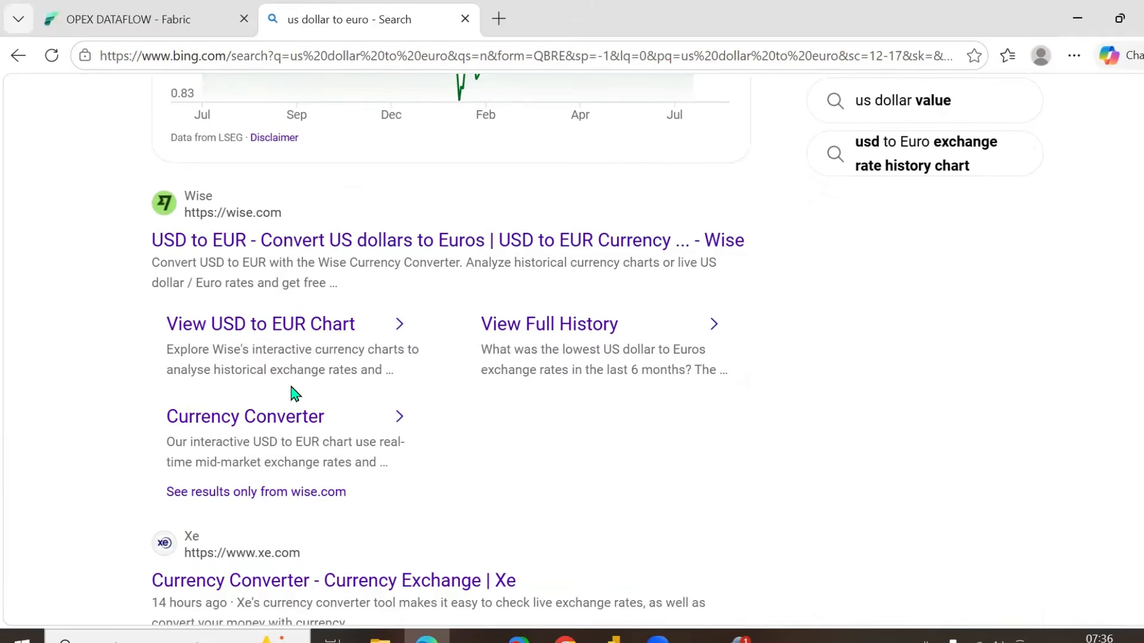
scroll(439, 361, "up", 6)
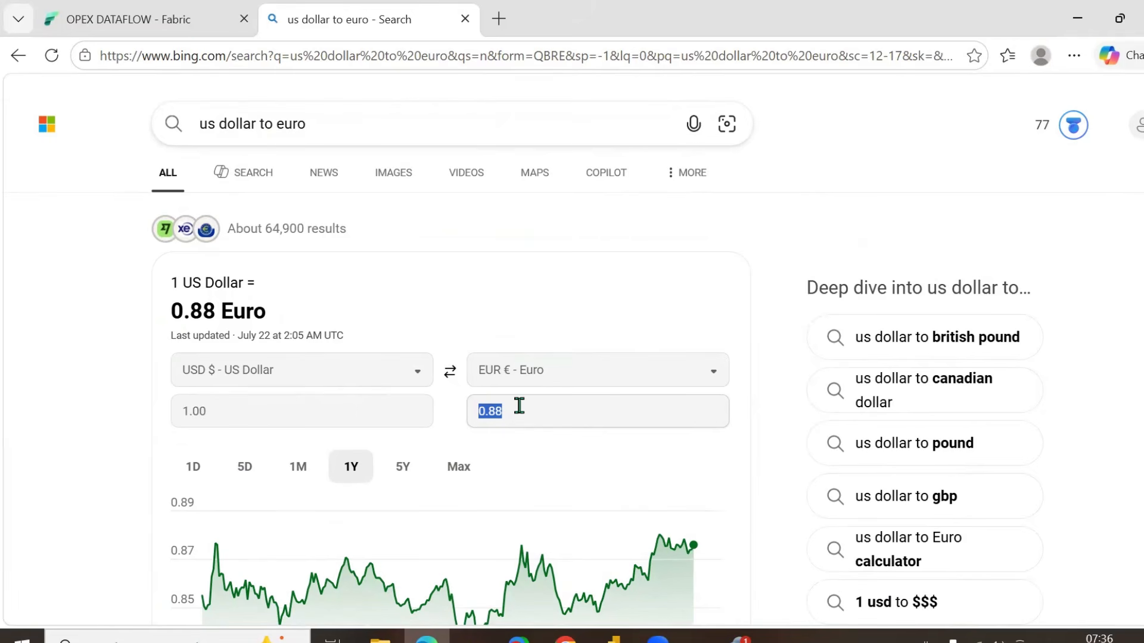
- Return to the OPEX DATAFLOW and inspect the latest period_month entries of the fuel_surcharge_rates_2025_2026 csv query
left_click(190, 40)
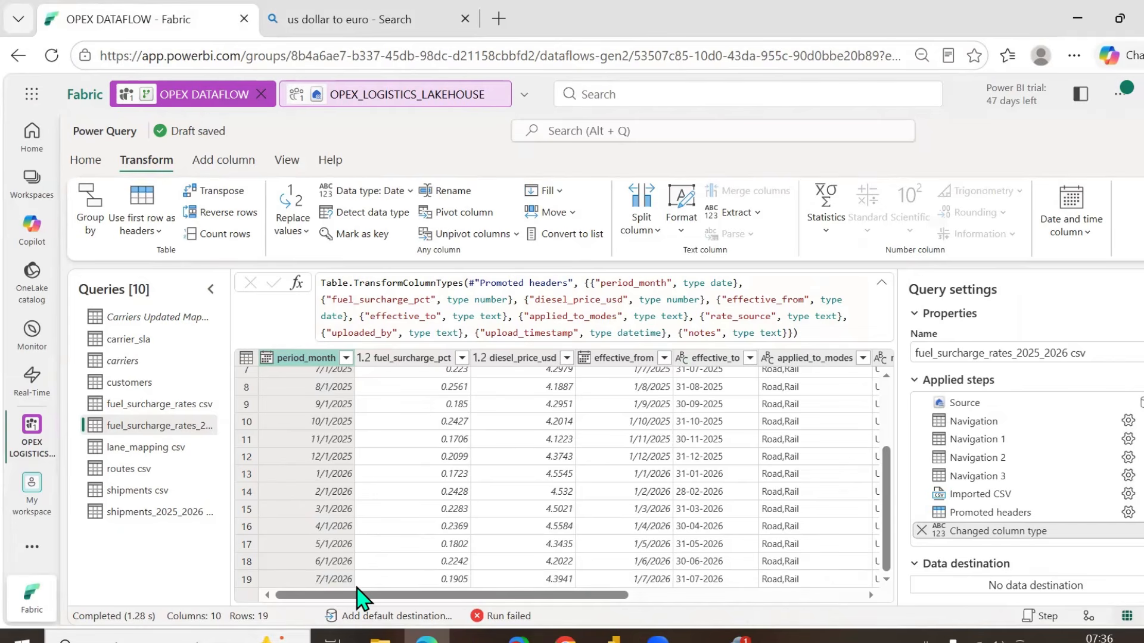
left_click(329, 566)
scroll(384, 465, "down", 2)
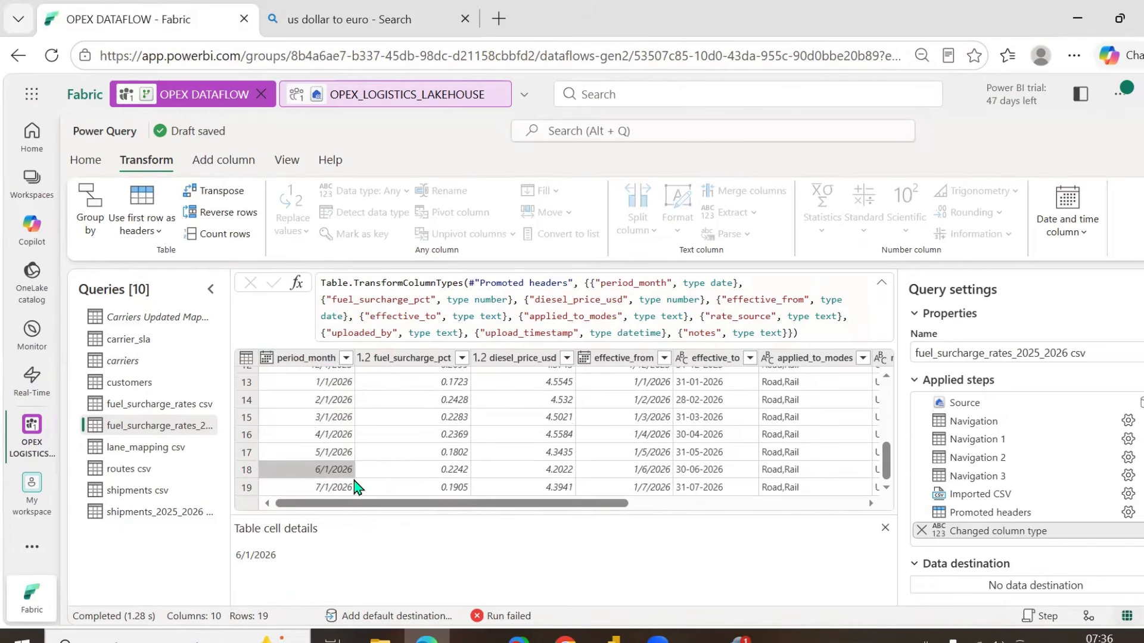
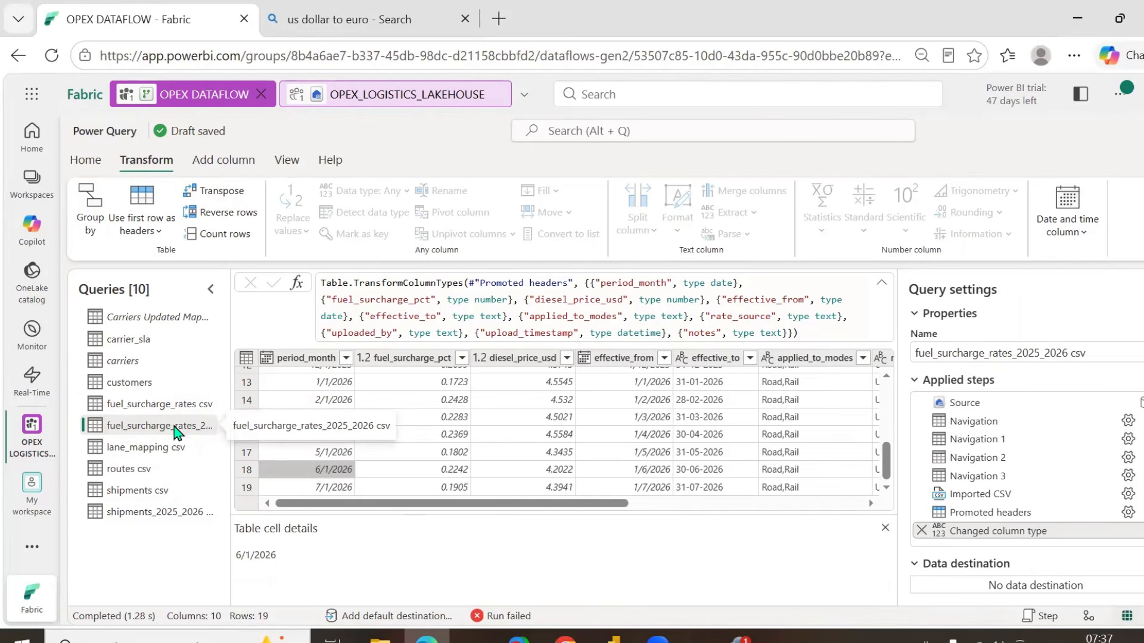
- Append the fuel_surcharge_rates_2025_2026 csv query to the fuel_surcharge_rates csv query
left_click(185, 410)
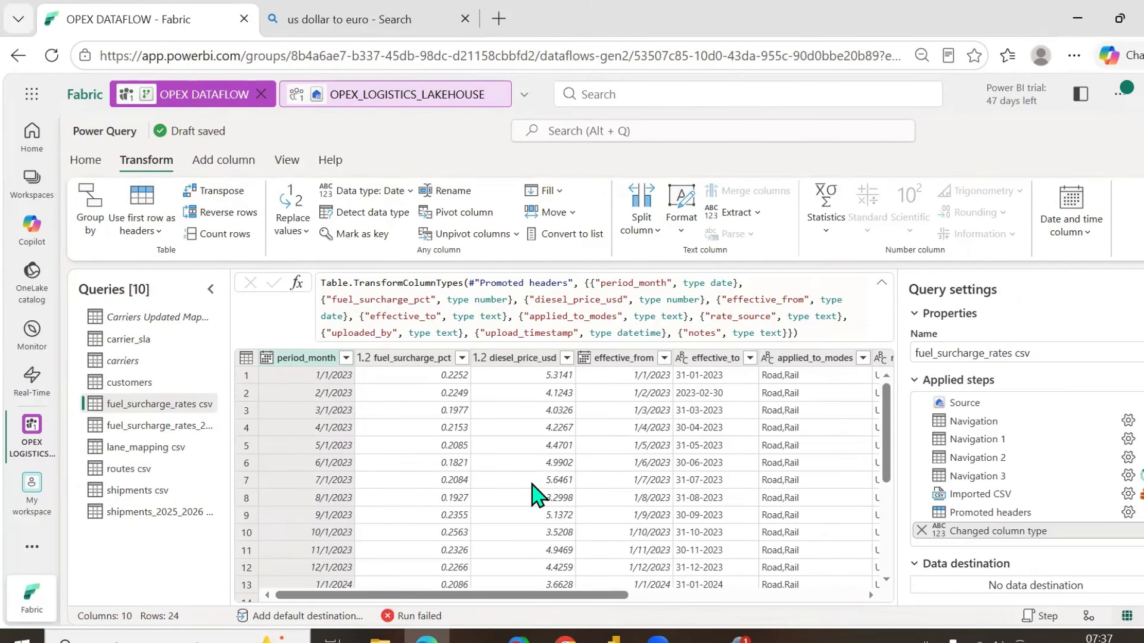
left_click(241, 173)
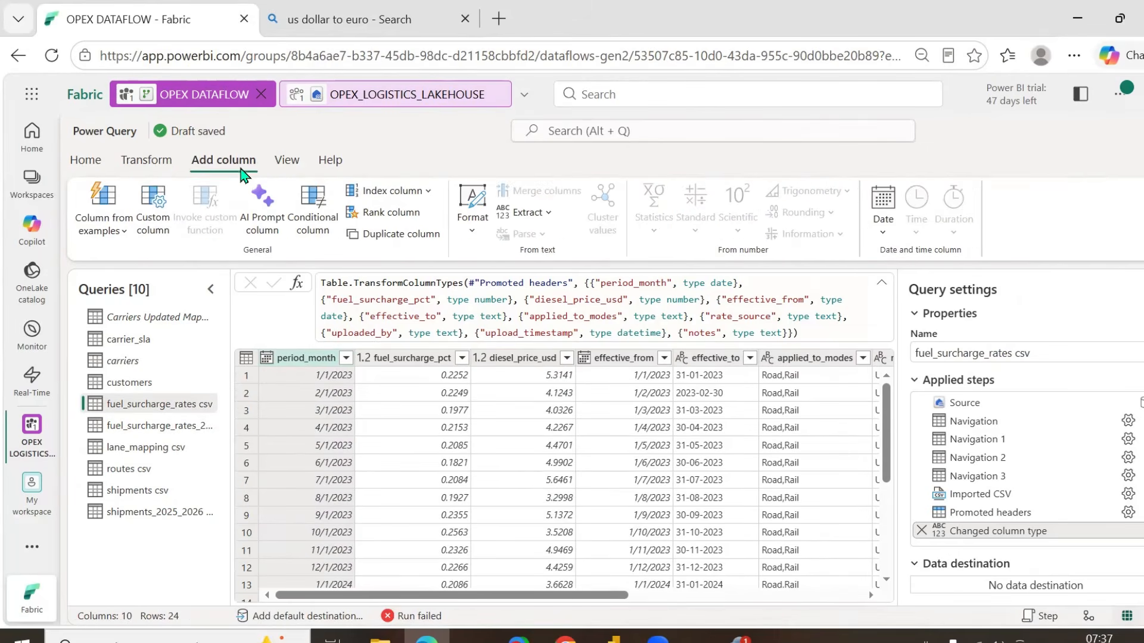
left_click(95, 169)
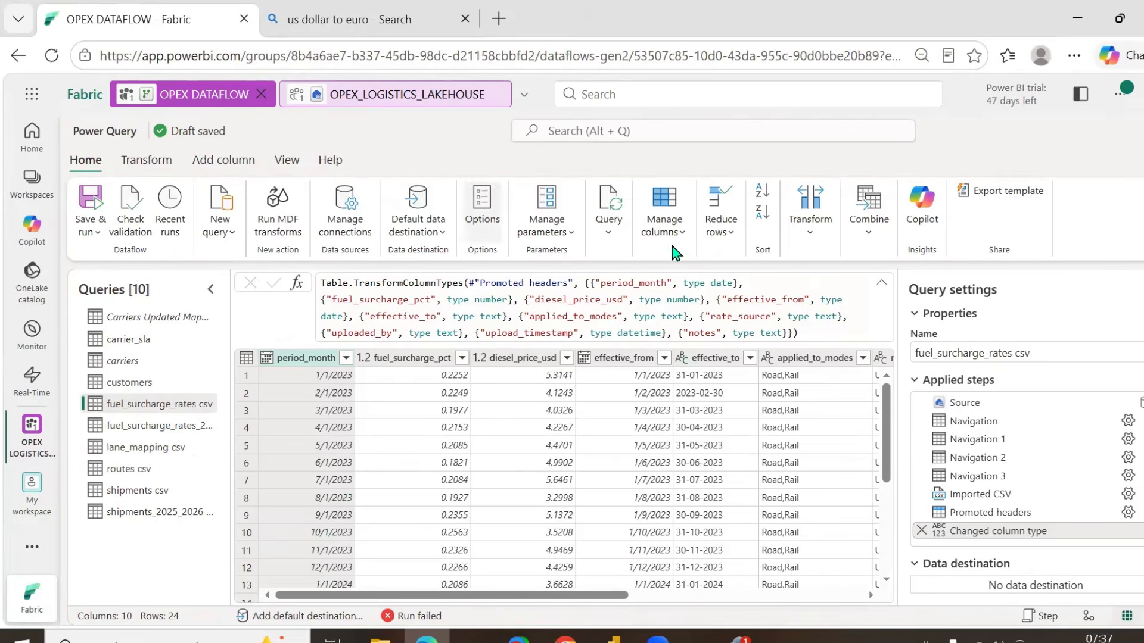
left_click(871, 205)
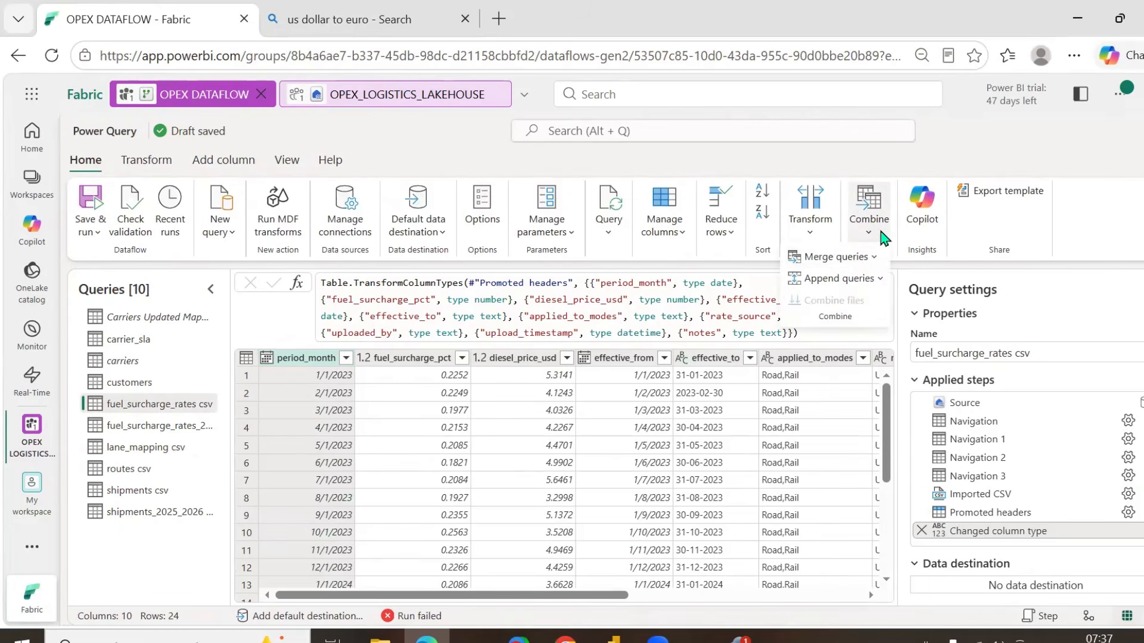
left_click(842, 288)
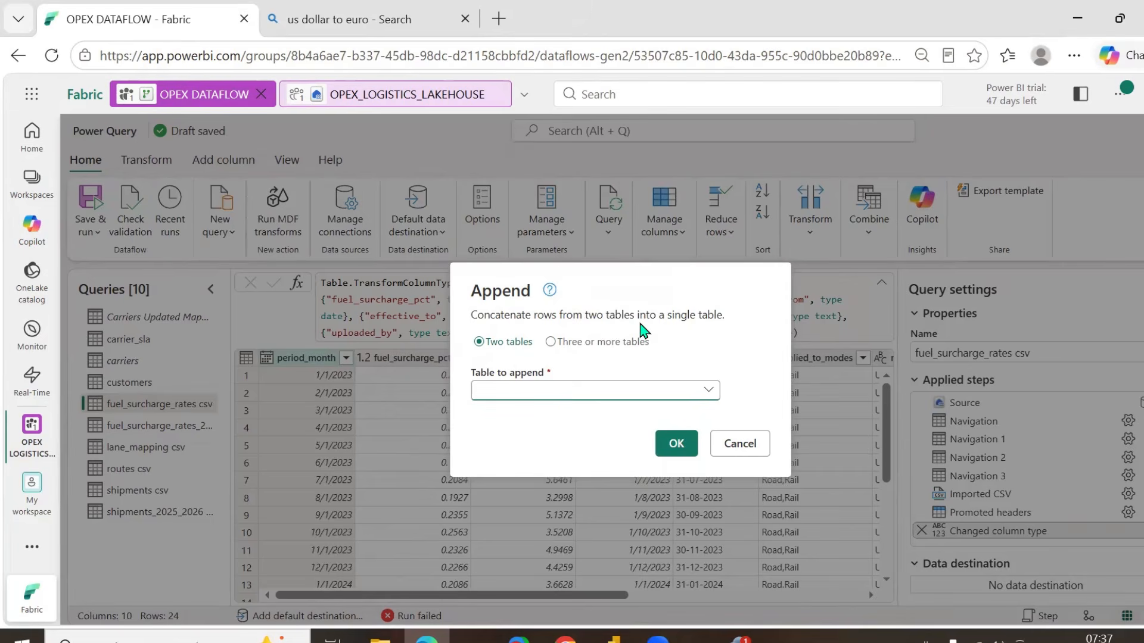
left_click(709, 391)
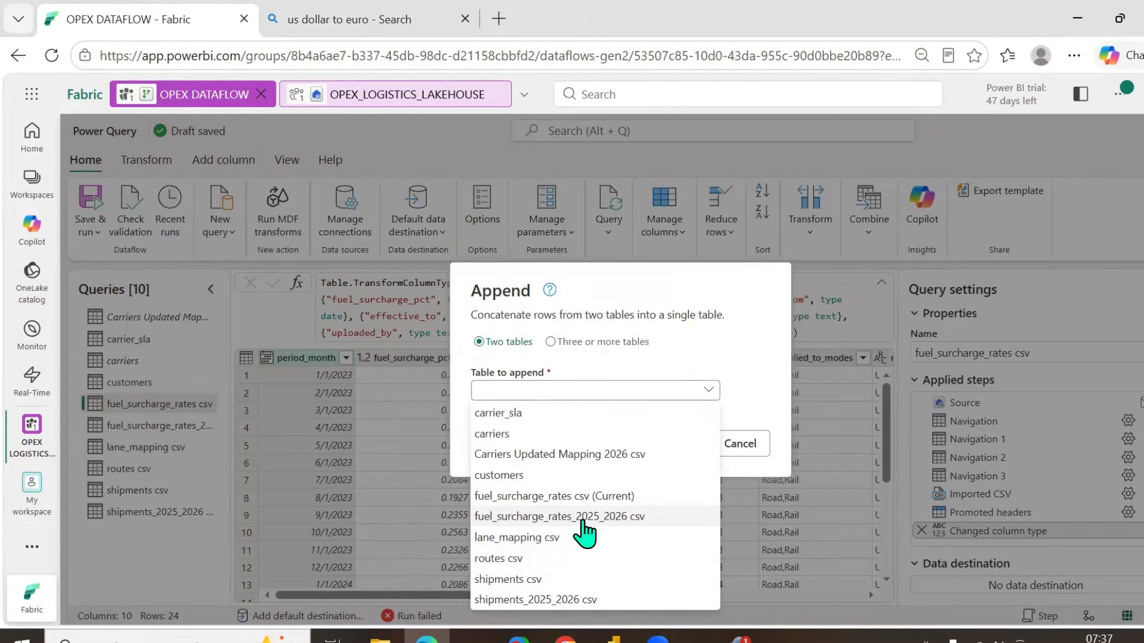
left_click(605, 518)
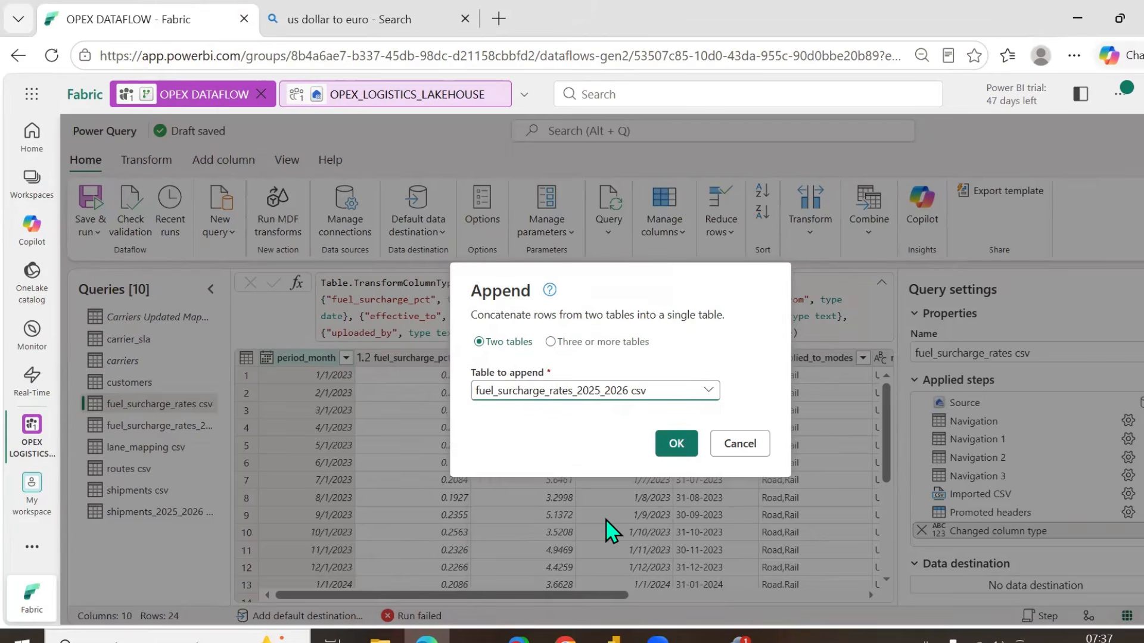
left_click(676, 452)
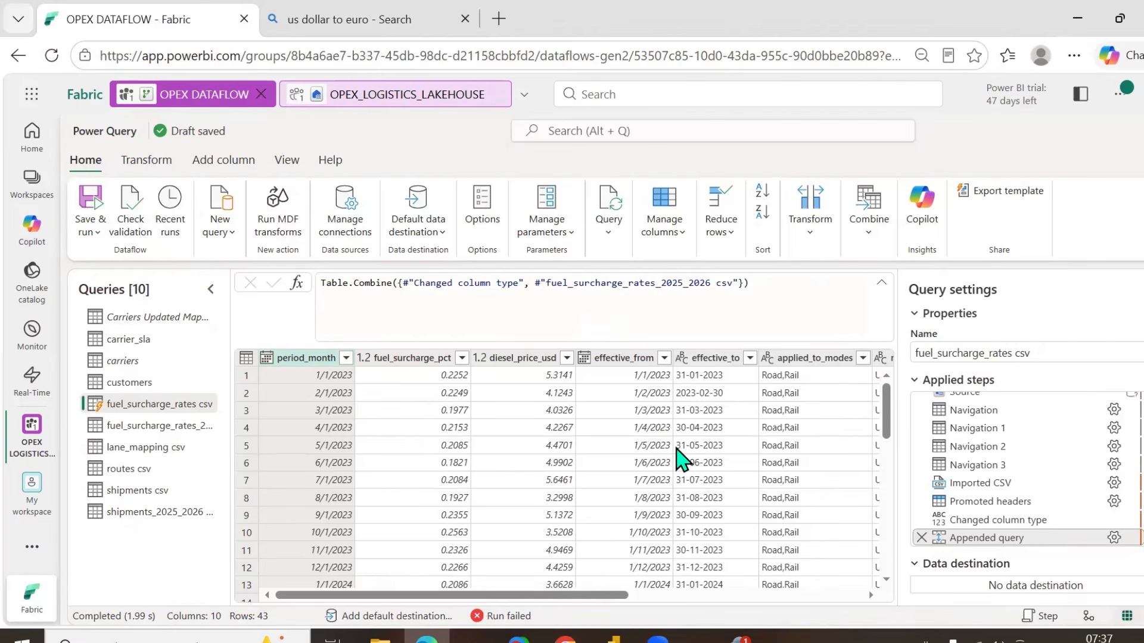
- Disable staging for the fuel_surcharge_rates_2025_2026 csv query
left_click_drag(614, 595, 548, 605)
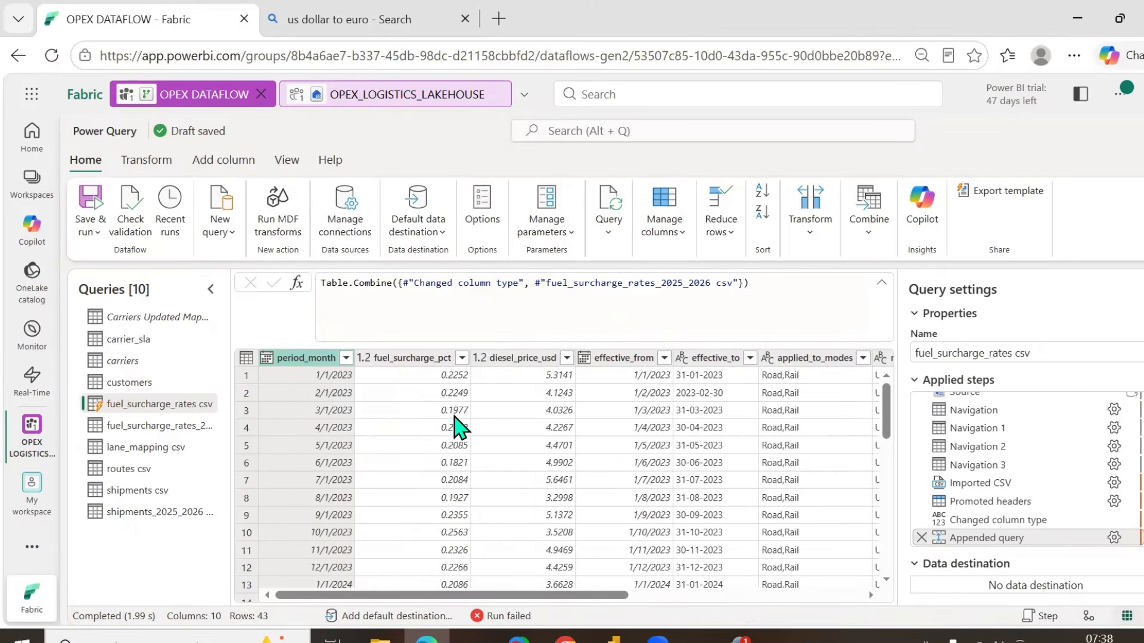
scroll(459, 424, "down", 4)
scroll(459, 424, "up", 4)
right_click(169, 434)
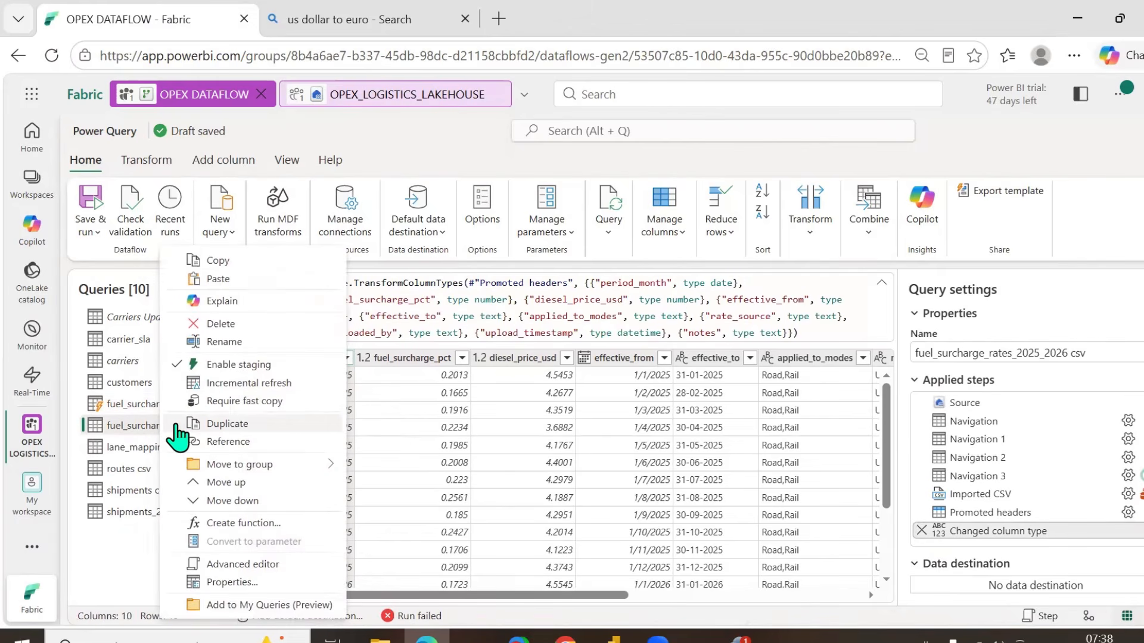
left_click(260, 364)
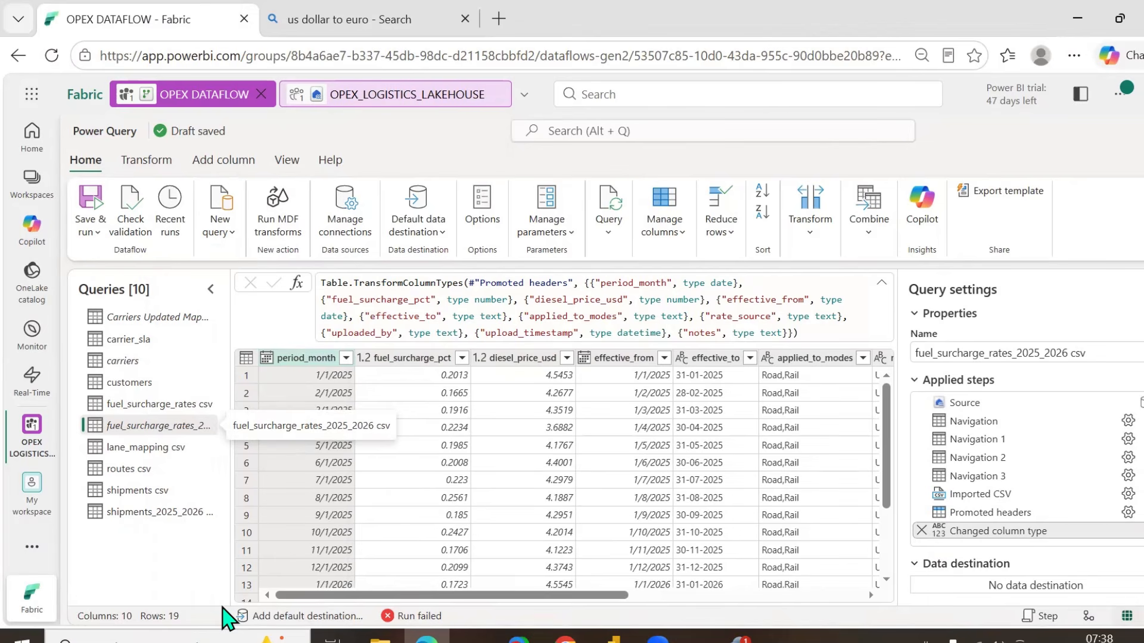
- Rename the period_month column of the fuel_surcharge_rates csv query as Period Month
left_click(182, 408)
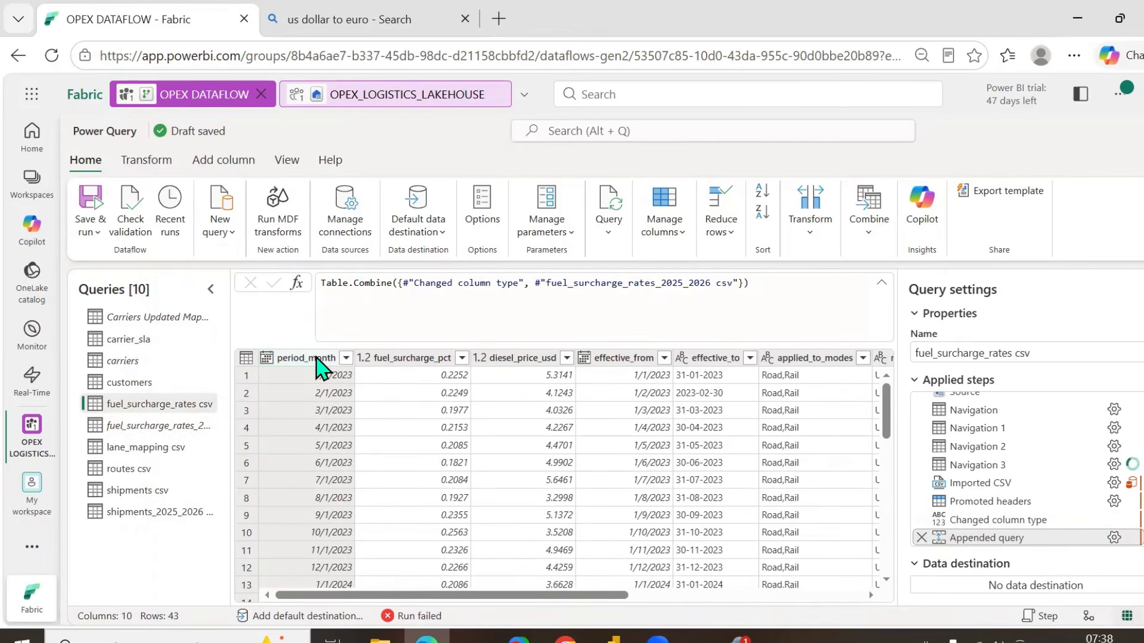
double_click(315, 357)
type("Period Month")
key("Return")
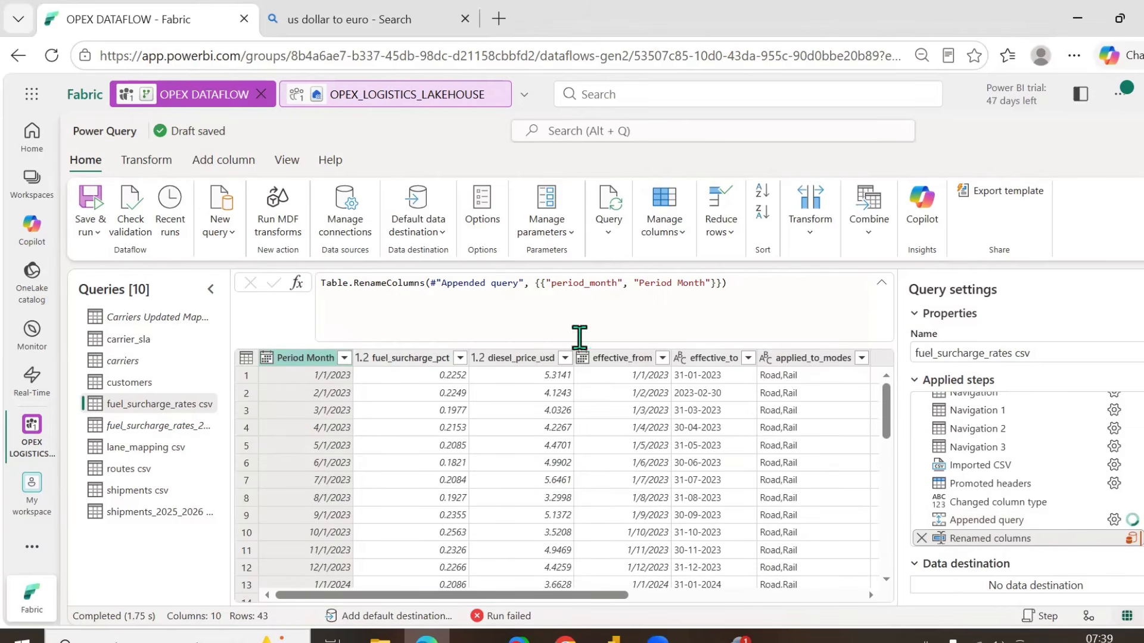
- Rename the fuel_surcharge_pct column as Fuel Surcharges Pct
double_click(404, 357)
type("Fue")
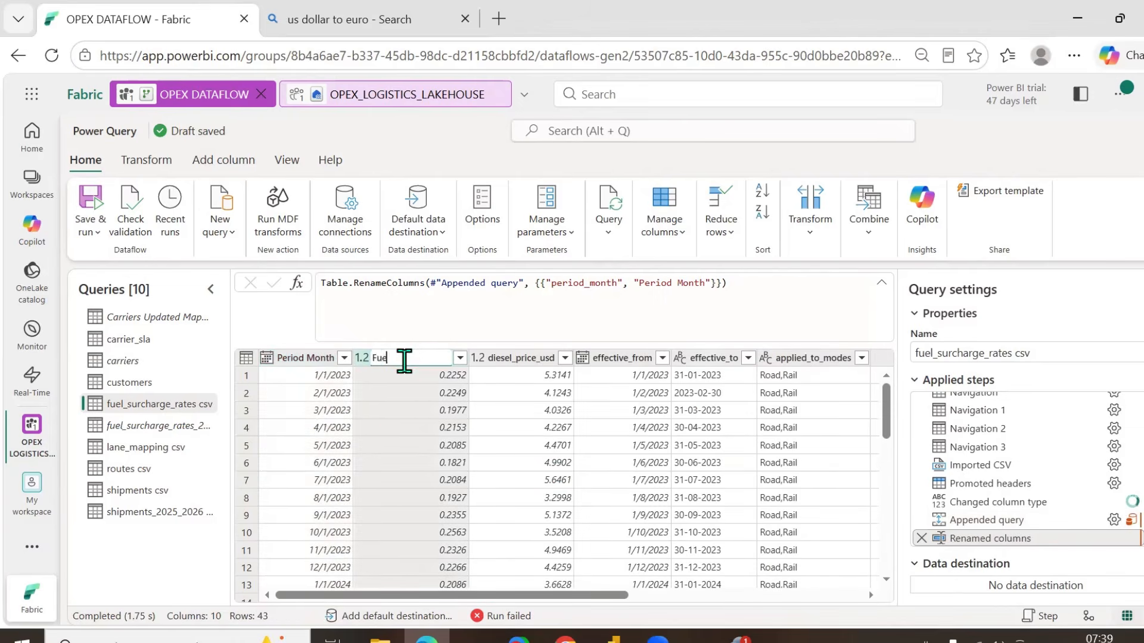
type("l")
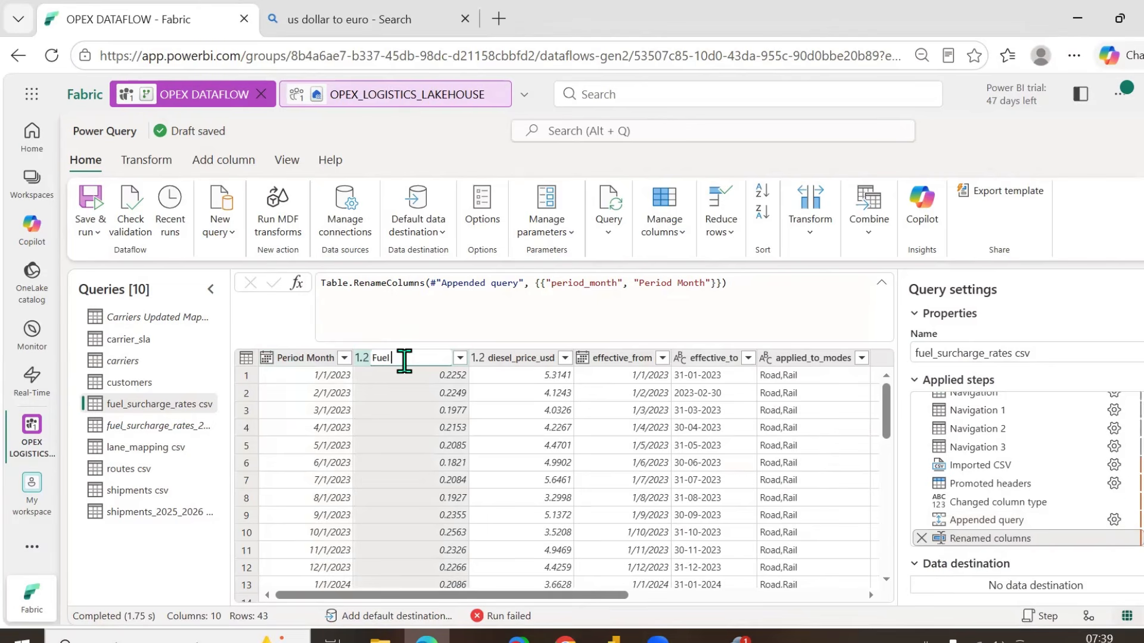
type(" Surchar")
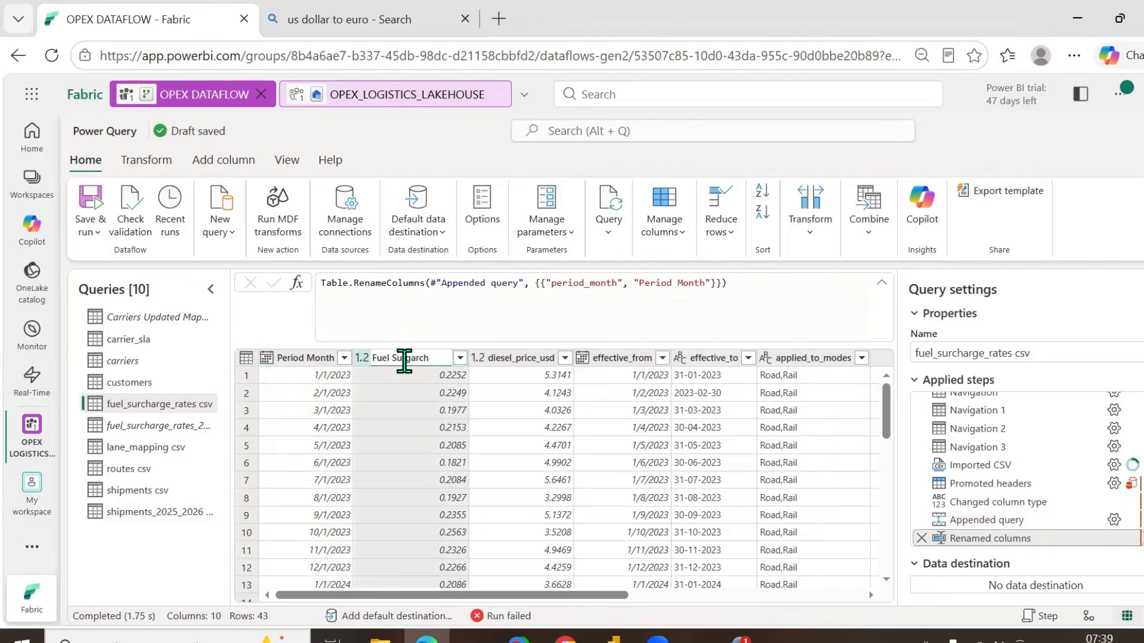
key("BackSpace")
type("char")
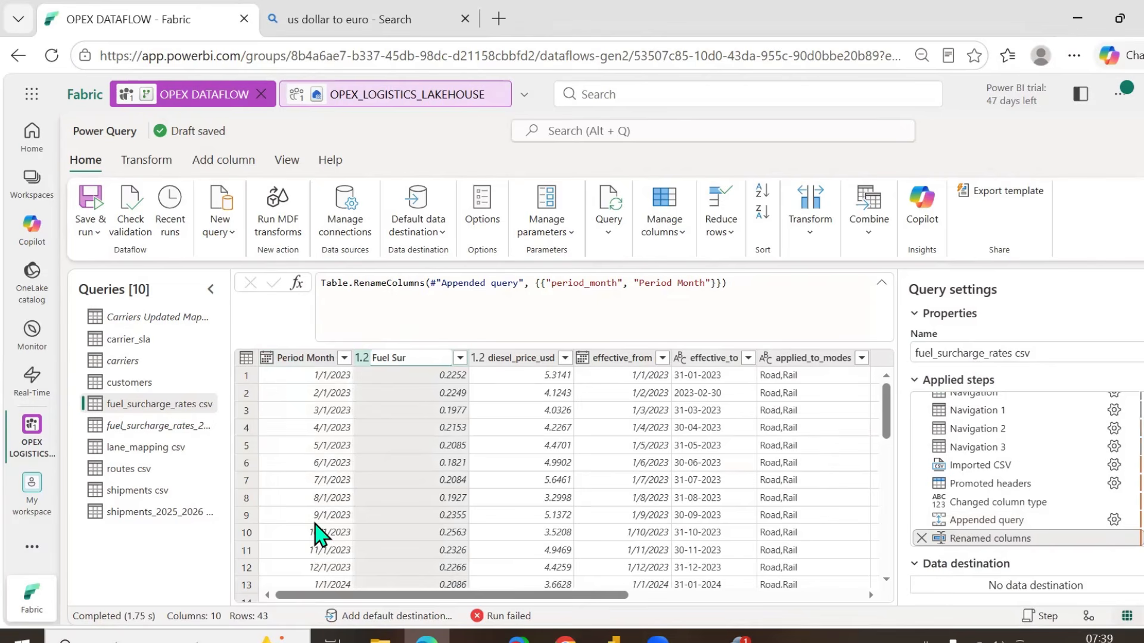
type("ges P")
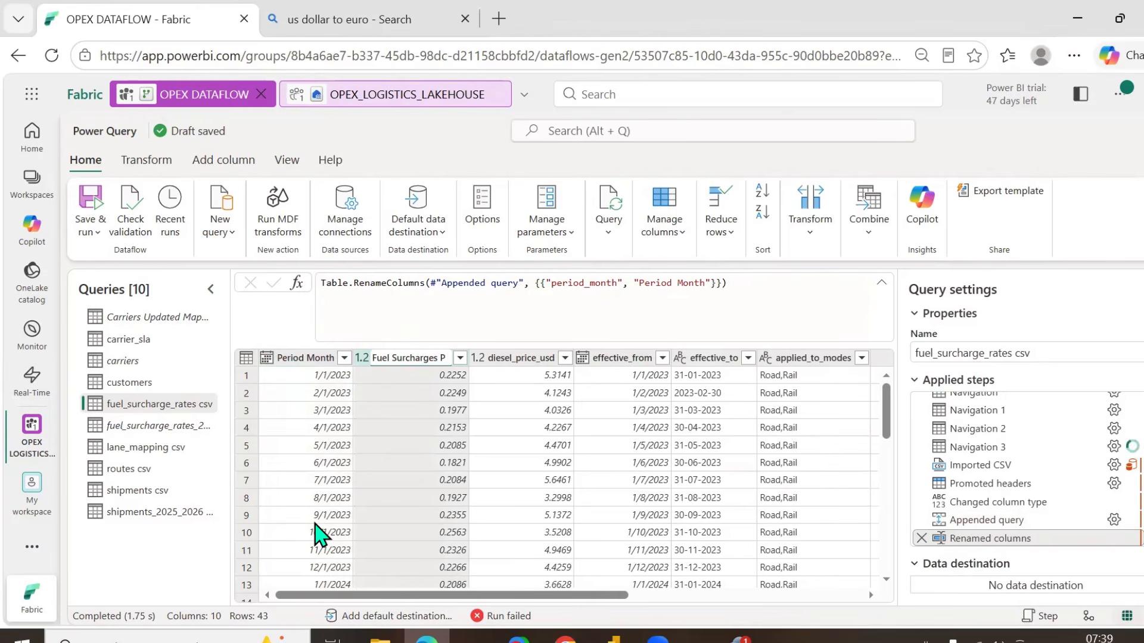
type("ct")
key("Return")
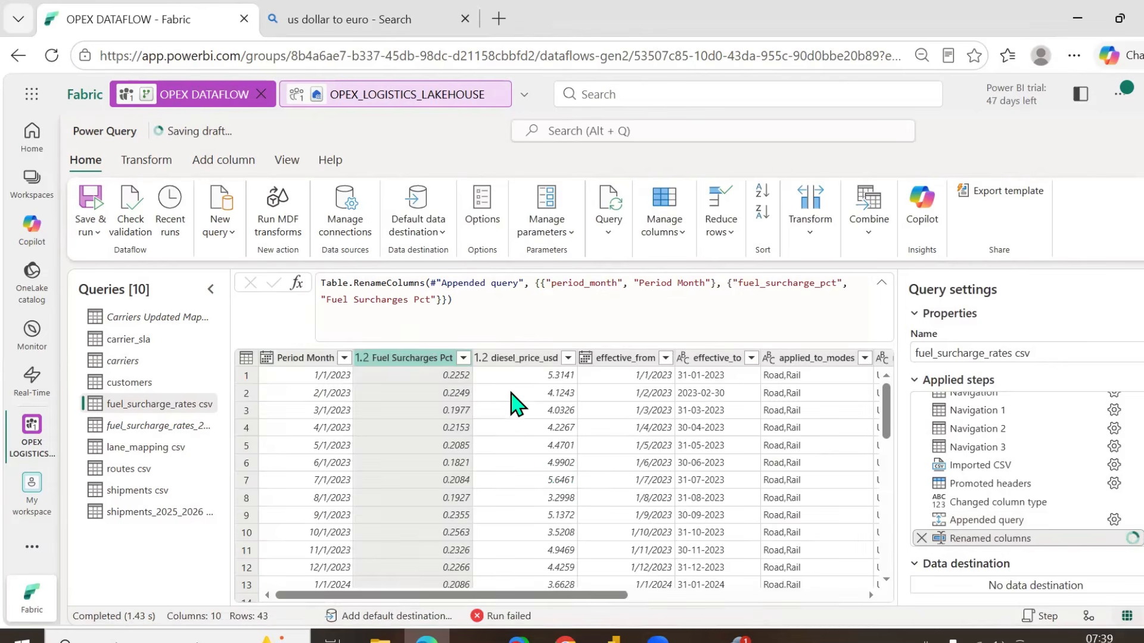
- Rename the diesel_price_usd column as Diesel Price USD
double_click(518, 359)
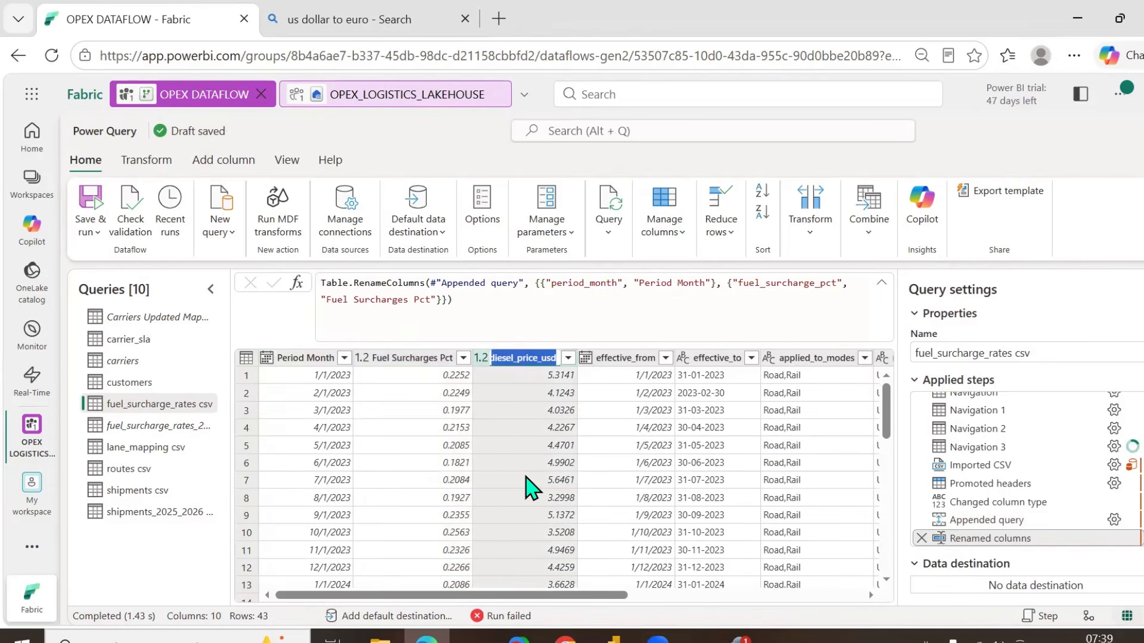
type("Diesl")
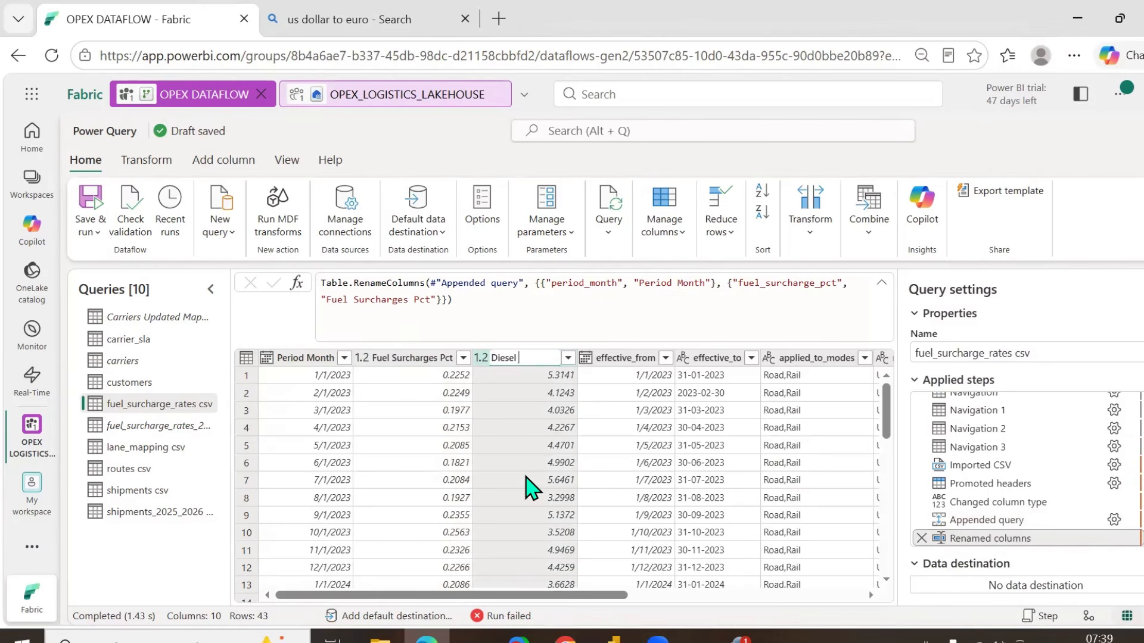
key("Escape")
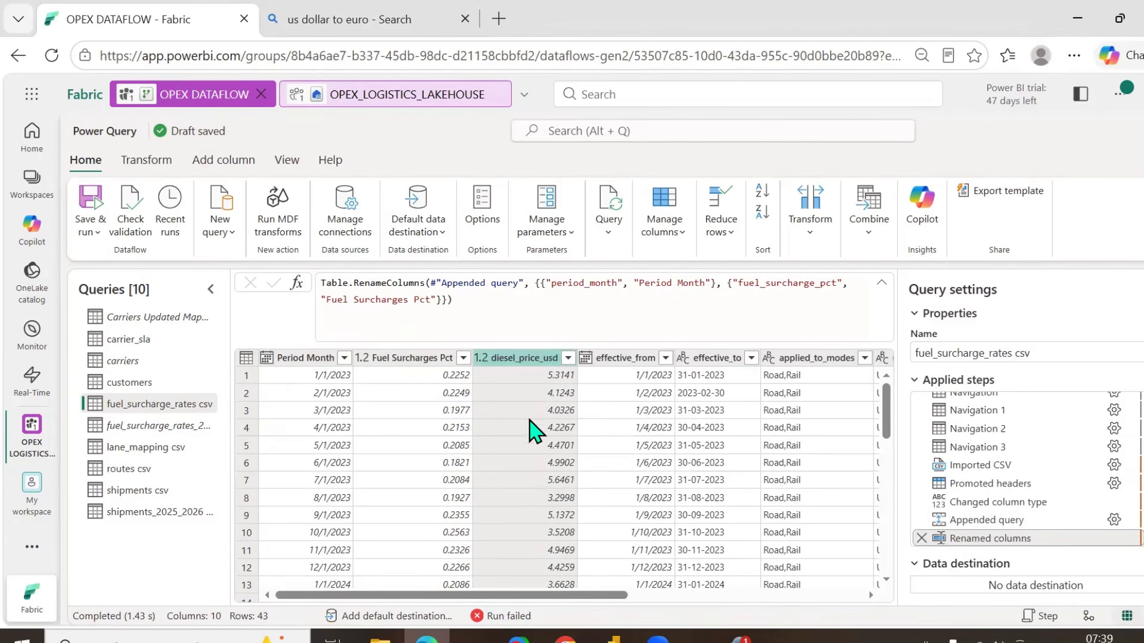
double_click(527, 358)
type("D")
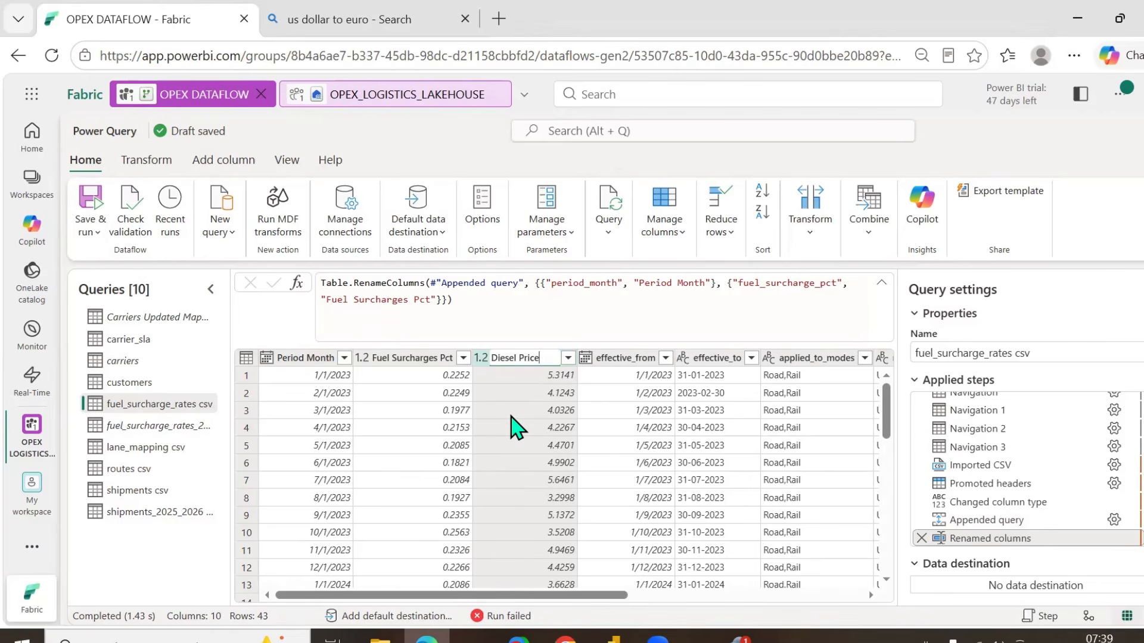
type("iesel Price USD")
key("Return")
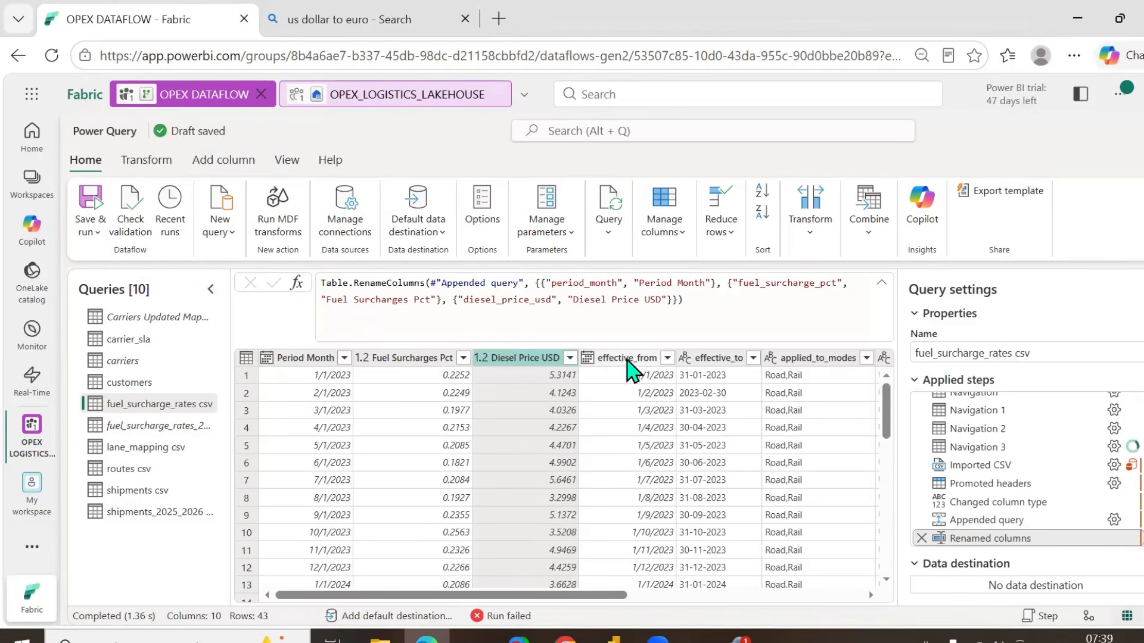
- Rename the effective_from column as Effective From
double_click(637, 357)
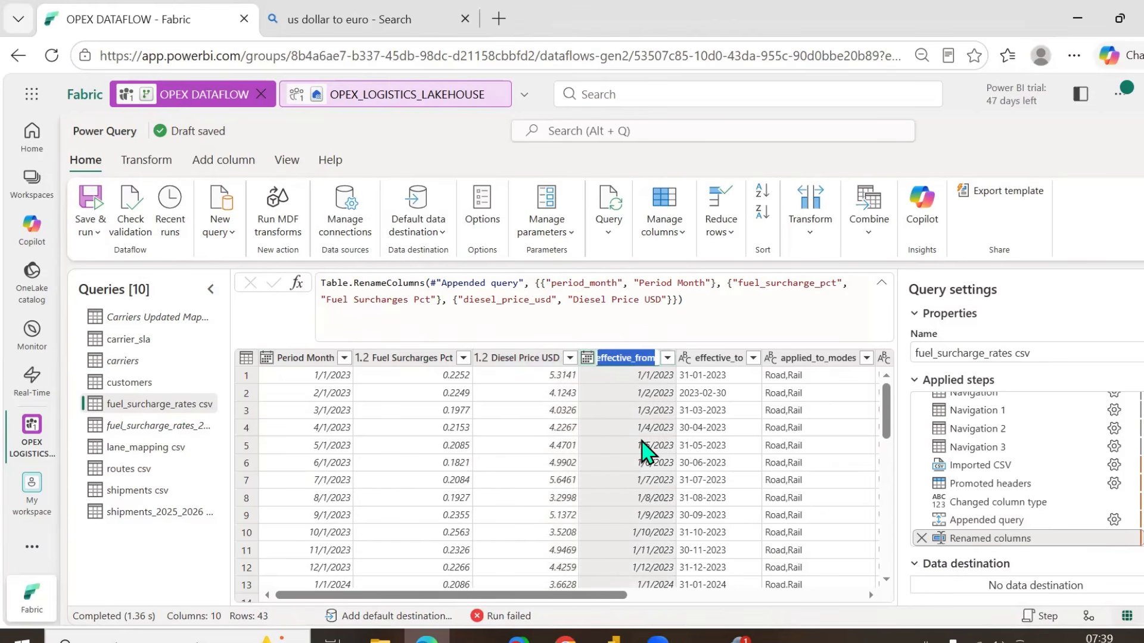
type("Ef")
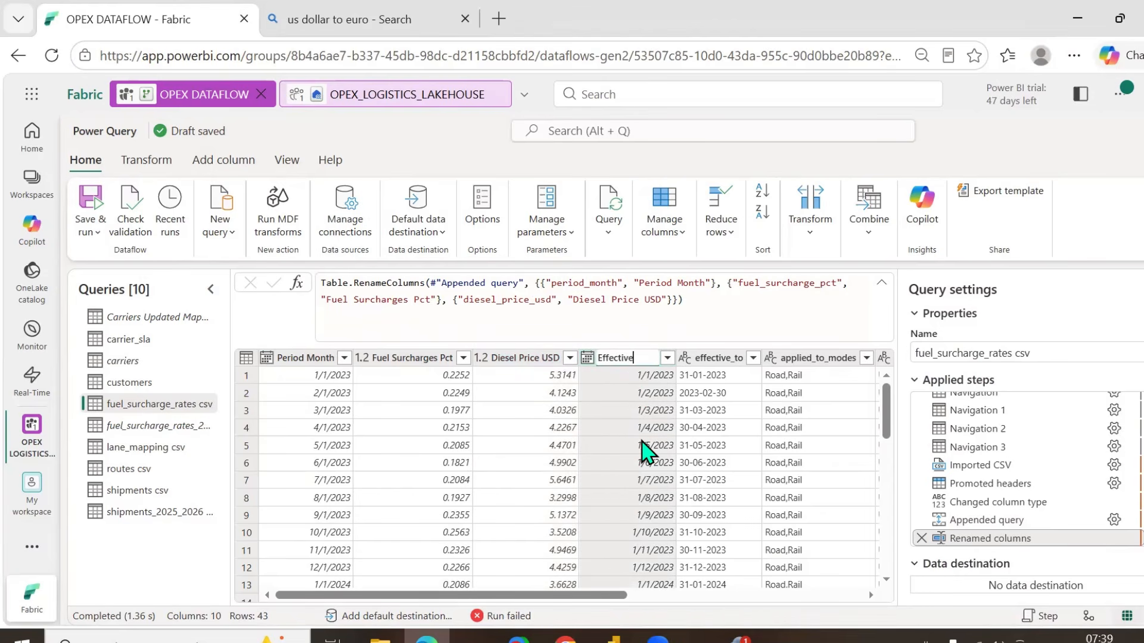
type("fective From")
key("Return")
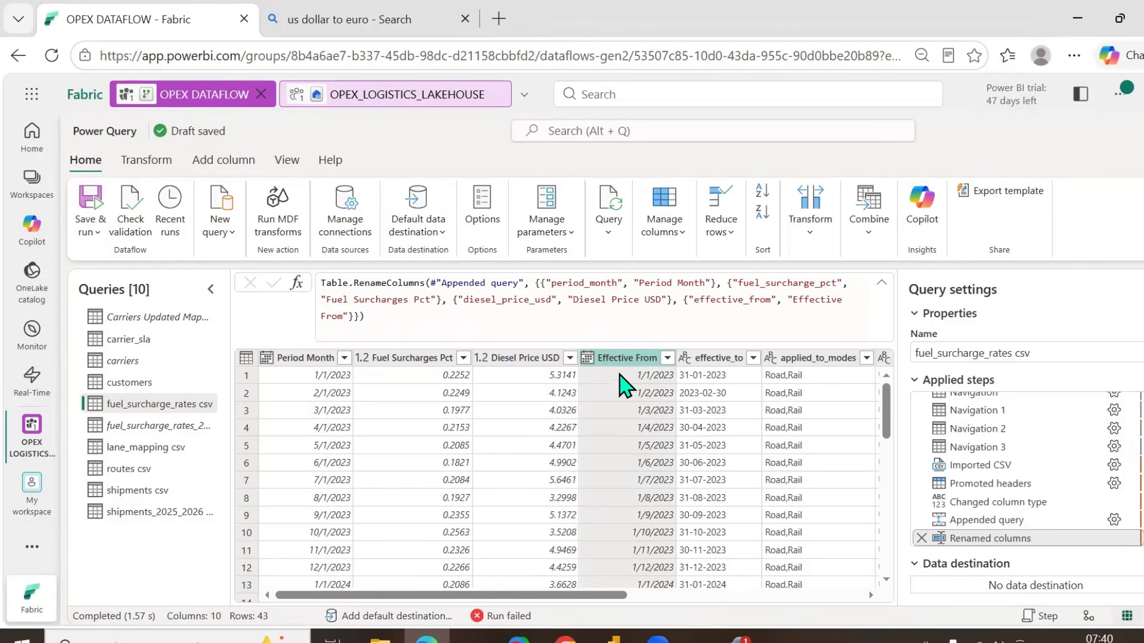
left_click(589, 361)
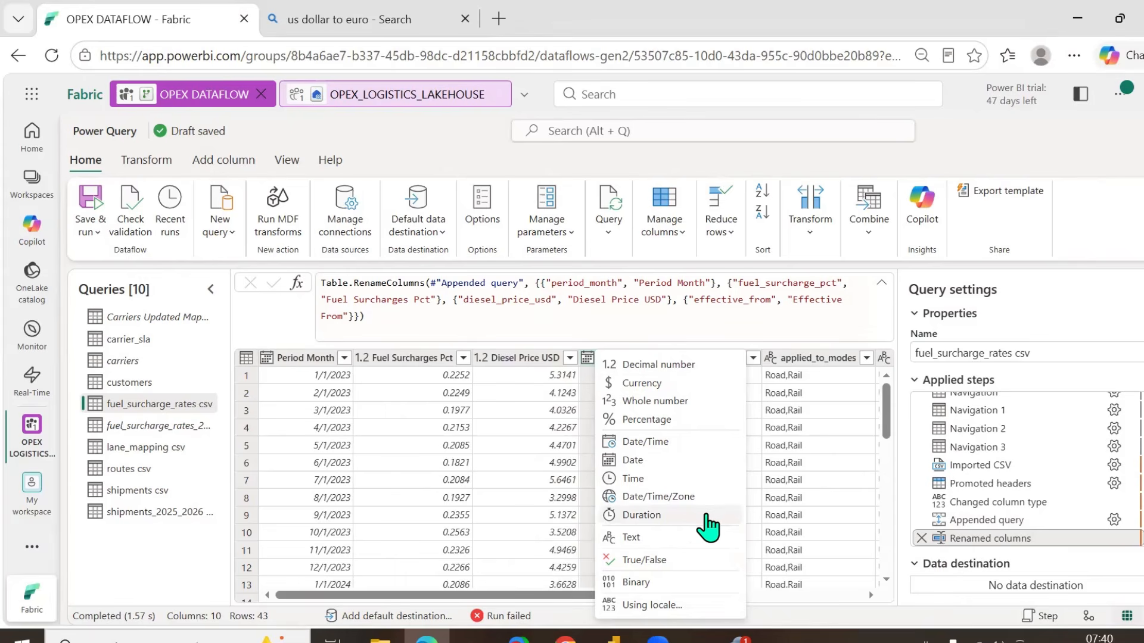
left_click(686, 604)
left_click(696, 409)
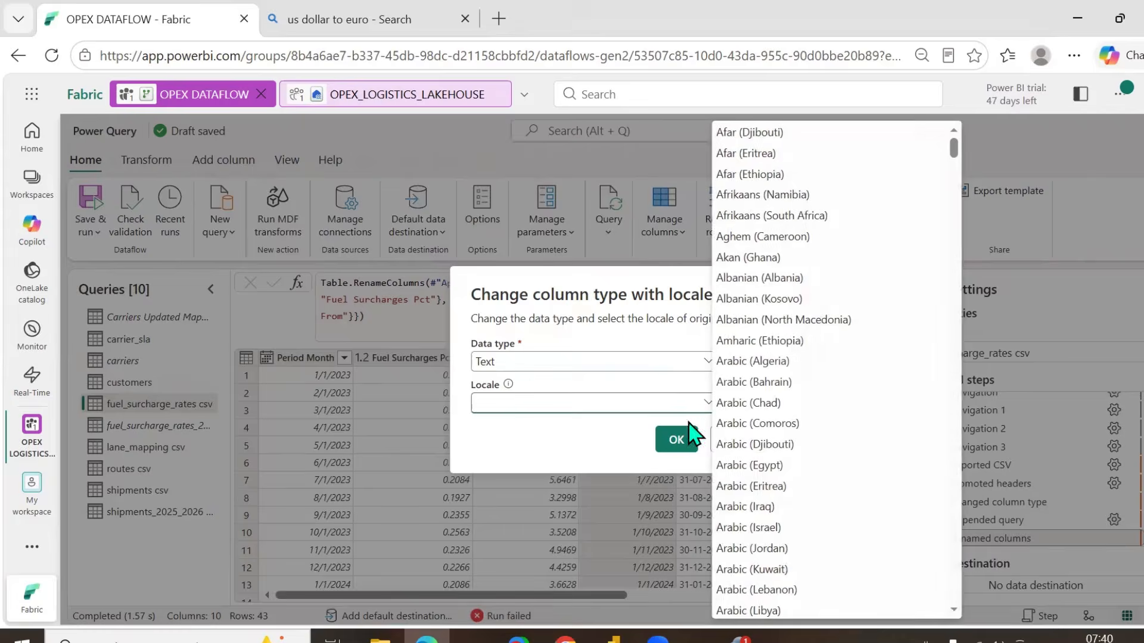
left_click(689, 456)
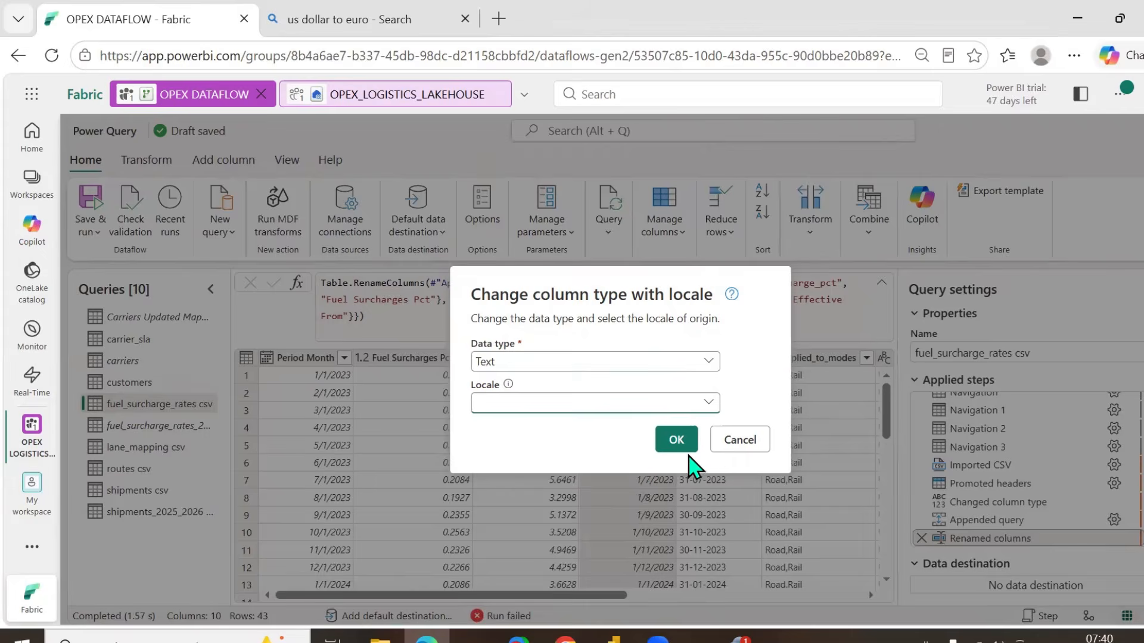
left_click(723, 440)
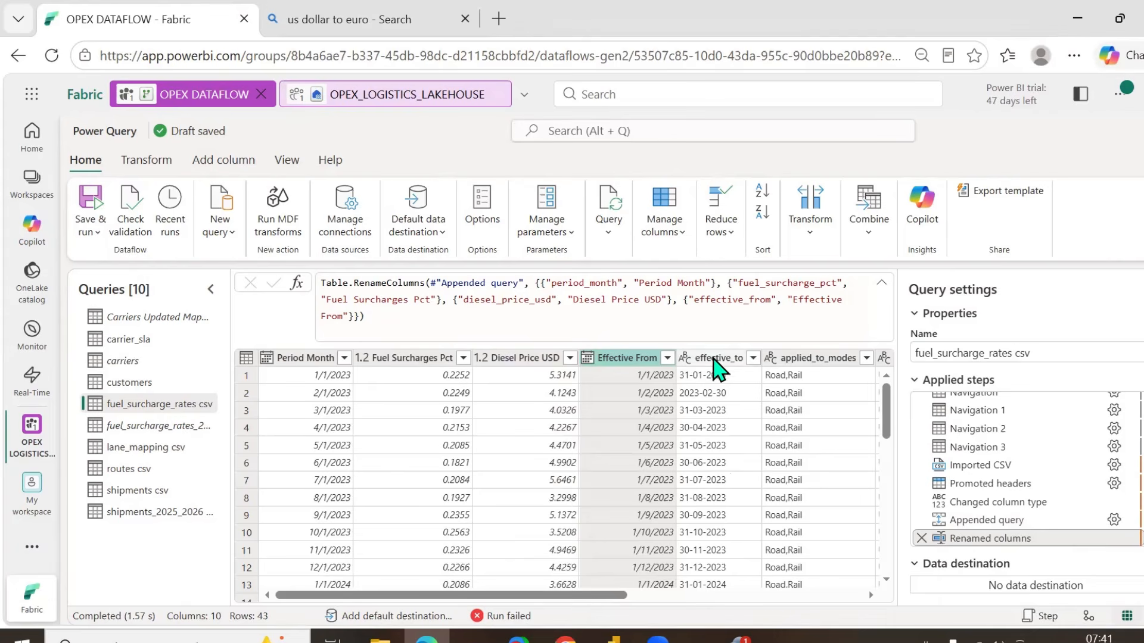
- Examine the data type choices for the effective_to column and inspect its first date entry
left_click(715, 400)
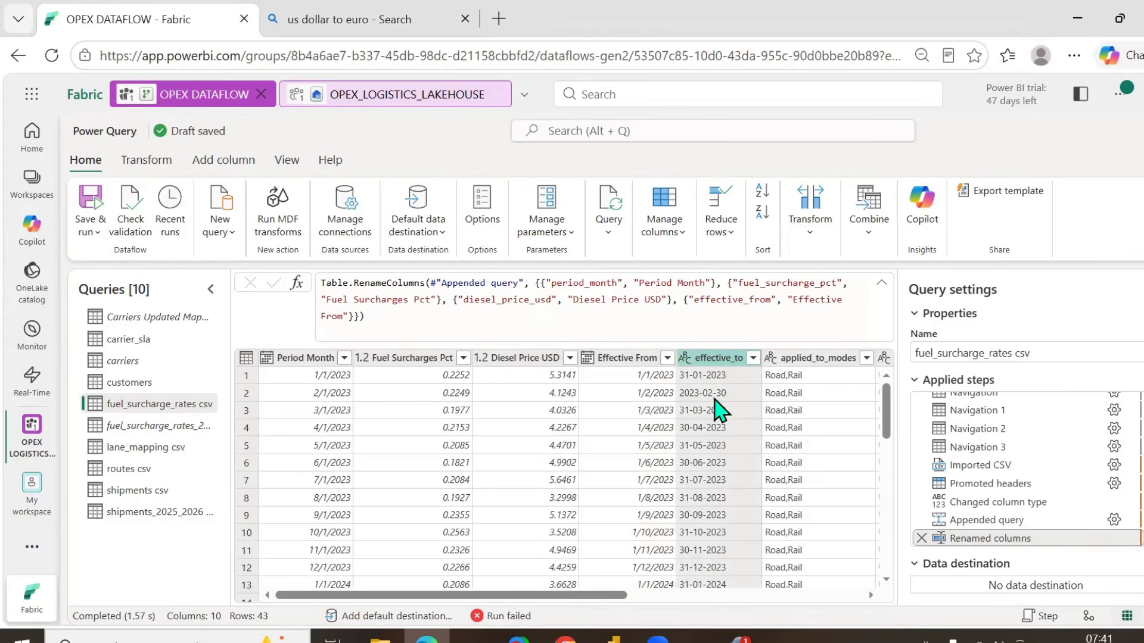
left_click(685, 357)
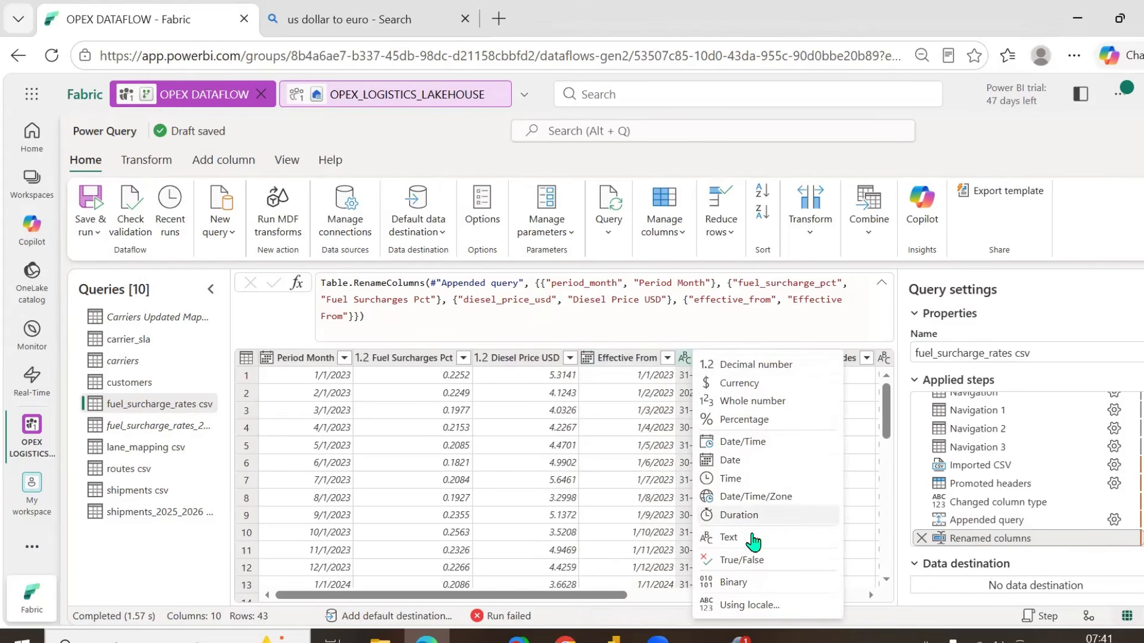
left_click(717, 514)
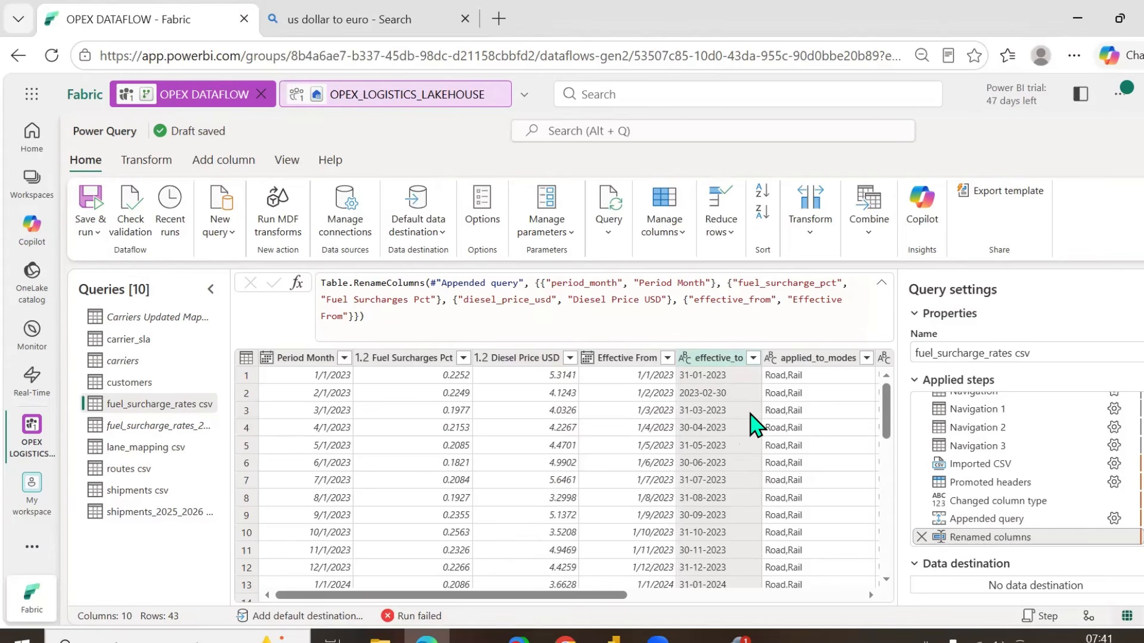
left_click(726, 377)
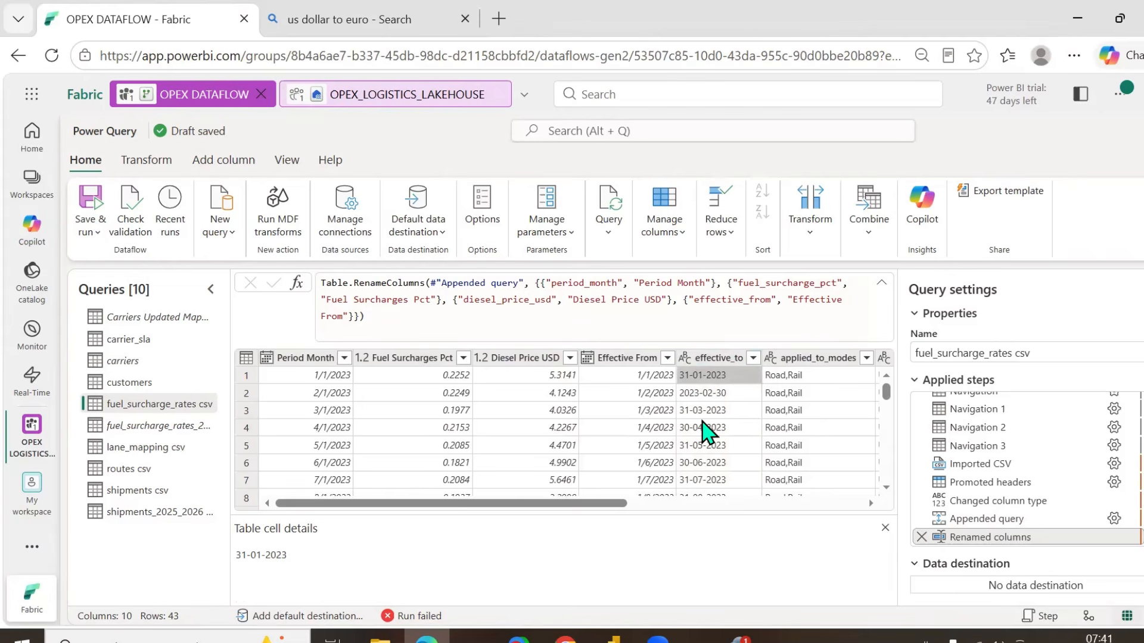
- Add a column giving the end of month for each Effective From date and check its values down the table
scroll(747, 430, "down", 4)
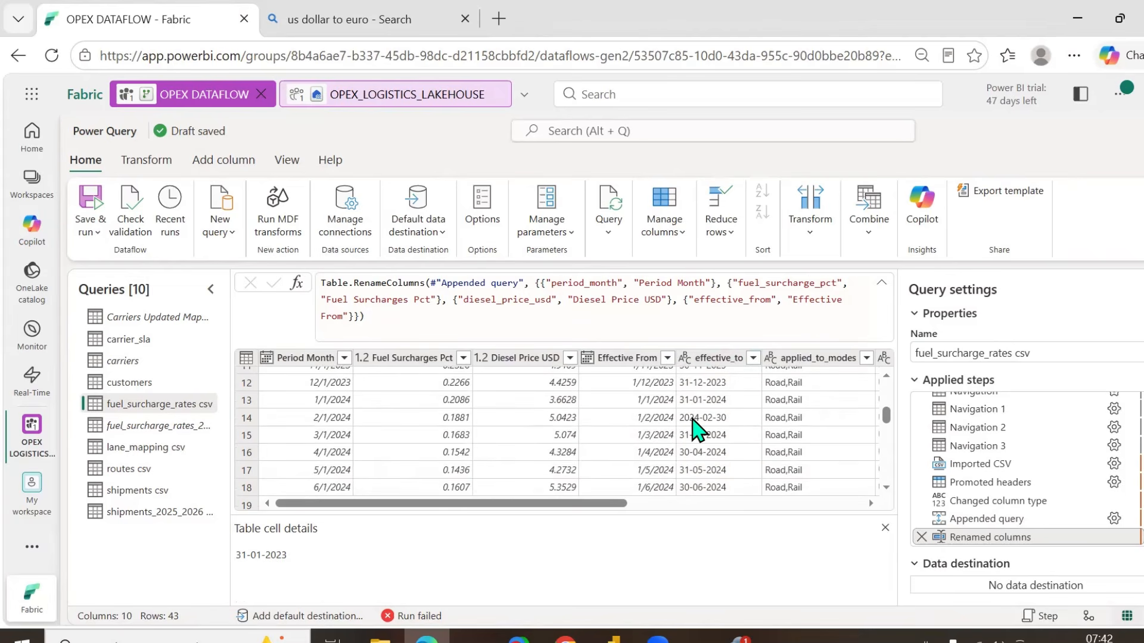
scroll(757, 429, "up", 4)
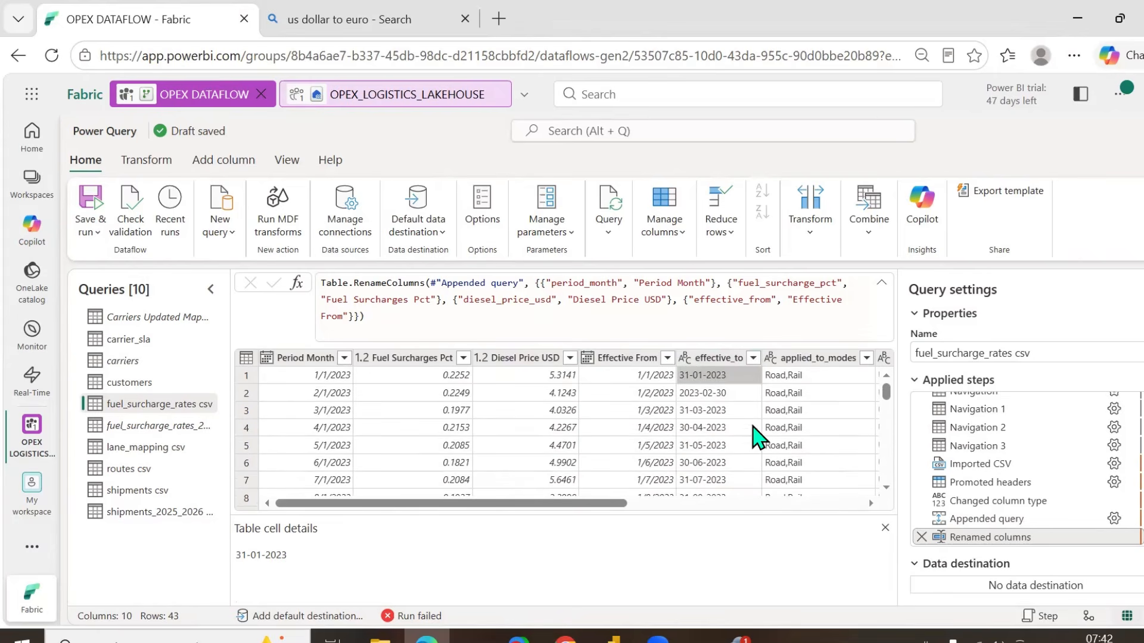
left_click(643, 360)
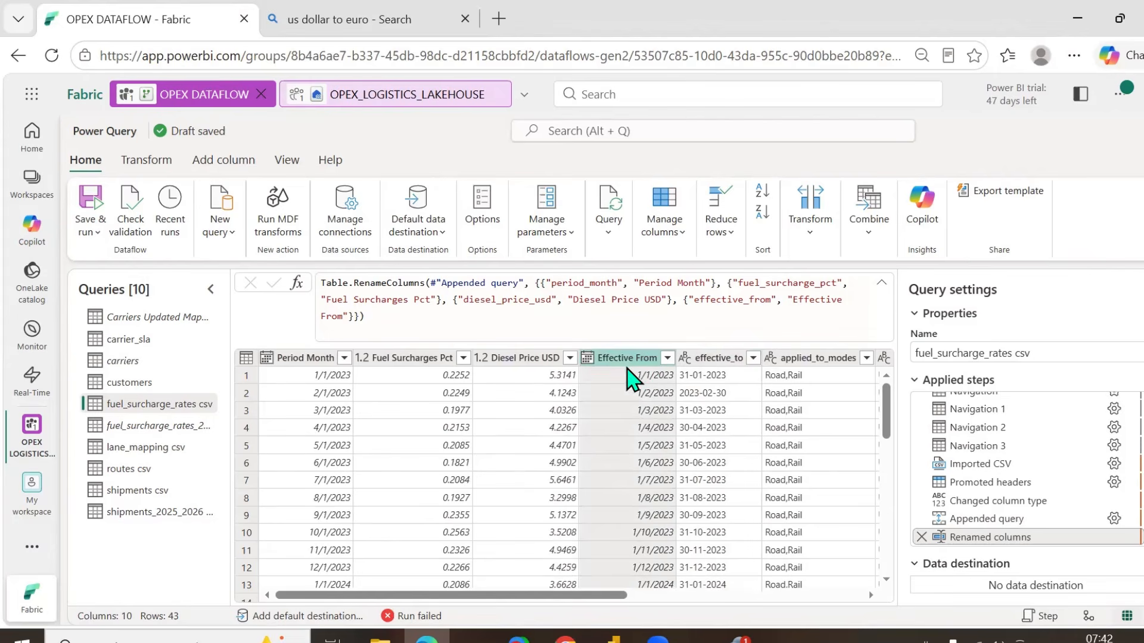
left_click(160, 168)
left_click(191, 165)
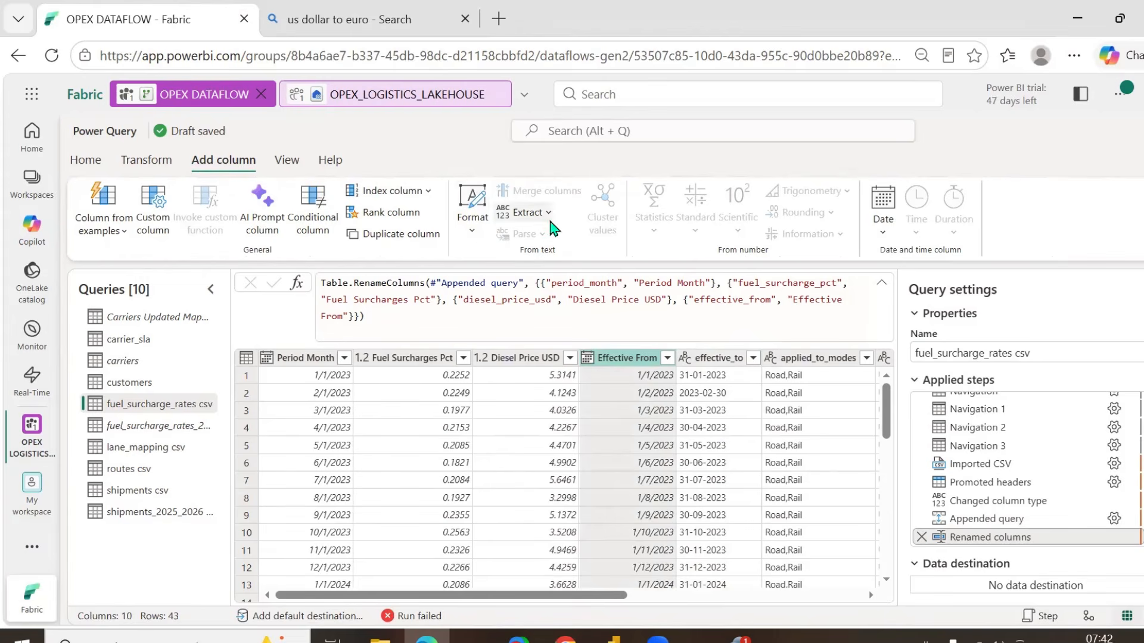
left_click(882, 232)
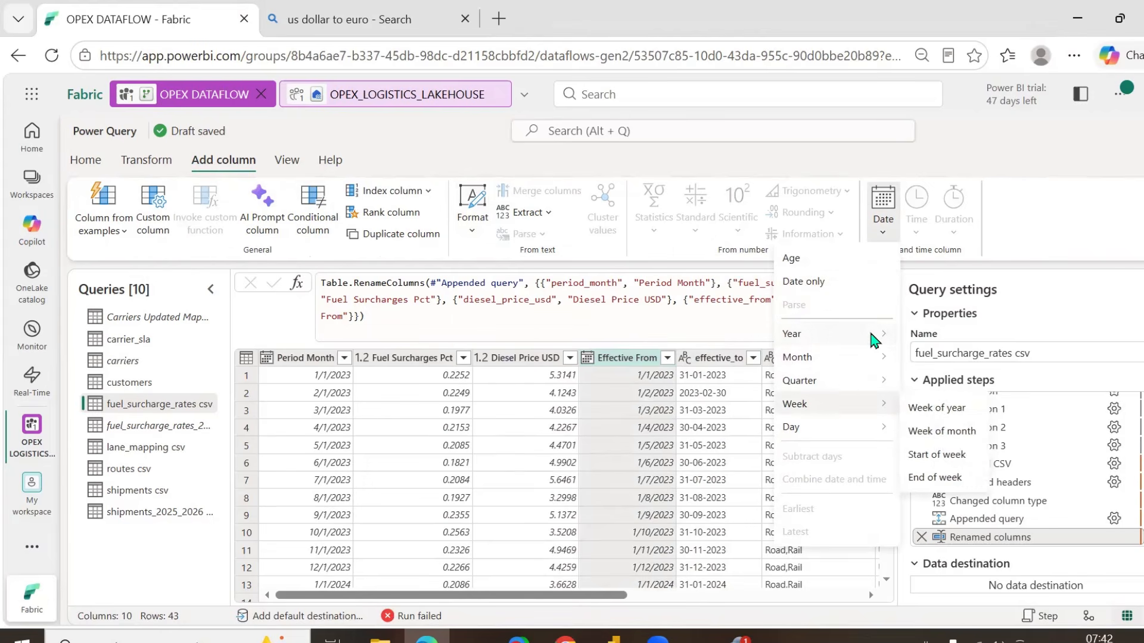
mouse_move(873, 337)
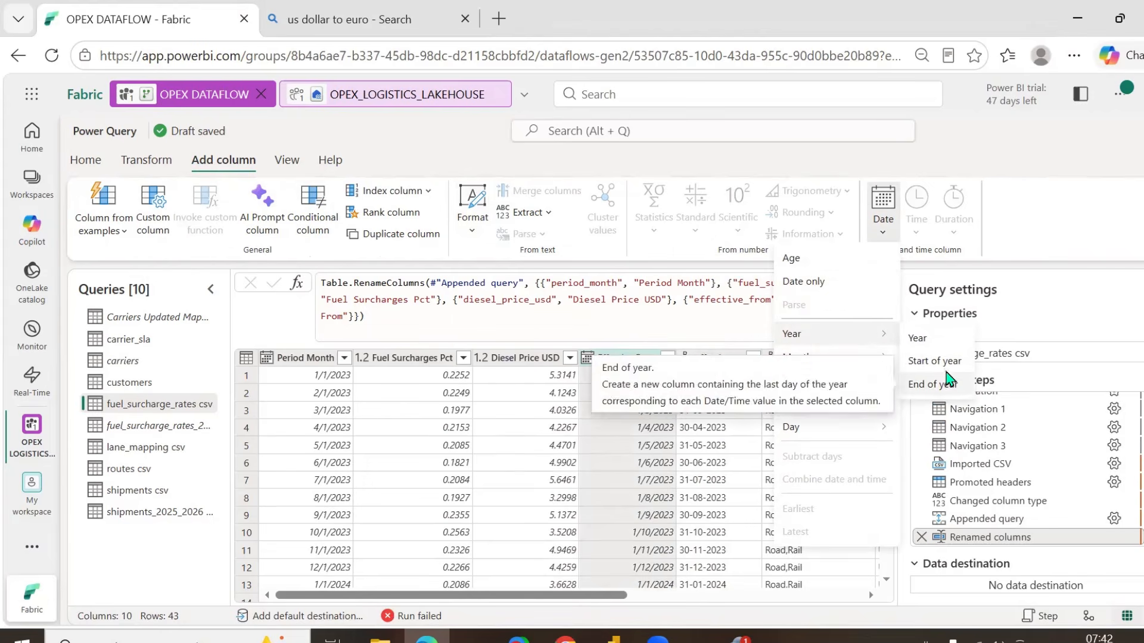
mouse_move(871, 363)
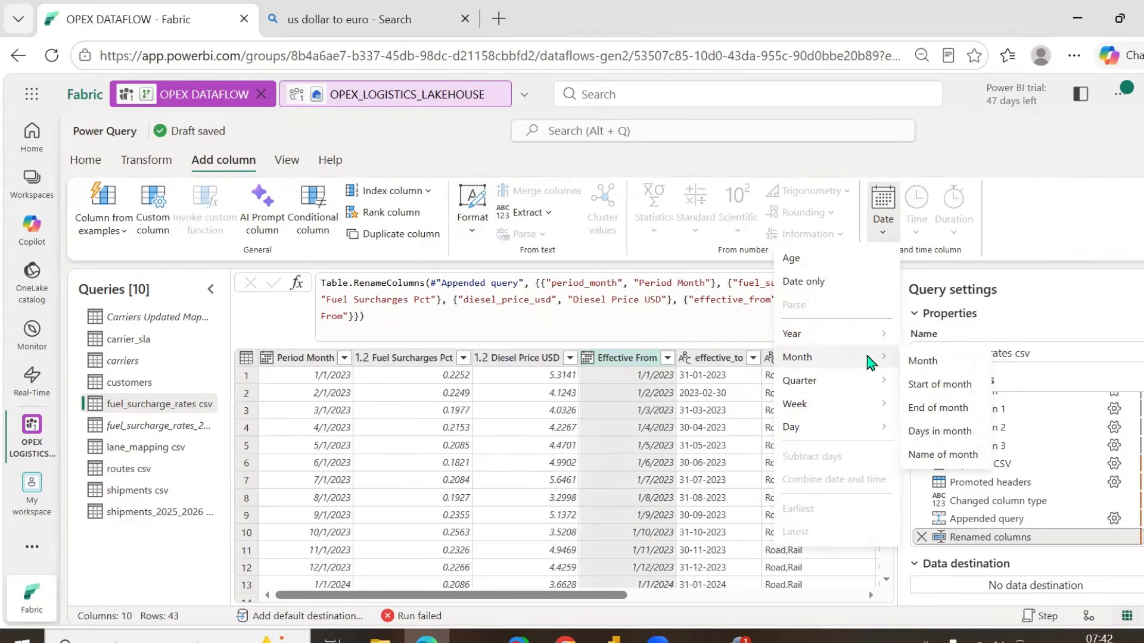
left_click(941, 408)
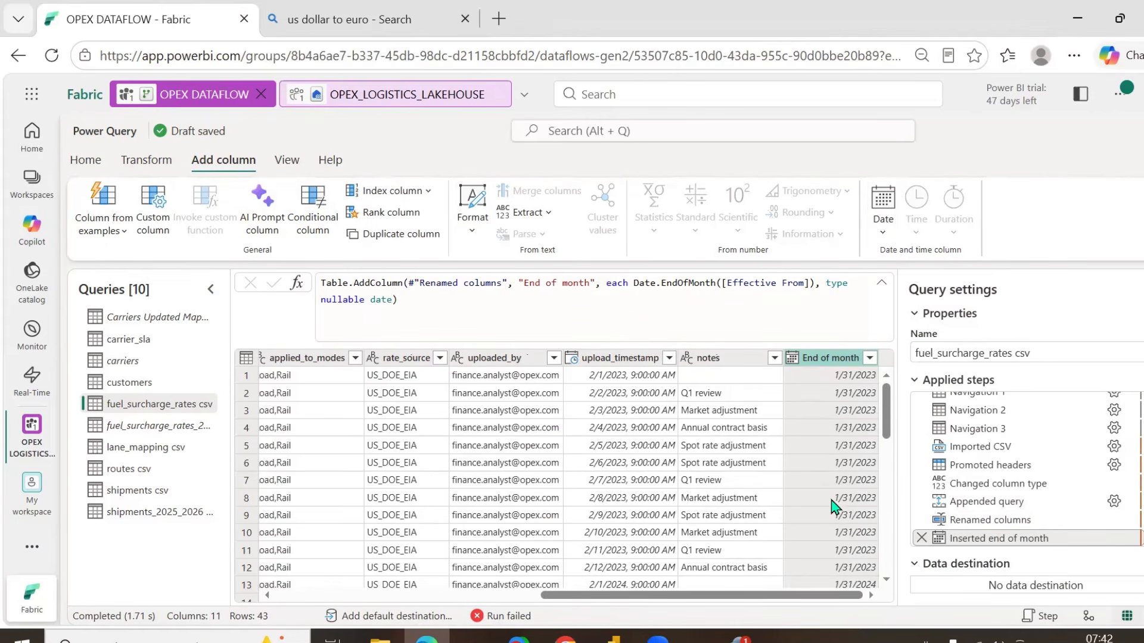
scroll(832, 506, "down", 5)
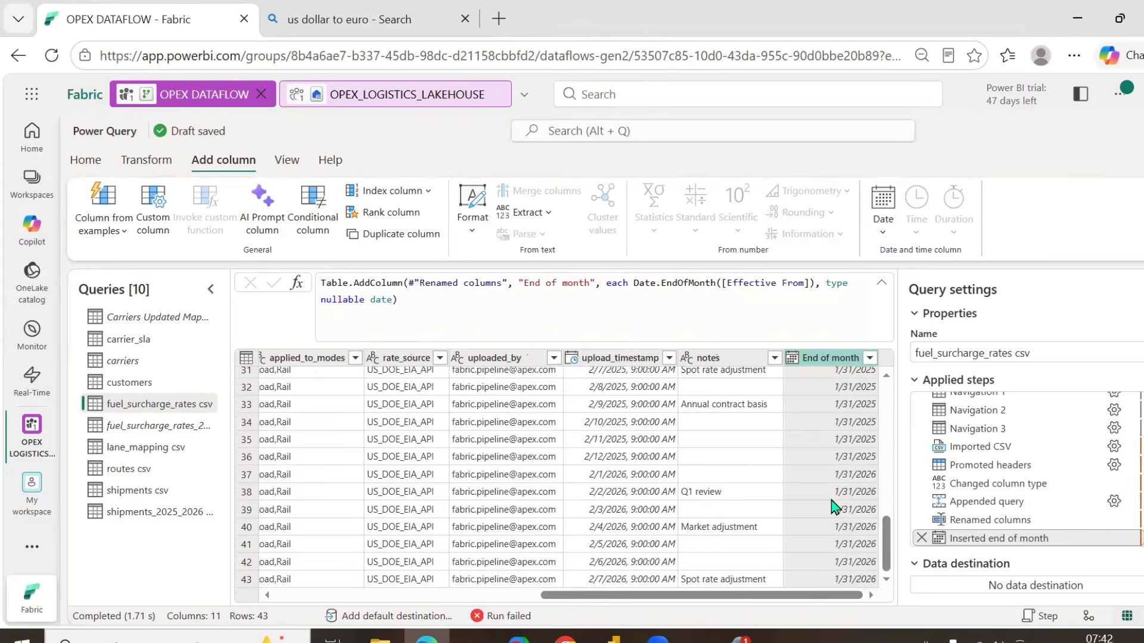
scroll(832, 506, "up", 5)
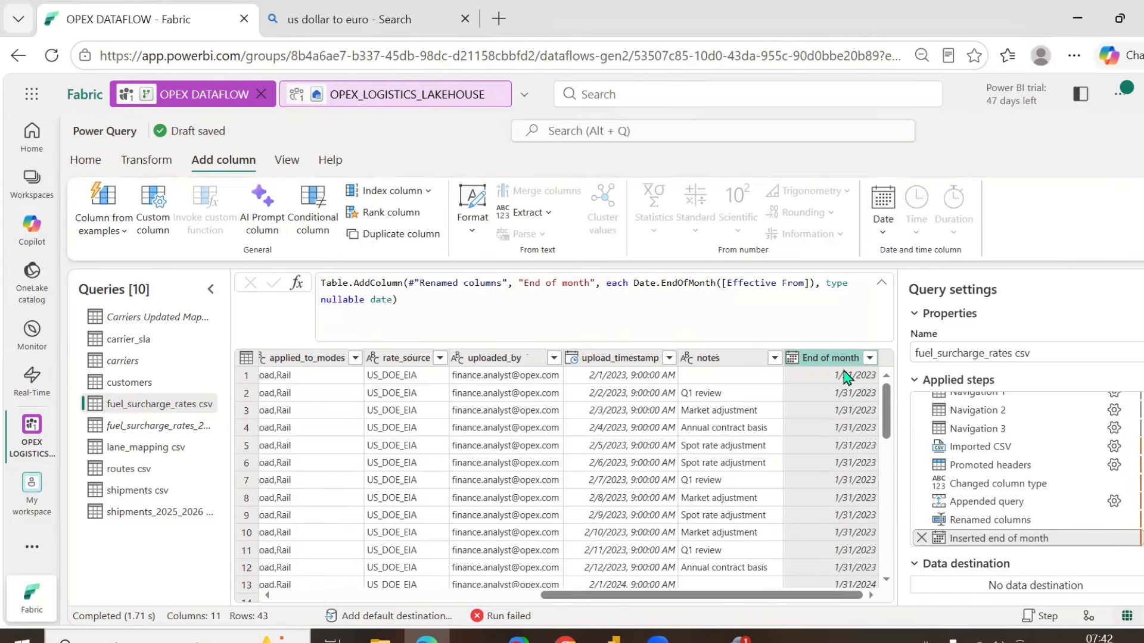
- Try to derive a column from examples based on effective_to, giving 31/1/2023 as the sample for row 1
left_click_drag(845, 594, 597, 607)
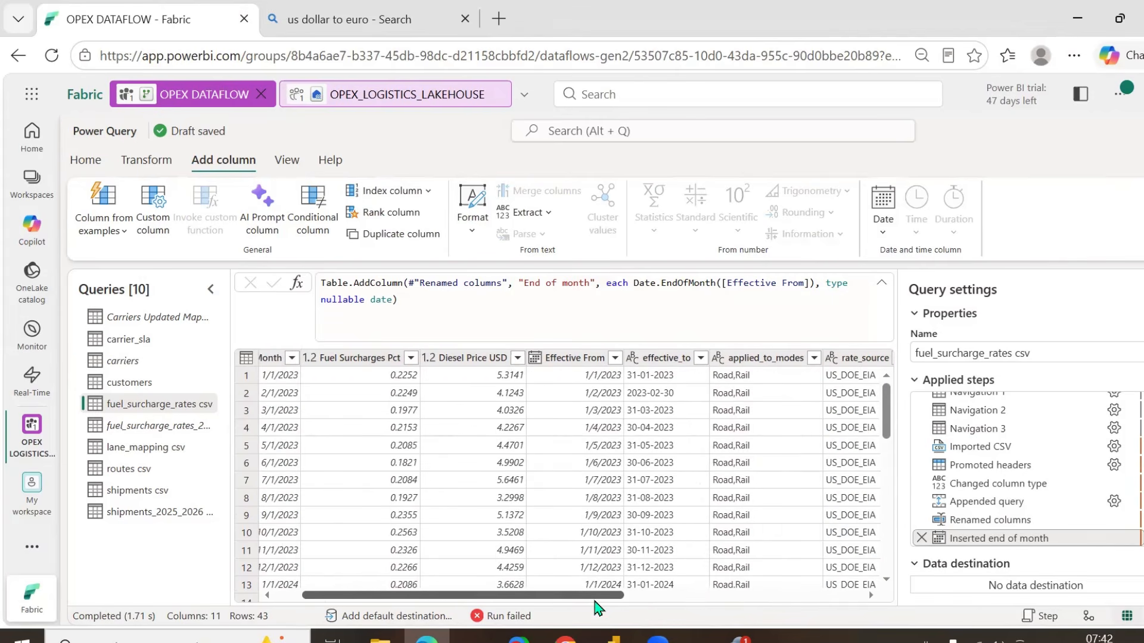
left_click(671, 360)
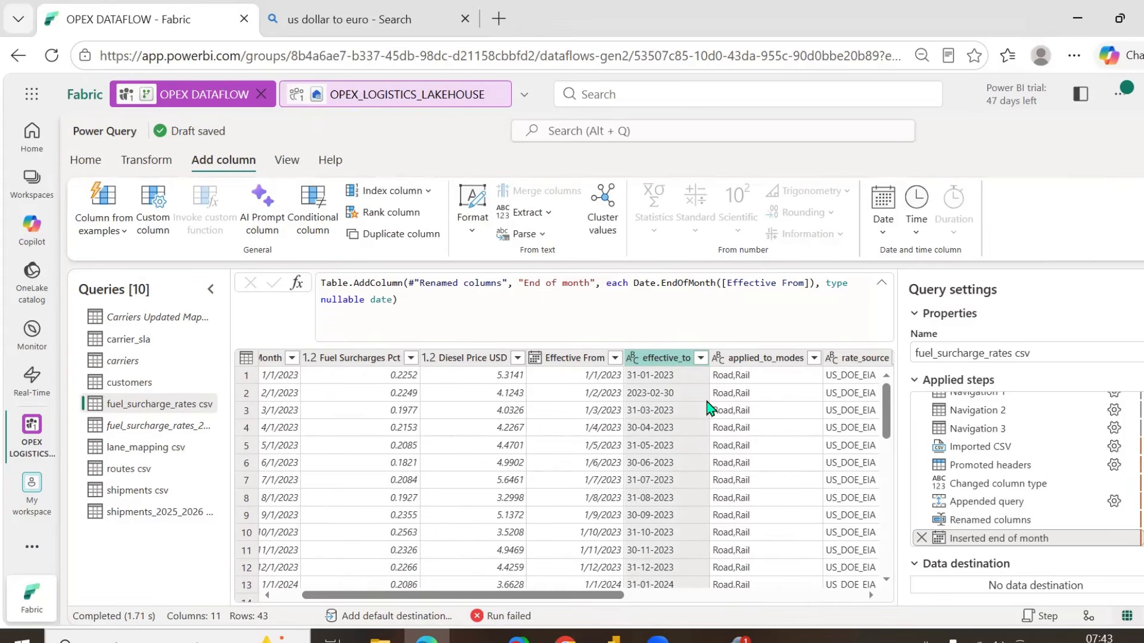
left_click(104, 224)
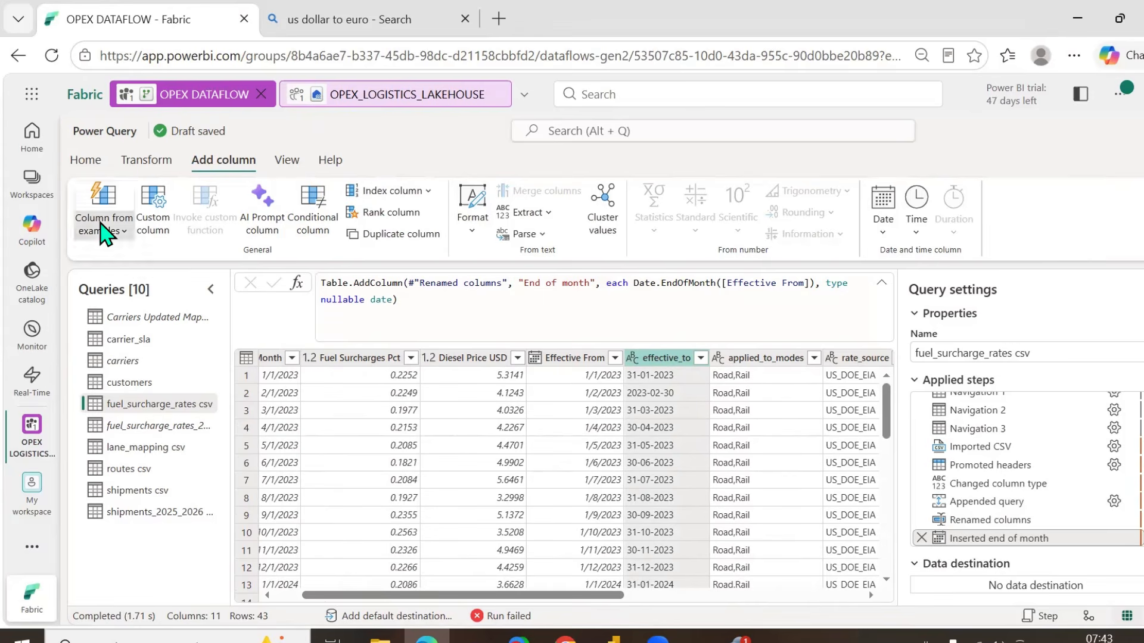
left_click(119, 280)
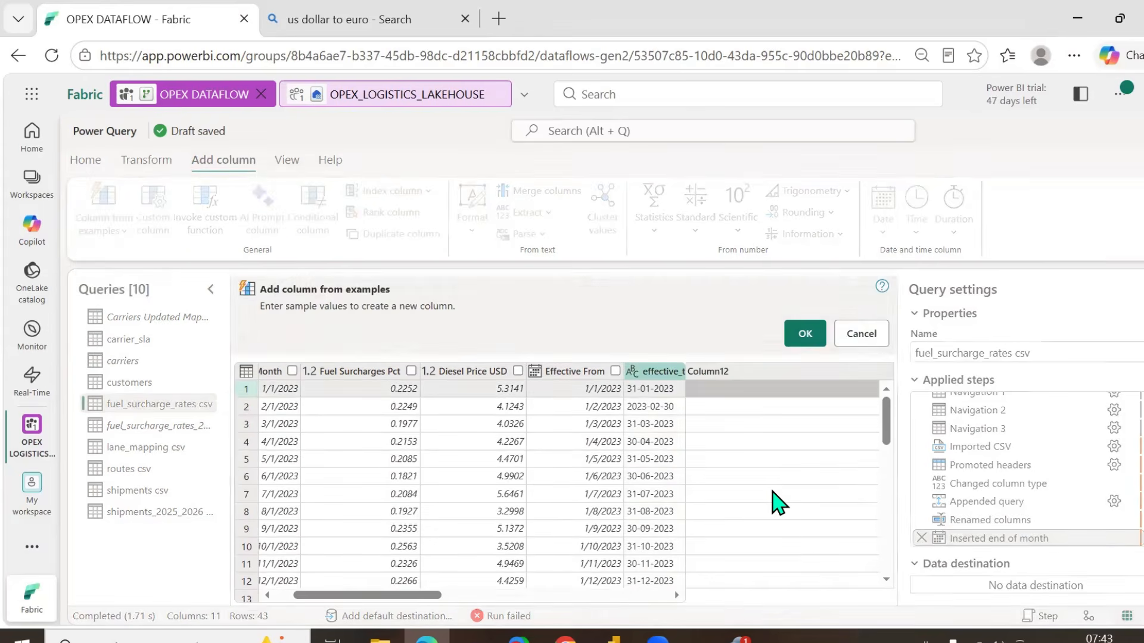
left_click(744, 398)
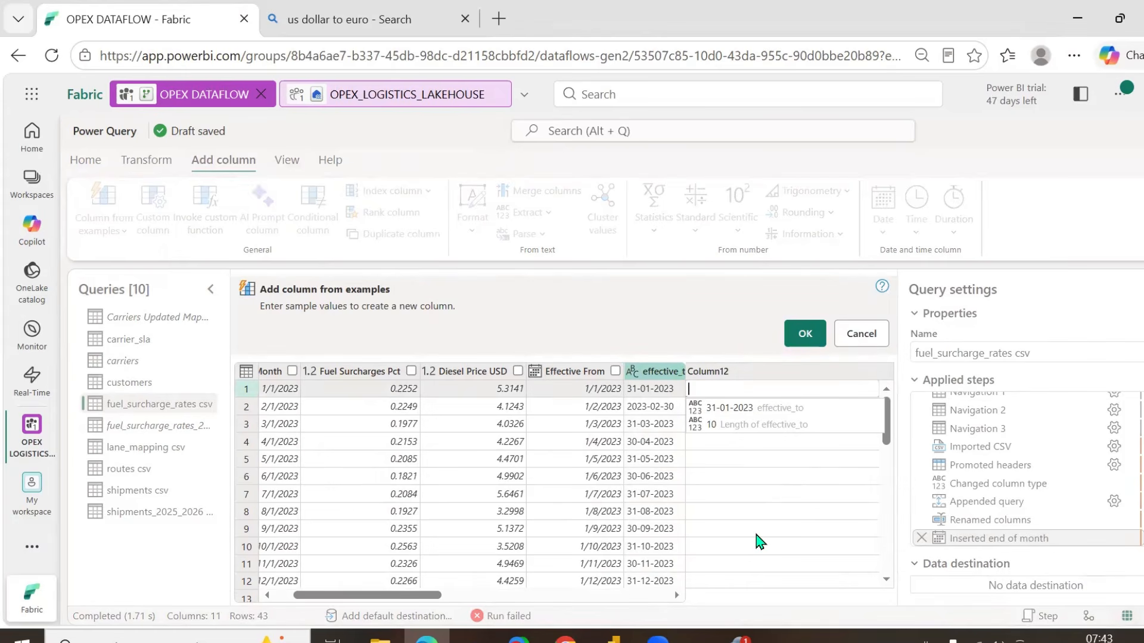
type("1/")
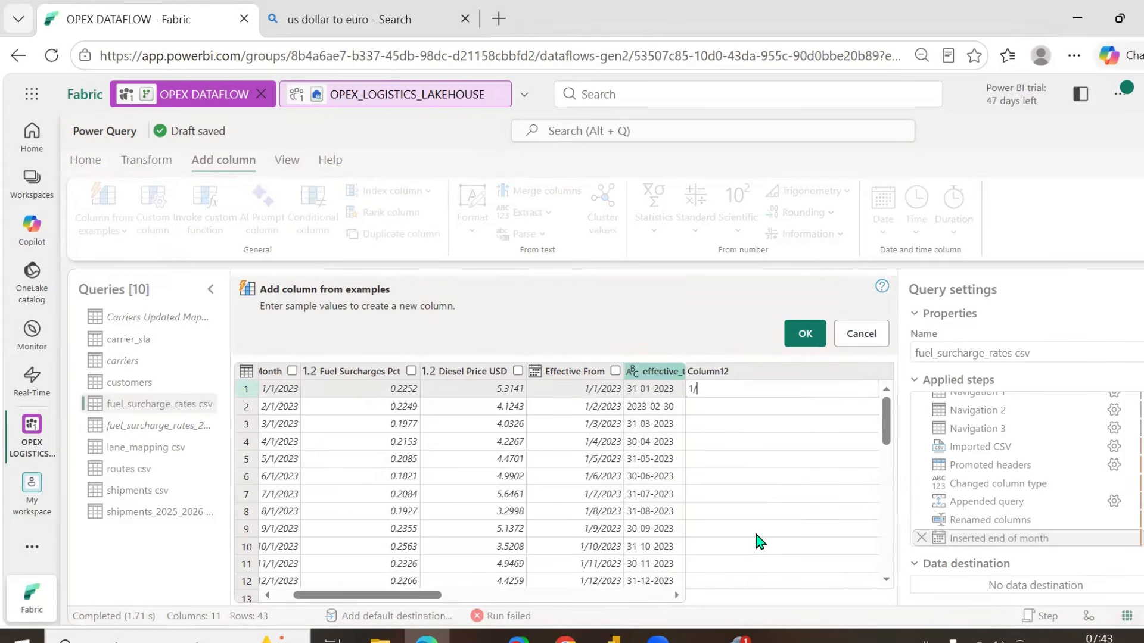
type("31/")
key("Return")
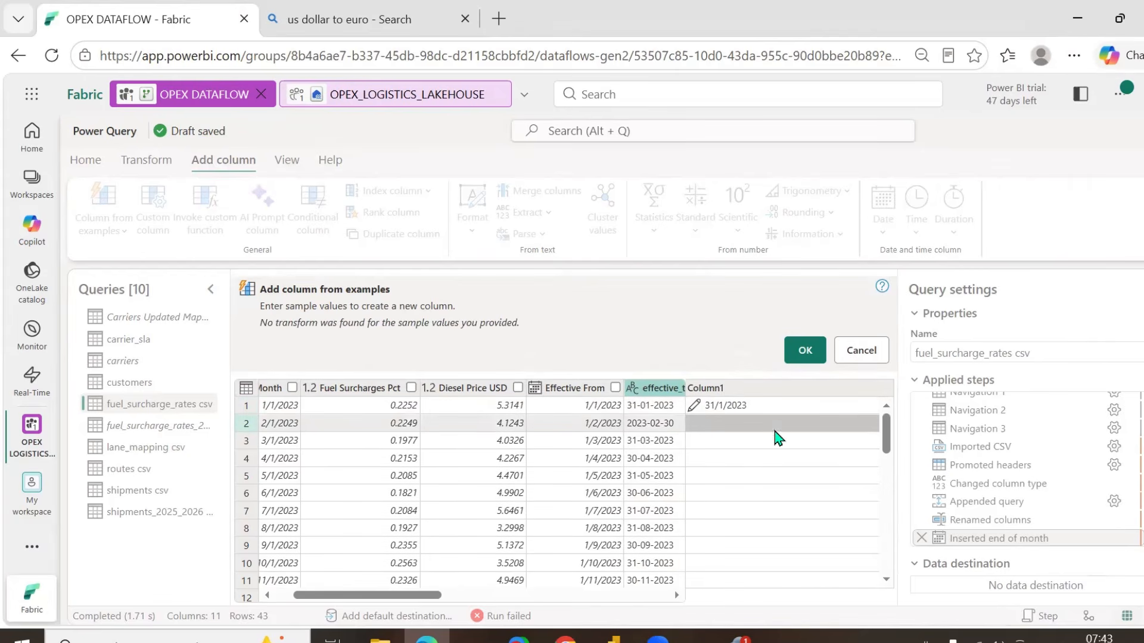
- Enter 28/2/2023 as the sample value for row 2 of the example column
left_click(752, 423)
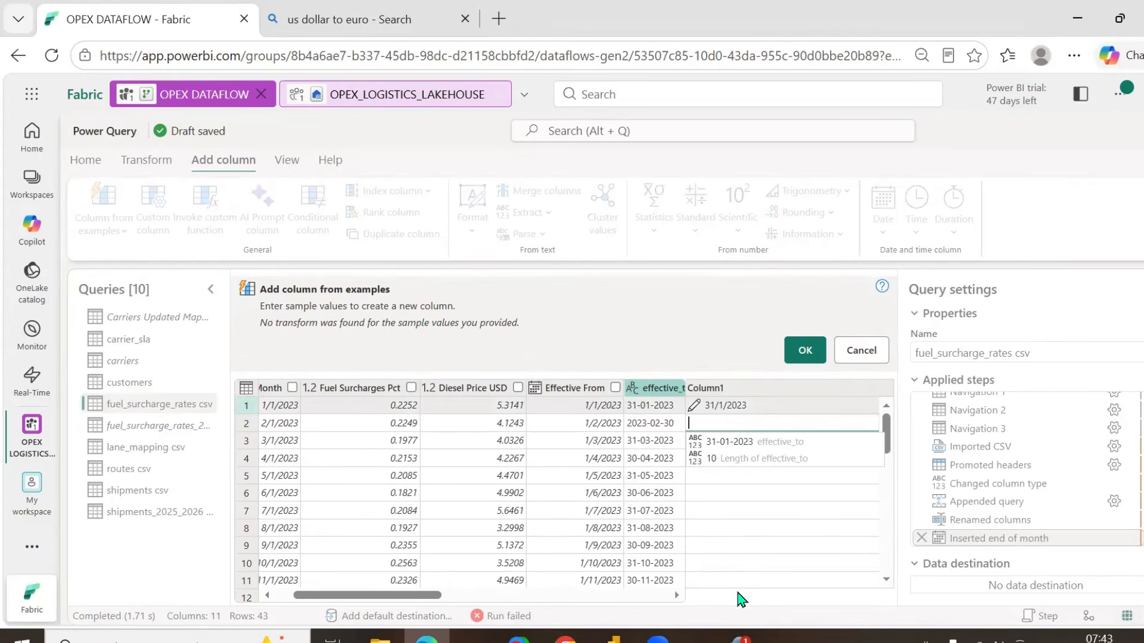
type("1/2")
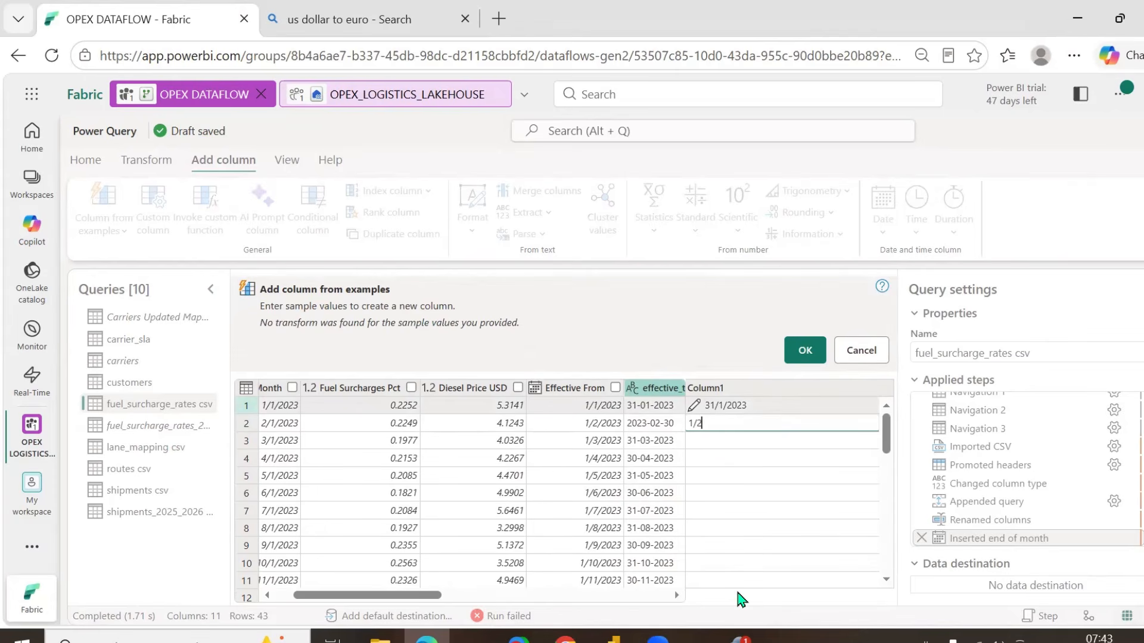
key("BackSpace")
key("BackSpace")
key("BackSpace")
key("BackSpace")
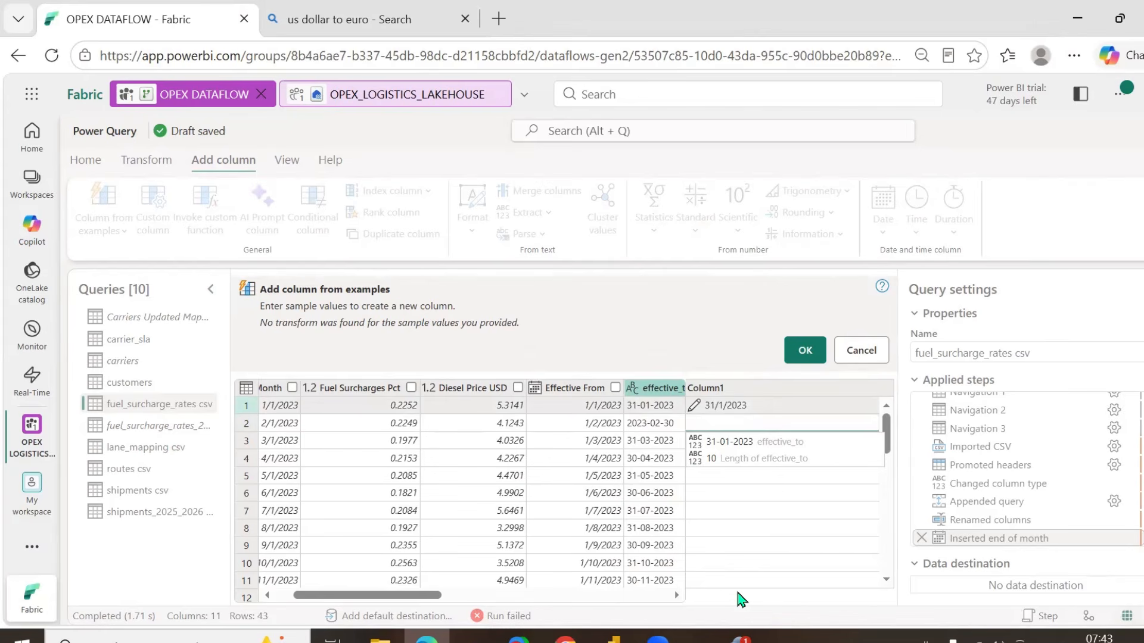
type("28/2/2023")
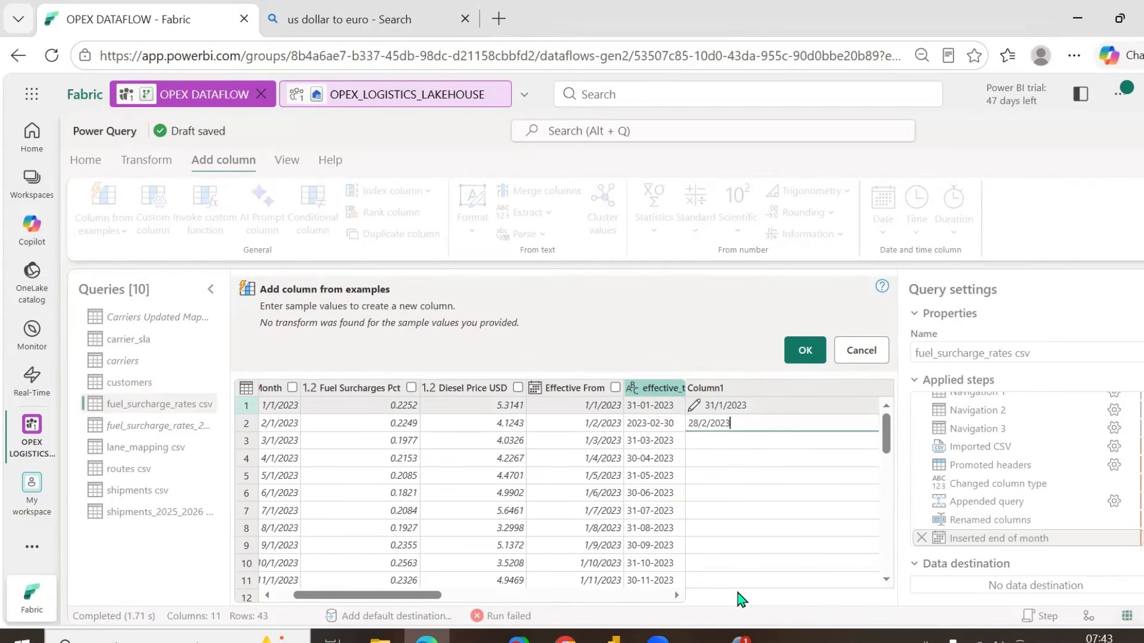
key("Return")
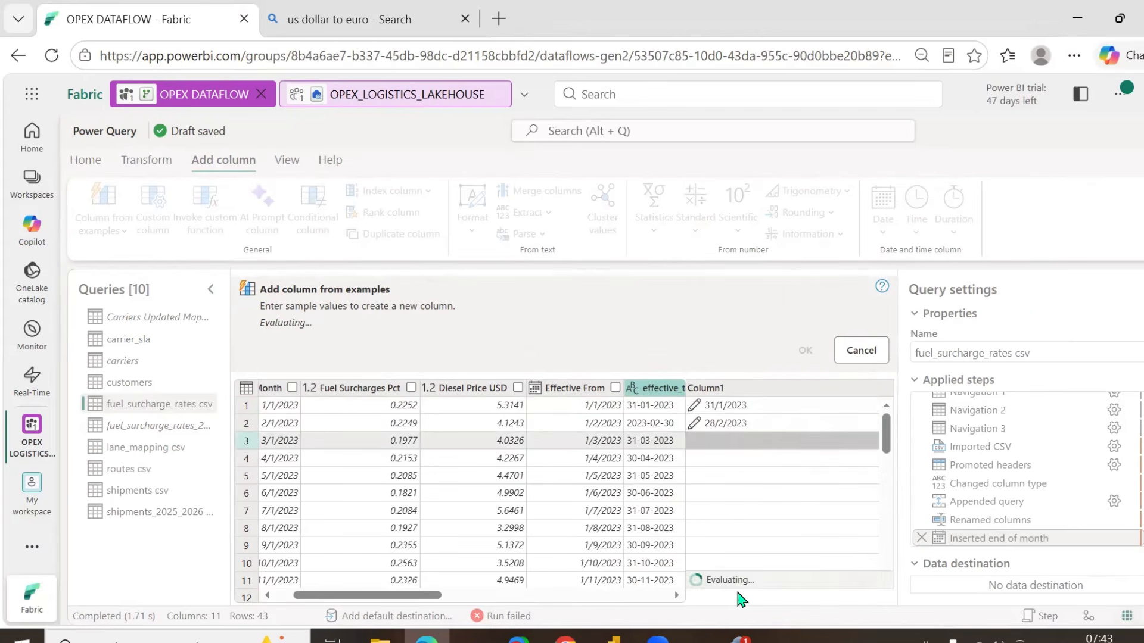
- Try the samples 31/3/2023 and 30/4/2023 for rows 3 and 4, check the suggested values, and discard the example column
left_click(745, 440)
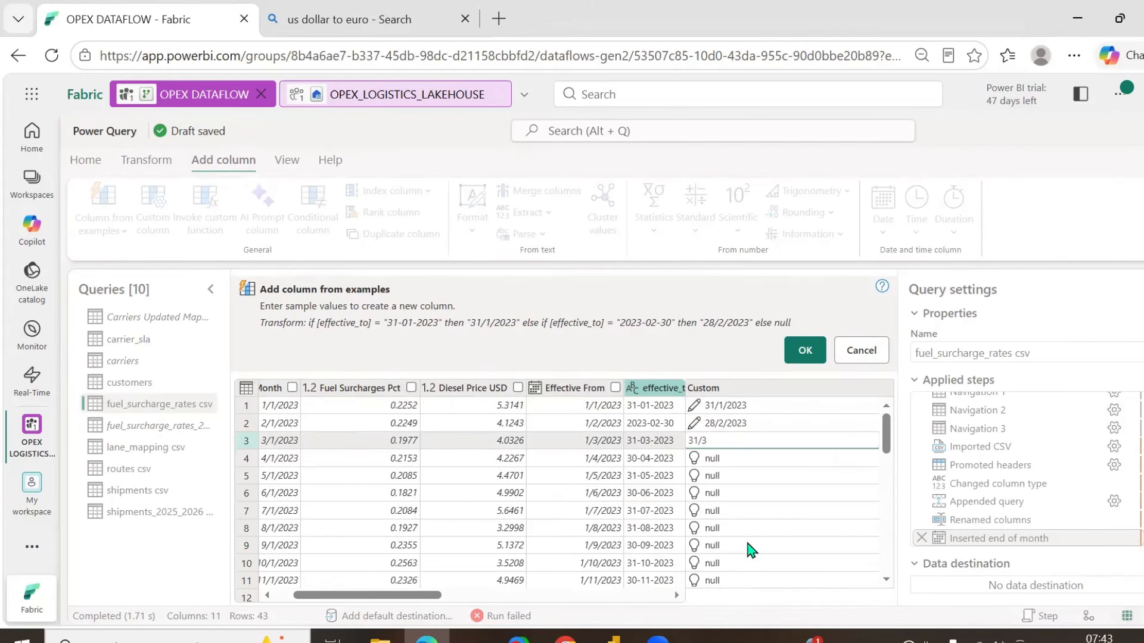
key("Return")
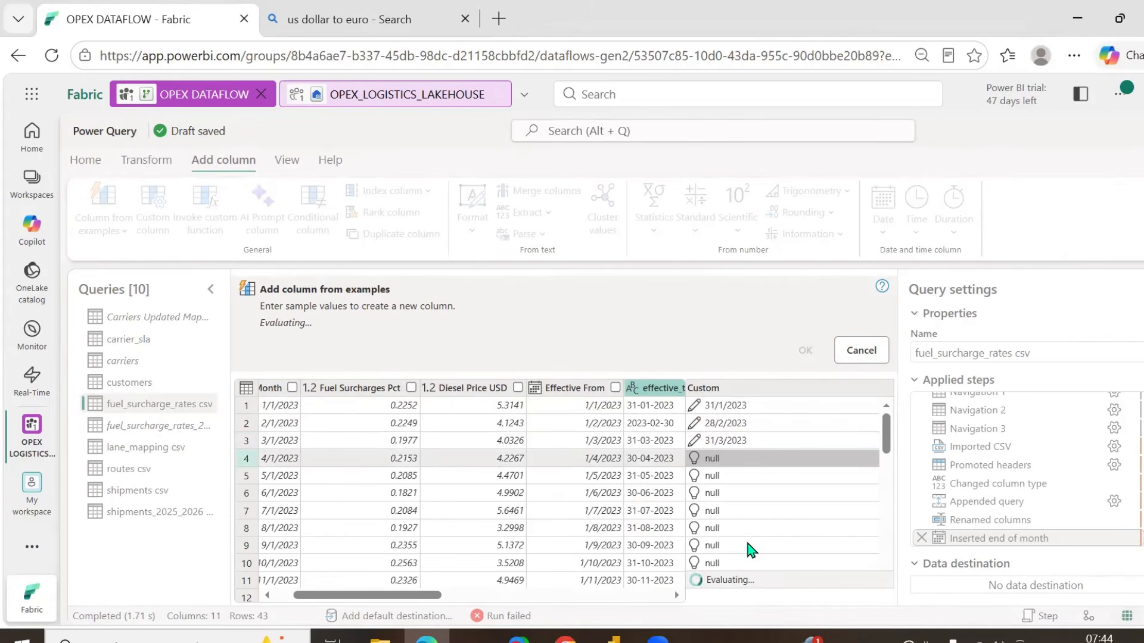
left_click(748, 480)
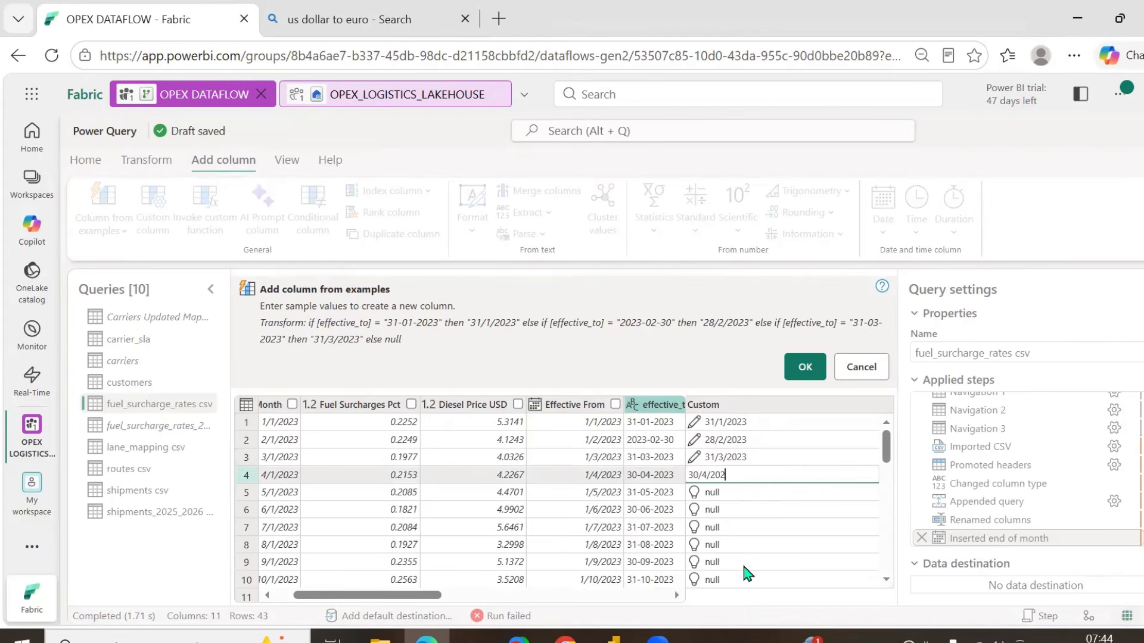
key("Return")
scroll(795, 524, "down", 10)
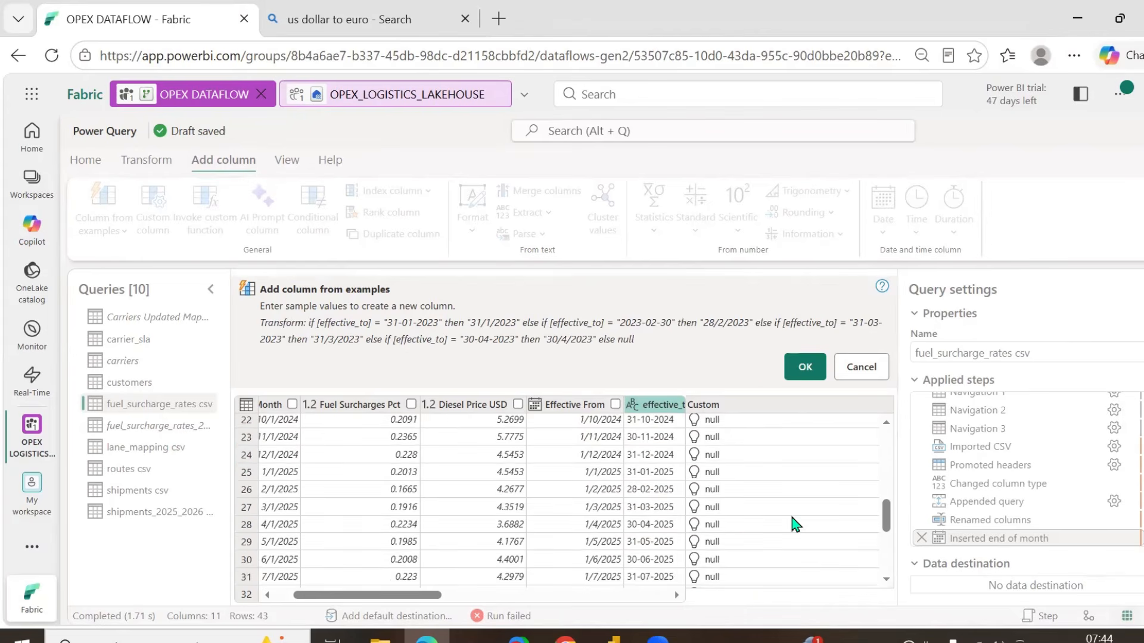
scroll(795, 524, "up", 10)
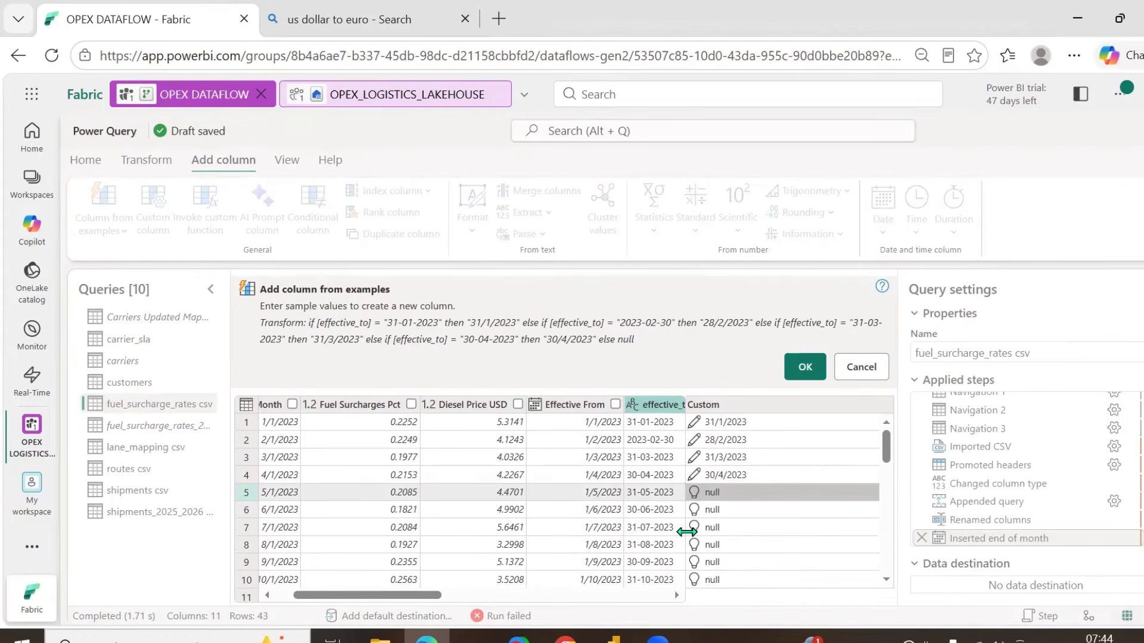
left_click_drag(686, 531, 714, 538)
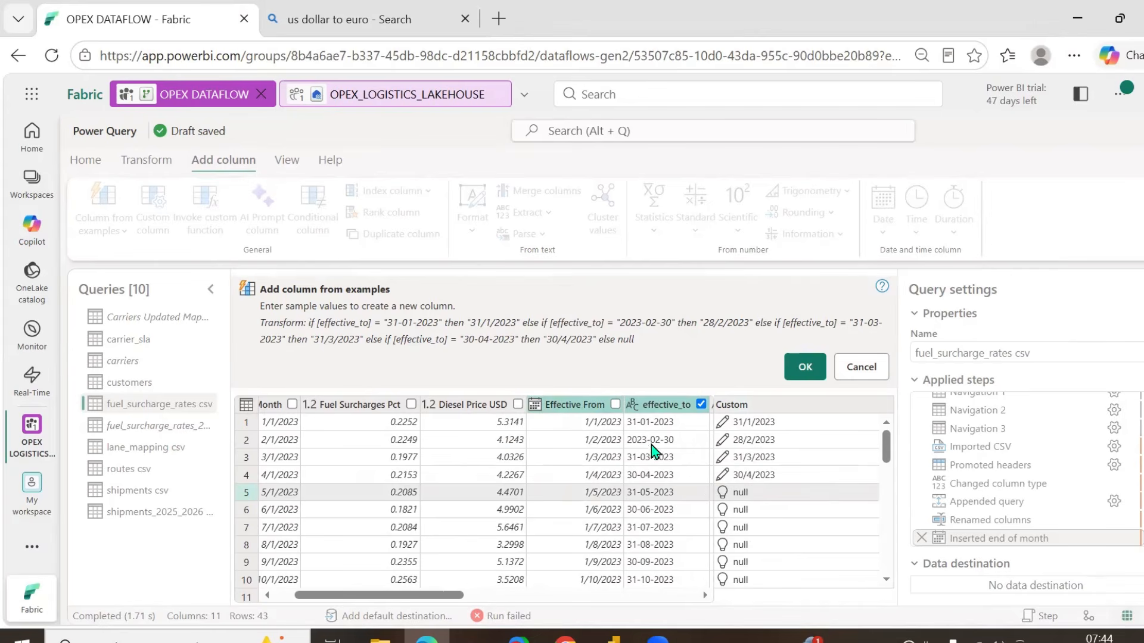
left_click(864, 369)
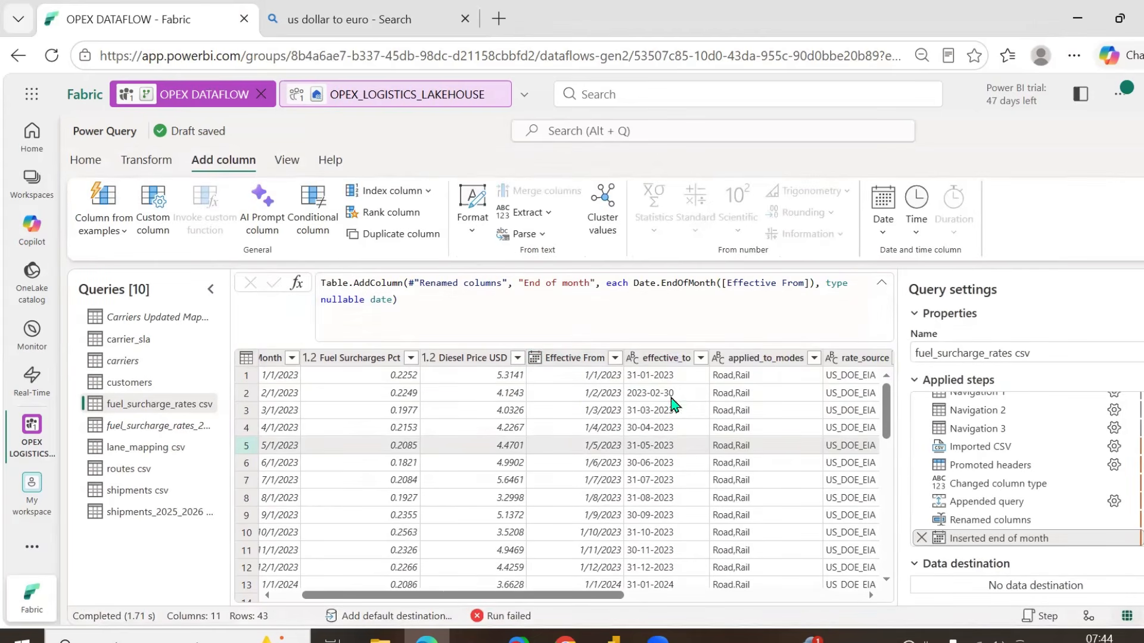
- Convert the effective_to column to the Date type using the Hindi (India) locale
left_click(655, 361)
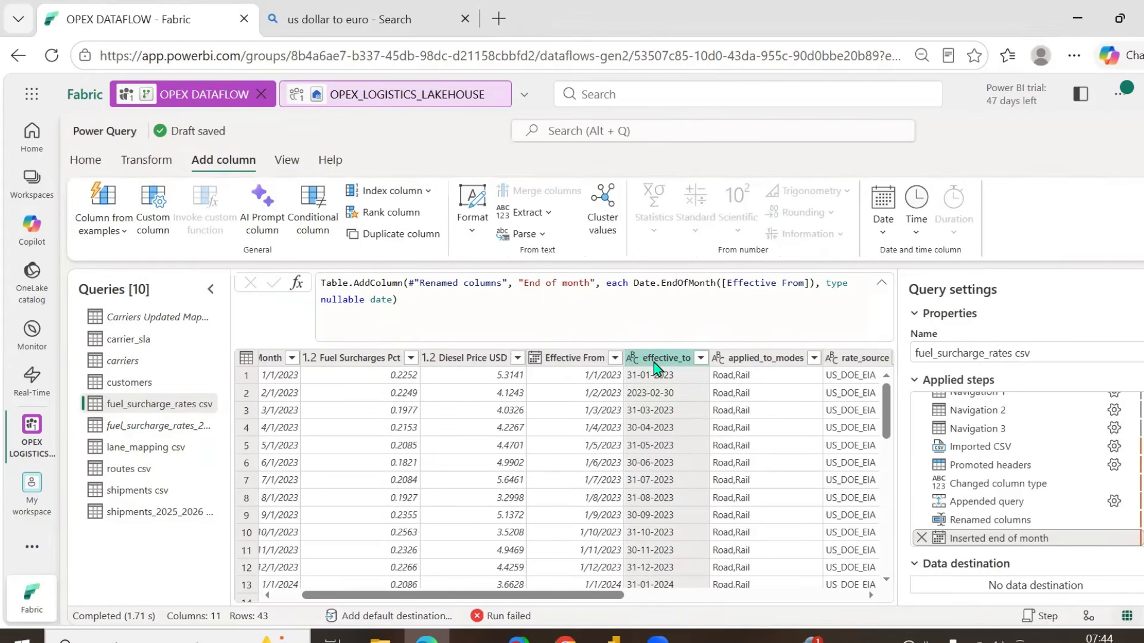
left_click(632, 358)
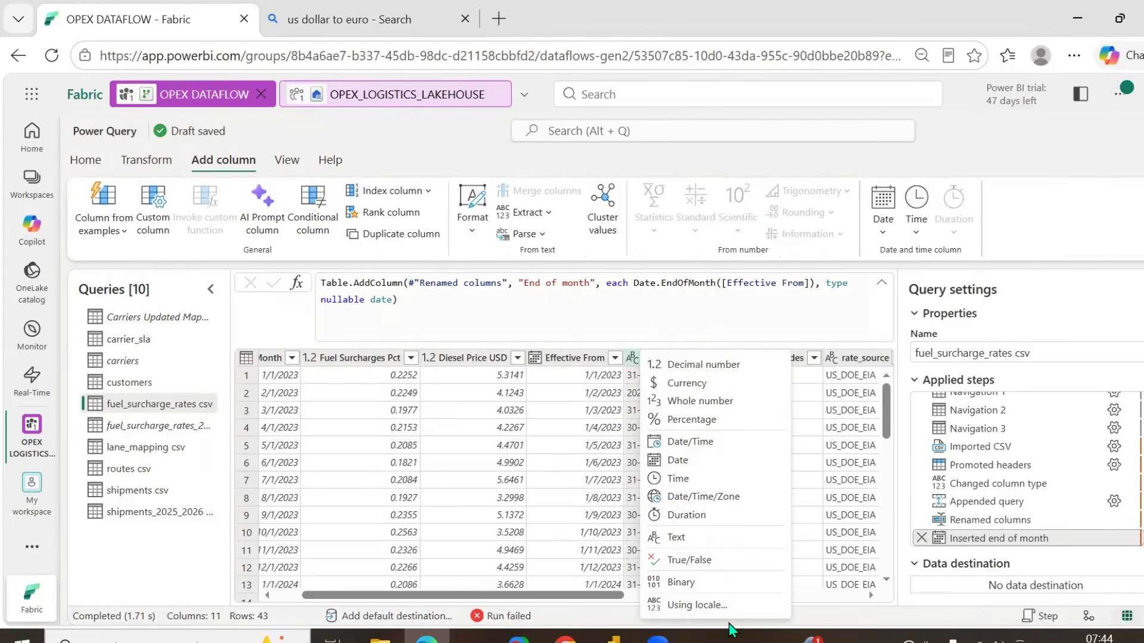
left_click(696, 604)
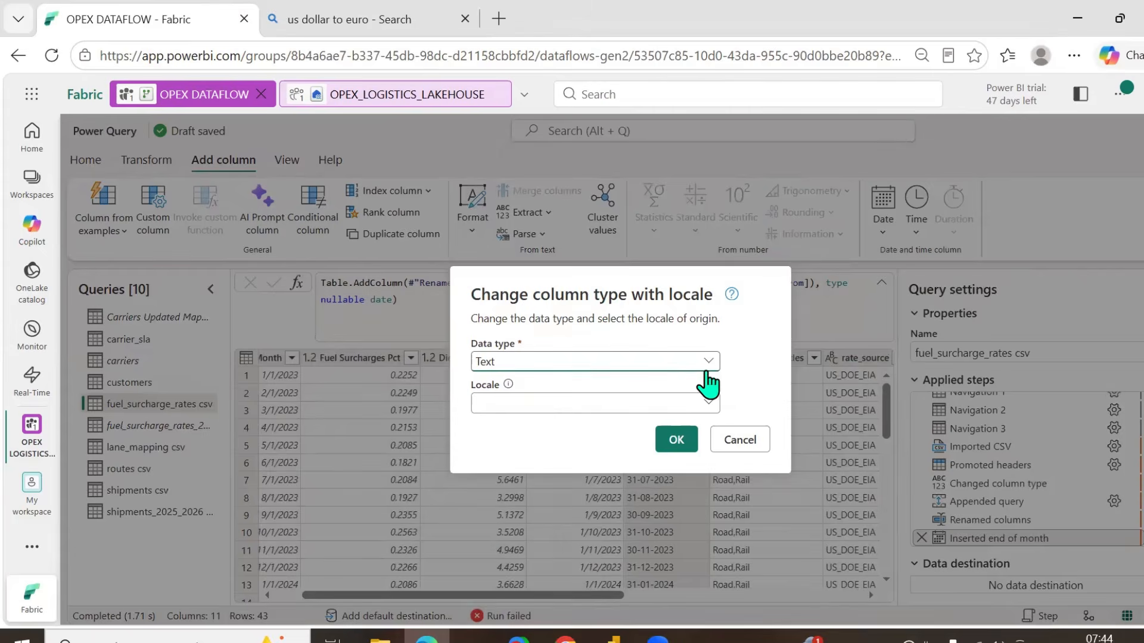
left_click(707, 363)
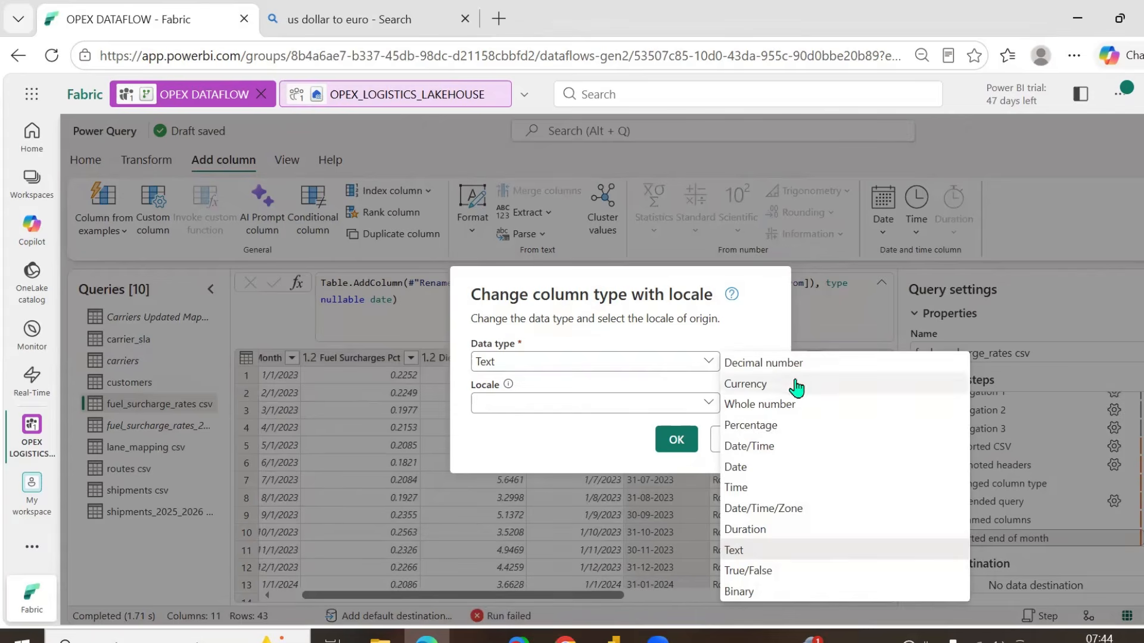
left_click(738, 470)
left_click(707, 404)
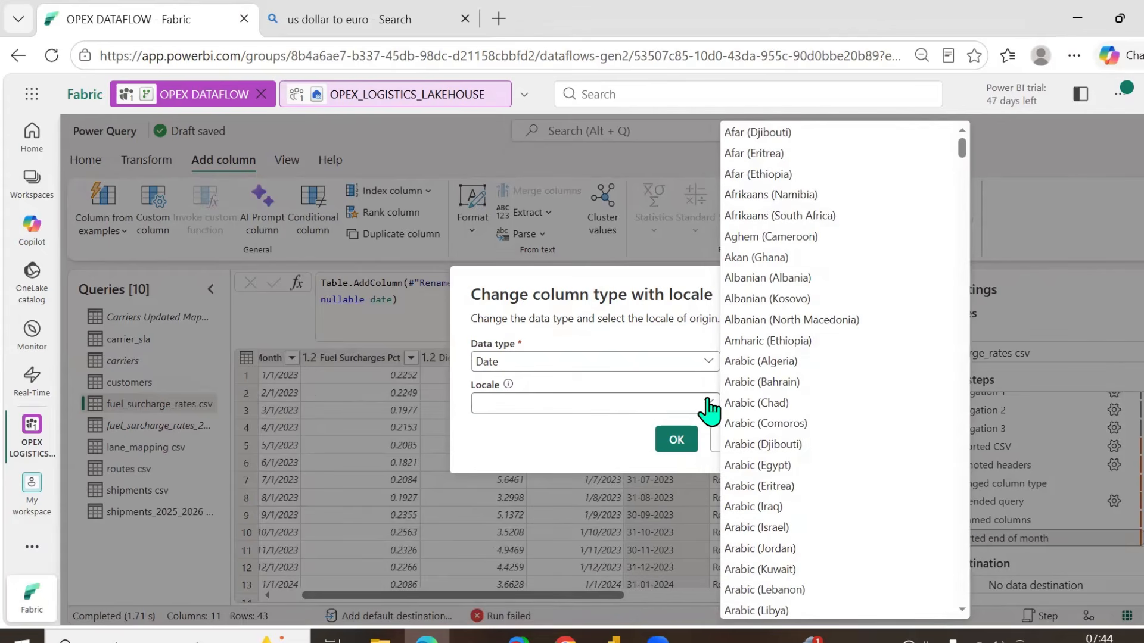
scroll(759, 390, "down", 20)
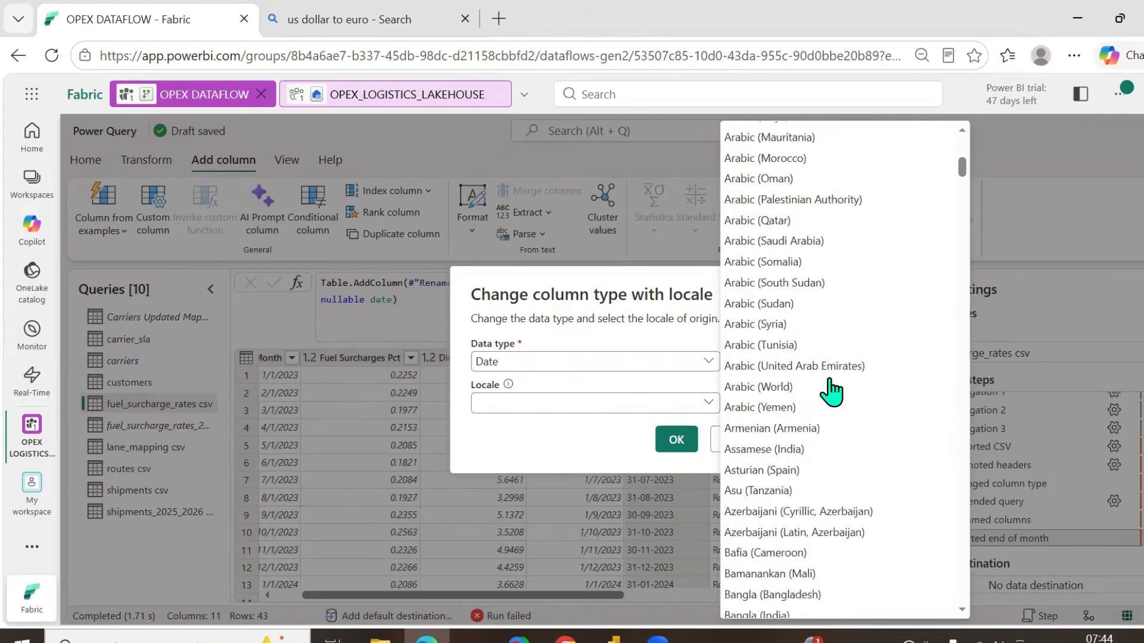
scroll(831, 391, "down", 20)
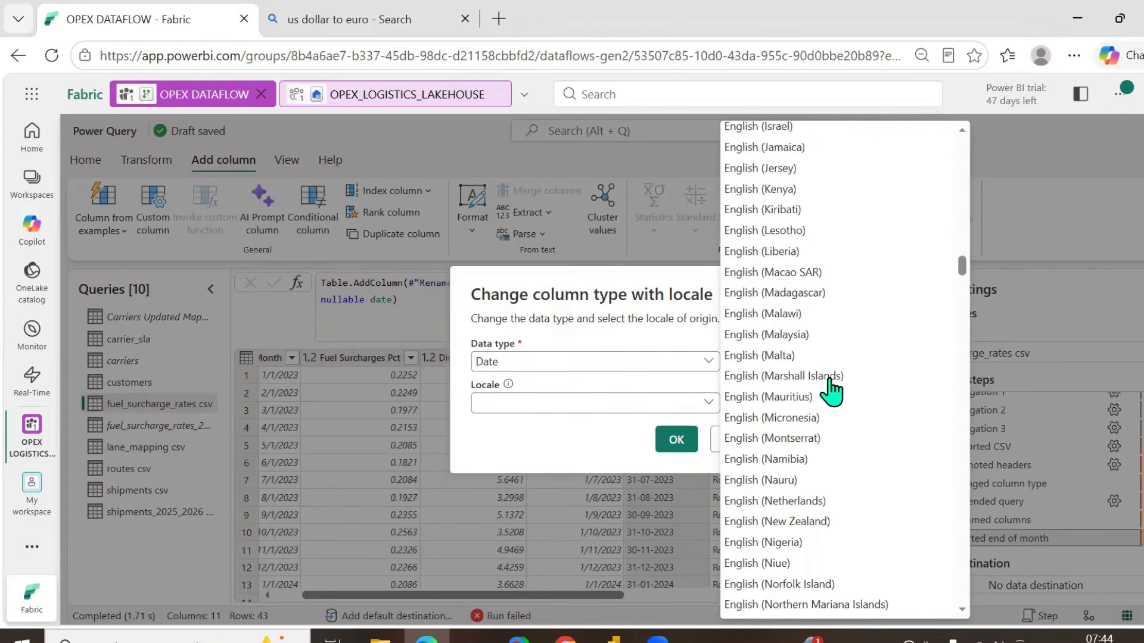
scroll(830, 392, "down", 20)
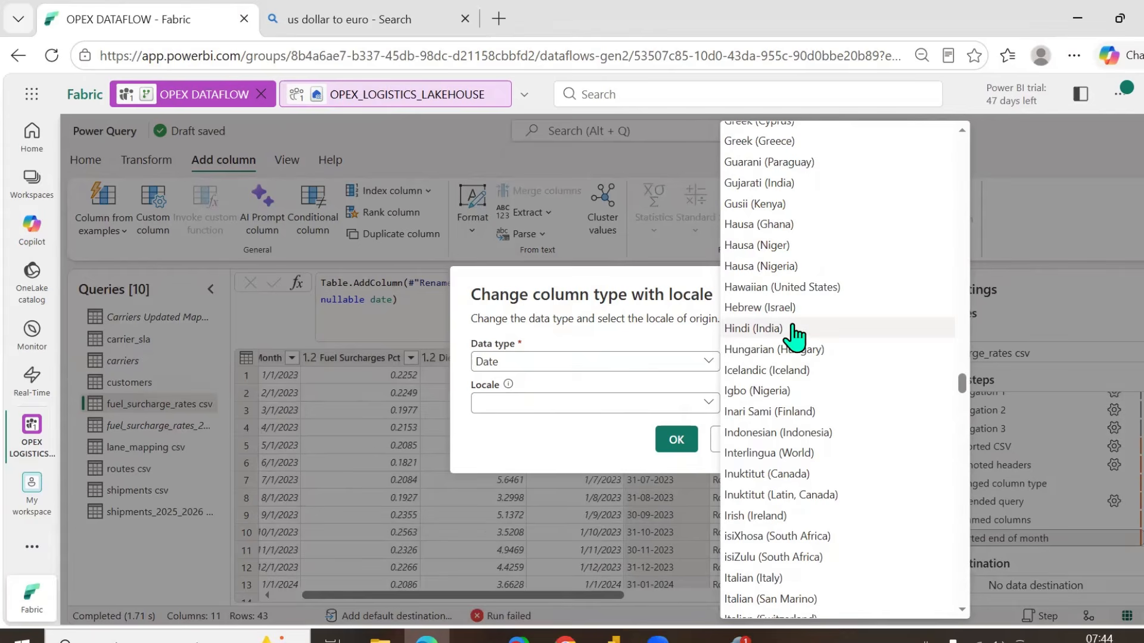
left_click(793, 330)
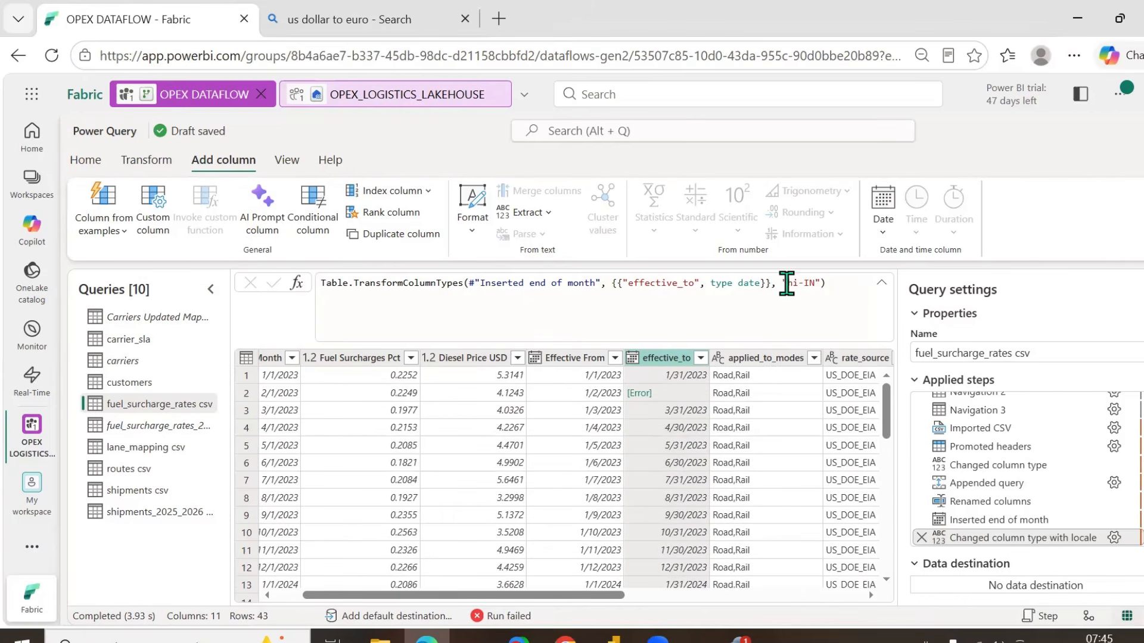
- Inspect the locale code in the formula and the details of row 2's effective_to error, and remove the resulting drill-down step
left_click_drag(787, 283, 816, 282)
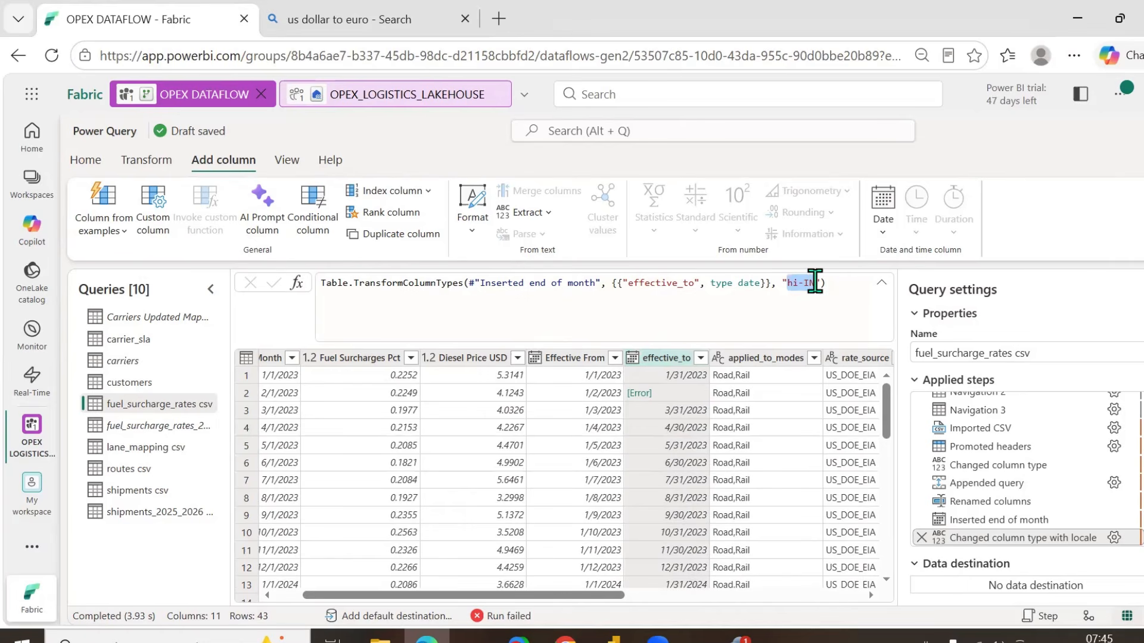
left_click(638, 393)
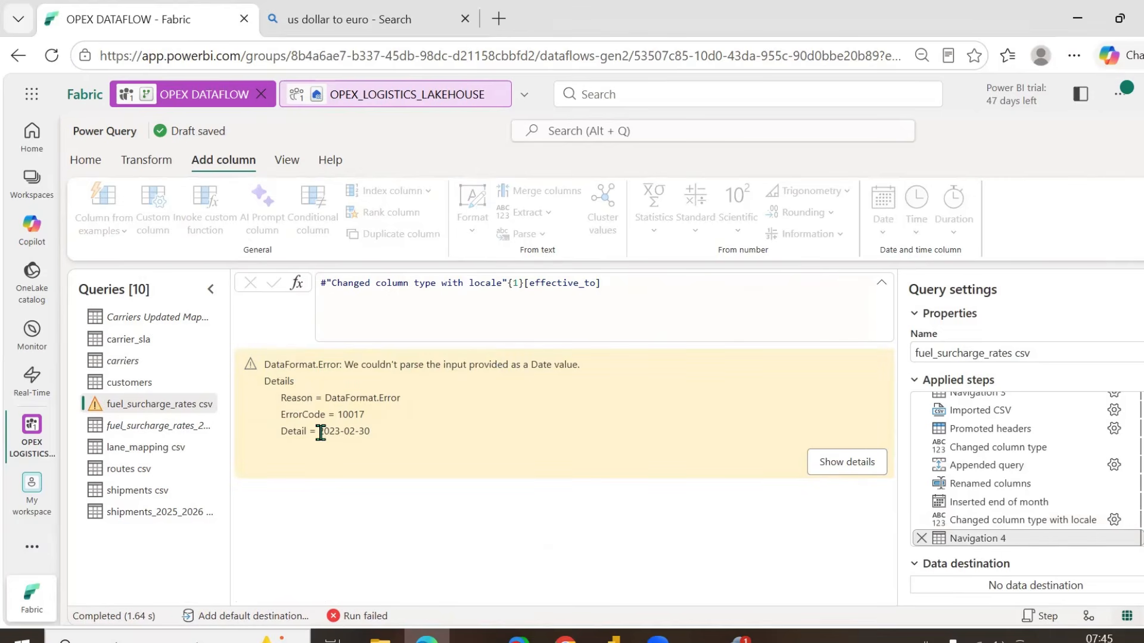
left_click_drag(321, 432, 373, 431)
left_click(921, 538)
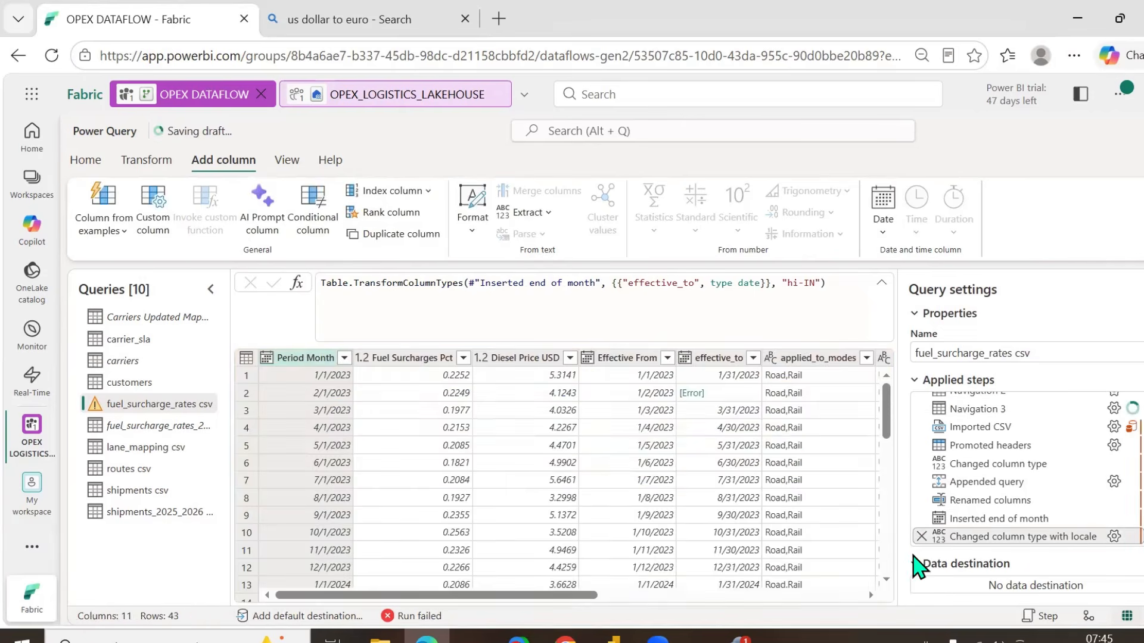
- Compare the effective_to values before and after the locale conversion, checking the whole table for rows with errors
left_click(959, 519)
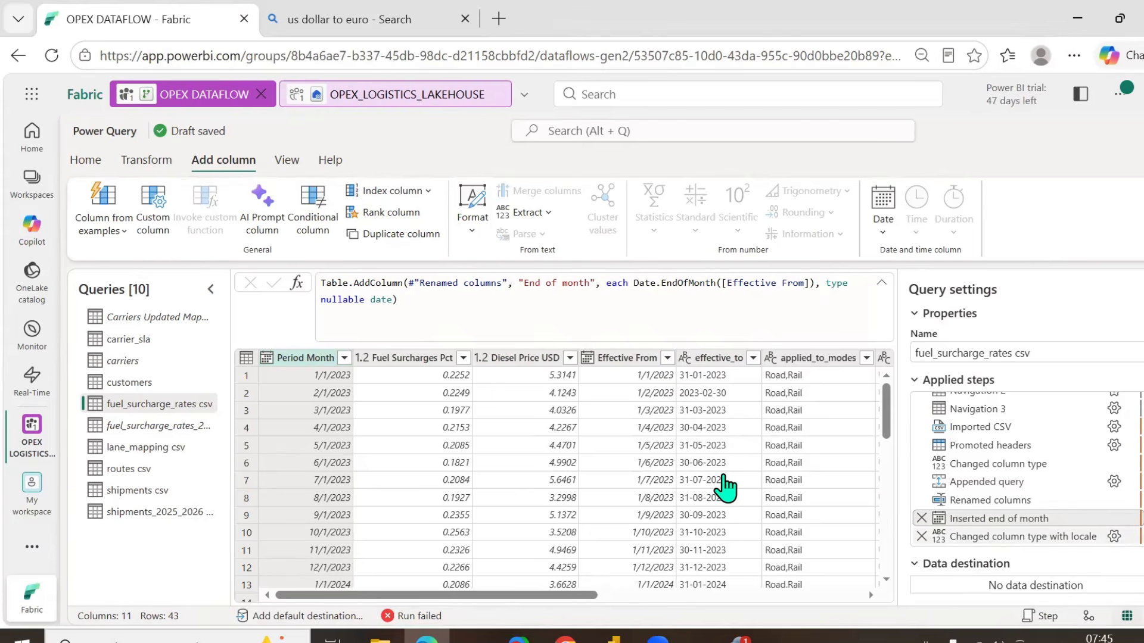
left_click(976, 539)
scroll(810, 553, "down", 9)
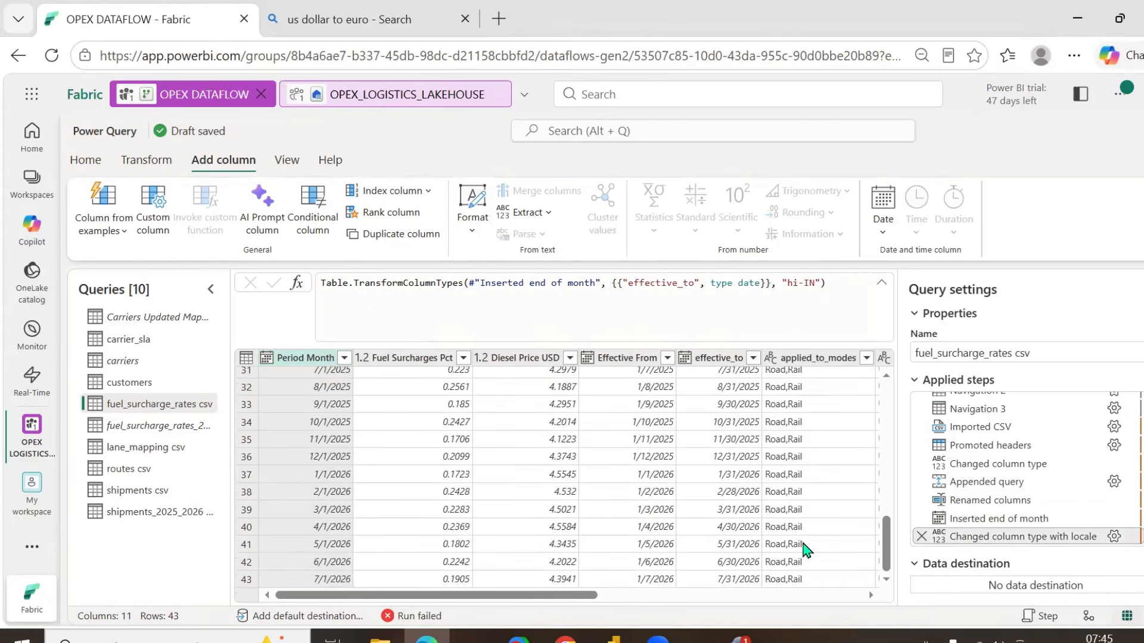
scroll(806, 551, "up", 3)
scroll(807, 551, "down", 3)
scroll(807, 551, "up", 9)
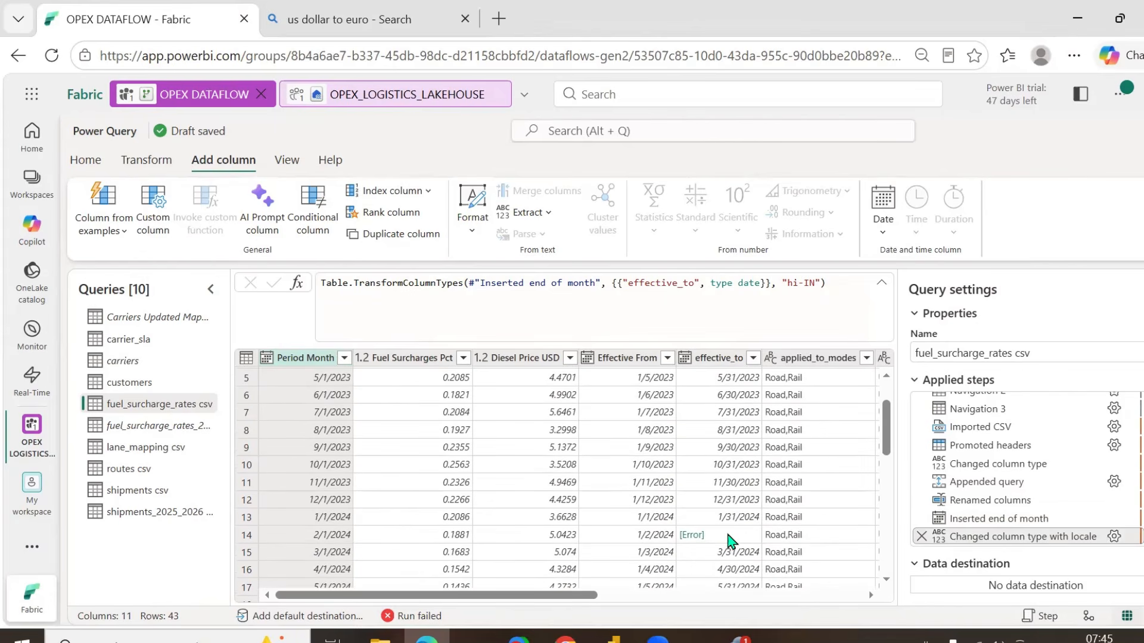
scroll(731, 542, "up", 1)
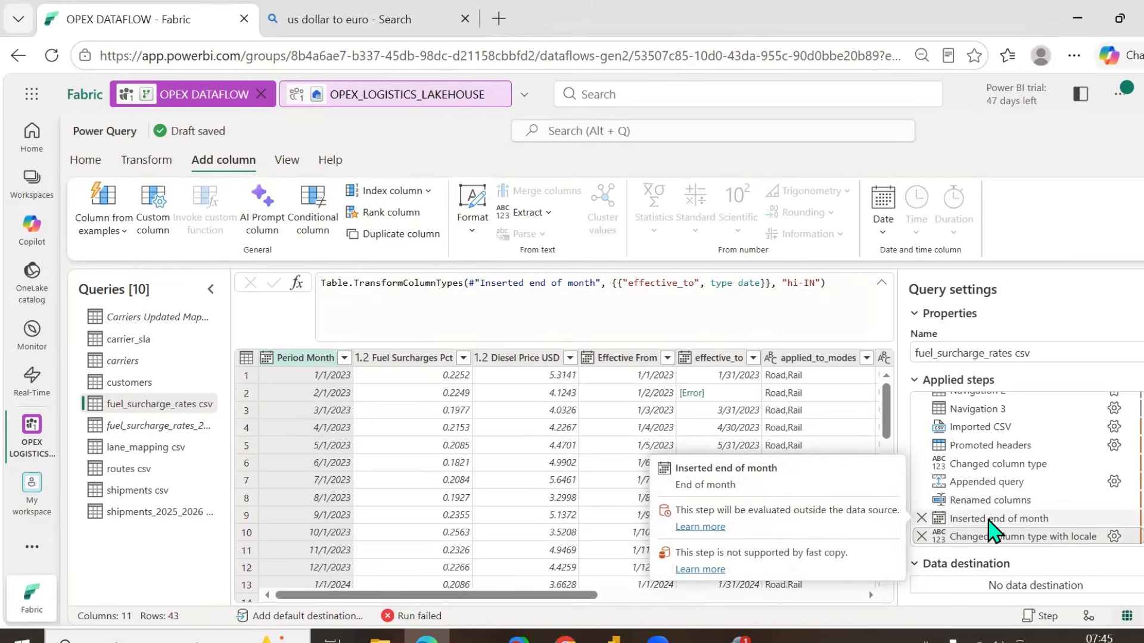
left_click(965, 519)
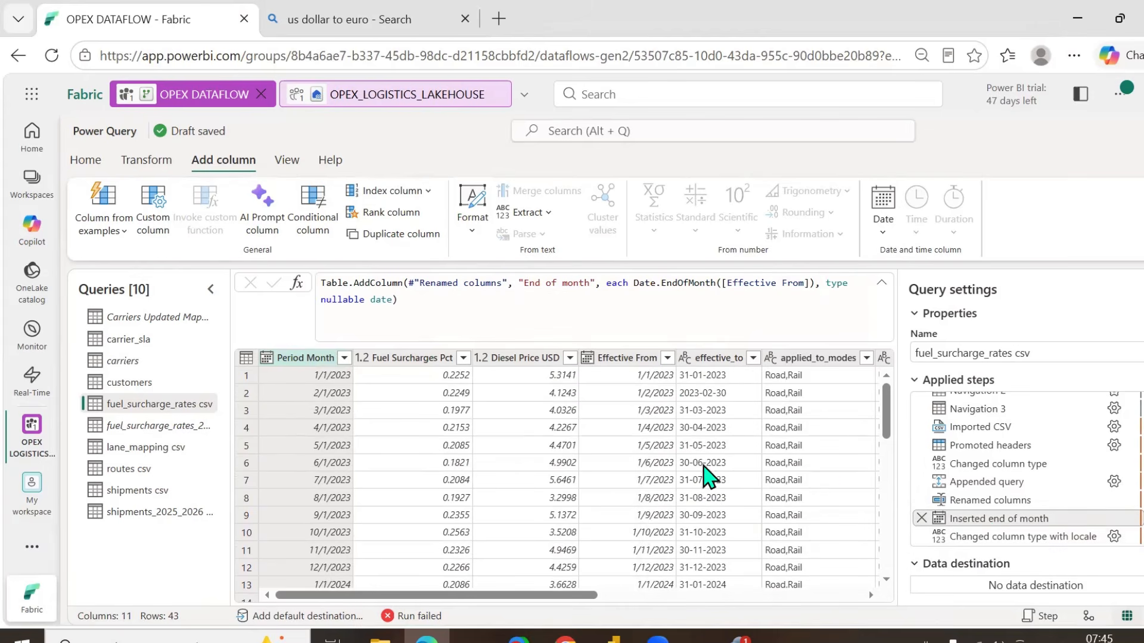
left_click_drag(577, 597, 681, 605)
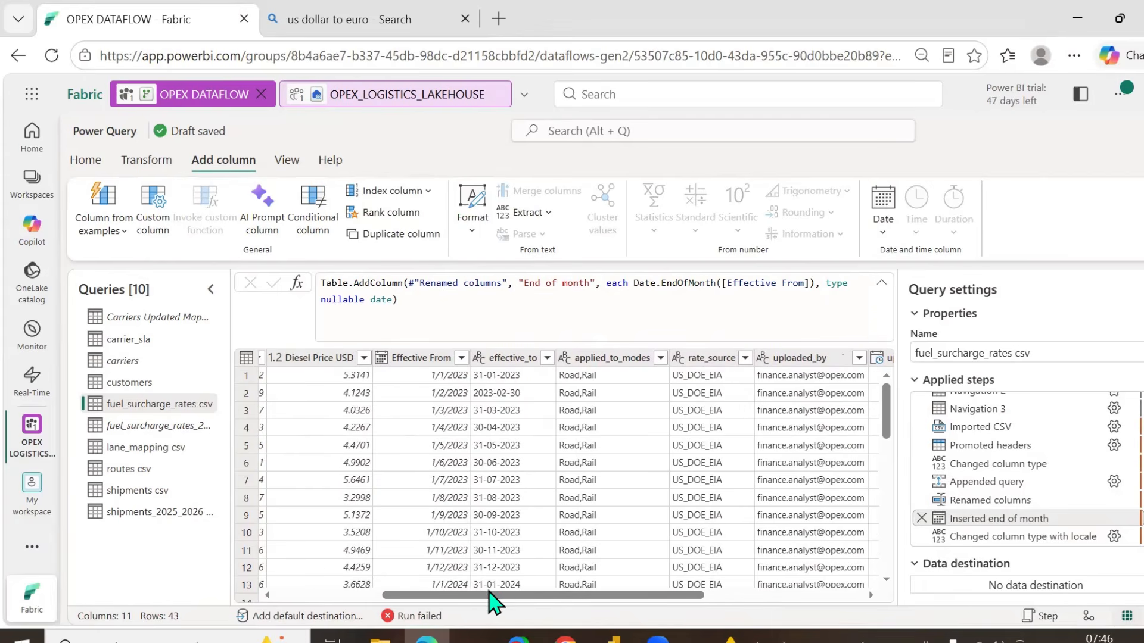
left_click_drag(490, 598, 525, 605)
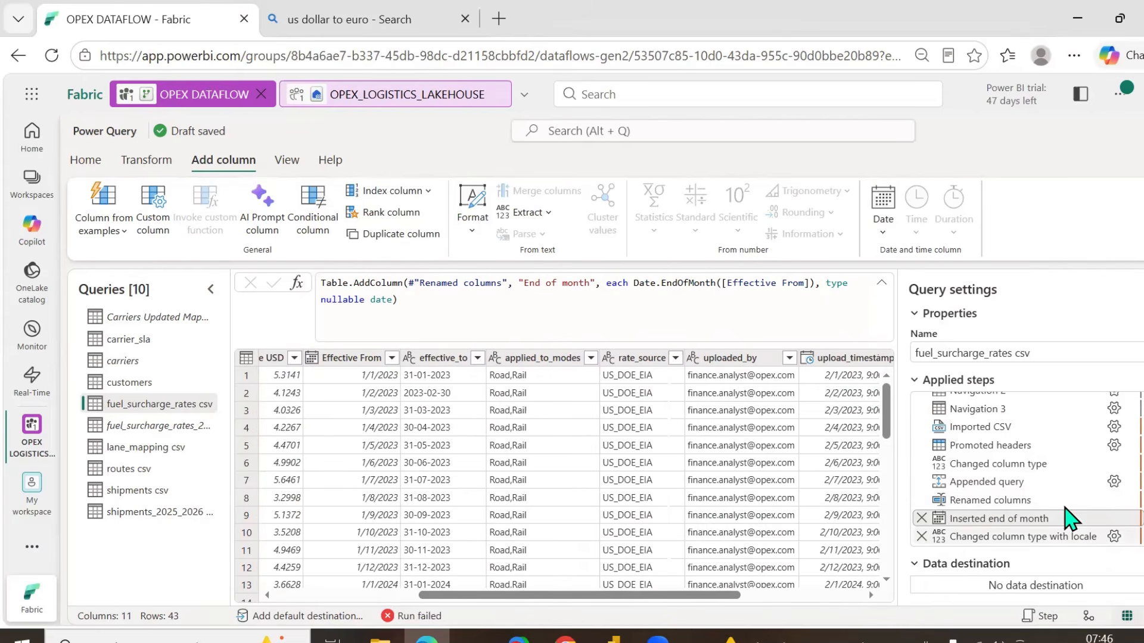
left_click(1026, 537)
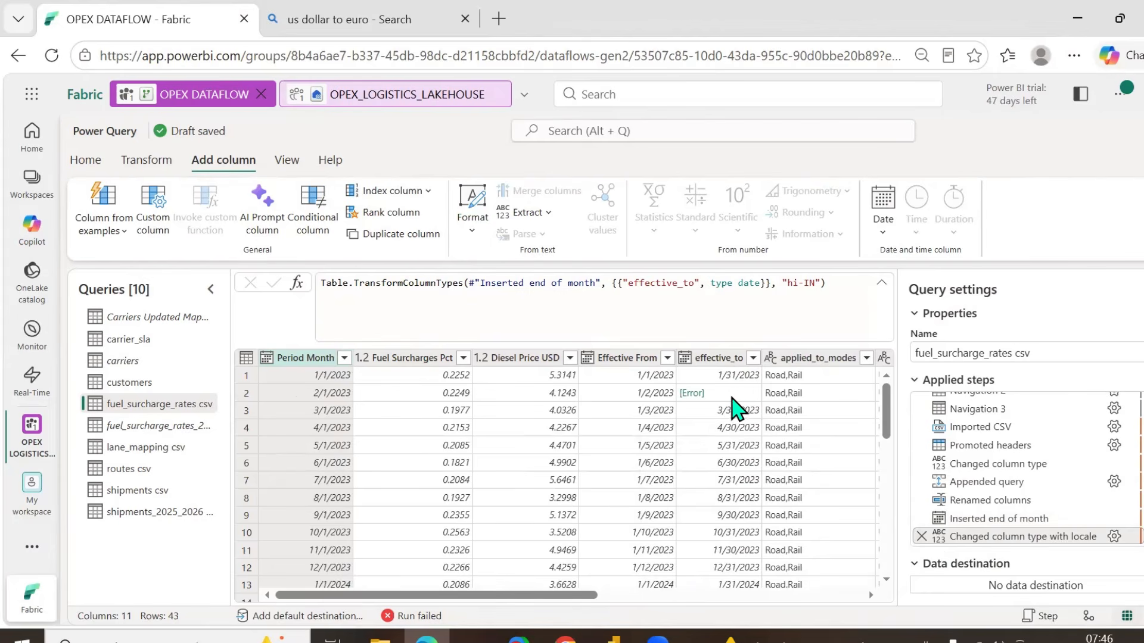
- Check the cell details of row 2's effective_to error and the data types available for the column
right_click(736, 394)
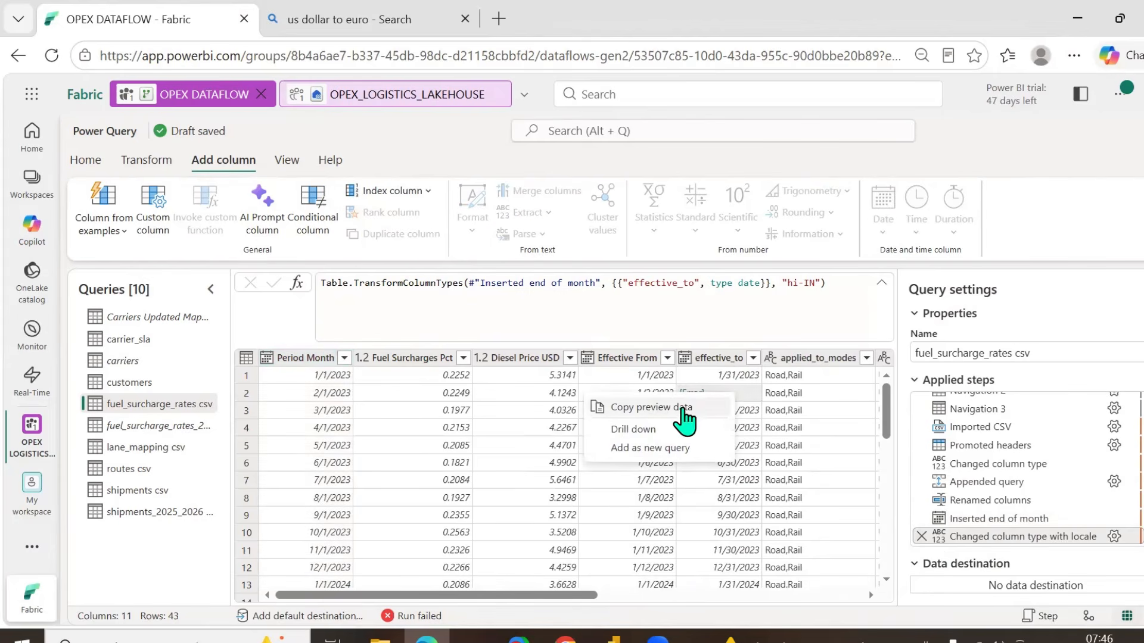
left_click(743, 393)
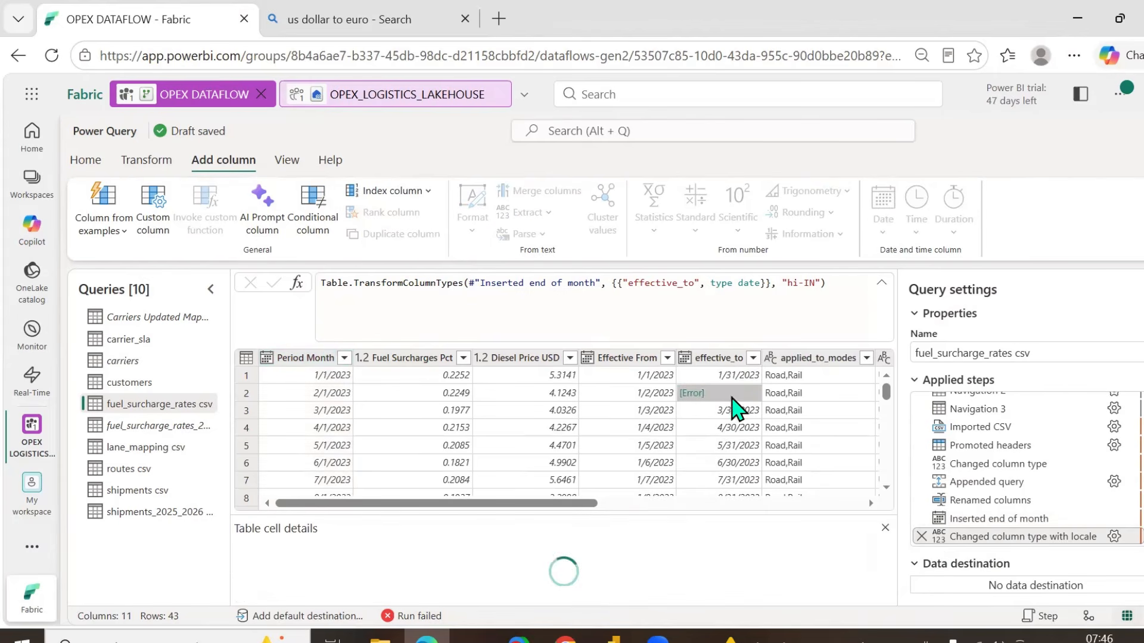
left_click(685, 358)
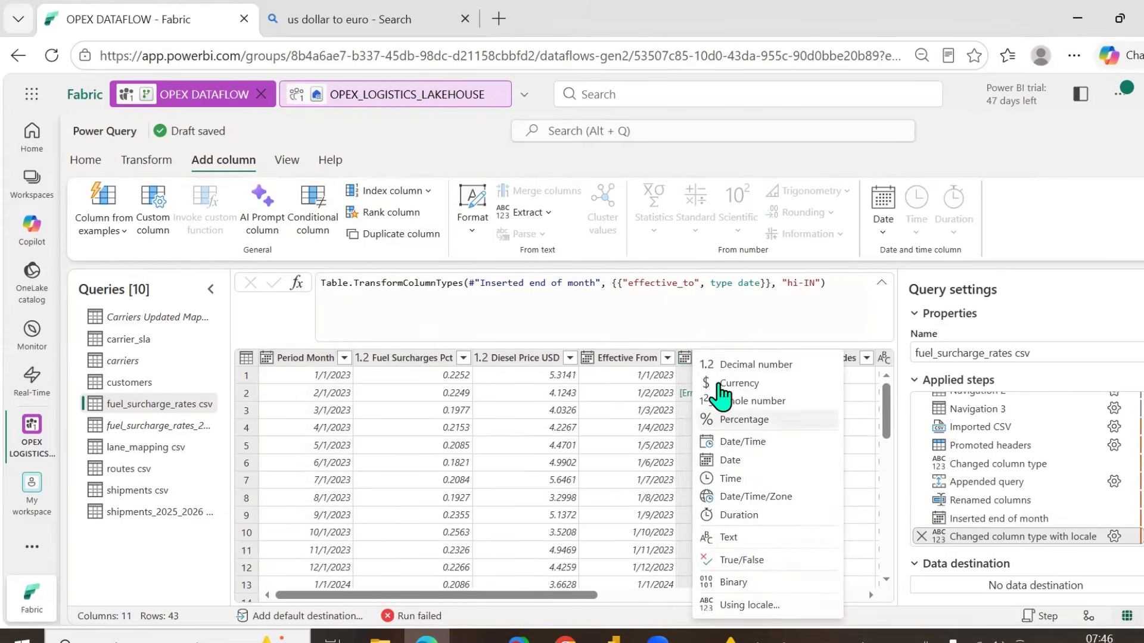
left_click(573, 595)
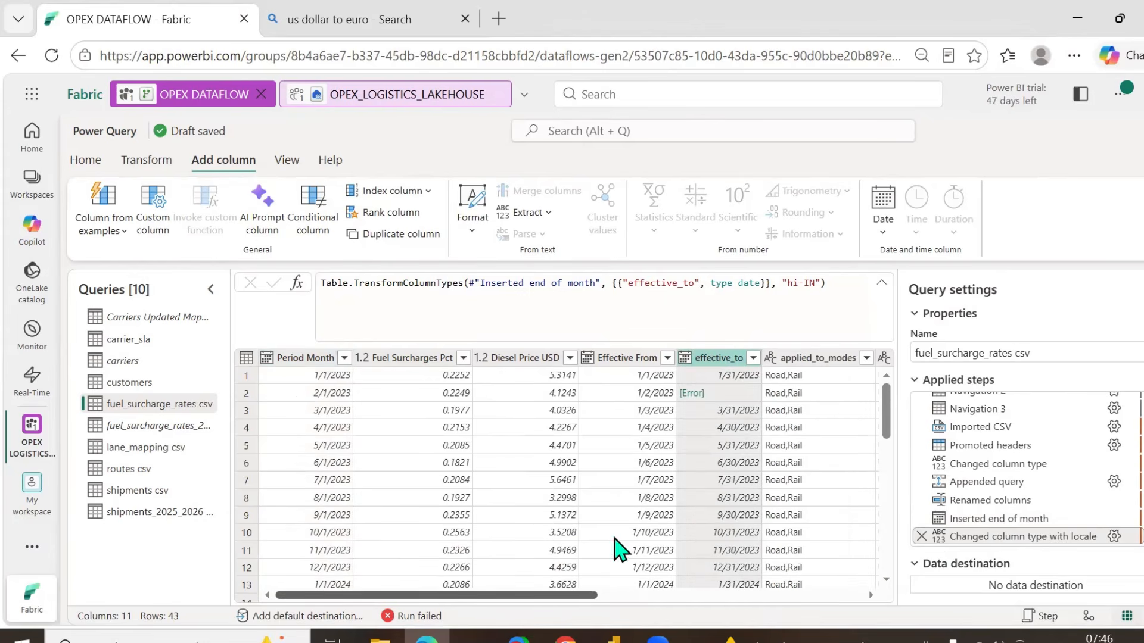
- Start replacing values in the effective_to column, choosing to enter a value as the replacement
right_click(719, 363)
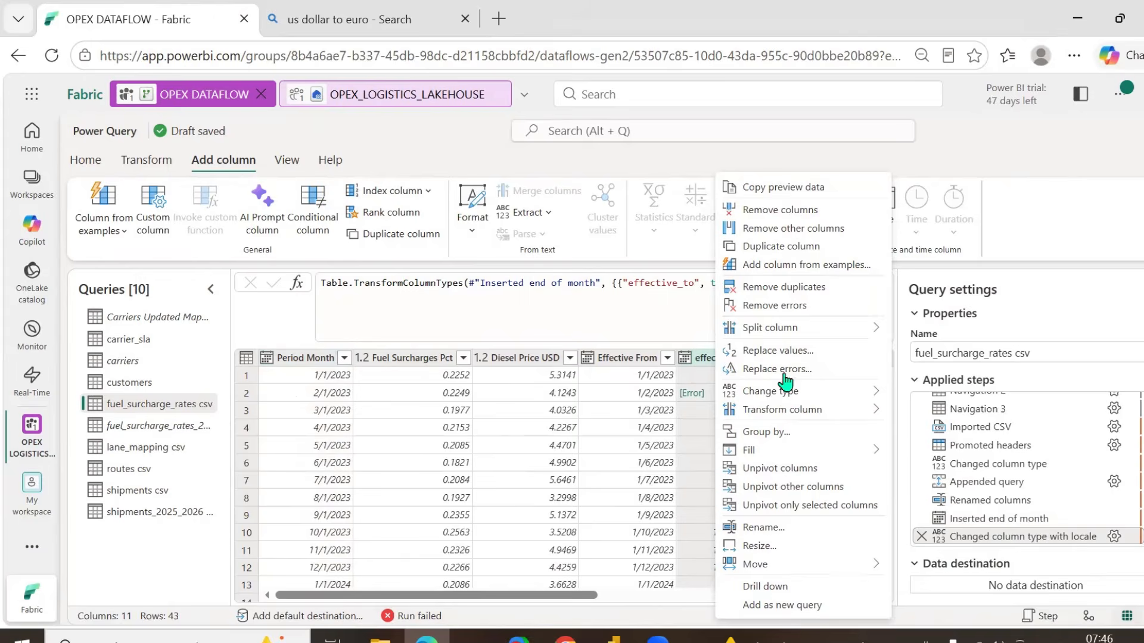
left_click(785, 352)
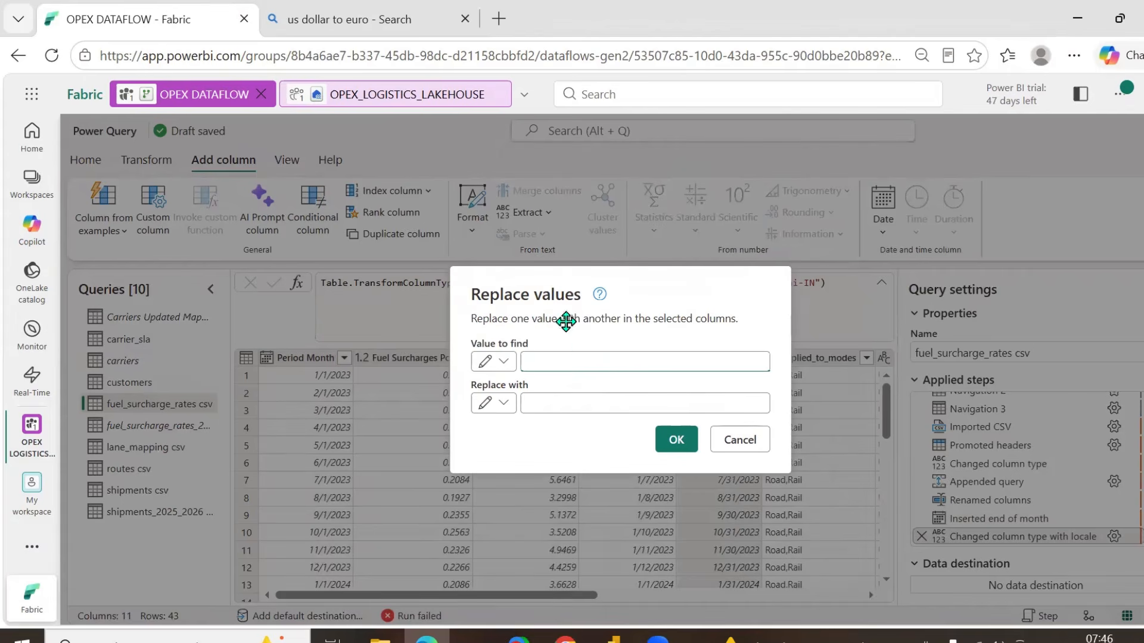
left_click(494, 403)
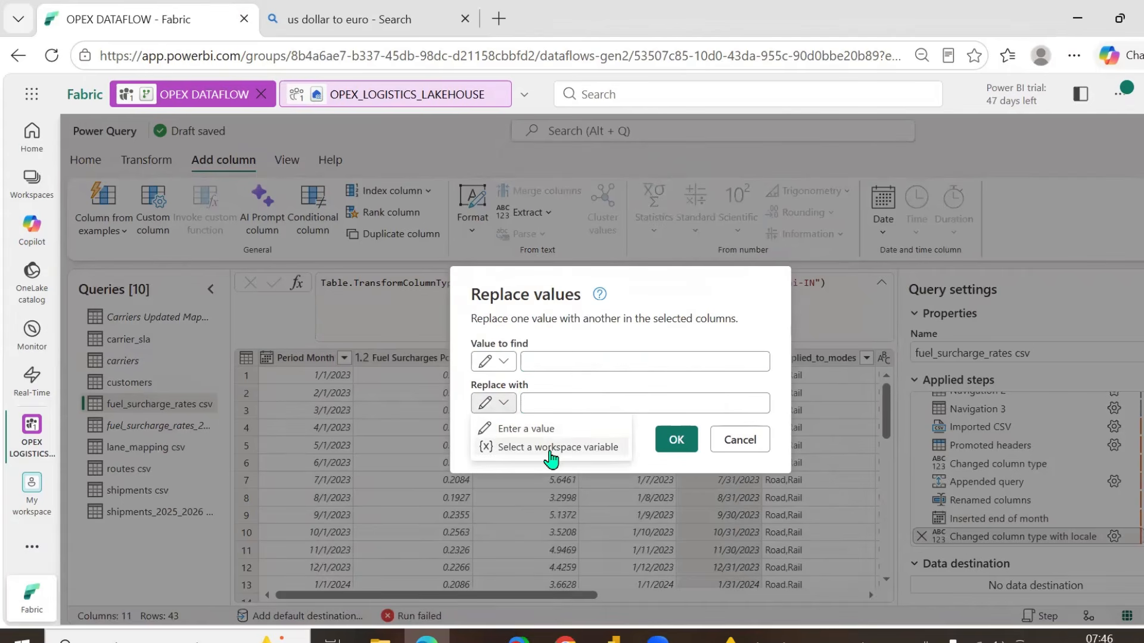
left_click(527, 436)
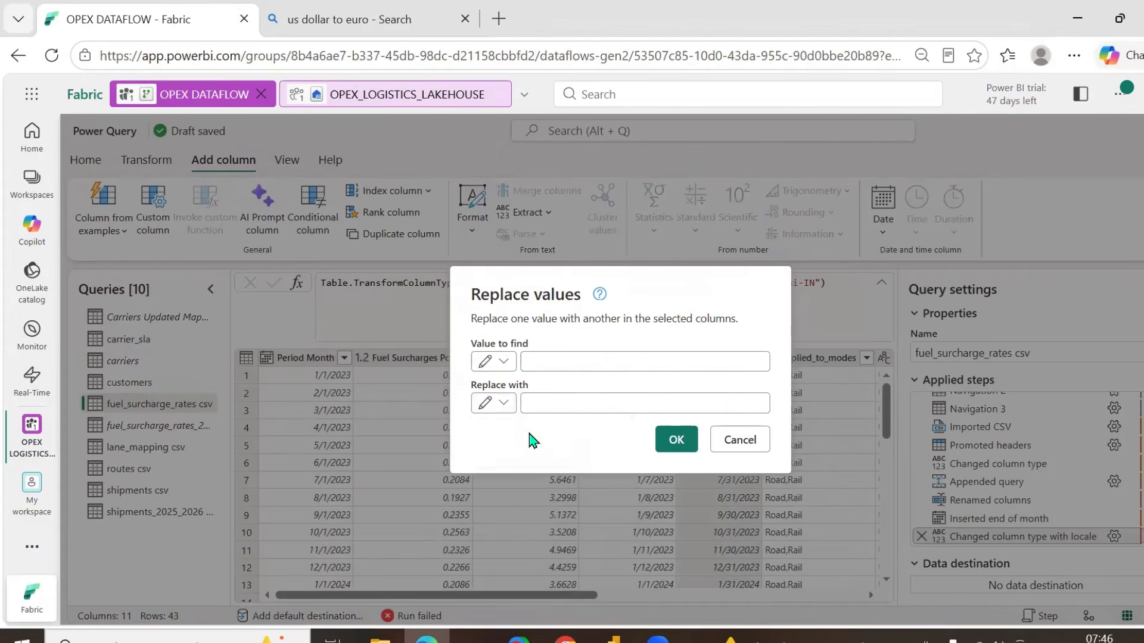
left_click(739, 440)
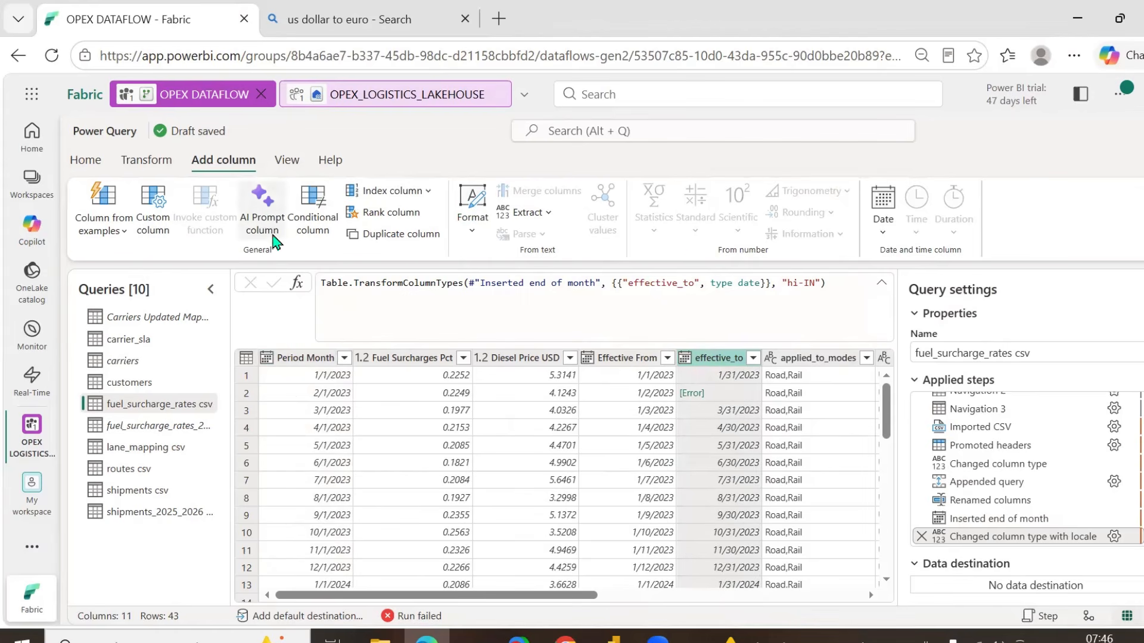
left_click(308, 236)
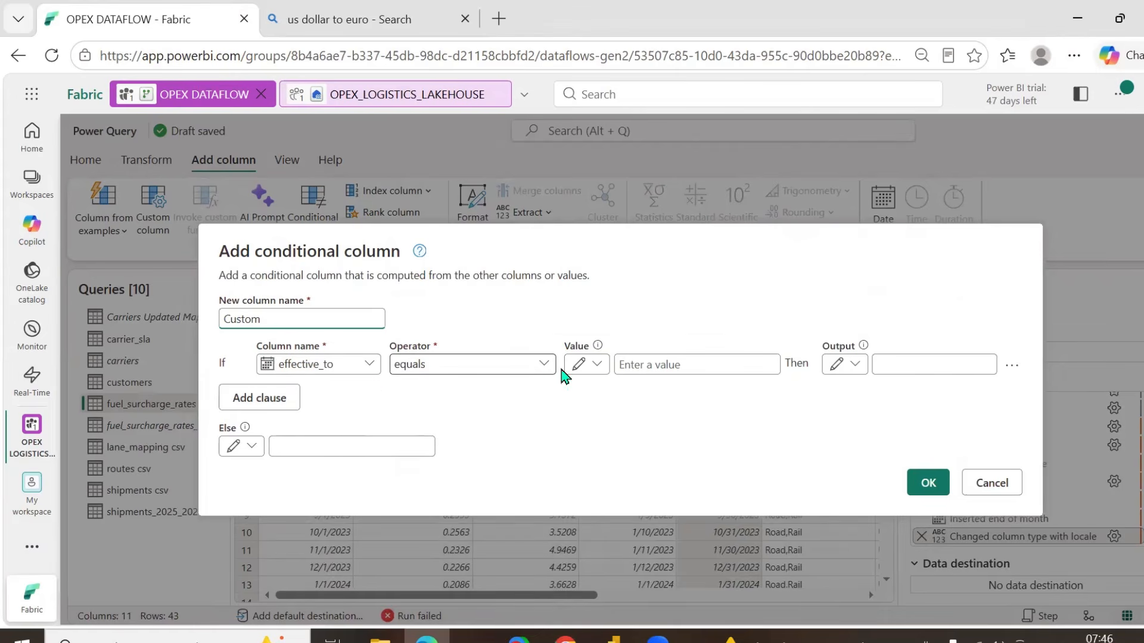
left_click_drag(618, 239, 649, 439)
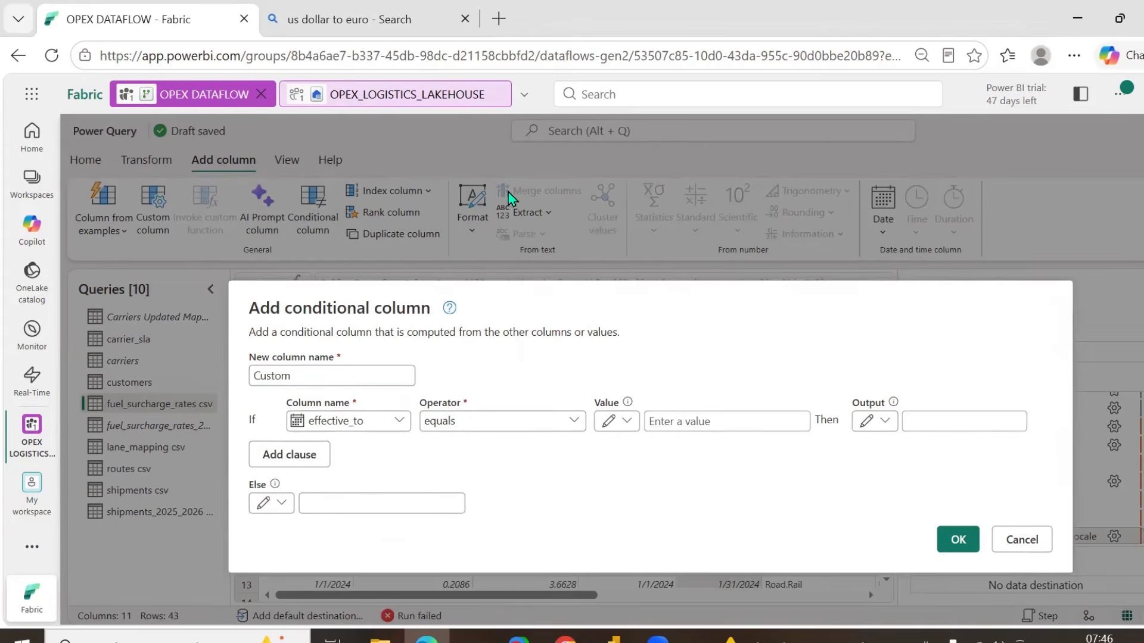
left_click_drag(549, 305, 499, 186)
left_click(898, 374)
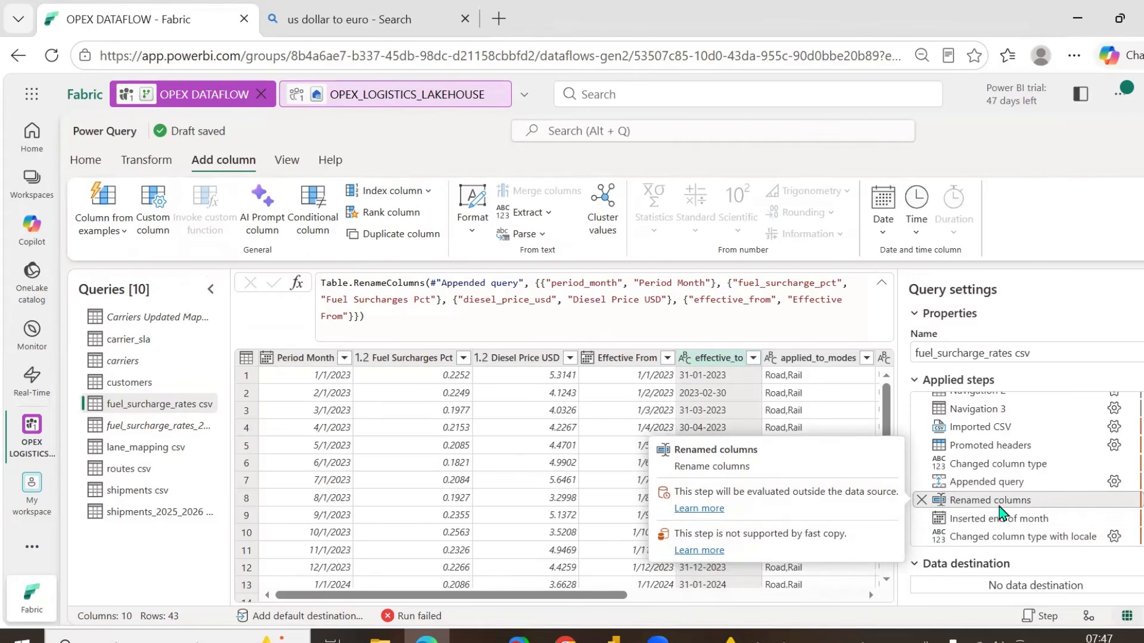
- After the Renamed columns step, insert a value replacement in effective_to that changes 2023-02-30 to 28-02-2023
scroll(716, 405, "down", 4)
scroll(717, 405, "up", 3)
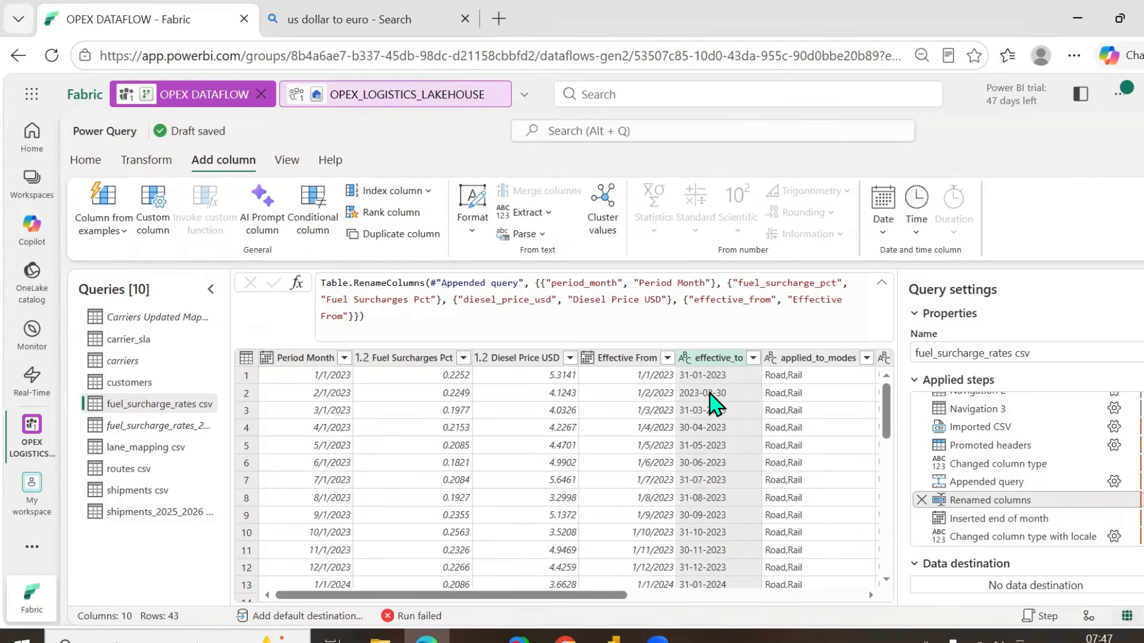
left_click(709, 394)
right_click(706, 396)
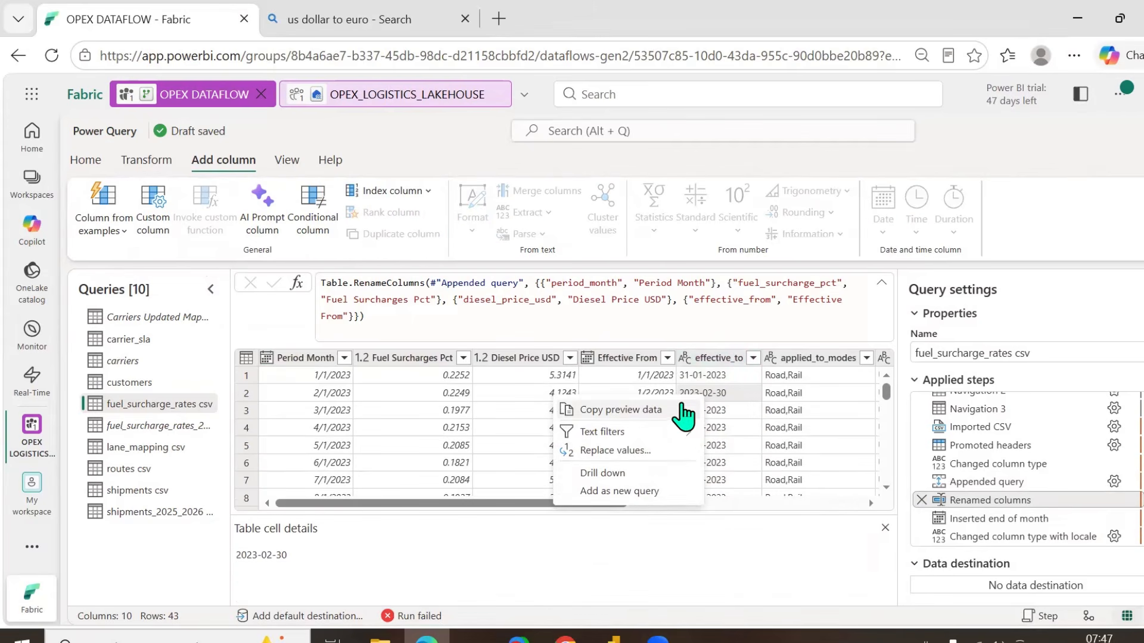
left_click(617, 451)
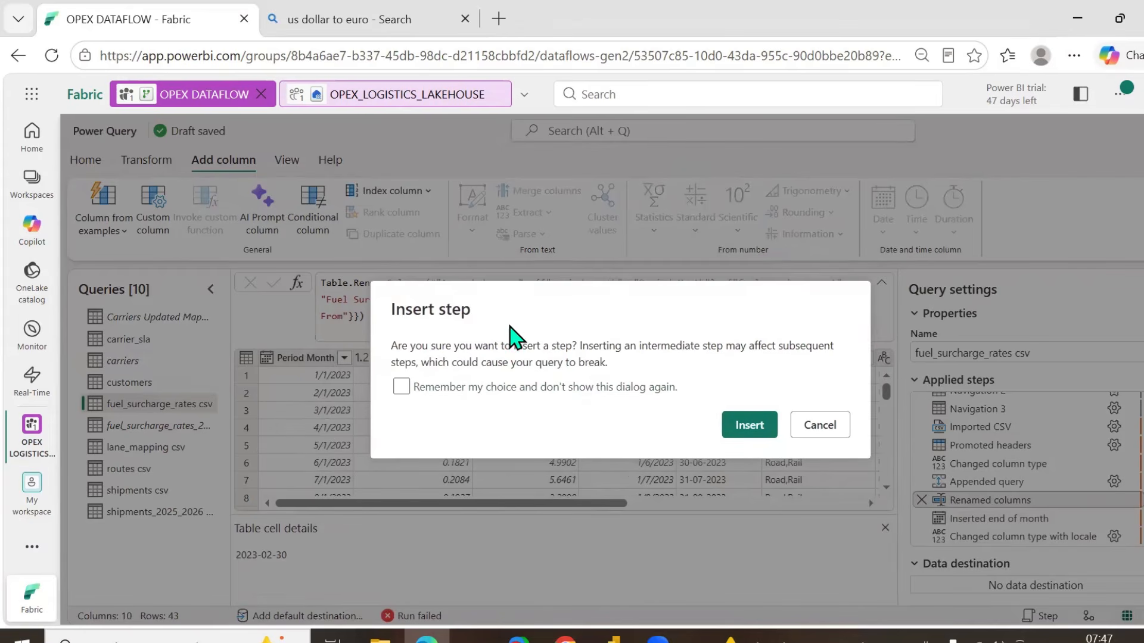
left_click(760, 427)
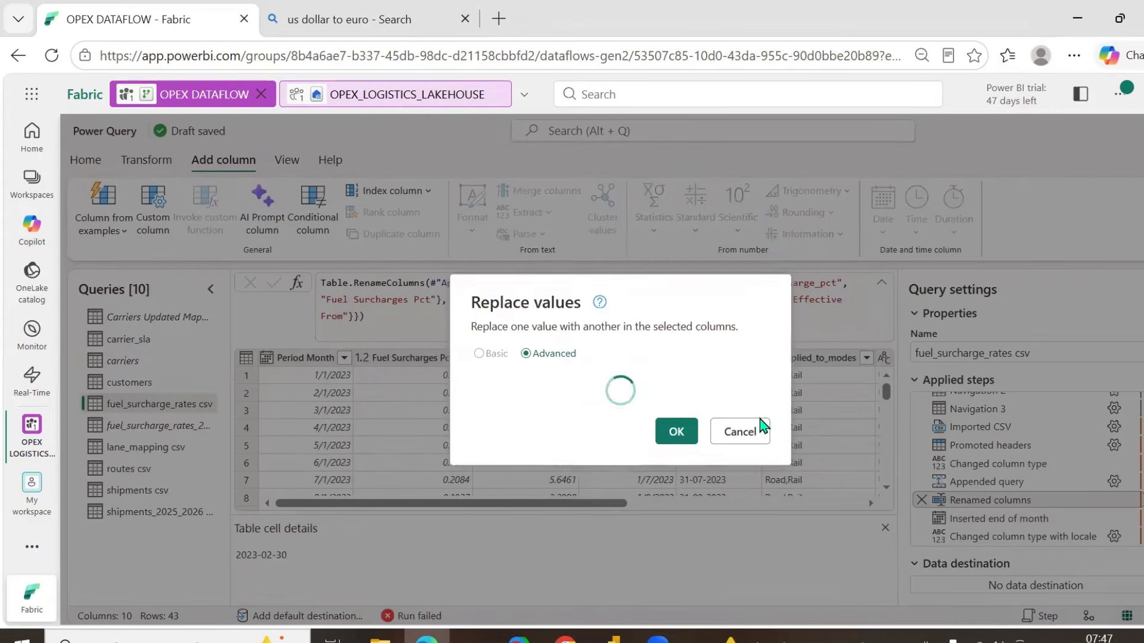
left_click(562, 376)
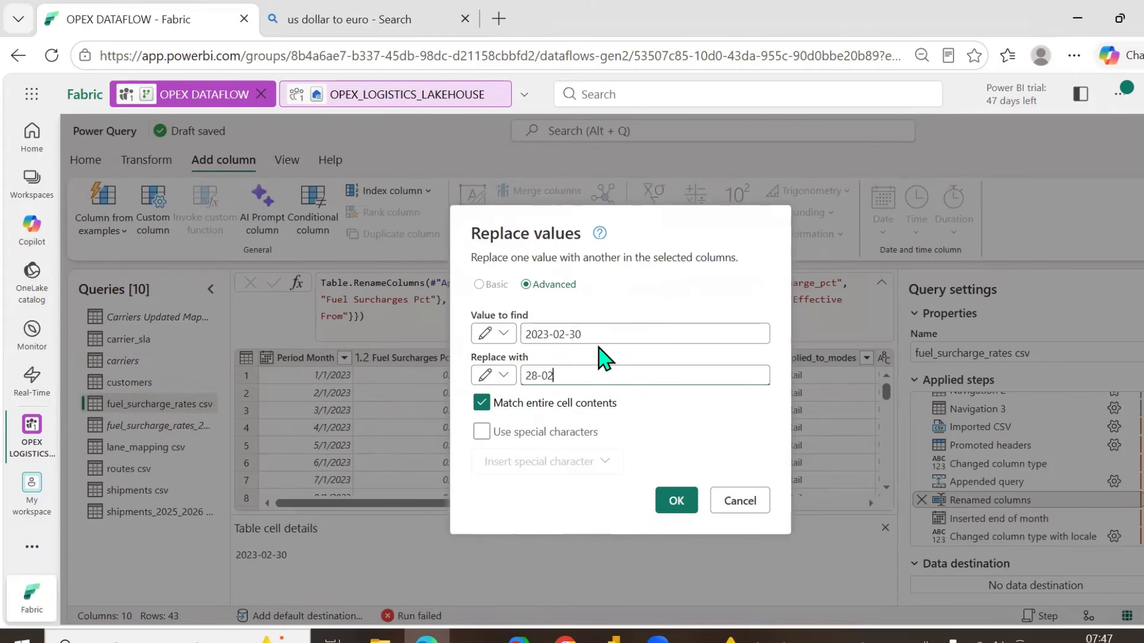
type("28-02-2023")
left_click(676, 500)
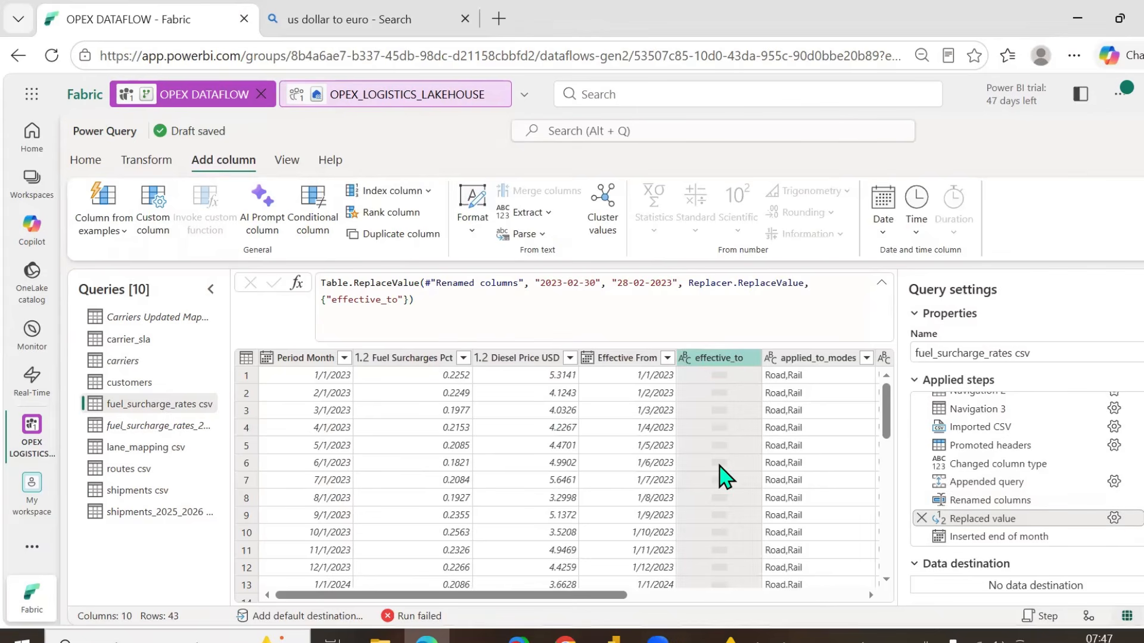
- Examine the replaced effective_to dates and the End of month column added by the following query step
scroll(724, 475, "down", 7)
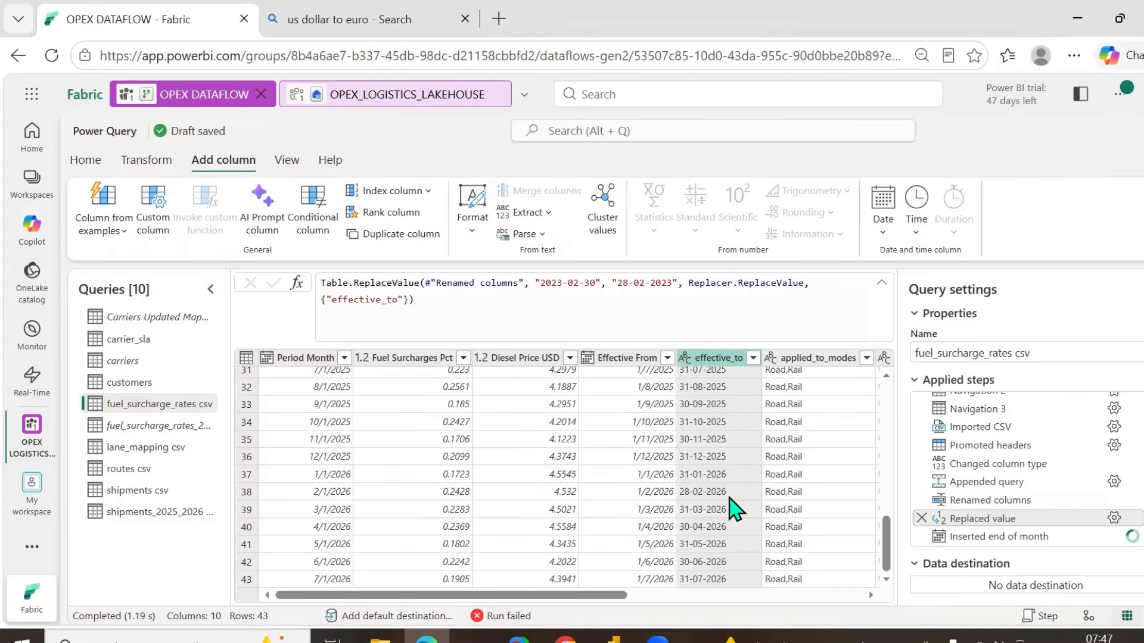
scroll(740, 548, "up", 6)
scroll(741, 547, "up", 1)
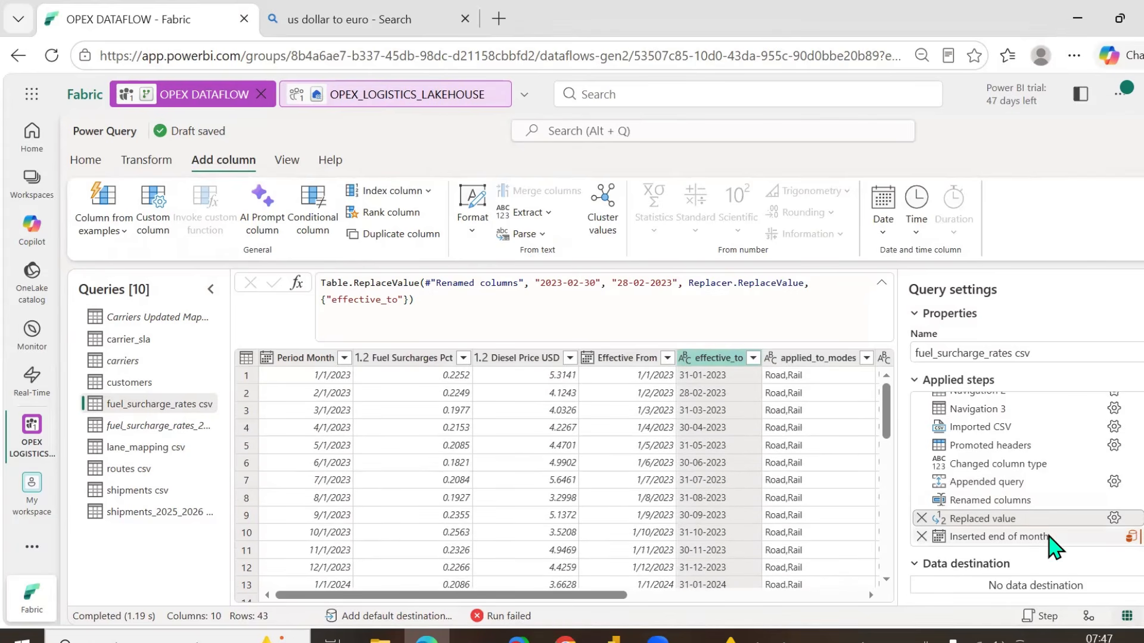
left_click(995, 538)
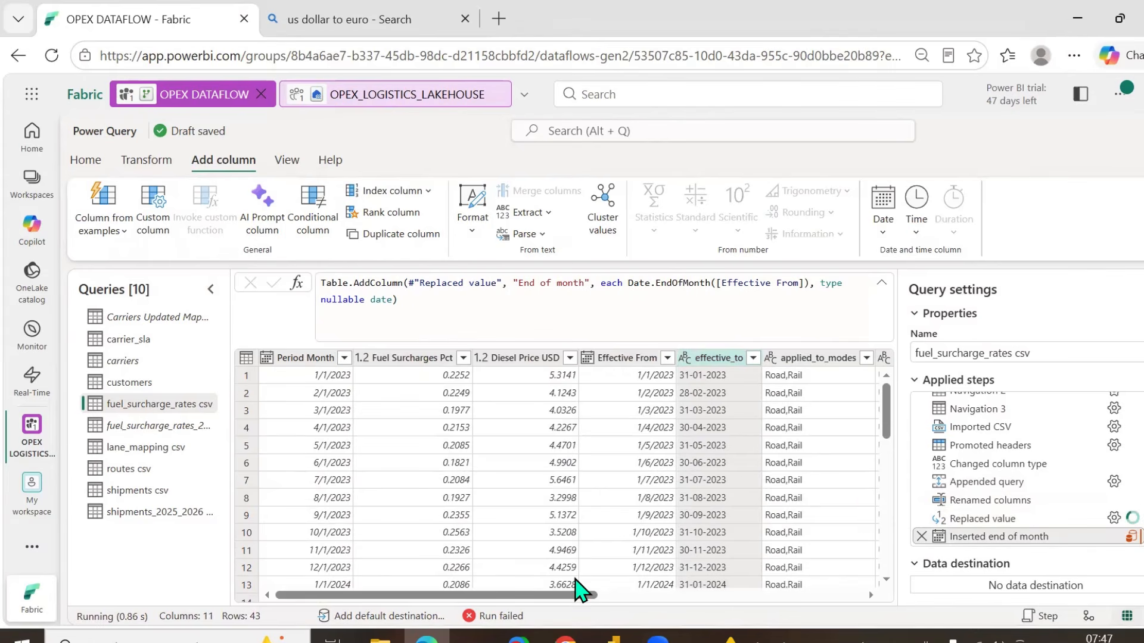
left_click_drag(563, 595, 896, 598)
scroll(1028, 537, "down", 1)
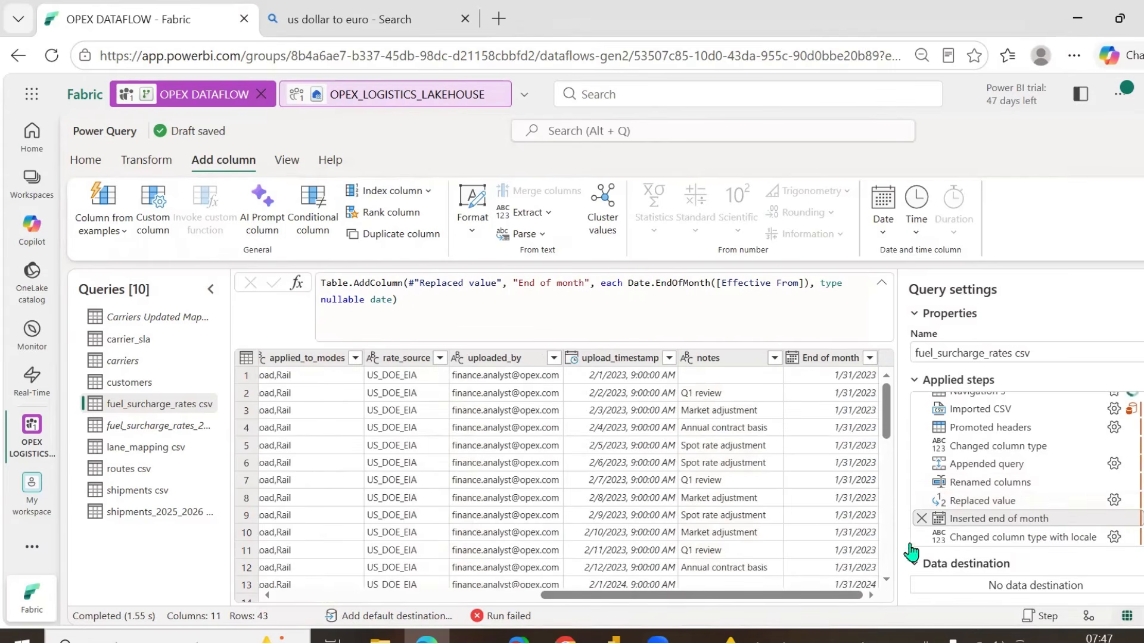
scroll(868, 545, "down", 9)
scroll(862, 548, "down", 2)
mouse_move(988, 539)
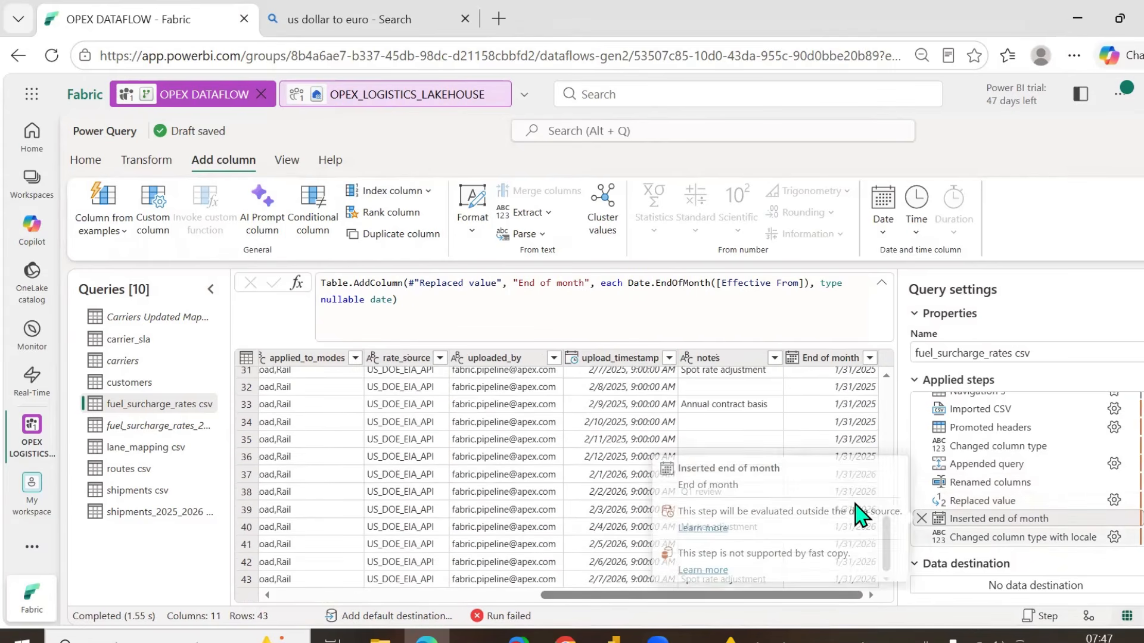
- Check the effective_to dates in the Changed column type with locale step and delete the Inserted end of month step
left_click(1027, 542)
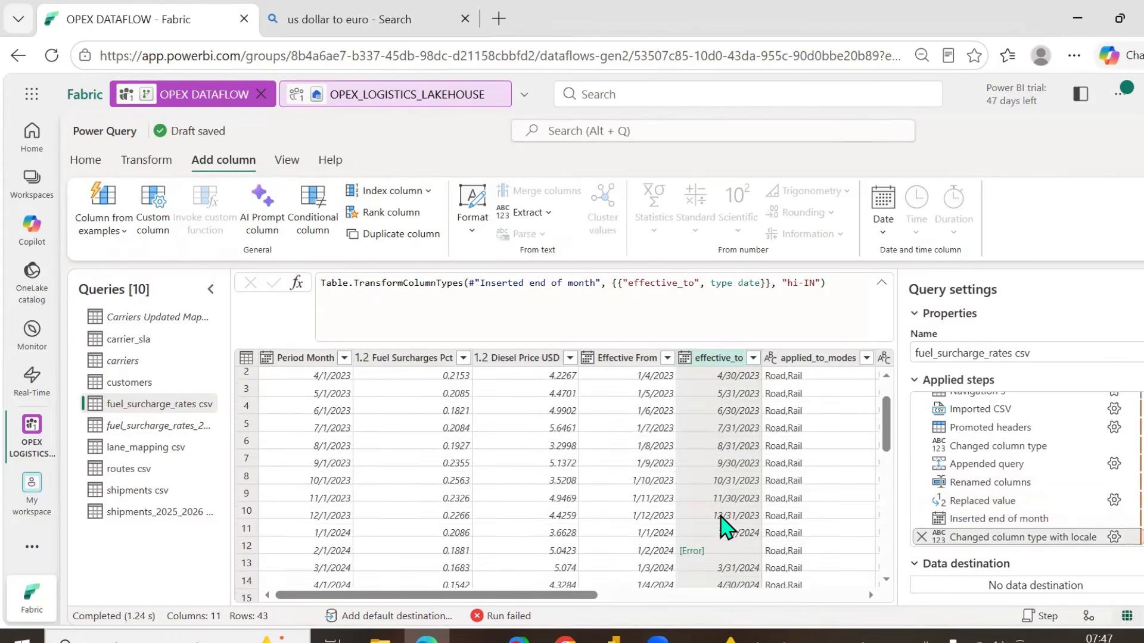
scroll(724, 524, "down", 10)
scroll(723, 525, "up", 10)
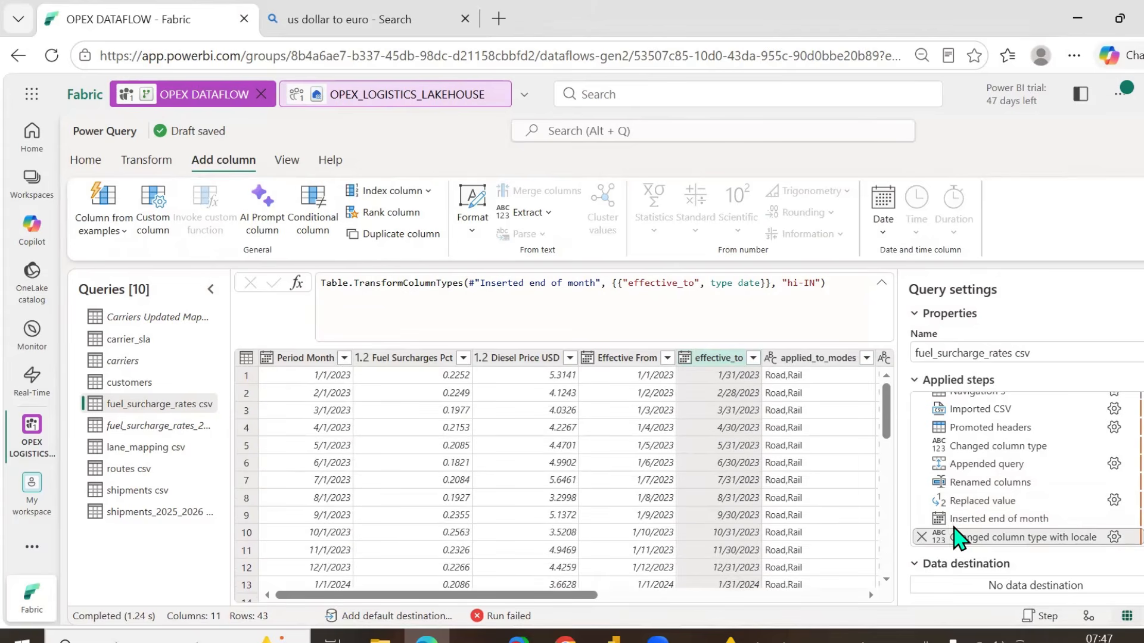
left_click(921, 519)
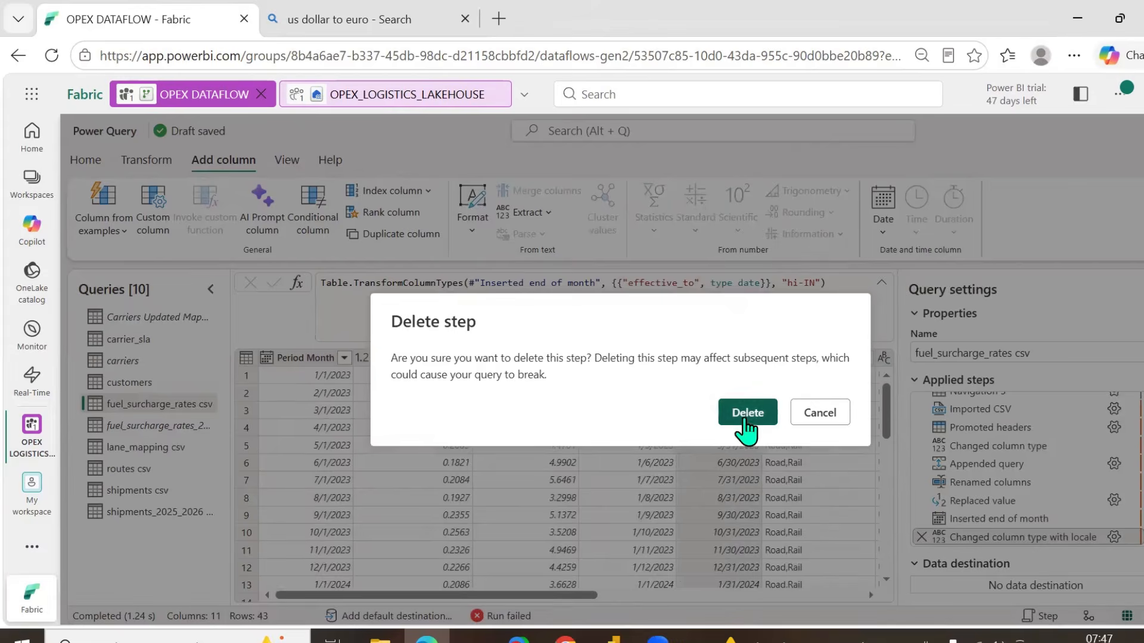
left_click(745, 411)
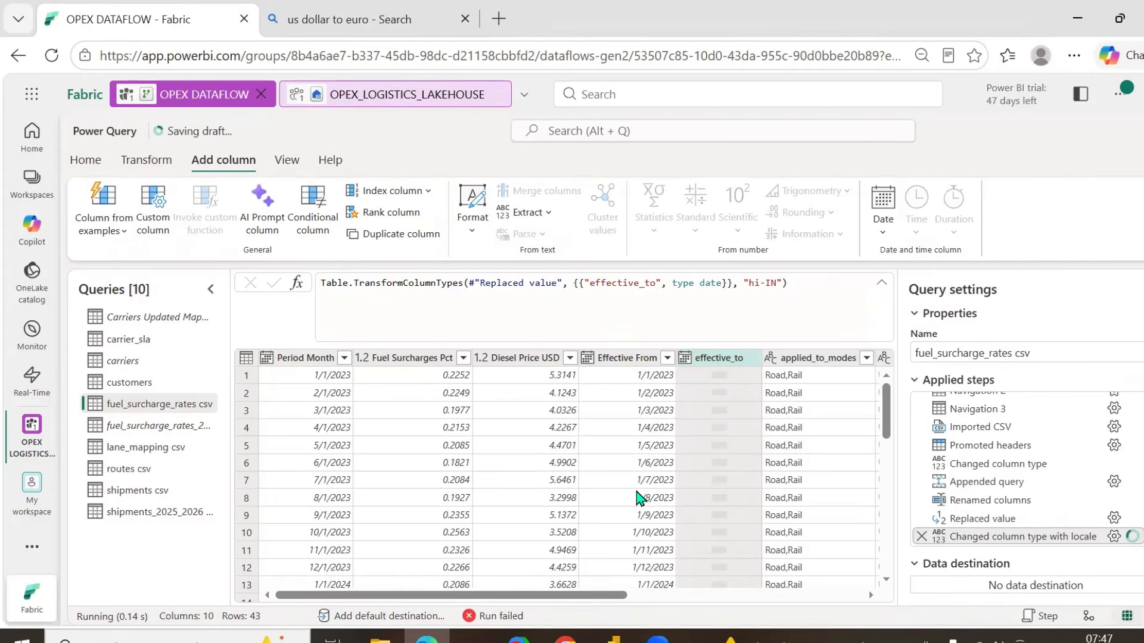
- Try adding an end-of-month date column calculated from Effective From and compare its dates with the source column
left_click(633, 364)
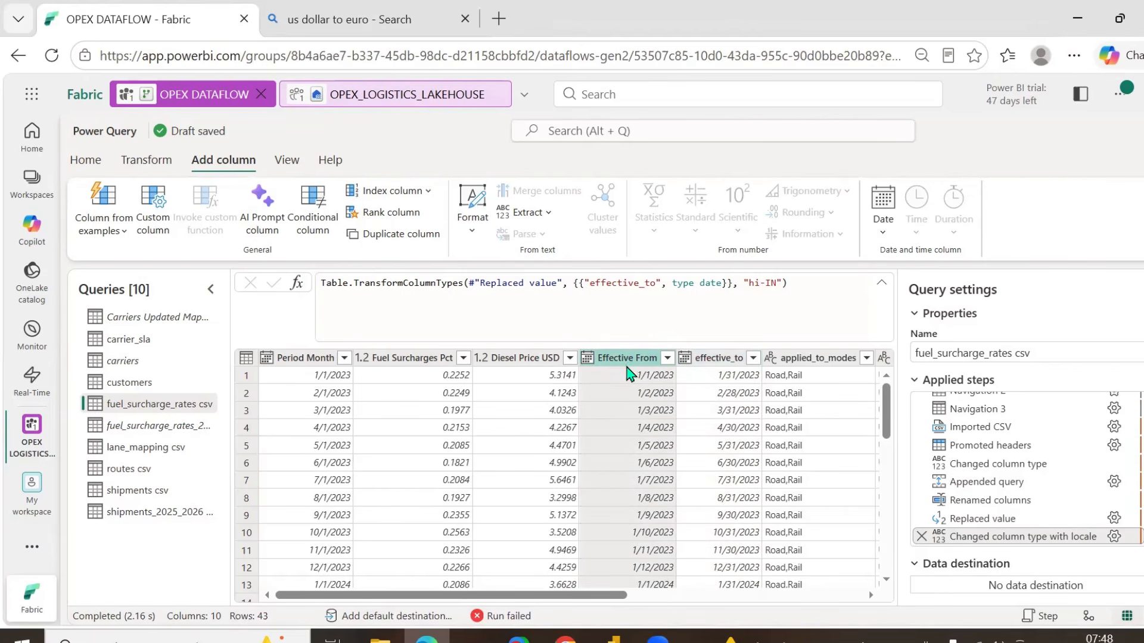
left_click(883, 217)
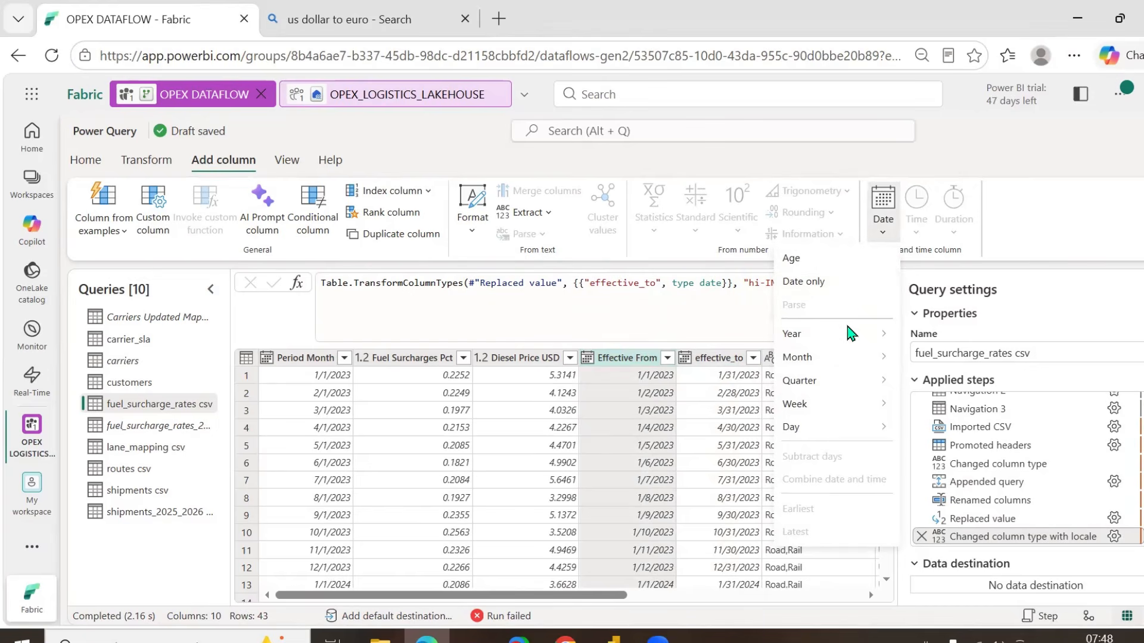
mouse_move(851, 337)
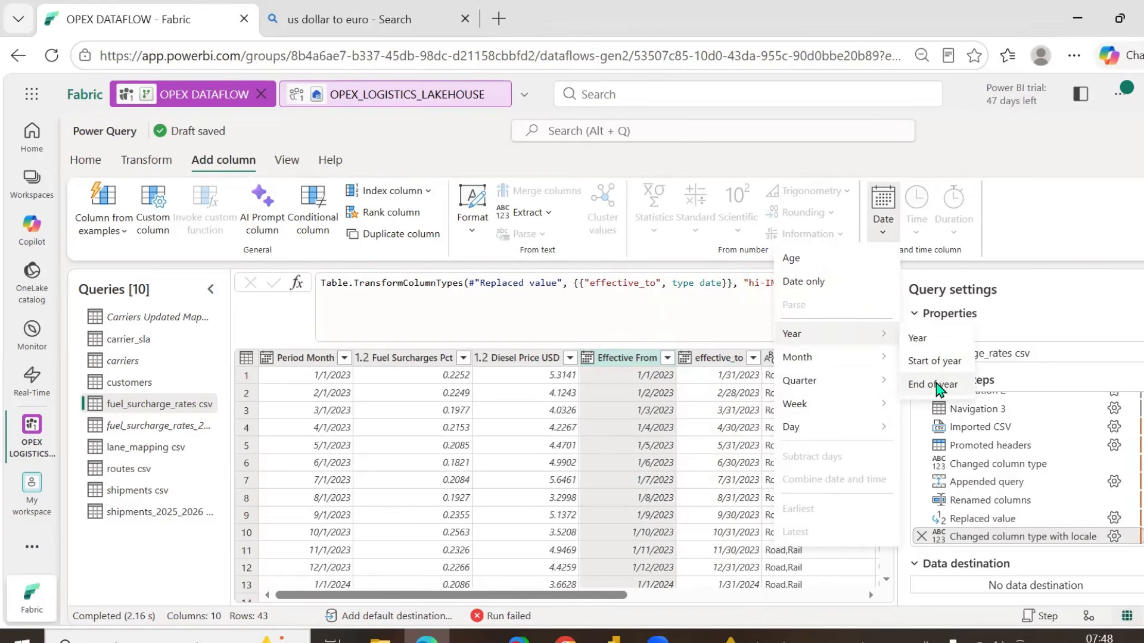
mouse_move(879, 361)
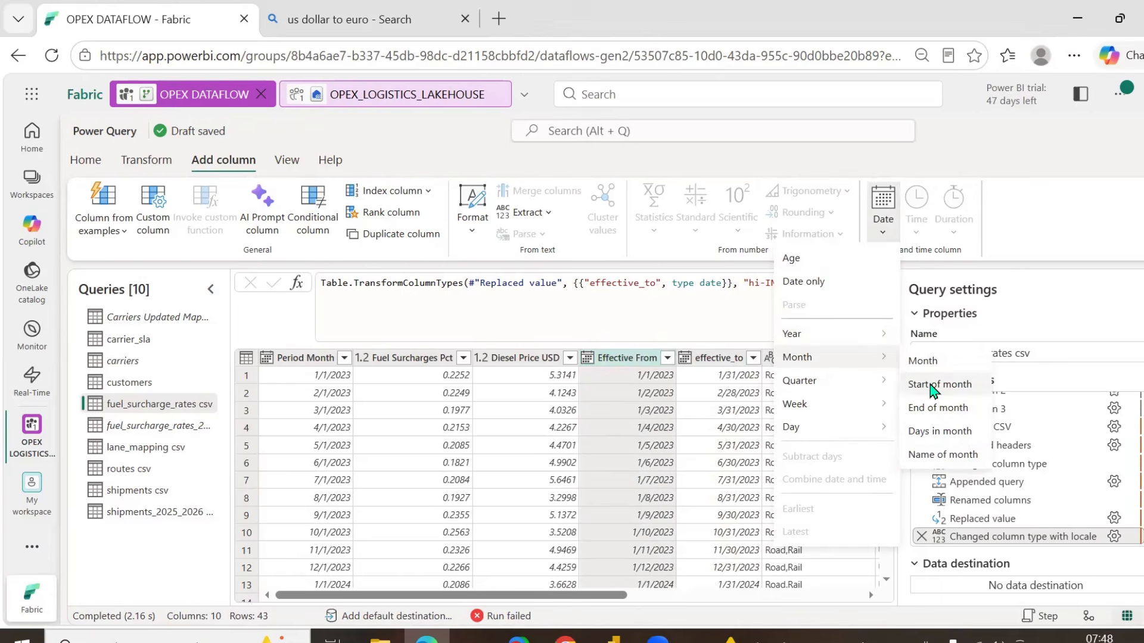
left_click(950, 407)
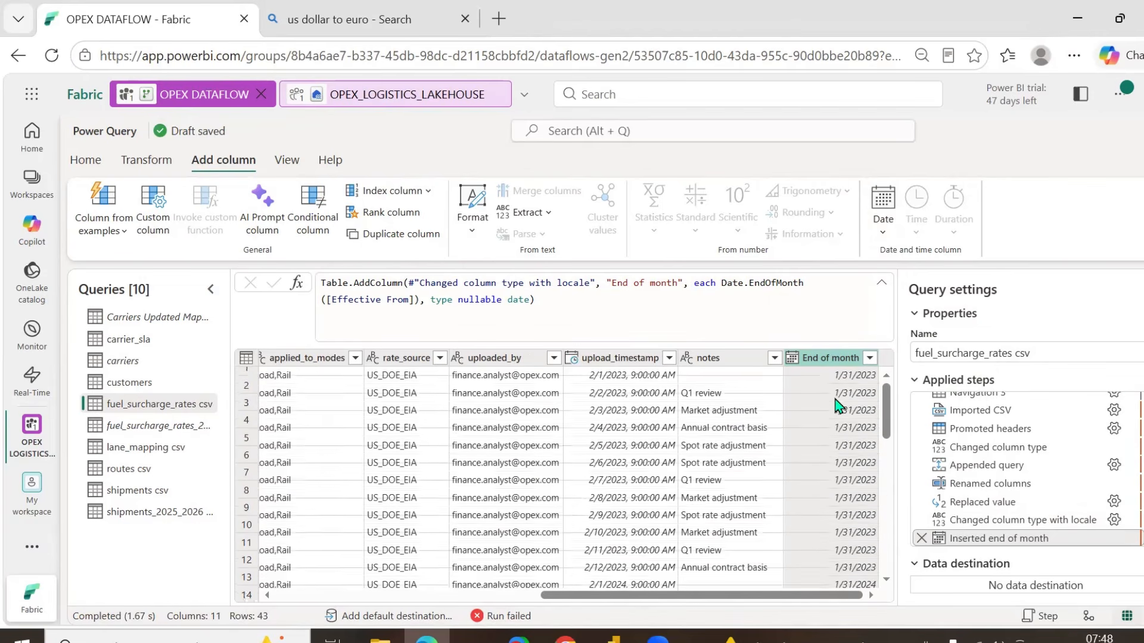
left_click_drag(808, 603, 584, 603)
left_click(545, 357)
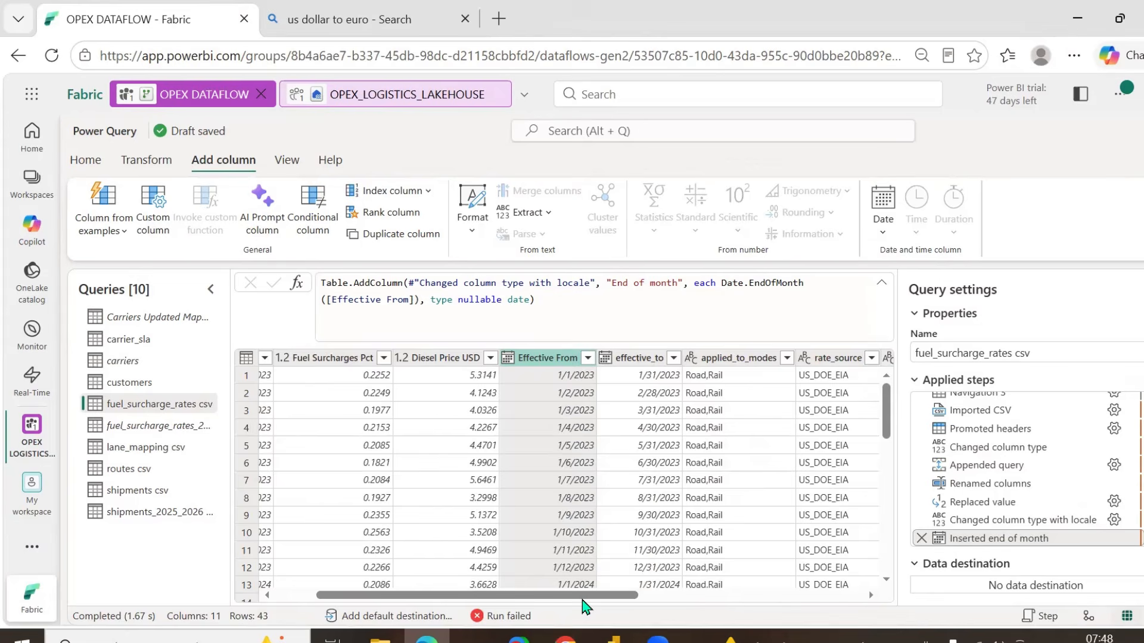
left_click_drag(584, 595, 857, 595)
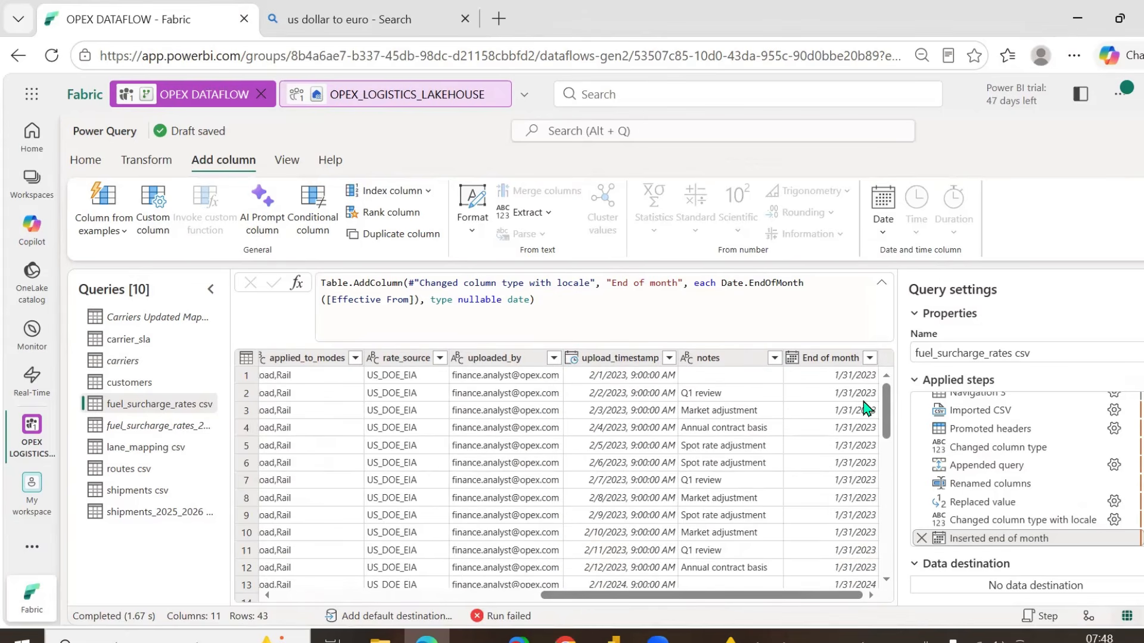
scroll(853, 464, "down", 10)
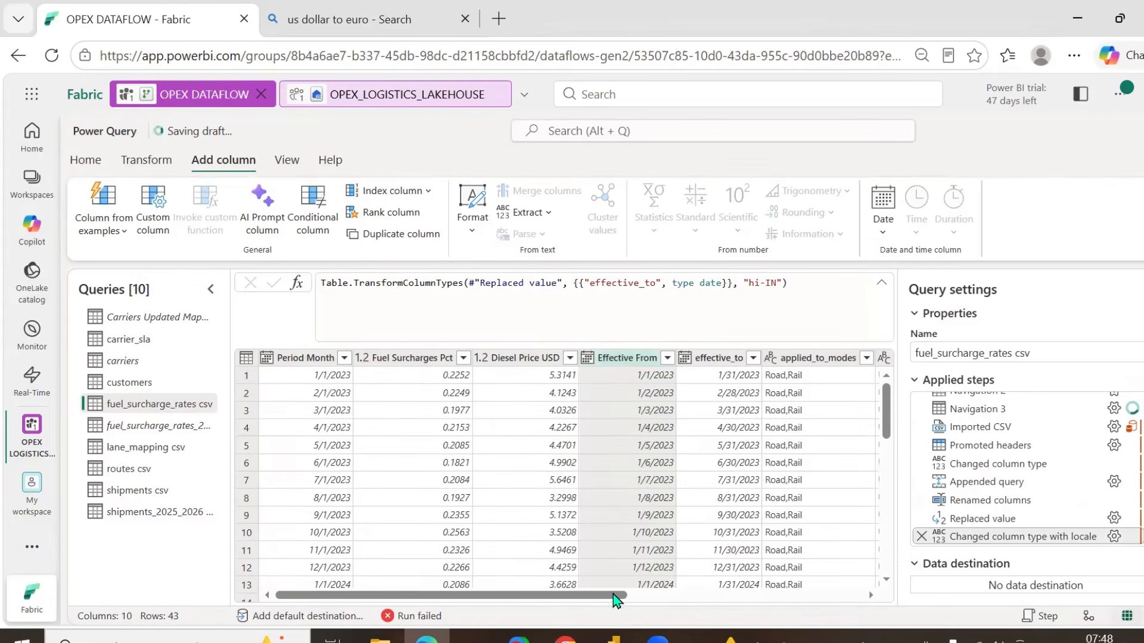
- Rename the effective_to column as Effective To
left_click_drag(614, 598, 656, 593)
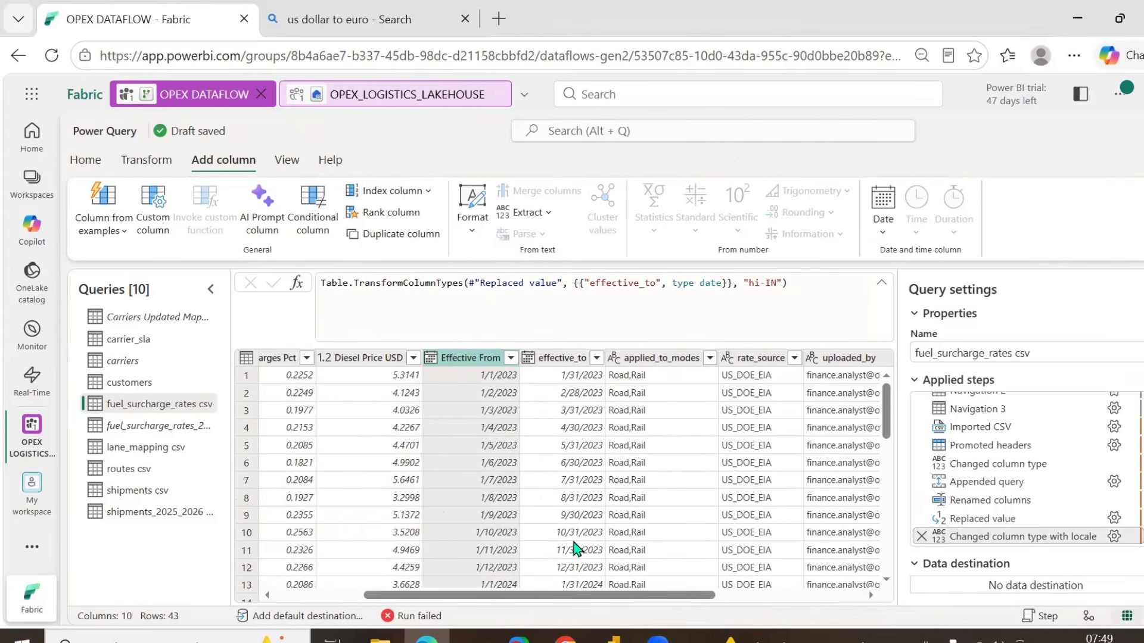
double_click(559, 358)
type("E")
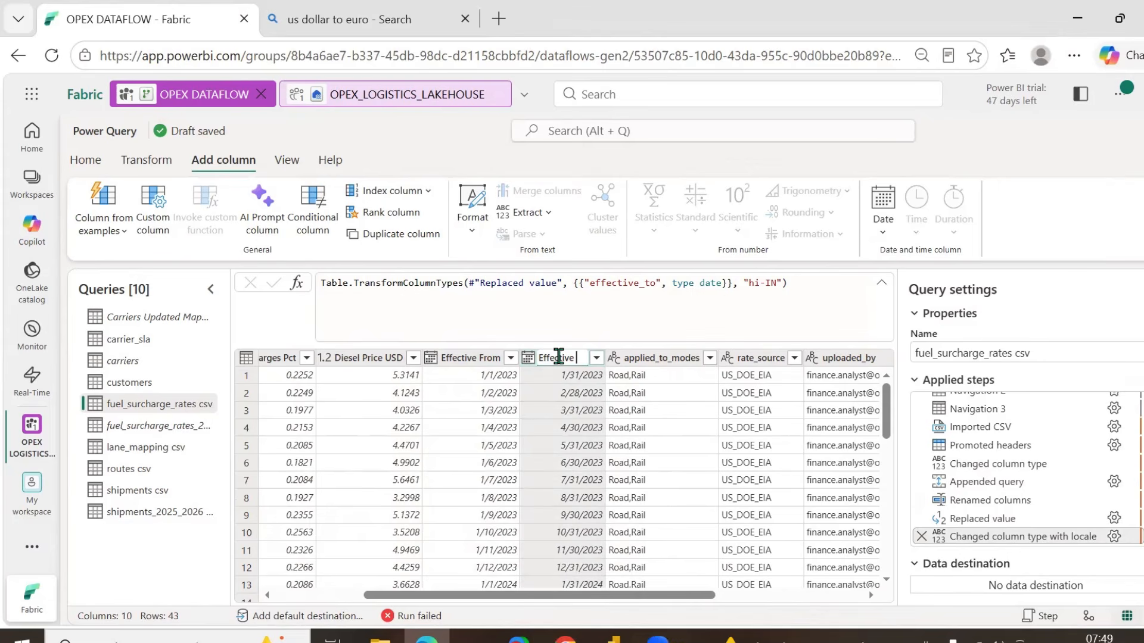
type("ffective To")
key("Return")
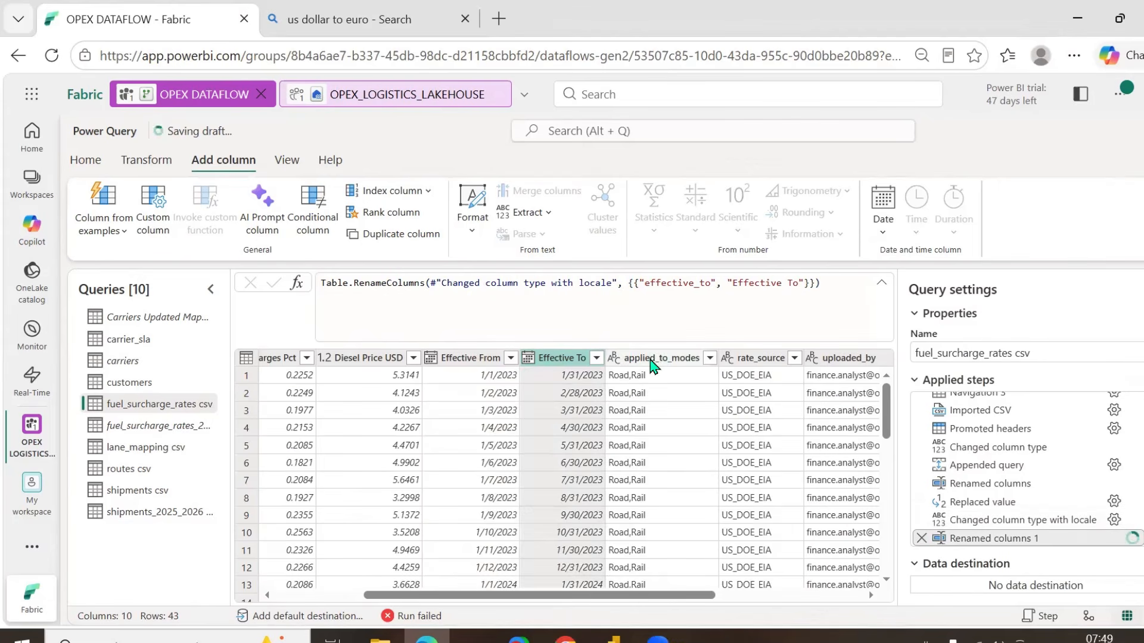
- Rename the applied_to_modes column as Applied Mode and the rate_source column as Rate Source
double_click(654, 360)
type("Applie")
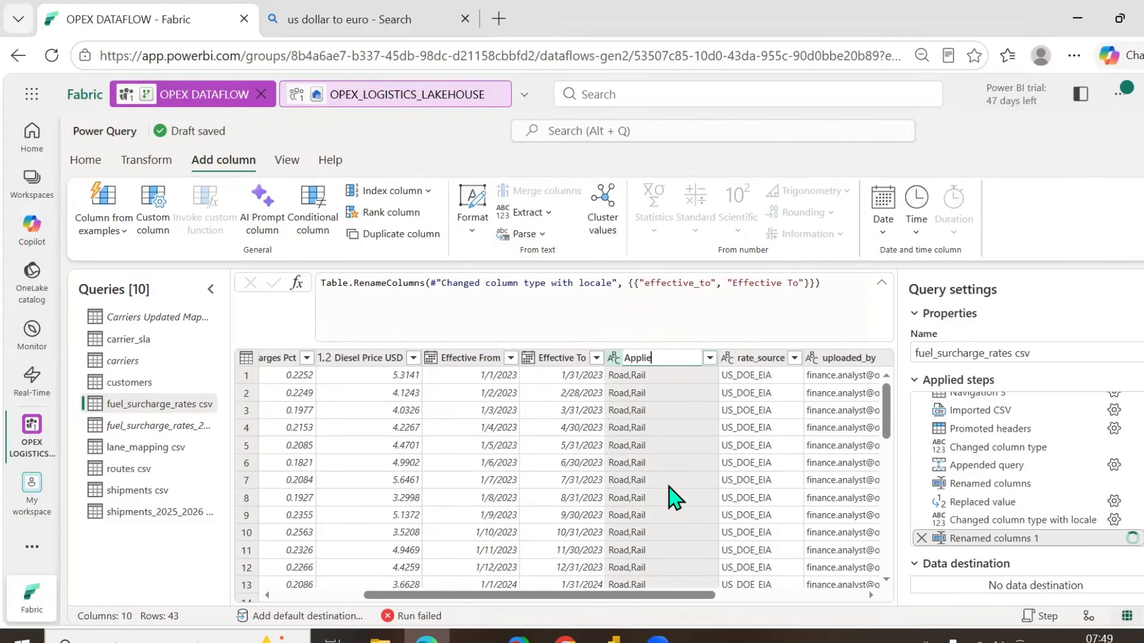
type("d Mode")
key("Return")
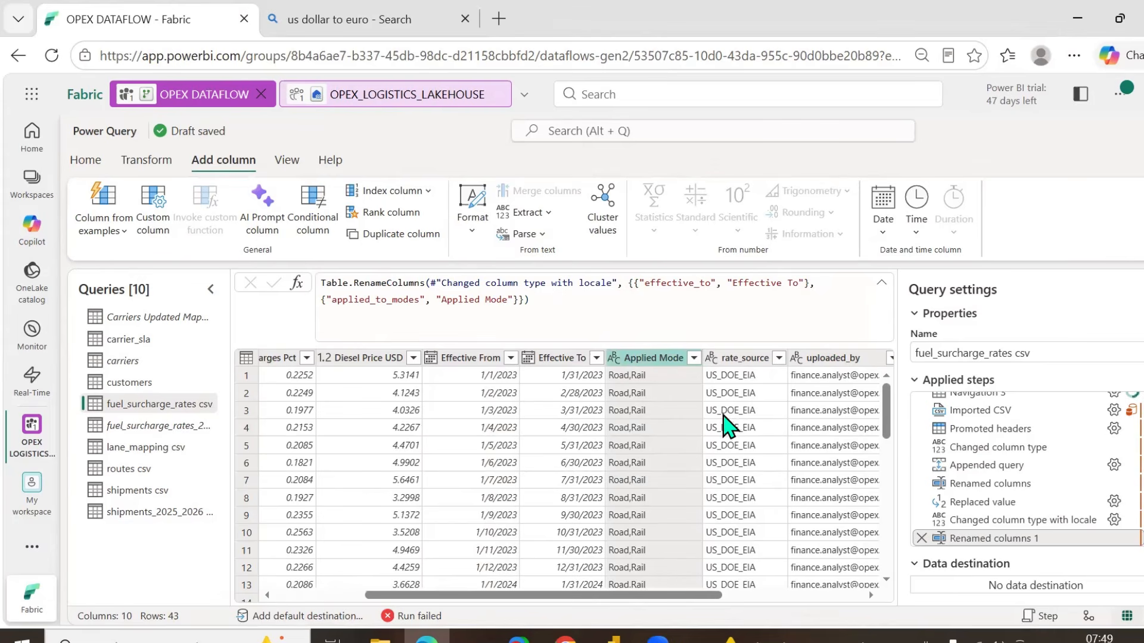
double_click(754, 363)
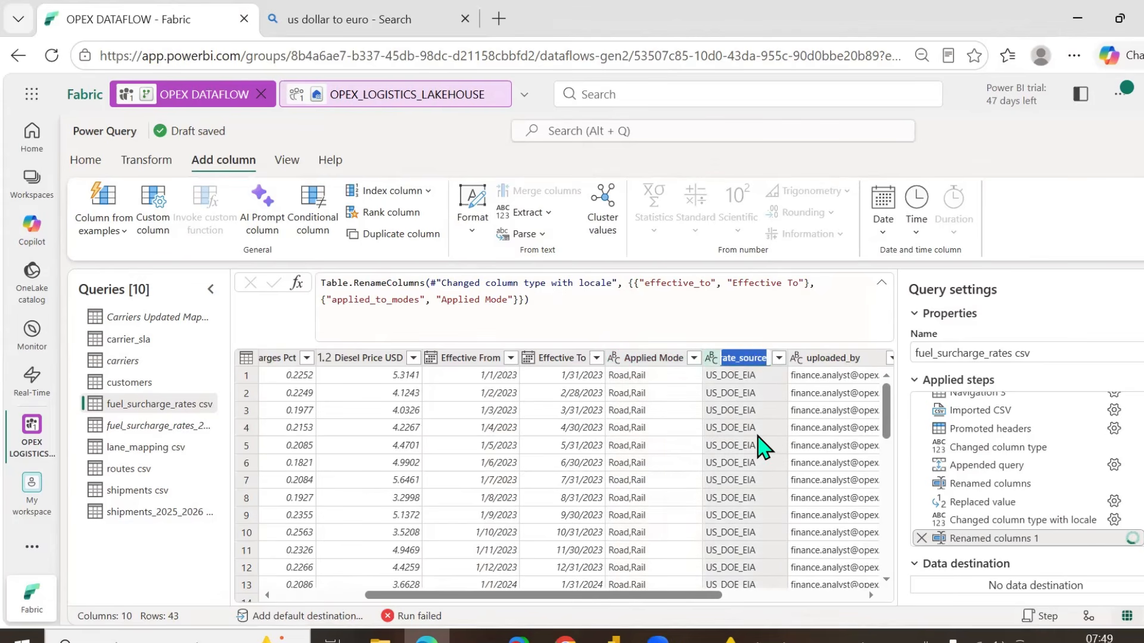
type("Ra")
key("Escape")
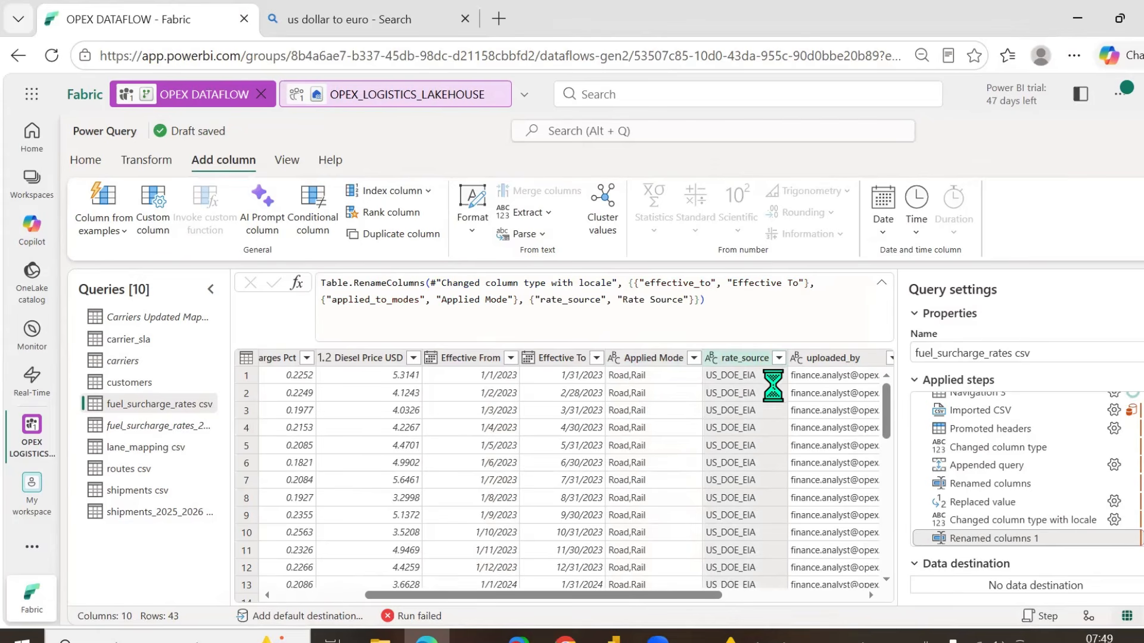
- Rename the uploaded_by column as Uploaded By and the upload_timestamp column as Upload Timestamp
left_click(778, 596)
double_click(607, 359)
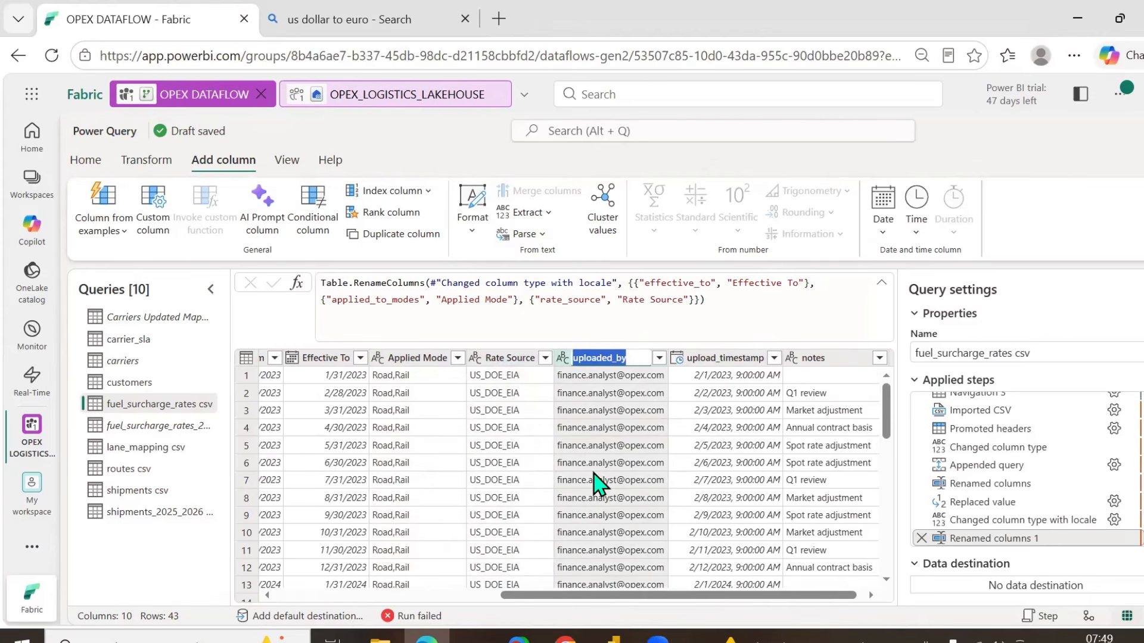
type("U")
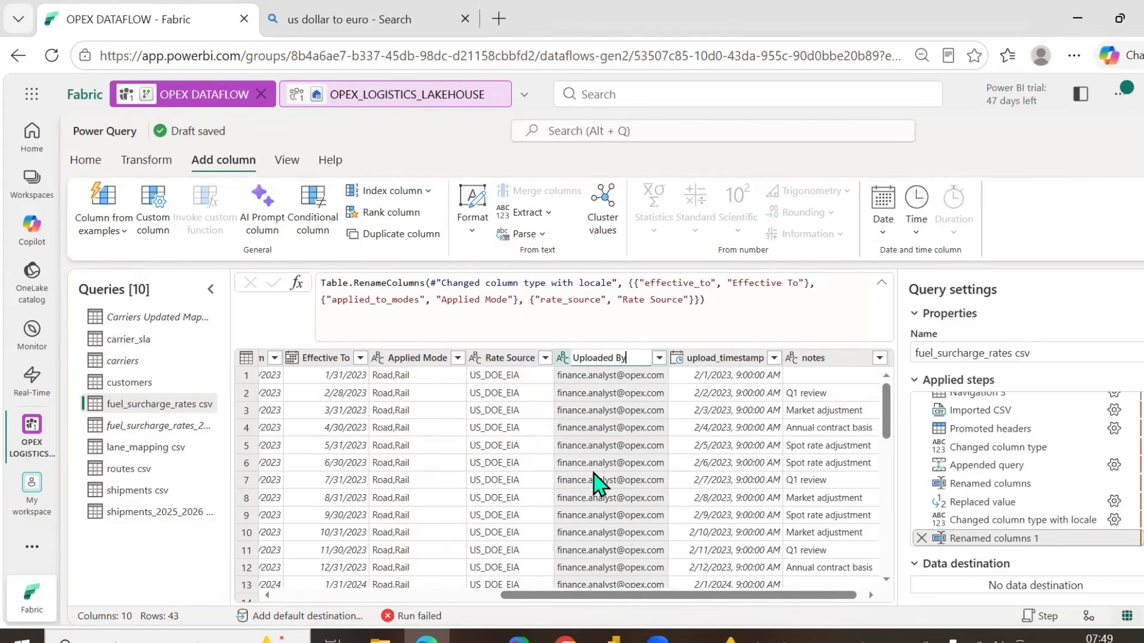
key("Return")
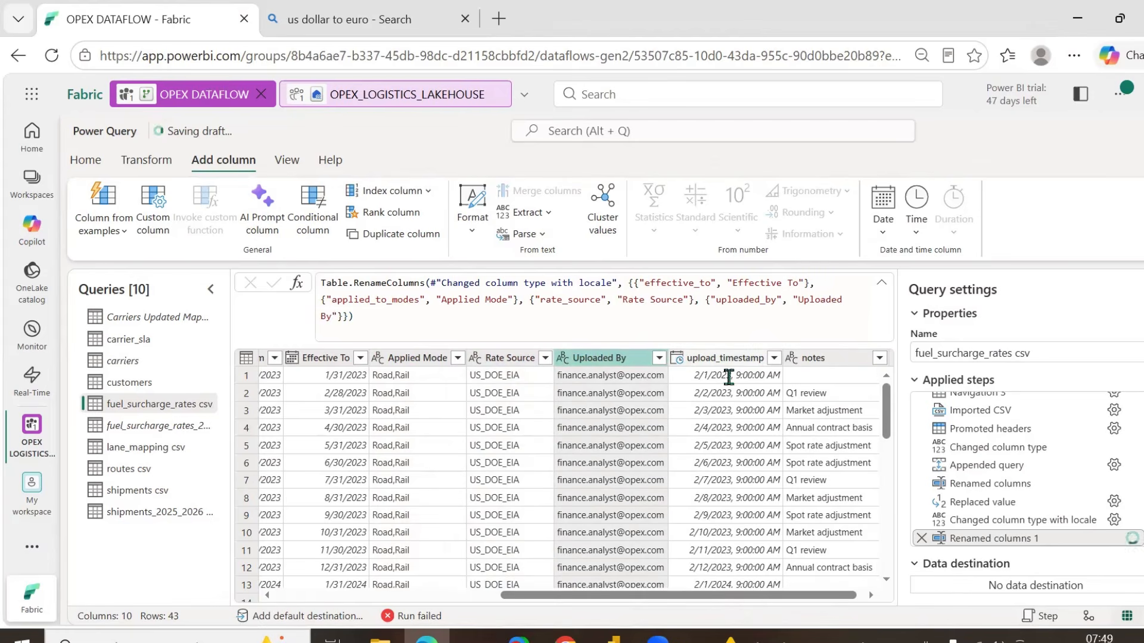
double_click(724, 358)
type("Upl")
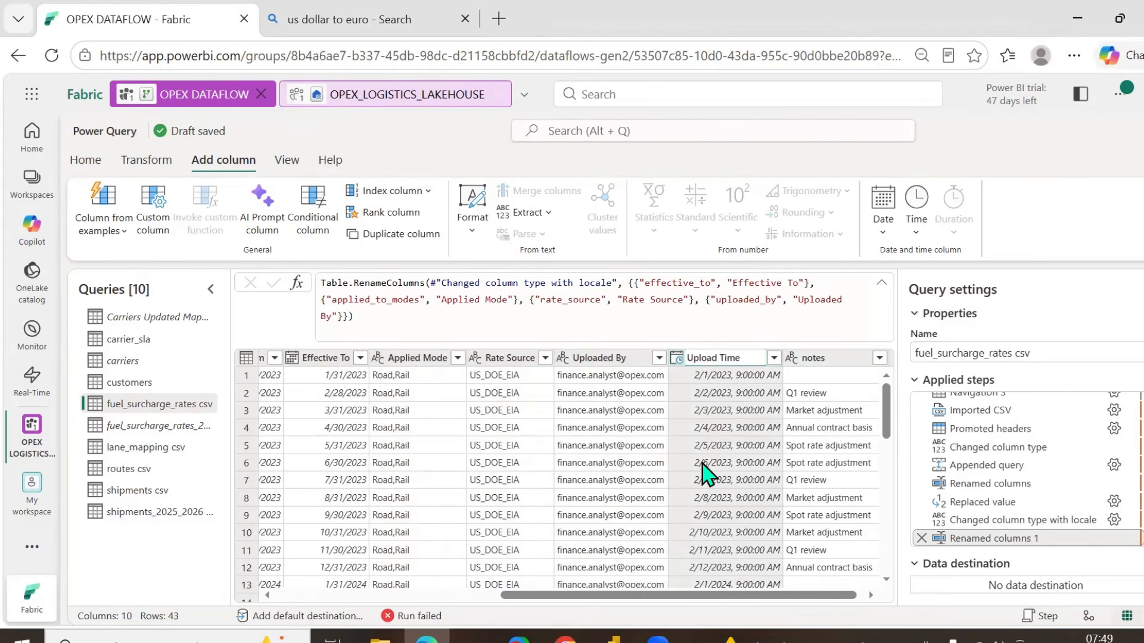
type("oad Timesta")
key("Escape")
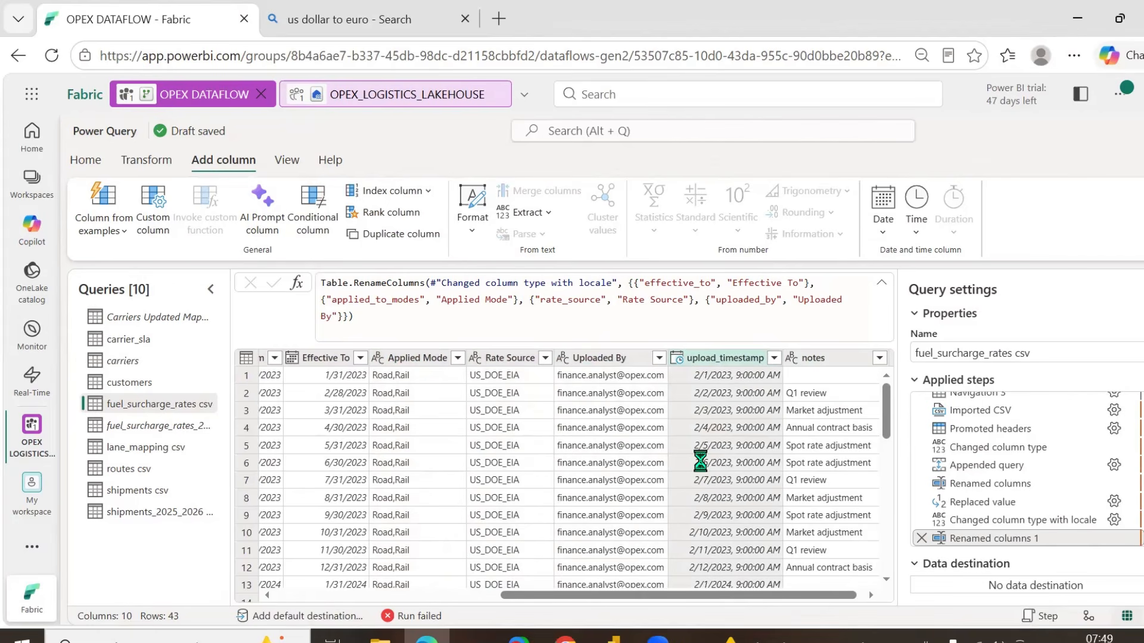
- Rename the notes column as Notes and look through the rows of the fuel surcharge table
double_click(846, 357)
type("Notes")
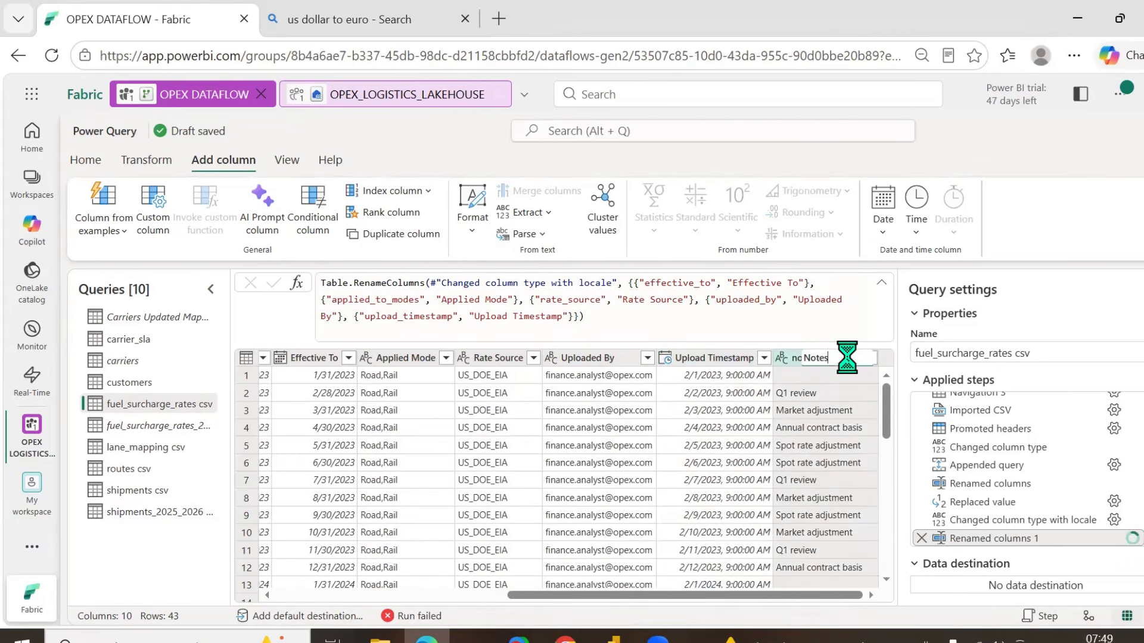
key("Return")
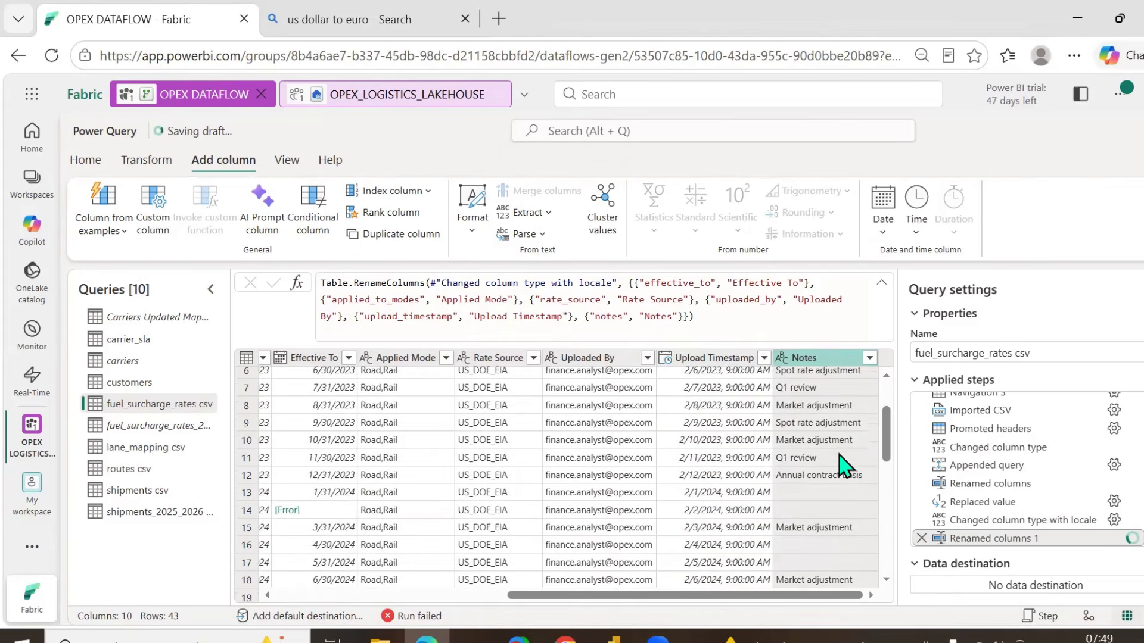
scroll(845, 445, "down", 3)
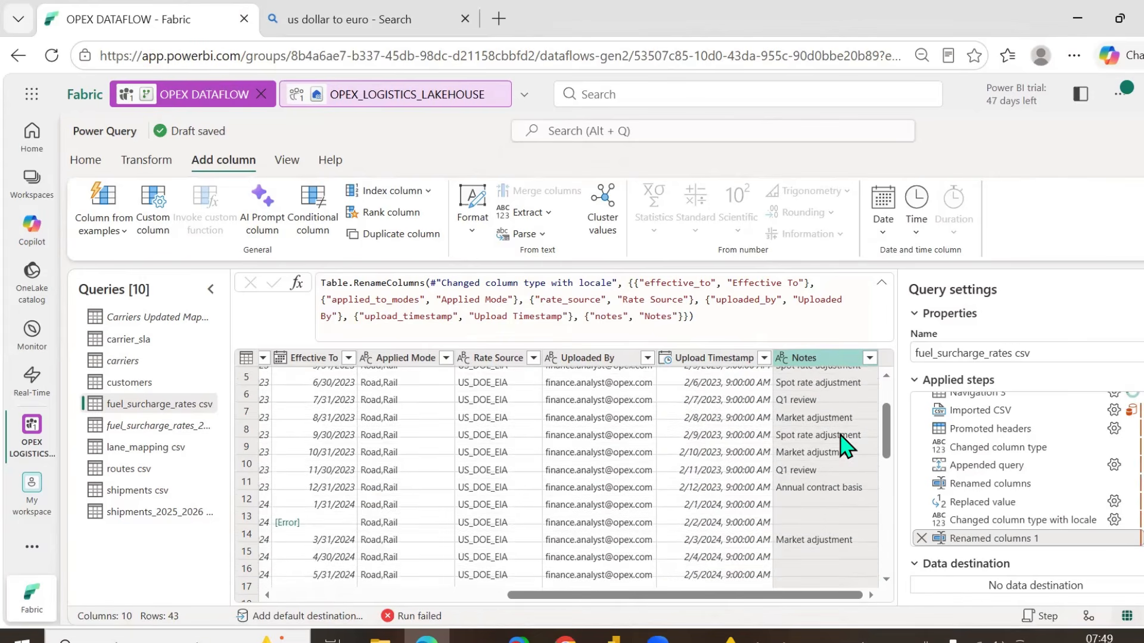
scroll(833, 425, "down", 6)
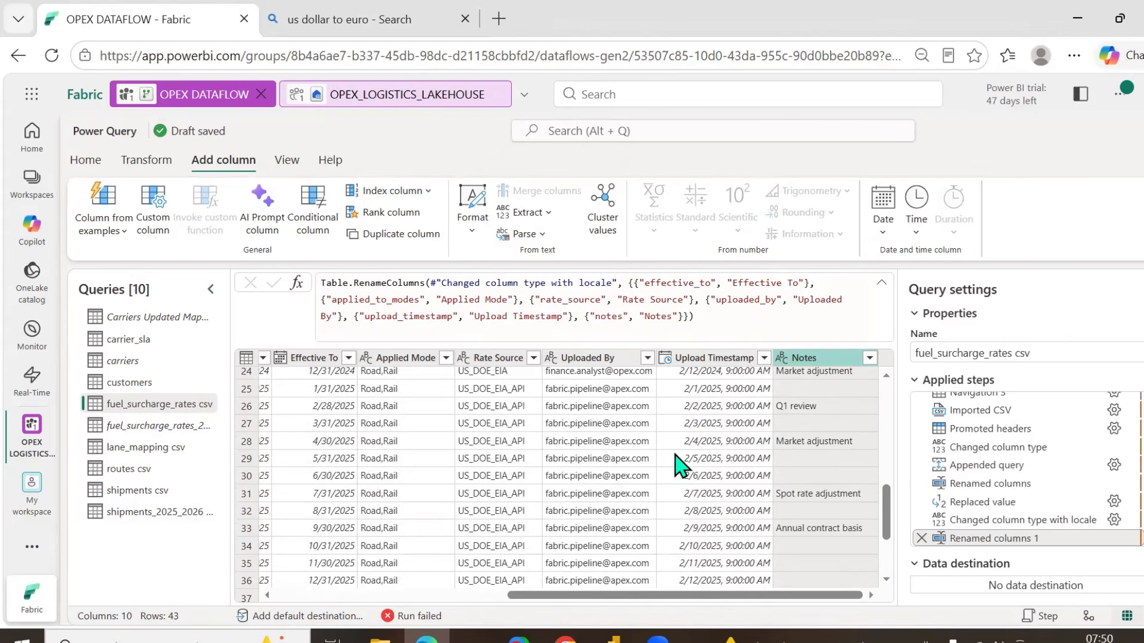
- Promote the first row of the lane_mapping csv query to column headers
left_click(146, 455)
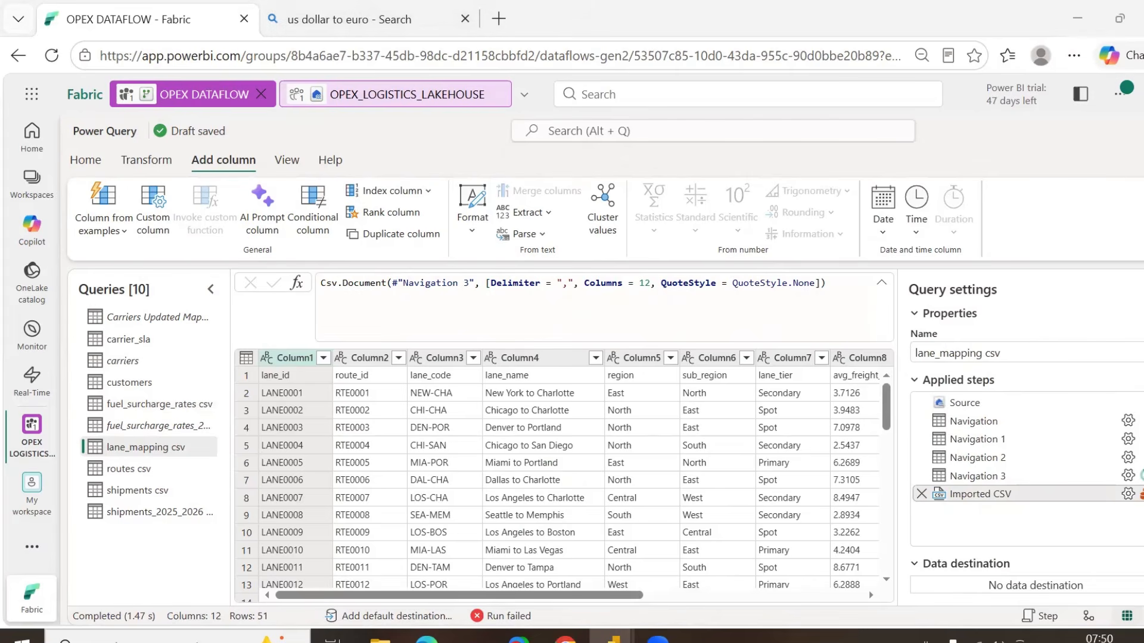
left_click(160, 162)
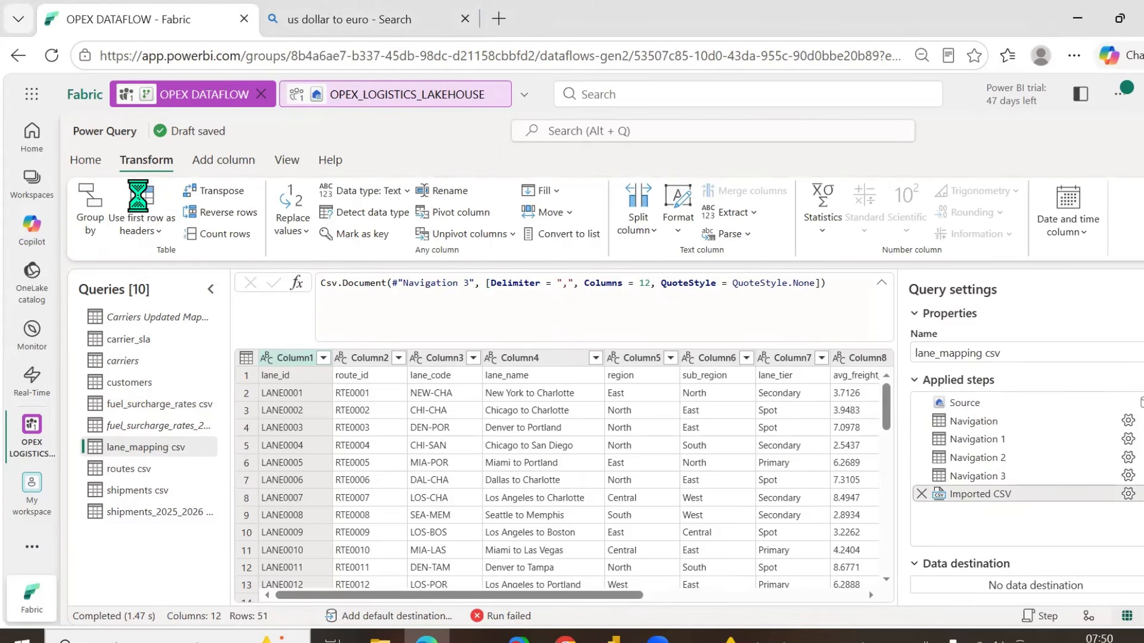
left_click(138, 208)
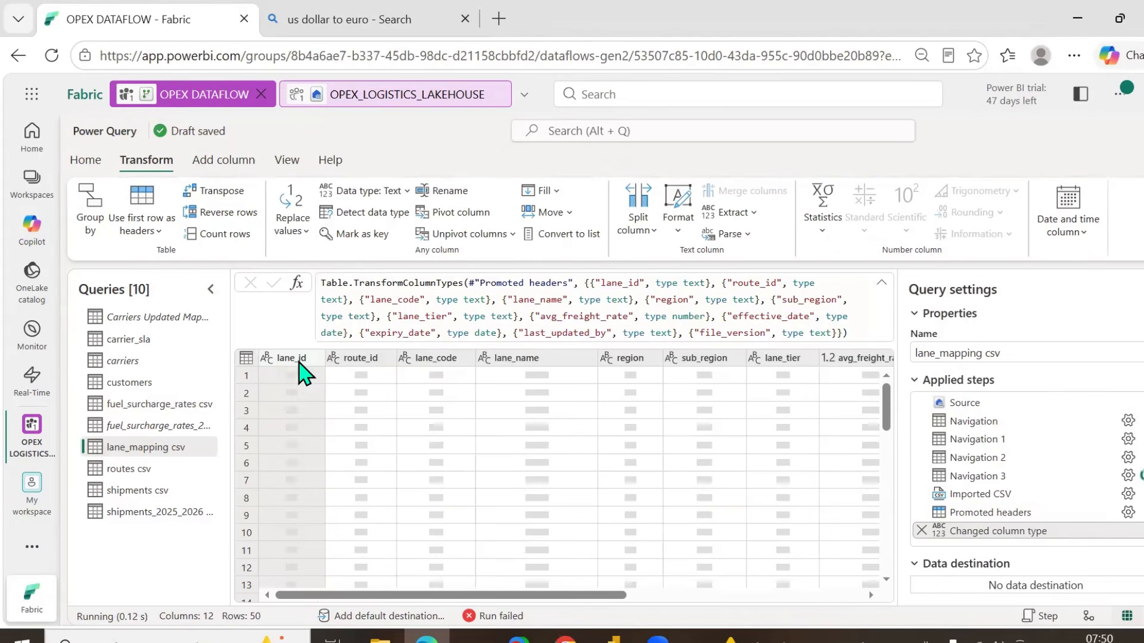
- Rename the lane_id column as Lane ID and the route_id column as Route ID
double_click(298, 360)
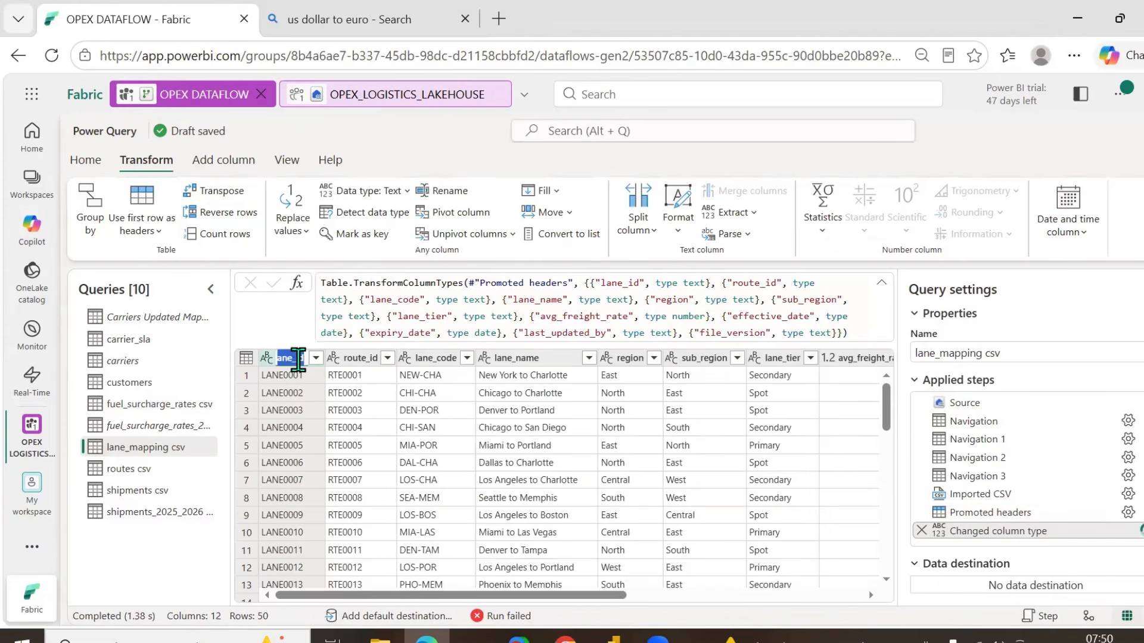
type("Lane ID")
key("Return")
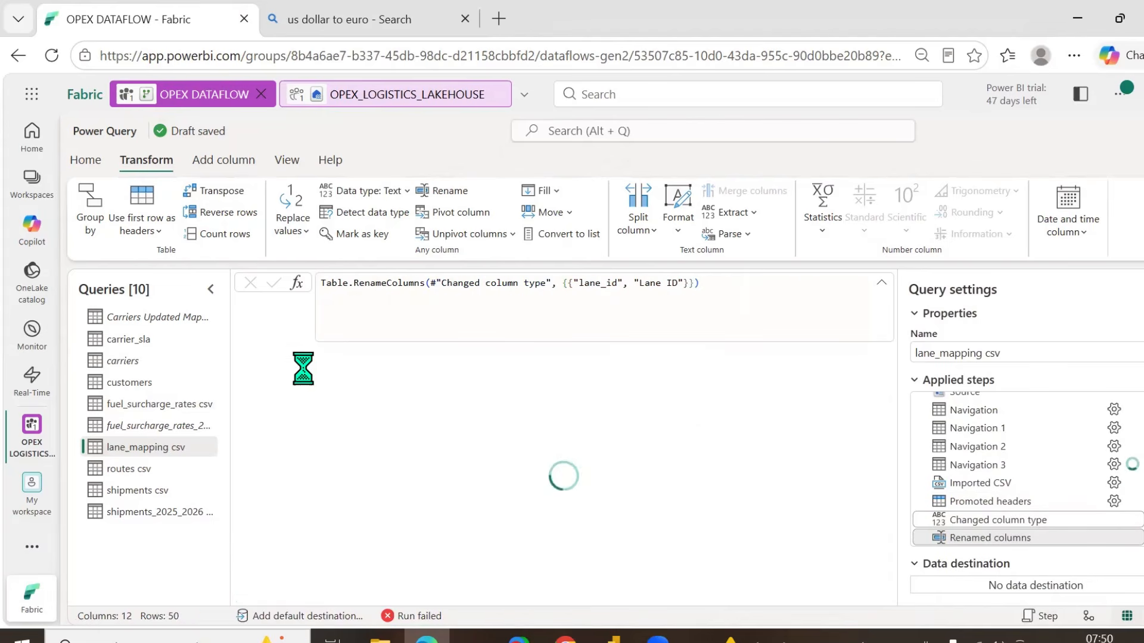
double_click(361, 360)
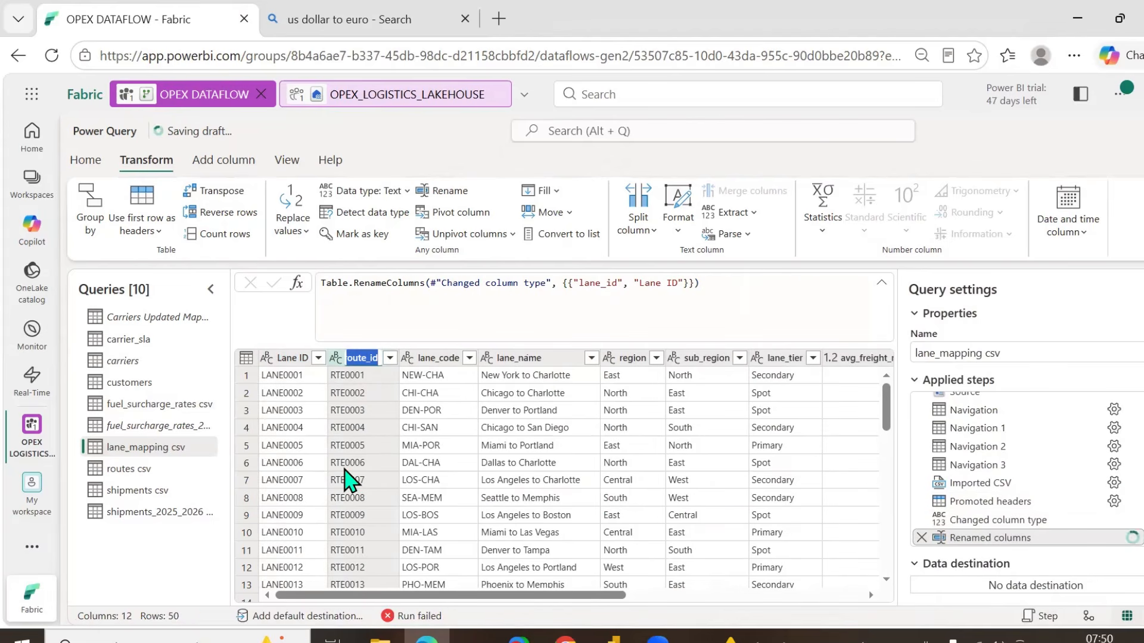
type("Route ID")
key("Return")
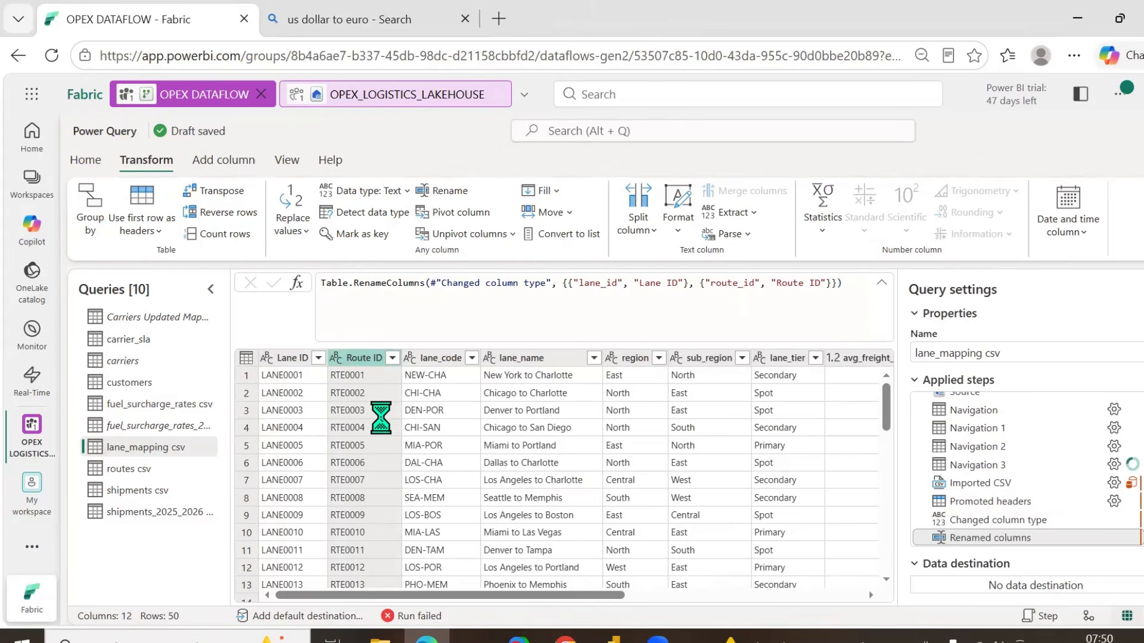
- Rename the lane_code column as Lane Code and the lane_name column as Lane Name
double_click(441, 360)
type("La")
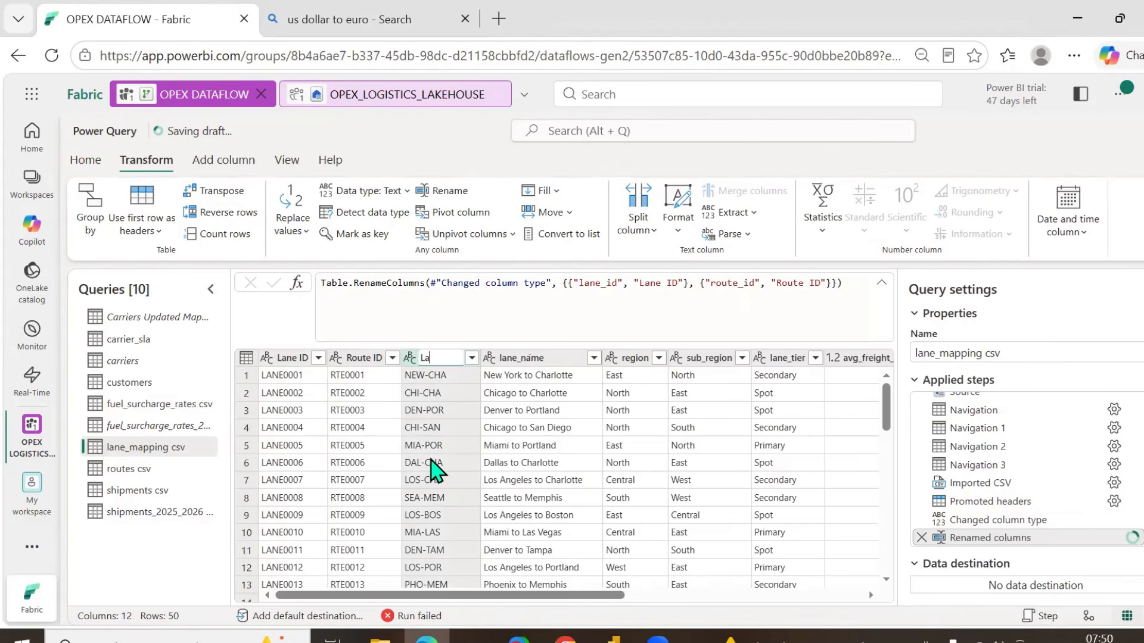
type("ne Code")
key("Return")
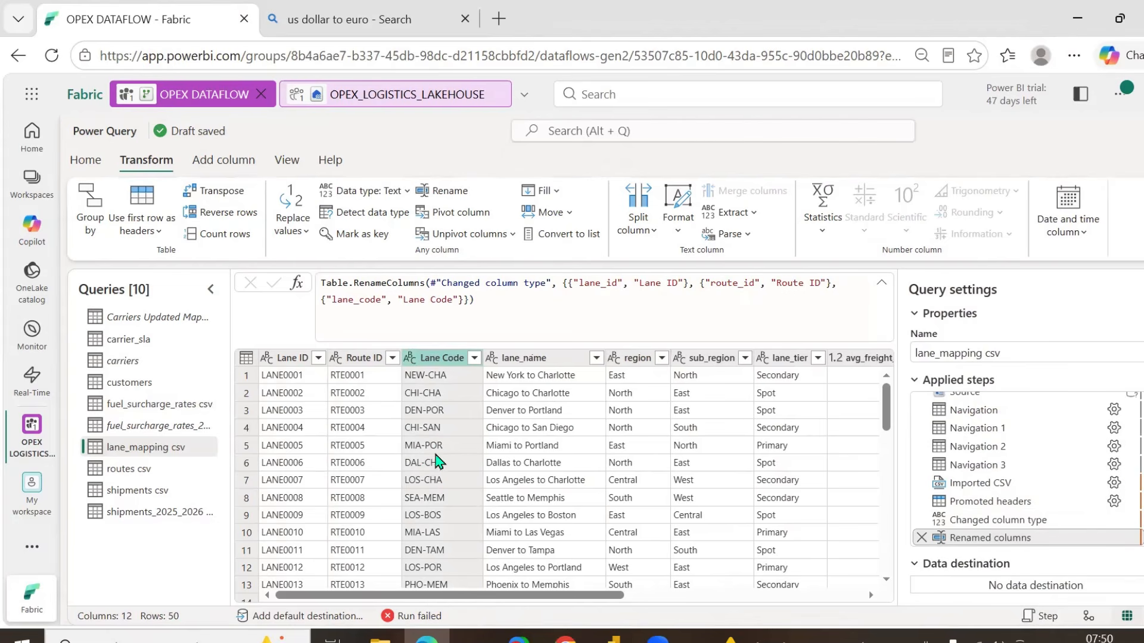
double_click(543, 357)
type("Lane Name")
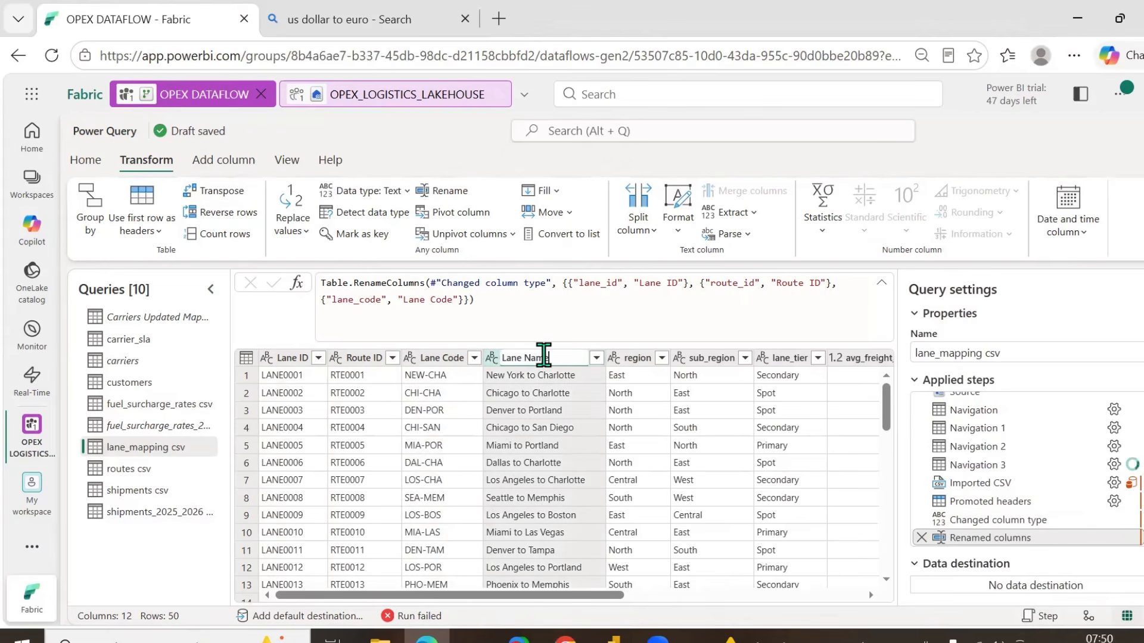
key("Return")
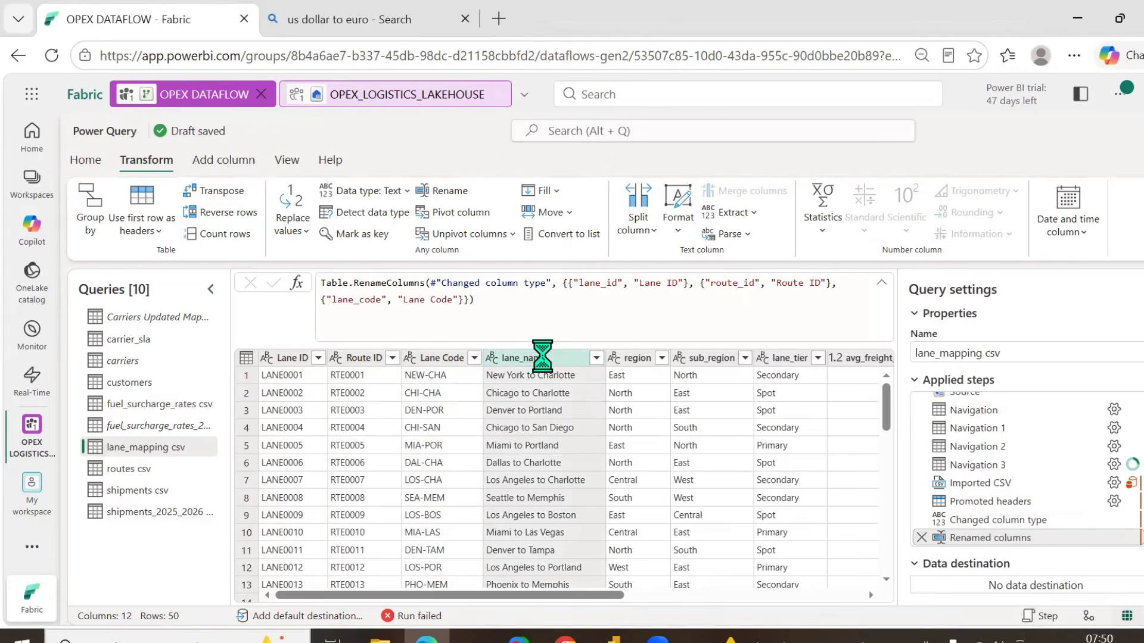
- Rename the region column as Region and the sub_region column as Sub Region
double_click(637, 358)
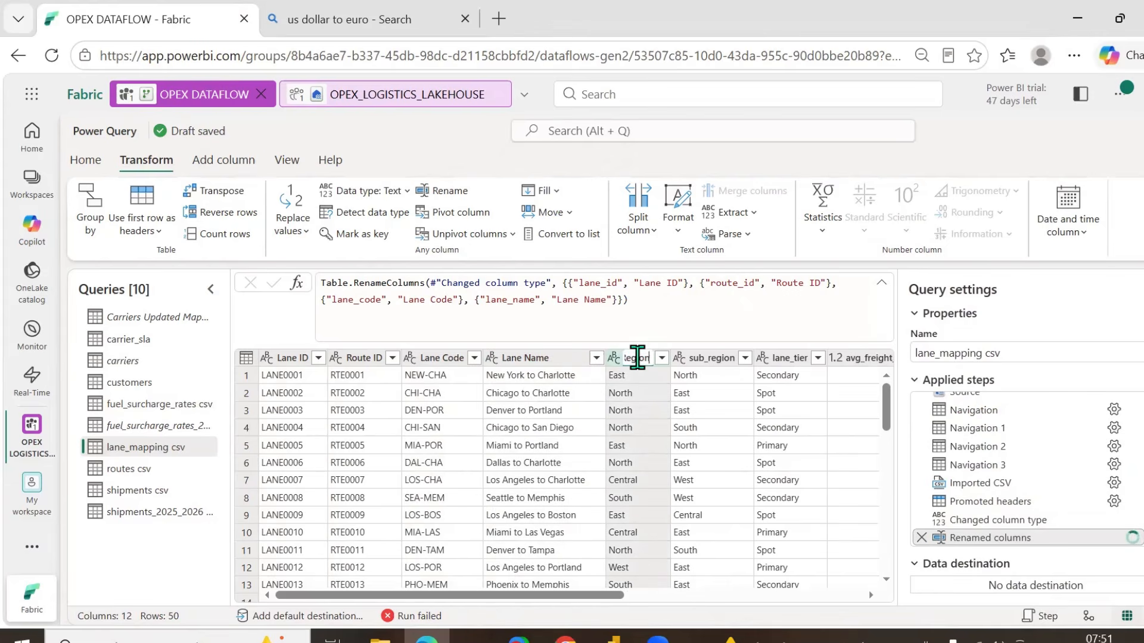
type("Region")
key("Return")
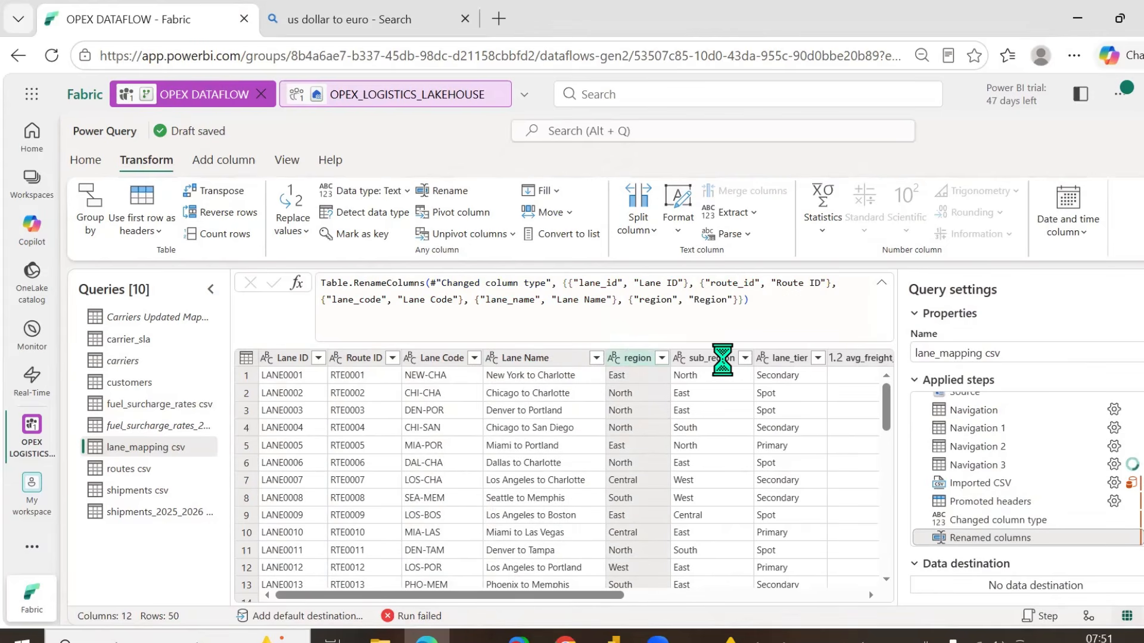
double_click(720, 358)
type("S")
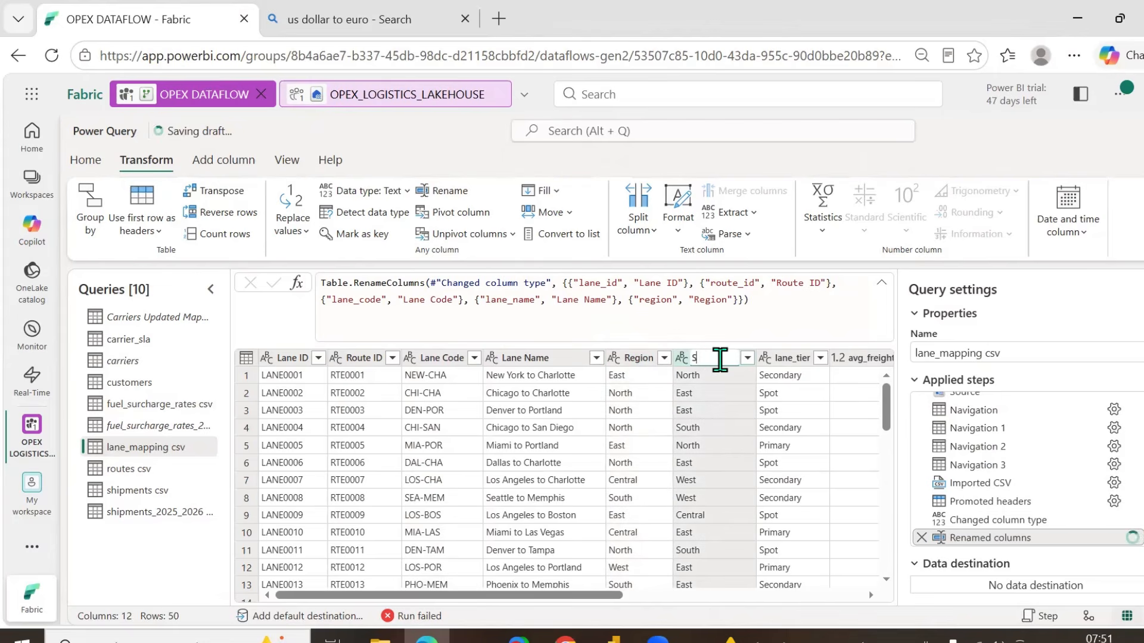
type("ub Re")
key("Escape")
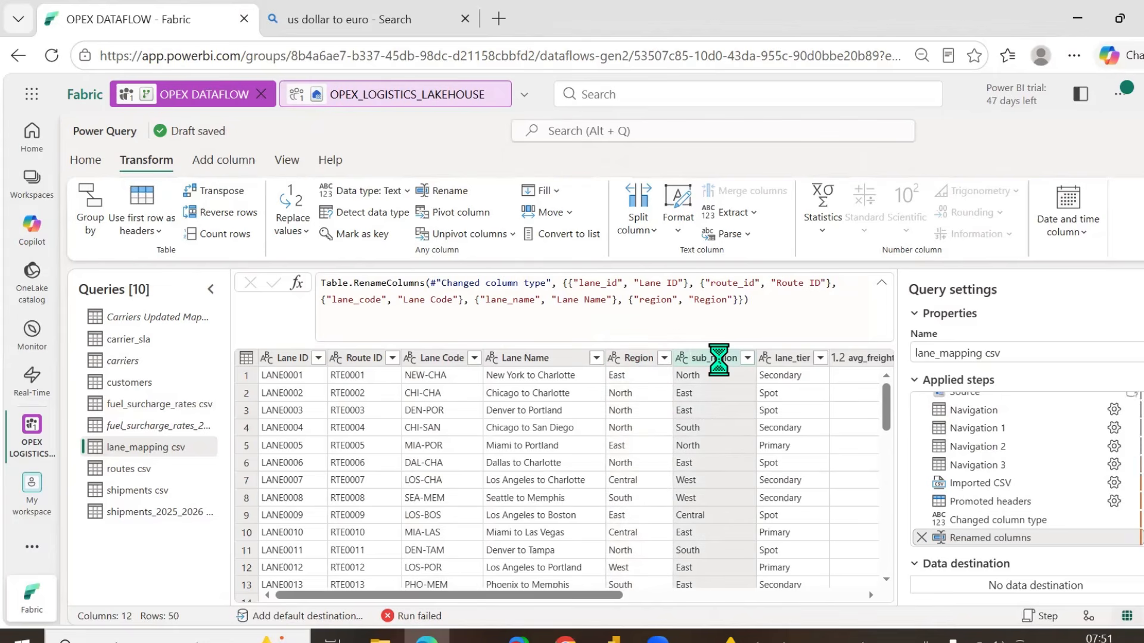
- Rename the lane_tier column as Lane Tier and the avg_freight_rate column as Average Freight Rate
double_click(792, 358)
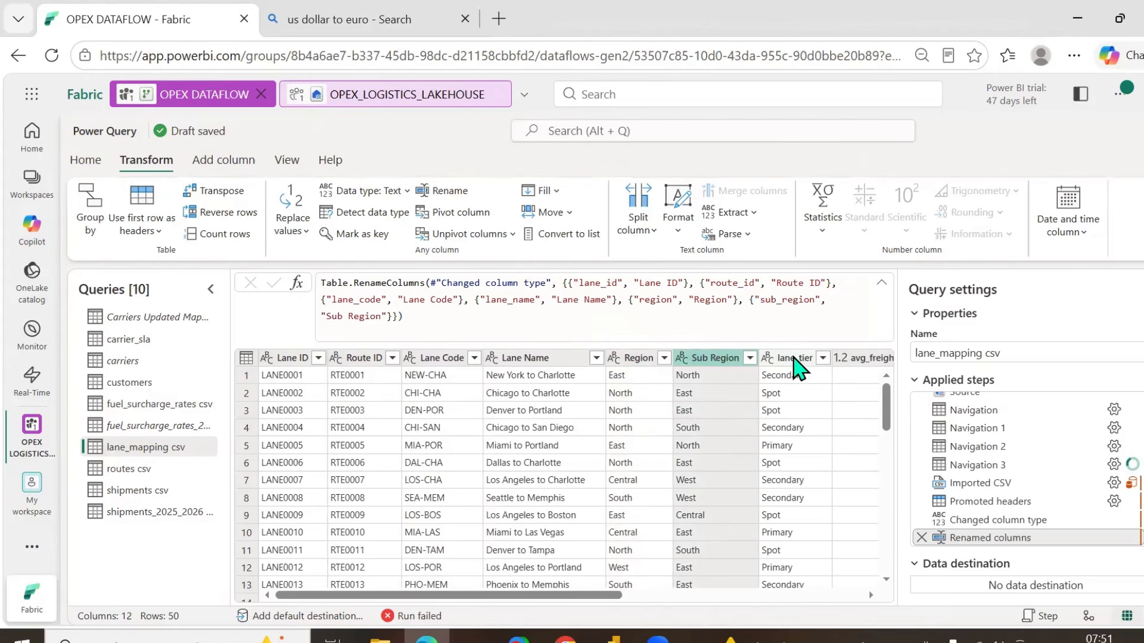
type("Lan")
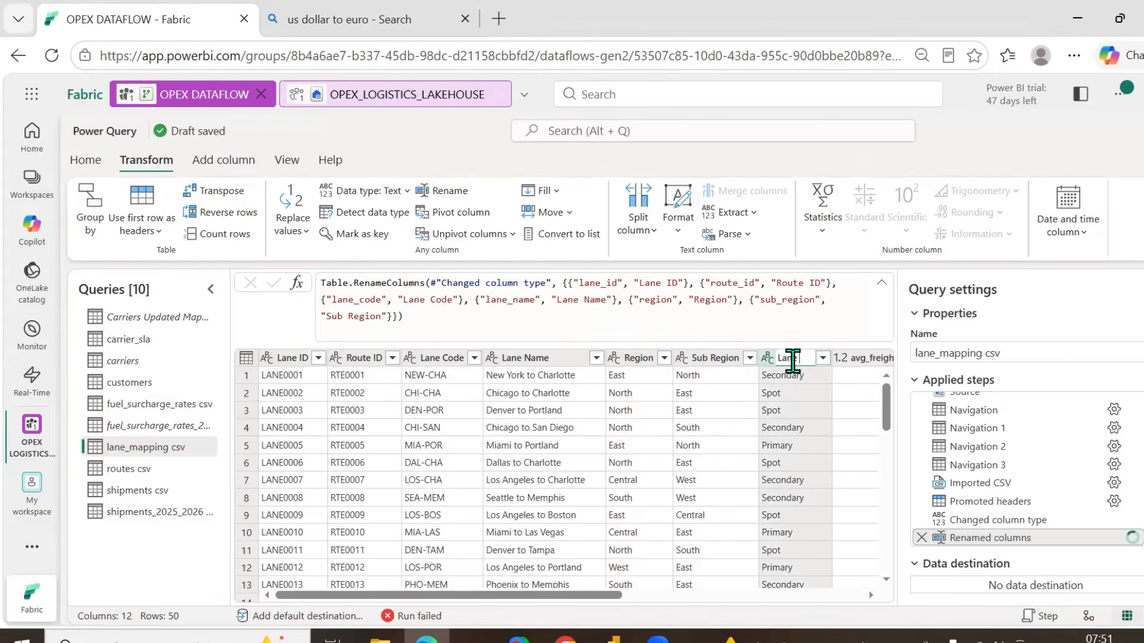
type("e Tier")
key("Return")
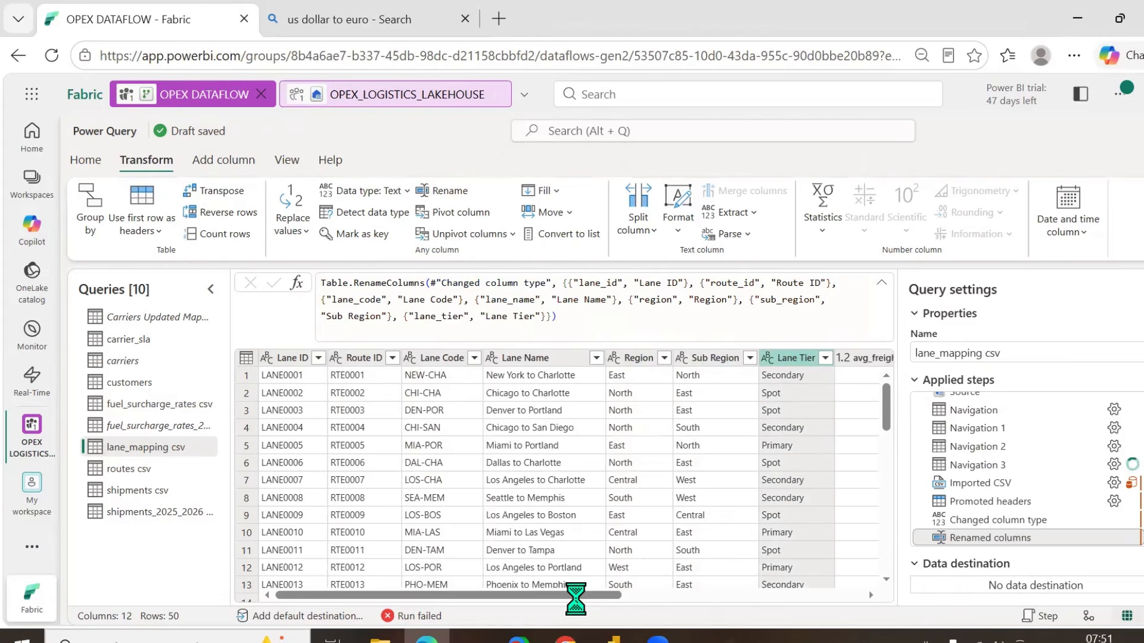
left_click_drag(566, 597, 835, 595)
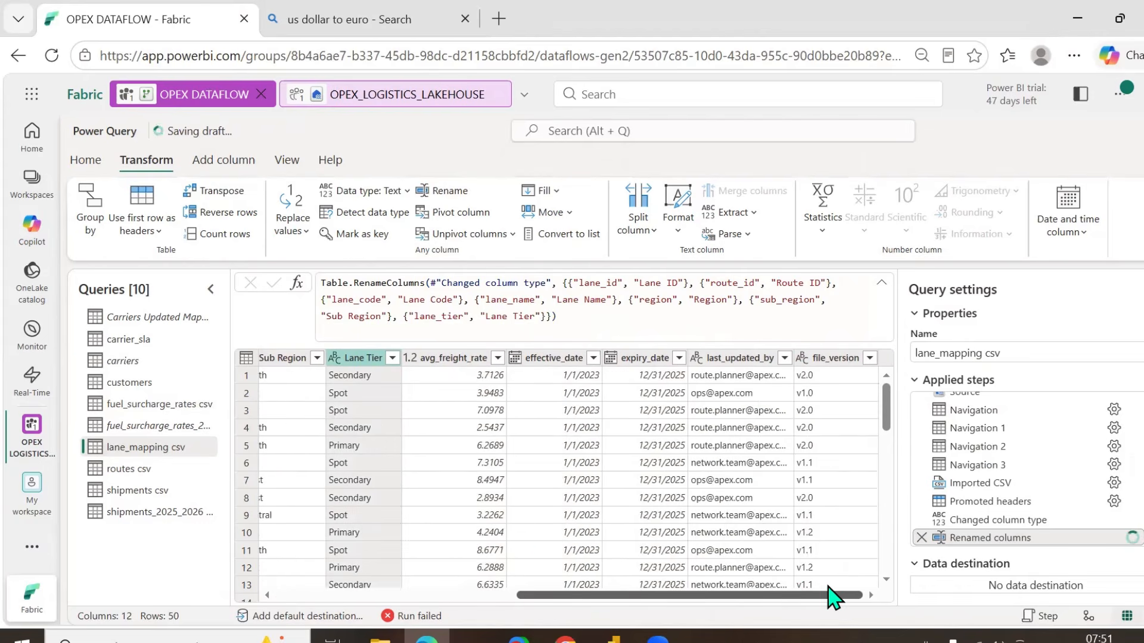
double_click(454, 358)
type("A")
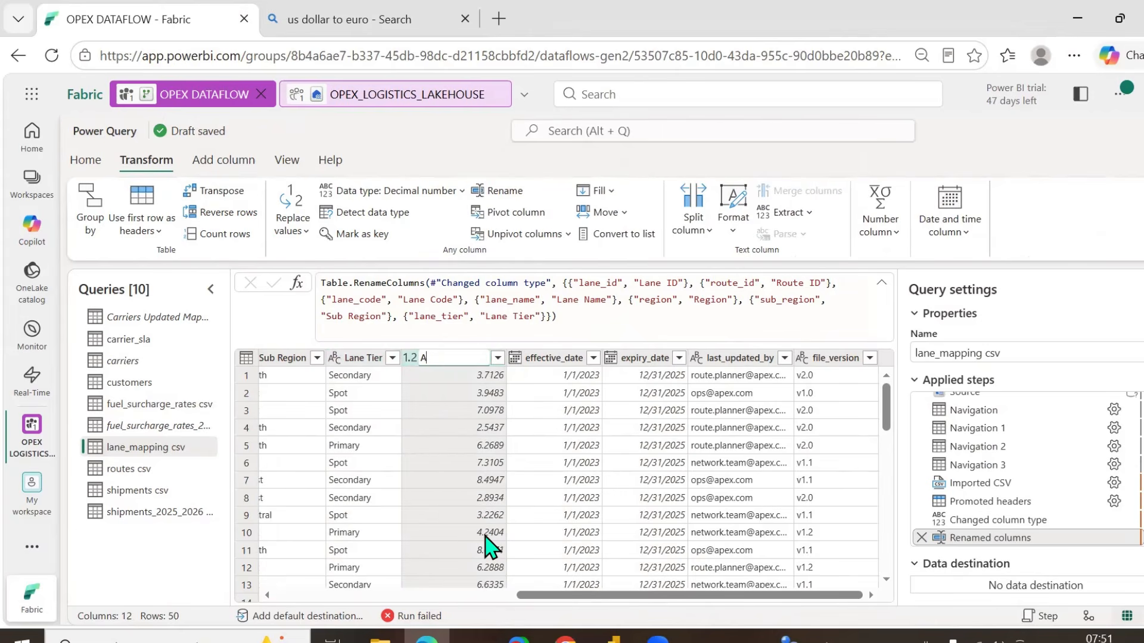
type("verage Freight Rate")
key("Return")
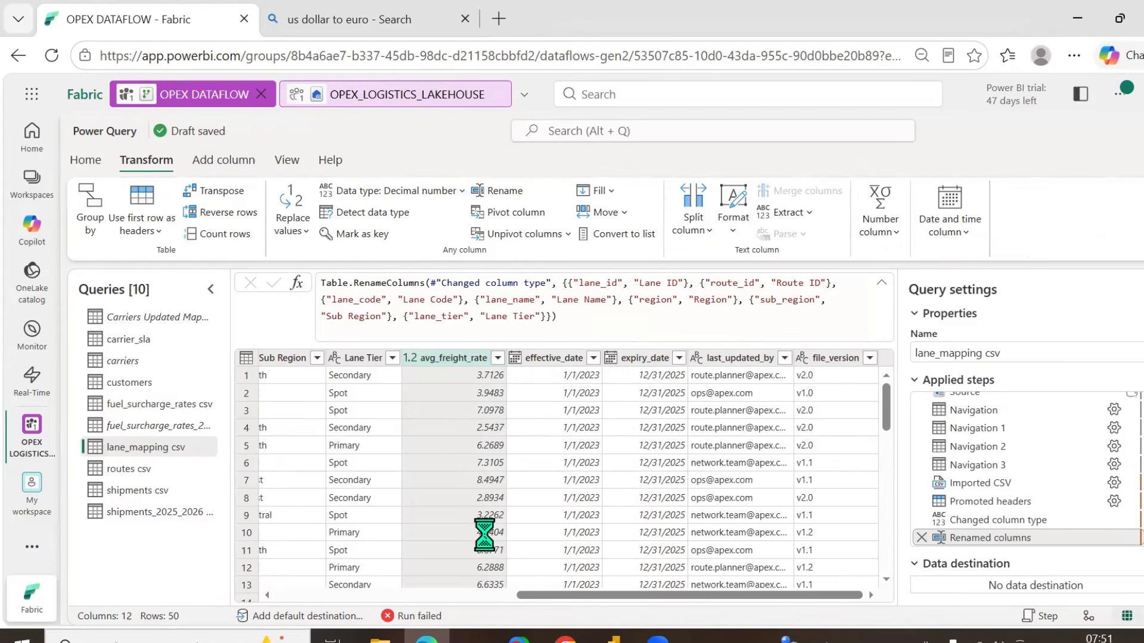
- Rename the effective_date column as Effective Date and the expiry_date column as Expiry Date
double_click(574, 360)
type("Eff")
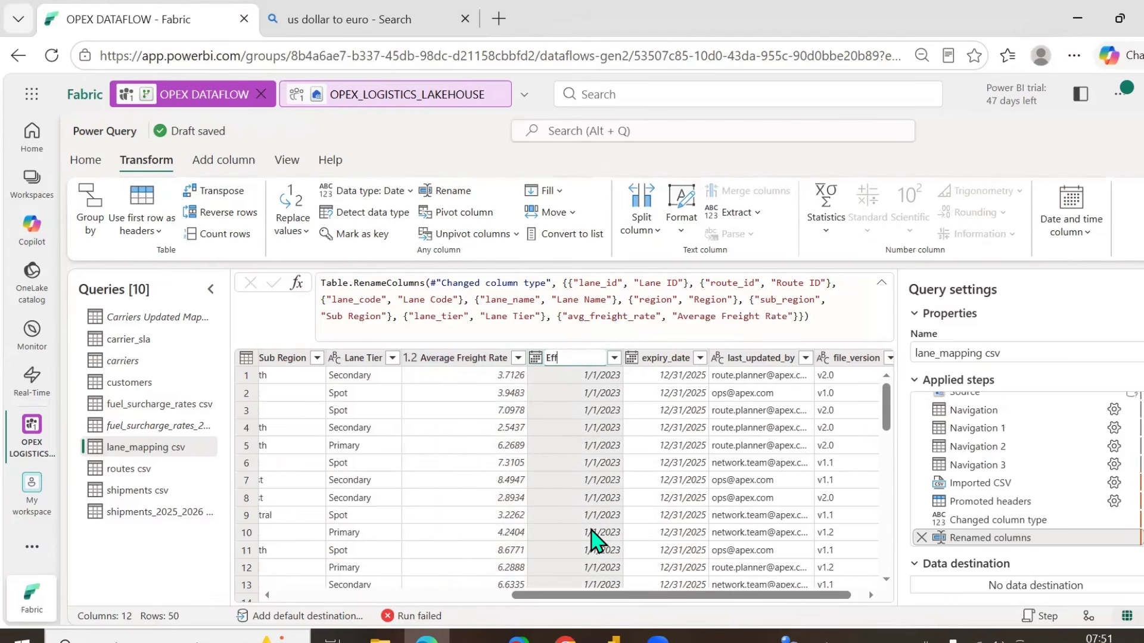
type("ective Date")
key("Return")
double_click(663, 359)
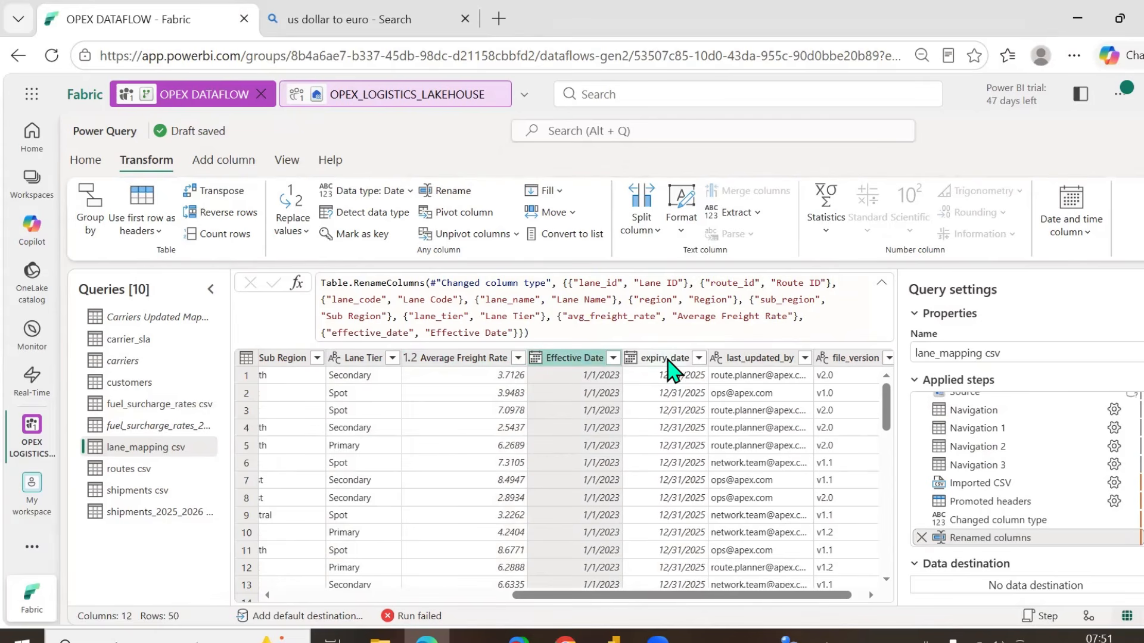
type("Expir")
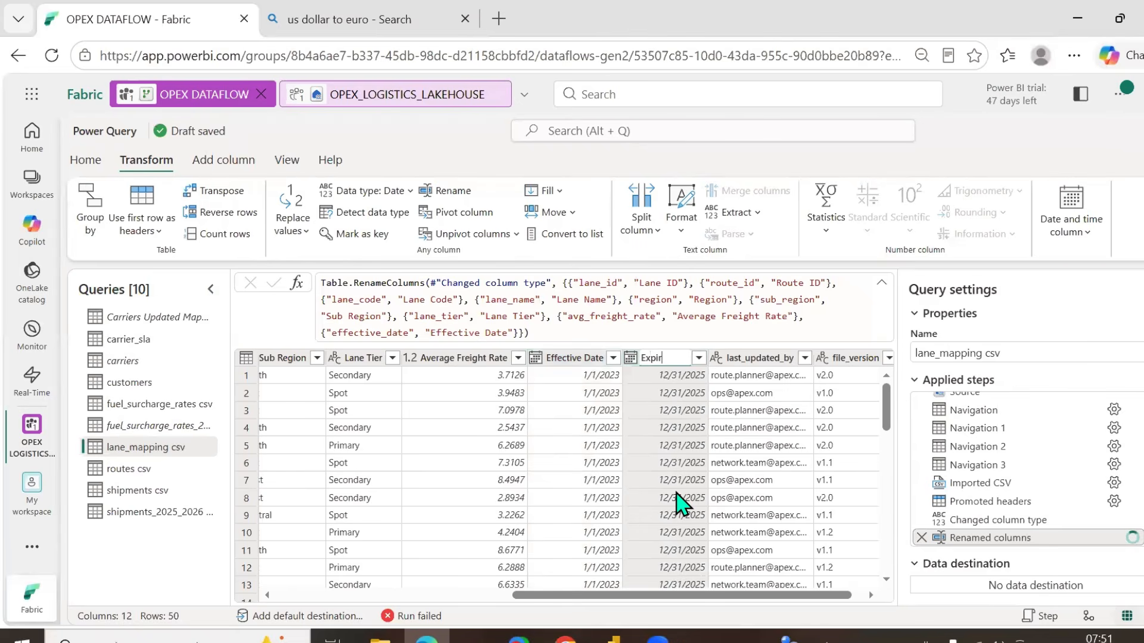
type("y Date")
key("Return")
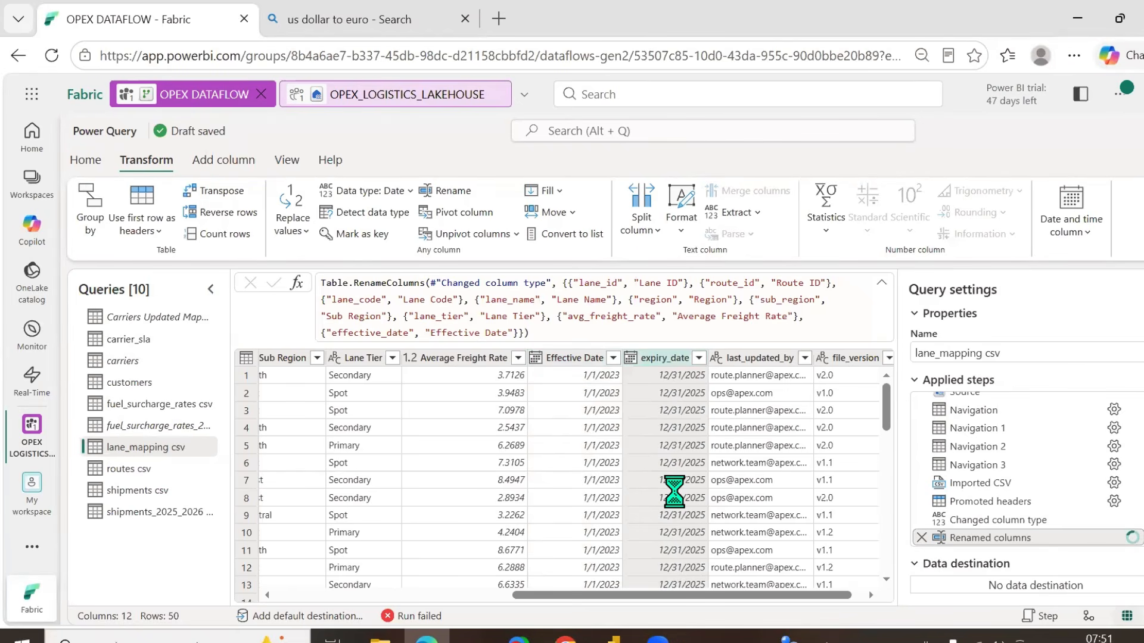
- Rename the last_updated_by column as Last Updated By and the file_version column as Version
double_click(768, 359)
type("Las")
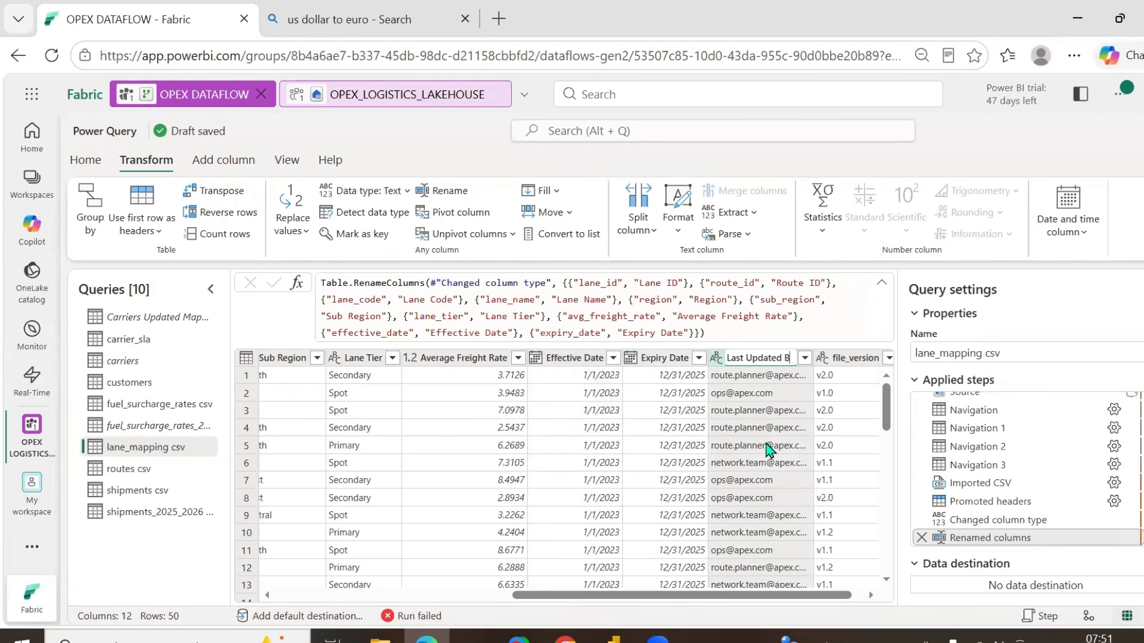
key("Escape")
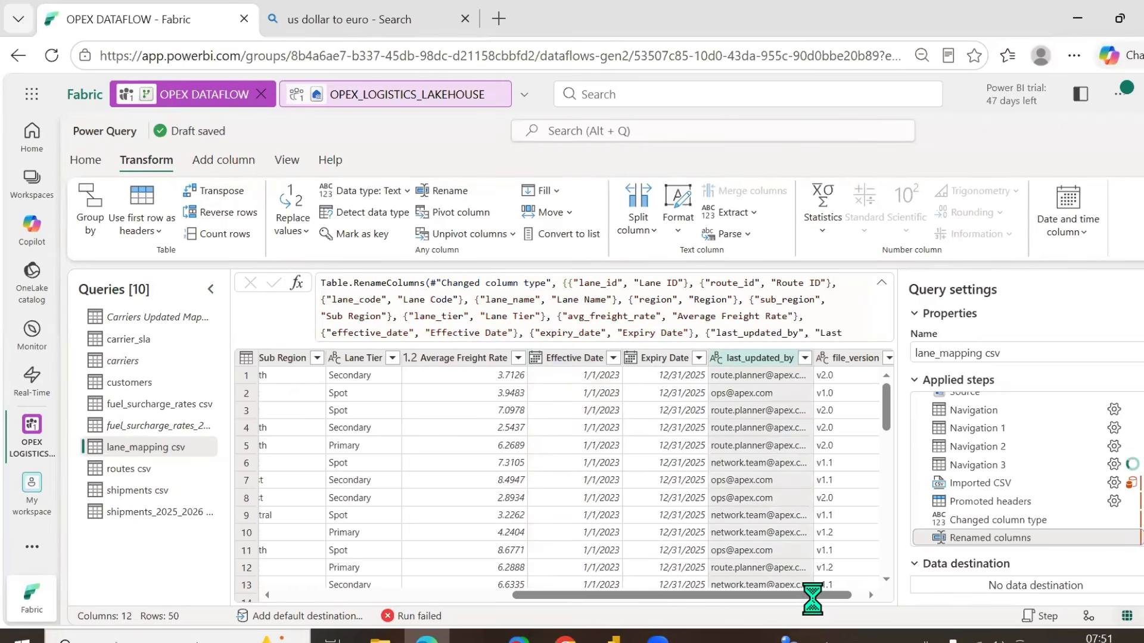
double_click(850, 360)
type("Ver")
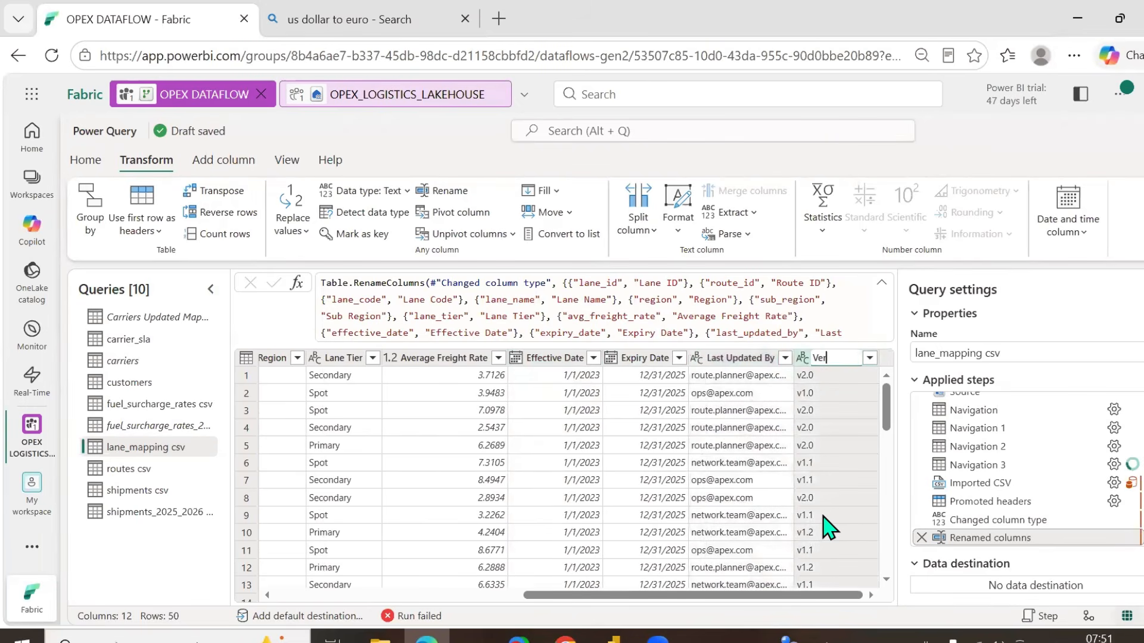
type("sio")
key("Escape")
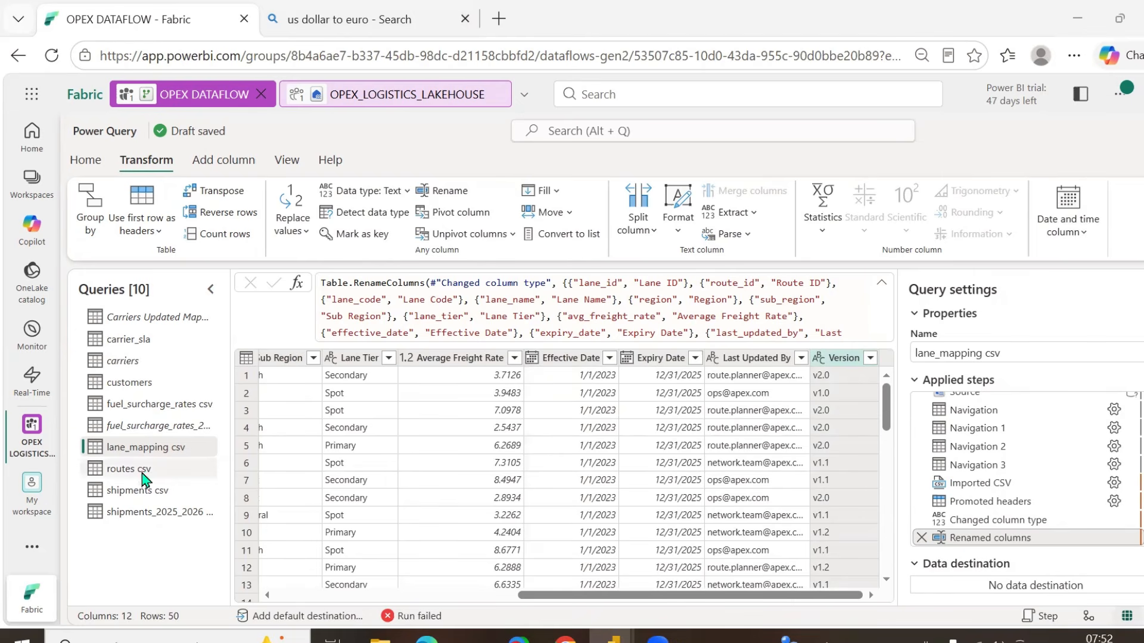
- Rename the lane_mapping csv query as lane_mapping
left_click(1011, 351)
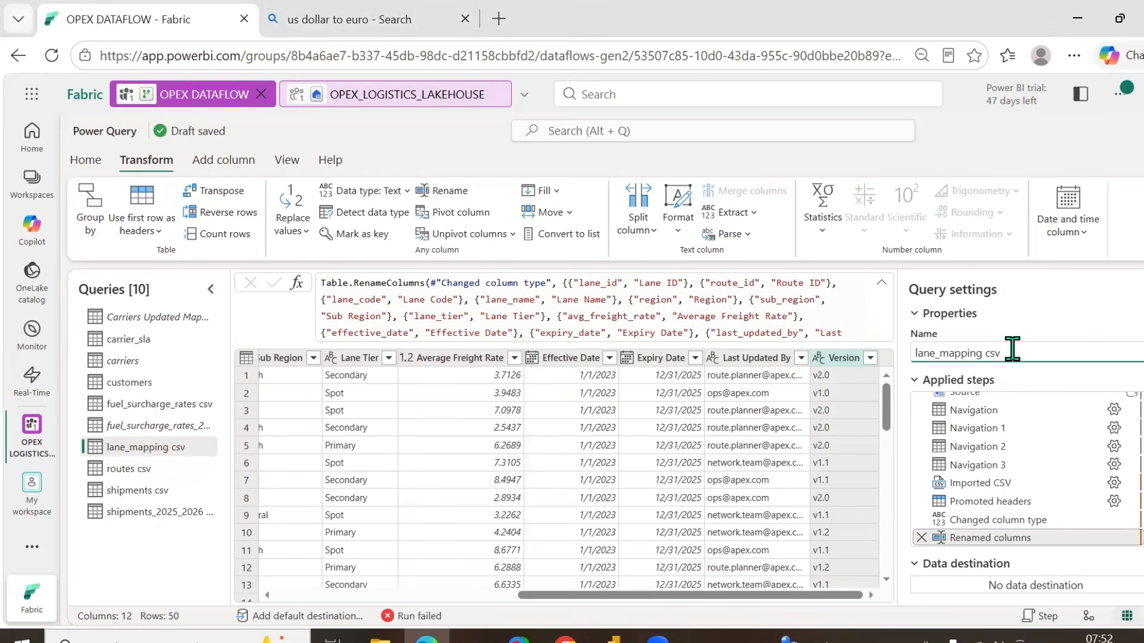
key("Return")
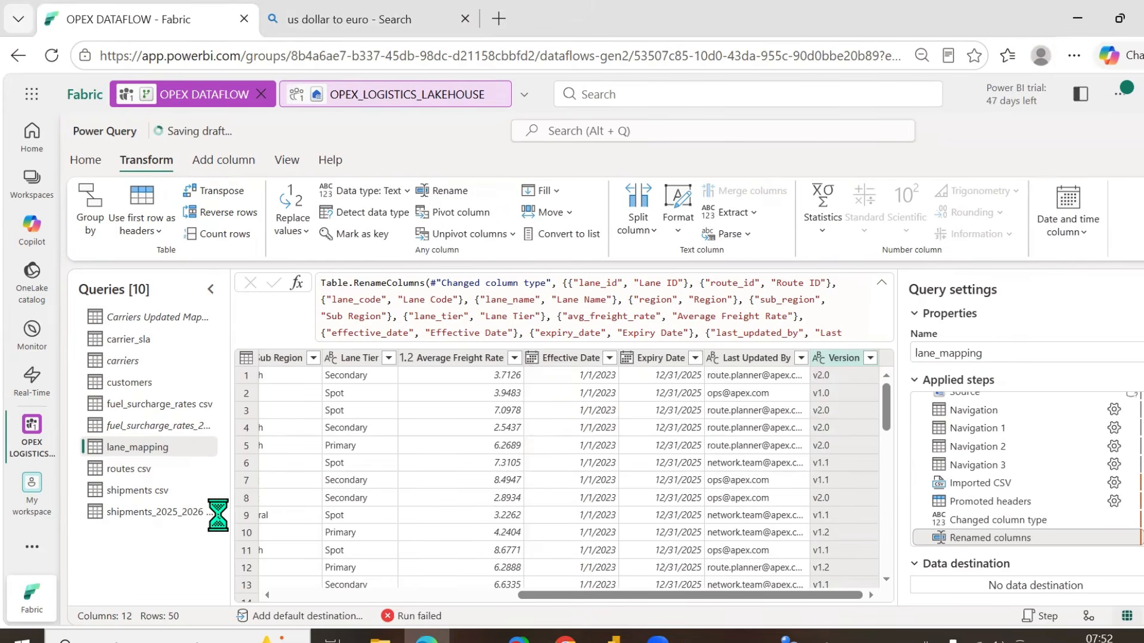
- Use the first row as headers in the routes csv query and rename the route_id column as Route ID
left_click(154, 473)
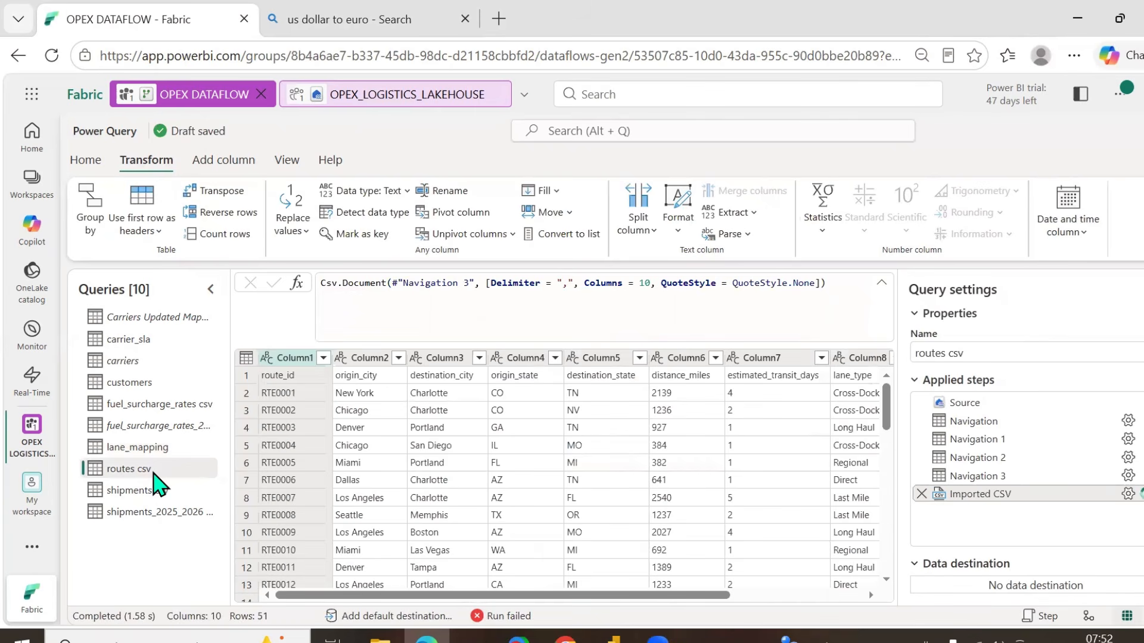
left_click(146, 199)
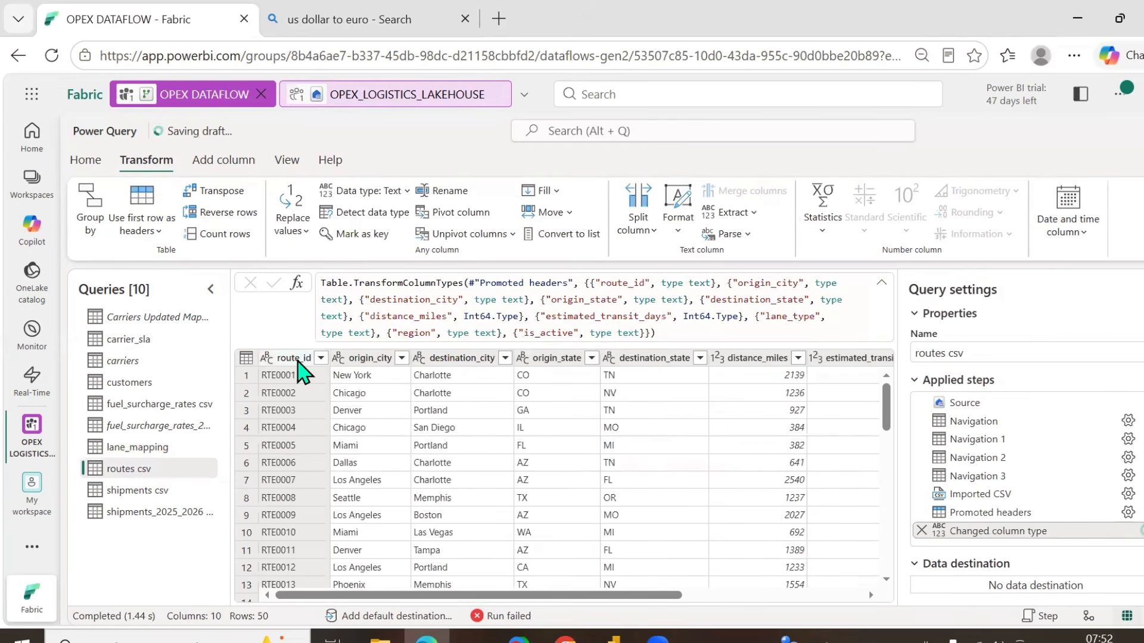
double_click(298, 362)
type("Rou")
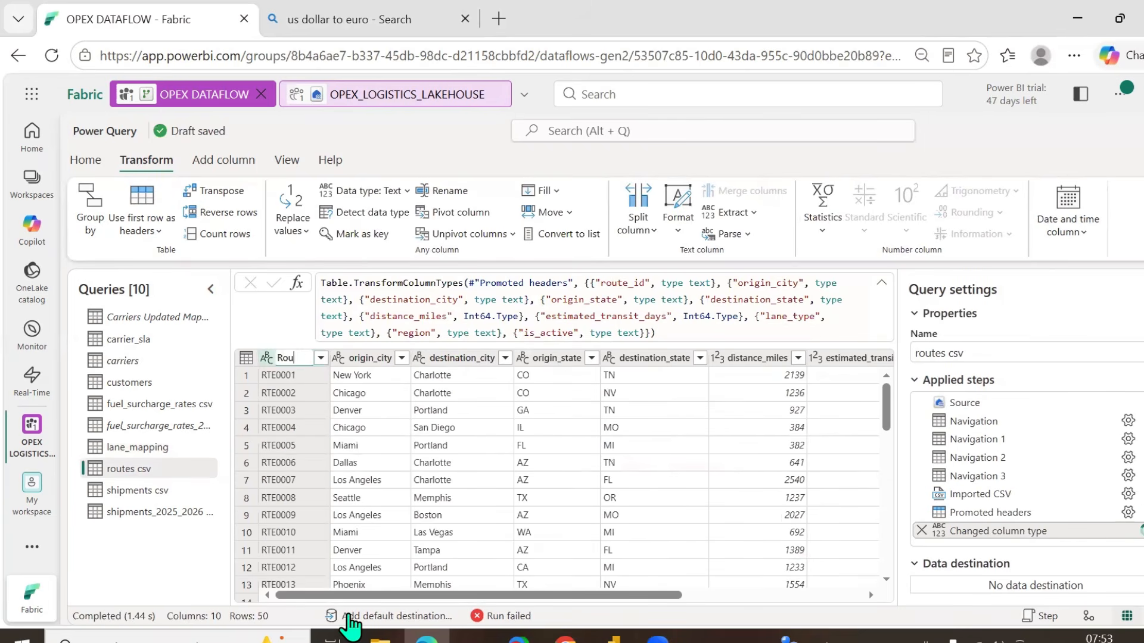
type("te ID")
key("Escape")
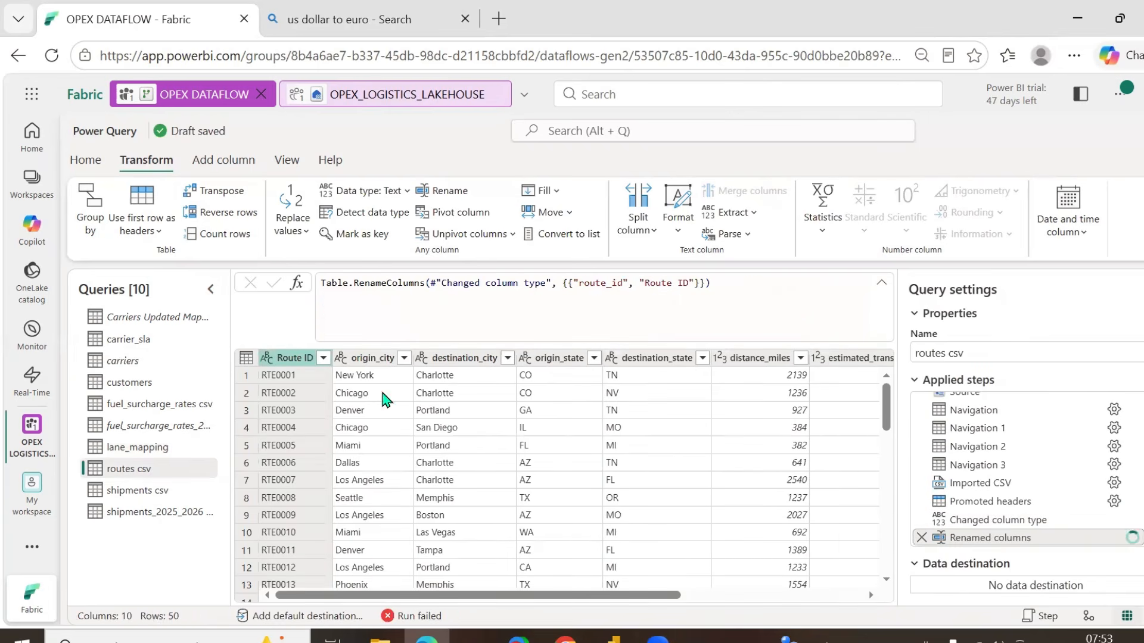
- Rename the origin_city column as Origin City and the destination_city column as Destination City
double_click(377, 361)
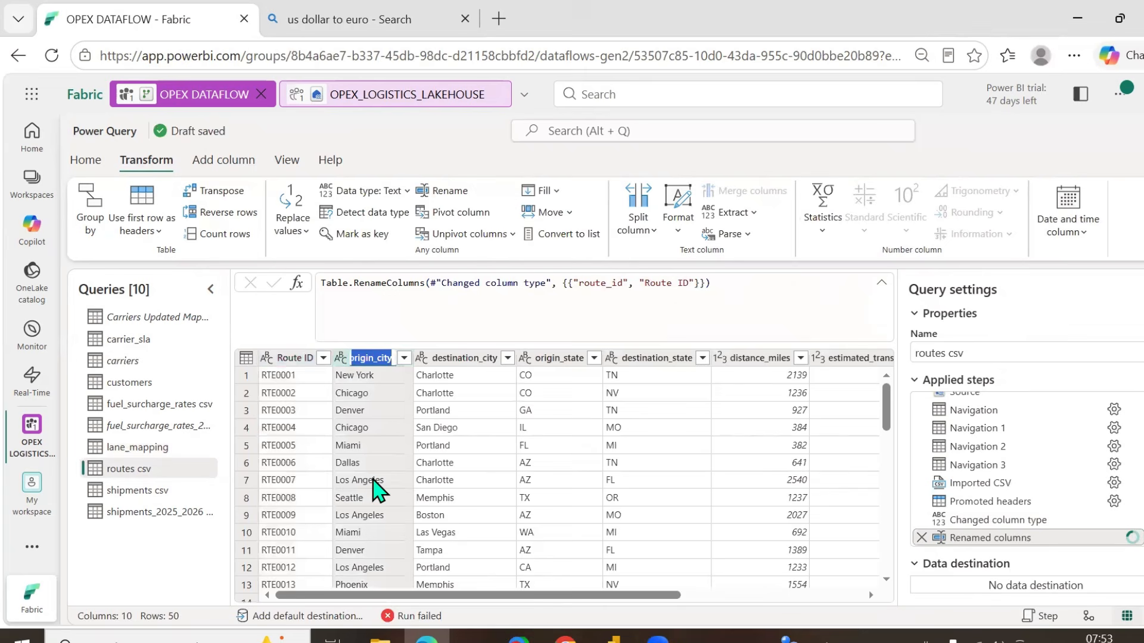
type("Origin City")
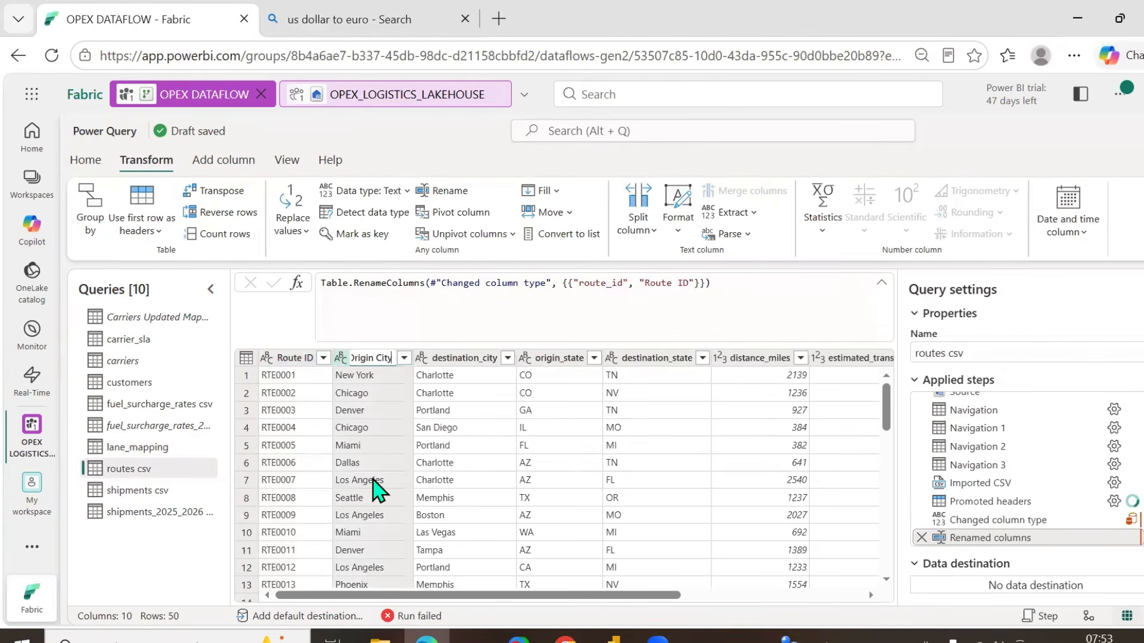
key("Return")
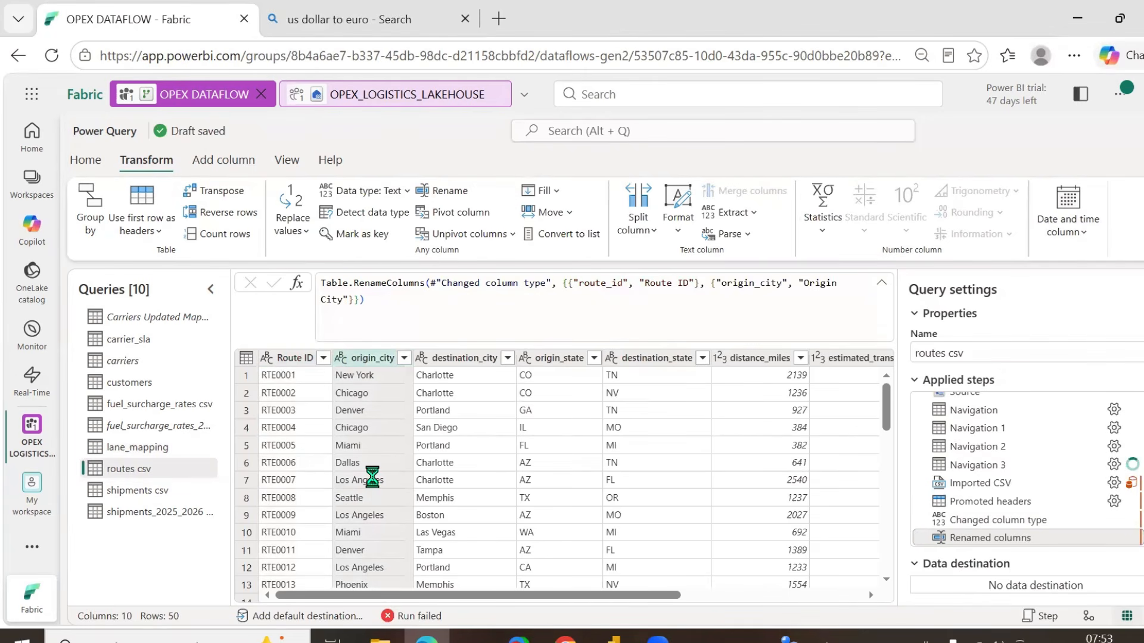
double_click(467, 359)
type("Des")
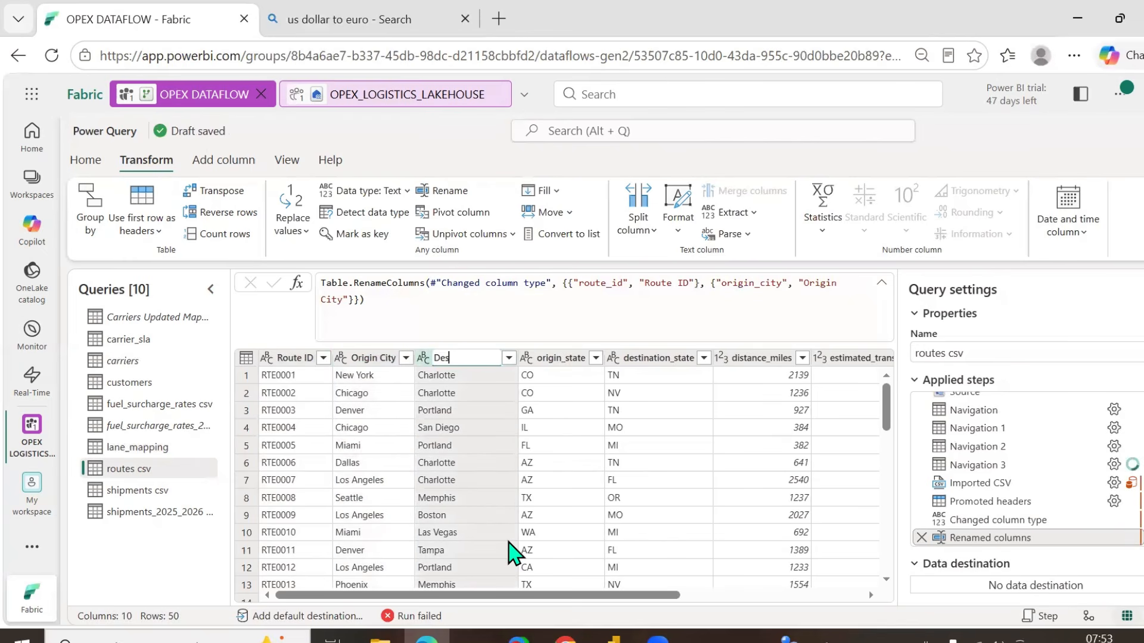
type("tination Cit")
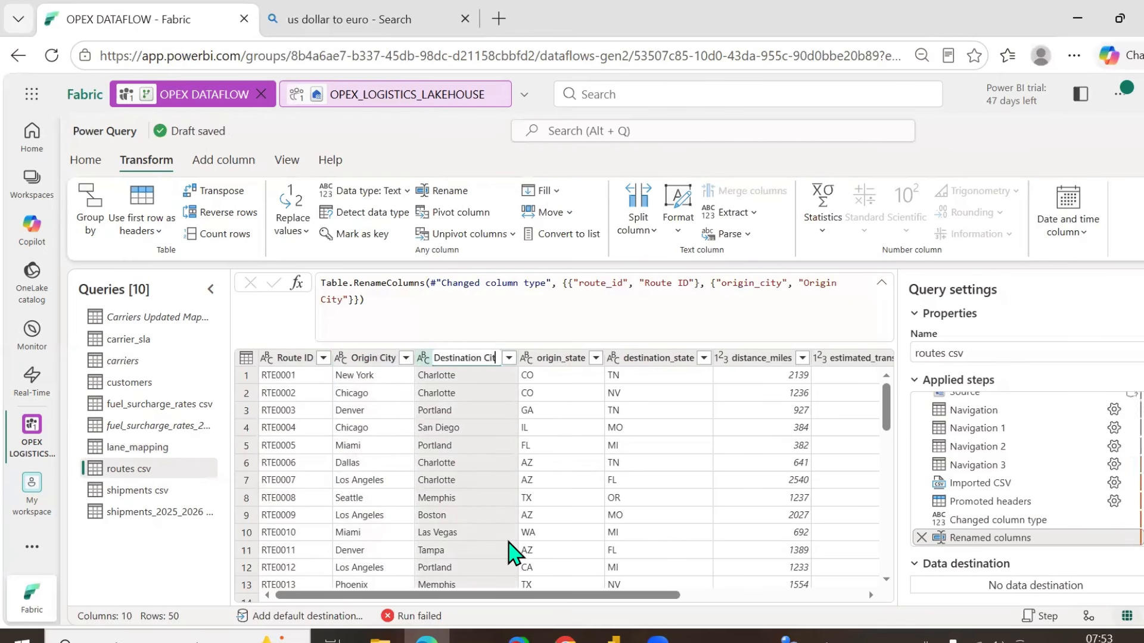
key("Return")
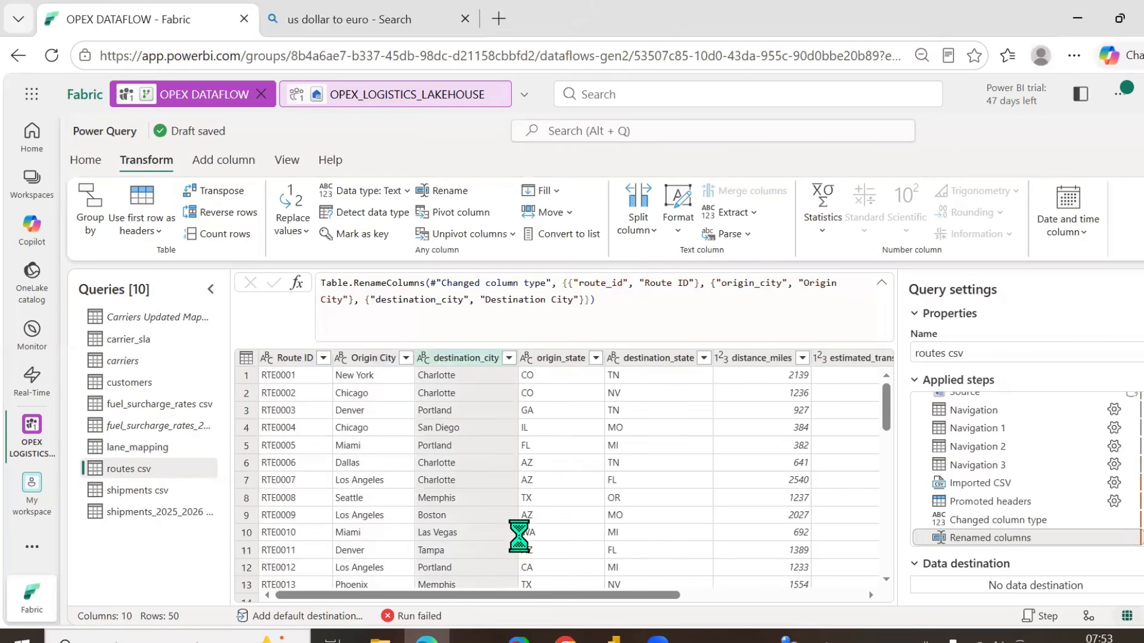
- Rename the origin_state column as Origin State and the destination_state column as Destination State
double_click(569, 359)
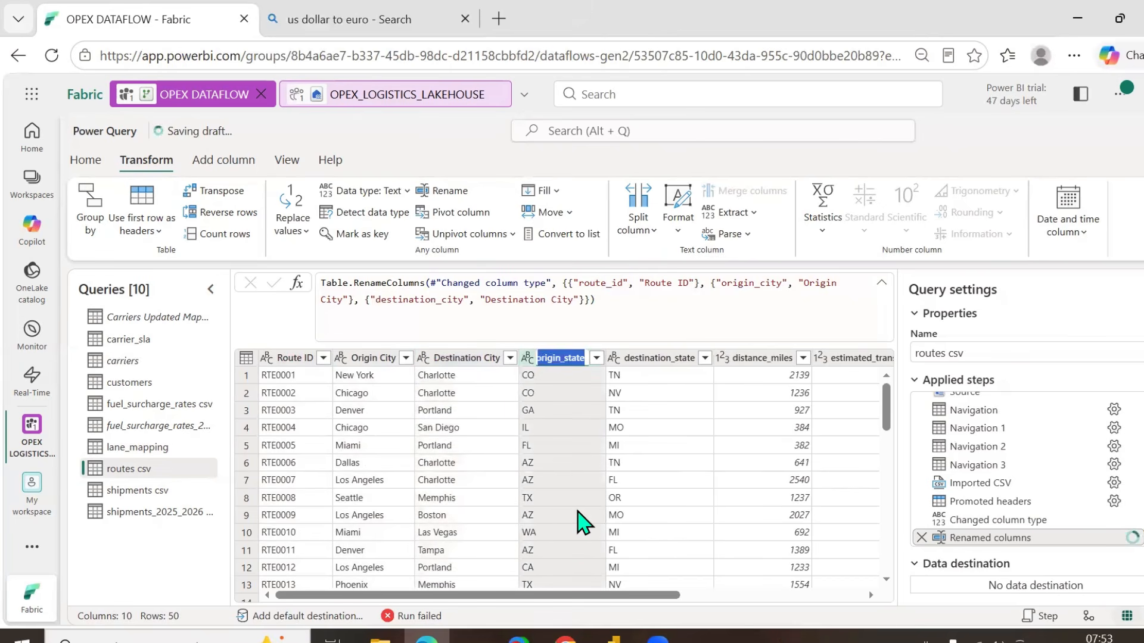
type("Origin State")
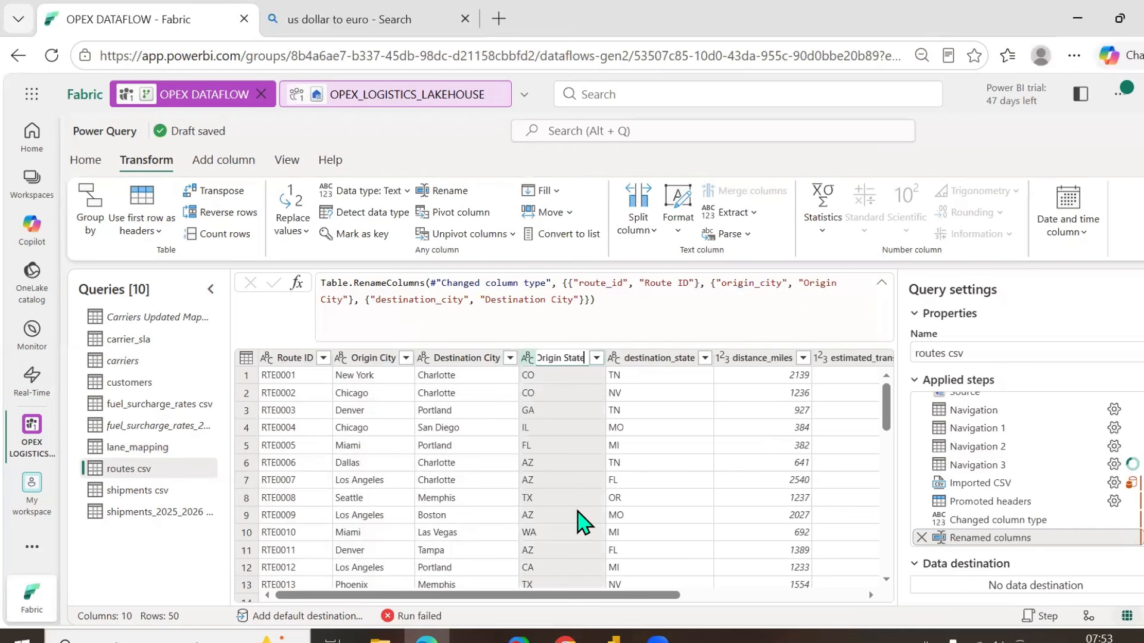
key("Return")
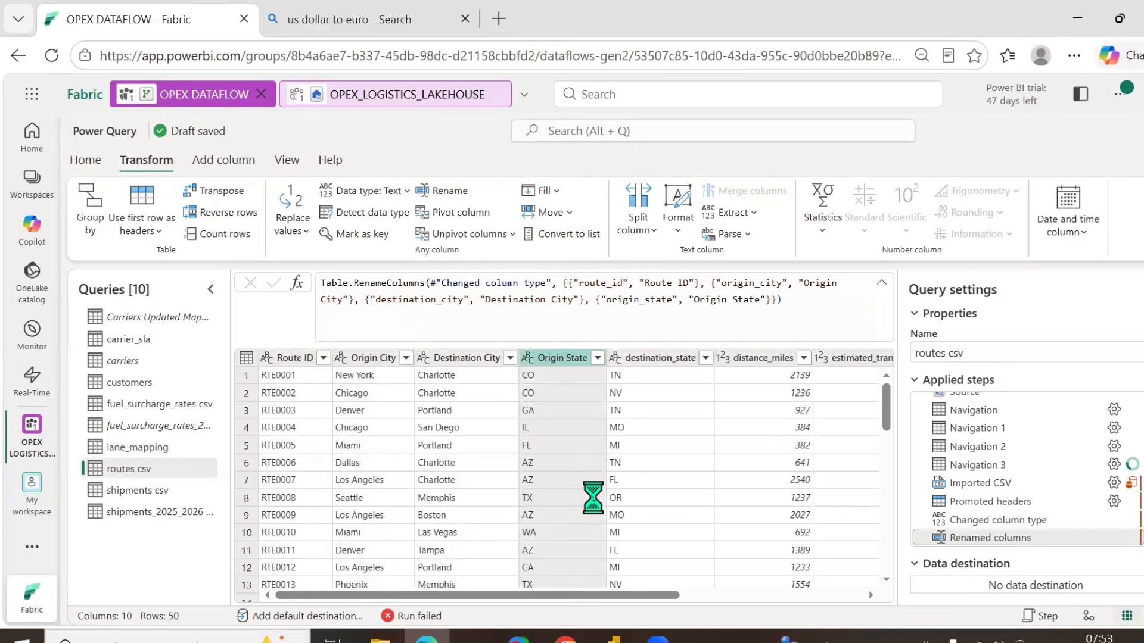
double_click(672, 359)
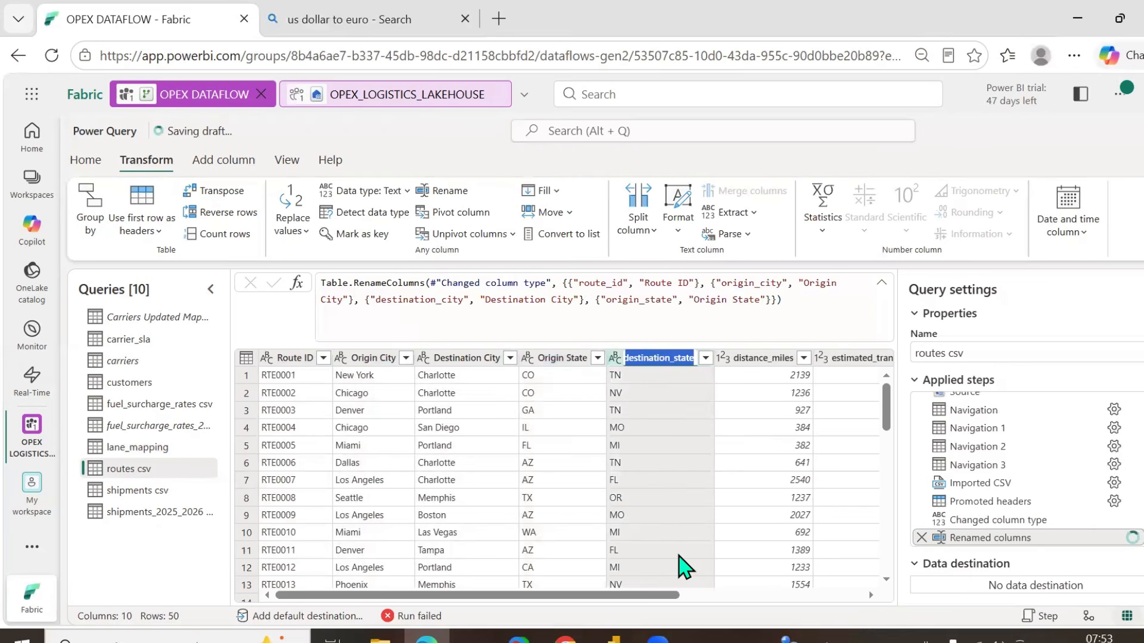
type("De")
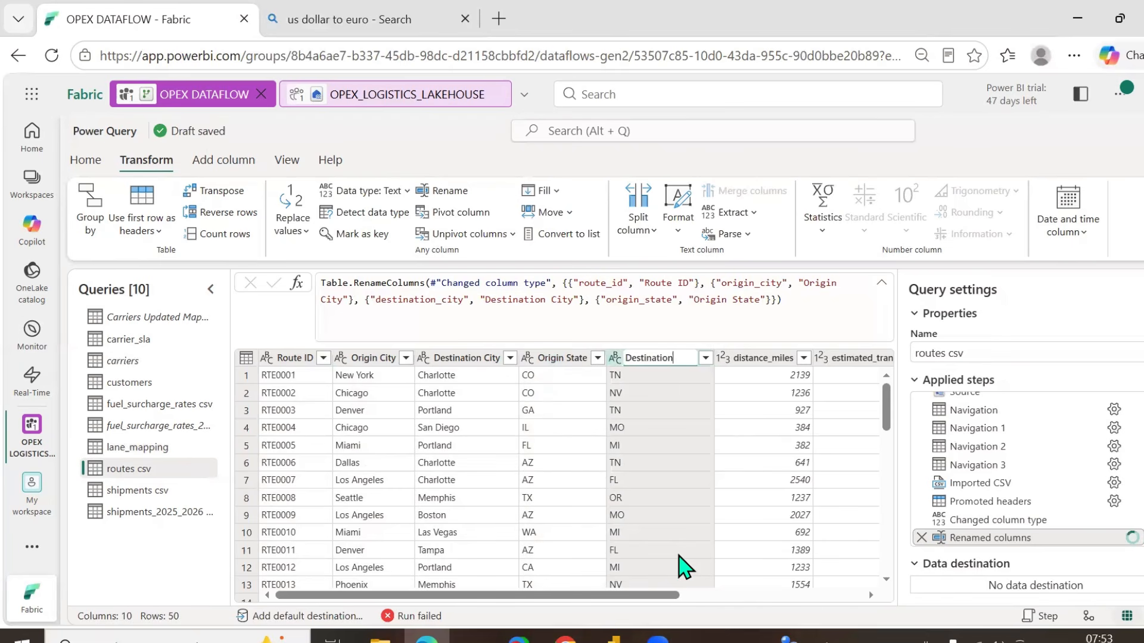
type("stination State")
key("Return")
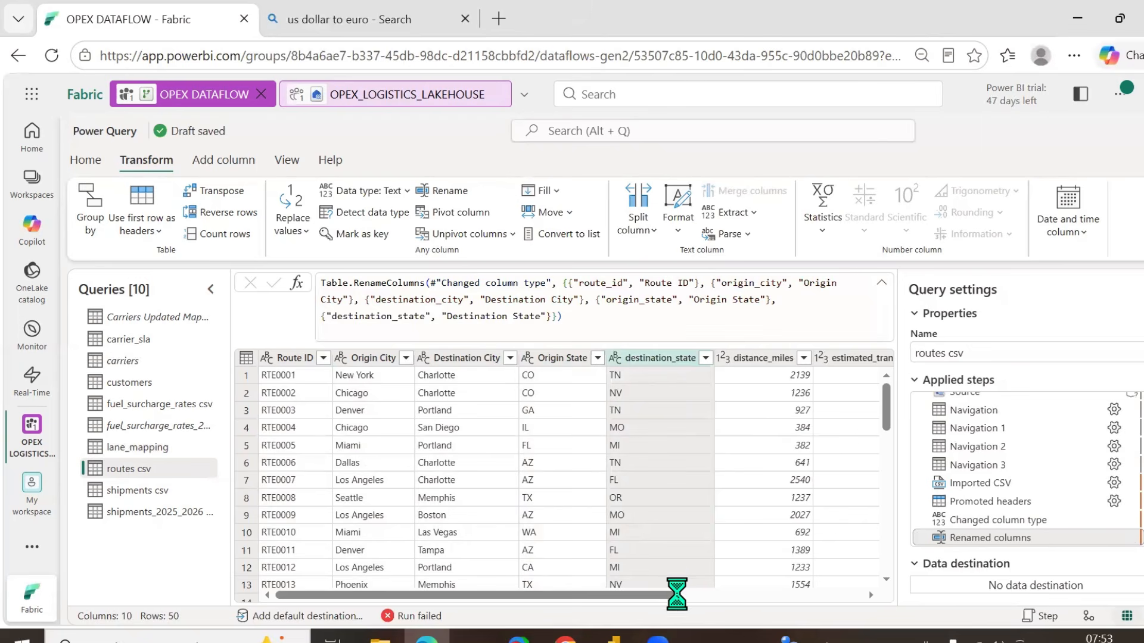
- Rename the distance_miles column as Distance Miles and the estimated_transit_days column as Estimated Transit Days
left_click_drag(679, 596, 831, 596)
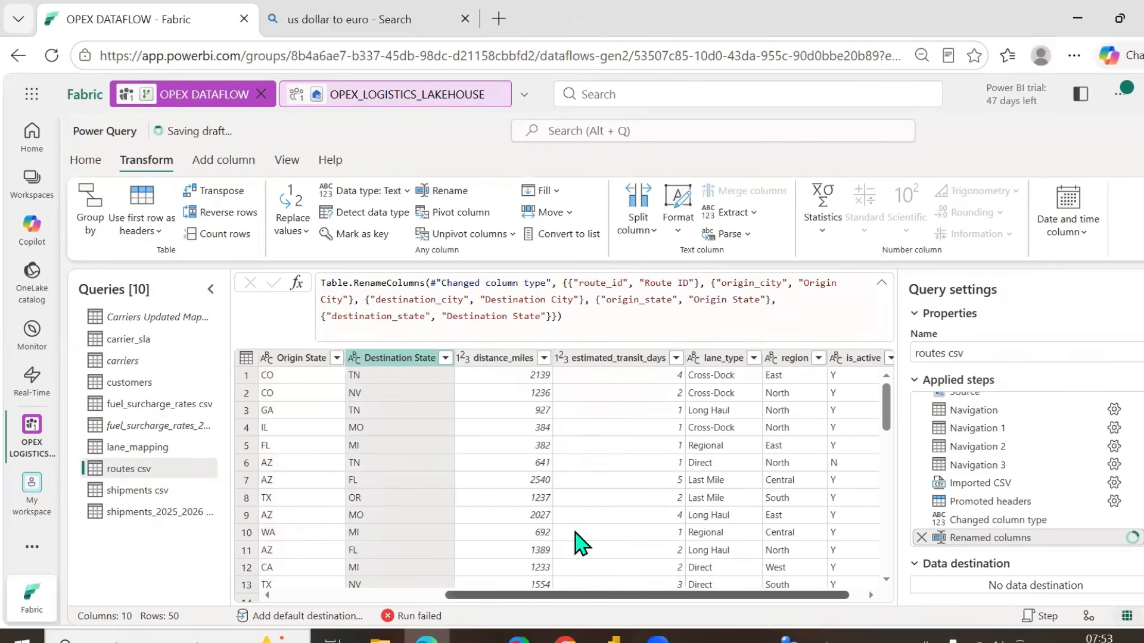
double_click(503, 357)
type("Dis")
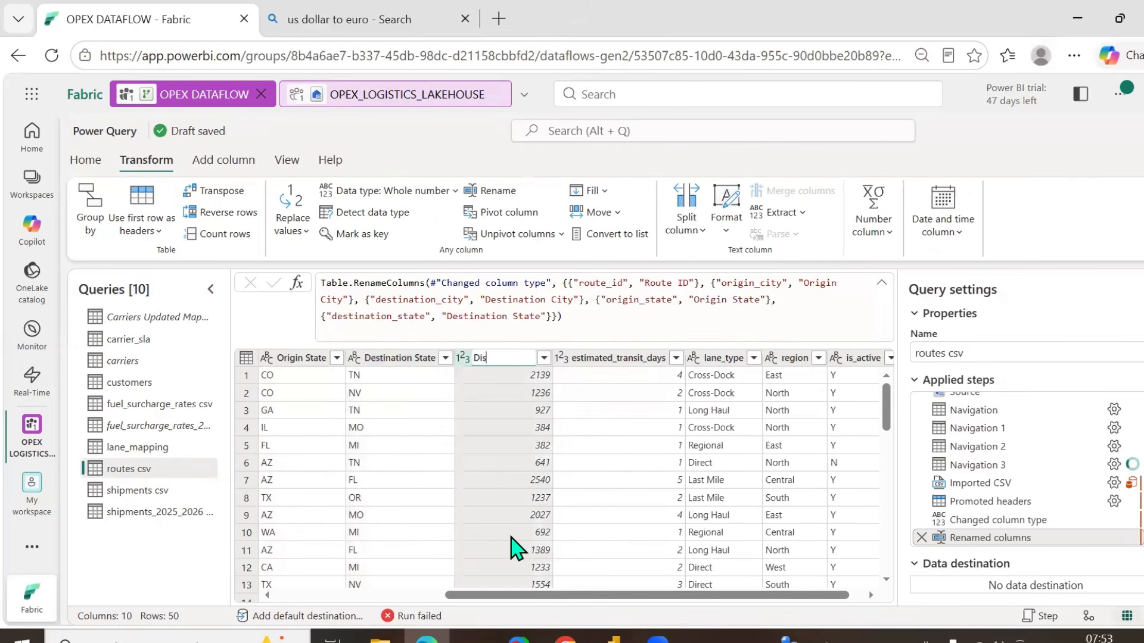
type("tance Mi")
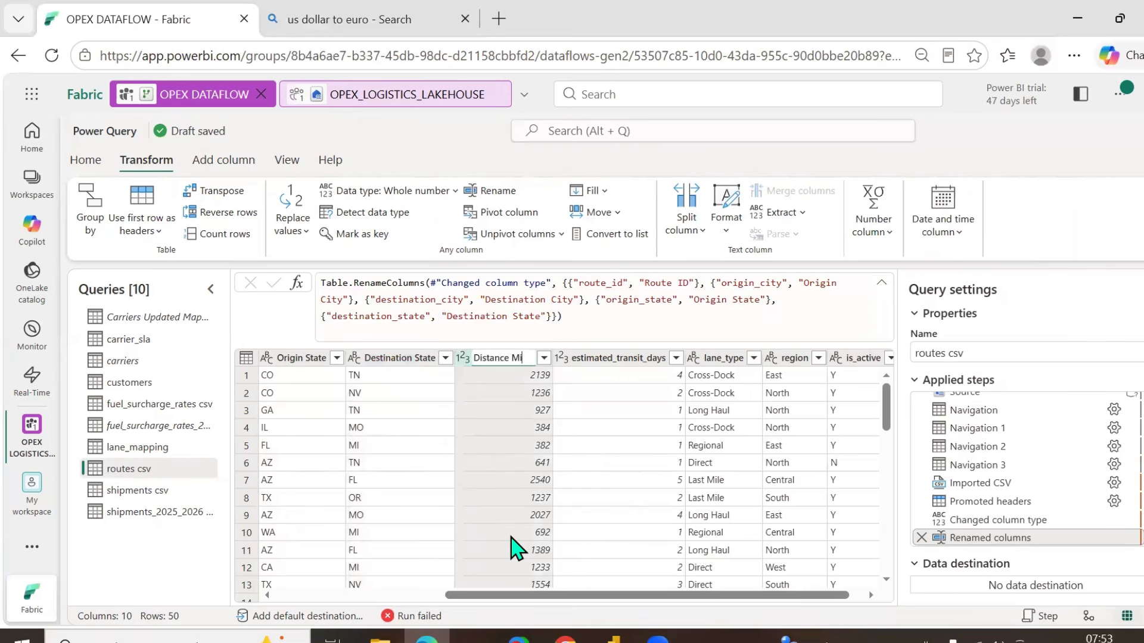
type("les")
key("Return")
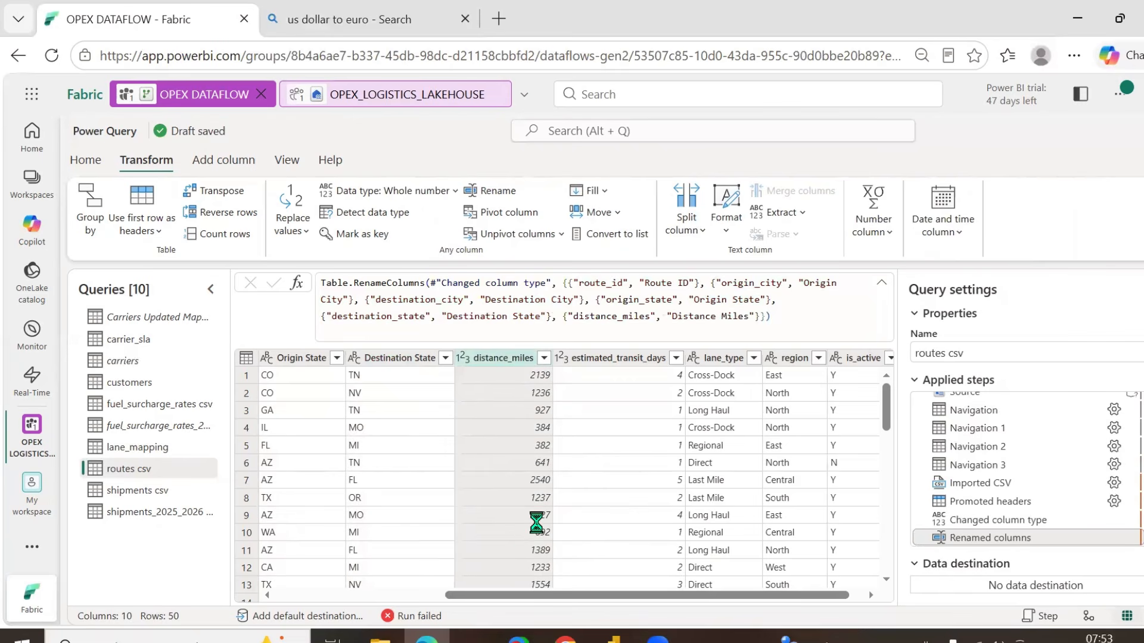
double_click(617, 361)
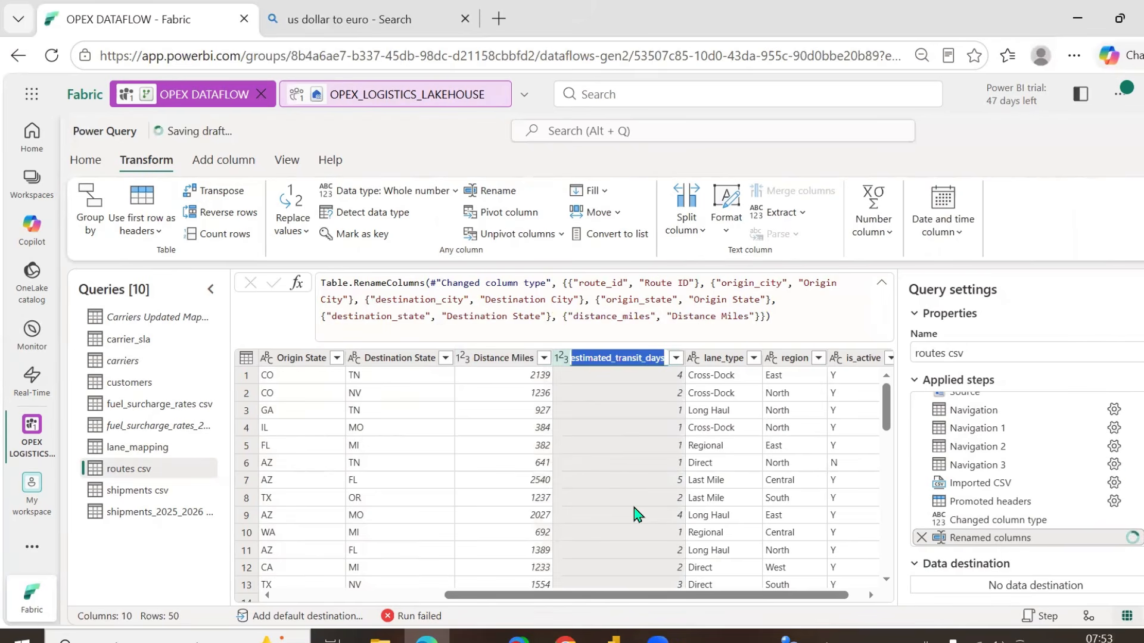
type("Estimated ")
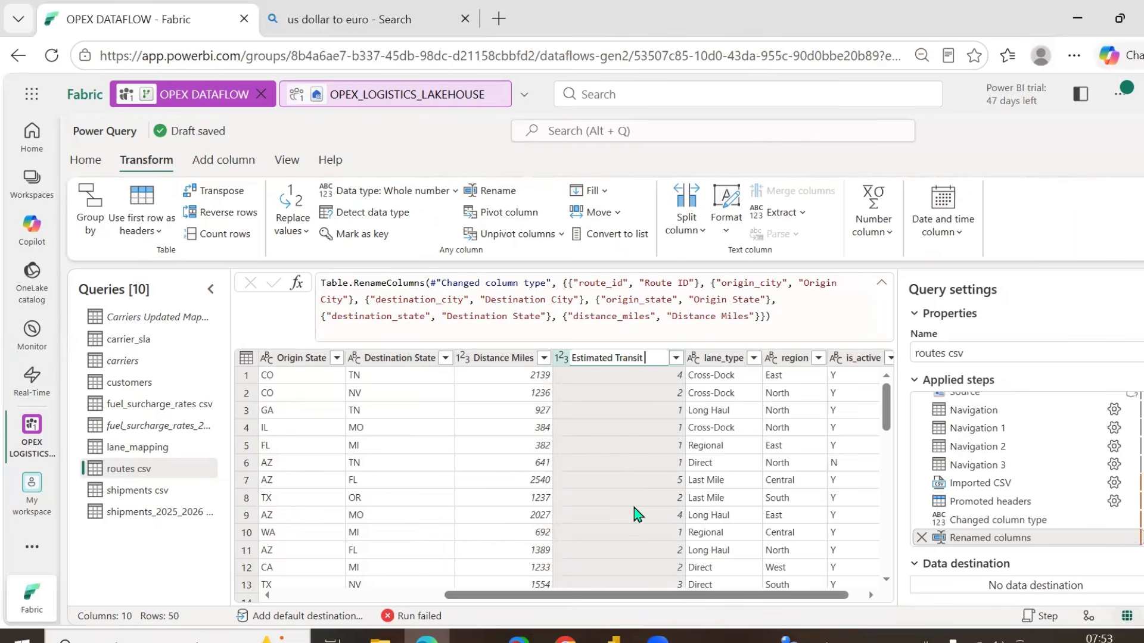
type("Transit Days")
key("Return")
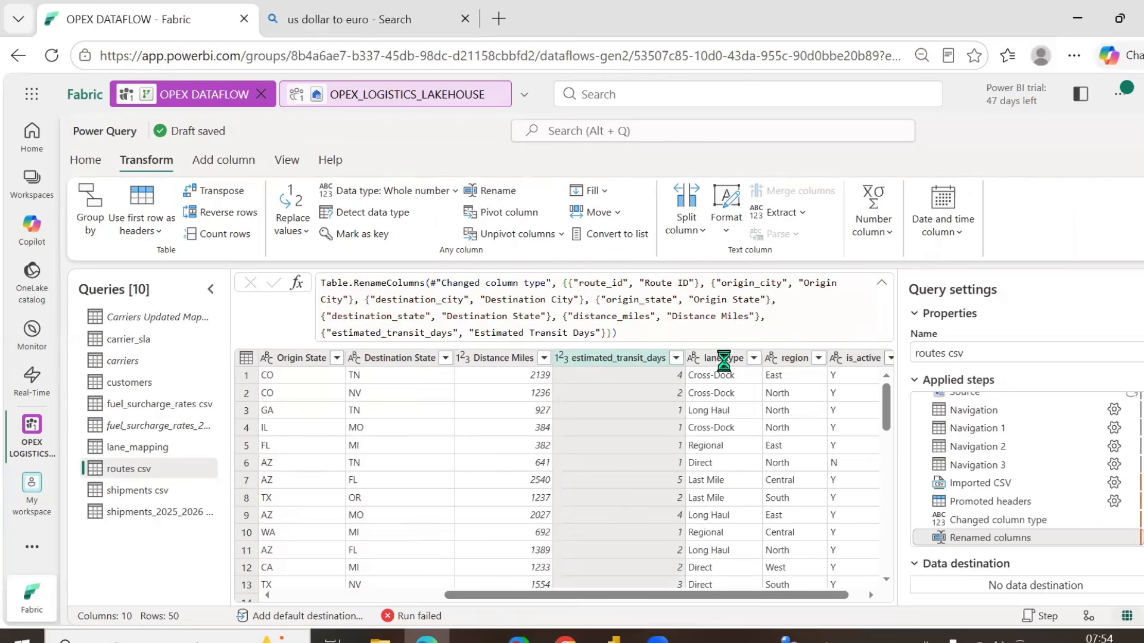
- Rename the lane_type column as Lane Type and the region column as Region
double_click(730, 361)
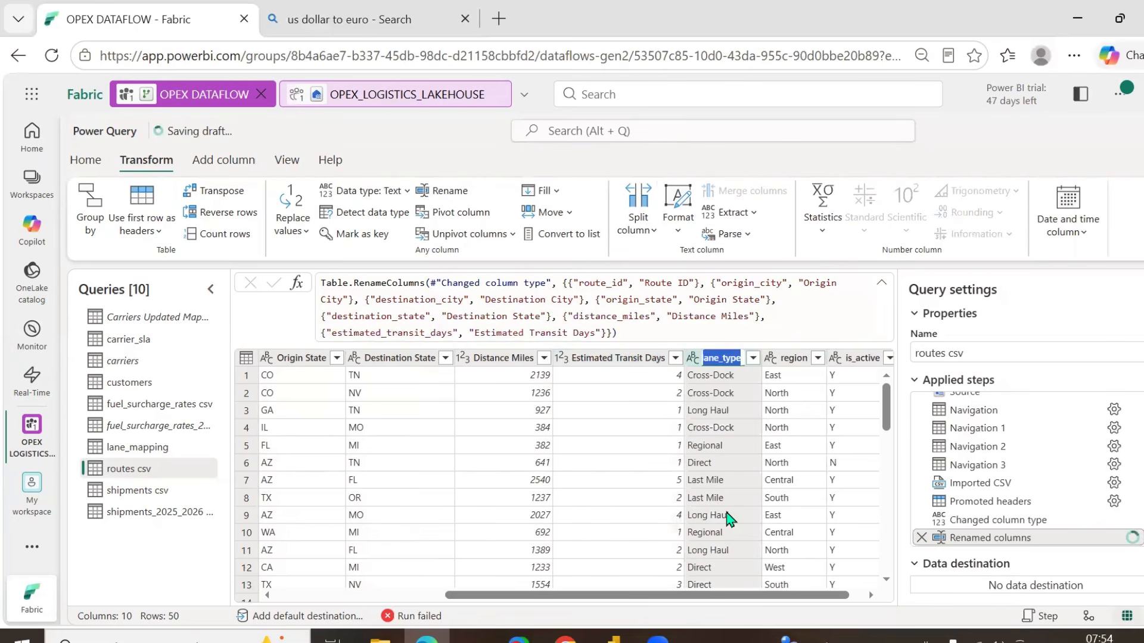
type("Lane Type")
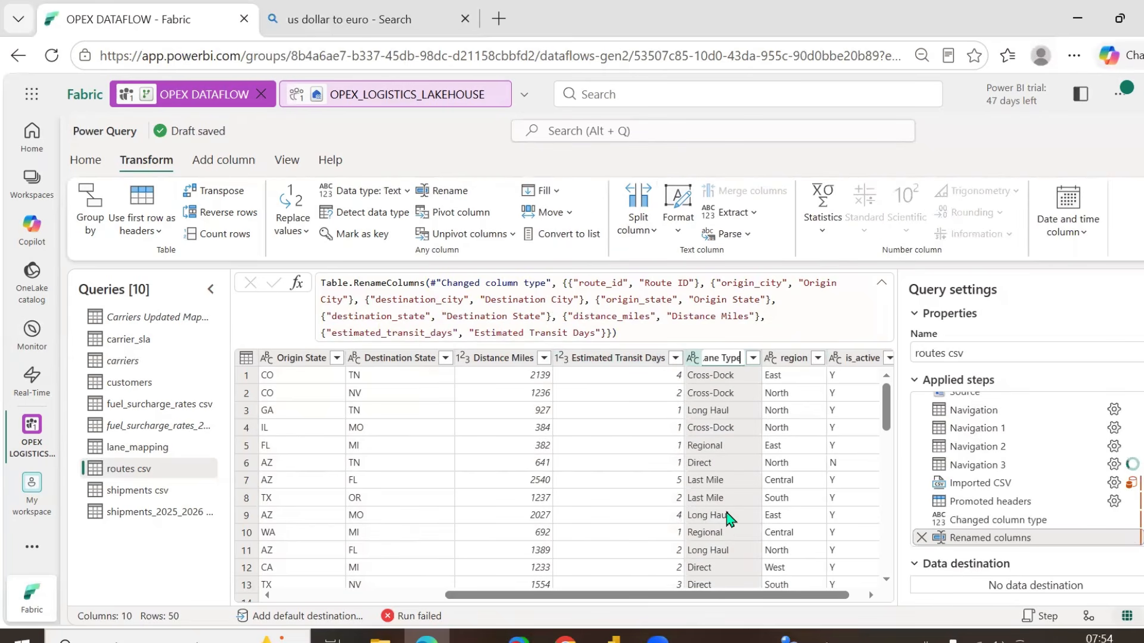
key("Return")
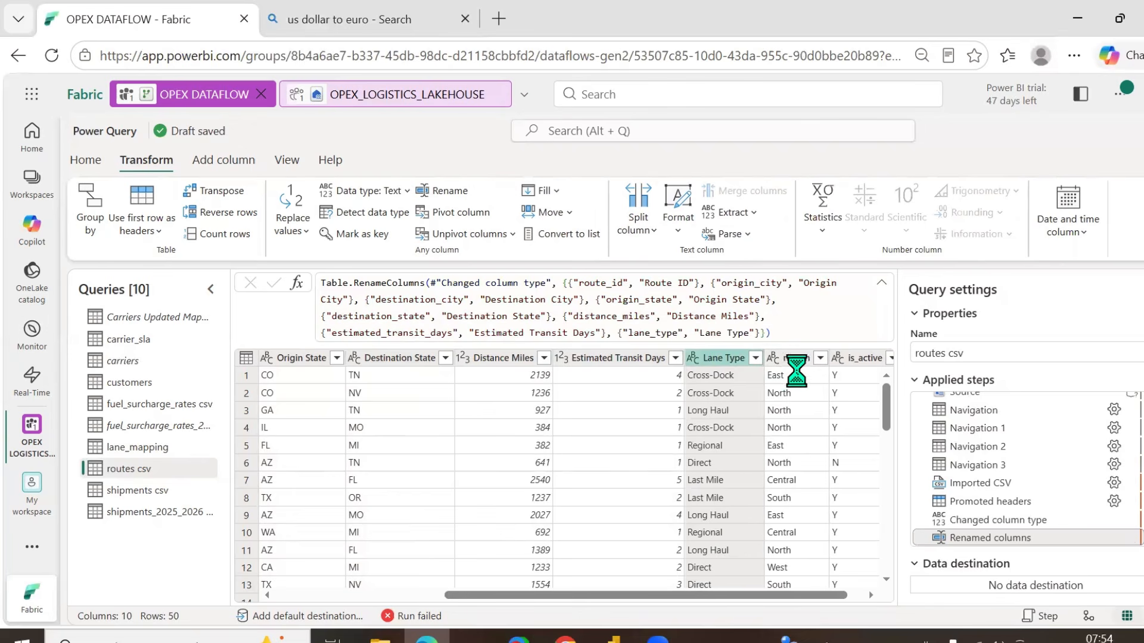
left_click(798, 487)
key("F2")
type("Re")
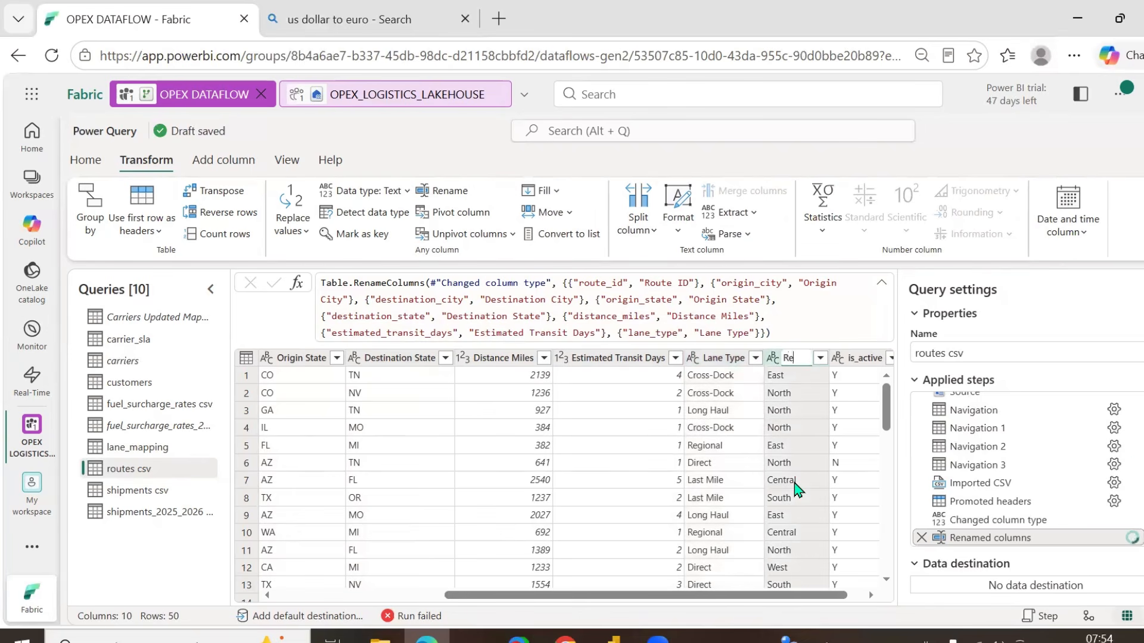
type("gion")
key("Return")
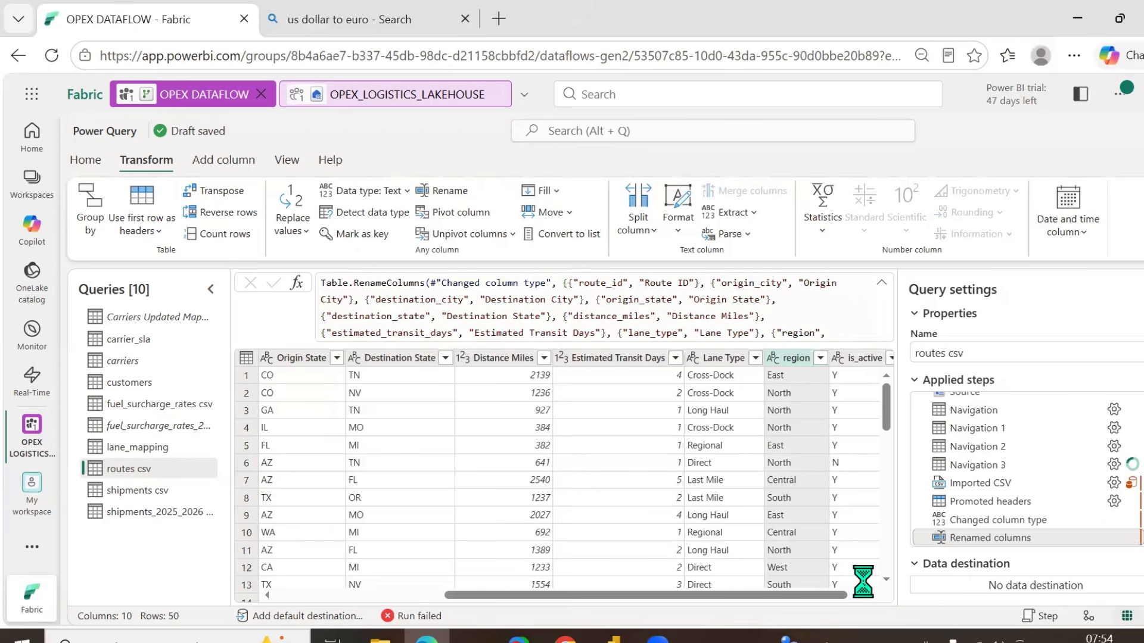
left_click(853, 409)
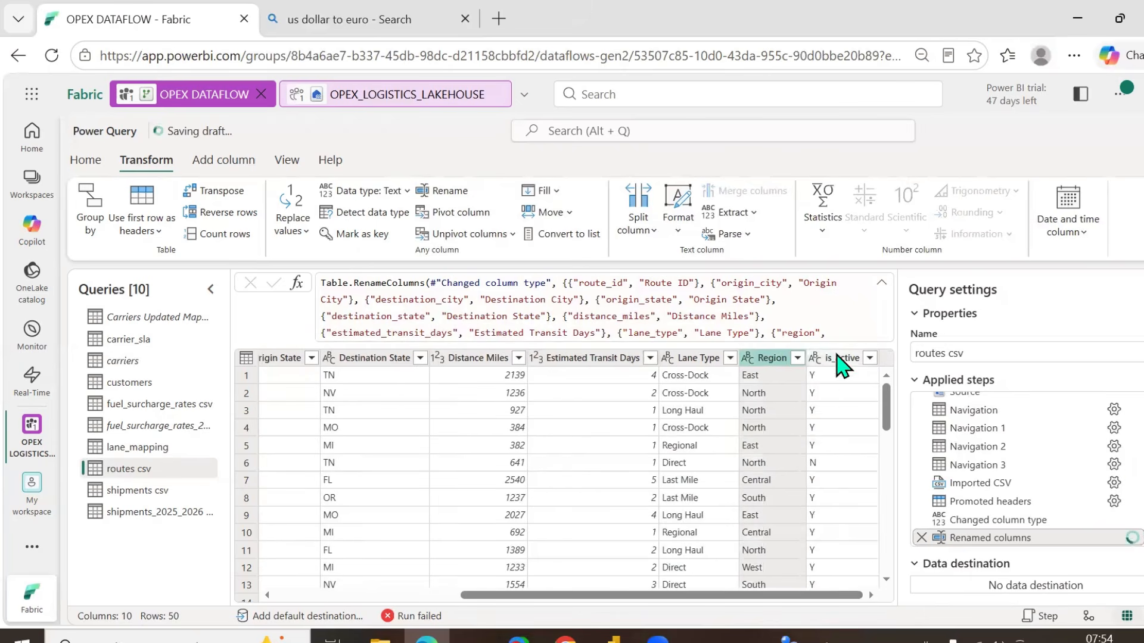
- Rename the is_active column as IS Active
key("F2")
type("IS Ac")
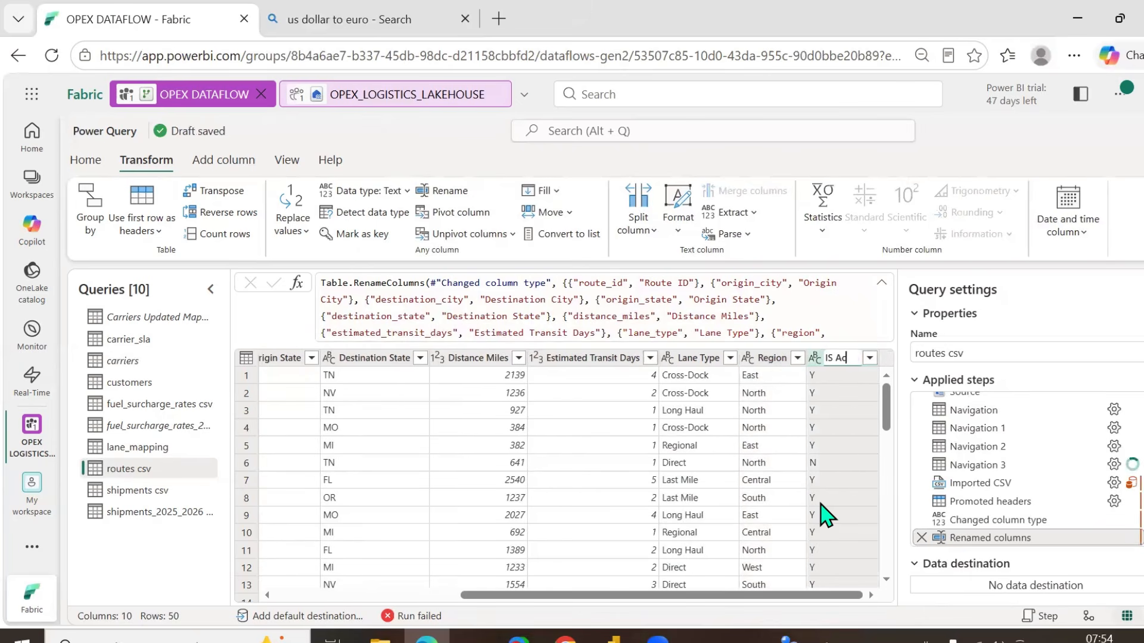
type("tive")
key("Return")
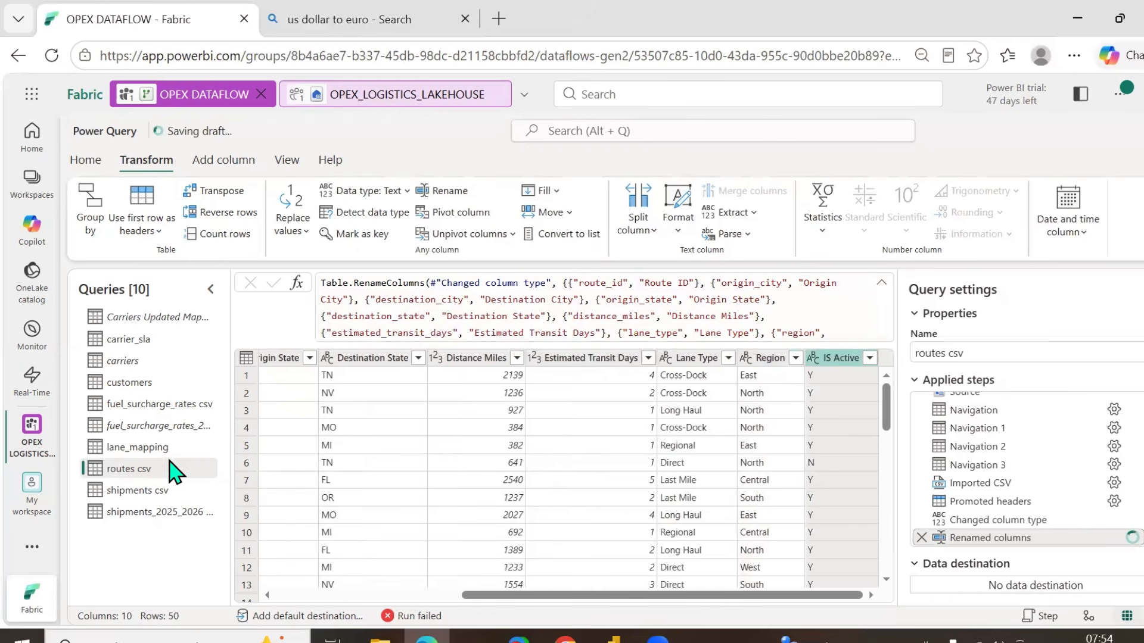
- Compare the columns of the lane_mapping and routes csv queries to find the Route ID key they share
left_click(149, 447)
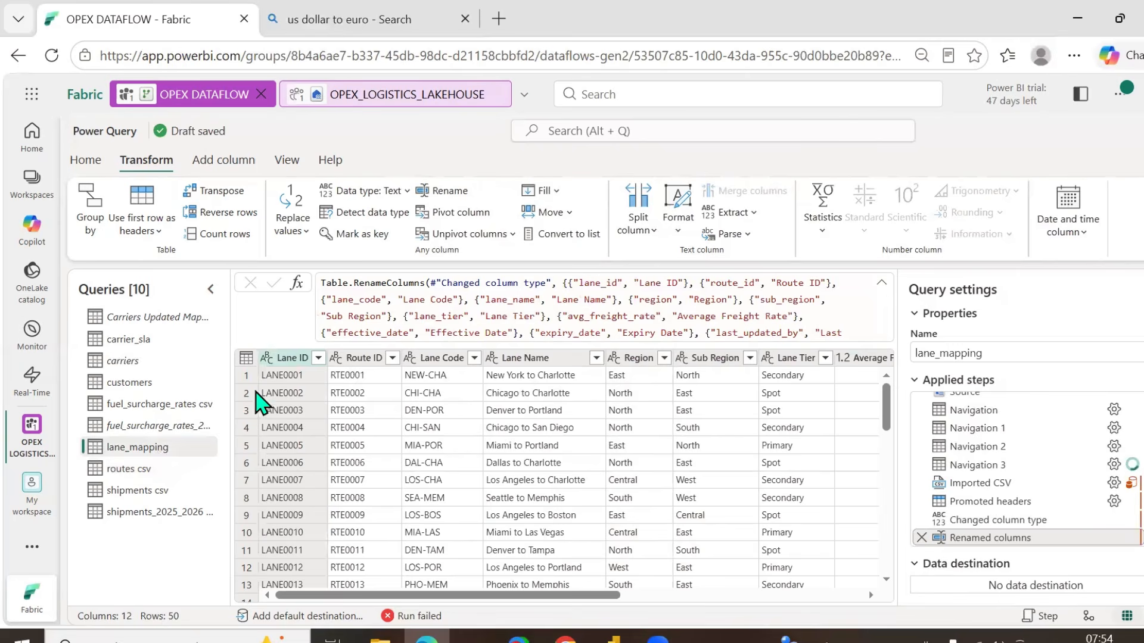
left_click(126, 470)
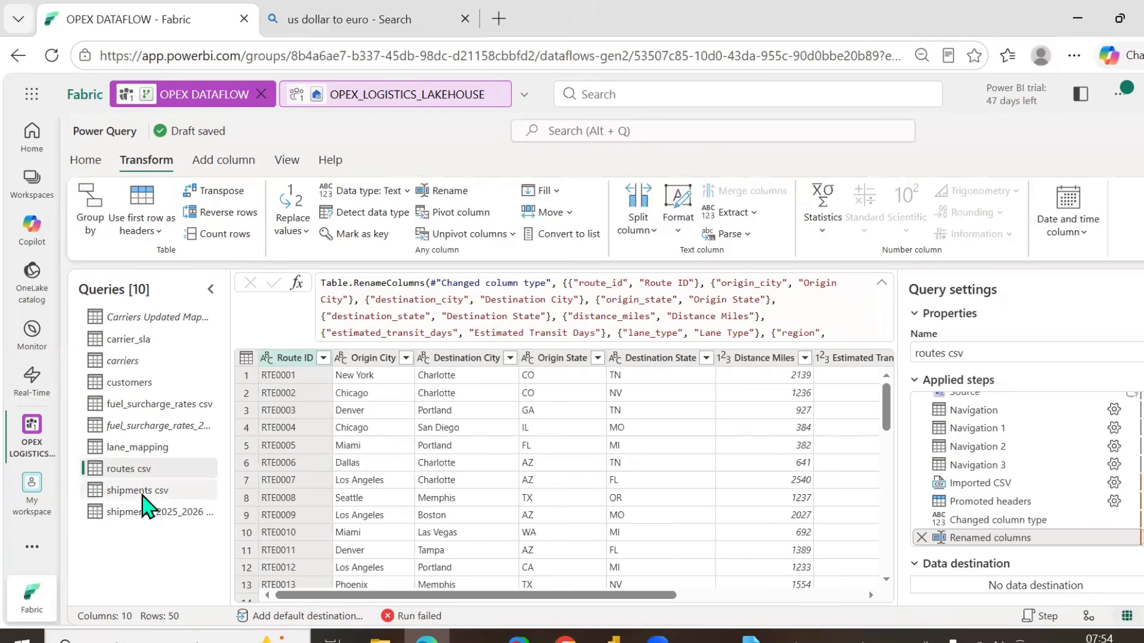
left_click(178, 453)
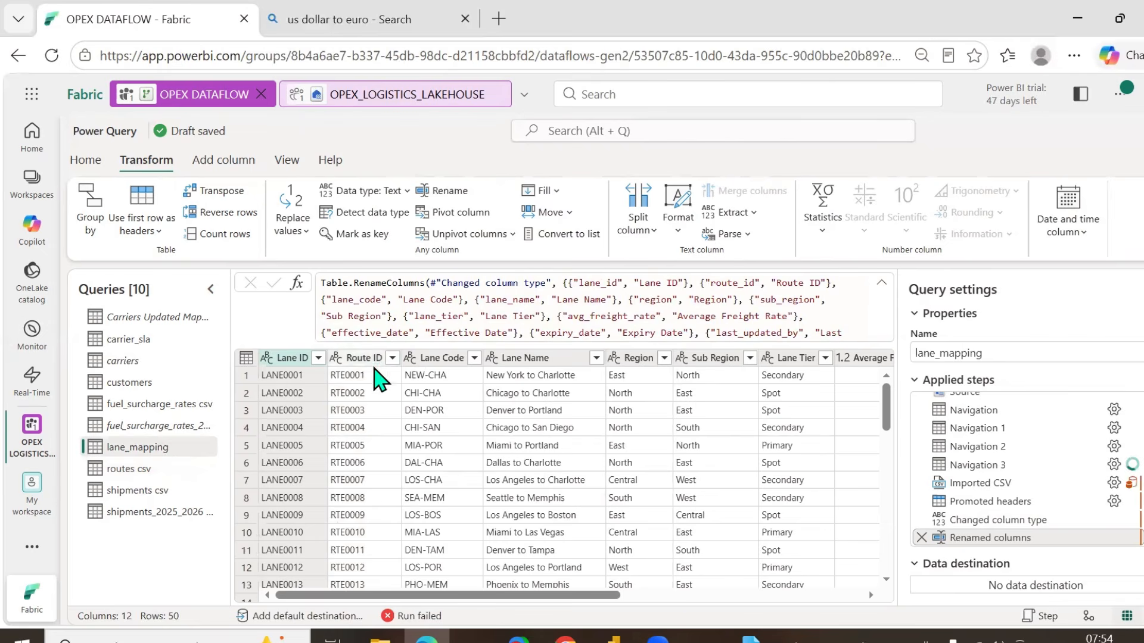
left_click(144, 474)
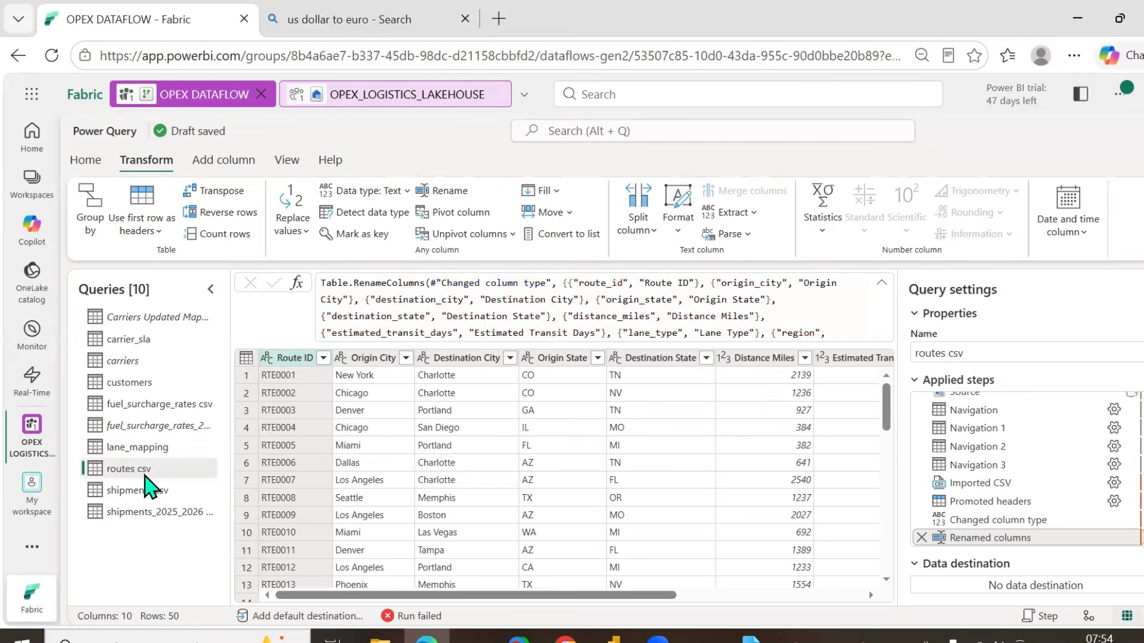
- Rename the routes csv query as routes
left_click(173, 453)
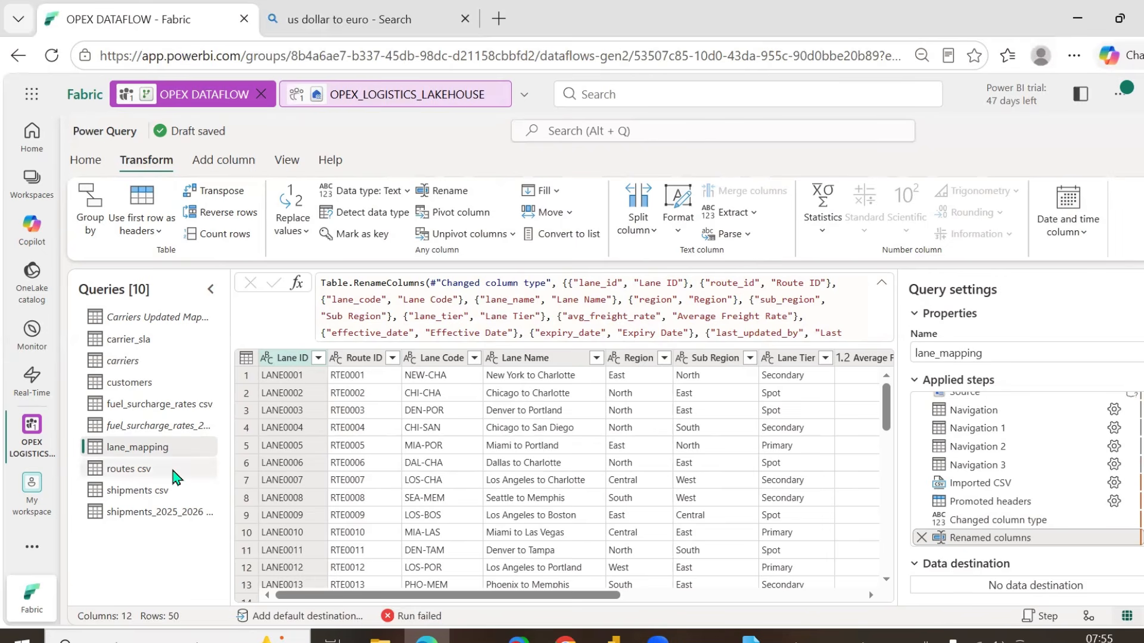
left_click(1030, 352)
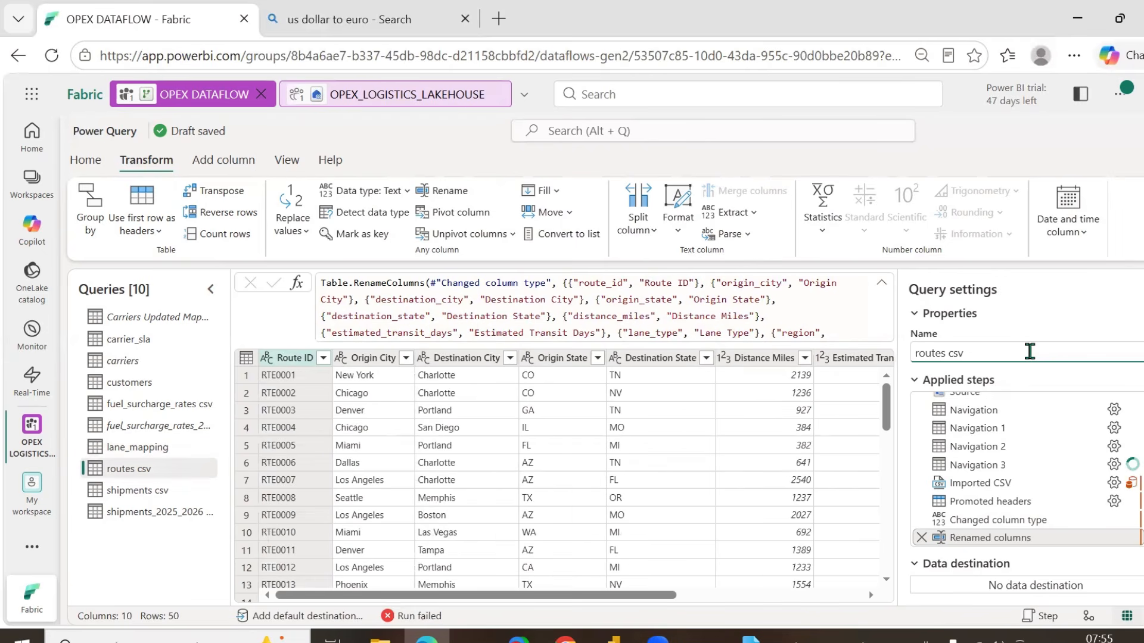
key("Return")
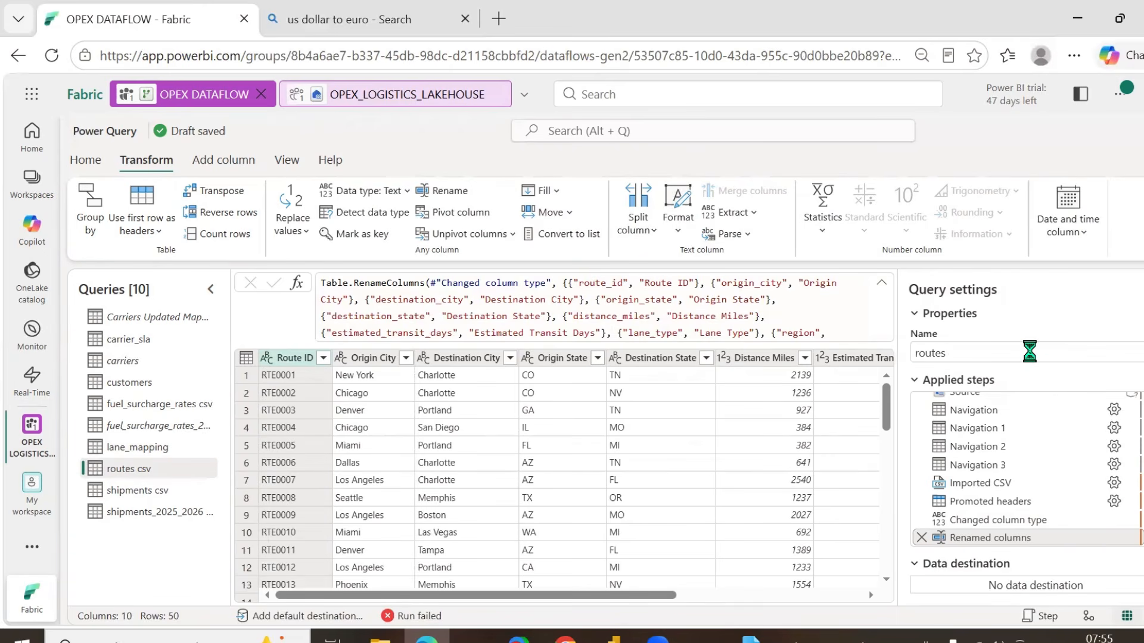
- Set up a merge of lane_mapping with routes as the right table, matching on Route ID in both tables
left_click(164, 455)
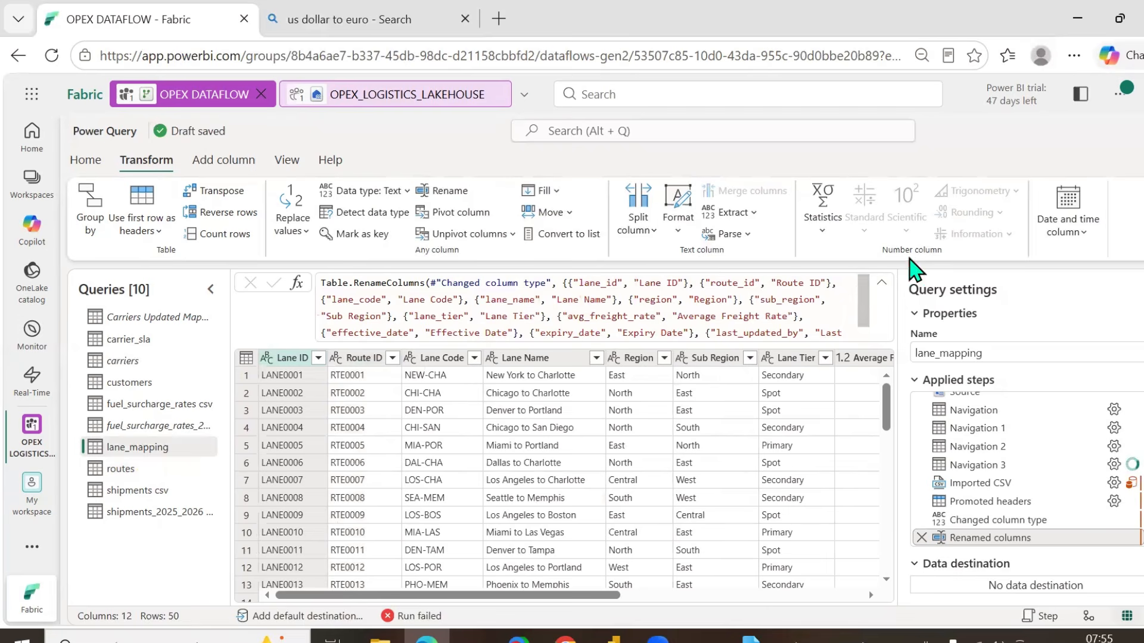
left_click(216, 162)
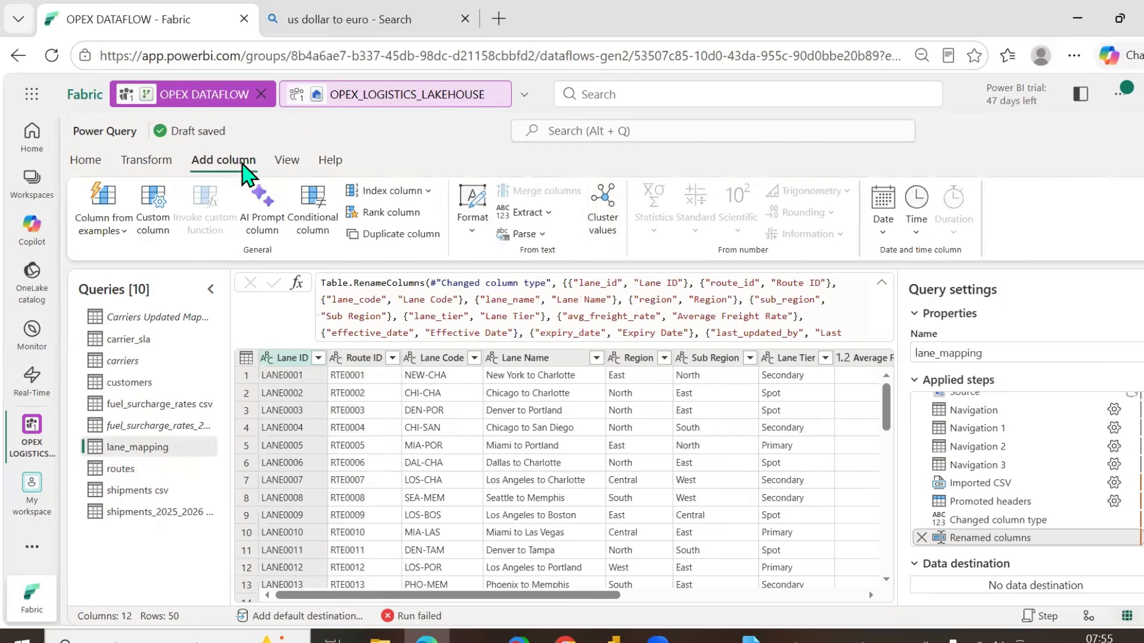
left_click(90, 160)
left_click(873, 233)
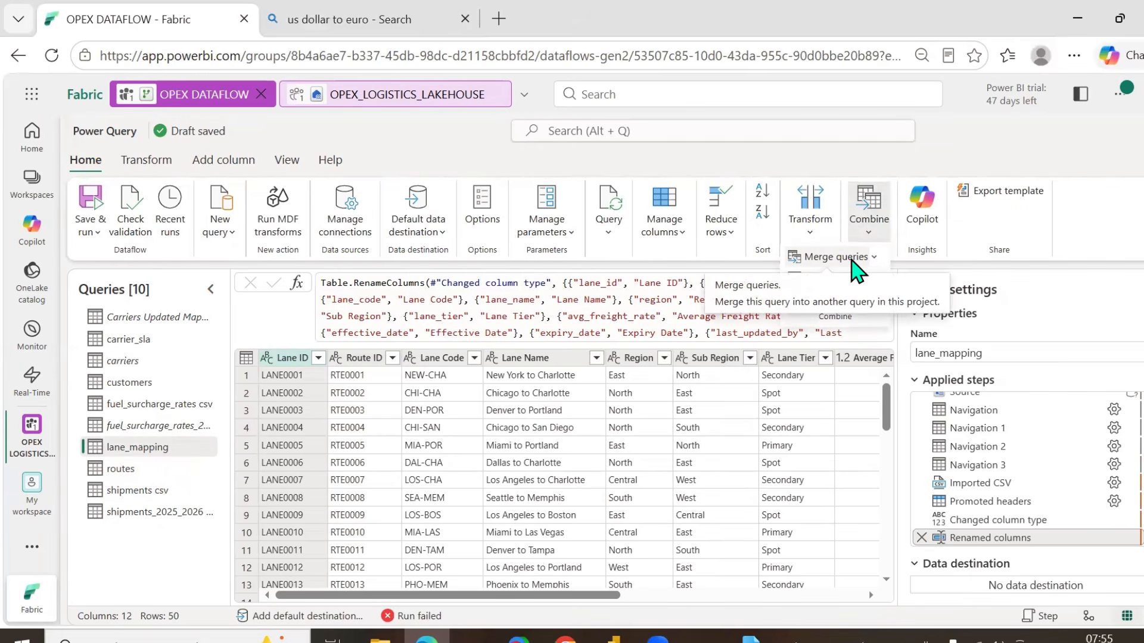
left_click(852, 262)
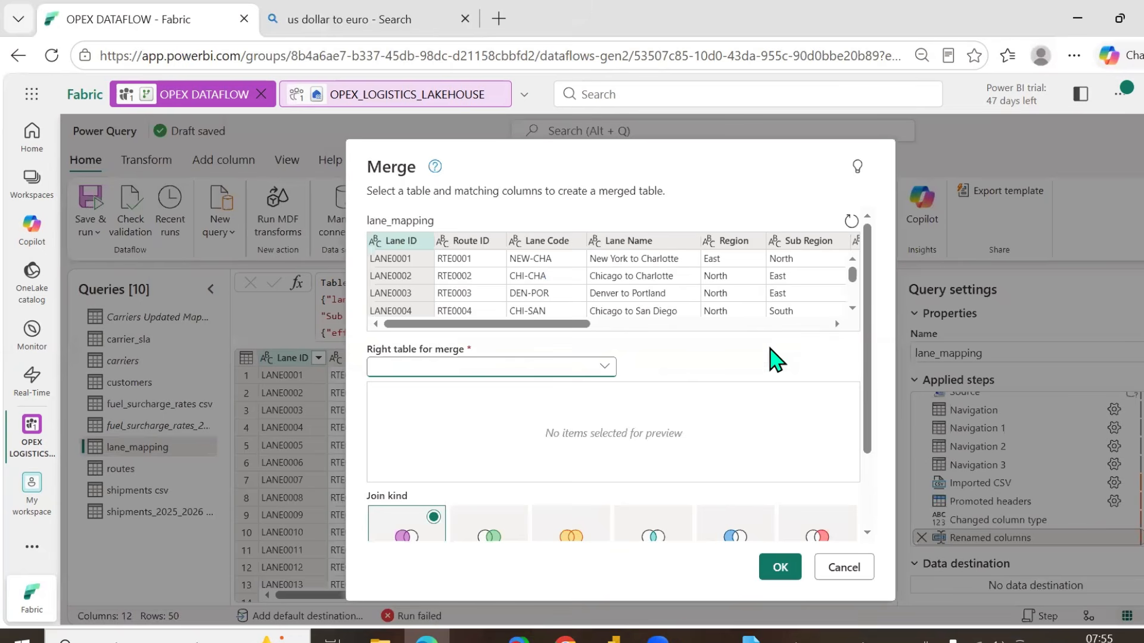
left_click(602, 375)
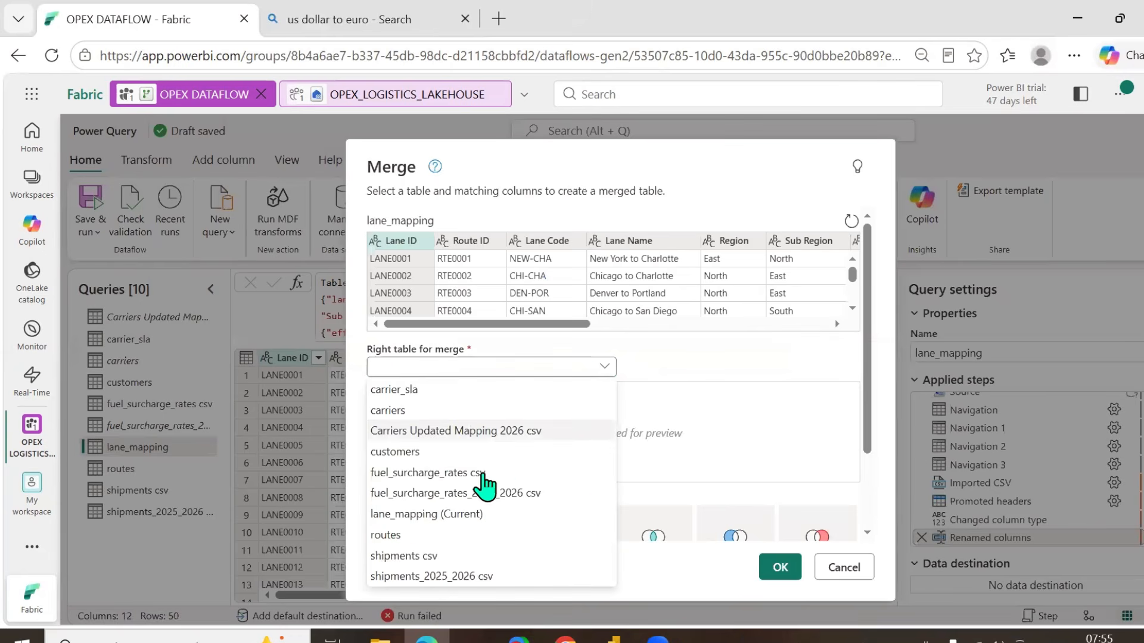
left_click(426, 534)
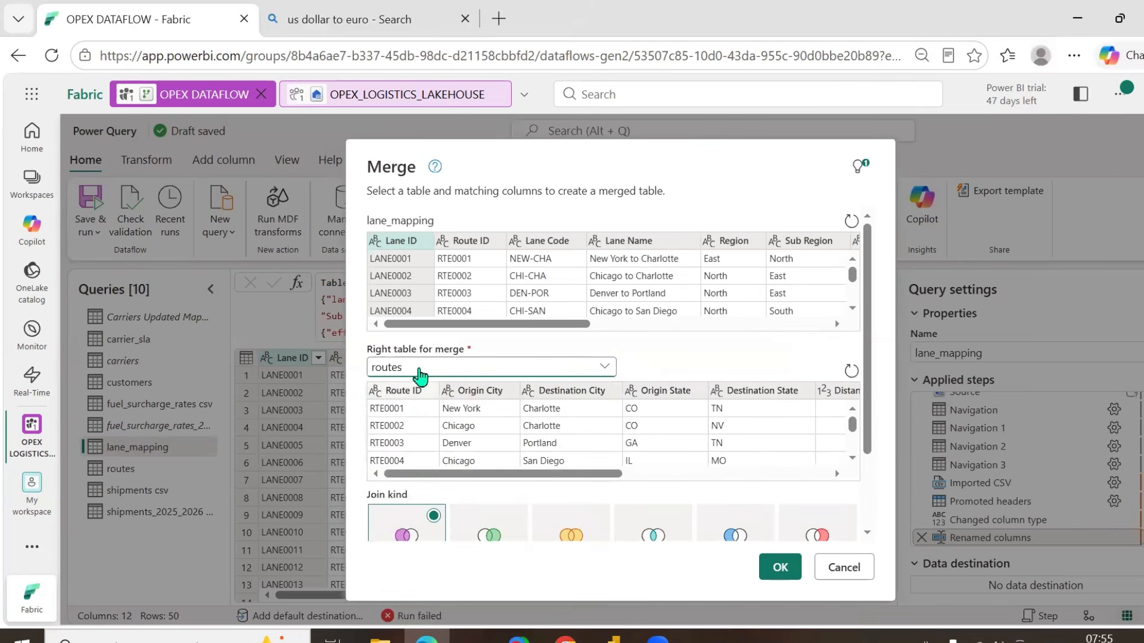
left_click(470, 241)
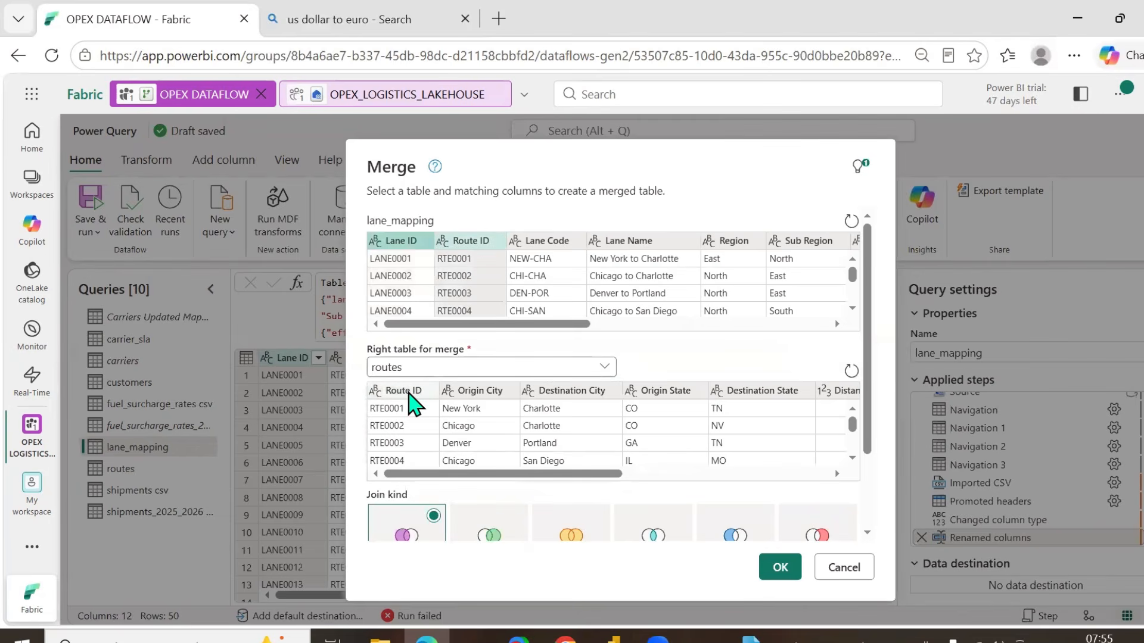
left_click(410, 393)
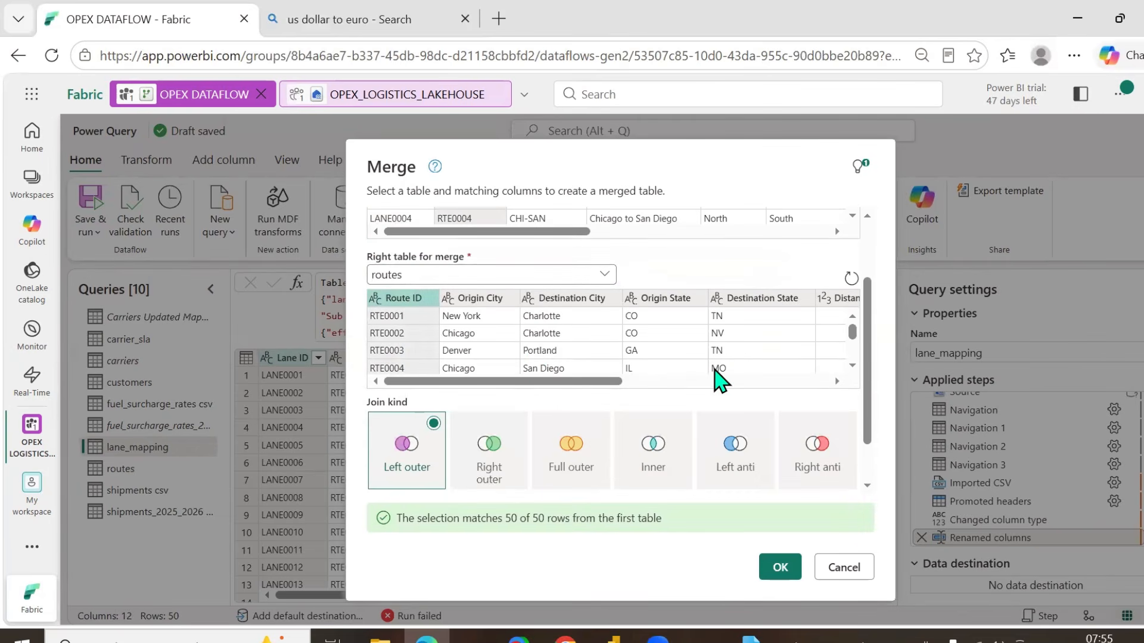
- Check the Route ID match between the two tables and complete the merge as a left outer join
scroll(717, 370, "down", 1)
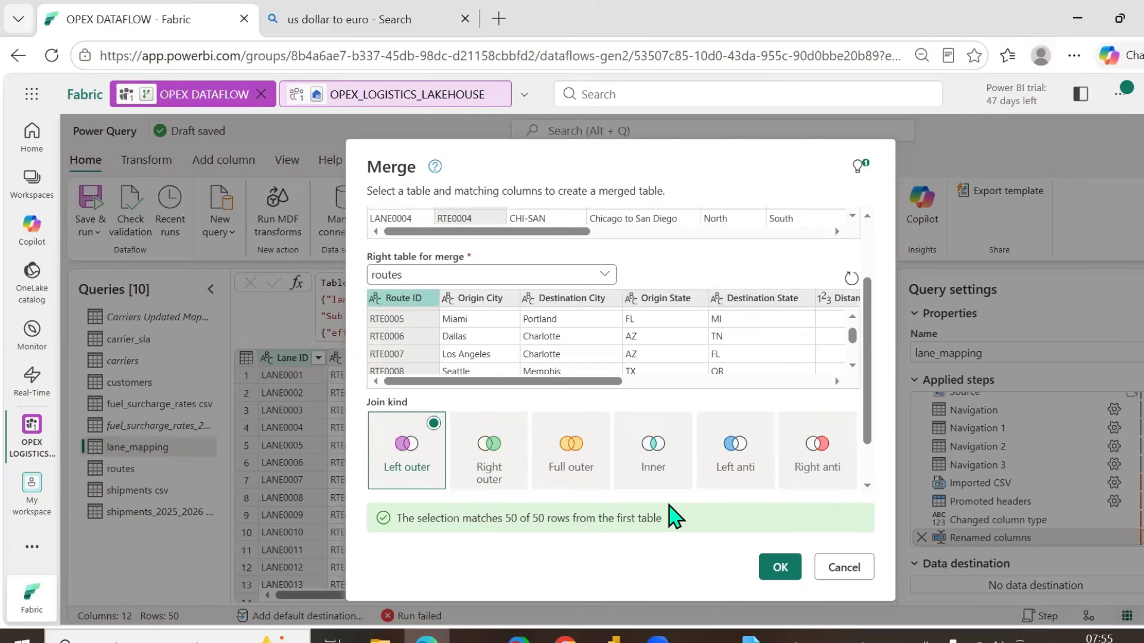
scroll(656, 346, "up", 2)
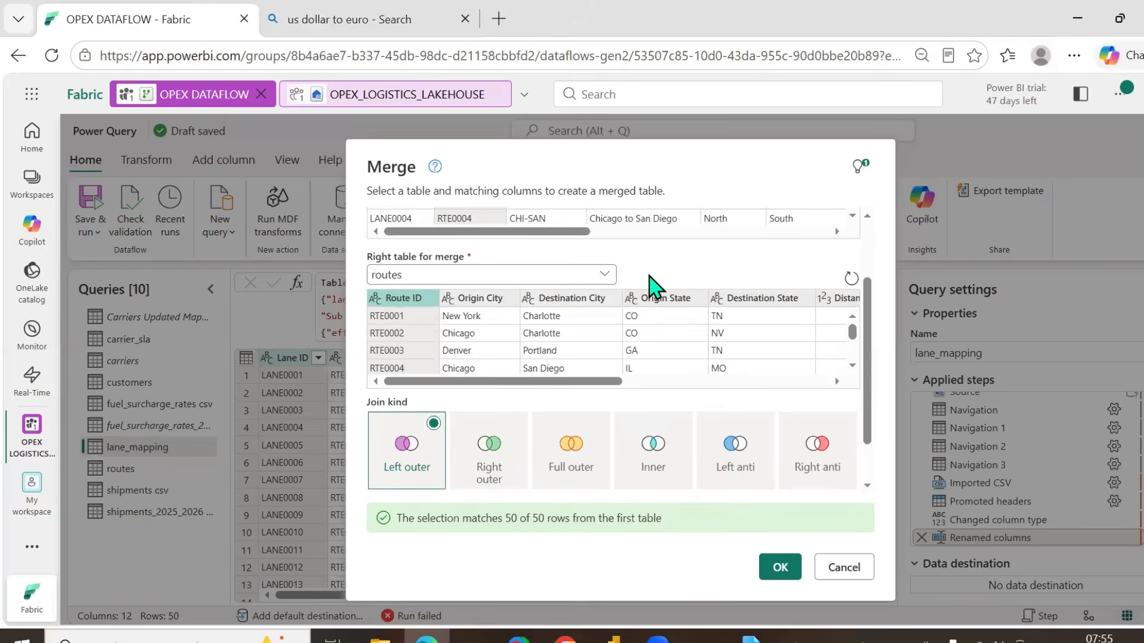
scroll(653, 286, "up", 2)
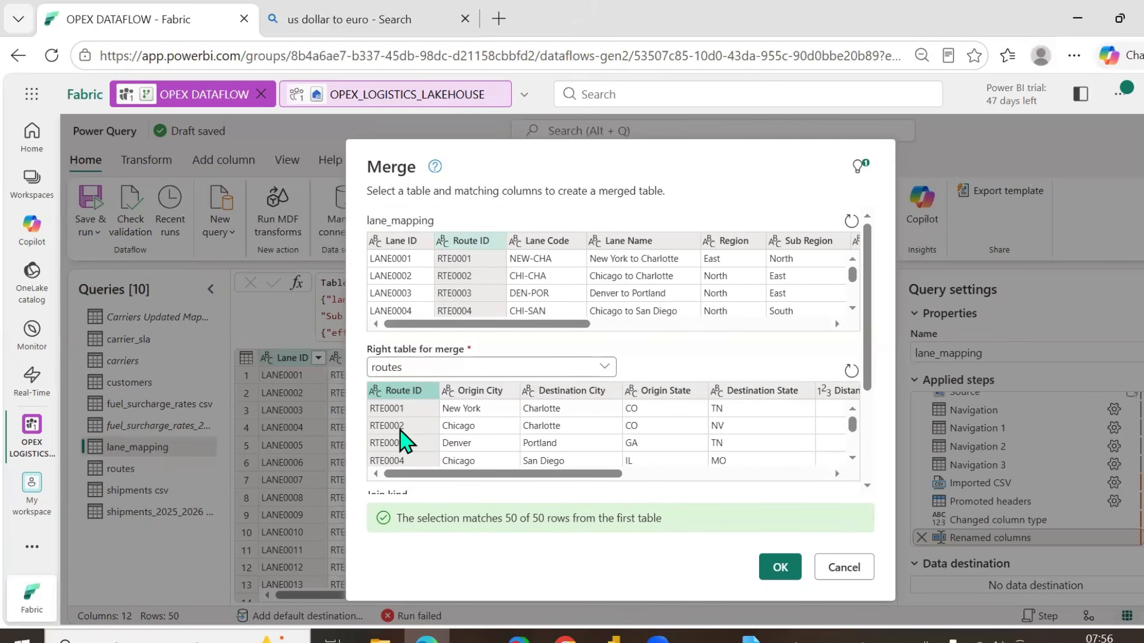
scroll(797, 357, "down", 3)
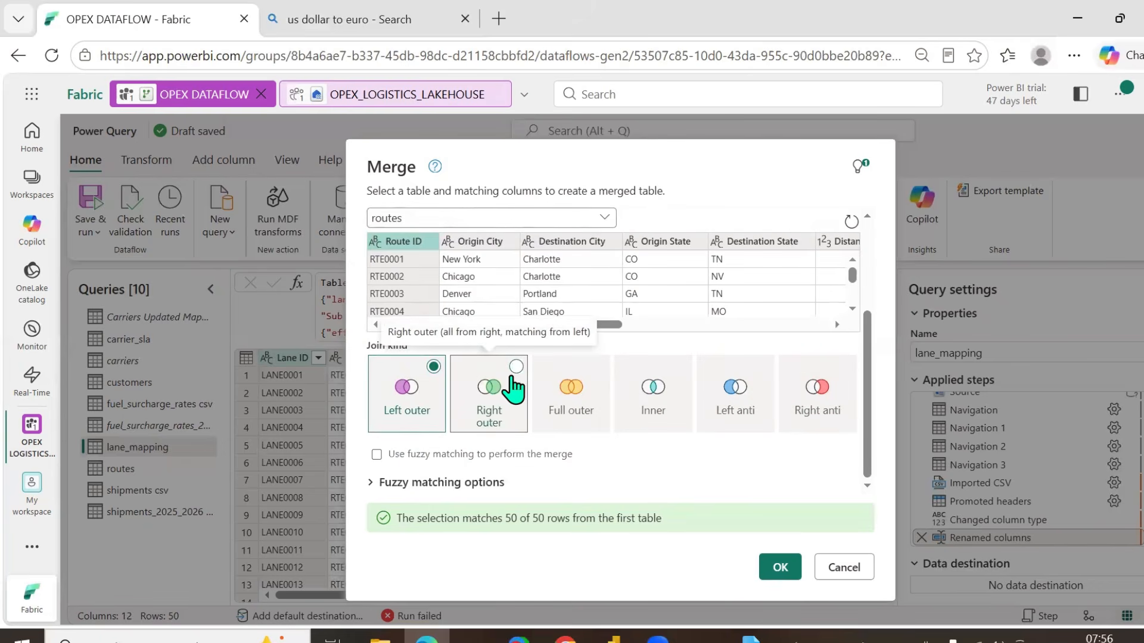
scroll(461, 390, "up", 2)
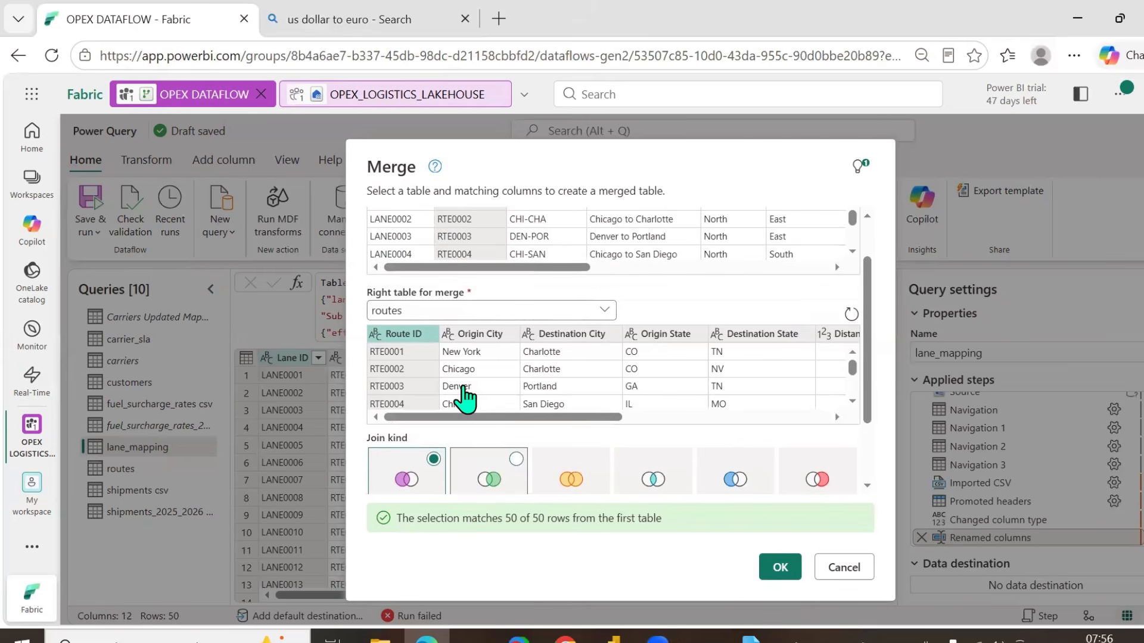
scroll(464, 398, "down", 5)
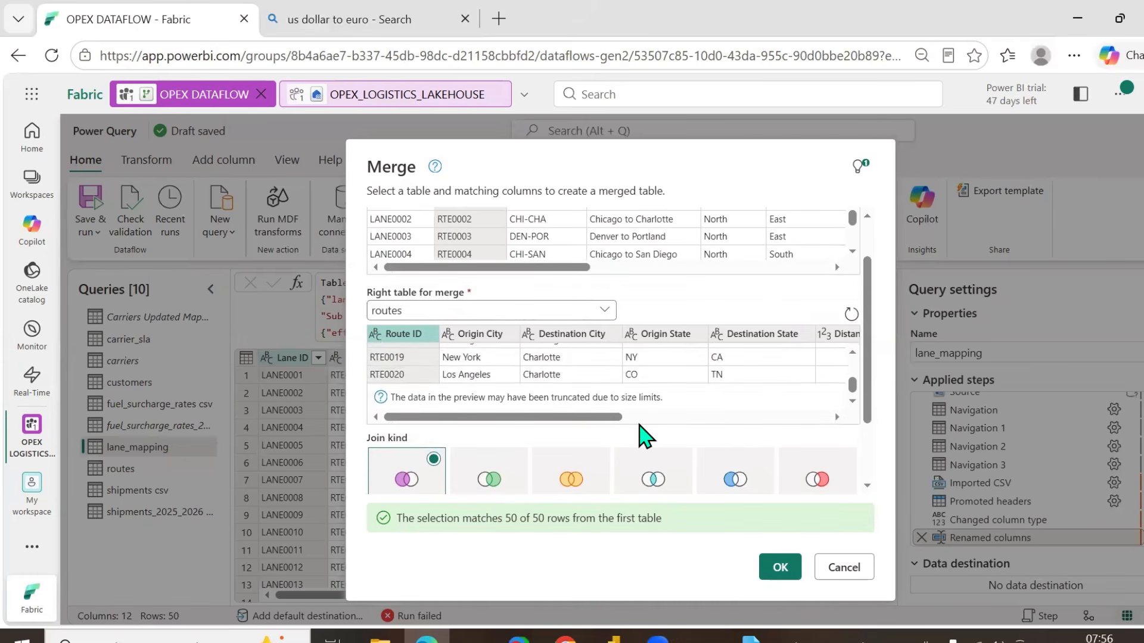
scroll(608, 444, "down", 2)
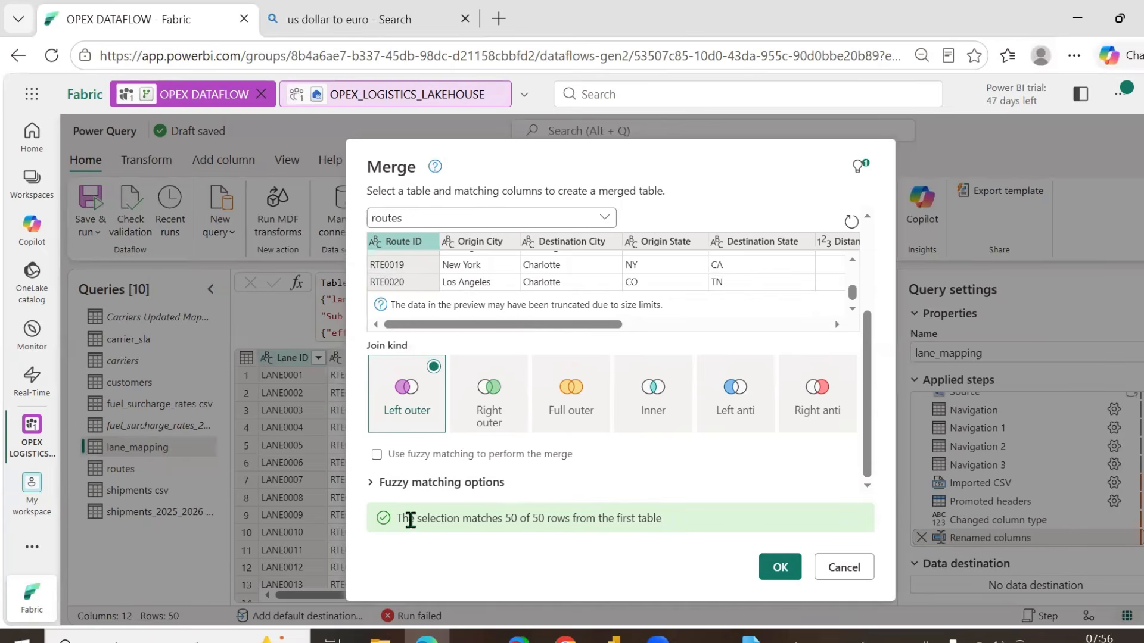
left_click_drag(411, 520, 684, 523)
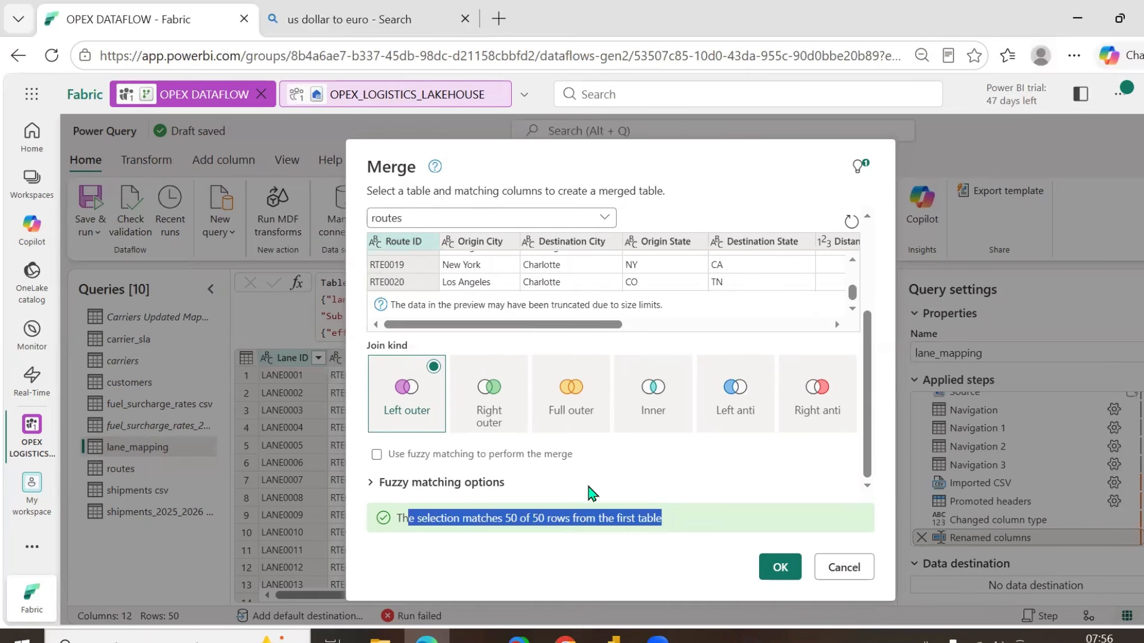
scroll(725, 275, "up", 3)
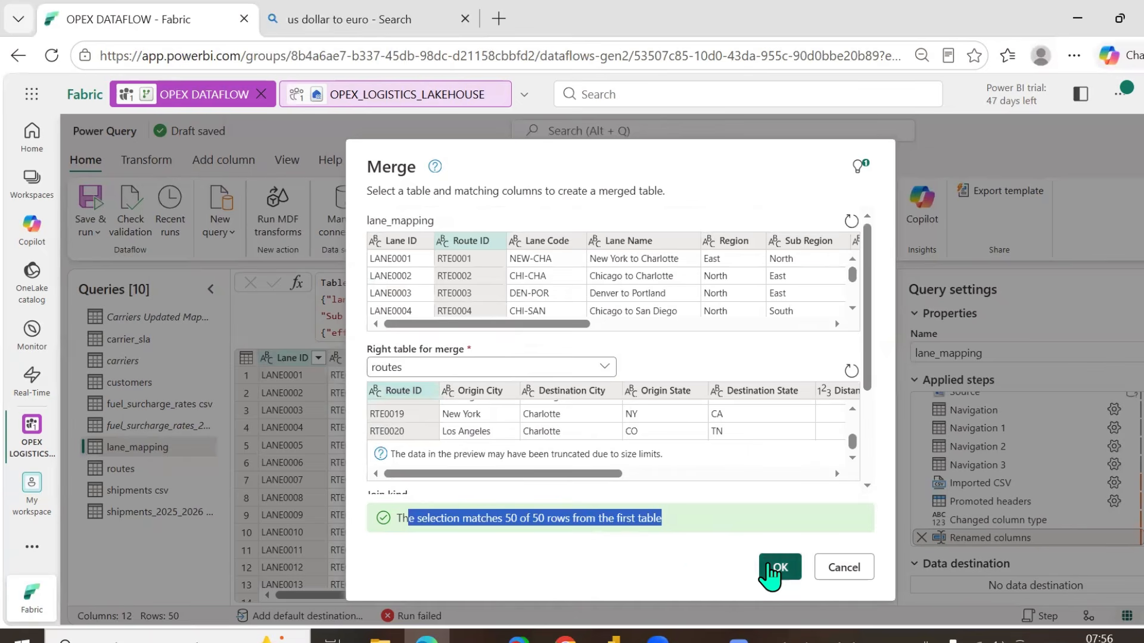
left_click(769, 569)
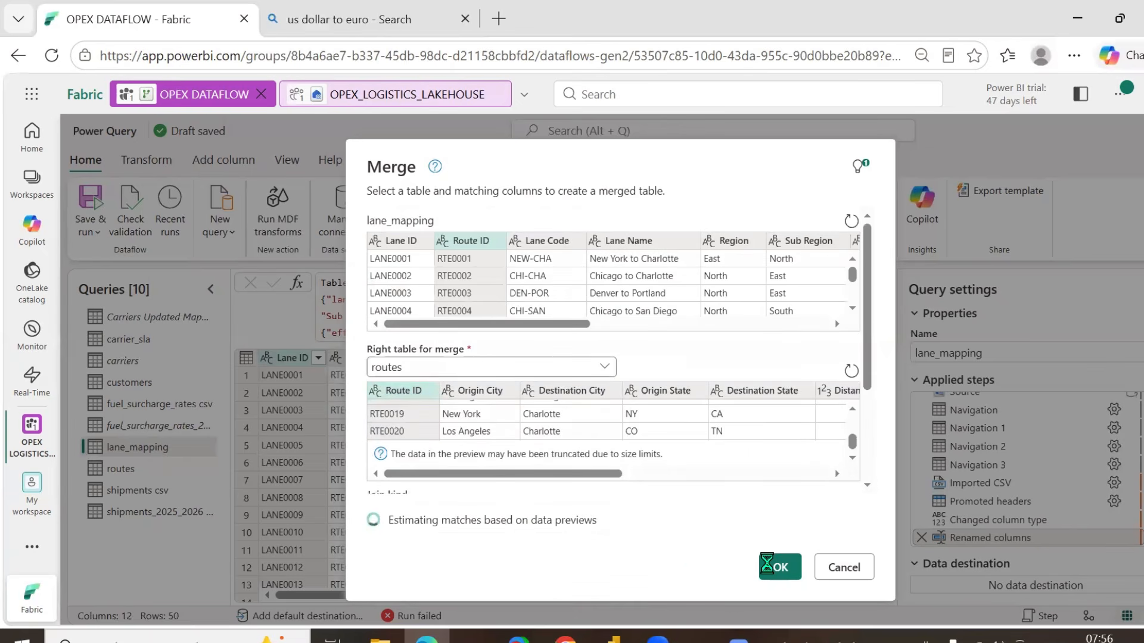
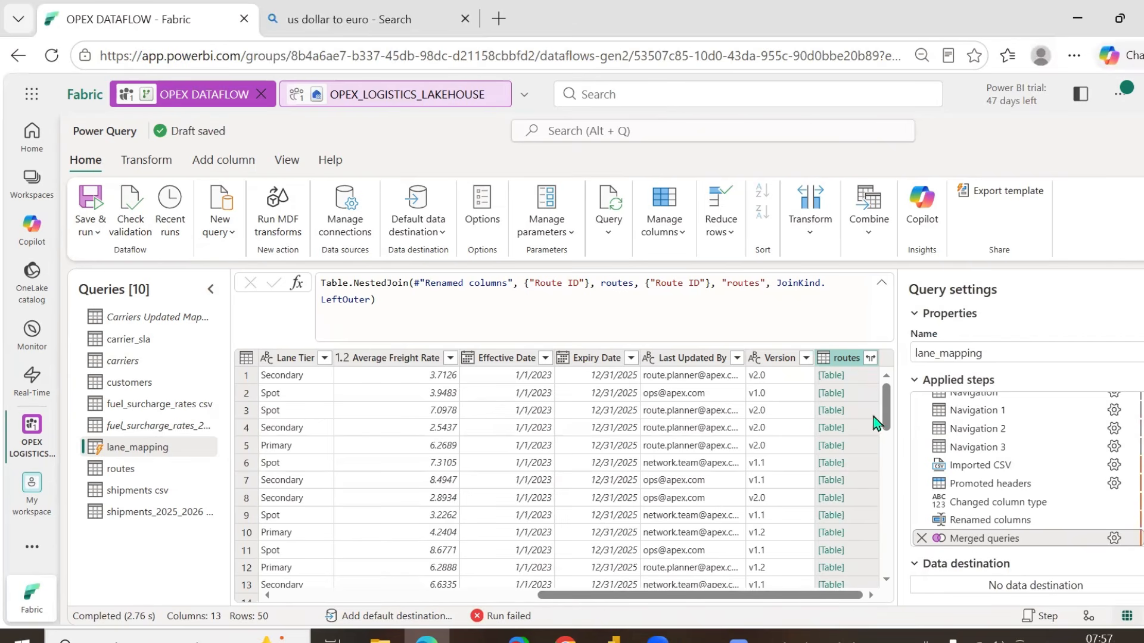
- Expand the merged routes column into all its fields except Route ID, without the original column name as prefix
left_click(870, 359)
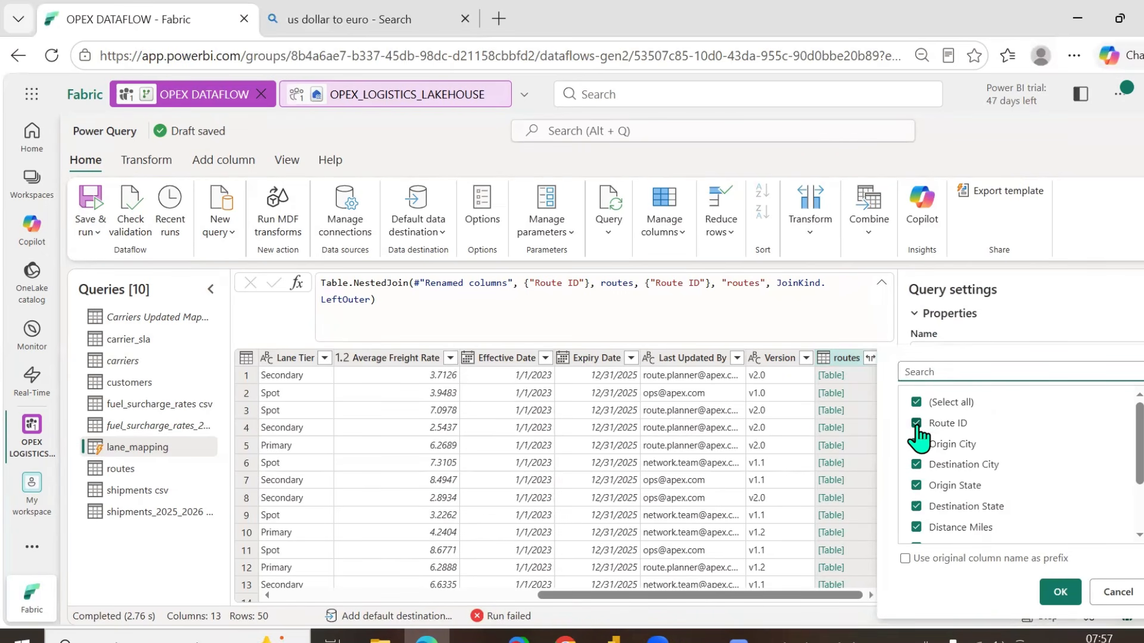
scroll(1129, 468, "down", 3)
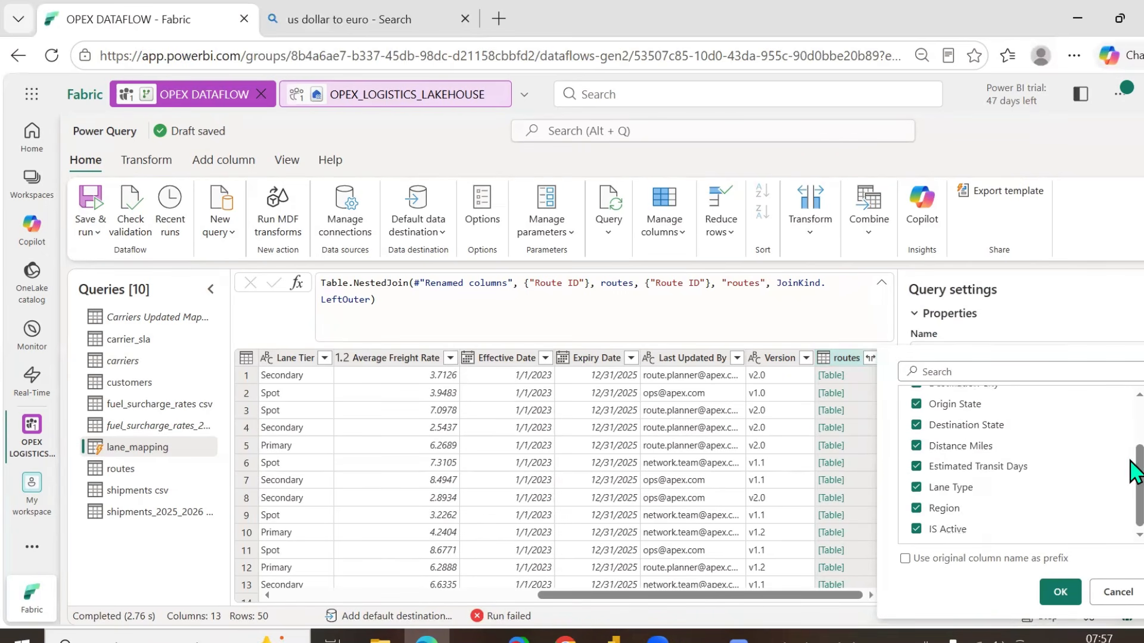
left_click(1054, 592)
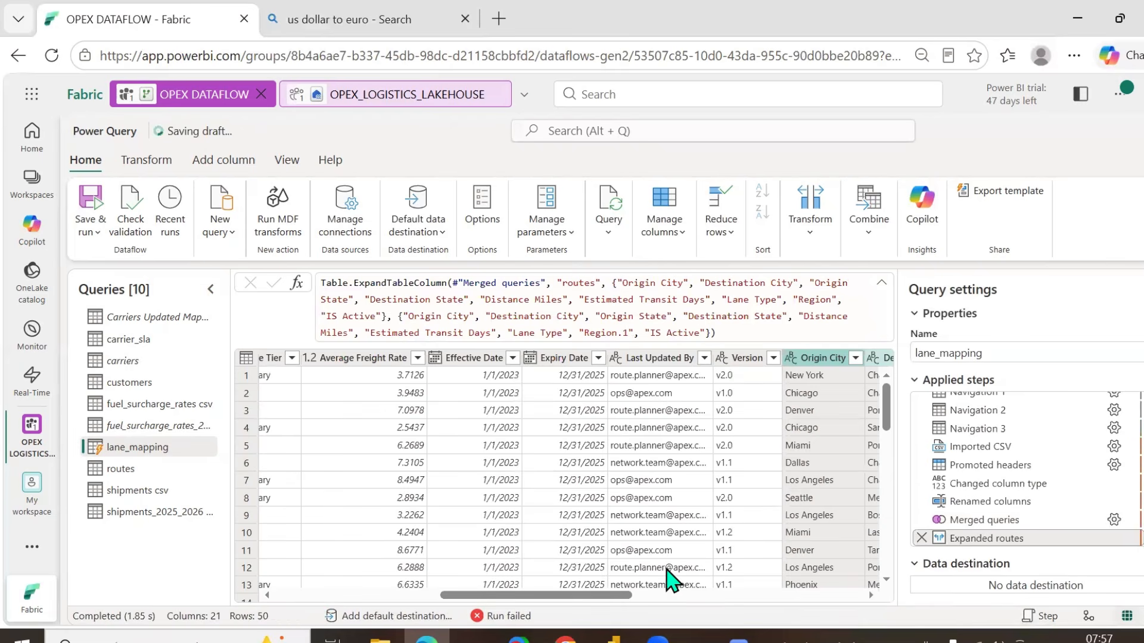
left_click_drag(689, 592, 873, 592)
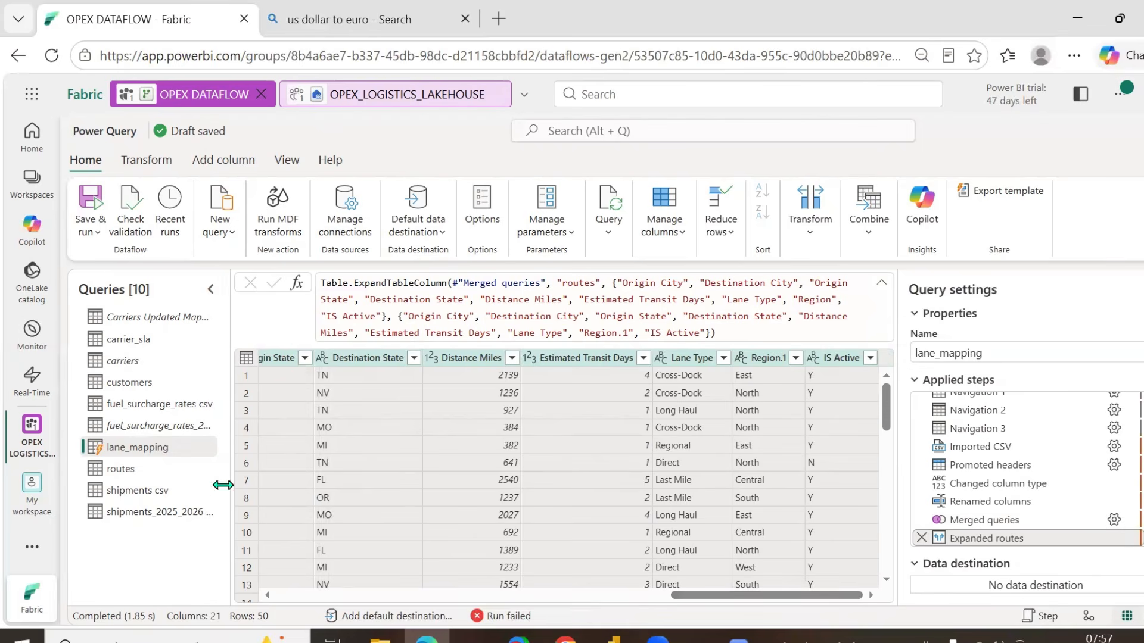
- Disable staging for the routes query and open the shipments csv query
right_click(129, 471)
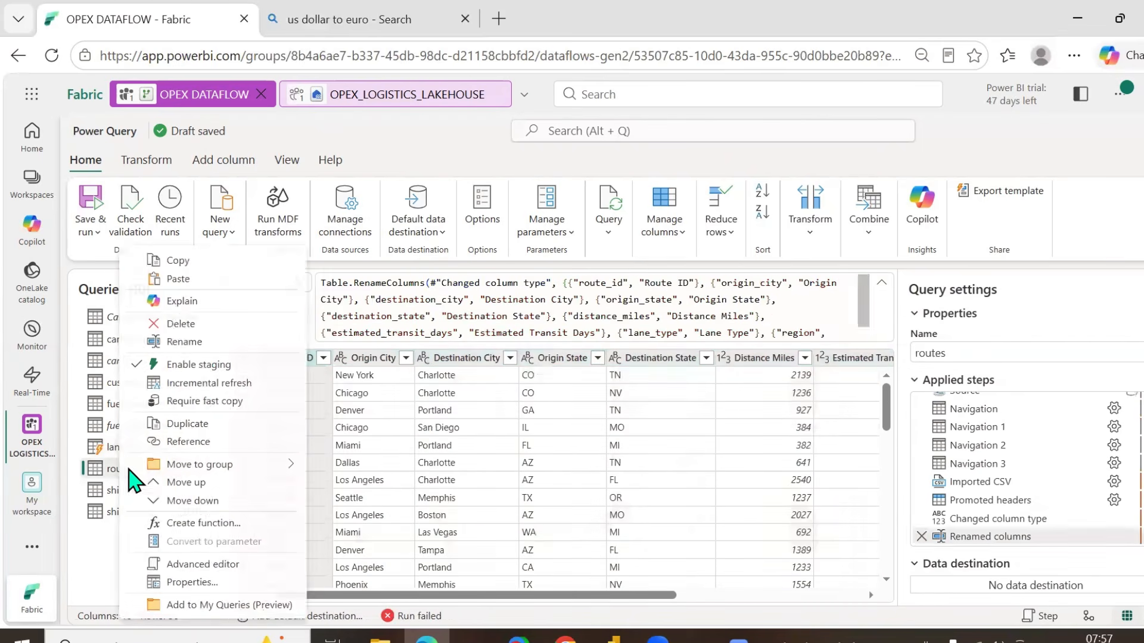
left_click(206, 364)
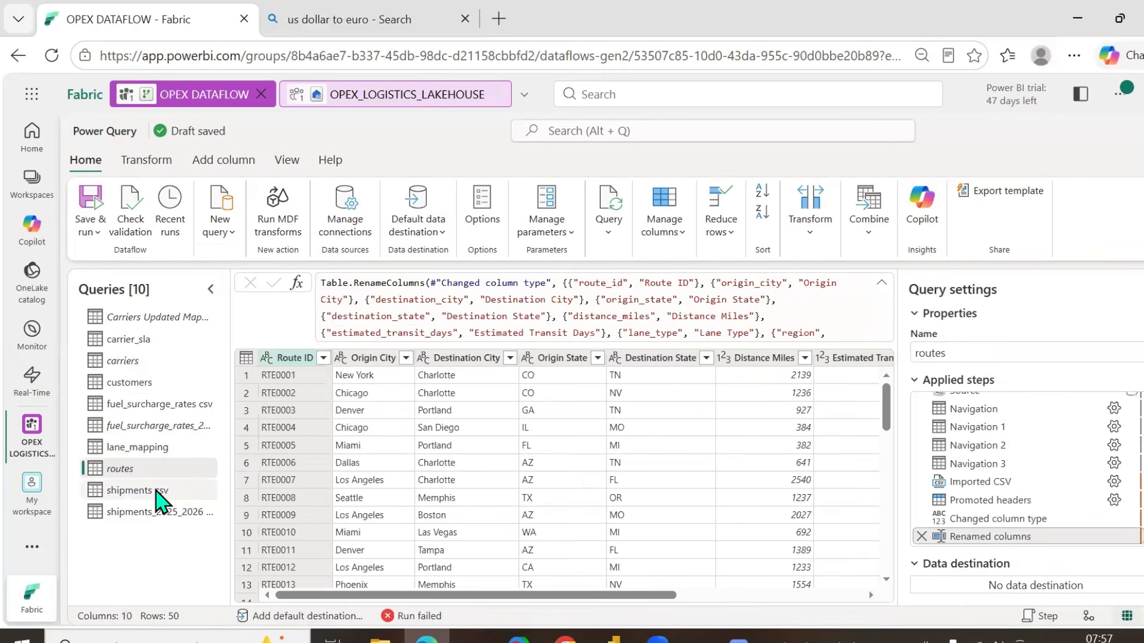
left_click(160, 501)
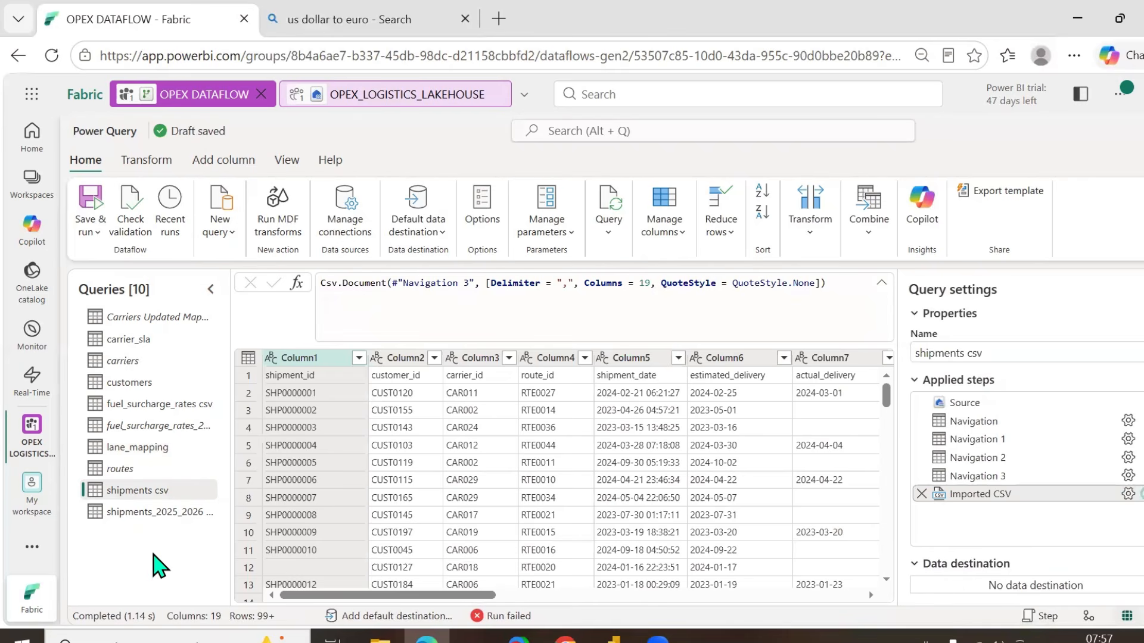
- Use the first row of shipments csv as headers and compare the query with shipments_2025_2026 csv
left_click(156, 162)
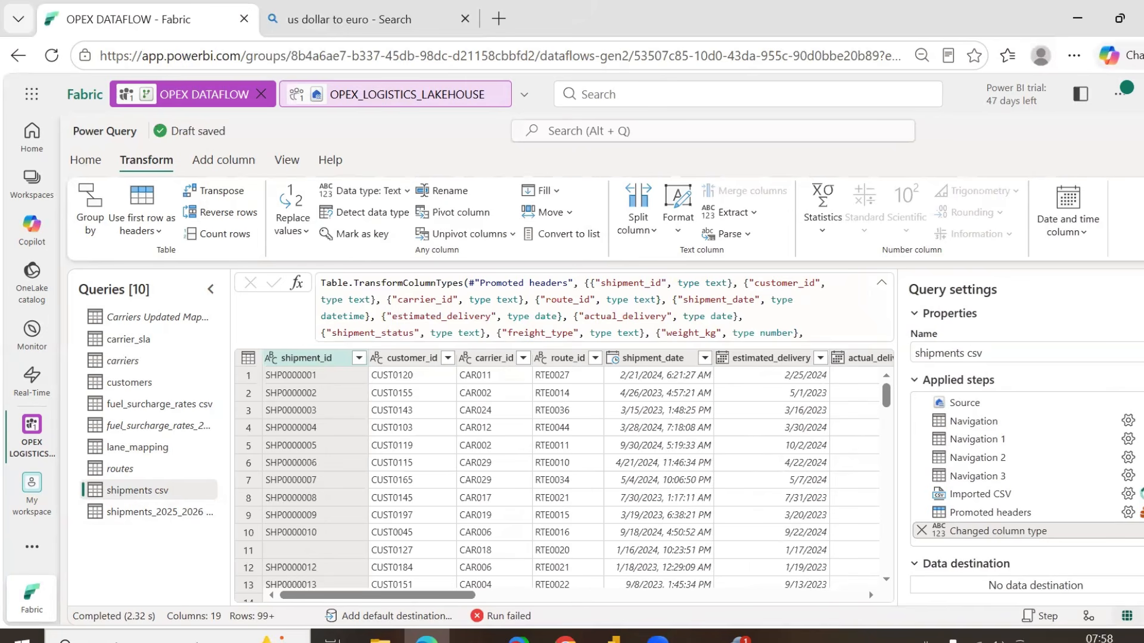
left_click(152, 516)
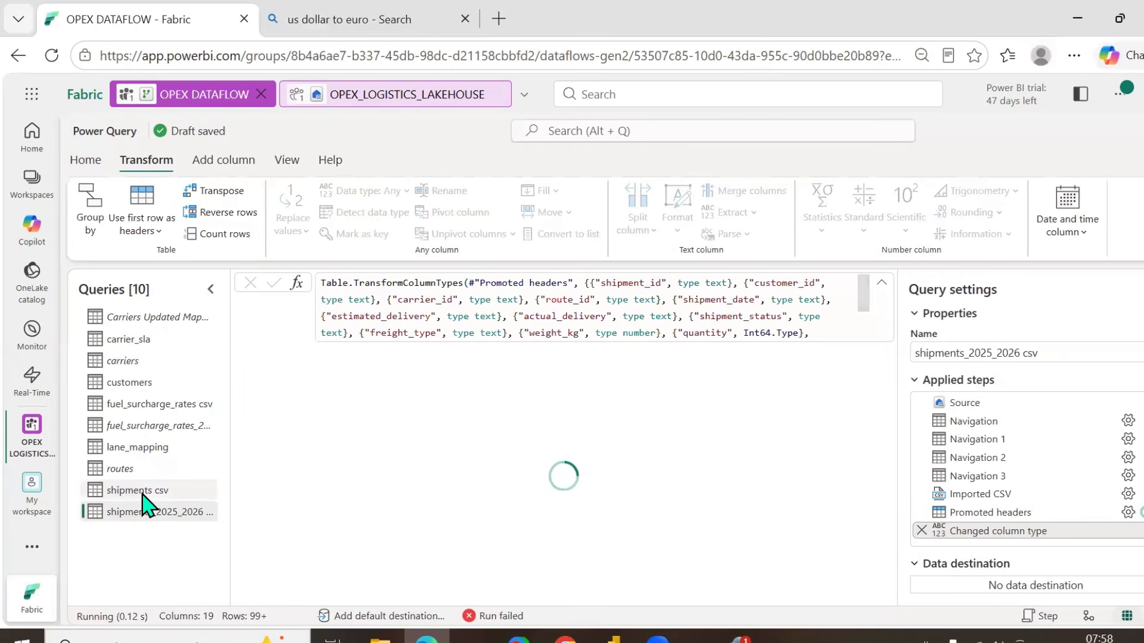
left_click(143, 495)
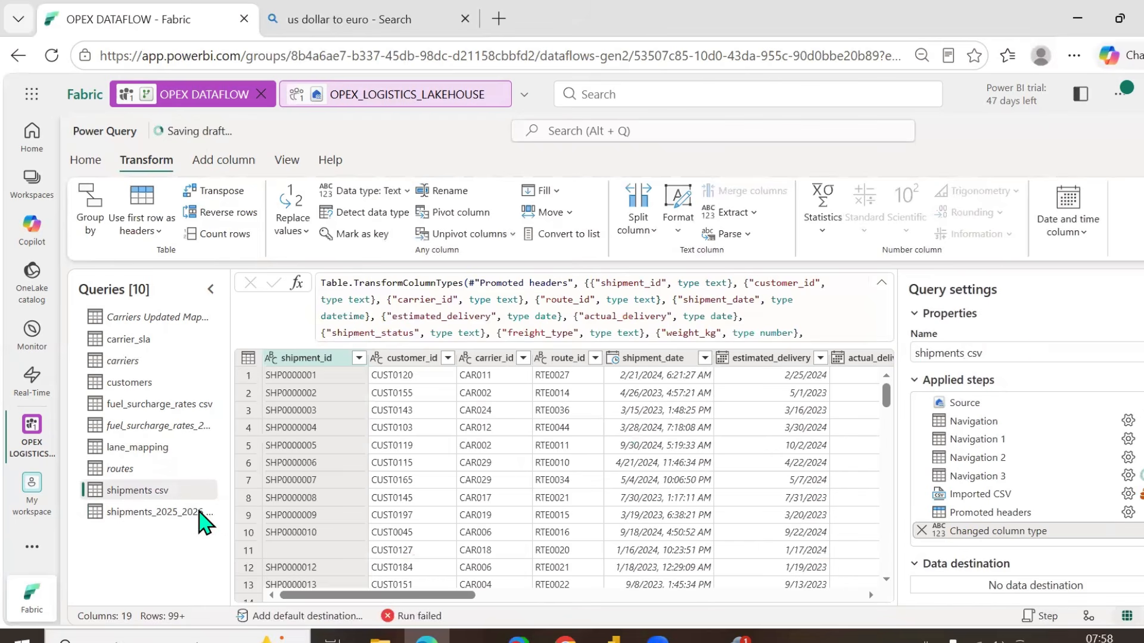
- Rename the shipments csv query to Factshipments
left_click(1039, 350)
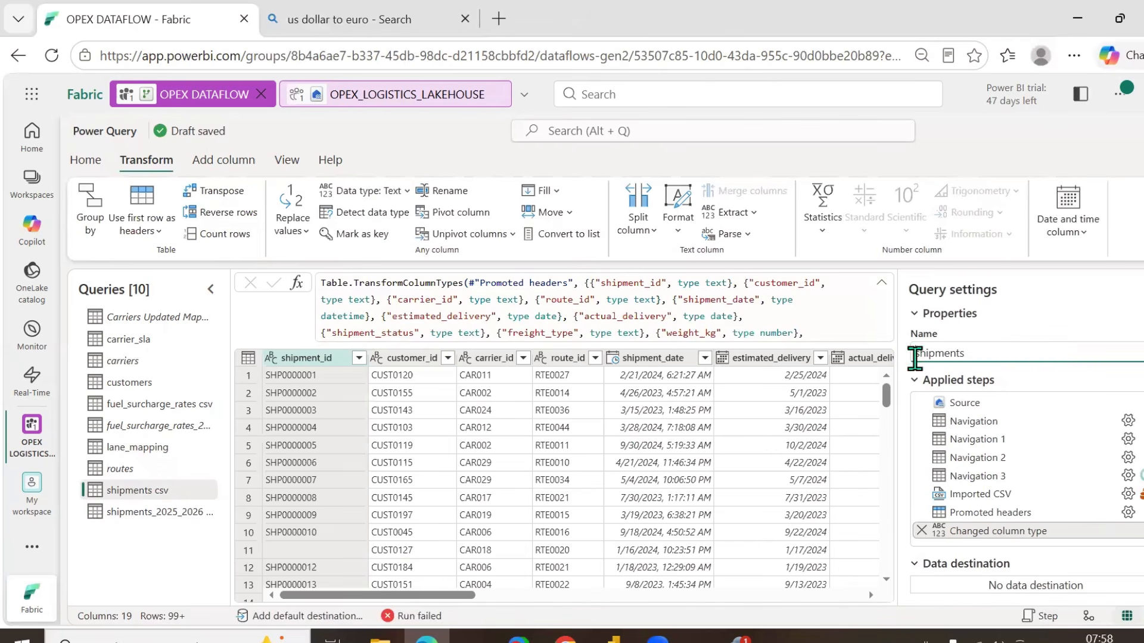
type("Fact")
key("Return")
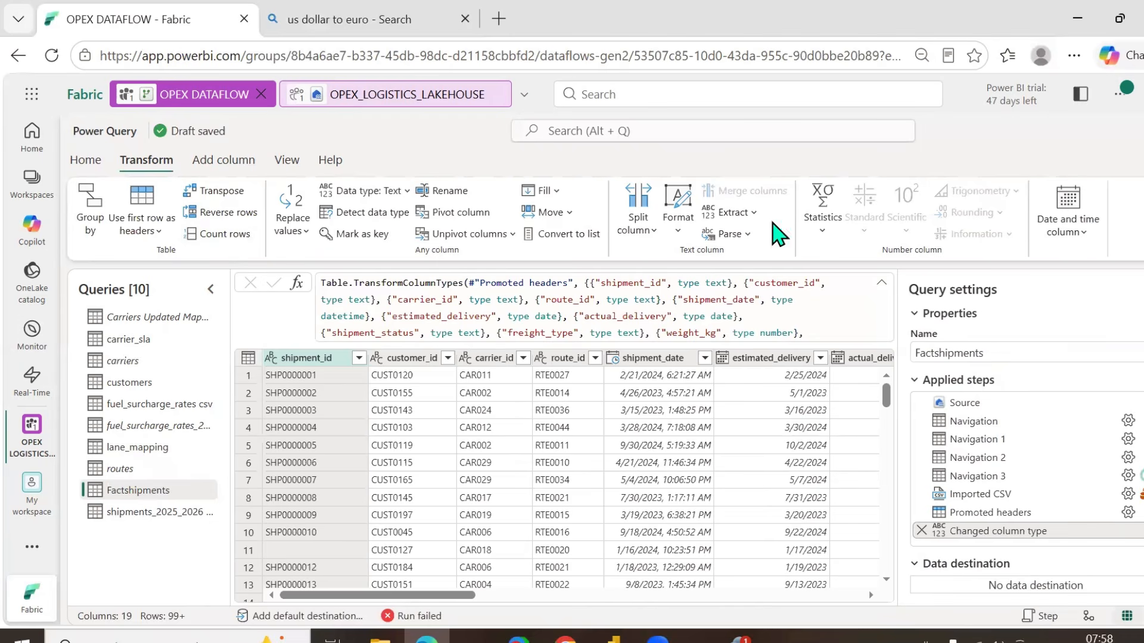
- Append shipments_2025_2026 csv to Factshipments as a two-table append, and disable staging for shipments_2025_2026 csv
left_click(89, 169)
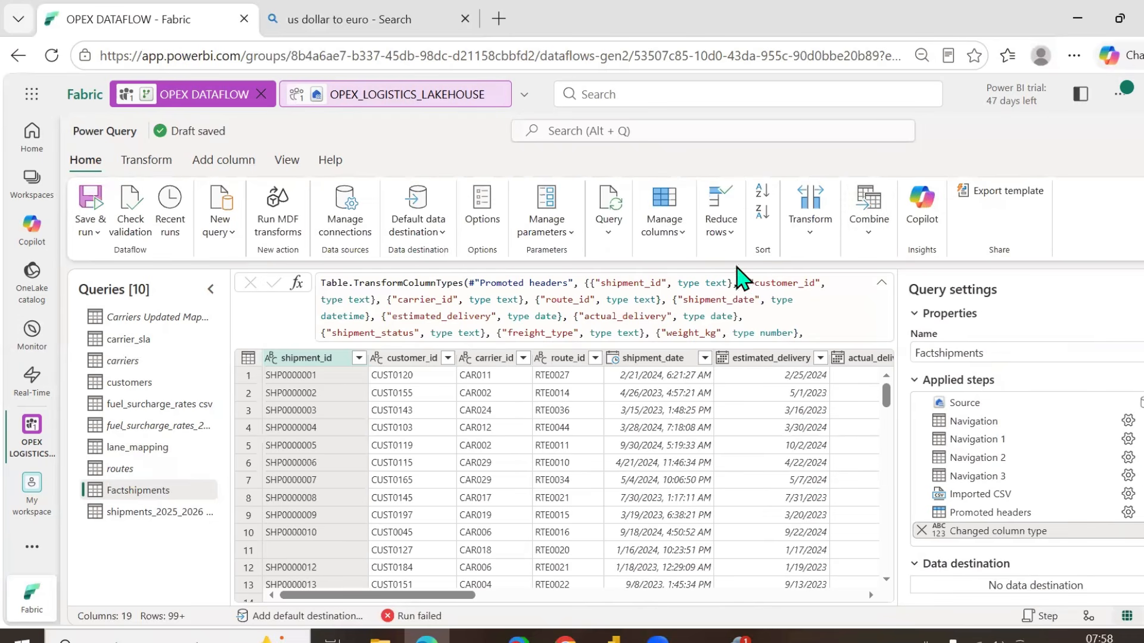
left_click(870, 233)
left_click(862, 275)
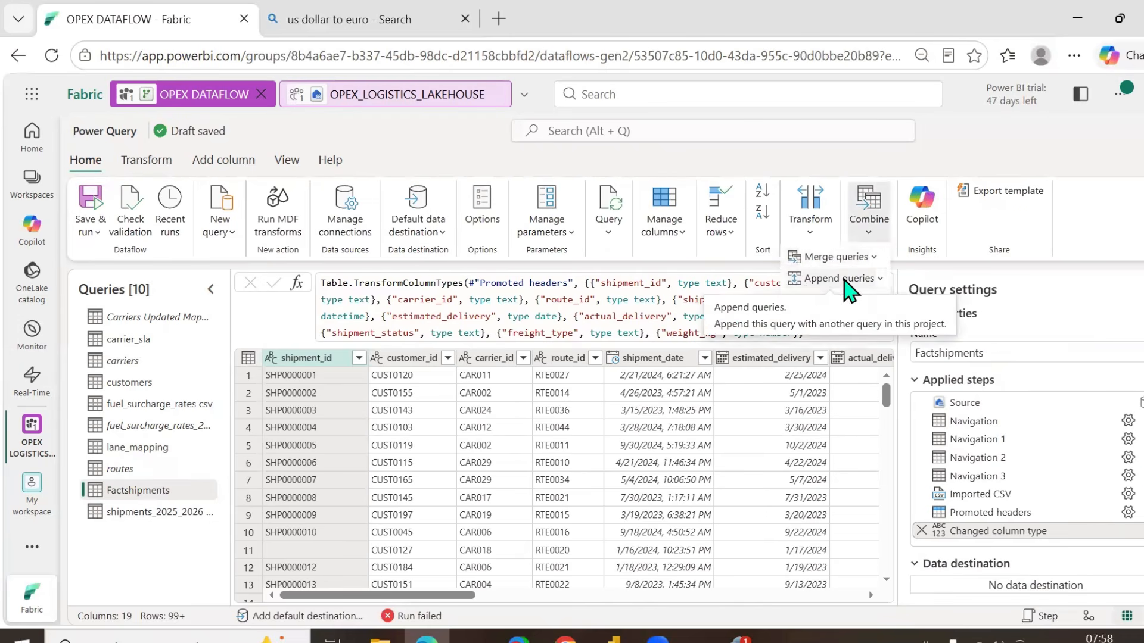
left_click(843, 280)
left_click(596, 391)
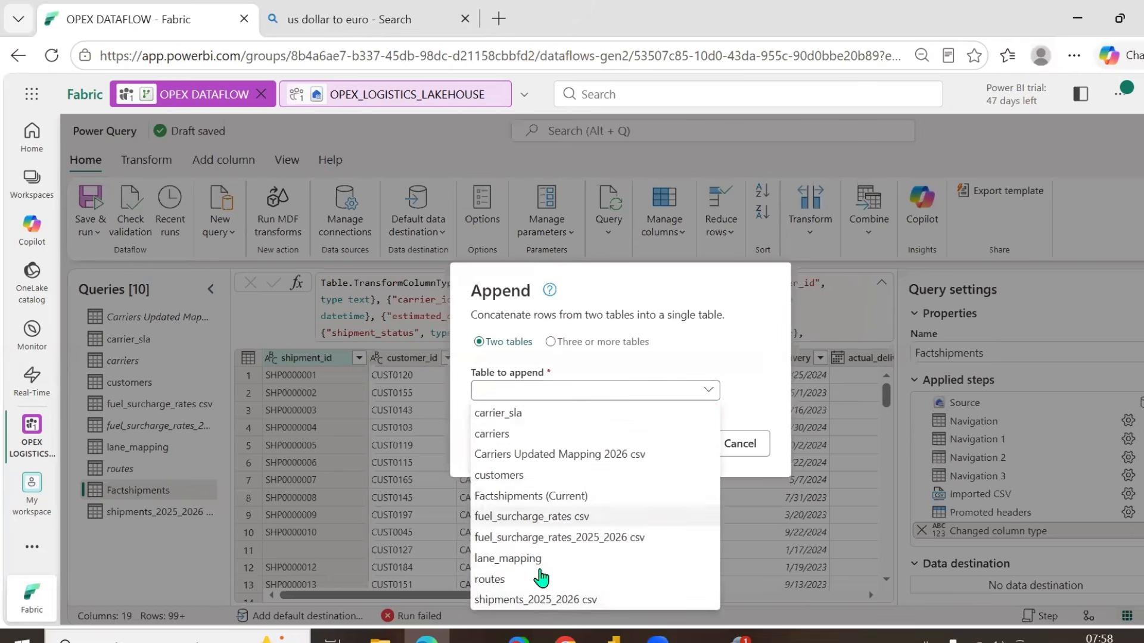
left_click(528, 598)
left_click(675, 444)
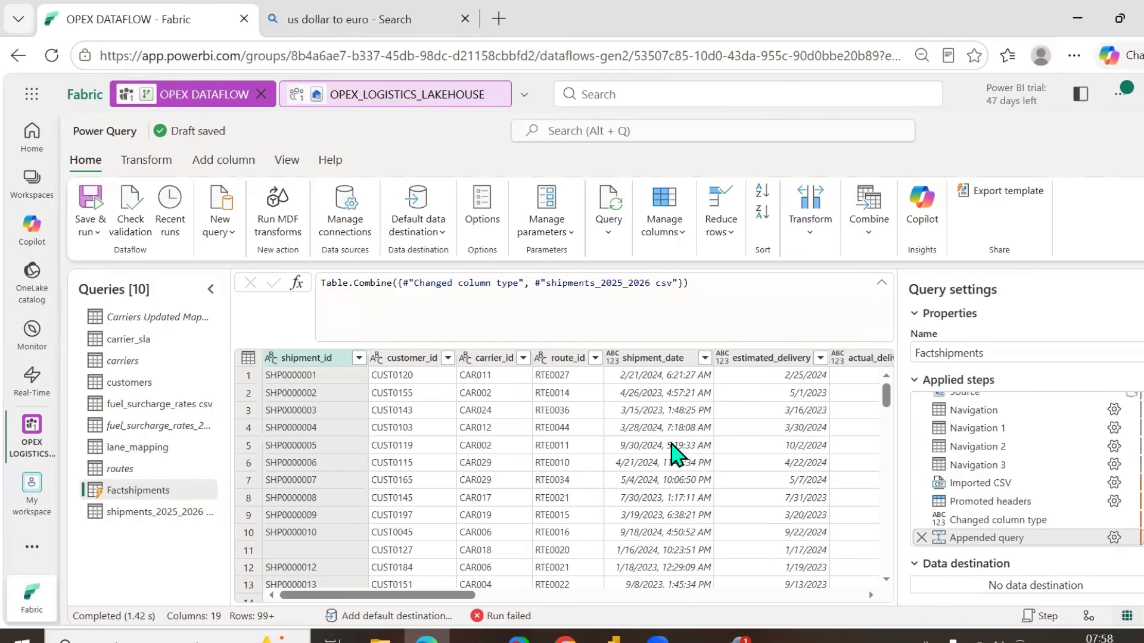
right_click(149, 512)
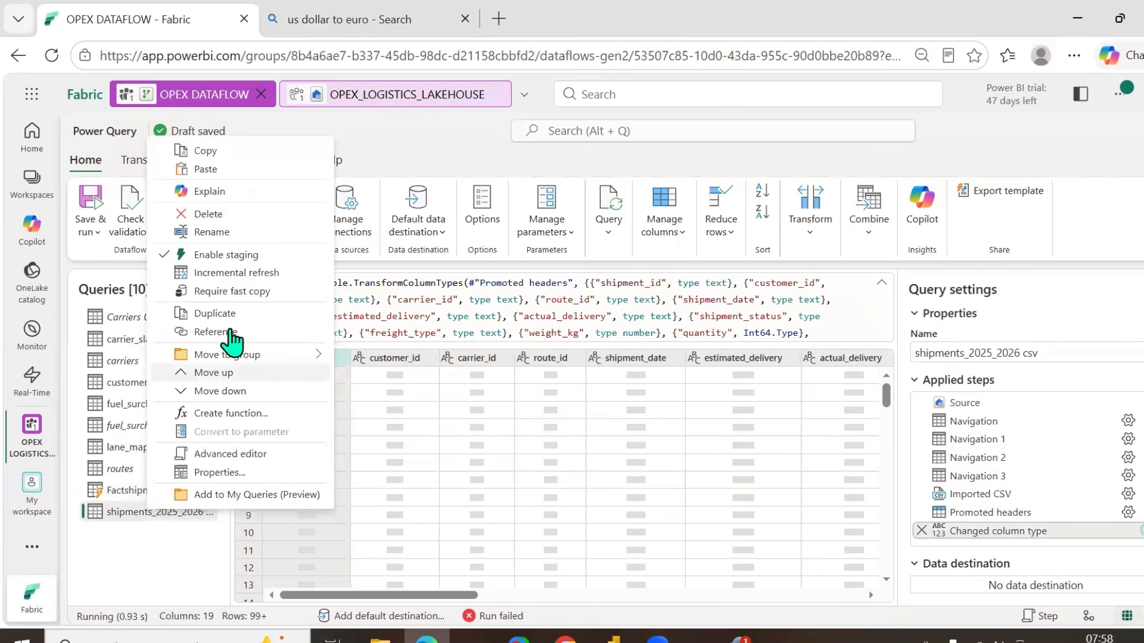
left_click(241, 257)
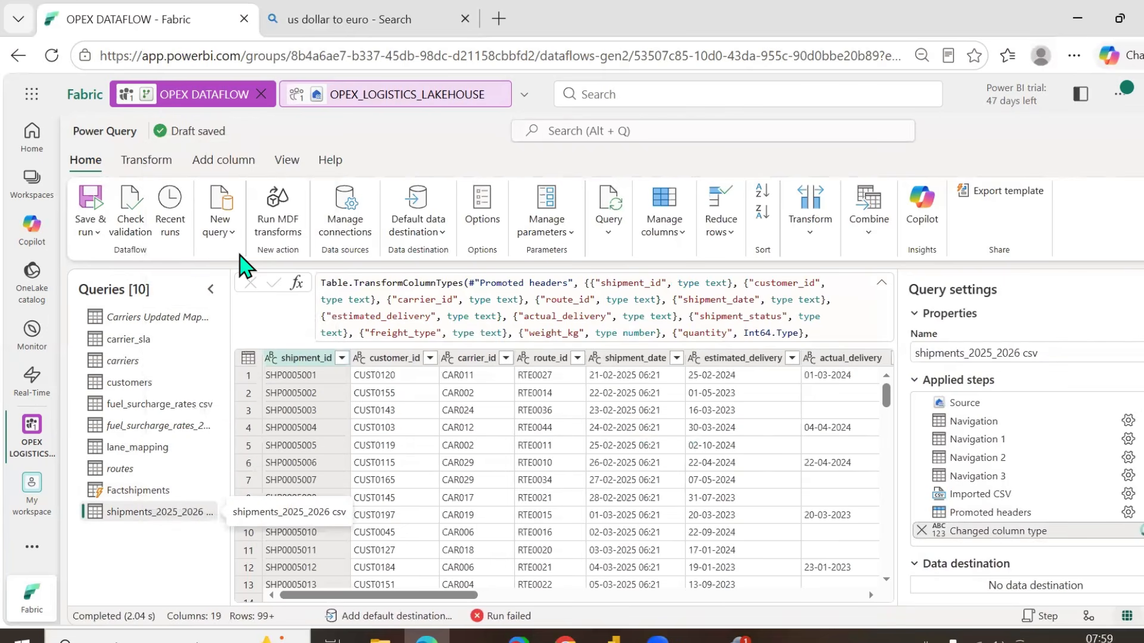
- Rename the Carriers Updated Mapping 2026 csv query to DimCarriers
left_click(162, 339)
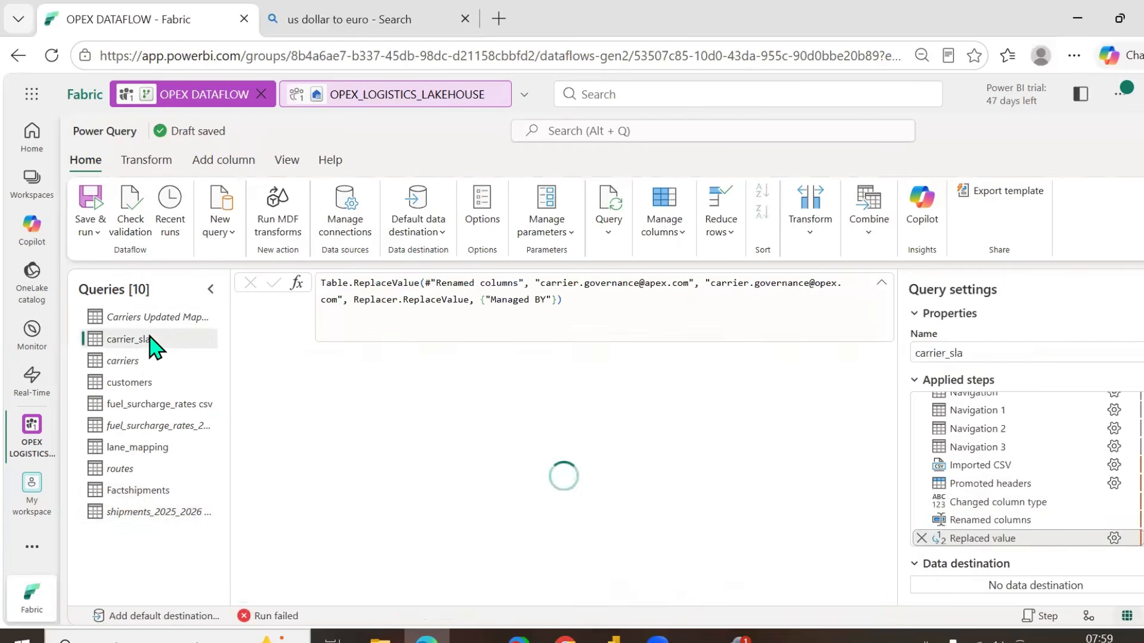
left_click(160, 320)
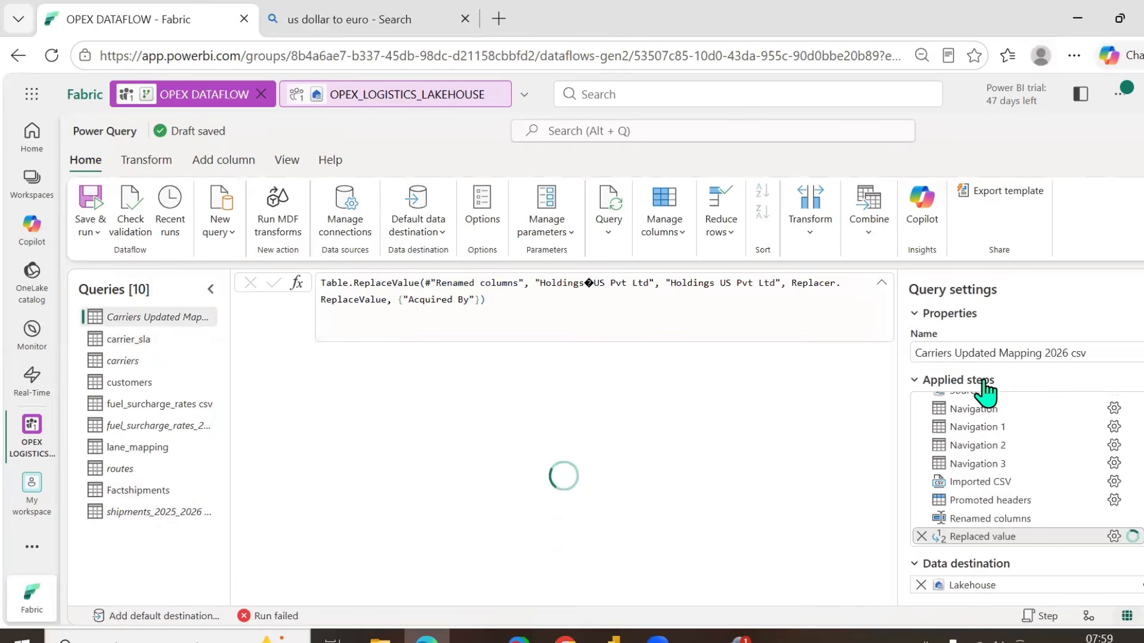
left_click(910, 352)
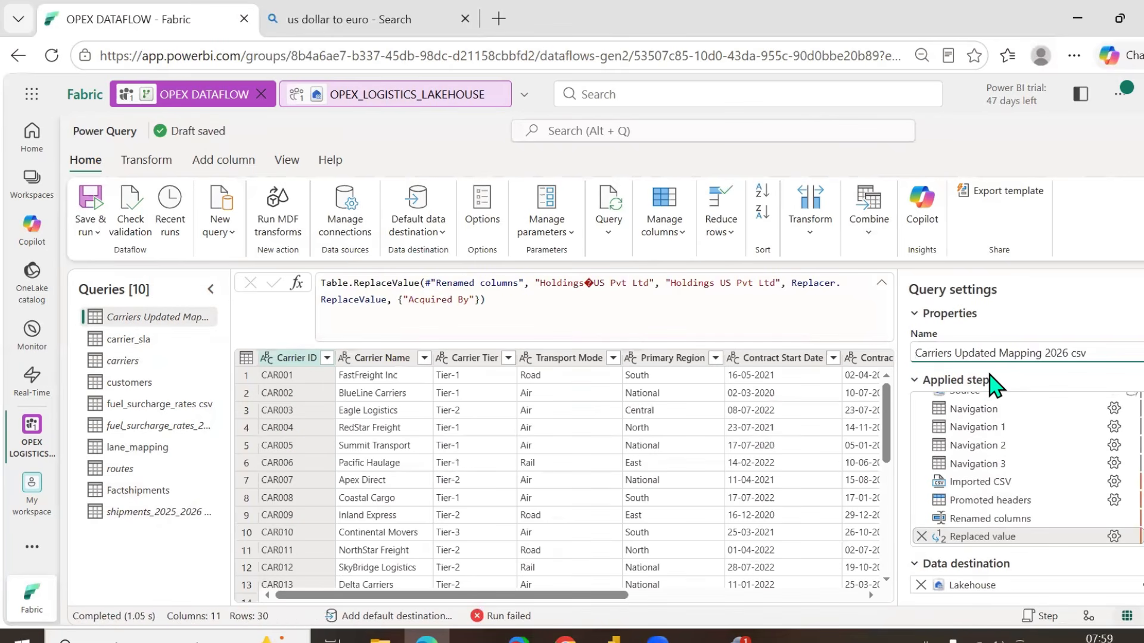
type("Dim")
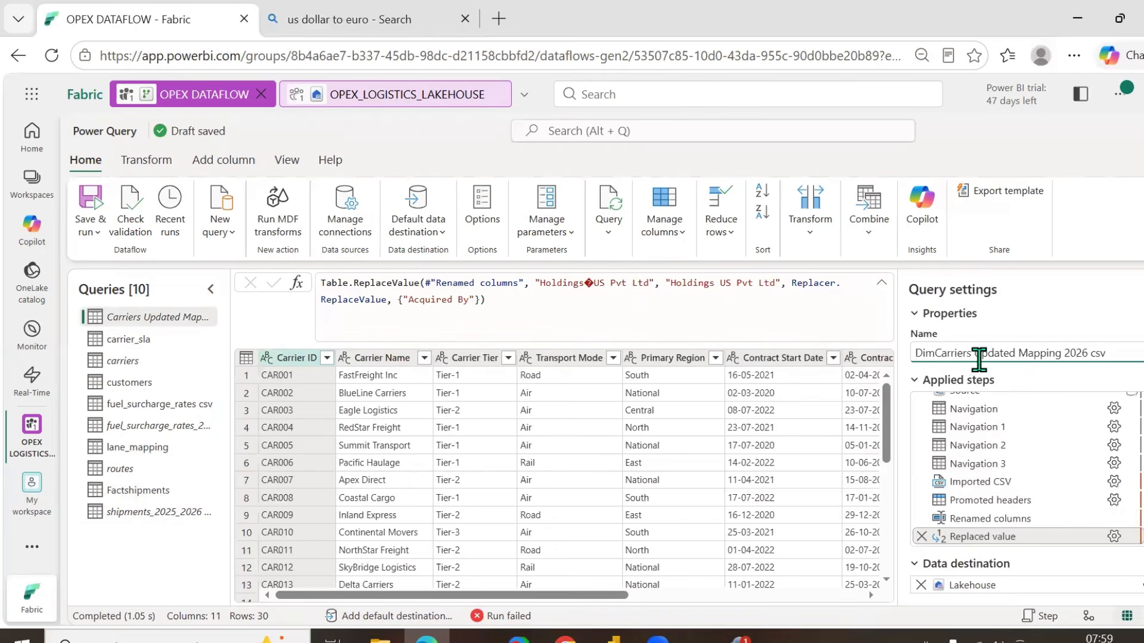
left_click_drag(974, 352, 1138, 356)
key("BackSpace")
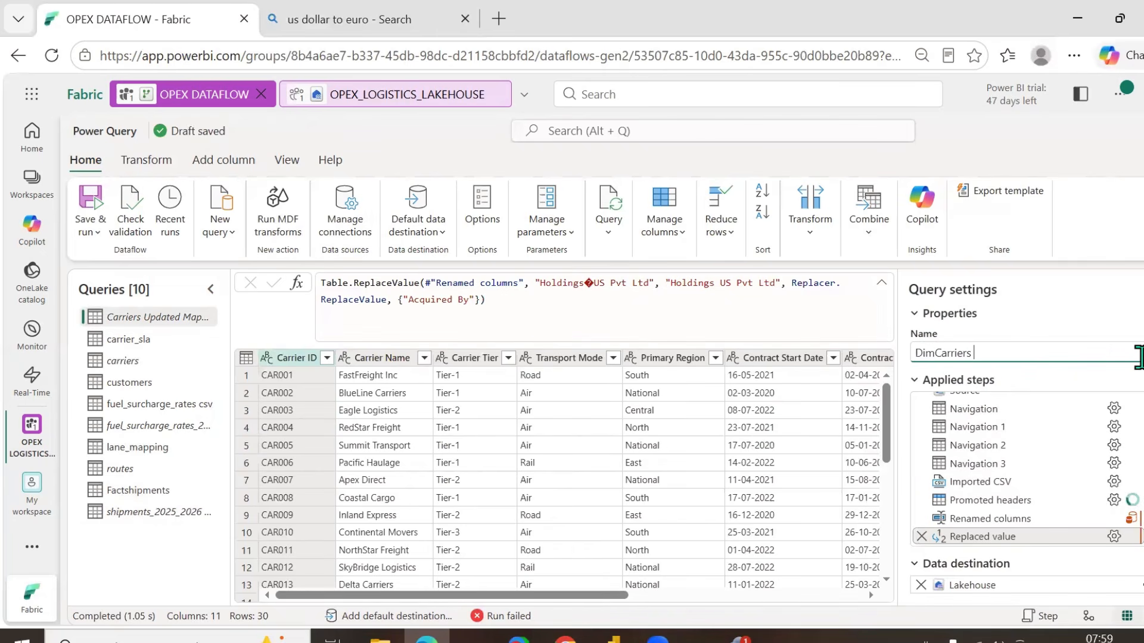
key("Return")
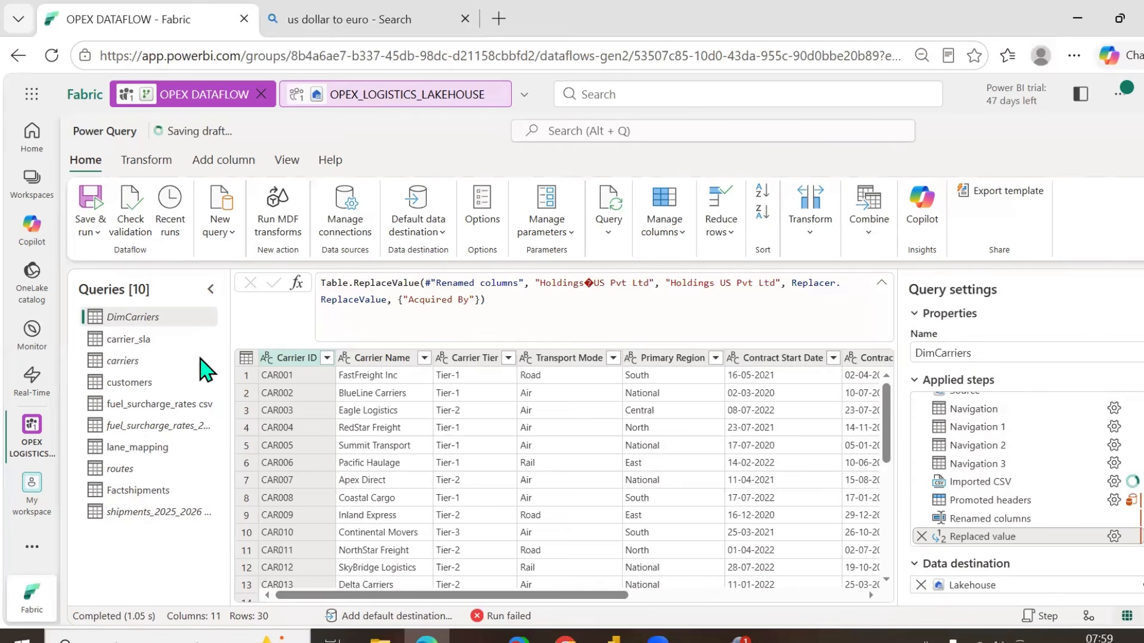
- Rename carrier_sla to Dimcarrier_sla and set its destination to a new table in the LOGISTICS schema of OPEX_LOGISTICS_LAKEHOUSE in the current workspace
left_click(159, 342)
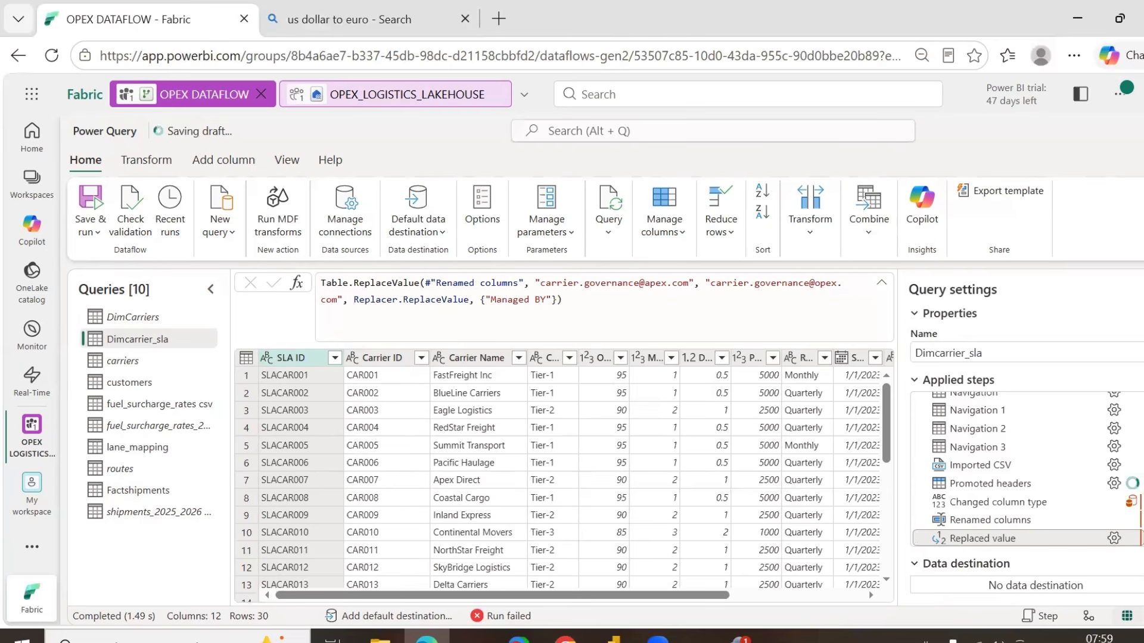
left_click(1139, 576)
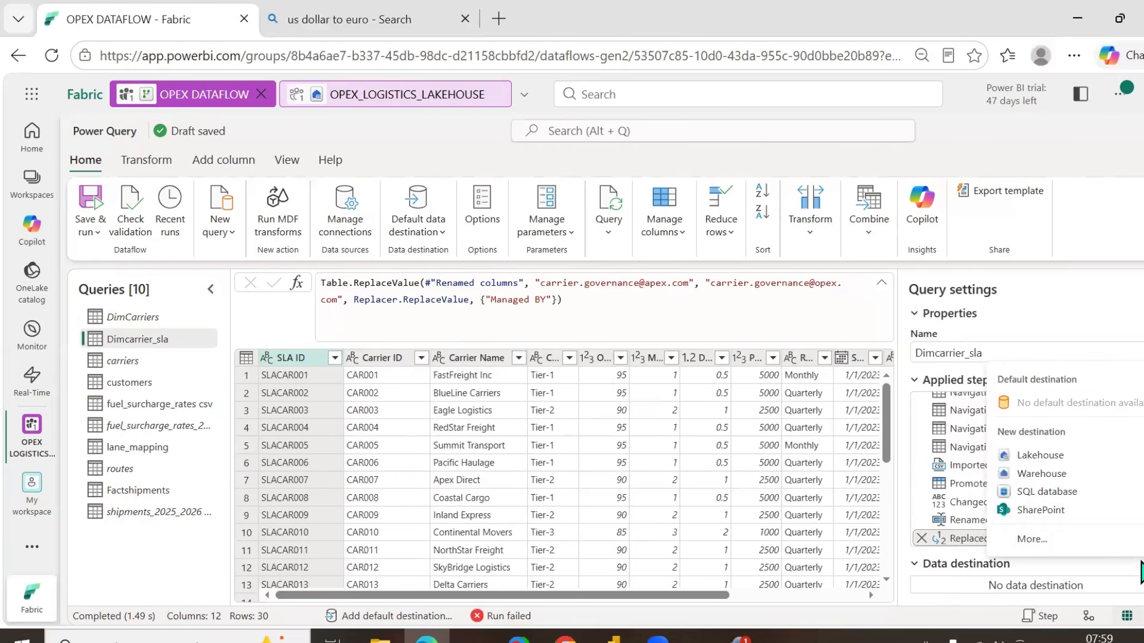
left_click(1031, 455)
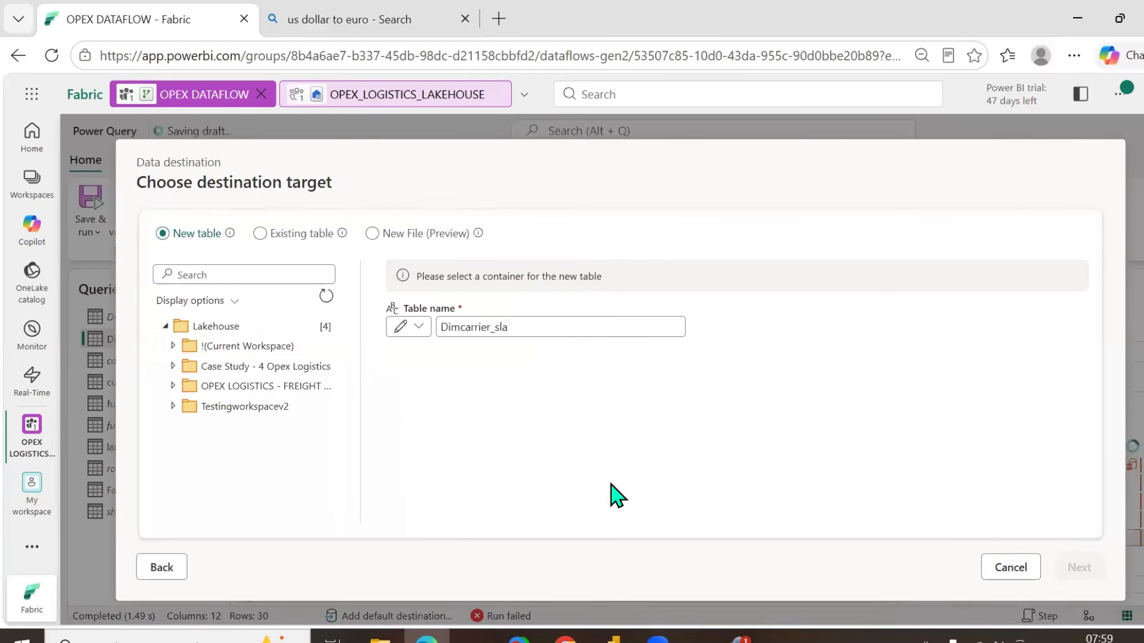
left_click(173, 347)
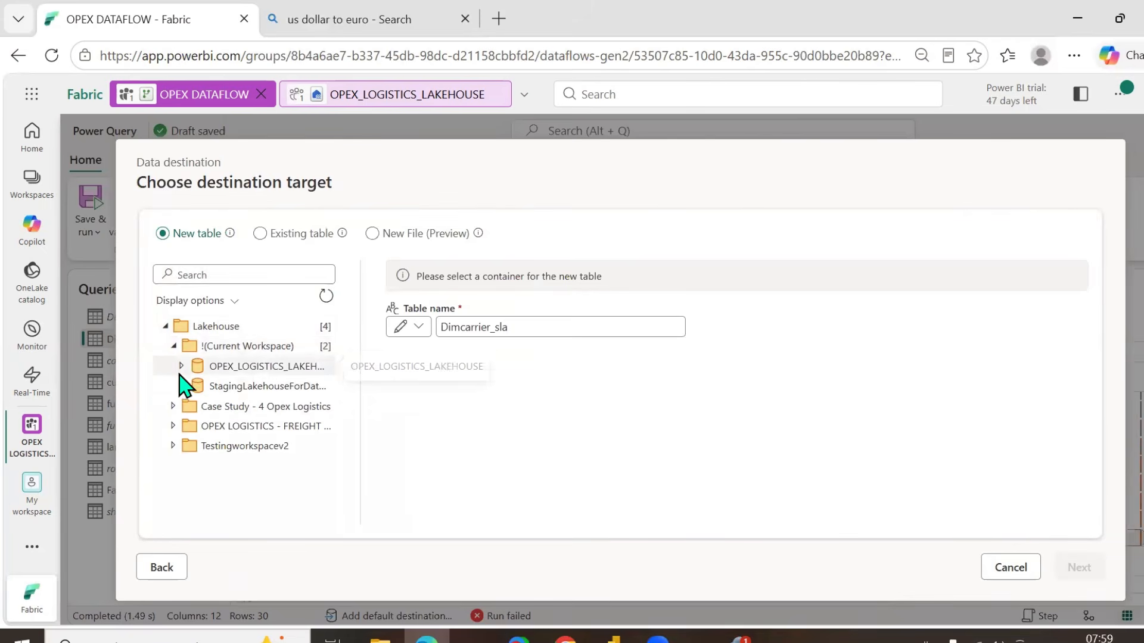
left_click(181, 366)
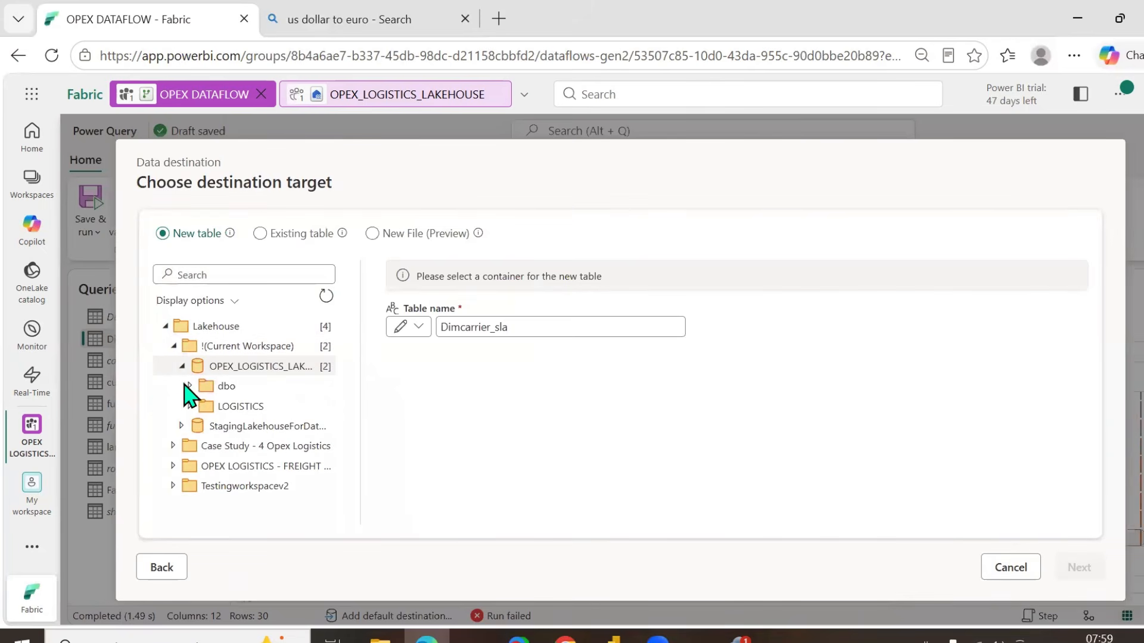
left_click(230, 406)
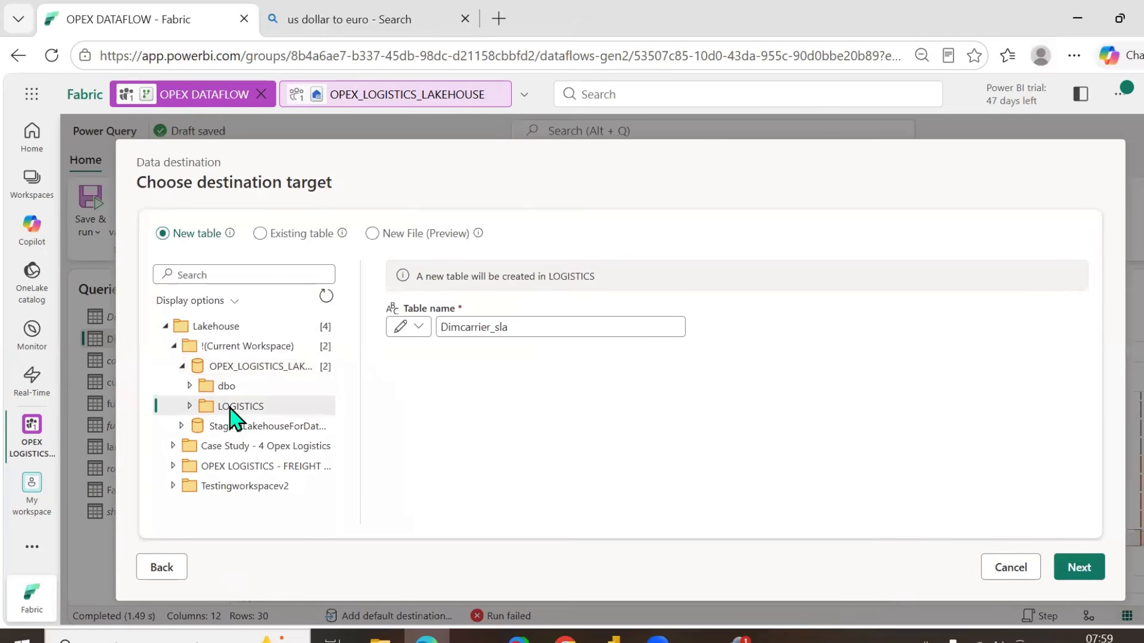
left_click(1073, 568)
left_click(1070, 569)
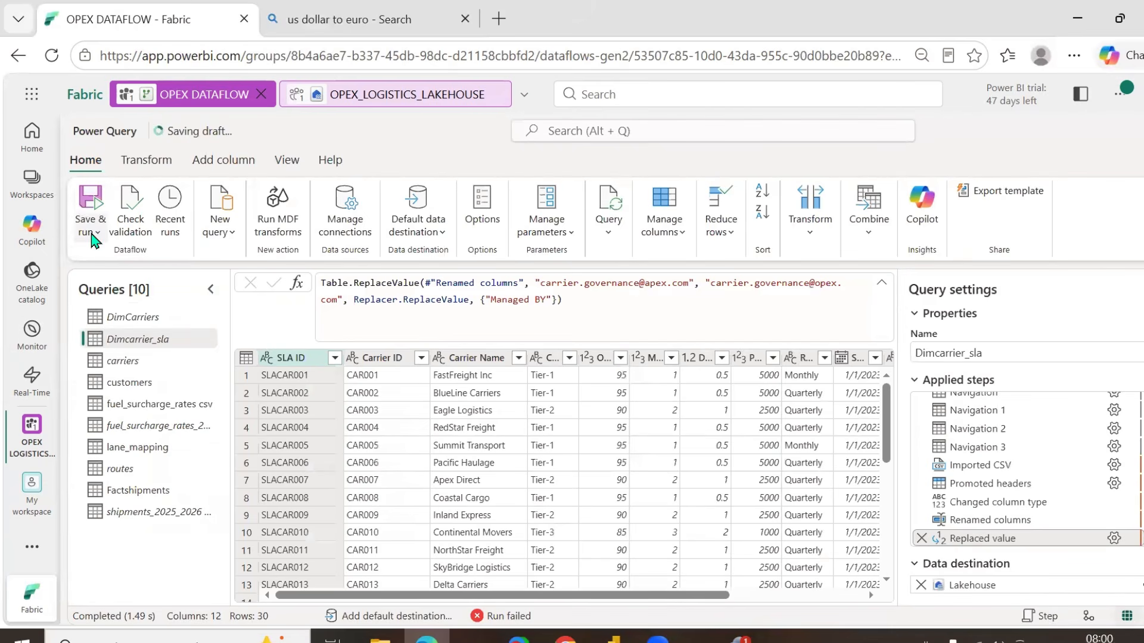
- Save and run the dataflow, and switch to OPEX_LOGISTICS_LAKEHOUSE
left_click(93, 239)
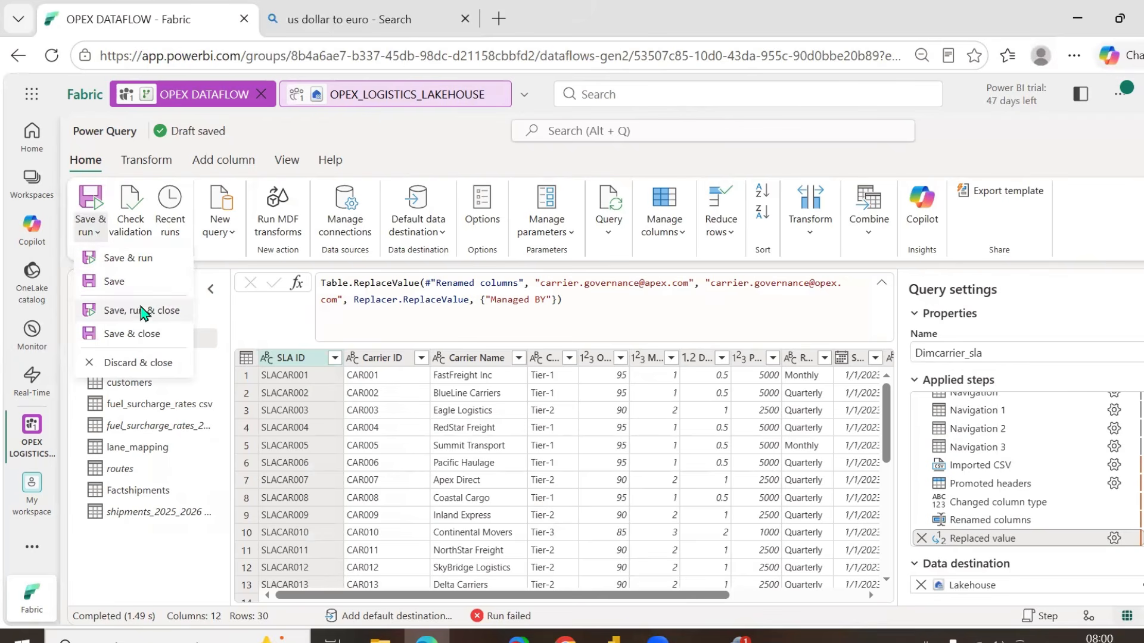
left_click(129, 262)
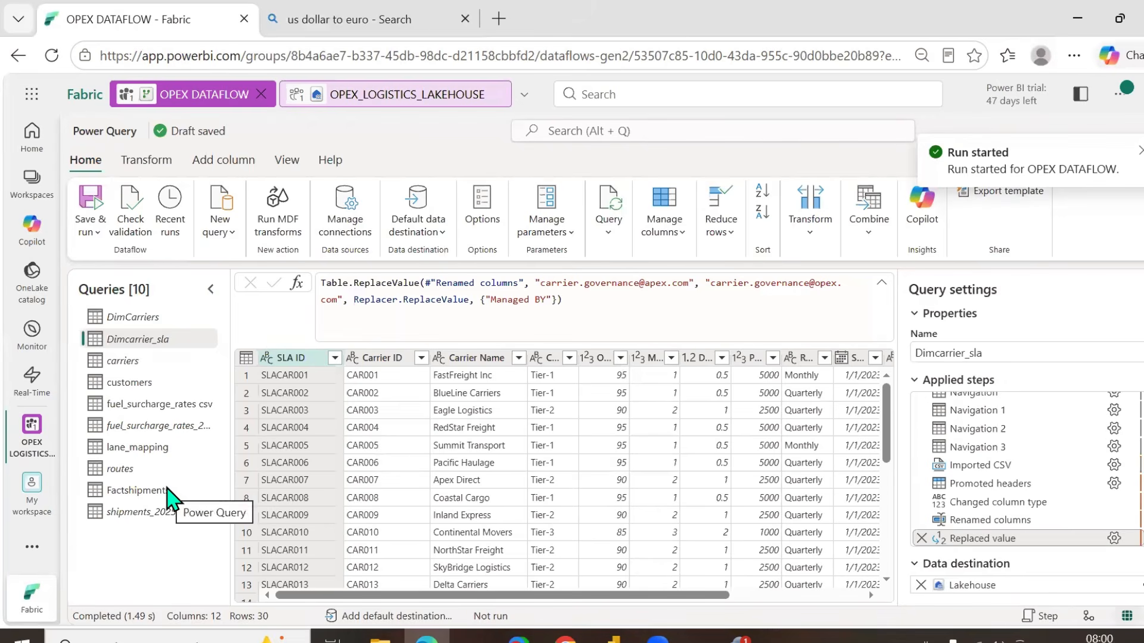
left_click(381, 98)
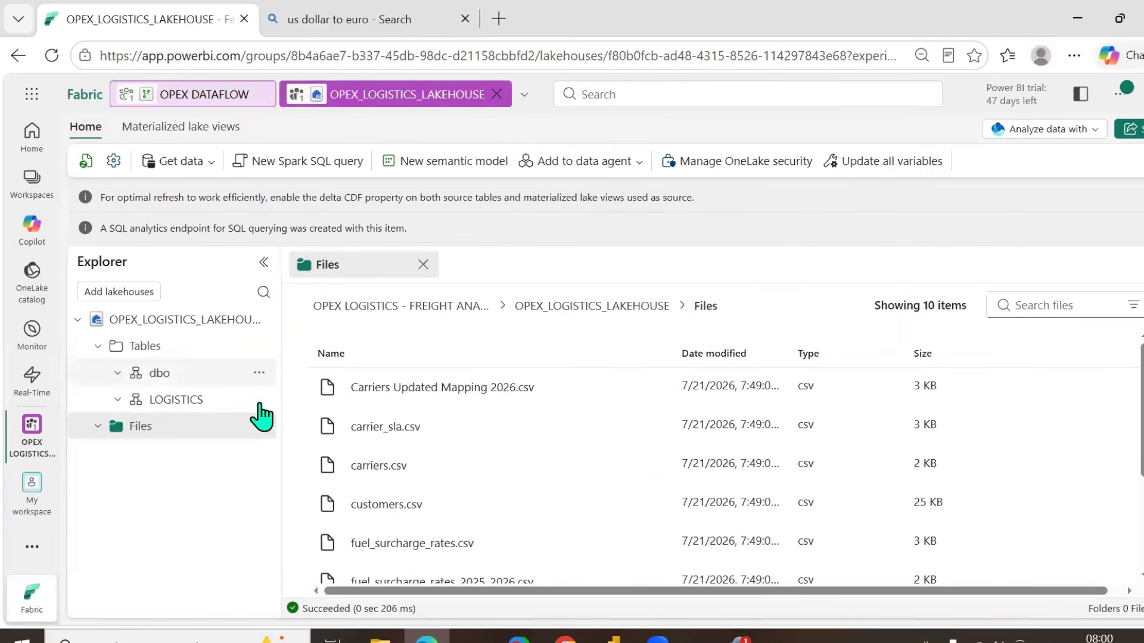
- Refresh the lakehouse and its LOGISTICS and dbo schemas to check for newly loaded tables
left_click(86, 162)
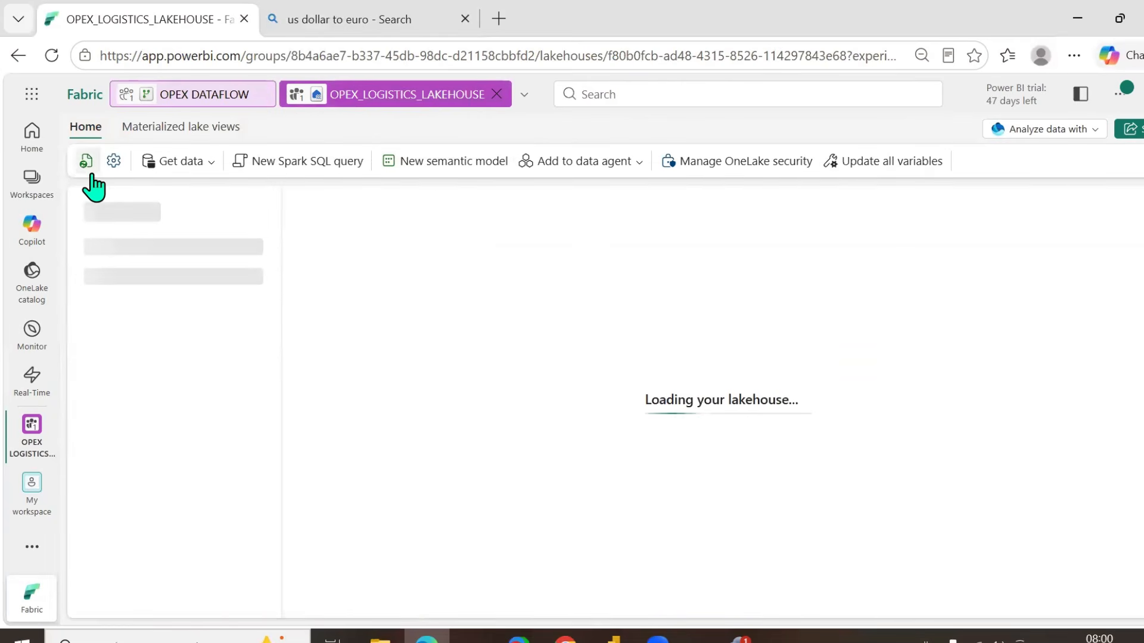
left_click(258, 399)
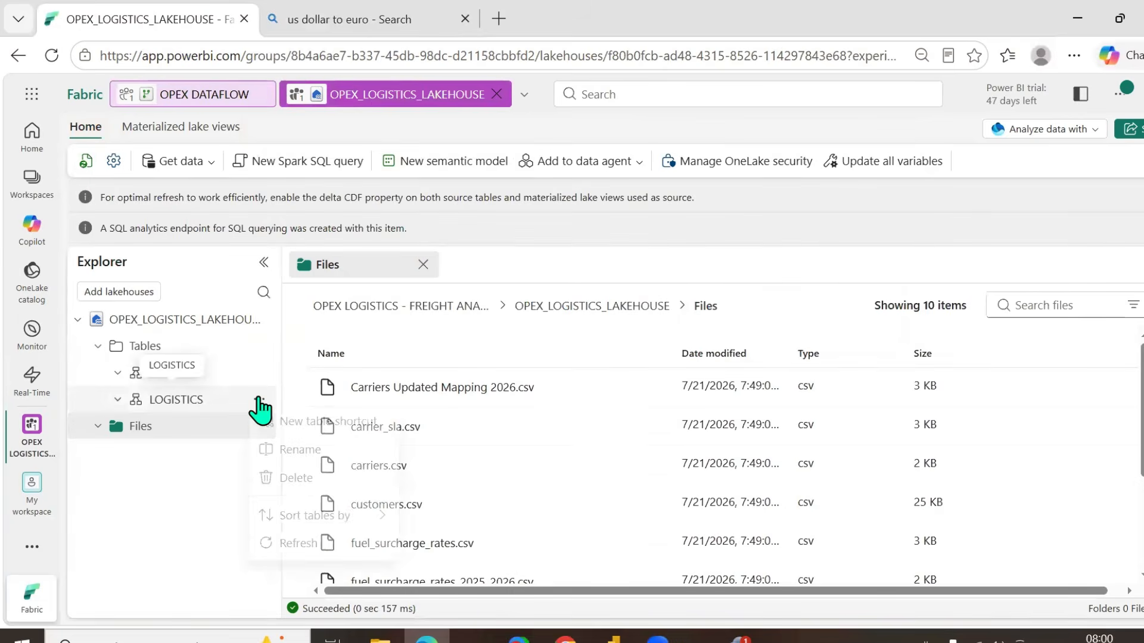
left_click(300, 550)
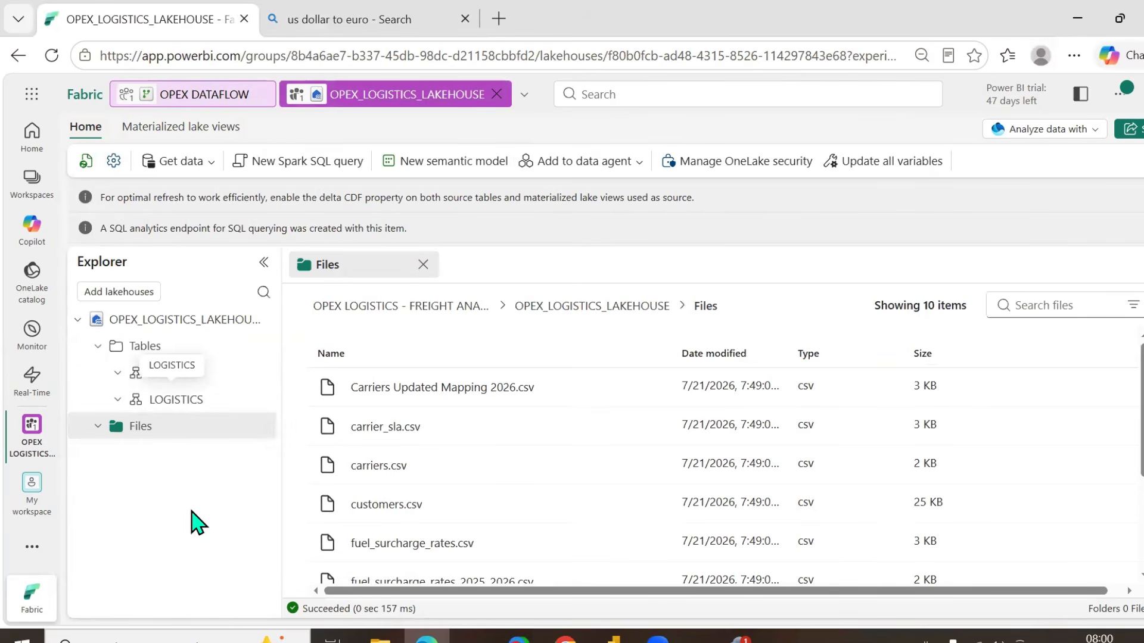
left_click(259, 400)
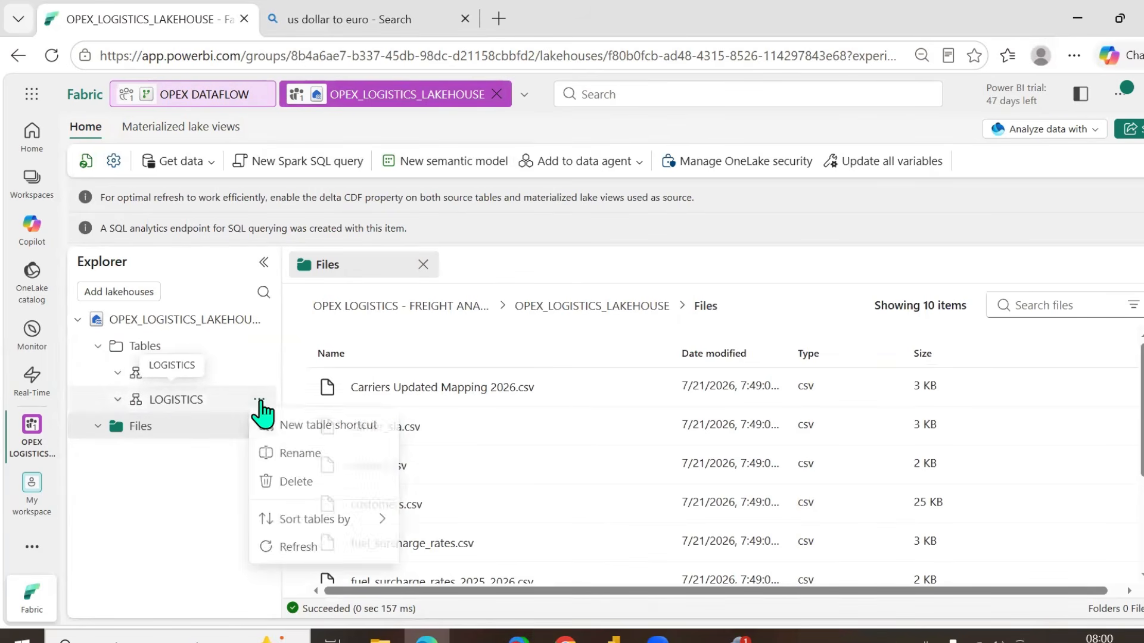
left_click(274, 546)
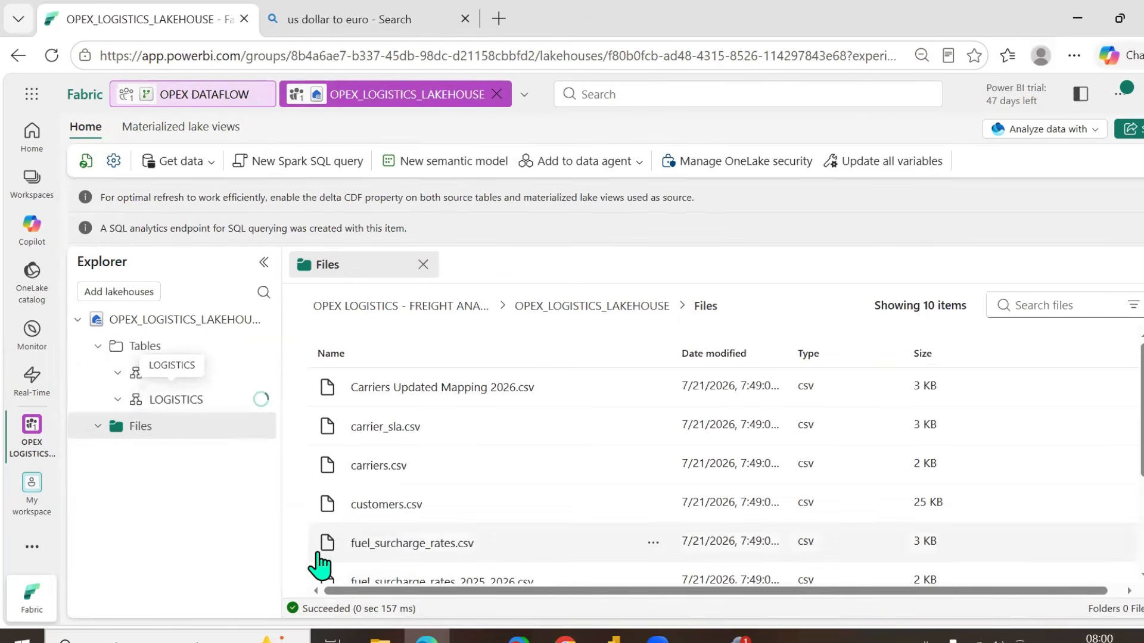
left_click(118, 400)
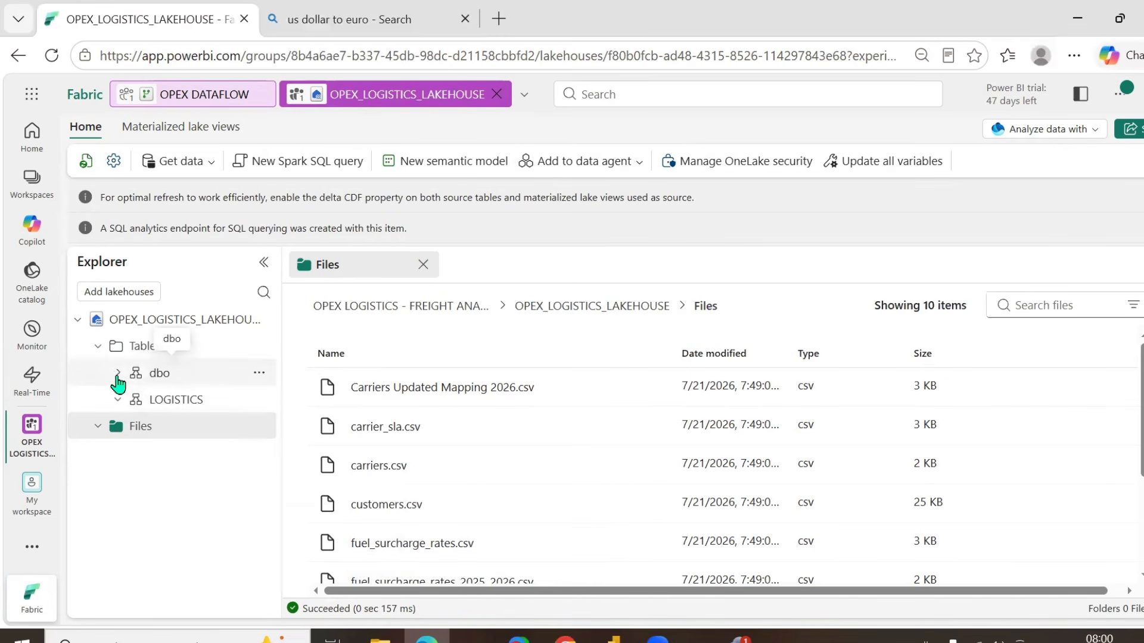
left_click(117, 374)
left_click(258, 372)
left_click(297, 503)
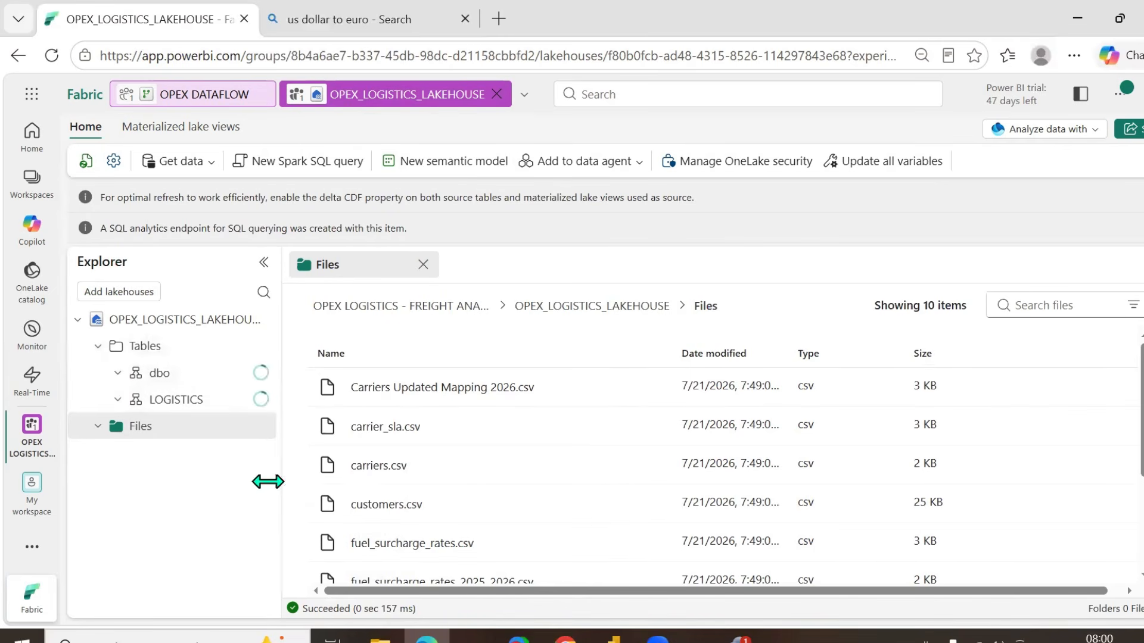
left_click(259, 400)
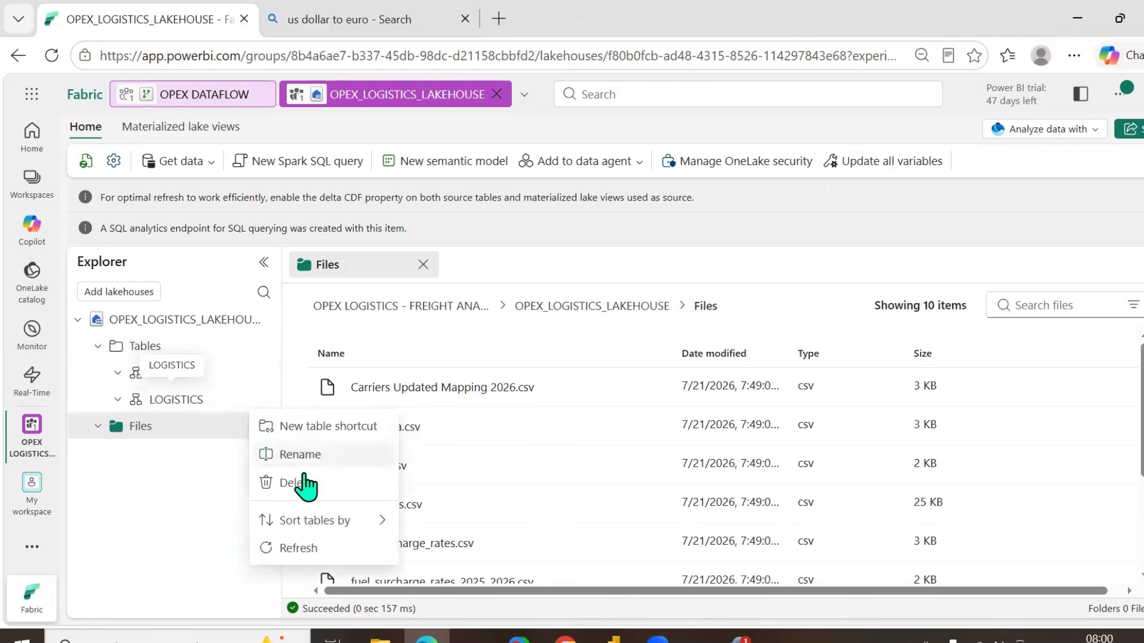
left_click(301, 547)
- Return to OPEX DATAFLOW and target a new lakehouse table for customers in the LOGISTICS schema of OPEX_LOGISTICS_LAKEHOUSE in the current workspace
left_click(221, 127)
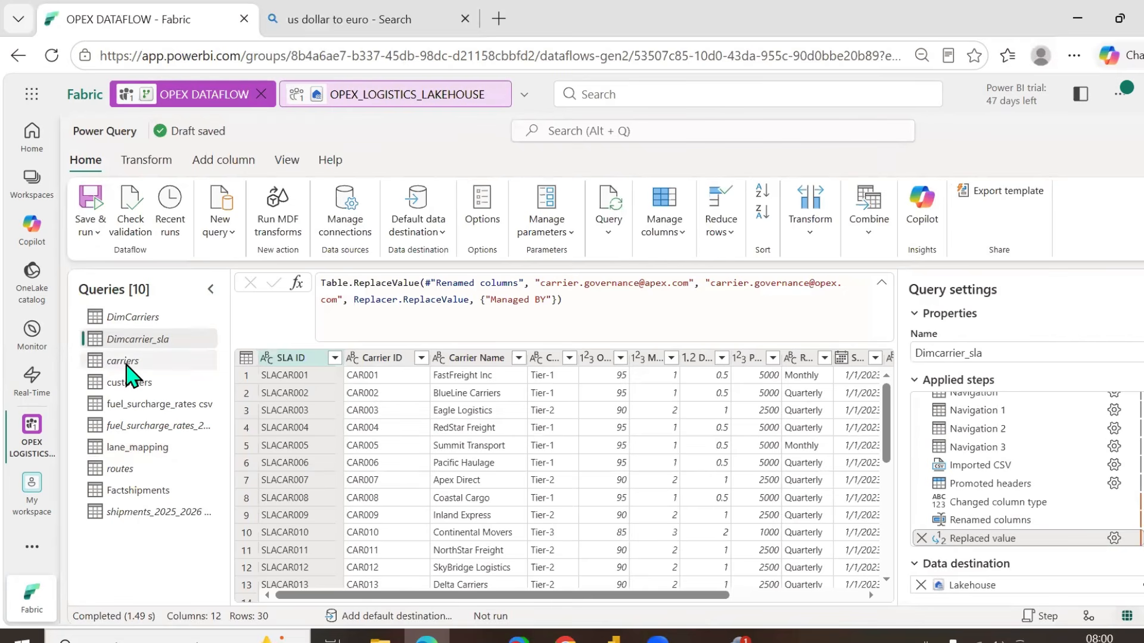
left_click(126, 364)
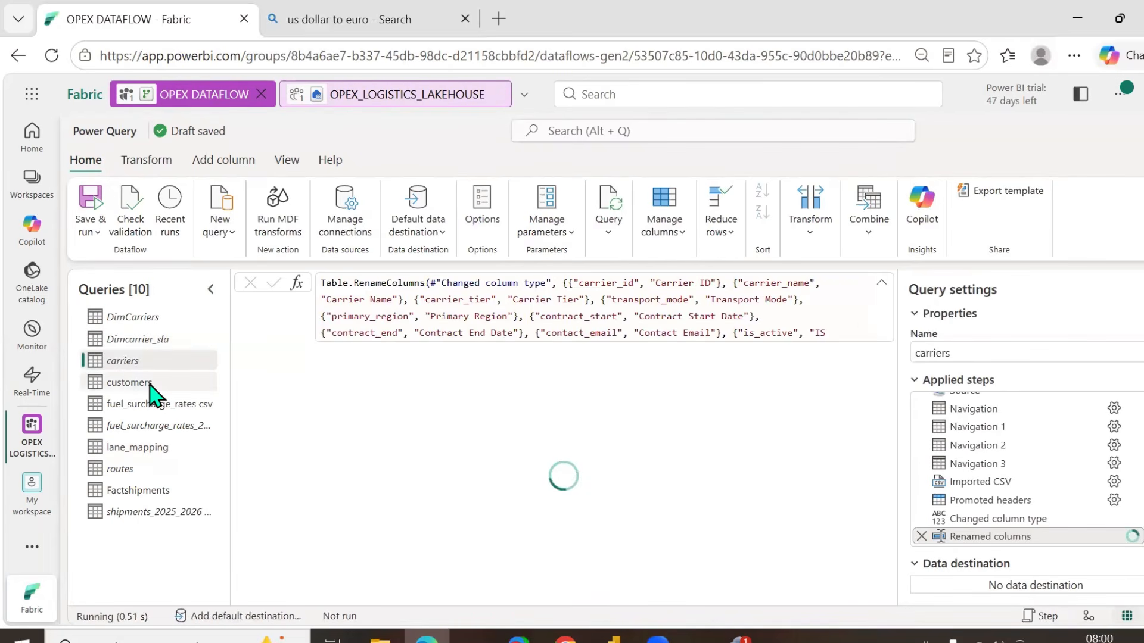
left_click(150, 387)
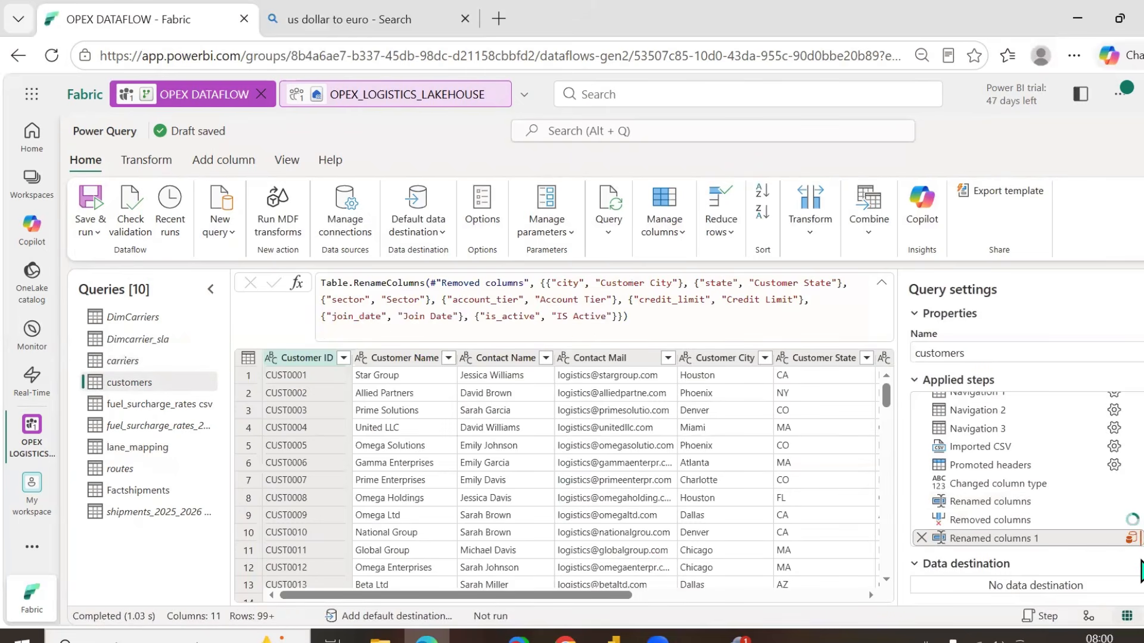
left_click(1130, 538)
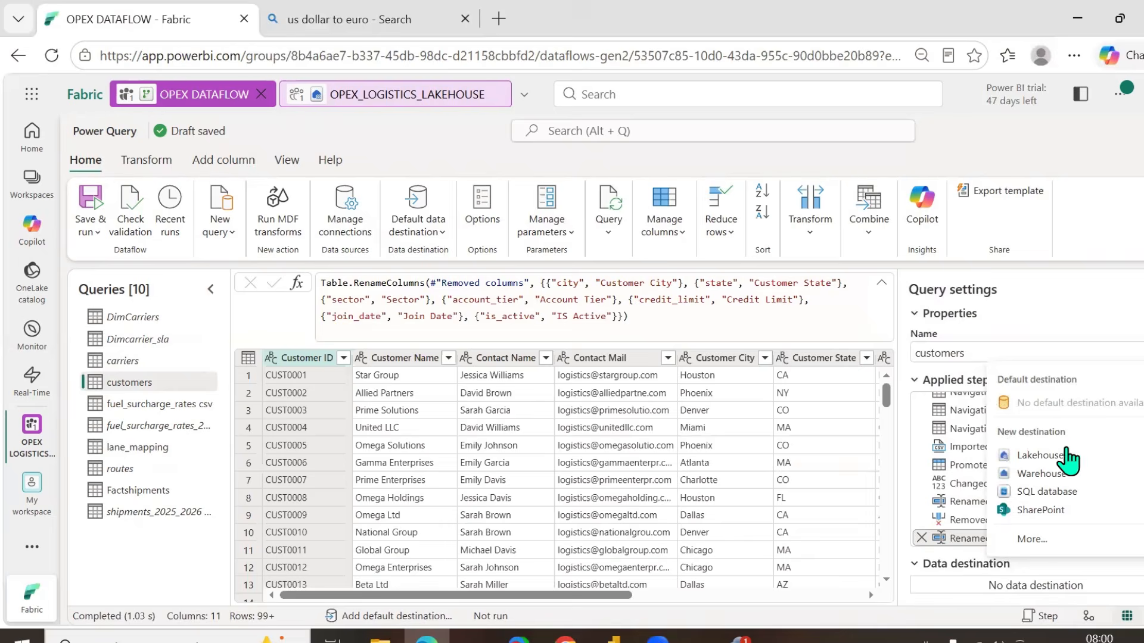
left_click(1048, 456)
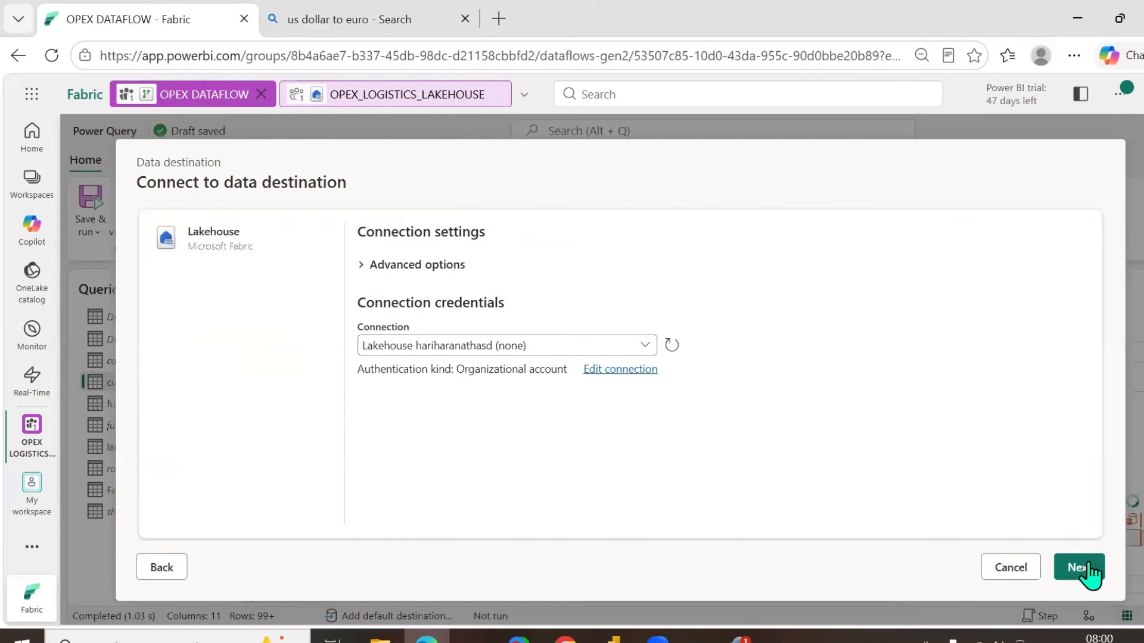
left_click(1088, 569)
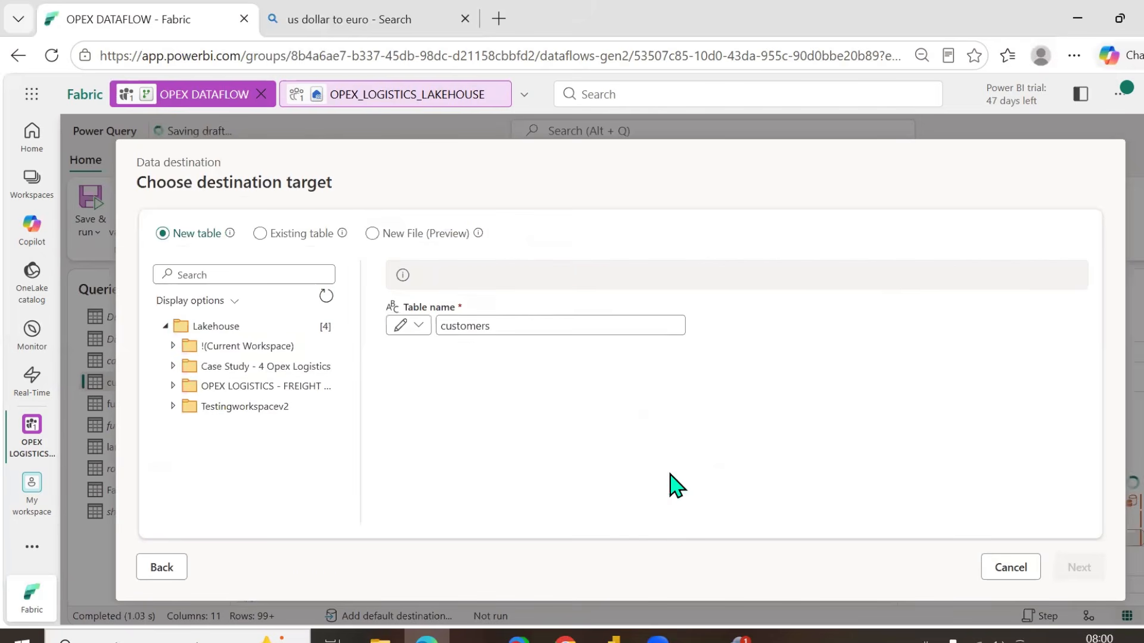
left_click(182, 366)
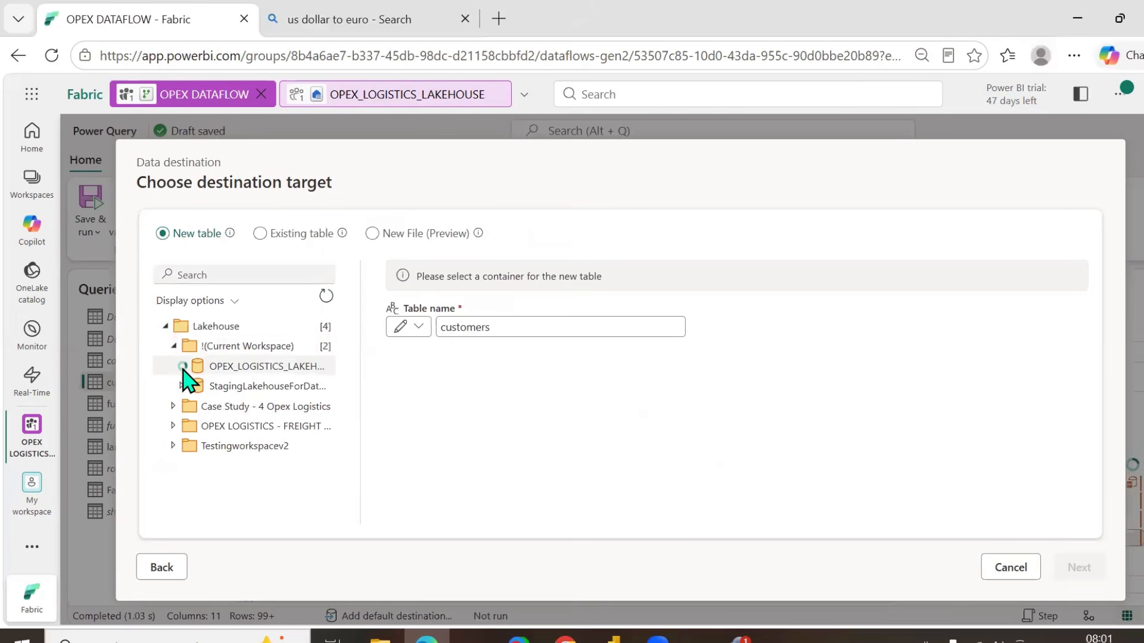
left_click(241, 407)
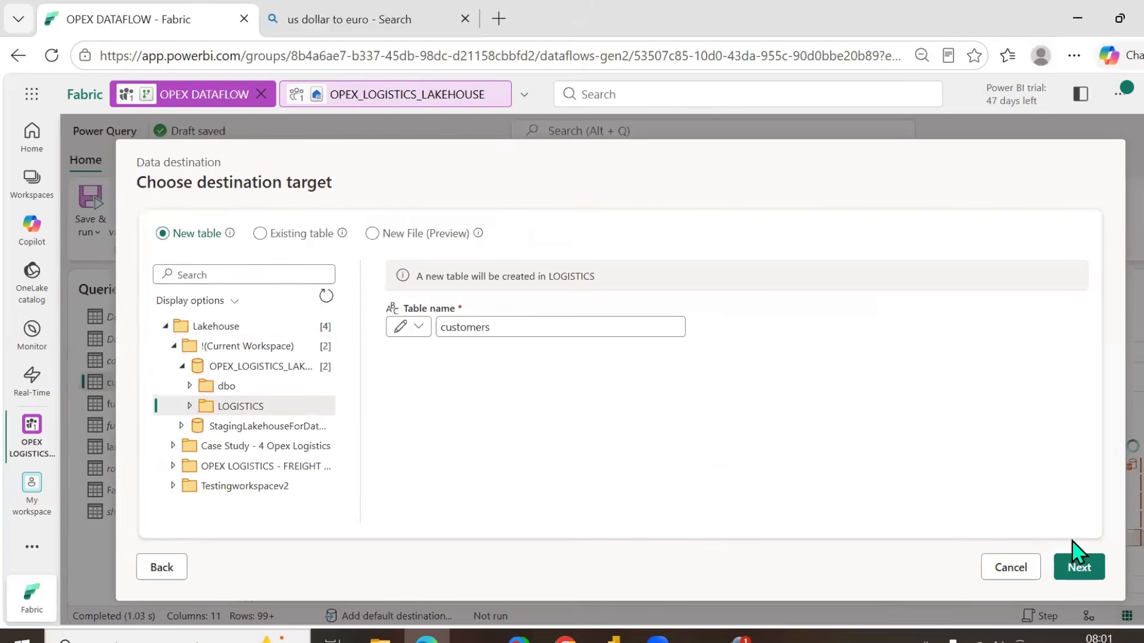
- Name the destination table DimCustomers and save the destination with automatic settings
left_click(445, 327)
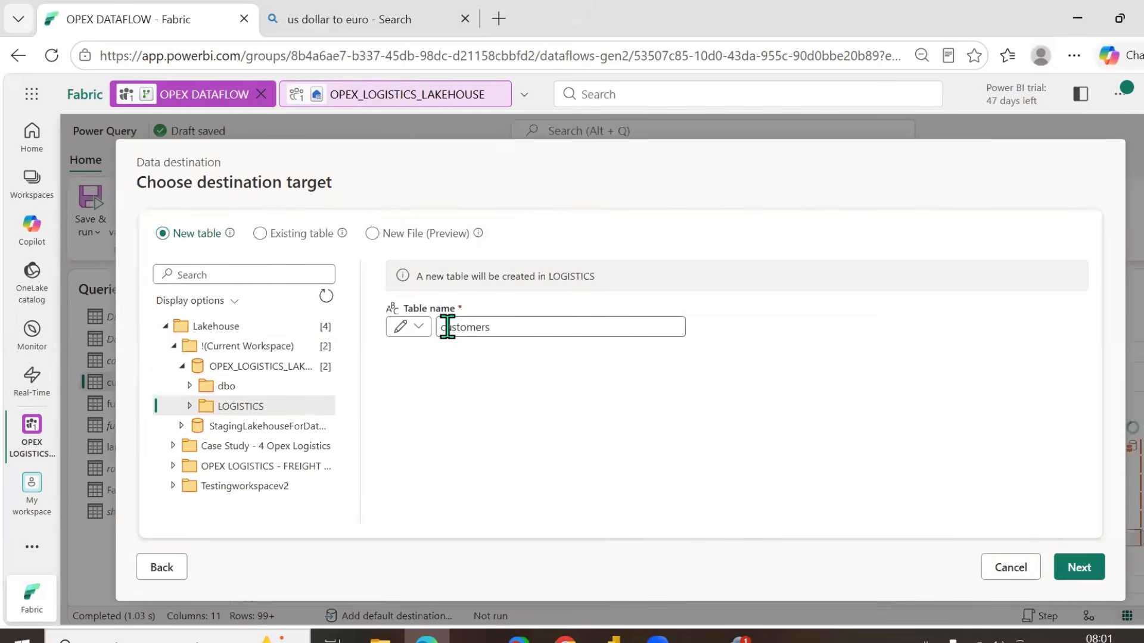
type("C")
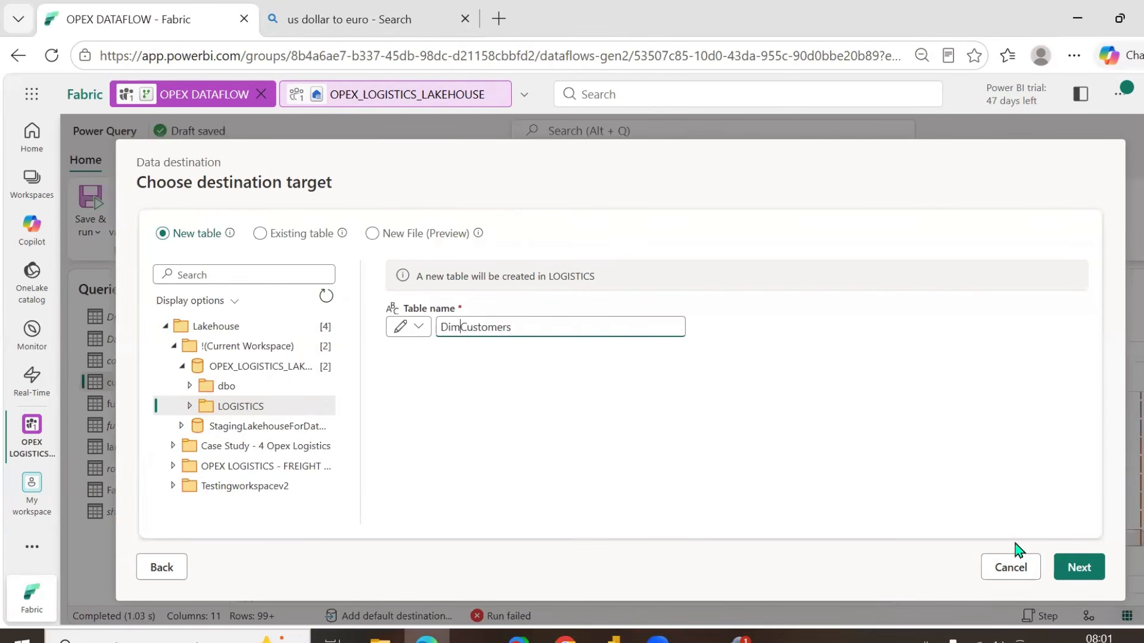
left_click(1075, 569)
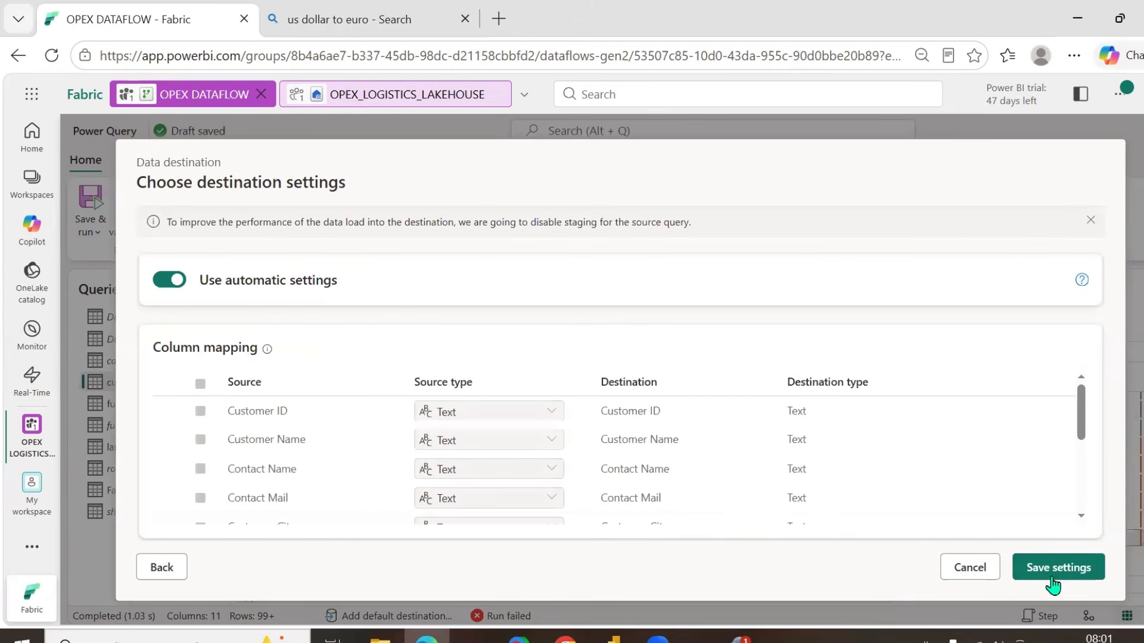
left_click(1052, 581)
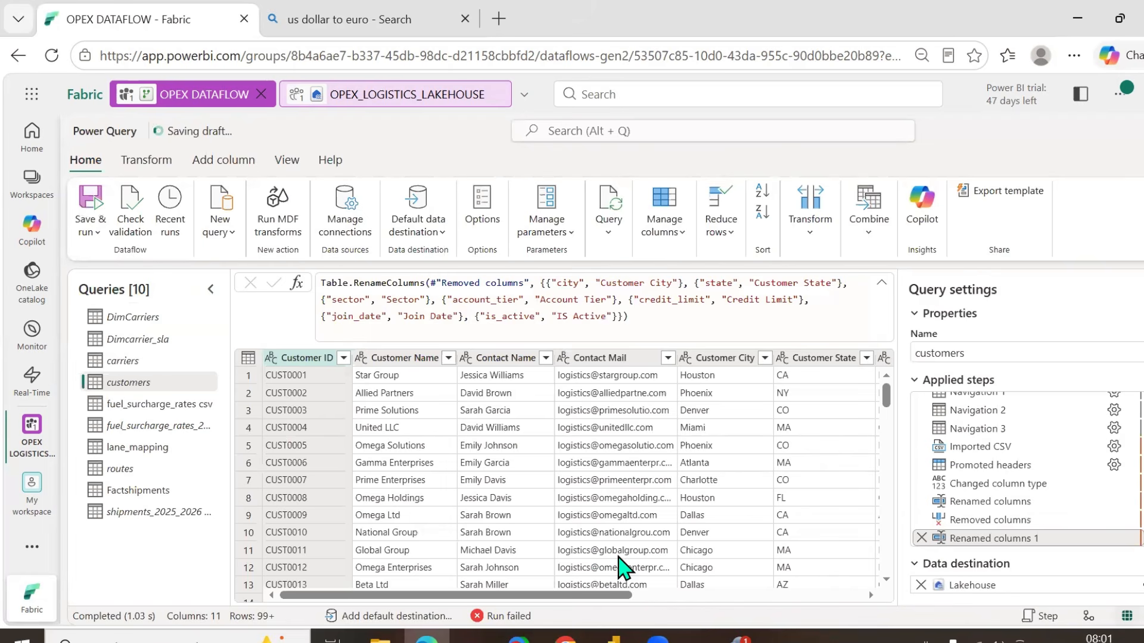
- Rename the customers query to DimCustomers
left_click(921, 356)
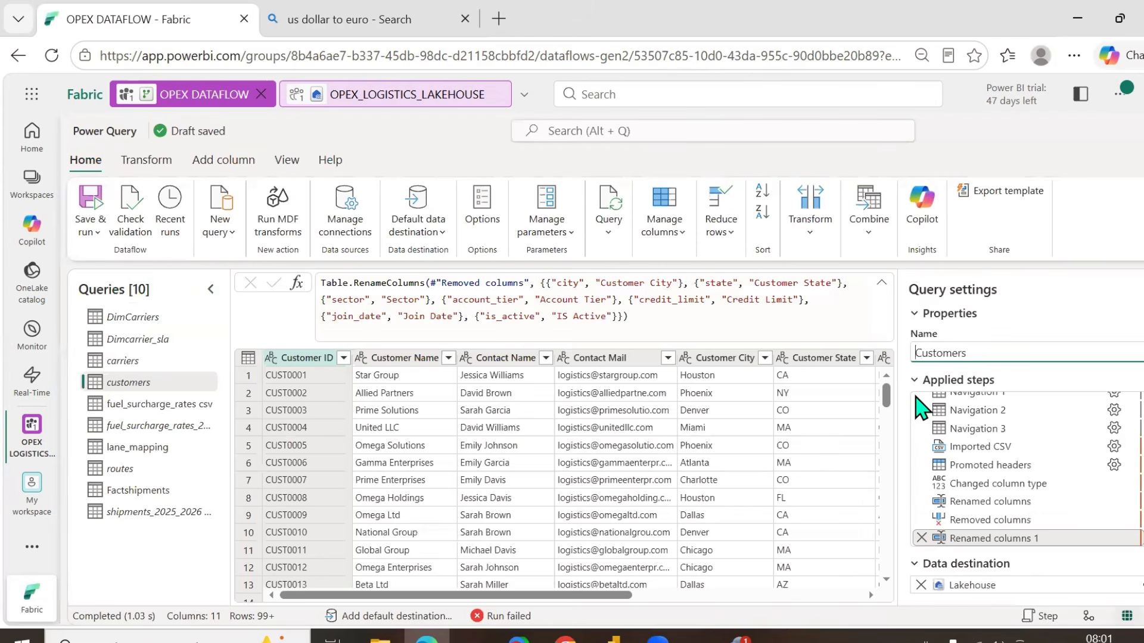
type("Dim")
key("Return")
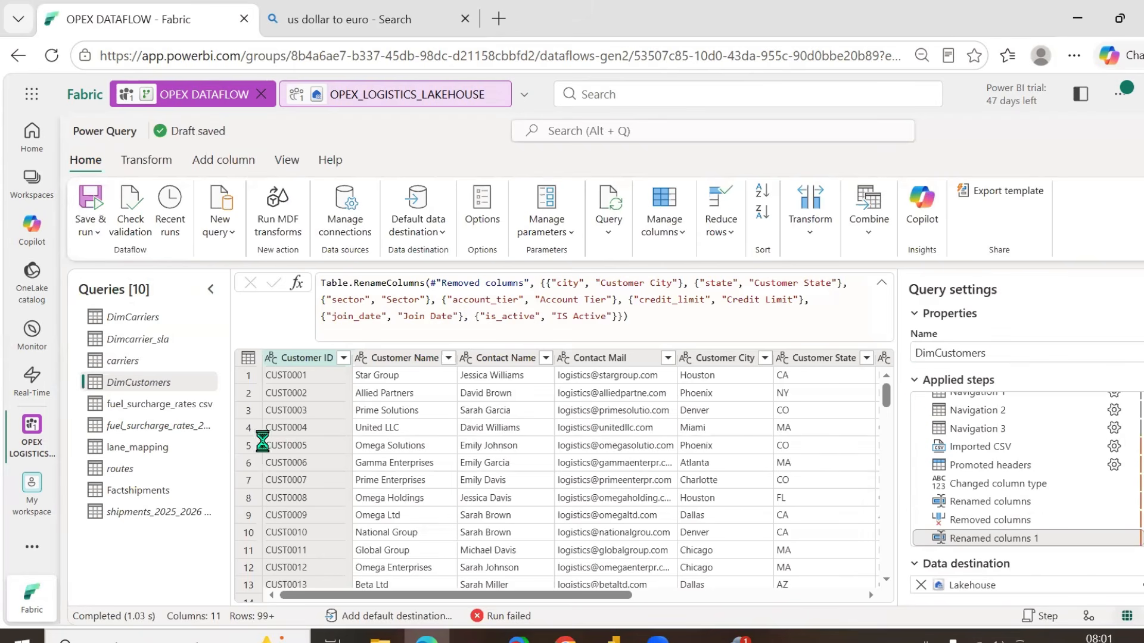
- Rename the fuel_surcharge_rates csv query to DimFuelsurchargespct
left_click(167, 409)
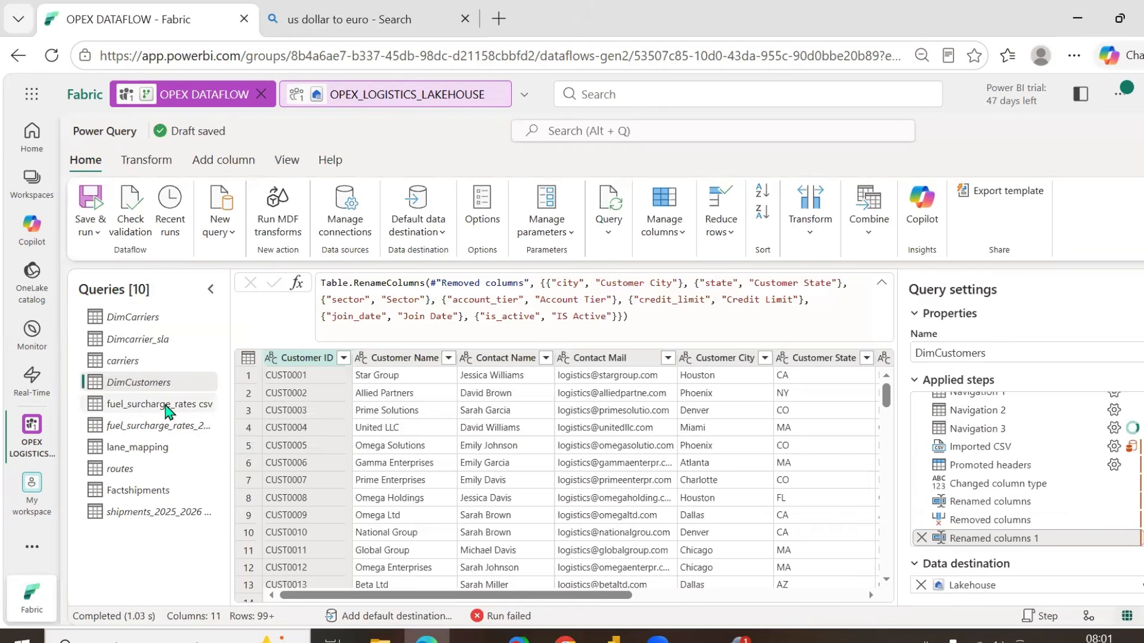
triple_click(1034, 352)
type("DimFuel")
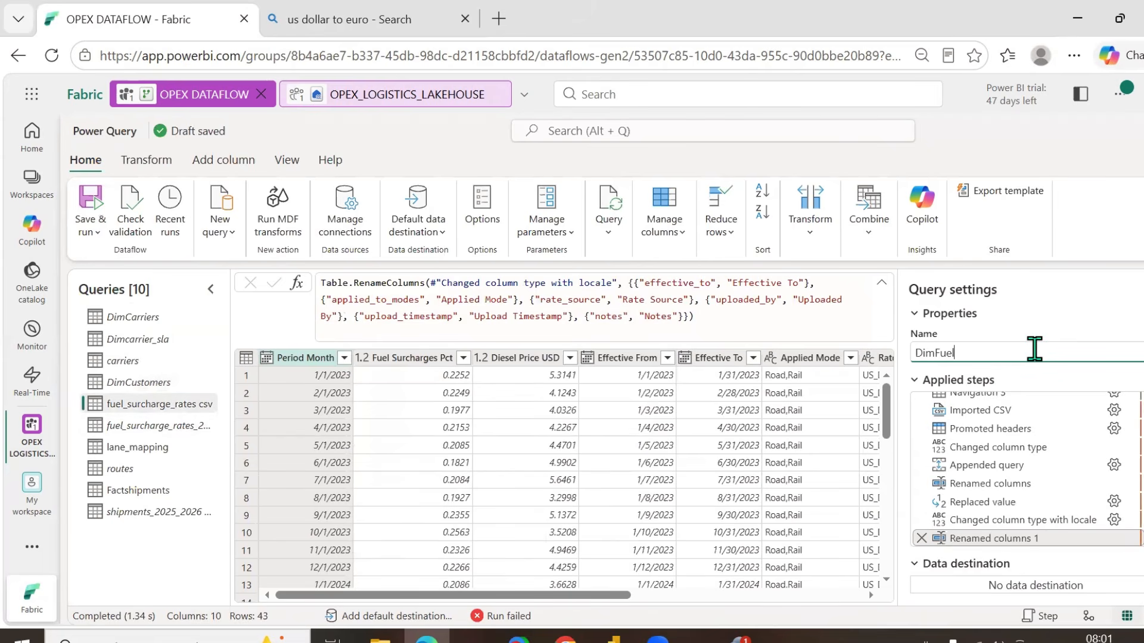
key("Return")
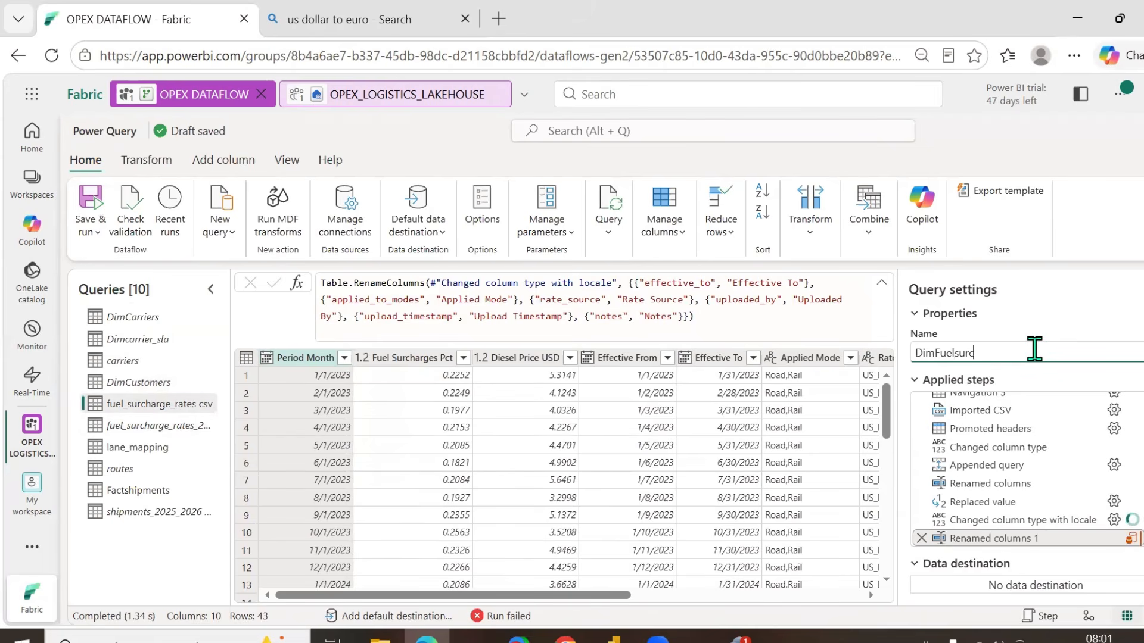
type("imFuelsurchargespct")
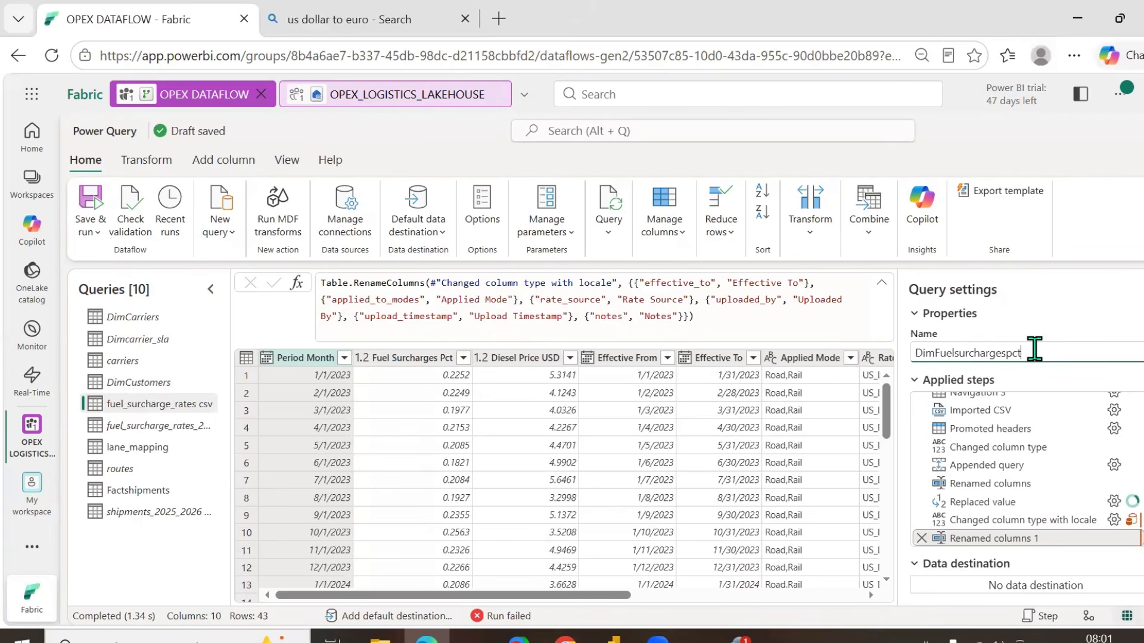
key("Return")
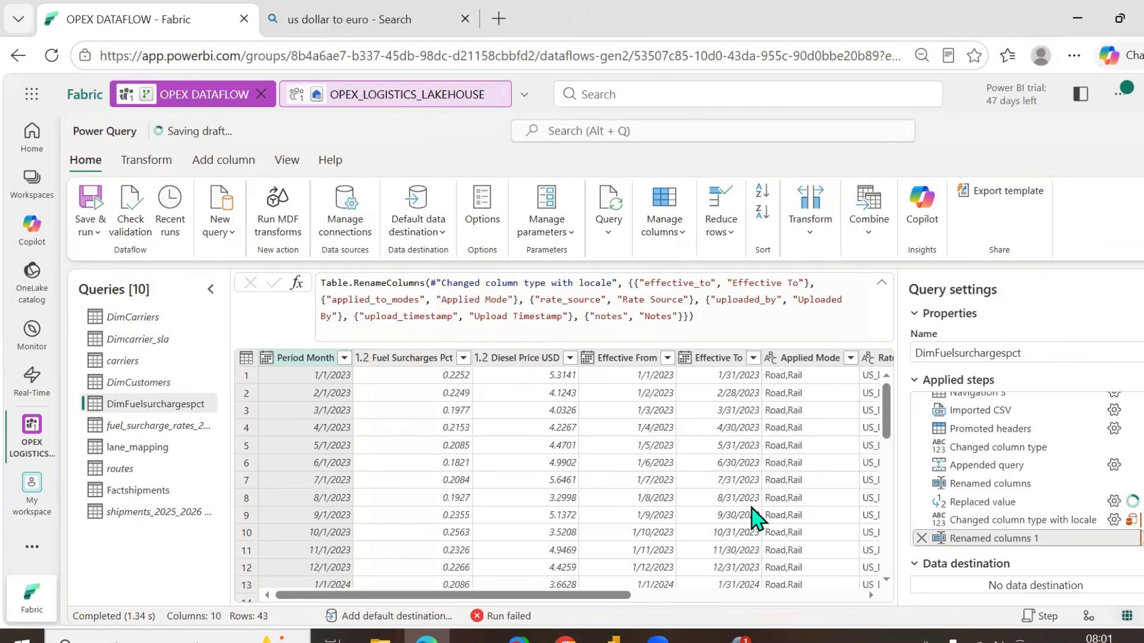
- Set DimFuelsurchargespct's destination to a new table in the LOGISTICS schema of OPEX_LOGISTICS_LAKEHOUSE in the current workspace, with automatic settings
left_click(1130, 519)
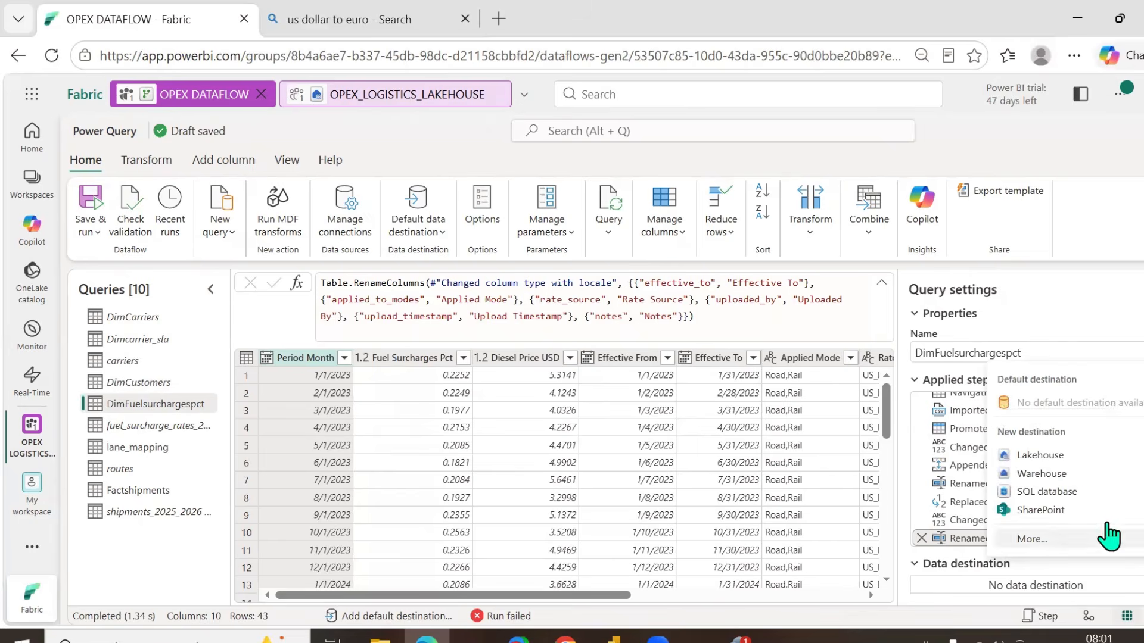
left_click(1057, 467)
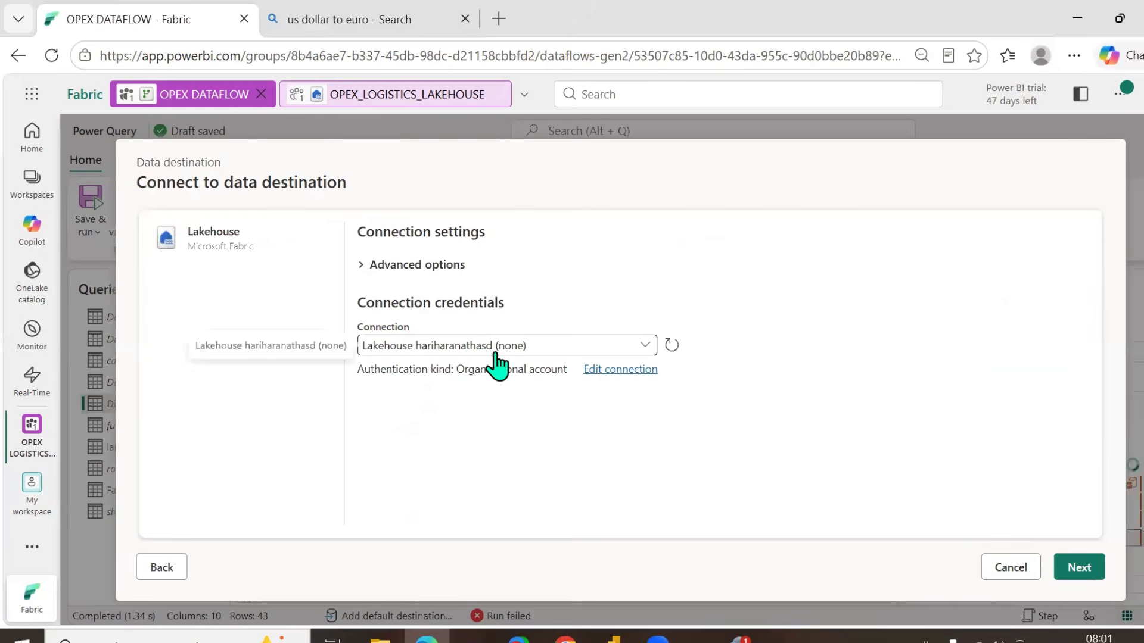
left_click(1079, 566)
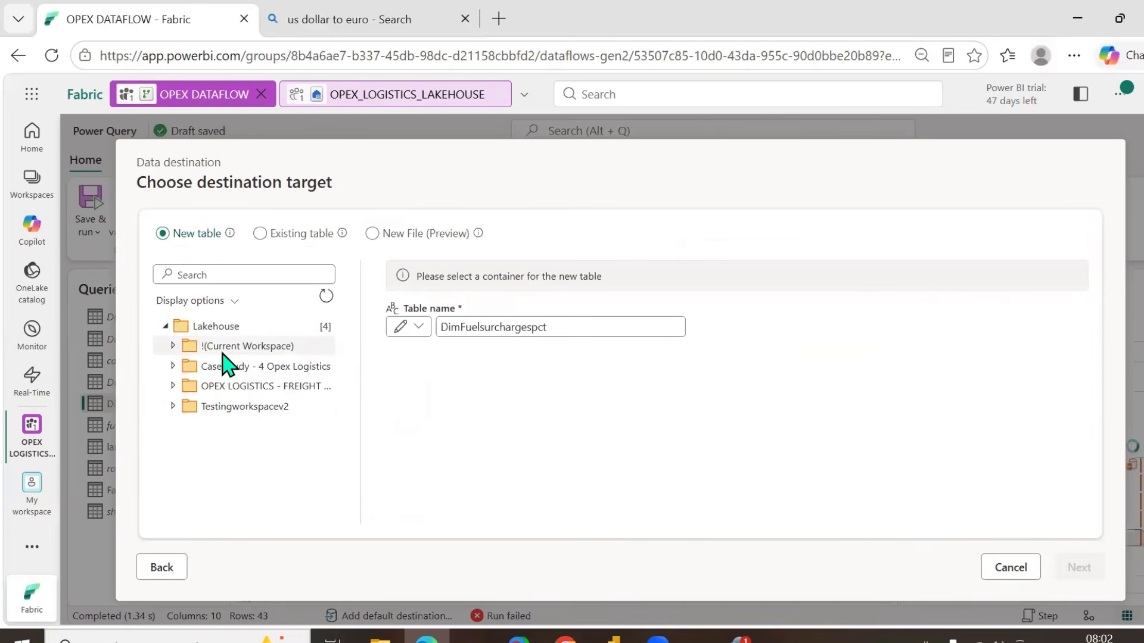
left_click(172, 346)
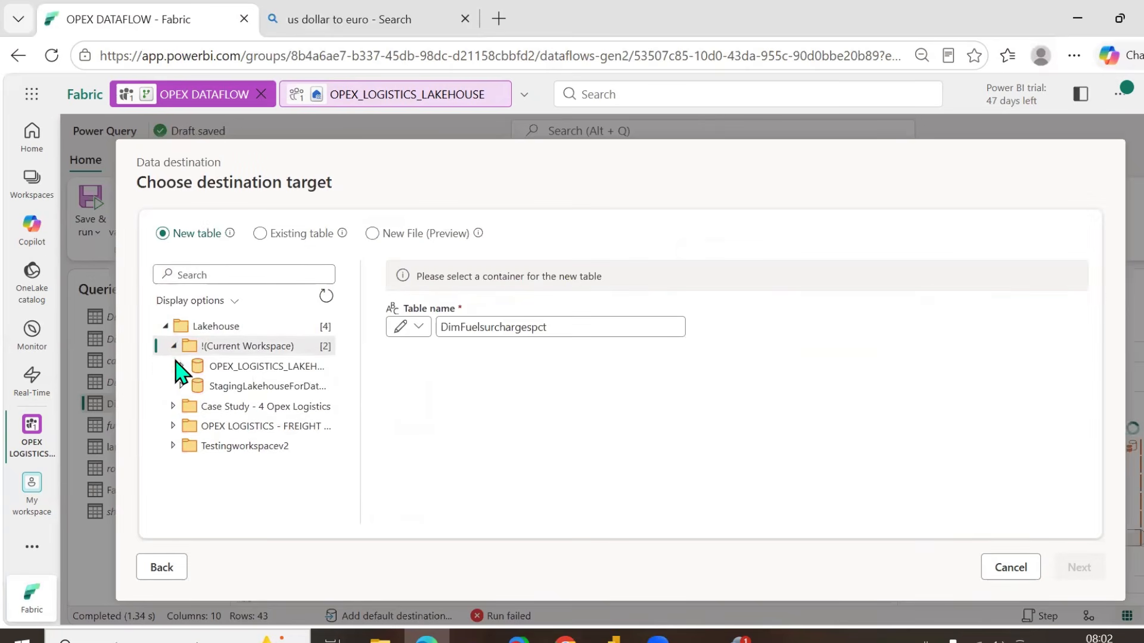
left_click(182, 366)
left_click(238, 407)
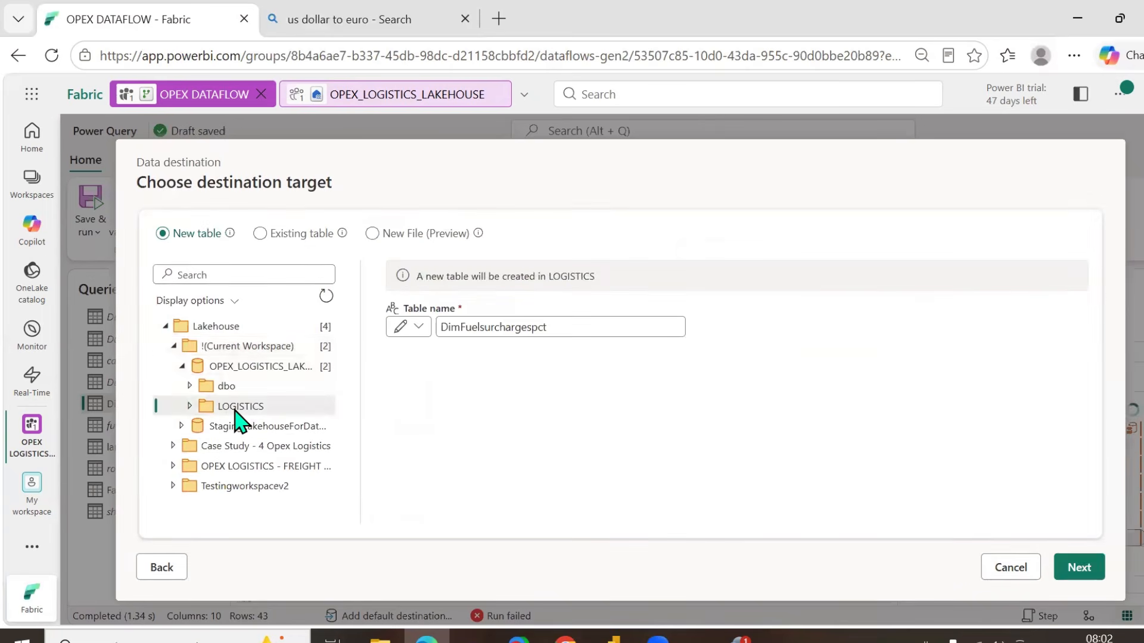
left_click(1077, 568)
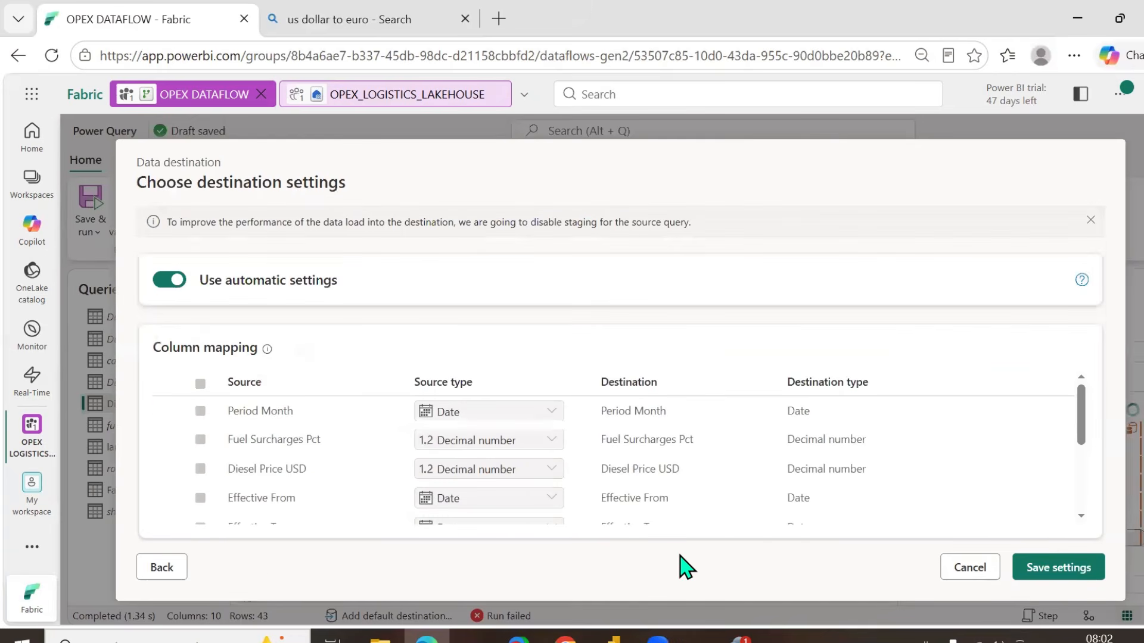
left_click(1049, 567)
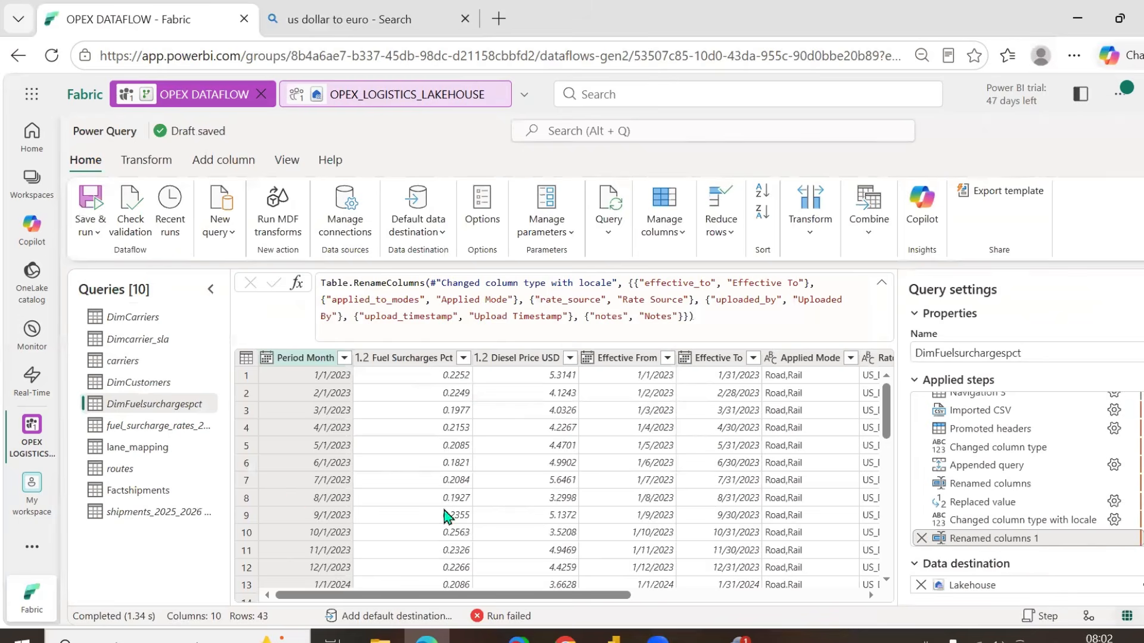
- Rename the lane_mapping query to DimLanemapping
left_click(143, 448)
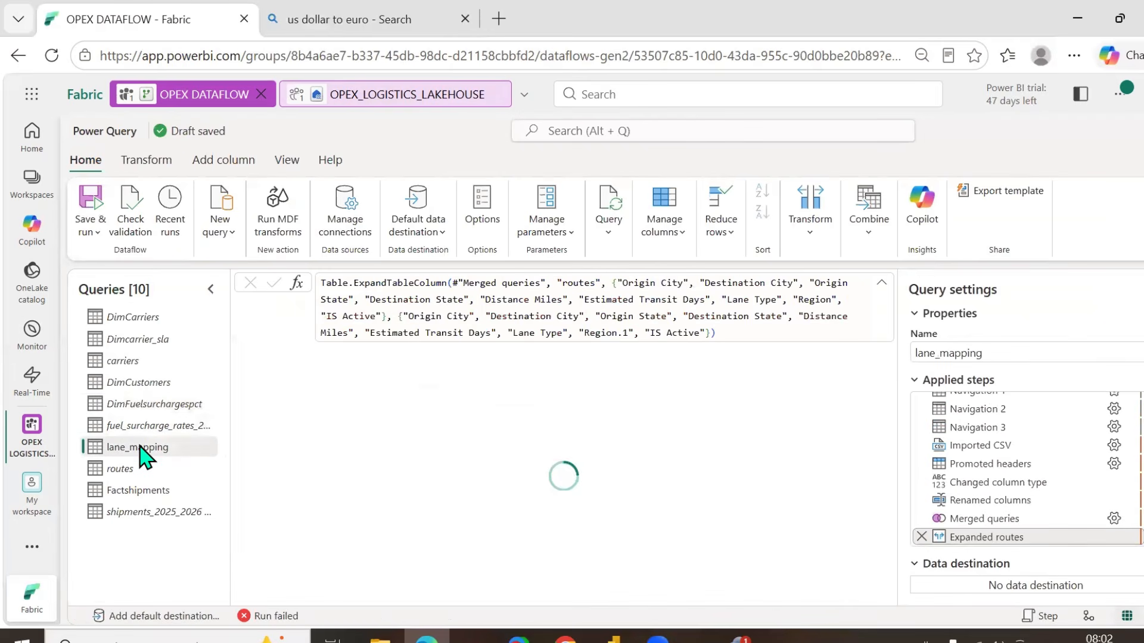
double_click(990, 352)
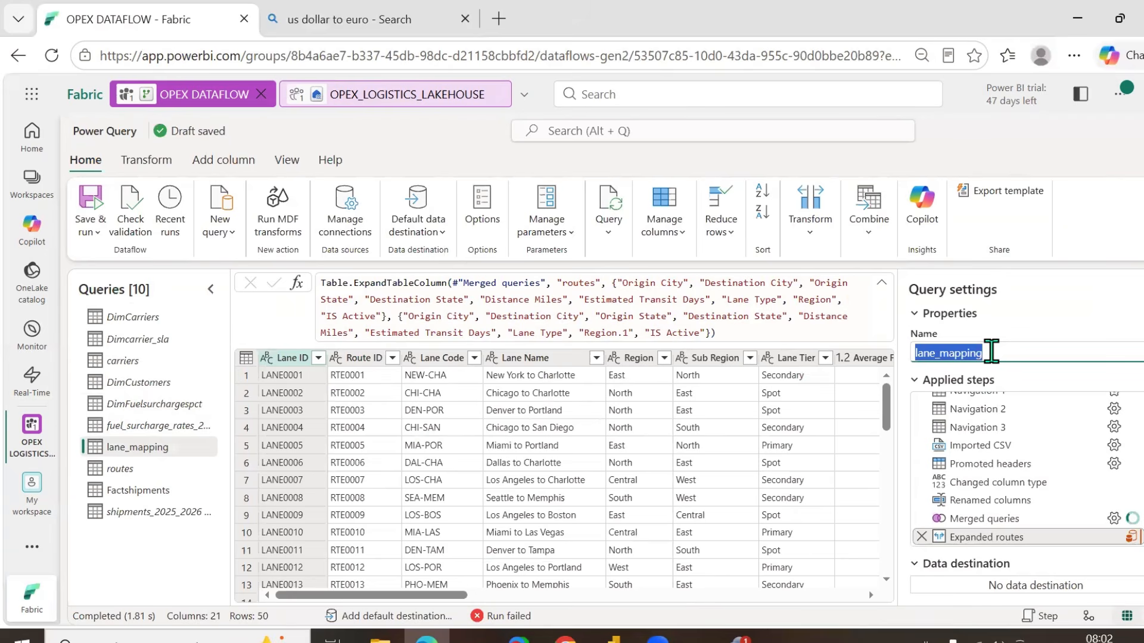
type("DIm")
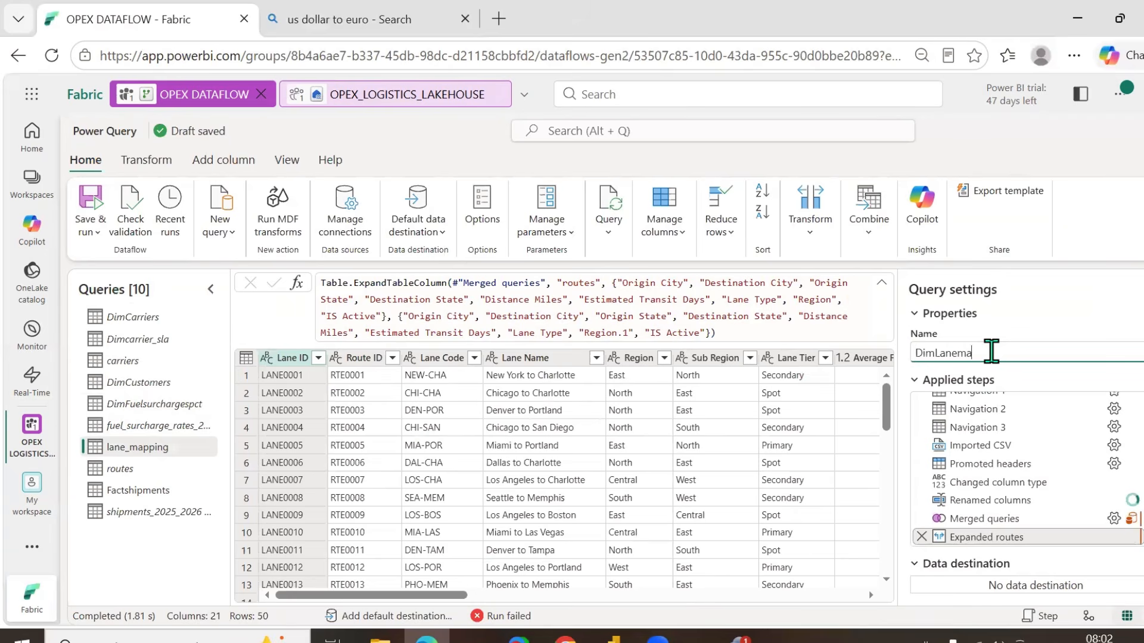
type("Lanemapping")
key("Return")
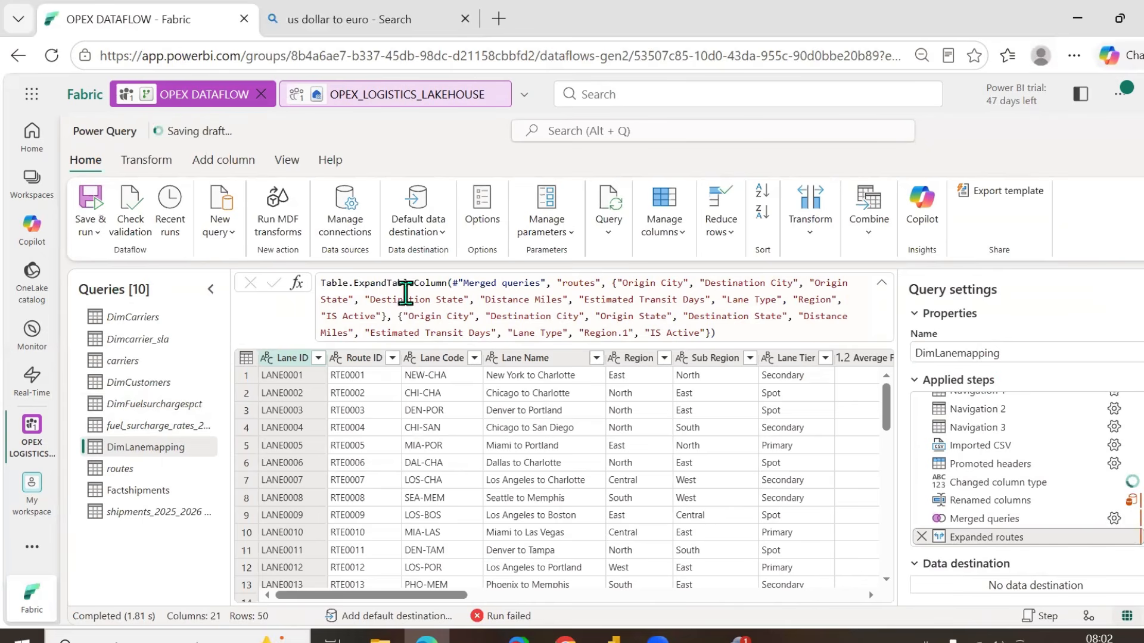
- Set DimLanemapping's destination to a new table in the LOGISTICS schema of OPEX_LOGISTICS_LAKEHOUSE in the current workspace, with automatic settings
left_click(1140, 564)
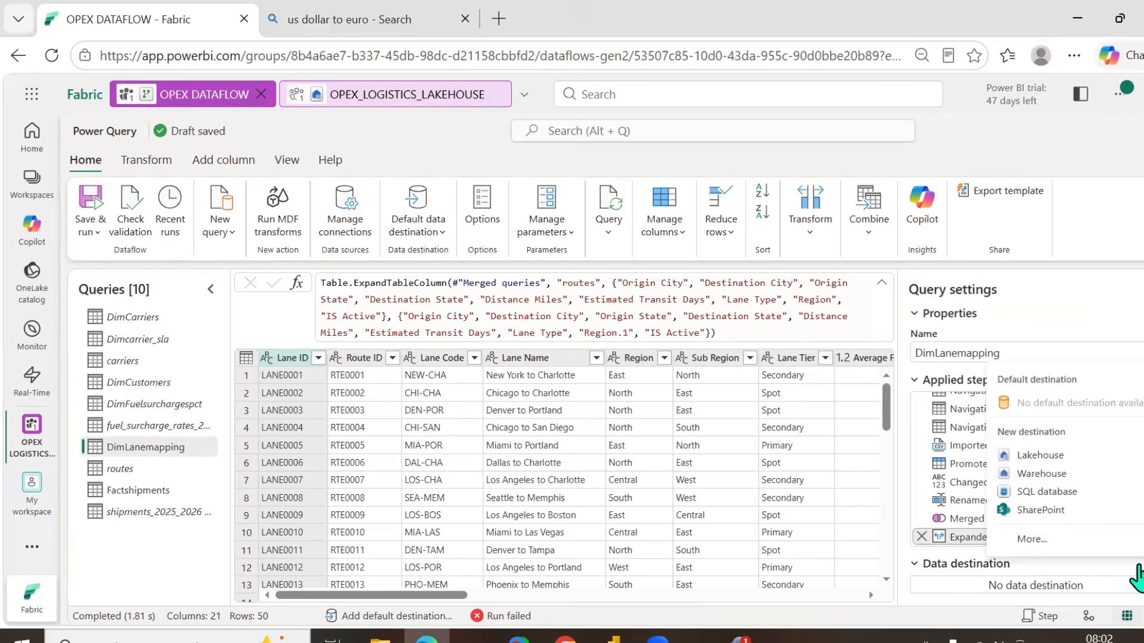
left_click(1051, 457)
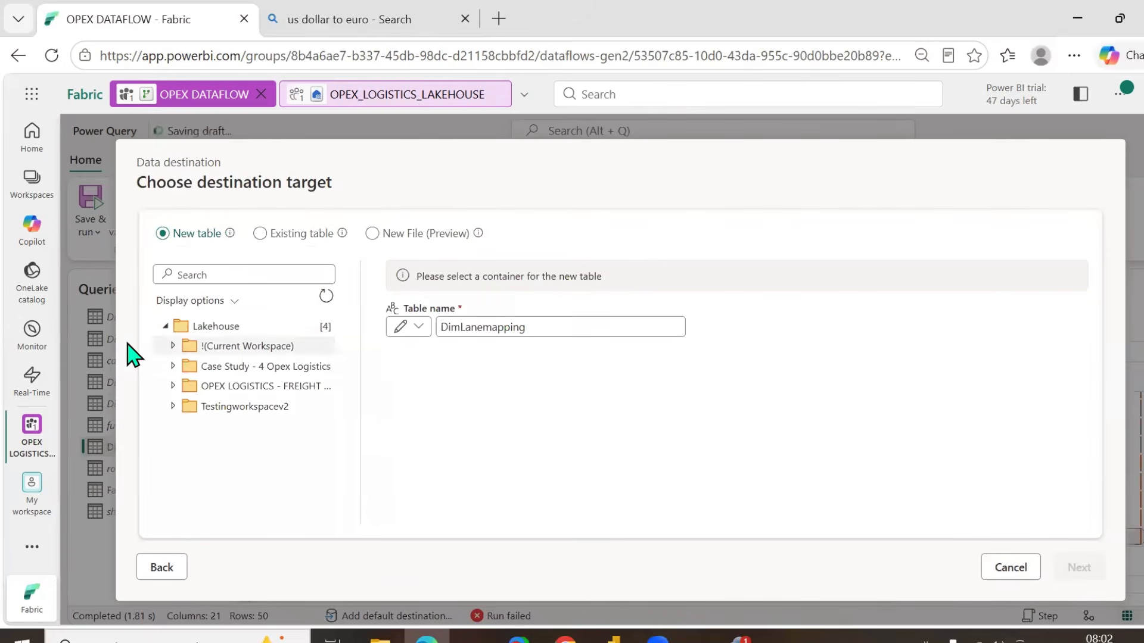
left_click(172, 346)
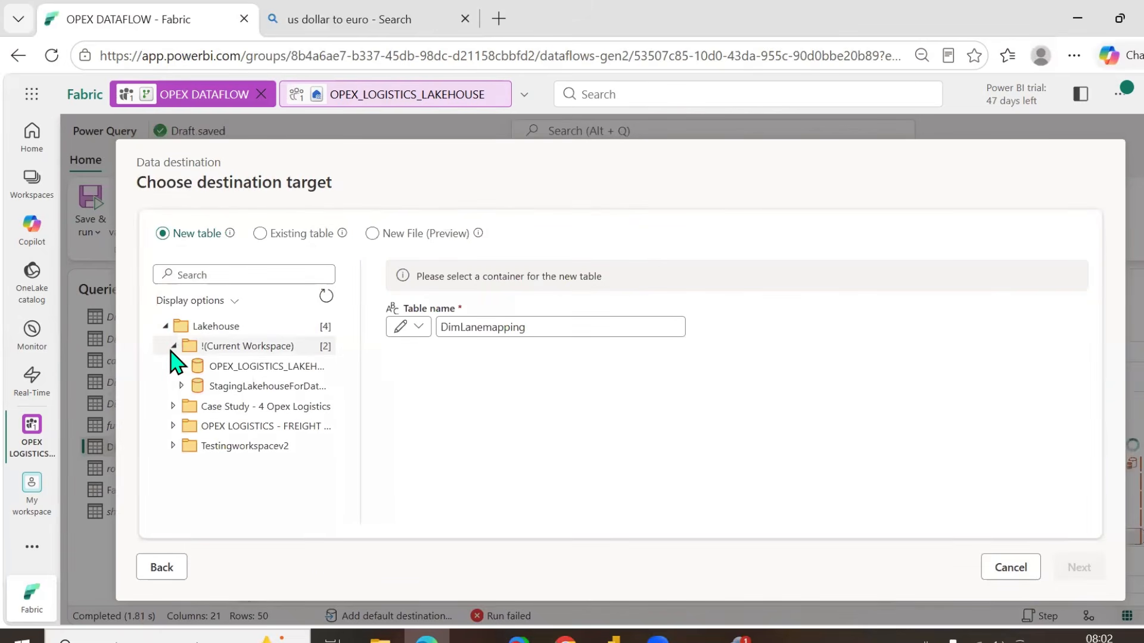
left_click(182, 366)
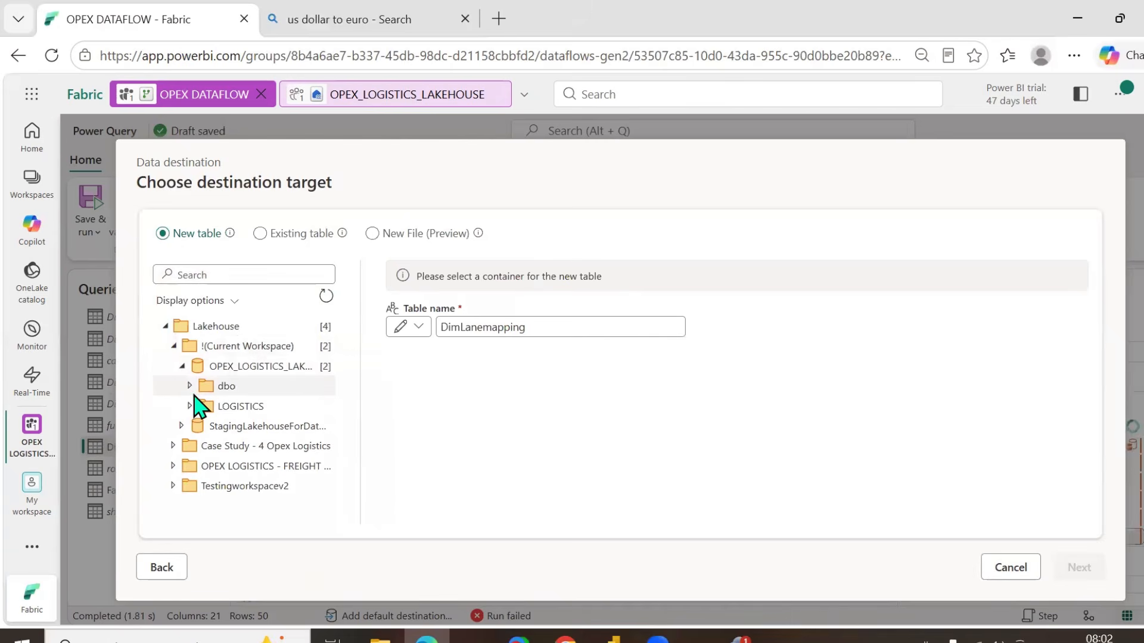
left_click(229, 410)
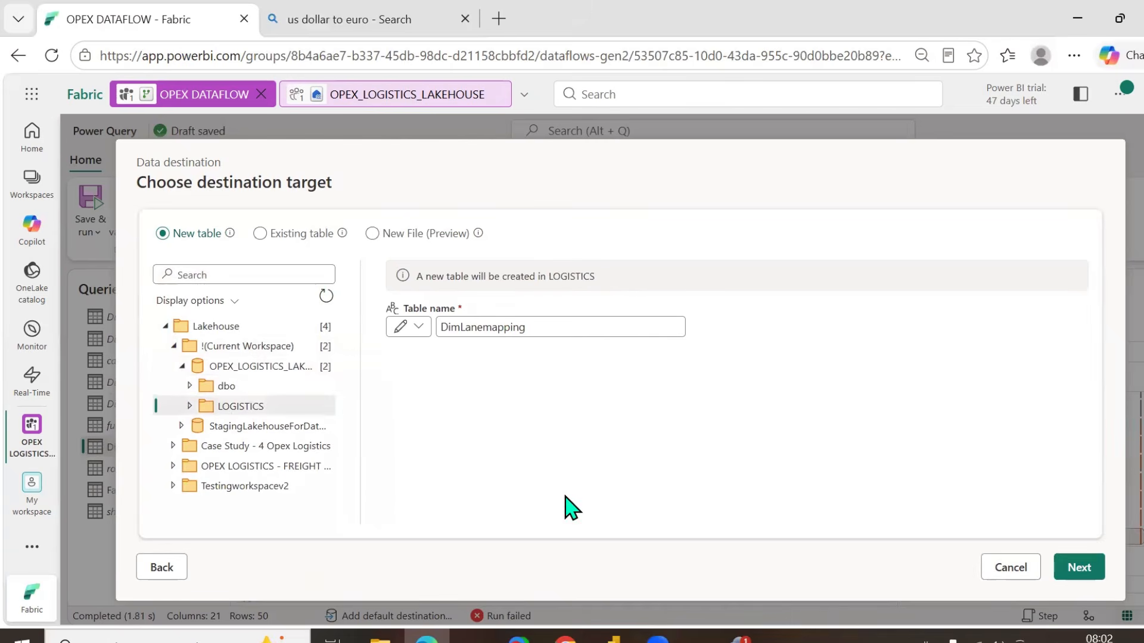
left_click(1066, 571)
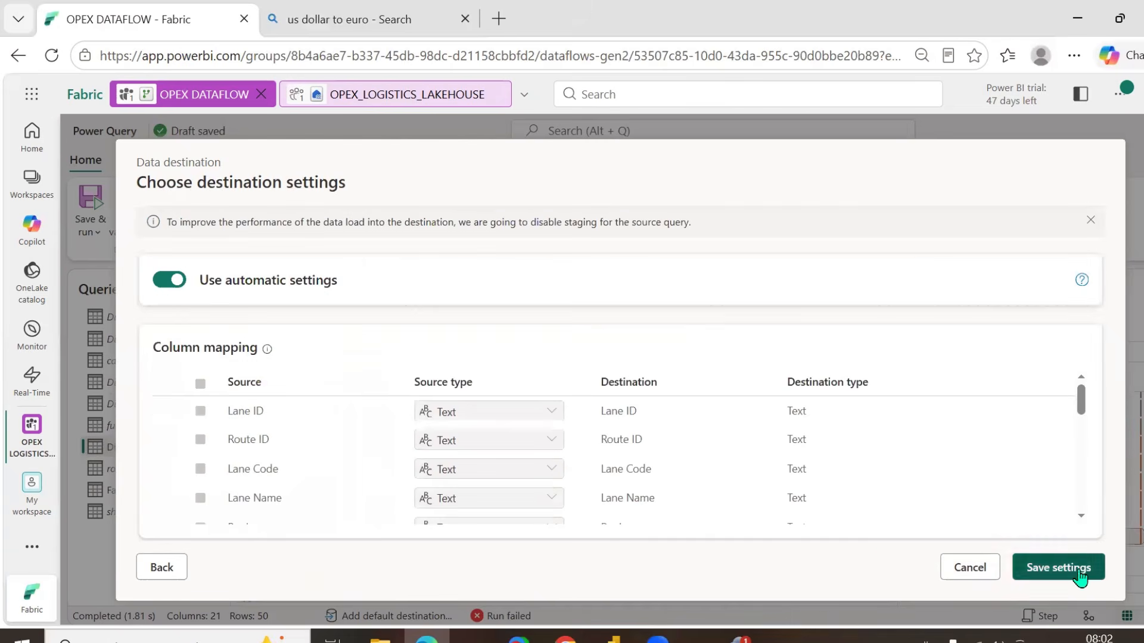
left_click(1072, 569)
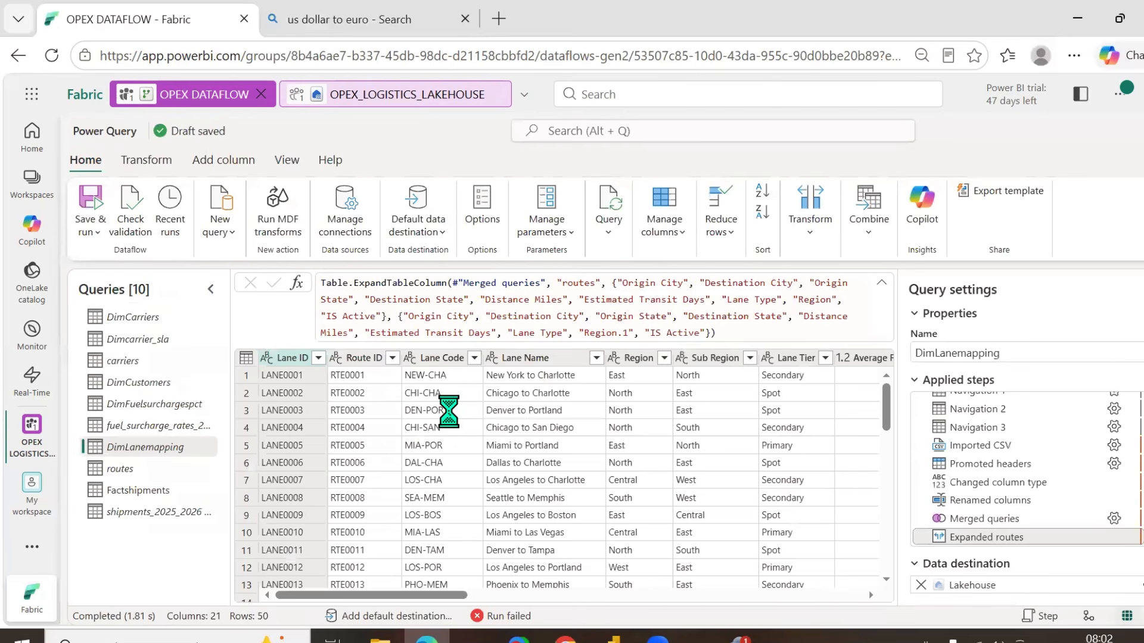
- Set Factshipments' destination to a new table in the LOGISTICS schema of OPEX_LOGISTICS_LAKEHOUSE in the current workspace, with automatic settings
left_click(157, 472)
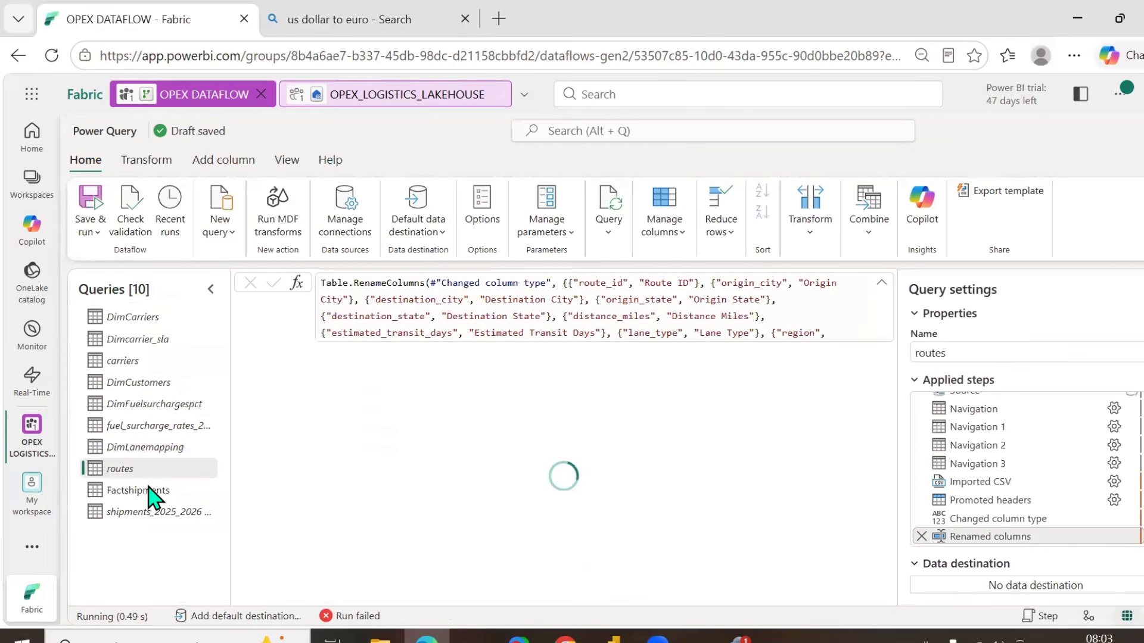
left_click(148, 498)
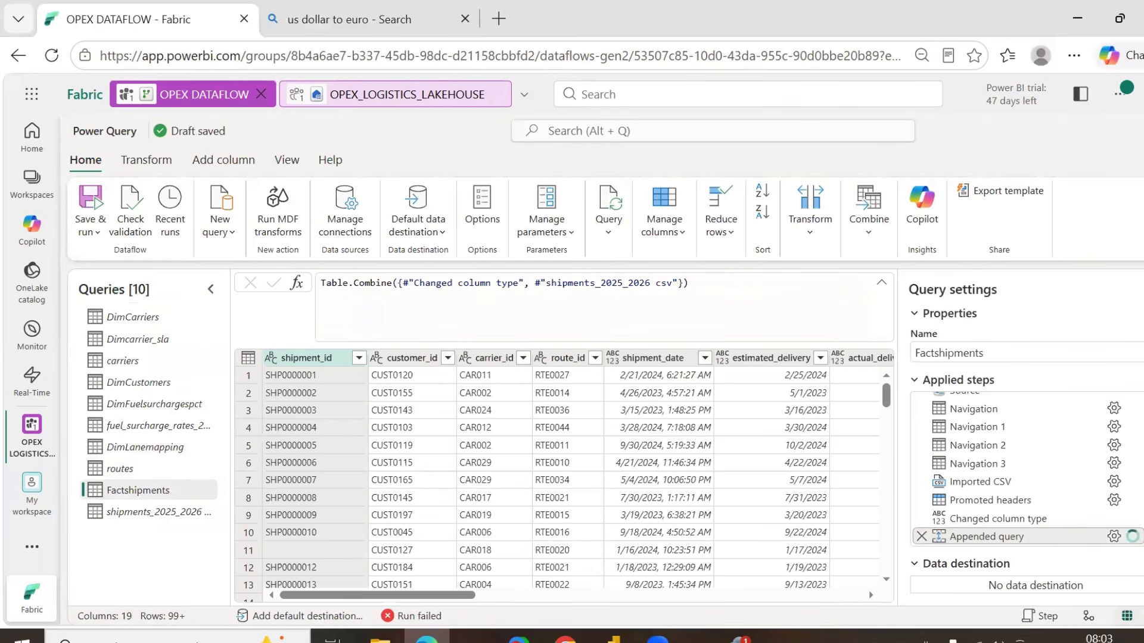
left_click(1139, 582)
left_click(1048, 458)
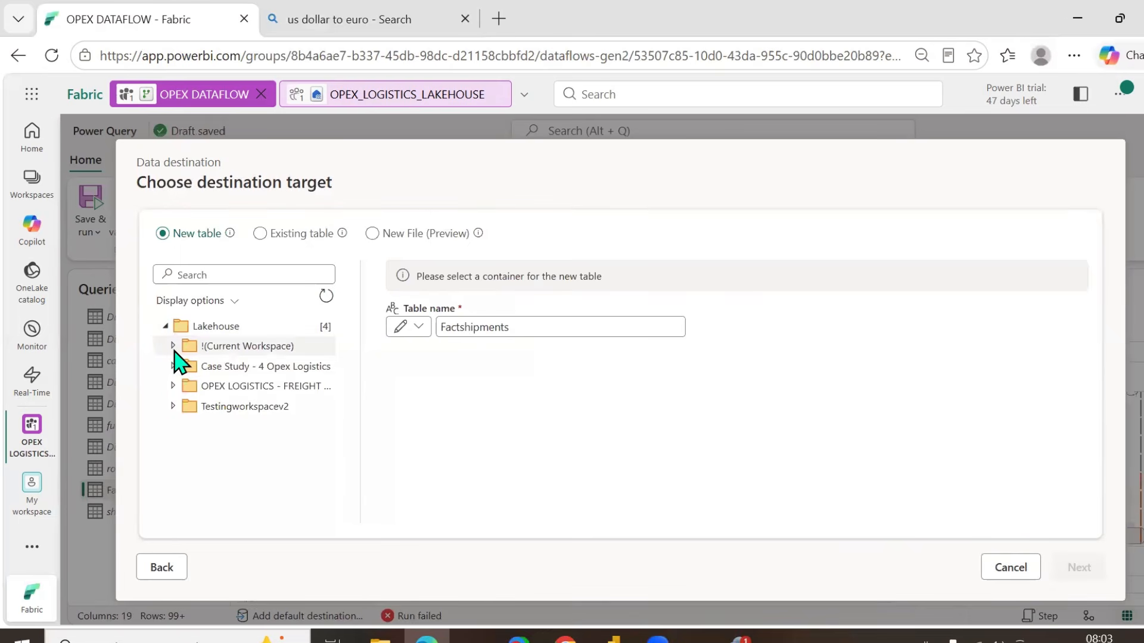
left_click(173, 346)
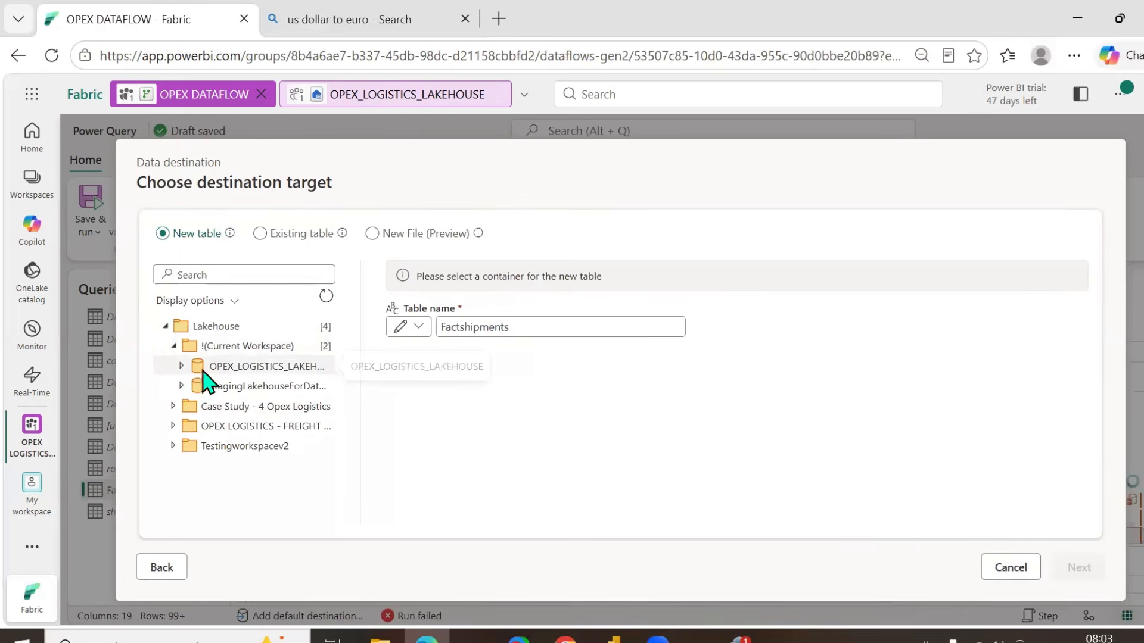
left_click(181, 366)
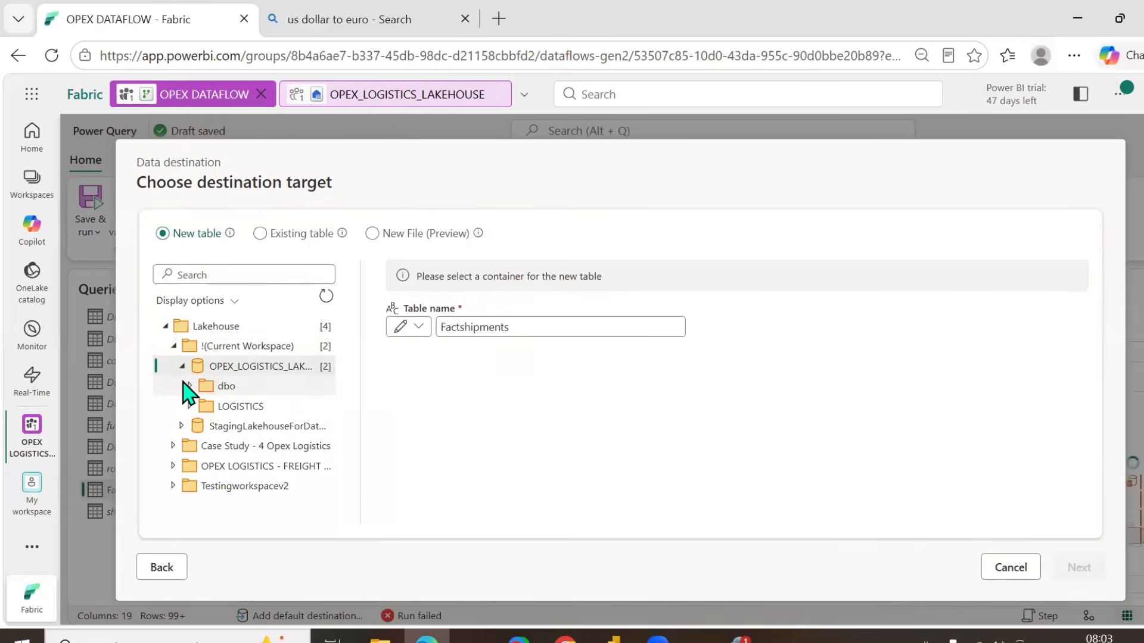
left_click(230, 405)
left_click(1079, 569)
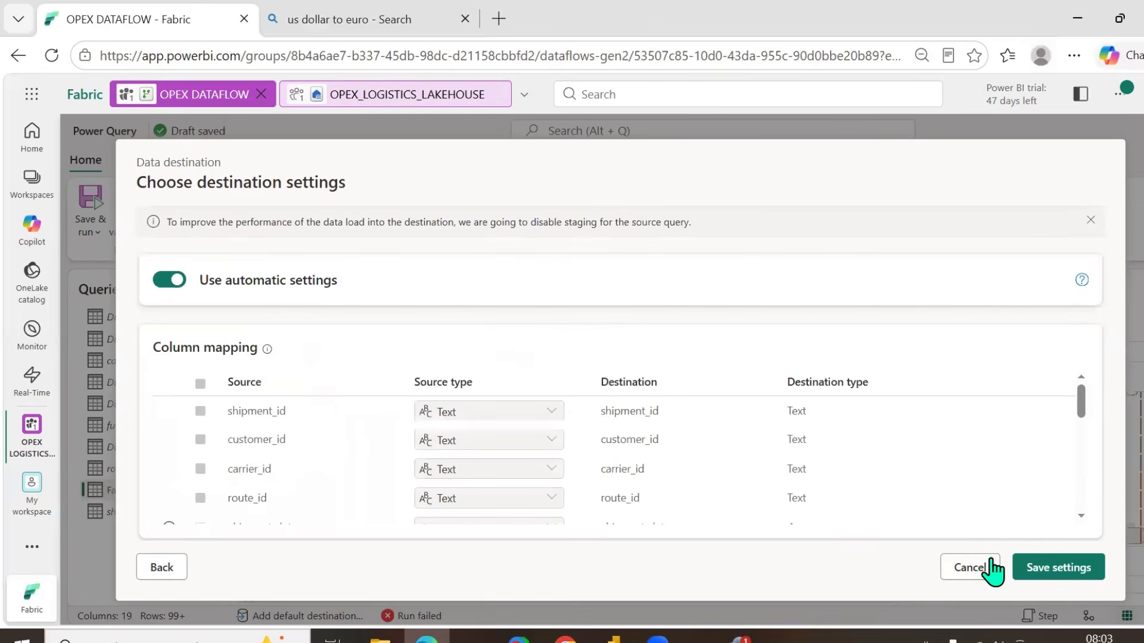
left_click(1028, 581)
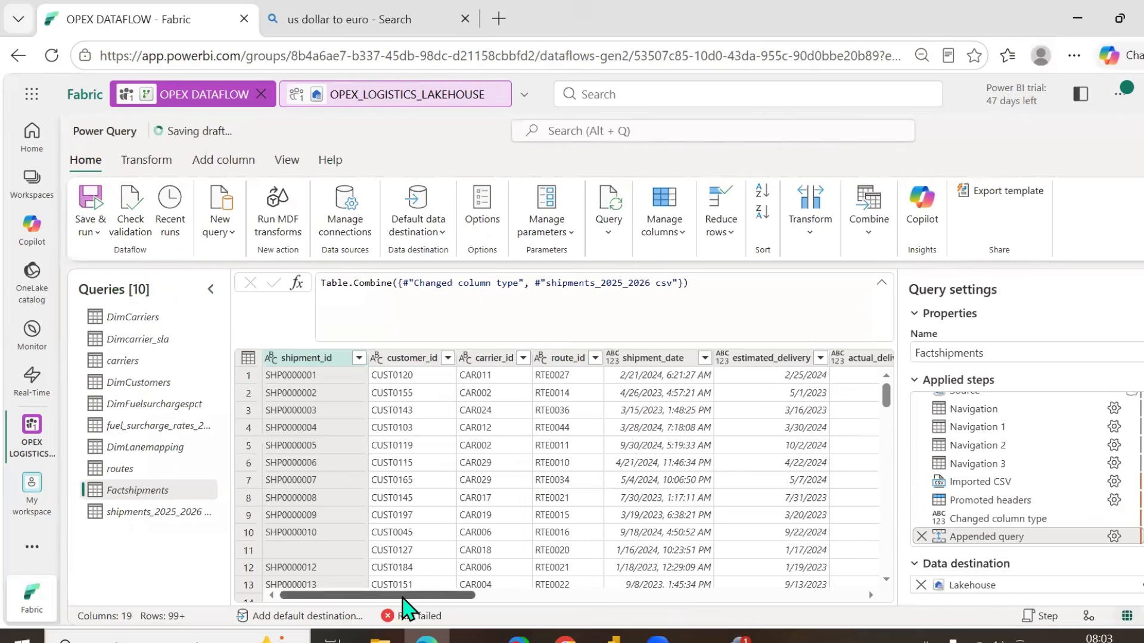
- Rename the Factshipments columns shipment_id and customer_id to Shipment ID and Customer ID
left_click_drag(403, 596, 886, 605)
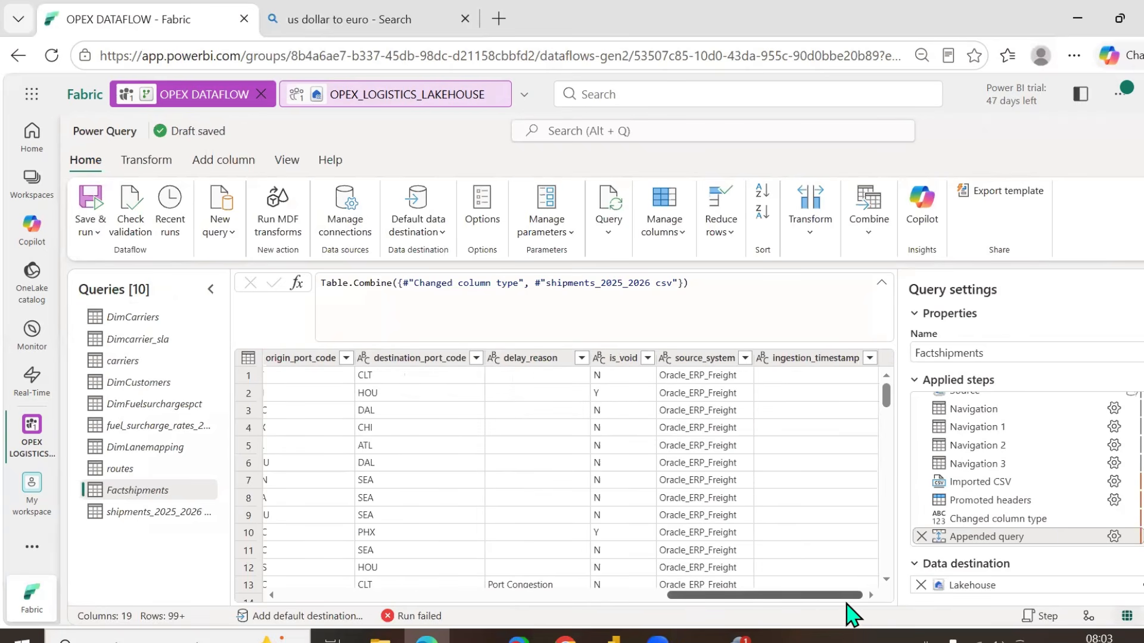
left_click_drag(774, 595, 306, 592)
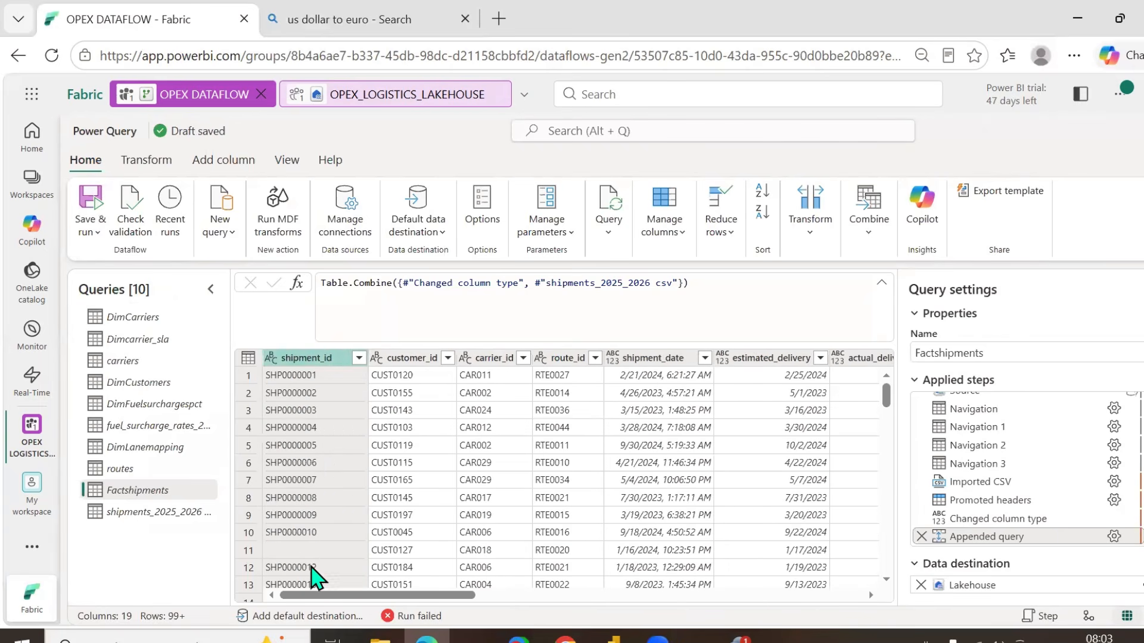
double_click(324, 360)
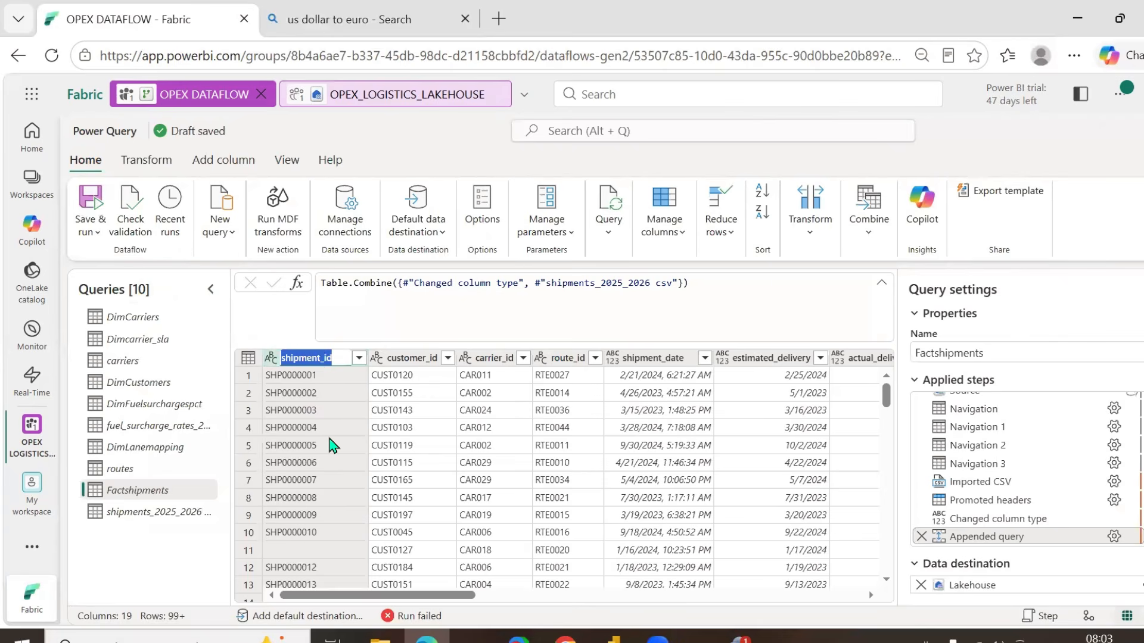
type("S")
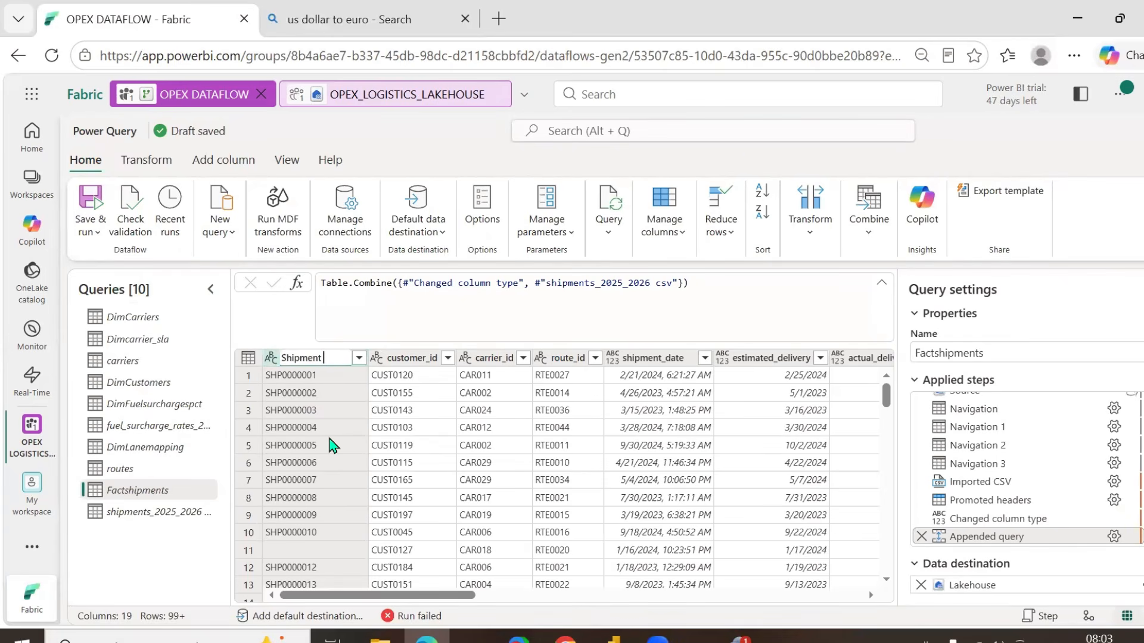
type("hipment ID")
key("Return")
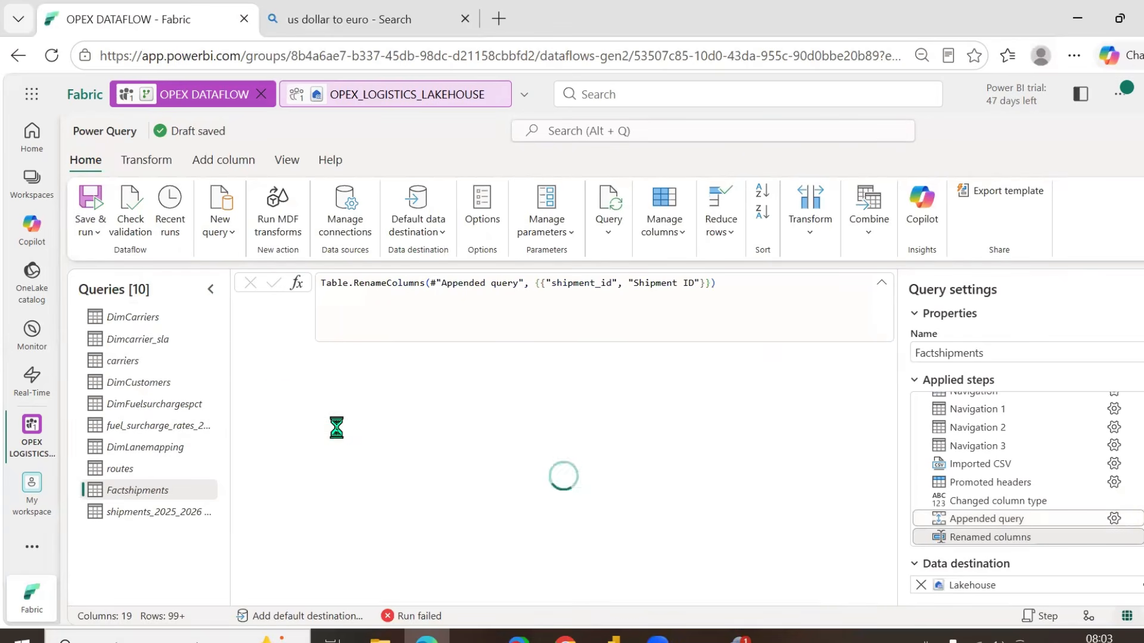
double_click(408, 358)
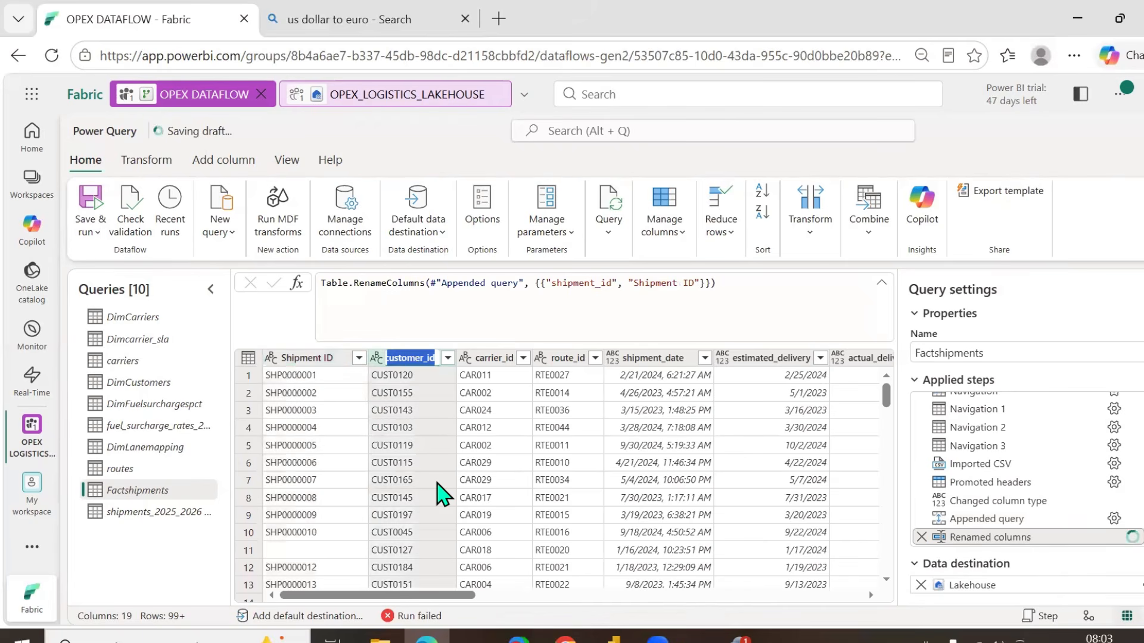
type("Customer ID")
key("Return")
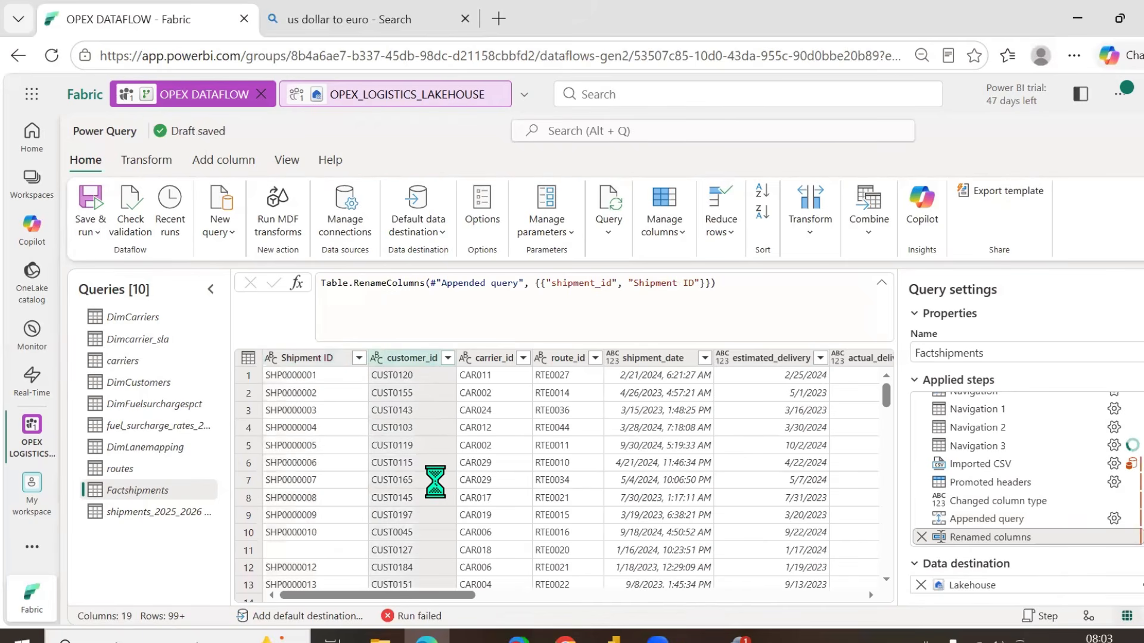
- Rename the Factshipments columns carrier_id and route_id to Carrier ID and Route ID
double_click(500, 359)
type("Carrie")
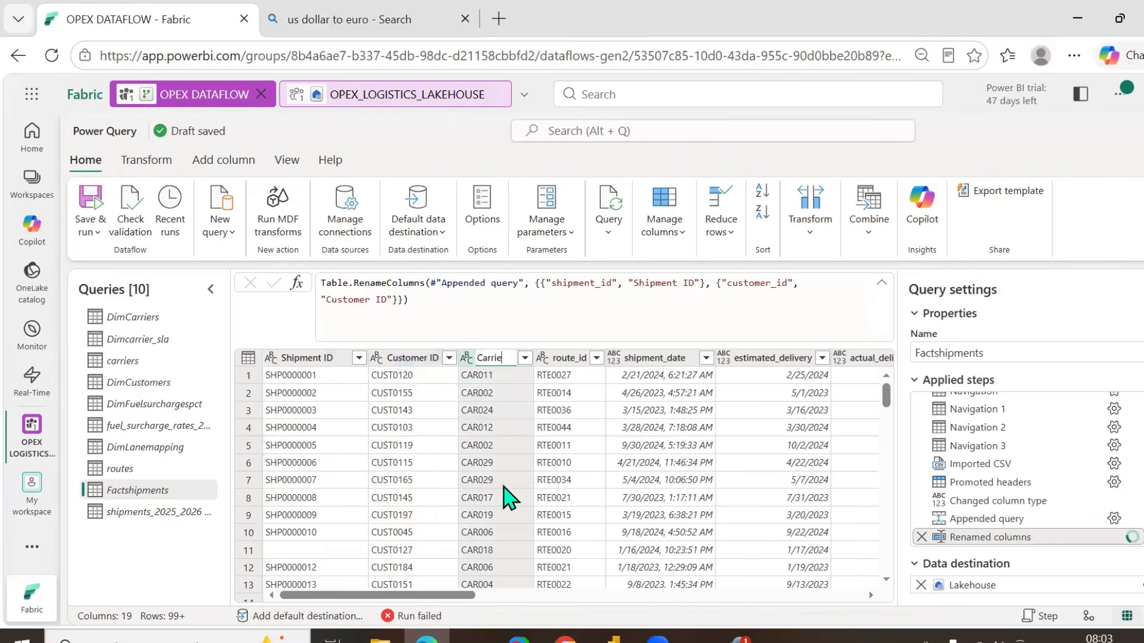
type("r ID")
key("Return")
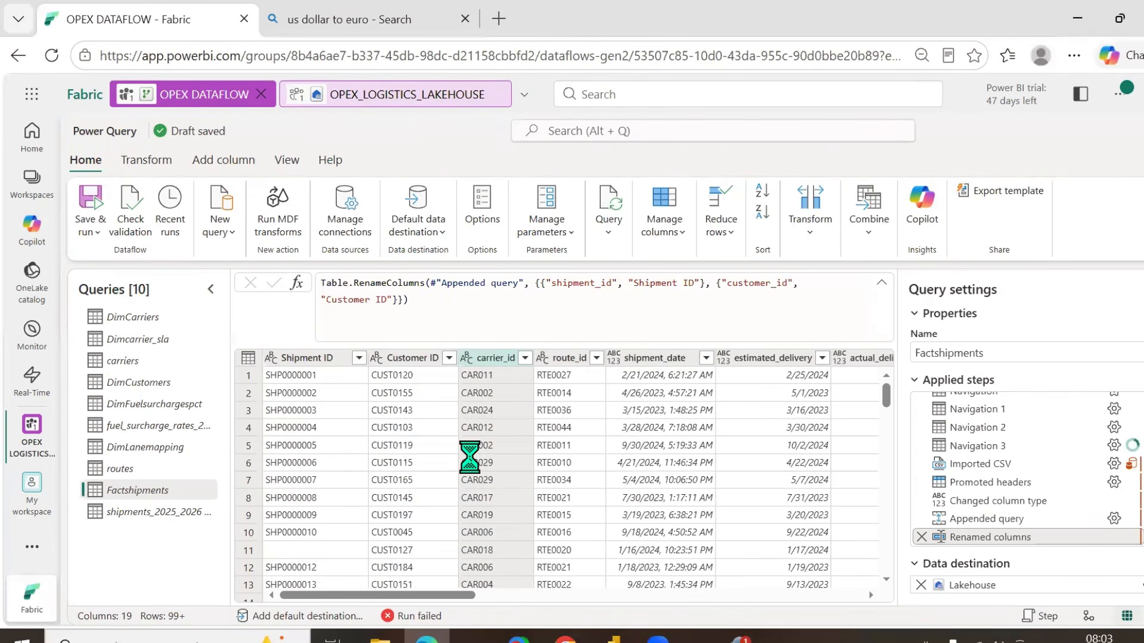
double_click(566, 358)
type("Rou")
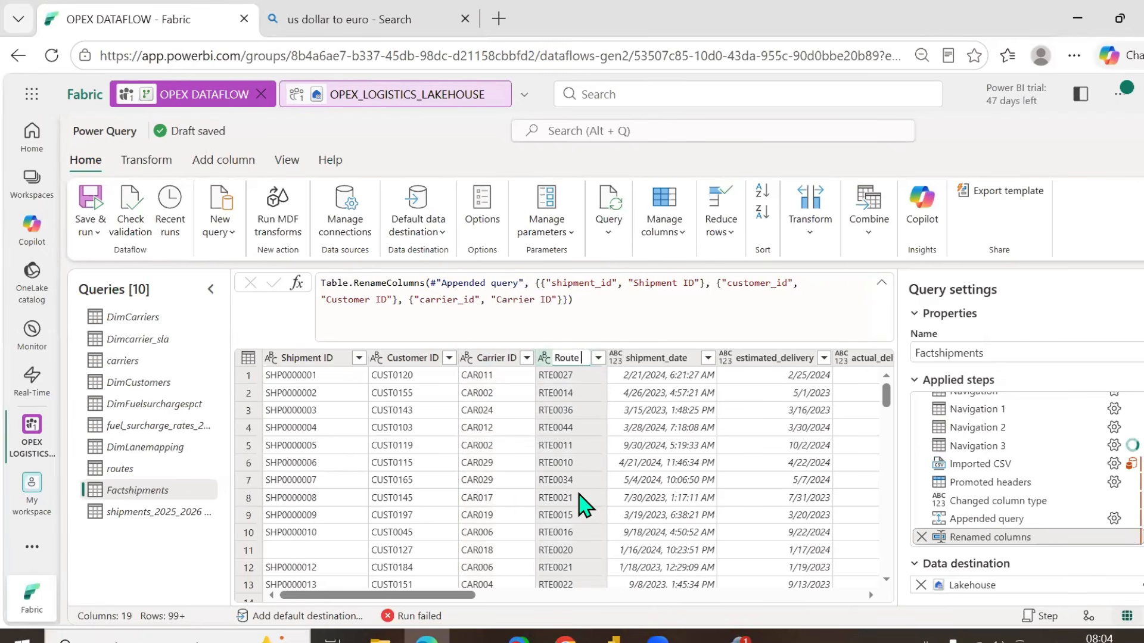
key("Escape")
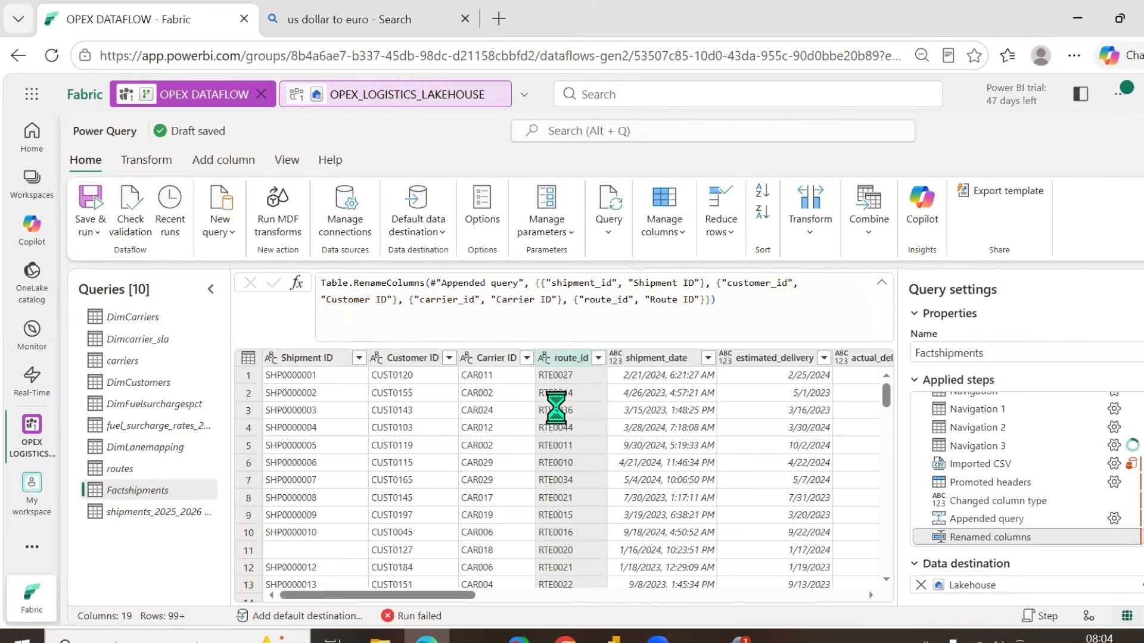
- Rename the shipment_date column of Factshipments to Shipment Date and change its data type to Date
left_click(686, 446)
key("F2")
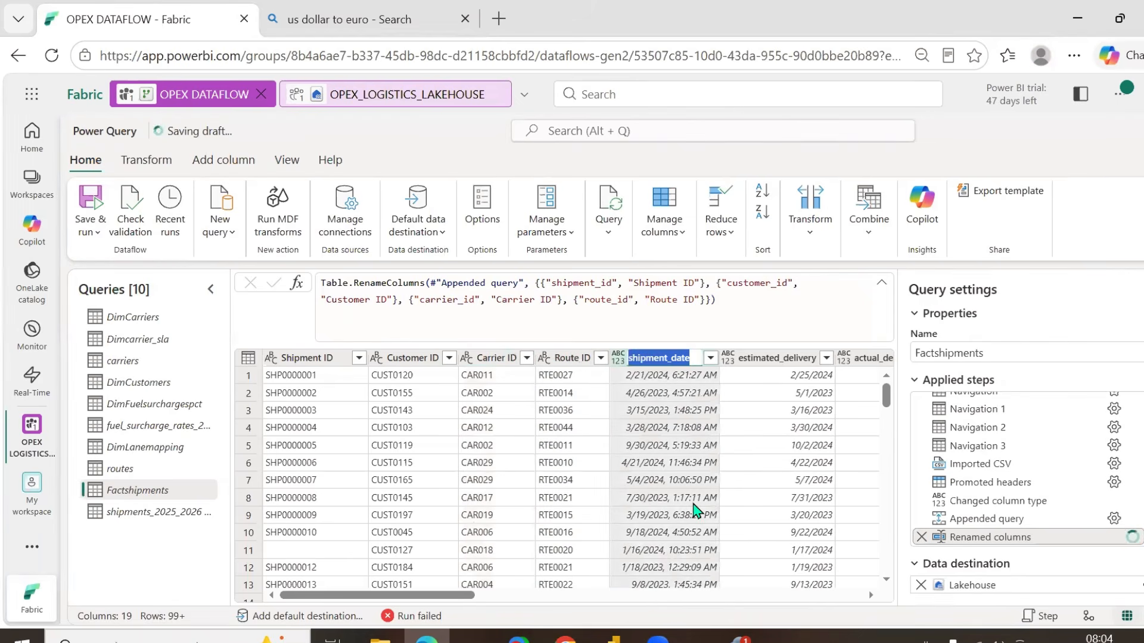
type("Shipment")
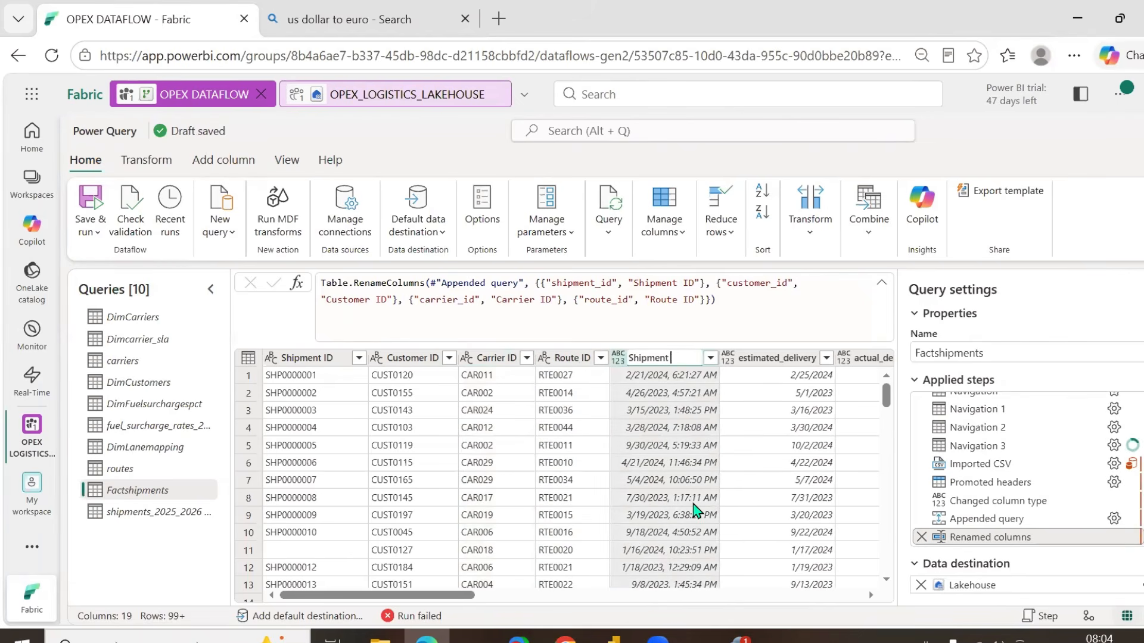
type(" Date")
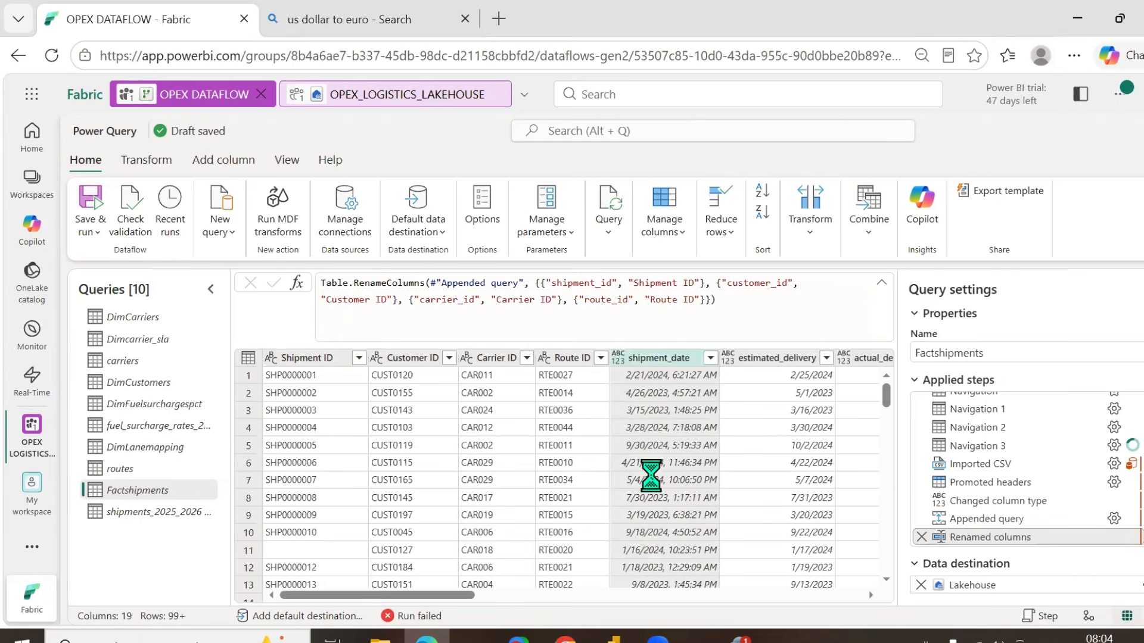
key("Return")
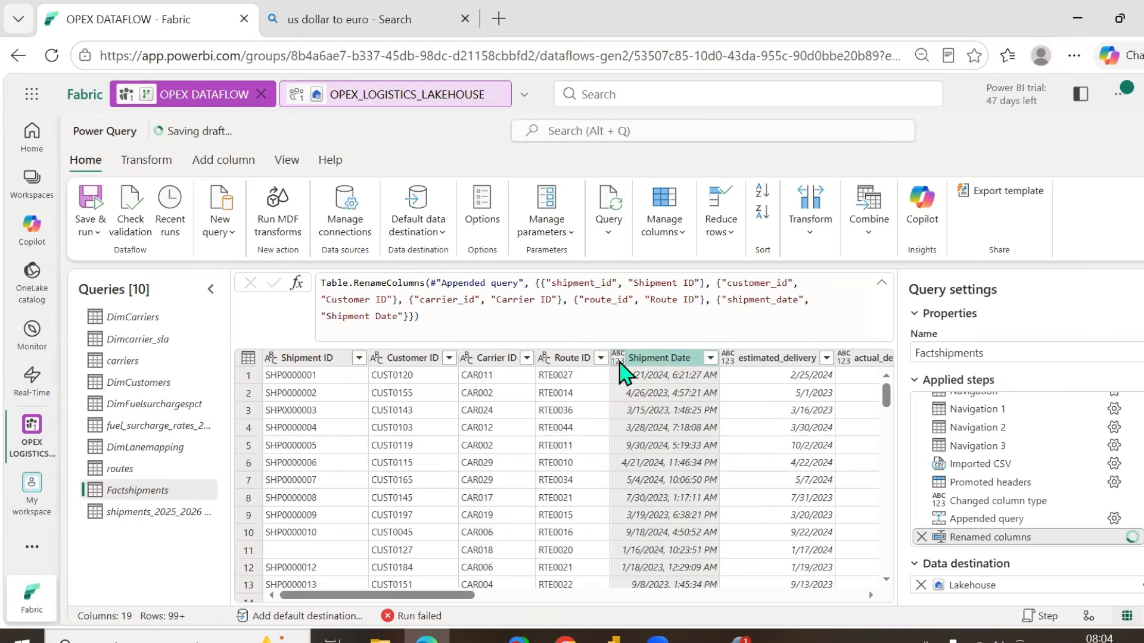
left_click(620, 360)
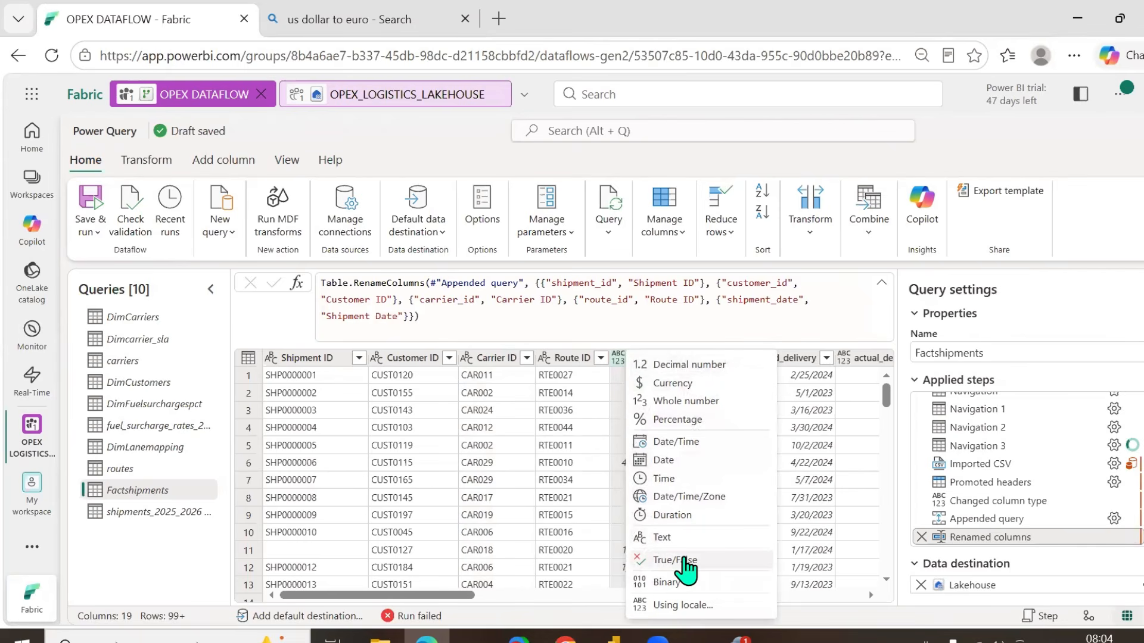
left_click(685, 467)
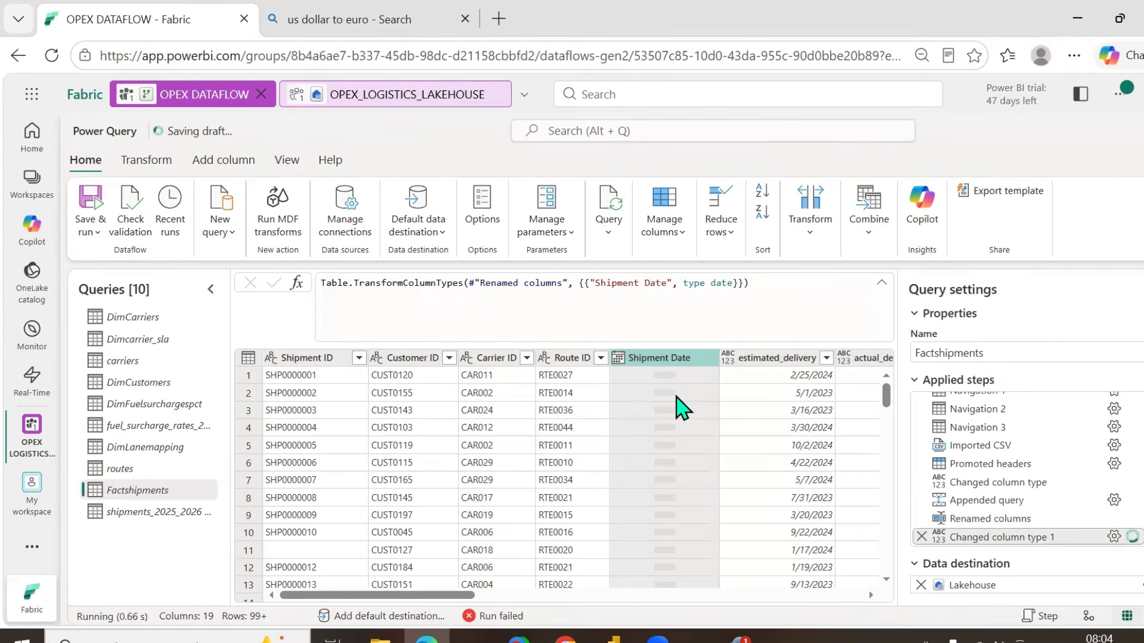
- Change the data type of the estimated_delivery and actual_delivery columns of Factshipments to Date
left_click(759, 362)
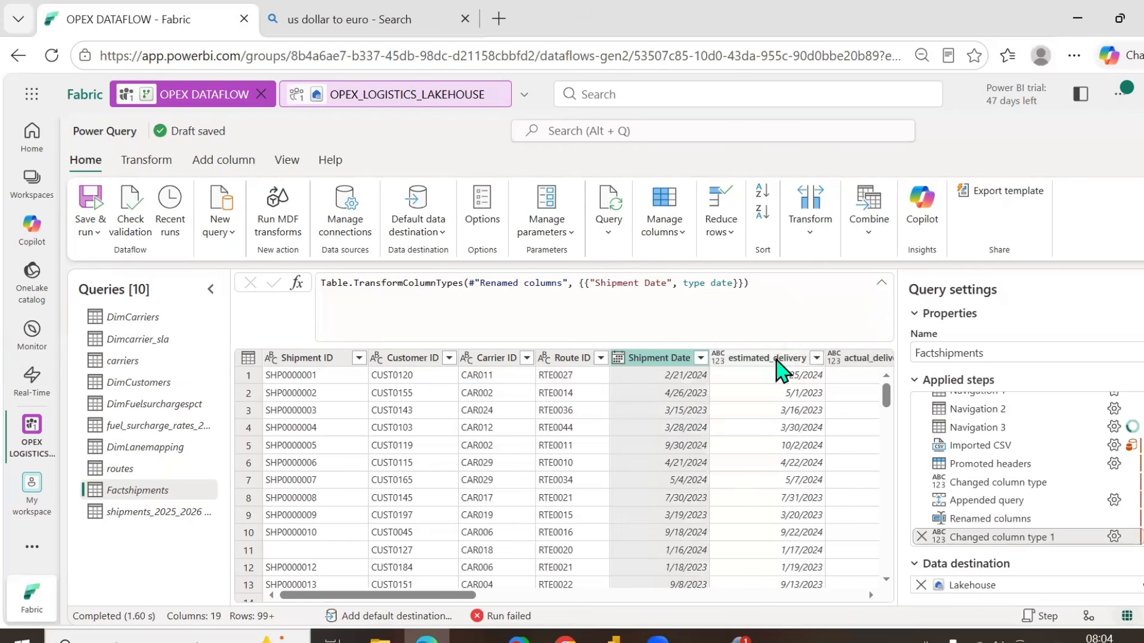
left_click(719, 358)
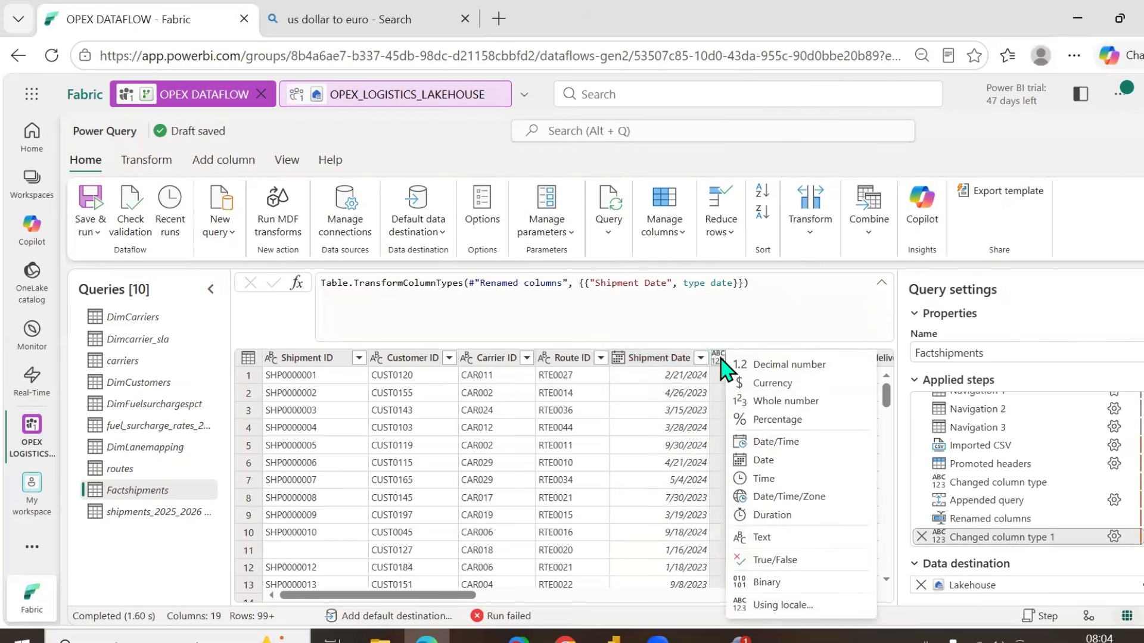
left_click(765, 460)
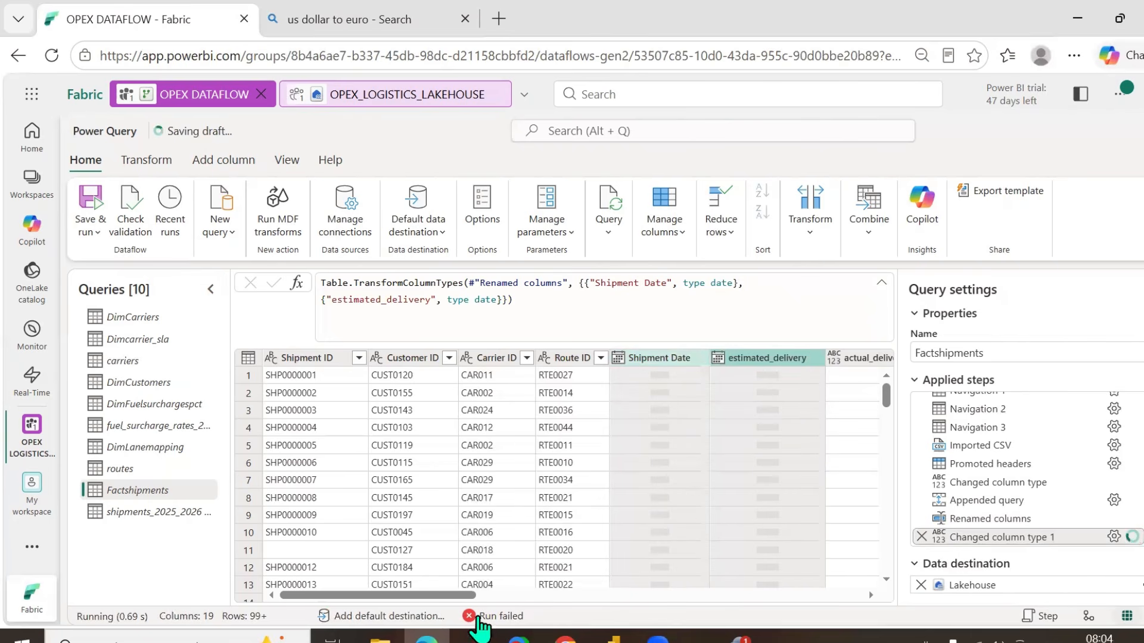
left_click_drag(441, 607, 556, 605)
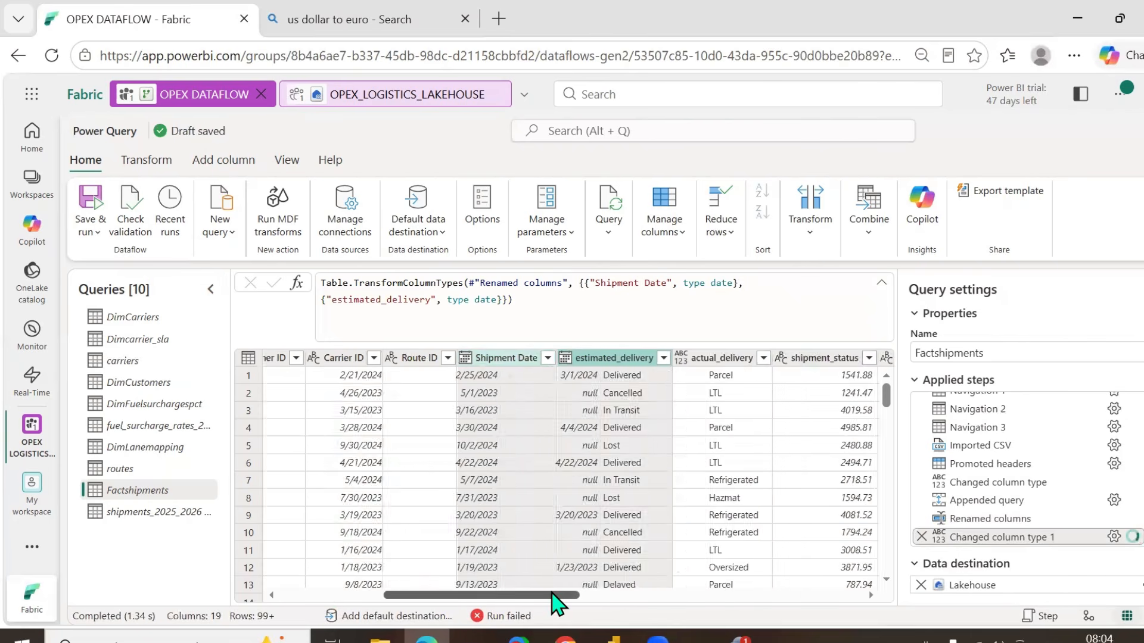
double_click(517, 358)
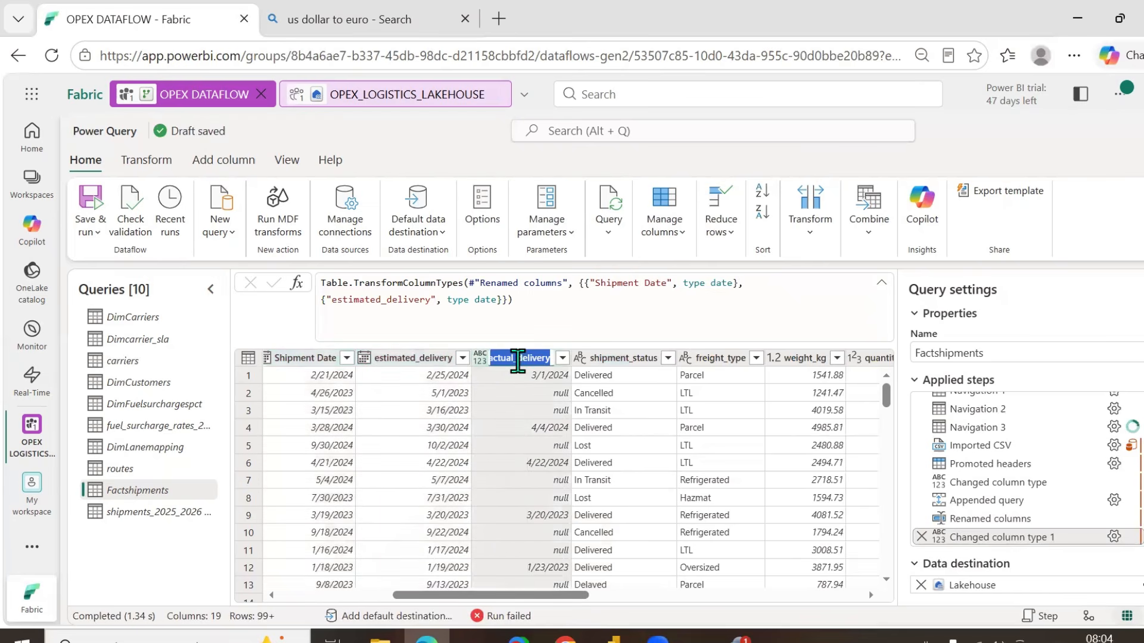
left_click(483, 358)
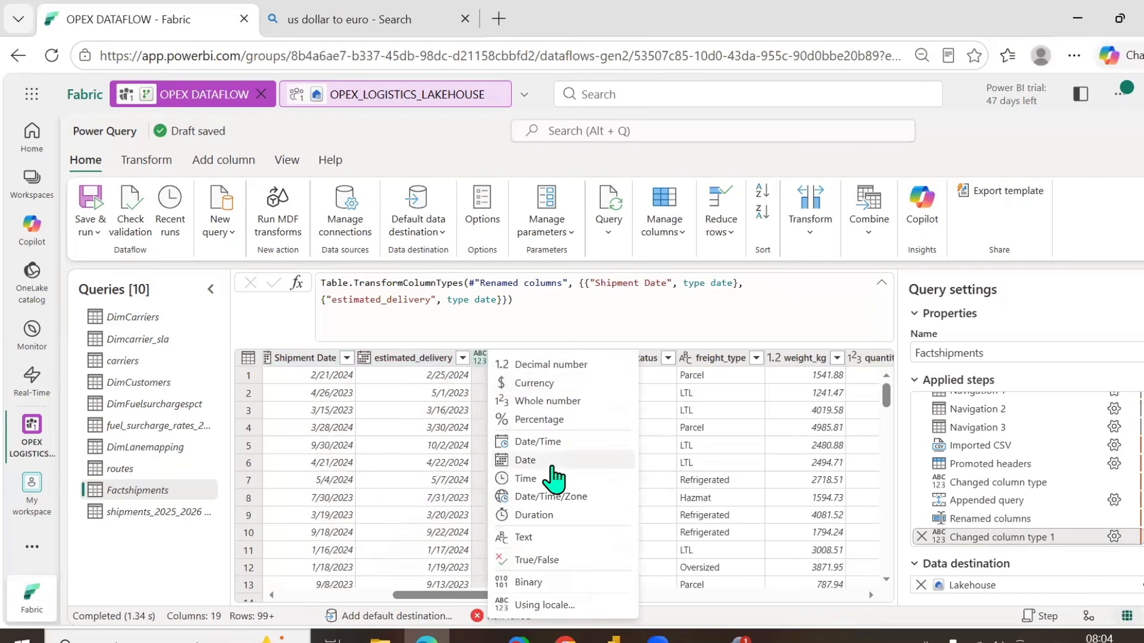
left_click(525, 460)
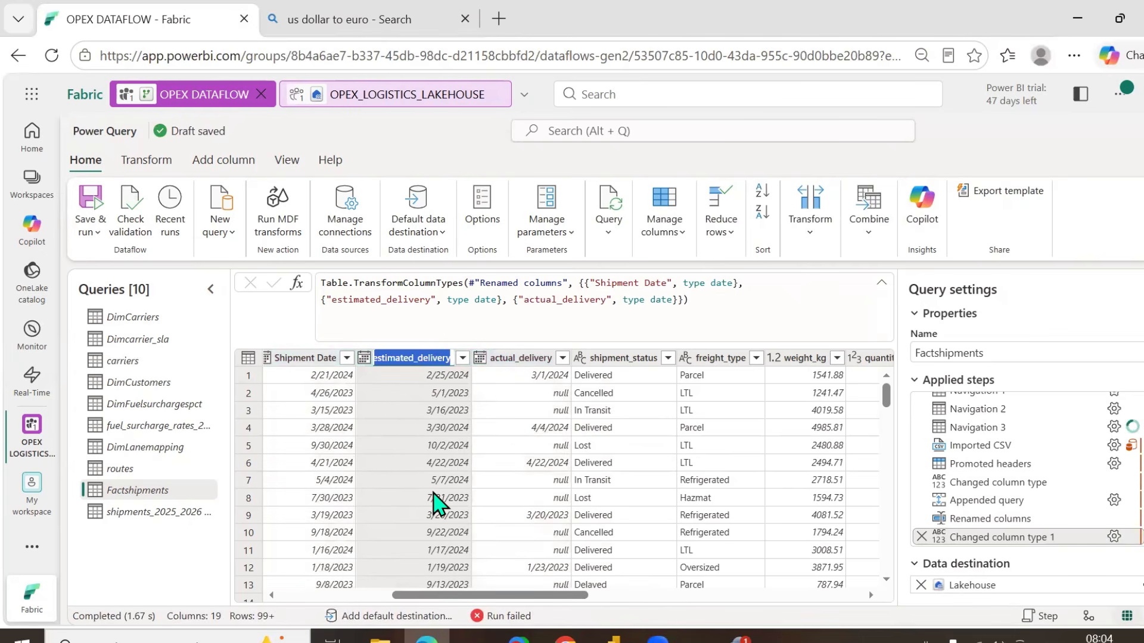
- Rename the Factshipments columns estimated_delivery and actual_delivery to Estimated Delivery and Actual Delivery
key("Left")
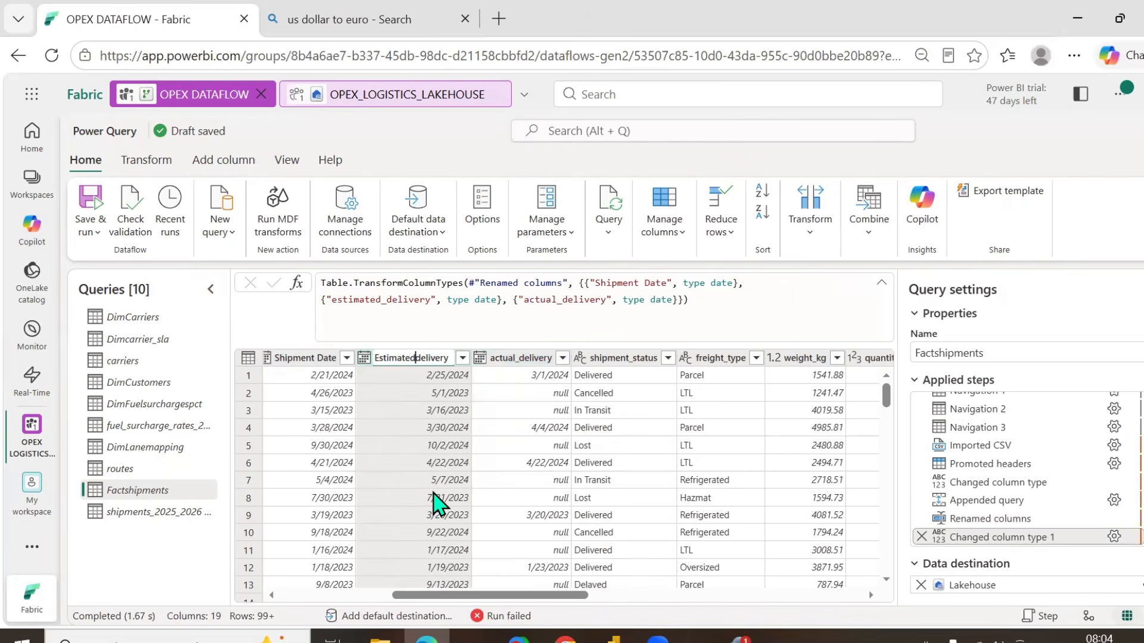
key("Escape")
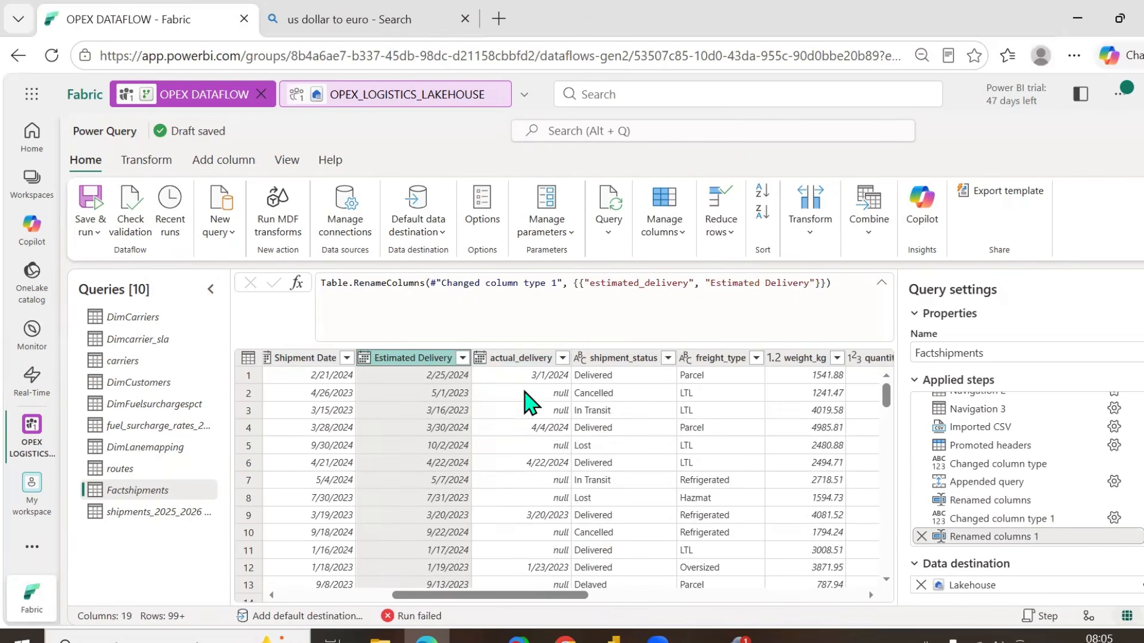
double_click(513, 359)
key("Left")
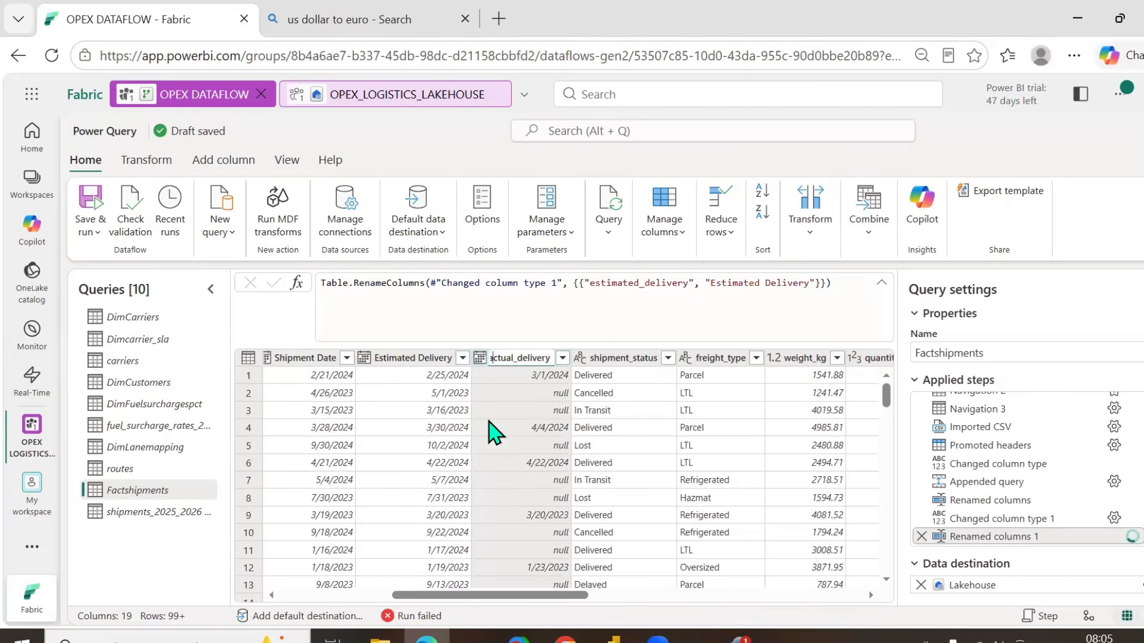
key("Right")
key("Right")
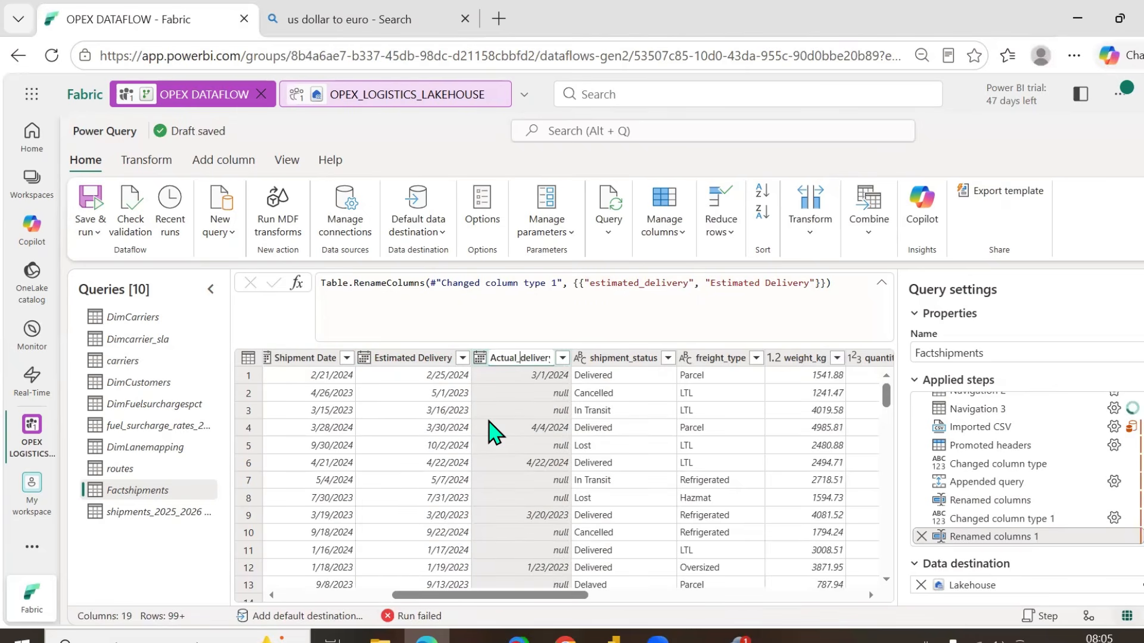
key("Escape")
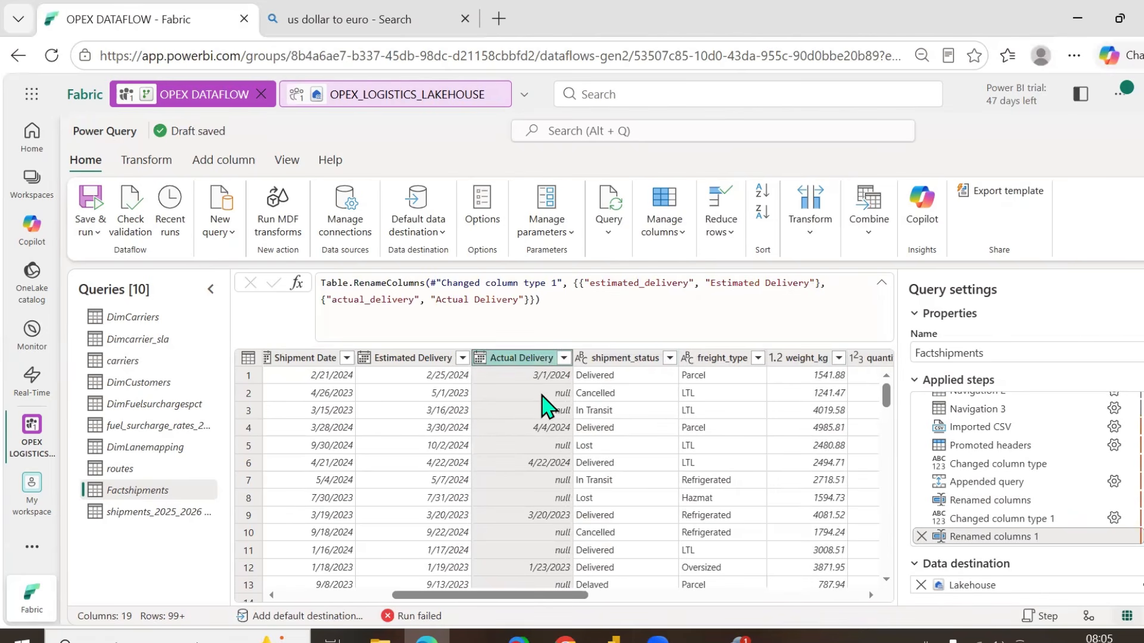
- Rename the Factshipments columns shipment_status and freight_type to Shipment Status and Freight Type
double_click(607, 359)
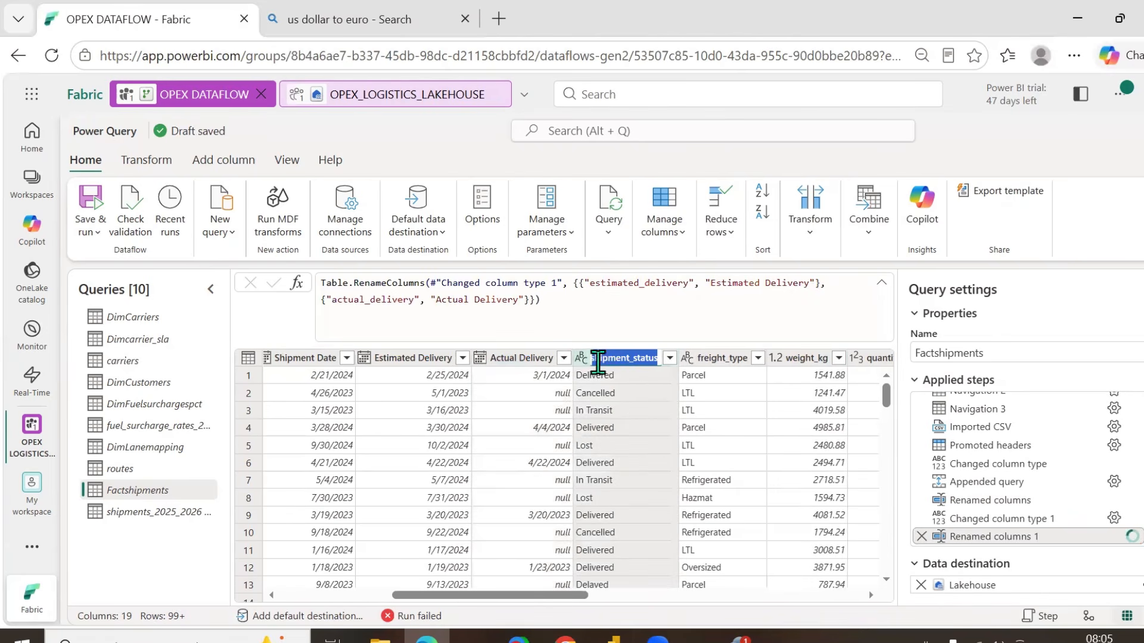
left_click(596, 360)
key("BackSpace")
type("S")
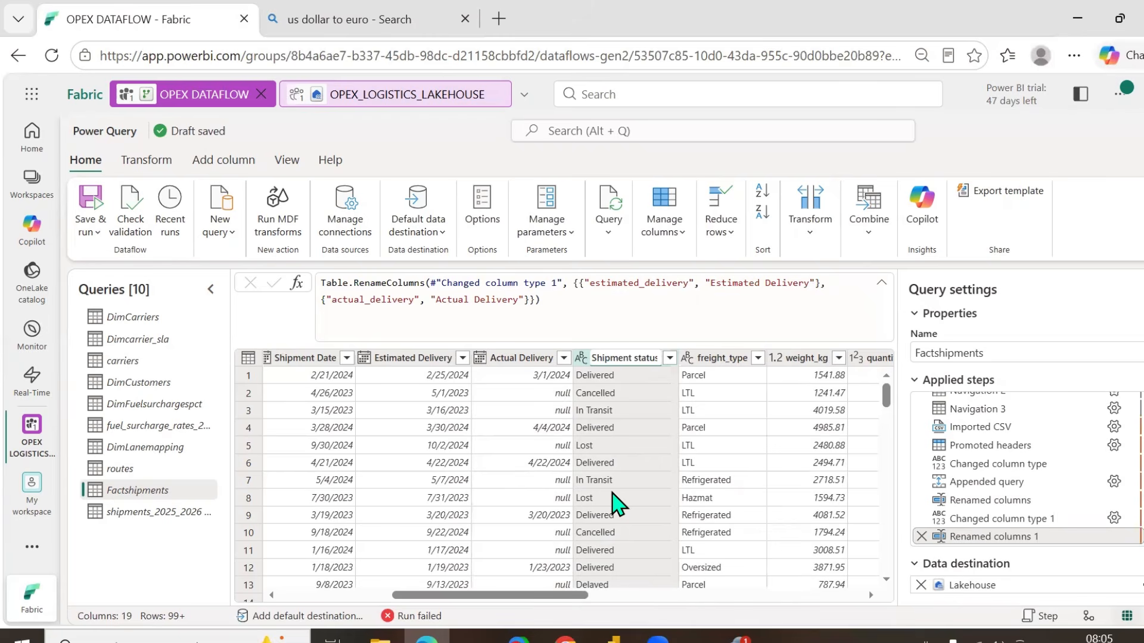
key("Return")
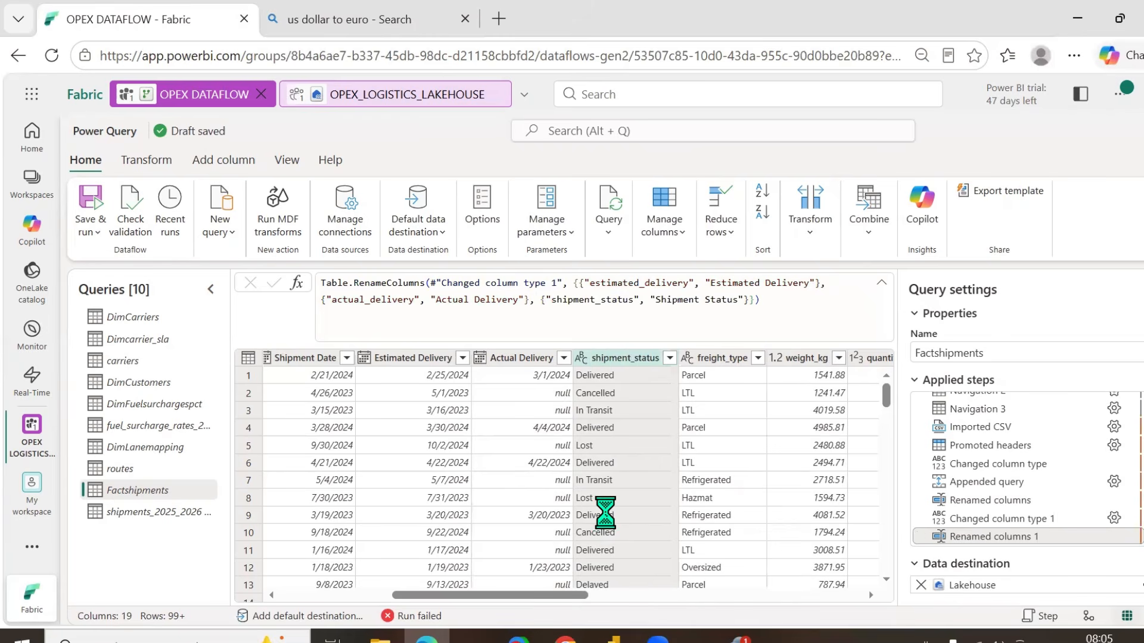
left_click_drag(560, 594, 639, 595)
double_click(467, 359)
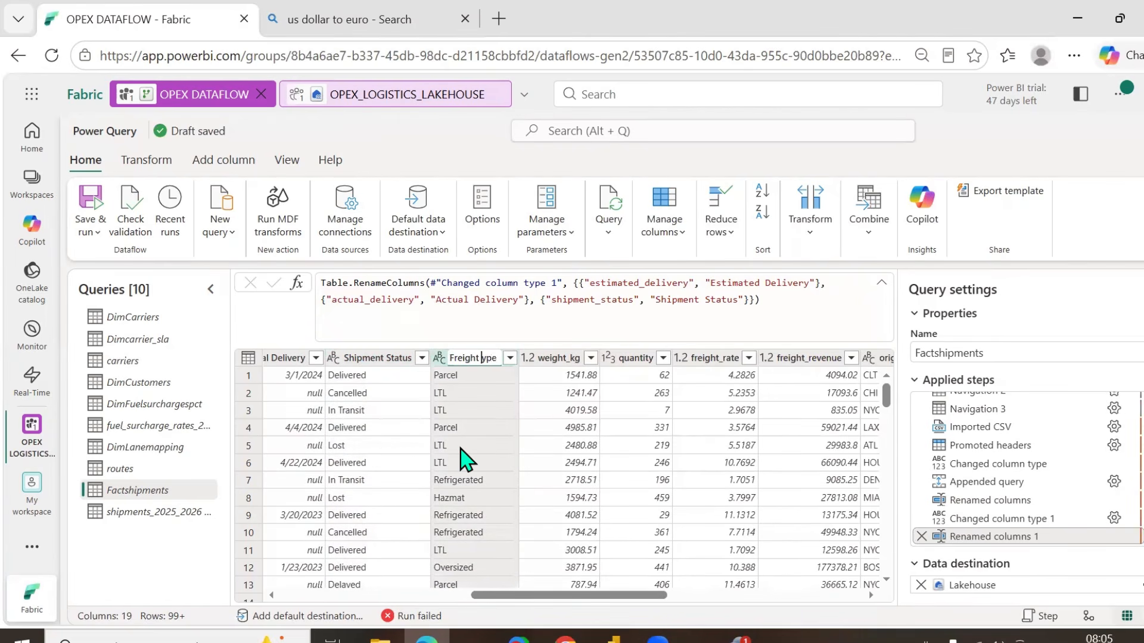
key("Return")
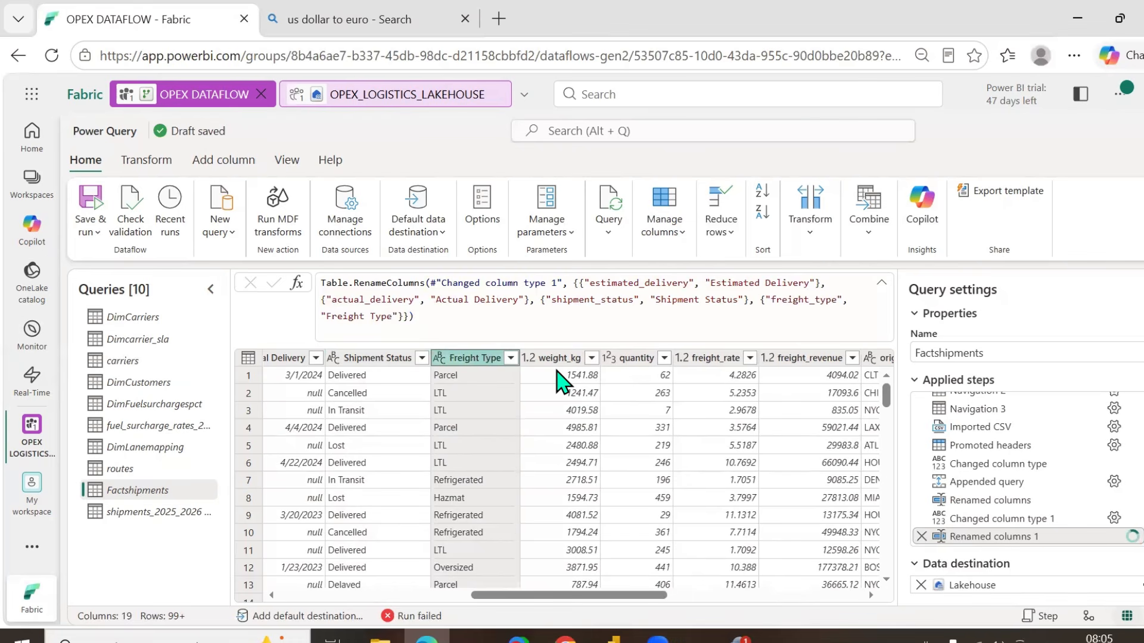
- Rename the Factshipments columns weight_kg and quantity to Weight Kg and Quantity
double_click(543, 358)
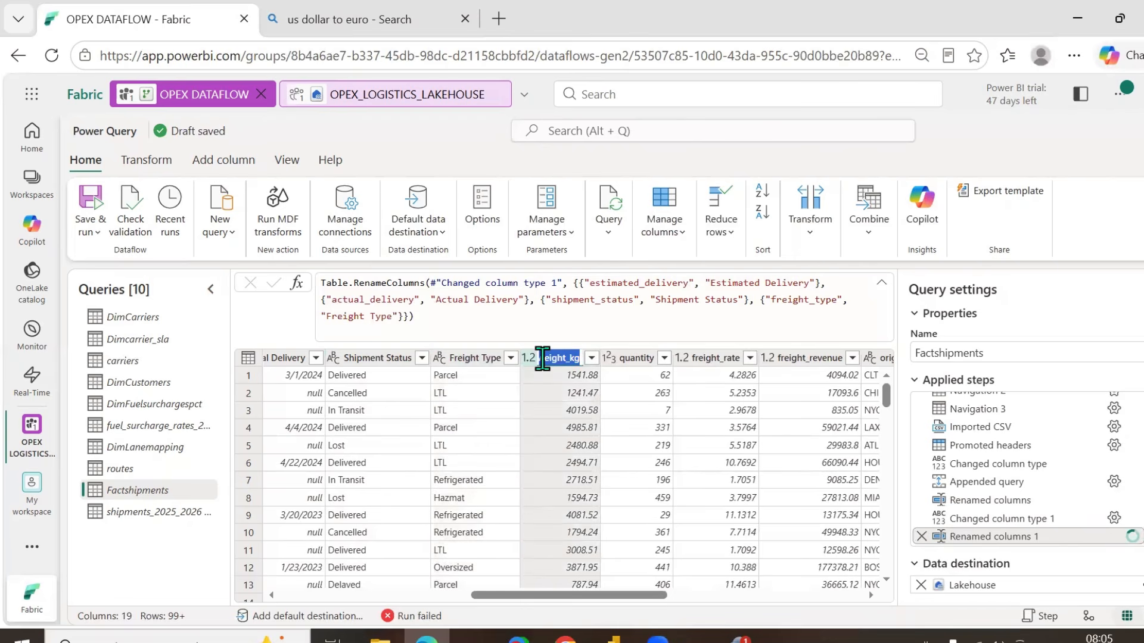
left_click(542, 357)
key("BackSpace")
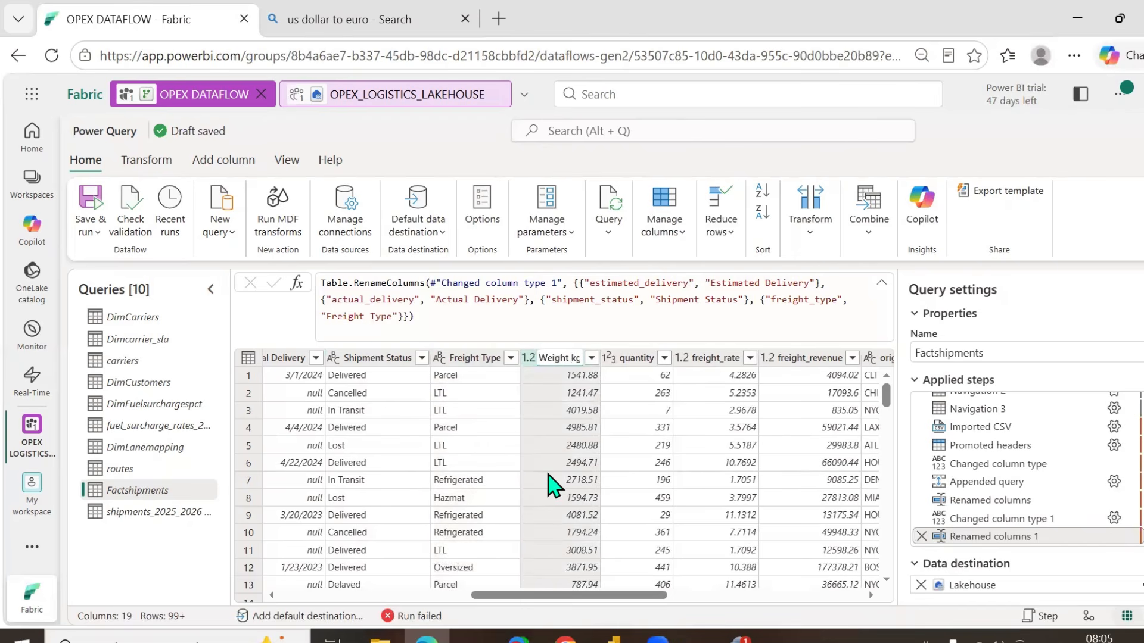
key("Return")
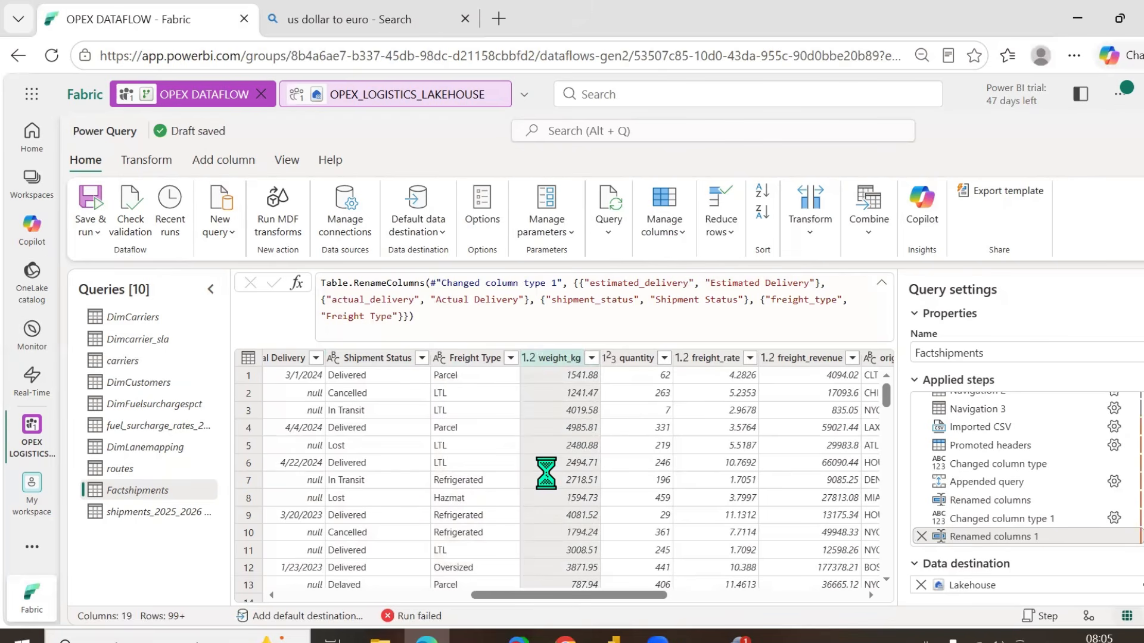
double_click(630, 359)
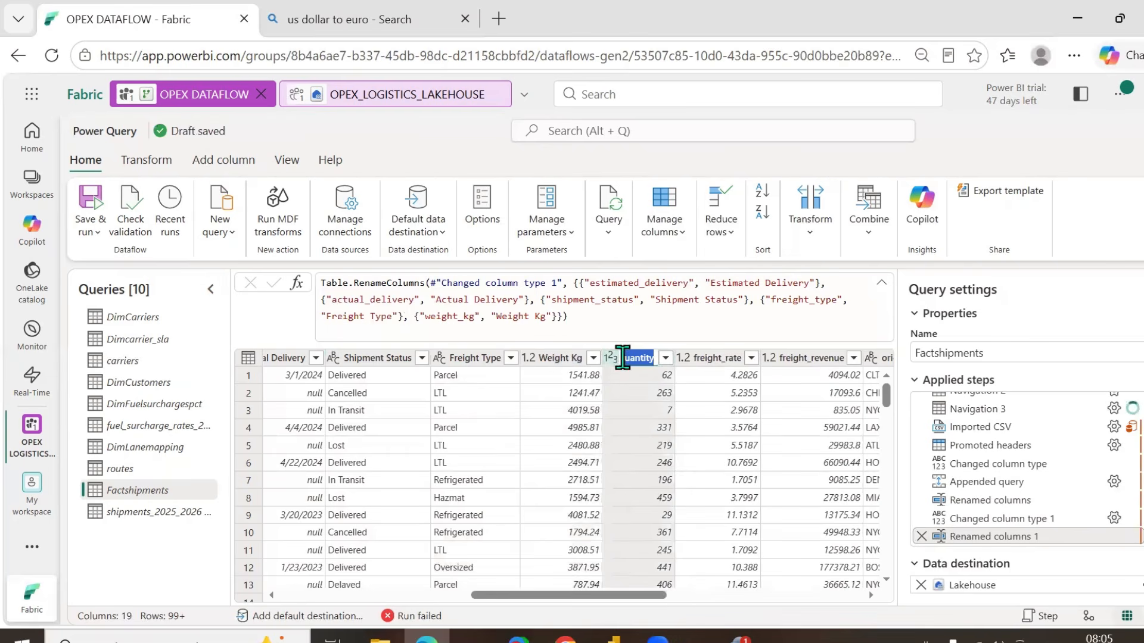
left_click(622, 358)
type("Q")
key("Return")
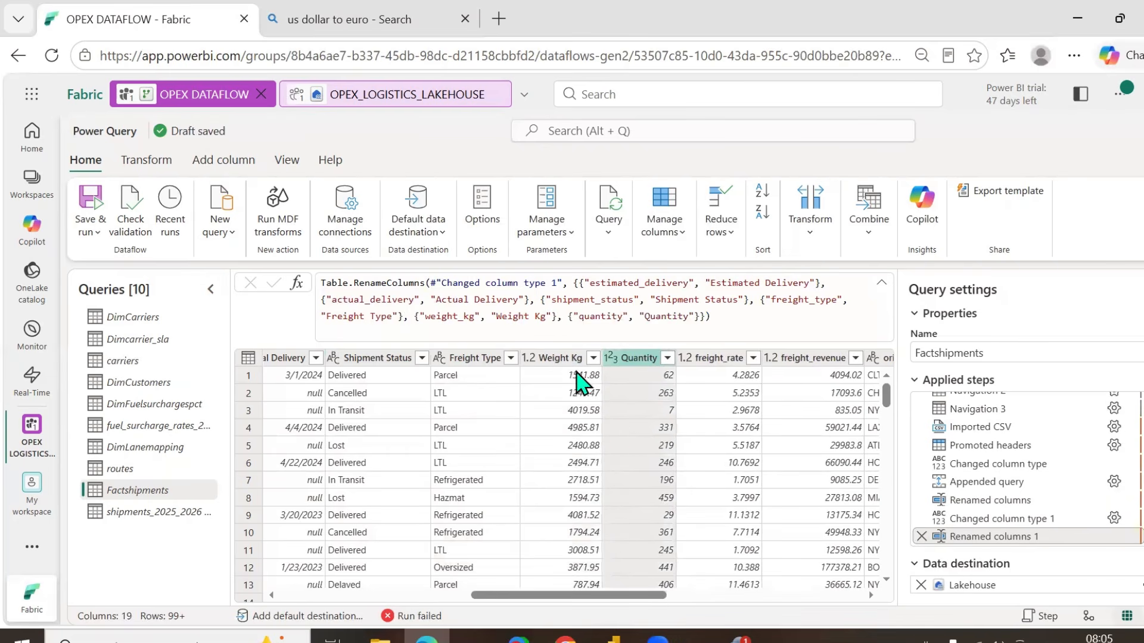
- Rename the Factshipments columns freight_rate and freight_revenue to Freight Rate and Freight Revenue
left_click_drag(595, 594, 665, 595)
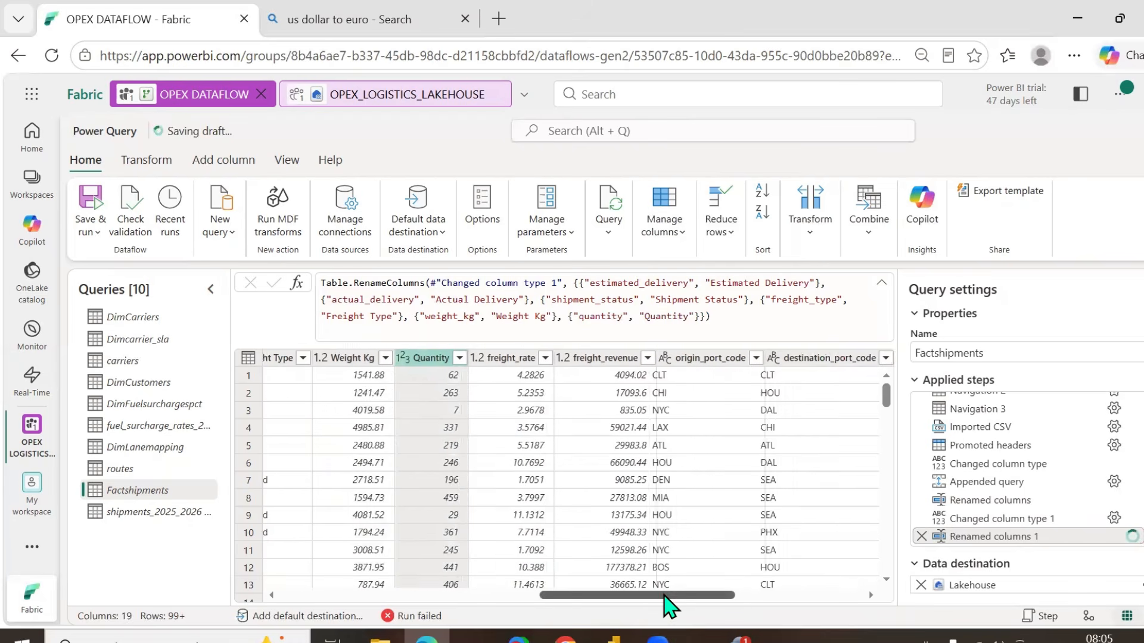
double_click(492, 360)
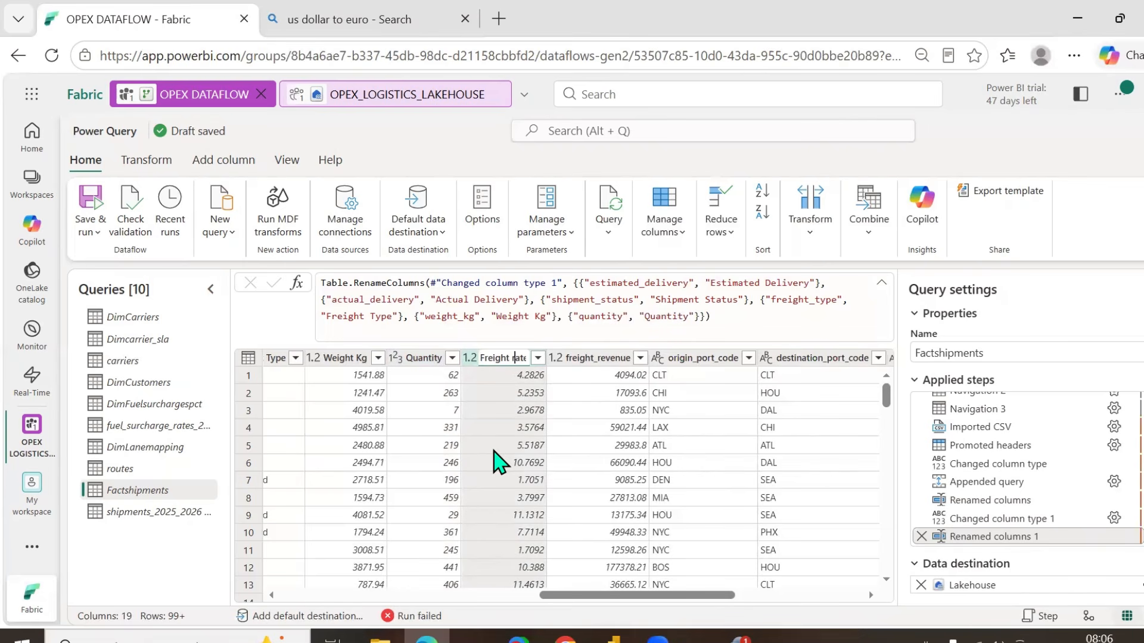
key("Return")
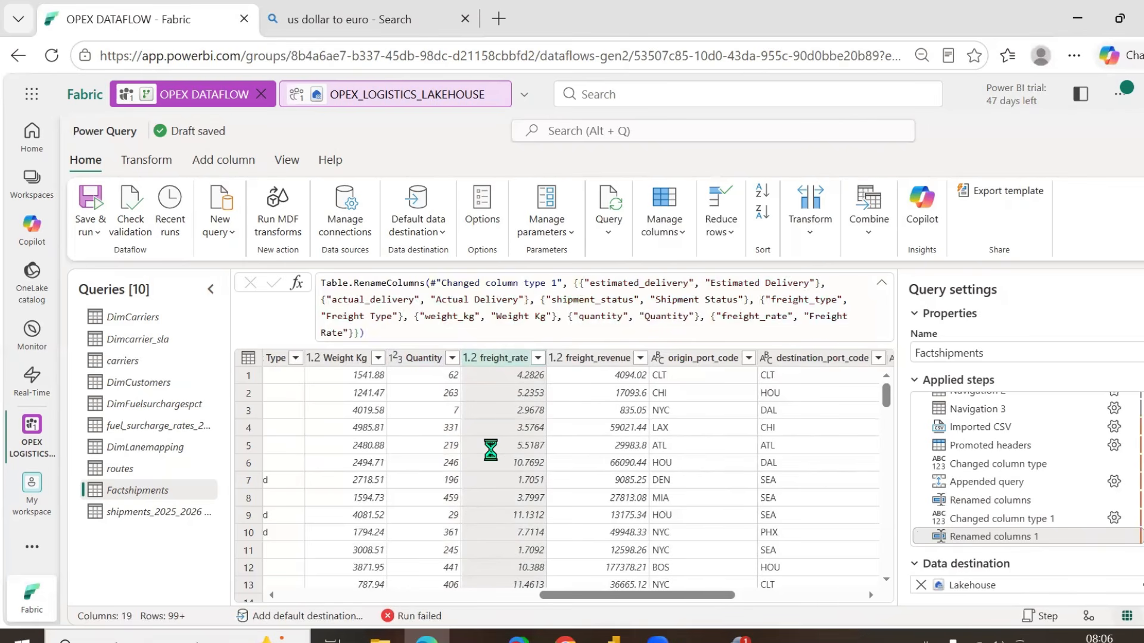
double_click(581, 365)
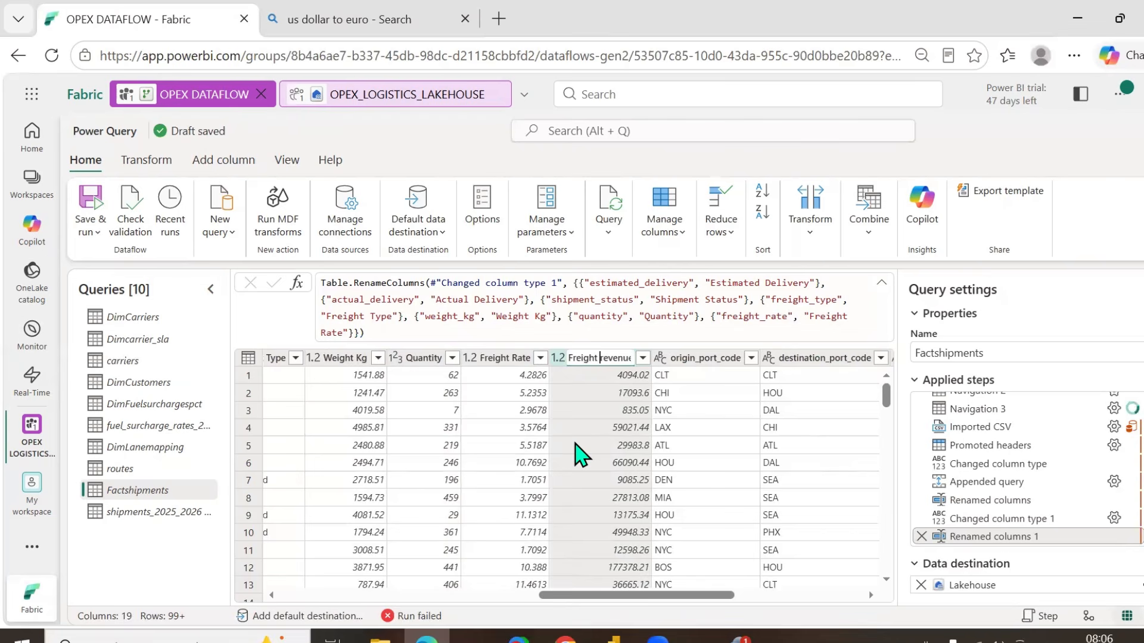
key("Return")
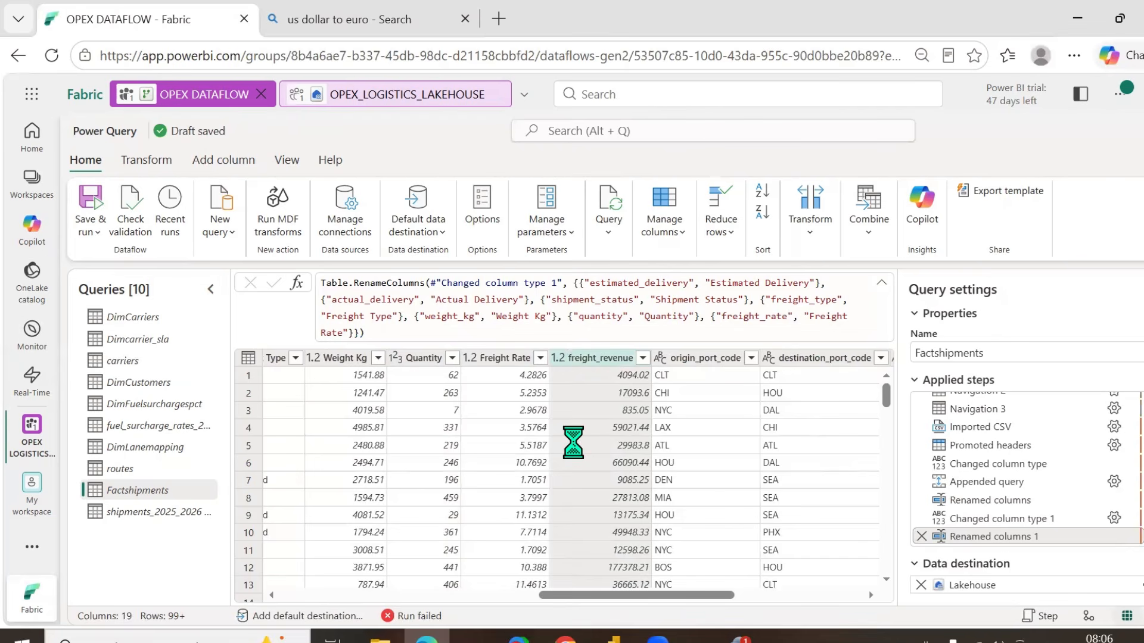
- Rename the Factshipments columns origin_port_code and destination_port_code to Origin Port Code and Destination Port Code
left_click_drag(650, 595, 738, 595)
double_click(420, 360)
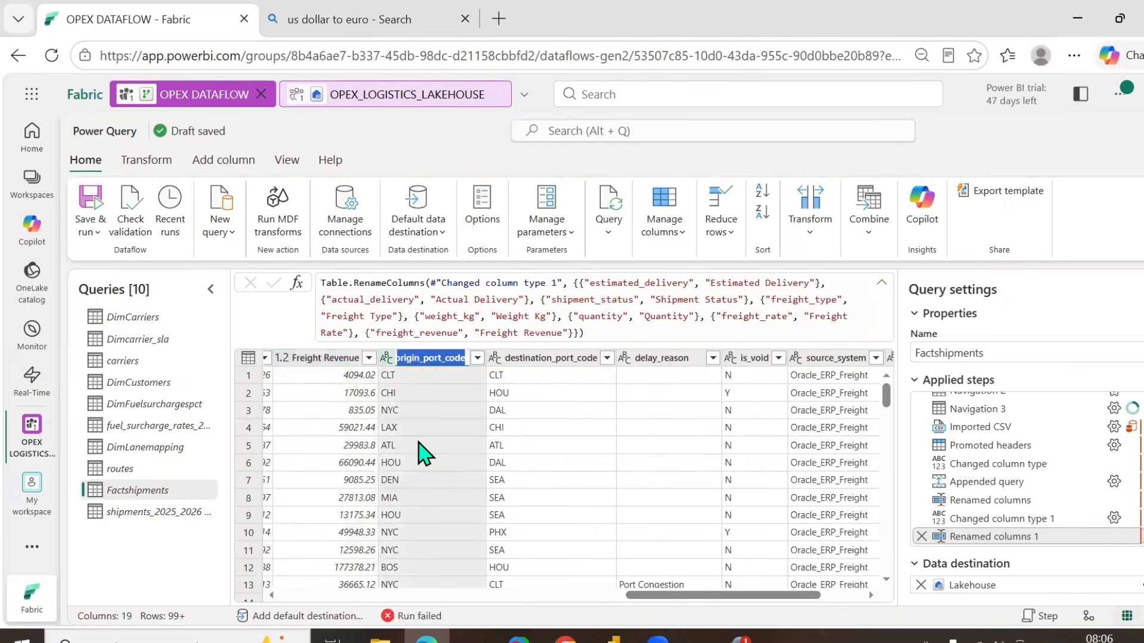
type("Origin P")
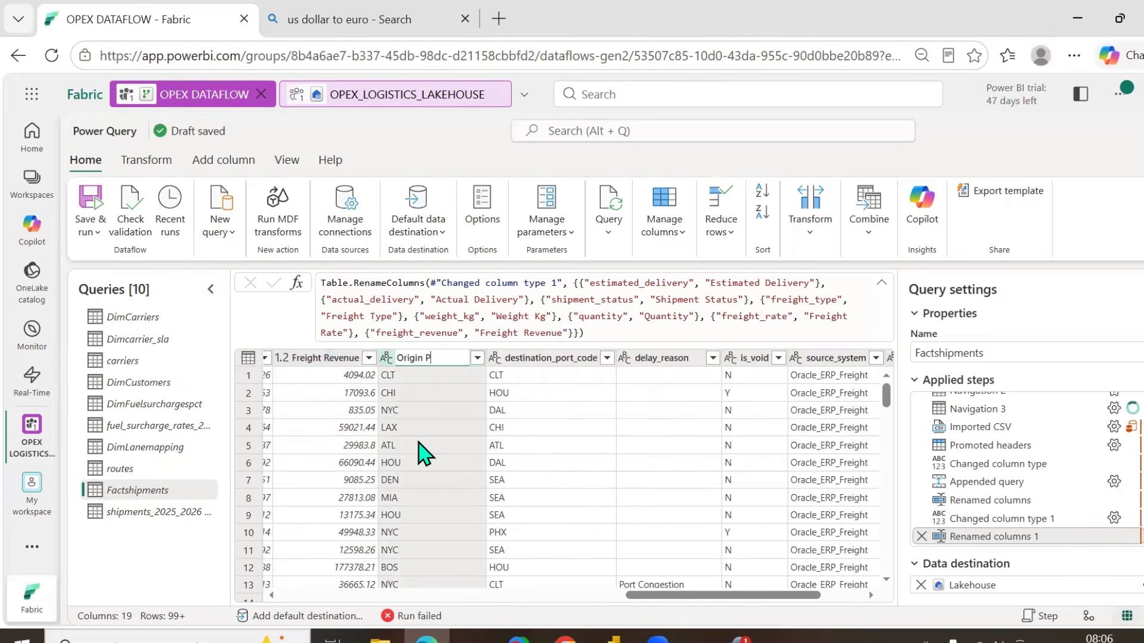
type("ort Code")
key("Return")
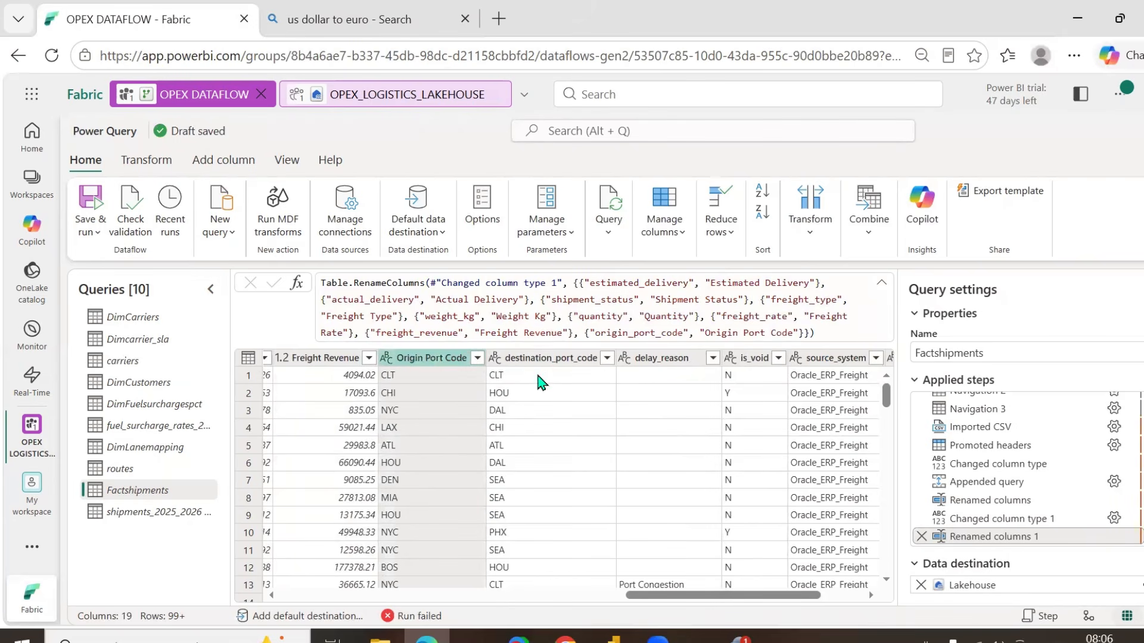
left_click(539, 456)
key("F2")
type("De")
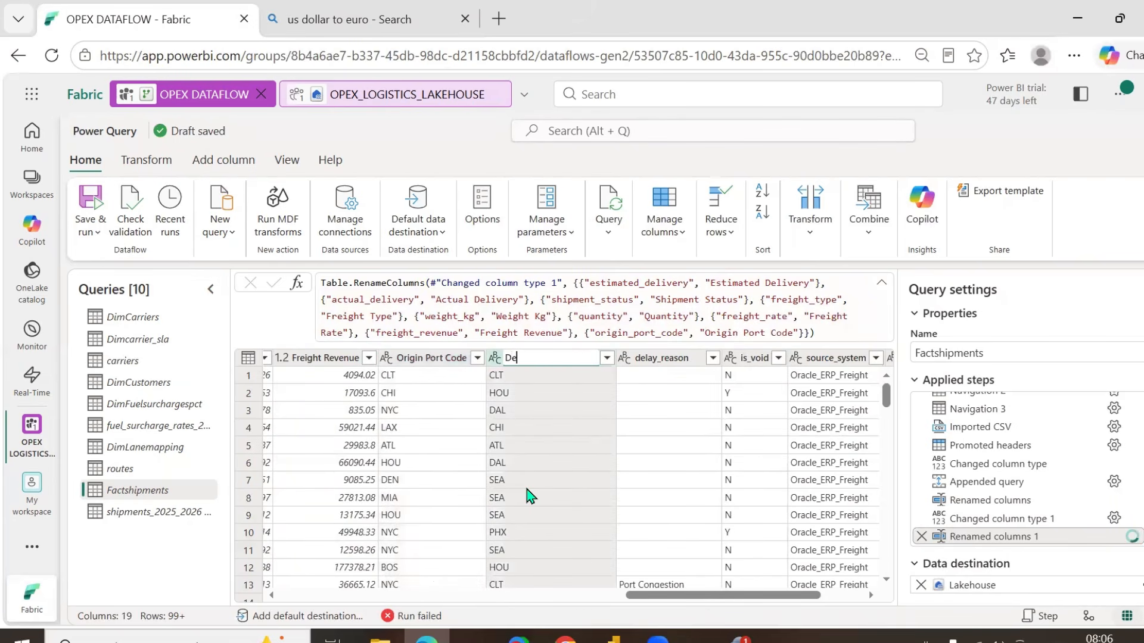
type("stination Port Code")
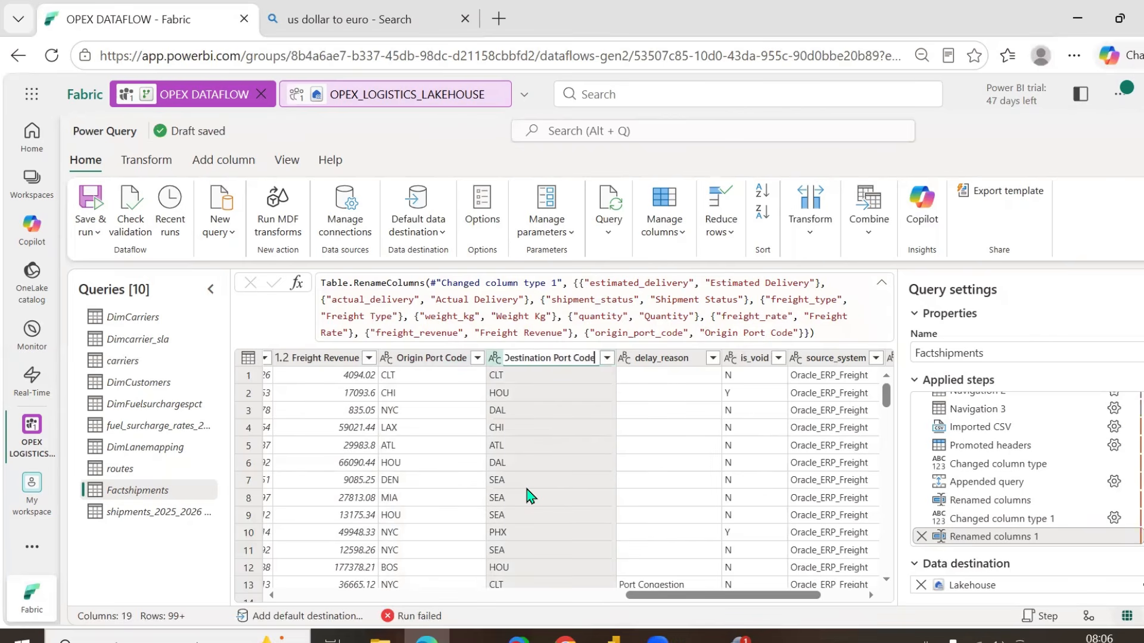
key("Return")
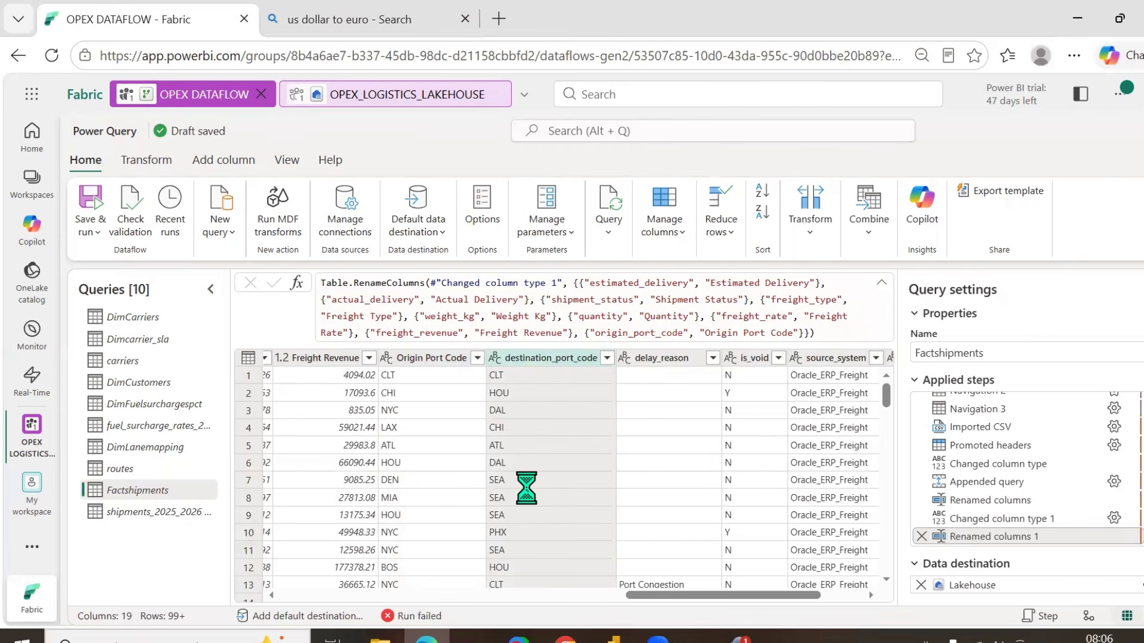
- Rename the Factshipments columns delay_reason and is_void to Delay Reason and IS Void
double_click(673, 360)
type("De")
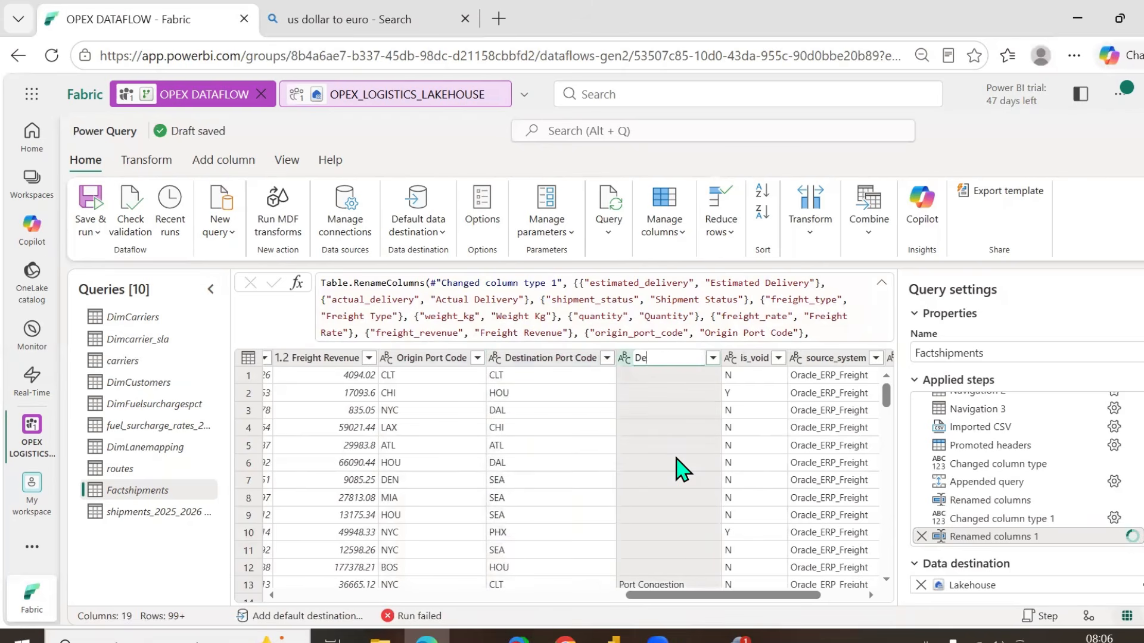
type("lay Reason")
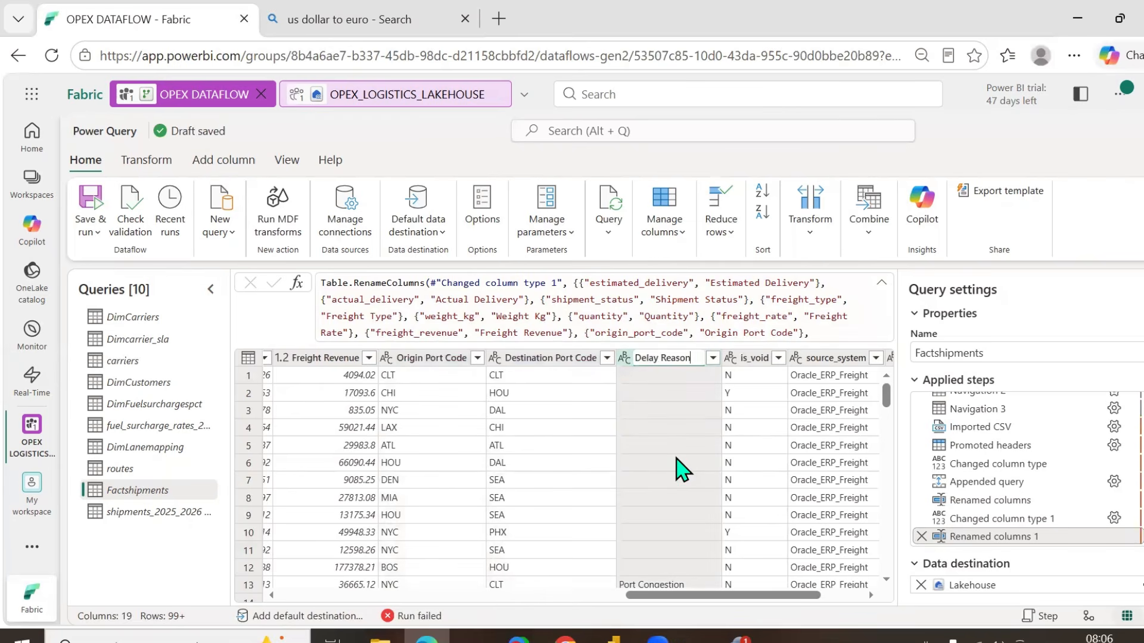
key("Return")
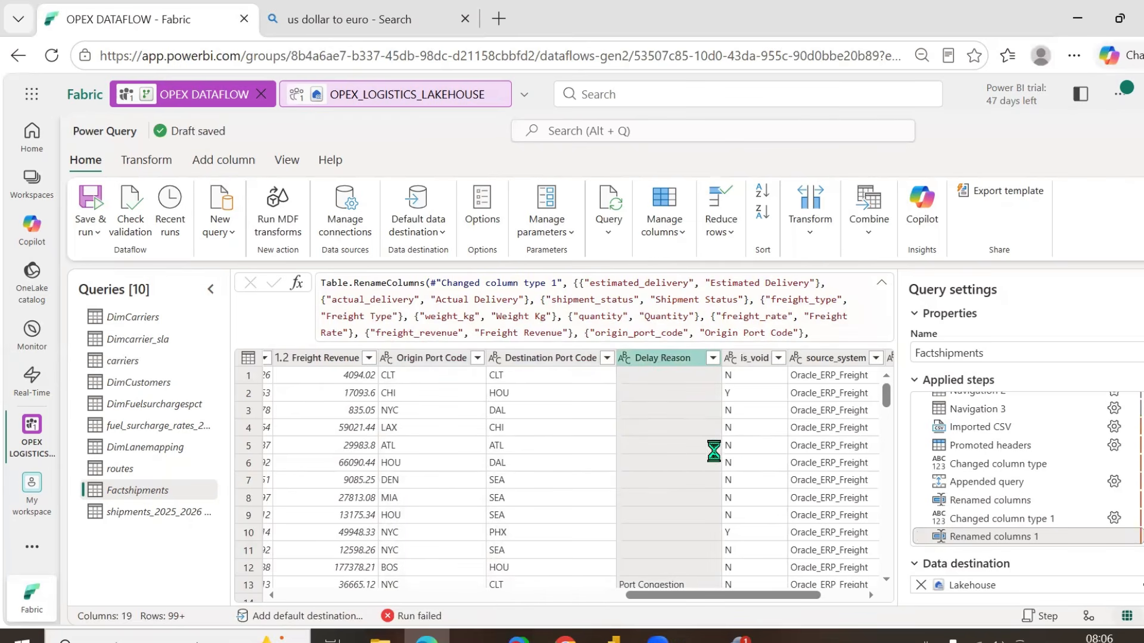
double_click(752, 359)
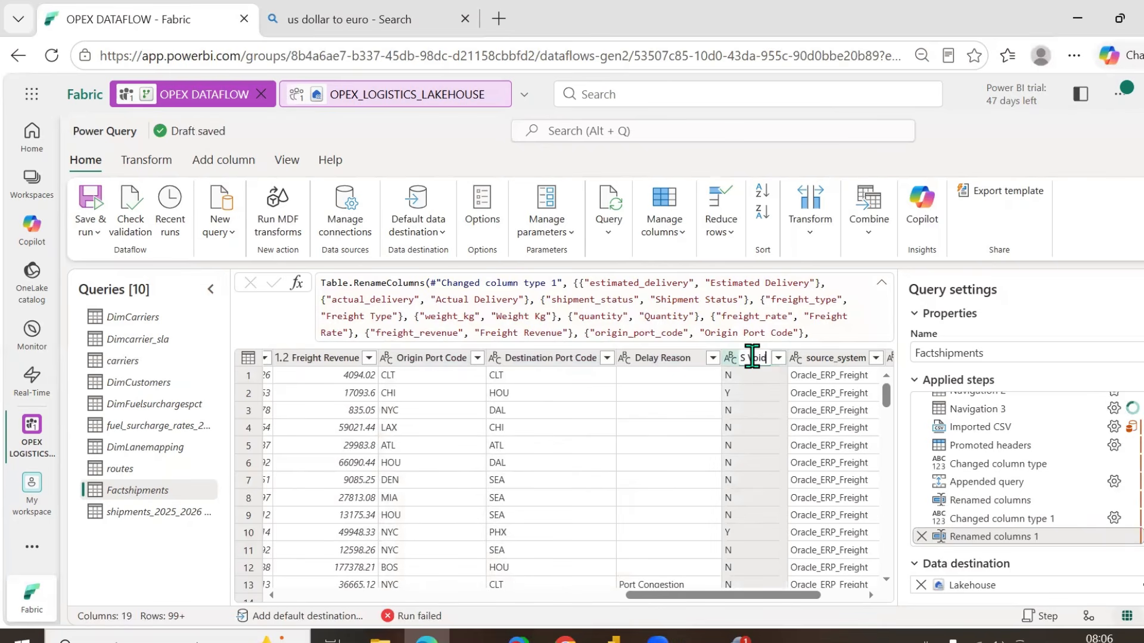
key("Return")
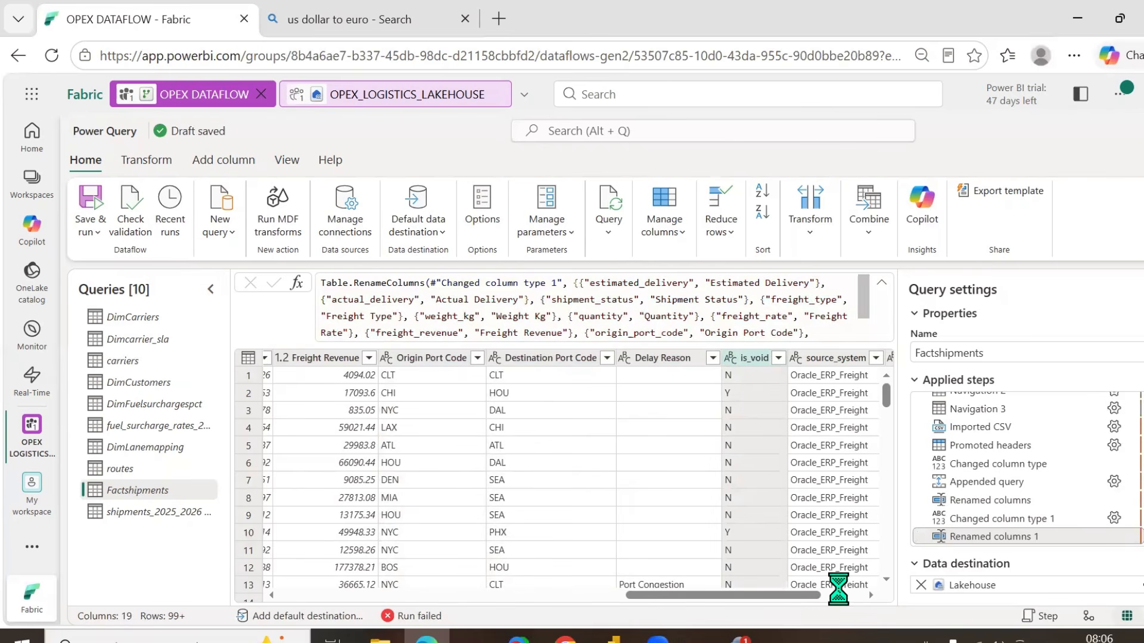
- Remove the source_system and ingestion_timestamp columns from Factshipments
scroll(745, 536, "right", 3)
double_click(696, 358)
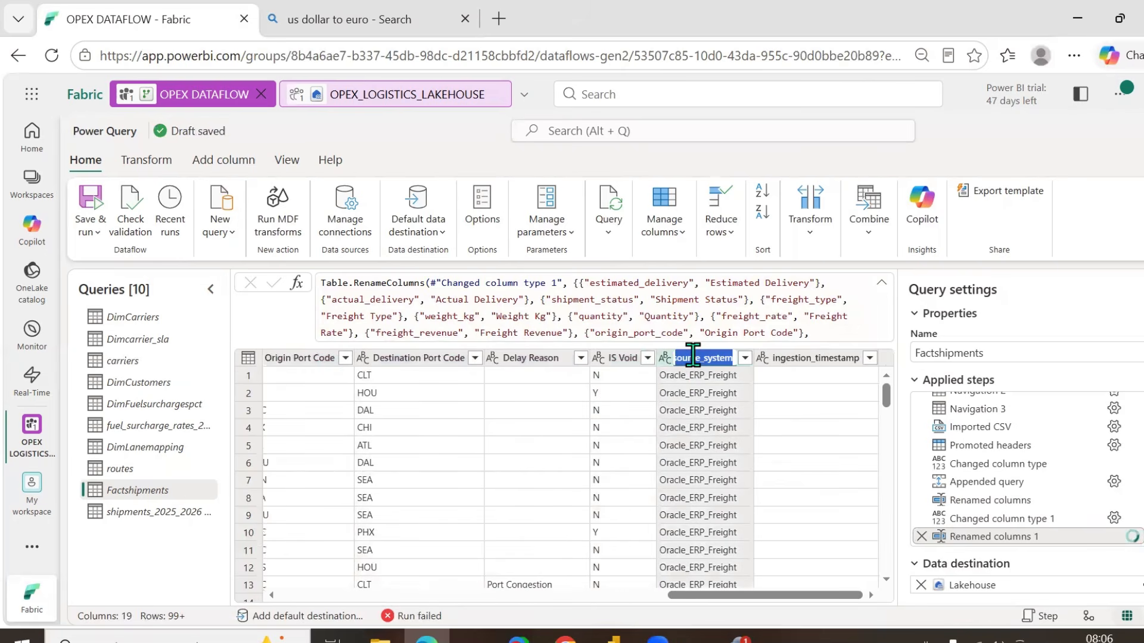
left_click(798, 358)
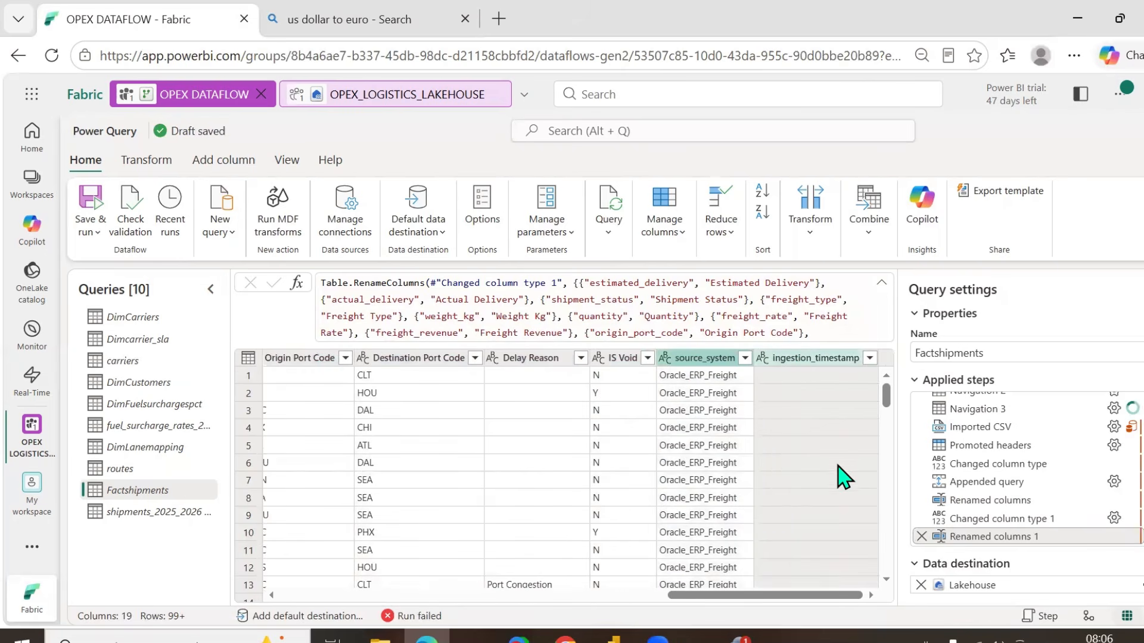
left_click(816, 359)
right_click(817, 361)
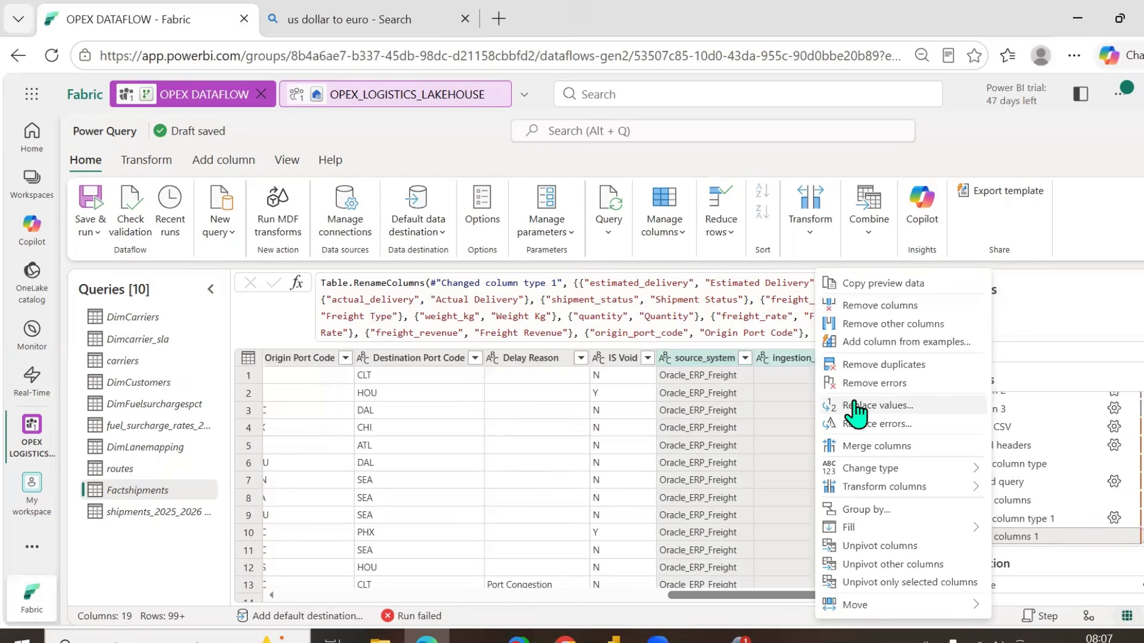
left_click(905, 309)
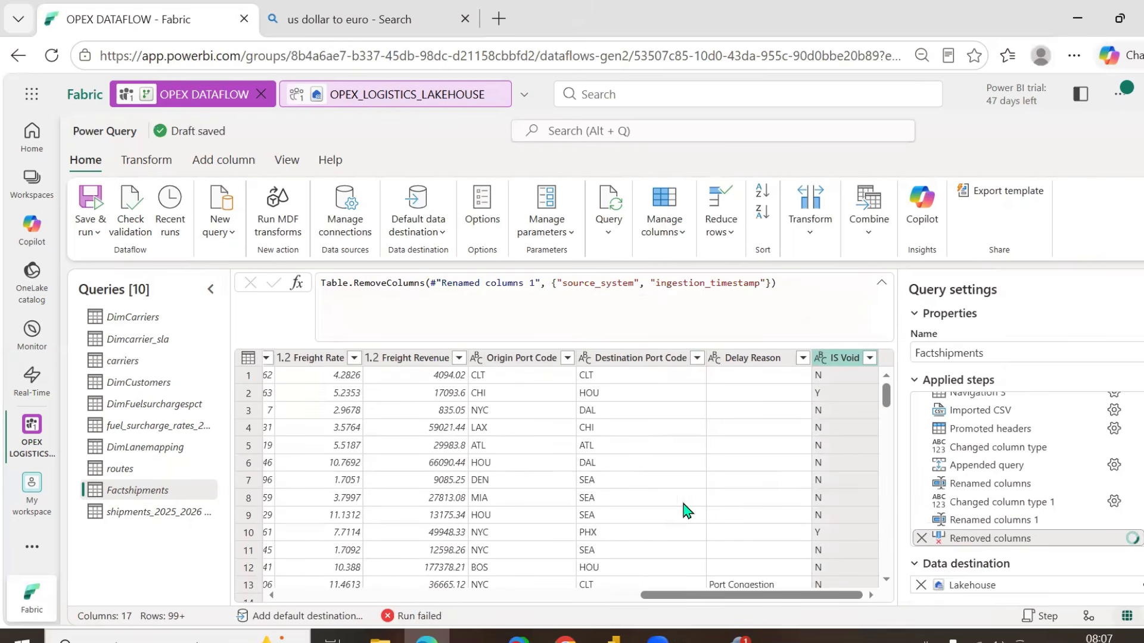
- Save and run the dataflow, and refresh OPEX_LOGISTICS_LAKEHOUSE to check the LOGISTICS schema for loaded tables
left_click(92, 231)
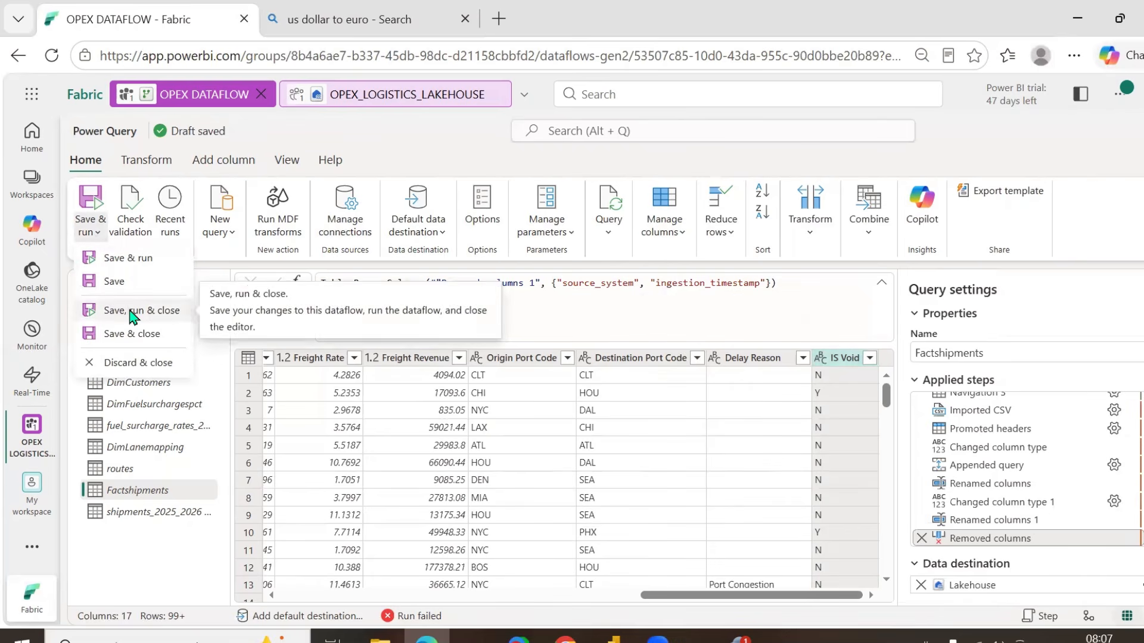
left_click(138, 267)
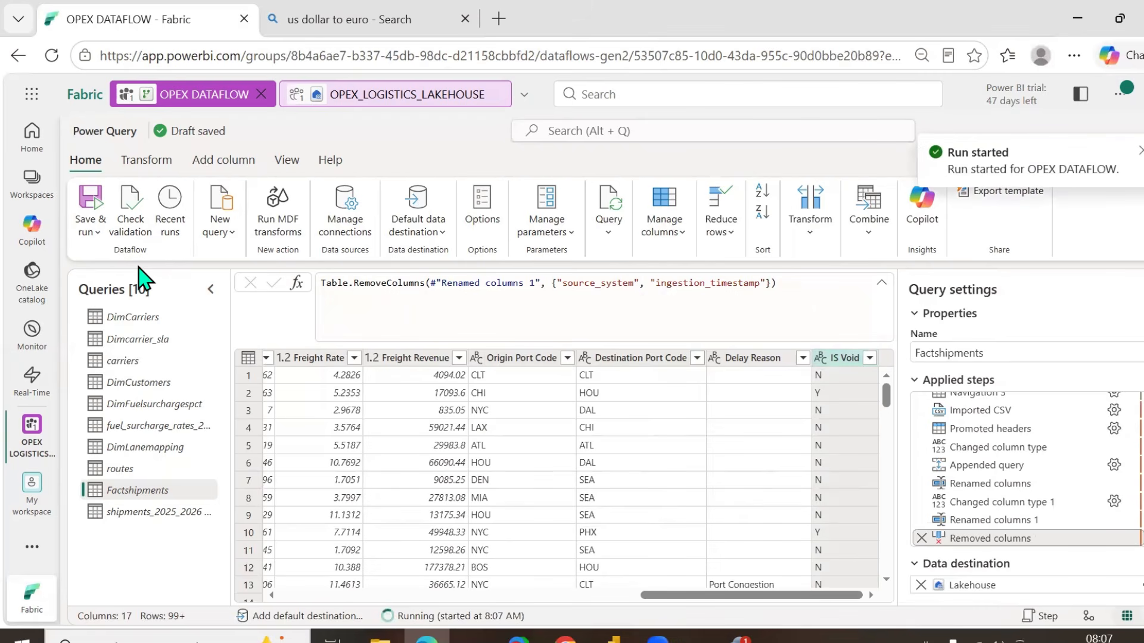
left_click(356, 99)
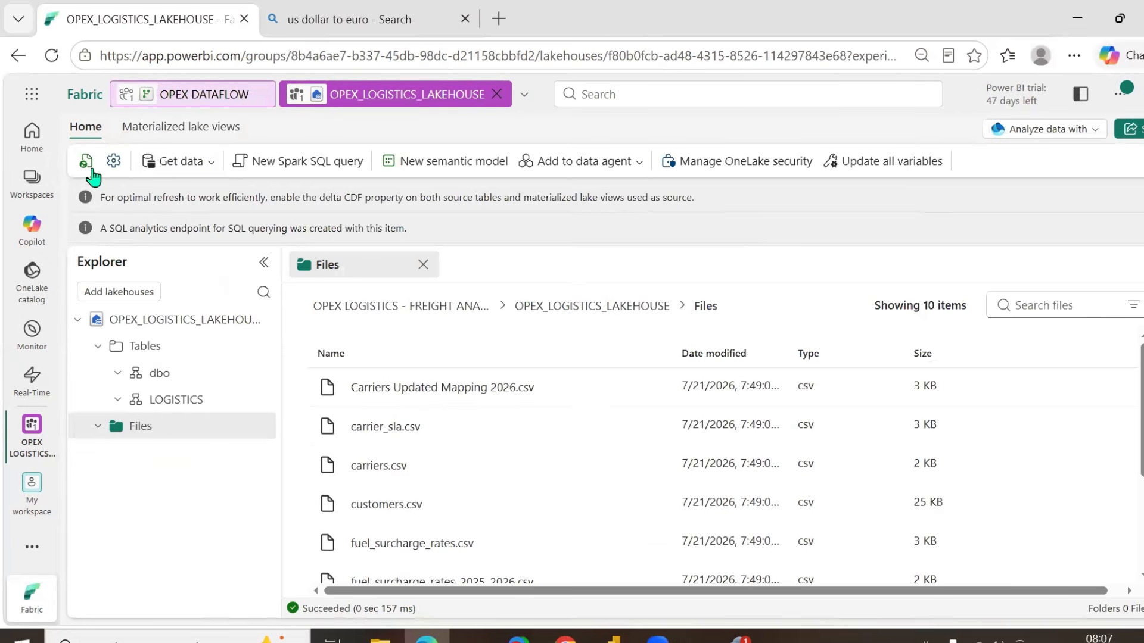
left_click(91, 170)
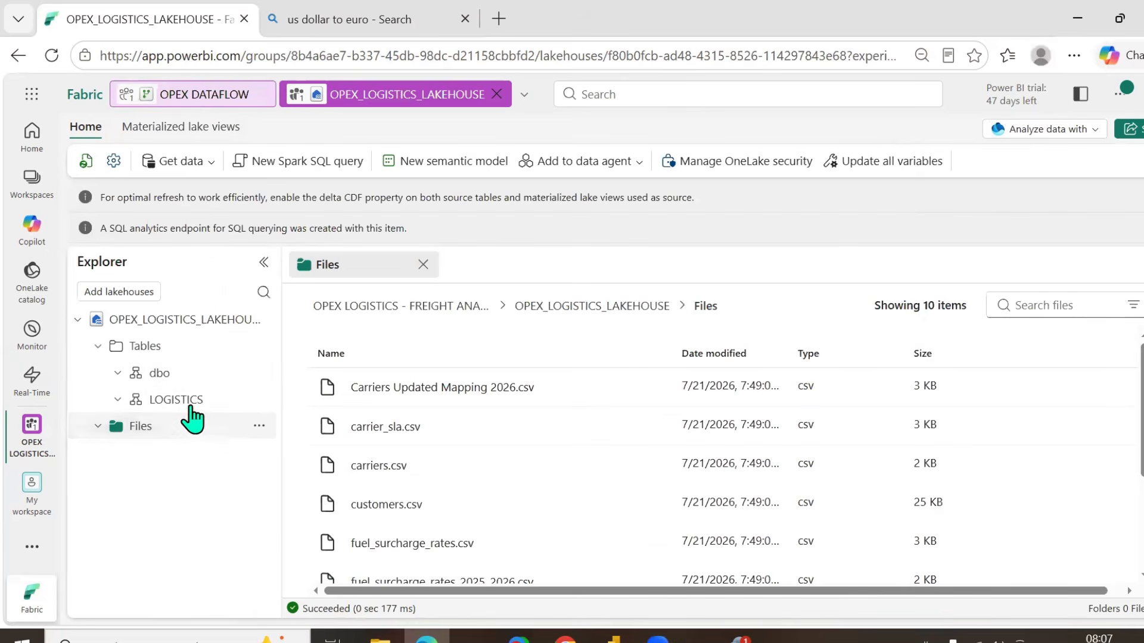
left_click(255, 400)
left_click(307, 549)
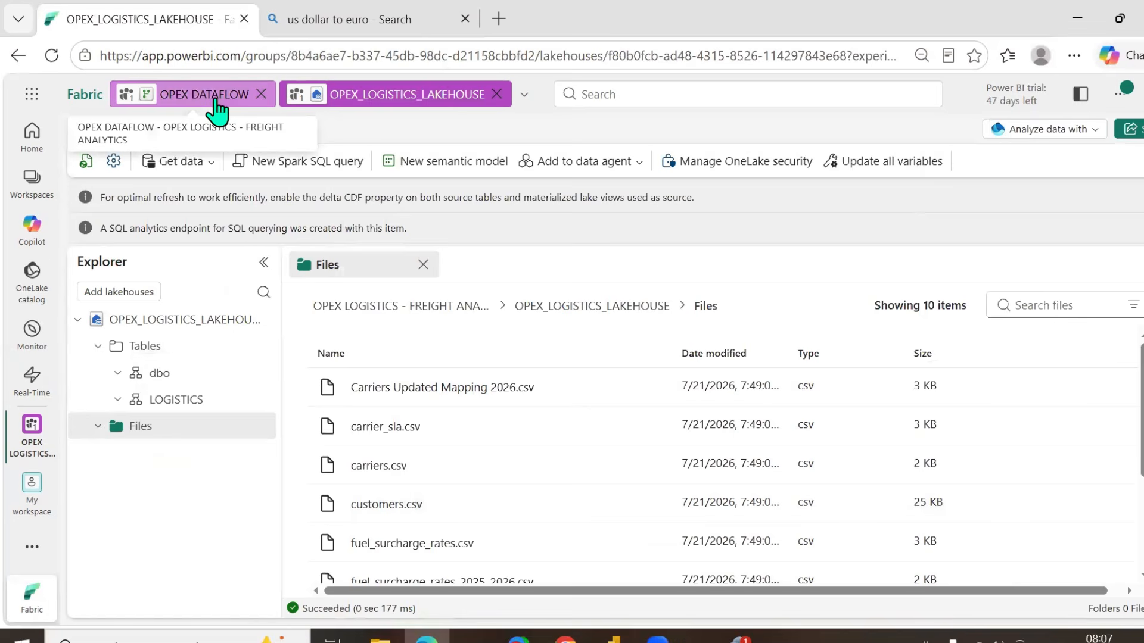
- Open the OPEX LOGISTICS - FREIGHT ANALYTICS workspace and check OPEX DATAFLOW's run status and refresh time
right_click(180, 21)
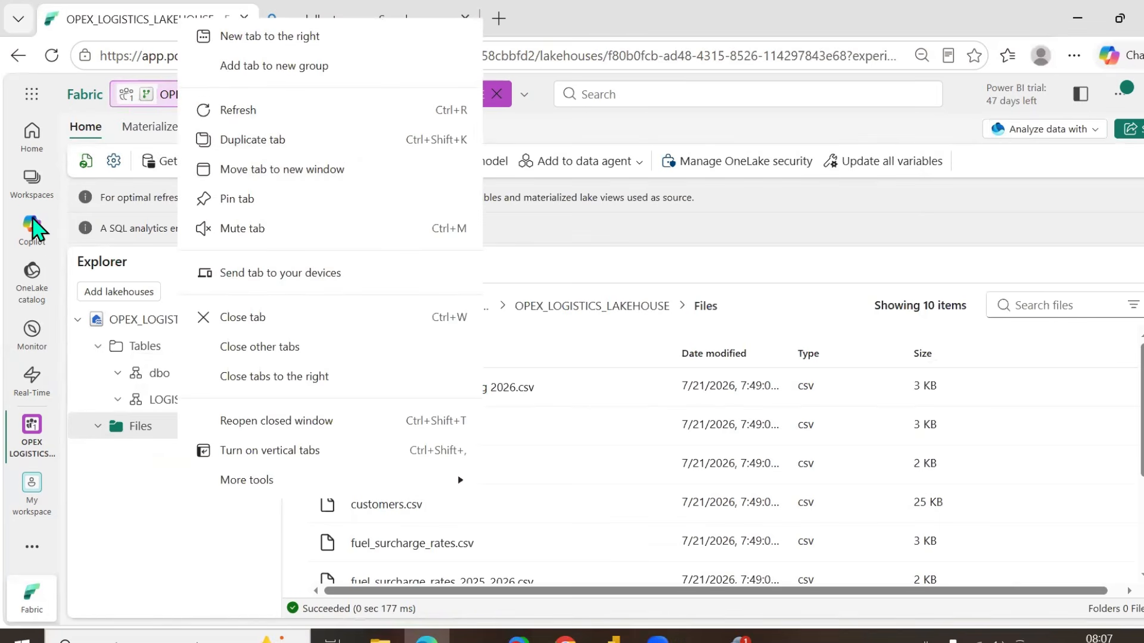
left_click(30, 186)
left_click(158, 302)
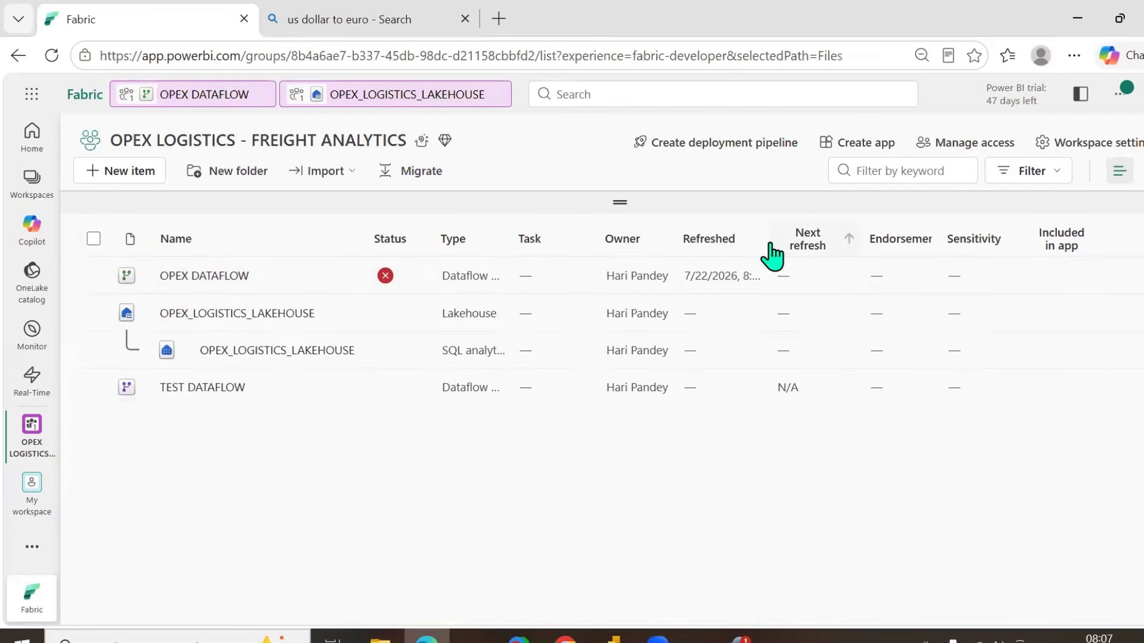
left_click_drag(772, 241, 917, 243)
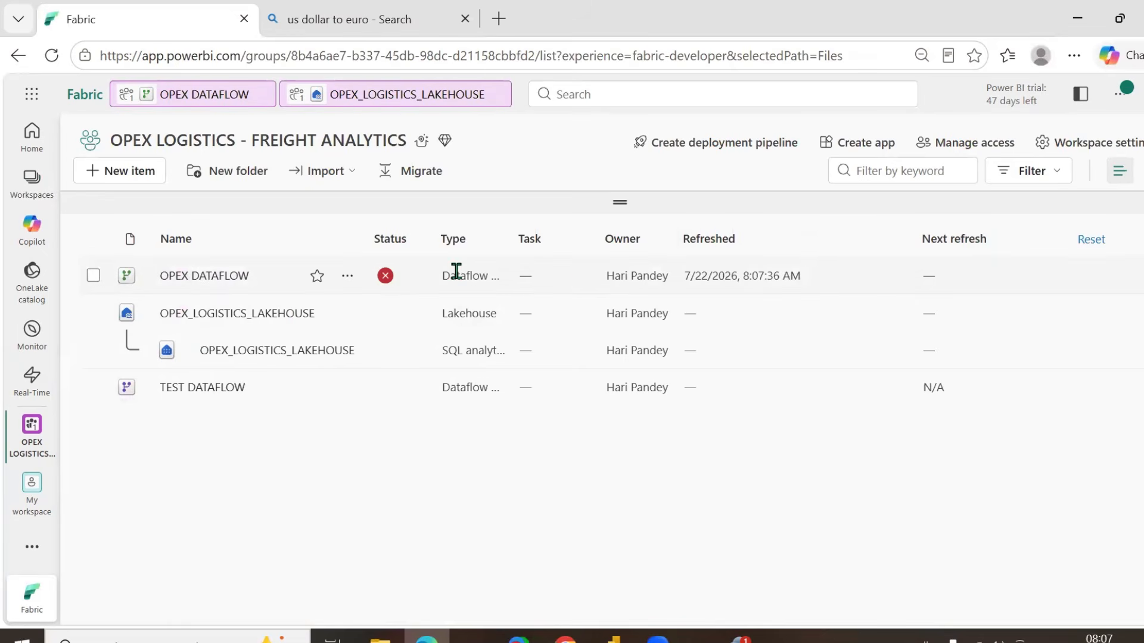
left_click(384, 279)
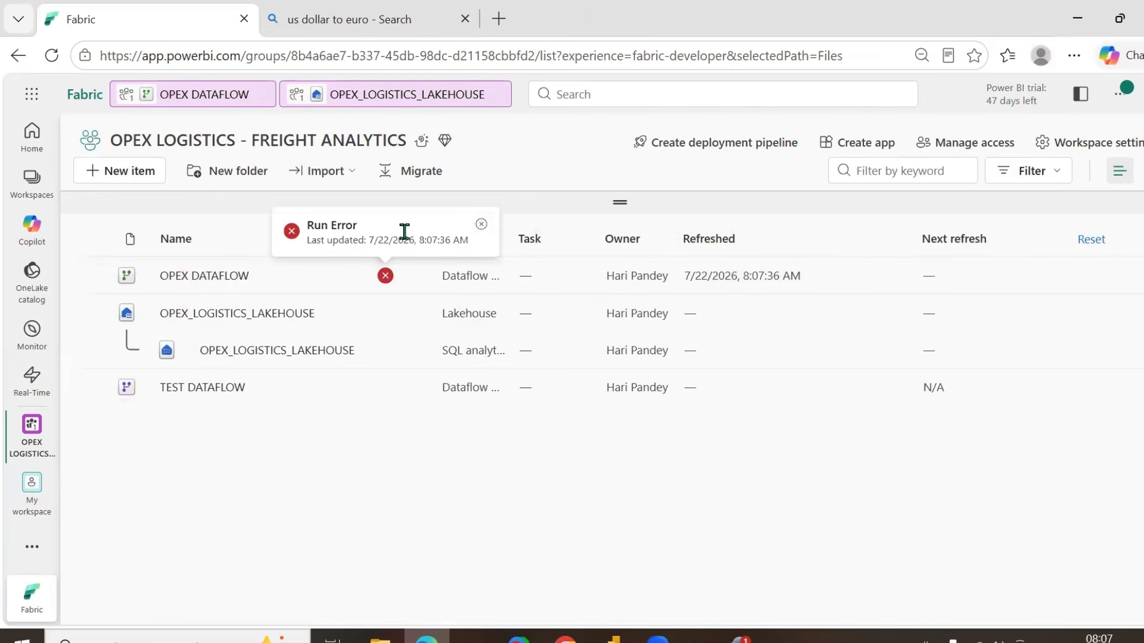
left_click(350, 275)
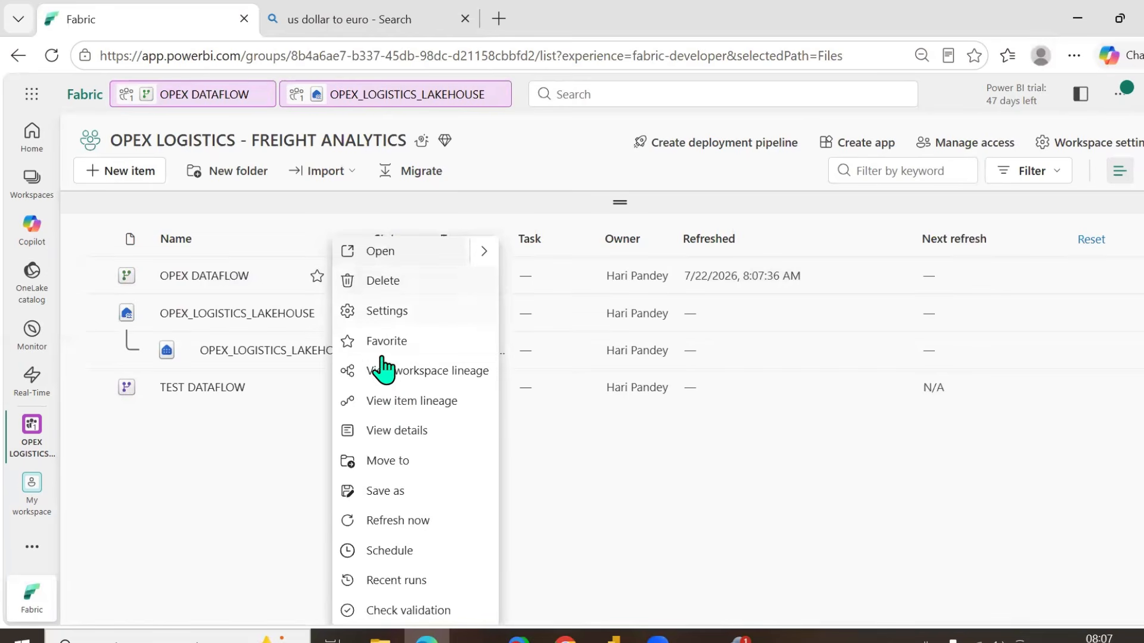
left_click(398, 315)
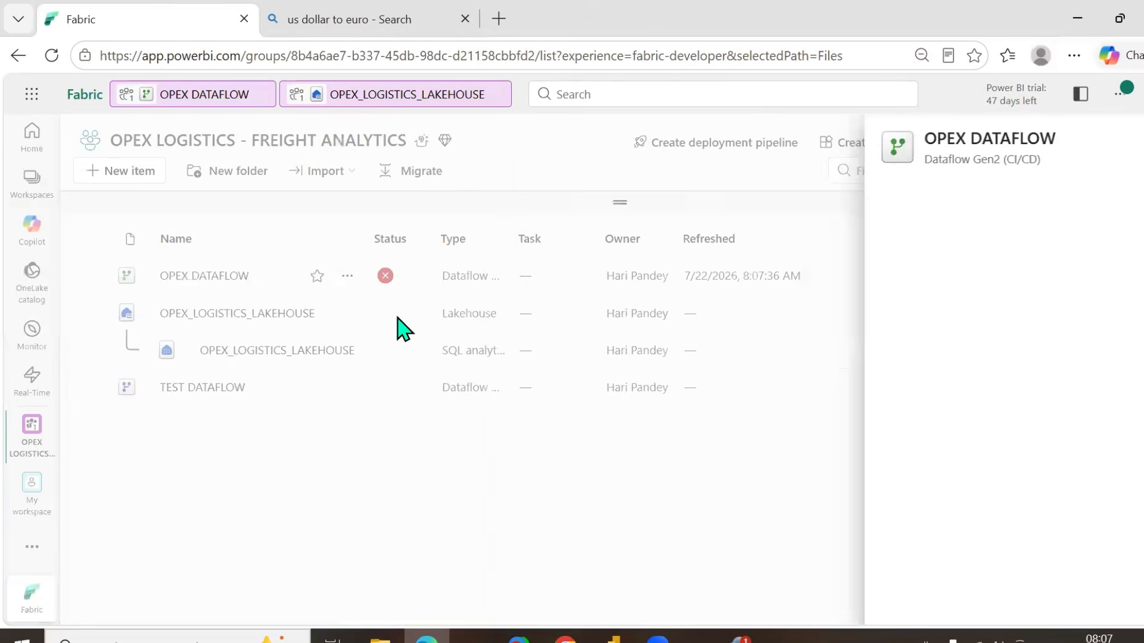
left_click(1131, 186)
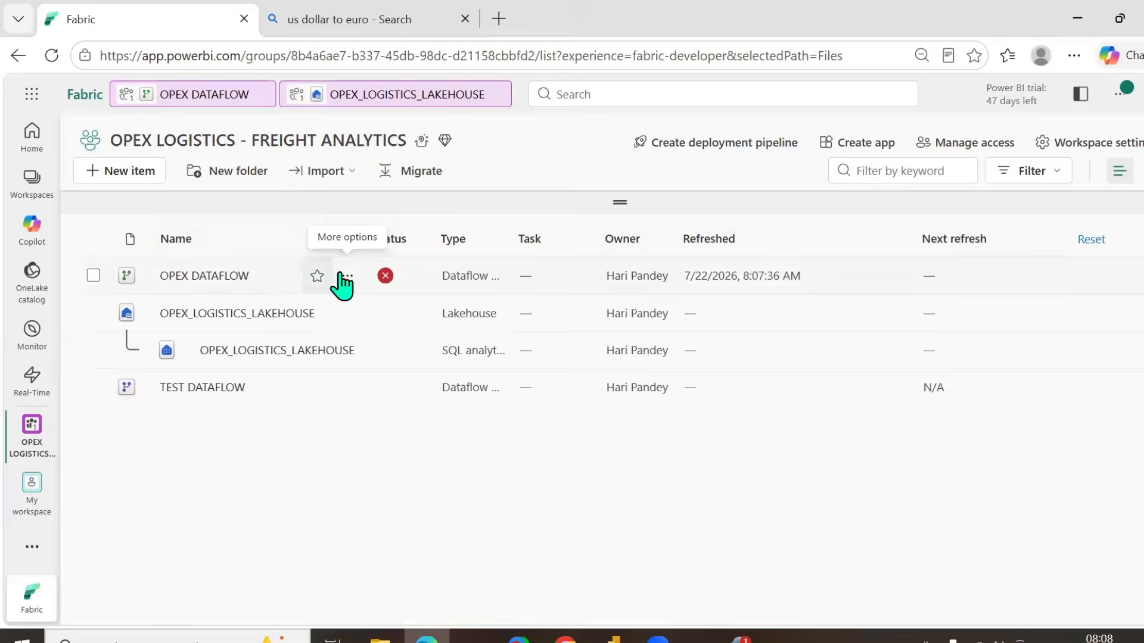
- Download the latest OPEX DATAFLOW run's report from its recent runs and inspect the status details in Excel
left_click(344, 275)
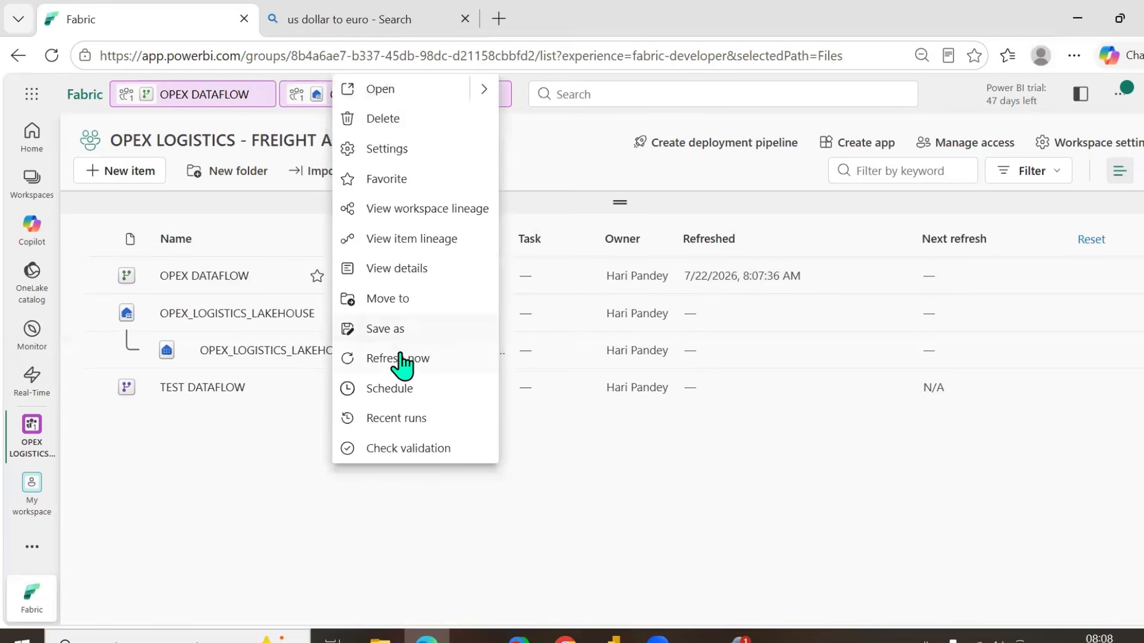
left_click(407, 419)
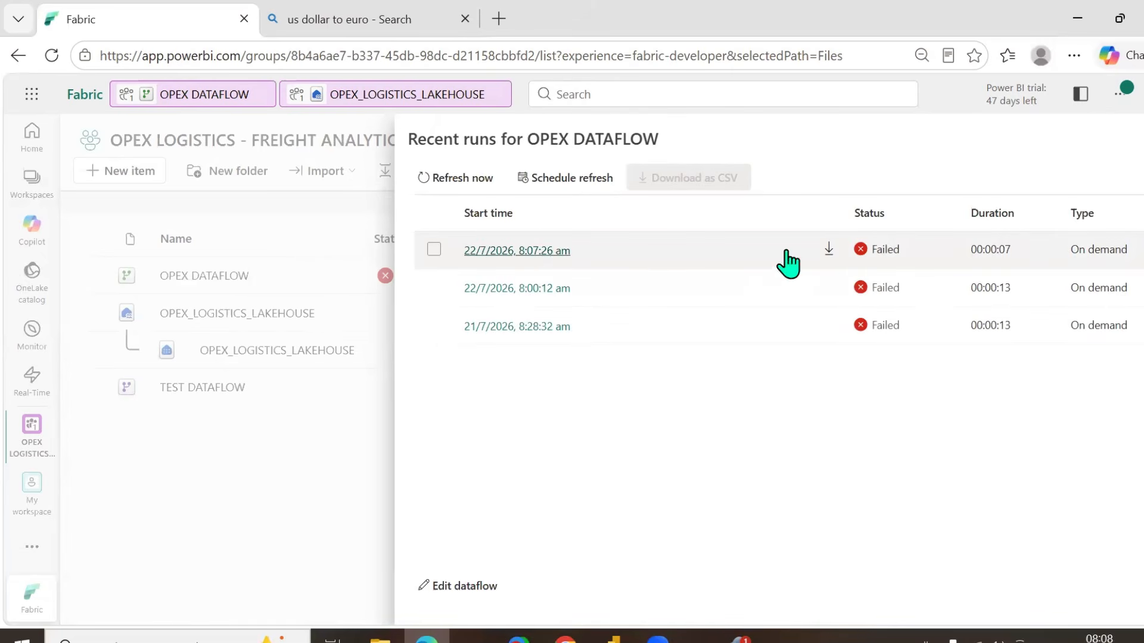
left_click(828, 249)
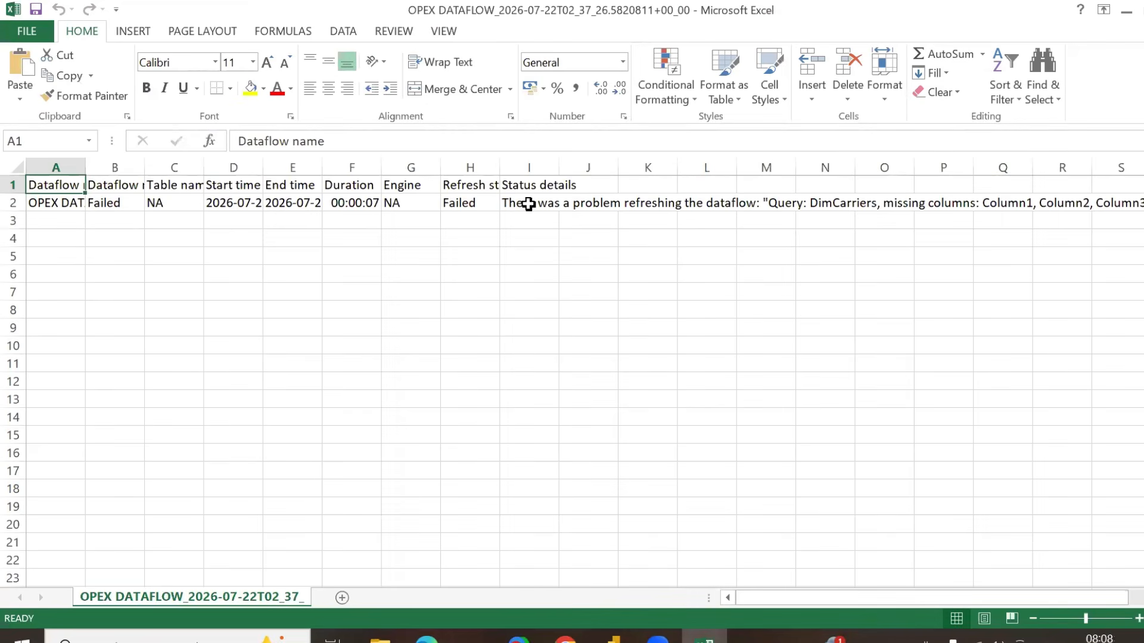
left_click(527, 204)
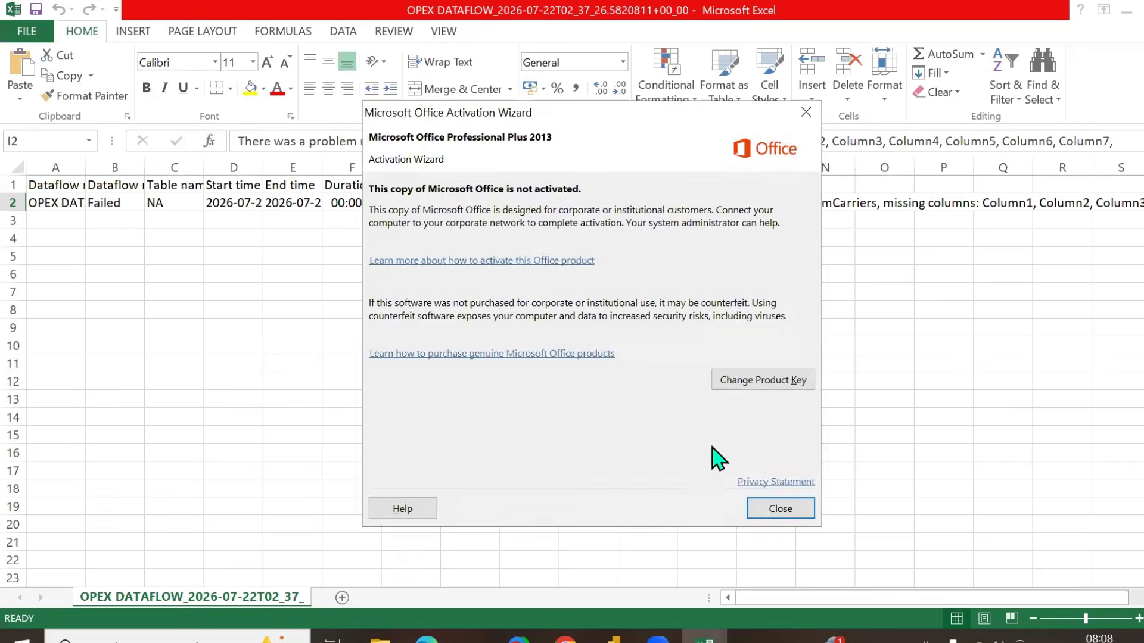
left_click(780, 509)
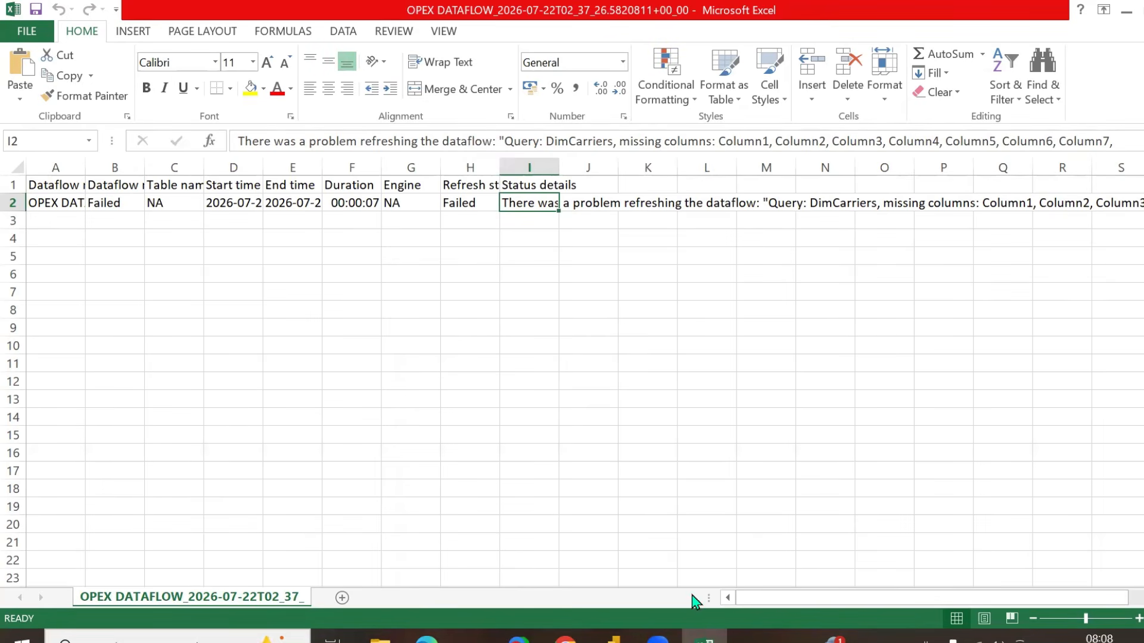
- Return to OPEX DATAFLOW in the browser and review the DimCarriers query's columns and data destination settings
left_click(427, 640)
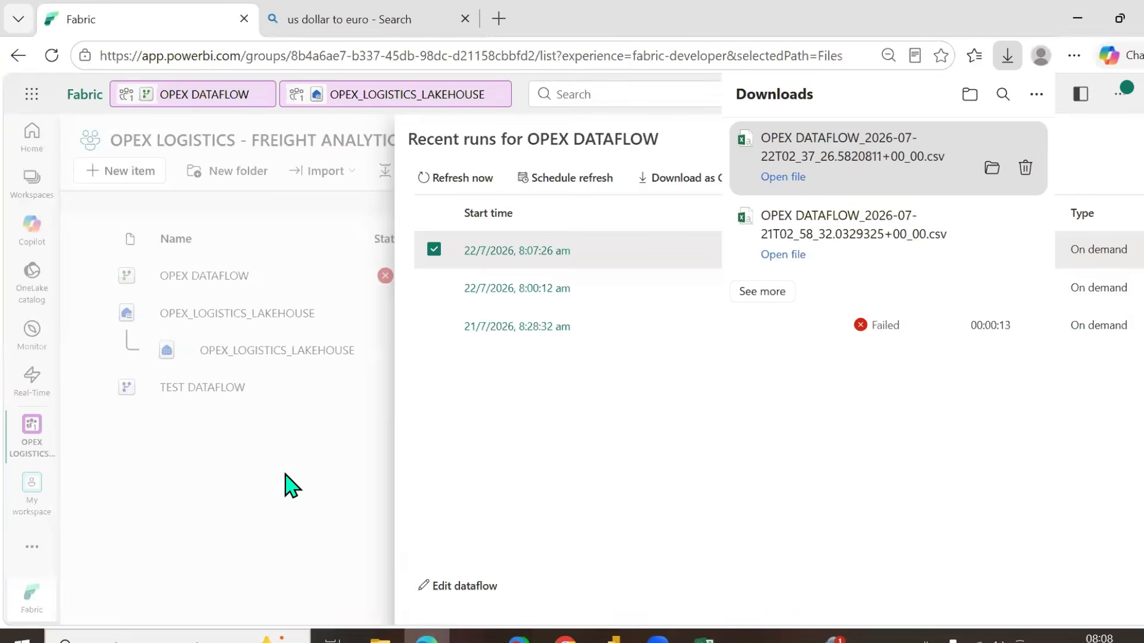
left_click(286, 473)
left_click(211, 97)
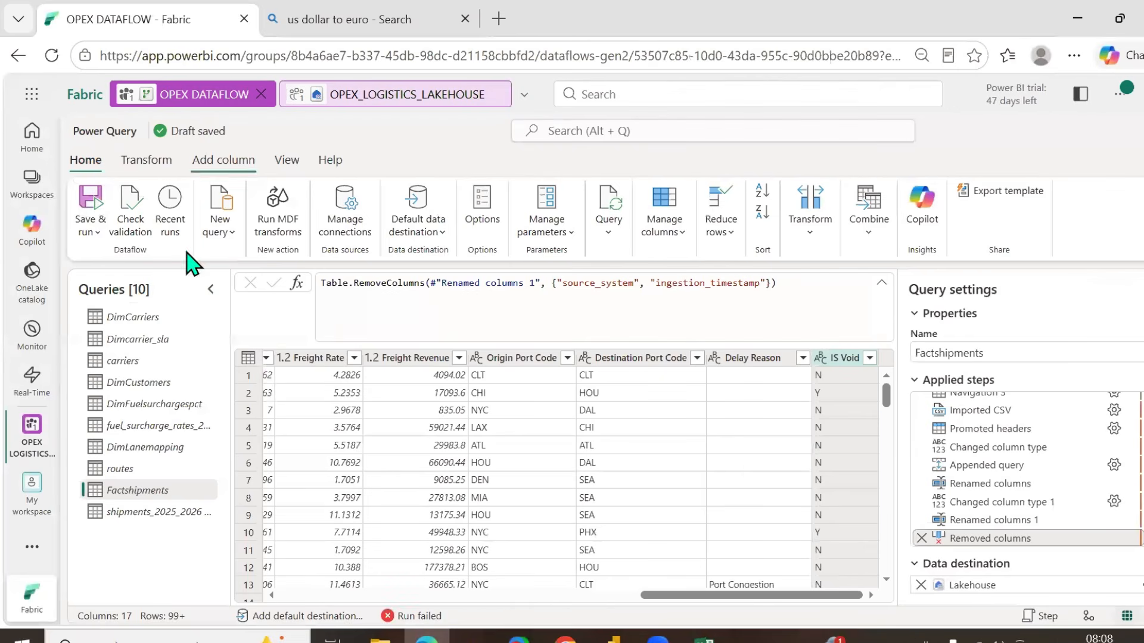
left_click(155, 321)
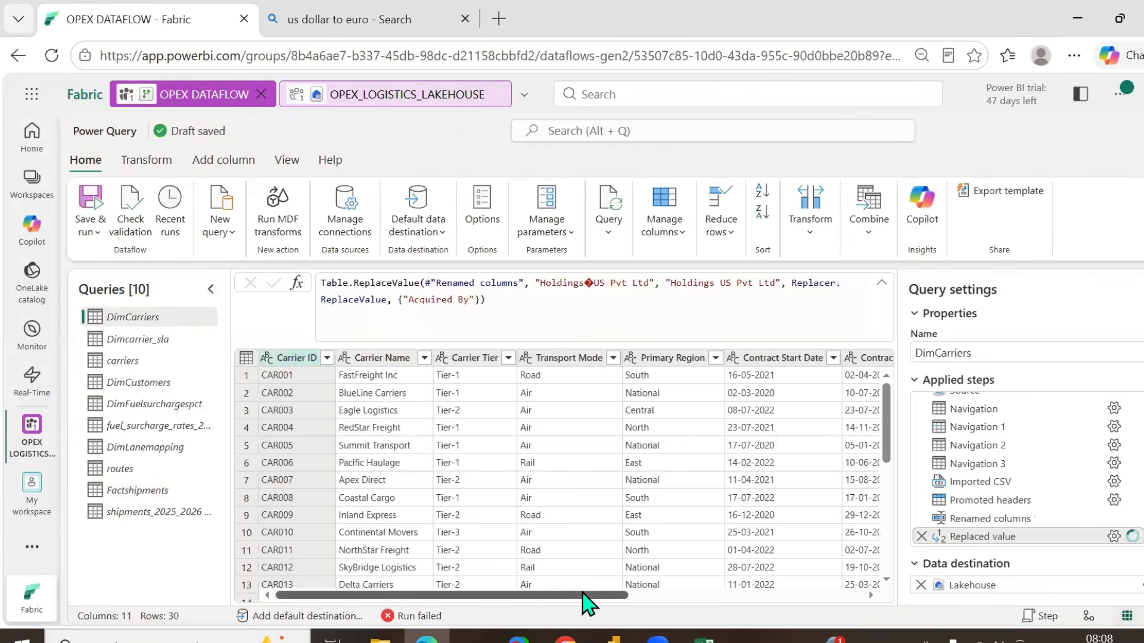
left_click_drag(588, 596, 843, 606)
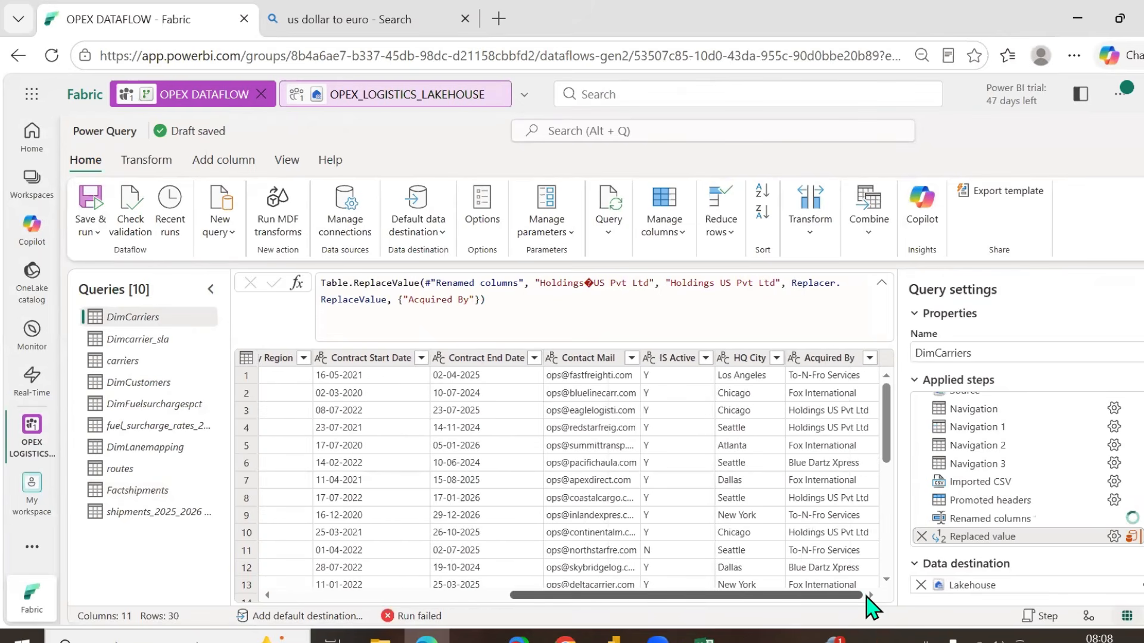
right_click(149, 325)
left_click(115, 552)
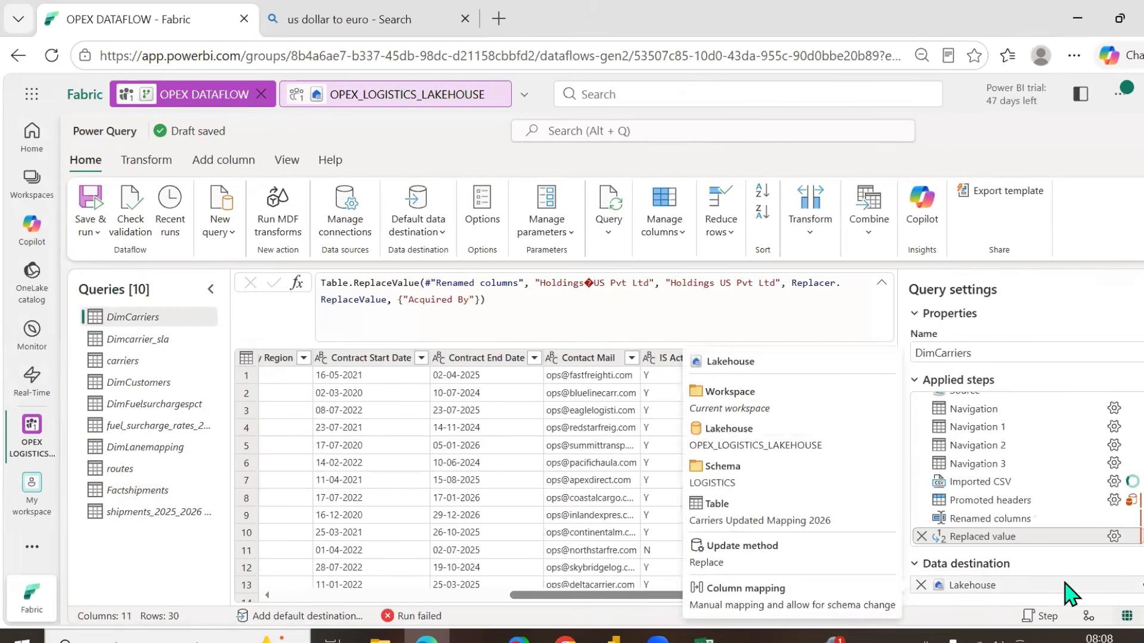
- Switch to the run report in Excel and read the full status details for DimCarriers, including the error code
left_click(705, 639)
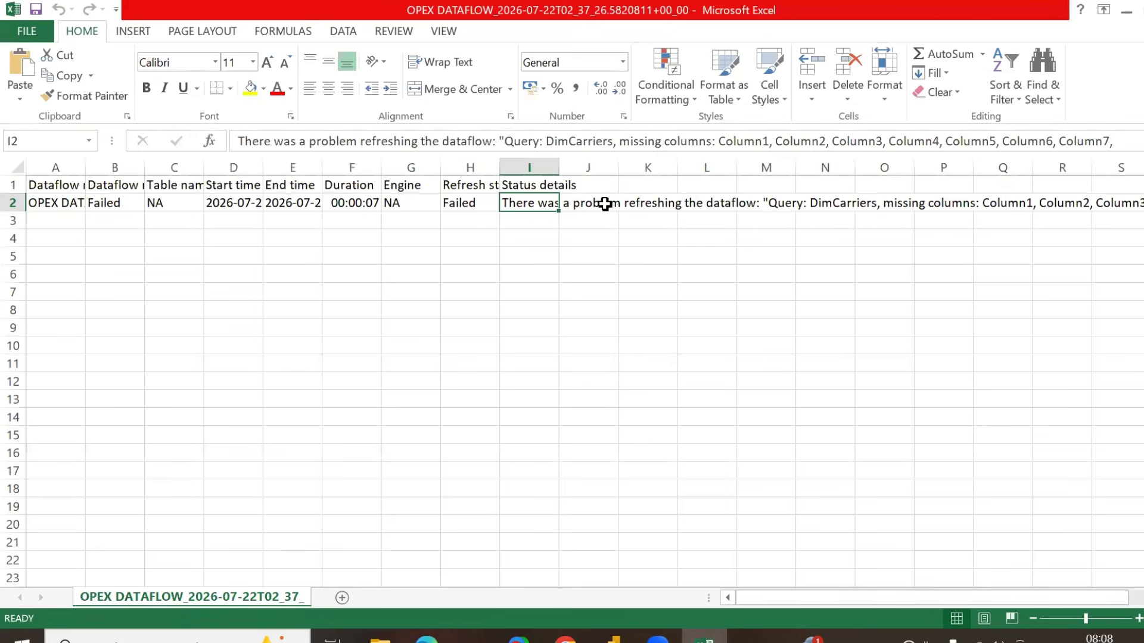
scroll(707, 279, "right", 4)
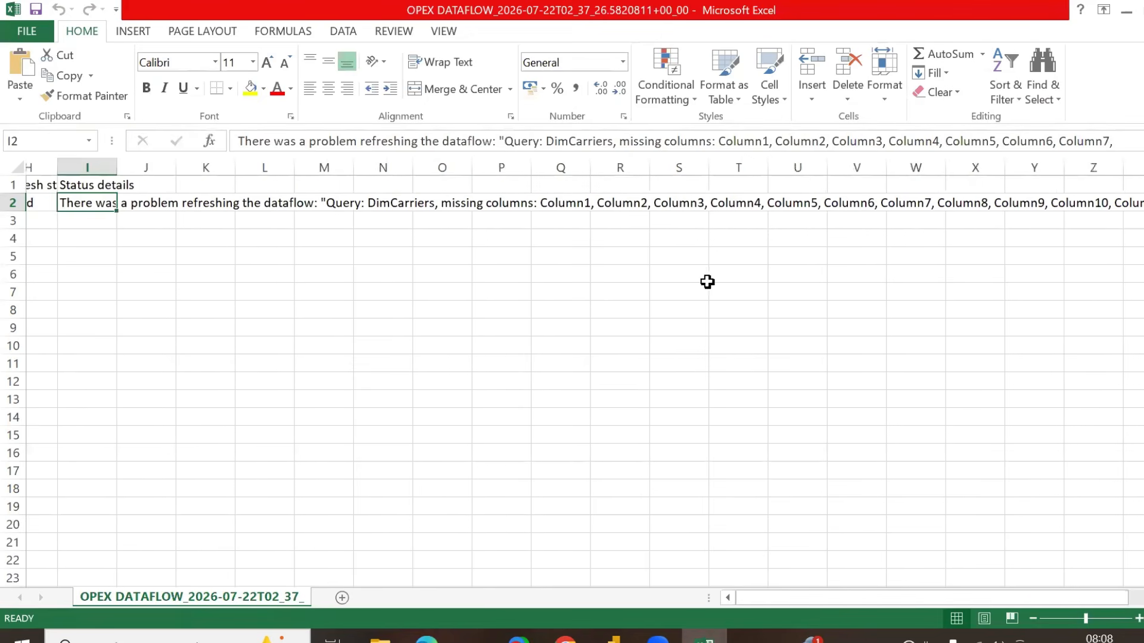
left_click(1139, 141)
scroll(1139, 142, "down", 2)
scroll(1135, 140, "up", 1)
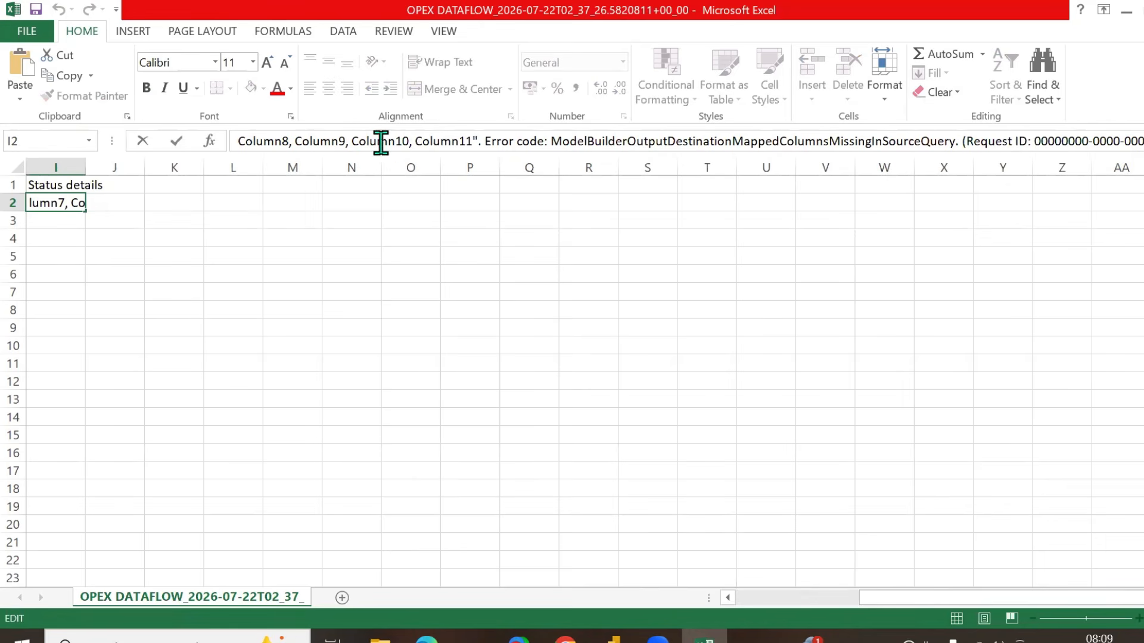
left_click(426, 275)
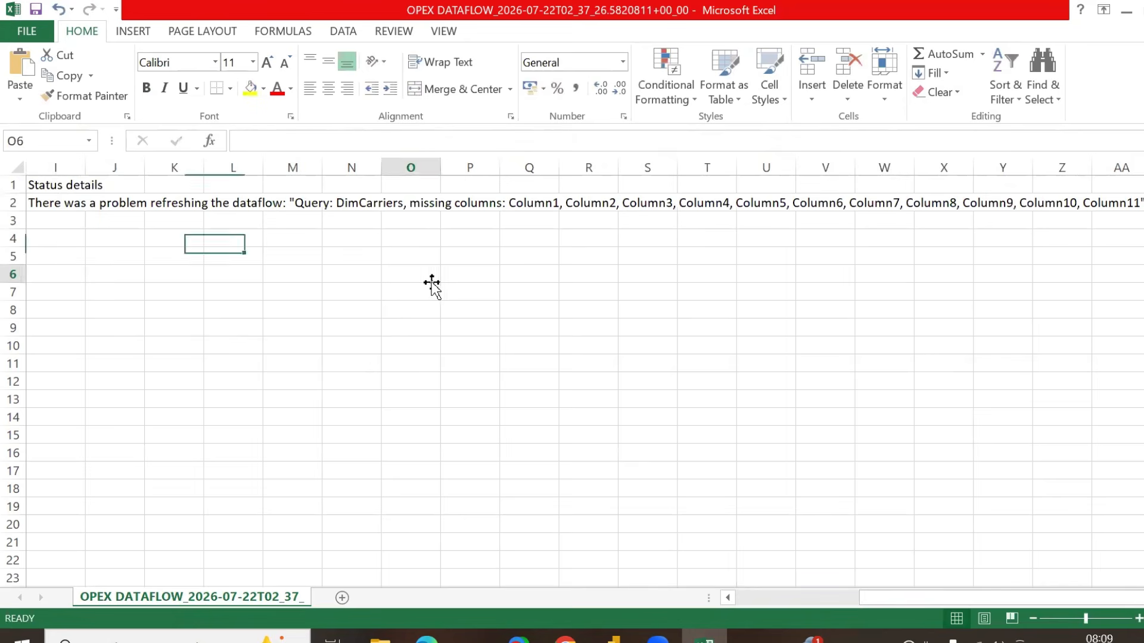
- Insert a line break after "There was a problem refreshing the dataflow" in the Status details cell I2
scroll(113, 214, "left", 2)
left_click(310, 201)
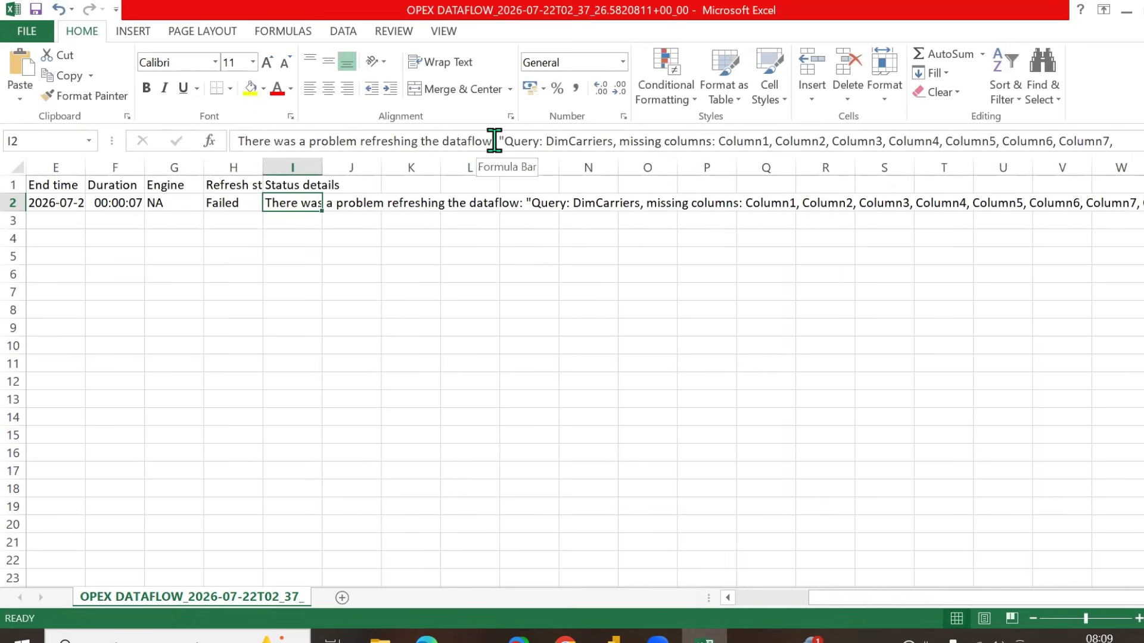
left_click(493, 141)
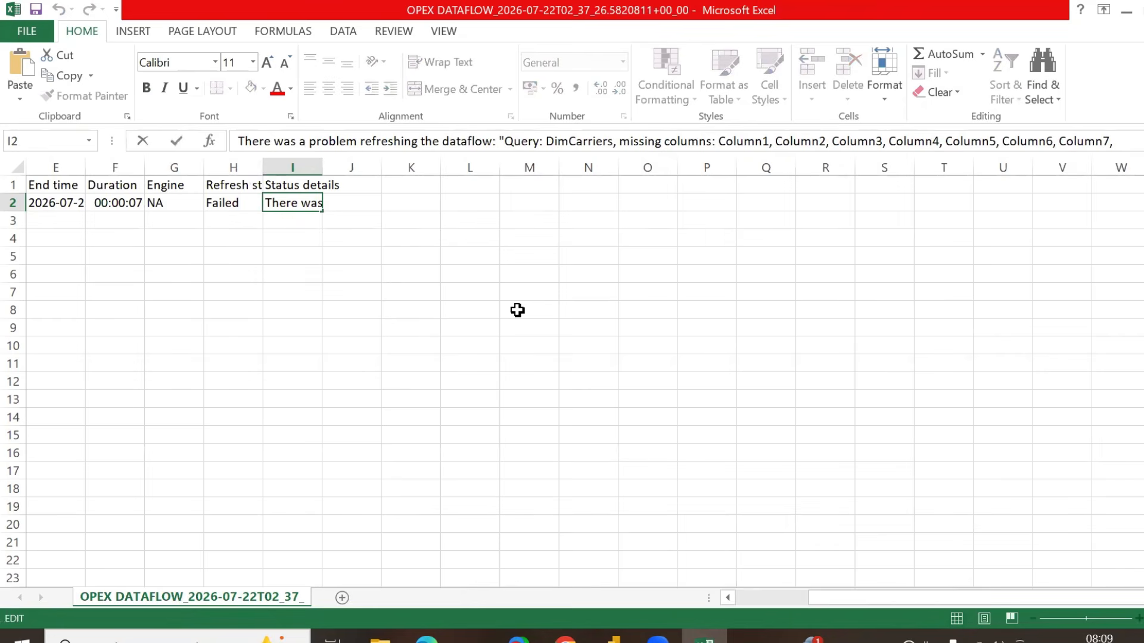
key("shift+Home")
key("BackSpace")
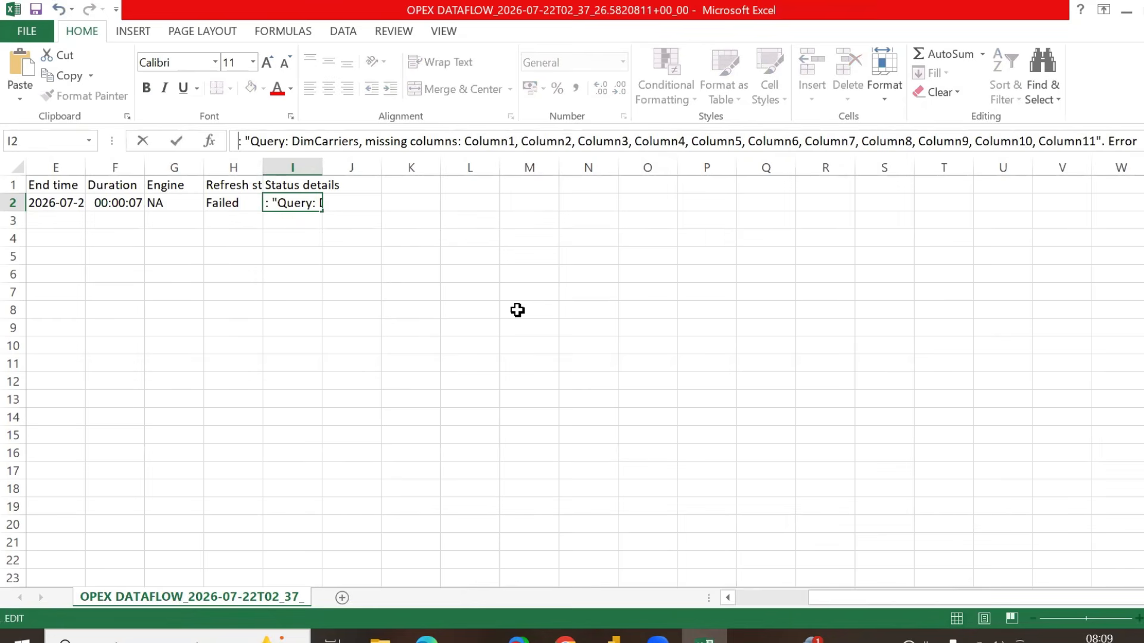
left_click(517, 309)
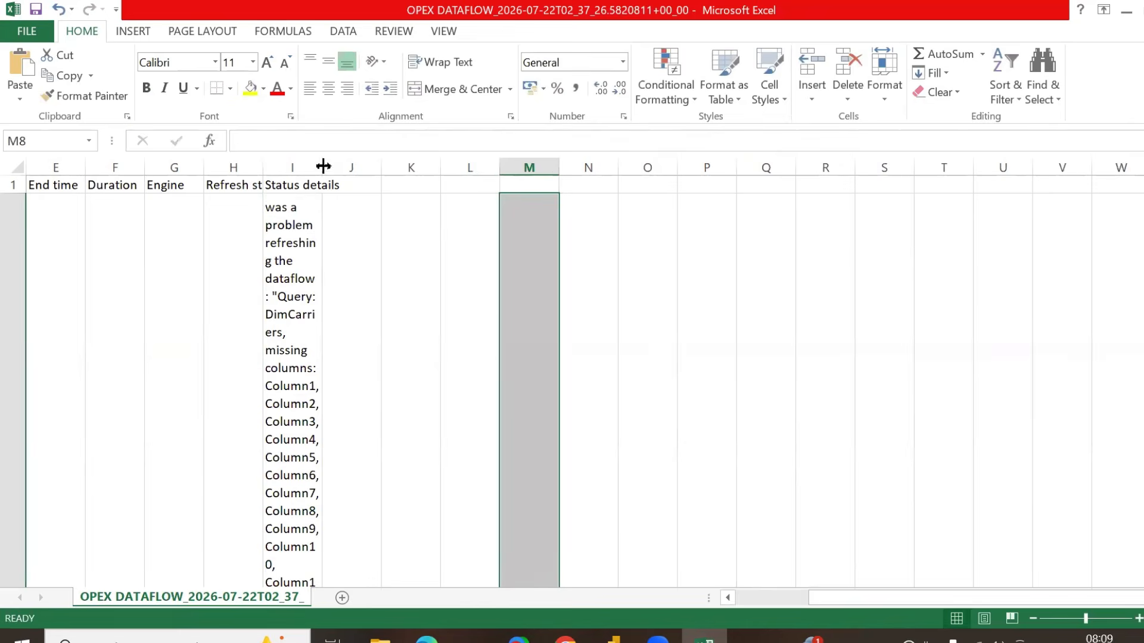
- Widen the Status details column to fit the wrapped text and read the complete refresh error message
left_click_drag(323, 166, 1047, 161)
scroll(881, 297, "down", 4)
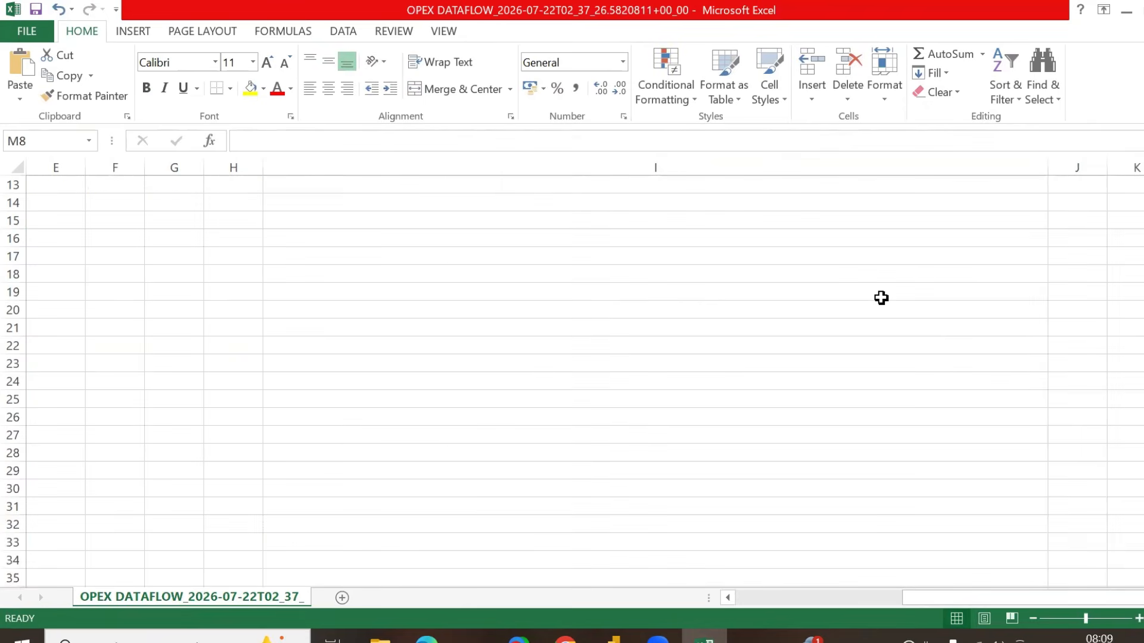
scroll(881, 297, "down", 4)
scroll(881, 297, "up", 8)
scroll(879, 297, "down", 1)
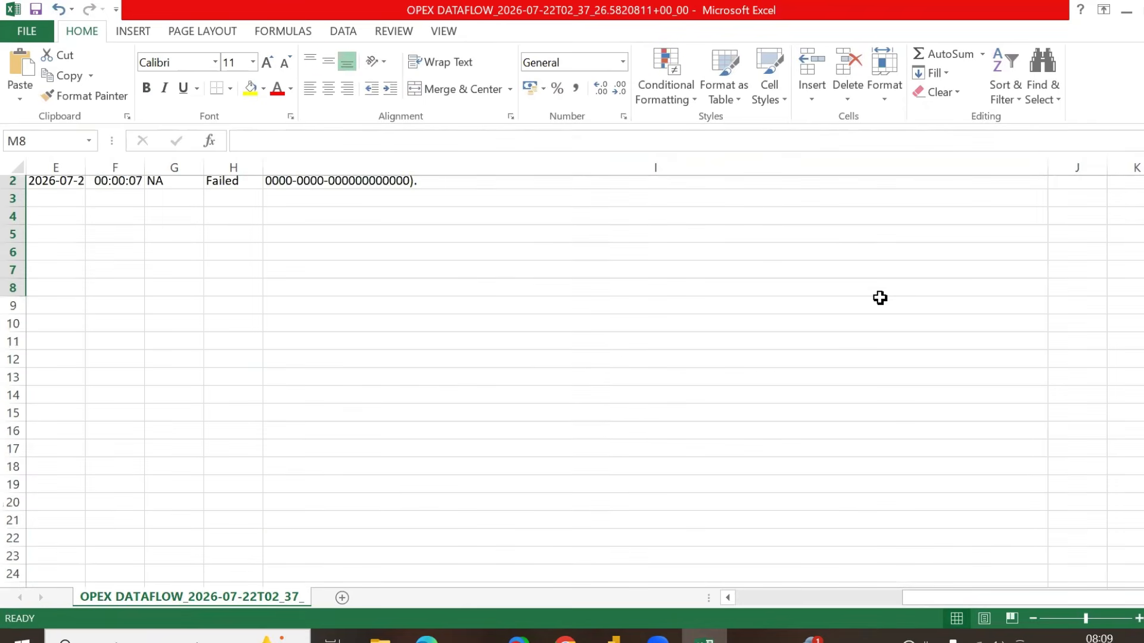
scroll(880, 298, "up", 1)
scroll(842, 309, "down", 1)
scroll(842, 309, "up", 2)
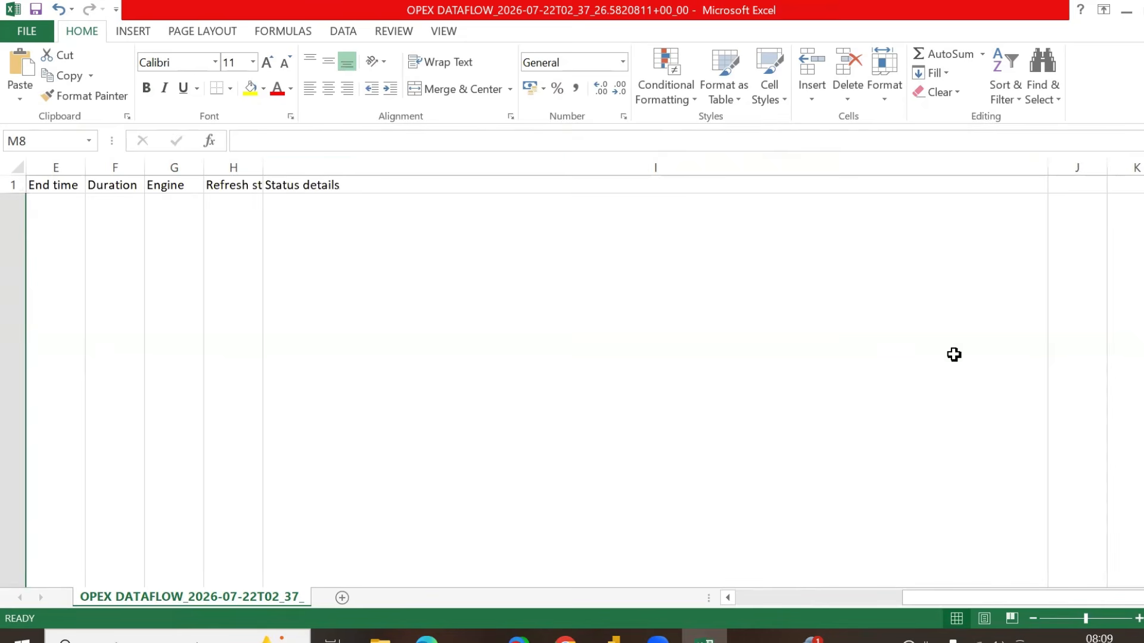
left_click_drag(1141, 484, 1141, 505)
scroll(701, 300, "up", 1)
scroll(701, 300, "down", 1)
scroll(686, 322, "up", 2)
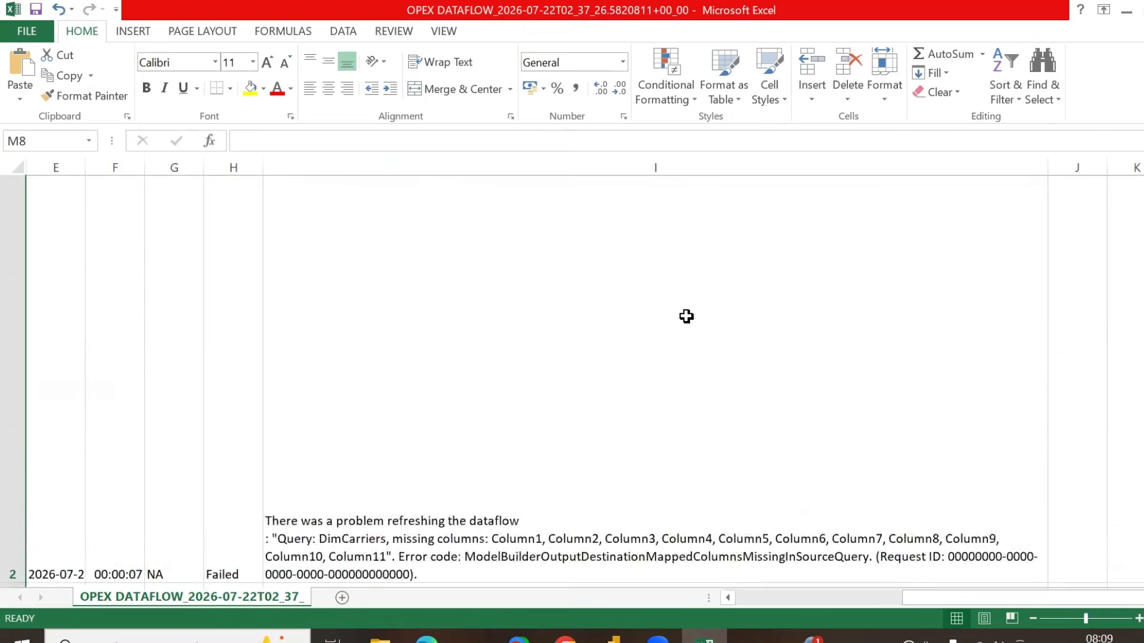
scroll(196, 427, "down", 1)
scroll(79, 267, "down", 1)
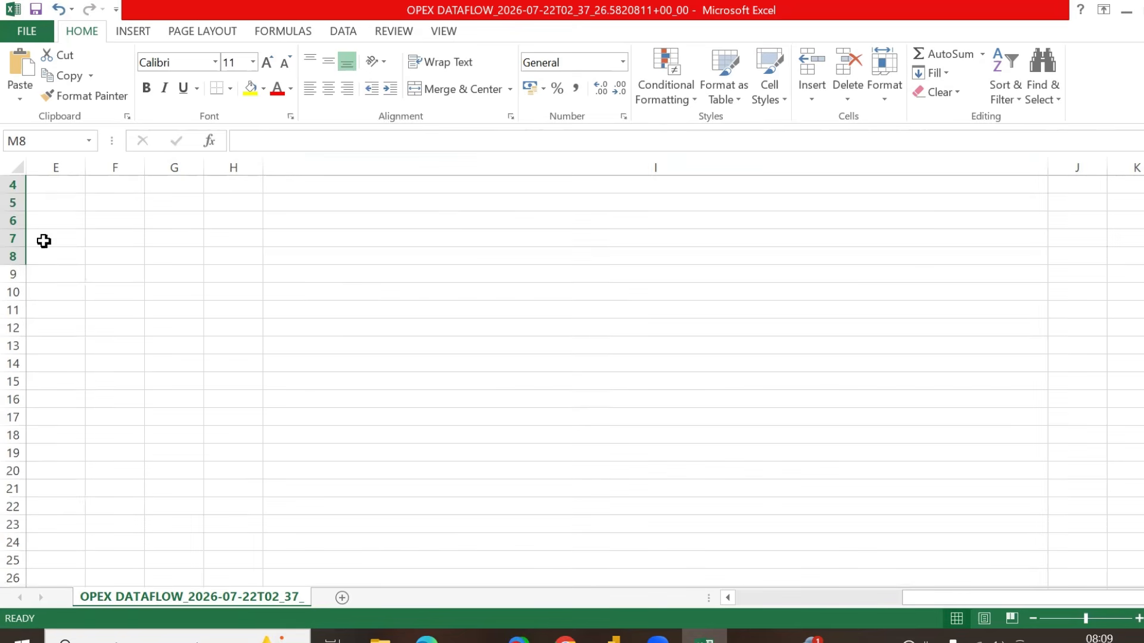
- Collapse columns F to H and widen the Status details column further to reread the error message
mouse_move(1141, 492)
left_mouse_down()
mouse_move(1142, 468)
mouse_move(1137, 484)
left_mouse_up()
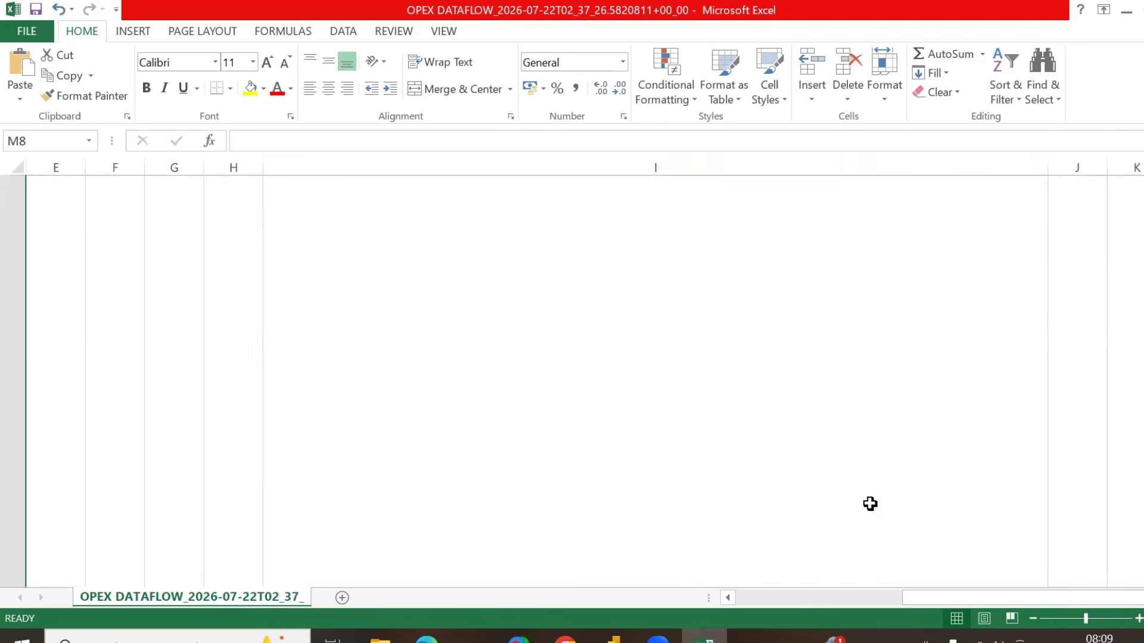
scroll(870, 504, "down", 2)
scroll(870, 504, "up", 3)
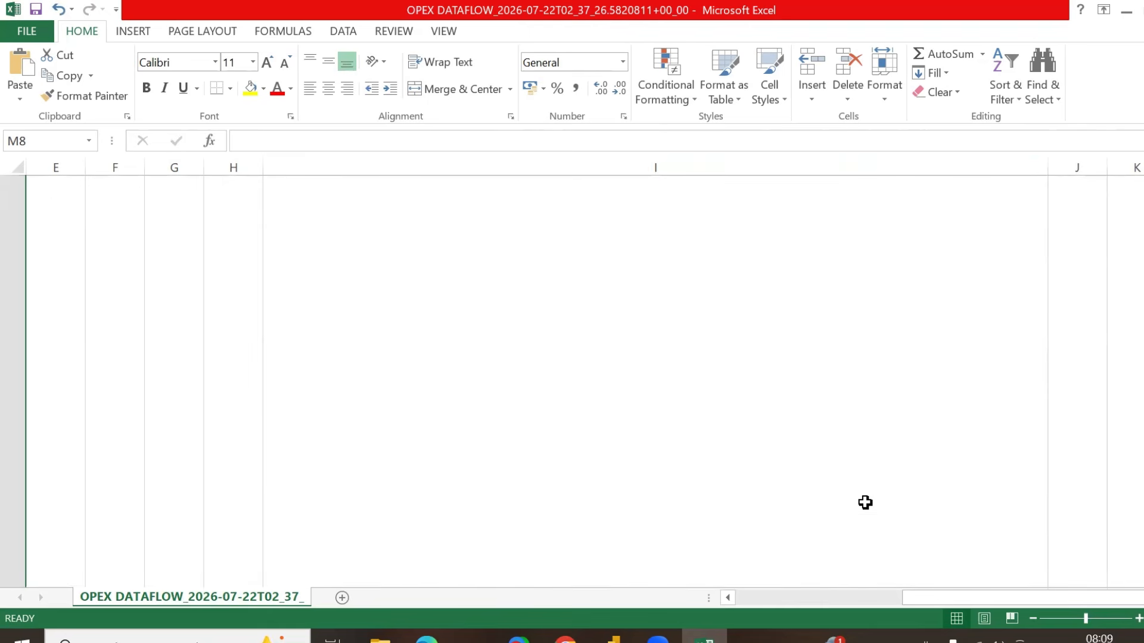
left_click(803, 435)
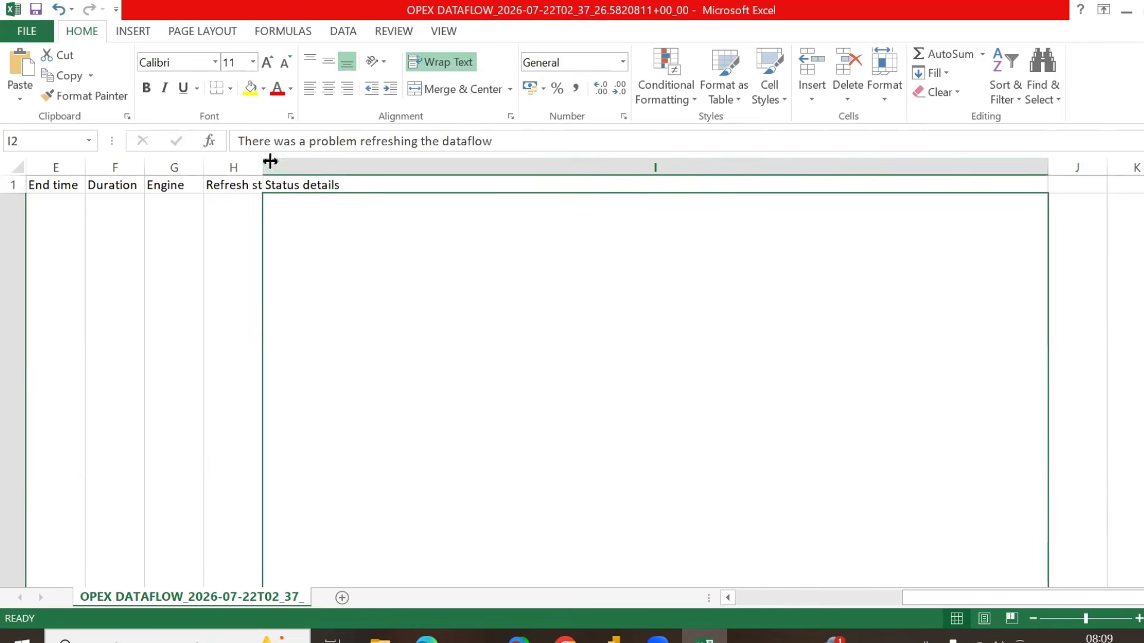
left_click_drag(270, 161, 200, 241)
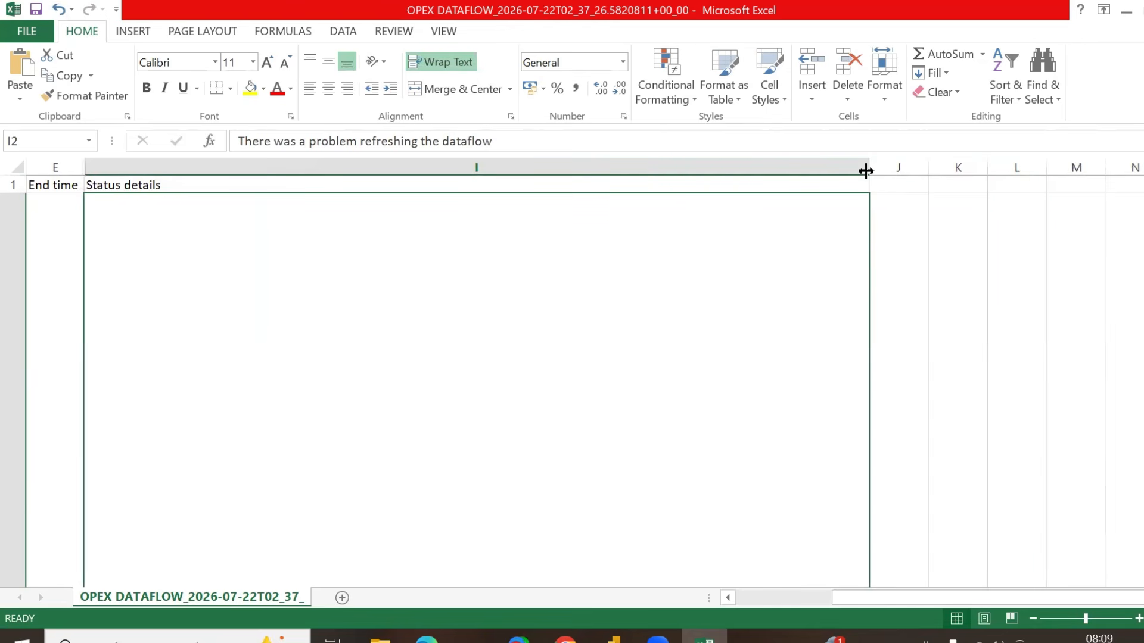
left_click_drag(865, 171, 1043, 168)
scroll(846, 317, "down", 3)
scroll(846, 317, "up", 1)
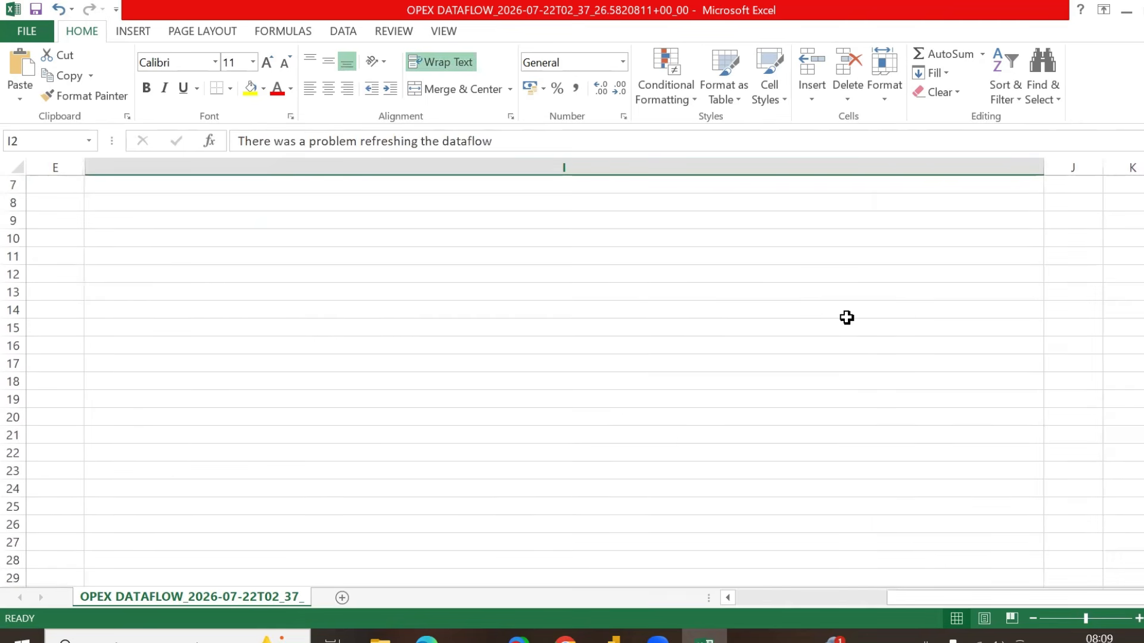
scroll(846, 317, "up", 1)
scroll(847, 318, "up", 1)
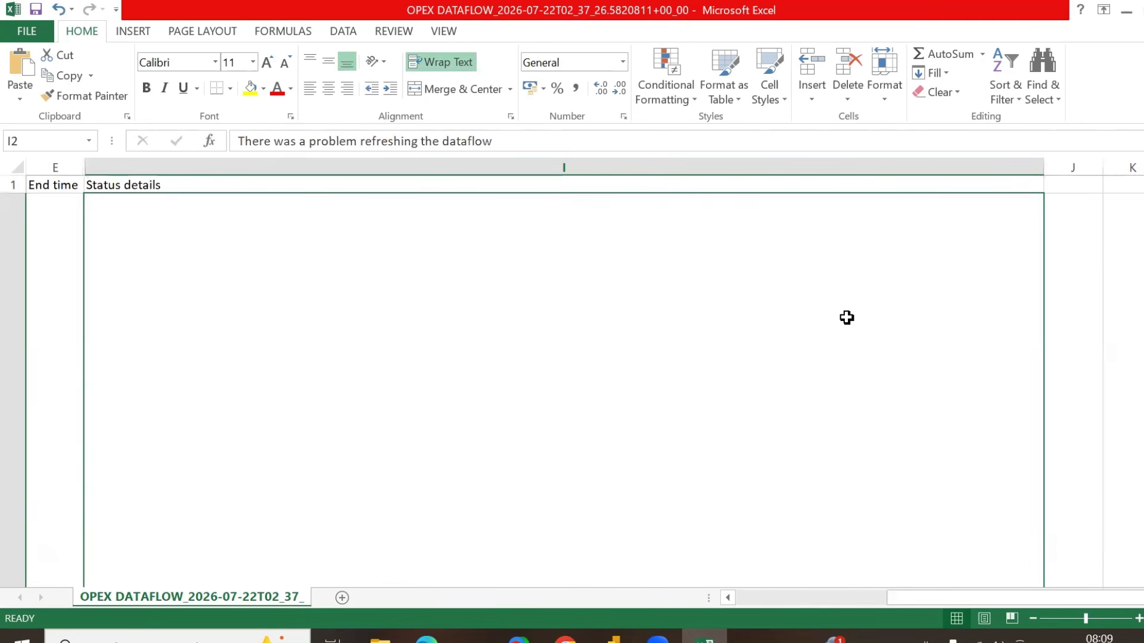
scroll(844, 320, "down", 1)
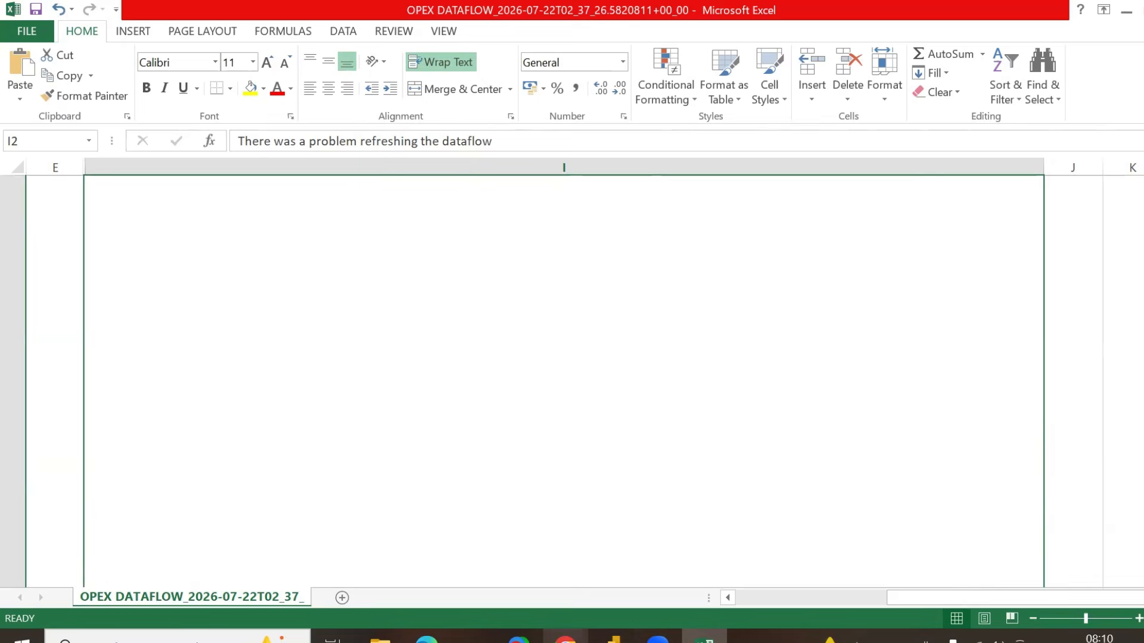
- Switch to OPEX DATAFLOW in the browser and read the validation status error about DimCarriers' destination column mappings
left_click(524, 613)
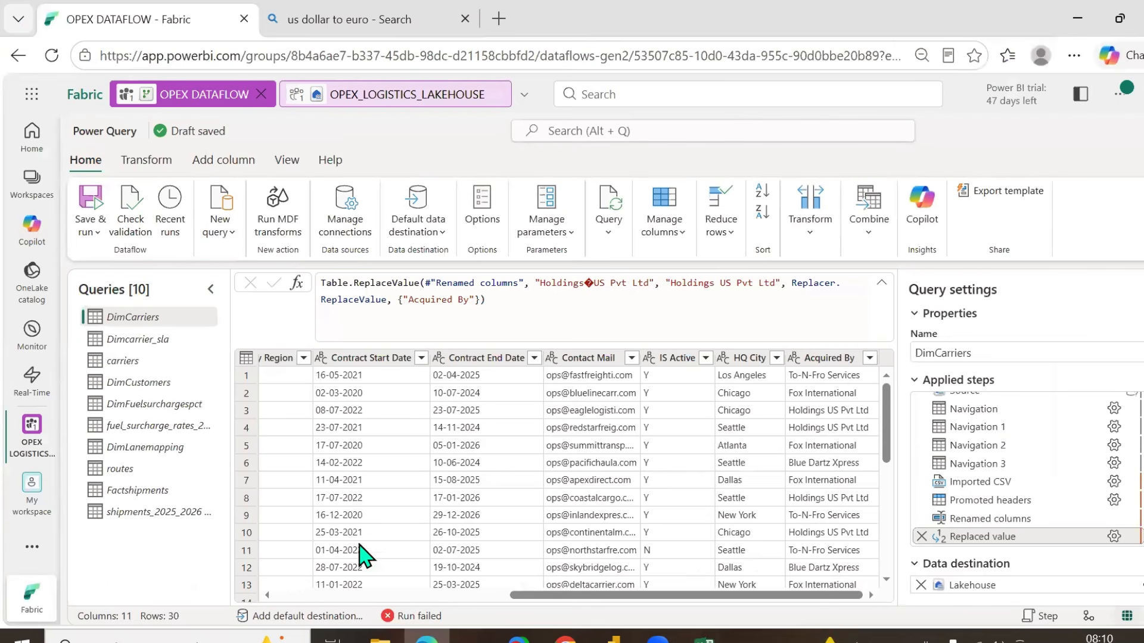
right_click(147, 327)
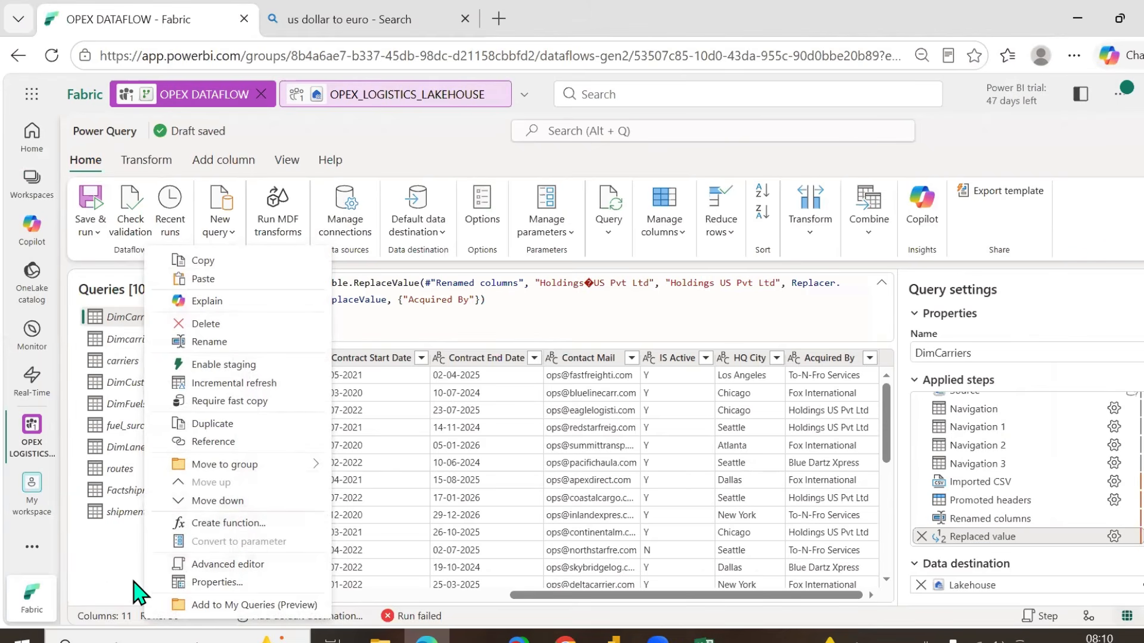
left_click(98, 576)
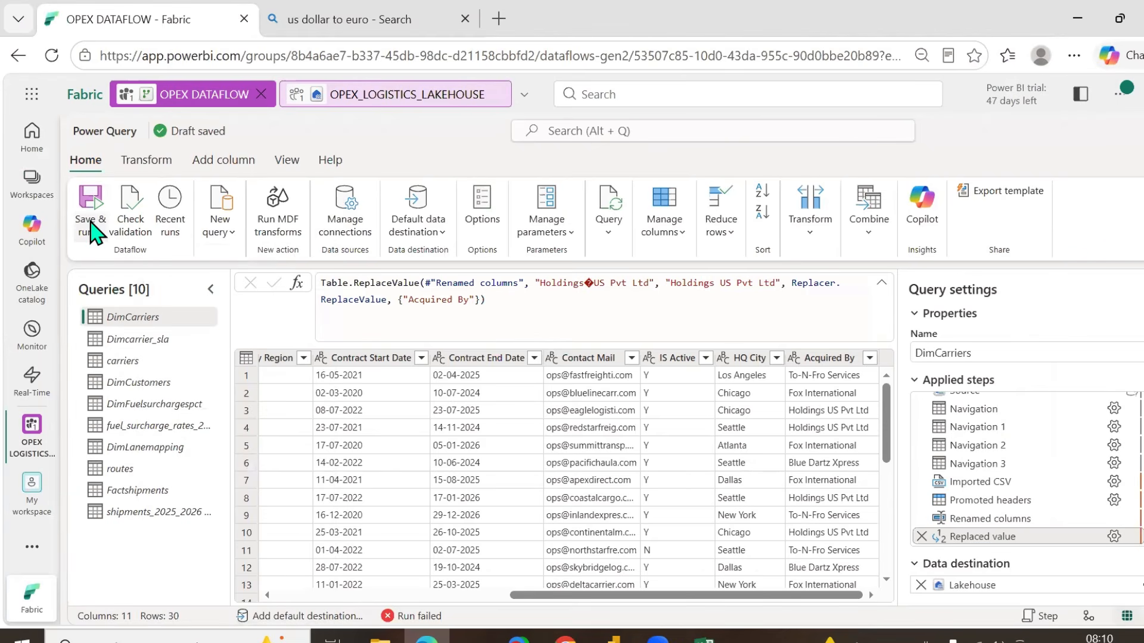
left_click(131, 216)
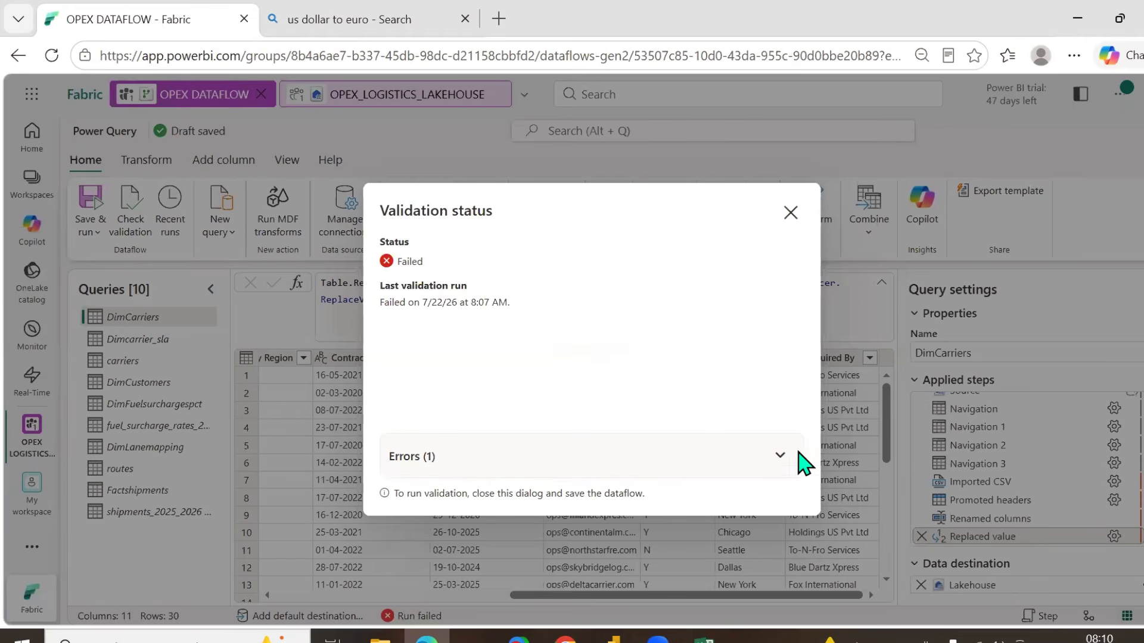
left_click(781, 456)
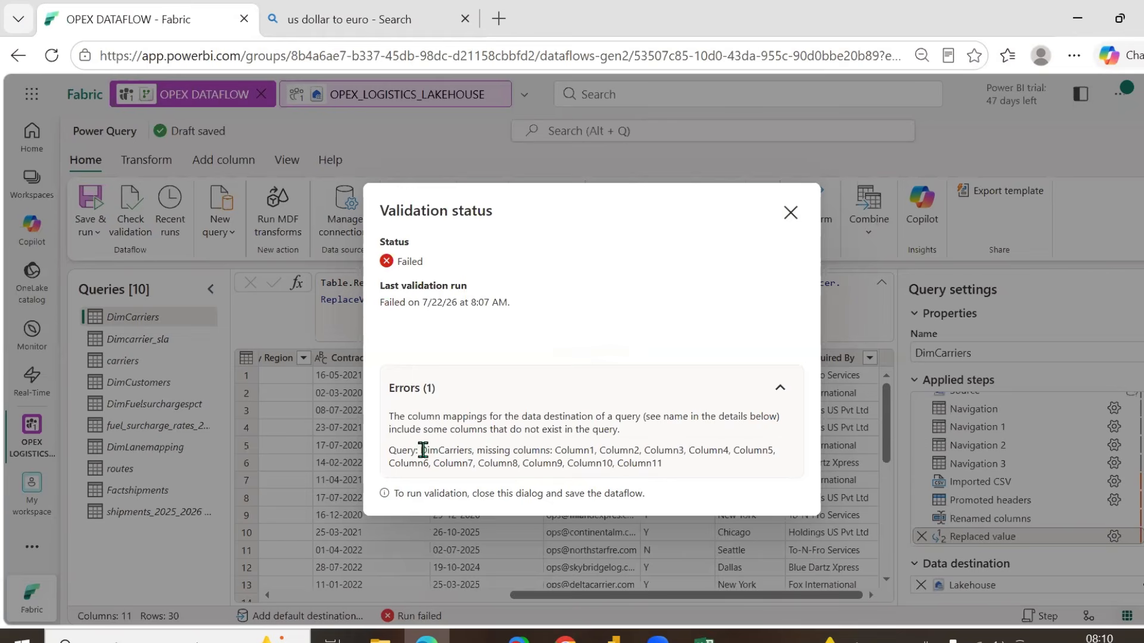
left_click_drag(428, 450, 711, 470)
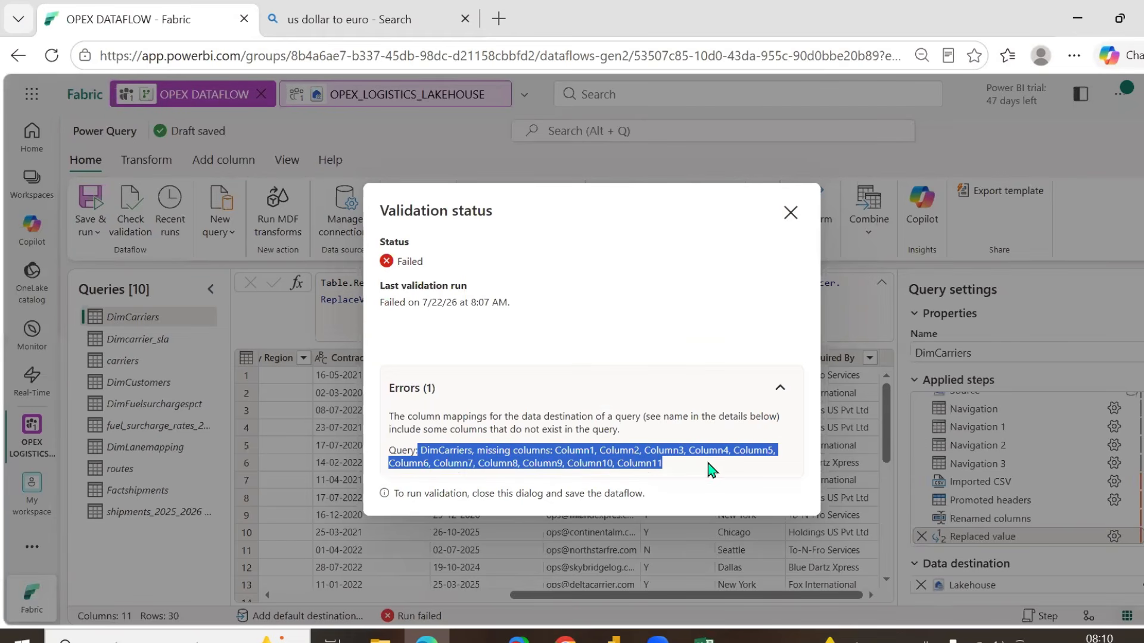
left_click(790, 213)
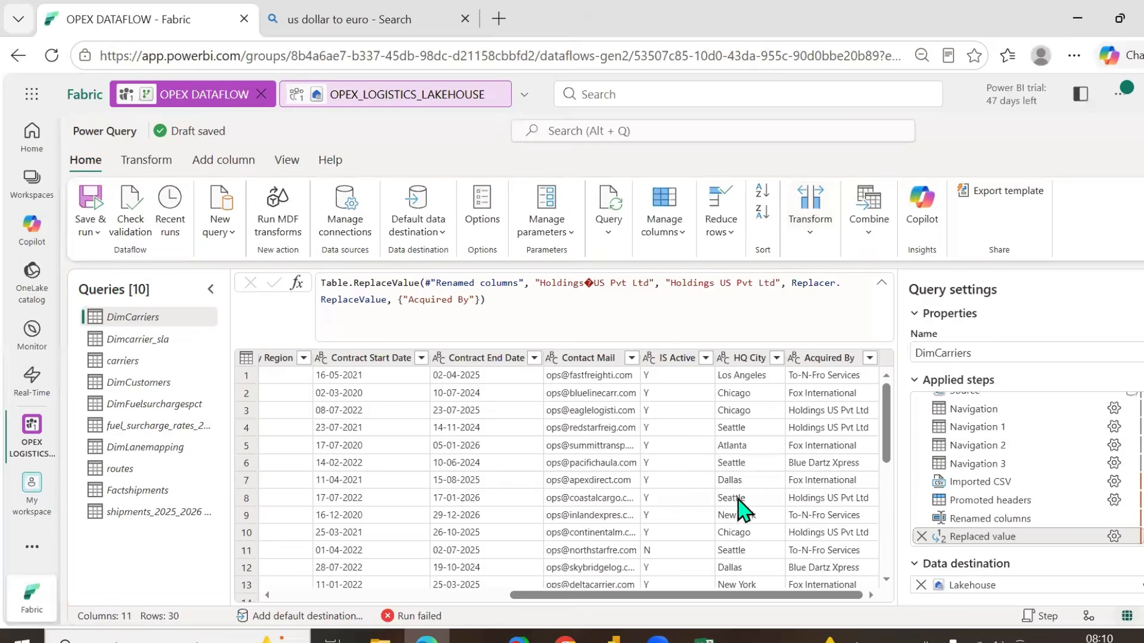
- Check DimCarriers' Renamed columns and Replaced value steps and remove the query's Lakehouse data destination
left_click(991, 519)
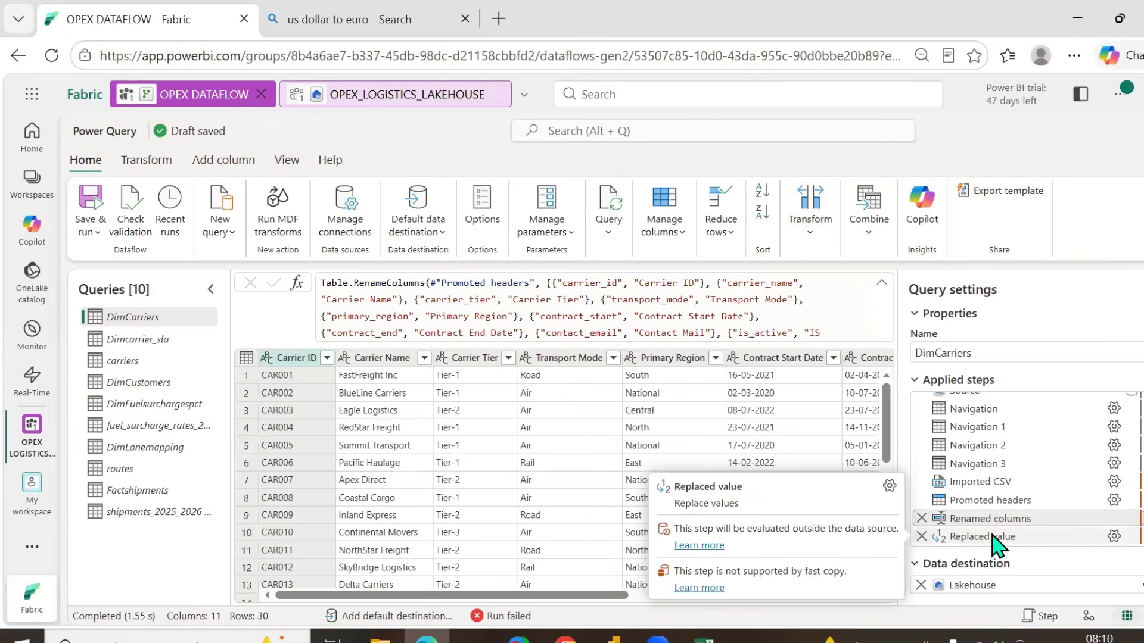
left_click(965, 538)
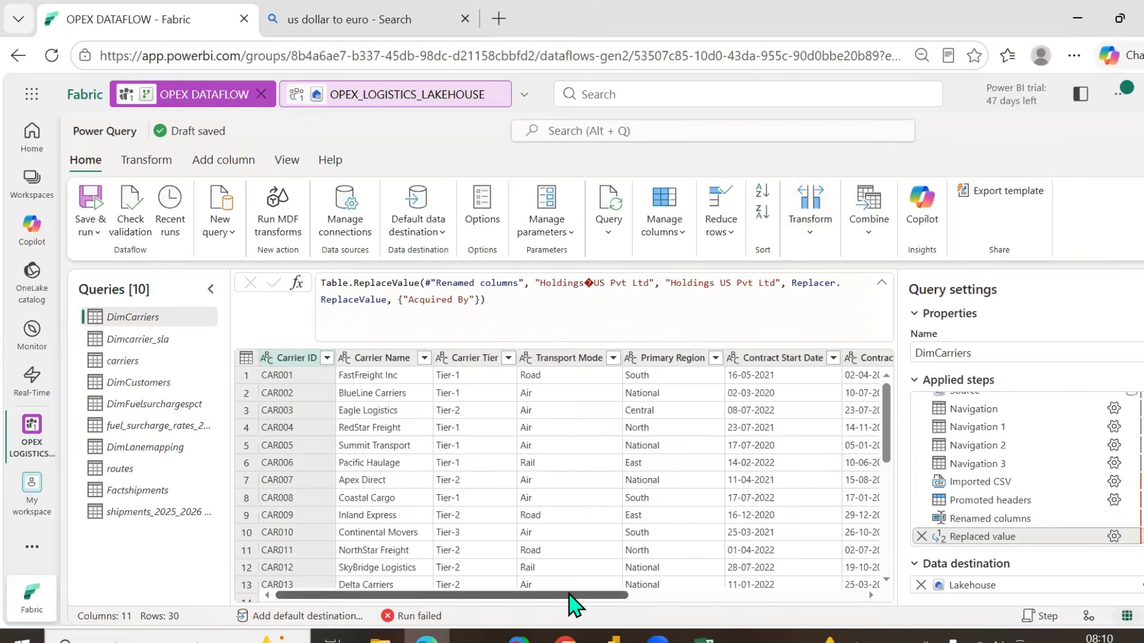
left_click_drag(566, 595, 868, 595)
left_click(921, 585)
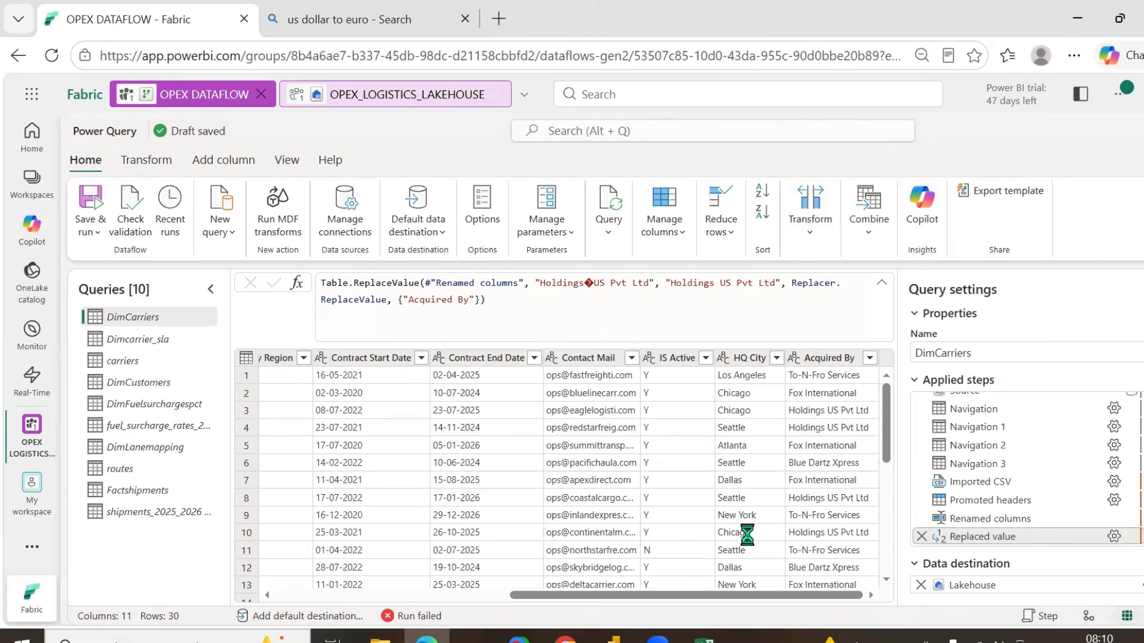
left_click(709, 402)
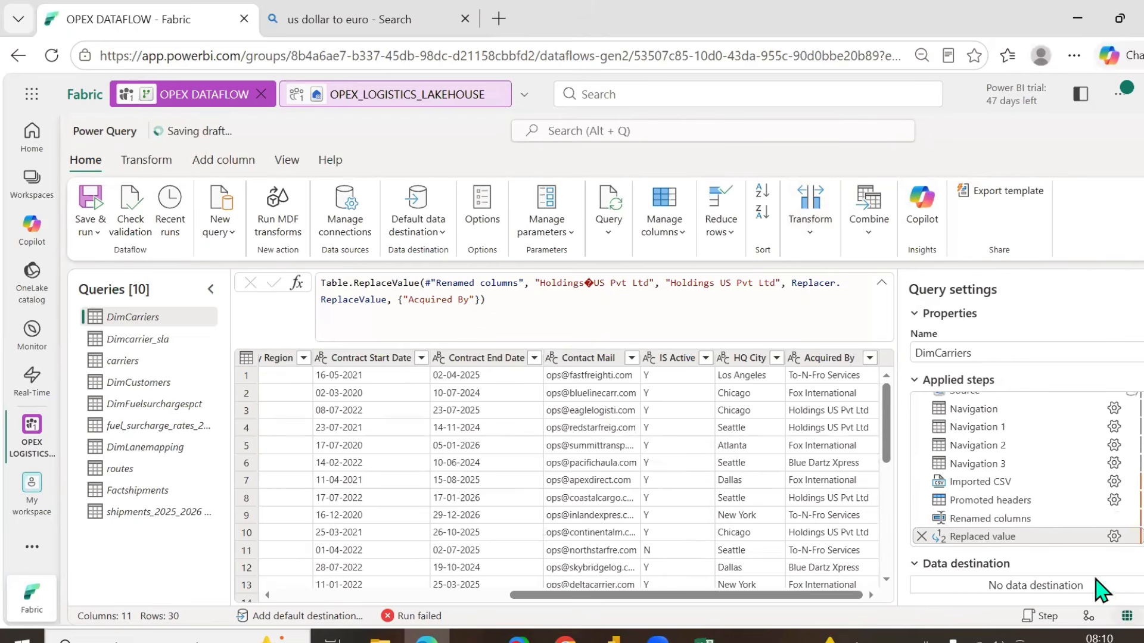
- Set DimCarriers' Lakehouse destination to a new DimCarriers table in the LOGISTICS schema of OPEX_LOGISTICS_LAKEHOUSE, using automatic settings
left_click(1136, 563)
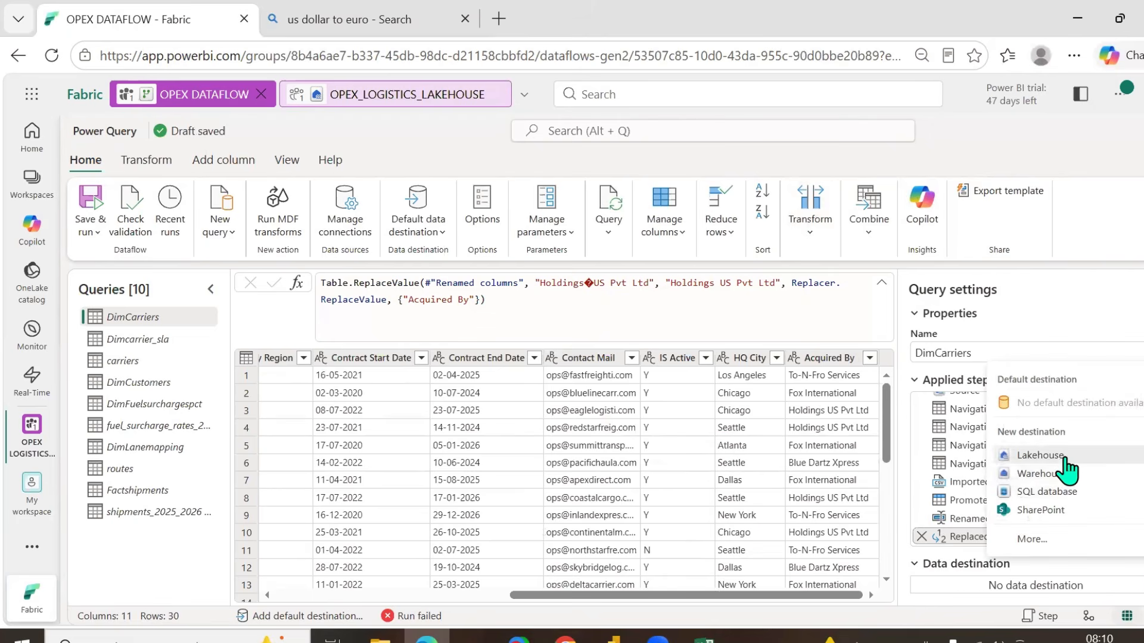
left_click(1039, 456)
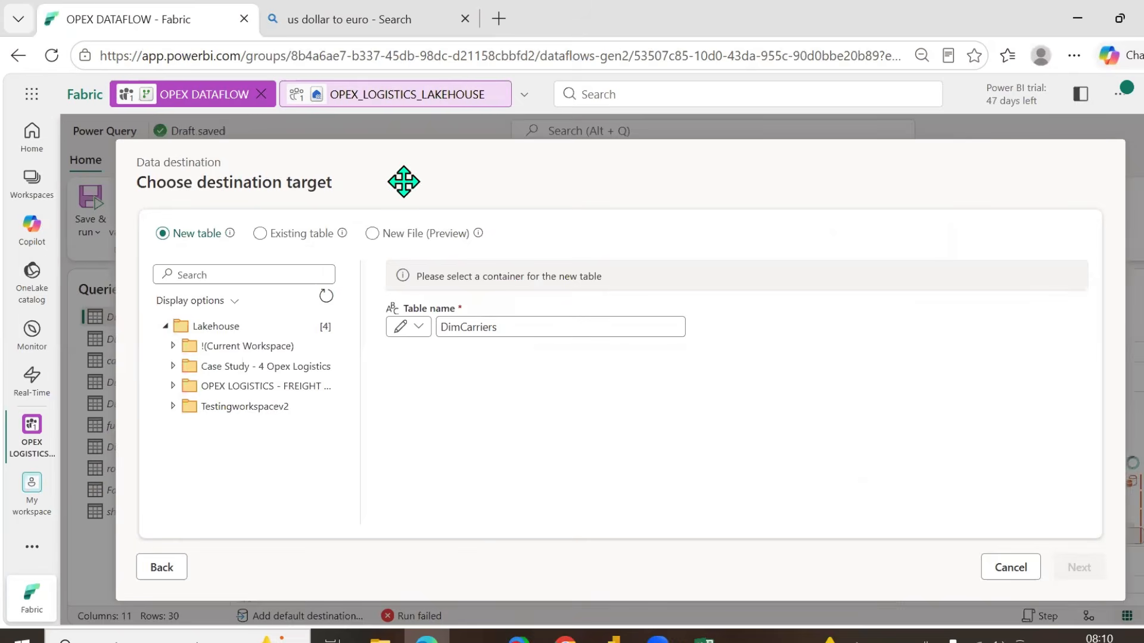
left_click_drag(400, 179, 286, 247)
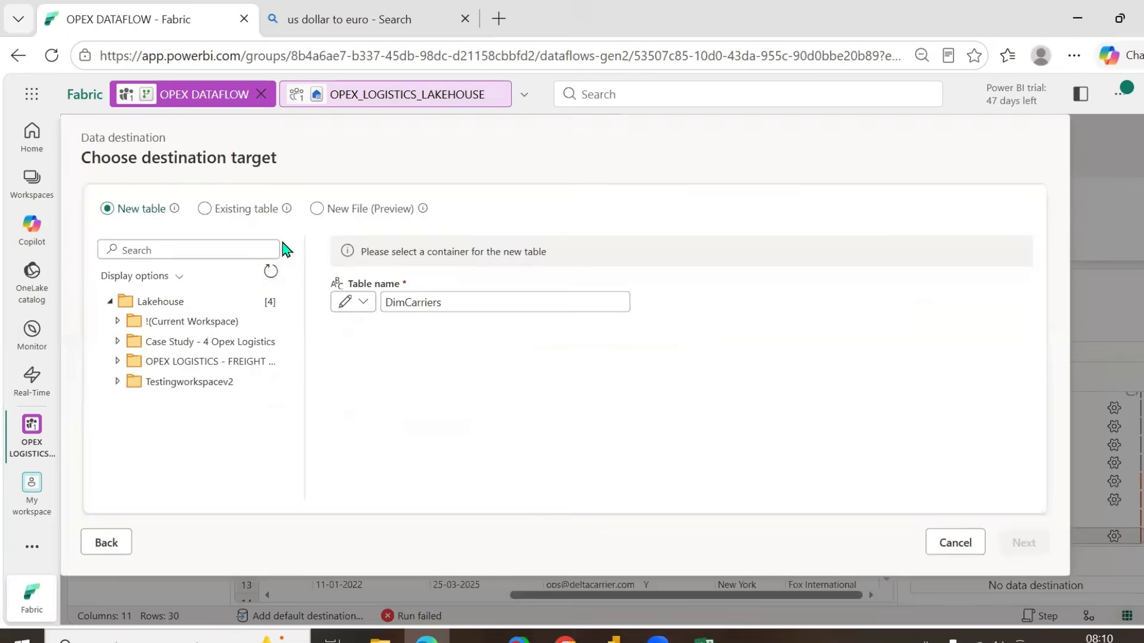
left_click(118, 321)
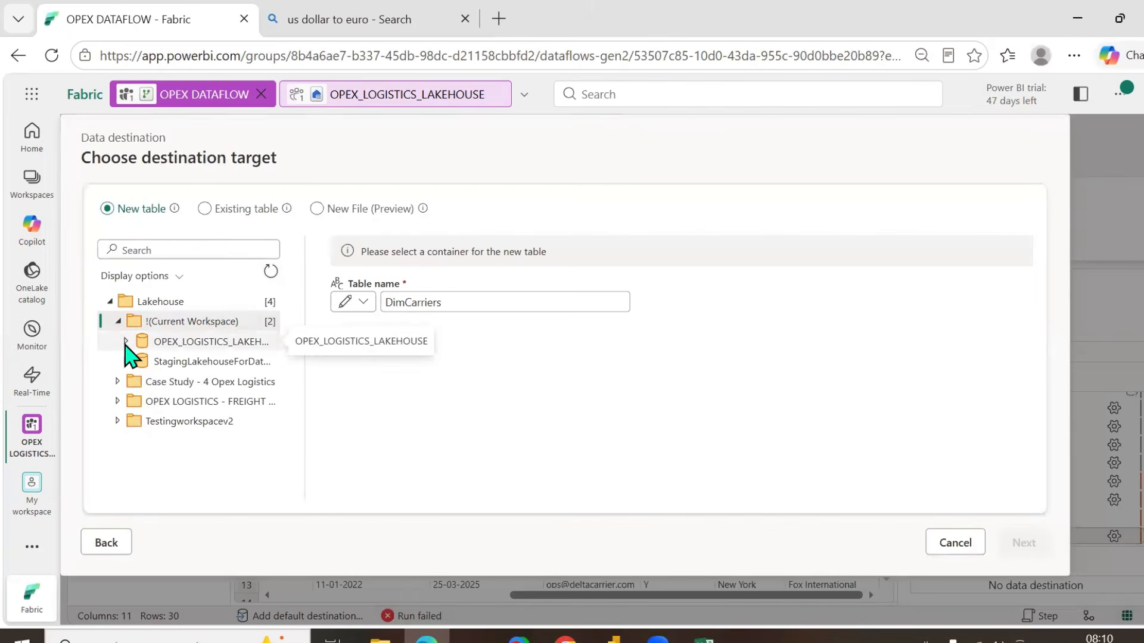
left_click(182, 382)
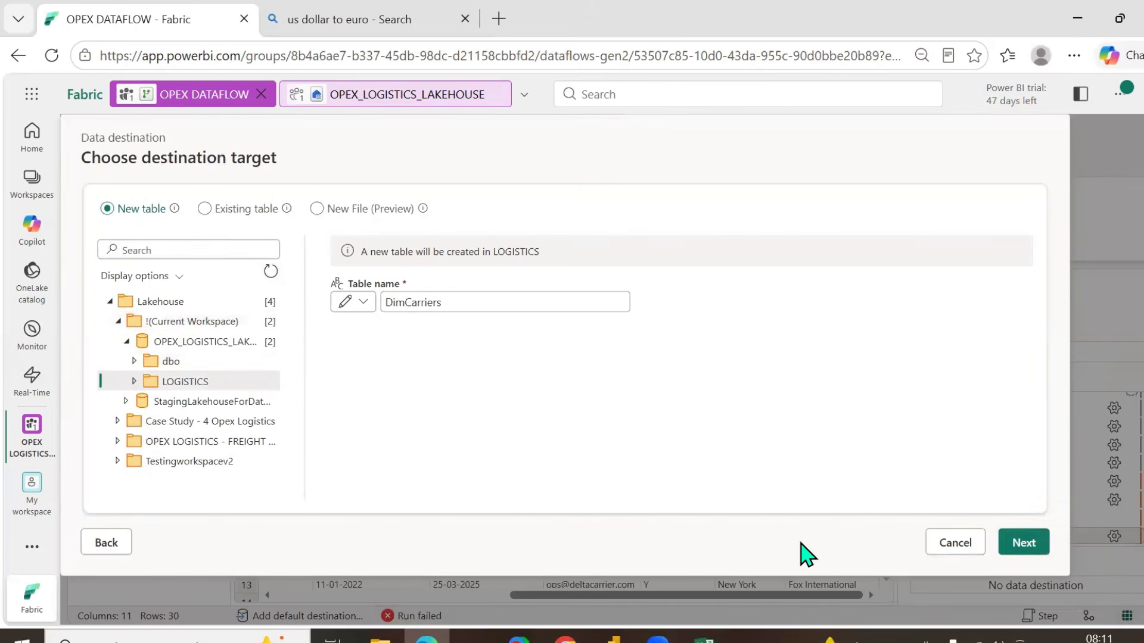
left_click(1039, 554)
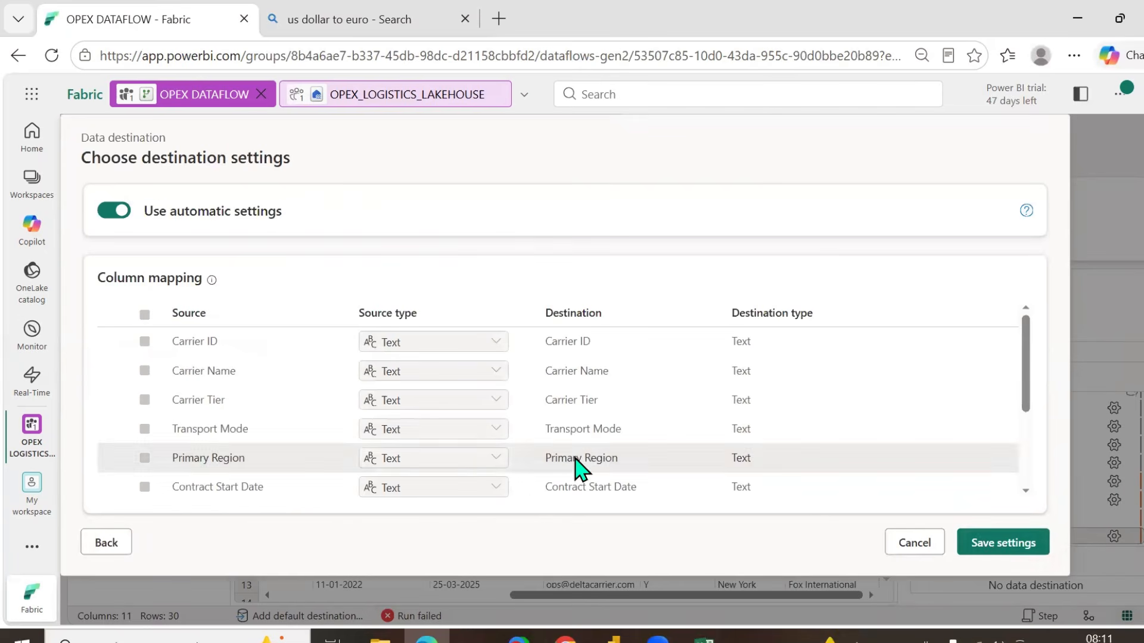
left_click(991, 551)
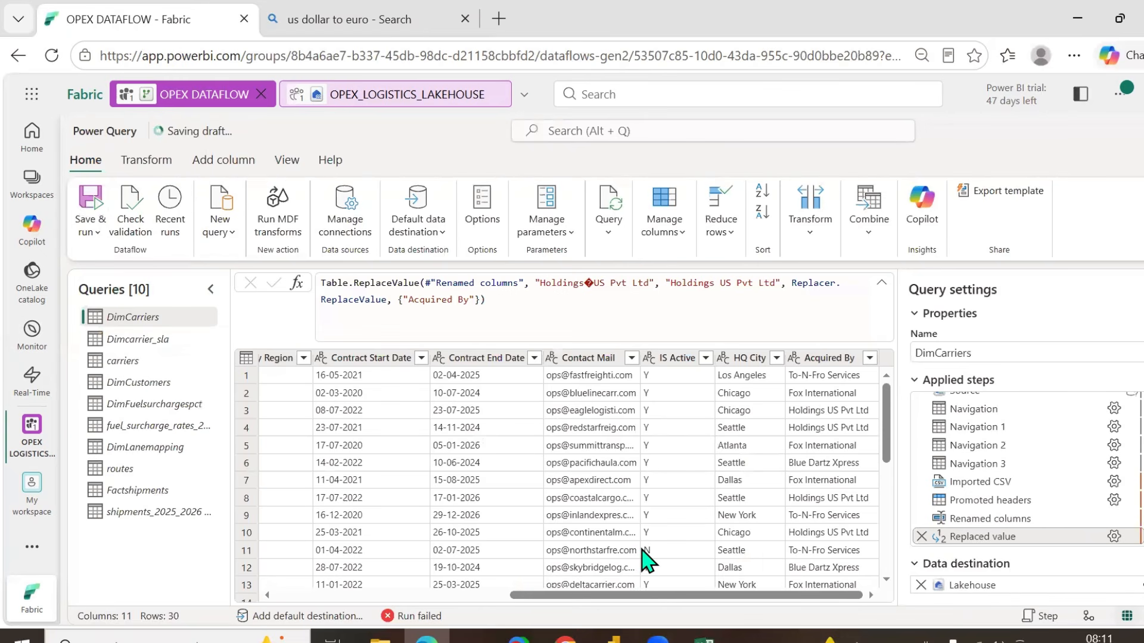
- Save and run OPEX DATAFLOW, and check the new run's status in its recent runs history
left_click(95, 230)
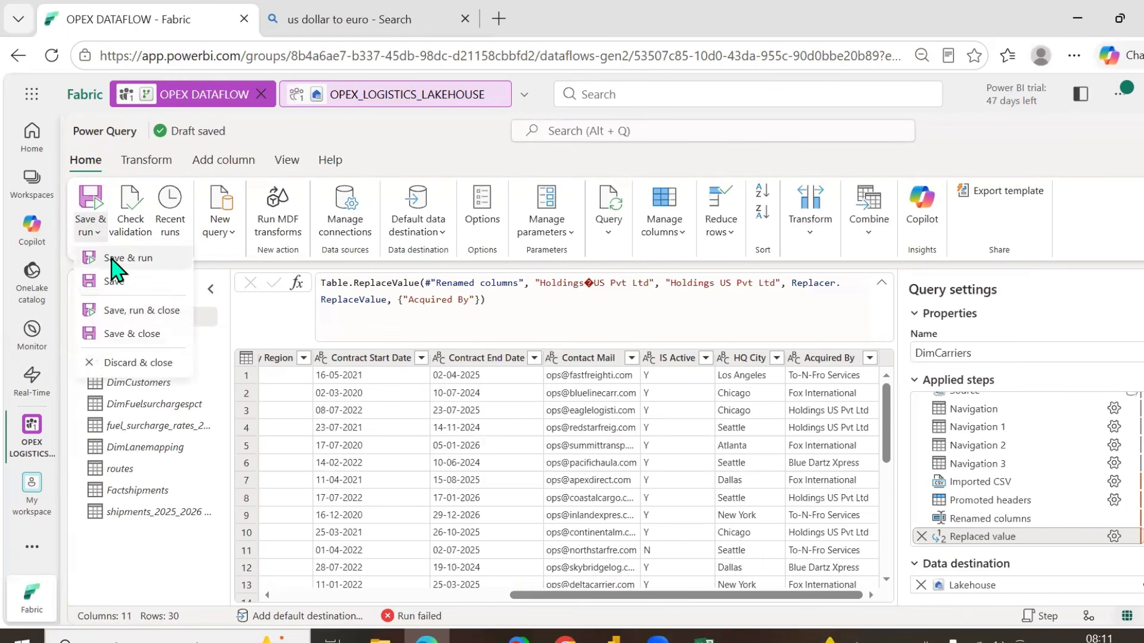
left_click(110, 257)
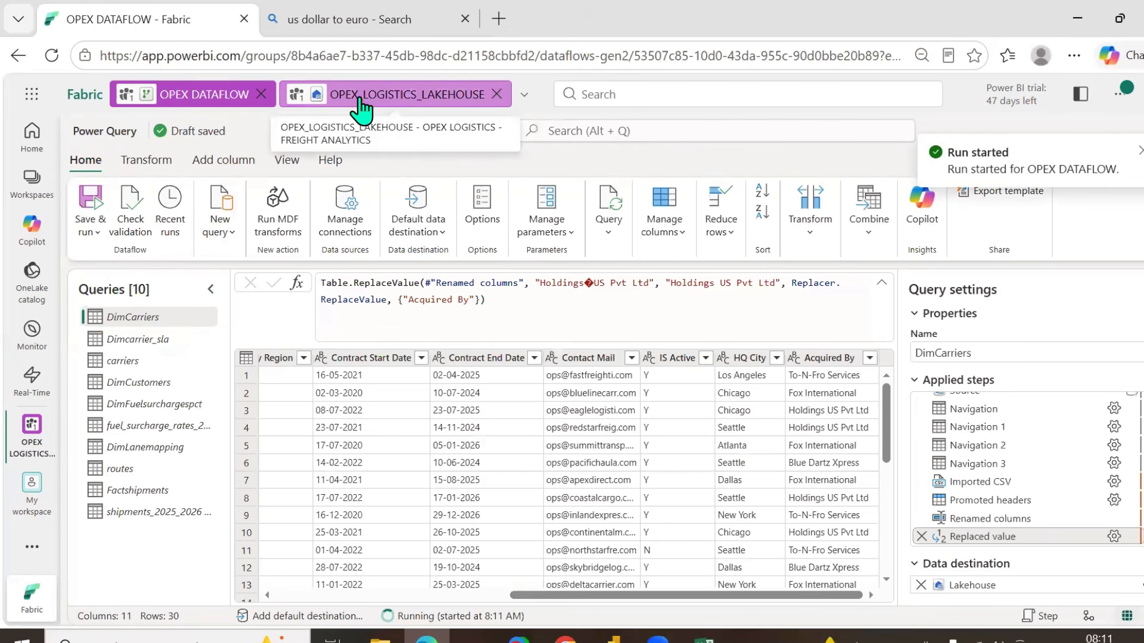
left_click(178, 239)
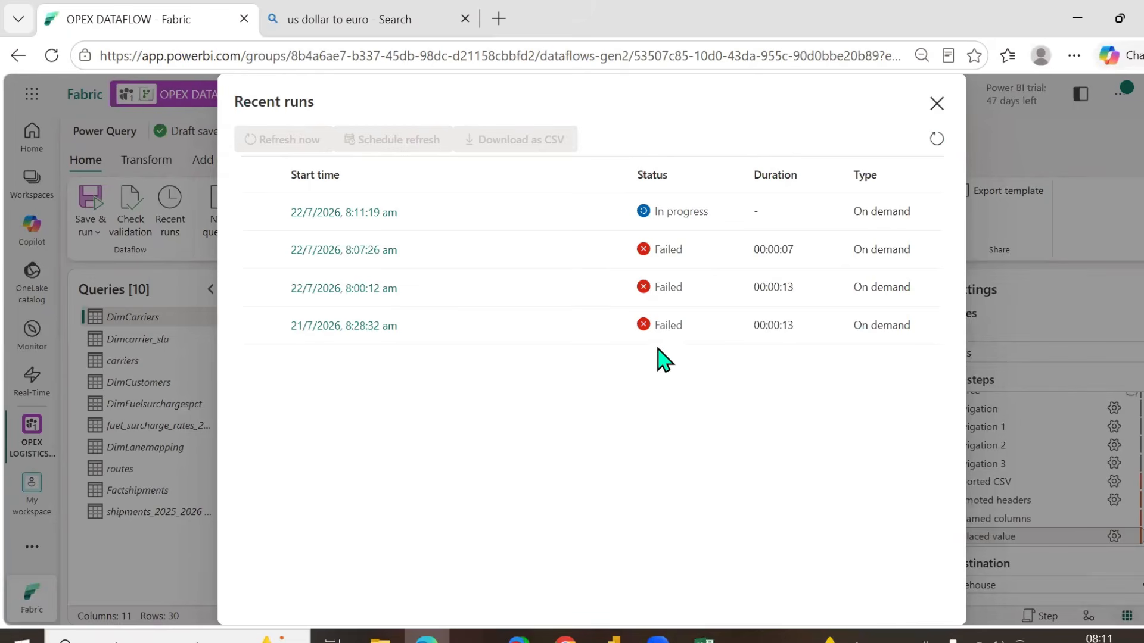
left_click(936, 139)
left_click(937, 105)
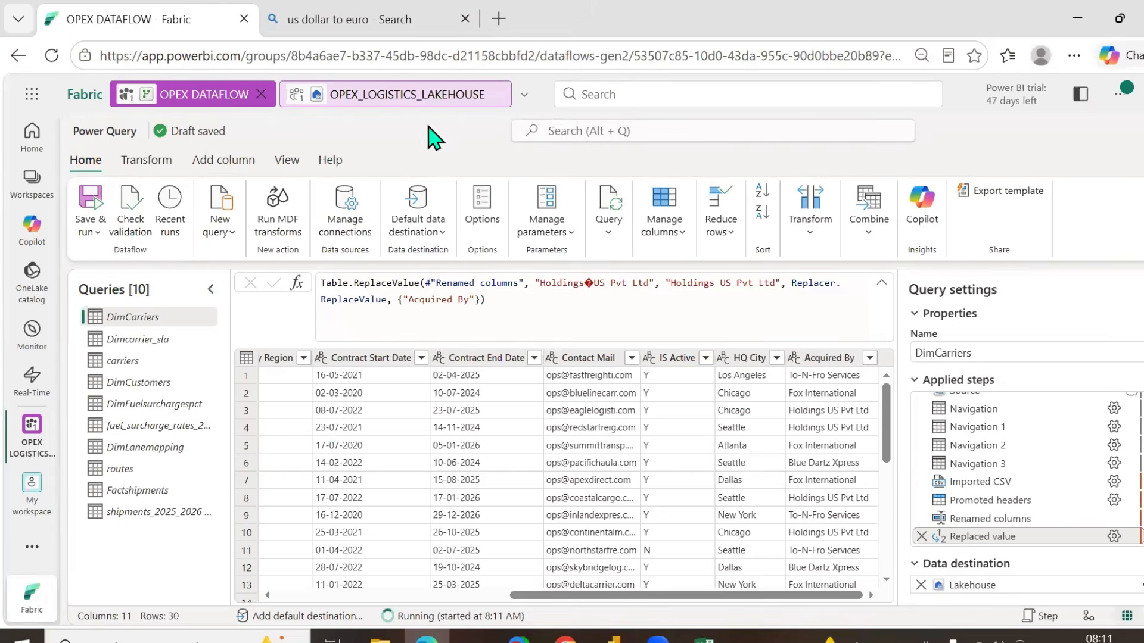
- Switch to OPEX_LOGISTICS_LAKEHOUSE and refresh the LOGISTICS schema to list its tables
left_click(417, 95)
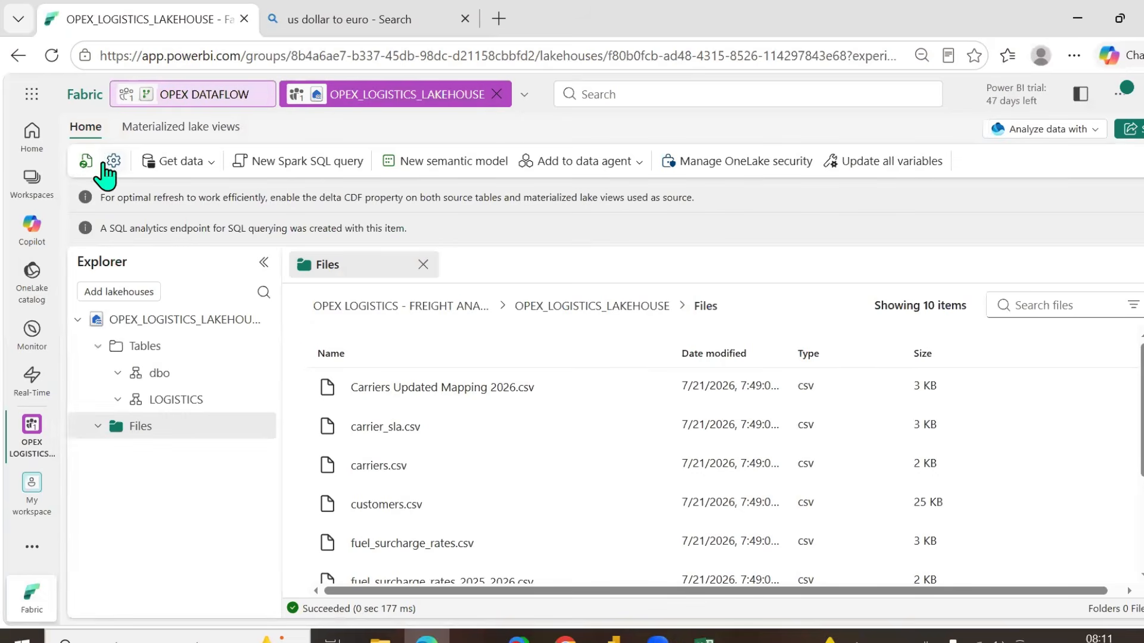
left_click(103, 167)
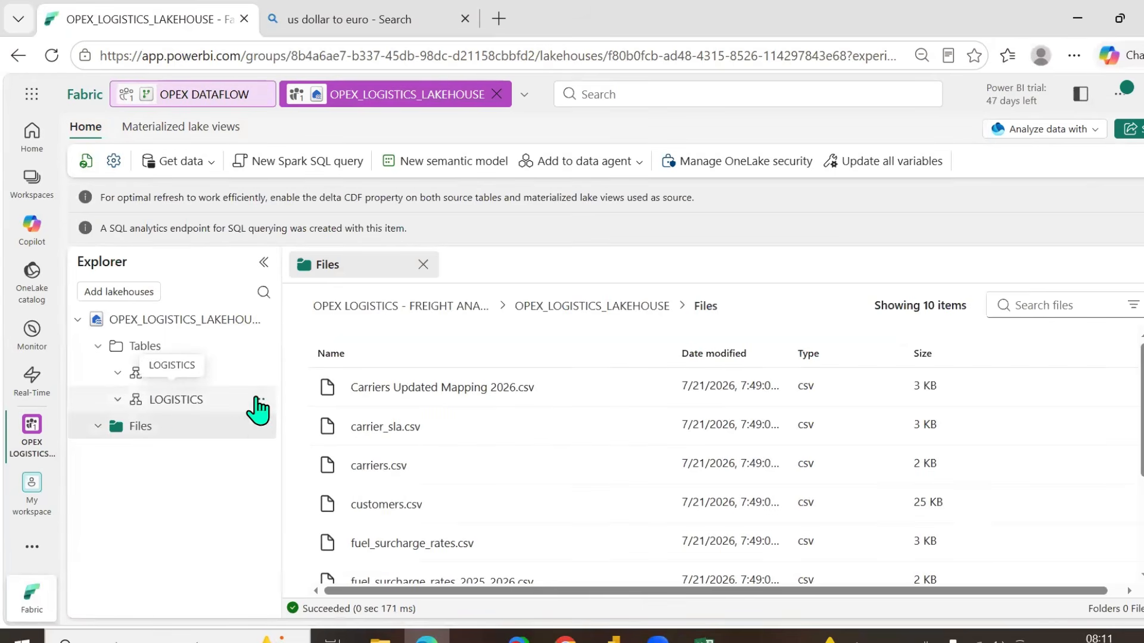
left_click(260, 399)
left_click(291, 548)
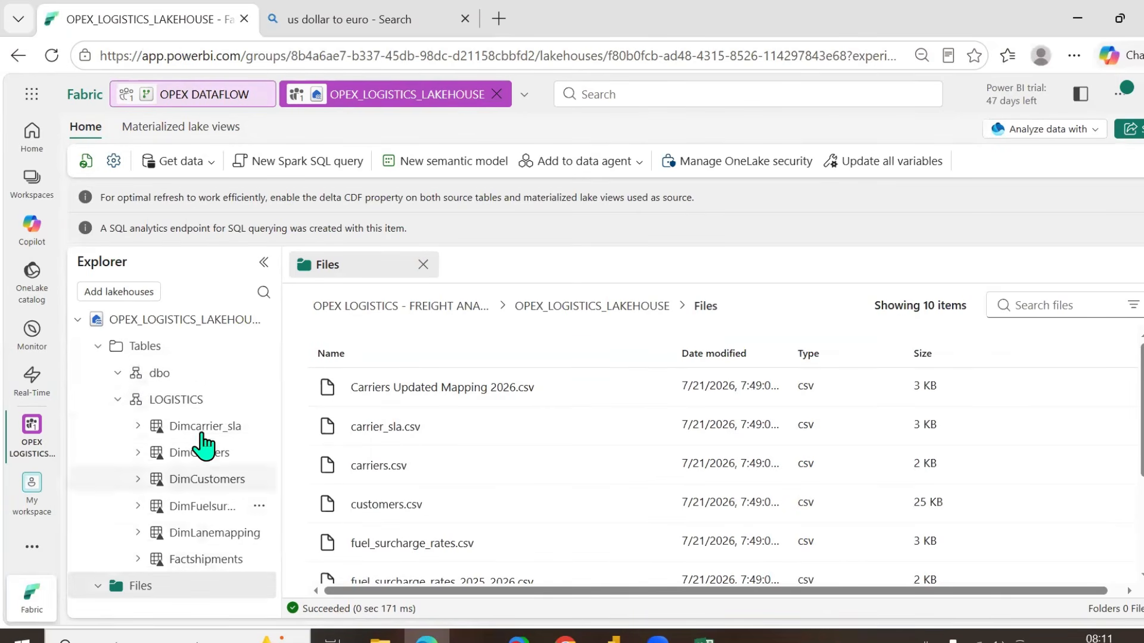
- Return to OPEX DATAFLOW and recheck the latest run's status in the refreshed recent runs history
left_click(213, 112)
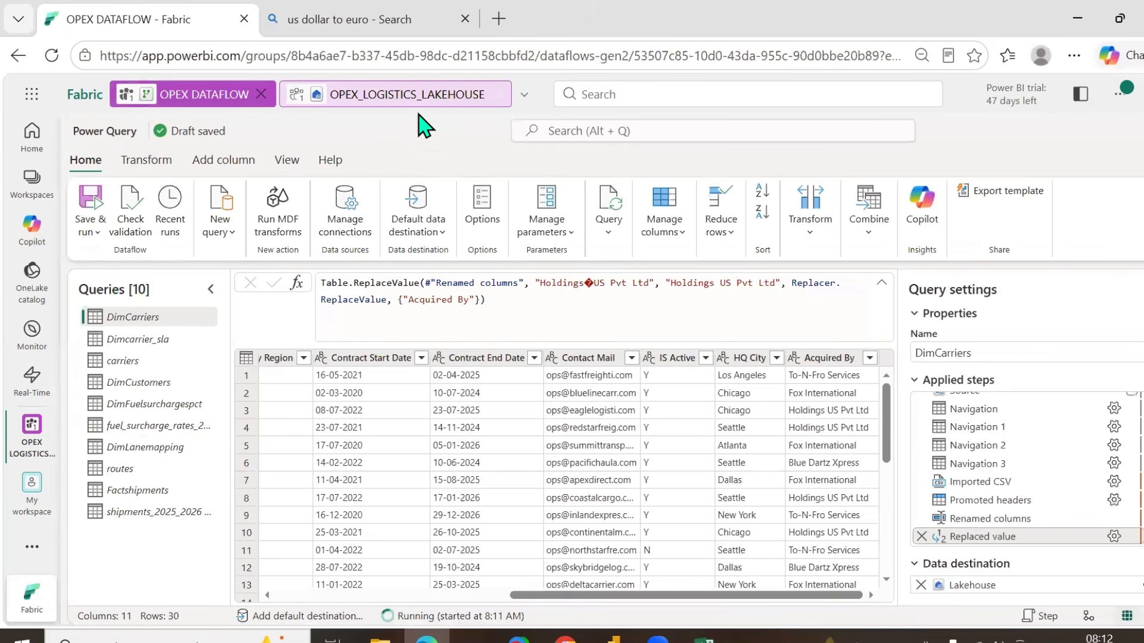
left_click(170, 231)
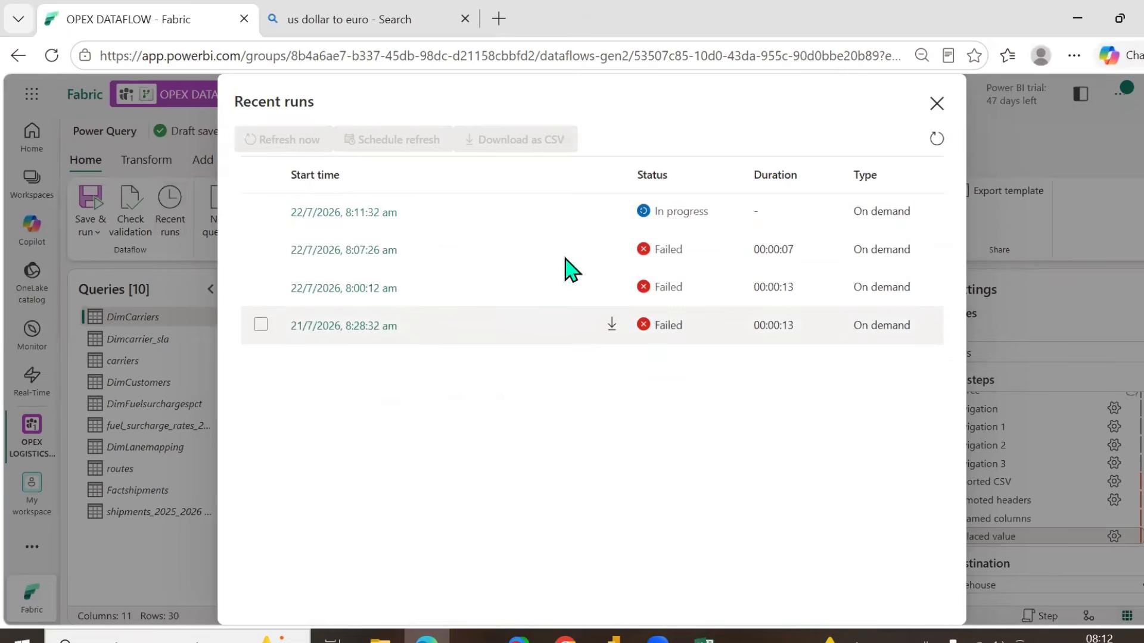
left_click(937, 140)
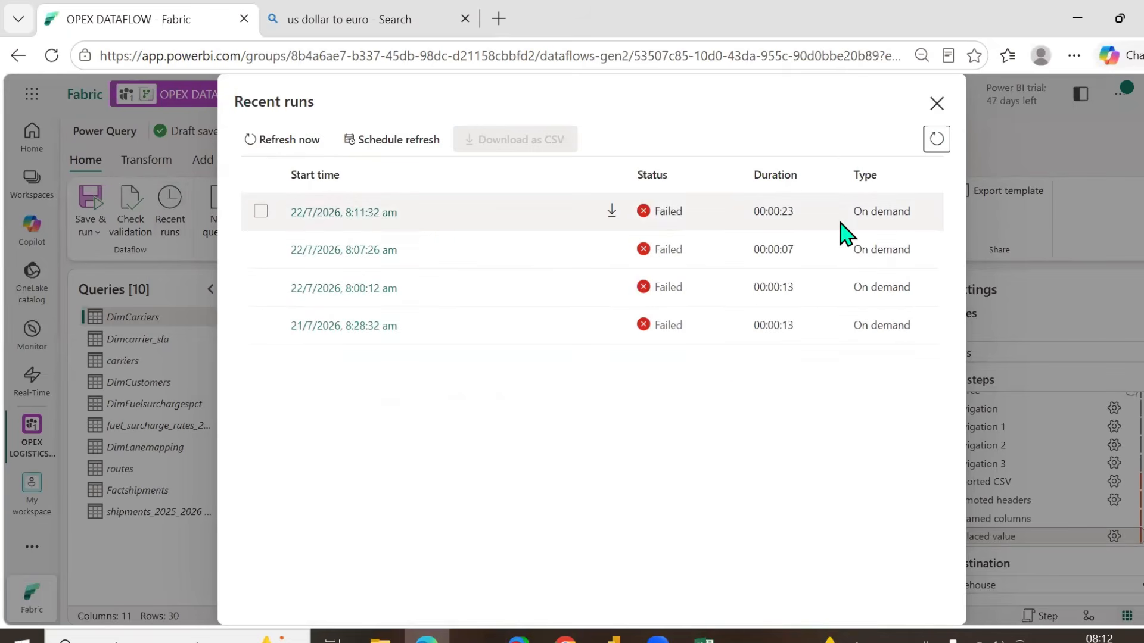
left_click(935, 106)
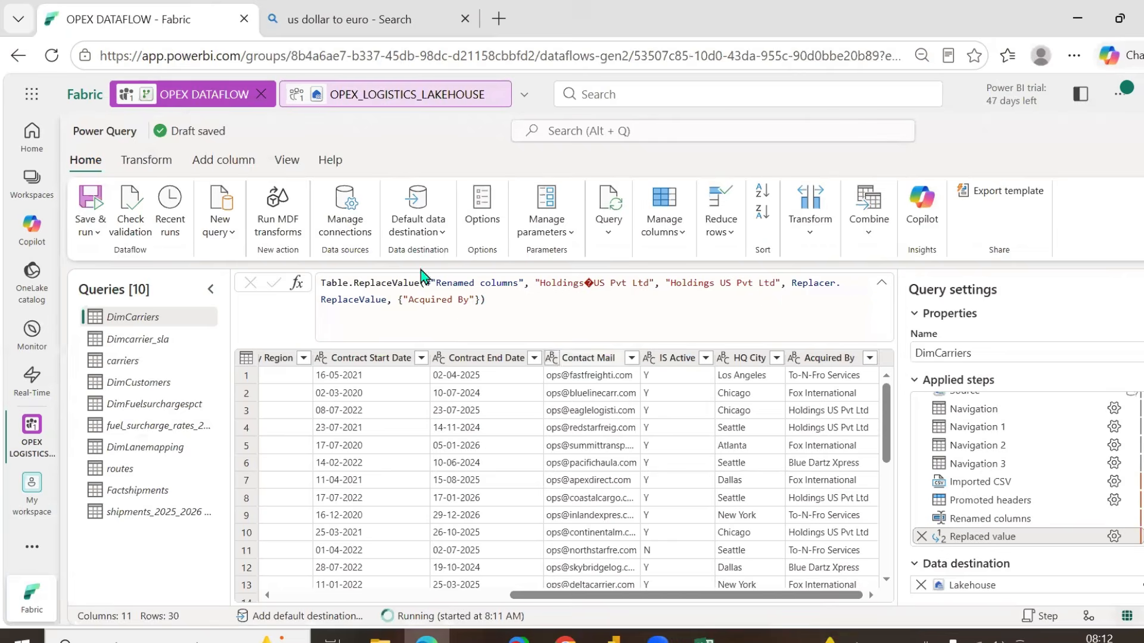
- Preview each LOGISTICS table in OPEX_LOGISTICS_LAKEHOUSE, from Dimcarrier_sla to Factshipments, to check which contain loaded rows
left_click(396, 98)
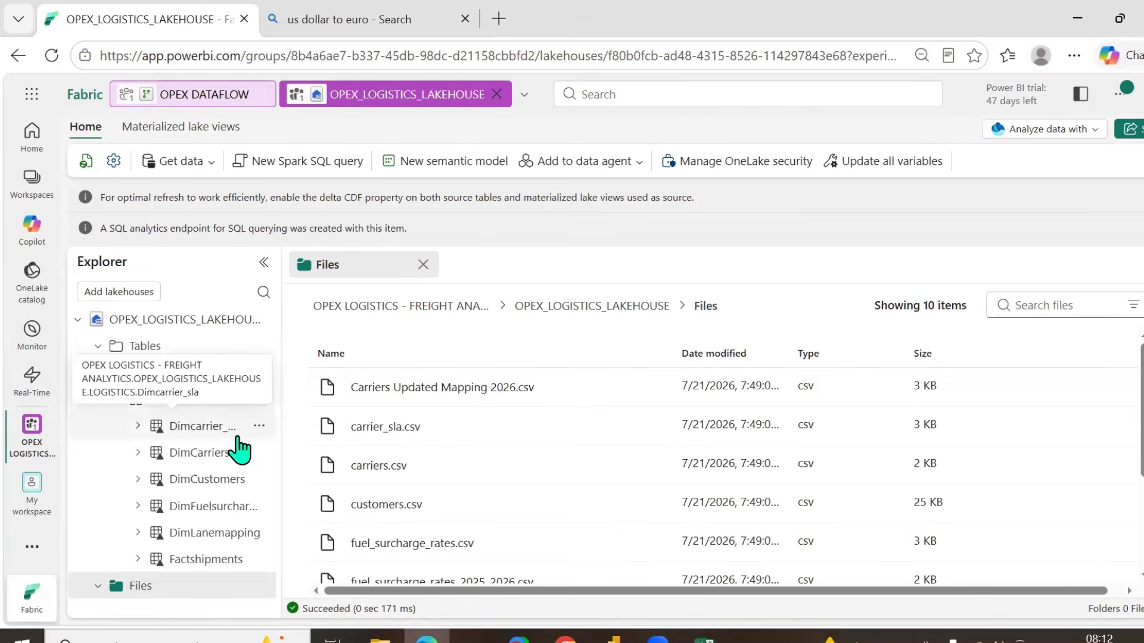
left_click(222, 436)
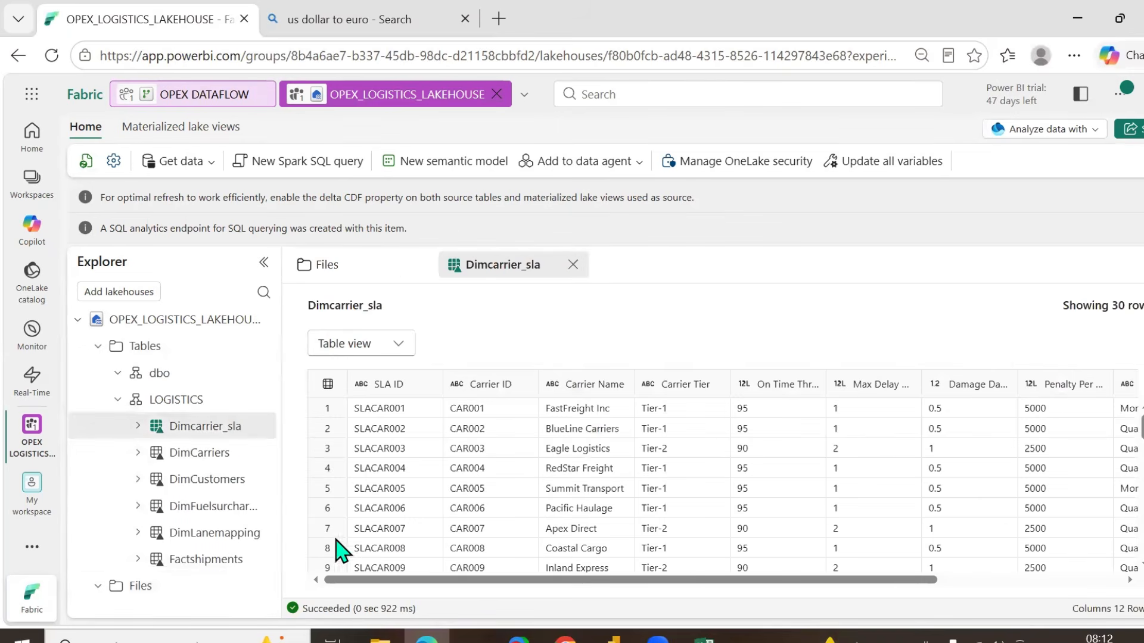
left_click(209, 455)
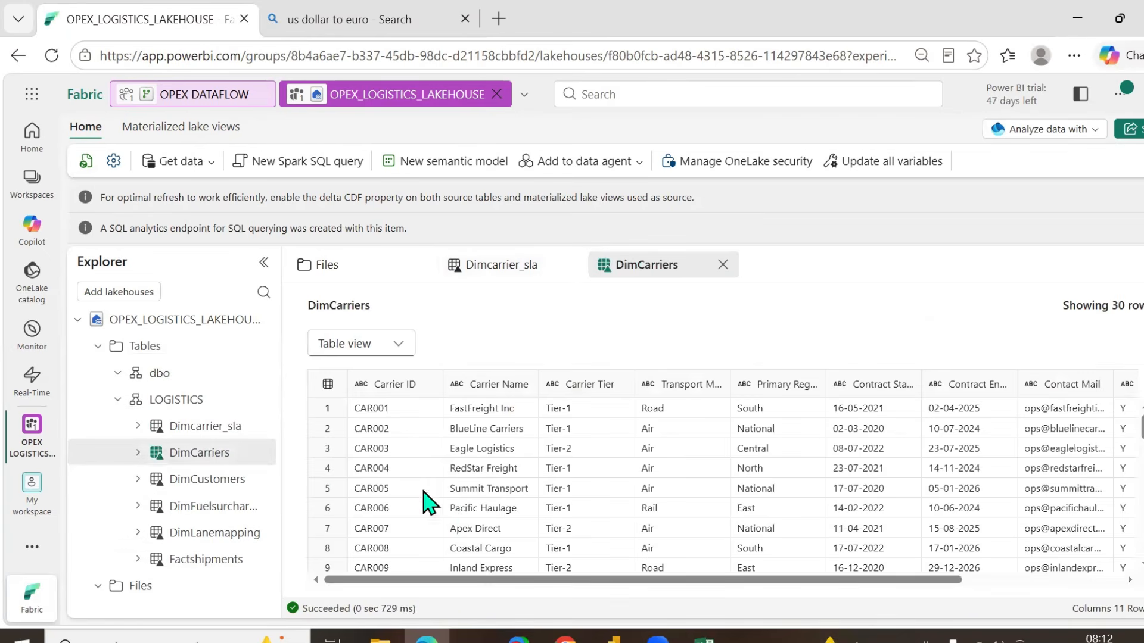
left_click(214, 481)
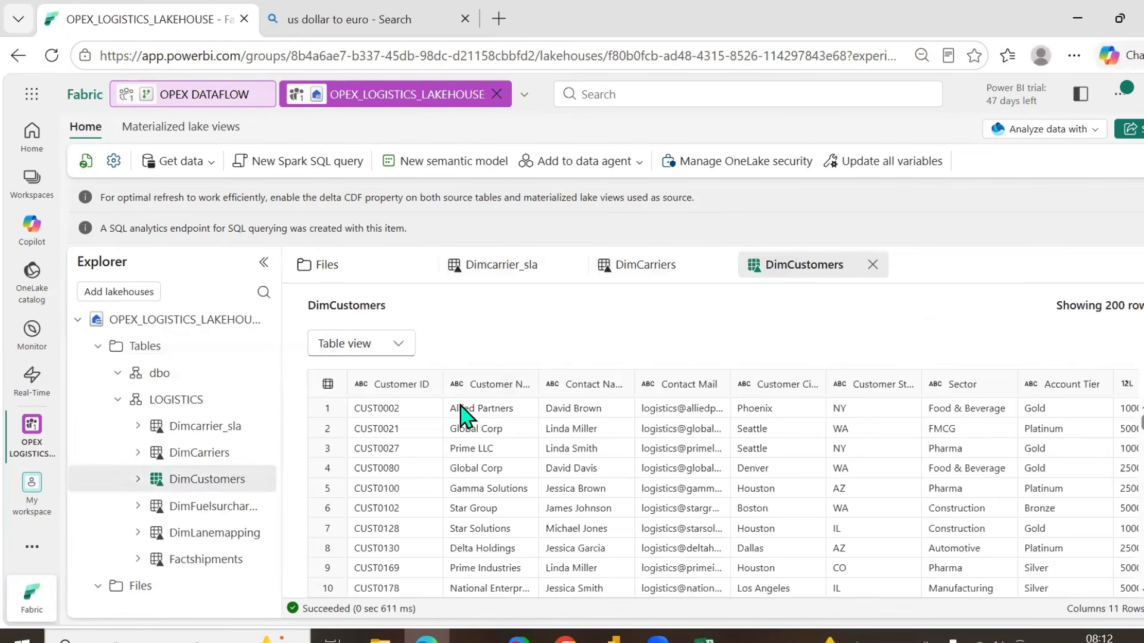
left_click(212, 513)
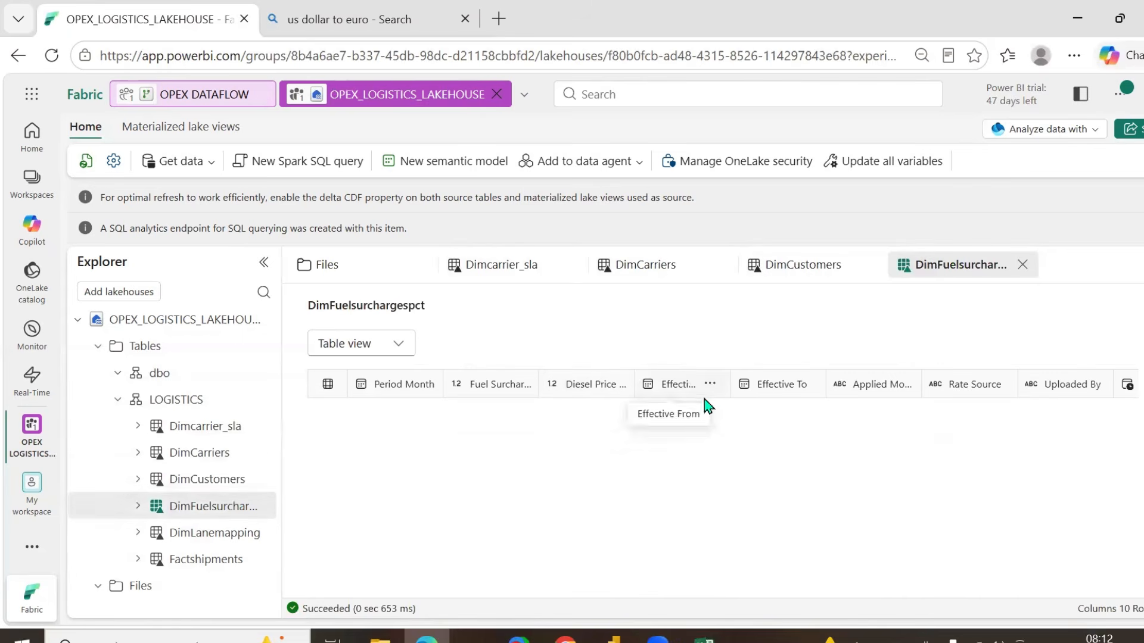
left_click(227, 539)
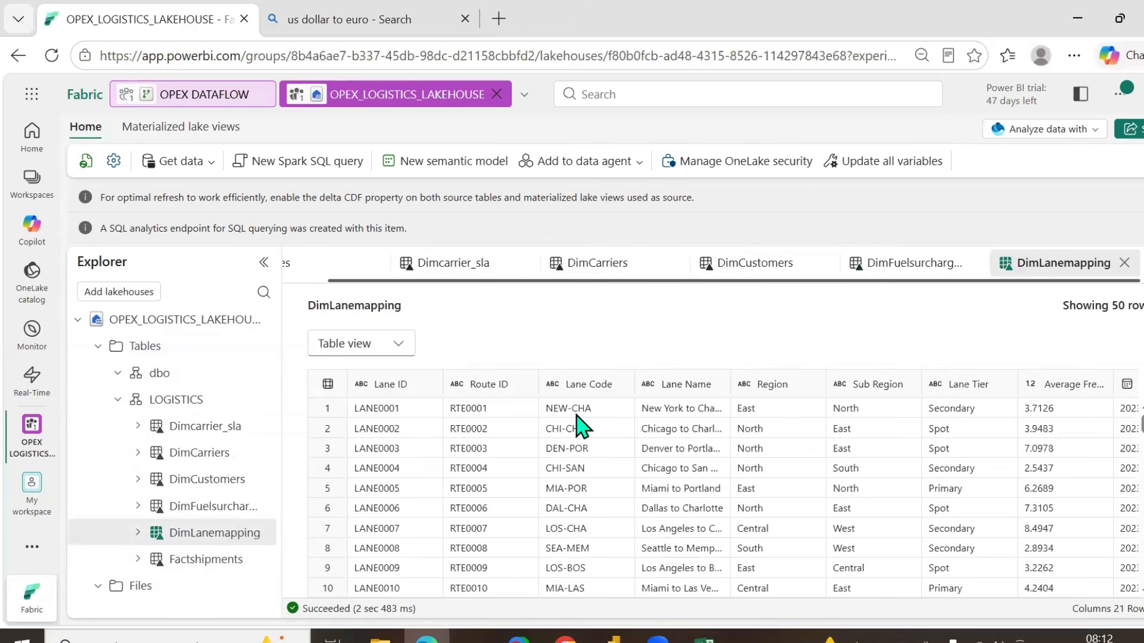
left_click(217, 560)
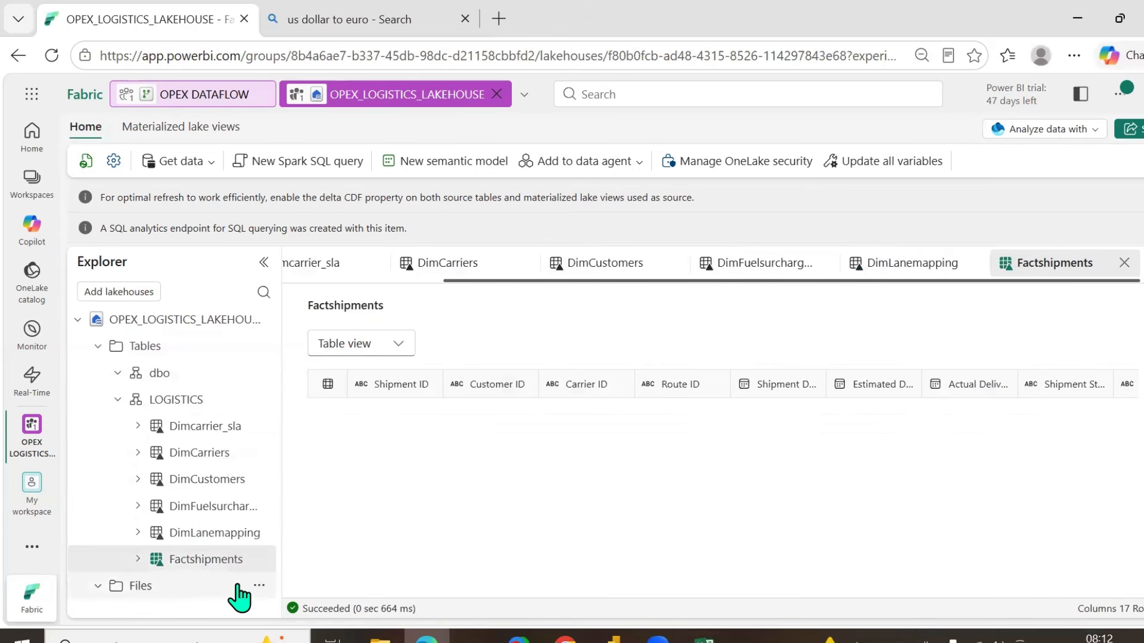
- Return to OPEX DATAFLOW and remove the Lakehouse data destination of the DimFuelsurchargespct query
left_click(199, 96)
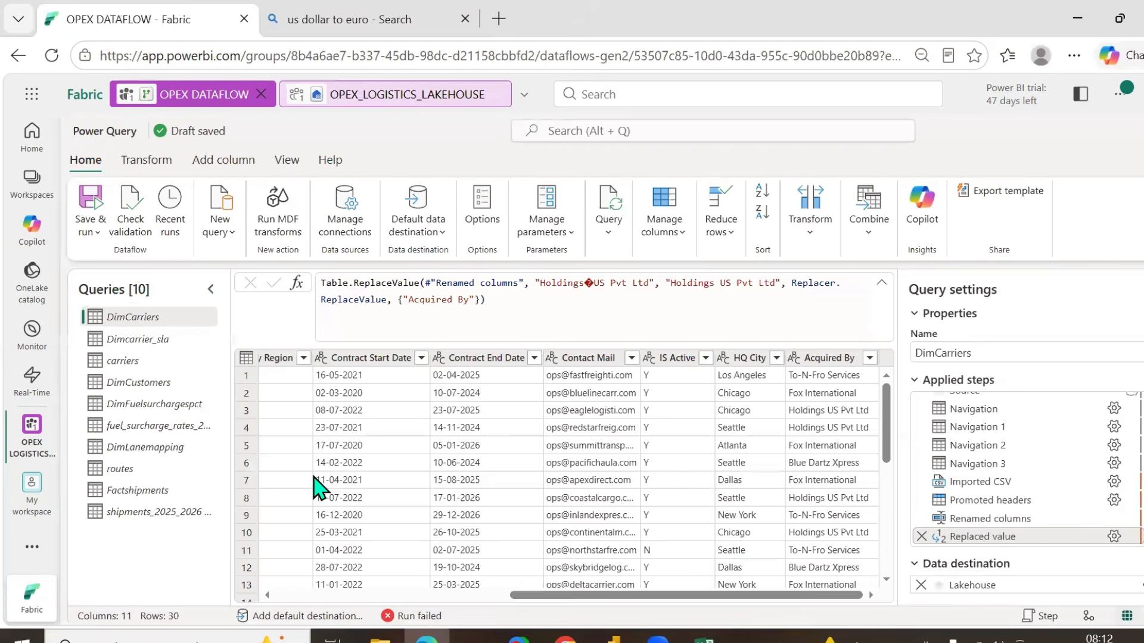
left_click(168, 409)
mouse_move(925, 601)
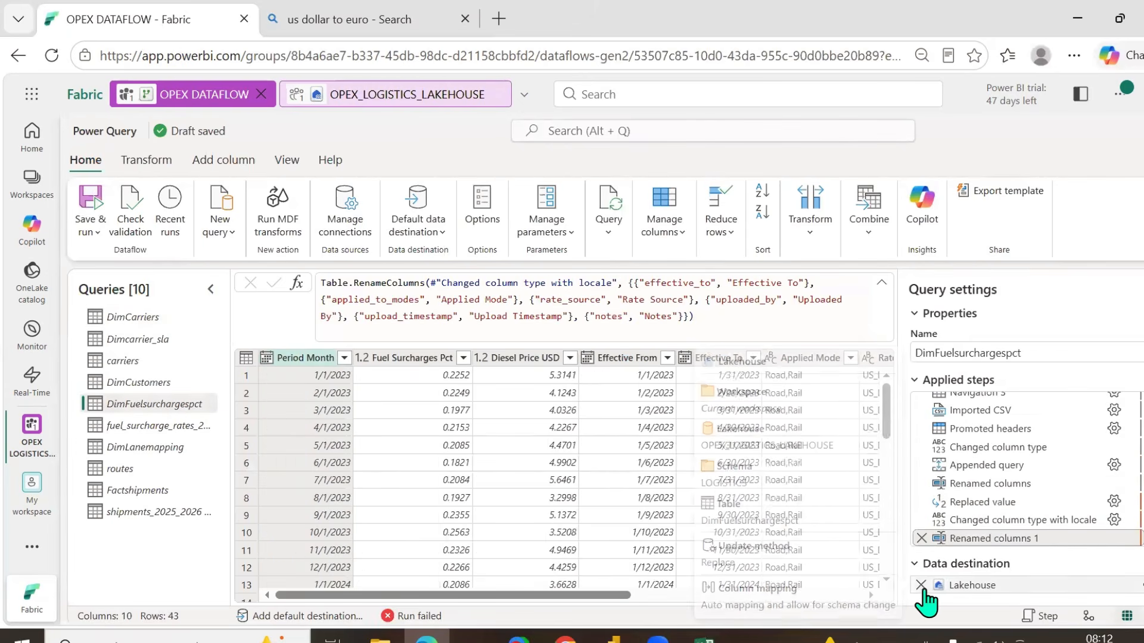
left_click(921, 586)
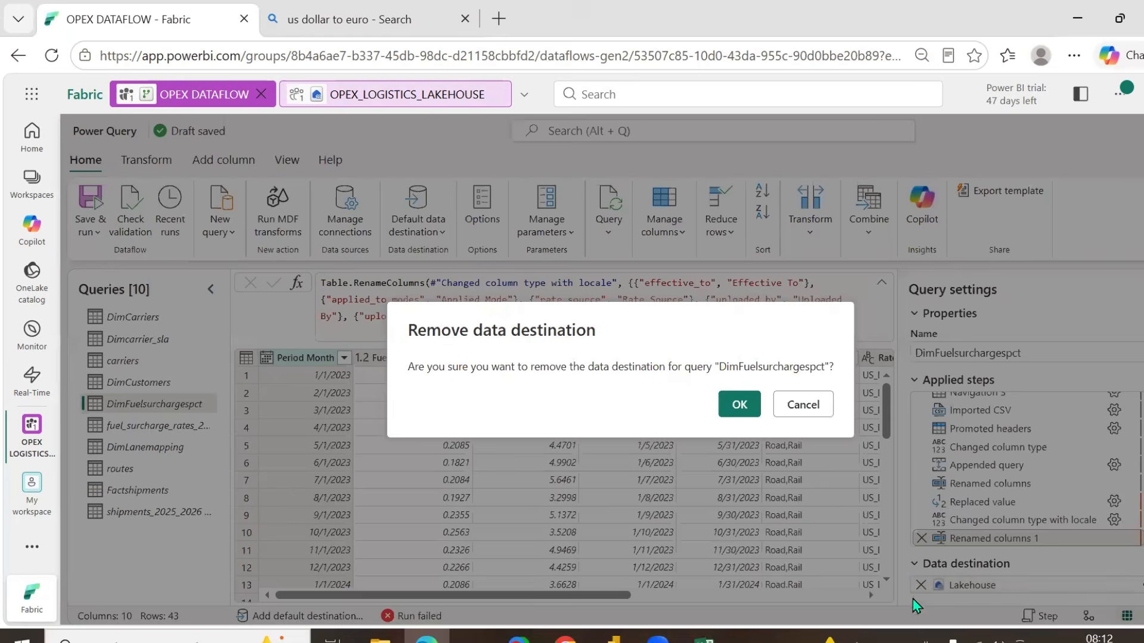
left_click(738, 404)
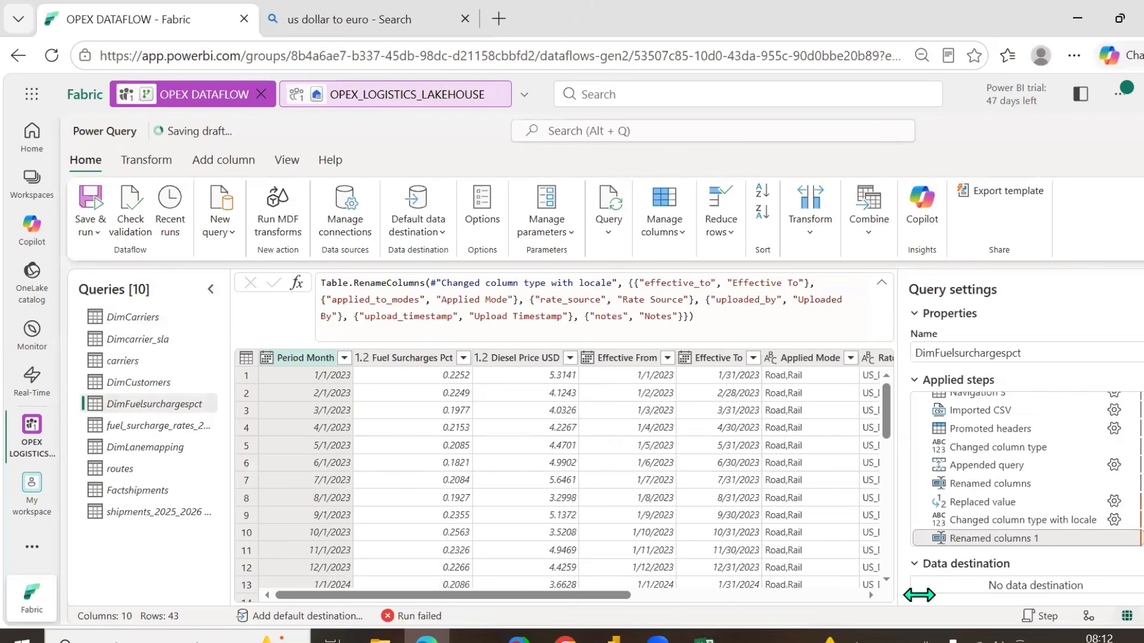
- Choose a new Lakehouse table in the LOGISTICS schema of OPEX_LOGISTICS_LAKEHOUSE as DimFuelsurchargespct's destination
left_click(1140, 583)
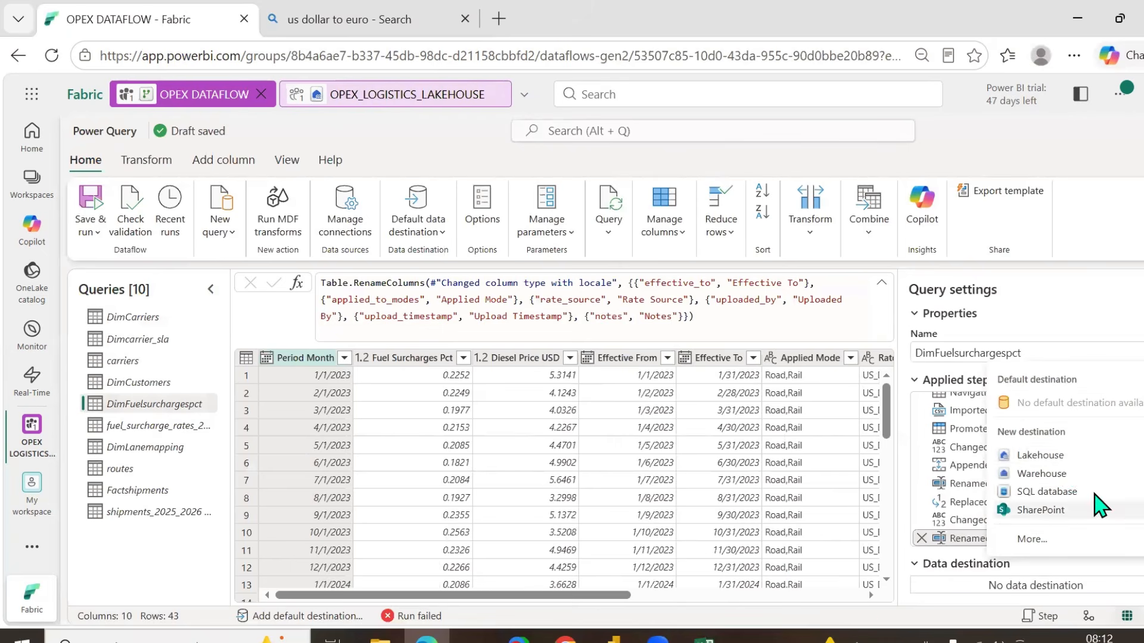
left_click(1054, 456)
left_click(1072, 575)
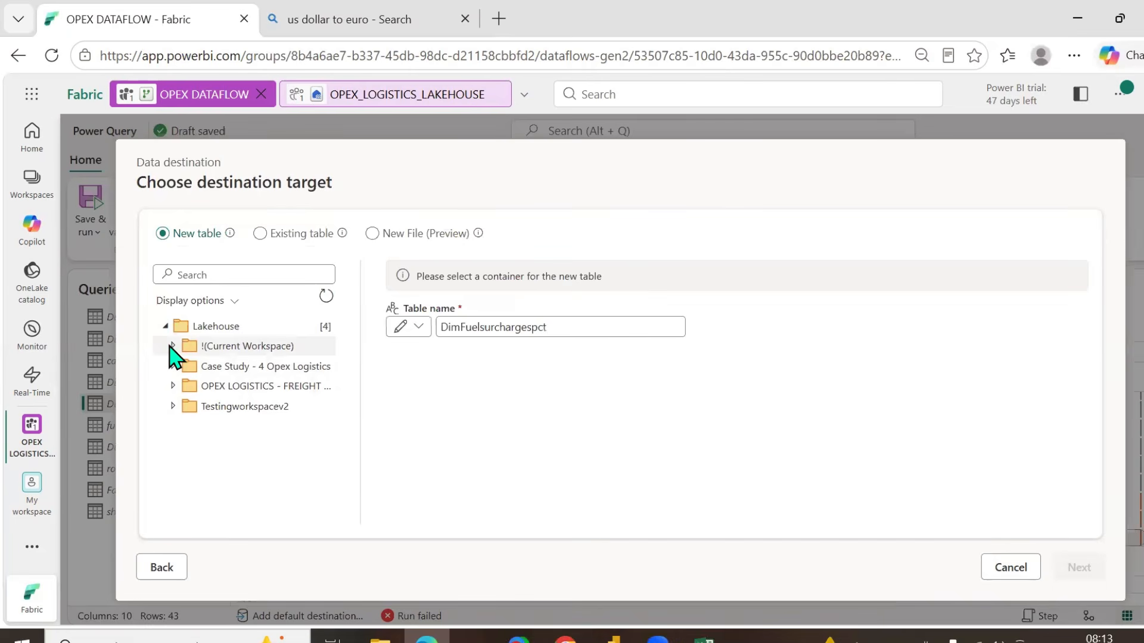
left_click(171, 346)
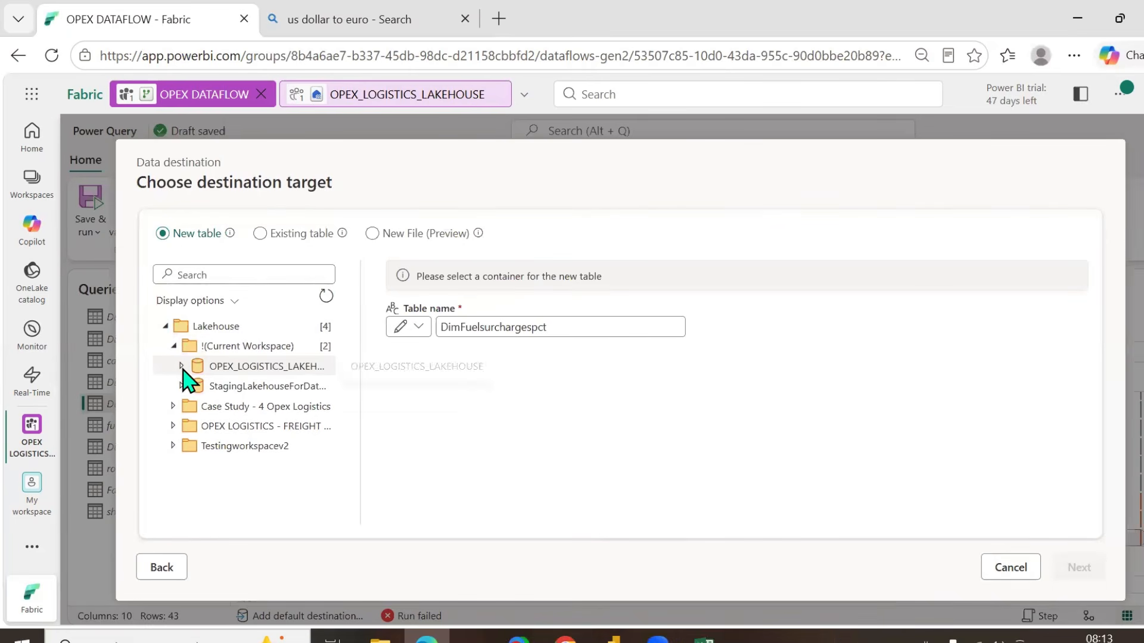
left_click(238, 366)
left_click(241, 406)
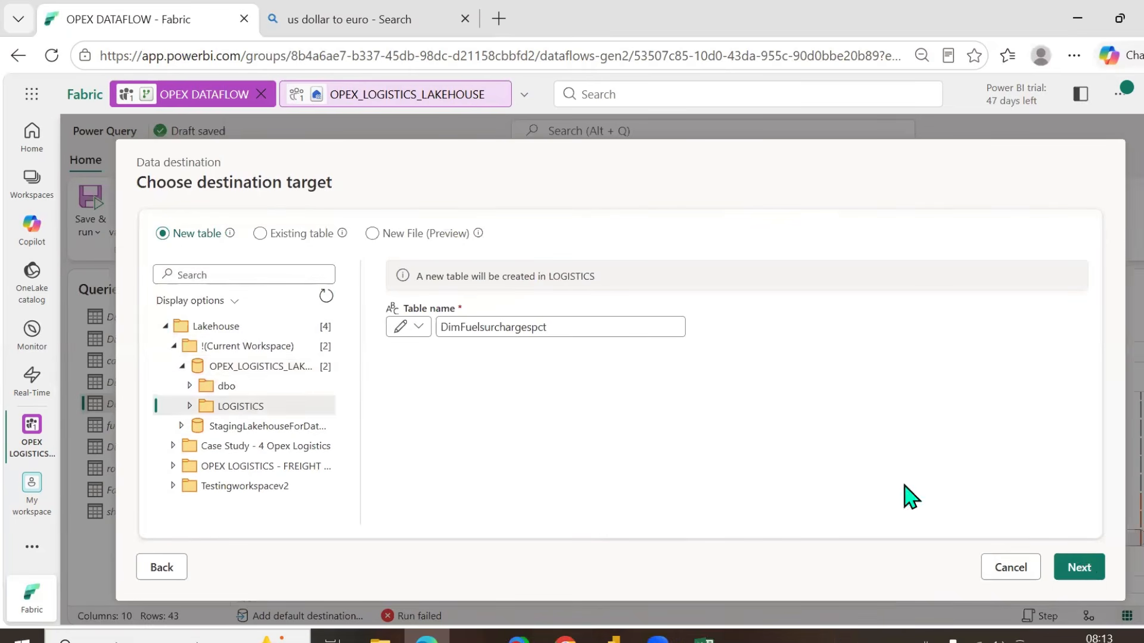
left_click(1081, 567)
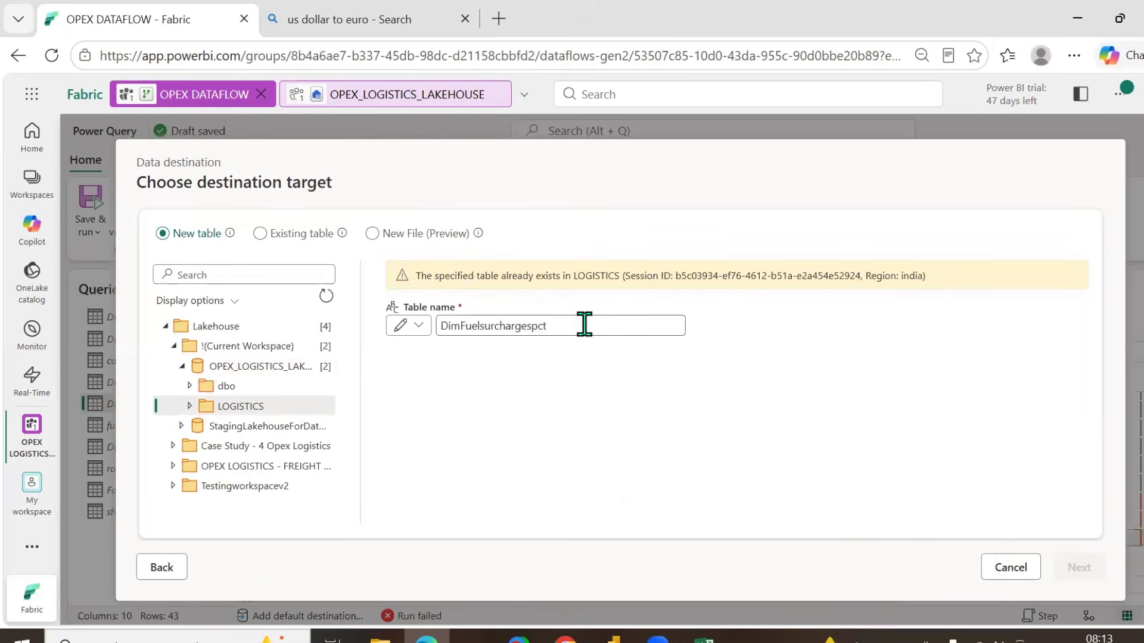
- Insert an underscore before "pct" in the destination table name and save the destination with automatic settings
left_click(530, 326)
type("_")
left_click(1079, 567)
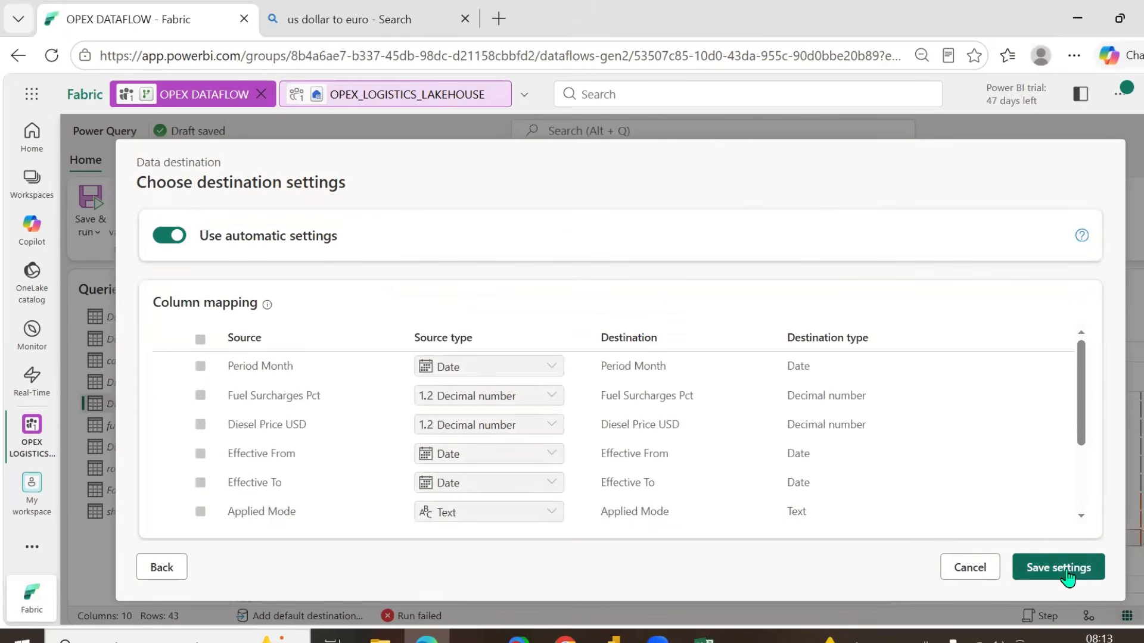
left_click(1048, 567)
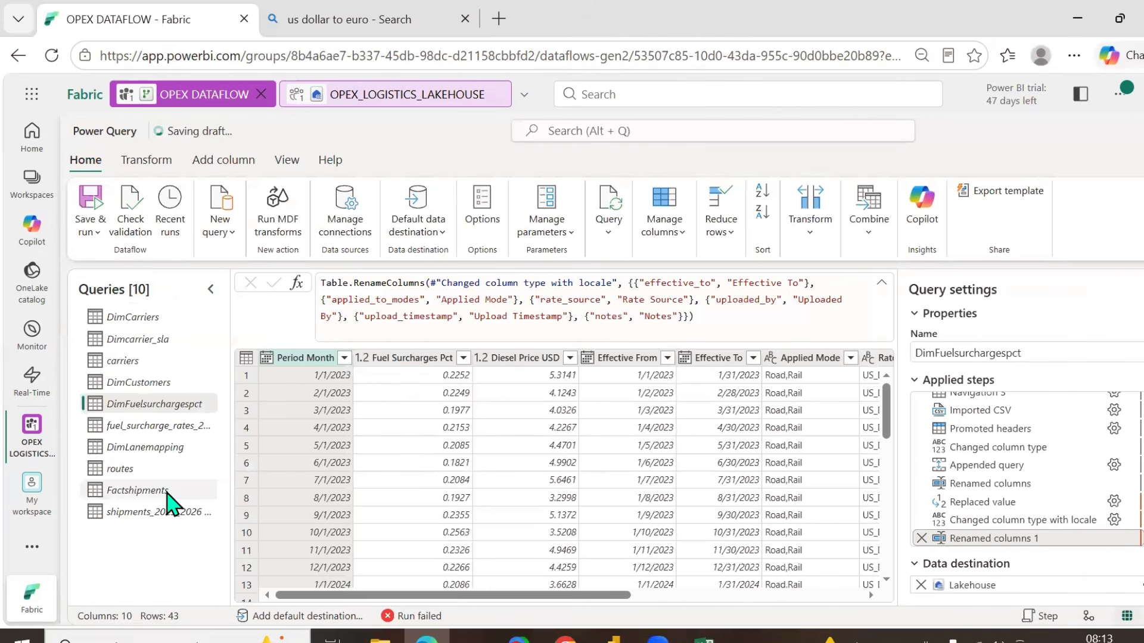
- Remove the Lakehouse data destination of the Factshipments query
left_click(159, 498)
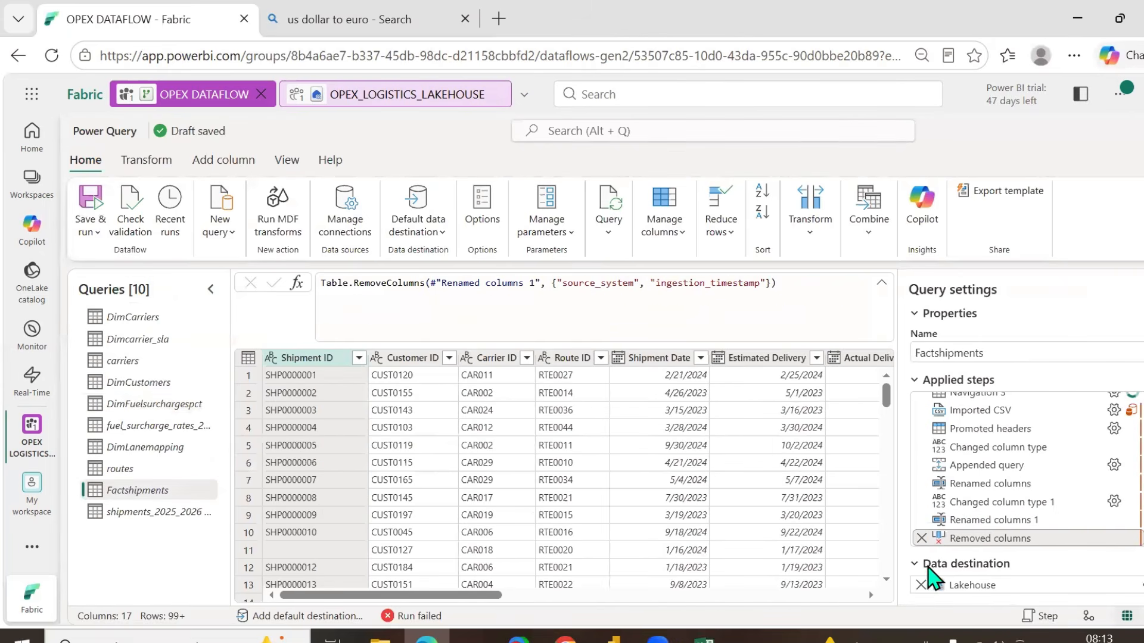
mouse_move(1139, 589)
left_click(921, 587)
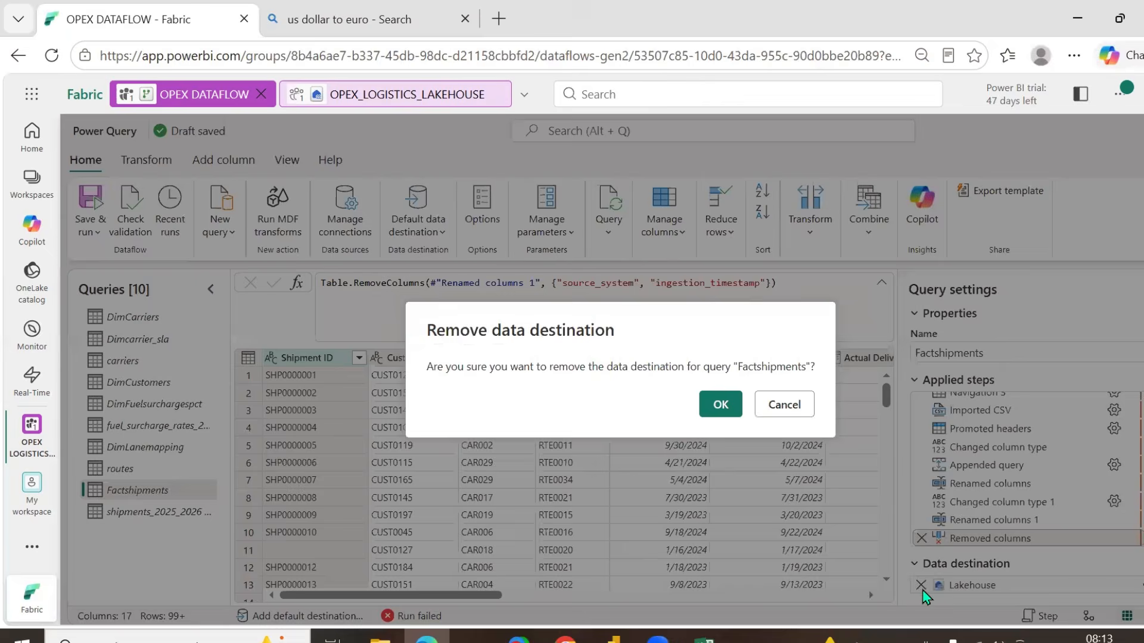
left_click(724, 404)
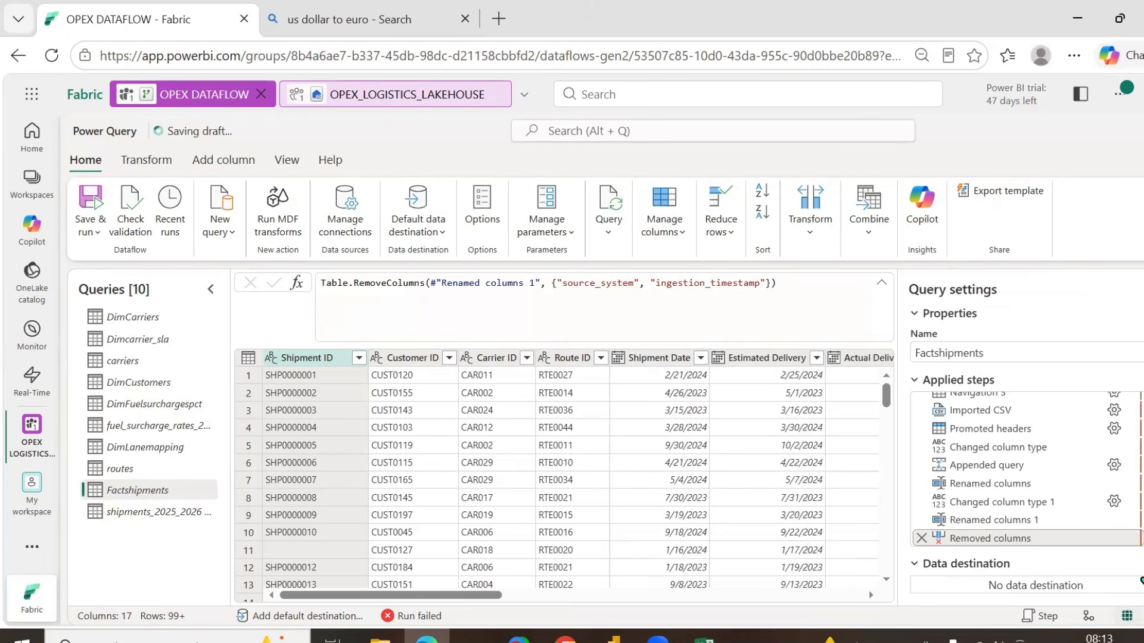
- Choose a new Lakehouse table in the LOGISTICS schema of OPEX_LOGISTICS_LAKEHOUSE as Factshipments's data destination
left_click(1139, 584)
left_click(1049, 457)
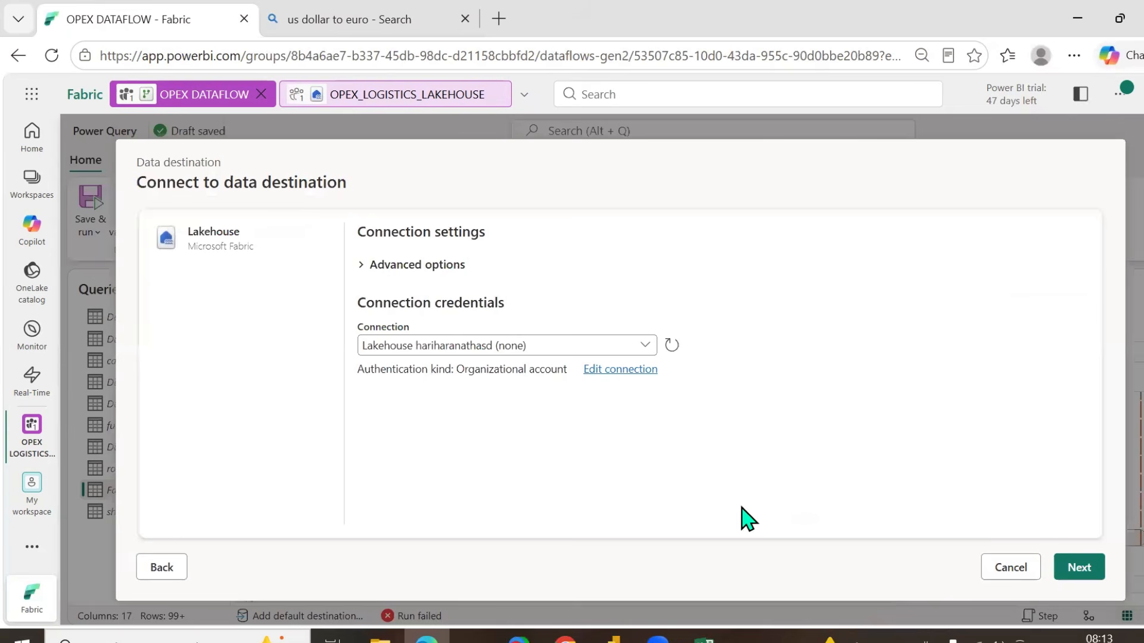
left_click(1059, 567)
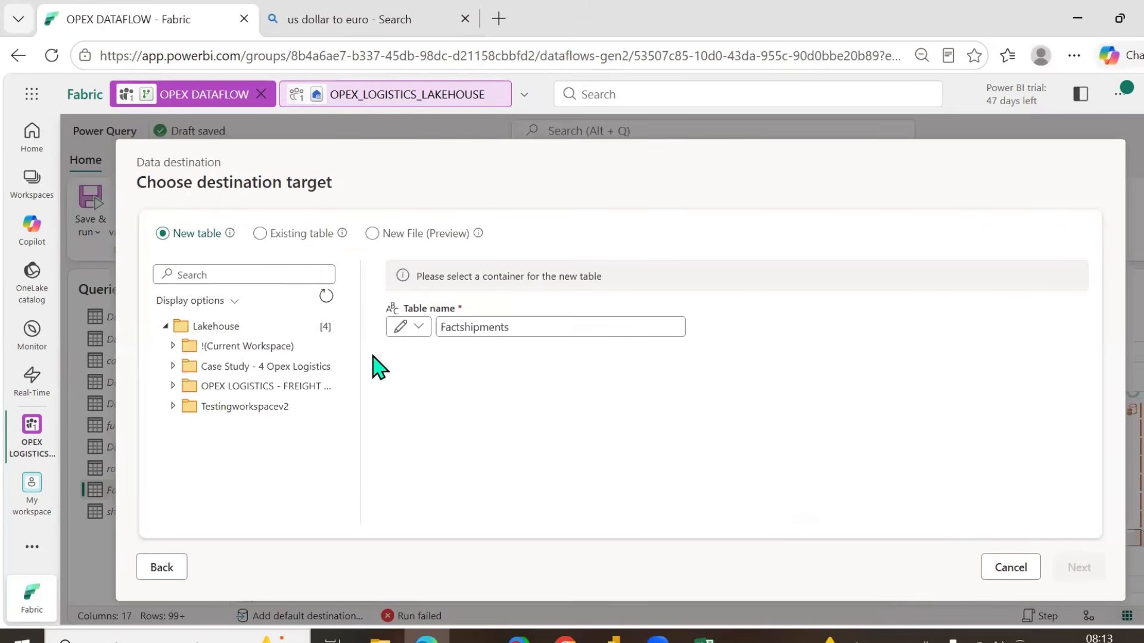
left_click(173, 347)
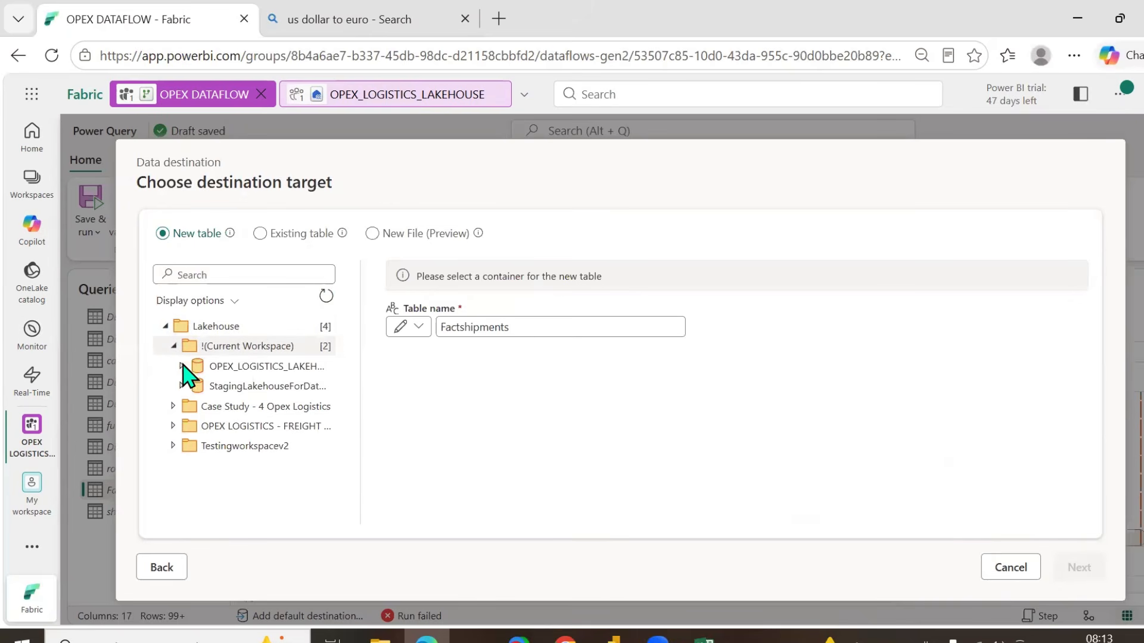
left_click(182, 367)
left_click(238, 406)
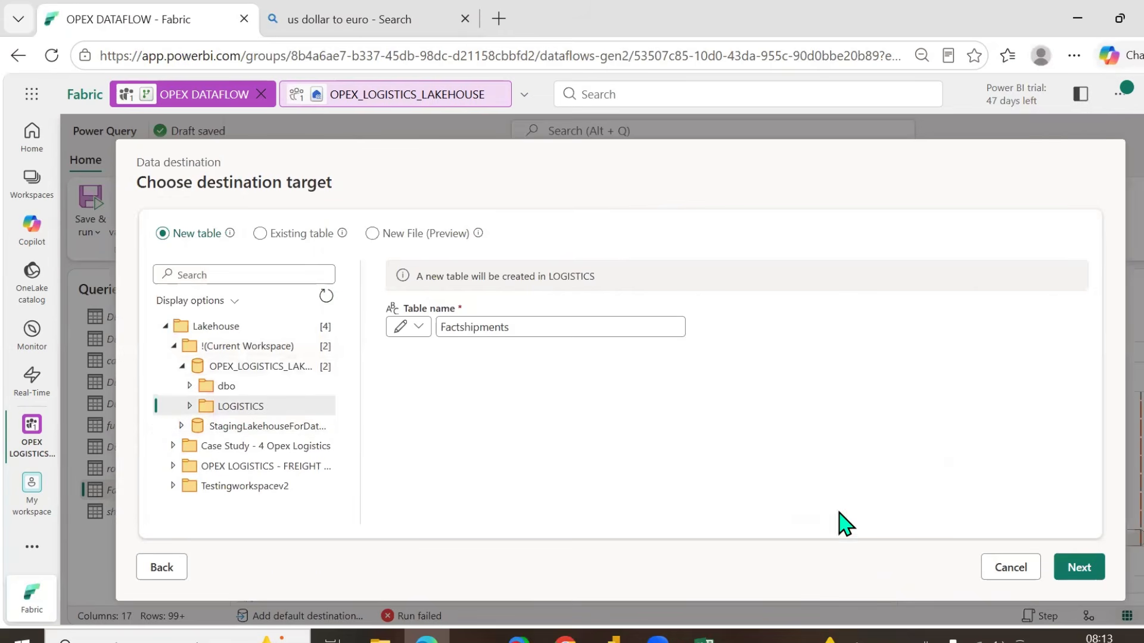
left_click(1090, 571)
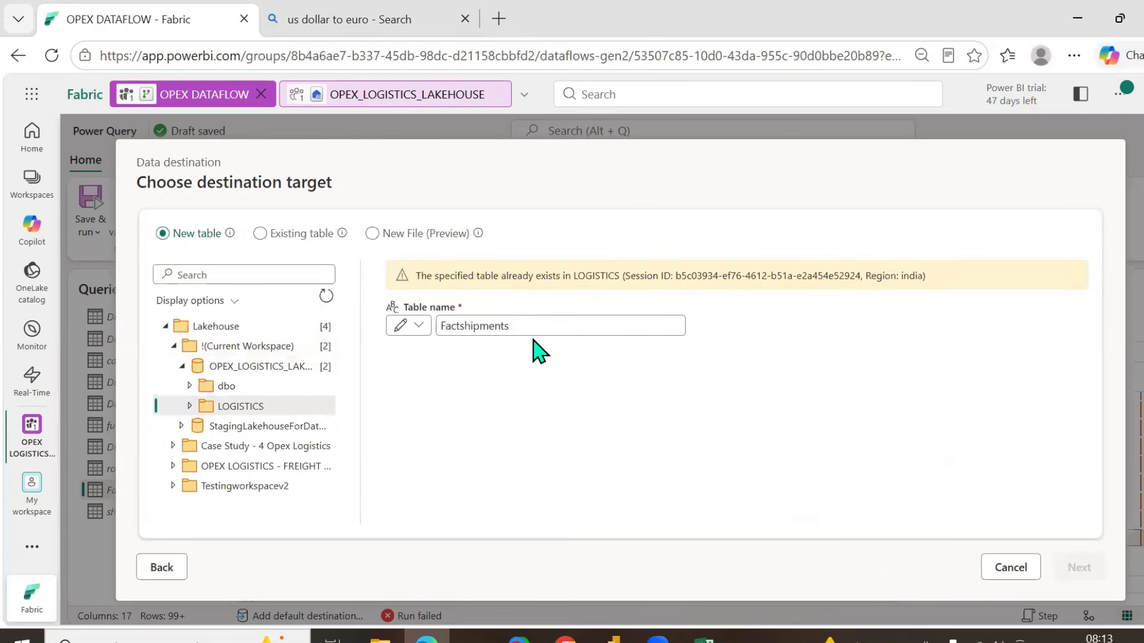
- Rename the destination table as FactShipments and save the destination settings
left_click(461, 325)
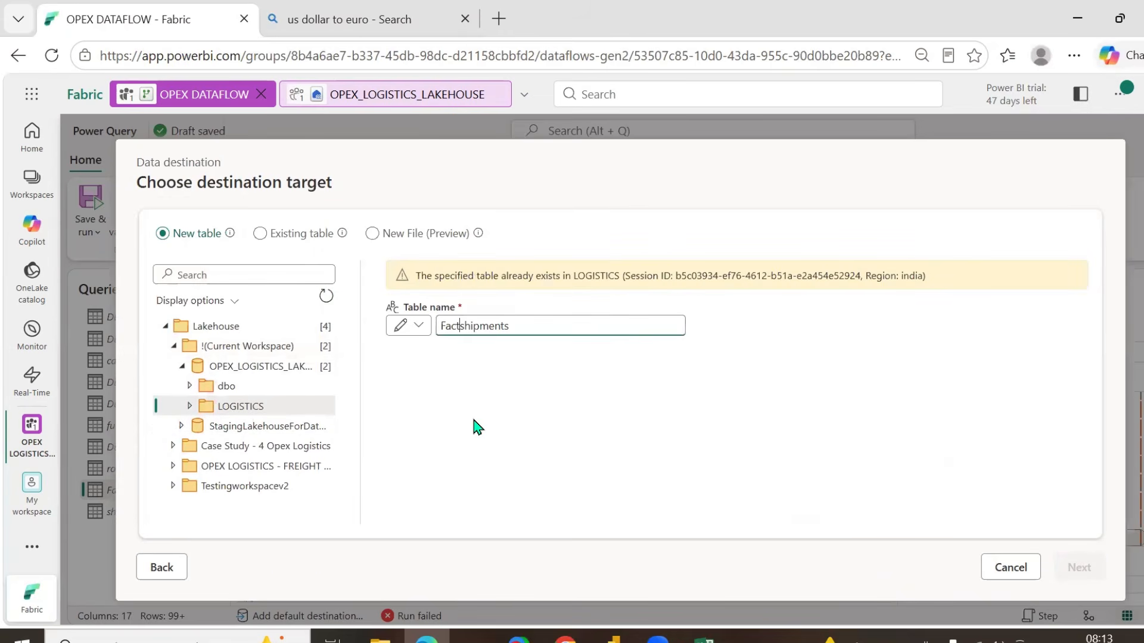
type("S")
left_click(1070, 566)
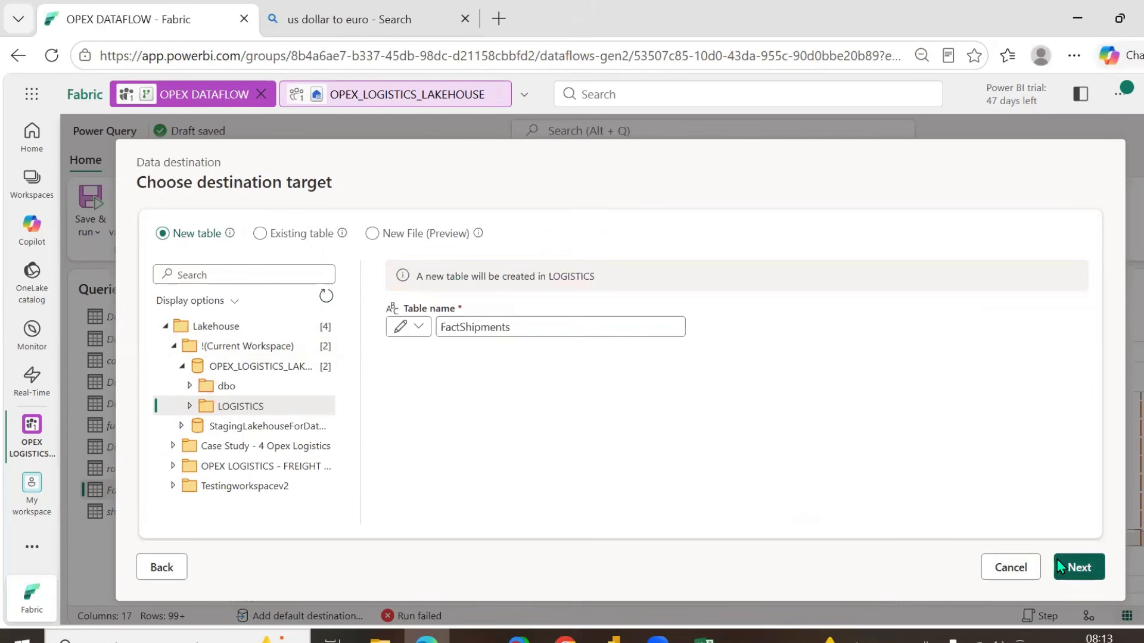
left_click(1050, 572)
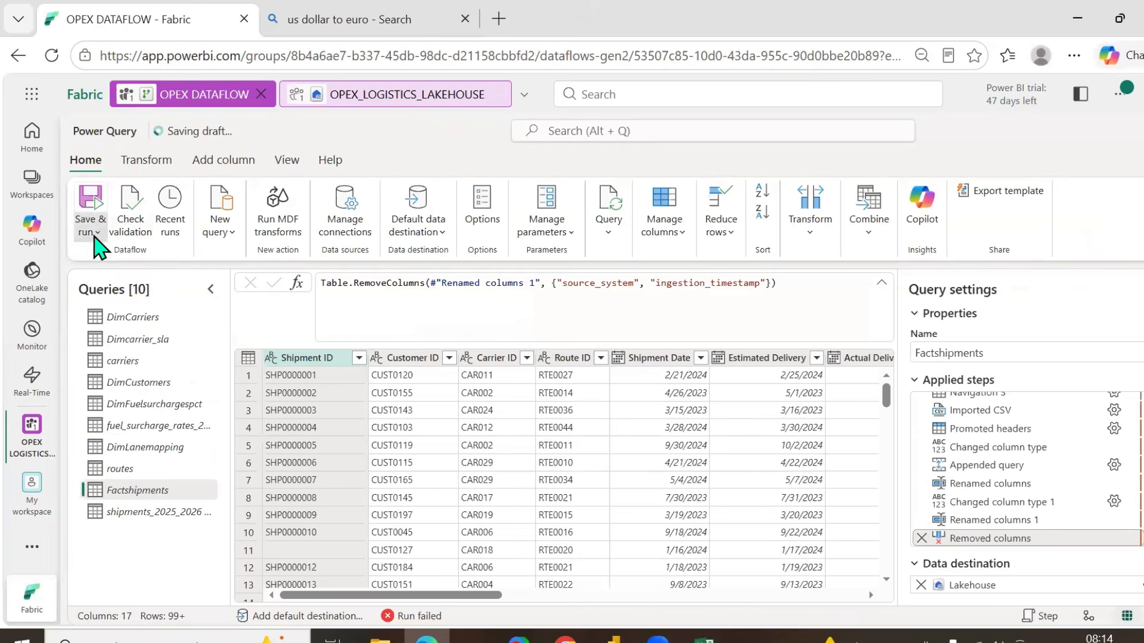
- Save, run and close OPEX DATAFLOW, and check its run status in the OPEX LOGISTICS - FREIGHT ANALYTICS workspace
left_click(95, 233)
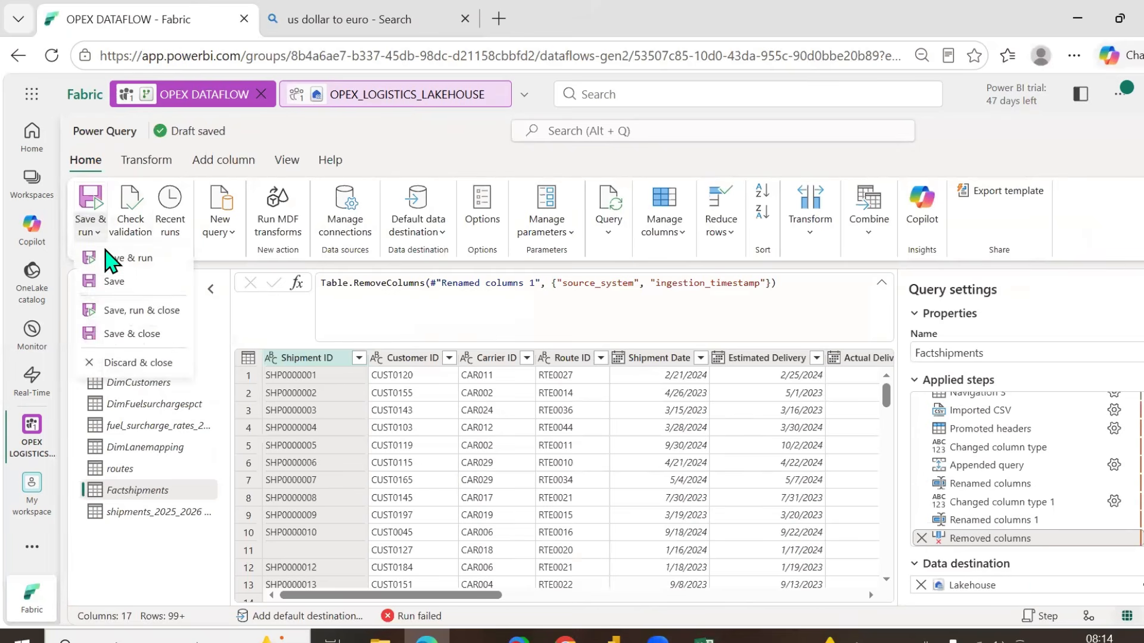
left_click(131, 312)
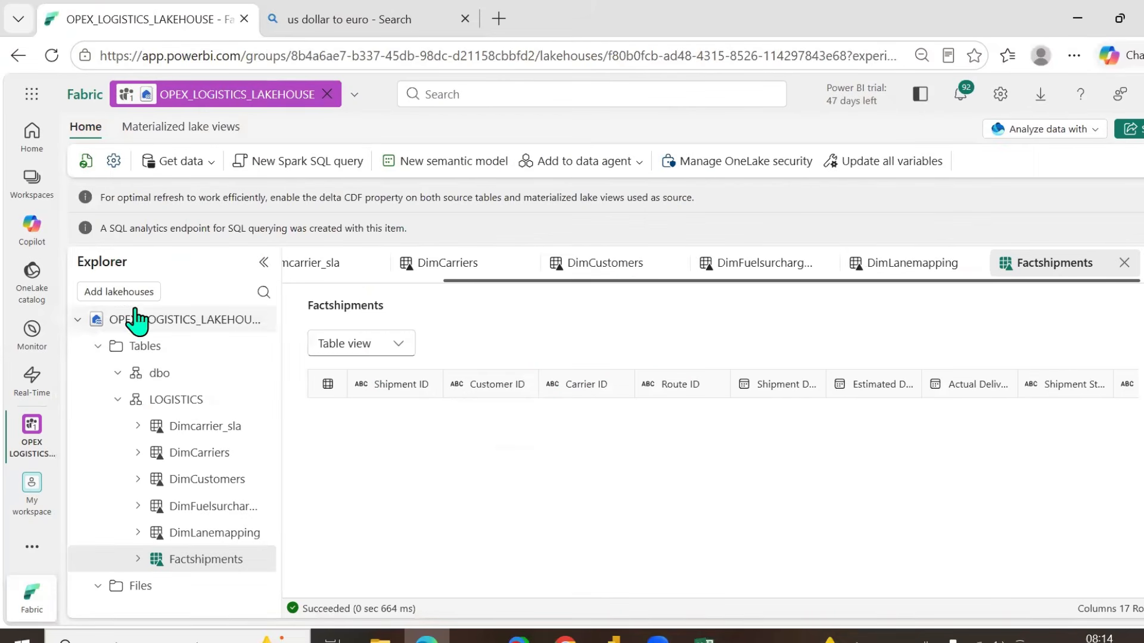
left_click(32, 182)
left_click(178, 293)
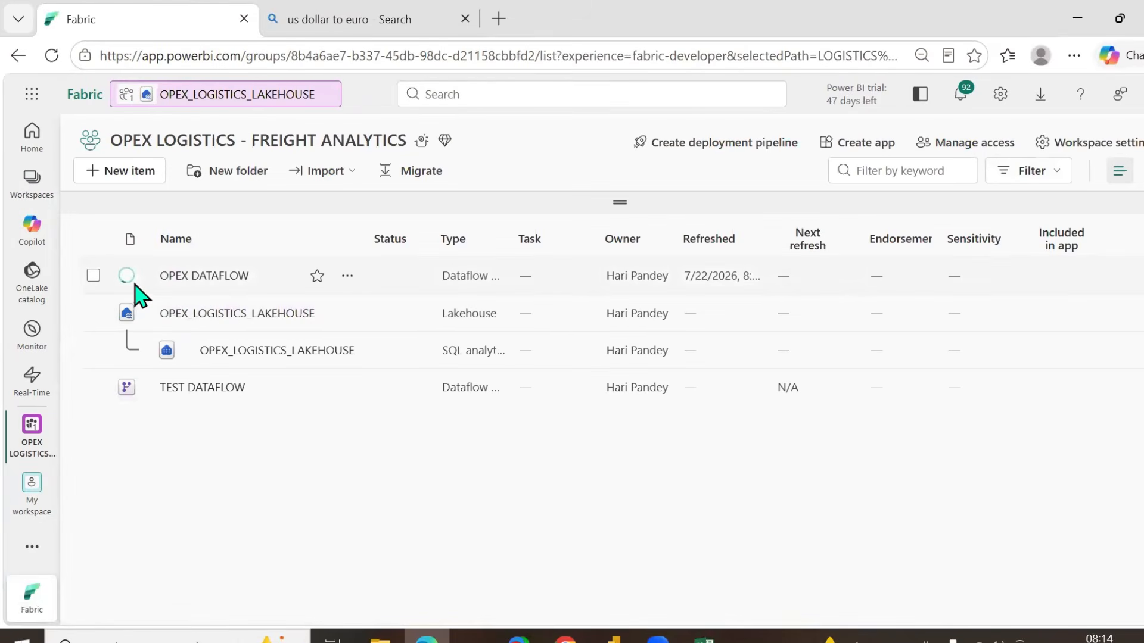
mouse_move(128, 291)
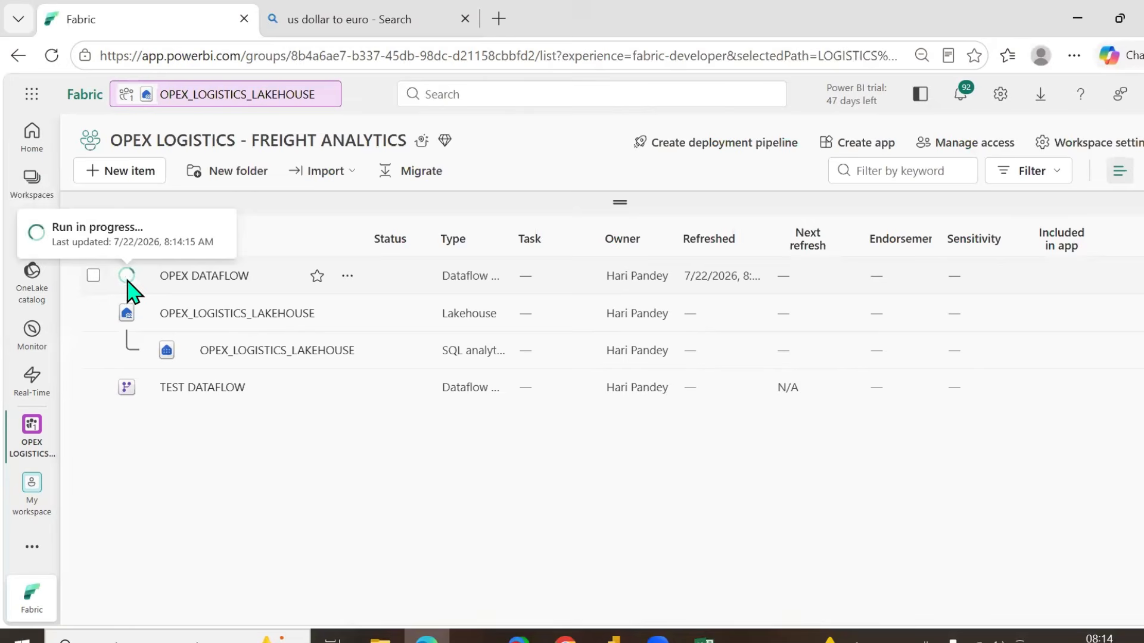
- Open OPEX_LOGISTICS_LAKEHOUSE, refresh it, and check the LOGISTICS schema's DimFuelsurchargespct and Factshipments tables for loaded data
left_click(127, 314)
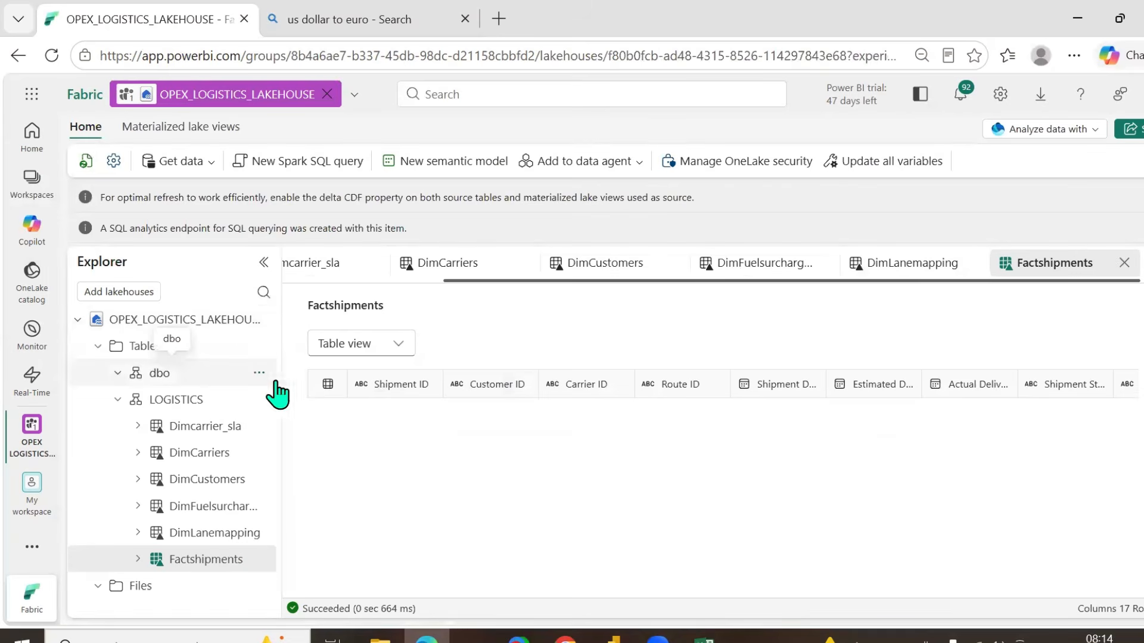
left_click(85, 160)
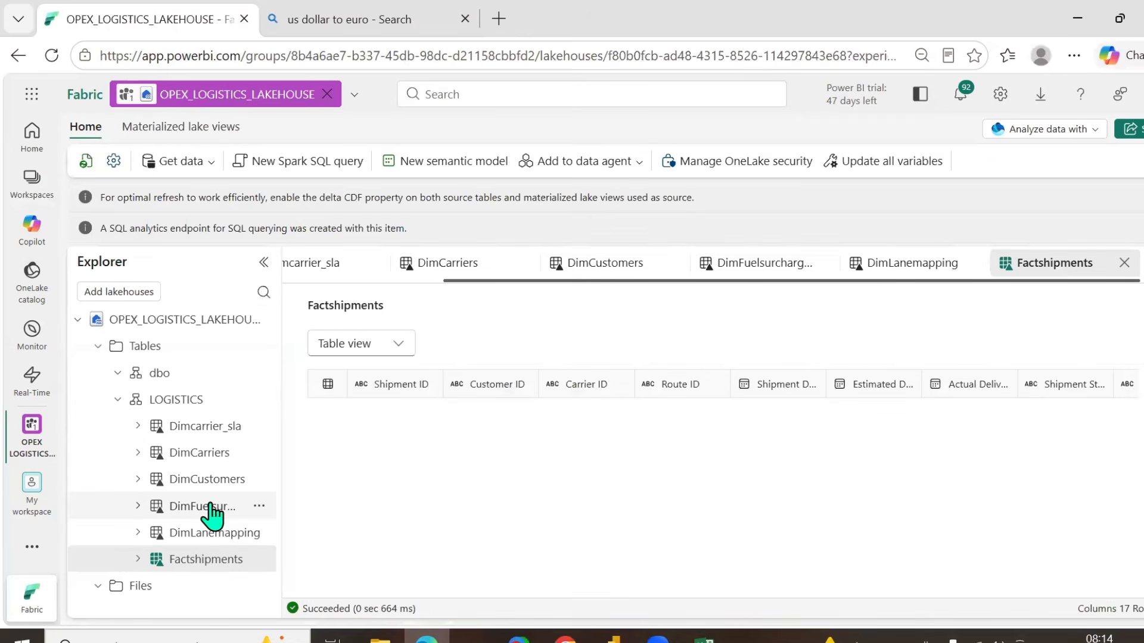
left_click(225, 508)
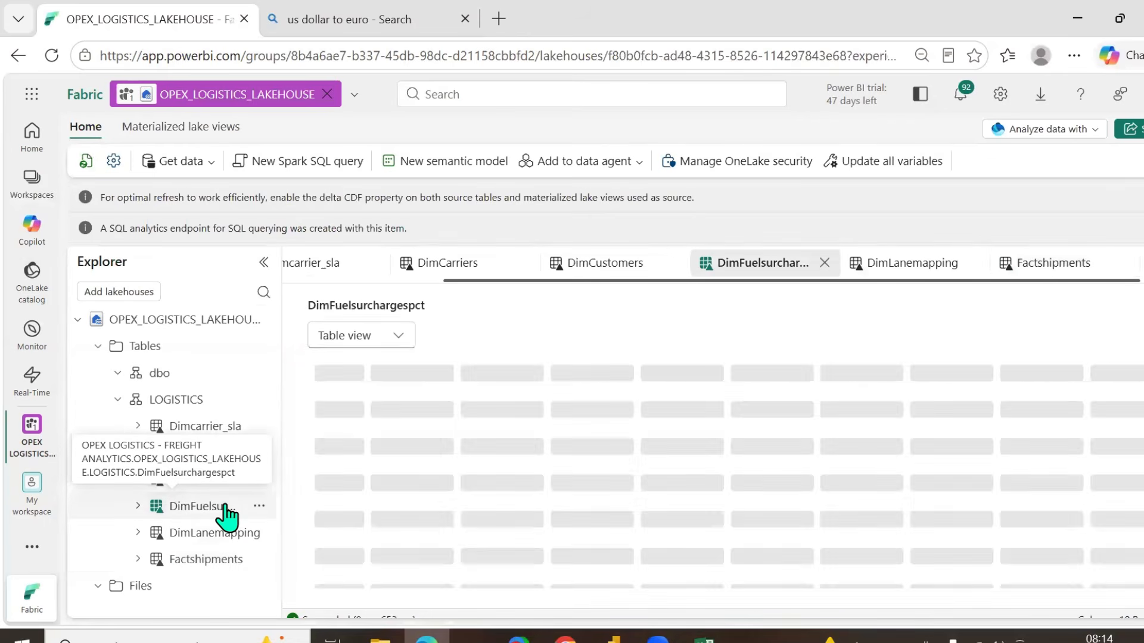
left_click(259, 399)
left_click(301, 545)
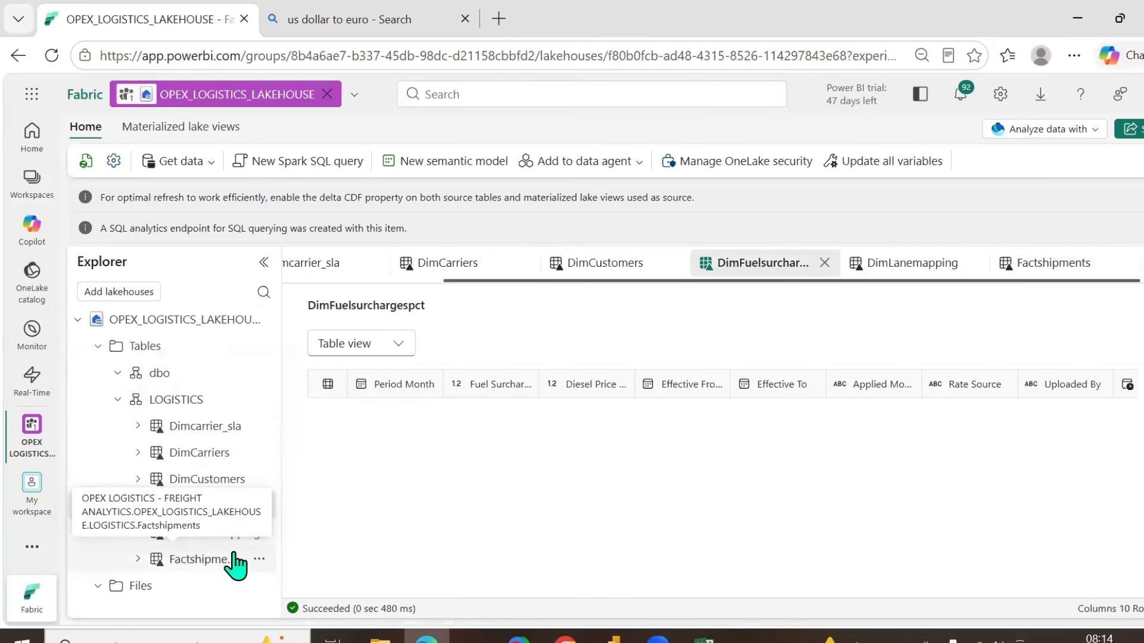
left_click(234, 559)
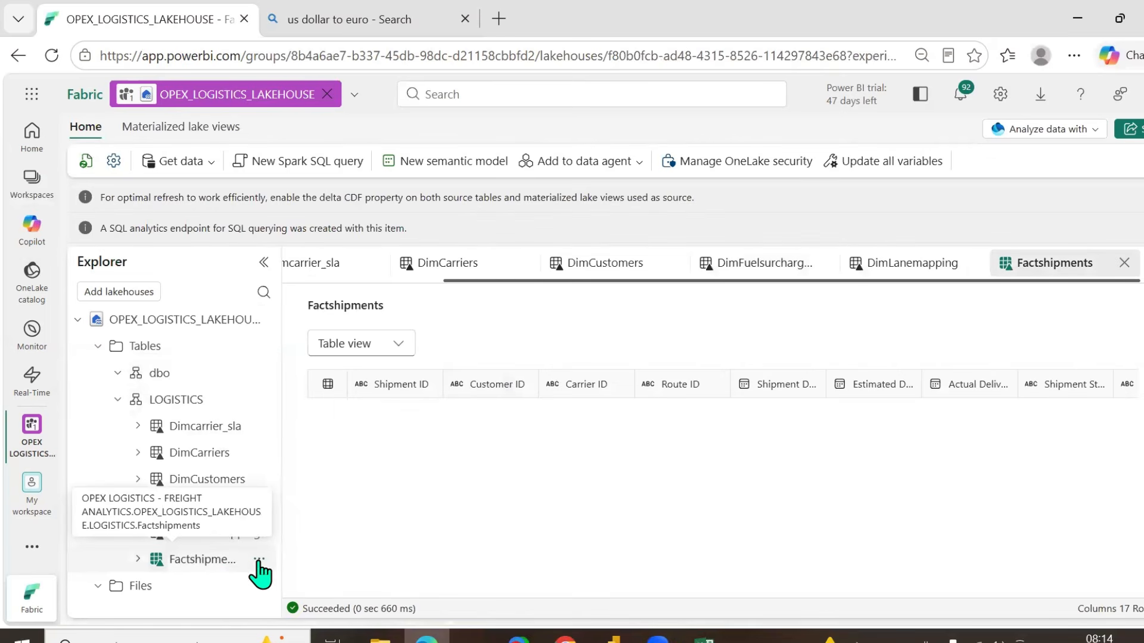
left_click(259, 559)
left_click(288, 534)
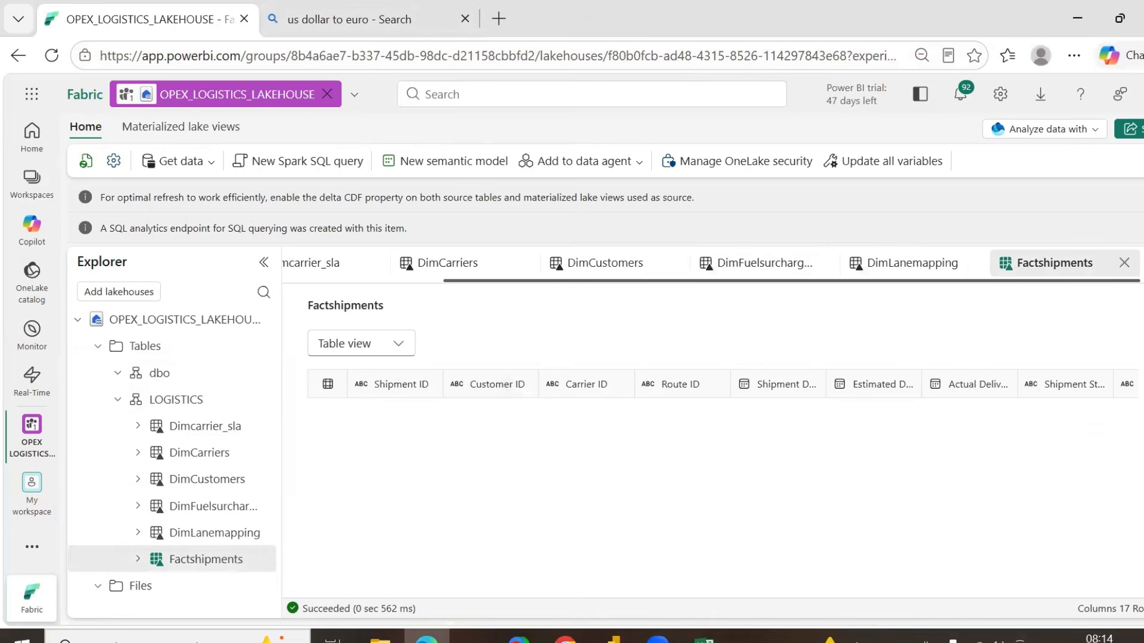
- Open the OPEX LOGISTICS - FREIGHT ANALYTICS workspace and widen the item list's Refreshed column to show the full timestamps
left_click(31, 152)
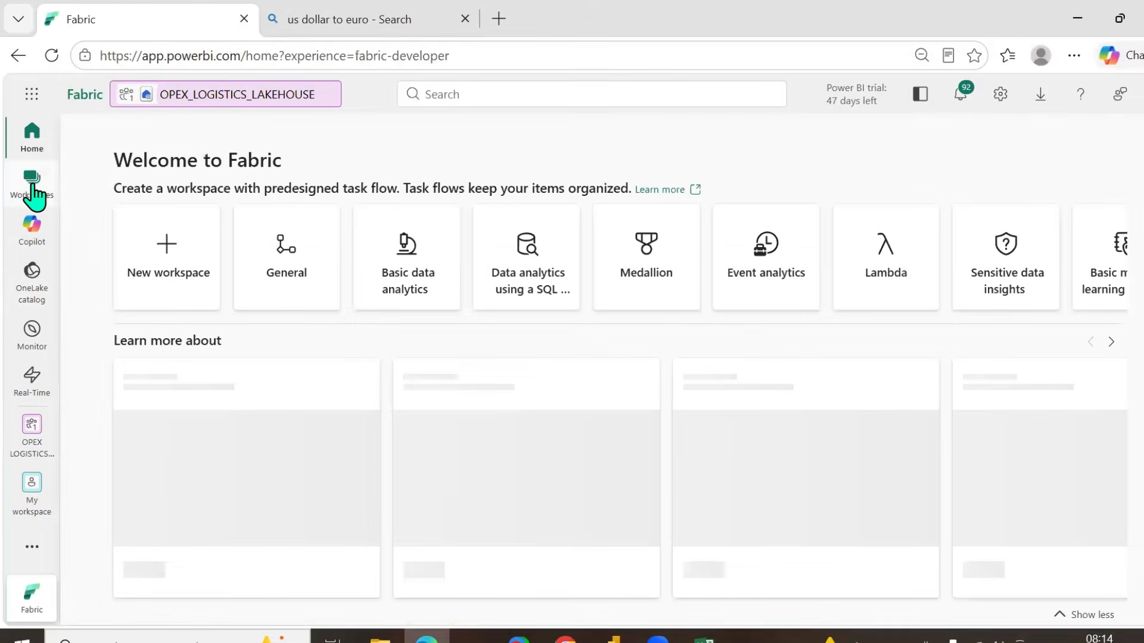
left_click(33, 186)
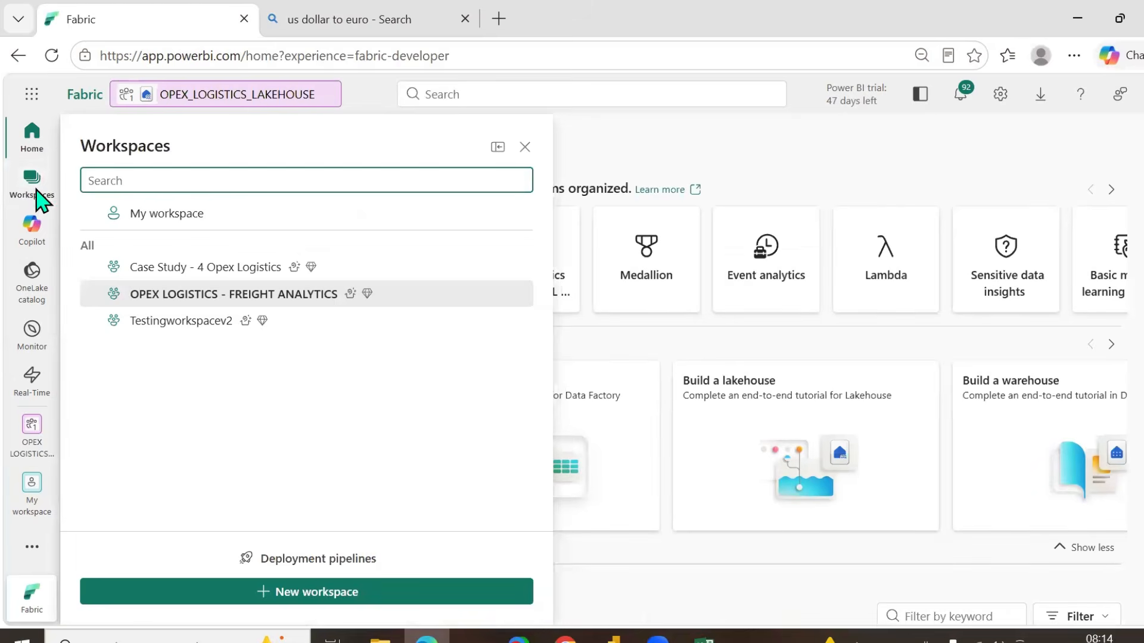
left_click(164, 298)
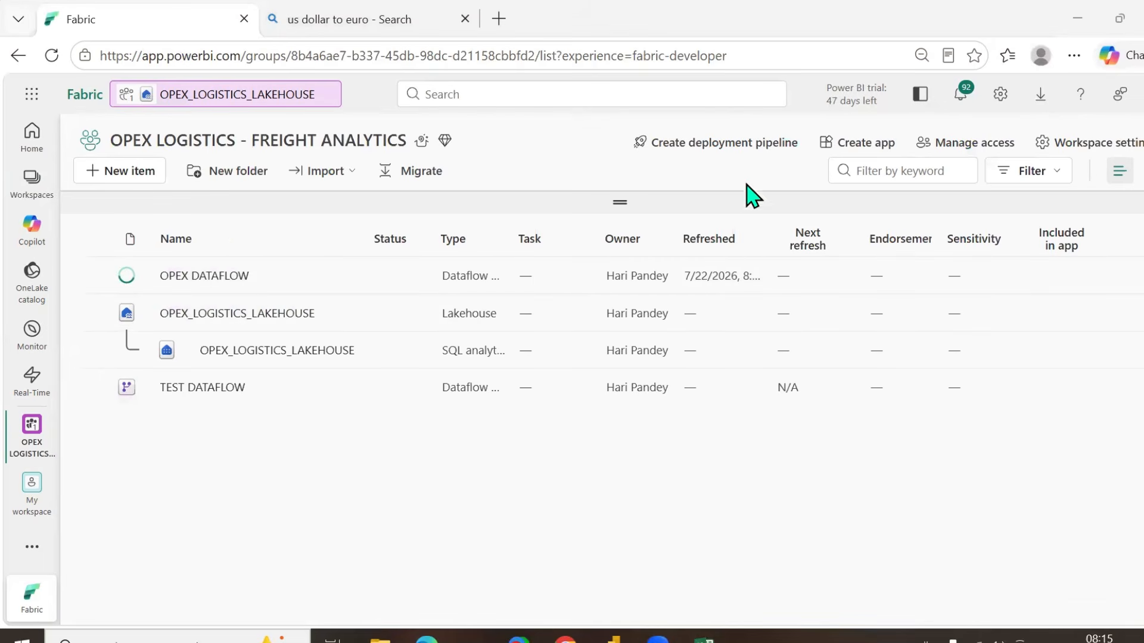
left_click(767, 247)
left_click_drag(767, 247, 875, 266)
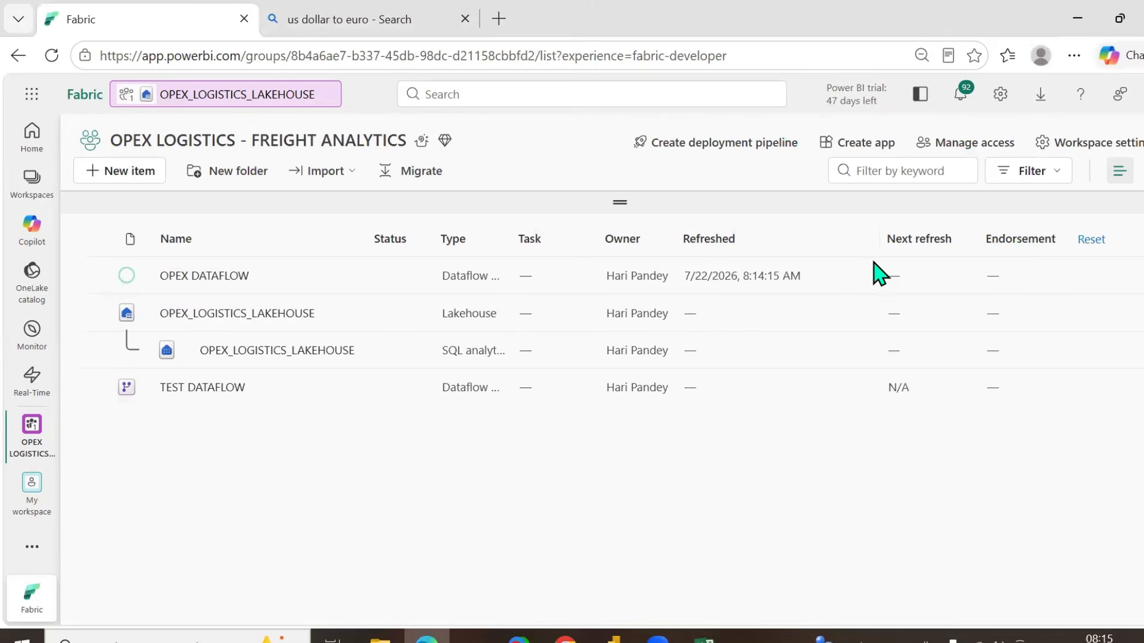
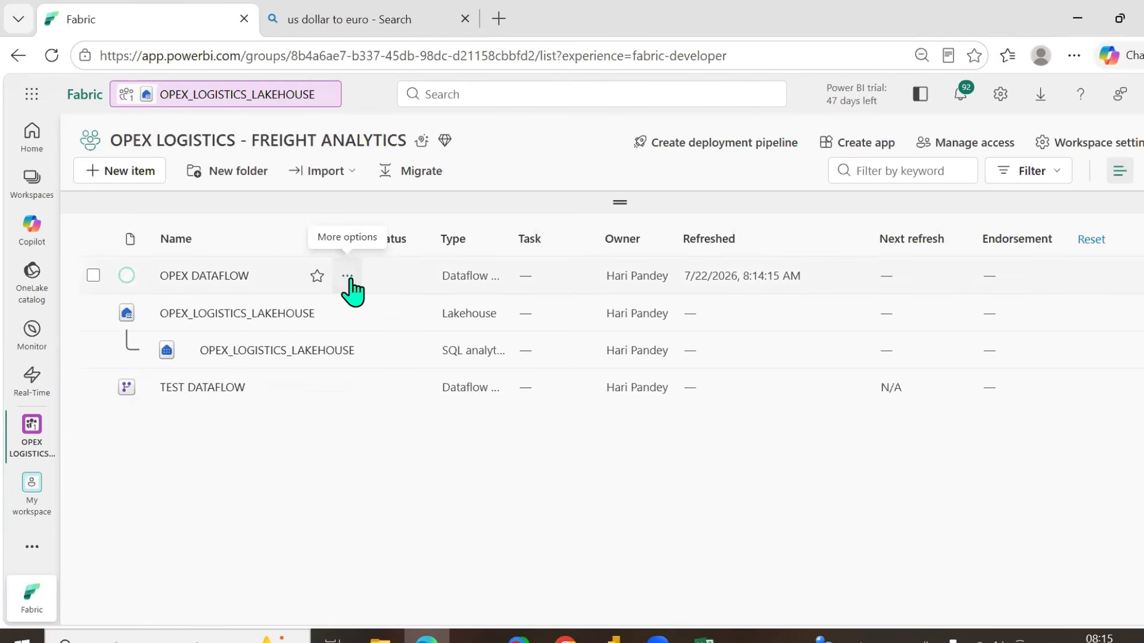
- Download the 22/7/2026, 8:14:37 am log from OPEX DATAFLOW's recent runs and open the CSV in Excel
left_click(349, 278)
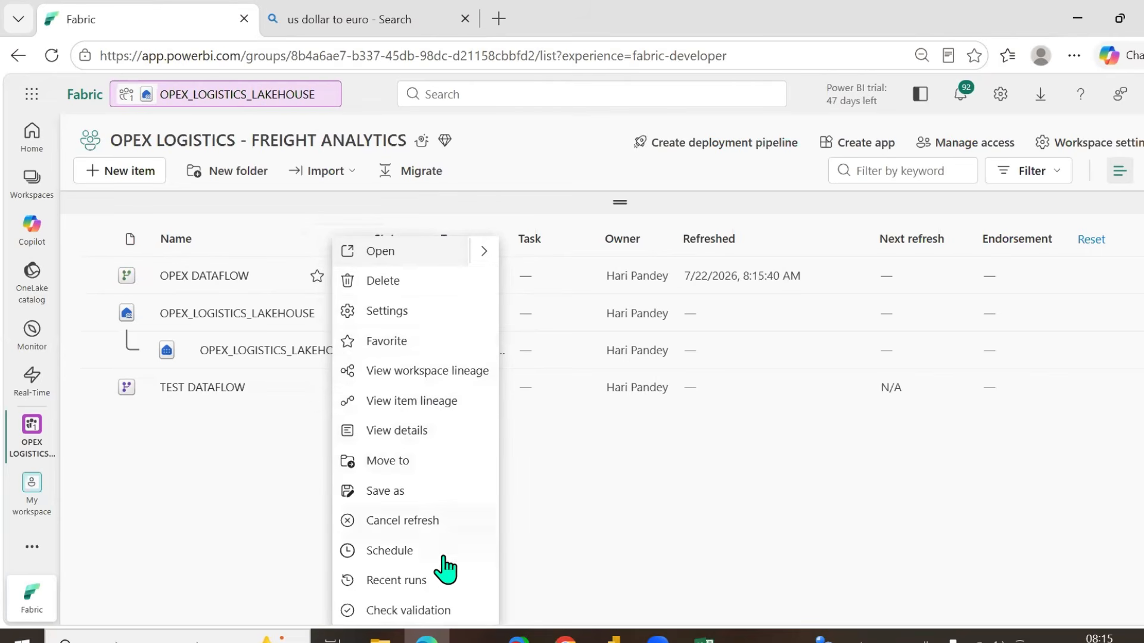
left_click(616, 583)
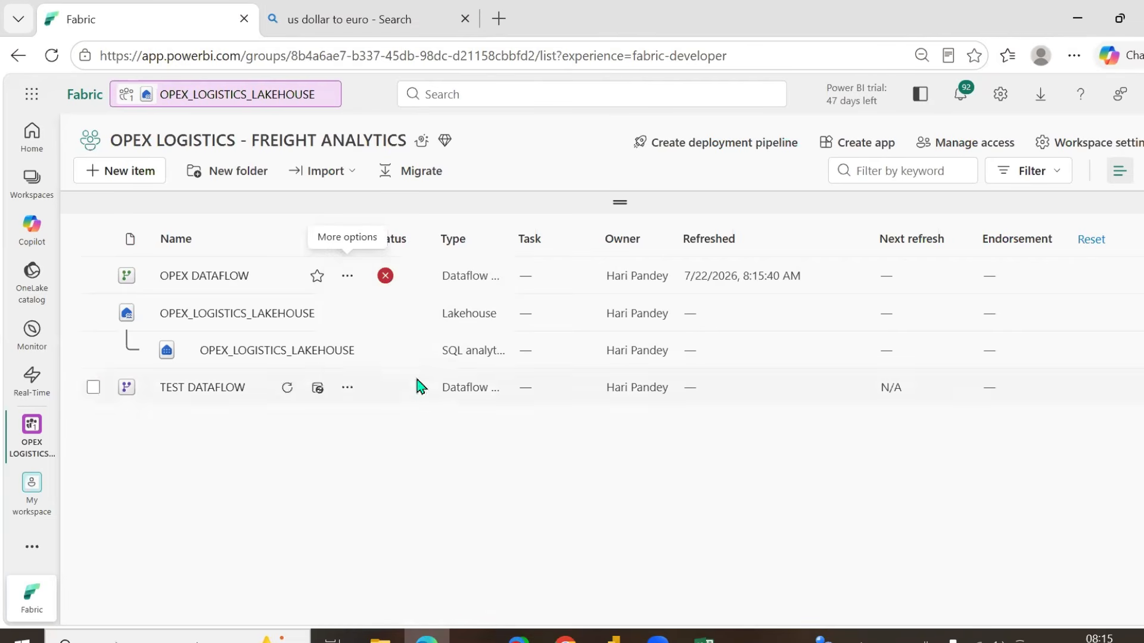
left_click(345, 277)
left_click(405, 419)
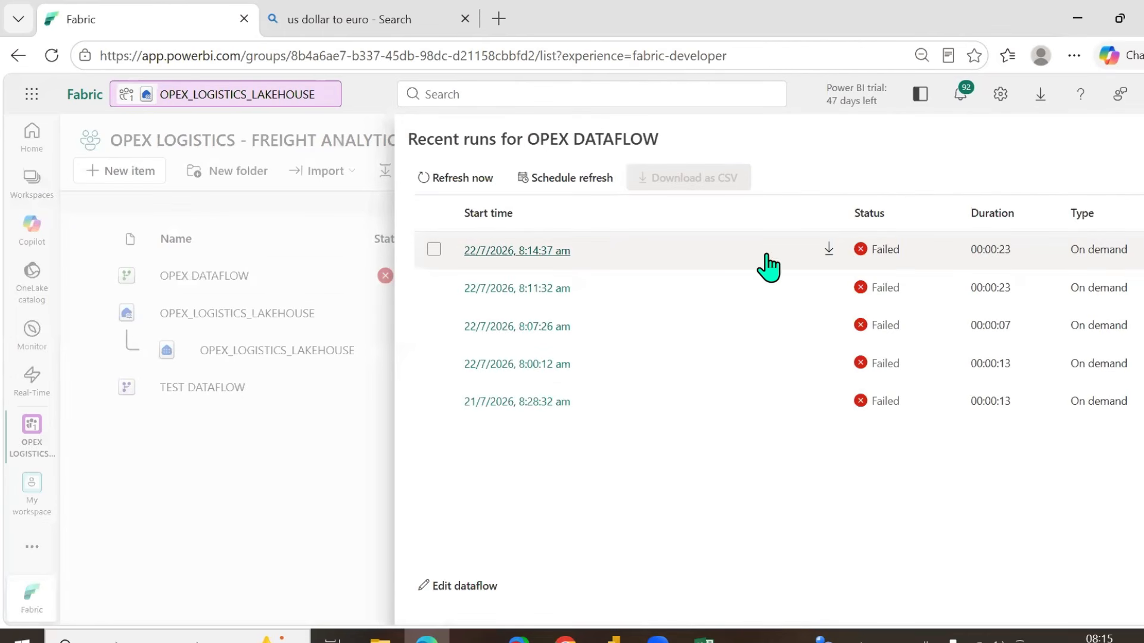
left_click(829, 250)
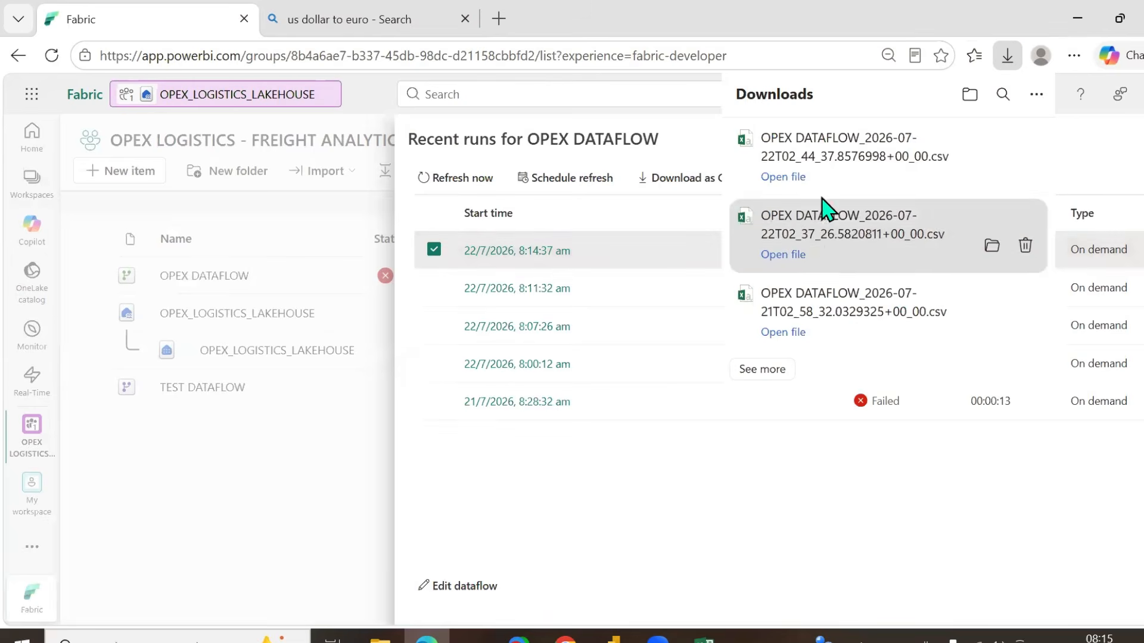
left_click(800, 148)
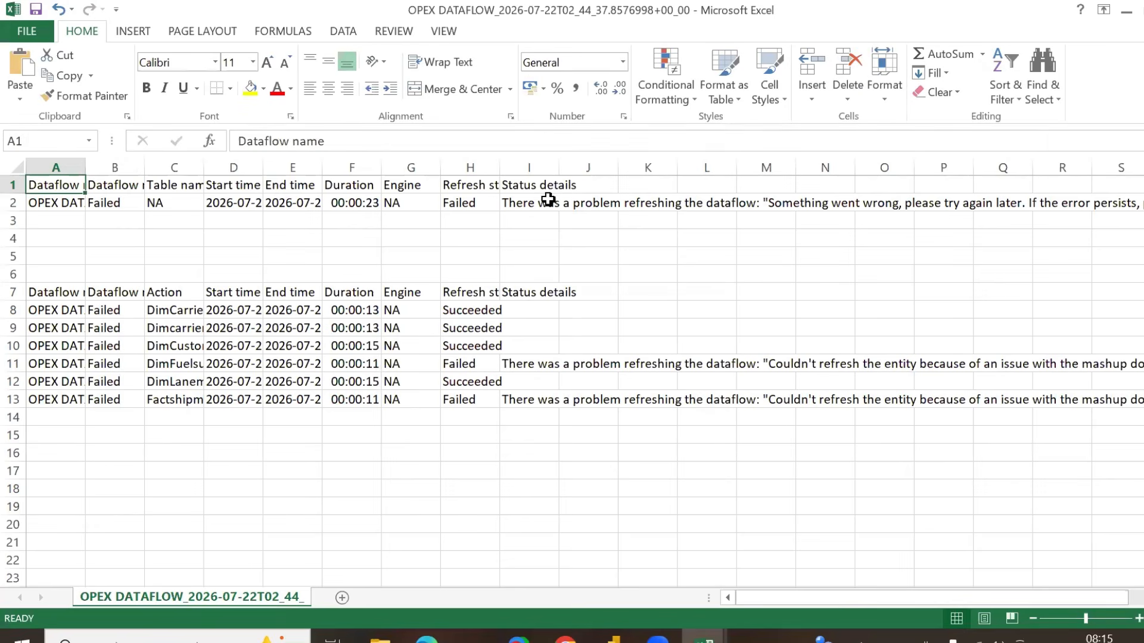
- Read the status details of the overall dataflow refresh and of the DimFuelsurchargespct and Factshipments rows
left_click(548, 201)
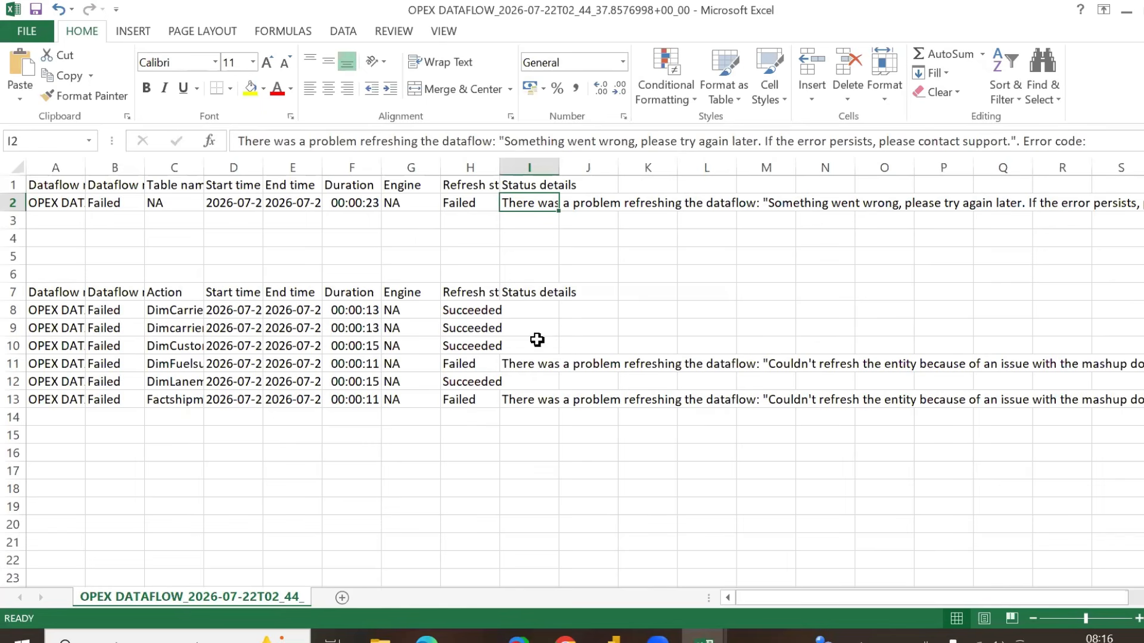
left_click(528, 364)
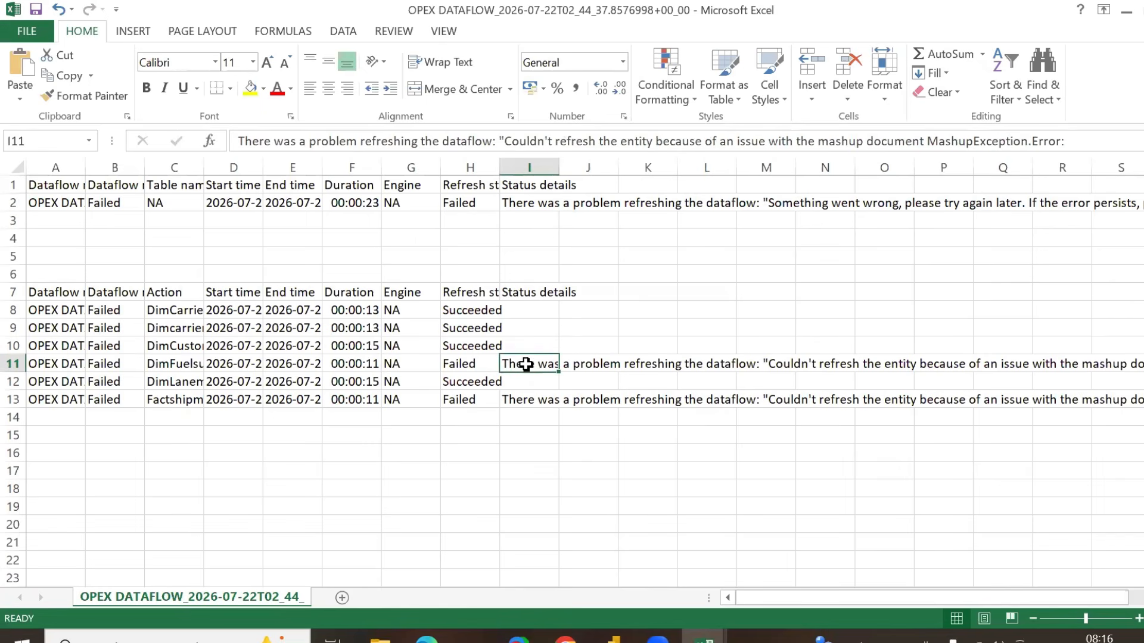
left_click(1089, 142)
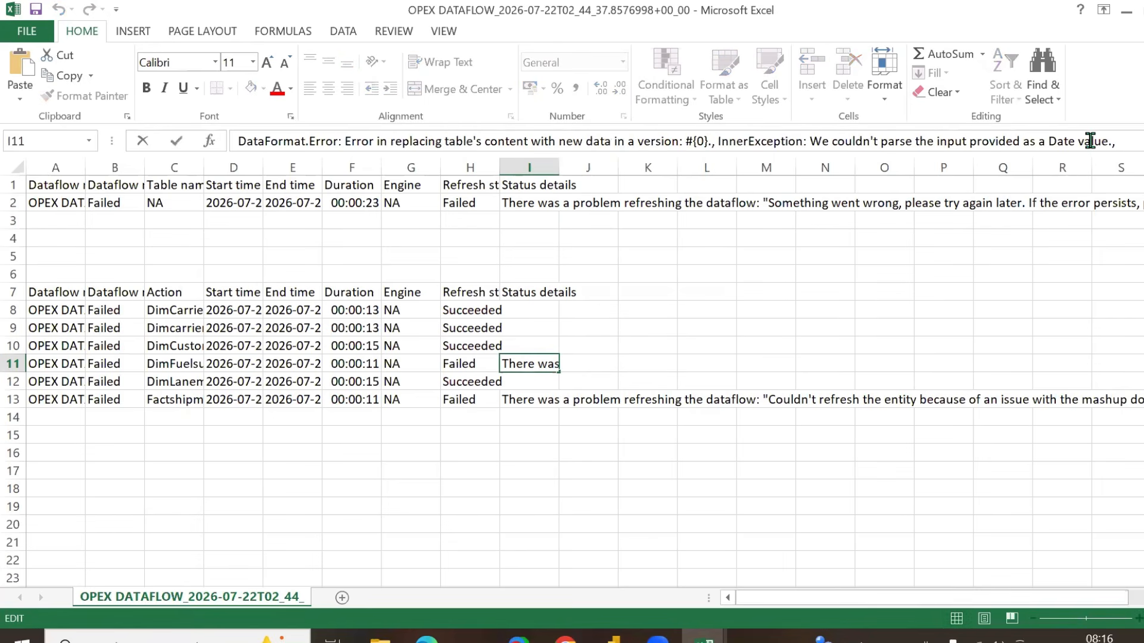
scroll(1089, 142, "down", 2)
scroll(1090, 141, "down", 3)
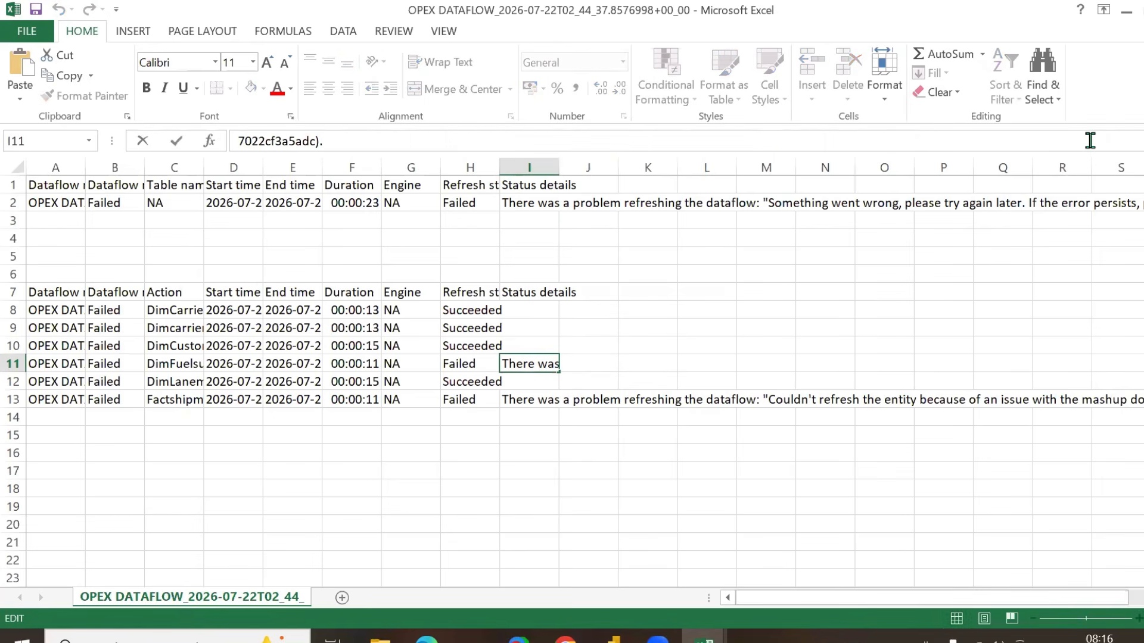
double_click(529, 405)
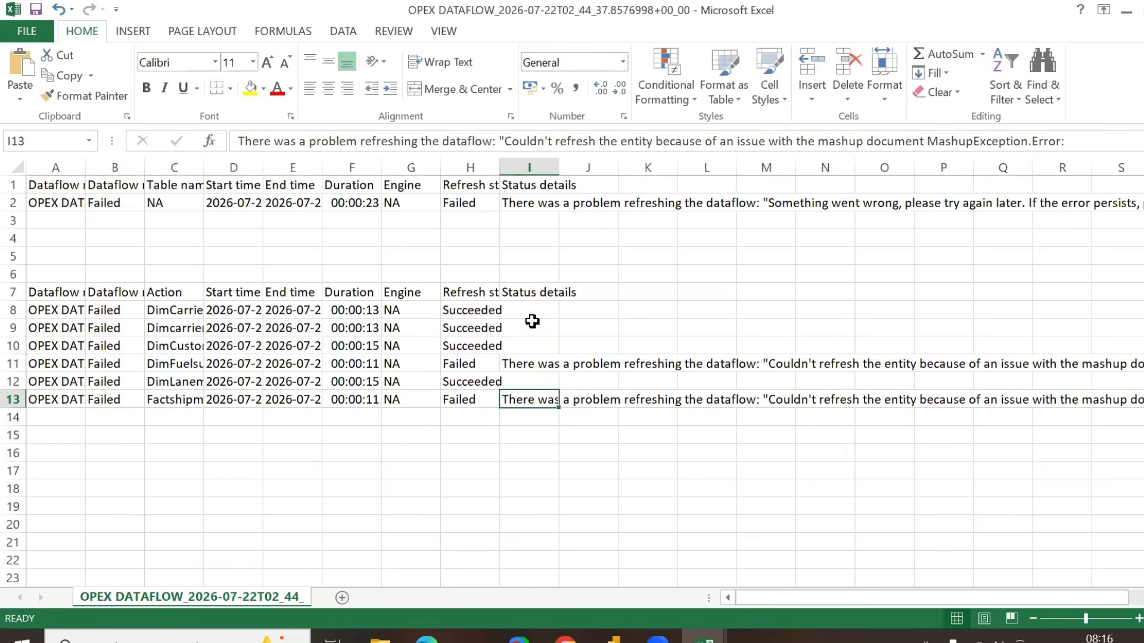
scroll(1031, 141, "down", 3)
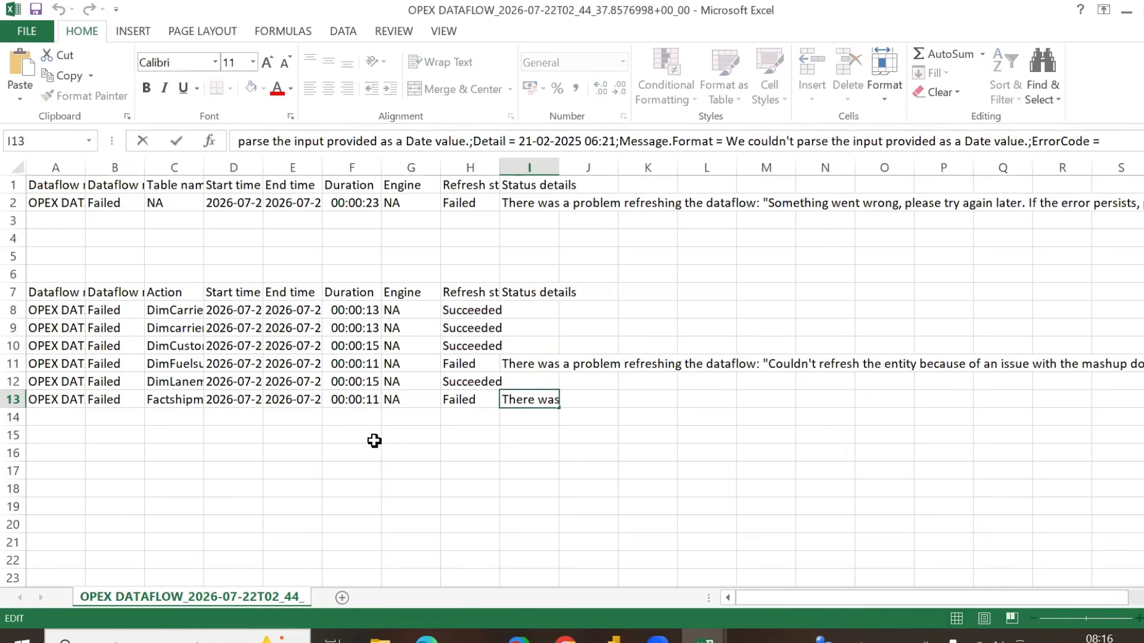
- Autofit columns A, C and H so the dataflow names, table actions and refresh statuses are fully readable
left_click(55, 201)
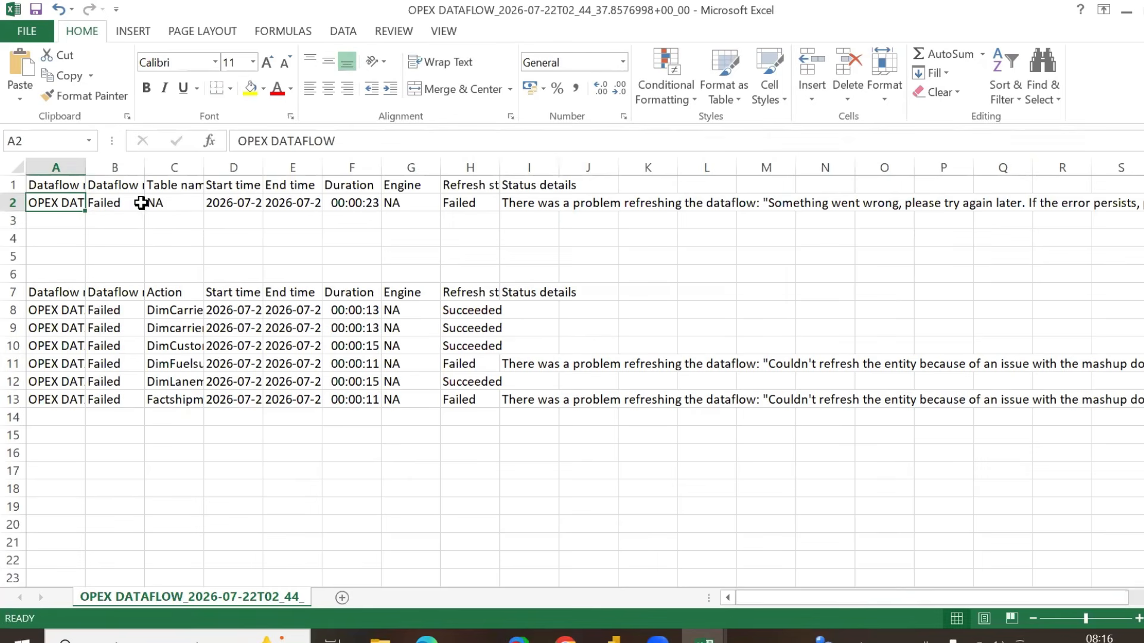
double_click(85, 168)
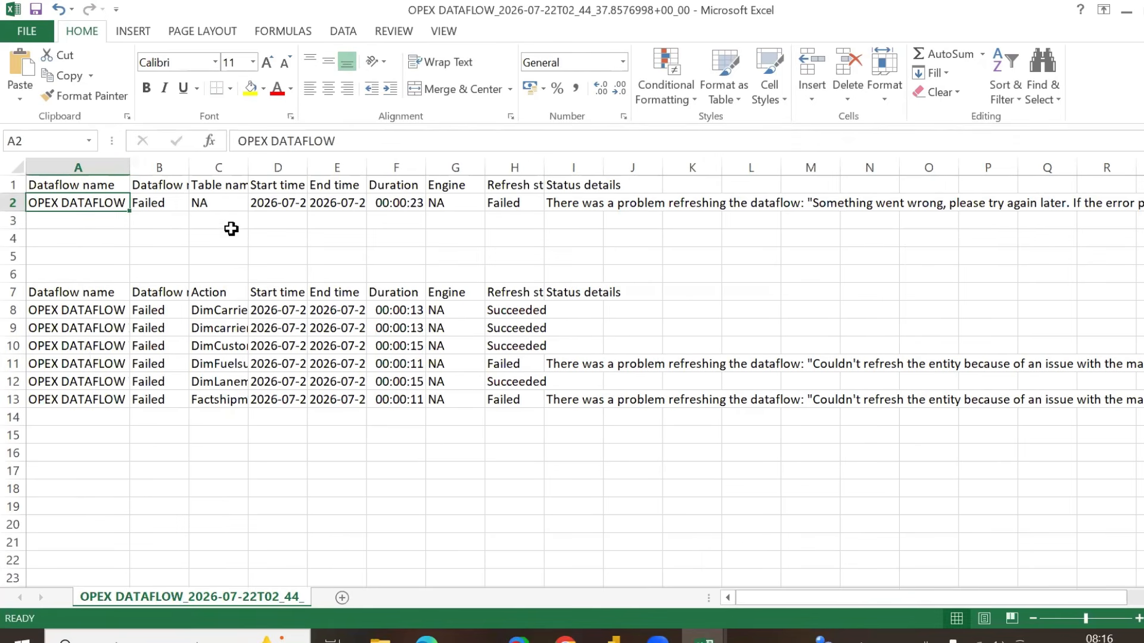
double_click(249, 169)
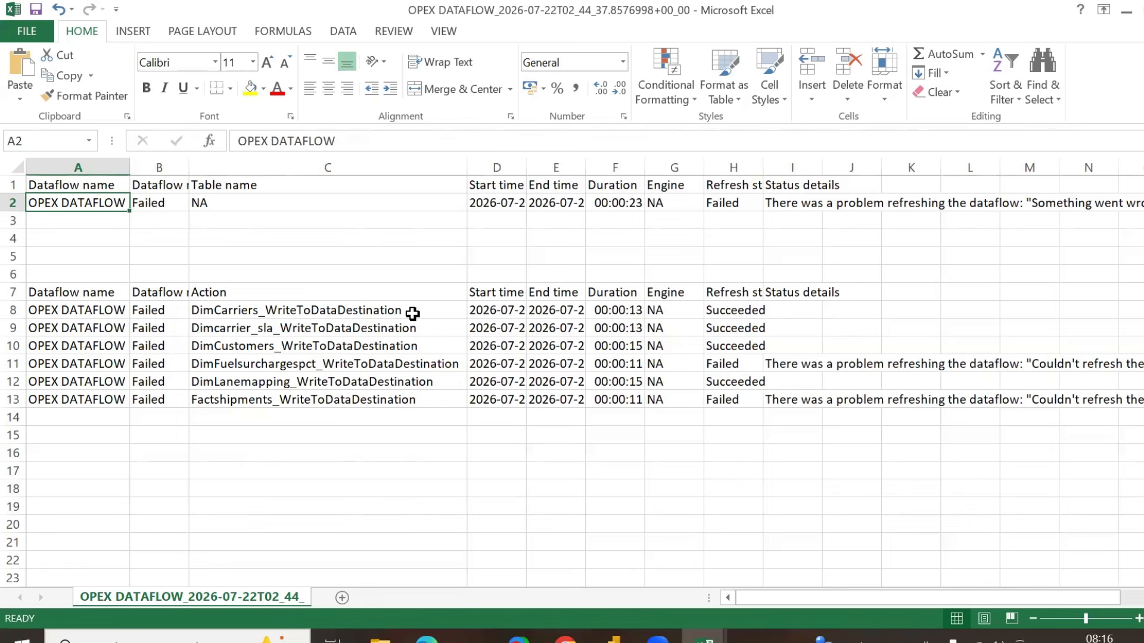
left_click_drag(560, 326, 642, 322)
left_click(749, 307)
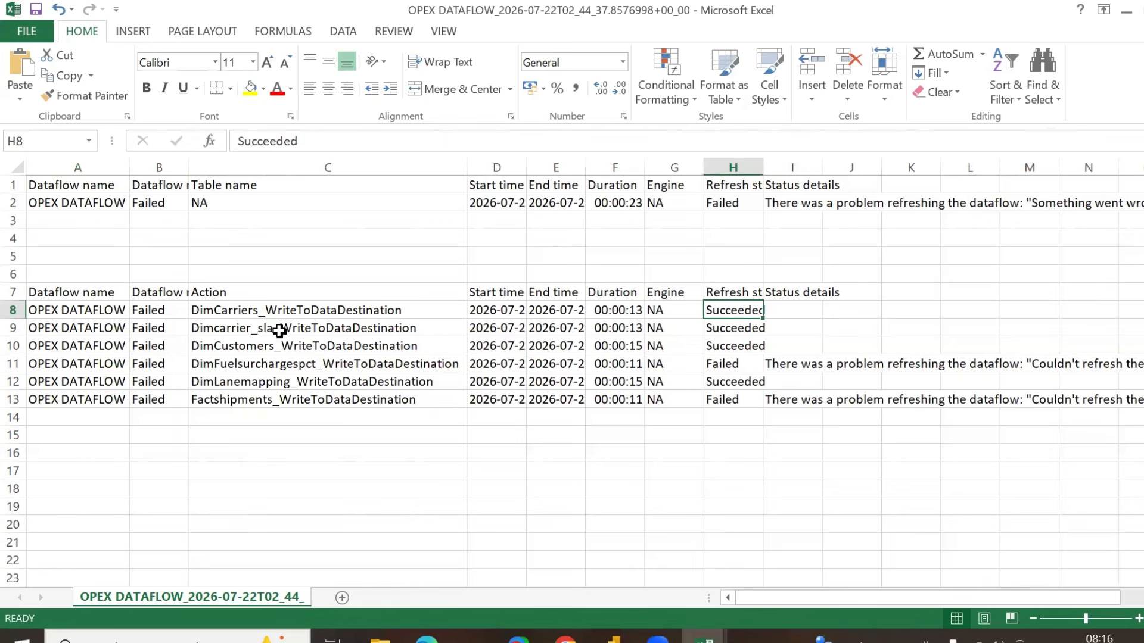
left_click(278, 329)
left_click(745, 326)
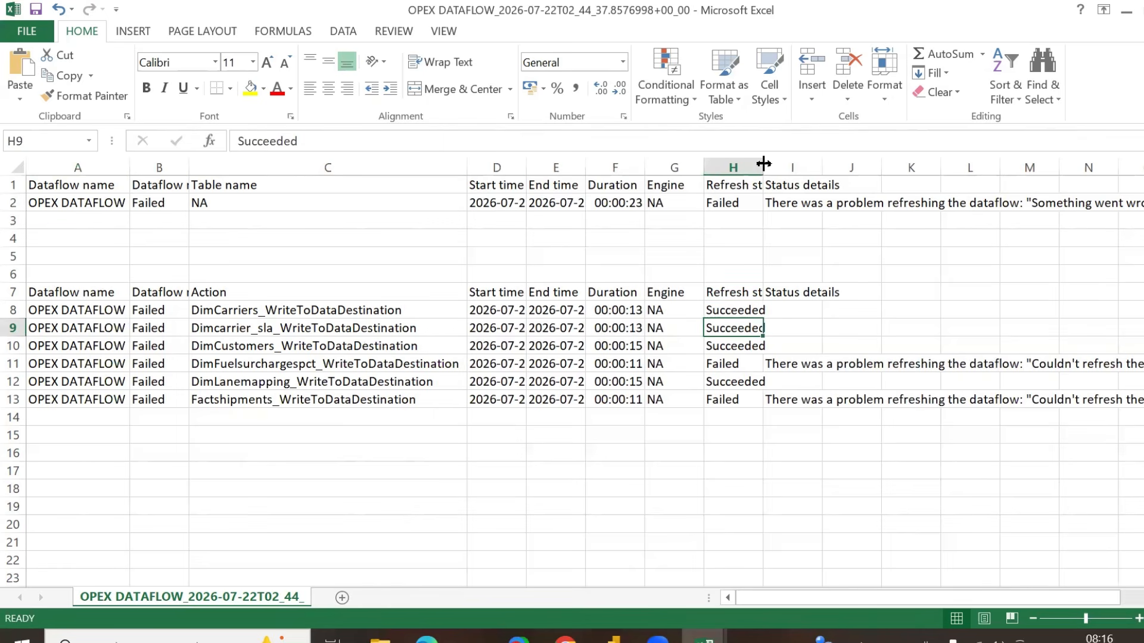
double_click(763, 164)
- Check the refresh status of the DimCustomers, DimFuelsurchargespct and Factshipments write actions
left_click(314, 350)
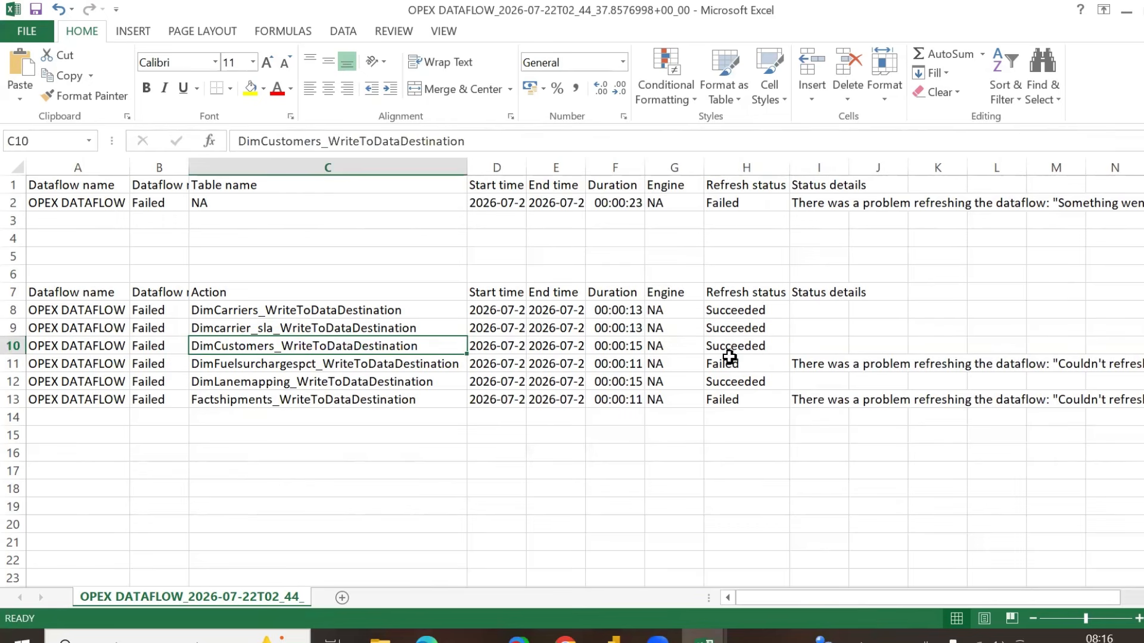
left_click(749, 348)
left_click(387, 364)
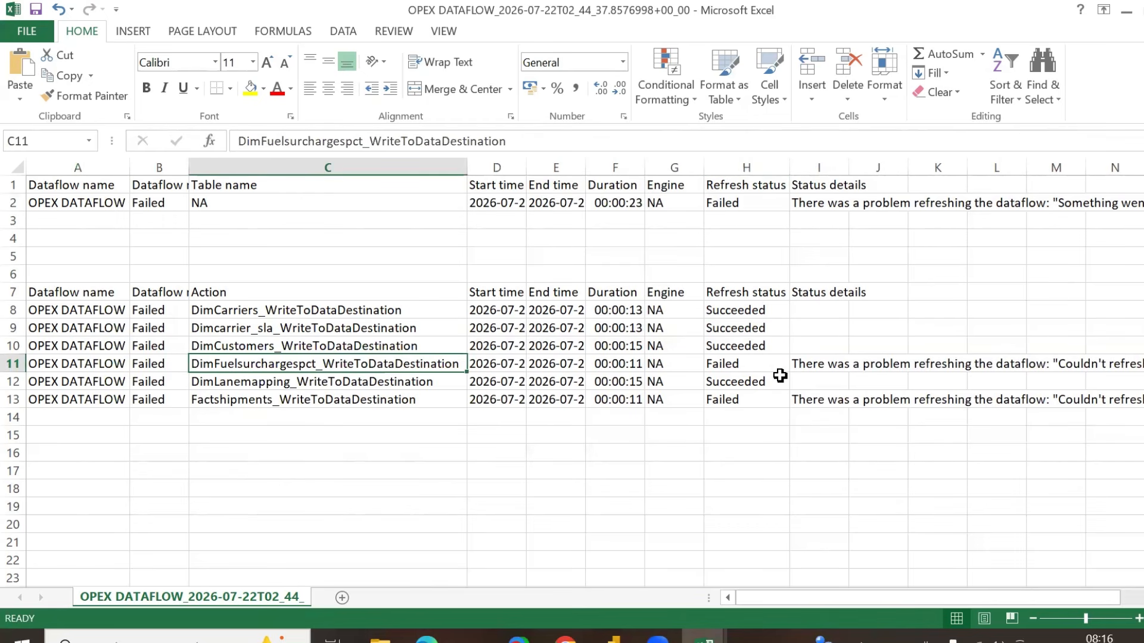
left_click(748, 361)
left_click(336, 401)
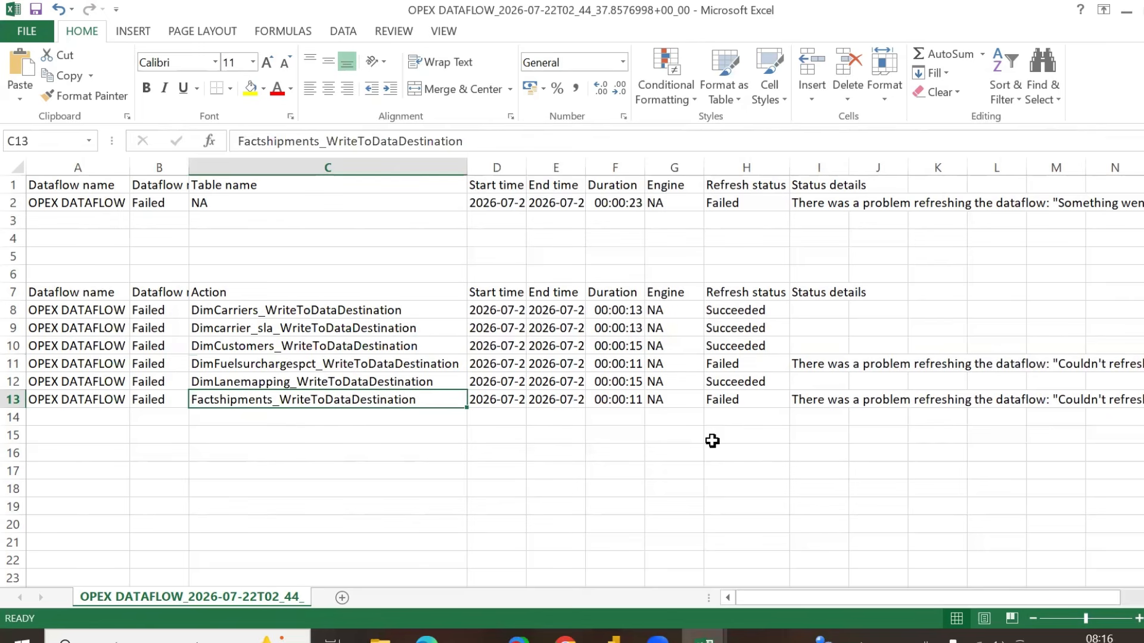
left_click(743, 408)
- Expand the formula bar and examine the full Factshipments status details in I13, including the InnerException, Detail and Message.Format entries
scroll(735, 411, "right", 3)
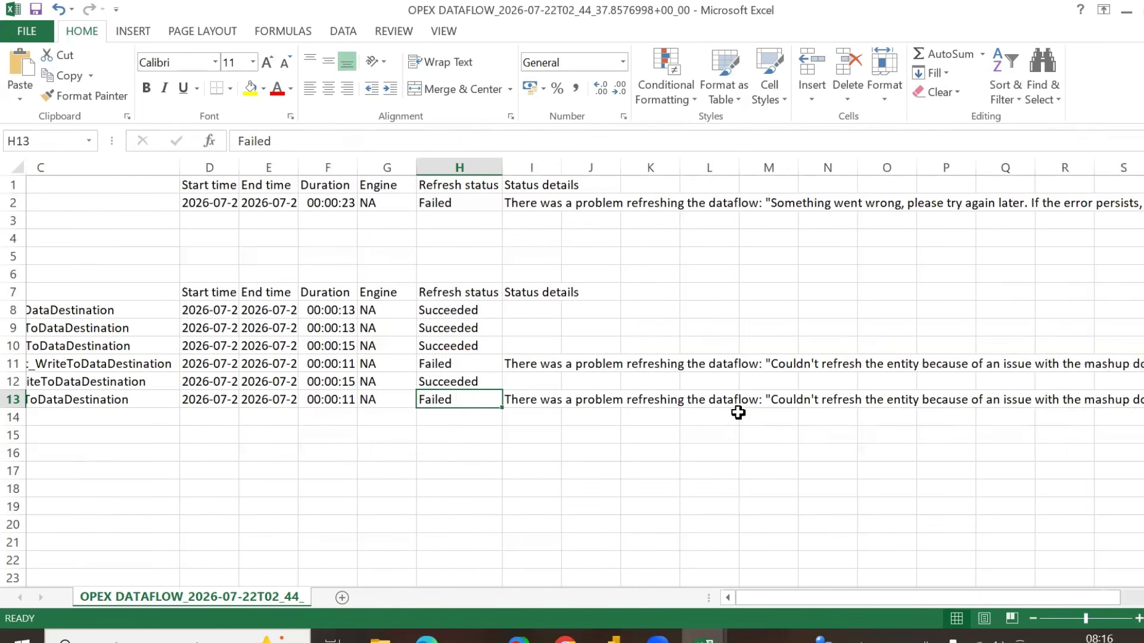
scroll(691, 411, "left", 1)
left_click(659, 398)
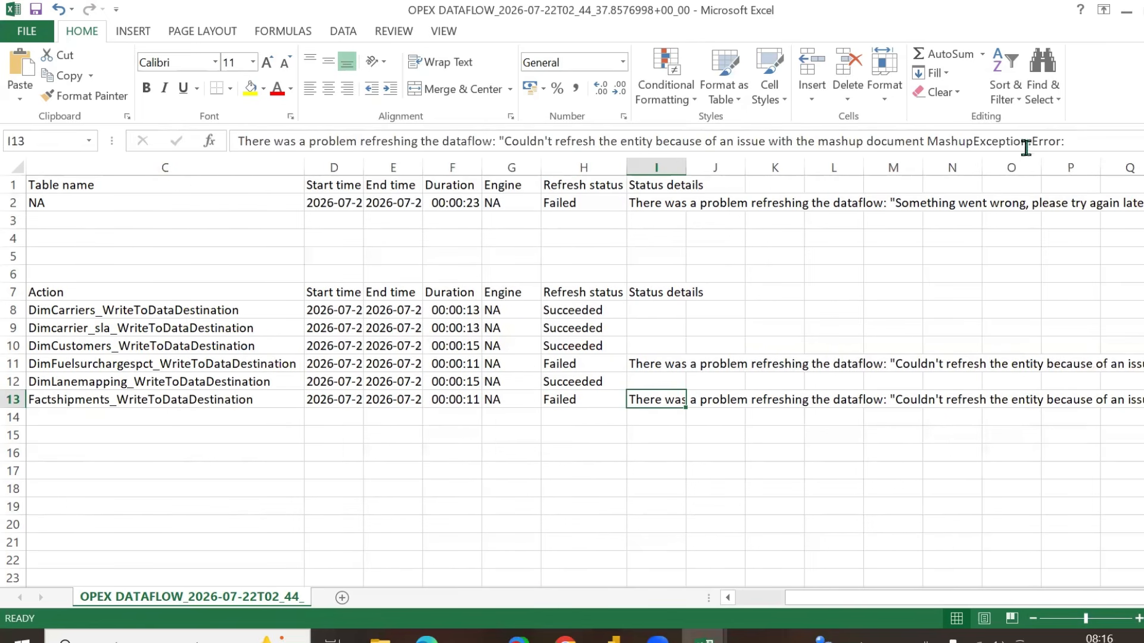
scroll(1066, 143, "down", 1)
left_click(1136, 141)
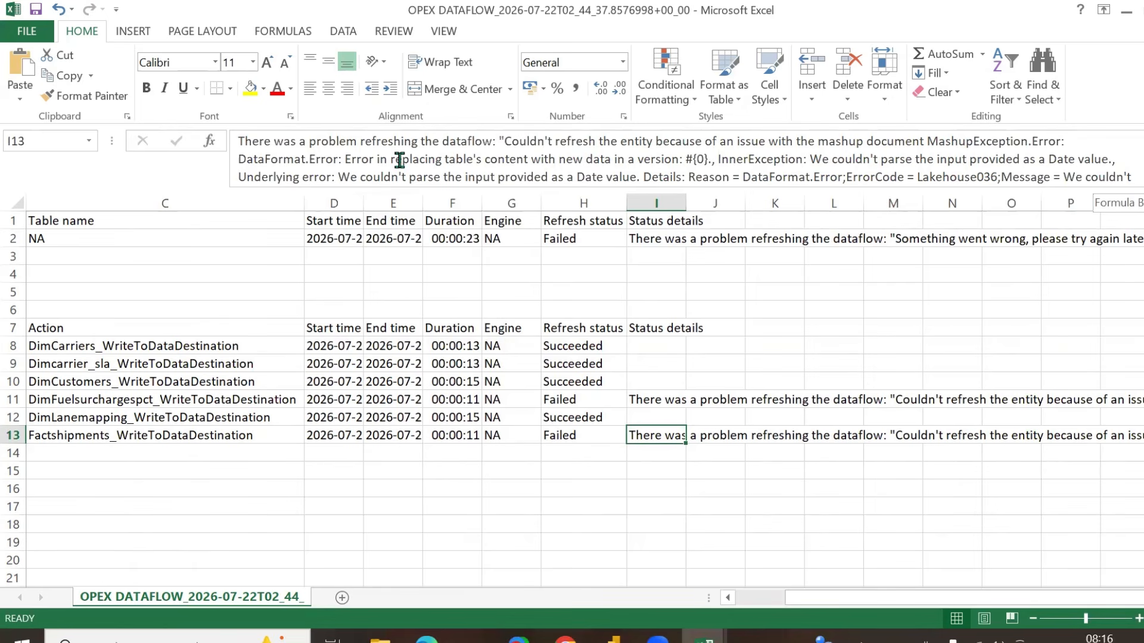
left_click_drag(558, 159, 679, 159)
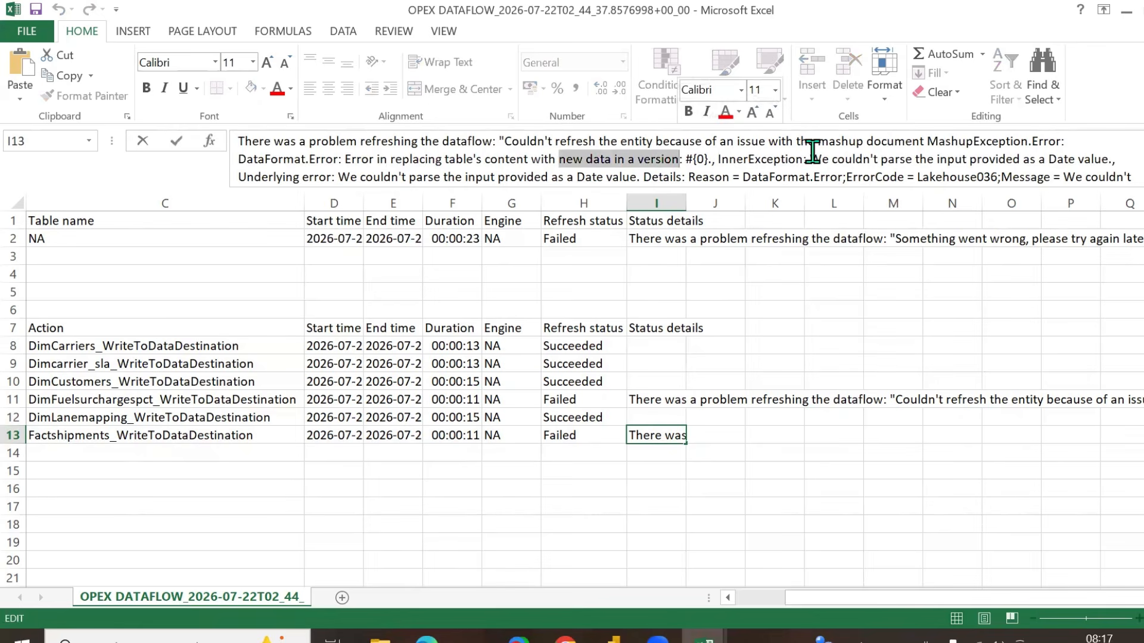
left_click_drag(809, 159, 1131, 157)
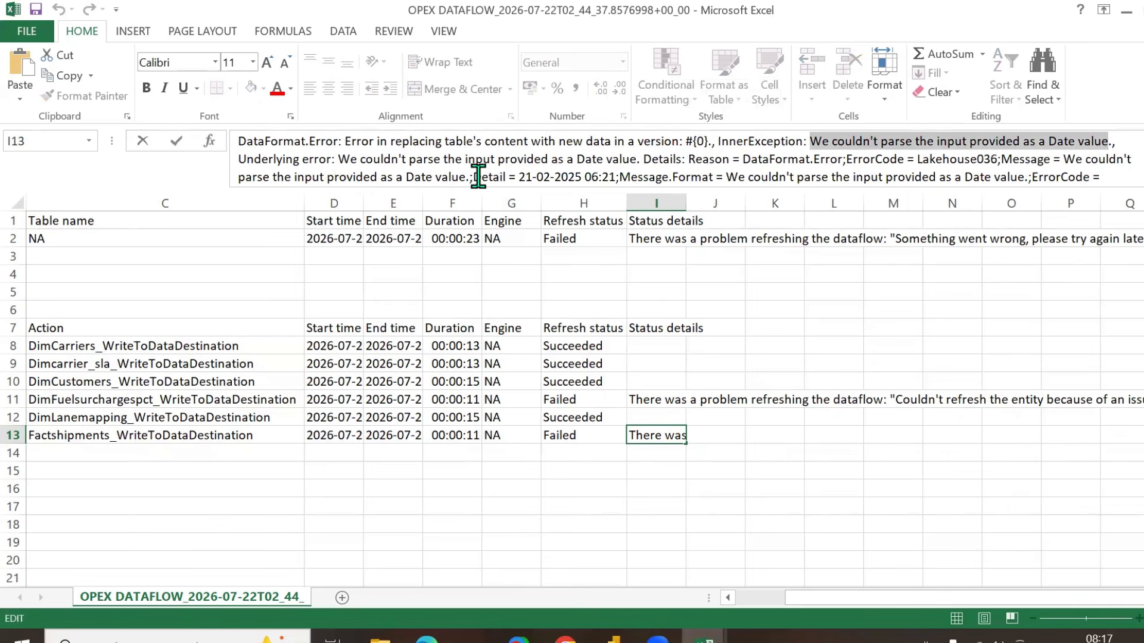
left_click_drag(472, 177, 617, 176)
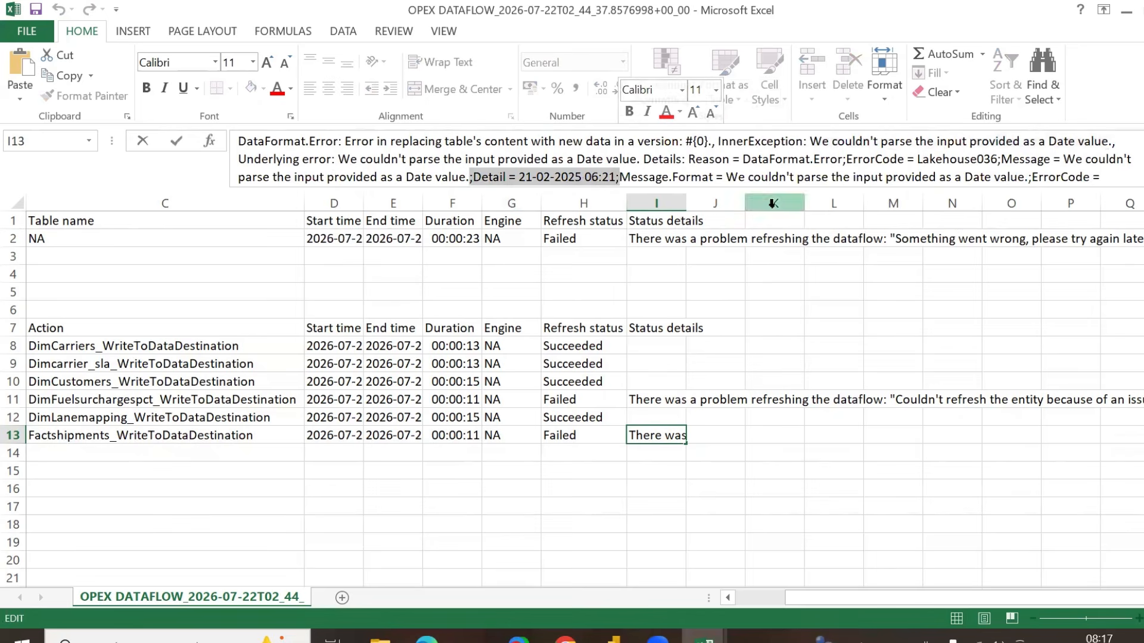
left_click(755, 177)
left_click_drag(726, 177, 1105, 168)
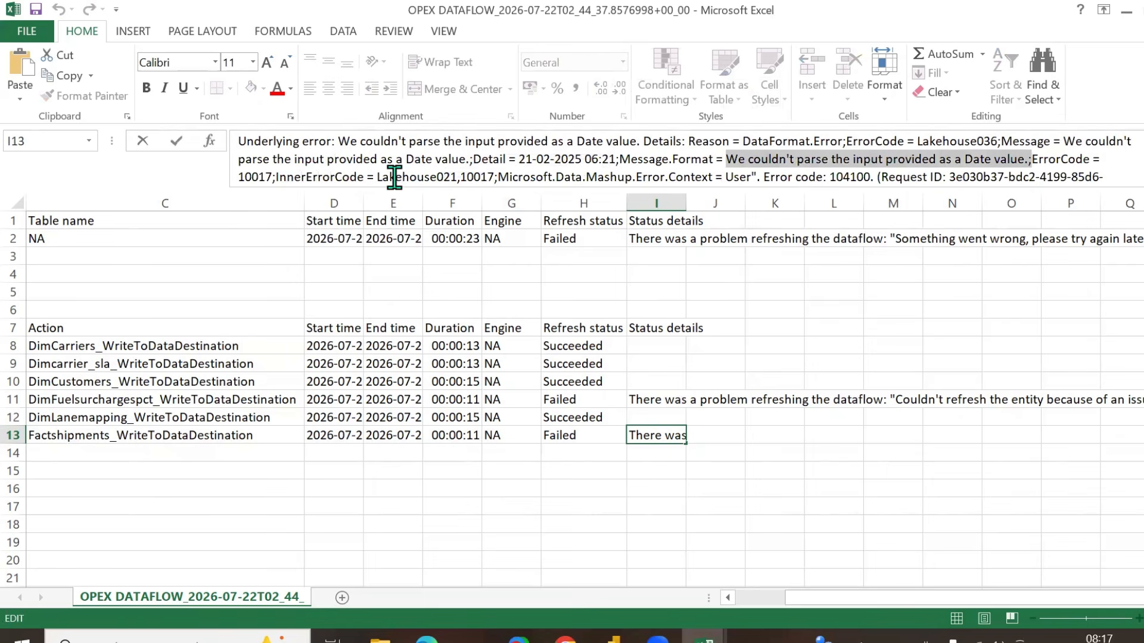
scroll(410, 178, "down", 1)
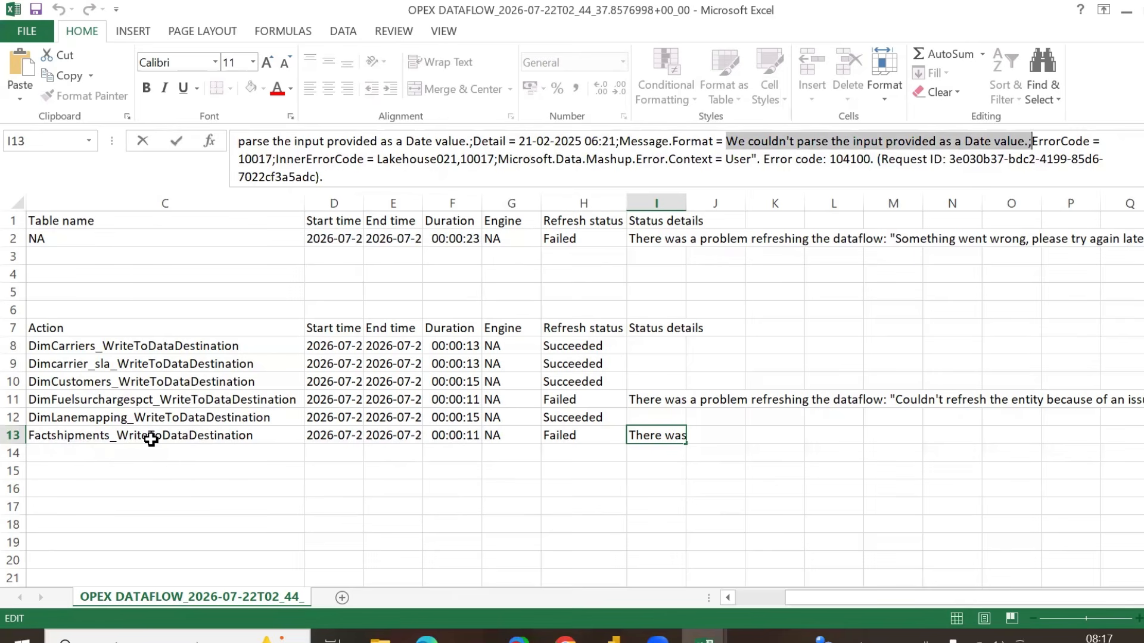
- Examine the DimFuelsurchargespct status details in I11 down to the Detail entry
left_click(149, 398)
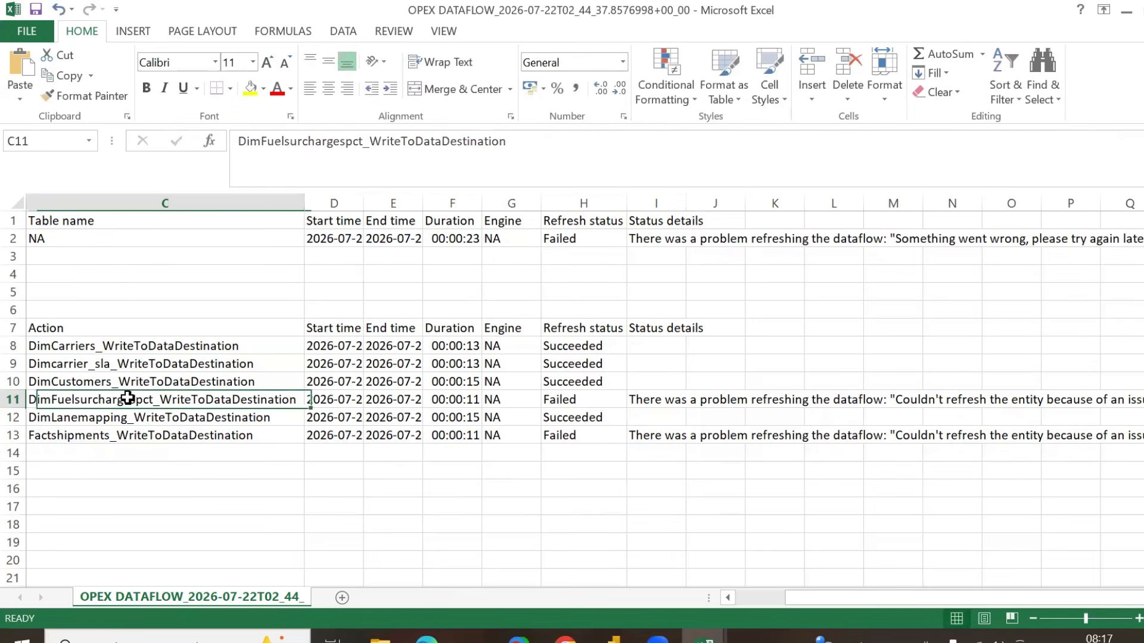
left_click(653, 398)
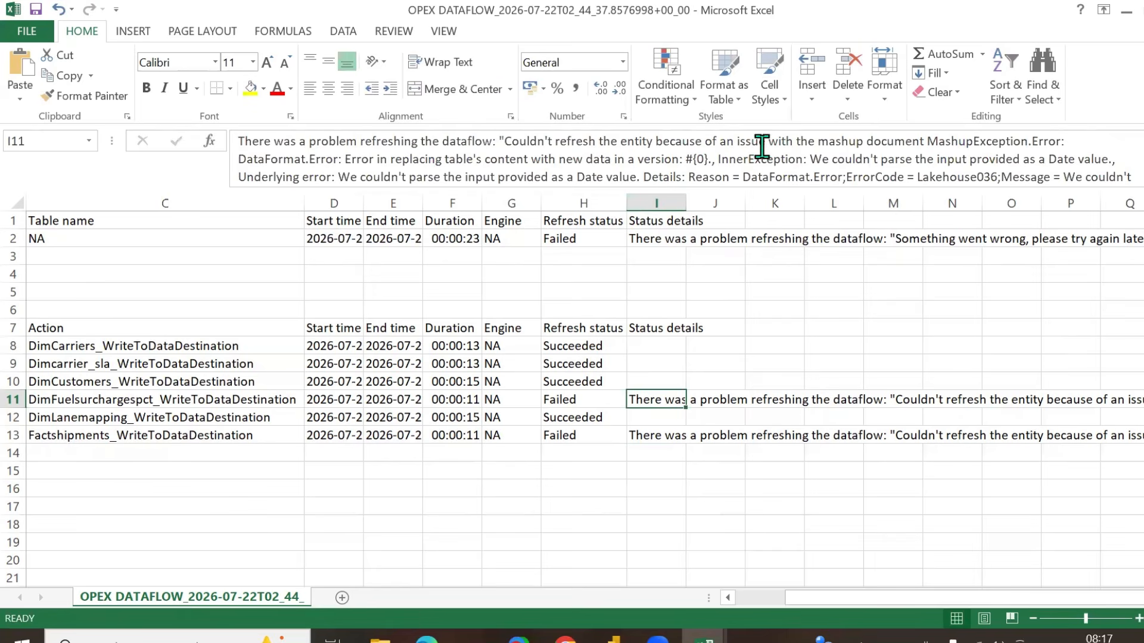
scroll(704, 164, "down", 2)
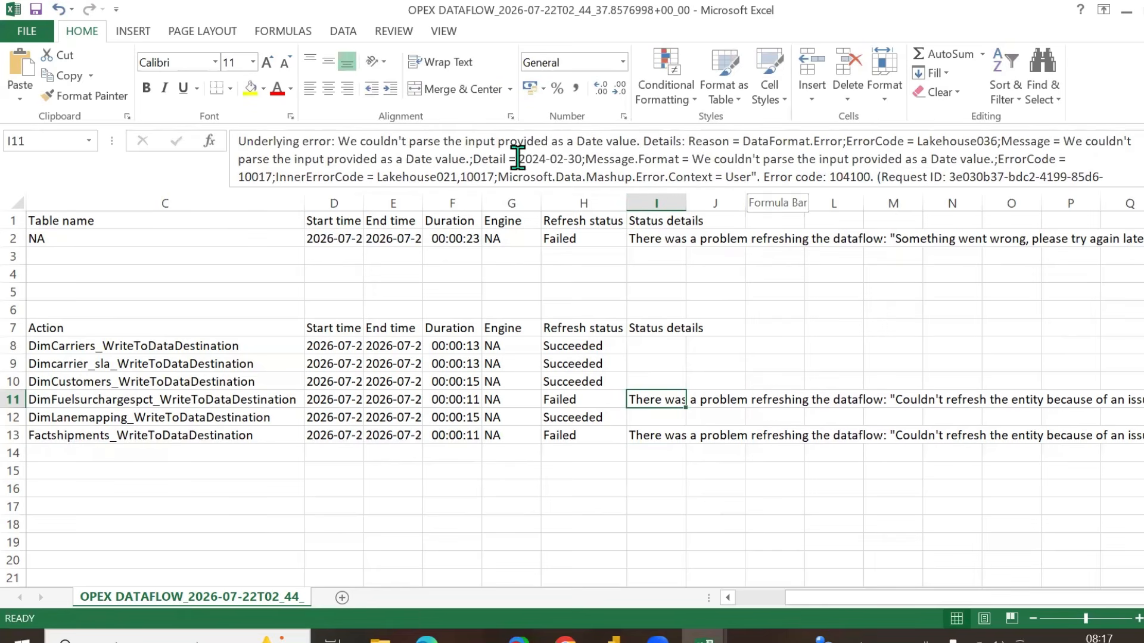
- Highlight the date given in the Detail entry of the DimFuelsurchargespct status details in I11
left_click_drag(518, 157, 577, 158)
left_click_drag(588, 158, 585, 158)
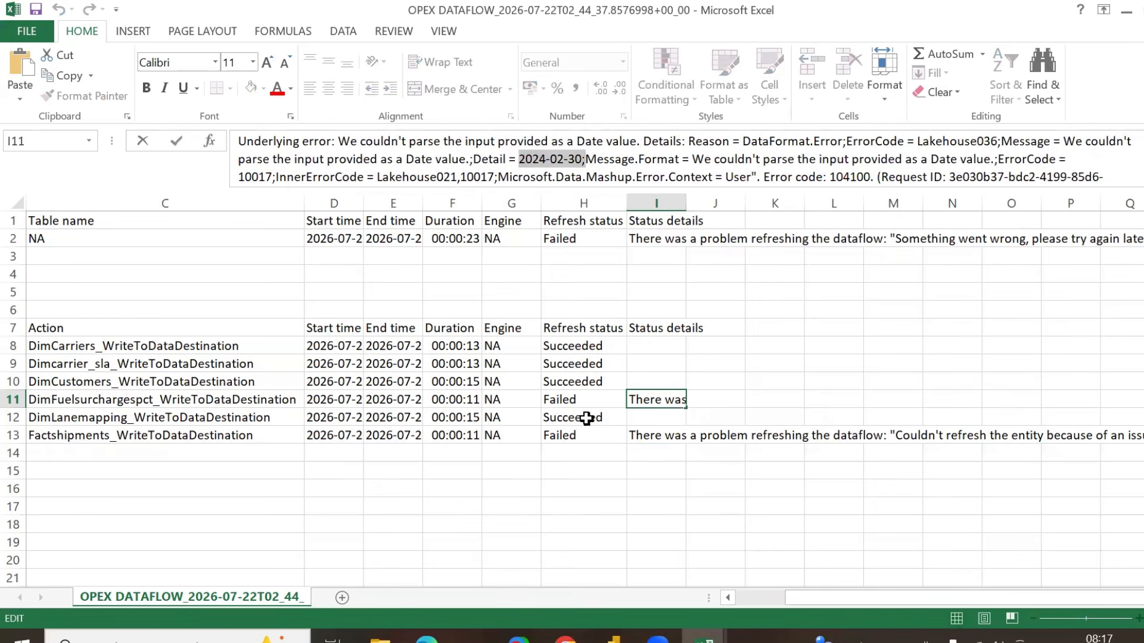
- Switch to Fabric in the browser and open the DimFuelsurchargespct query of OPEX DATAFLOW
left_click(425, 638)
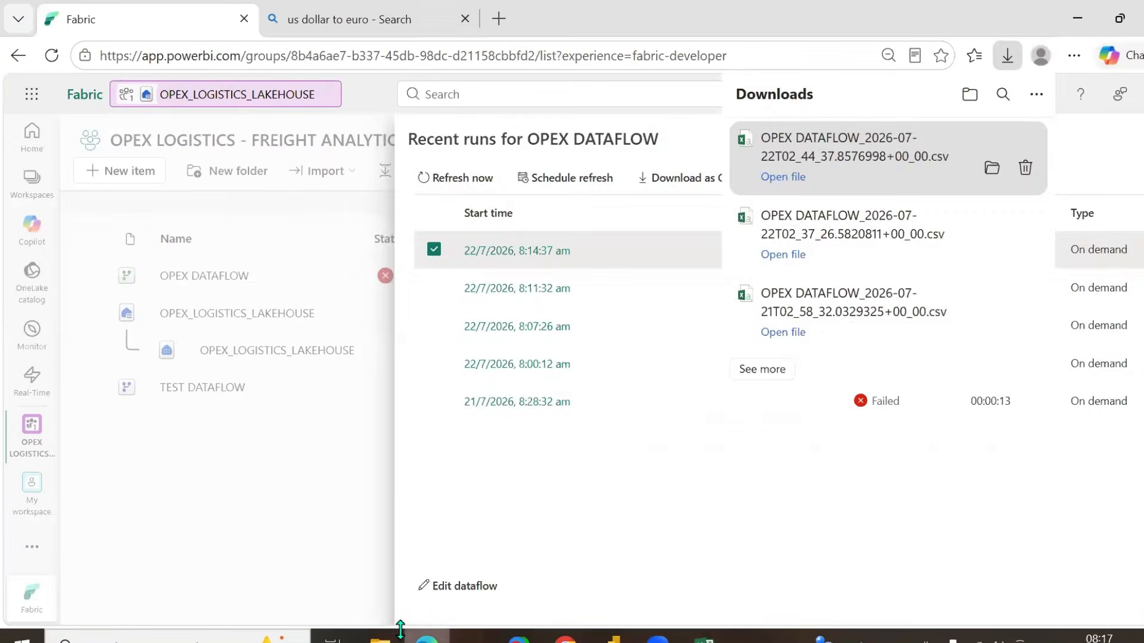
left_click(239, 453)
left_click(203, 275)
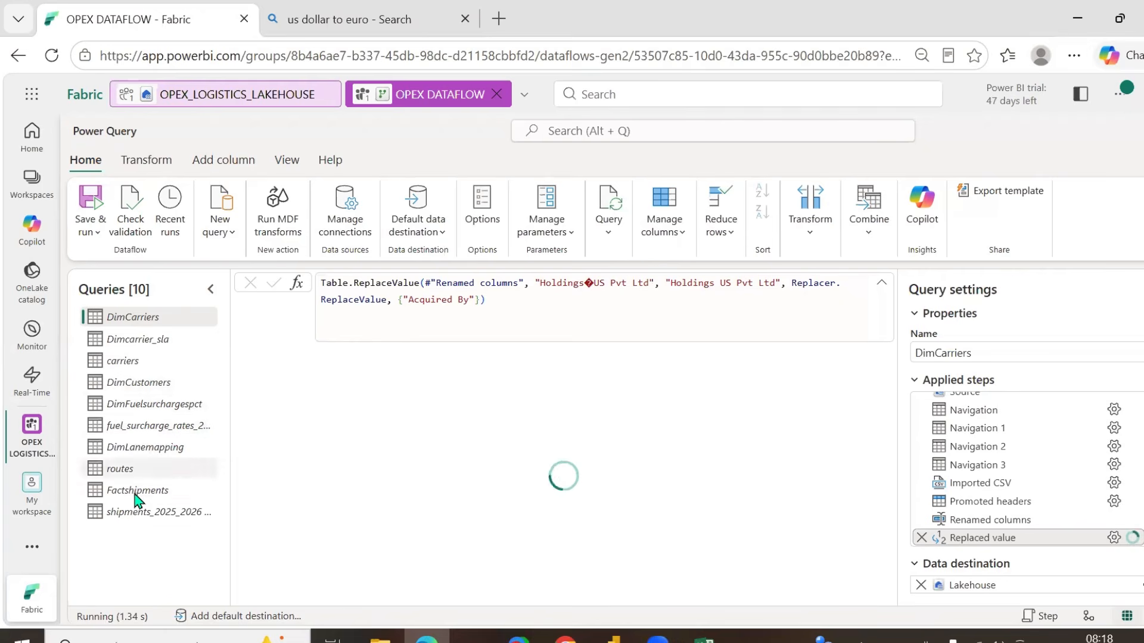
left_click(189, 405)
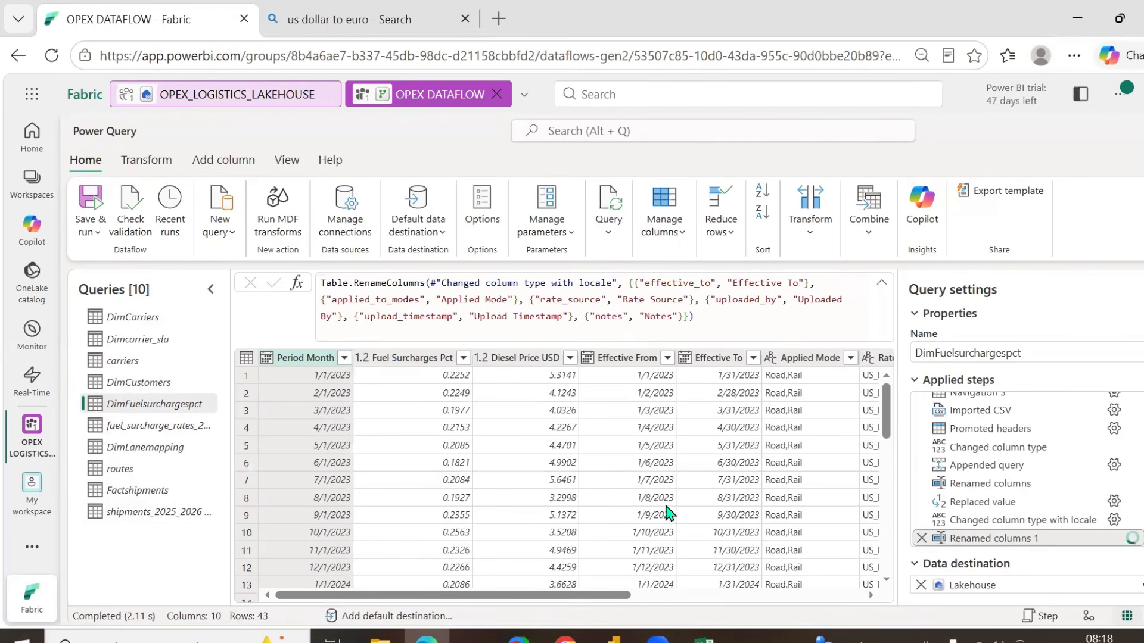
- Look through all rows and columns of the final DimFuelsurchargespct output for invalid dates
scroll(669, 512, "down", 10)
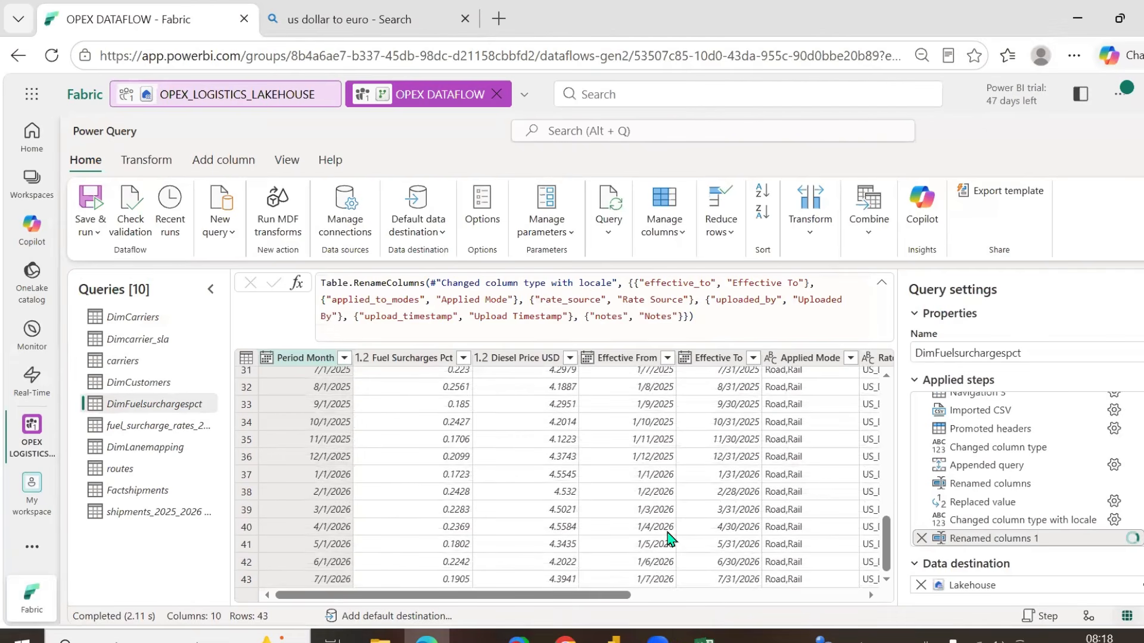
left_click(720, 594)
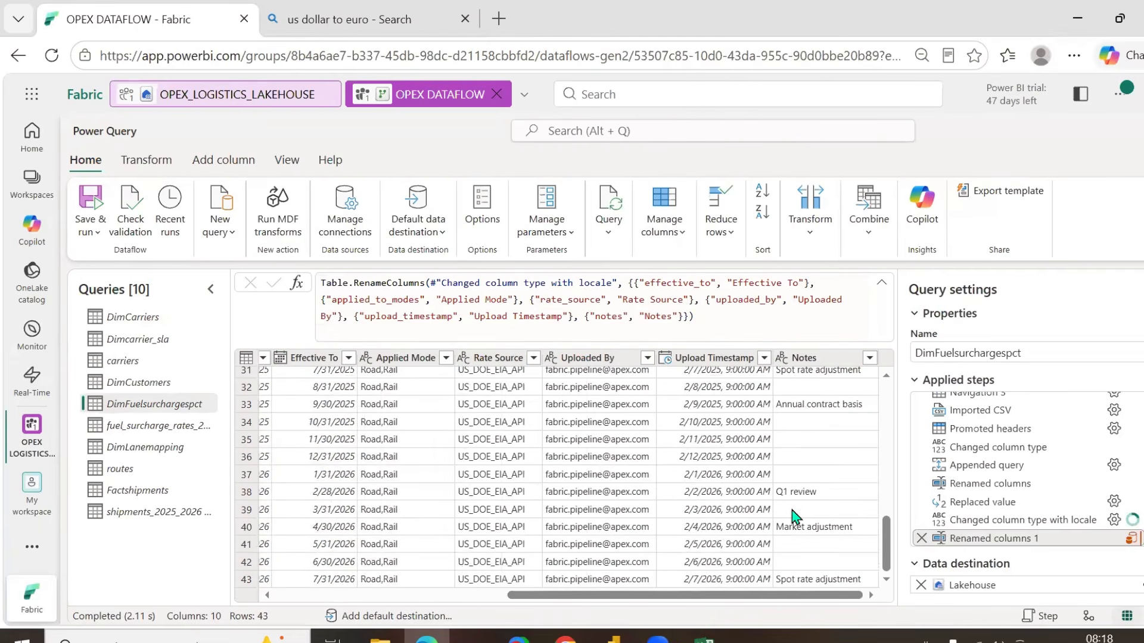
scroll(741, 507, "up", 10)
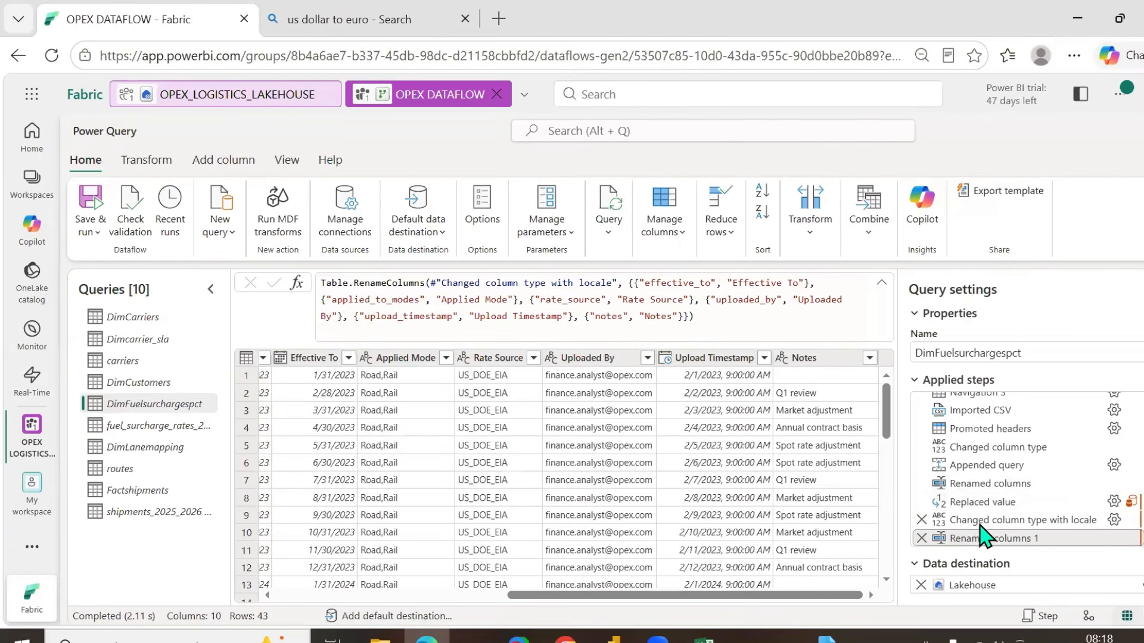
- Examine the effective_to values at the Changed column type step and inspect the row 2 cell
left_click(988, 449)
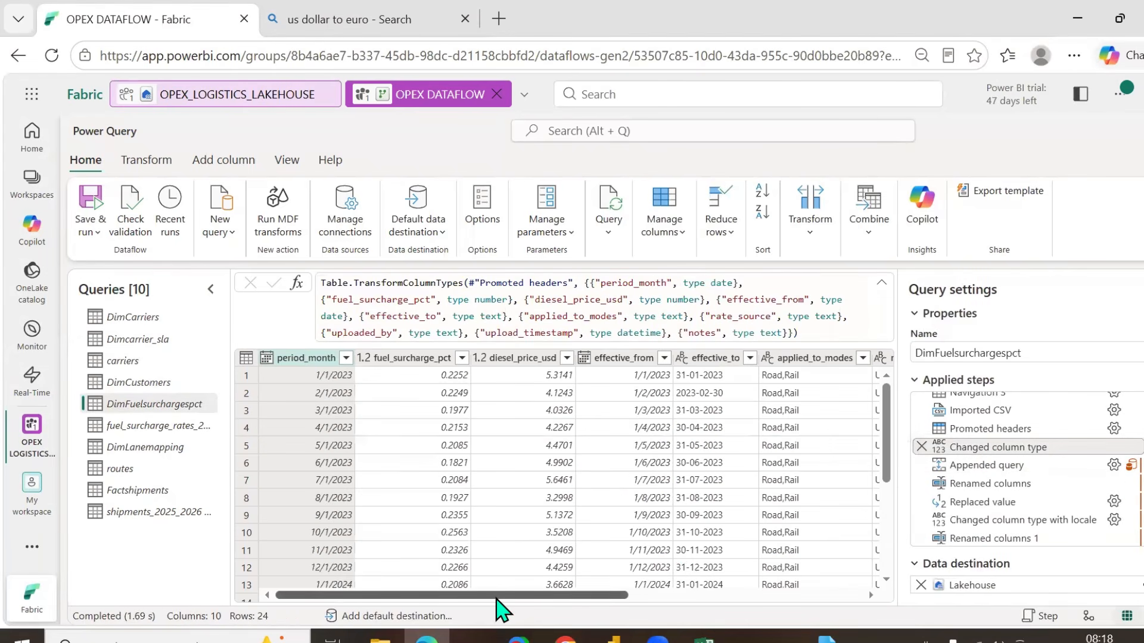
left_click_drag(496, 598, 588, 598)
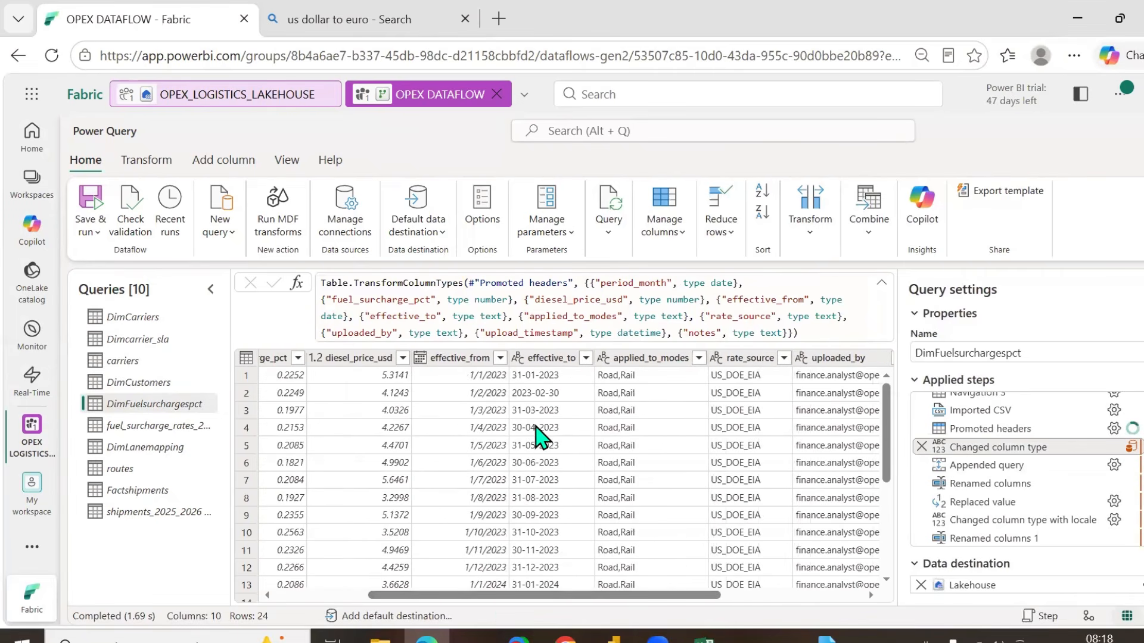
scroll(538, 432, "down", 5)
left_click_drag(592, 596, 842, 597)
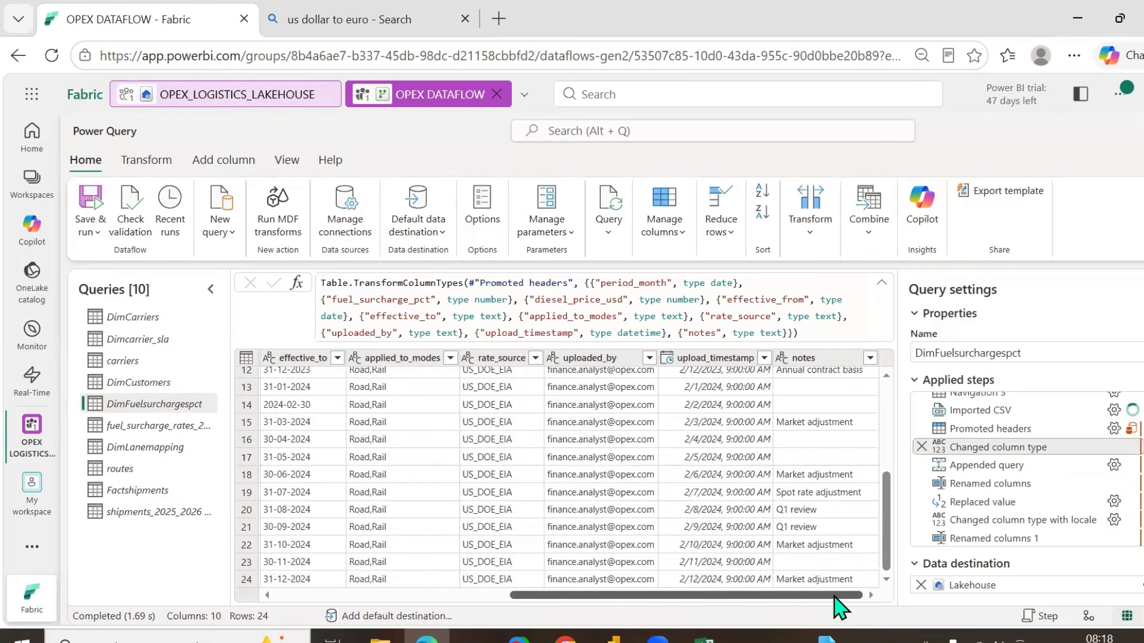
left_click_drag(630, 595, 528, 598)
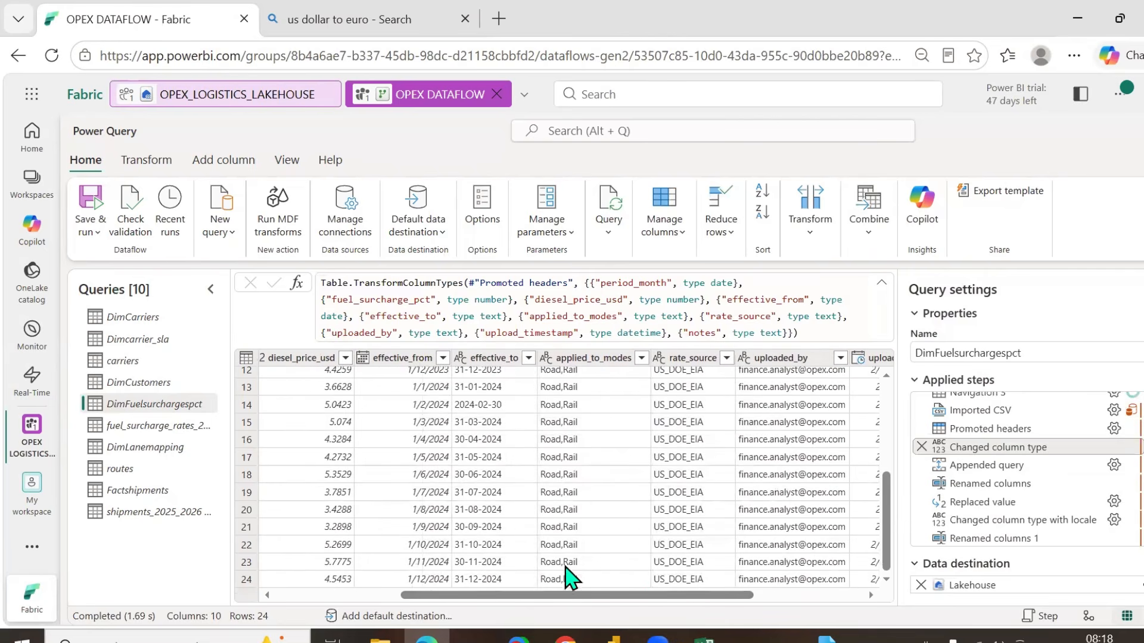
scroll(493, 504, "up", 1)
scroll(493, 504, "up", 3)
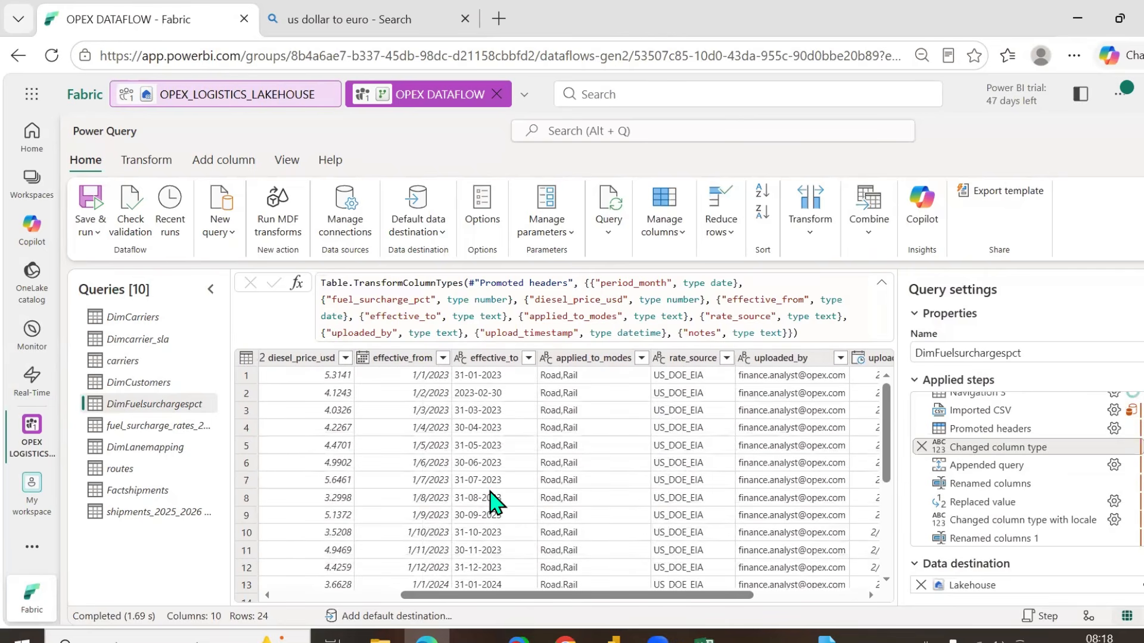
left_click(498, 395)
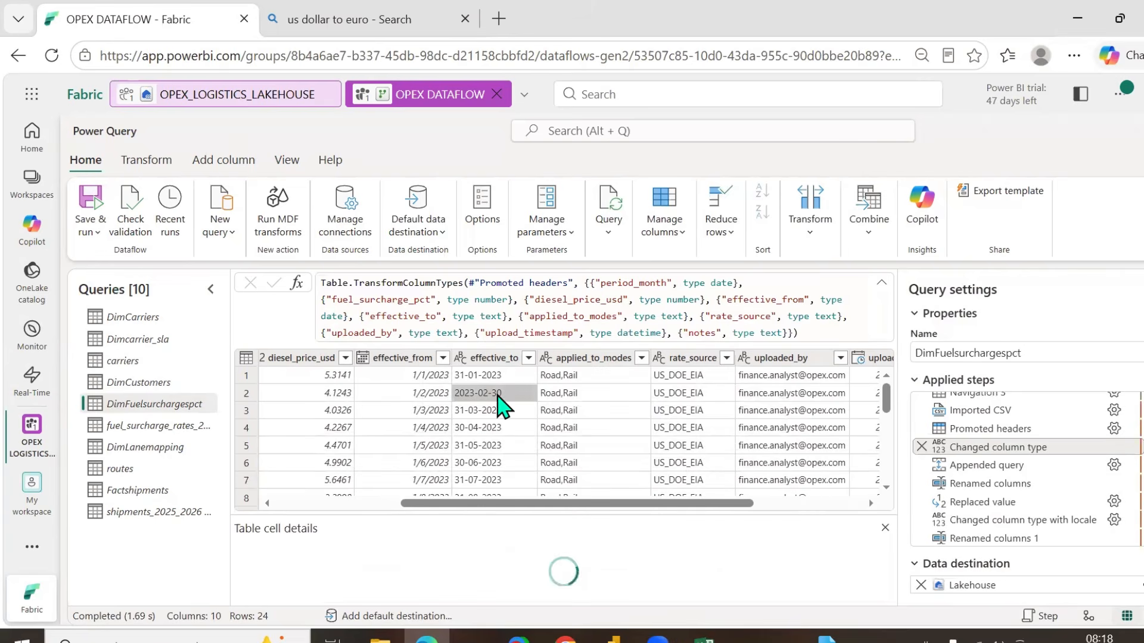
- Review the Appended query, Renamed columns and Replaced value steps, and inspect the row 14 effective_to cell
left_click(1003, 471)
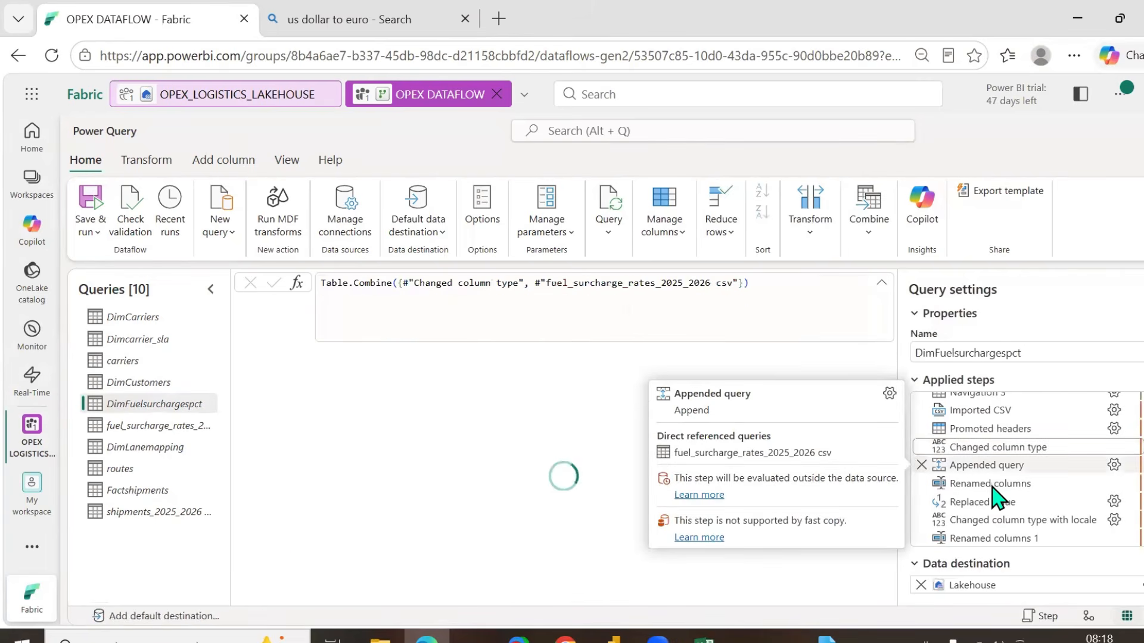
left_click(992, 485)
left_click(996, 503)
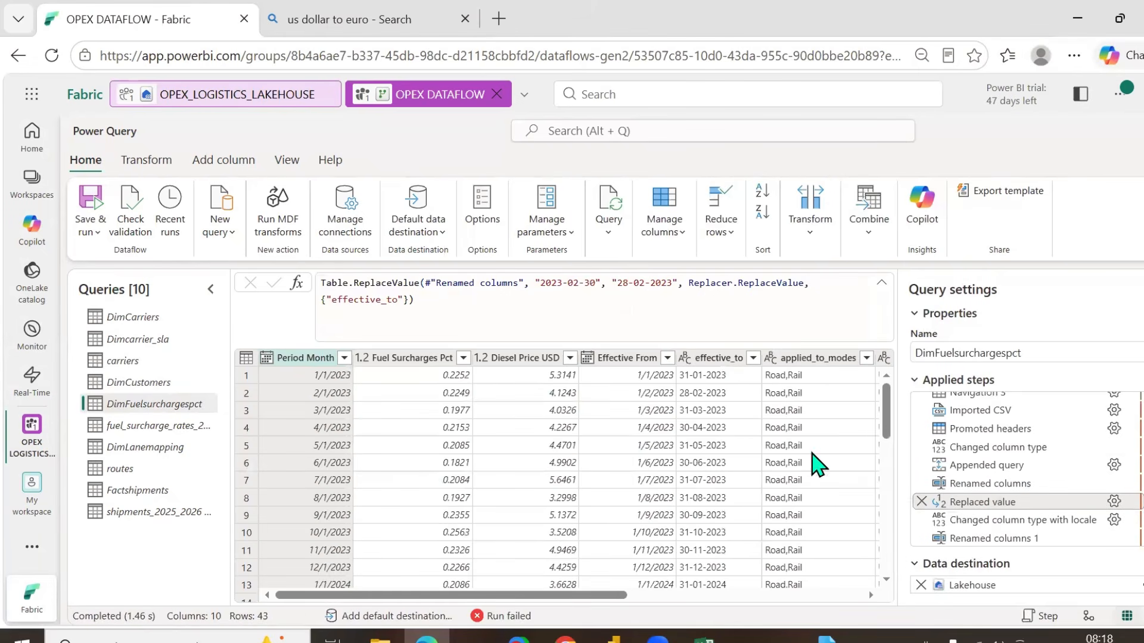
scroll(729, 448, "down", 4)
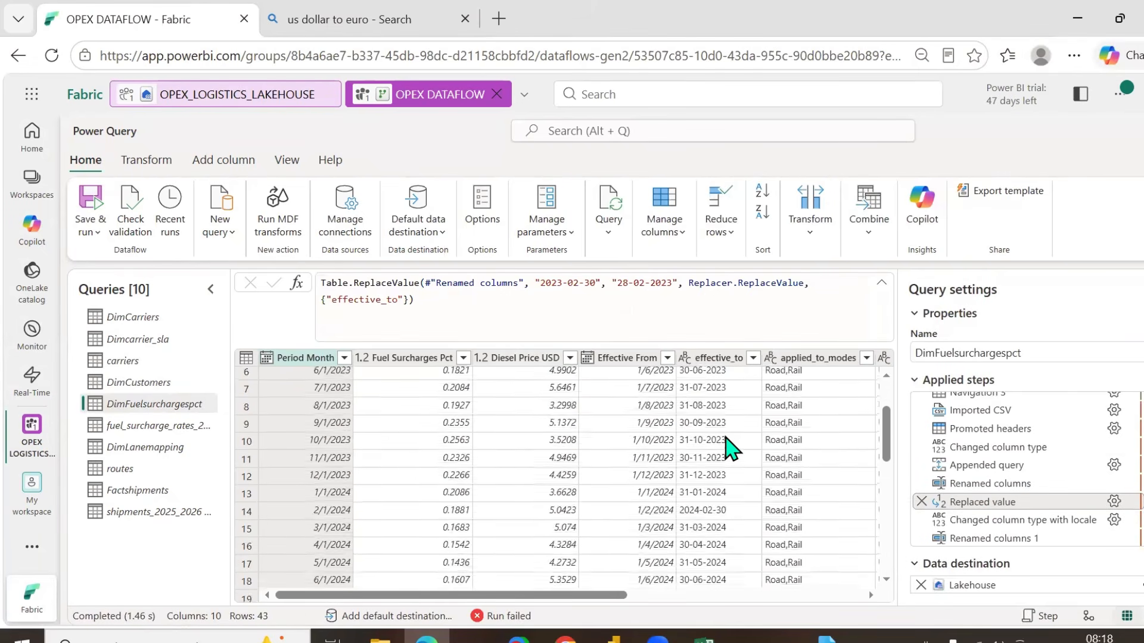
scroll(730, 448, "down", 6)
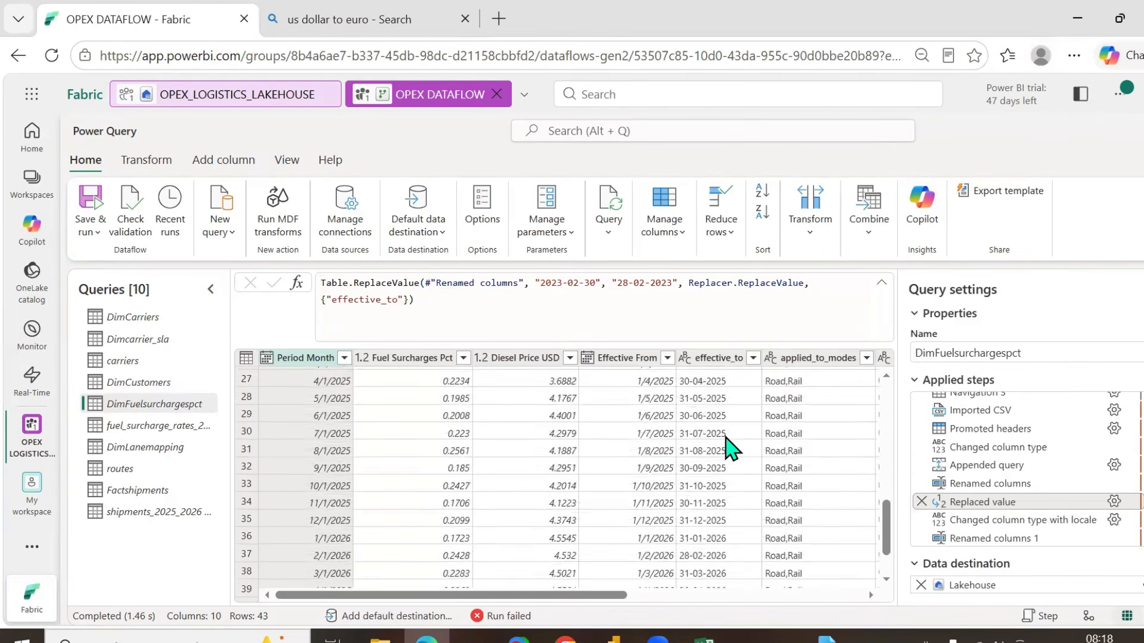
scroll(730, 447, "up", 9)
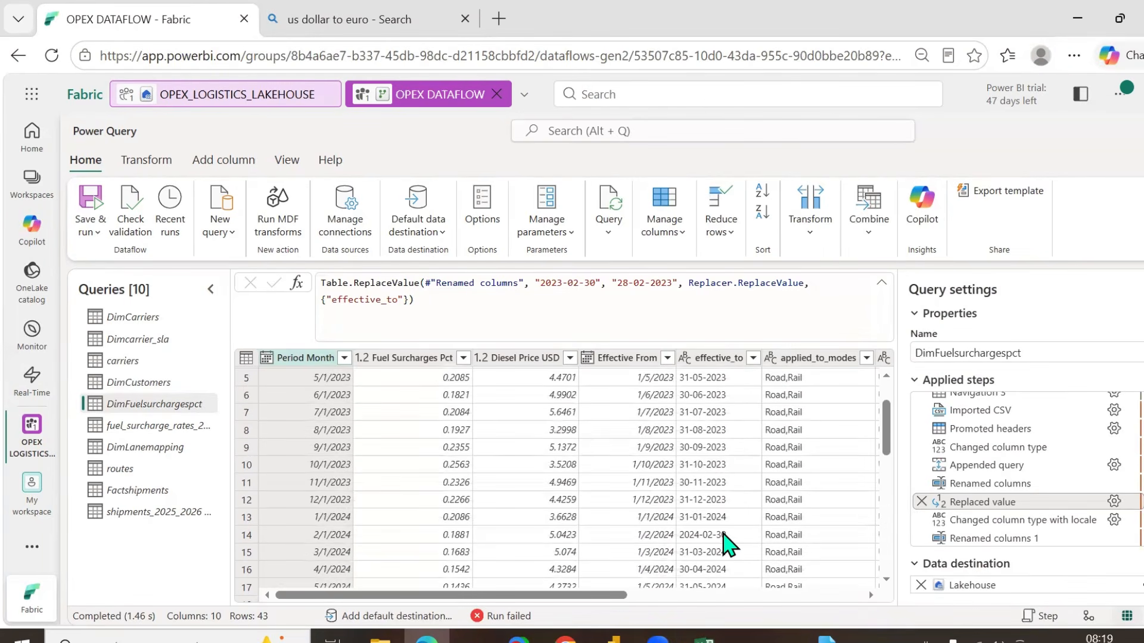
left_click(726, 542)
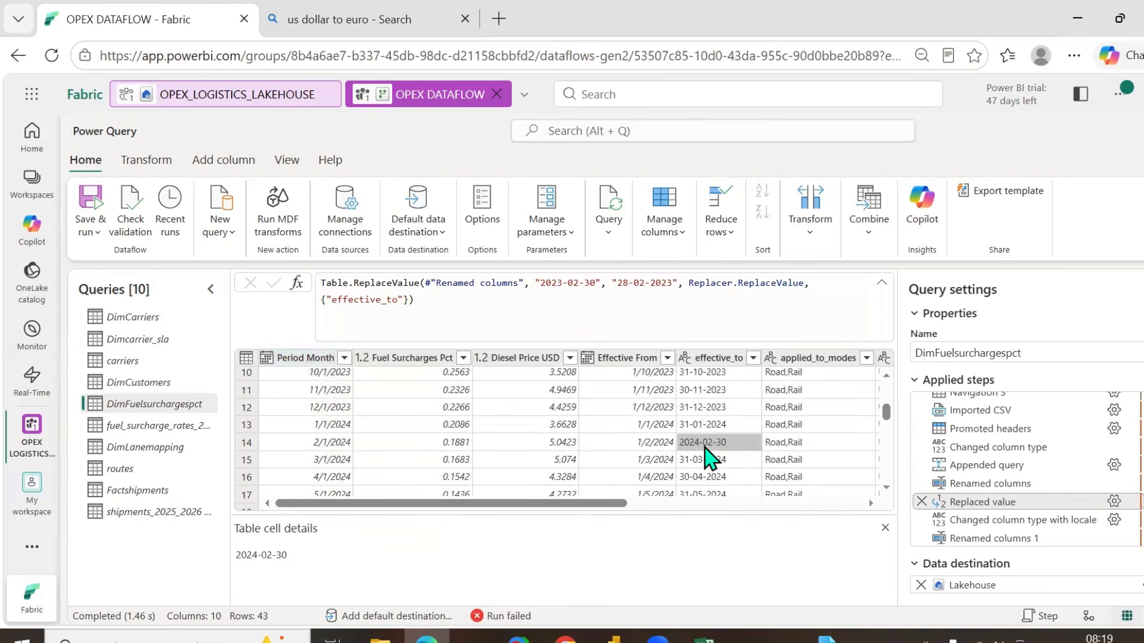
- Recheck the I11 Message text in the Excel run log, restoring the workbook to a smaller window, and return to the dataflow
mouse_move(703, 638)
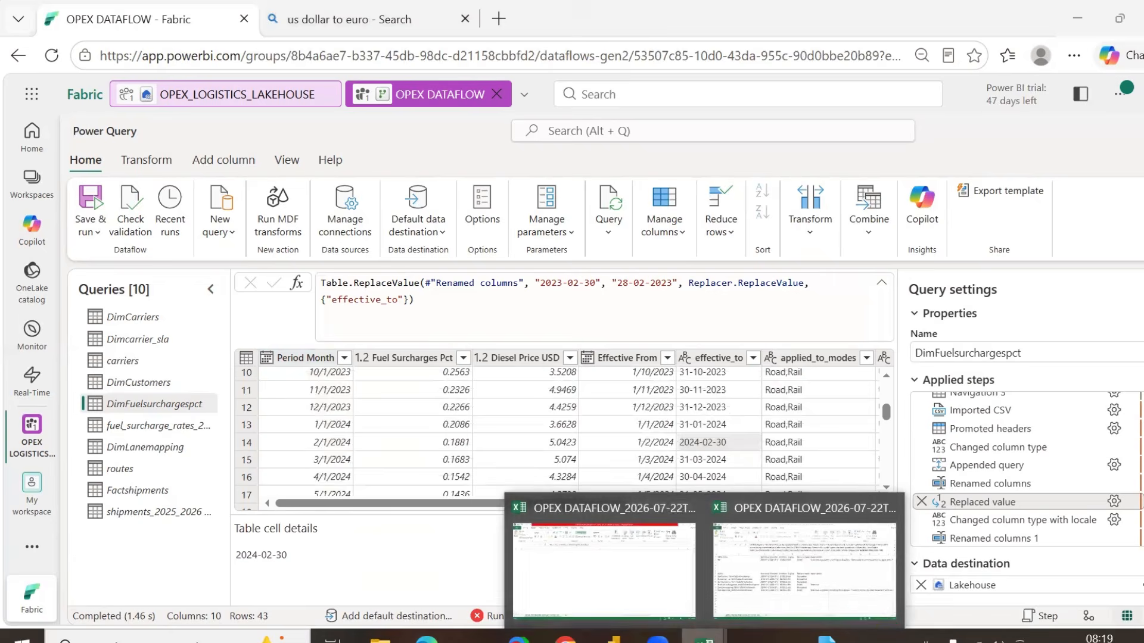
left_click(741, 587)
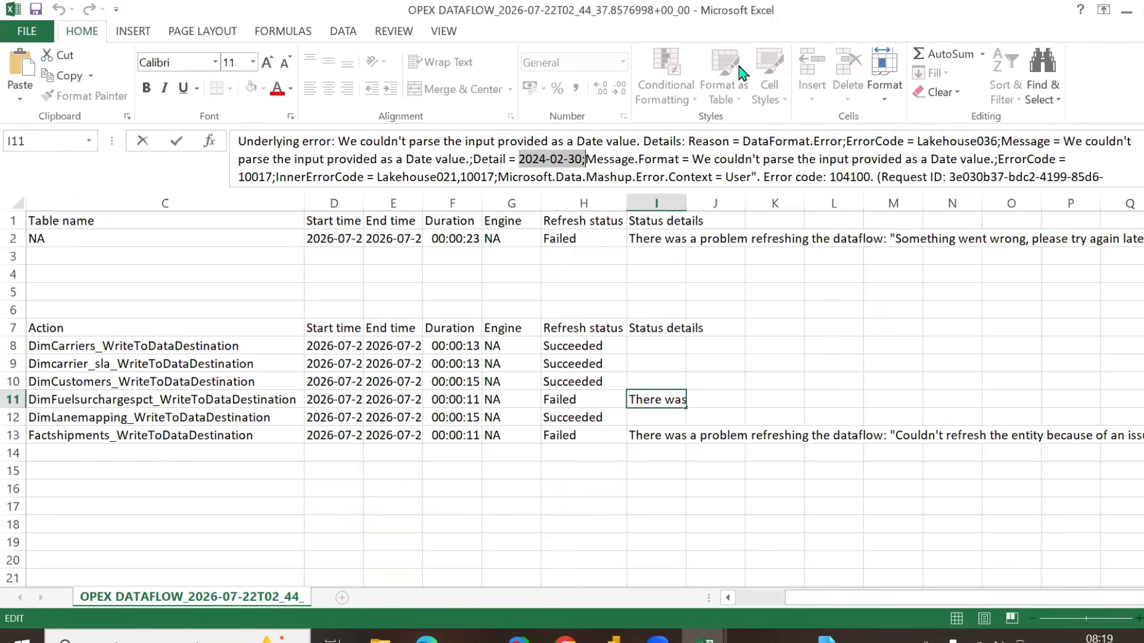
double_click(854, 14)
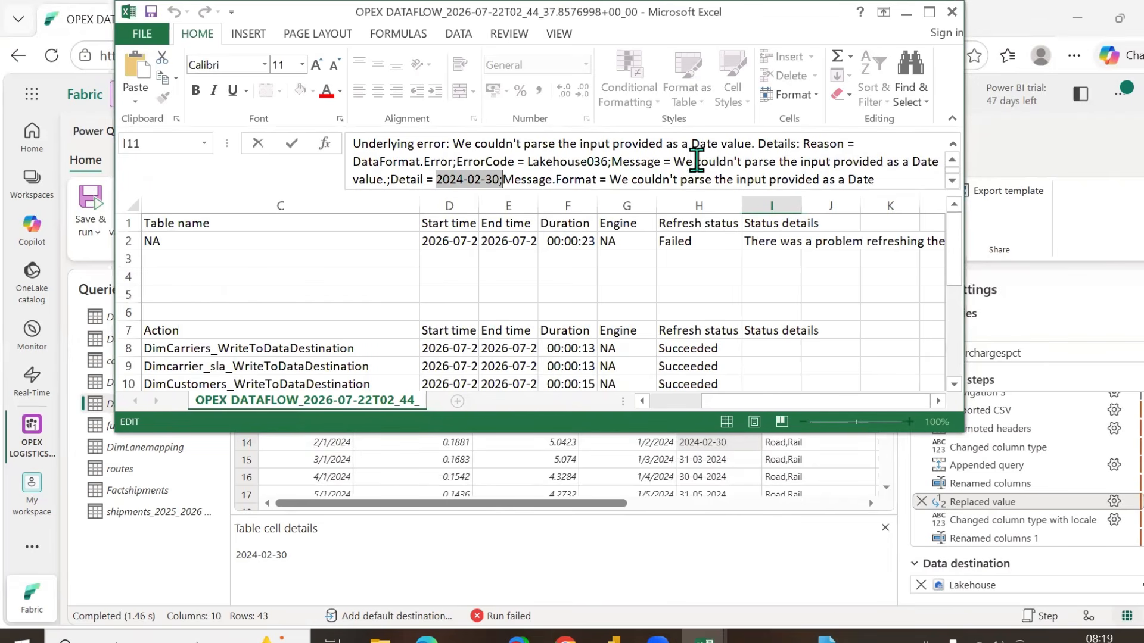
left_click_drag(674, 162, 911, 161)
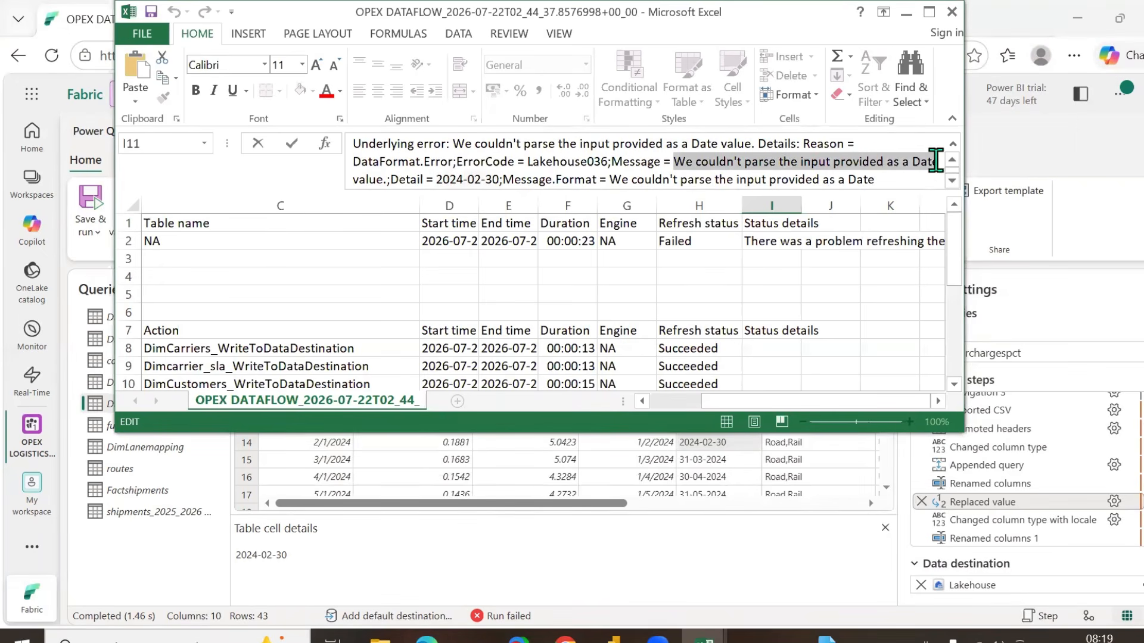
left_click(906, 12)
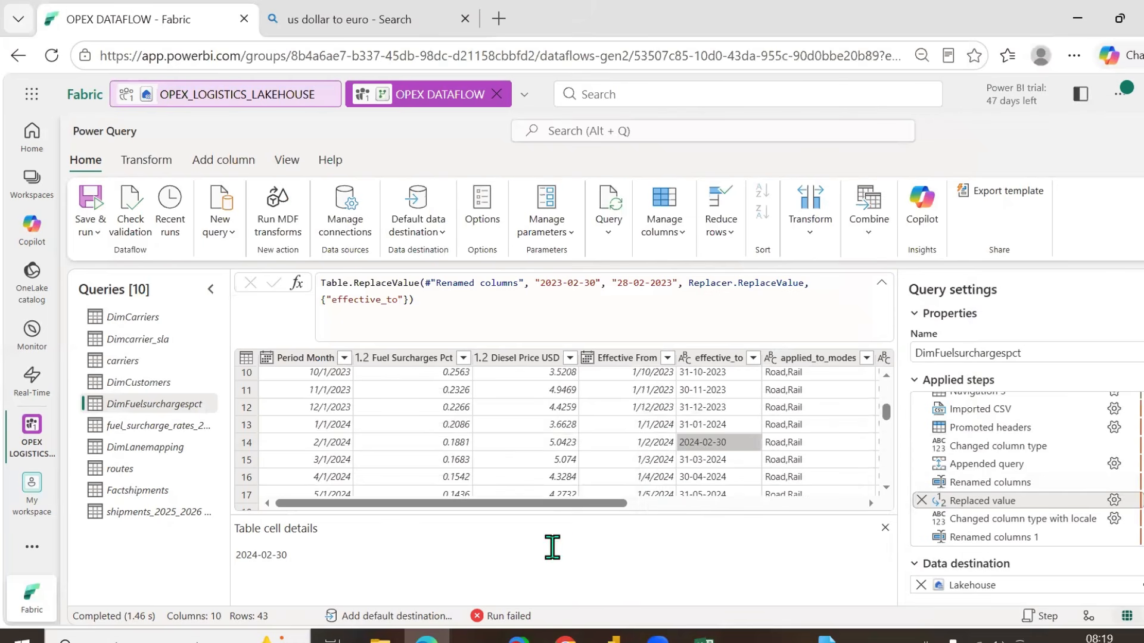
- Insert a step after Replaced value that replaces 2024-02-30 with 28-02-2024 in effective_to, and check the resulting dates
left_click_drag(613, 508, 723, 510)
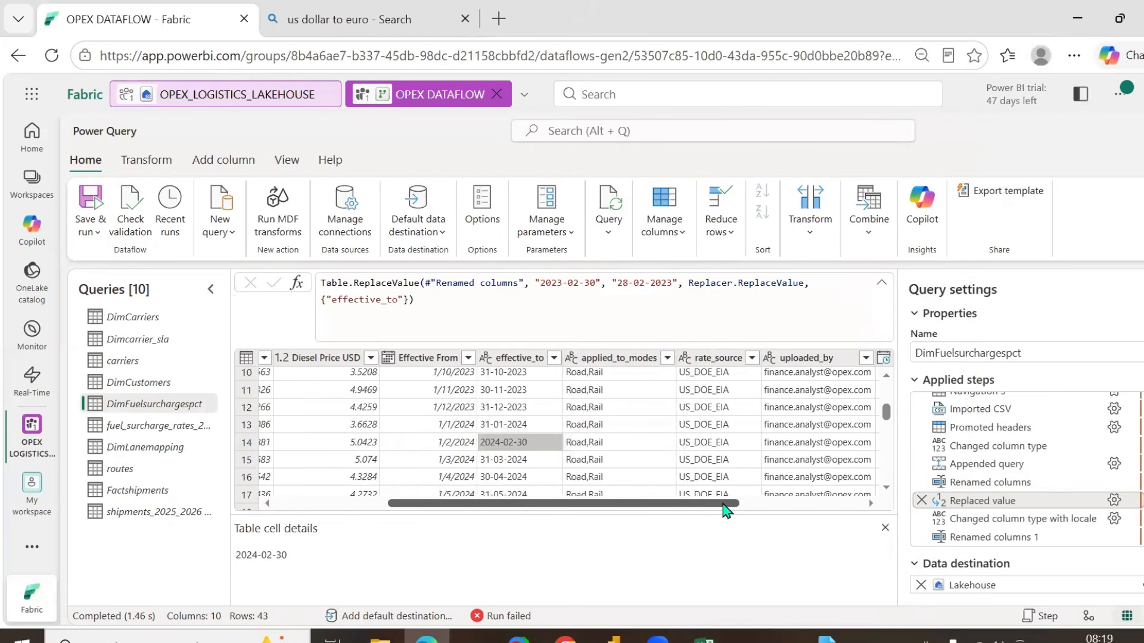
right_click(523, 448)
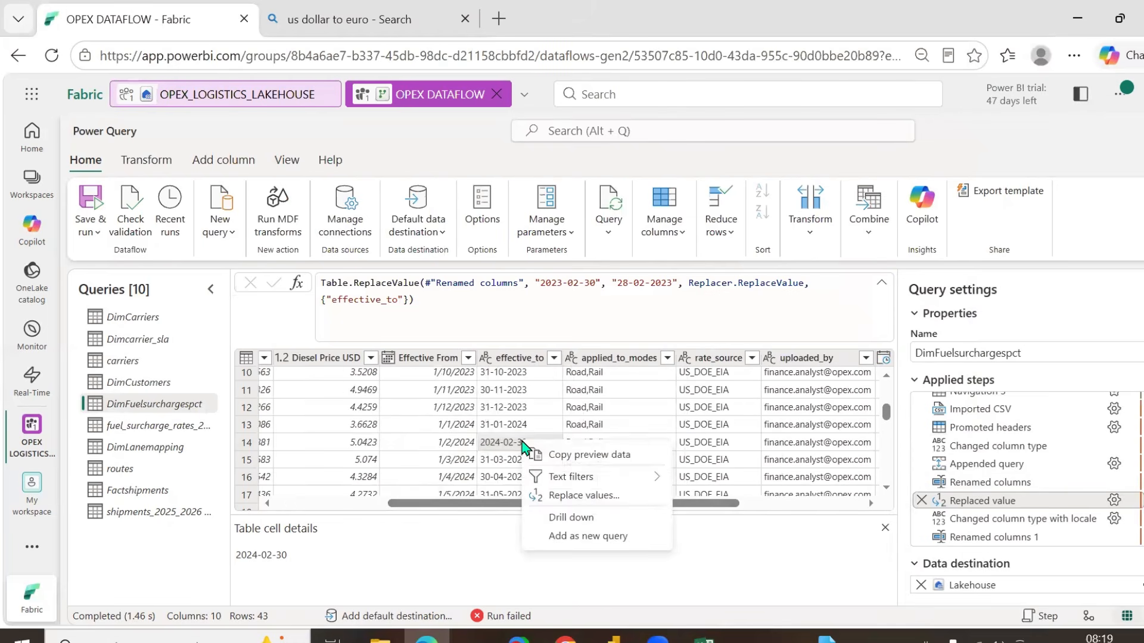
left_click(587, 496)
left_click(745, 435)
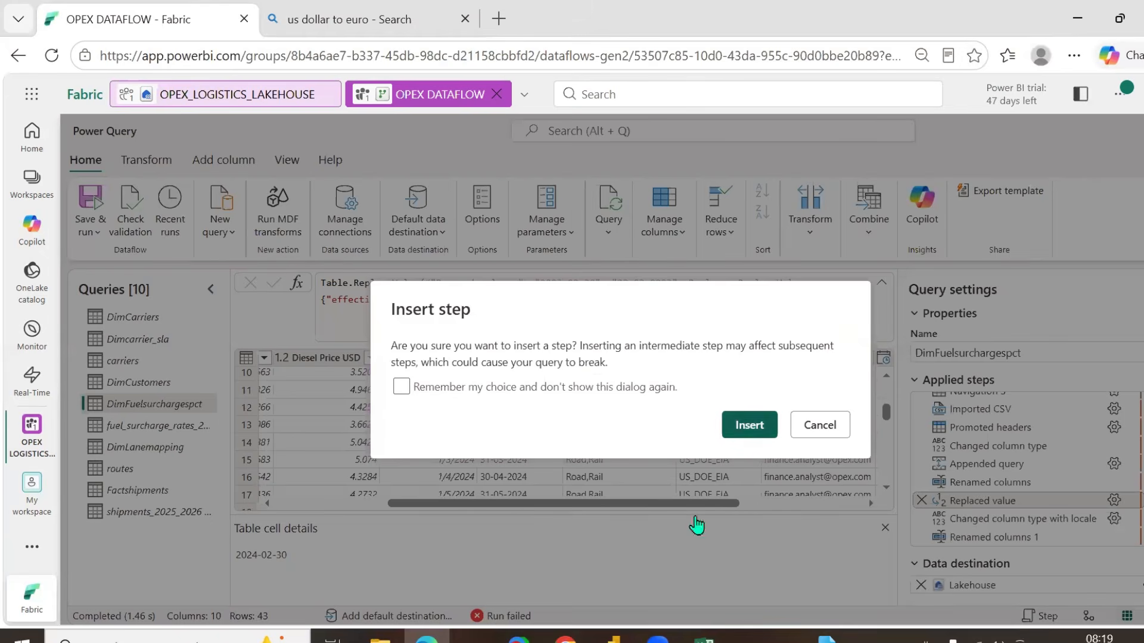
left_click(574, 375)
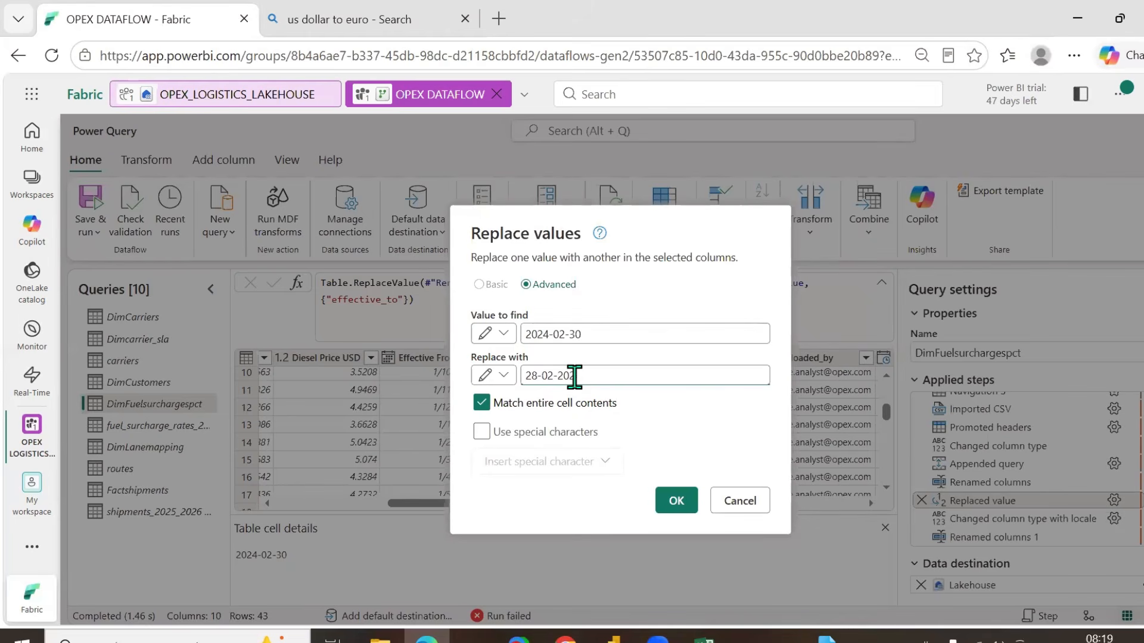
type("28-02-2024")
left_click(668, 512)
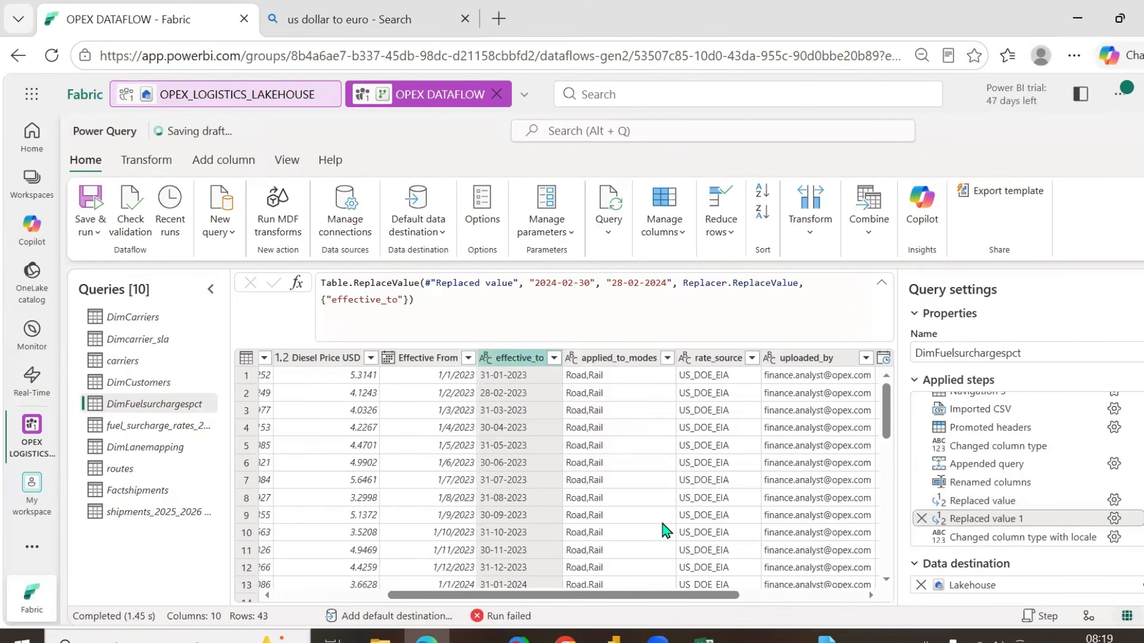
scroll(665, 530, "down", 10)
left_click_drag(722, 595, 890, 607)
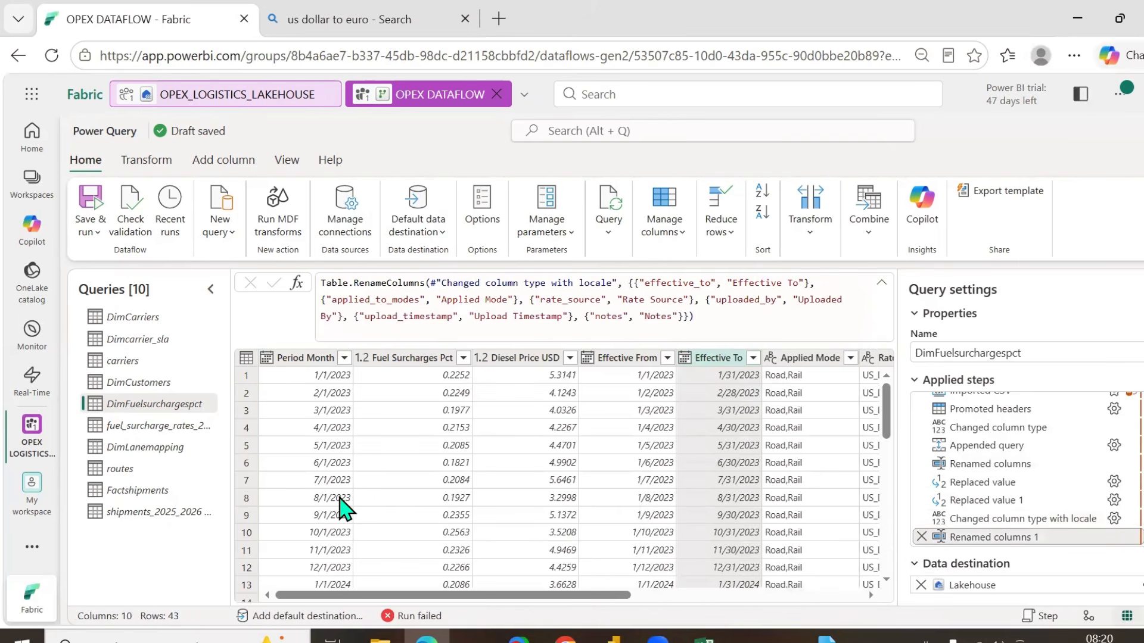
- Open the Factshipments query and examine its shipment, estimated delivery and actual delivery date columns
left_click(136, 491)
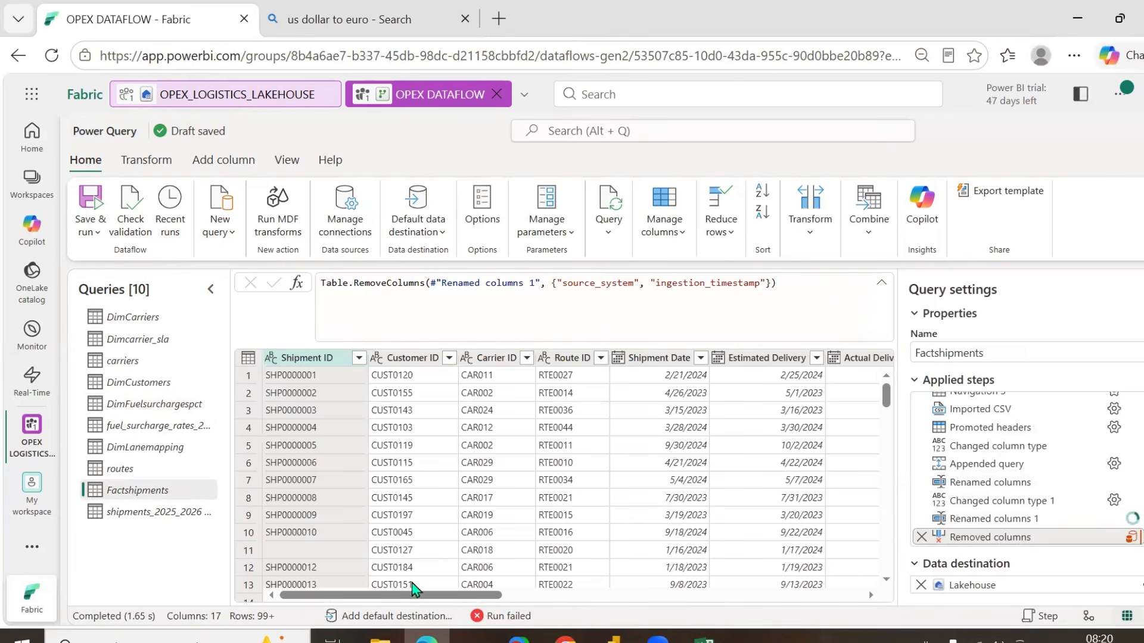
left_click_drag(427, 601, 472, 600)
scroll(620, 479, "down", 8)
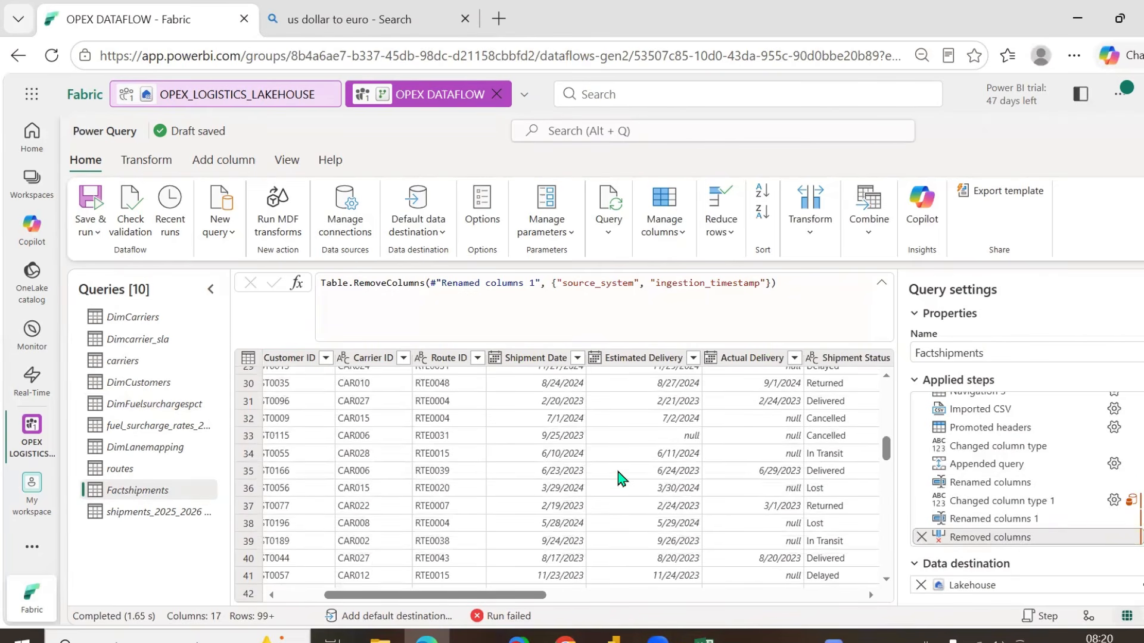
scroll(619, 478, "down", 8)
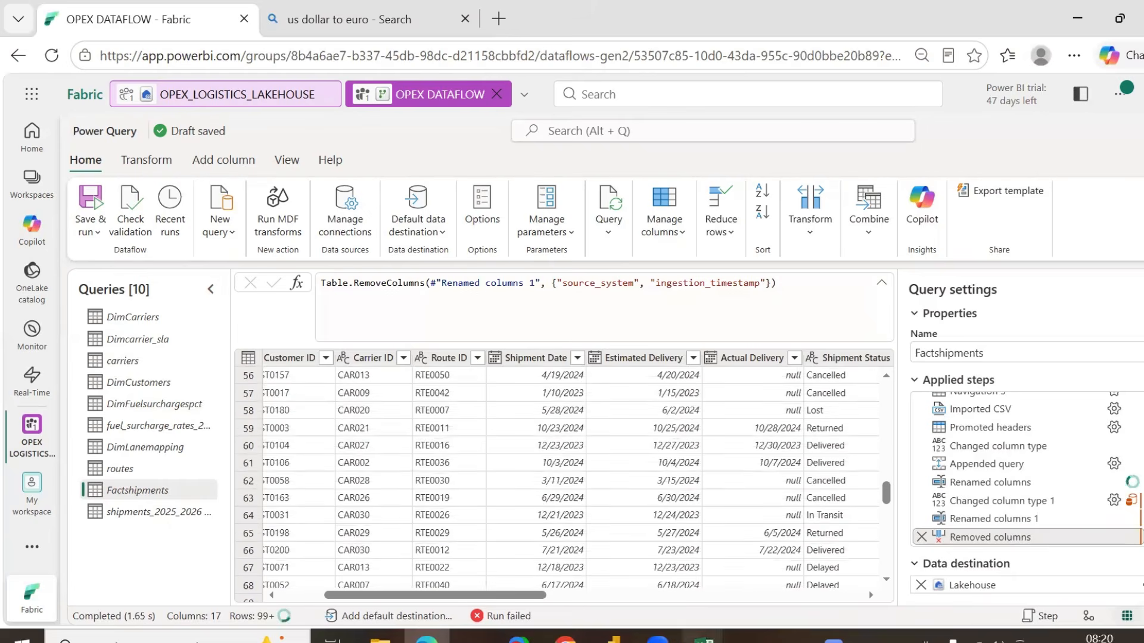
- Switch to the Excel run log and read the I13 status details of the failed Factshipments_WriteToDataDestination row
left_click(703, 640)
left_click(721, 566)
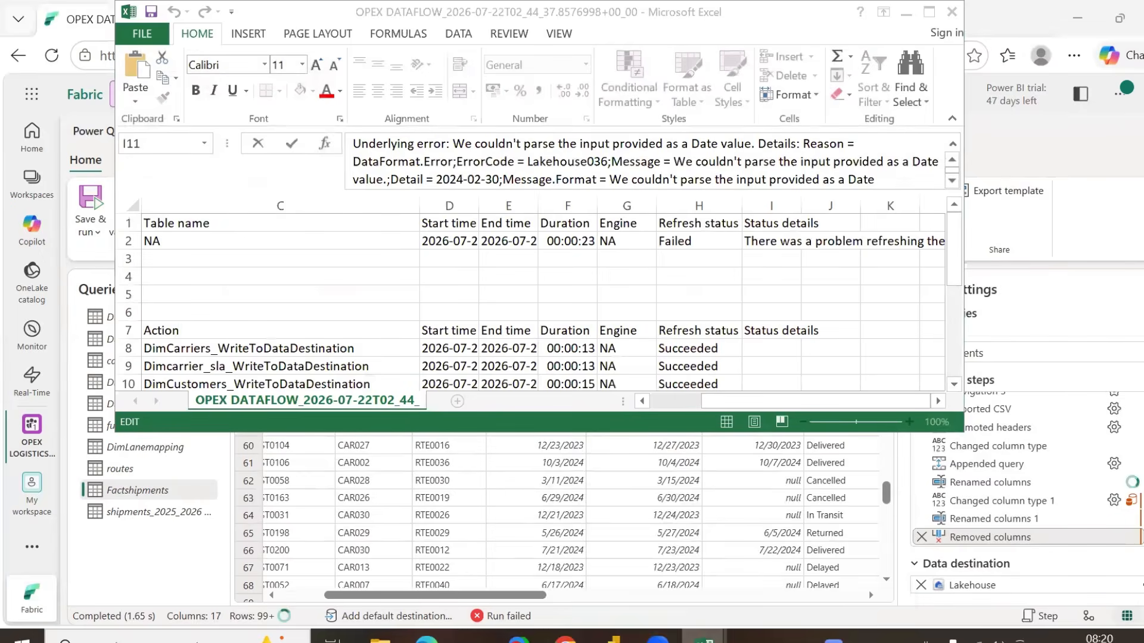
scroll(556, 289, "down", 1)
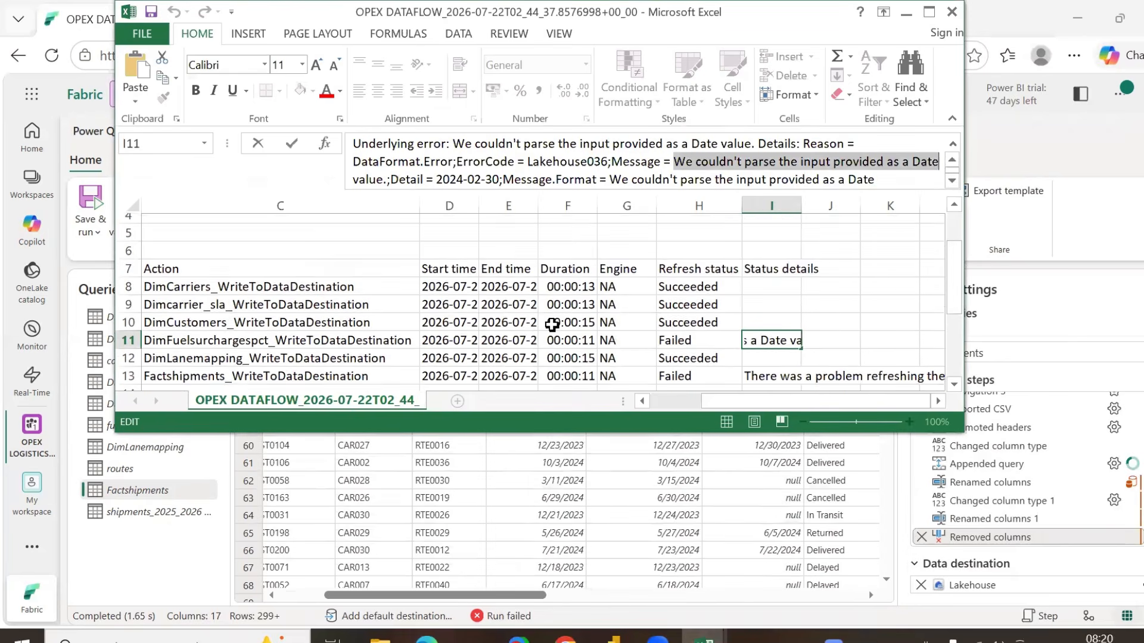
scroll(551, 324, "down", 1)
left_click(684, 337)
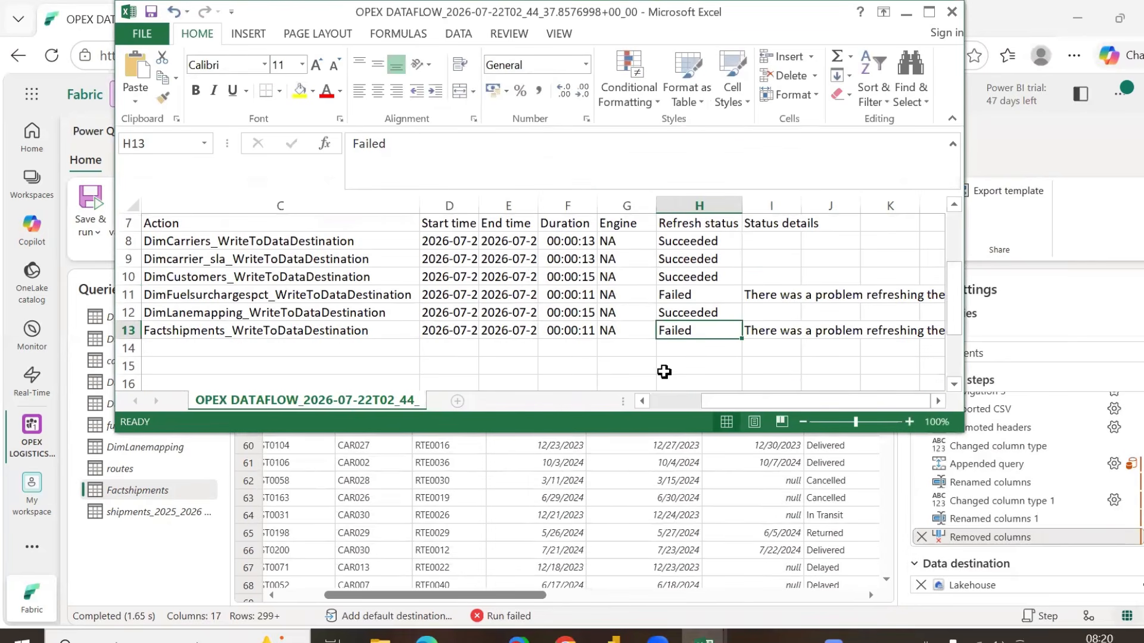
left_click(807, 331)
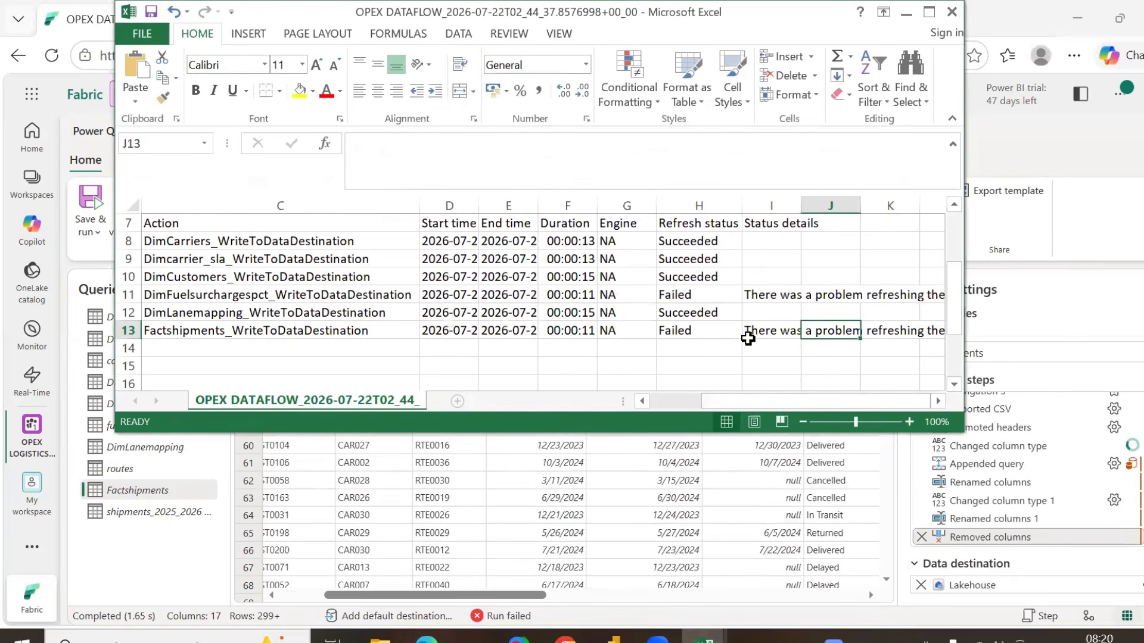
left_click(754, 335)
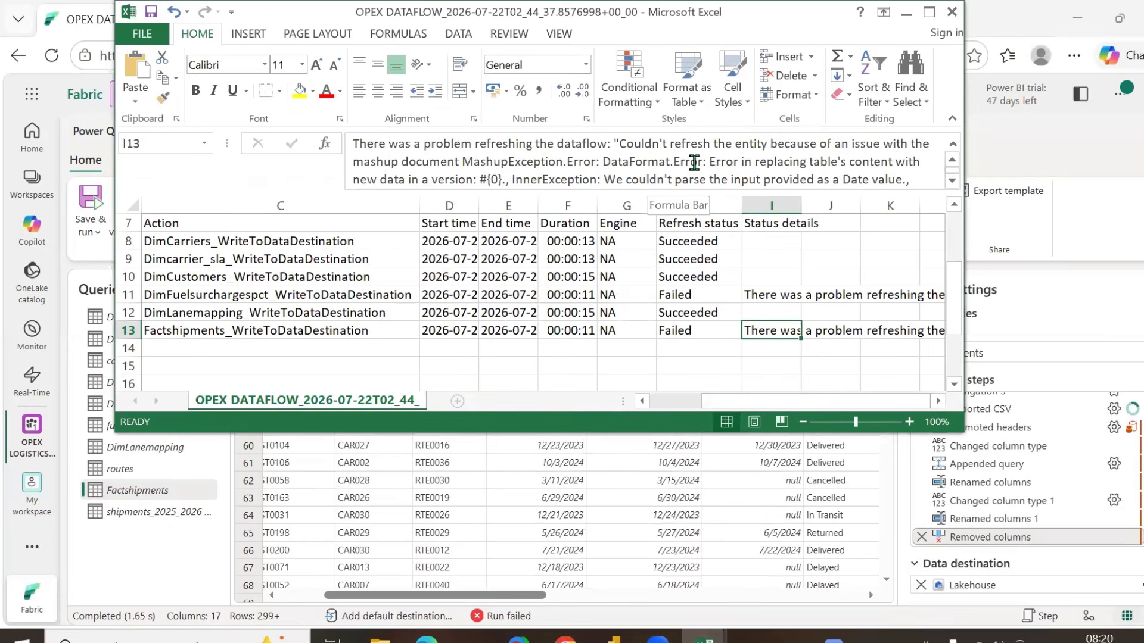
scroll(814, 163, "down", 1)
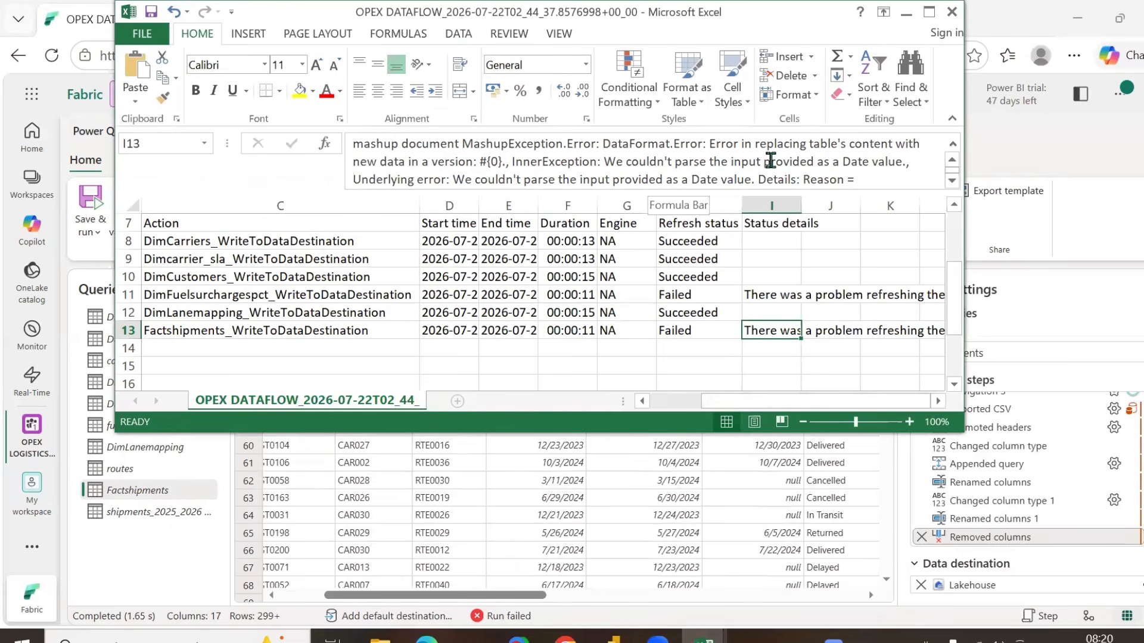
scroll(591, 171, "down", 1)
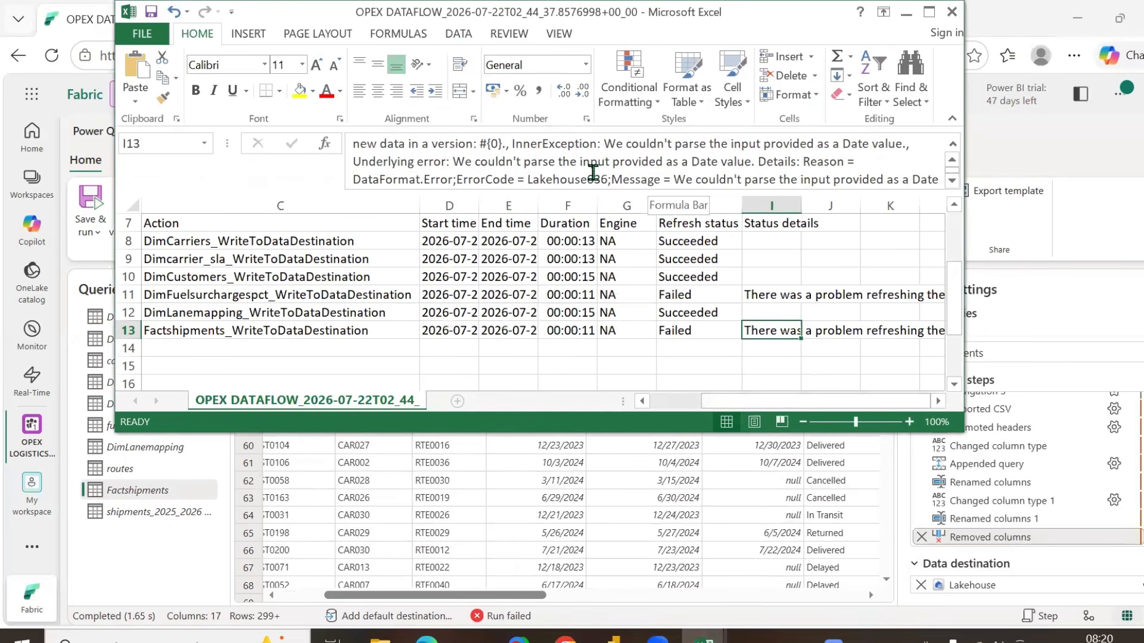
scroll(592, 173, "down", 1)
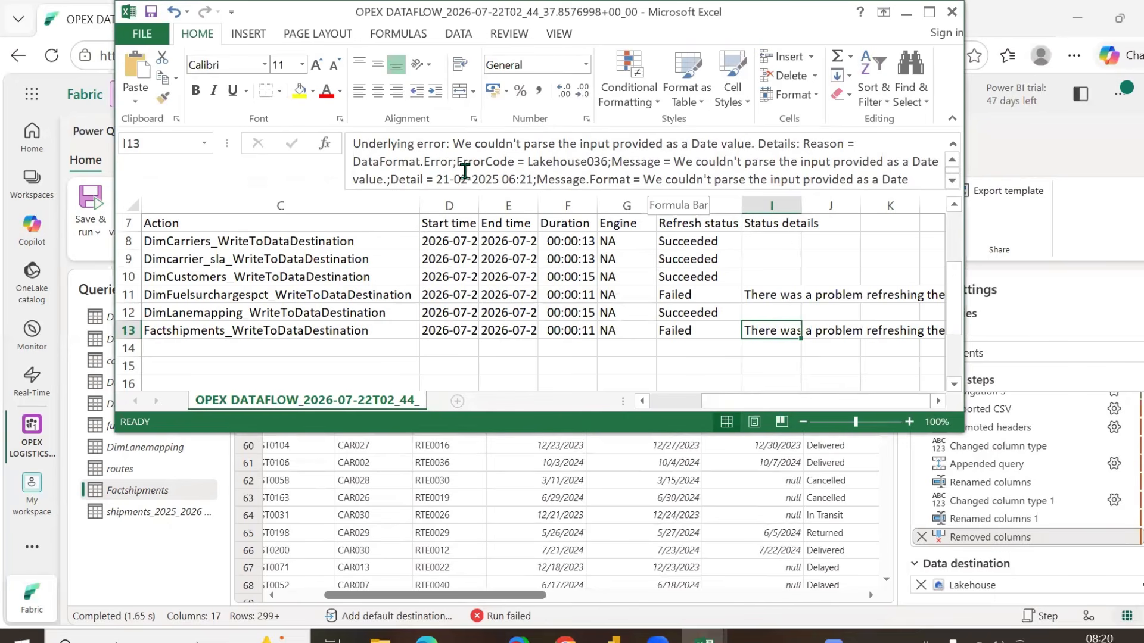
- Maximize the run log workbook, highlight the Detail date in the I13 error text, read to its end and return to the dataflow
left_click(929, 12)
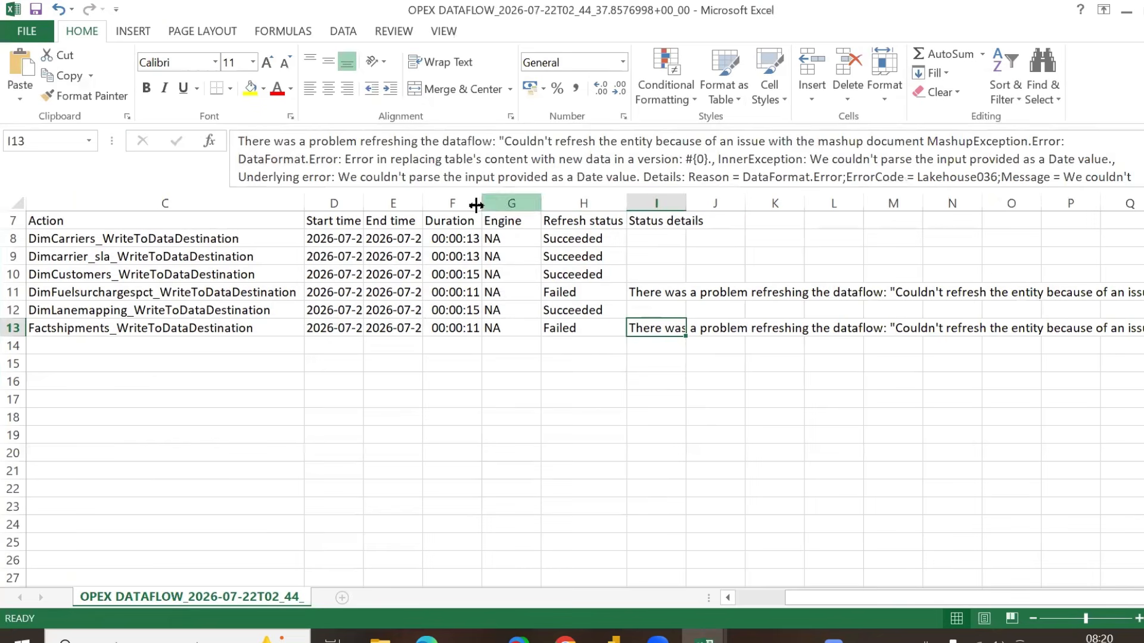
scroll(592, 168, "down", 1)
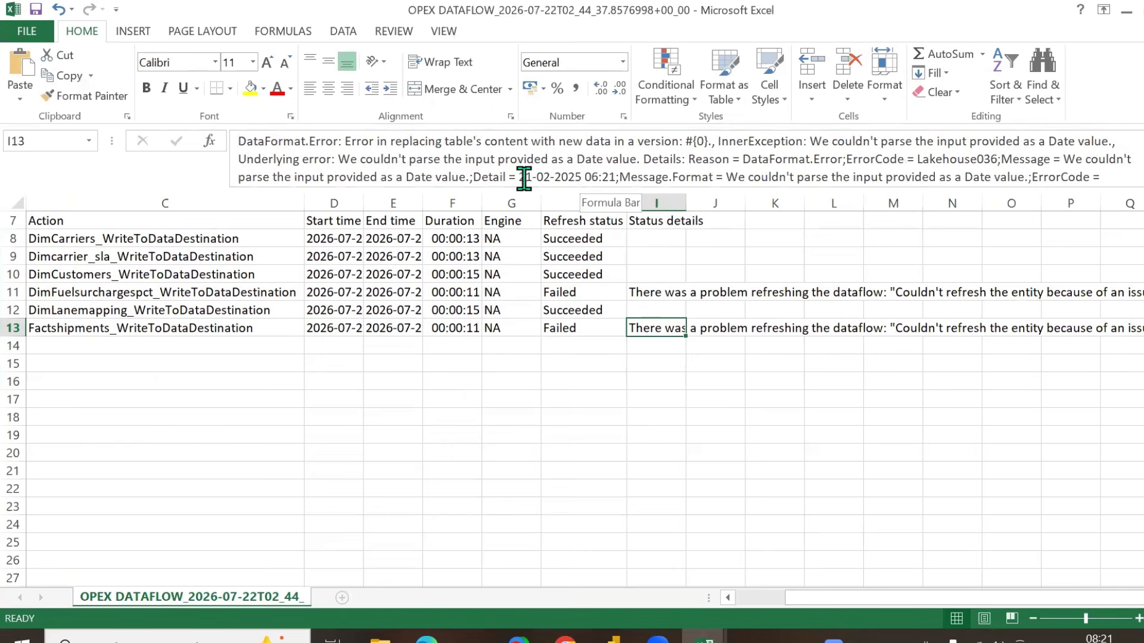
left_click_drag(517, 178, 582, 177)
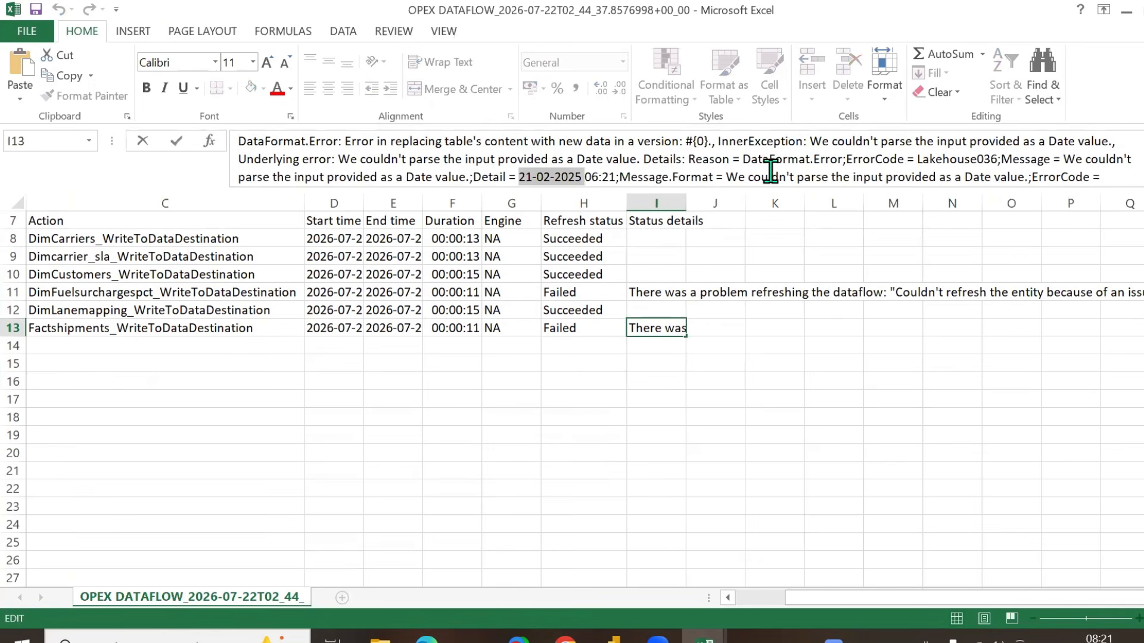
scroll(770, 171, "down", 2)
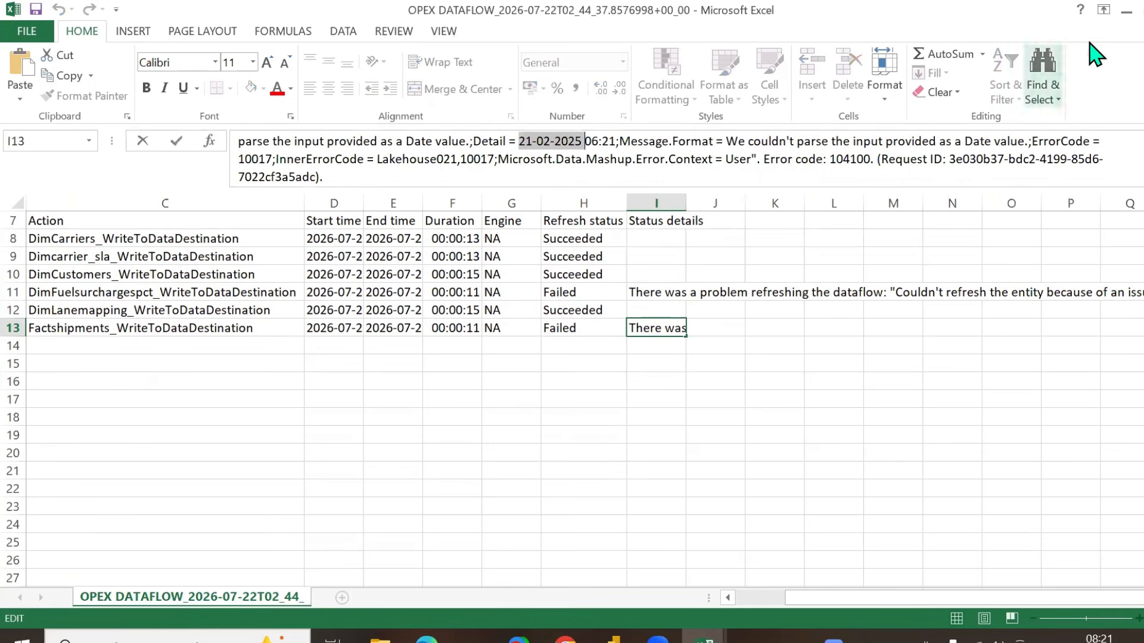
left_click(1126, 10)
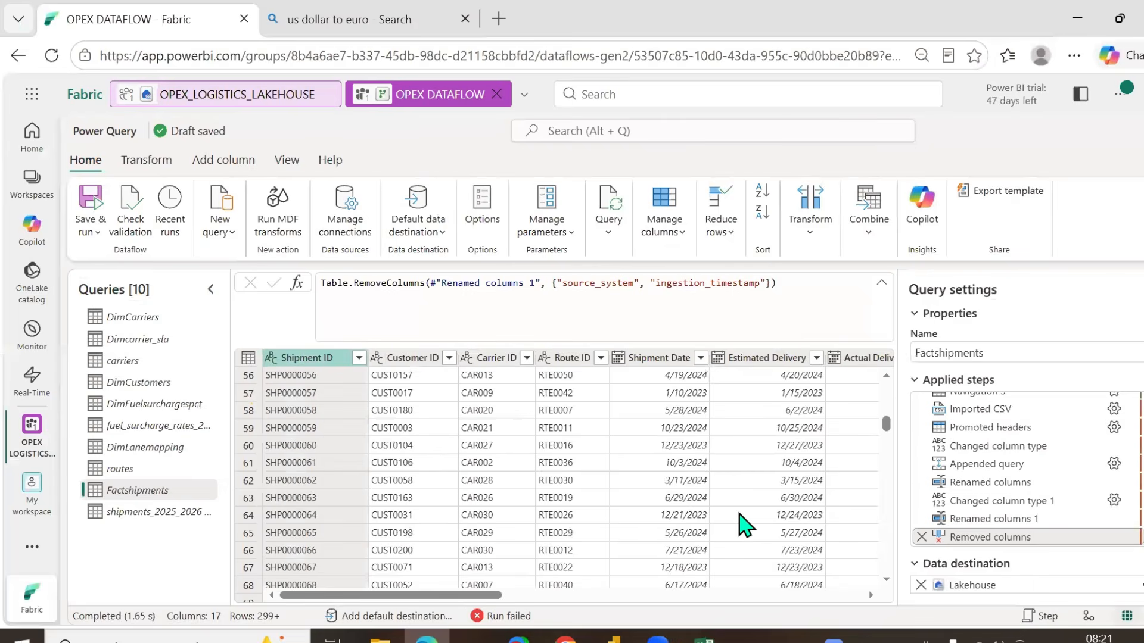
- Scan further Factshipments rows and look over the available actions for the Shipment Date and Estimated Delivery columns
scroll(699, 519, "down", 20)
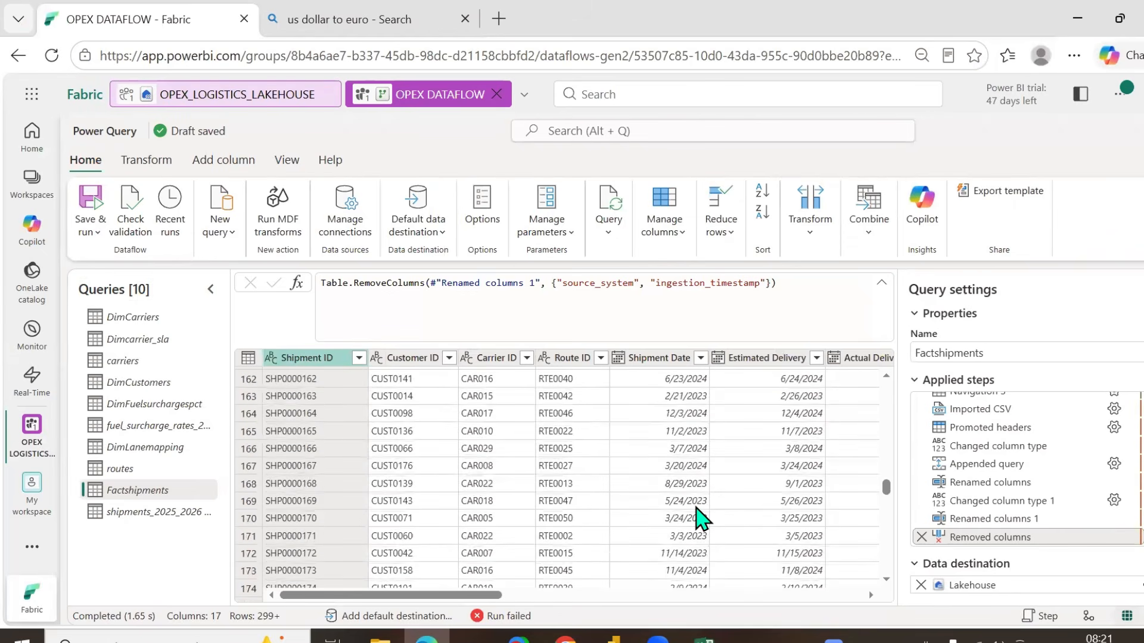
scroll(700, 519, "down", 20)
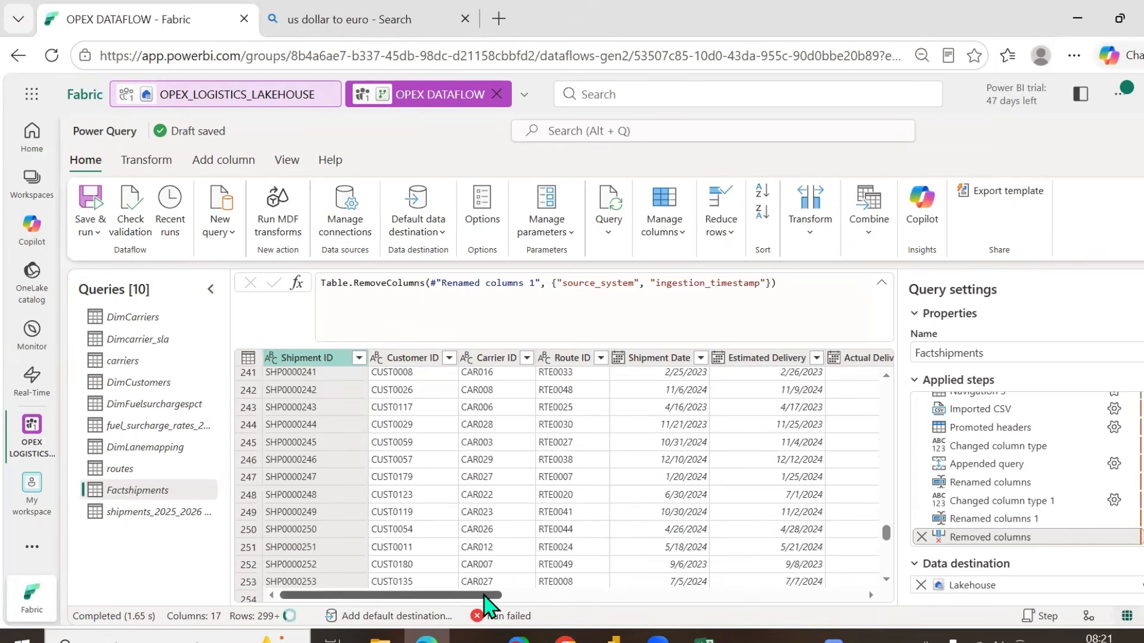
mouse_move(483, 595)
left_mouse_down()
mouse_move(868, 593)
mouse_move(613, 601)
mouse_move(488, 586)
left_mouse_up()
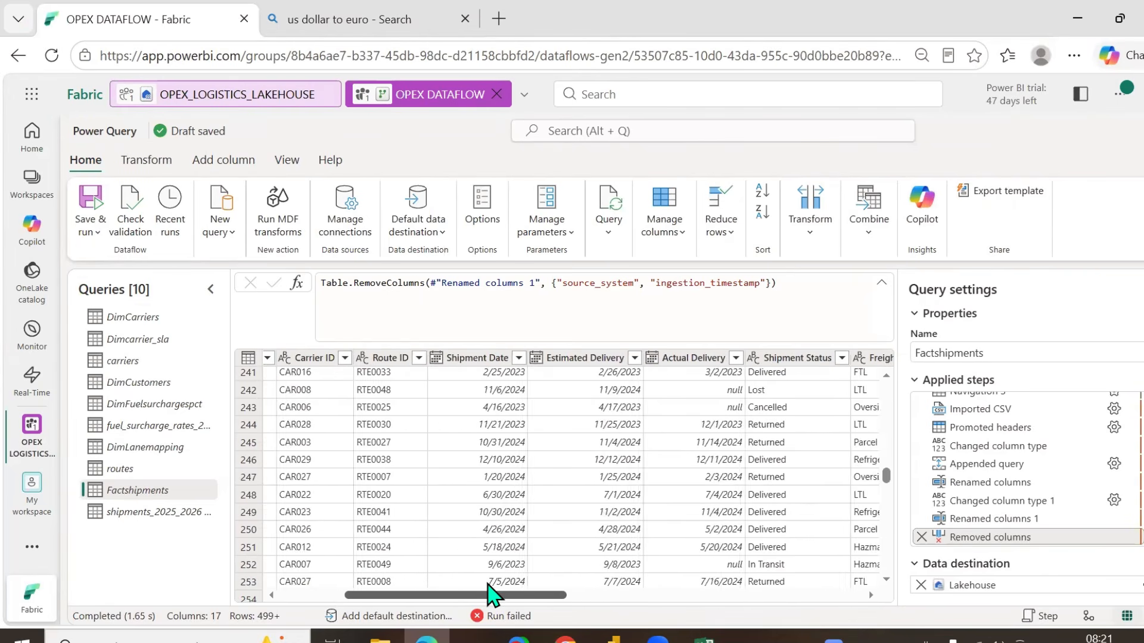
left_click(563, 359)
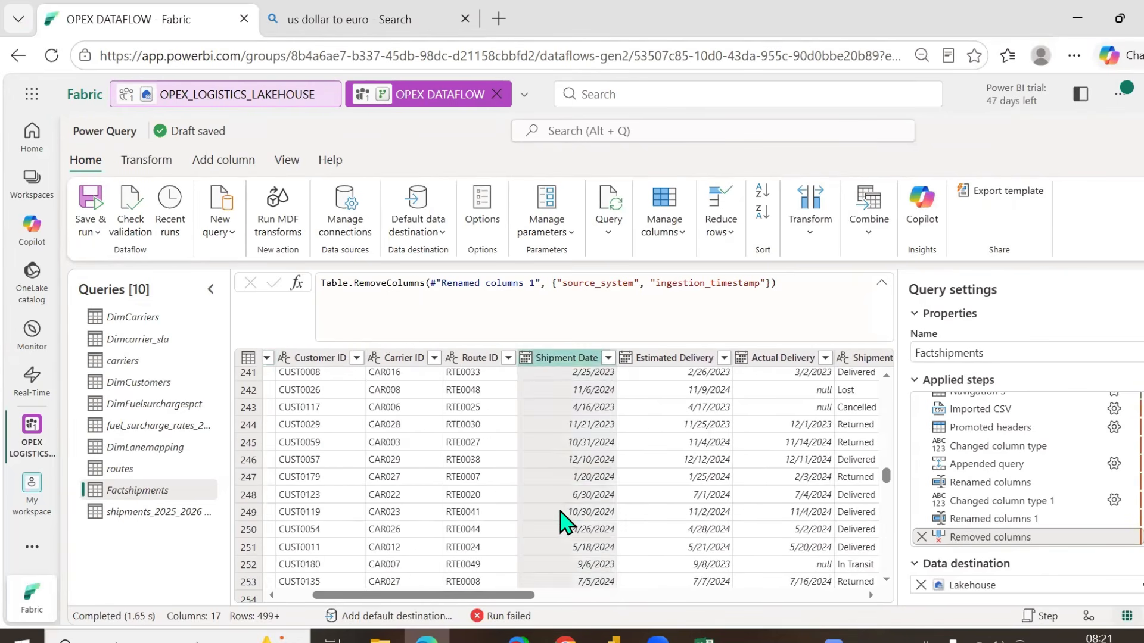
right_click(560, 363)
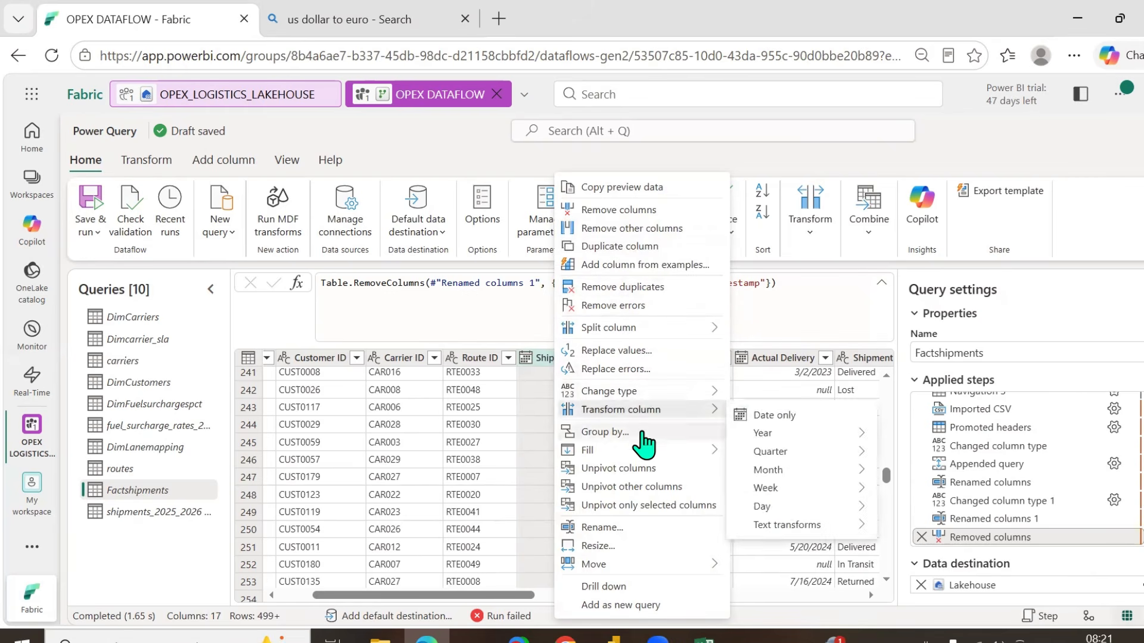
left_click(505, 599)
left_click(650, 360)
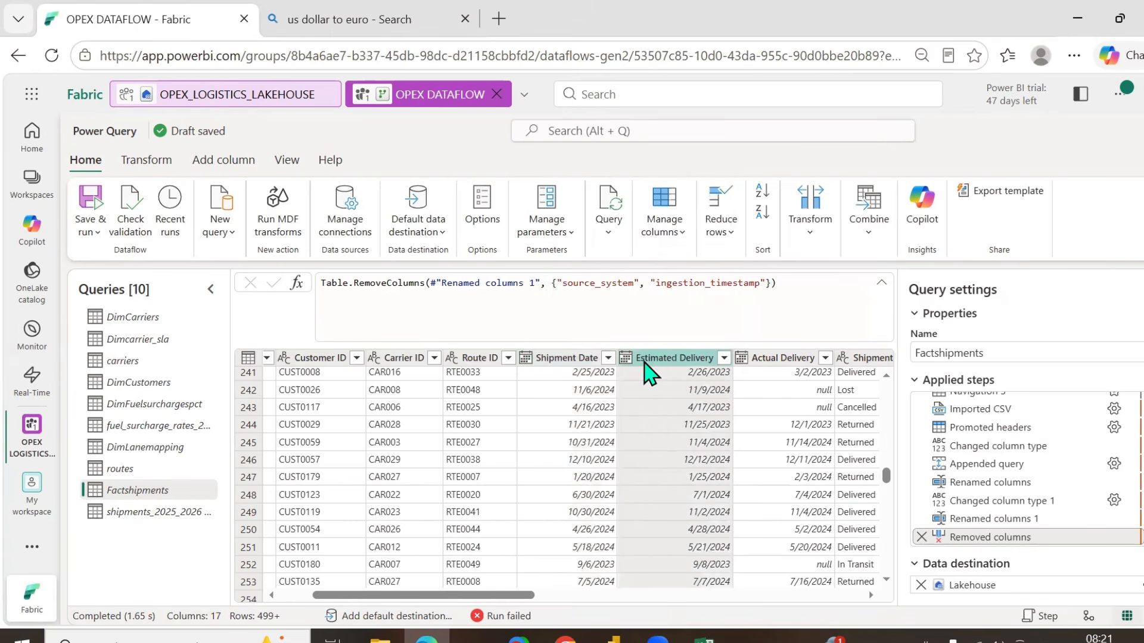
right_click(648, 362)
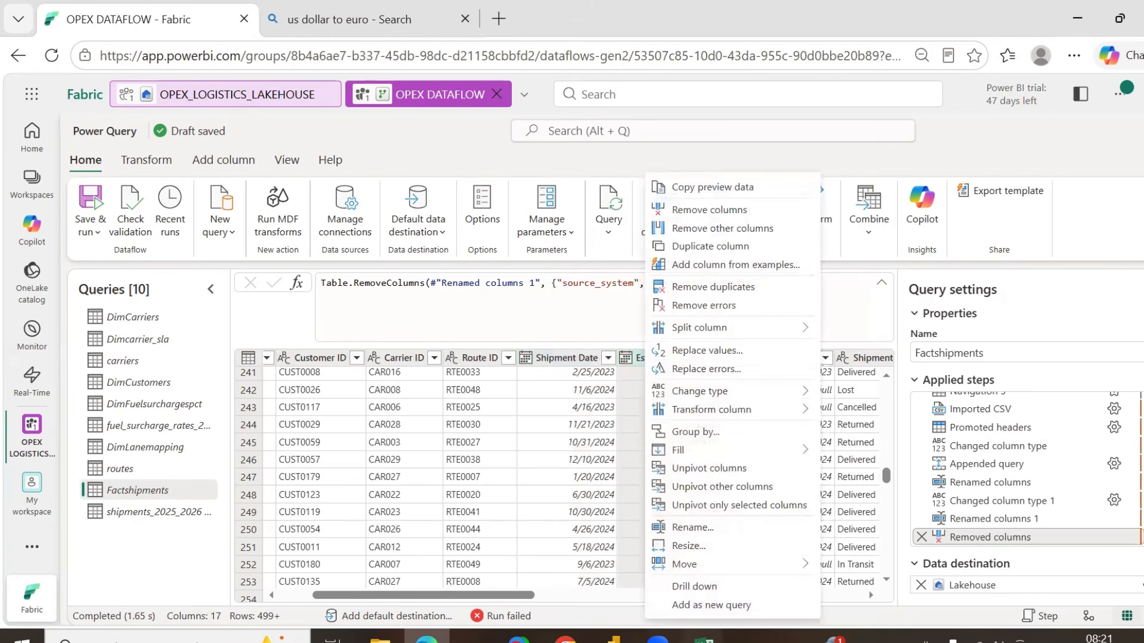
- Reread the full I13 error message for Factshipments in the Excel run log and return to the dataflow
mouse_move(703, 640)
left_click(690, 592)
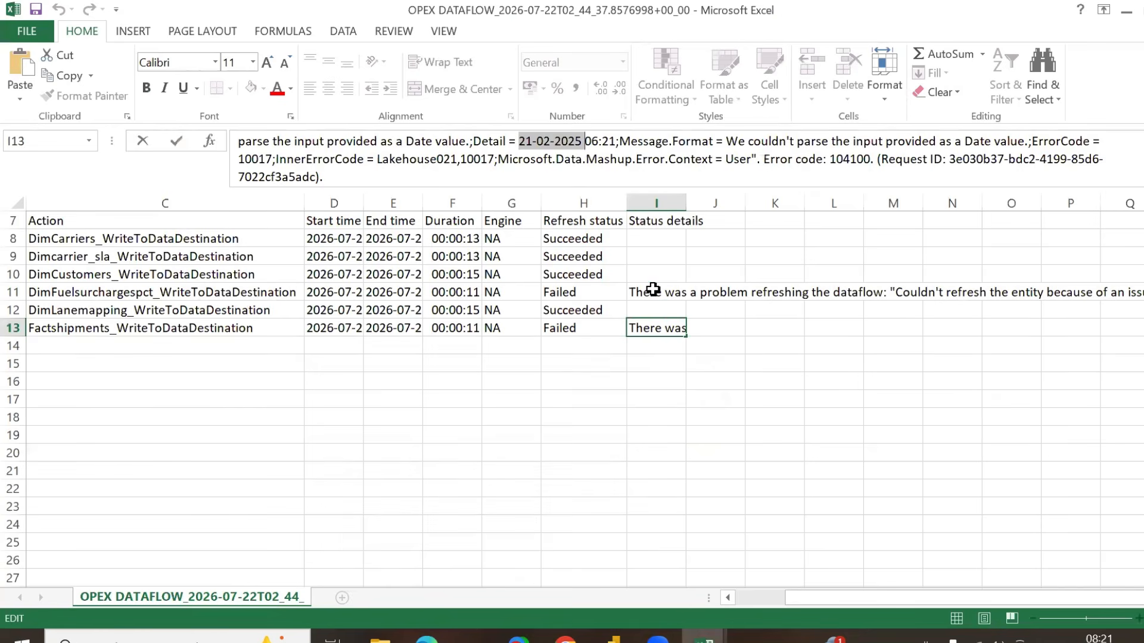
left_click(653, 290)
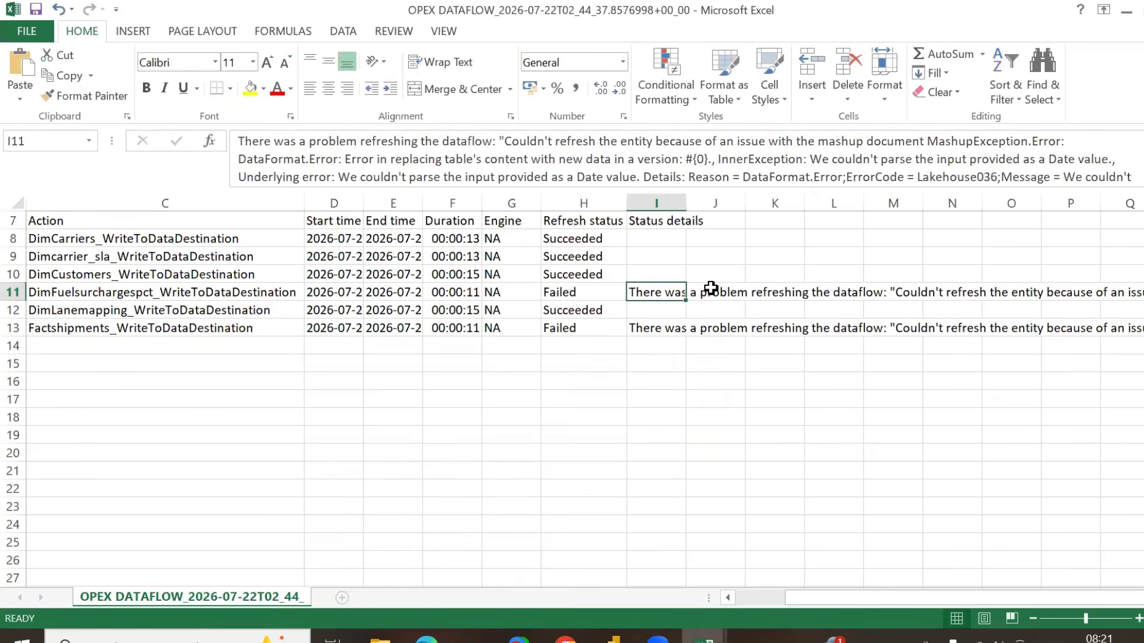
left_click(648, 327)
scroll(629, 147, "down", 1)
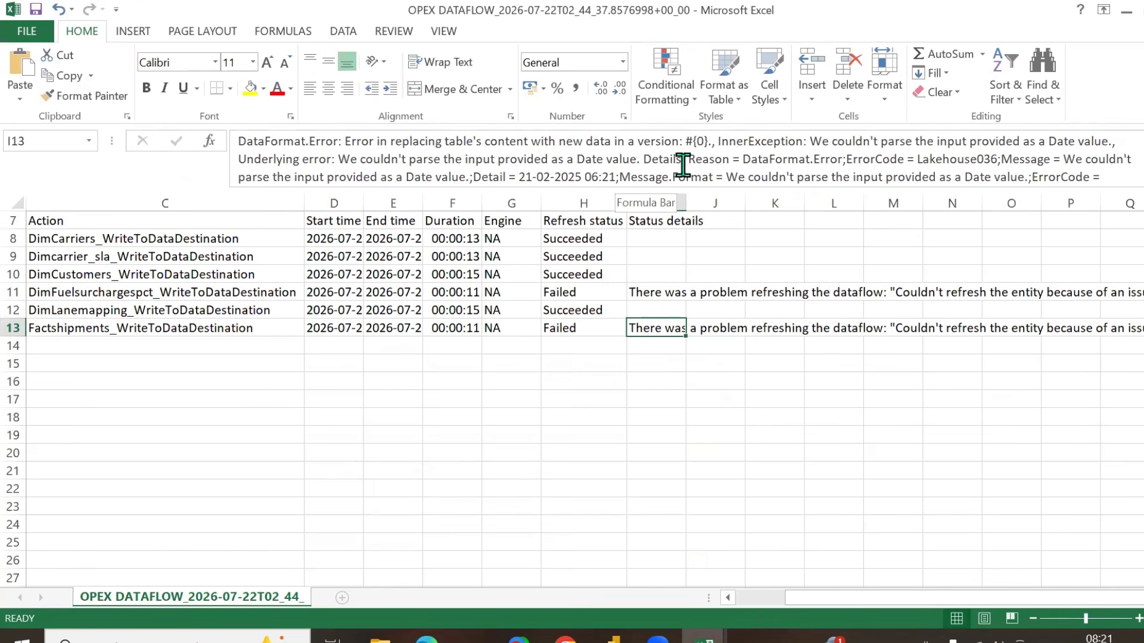
scroll(779, 158, "down", 1)
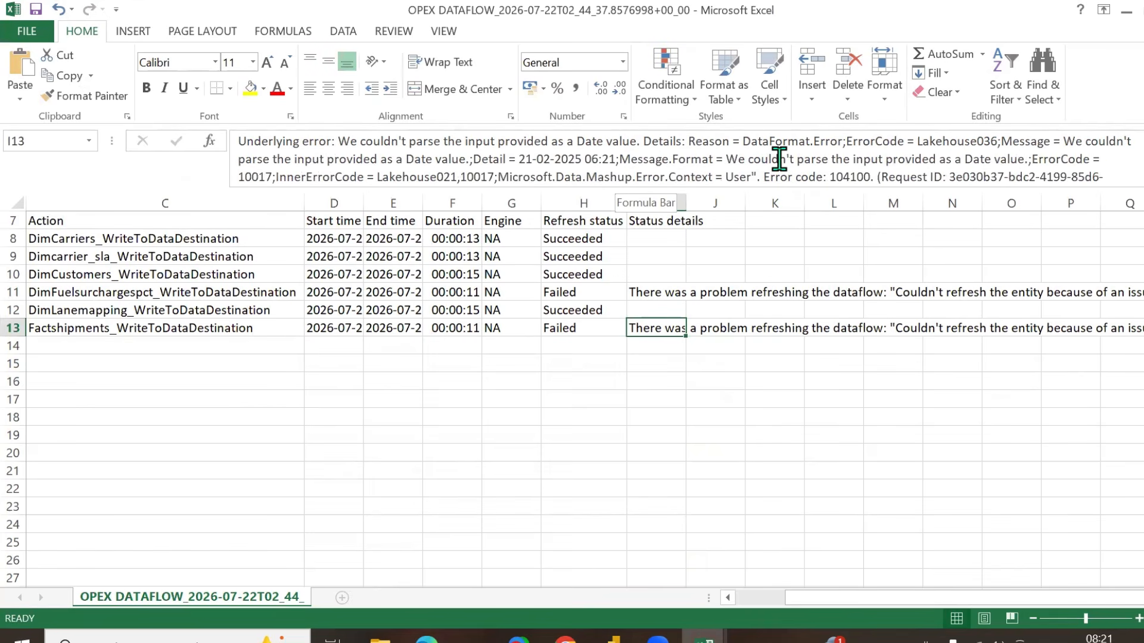
scroll(779, 158, "down", 1)
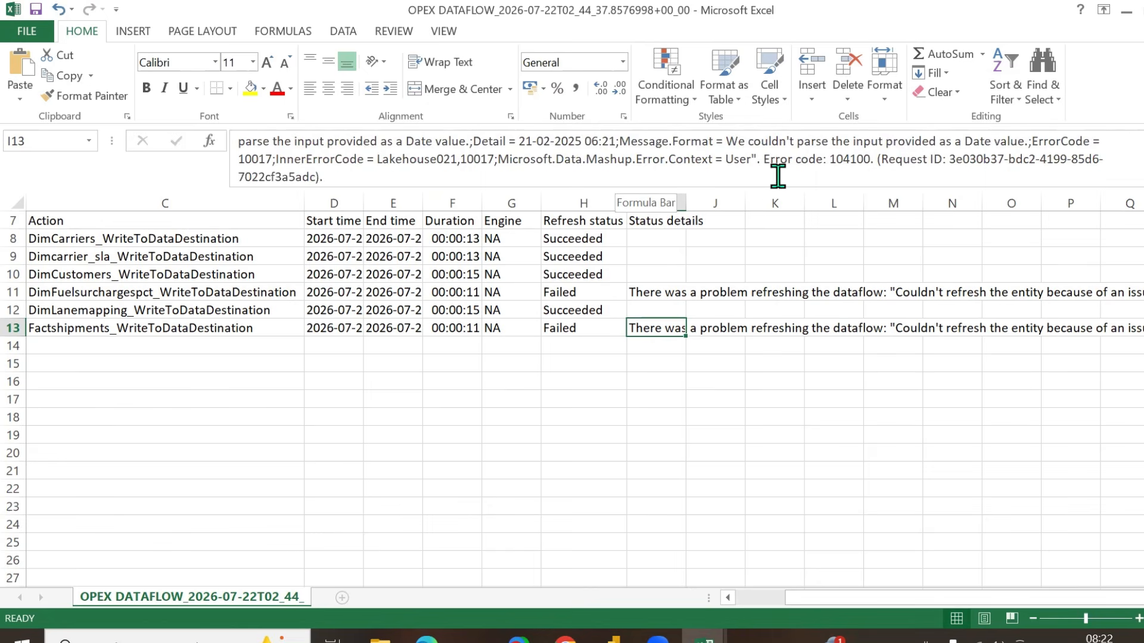
left_click(1123, 17)
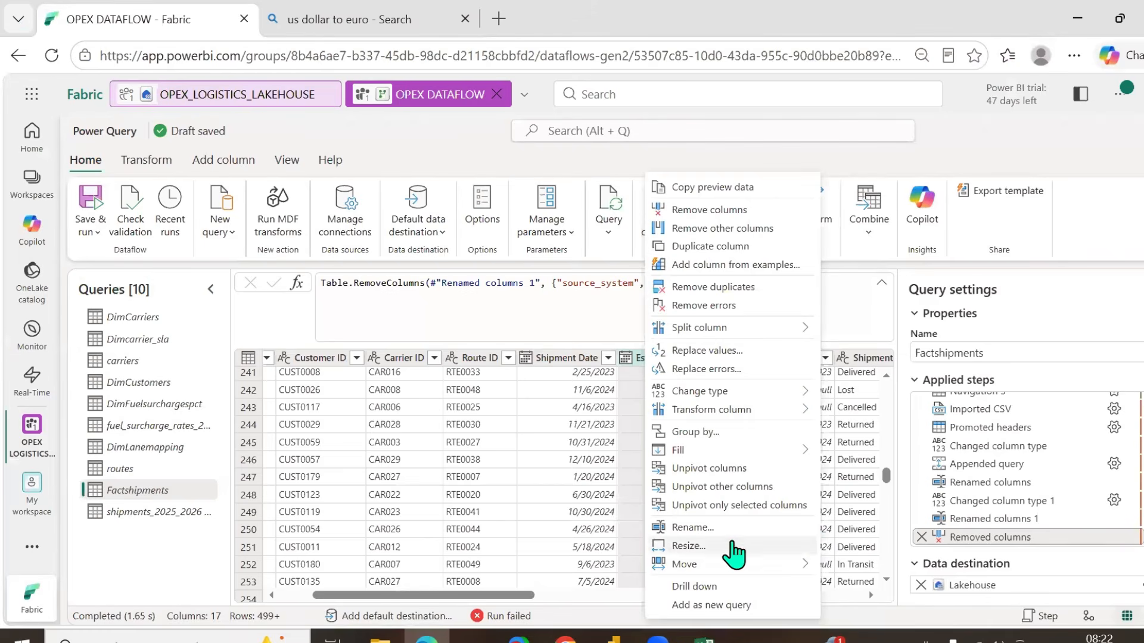
- Check the actions offered for the Shipment Date column and look over the rows following row 253 in Factshipments
mouse_move(693, 568)
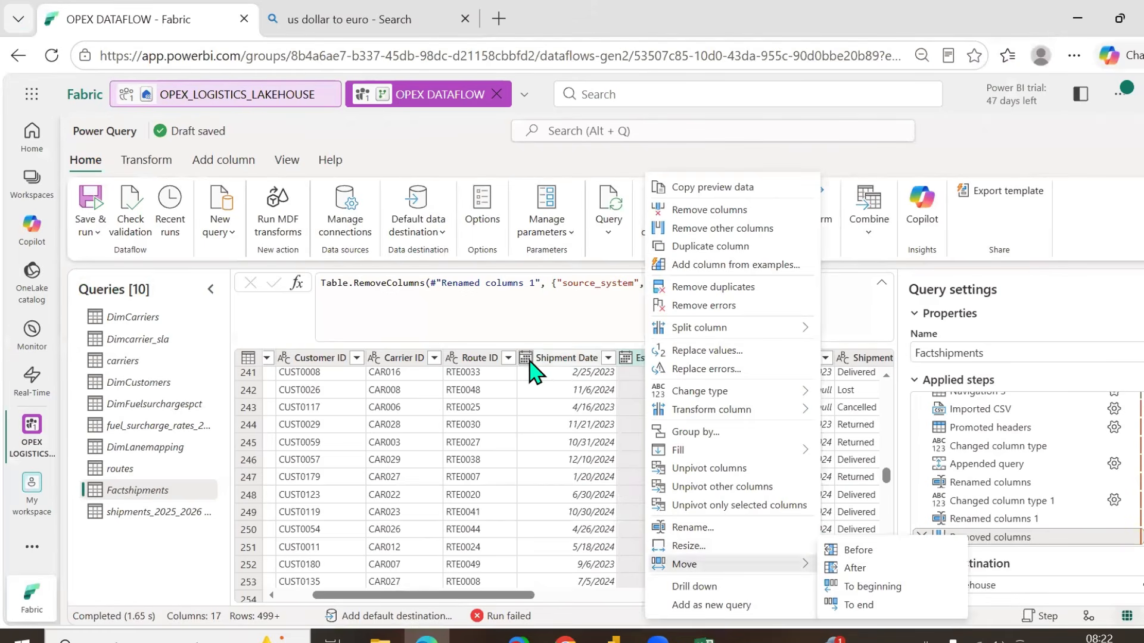
right_click(528, 360)
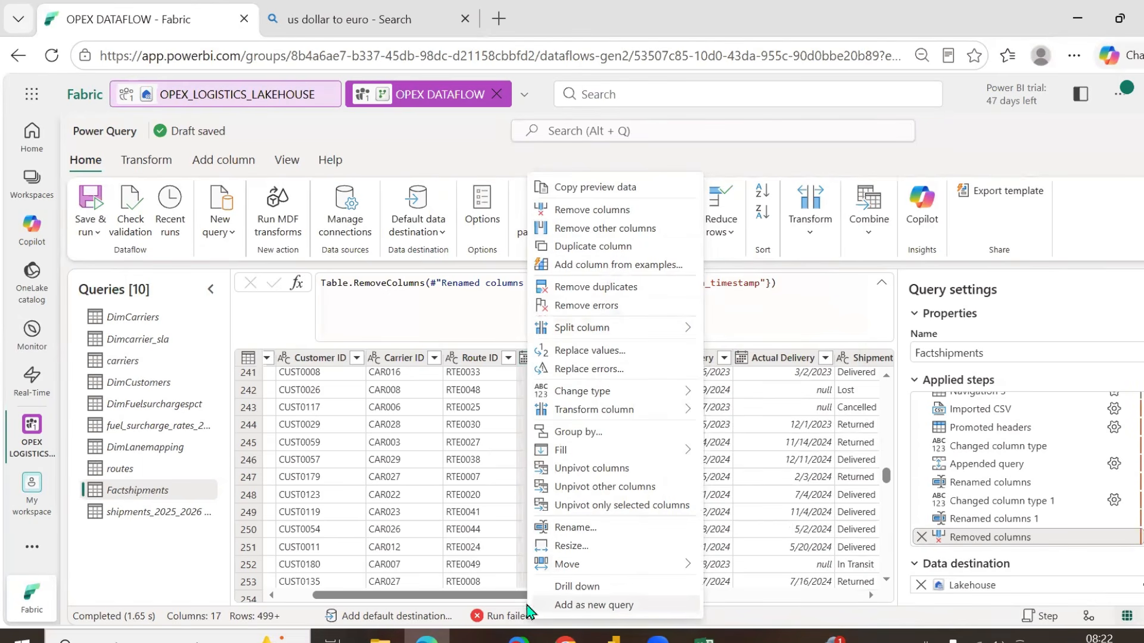
left_click(504, 602)
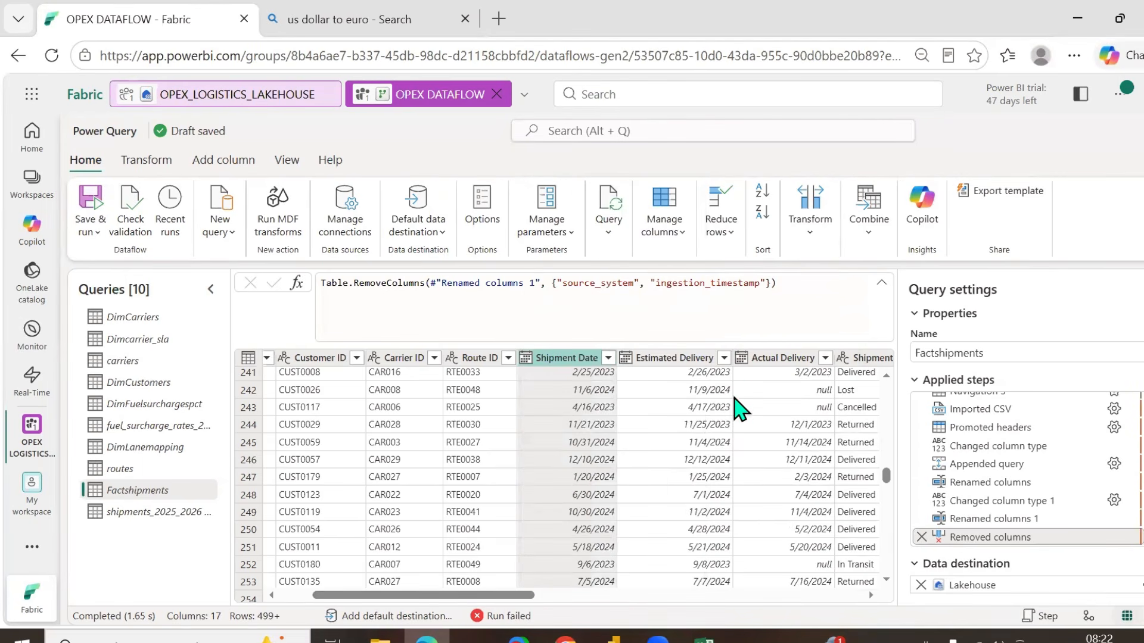
scroll(689, 485, "down", 2)
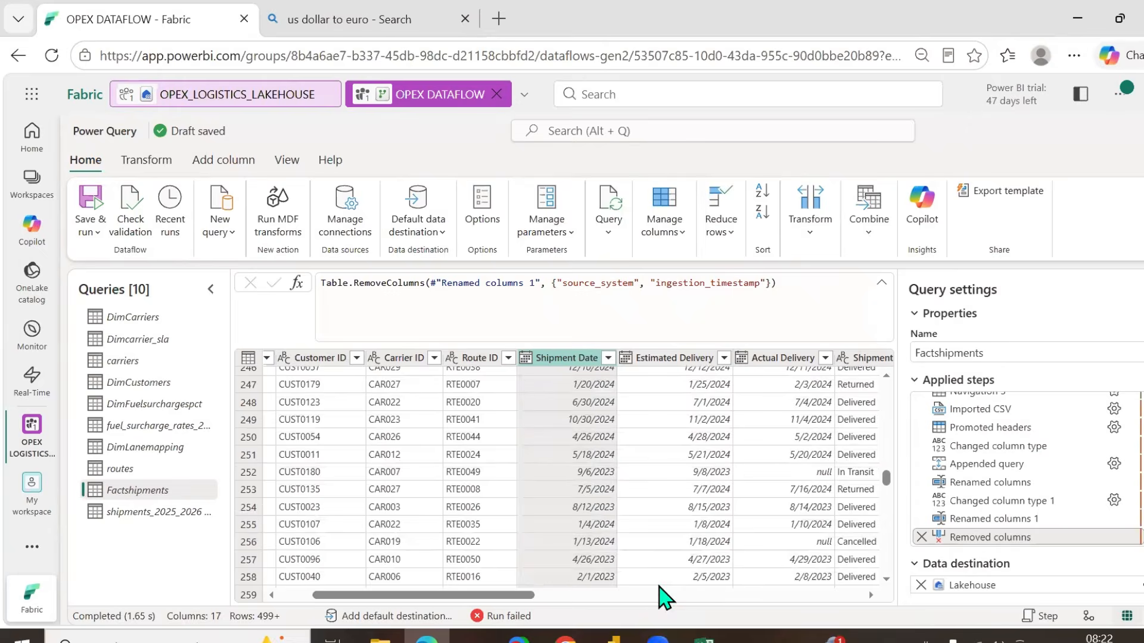
mouse_move(703, 638)
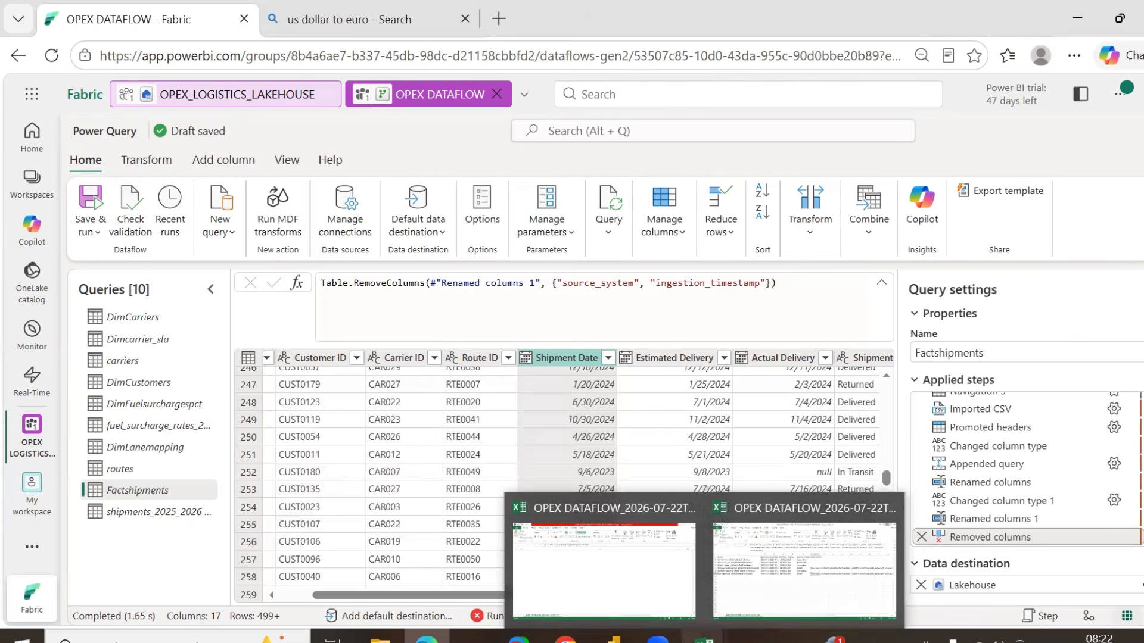
left_click(769, 589)
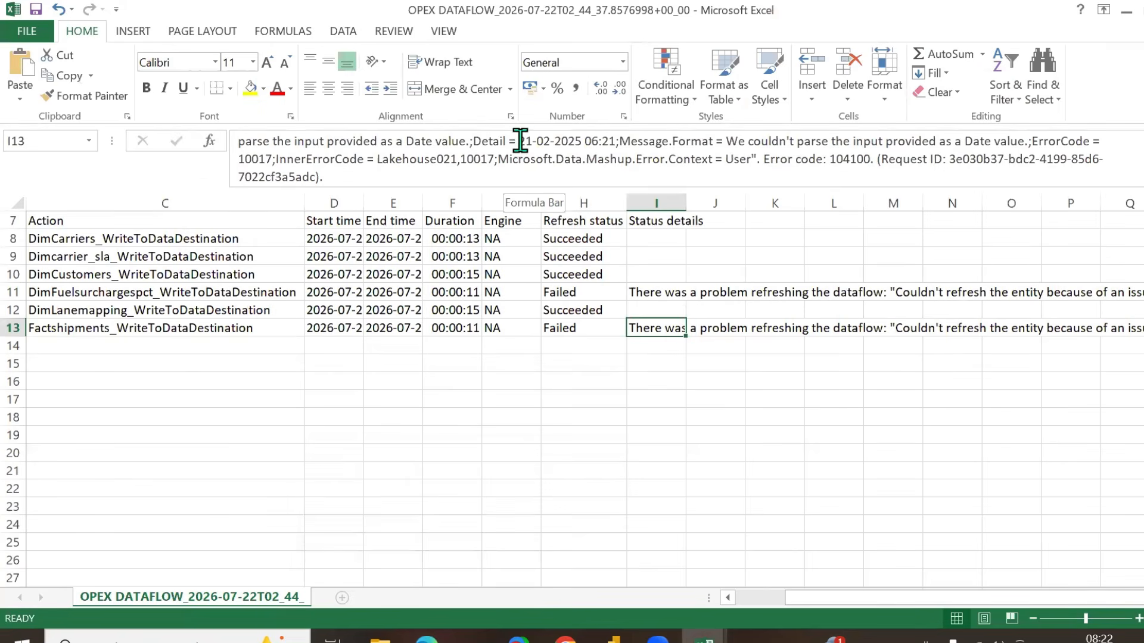
left_click_drag(519, 141, 615, 141)
key("ctrl+c")
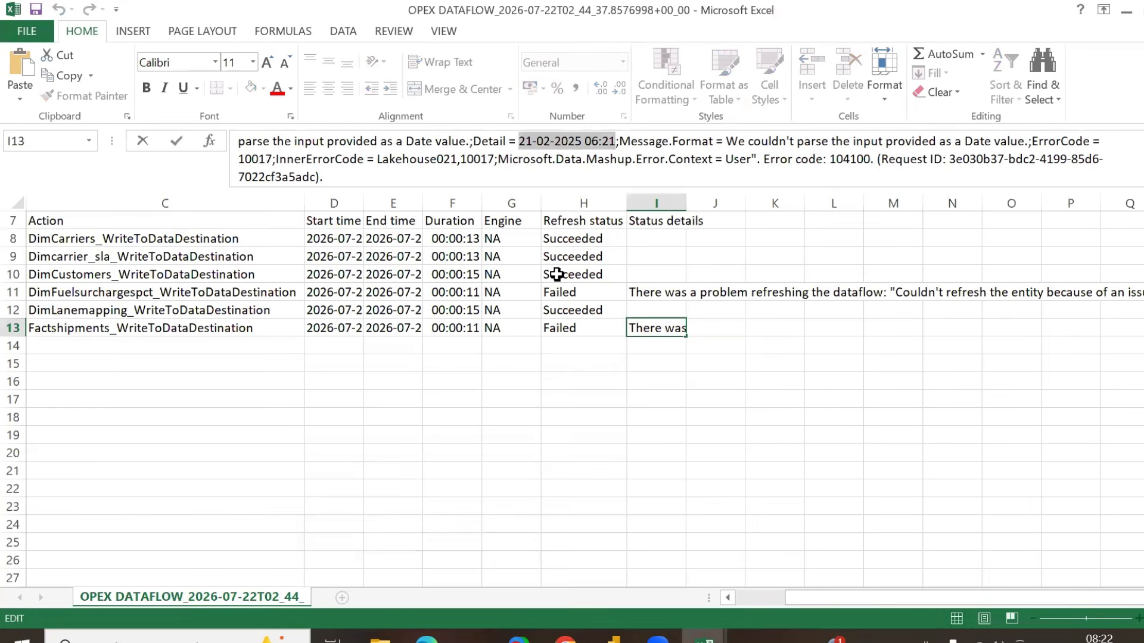
left_click(1126, 11)
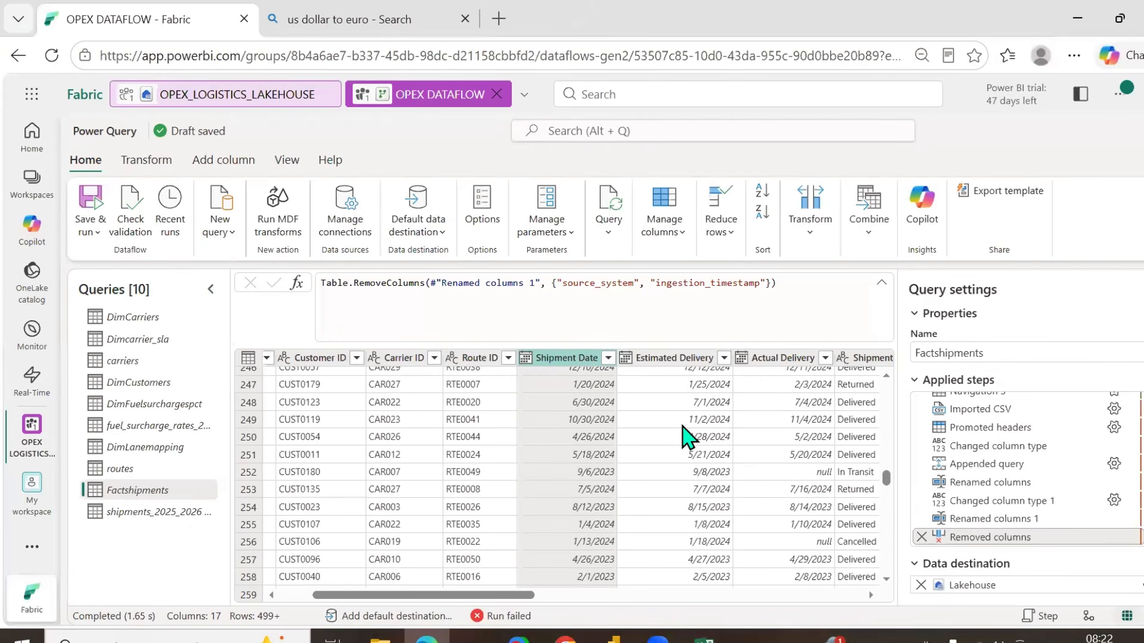
right_click(543, 364)
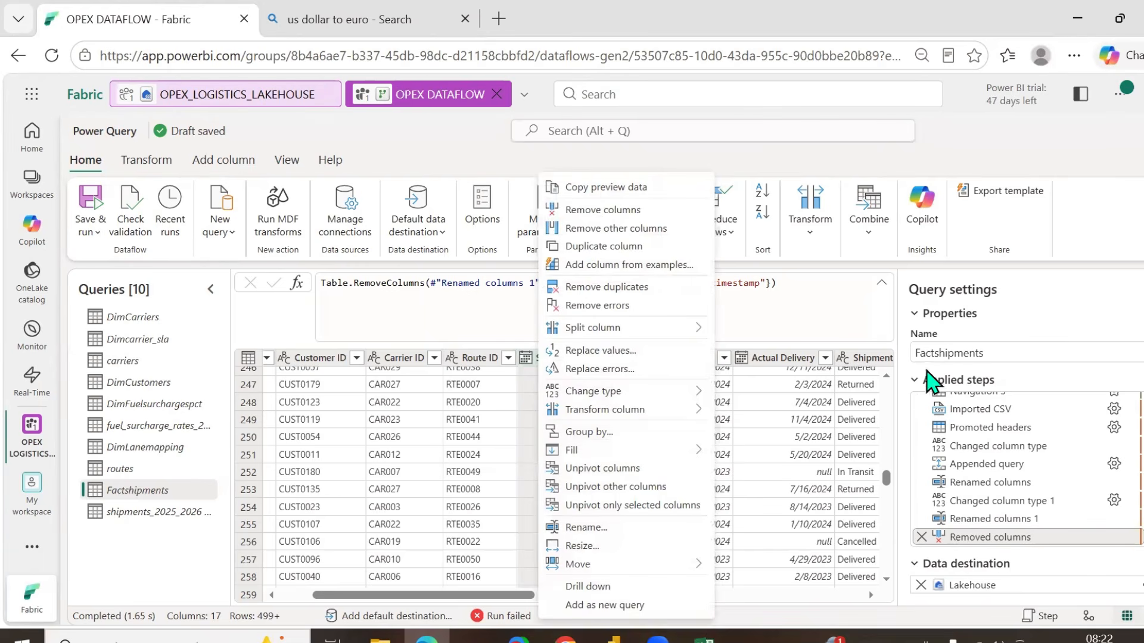
left_click(1015, 281)
left_click(608, 358)
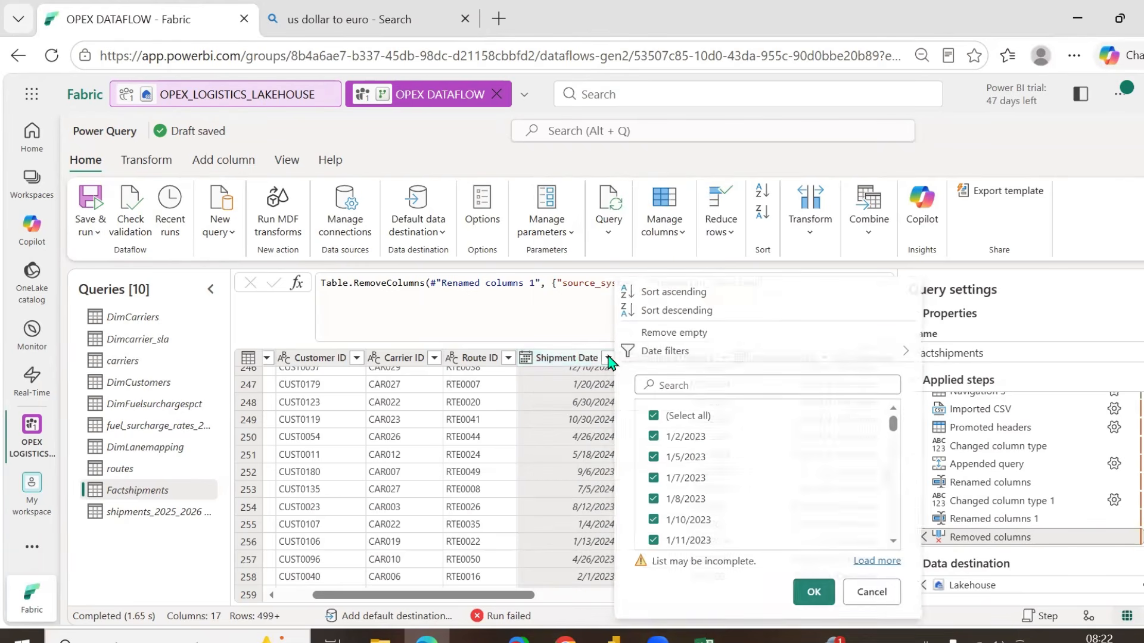
mouse_move(729, 357)
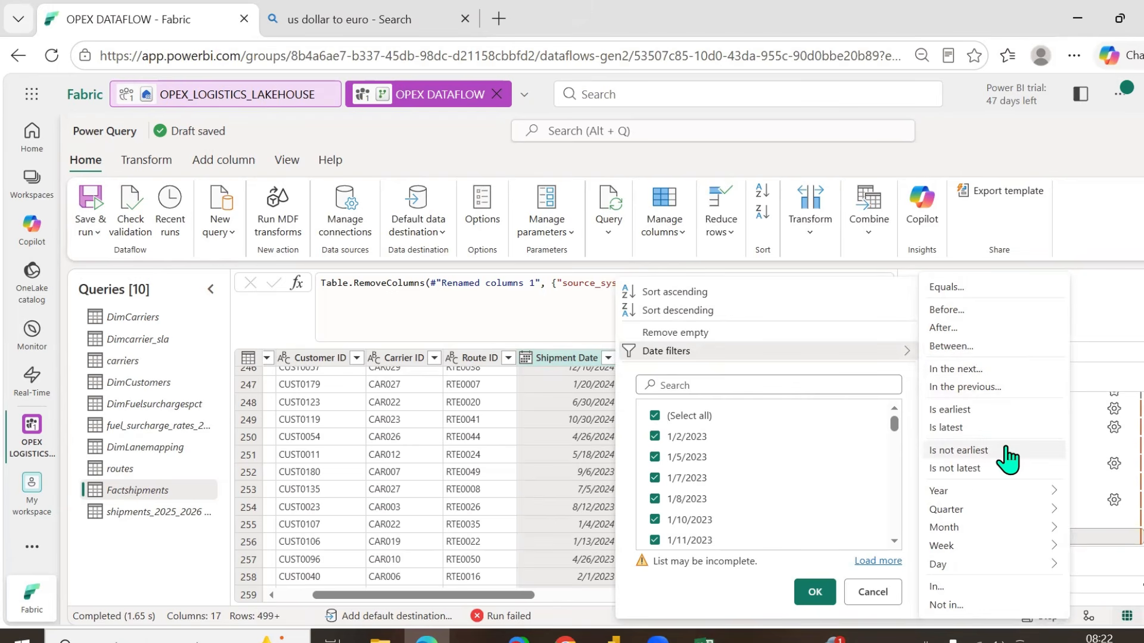
left_click(951, 589)
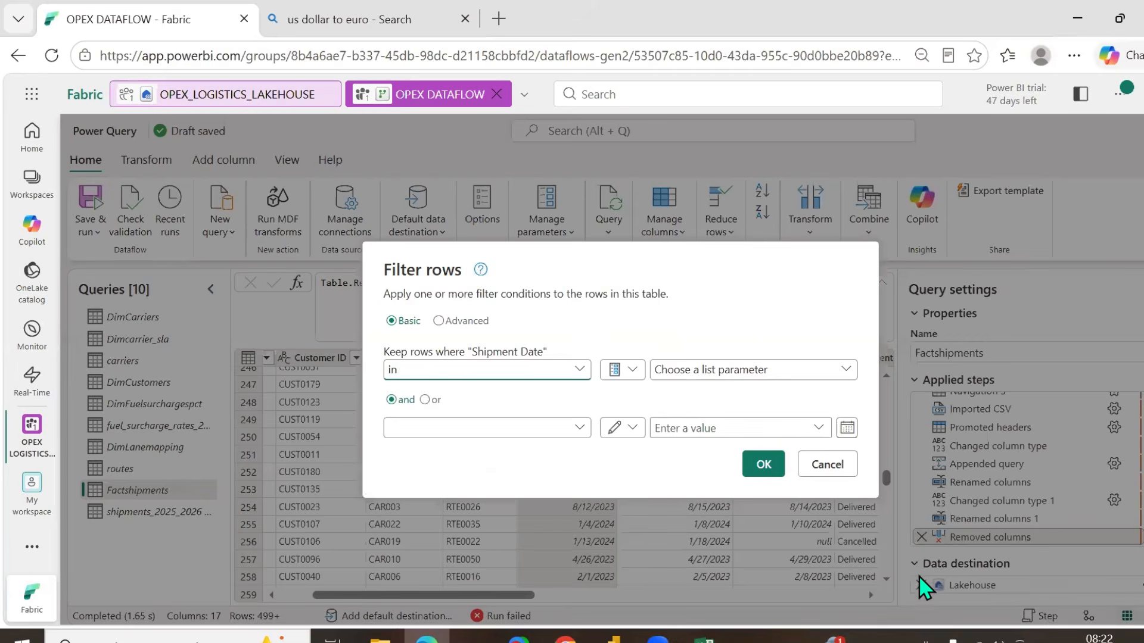
left_click(723, 374)
left_click(724, 372)
left_click(685, 428)
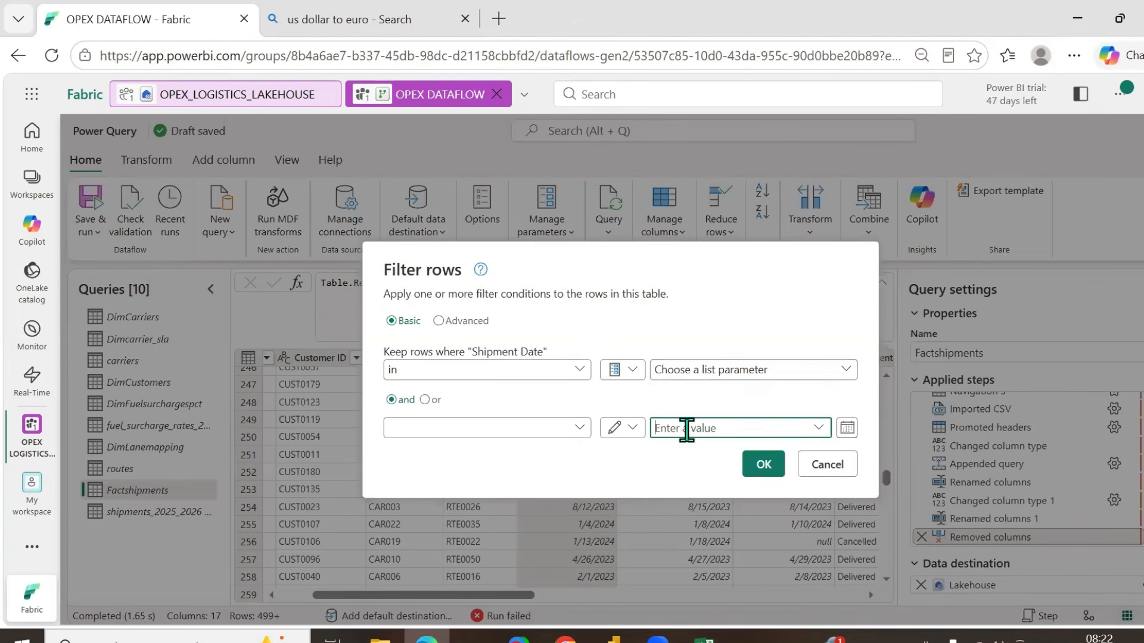
key("ctrl+v")
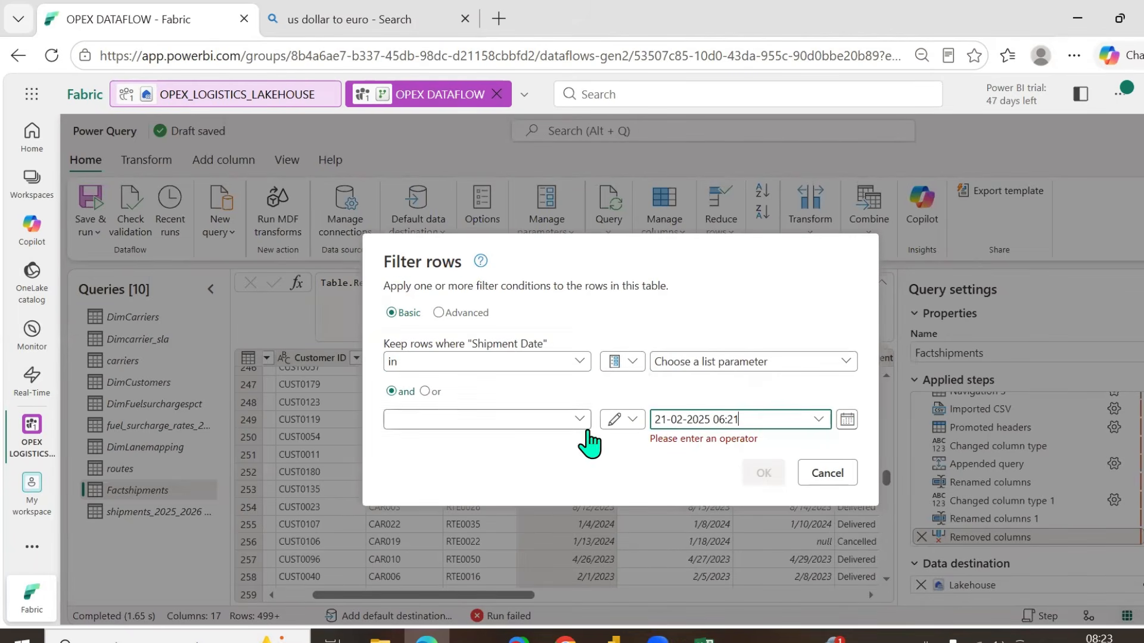
left_click(705, 363)
left_click(630, 362)
left_click(637, 386)
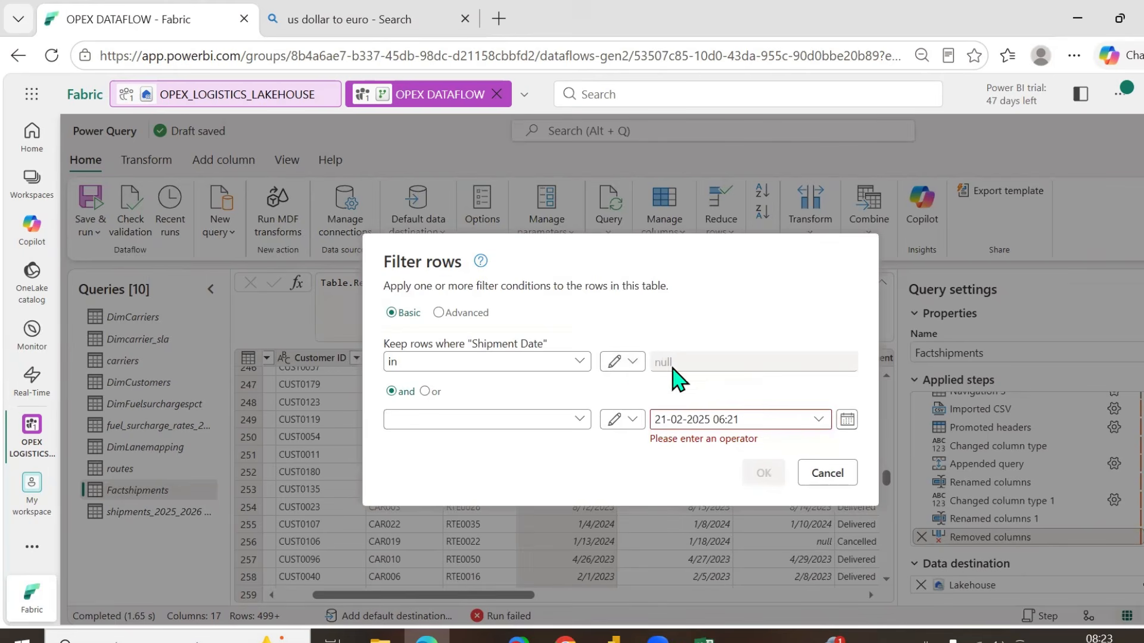
left_click(625, 364)
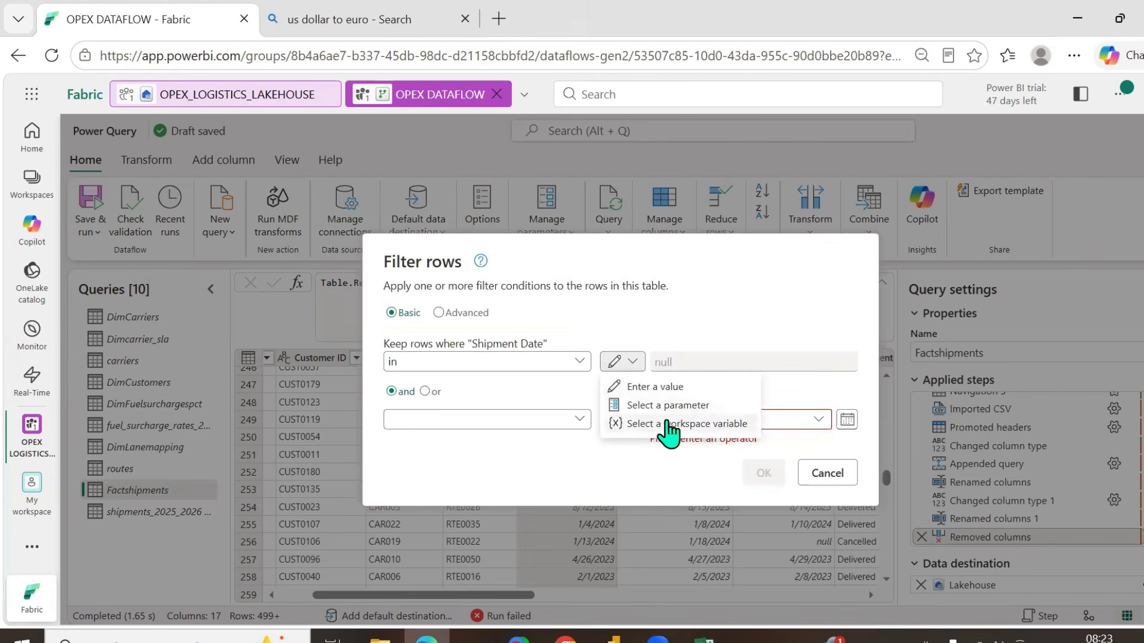
left_click(636, 365)
left_click(581, 369)
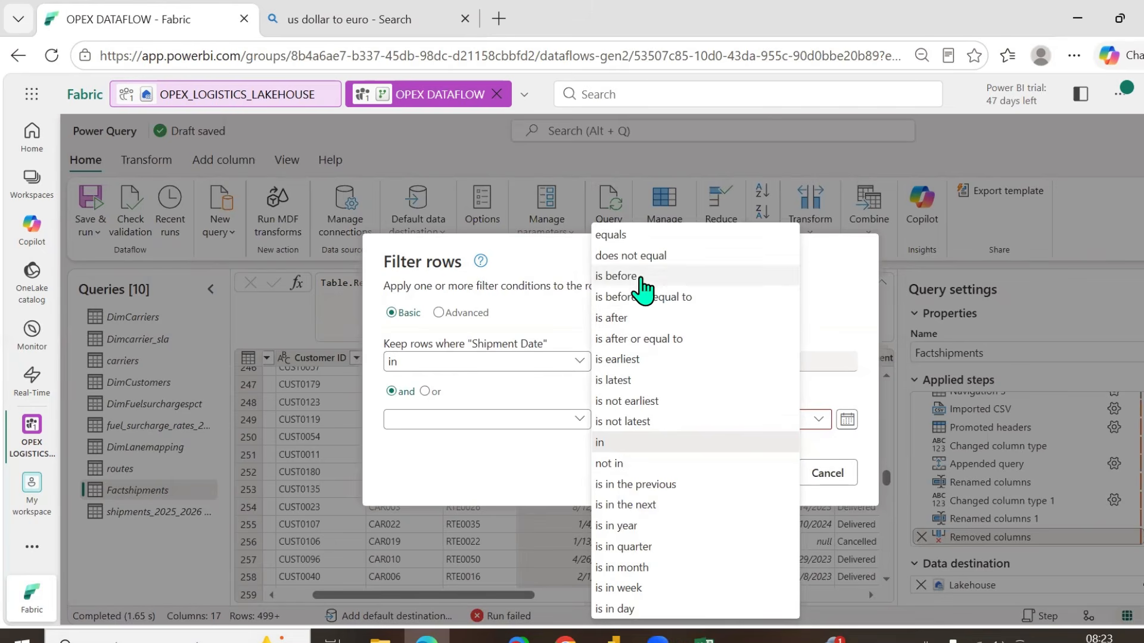
left_click(638, 235)
left_click(691, 357)
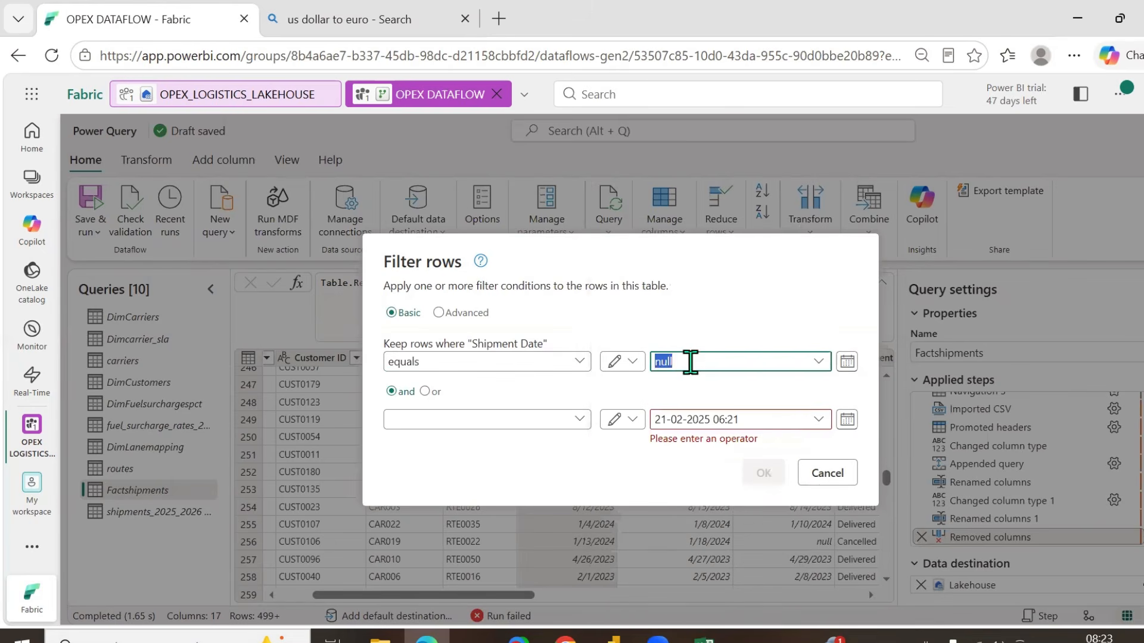
key("ctrl+v")
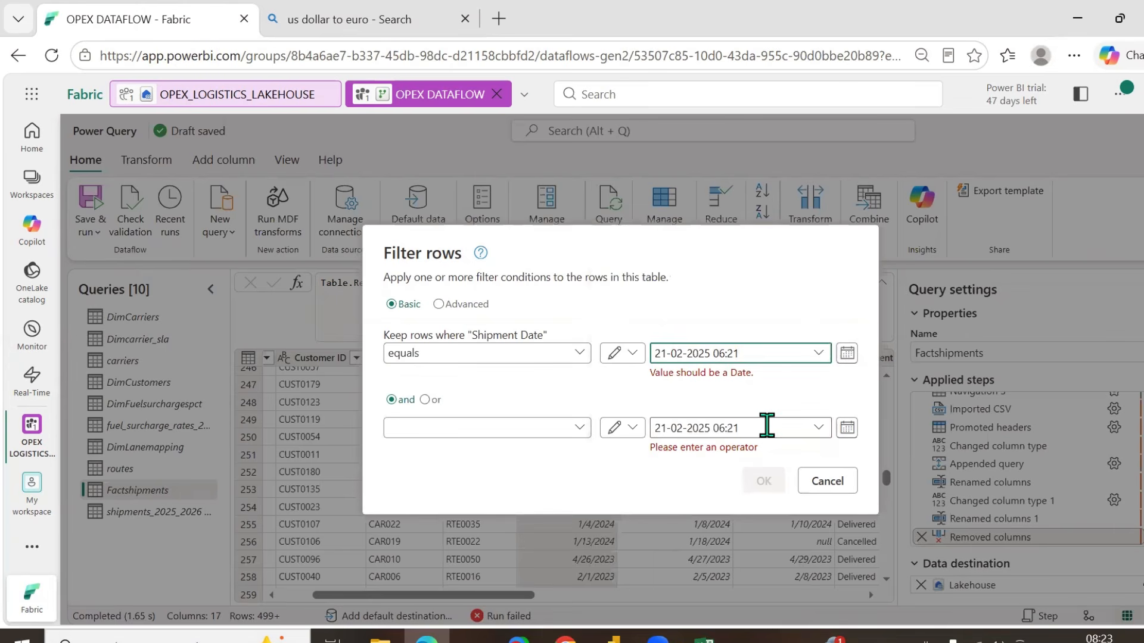
- Clear the second condition's value, set the first condition's date to 21 February 2025 and apply the filter
left_click(767, 427)
key("BackSpace")
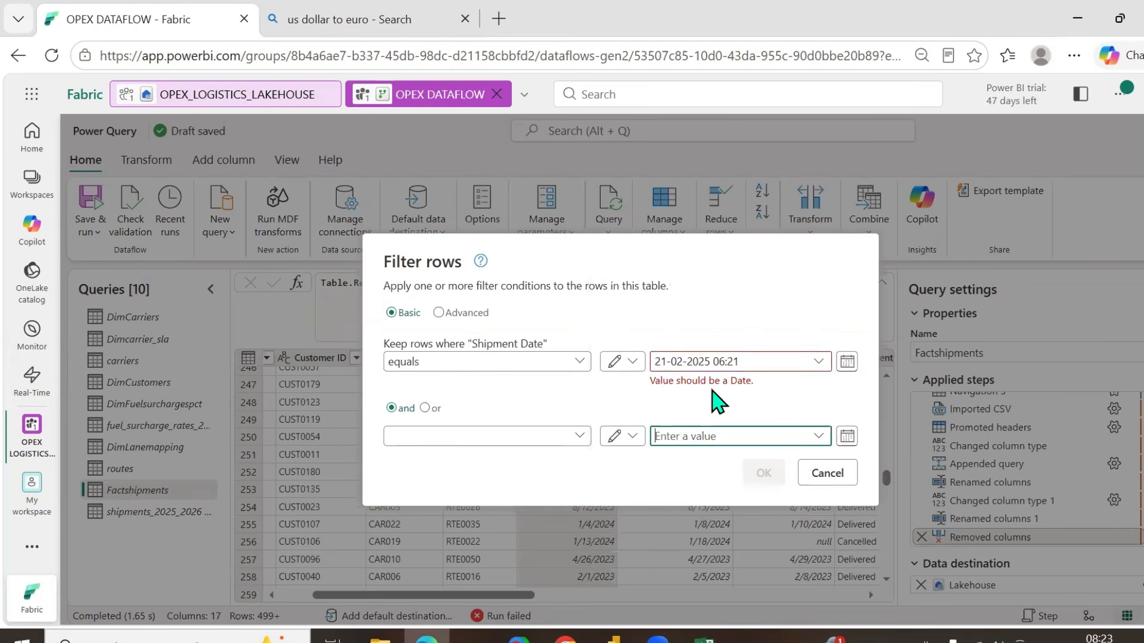
left_click(715, 361)
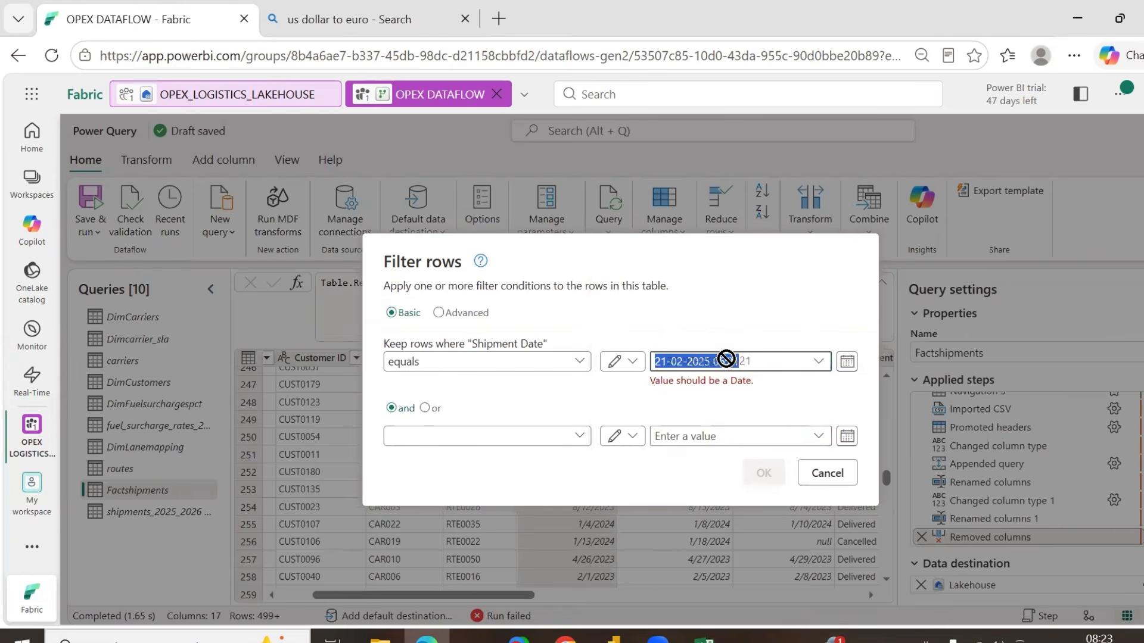
left_click(849, 364)
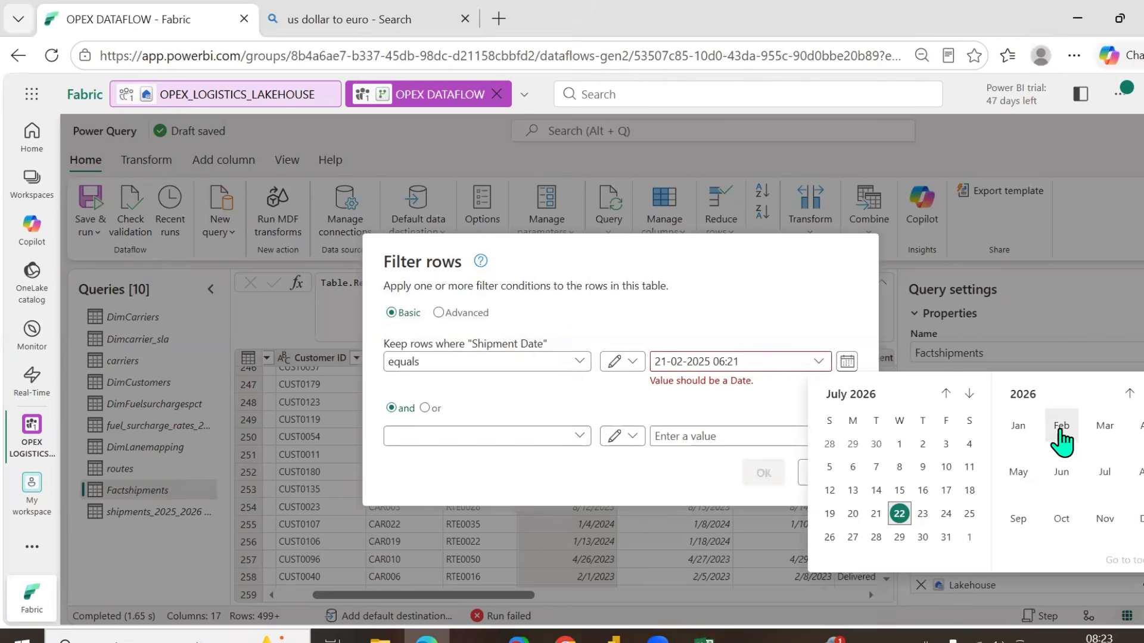
left_click(1129, 393)
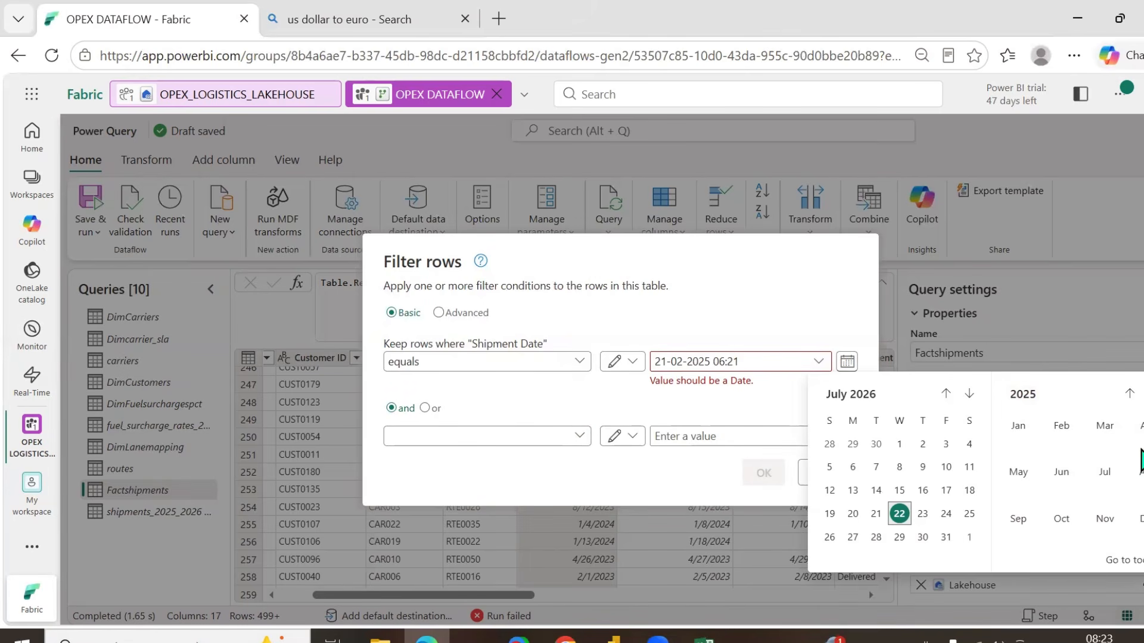
left_click(1064, 436)
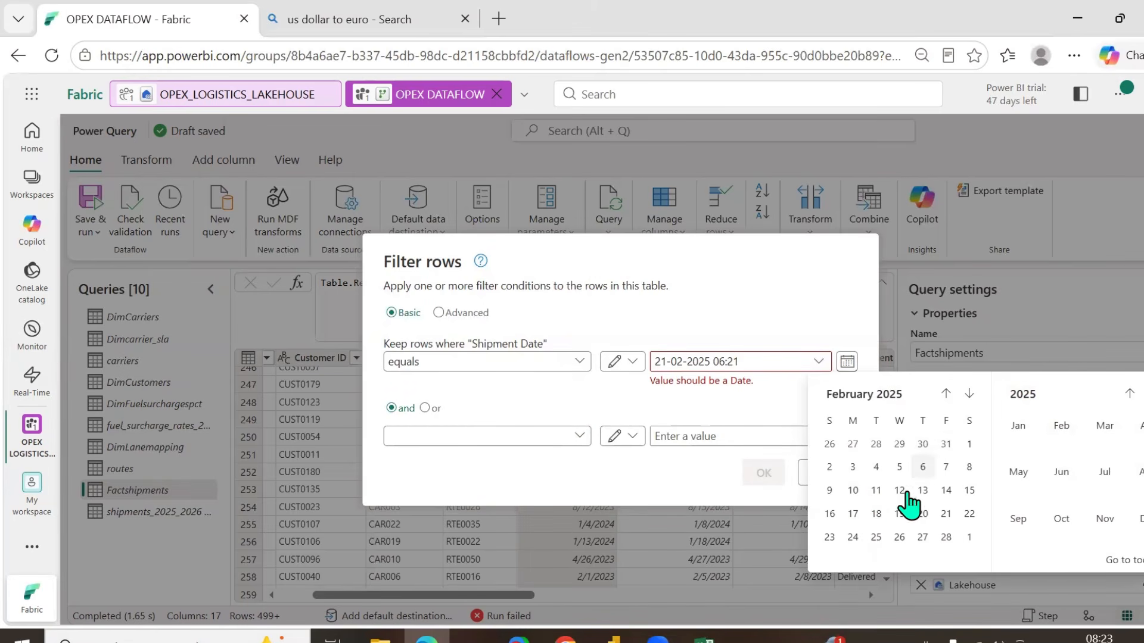
left_click(946, 515)
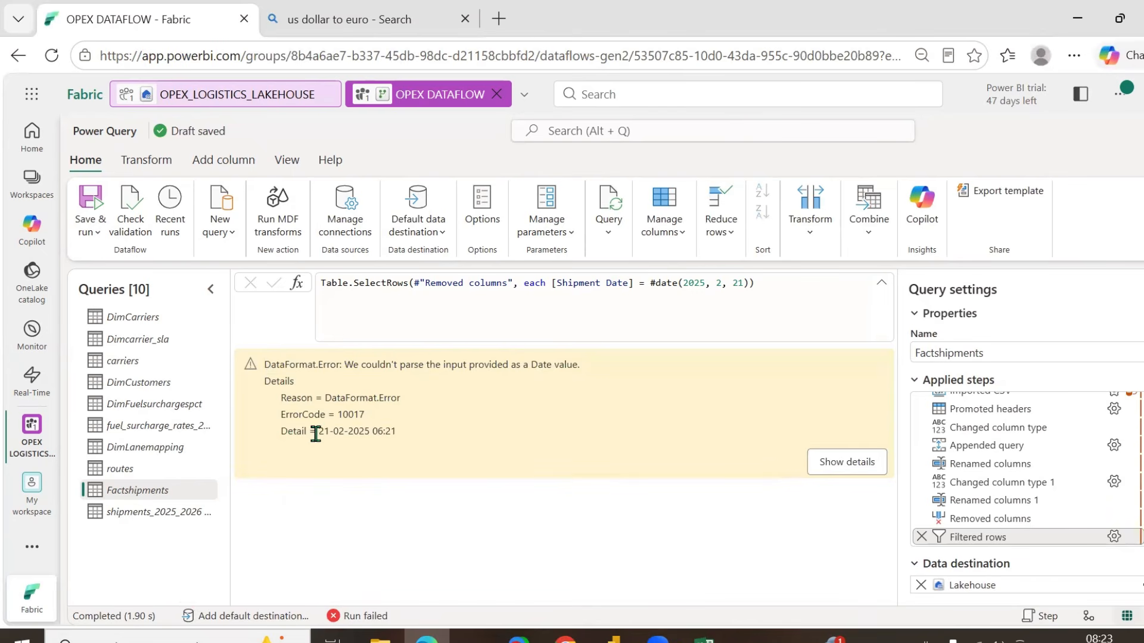
- Go back to the Removed columns step and insert a step after it that keeps only rows with Shipment Date errors
left_click_drag(315, 433, 392, 432)
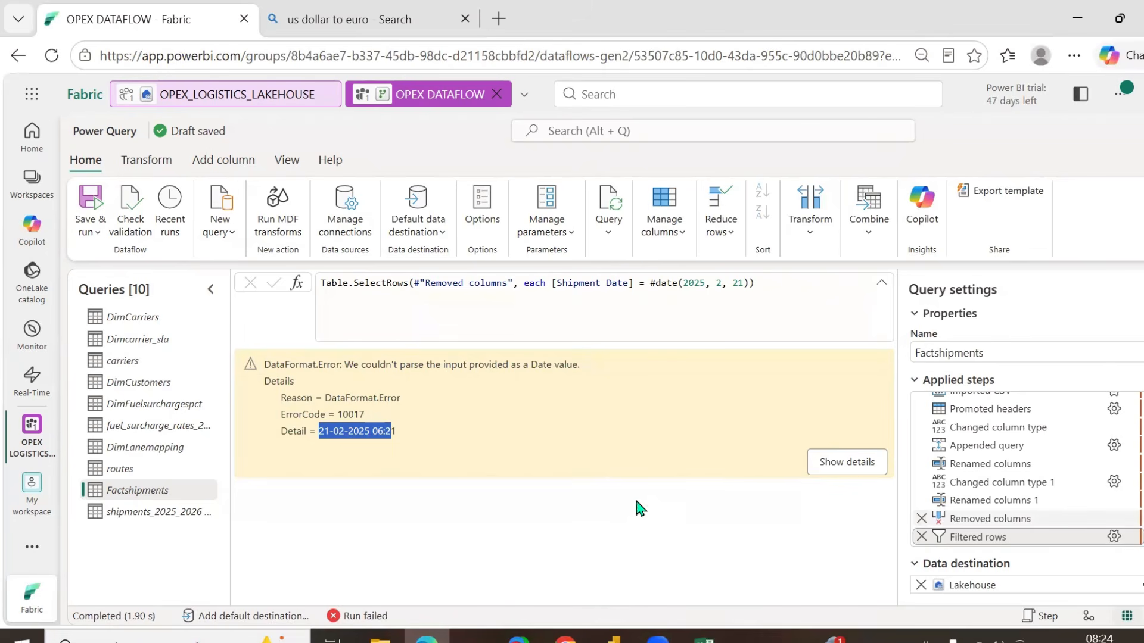
left_click(1004, 515)
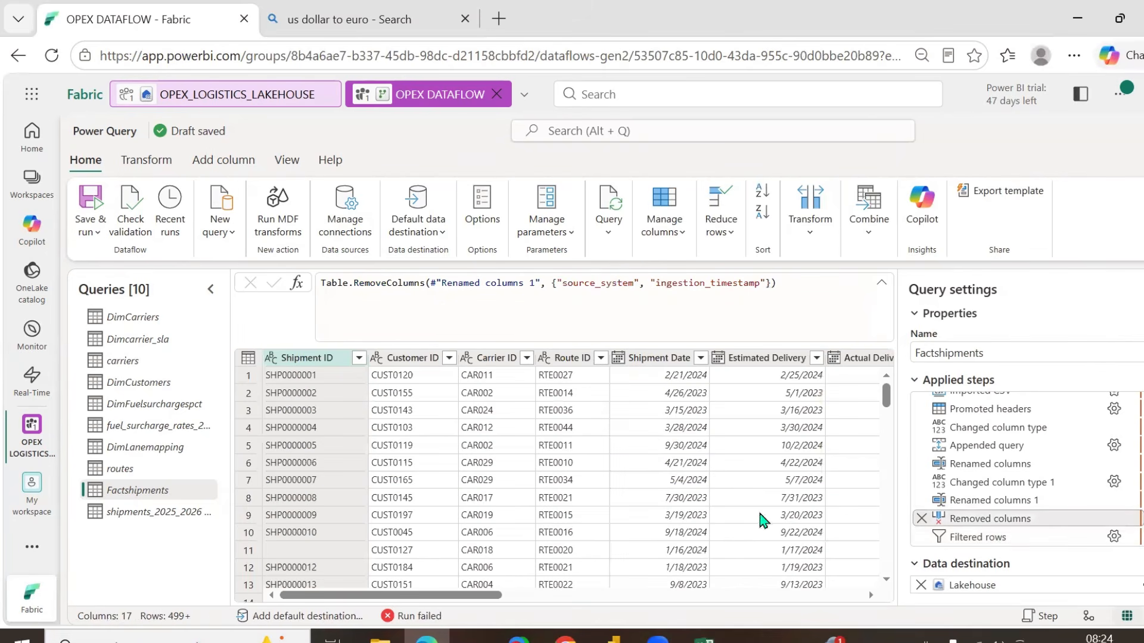
left_click(655, 360)
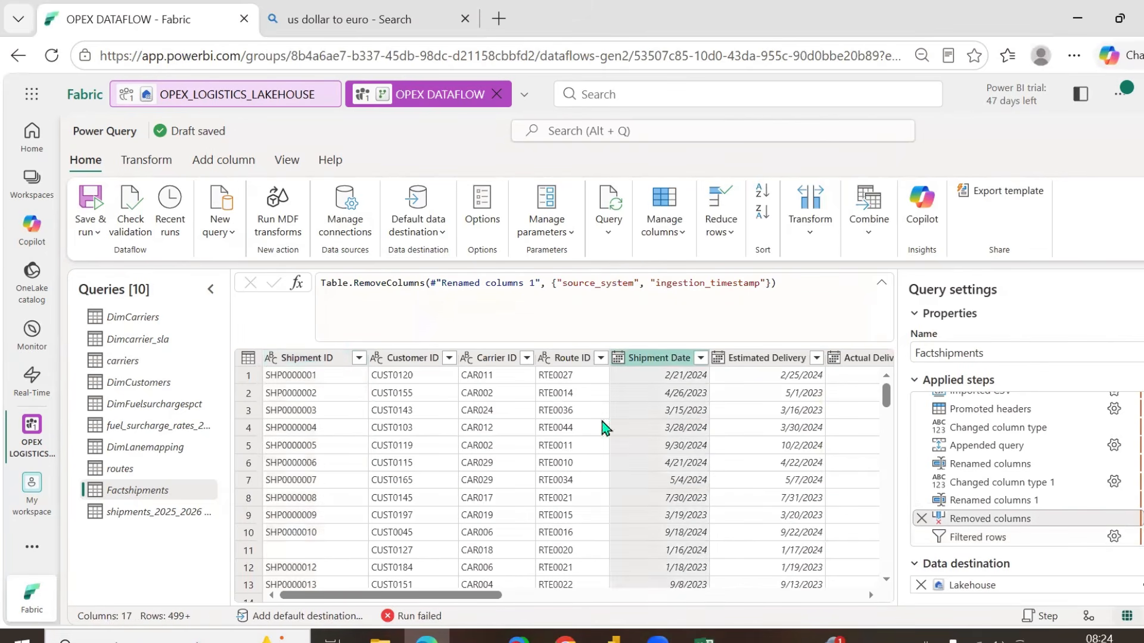
left_click_drag(478, 596, 539, 598)
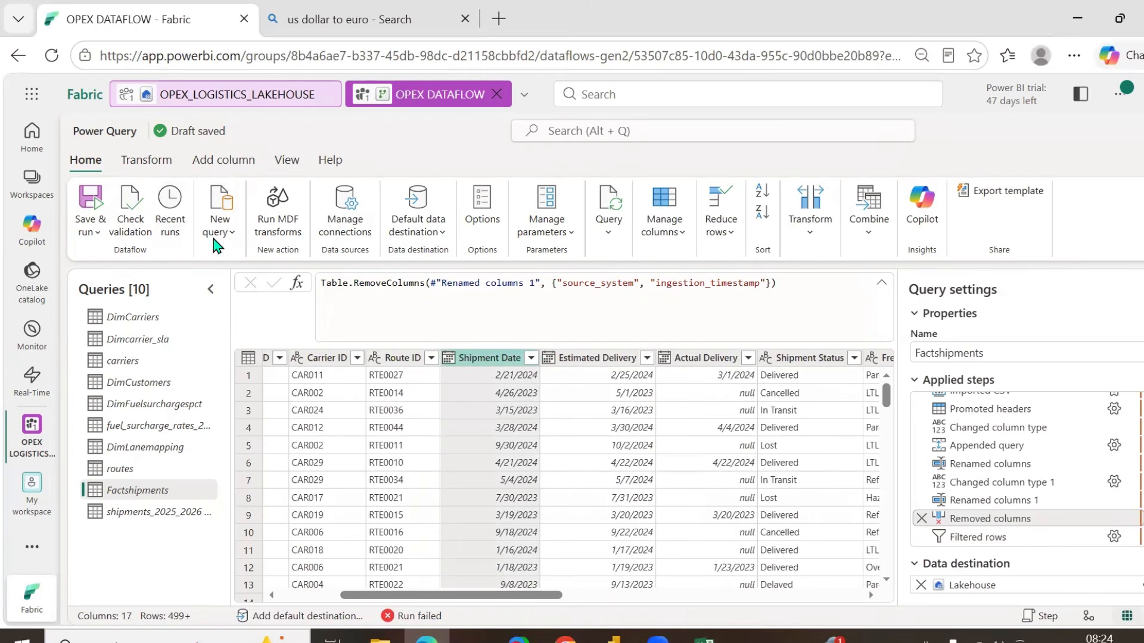
left_click(721, 232)
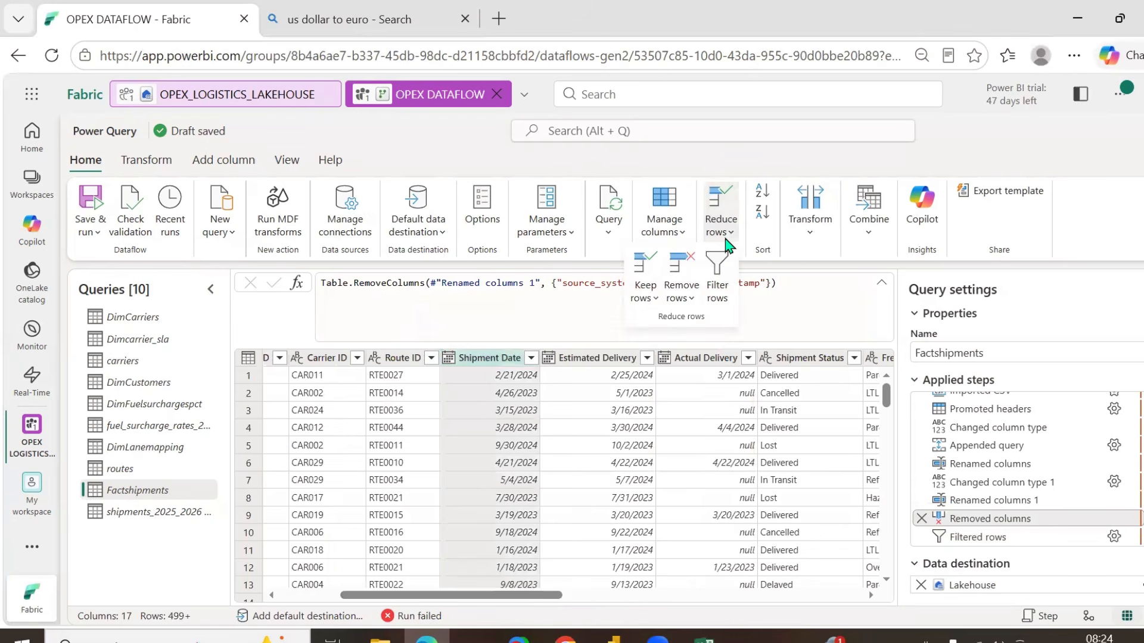
left_click(656, 299)
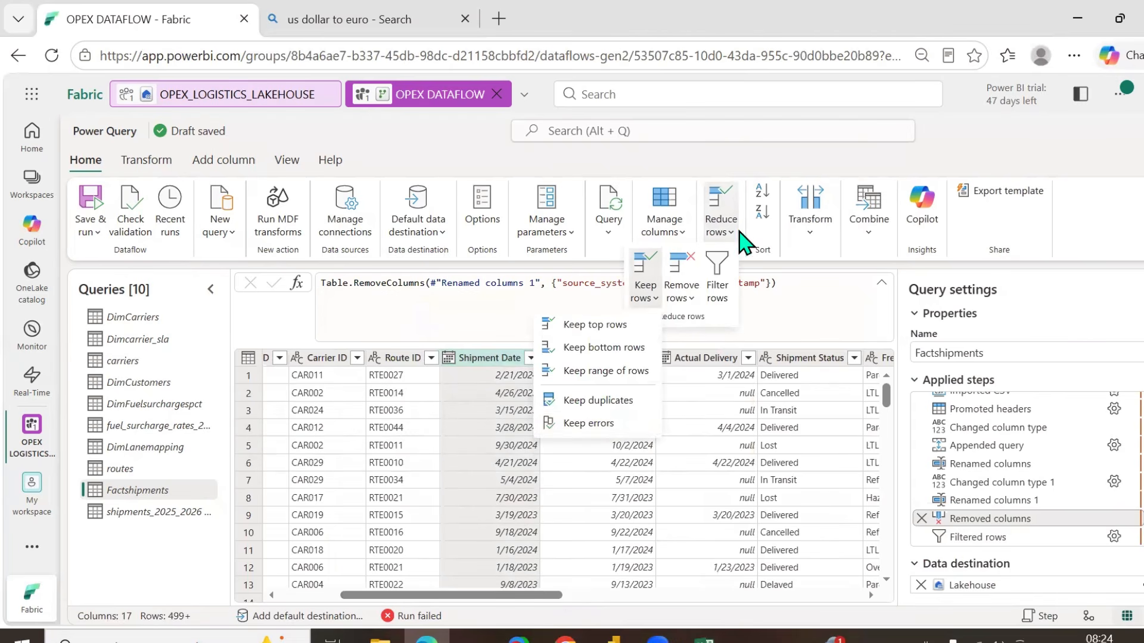
left_click(589, 424)
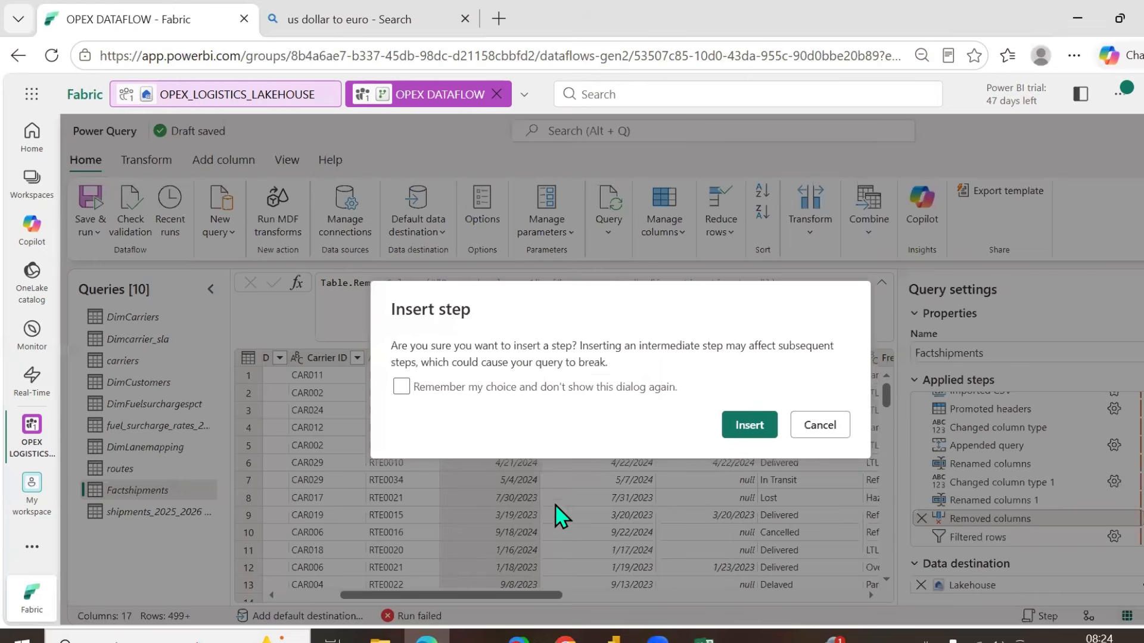
left_click(750, 425)
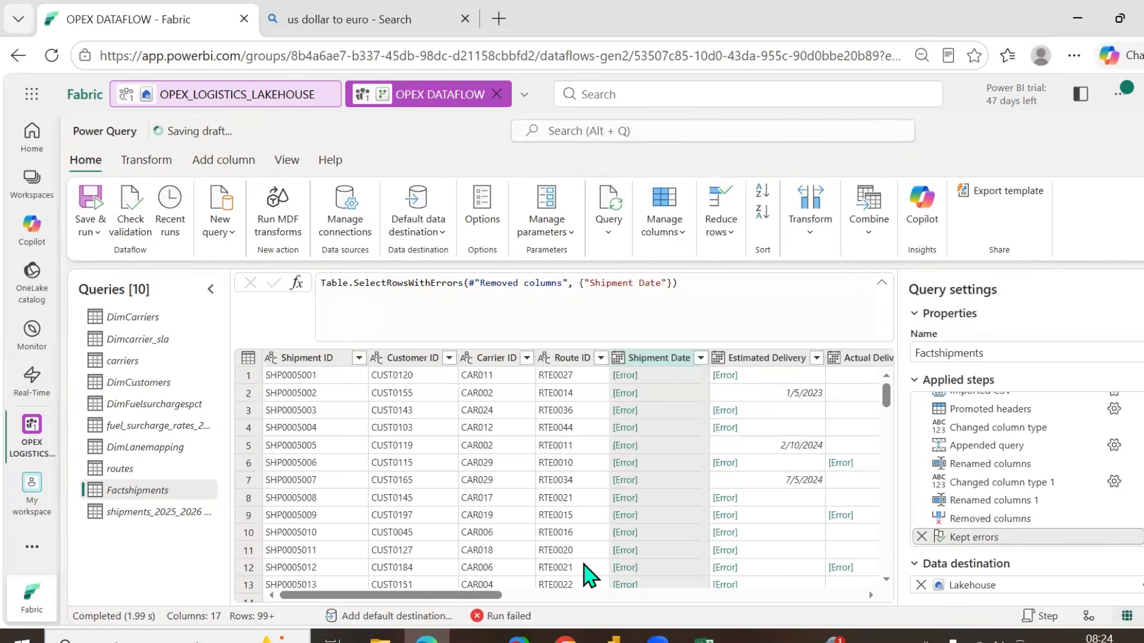
- Look over the rows with Shipment Date errors and examine the date columns at the Changed column type 1 step
scroll(667, 452, "down", 20)
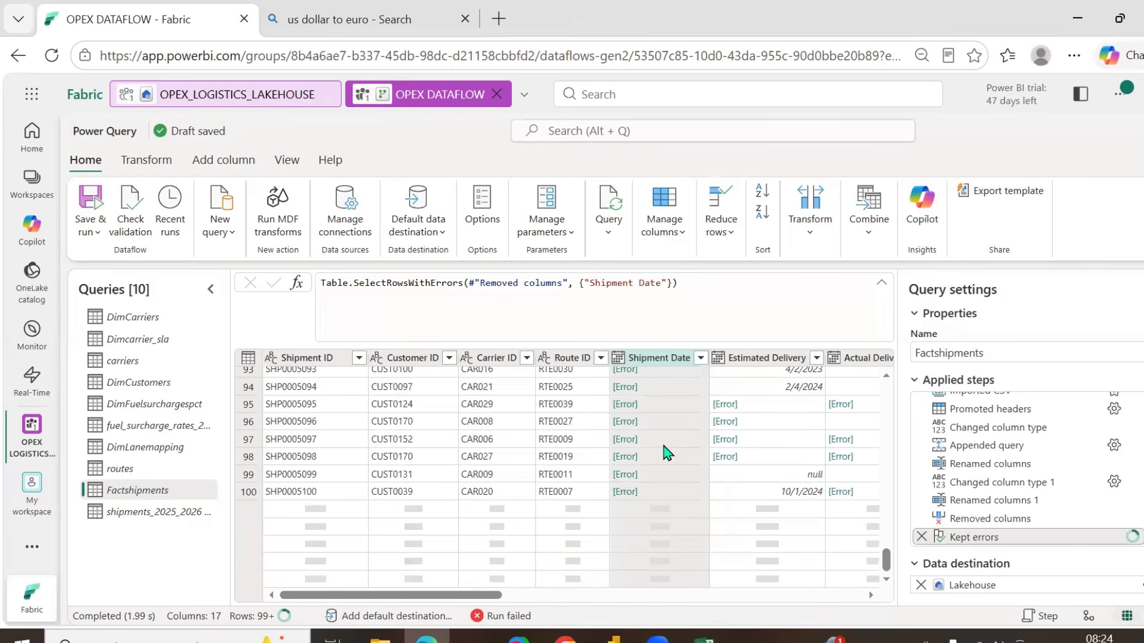
scroll(667, 452, "down", 20)
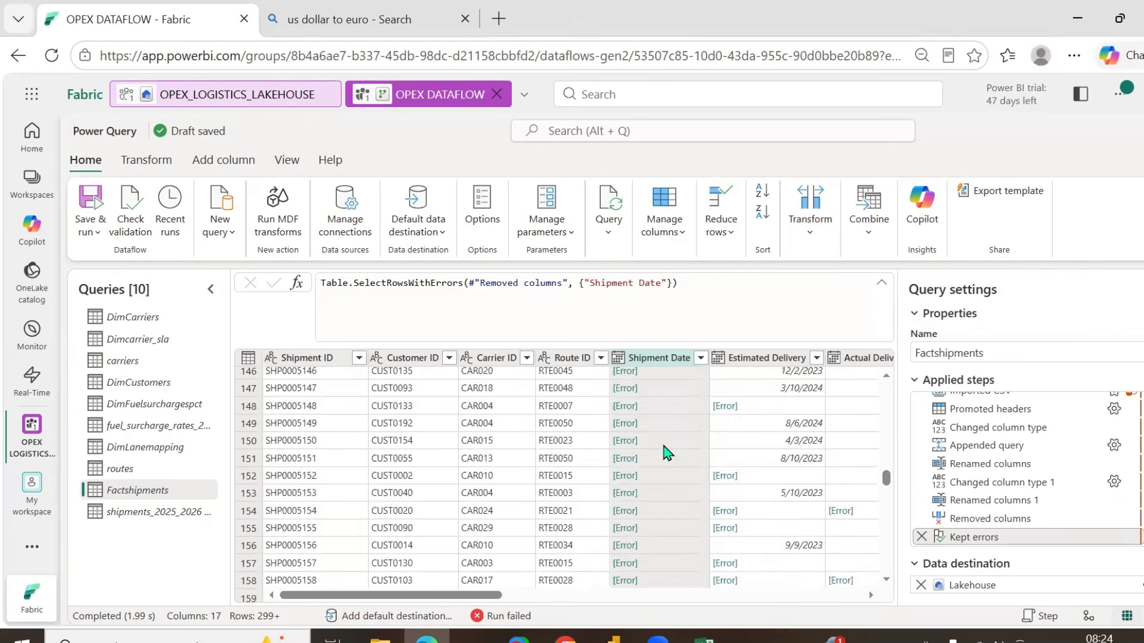
scroll(667, 453, "down", 20)
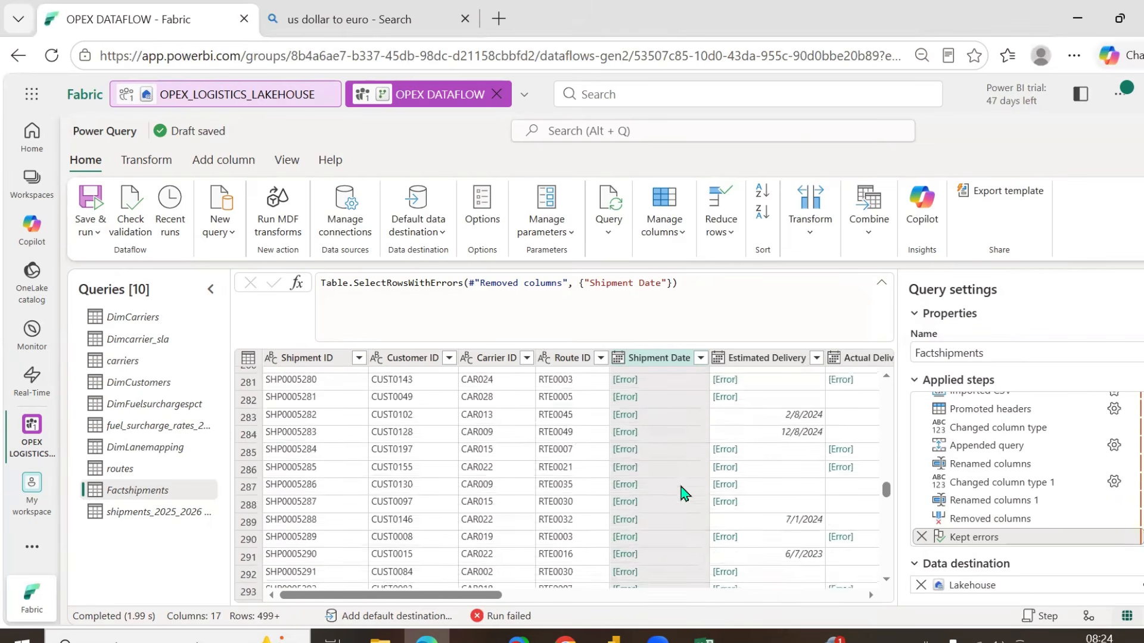
left_click_drag(458, 592, 527, 596)
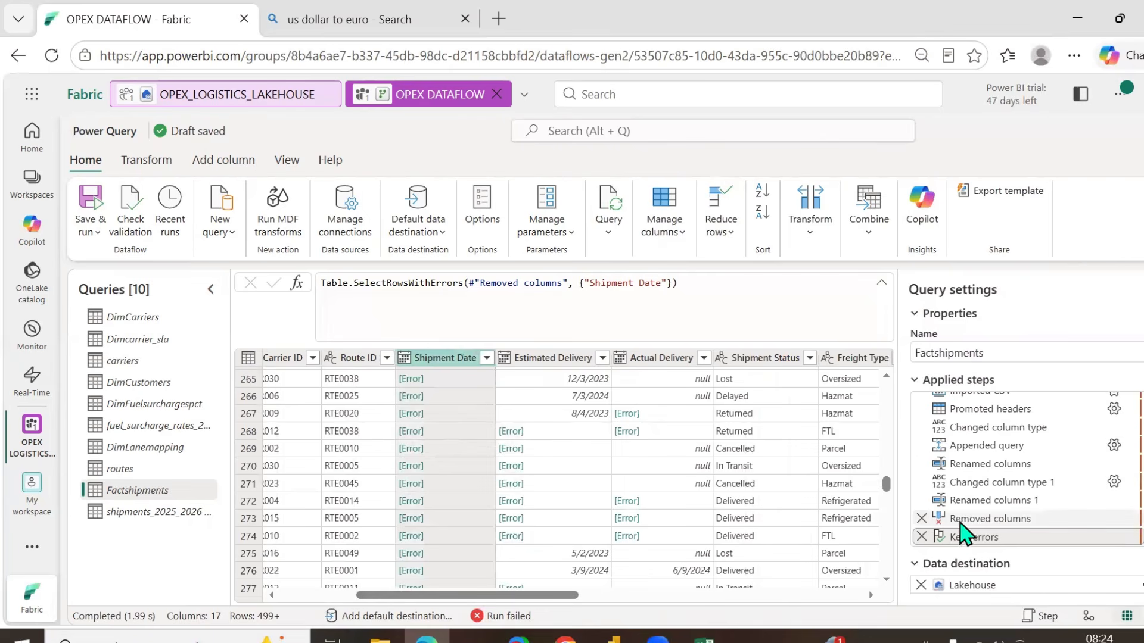
mouse_move(963, 527)
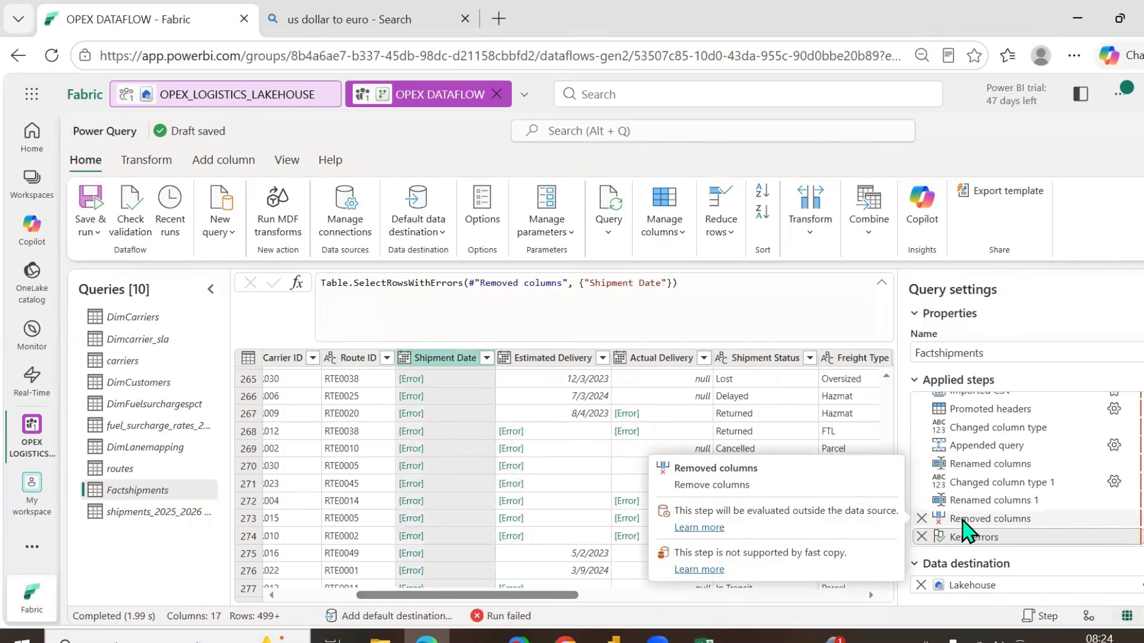
left_click(997, 487)
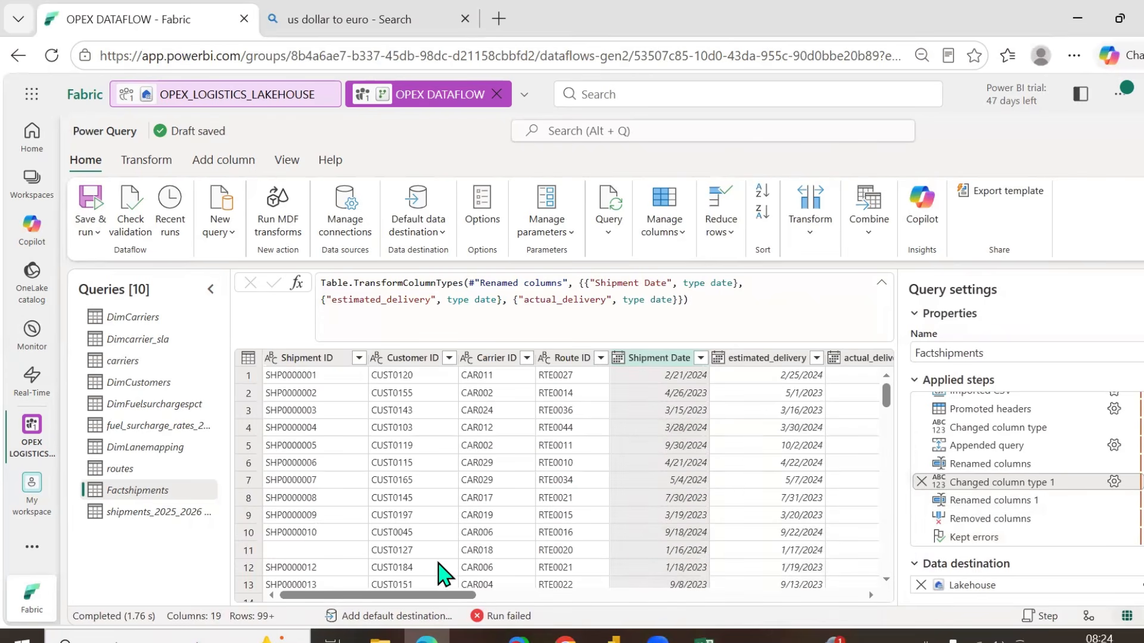
left_click_drag(404, 592, 471, 600)
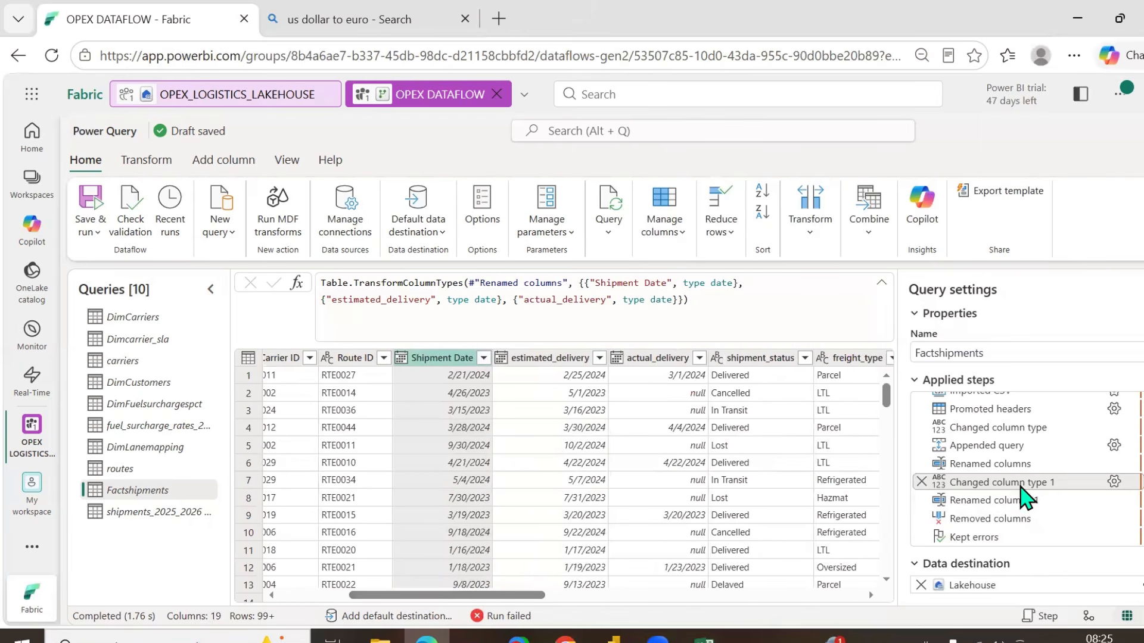
- Compare the date columns at the Renamed columns step, and delete the Changed column type 1 and Kept errors steps from Factshipments
left_click(981, 466)
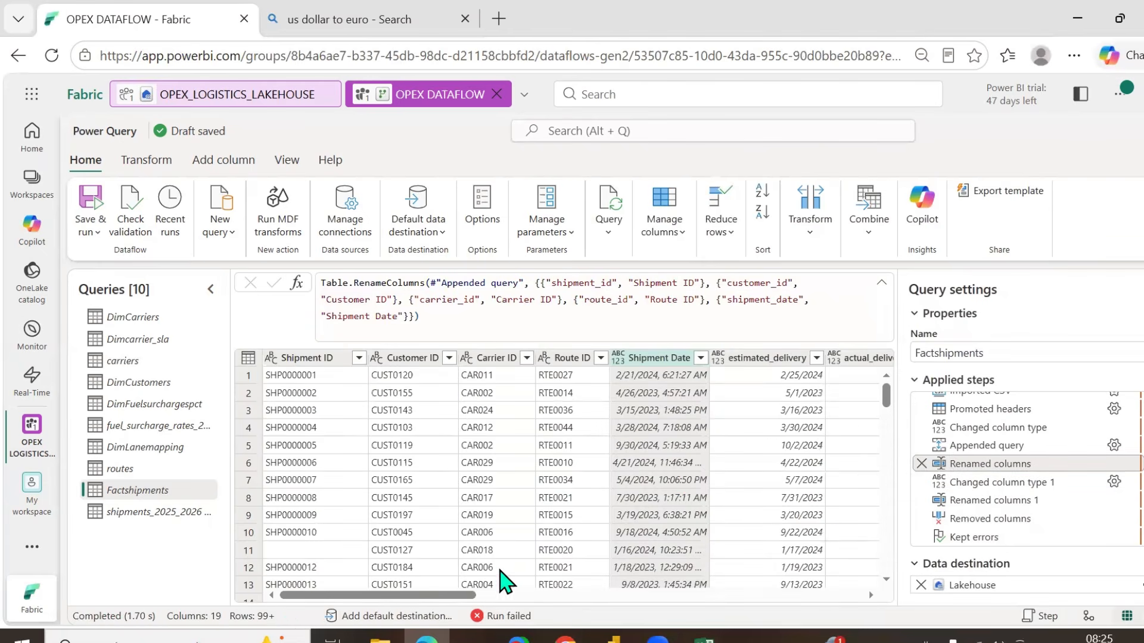
left_click_drag(433, 605, 486, 603)
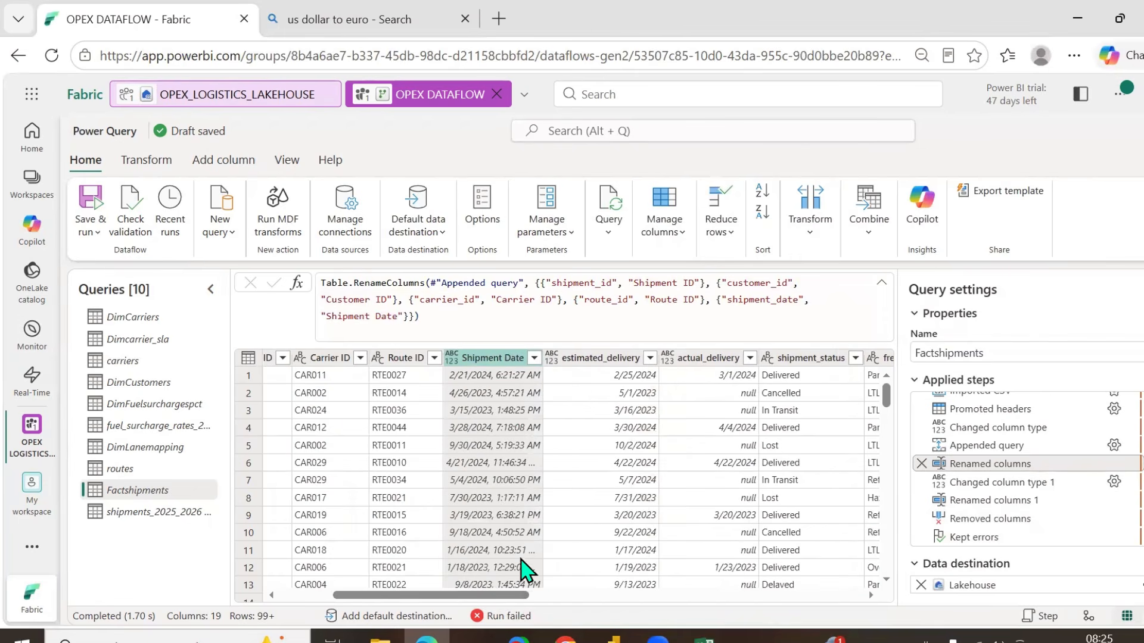
left_click(921, 464)
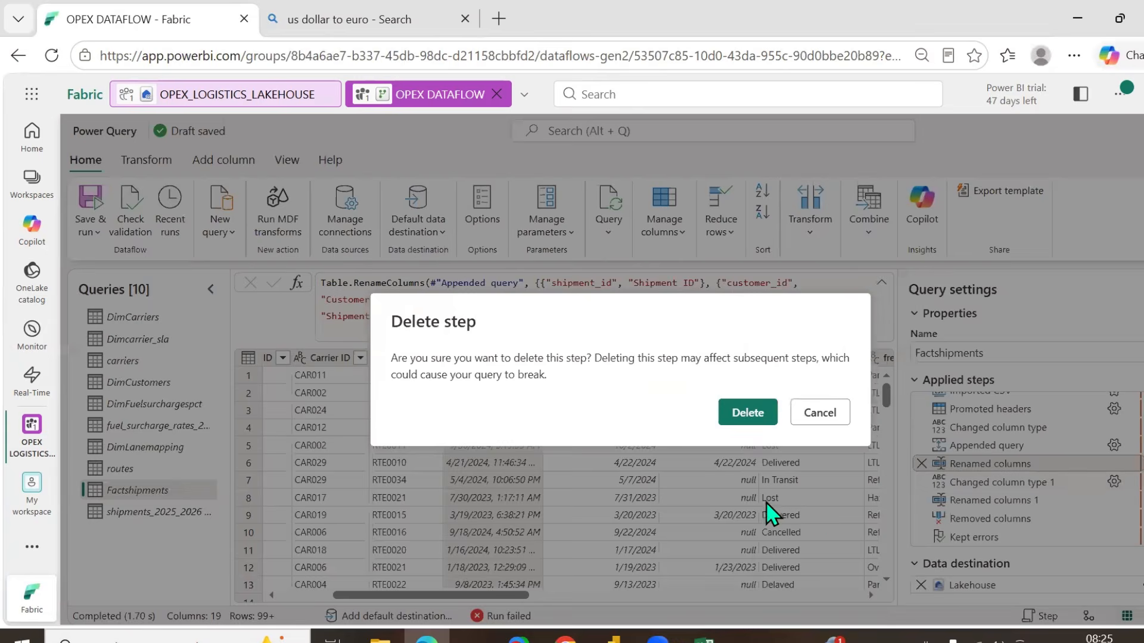
left_click(749, 417)
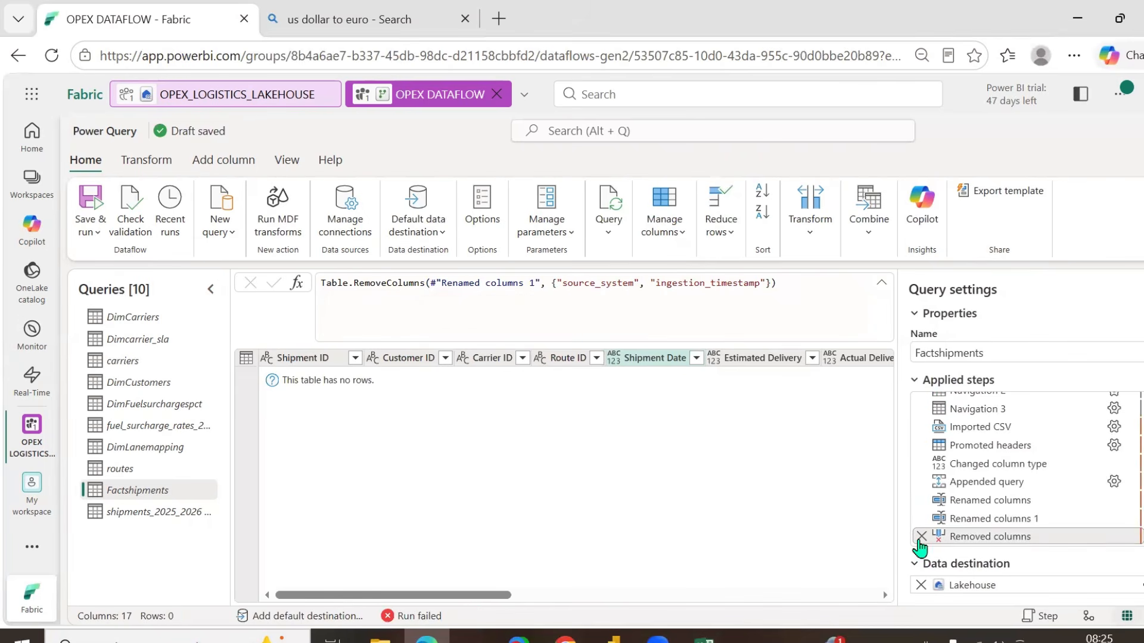
- Save, run and close the dataflow, and open the OPEX LOGISTICS - FREIGHT ANALYTICS workspace
left_click(93, 234)
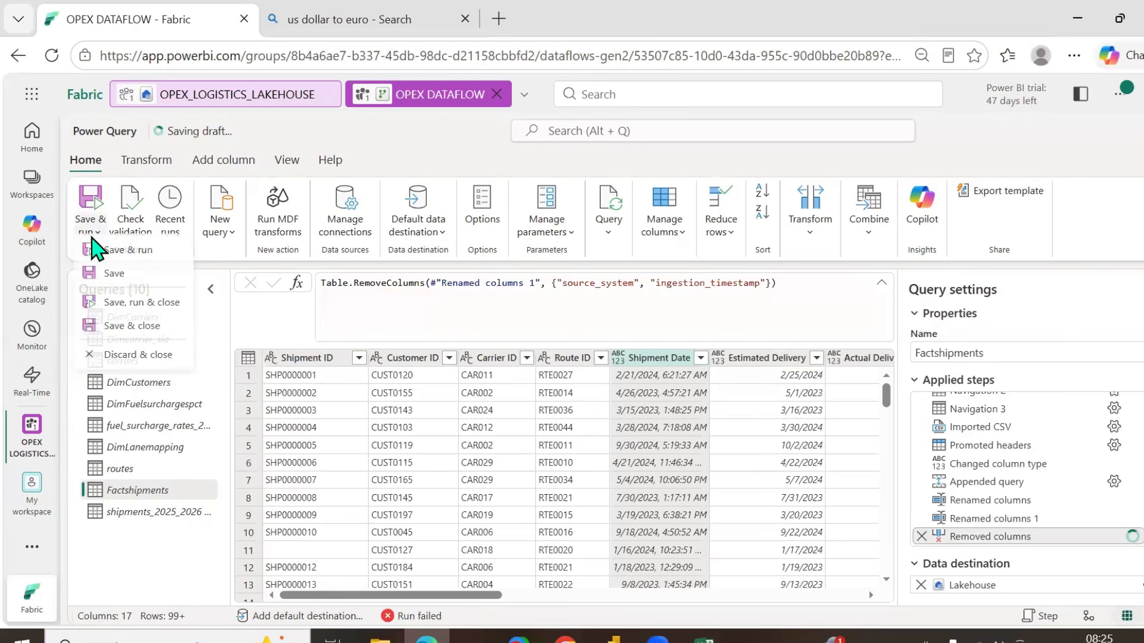
left_click(136, 310)
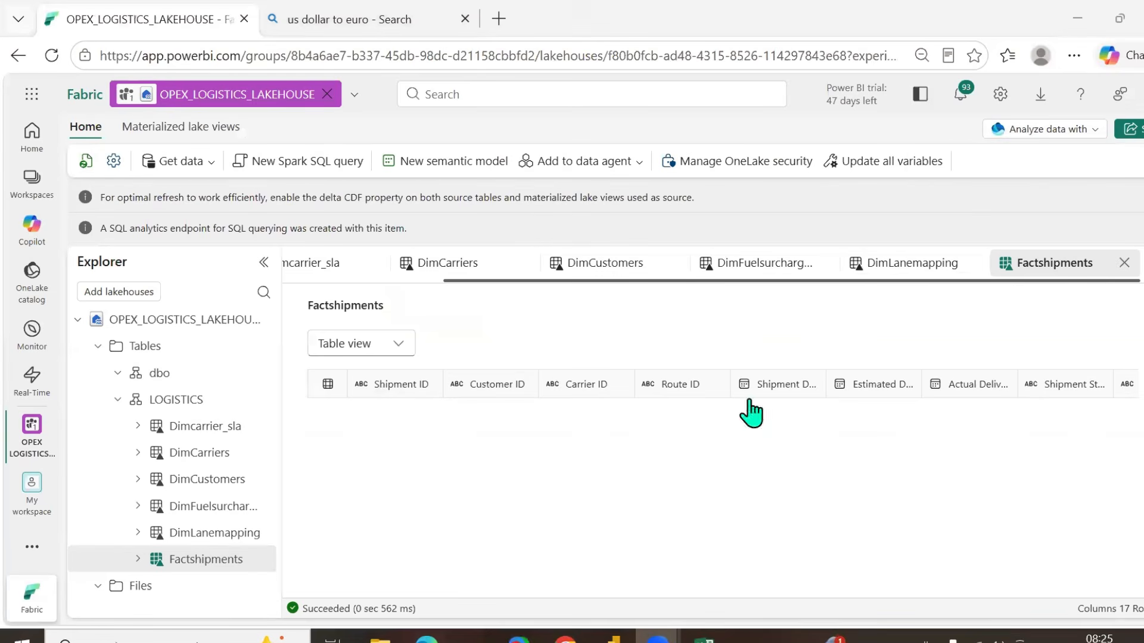
left_click(32, 182)
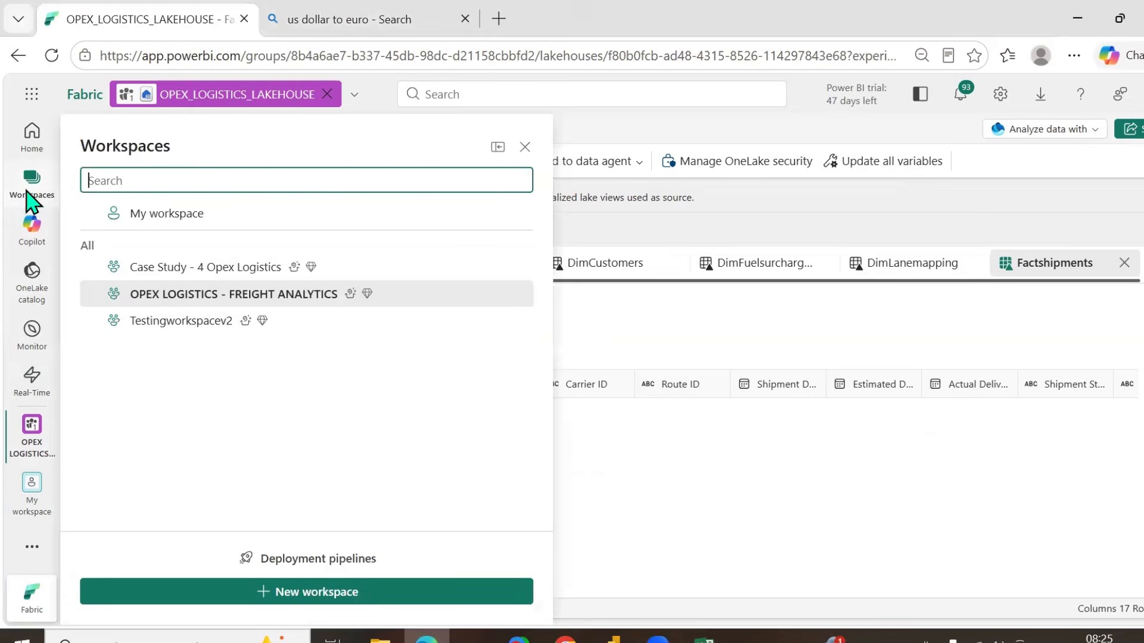
left_click(169, 296)
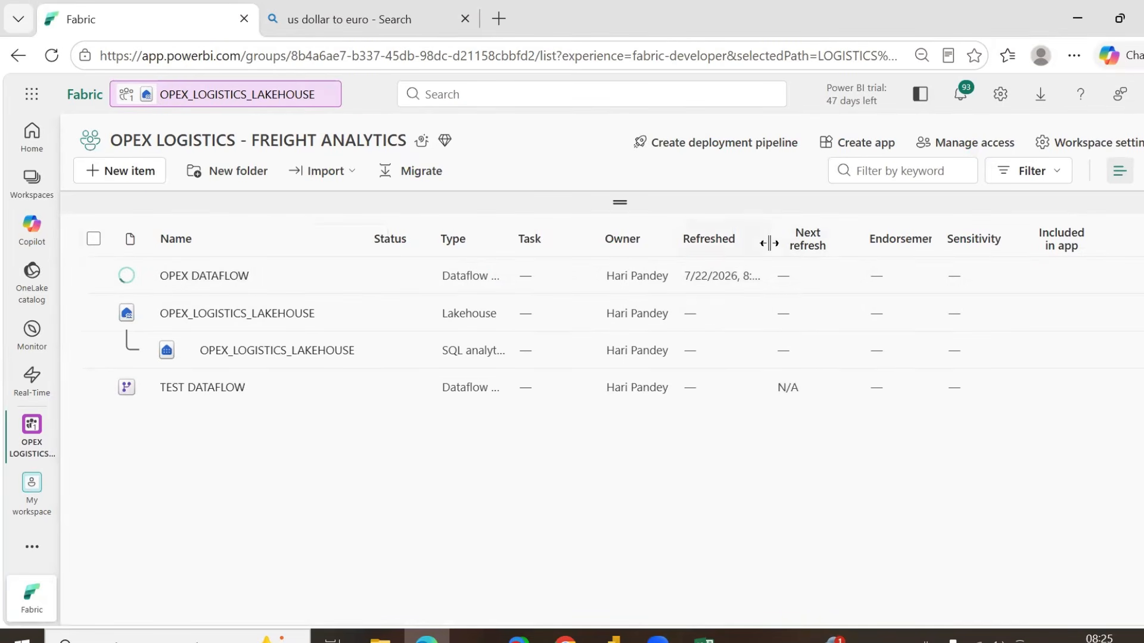
- Reload the workspace list with the Refreshed column widened to show full timestamps, and close the us dollar to euro search tab
left_click_drag(767, 241, 904, 257)
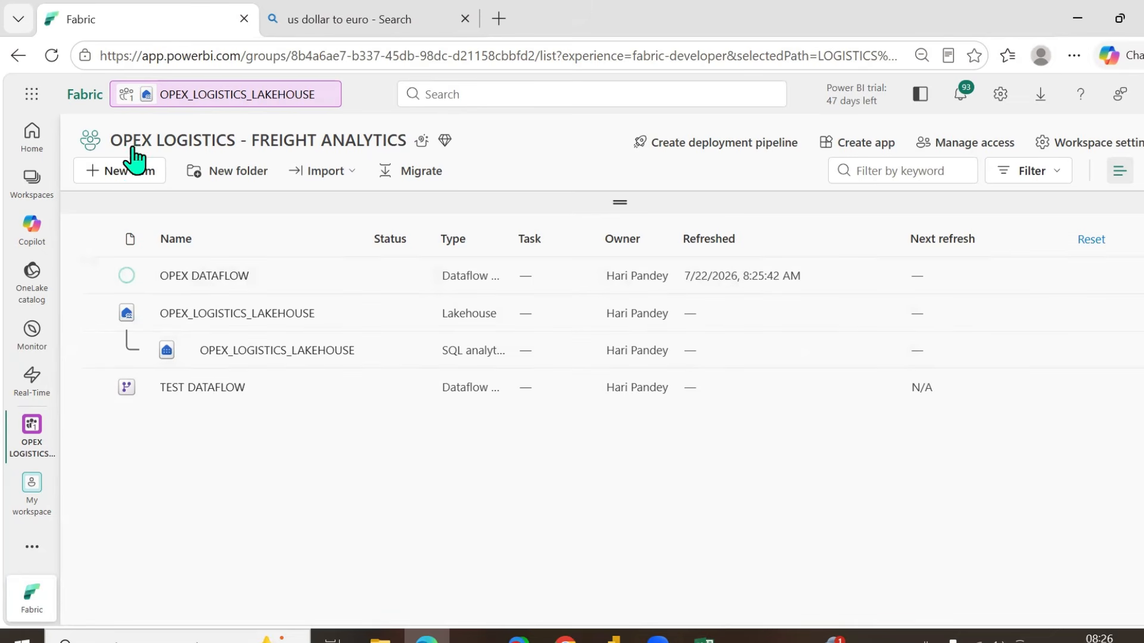
left_click(52, 55)
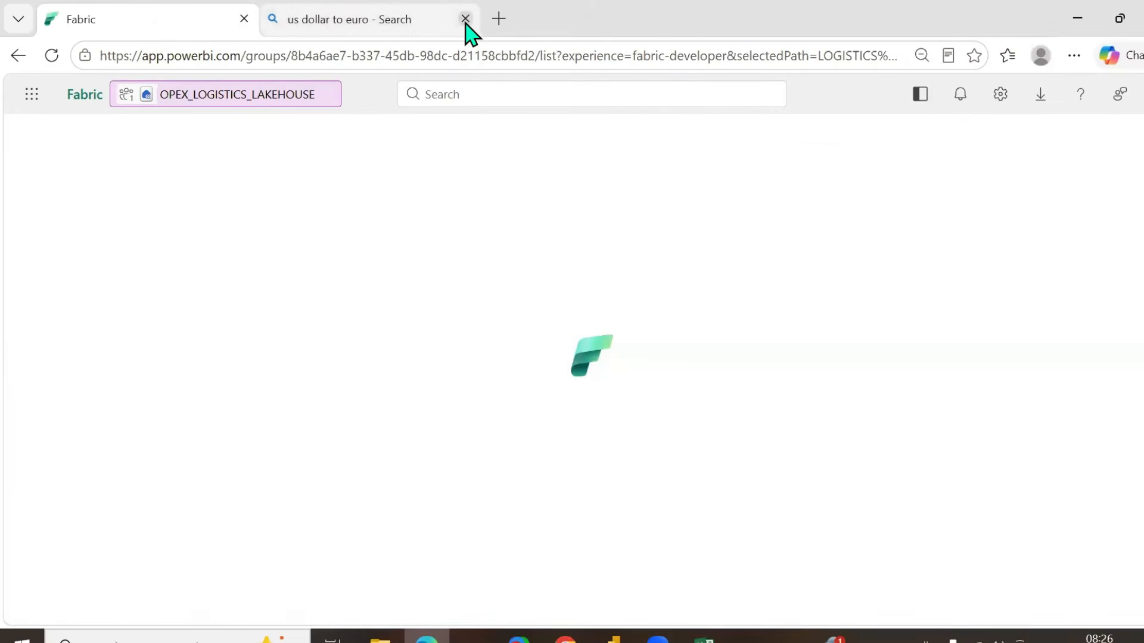
left_click(466, 19)
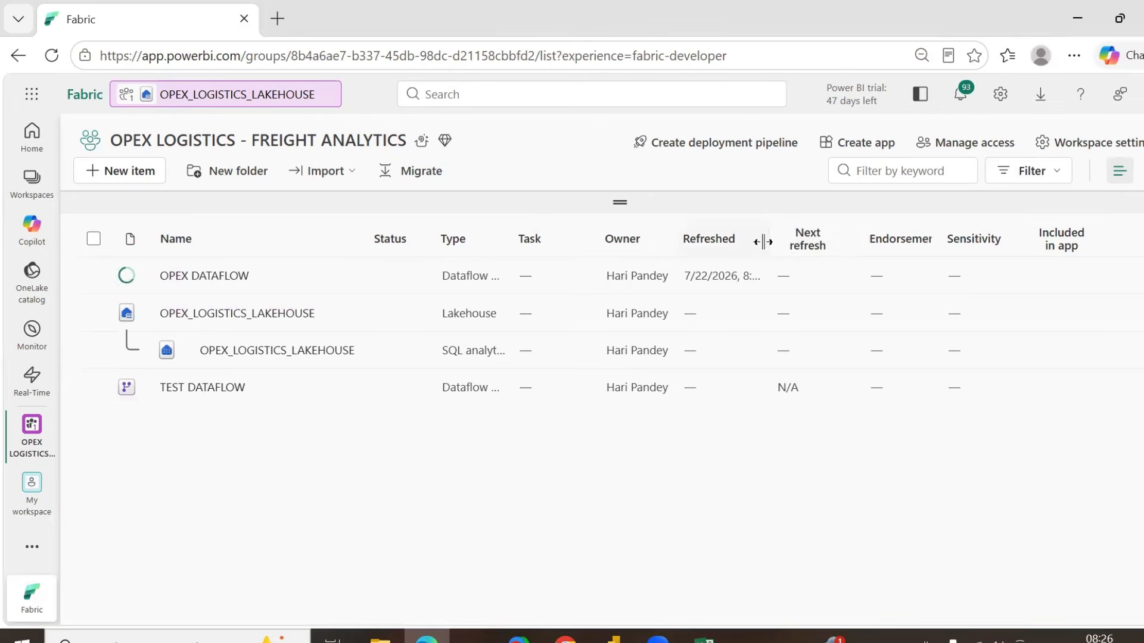
left_click_drag(763, 241, 847, 256)
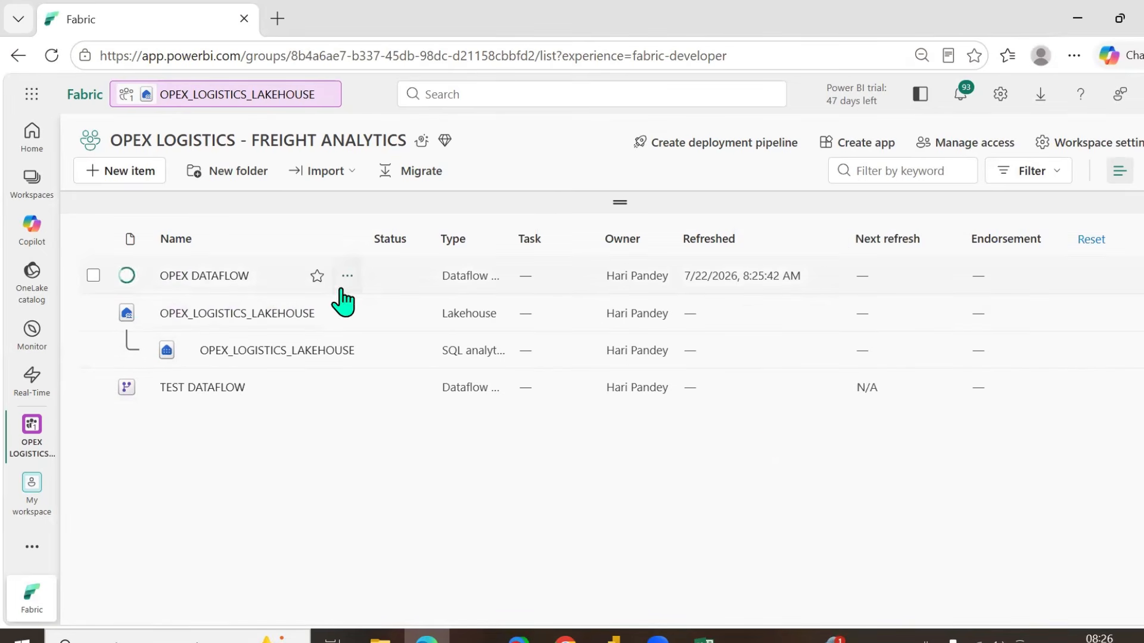
- Show the recent runs of OPEX DATAFLOW and download the CSV log of the run started at 8:26:04 am
left_click(348, 278)
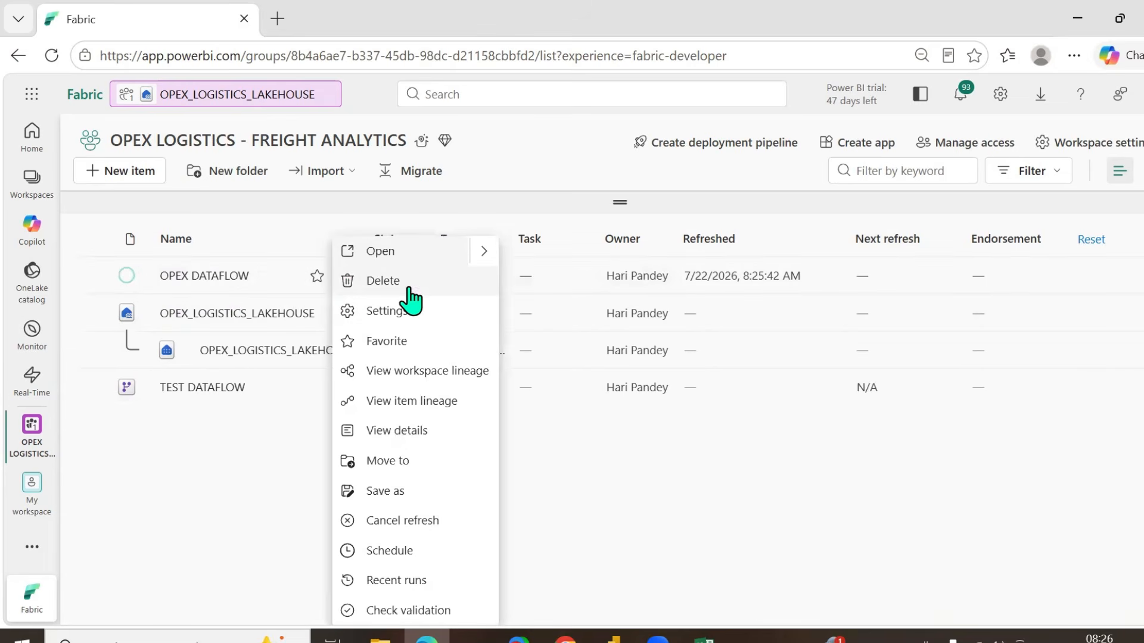
left_click(410, 586)
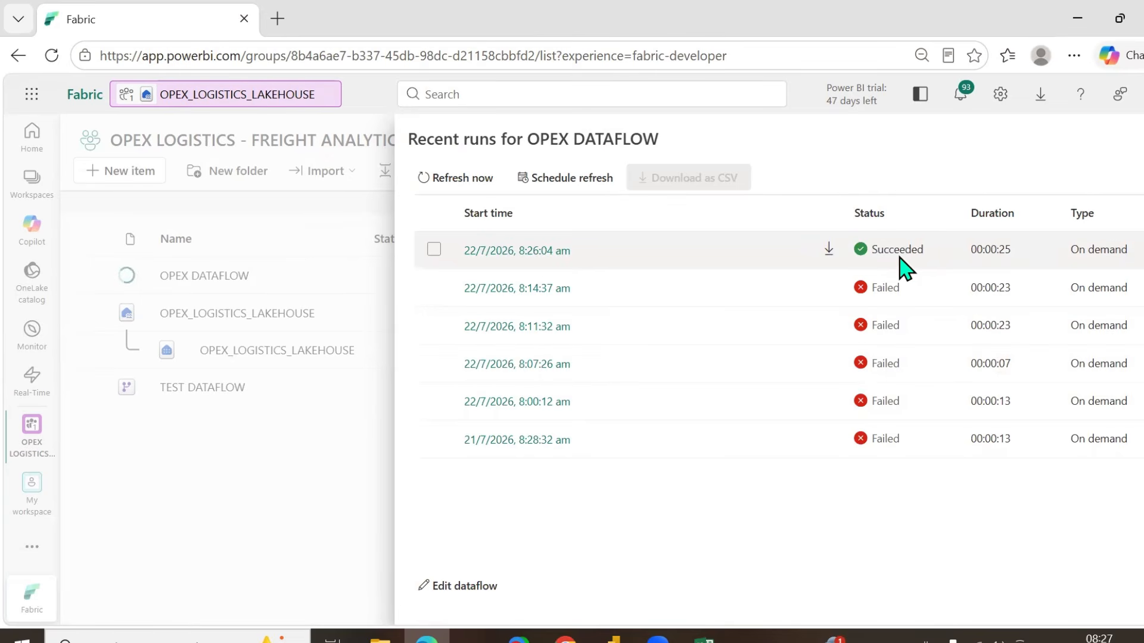
left_click(829, 248)
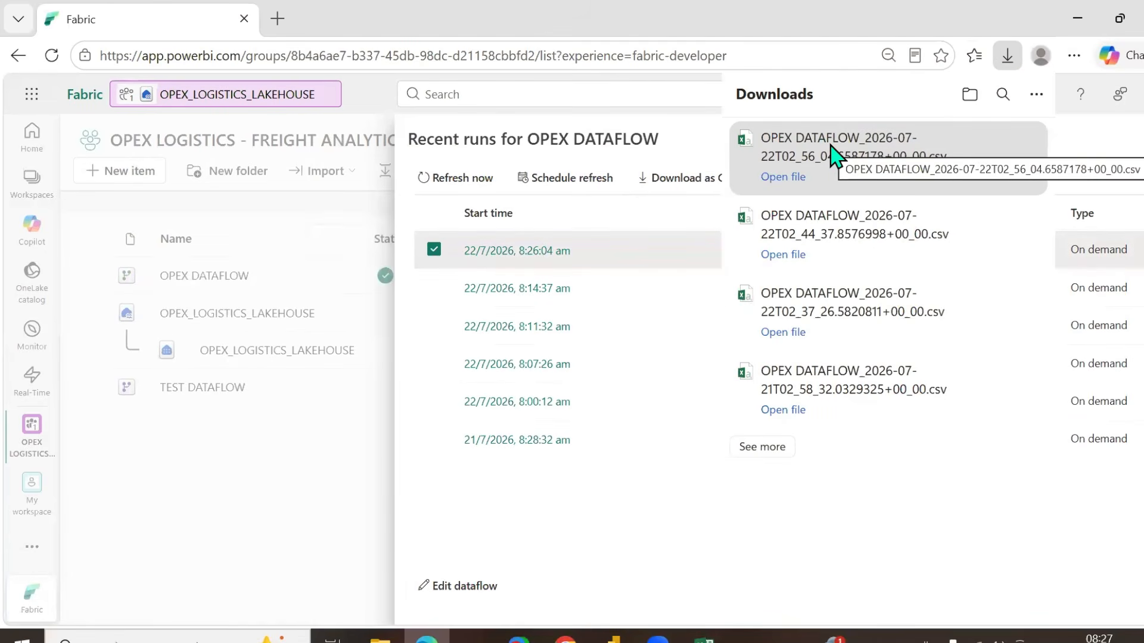
- Open the downloaded run log in Excel and examine the refresh status of each table's write to the data destination
left_click(781, 177)
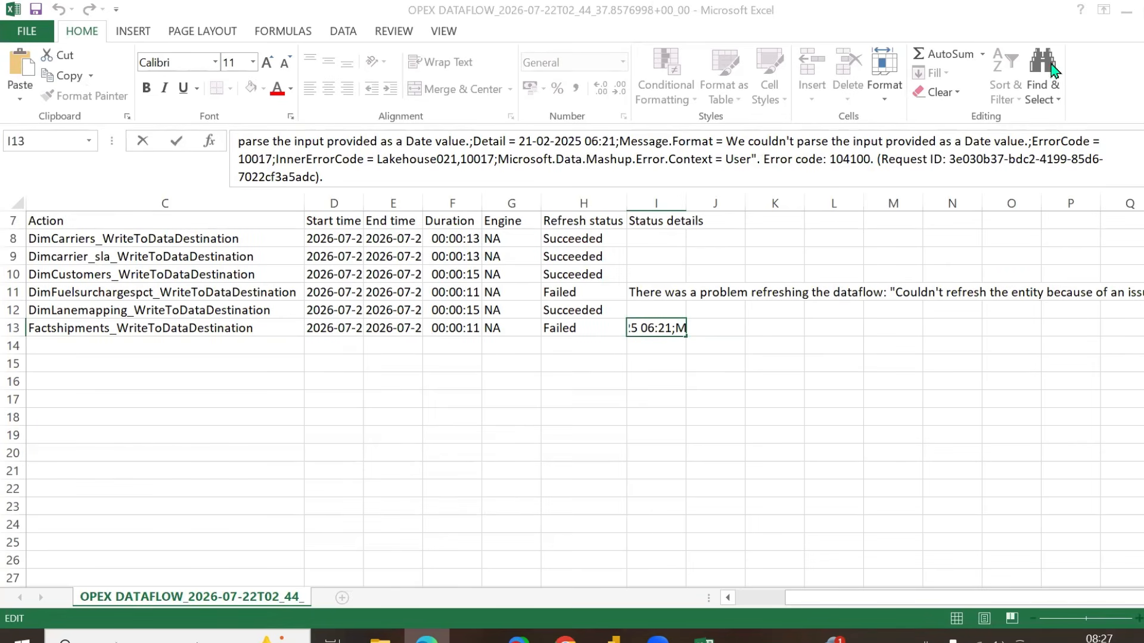
left_click(780, 24)
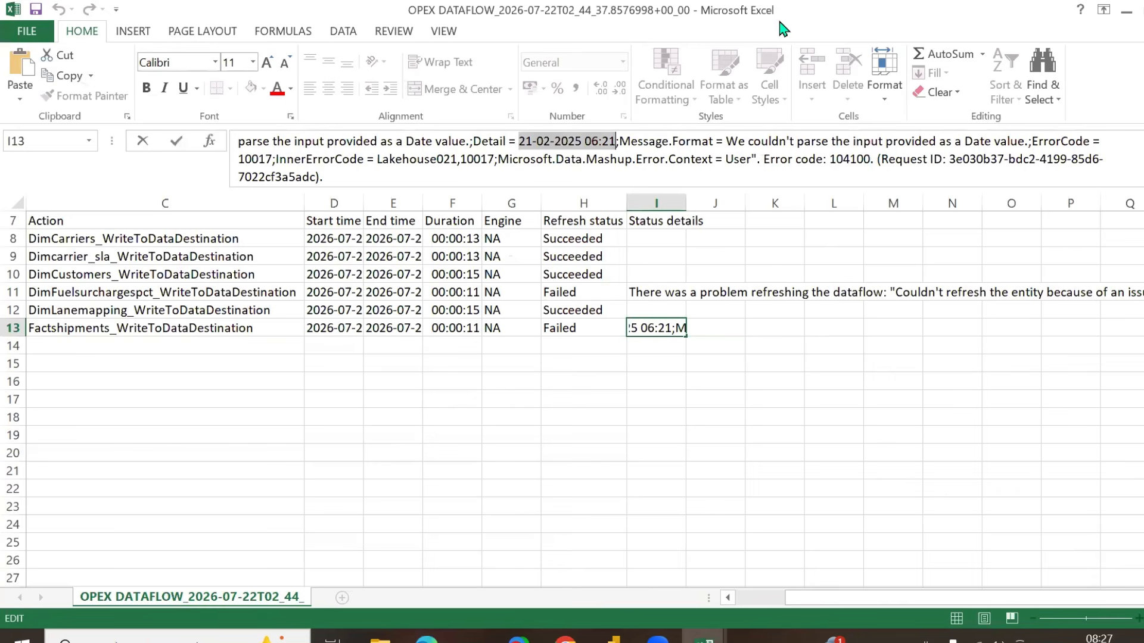
left_click(592, 385)
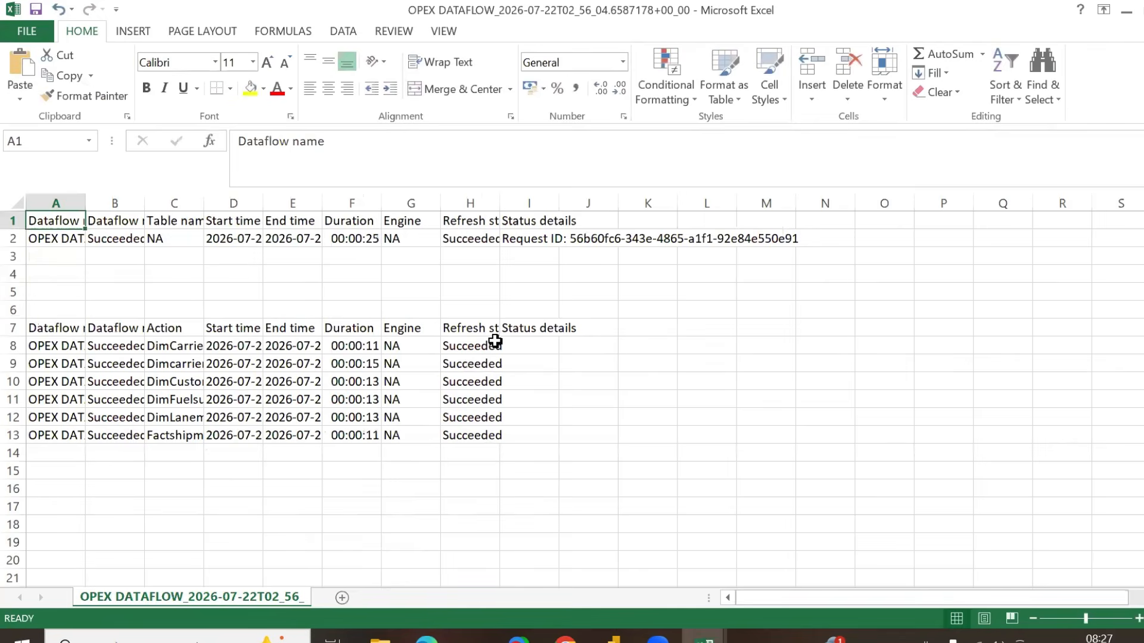
left_click(470, 349)
left_click_drag(469, 365, 455, 446)
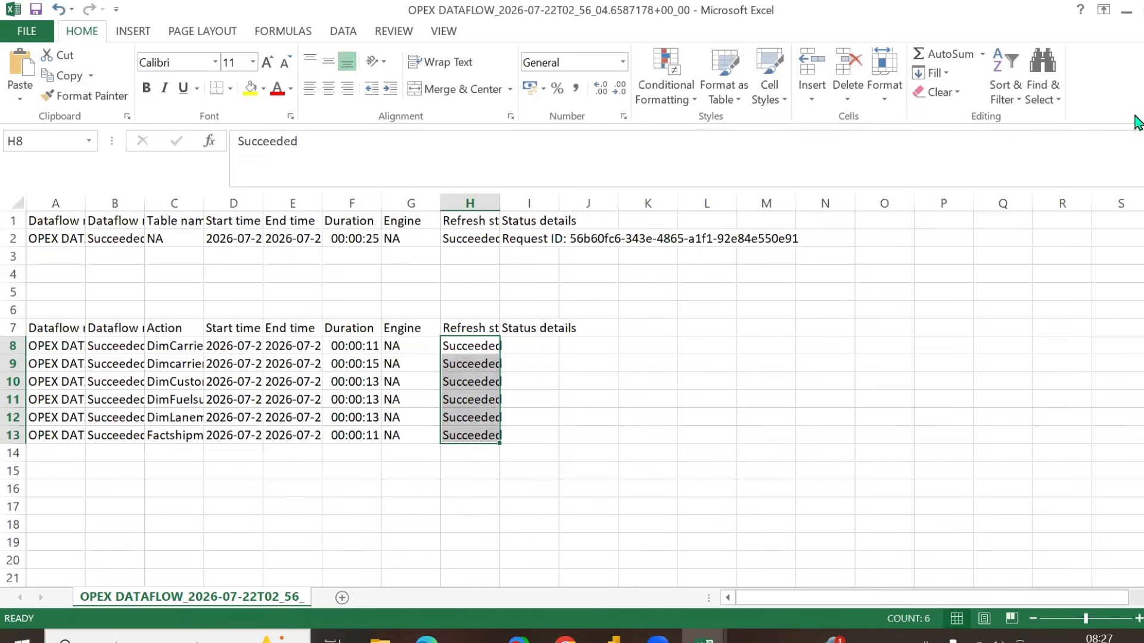
- Switch back to Fabric in the browser, leave the recent runs and start a new refresh schedule for OPEX DATAFLOW
left_click(427, 640)
left_click(255, 452)
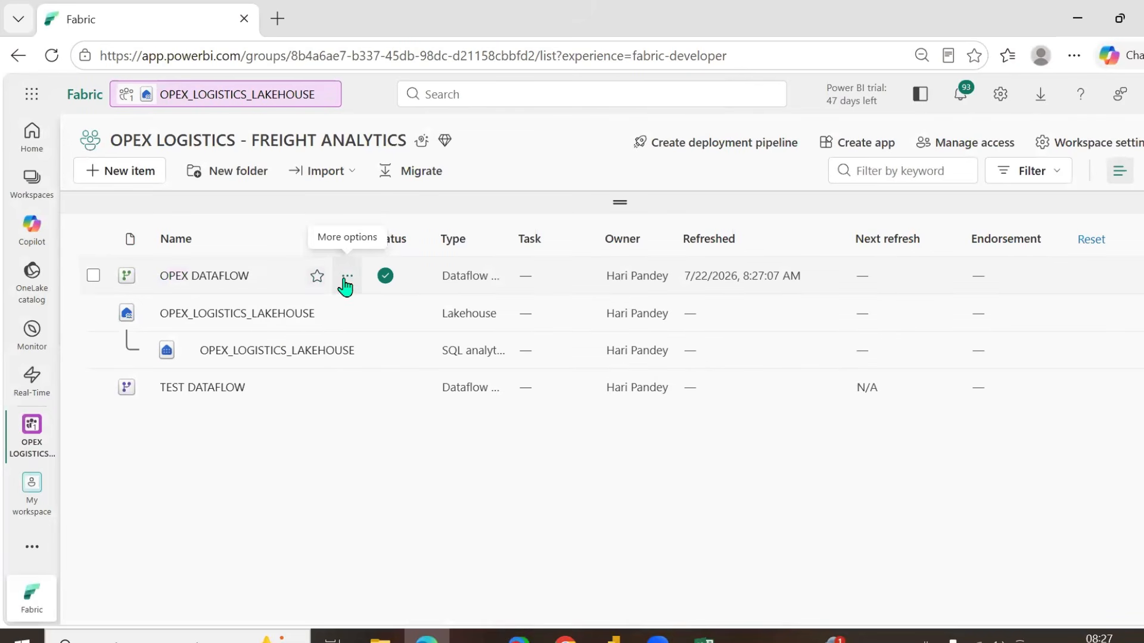
left_click(347, 277)
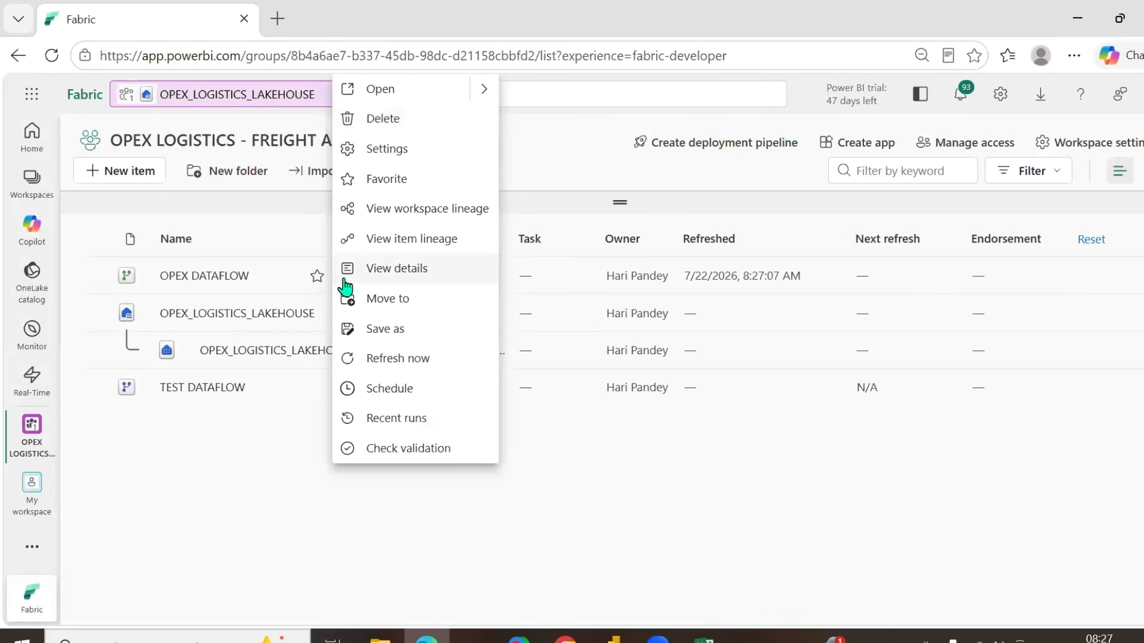
left_click(390, 390)
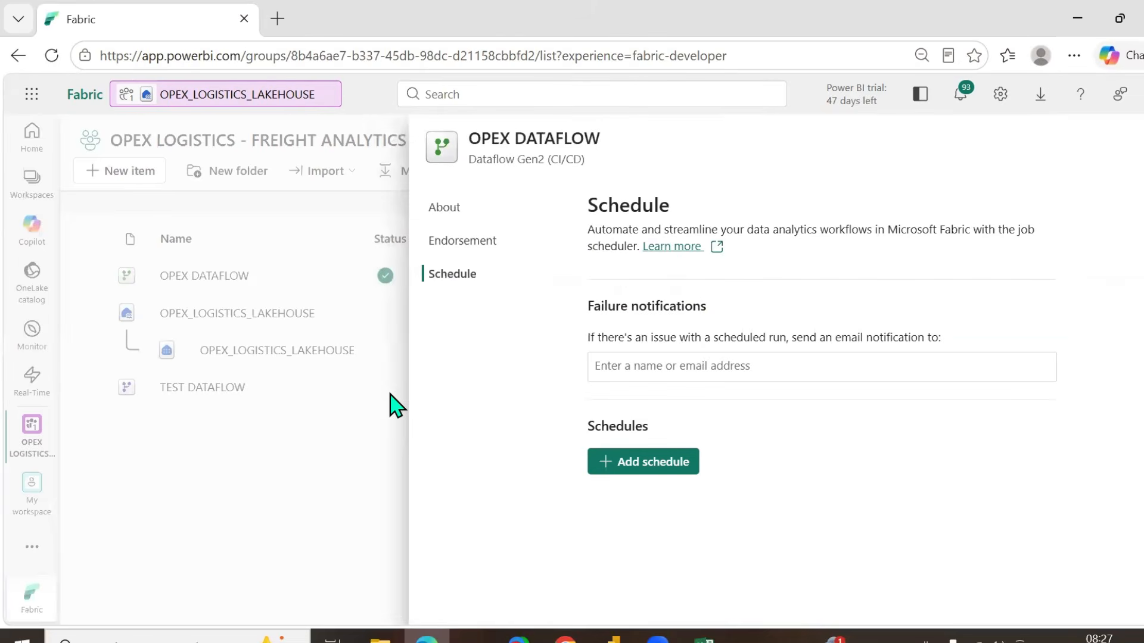
left_click(653, 469)
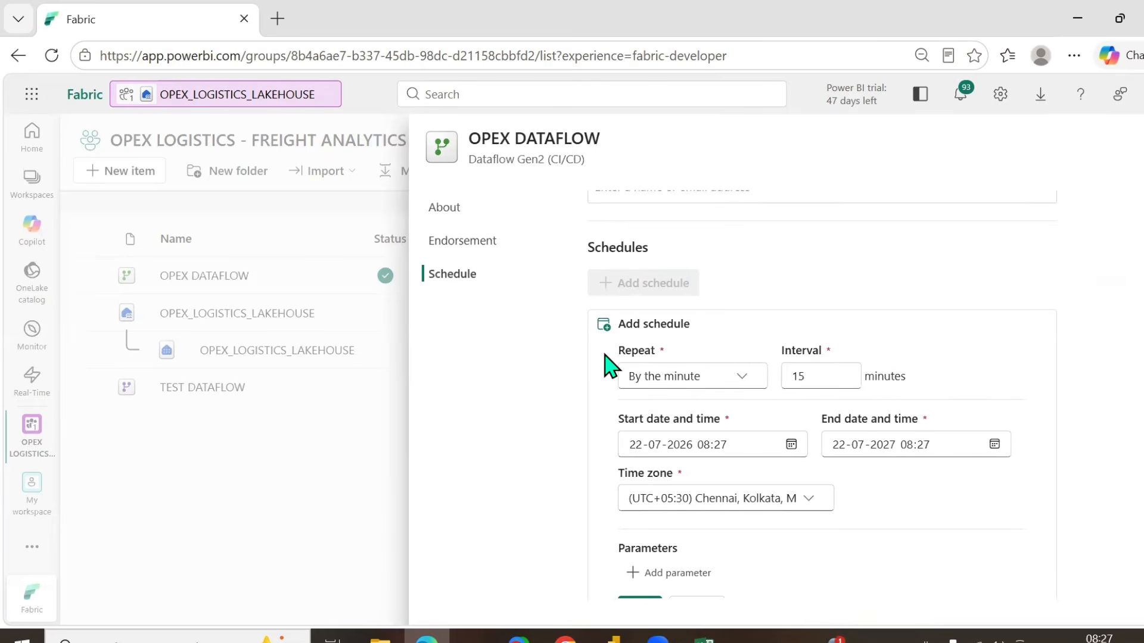
- Look over the repeat, interval and time zone options offered for the new schedule
left_click(743, 381)
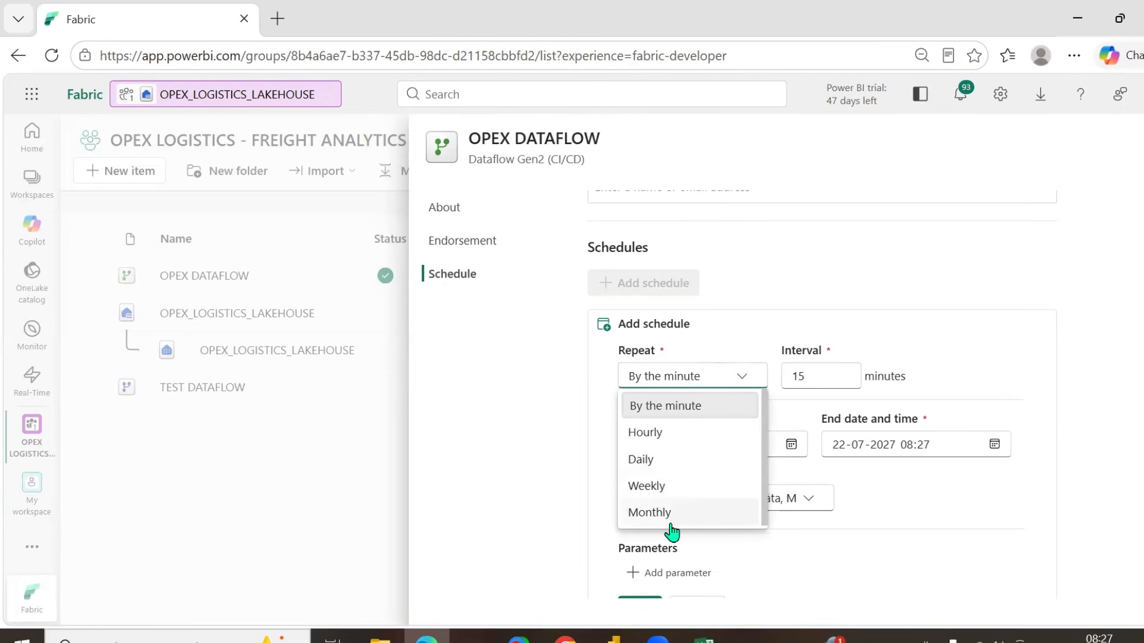
left_click(511, 462)
left_click(817, 377)
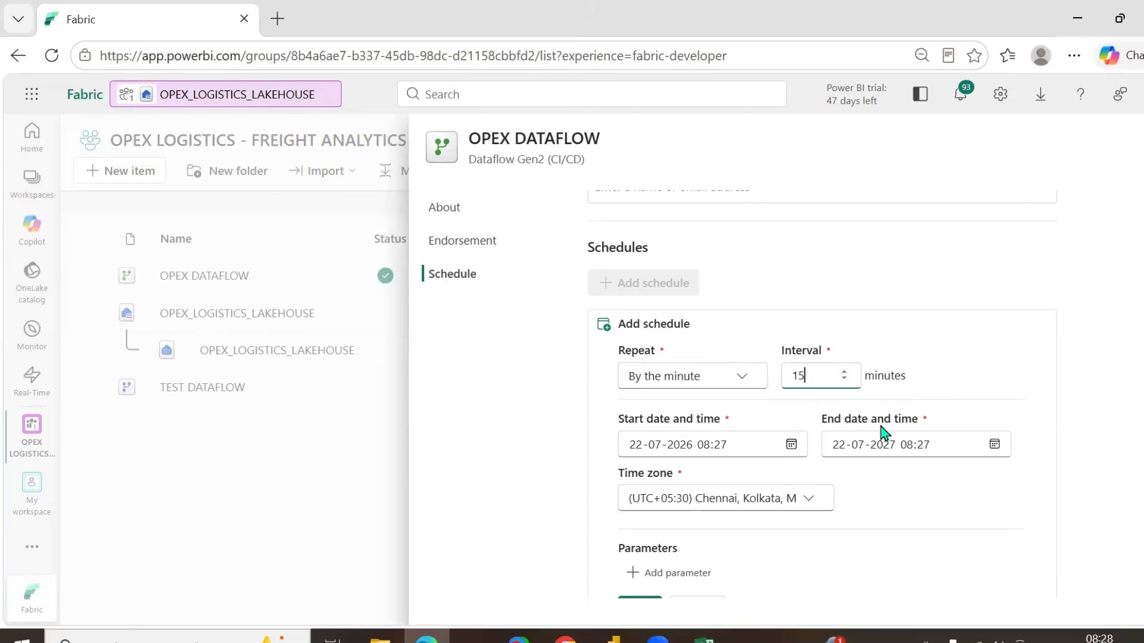
scroll(862, 519, "down", 1)
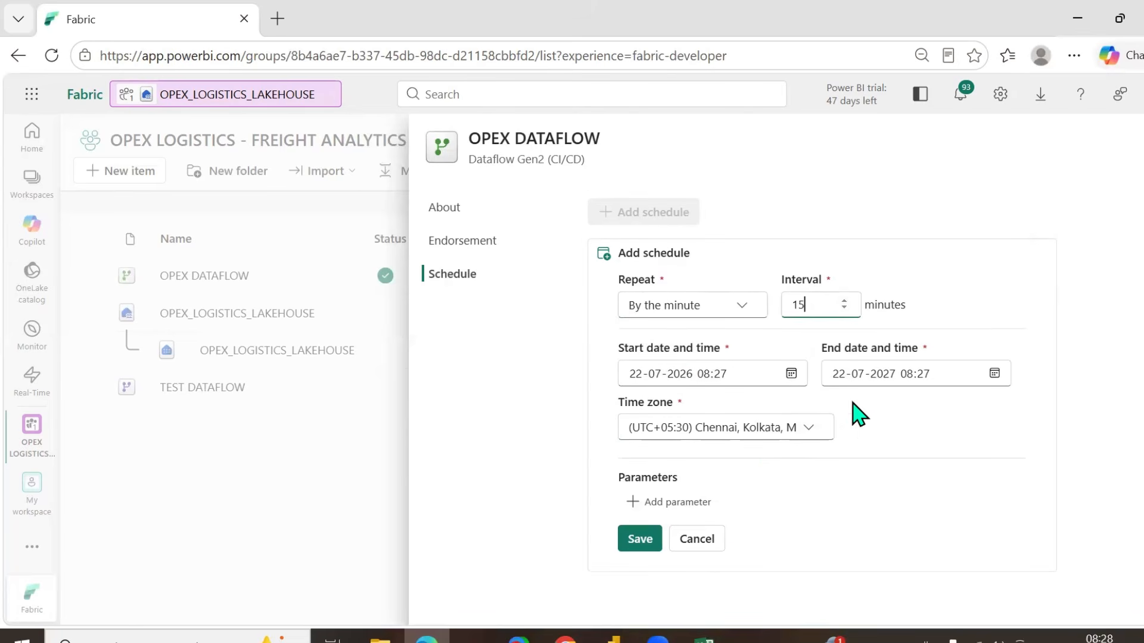
left_click(819, 441)
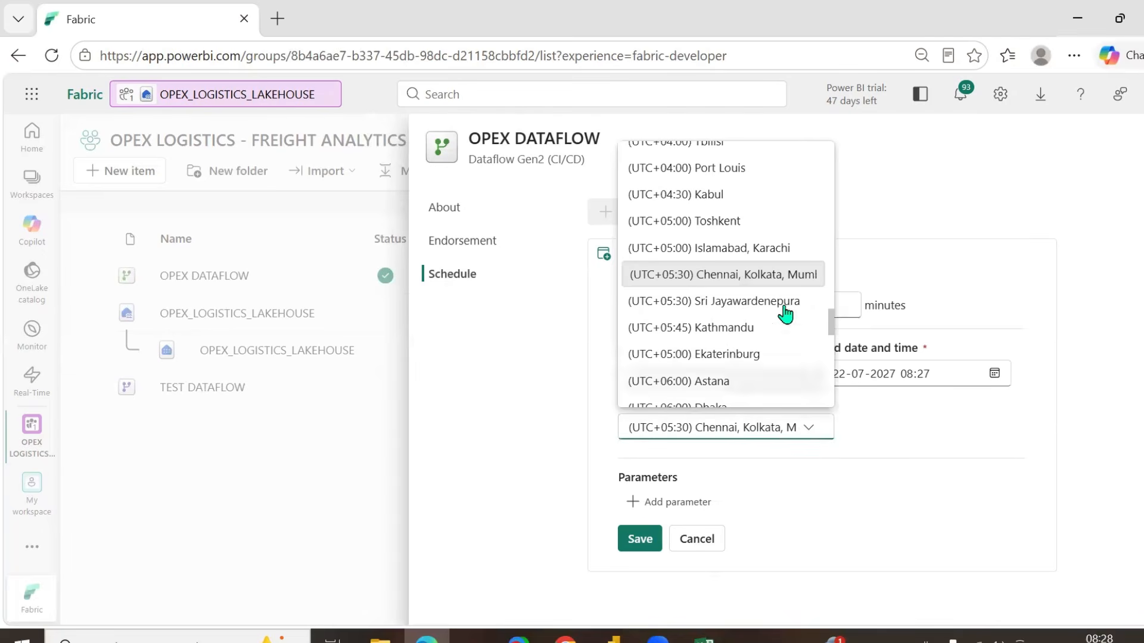
left_click(553, 365)
- Set the schedule to repeat daily with the time of day at 08:00
left_click(741, 307)
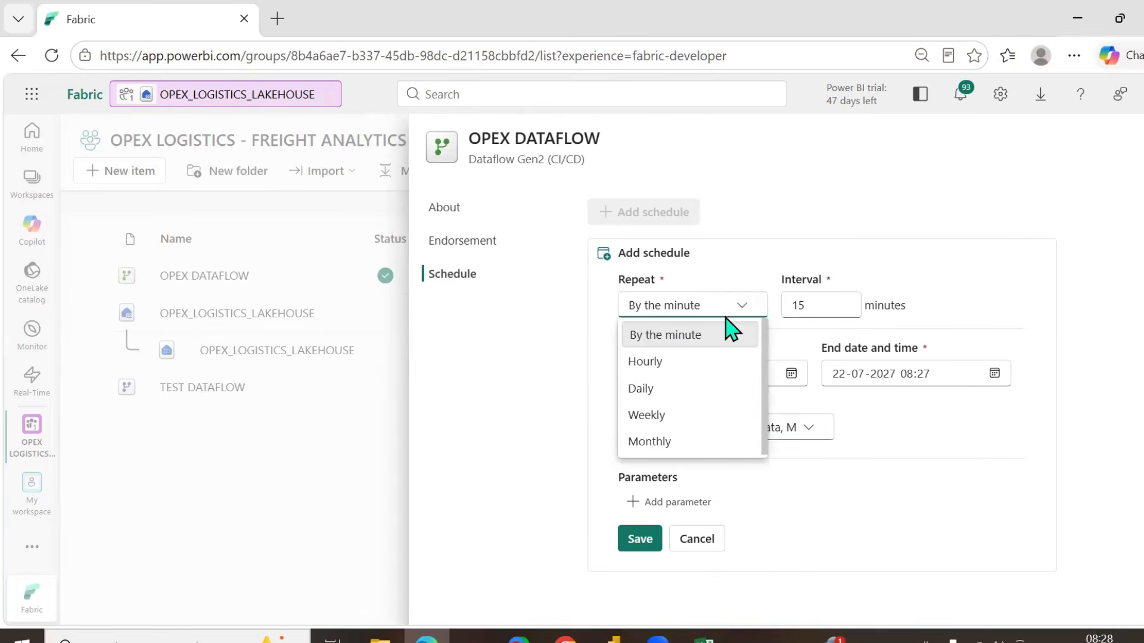
left_click(657, 395)
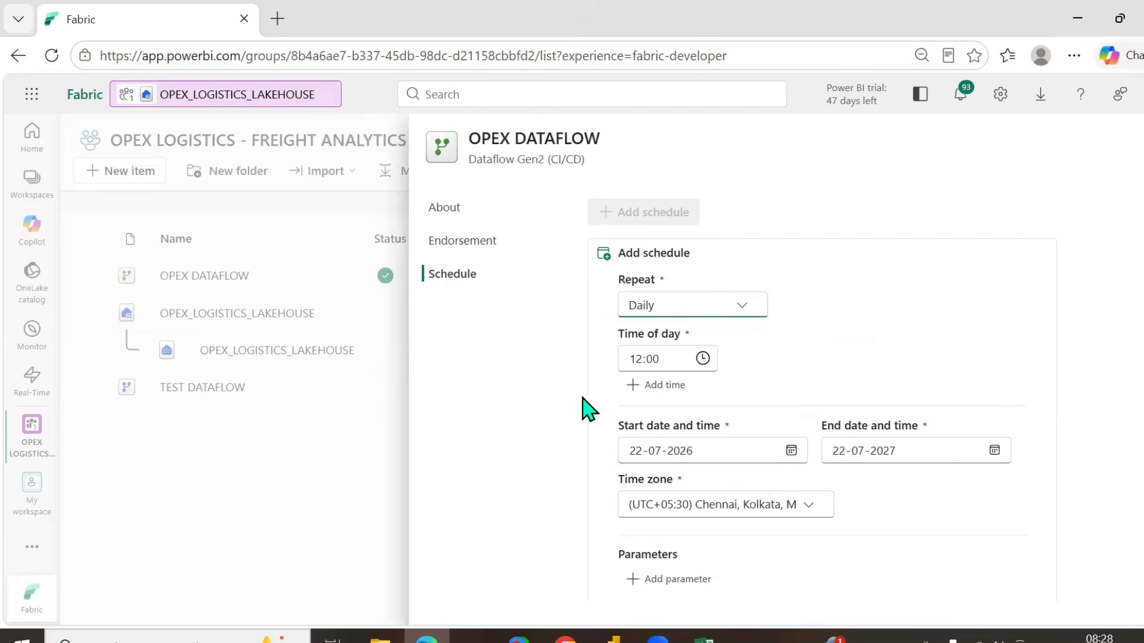
left_click(702, 359)
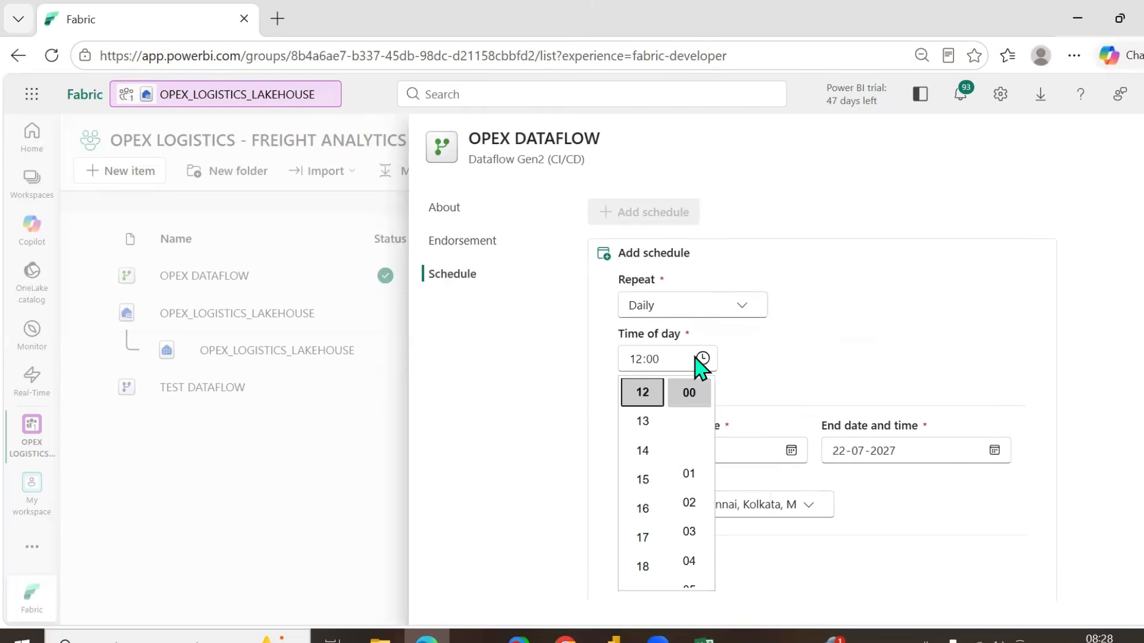
scroll(645, 485, "down", 2)
scroll(646, 493, "down", 5)
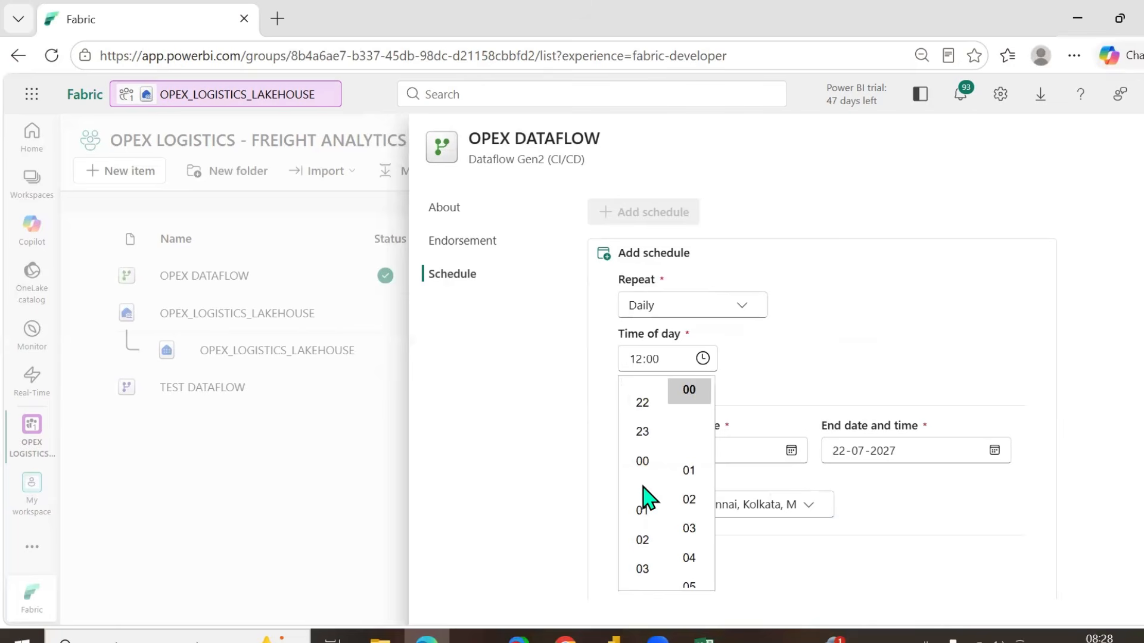
scroll(671, 498, "down", 3)
scroll(656, 512, "down", 2)
scroll(655, 511, "down", 3)
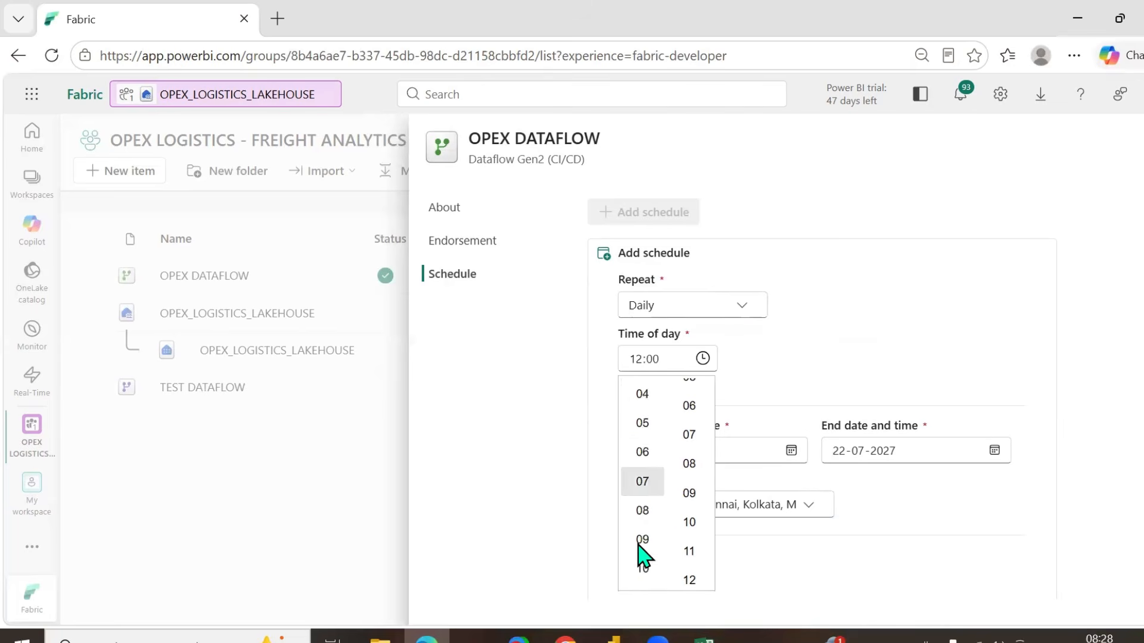
left_click(646, 486)
scroll(691, 488, "up", 5)
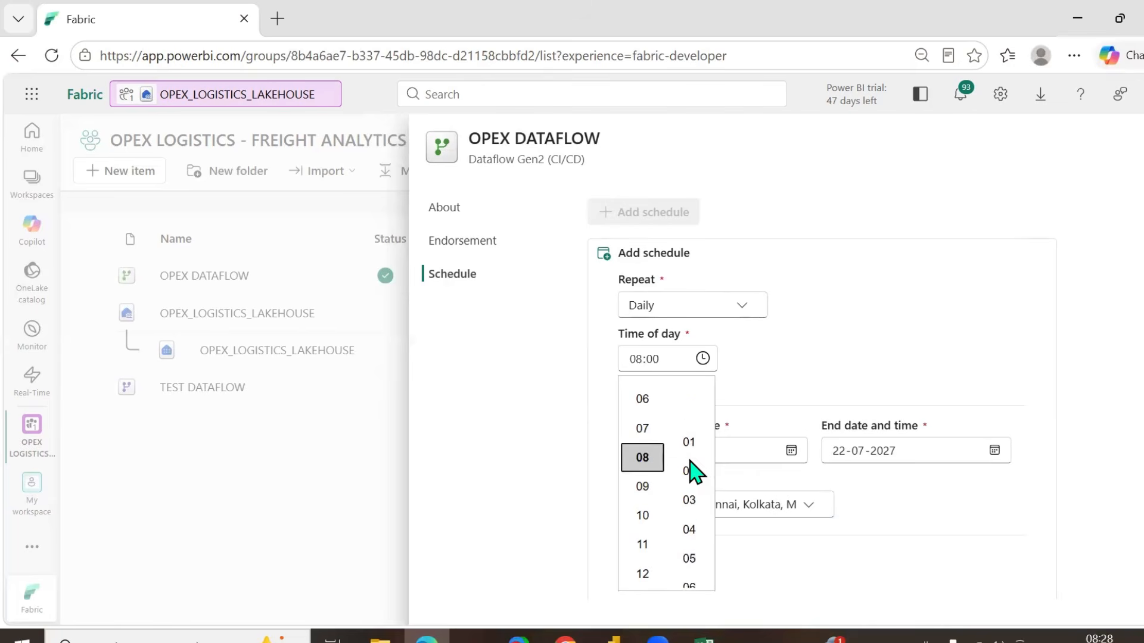
scroll(691, 476, "up", 1)
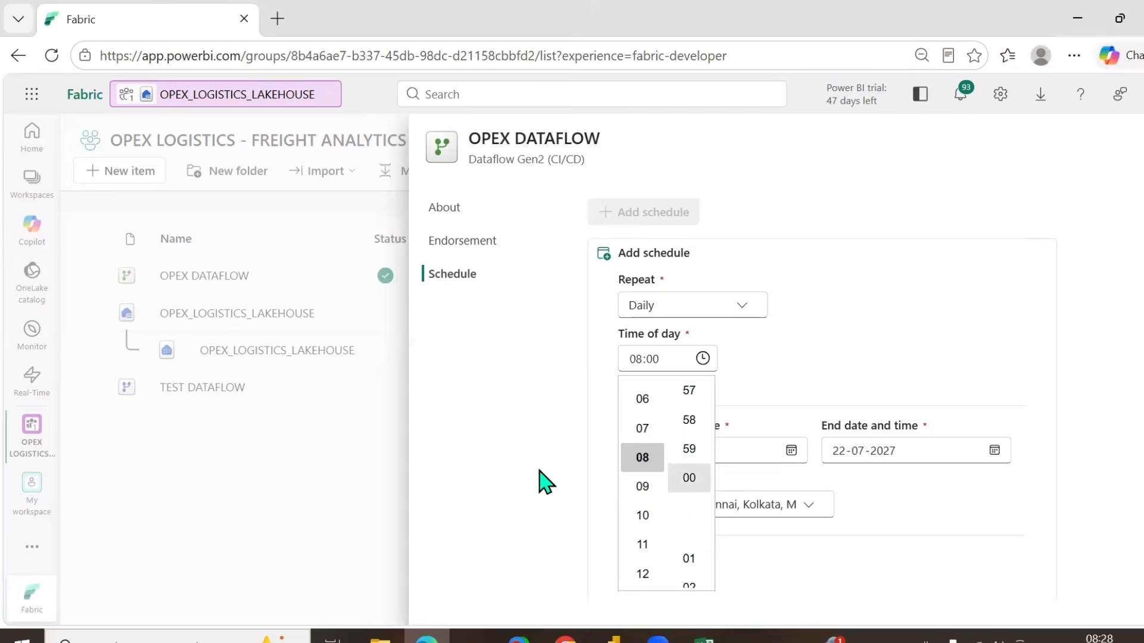
left_click(689, 478)
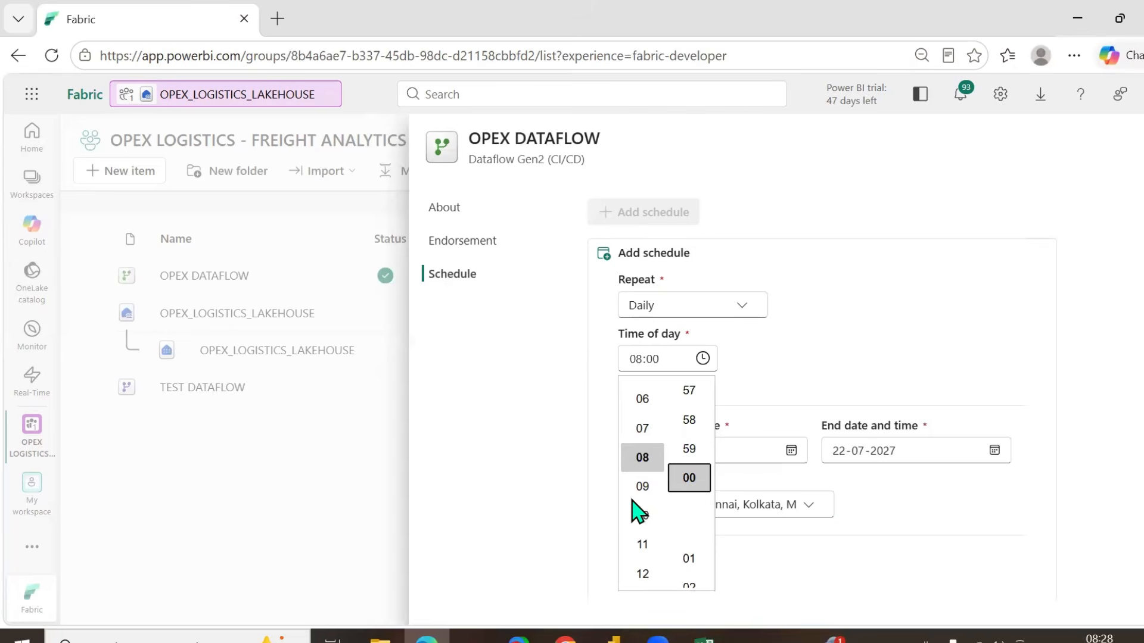
- Set the new schedule's end date to 31-07-2026
scroll(691, 506, "down", 1)
scroll(693, 506, "up", 3)
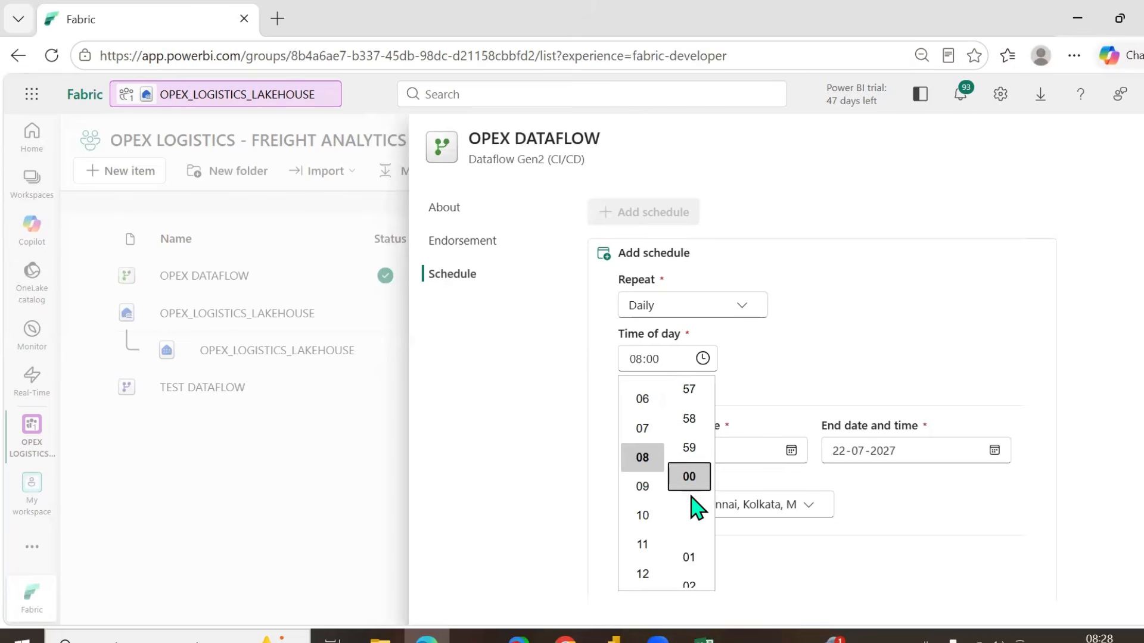
left_click(852, 355)
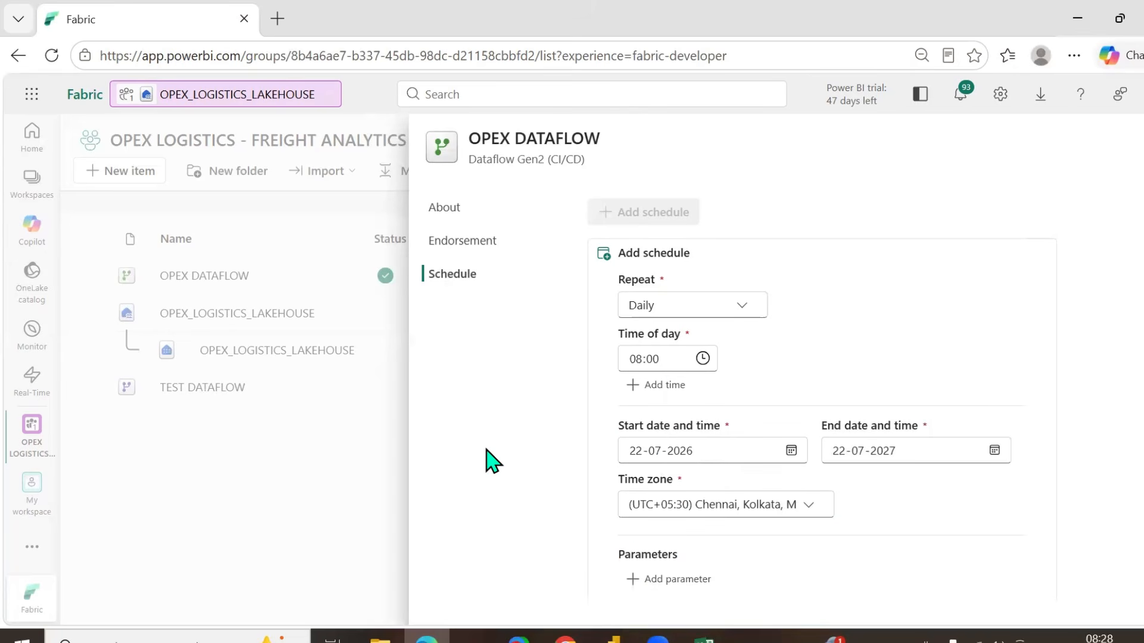
scroll(603, 401, "down", 2)
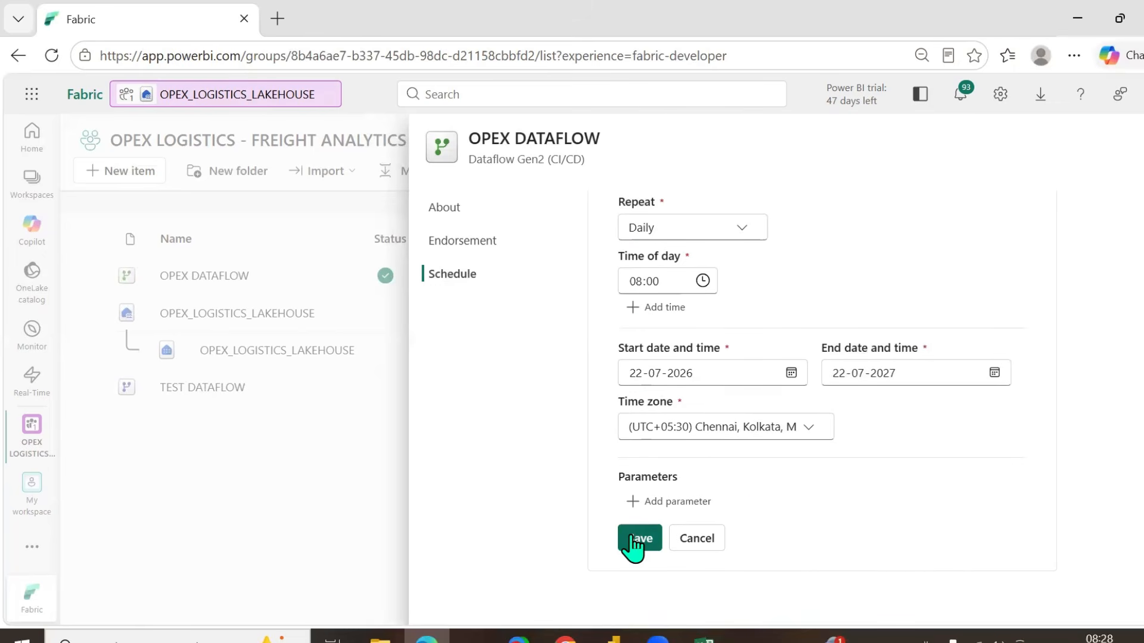
left_click(994, 372)
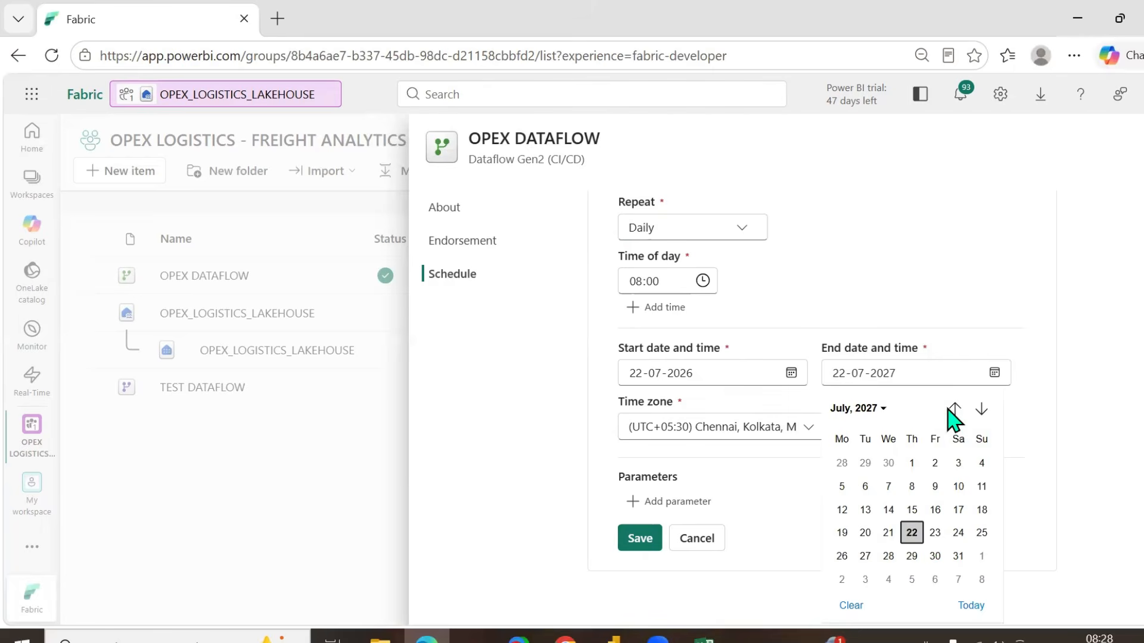
left_click(880, 411)
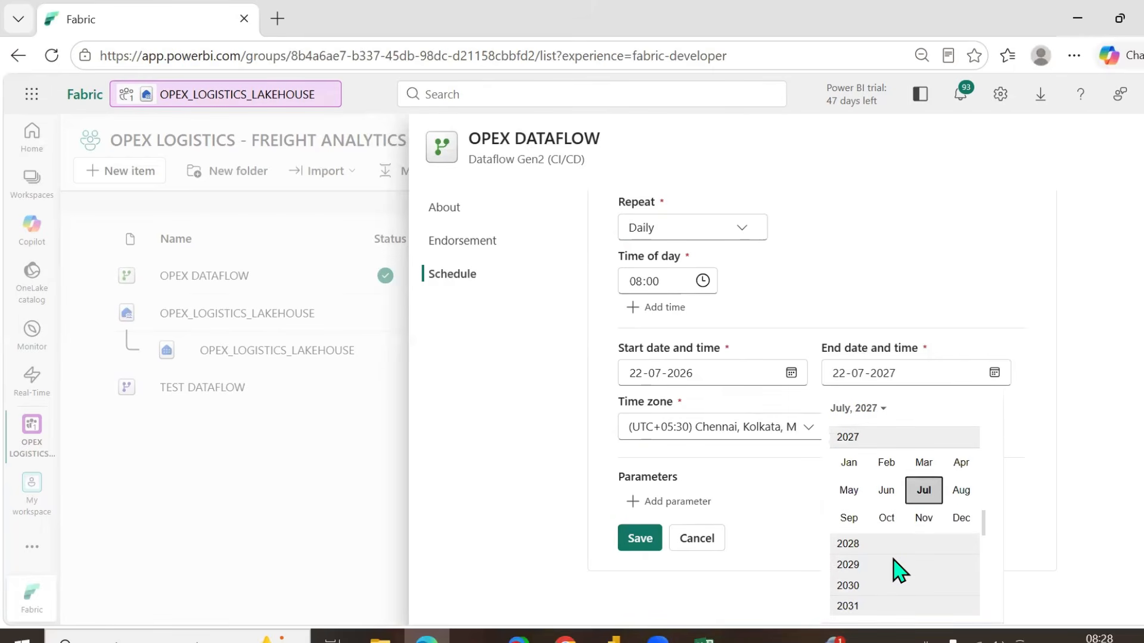
left_click(885, 411)
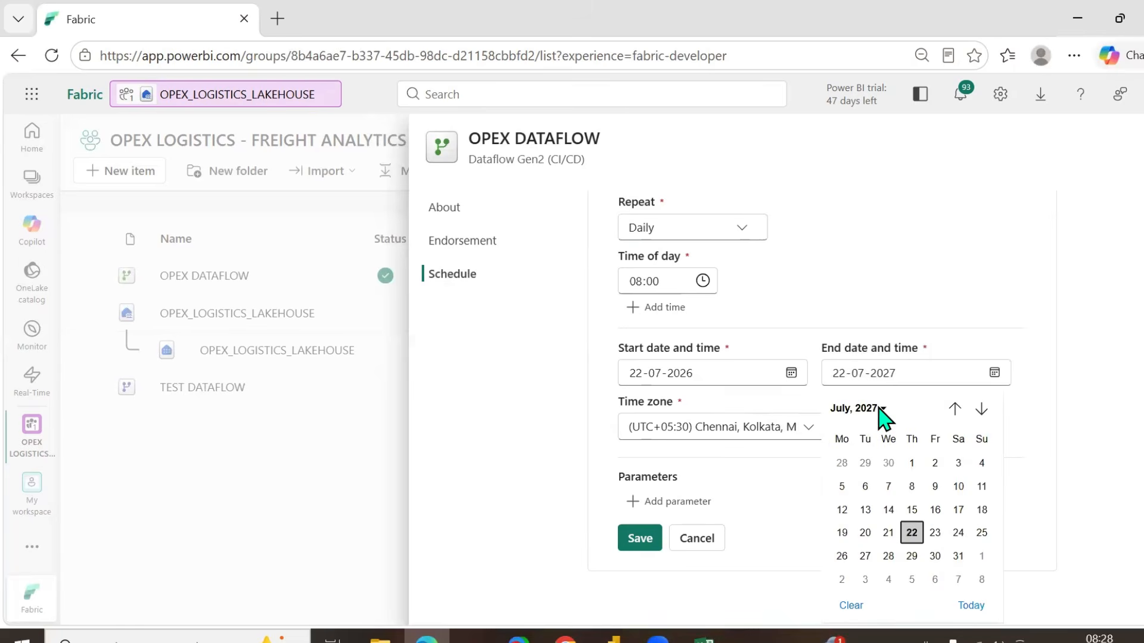
scroll(929, 480, "up", 2)
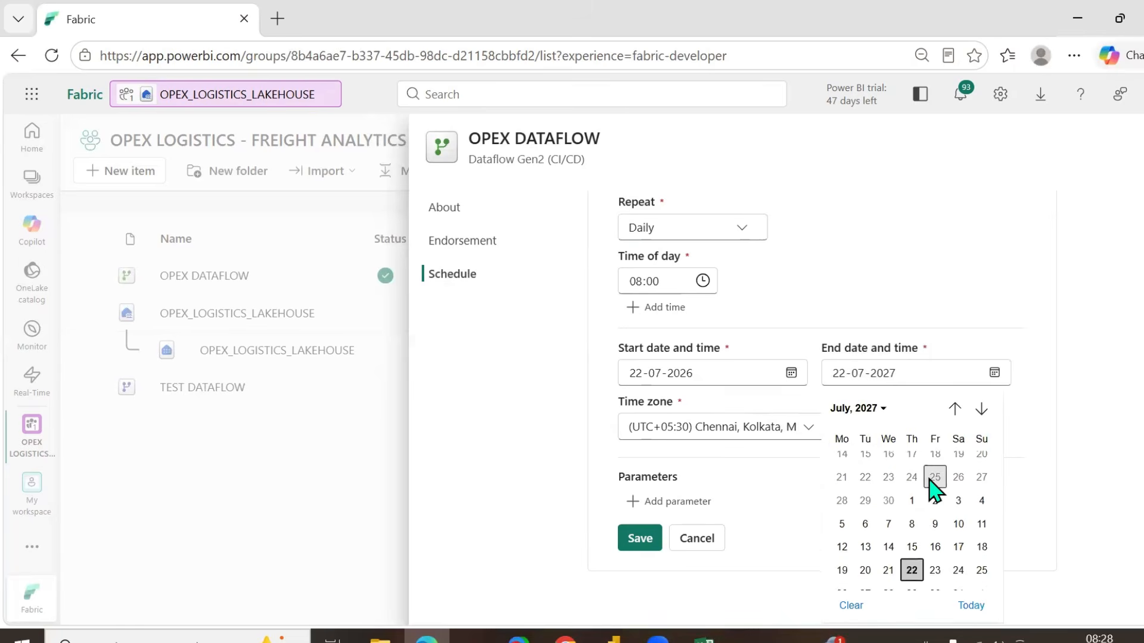
double_click(955, 409)
triple_click(955, 408)
triple_click(954, 408)
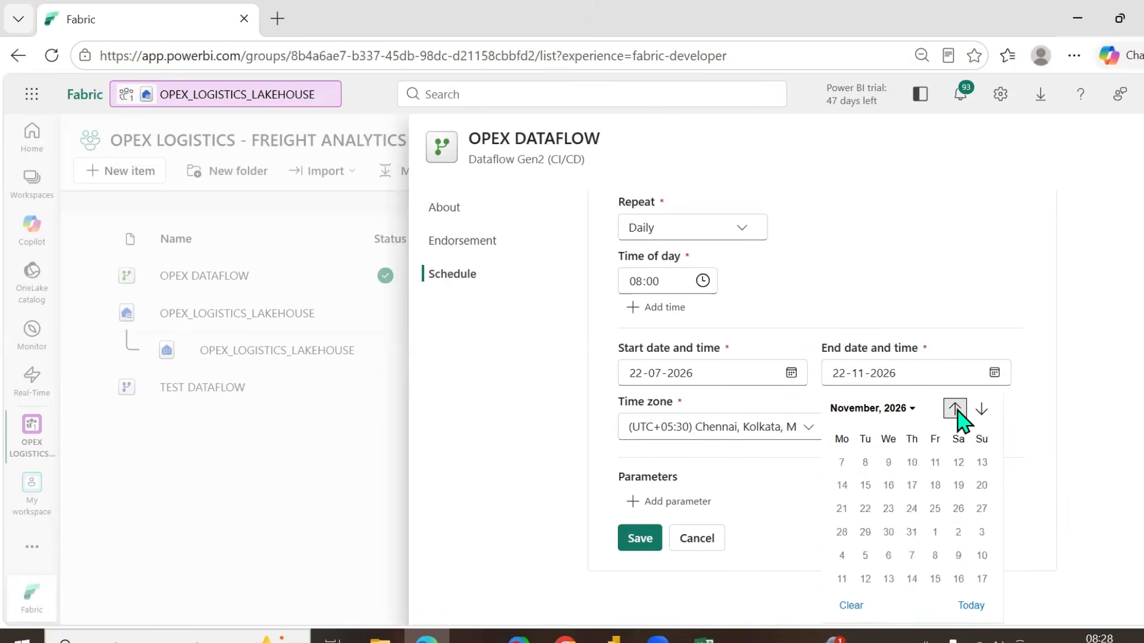
left_click(955, 408)
left_click(955, 409)
left_click(954, 409)
left_click(955, 408)
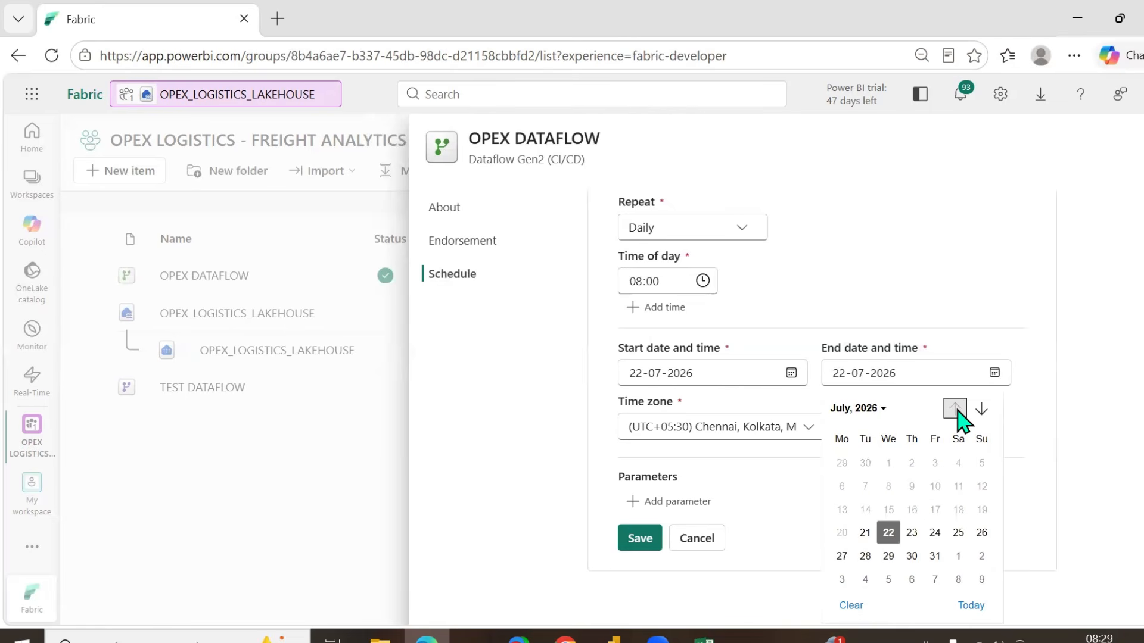
left_click(934, 556)
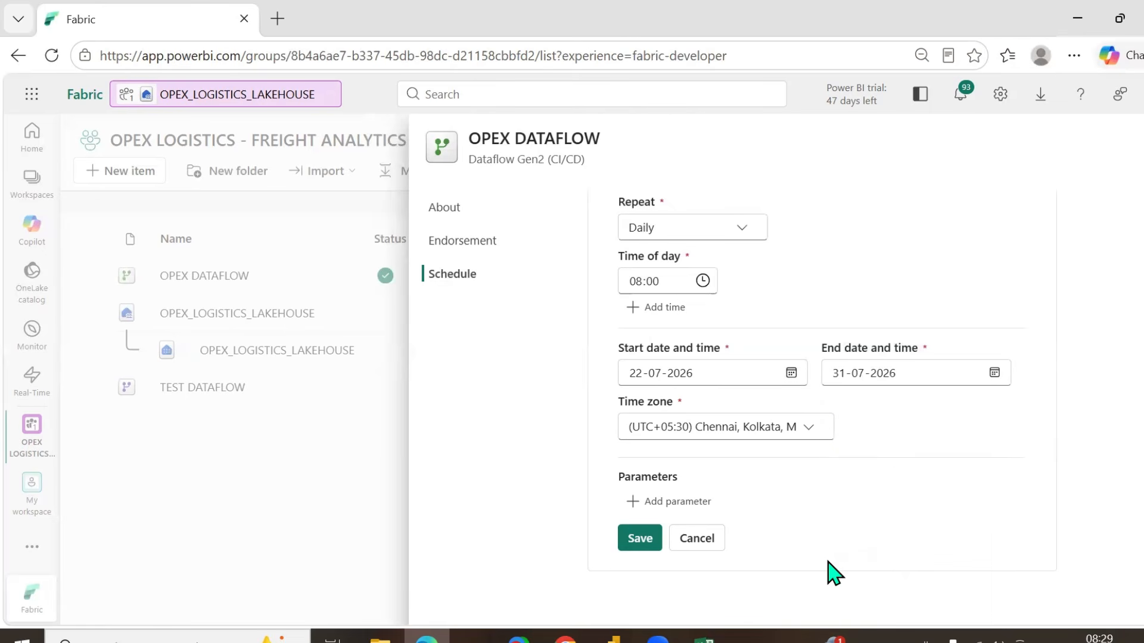
- Save the new daily schedule and check its next update time
left_click(637, 539)
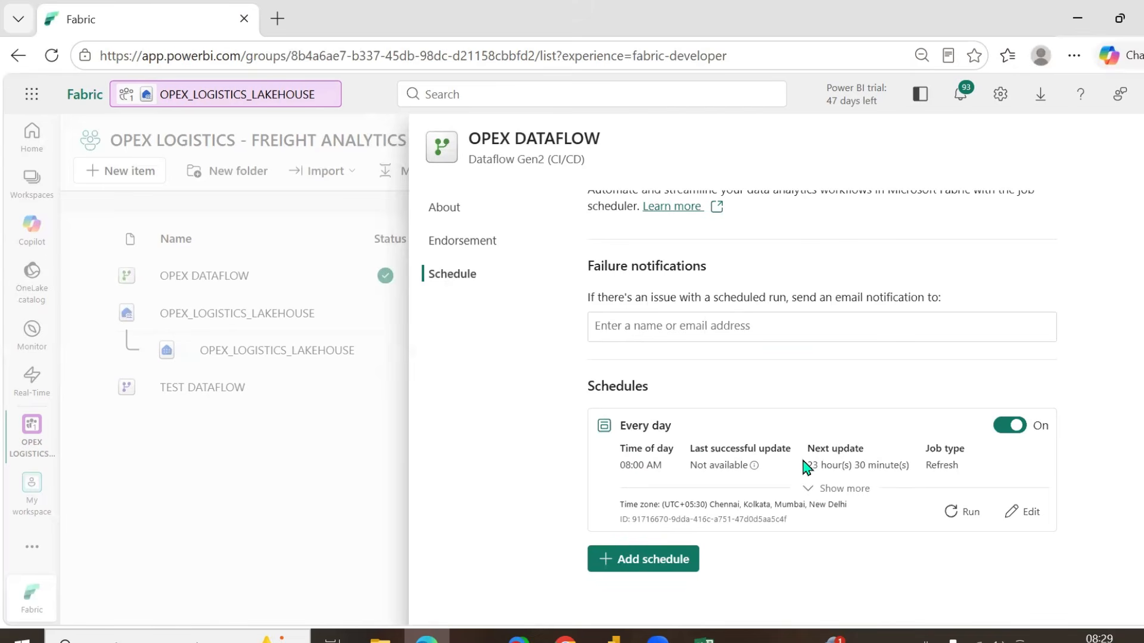
left_click_drag(914, 466, 799, 478)
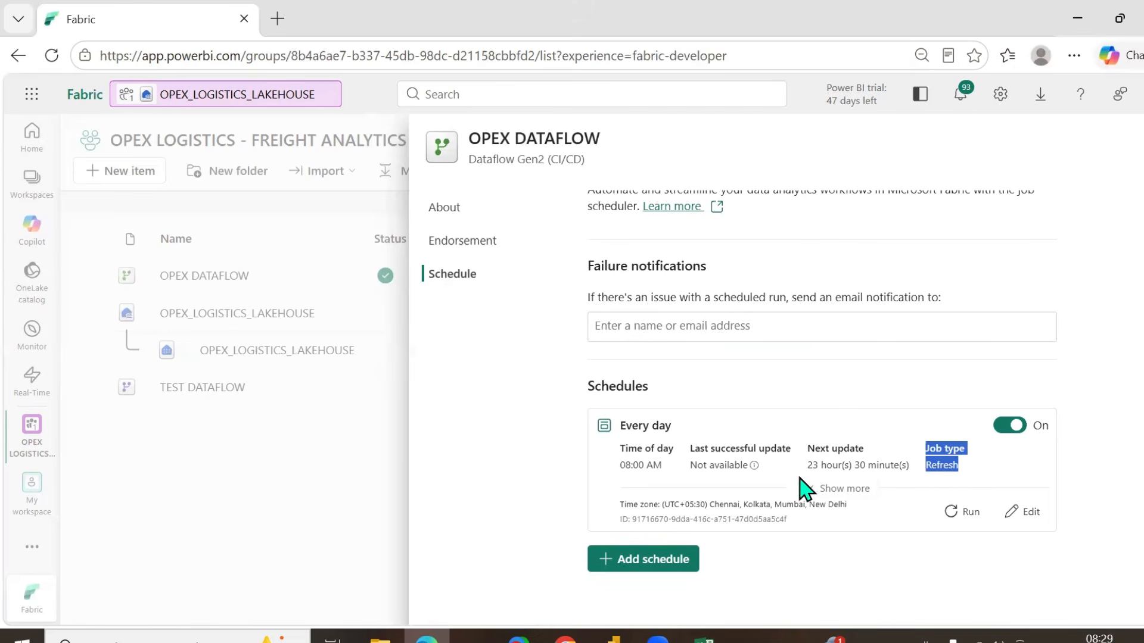
left_click(486, 453)
scroll(605, 463, "up", 1)
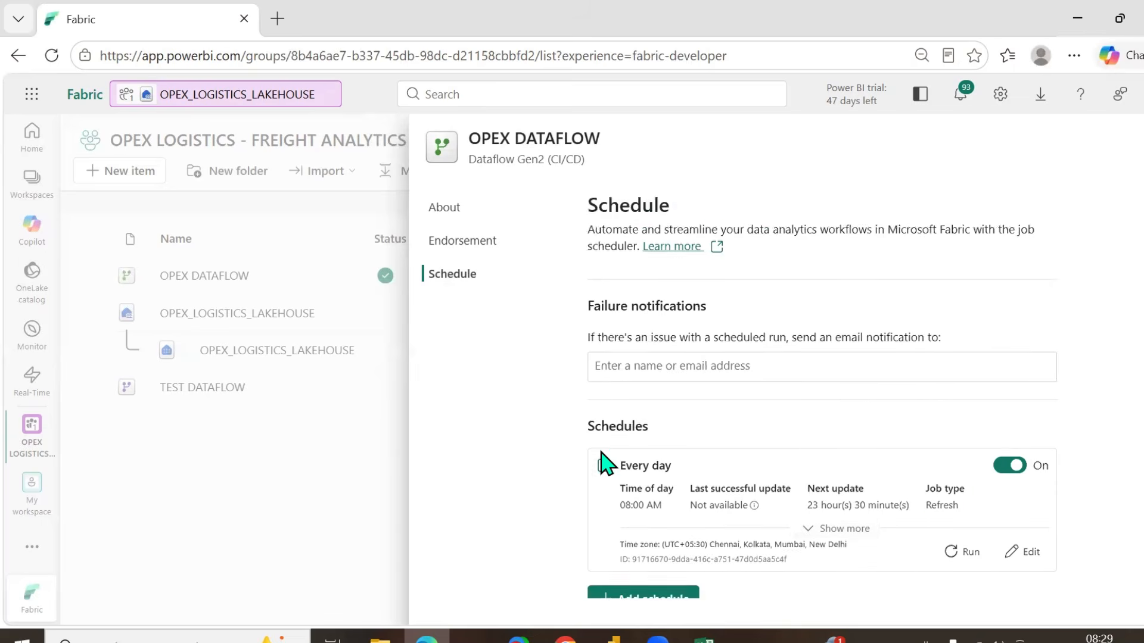
- Edit the saved daily schedule to run at 07:15, save it and leave the schedule settings
scroll(709, 452, "down", 1)
left_click(1019, 512)
scroll(739, 506, "down", 2)
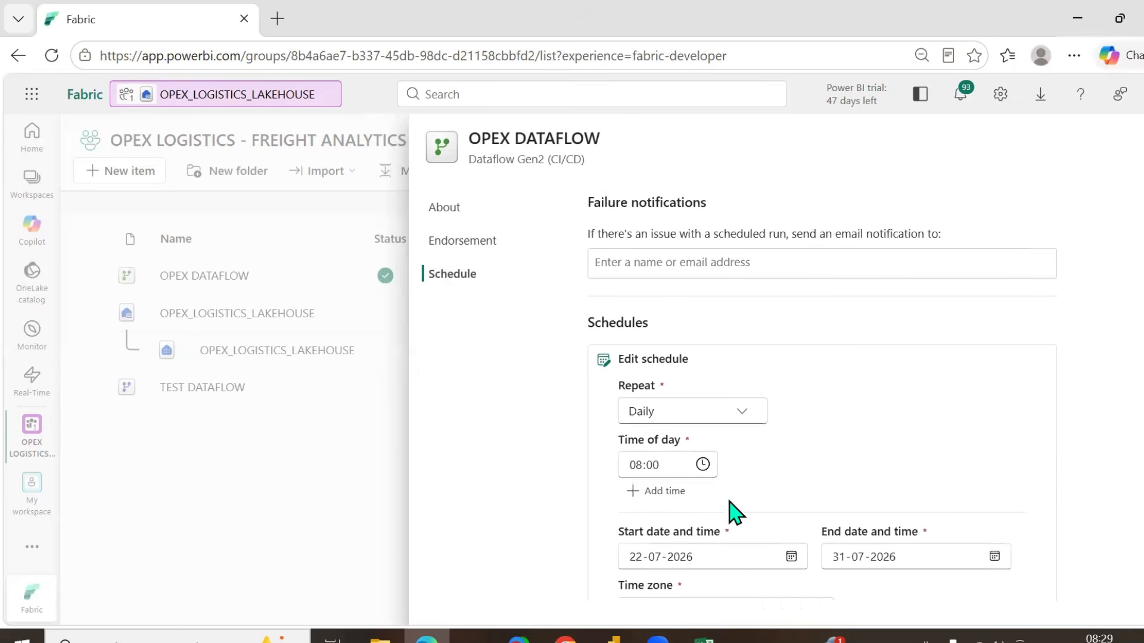
left_click(634, 435)
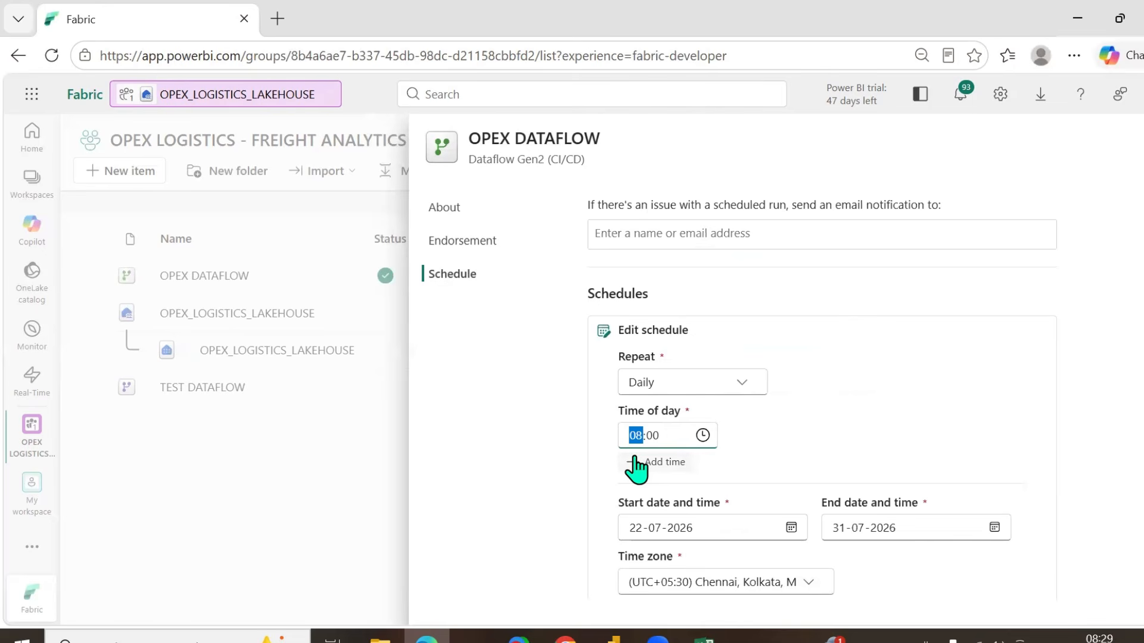
type("07")
key("BackSpace")
type("15")
left_click(546, 430)
scroll(546, 430, "down", 3)
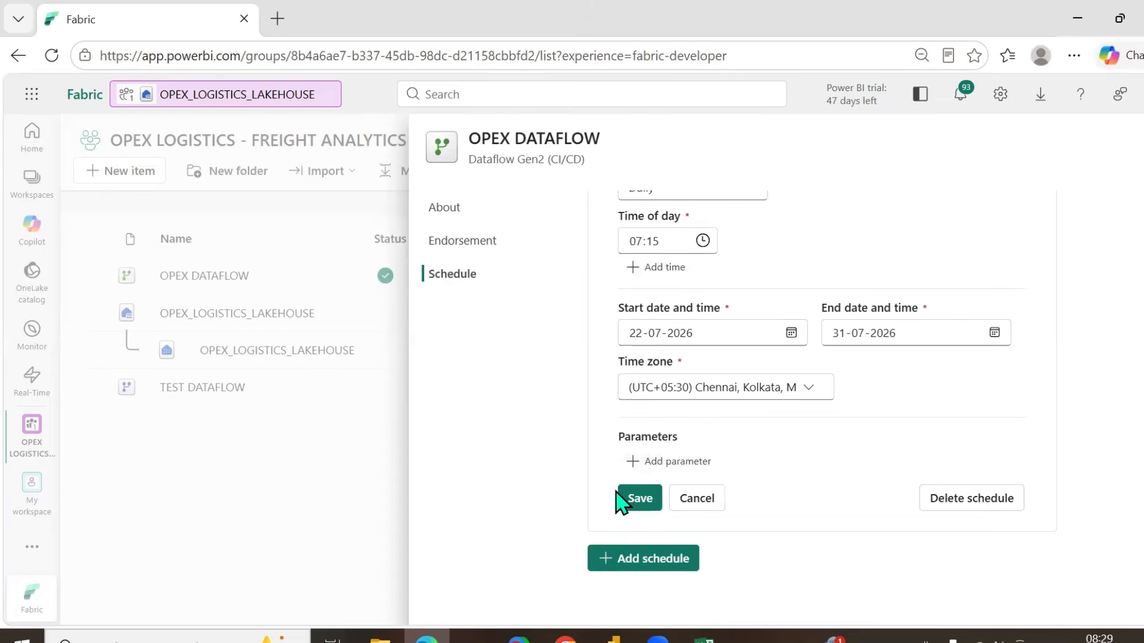
left_click(643, 501)
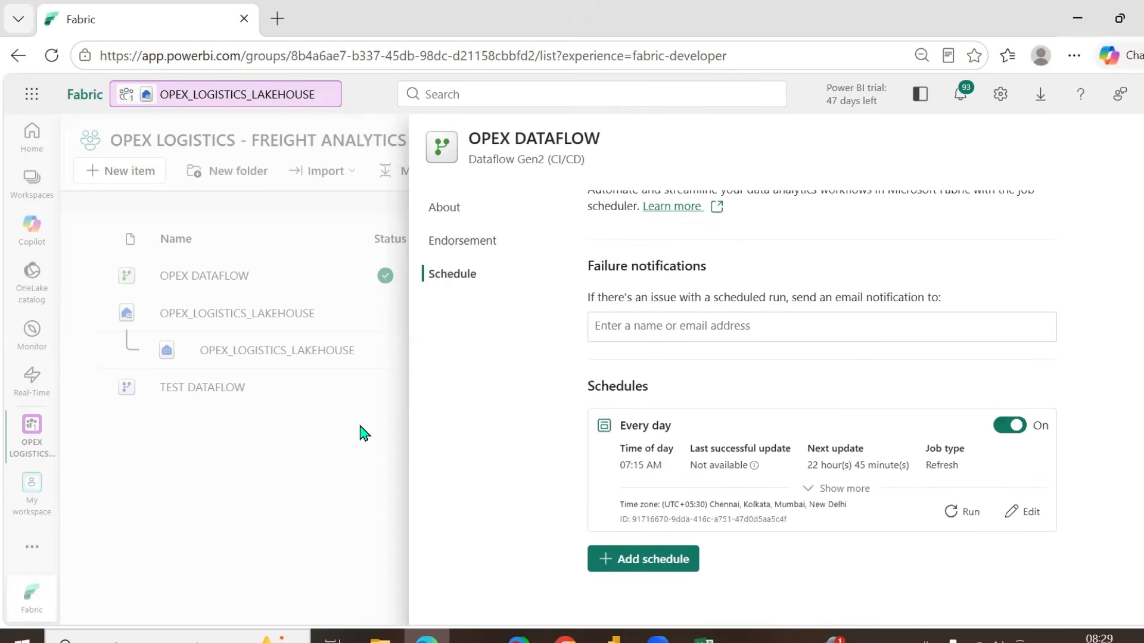
left_click(298, 474)
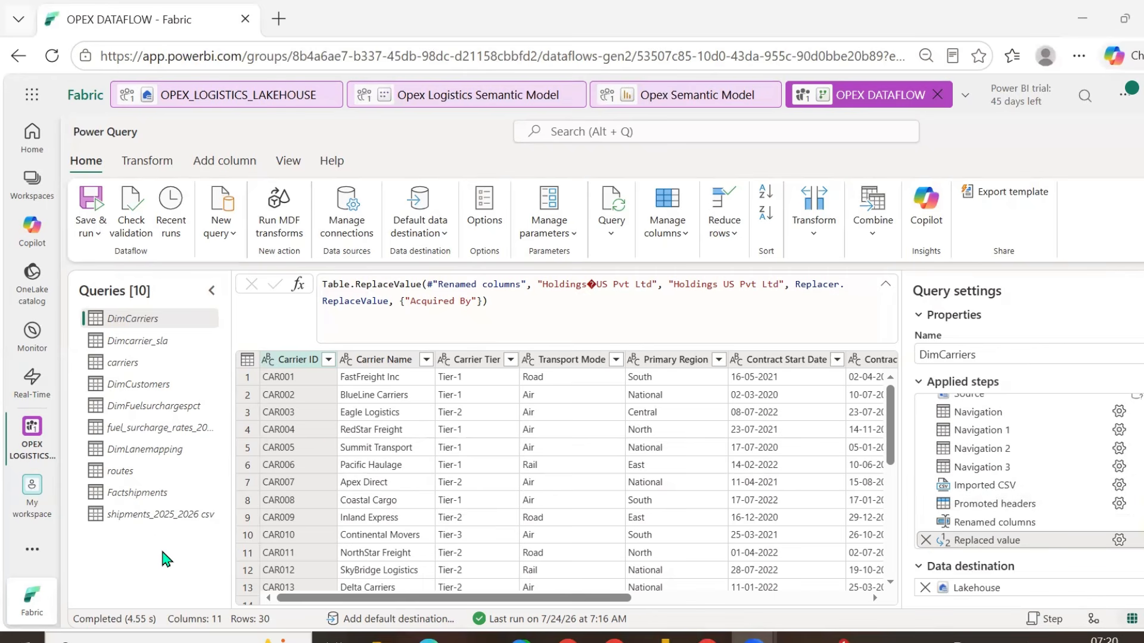
- Display the shipments_2025_2026 csv query and look through its columns across to shipment_date
left_click(154, 516)
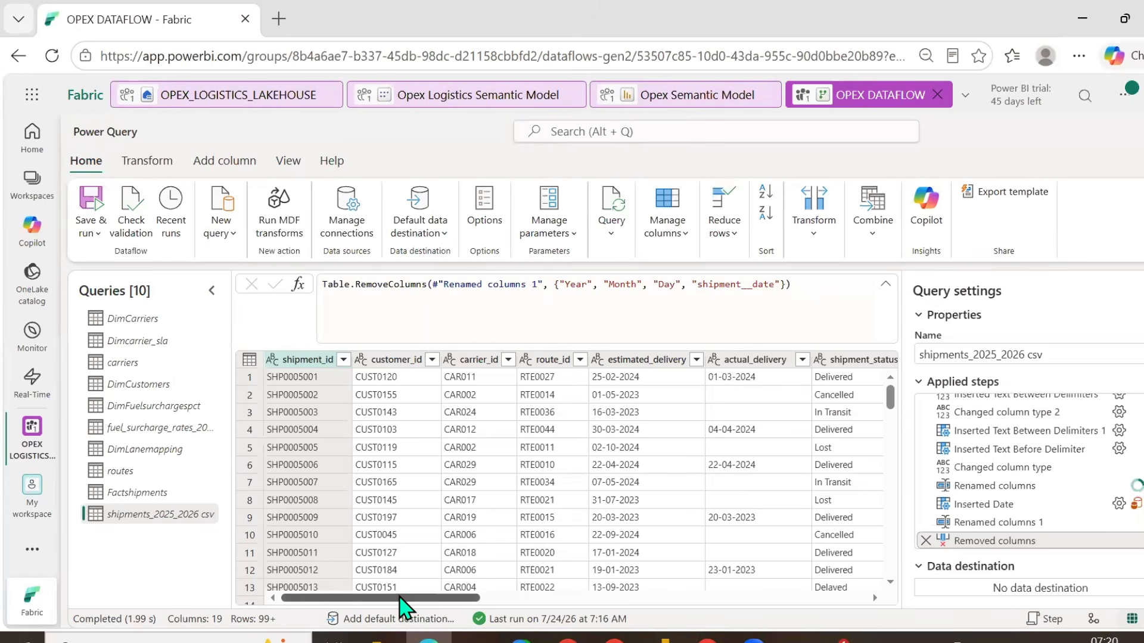
left_click_drag(399, 597, 482, 601)
left_click_drag(441, 598, 434, 598)
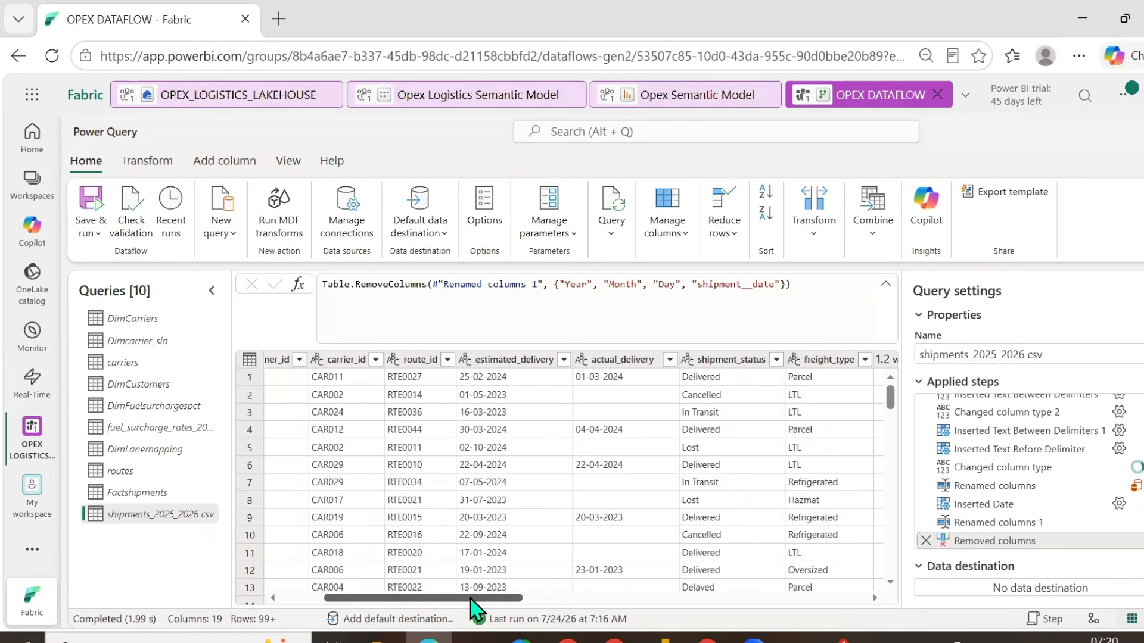
left_click_drag(481, 599, 541, 598)
left_click_drag(626, 591, 965, 590)
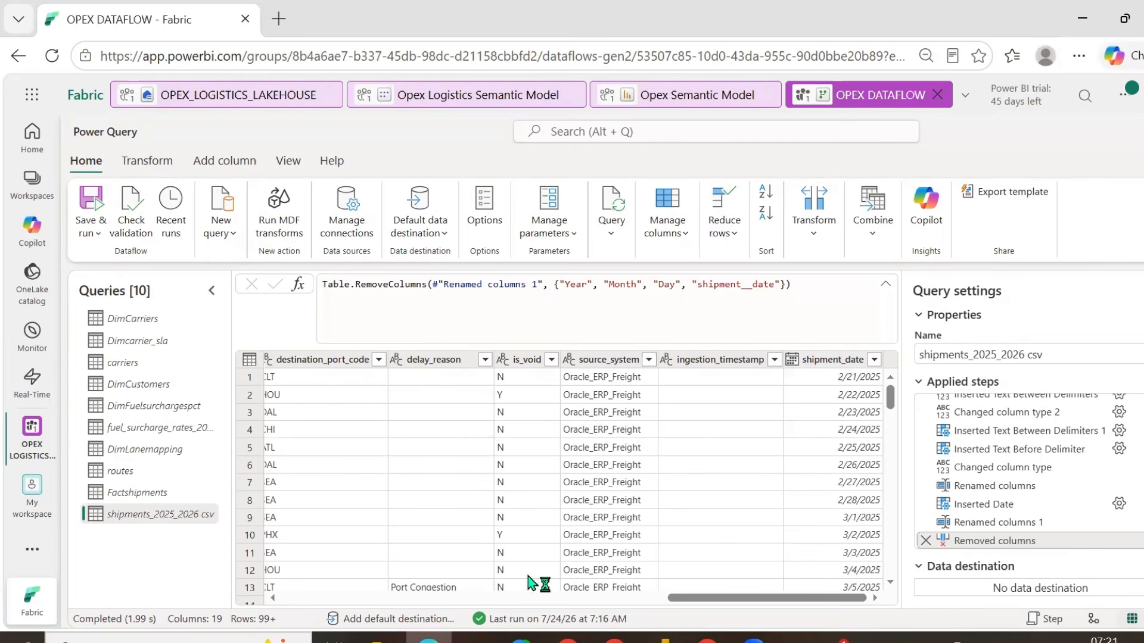
- Switch to File Explorer and look for the project documentation in the MICROSOFT FABRIC folders on the Desktop
mouse_move(376, 638)
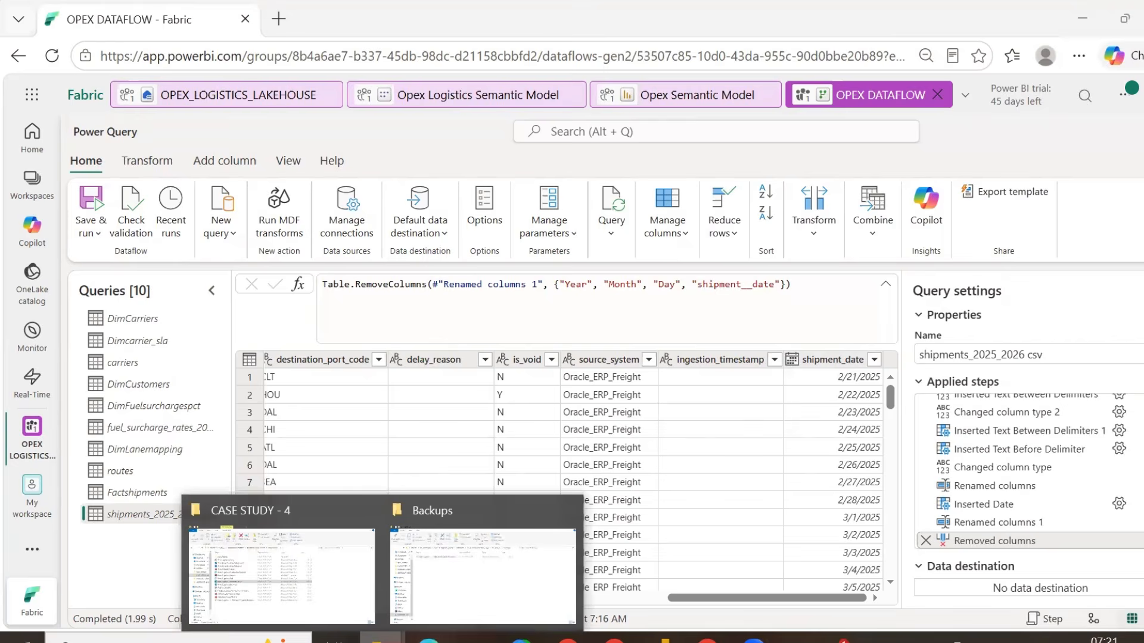
left_click(350, 587)
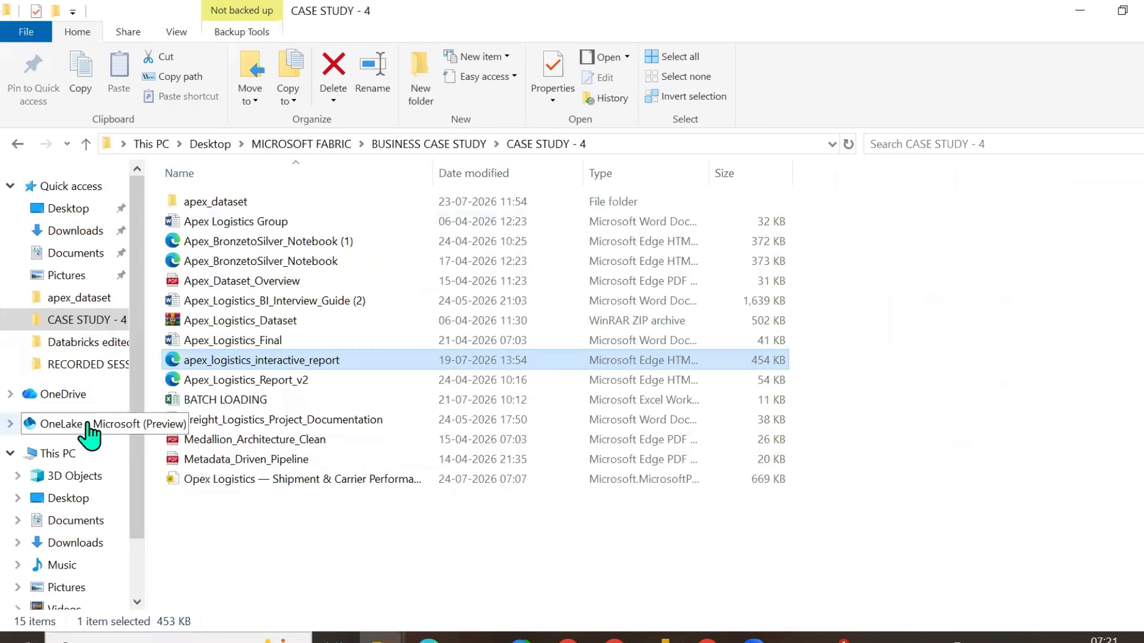
left_click(87, 533)
left_click(81, 213)
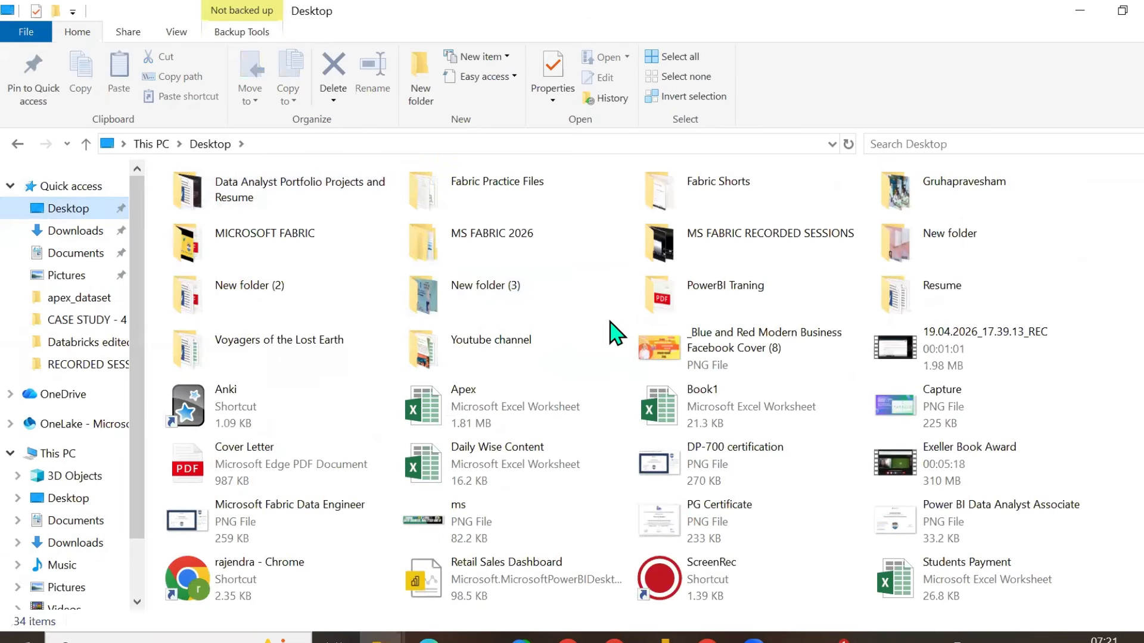
double_click(280, 244)
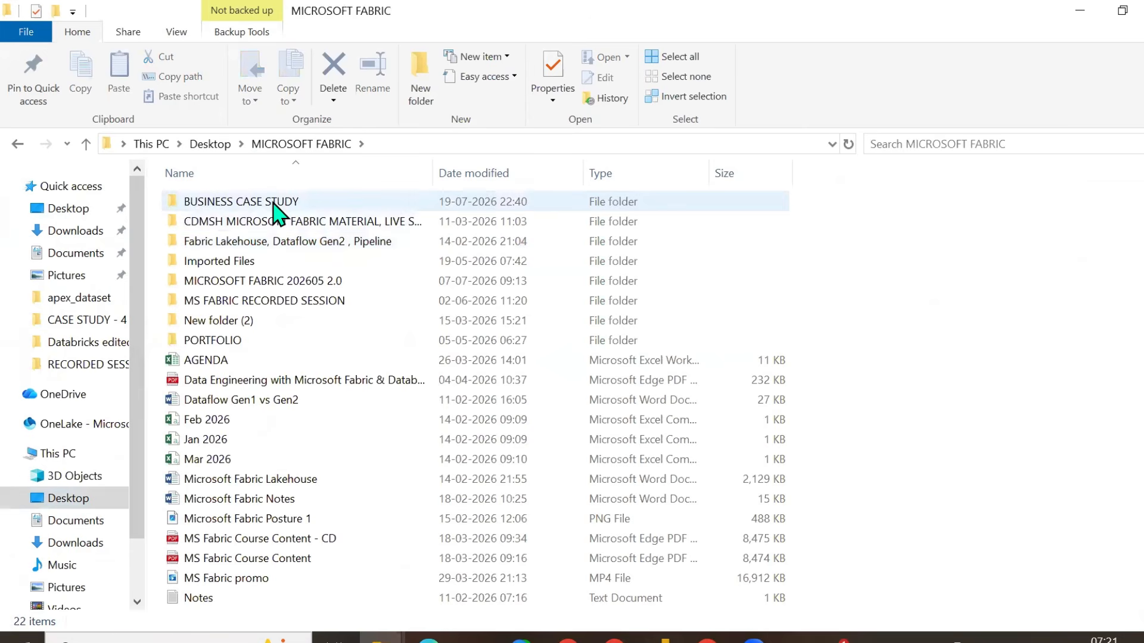
double_click(272, 280)
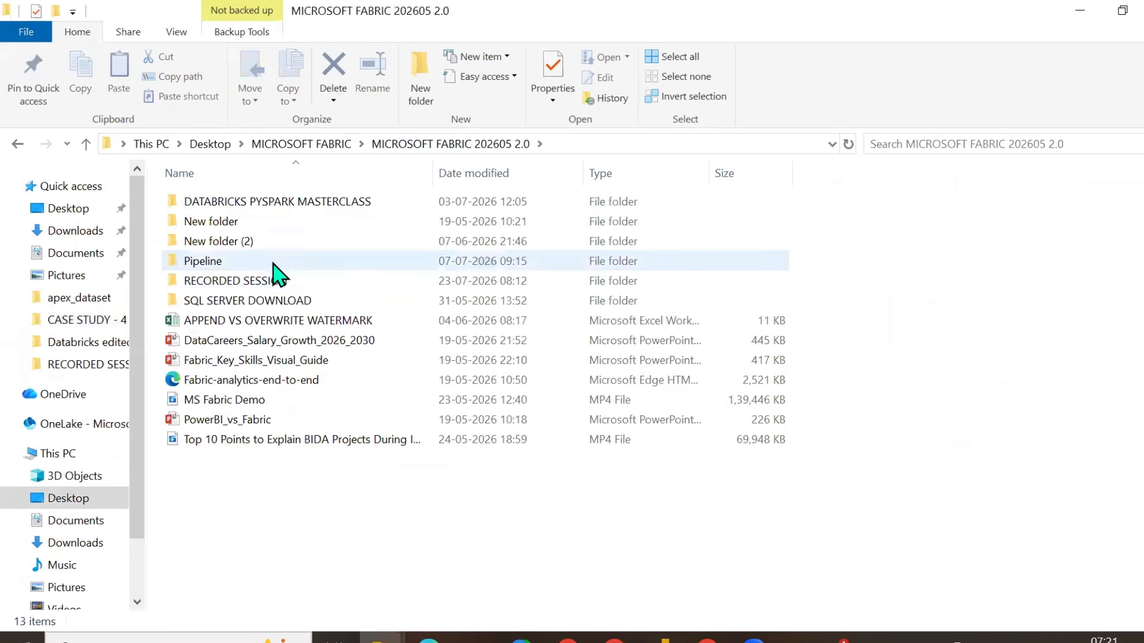
double_click(293, 202)
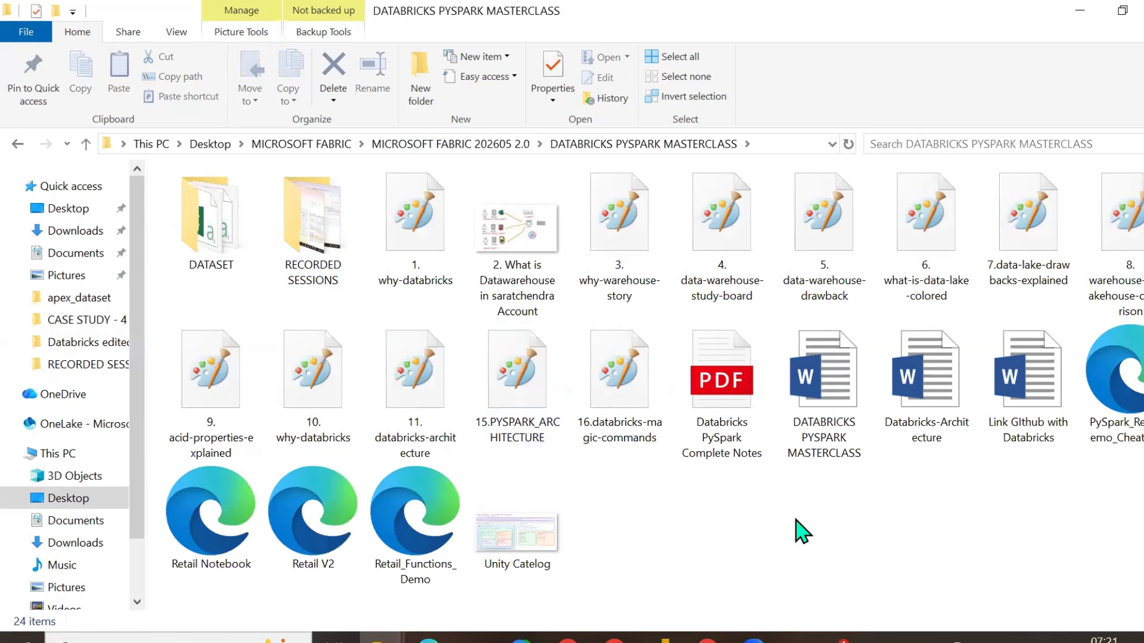
left_click(504, 147)
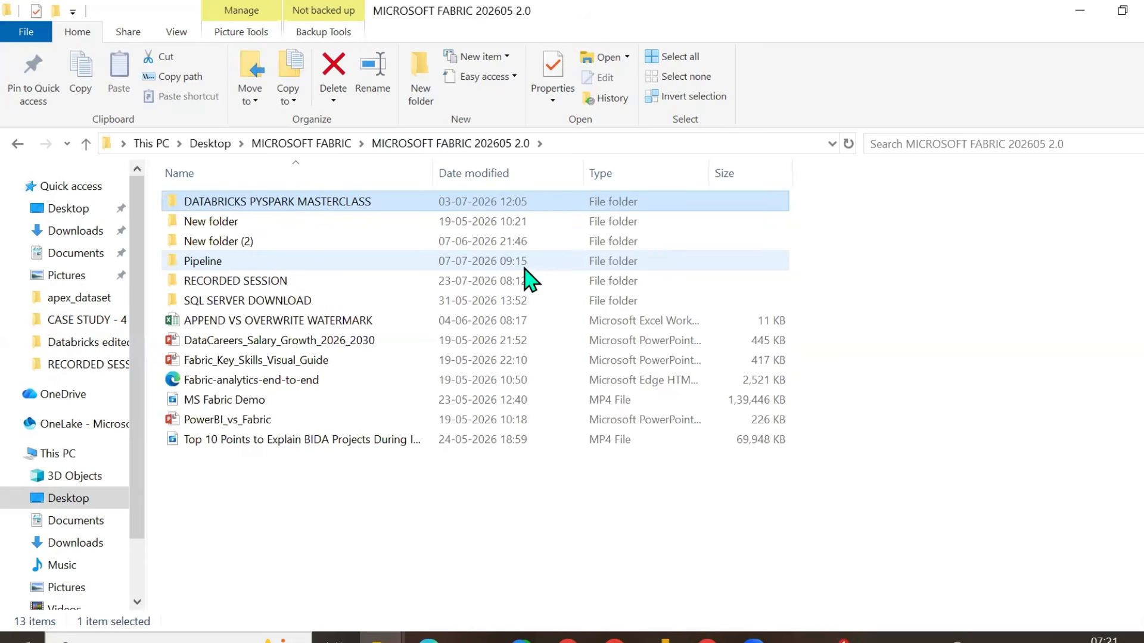
- Open Opex_Logistics_Project_Documentation.pdf from the Downloads folder and bring it up in the browser
left_click(76, 542)
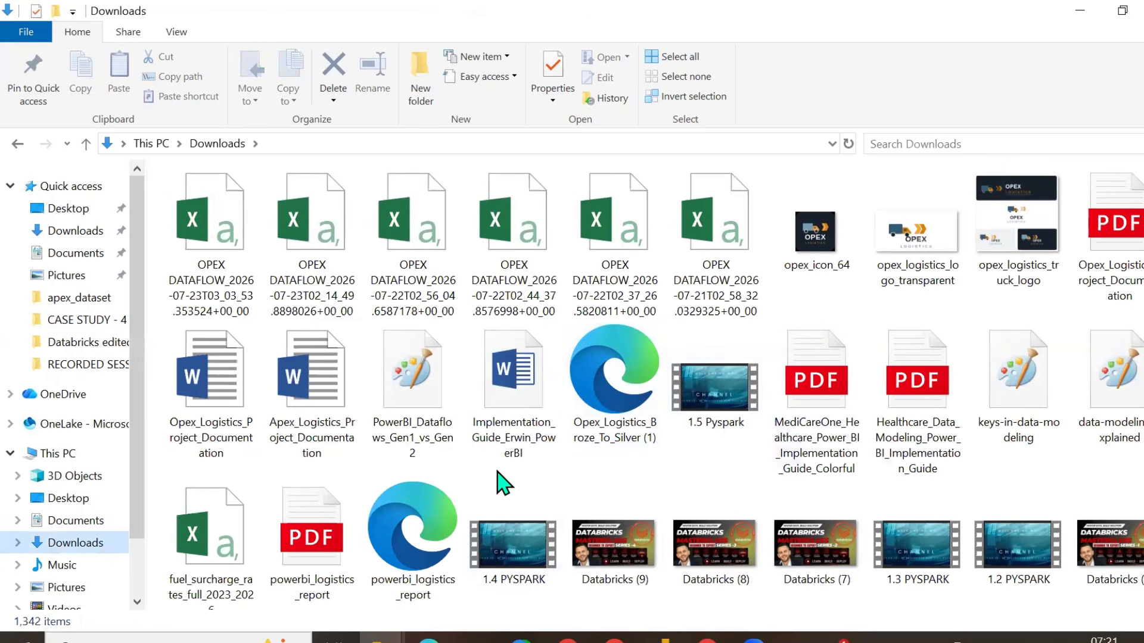
left_click(1109, 290)
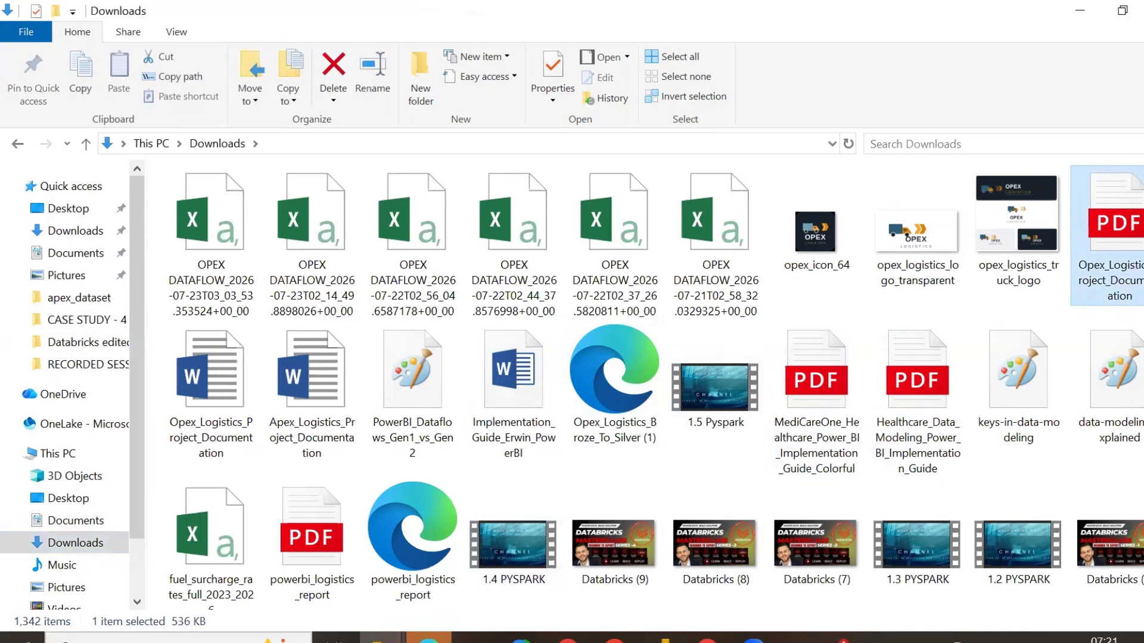
left_click(434, 638)
- Read through the PDF's contents list, business objectives, functional requirements and non-functional requirements
scroll(589, 322, "down", 3)
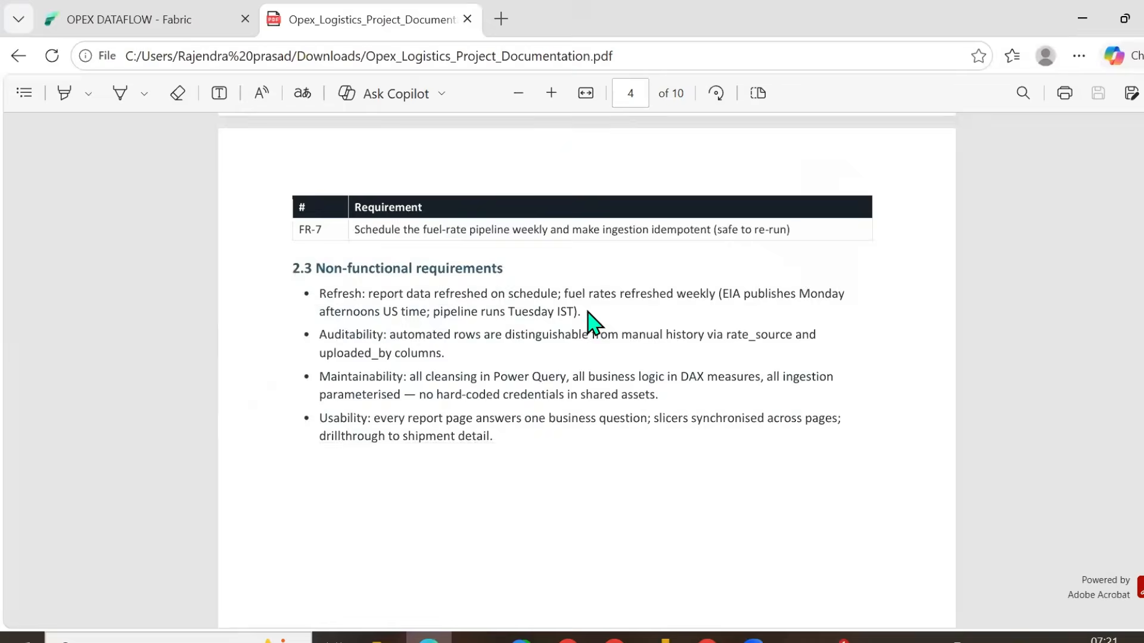
scroll(589, 322, "up", 15)
scroll(589, 321, "up", 10)
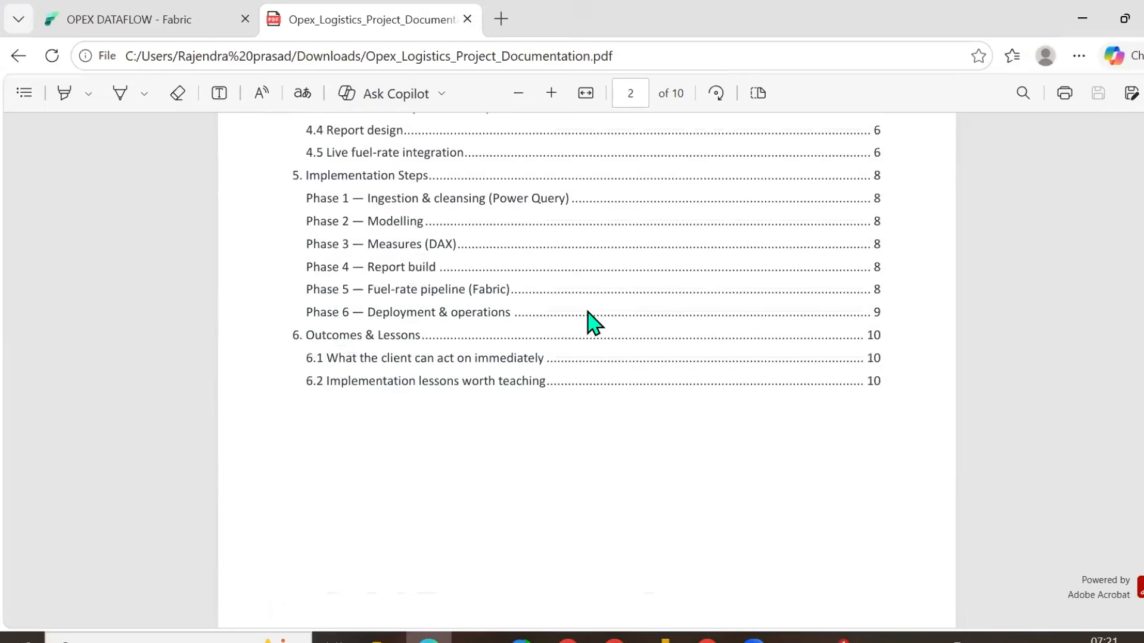
scroll(589, 322, "down", 18)
scroll(591, 322, "up", 6)
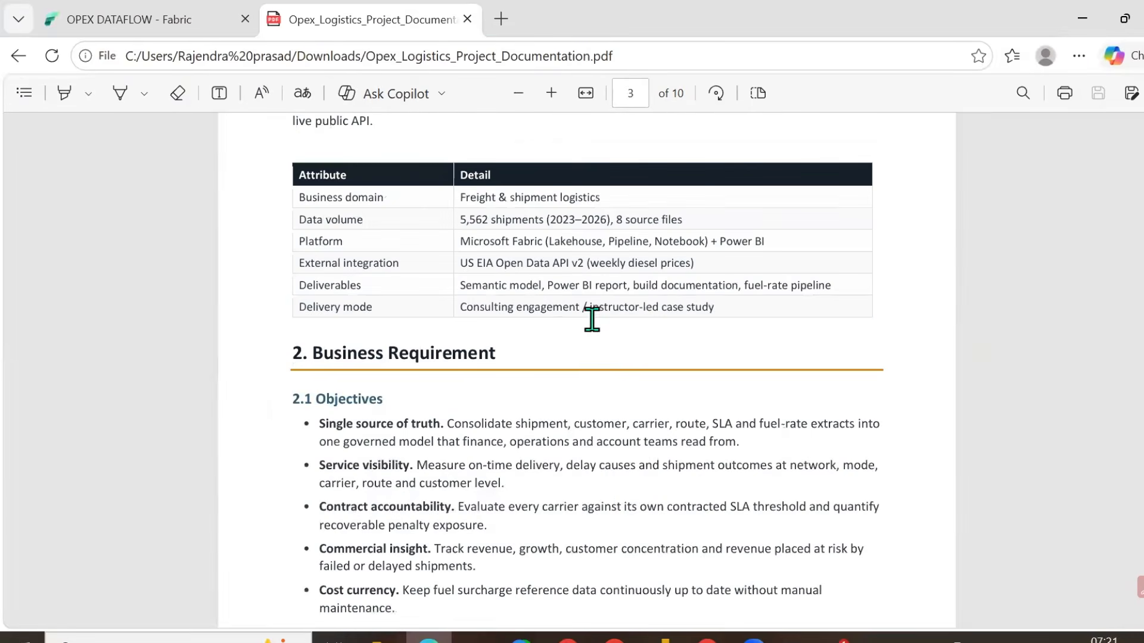
scroll(583, 333, "down", 6)
scroll(582, 332, "down", 7)
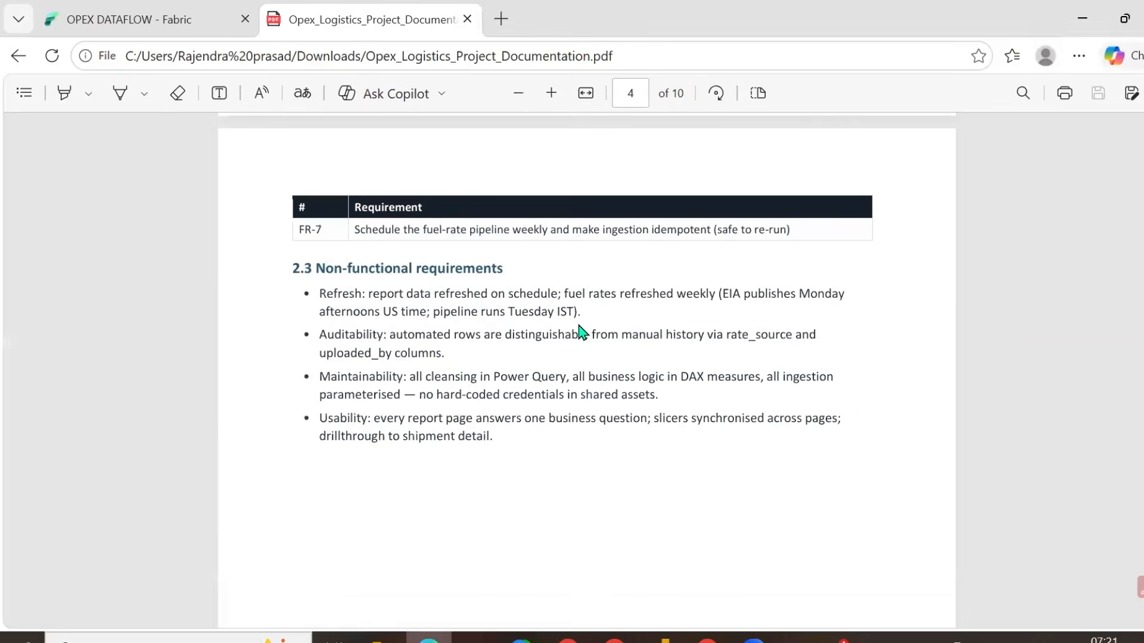
scroll(582, 333, "up", 6)
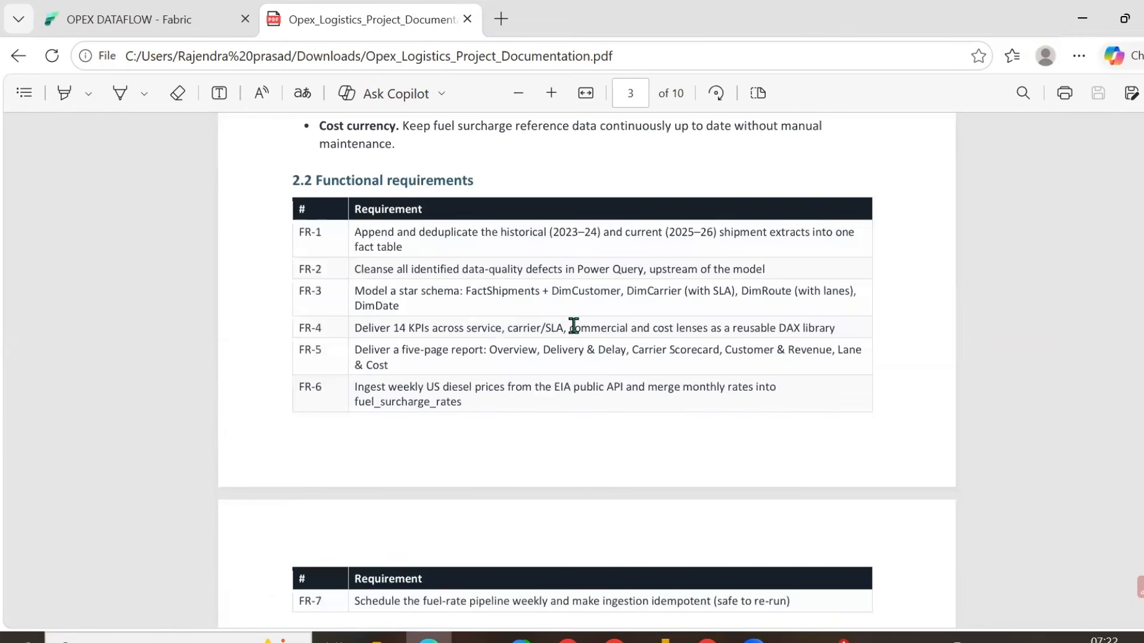
- Read on in the PDF to the Problem Diagnostic section and examine the table of data-quality defects found in the source files
scroll(573, 325, "down", 6)
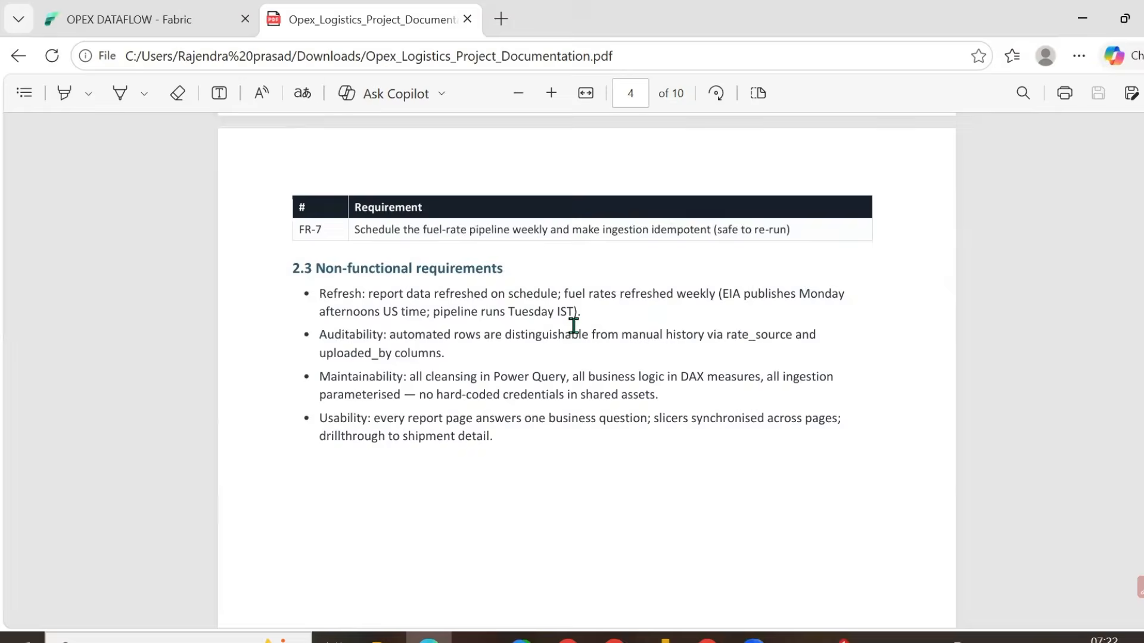
scroll(573, 325, "down", 6)
scroll(573, 326, "down", 12)
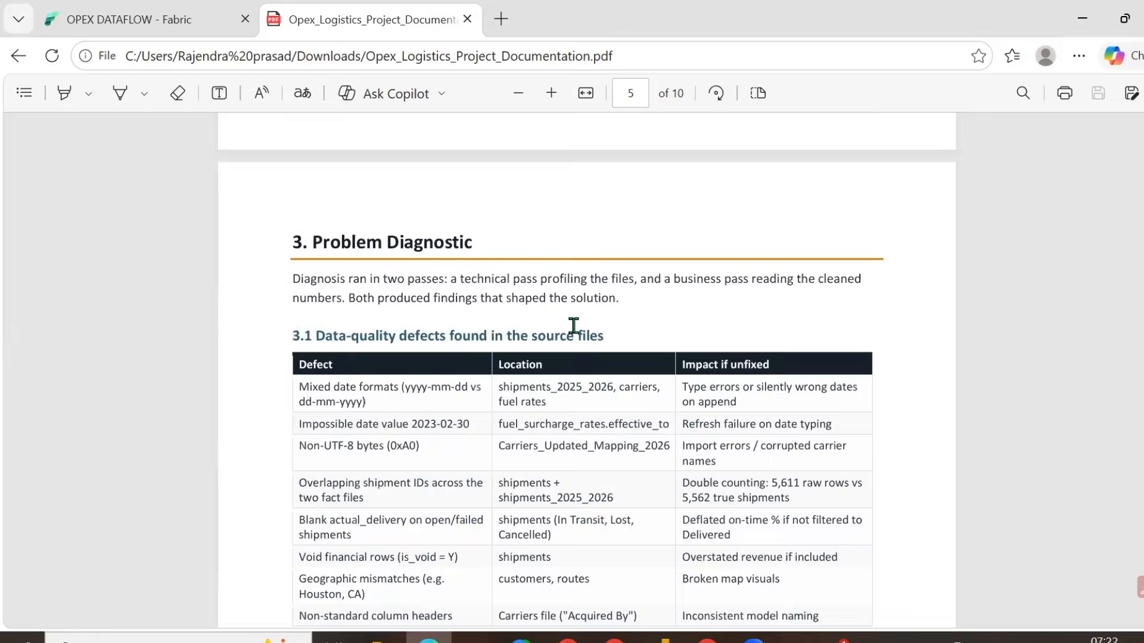
scroll(574, 326, "up", 5)
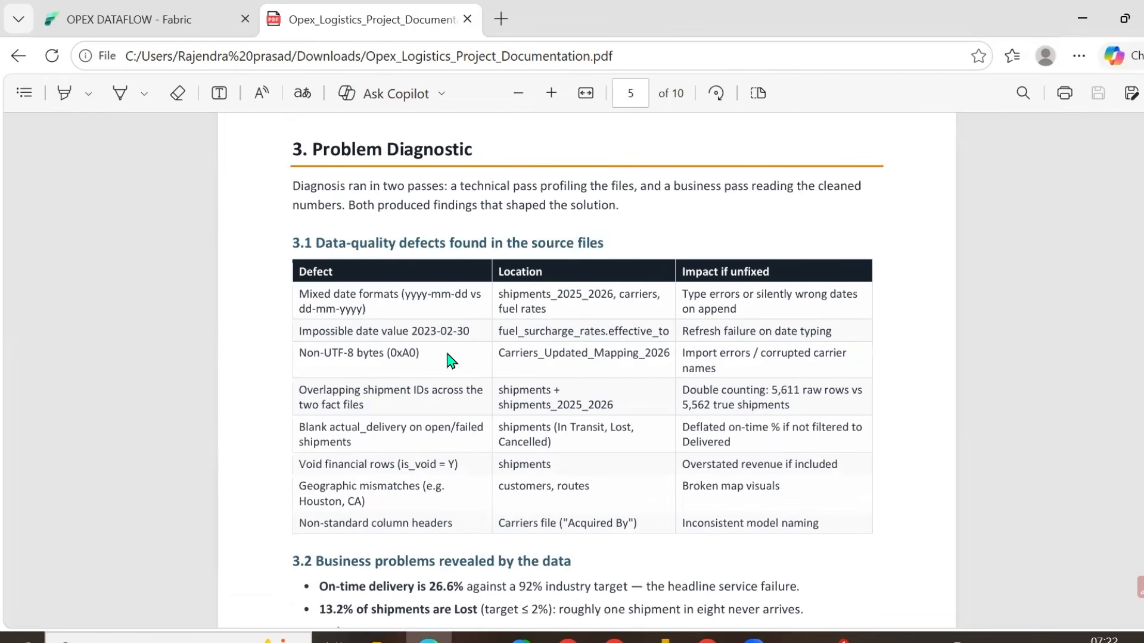
left_click_drag(499, 295, 556, 306)
left_click(628, 351)
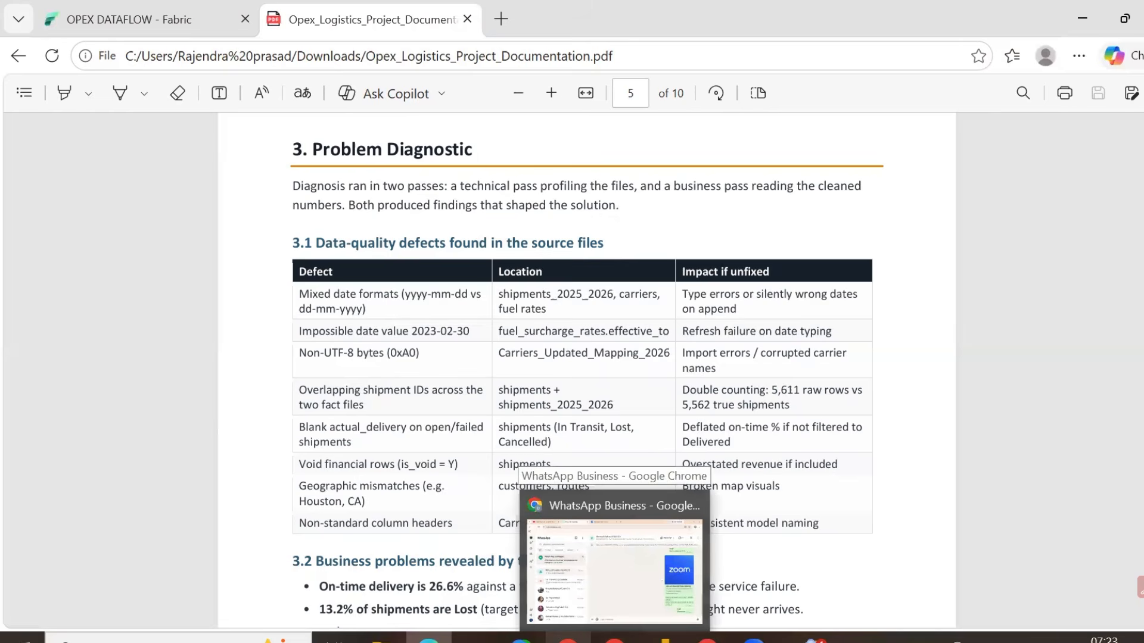
mouse_move(569, 638)
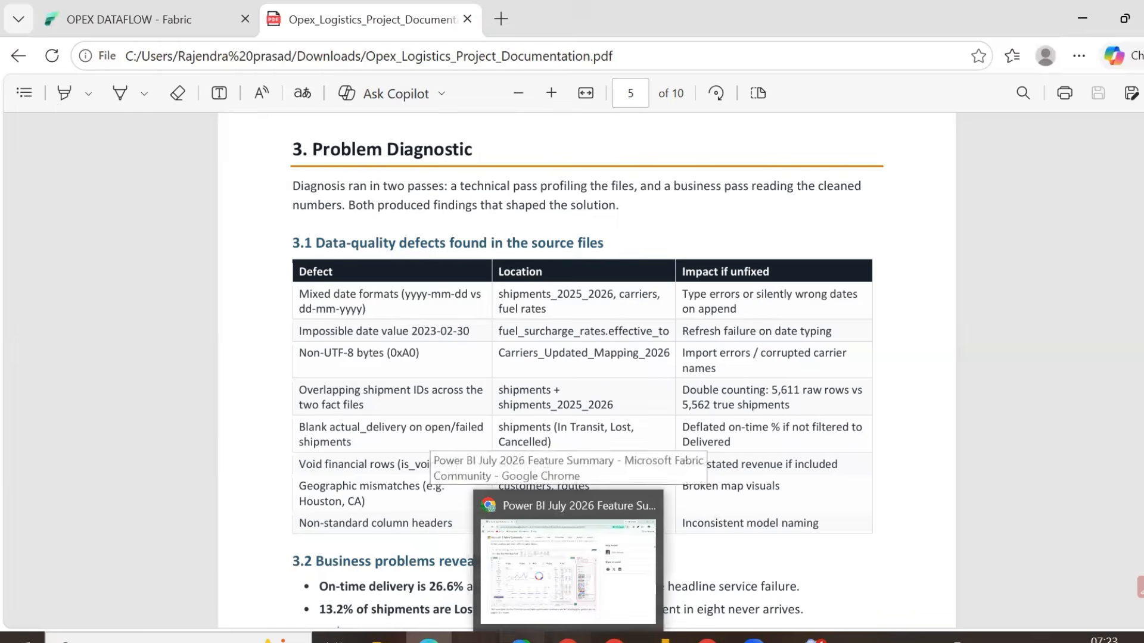
- Switch back to OPEX DATAFLOW and inspect the Month column produced by the Inserted Text Between Delimiters 1 step of shipments_2025_2026 csv
left_click(149, 19)
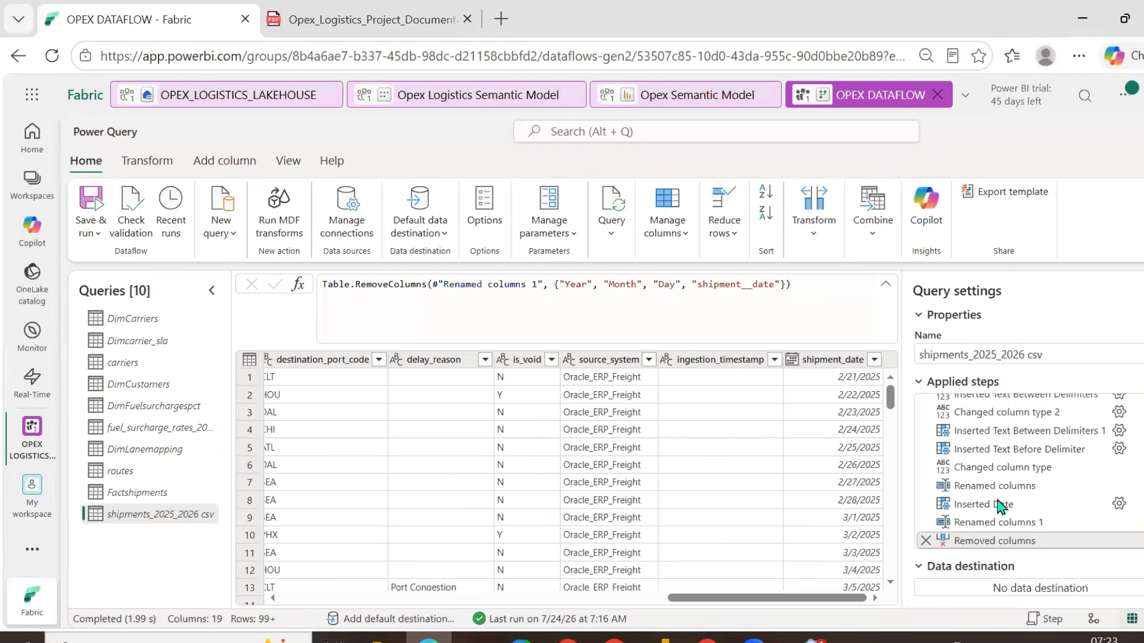
left_click(1023, 431)
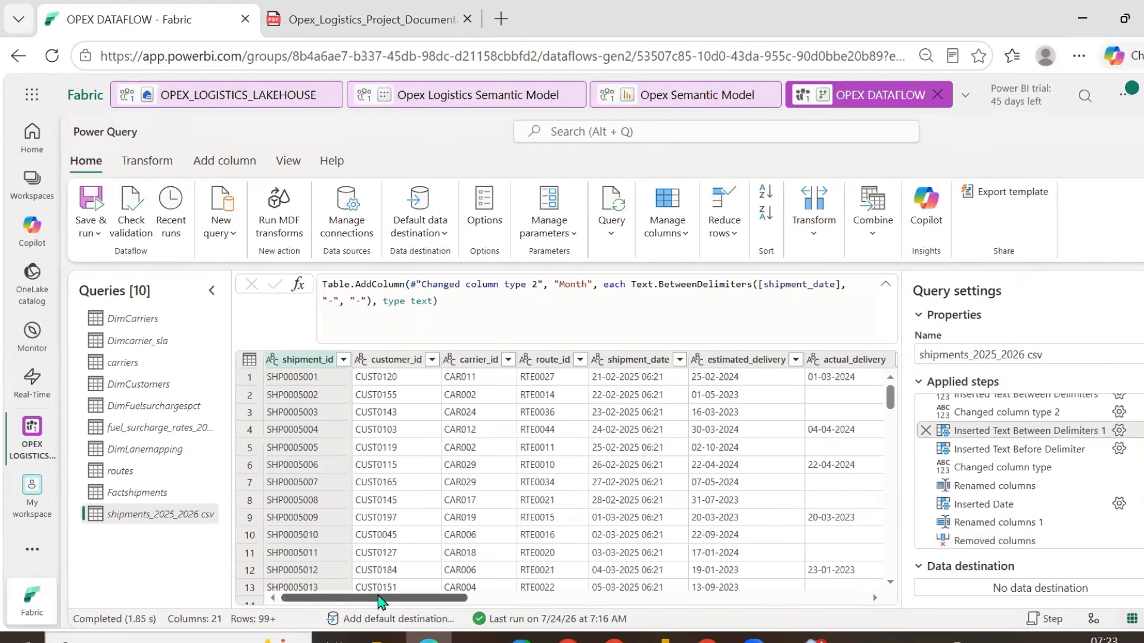
scroll(417, 572, "right", 2)
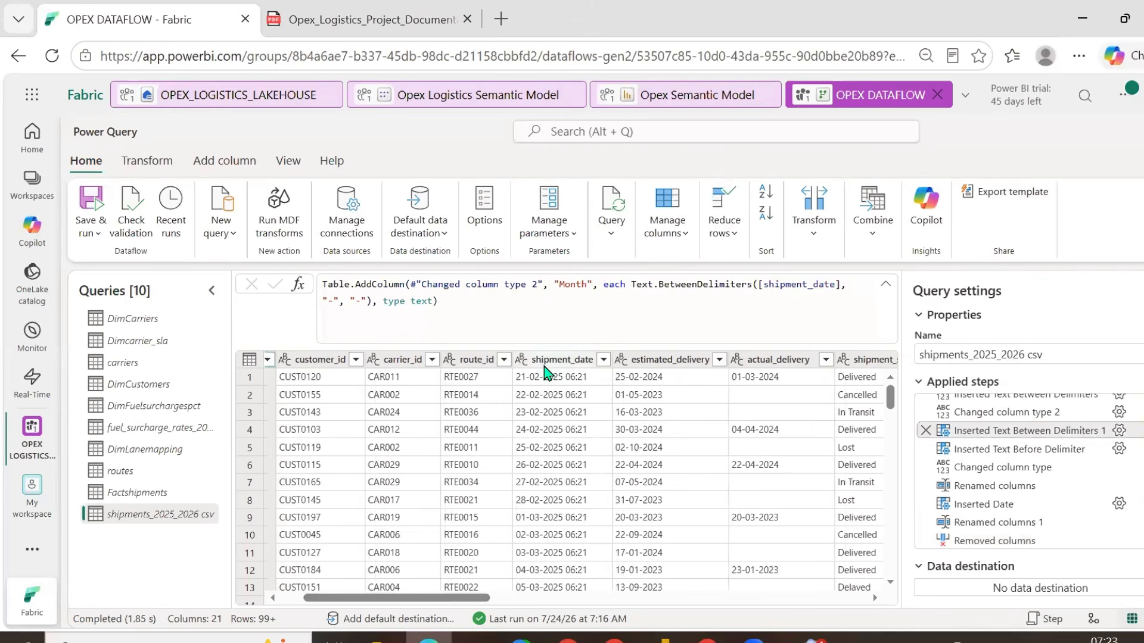
left_click_drag(417, 593, 827, 602)
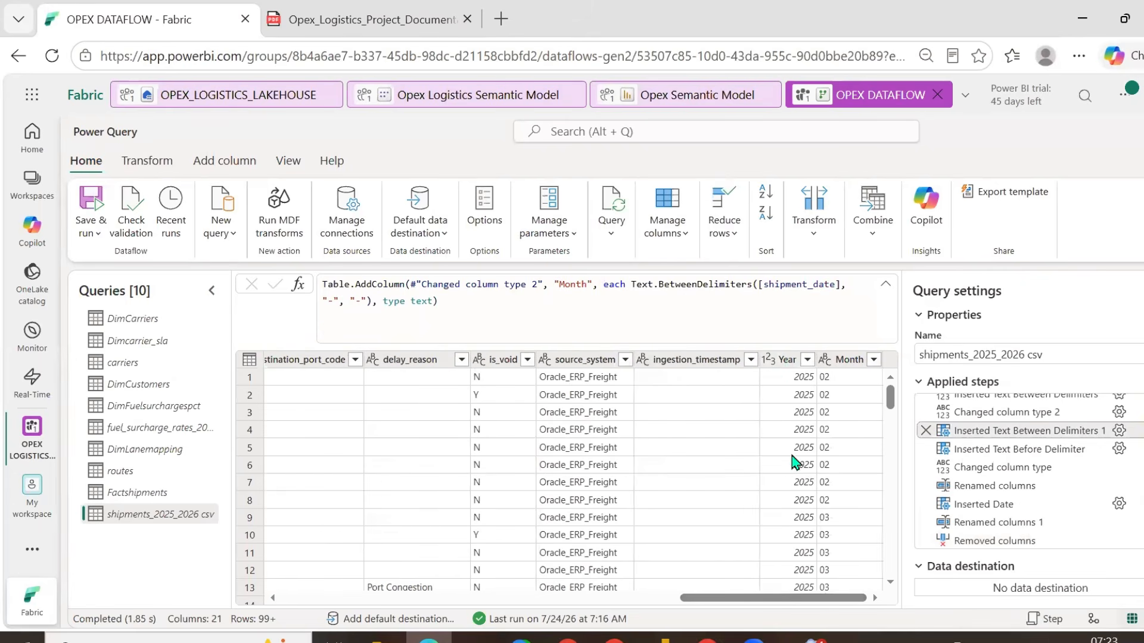
- Review the Inserted Text Before Delimiter and Inserted Date steps, looking across to the Year, Month, Day and Date columns
left_click(993, 452)
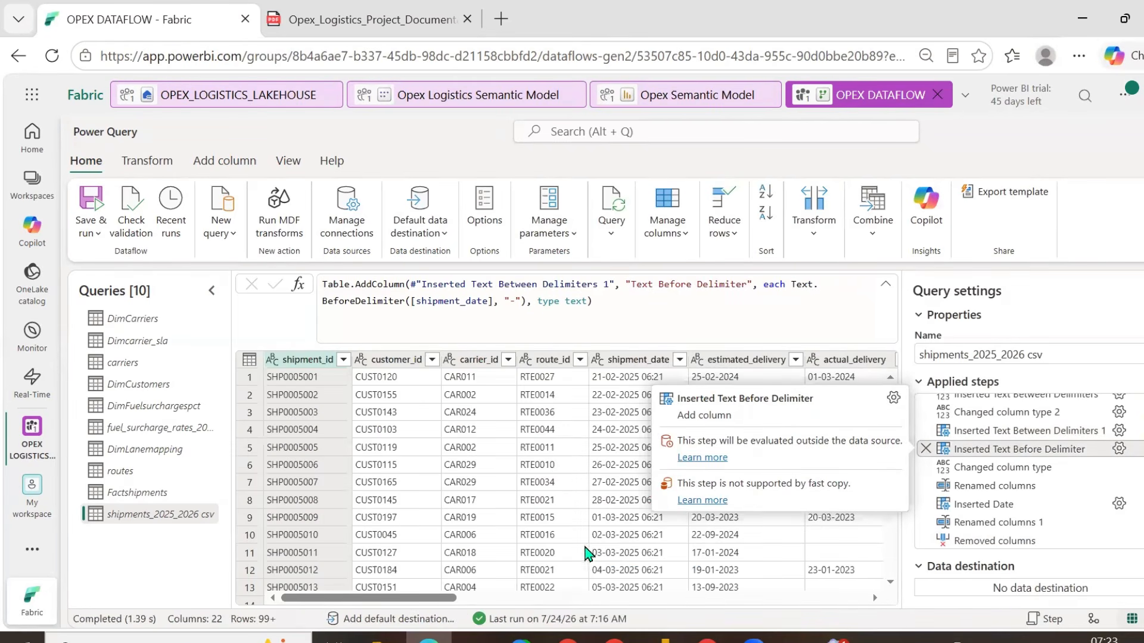
left_click_drag(420, 598, 820, 598)
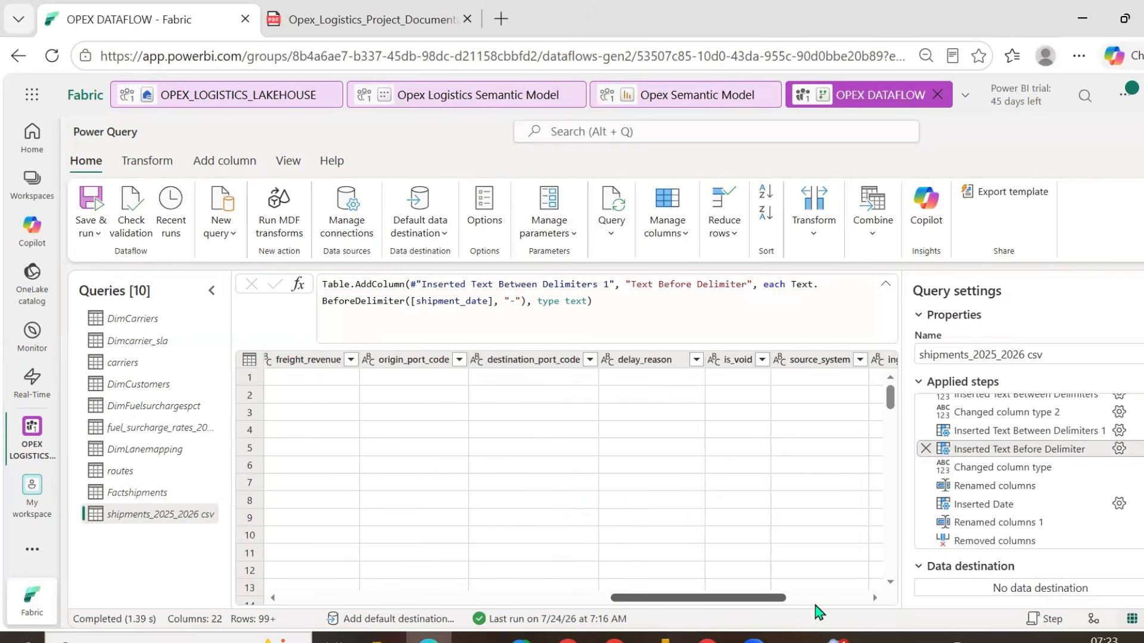
left_click(1008, 504)
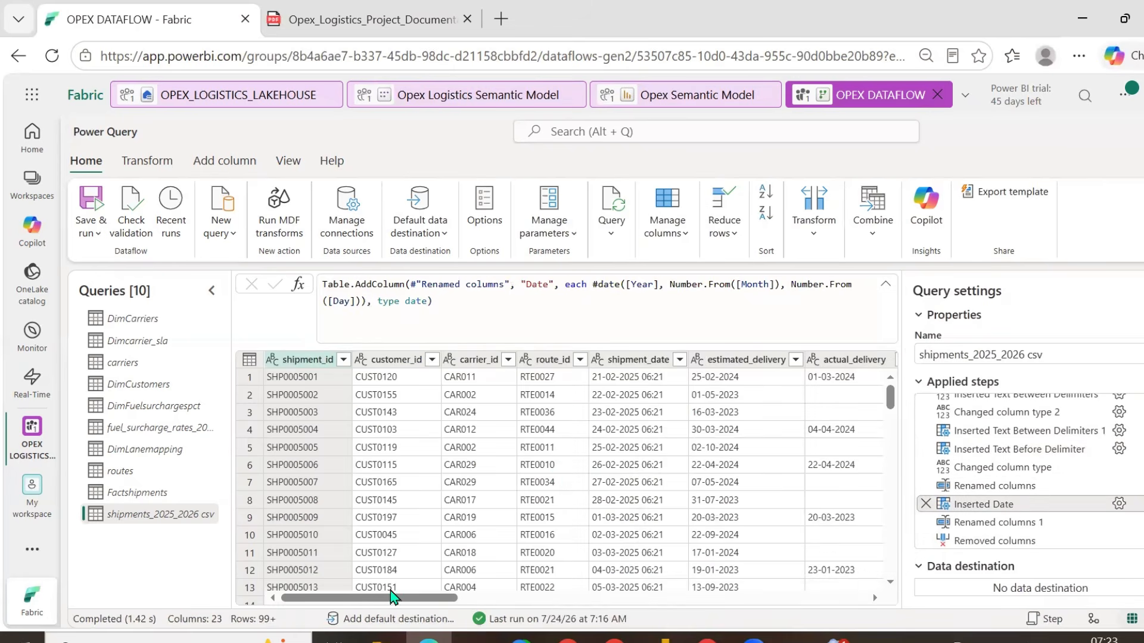
left_click_drag(391, 599, 900, 601)
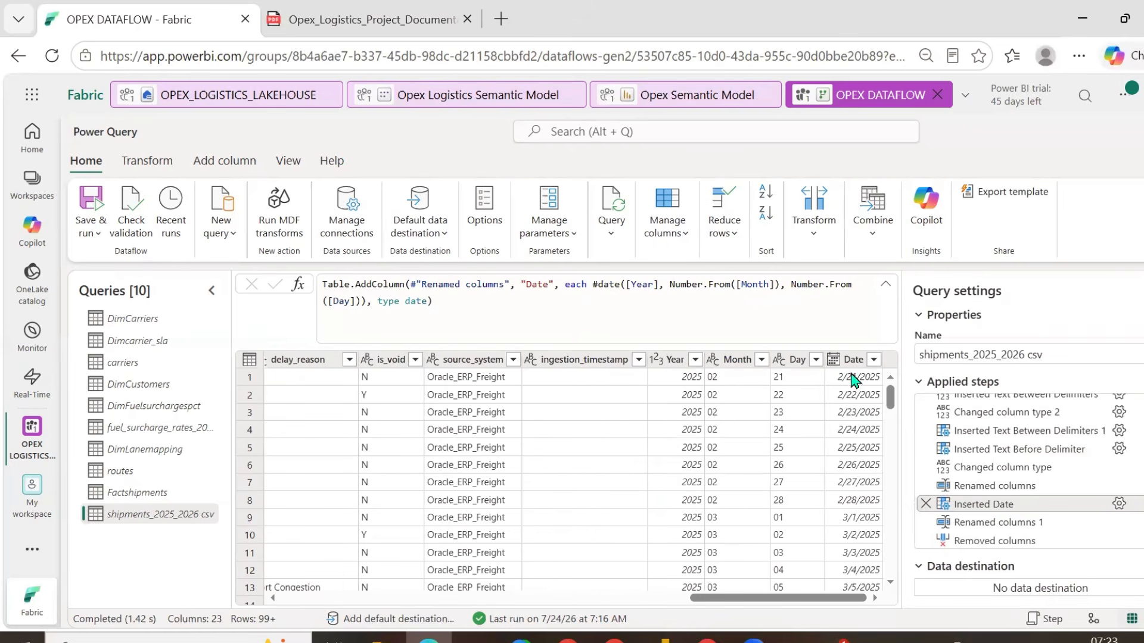
- Examine the year, month and day parts of the Inserted Date step's custom column formula and leave it unedited
left_click(1118, 504)
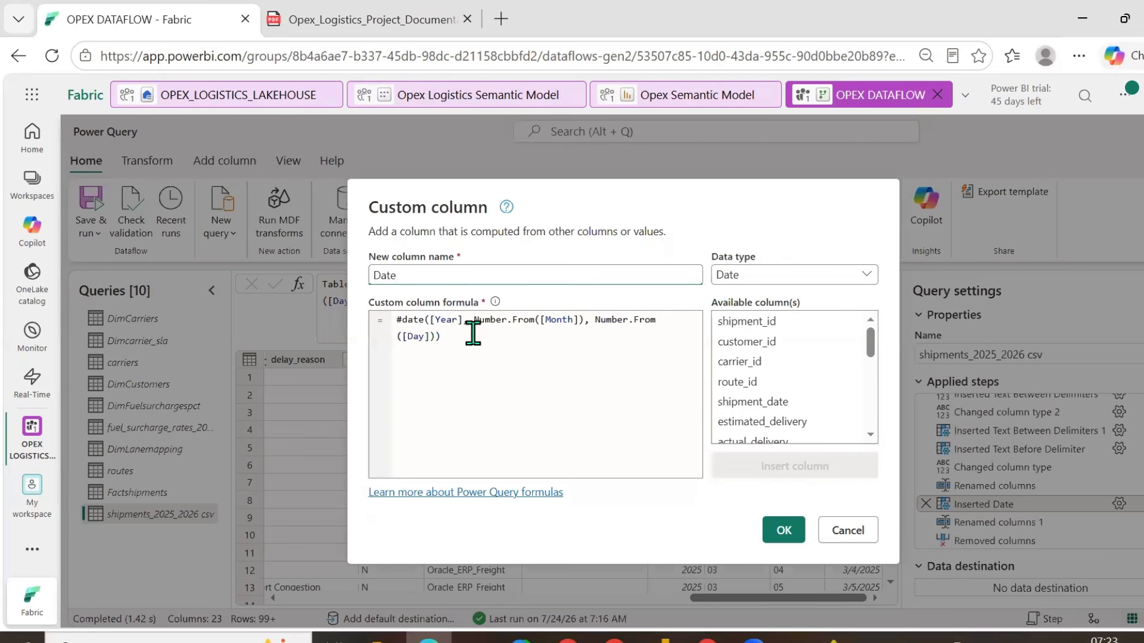
left_click_drag(468, 320, 394, 320)
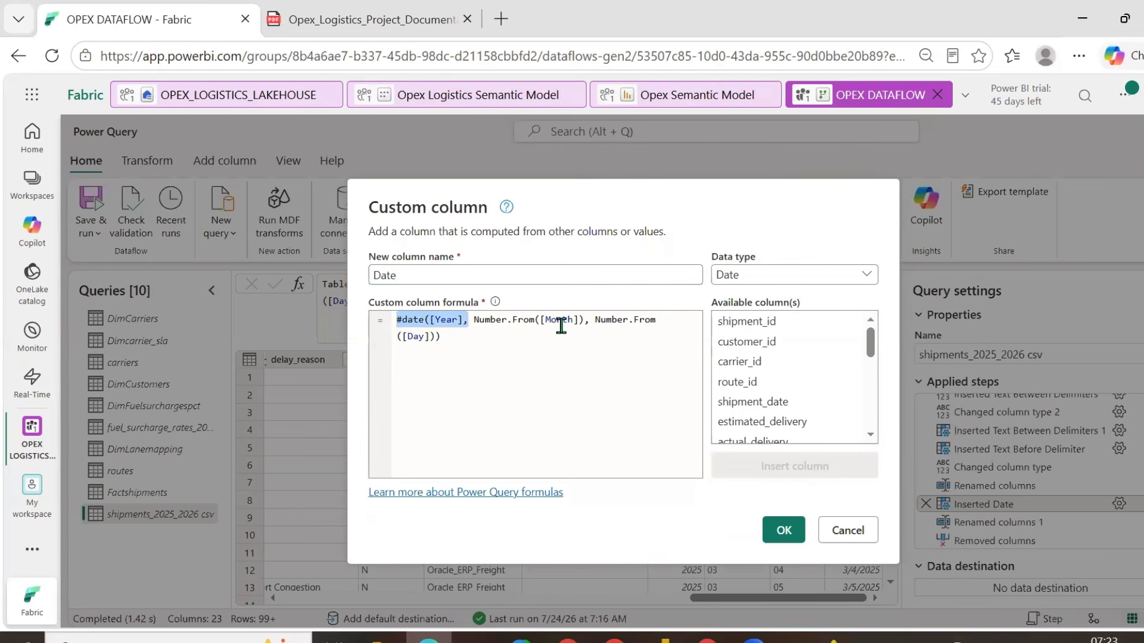
left_click_drag(585, 320, 396, 337)
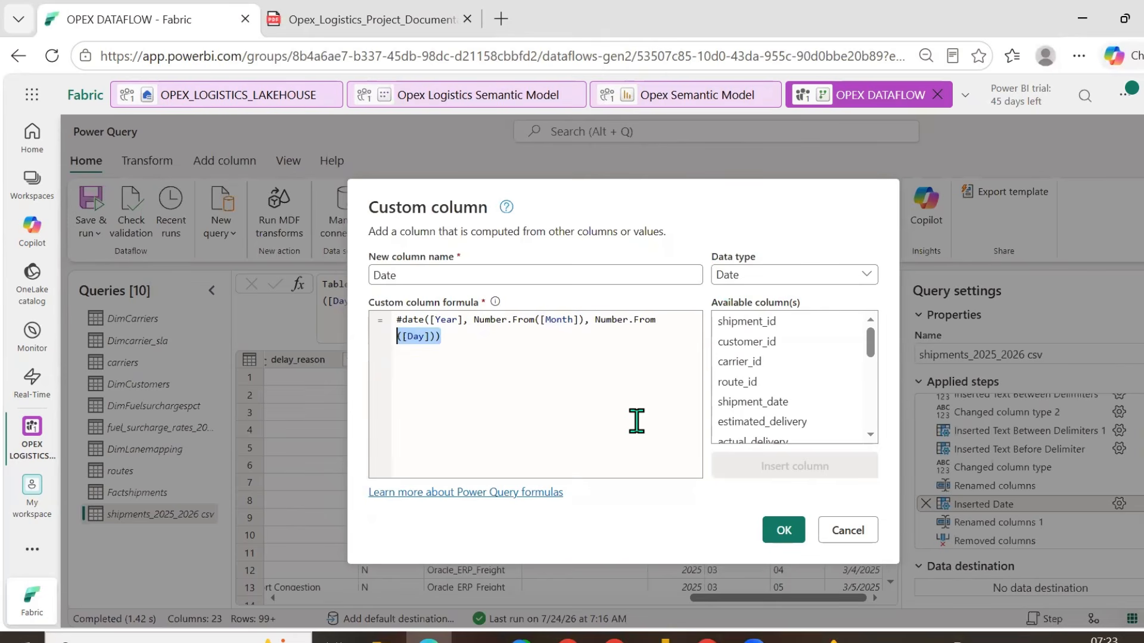
left_click(856, 538)
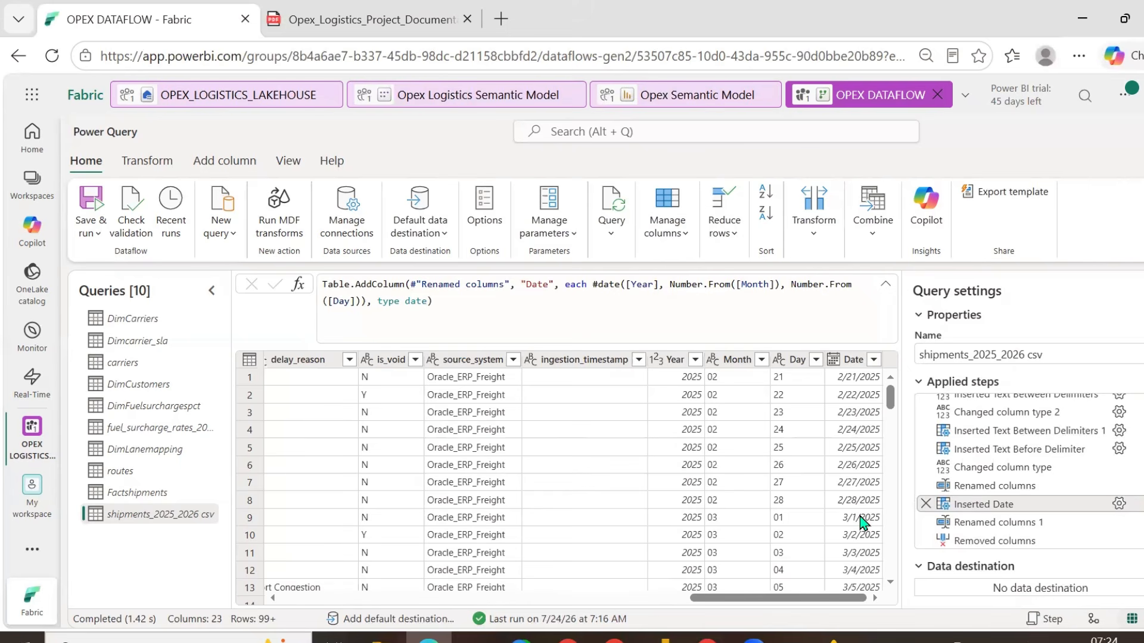
- Look through the available locales for changing the shipment_date column's type and leave without applying one
left_click_drag(770, 598, 437, 600)
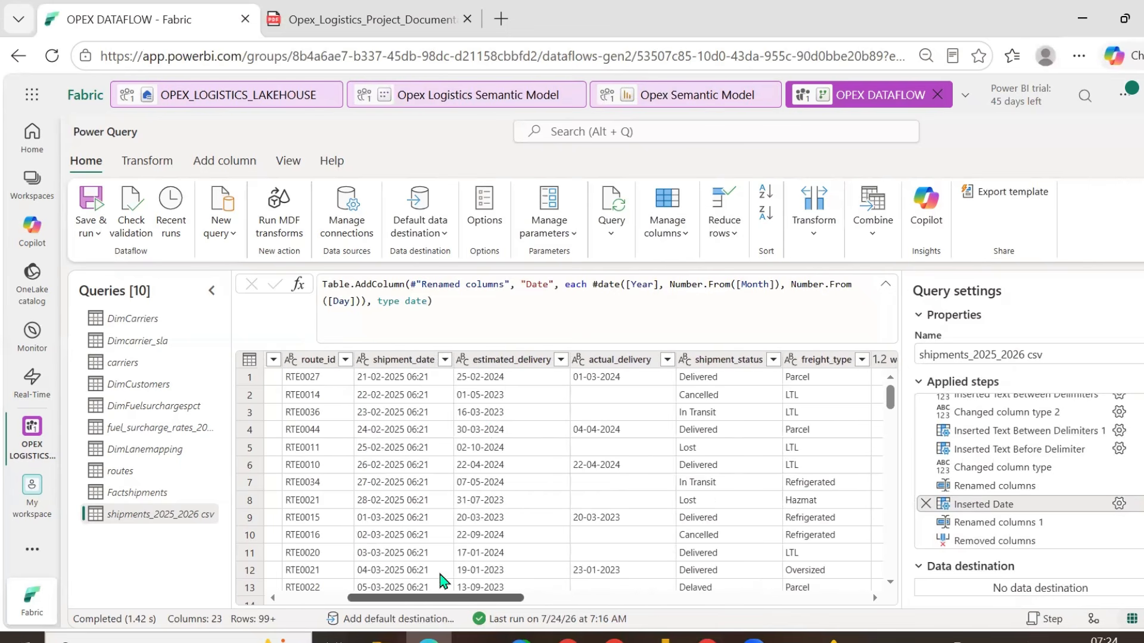
left_click(400, 361)
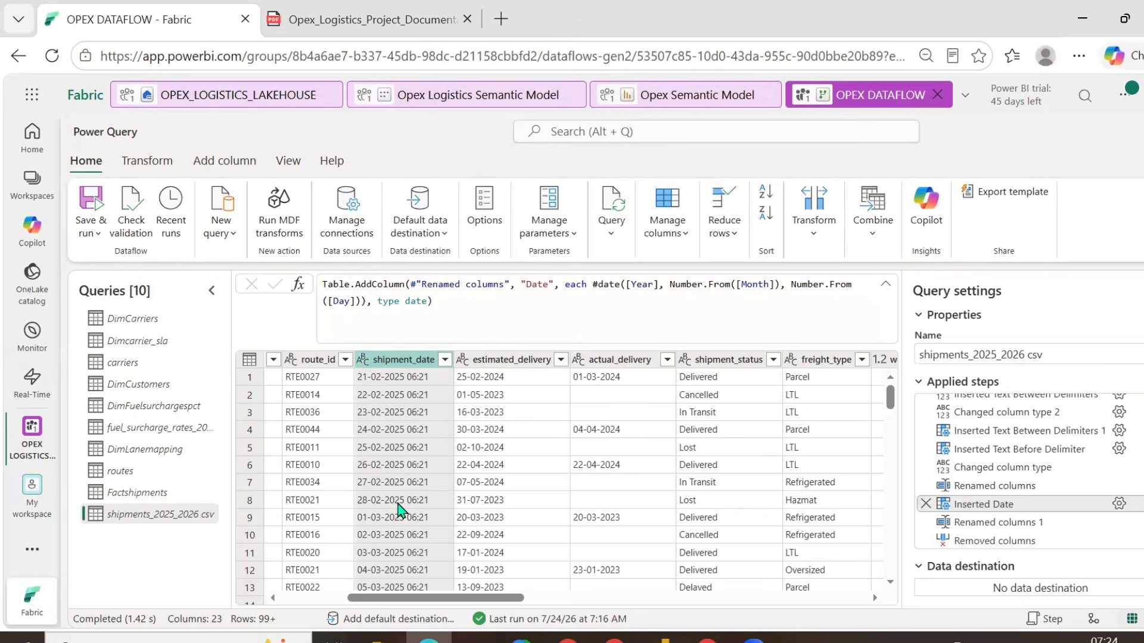
left_click(363, 360)
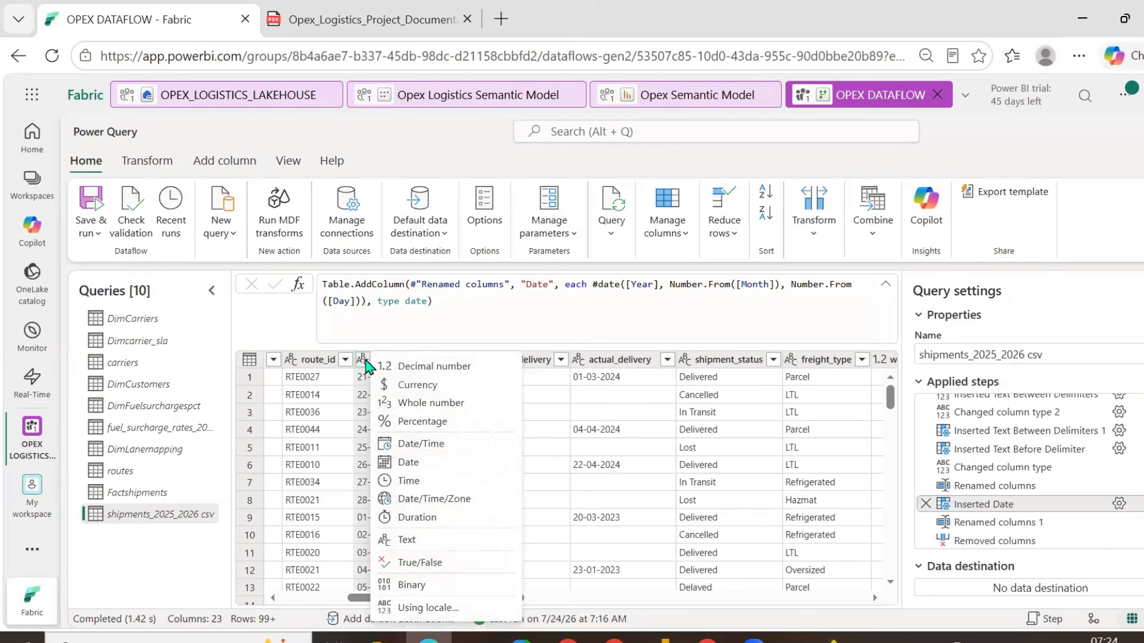
left_click(426, 614)
left_click(712, 408)
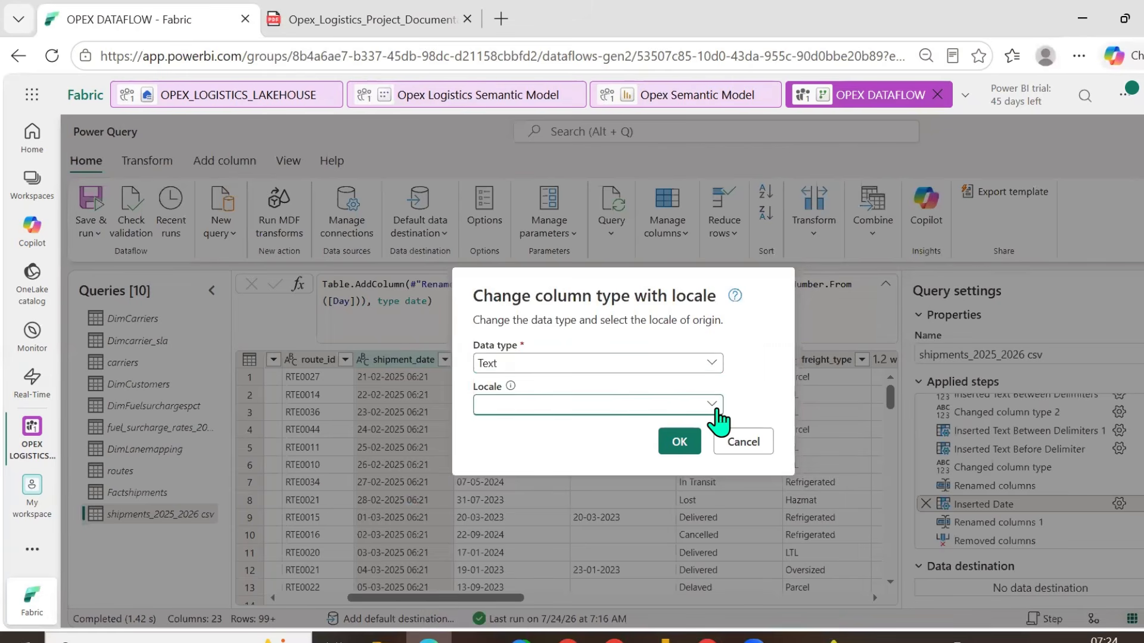
scroll(856, 417, "down", 20)
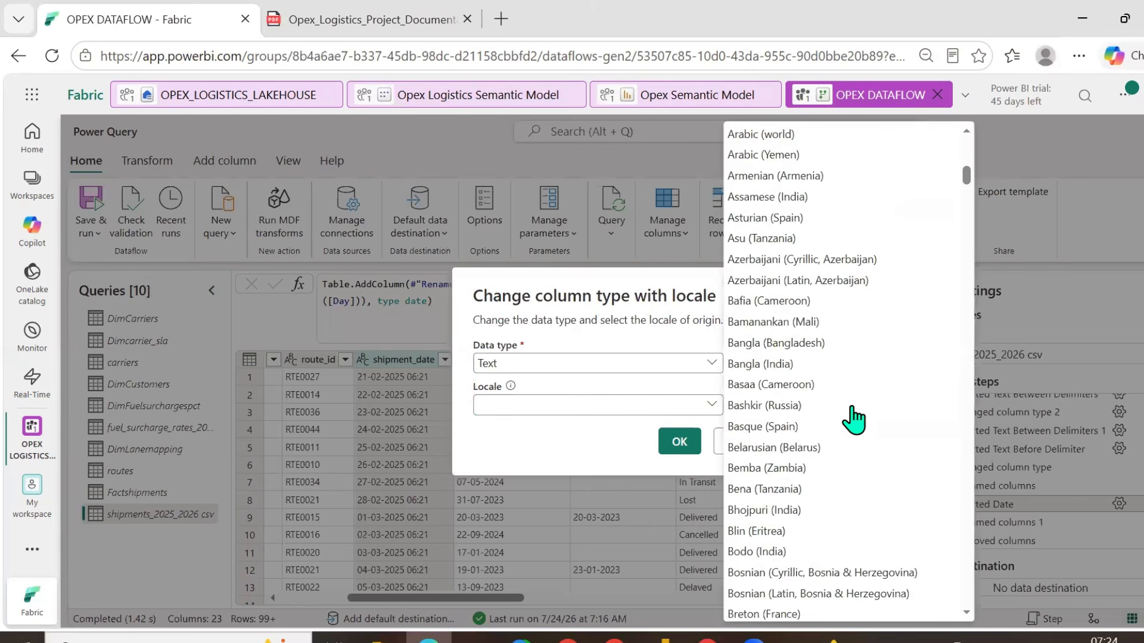
scroll(855, 419, "down", 15)
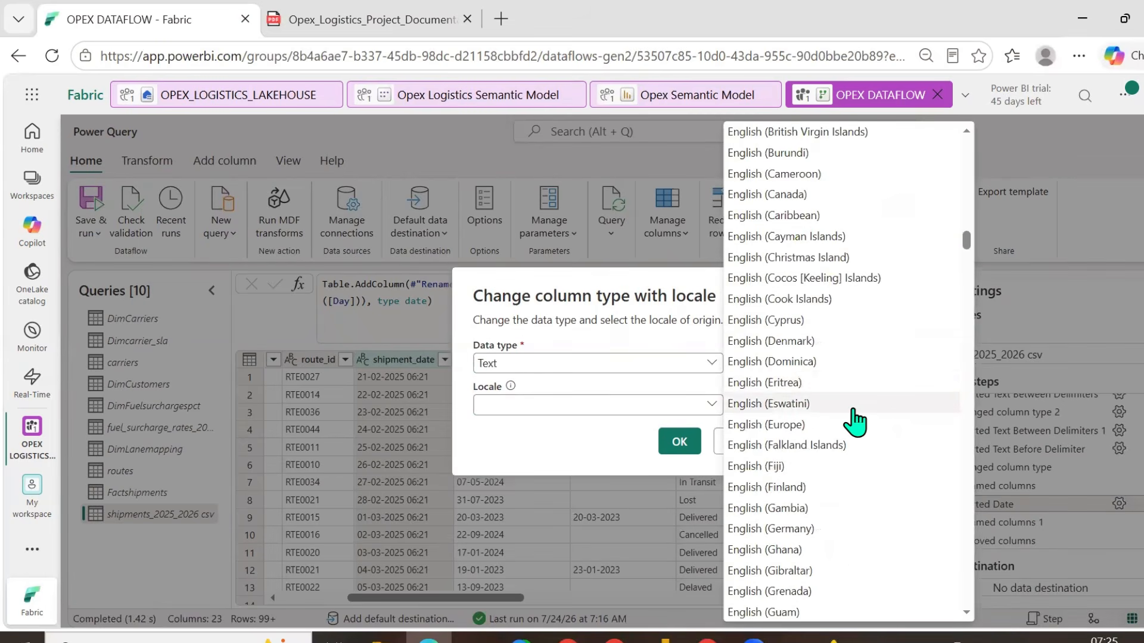
left_click(598, 434)
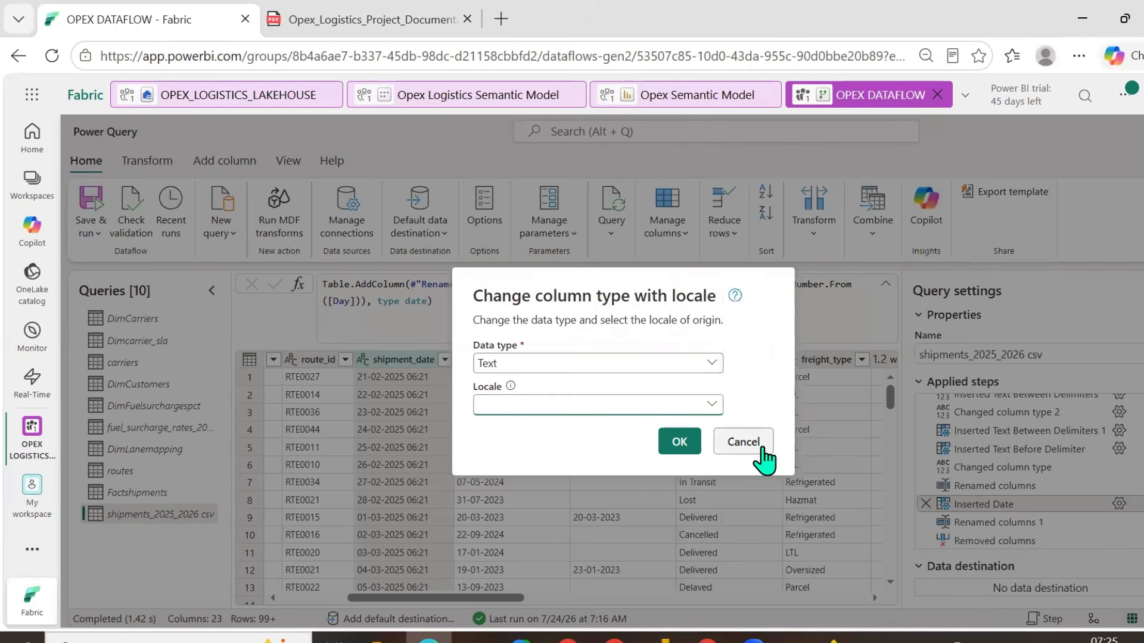
left_click(765, 457)
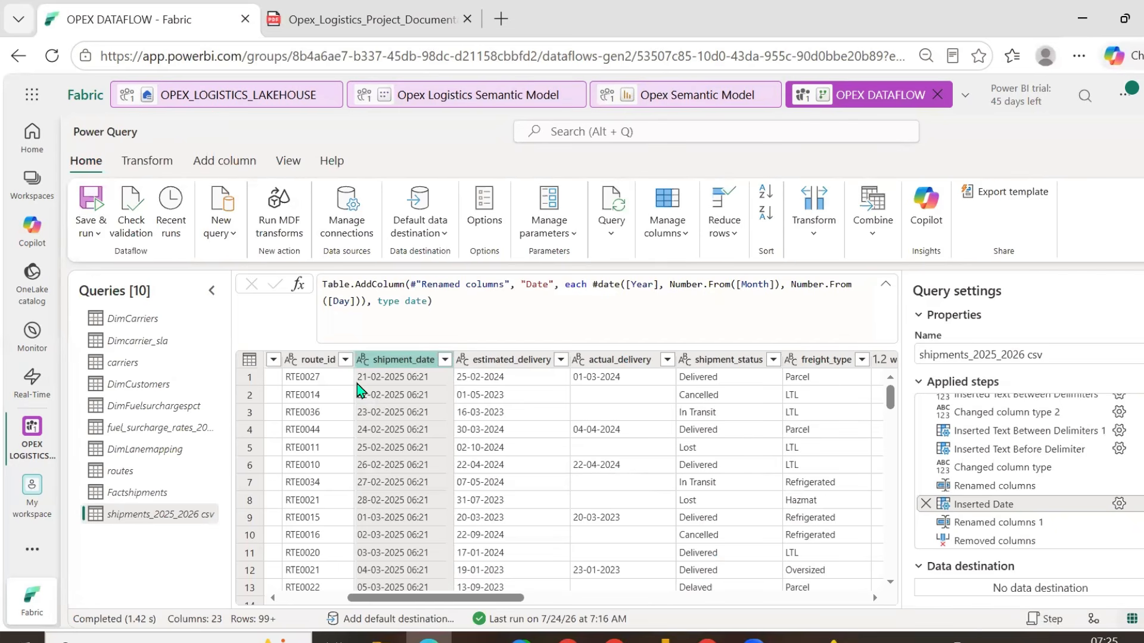
- Check the shipment_date values and look over the date, column-from-examples and text extraction options for adding a column
scroll(434, 459, "down", 10)
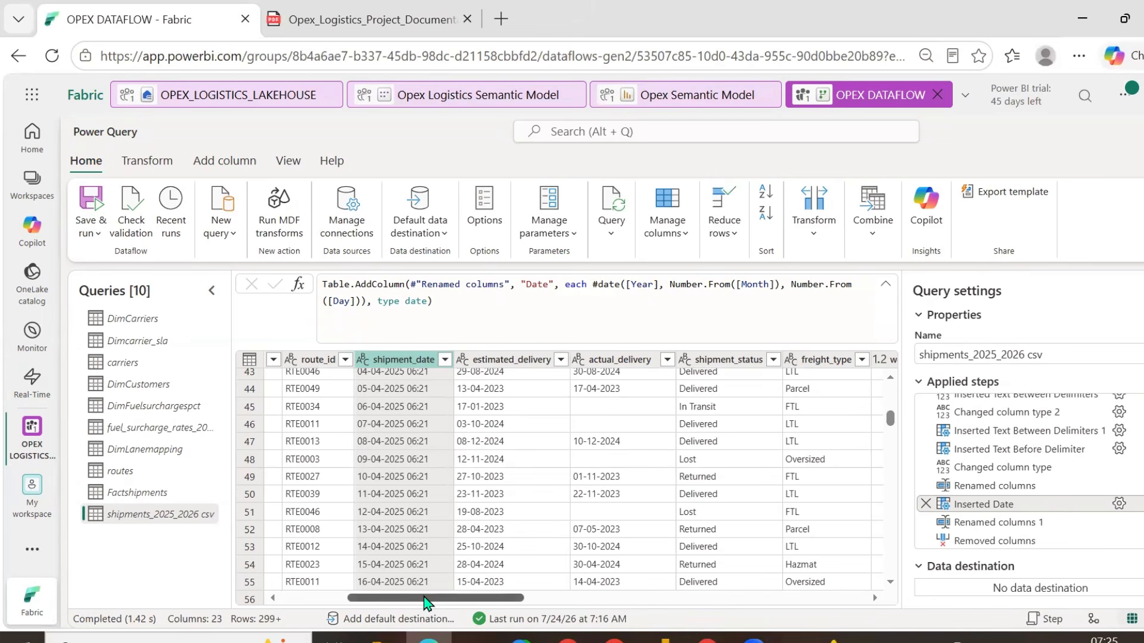
mouse_move(425, 602)
left_mouse_down()
mouse_move(602, 601)
mouse_move(402, 603)
left_mouse_up()
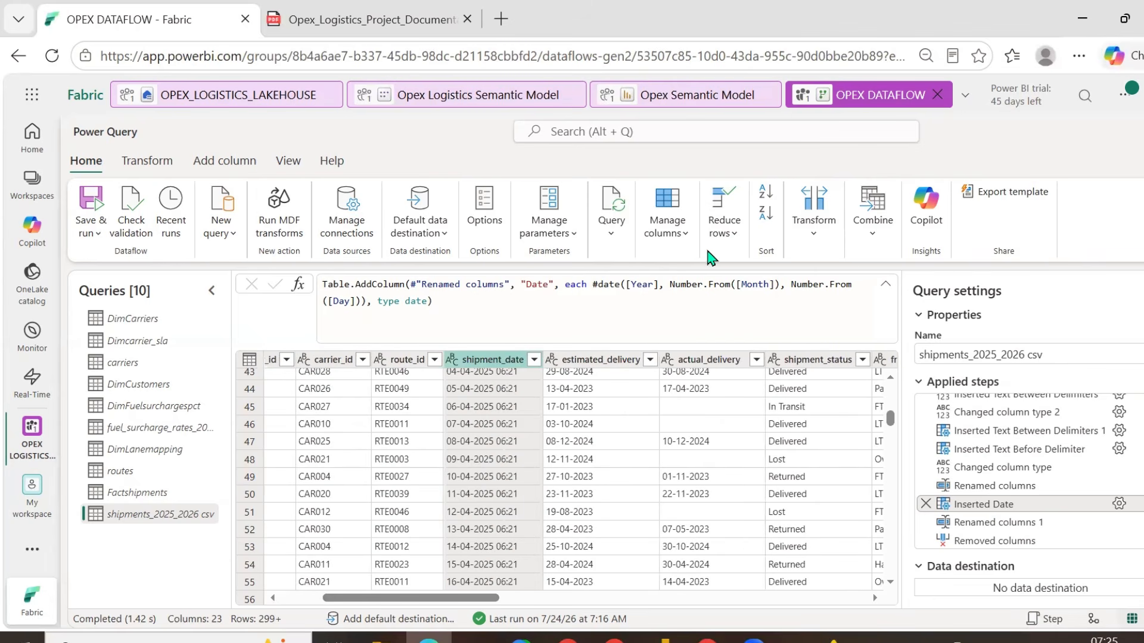
left_click(225, 162)
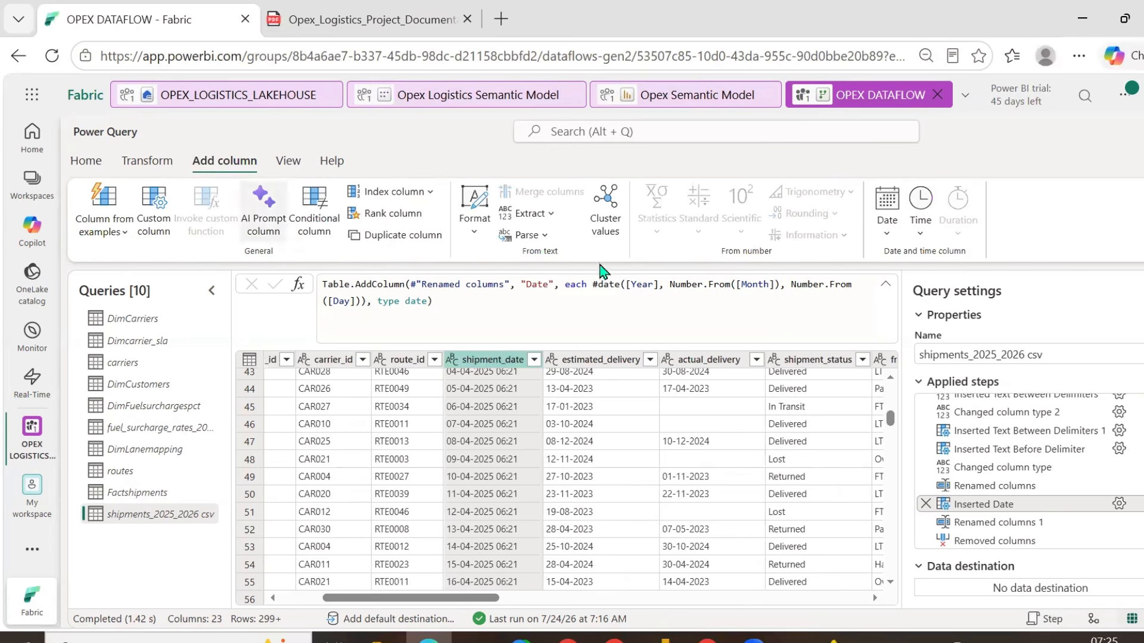
left_click(887, 224)
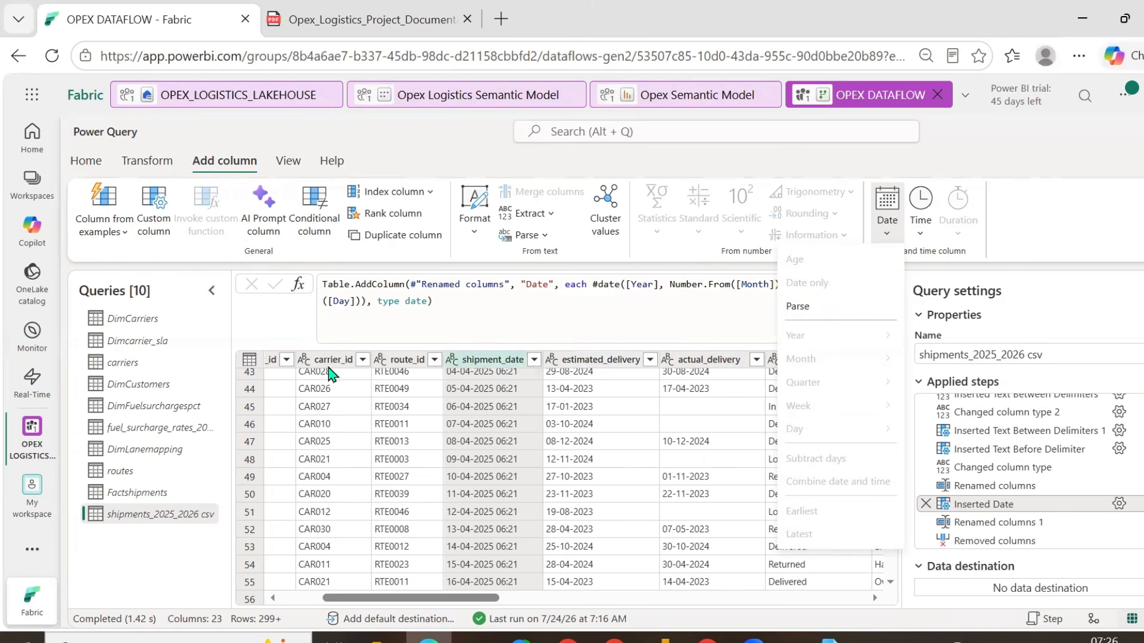
left_click(117, 240)
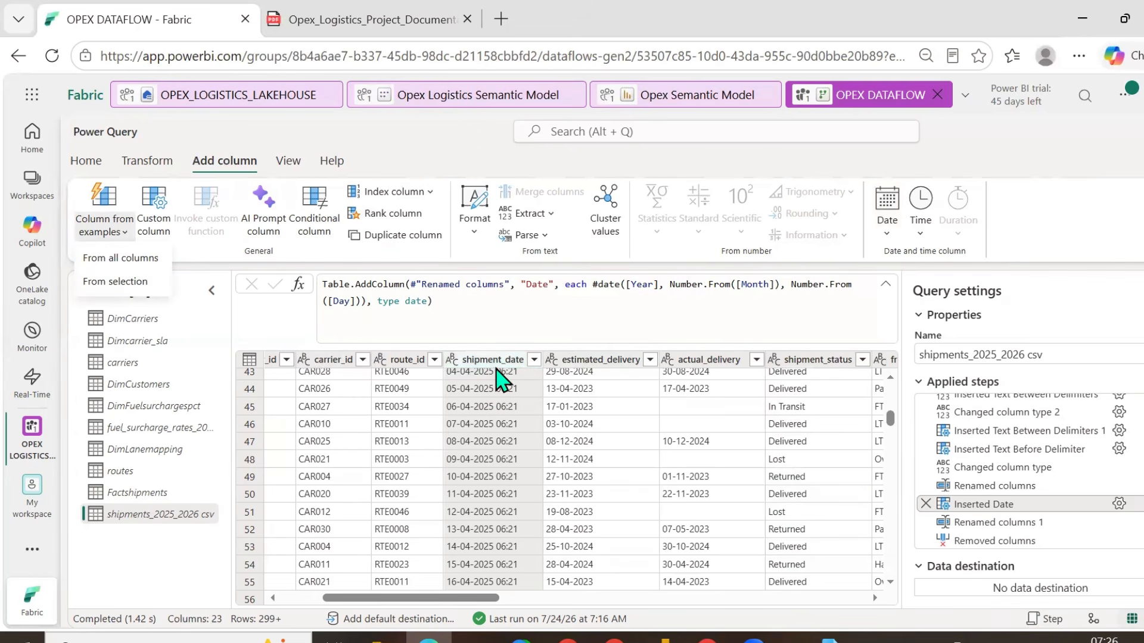
left_click(549, 220)
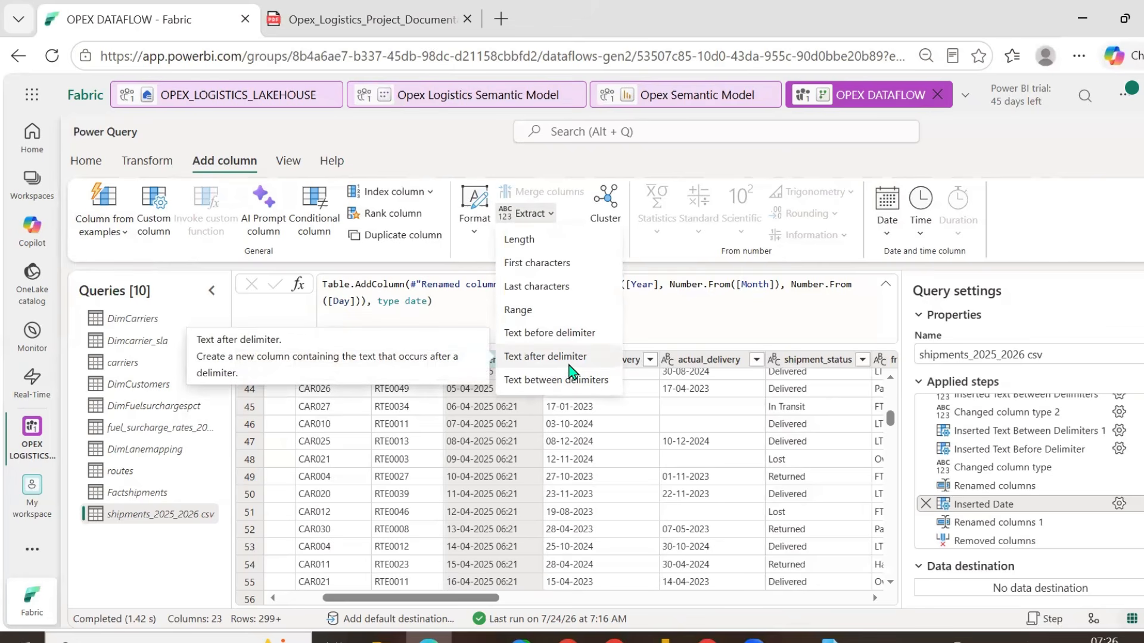
left_click(147, 162)
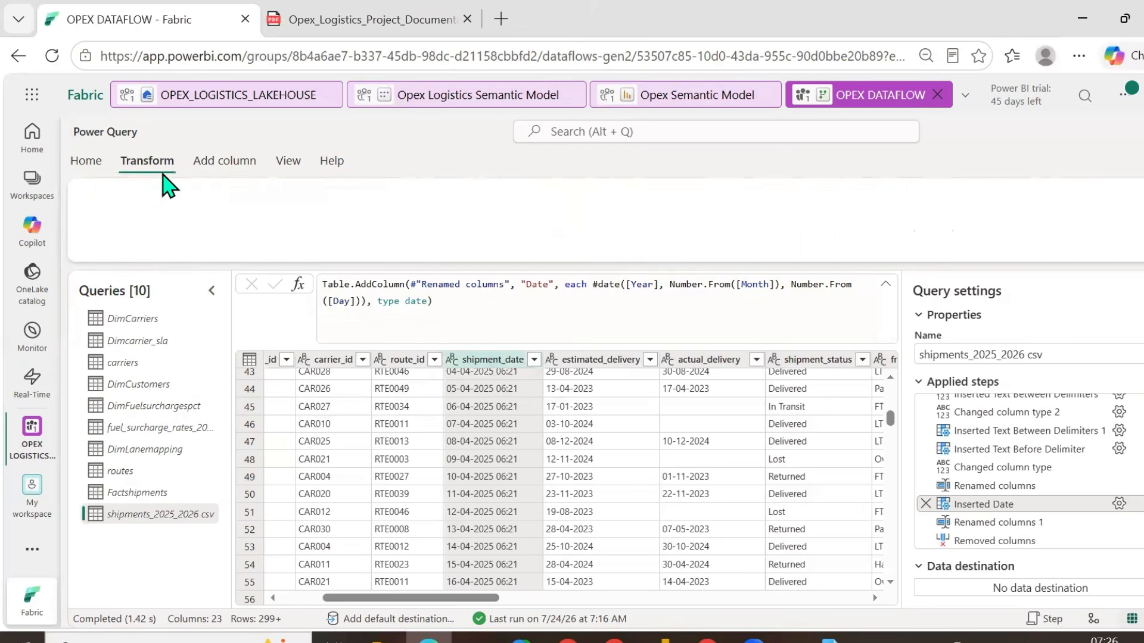
left_click(652, 233)
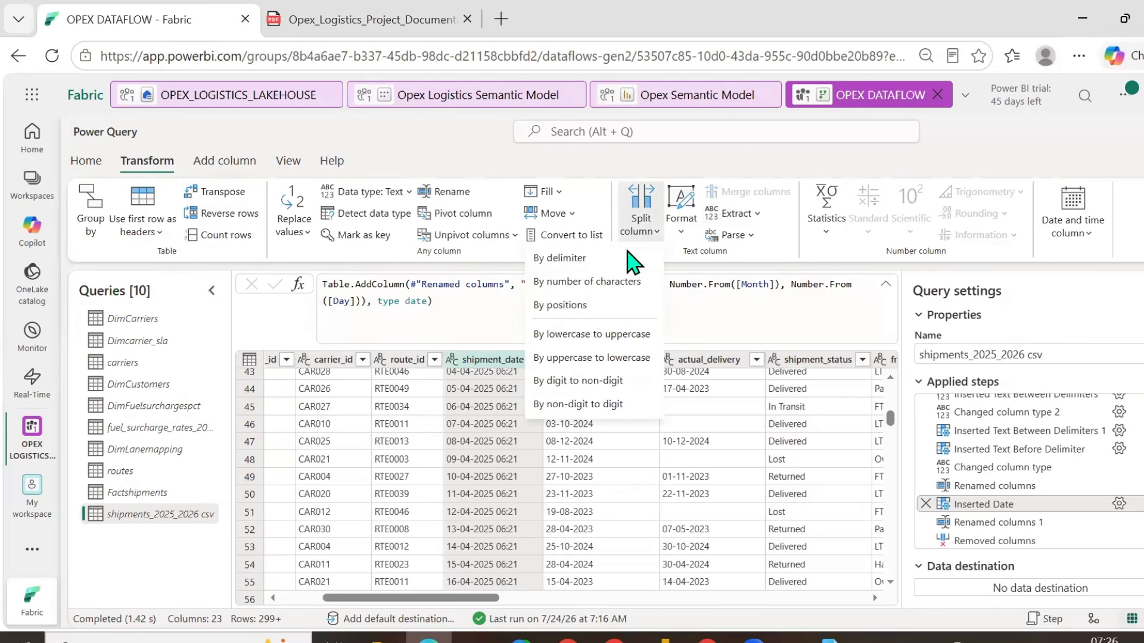
left_click(584, 262)
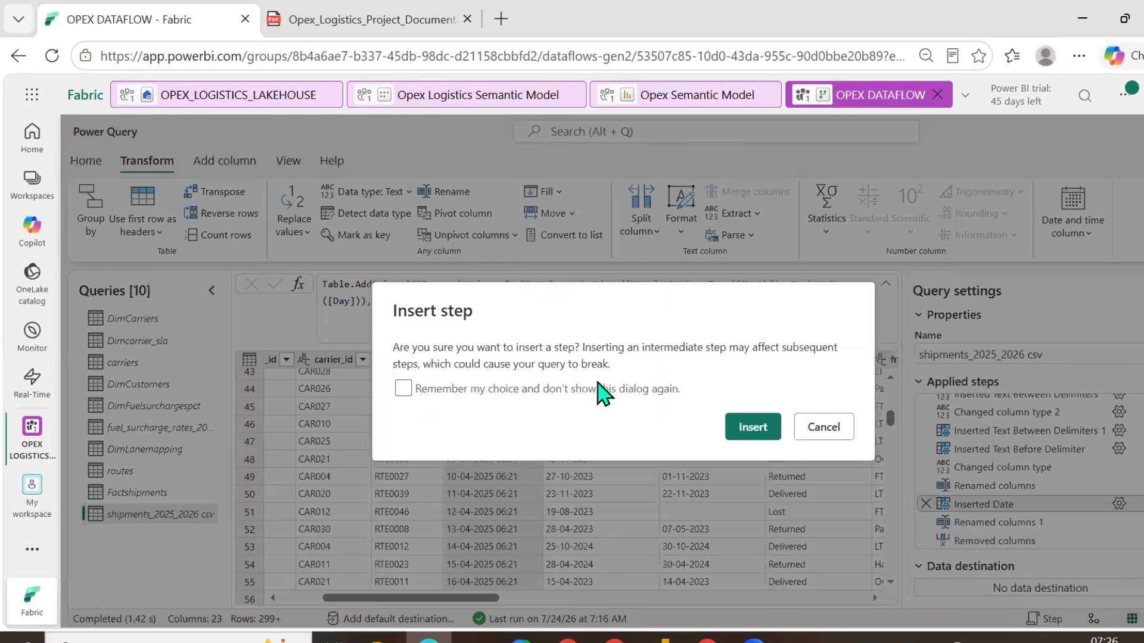
left_click(813, 428)
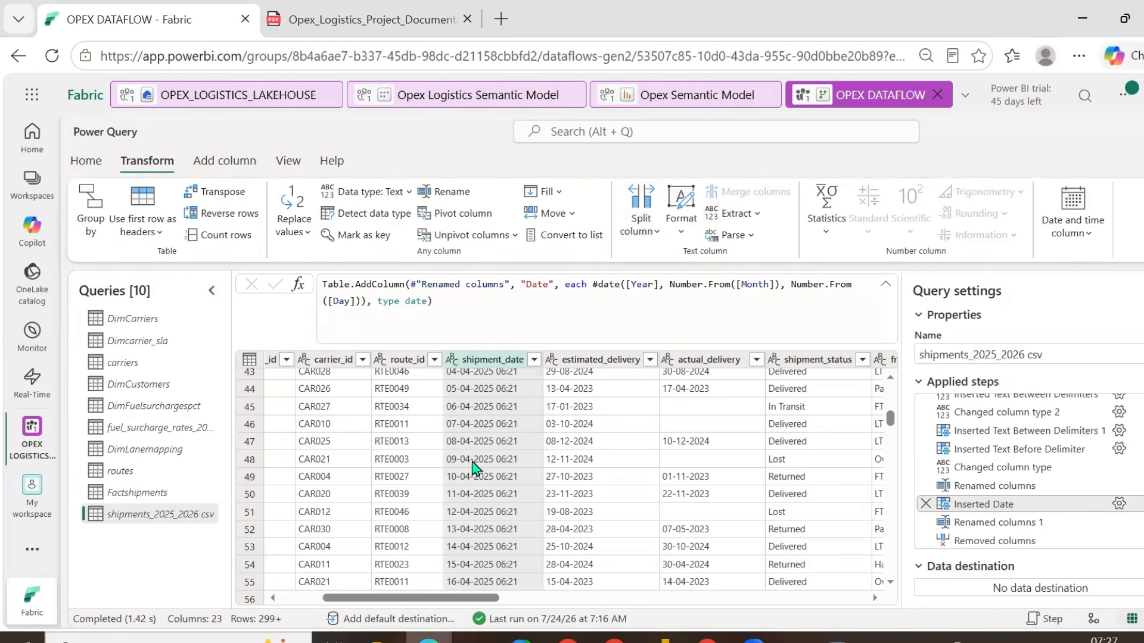
- Compare a shipment_date cell's value with the Year, Month, Day and Date columns, starting back at the first rows
left_click(466, 411)
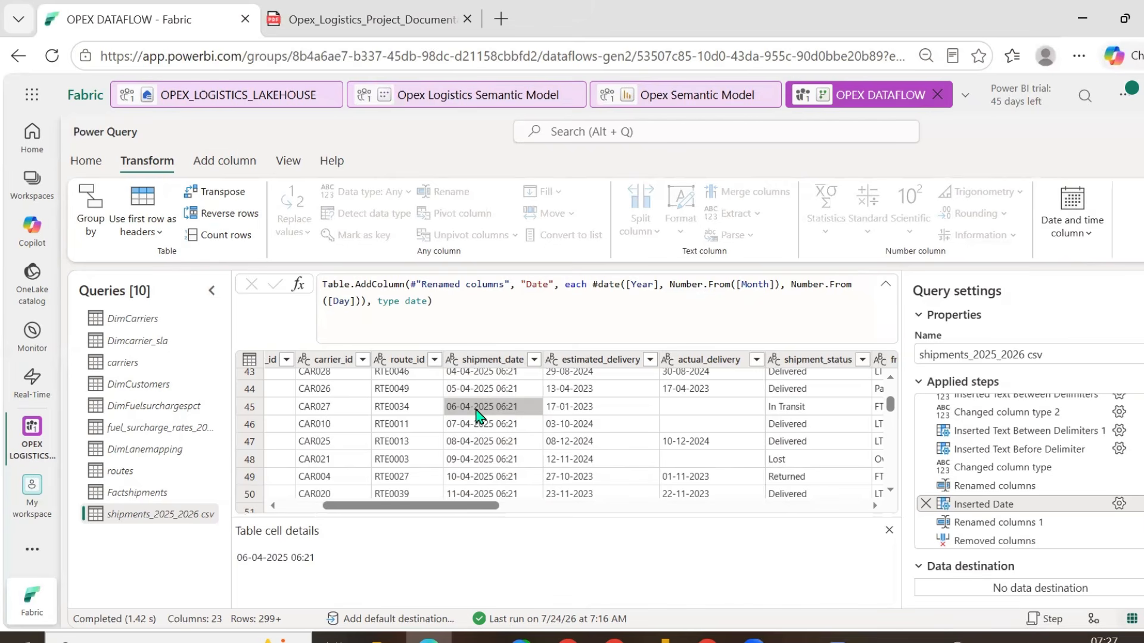
left_click_drag(453, 505, 866, 503)
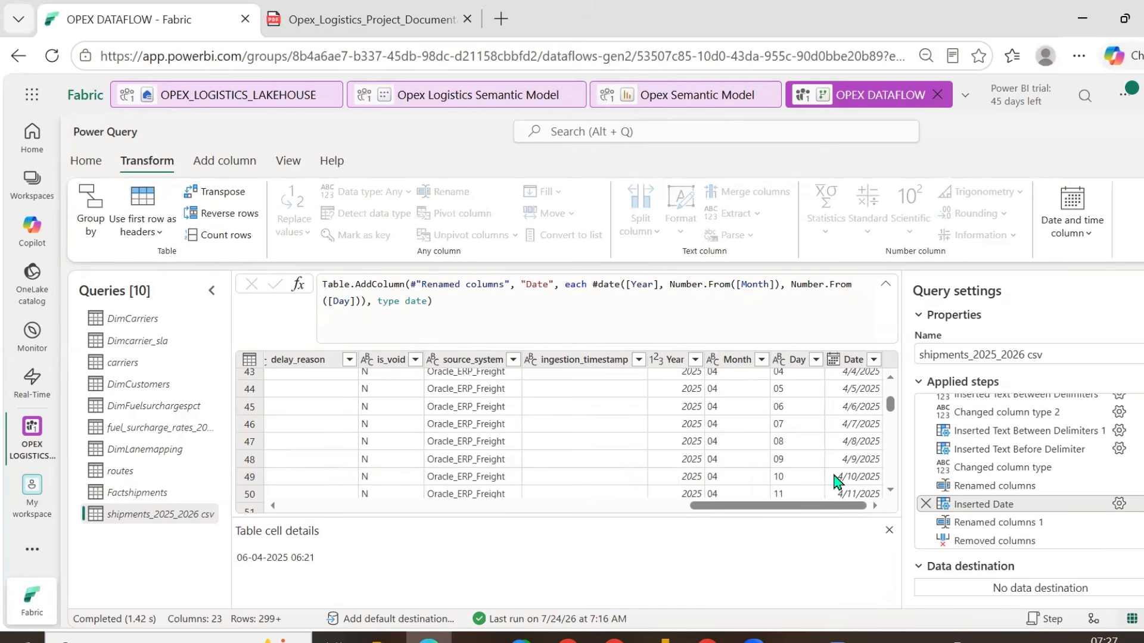
scroll(870, 462, "up", 3)
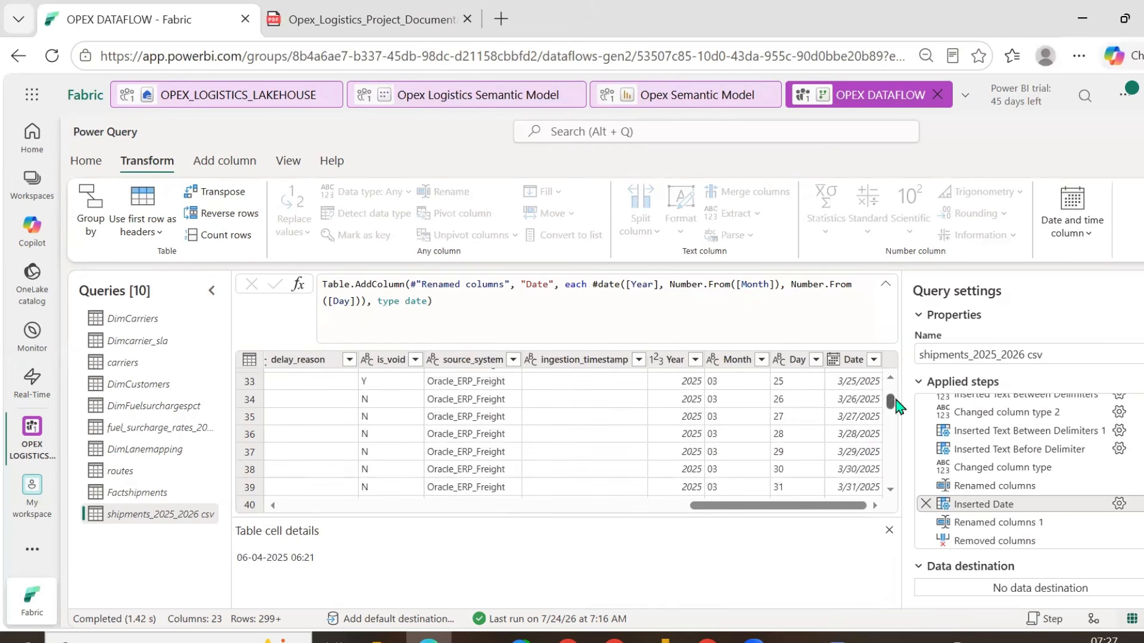
left_click_drag(890, 407, 890, 391)
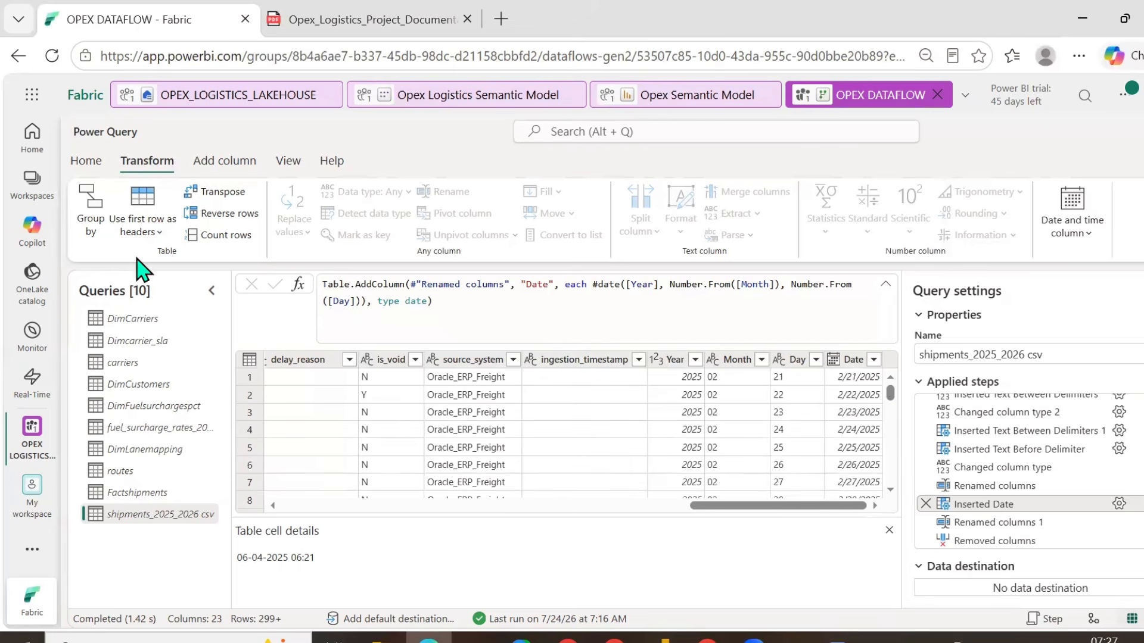
- Select the Year, Month and Day columns and check the column-from-examples options for all columns and for the selection
left_click(225, 175)
left_click(102, 229)
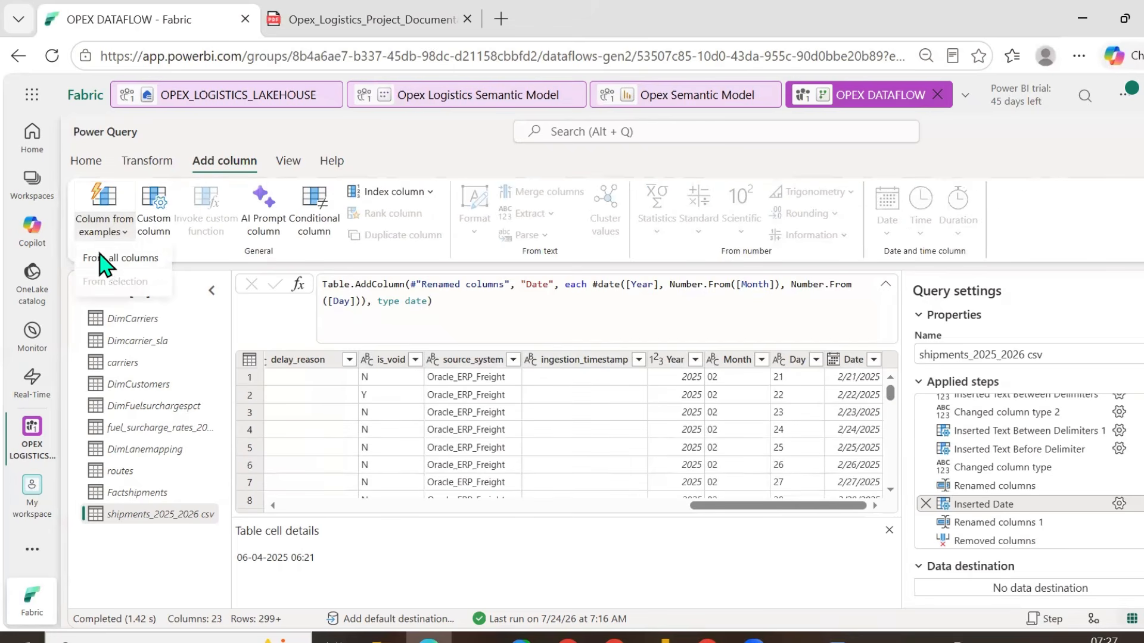
left_click(672, 360)
left_click(737, 361, "ctrl")
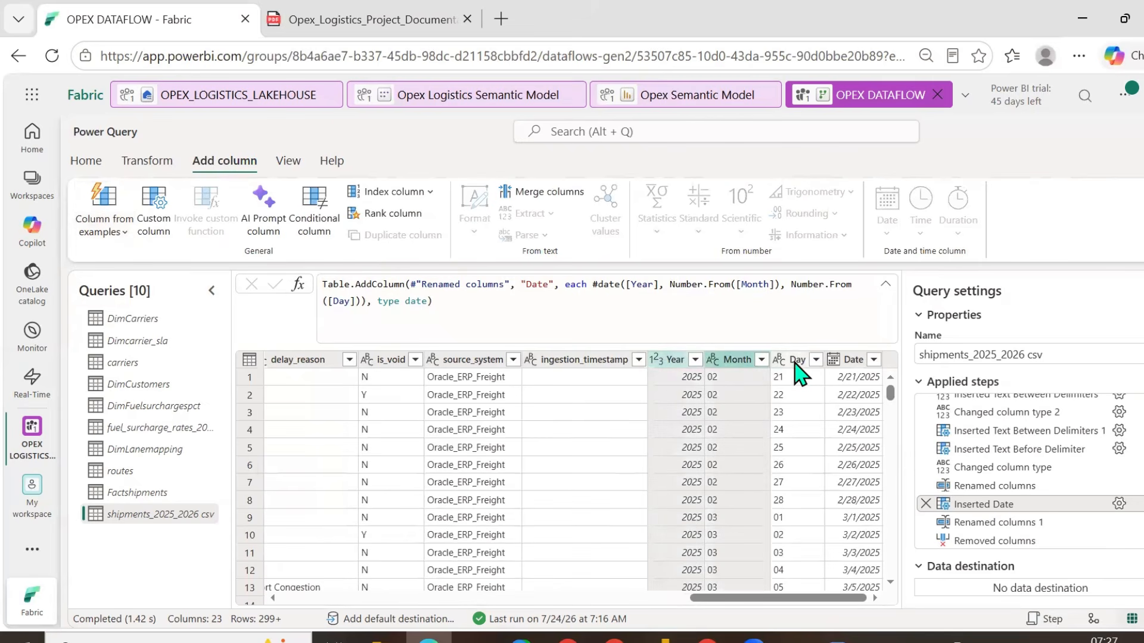
left_click(796, 361, "ctrl")
left_click(119, 229)
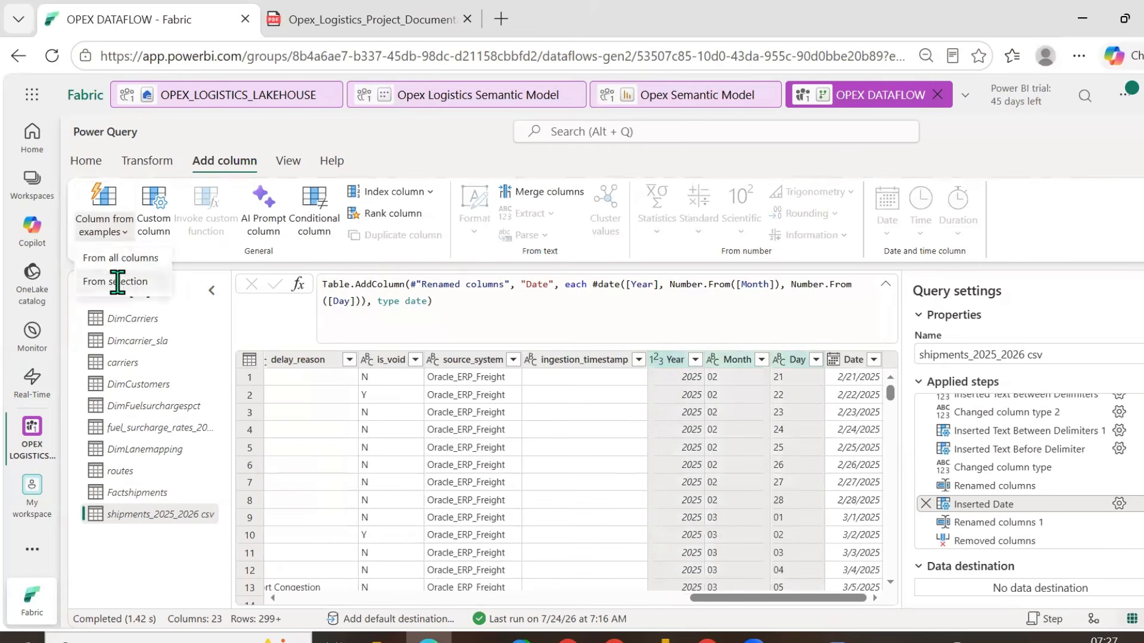
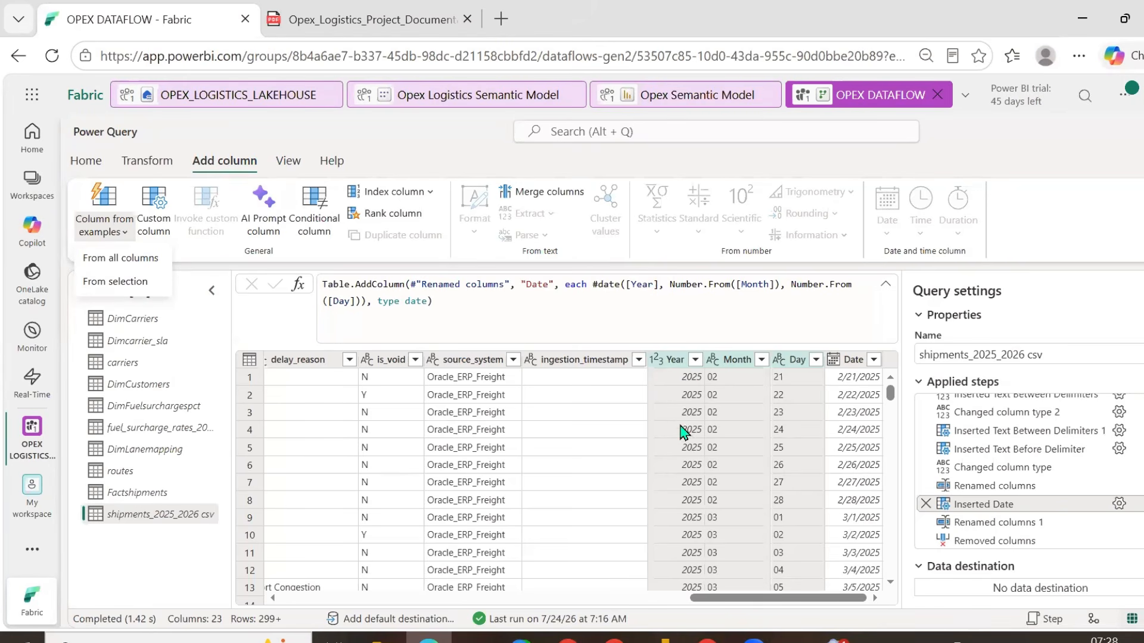
- Look through the text format options for the Date column and leave without applying one
left_click(853, 360)
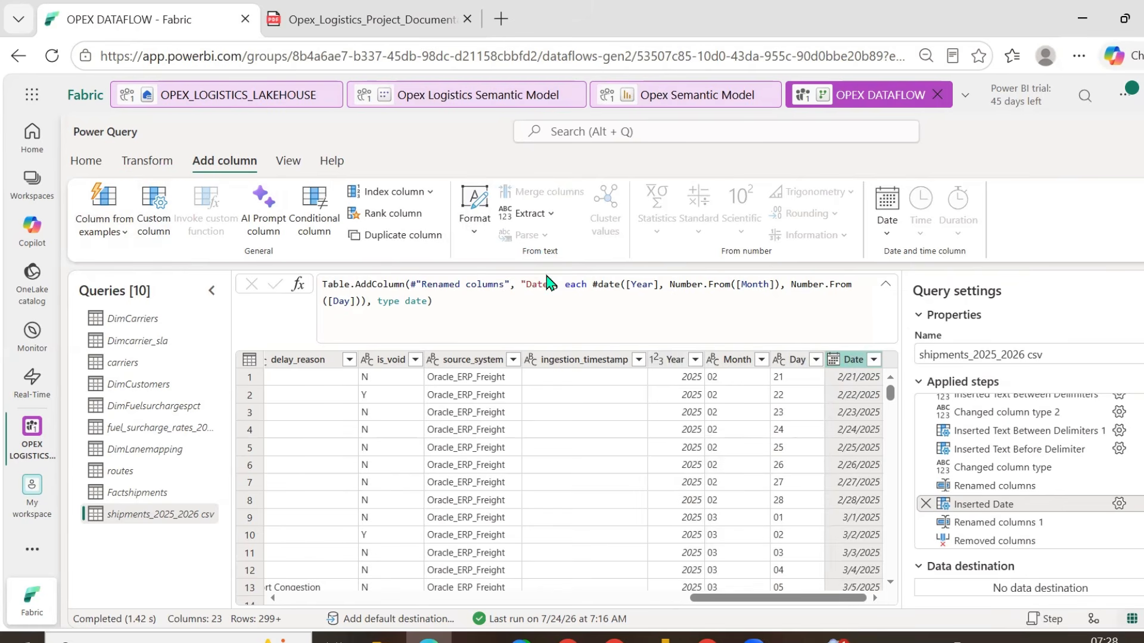
left_click(149, 161)
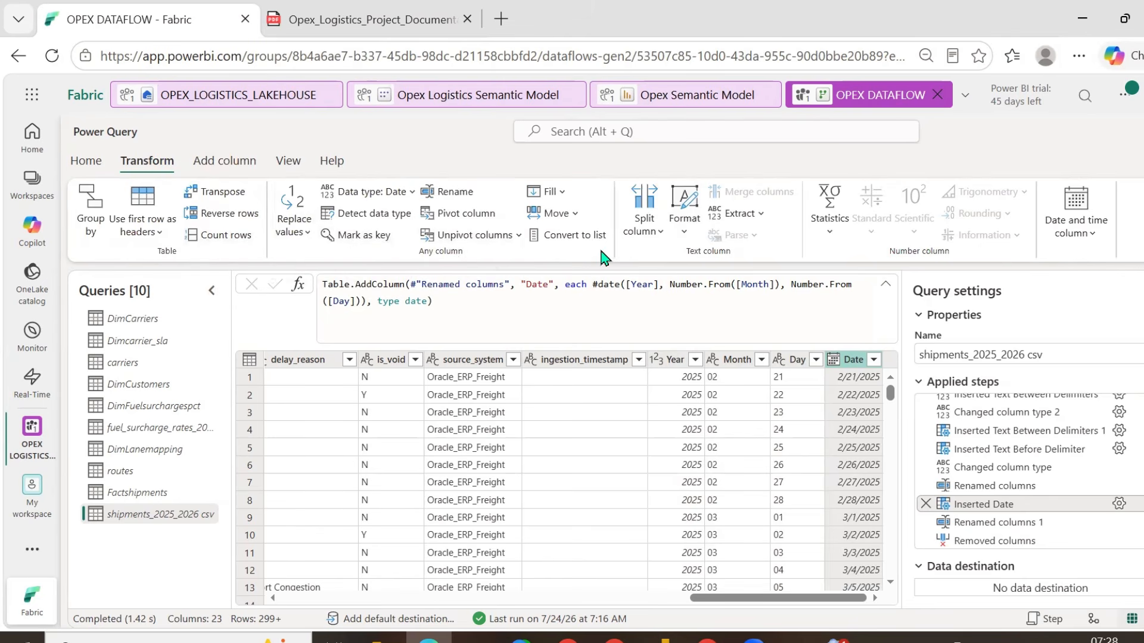
left_click(685, 232)
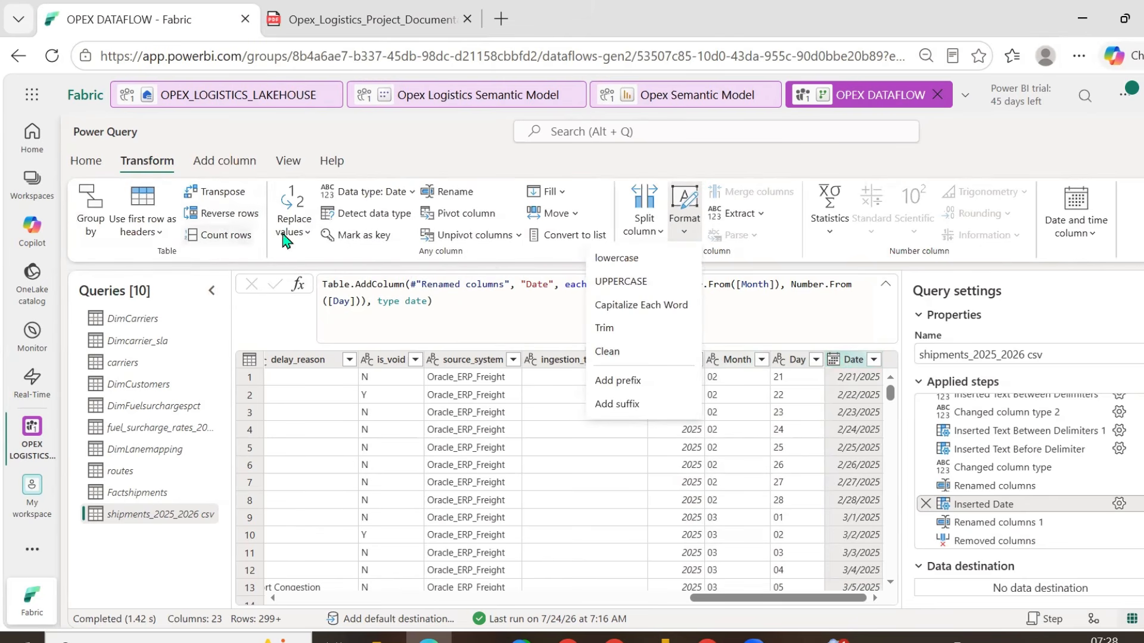
left_click(239, 161)
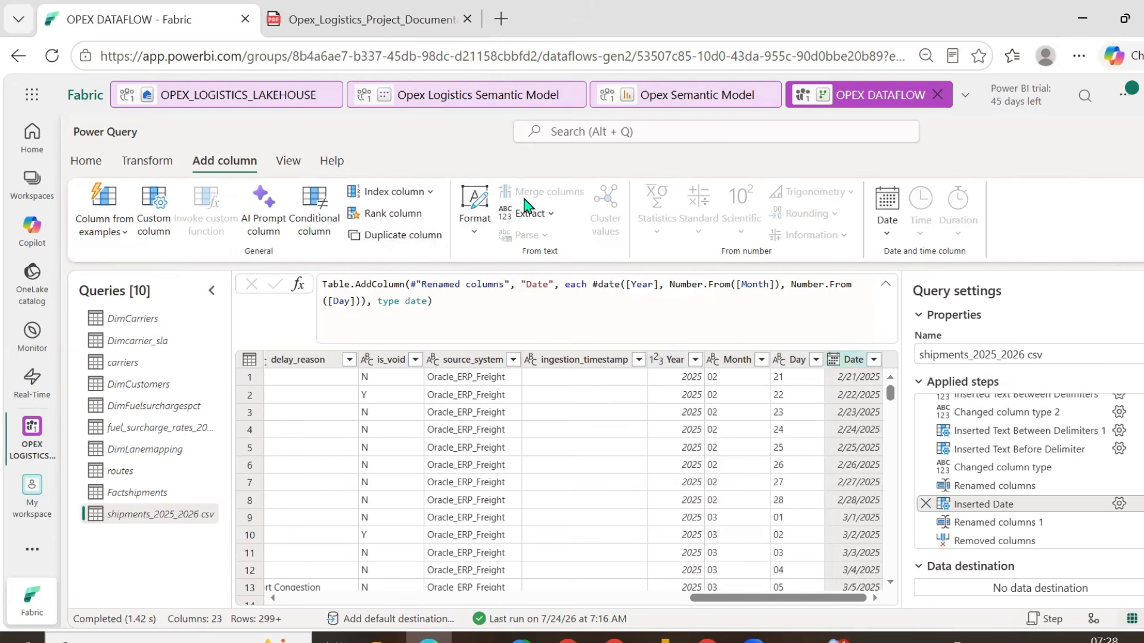
- Try merging the Year, Month and Day columns into a new column with the custom separator "/" and cancel the merge
left_click(676, 363)
left_click(739, 360, "ctrl")
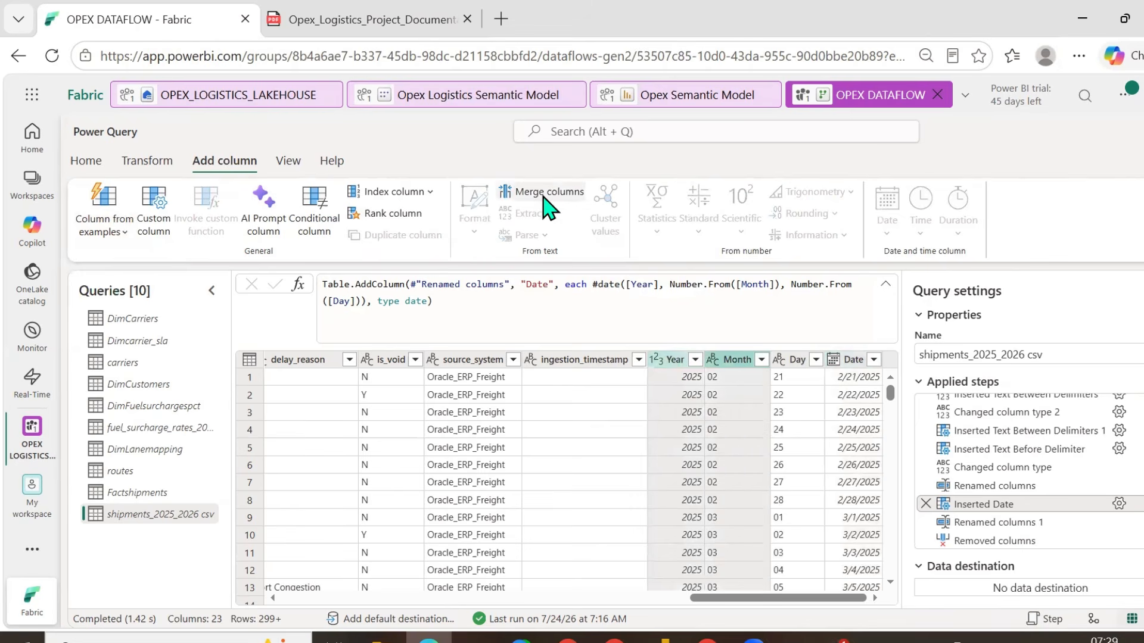
left_click(797, 360, "ctrl")
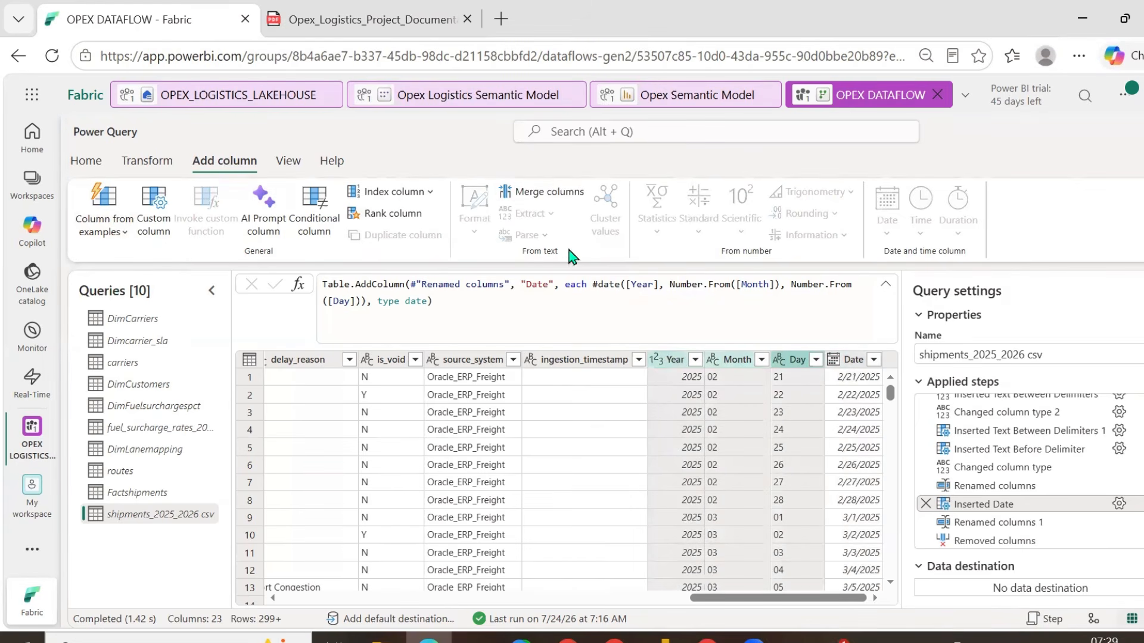
left_click(544, 198)
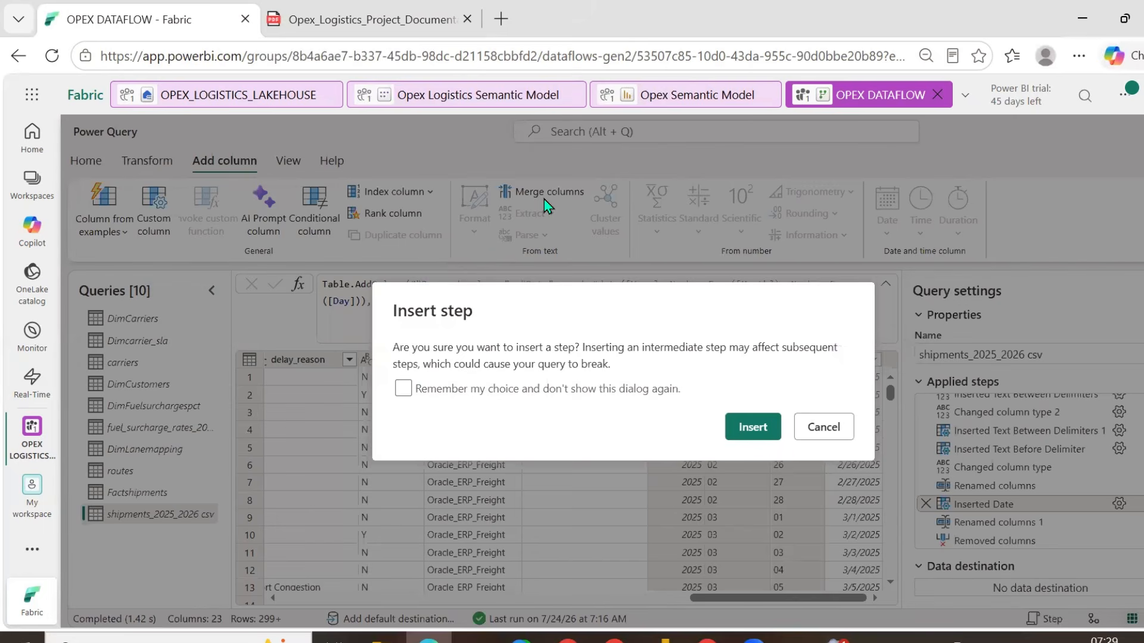
left_click(747, 430)
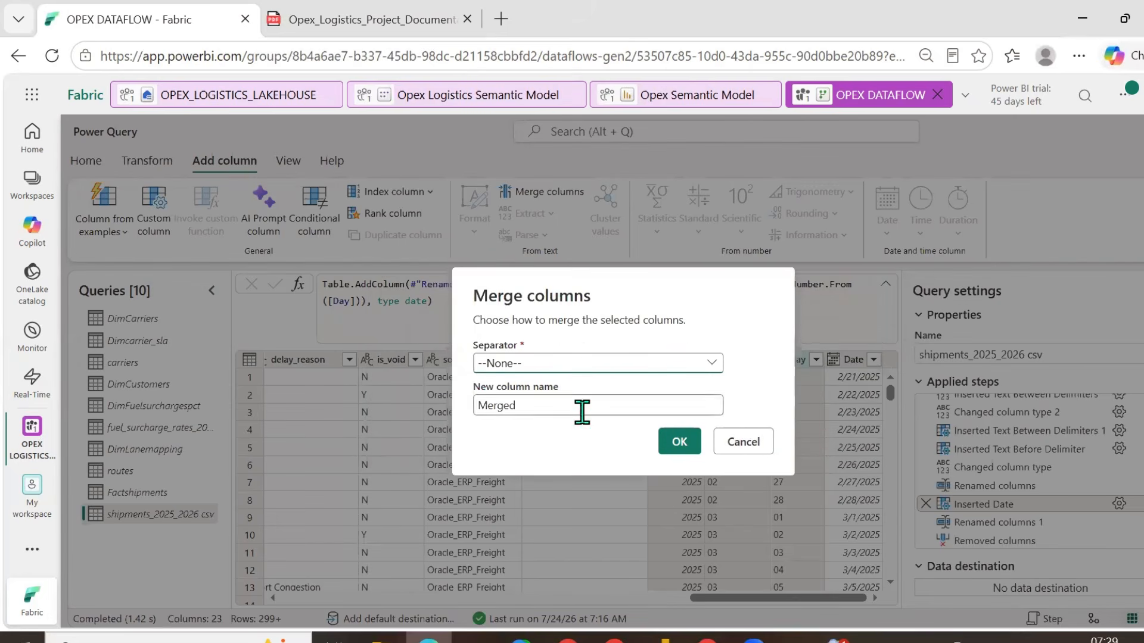
left_click(705, 365)
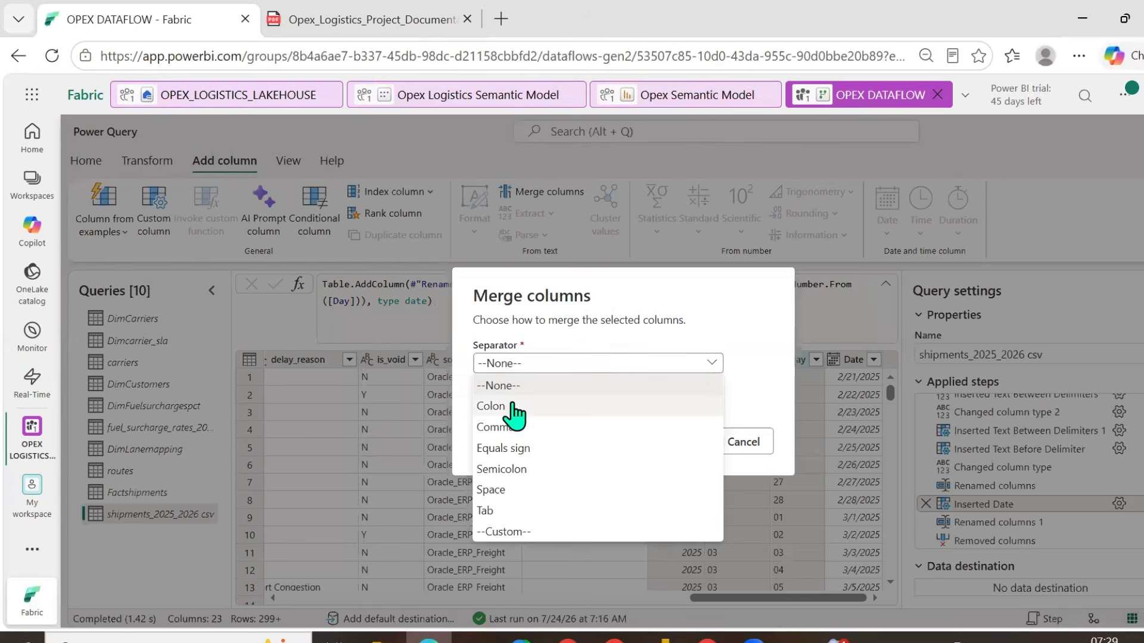
left_click(524, 533)
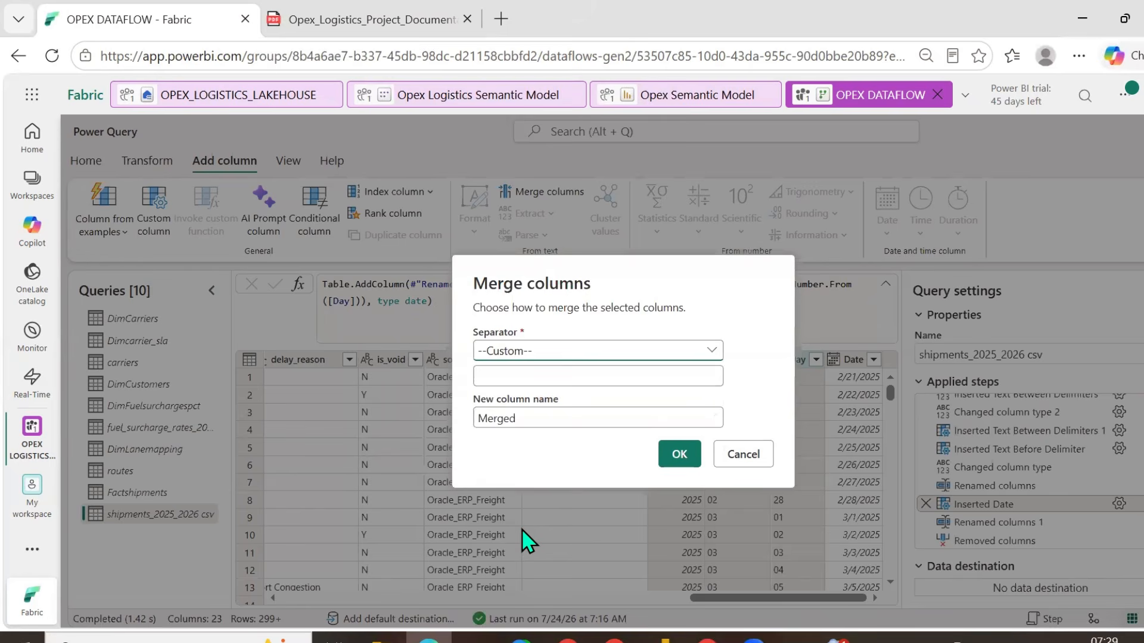
left_click(573, 377)
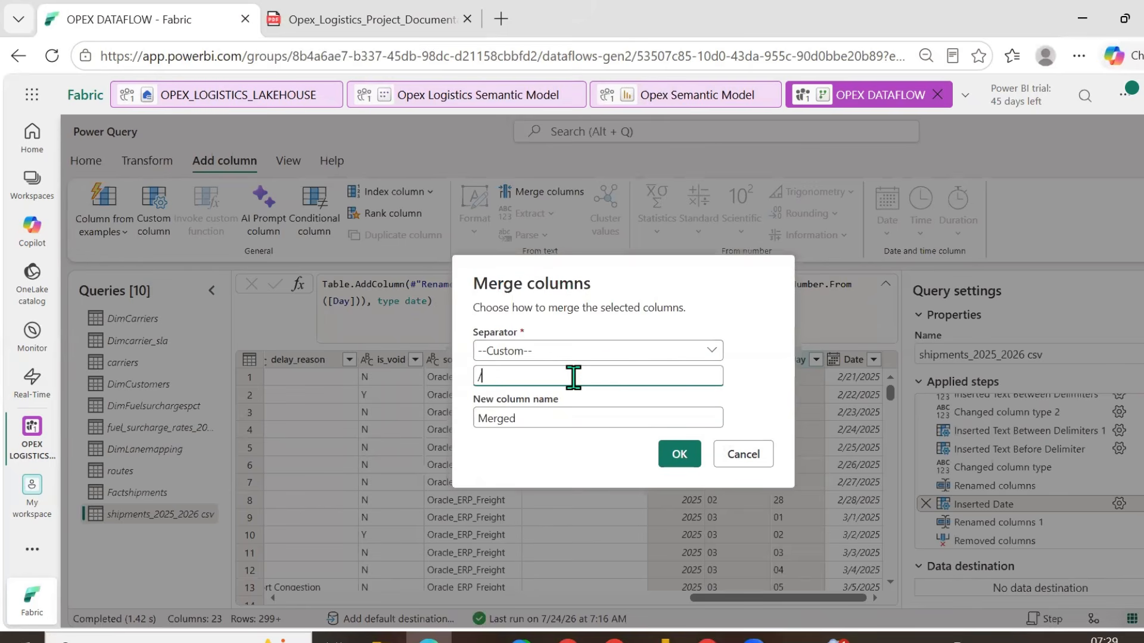
left_click(733, 456)
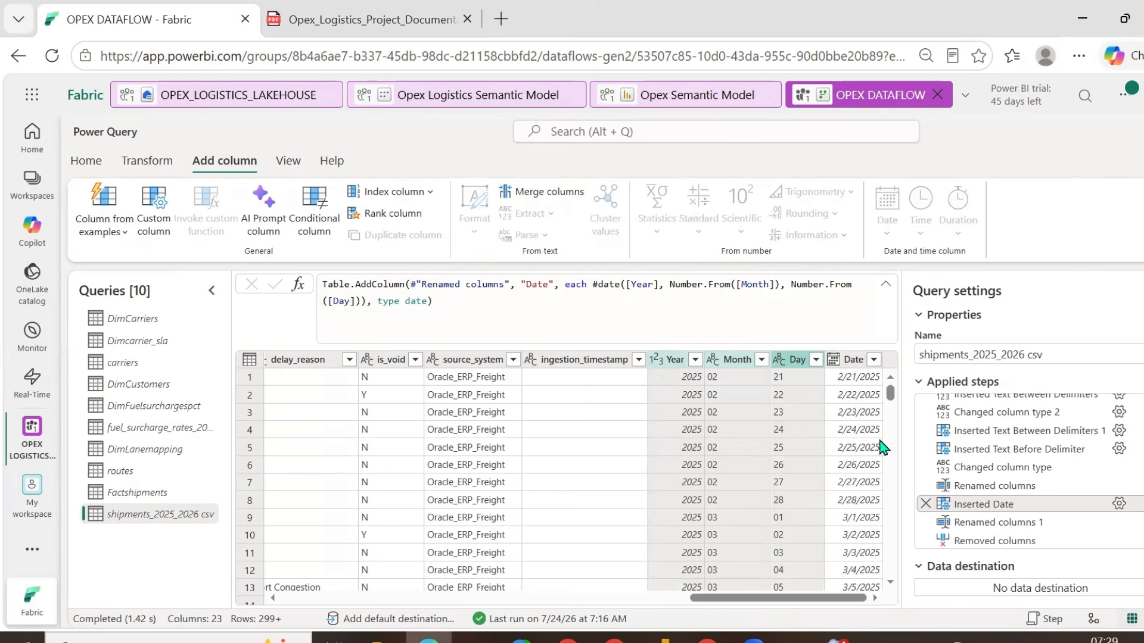
- Review the Factshipments query's Lakehouse destination and the existing tables in the LOGISTICS schema, leaving the destination unedited
left_click(1002, 545)
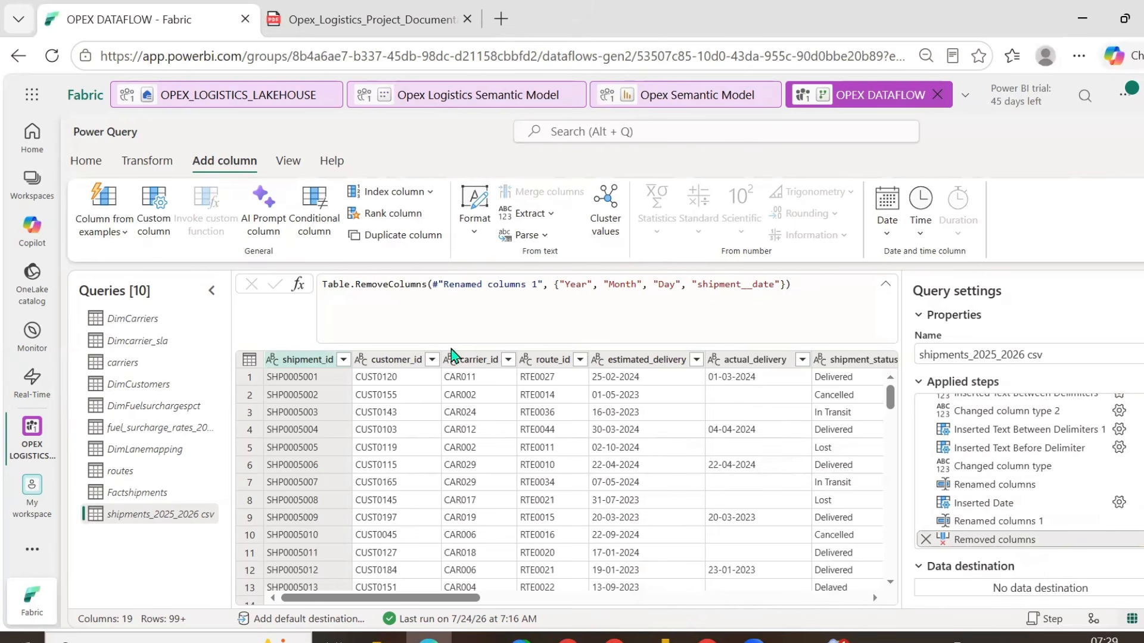
left_click(125, 498)
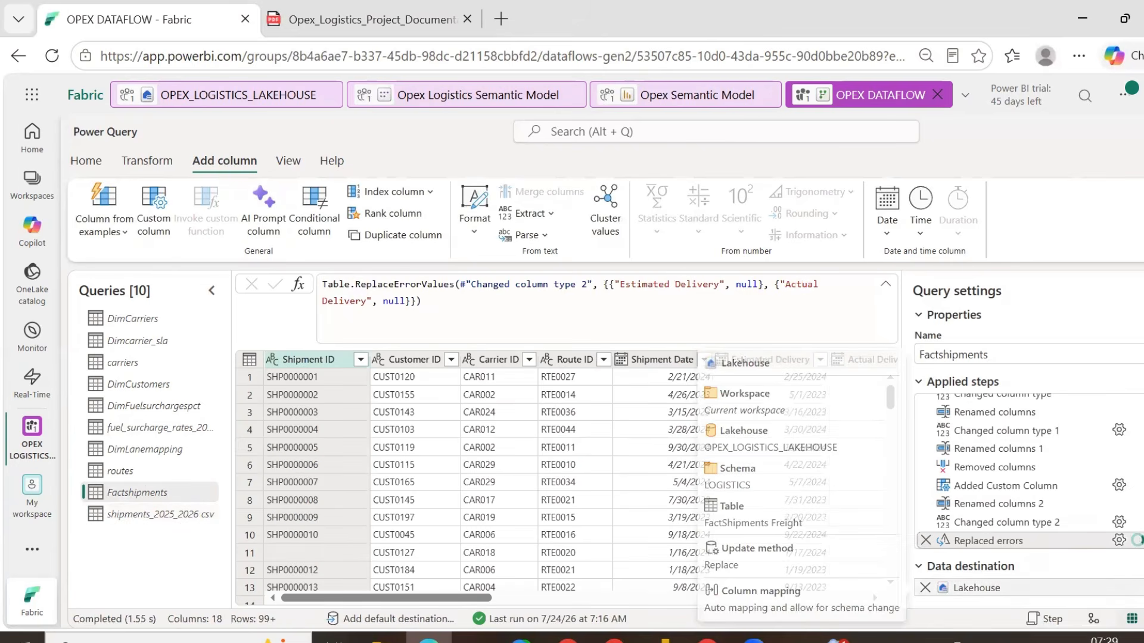
left_click(1142, 588)
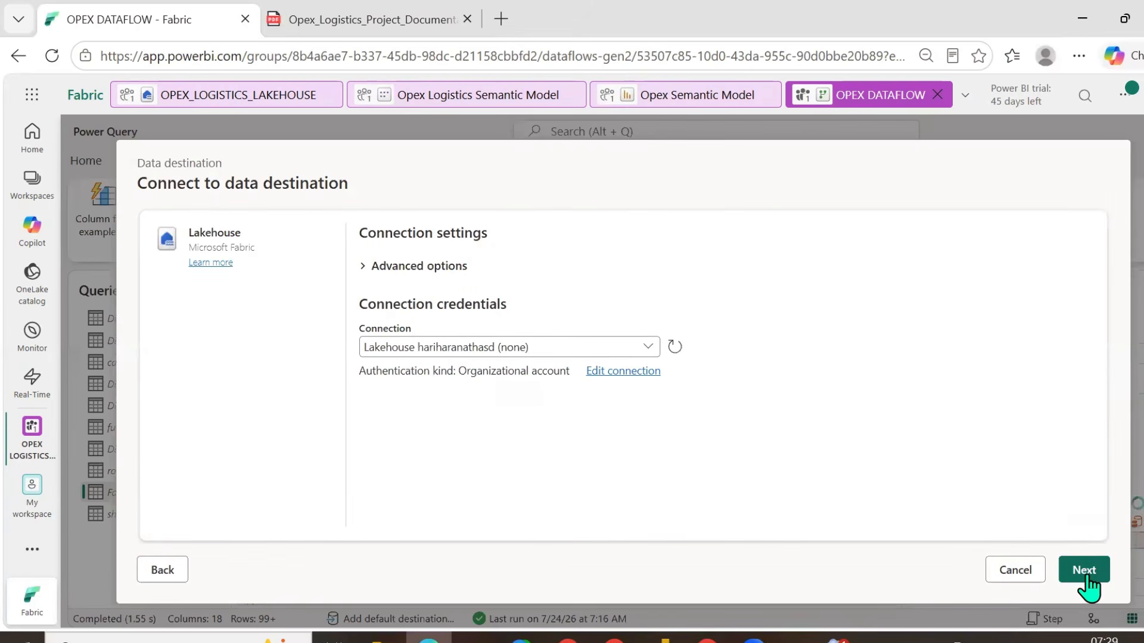
left_click(1084, 570)
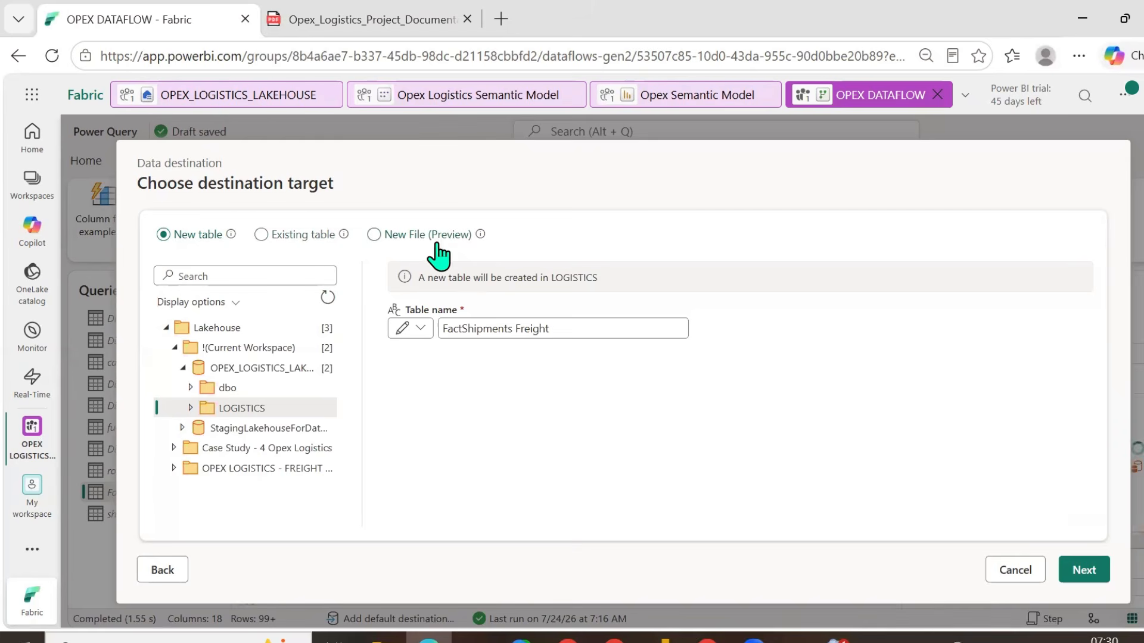
left_click(261, 235)
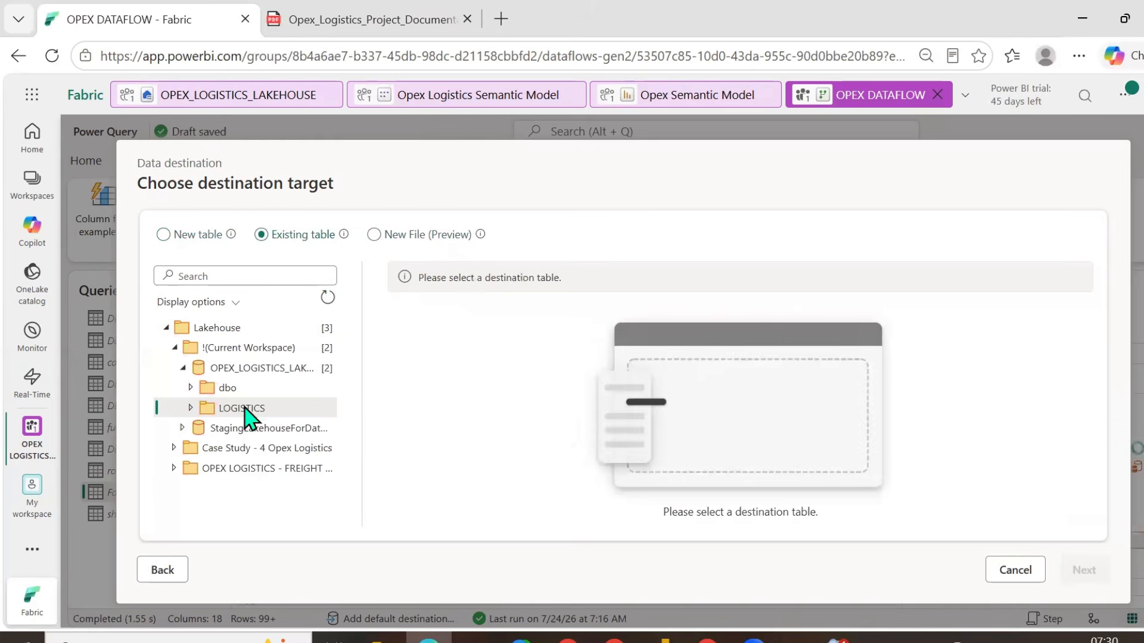
left_click(191, 408)
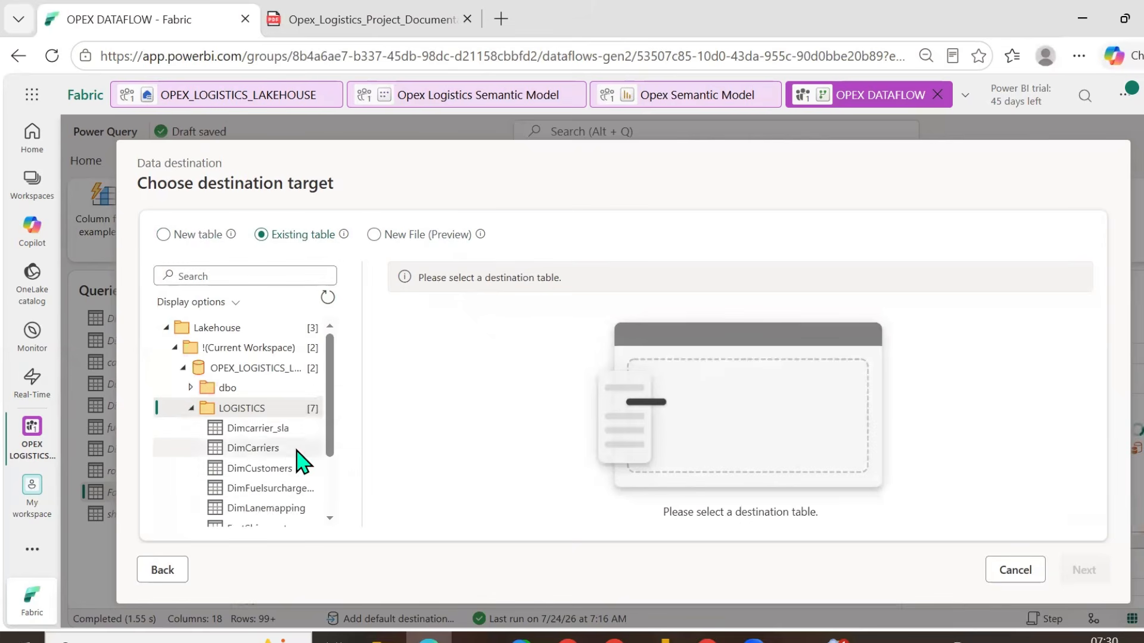
scroll(292, 459, "down", 2)
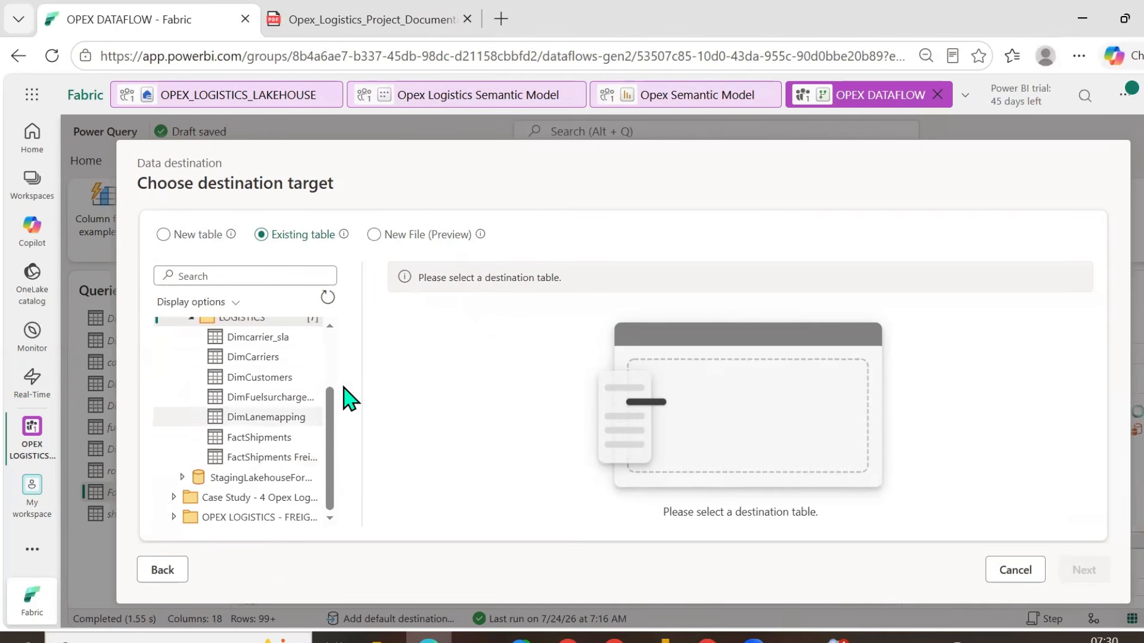
left_click(1005, 573)
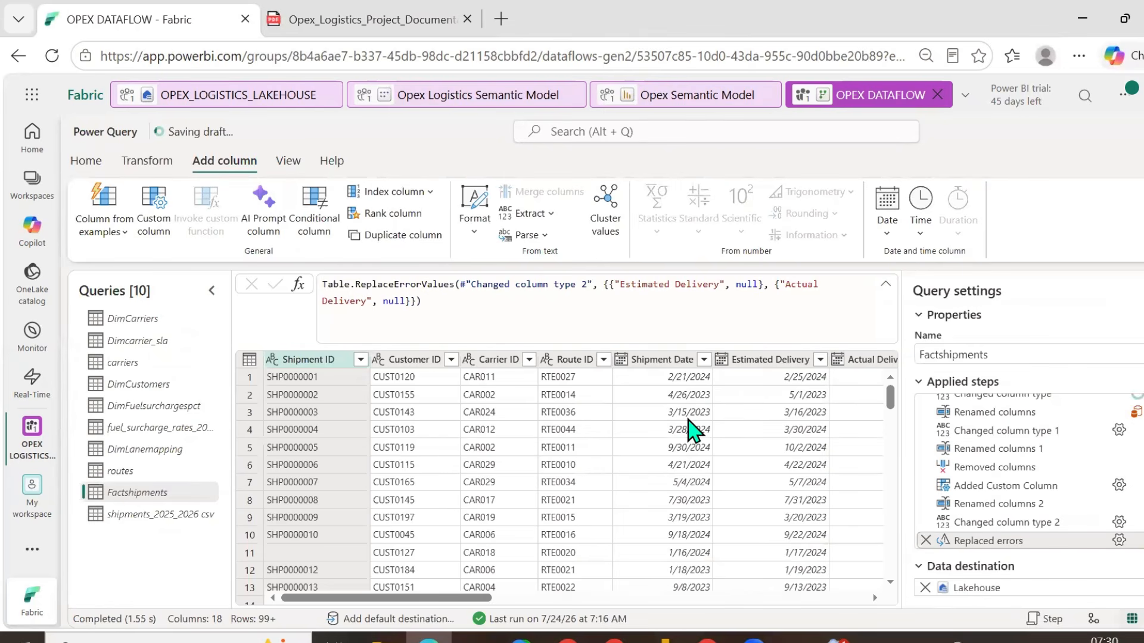
- Check the Opex Semantic Model report and return to the Opex Logistics Semantic Model
left_click(465, 95)
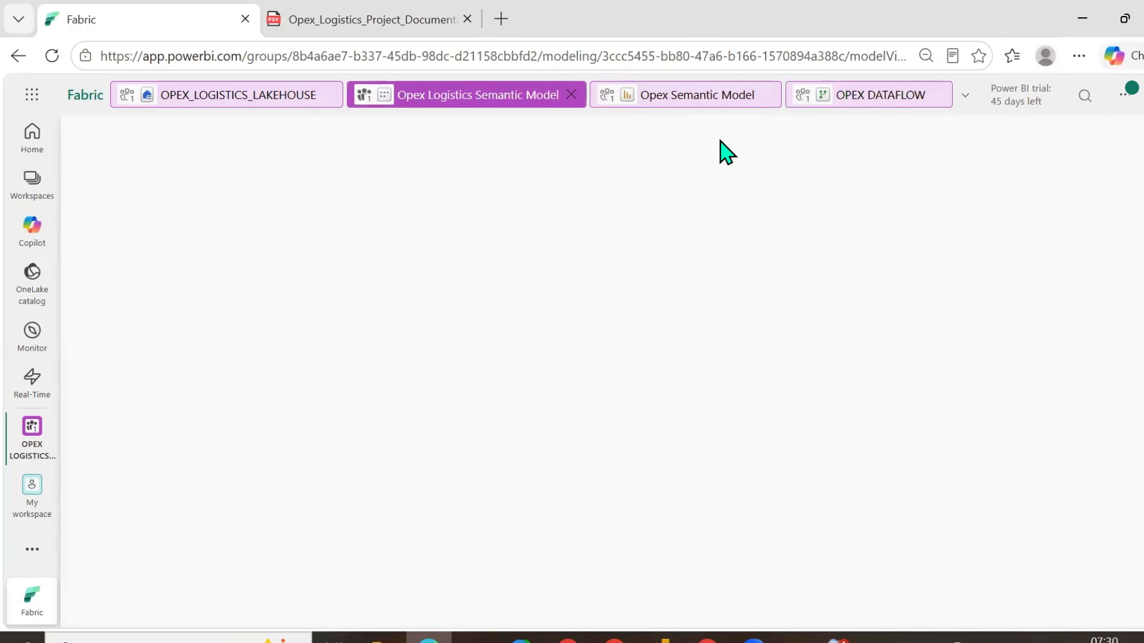
left_click(713, 110)
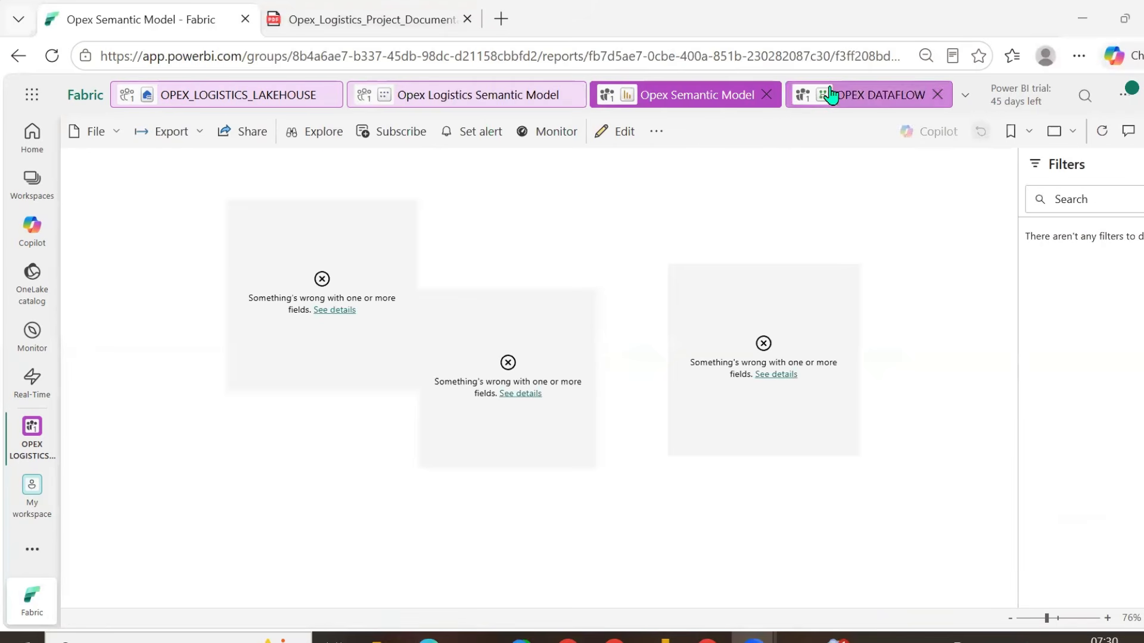
left_click(451, 106)
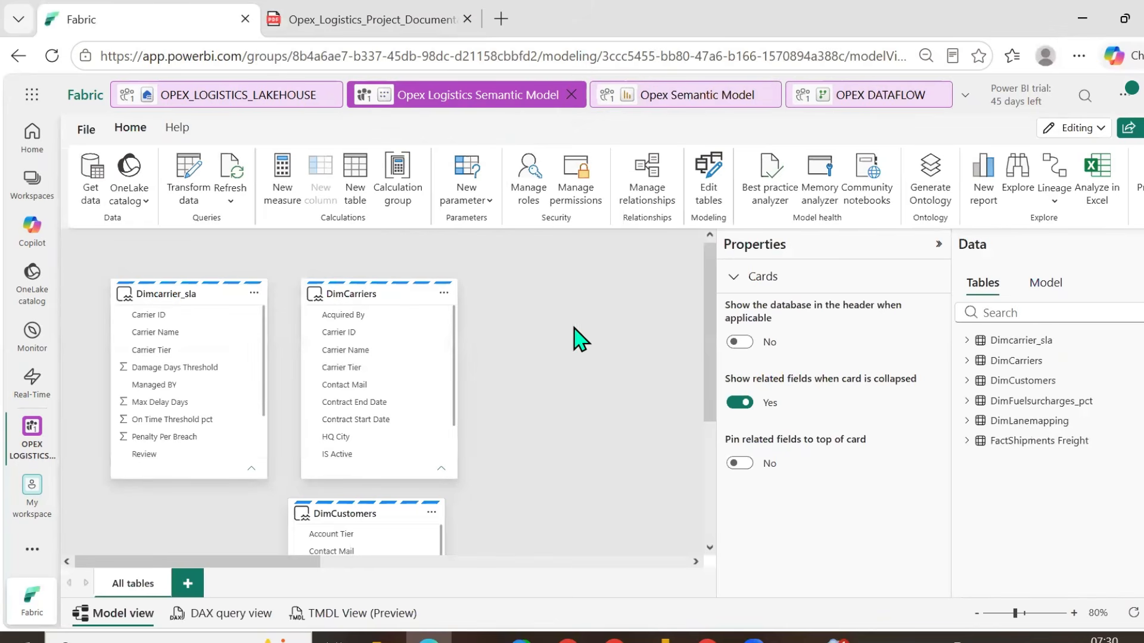
- Collapse the model's properties and look over the dimension and FactShipments Freight table cards across the diagram
left_click(938, 245)
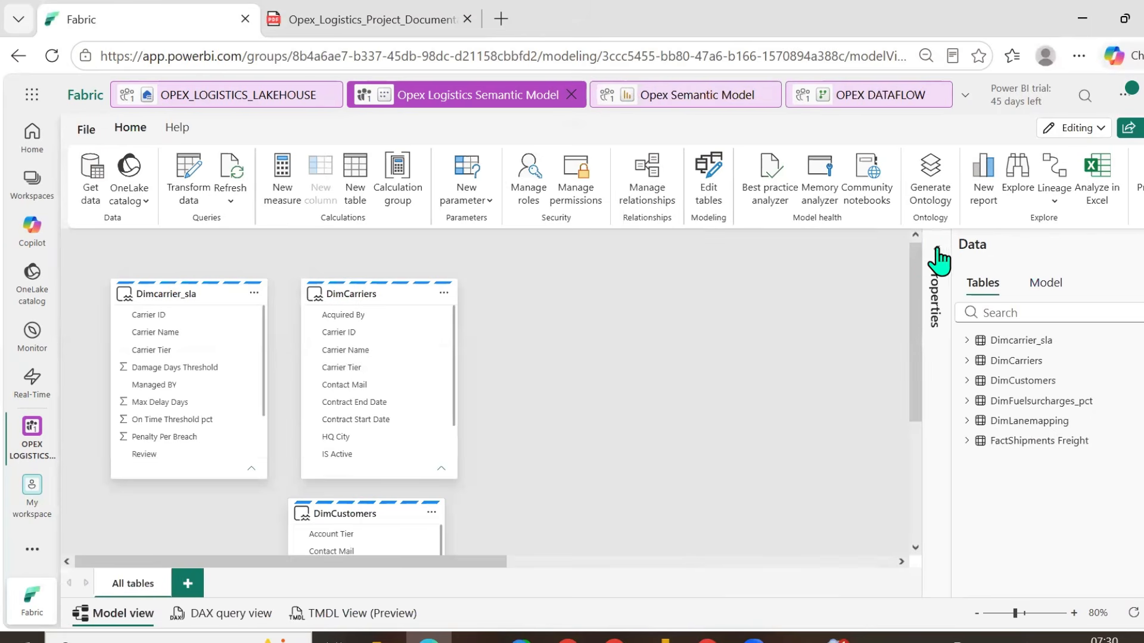
scroll(607, 427, "down", 3)
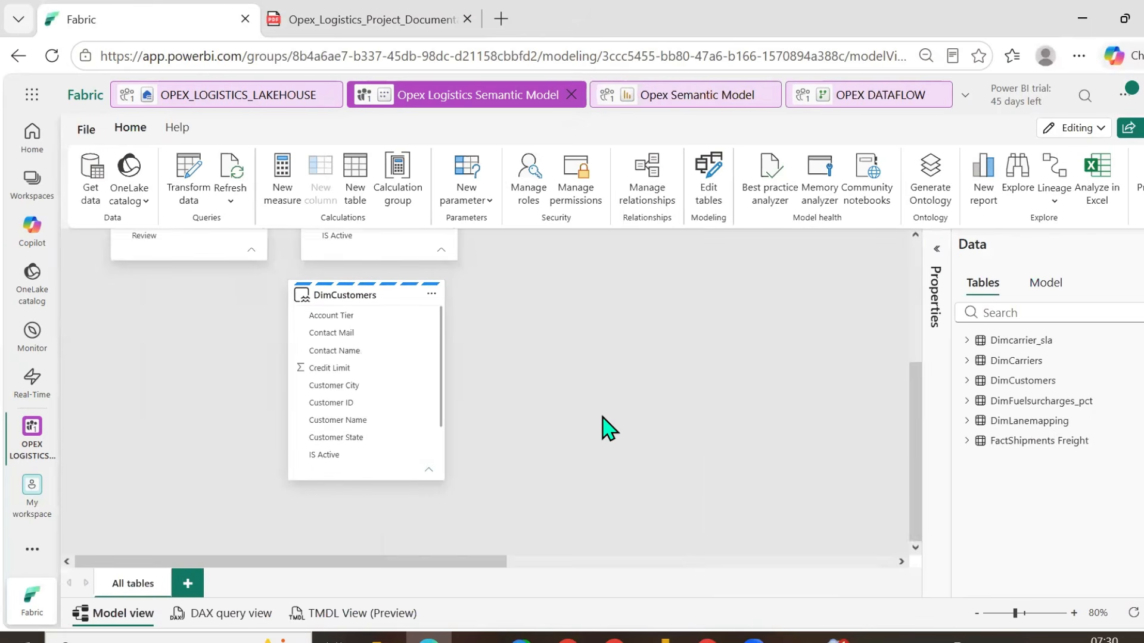
scroll(608, 426, "up", 2)
scroll(608, 427, "down", 2)
left_click_drag(498, 566, 871, 567)
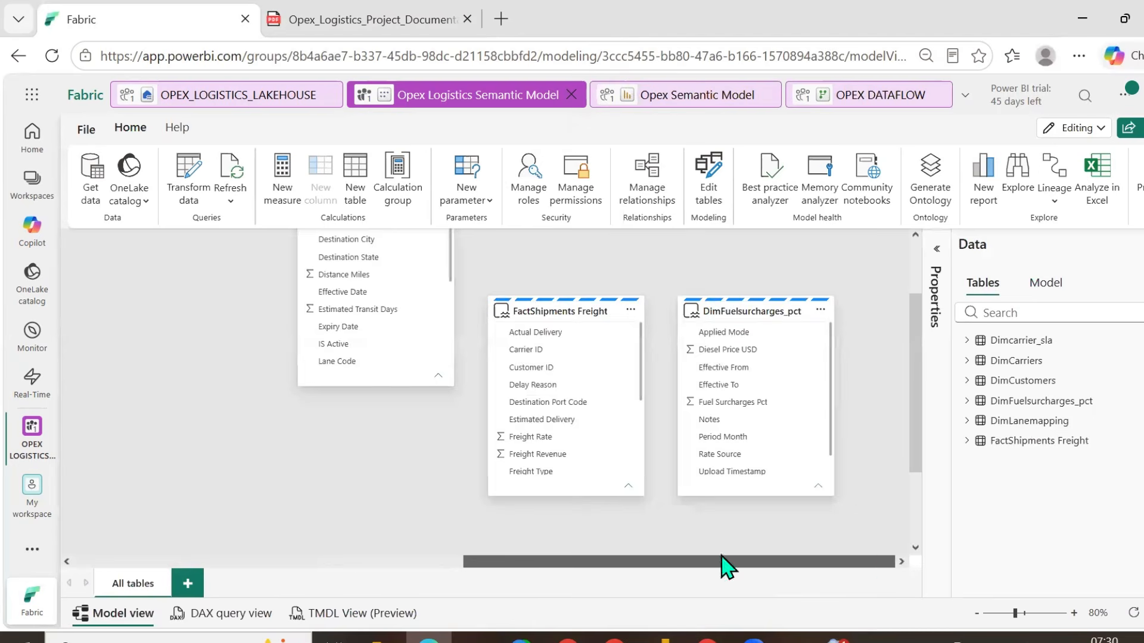
left_click_drag(722, 564, 434, 544)
scroll(518, 434, "up", 2)
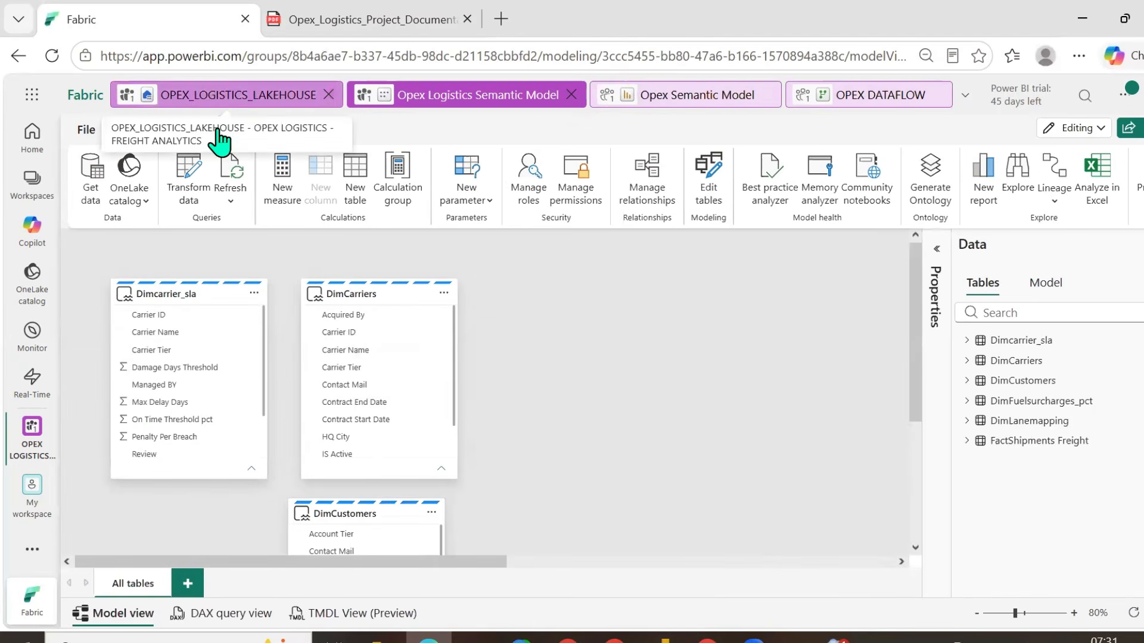
- Review the tables offered for a new semantic model from OPEX_LOGISTICS_LAKEHOUSE, cancel its creation, and return to the Opex Logistics Semantic Model
left_click(239, 100)
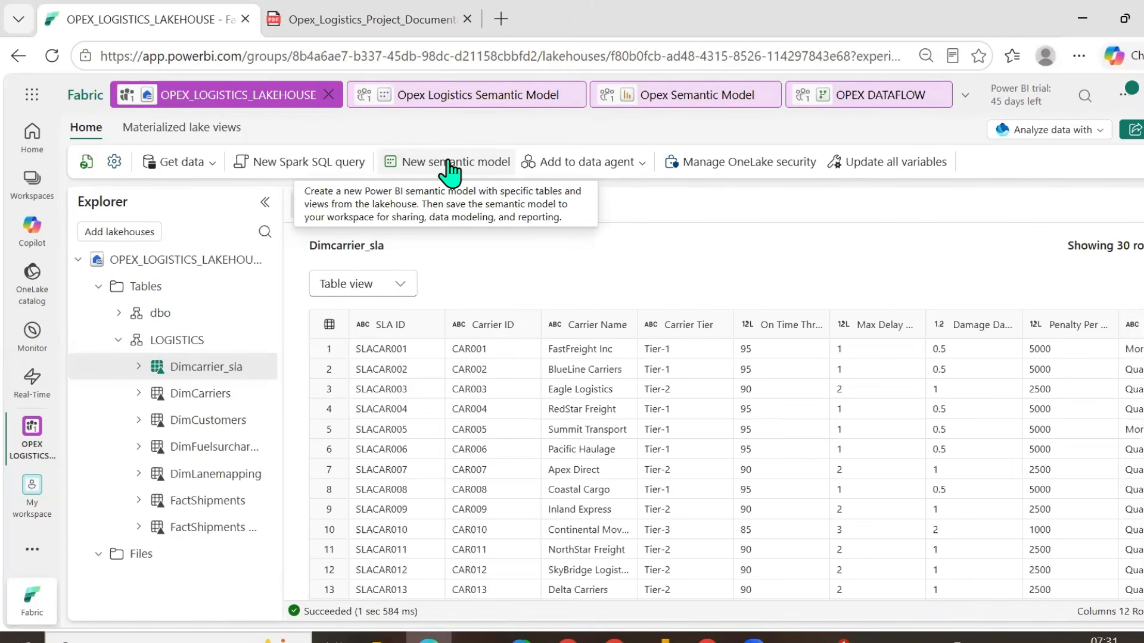
left_click(450, 171)
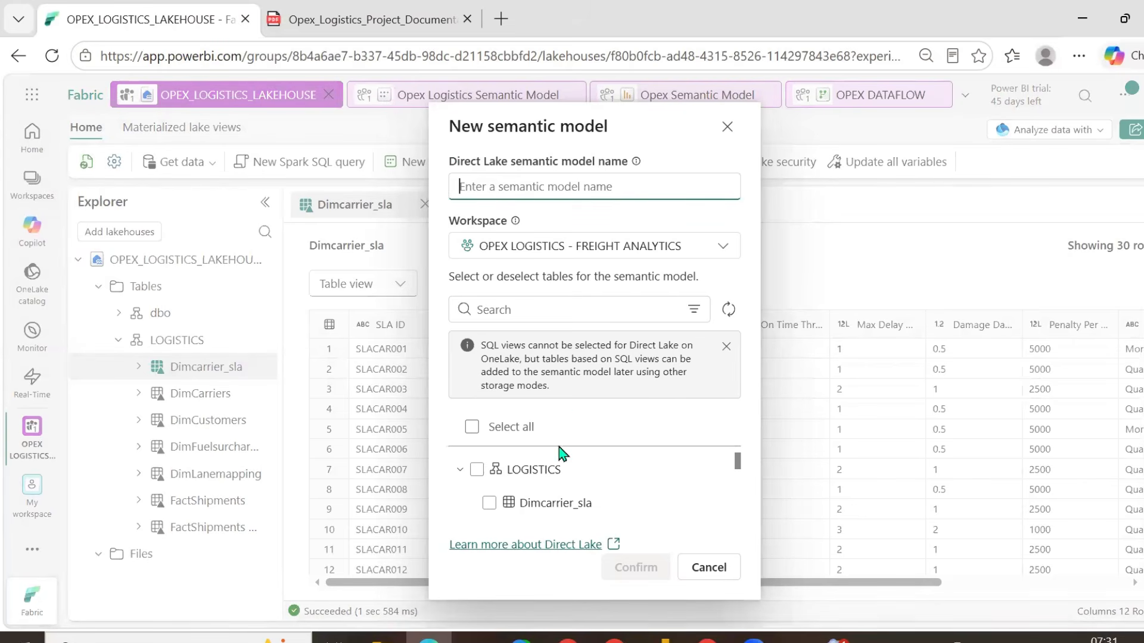
scroll(601, 501, "down", 2)
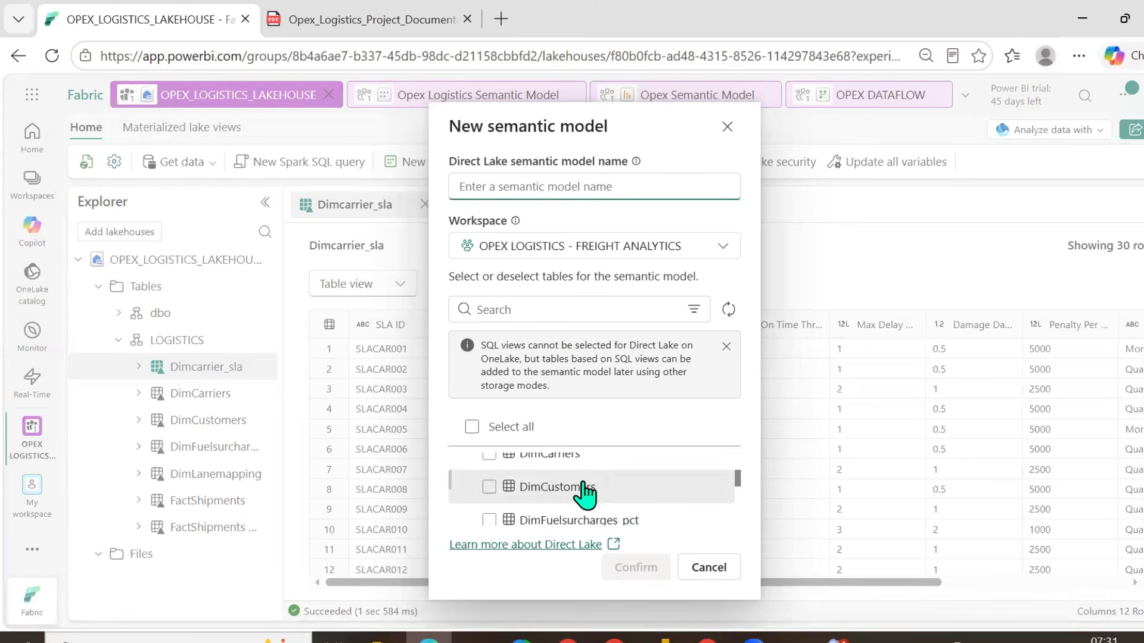
scroll(586, 493, "down", 5)
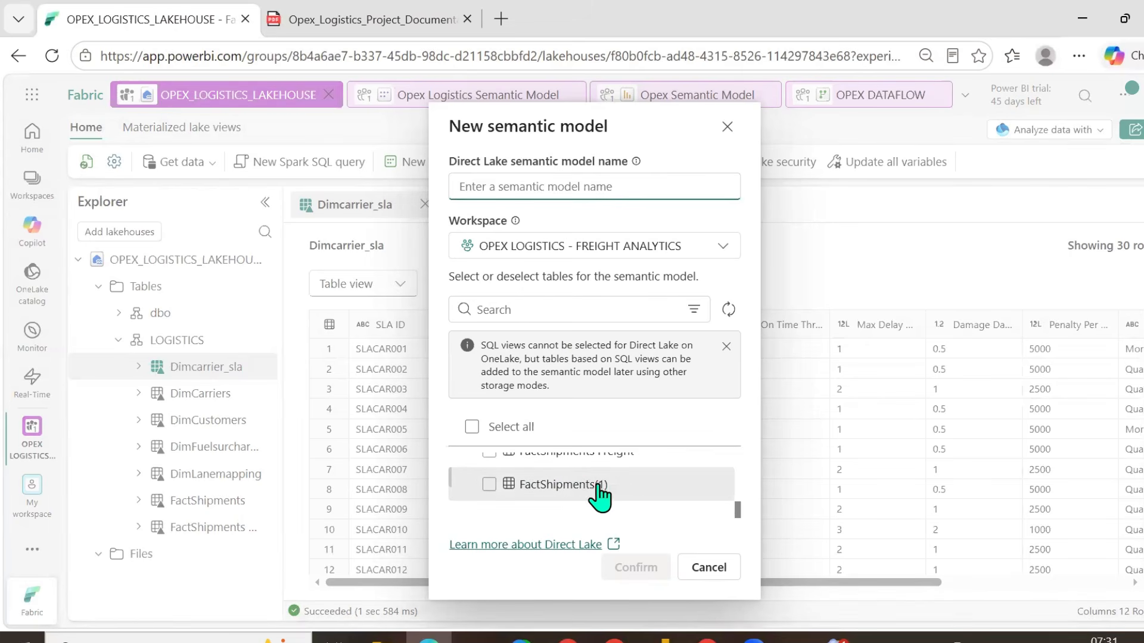
scroll(602, 493, "up", 3)
scroll(610, 494, "down", 3)
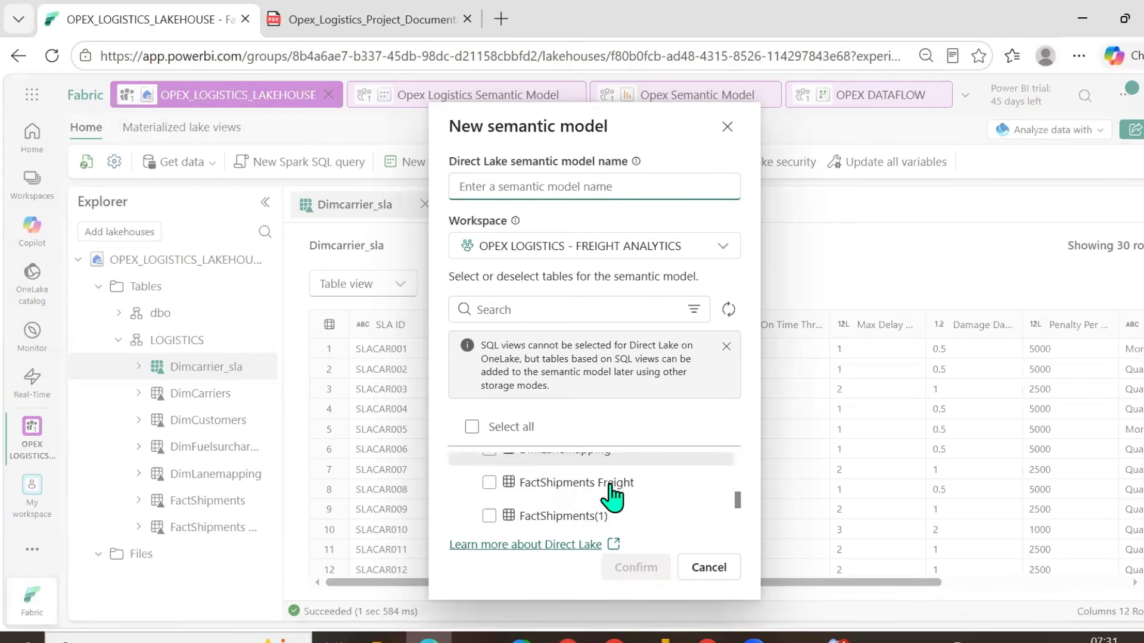
left_click(699, 566)
left_click(476, 96)
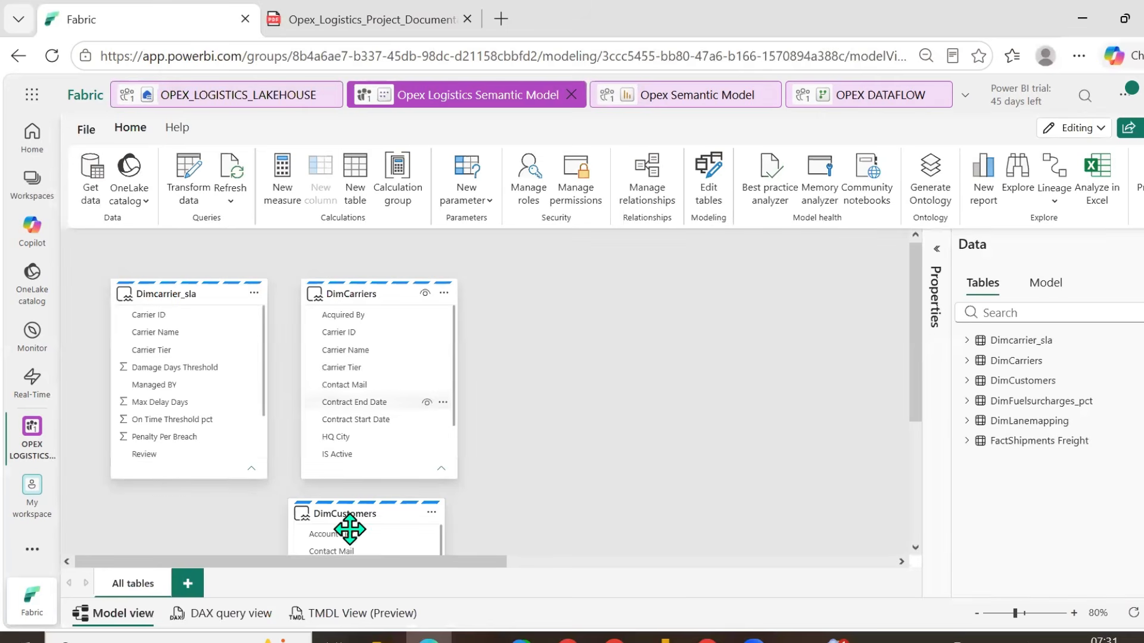
- Place the FactShipments Freight table between DimCarriers and DimLanemapping, and move DimLanemapping closer to it
left_click_drag(409, 563, 784, 564)
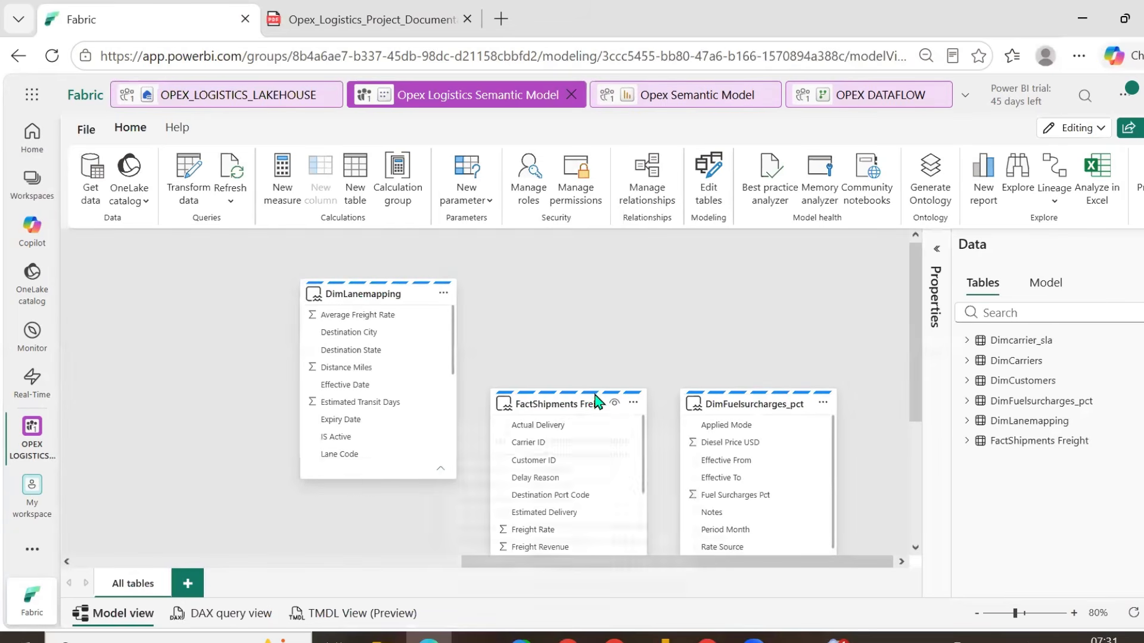
left_click_drag(594, 401, 184, 293)
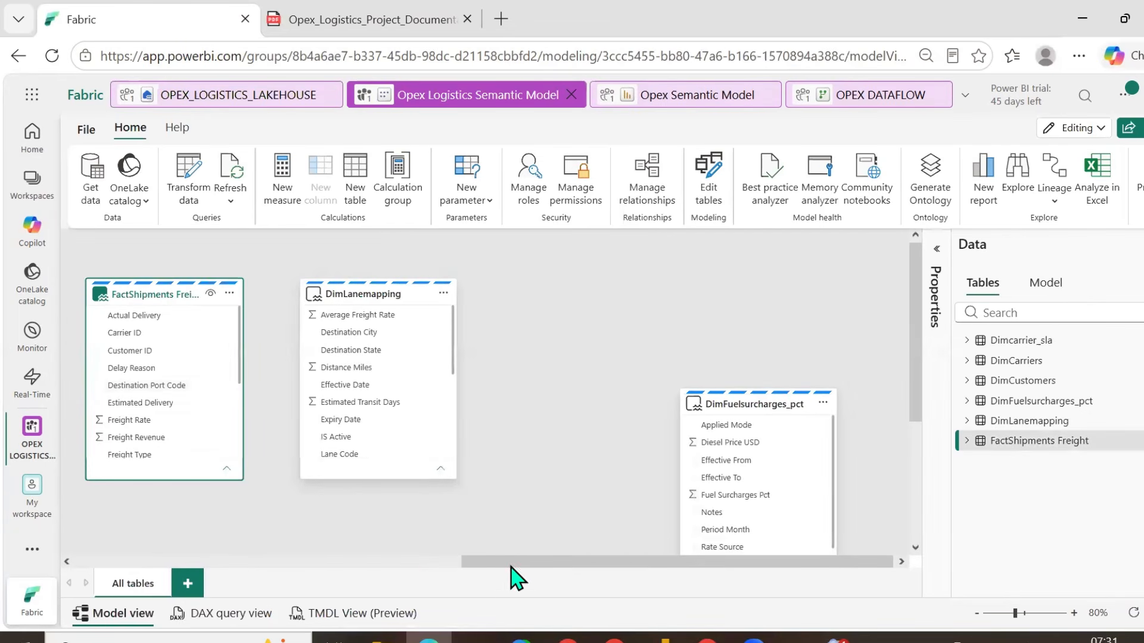
left_click_drag(511, 563, 240, 564)
mouse_move(671, 293)
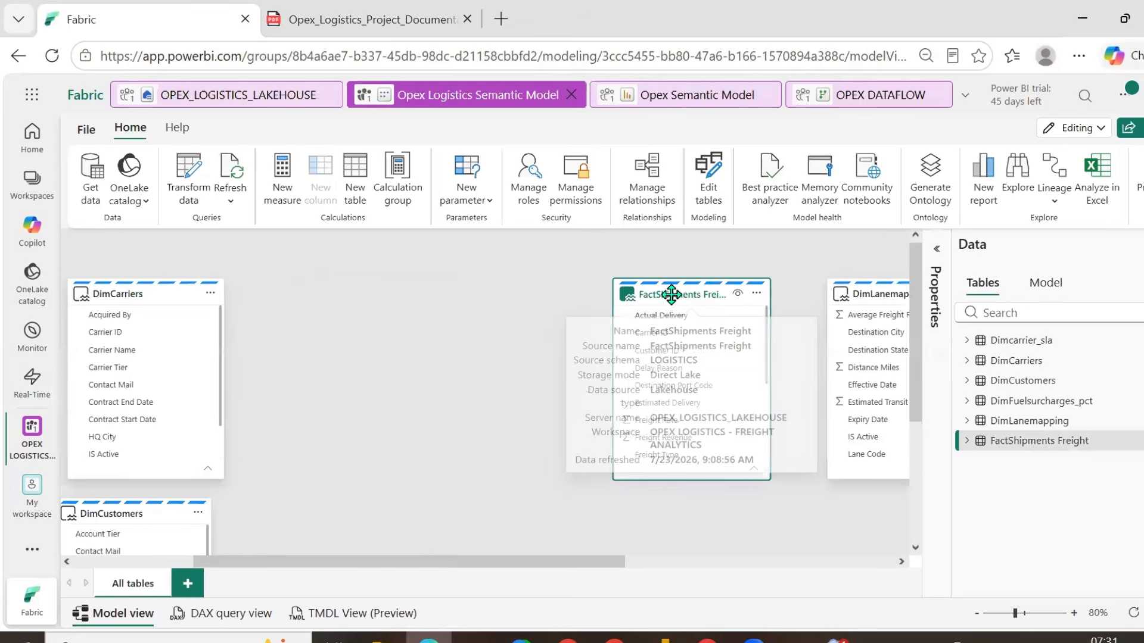
left_click_drag(671, 293, 422, 347)
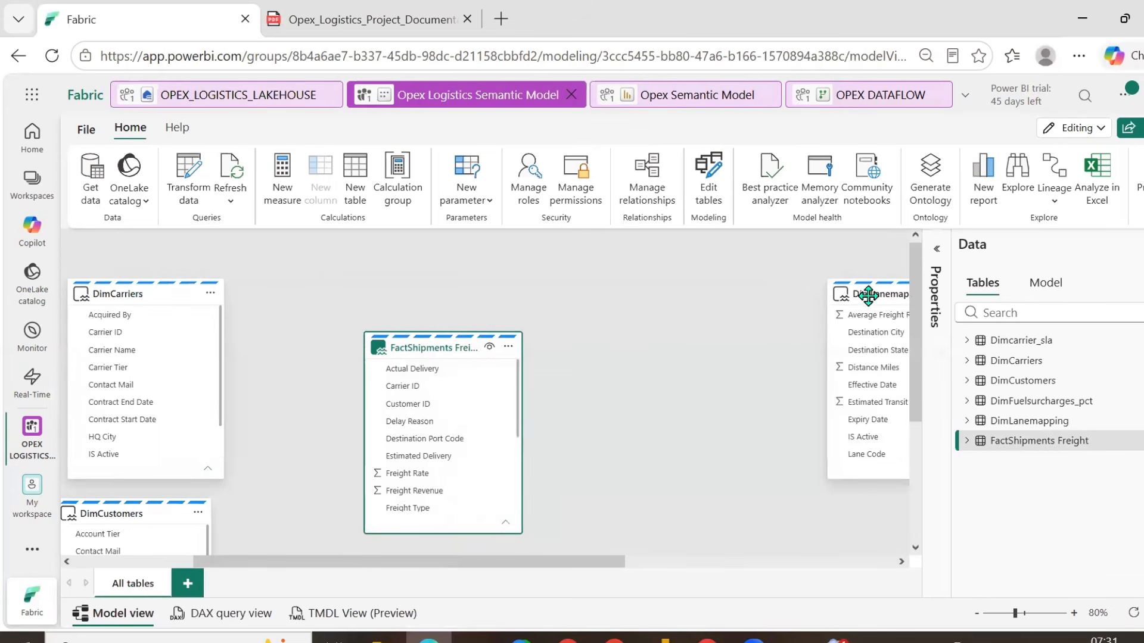
left_click_drag(868, 295, 662, 295)
- Move DimFuelsurcharges_pct below DimLanemapping and Dimcarrier_sla below FactShipments Freight in the diagram
scroll(599, 519, "down", 3)
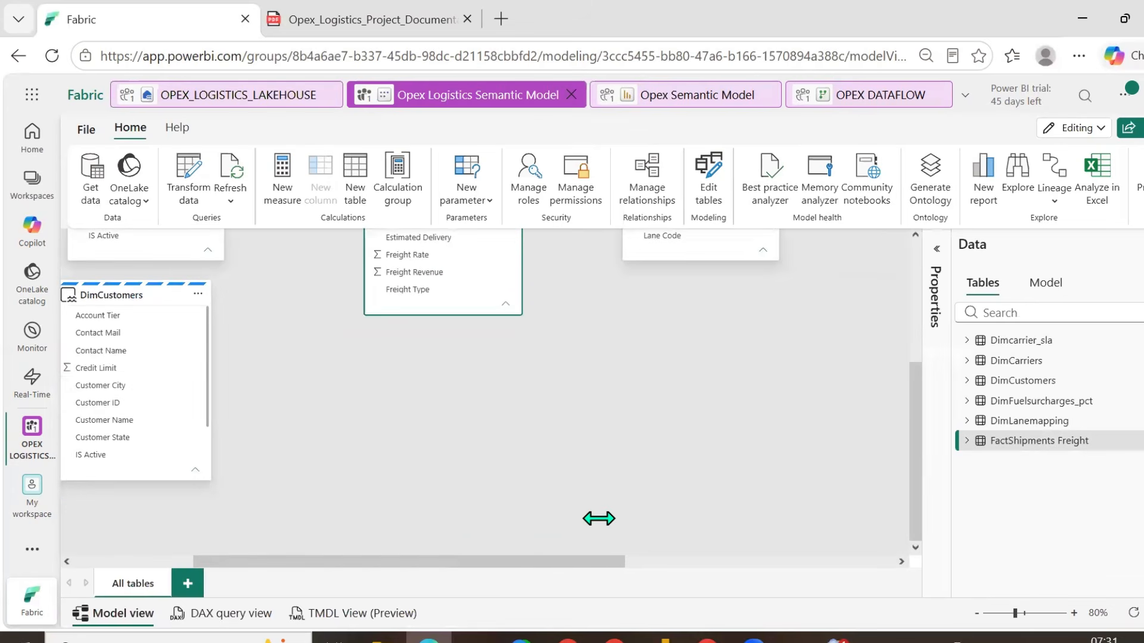
left_click_drag(556, 562, 817, 561)
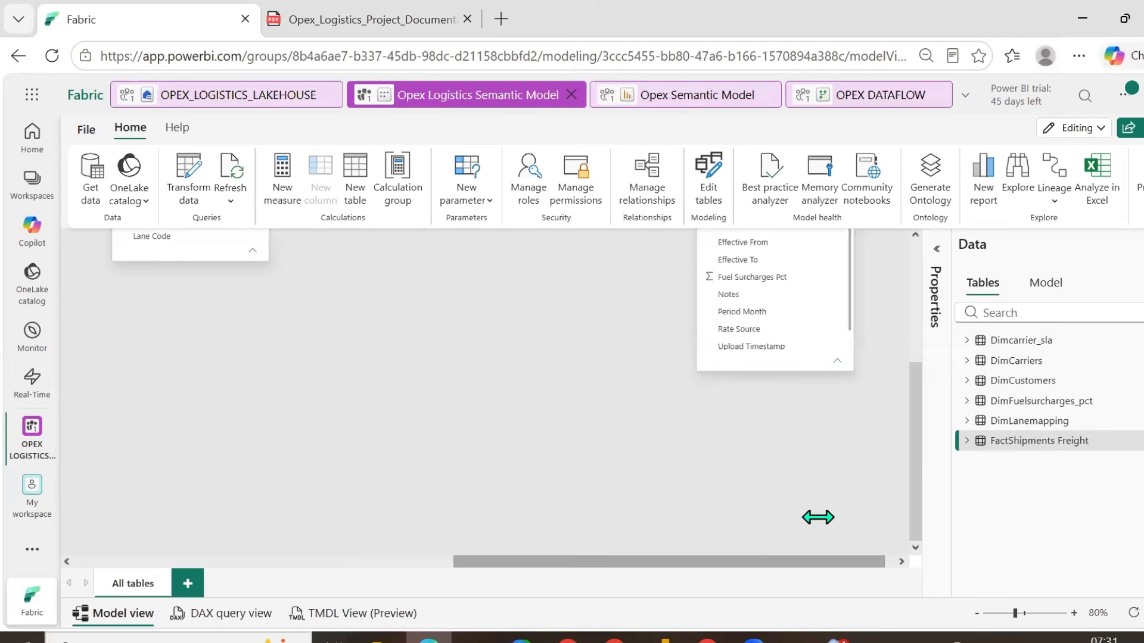
scroll(818, 517, "up", 3)
left_click_drag(790, 362, 813, 493)
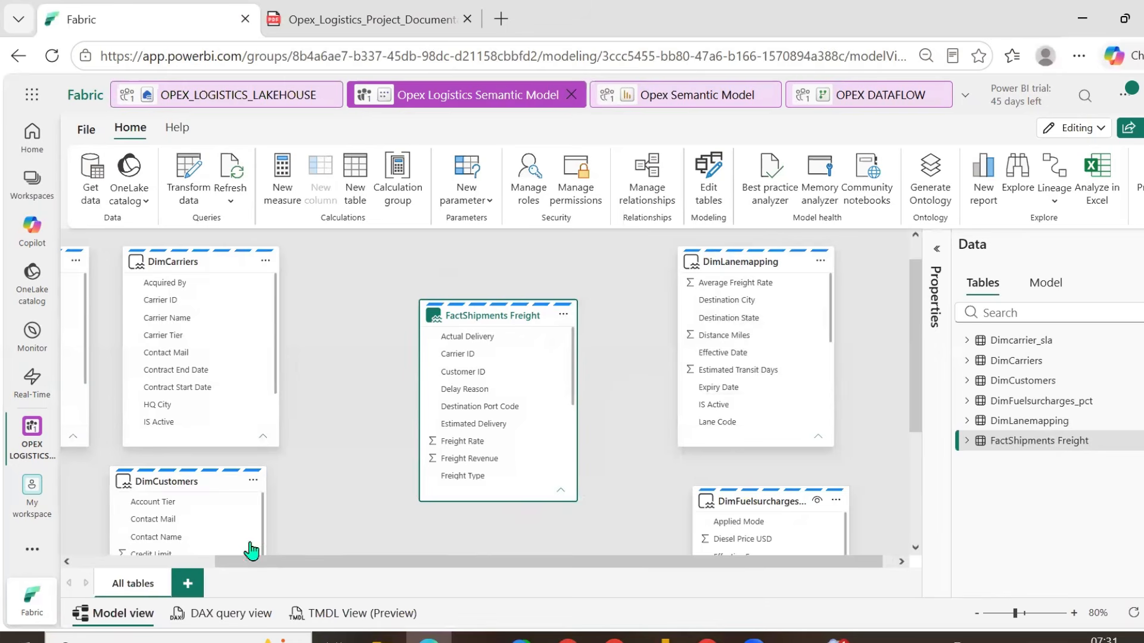
left_click_drag(69, 259, 560, 463)
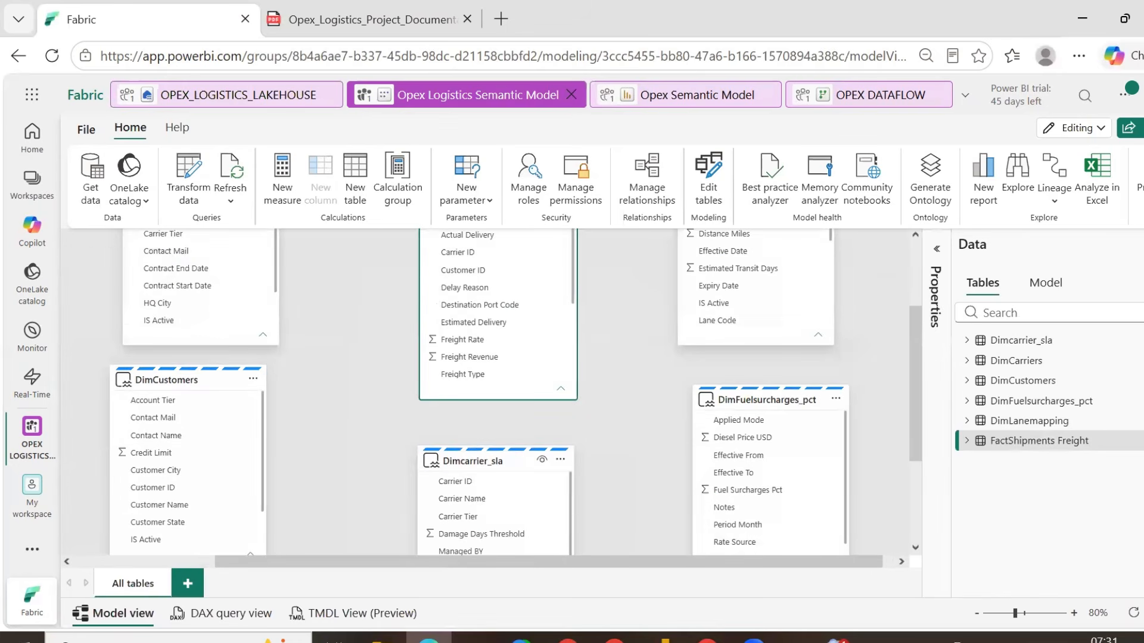
- Collapse the data list and align FactShipments Freight with the upper row of tables, tidying Dimcarrier_sla and DimCustomers beneath
left_click(1143, 245)
scroll(804, 311, "up", 3)
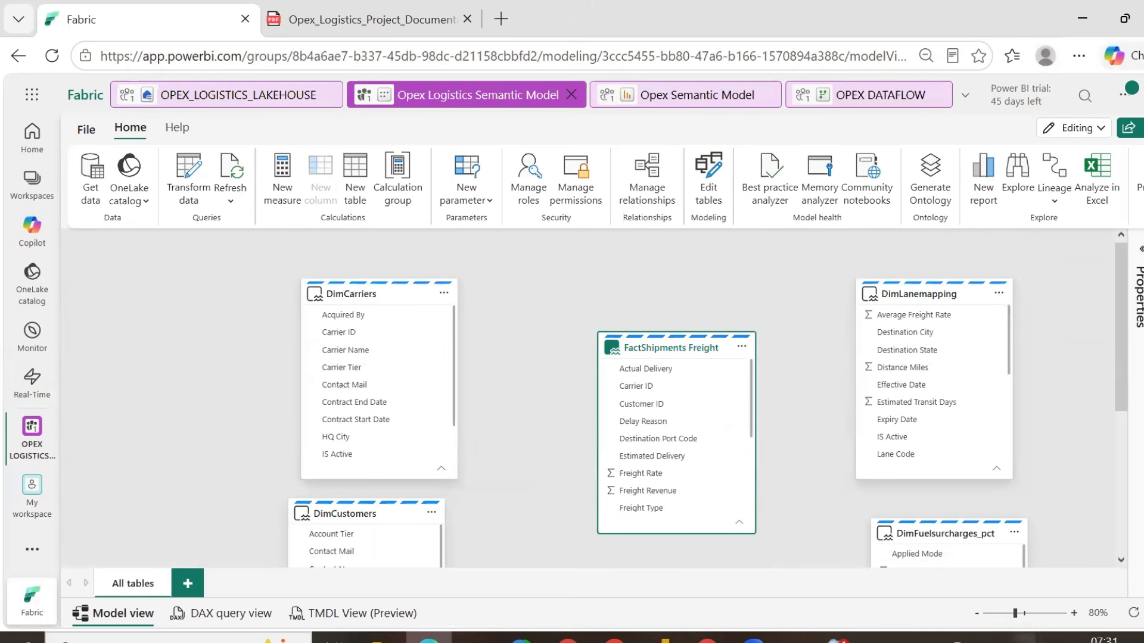
left_click(976, 613)
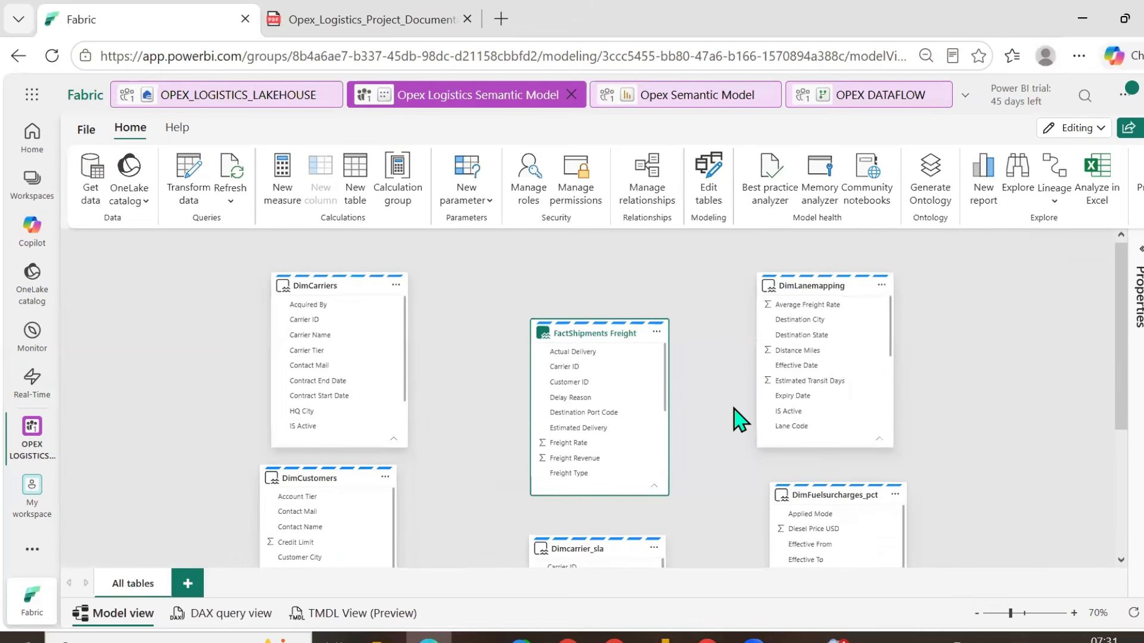
left_click_drag(584, 337, 582, 289)
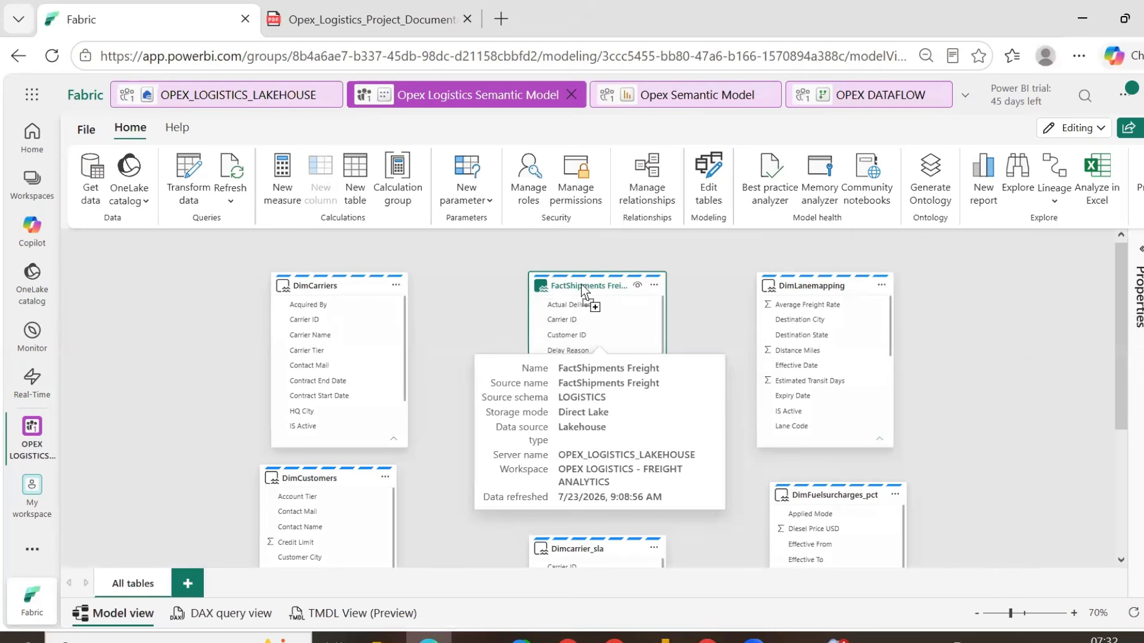
left_click_drag(592, 547, 599, 501)
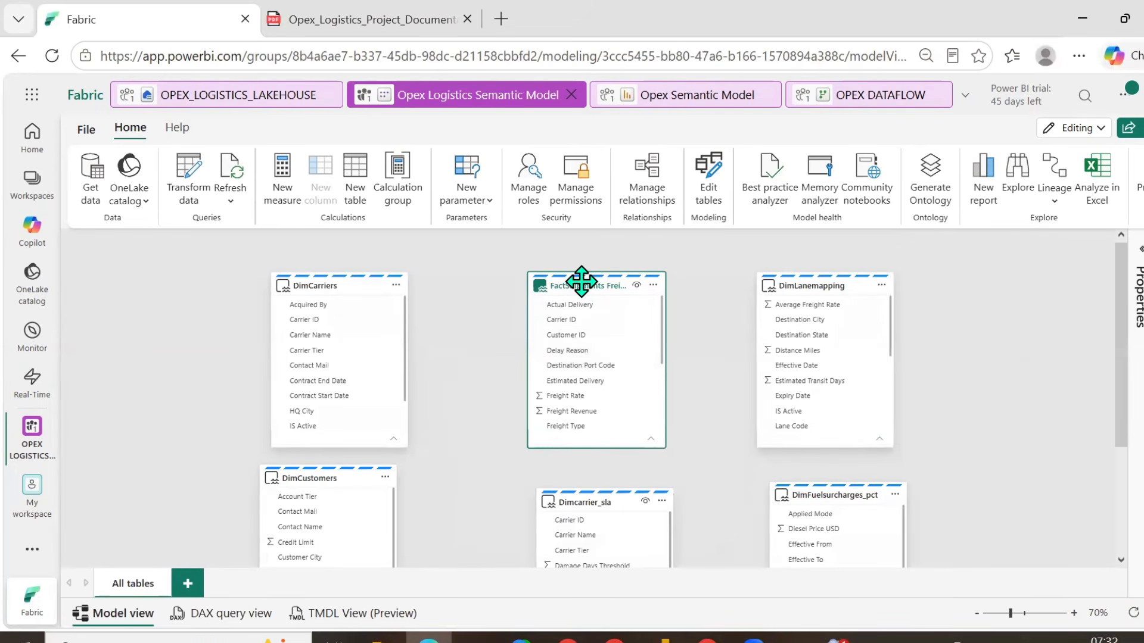
mouse_move(581, 281)
mouse_move(337, 479)
left_click_drag(337, 478, 353, 474)
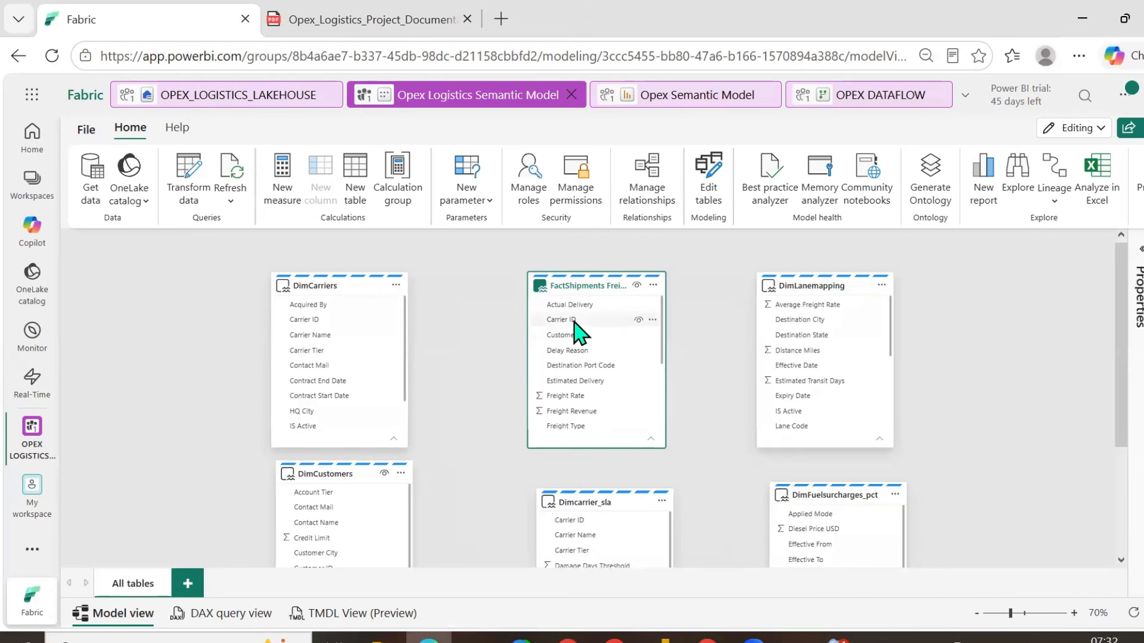
- Create a relationship from FactShipments Freight to Dimcarrier_sla on Carrier ID, and check its cardinality in the relationship list
left_click(1074, 613)
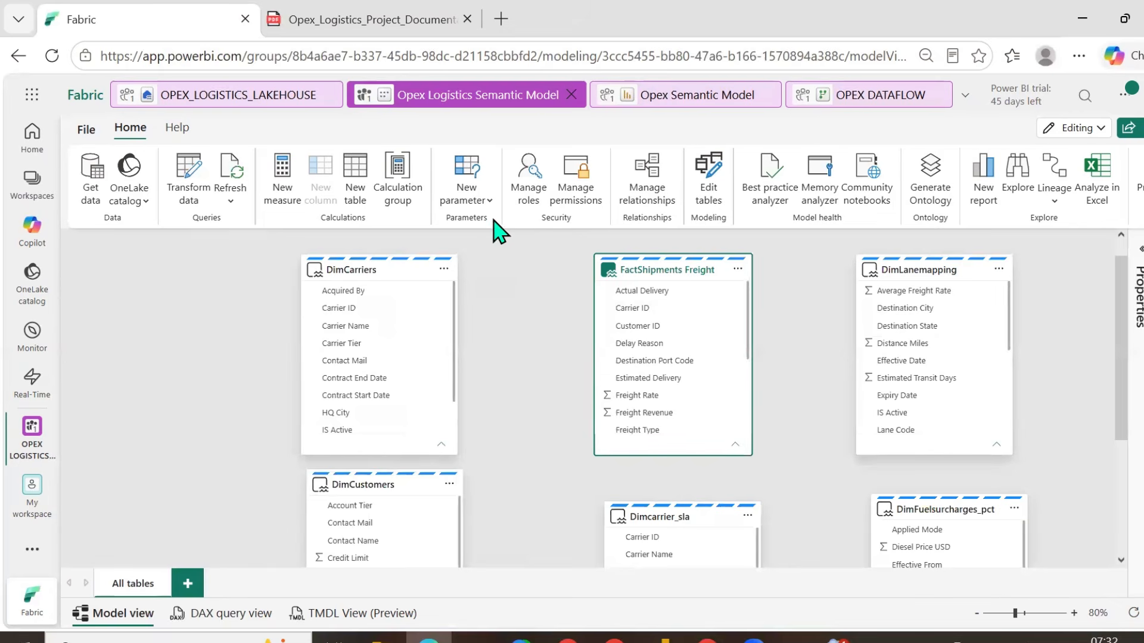
left_click(652, 202)
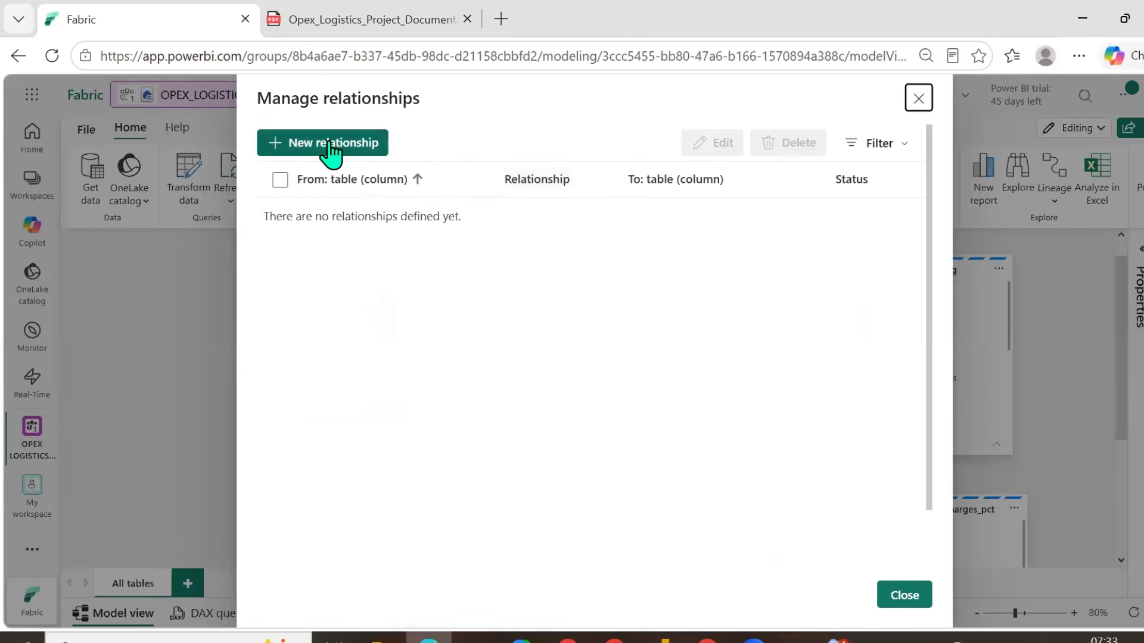
left_click(316, 146)
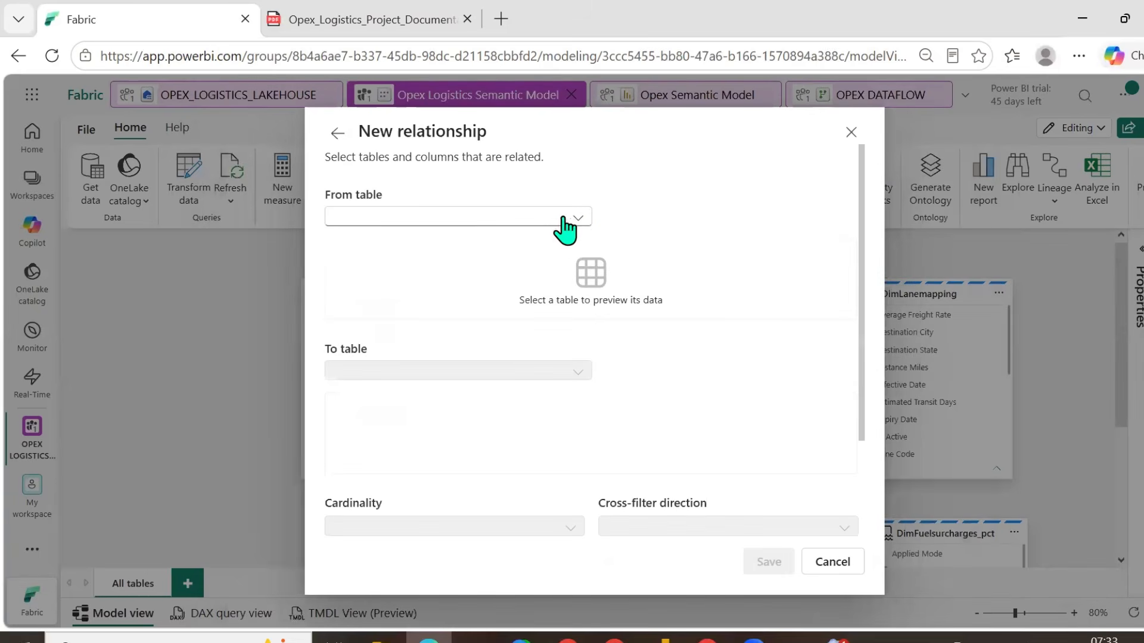
left_click(563, 219)
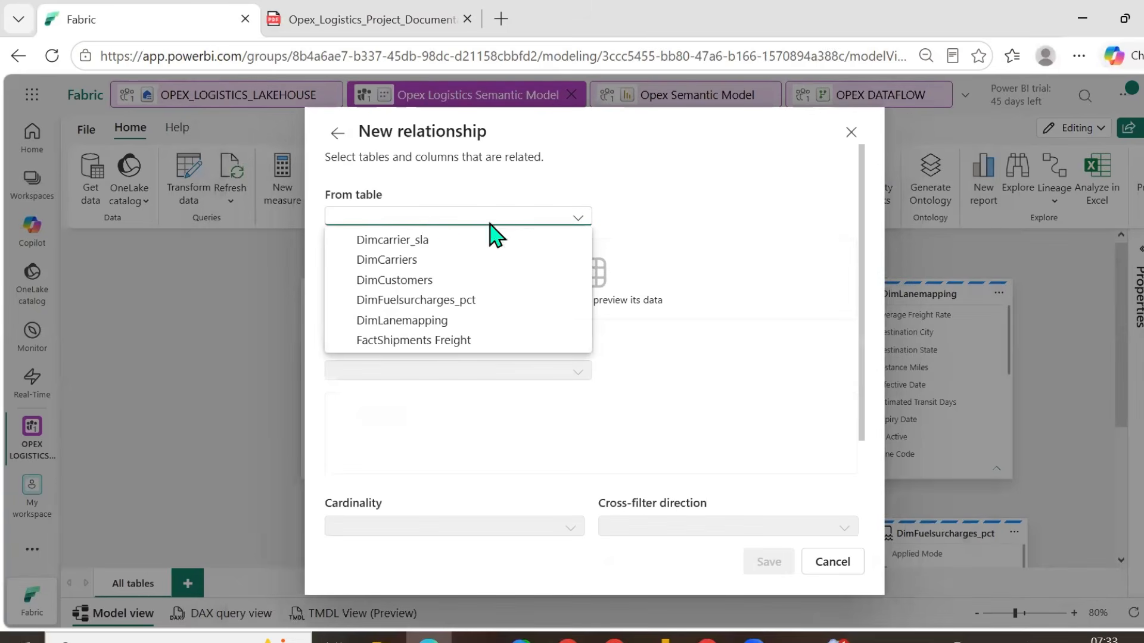
left_click(398, 342)
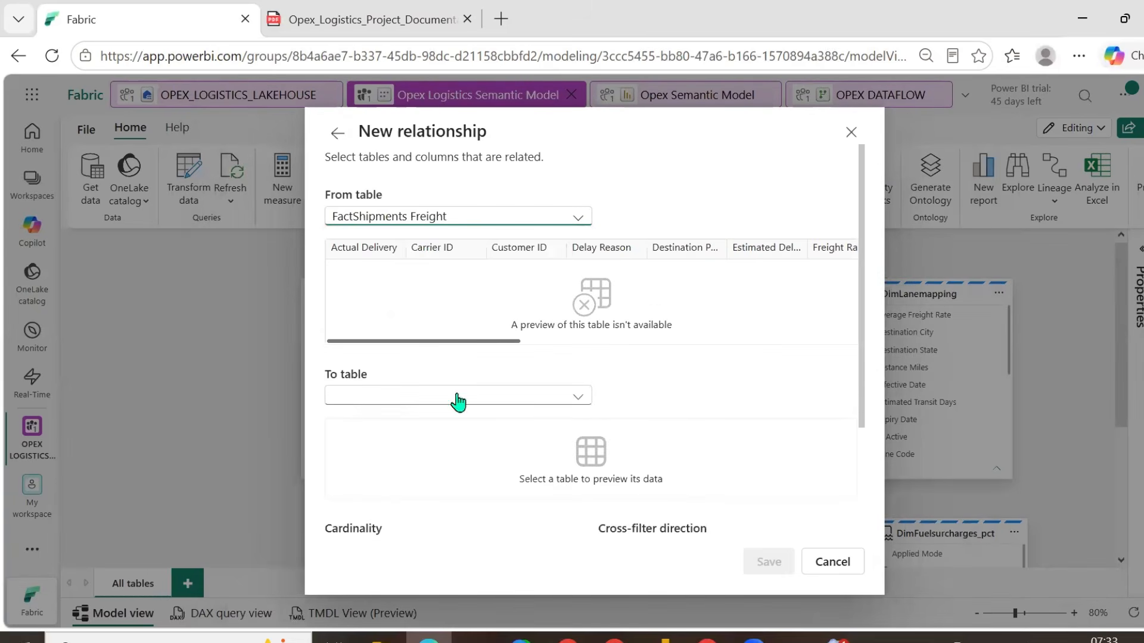
left_click(579, 398)
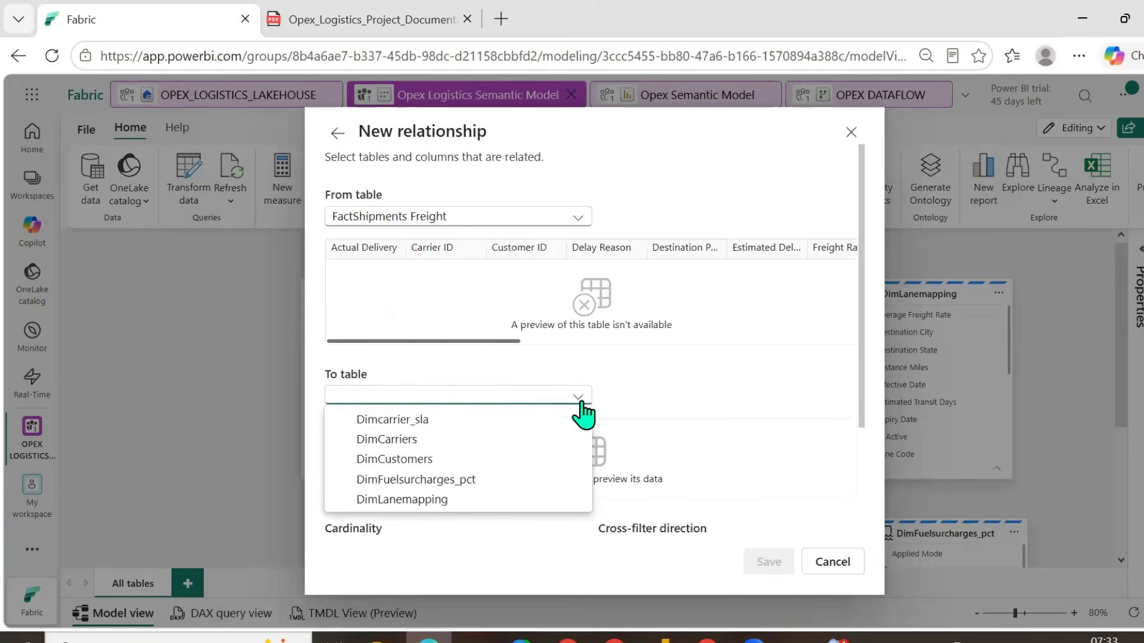
left_click(427, 419)
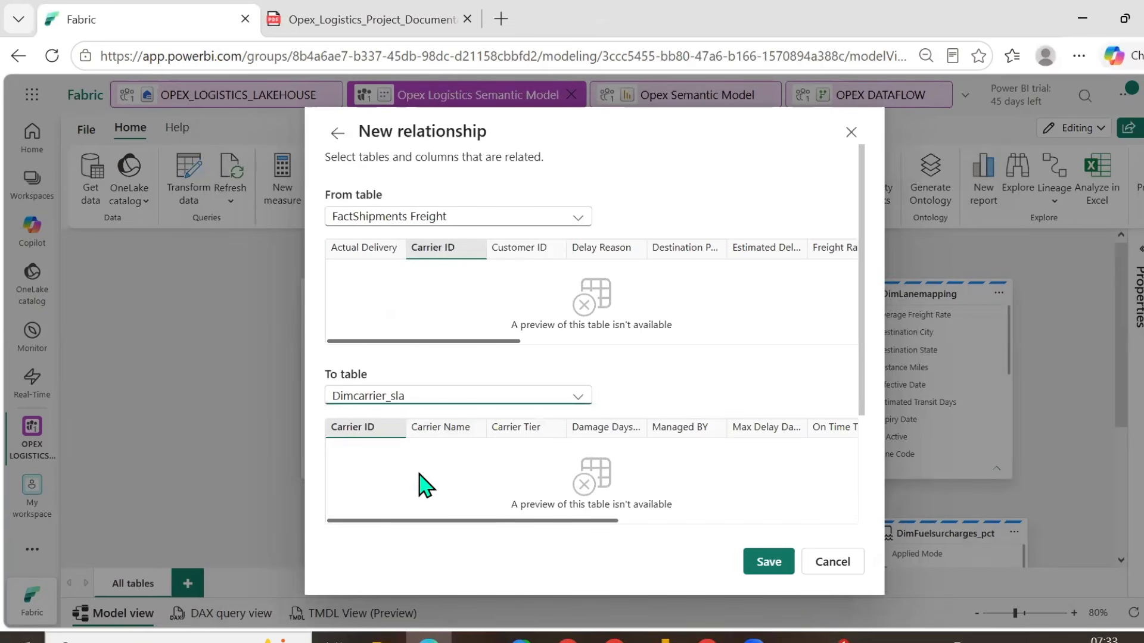
left_click(434, 249)
left_click(770, 560)
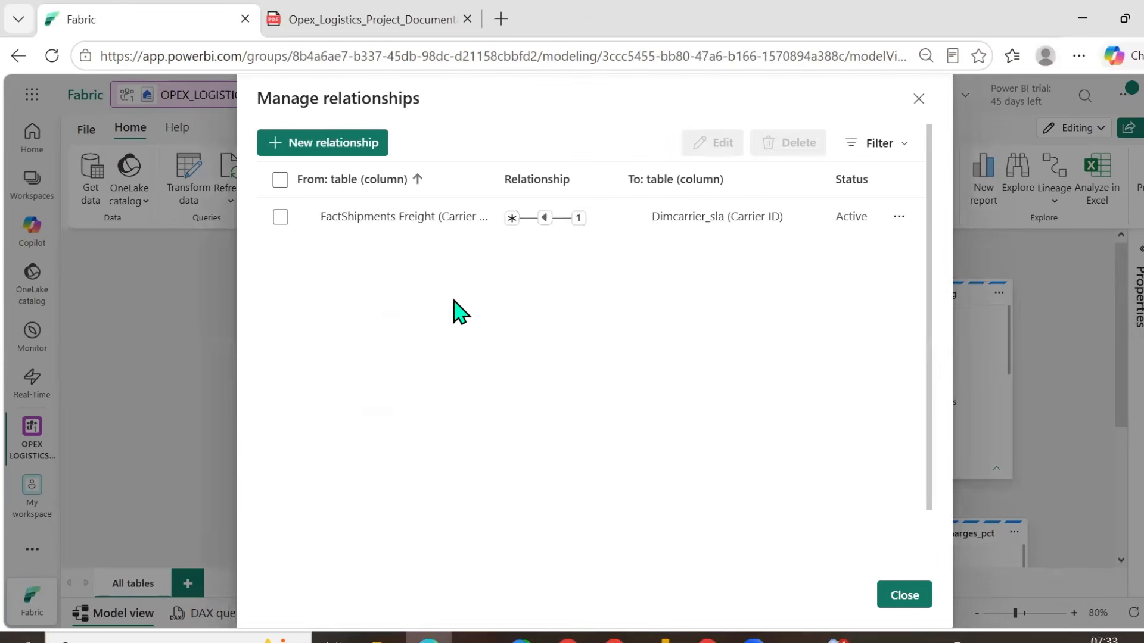
mouse_move(512, 226)
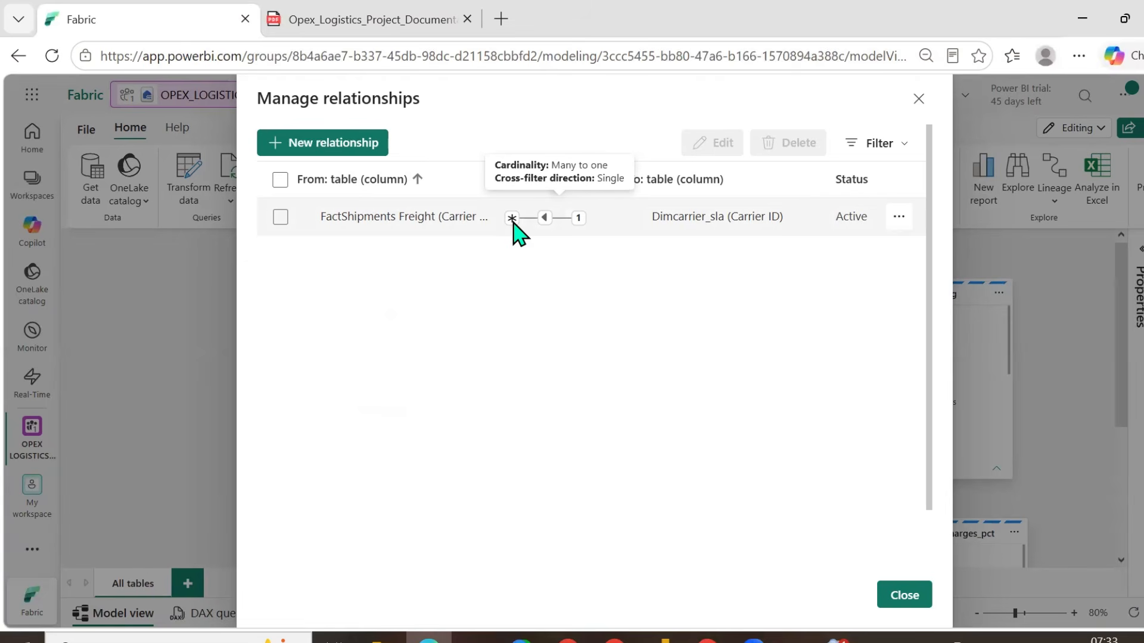
left_click(883, 600)
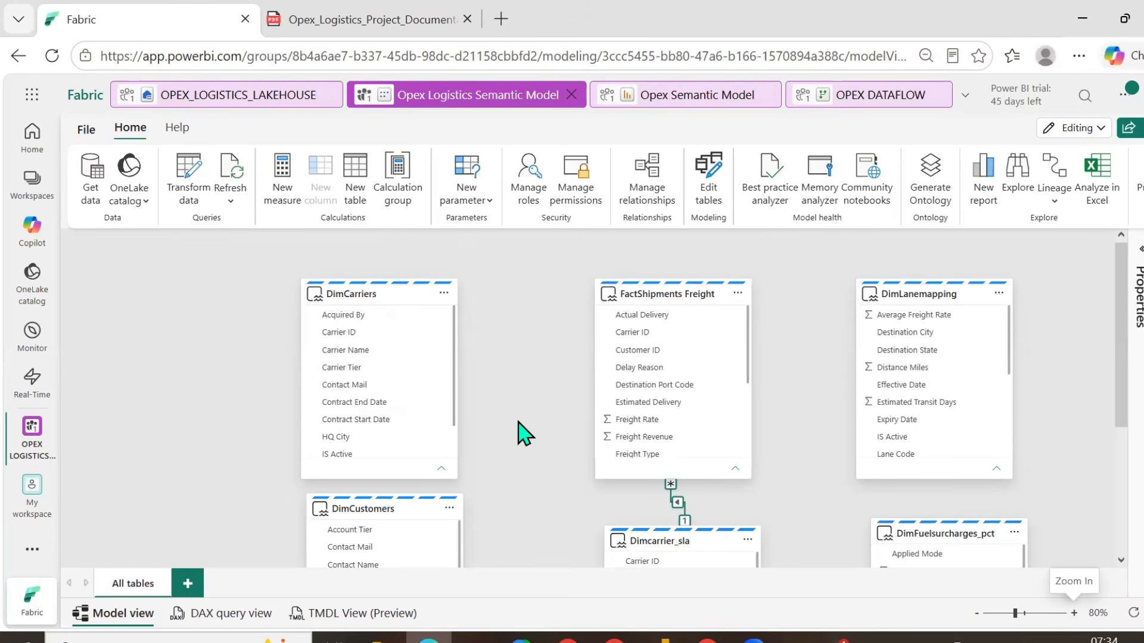
- Relate the Carrier ID column of FactShipments Freight to Carrier ID in DimCarriers directly in the diagram, and save the relationship
scroll(537, 505, "down", 3)
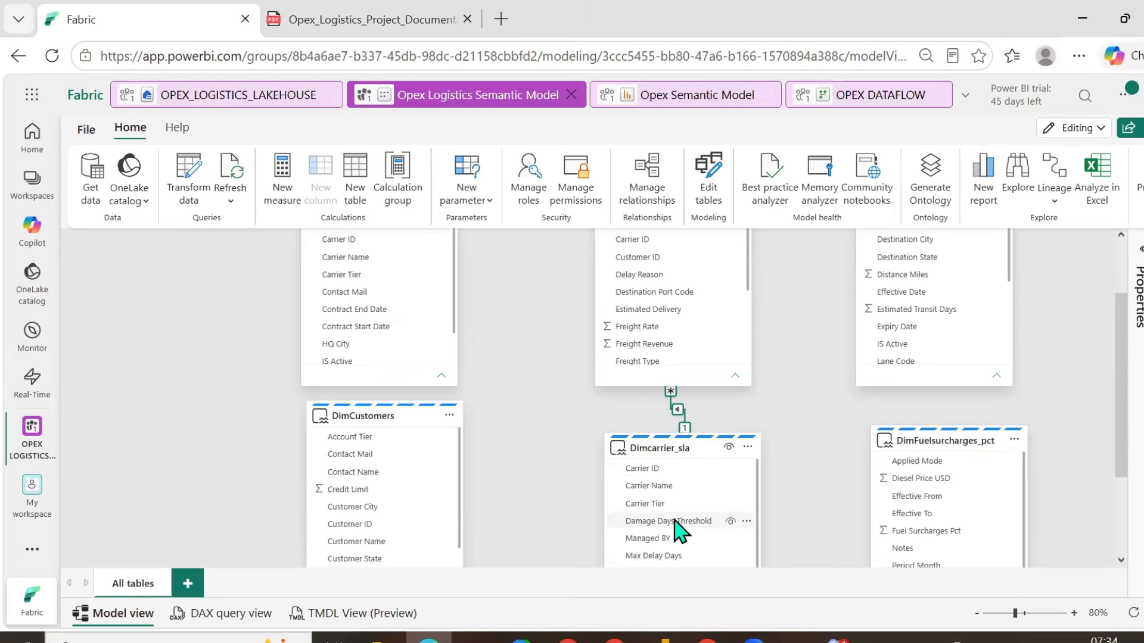
scroll(549, 475, "up", 2)
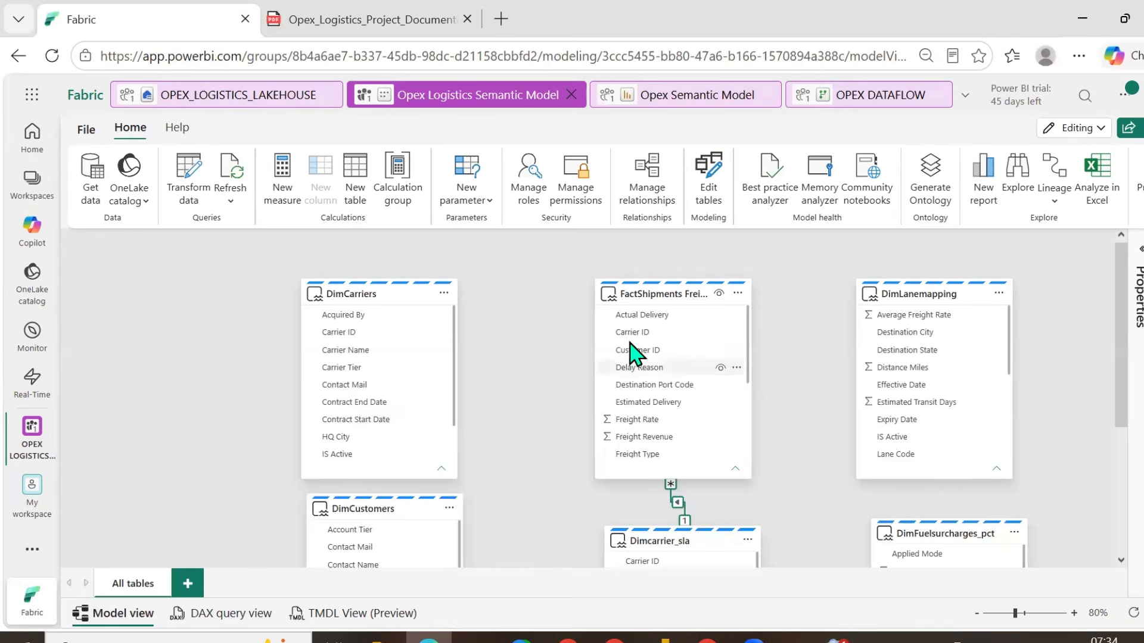
left_click_drag(636, 334, 355, 333)
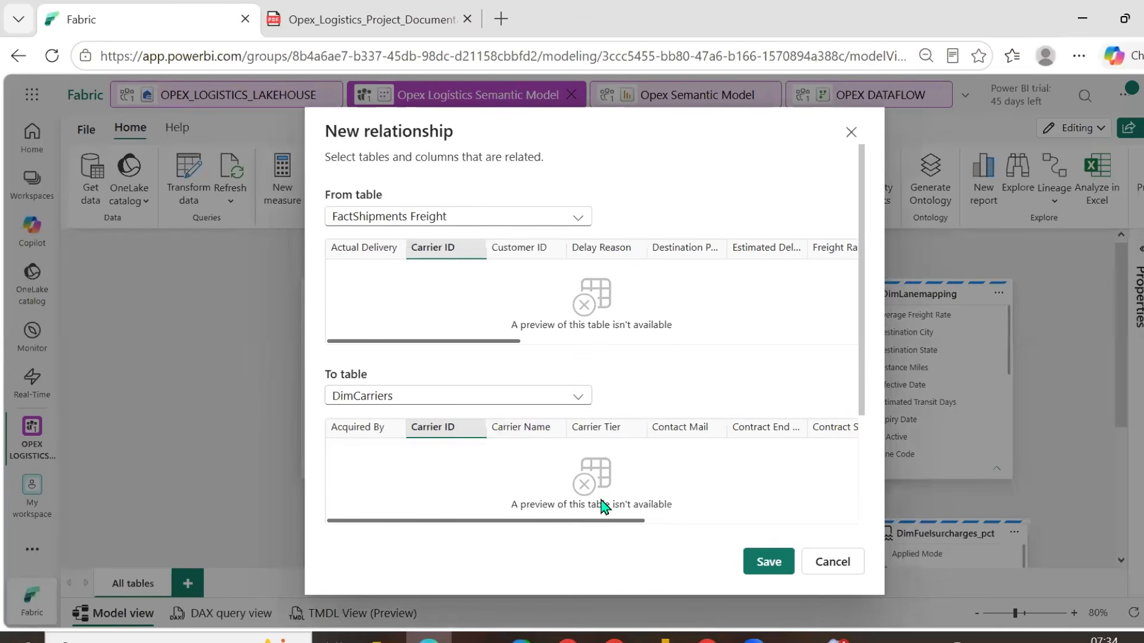
left_click(774, 565)
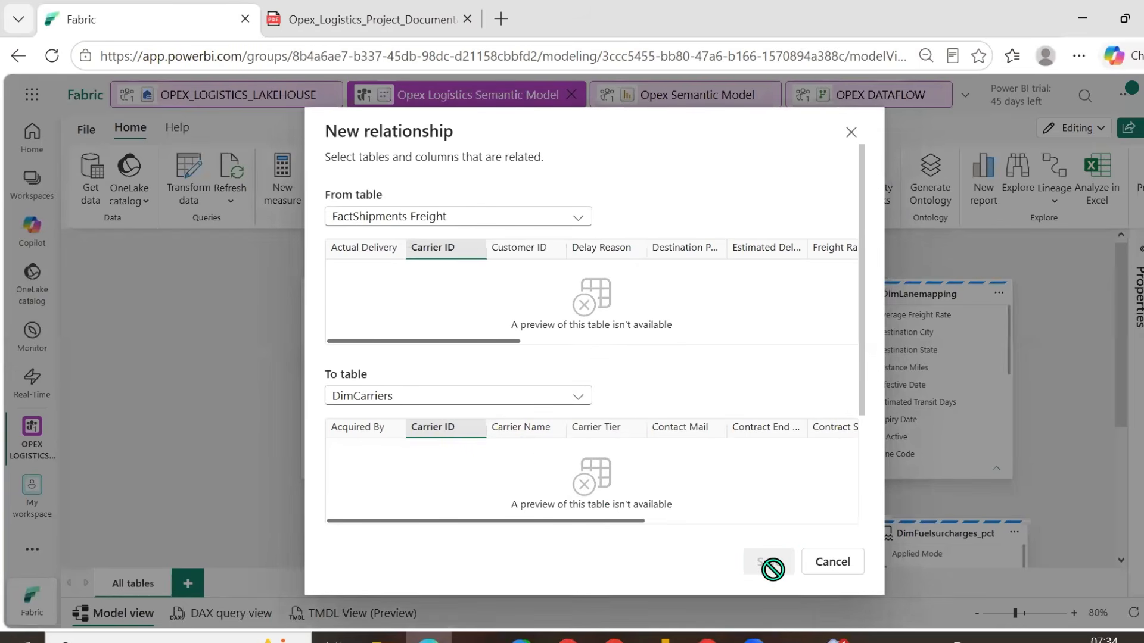
left_click(771, 563)
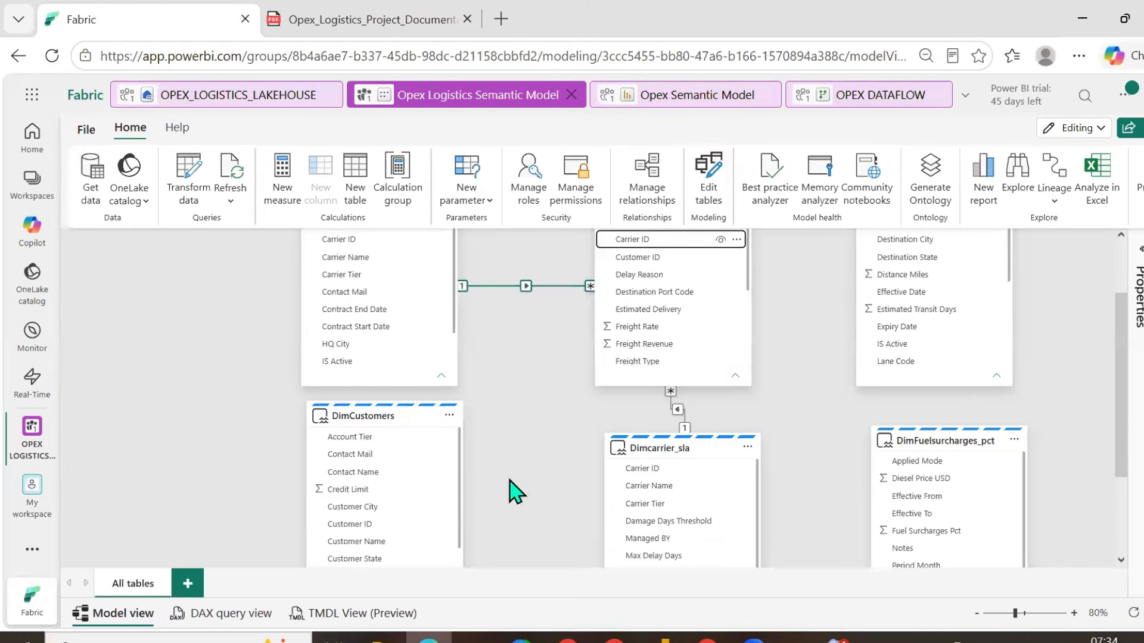
- Relate Customer ID in FactShipments Freight to Customer ID in DimCustomers, and save the relationship
scroll(511, 511, "down", 2)
scroll(408, 504, "down", 1)
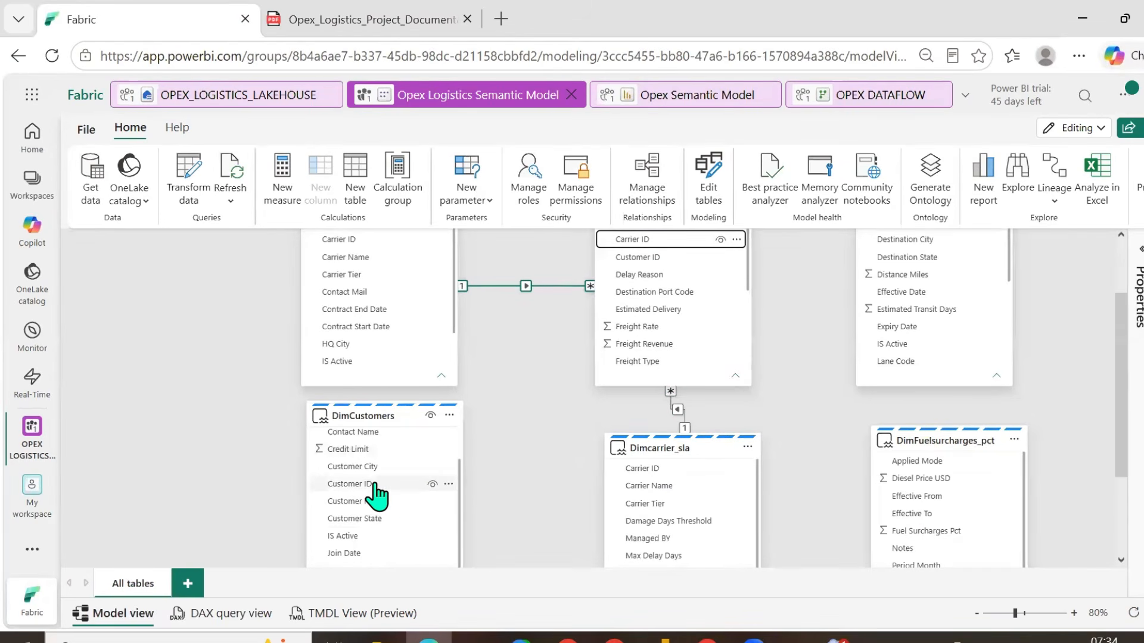
left_click_drag(650, 262, 371, 485)
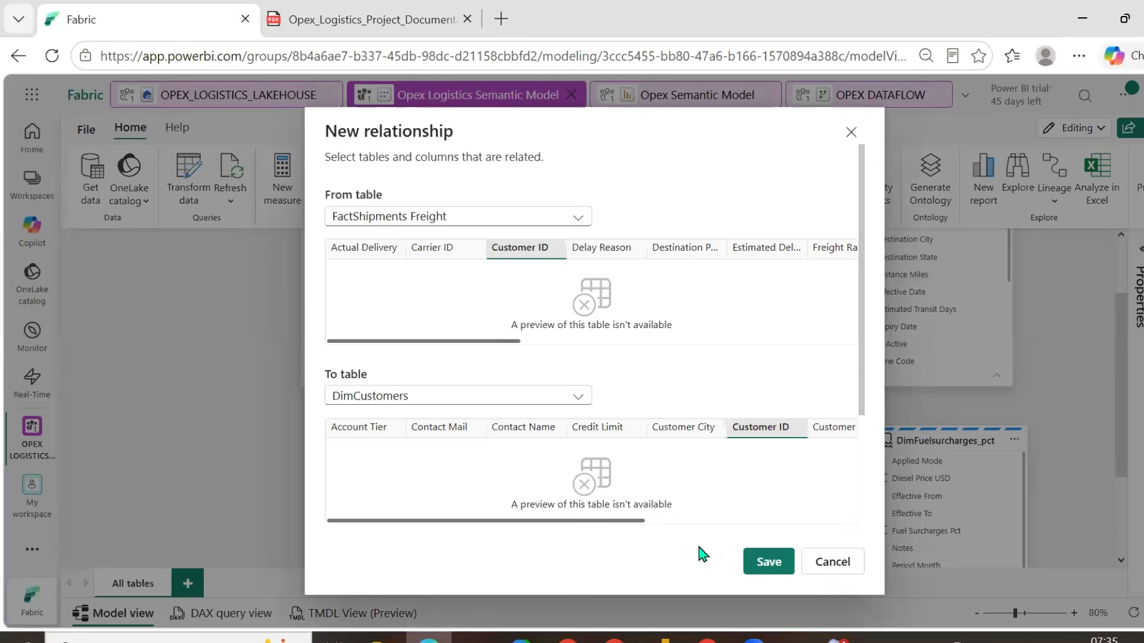
left_click(771, 565)
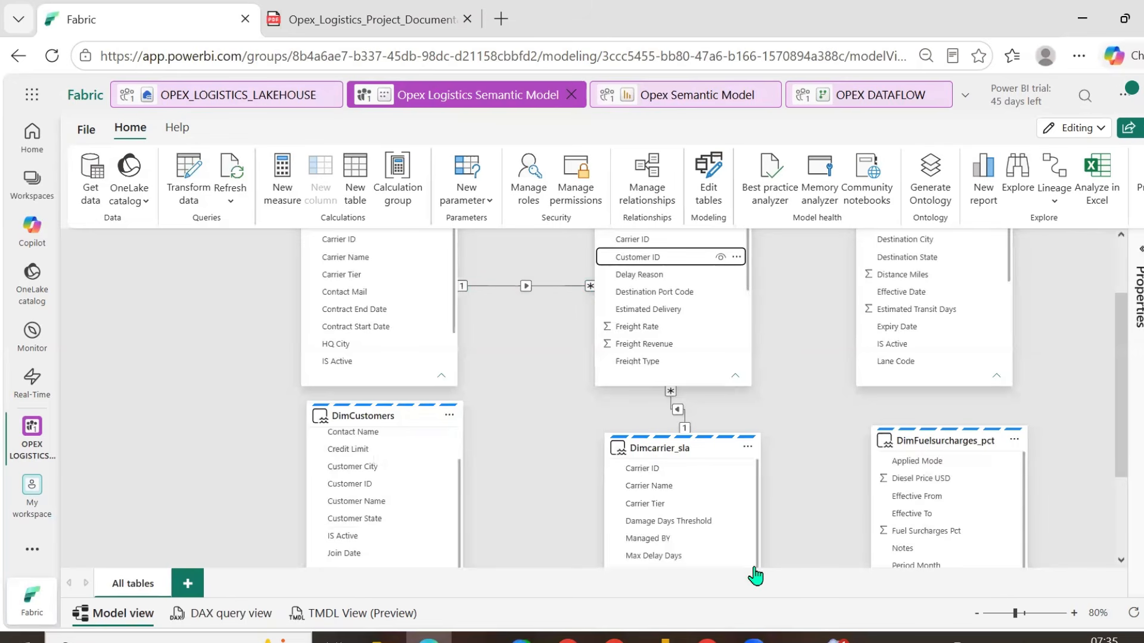
- Relate Route ID in FactShipments Freight to Route ID in DimLanemapping, and save the relationship
scroll(848, 489, "up", 2)
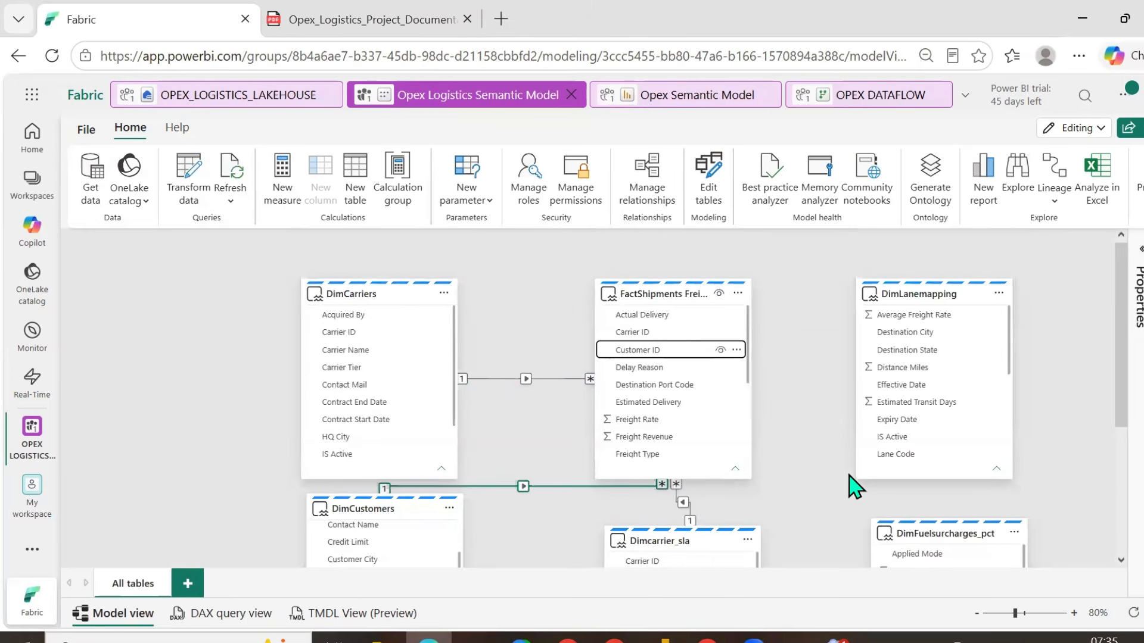
scroll(952, 367, "down", 1)
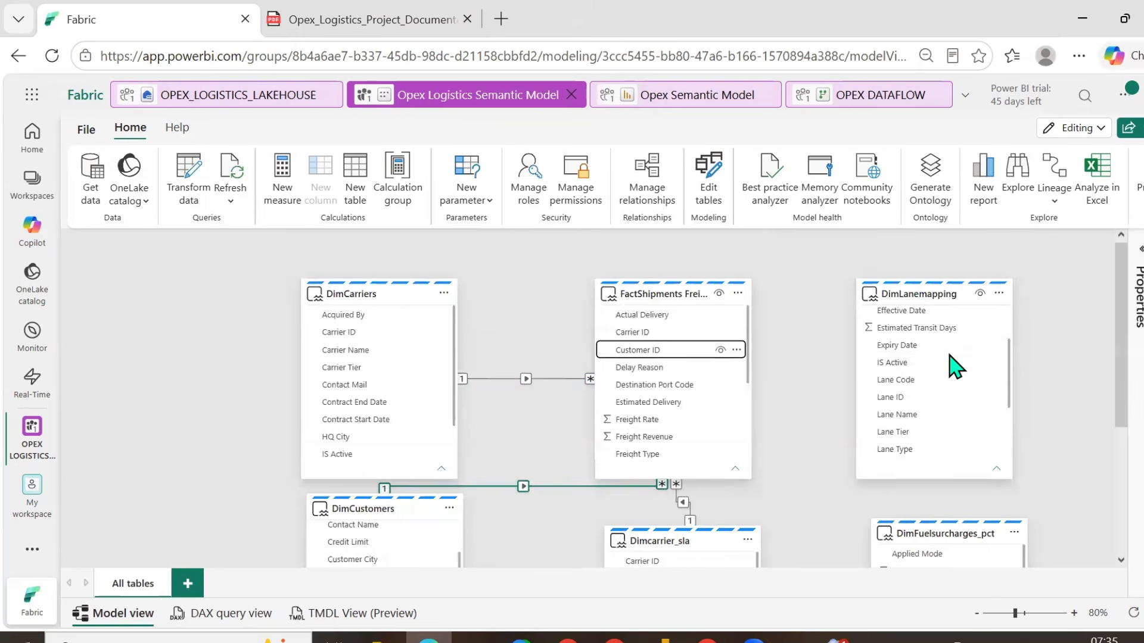
scroll(953, 369, "down", 1)
scroll(954, 371, "up", 1)
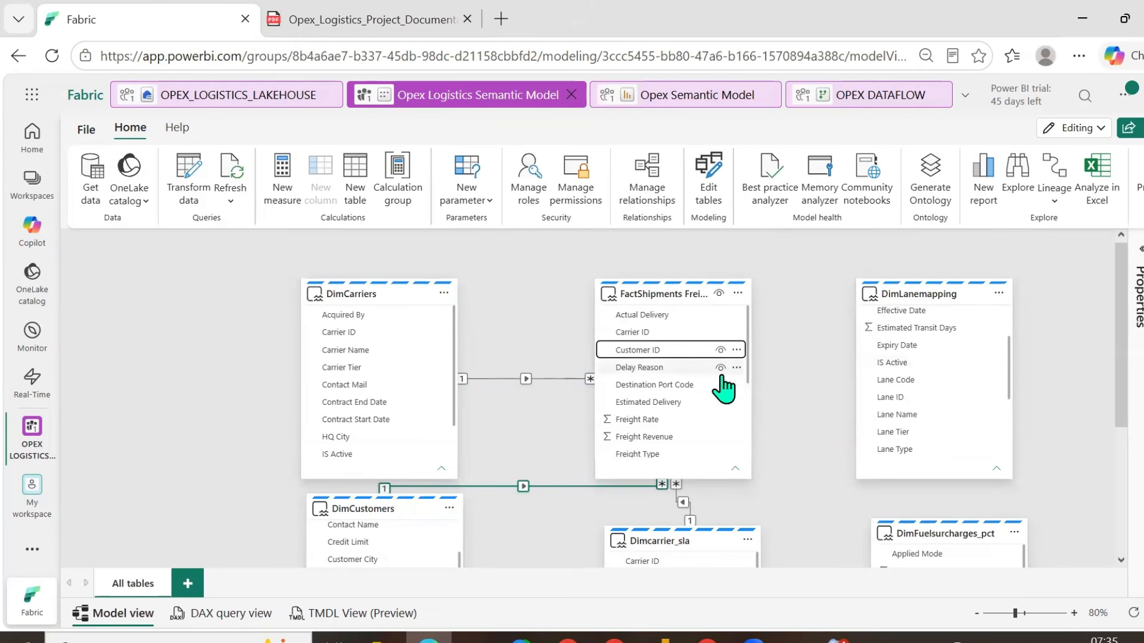
scroll(718, 388, "down", 3)
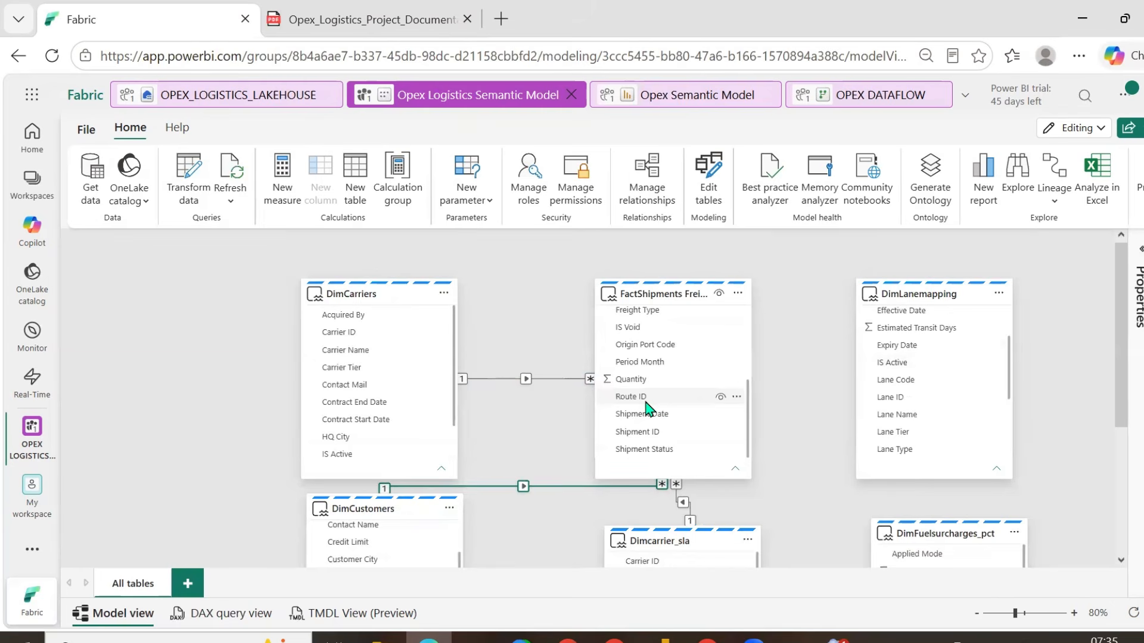
scroll(939, 402, "down", 1)
scroll(940, 408, "down", 1)
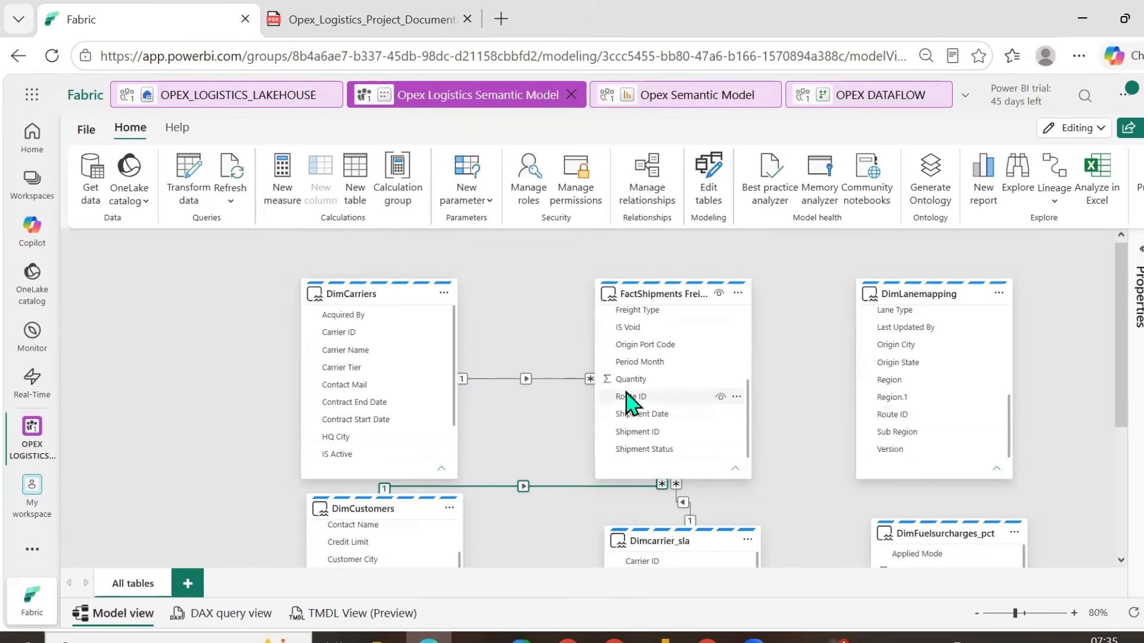
left_click_drag(631, 396, 892, 415)
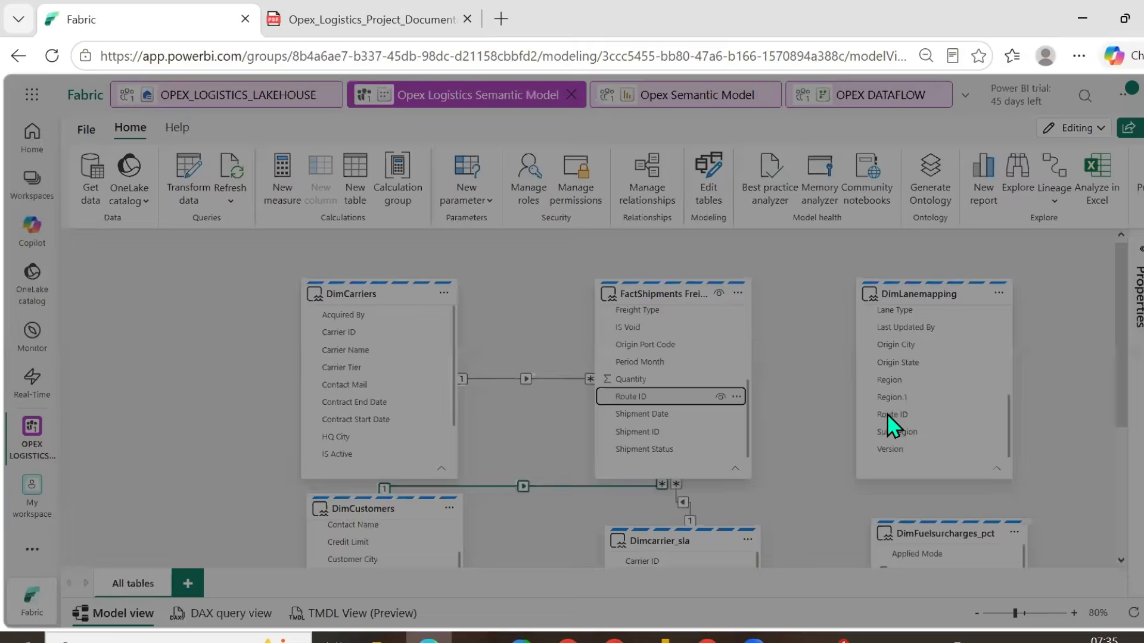
left_click(762, 563)
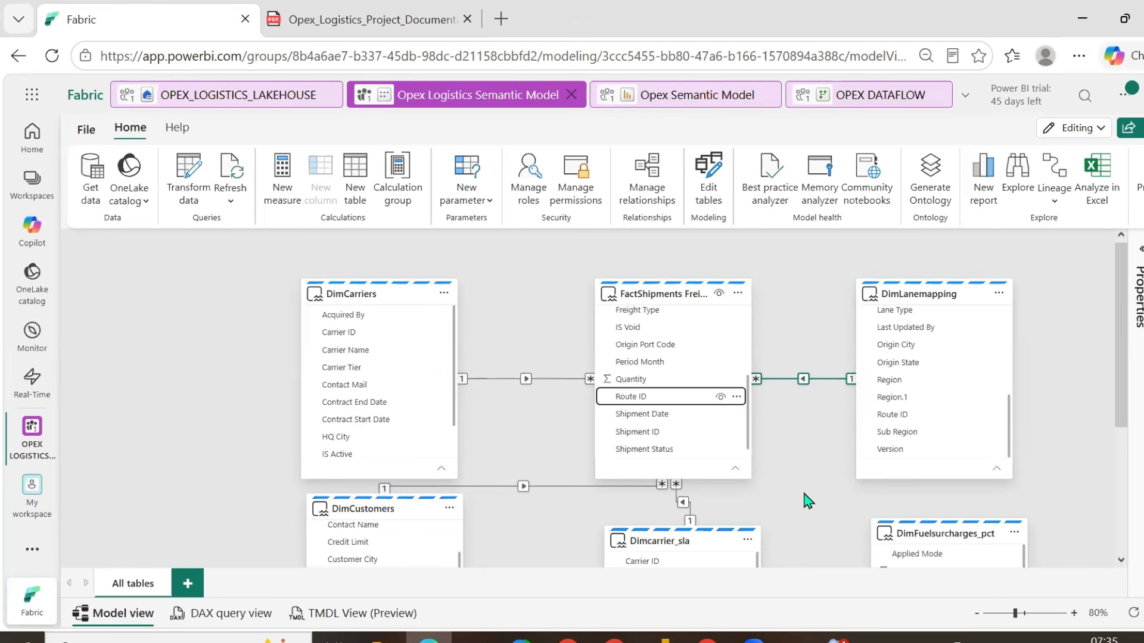
- Relate Period Month in FactShipments Freight to Period Month in DimFuelsurcharges_pct, and save the relationship
scroll(805, 495, "down", 2)
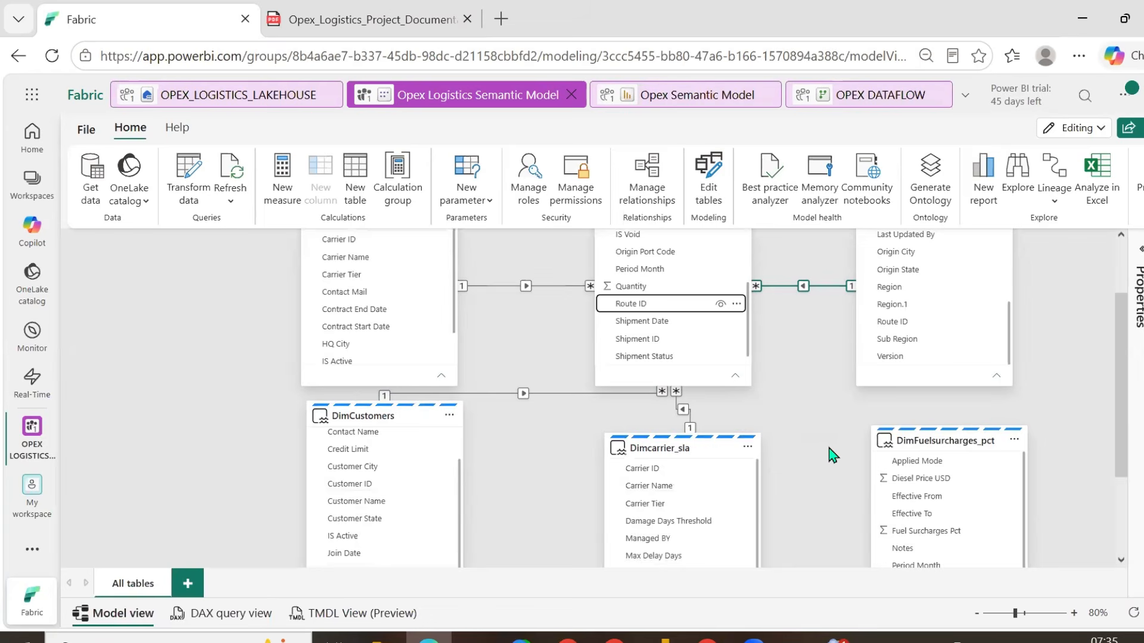
scroll(833, 455, "up", 2)
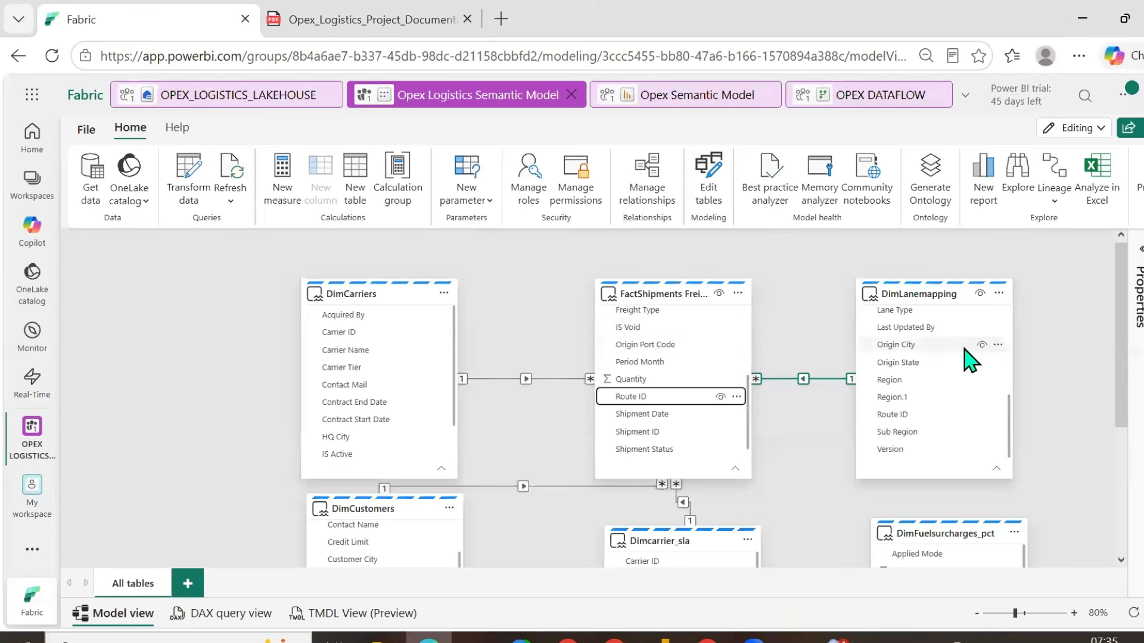
scroll(817, 476, "down", 2)
scroll(817, 476, "down", 2)
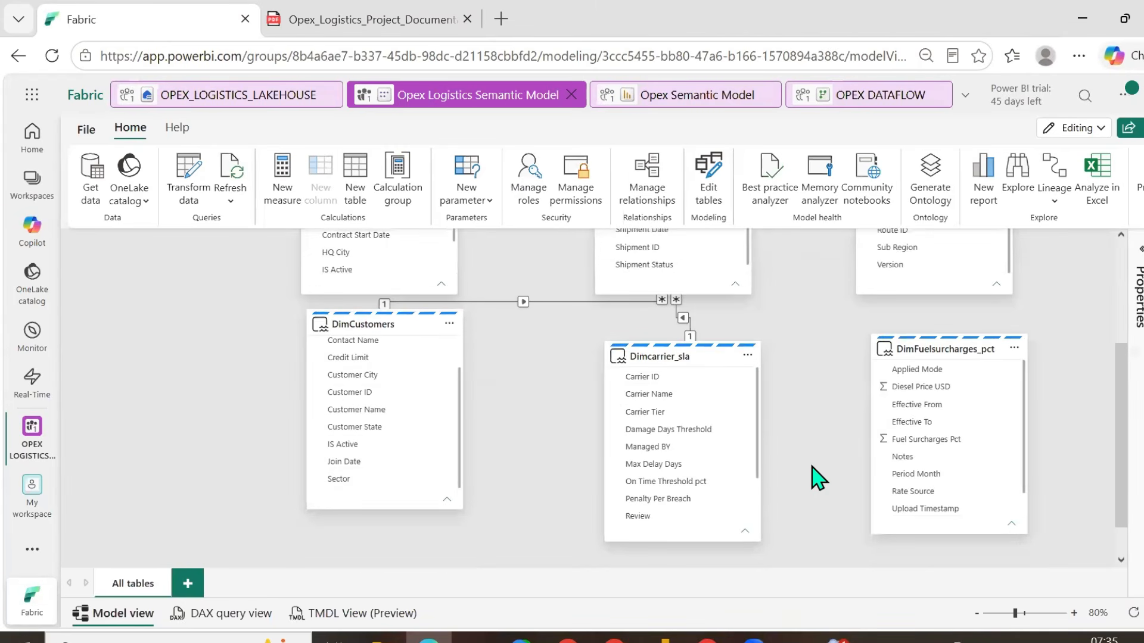
scroll(814, 475, "up", 2)
scroll(953, 514, "down", 1)
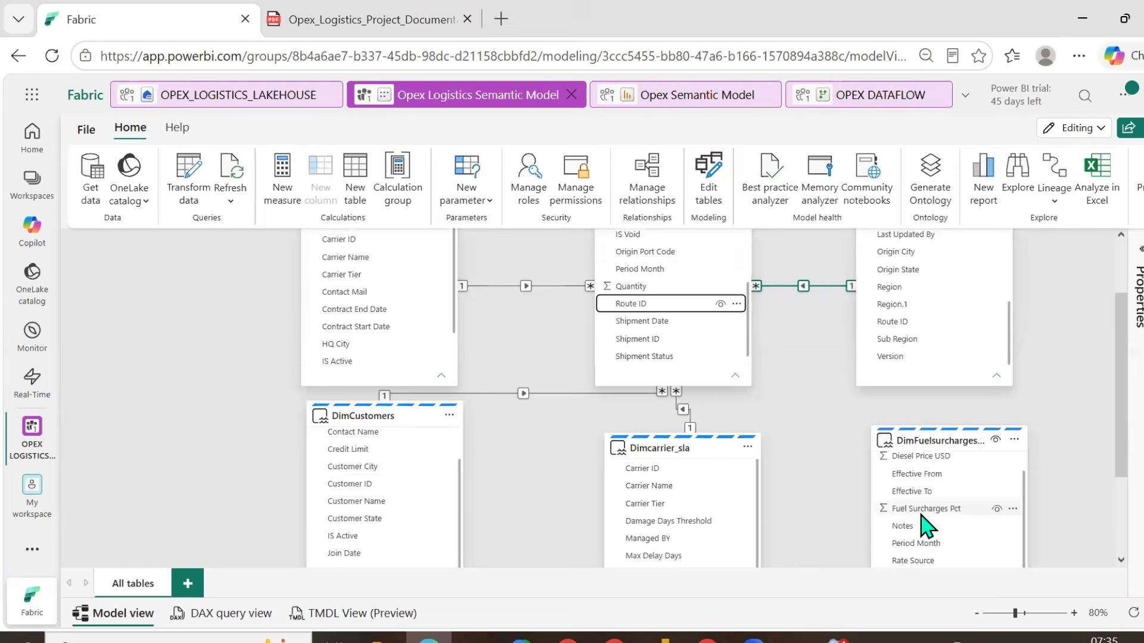
scroll(939, 498, "up", 1)
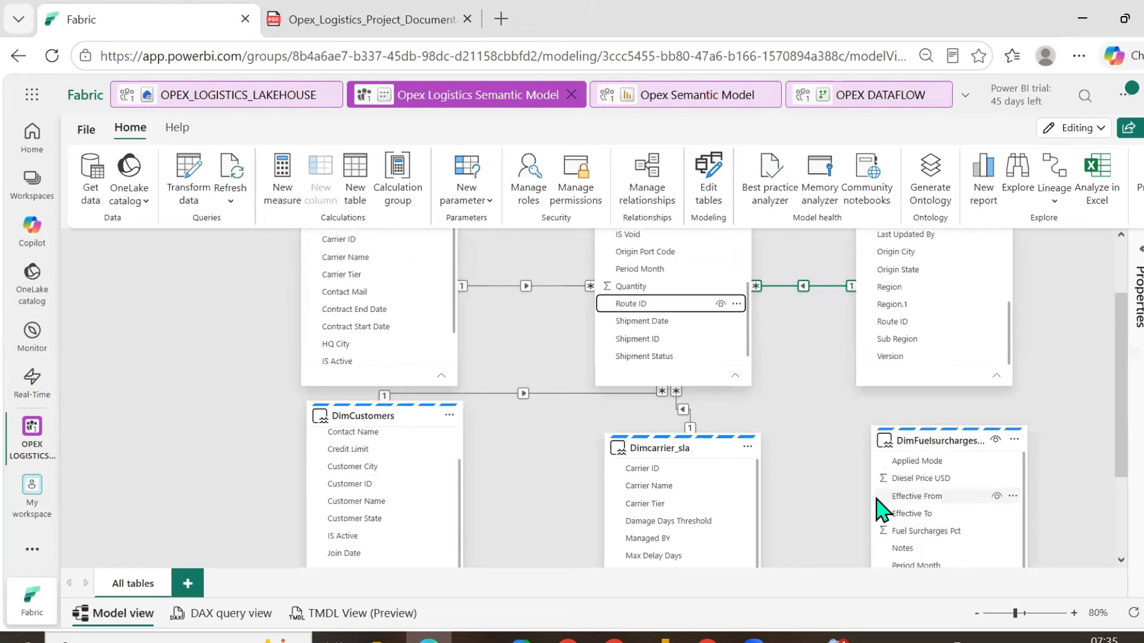
scroll(944, 505, "down", 1)
scroll(684, 307, "down", 1)
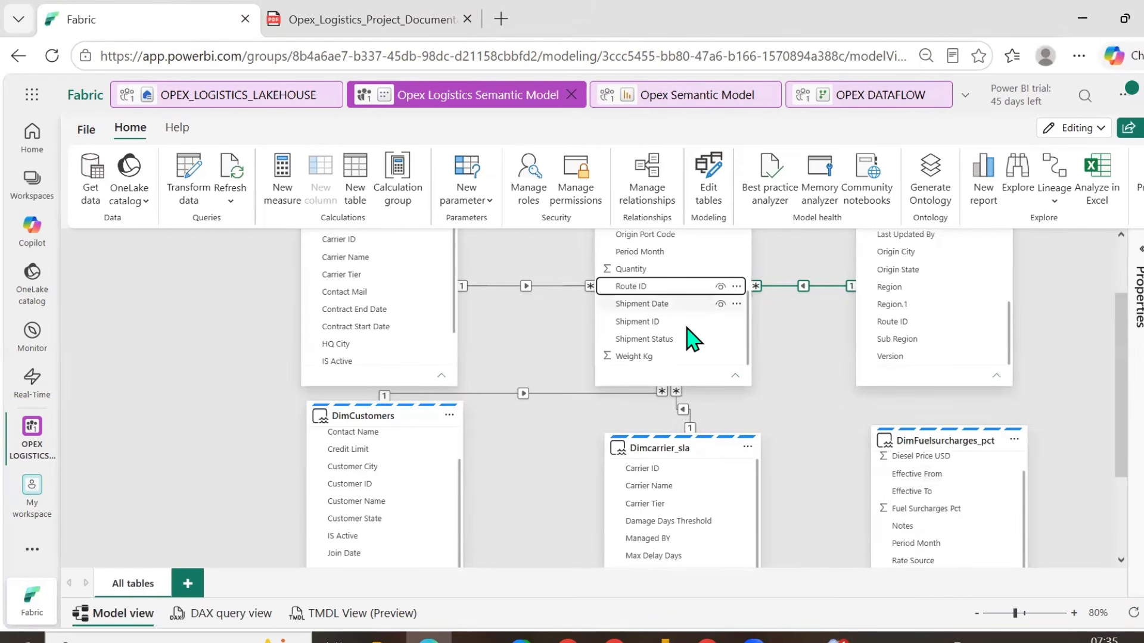
scroll(677, 345, "up", 4)
scroll(685, 307, "up", 2)
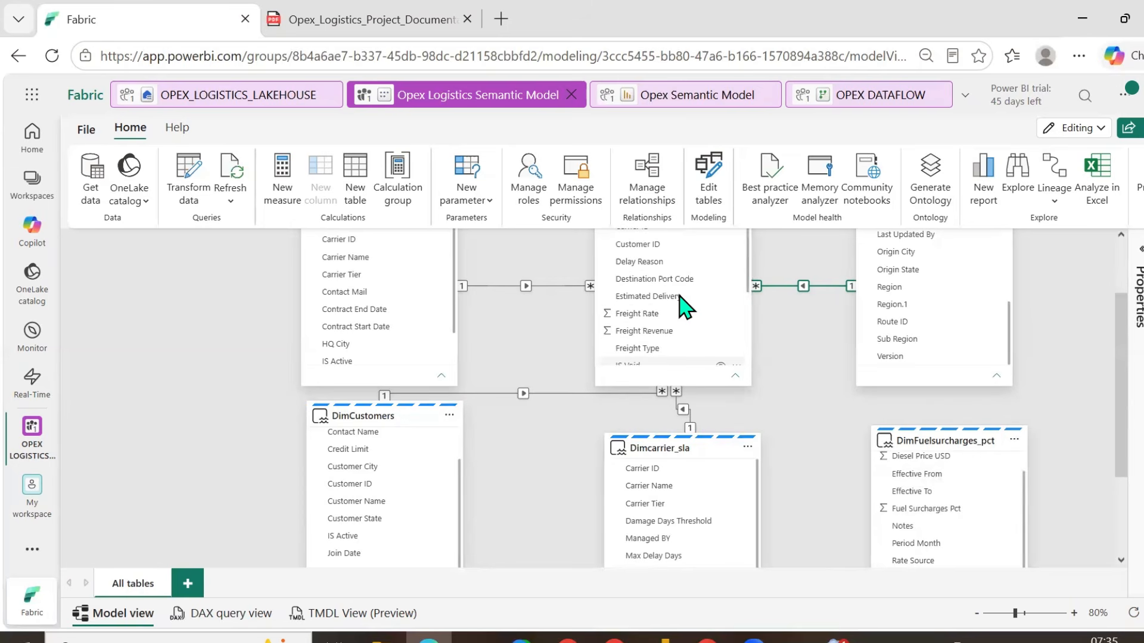
scroll(685, 307, "down", 4)
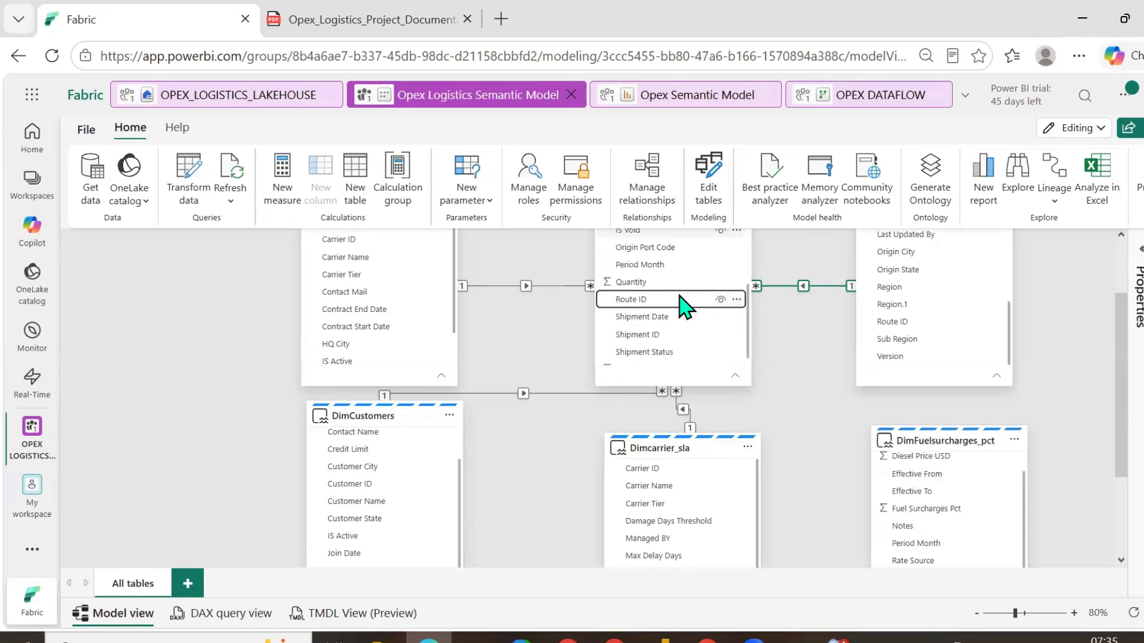
left_click_drag(652, 252, 934, 541)
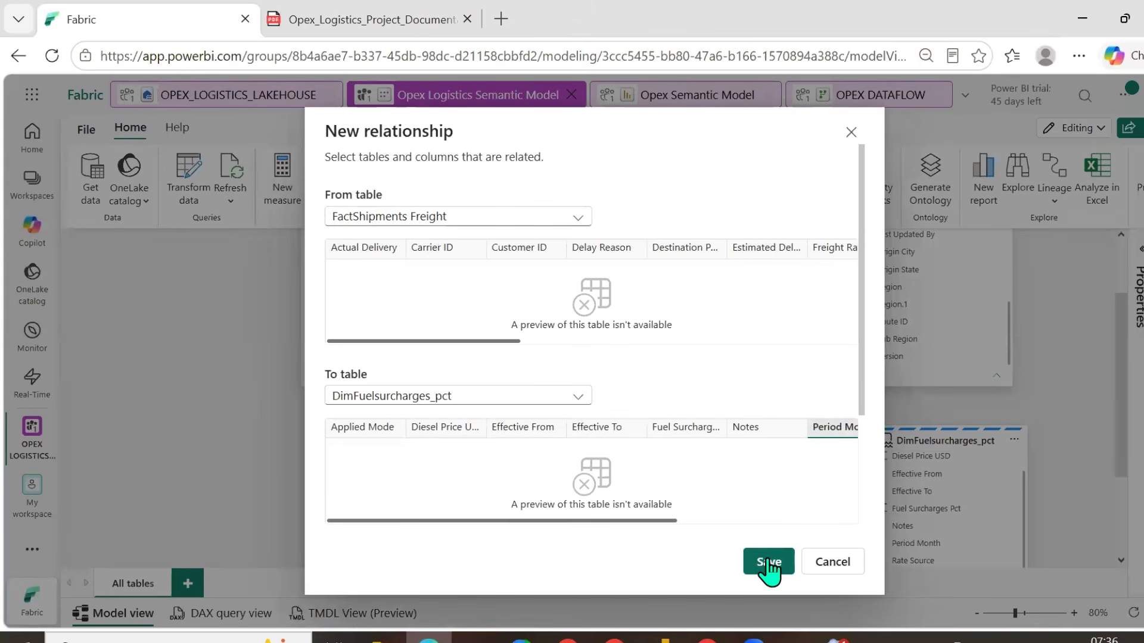
left_click(765, 561)
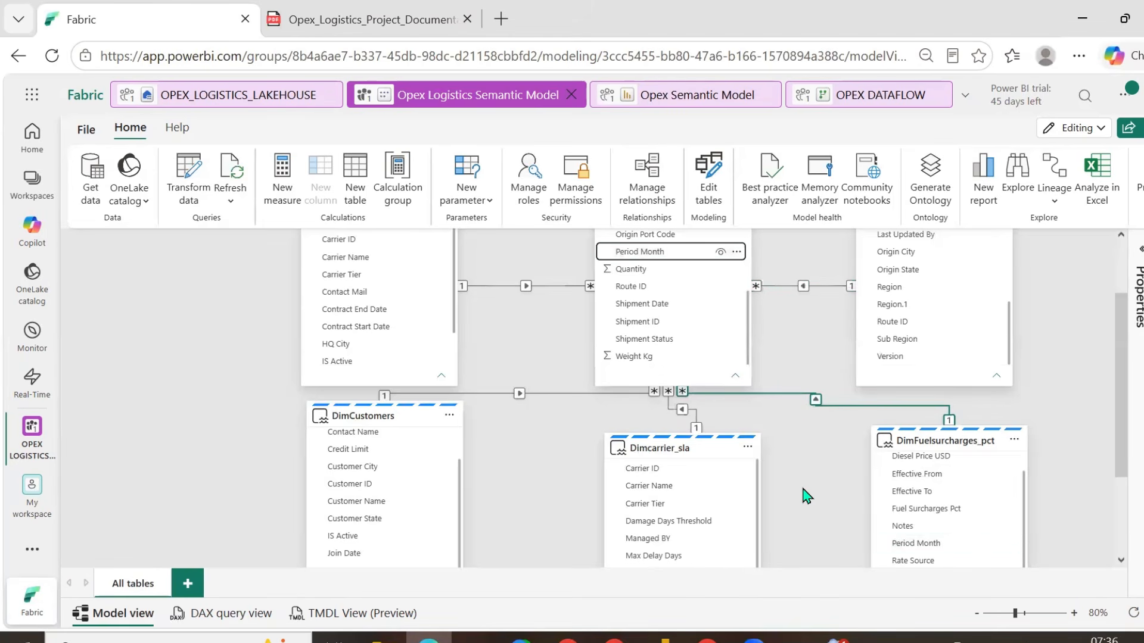
- Align the Dimcarrier_sla table directly beneath FactShipments Freight in the diagram
scroll(805, 495, "up", 2)
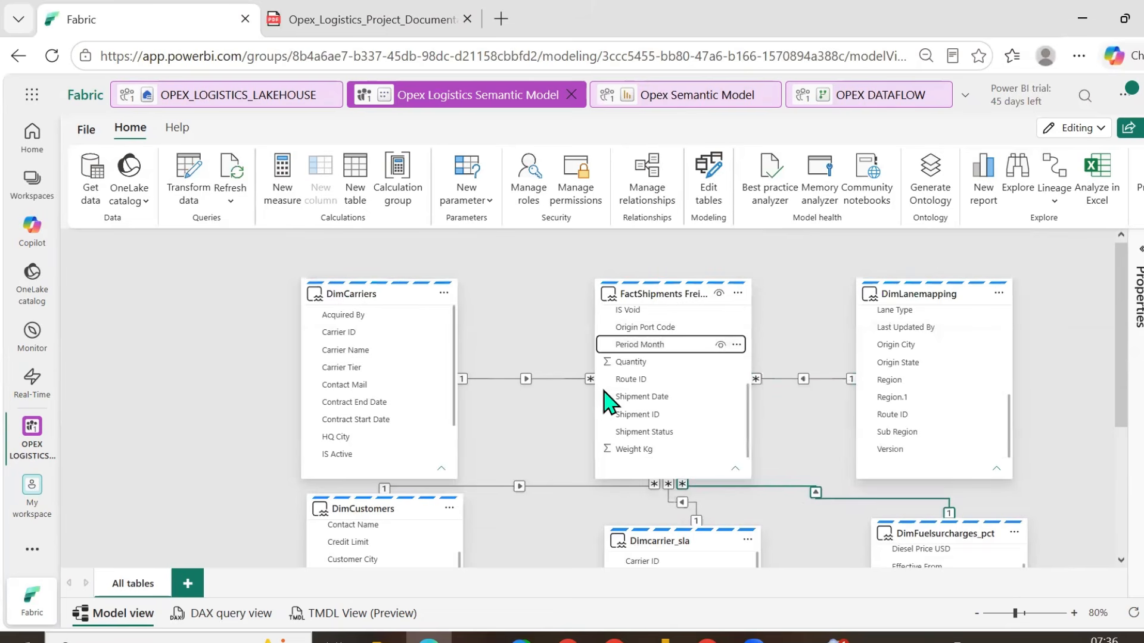
left_click_drag(1125, 357, 1125, 386)
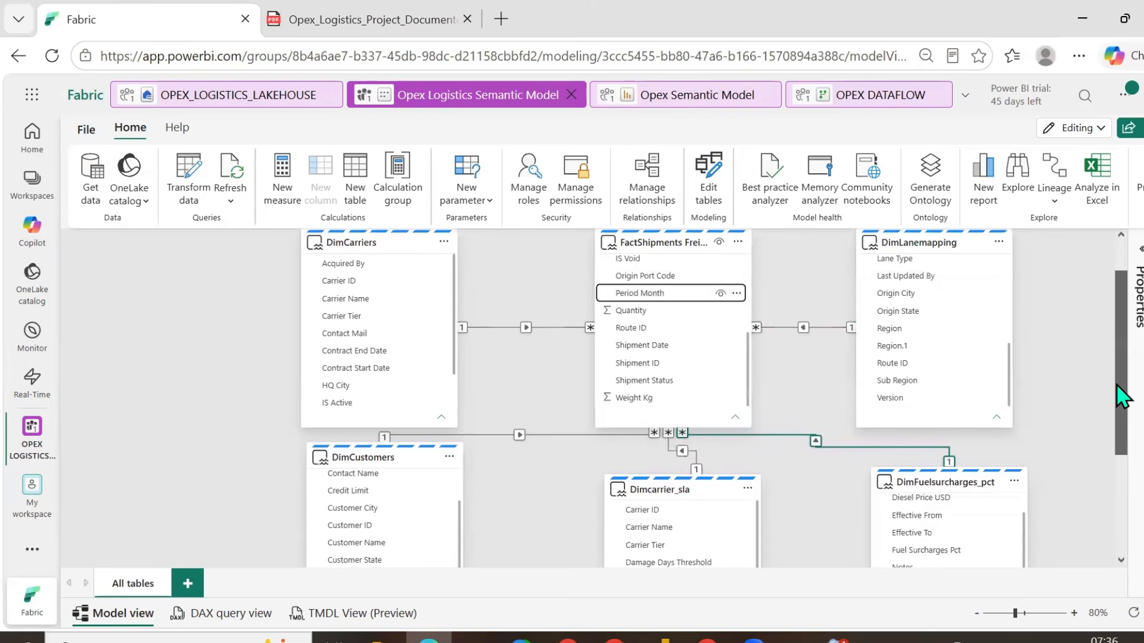
mouse_move(660, 487)
left_mouse_down()
mouse_move(640, 492)
mouse_move(651, 490)
left_mouse_up()
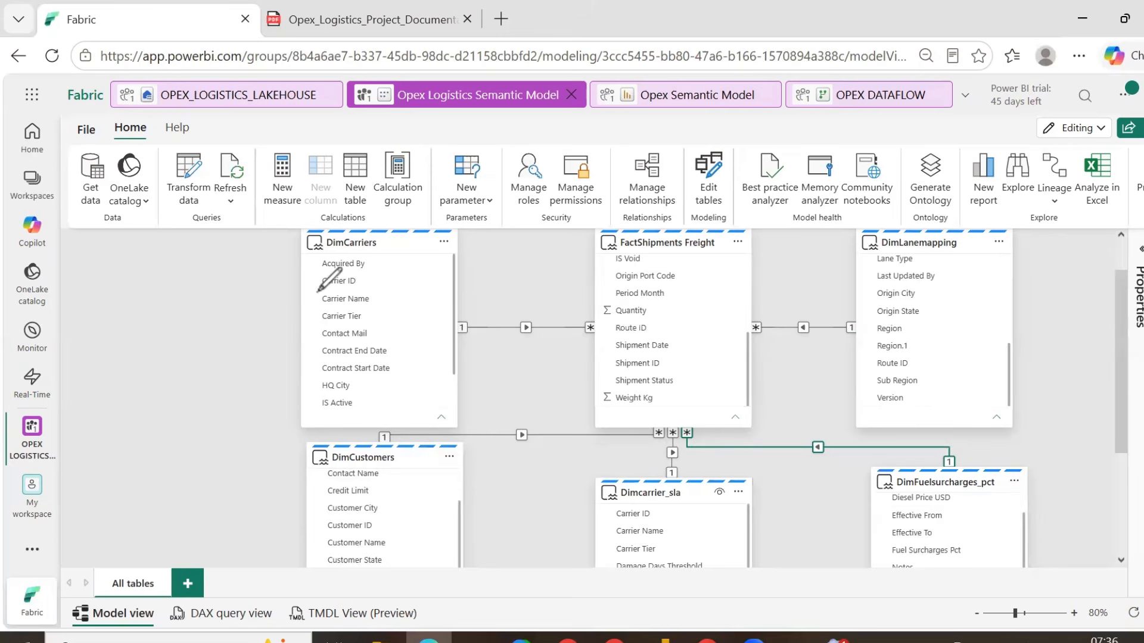
left_click(217, 288)
mouse_move(217, 283)
left_mouse_down()
mouse_move(247, 292)
mouse_move(240, 282)
left_mouse_up()
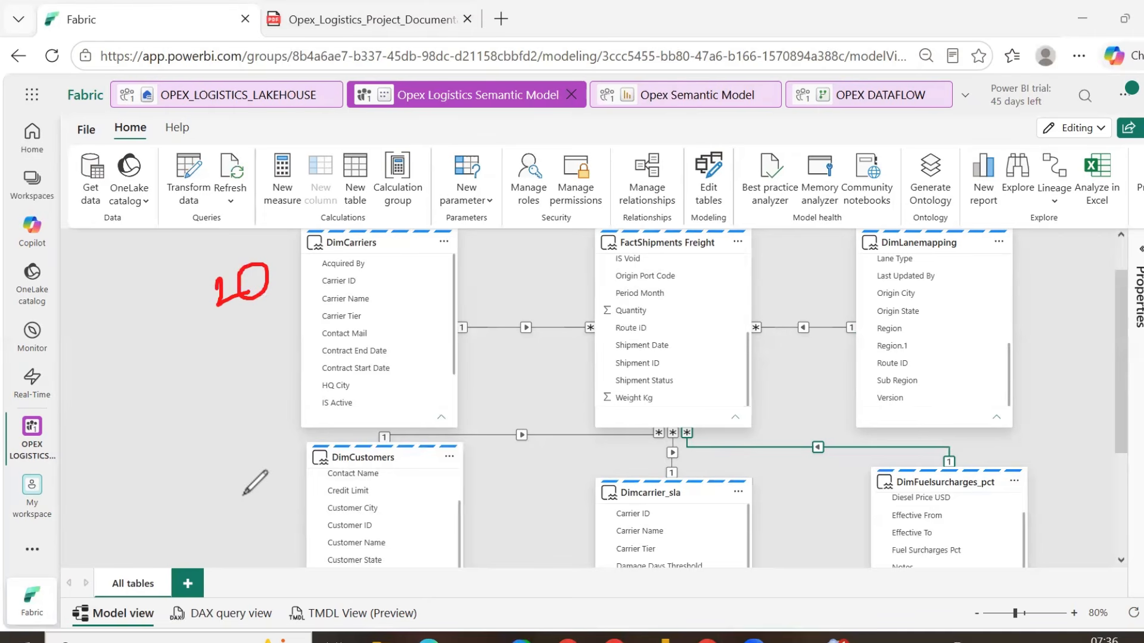
mouse_move(203, 493)
left_mouse_down()
mouse_move(218, 487)
mouse_move(209, 512)
mouse_move(246, 495)
mouse_move(250, 473)
mouse_move(274, 474)
mouse_move(266, 488)
left_mouse_up()
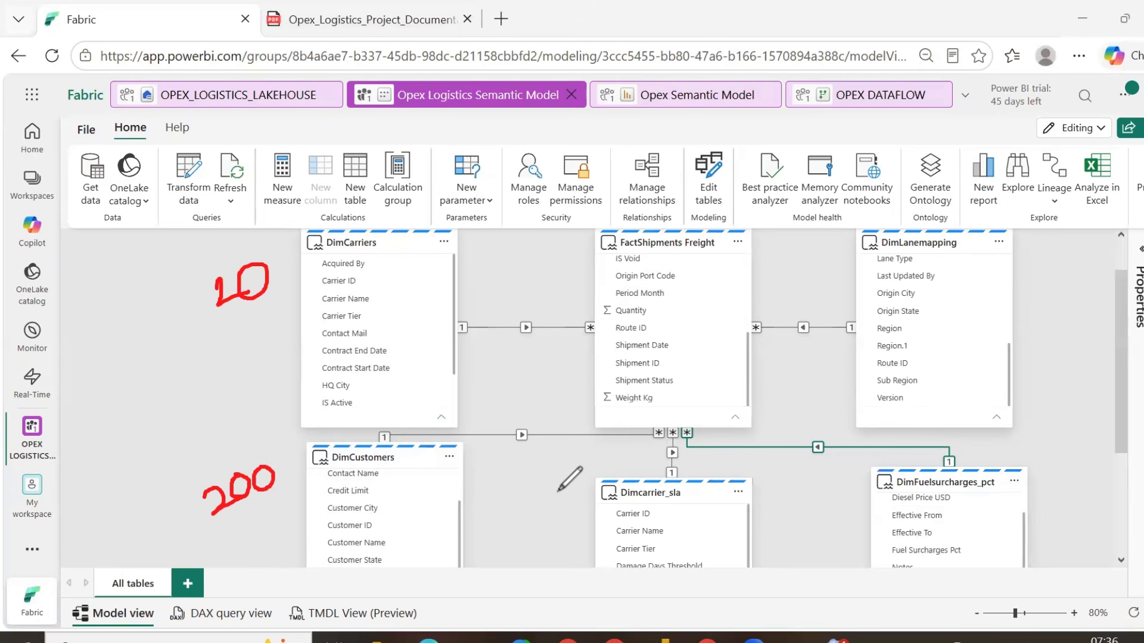
mouse_move(556, 481)
left_mouse_down()
mouse_move(558, 499)
mouse_move(571, 497)
mouse_move(568, 481)
mouse_move(587, 489)
mouse_move(584, 474)
left_mouse_up()
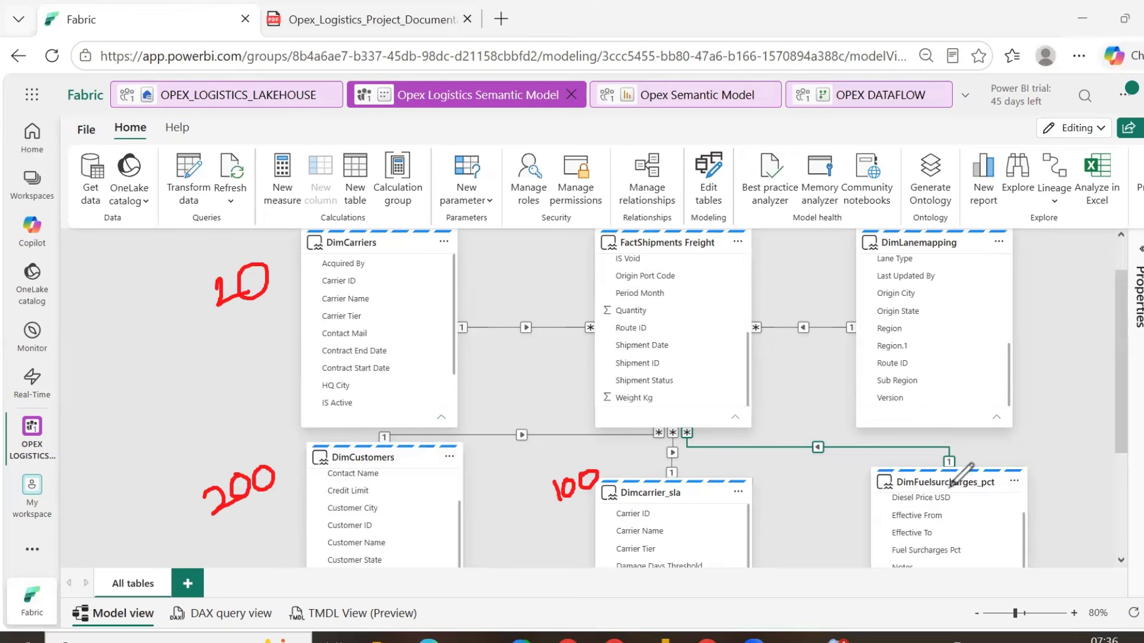
mouse_move(1037, 466)
left_mouse_down()
mouse_move(1047, 476)
mouse_move(1068, 449)
left_mouse_up()
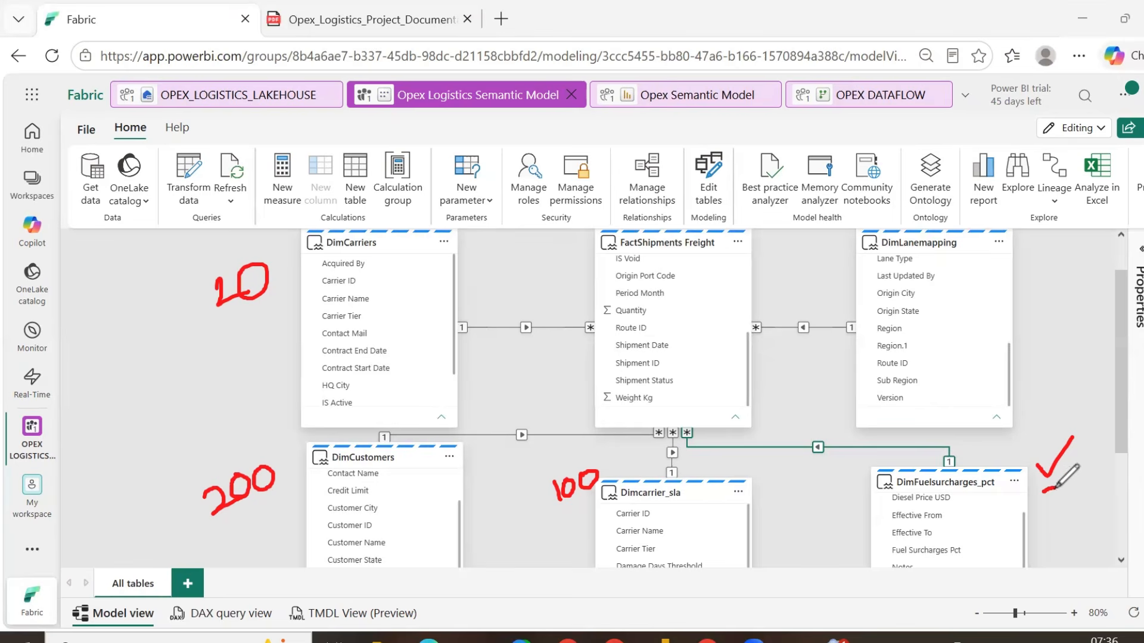
mouse_move(1046, 490)
left_mouse_down()
mouse_move(1064, 506)
mouse_move(1042, 524)
left_mouse_up()
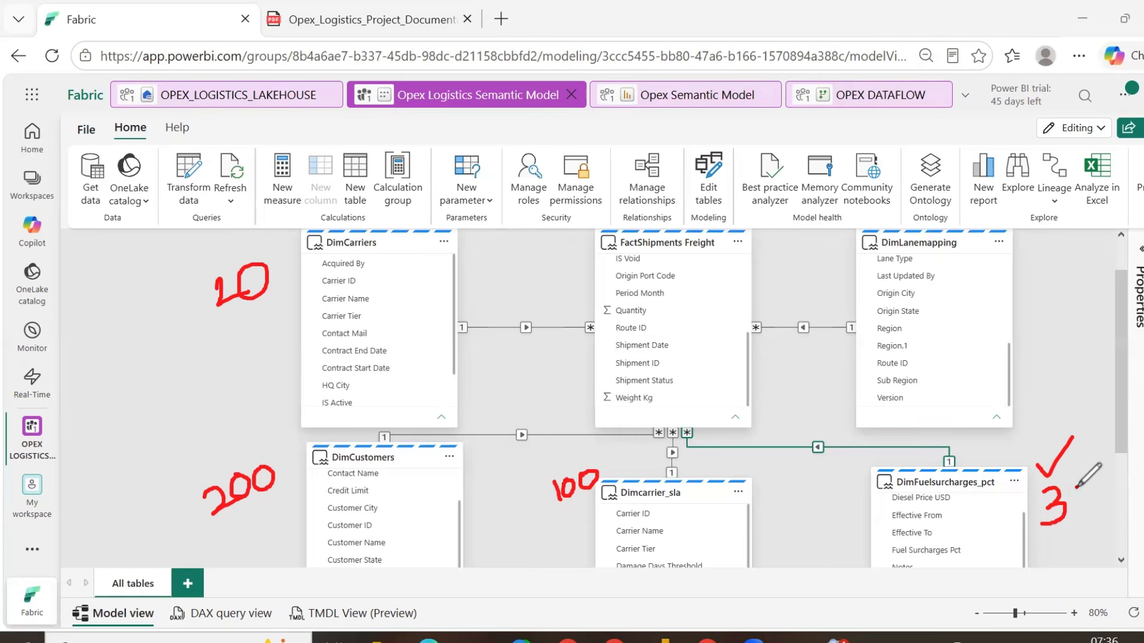
mouse_move(1090, 481)
left_mouse_down()
mouse_move(1078, 507)
mouse_move(1091, 484)
mouse_move(1128, 478)
left_mouse_up()
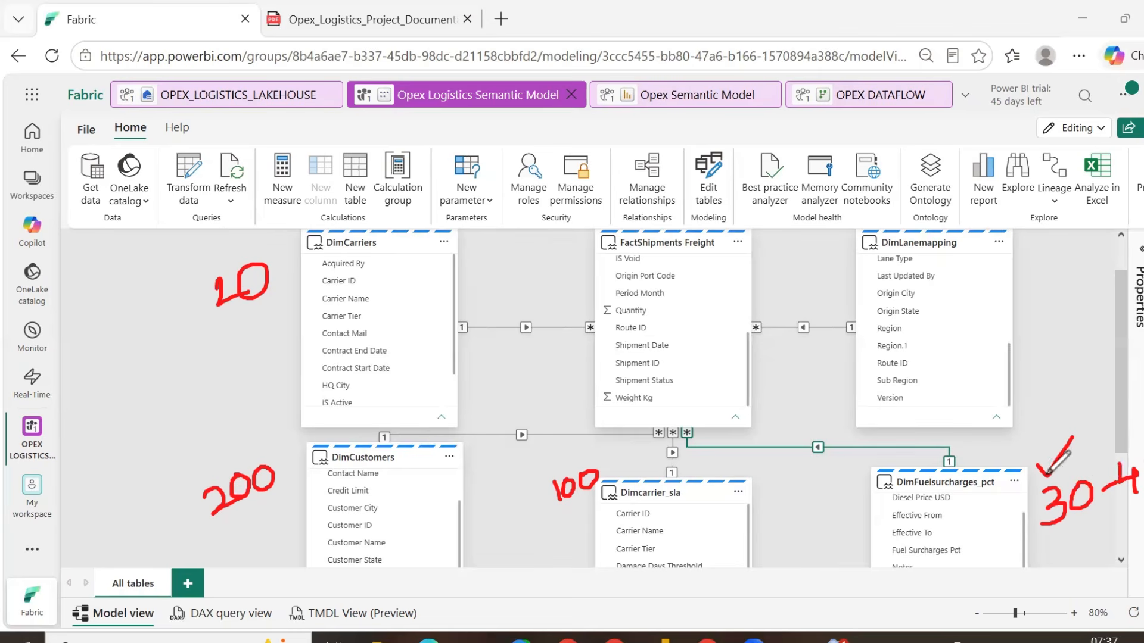
mouse_move(1029, 269)
left_mouse_down()
mouse_move(1053, 283)
mouse_move(1029, 300)
mouse_move(1055, 244)
mouse_move(1072, 280)
mouse_move(1078, 250)
mouse_move(1090, 262)
left_mouse_up()
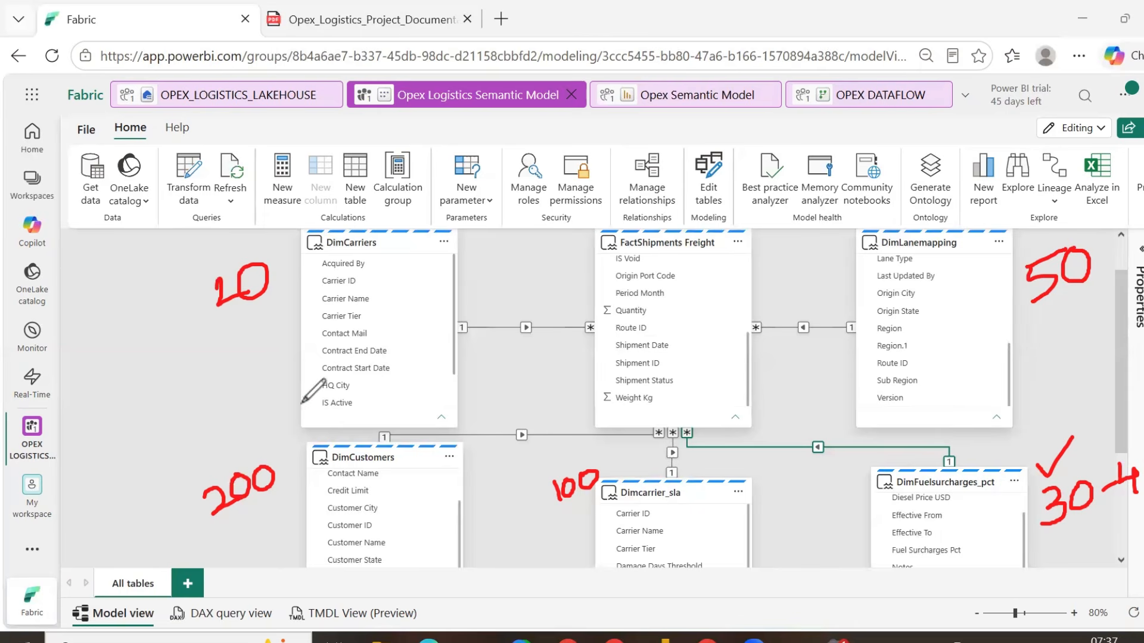
mouse_move(303, 403)
left_mouse_down()
mouse_move(277, 449)
mouse_move(307, 477)
left_mouse_up()
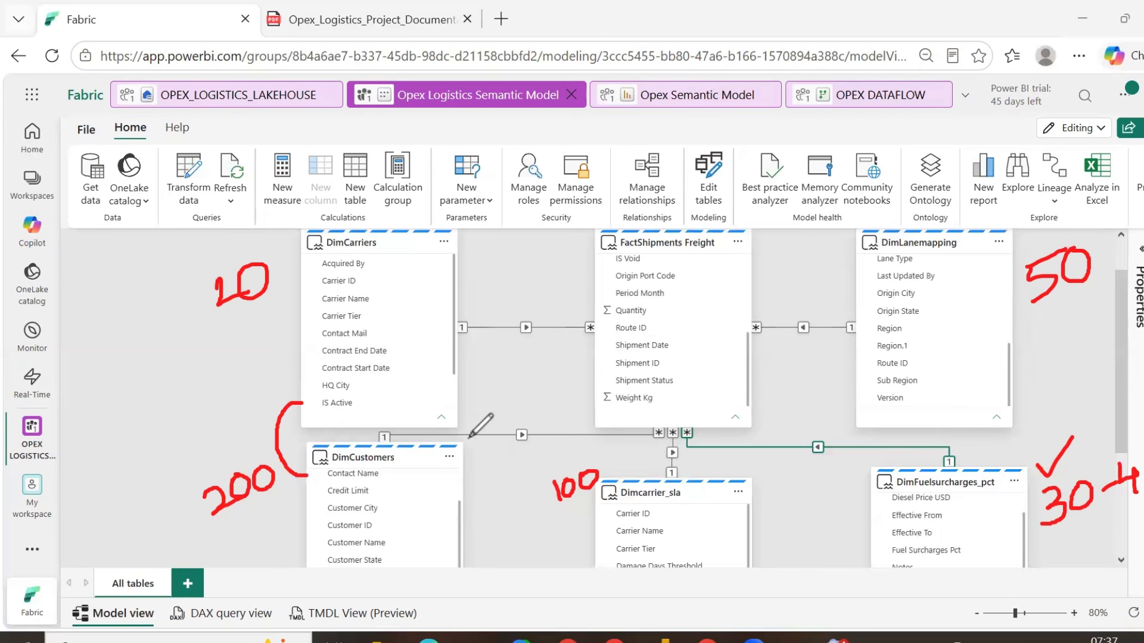
left_click_drag(469, 511, 565, 511)
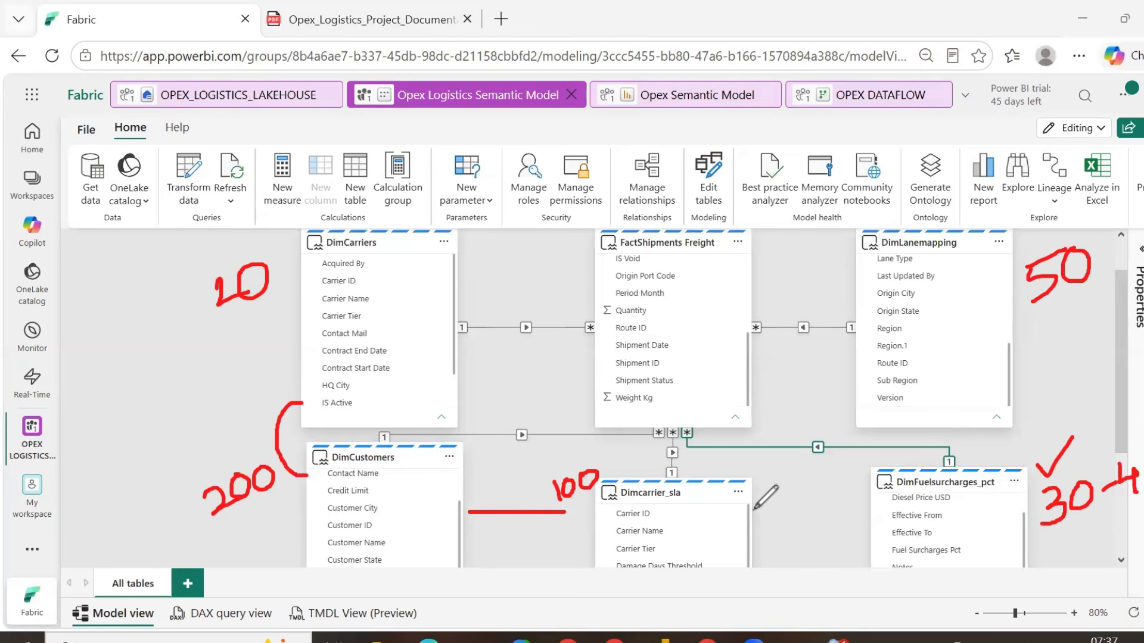
mouse_move(752, 511)
left_mouse_down()
mouse_move(843, 374)
mouse_move(828, 511)
mouse_move(871, 512)
left_mouse_up()
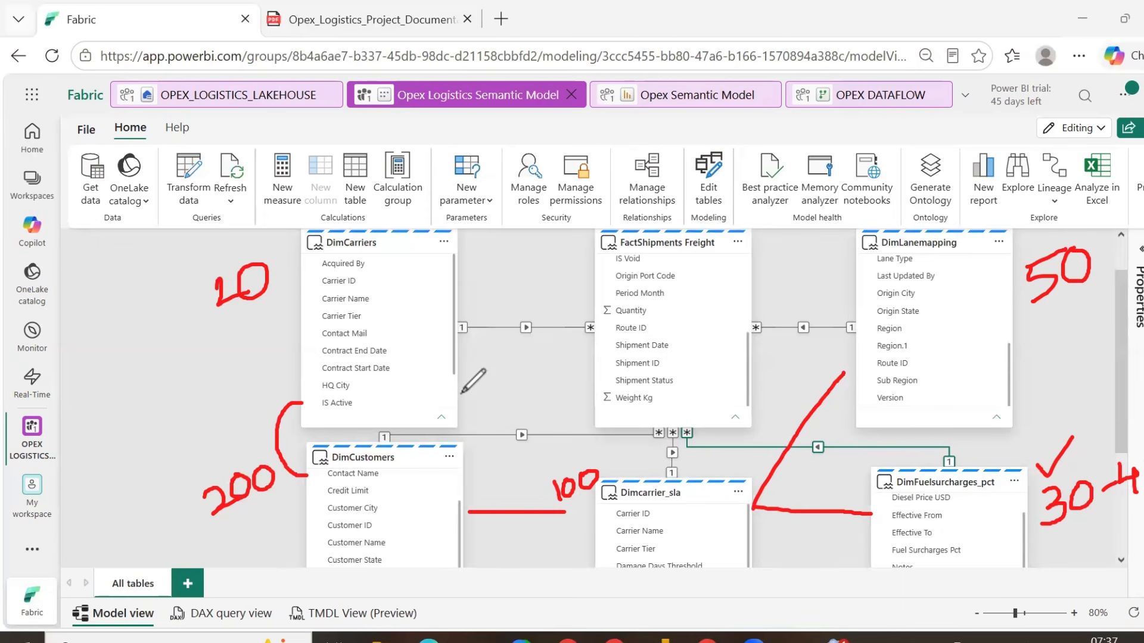
left_click_drag(460, 392, 605, 536)
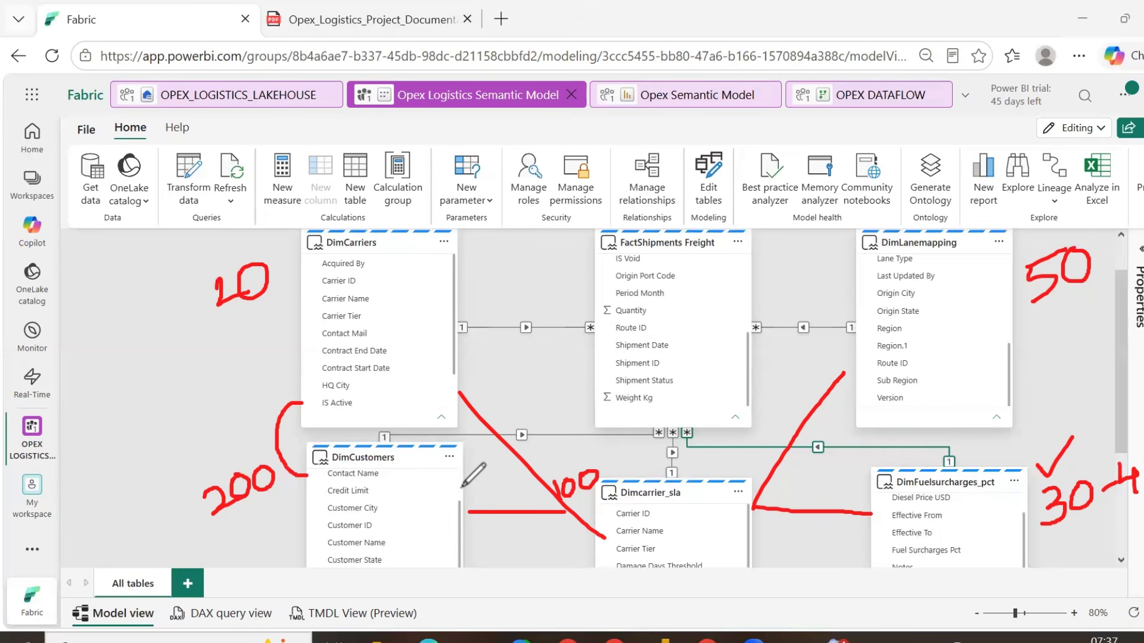
mouse_move(462, 487)
left_mouse_down()
mouse_move(507, 445)
mouse_move(635, 464)
left_mouse_up()
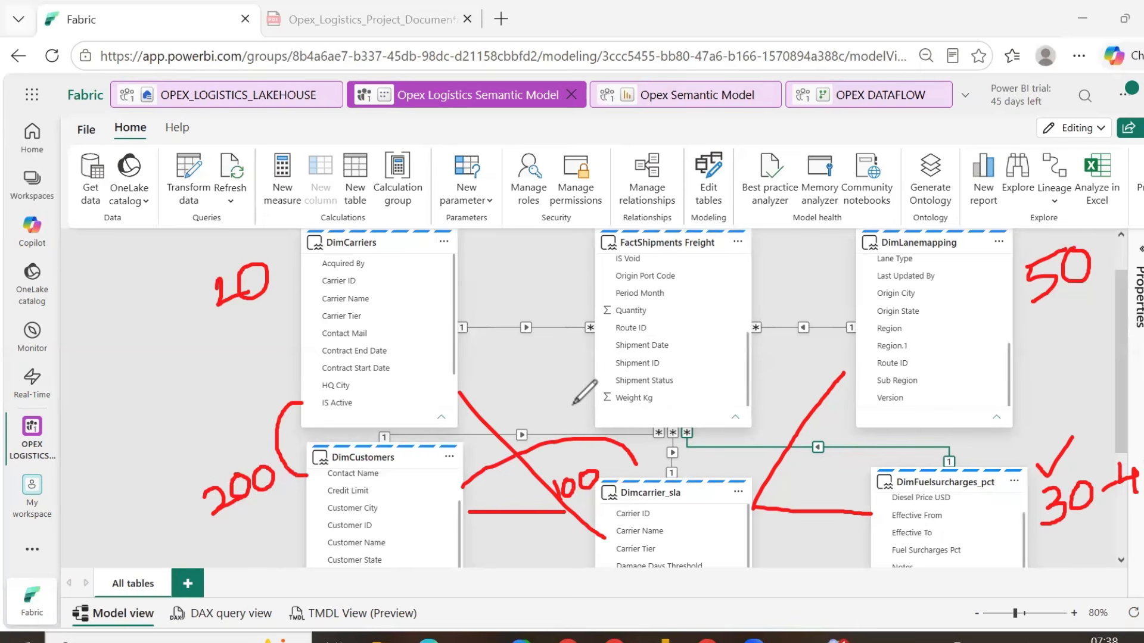
mouse_move(572, 405)
left_mouse_down()
mouse_move(625, 458)
mouse_move(792, 411)
mouse_move(762, 214)
mouse_move(586, 254)
mouse_move(574, 410)
left_mouse_up()
mouse_move(762, 266)
left_mouse_down()
mouse_move(763, 307)
mouse_move(786, 260)
mouse_move(775, 287)
mouse_move(832, 285)
left_mouse_up()
mouse_move(837, 240)
left_mouse_down()
mouse_move(835, 285)
mouse_move(849, 285)
mouse_move(851, 262)
left_mouse_up()
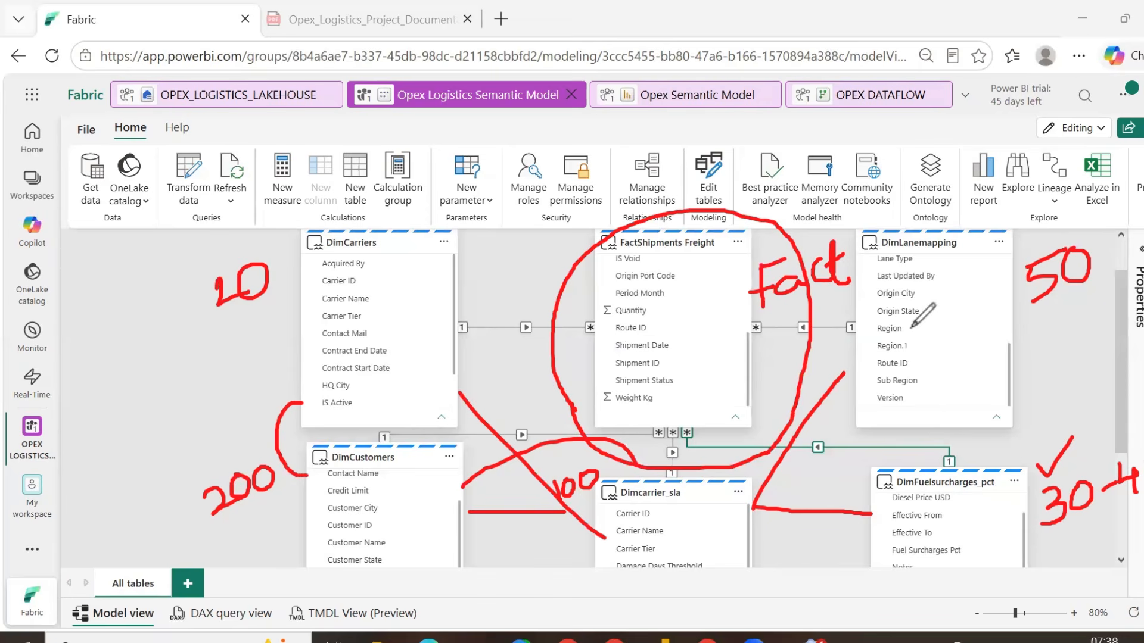
left_click_drag(908, 330, 936, 315)
mouse_move(694, 352)
left_mouse_down()
mouse_move(694, 317)
mouse_move(714, 301)
mouse_move(706, 328)
left_mouse_up()
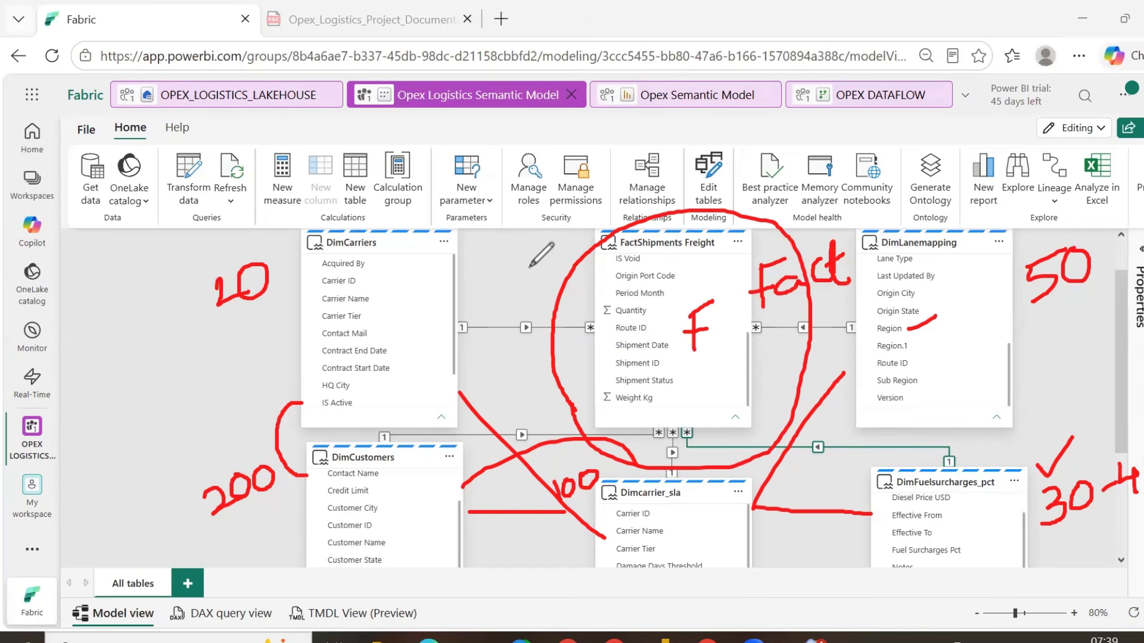
mouse_move(523, 247)
left_mouse_down()
mouse_move(526, 271)
mouse_move(541, 234)
mouse_move(596, 230)
mouse_move(592, 218)
left_mouse_up()
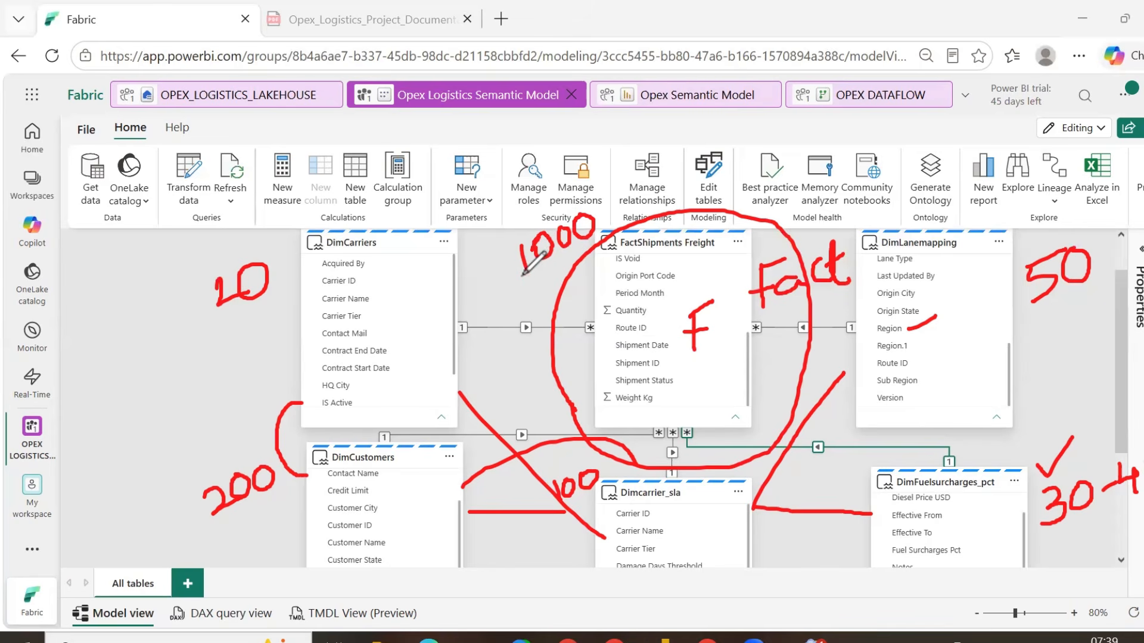
mouse_move(525, 255)
left_mouse_down()
mouse_move(424, 272)
mouse_move(440, 280)
left_mouse_up()
left_click_drag(424, 391, 437, 475)
mouse_move(454, 533)
left_mouse_down()
mouse_move(601, 520)
mouse_move(598, 535)
left_mouse_up()
left_click(721, 526)
mouse_move(720, 526)
left_mouse_down()
mouse_move(873, 511)
mouse_move(878, 523)
left_mouse_up()
mouse_move(914, 473)
left_mouse_down()
mouse_move(905, 410)
mouse_move(912, 420)
left_mouse_up()
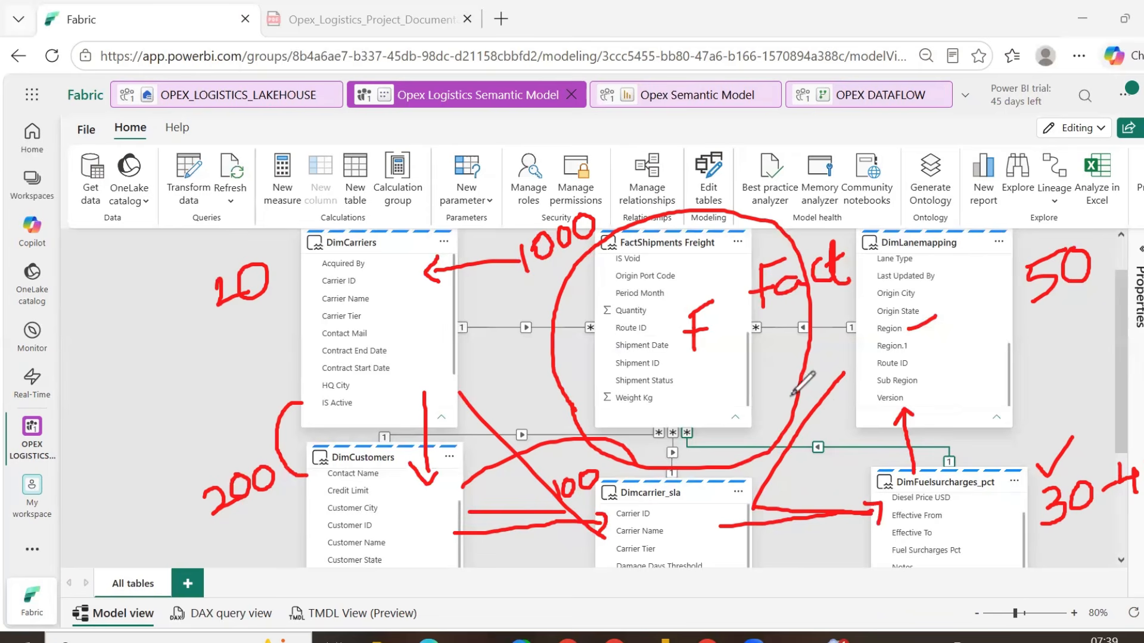
left_click_drag(687, 312, 727, 307)
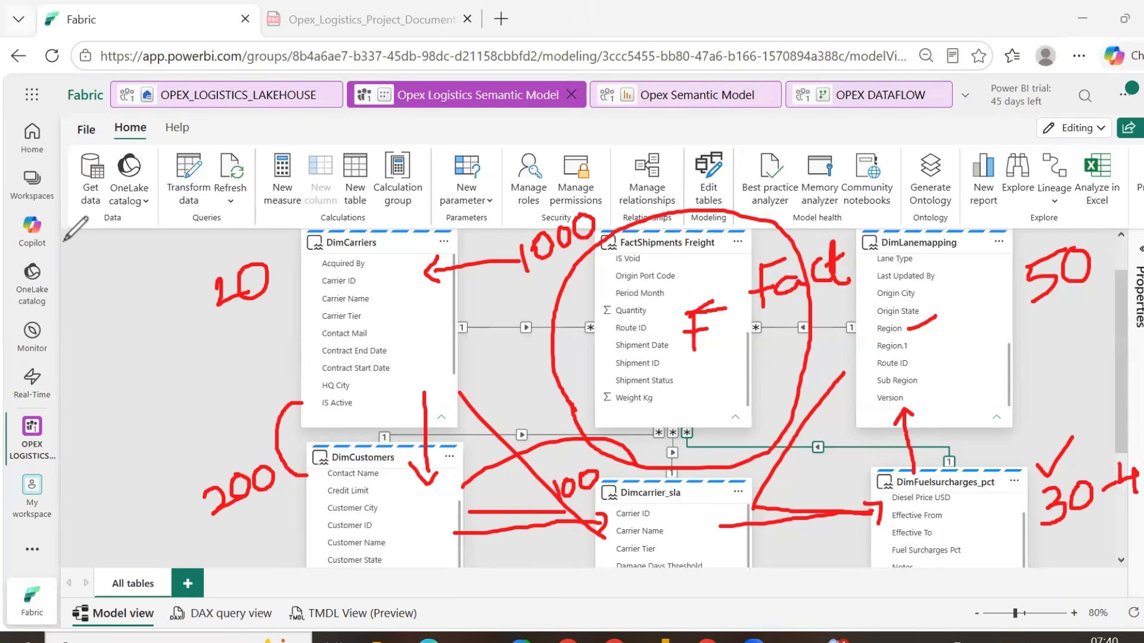
mouse_move(75, 228)
left_mouse_down()
mouse_move(217, 530)
mouse_move(421, 286)
mouse_move(605, 214)
mouse_move(392, 463)
mouse_move(556, 444)
mouse_move(560, 524)
mouse_move(618, 475)
mouse_move(809, 376)
mouse_move(733, 301)
mouse_move(756, 320)
mouse_move(797, 306)
mouse_move(807, 506)
mouse_move(951, 444)
mouse_move(906, 392)
mouse_move(1056, 277)
mouse_move(1036, 262)
mouse_move(1080, 479)
mouse_move(1135, 468)
left_mouse_up()
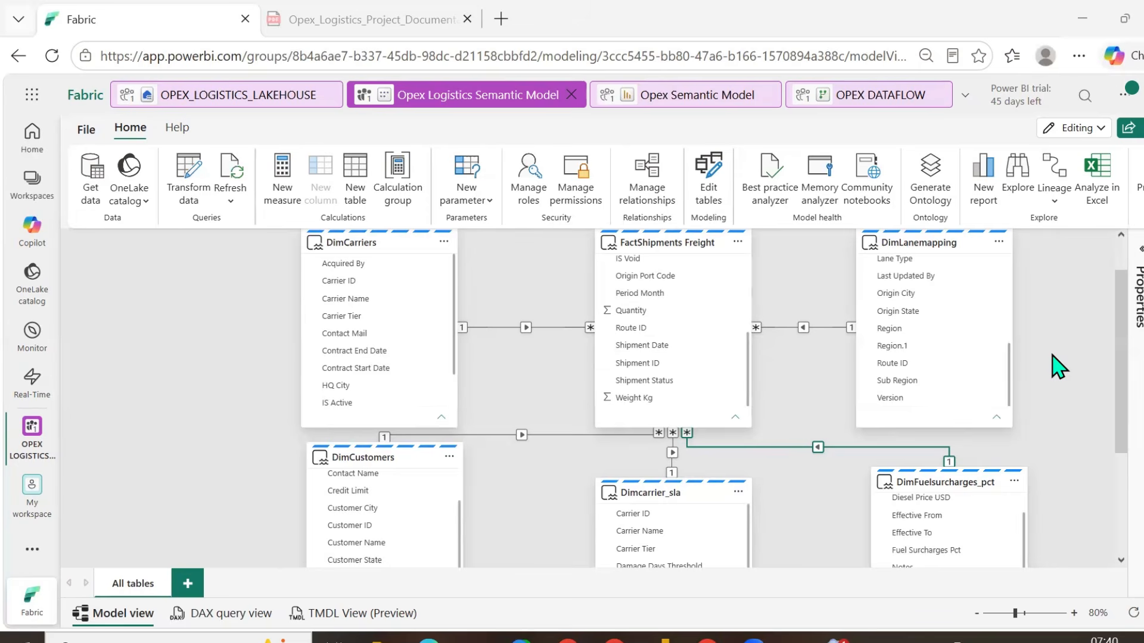
- Show the model's table list and relationship properties, and expand FactShipments Freight to list its columns
left_click(1134, 300)
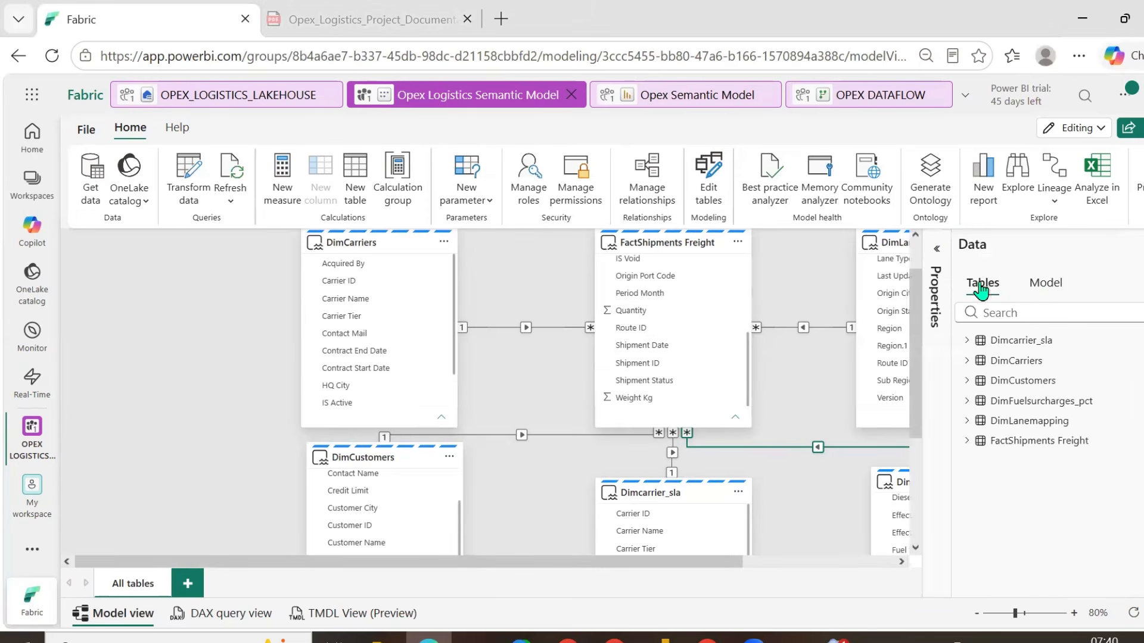
left_click(937, 249)
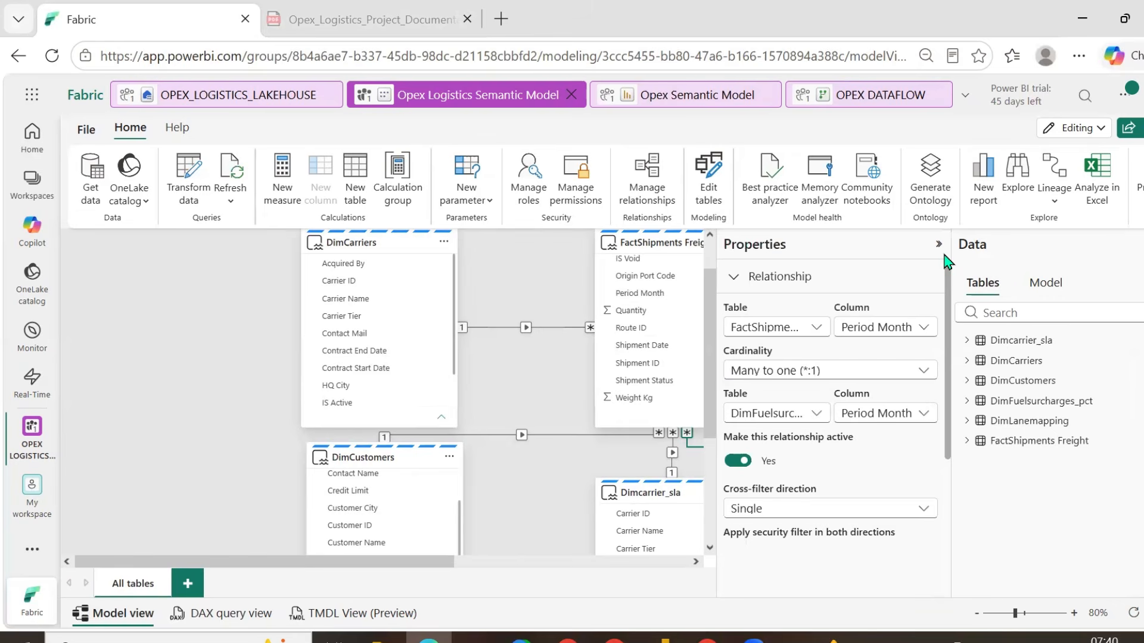
left_click(966, 441)
scroll(1090, 433, "down", 2)
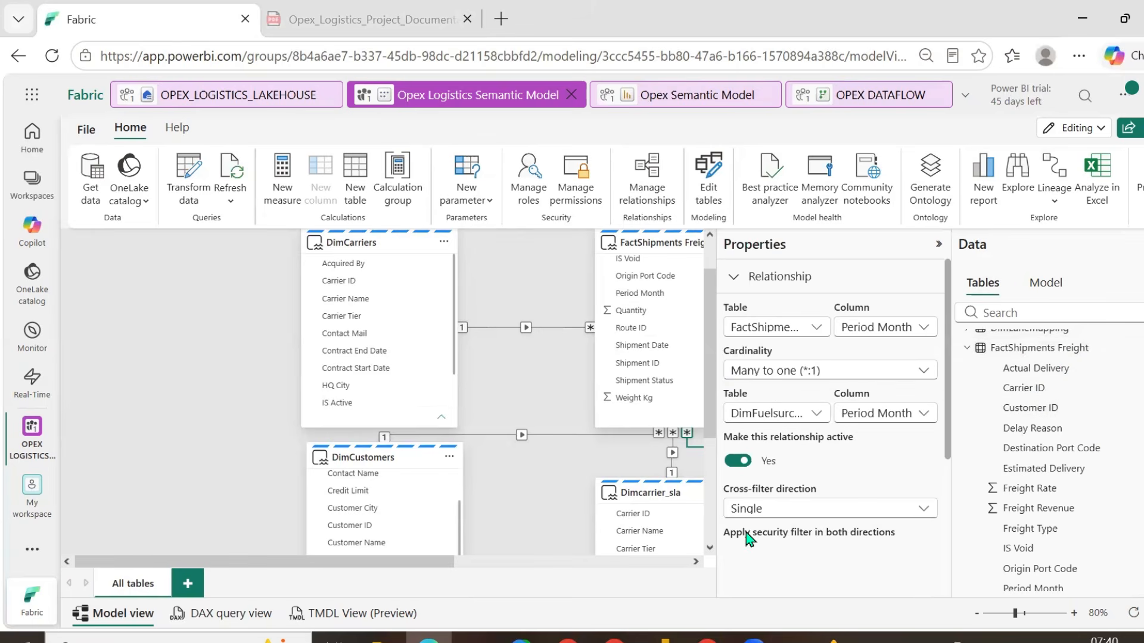
- Switch to the Opex_Logistics_Project_Documentation PDF and examine the locations of the data-quality defects listed in section 3.1
left_click(338, 31)
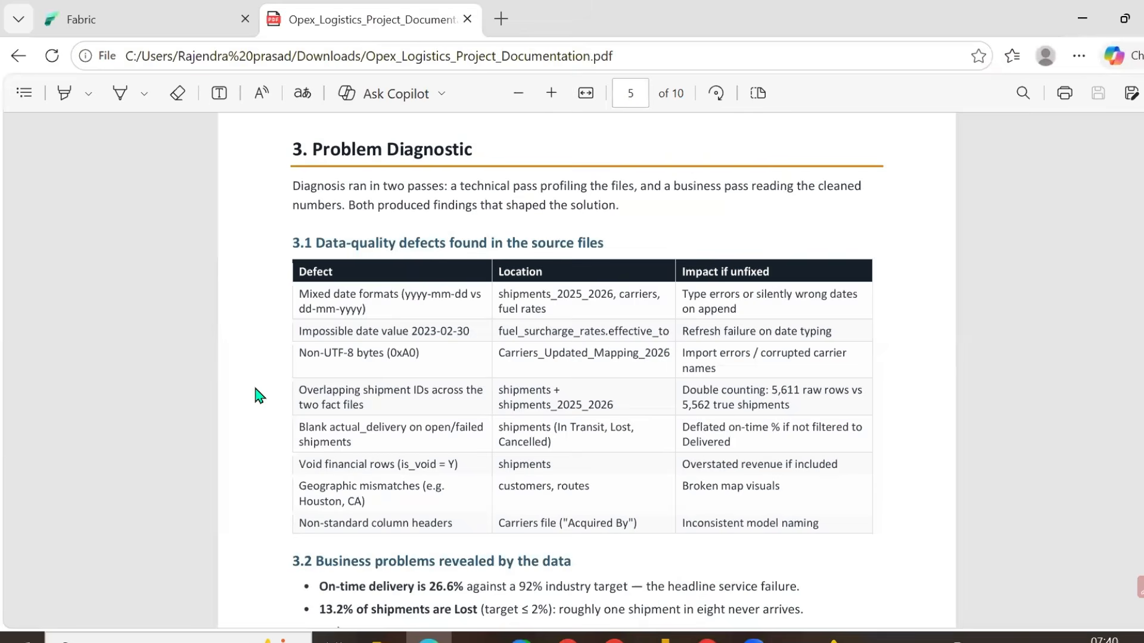
left_click_drag(553, 311, 493, 285)
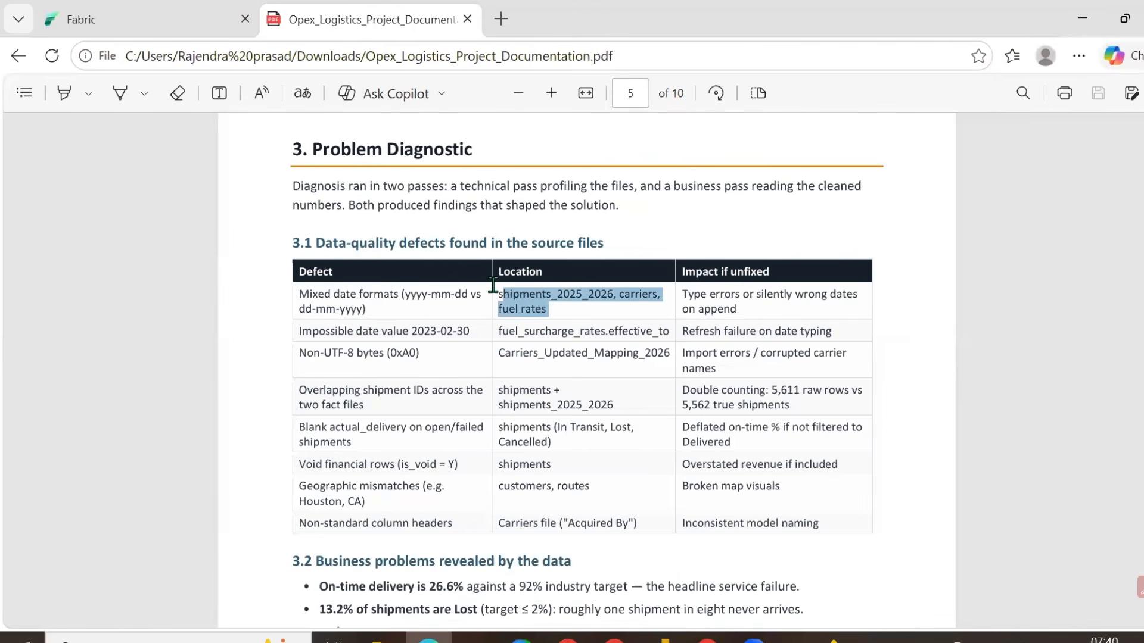
left_click_drag(523, 332, 656, 396)
left_click(490, 370)
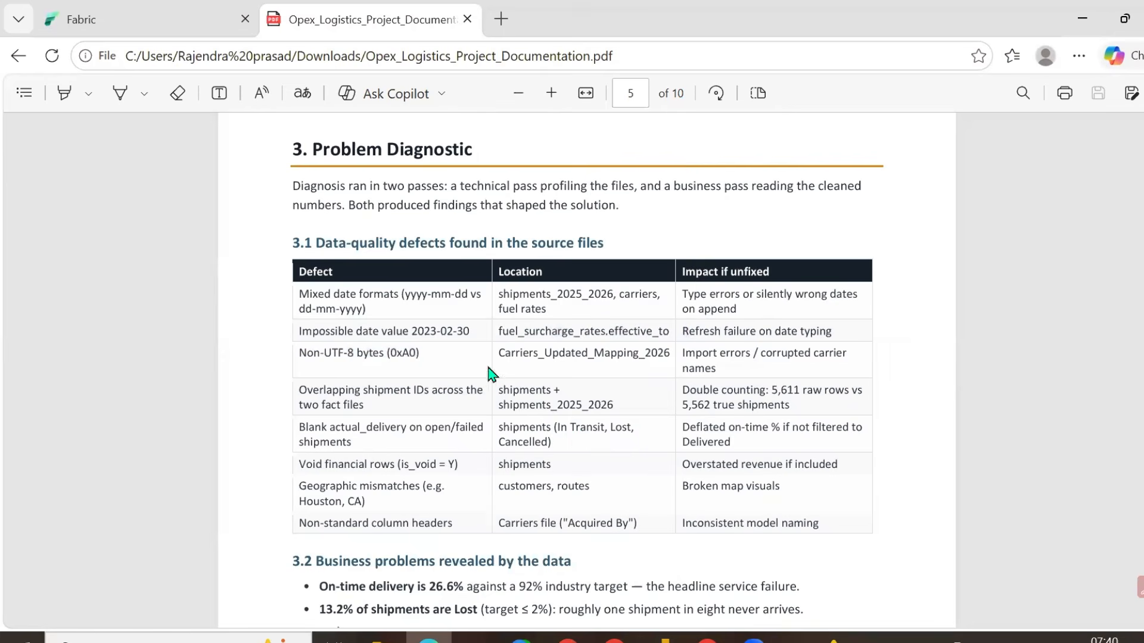
left_click_drag(499, 355, 668, 358)
left_click(649, 393)
left_click_drag(613, 405, 501, 391)
left_click(457, 432)
left_click_drag(537, 440, 564, 428)
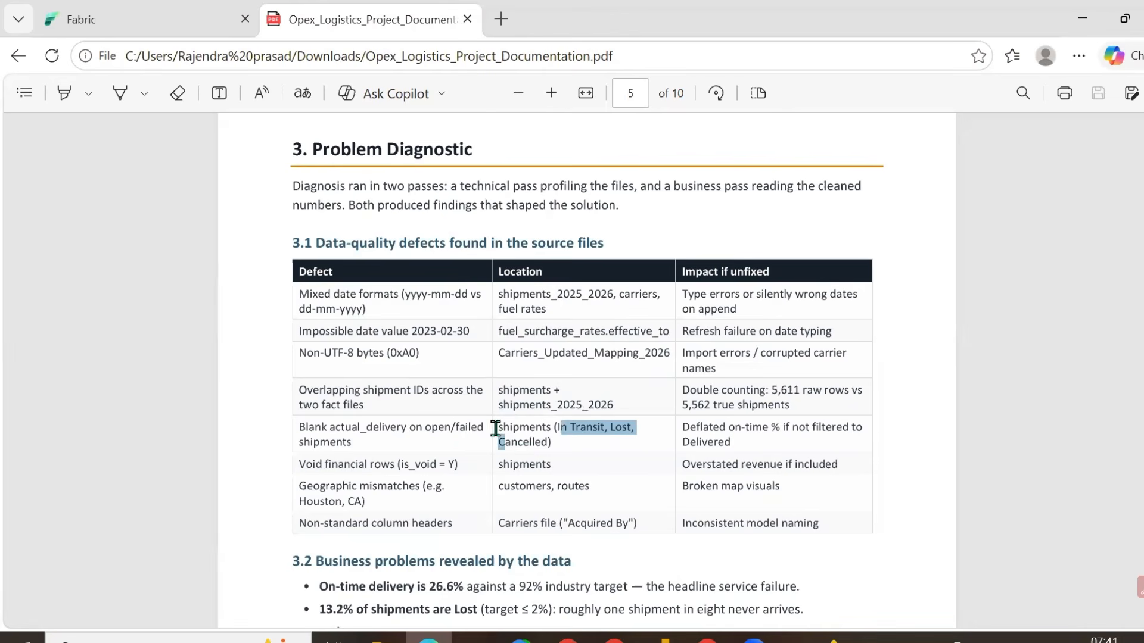
left_click(580, 466)
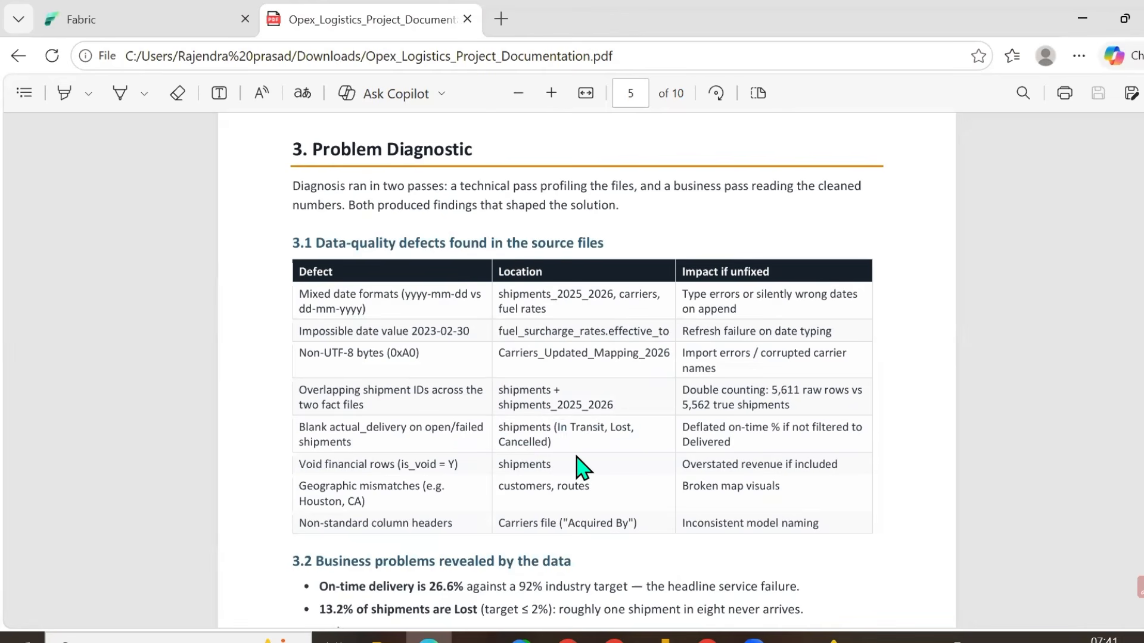
- Read on from the business problems in section 3.2 to the architecture, data model and KPI framework sections
scroll(566, 466, "down", 2)
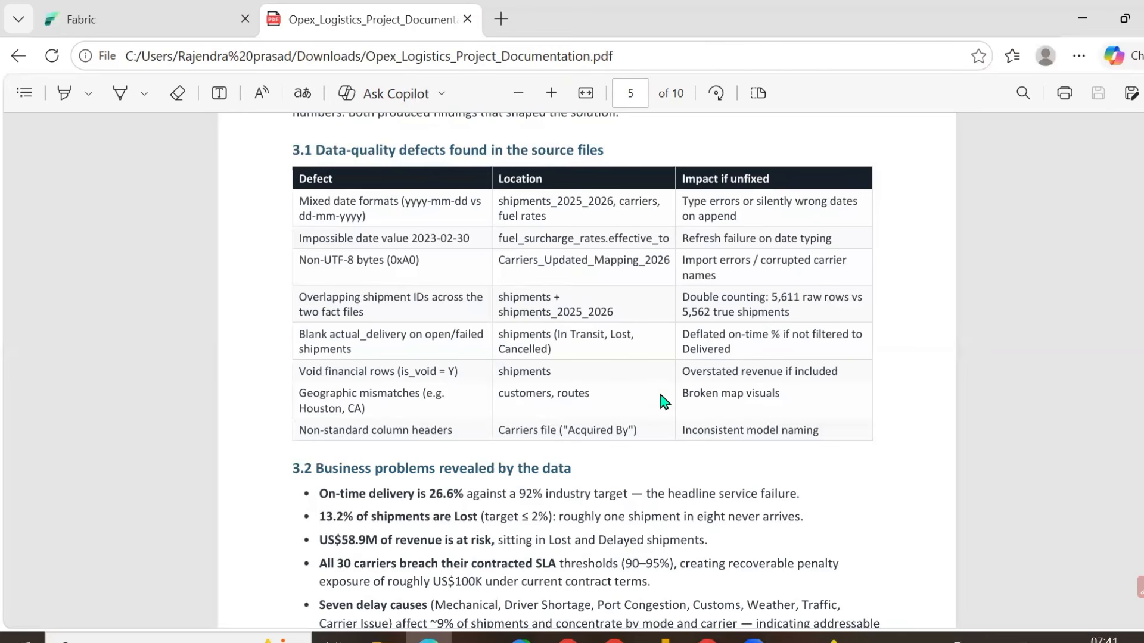
scroll(637, 432, "down", 10)
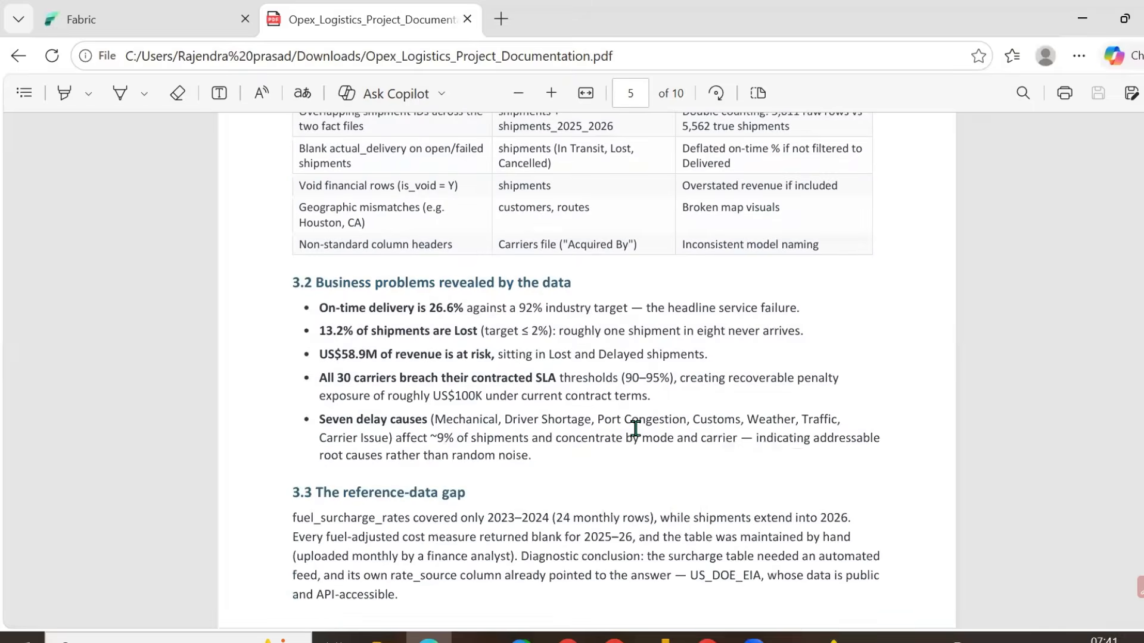
scroll(661, 435, "down", 7)
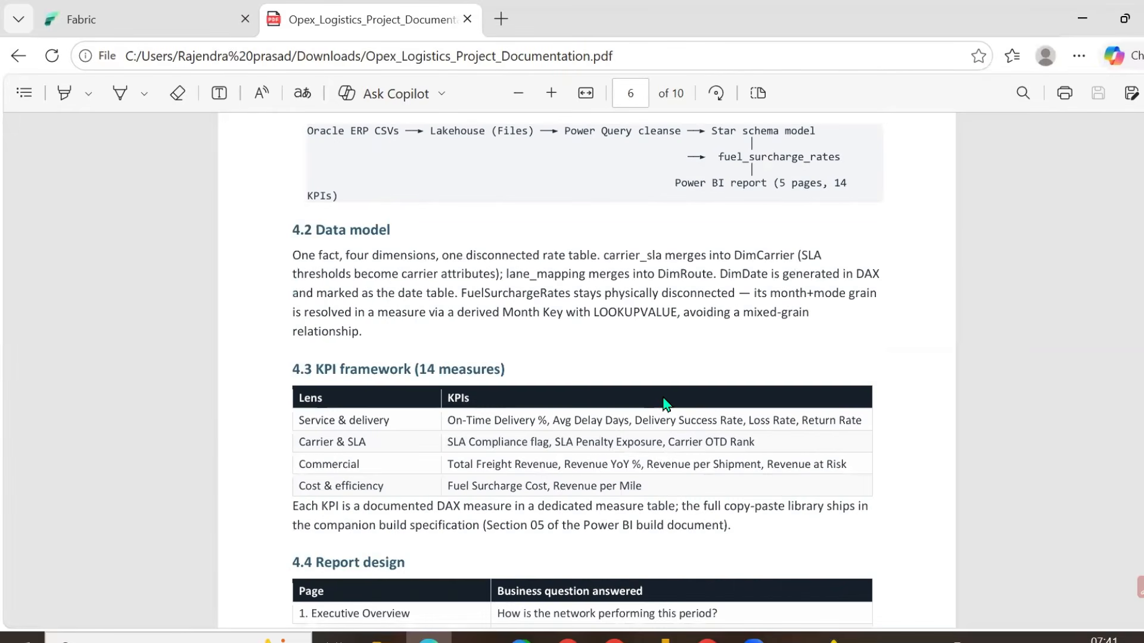
scroll(643, 366, "up", 1)
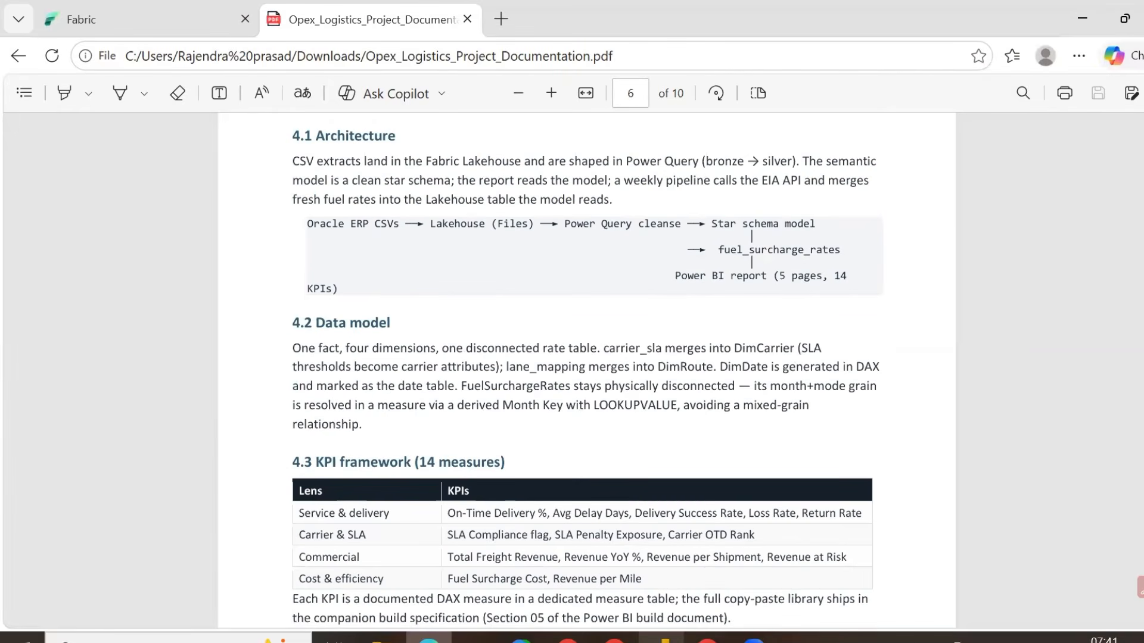
- Return to the Fabric semantic model, review the relationship diagram around FactShipments Freight, and collapse the relationship properties
left_click(184, 21)
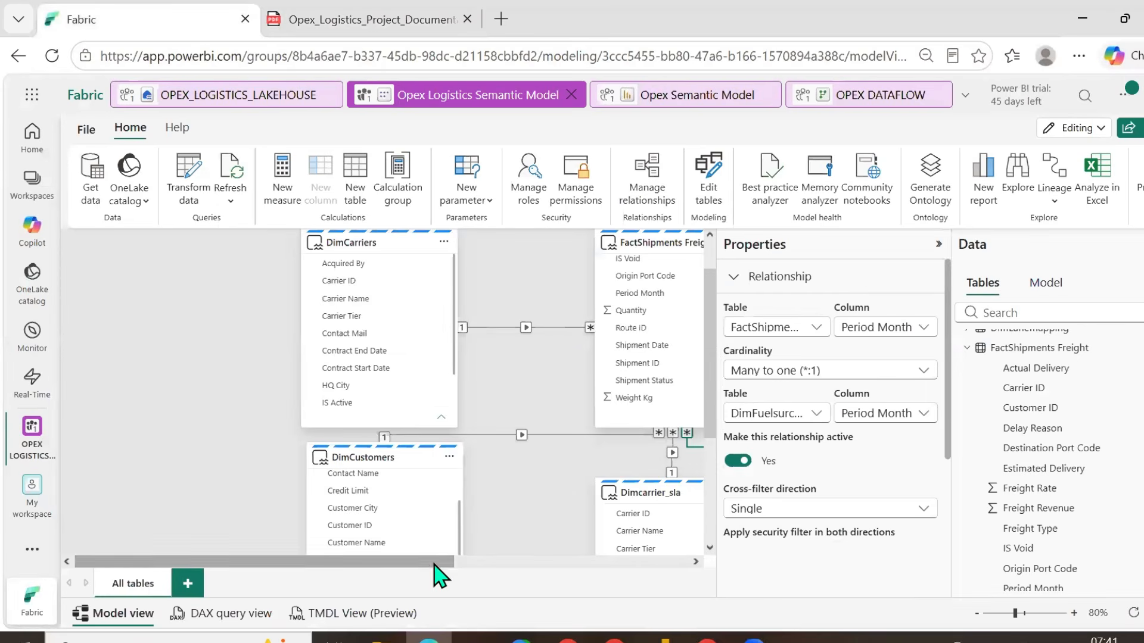
left_click_drag(438, 567, 581, 560)
scroll(581, 520, "up", 1)
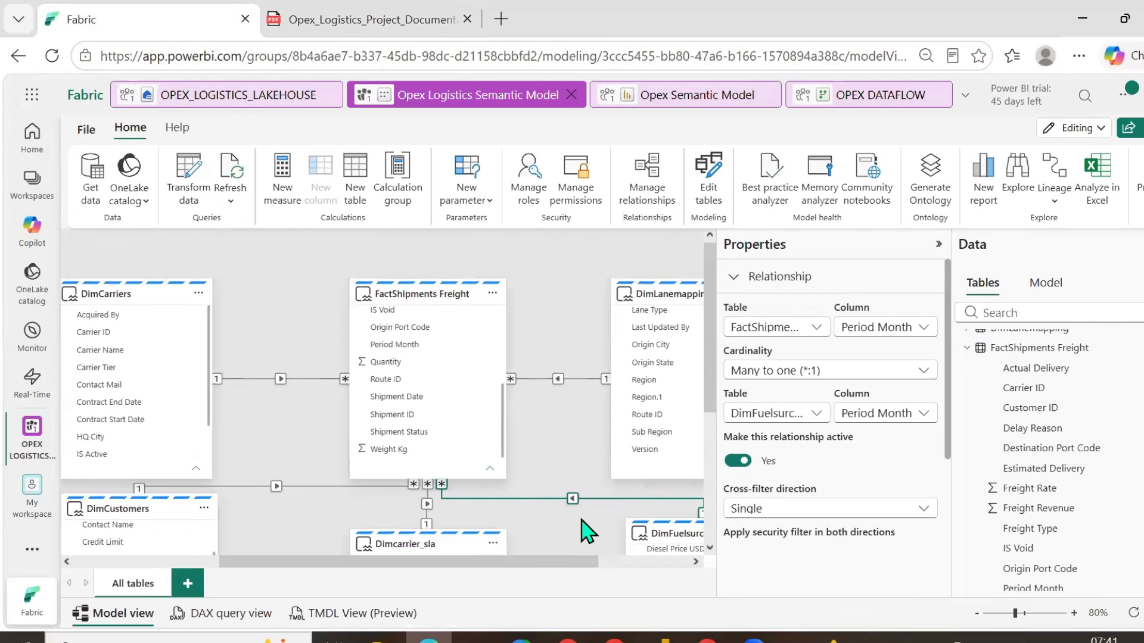
scroll(581, 519, "down", 1)
scroll(582, 528, "down", 1)
scroll(582, 528, "up", 2)
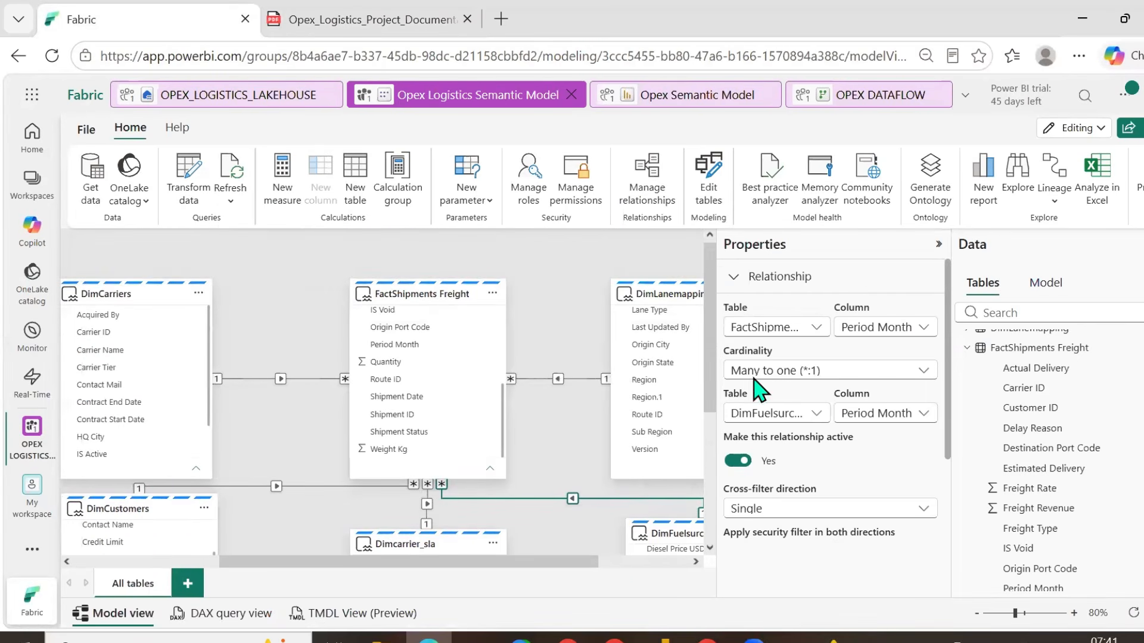
left_click(939, 246)
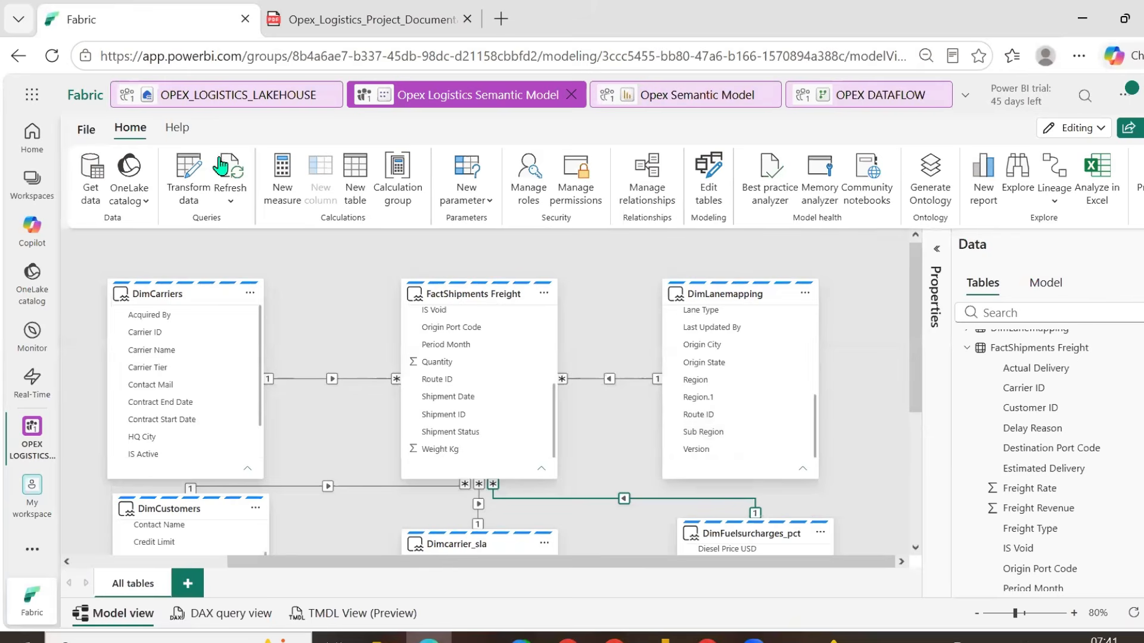
- Switch to the project documentation PDF and examine the section 4.3 KPI measures and the section 4.4 report design
left_click(331, 20)
scroll(283, 394, "down", 3)
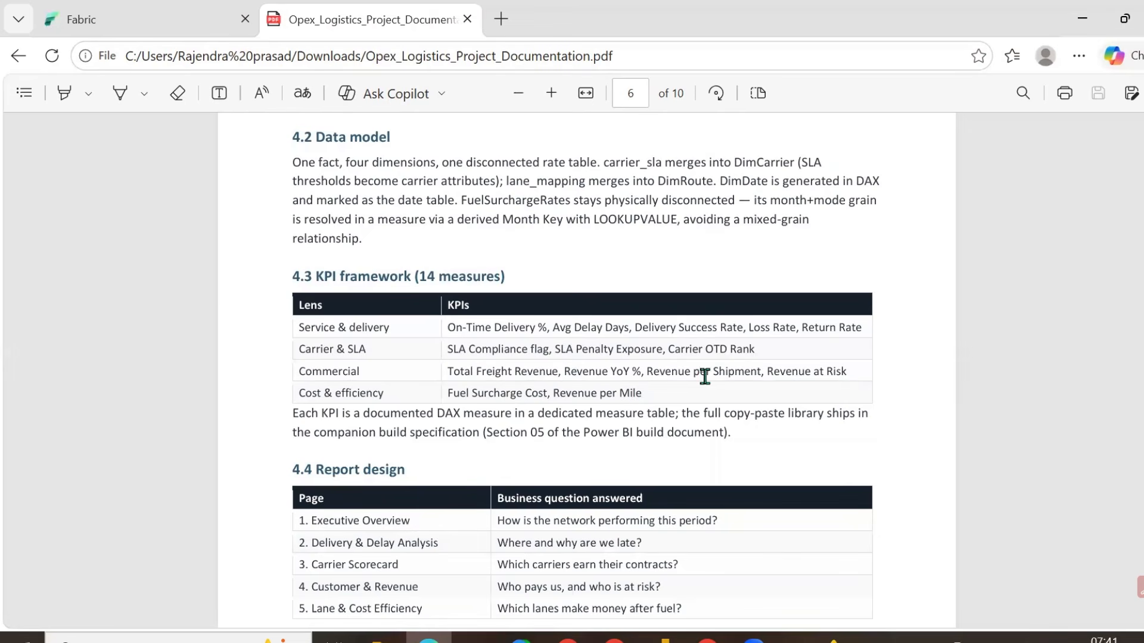
left_click_drag(761, 371, 896, 370)
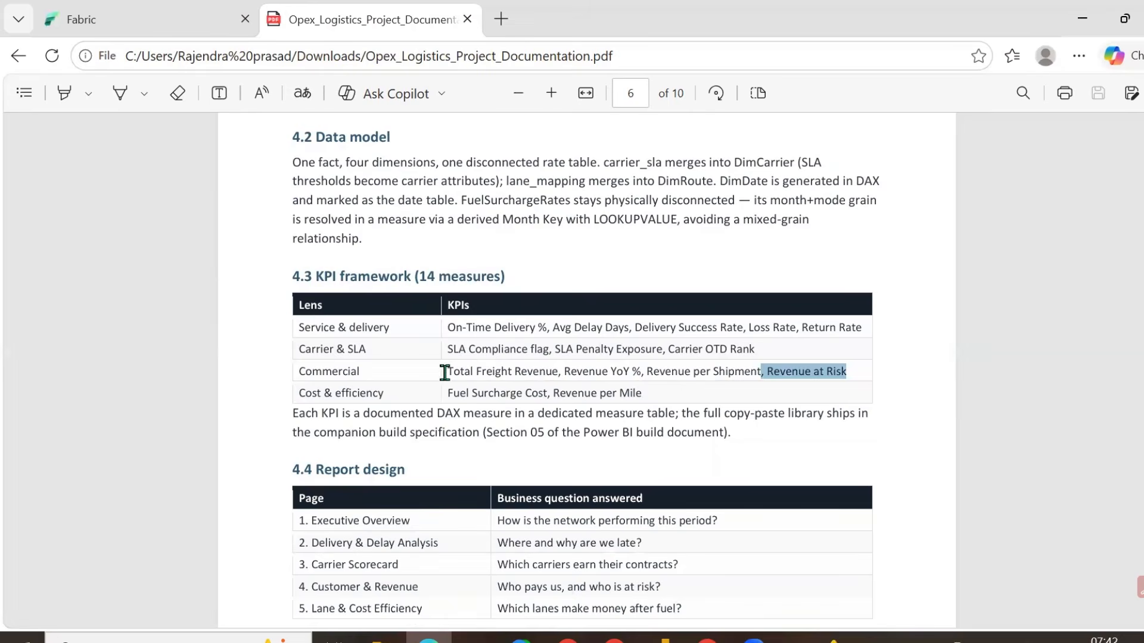
left_click_drag(501, 371, 533, 378)
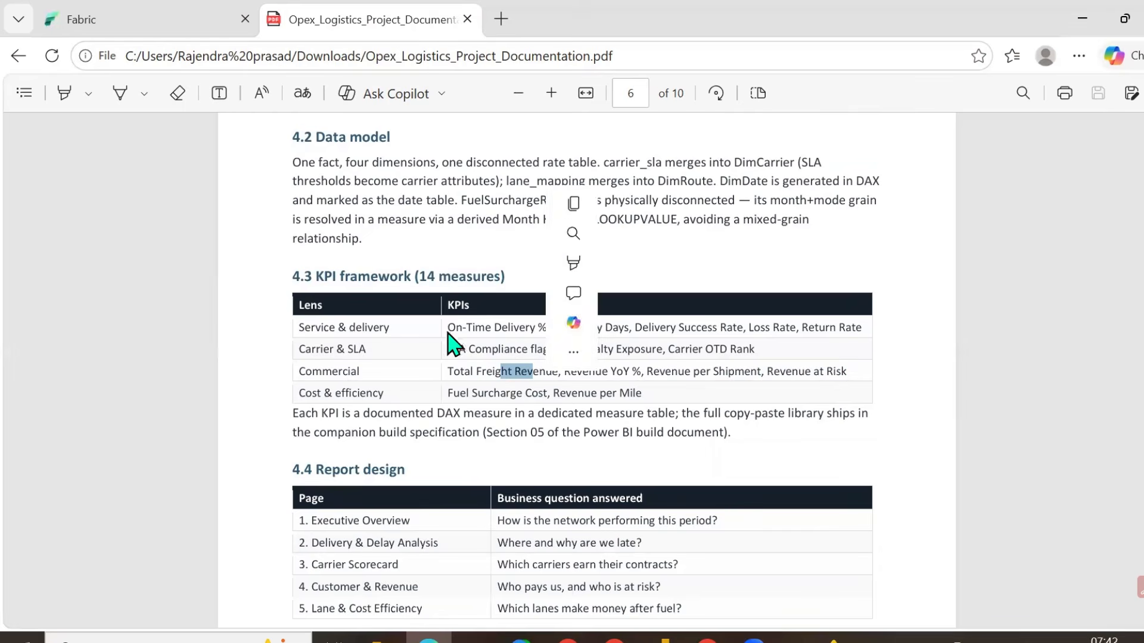
left_click(444, 327)
left_click_drag(444, 327, 753, 329)
left_click(551, 327)
left_click(651, 370)
left_click(760, 371)
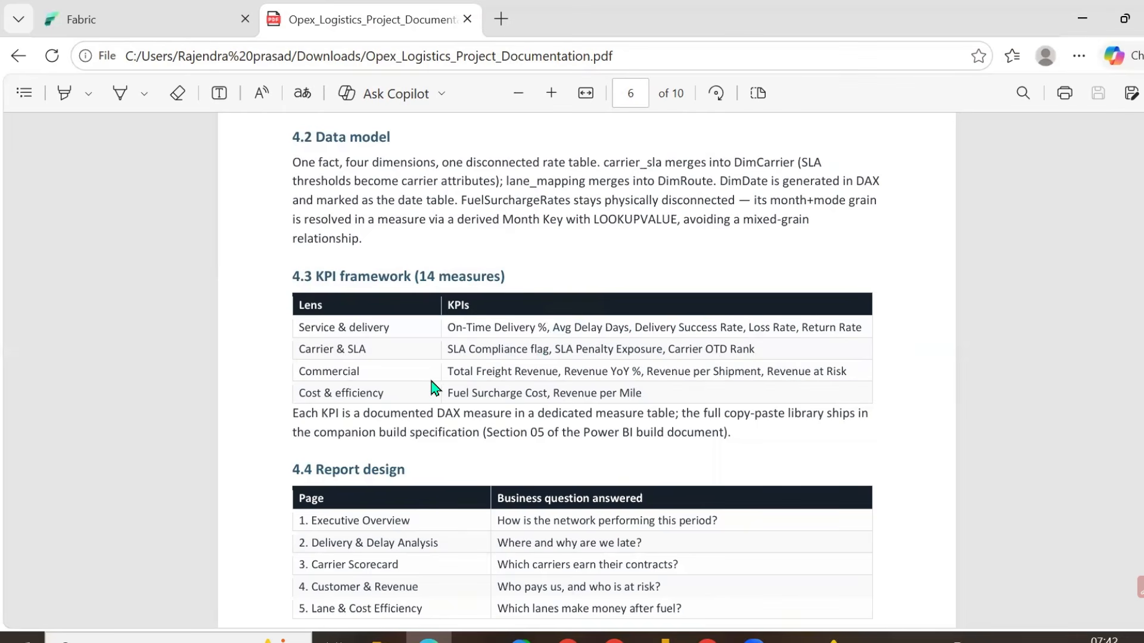
scroll(432, 384, "down", 3)
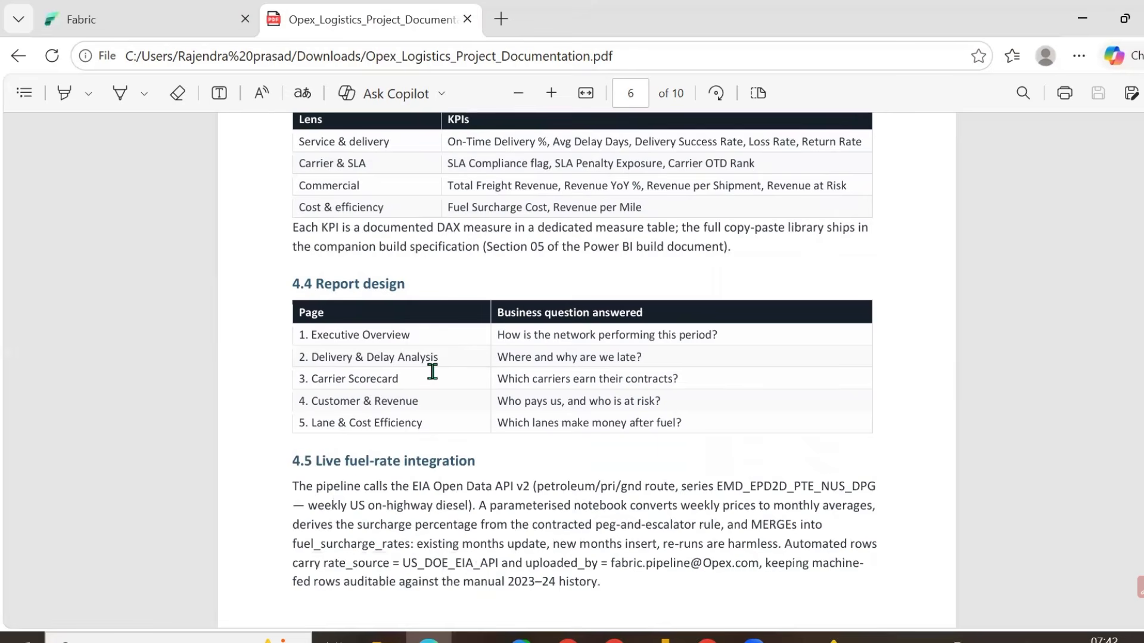
- Return to the Fabric semantic model and start a new measure in the FactShipments Freight table
left_click(177, 27)
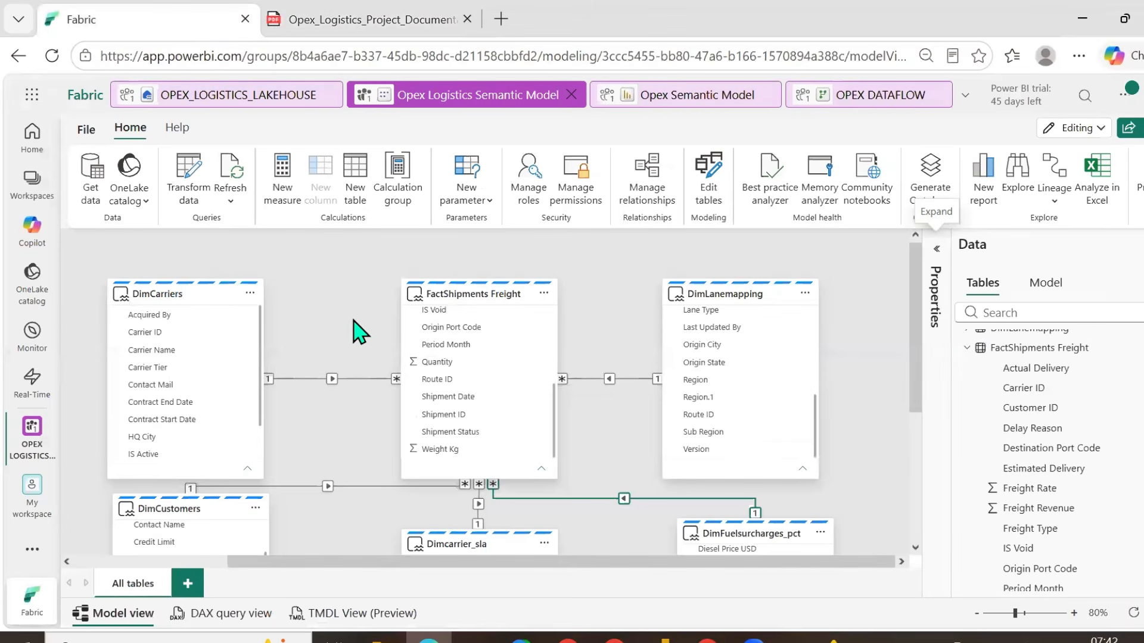
left_click(88, 133)
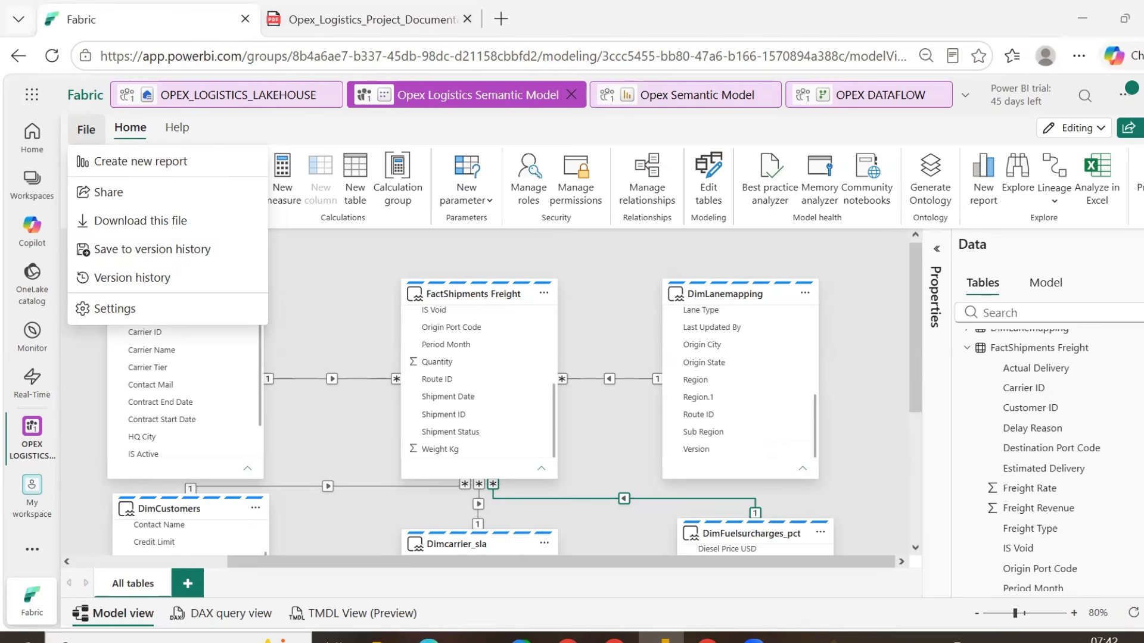
left_click(1023, 536)
right_click(1023, 536)
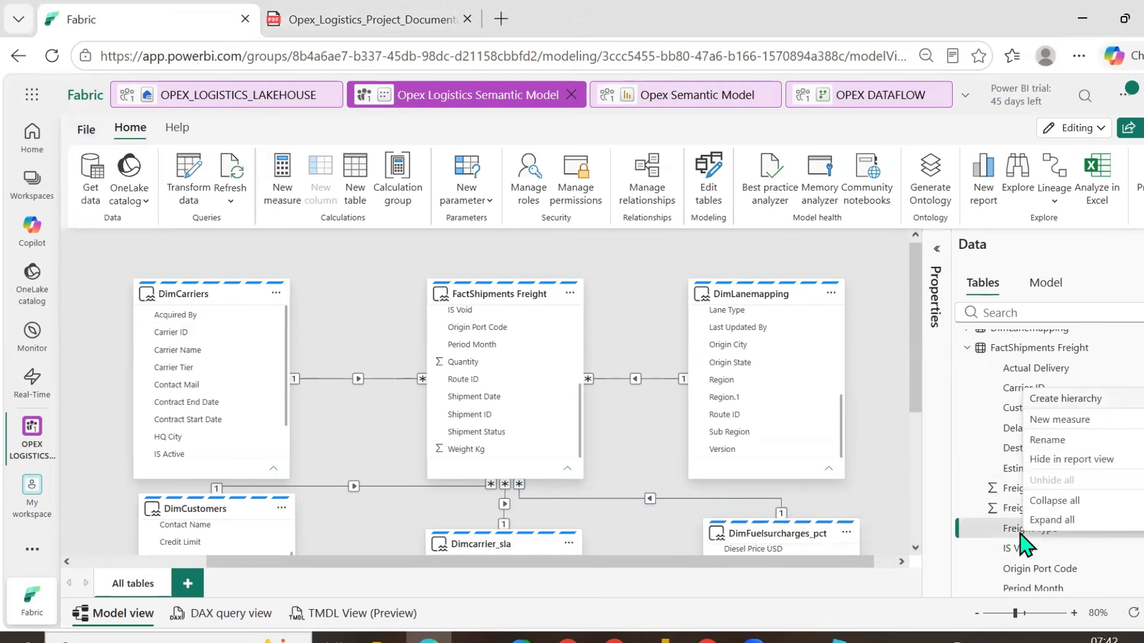
left_click(1060, 421)
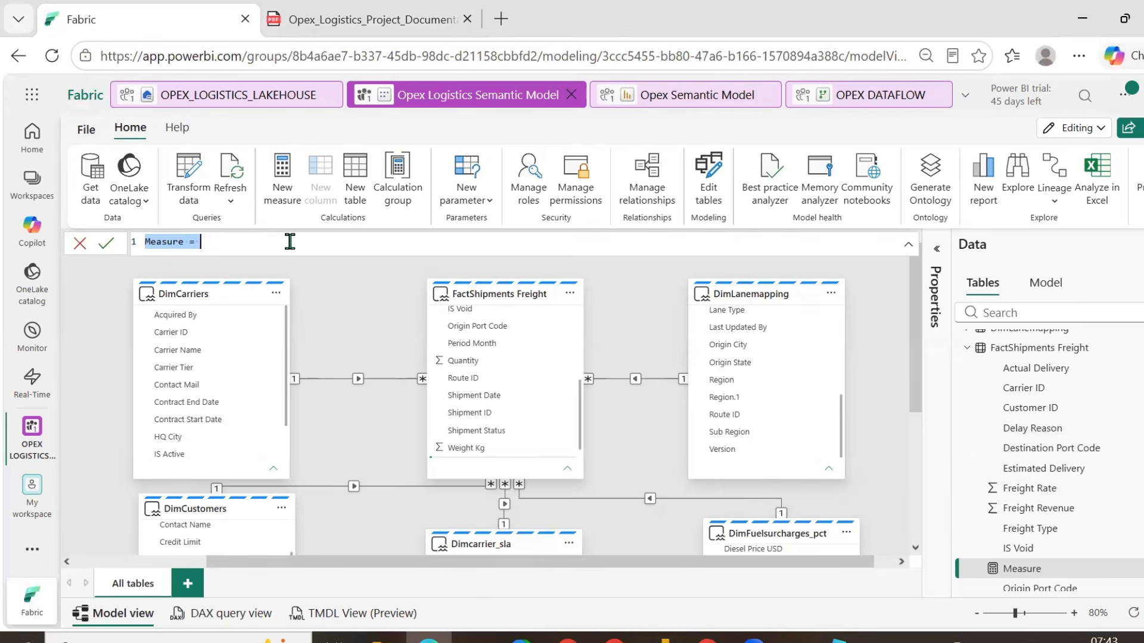
- Define the new measure as Total Revenue = SUM('FactShipments Freight'[Freight Revenue]) and commit the formula
key("BackSpace")
type("Total ")
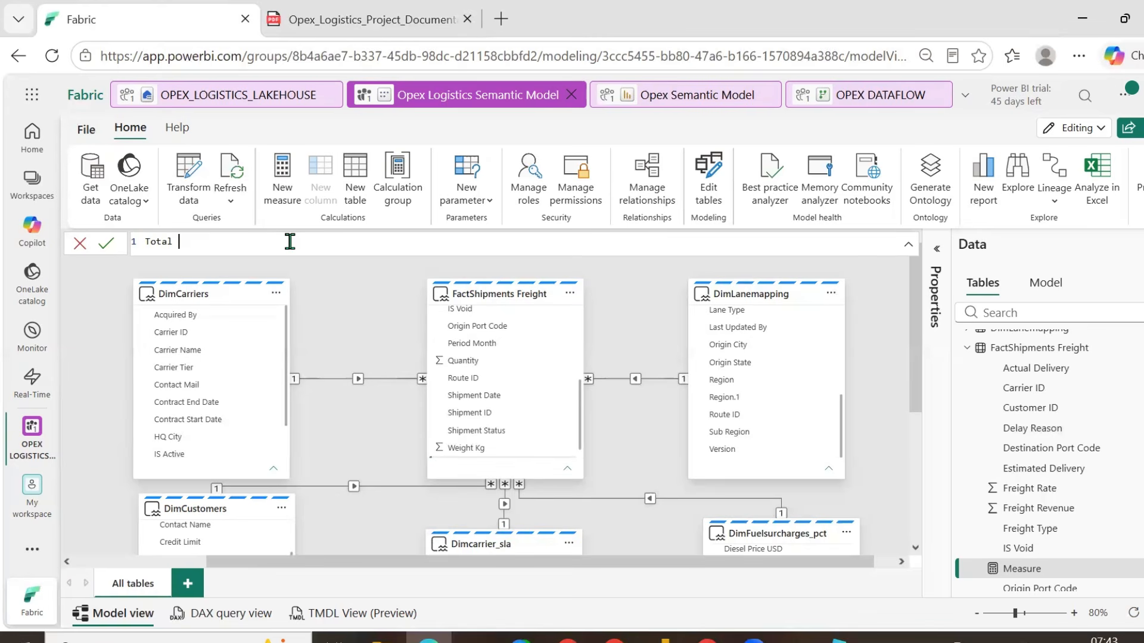
type("Revenue =")
type("SUM(freig")
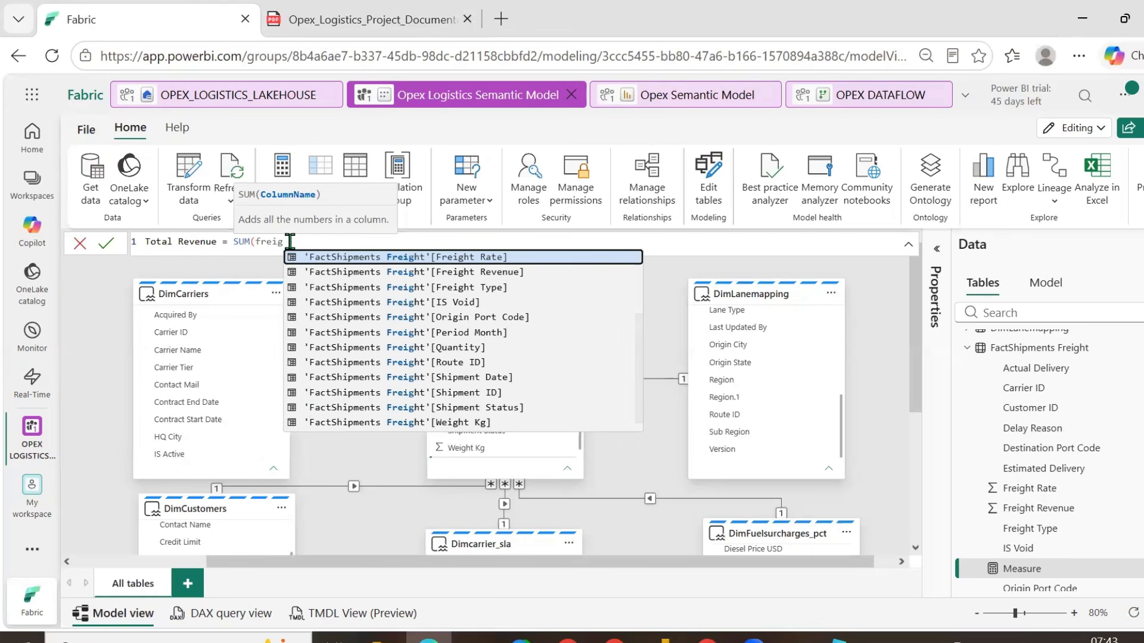
key("Down")
key("Tab")
type(")")
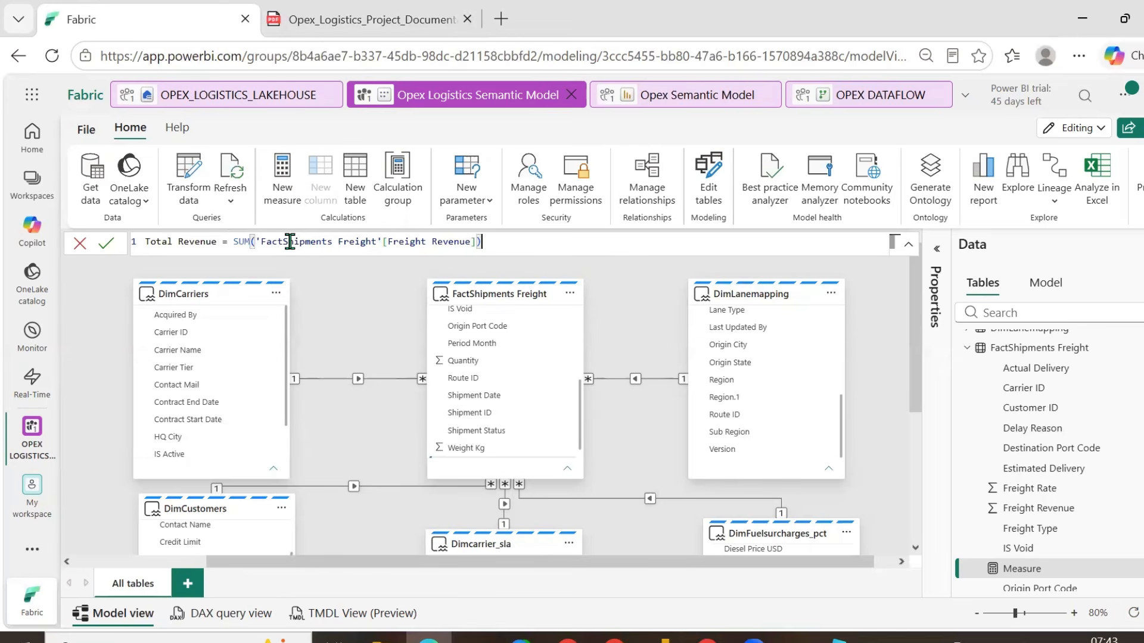
key("Return")
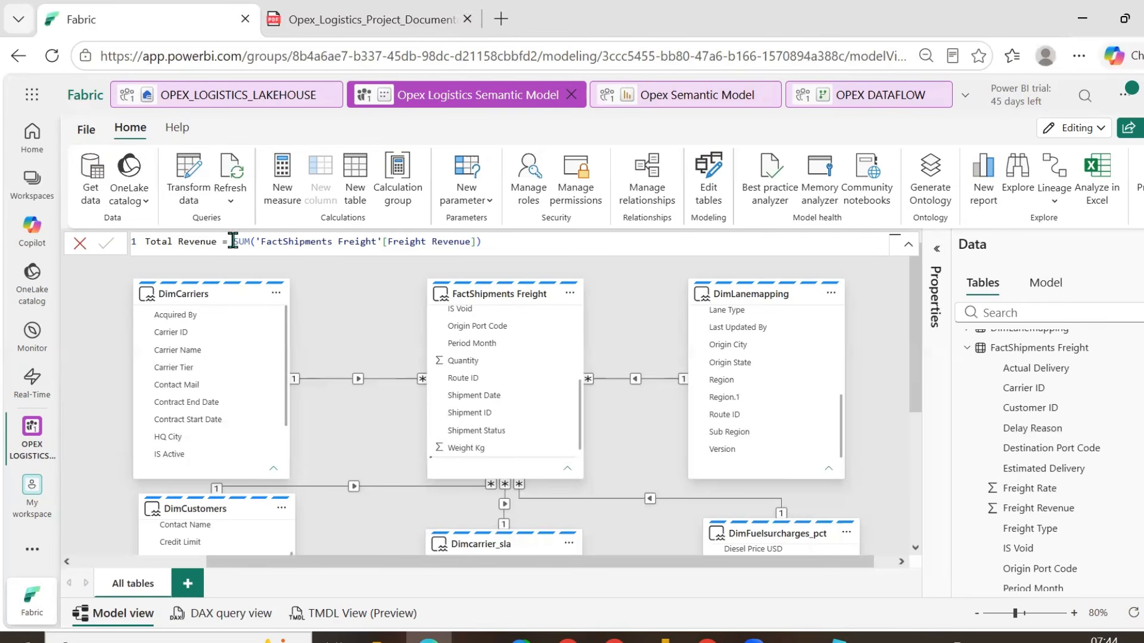
- Switch to the project documentation PDF and examine the section 5 implementation steps, especially the Phase 3 DAX measures guidance
left_click(357, 19)
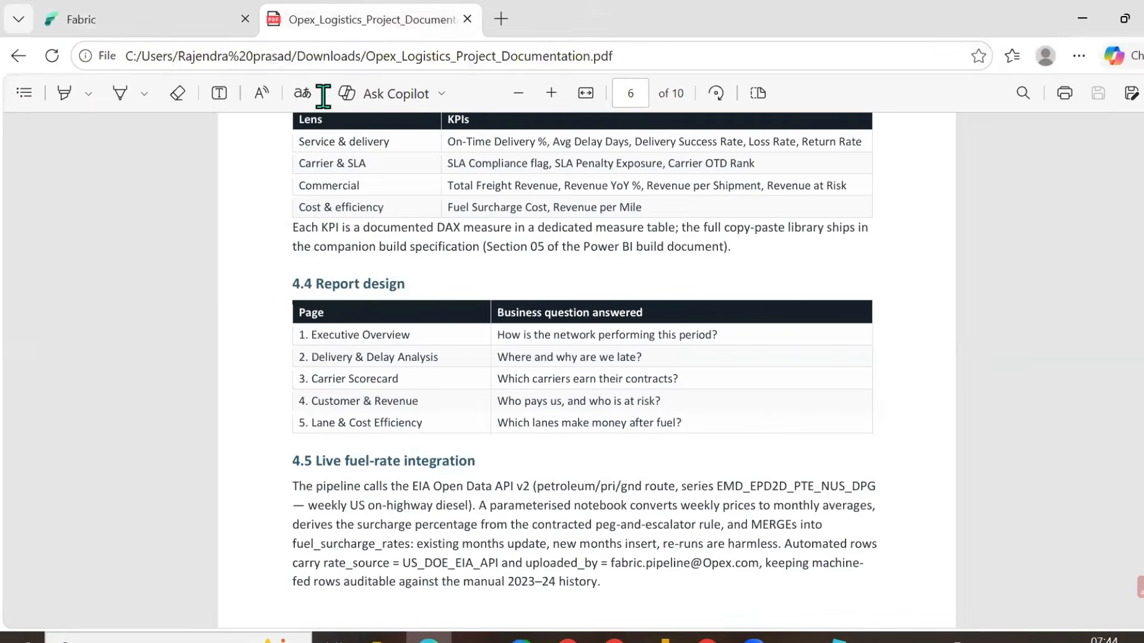
scroll(297, 411, "down", 6)
scroll(299, 411, "down", 10)
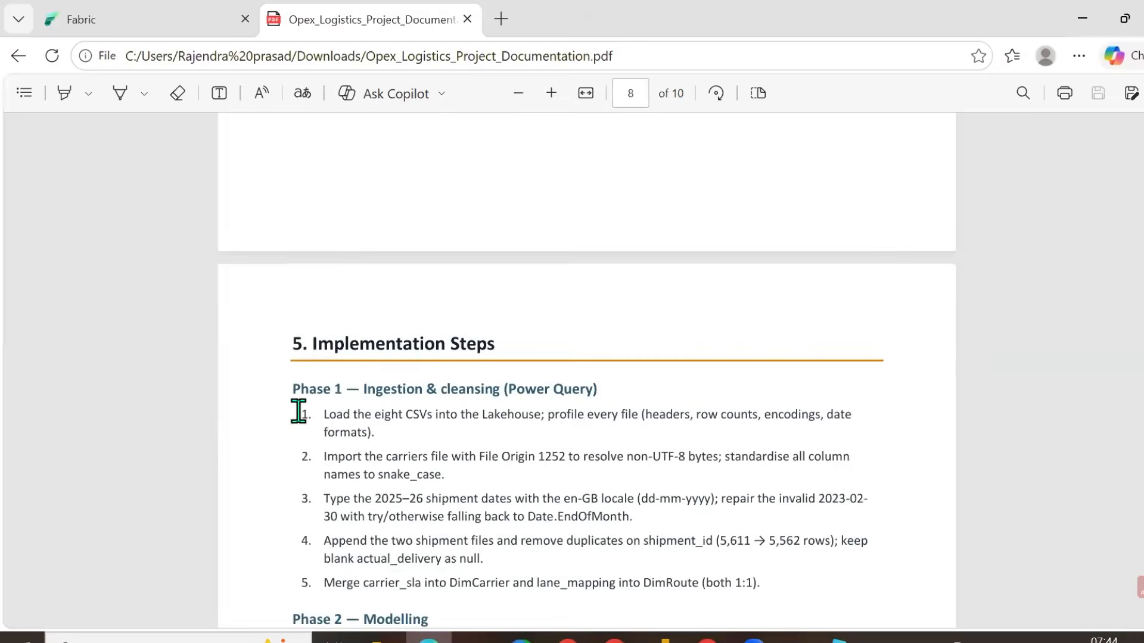
scroll(298, 411, "down", 5)
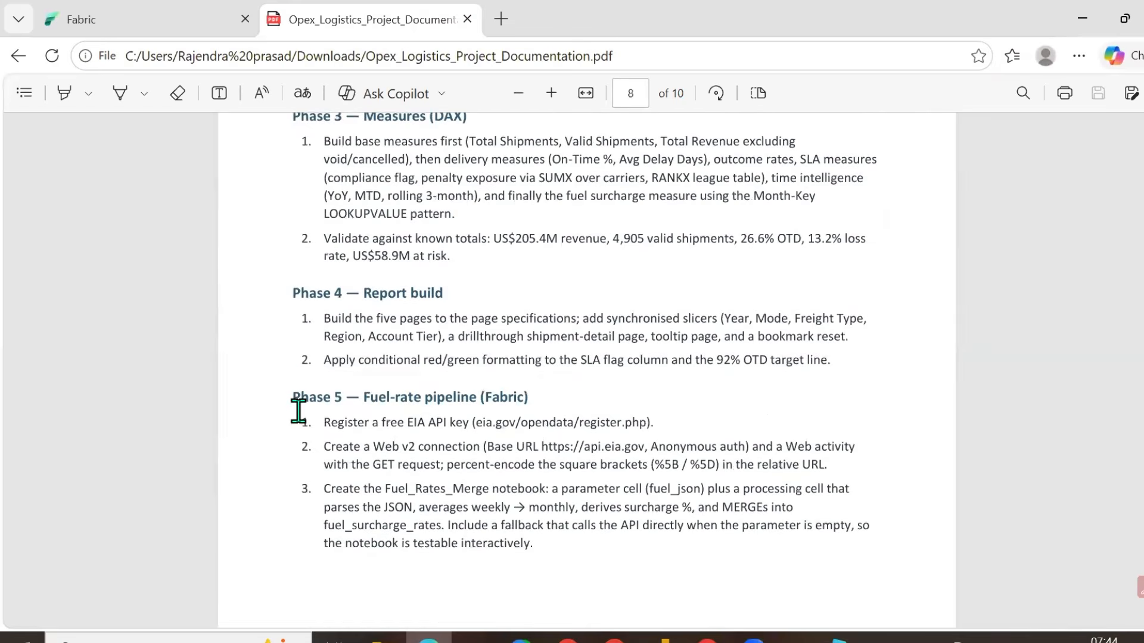
scroll(299, 411, "up", 9)
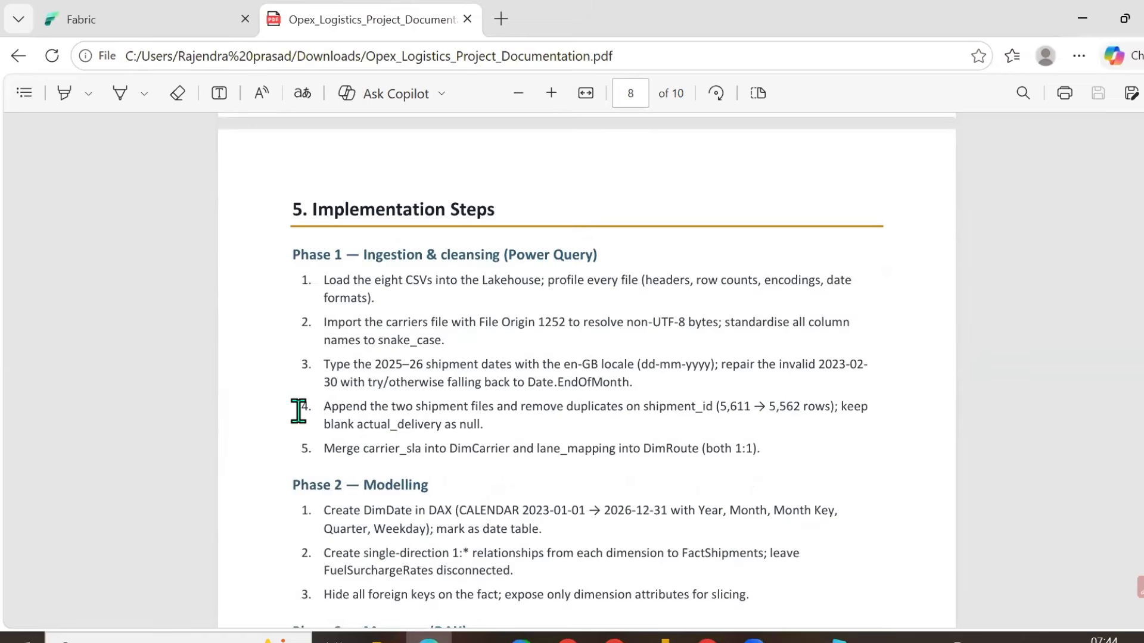
scroll(299, 411, "up", 1)
scroll(298, 411, "up", 20)
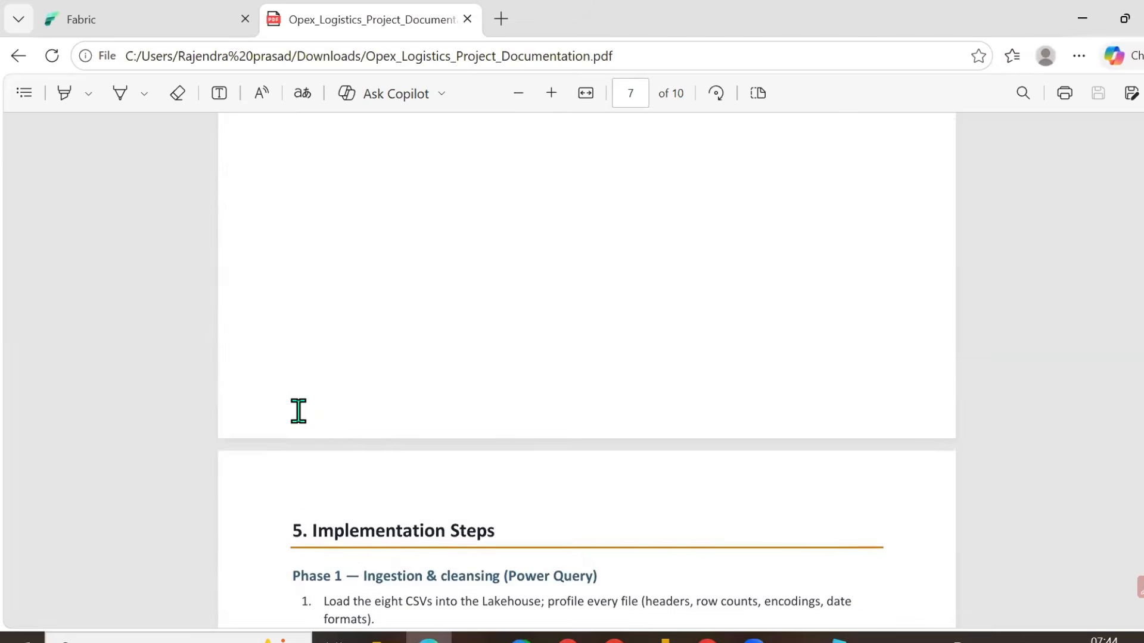
scroll(298, 411, "up", 4)
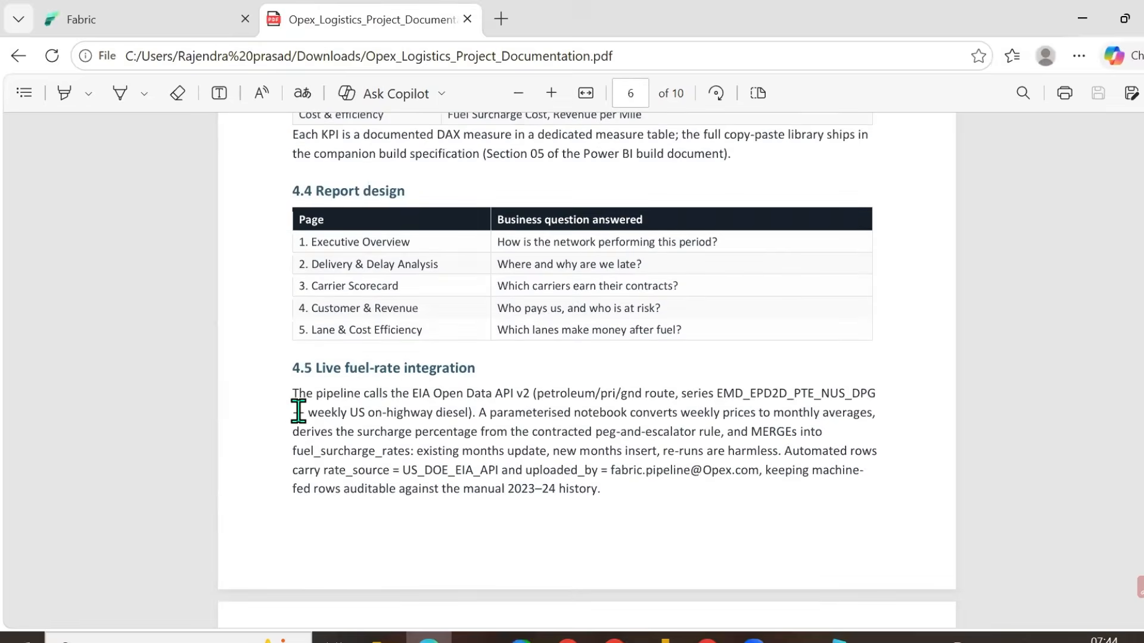
scroll(276, 352, "up", 8)
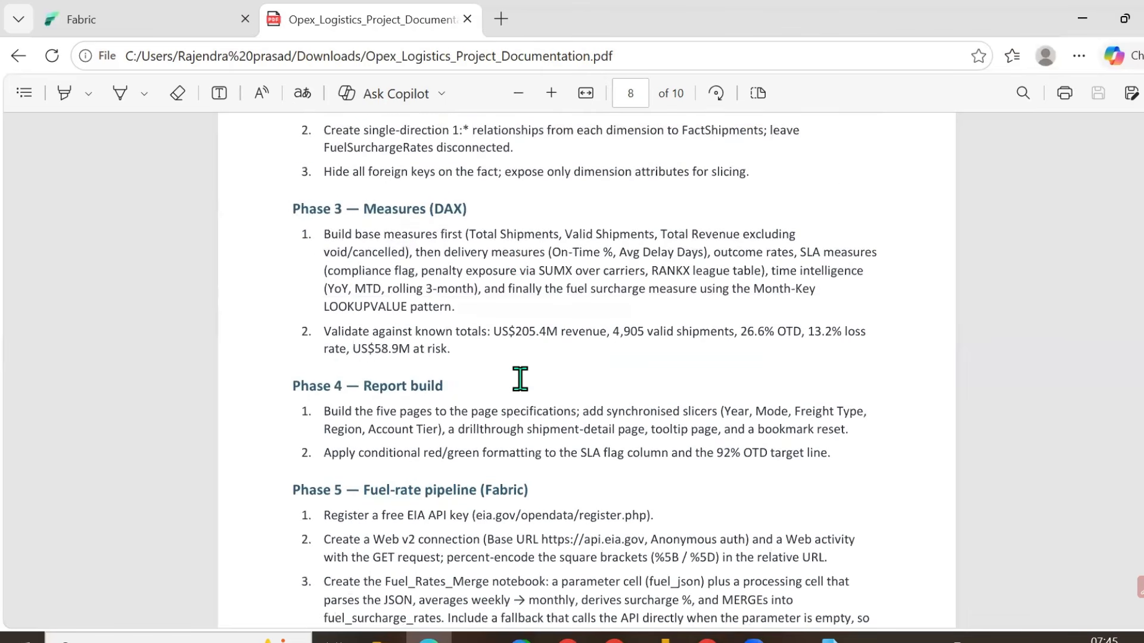
- In the Fabric semantic model, open the Total Revenue measure and wrap its Freight Revenue SUM in a CALCULATE on a second line
scroll(520, 380, "down", 4)
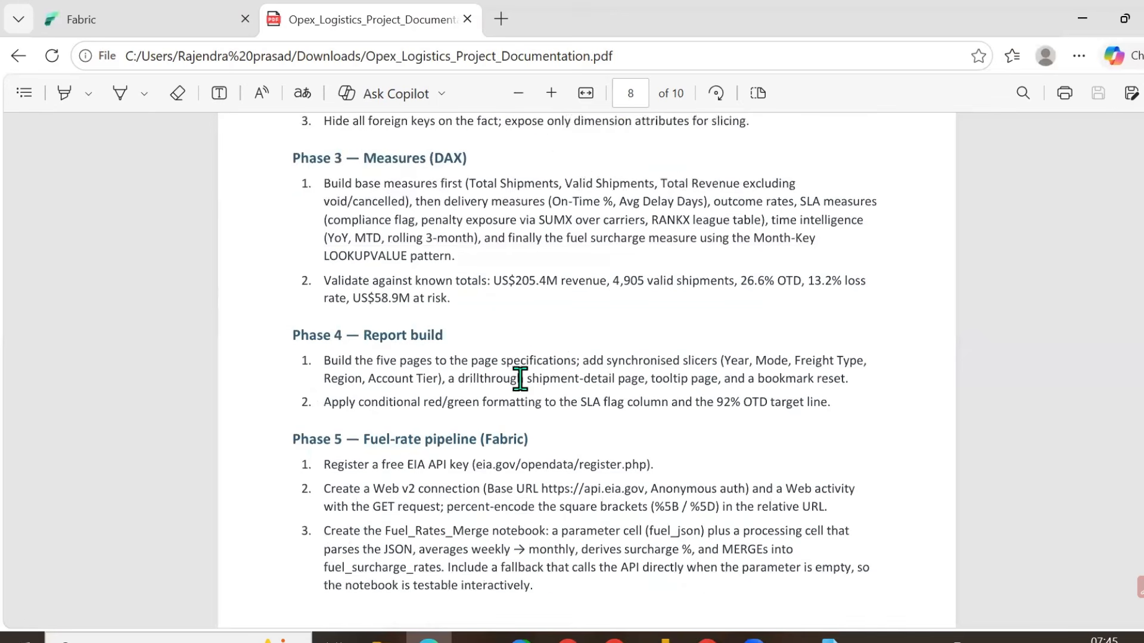
left_click(227, 26)
scroll(1066, 524, "down", 5)
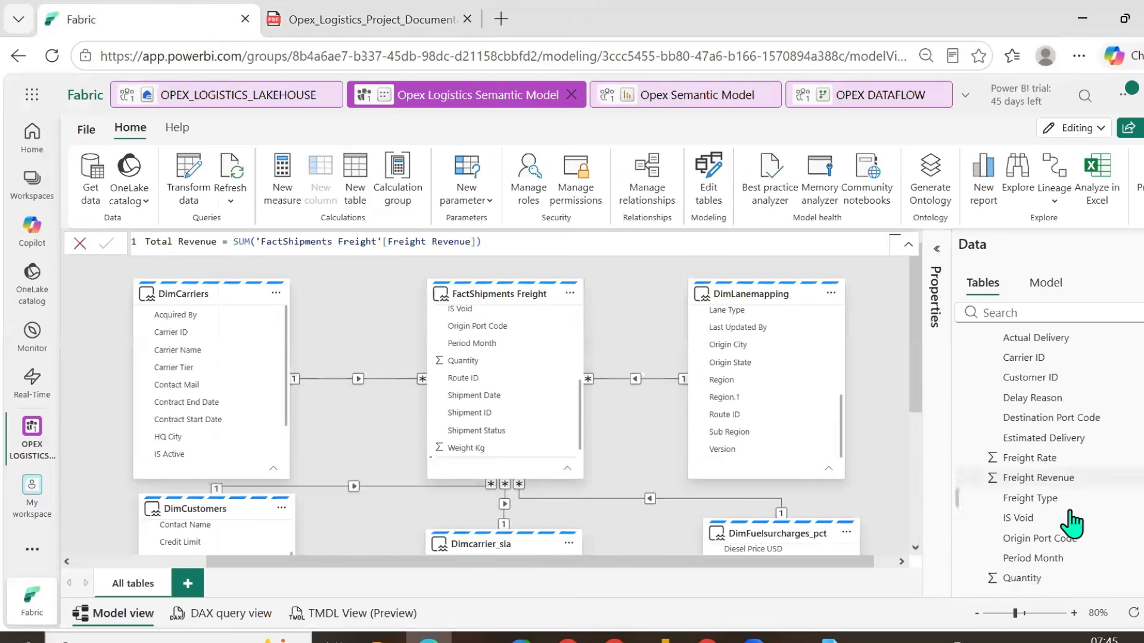
left_click(242, 242)
mouse_move(452, 275)
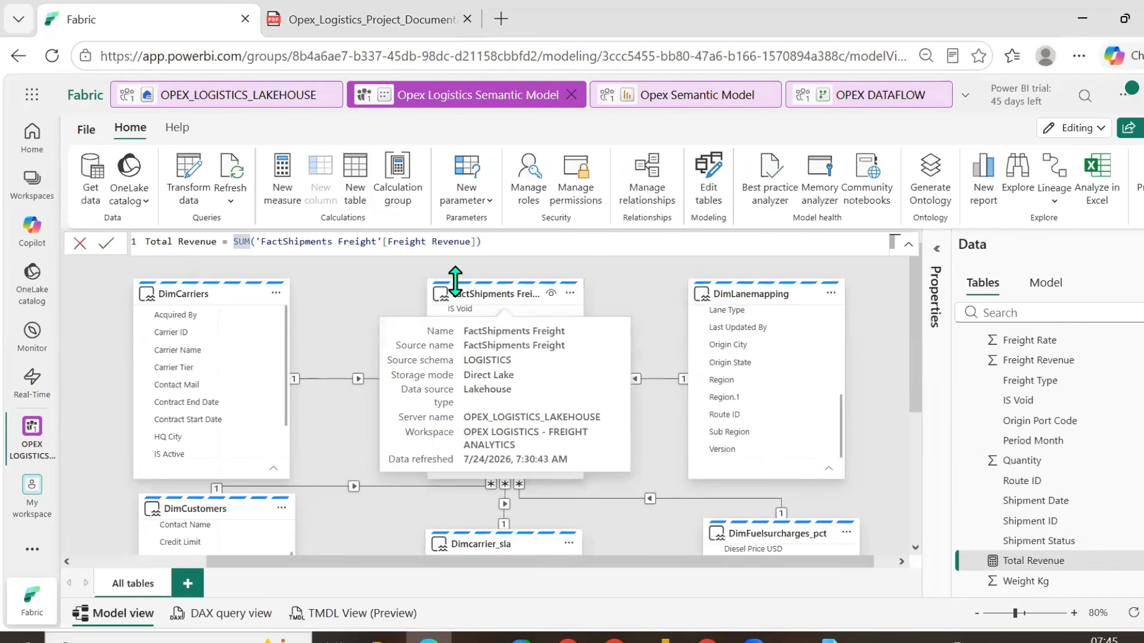
key("shift+Return")
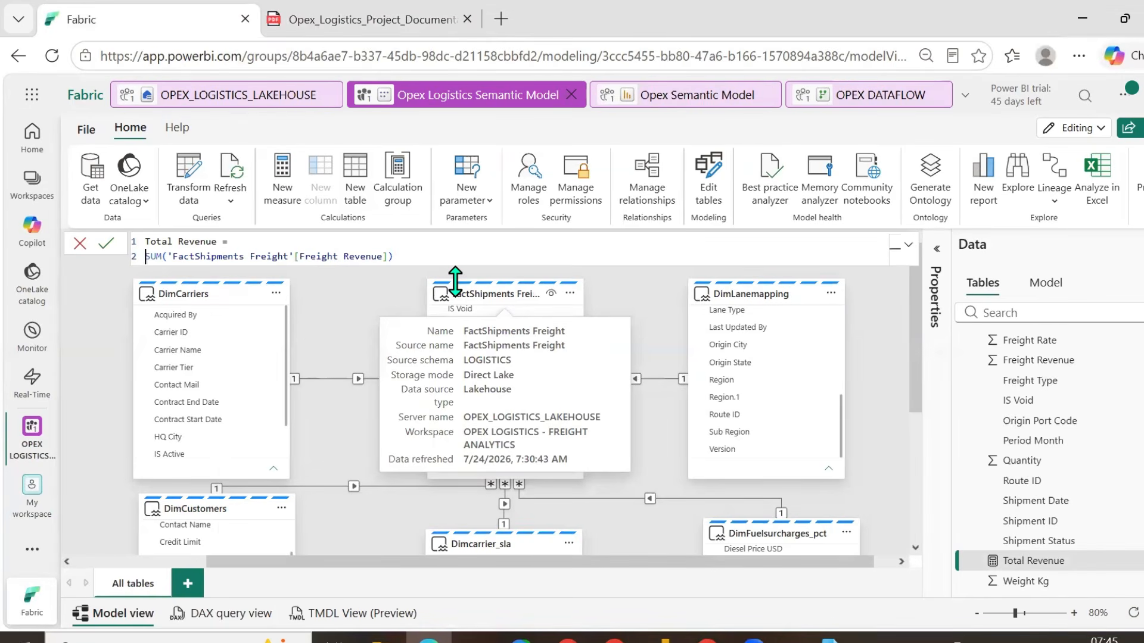
type("CALCULATE(")
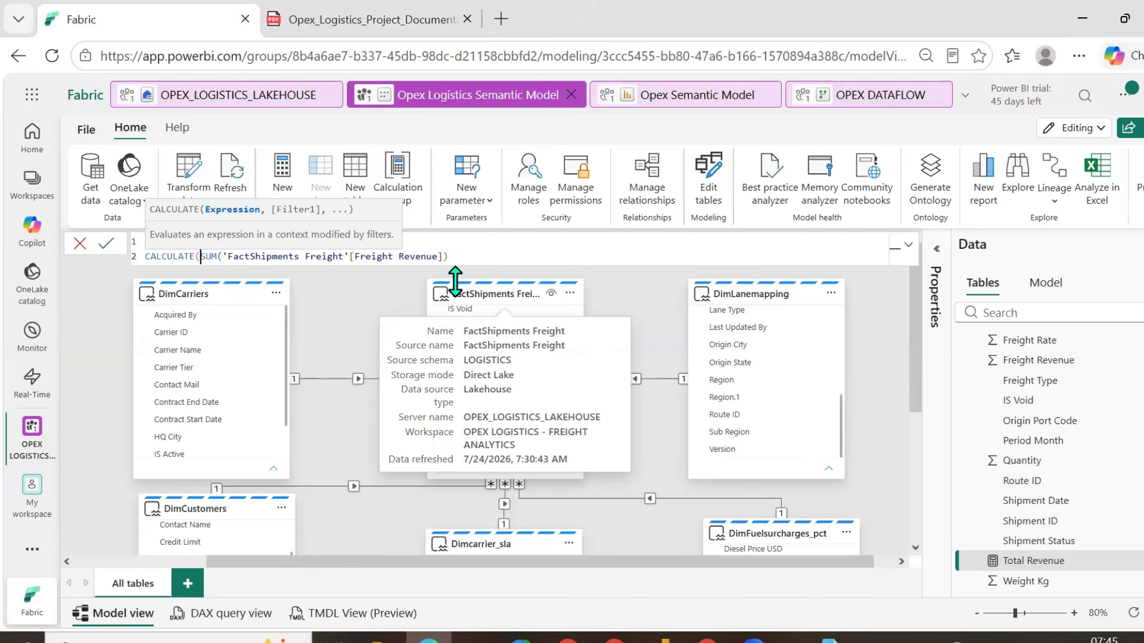
left_click(491, 258)
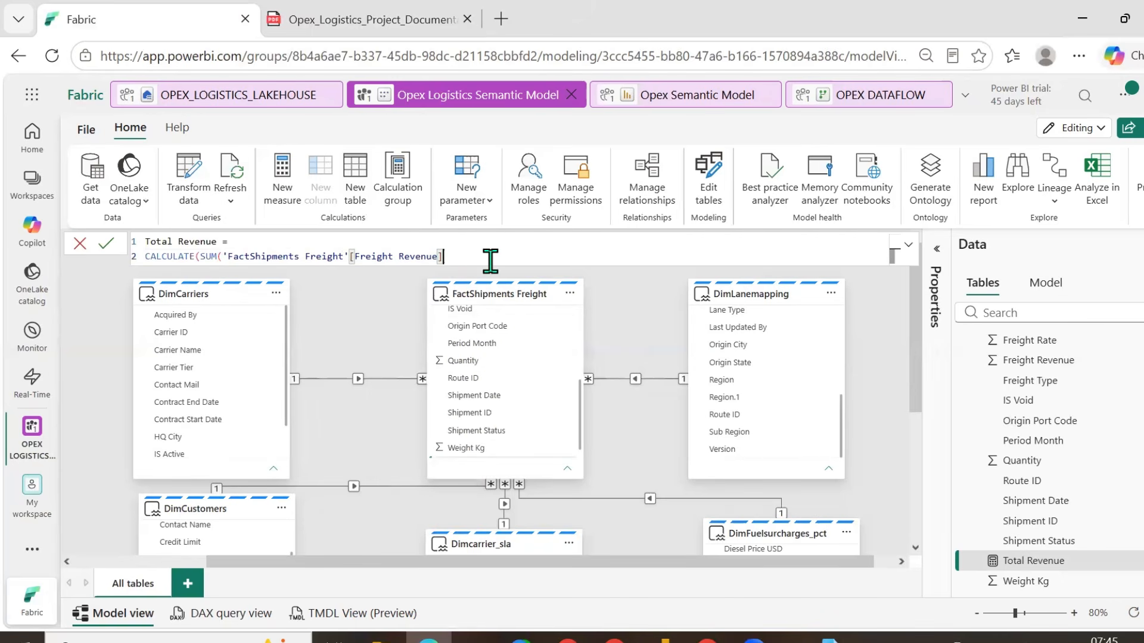
type(",")
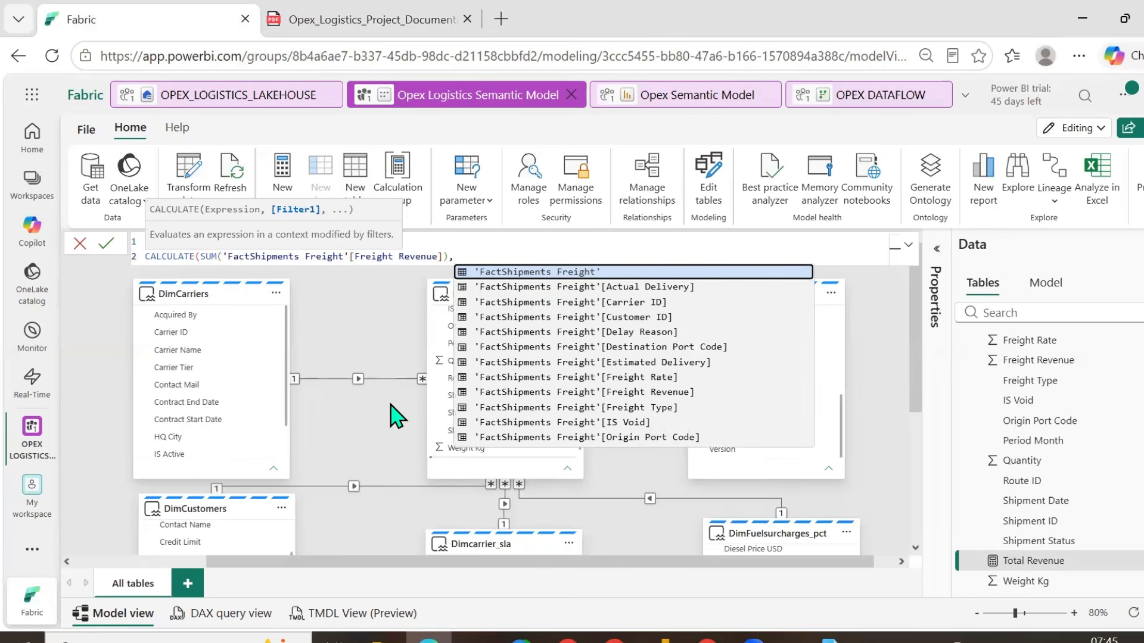
type("is")
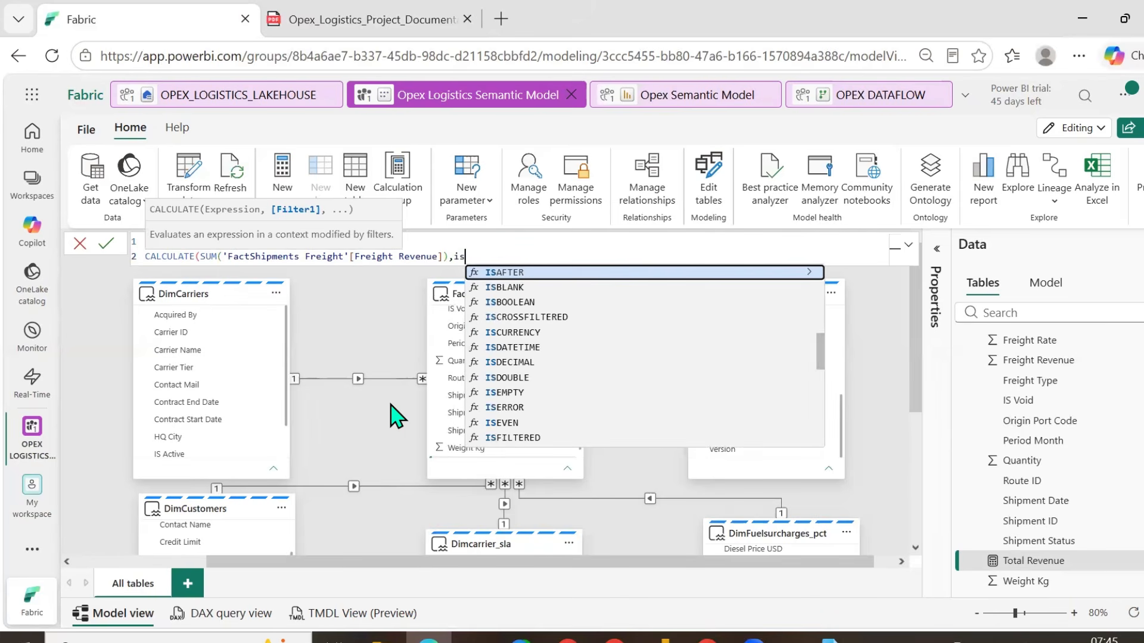
type("_v")
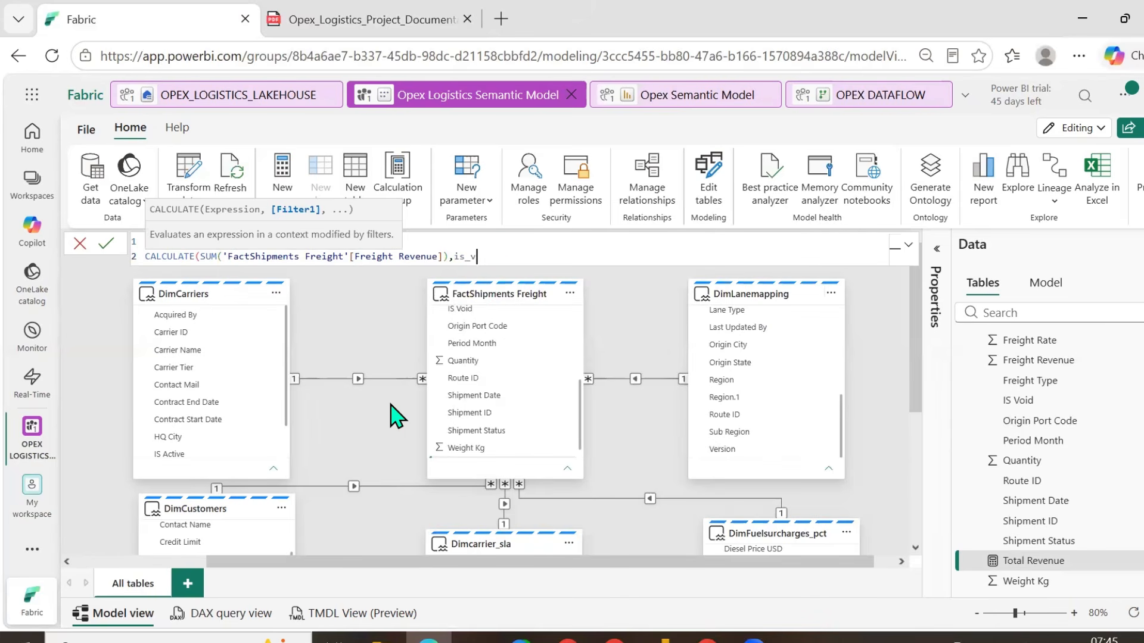
key("BackSpace")
key("BackSpace")
key("BackSpace")
key("BackSpace")
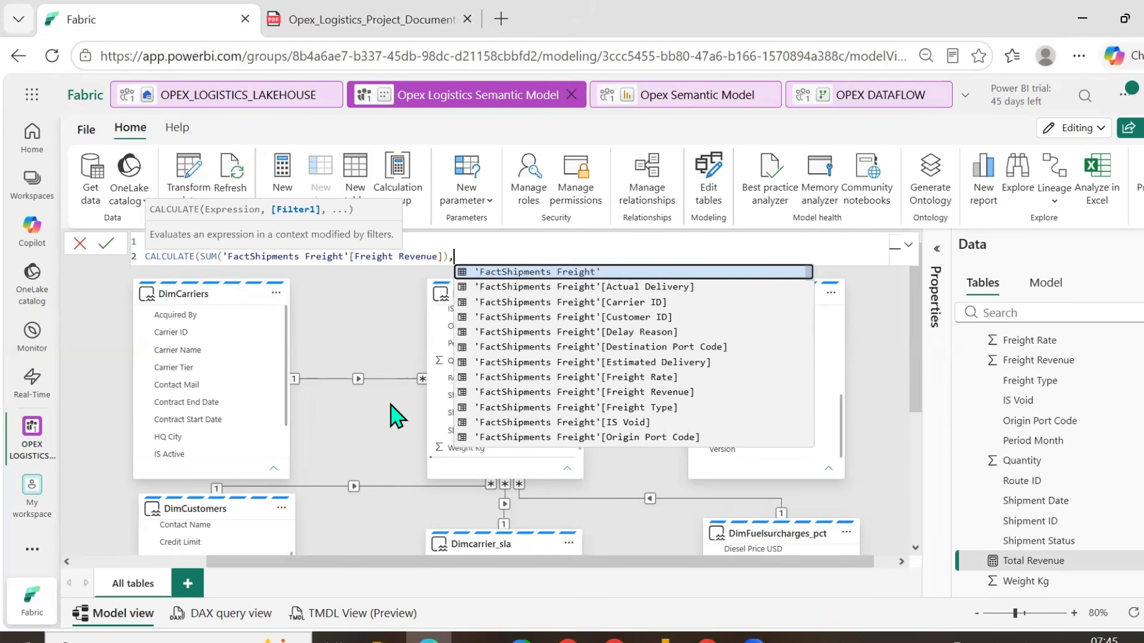
key("BackSpace")
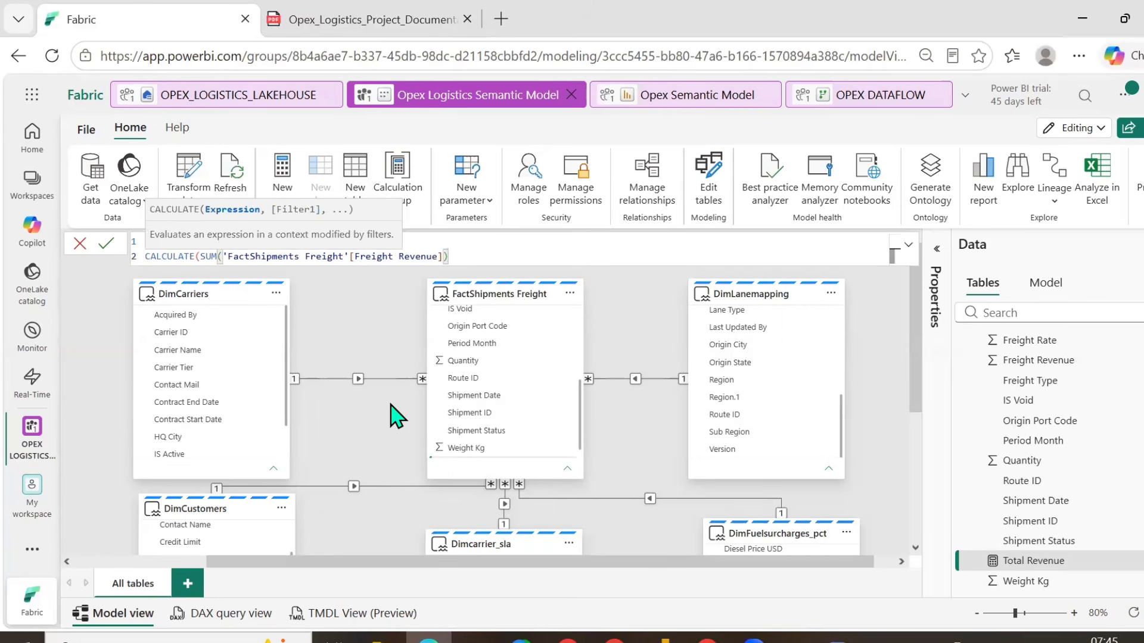
type("f")
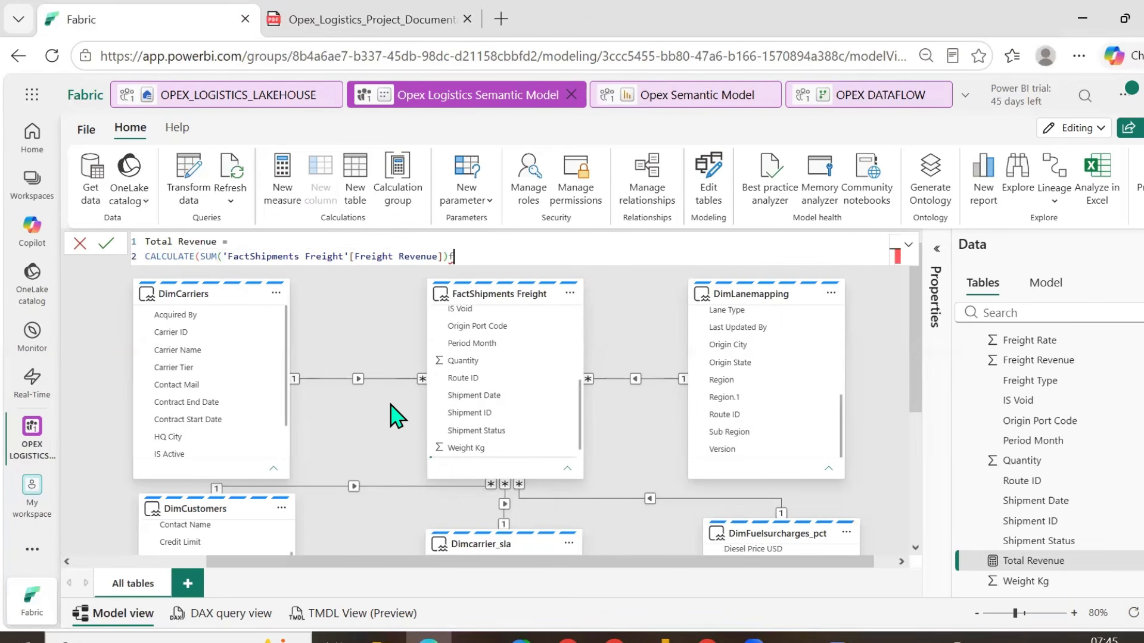
key("BackSpace")
- Add the filter 'FactShipments Freight'[IS Void] = "N" to the CALCULATE in Total Revenue
type(", fre")
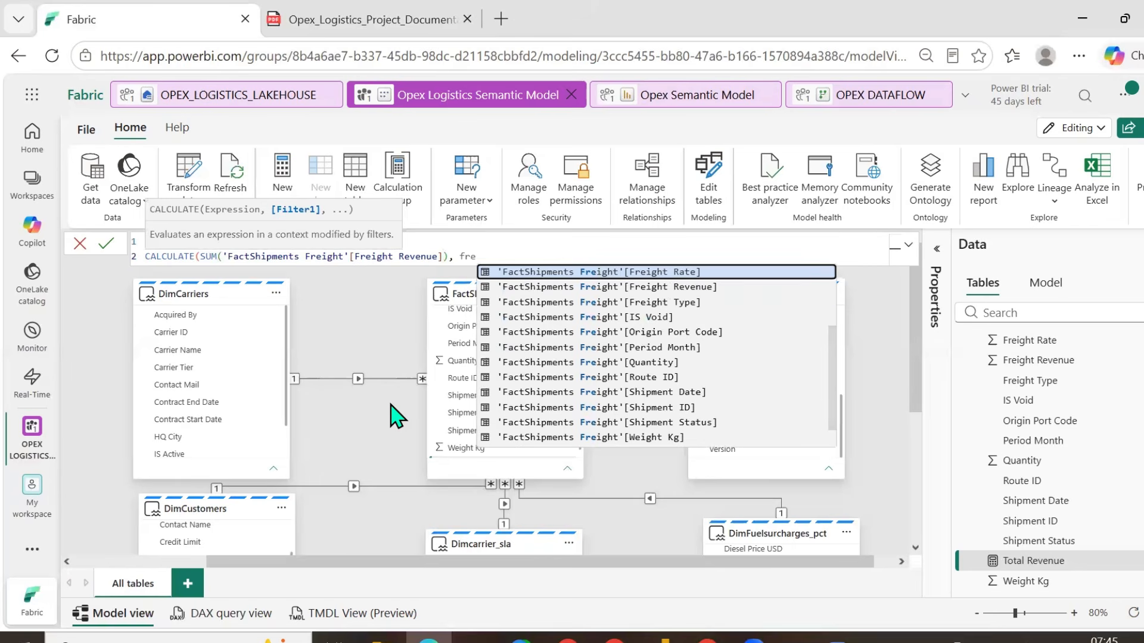
key("Down")
key("Down")
key("Down")
key("Tab")
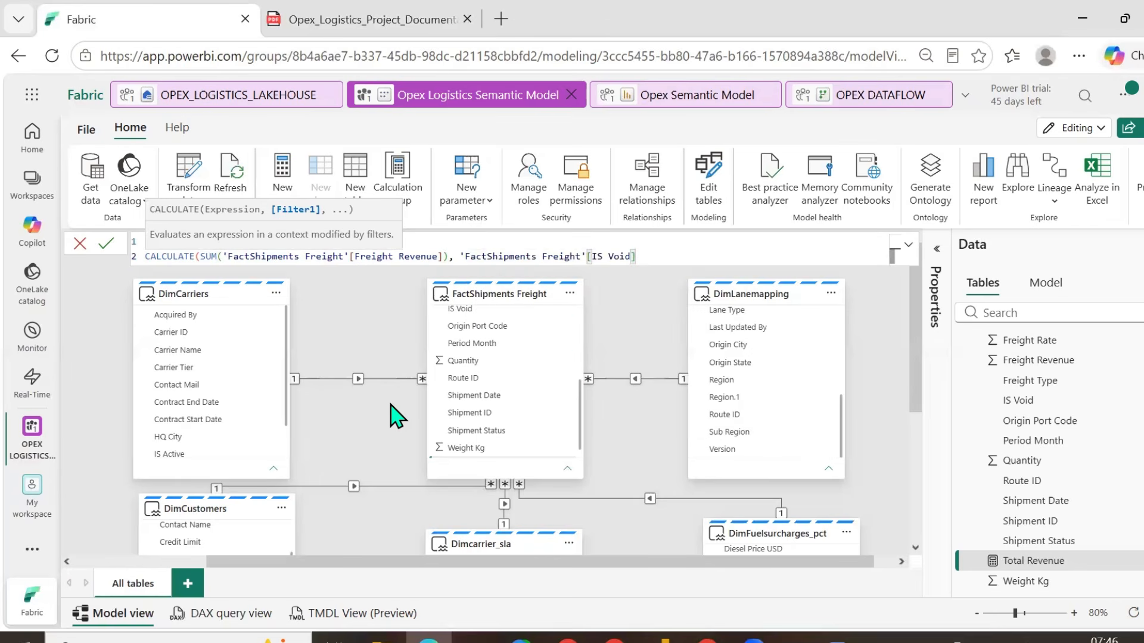
type("= '")
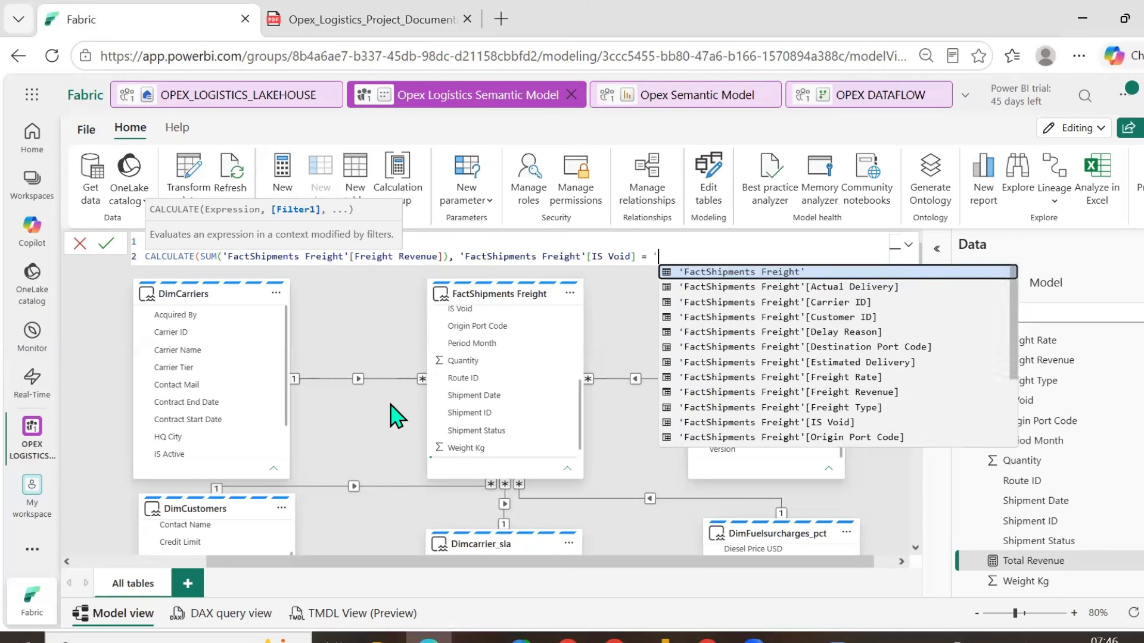
key("BackSpace")
type("\"N\",")
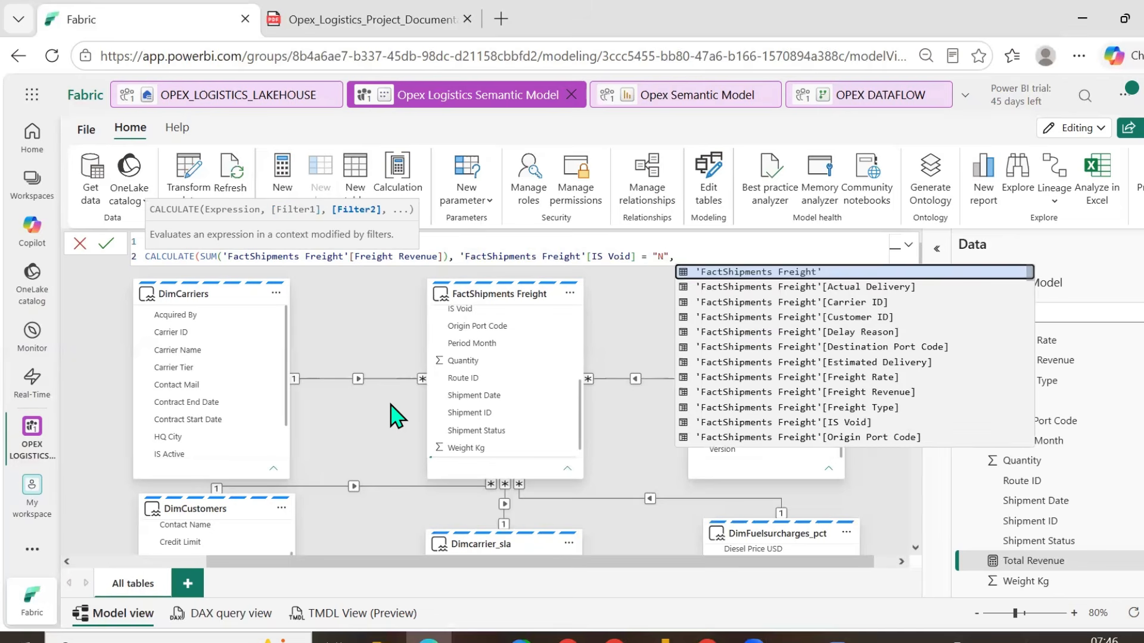
- Add a second filter, 'FactShipments Freight'[Shipment Status] <> "Cancelled", on its own line and commit the Total Revenue measure
key("shift+Return")
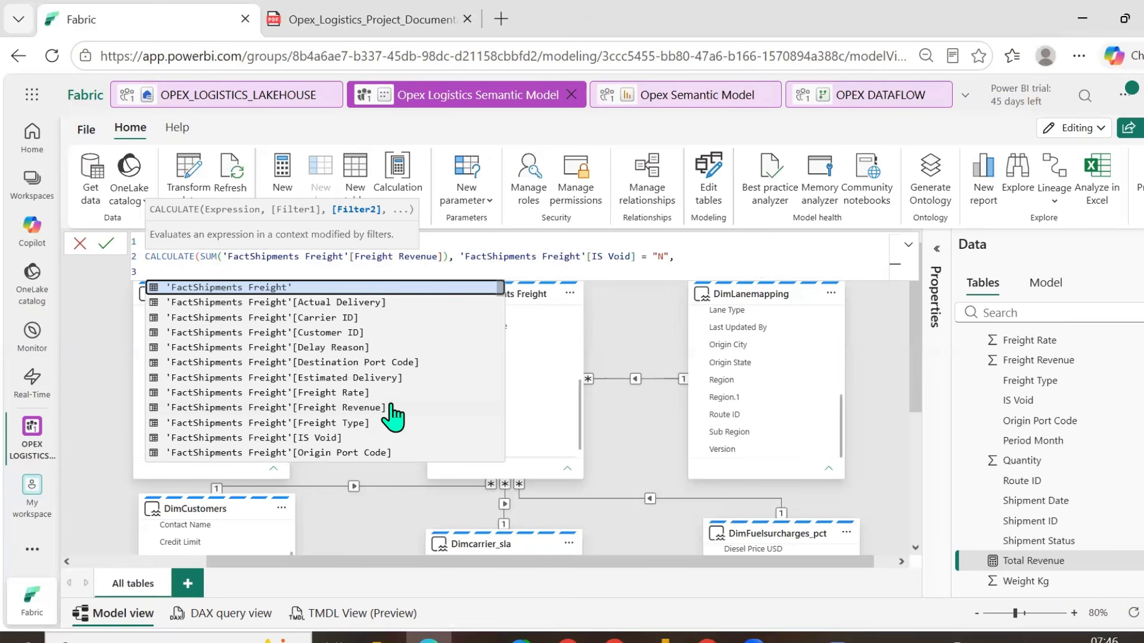
type("ship")
key("Down")
key("Down")
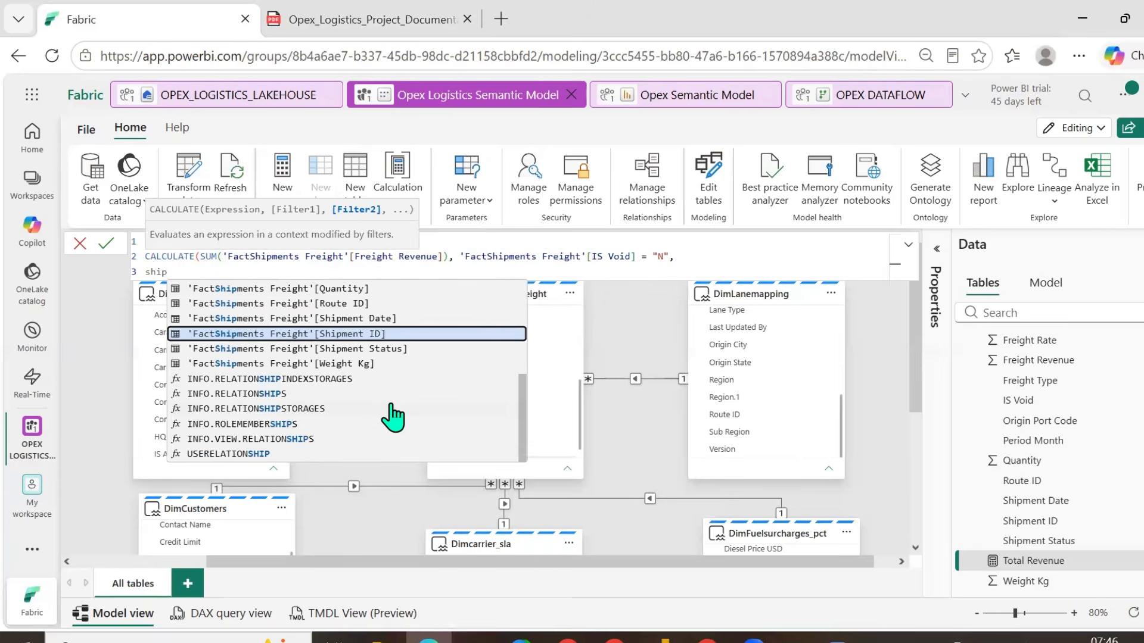
key("Tab")
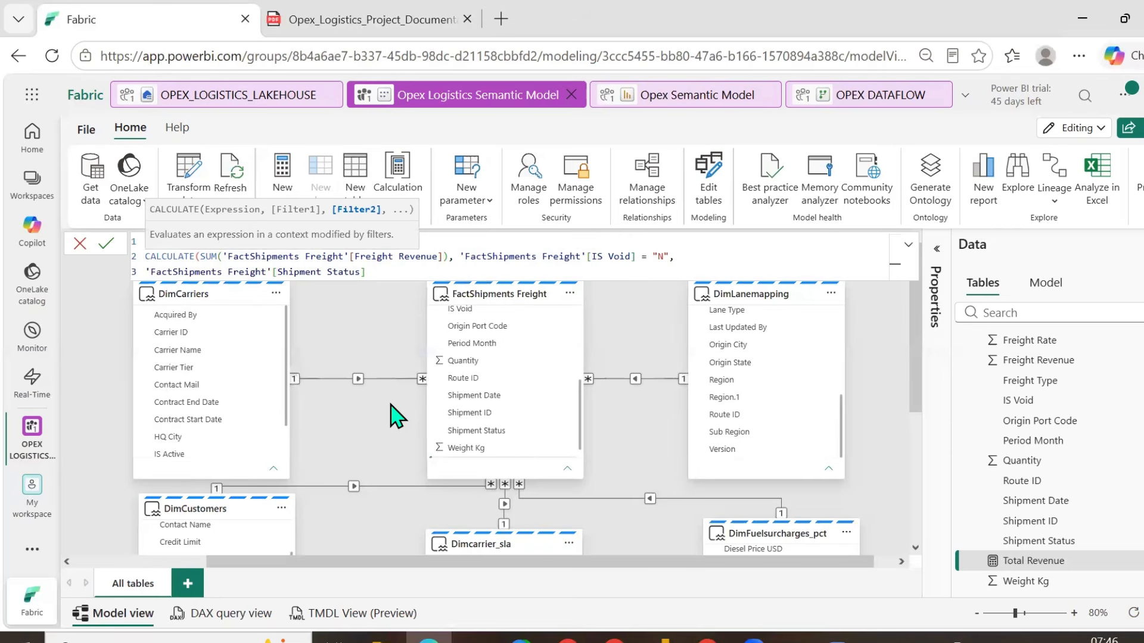
type("<> \"Cancelled\")")
key("Return")
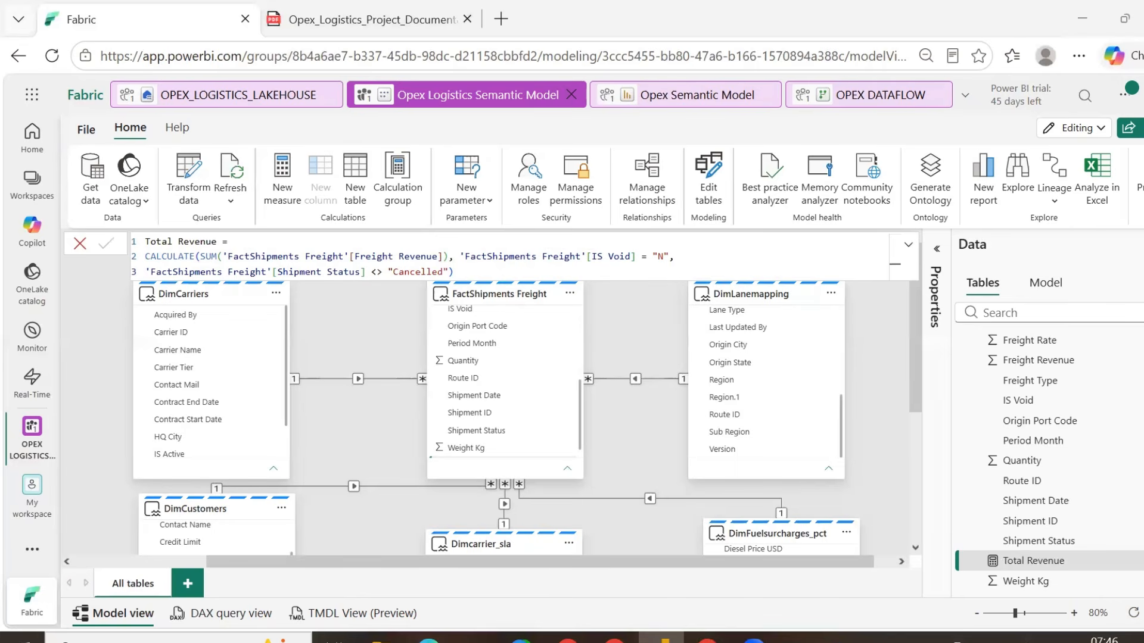
- Create a new measure in FactShipments Freight named Total Shipments and begin its formula with a count function
right_click(1028, 563)
key("Escape")
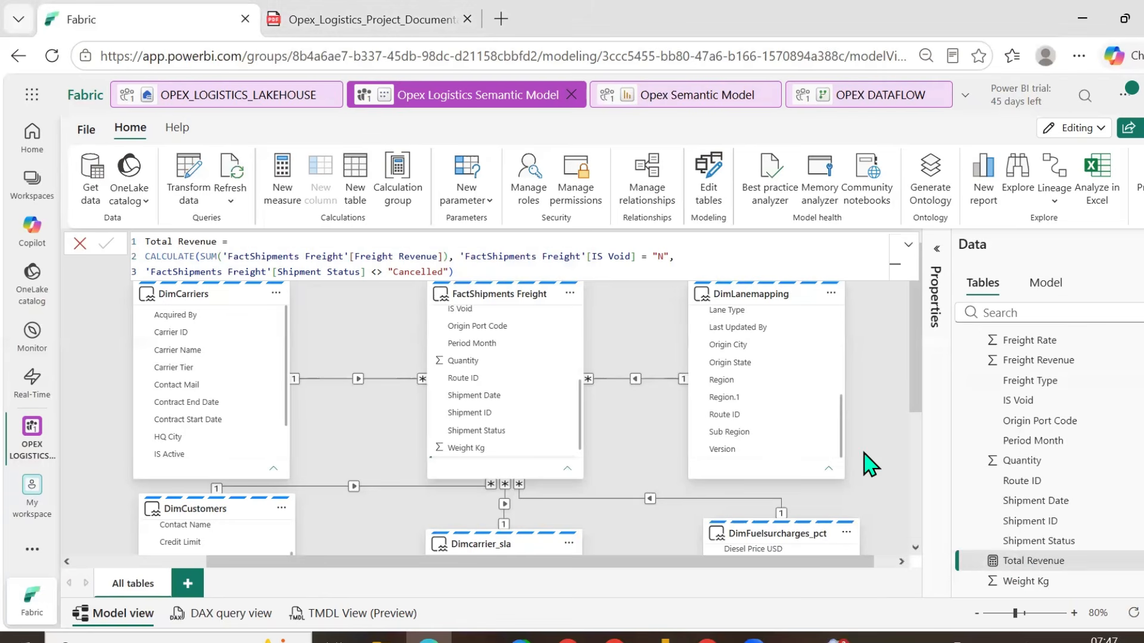
type("To")
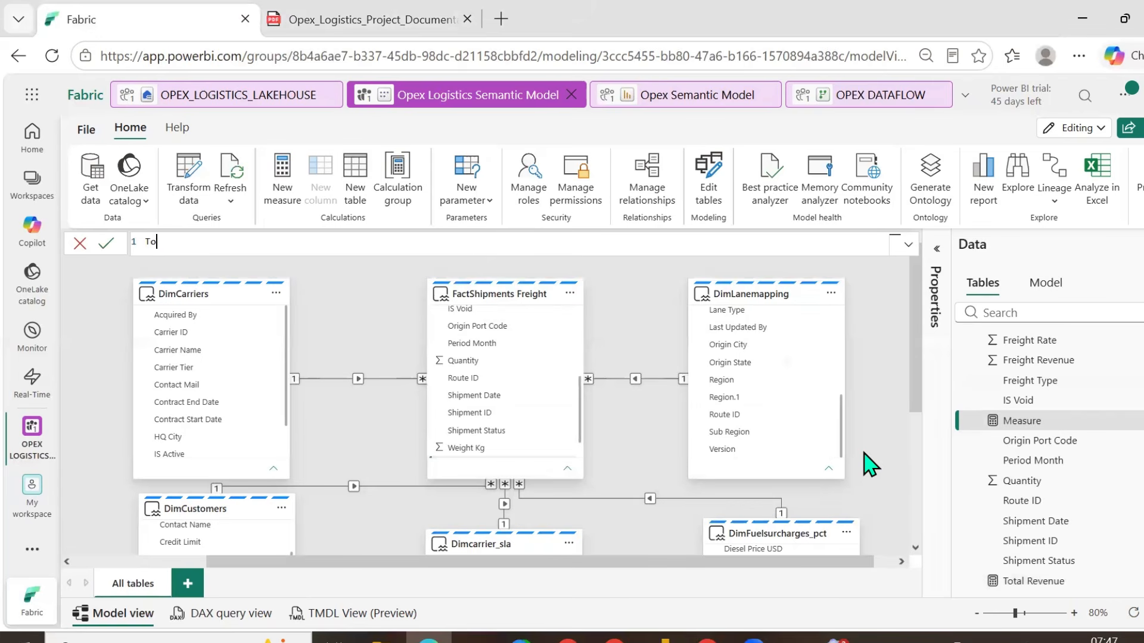
type("tal Shipments = coun")
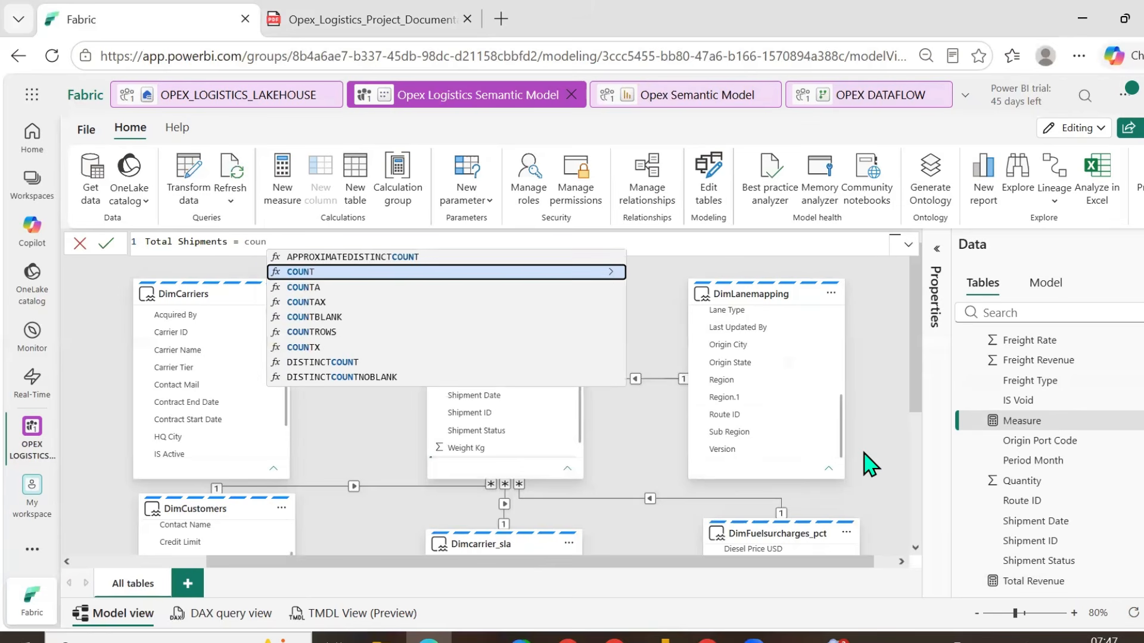
key("Down")
key("Down")
key("Down")
key("Down")
key("Down")
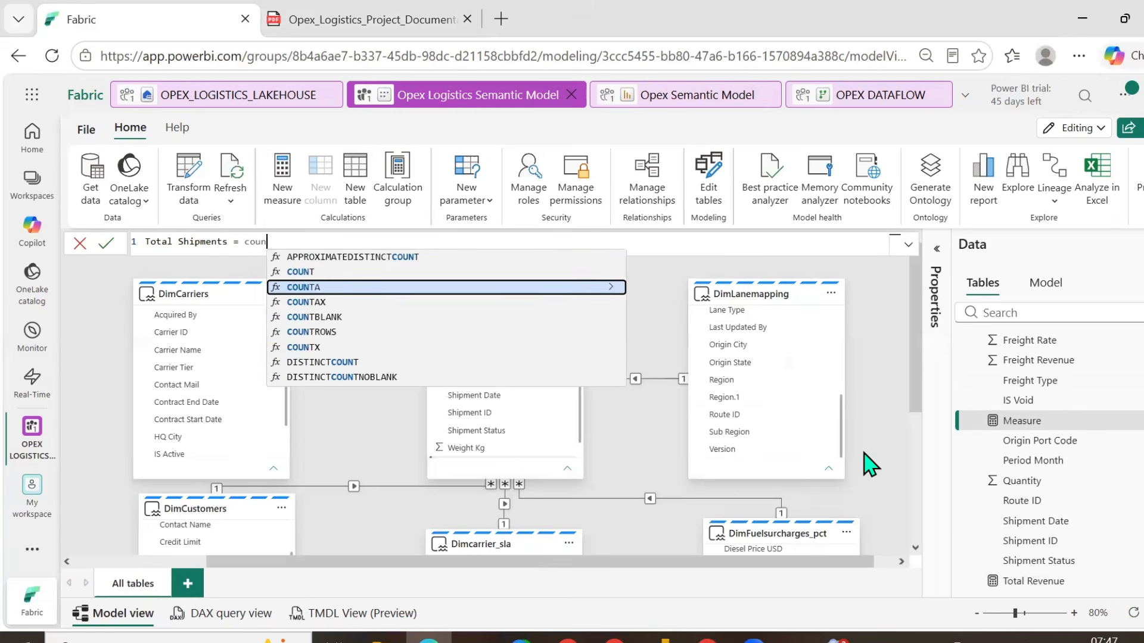
key("Tab")
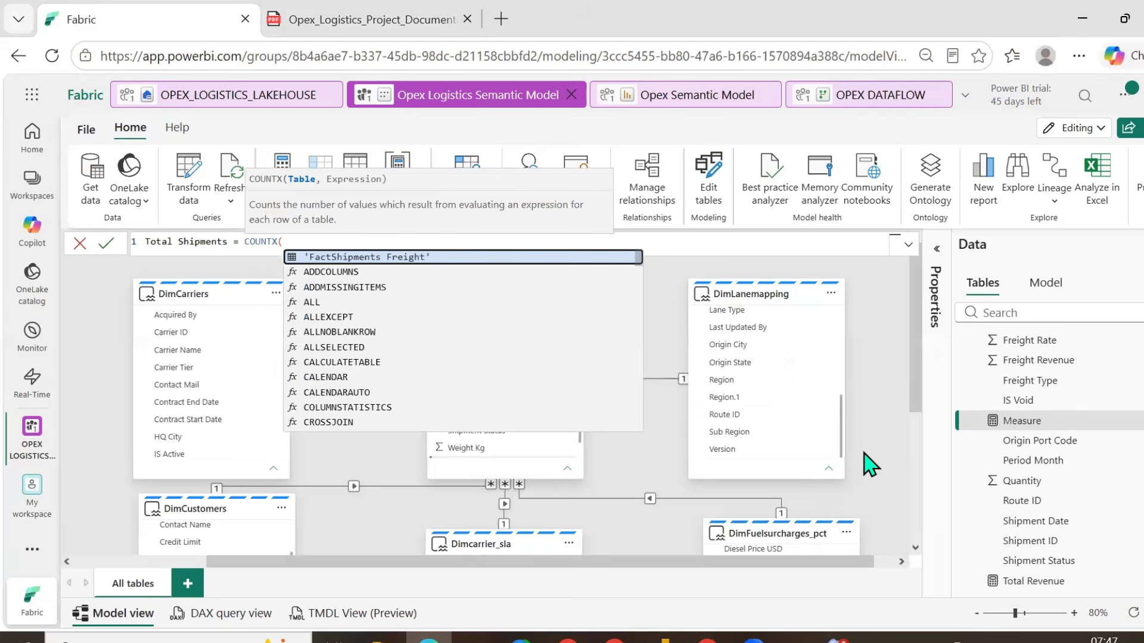
key("BackSpace")
key("BackSpace")
- Define Total Shipments as COUNTROWS('FactShipments Freight') and commit the measure
key("Down")
key("Down")
key("Down")
key("Down")
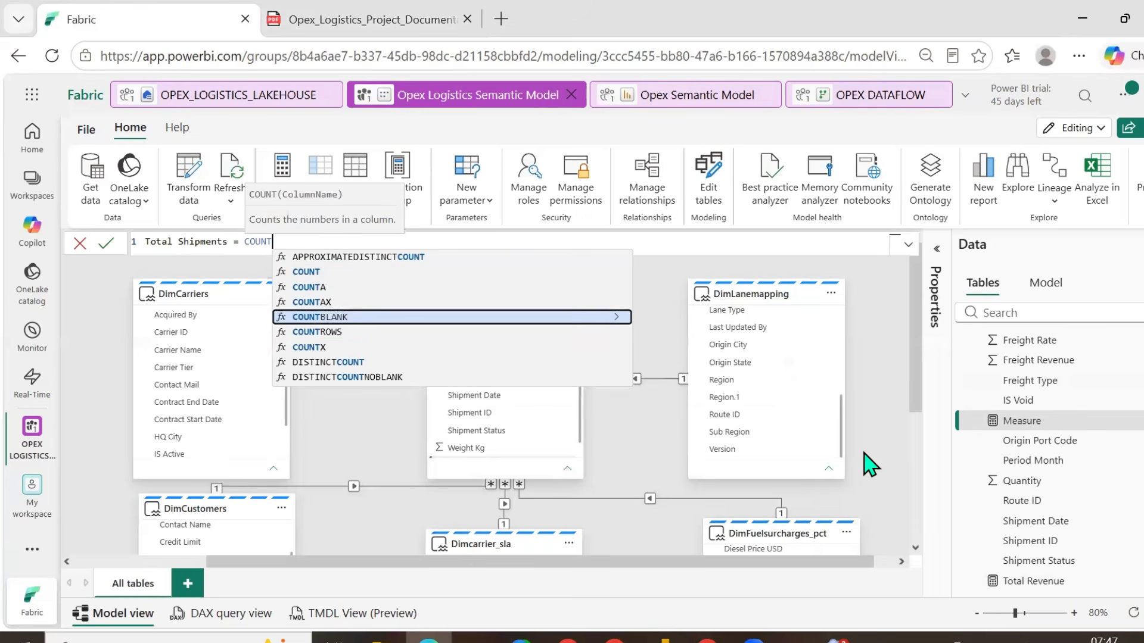
key("Tab")
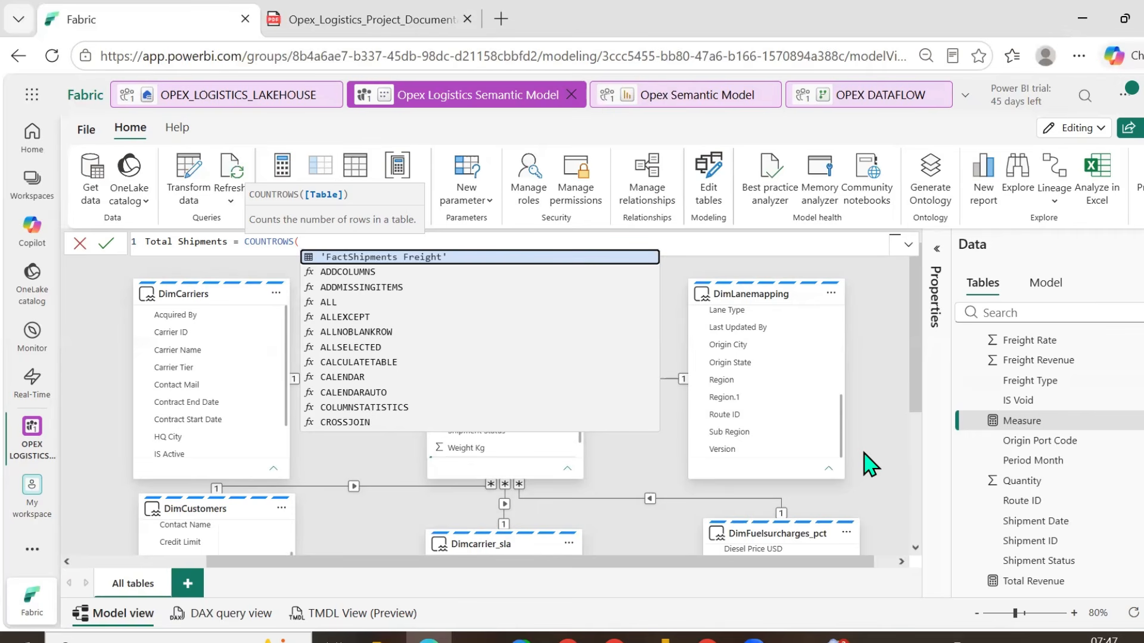
key("Tab")
type(")")
key("Return")
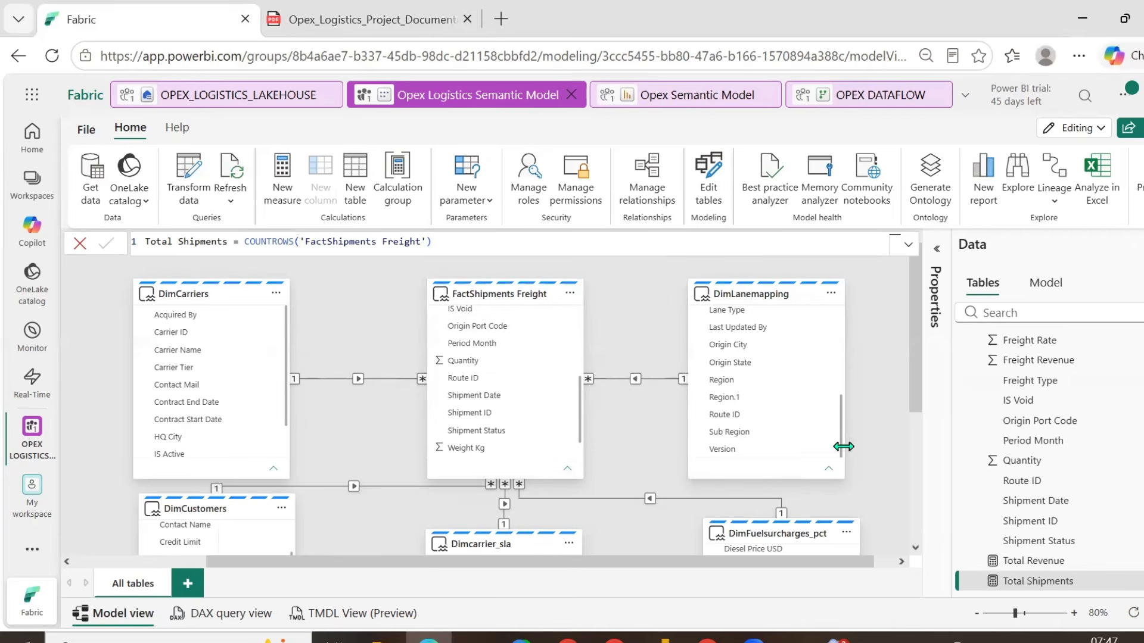
- Create a new report from the semantic model, dismiss the mobile layout tip, and select Total Shipments under FactShipments Freight
left_click(88, 142)
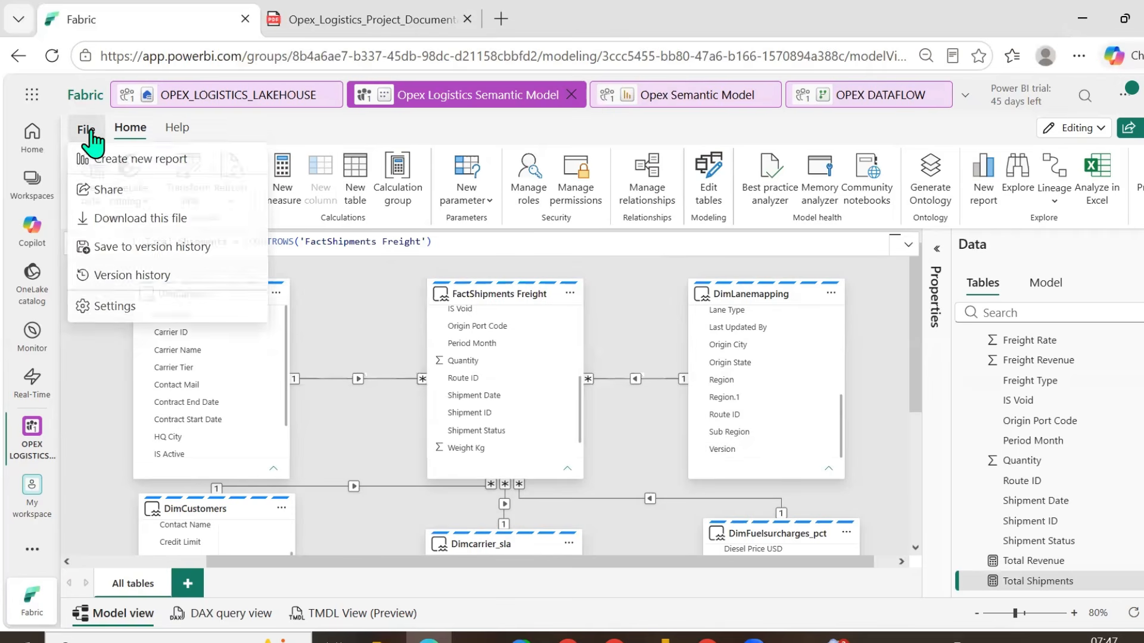
left_click(128, 161)
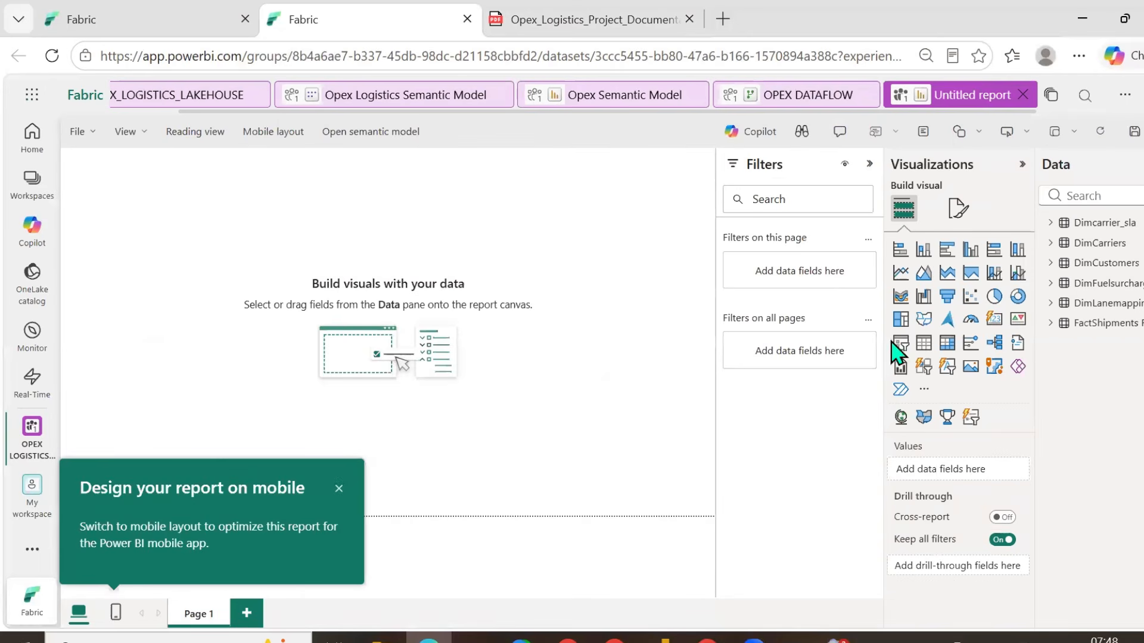
left_click(1052, 324)
scroll(1042, 387, "down", 4)
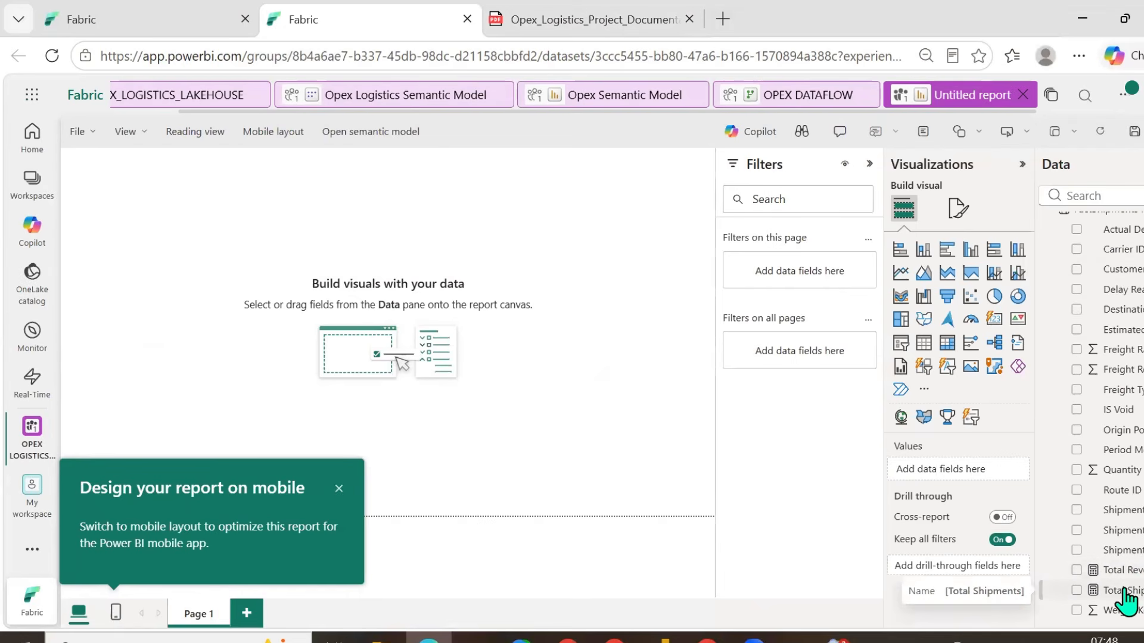
left_click(338, 490)
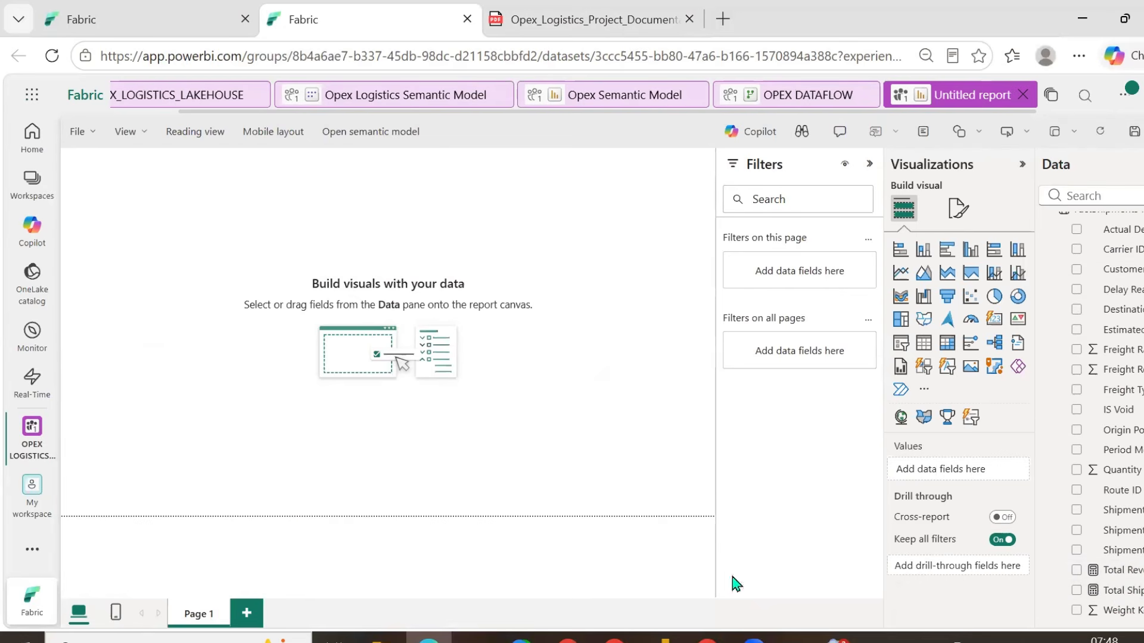
left_click(1124, 590)
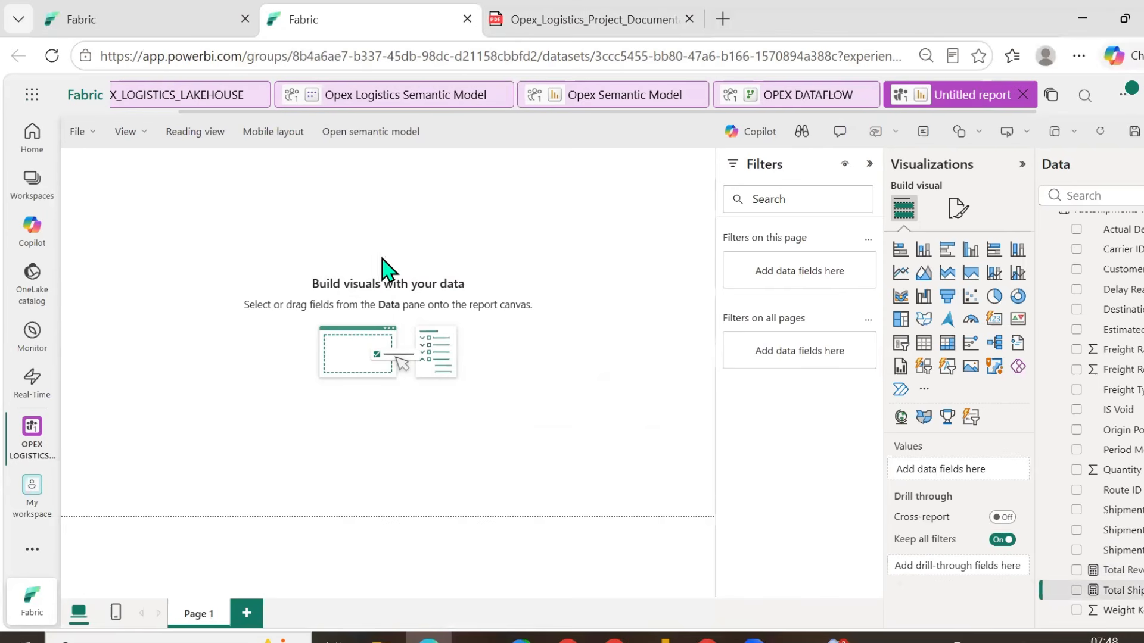
- Return to the Opex Logistics Semantic Model and expand the FactShipments Freight table down to its measures
left_click(399, 107)
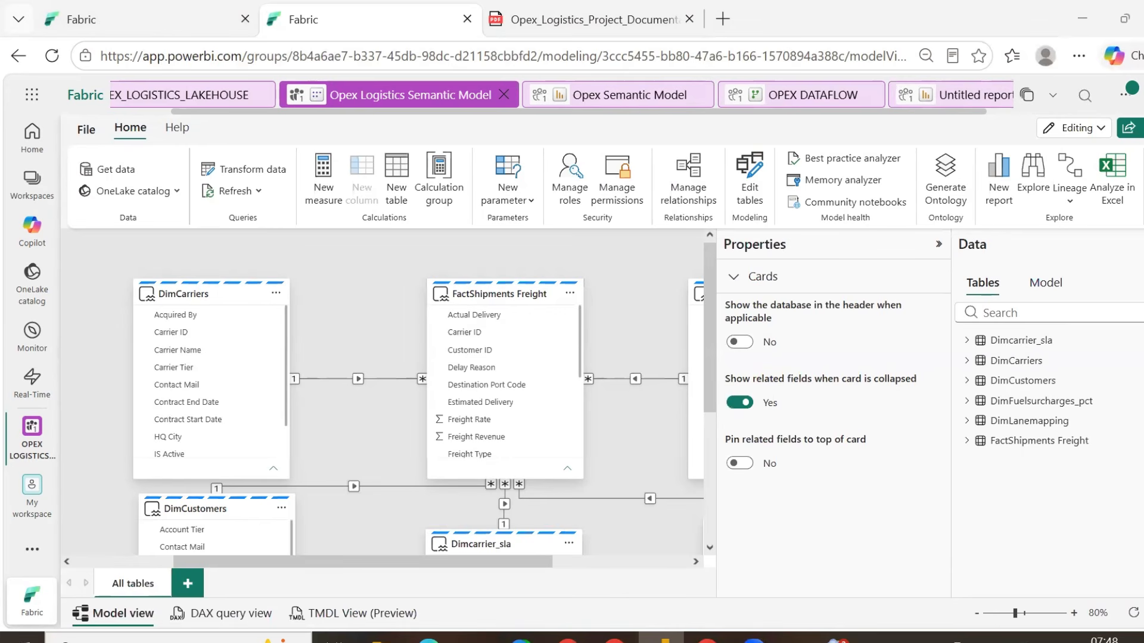
left_click(969, 441)
scroll(1061, 444, "down", 4)
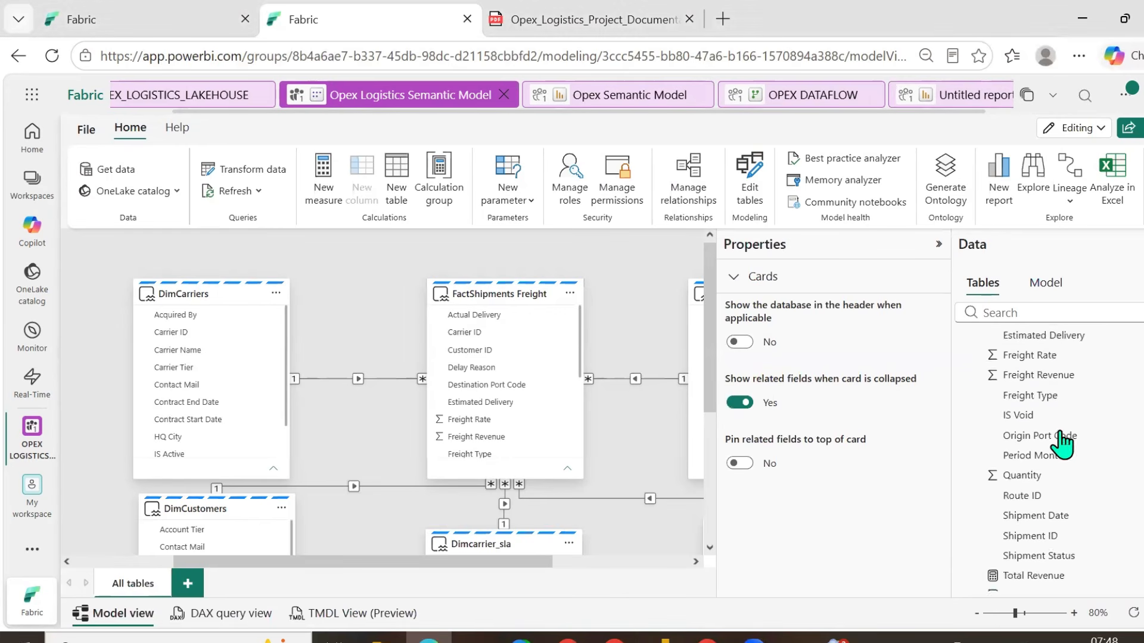
- Create a new measure in FactShipments Freight and name it Valid Shipments
right_click(1039, 520)
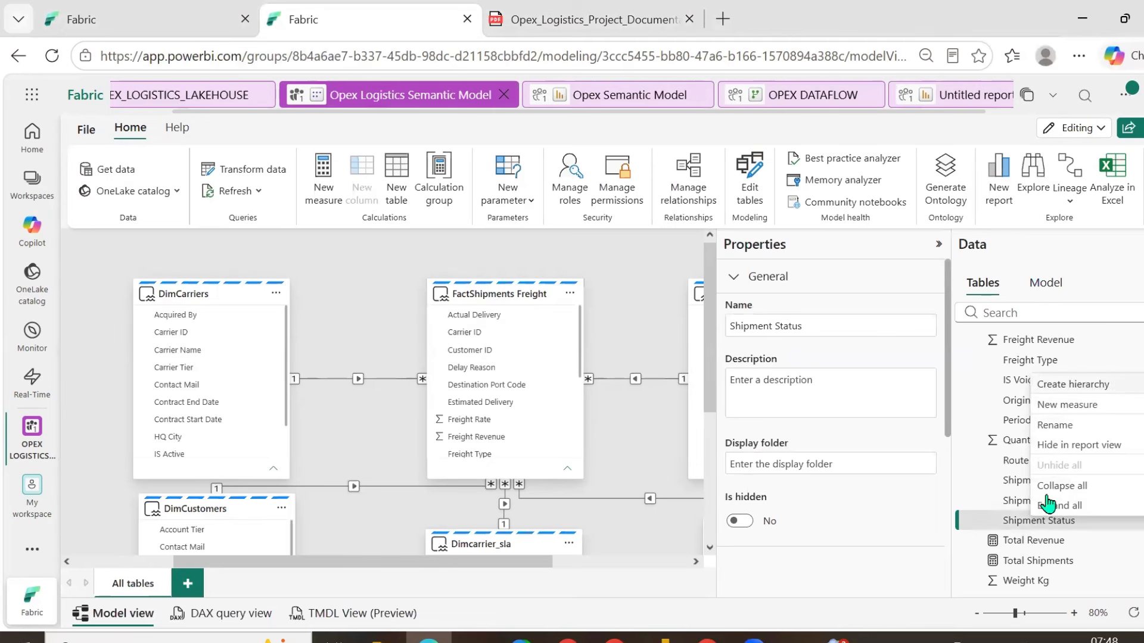
left_click(1072, 406)
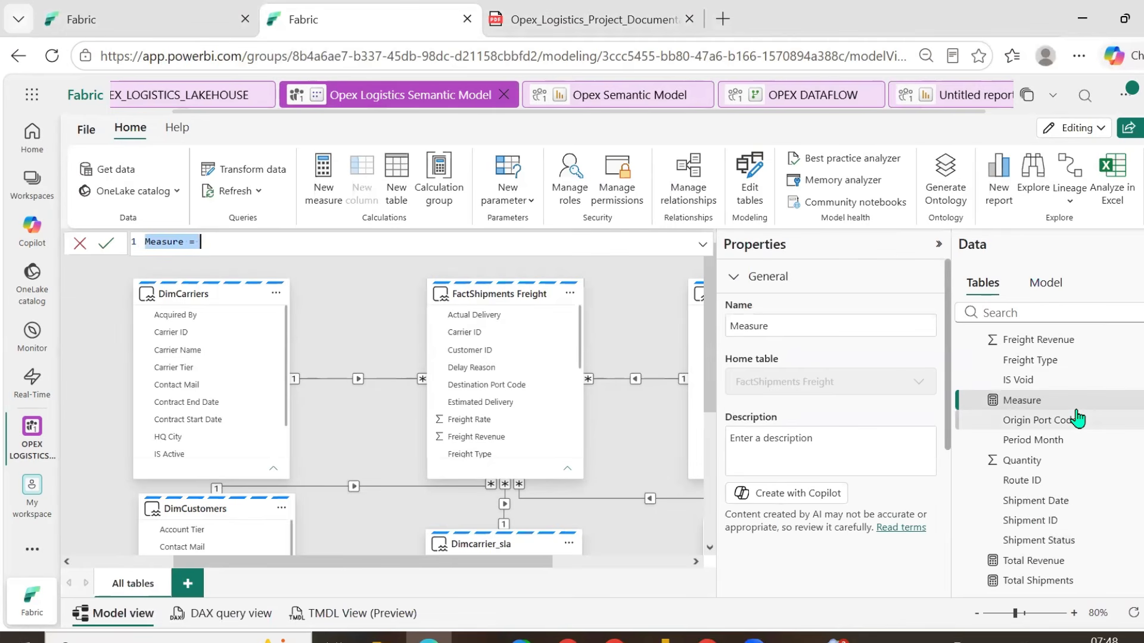
type("Ca")
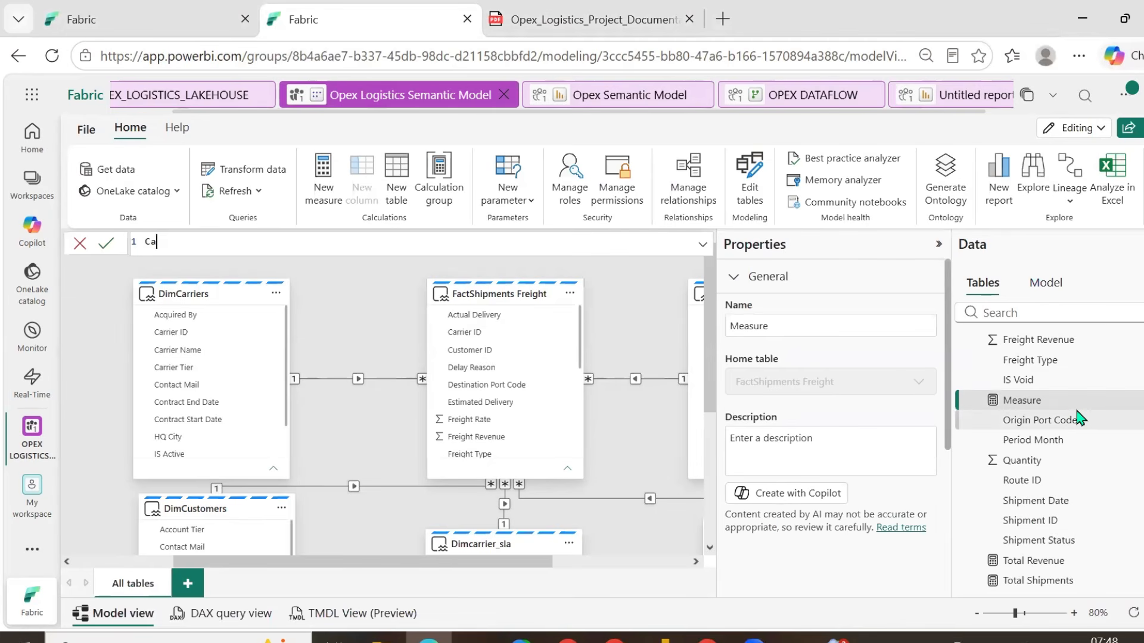
type("lcu")
key("BackSpace")
key("BackSpace")
key("BackSpace")
key("BackSpace")
key("BackSpace")
type("C")
key("BackSpace")
type("Va;o")
key("BackSpace")
key("BackSpace")
type("lid Shipments =")
- Begin the Valid Shipments formula with CALCULATE over COUNTROWS('FactShipments Freight')
type("cal")
key("Tab")
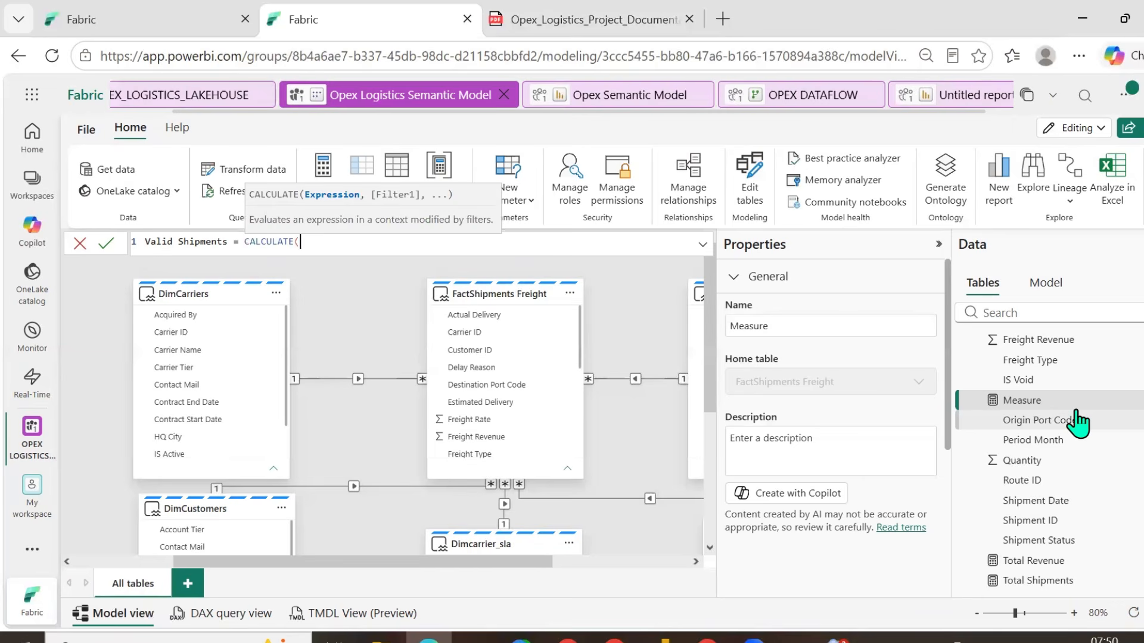
type("coun")
key("Down")
key("Down")
key("Down")
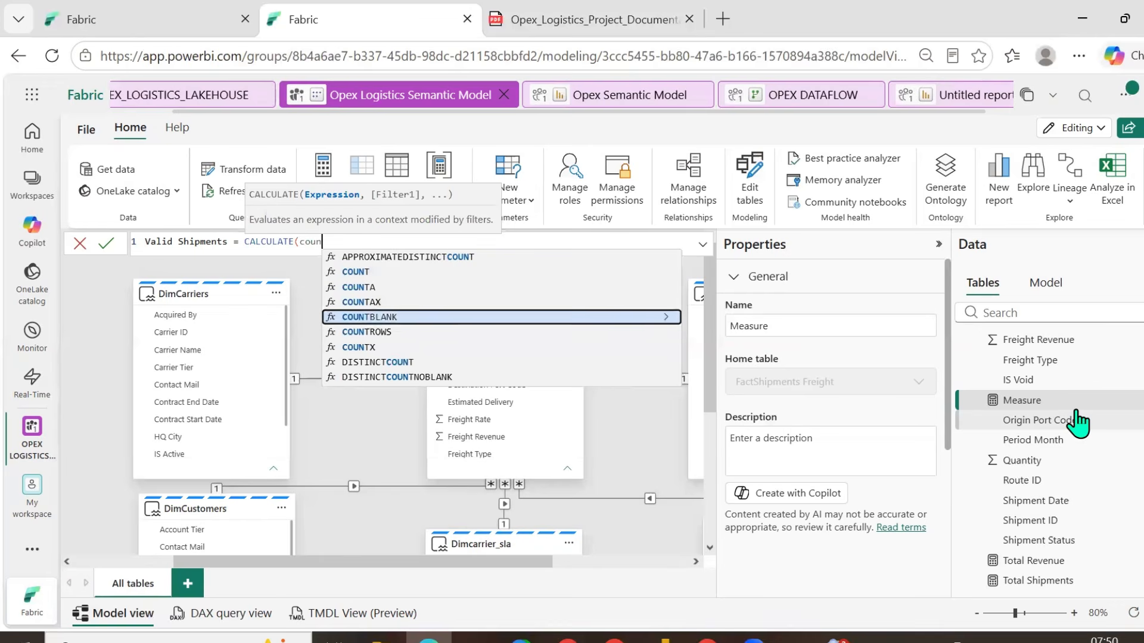
key("Down")
key("Tab")
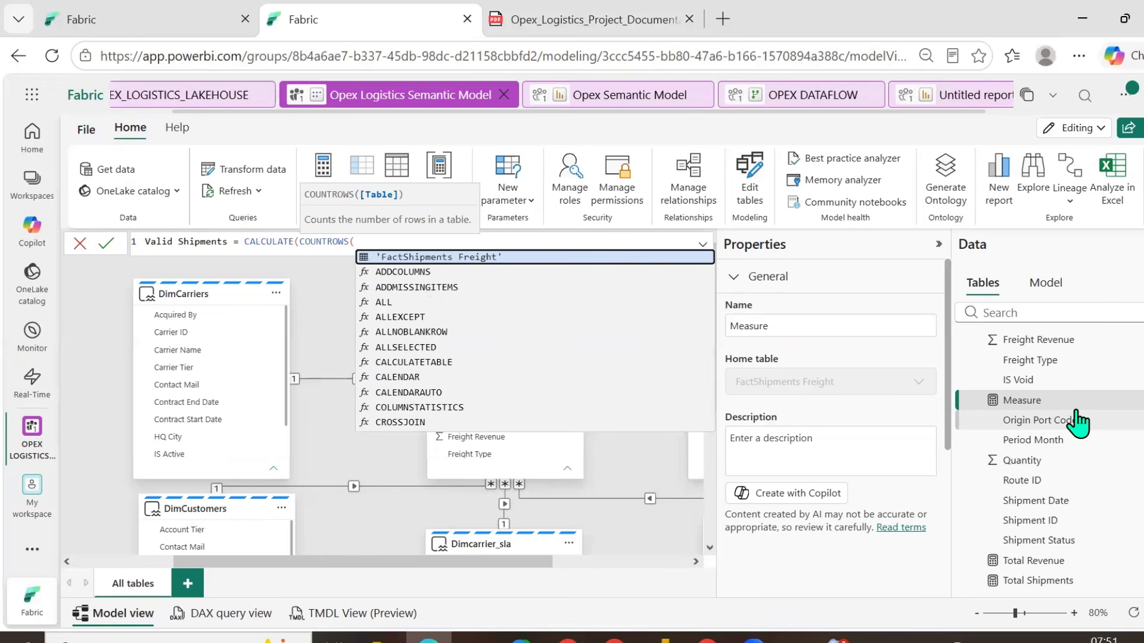
key("Tab")
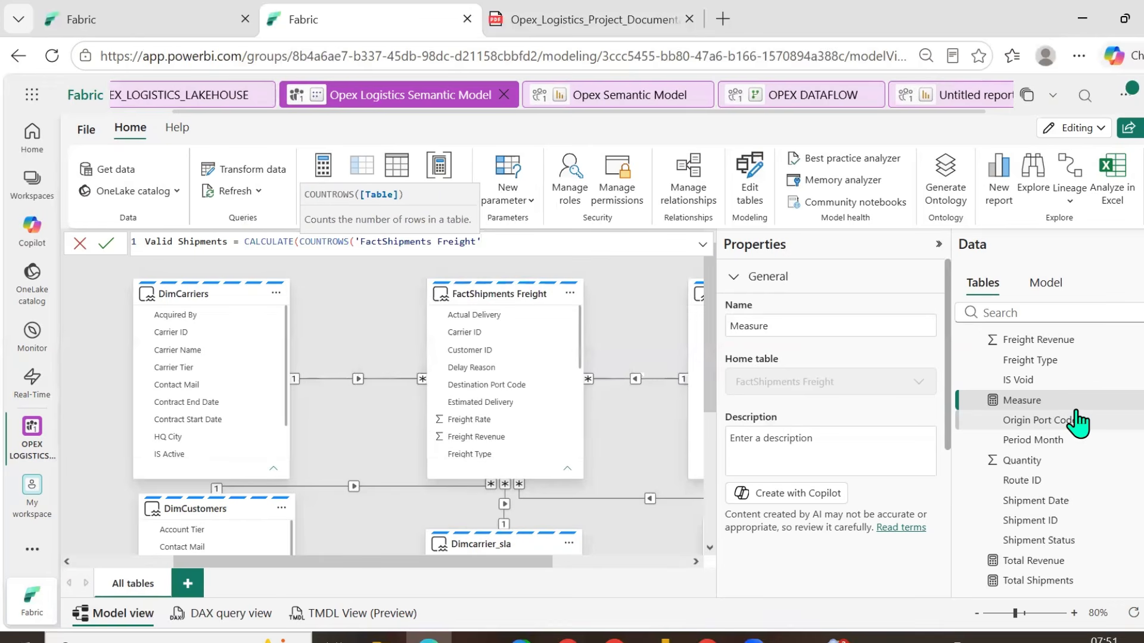
type("),")
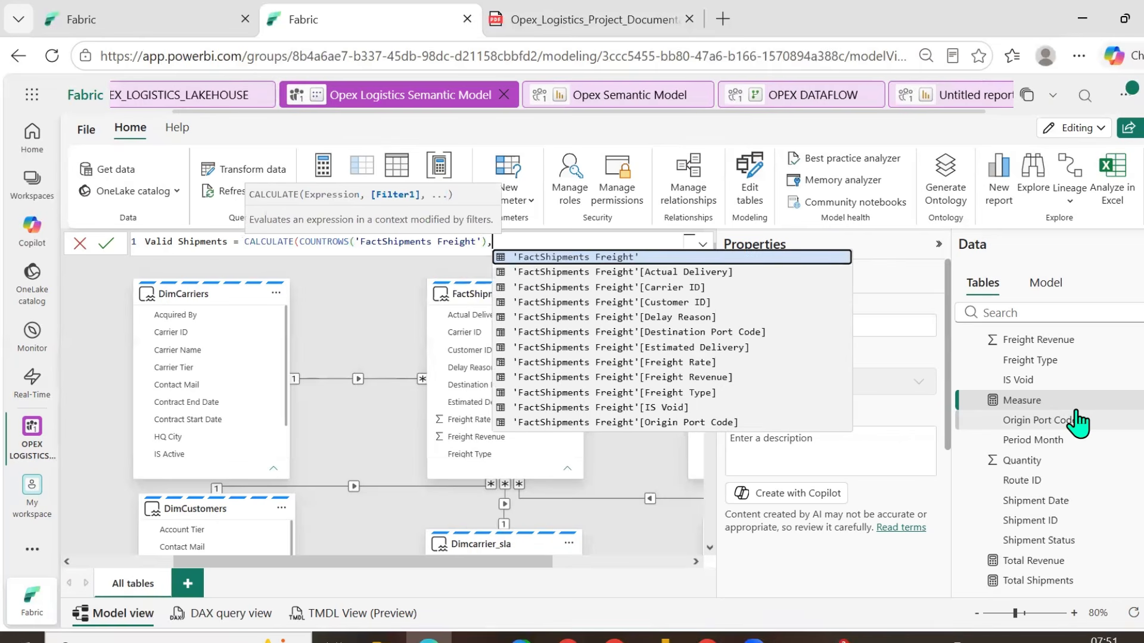
- Add a filter on a new formula line requiring 'FactShipments Freight'[IS Void] = "N"
key("shift+Return")
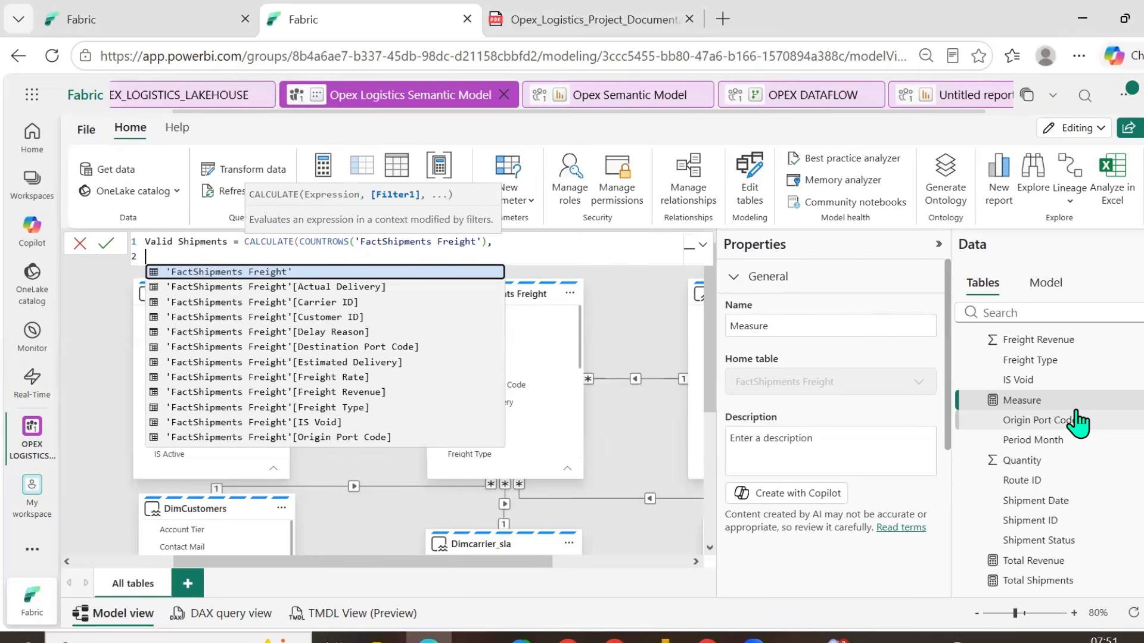
type("IS")
key("BackSpace")
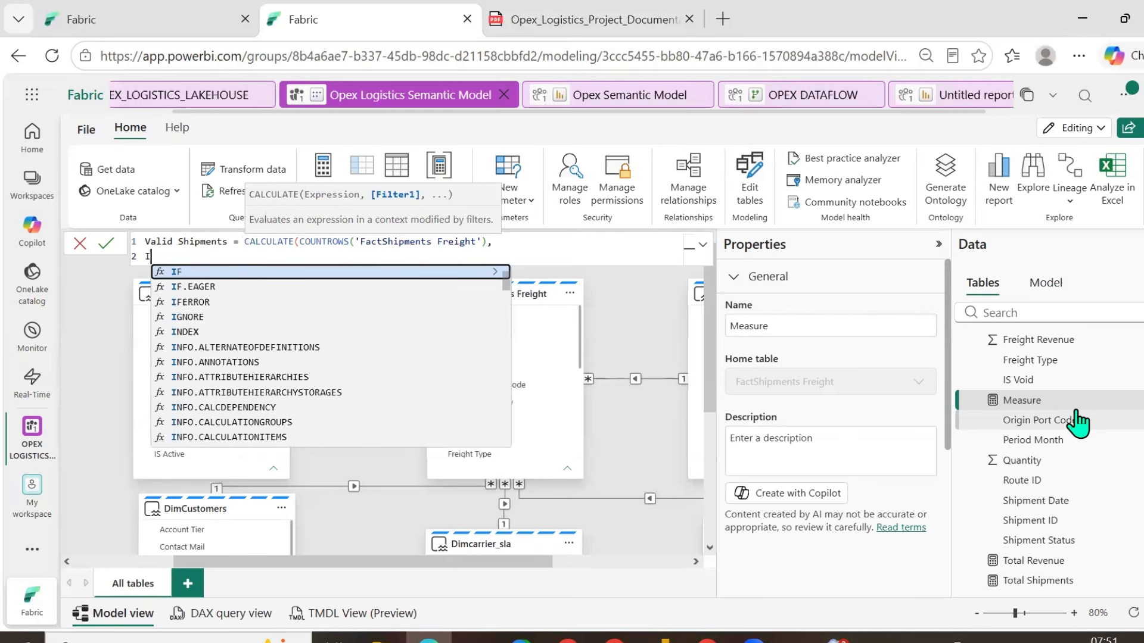
type("S vo")
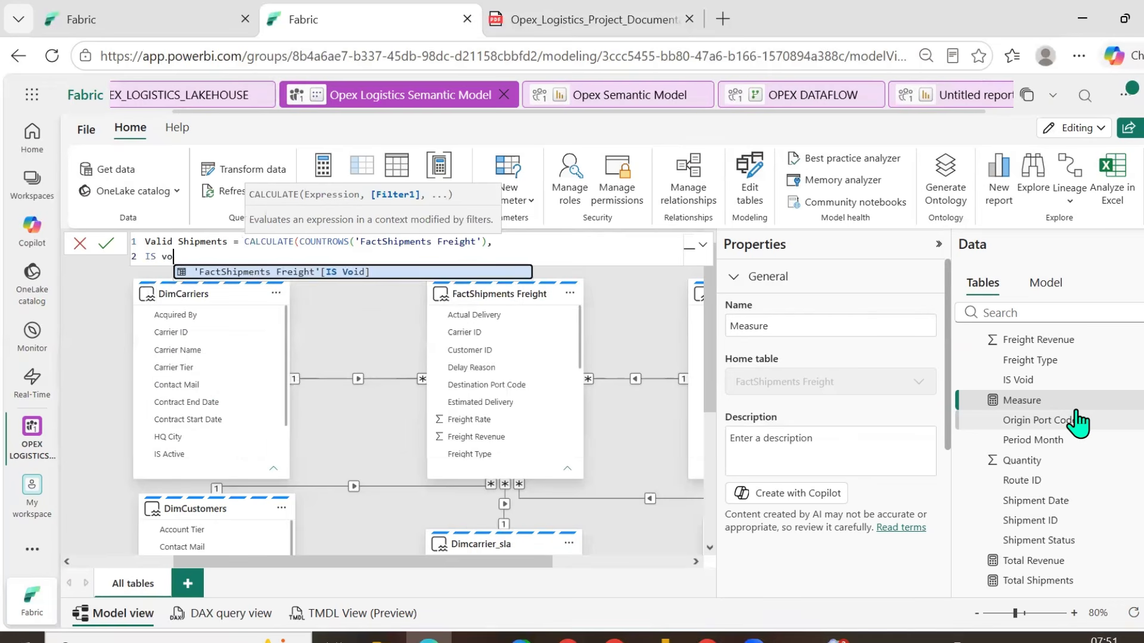
key("Tab")
type("= ''")
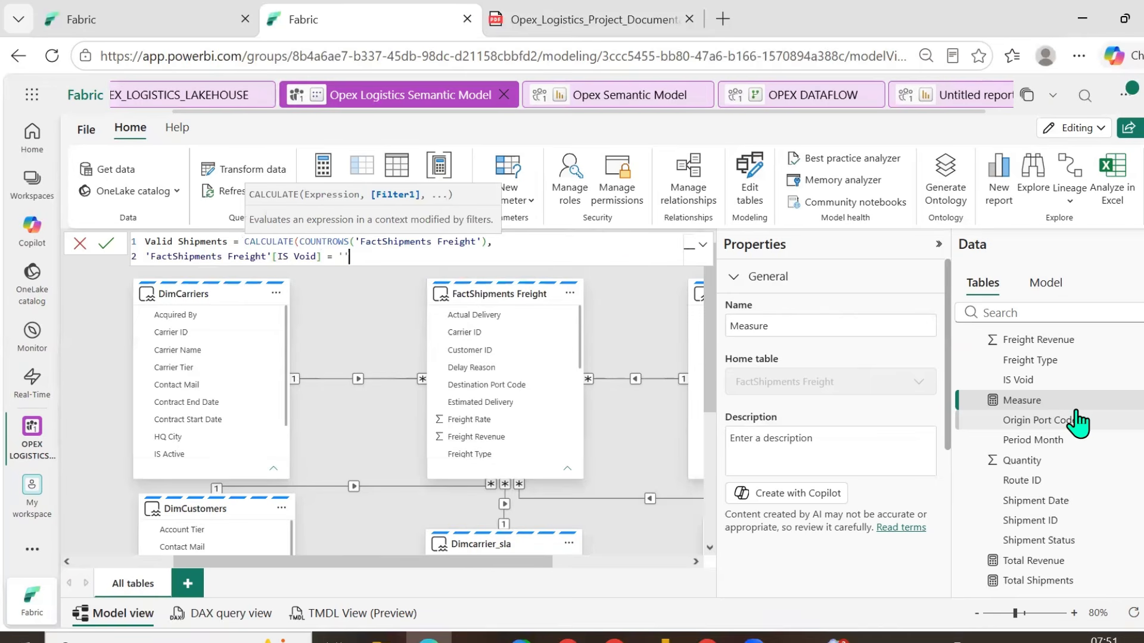
key("BackSpace")
key("BackSpace")
type("\"N\",")
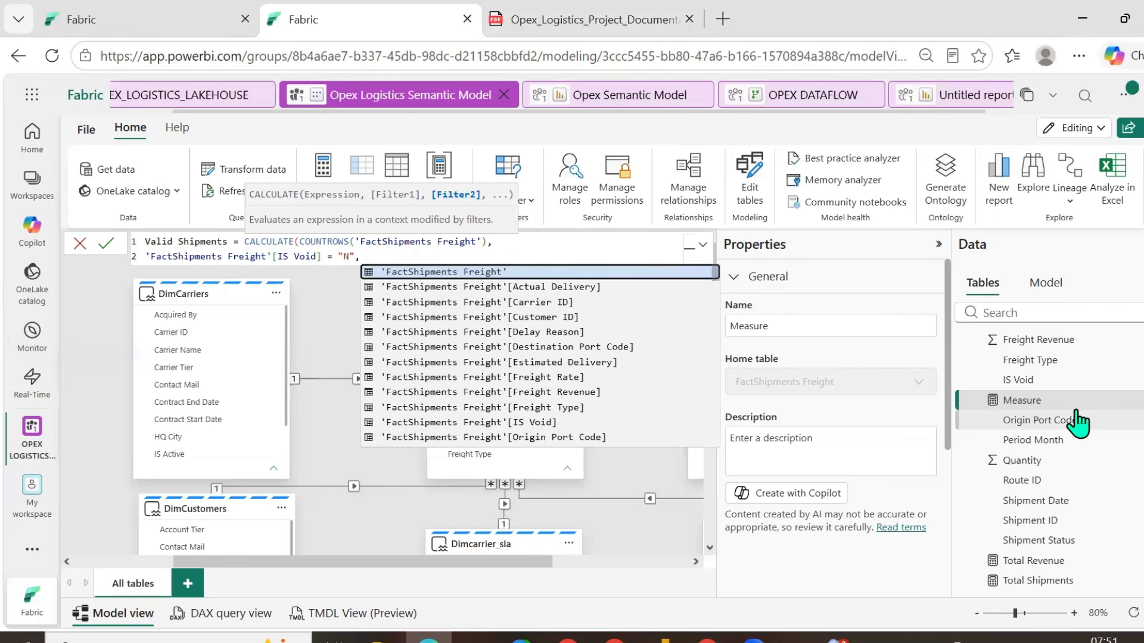
- Add the filter 'FactShipments Freight'[Shipment Status] <> "Cancelled" on its own line and commit the Valid Shipments measure
key("shift+Return")
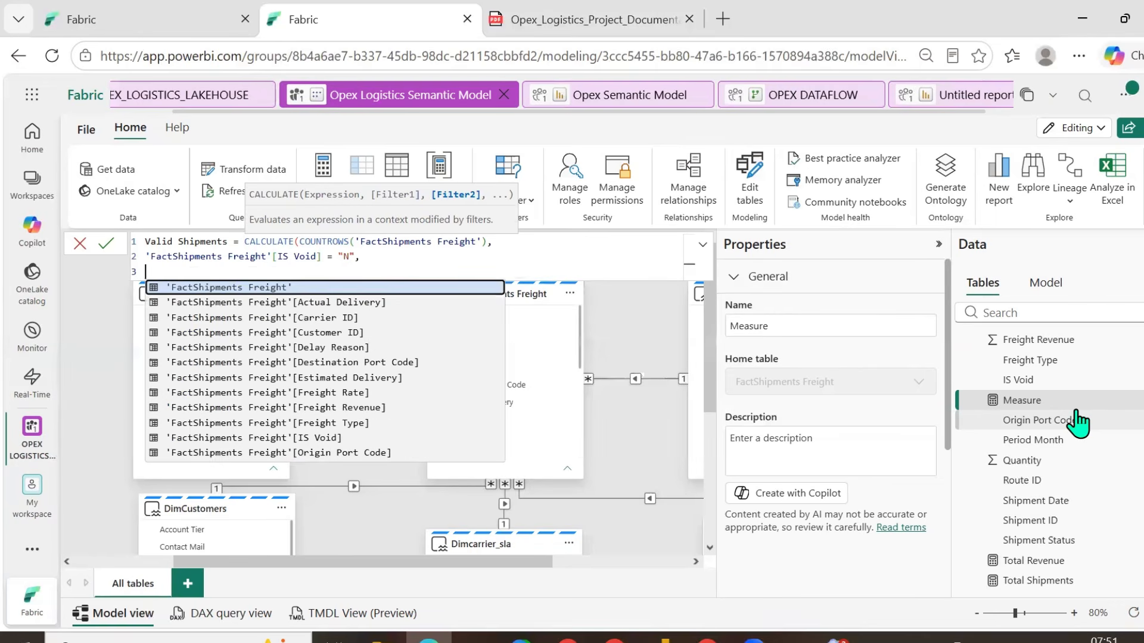
type("ship")
key("Down")
key("Down")
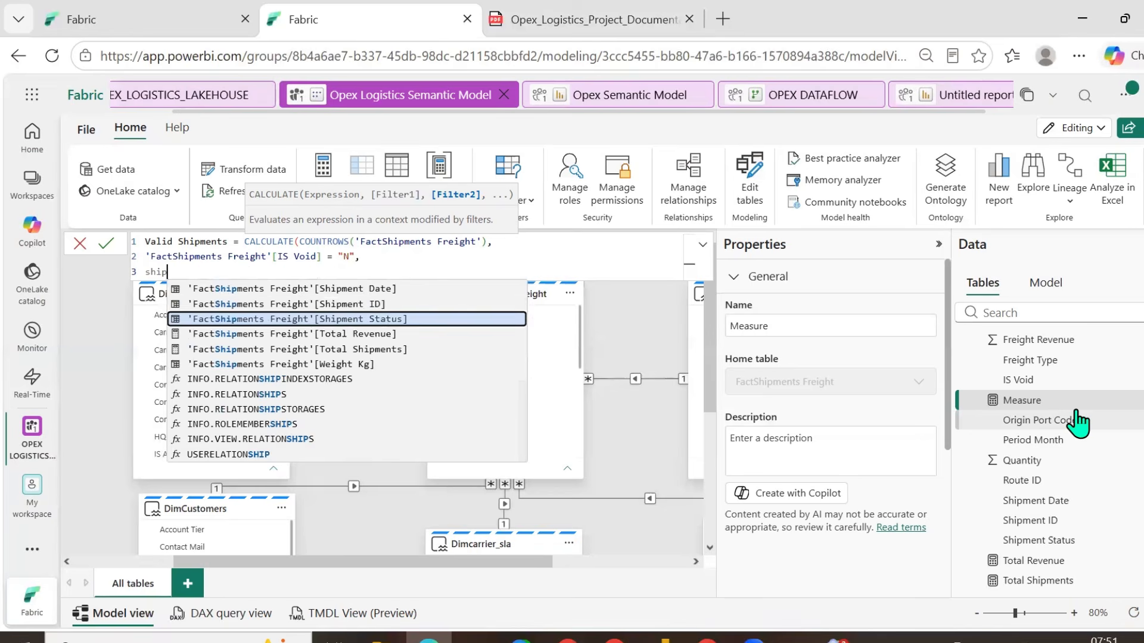
key("Tab")
type("<> \"Ca")
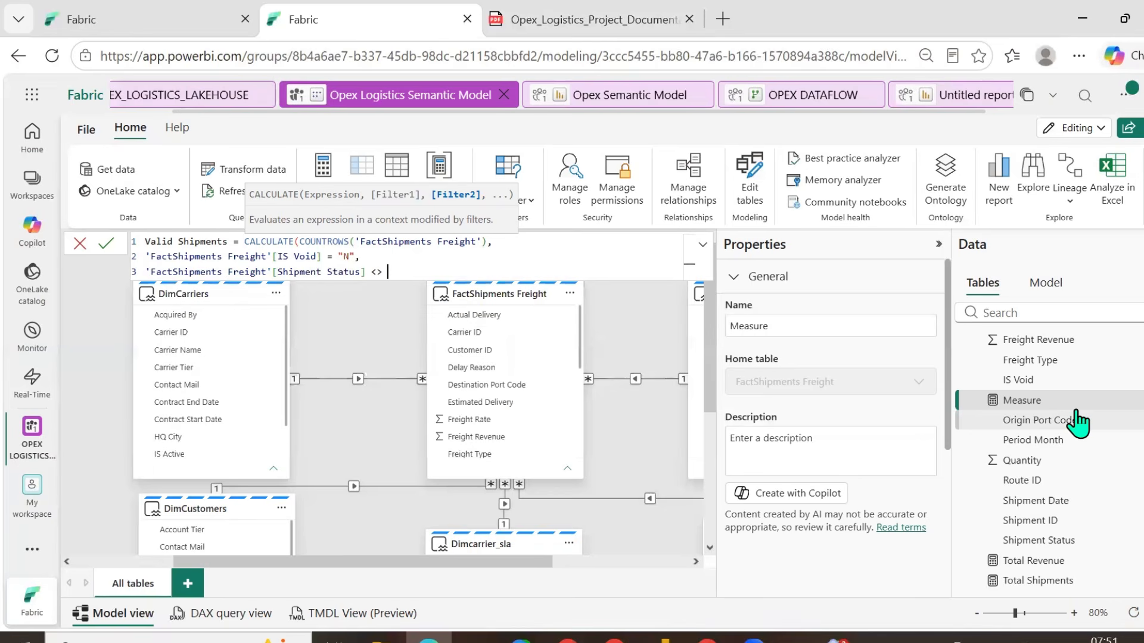
type("ncelled\")")
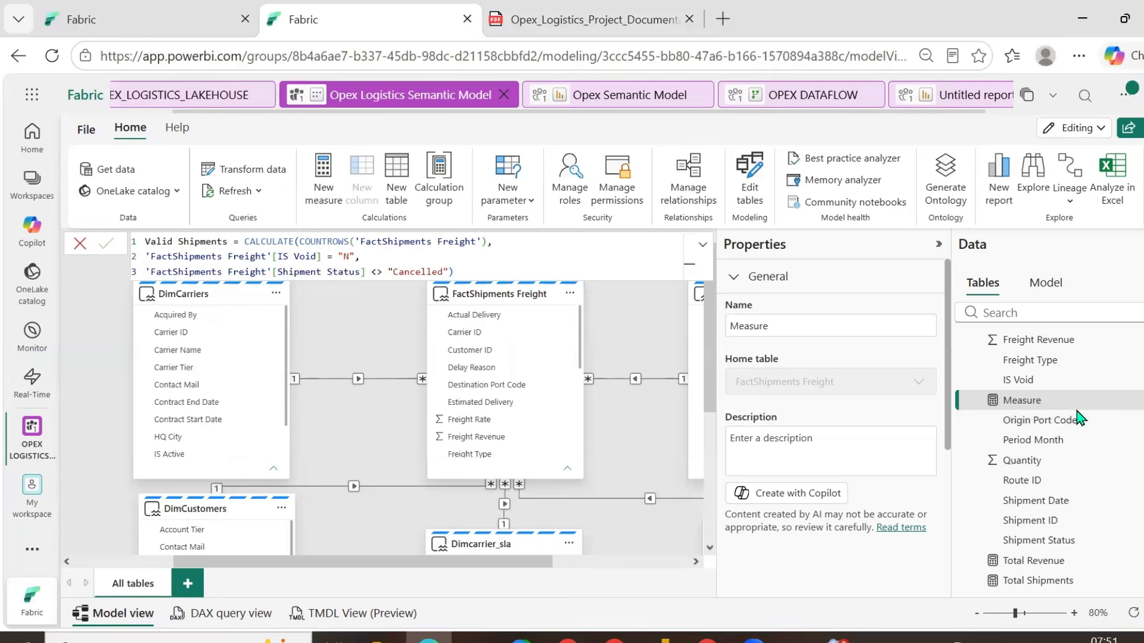
key("Return")
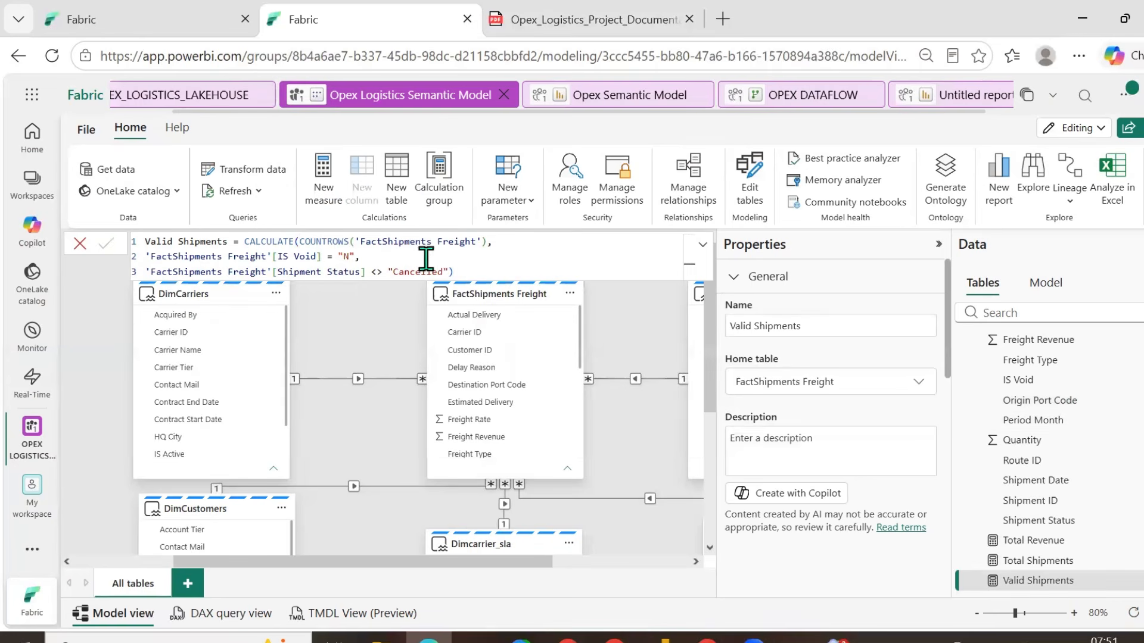
- Check the measures listed under FactShipments Freight in the untitled report
left_click(952, 98)
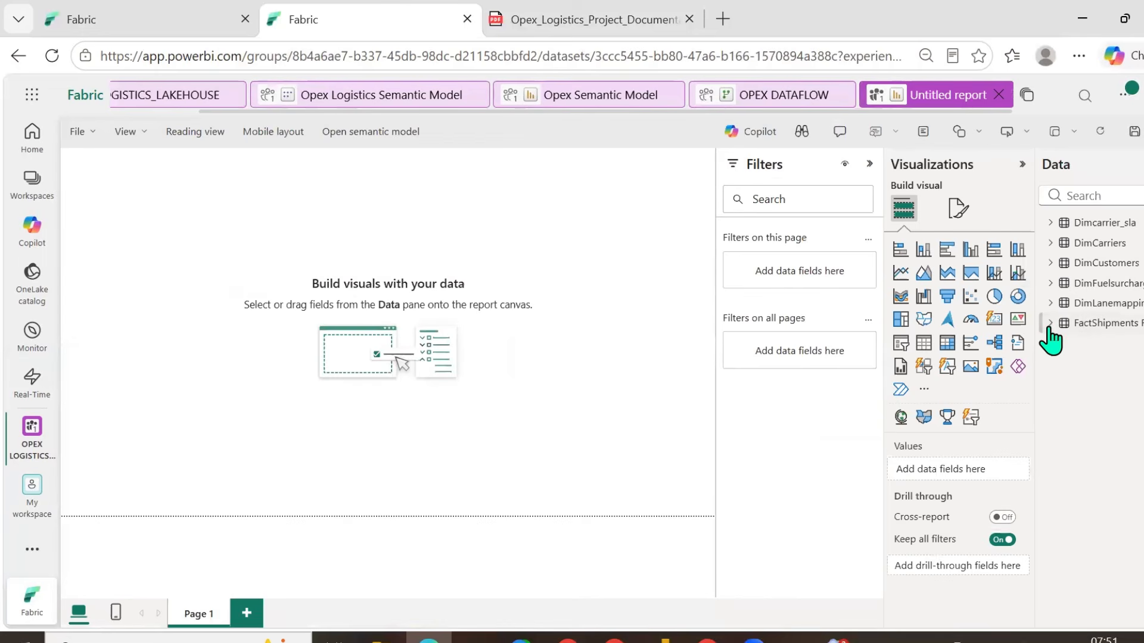
left_click(1051, 324)
scroll(1034, 426, "down", 3)
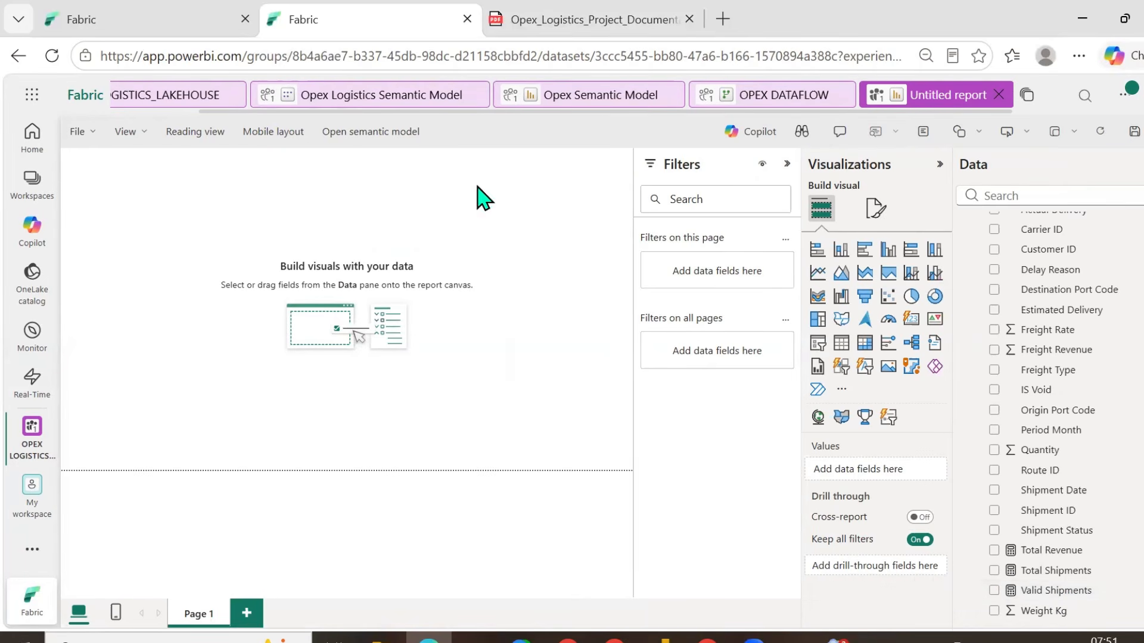
- Return to the Opex Logistics Semantic Model and create another new measure in FactShipments Freight
left_click(467, 98)
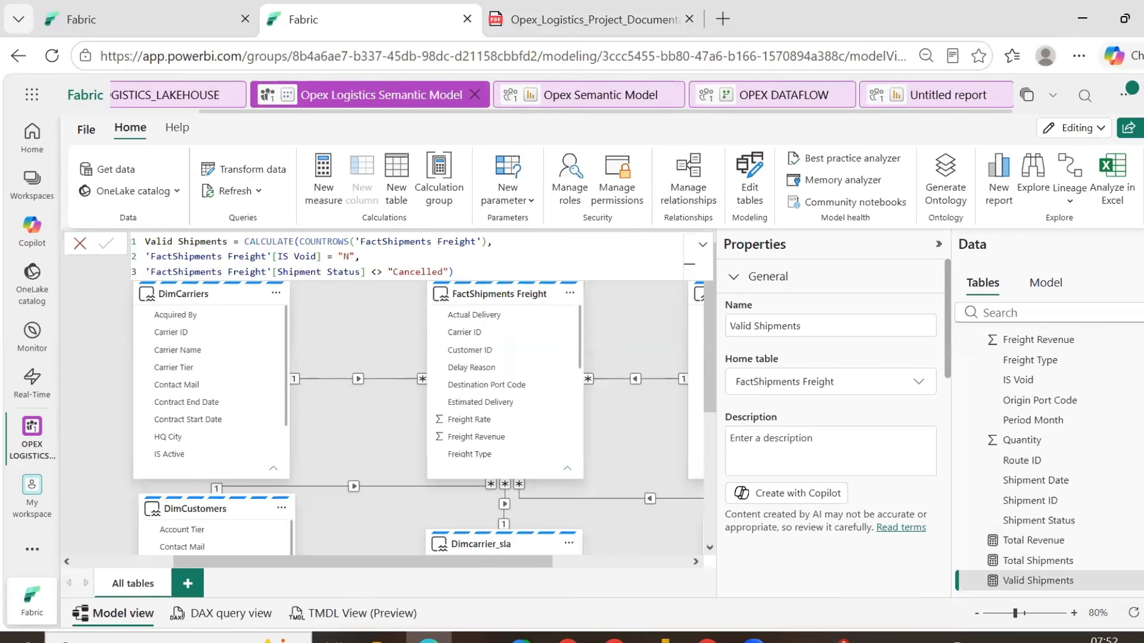
left_click(663, 639)
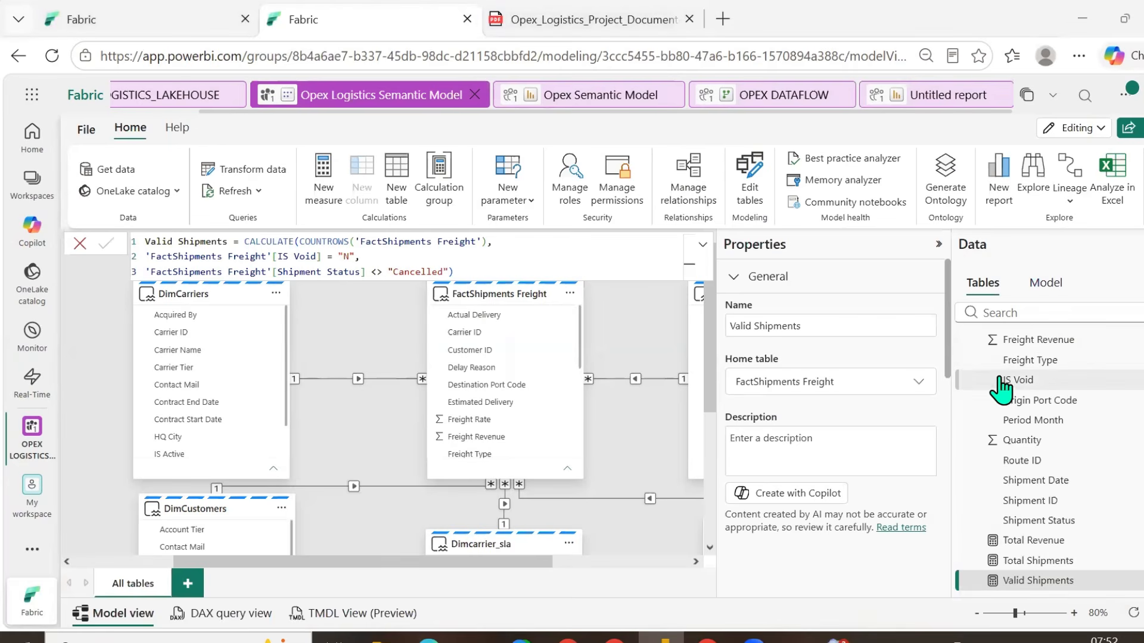
scroll(1042, 484, "down", 1)
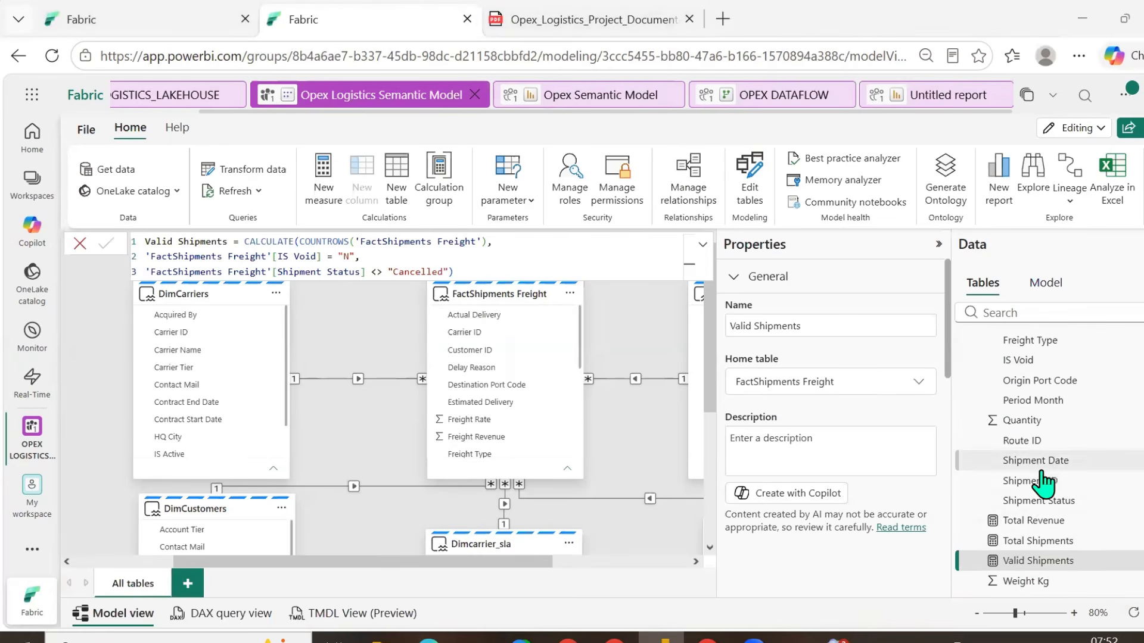
right_click(1035, 540)
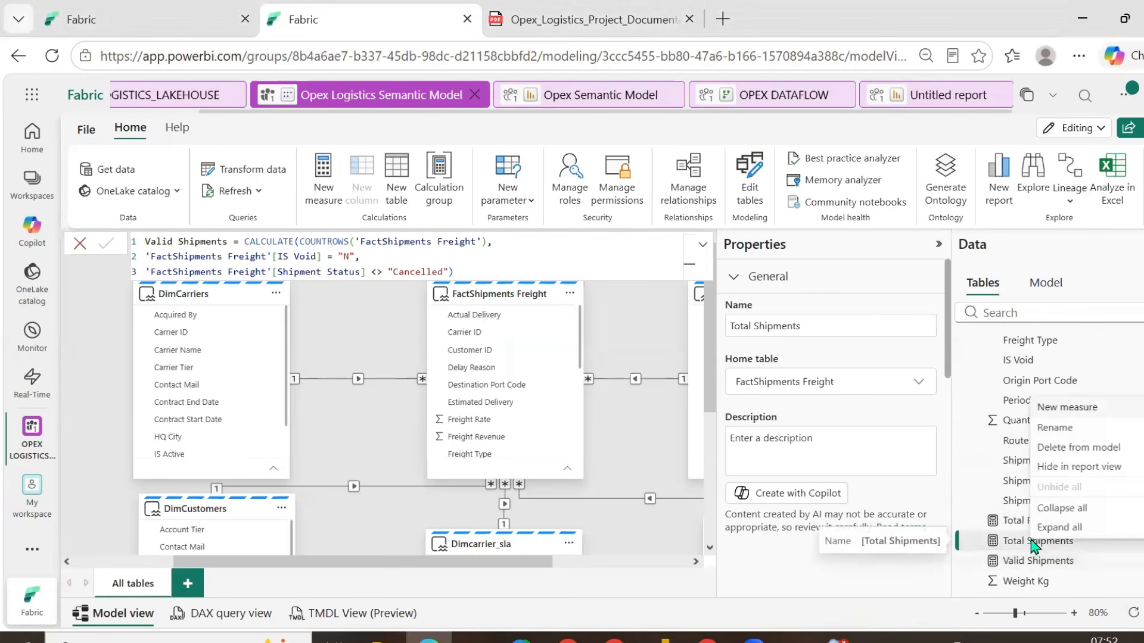
left_click(1061, 408)
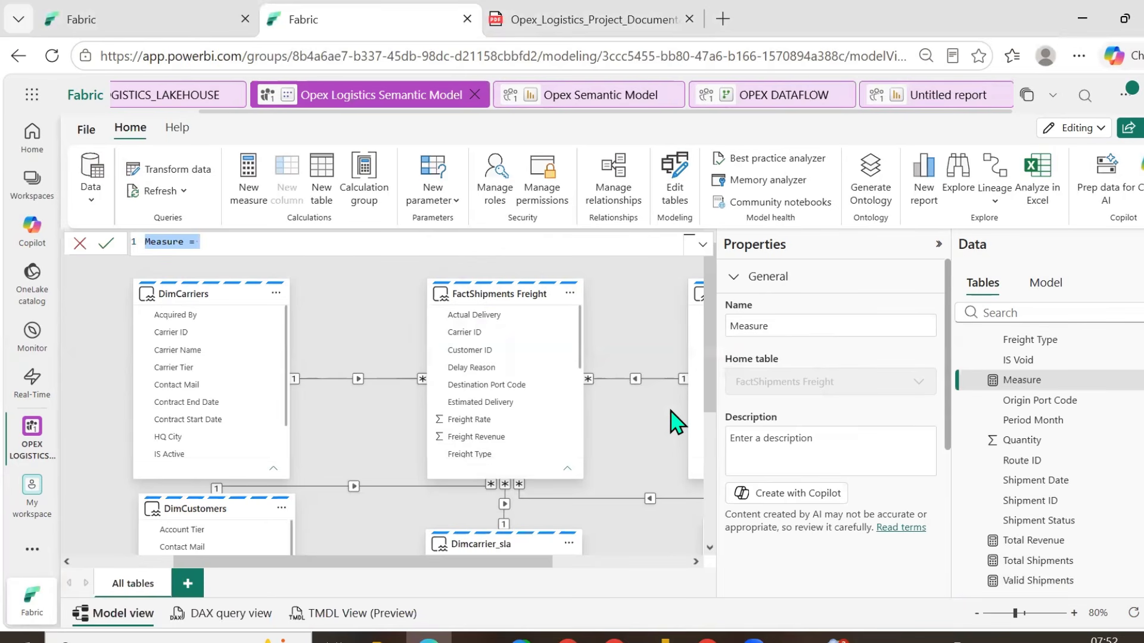
- Add the comment "// shipment status = Delivered, delayed, cancelled, returned, in transit" two lines below the new measure's name
left_click(219, 237)
key("shift+Return")
key("shift+Return")
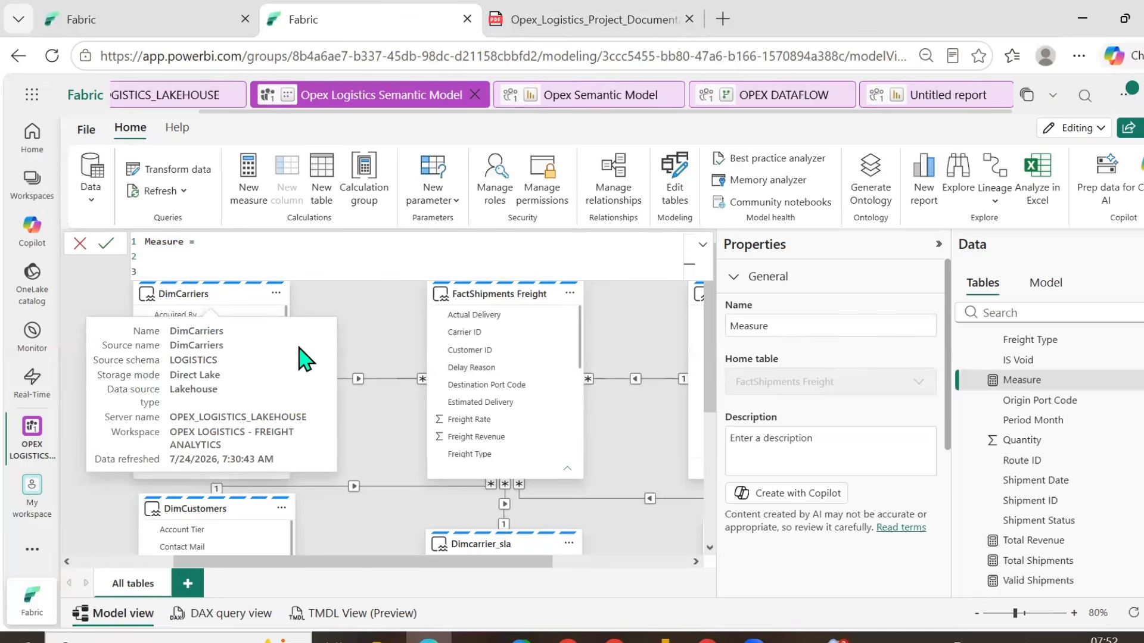
type("#")
key("BackSpace")
type("--")
key("BackSpace")
type("//")
type("shipment status =")
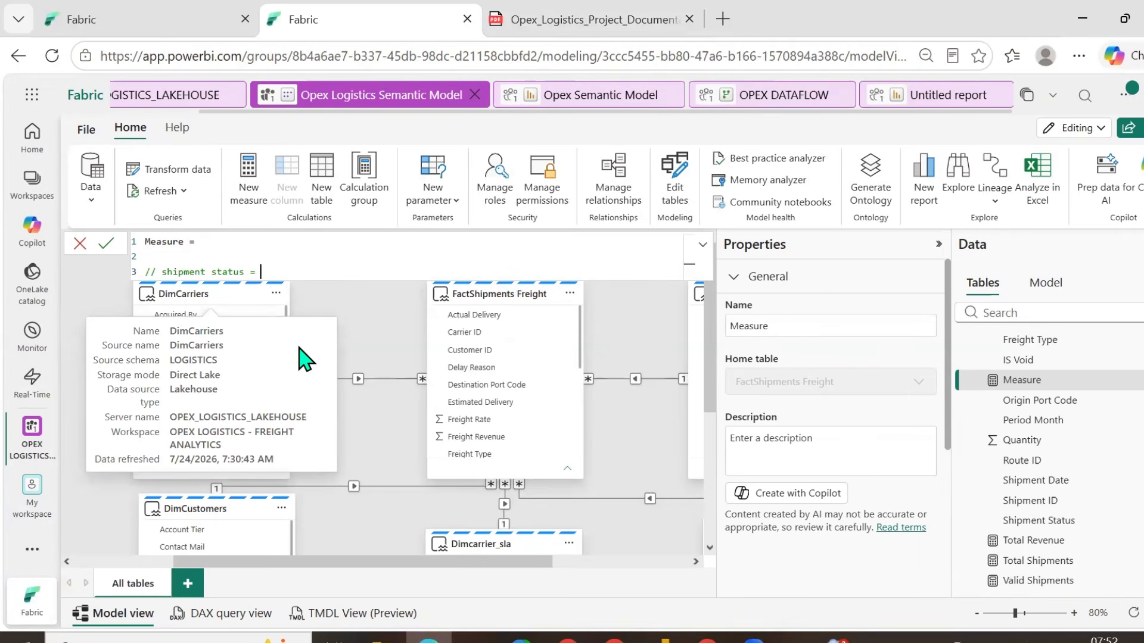
type(" Delivered, delayed, cancelled, ")
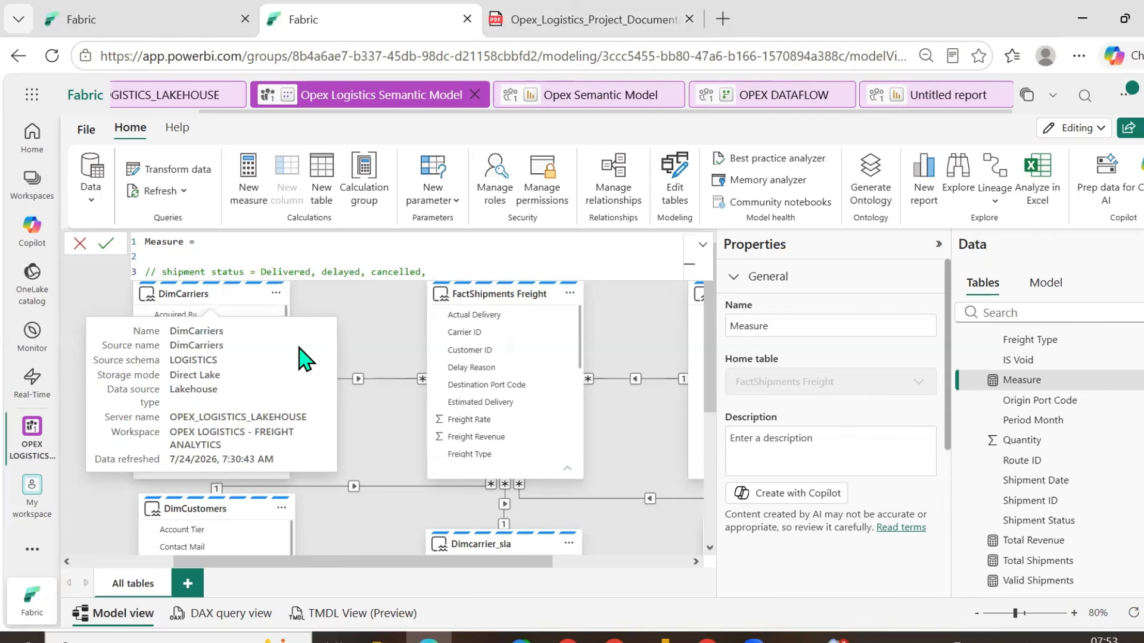
type("returned, in tras")
key("BackSpace")
type("nsit")
- Name the new measure Revenue at Risk, keeping the comment beneath it
double_click(170, 242)
type("Revenue at")
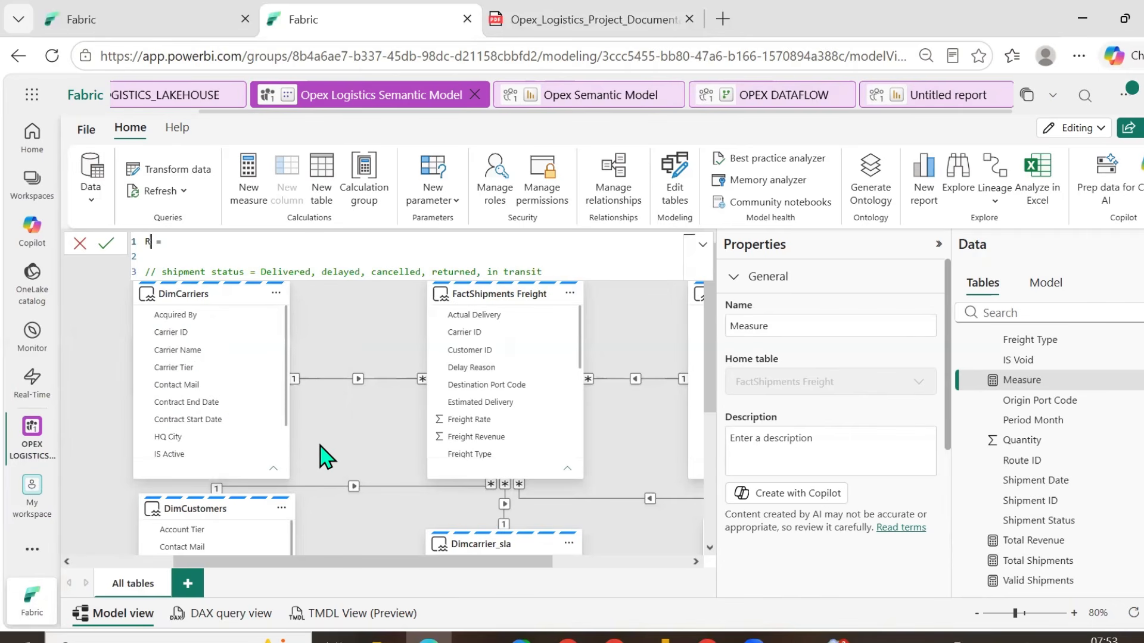
type(" Risk")
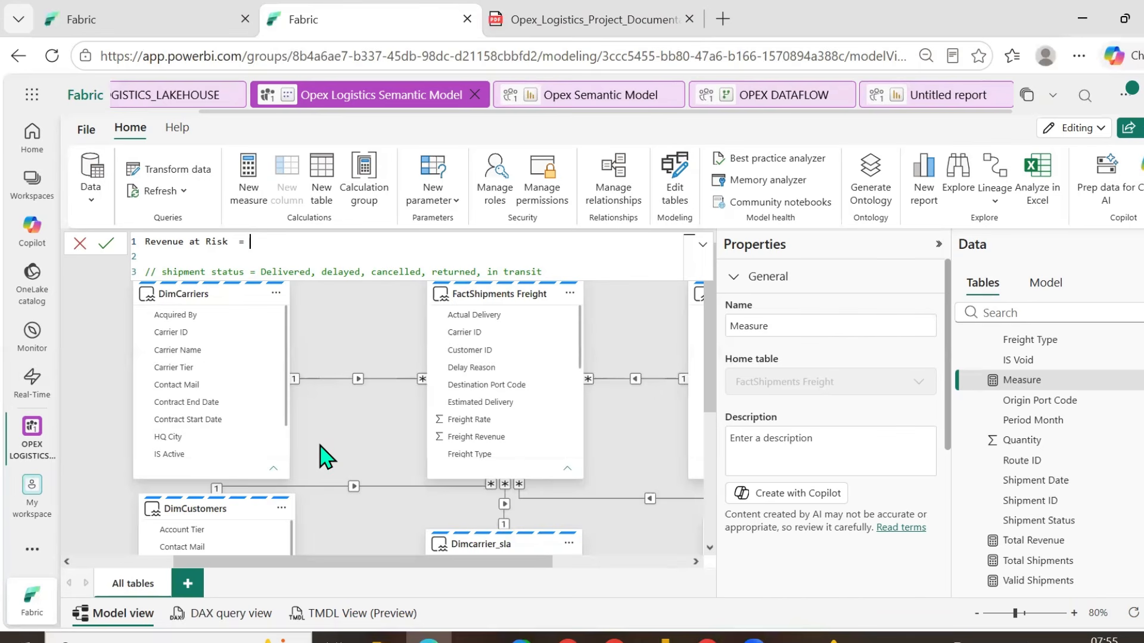
- Start the Revenue at Risk formula with CALCULATE, using the [Total Revenue] measure as its expression
type("CALCULATE(")
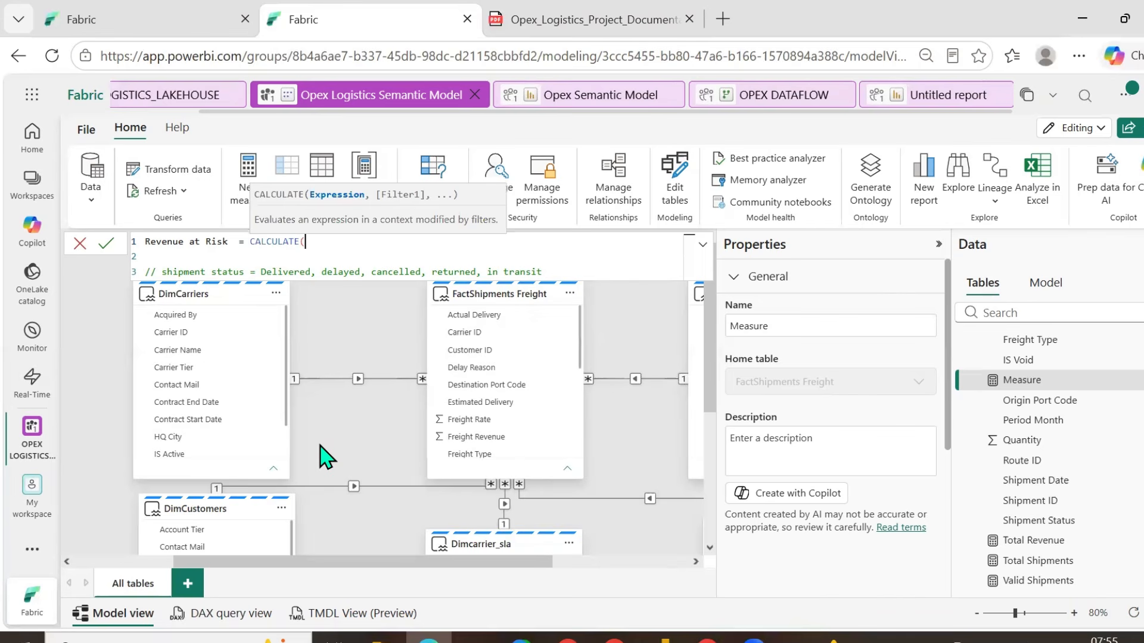
type("su")
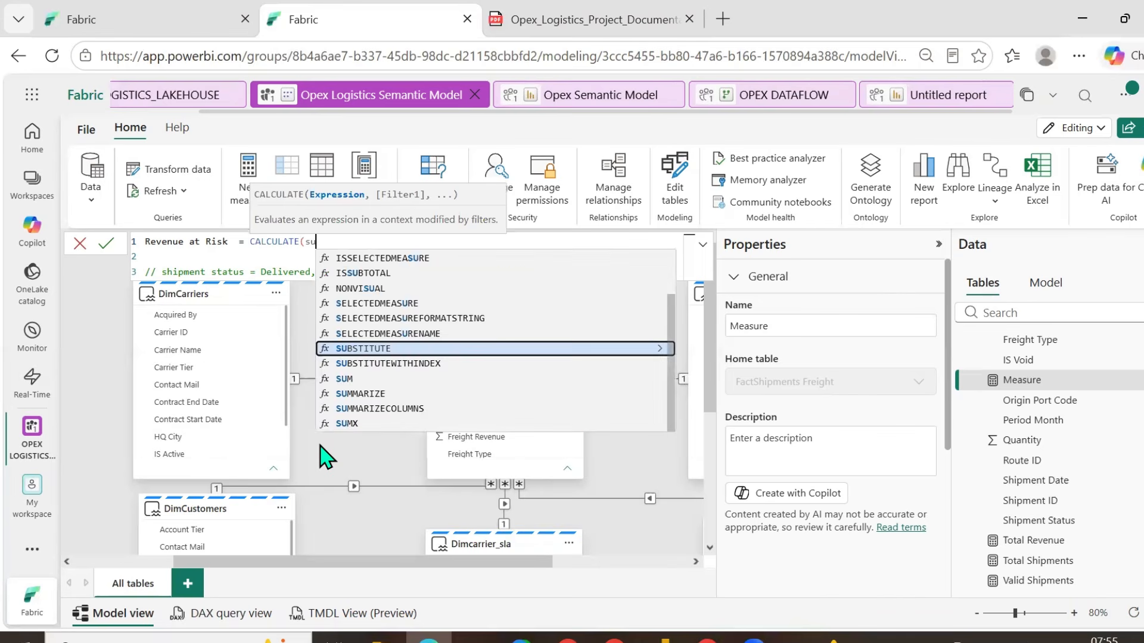
type("m")
key("BackSpace")
key("BackSpace")
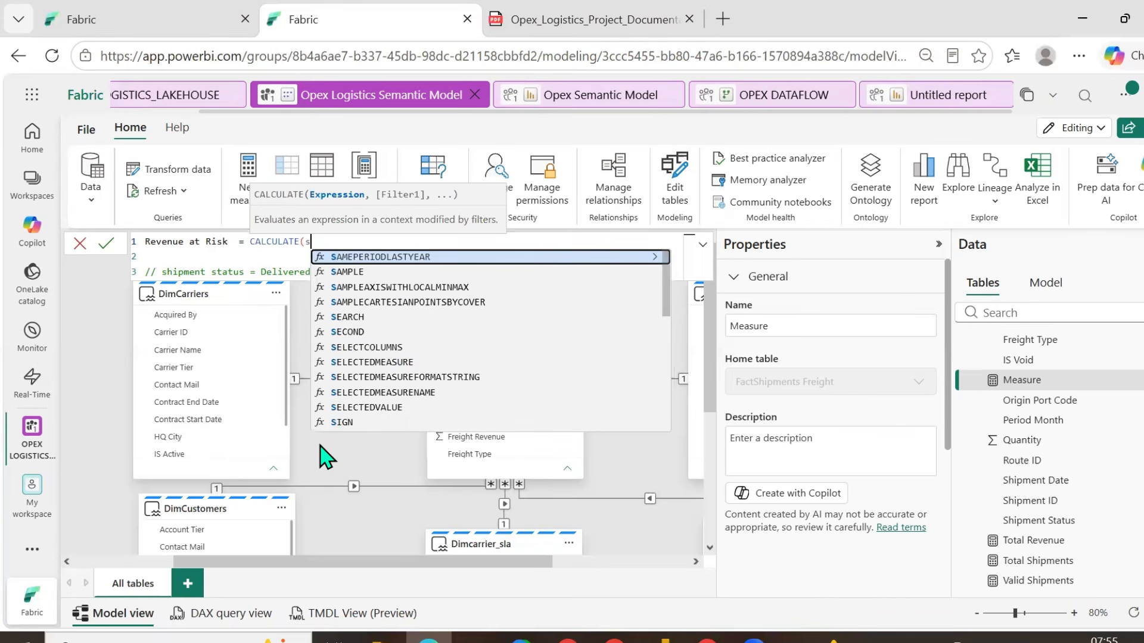
key("BackSpace")
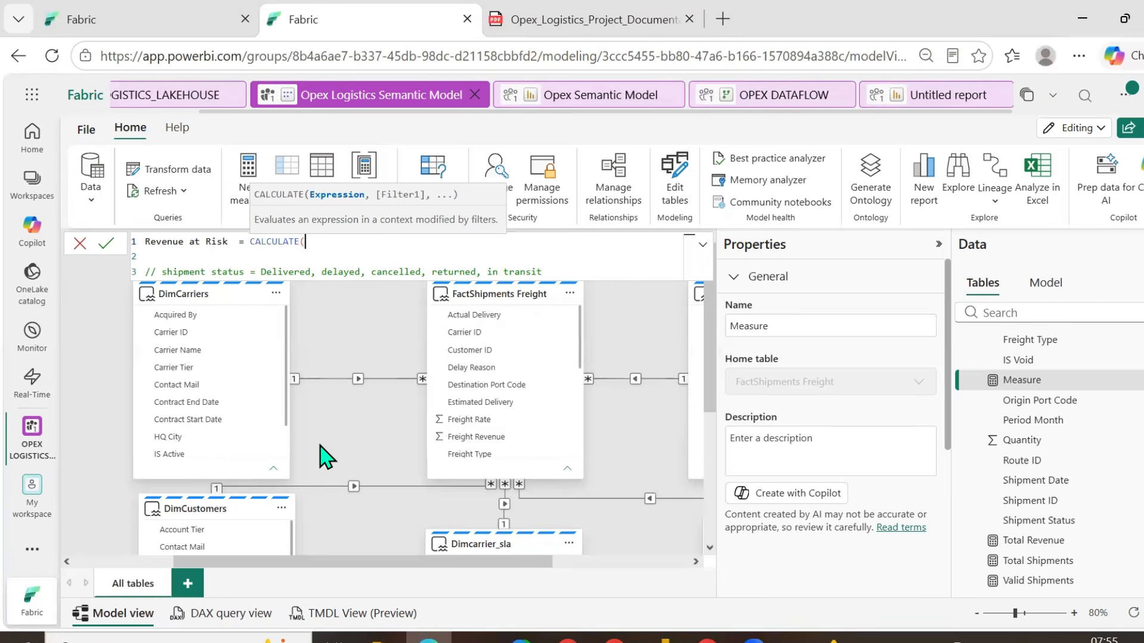
type("[")
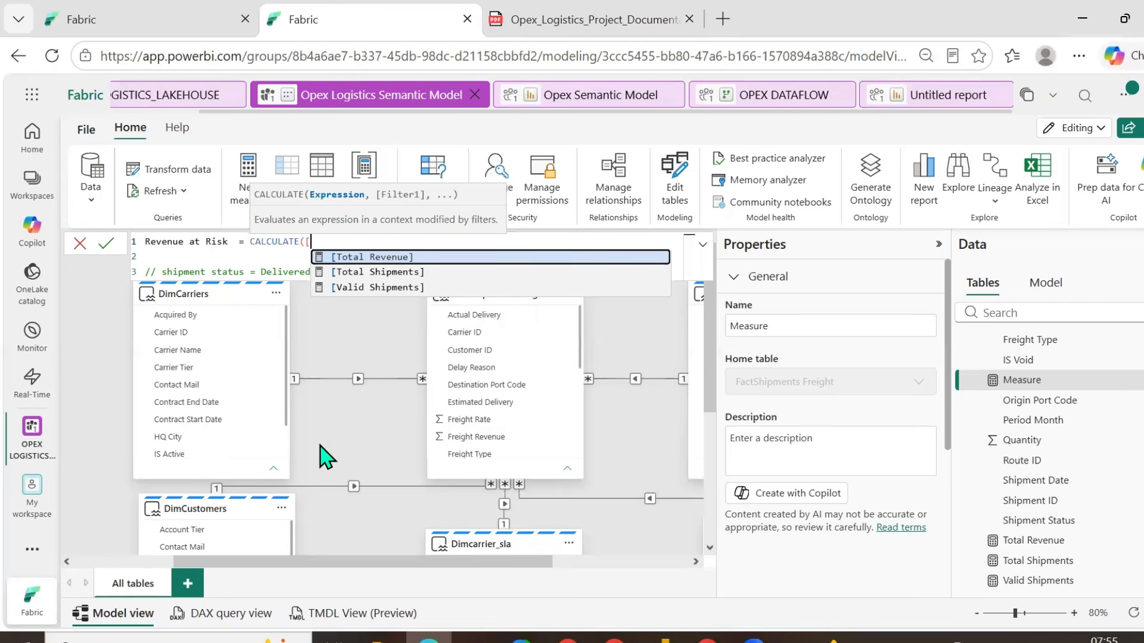
key("Tab")
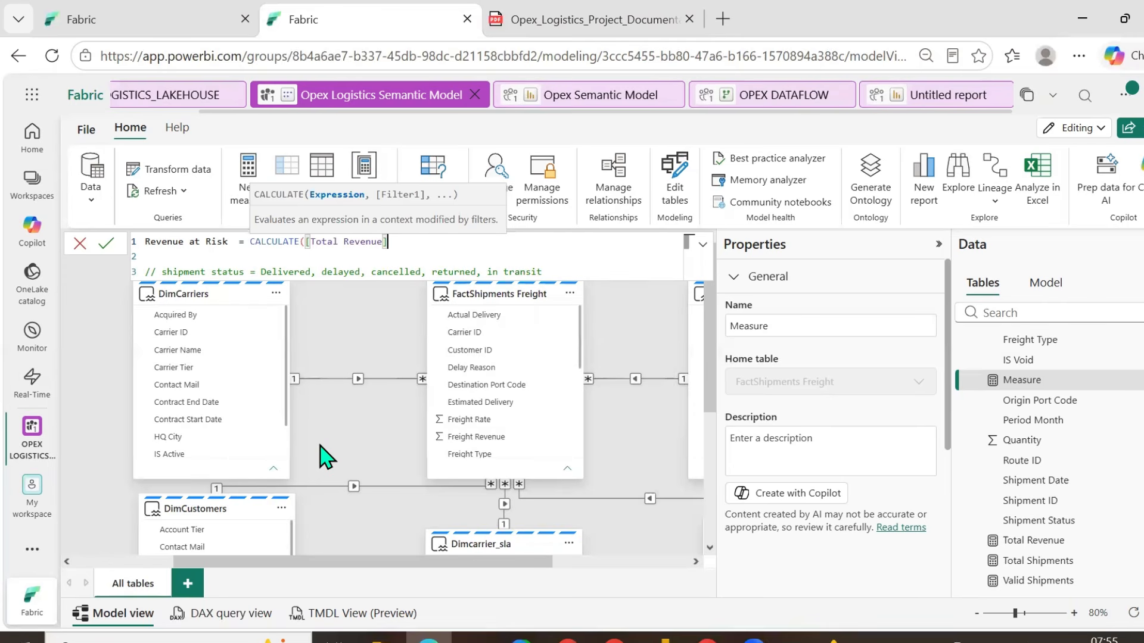
type(",")
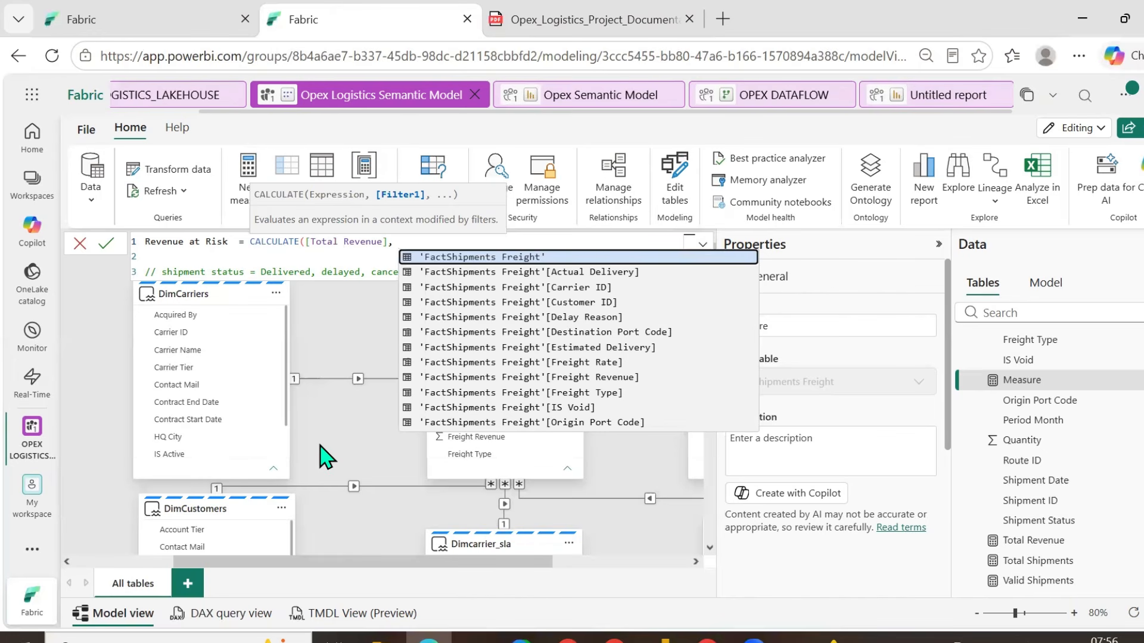
key("Tab")
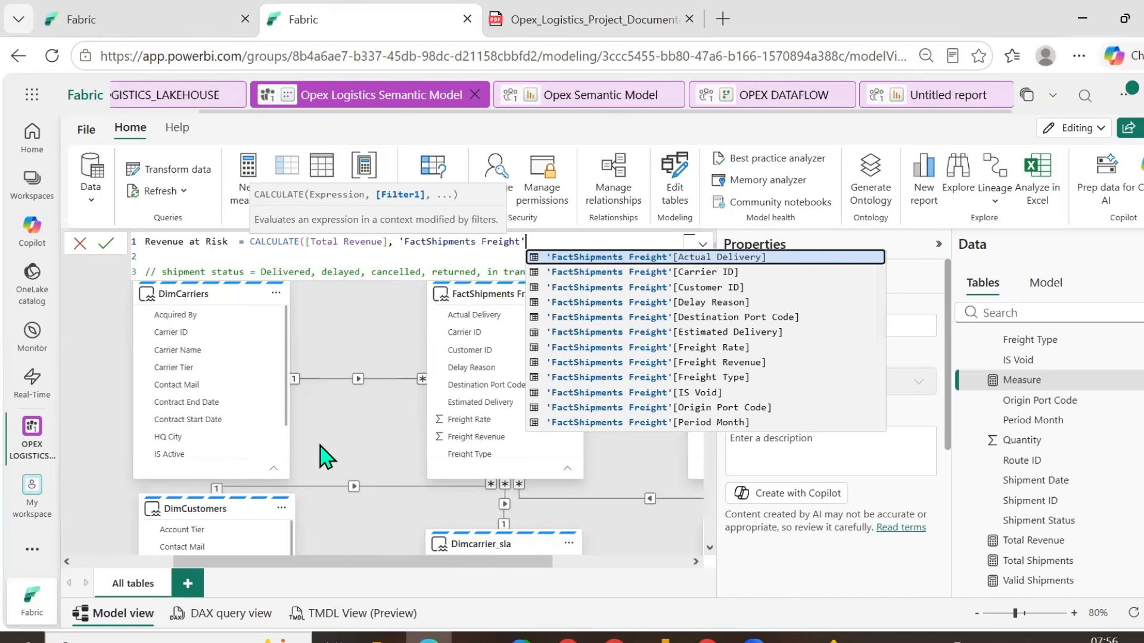
type("s")
key("BackSpace")
key("BackSpace")
key("BackSpace")
key("BackSpace")
key("BackSpace")
key("BackSpace")
key("BackSpace")
key("BackSpace")
key("BackSpace")
key("BackSpace")
key("BackSpace")
key("BackSpace")
key("BackSpace")
key("BackSpace")
key("BackSpace")
key("BackSpace")
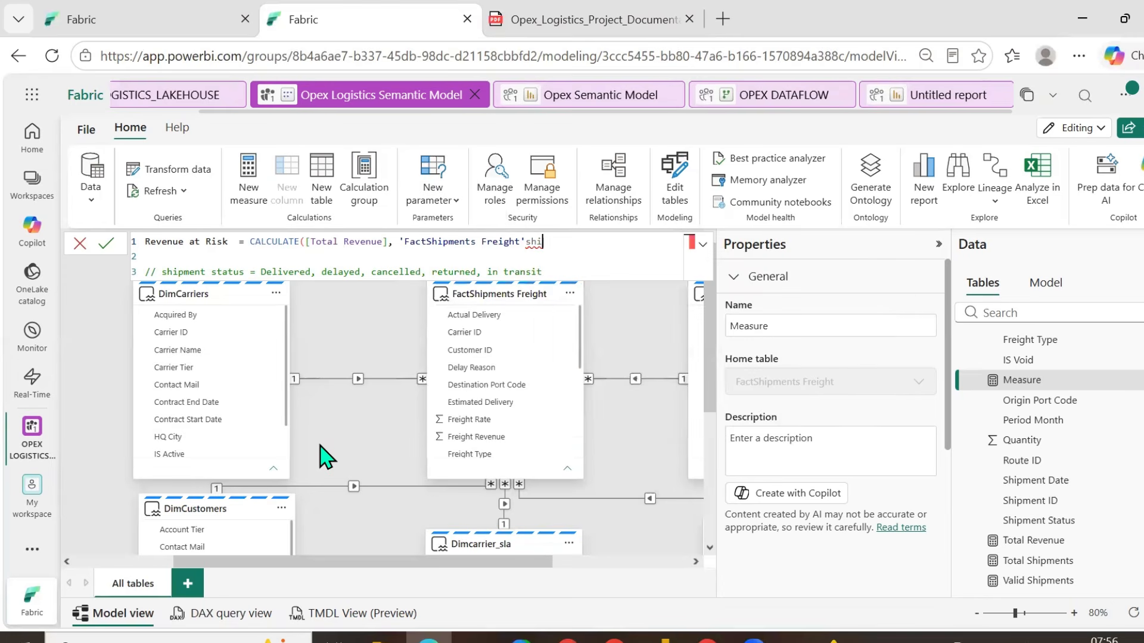
key("BackSpace")
key("BackSpace")
key("BackSpace")
key("BackSpace")
key("BackSpace")
key("BackSpace")
key("BackSpace")
key("BackSpace")
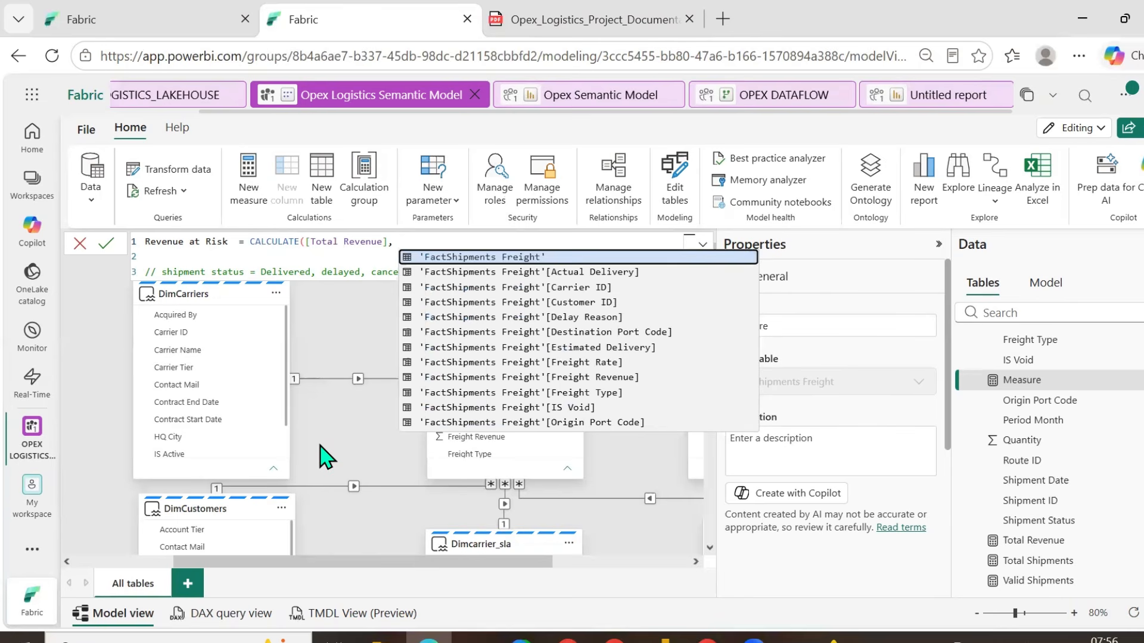
- Add a filter on a new line requiring 'FactShipments Freight'[Shipment Status] IN {"Lost", "Delayed"}
key("shift+Return")
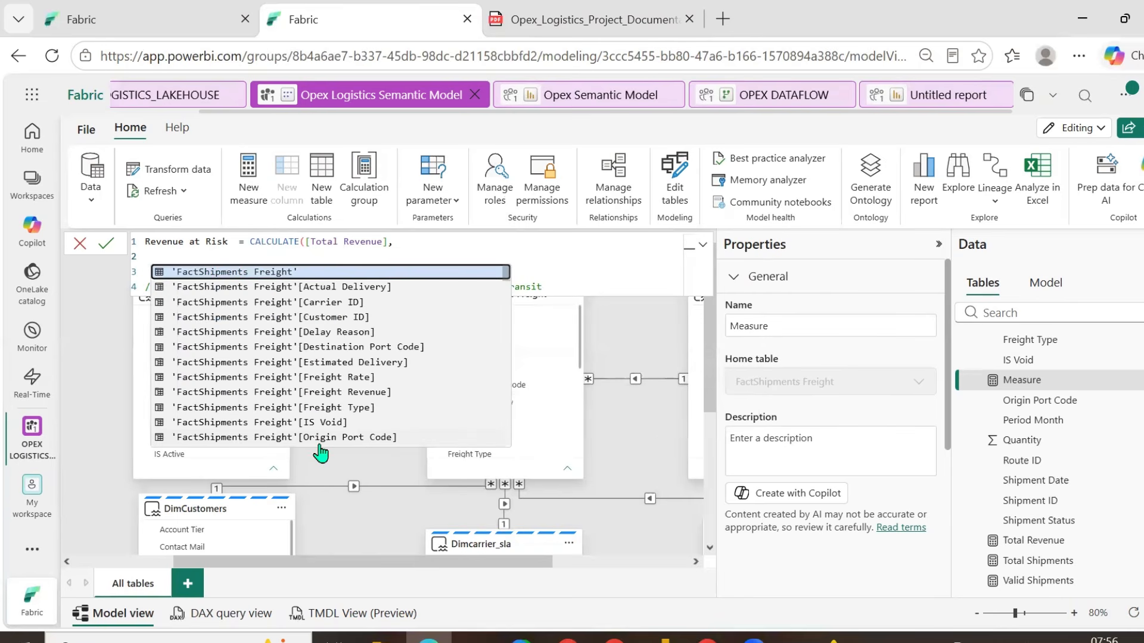
type("shi")
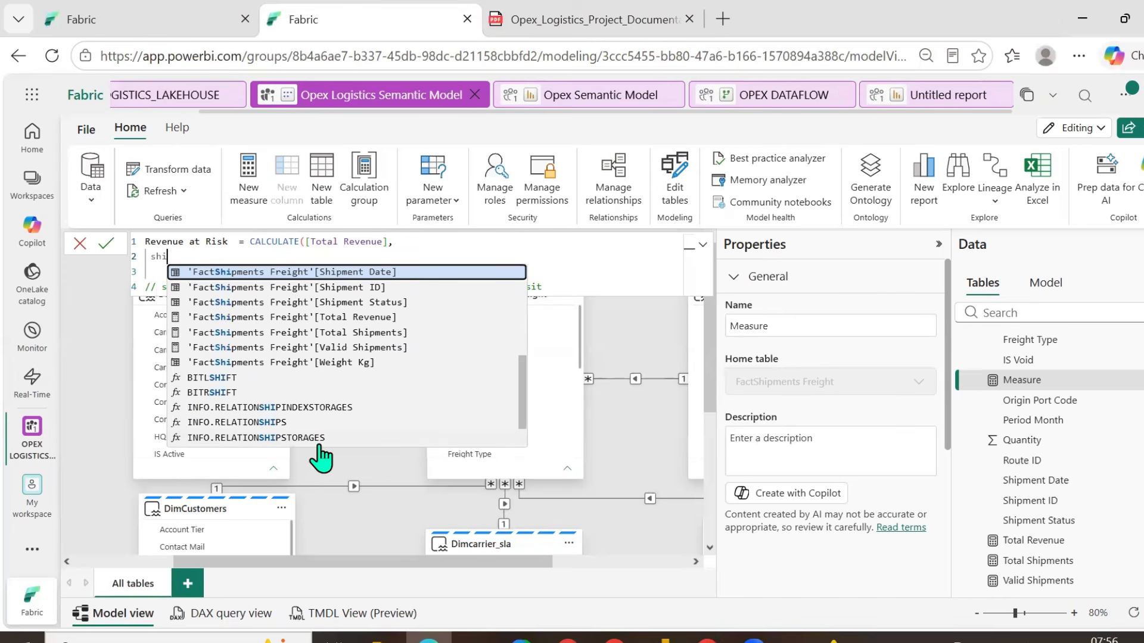
key("Down")
key("Down")
key("Tab")
type("i")
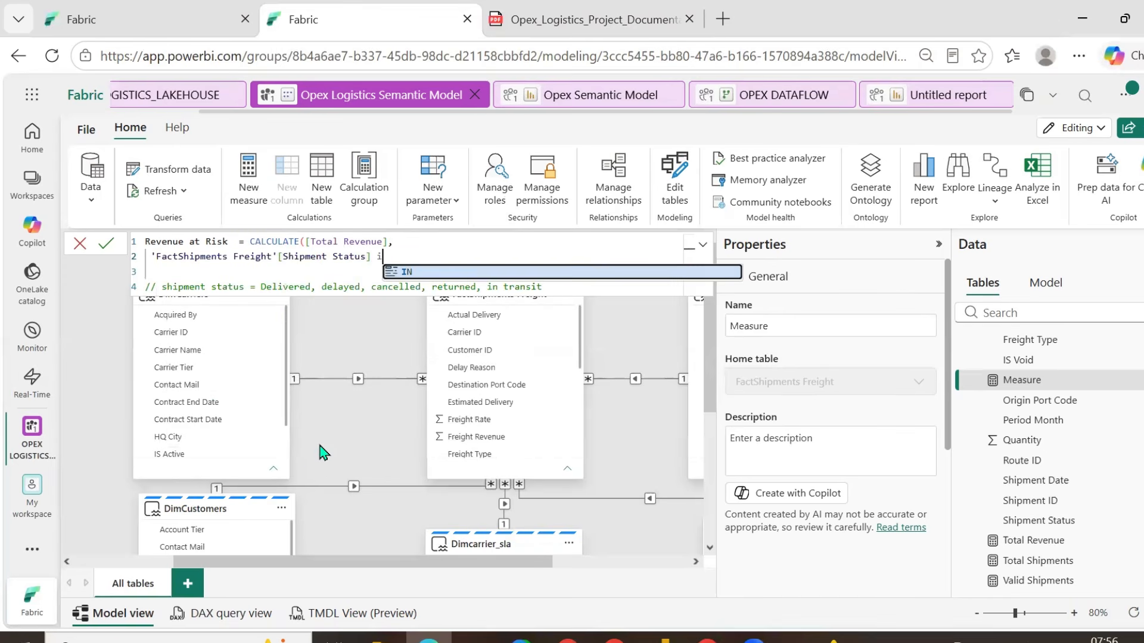
key("Tab")
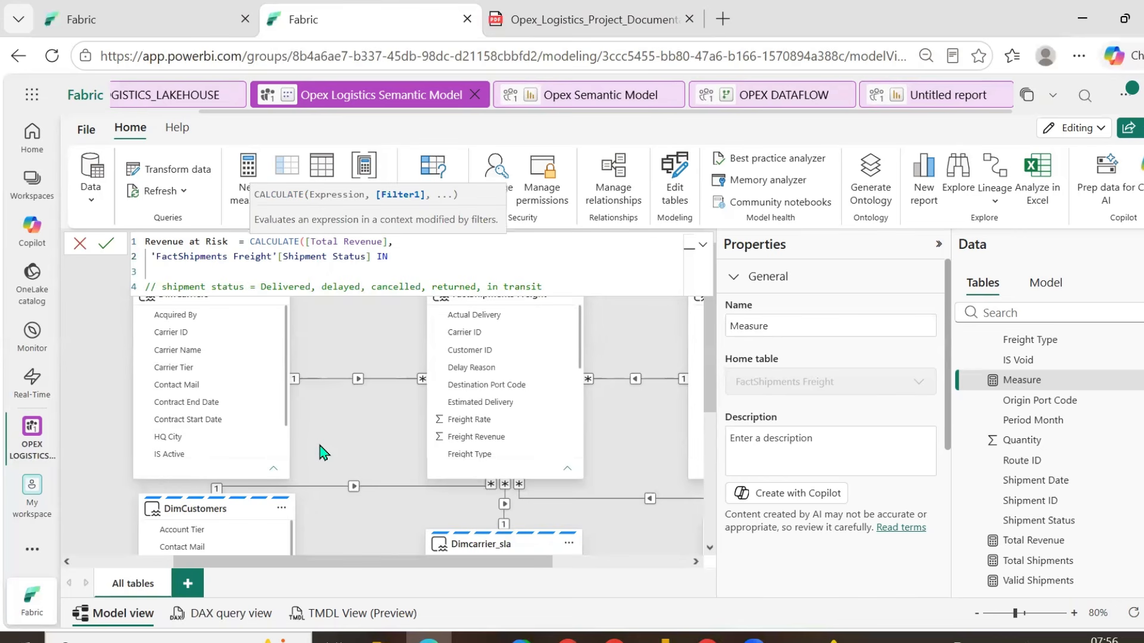
type("{\"Lost\", \"Delea")
key("BackSpace")
key("BackSpace")
type("ayed\"},")
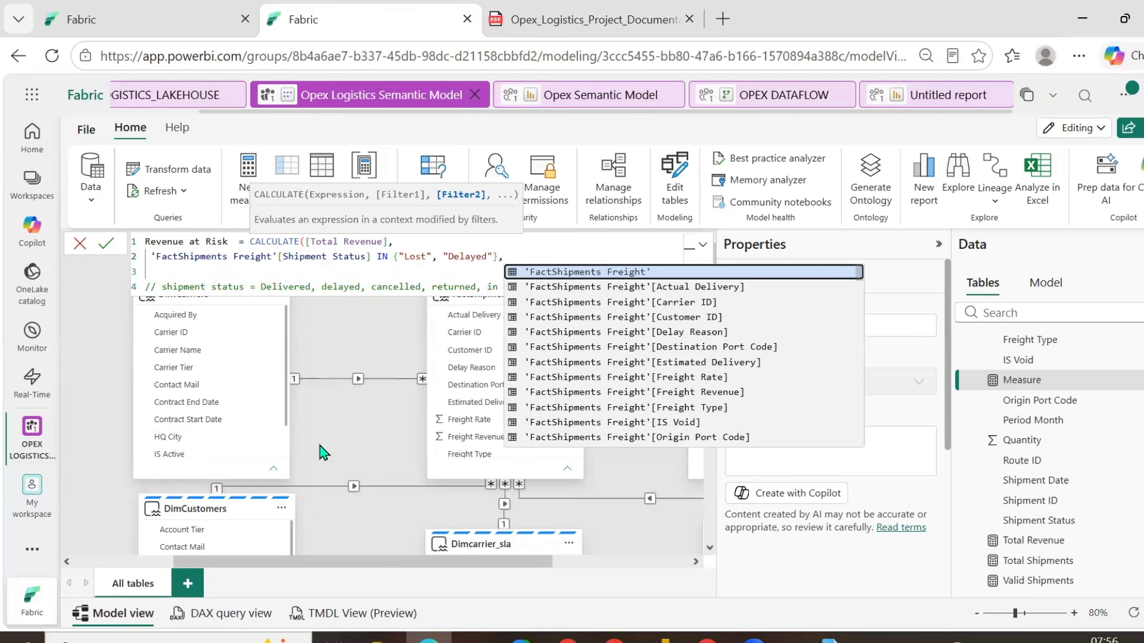
- Add the filter 'FactShipments Freight'[IS Void] = "N" on its own line, close the formula and commit the Revenue at Risk measure
key("Return")
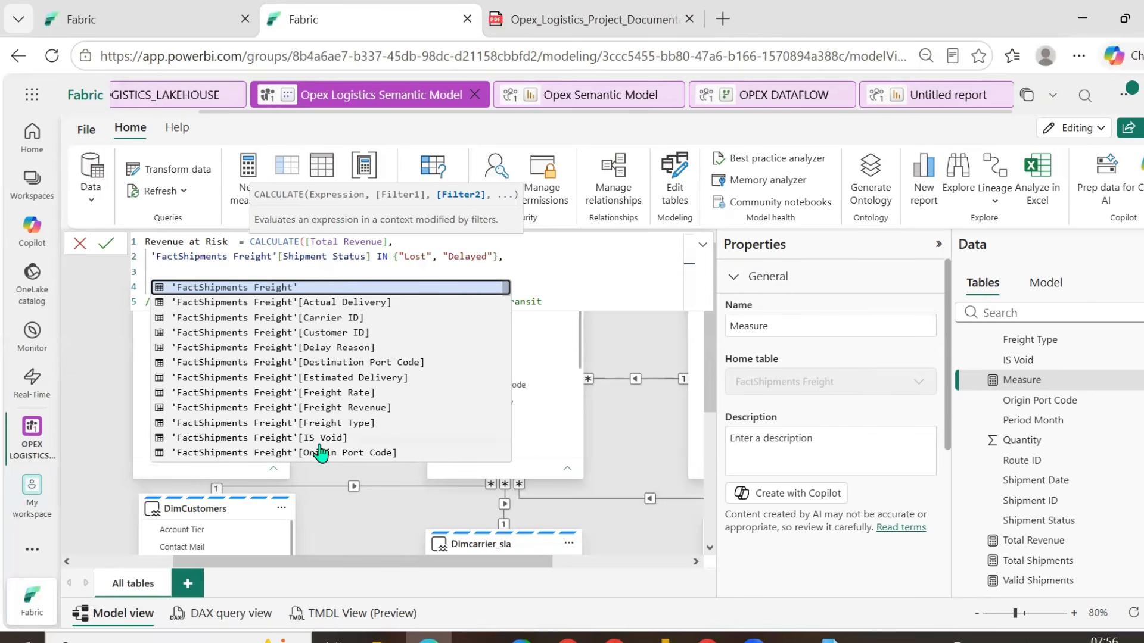
type("IS")
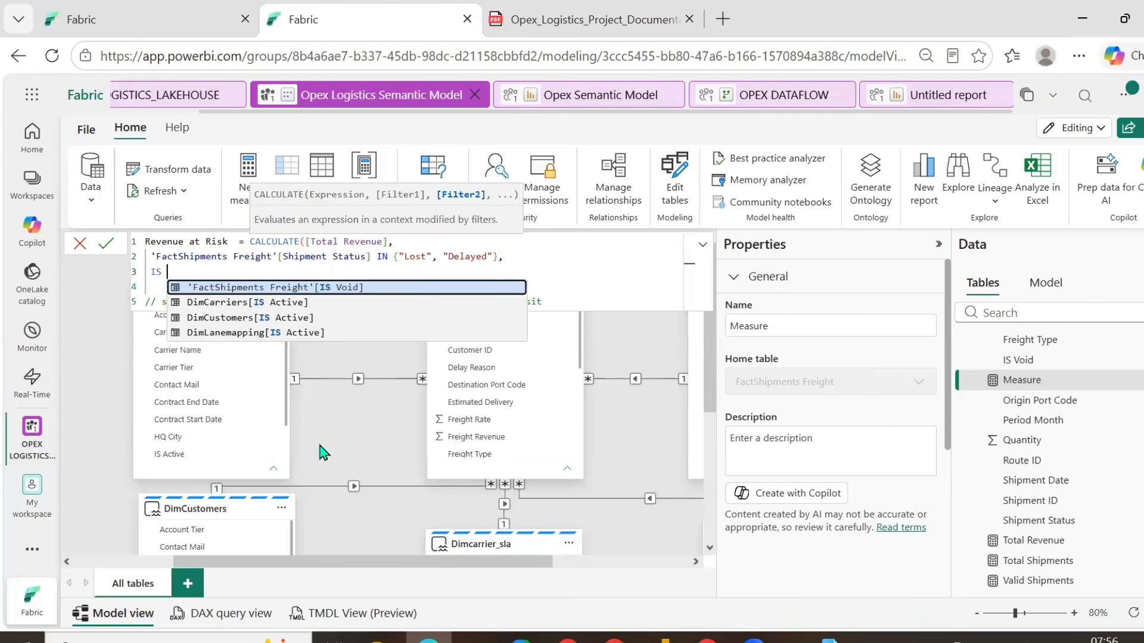
key("Tab")
type("=")
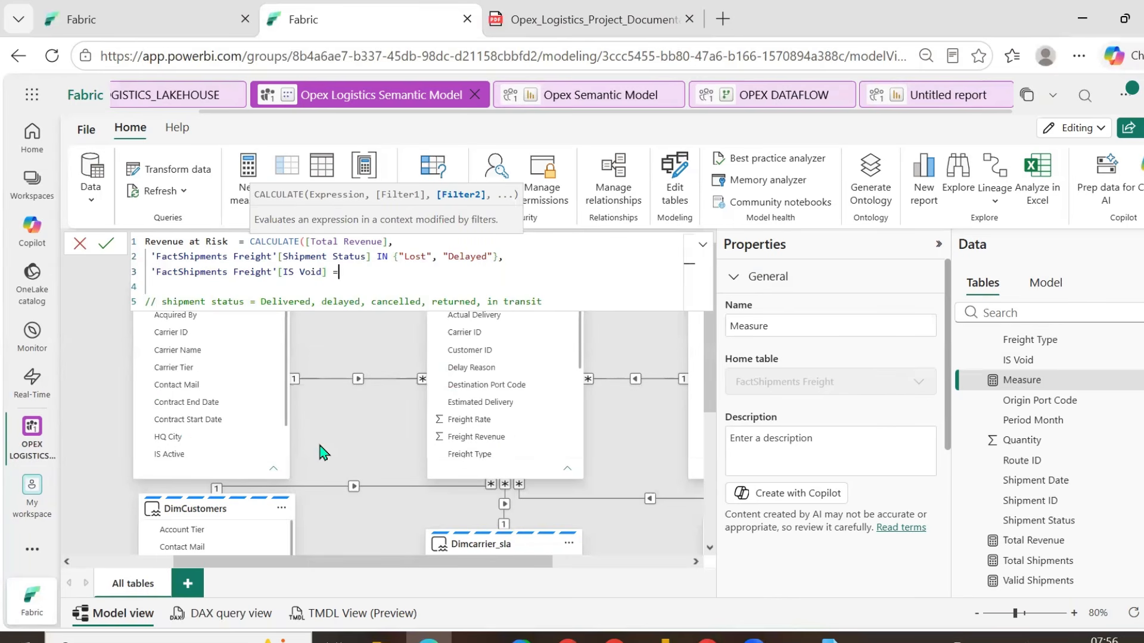
type(" \"N\")")
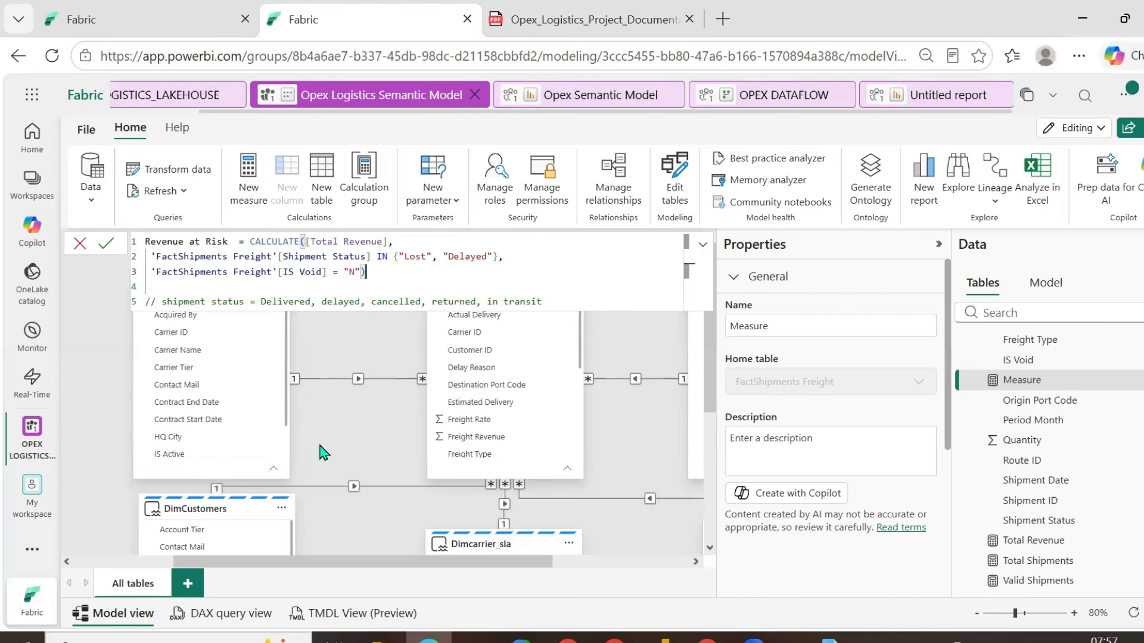
key("Return")
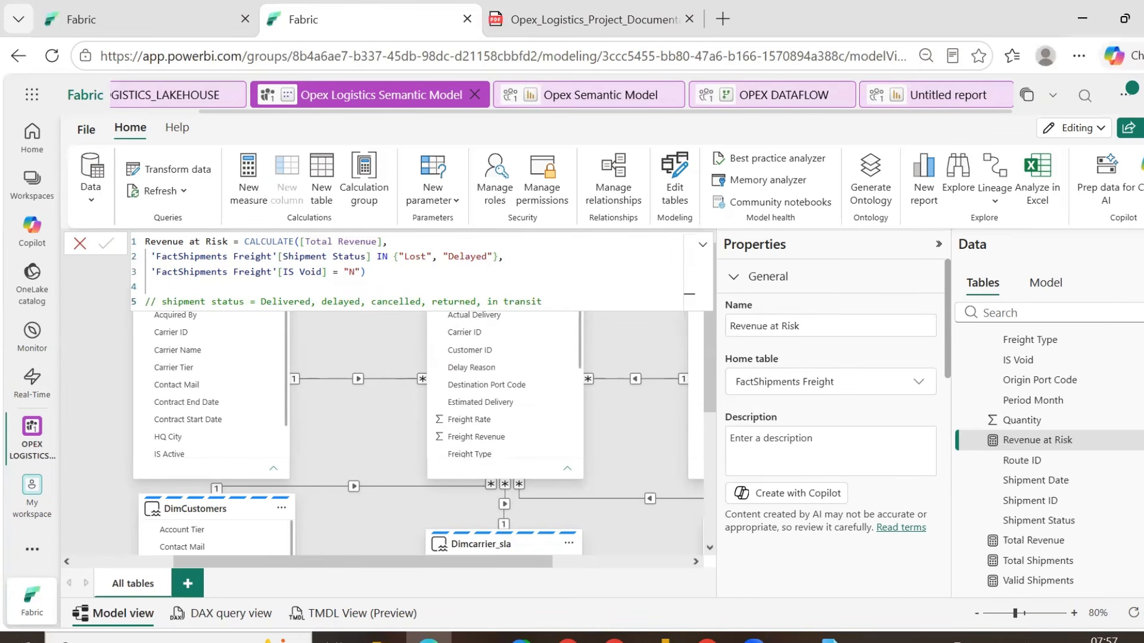
- Create another new measure in FactShipments Freight named Loss Rate % and begin a second line for its expression
left_click(664, 640)
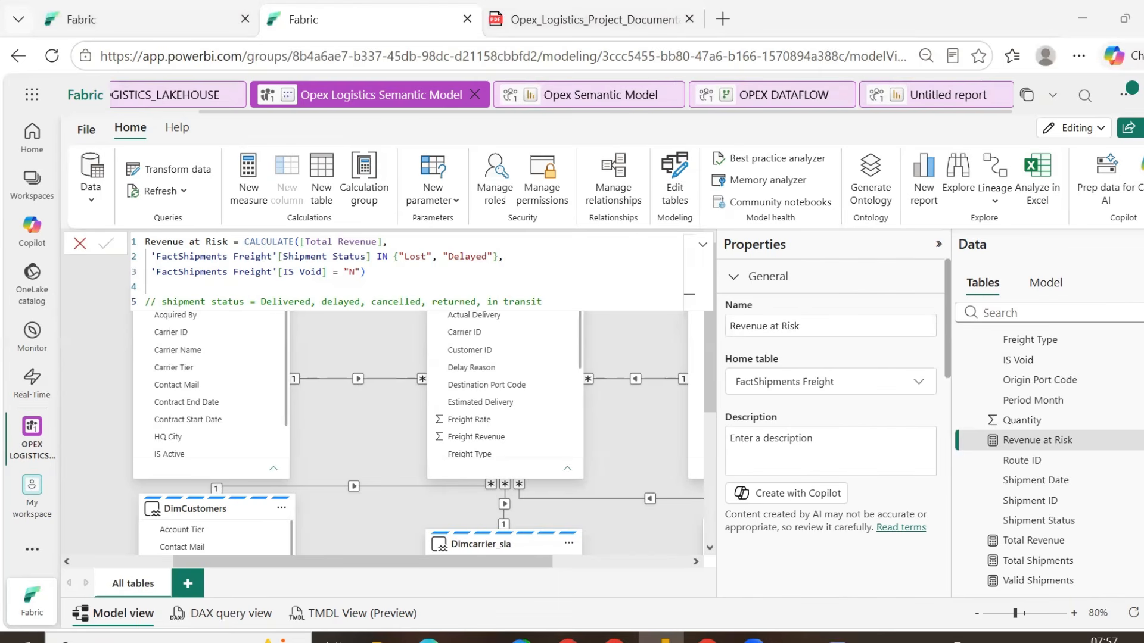
right_click(1044, 447)
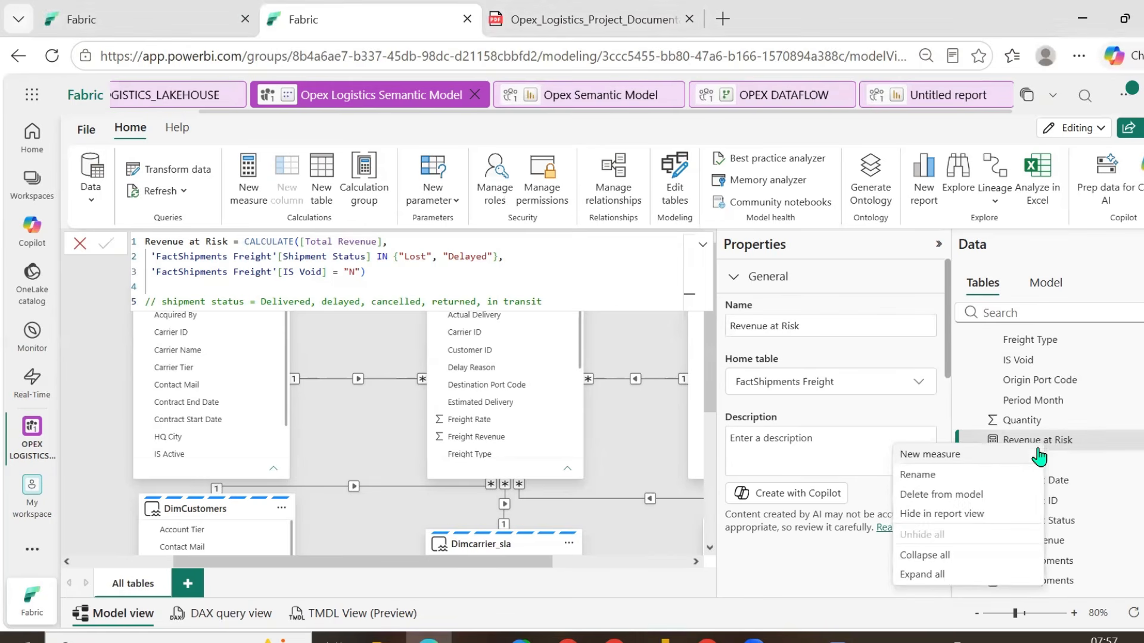
left_click(953, 473)
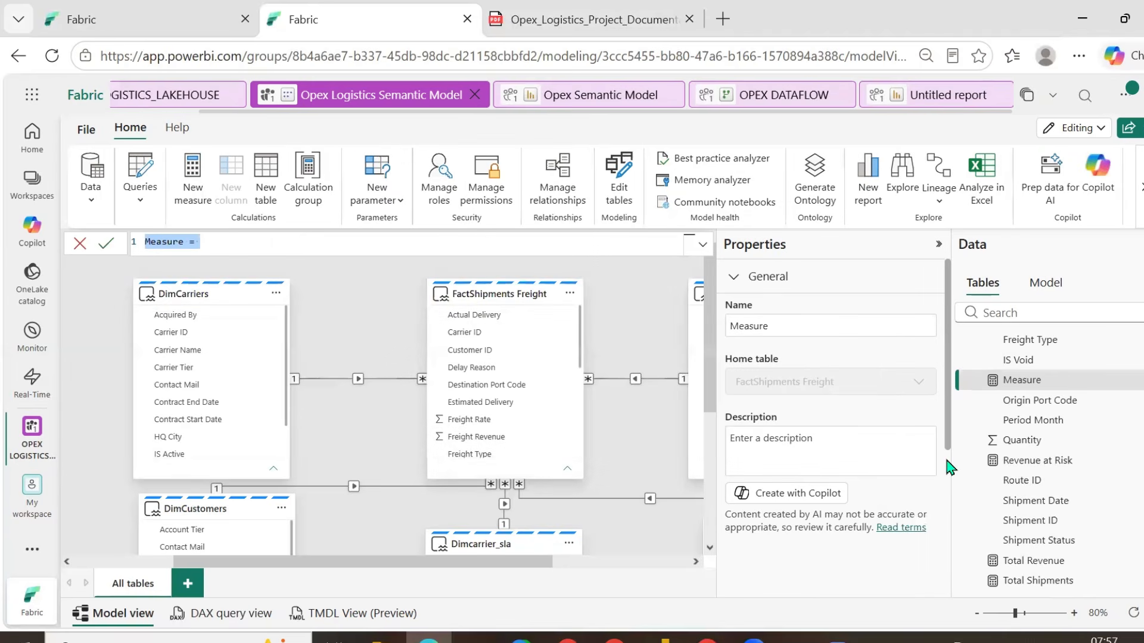
type("Loss ")
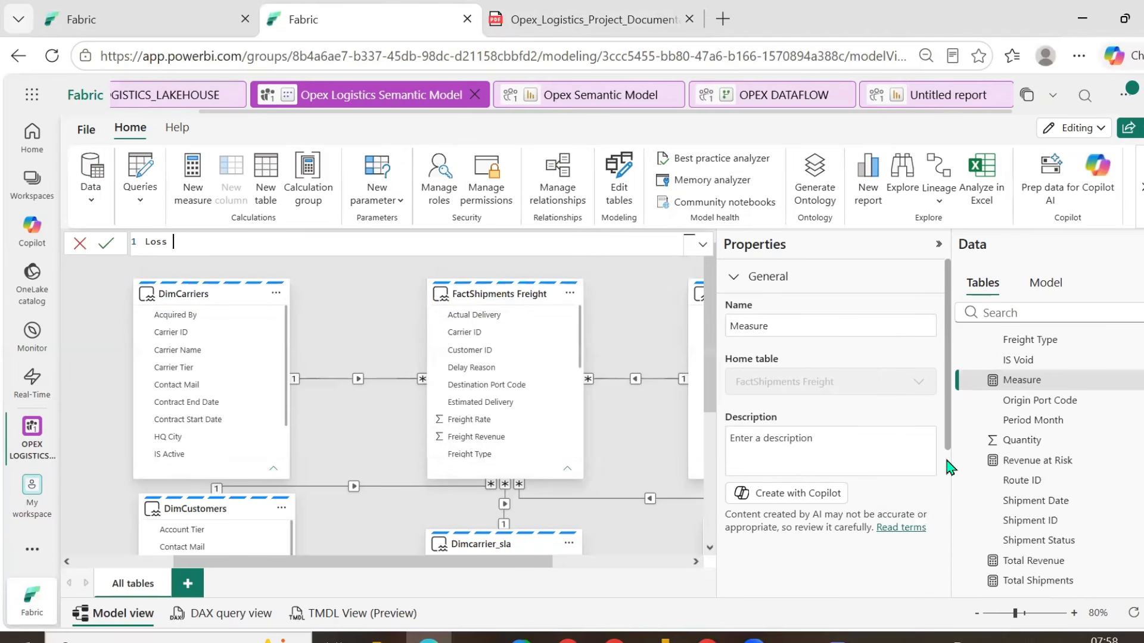
type("Rate % =")
key("shift+Return")
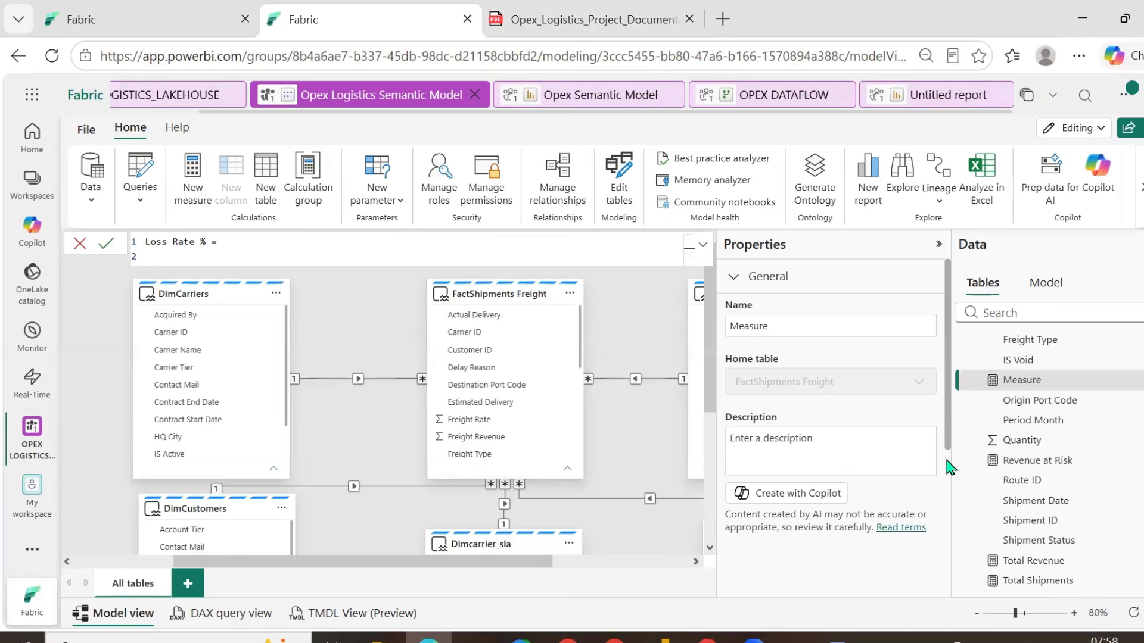
- Enter a CALCULATE expression of [Total Shipments] filtered to 'FactShipments Freight'[Shipment Status] = "Lost"
type("CALCULATE(")
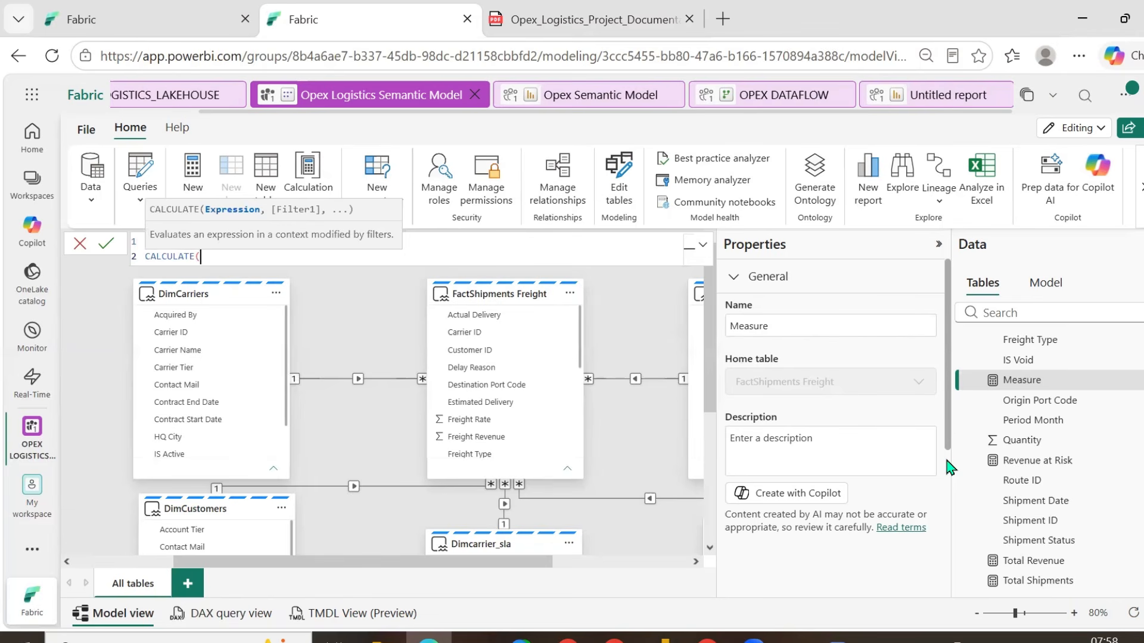
type("[")
key("Down")
key("Down")
key("Tab")
type(",")
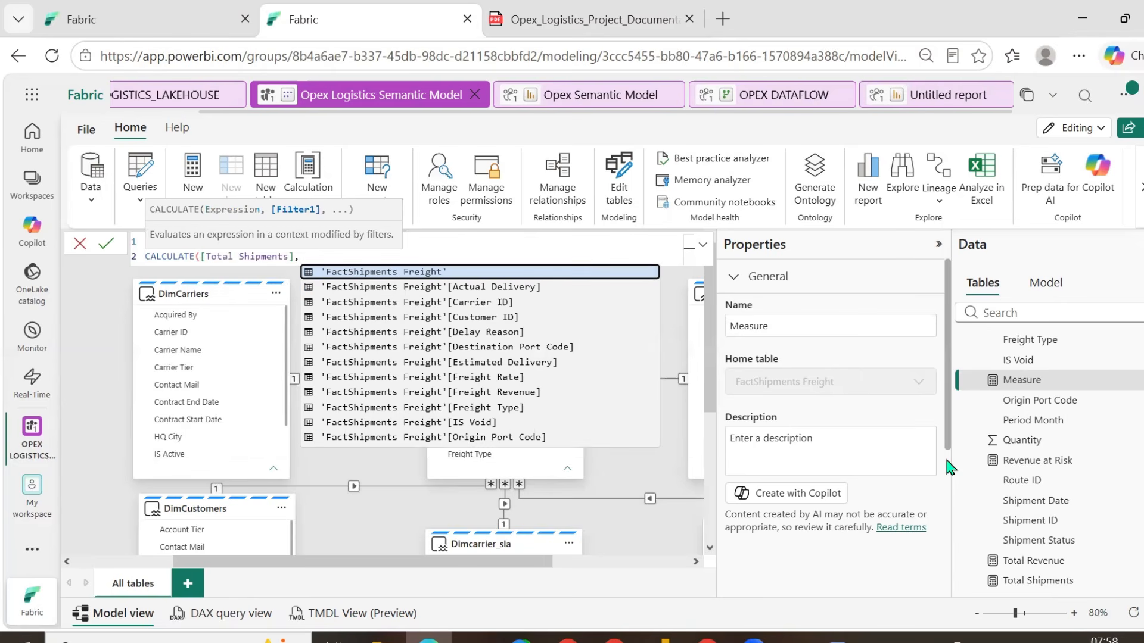
type("shipm")
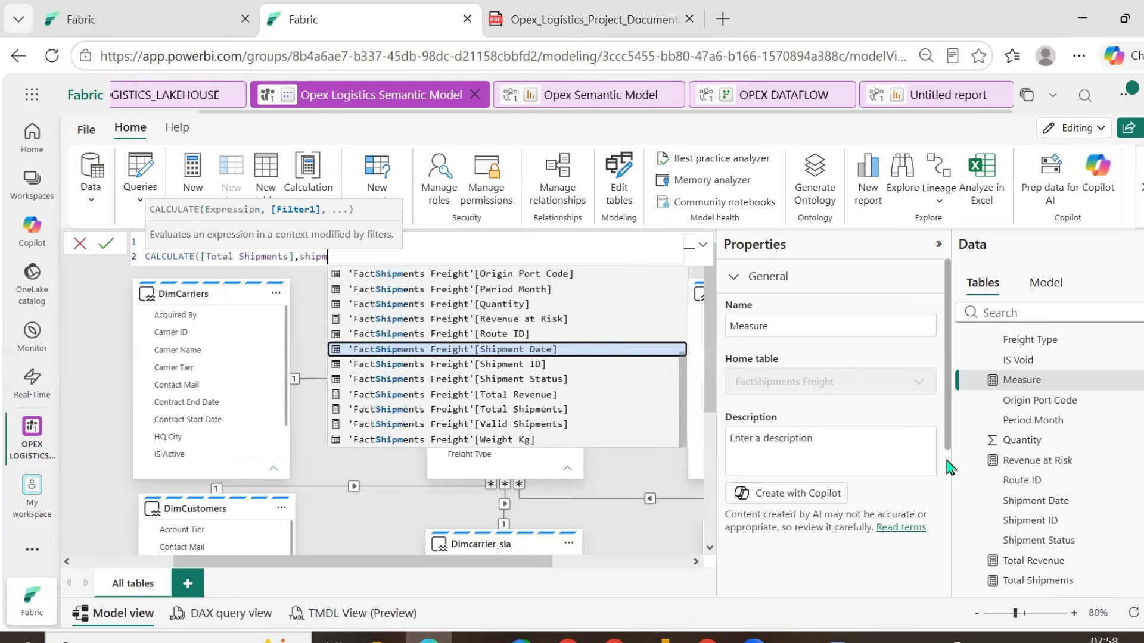
key("Down")
key("Down")
key("Tab")
type("= ")
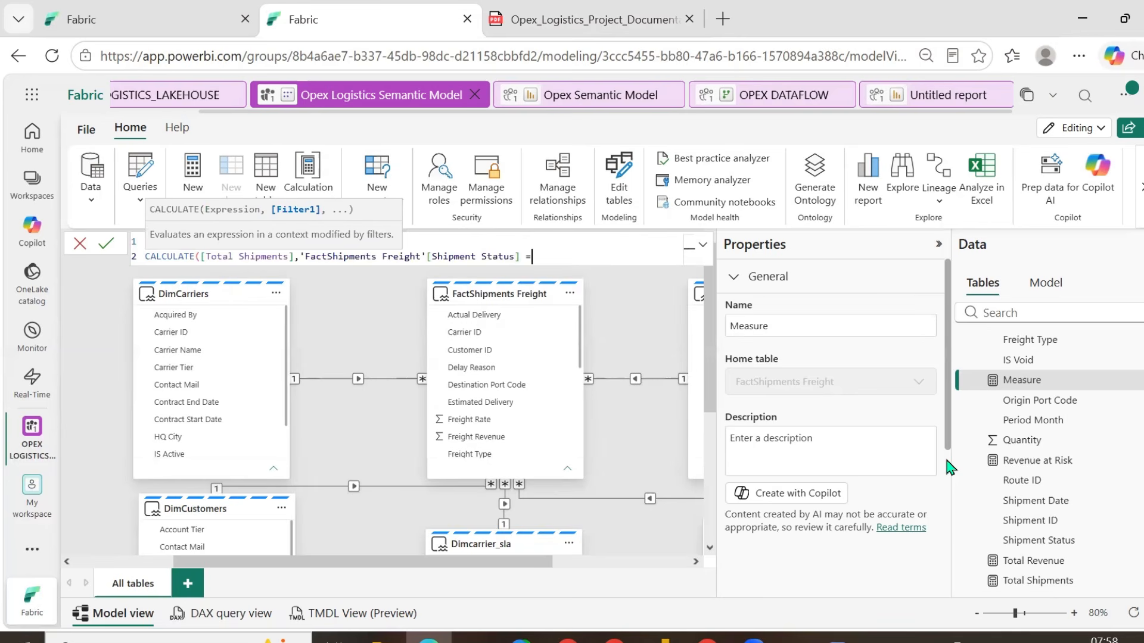
type("\"Lost\")")
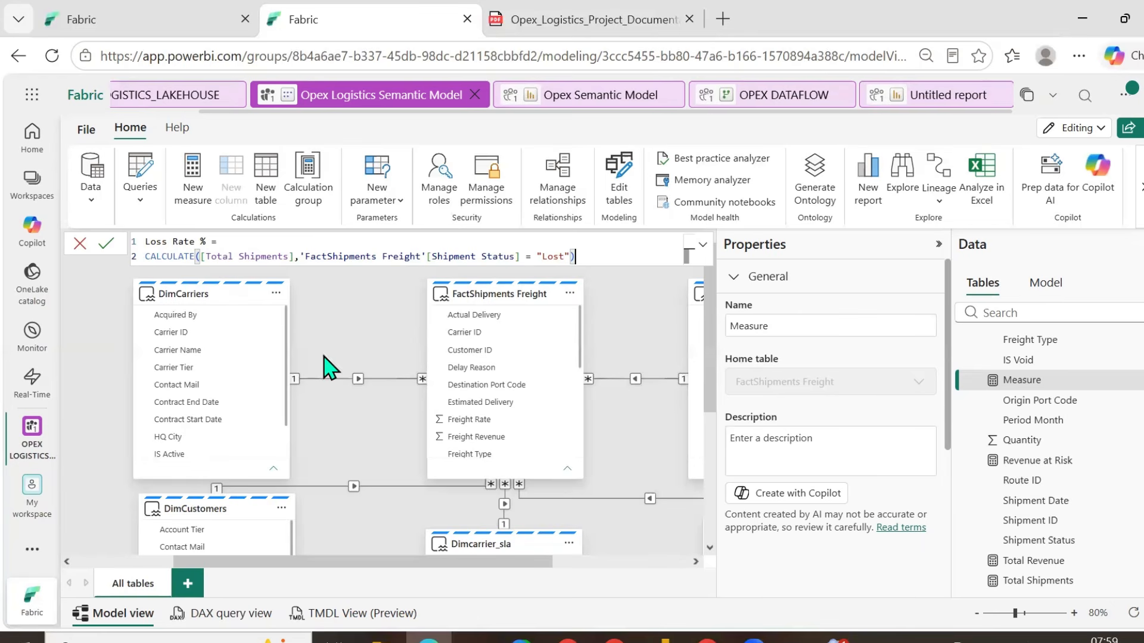
- Make the CALCULATE expression the numerator of a DIVIDE function, followed by a comma for the denominator
left_click(146, 257)
type("Divide")
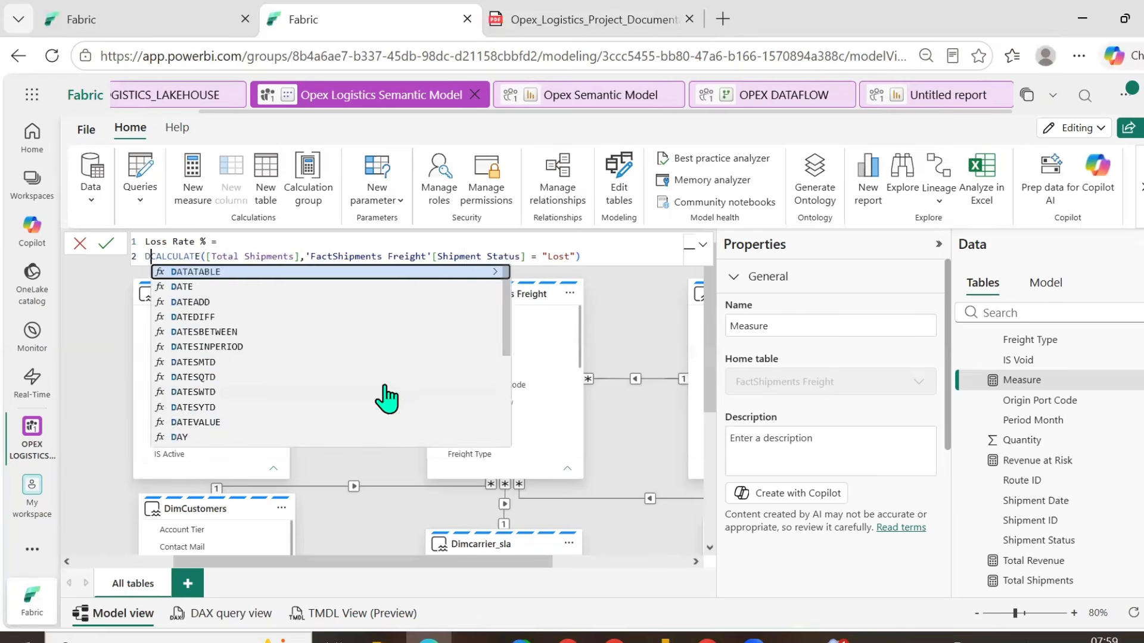
key("Tab")
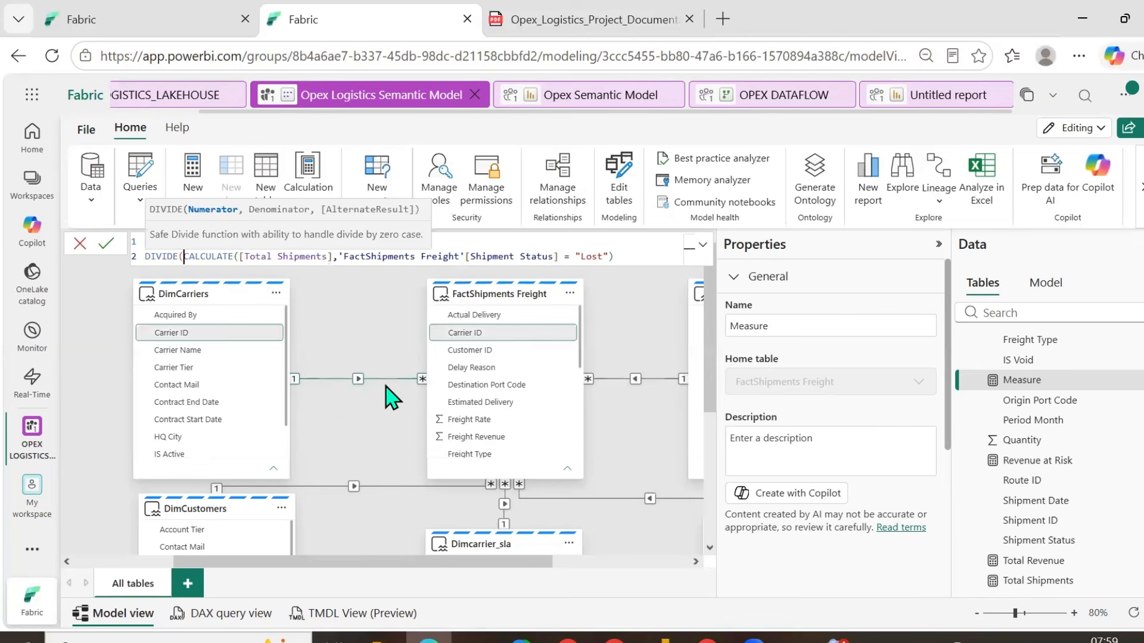
left_click(625, 253)
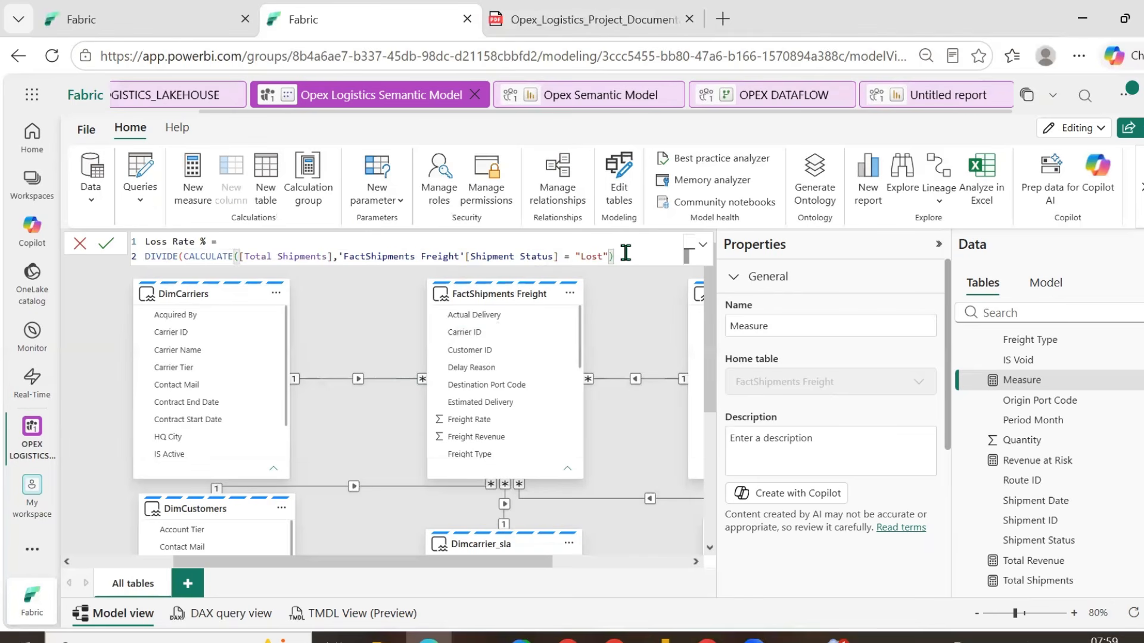
type(")")
key("BackSpace")
type(",")
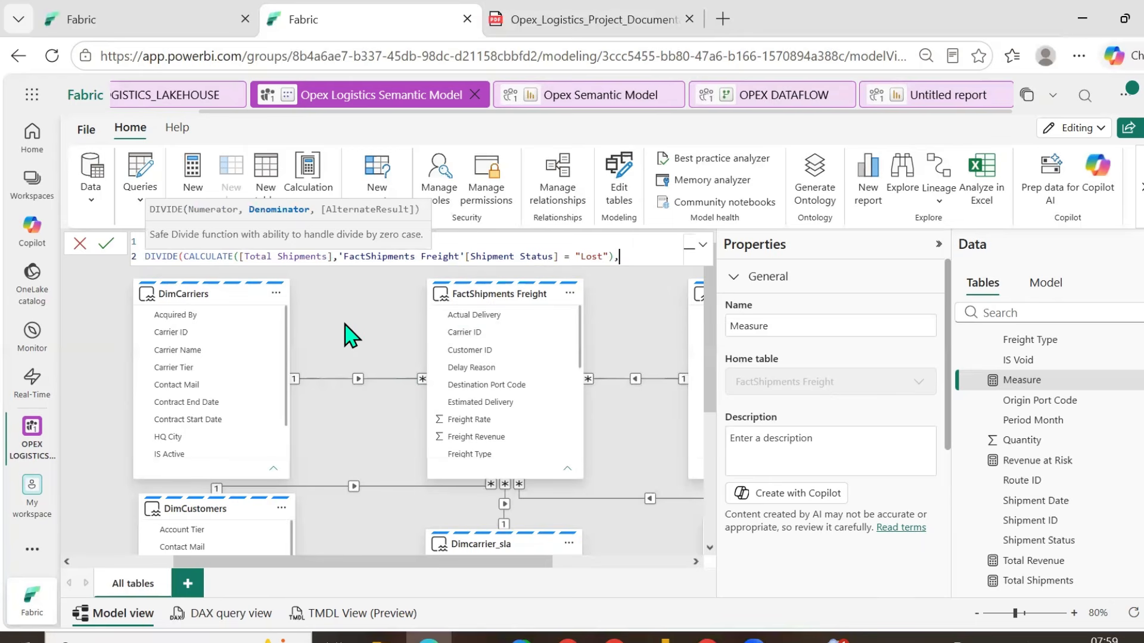
- Complete the Loss Rate % formula with [Total Shipments] as the denominator and 0 as the alternate result, and commit the measure
type("[")
key("Down")
key("Down")
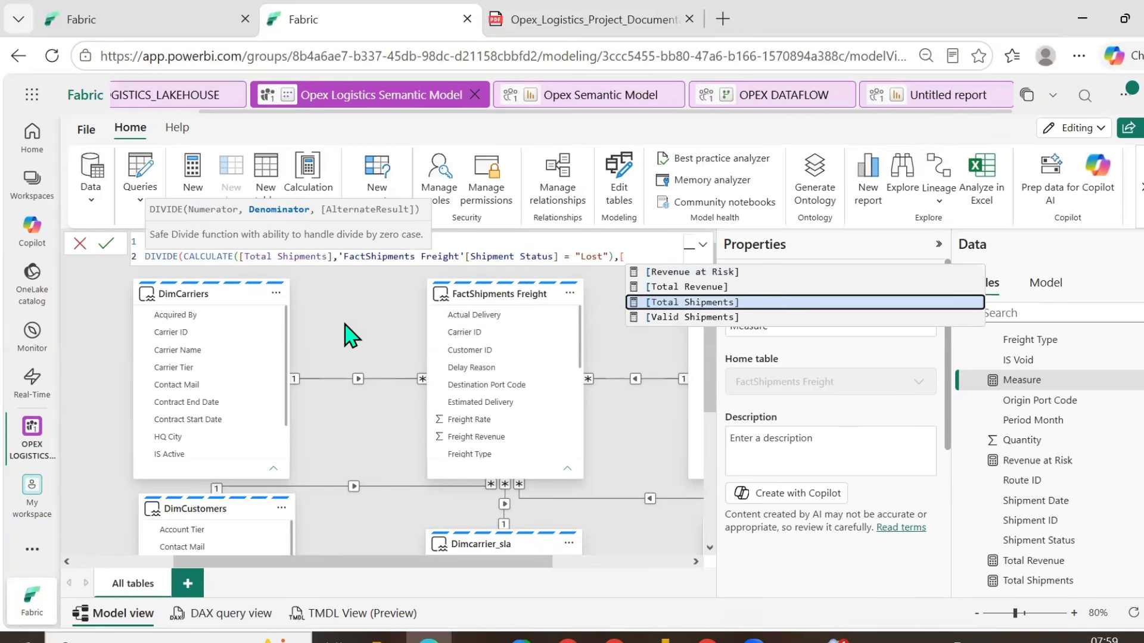
key("Tab")
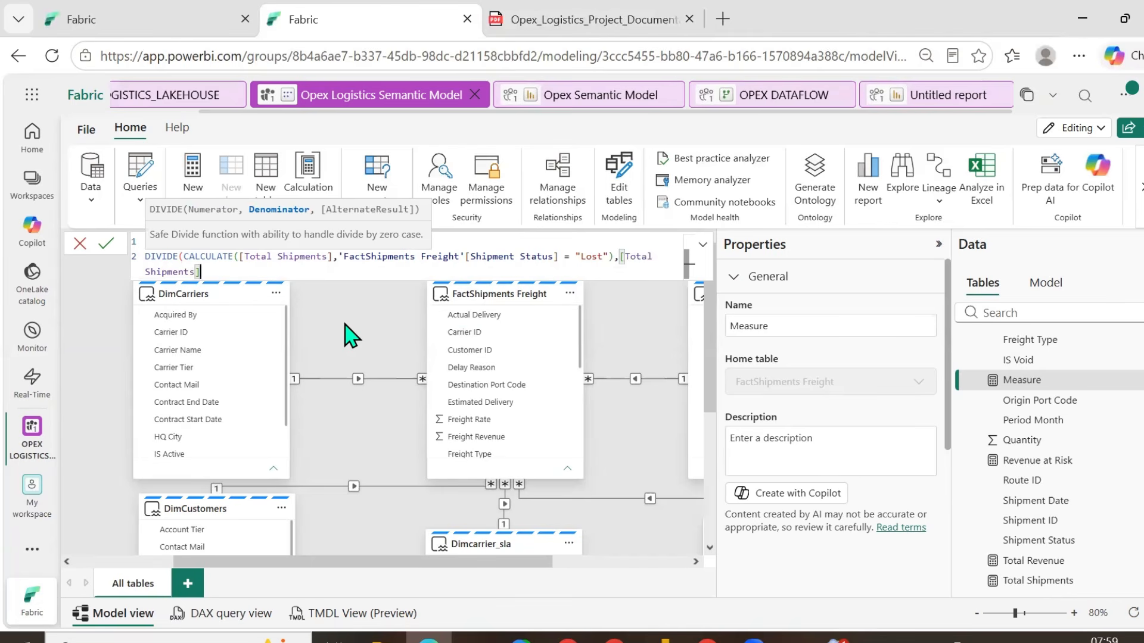
type(",0")
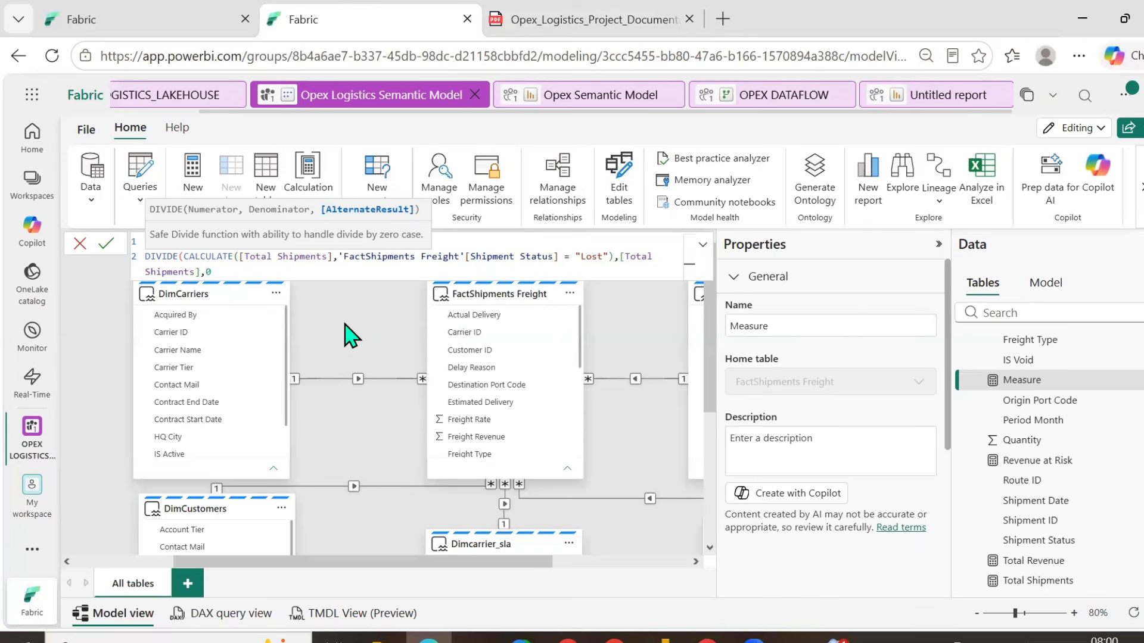
type(")")
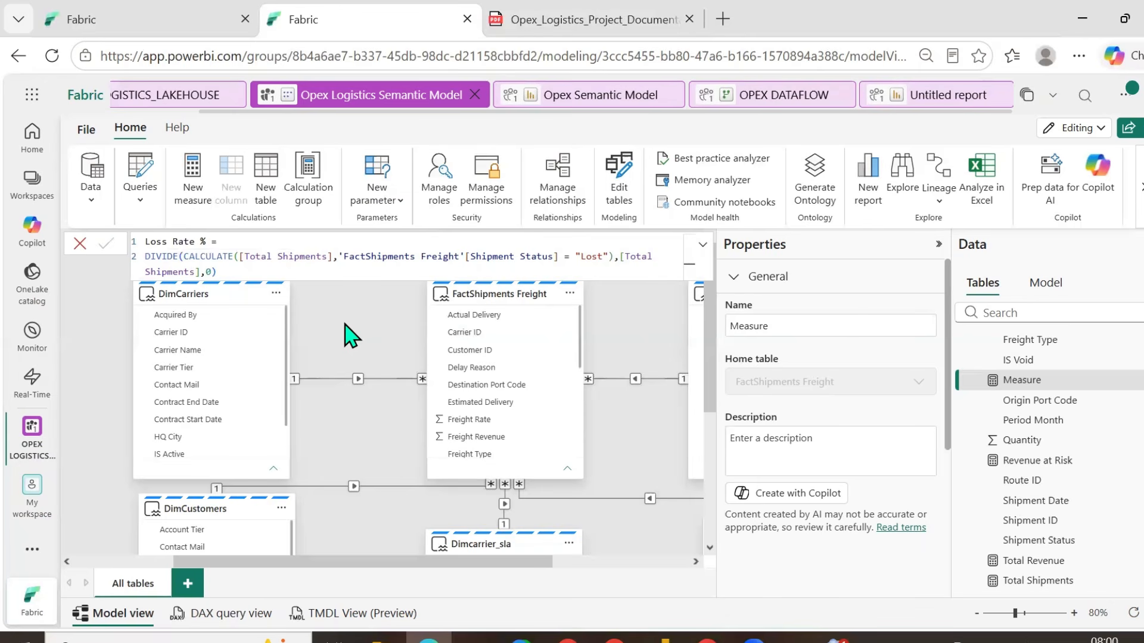
key("Return")
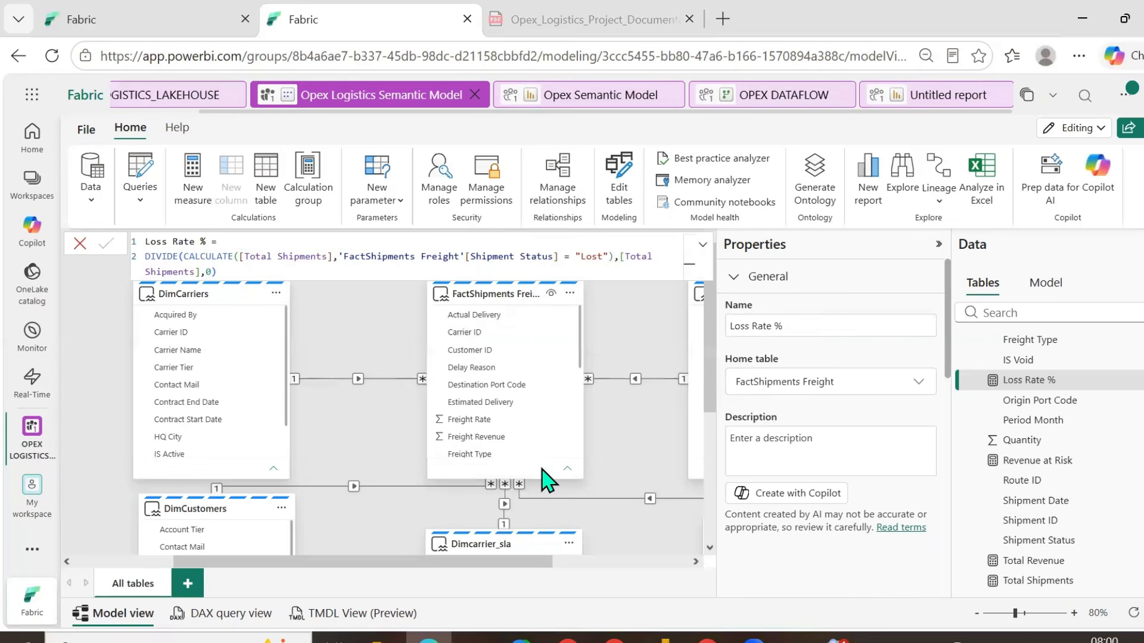
- Look over the model diagram and review the formula of the Total Revenue measure in FactShipments Freight
left_click_drag(493, 563, 622, 572)
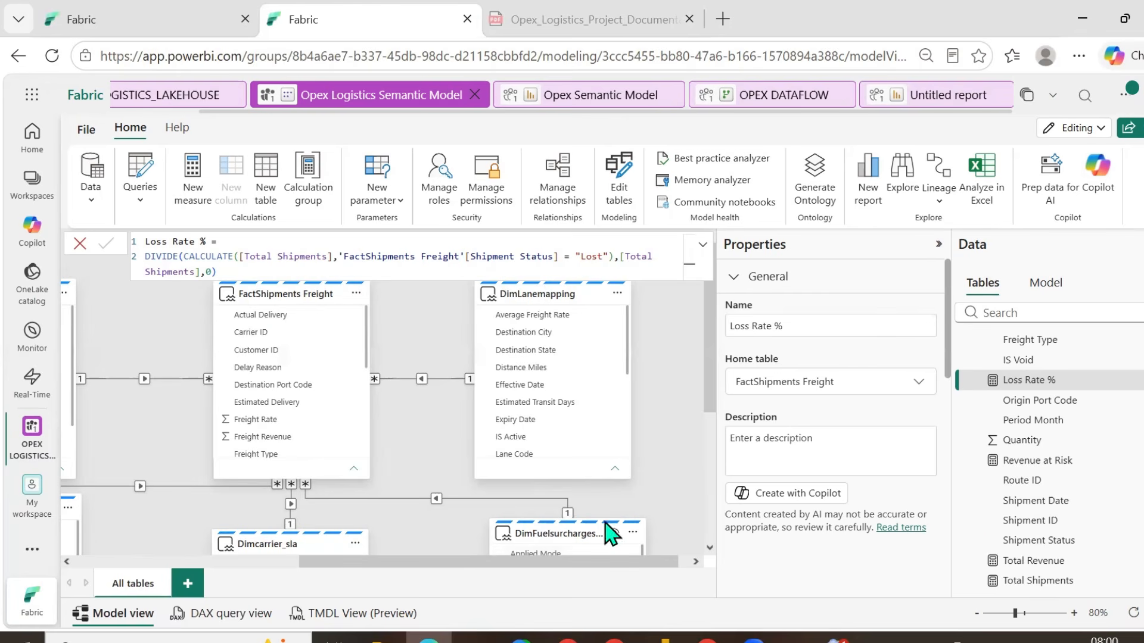
scroll(1036, 524, "down", 1)
left_click(1034, 522)
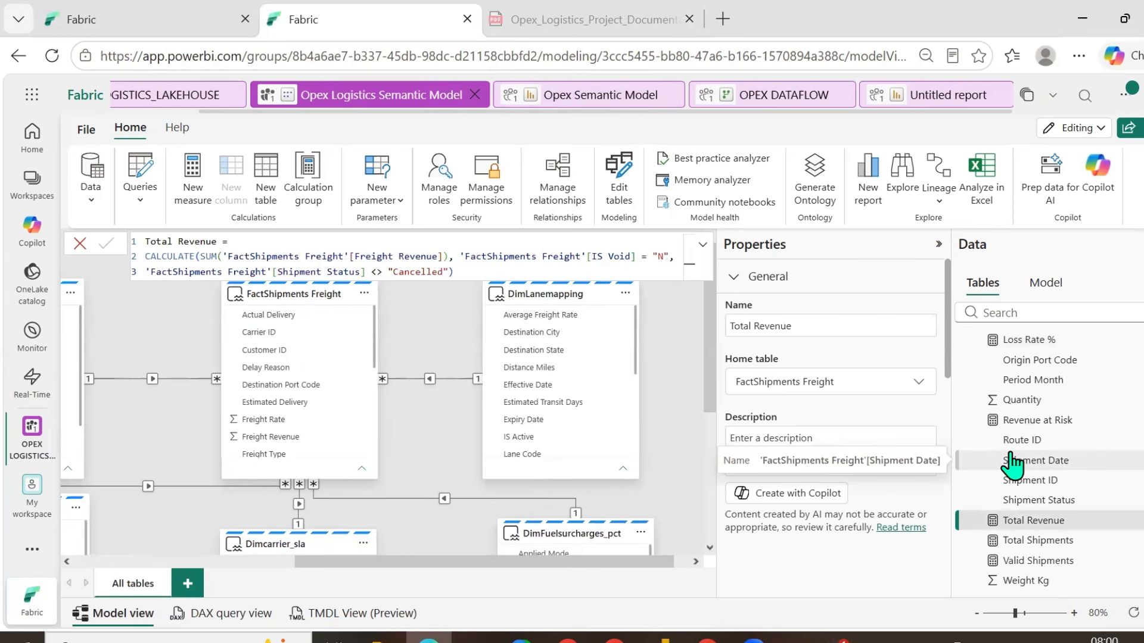
left_click(662, 638)
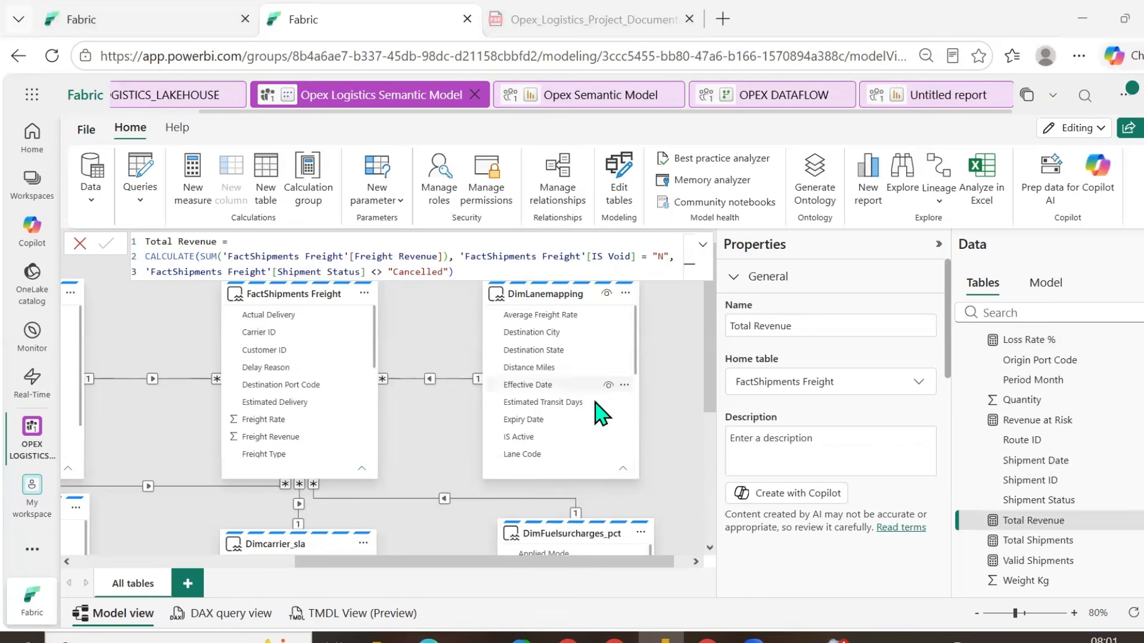
- Create a new calculated table named DimDate, leaving its expression empty after the equals sign
left_click(265, 197)
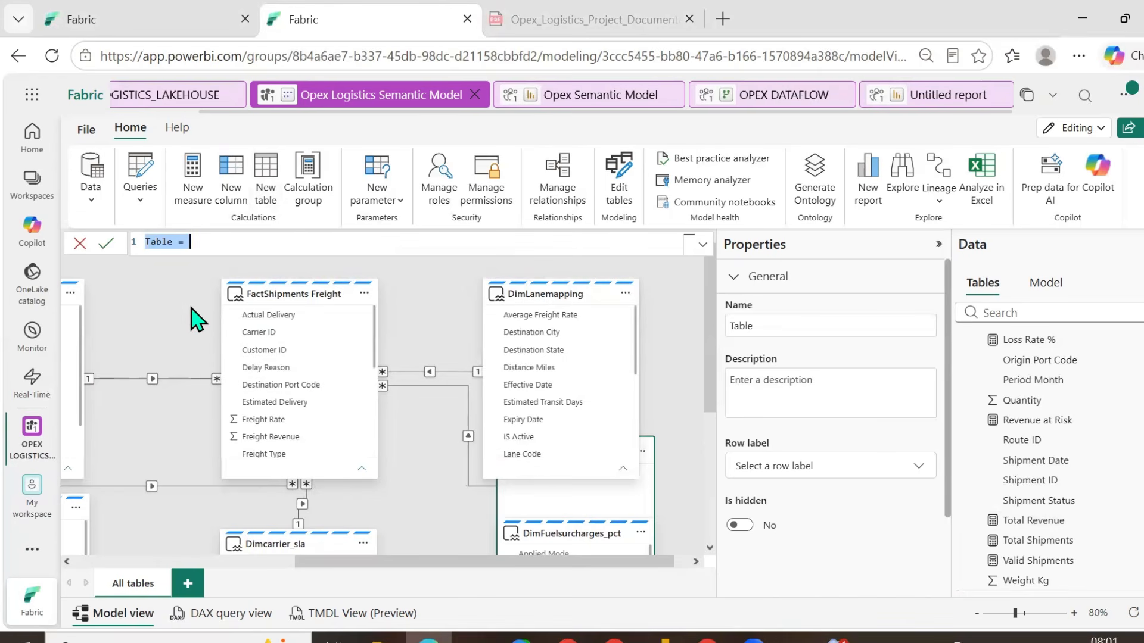
type("D")
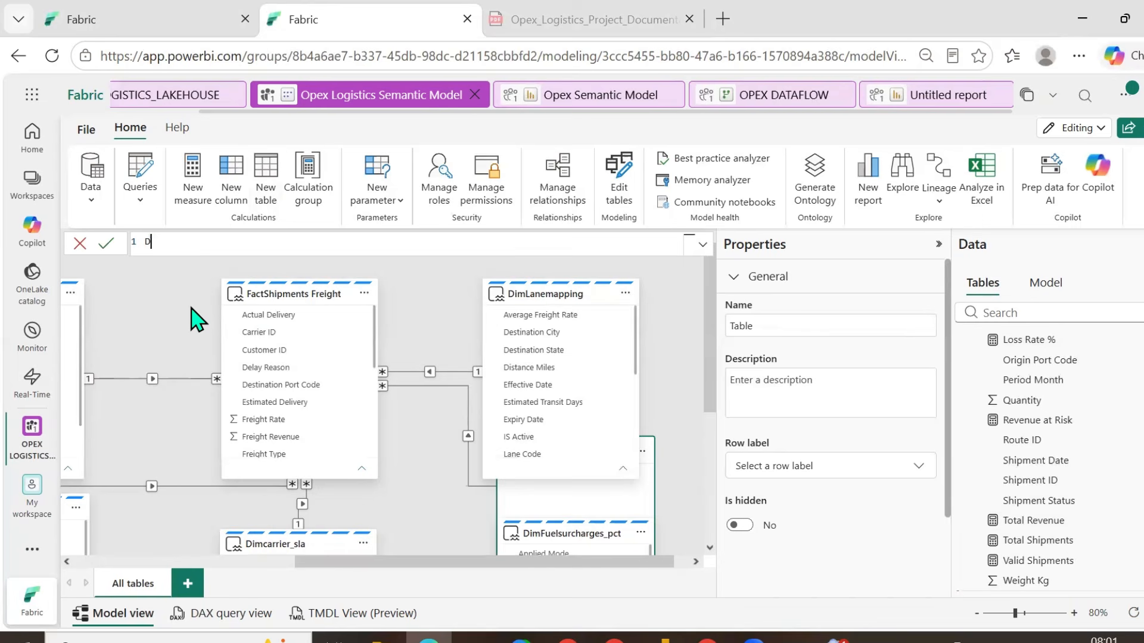
type("imDate =")
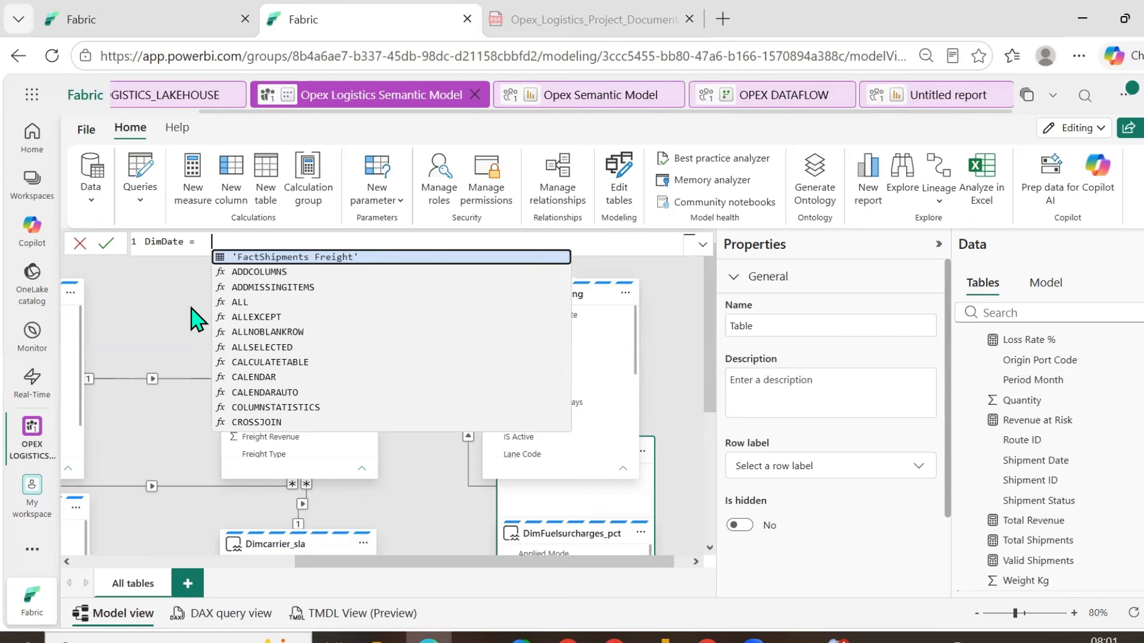
key("Escape")
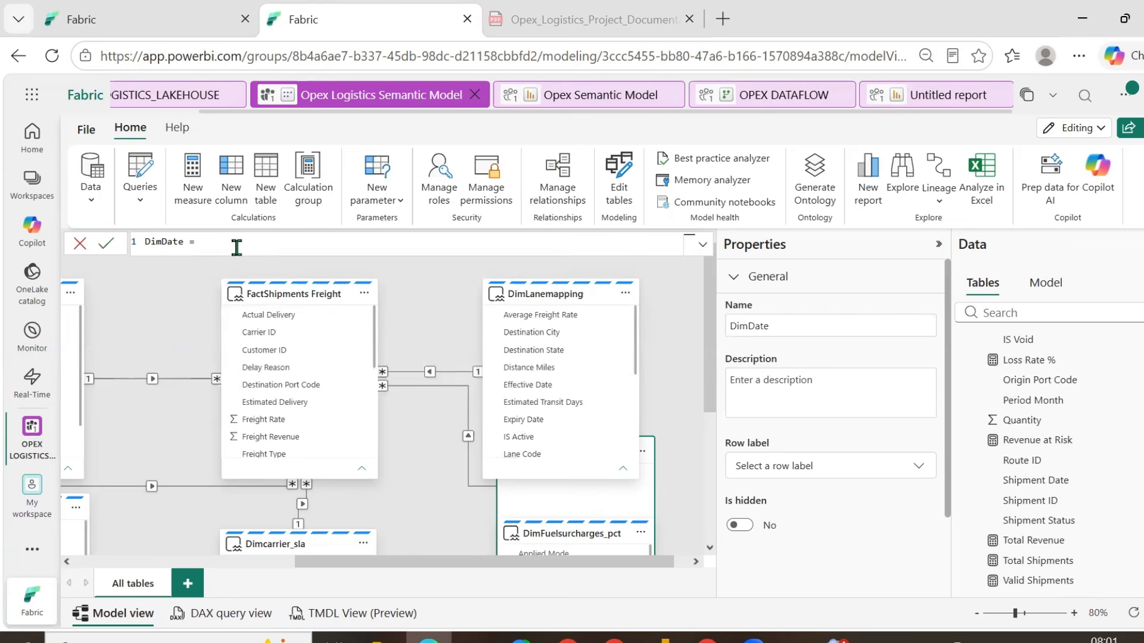
- Add the comment "// year, month, quarter, day" on the third line of the DimDate formula
key("shift+Return")
key("shift+Return")
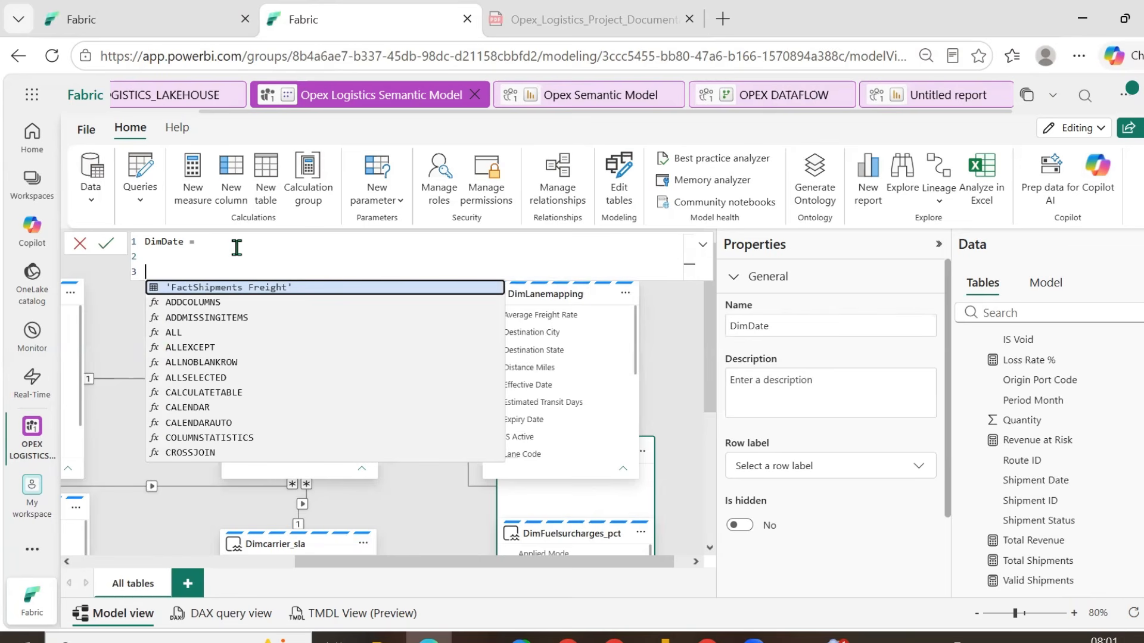
type("yeas")
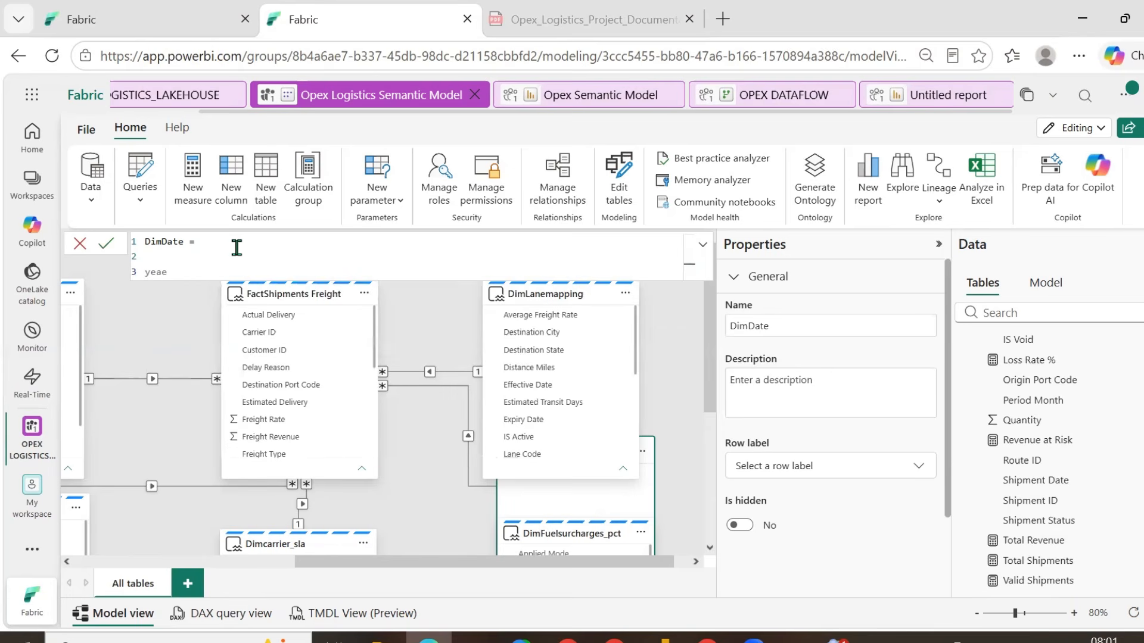
type(", month, quarter, day")
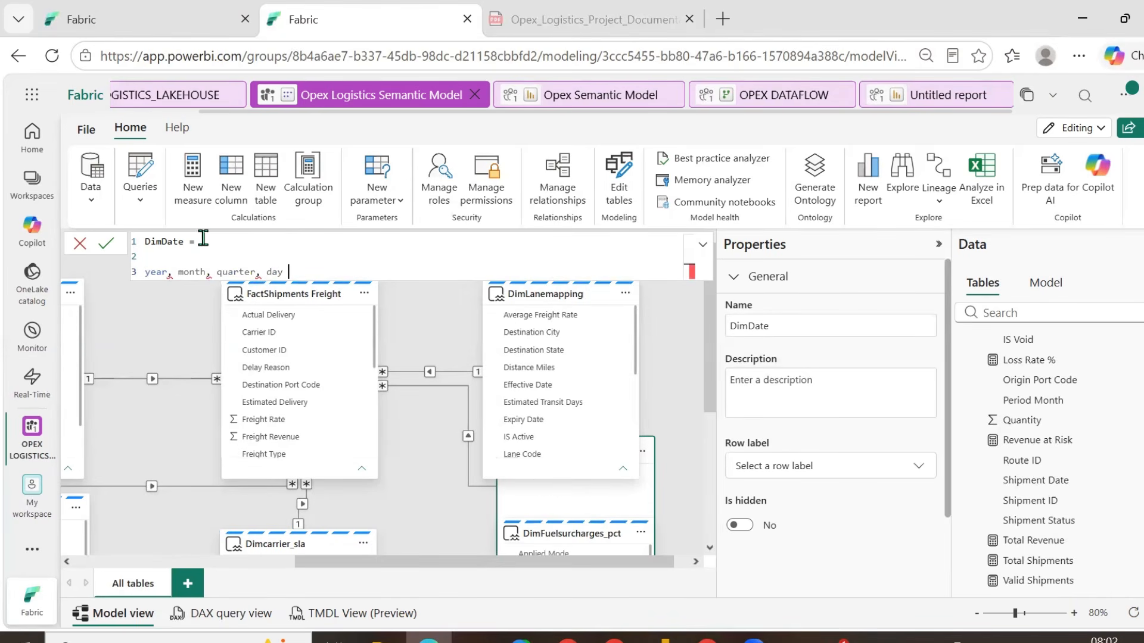
left_click(146, 272)
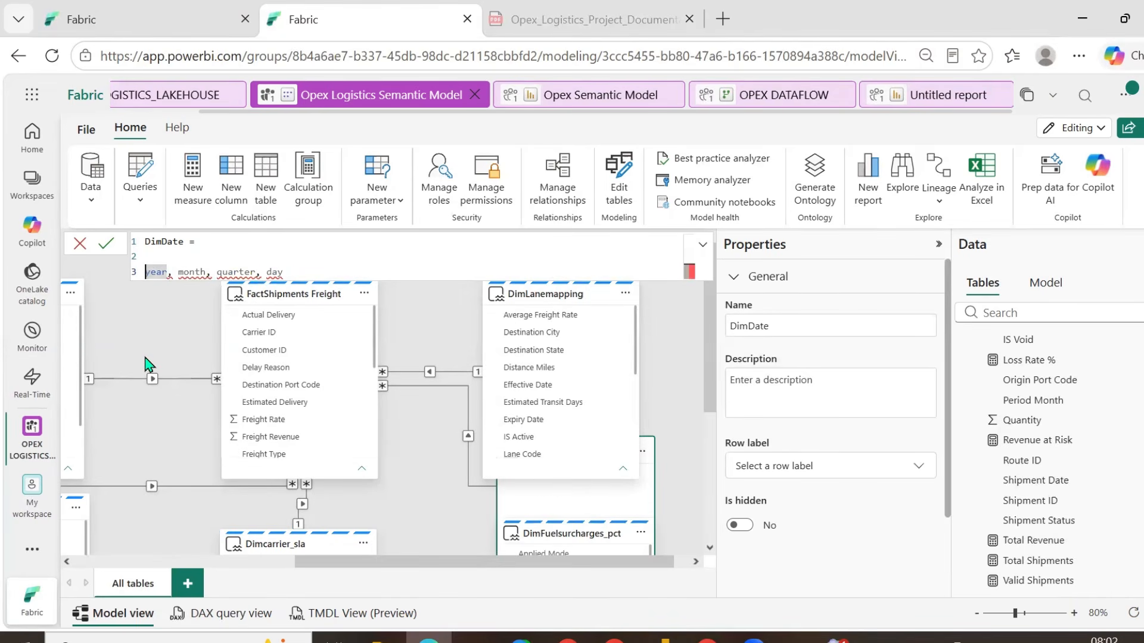
type("//")
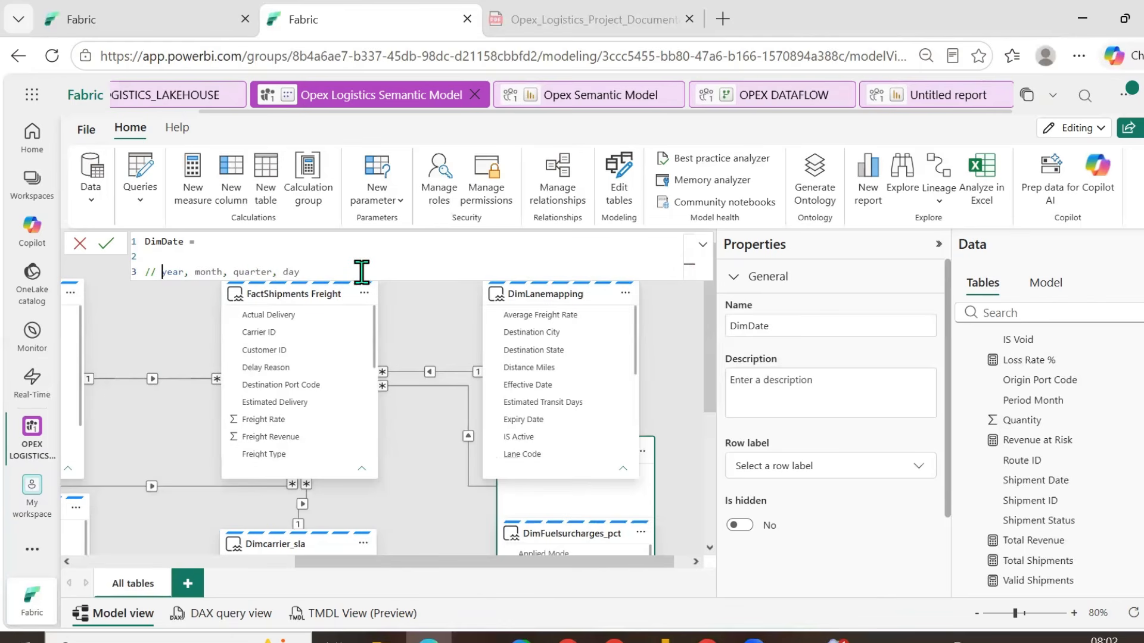
left_click(358, 273)
left_click(242, 242)
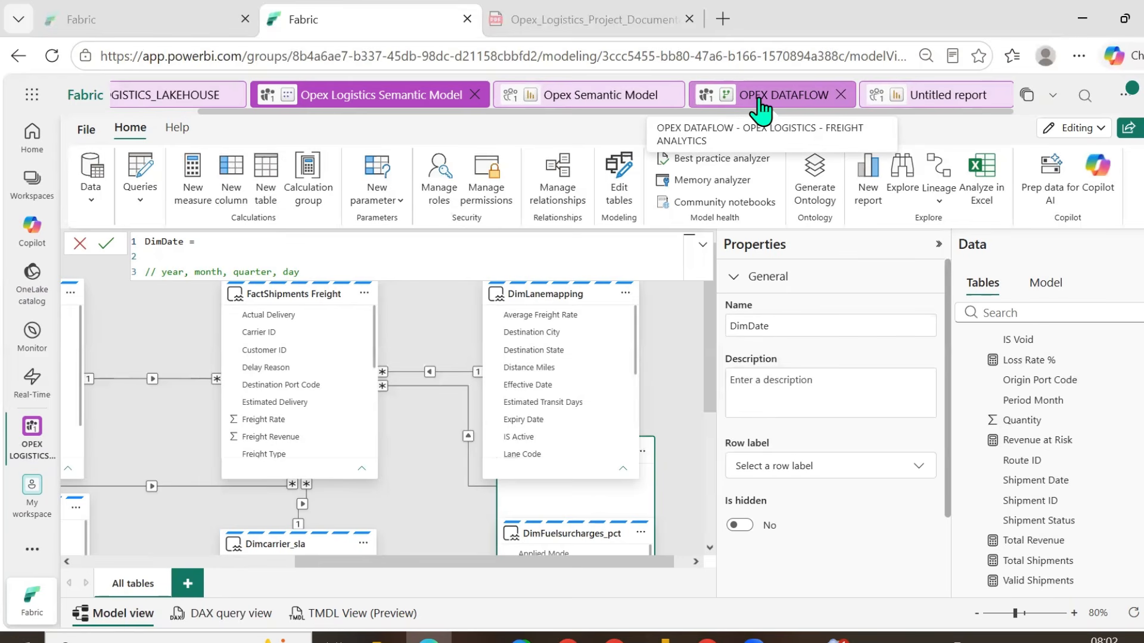
- Examine the date and period columns of the Factshipments query in OPEX DATAFLOW, and return to the Opex Logistics Semantic Model
left_click(759, 100)
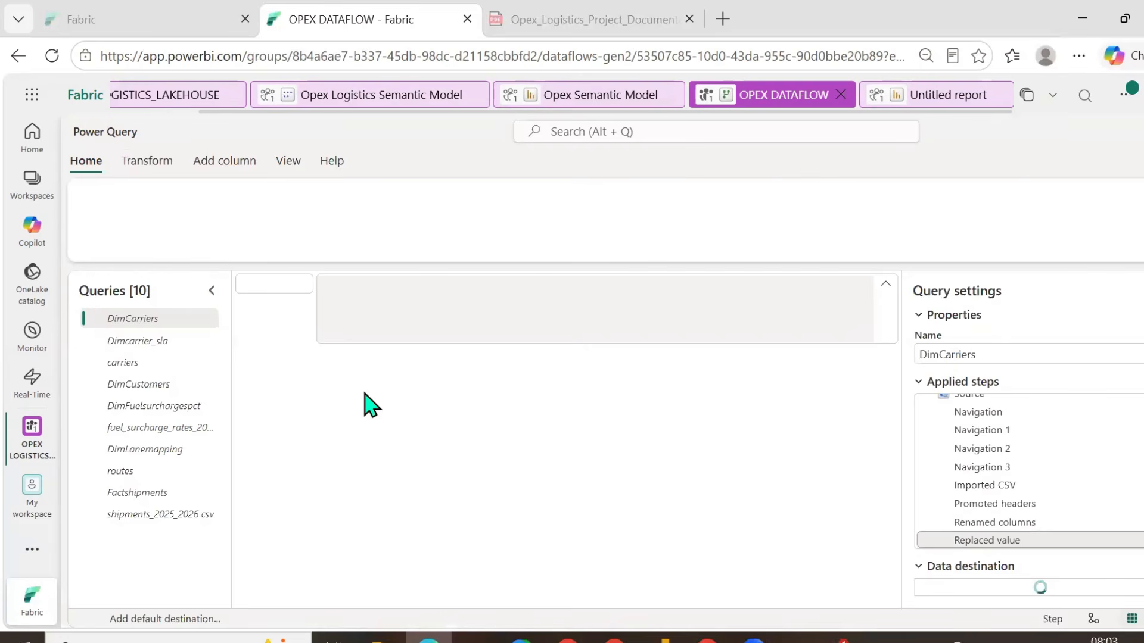
left_click(159, 495)
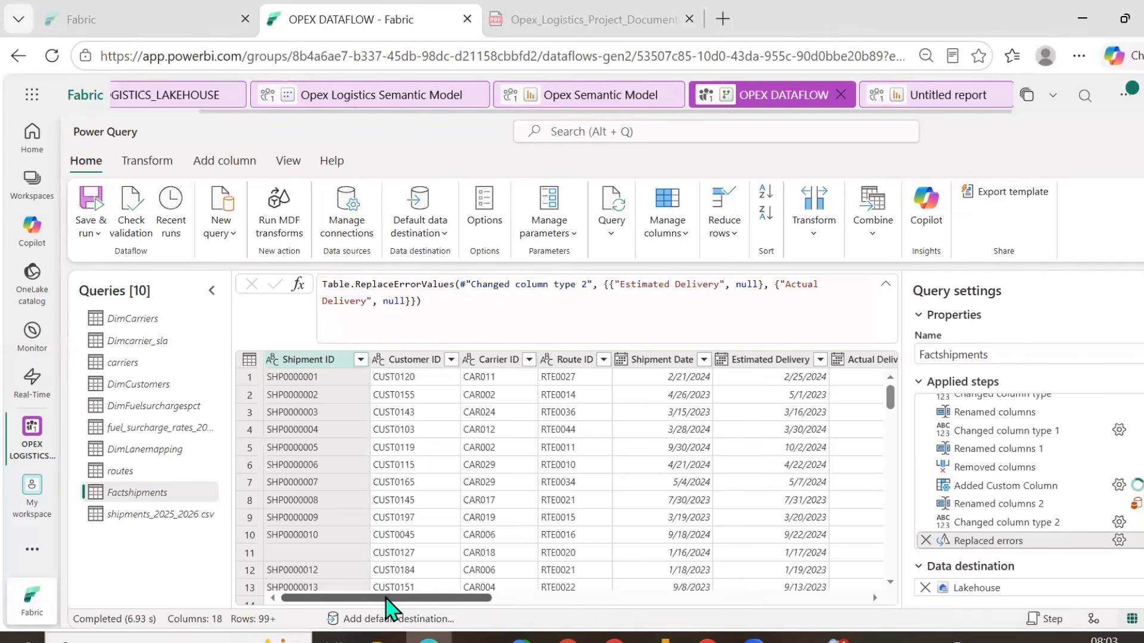
left_click_drag(386, 596, 806, 587)
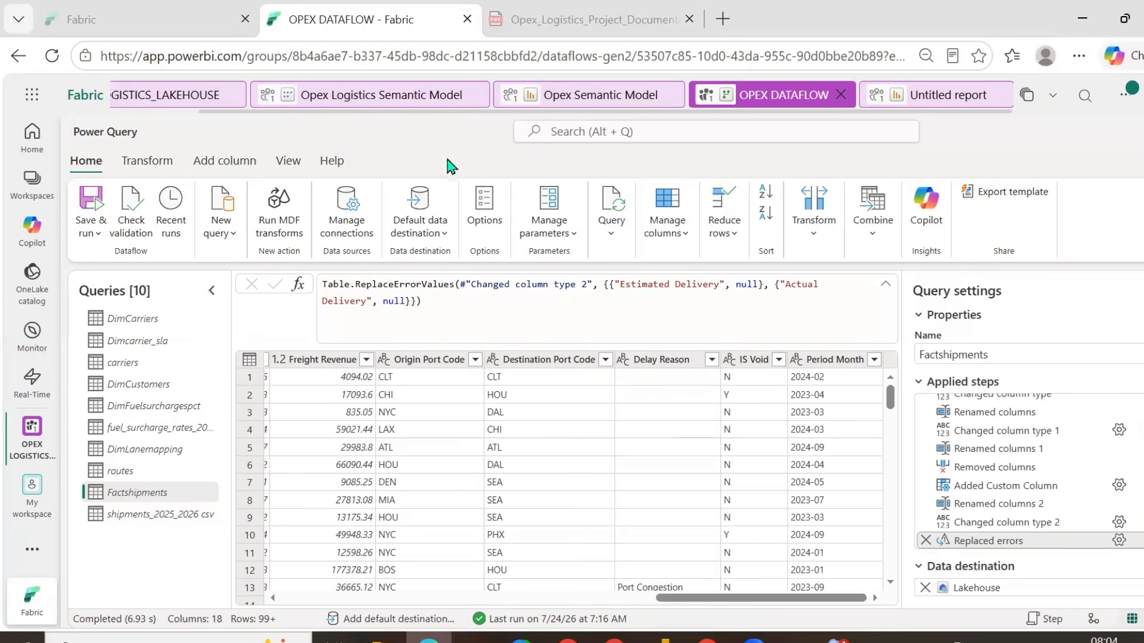
left_click(360, 102)
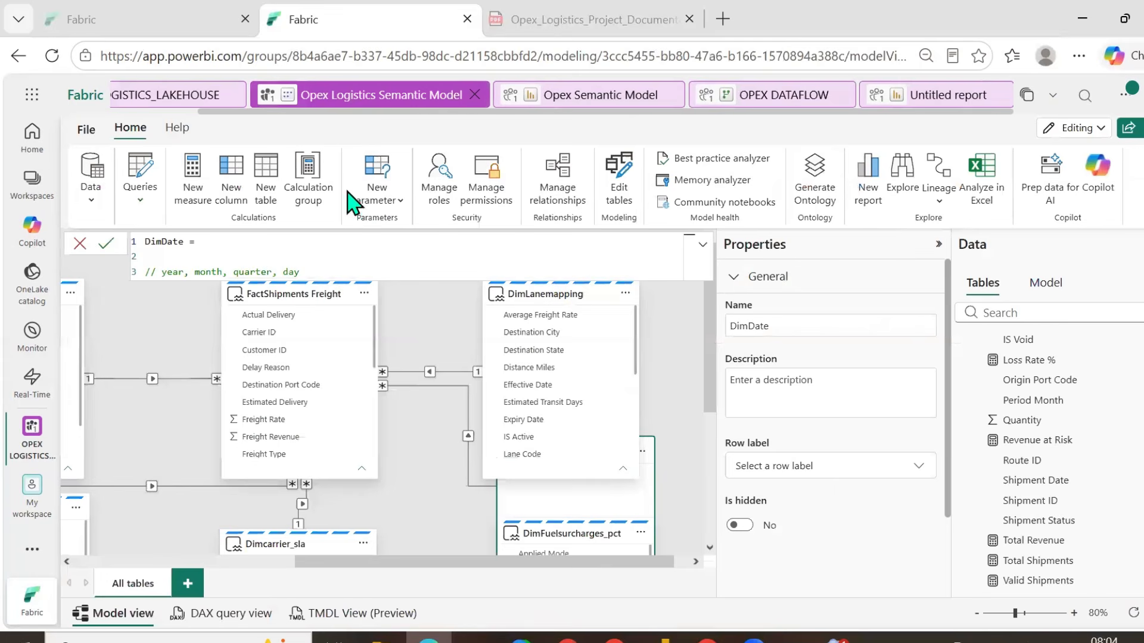
- Insert blank lines above the comment and begin a CALENDAR expression on line 2 with start date DATE(2023, 01, 01)
left_click(250, 243)
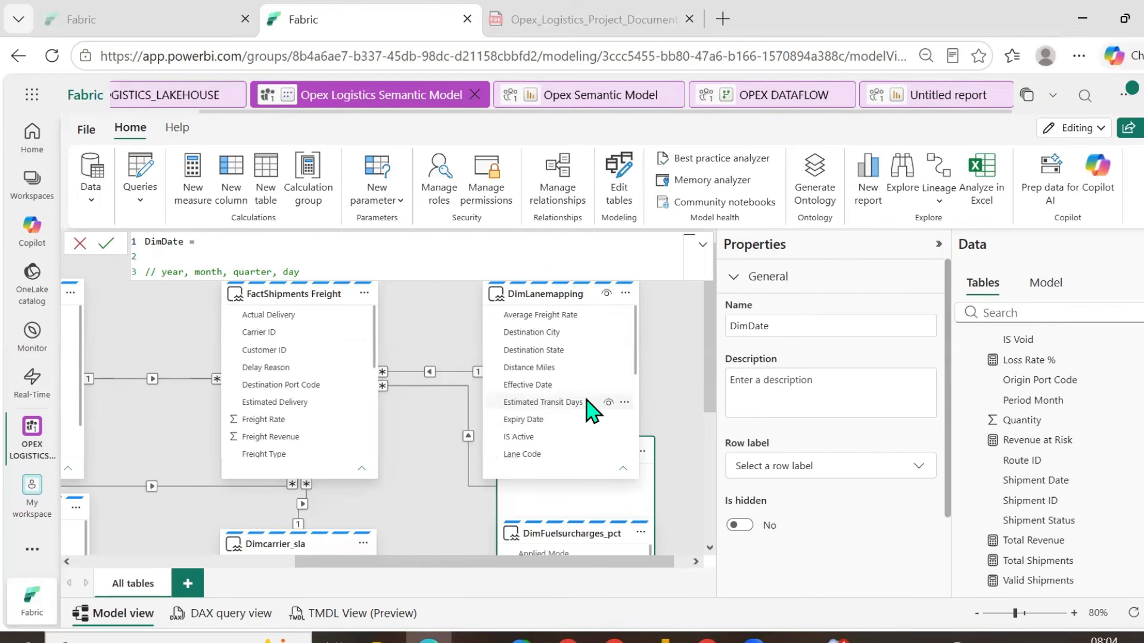
key("Return")
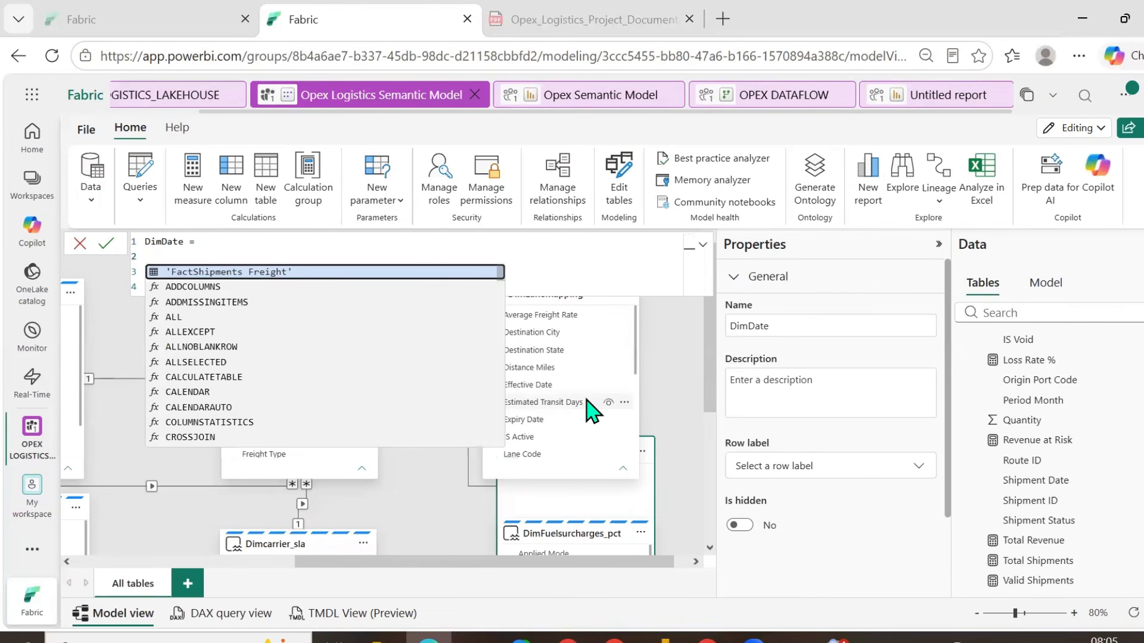
key("Escape")
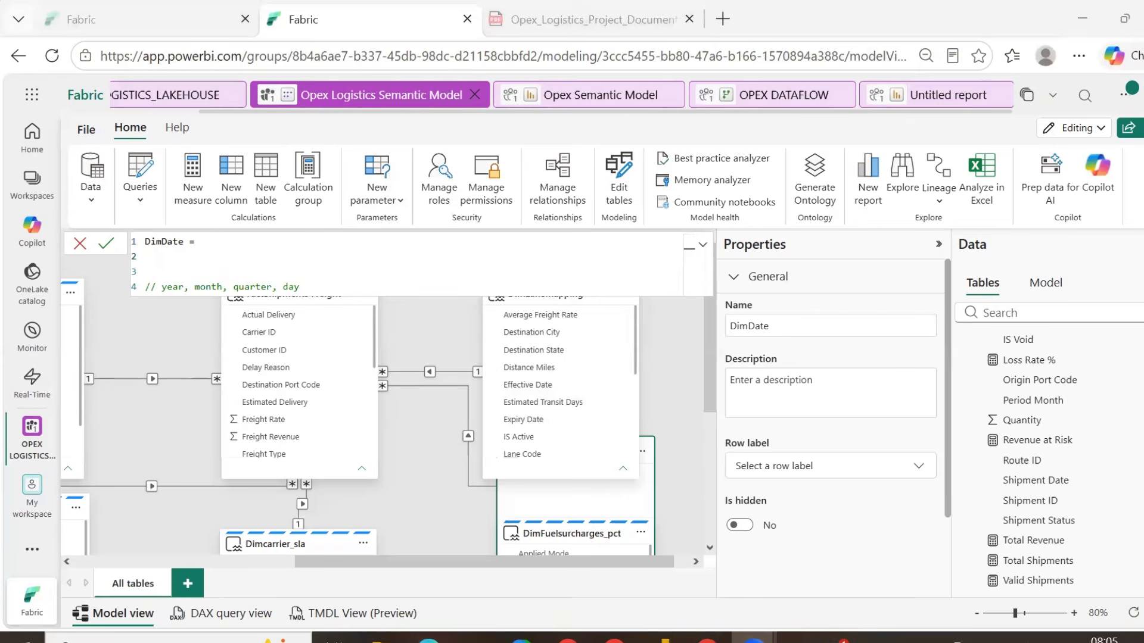
left_click(360, 246)
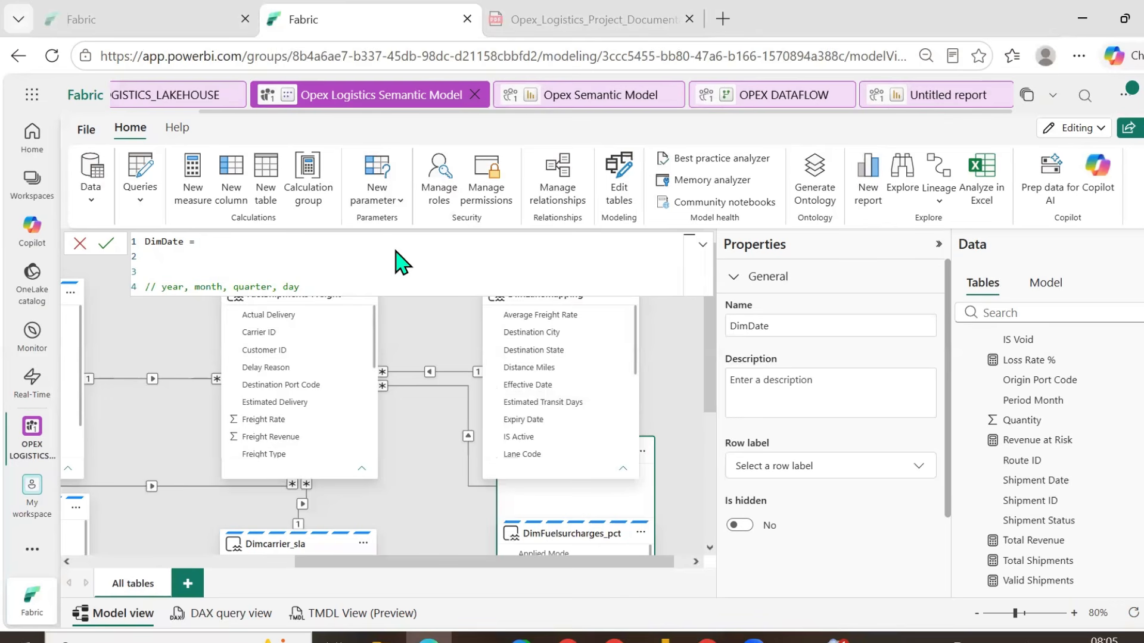
key("Return")
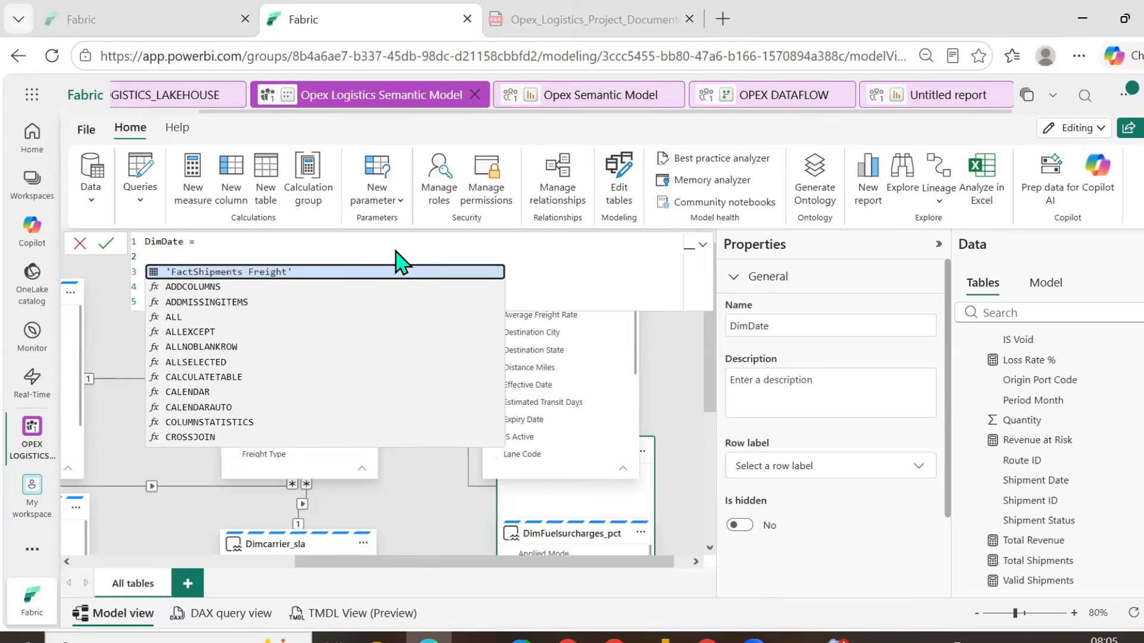
type("CALENDAR(")
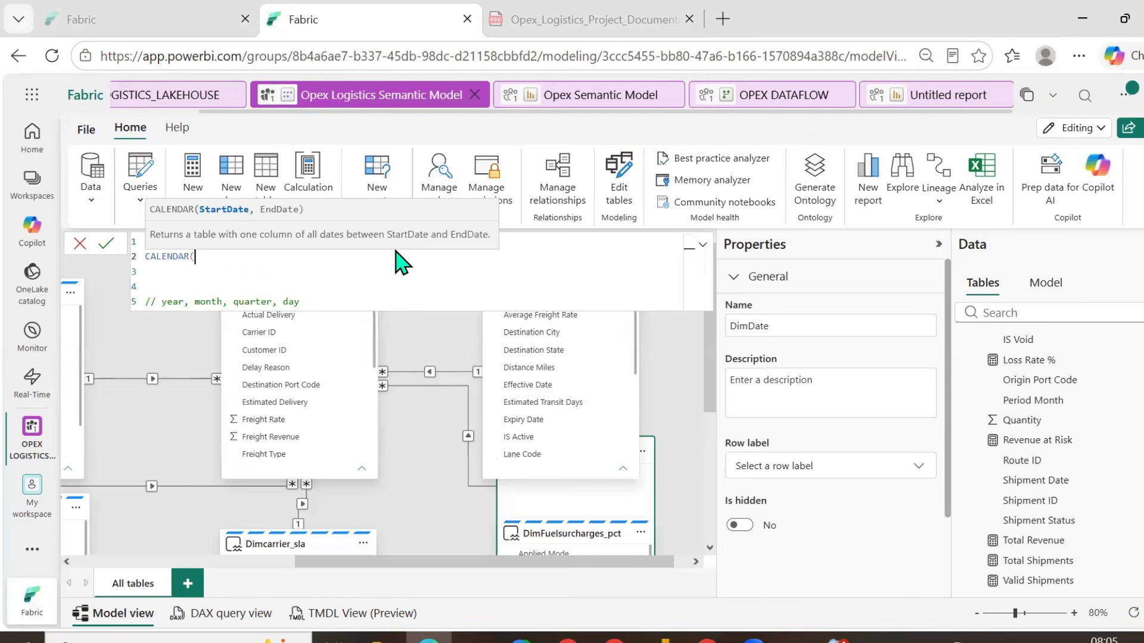
type("DATE(")
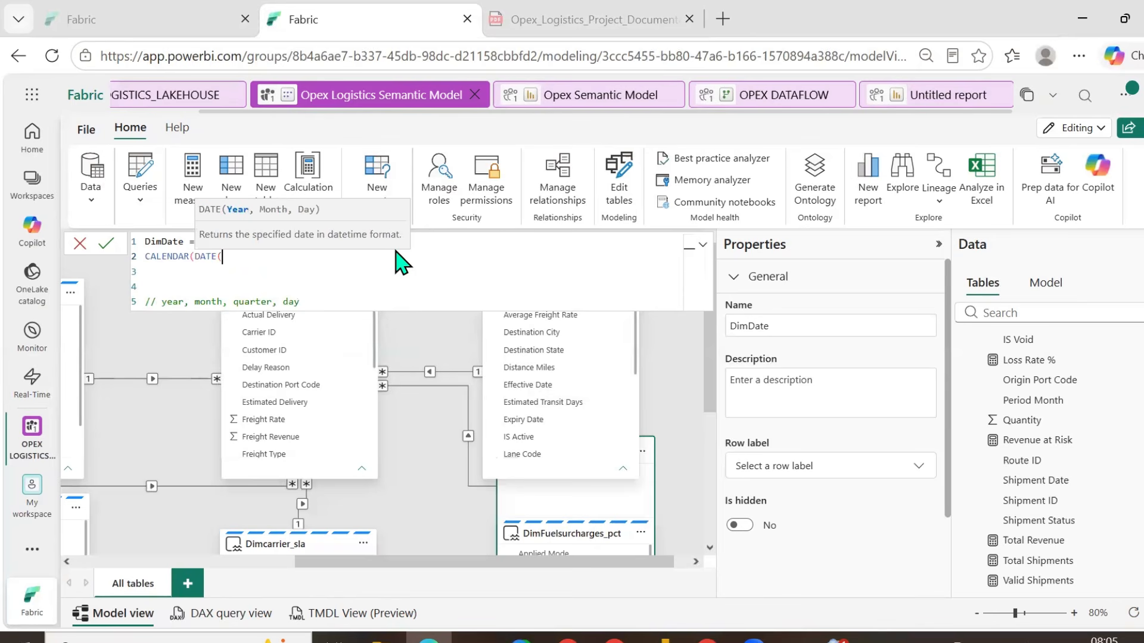
type("2023, 01, 01)")
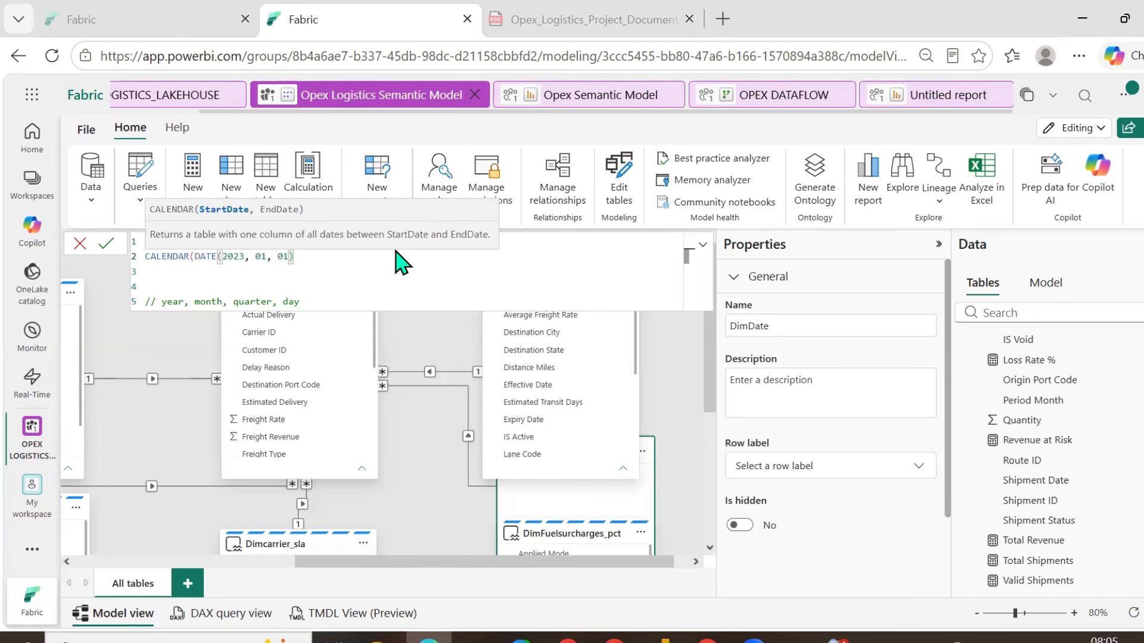
- Use TODAY() as the CALENDAR end date, close the expression and commit the DimDate table
type(", today")
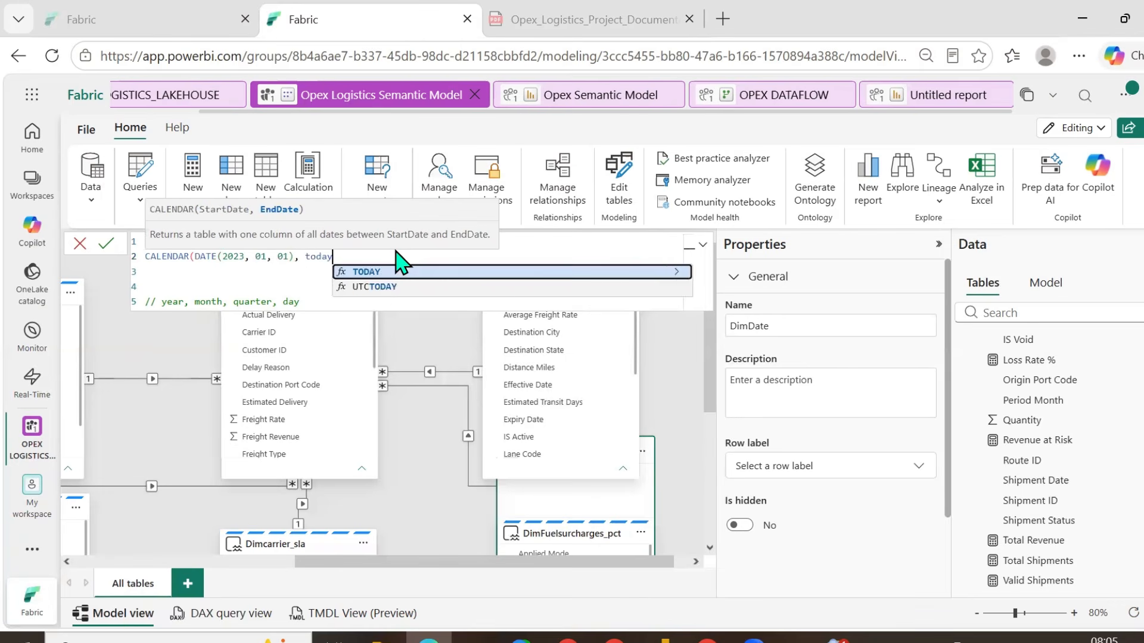
key("Tab")
type("))")
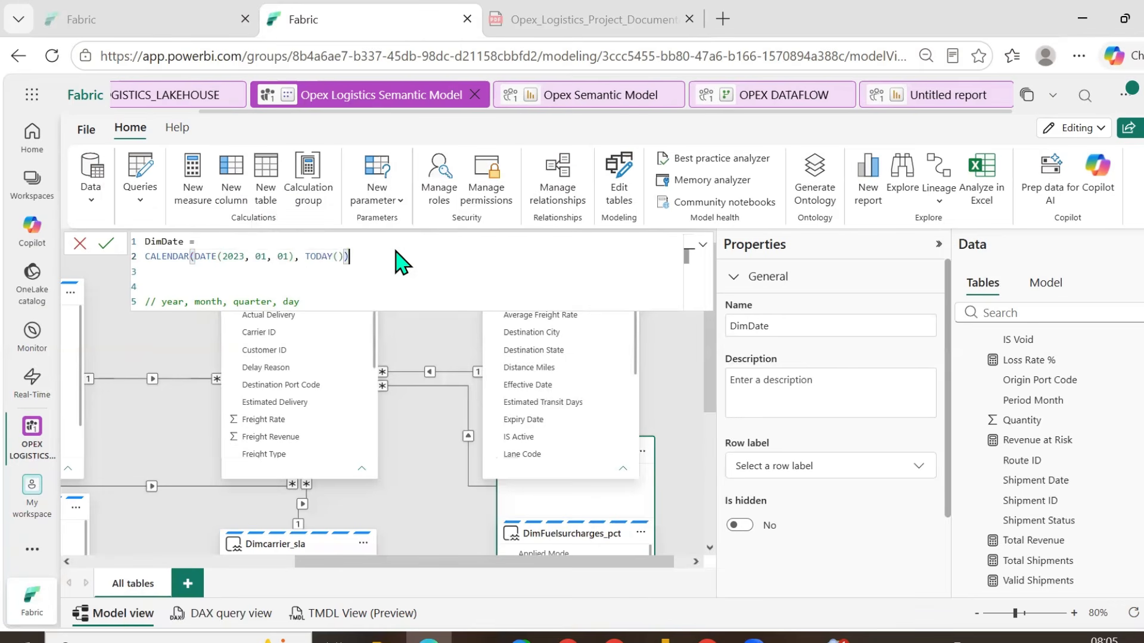
key("Return")
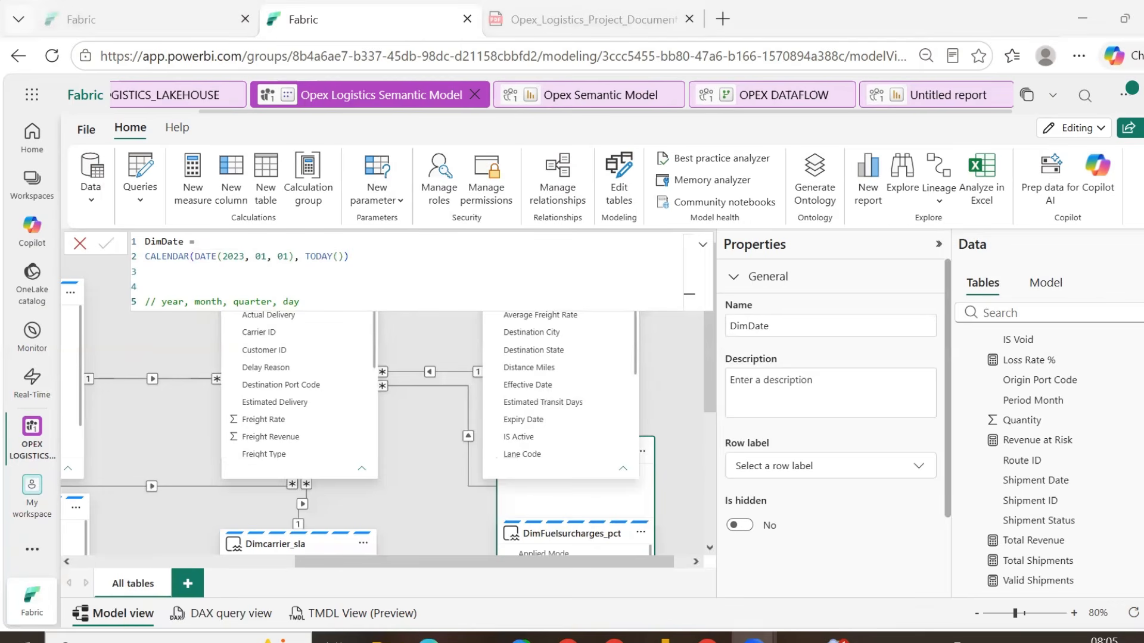
- Remove the CALENDAR expression from line 2 of the DimDate formula and begin an ADDCOLUMNS expression in its place
left_click(367, 259)
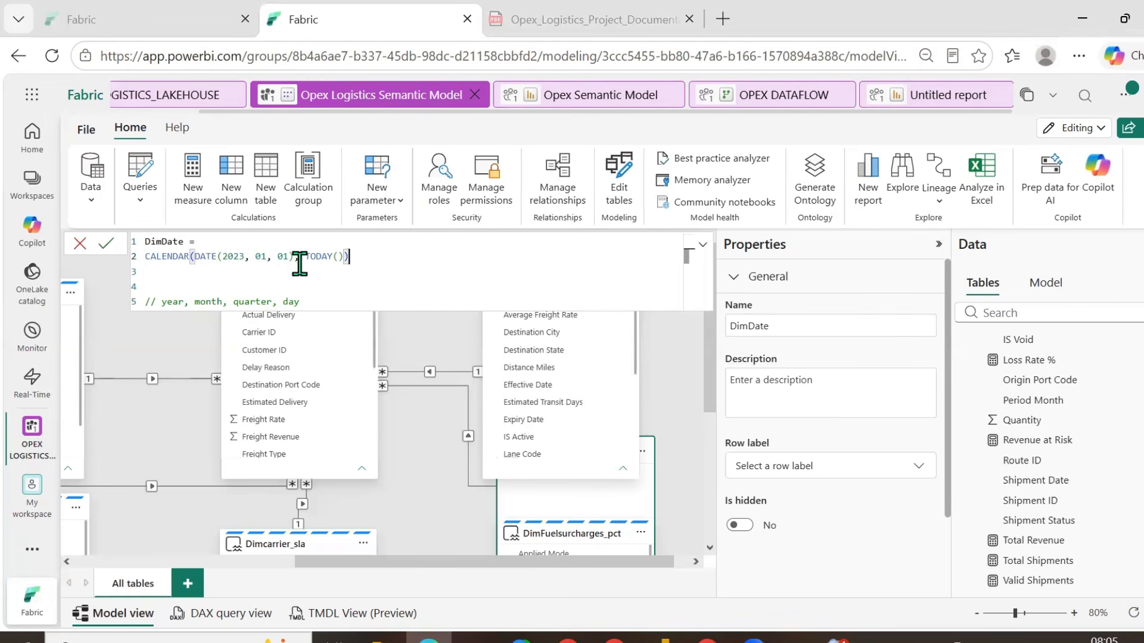
left_click_drag(299, 257, 356, 256)
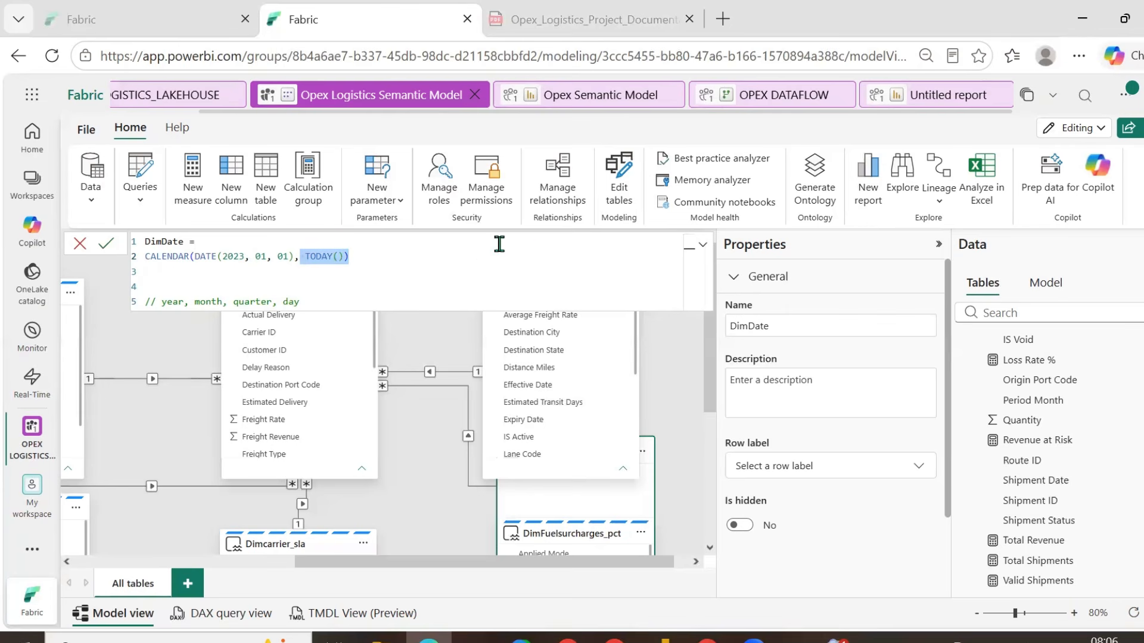
scroll(1070, 495, "up", 5)
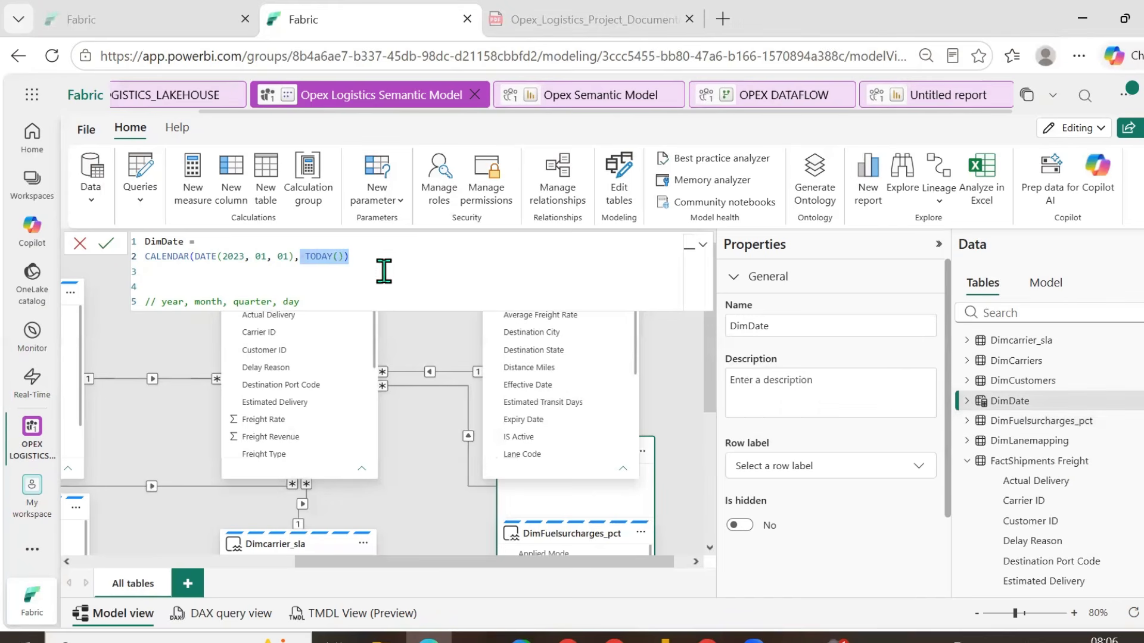
left_click(368, 261)
left_click(144, 256, "shift")
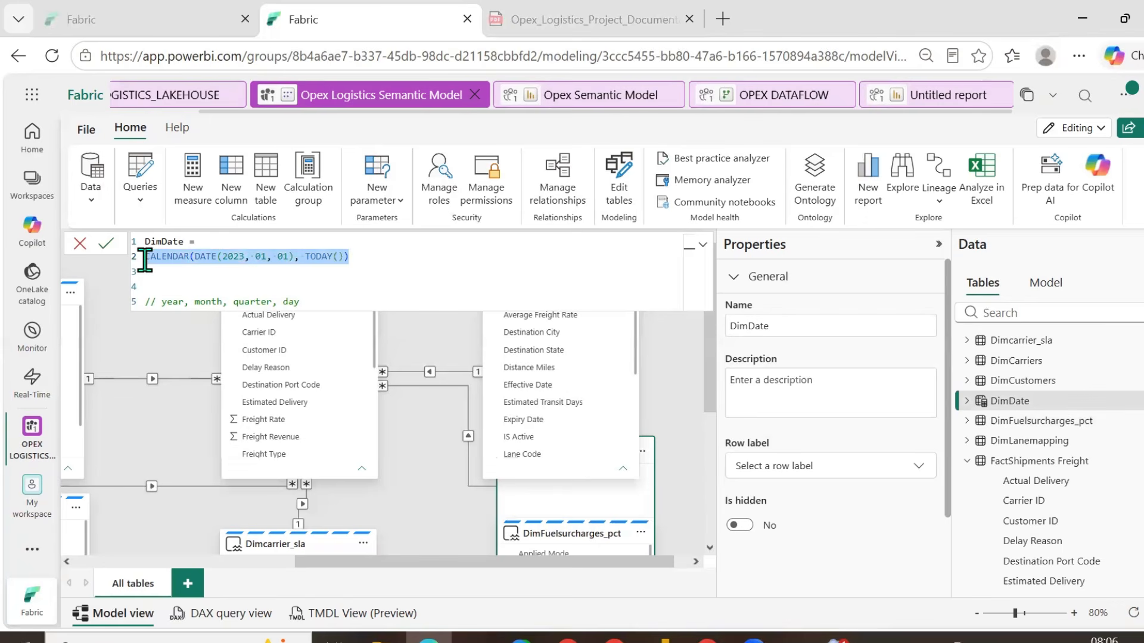
key("BackSpace")
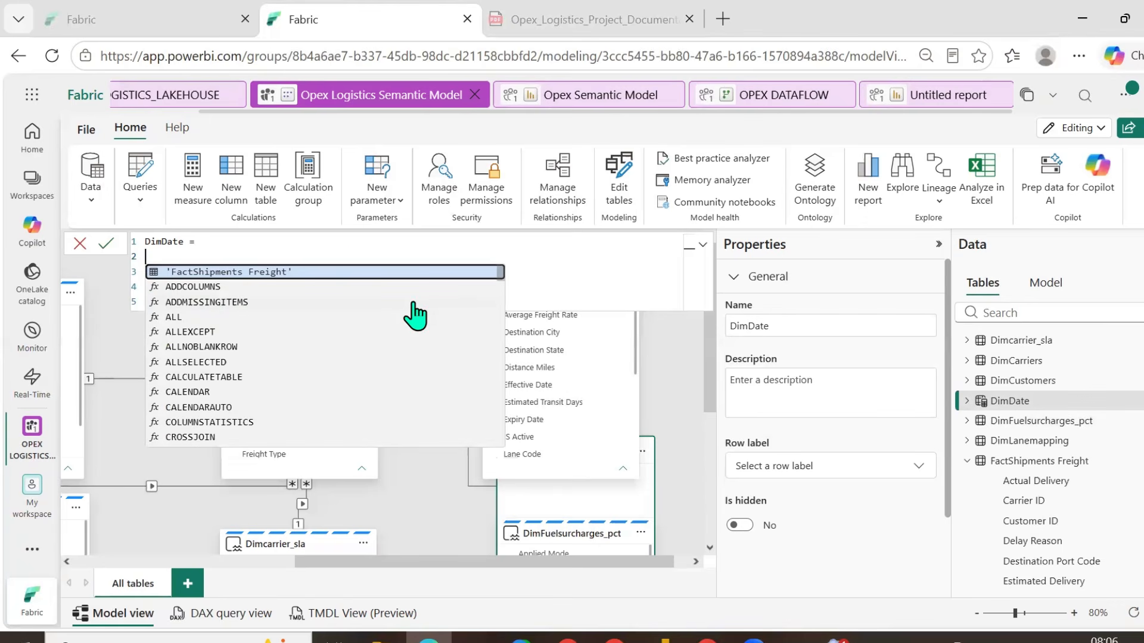
left_click(213, 288)
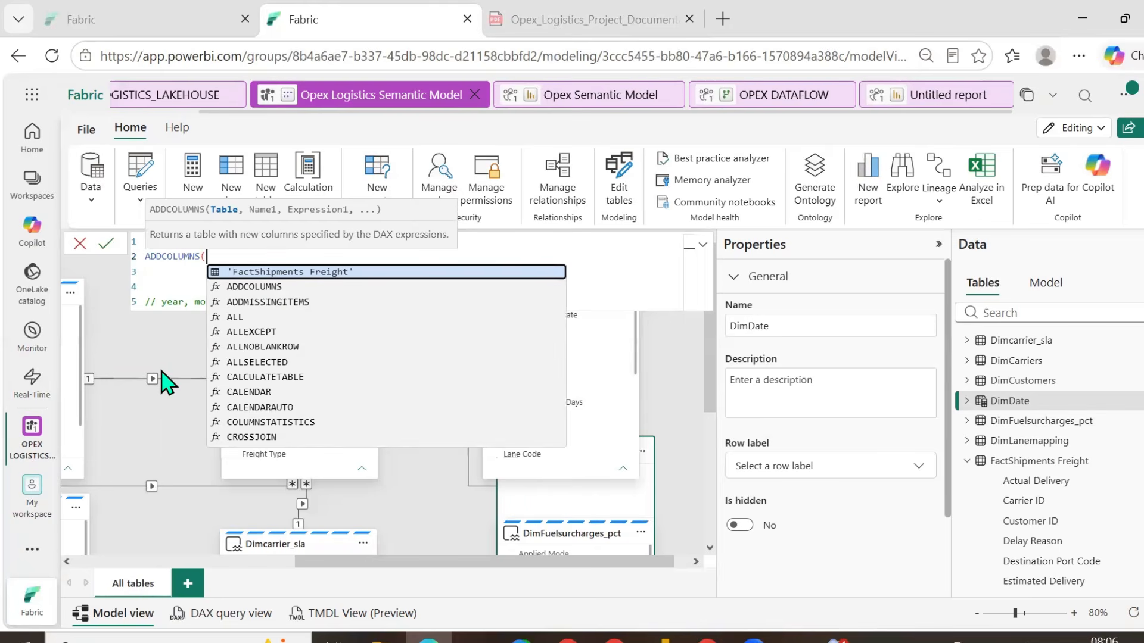
- Enter CALENDAR(DATE(2023, 01, 01), DATE(2026, 12, 31)) as the table argument of ADDCOLUMNS, followed by a comma
type("calen")
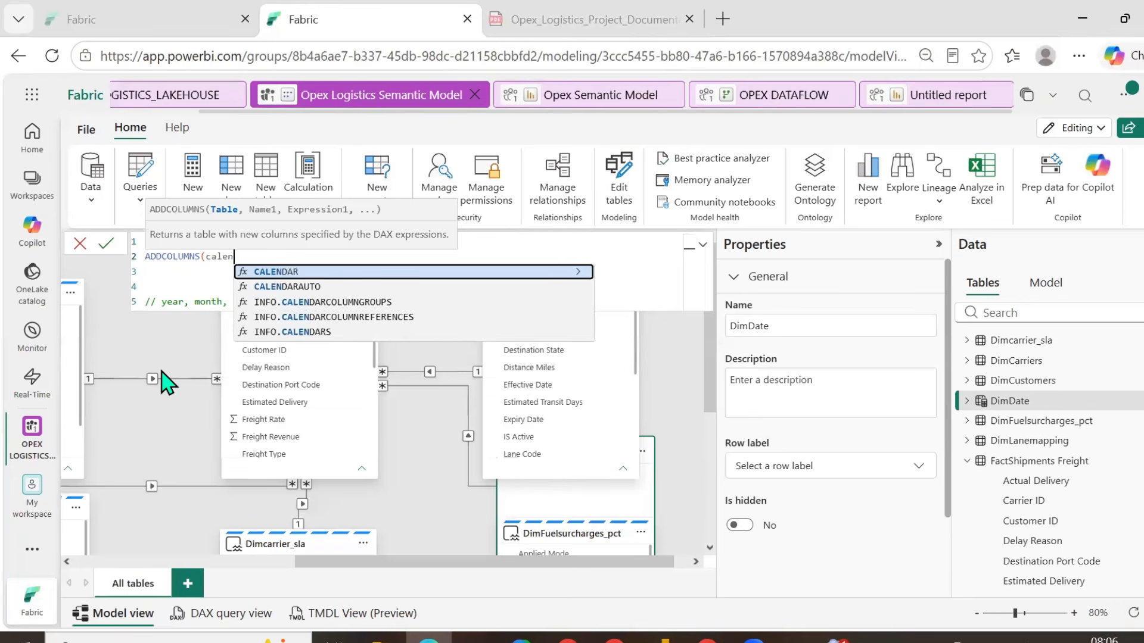
key("Tab")
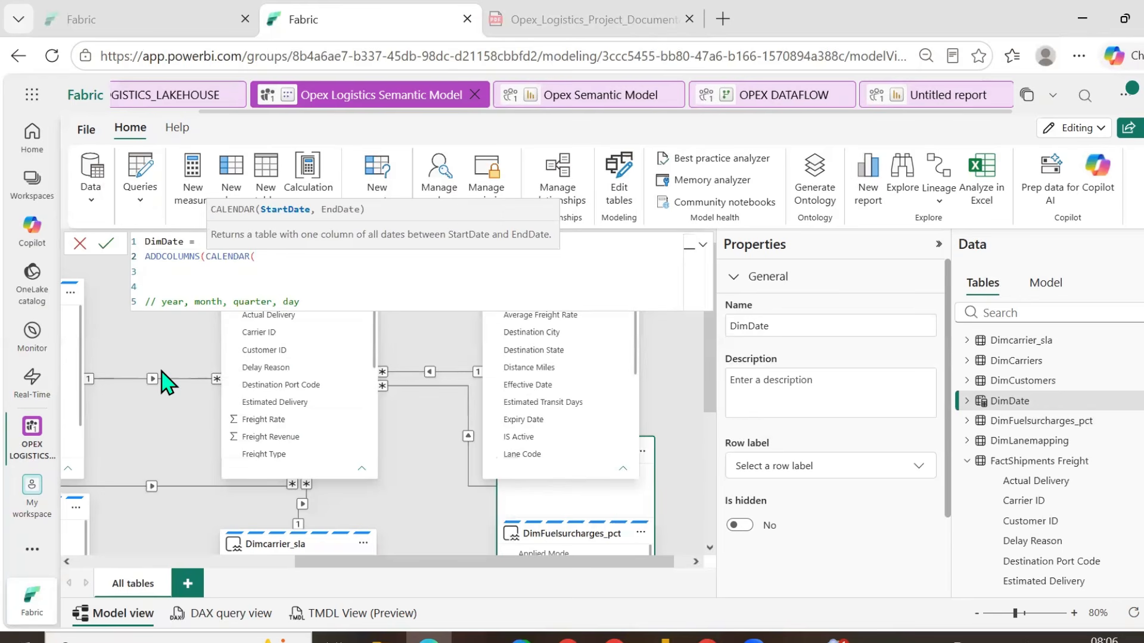
type("date")
key("Tab")
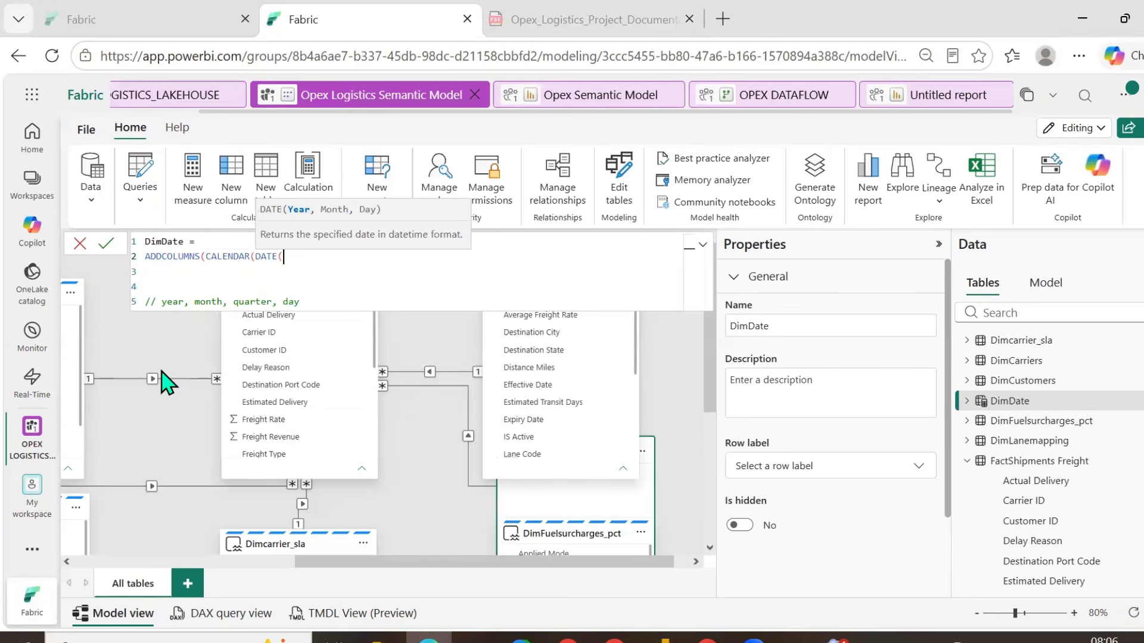
type("2023, 01, 01),")
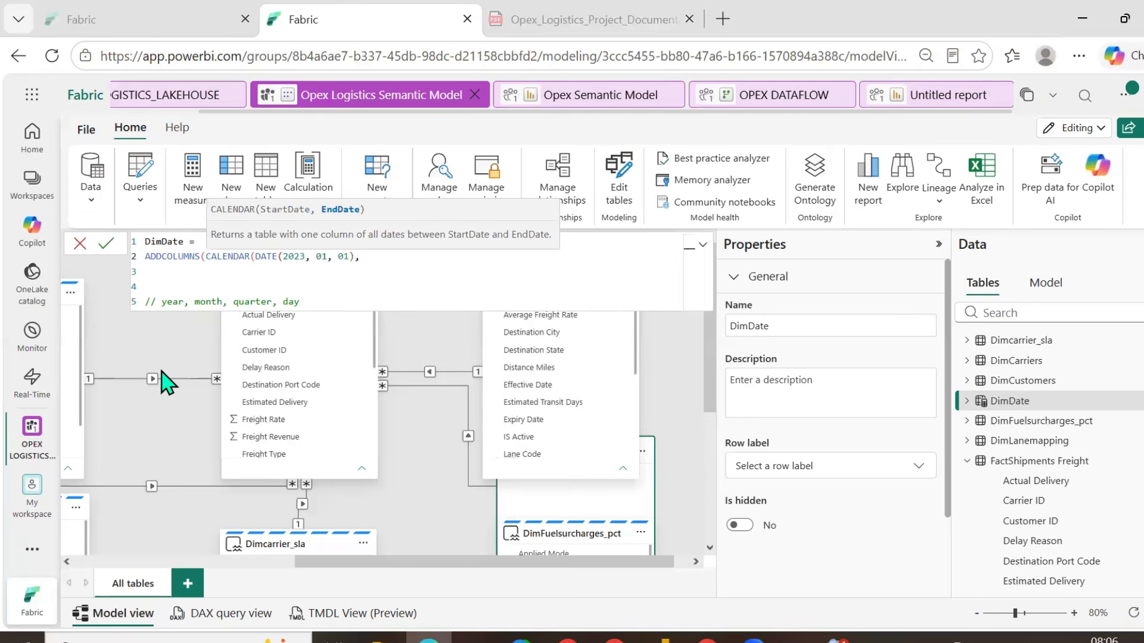
type(" DATE(")
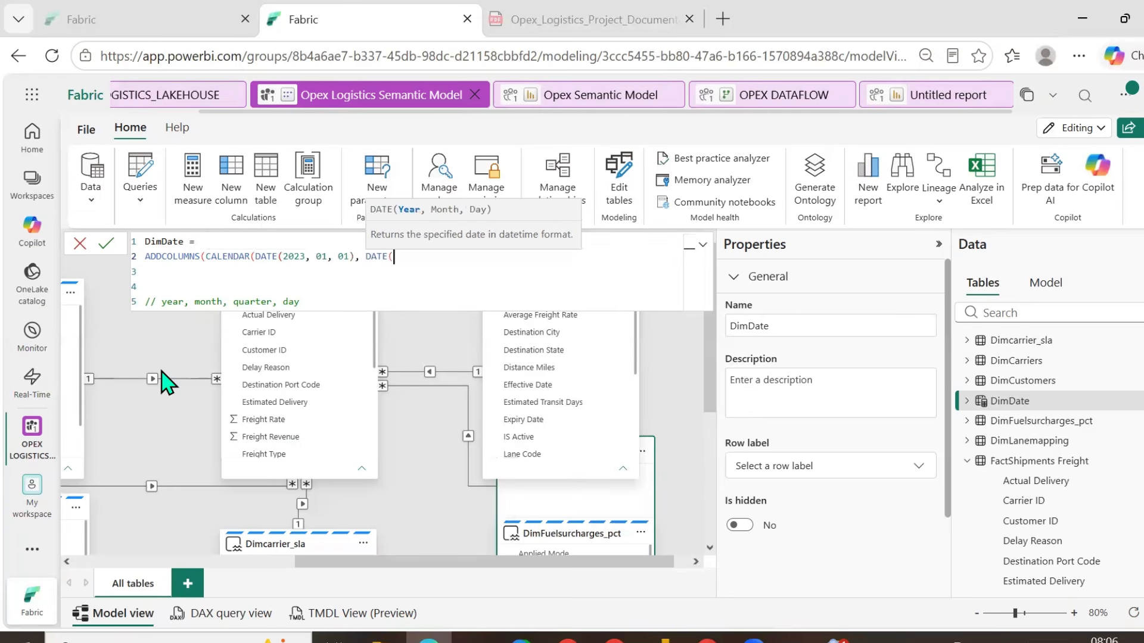
type("2026, 12, 31)")
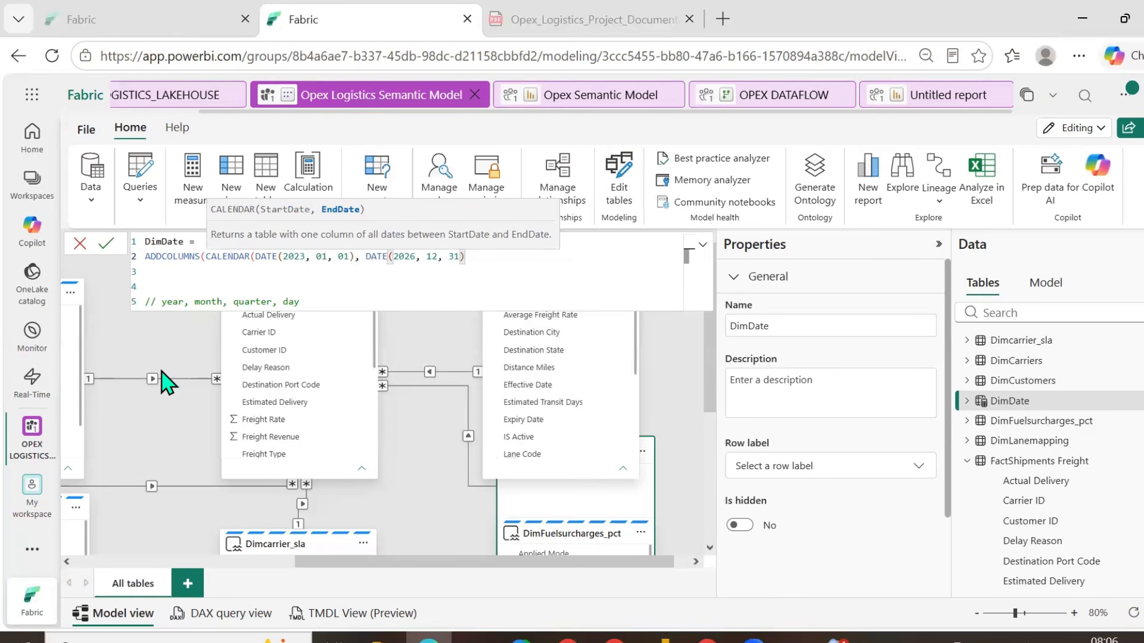
type("),")
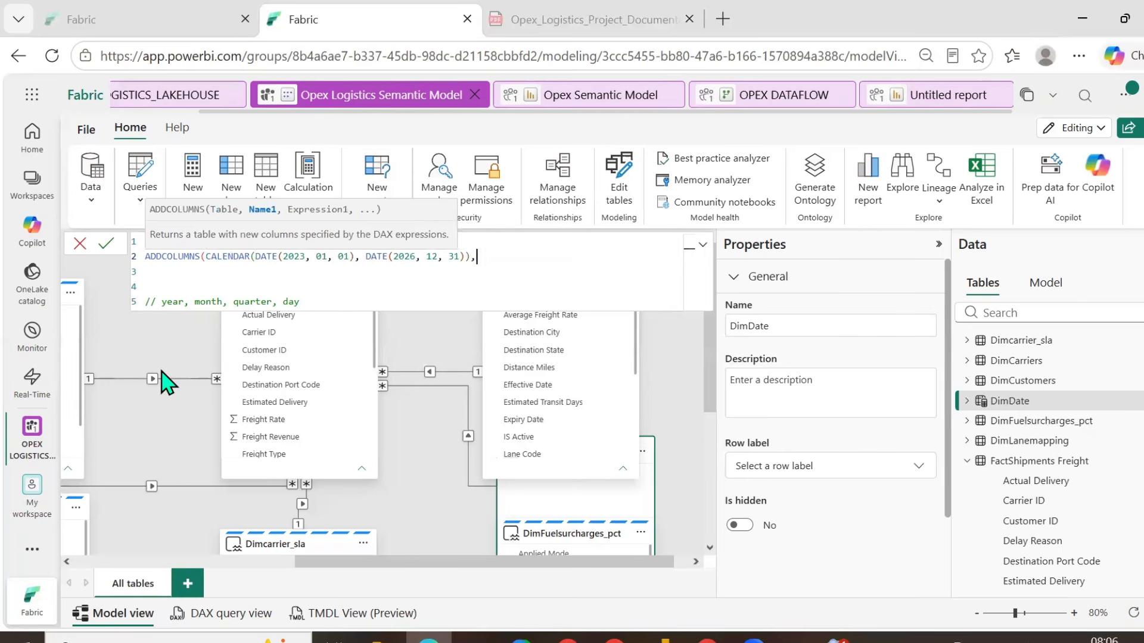
- Add a "Year" column defined as YEAR([Date]) on its own line of the ADDCOLUMNS expression
key("Return")
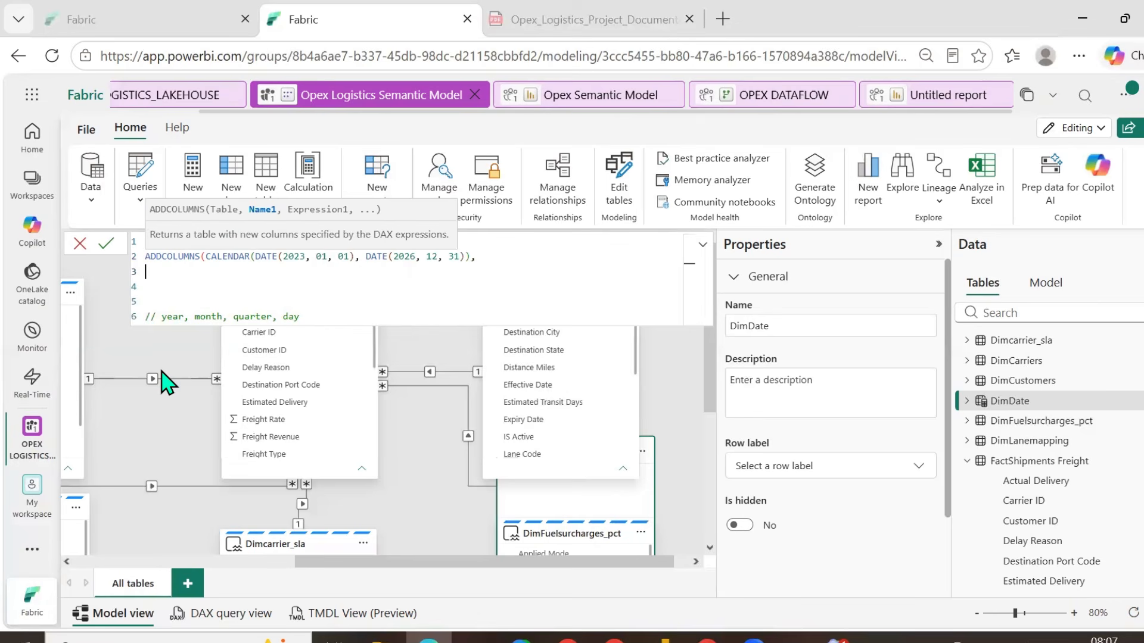
type("\"Year\", YEAR(")
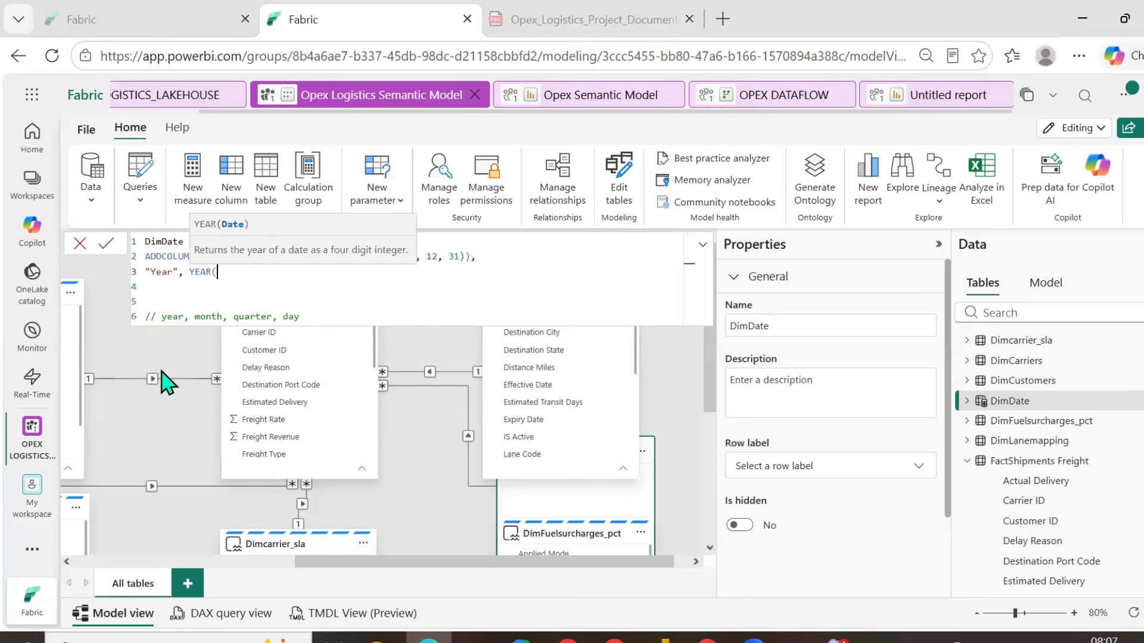
type("[")
key("Tab")
type(")")
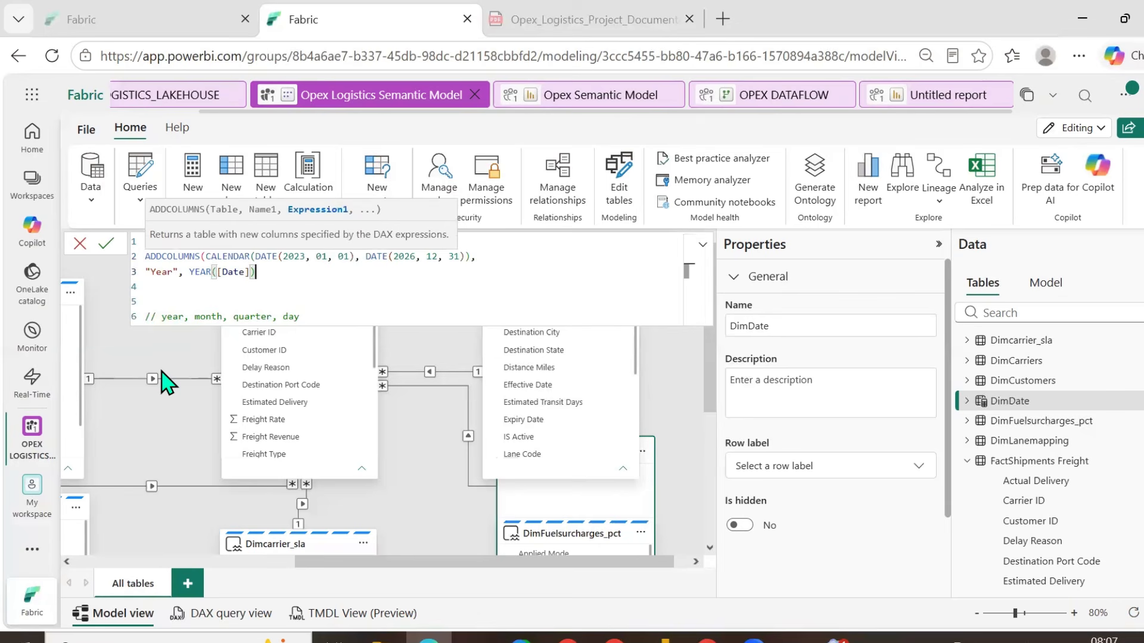
type(",")
key("Return")
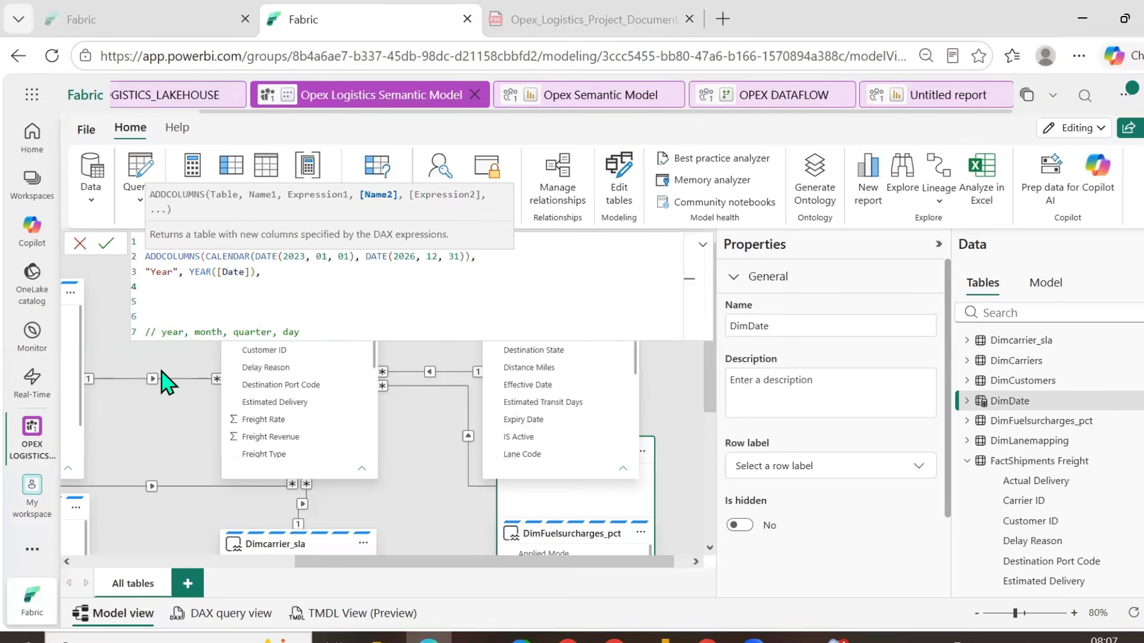
- Add a "Month No" column defined as MONTH([Date]) on the line below the Year column
type("\"Month No\", ")
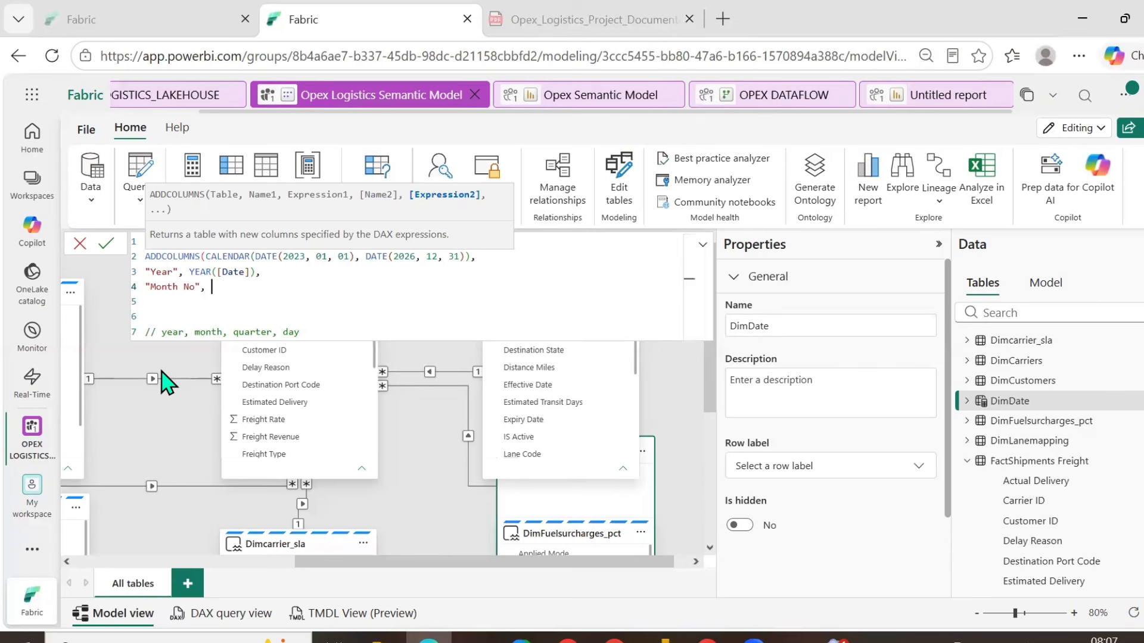
type("Month")
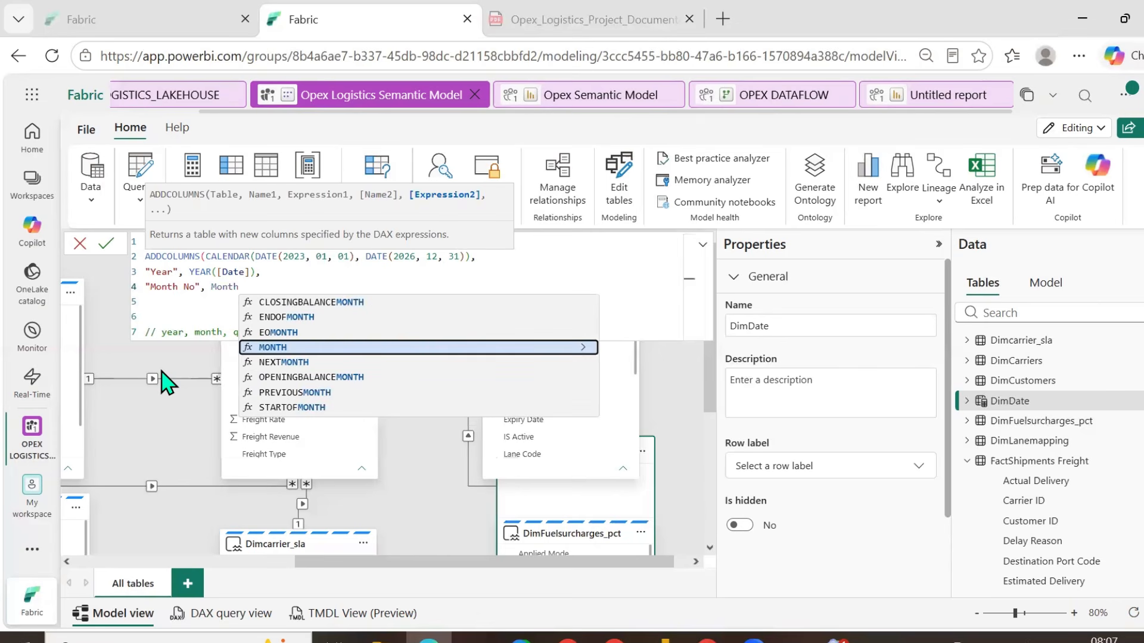
key("Tab")
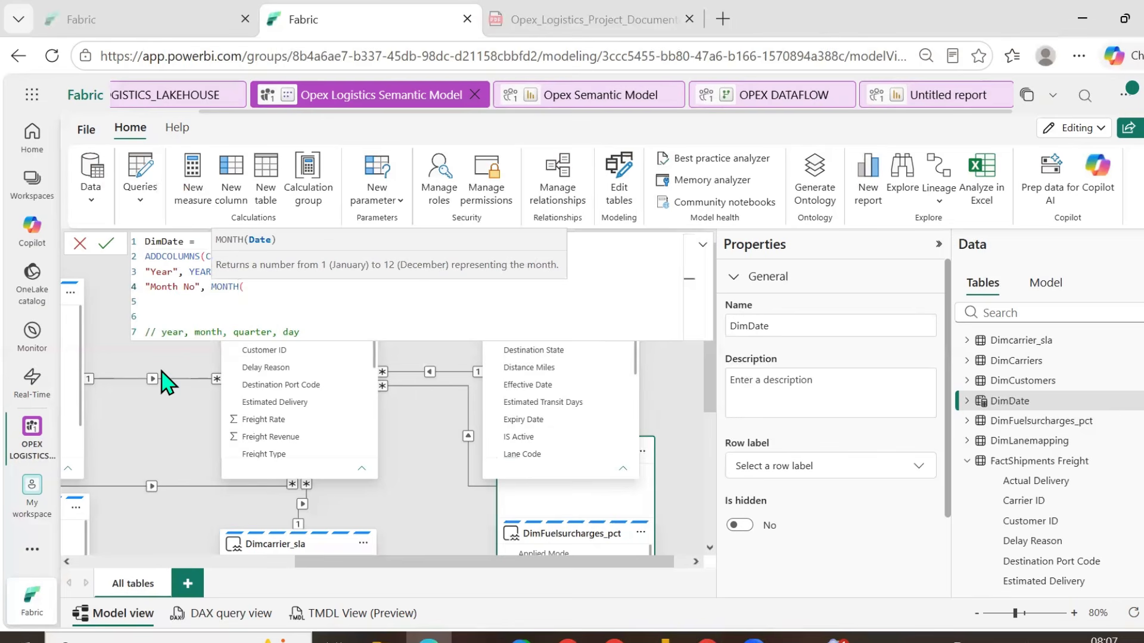
type("Date")
key("BackSpace")
key("BackSpace")
key("BackSpace")
key("BackSpace")
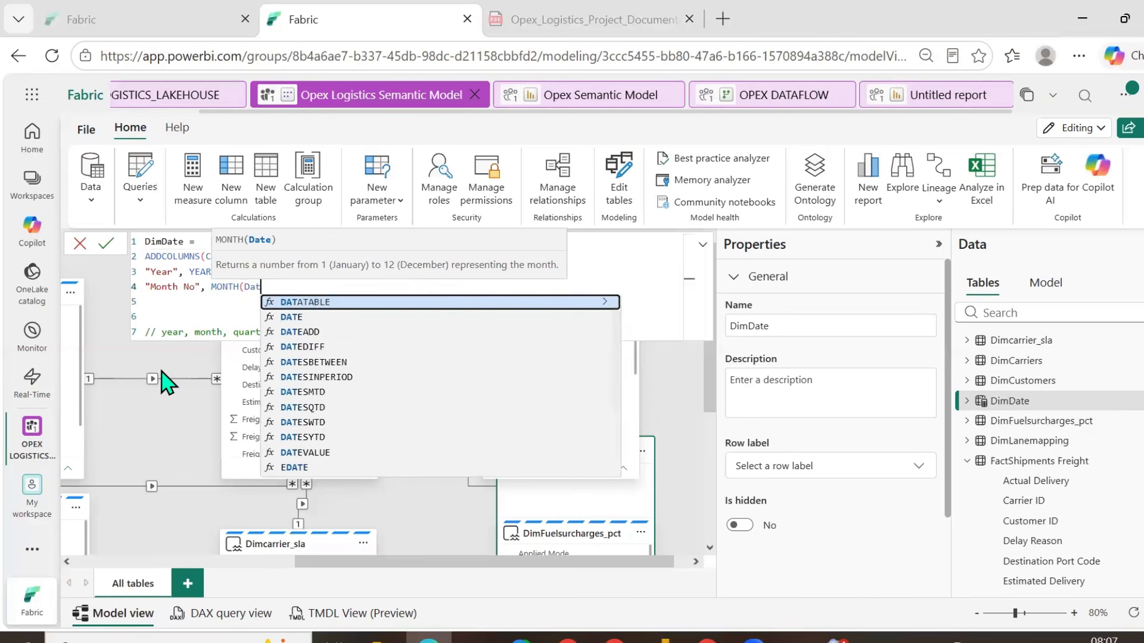
type("[Date]")
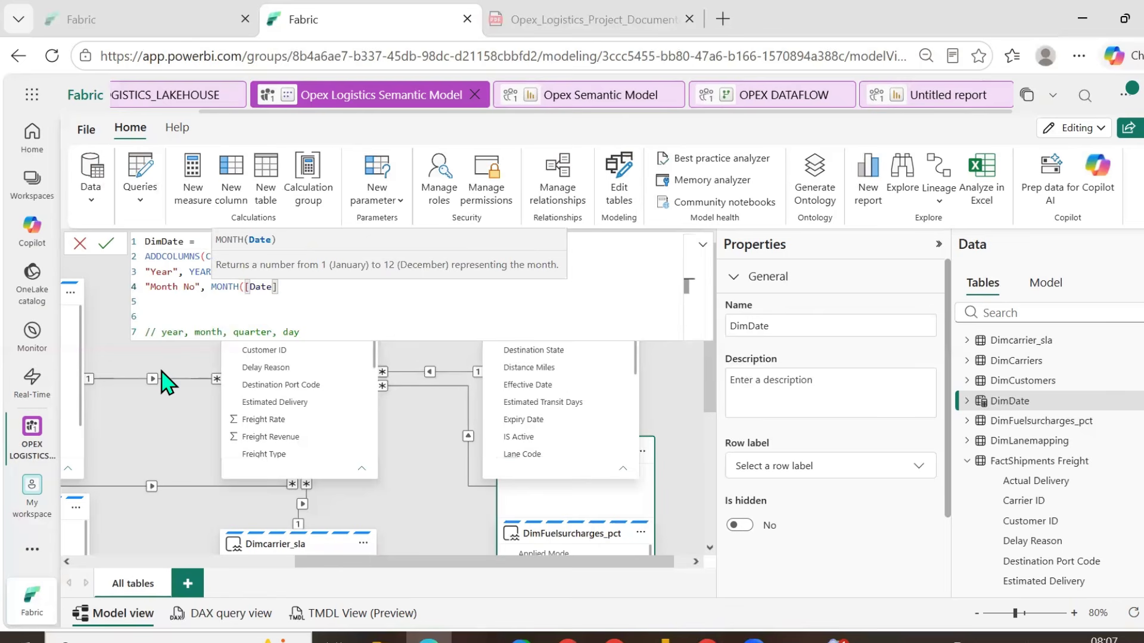
type("),")
key("Return")
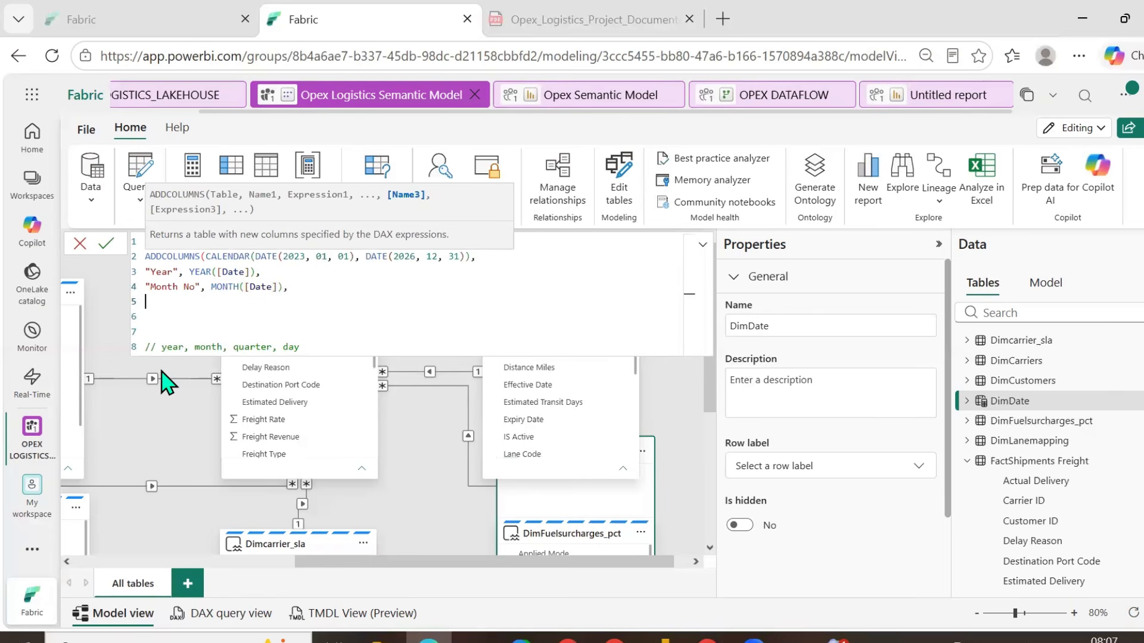
- Add a "Month" column defined as FORMAT([Date], "MMM-YYYY") below the Month No column
type("\"Month\", ")
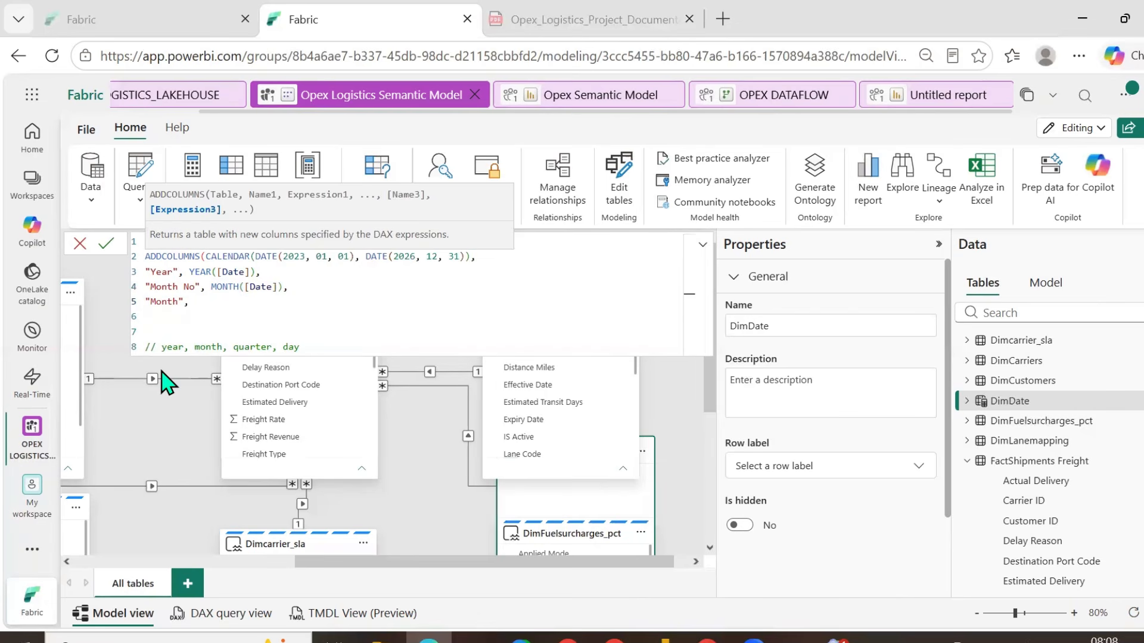
type("FORMAT(")
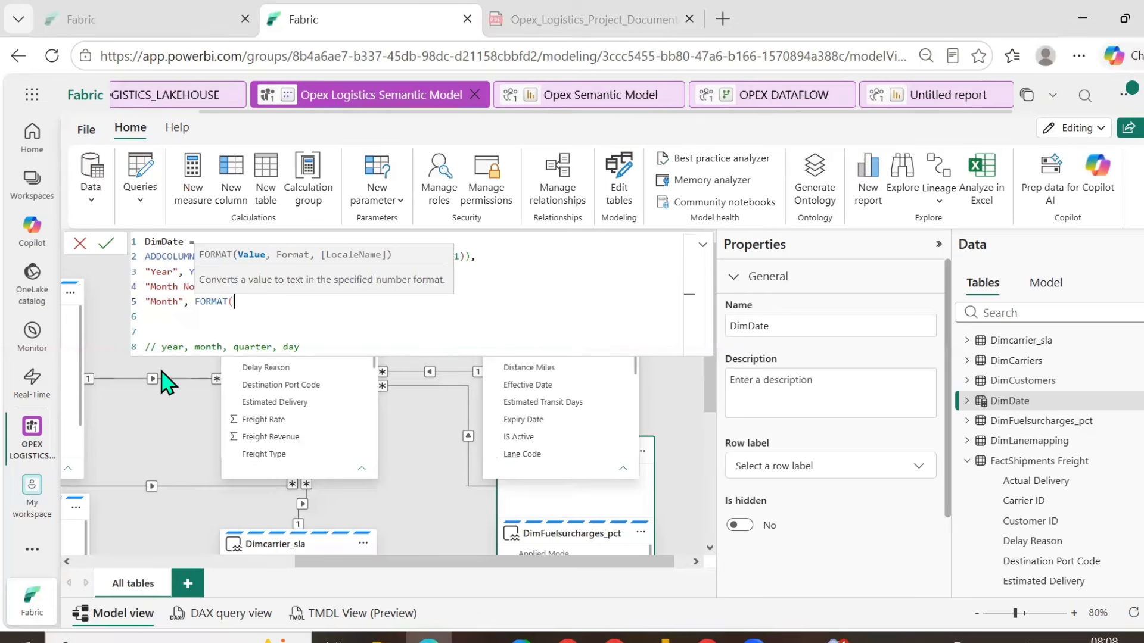
type("[Date], \"MMM-YYYY")
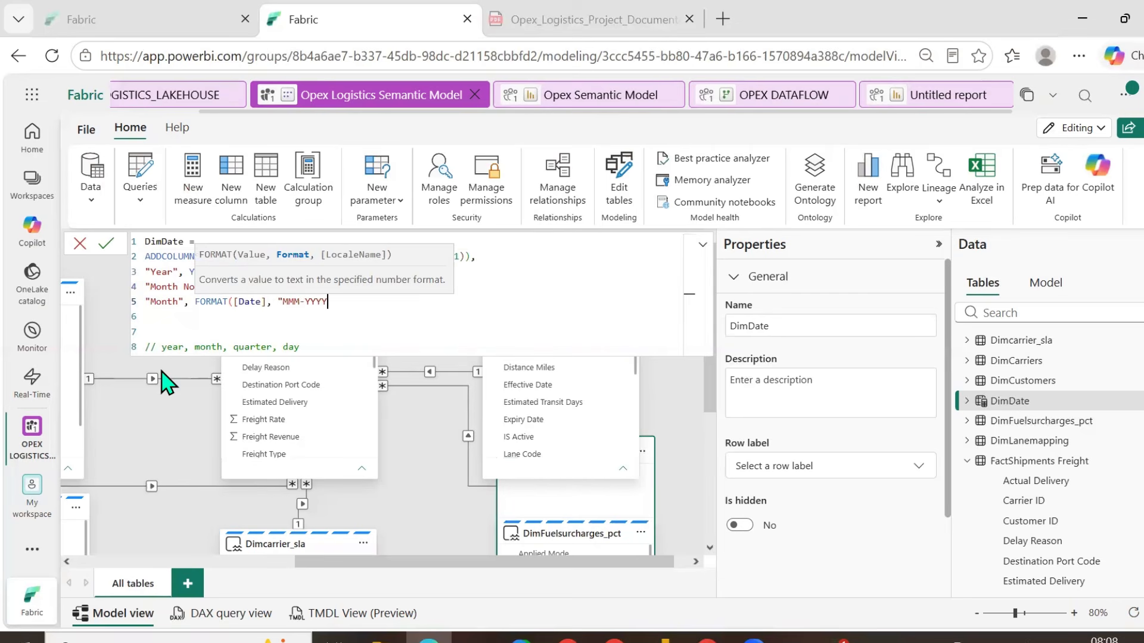
type("\")")
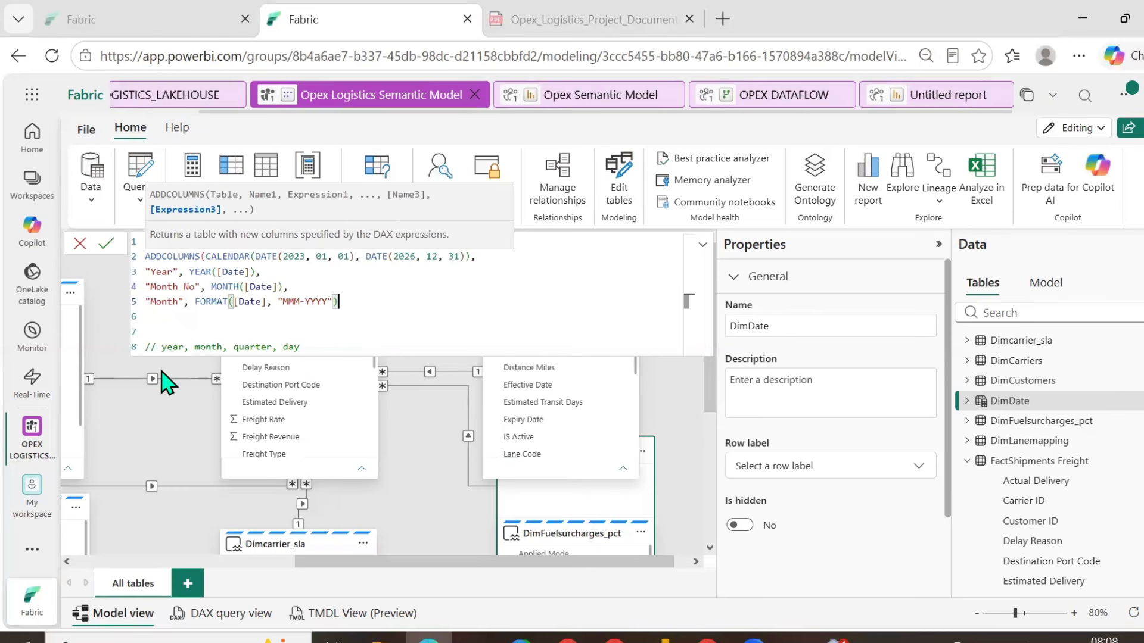
type(",")
key("Return")
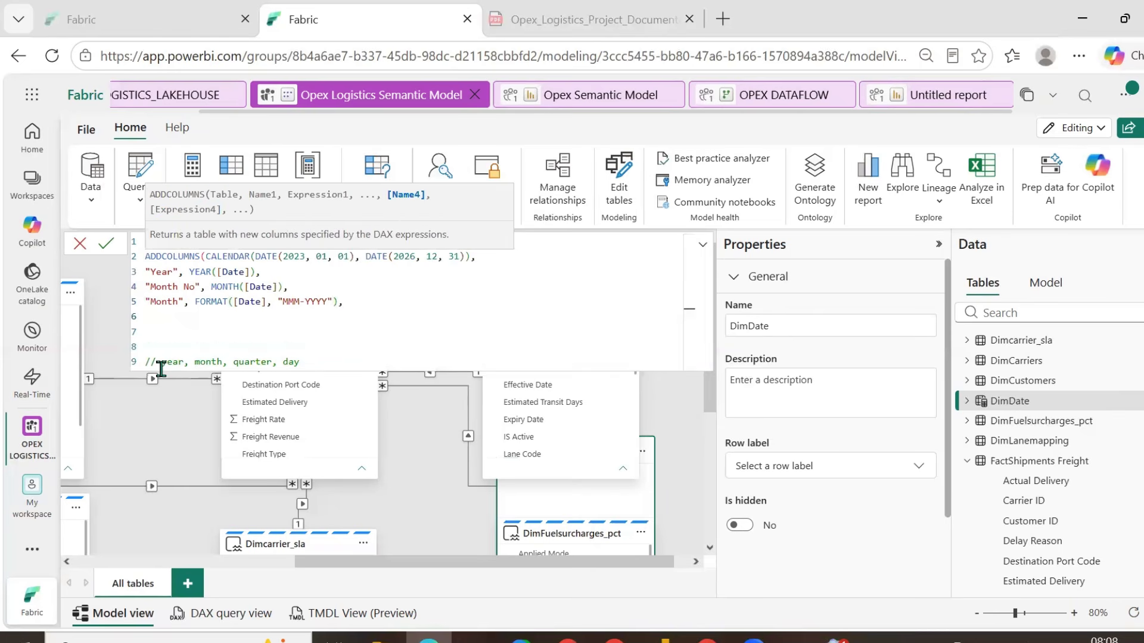
- Add a "Month Key" column defined as FORMAT([Date], "YYYY-MM") below the Month column
type("\"Month Key\", ")
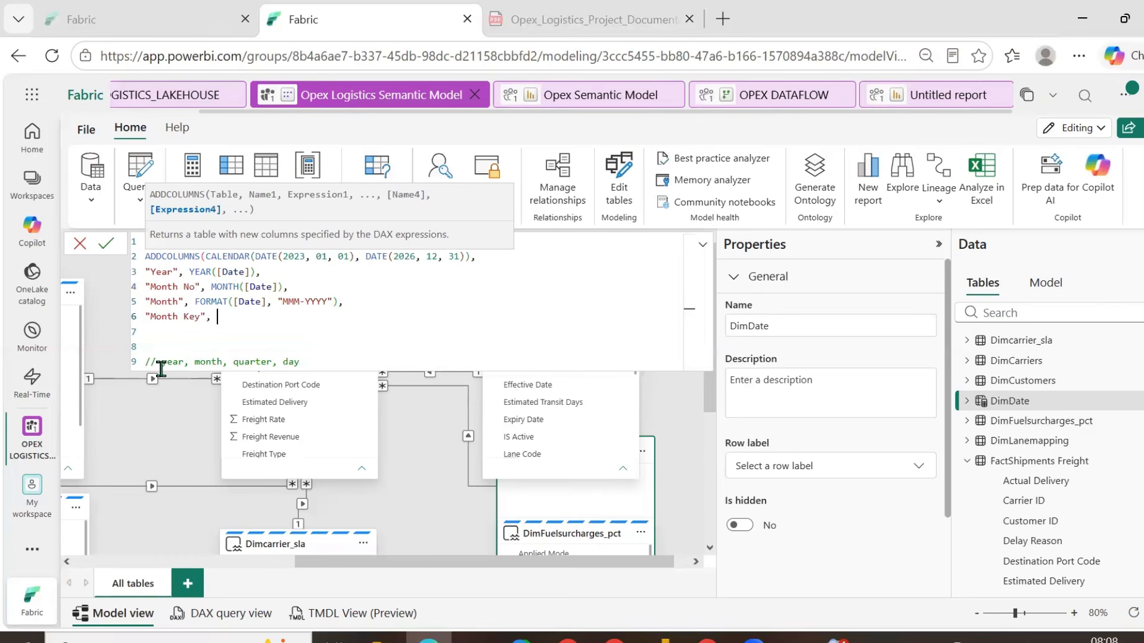
type("FORMAT(")
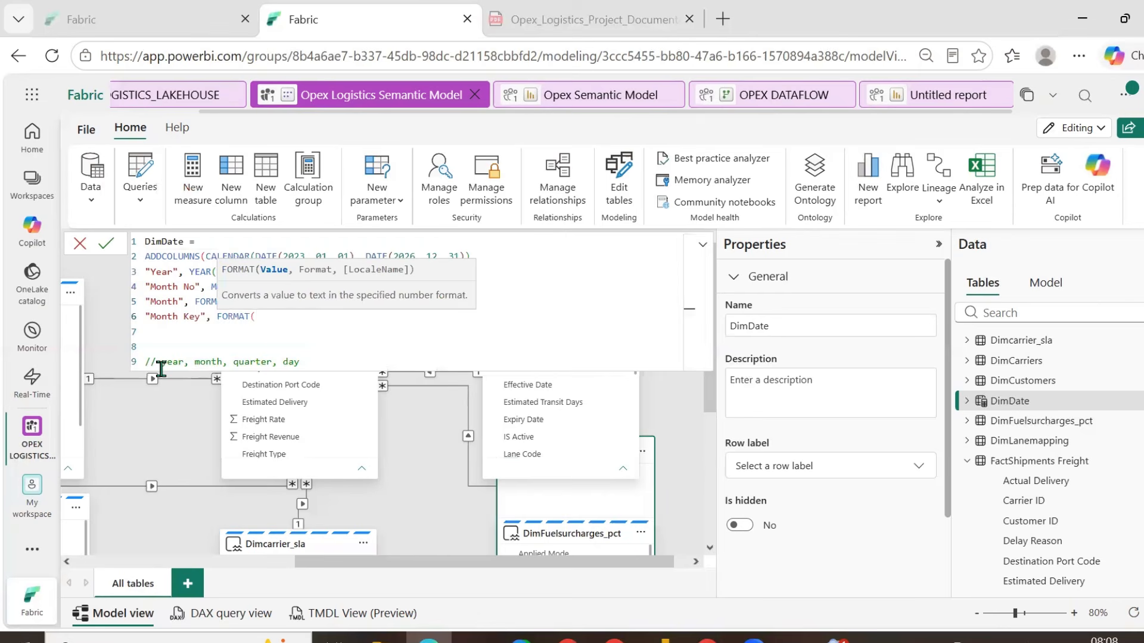
type("[")
key("Tab")
type(", \"YYYY-MM")
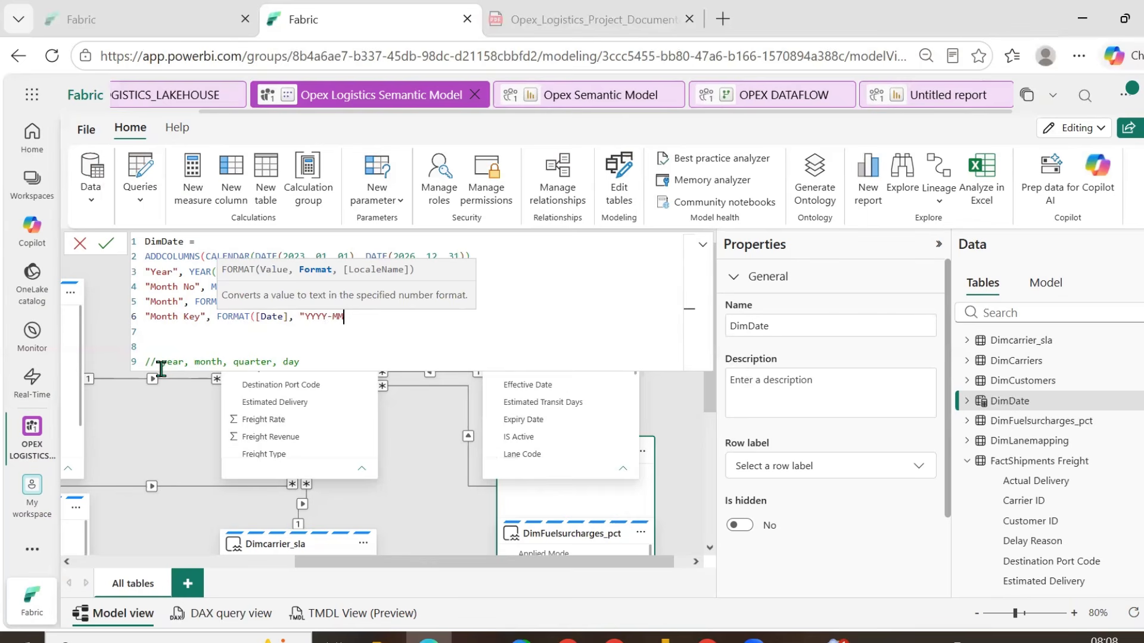
type("\"),")
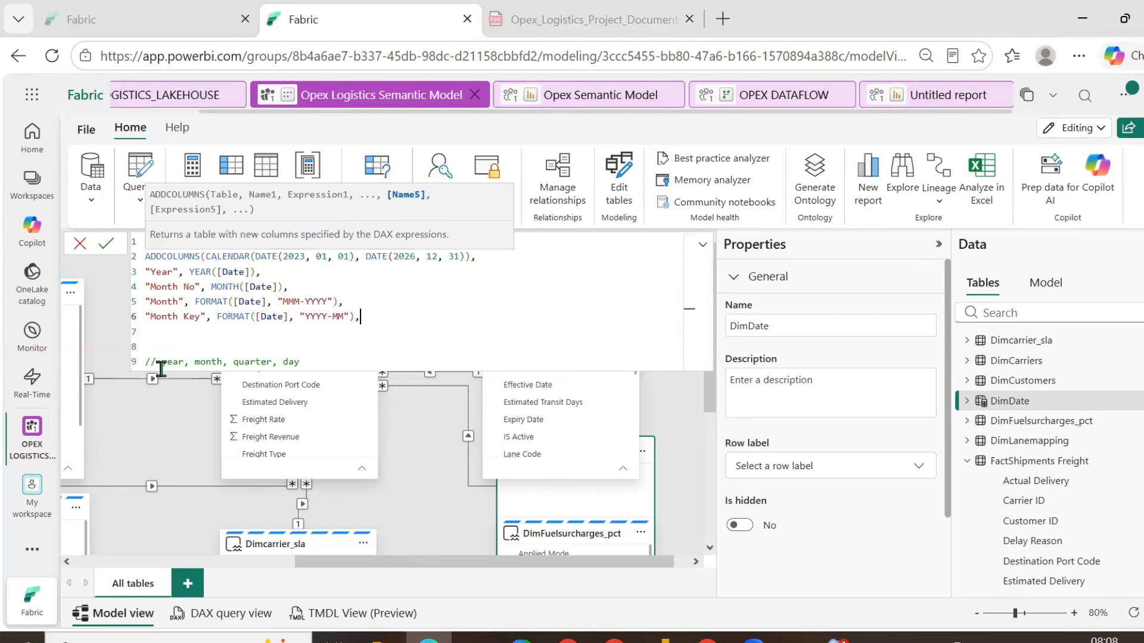
key("Return")
- Add a "Quarter" column defined as "Q"&QUARTER([Date]) on the line below the Month Key column
type("\"")
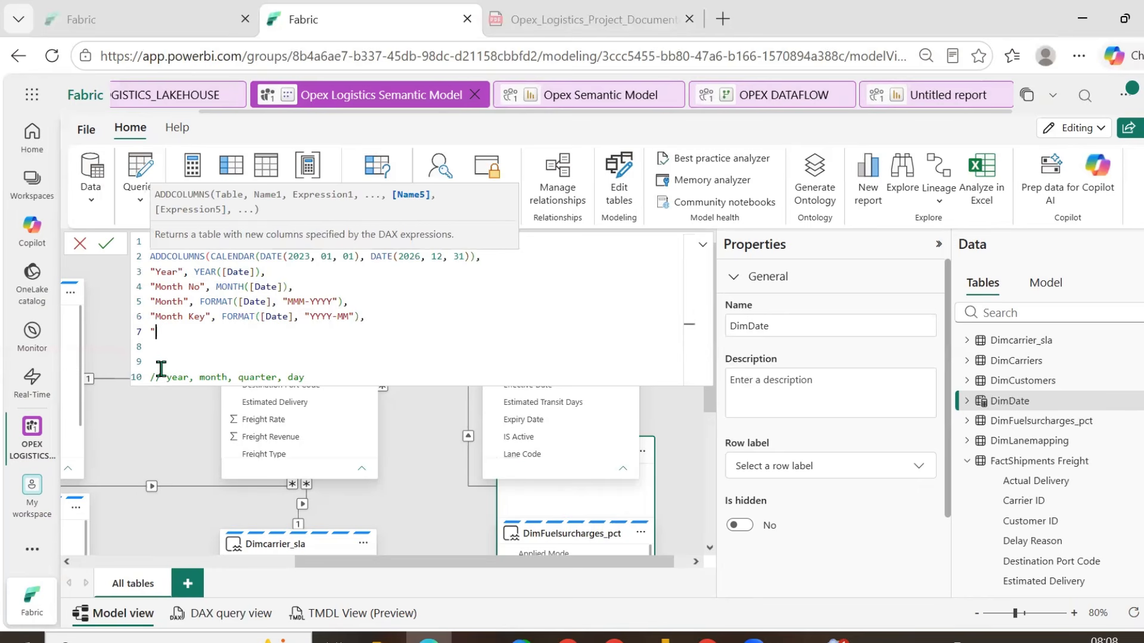
type("Quarter\", \"Q\"")
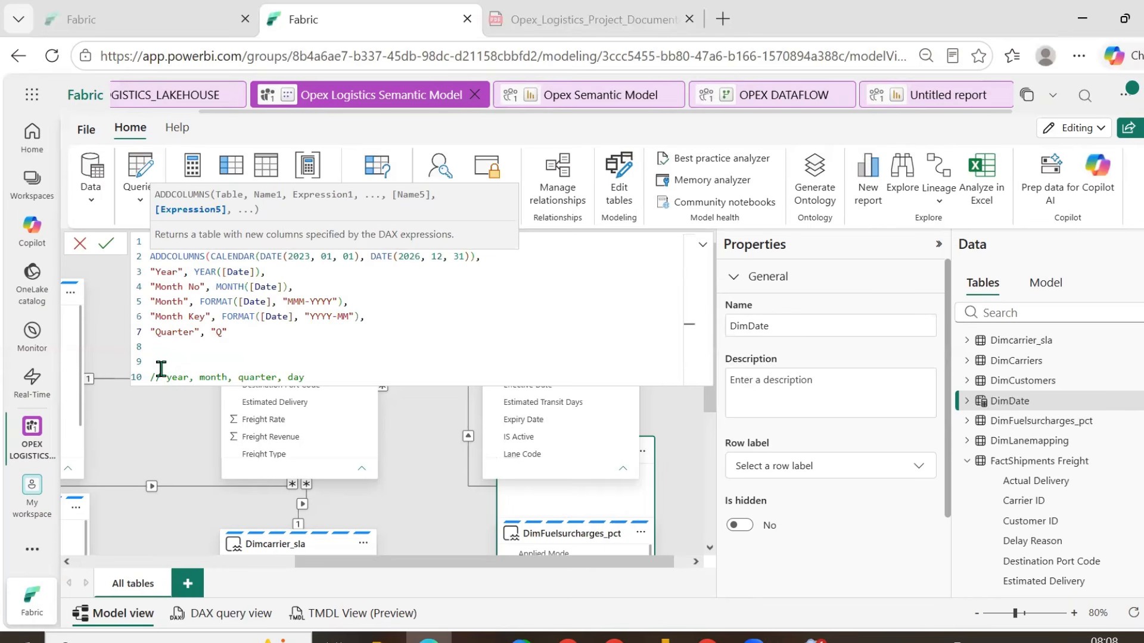
type("&Qua")
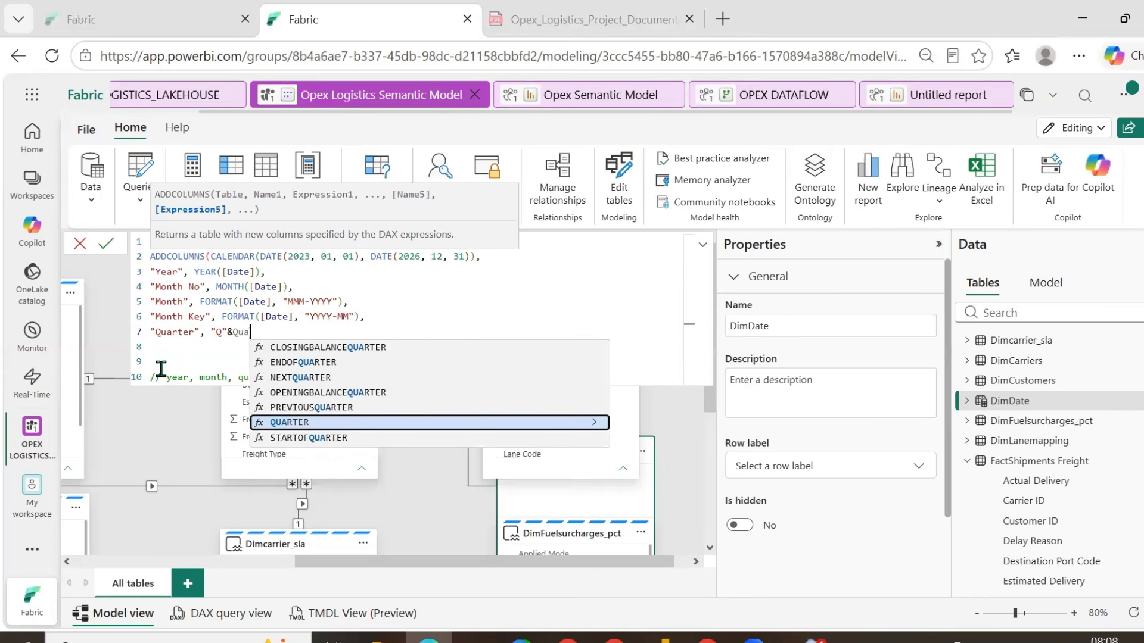
key("Tab")
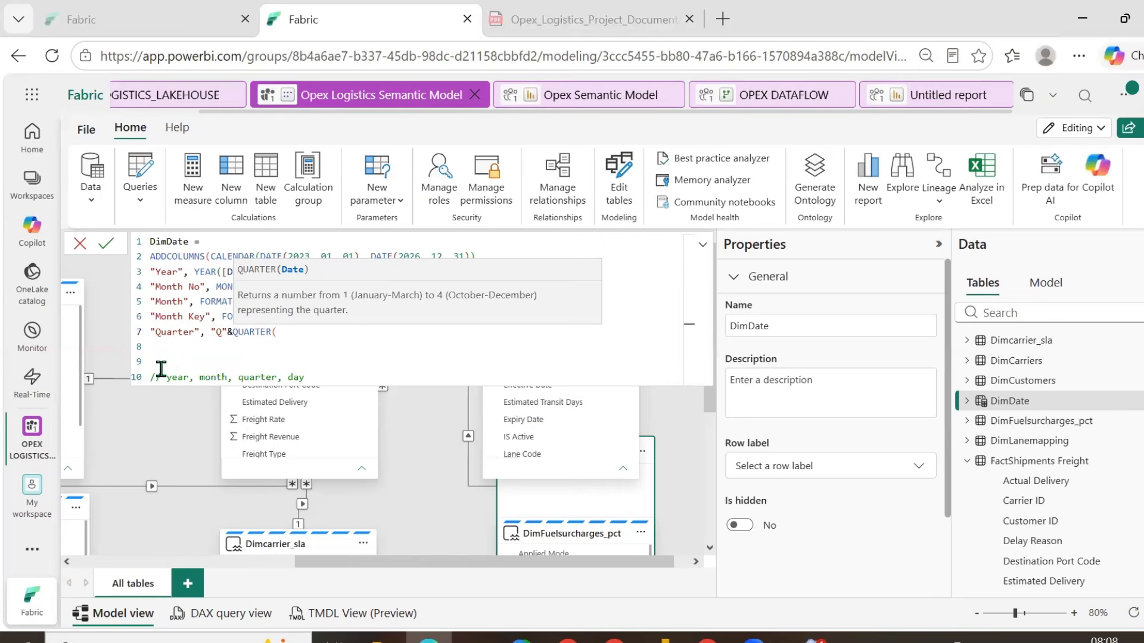
type("[Da")
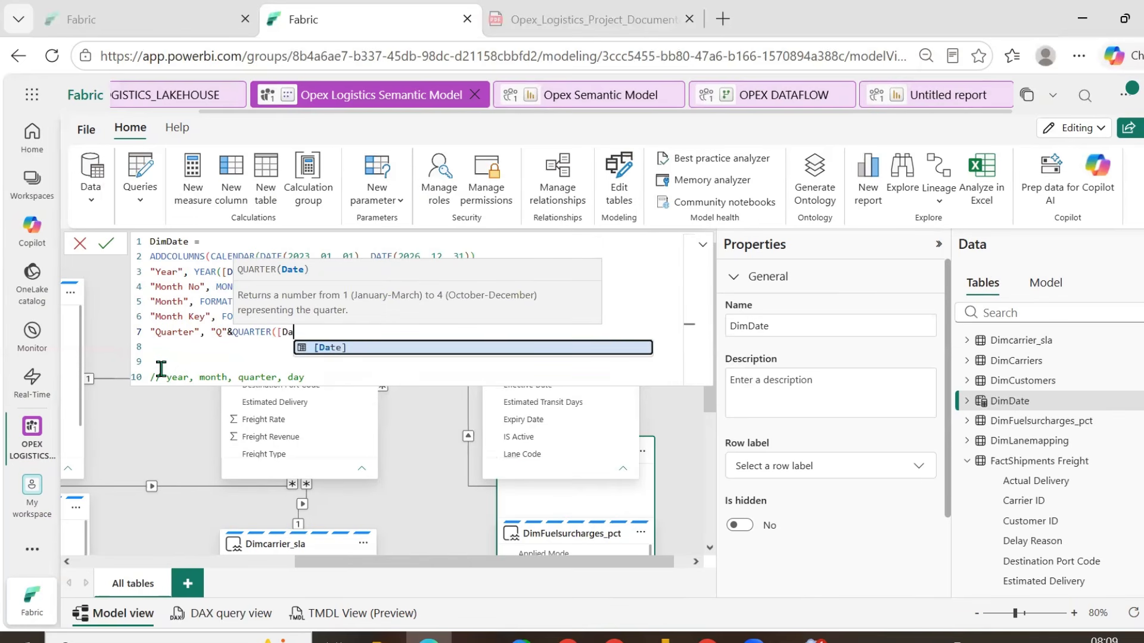
key("Tab")
type(")")
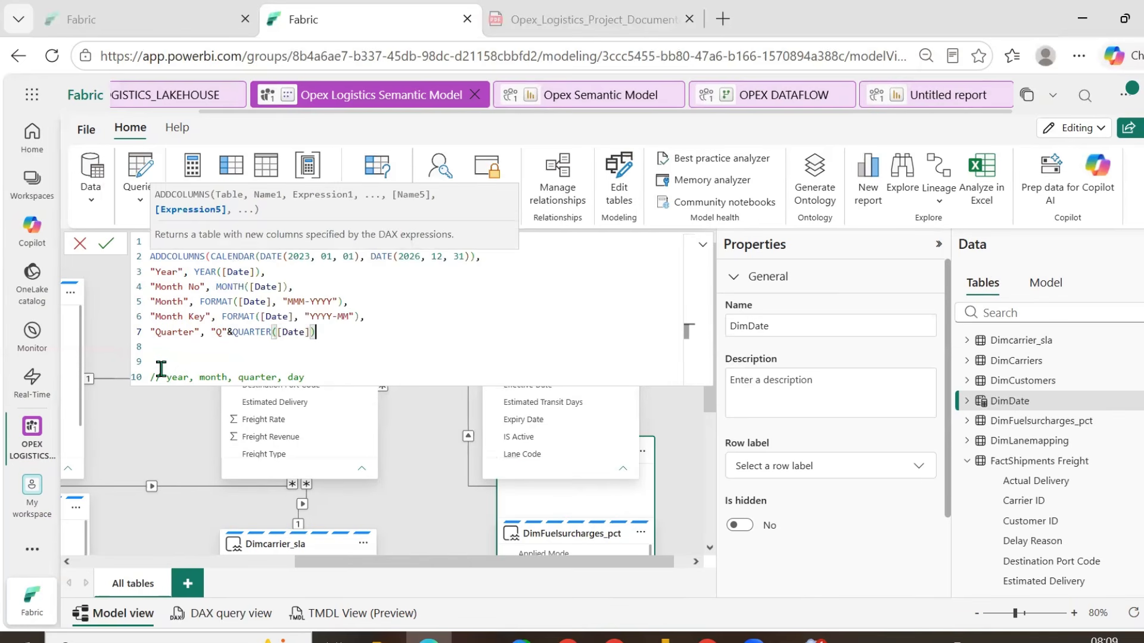
type(",")
key("Return")
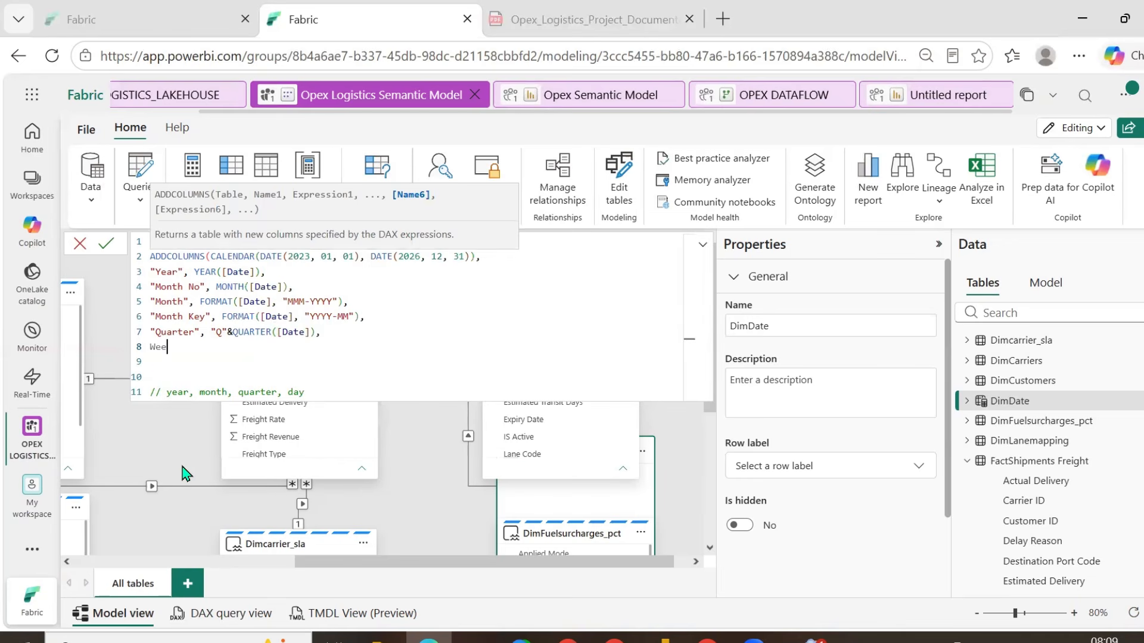
- Add a "Weekday" column defined as FORMAT([Date], "ddd") on the line below the Quarter column
key("BackSpace")
key("Return")
type("\"Weekday\", ")
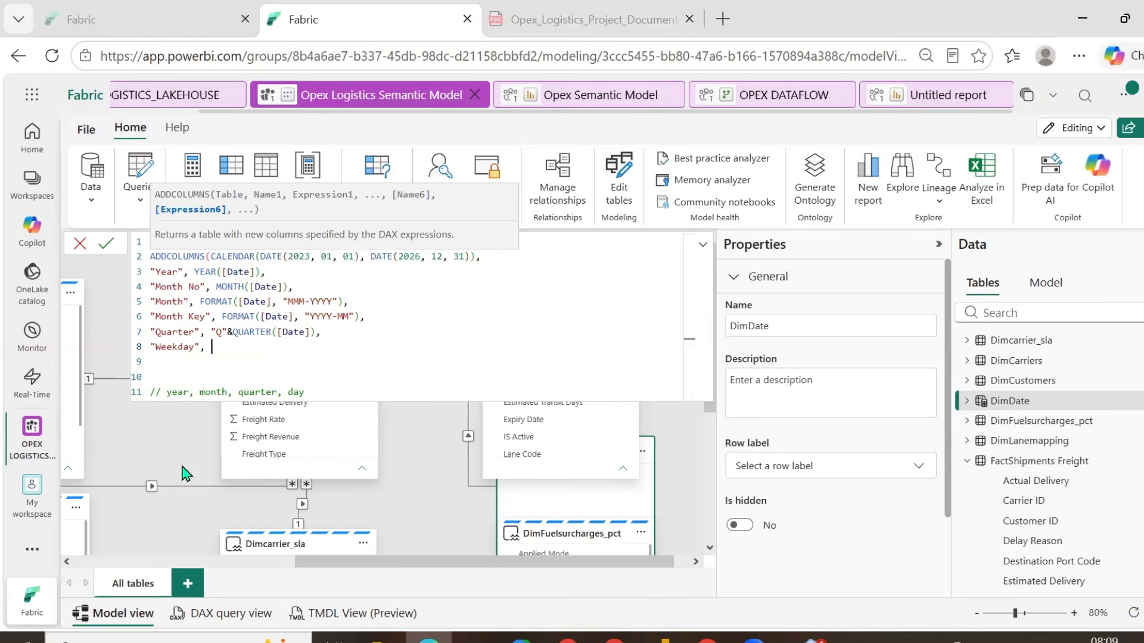
type("FORMAT(")
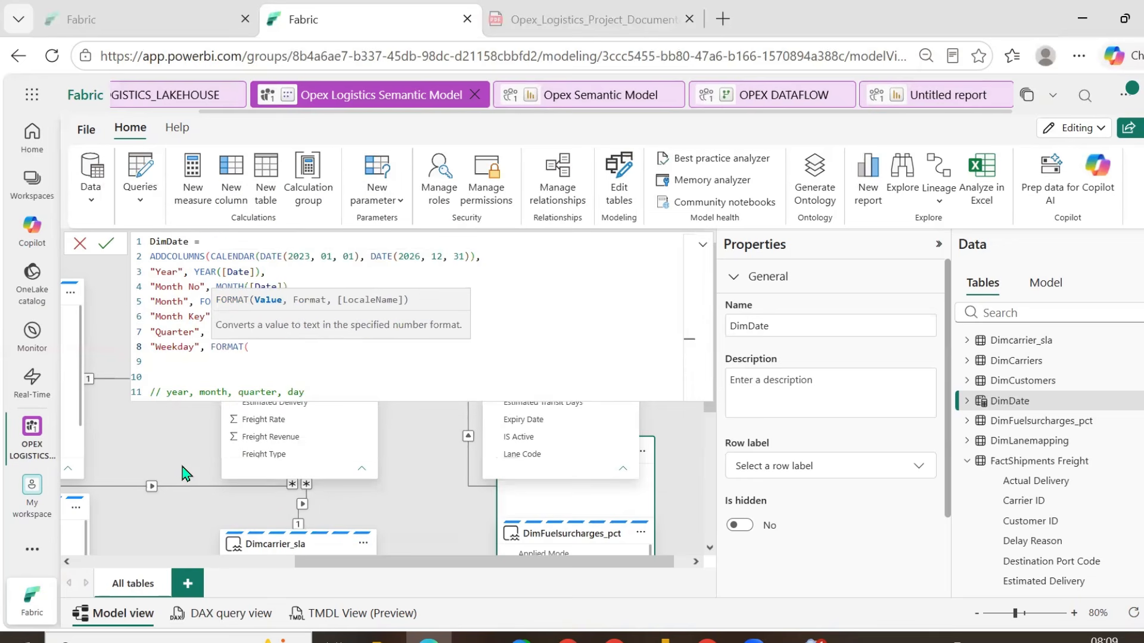
type("[Date], \"ddd\")")
key("Return")
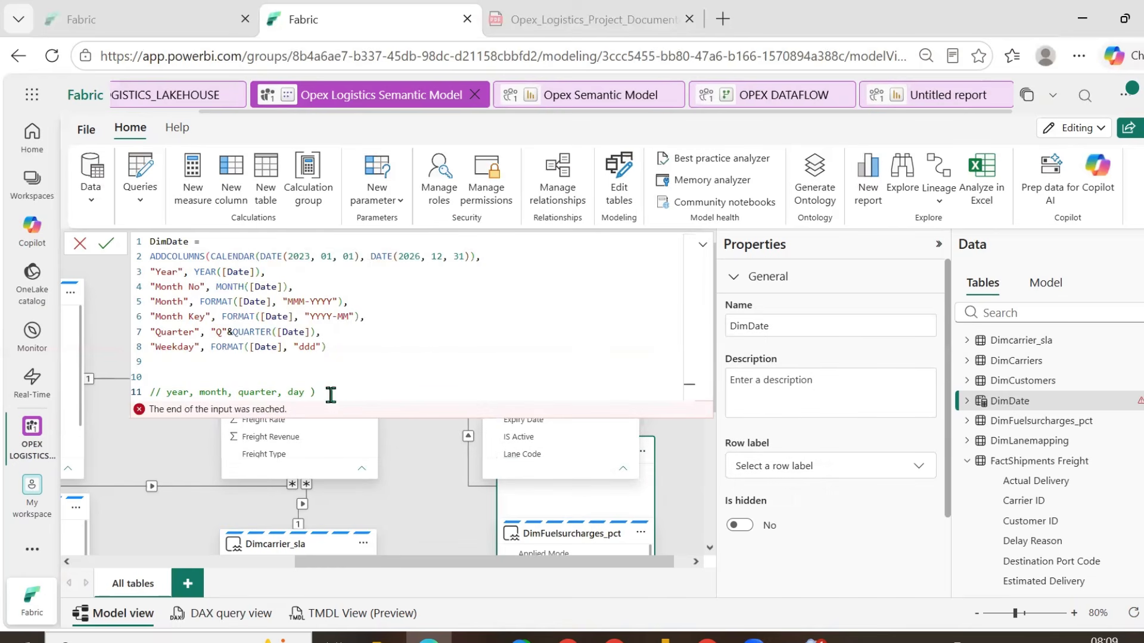
- Add the missing closing parenthesis of ADDCOLUMNS after the Weekday expression, commit the DimDate table and close its formula
left_click(337, 347)
type(")")
key("Return")
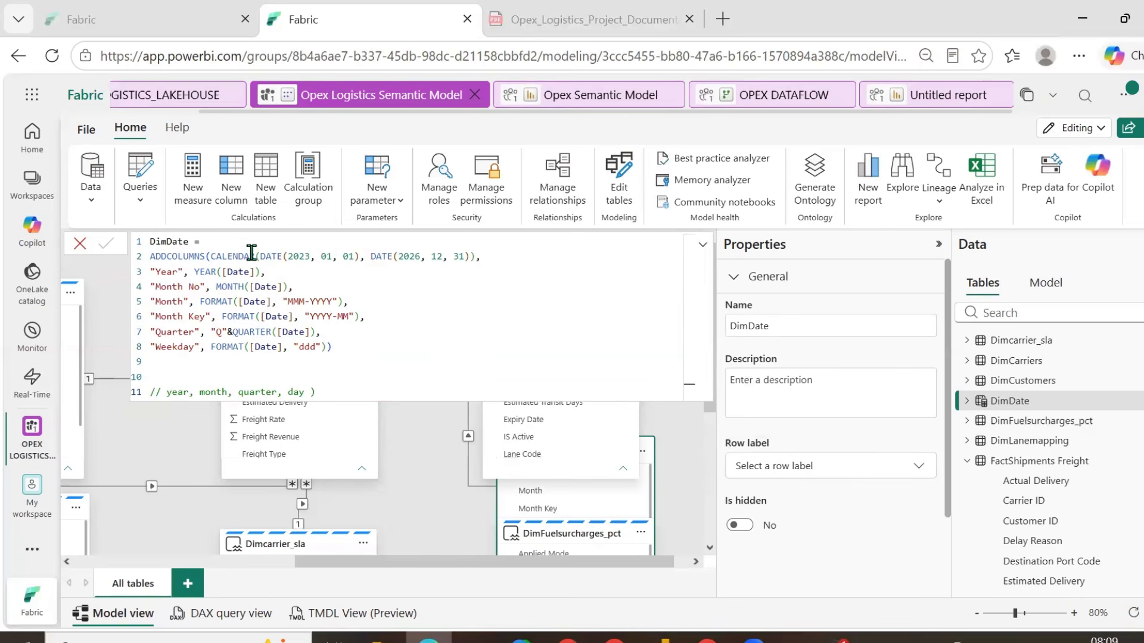
left_click(79, 244)
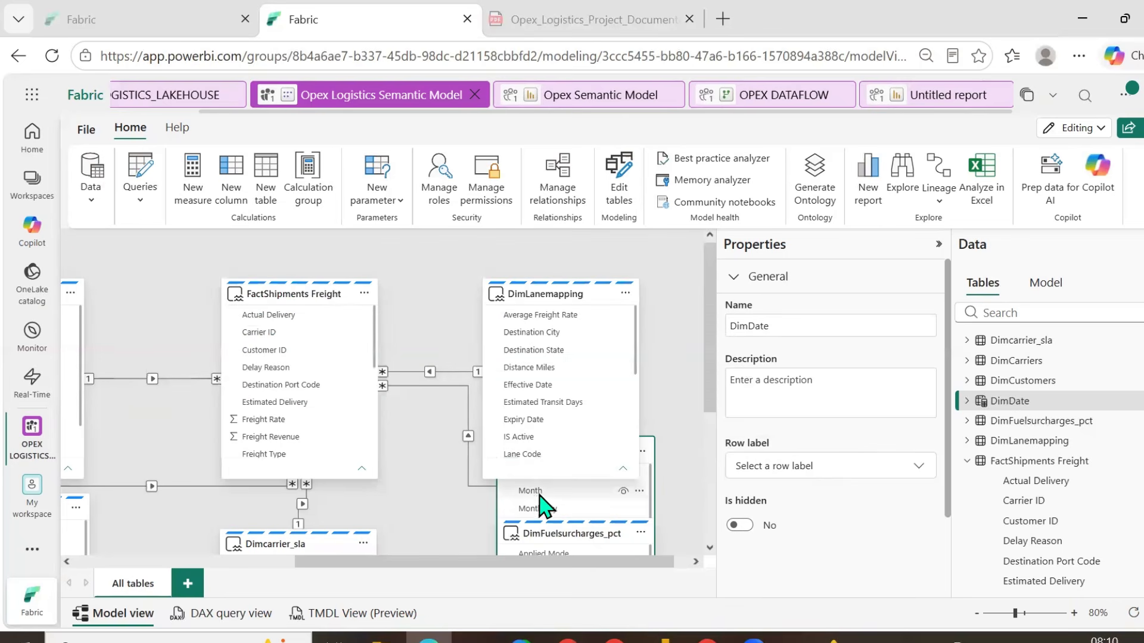
- Rearrange the DimLanemapping, DimFuelsurcharges_pct and DimDate tables in the model diagram so that DimDate sits clear of the others
left_click_drag(539, 496, 472, 516)
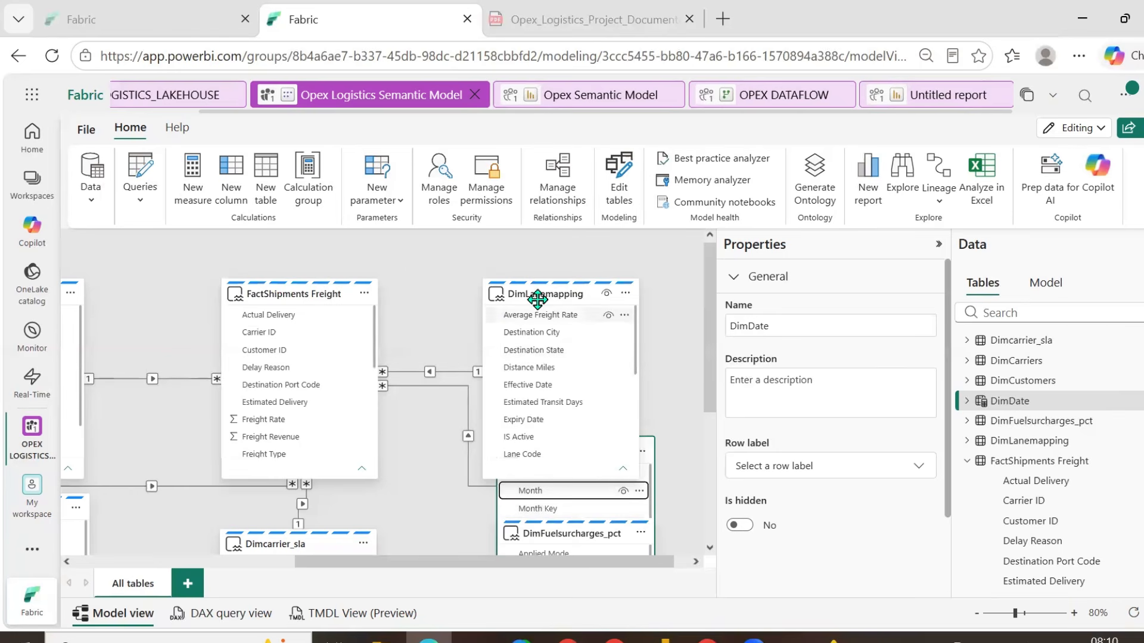
left_click_drag(537, 300, 561, 300)
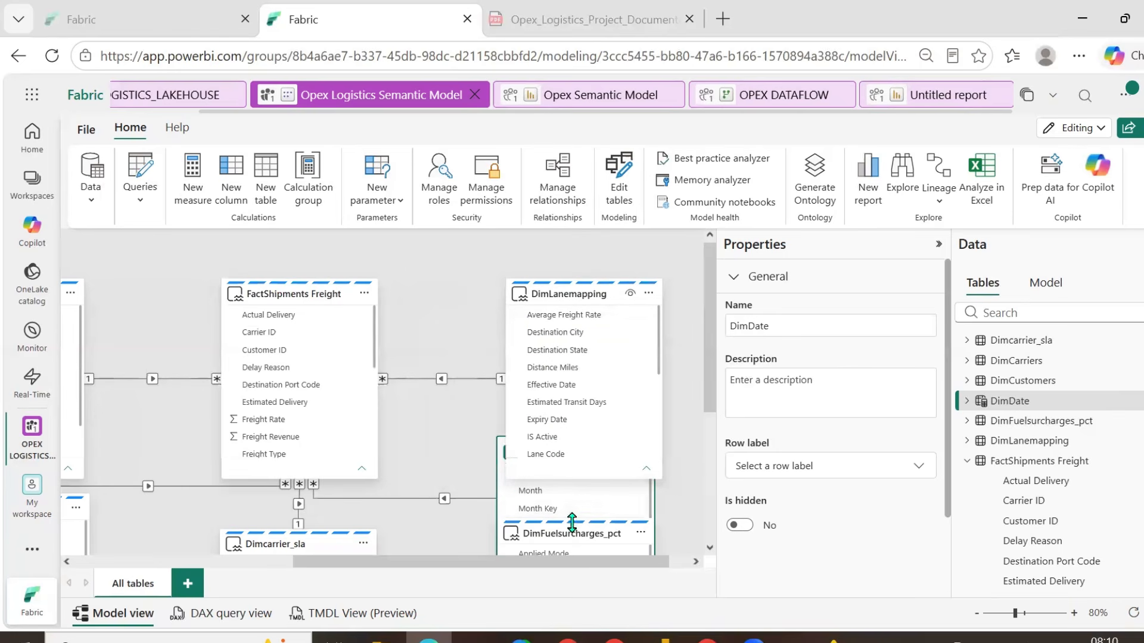
left_click_drag(497, 515, 485, 515)
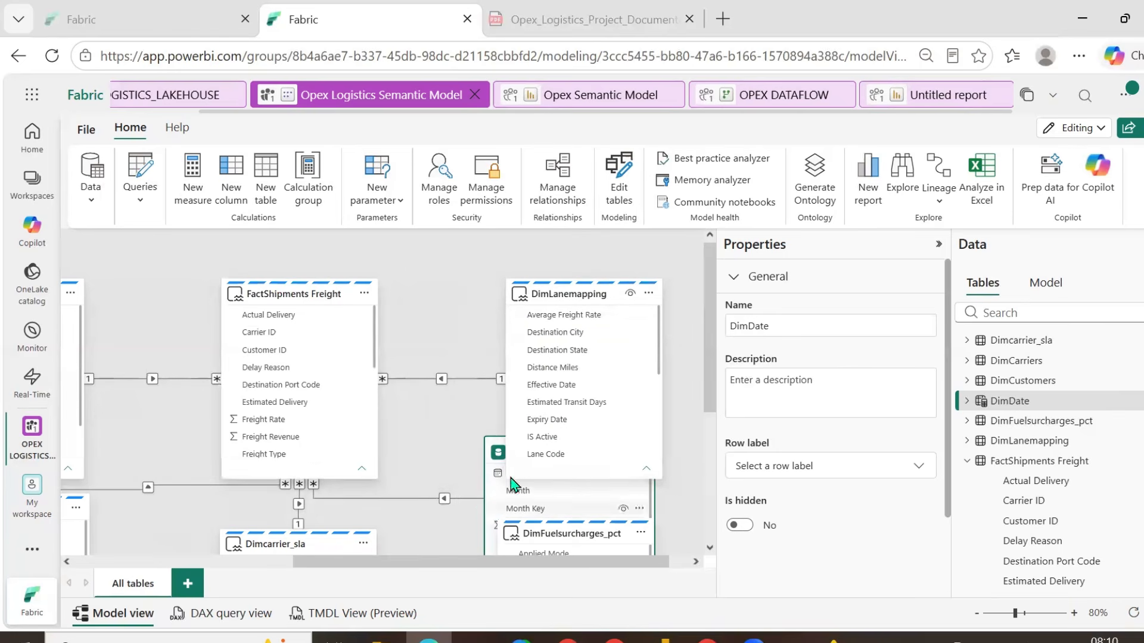
left_click_drag(712, 361, 714, 446)
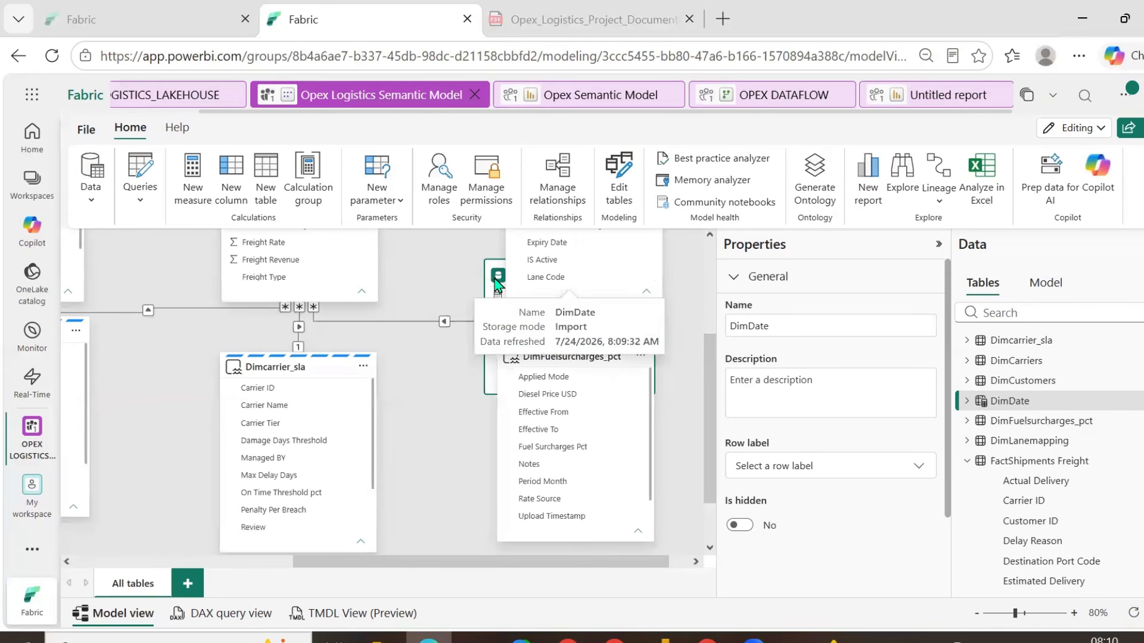
left_click_drag(497, 283, 436, 441)
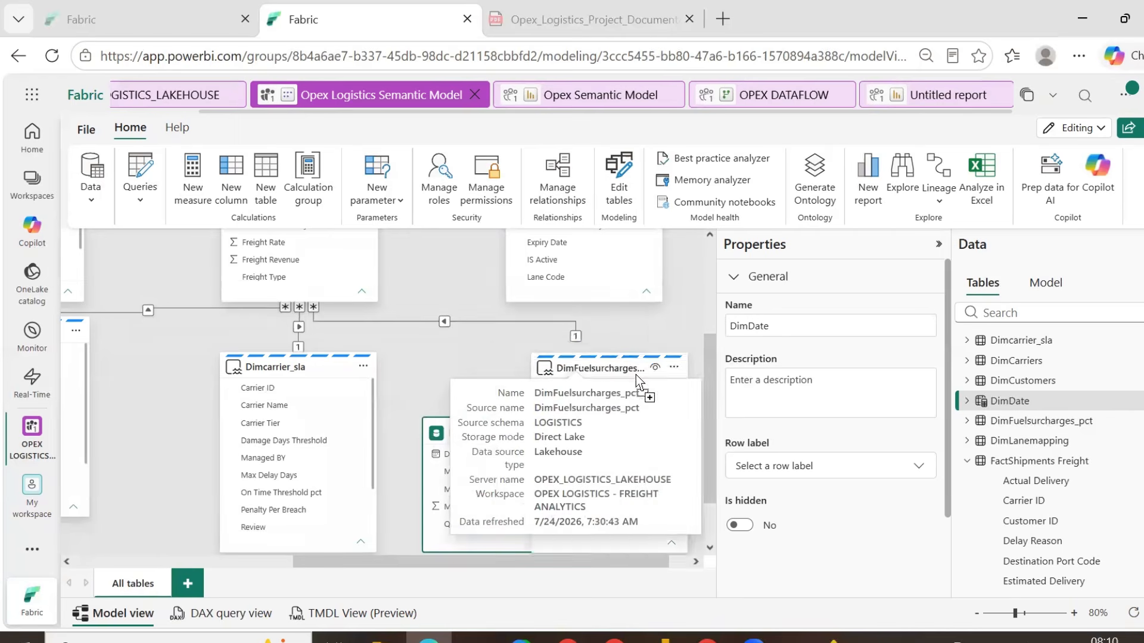
left_click_drag(635, 375, 666, 372)
left_click_drag(463, 433, 478, 346)
scroll(416, 500, "up", 2)
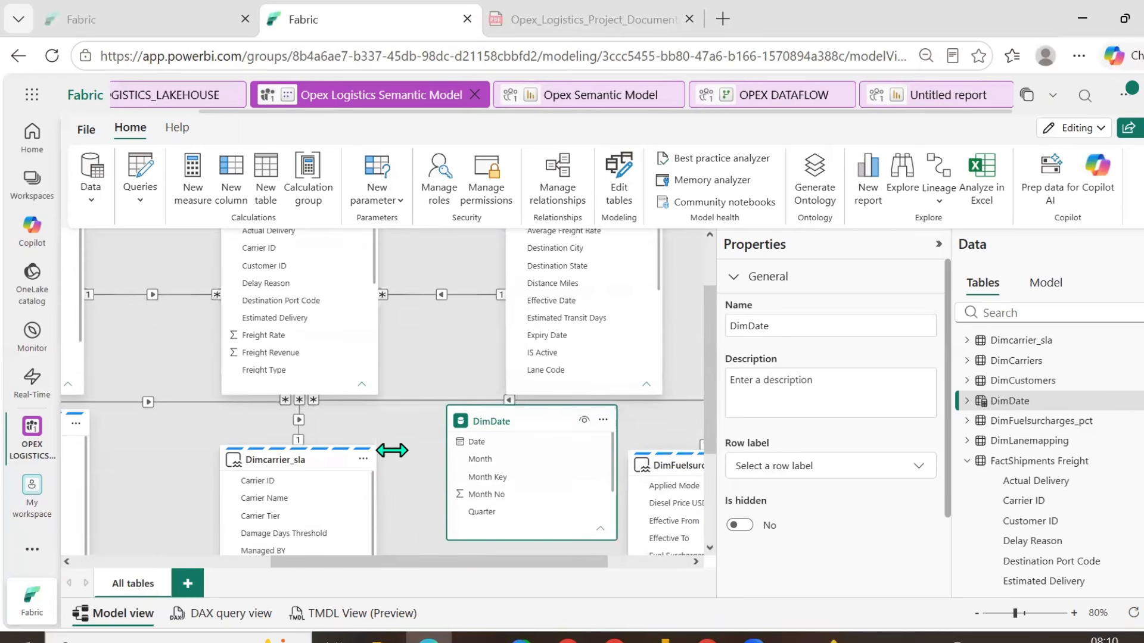
- Create and save a relationship from Shipment Date in FactShipments Freight to Date in DimDate
scroll(324, 321, "down", 4)
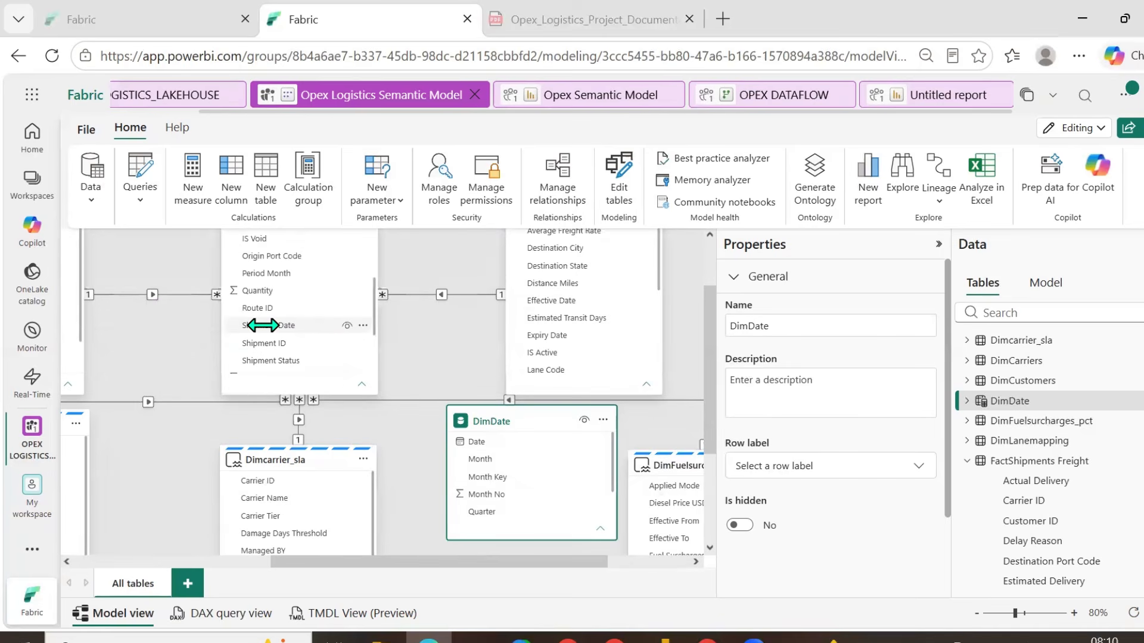
left_click_drag(263, 324, 461, 442)
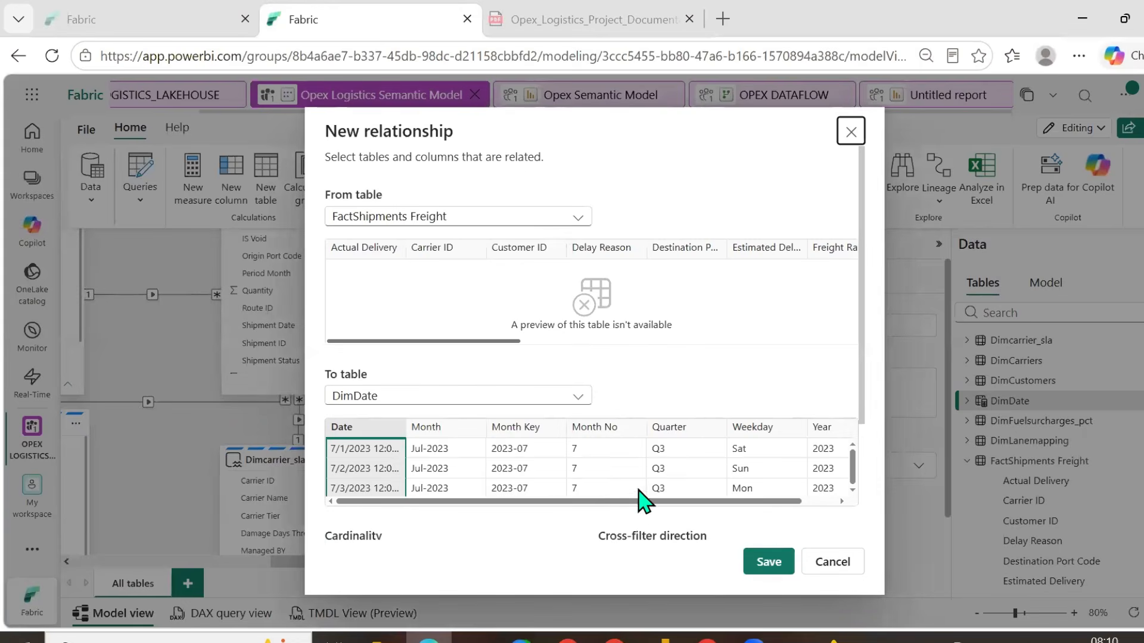
left_click(767, 566)
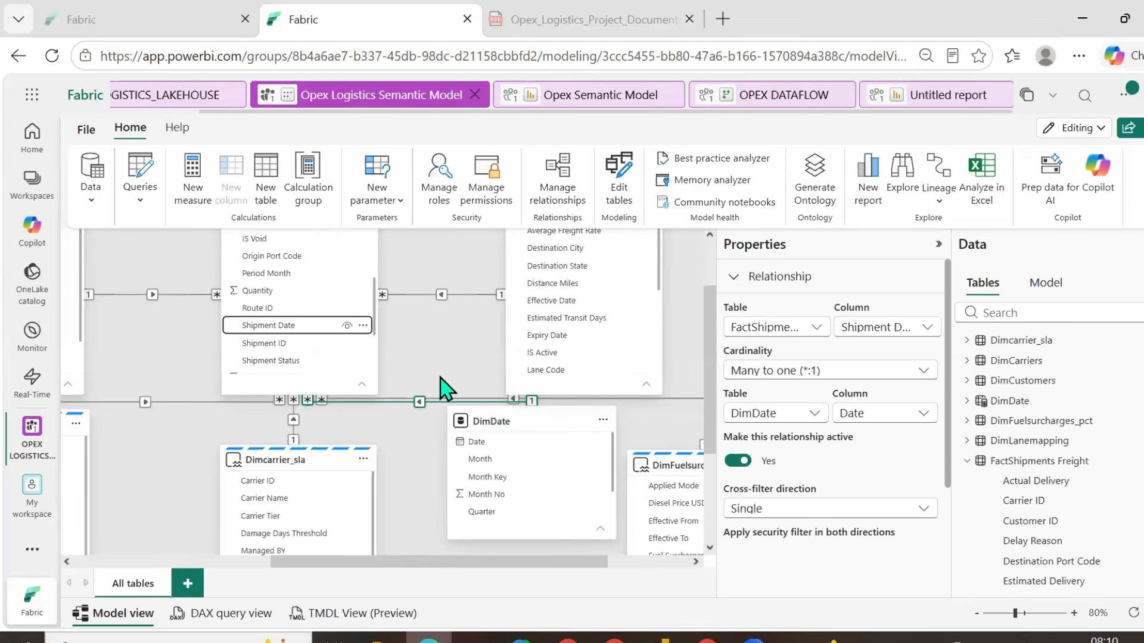
- Create a new measure in the FactShipments Freight table and name it Revenue PY
scroll(1048, 459, "down", 3)
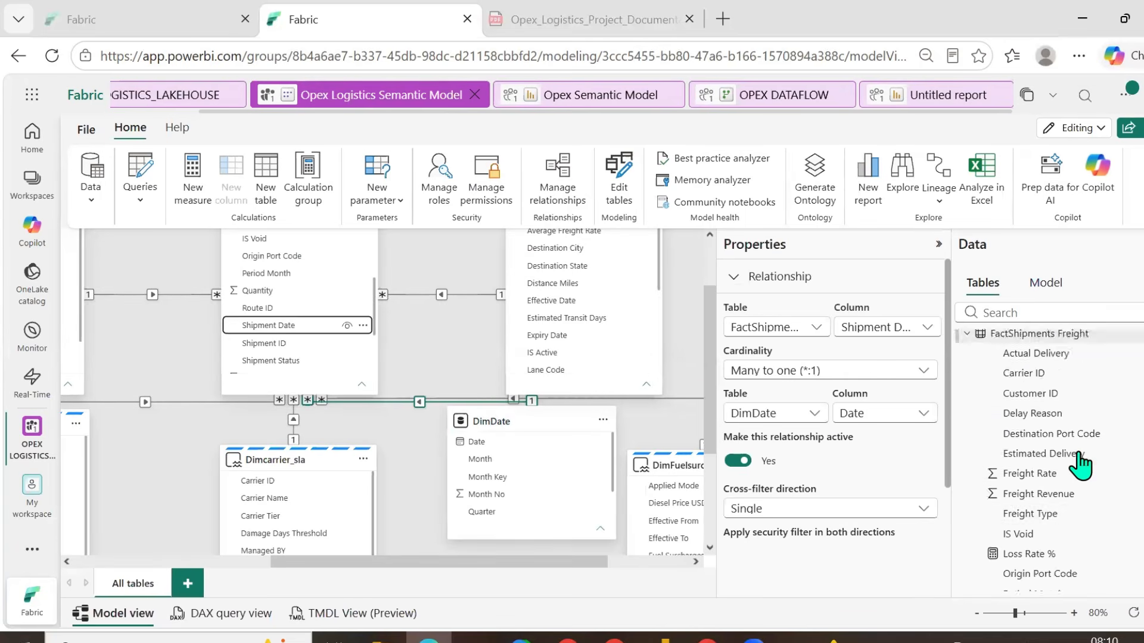
scroll(1079, 465, "down", 3)
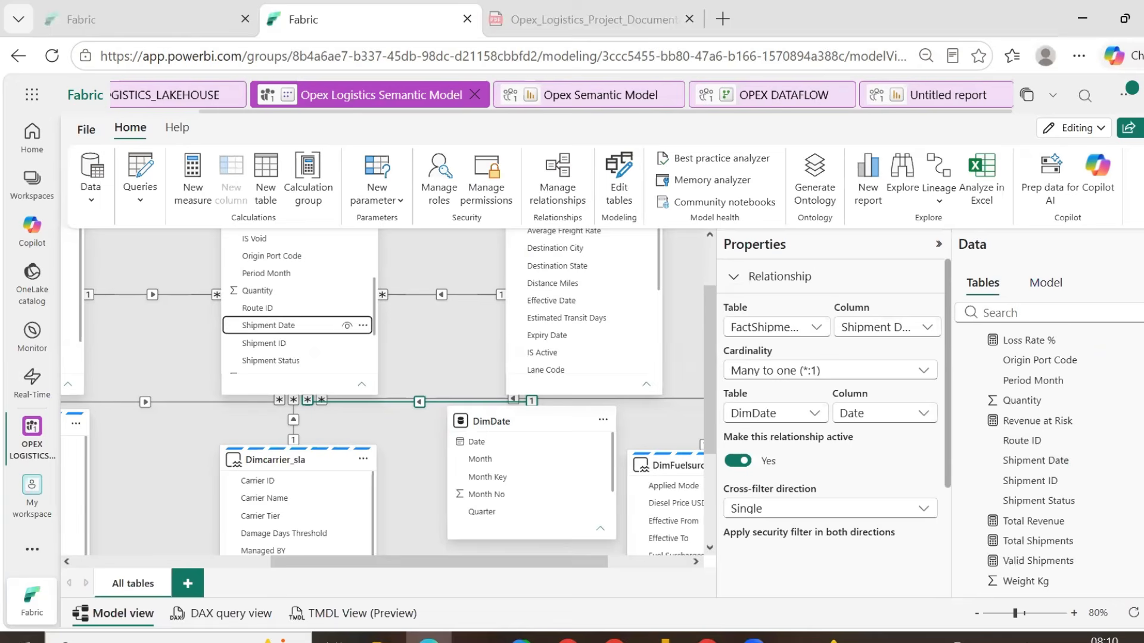
left_click(663, 640)
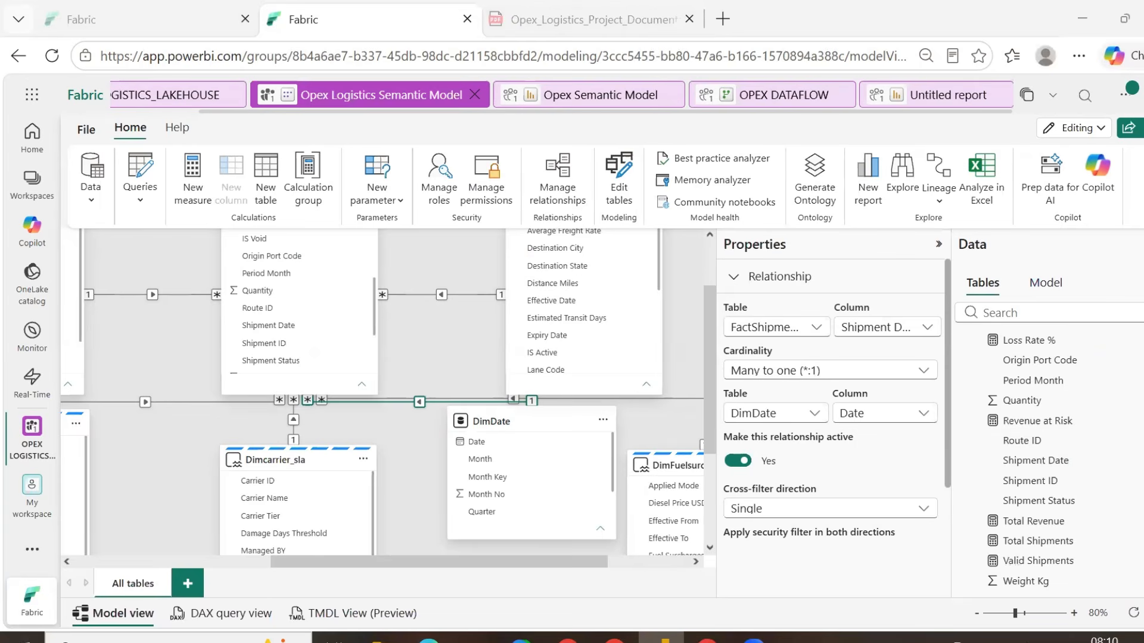
right_click(1015, 541)
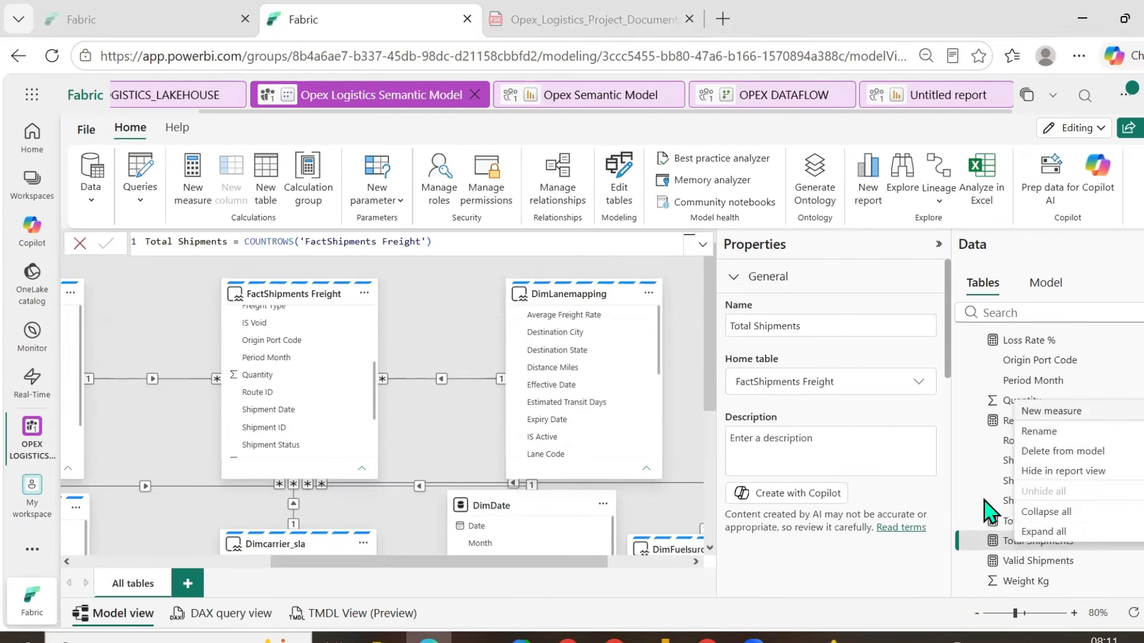
left_click(1051, 411)
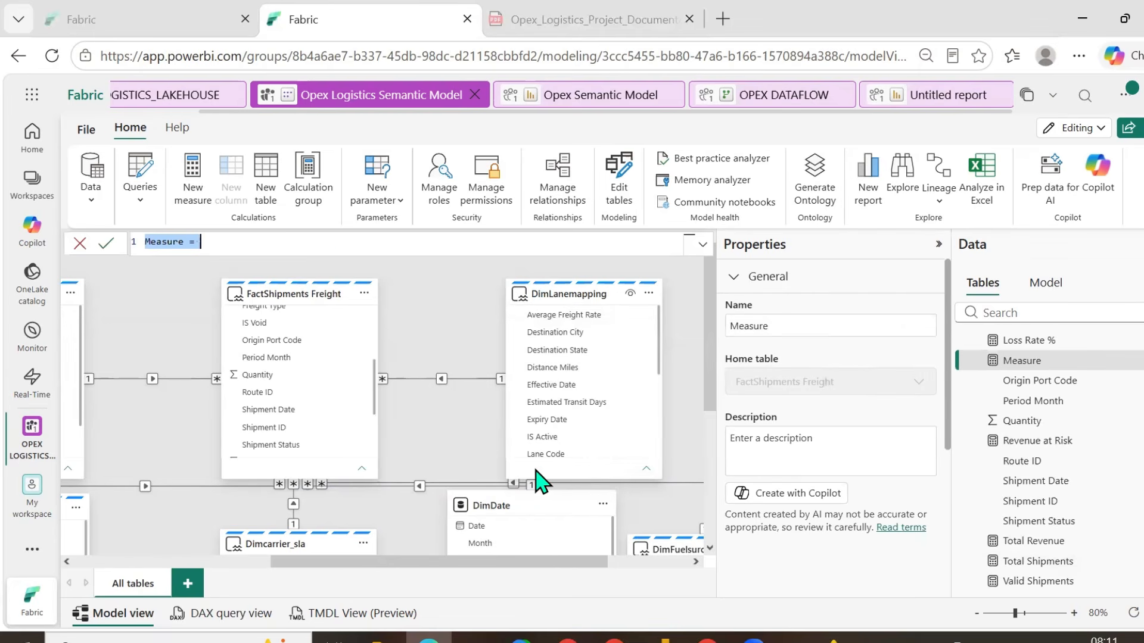
type("Revenue")
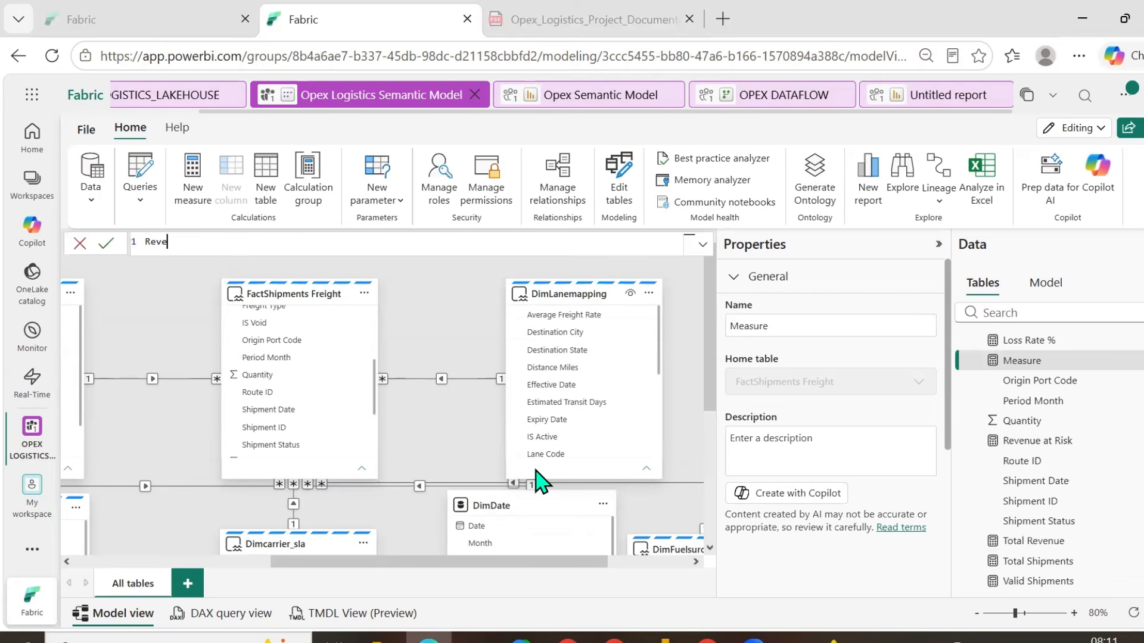
type("PY")
- Begin the Revenue PY formula with CALCULATE, using the [Total Revenue] measure as its expression
type("CALCULATE(")
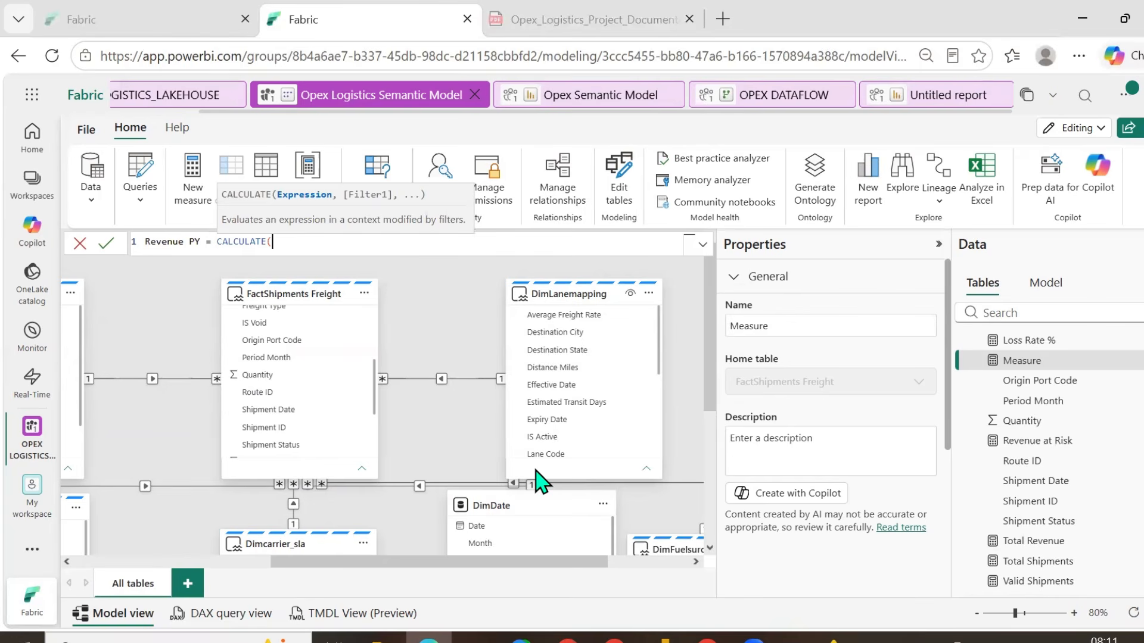
type("[")
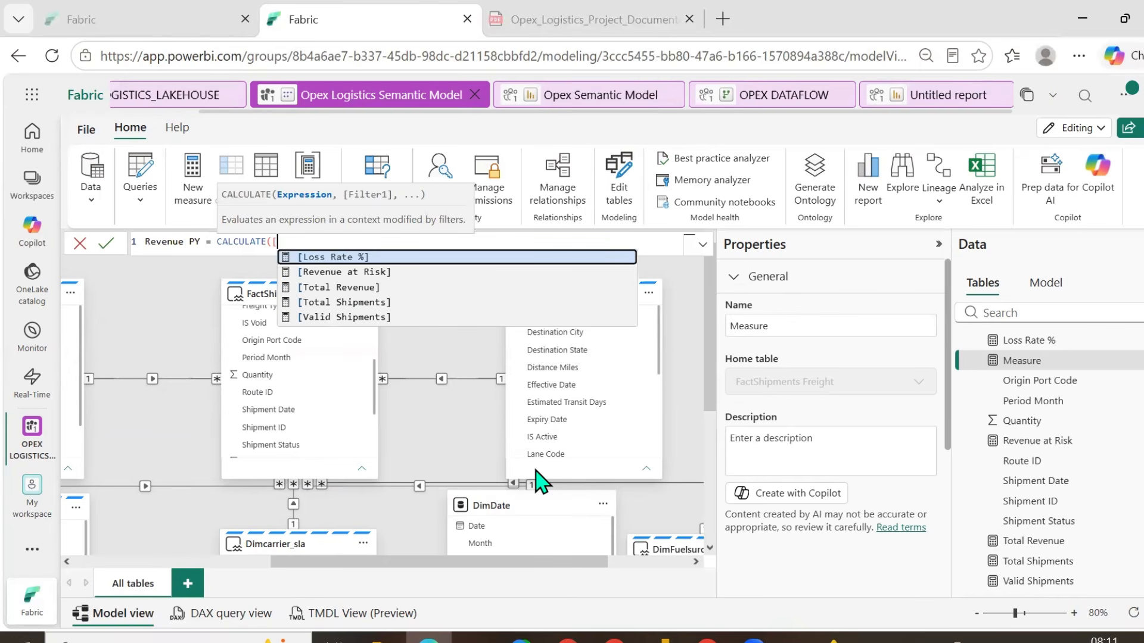
key("Down")
key("Down")
key("Tab")
type(",")
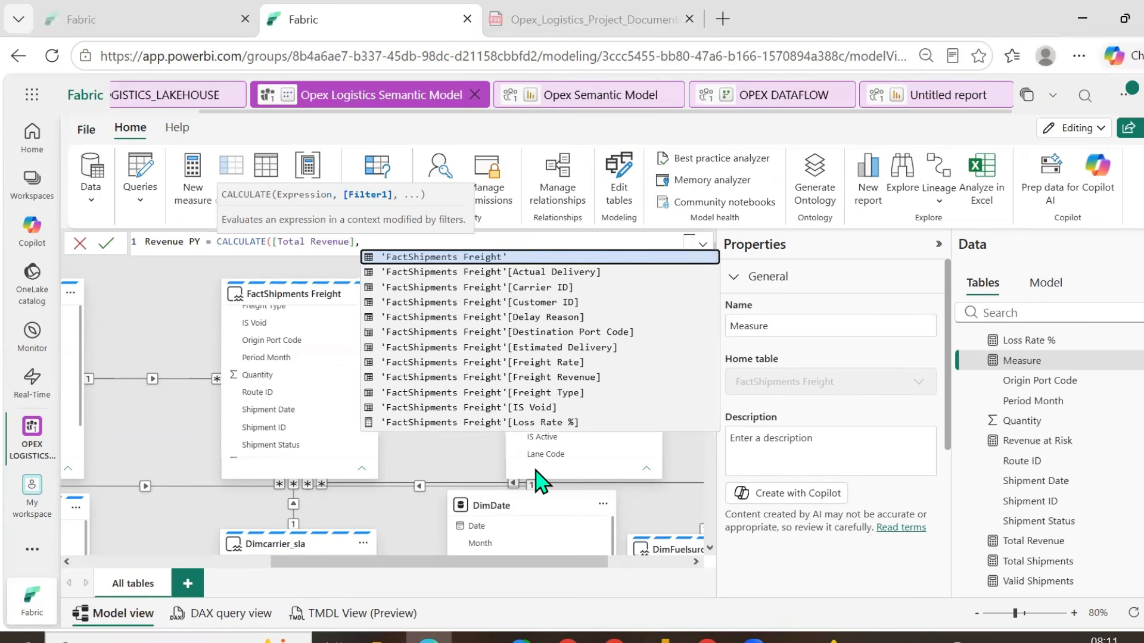
- Add DATEADD as the CALCULATE filter in the Revenue PY formula, with DimDate[Date] as its dates argument
type("Date")
key("Down")
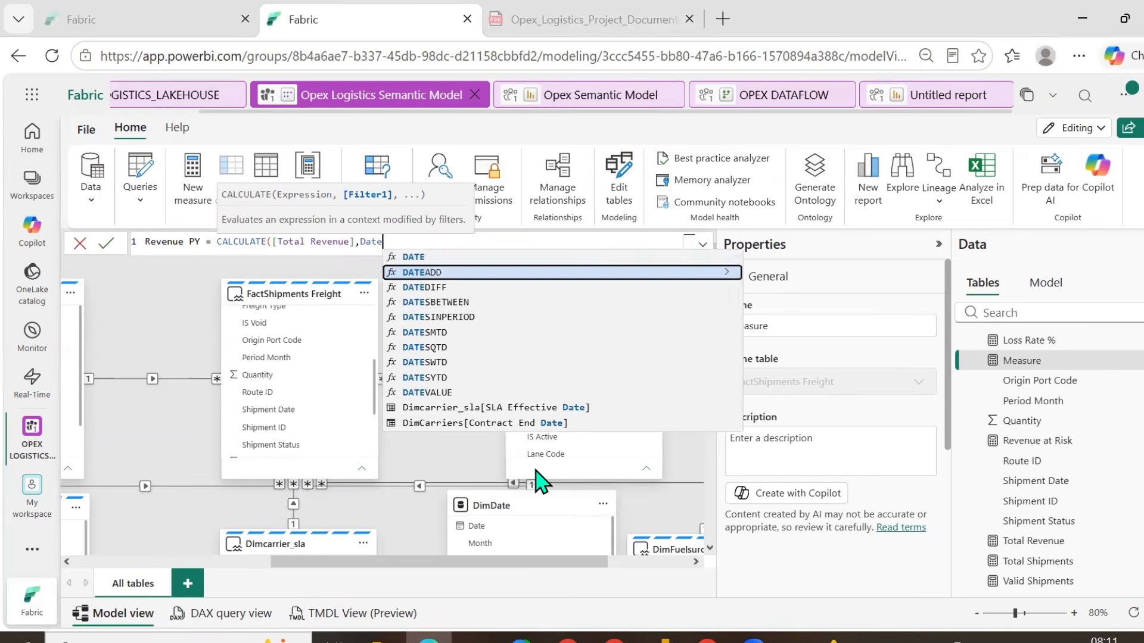
key("Tab")
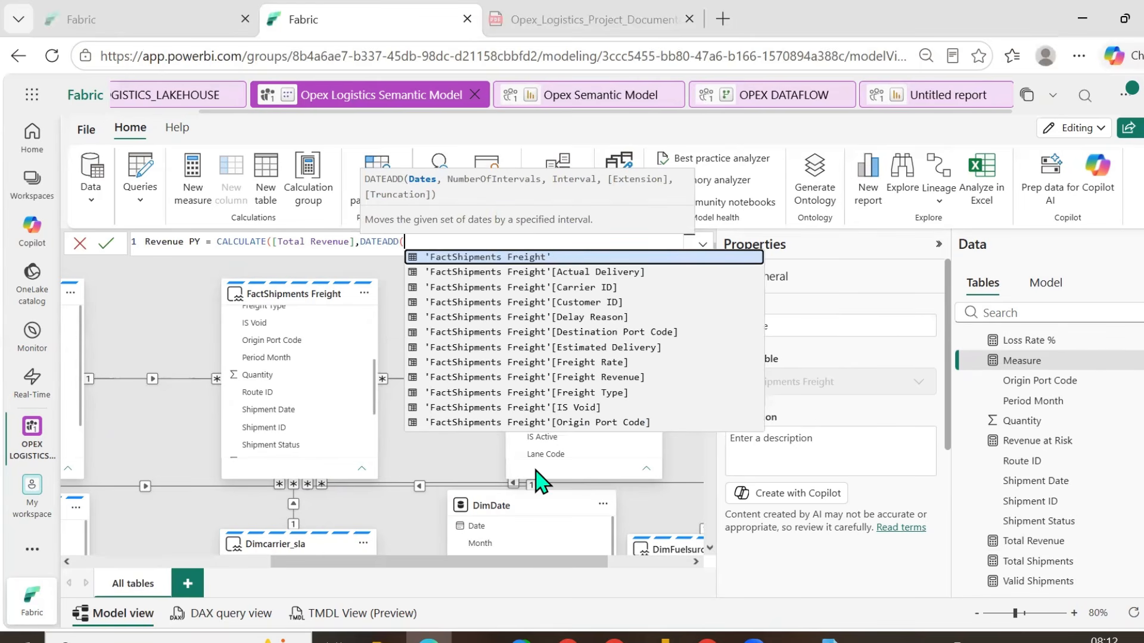
type("date")
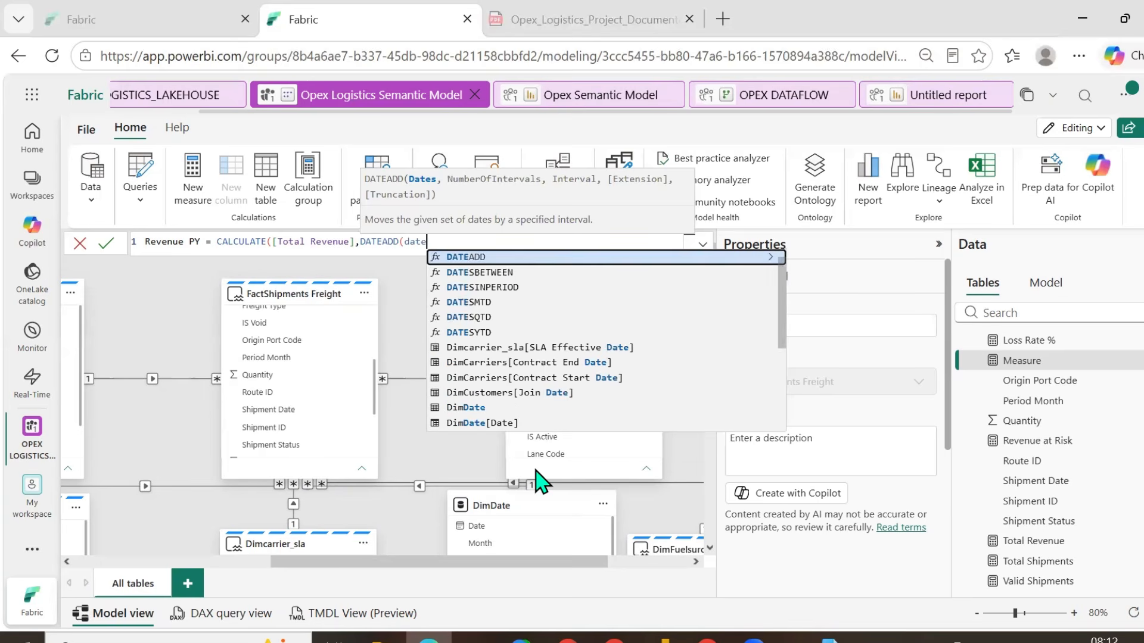
key("Down")
key("Down")
key("Down")
key("Down")
key("Down")
key("Down")
key("Down")
key("Down")
key("Down")
key("Down")
key("Down")
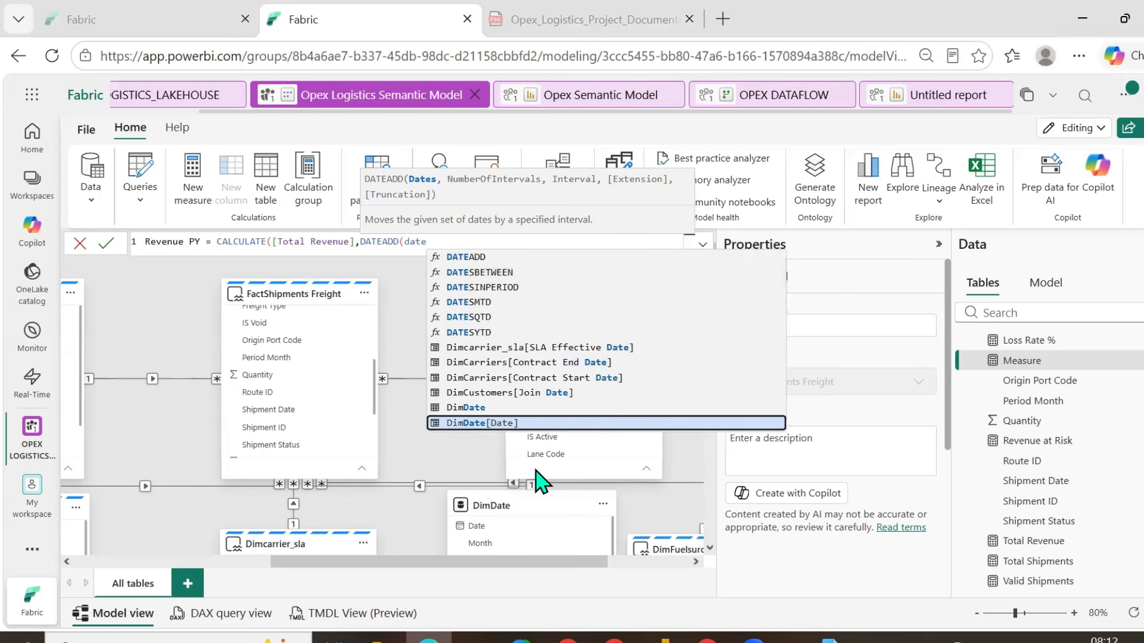
key("Tab")
type(",")
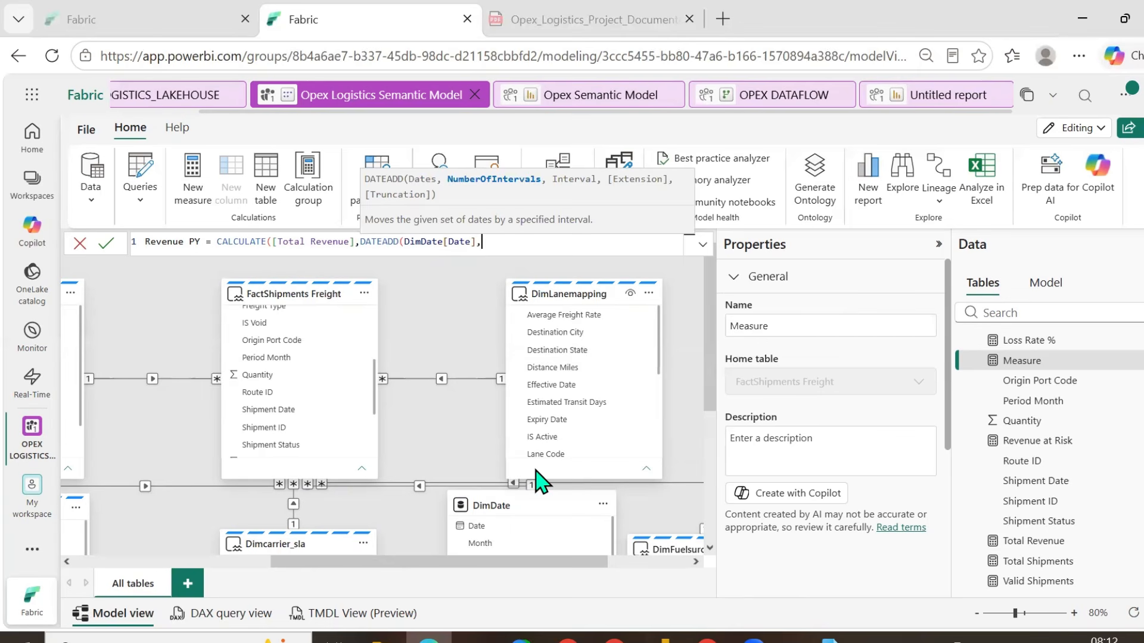
- Shift the DATEADD dates by -1 YEAR, close both functions and commit the Revenue PY measure
type("-1,")
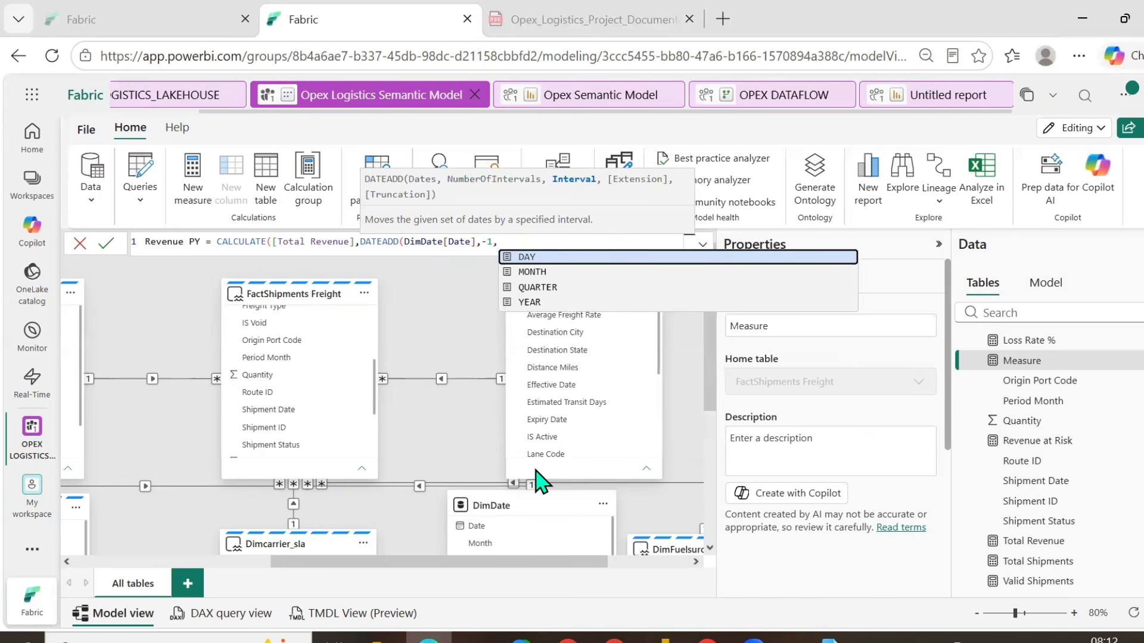
key("Down")
key("Down")
key("Down")
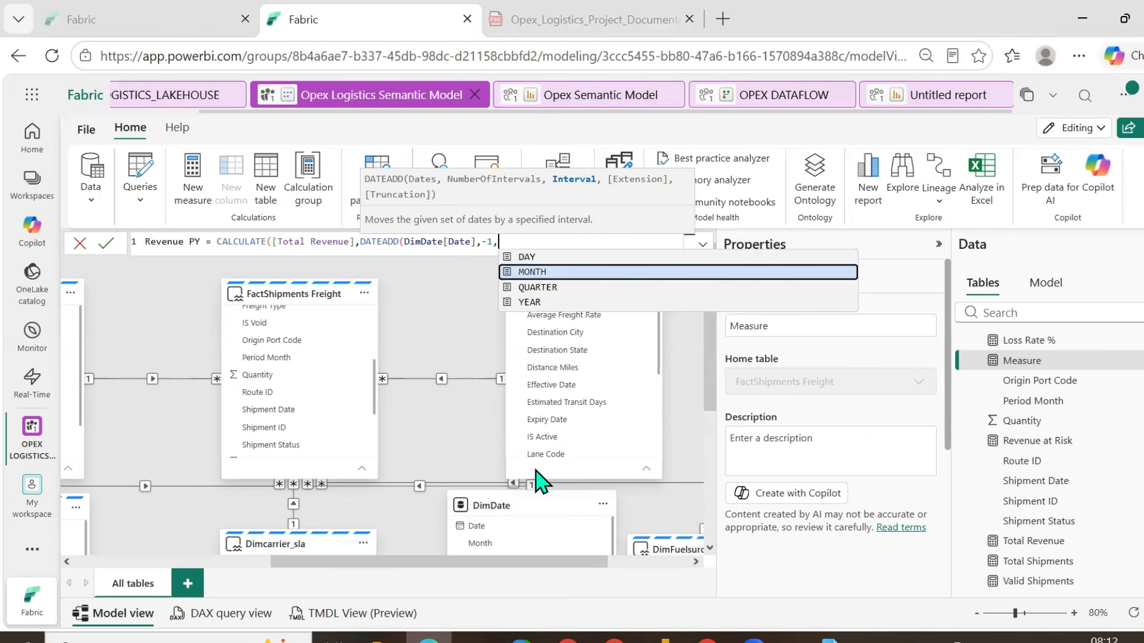
key("Tab")
type(")")
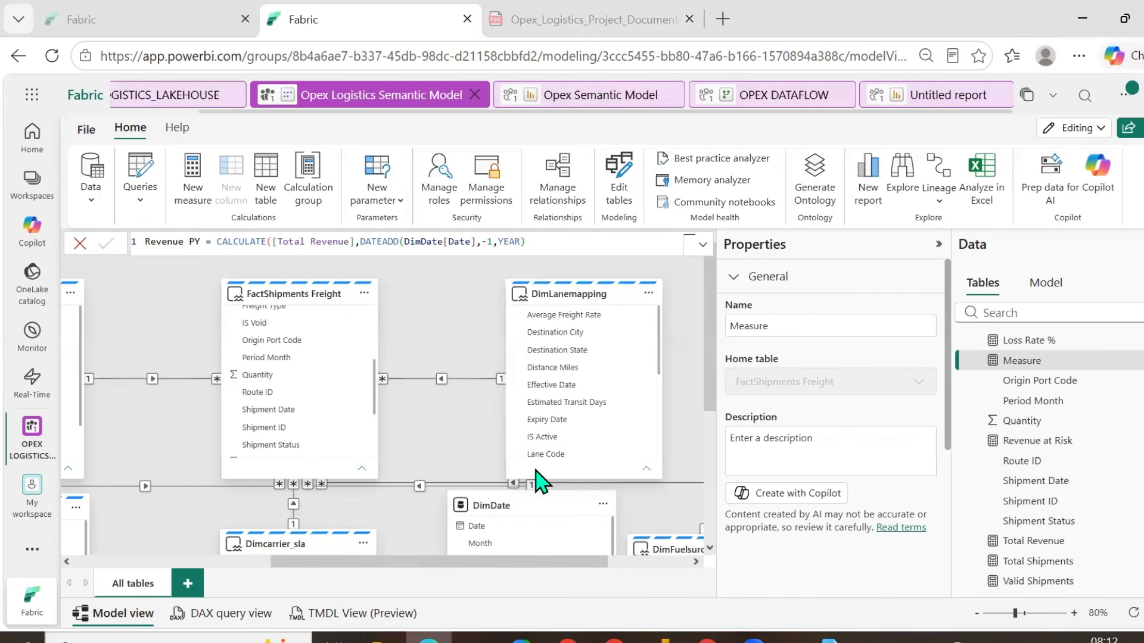
type(")")
key("Return")
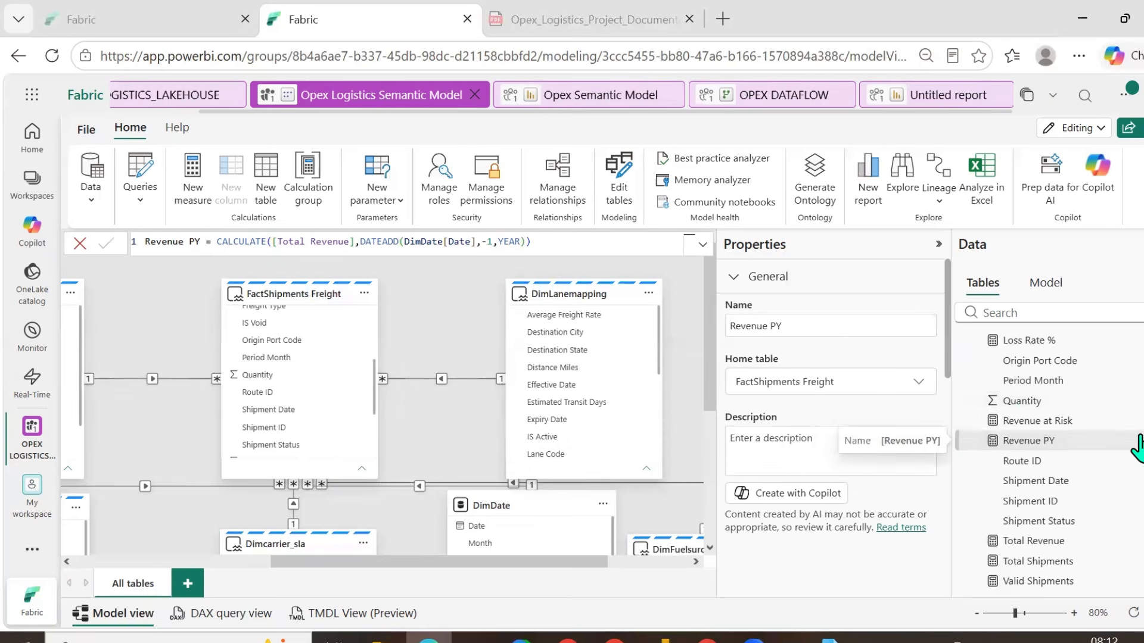
- Create a new measure in the FactShipments Freight table, name it Revenue YoY % and start a new formula line
left_click(662, 640)
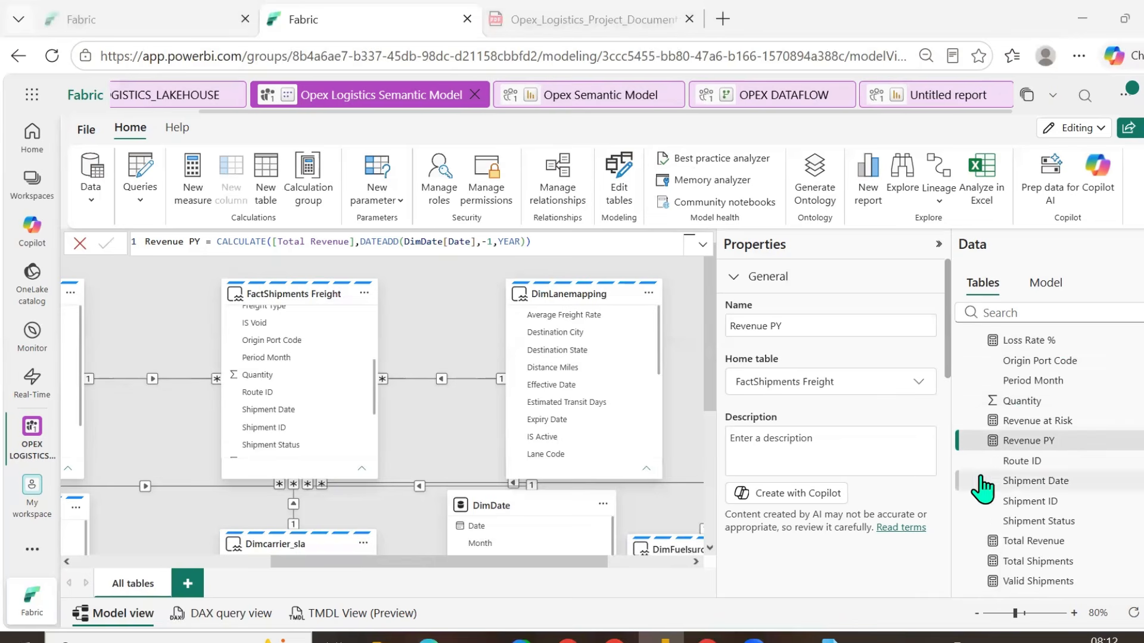
right_click(1025, 445)
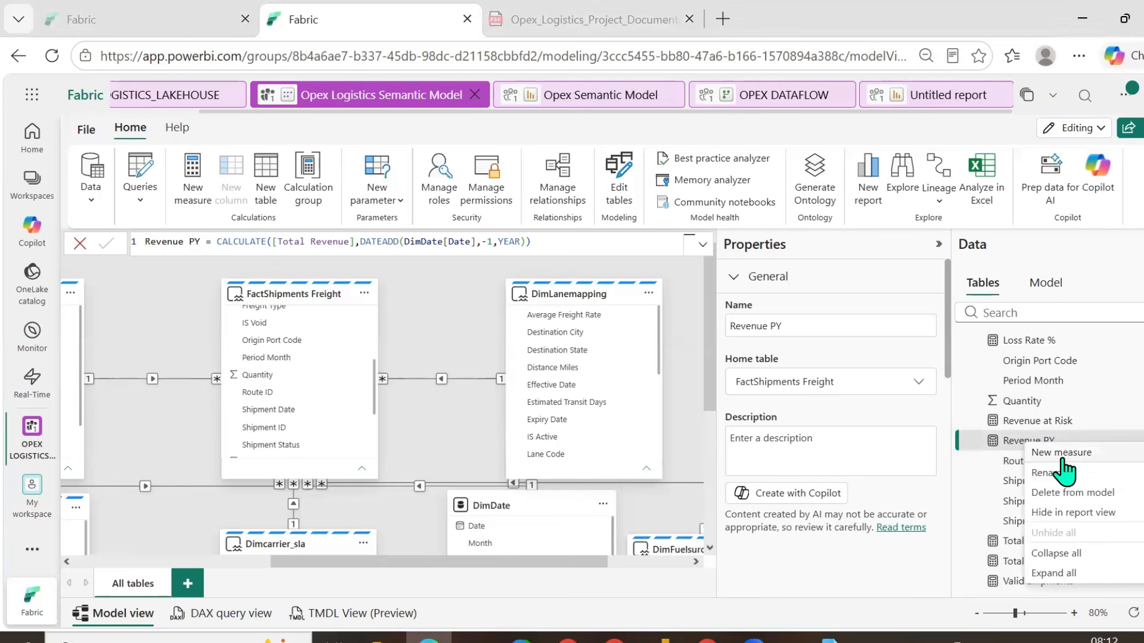
left_click(1011, 496)
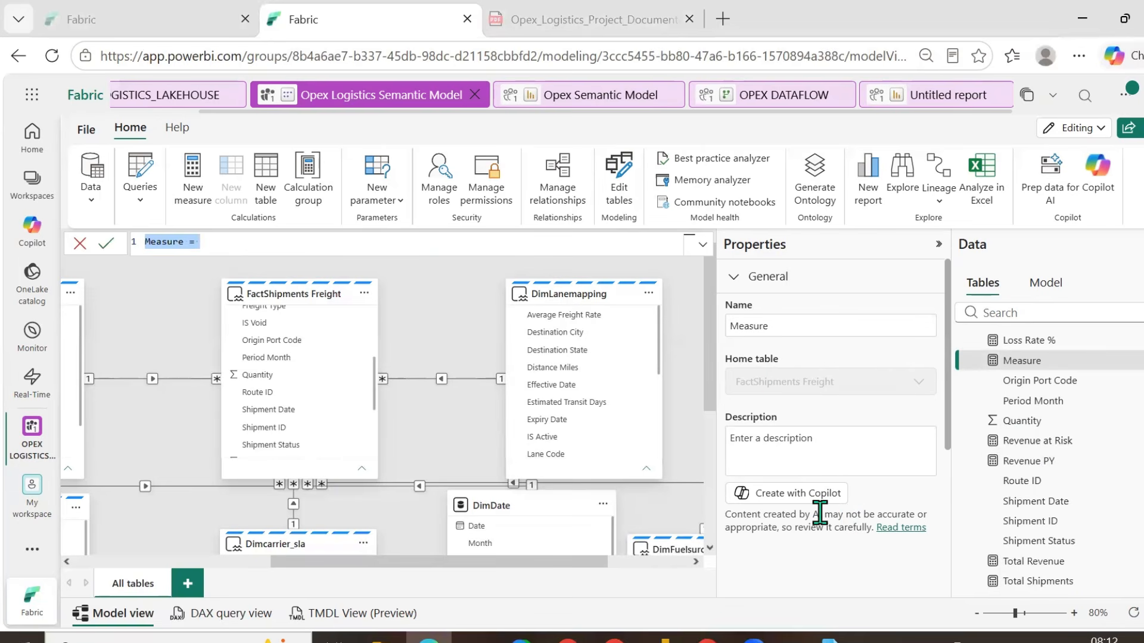
type("Revenue ")
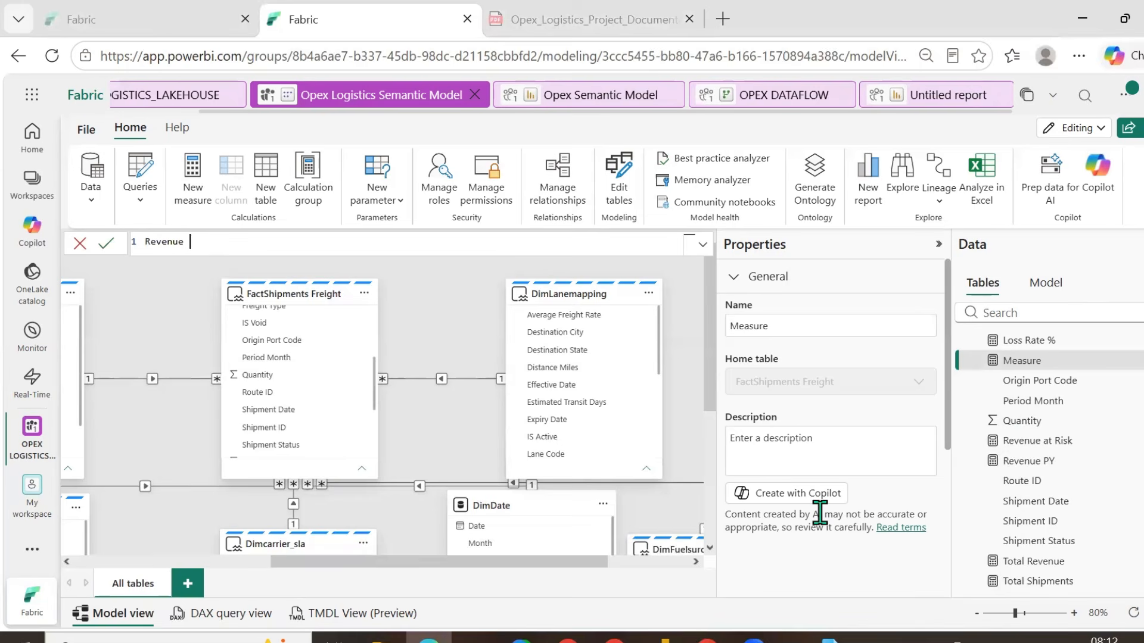
type("YOY")
key("BackSpace")
key("BackSpace")
type("oY % =")
key("shift+Return")
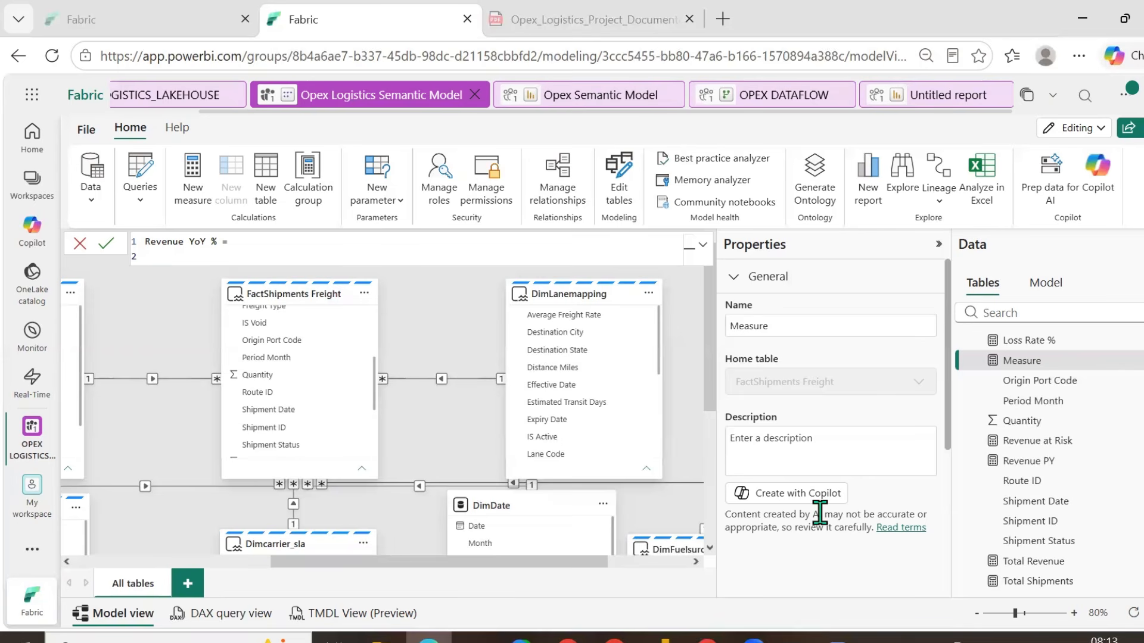
- Add the comment // x = 10 below the Revenue YoY % line, leaving blank lines between them
key("shift+Return")
key("shift+Return")
type("//")
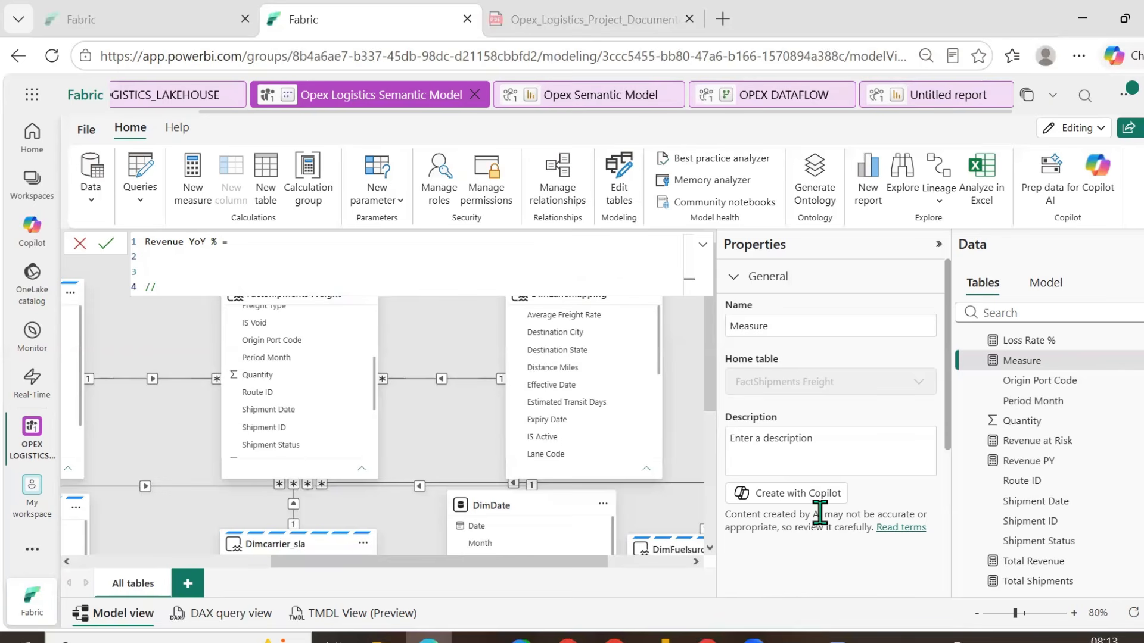
type("x = 10")
- Declare a variable PY on the formula's second line and assign it the [Revenue PY] measure
key("Up")
key("Up")
key("Caps_Lock")
type("VAR")
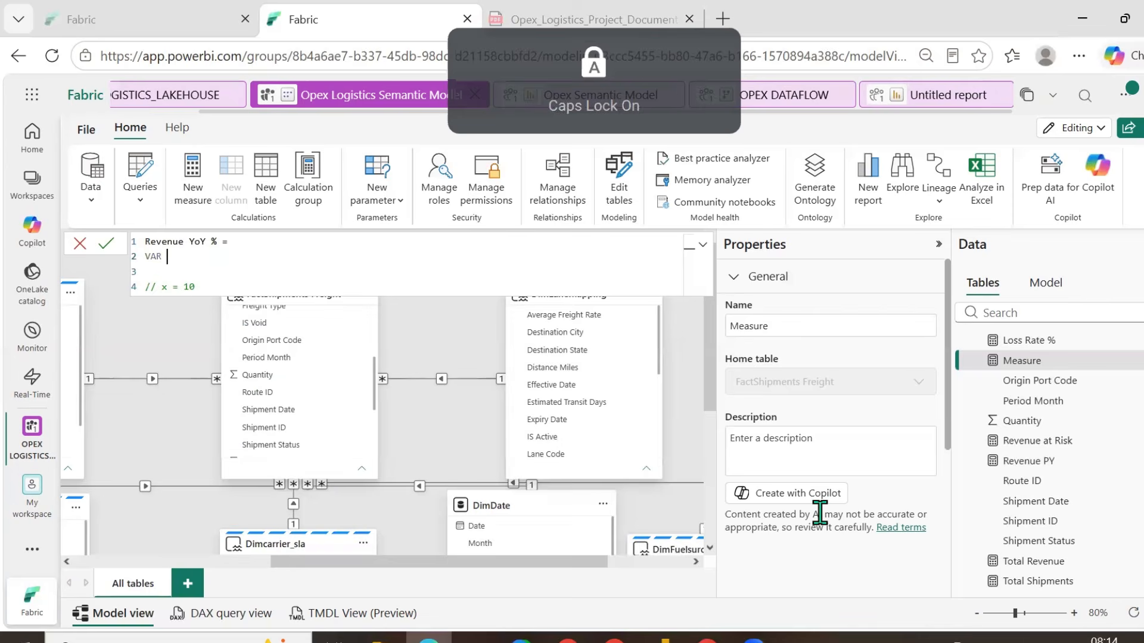
key("Caps_Lock")
type("PY = ")
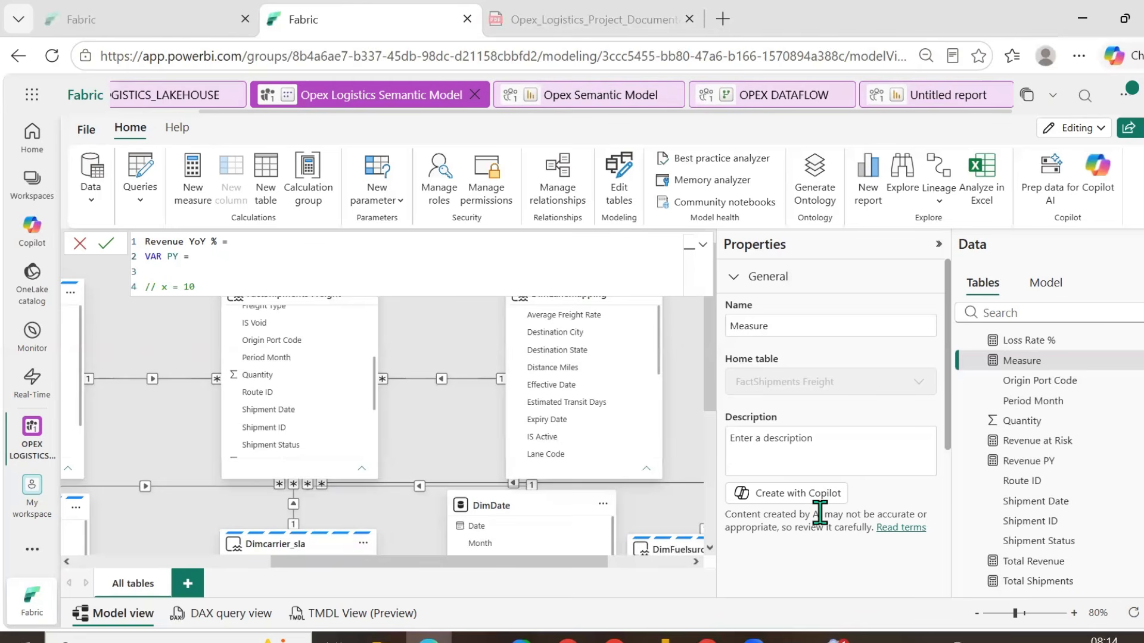
type("[")
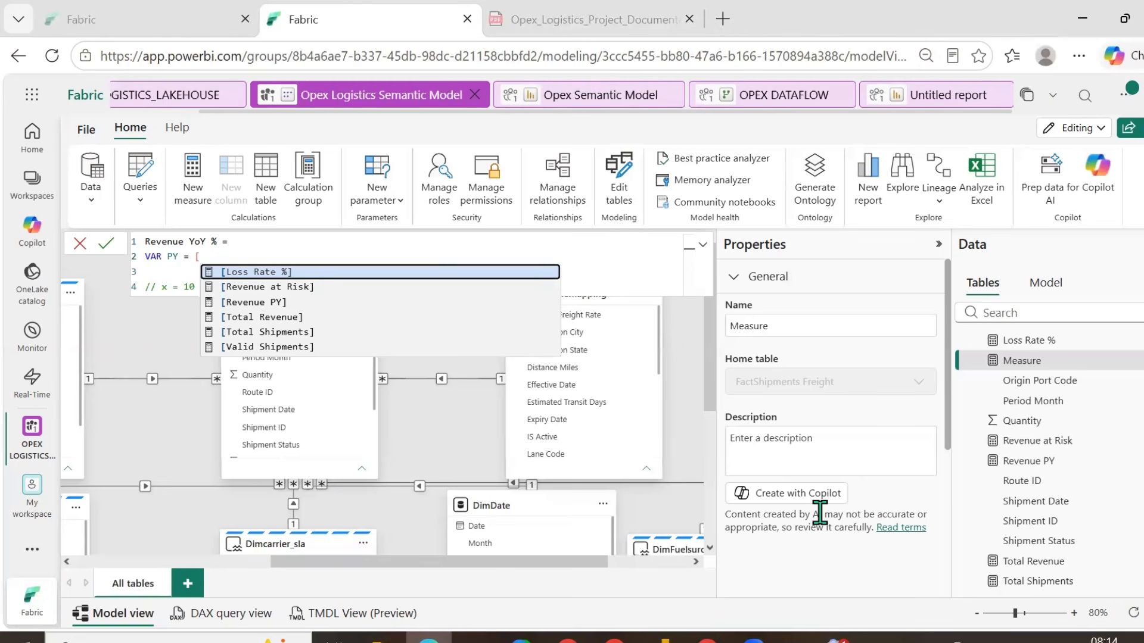
key("Down")
key("Down")
key("Tab")
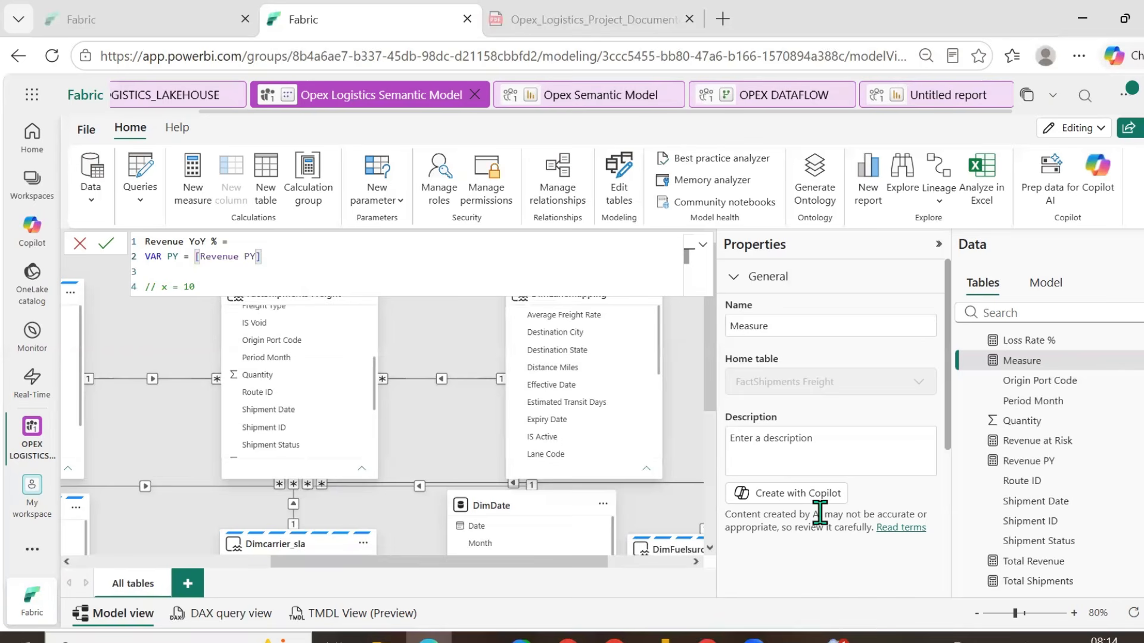
- Add a RETURN line below the PY variable that opens an IF function
key("Return")
type("Re")
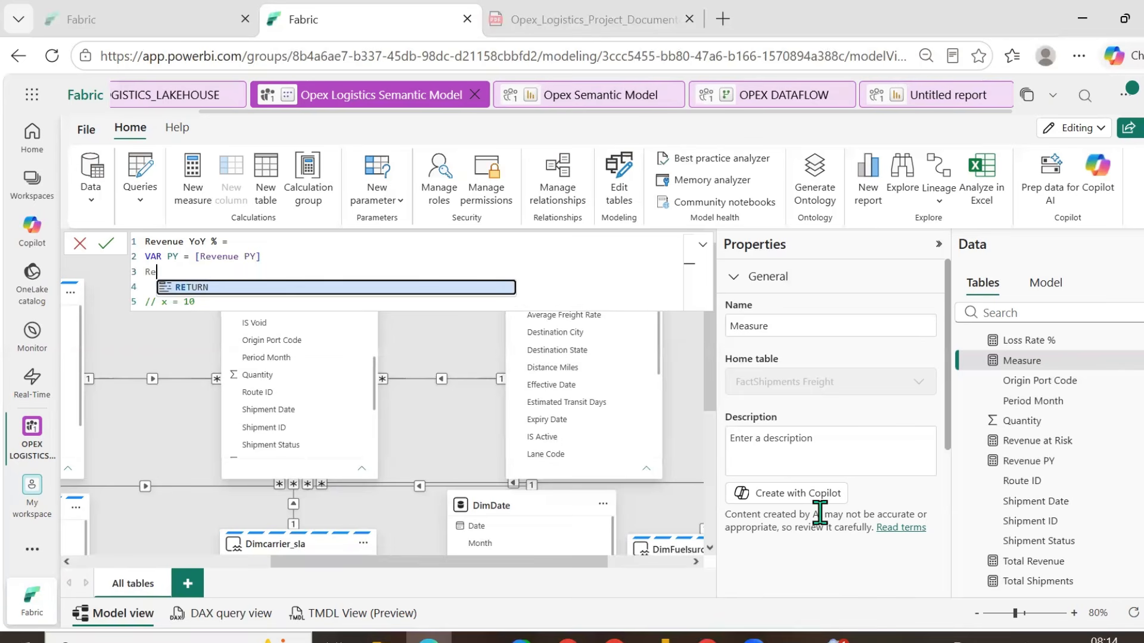
key("Tab")
type("if")
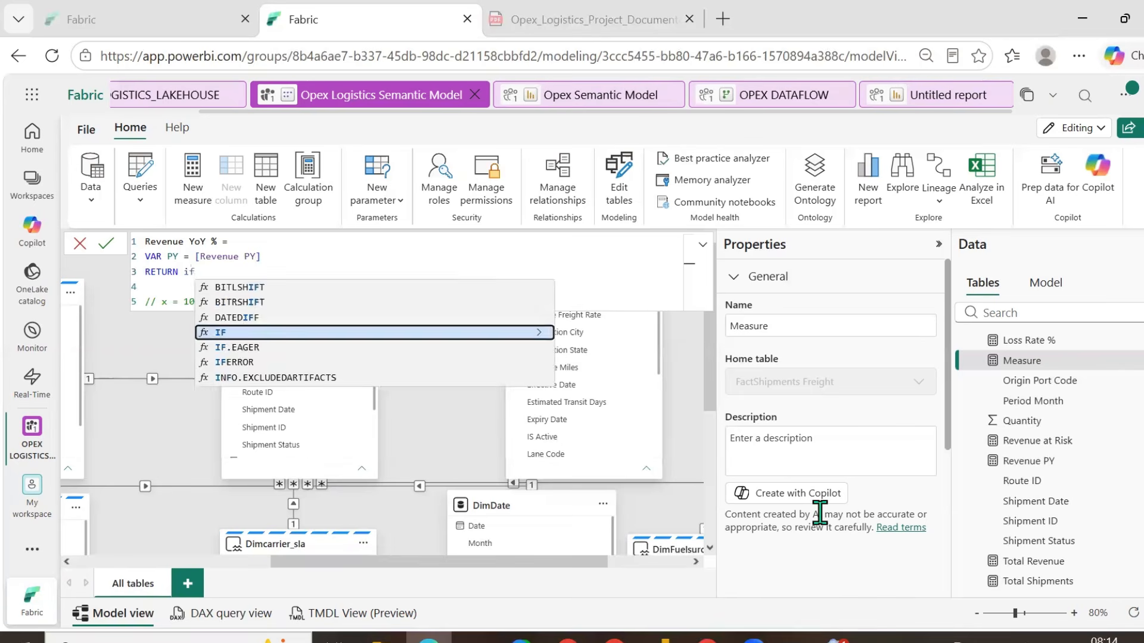
key("Tab")
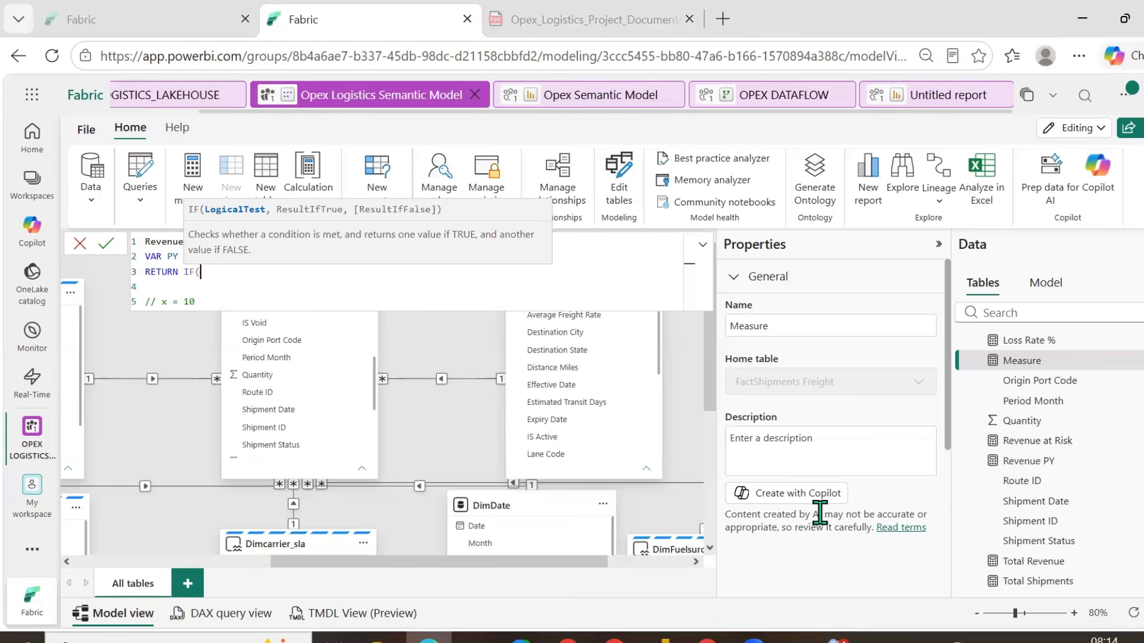
- Enter NOT BLANK(PY) && PY <> 0 as the IF condition and continue on a new line
type("not")
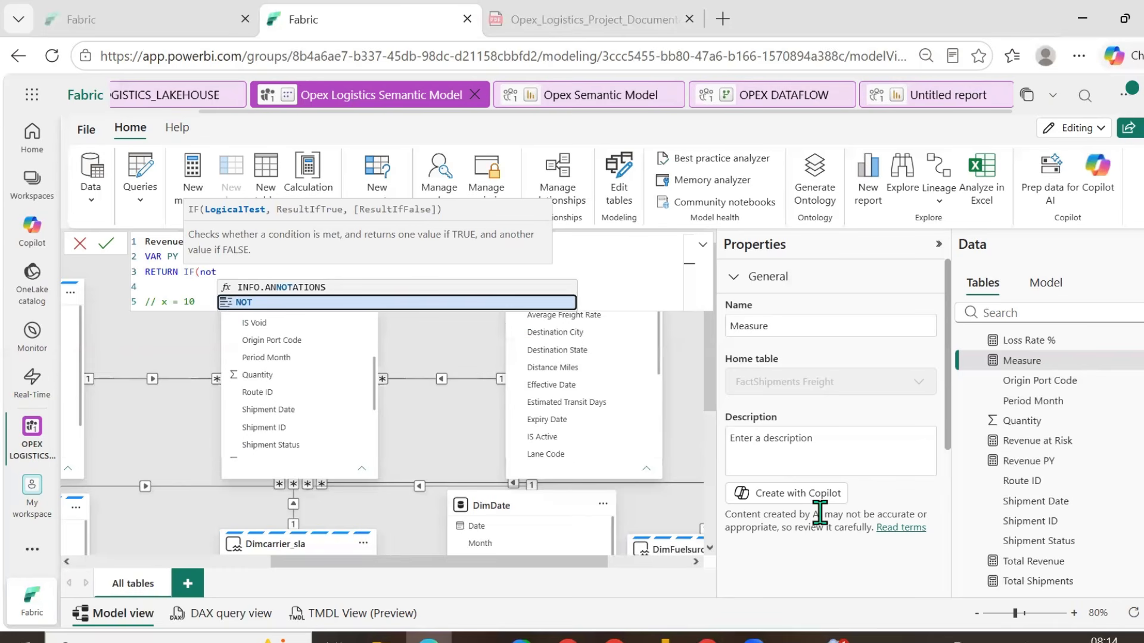
key("Tab")
type("bl")
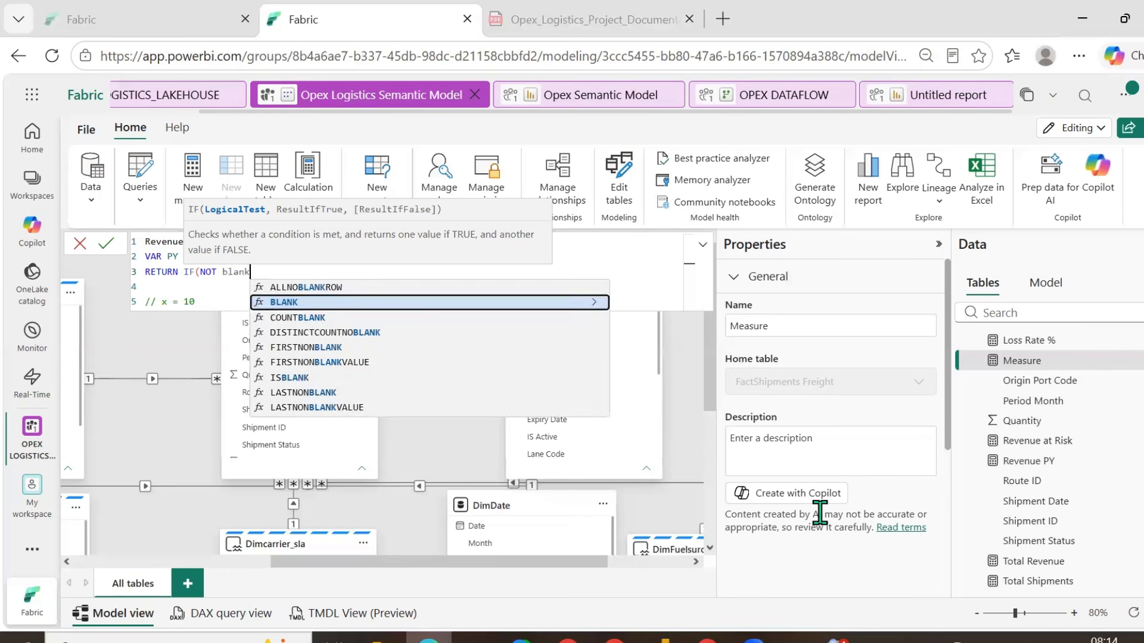
key("Tab")
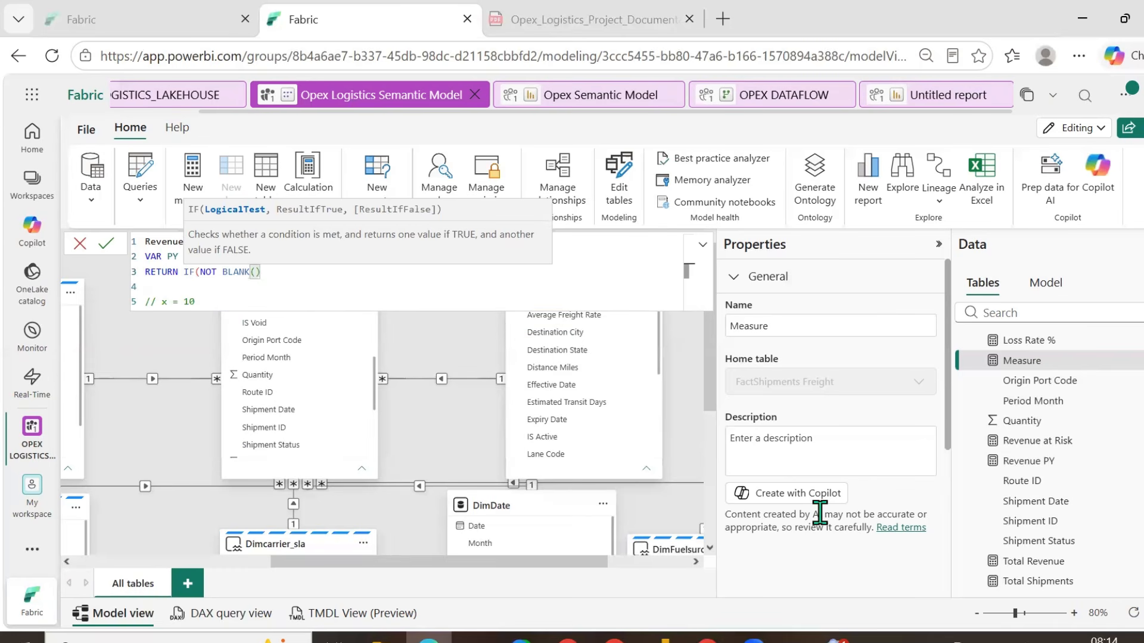
key("Left")
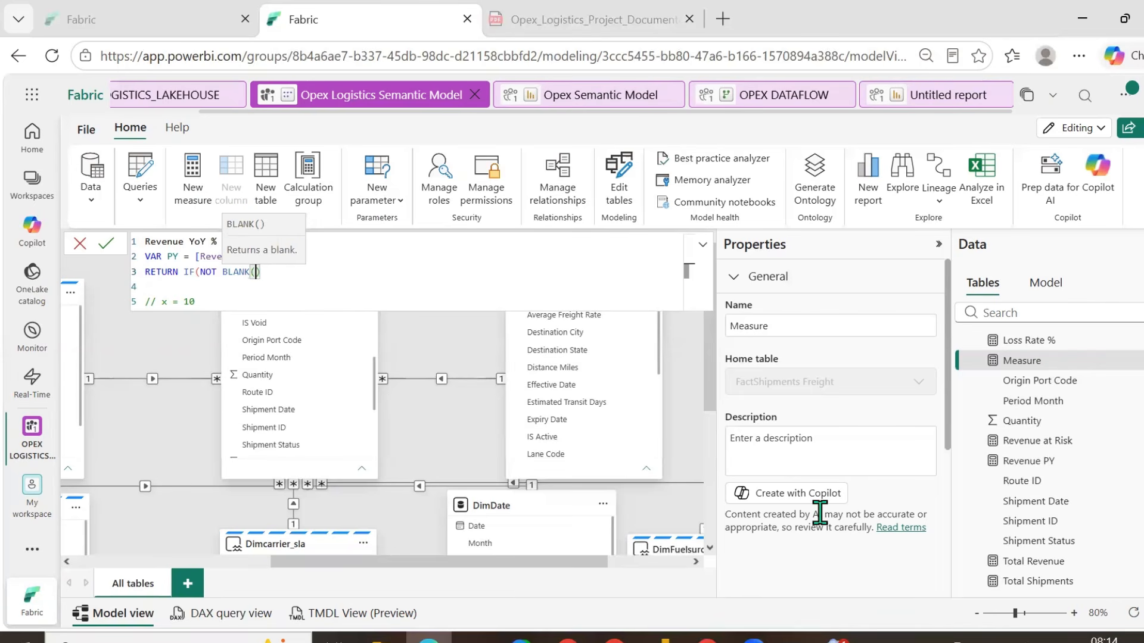
type("PY")
key("Right")
type("&&")
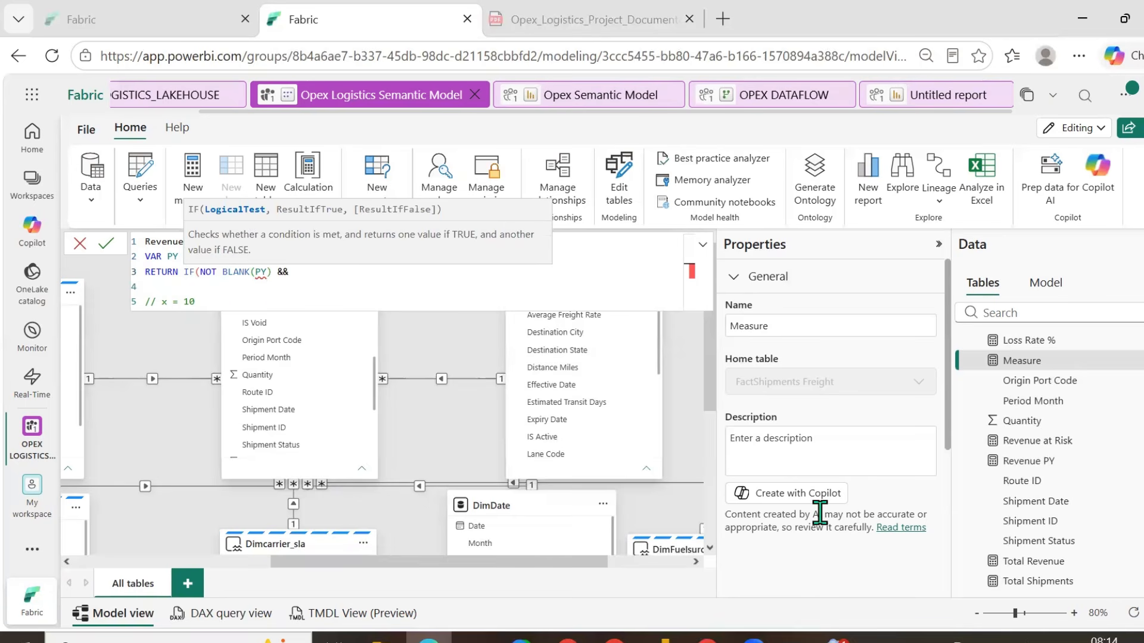
type(" PY <> 0,")
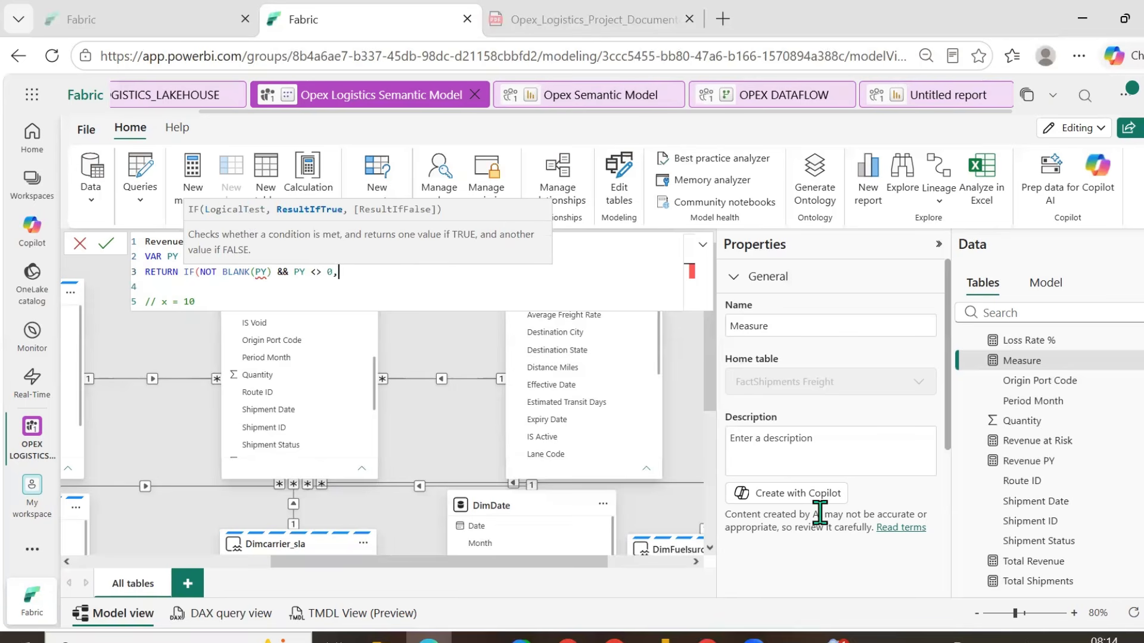
key("shift+Return")
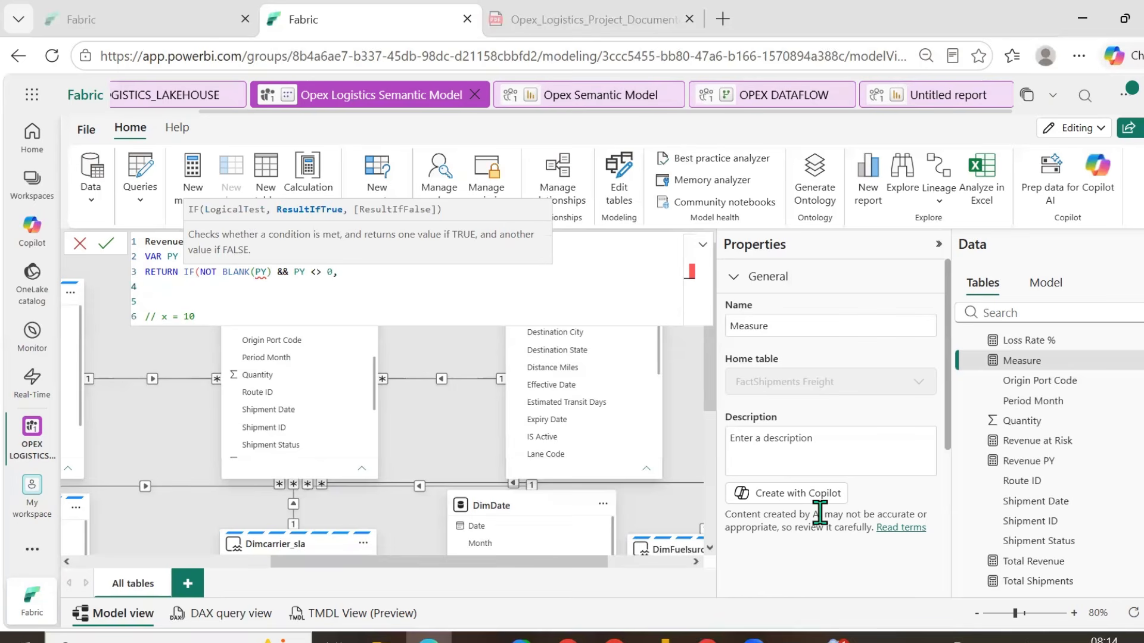
- Change the BLANK function in the IF condition to ISBLANK
left_click(223, 272)
type("IS")
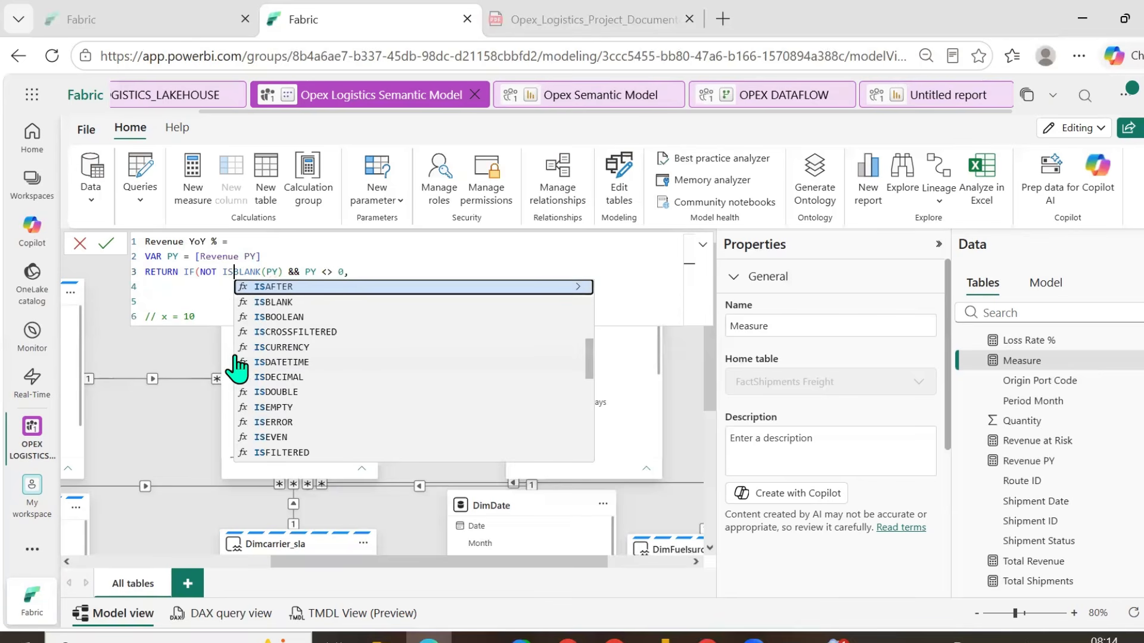
key("Escape")
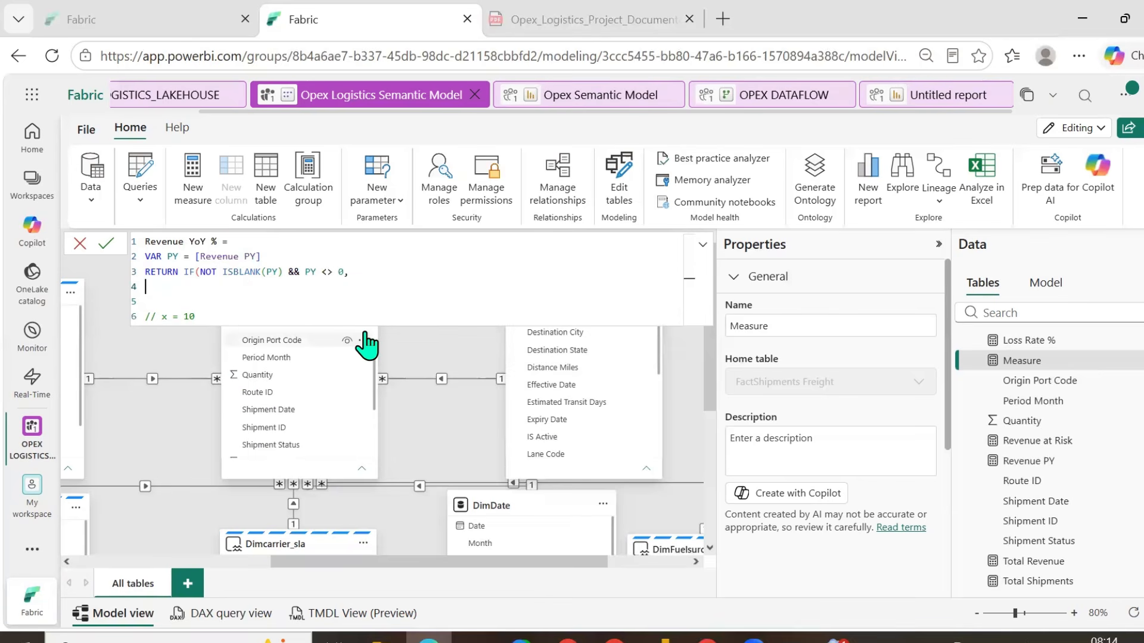
- Enter DIVIDE([Total Revenue]-PY,PY) on the formula's fourth line as the IF function's result
key("Down")
type("DIVIDE(")
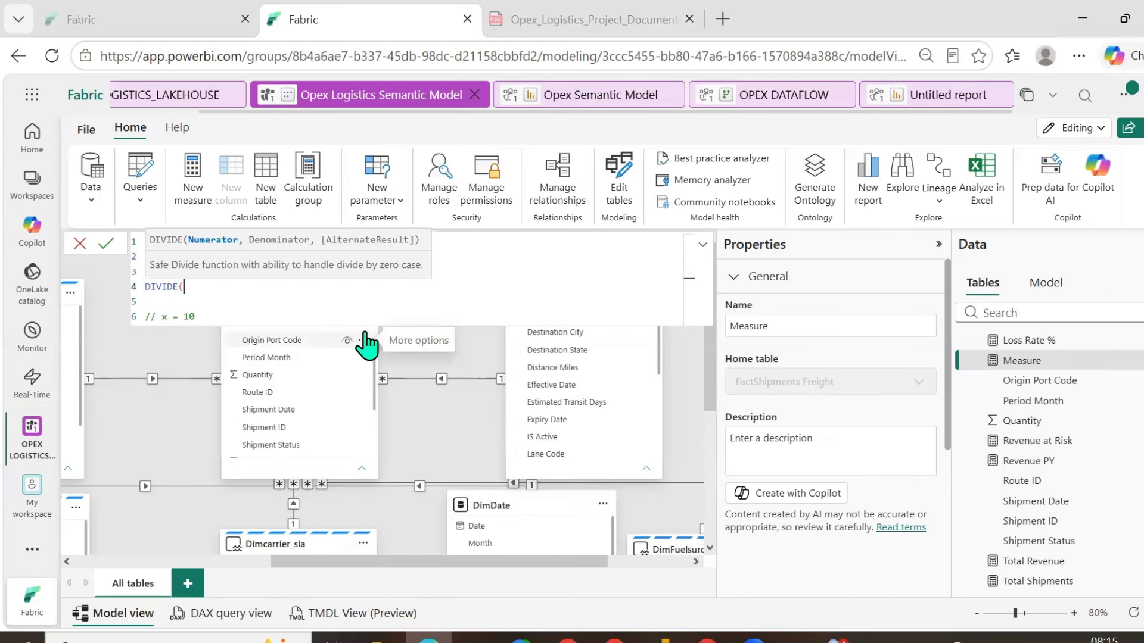
type("[t")
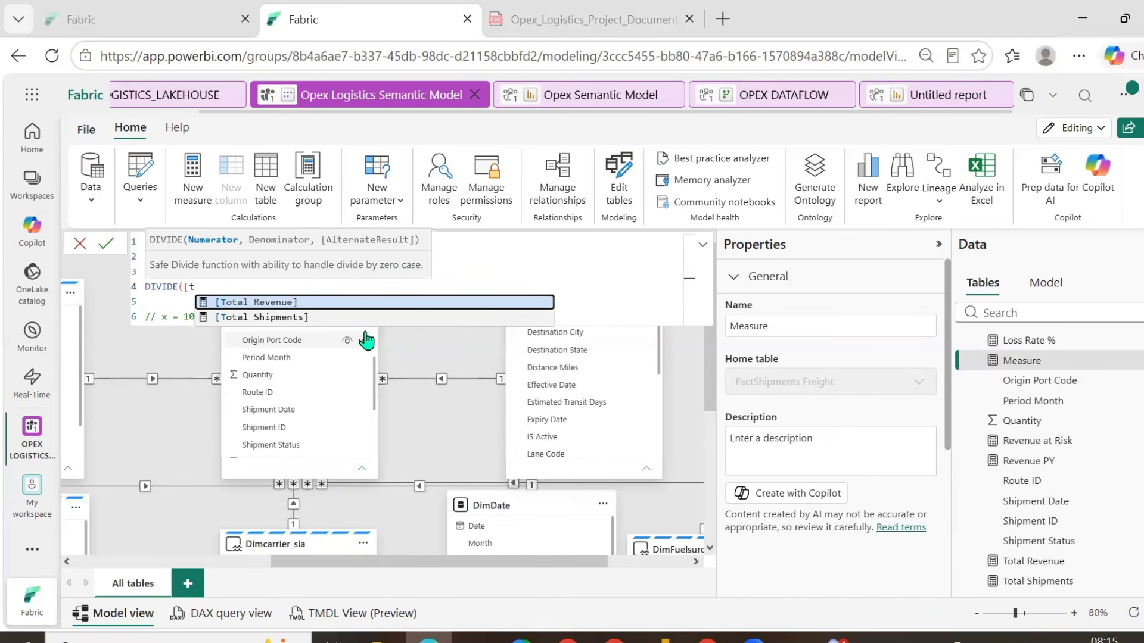
key("Tab")
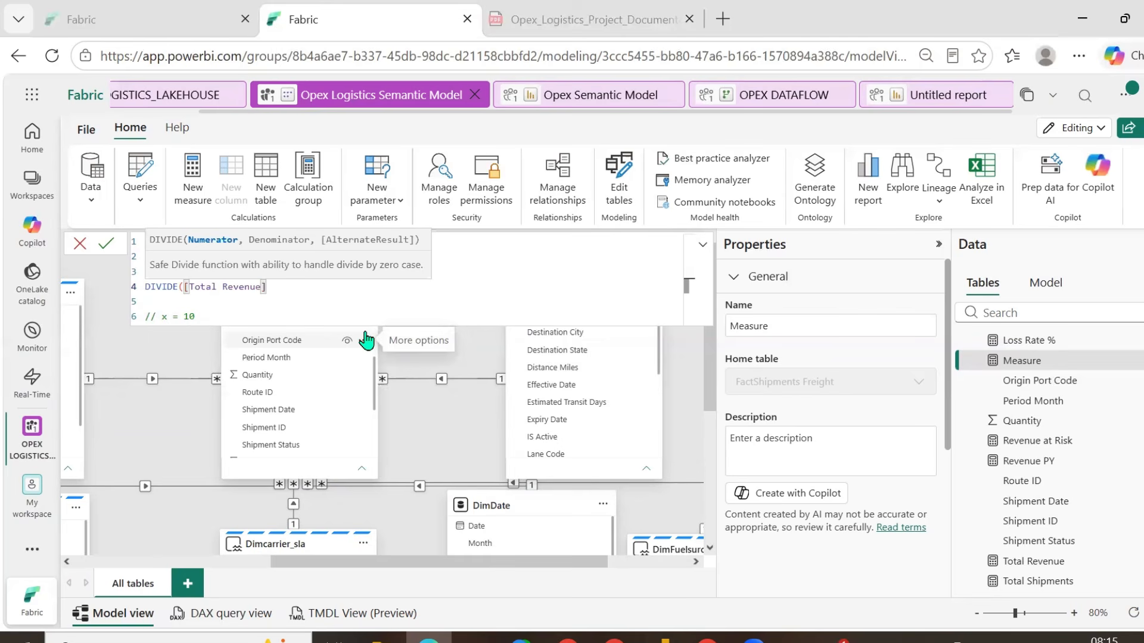
type("-PY")
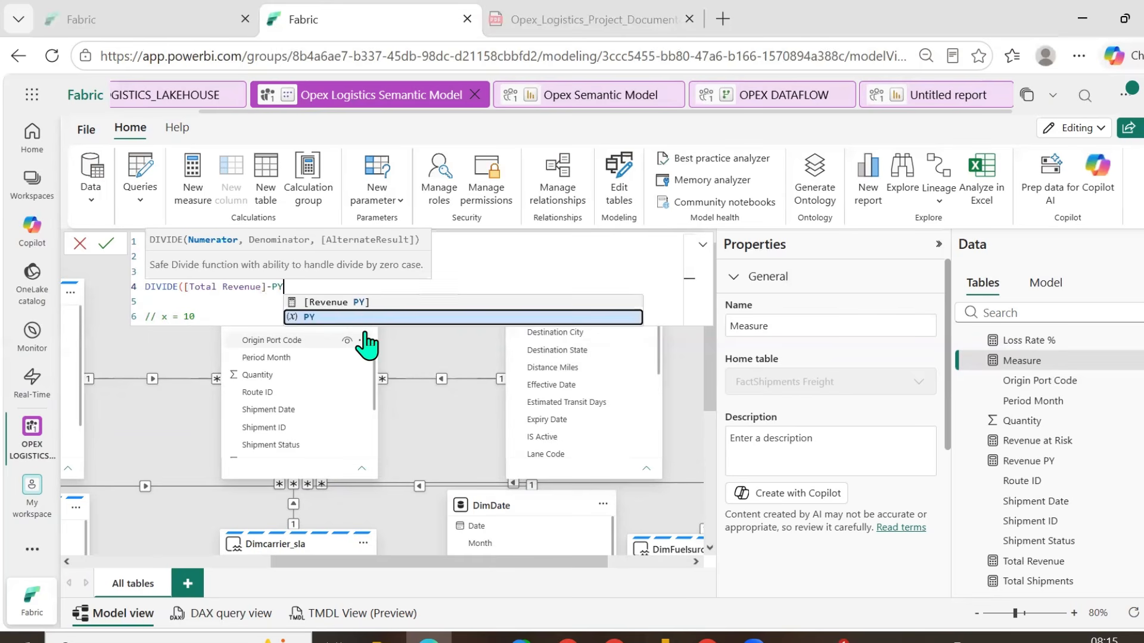
type(",")
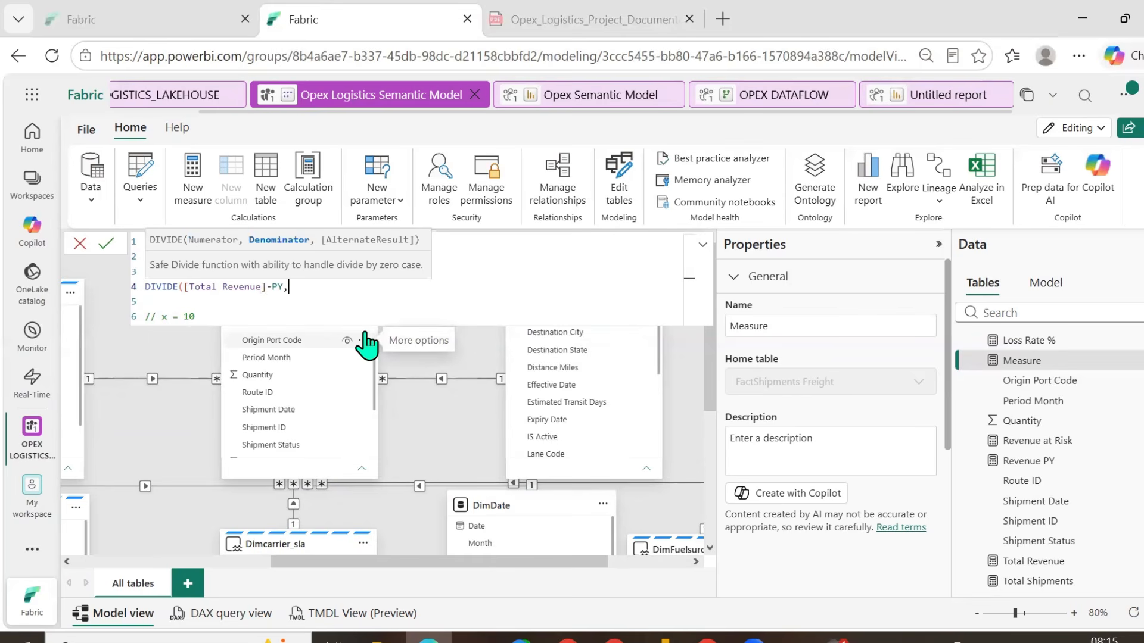
type("PY")
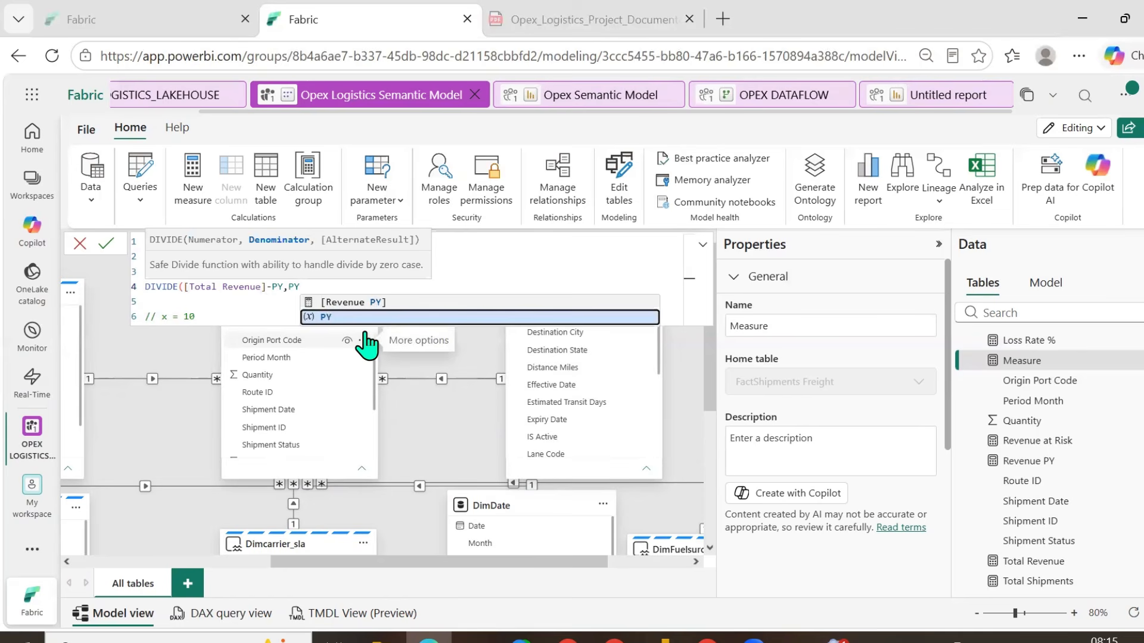
key("Escape")
type(")")
key("Return")
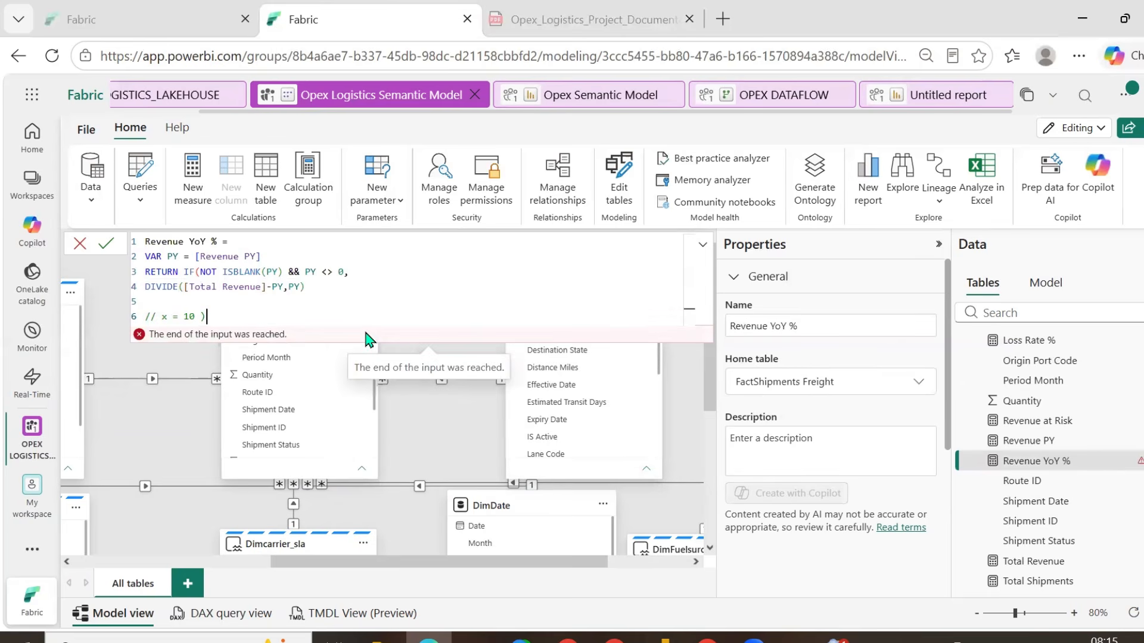
- Add the closing parenthesis of the IF function after the DIVIDE expression and commit the Revenue YoY % measure
left_click(332, 287)
type(")")
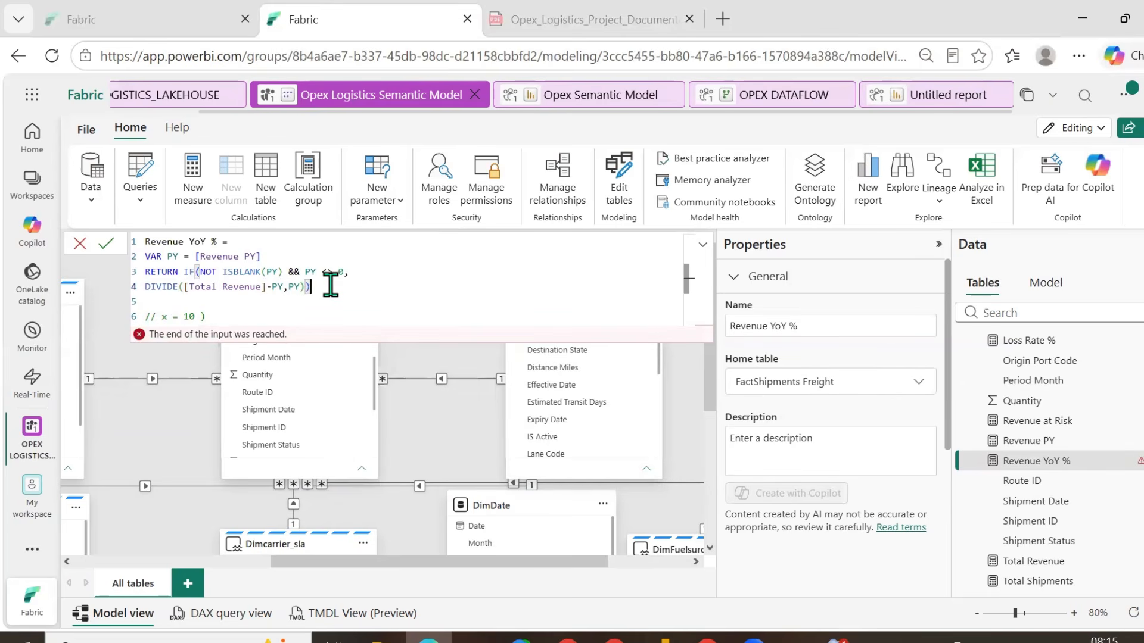
key("Return")
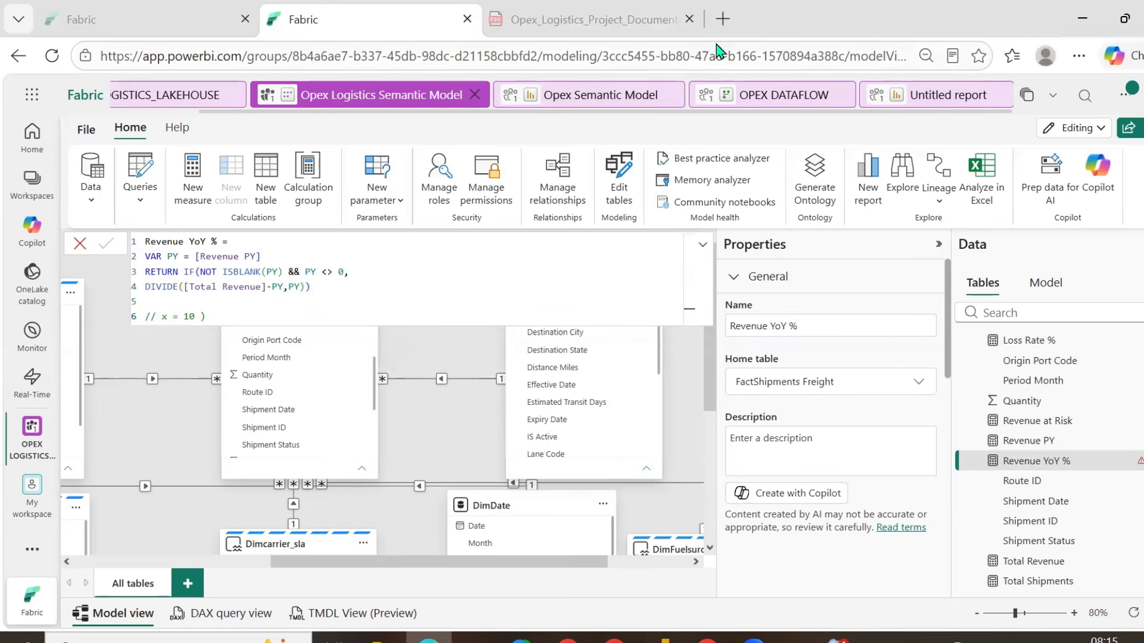
- Search the web for "year on year growth formula" in a new browser tab
key("ctrl+t")
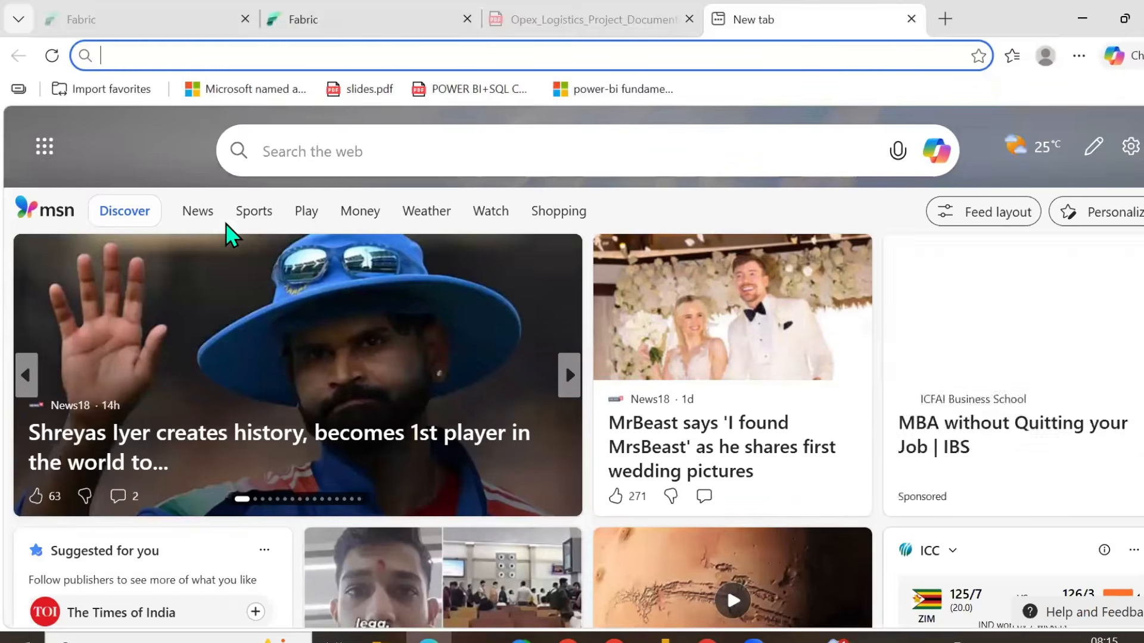
type("year ")
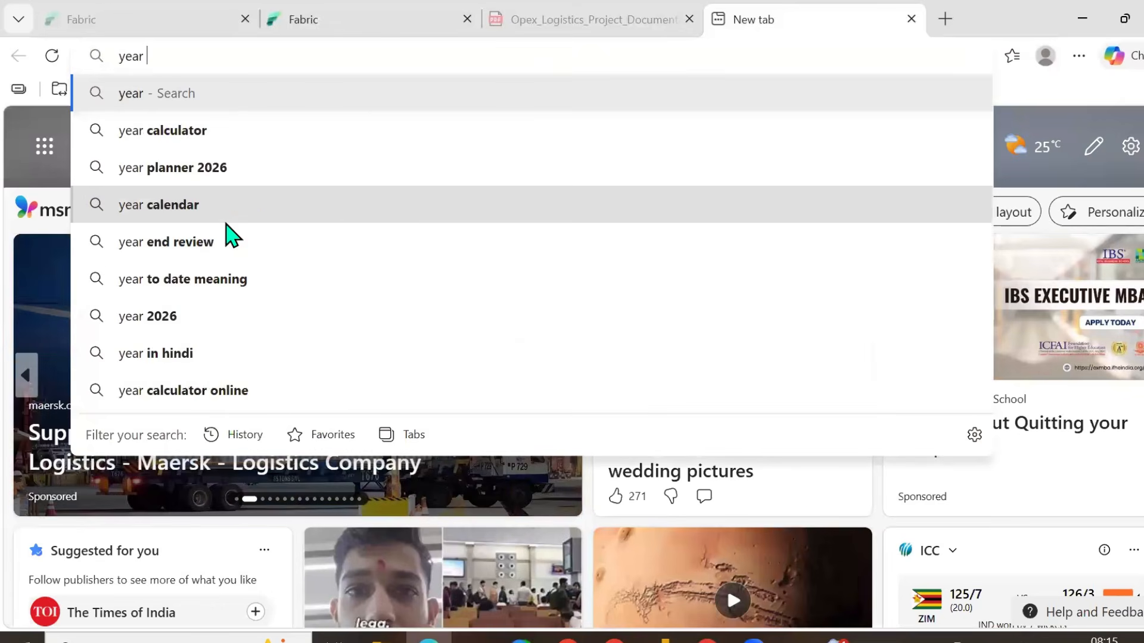
type("on year")
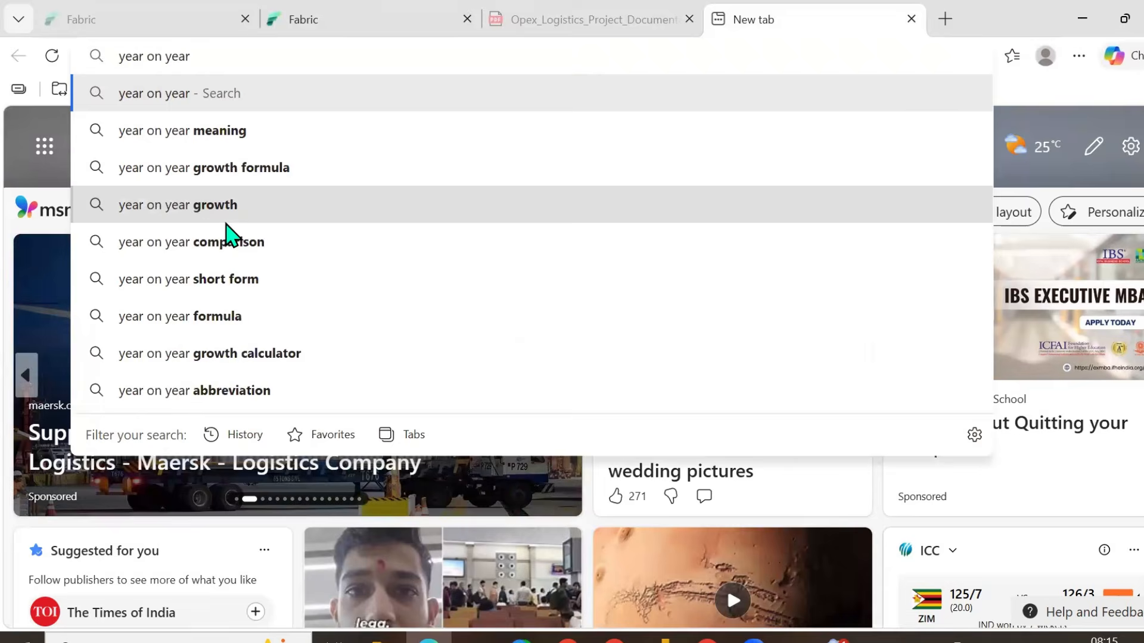
key("Down")
key("Down")
key("Return")
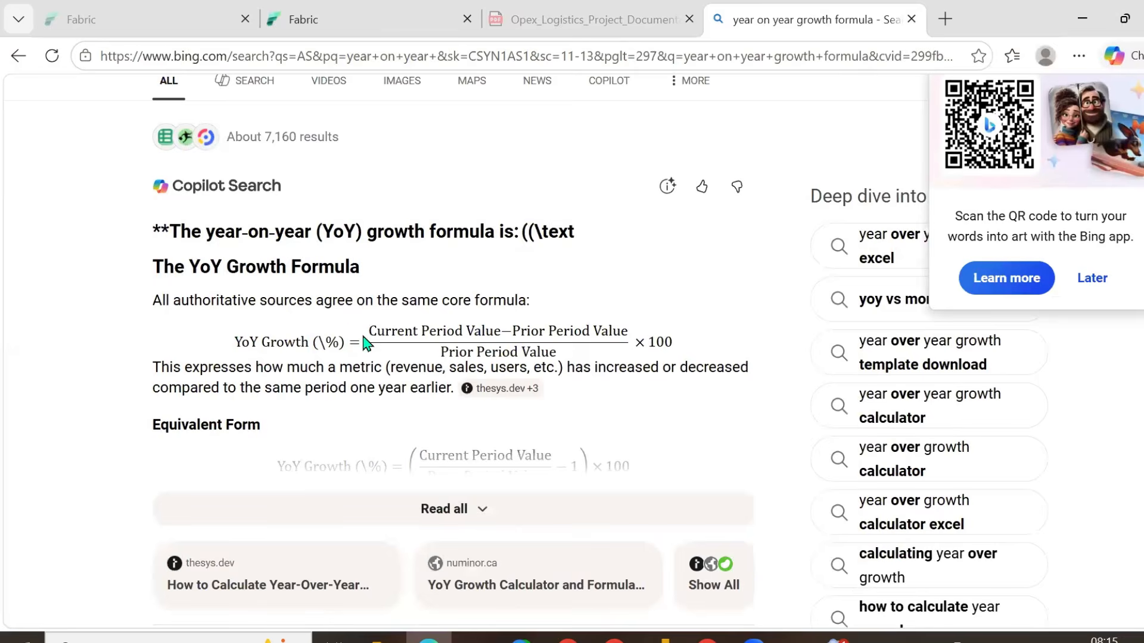
- Examine the YoY growth formula's current period value, prior period value, denominator and × 100 factor
left_click_drag(372, 331, 630, 330)
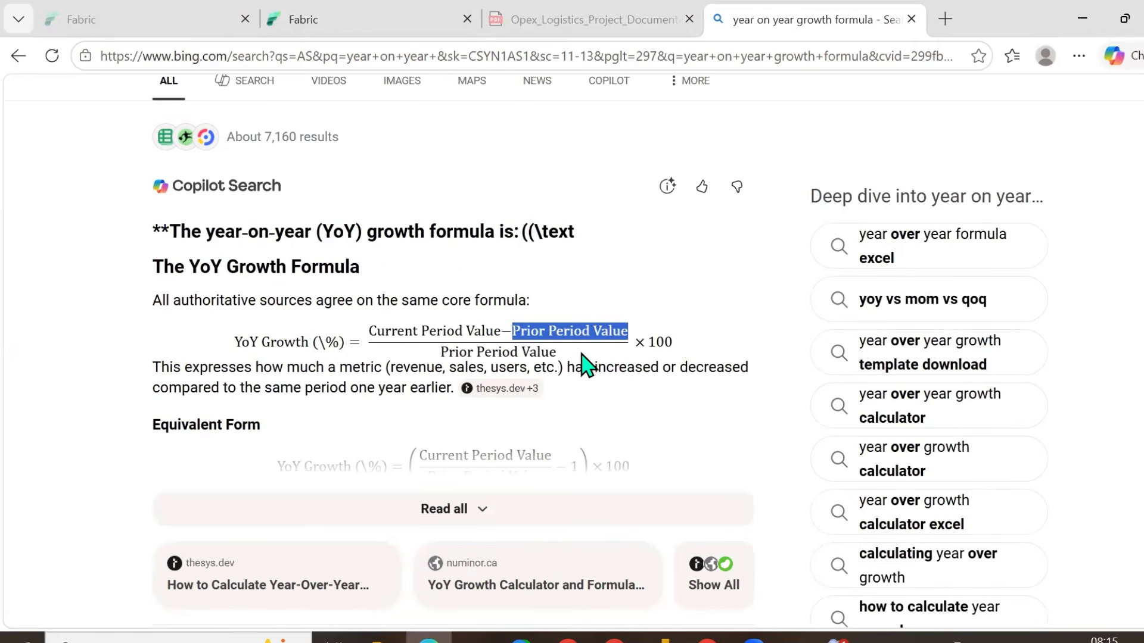
left_click_drag(506, 332, 369, 332)
left_click_drag(511, 332, 627, 328)
left_click_drag(441, 351, 549, 348)
left_click_drag(634, 343, 681, 347)
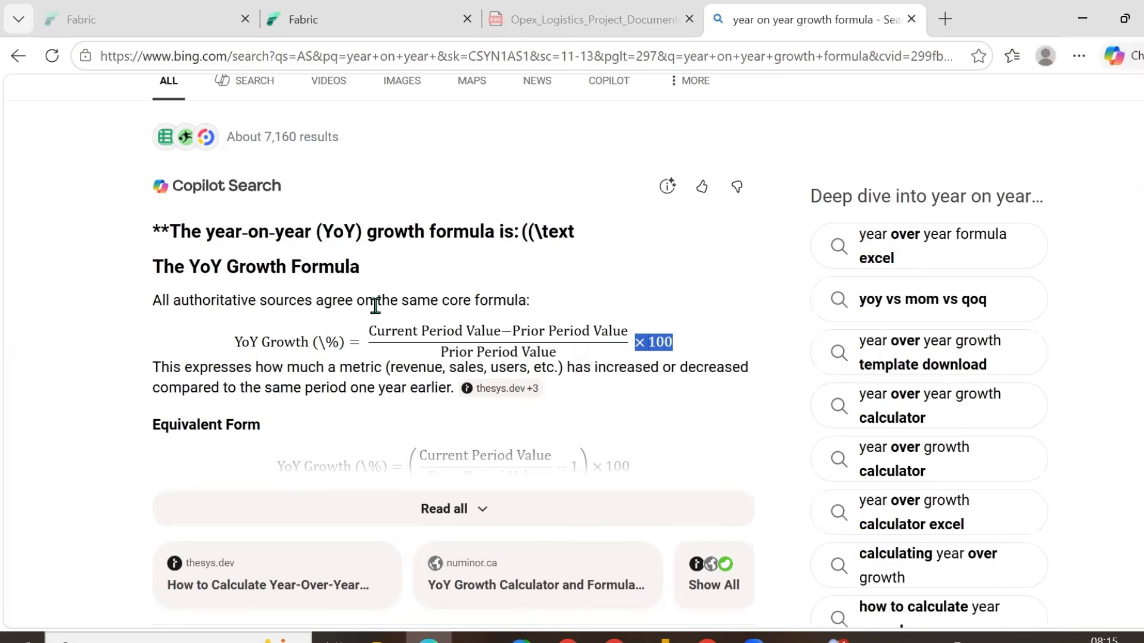
left_click_drag(369, 328, 488, 333)
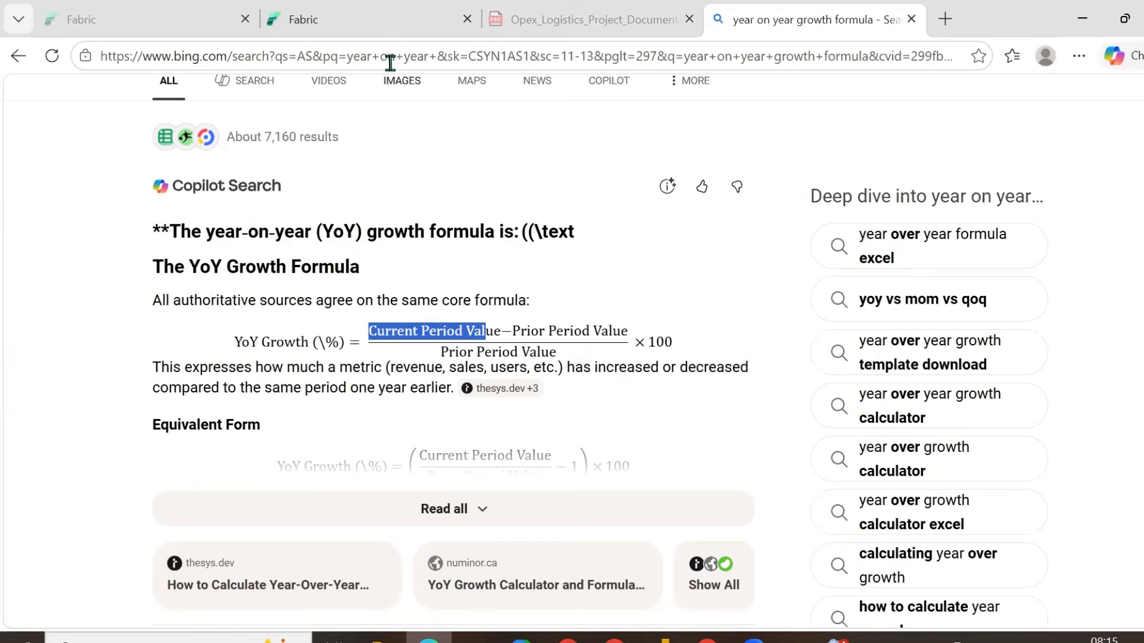
- Return to the Fabric semantic model and review the Revenue YoY % formula's IF condition and DIVIDE arguments against the growth formula
left_click(320, 29)
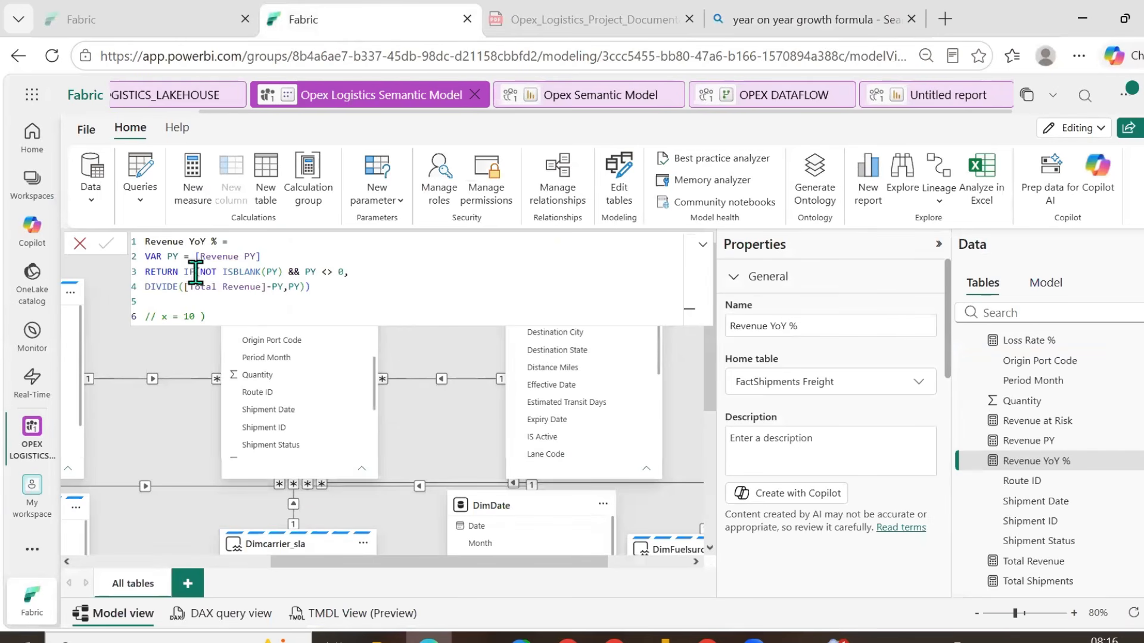
left_click_drag(189, 287, 279, 297)
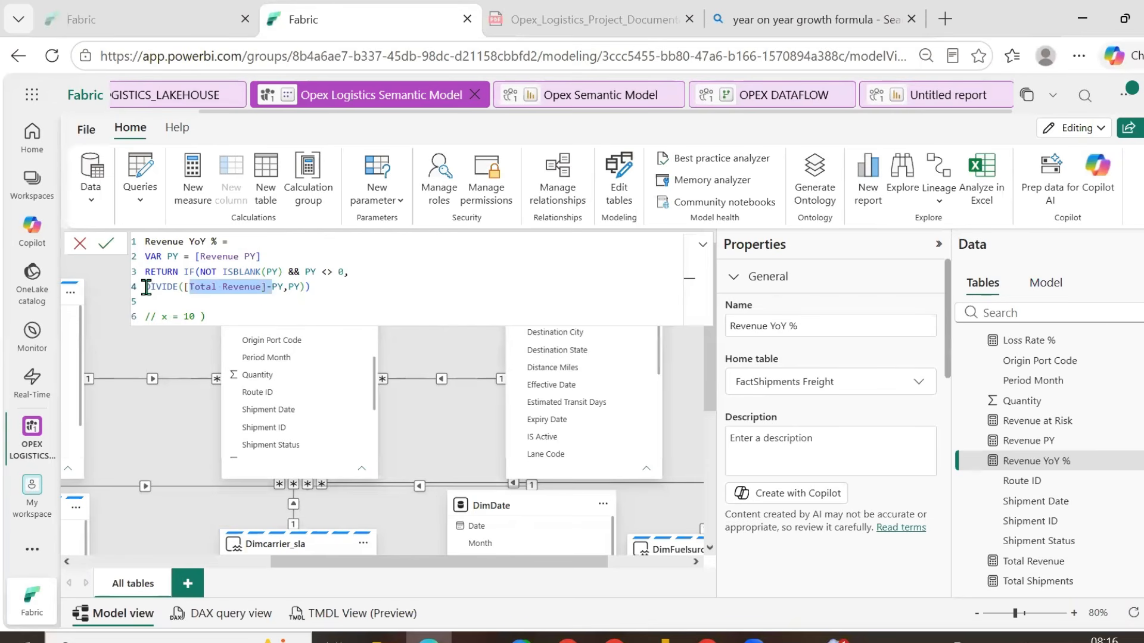
left_click(190, 290)
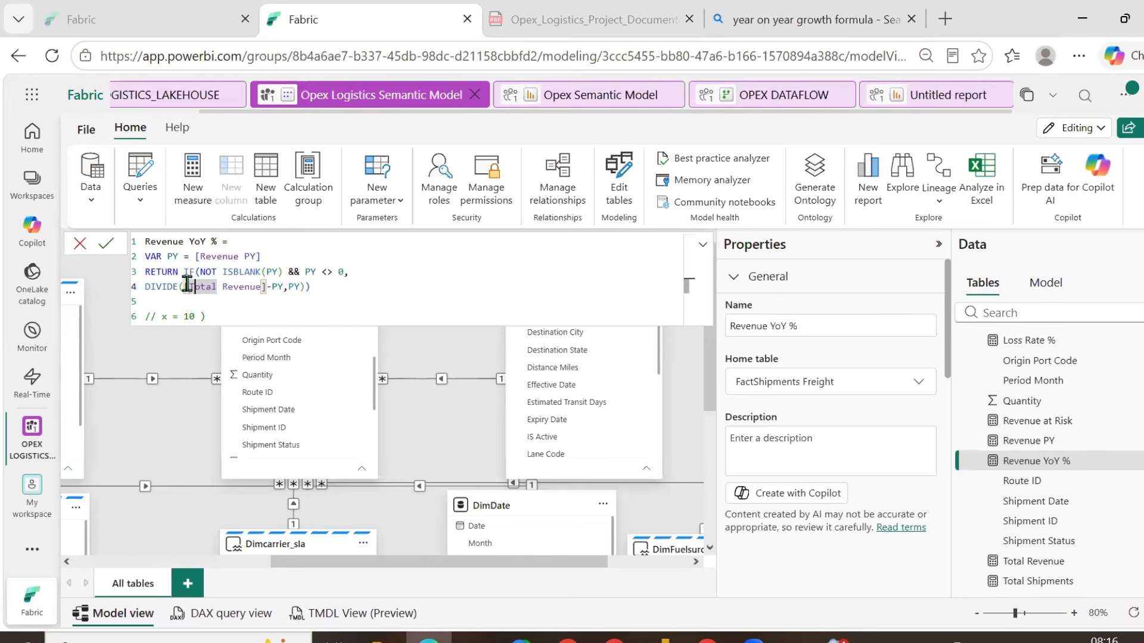
left_click_drag(179, 271, 352, 272)
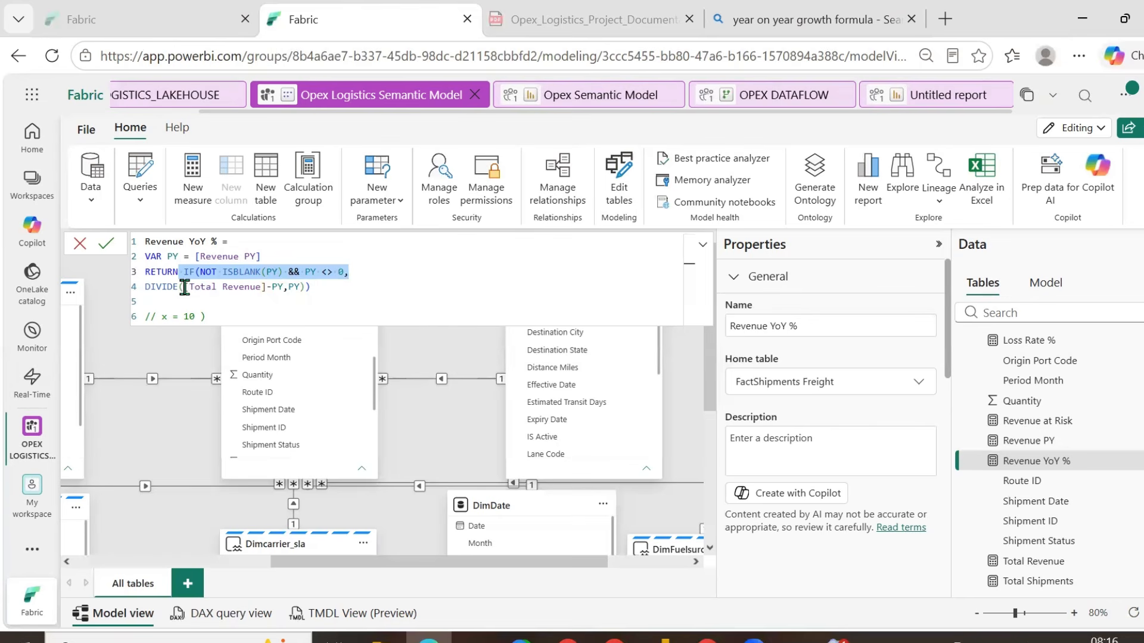
left_click_drag(184, 287, 310, 288)
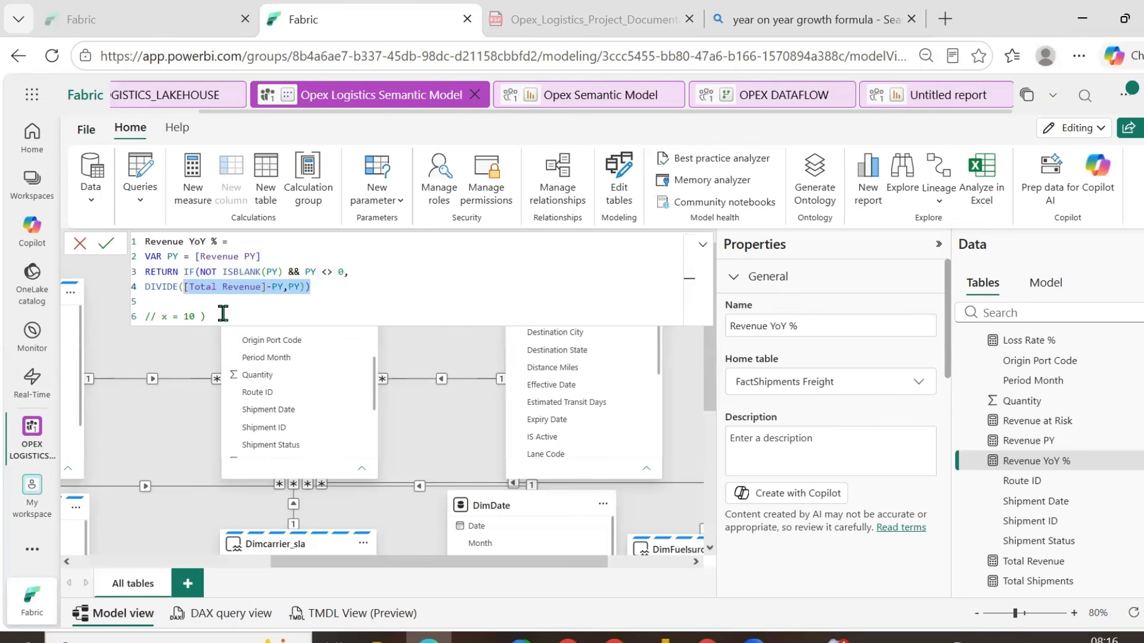
left_click_drag(180, 287, 339, 289)
left_click(337, 289)
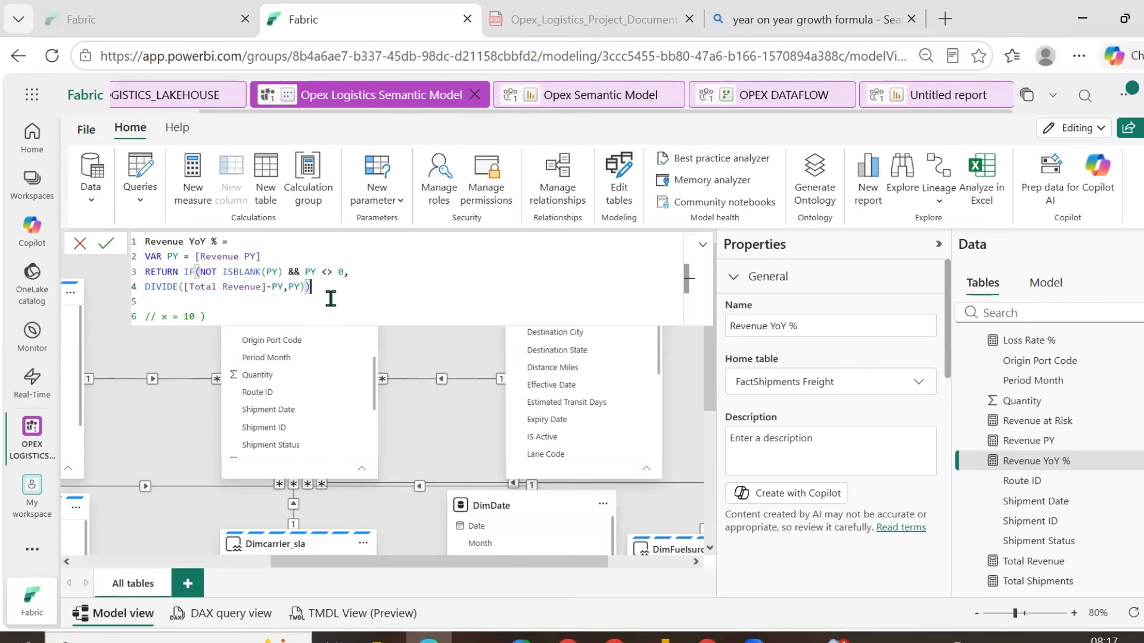
left_click_drag(312, 289, 136, 240)
left_click(107, 244)
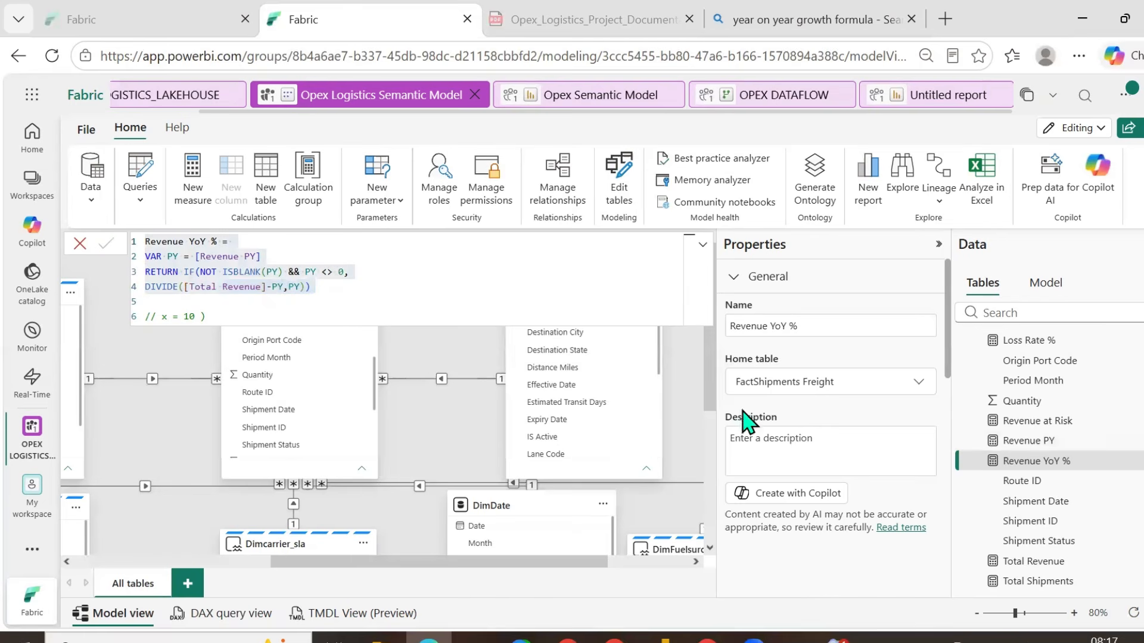
- Switch to the untitled report and start saving a copy of it
left_click(613, 97)
left_click(947, 110)
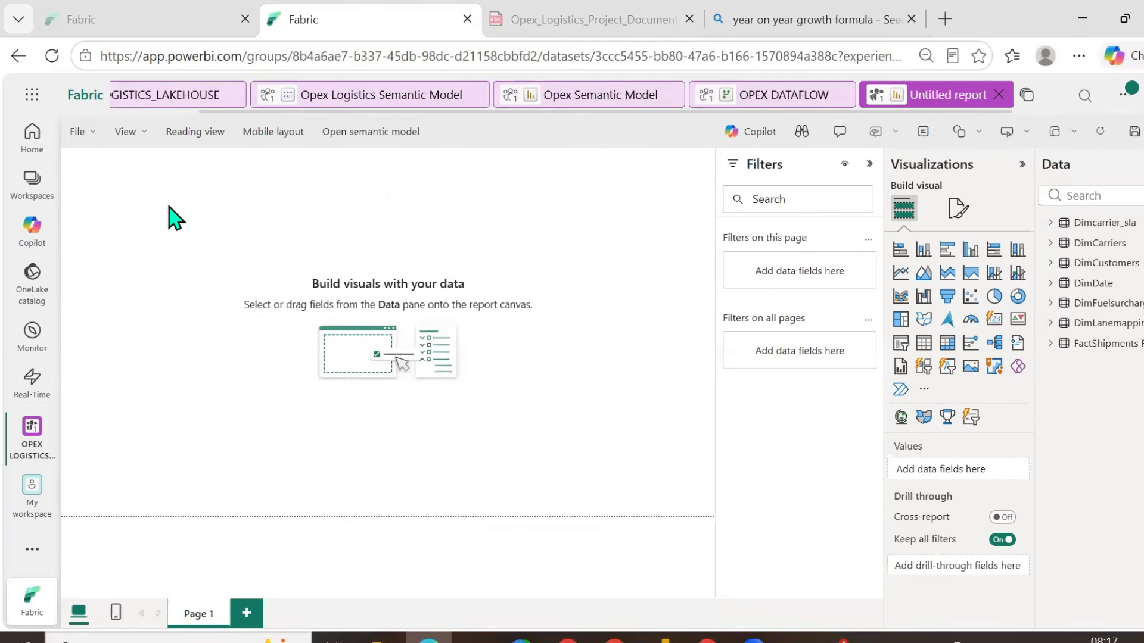
left_click(94, 137)
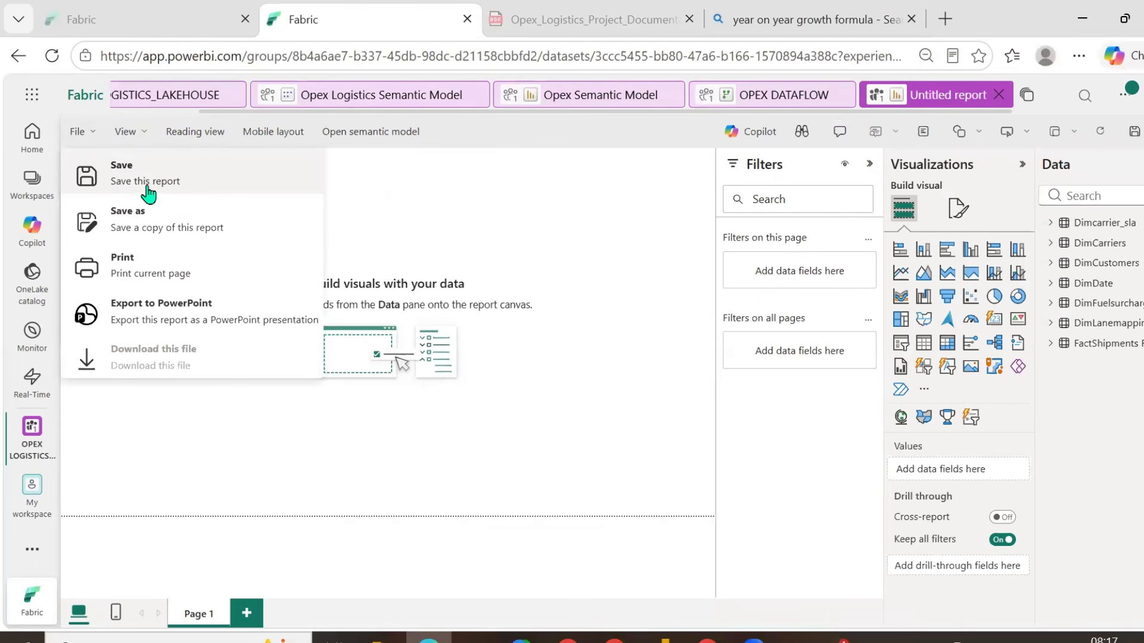
left_click(156, 229)
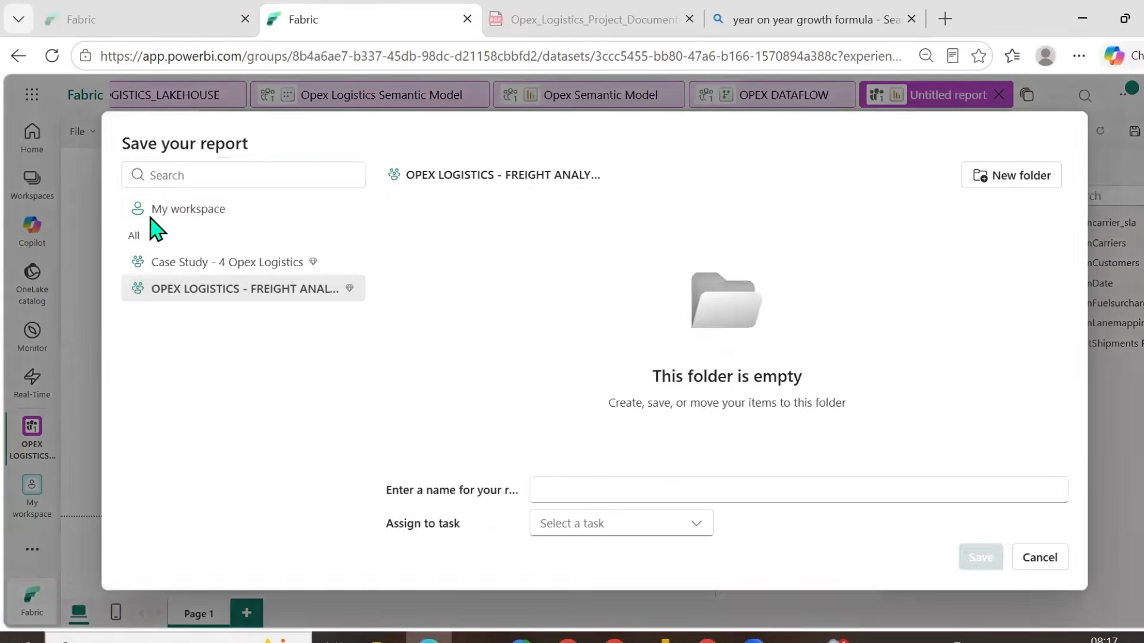
- Begin the report's name with "Opex Logistics - Shipments Carrier Das"
left_click(549, 488)
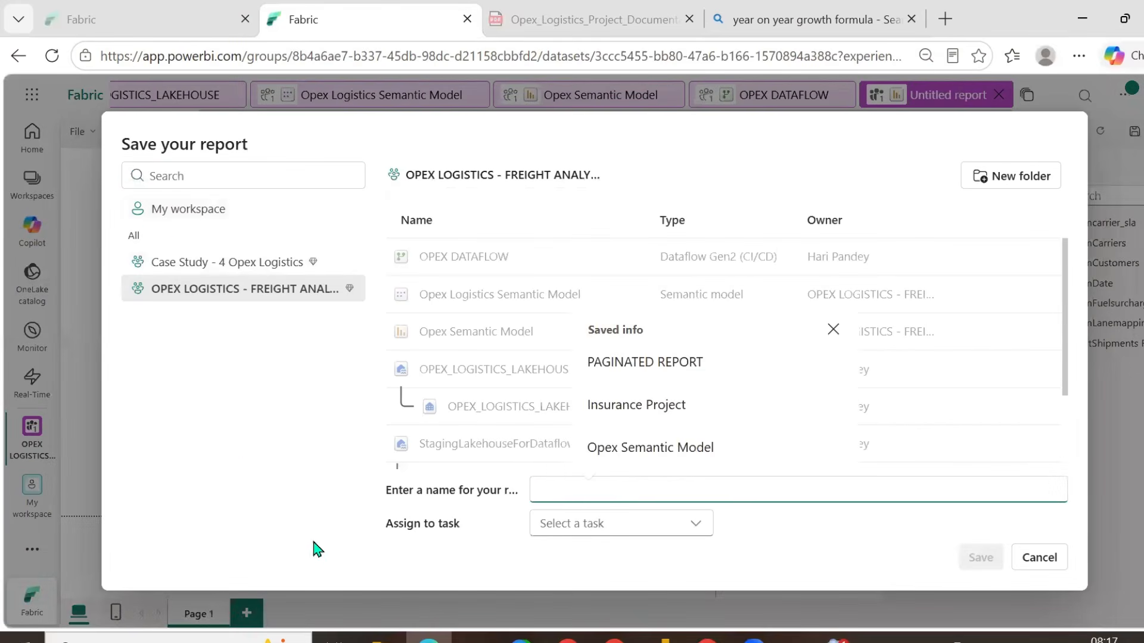
type("O")
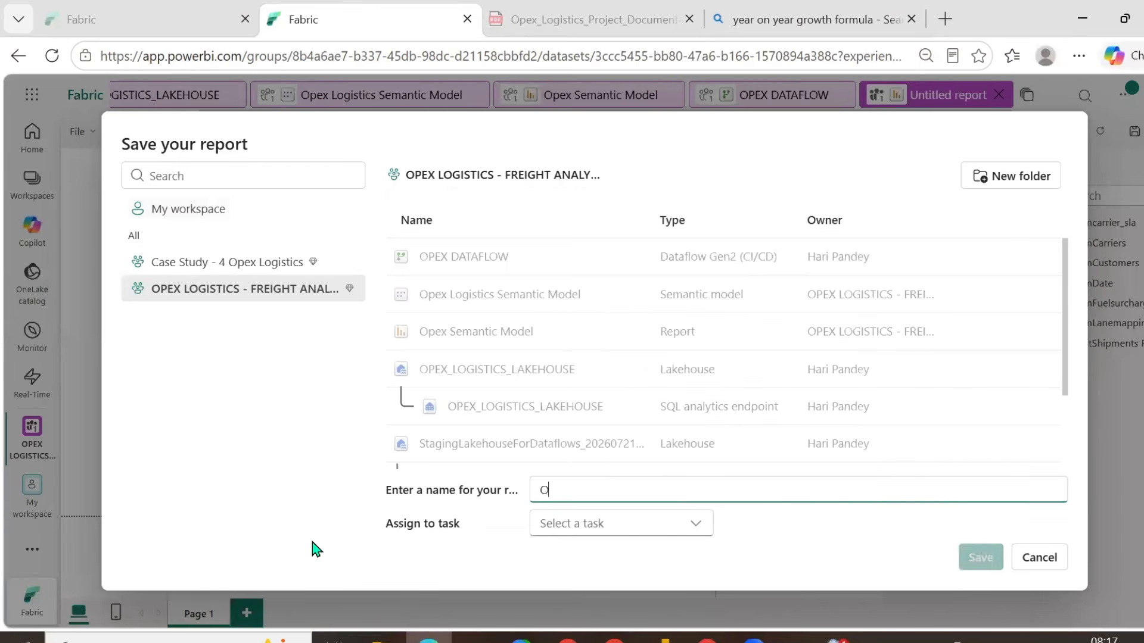
type("pex Logistics")
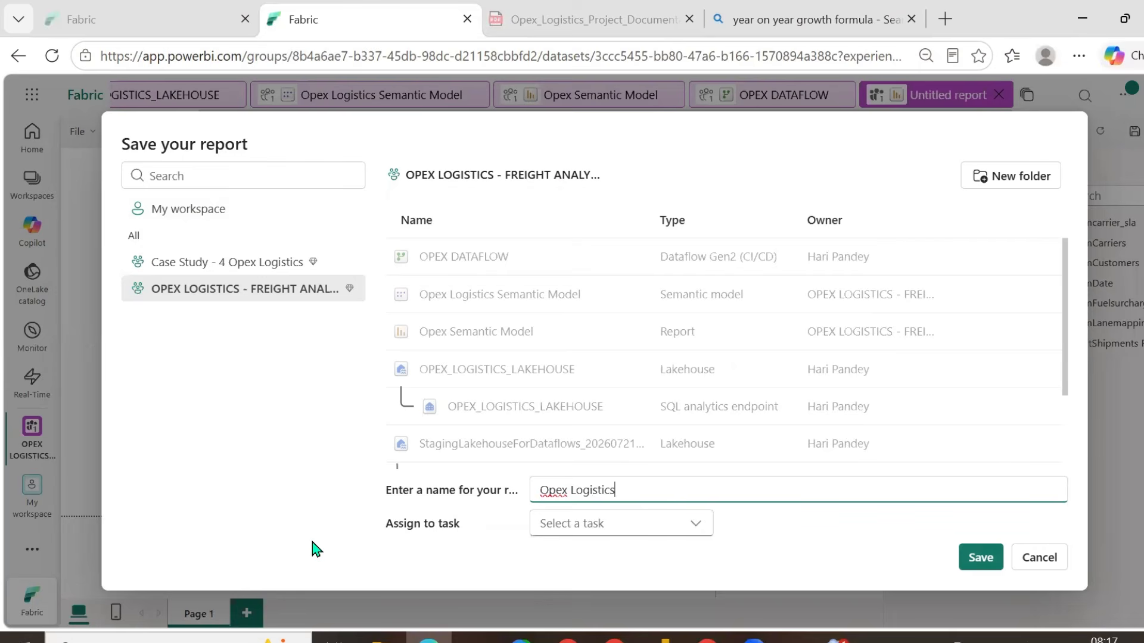
type(" - Shipments")
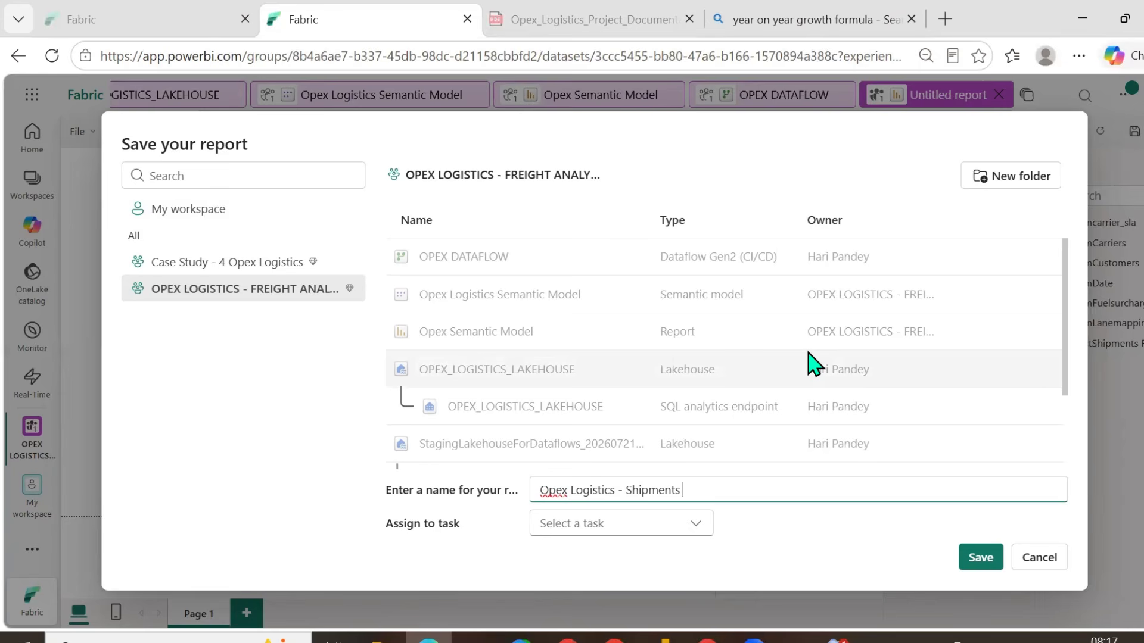
type("Carrier Das")
- Switch to the project documentation PDF, look through the Project Overview and copy the business domain text "Freight & shipment logistics"
left_click(592, 16)
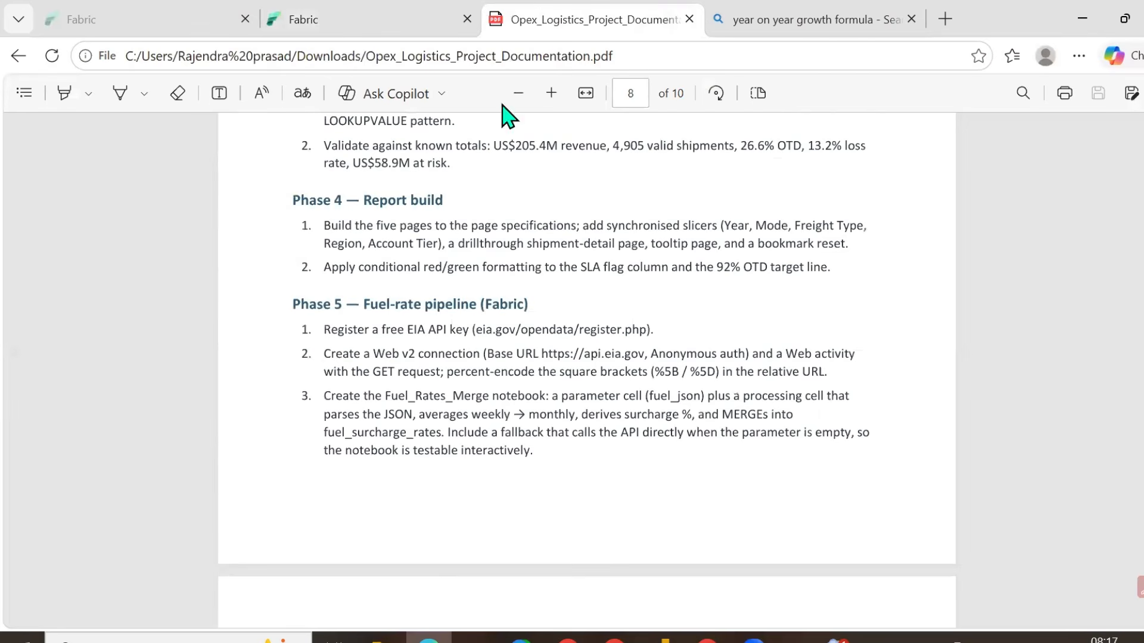
left_click_drag(1143, 509, 1143, 128)
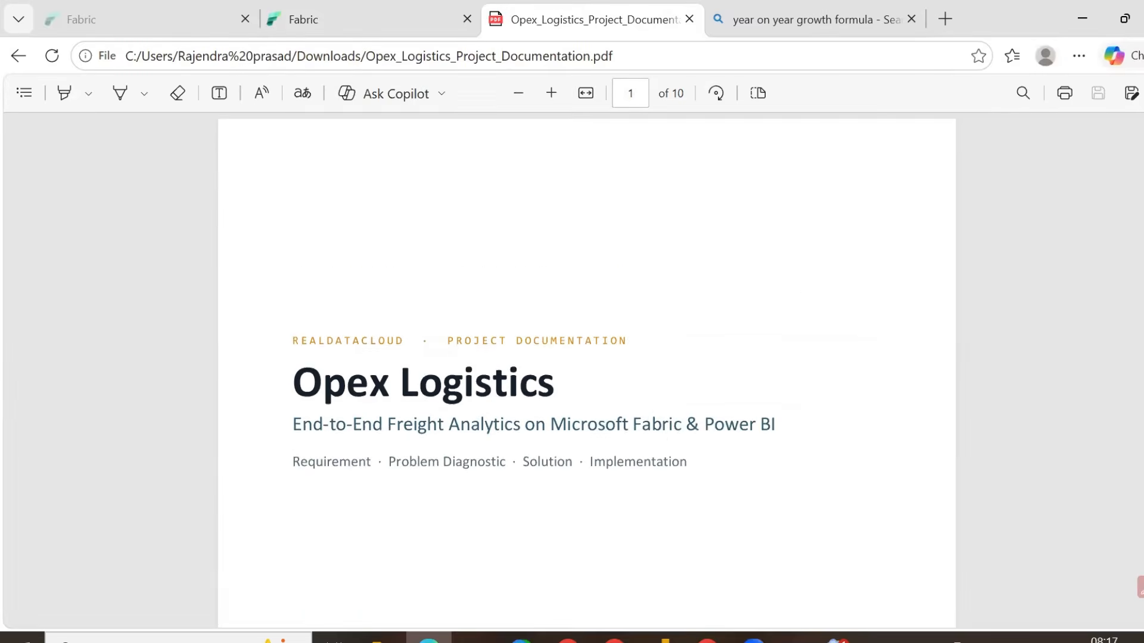
scroll(669, 362, "down", 2)
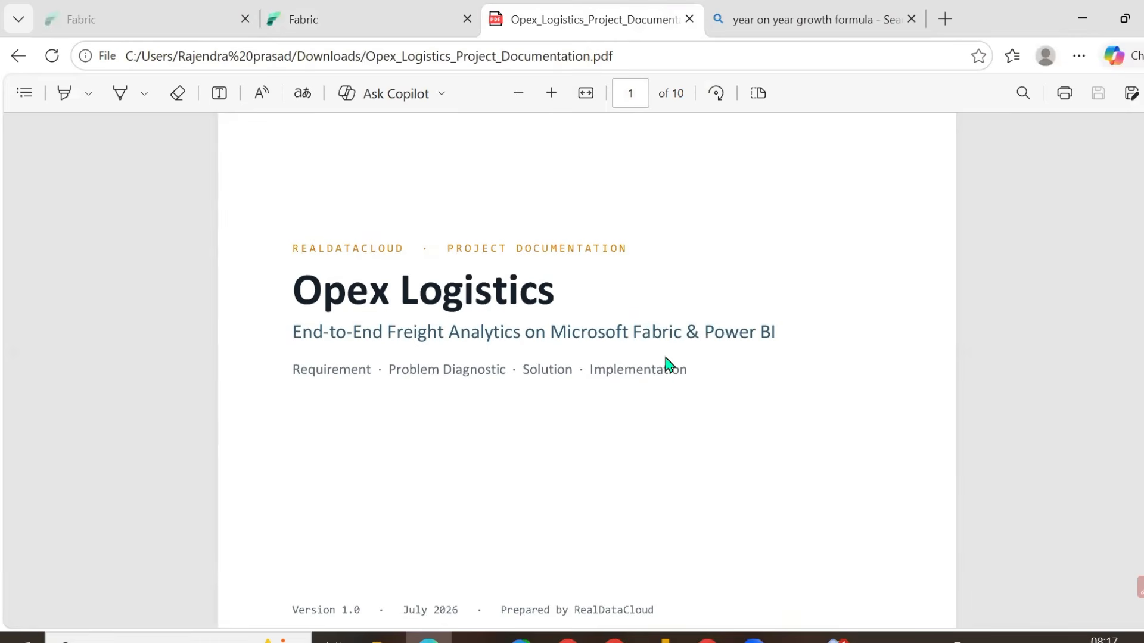
scroll(669, 362, "down", 15)
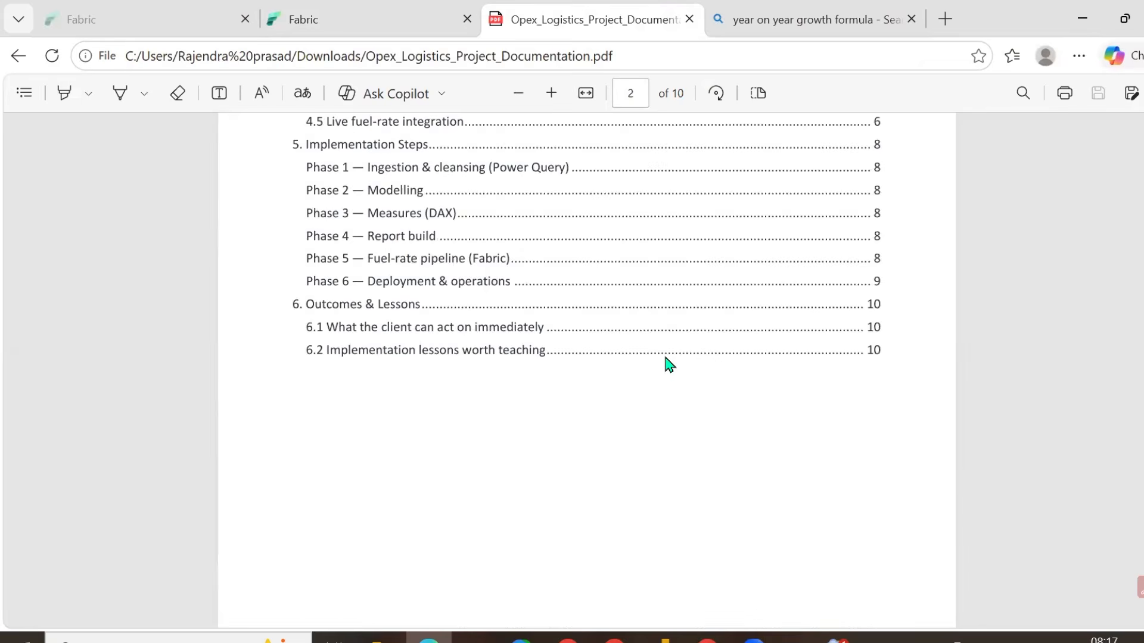
scroll(669, 363, "down", 6)
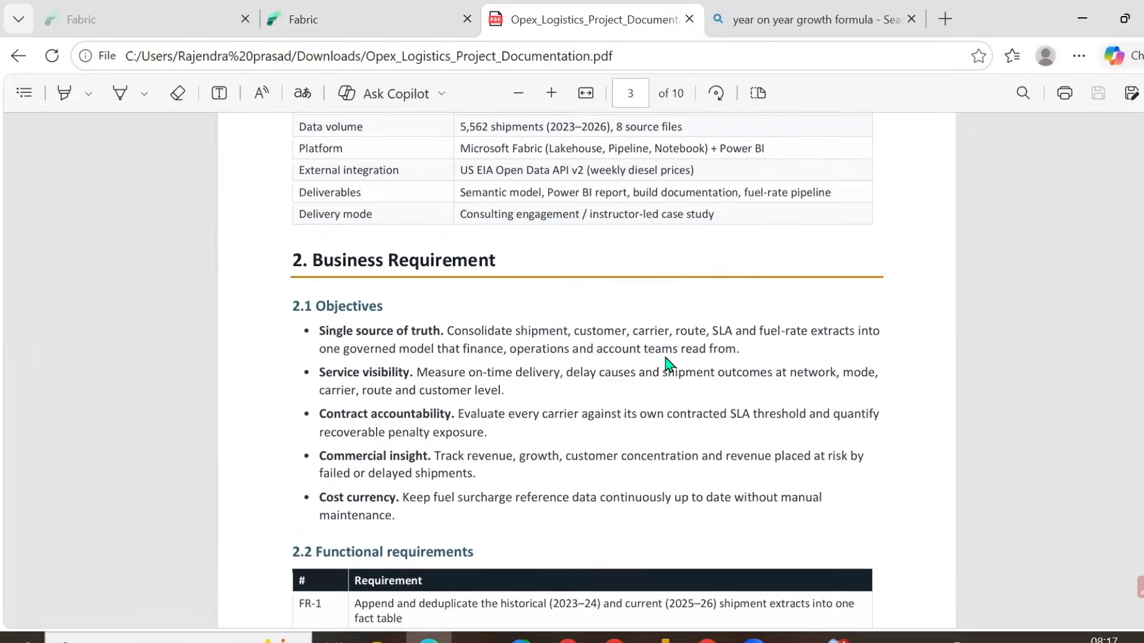
scroll(668, 363, "up", 5)
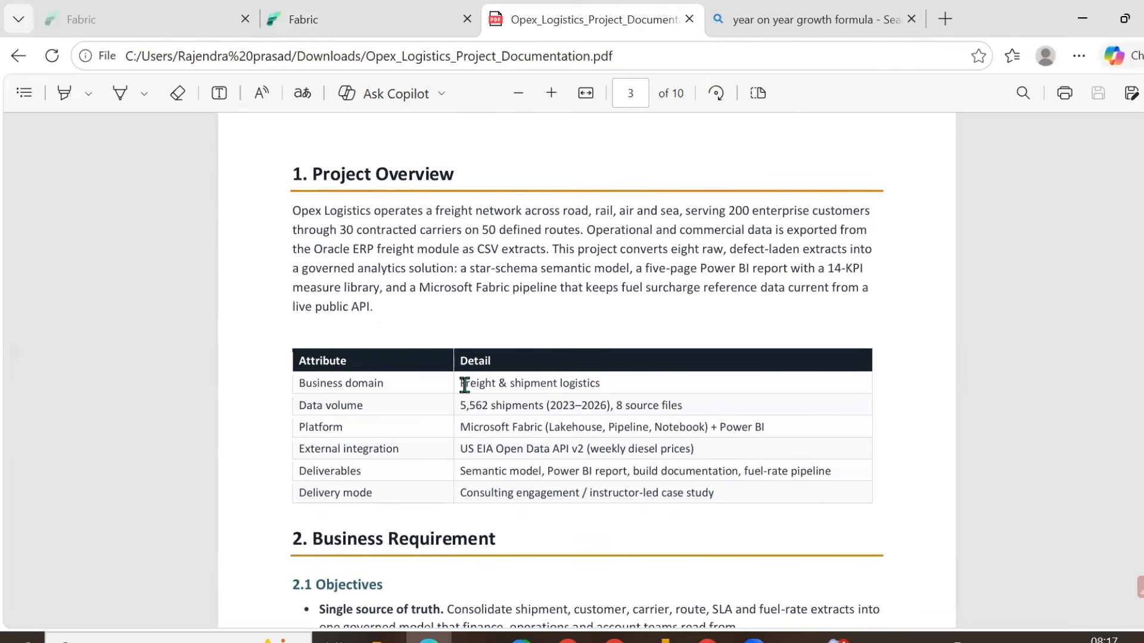
left_click_drag(464, 384, 631, 385)
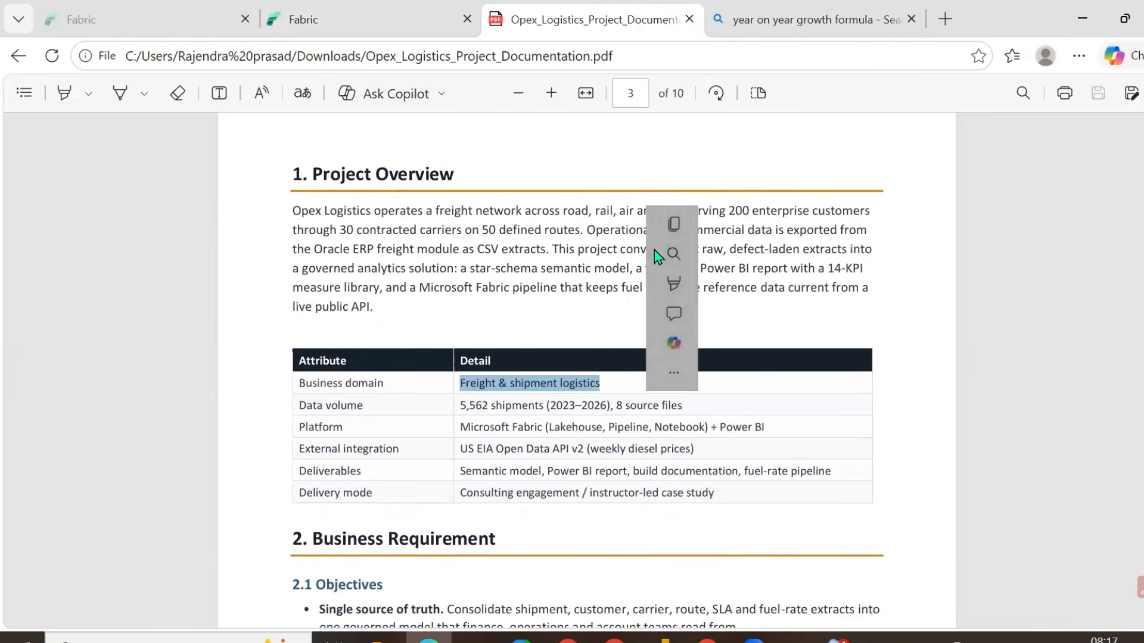
left_click(674, 224)
- Return to the Fabric report and save it under the name "Opex Logistics - Shipments & Carrier Performance Dashboard"
left_click(303, 20)
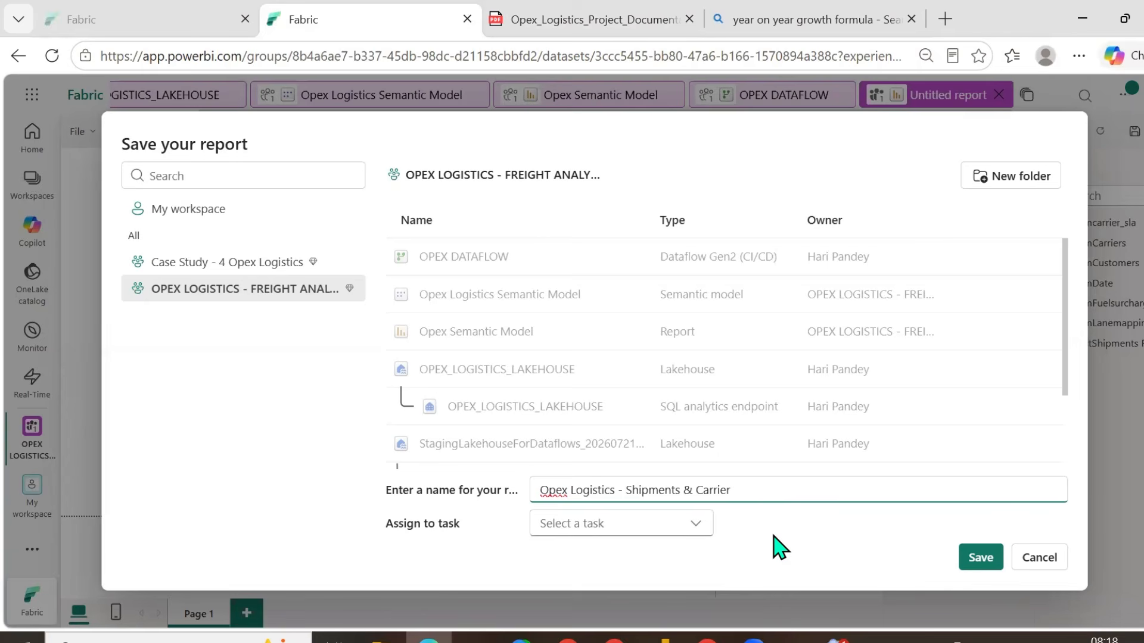
type("Performance Dashboard")
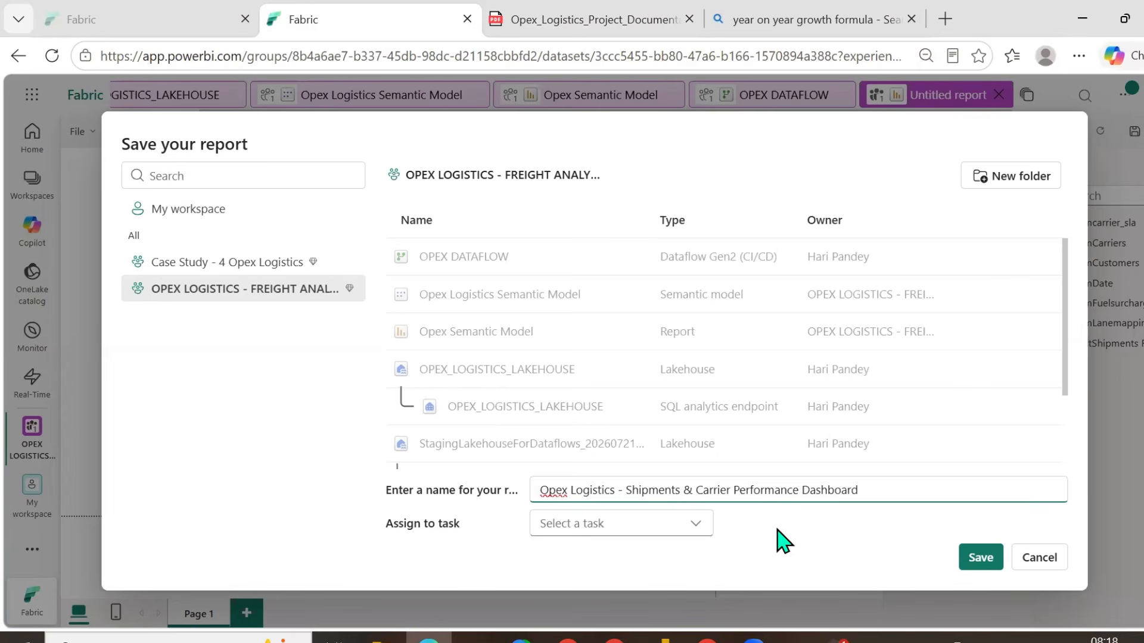
left_click(981, 557)
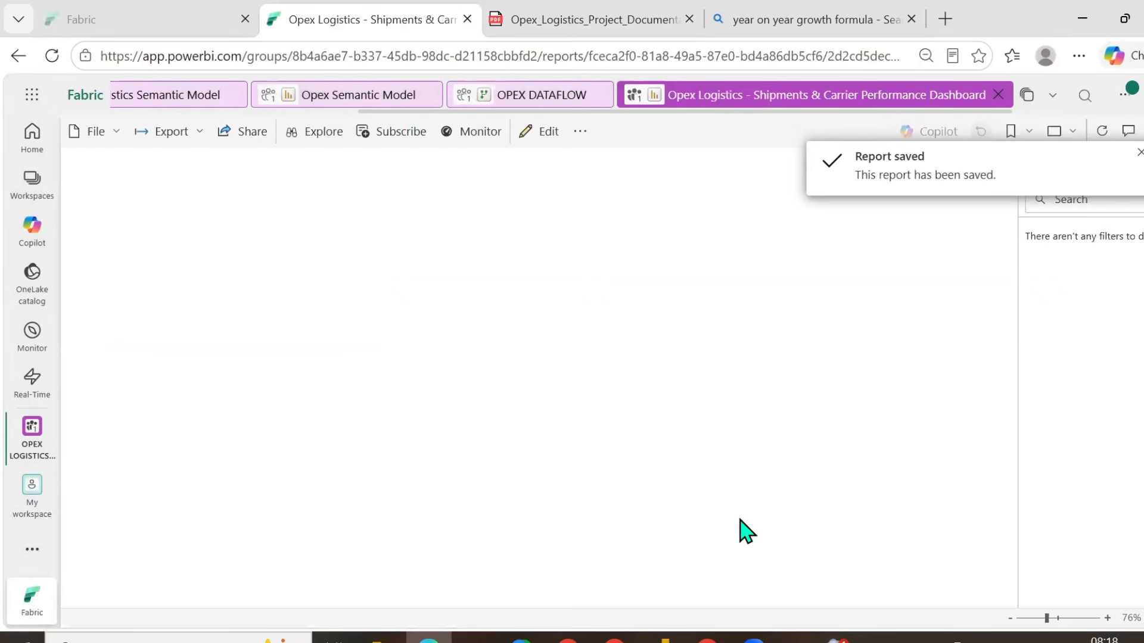
- Put the saved report into edit mode and rename Page 1 as "Overview"
left_click(541, 133)
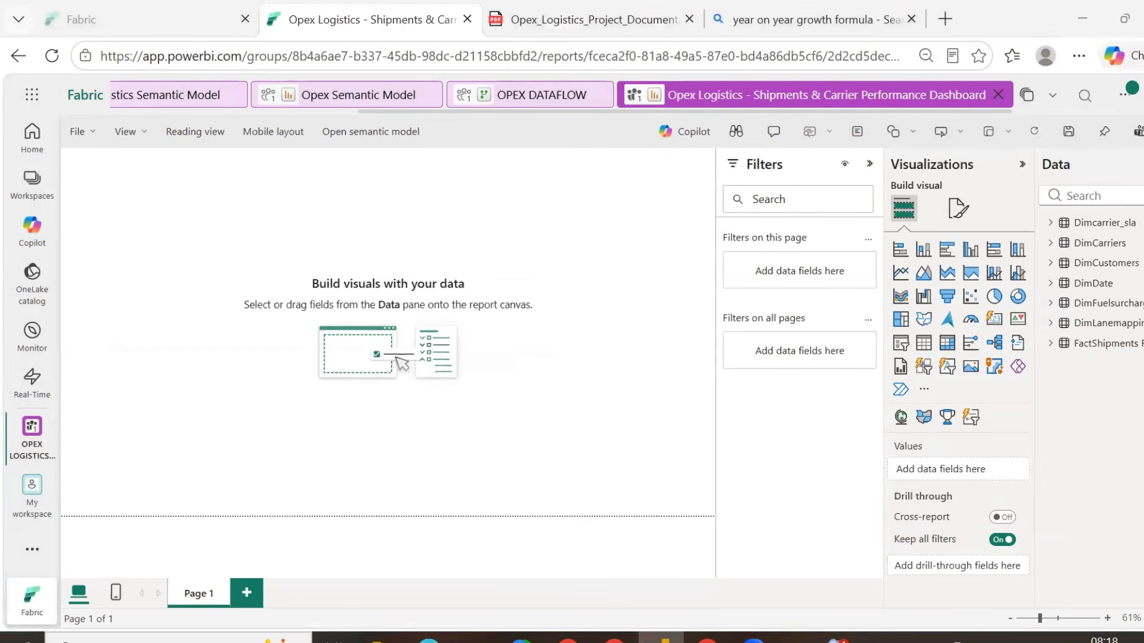
double_click(194, 592)
key("ctrl+a")
type("Overview")
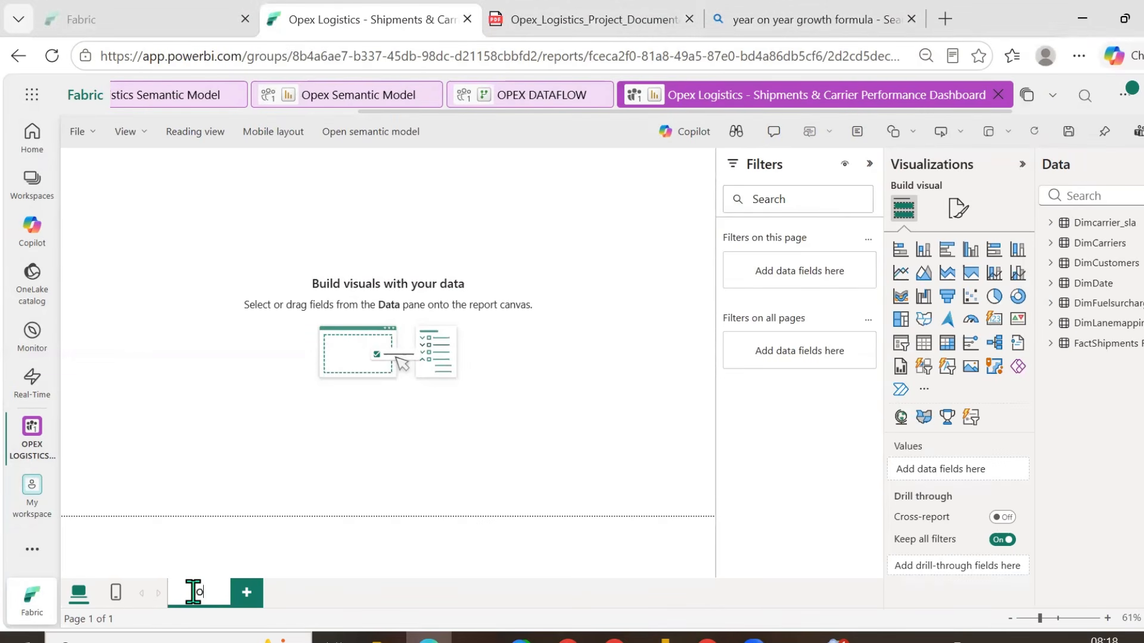
key("Return")
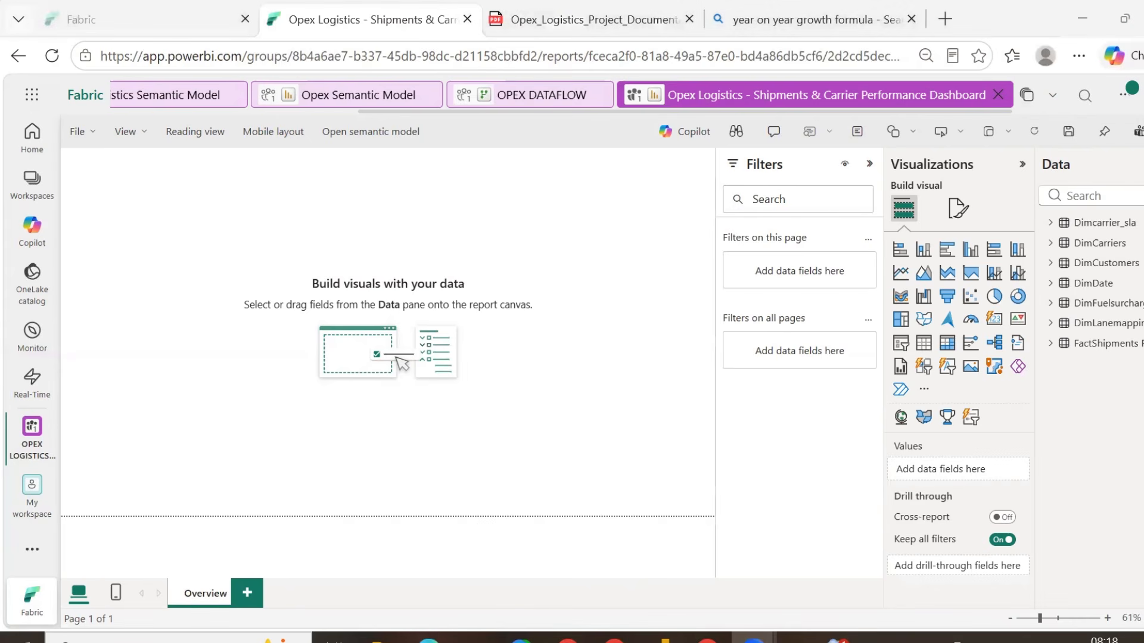
left_click(117, 215)
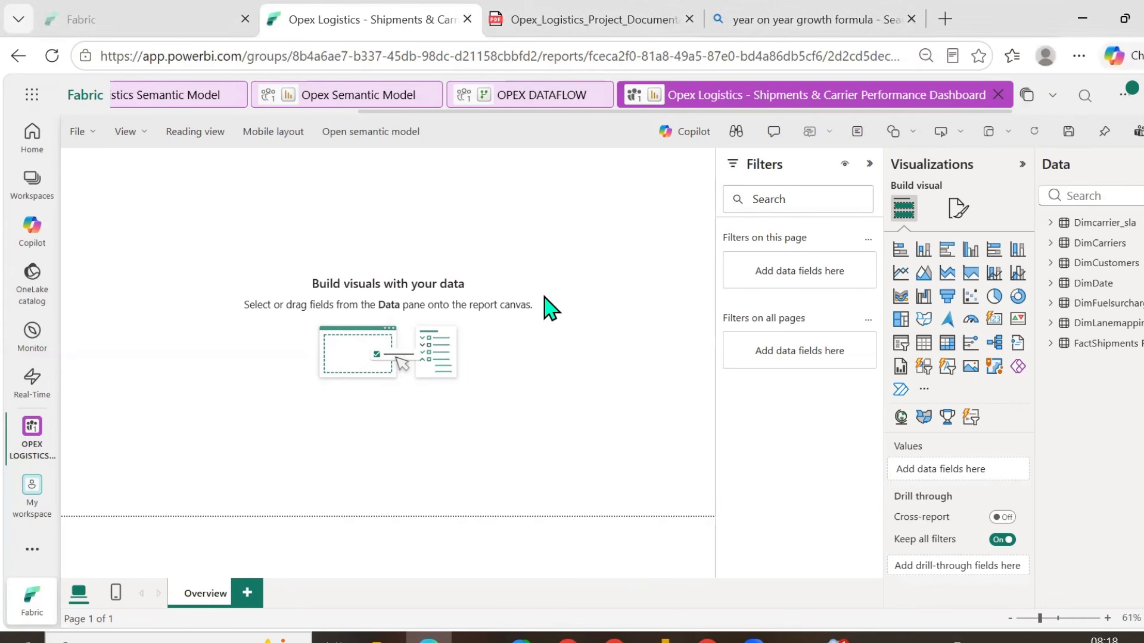
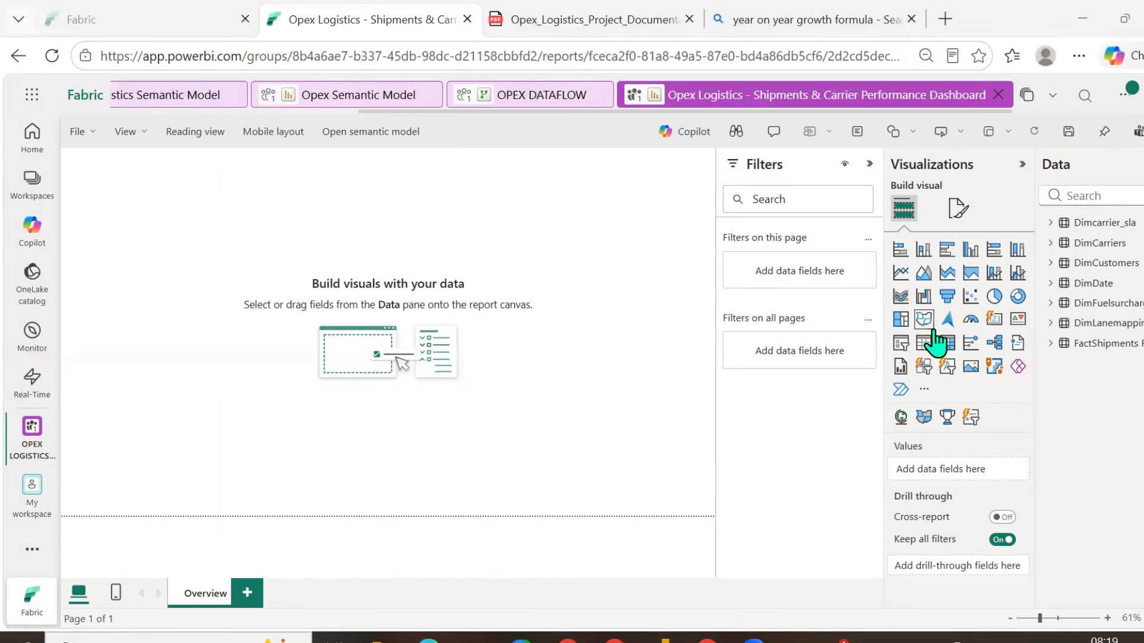
- Add a slicer to the Overview page, shorten it to a compact strip and assign it the Year field from DimDate
left_click(901, 343)
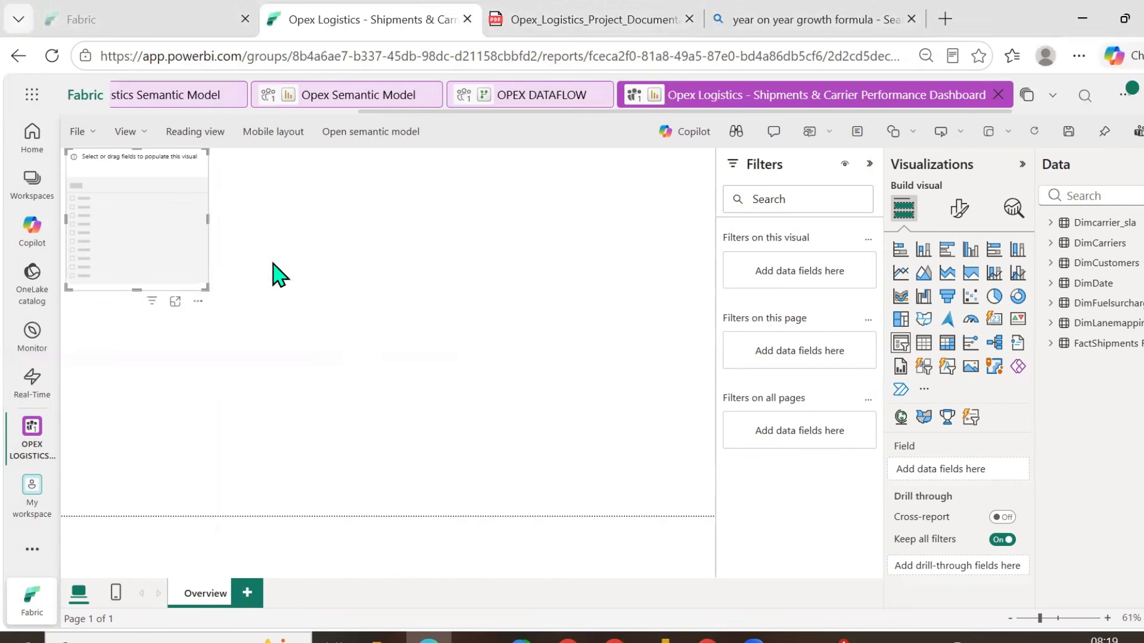
left_click_drag(134, 290, 135, 190)
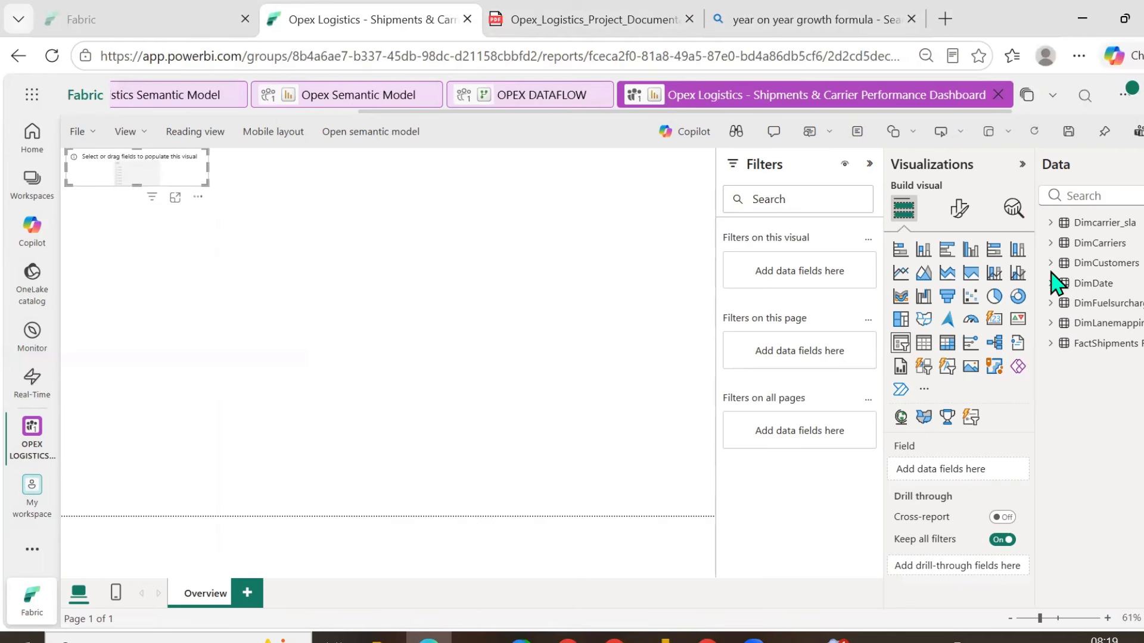
left_click(665, 641)
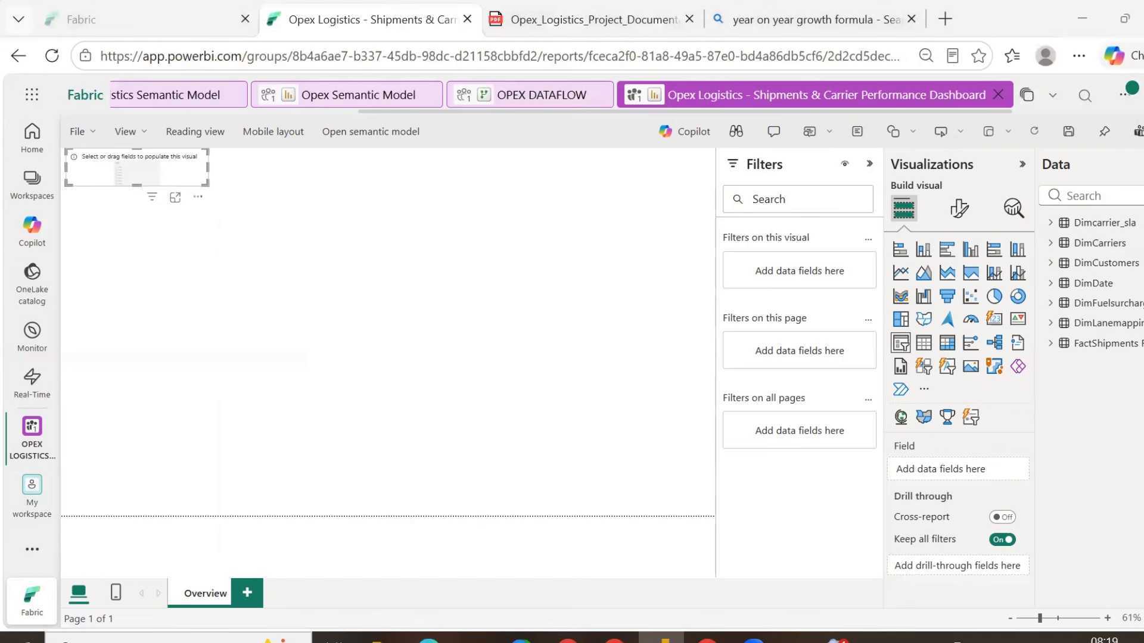
left_click(1096, 196)
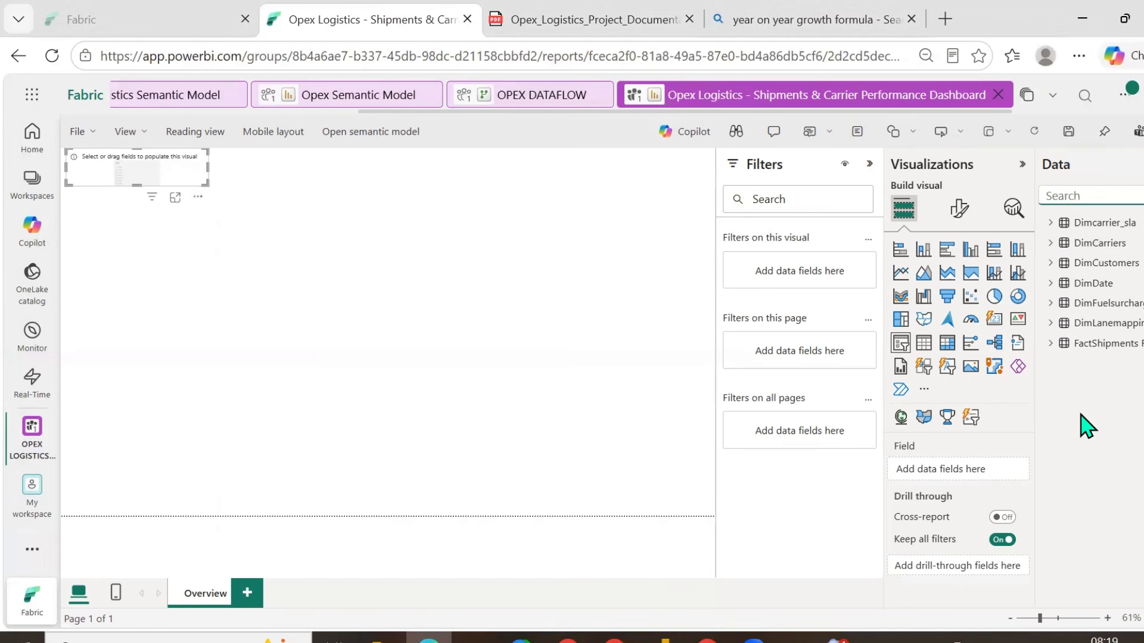
type("year")
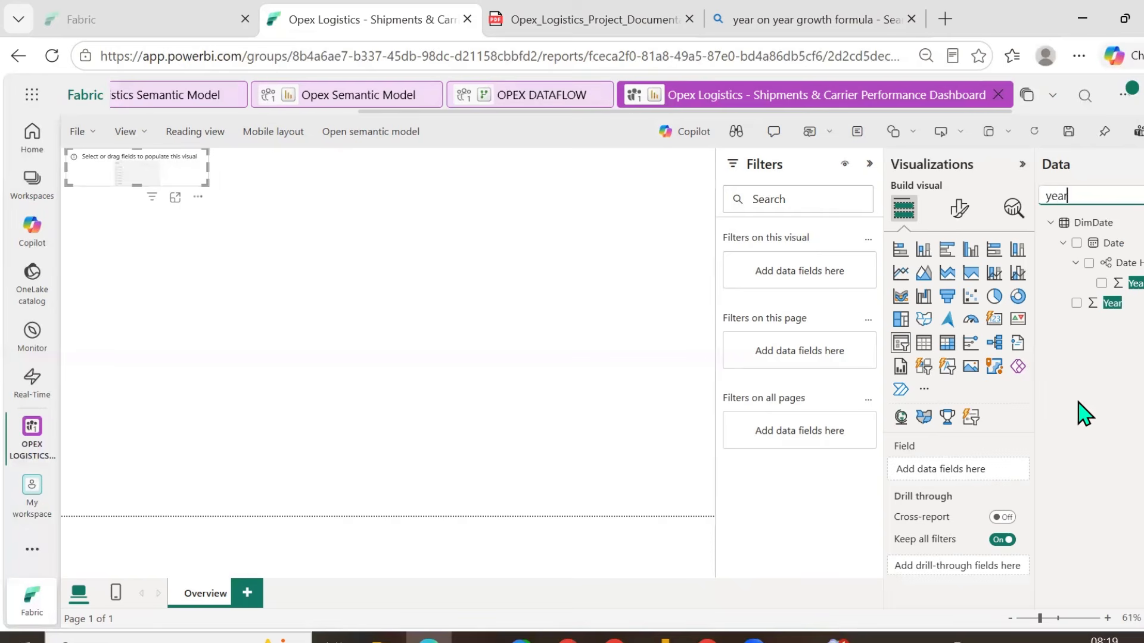
left_click_drag(1075, 303, 988, 459)
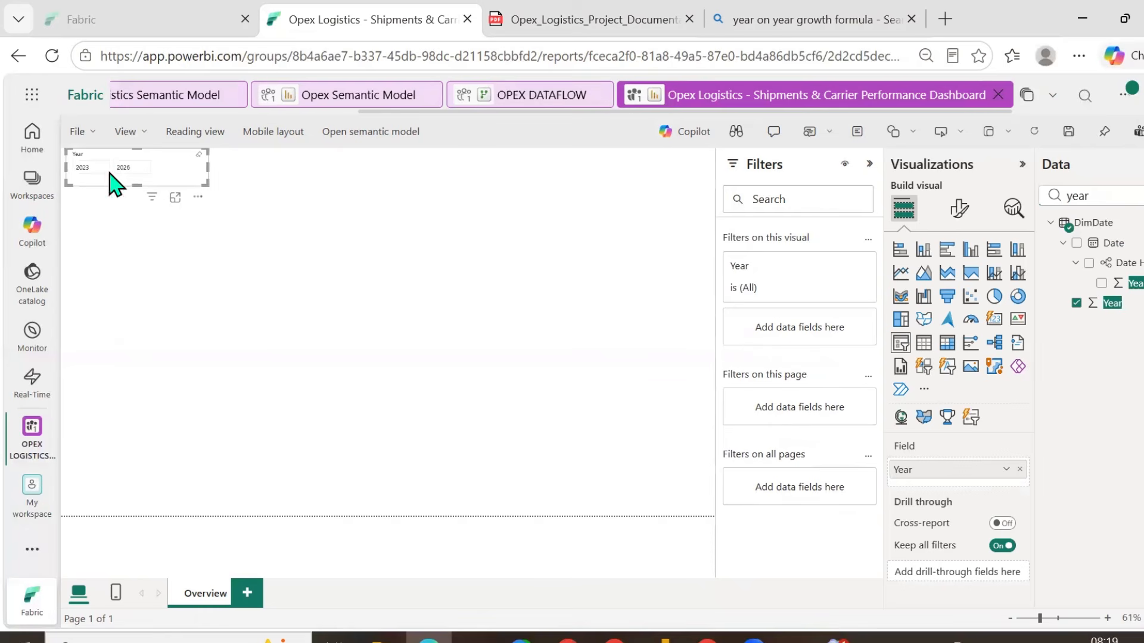
- Set the Year slicer's style to Dropdown and check its list of years
left_click(960, 212)
left_click(898, 325)
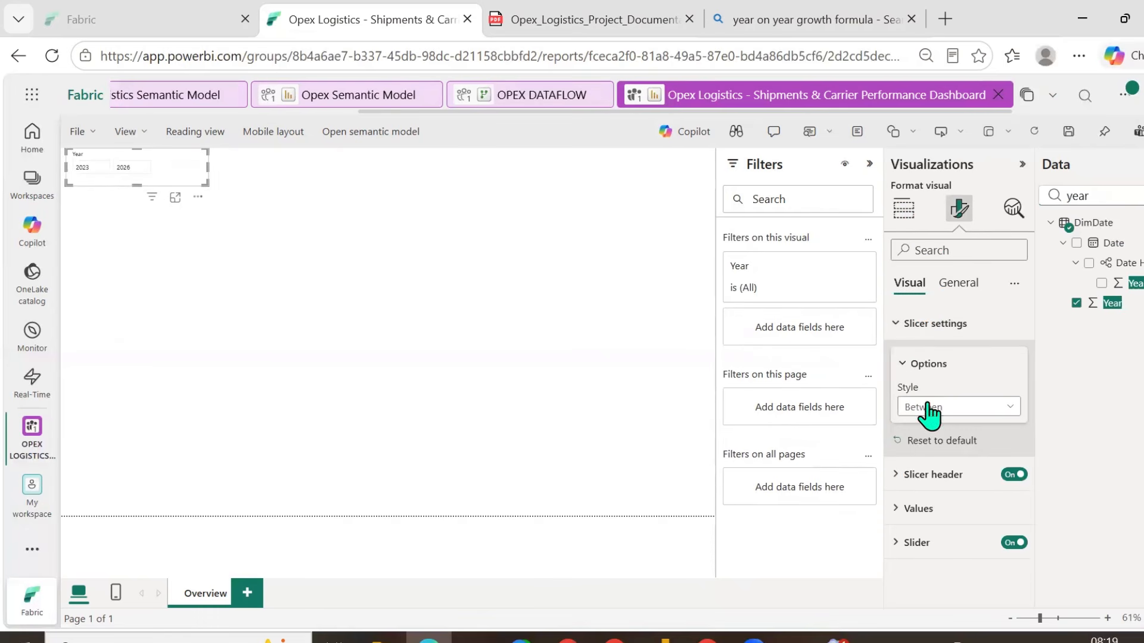
left_click(930, 407)
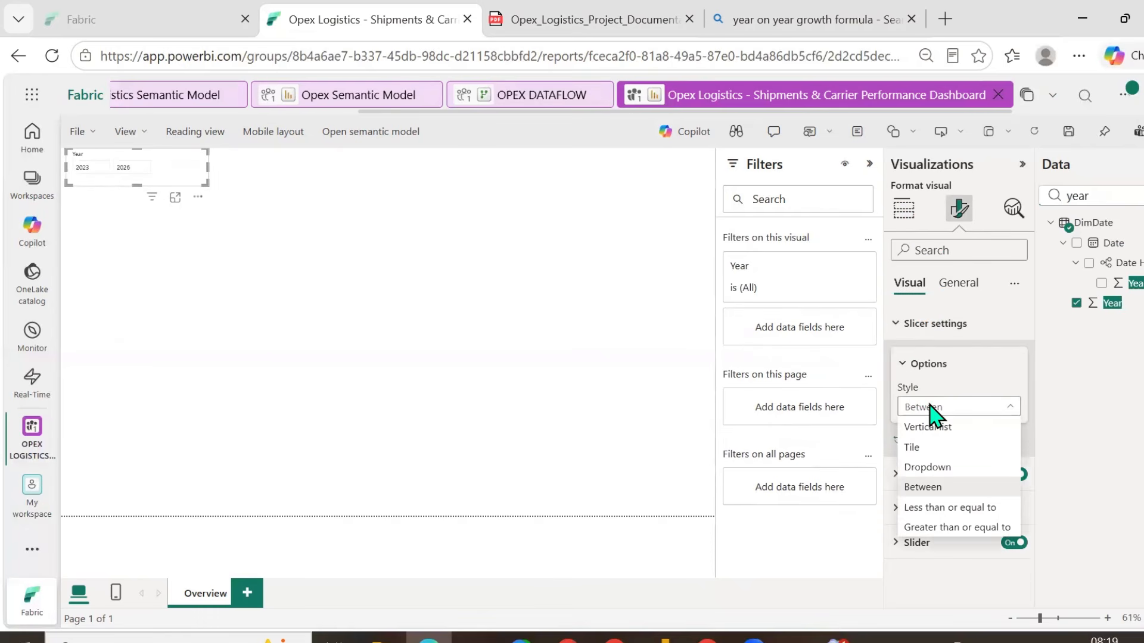
left_click(927, 467)
left_click(197, 171)
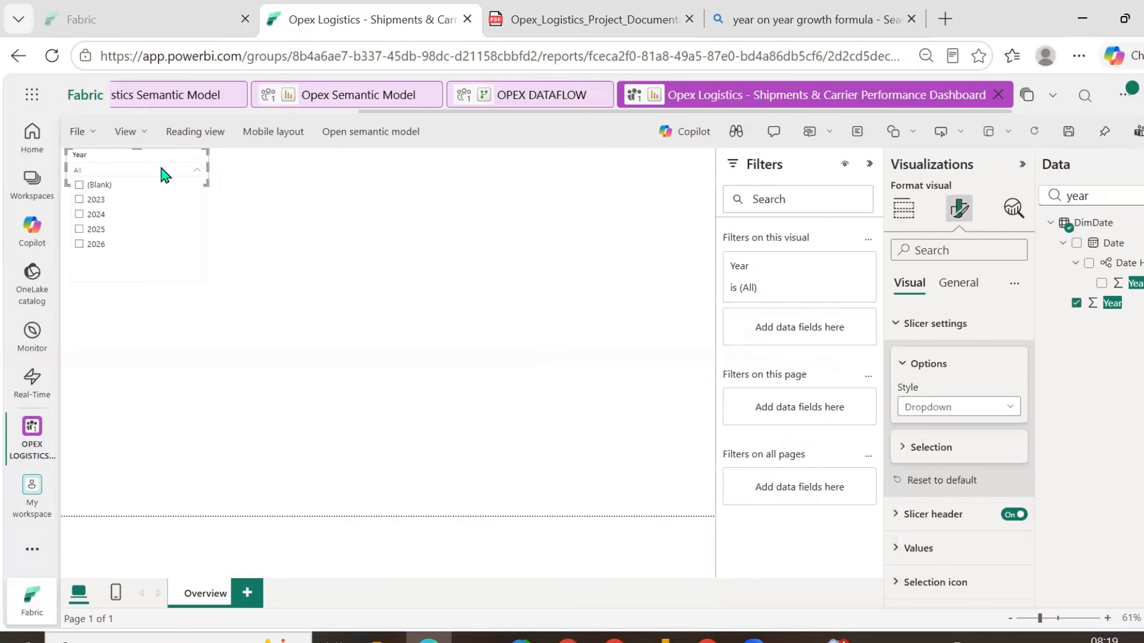
left_click(904, 208)
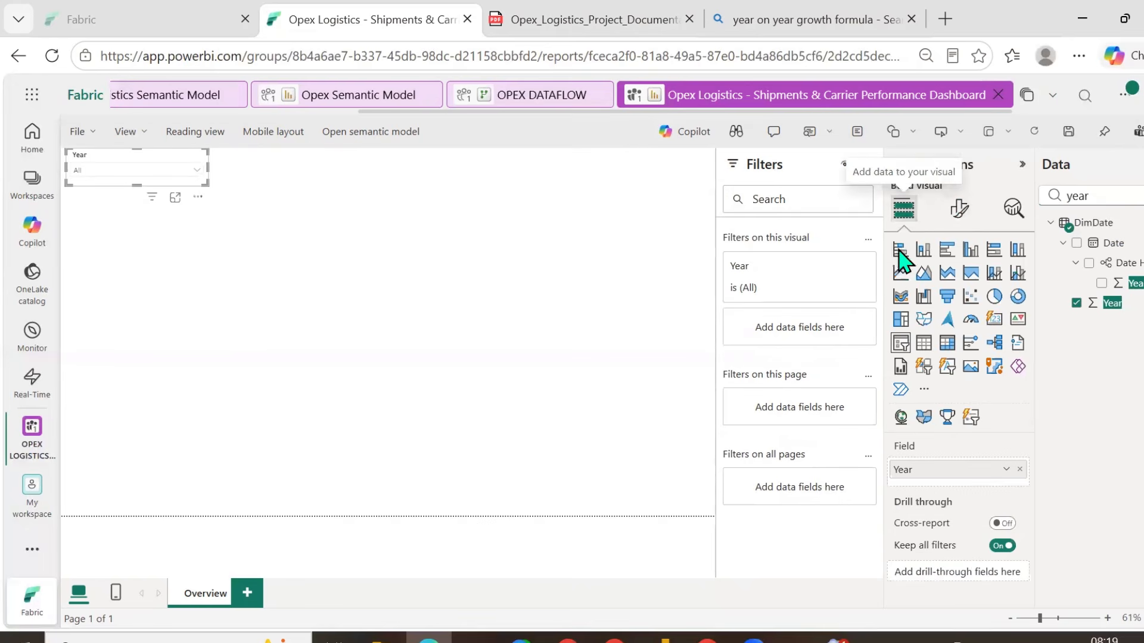
- Duplicate the Year slicer and place the copy beside the original
left_click(302, 172)
key("ctrl+v")
left_click_drag(123, 158, 287, 155)
- Turn on the visual border of the original Year slicer and set its color to light orange
left_click(128, 162)
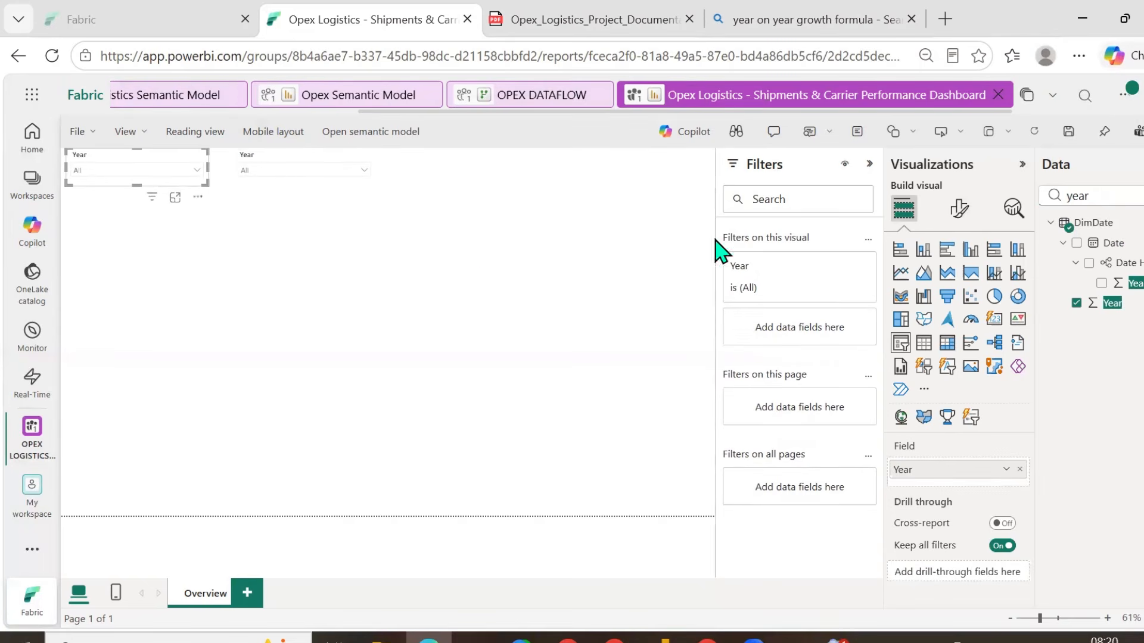
left_click(958, 213)
left_click(959, 283)
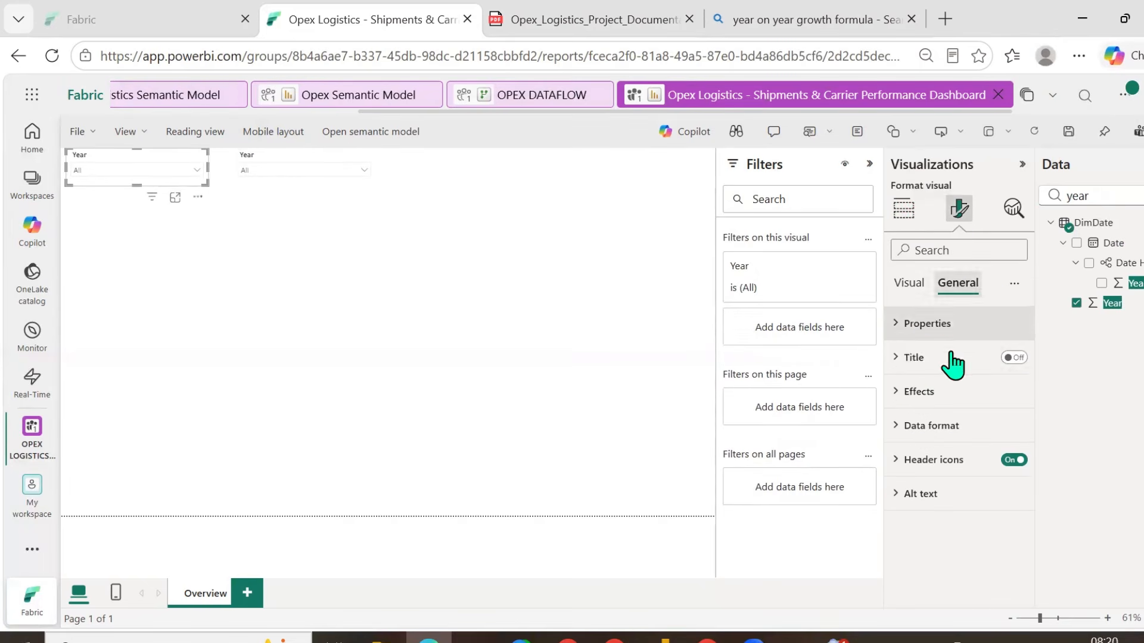
left_click(895, 391)
scroll(929, 391, "down", 2)
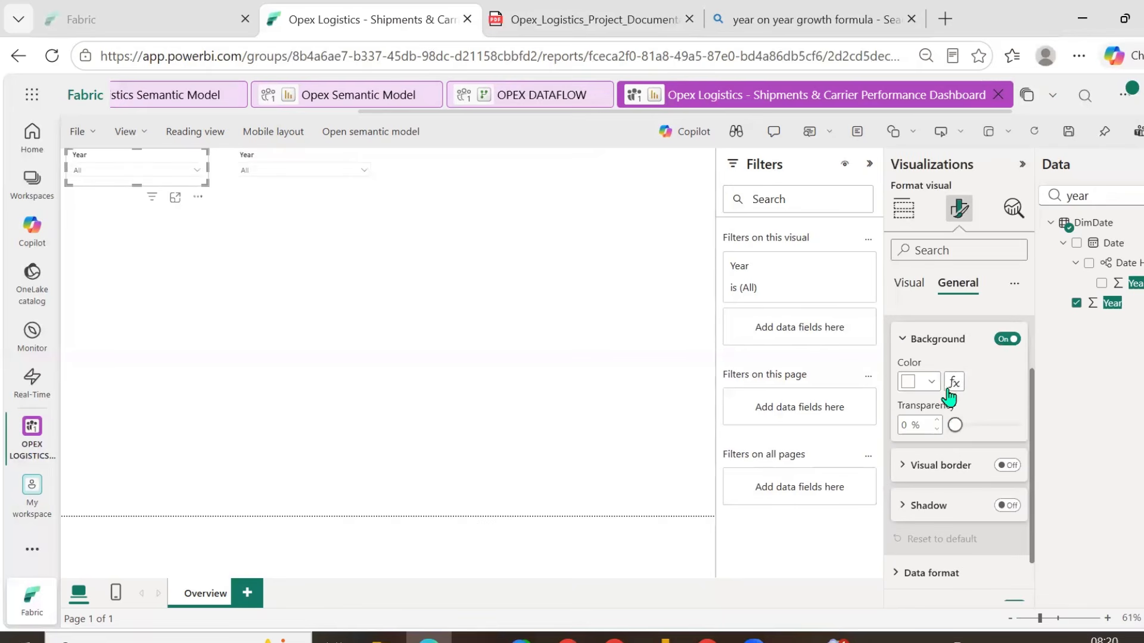
left_click(932, 476)
left_click(1007, 465)
scroll(989, 479, "down", 3)
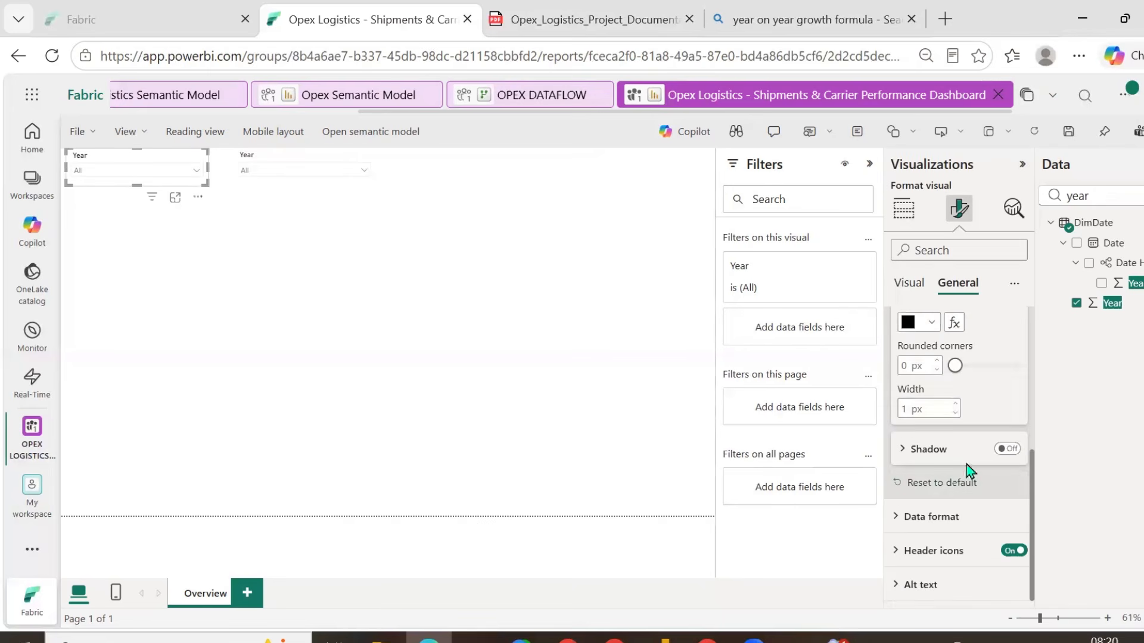
left_click(924, 325)
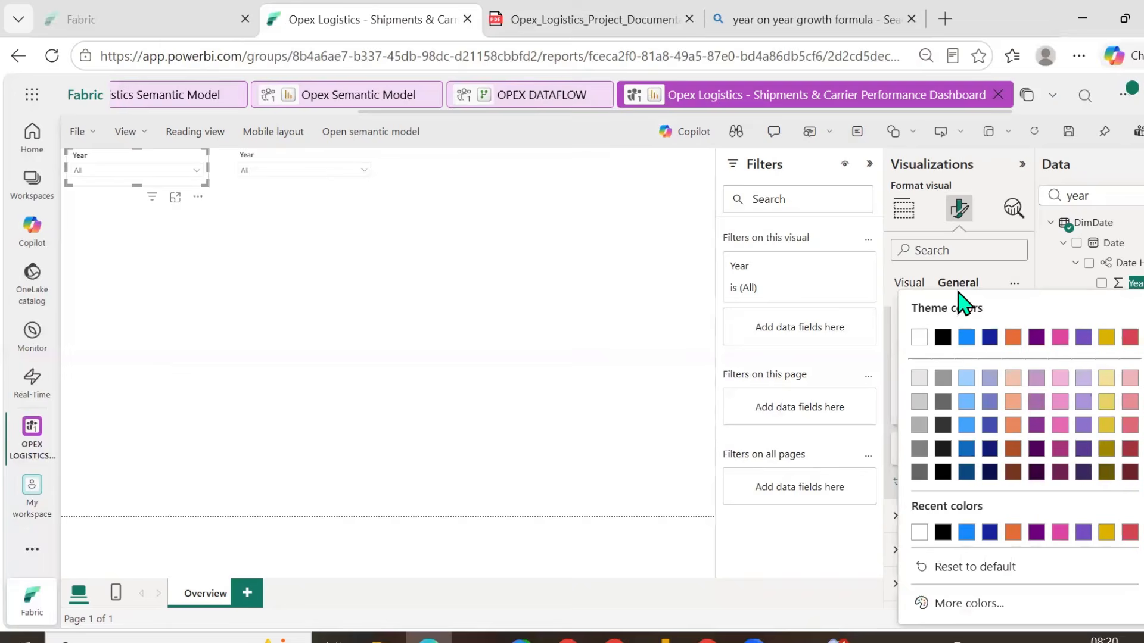
left_click(1012, 401)
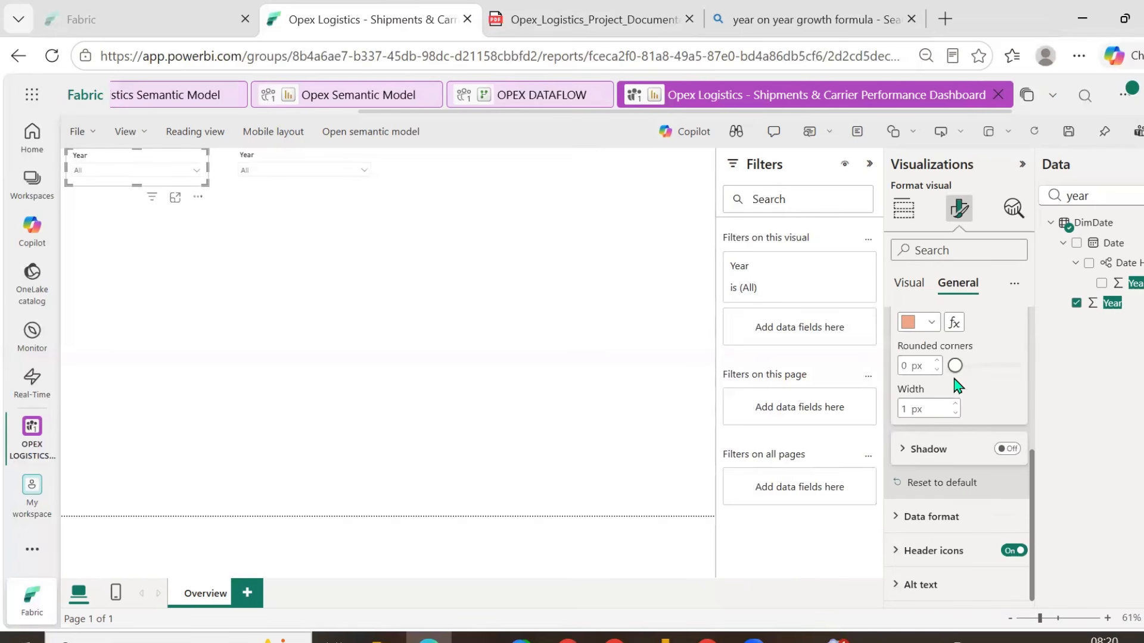
left_click(249, 249)
- Move the bordered Year slicer slightly down to the page's left edge and delete the unbordered copy
left_click(120, 159)
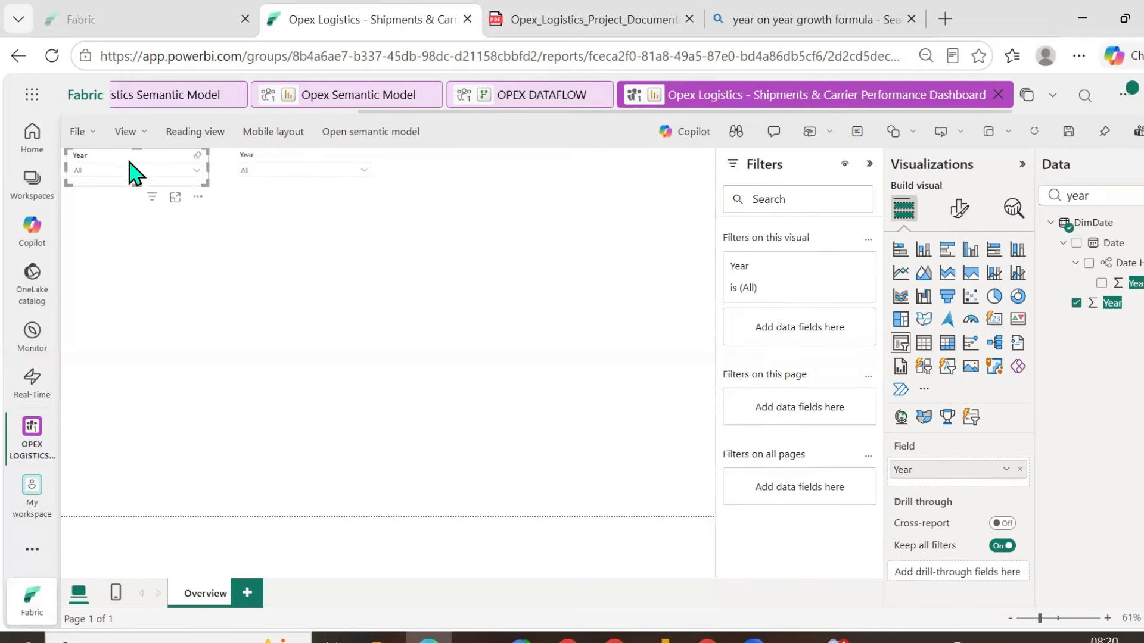
left_click_drag(135, 173, 132, 185)
left_click(271, 169)
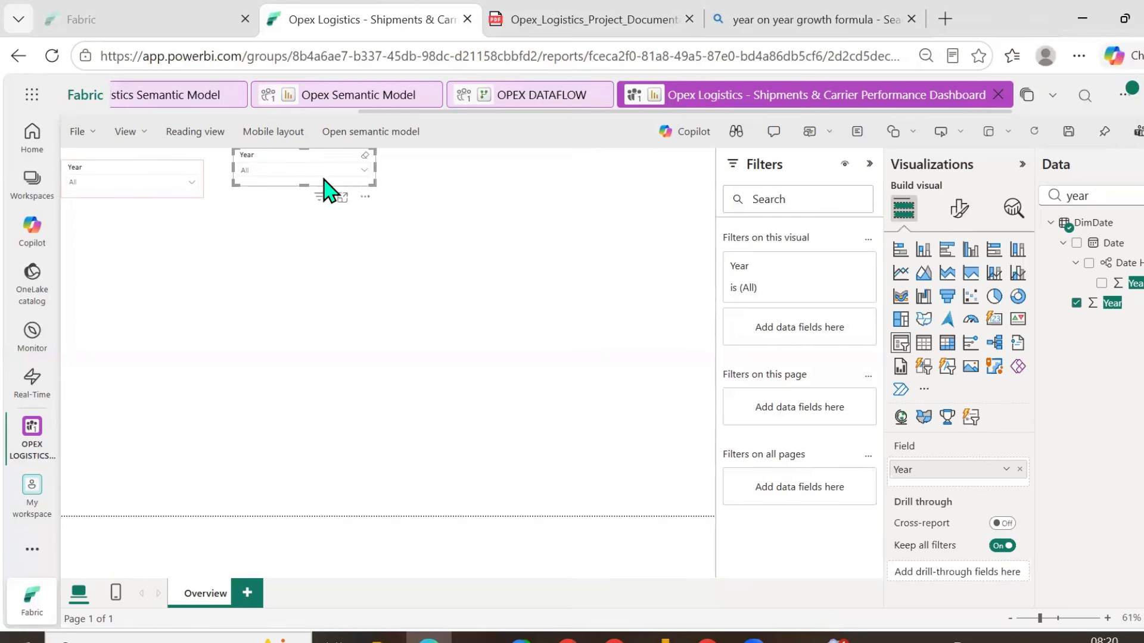
key("Delete")
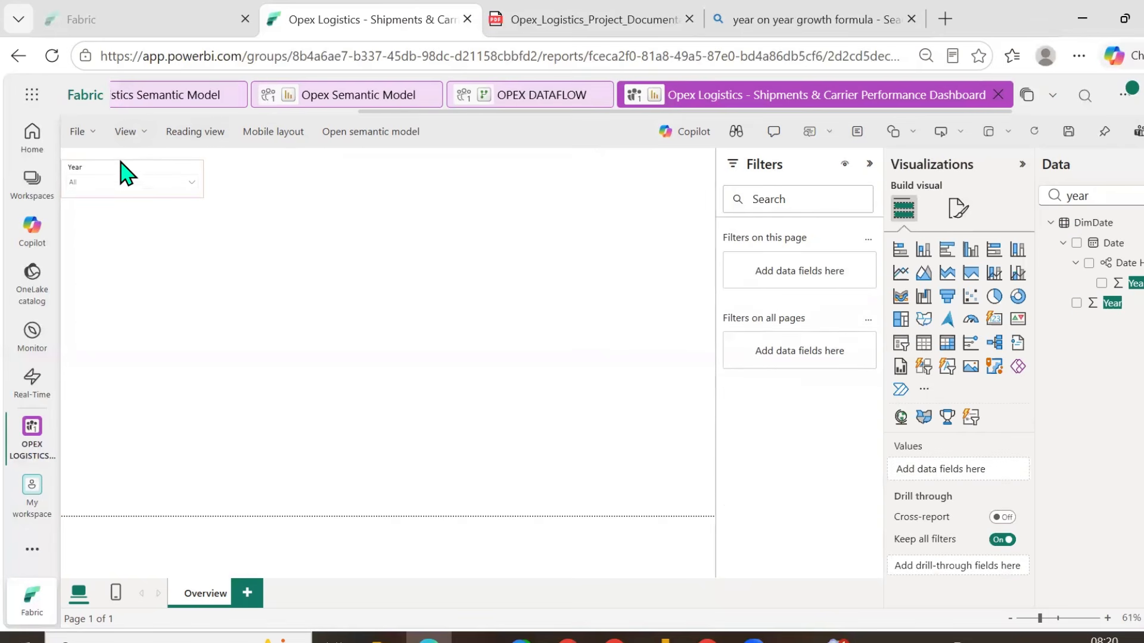
- Duplicate the bordered Year slicer and place the copy beside it in the same row
left_click(122, 175)
left_click(237, 184)
left_click(187, 187)
key("ctrl+v")
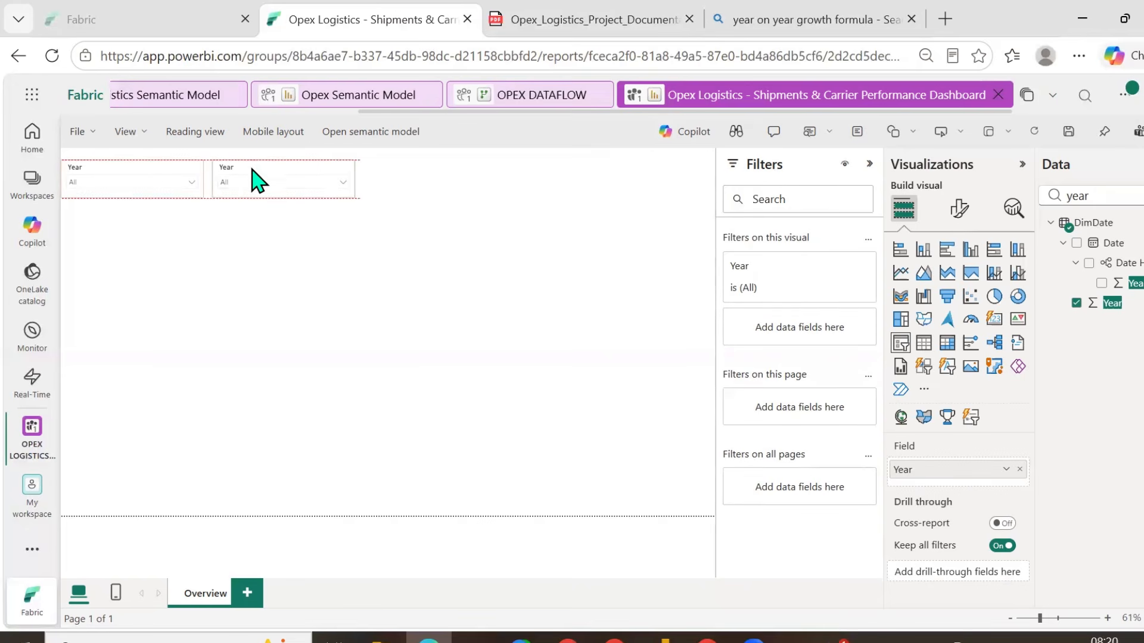
- Replace the Year field in the second slicer with Transport Mode and check its list of options
left_click(1019, 470)
double_click(1103, 201)
type("tr")
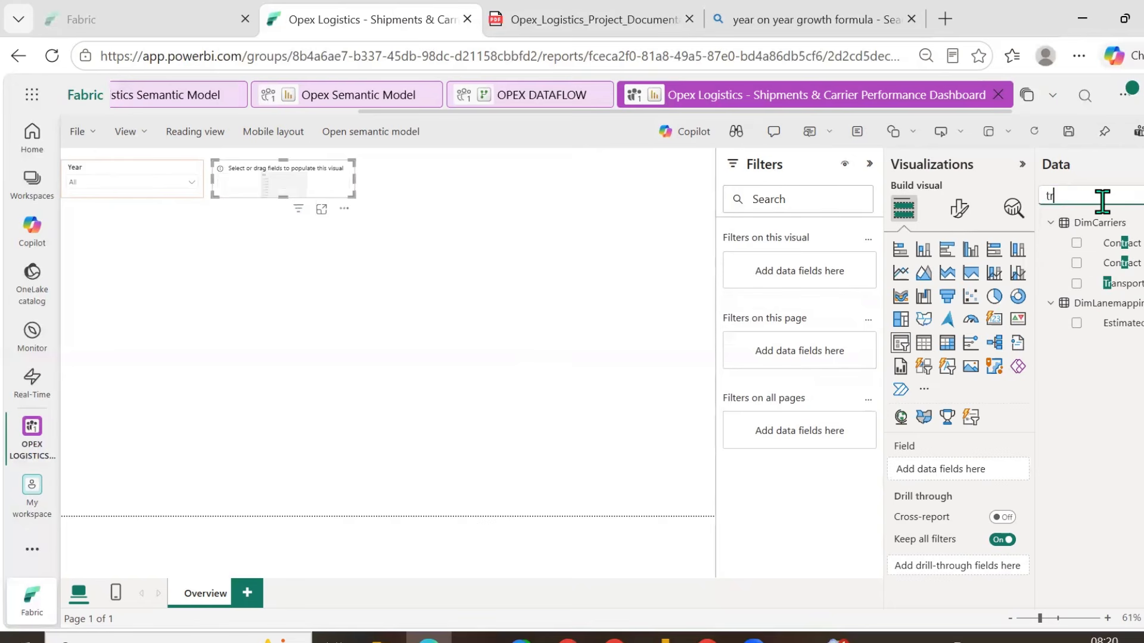
type("ans")
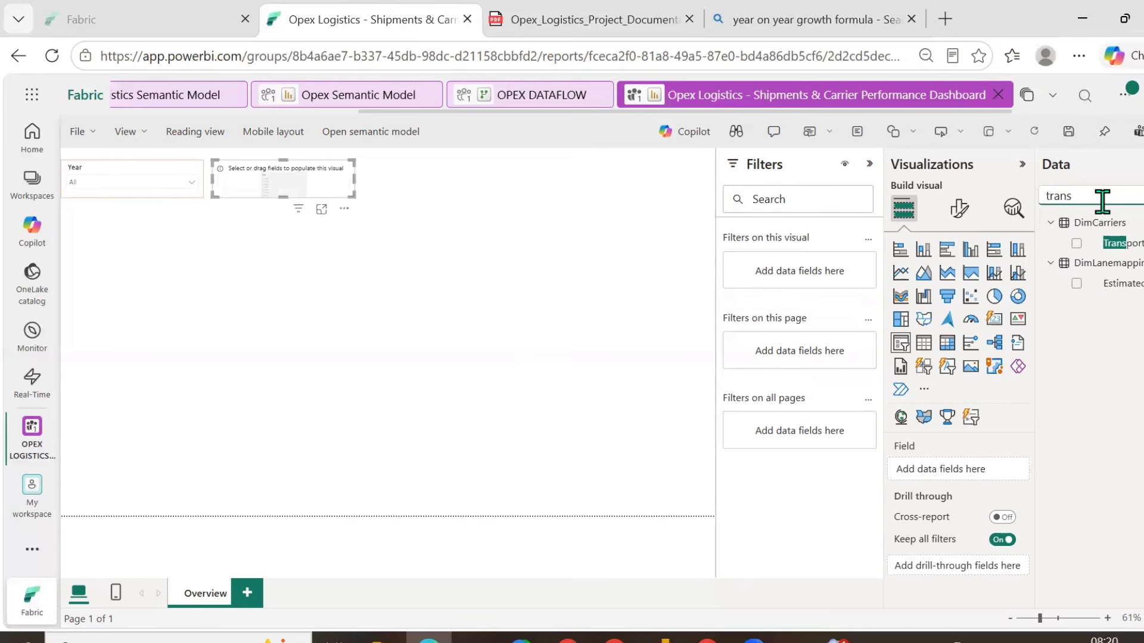
left_click(1075, 243)
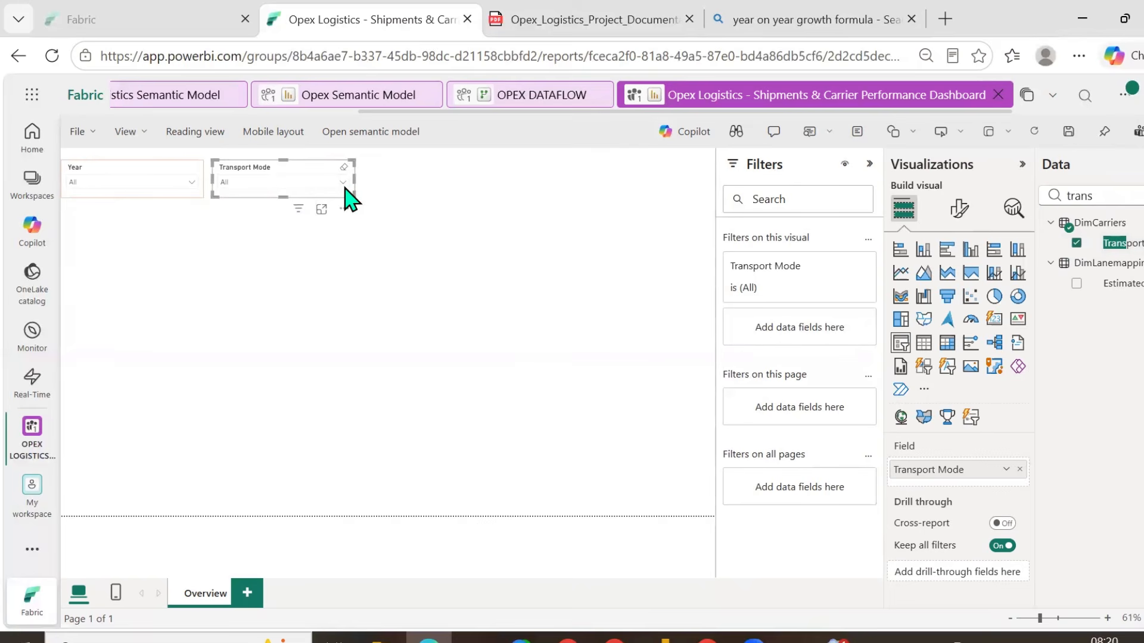
left_click(341, 183)
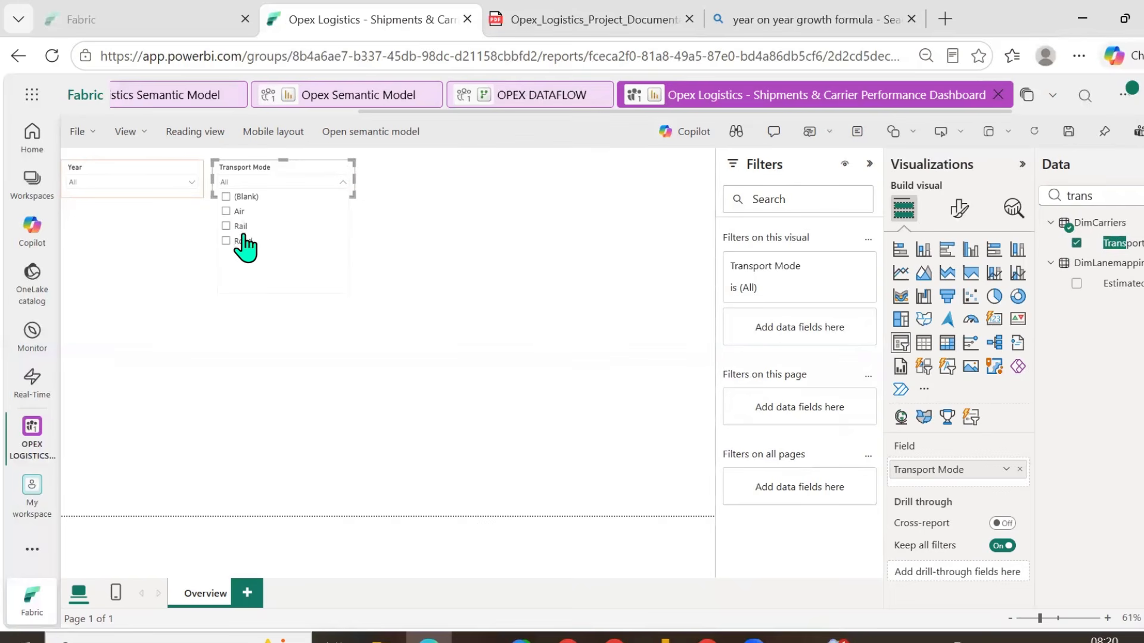
left_click(411, 224)
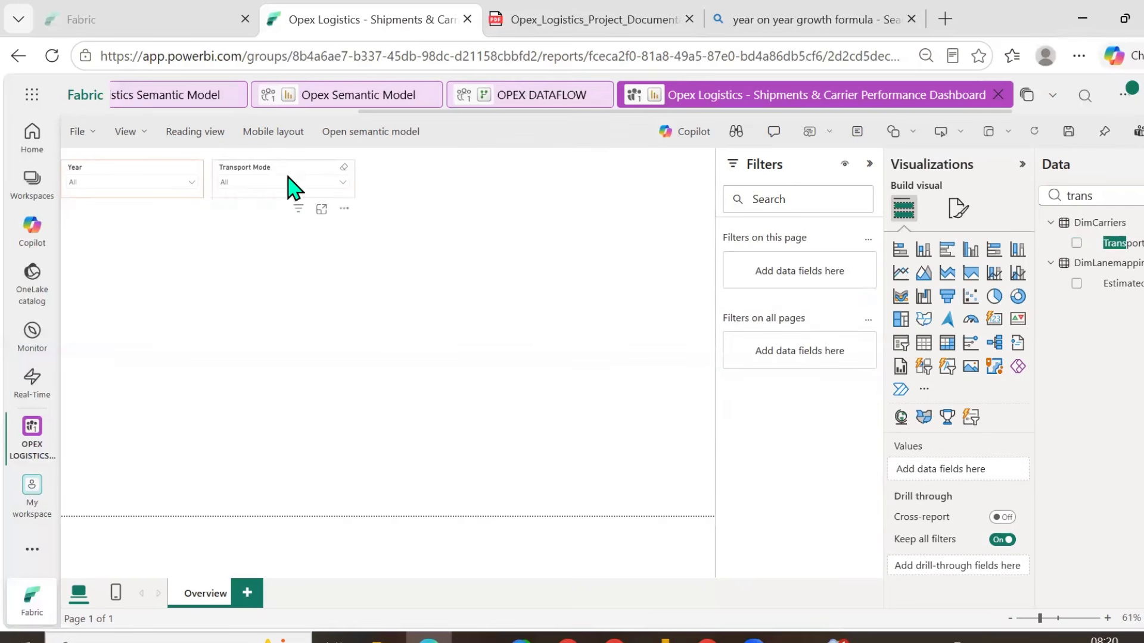
- Duplicate the Year and Transport Mode slicers together and place the copies beside them in the same row
left_click(157, 168)
left_click(248, 168, "ctrl")
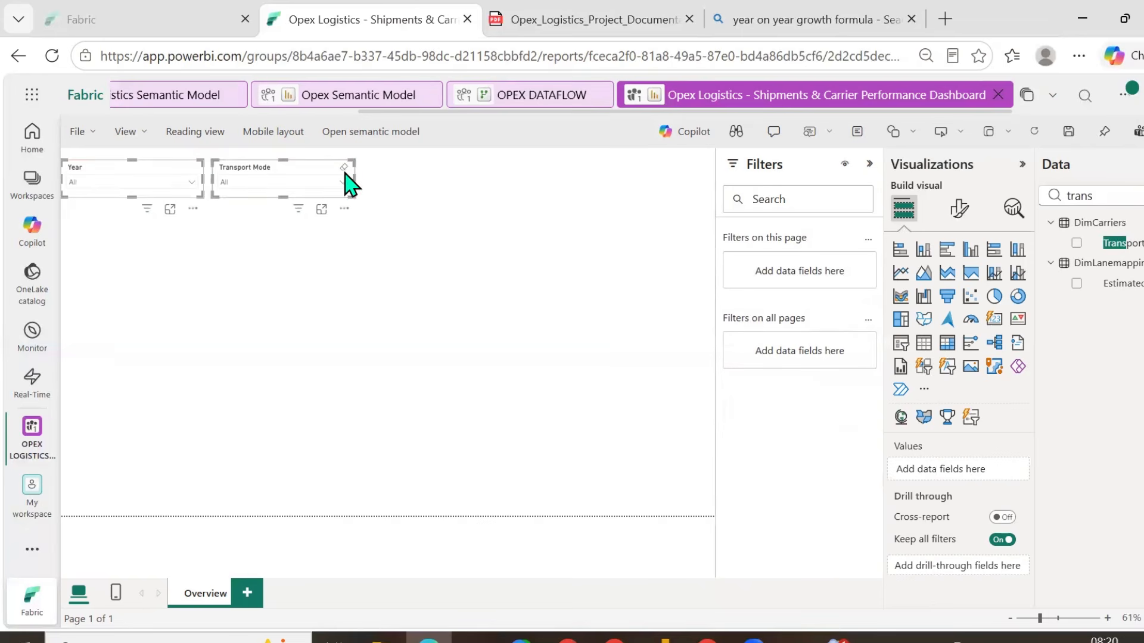
left_click(442, 179)
left_click(174, 187)
left_click(217, 186, "ctrl")
key("ctrl+c")
key("ctrl+v")
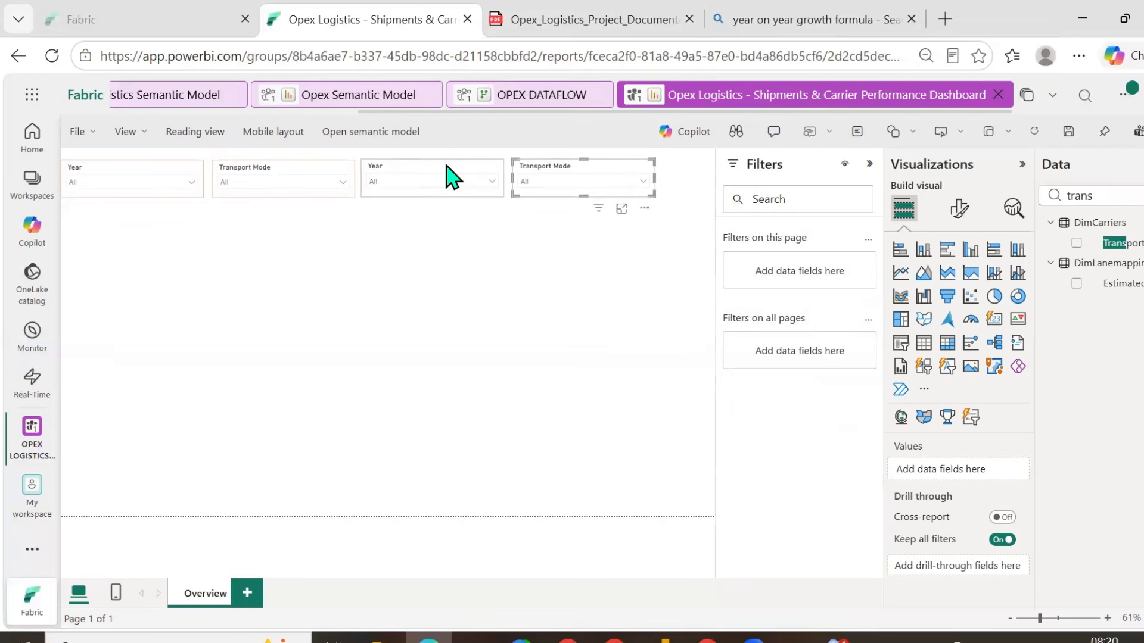
- Replace the Year field in the third slicer with Freight Type from FactShipments
left_click(432, 178)
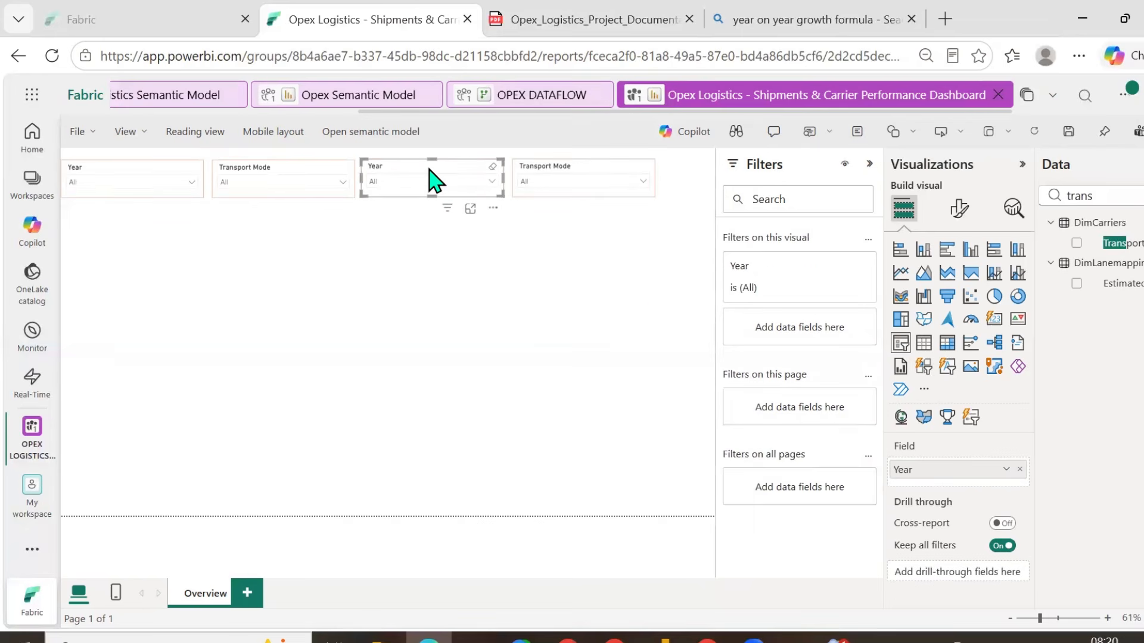
double_click(1105, 188)
type("y")
key("BackSpace")
type("type")
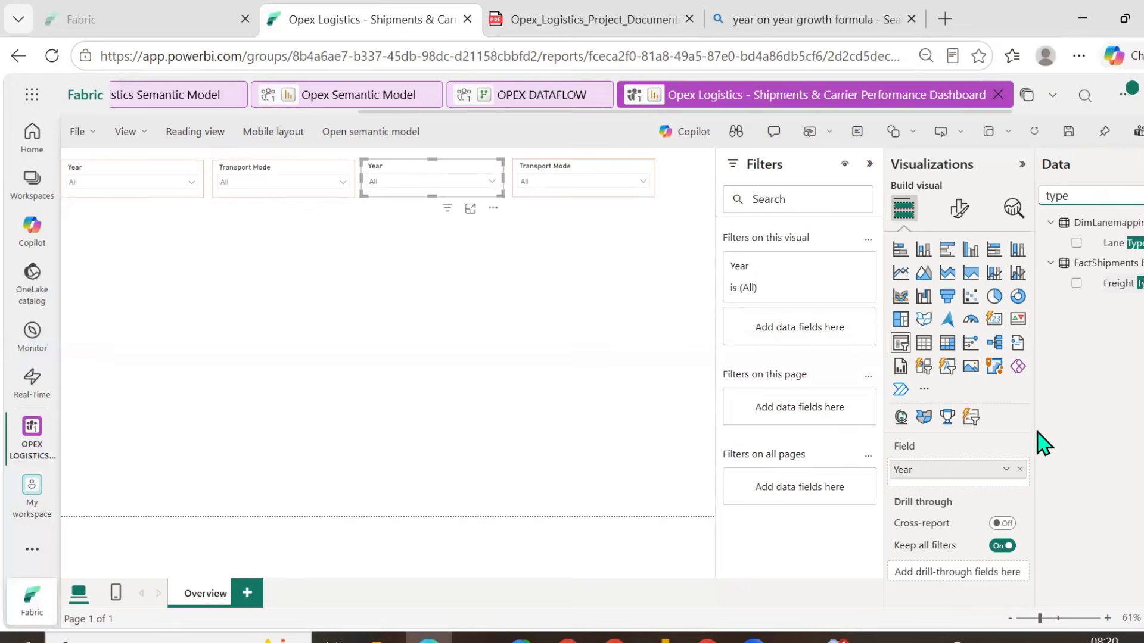
left_click(1019, 469)
left_click(1075, 284)
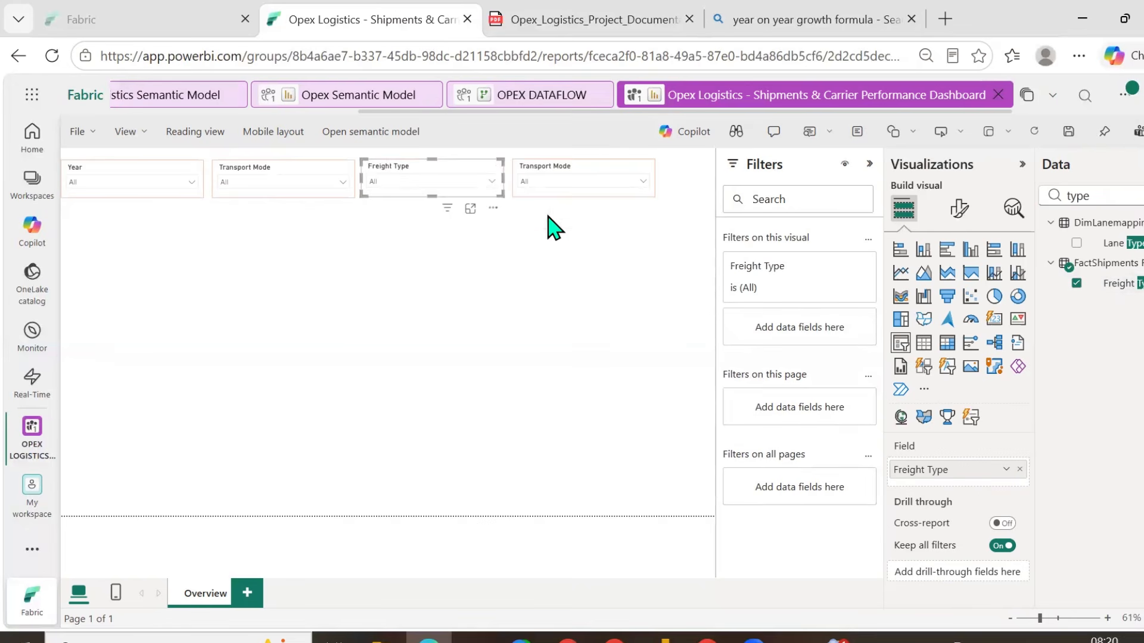
- Replace the Transport Mode field in the fourth slicer with Region from the lane mapping table
left_click(542, 173)
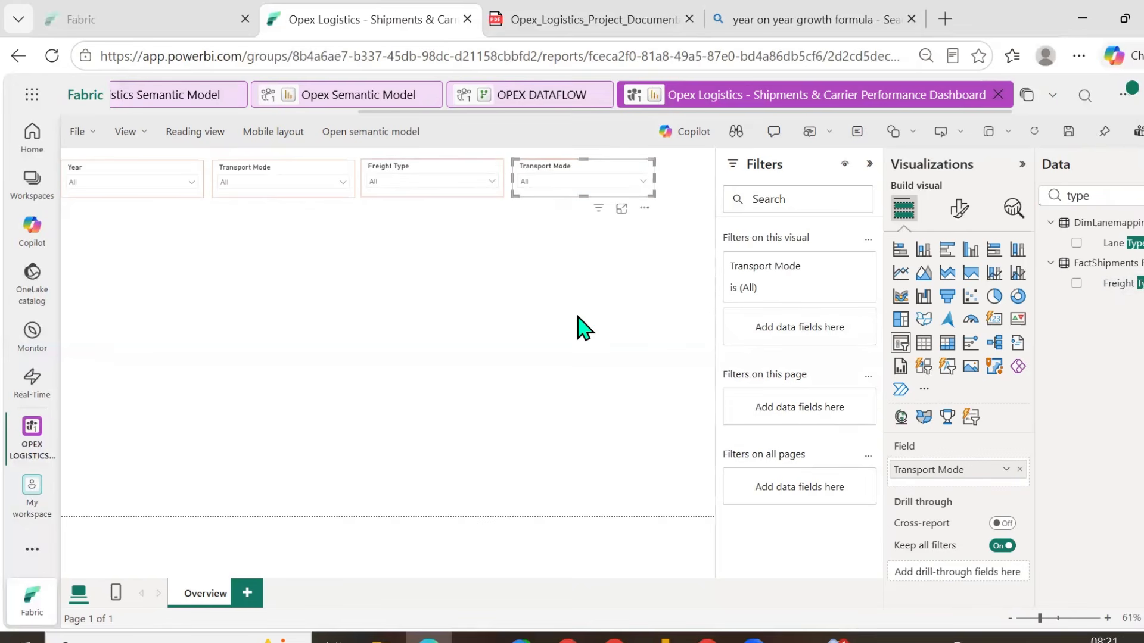
double_click(1108, 192)
type("Regio")
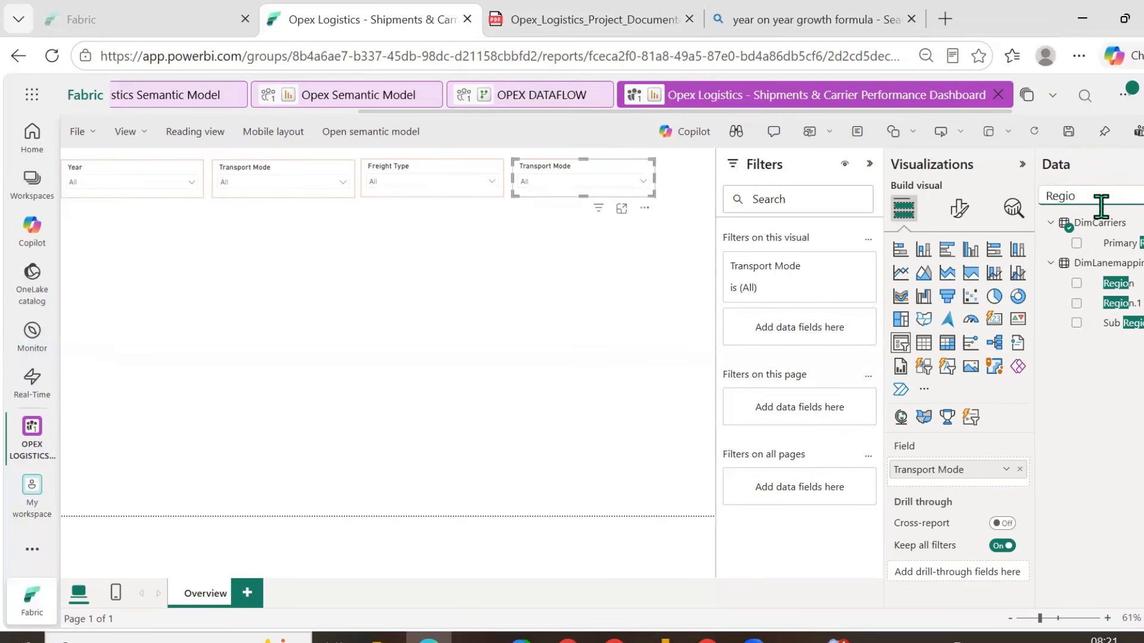
left_click(1019, 470)
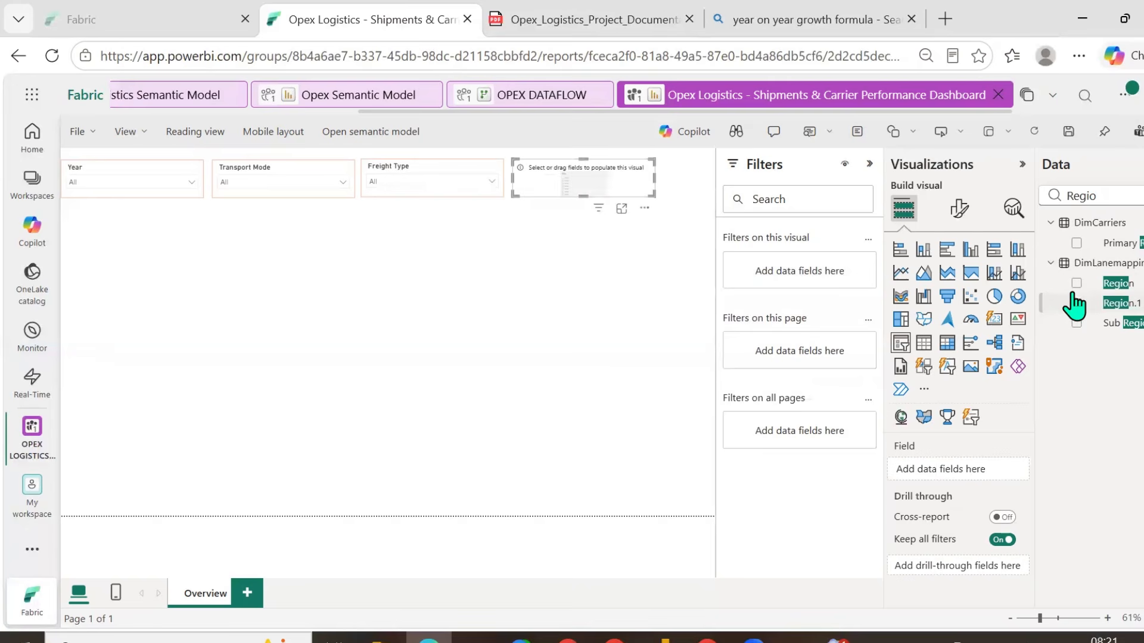
left_click(1076, 283)
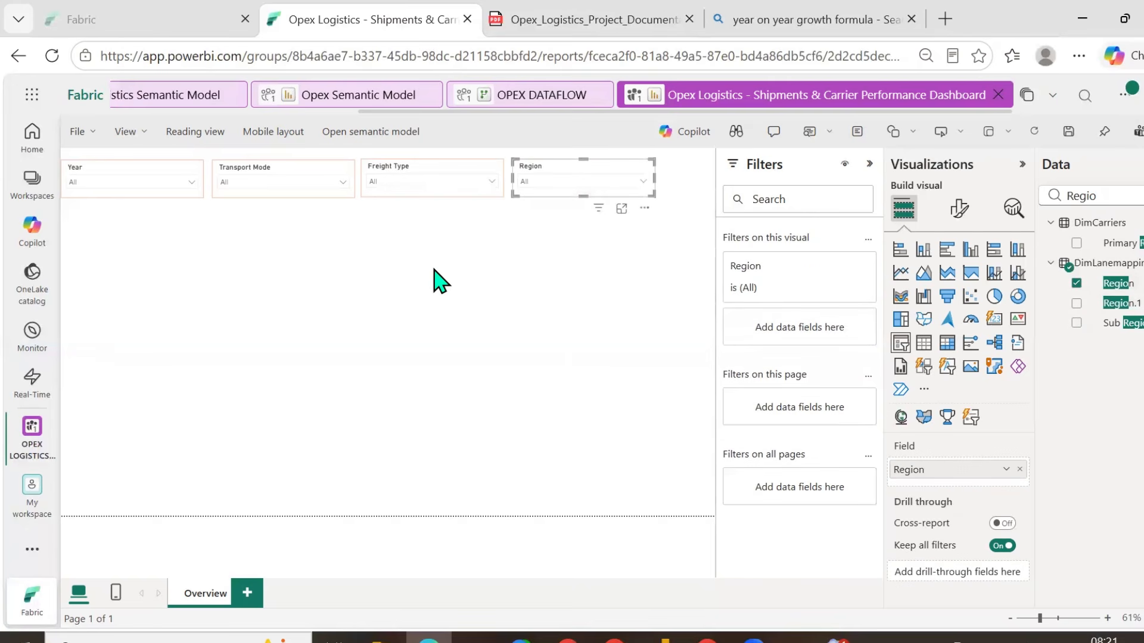
- Narrow the Year and Transport Mode slicers and shift Transport Mode, Freight Type and Region toward Year to close the gaps
left_click(135, 170)
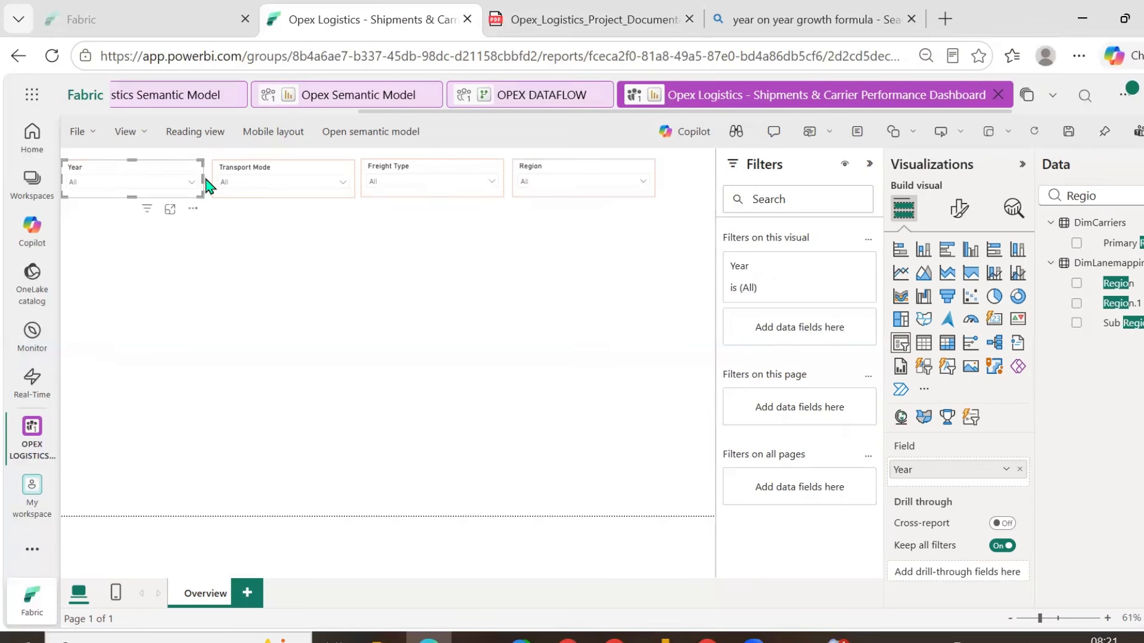
left_click_drag(202, 180, 181, 188)
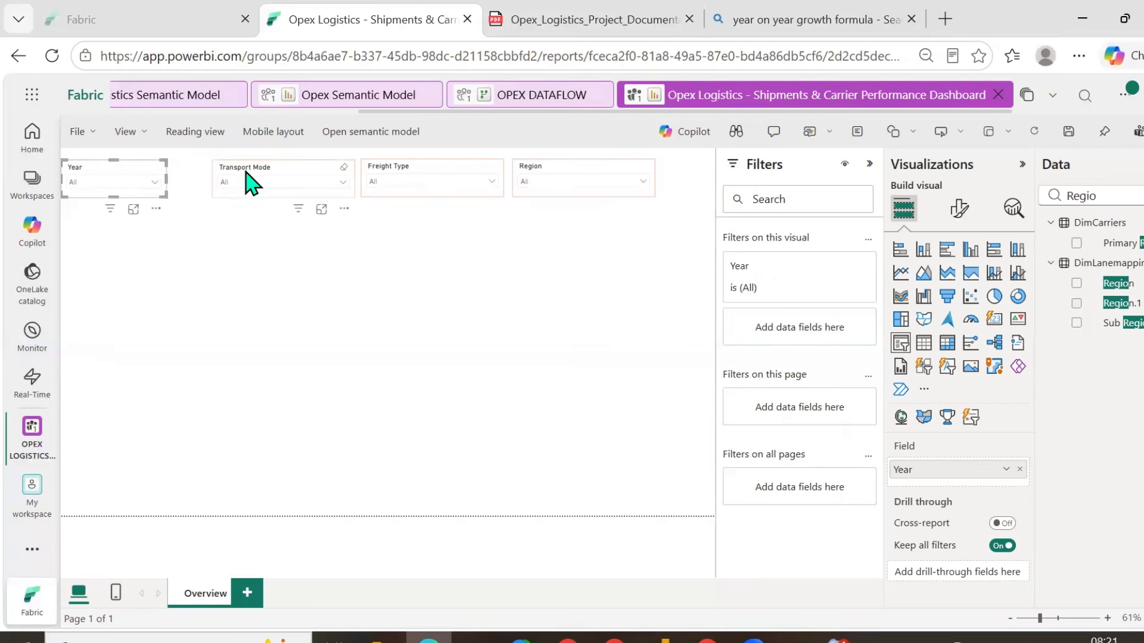
left_click_drag(251, 179, 222, 179)
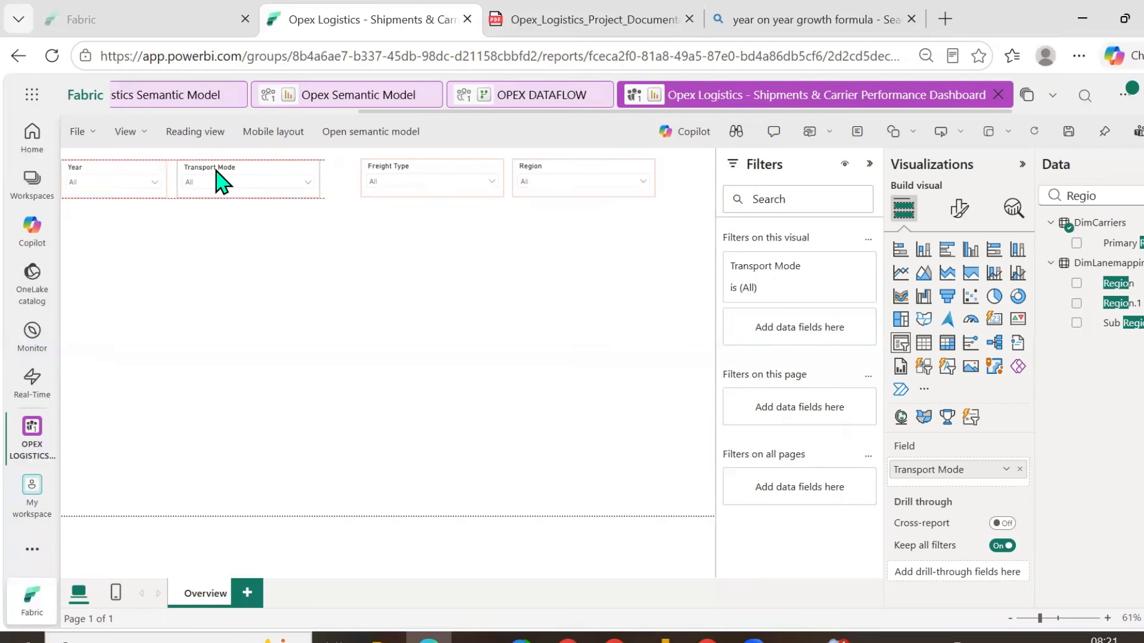
left_click_drag(318, 179, 272, 179)
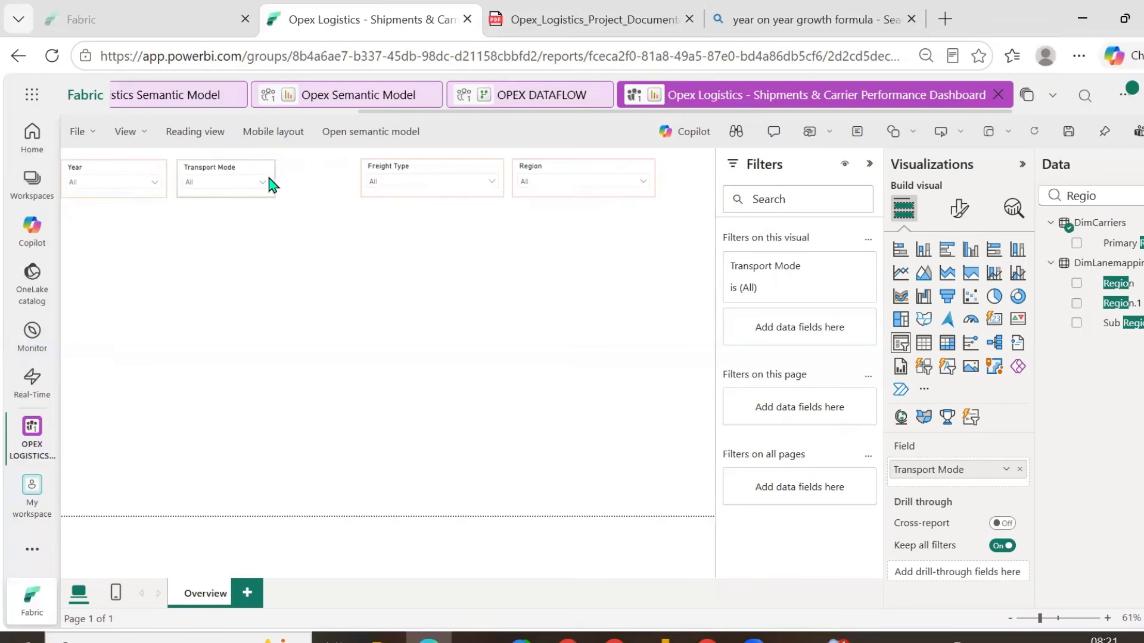
left_click_drag(386, 173, 319, 178)
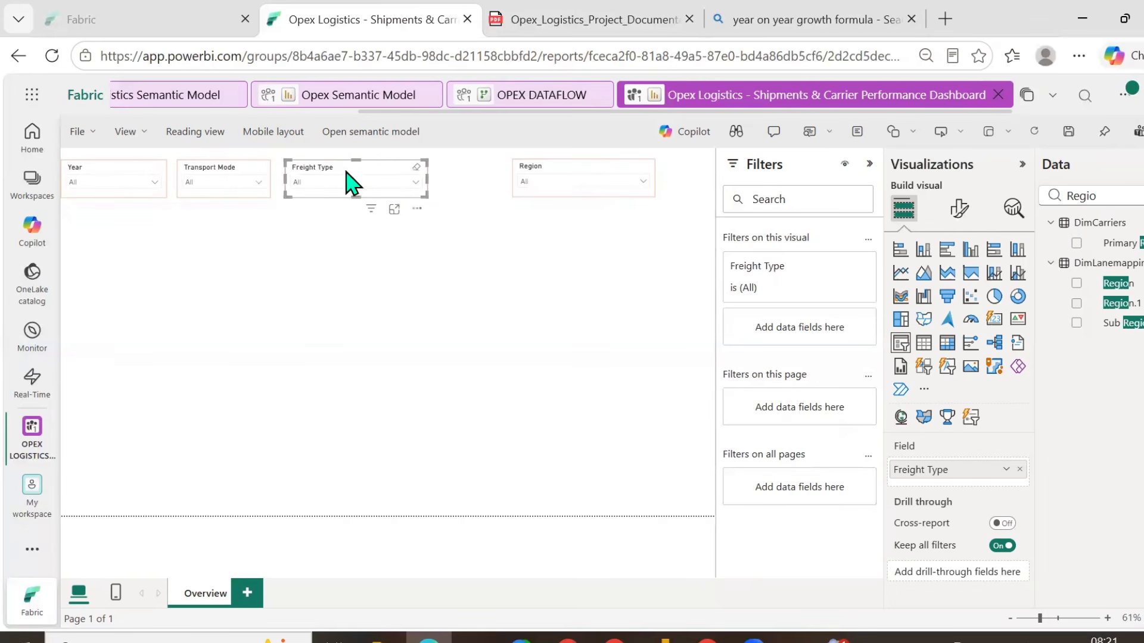
left_click_drag(572, 173, 495, 174)
left_click(484, 264)
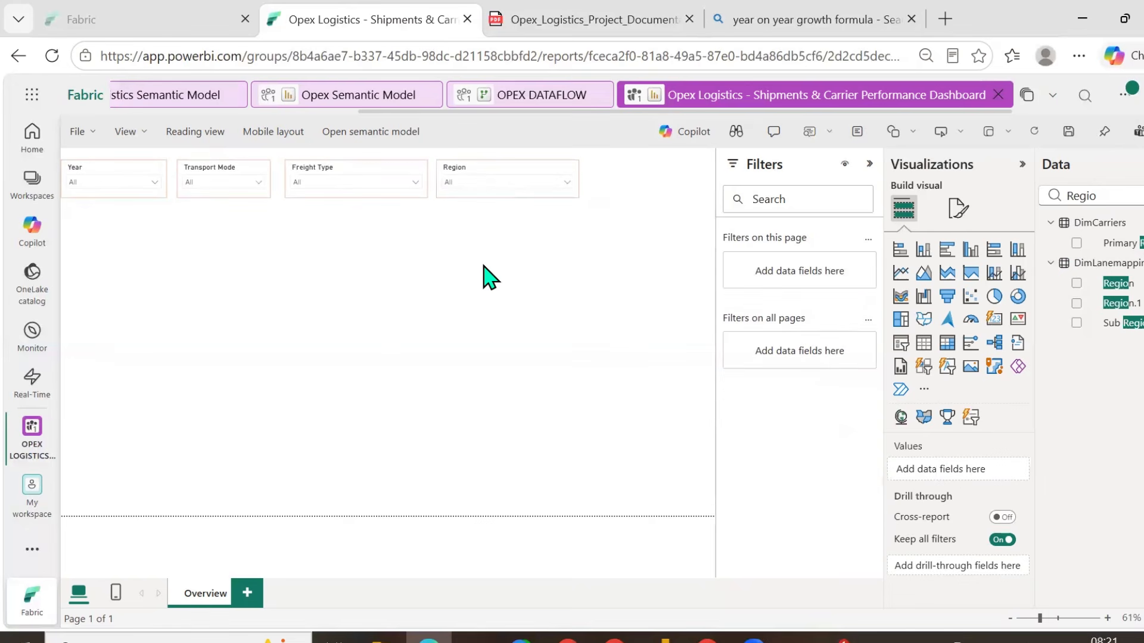
- Add a copy of the Region slicer at the end of the row and narrow the original Region slicer to fit
key("ctrl+v")
left_click_drag(470, 182, 612, 179)
left_click(489, 178)
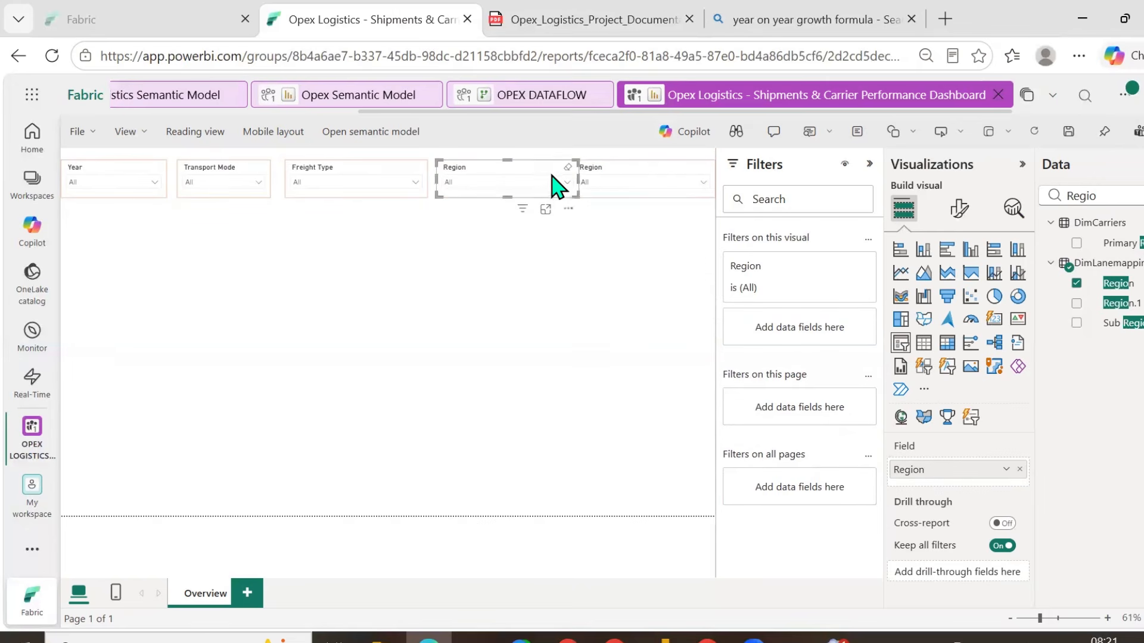
left_click_drag(578, 178, 560, 189)
- Replace the Region field in the last slicer with Acquired By from DimCarriers
left_click(630, 178)
double_click(1109, 195)
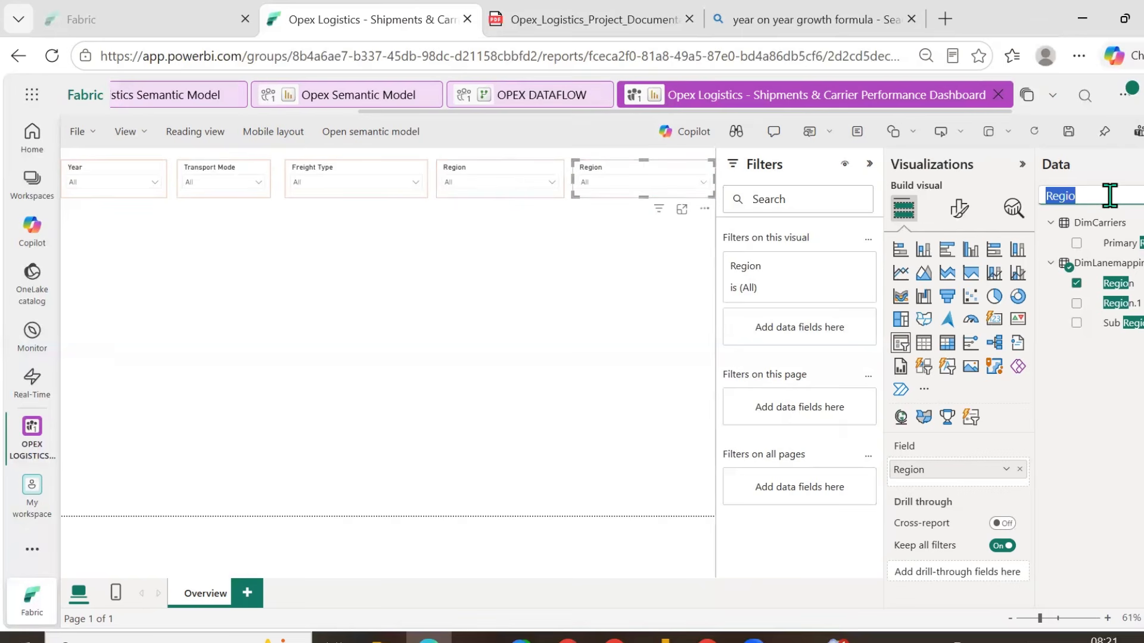
type("acqui")
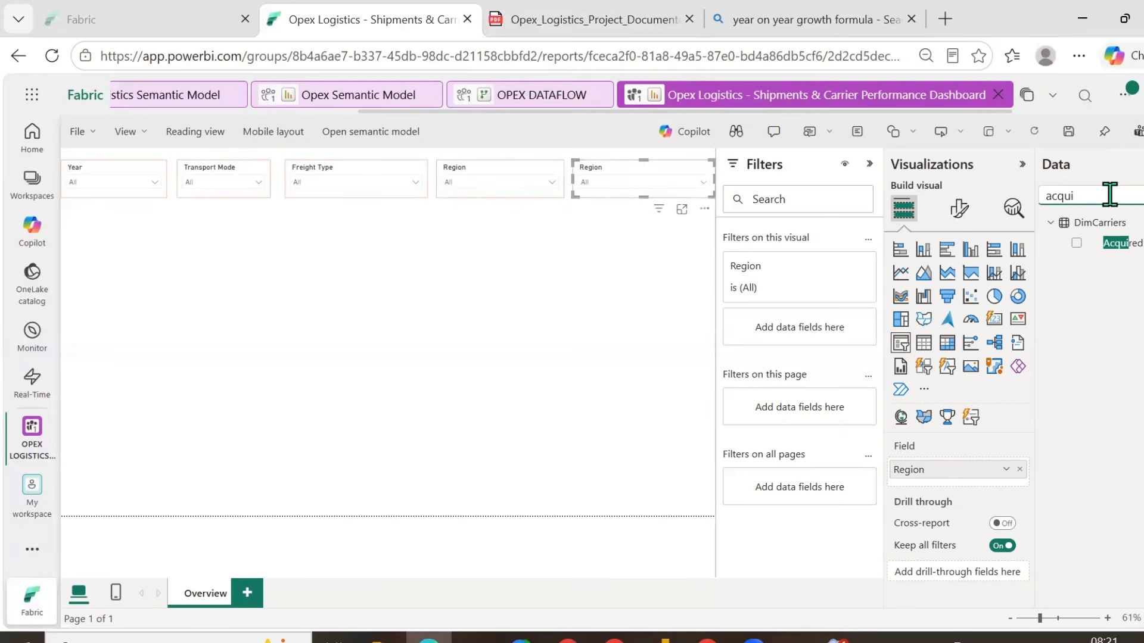
left_click(1019, 469)
left_click(1075, 242)
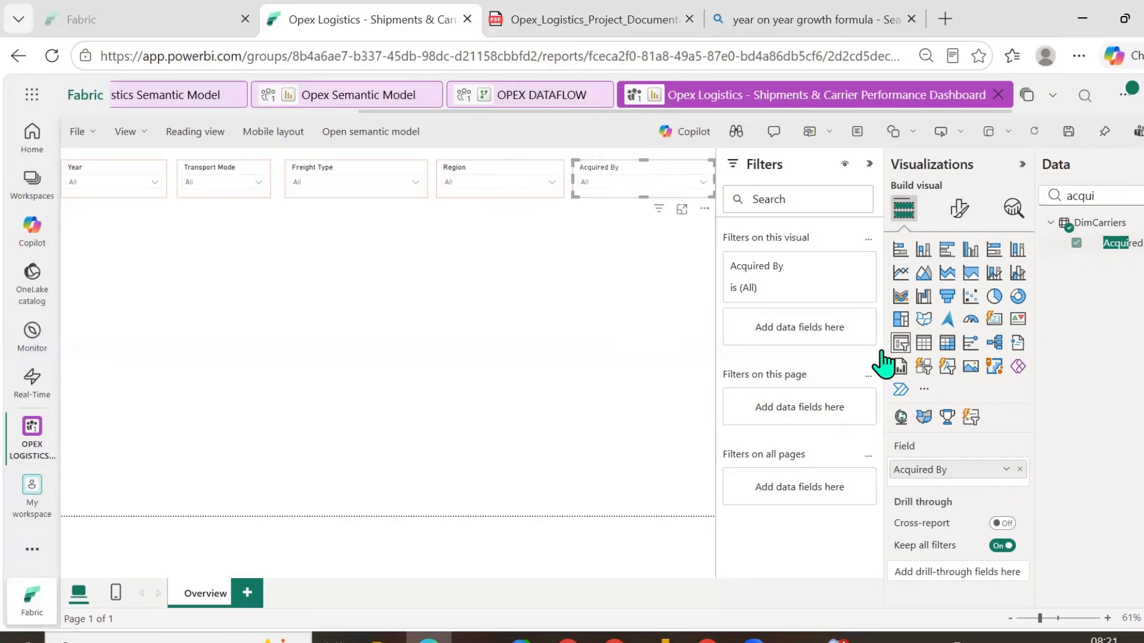
left_click(379, 337)
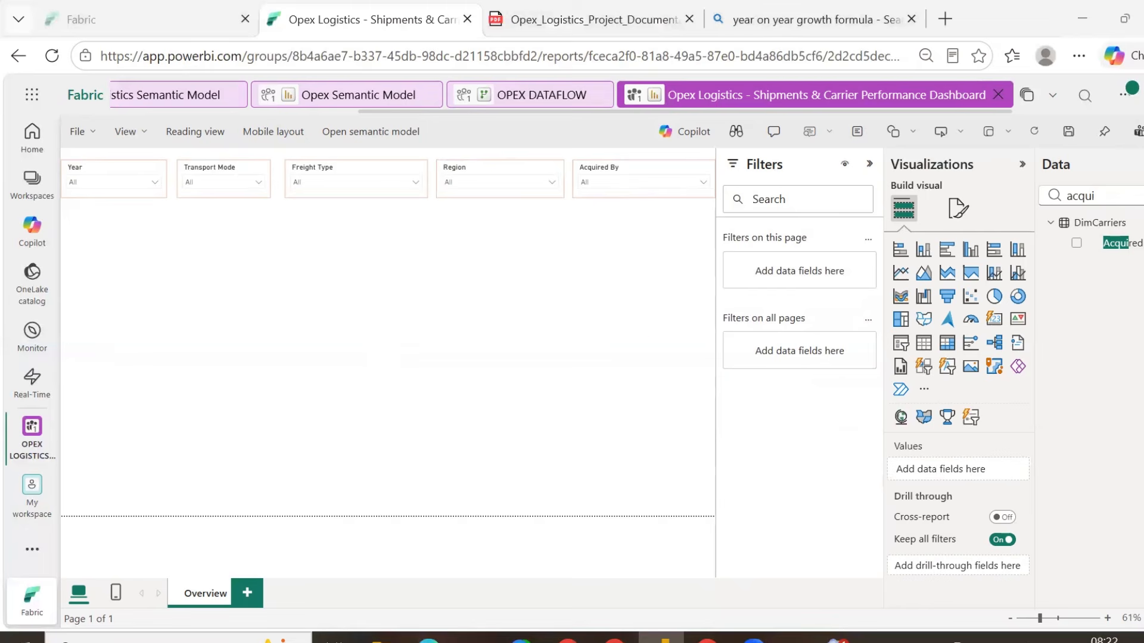
- Allow the site to access the clipboard and remove the extra pasted Region slicer from the page
left_click(540, 277)
key("ctrl+v")
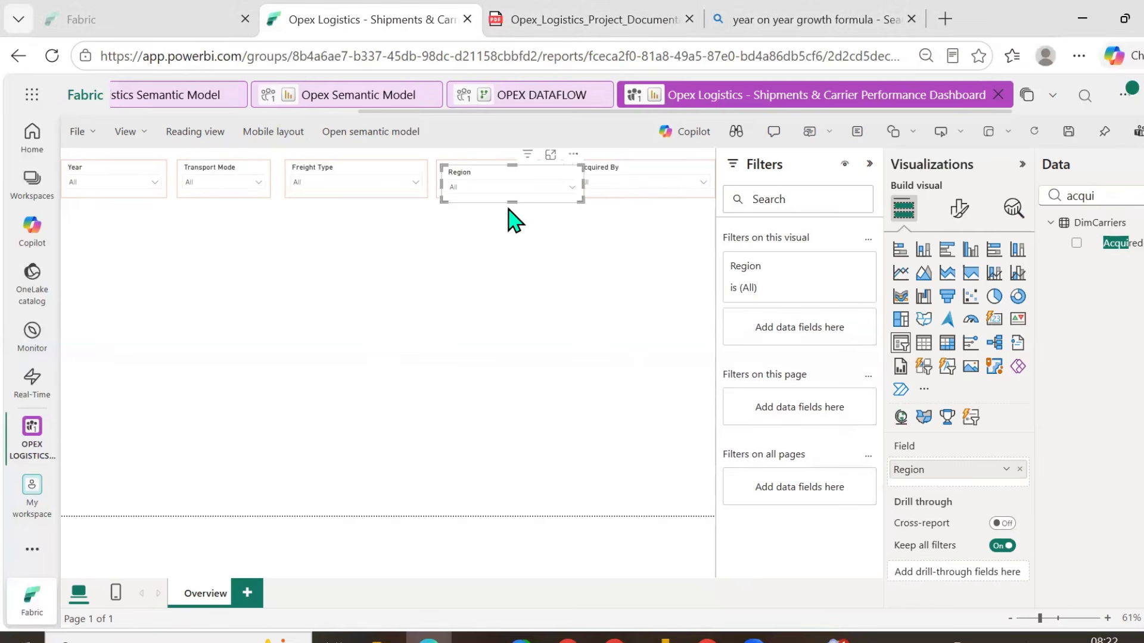
left_click(572, 156)
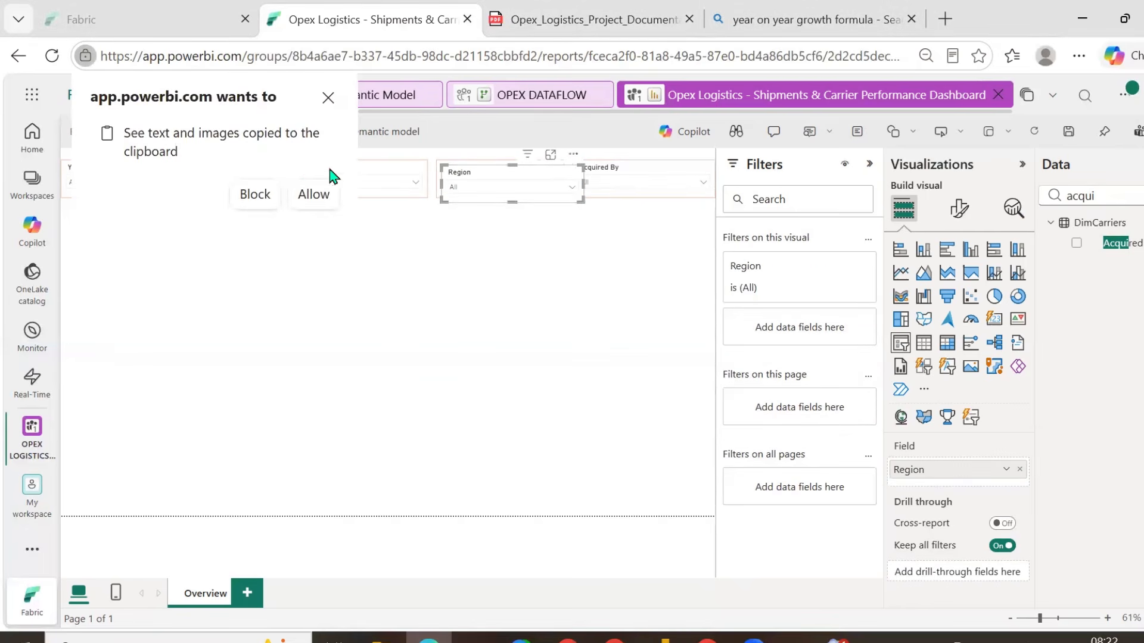
left_click(327, 97)
left_click(573, 155)
left_click_drag(511, 187, 505, 257)
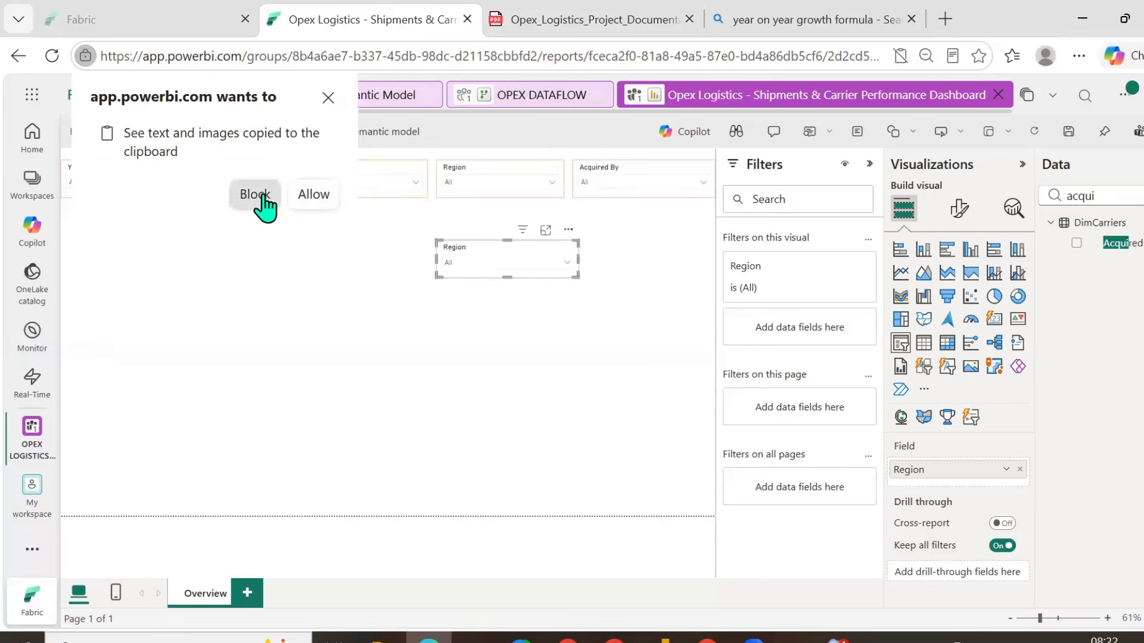
left_click(307, 196)
left_click(567, 230)
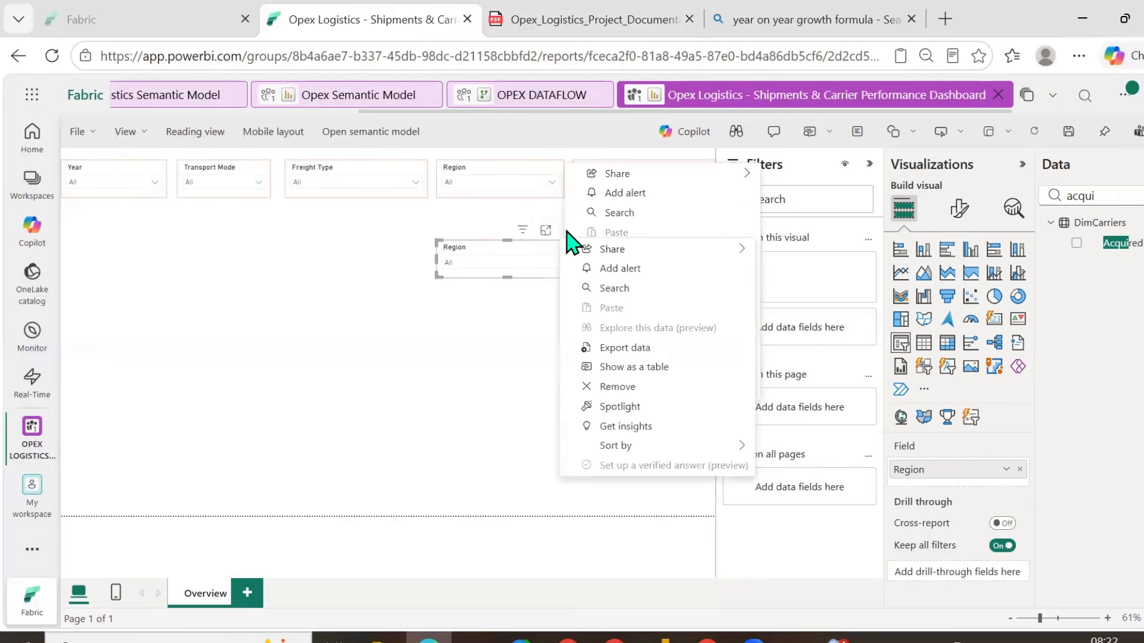
left_click(622, 387)
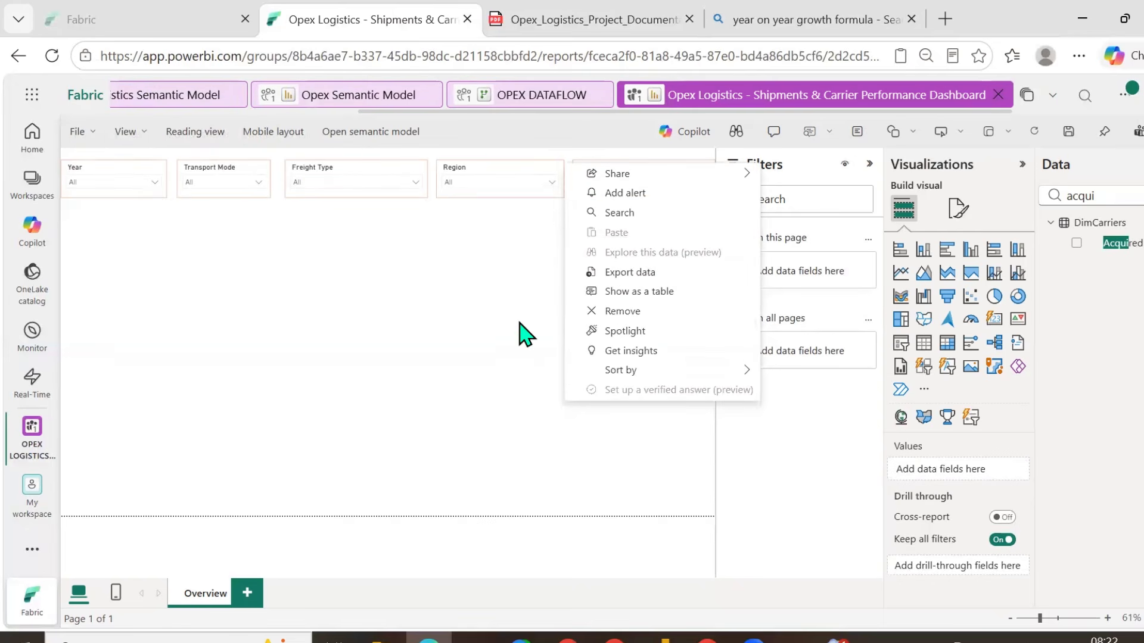
left_click(503, 298)
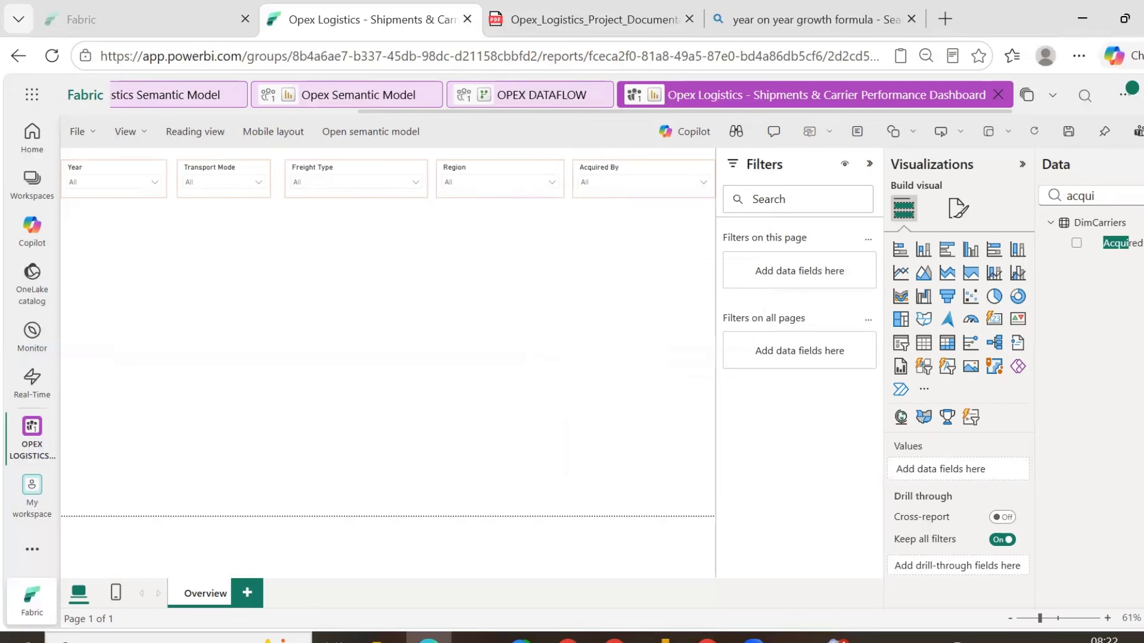
left_click(664, 639)
left_click(242, 288)
key("ctrl+v")
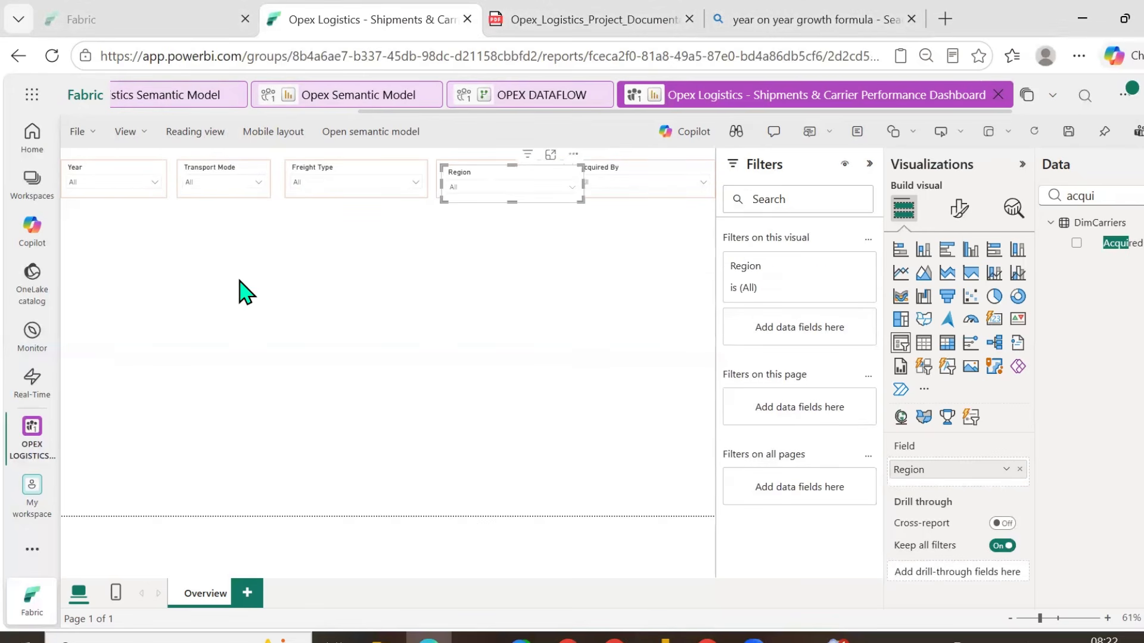
left_click_drag(494, 184, 510, 301)
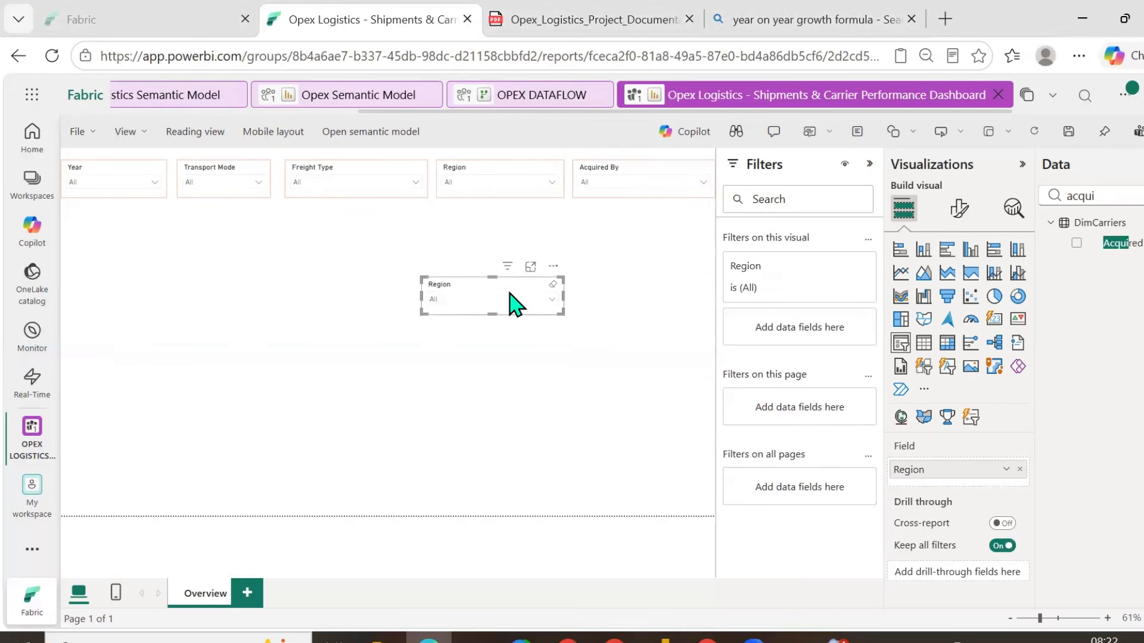
left_click(553, 275)
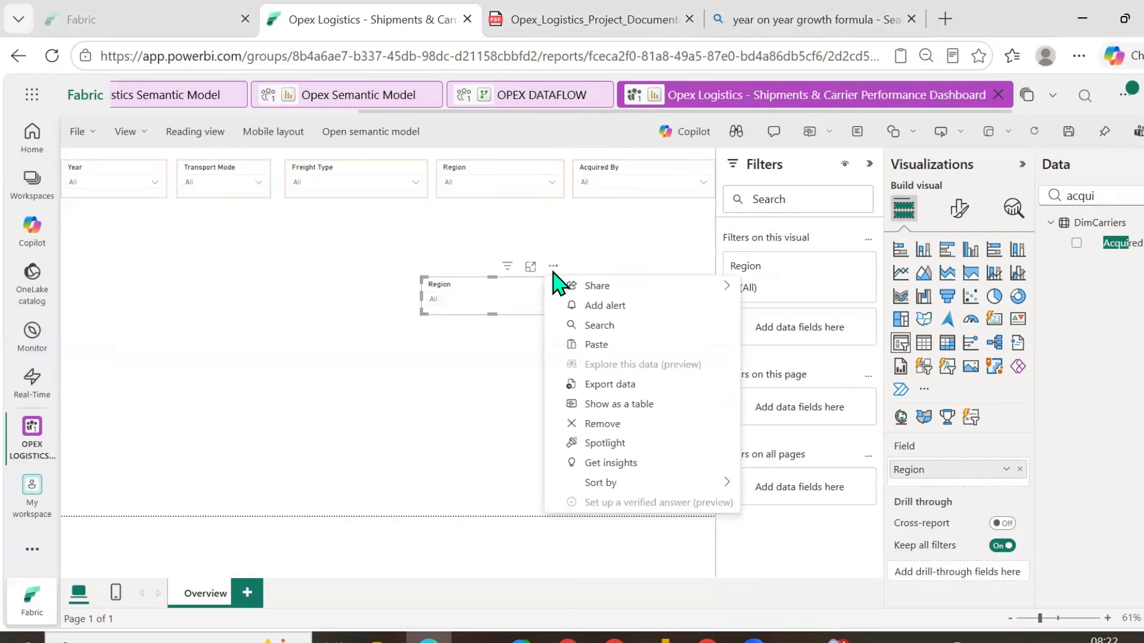
left_click(619, 425)
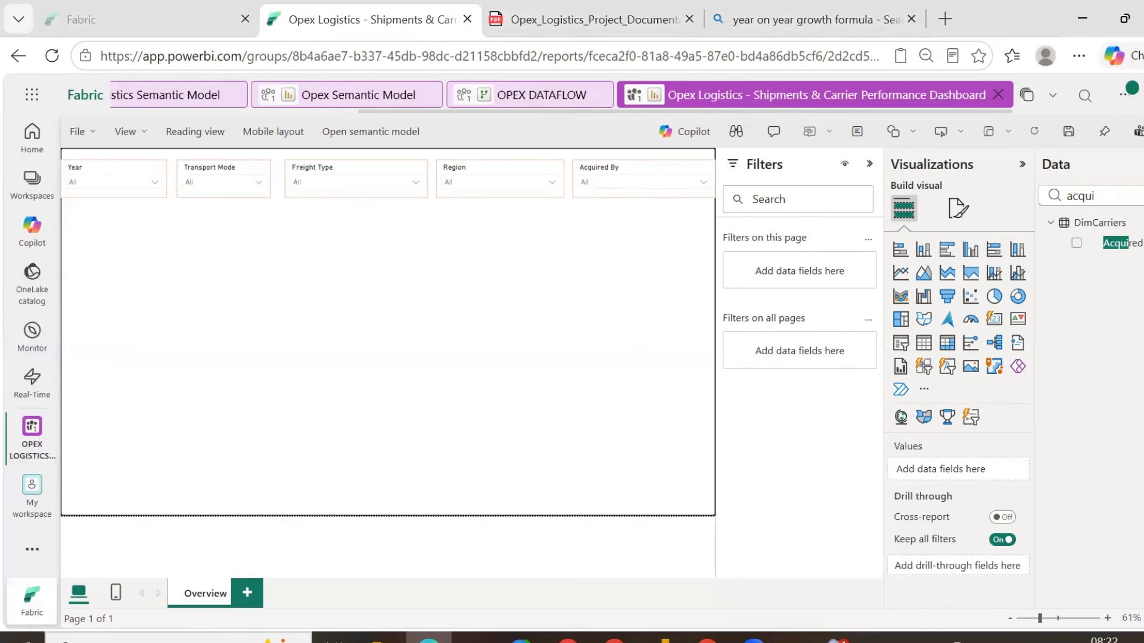
- Paste another copy of the Region slicer and move it into the empty area below the slicer row
left_click(665, 641)
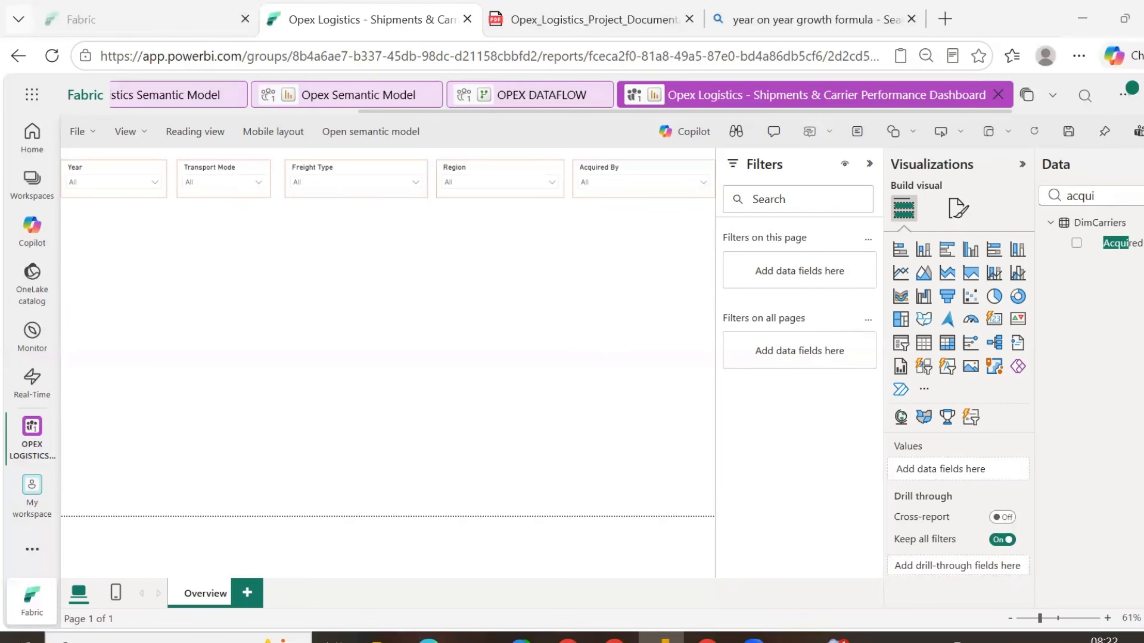
left_click(232, 290)
key("ctrl+v")
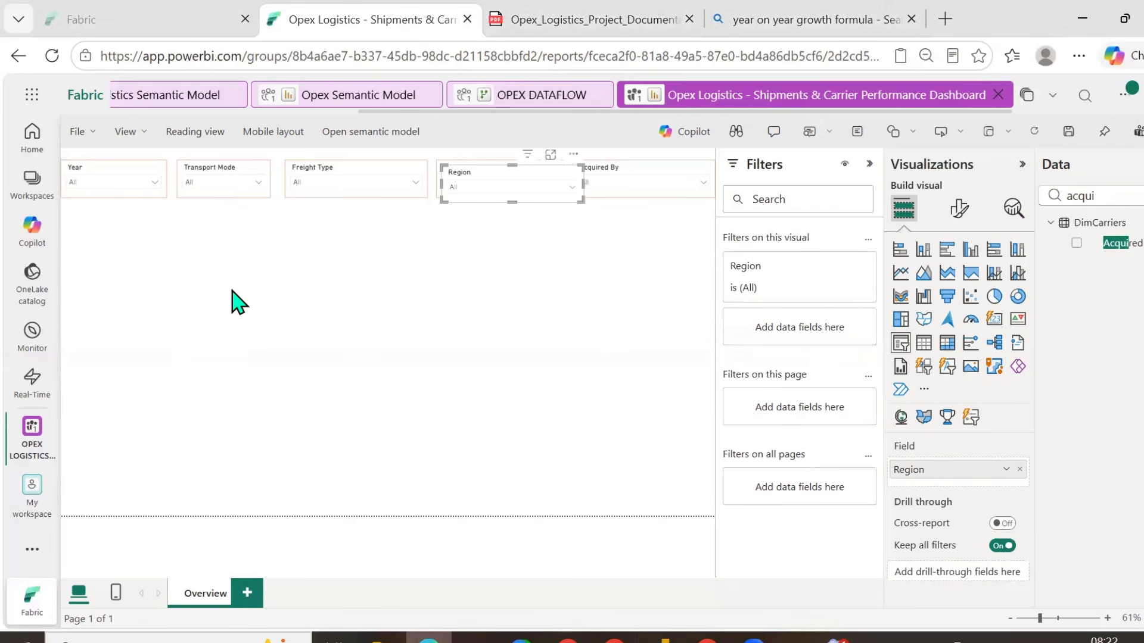
left_click(573, 156)
left_click_drag(516, 183, 477, 273)
left_click(536, 246)
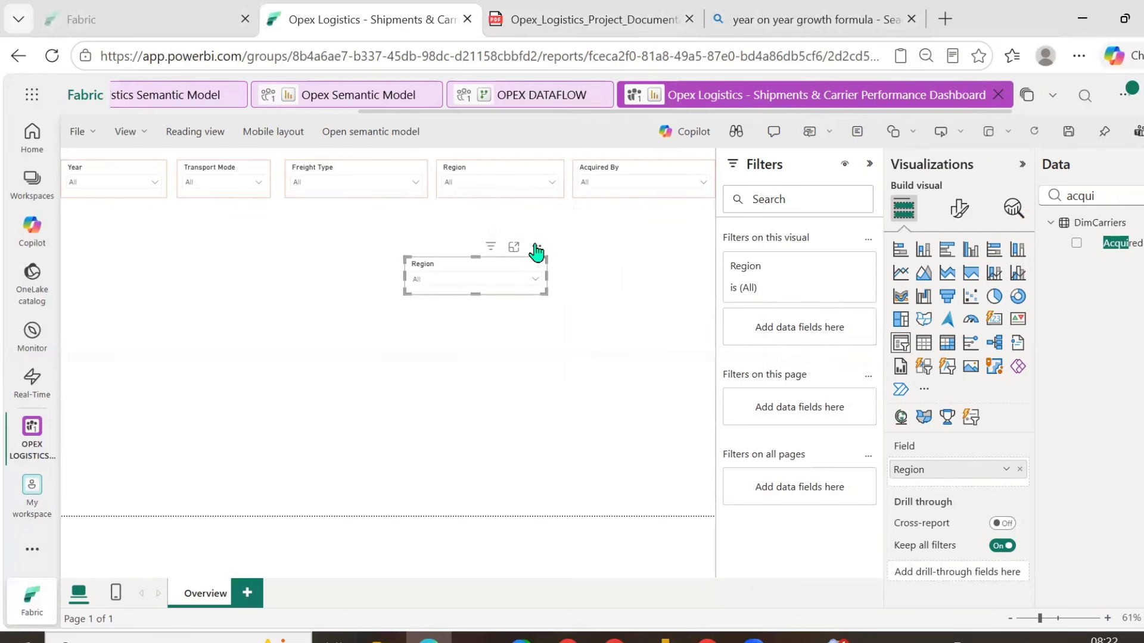
left_click(536, 247)
left_click(536, 247)
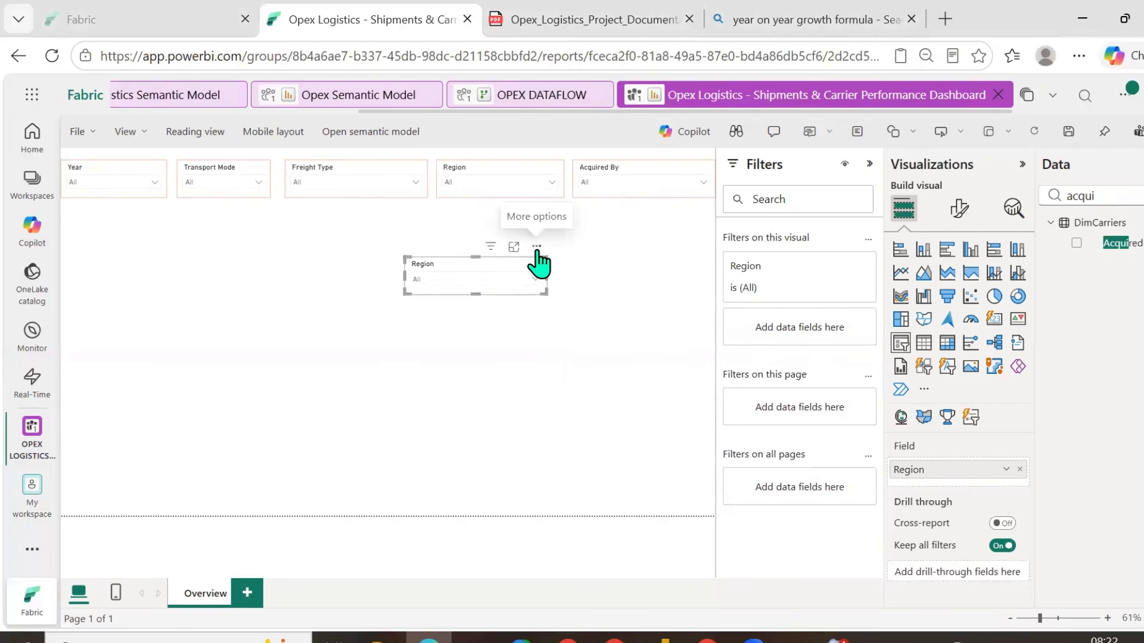
left_click(536, 247)
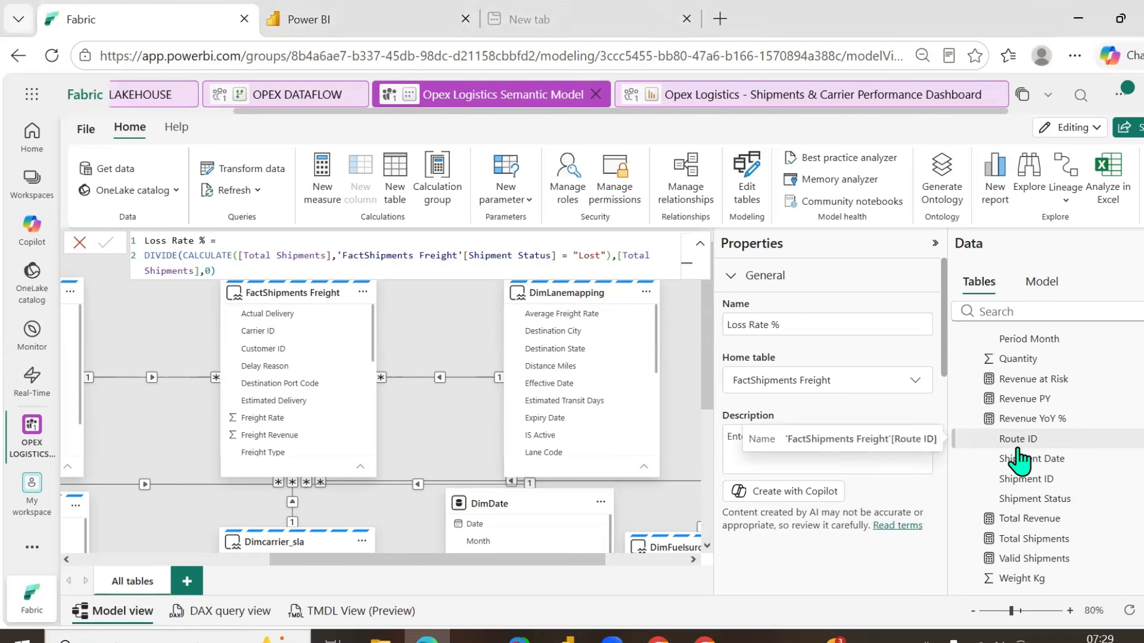
- Start a FactShipments Freight measure named OnTime Deliveries, with the comment "// Deliverd, actual delivery<=estimated delivery" below a blank formula line
right_click(1019, 450)
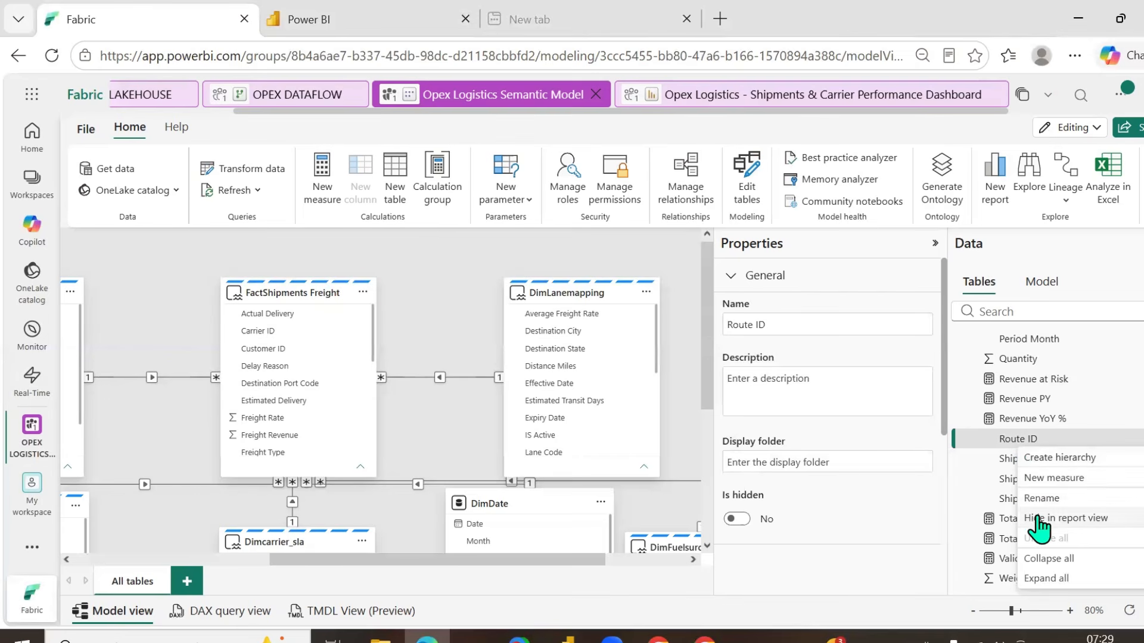
left_click(1039, 481)
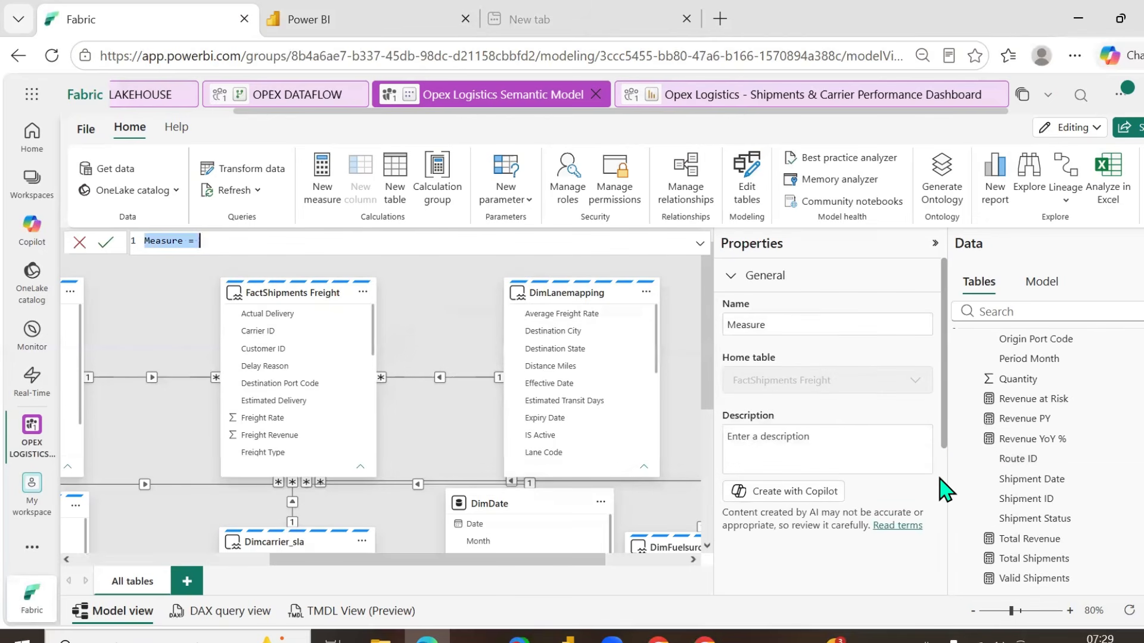
type("On")
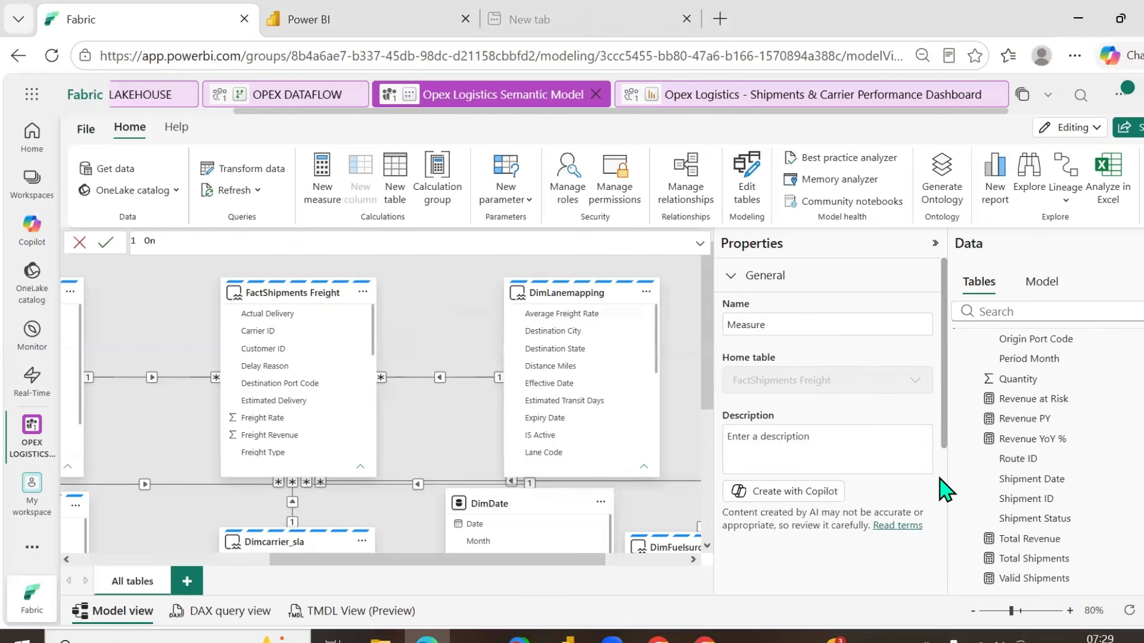
type("iTime Deliveries =")
key("shift+Return")
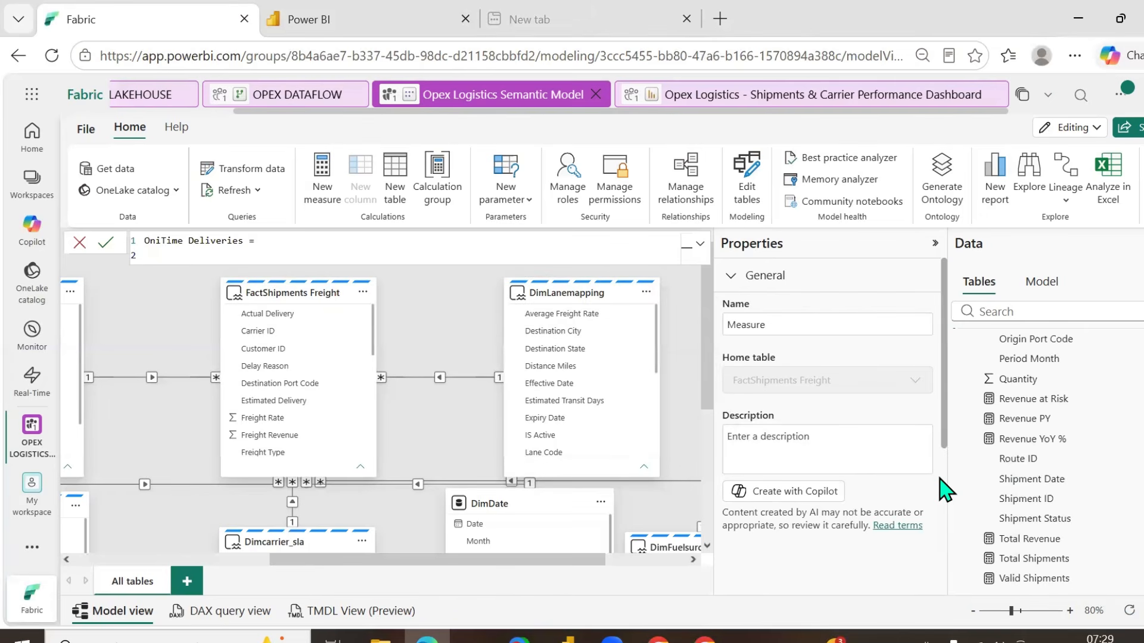
key("shift+Return")
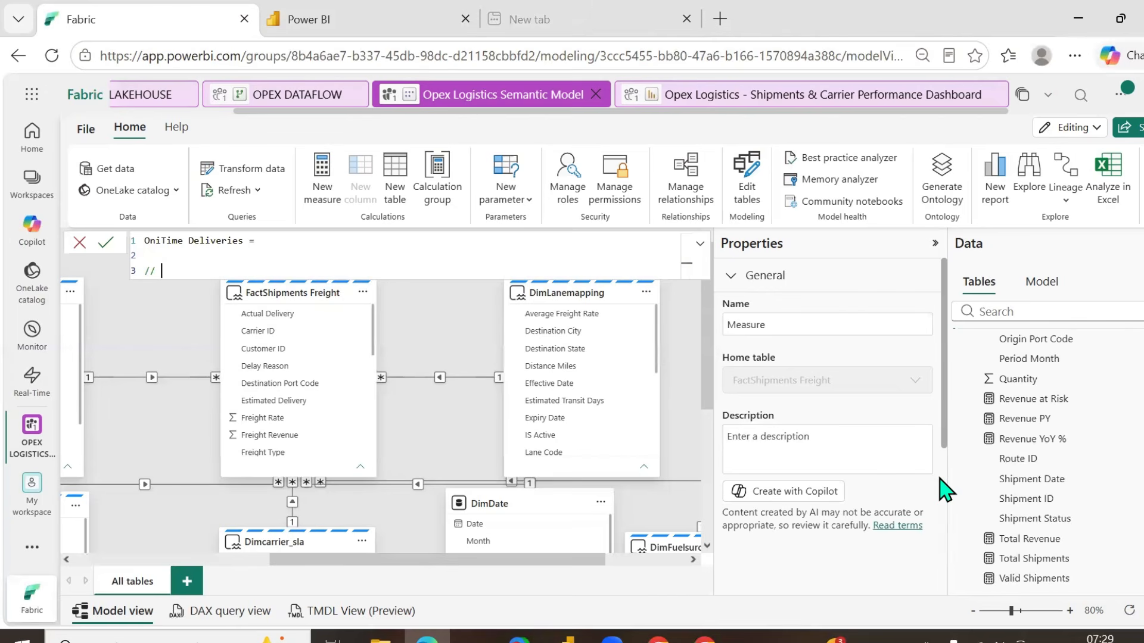
type("// Deliverd,")
left_click(160, 241)
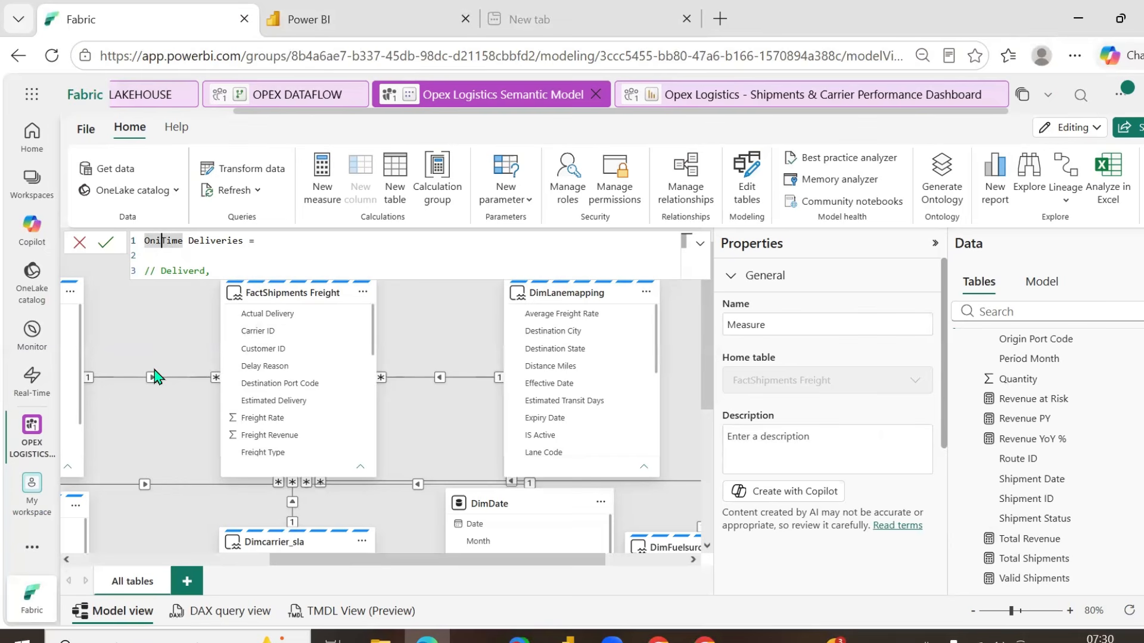
key("BackSpace")
key("ctrl+End")
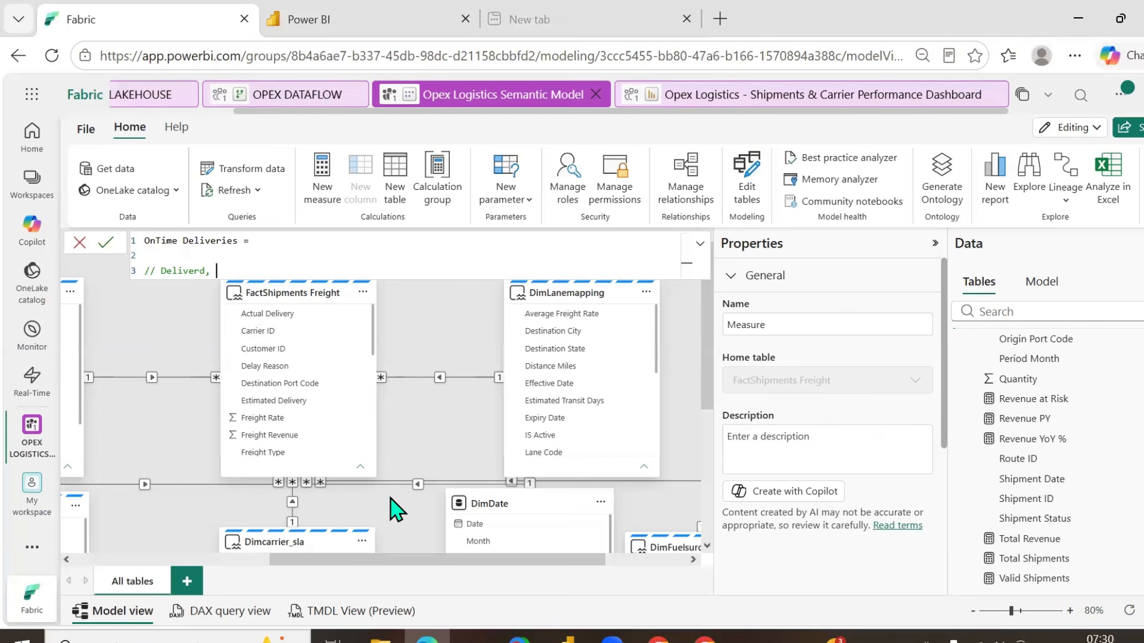
type("actual delivery<=estimated ")
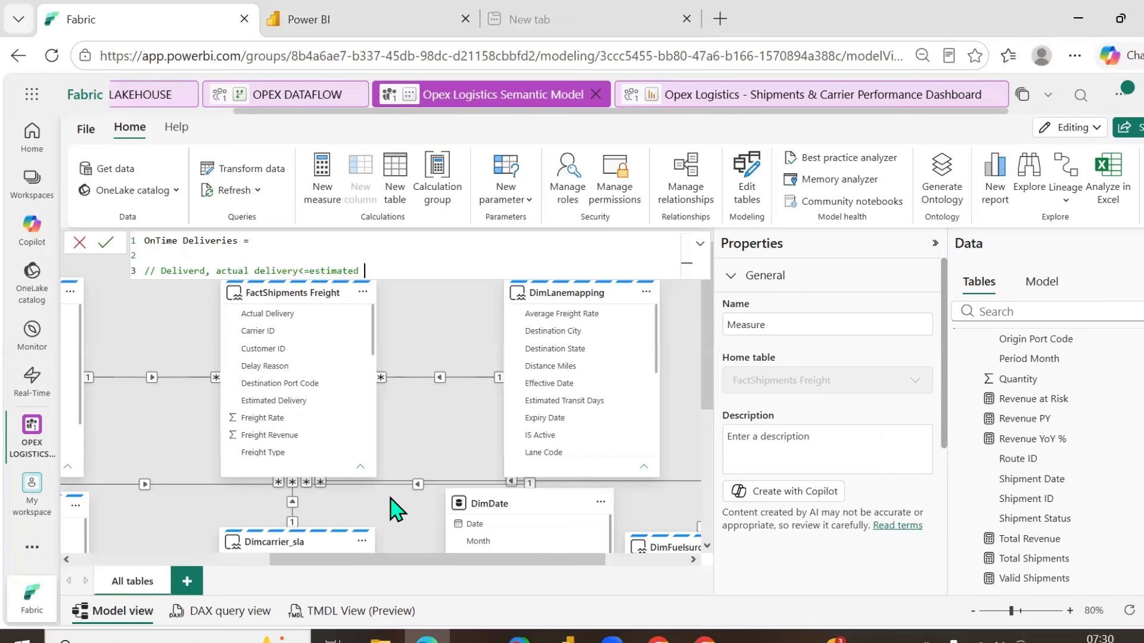
type("delivery")
- Begin the OnTime Deliveries formula above the comment with CALCULATE over [Total Shipments], leaving a new line for its filters
left_click(250, 251)
type("calcl")
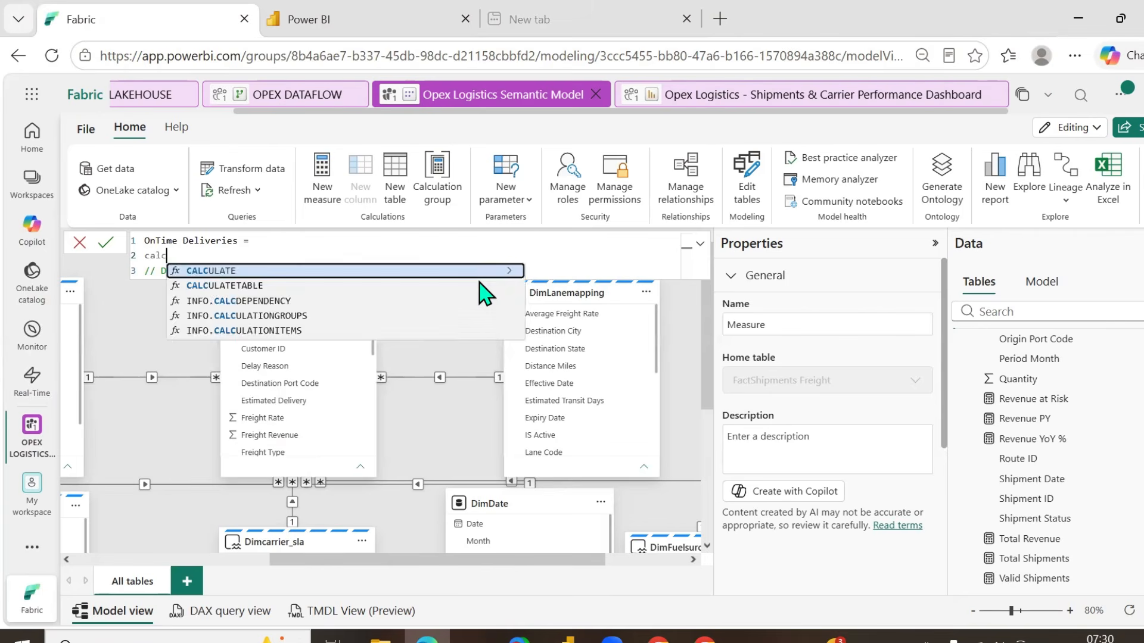
key("Tab")
type("[t")
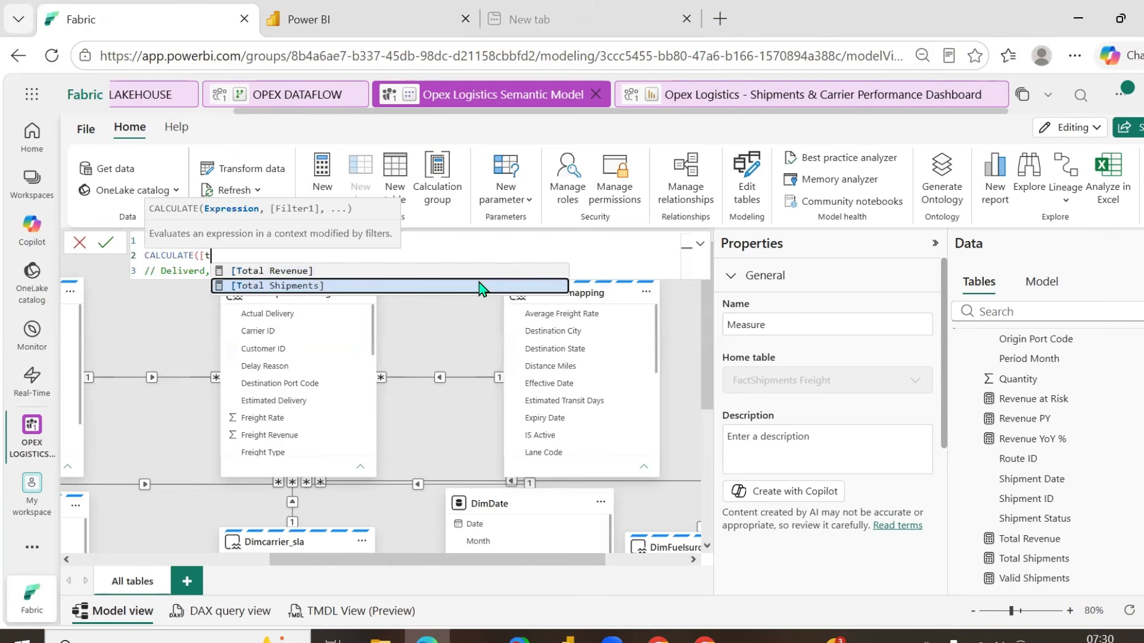
left_click(482, 286)
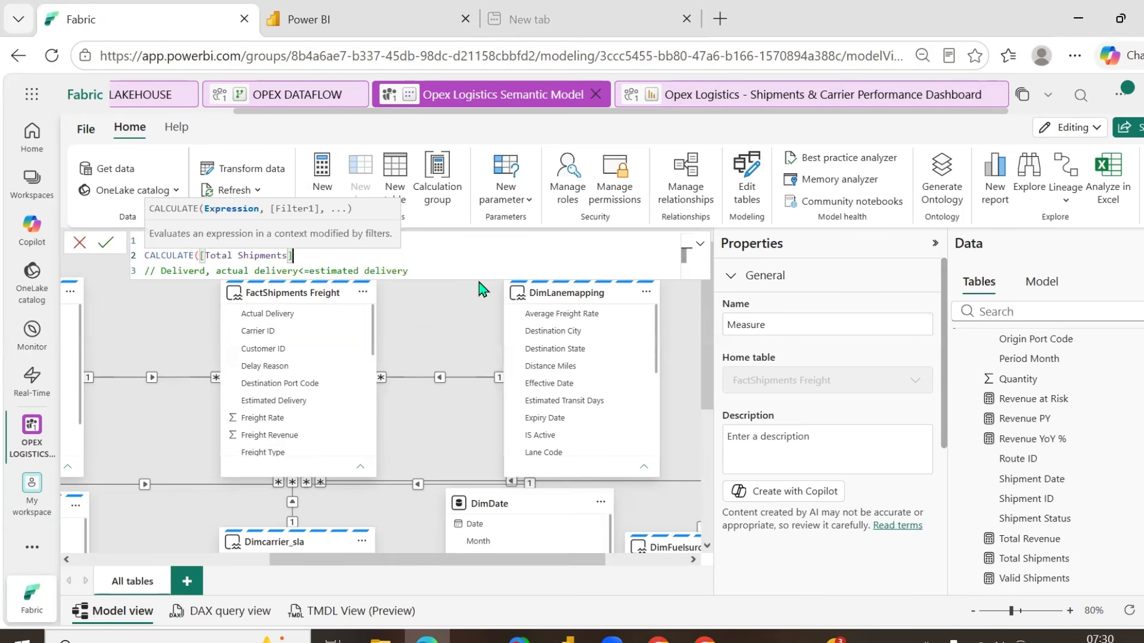
type(",")
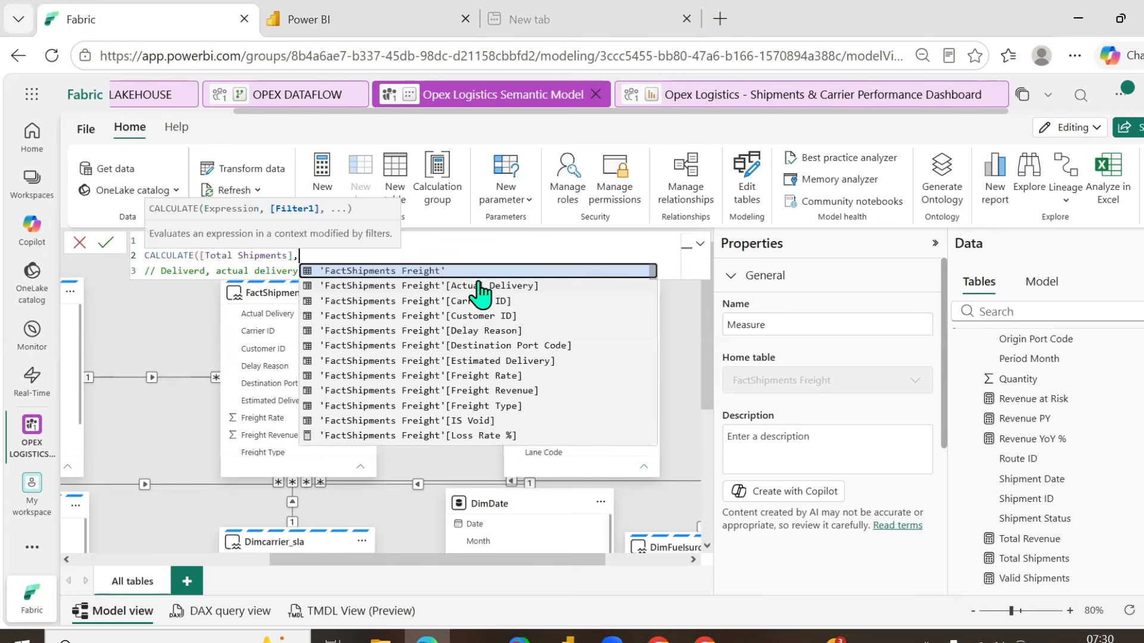
key("shift+Return")
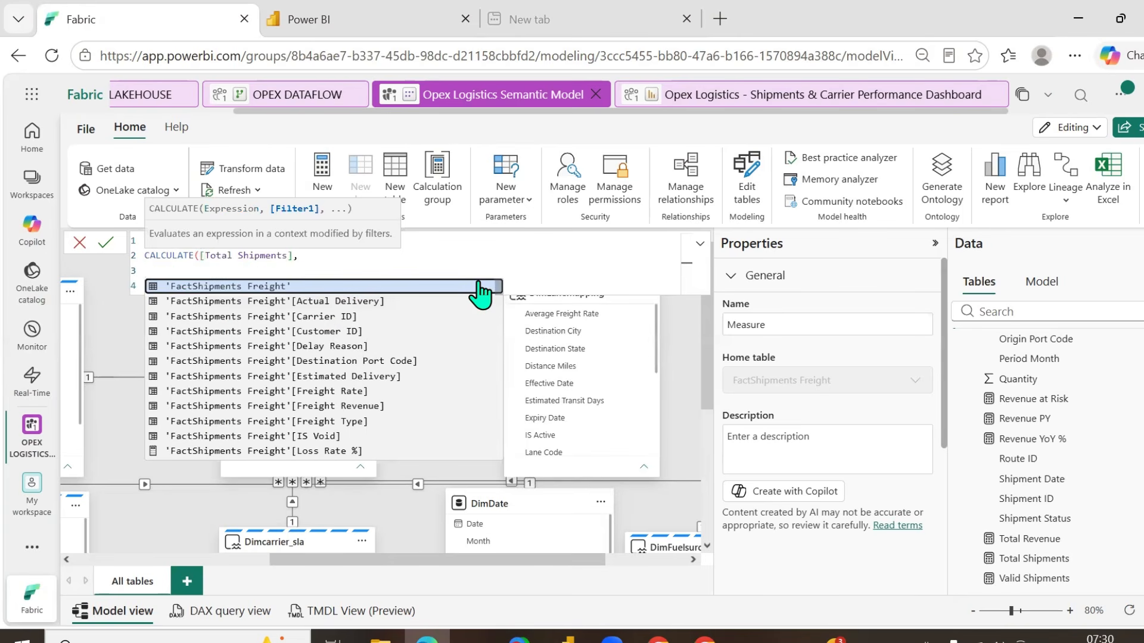
- Add the first CALCULATE filter: 'FactShipments Freight'[Shipment Status] = "Delivered"
type("fac")
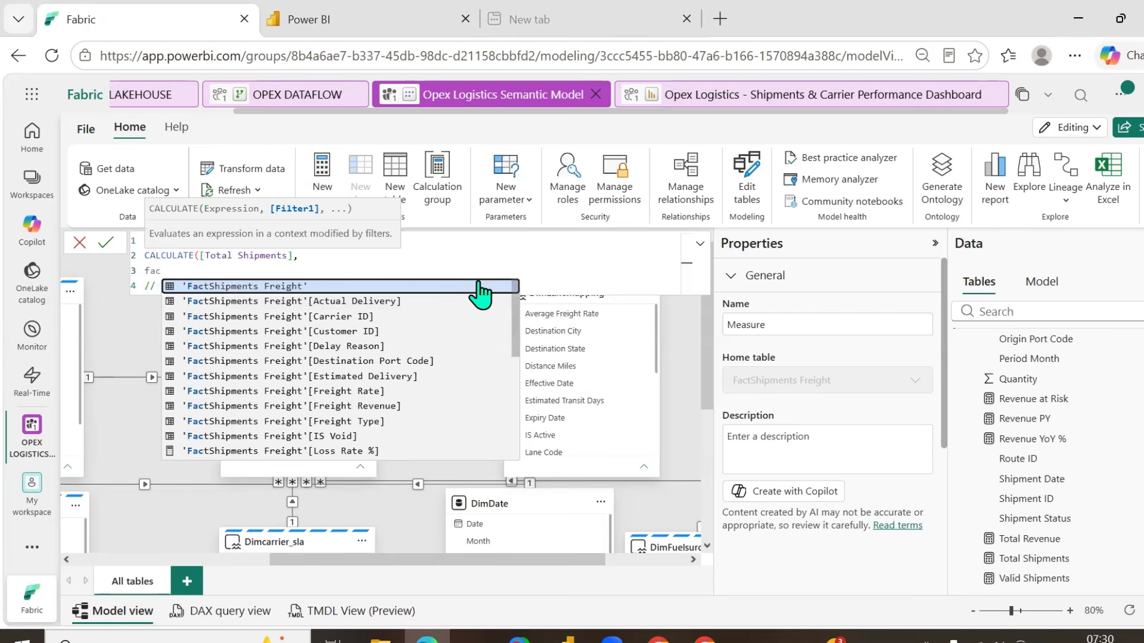
key("BackSpace")
key("BackSpace")
key("BackSpace")
type("ship")
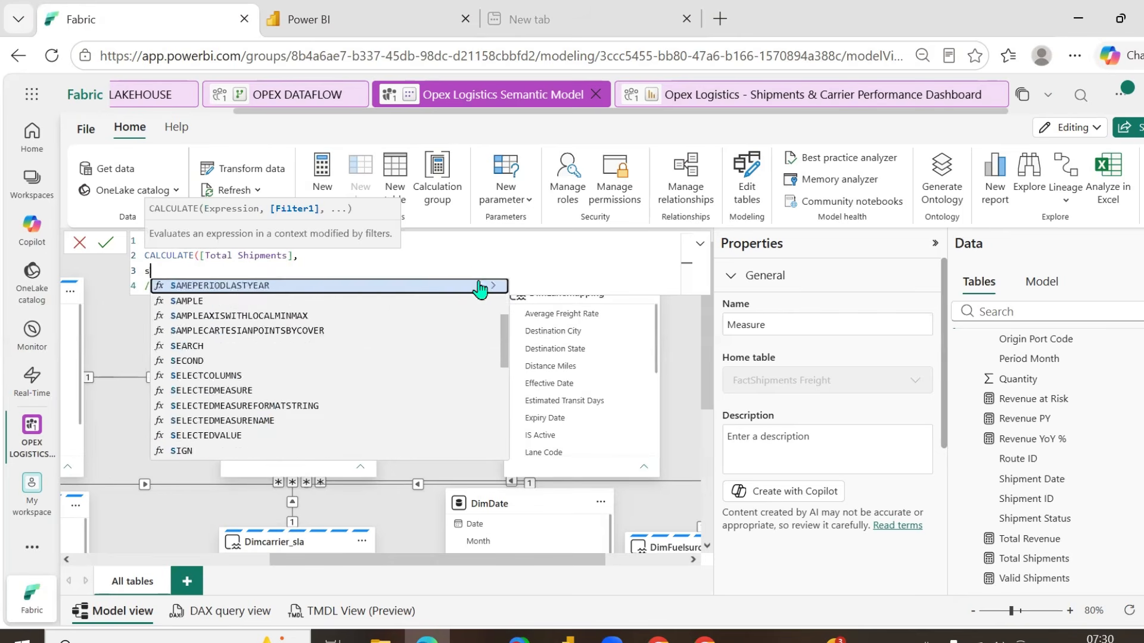
key("Down")
key("Down")
key("Tab")
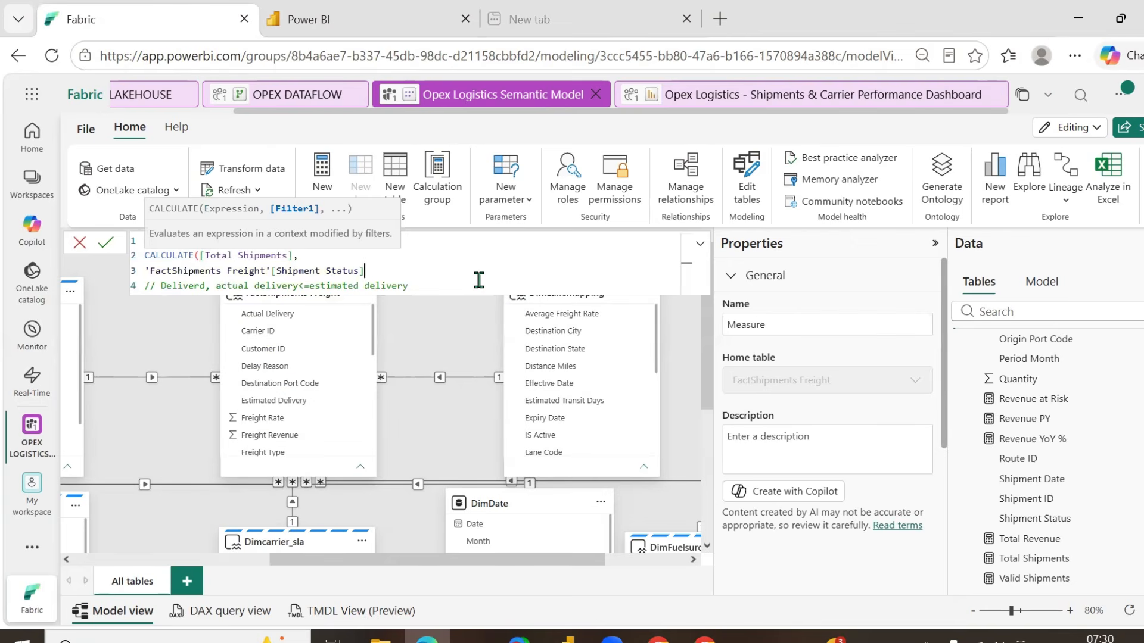
type("= \"Delivered\",")
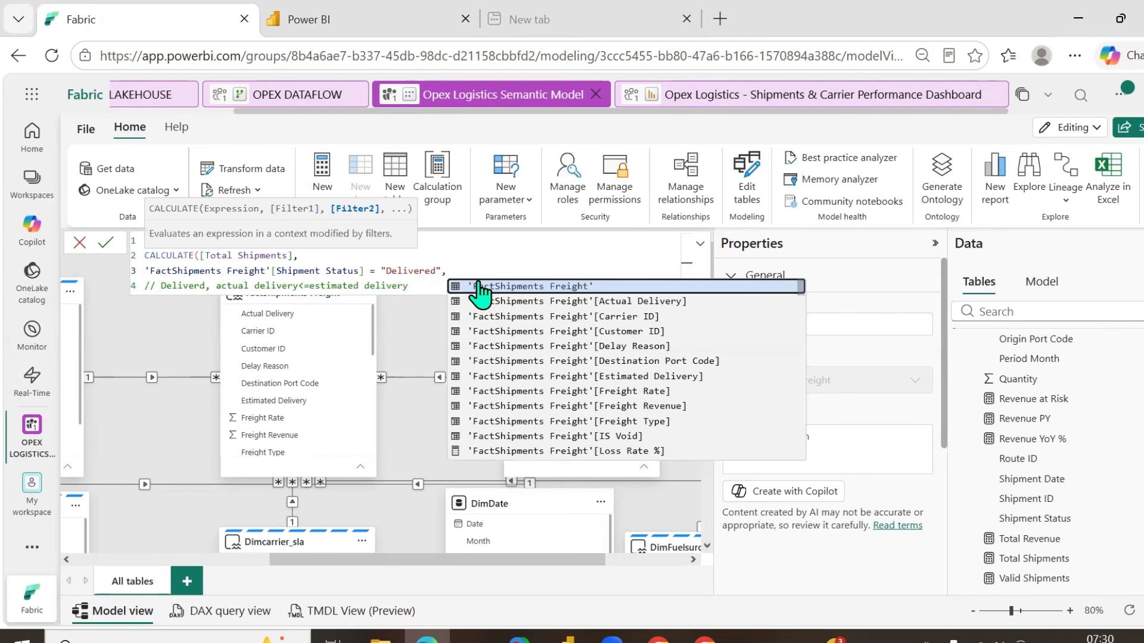
key("shift+Return")
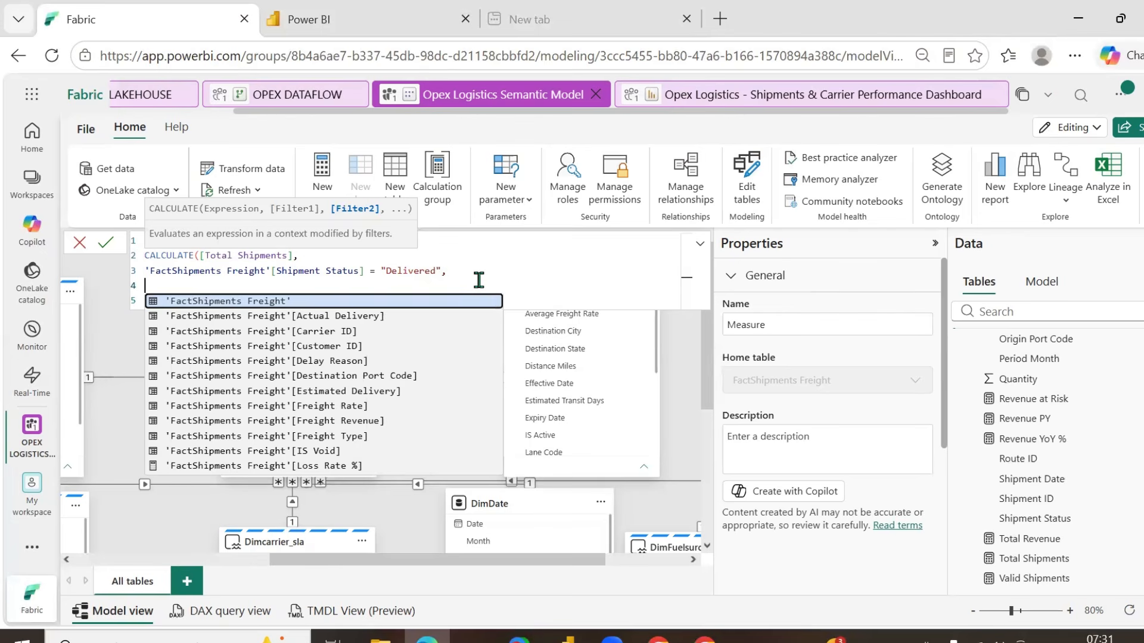
- Add a second CALCULATE filter excluding blank delivery dates: NOT ISBLANK('FactShipments Freight'[Actual Delivery])
key("Caps_Lock")
type("NOT US")
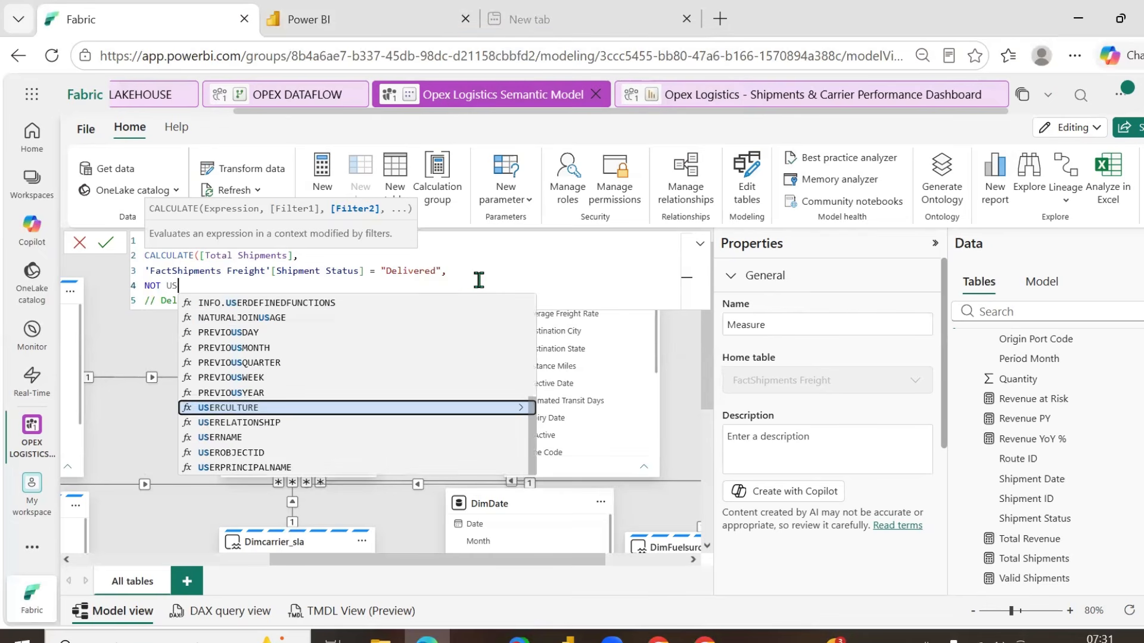
key("Escape")
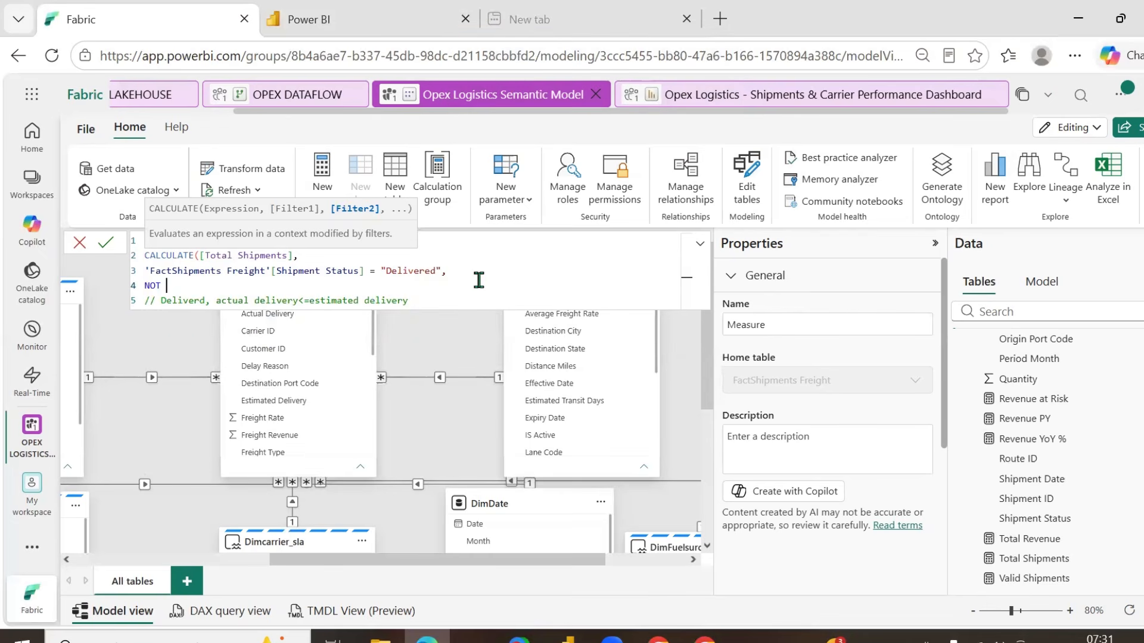
type("ISBLANK(")
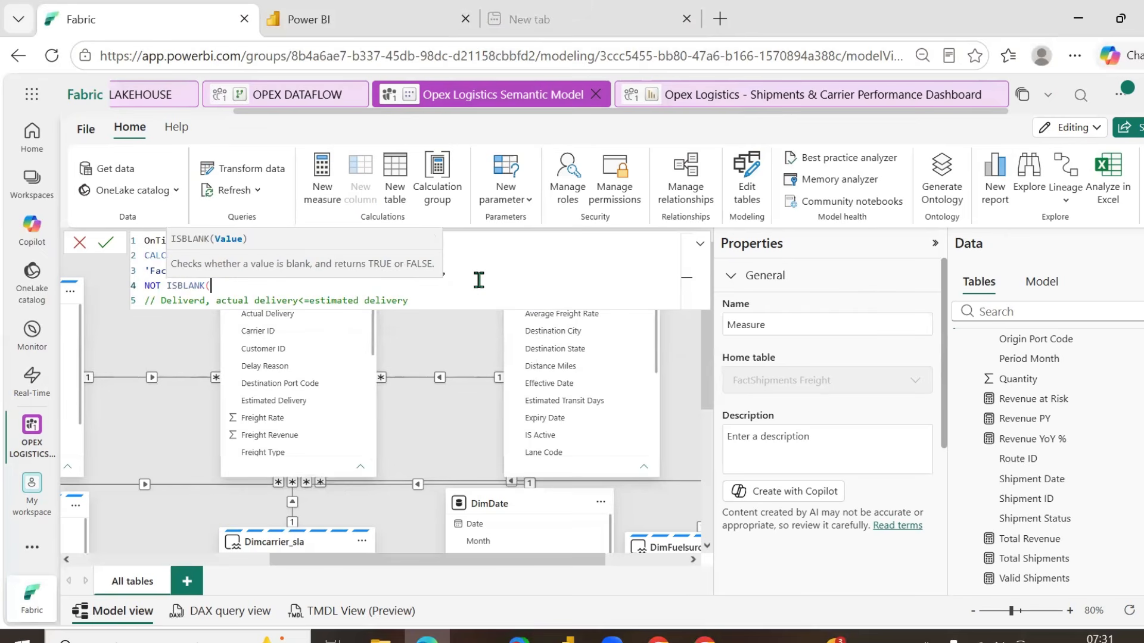
type("ACTUA")
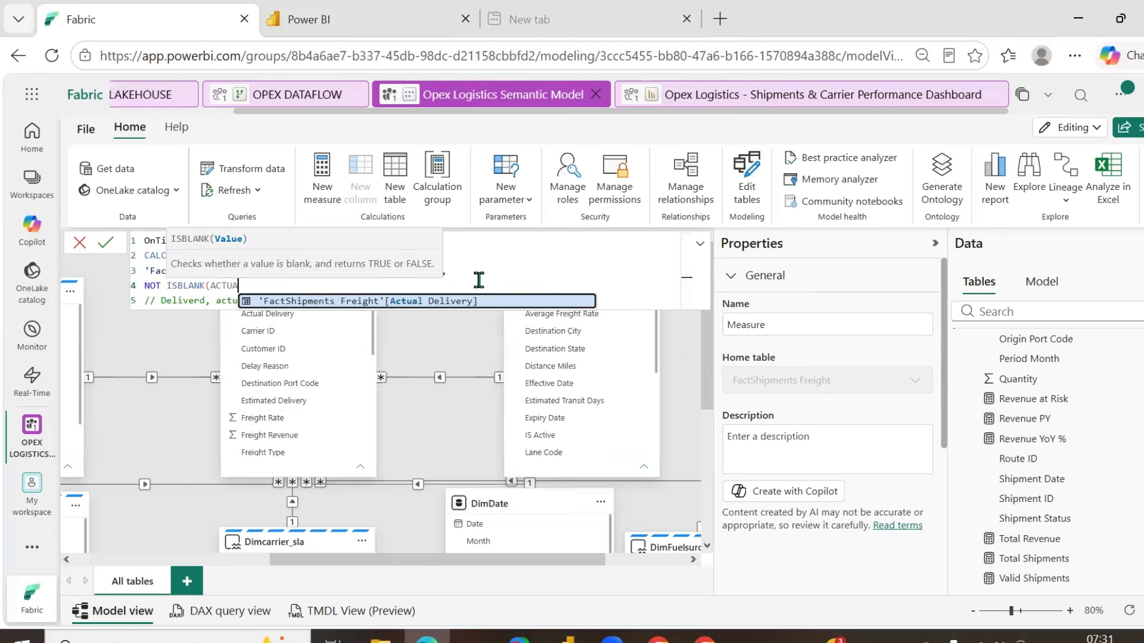
key("Tab")
key("Caps_Lock")
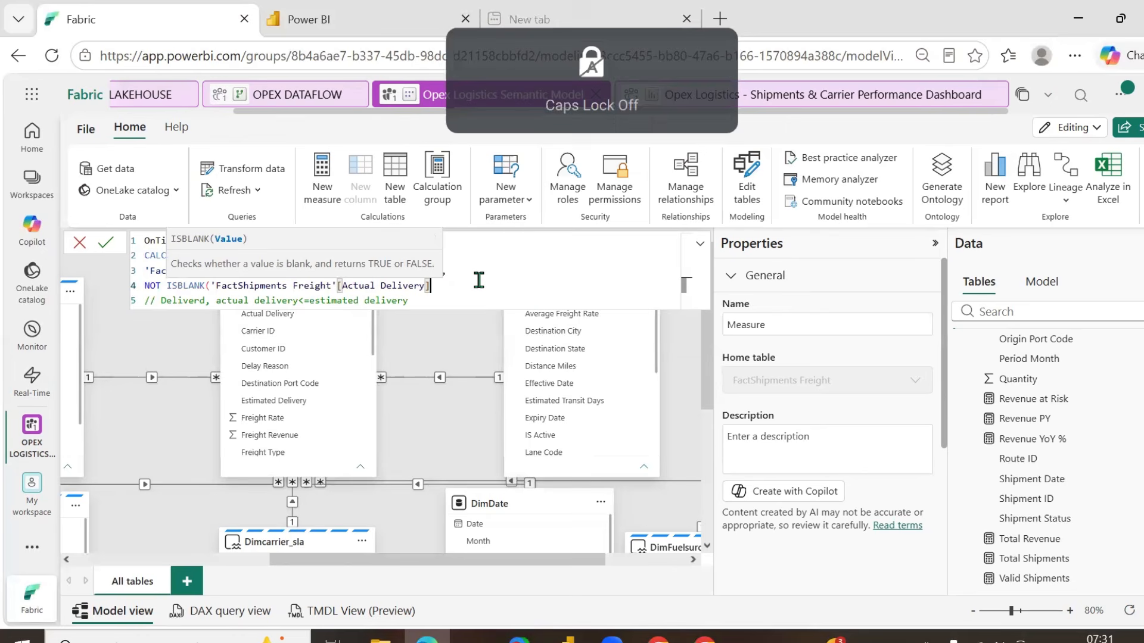
type(")")
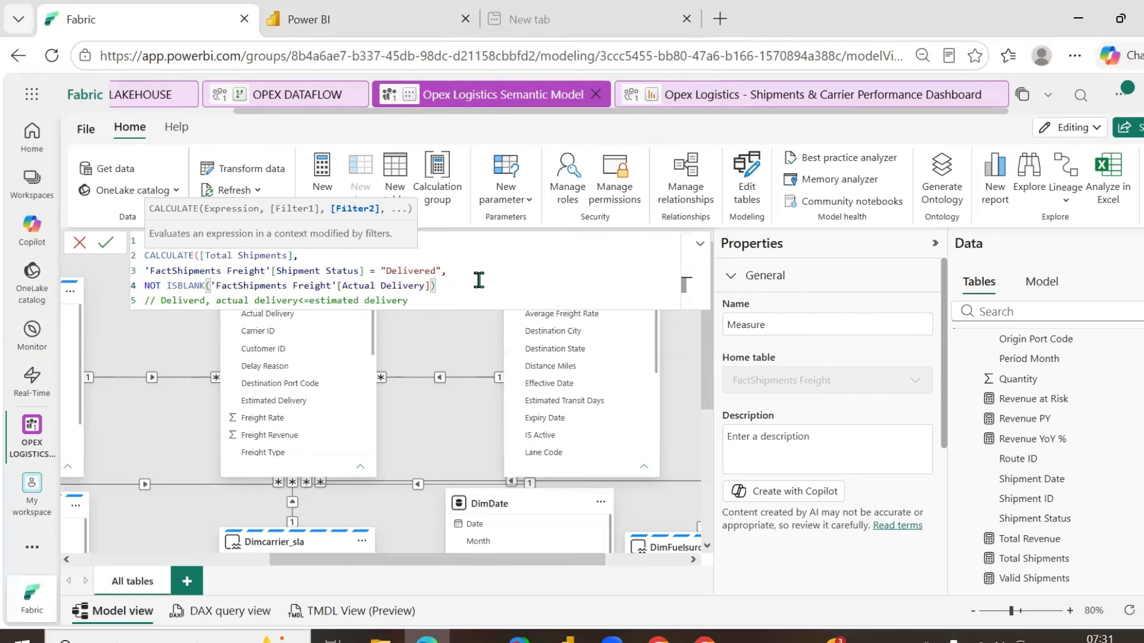
type(",")
key("shift+Return")
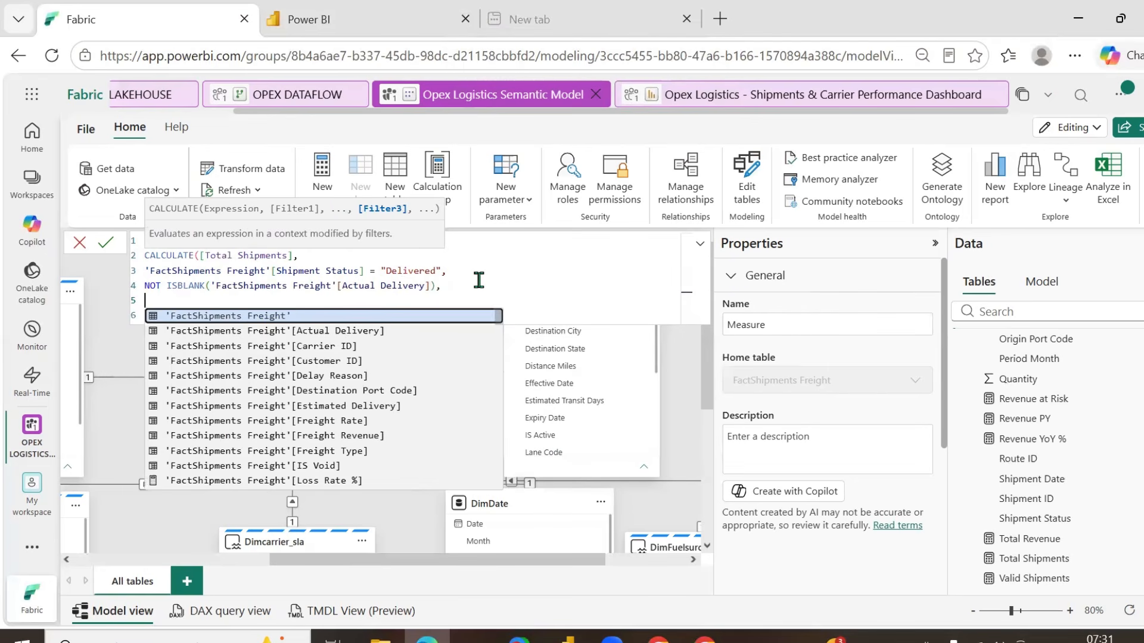
- Add a third CALCULATE filter: FILTER('FactShipments Freight', 'FactShipments Freight'[Actual Delivery]<='FactShipments Freight'[Estimated Delivery])
type("filter")
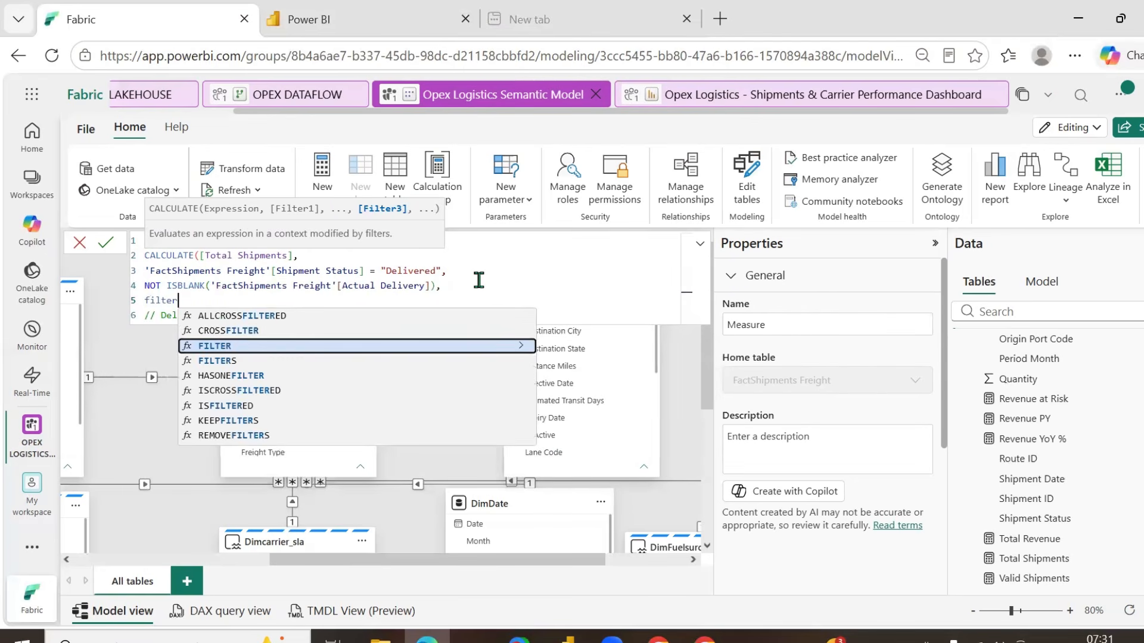
key("Tab")
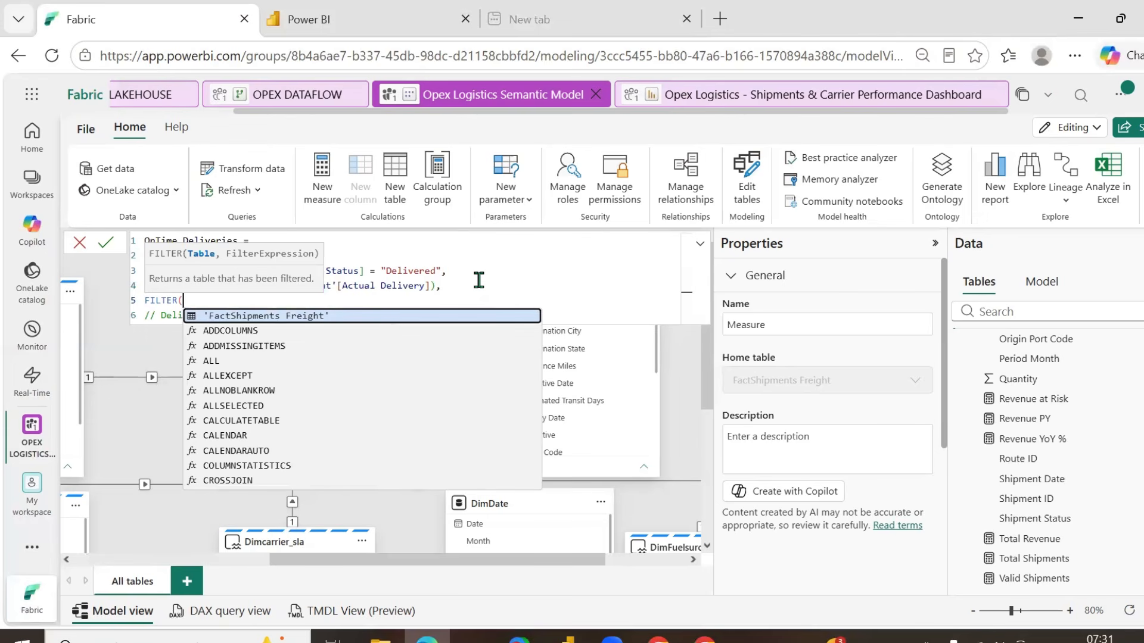
key("Tab")
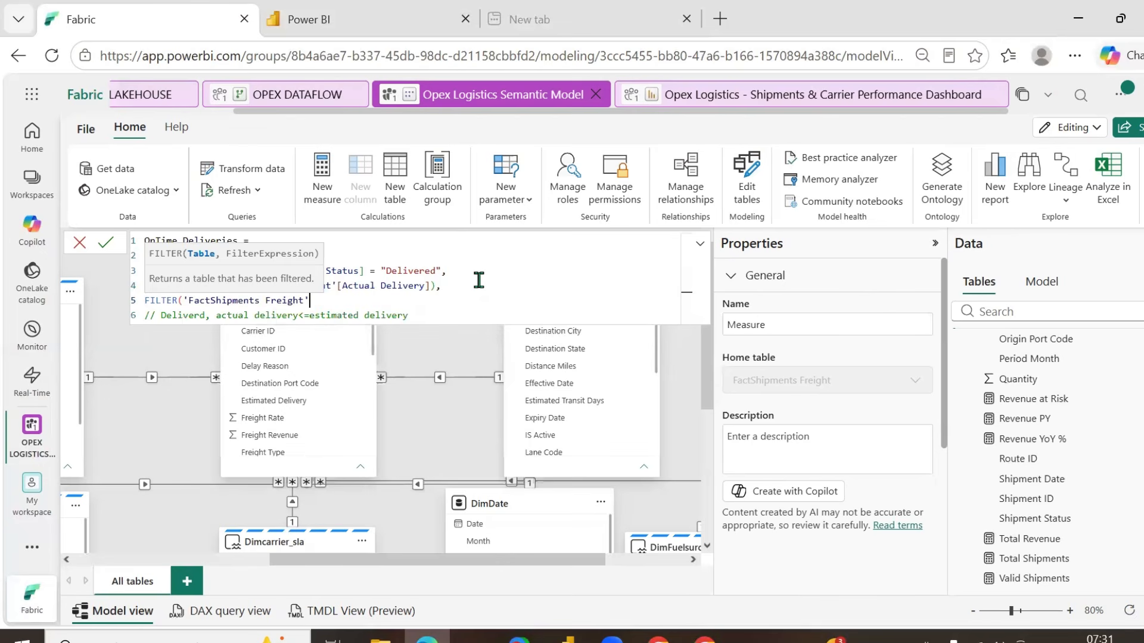
type(",")
type(" 'FactShipments Freight'[Actual Delivery]")
key("Tab")
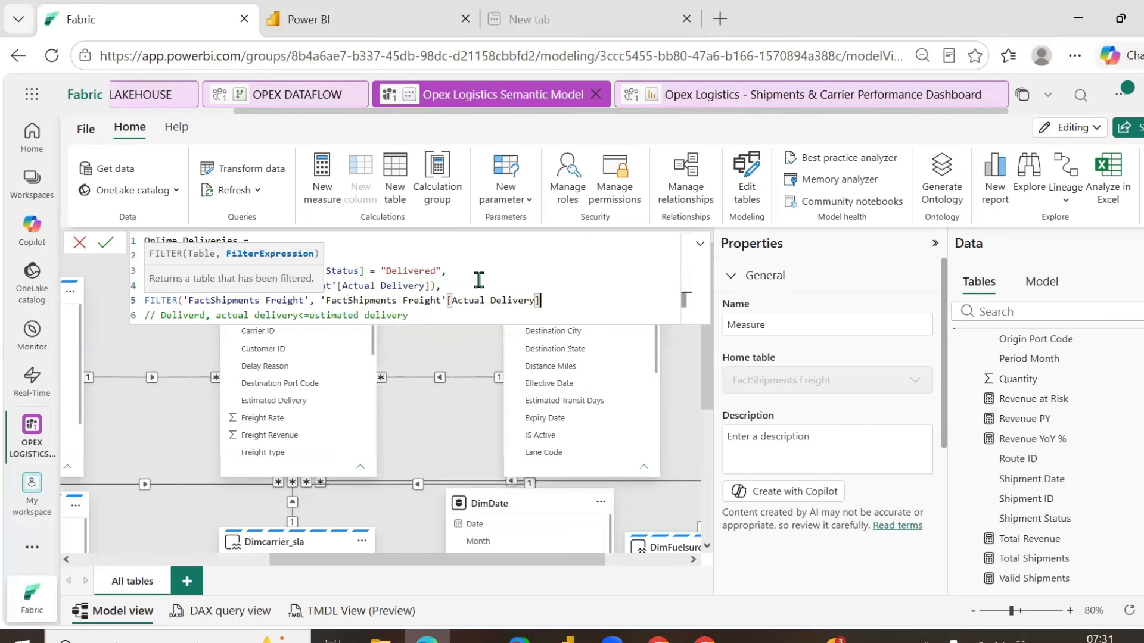
type("<=es")
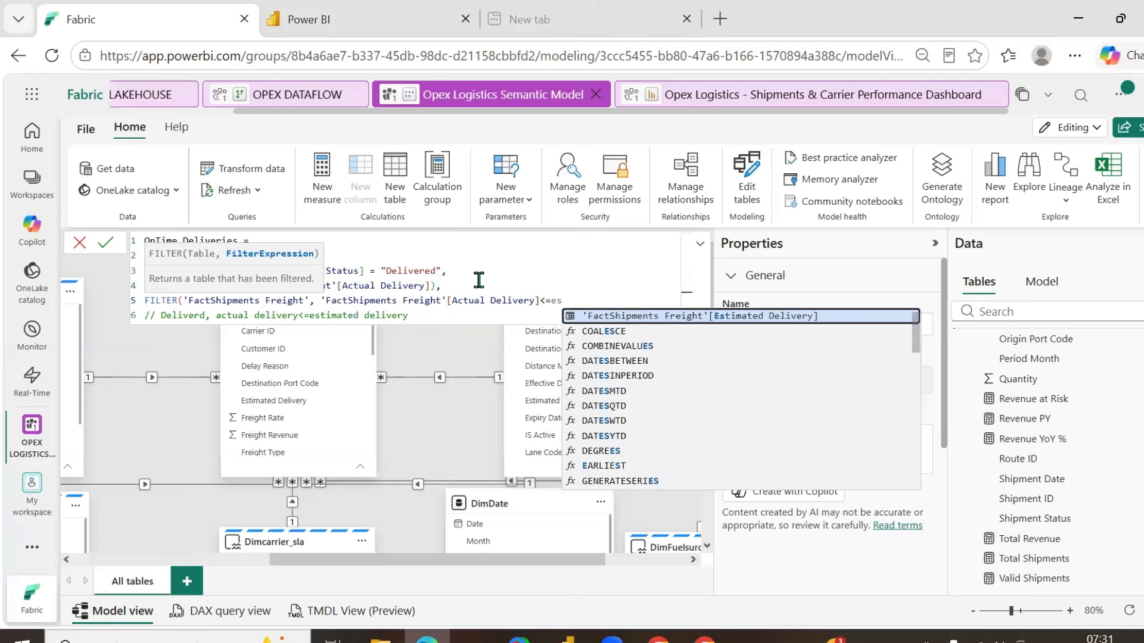
key("Tab")
type(")")
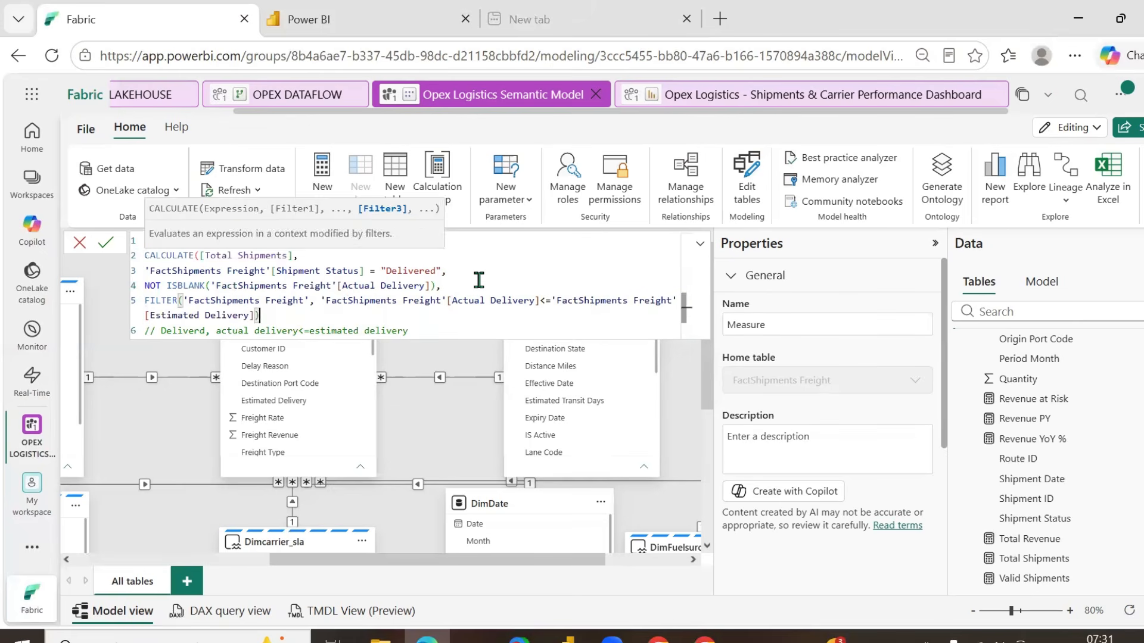
- Close the CALCULATE expression with a parenthesis after the FILTER argument, ahead of the comment line, and commit the OnTime Deliveries measure
type(")")
key("Return")
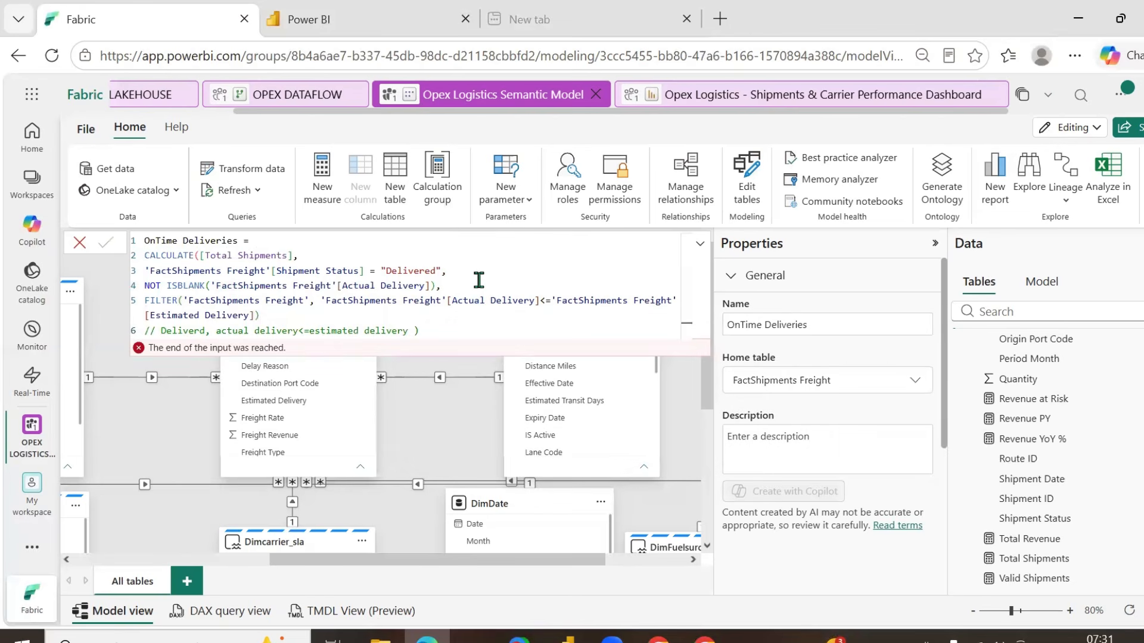
left_click(340, 319)
type(")")
key("Return")
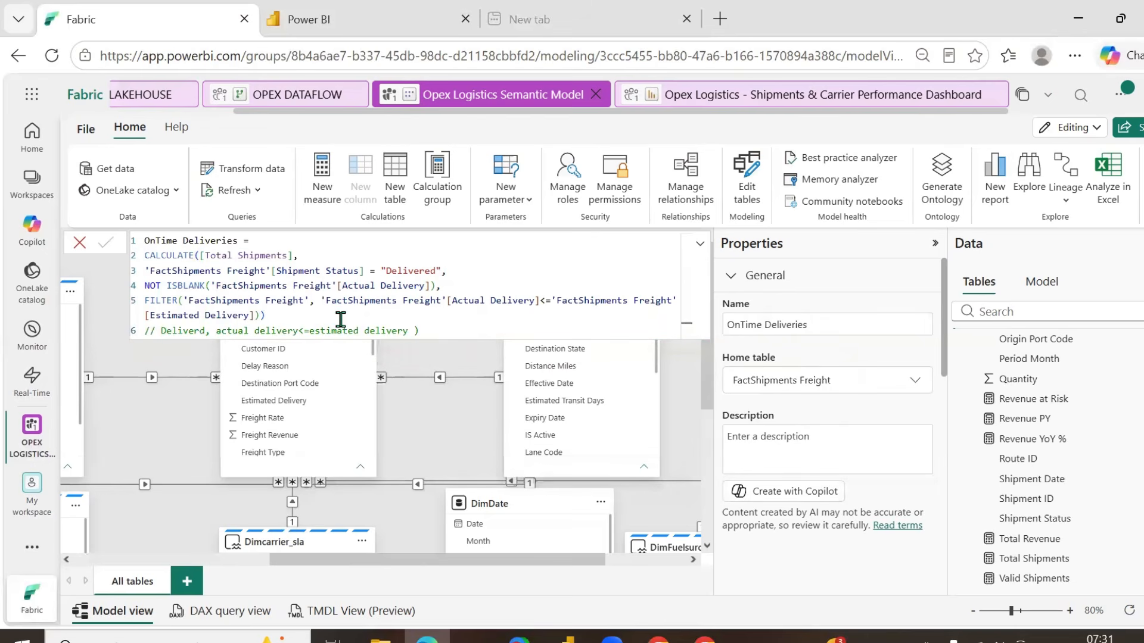
- Rename the OnTime Deliveries measure to On-Time Deliveries in its formula and commit it
left_click(156, 241)
type("-")
key("Return")
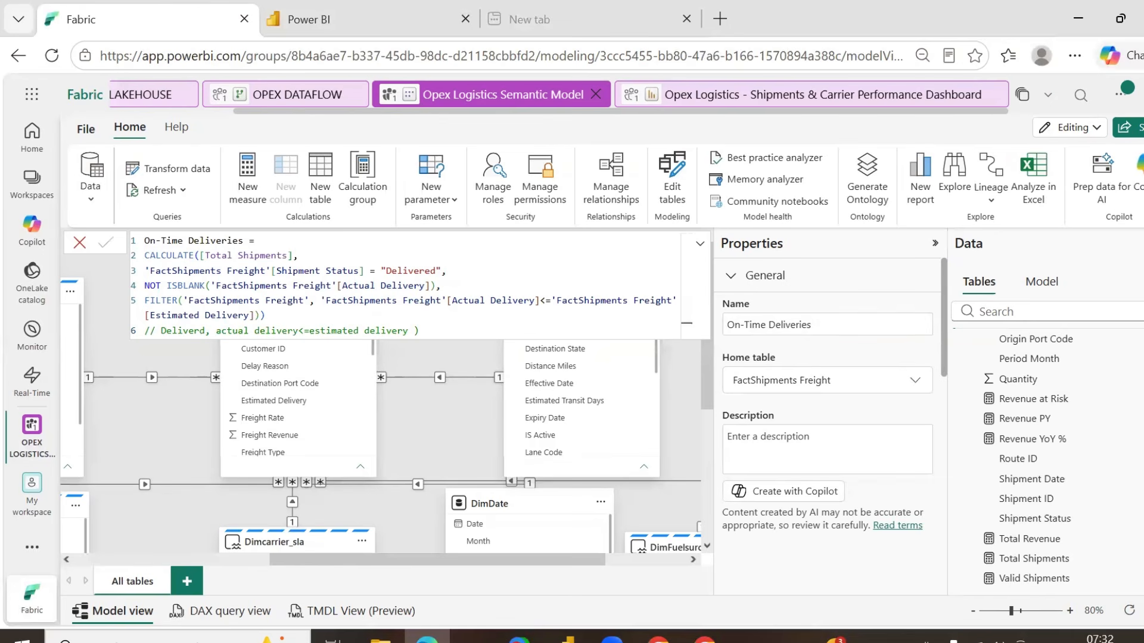
left_click(567, 639)
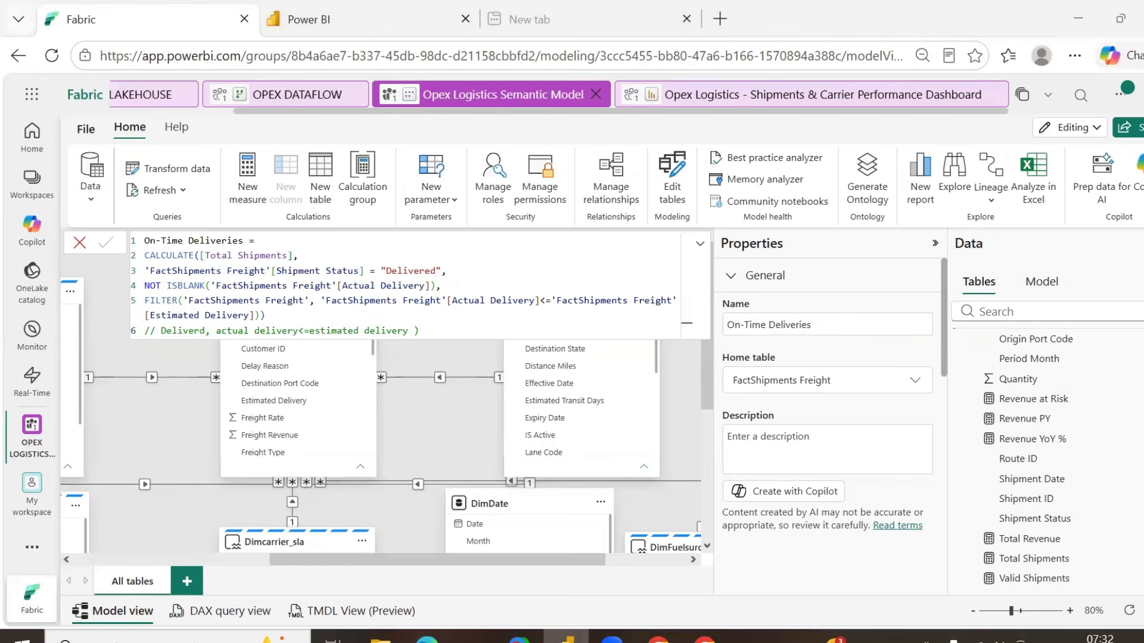
- Create a FactShipments Freight measure named Delivered Shipments, beginning its formula on a new line with CALCULATE over [Total Shipments]
left_click(1038, 485)
right_click(1038, 486)
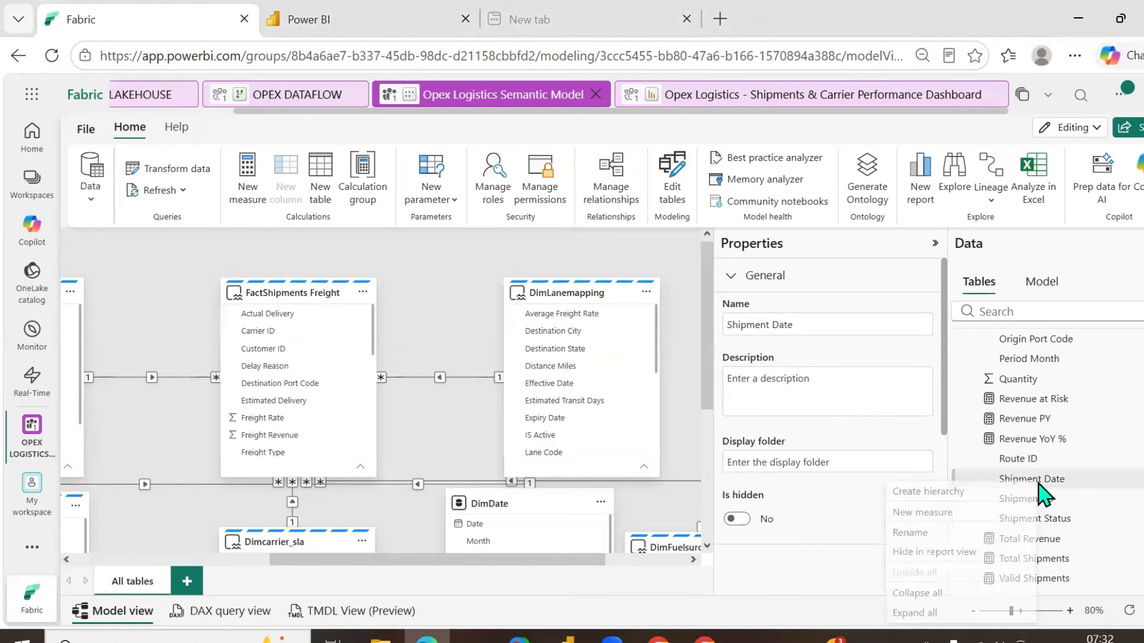
left_click(936, 515)
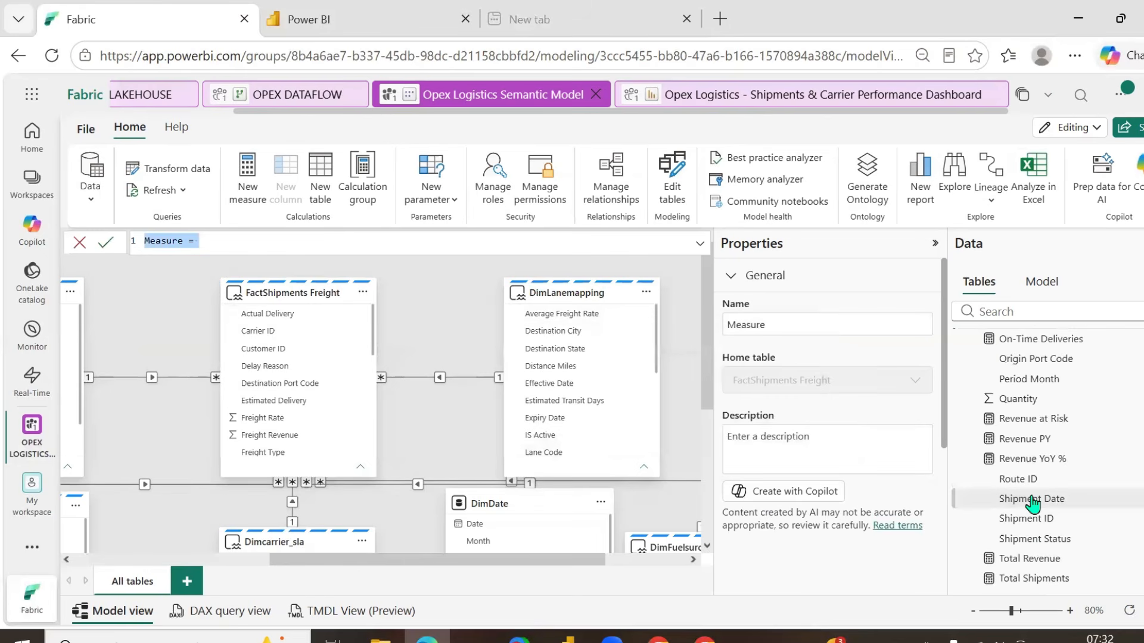
type("Deliver")
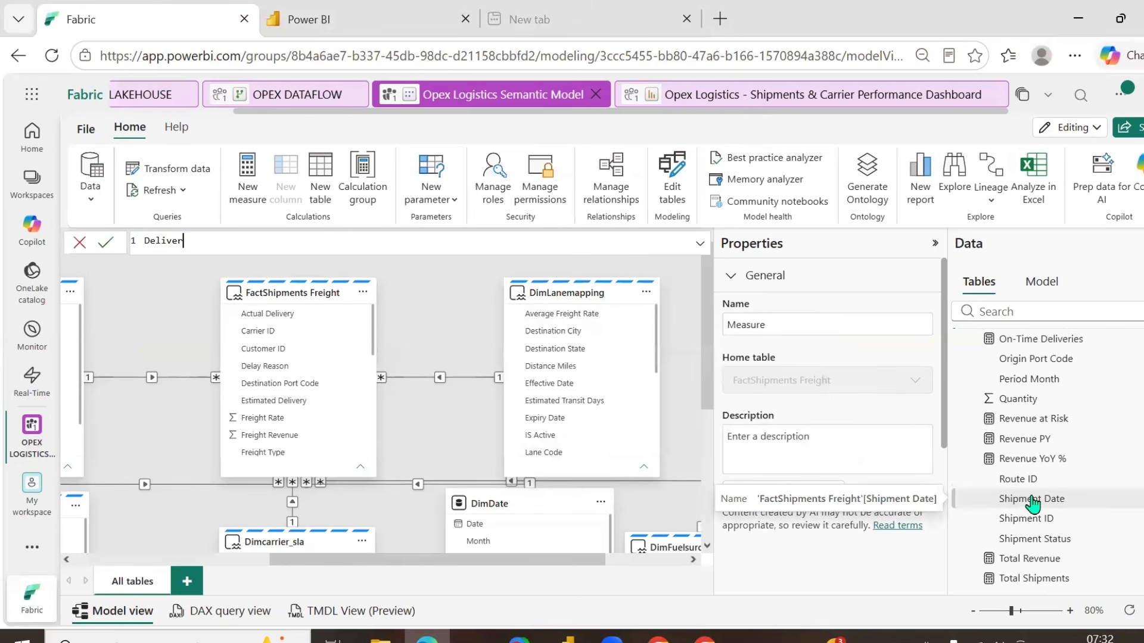
type("ed Shipments =")
key("shift+Return")
type("CALCULATE(")
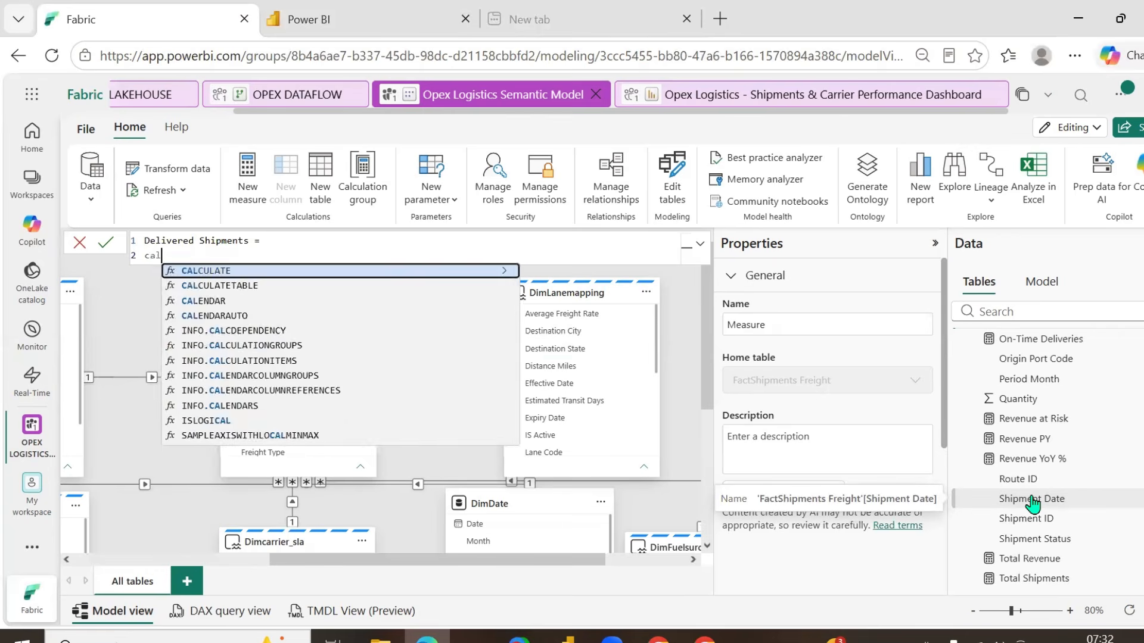
type("[to")
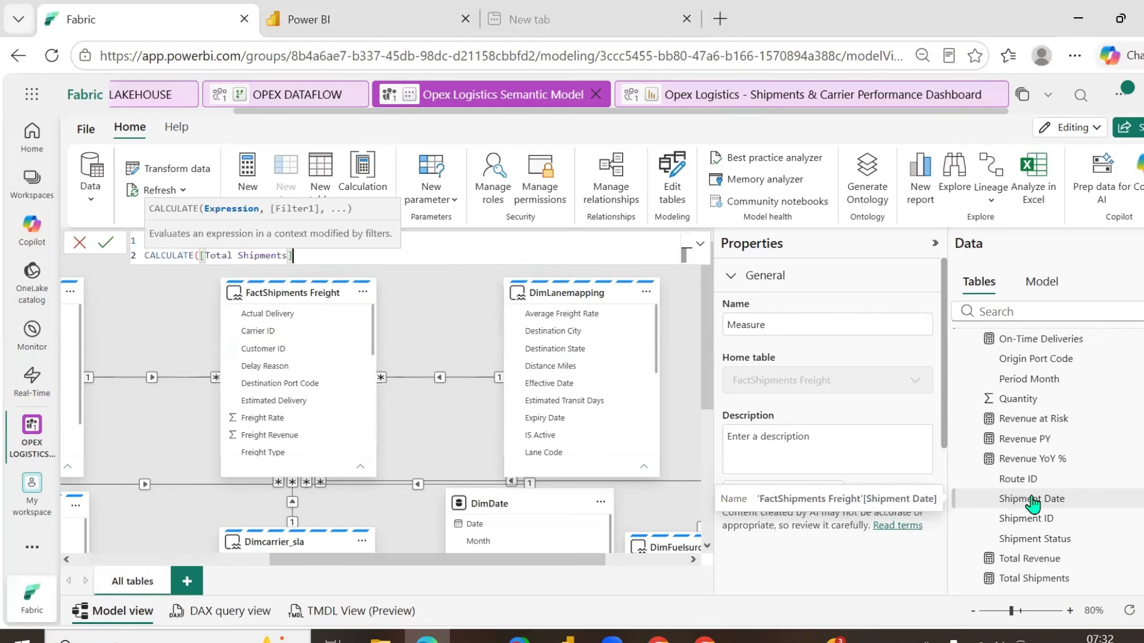
- Filter the Delivered Shipments calculation to 'FactShipments Freight'[Shipment Status] = "Delivered", close the formula and commit the measure
type(", ")
type("'FactShipments Freight'[Shipment Status]")
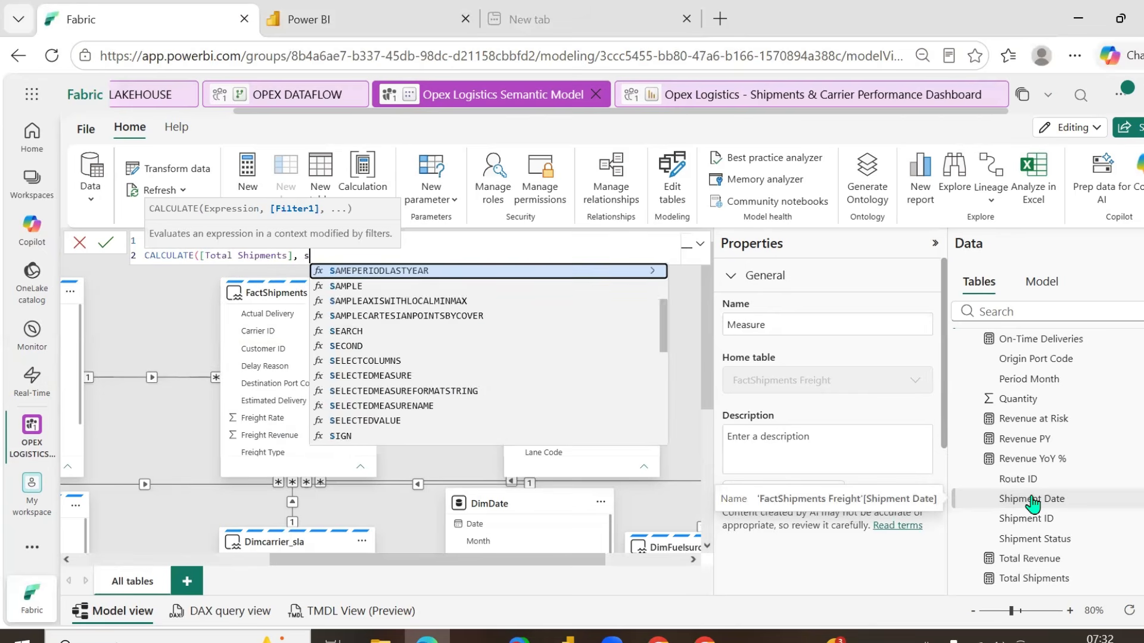
key("Tab")
type("=")
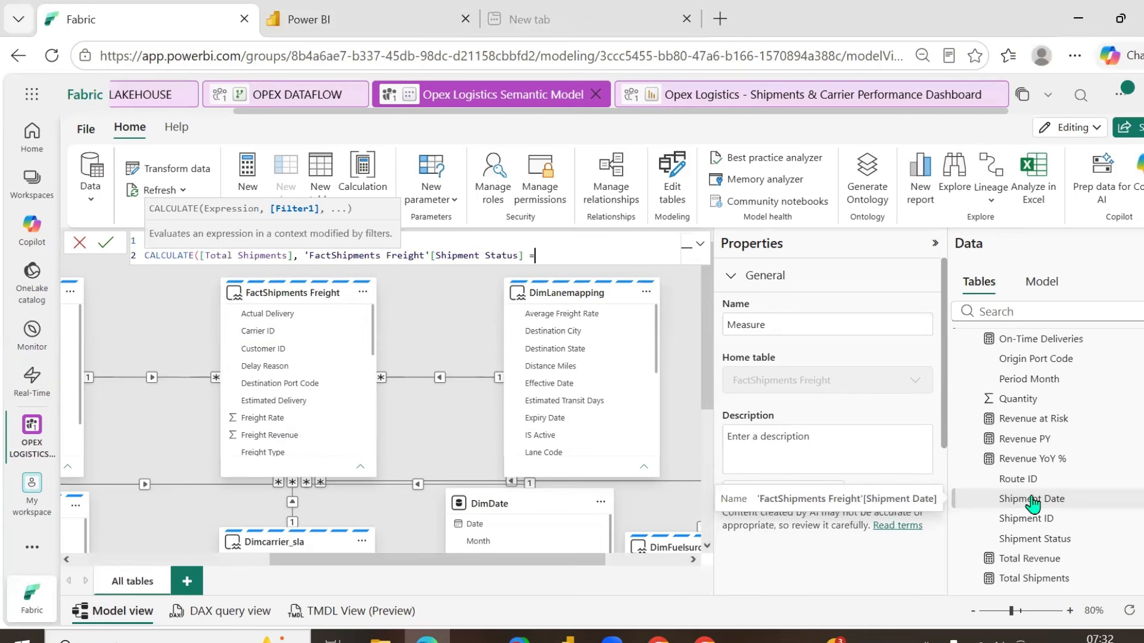
type(" \"Delivered\")")
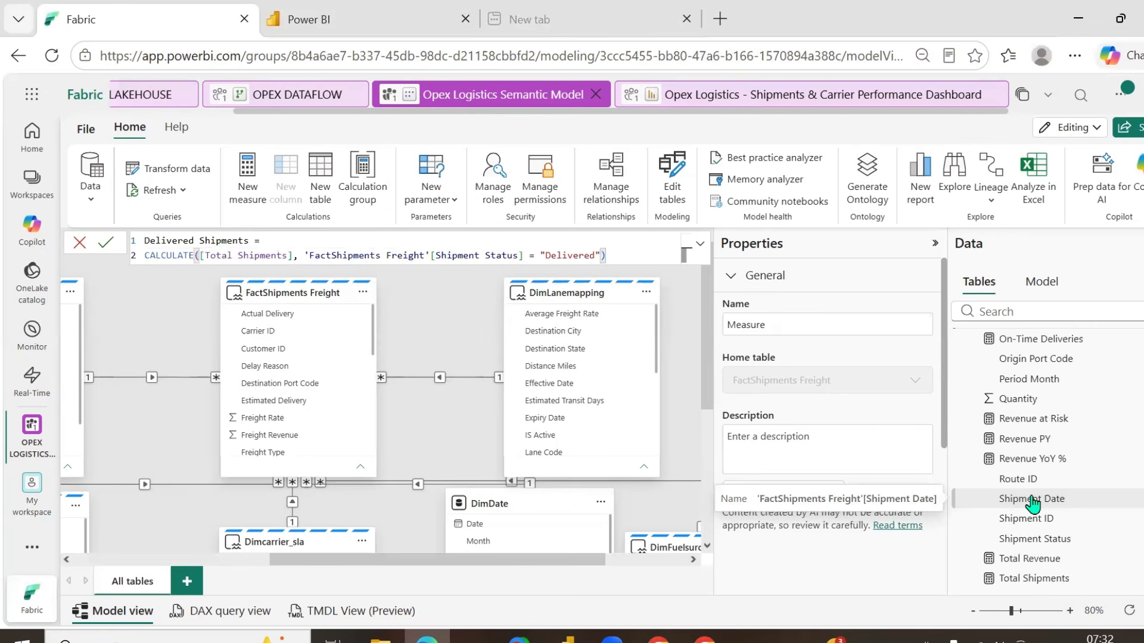
key("Return")
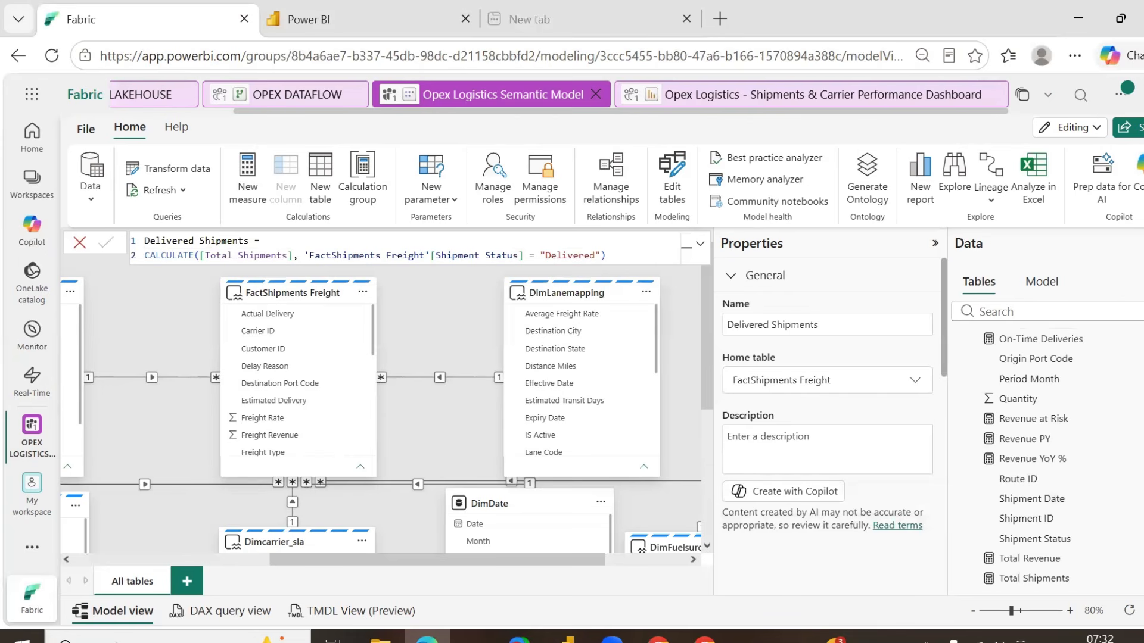
key("alt+Tab")
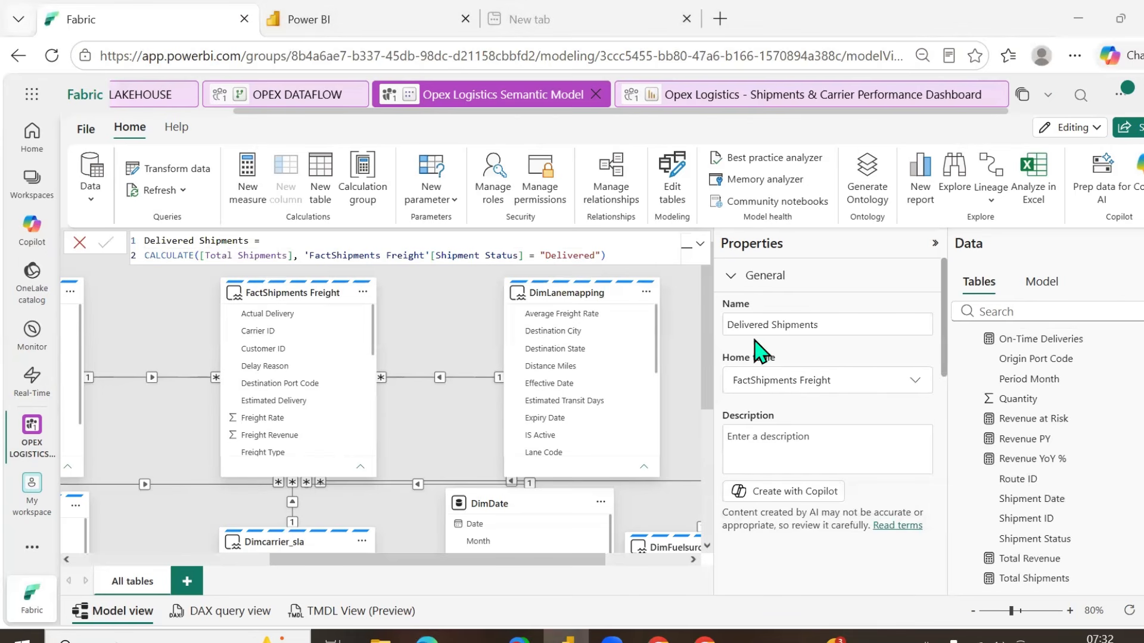
- Start another FactShipments Freight measure named On-Time Delivery %, with a new line for its formula
right_click(1016, 460)
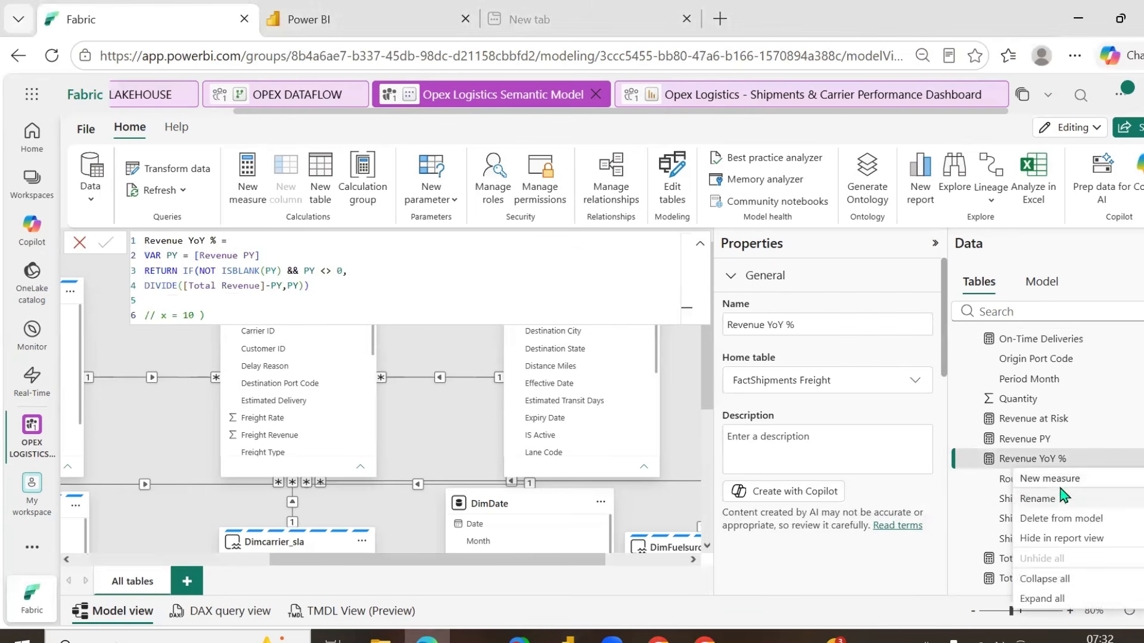
left_click(1060, 482)
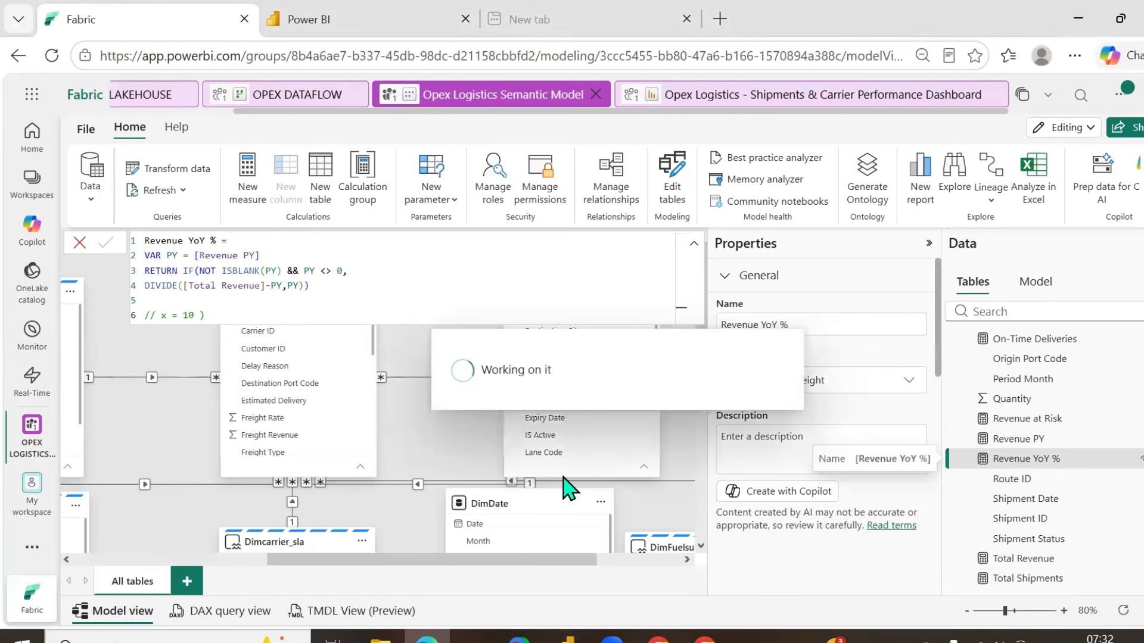
type("O")
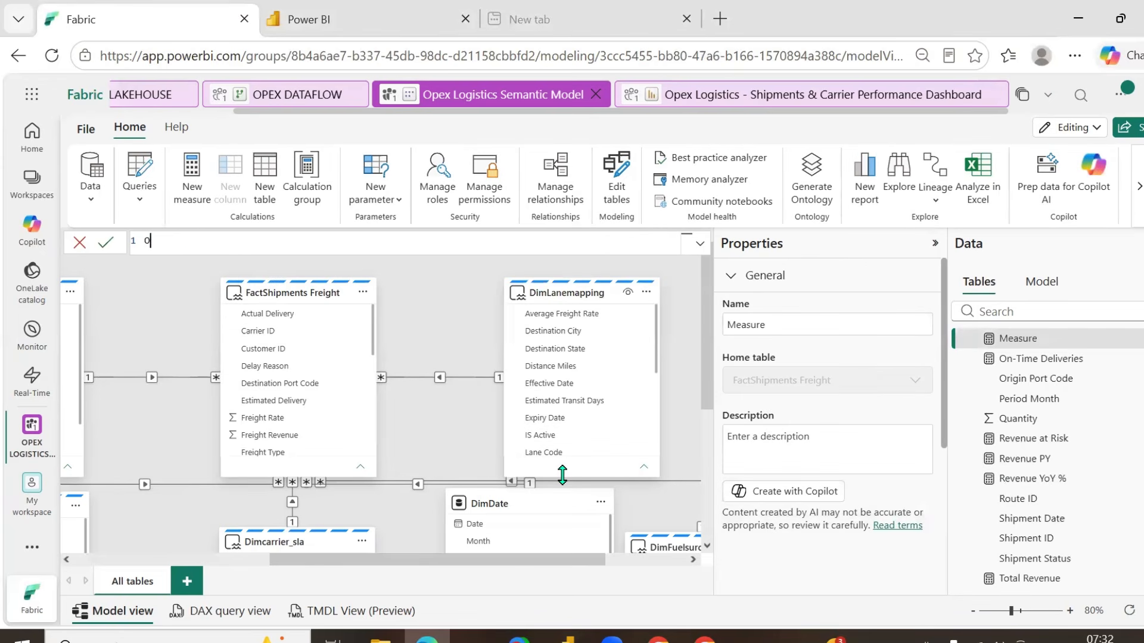
type("n-Time Delivery % =")
key("Return")
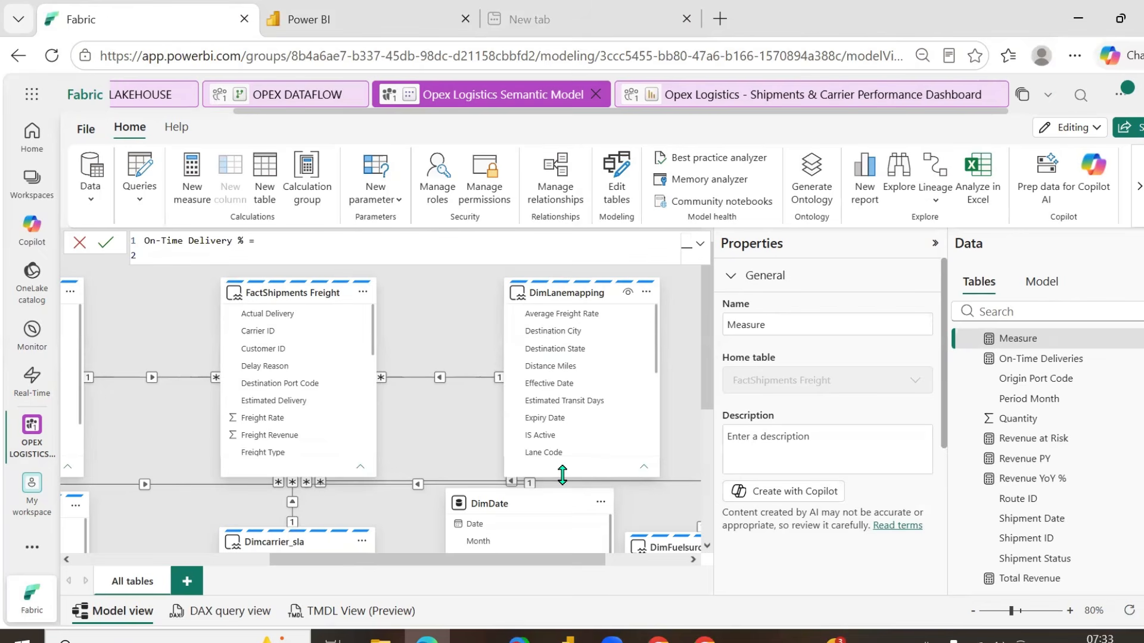
- Define On-Time Delivery % as DIVIDE([On-Time Deliveries], [Delivered Shipments]) and commit the measure
type("div")
key("Tab")
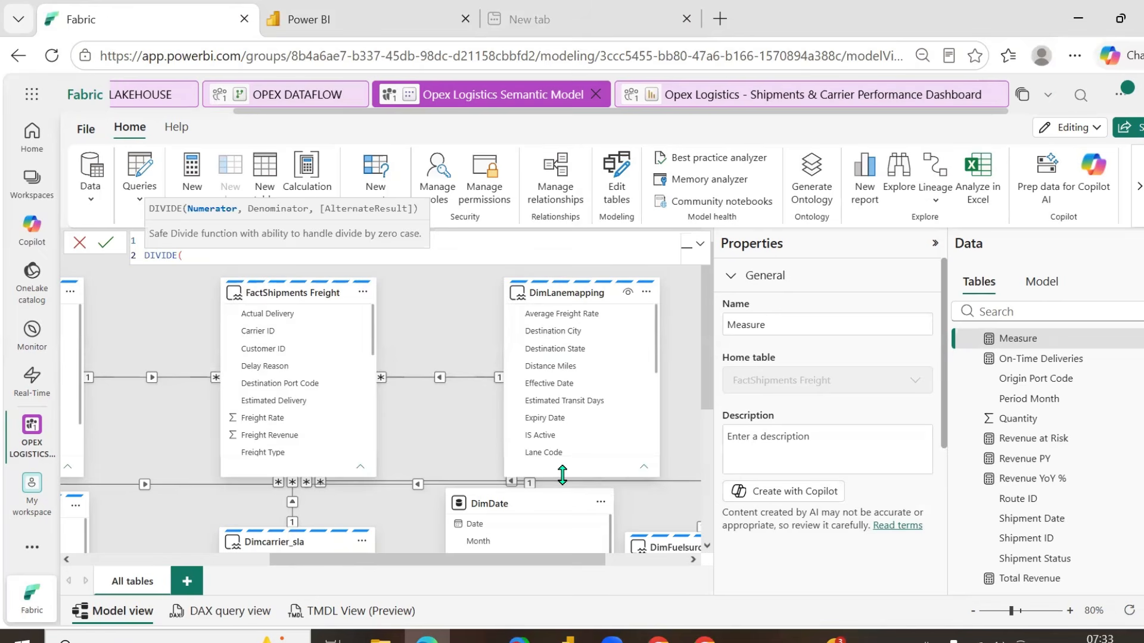
type("[On-Time Deliveries]")
key("Tab")
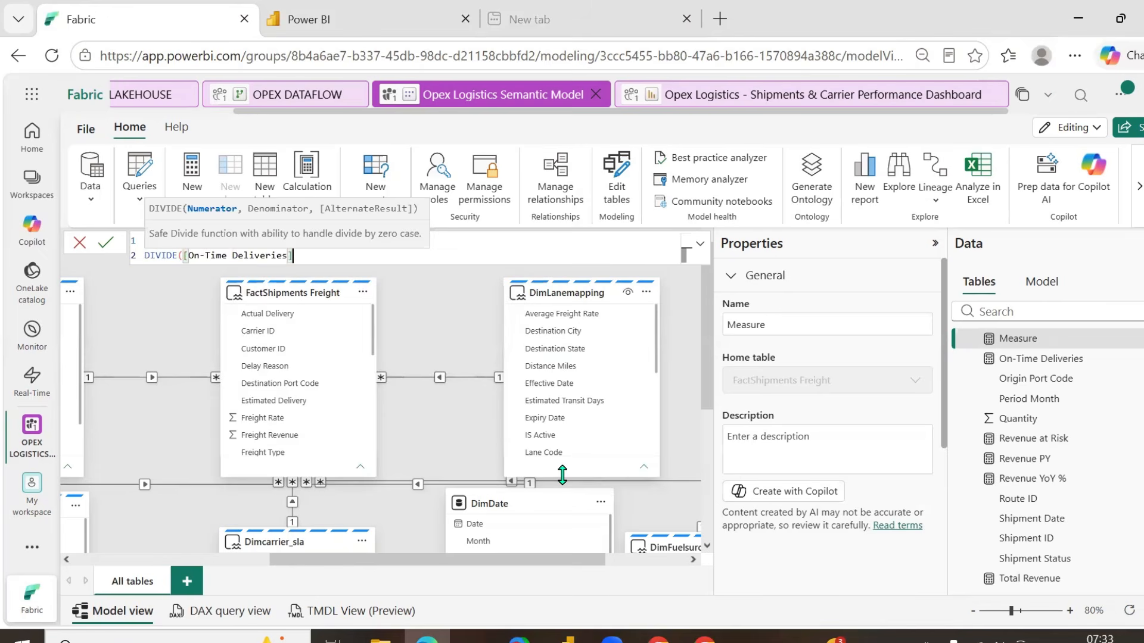
type(", ")
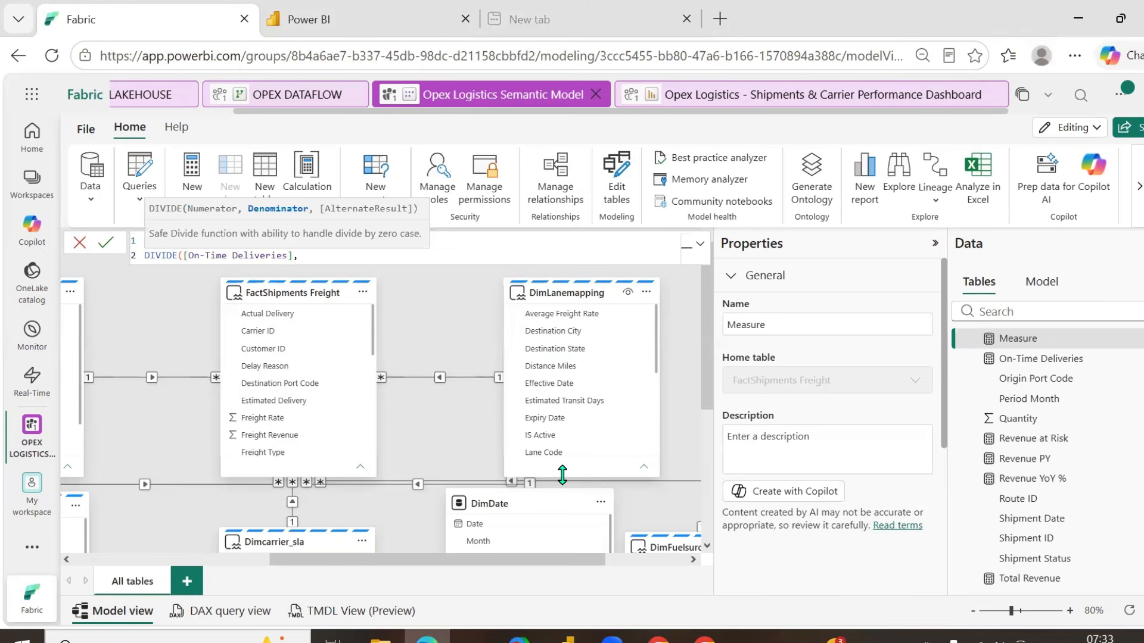
type("[deli")
key("Tab")
type(")")
key("Return")
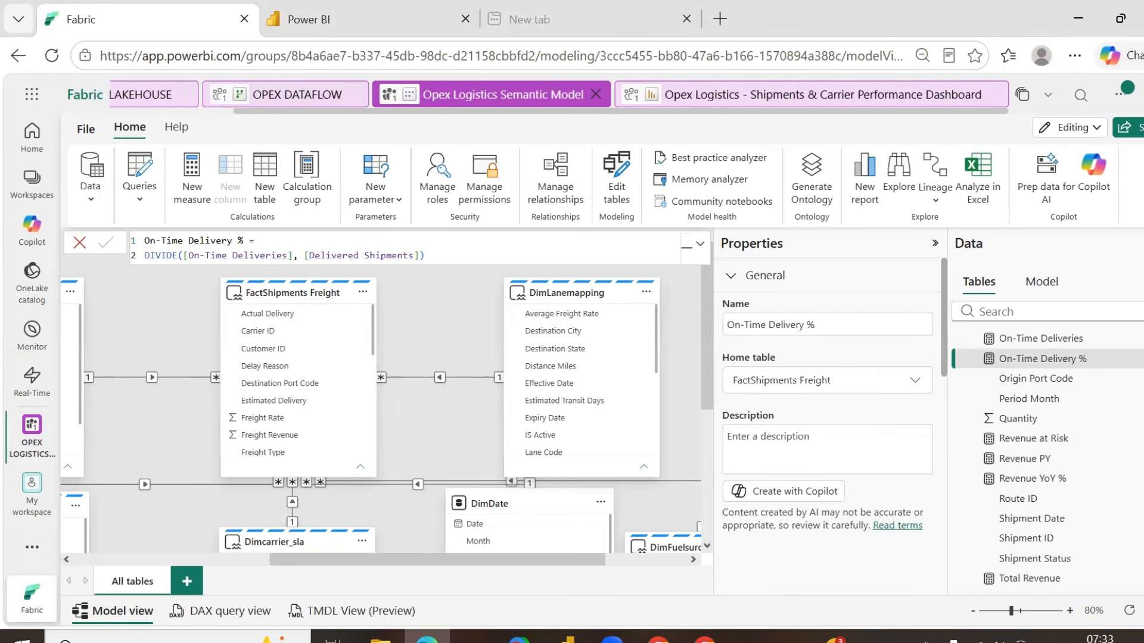
- Switch to the Opex Logistics - Shipments & Carrier Performance Dashboard report and open its Overview page for editing
left_click(746, 100)
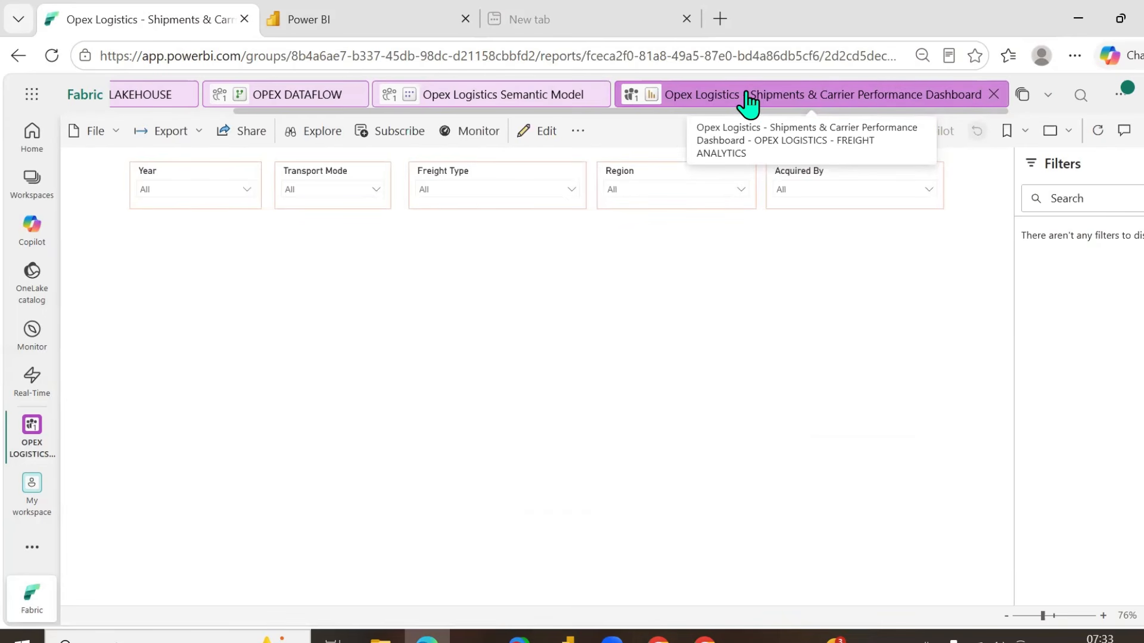
left_click(544, 134)
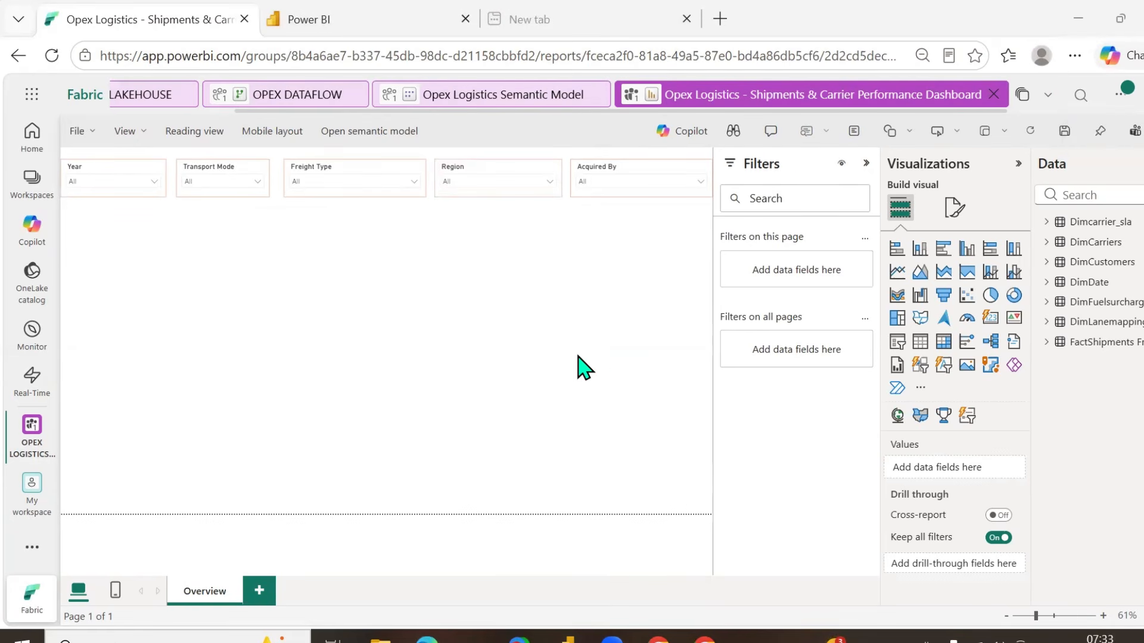
left_click(589, 337)
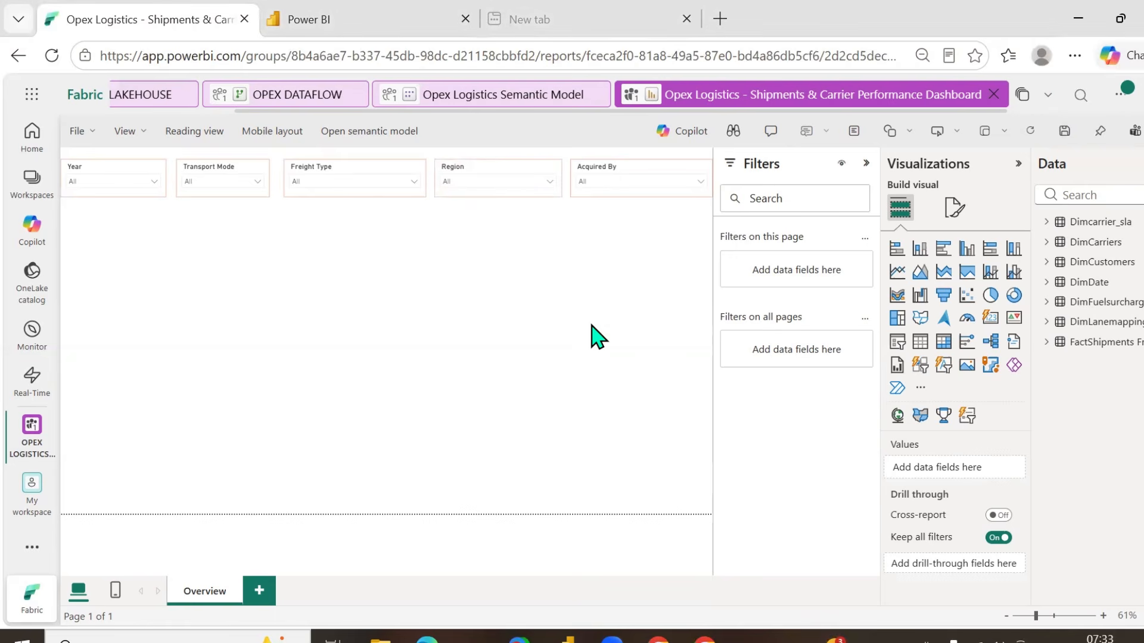
- Add a card visual beneath the Year slicer and assign the Total Revenue measure as its value
left_click(989, 322)
left_click_drag(109, 299, 107, 257)
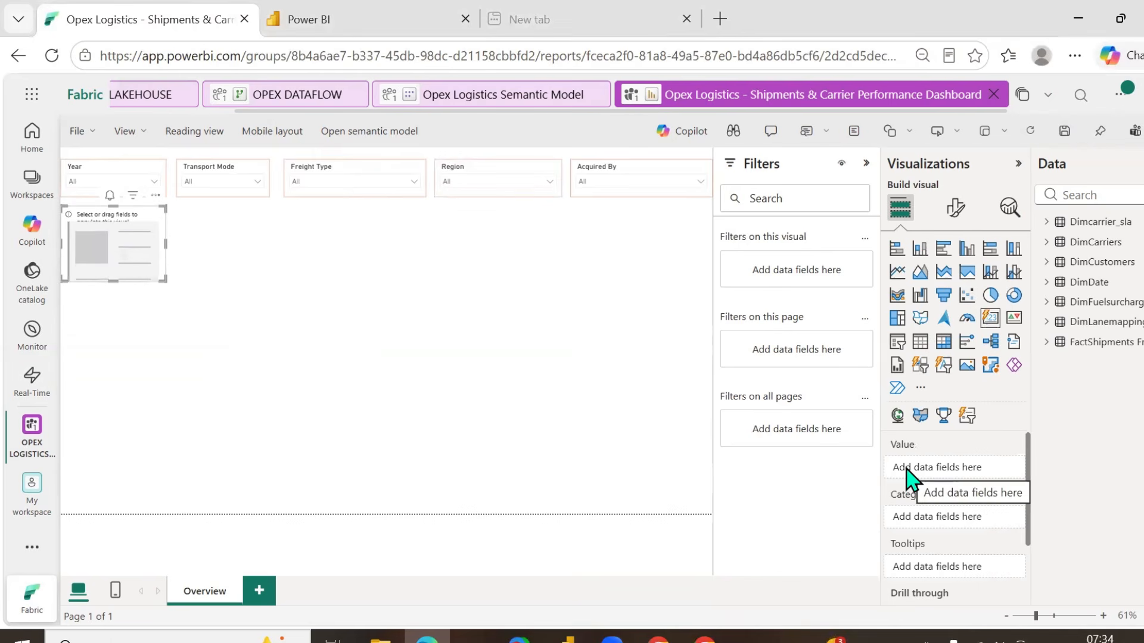
left_click(566, 640)
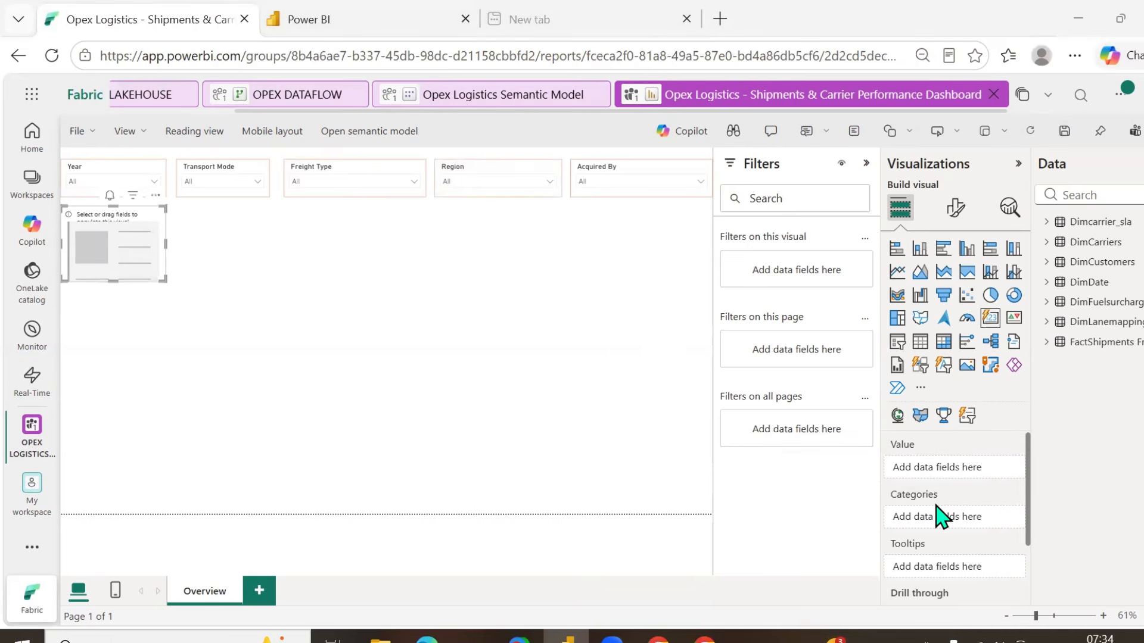
left_click(1125, 196)
type("tot")
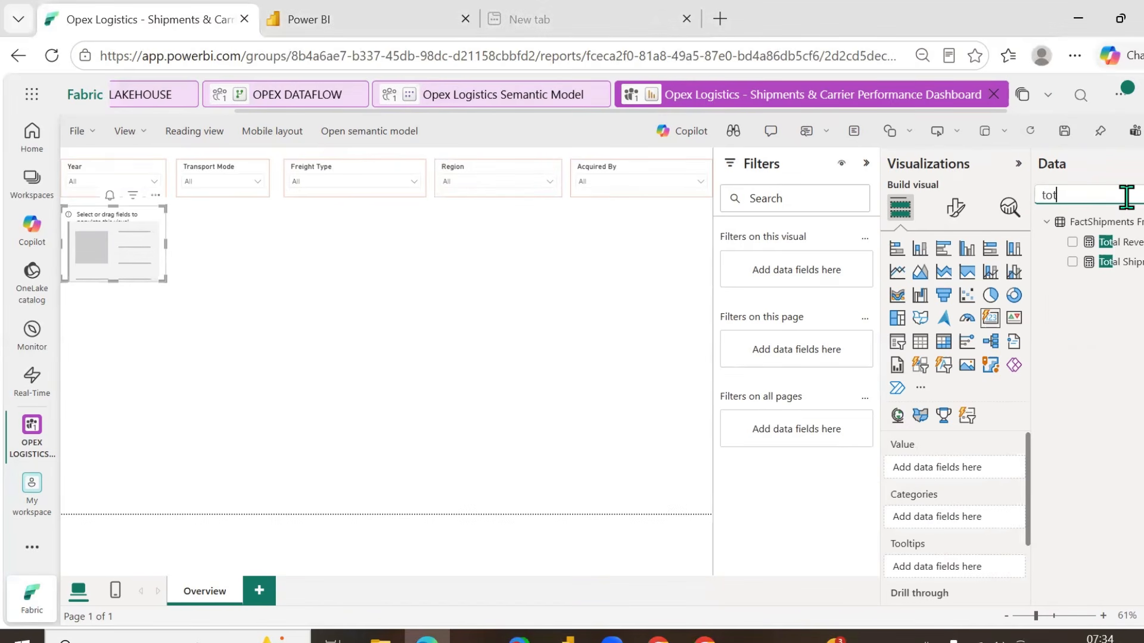
left_click(1071, 243)
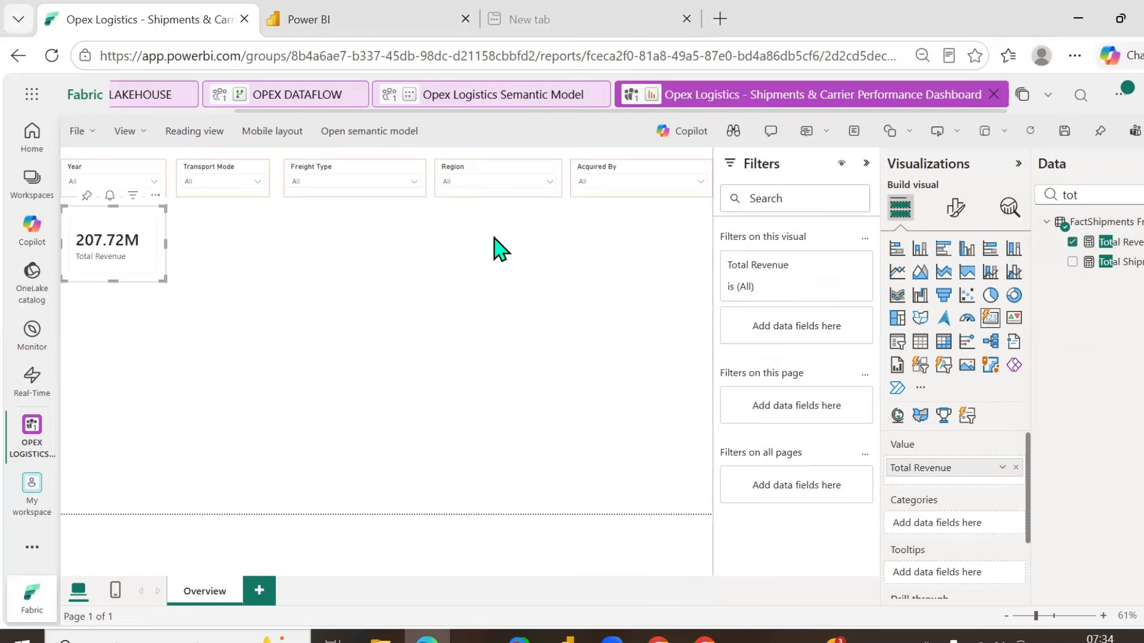
- Set the data format of the Total Revenue card to Currency
left_click(958, 210)
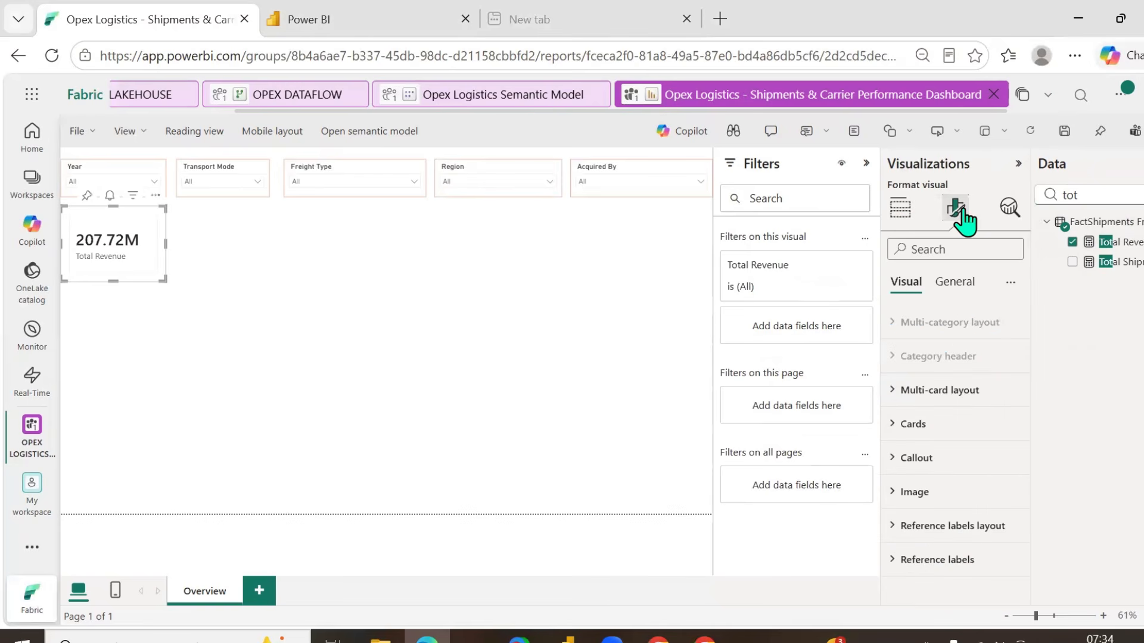
left_click(948, 292)
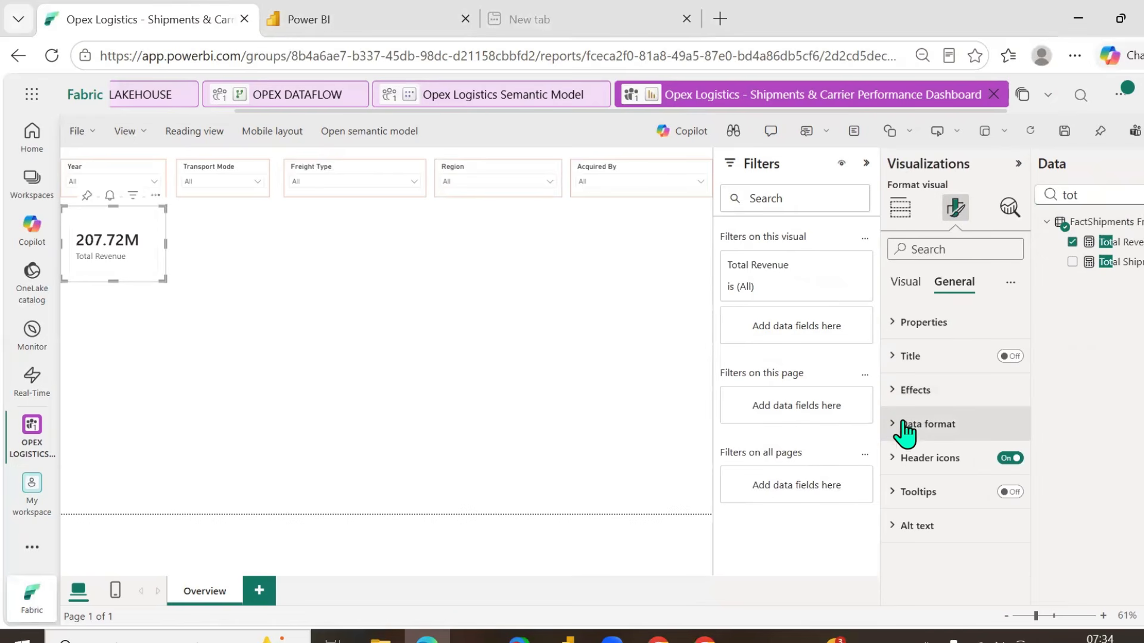
left_click(888, 436)
scroll(963, 405, "down", 2)
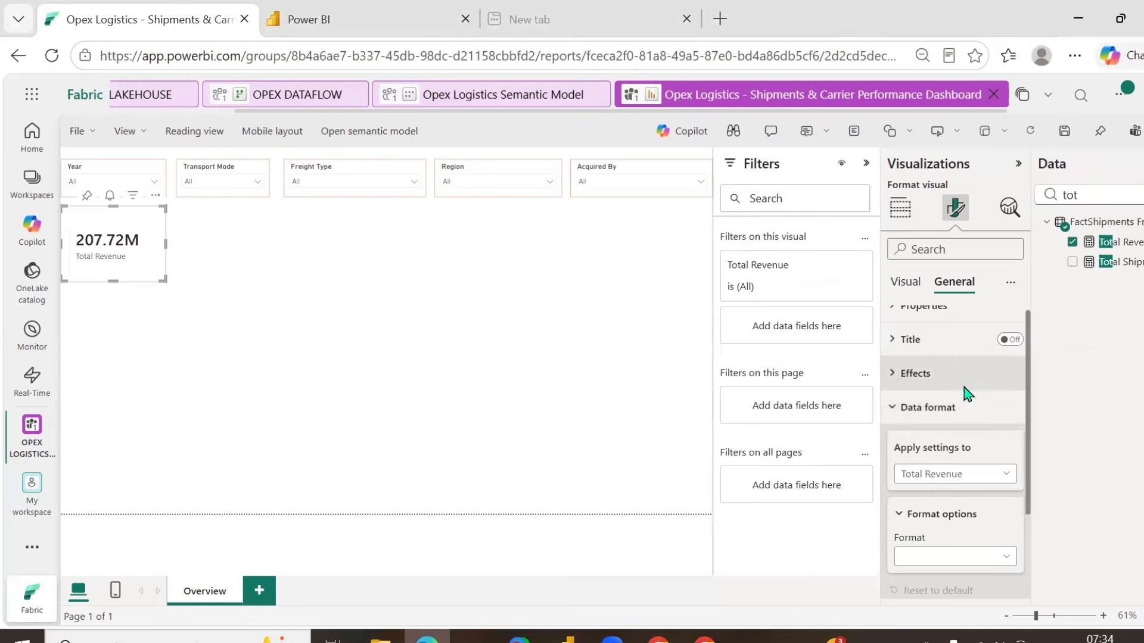
scroll(974, 438, "down", 1)
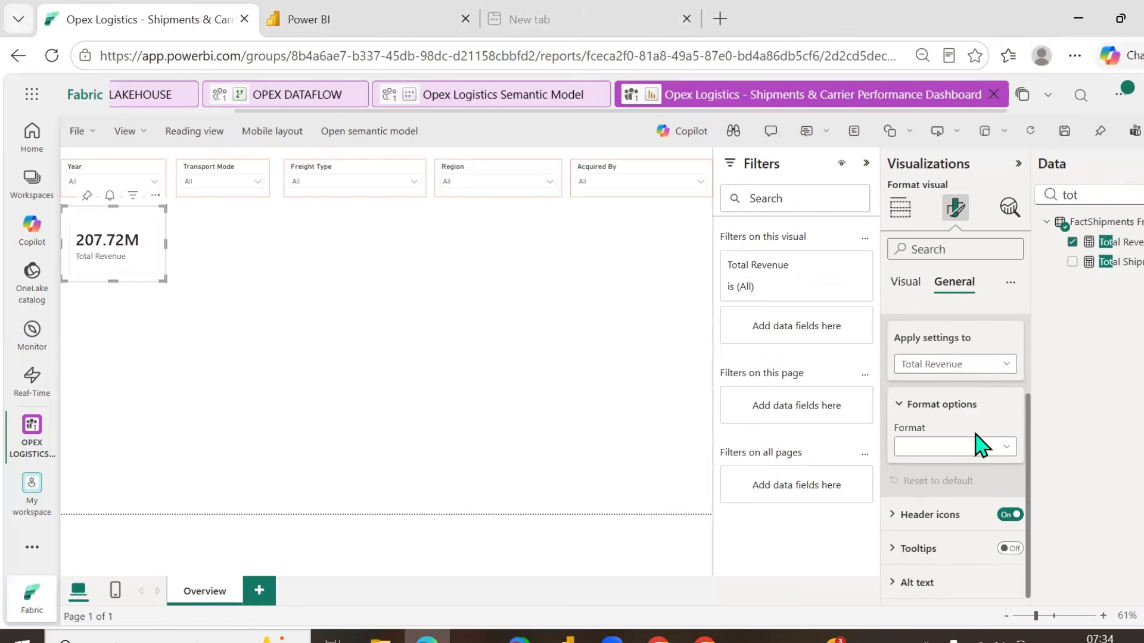
left_click(1005, 458)
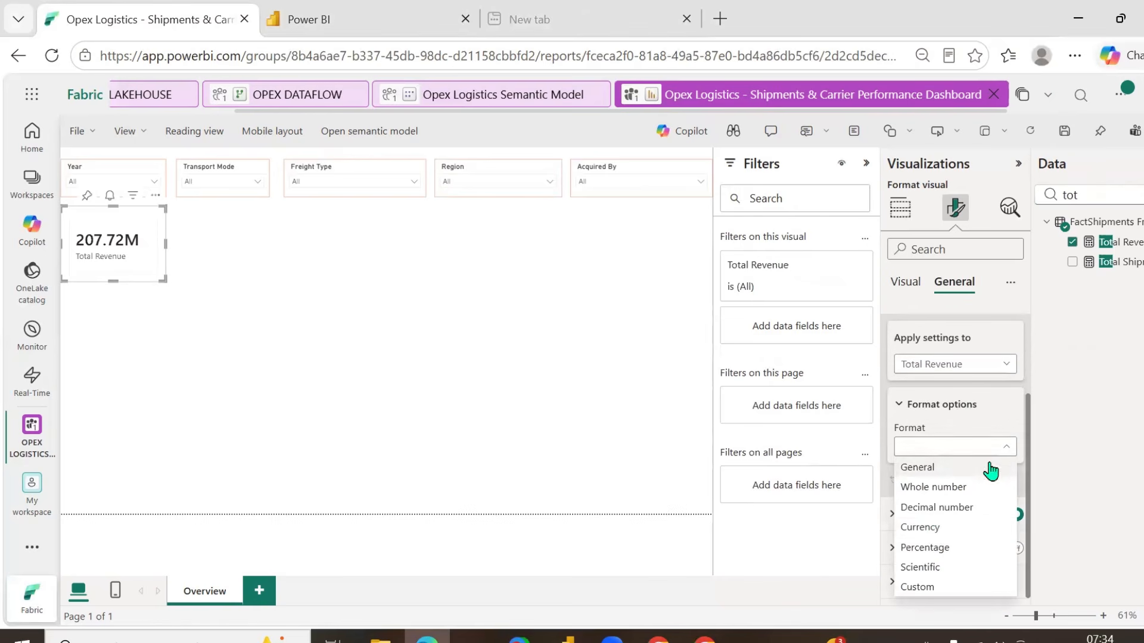
left_click(935, 528)
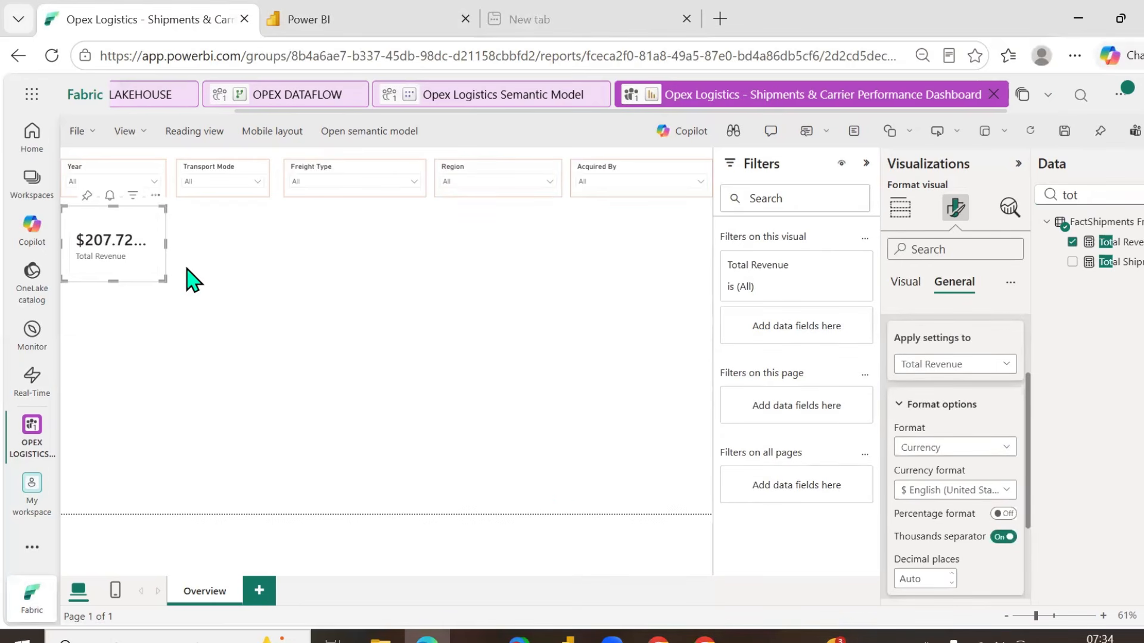
- Set the Total Revenue card's decimal places to 2 and widen the card to extend beneath the Transport Mode slicer
scroll(972, 498, "down", 2)
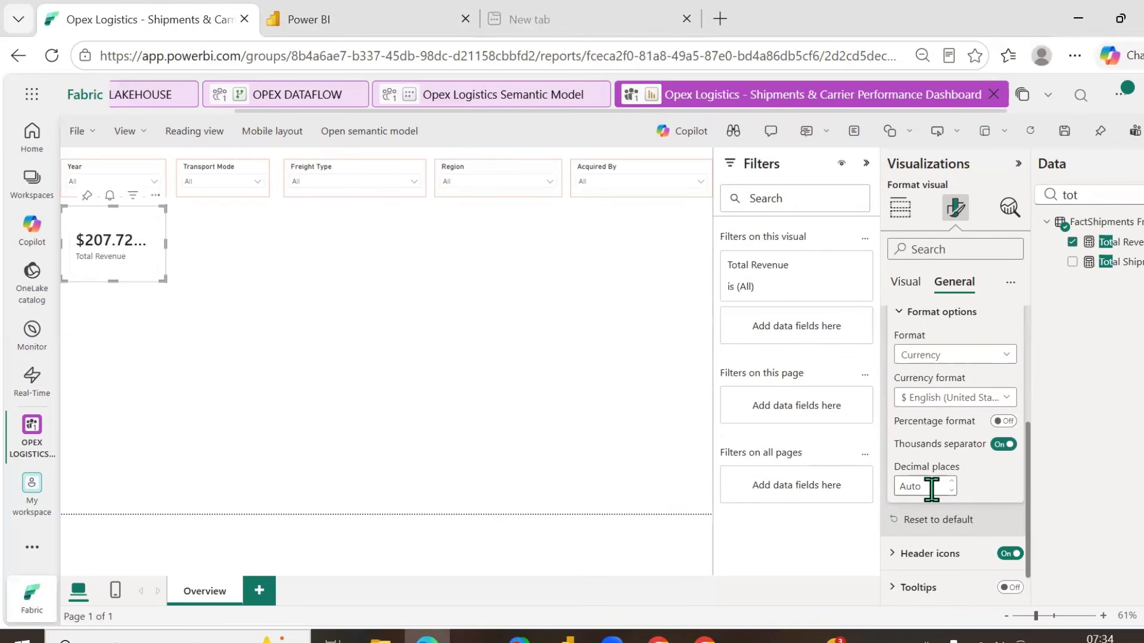
left_click(897, 488)
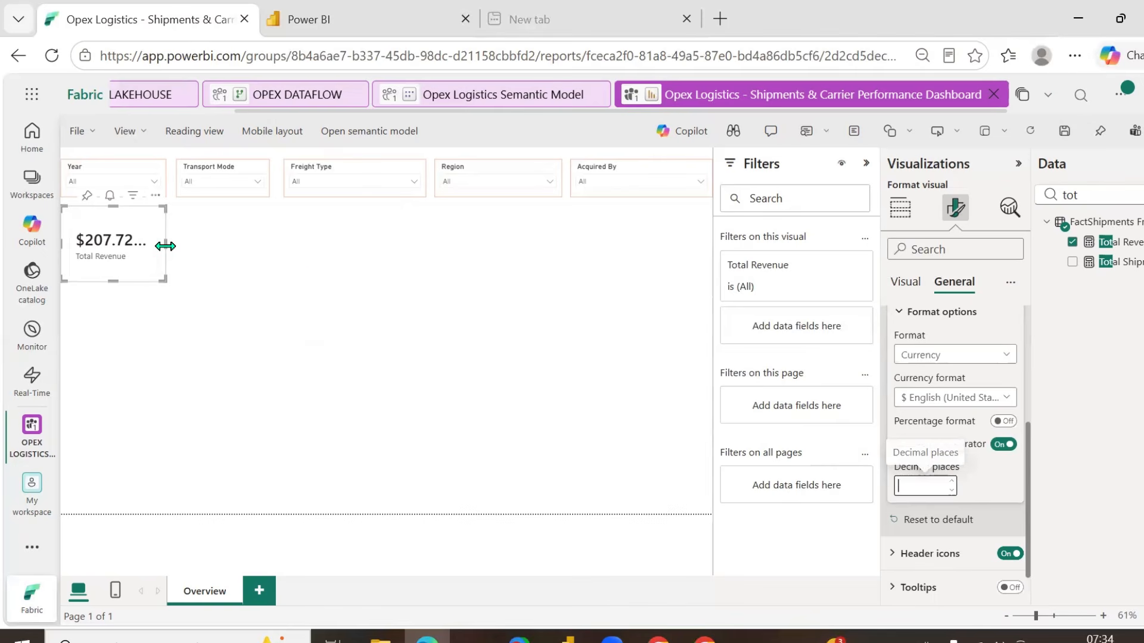
left_click_drag(165, 245, 331, 244)
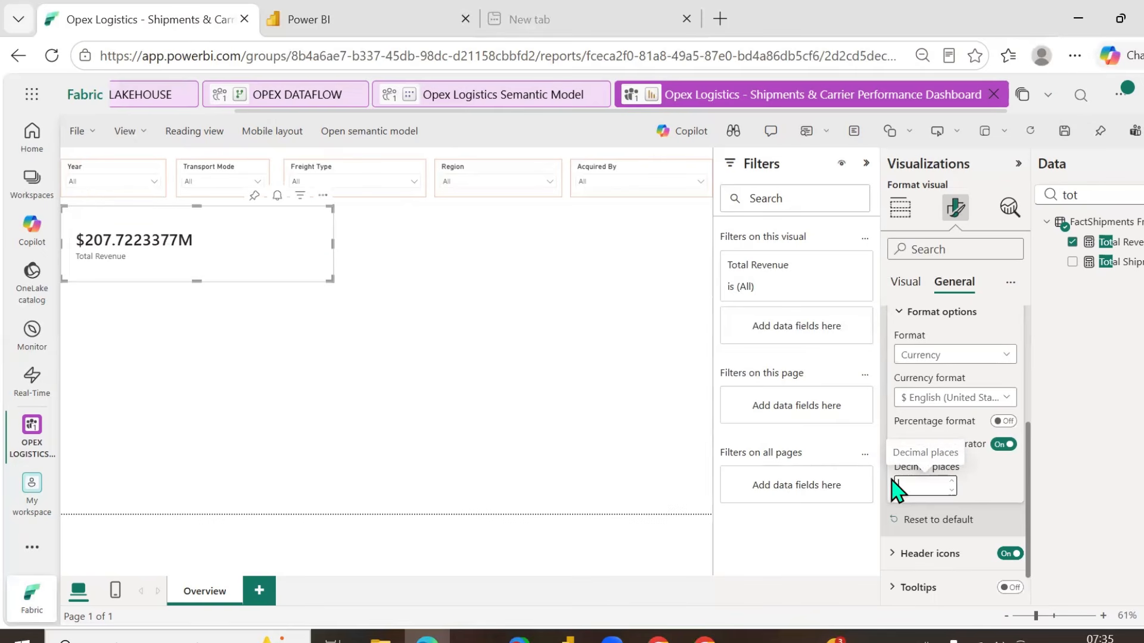
type("2")
left_click_drag(332, 244, 275, 243)
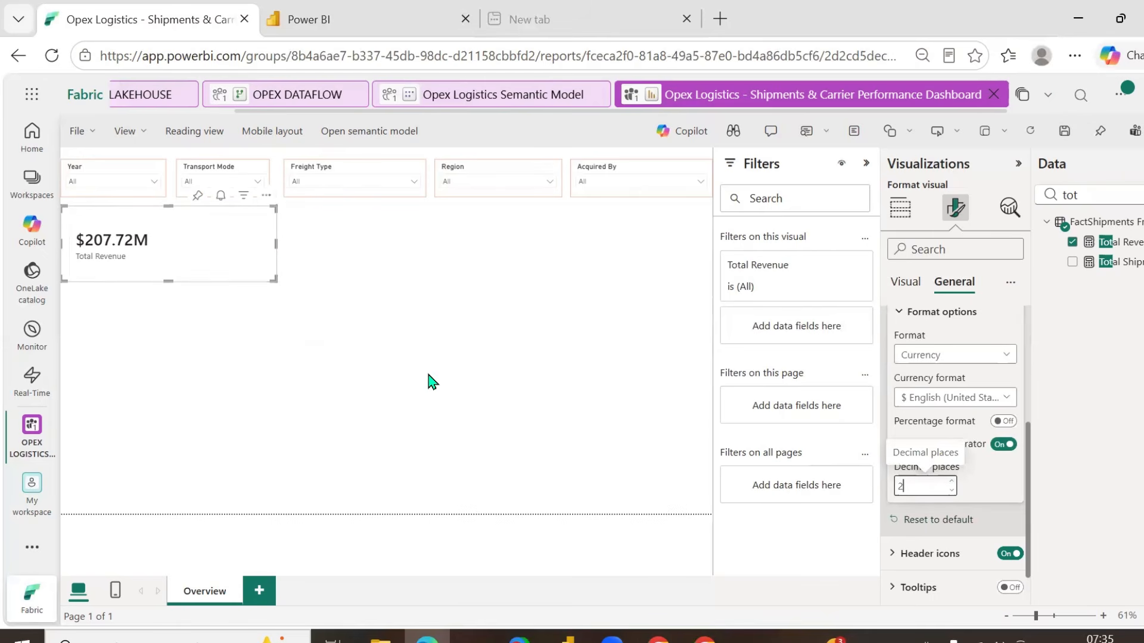
- Add the Revenue YoY % measure as a reference label on the Total Revenue card and make the card slightly taller
left_click(900, 208)
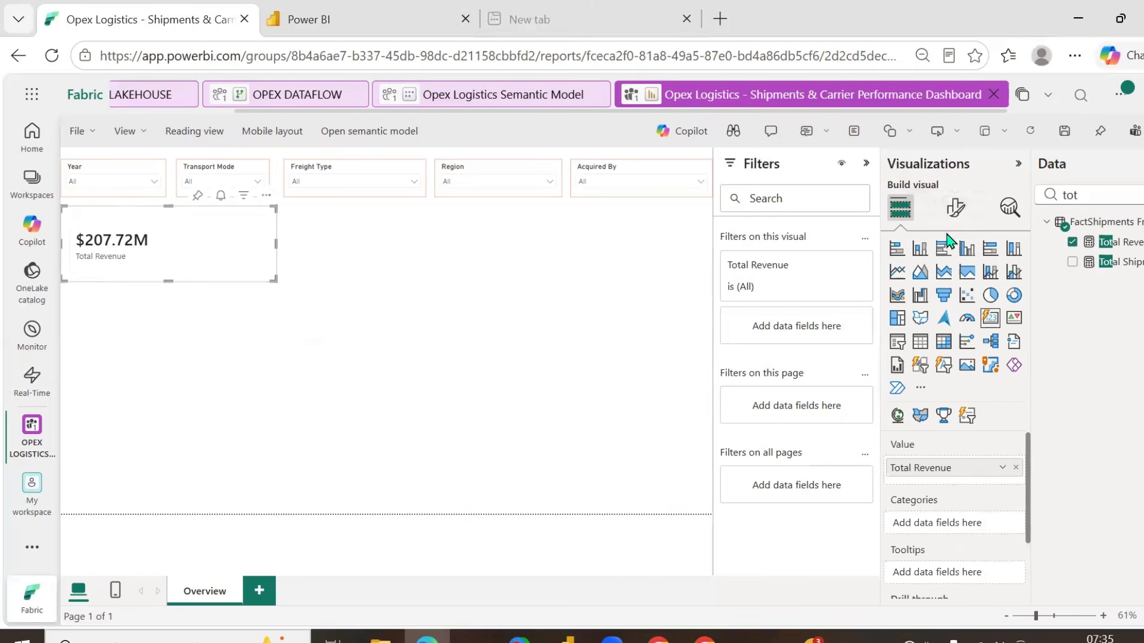
left_click(950, 210)
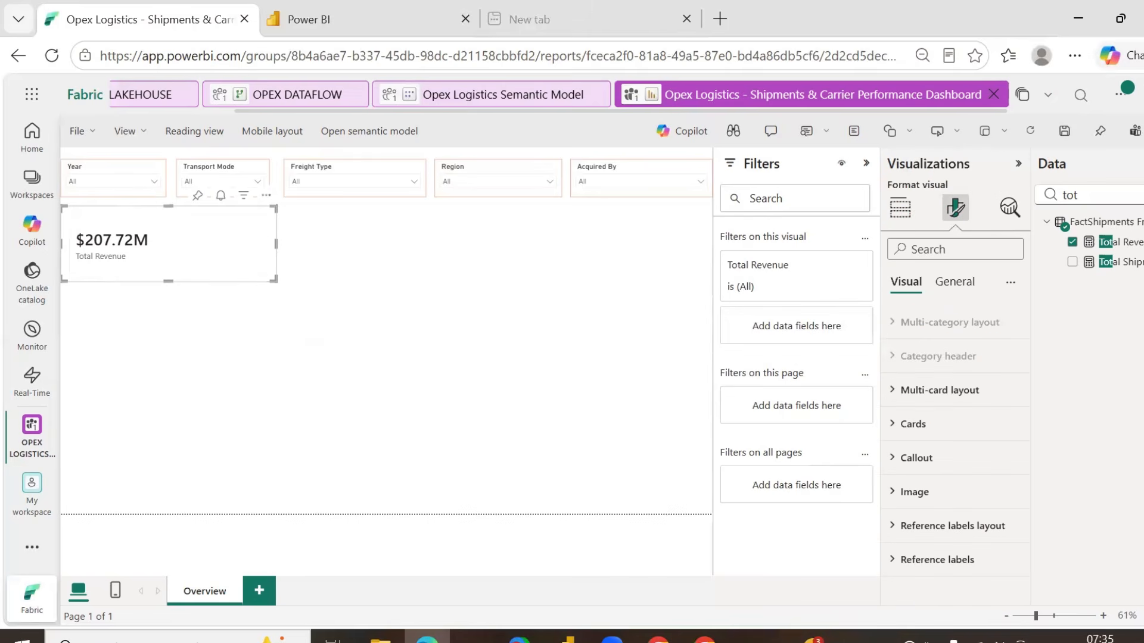
left_click(566, 640)
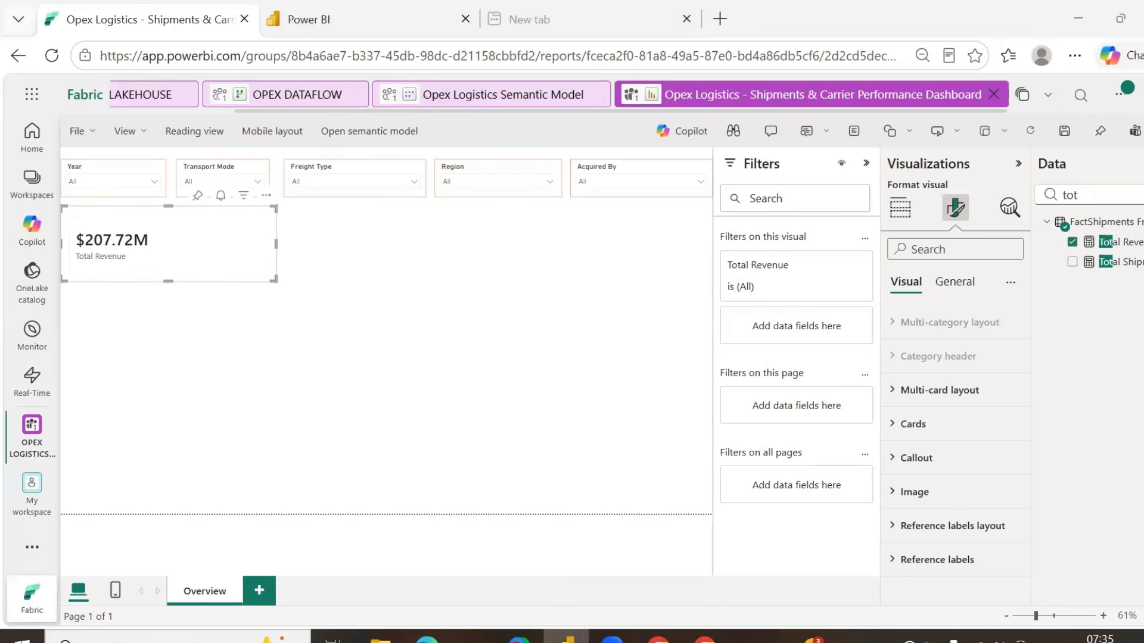
left_click(898, 563)
scroll(911, 536, "down", 5)
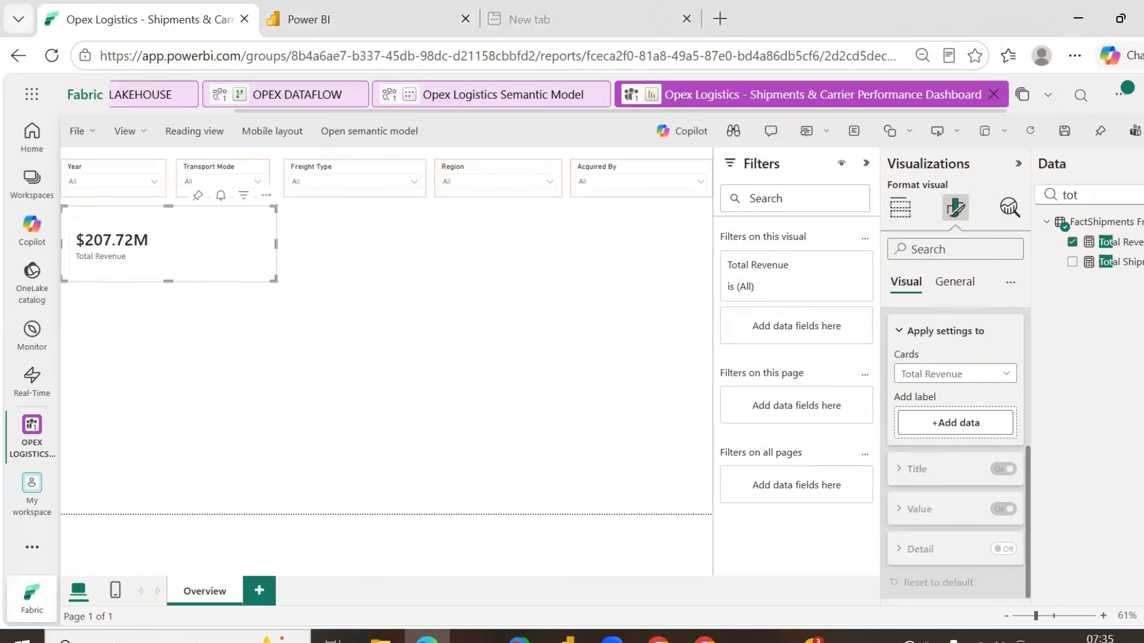
left_click(567, 640)
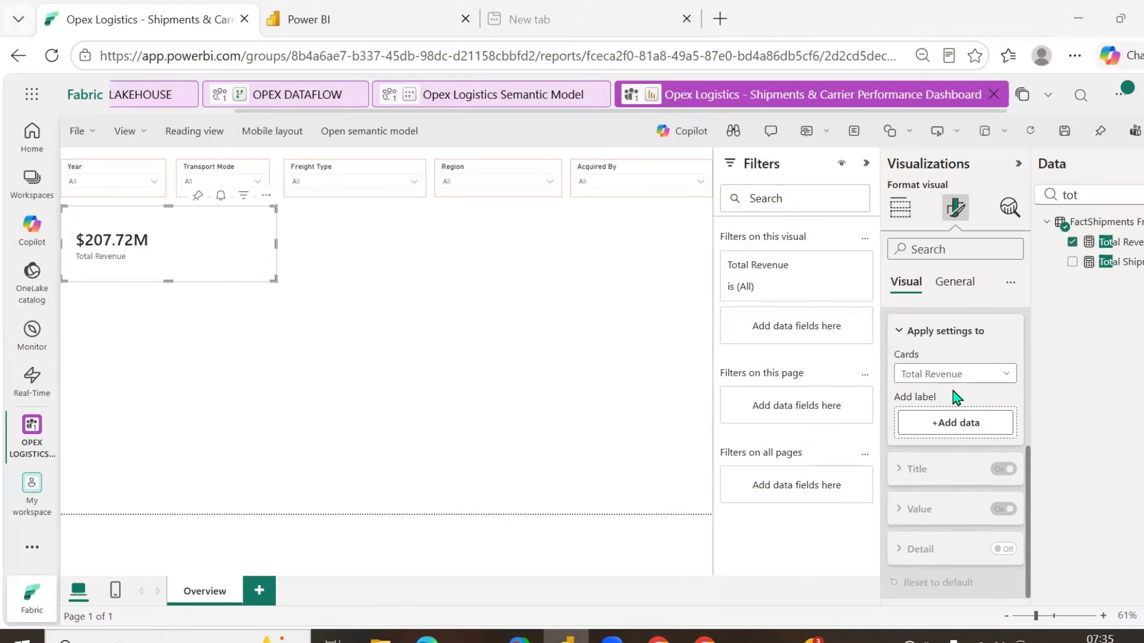
left_click(1143, 196)
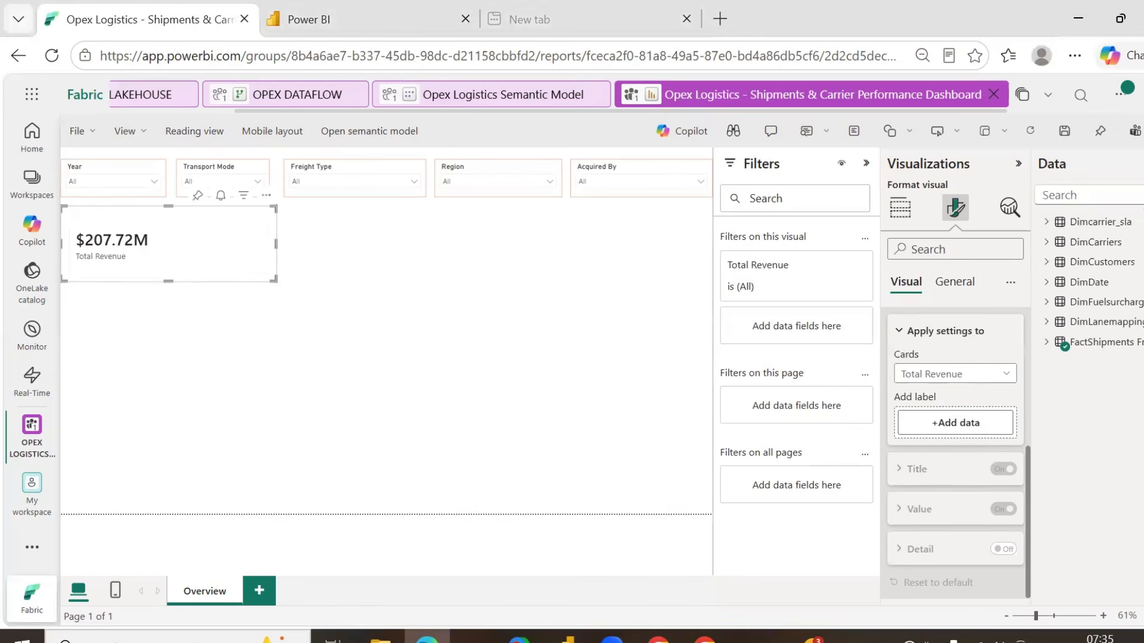
left_click(1046, 343)
scroll(1090, 419, "down", 3)
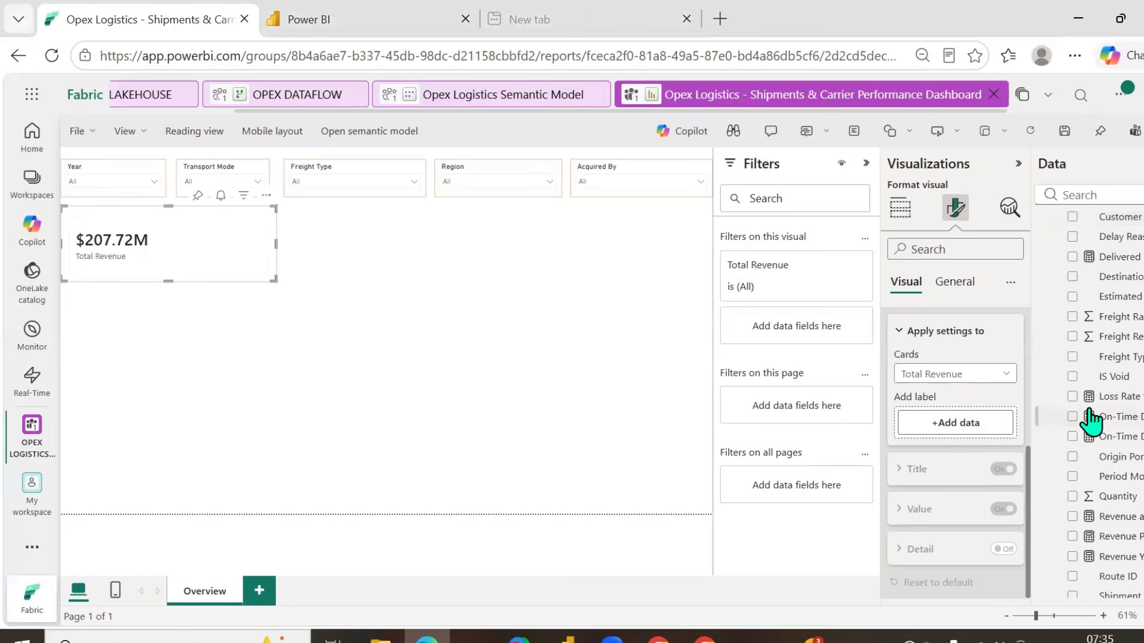
scroll(1087, 420, "down", 2)
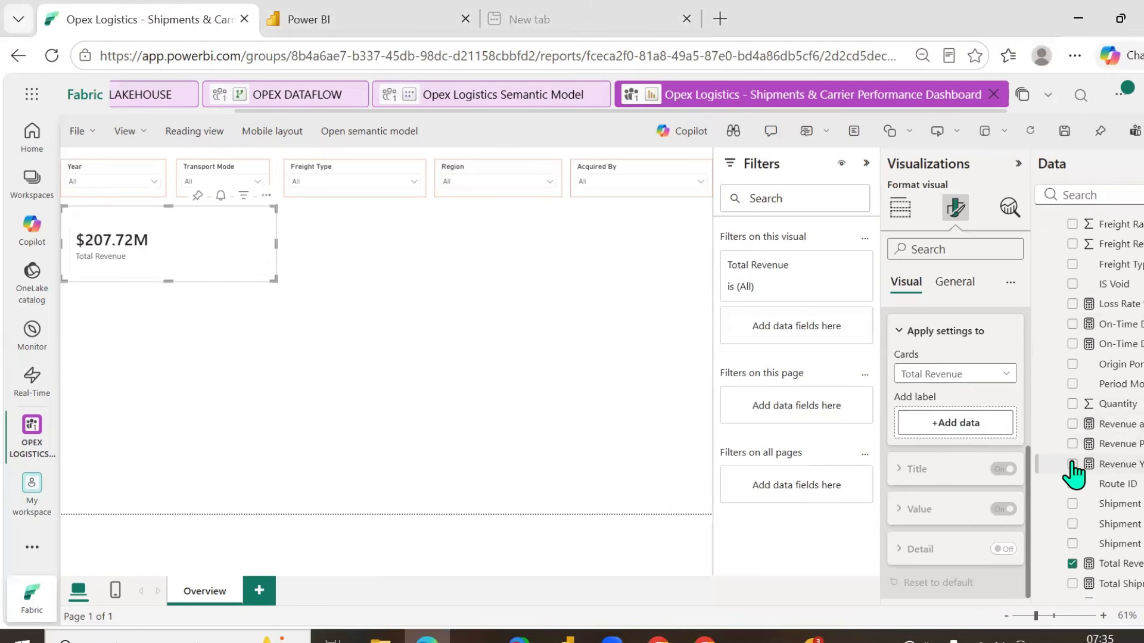
left_click_drag(1119, 465, 970, 424)
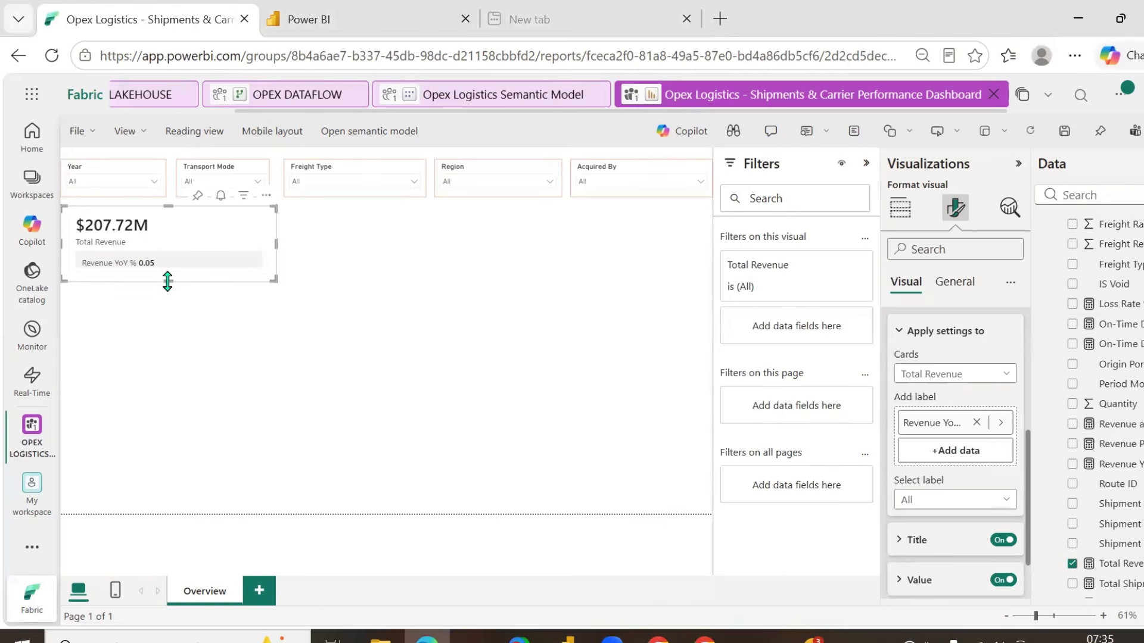
mouse_move(167, 281)
left_mouse_down()
mouse_move(166, 331)
mouse_move(169, 292)
left_mouse_up()
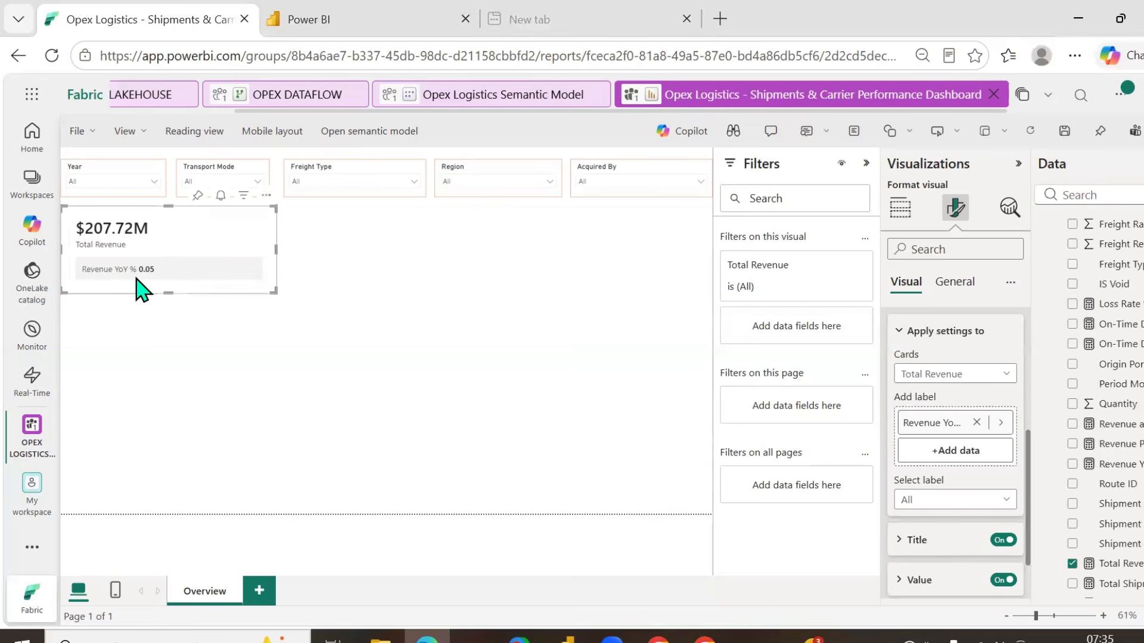
- Filter the report page to 2024 with the Year slicer
left_click(155, 182)
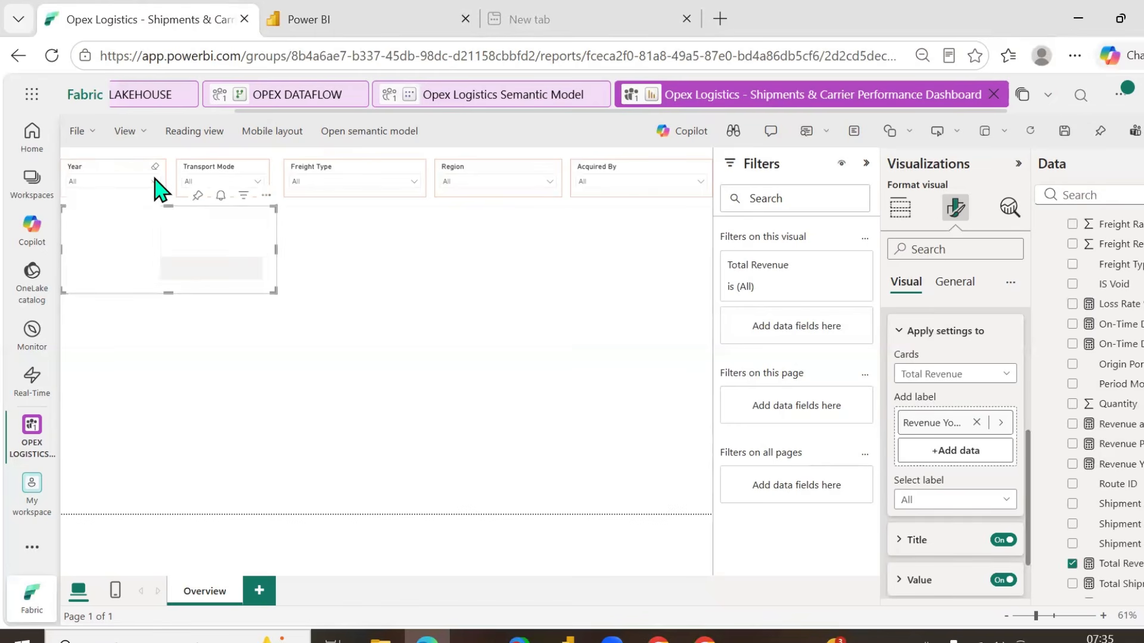
left_click(75, 225)
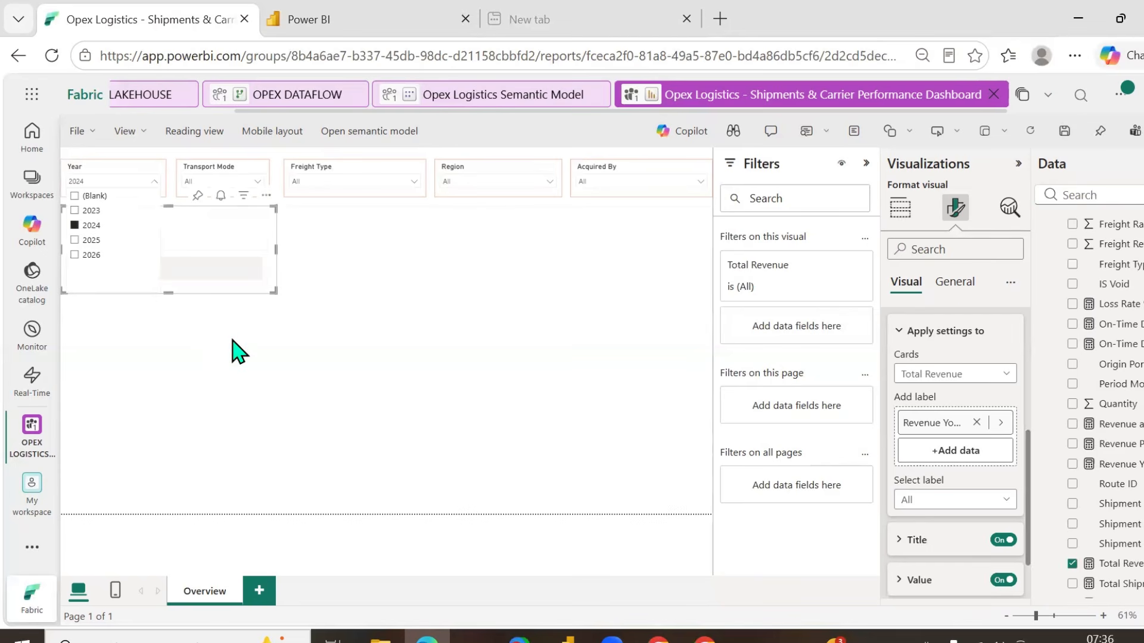
left_click(238, 352)
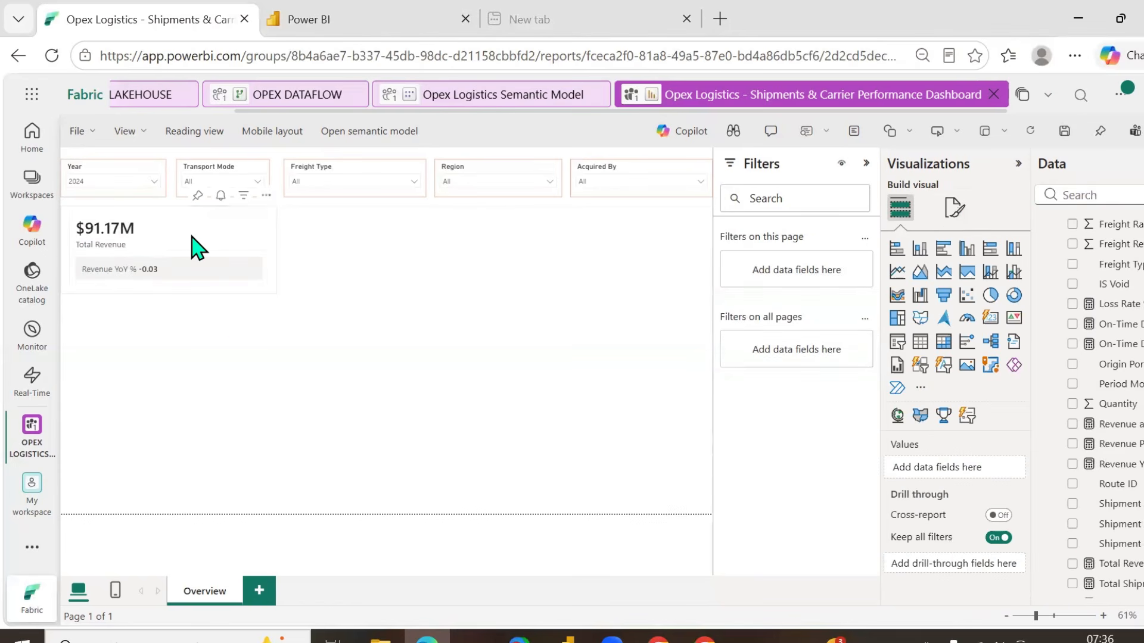
- Open the value formatting options of the Total Revenue card's reference label and review them
left_click(193, 247)
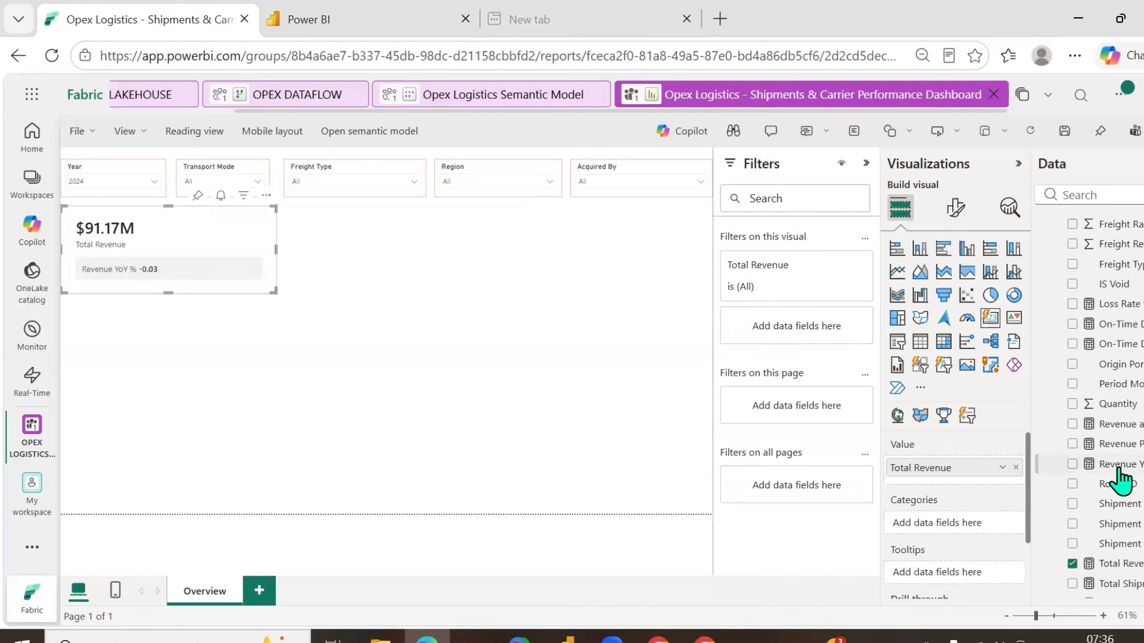
left_click(953, 219)
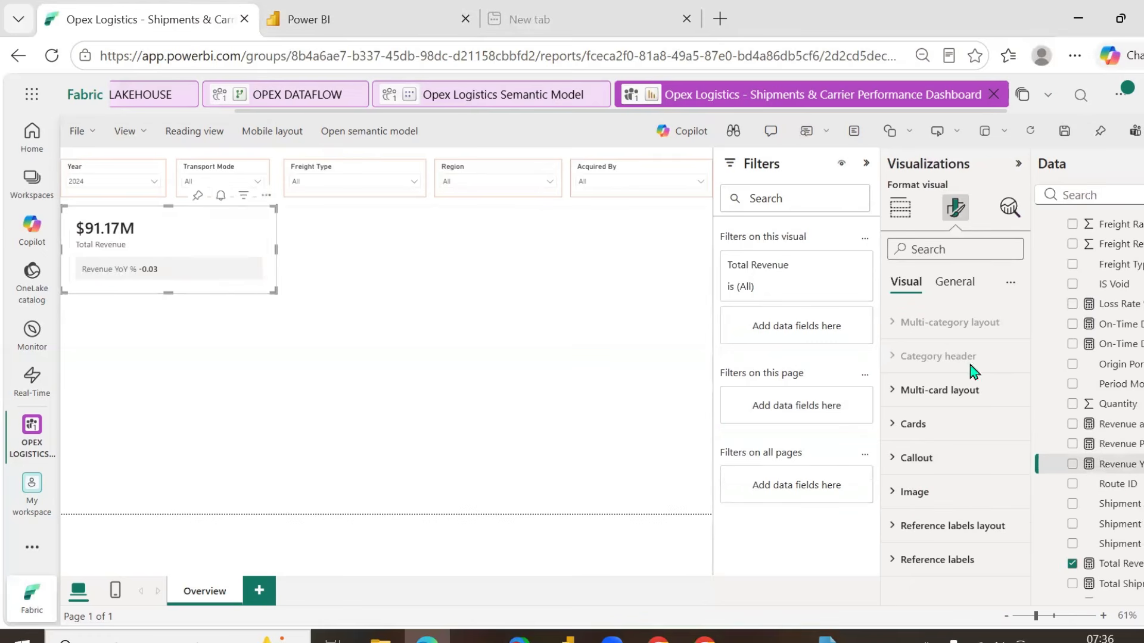
left_click(894, 560)
scroll(971, 487, "down", 5)
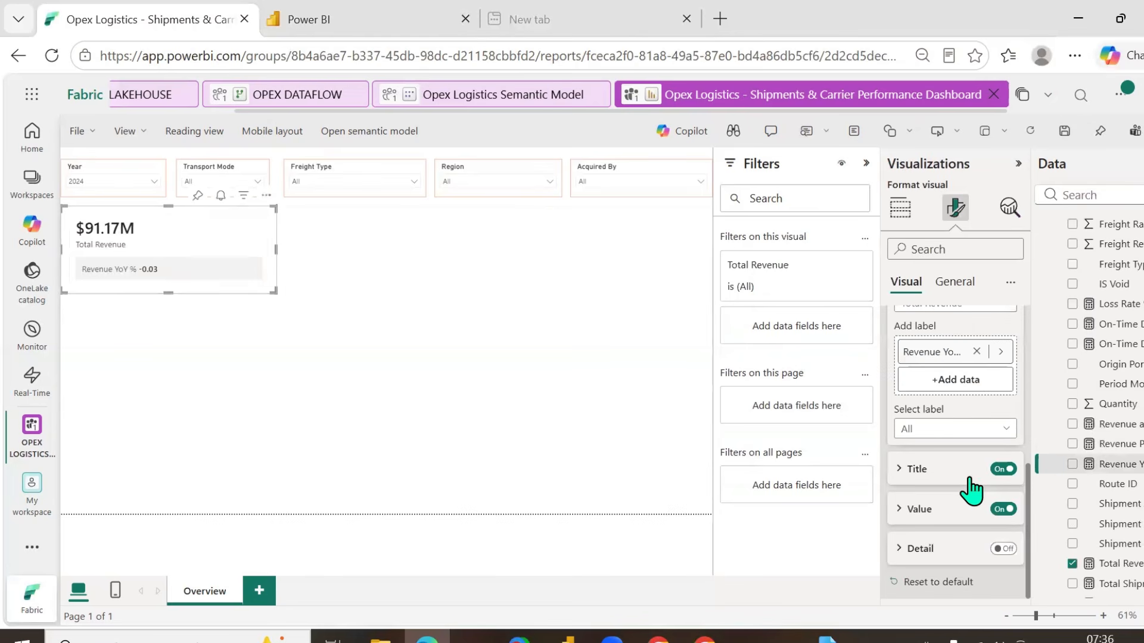
left_click(917, 508)
scroll(940, 484, "down", 3)
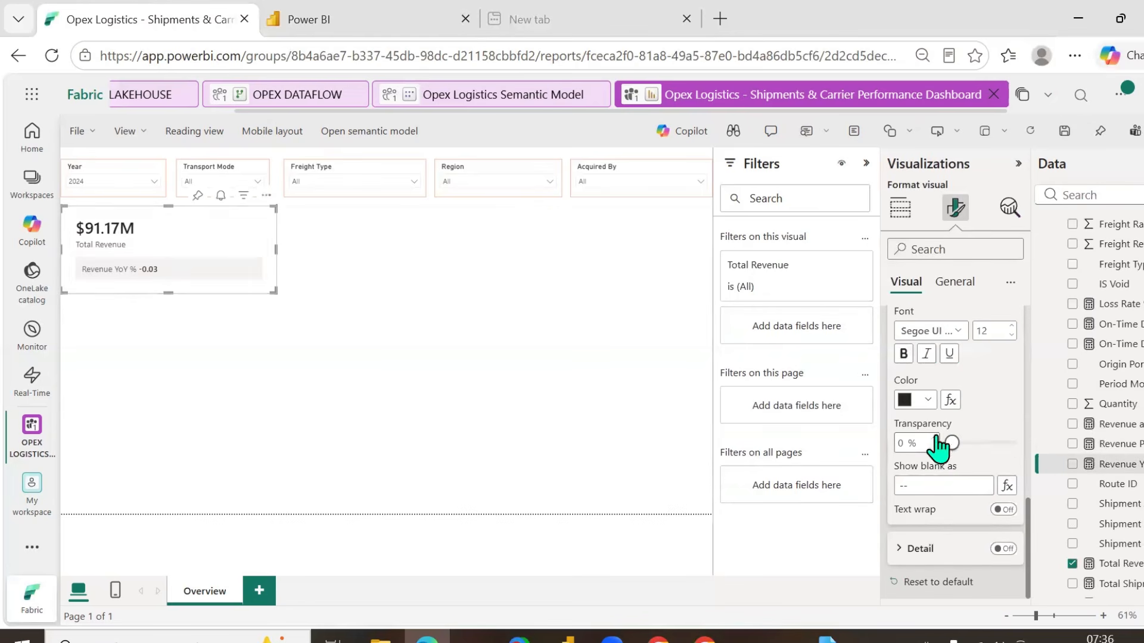
left_click(1000, 551)
left_click(1002, 551)
left_click(567, 640)
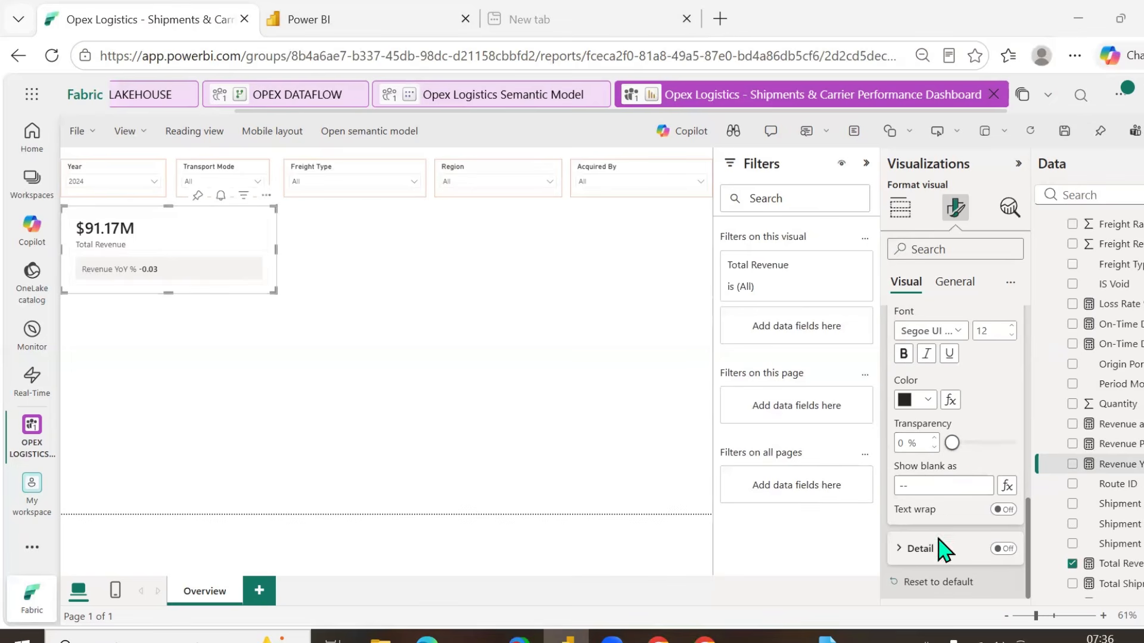
left_click(1004, 549)
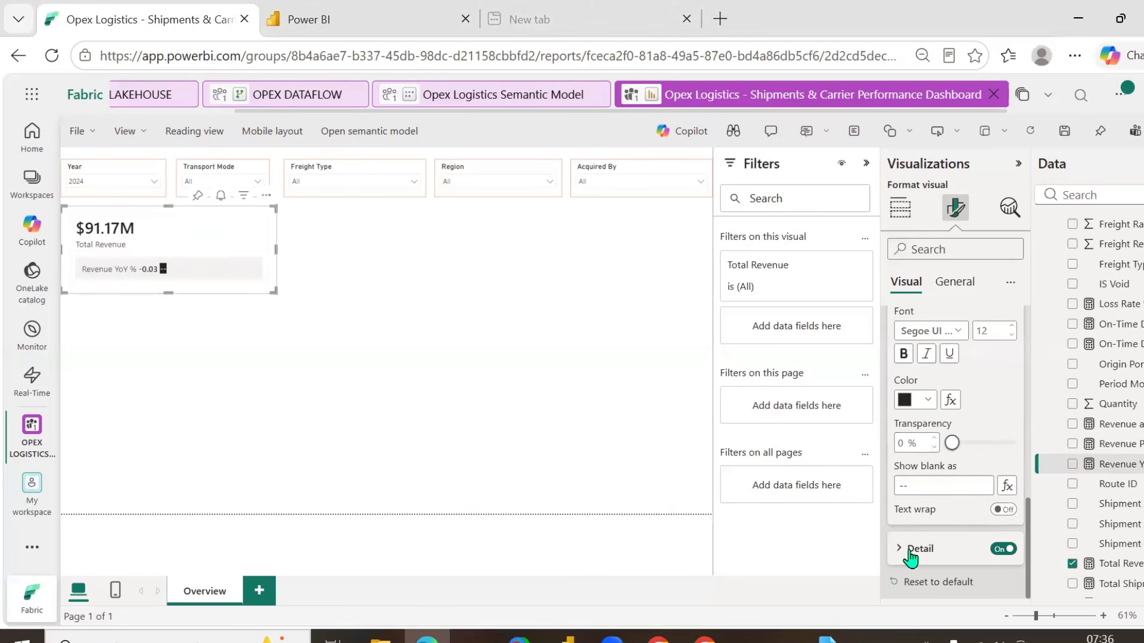
left_click(935, 548)
scroll(937, 548, "down", 3)
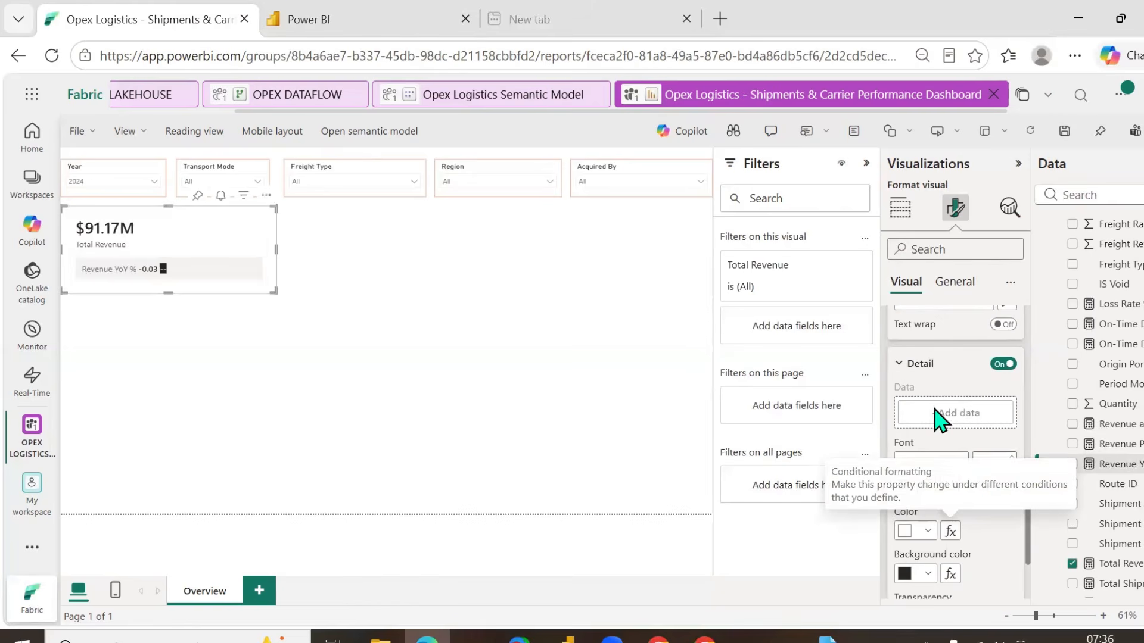
left_click(1003, 364)
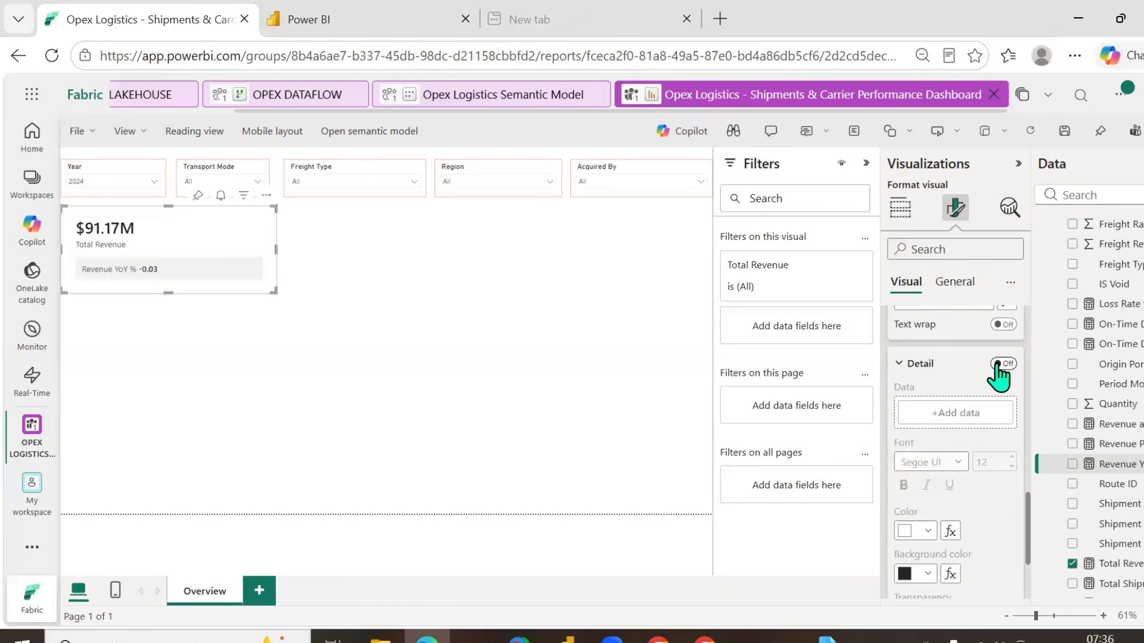
- Turn on the detail for the Total Revenue card's reference label and try to add the Revenue PY measure to it
left_click(1004, 364)
scroll(978, 432, "up", 2)
scroll(965, 467, "down", 3)
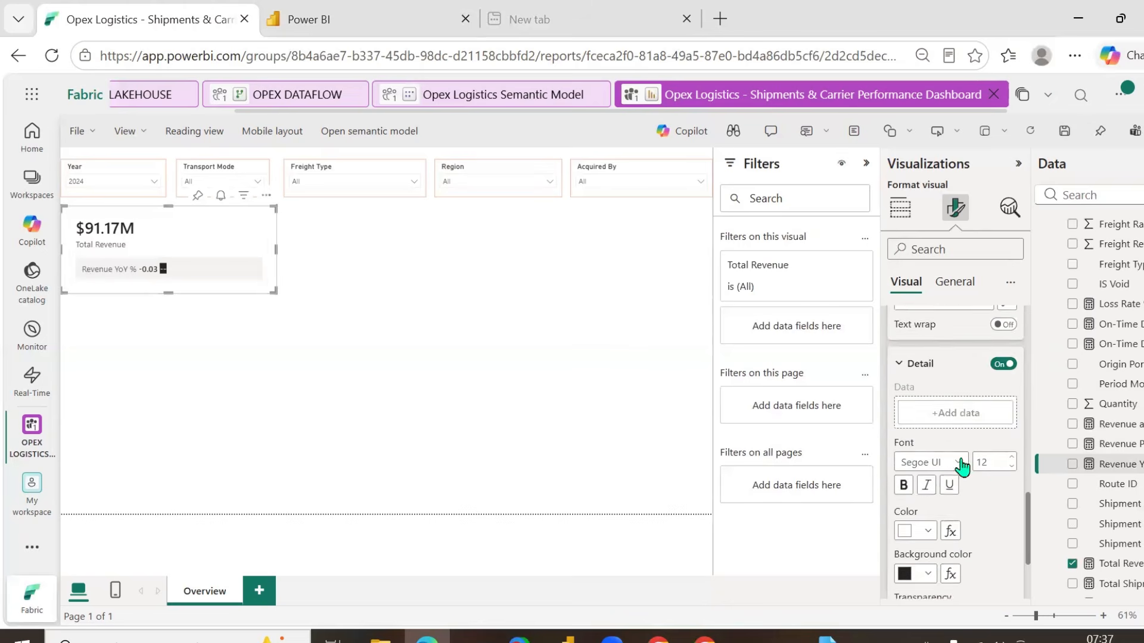
scroll(959, 513, "down", 2)
scroll(970, 497, "up", 2)
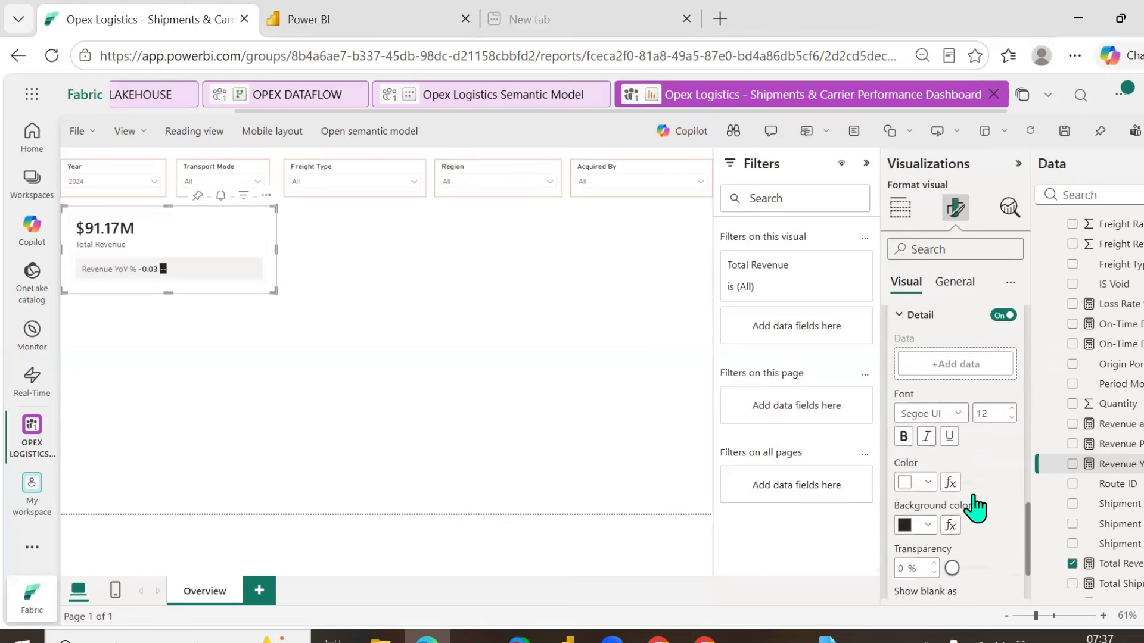
scroll(971, 498, "down", 2)
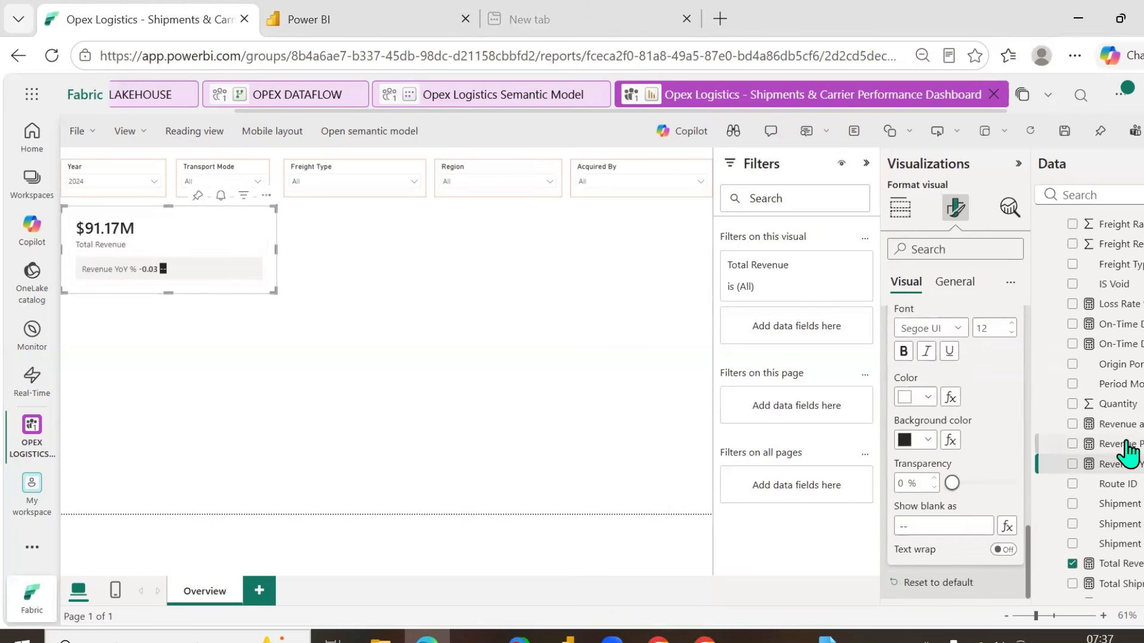
left_click_drag(1125, 450, 952, 387)
- Select Revenue YoY % as the label that the card's reference label settings apply to
scroll(994, 486, "up", 2)
scroll(975, 454, "up", 2)
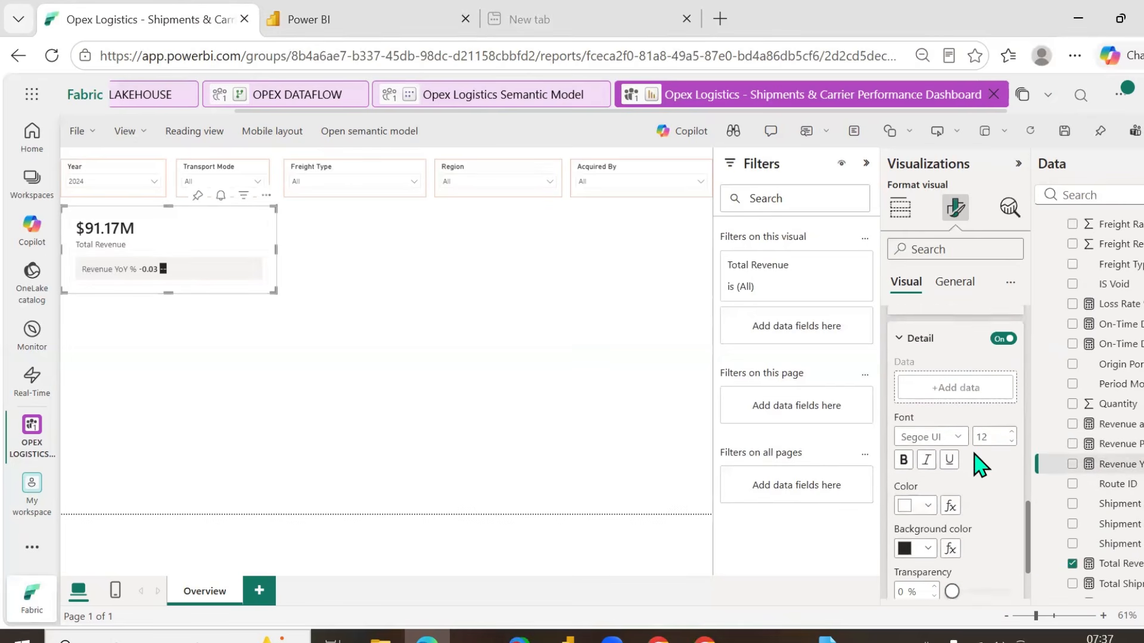
scroll(982, 465, "up", 5)
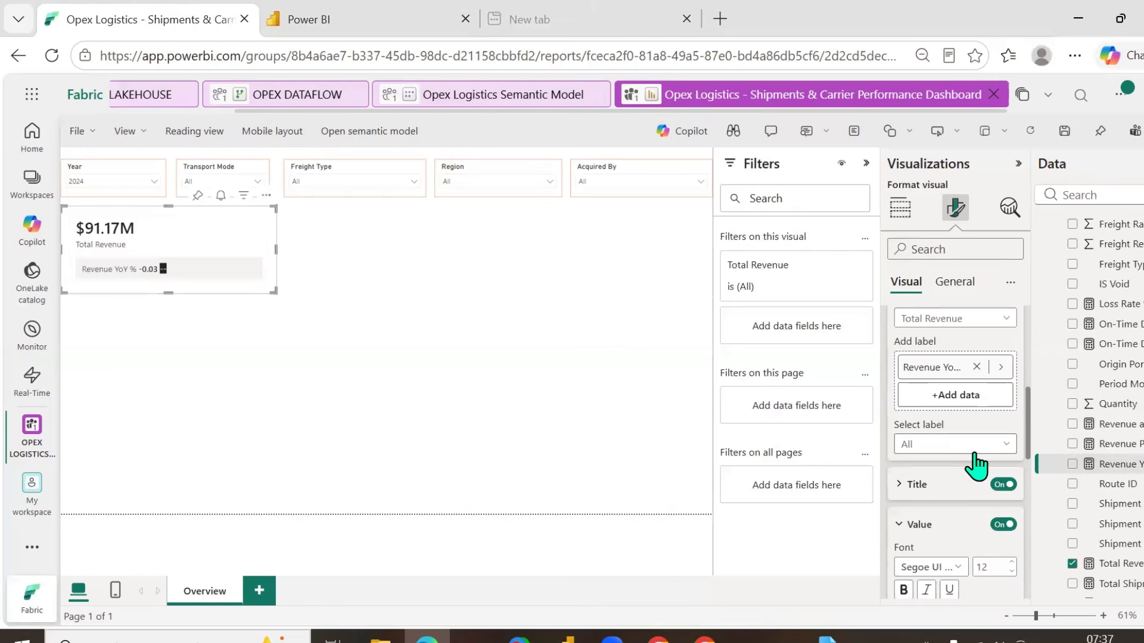
left_click(1003, 448)
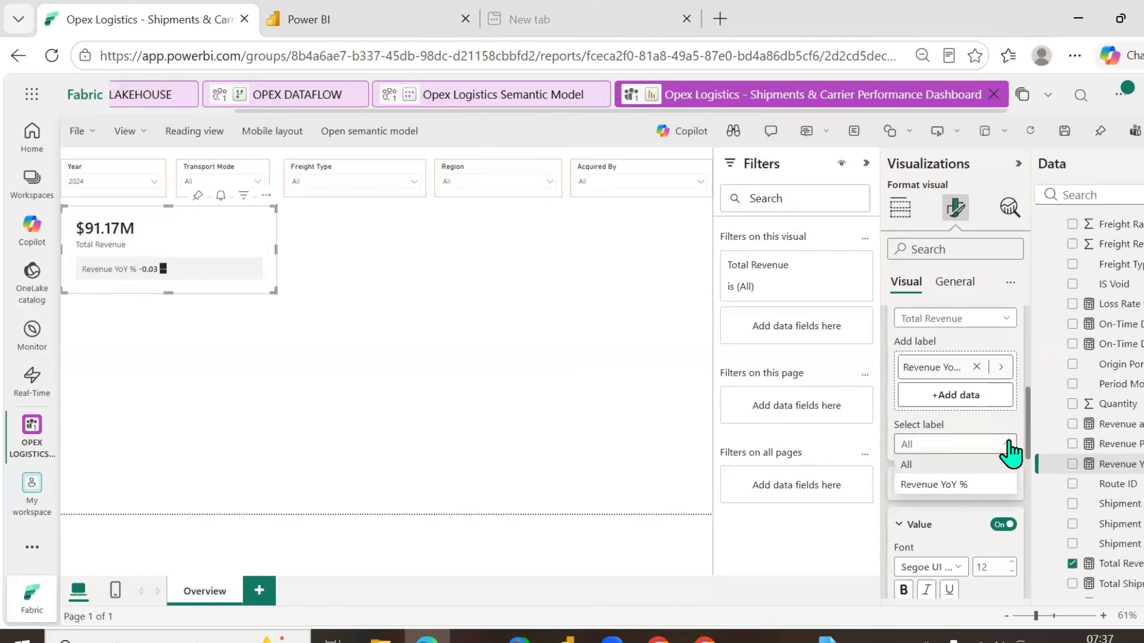
left_click(964, 484)
- Add the Revenue PY measure as the detail data of the Revenue YoY % reference label
scroll(965, 503, "down", 5)
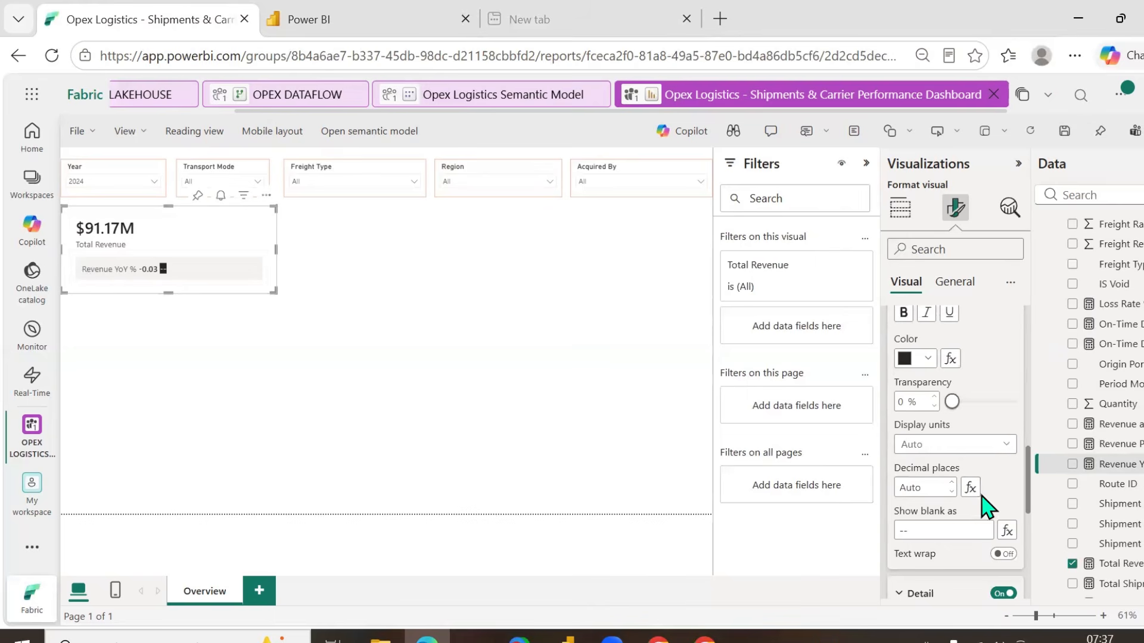
left_click(1007, 445)
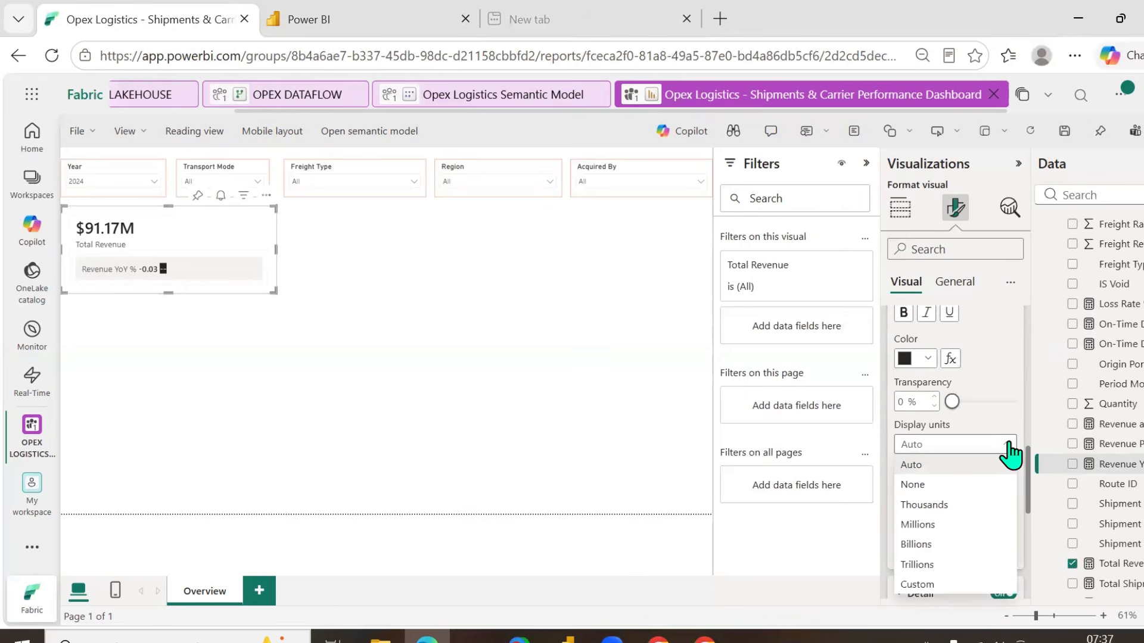
left_click(1007, 444)
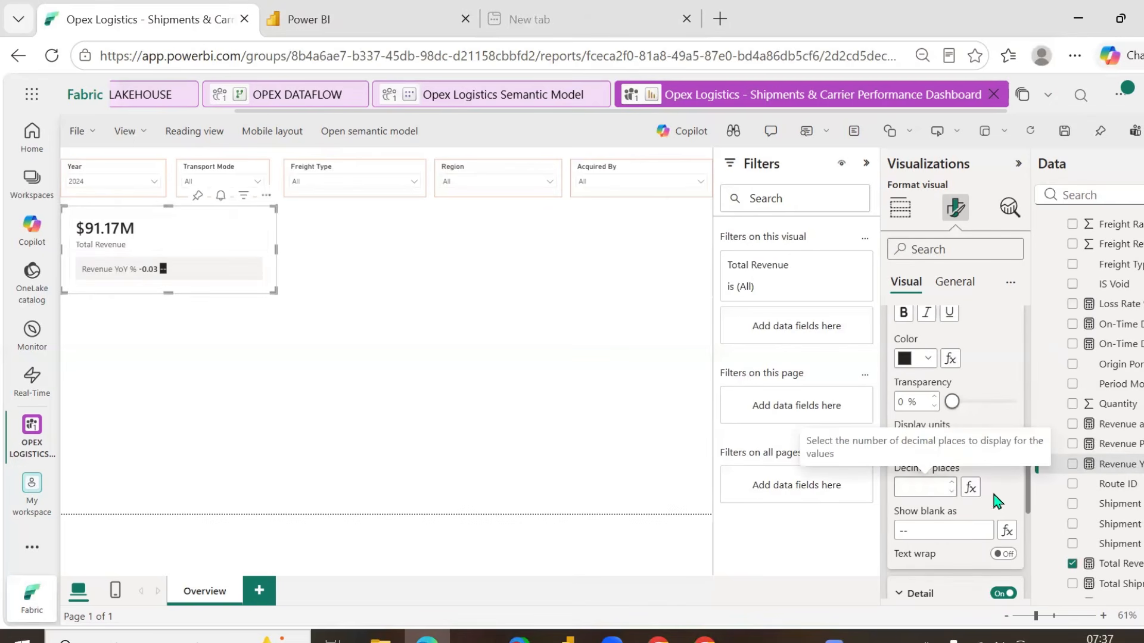
scroll(1001, 502, "down", 3)
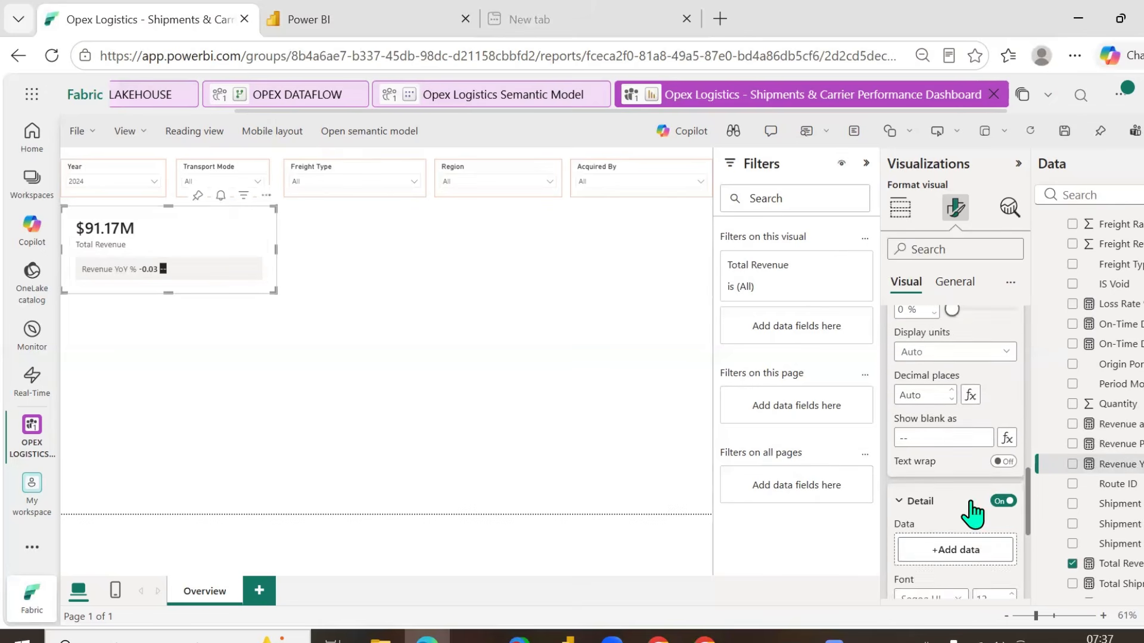
scroll(972, 512, "up", 5)
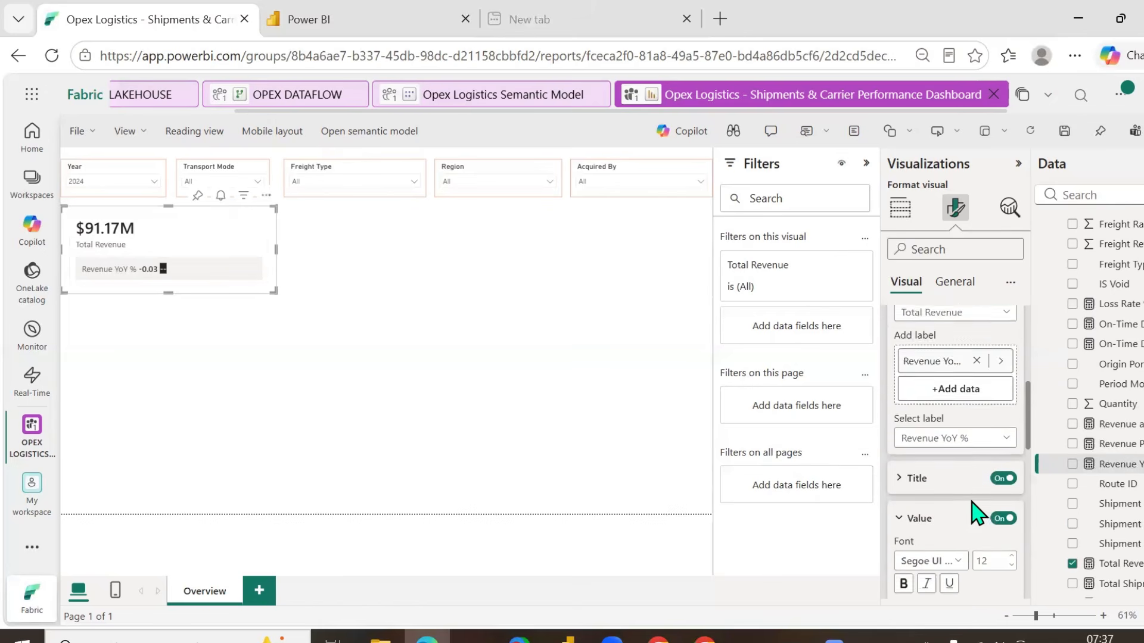
scroll(970, 510, "down", 5)
scroll(969, 510, "up", 5)
scroll(971, 504, "down", 5)
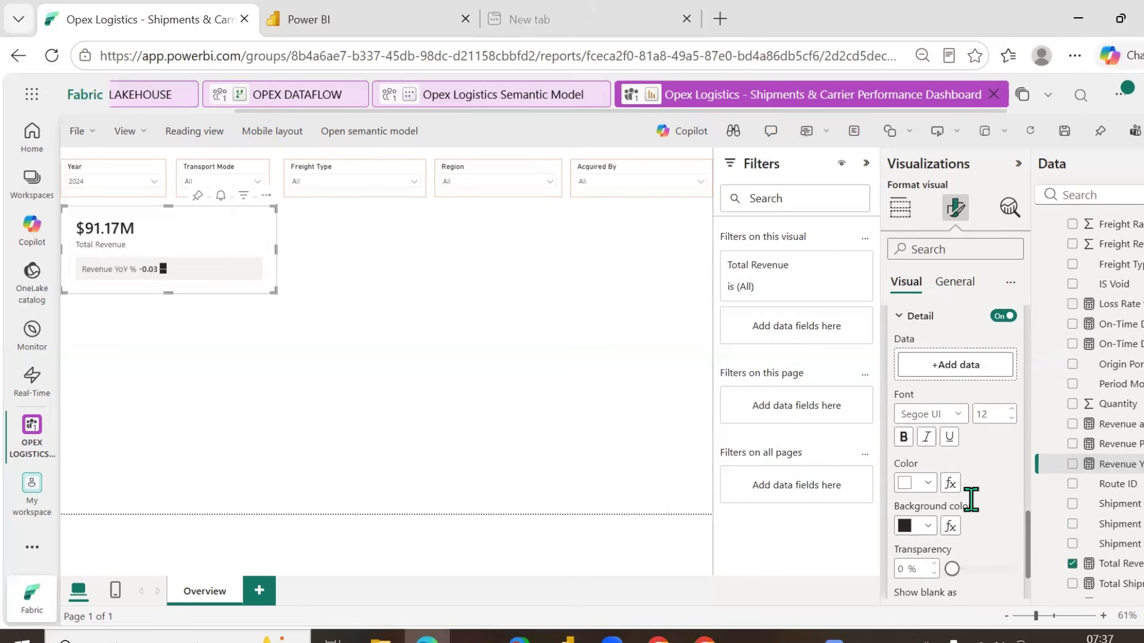
scroll(971, 503, "up", 3)
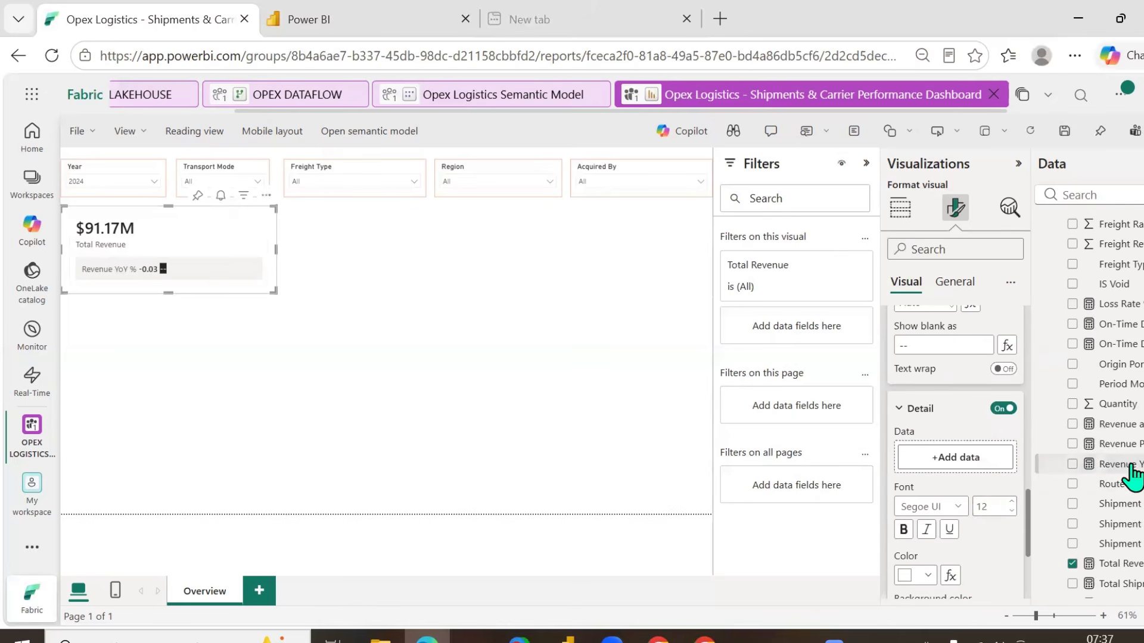
left_click_drag(1128, 459, 956, 457)
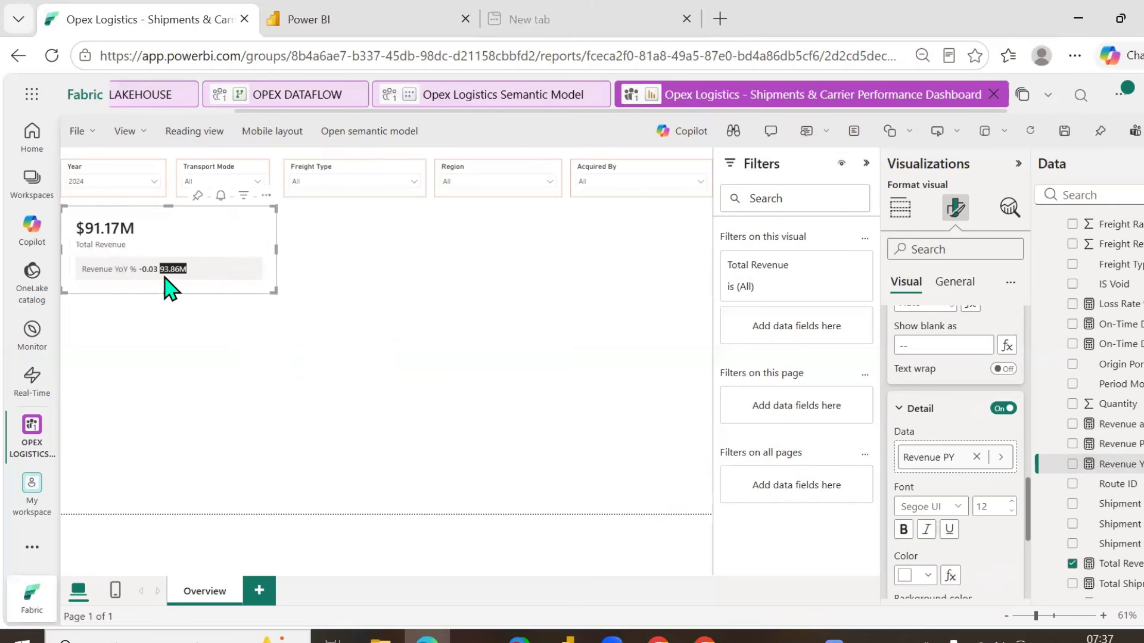
- Give the reference label's detail a light orange background and set its text color to black
scroll(945, 476, "down", 3)
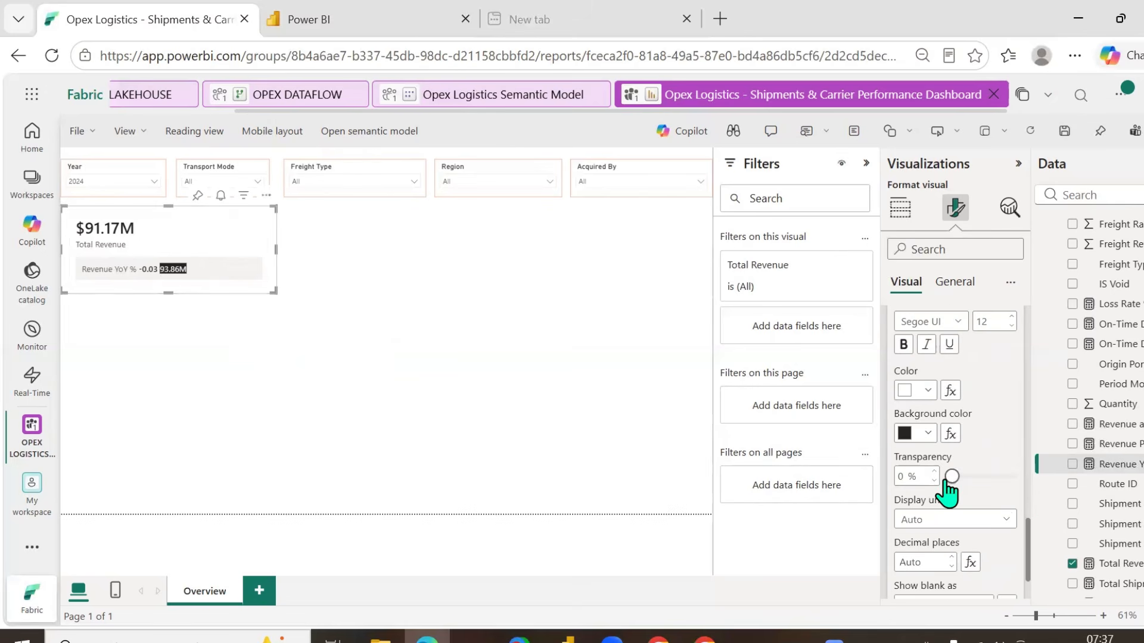
left_click(927, 434)
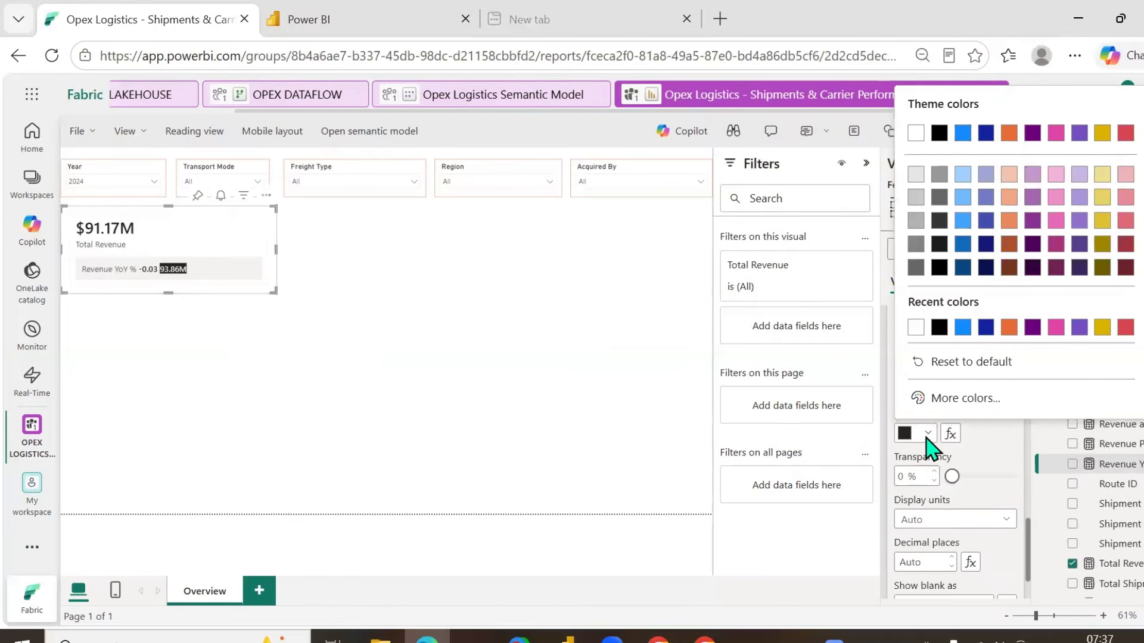
left_click(1013, 175)
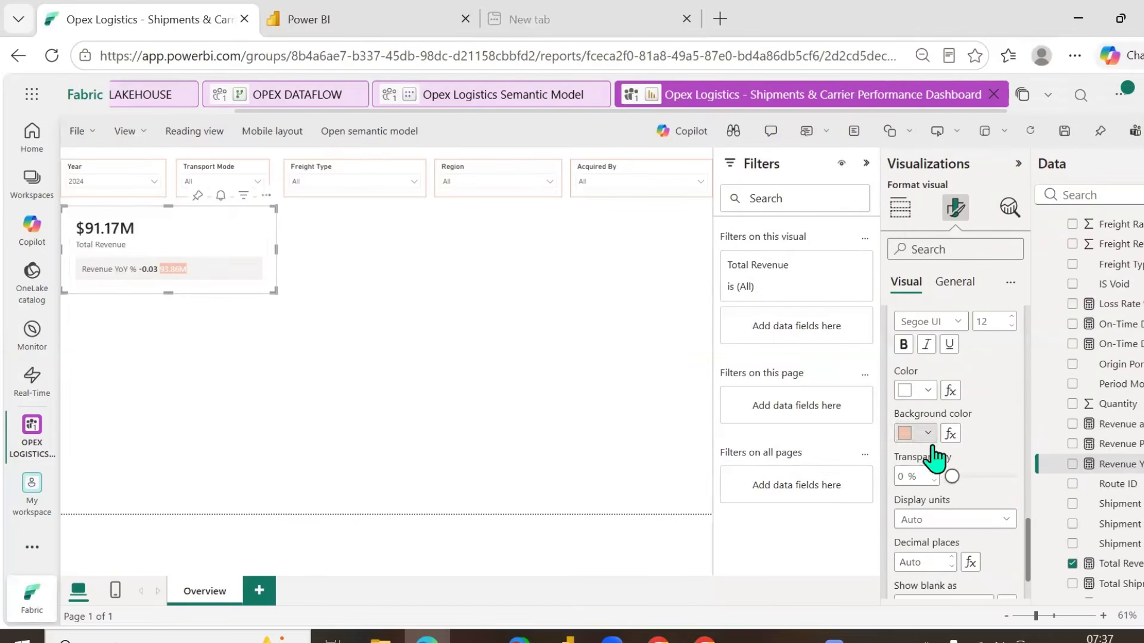
left_click(927, 392)
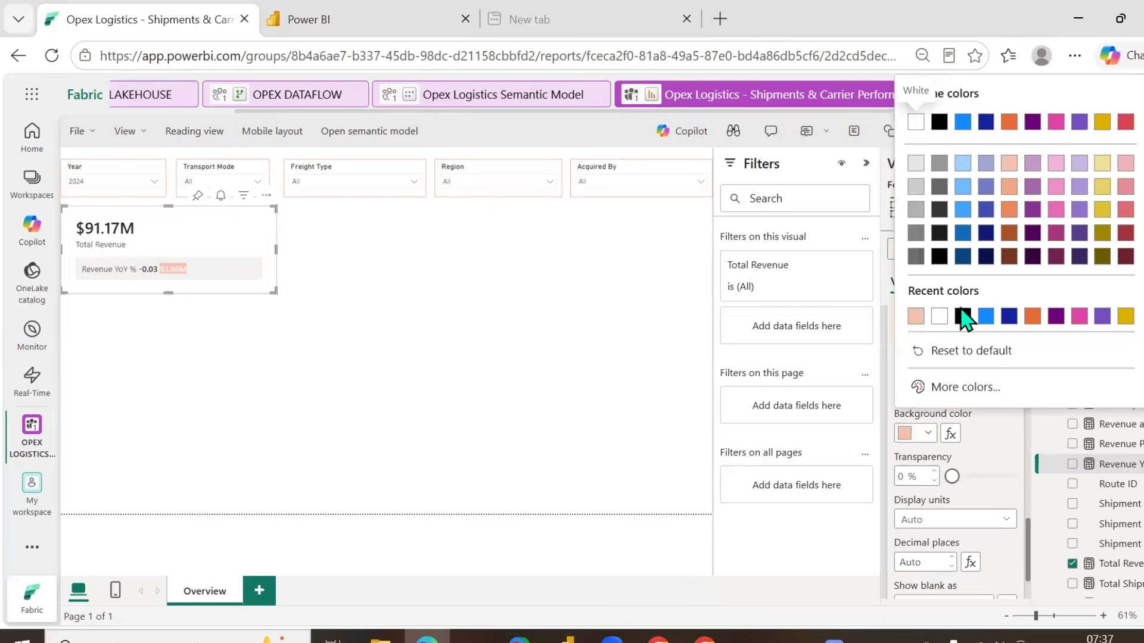
left_click(930, 313)
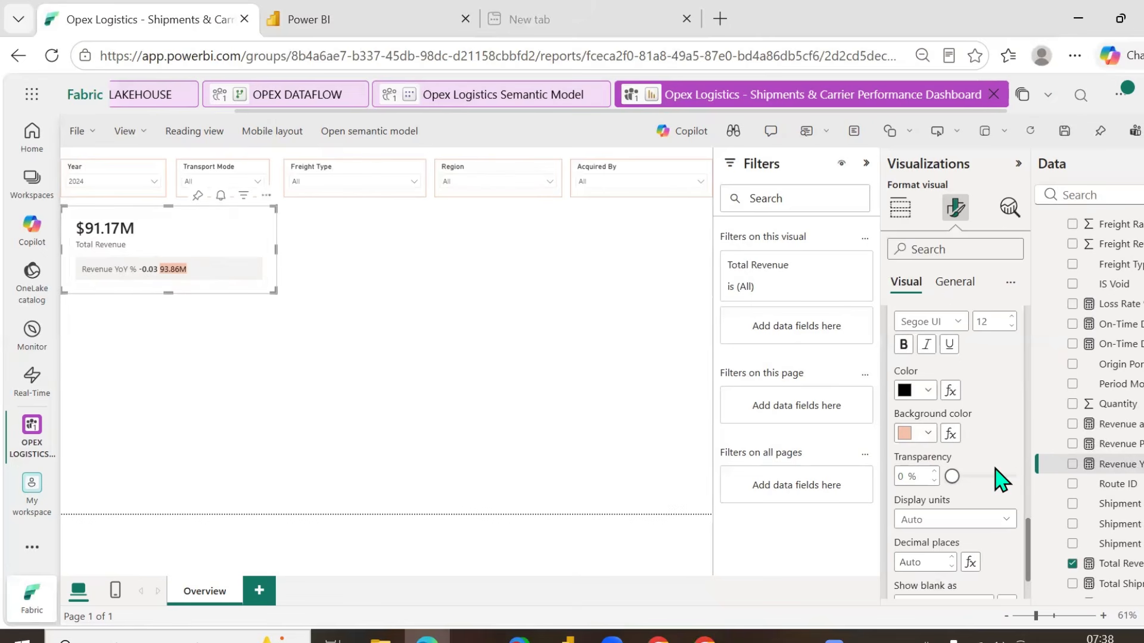
- Look through the reference label's value and detail settings for options that control the Revenue YoY % number format
scroll(1001, 480, "down", 6)
scroll(997, 479, "up", 3)
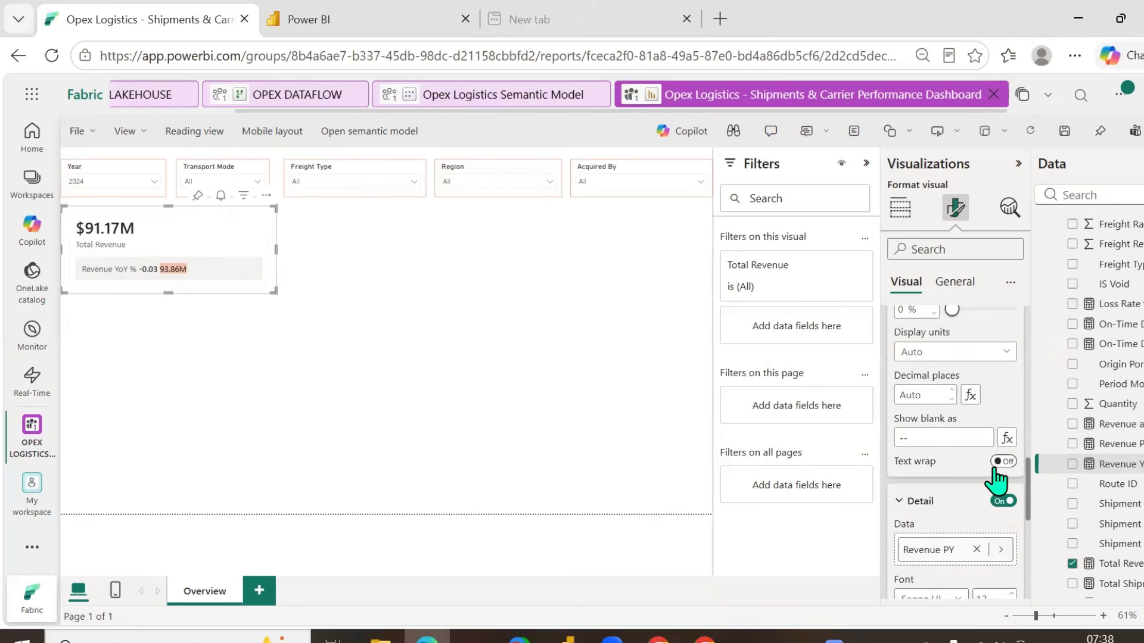
scroll(998, 479, "up", 2)
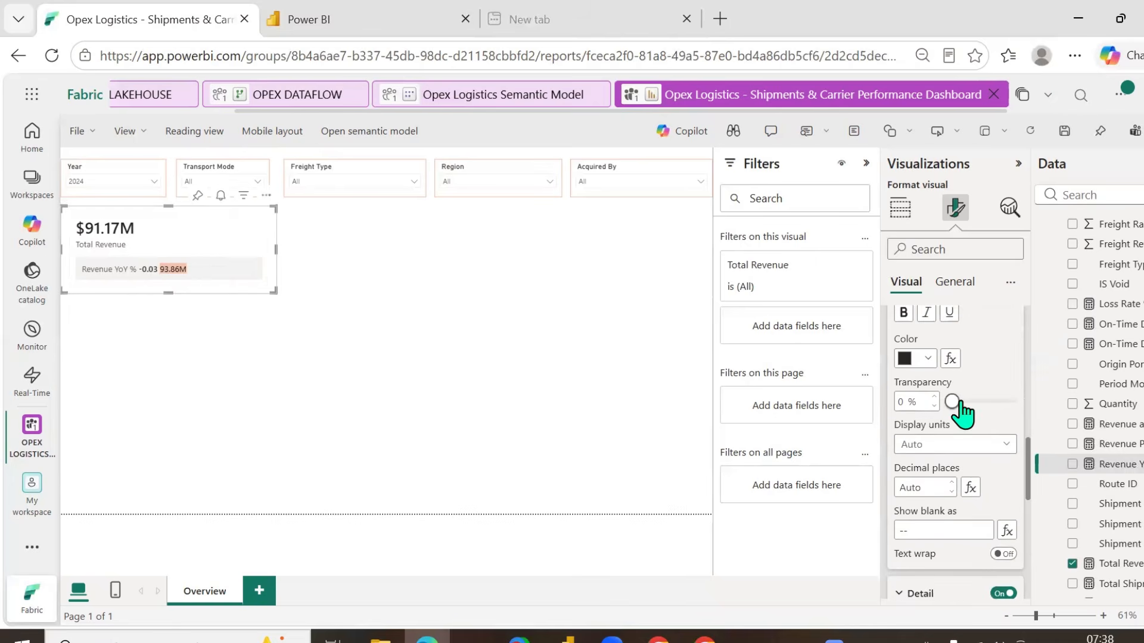
scroll(959, 411, "up", 3)
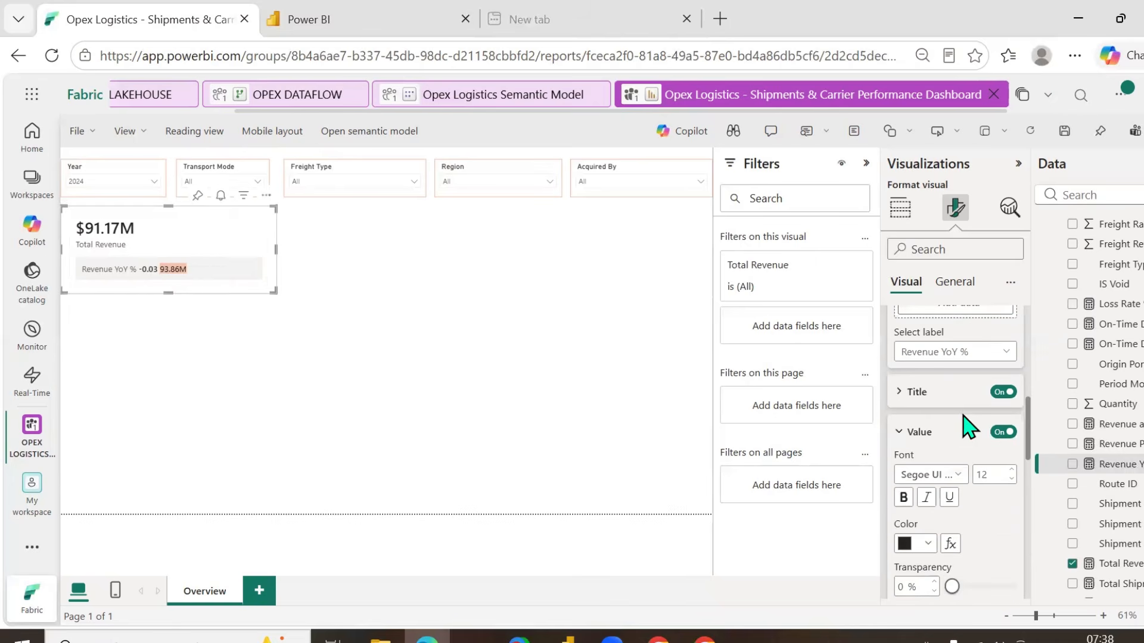
scroll(967, 426, "down", 1)
scroll(968, 426, "up", 3)
scroll(961, 420, "up", 3)
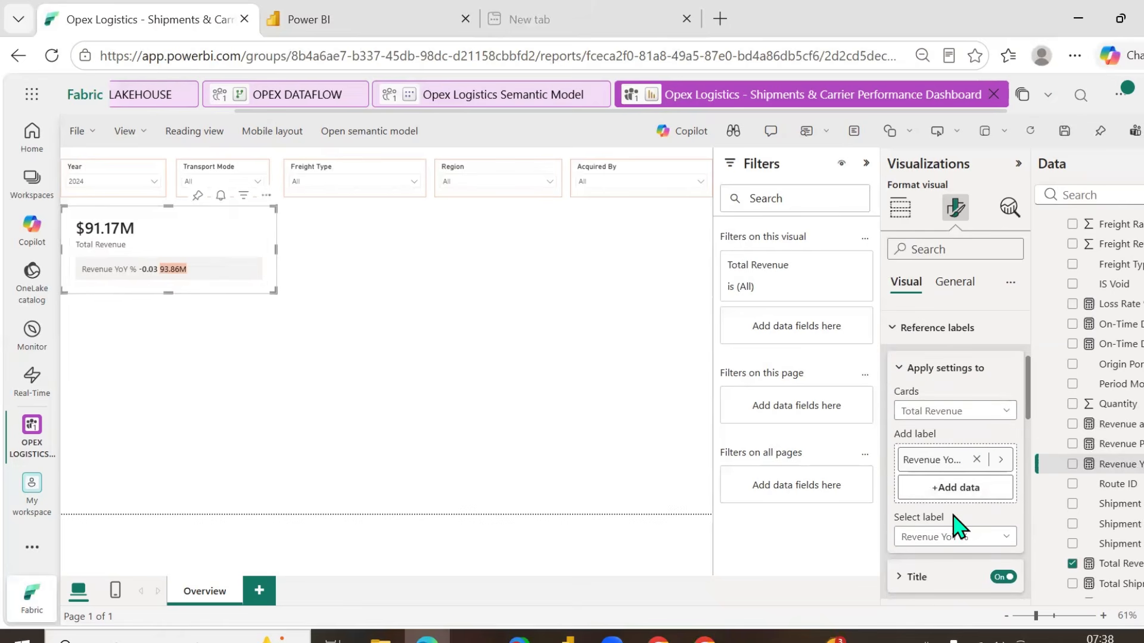
scroll(956, 526, "down", 2)
scroll(955, 527, "down", 2)
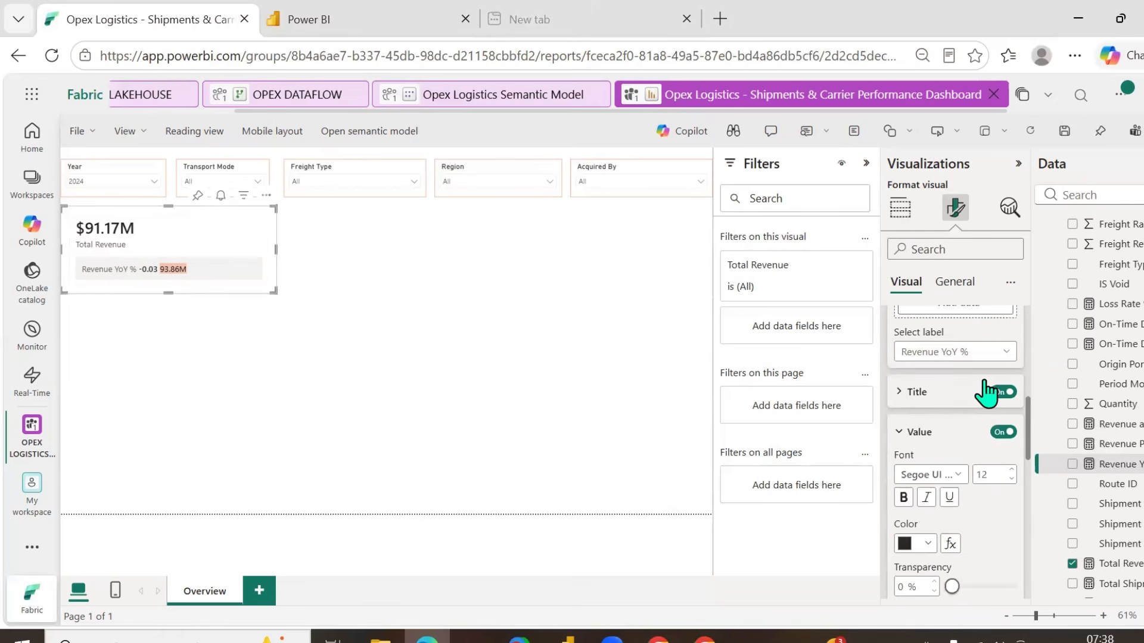
left_click(1007, 356)
scroll(965, 452, "down", 6)
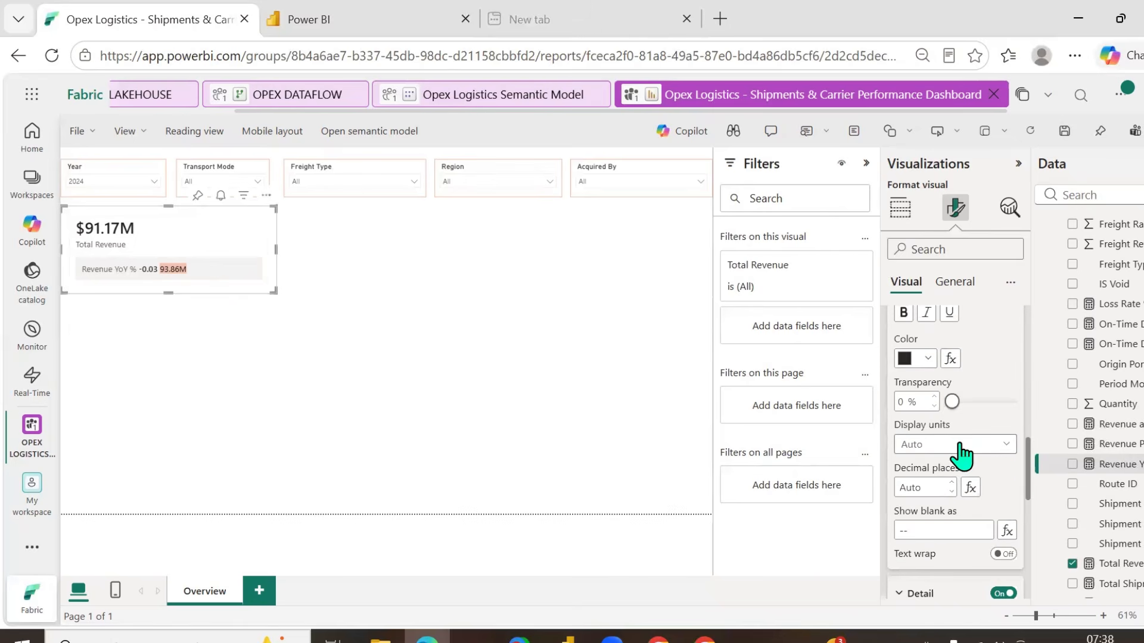
- Review the Total Revenue card's general data format options, including format, currency, percentage format and decimal places
left_click(954, 283)
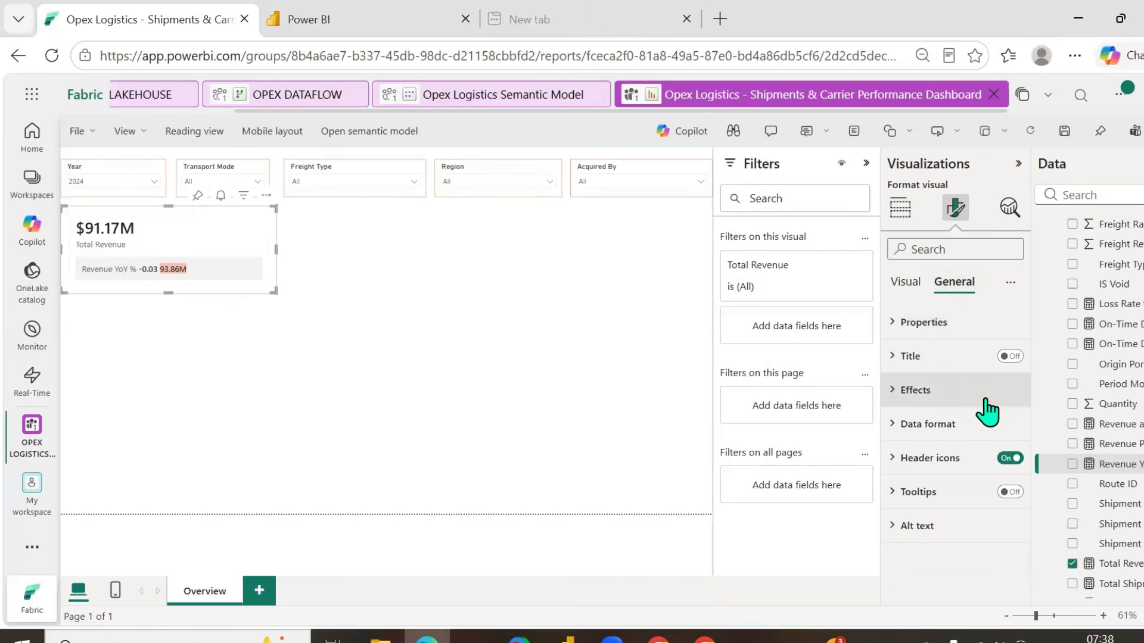
left_click(941, 424)
scroll(947, 437, "down", 2)
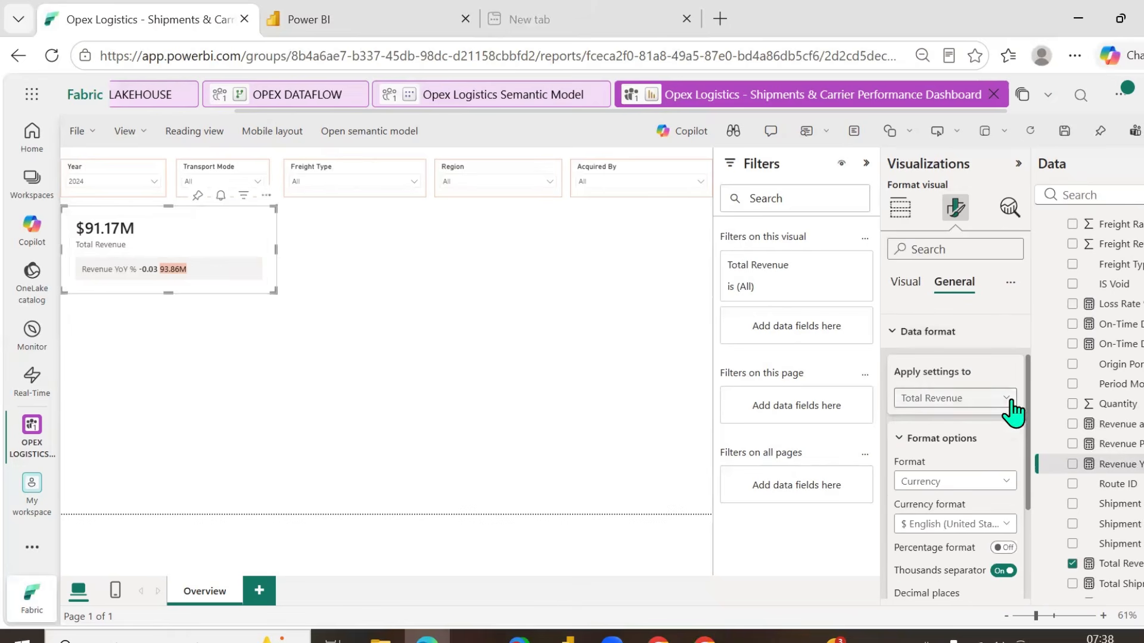
scroll(972, 459, "down", 3)
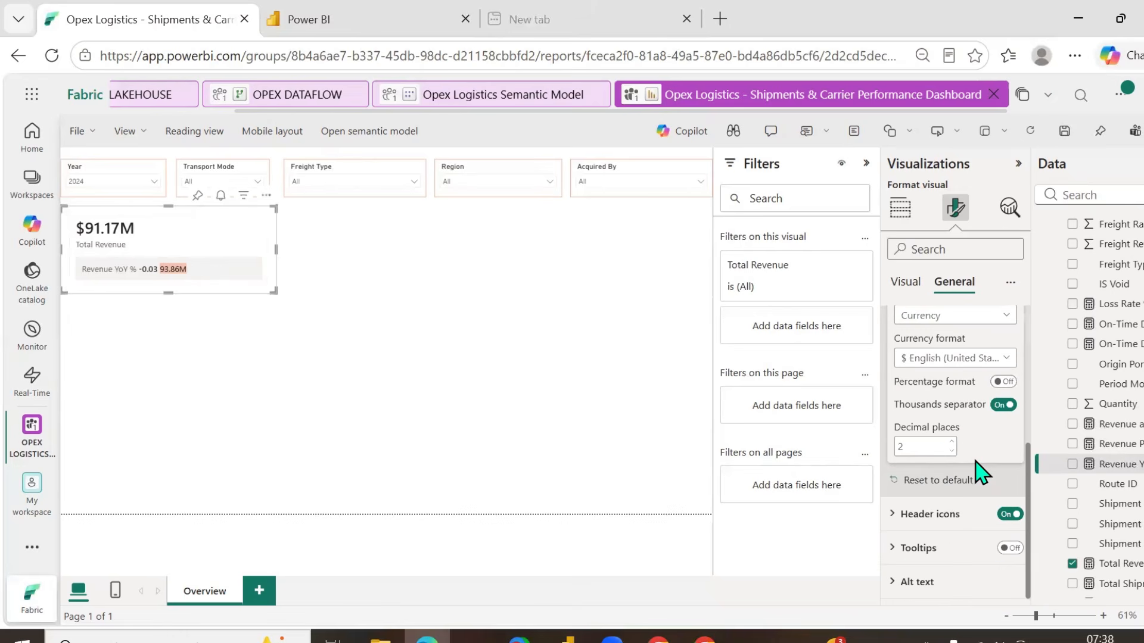
scroll(970, 467, "up", 4)
left_click(906, 282)
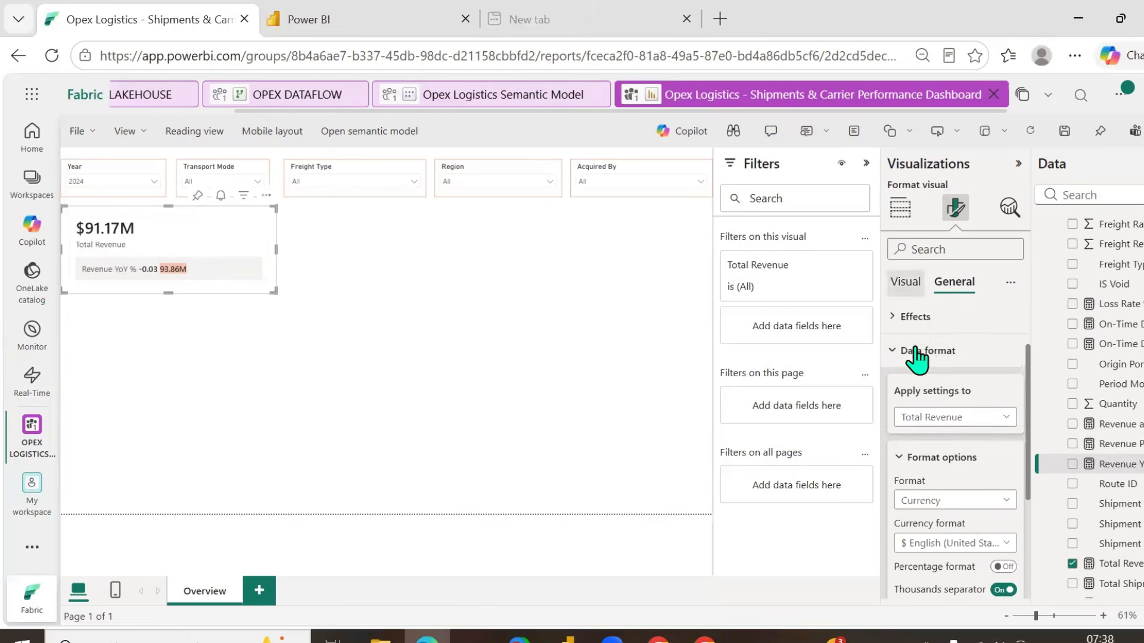
scroll(965, 477, "down", 2)
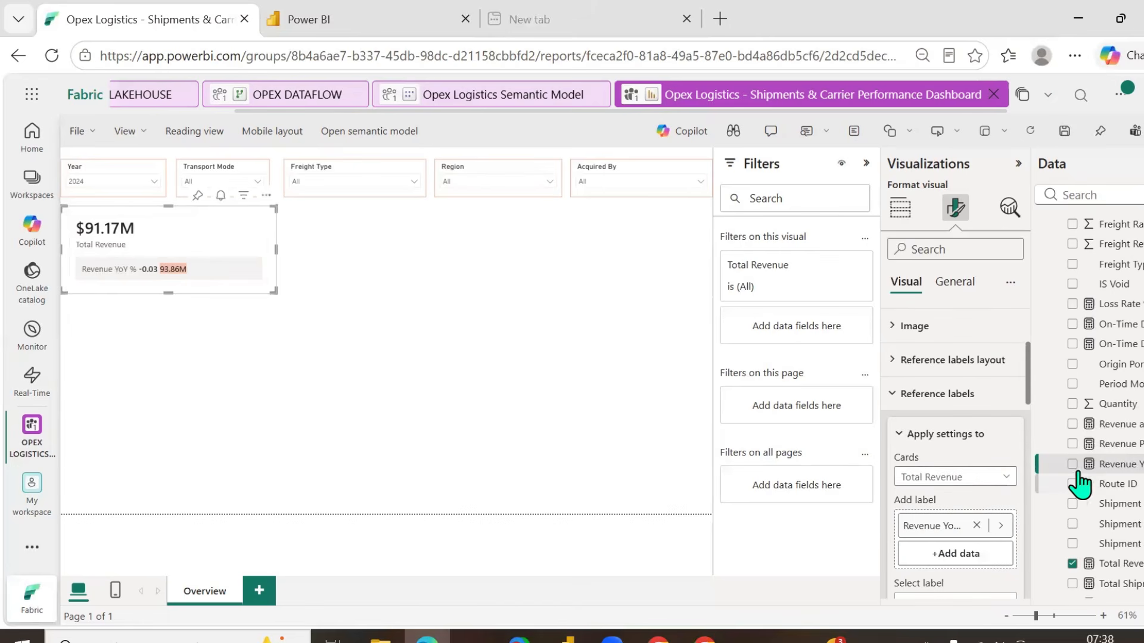
- Switch to the Opex Logistics Semantic Model, saving the changes to the report
left_click(1125, 476)
left_click(497, 103)
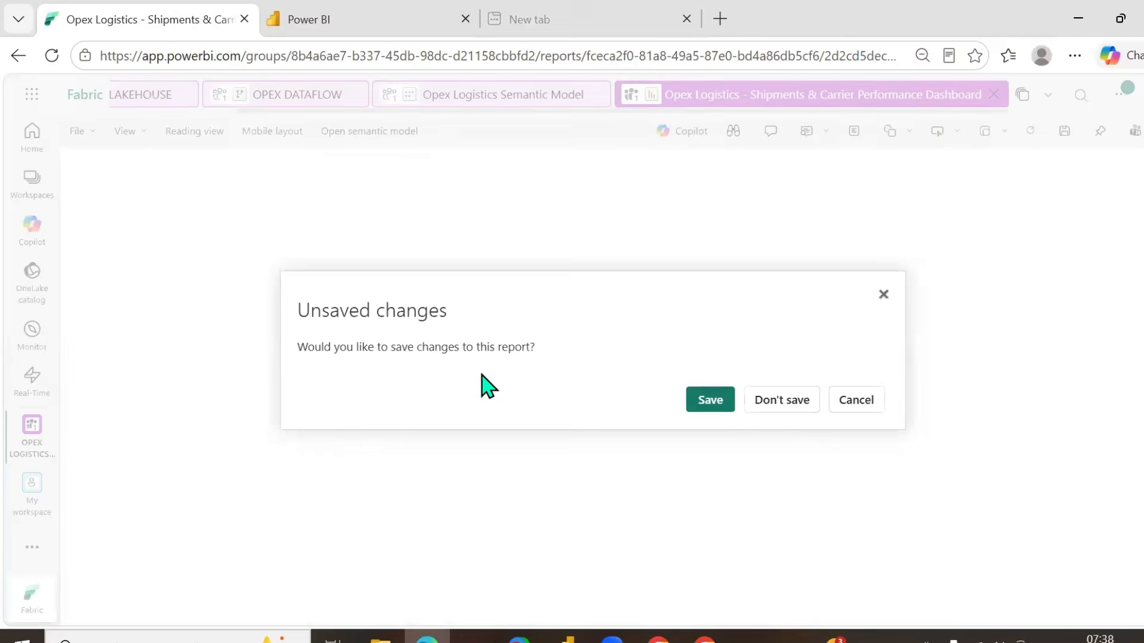
left_click(731, 410)
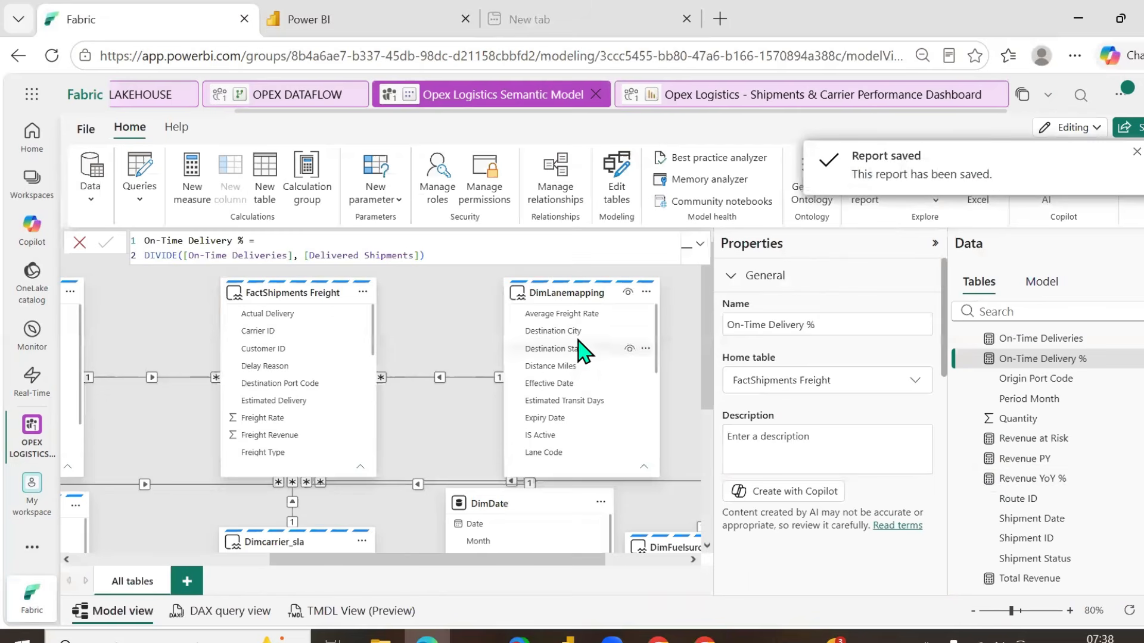
- Multiply the result of the Revenue YoY % measure's DAX formula by 100
left_click(1013, 479)
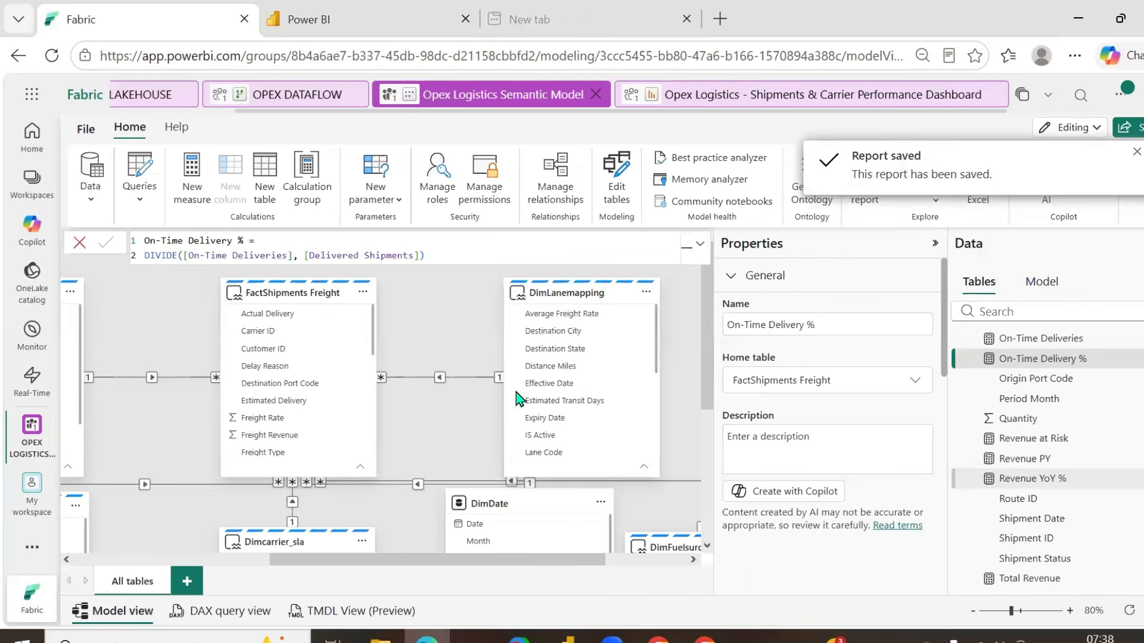
left_click(322, 286)
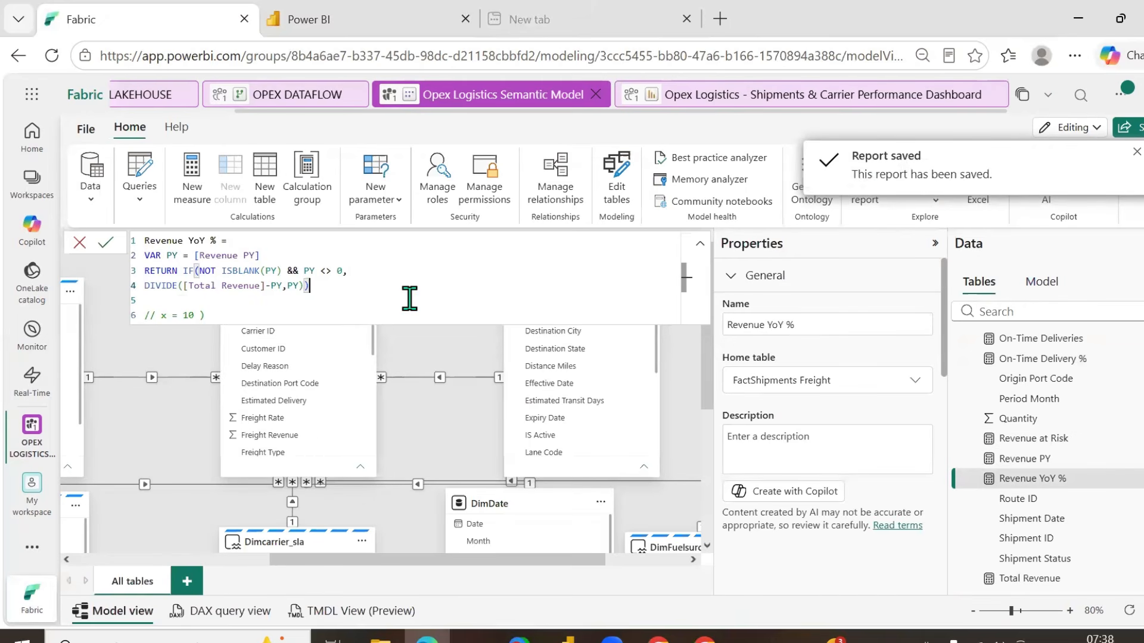
type("*100")
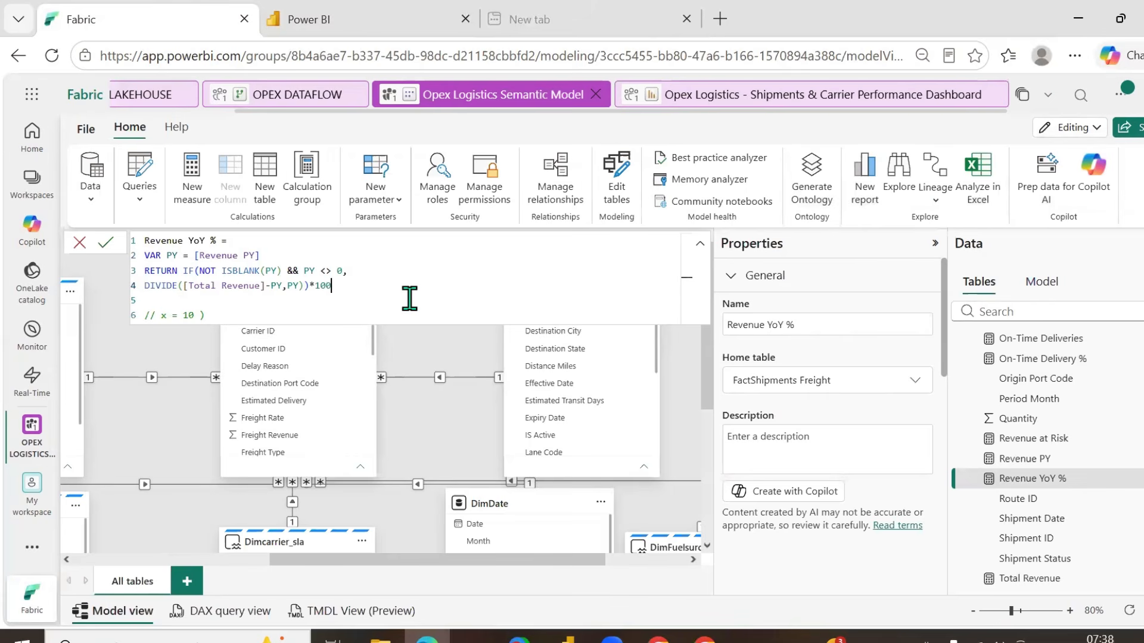
key("Return")
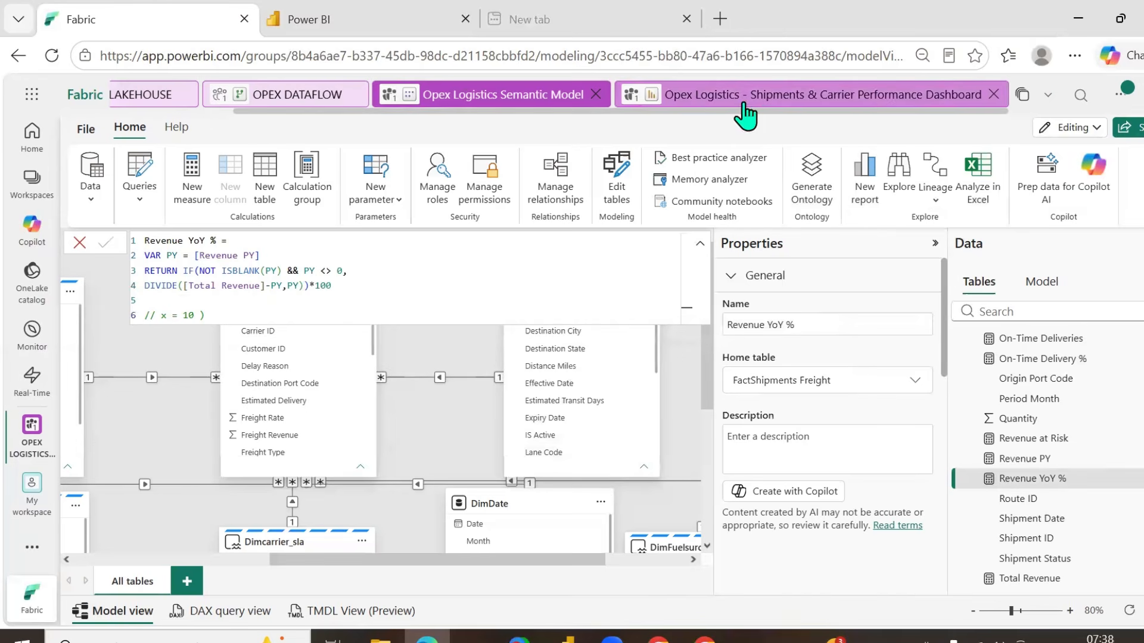
- Return to the Shipments & Carrier Performance Dashboard report in edit mode and open the Total Revenue card's format settings
left_click(703, 94)
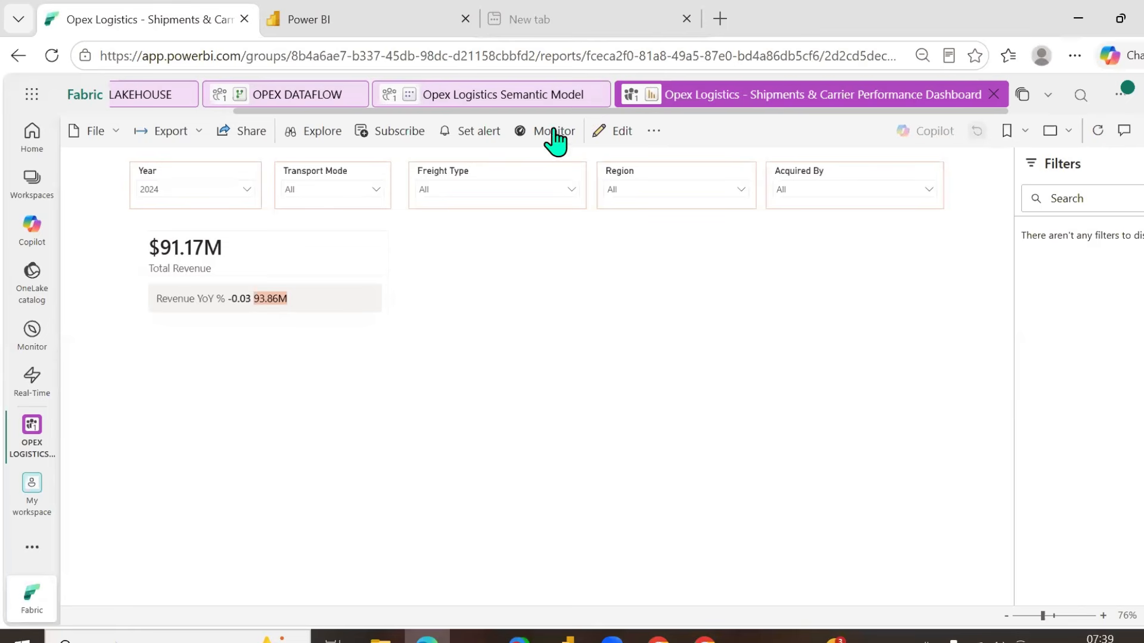
left_click(608, 133)
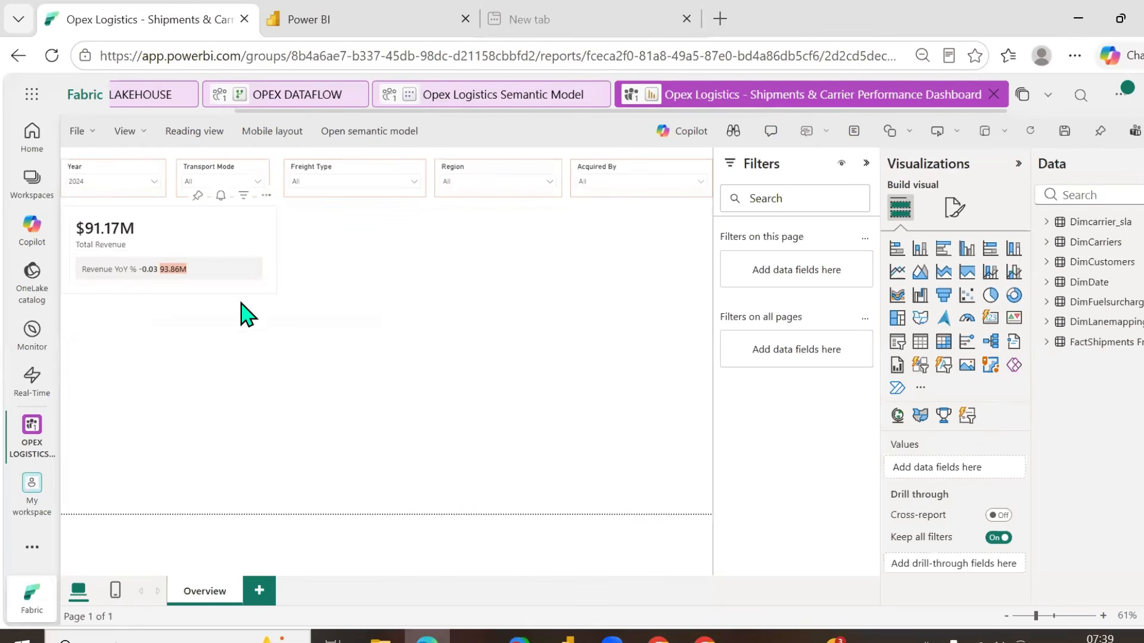
left_click(253, 274)
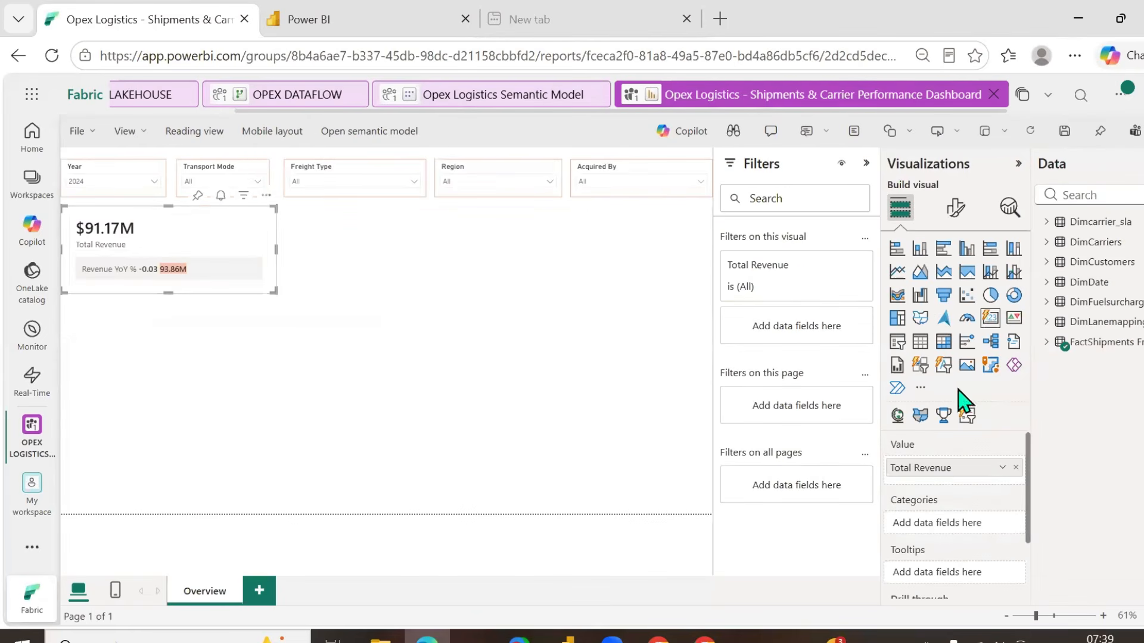
left_click(957, 211)
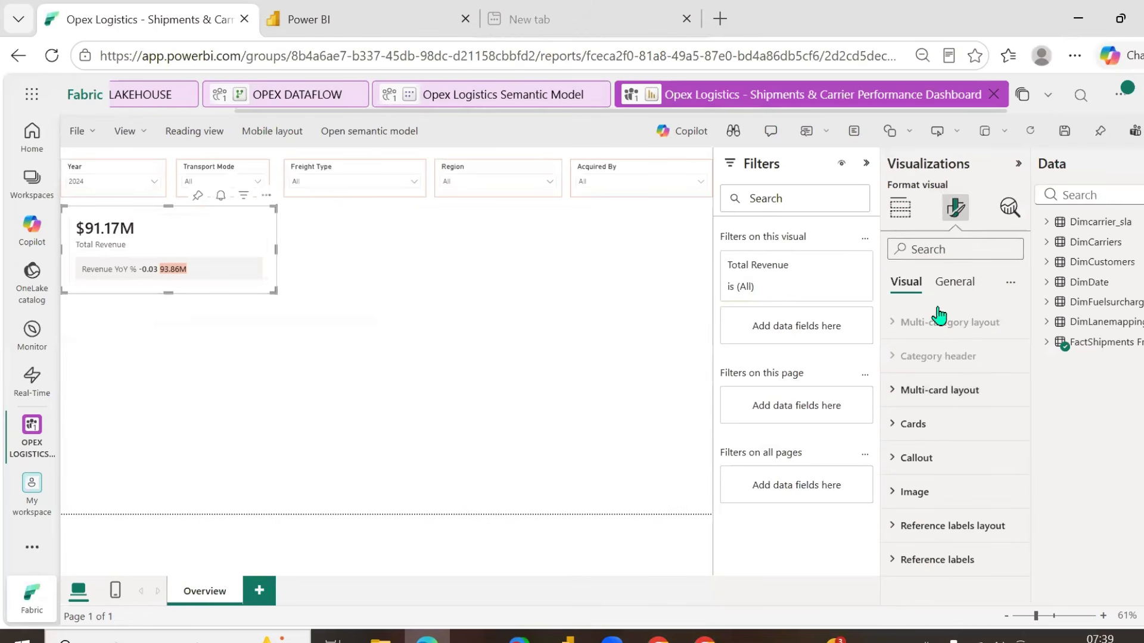
left_click(900, 209)
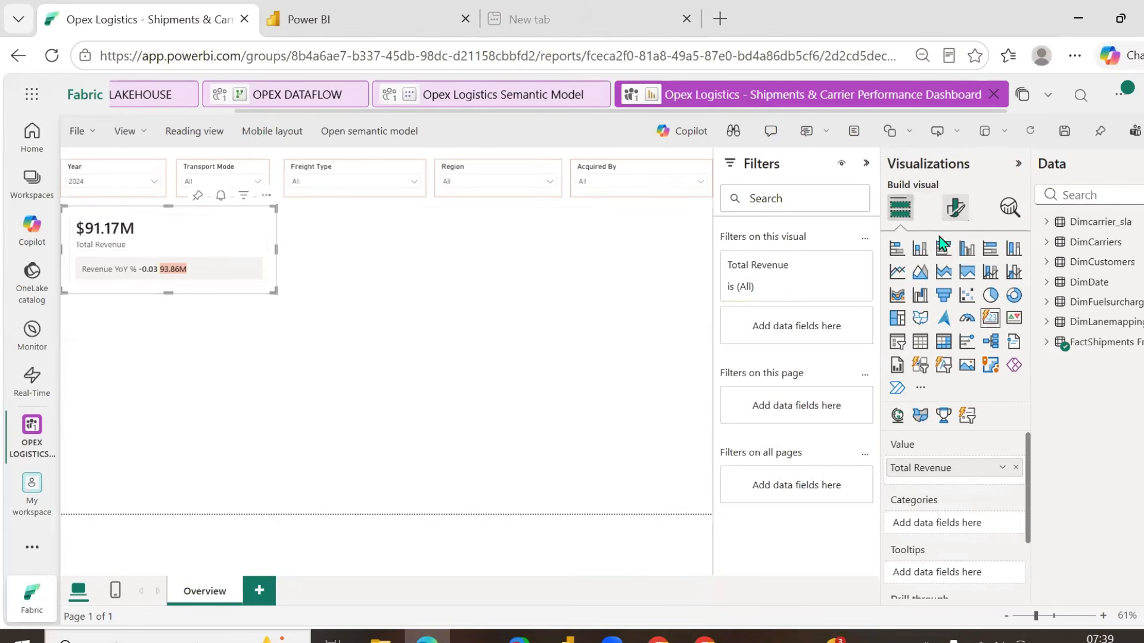
left_click(954, 207)
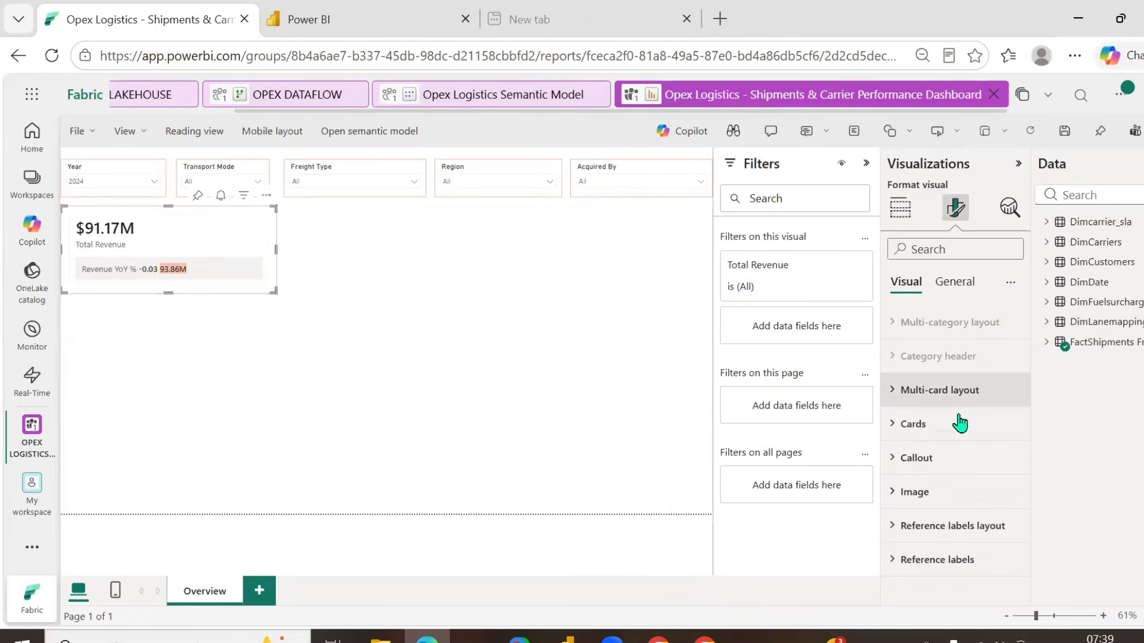
- Review the card's multi-card layout and reference labels layout settings, applying the latter to the Total Revenue card
left_click(894, 390)
scroll(959, 436, "down", 4)
scroll(941, 440, "down", 2)
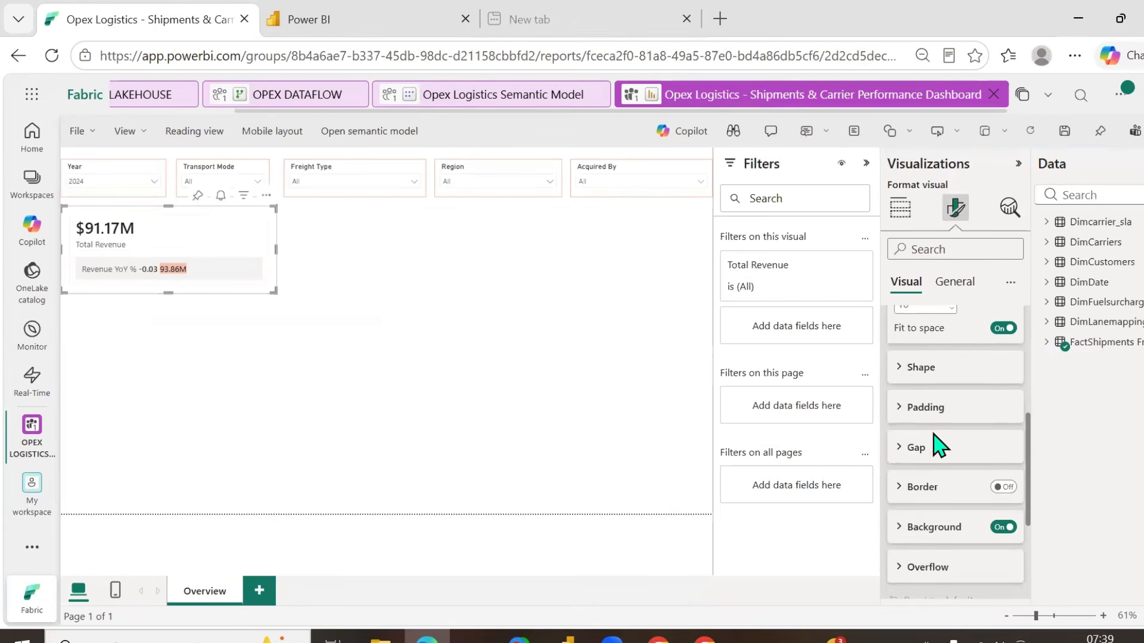
scroll(971, 455, "down", 3)
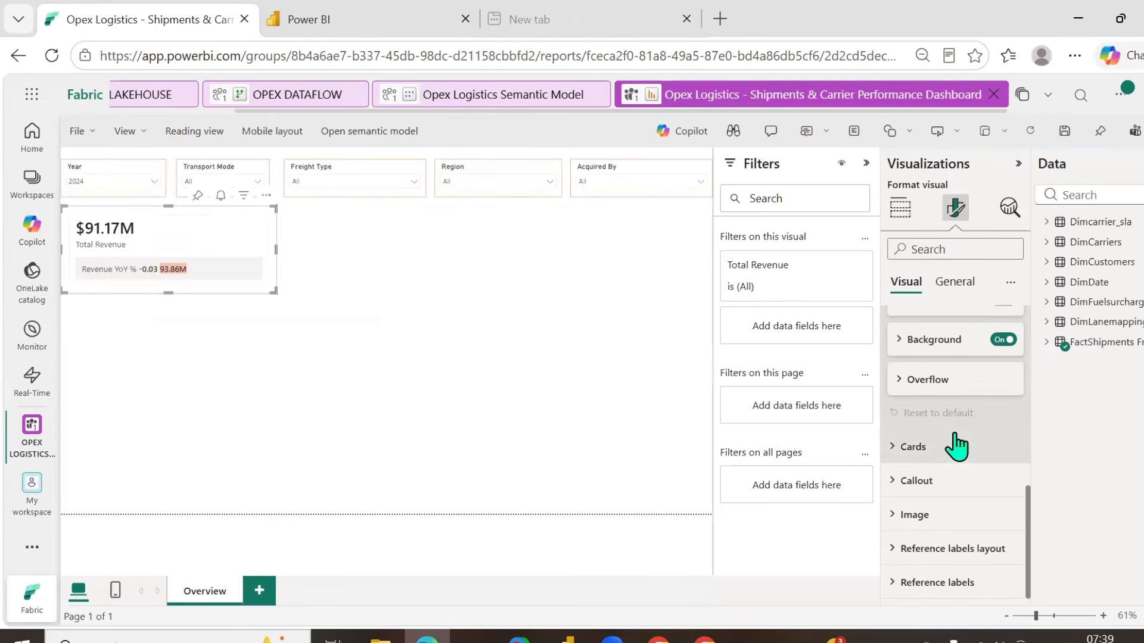
left_click(920, 549)
scroll(971, 532, "down", 4)
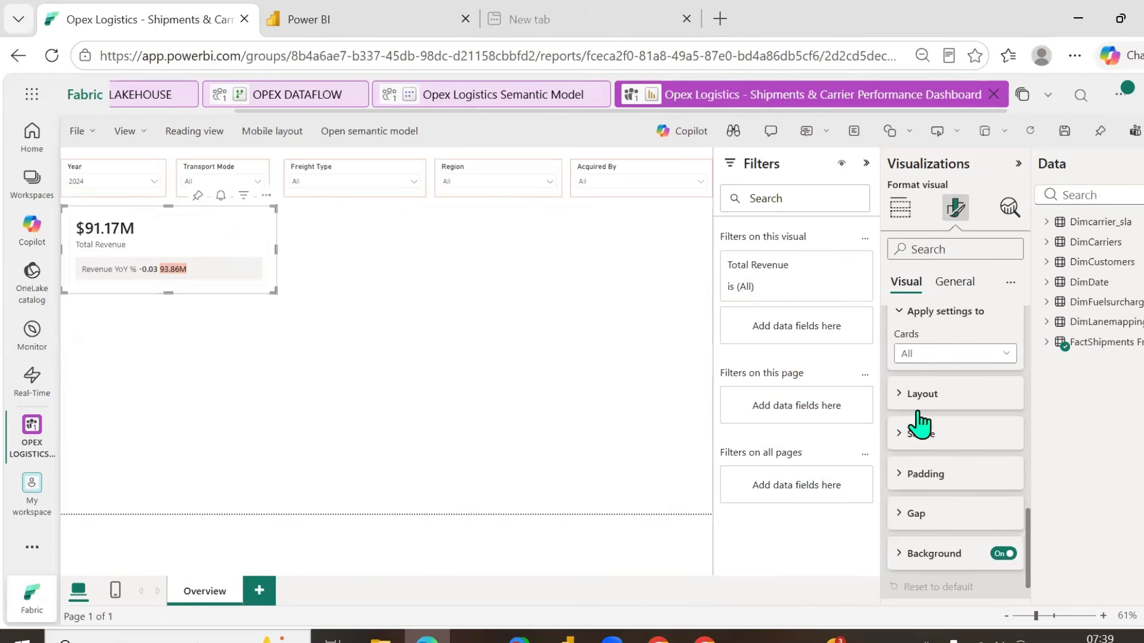
left_click(988, 356)
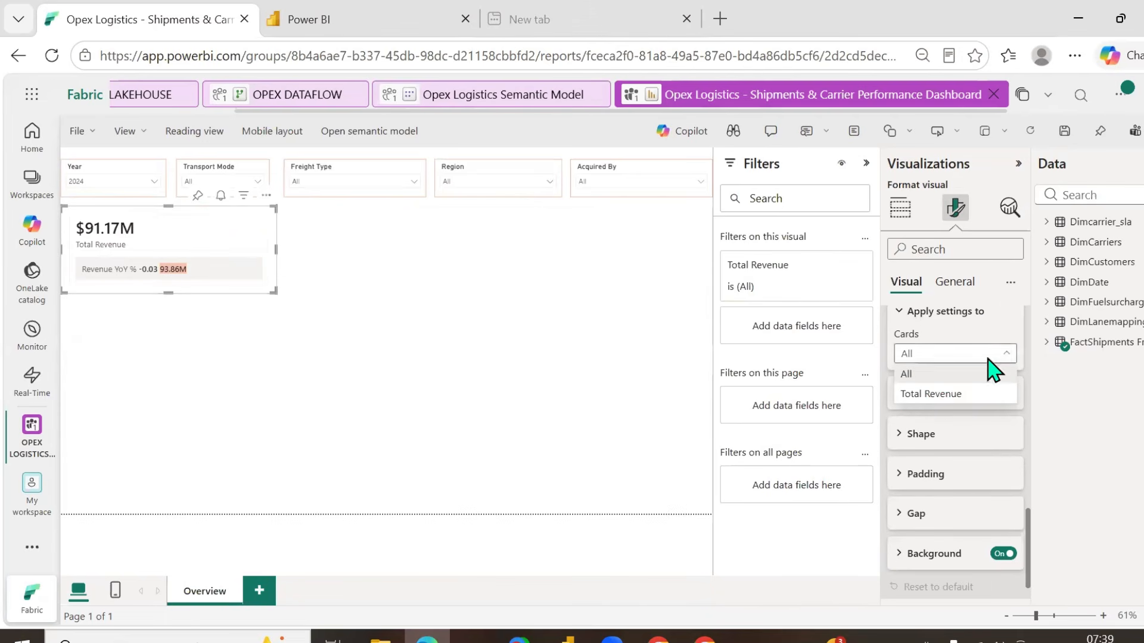
left_click(935, 394)
scroll(976, 423, "down", 1)
scroll(929, 476, "up", 5)
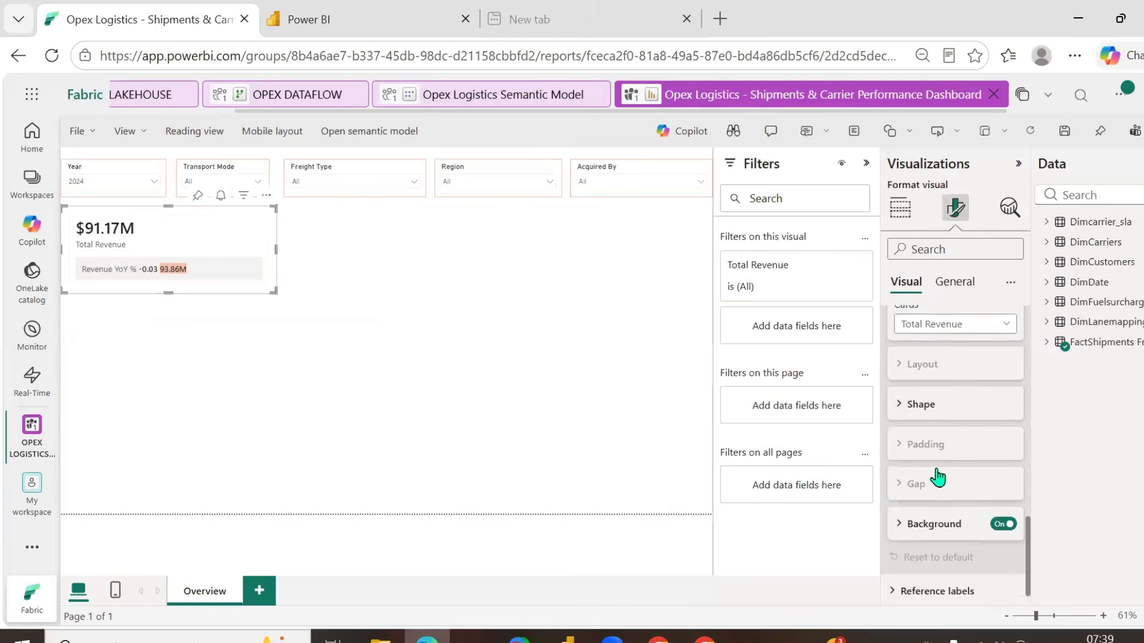
scroll(911, 453, "up", 7)
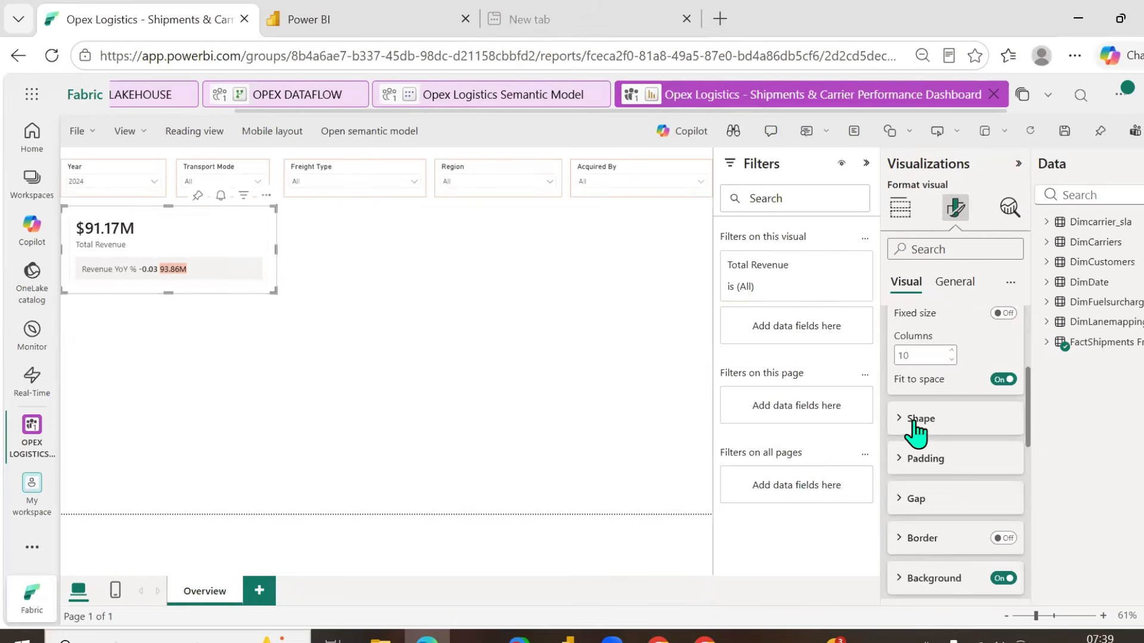
left_click(893, 391)
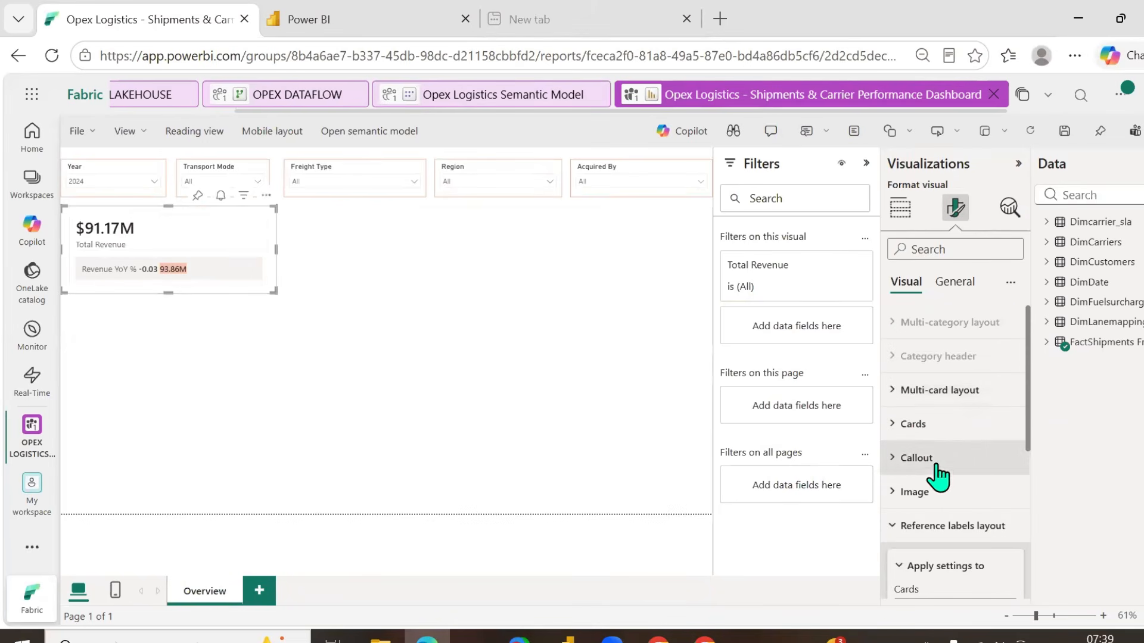
- Examine the Revenue YoY % reference label's value and detail settings for display units and decimal places
scroll(947, 477, "down", 3)
scroll(898, 511, "down", 2)
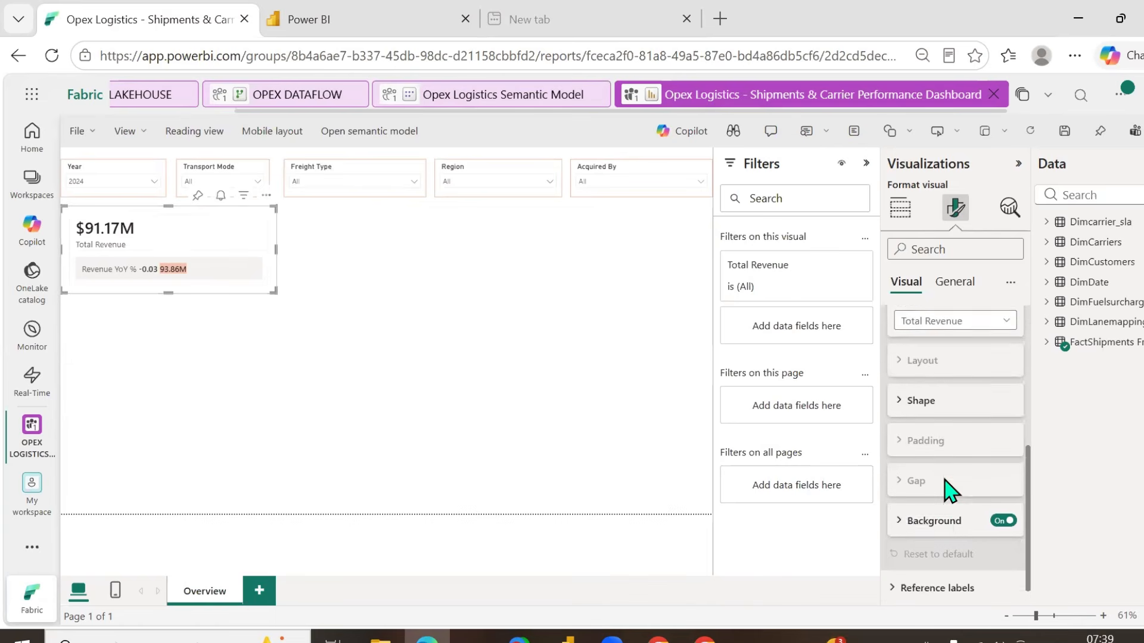
left_click(898, 582)
scroll(975, 544, "down", 3)
scroll(976, 545, "down", 3)
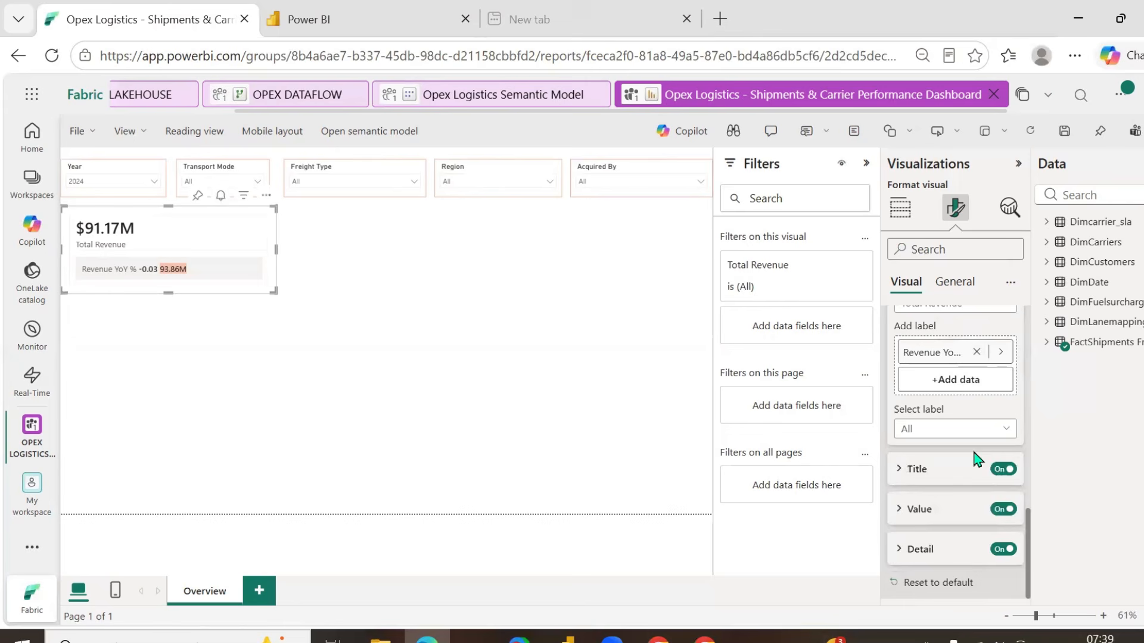
left_click(1007, 430)
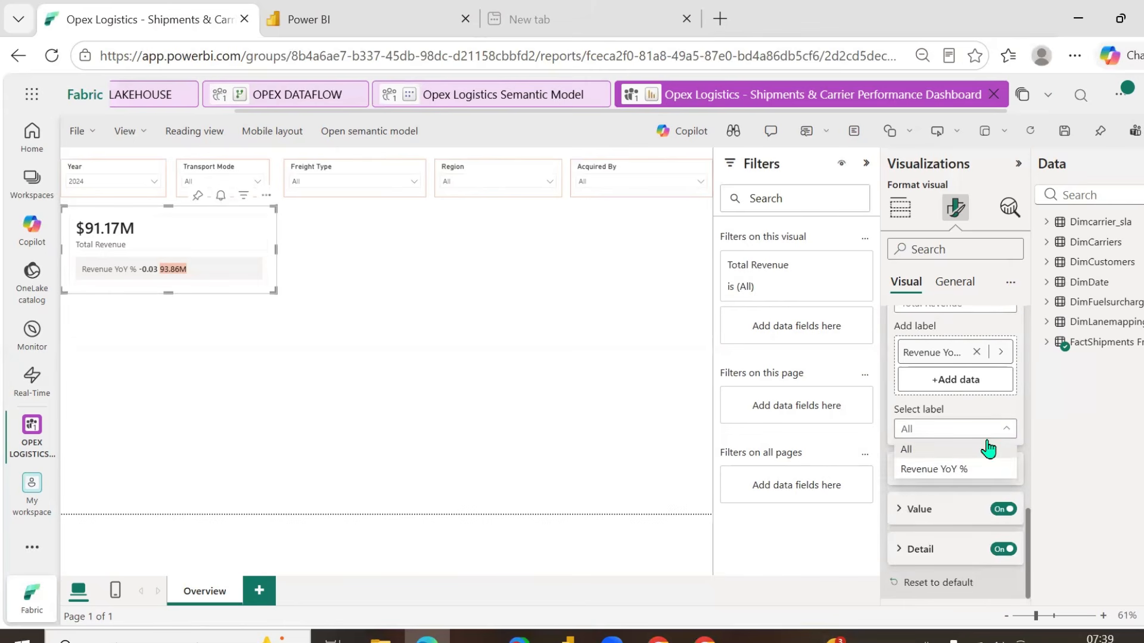
left_click(959, 469)
left_click(919, 510)
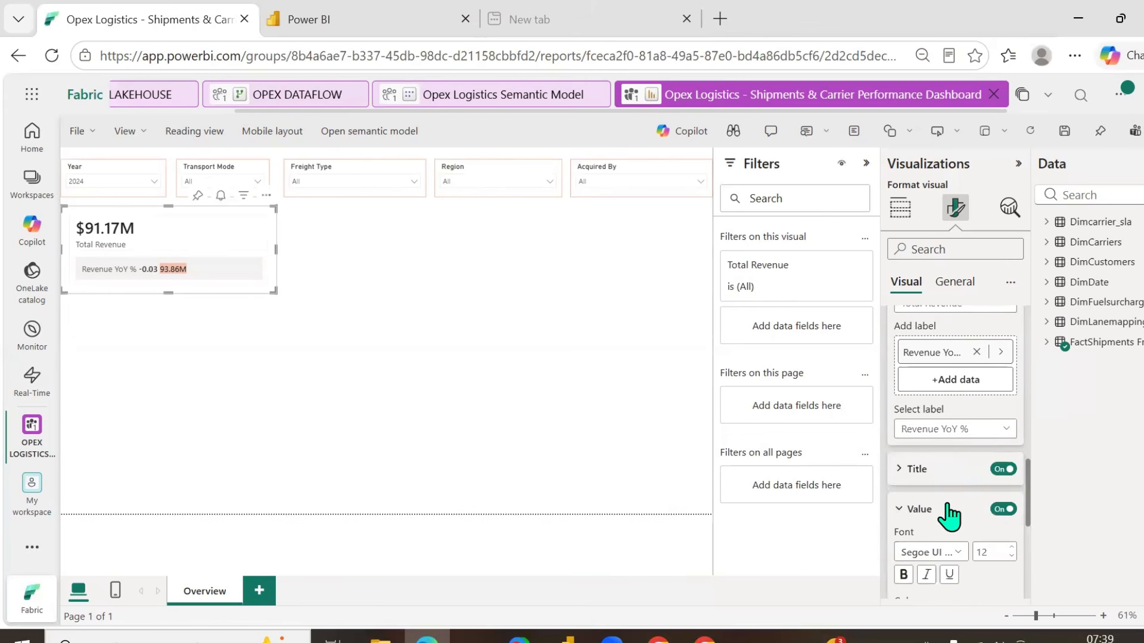
scroll(982, 511, "down", 3)
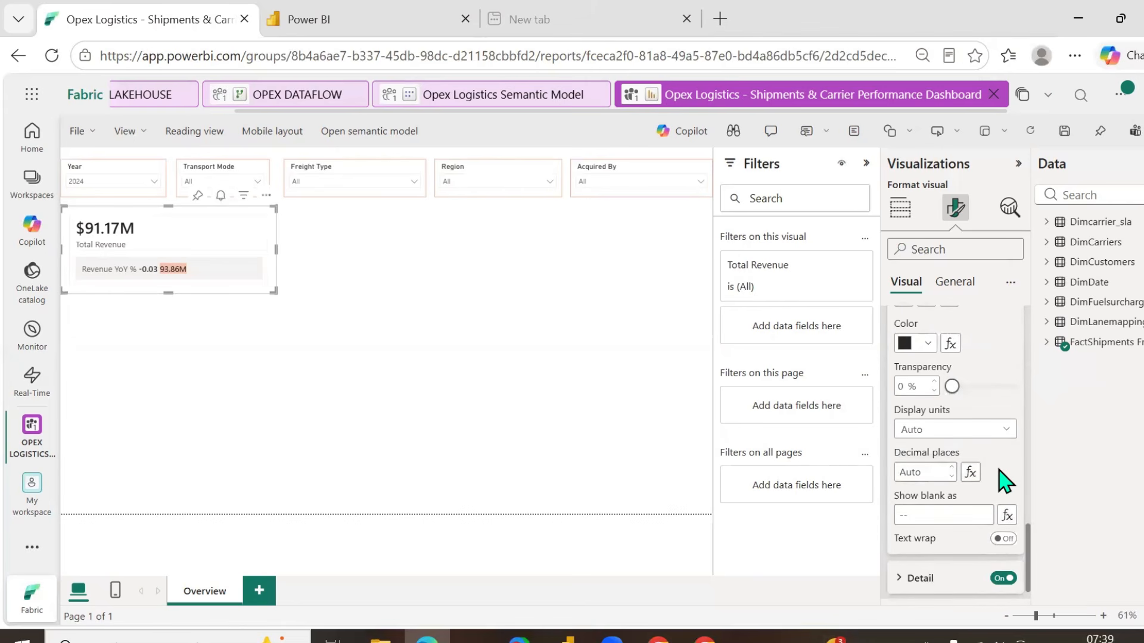
scroll(1000, 478, "down", 1)
left_click(938, 548)
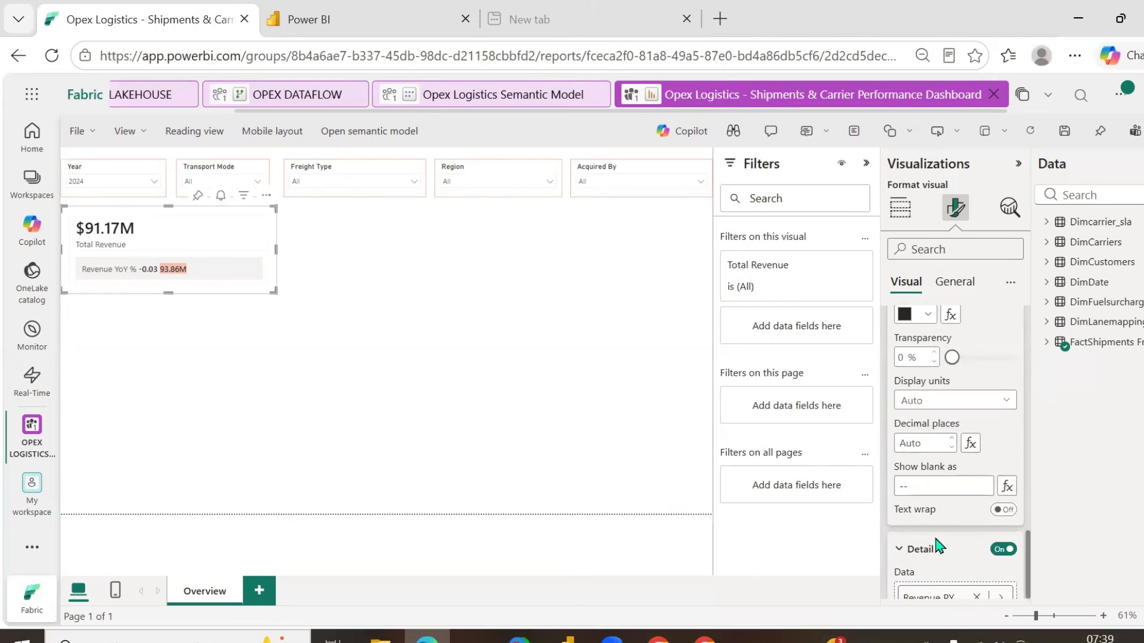
scroll(953, 545, "down", 3)
scroll(994, 538, "down", 4)
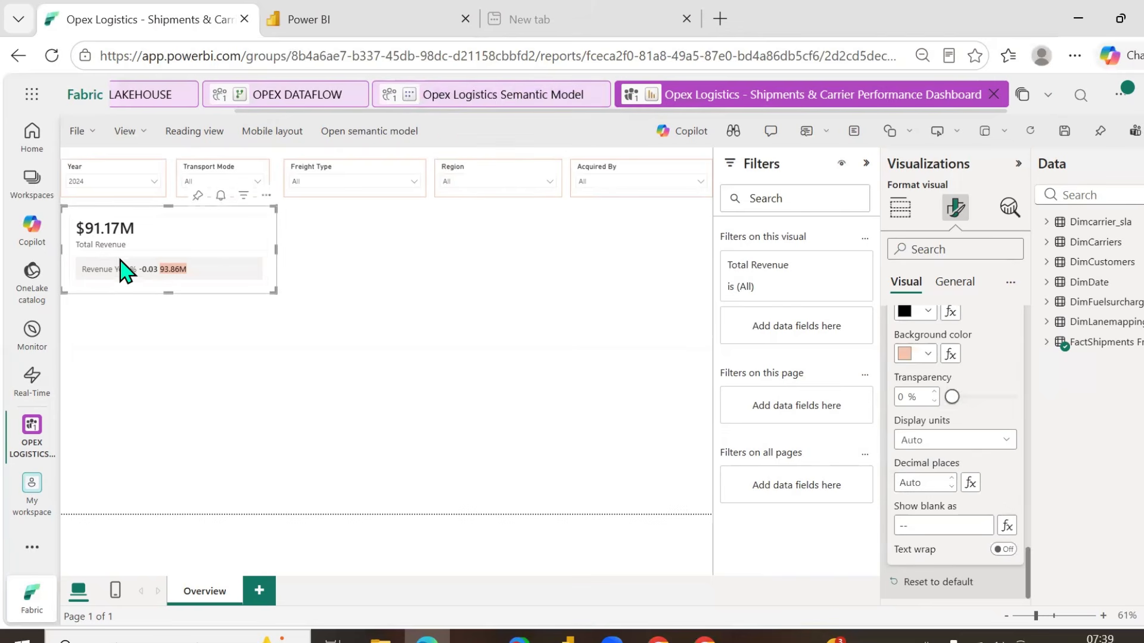
- Check the Total Revenue card with the Year slicer on 2025 and 2026, and return the slicer to 2024
left_click(153, 180)
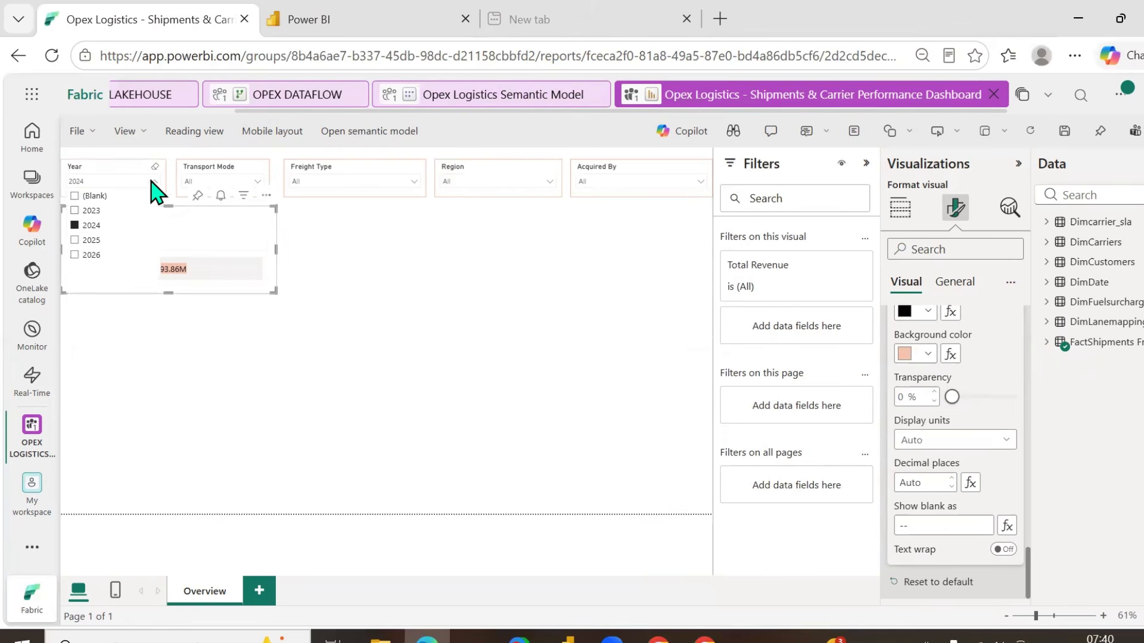
left_click(93, 241)
left_click(154, 393)
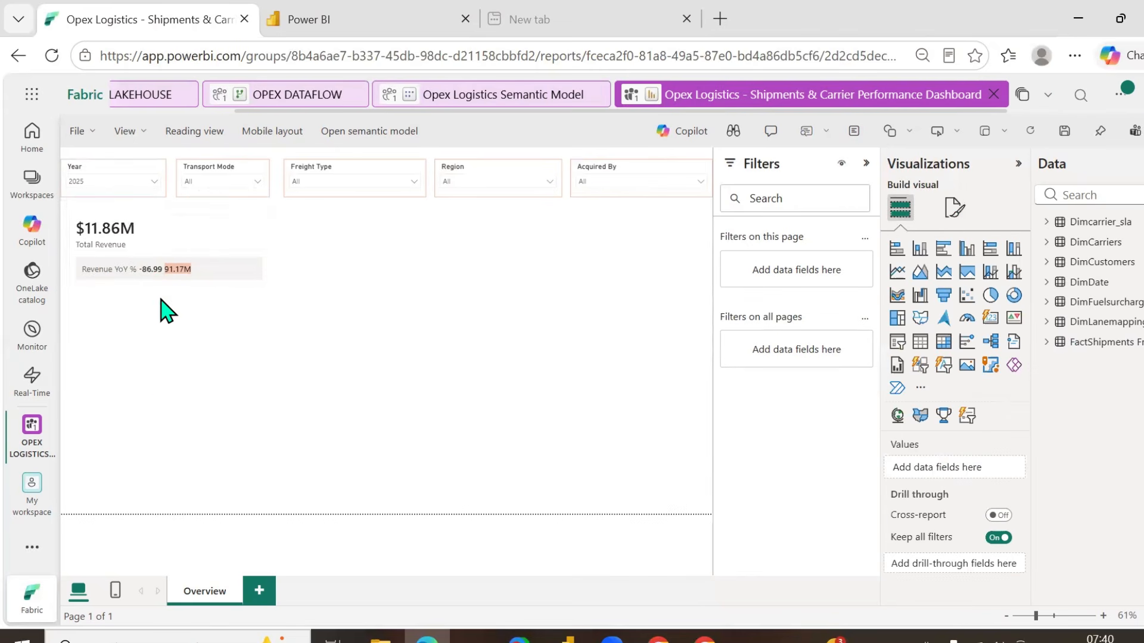
mouse_move(132, 281)
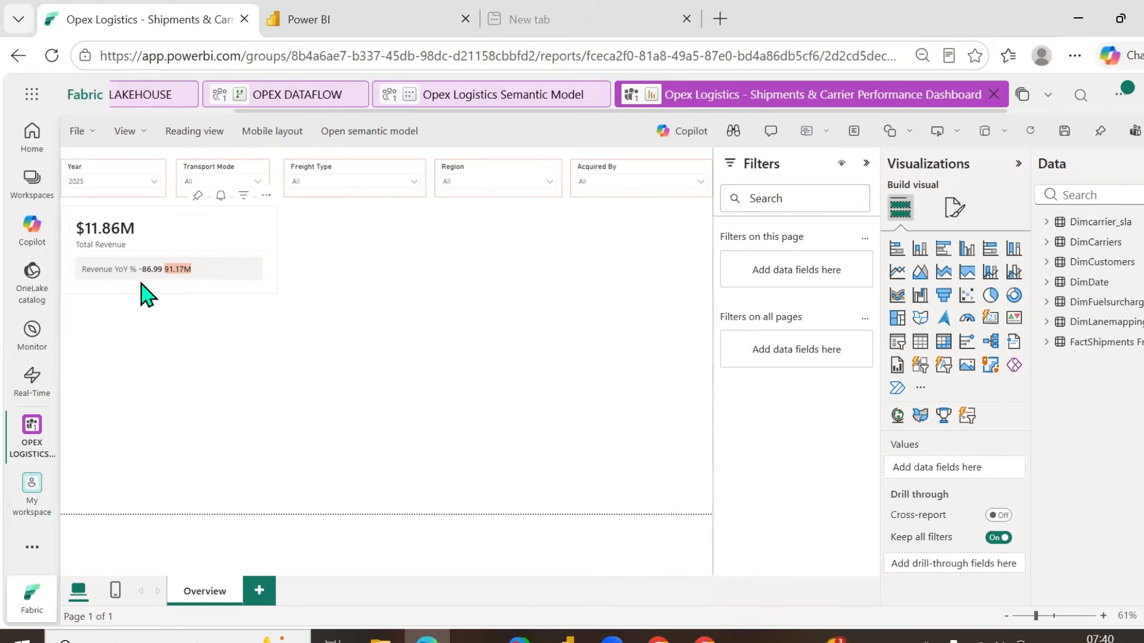
left_click(154, 182)
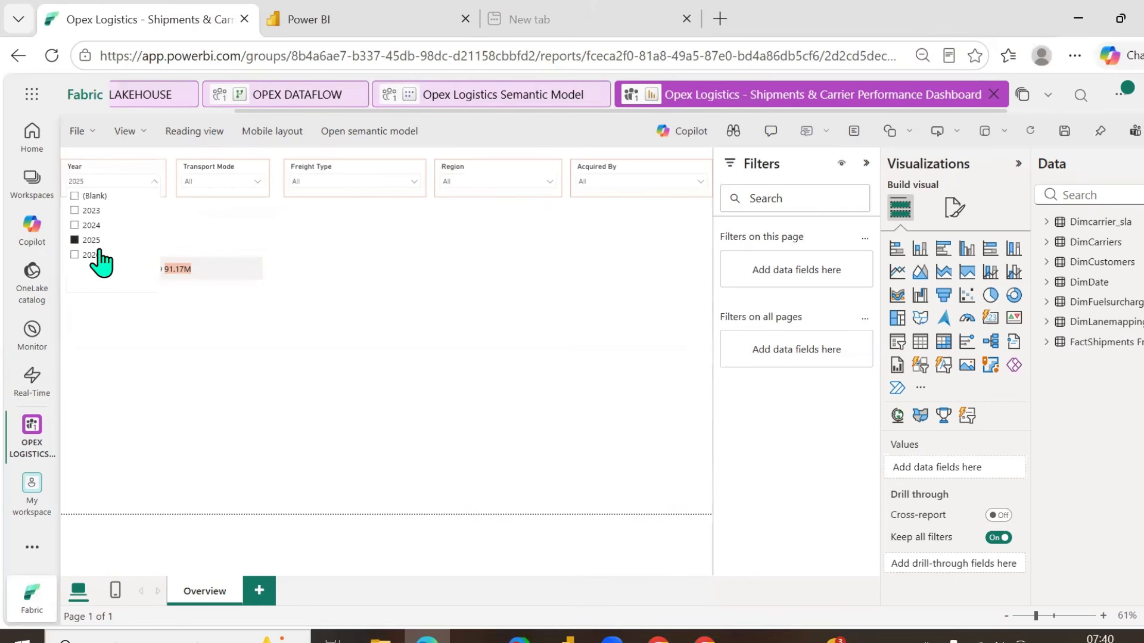
left_click(194, 359)
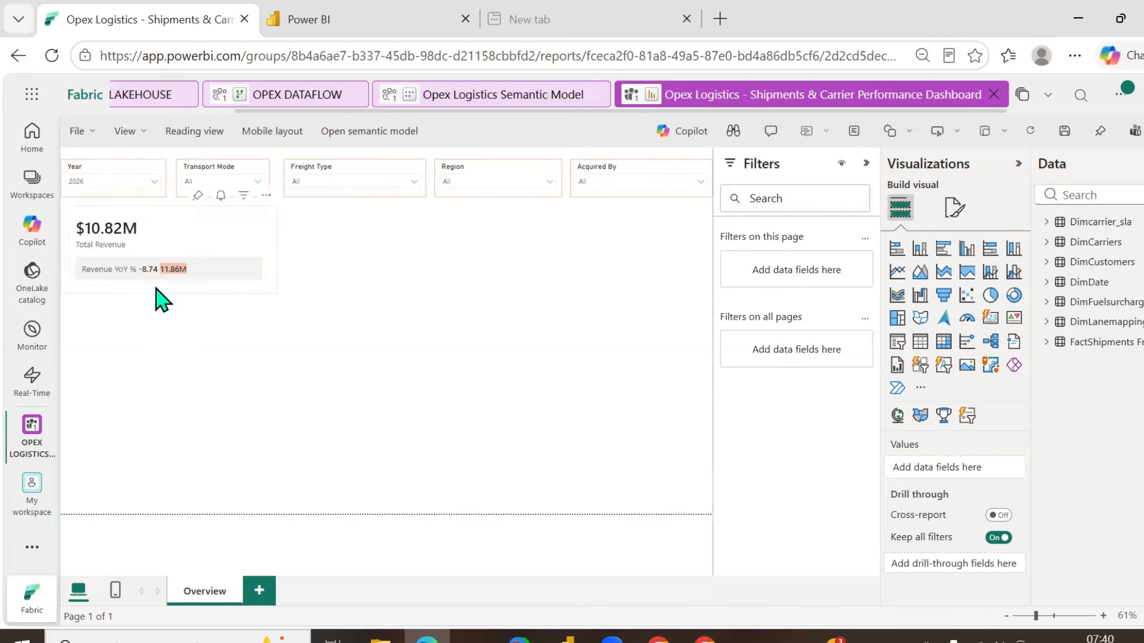
left_click(154, 182)
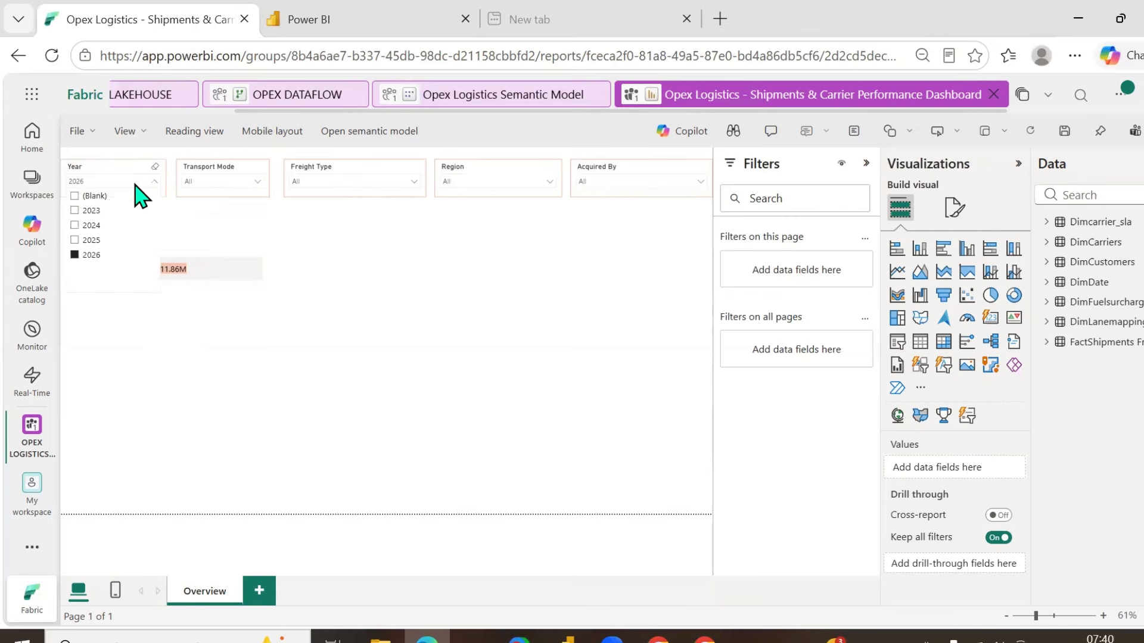
left_click(91, 225)
left_click(296, 320)
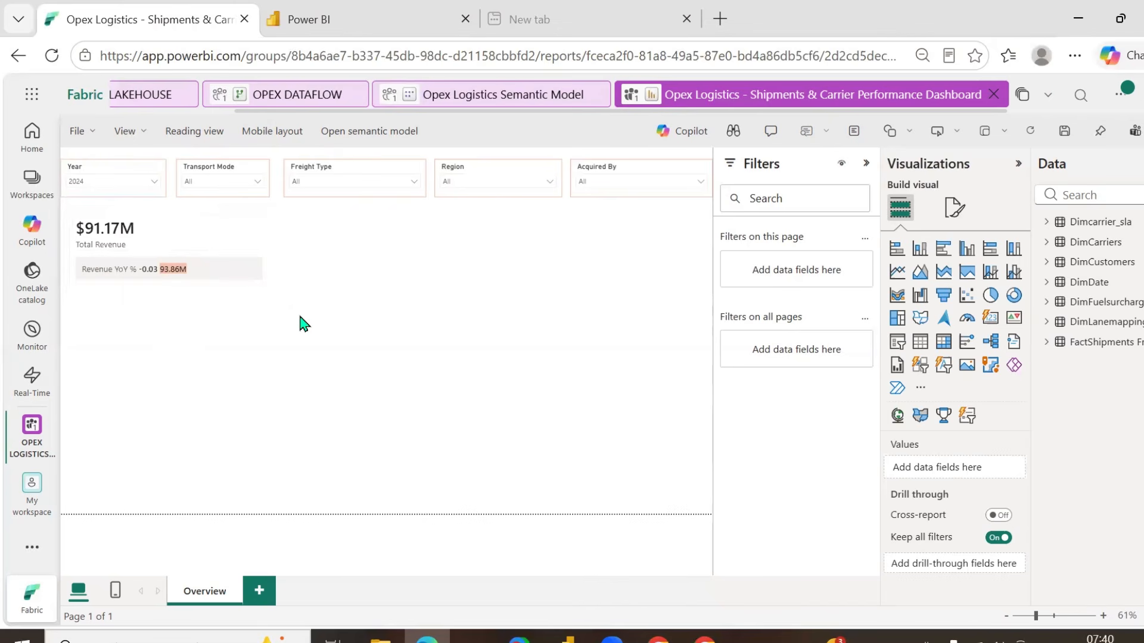
- Turn on the visual border for the Total Revenue card in its general effects settings
left_click(233, 249)
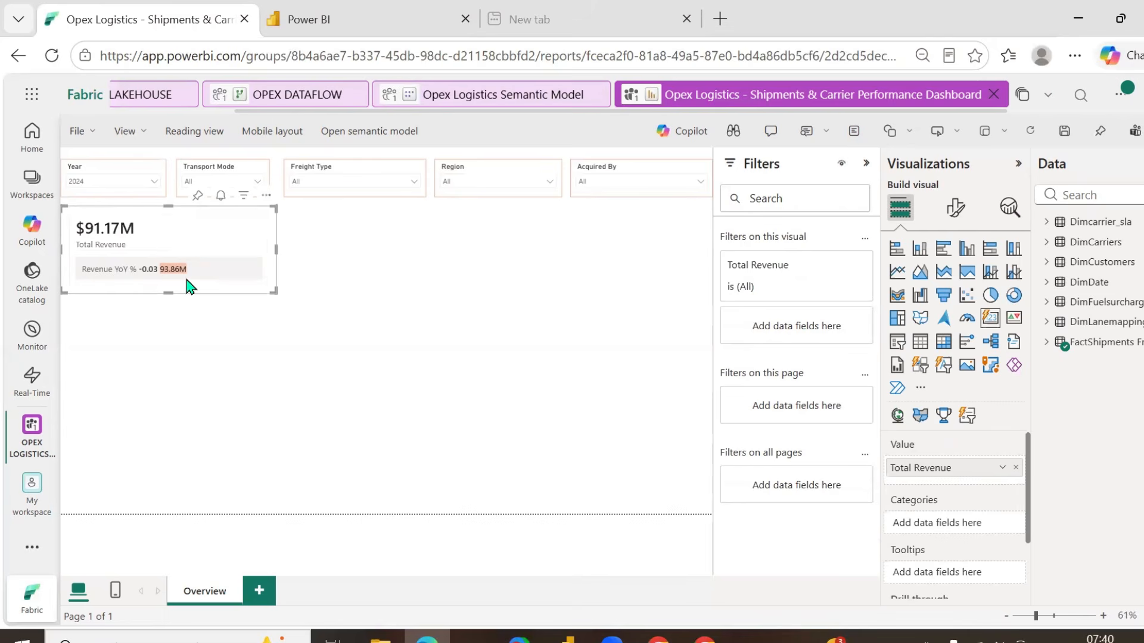
left_click(344, 273)
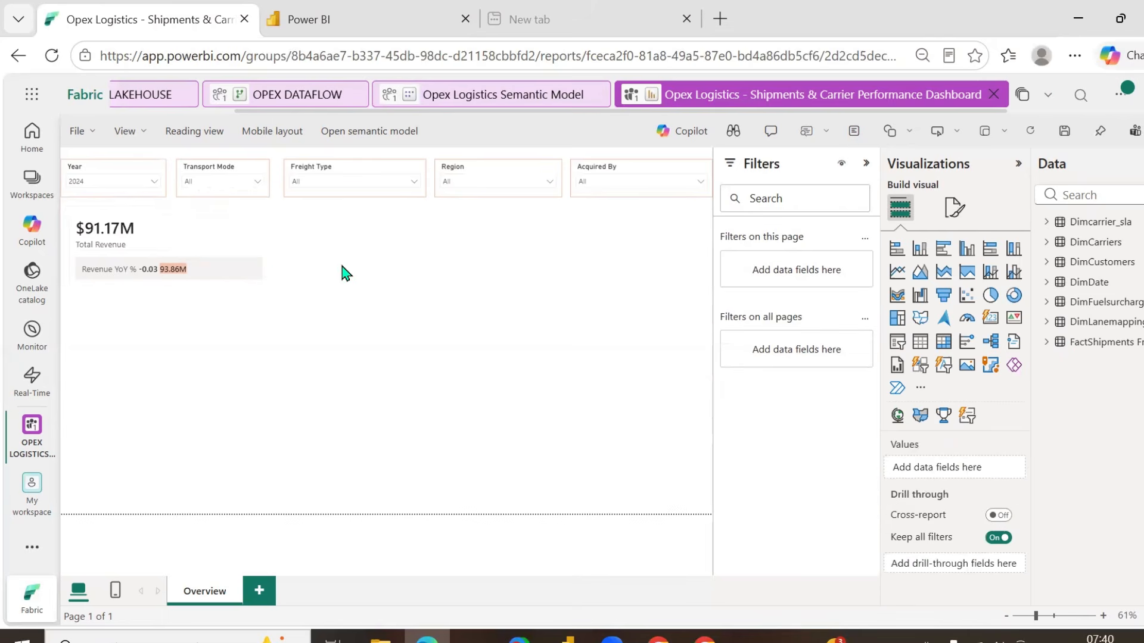
left_click(248, 234)
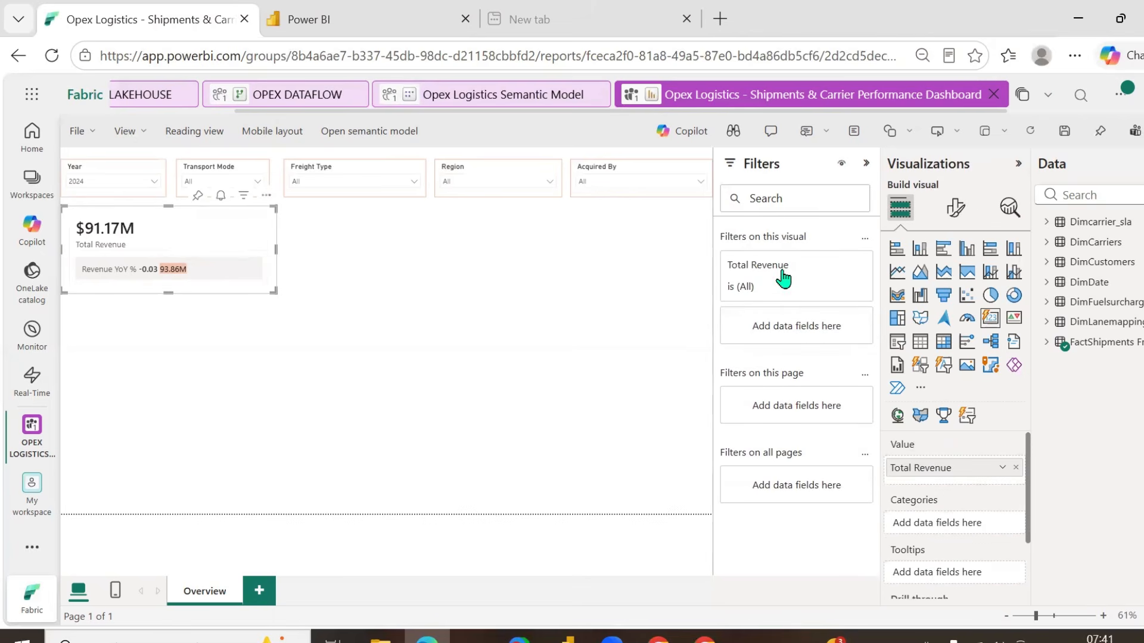
left_click(955, 209)
left_click(953, 283)
left_click(903, 391)
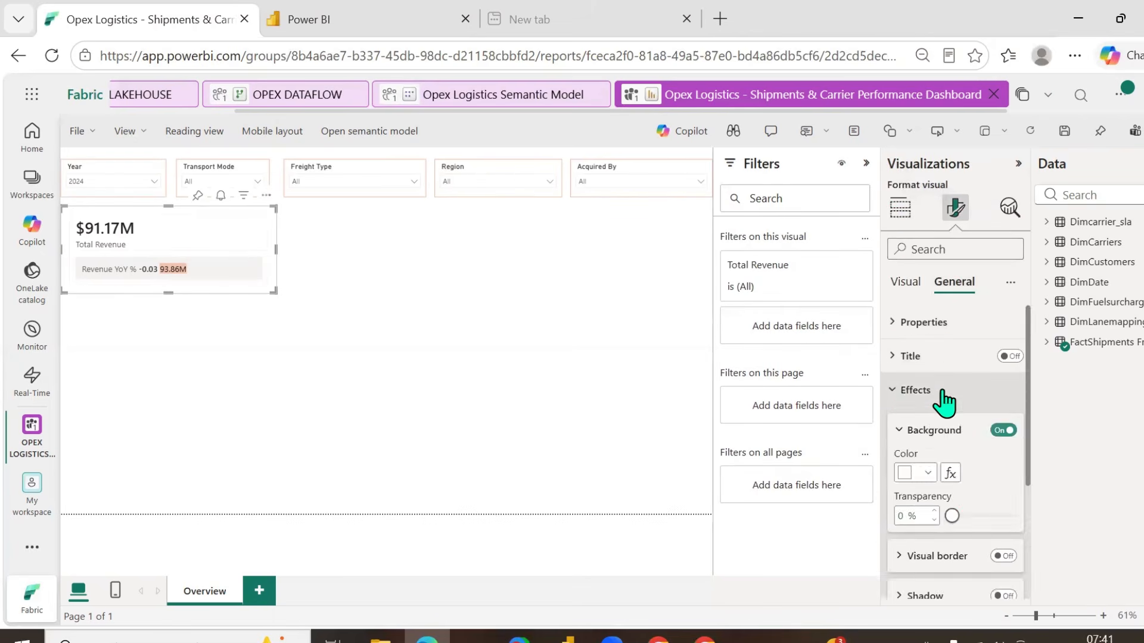
scroll(947, 400, "down", 2)
left_click(1003, 463)
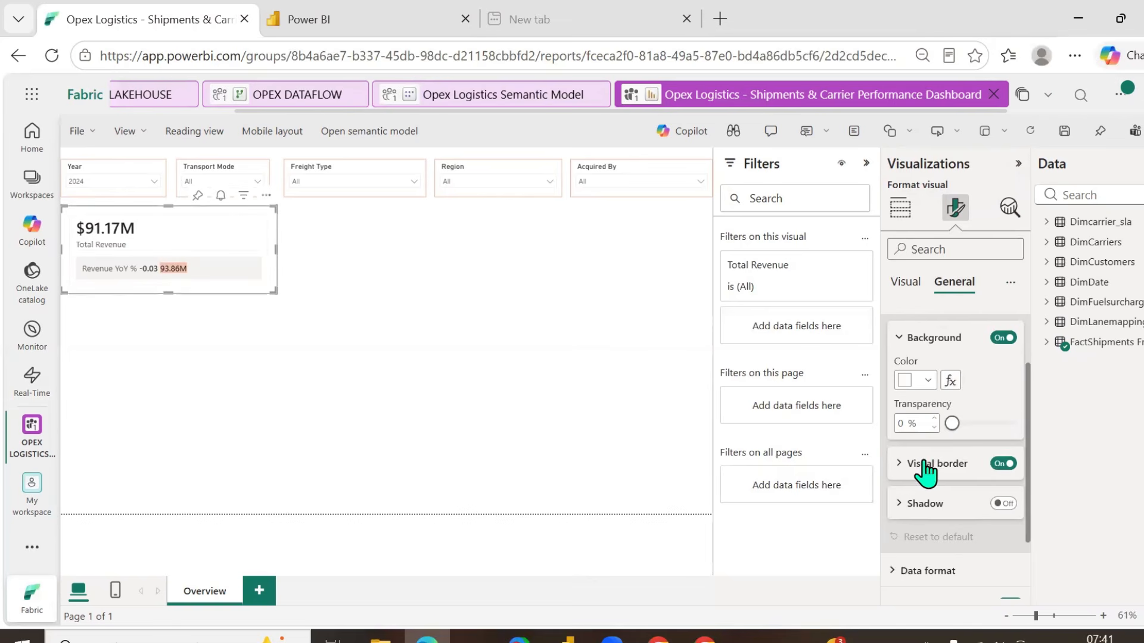
- Set the Total Revenue card's border color to light orange with 5 px rounded corners
left_click(924, 473)
scroll(970, 444, "down", 3)
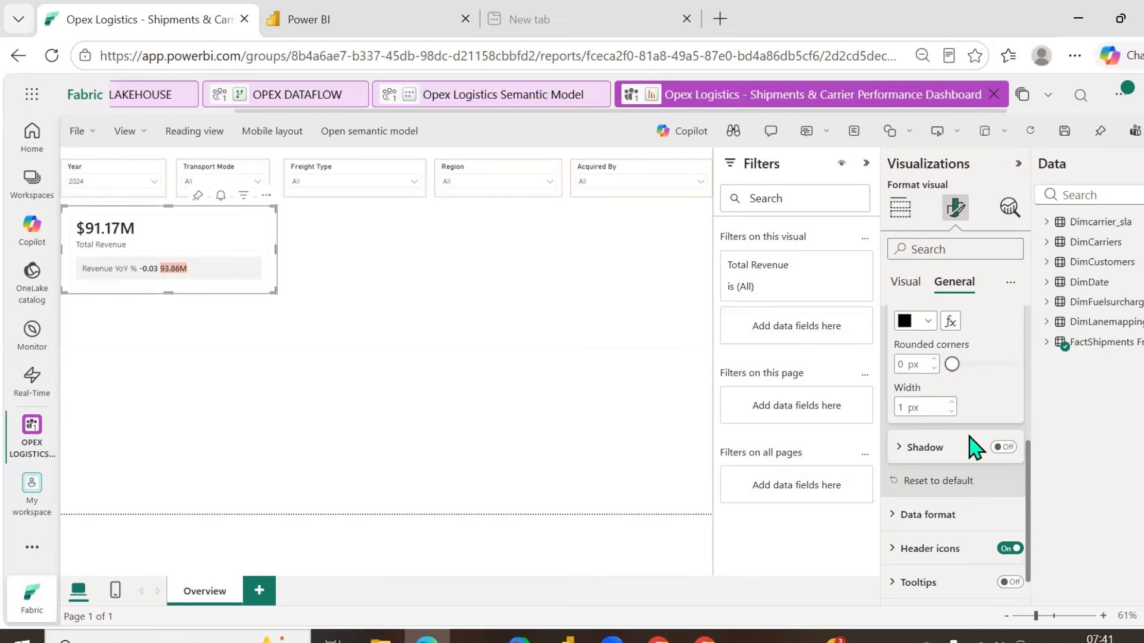
left_click(915, 323)
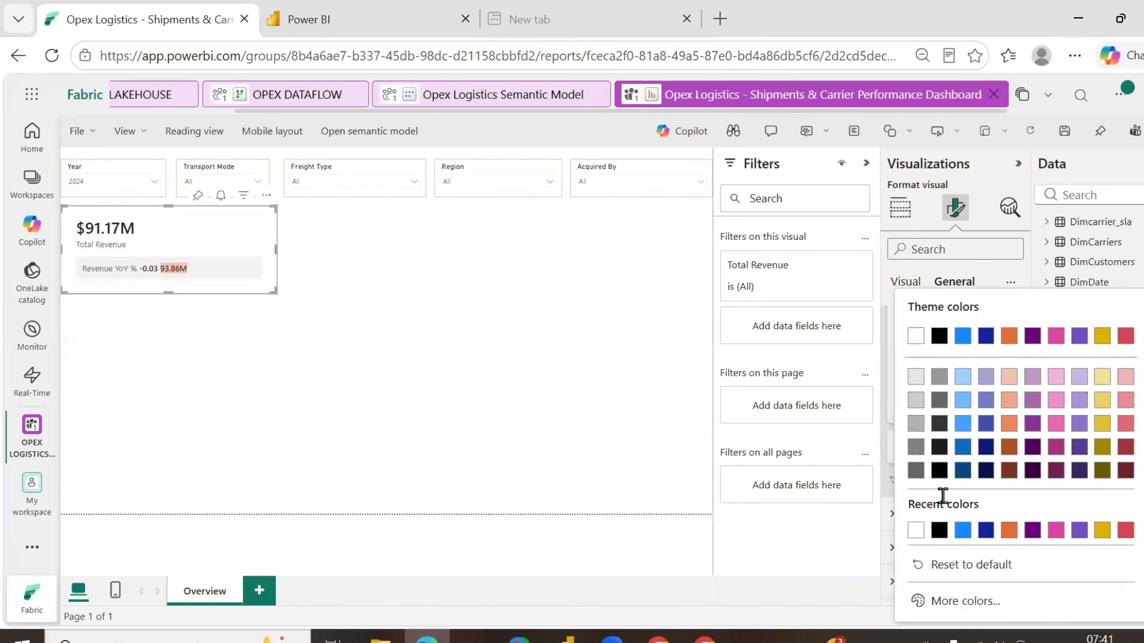
left_click(1010, 401)
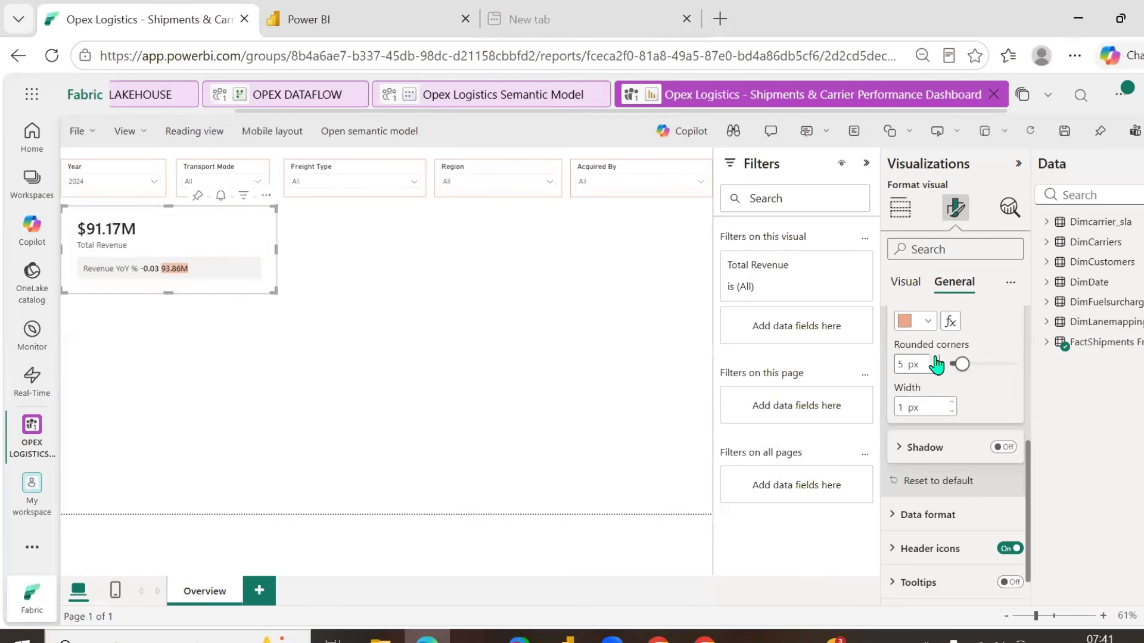
left_click(355, 295)
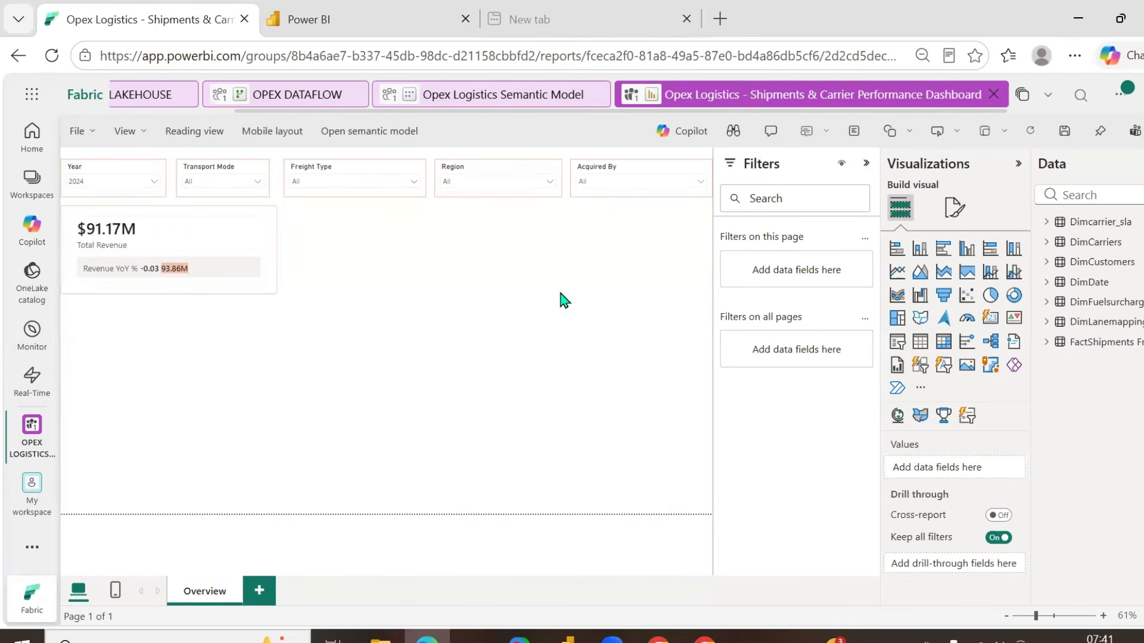
- Add a new card visual beside the Total Revenue card and narrow it to about two thirds of that card's width
left_click(990, 318)
left_click_drag(200, 358, 442, 258)
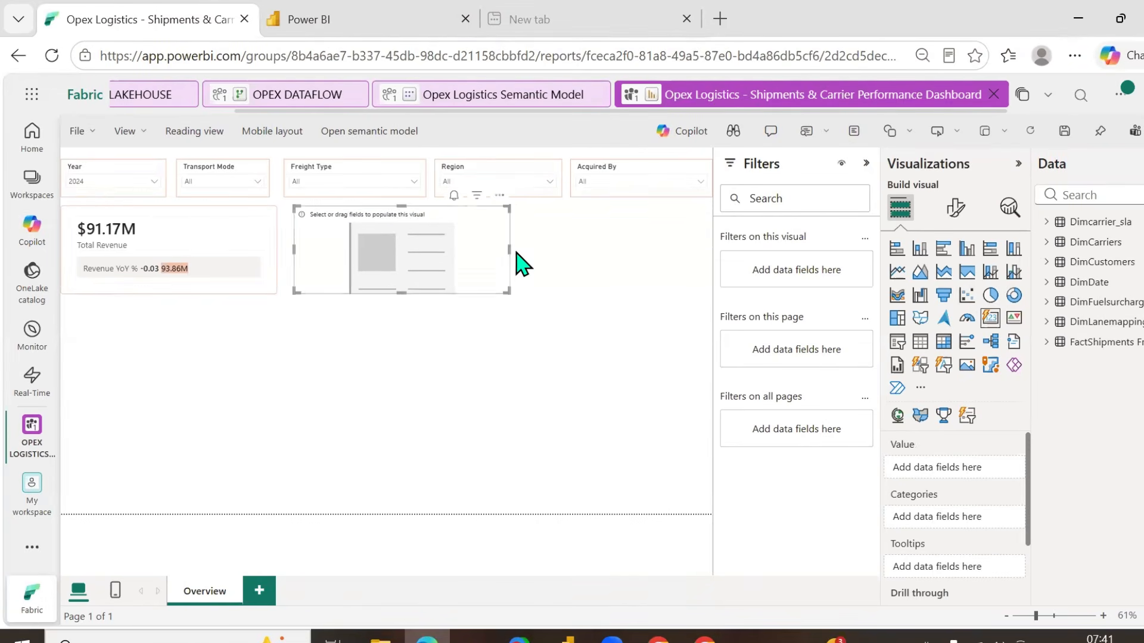
left_click_drag(509, 246, 434, 251)
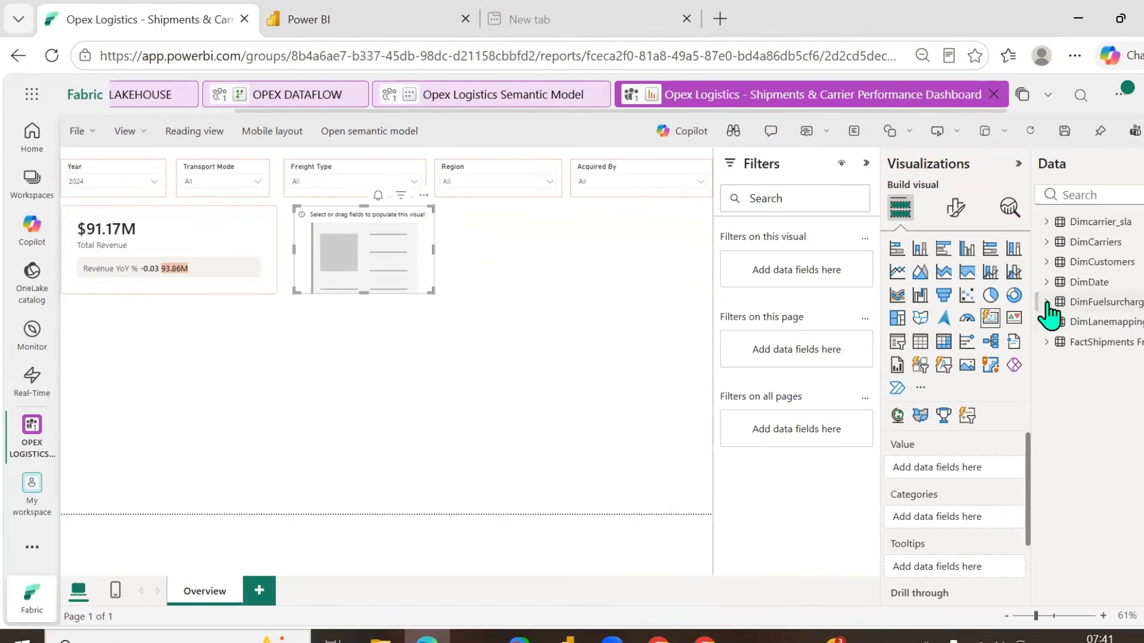
- Search the data fields for "va" and add the Valid Shipments measure from FactShipments as the new card's value
left_click(1048, 347)
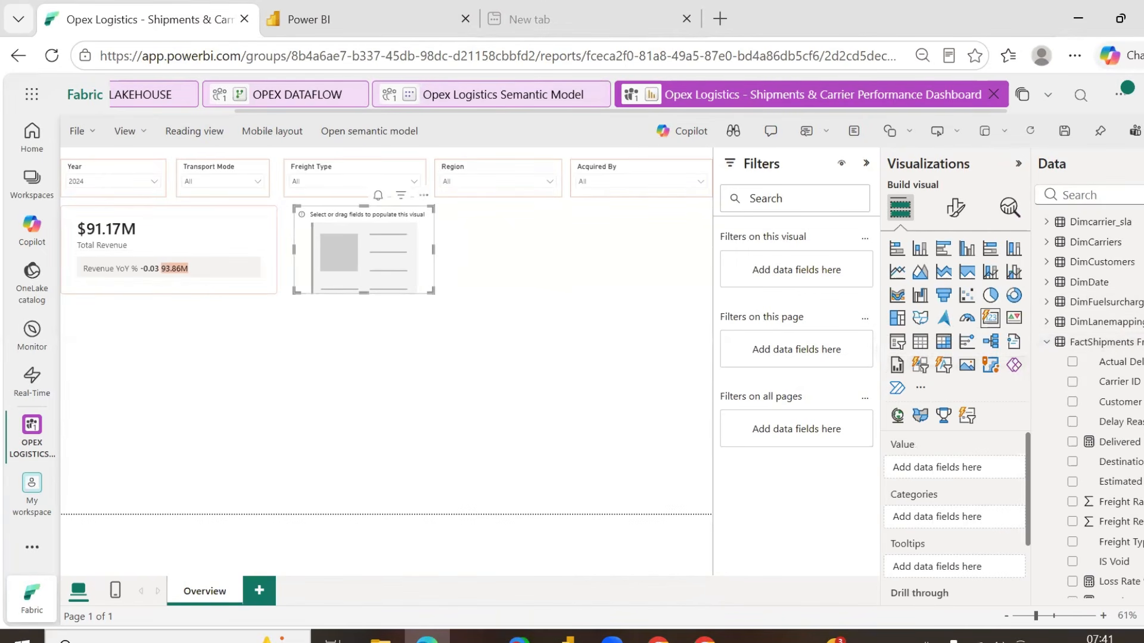
left_click(566, 641)
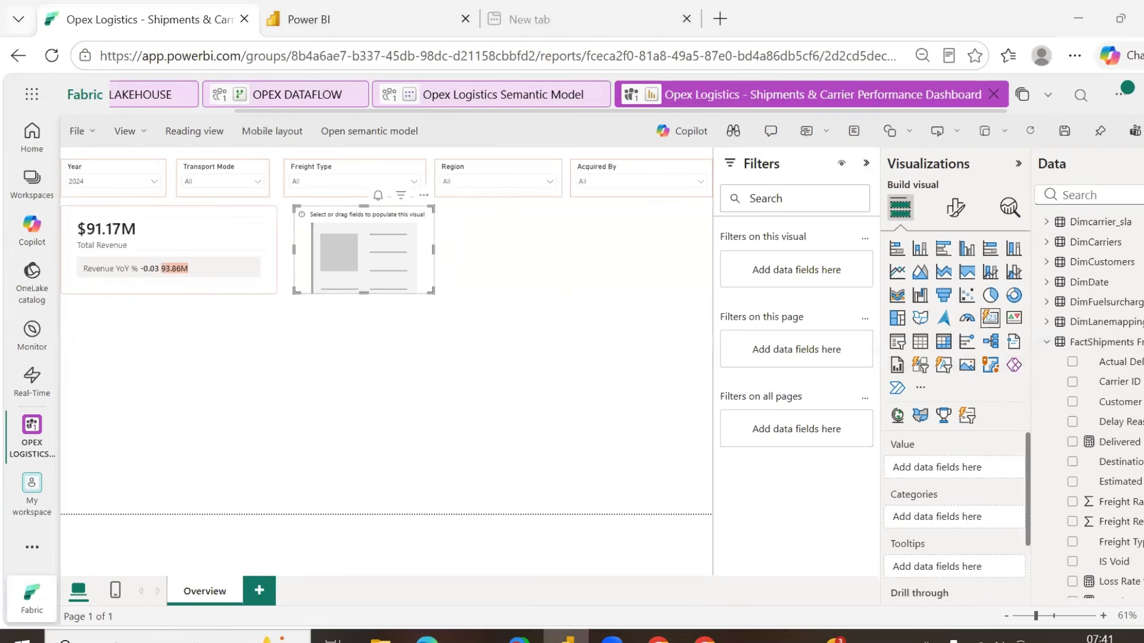
left_click(1081, 189)
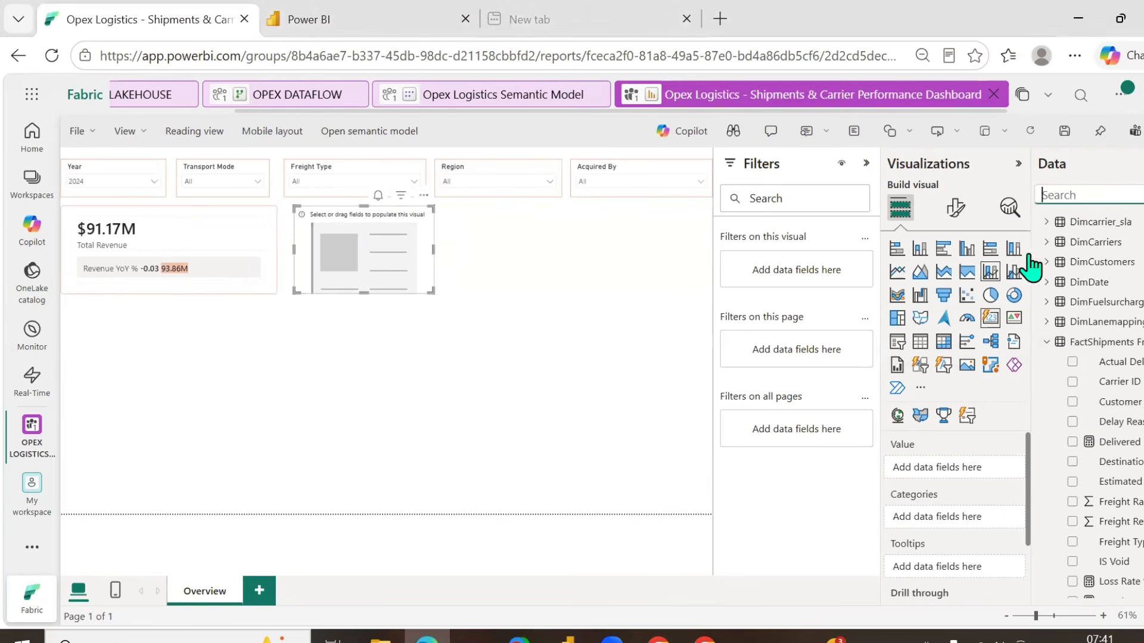
type("vail")
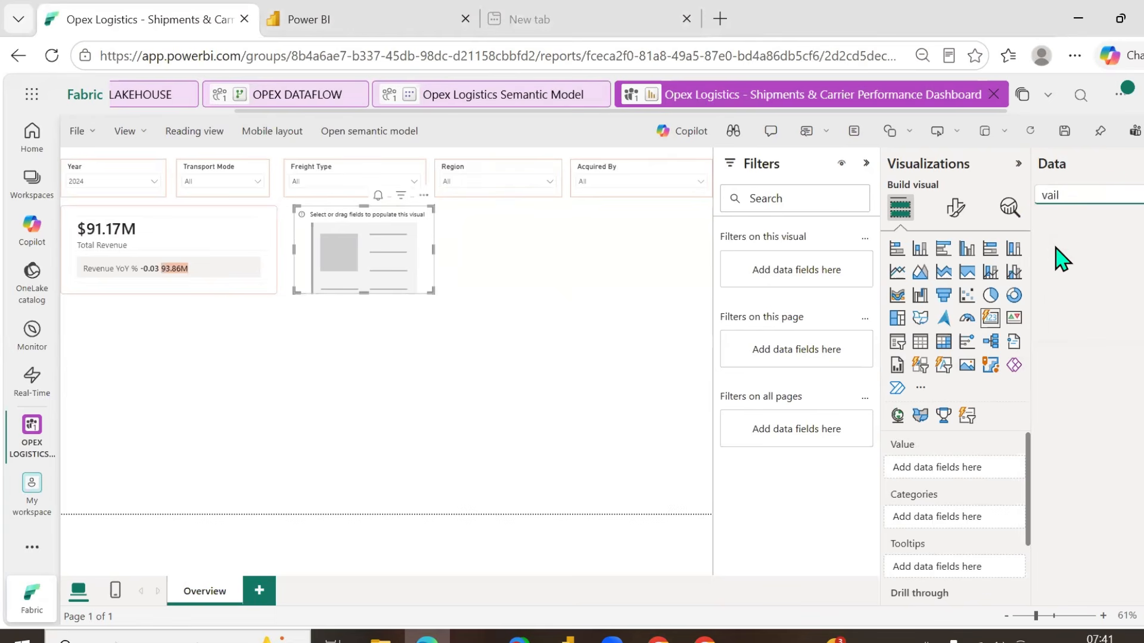
key("BackSpace")
key("BackSpace")
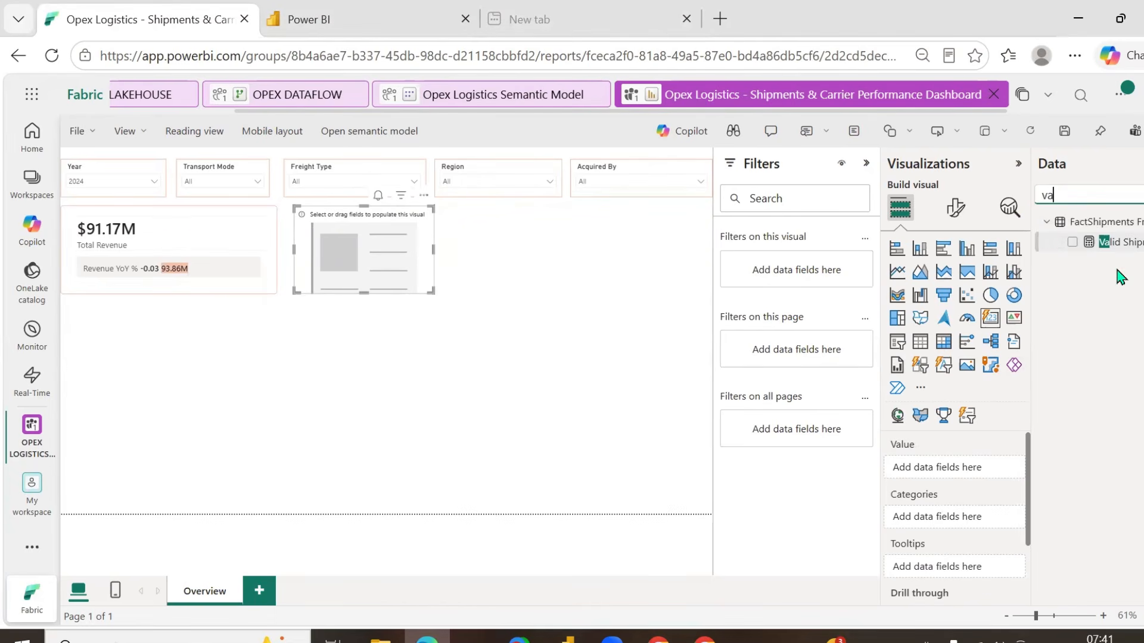
left_click(1072, 241)
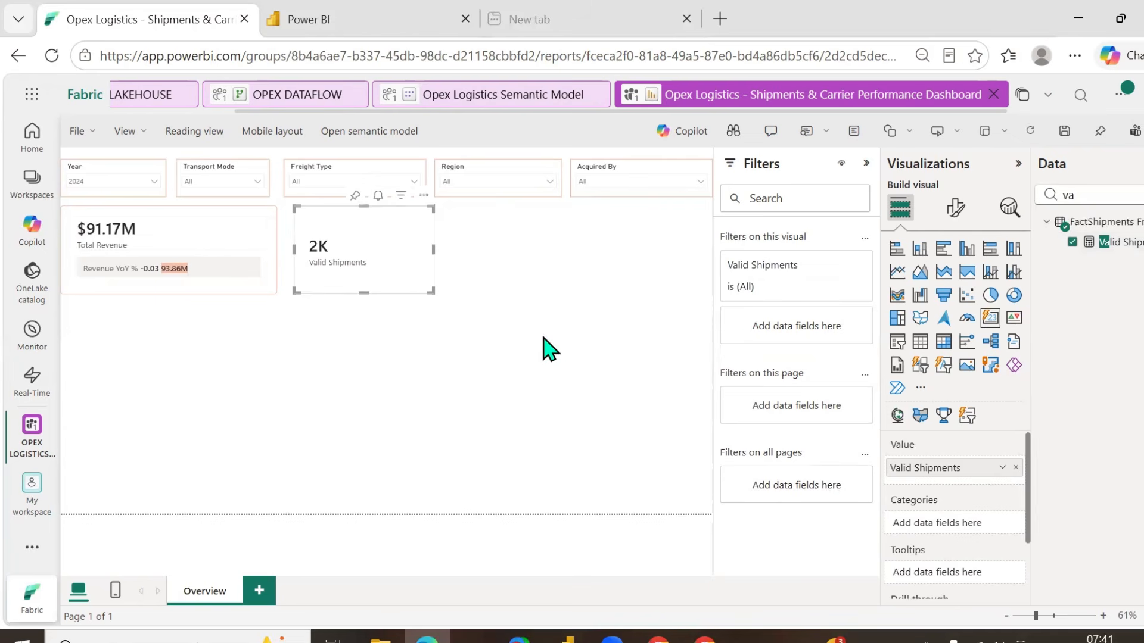
- Apply the card settings to Valid Shipments and turn on its accent bar
left_click(956, 208)
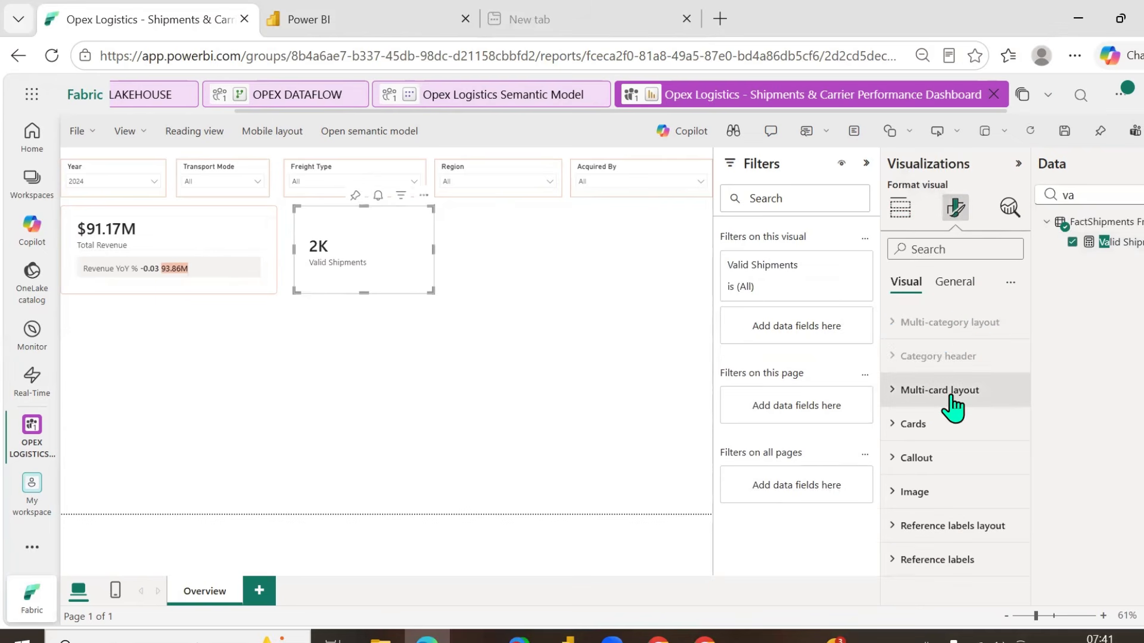
left_click(919, 425)
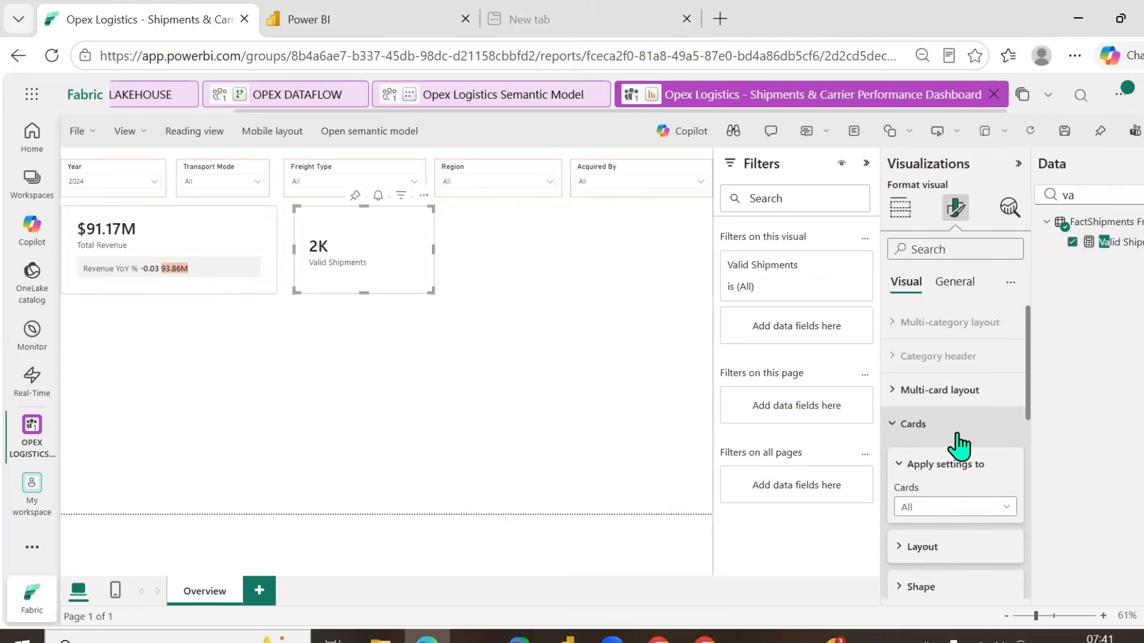
left_click(967, 420)
left_click(924, 455)
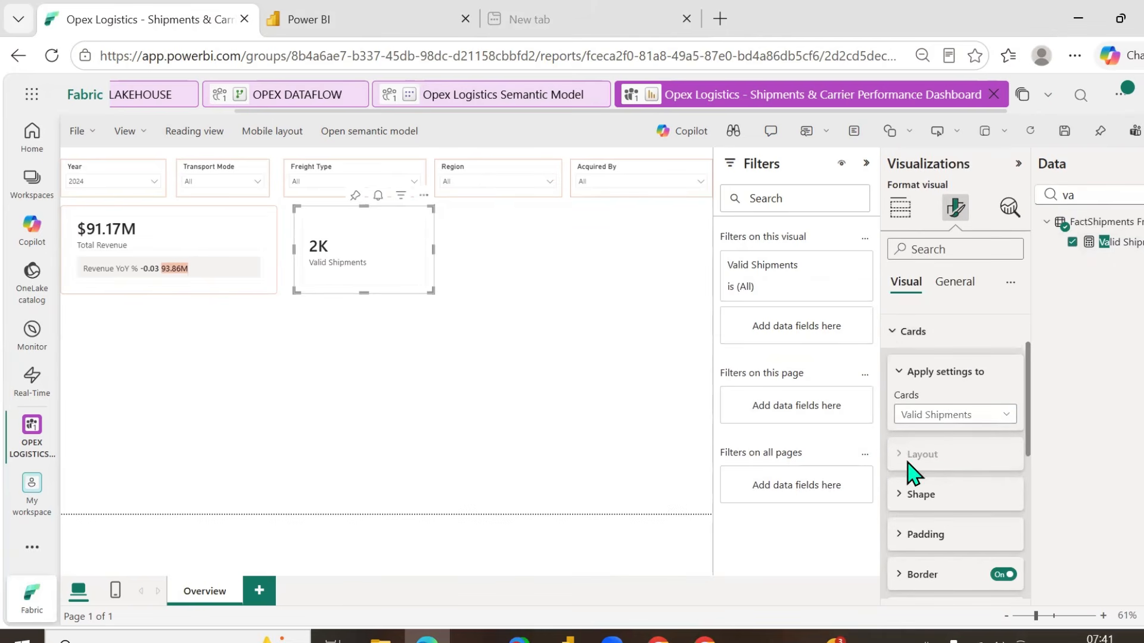
scroll(931, 509, "down", 5)
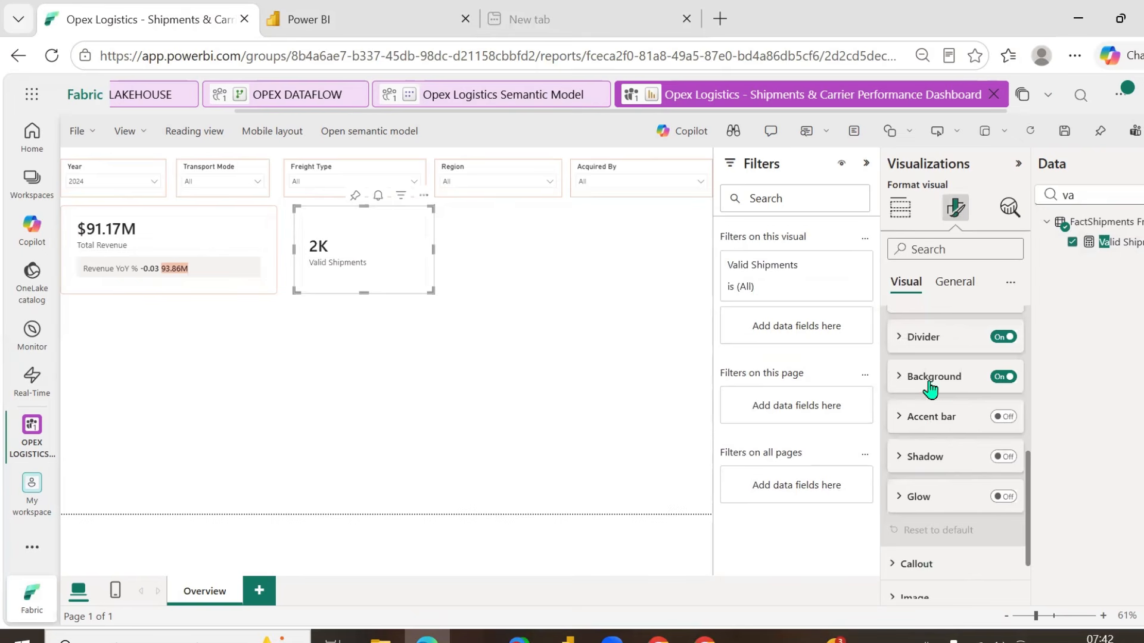
left_click(1001, 418)
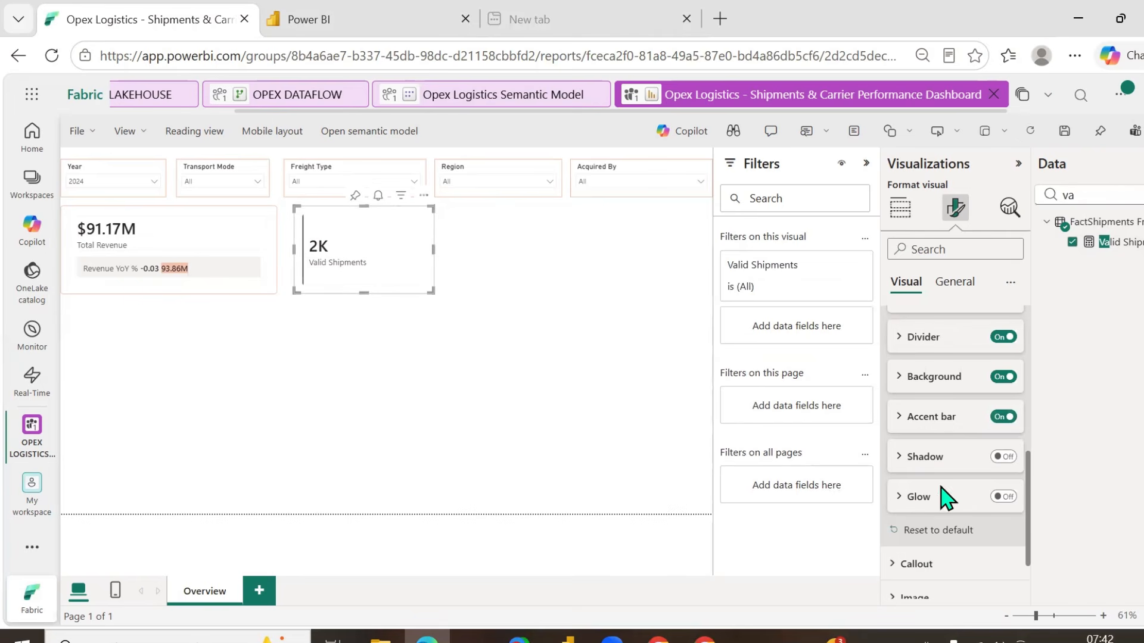
- Try a shadow on the Valid Shipments card, remove it, and turn on the glow effect
left_click(1005, 457)
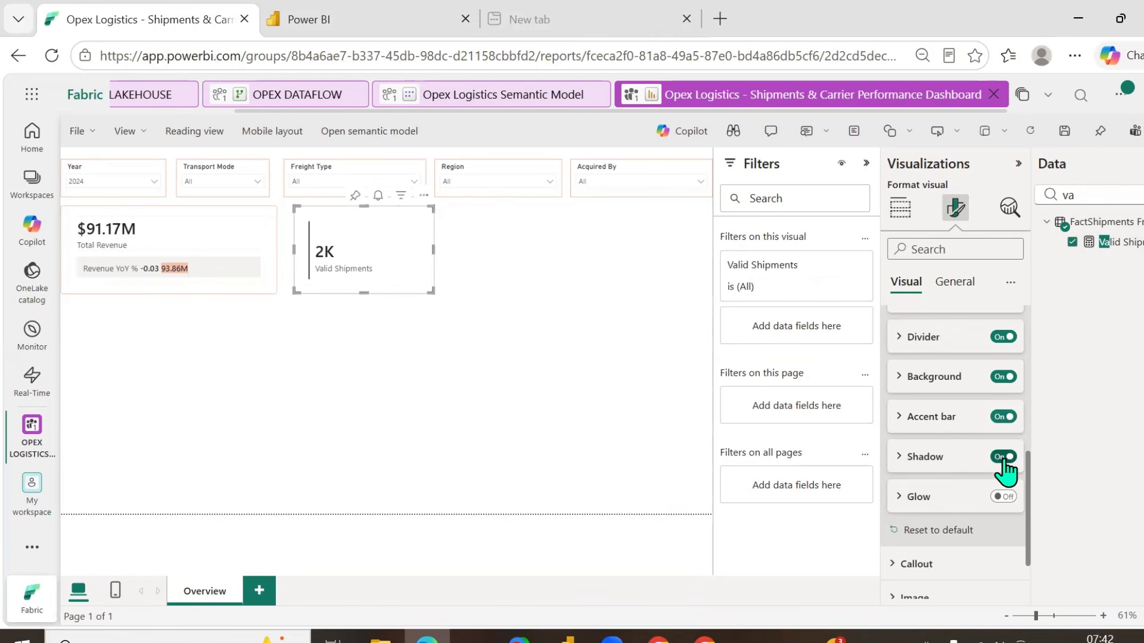
left_click(1004, 457)
scroll(977, 494, "down", 3)
left_click(1006, 413)
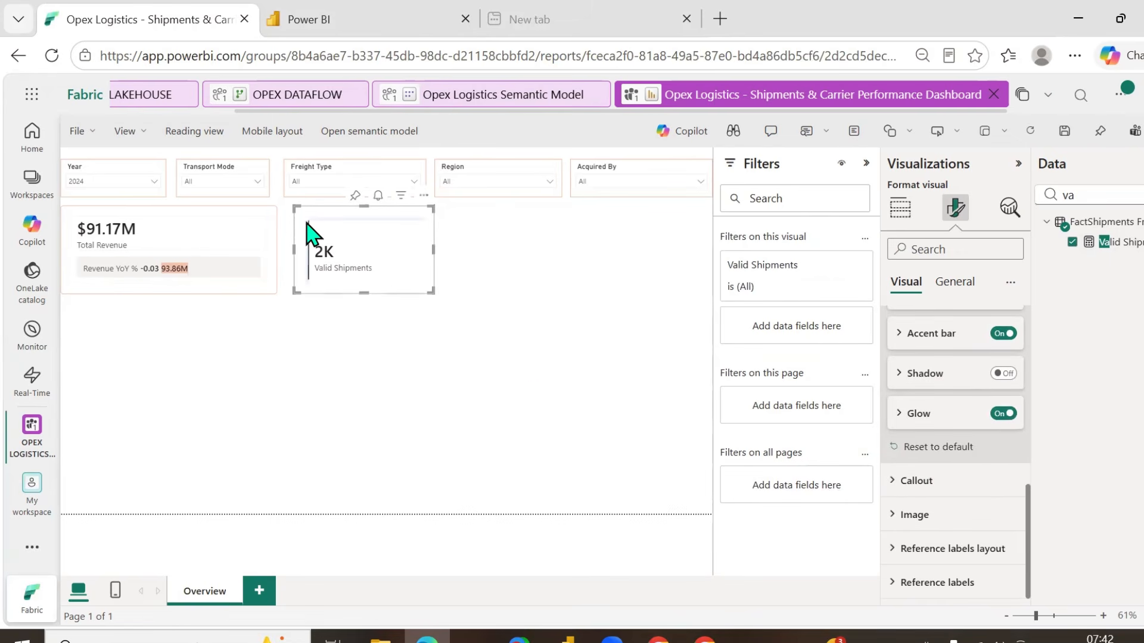
- Set the Valid Shipments card's glow color to light orange and review the glow position options
left_click(902, 417)
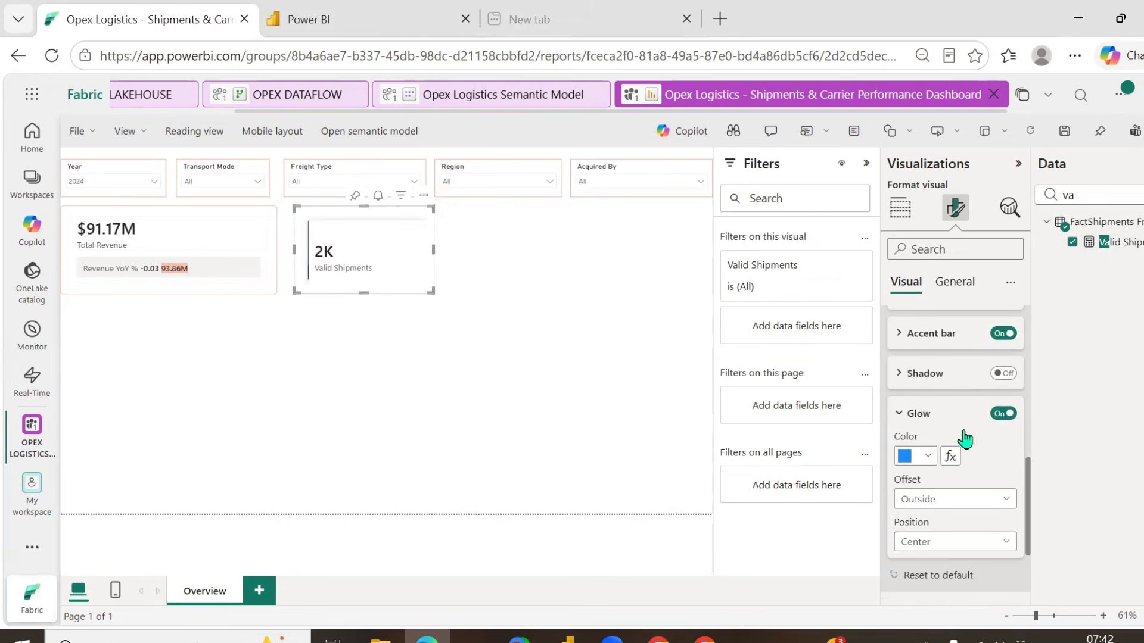
left_click(928, 457)
left_click(916, 352)
scroll(986, 453, "down", 2)
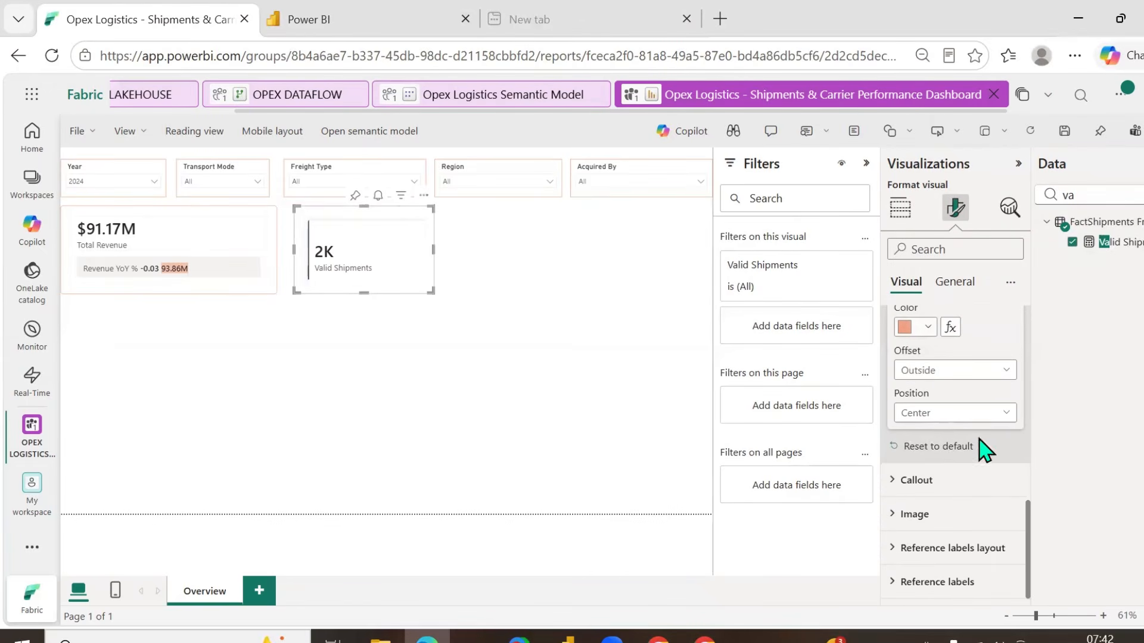
left_click(1007, 413)
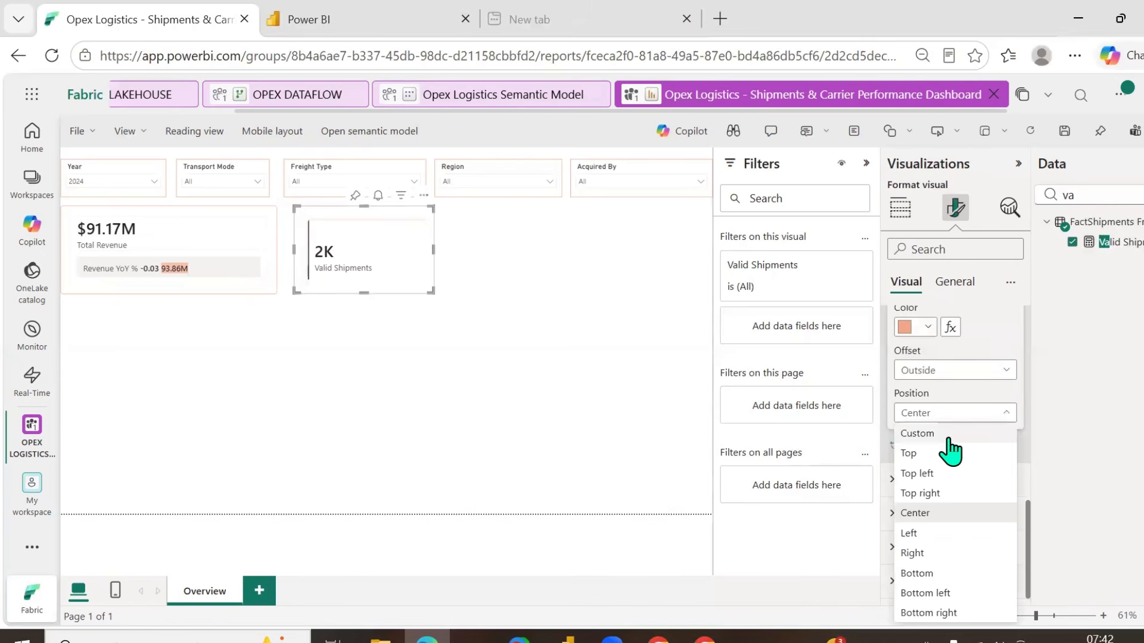
left_click(991, 410)
- Review the Valid Shipments callout's value settings, trying center alignment and restoring left alignment
left_click(918, 480)
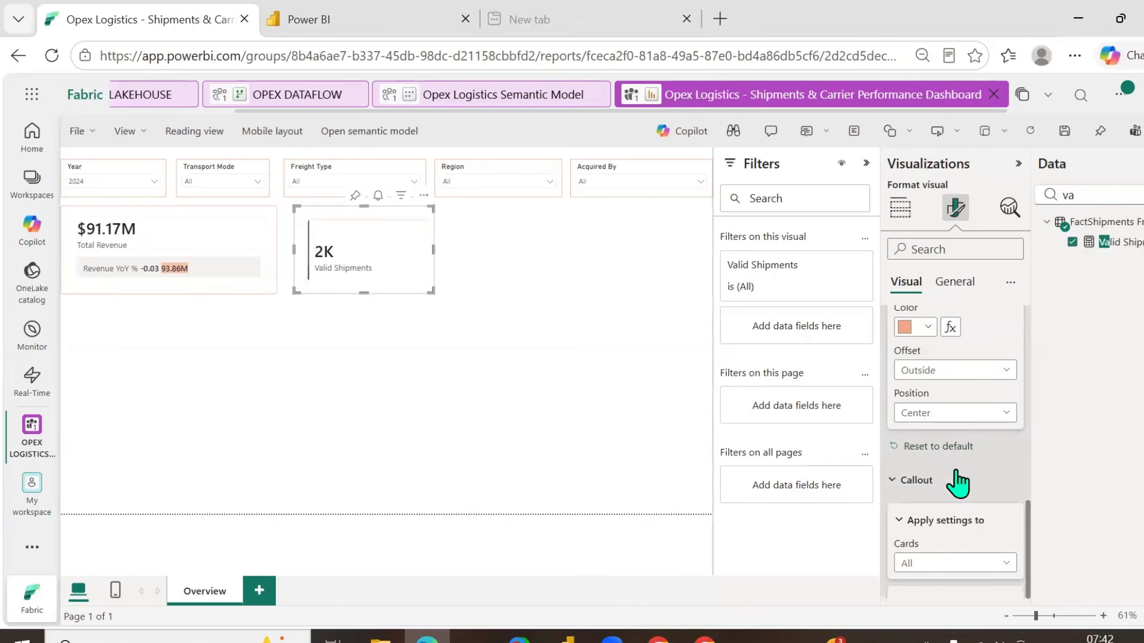
scroll(986, 476, "down", 3)
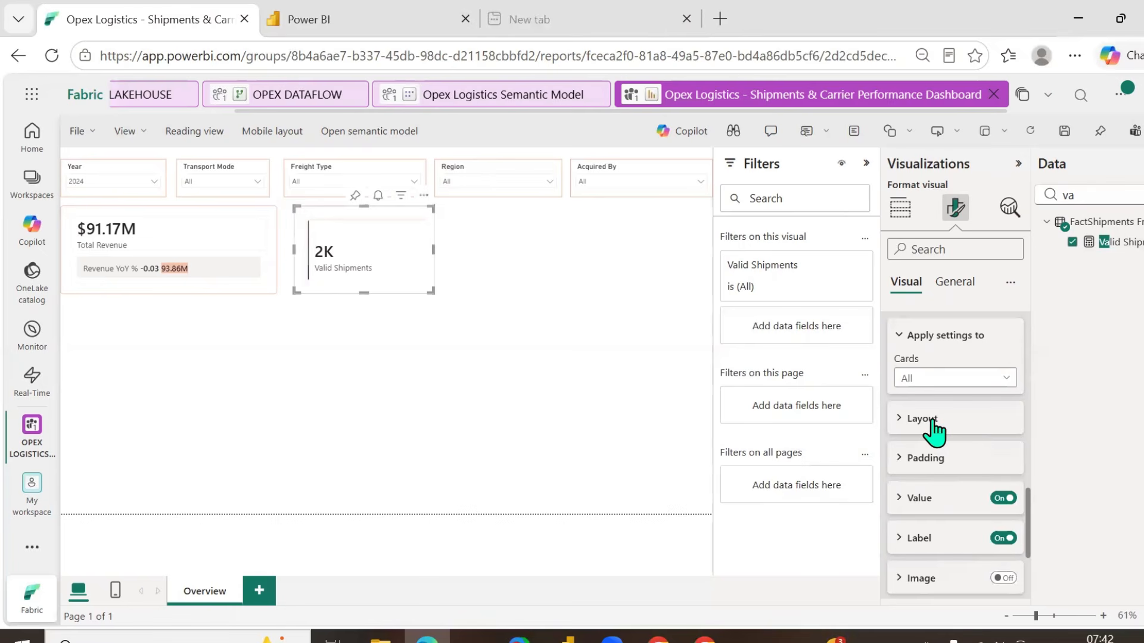
left_click(915, 499)
scroll(938, 470, "down", 3)
scroll(986, 428, "down", 2)
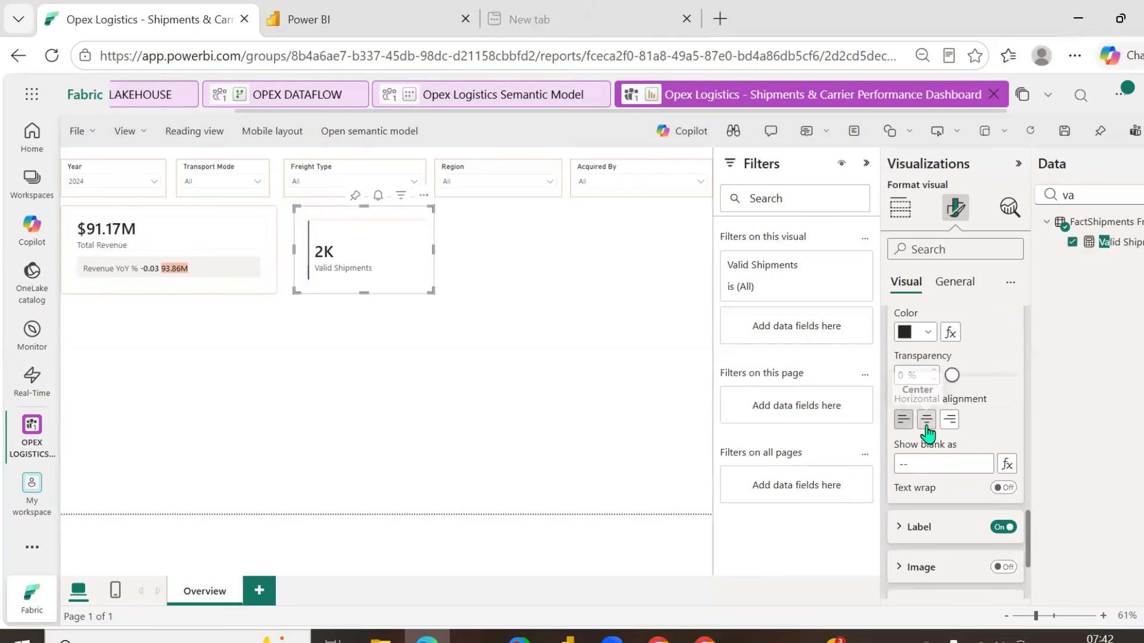
left_click(926, 424)
left_click(903, 420)
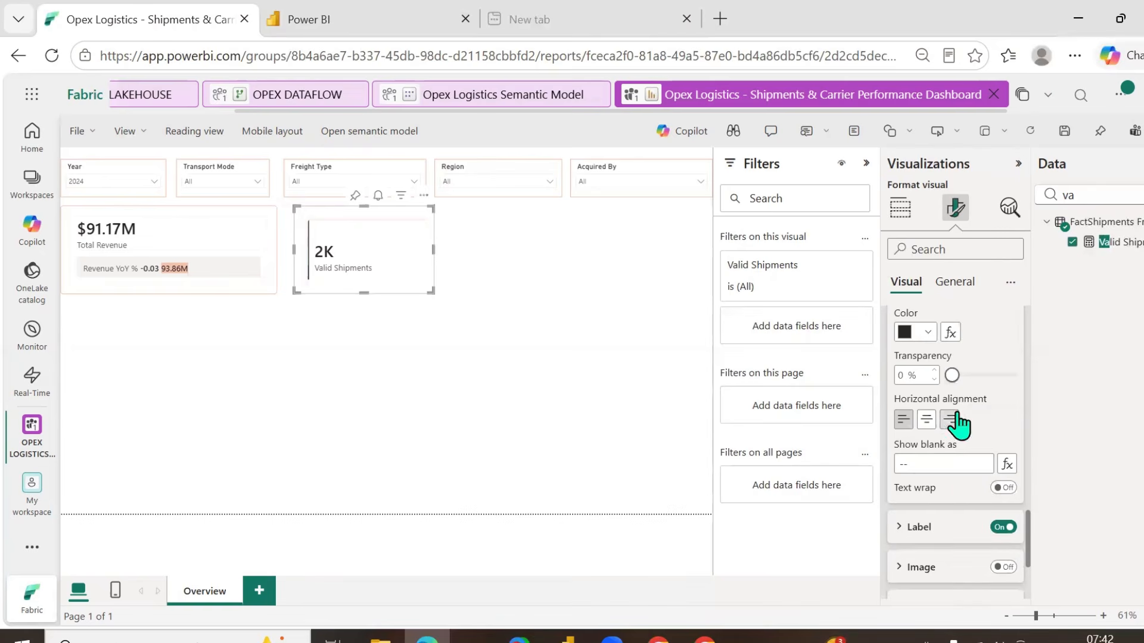
scroll(959, 423, "up", 2)
scroll(957, 424, "down", 2)
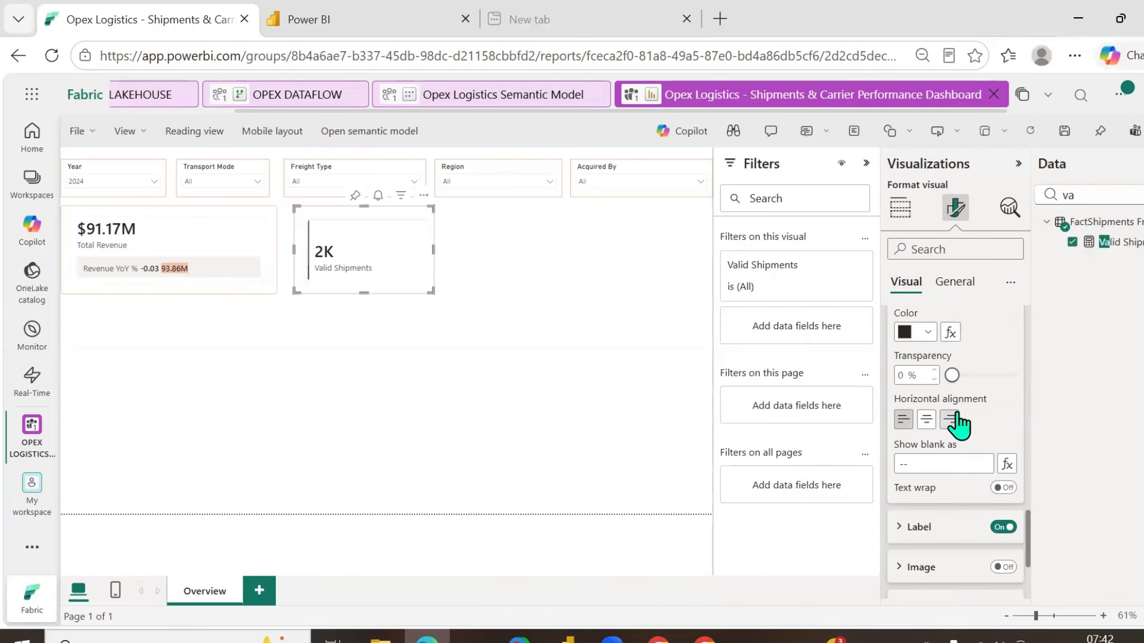
- Examine the Valid Shipments card's callout label formatting and its image settings
left_click(912, 527)
scroll(962, 530, "down", 3)
scroll(1001, 447, "down", 3)
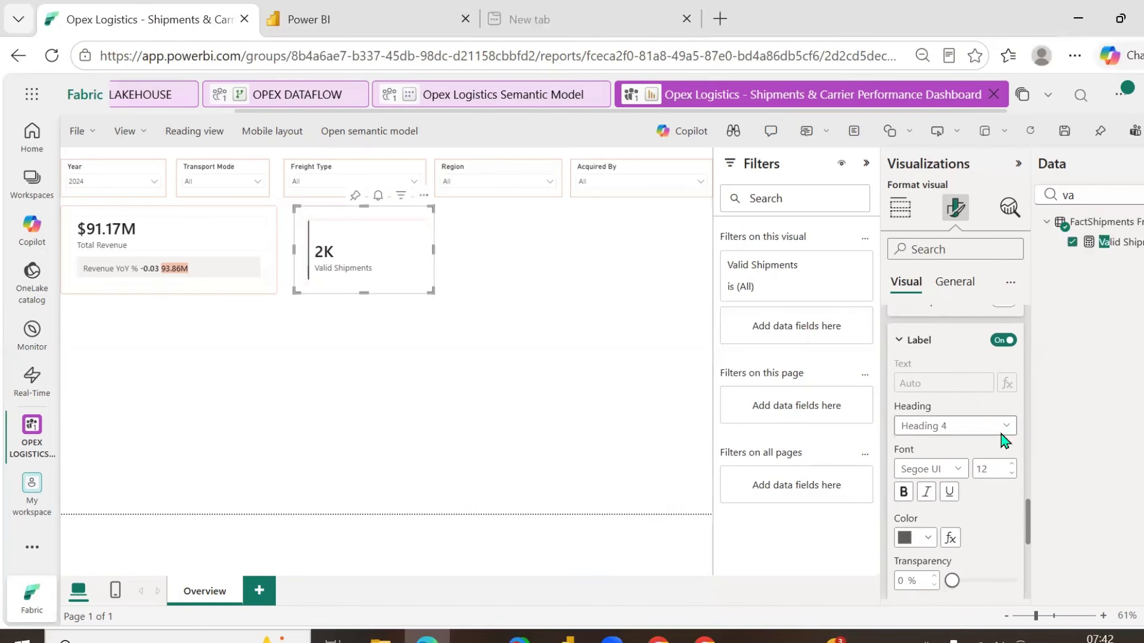
scroll(991, 482, "down", 3)
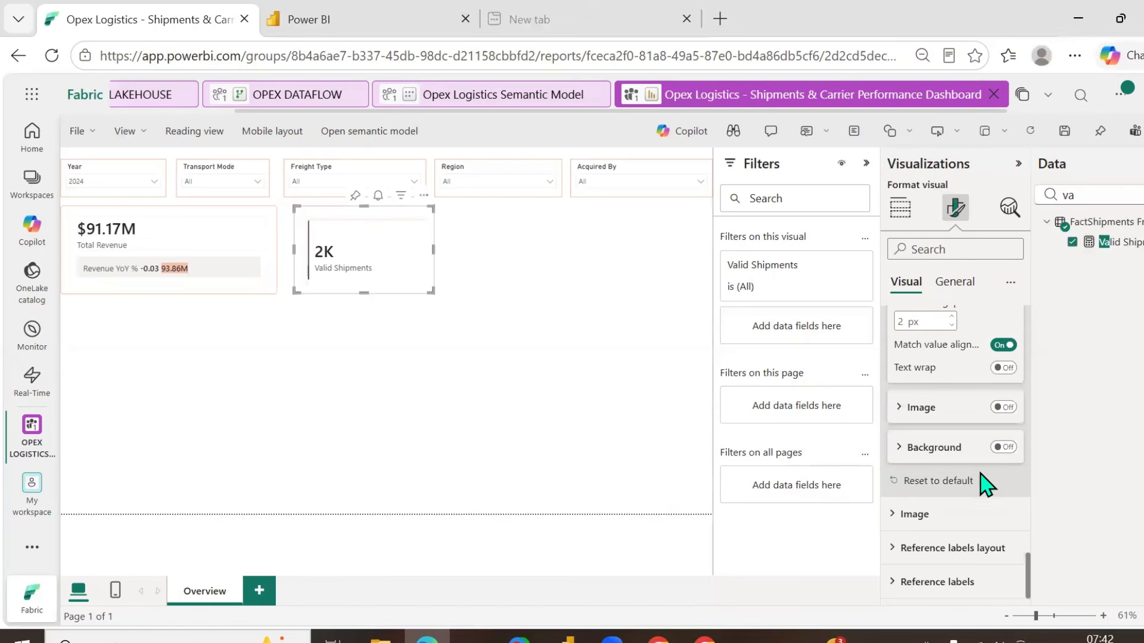
left_click(928, 516)
scroll(958, 518, "down", 3)
scroll(959, 515, "down", 1)
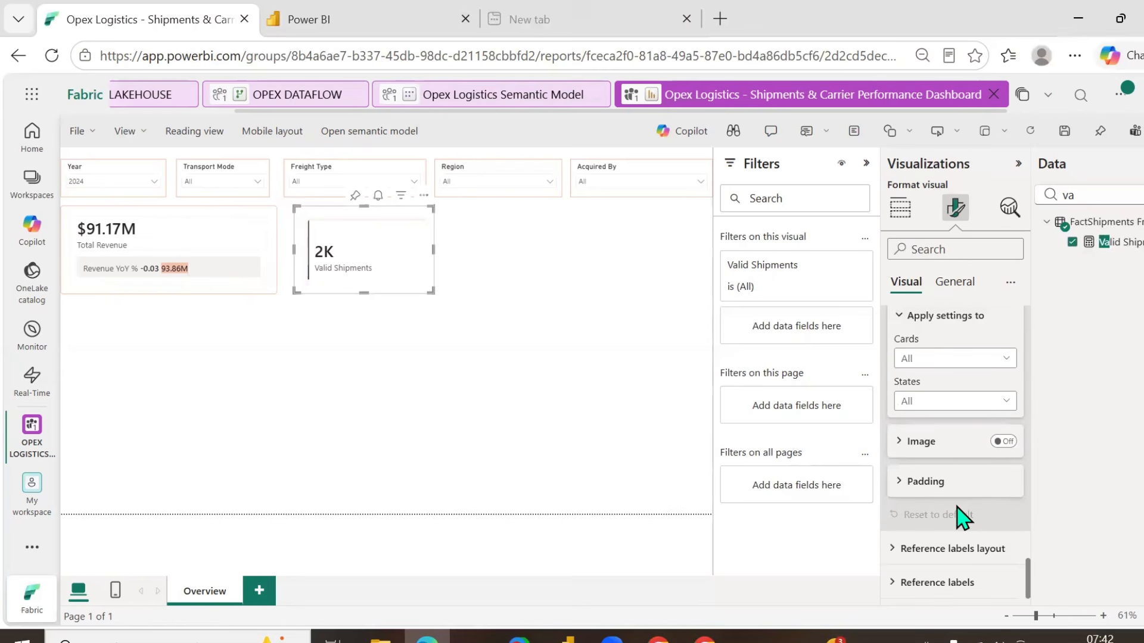
- Clear the format settings search and examine the Valid Shipments card's callout layout options with the settings applied to all cards
scroll(959, 518, "up", 5)
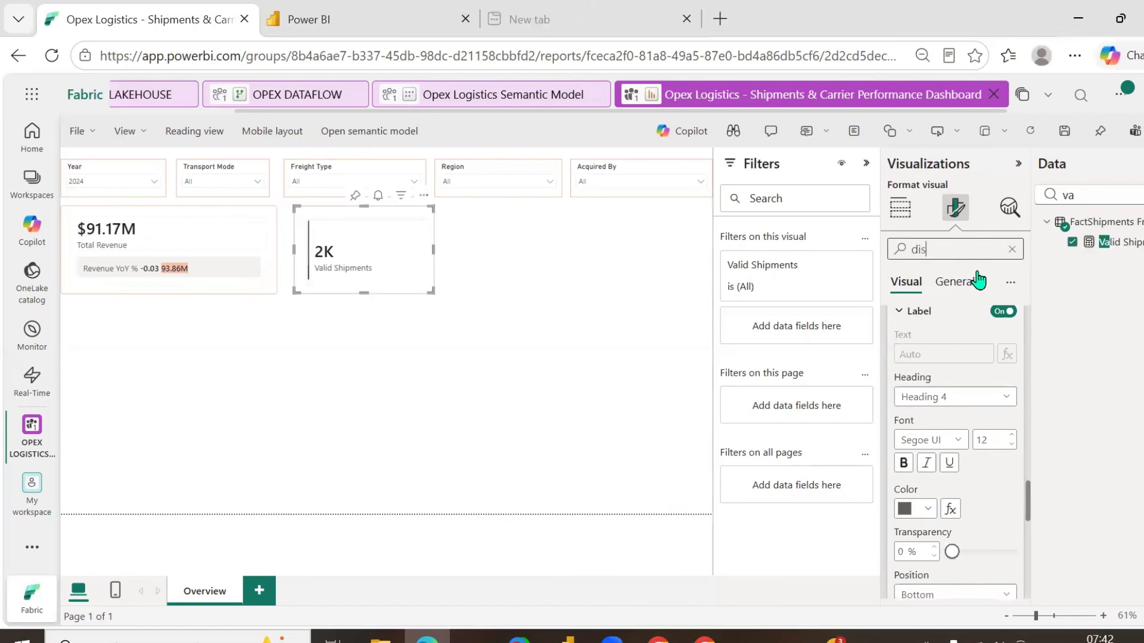
left_click(1011, 251)
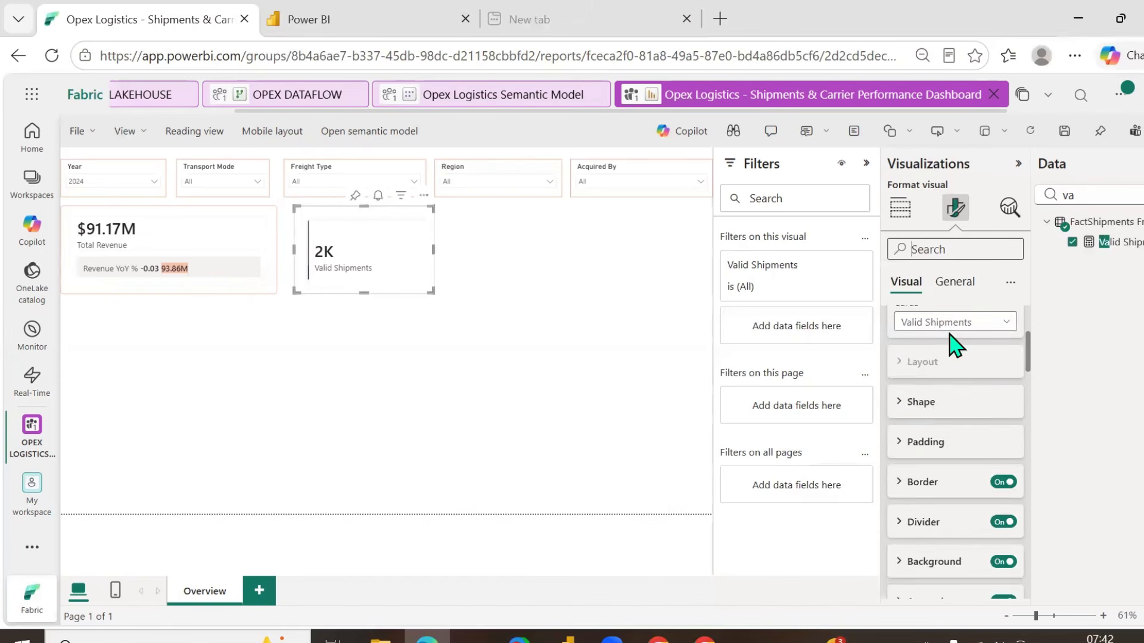
left_click(888, 334)
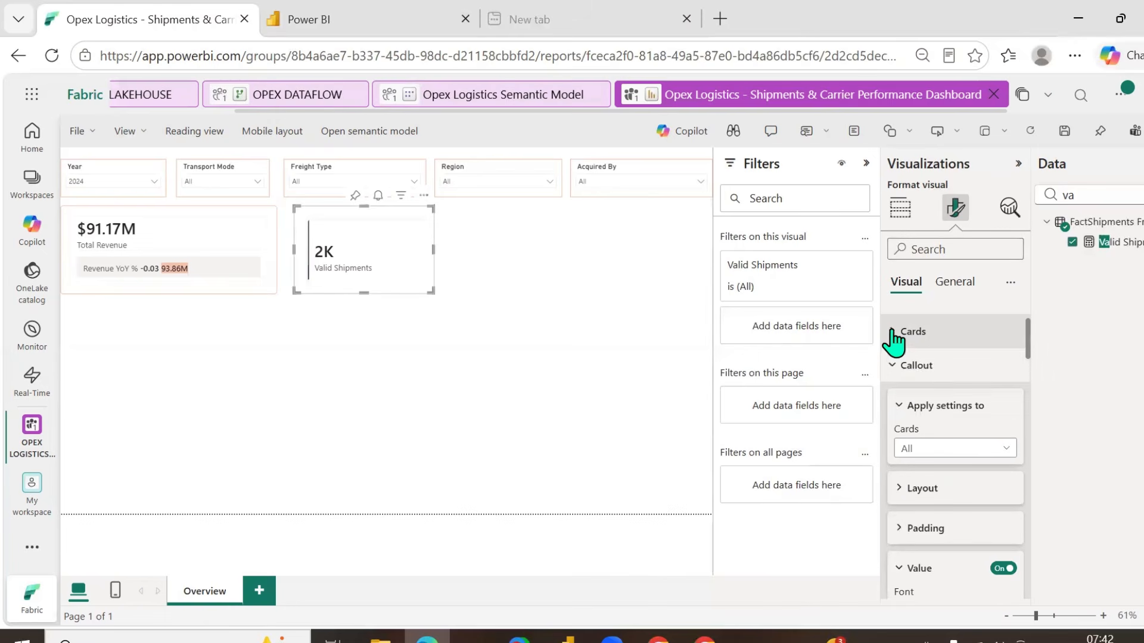
scroll(957, 395, "down", 2)
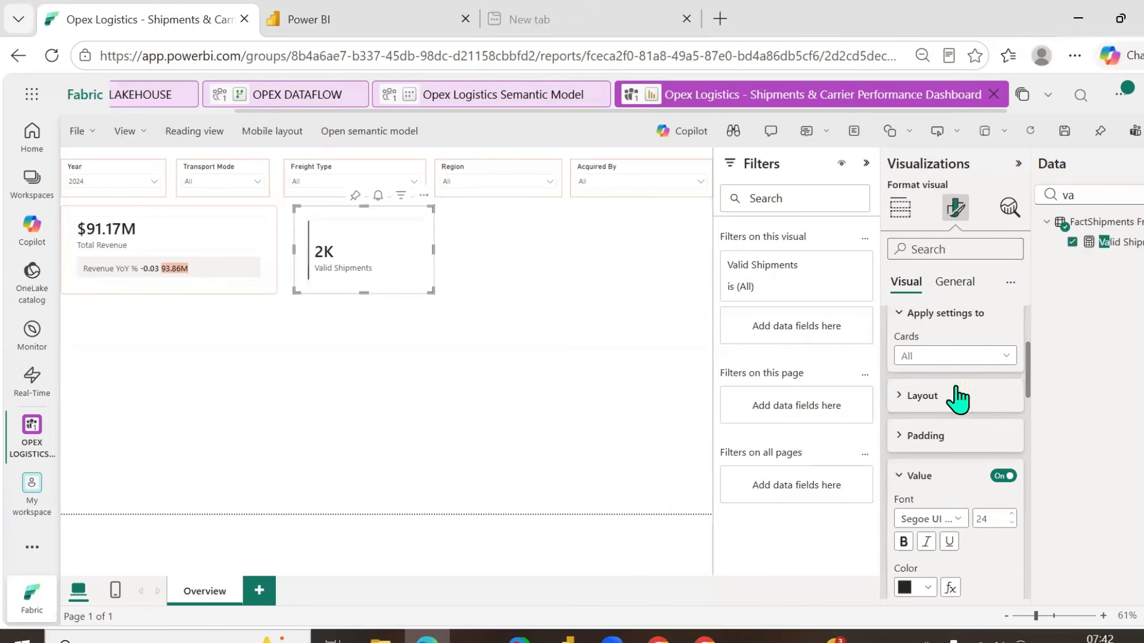
left_click(1004, 356)
left_click(954, 396)
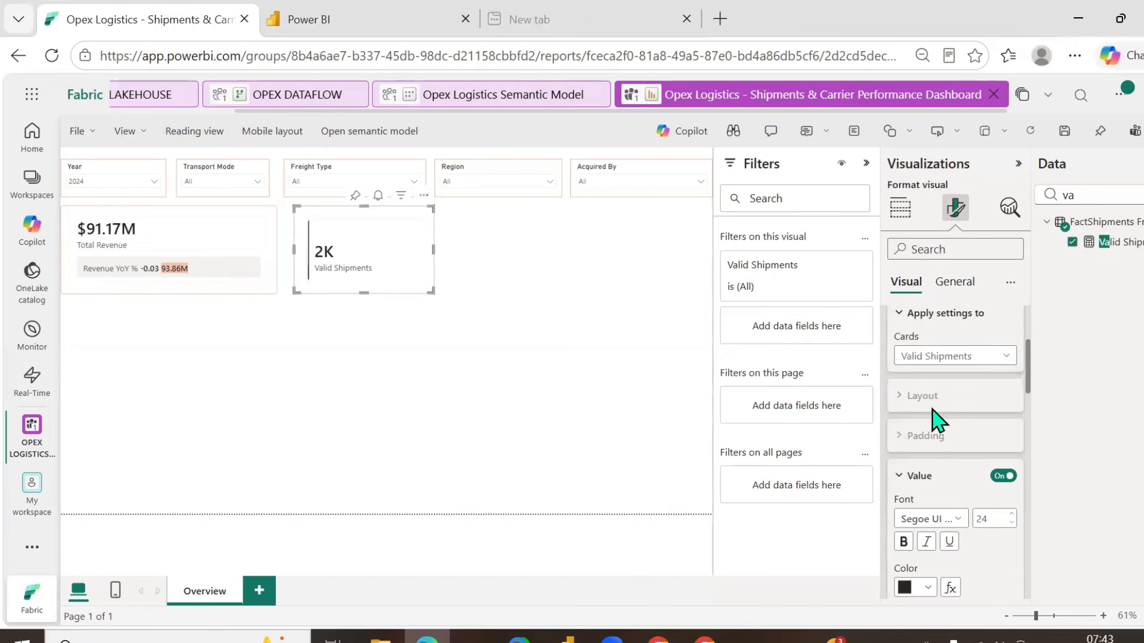
left_click(1006, 364)
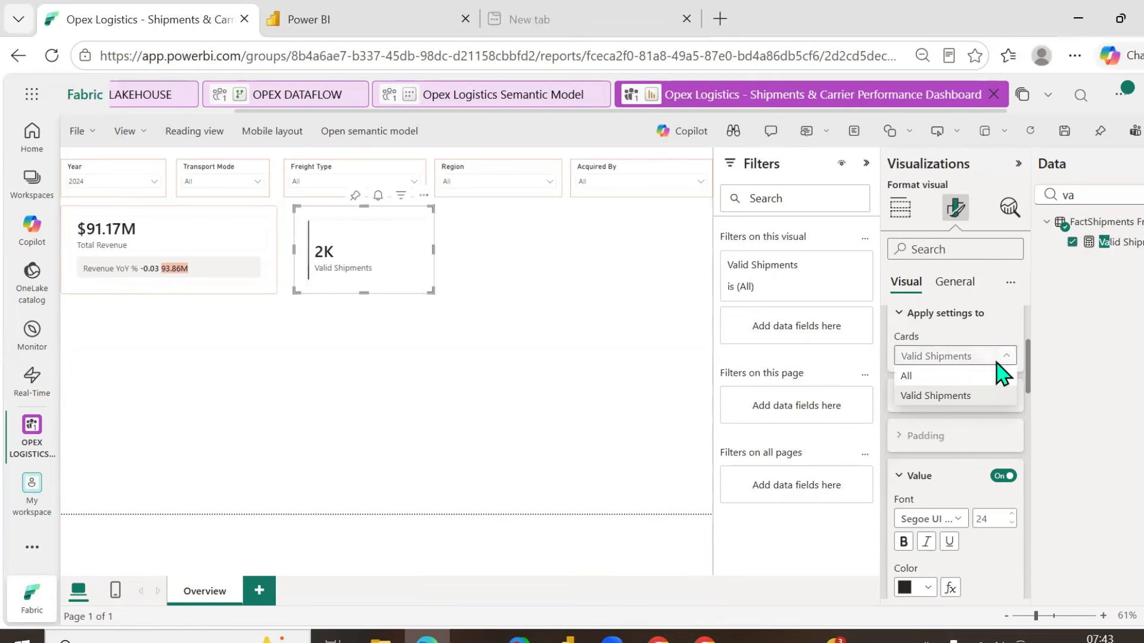
left_click(938, 380)
left_click(933, 397)
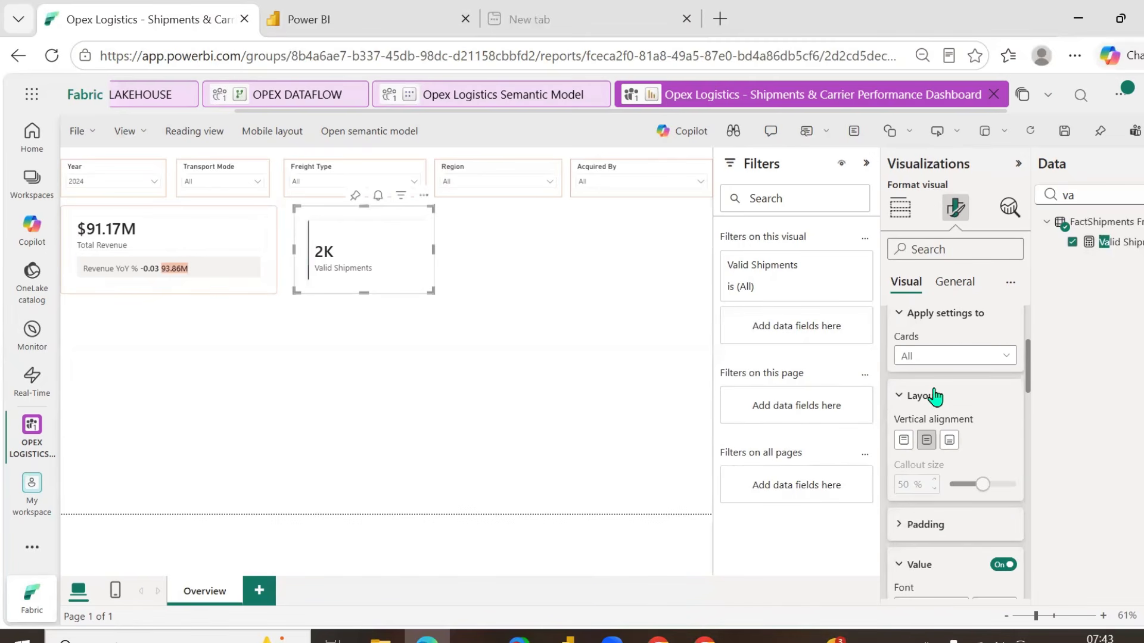
left_click(934, 396)
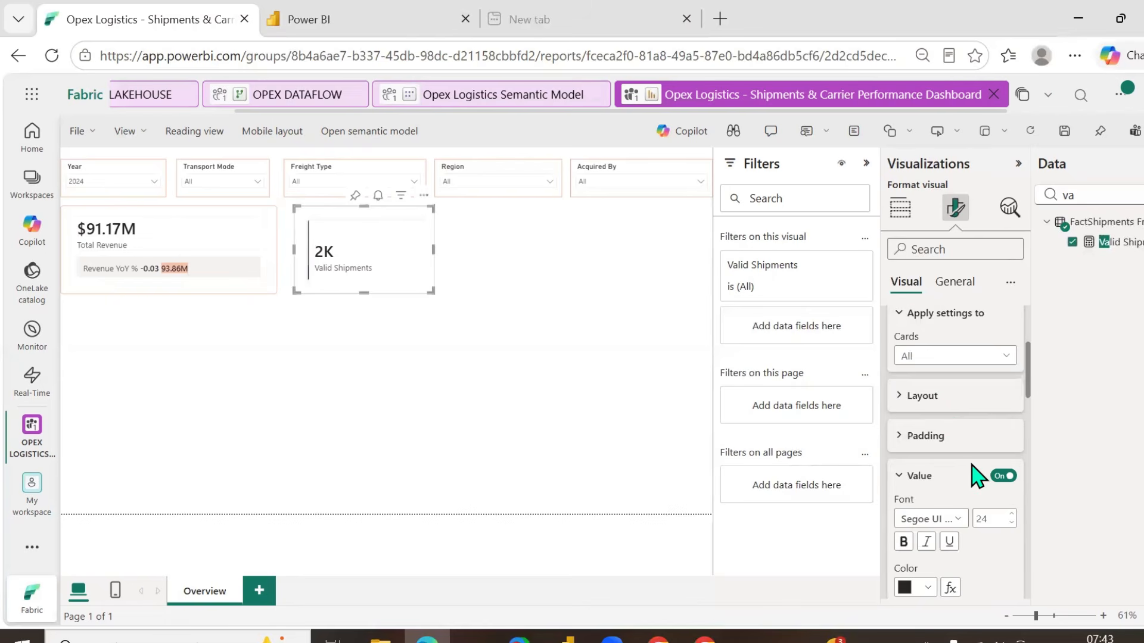
- Examine the Valid Shipments card's callout value and label options, and the image settings and states available for its series
scroll(976, 477, "down", 3)
scroll(971, 463, "down", 2)
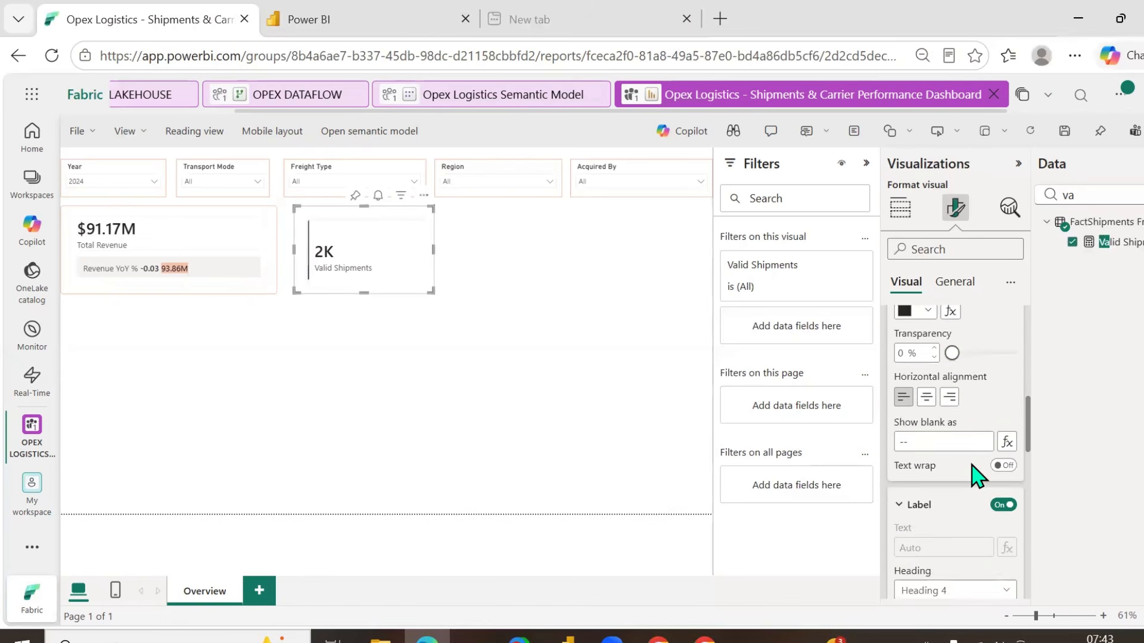
scroll(977, 476, "down", 4)
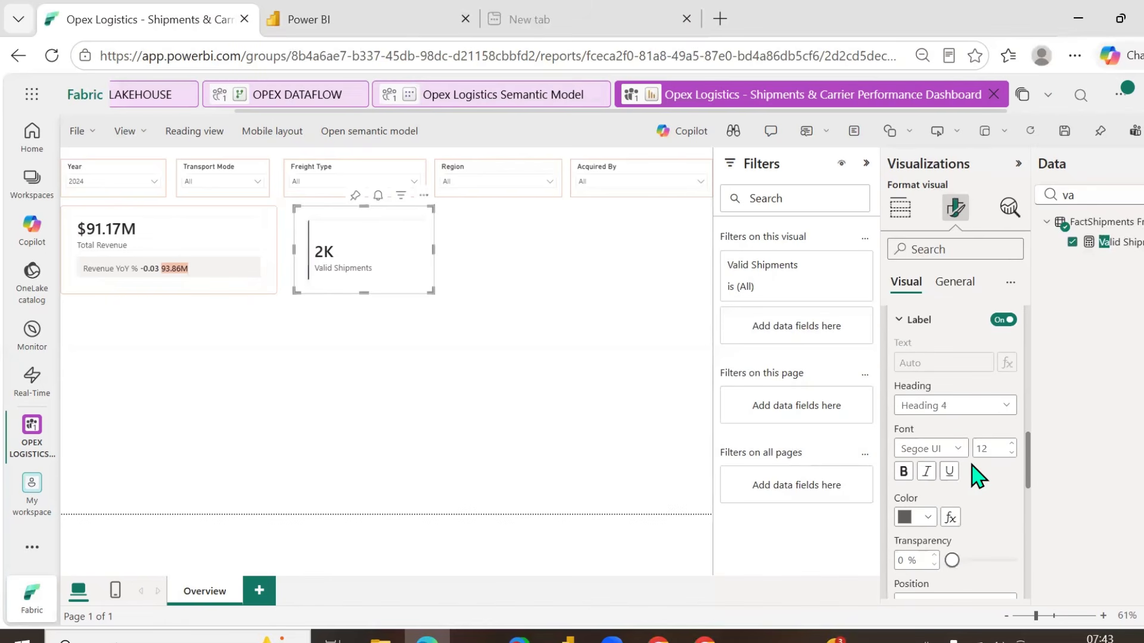
scroll(977, 477, "up", 3)
scroll(974, 474, "down", 4)
scroll(977, 500, "down", 4)
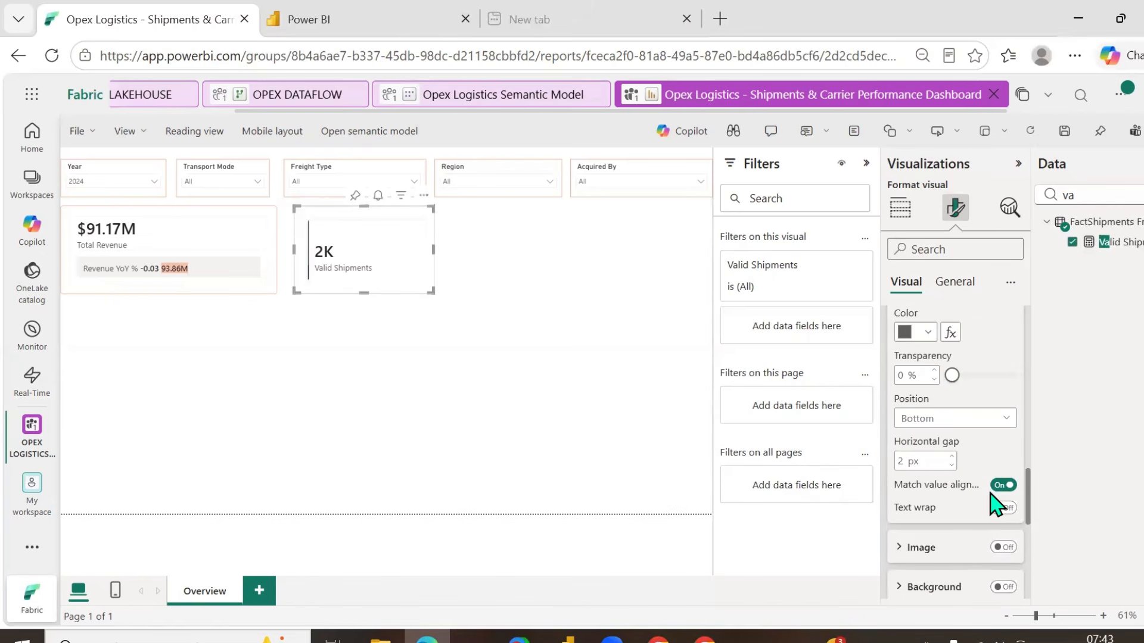
scroll(996, 505, "down", 4)
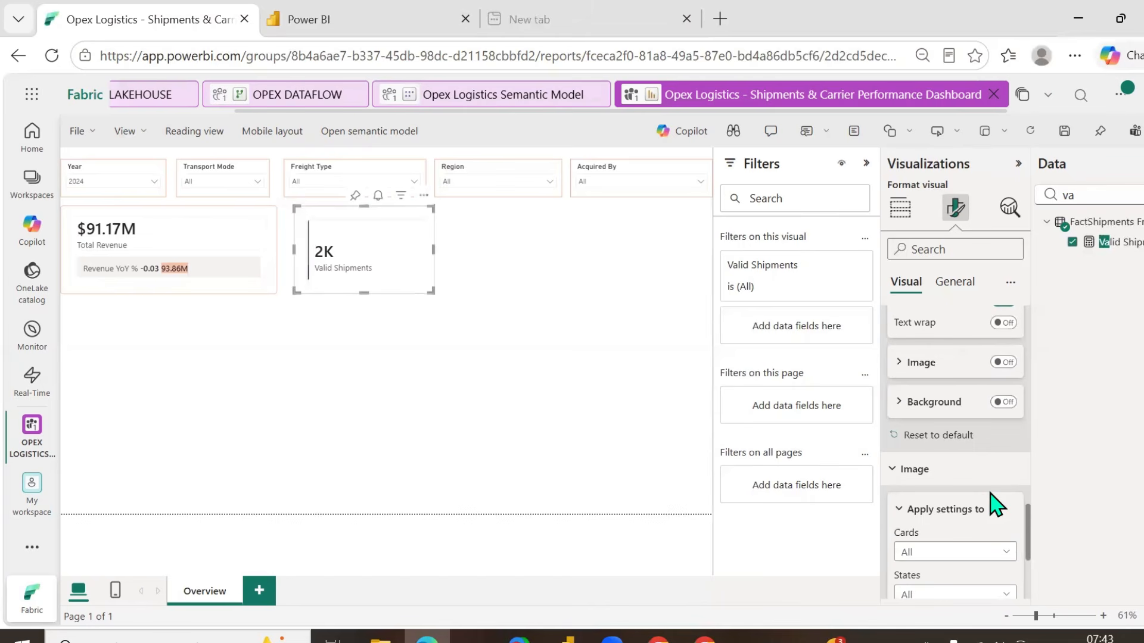
scroll(996, 506, "down", 4)
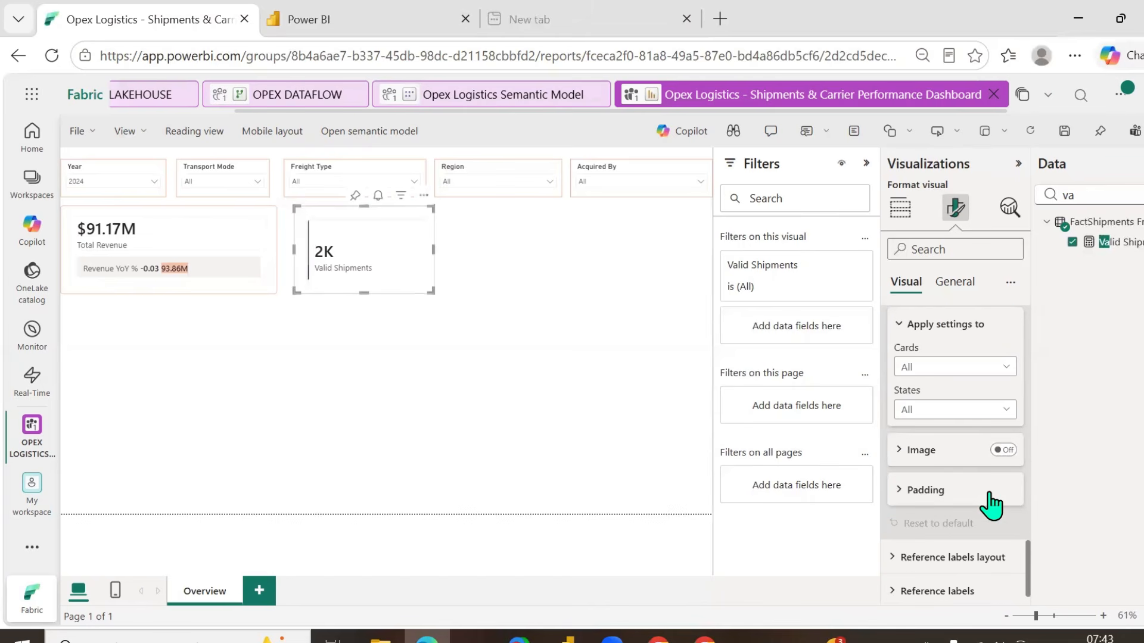
left_click(1006, 368)
left_click(938, 402)
left_click(1003, 410)
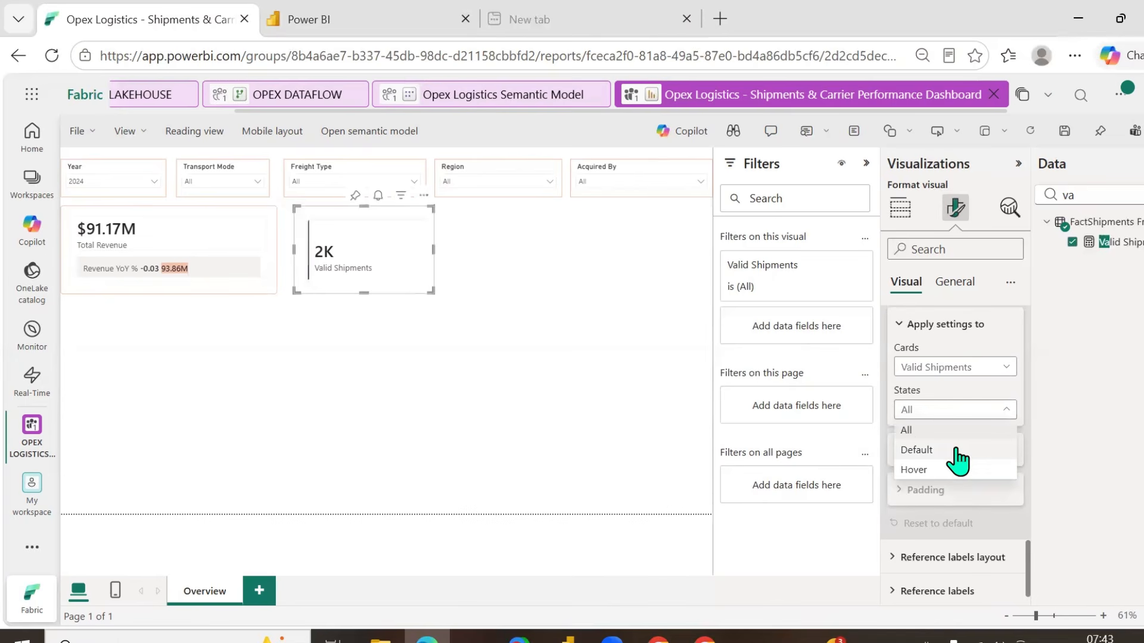
left_click(960, 529)
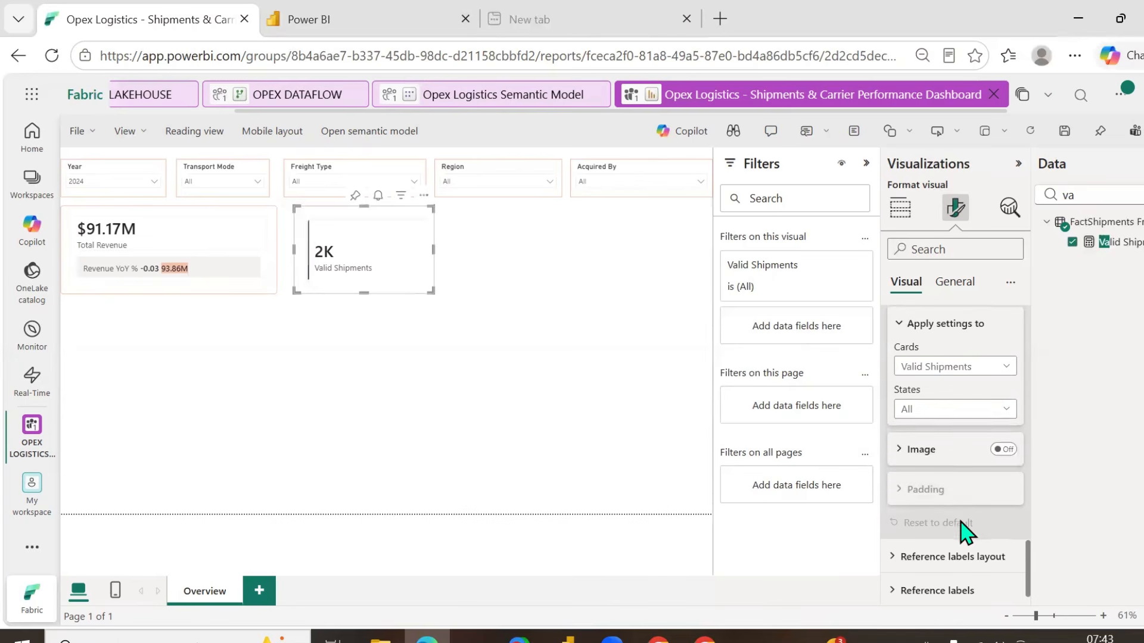
scroll(962, 529, "up", 5)
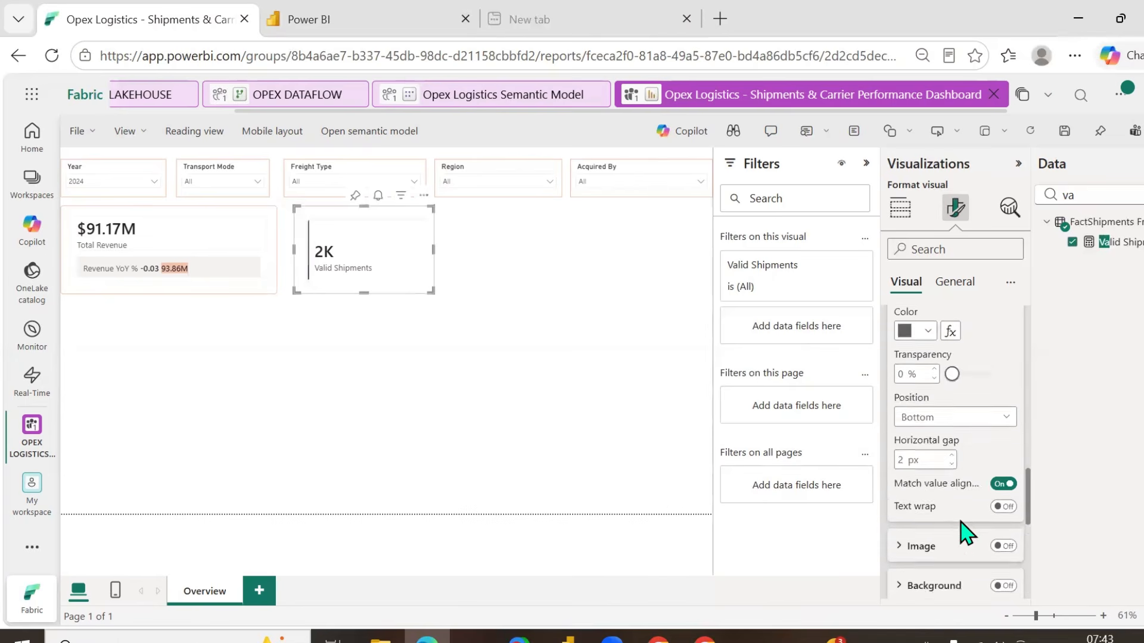
- Set the Valid Shipments card's data format to General
left_click(954, 282)
left_click(915, 424)
scroll(972, 434, "down", 3)
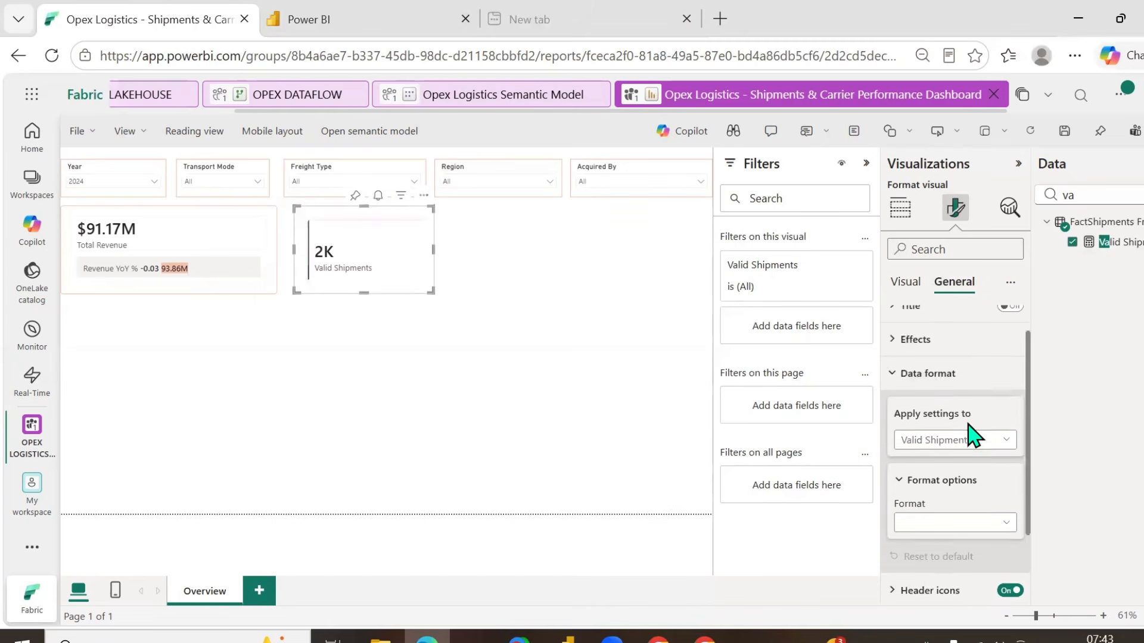
left_click(1007, 450)
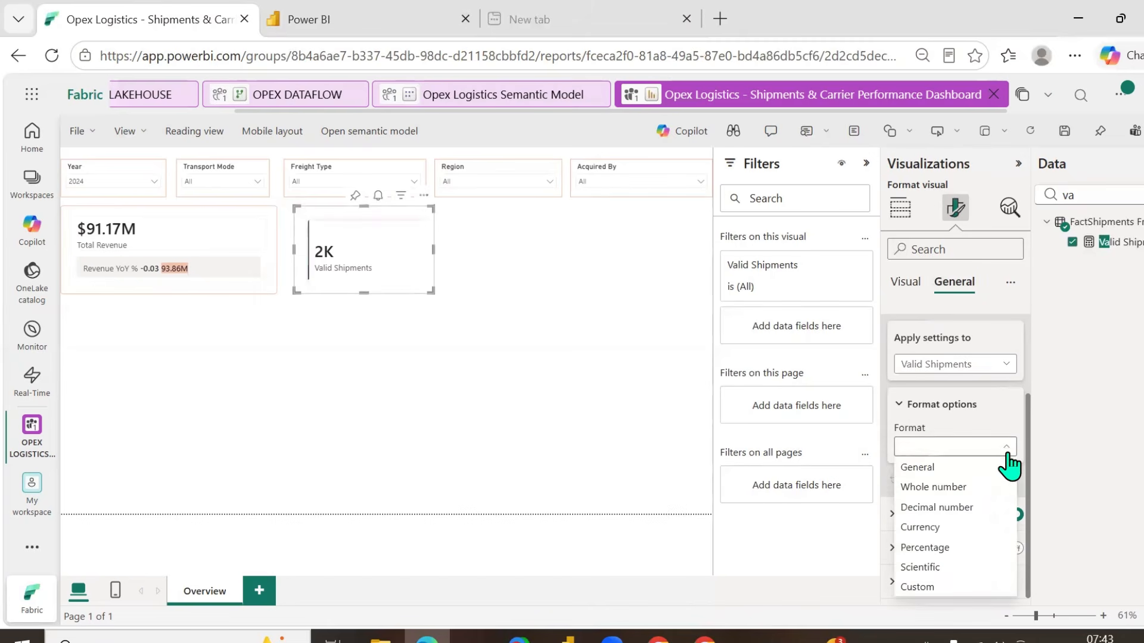
left_click(929, 467)
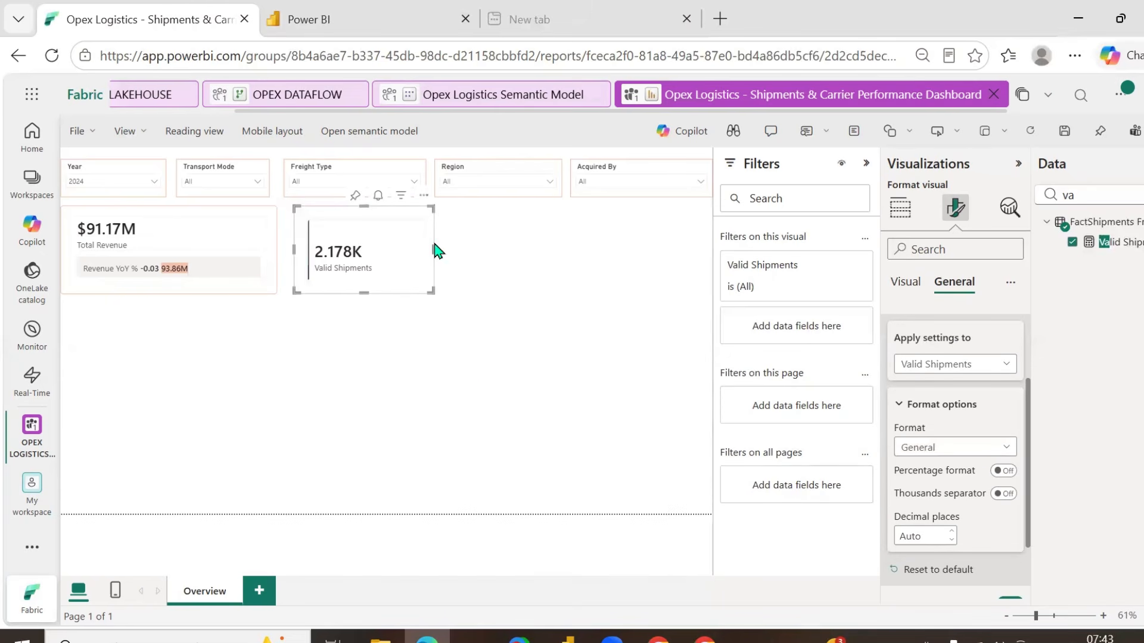
- Narrow the Valid Shipments card slightly and place a duplicate of it directly to its right
left_click_drag(436, 251, 413, 252)
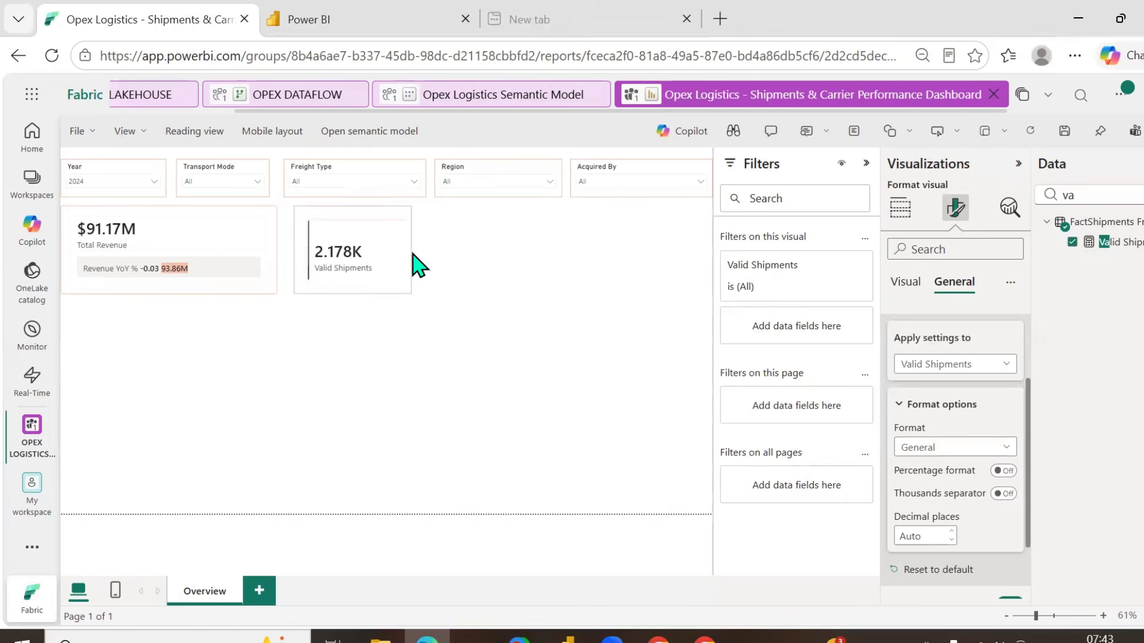
left_click(404, 278)
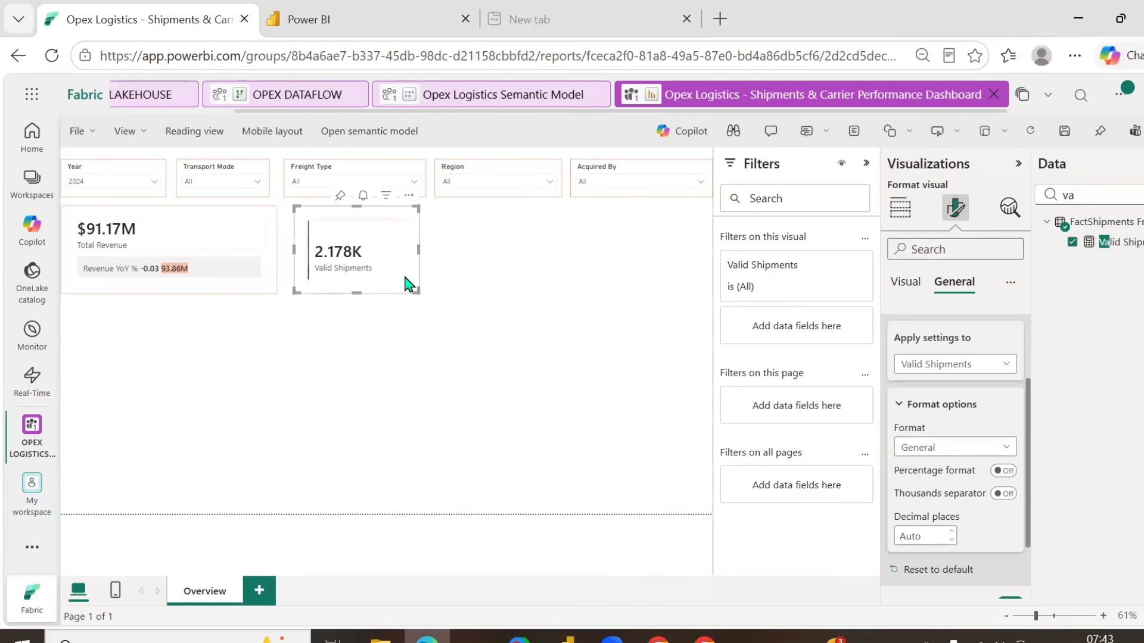
left_click(488, 275)
key("ctrl+v")
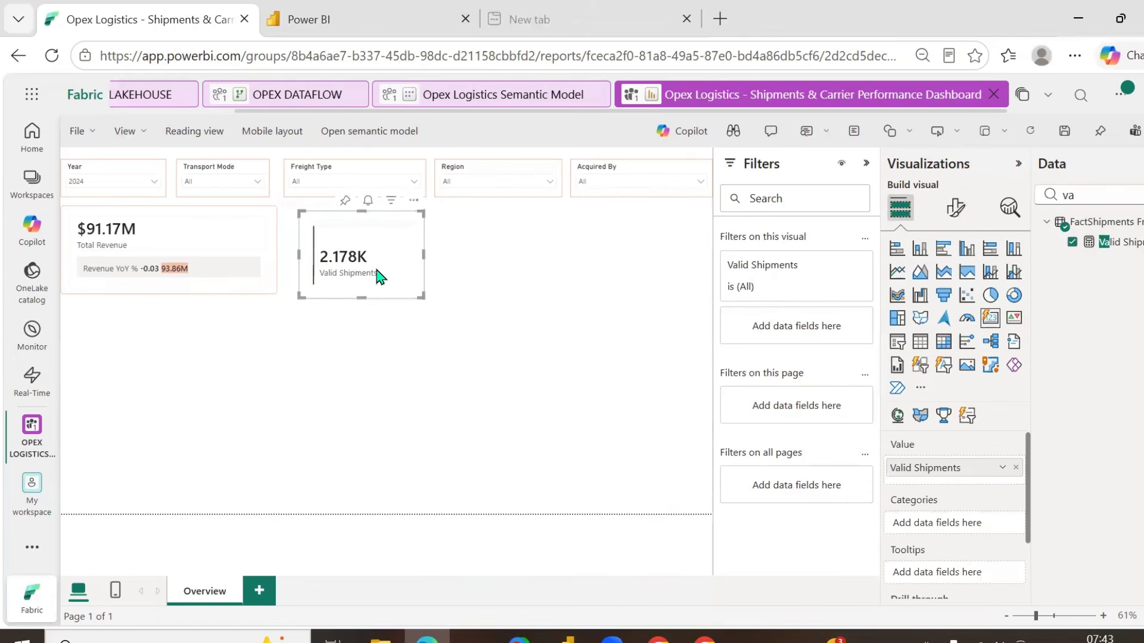
left_click_drag(378, 276, 507, 275)
- Give the original Valid Shipments card a light orange visual border with 5 px rounded corners
left_click(403, 273)
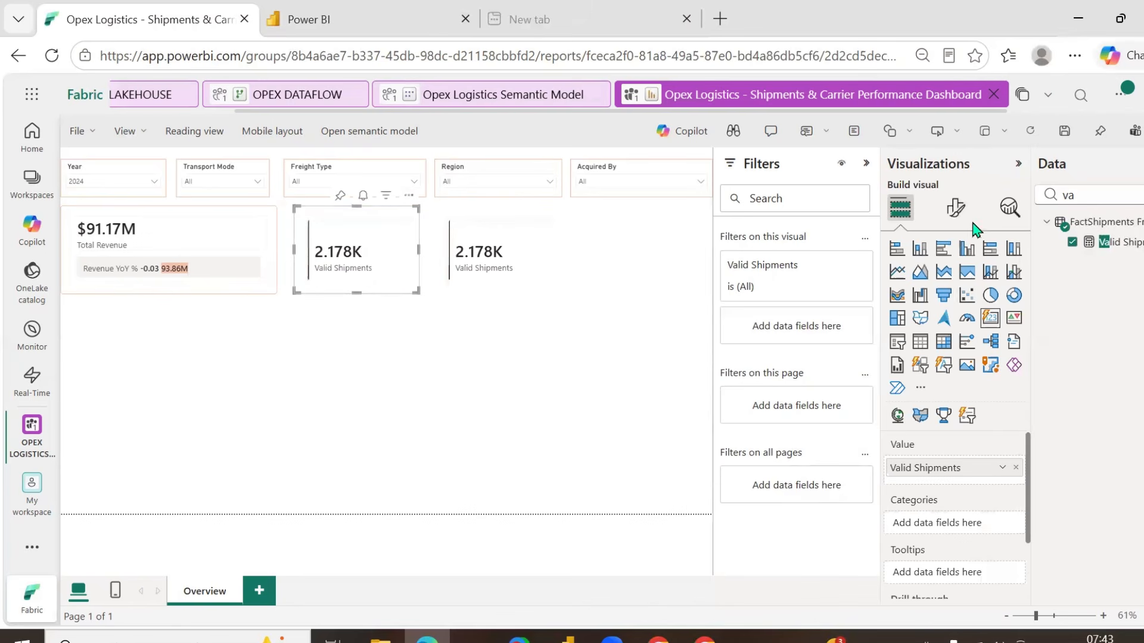
left_click(956, 212)
left_click(954, 282)
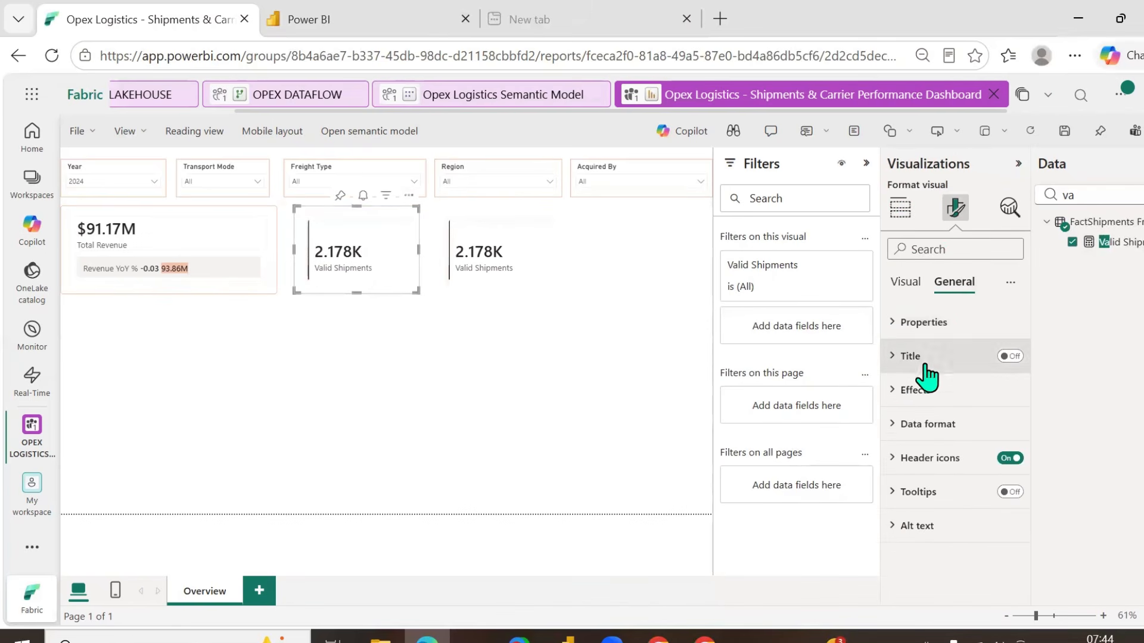
left_click(910, 390)
scroll(953, 470, "down", 2)
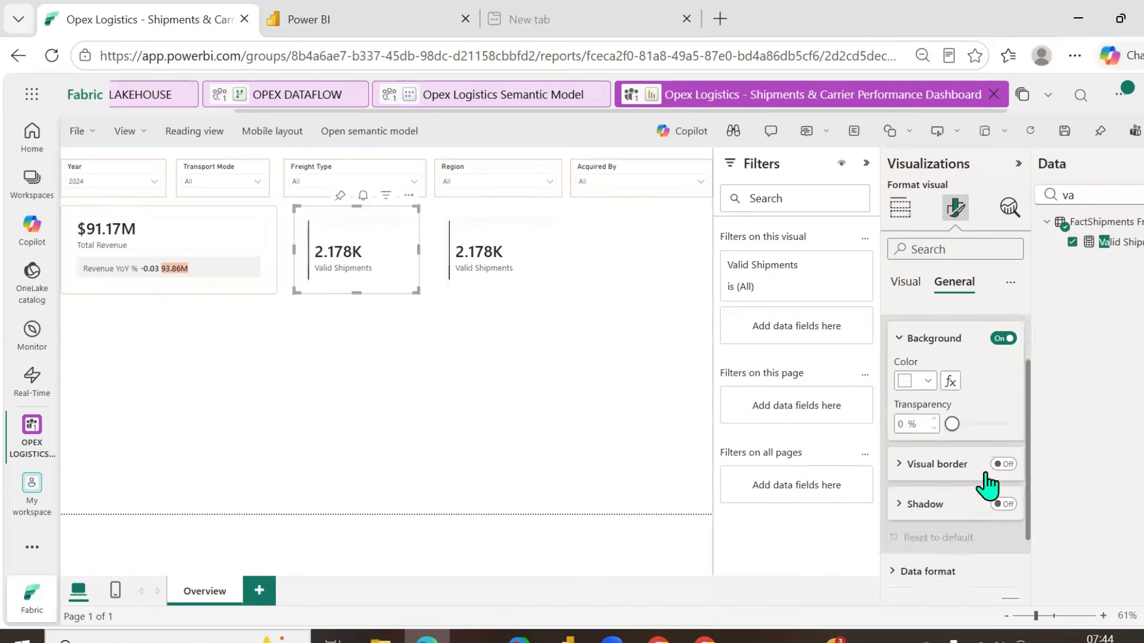
left_click(920, 468)
left_click(1003, 463)
scroll(947, 471, "down", 3)
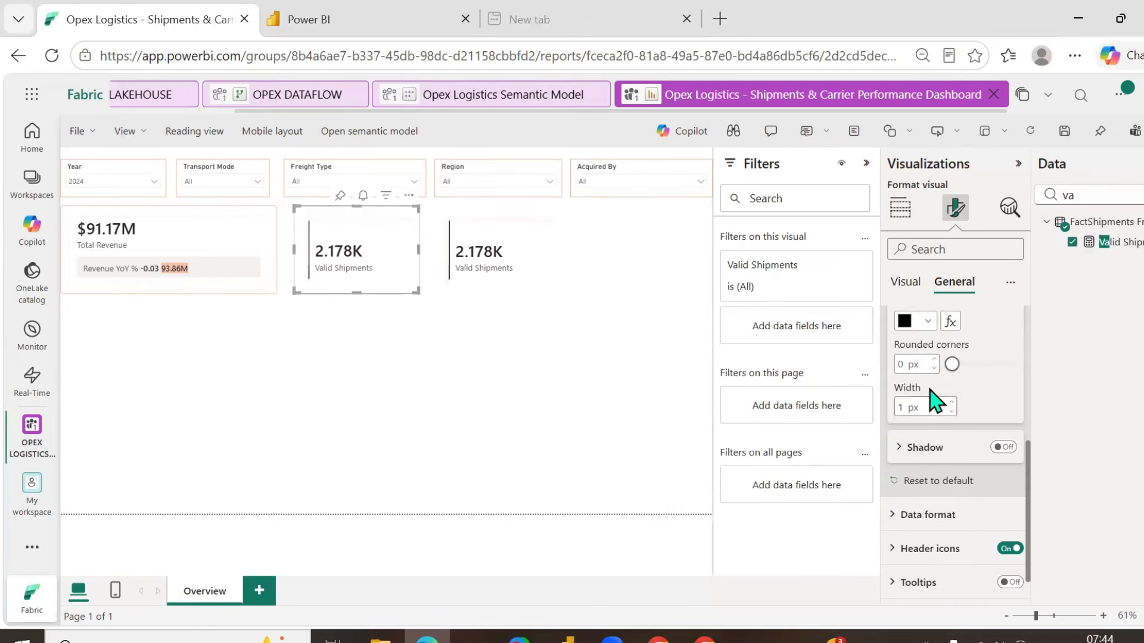
left_click(926, 328)
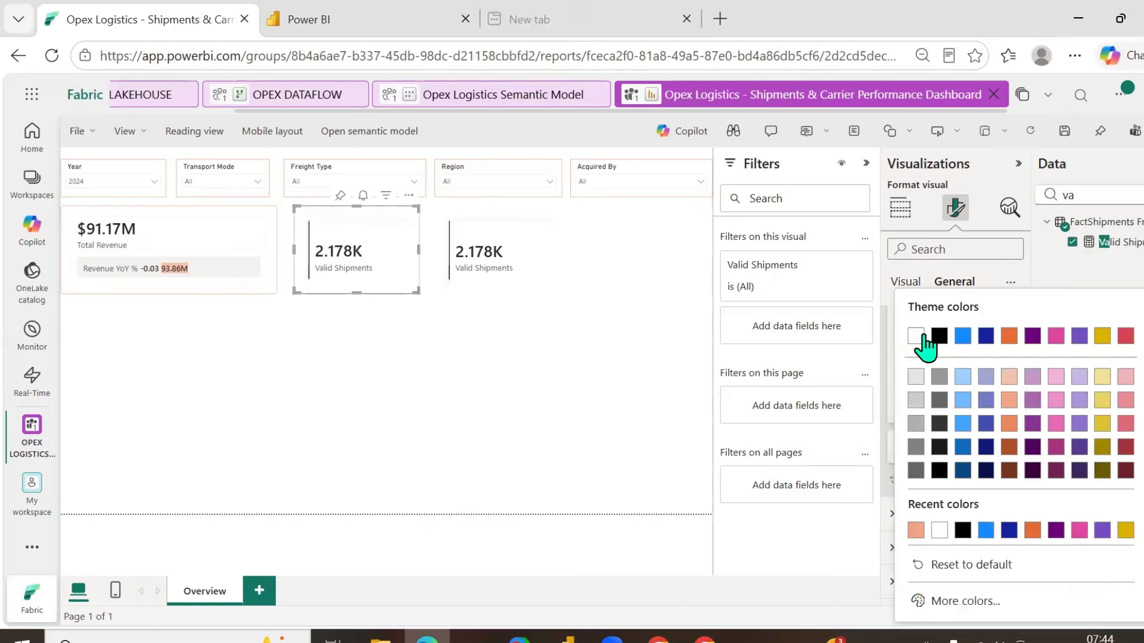
left_click(917, 530)
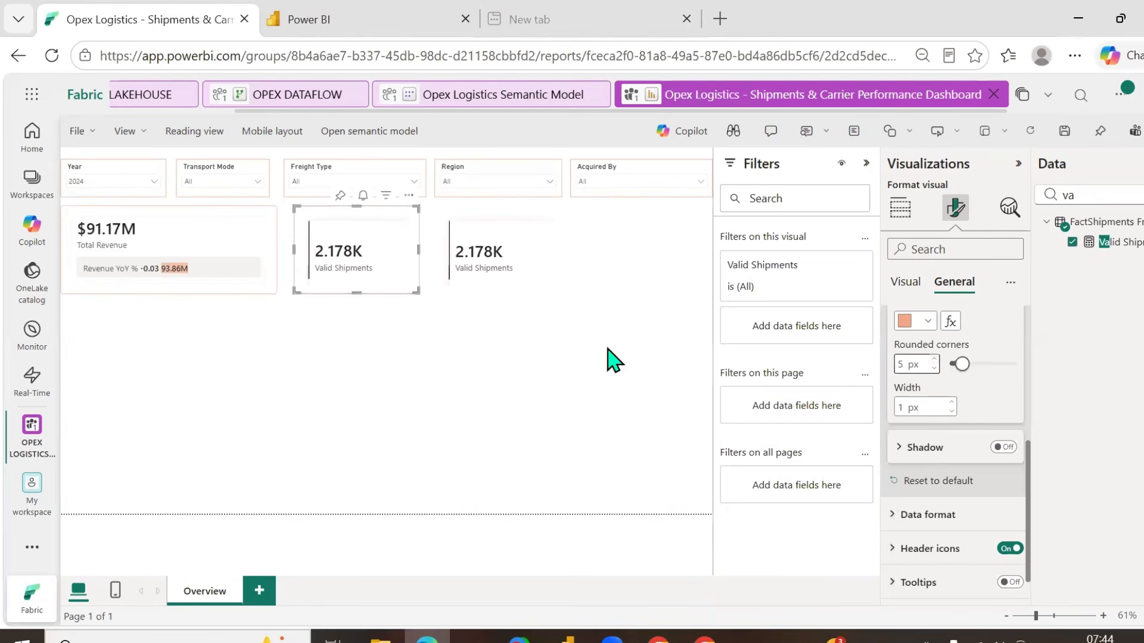
- Add a matching light orange visual border with 5 px rounded corners to the duplicated card
left_click(501, 237)
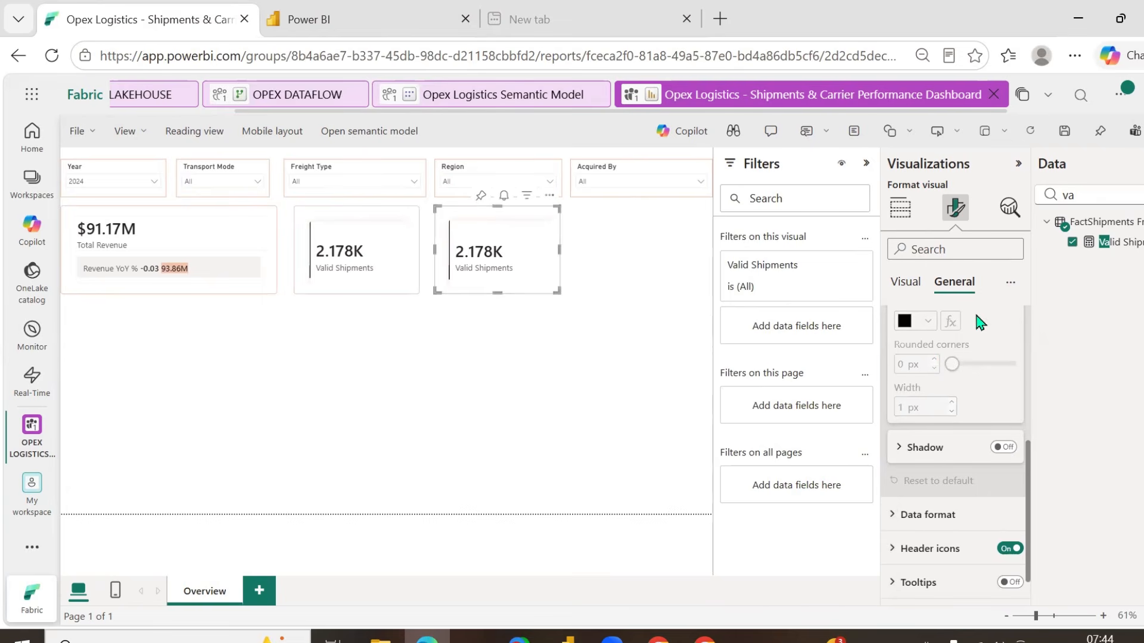
scroll(972, 360, "up", 2)
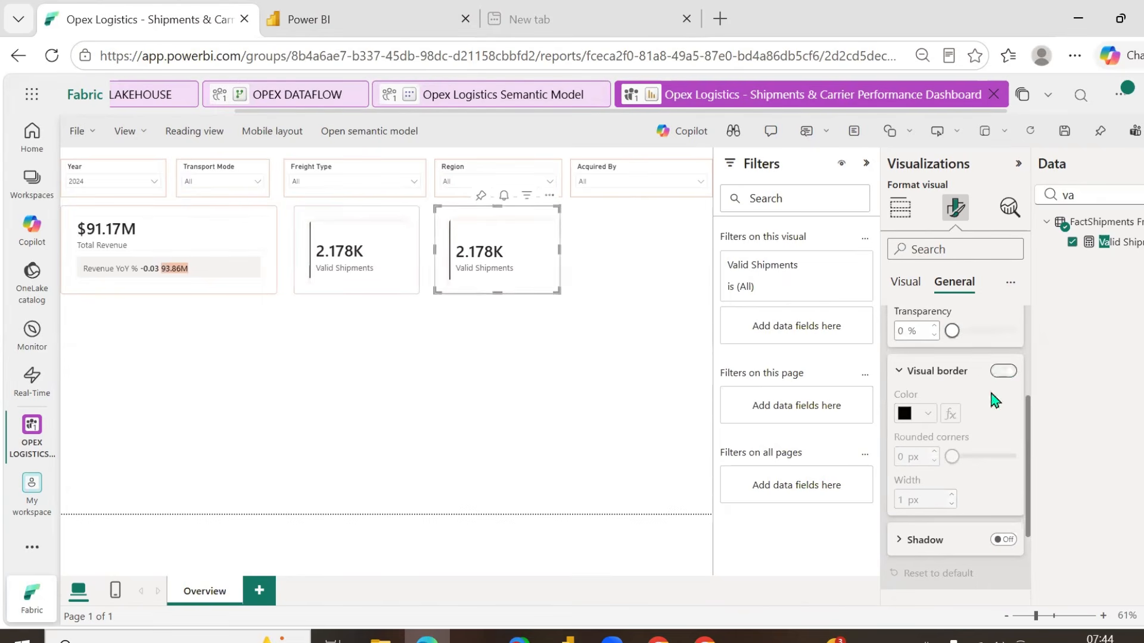
left_click(932, 417)
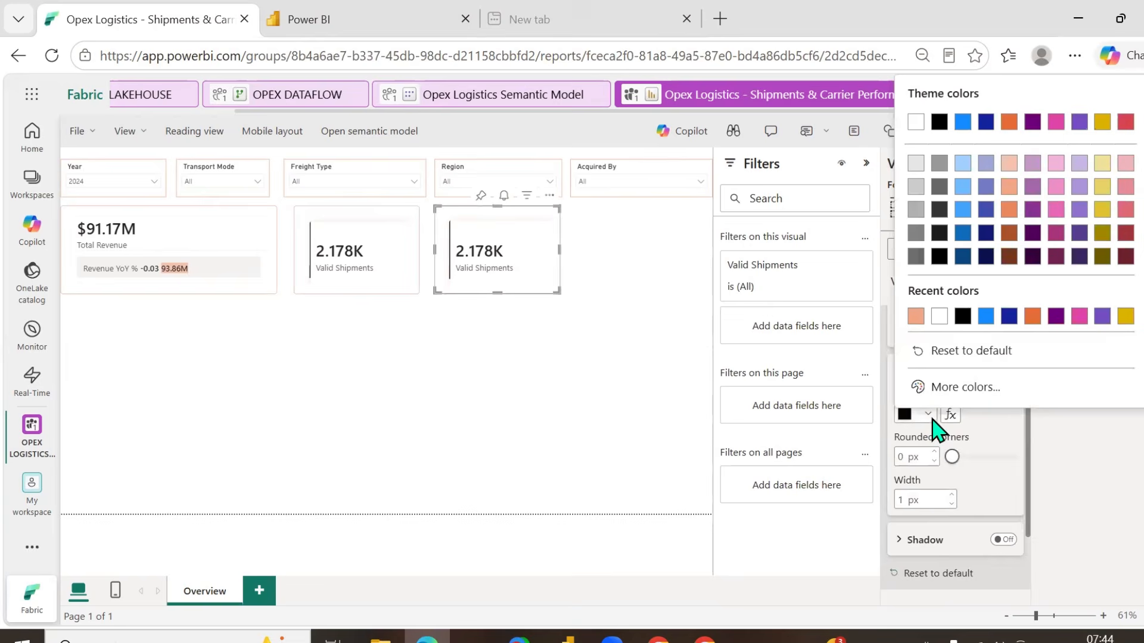
left_click(916, 317)
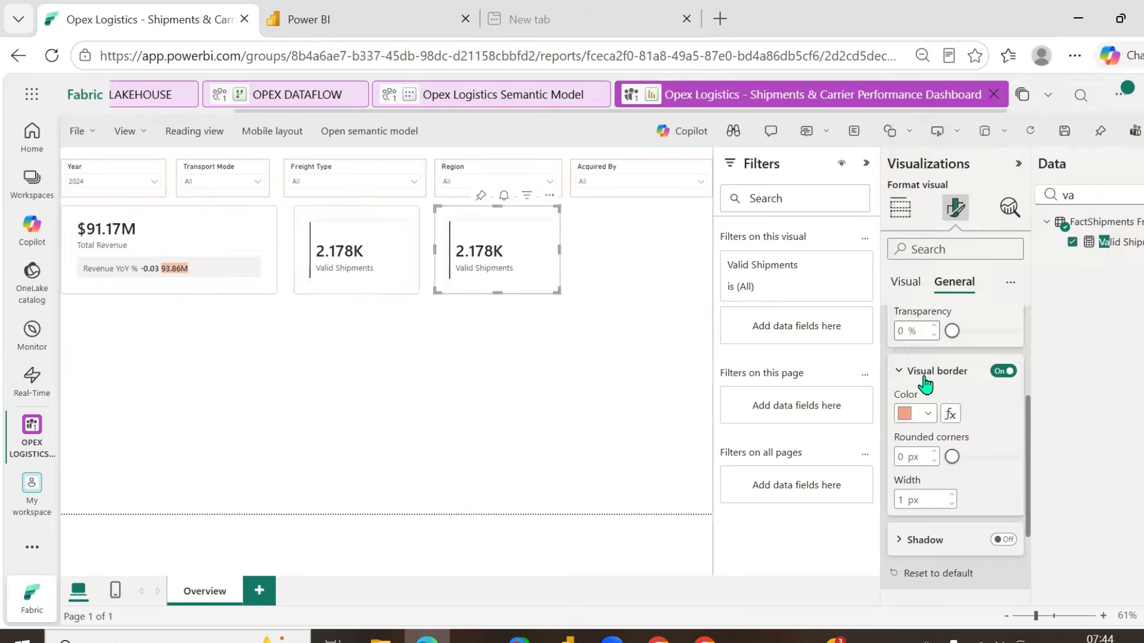
left_click(934, 453)
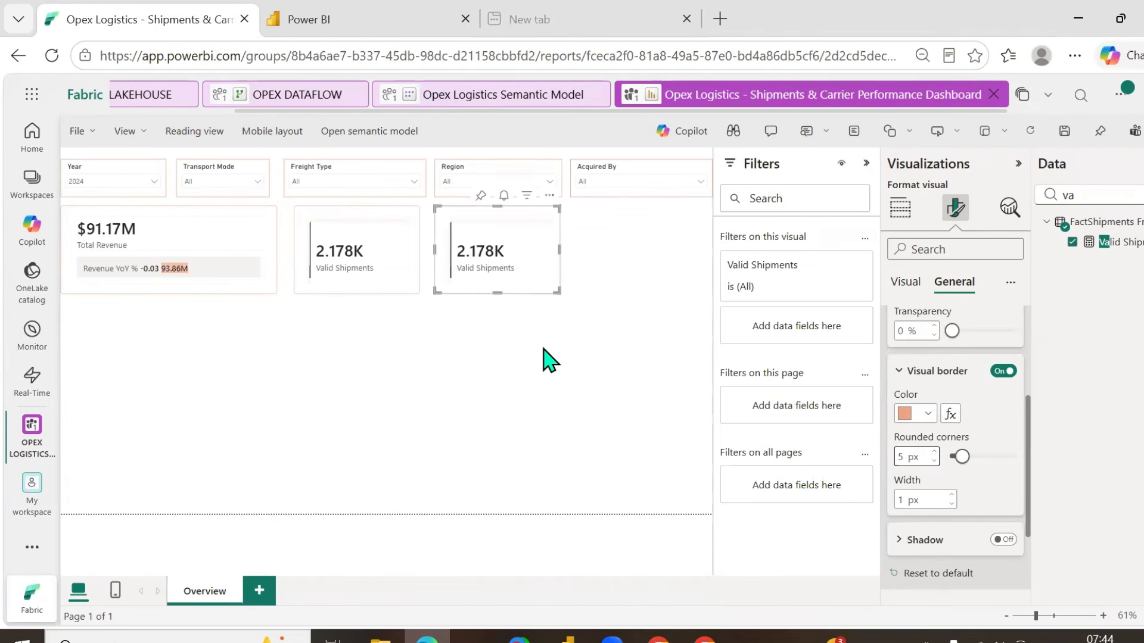
- Replace the duplicated card's Valid Shipments value with the Loss Rate % measure
left_click(900, 210)
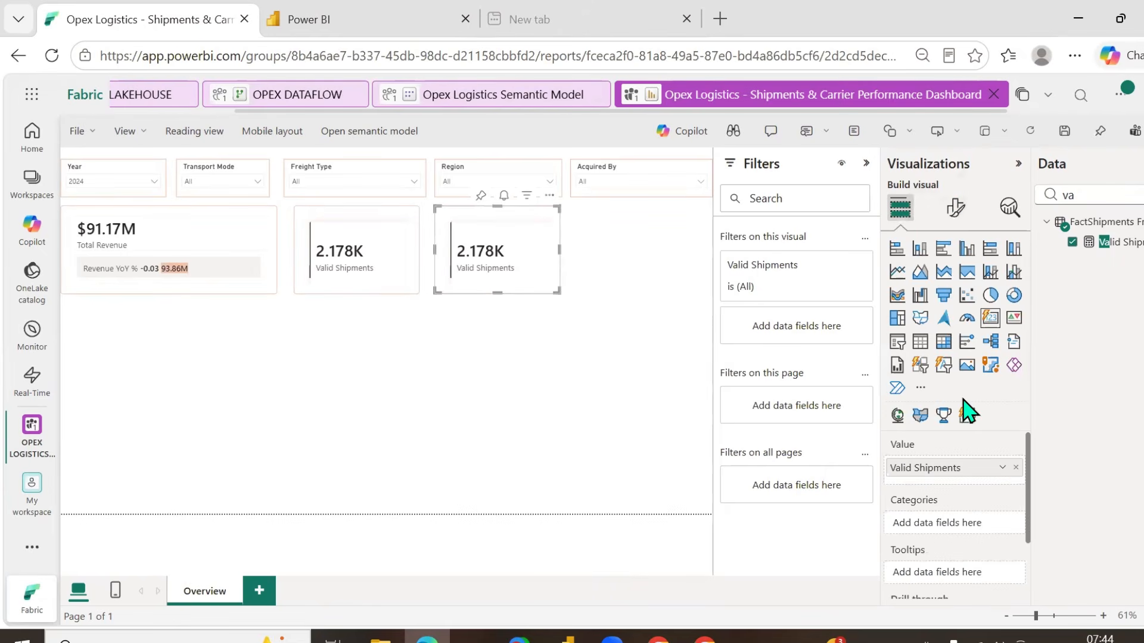
key("BackSpace")
key("BackSpace")
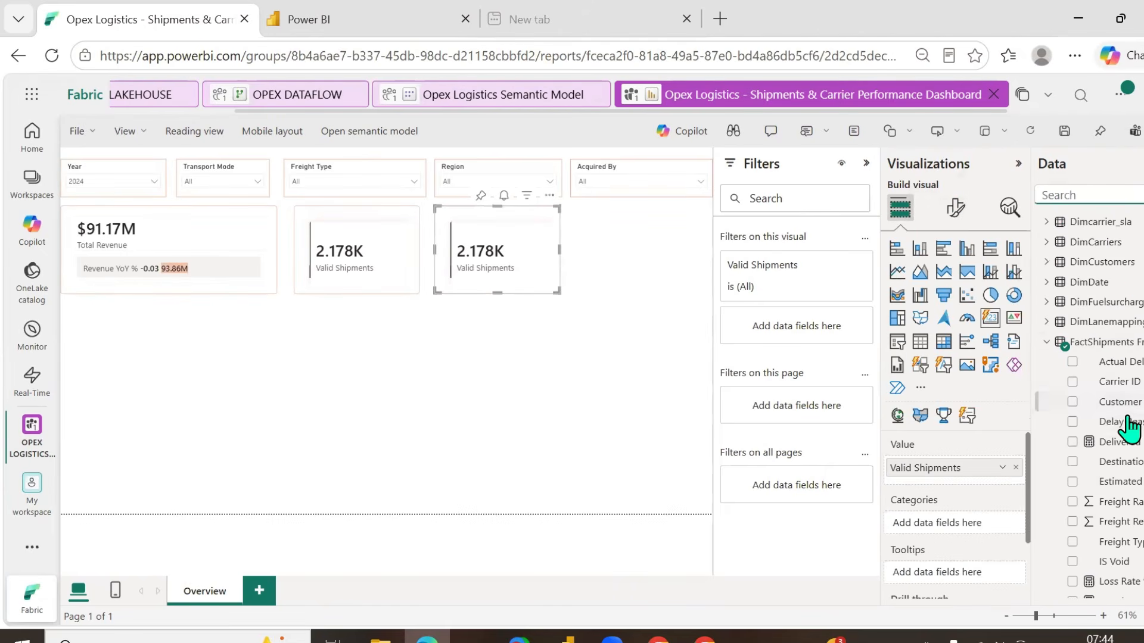
scroll(1108, 411, "down", 3)
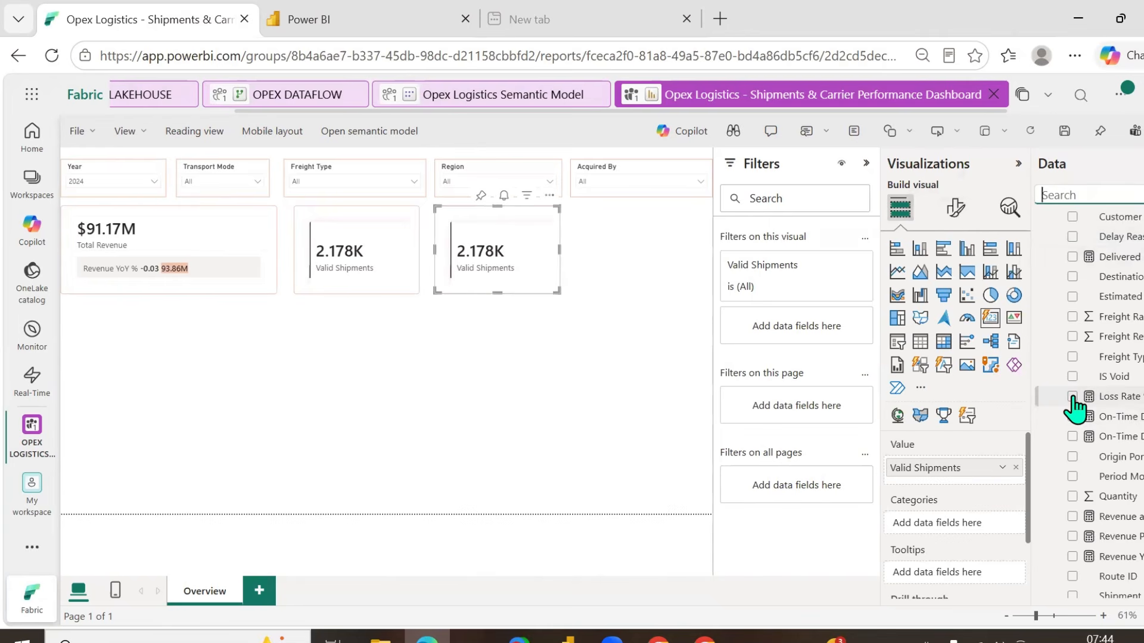
left_click(1015, 468)
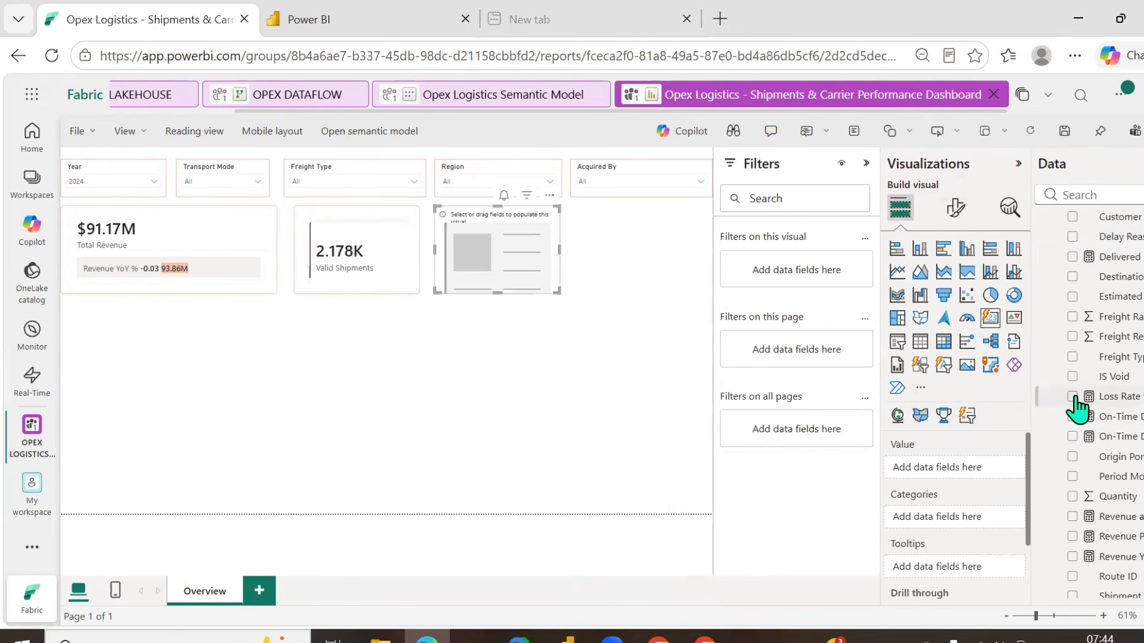
left_click(1072, 396)
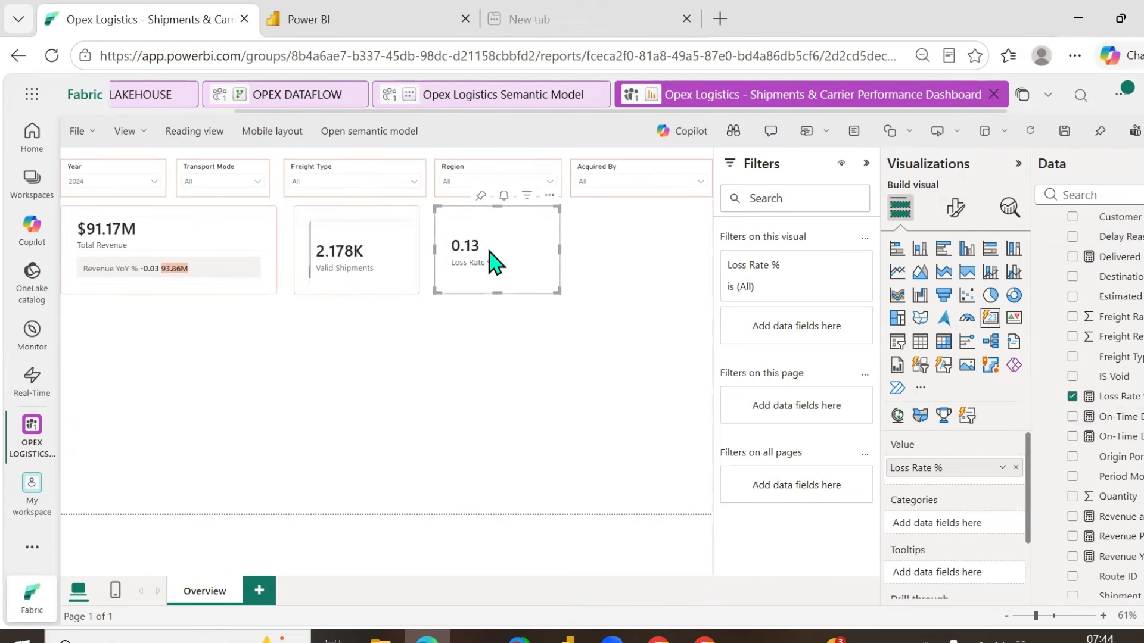
- Set the Loss Rate % card's data format to Percentage
left_click(955, 208)
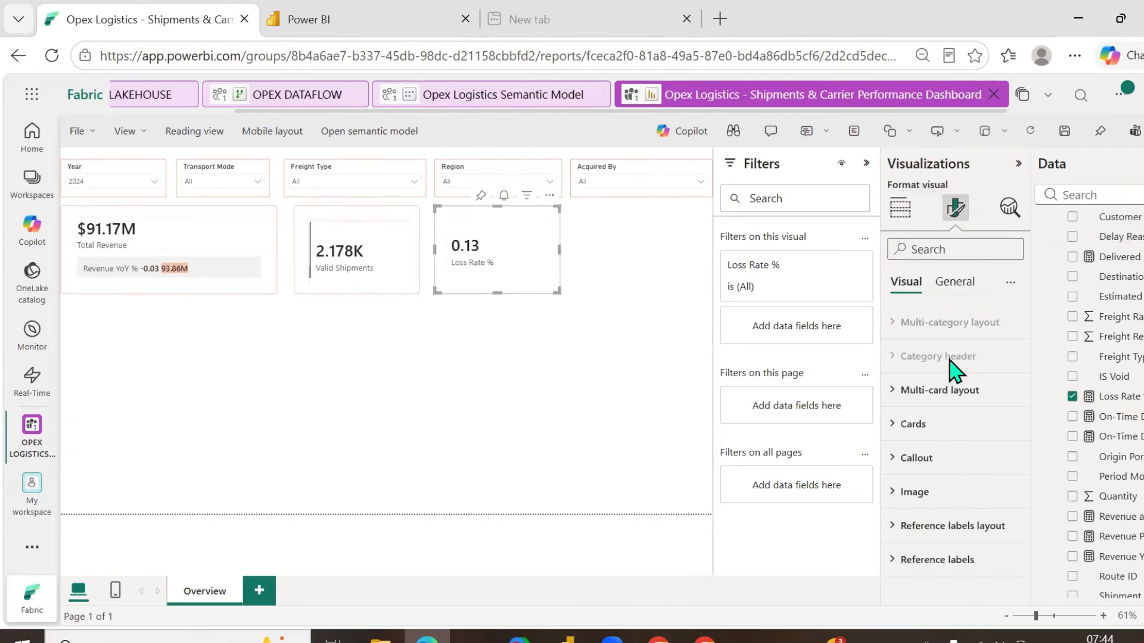
left_click(954, 282)
left_click(908, 424)
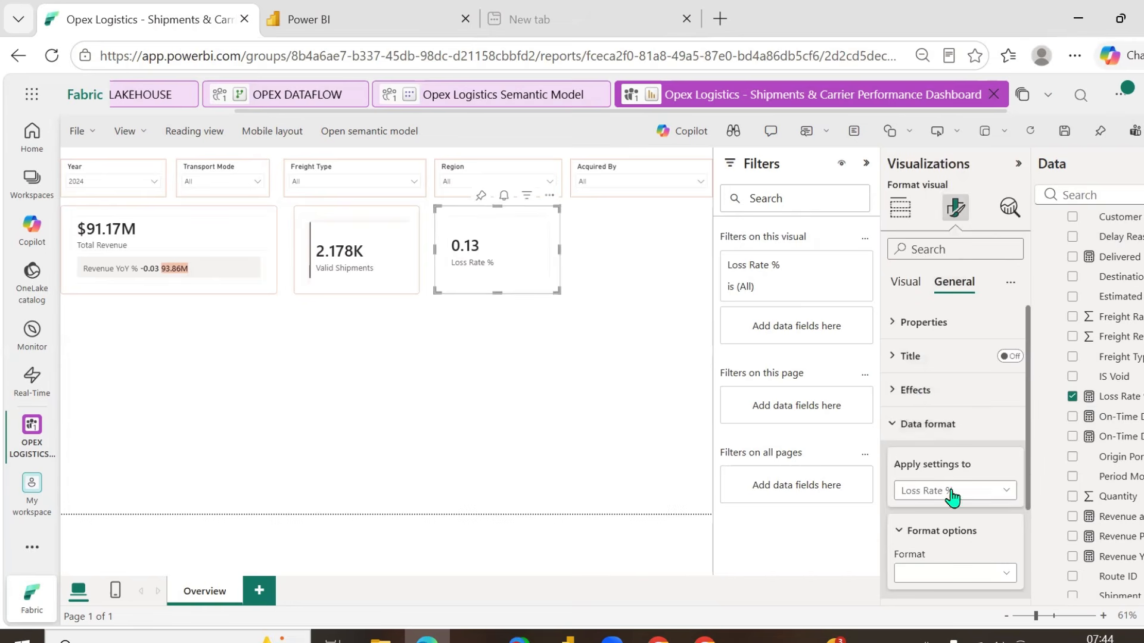
scroll(977, 512, "down", 2)
left_click(993, 481)
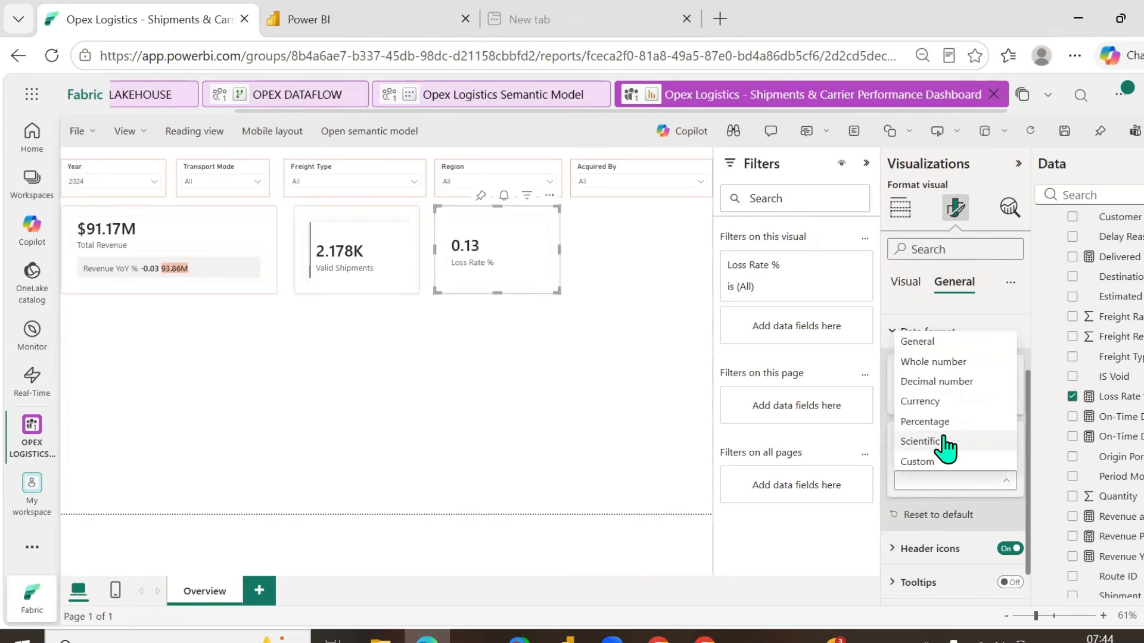
left_click(924, 422)
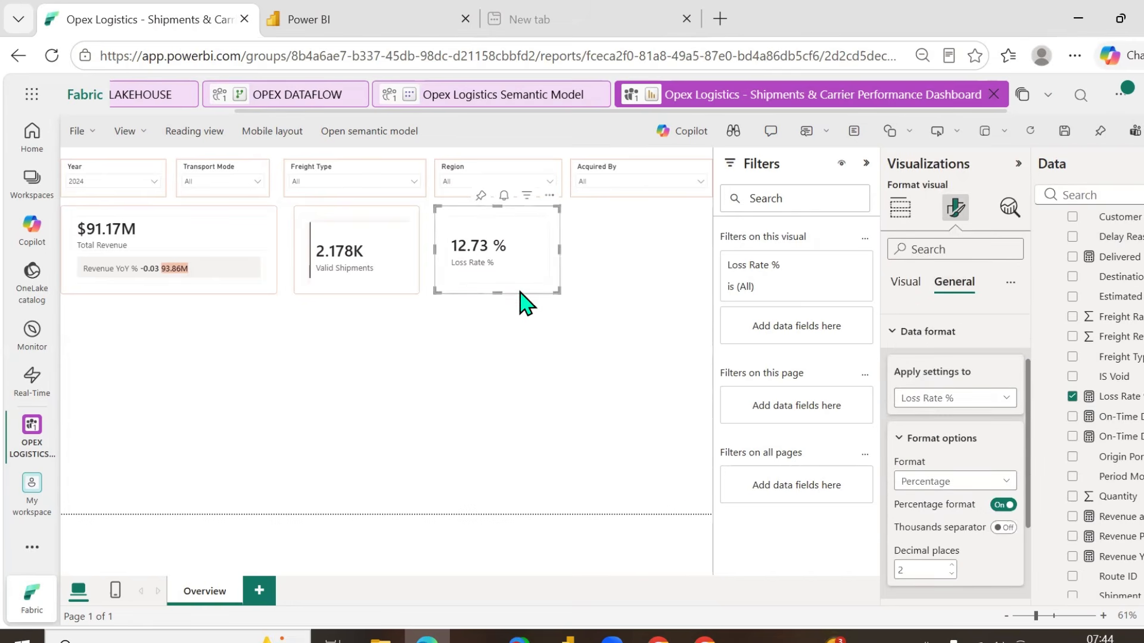
left_click(516, 353)
left_click(518, 260)
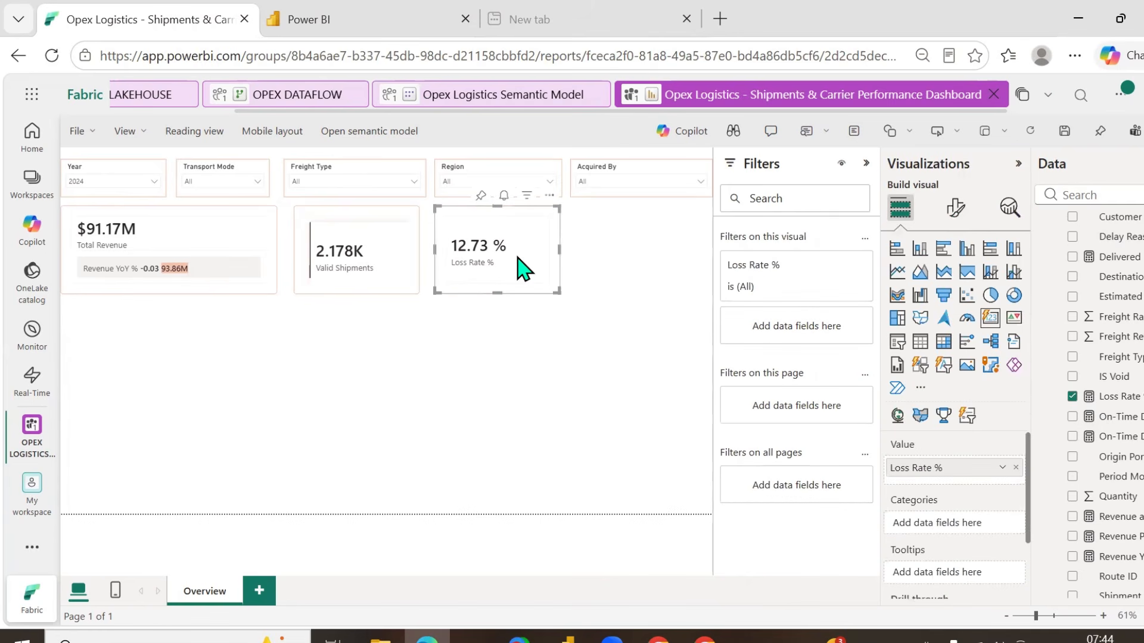
- Narrow the Valid Shipments card and shift it and the Loss Rate % card left to tighten the gaps between the cards
left_click(378, 266)
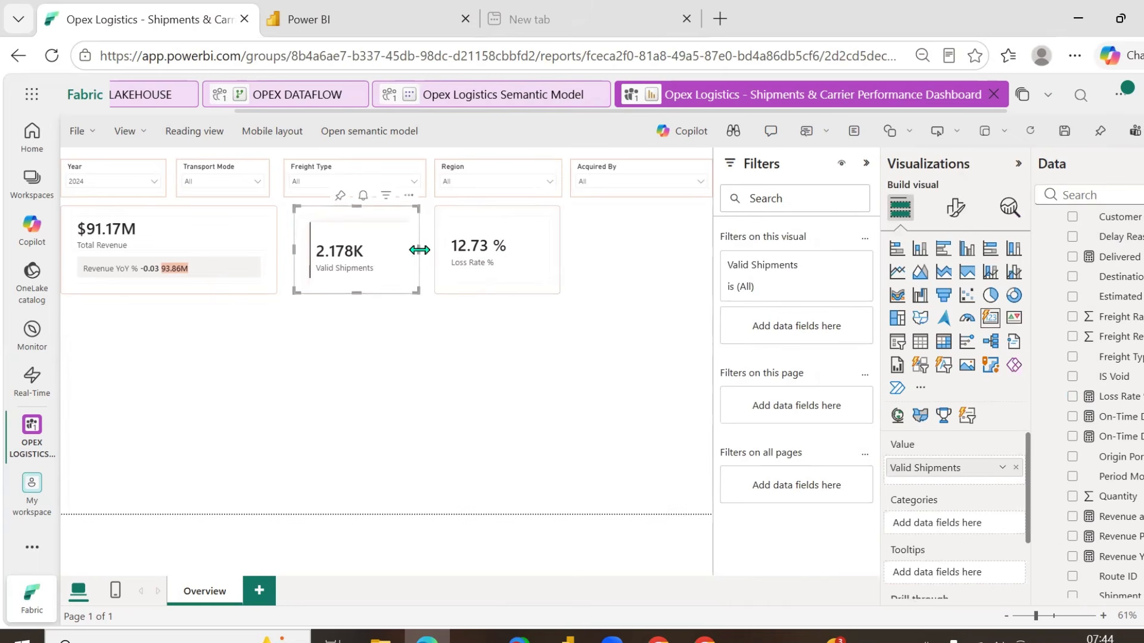
left_click_drag(419, 251, 401, 250)
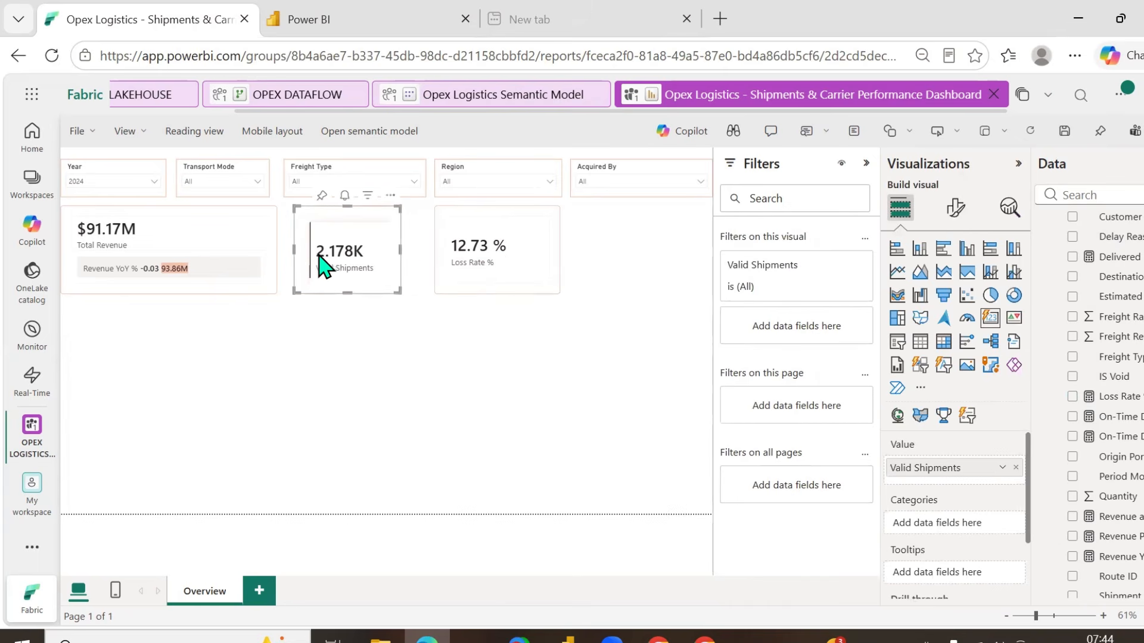
left_click_drag(327, 256, 317, 252)
left_click_drag(475, 246, 439, 247)
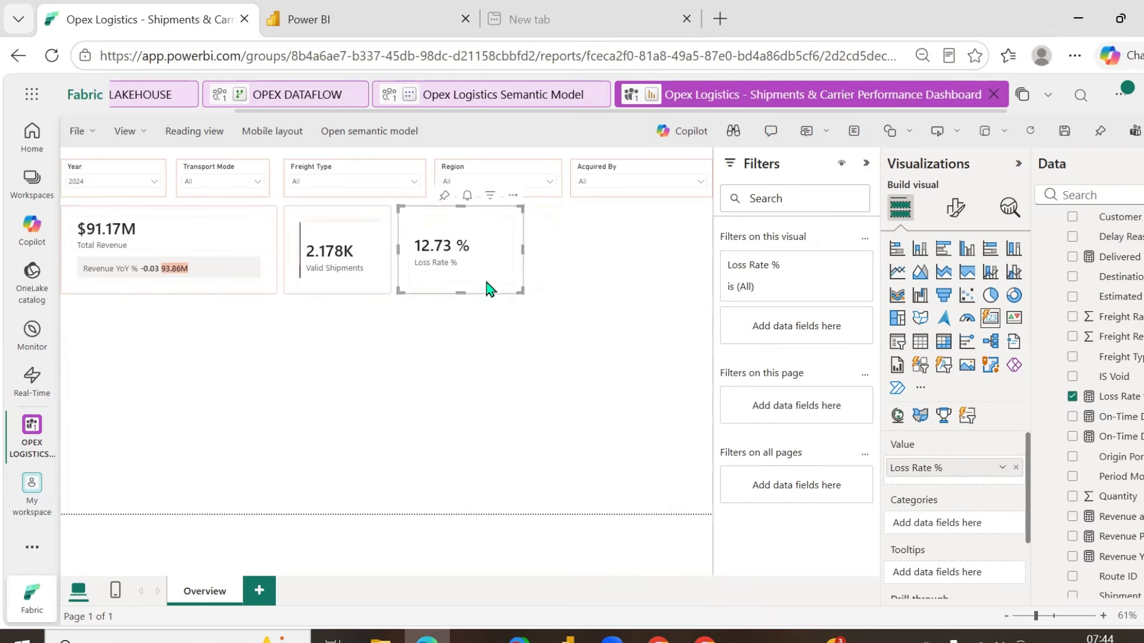
- Reduce the heights of the Loss Rate % and Valid Shipments cards and slightly adjust the Total Revenue card's bottom edge
left_click_drag(463, 268, 463, 284)
left_click(337, 288)
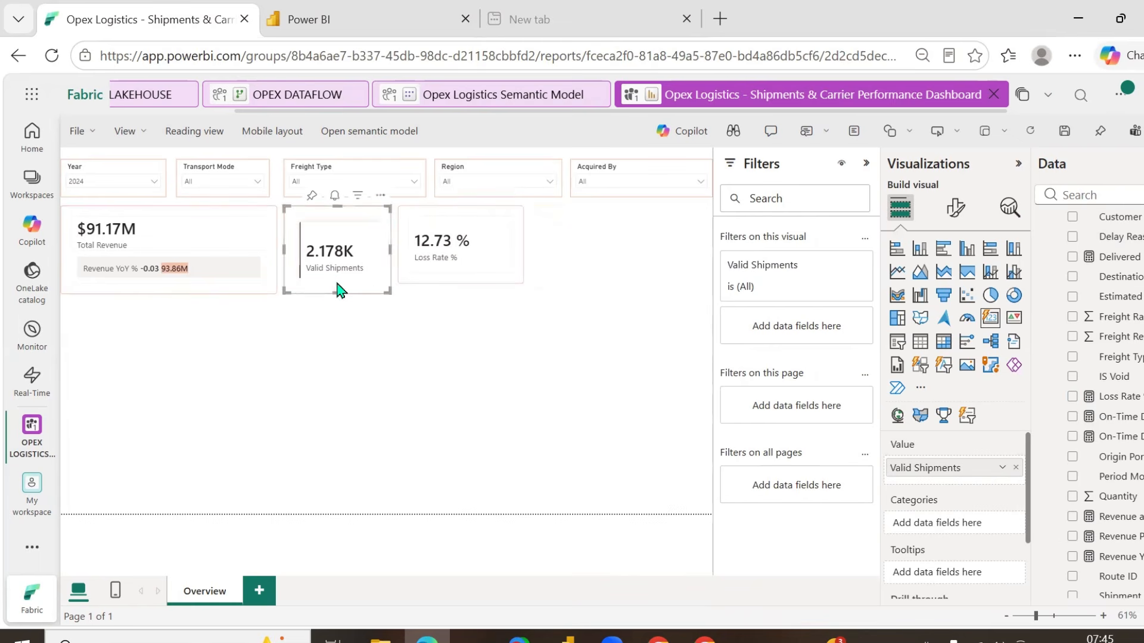
left_click_drag(337, 292, 334, 283)
left_click(196, 296)
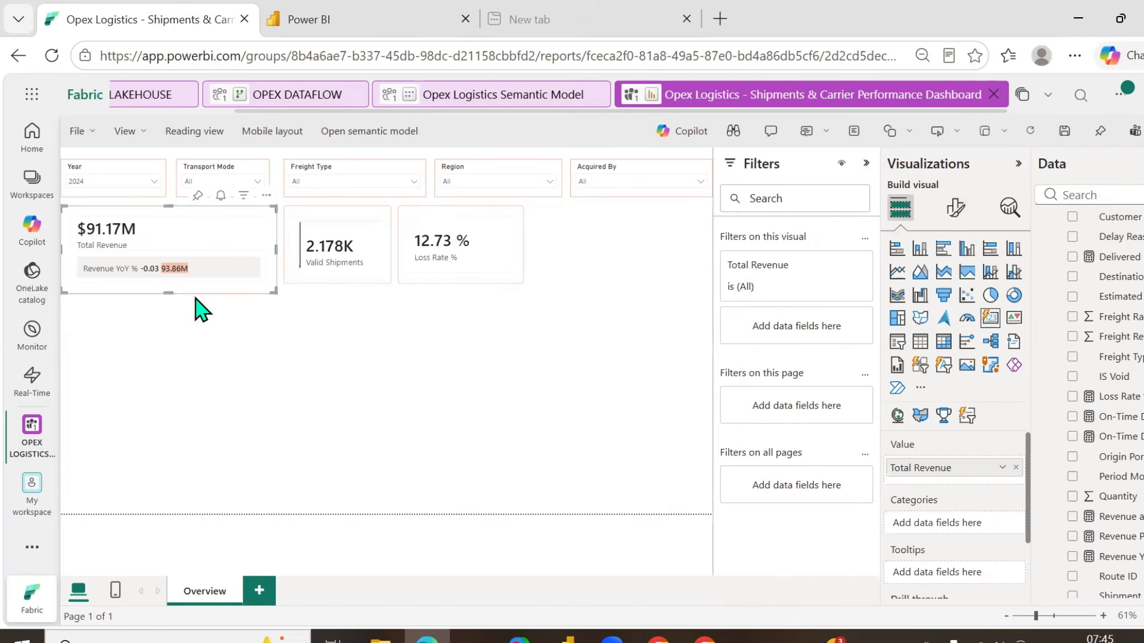
mouse_move(165, 291)
left_mouse_down()
mouse_move(171, 284)
mouse_move(167, 293)
left_mouse_up()
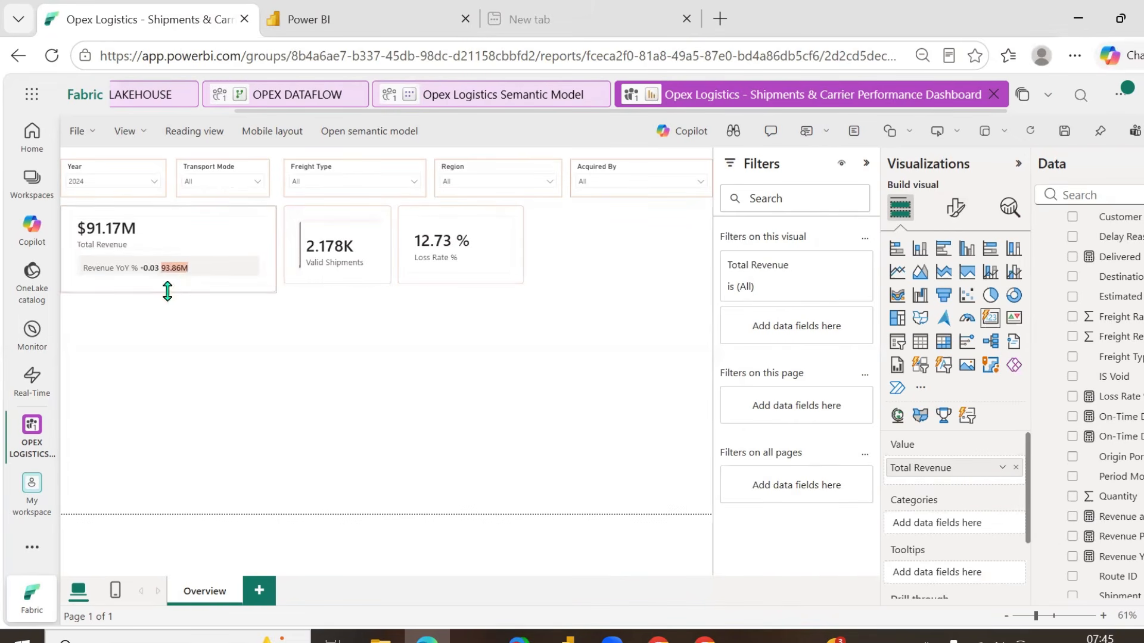
- Move the Total Revenue, Valid Shipments and Loss Rate % cards slightly up toward the slicers, keeping their top edges aligned
left_click(209, 239)
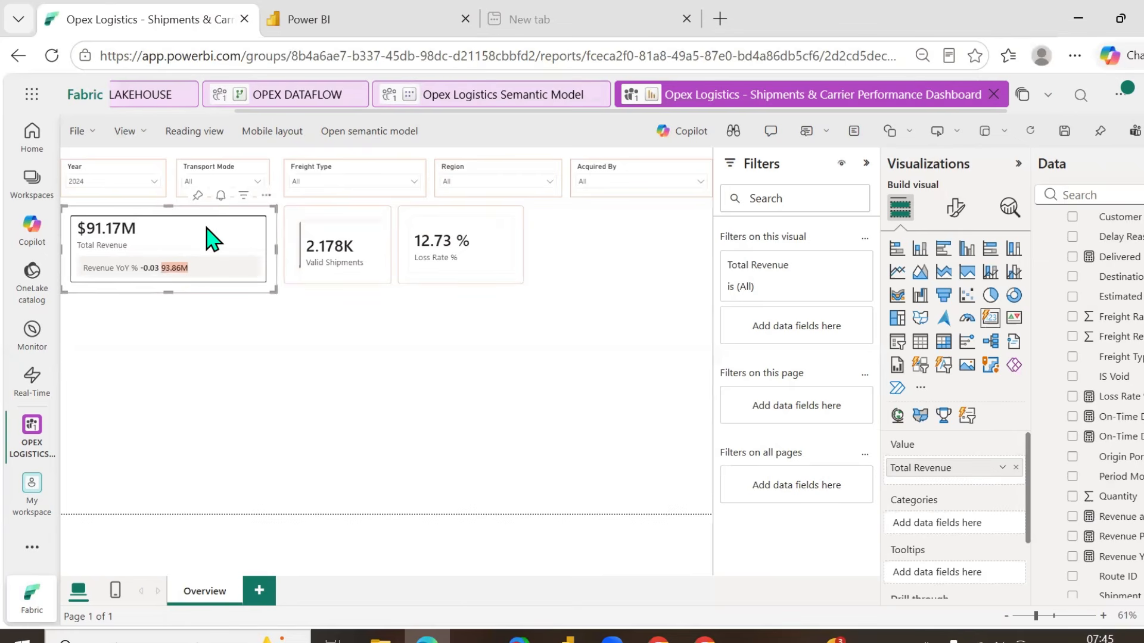
left_click(212, 339)
left_click(220, 247)
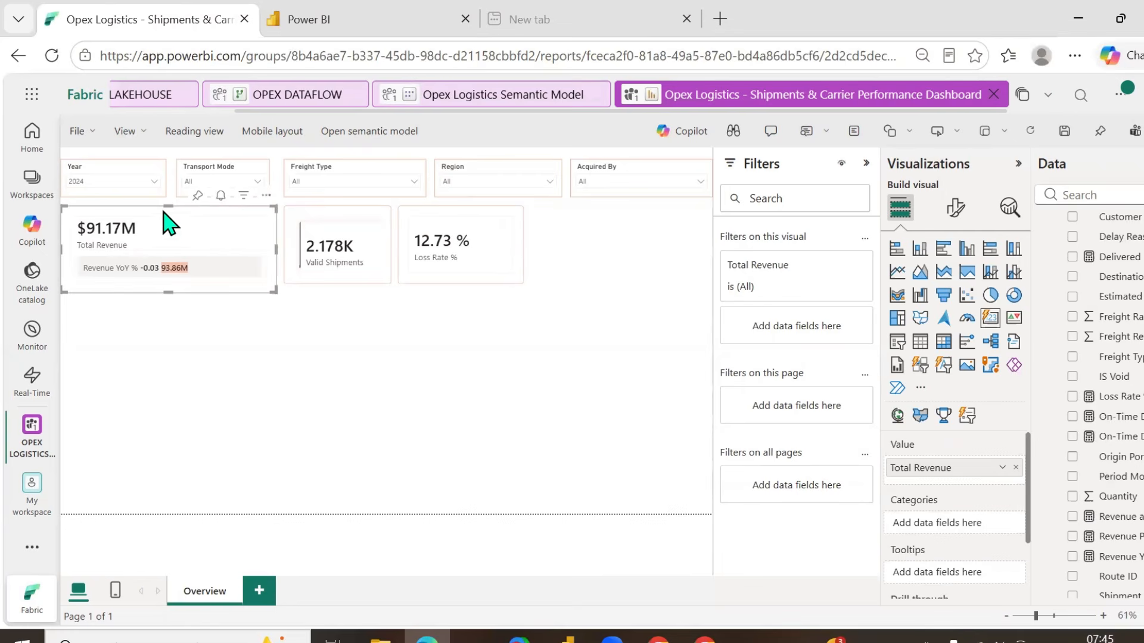
left_click(324, 225)
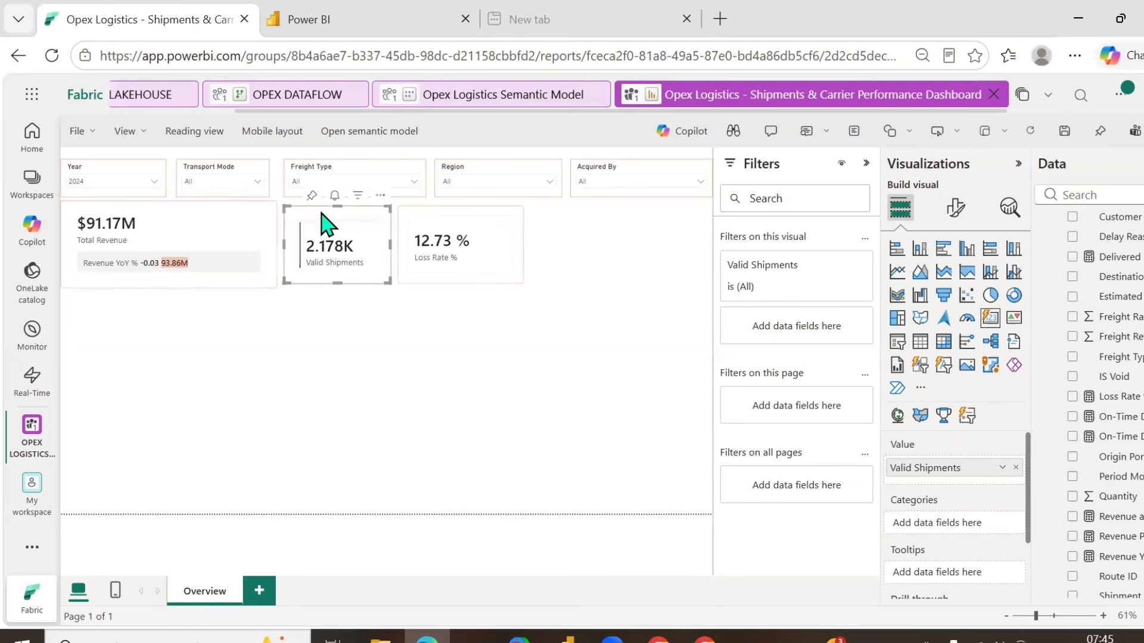
left_click_drag(325, 223, 322, 208)
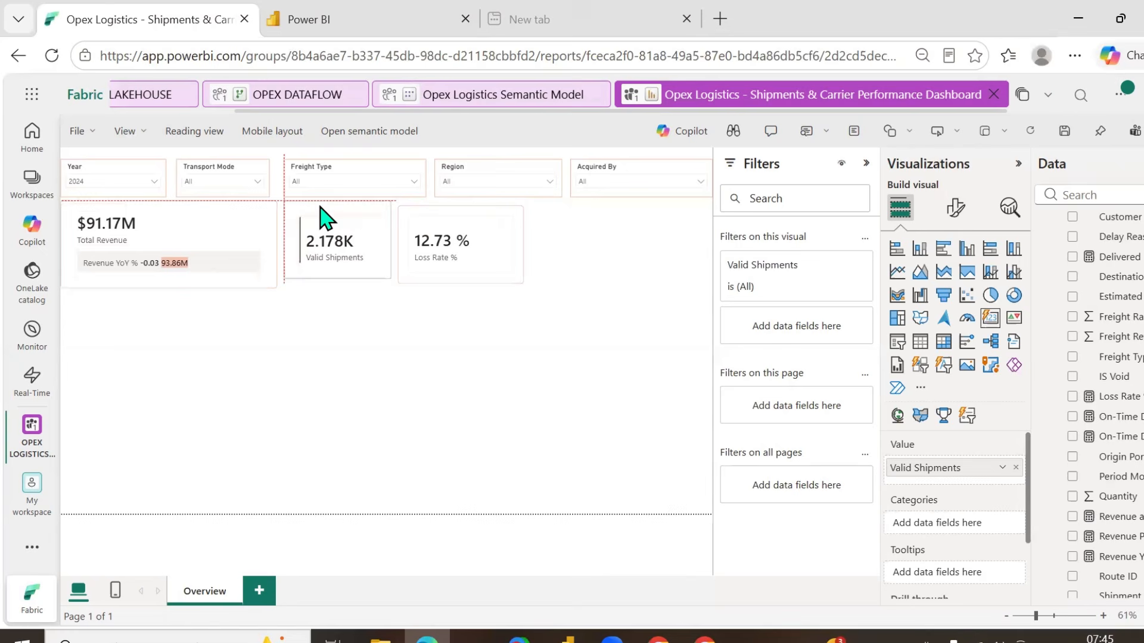
left_click(426, 216)
left_click_drag(426, 216, 427, 212)
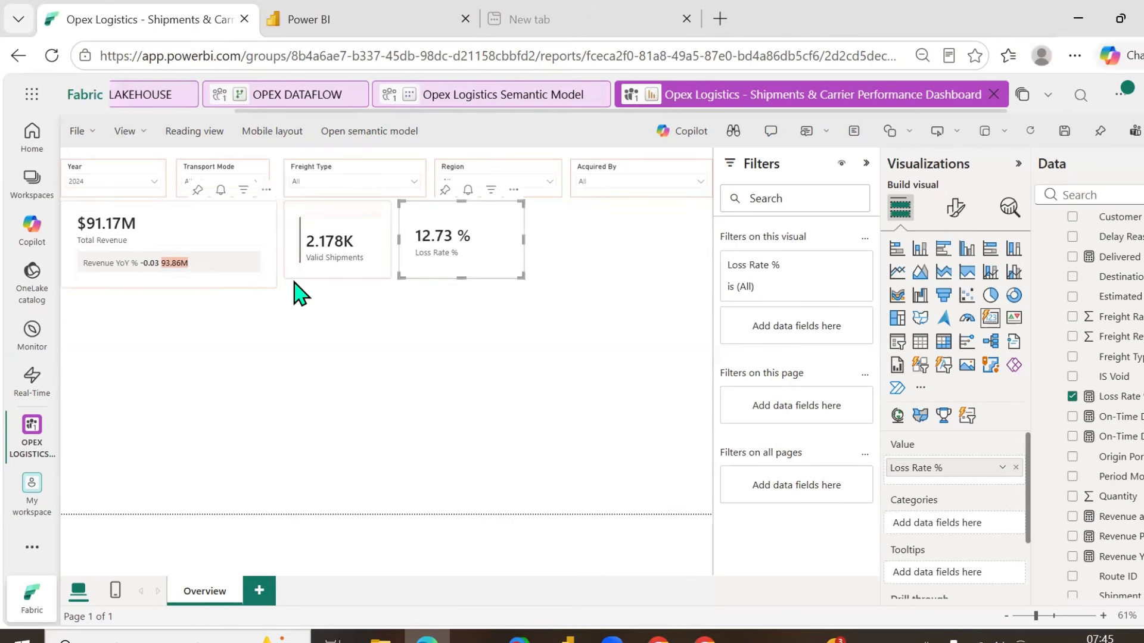
- Extend the Valid Shipments and Loss Rate % cards down to the Total Revenue card's bottom edge and narrow the Loss Rate % card
left_click(314, 272)
left_click_drag(336, 278, 334, 288)
left_click(456, 280)
left_click_drag(464, 280, 465, 290)
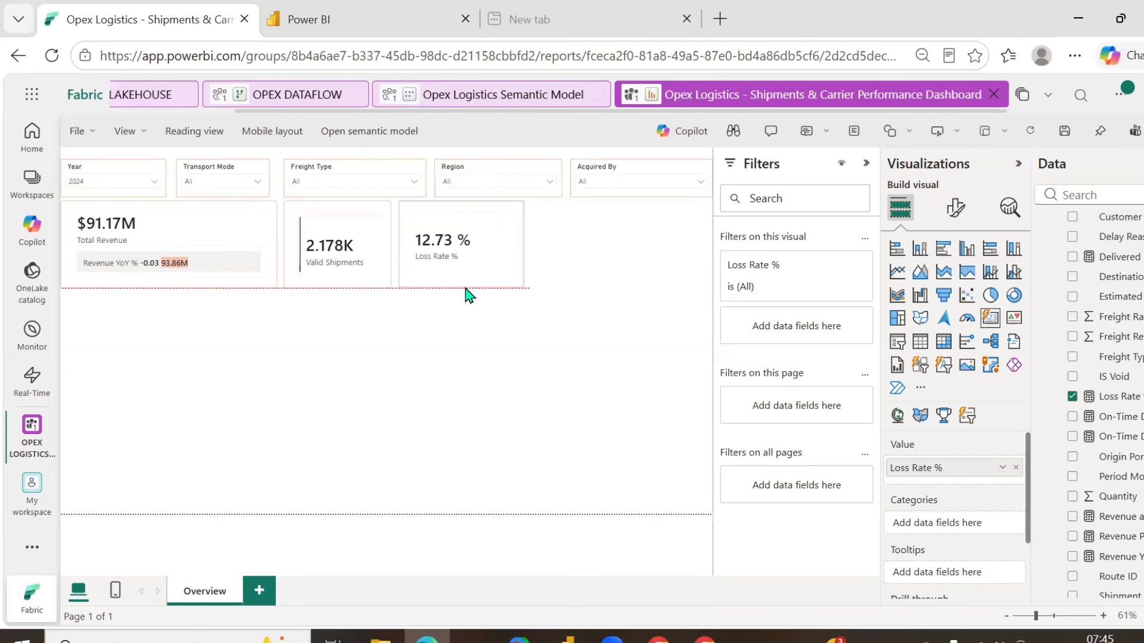
mouse_move(523, 242)
left_mouse_down()
mouse_move(495, 245)
mouse_move(511, 255)
left_mouse_up()
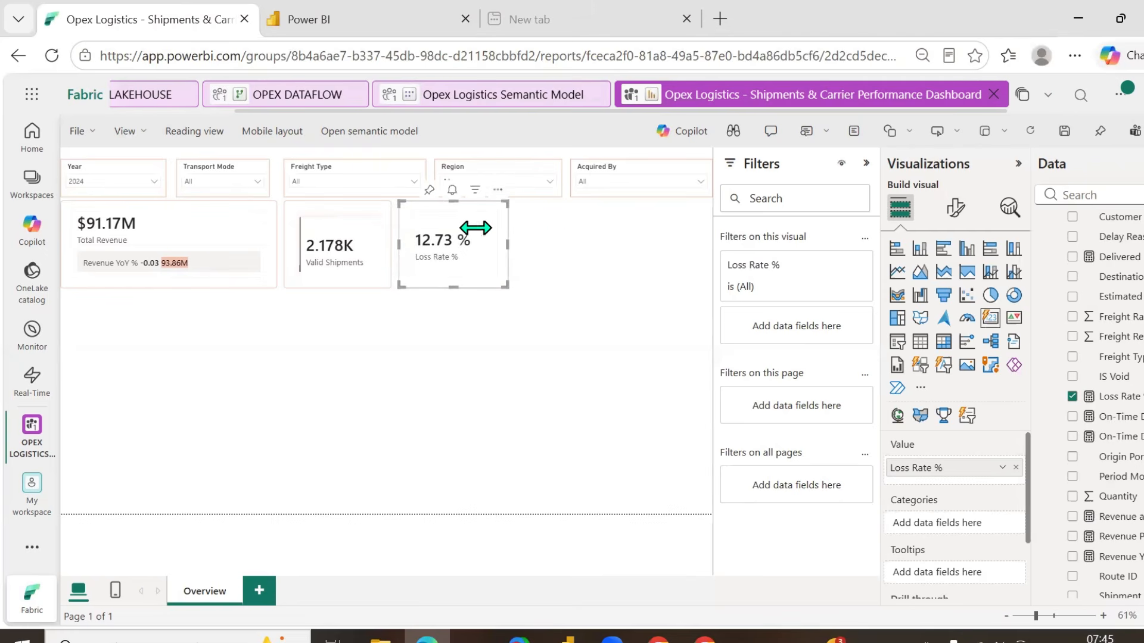
- Place a duplicate of the Loss Rate % card to its right and replace its value with the Revenue at Risk measure
left_click(554, 233)
key("ctrl+v")
left_click_drag(467, 242, 590, 243)
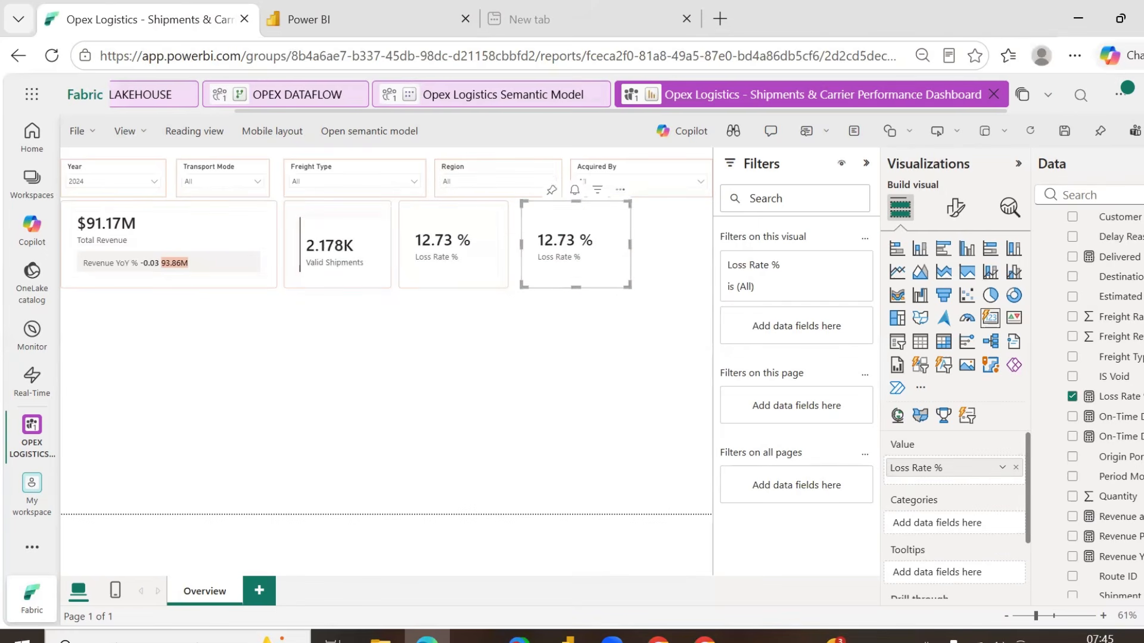
left_click(1016, 467)
scroll(1090, 444, "down", 3)
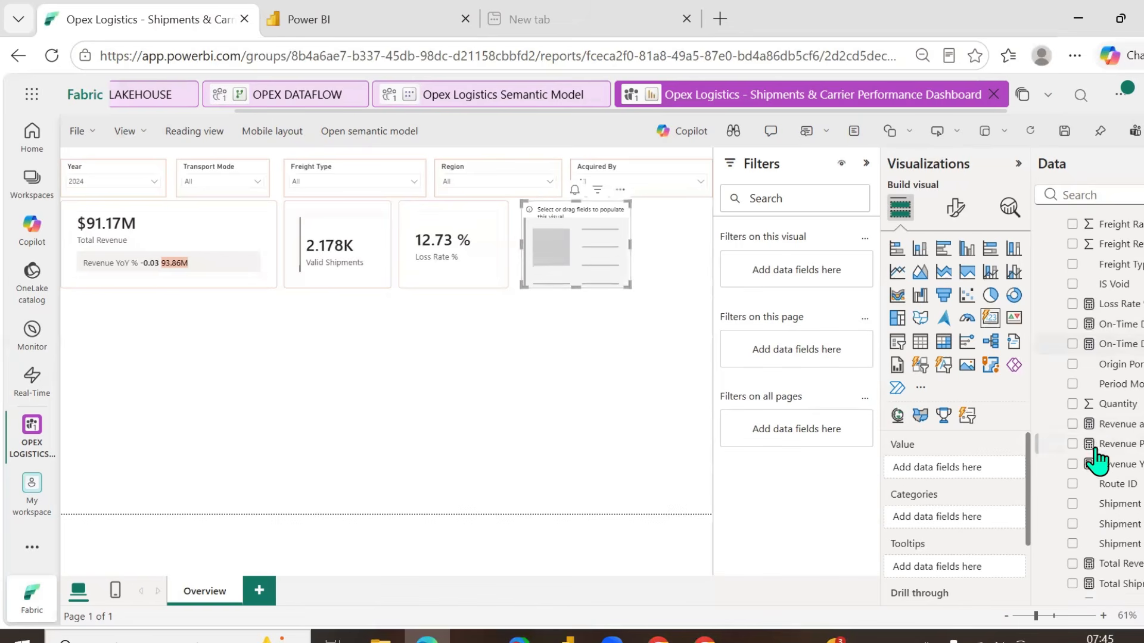
left_click(1072, 424)
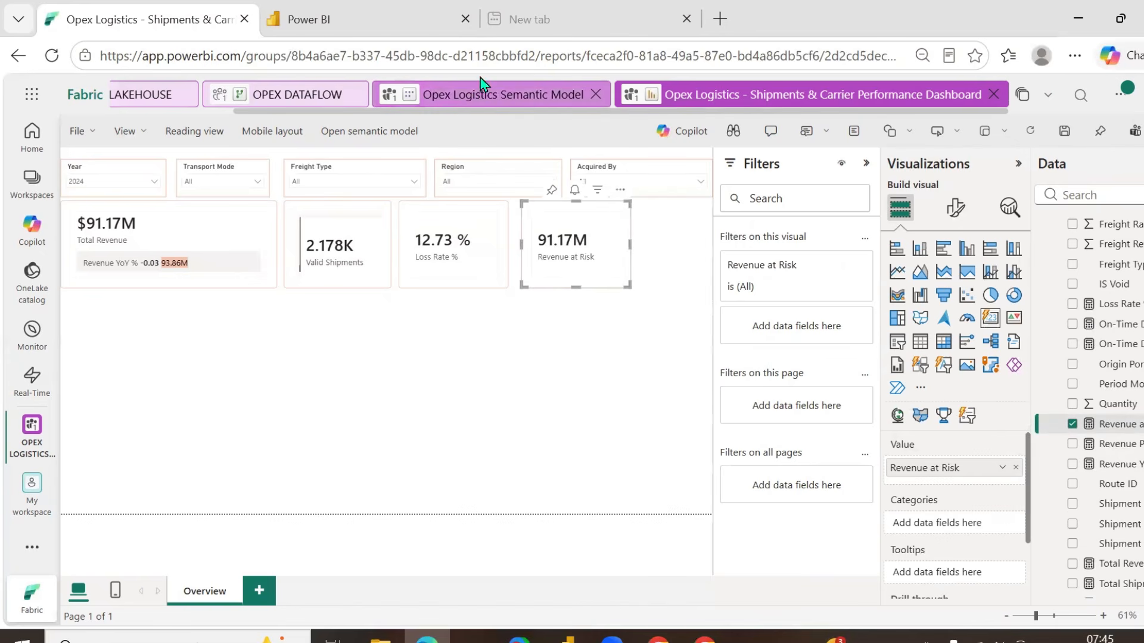
- Save the report changes and examine the Revenue at Risk measure's status and void filters in the Opex Logistics Semantic Model
left_click(516, 106)
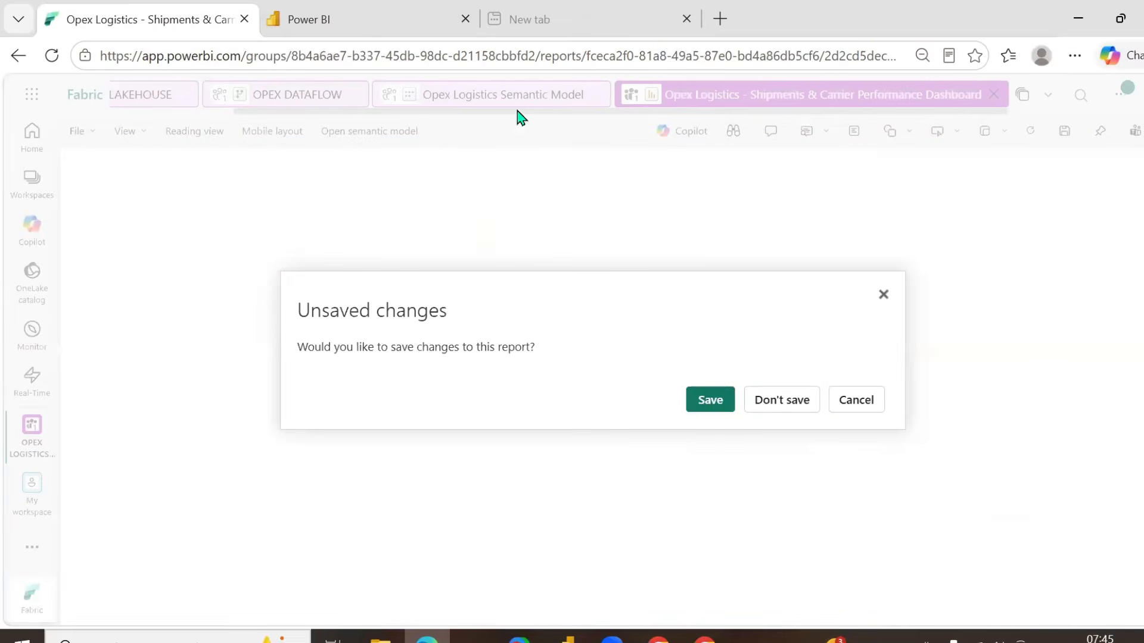
left_click(699, 396)
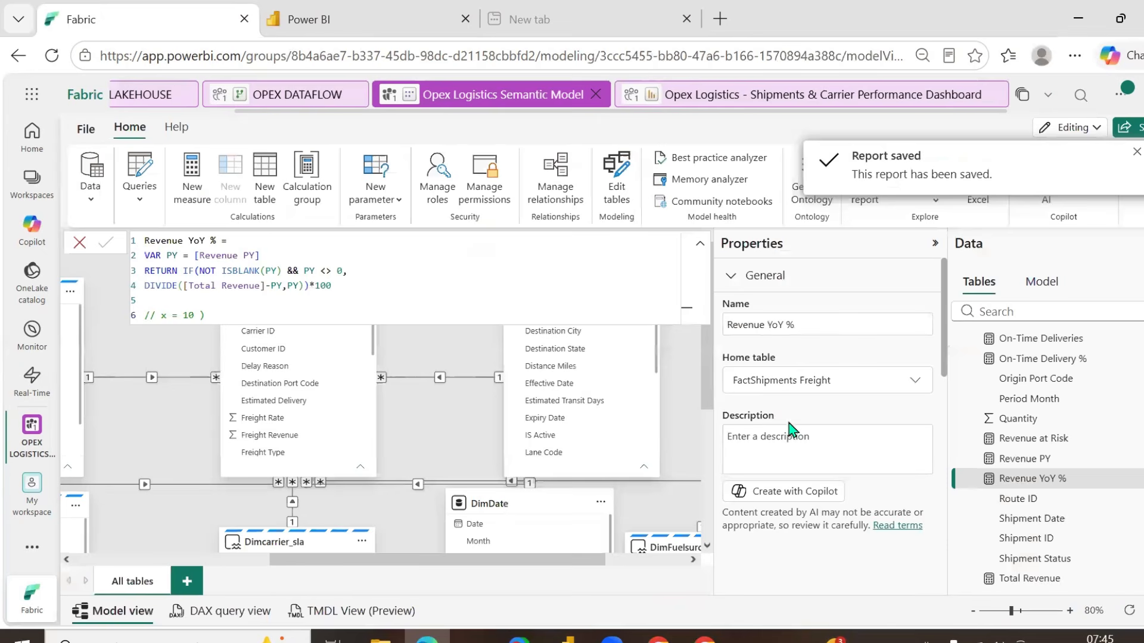
left_click(989, 439)
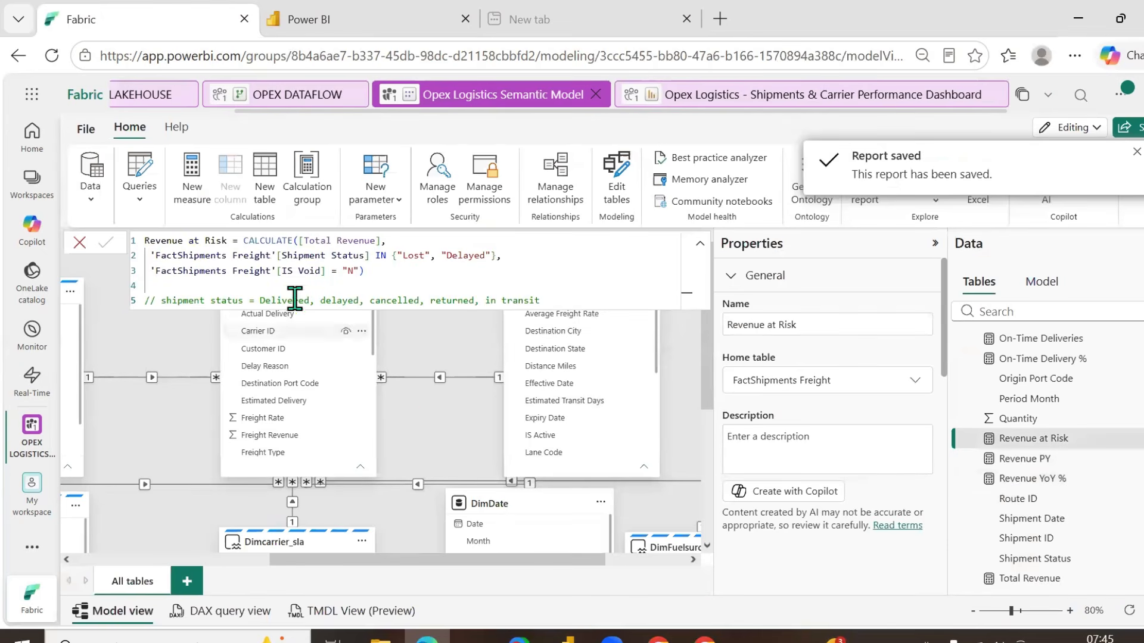
left_click(390, 249)
left_click_drag(392, 255, 539, 258)
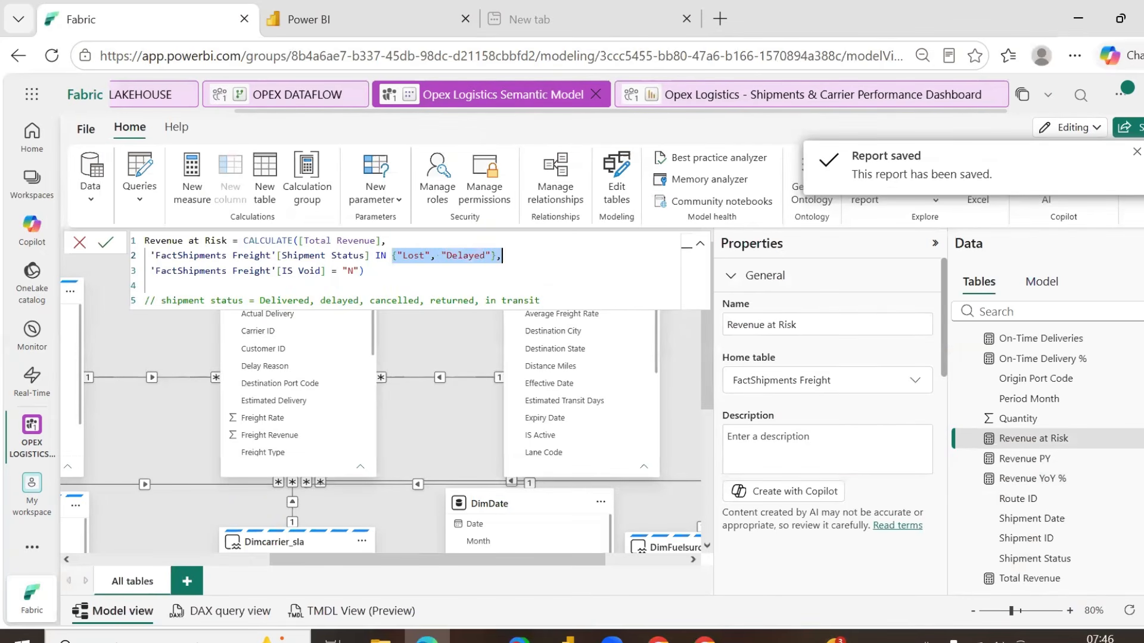
left_click(567, 641)
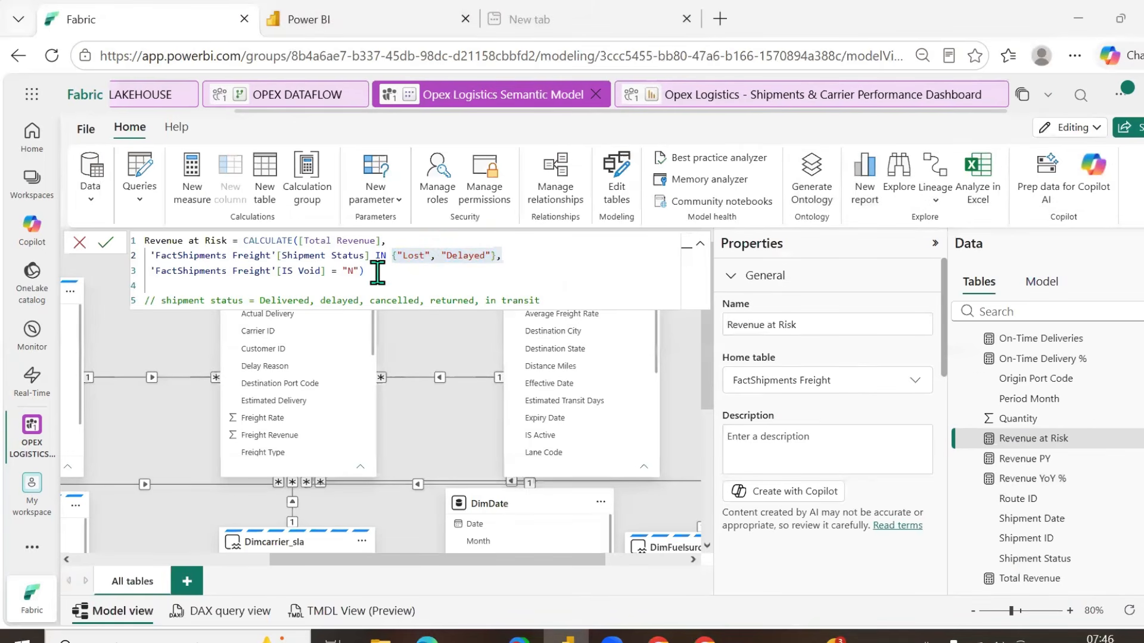
left_click_drag(378, 272, 139, 243)
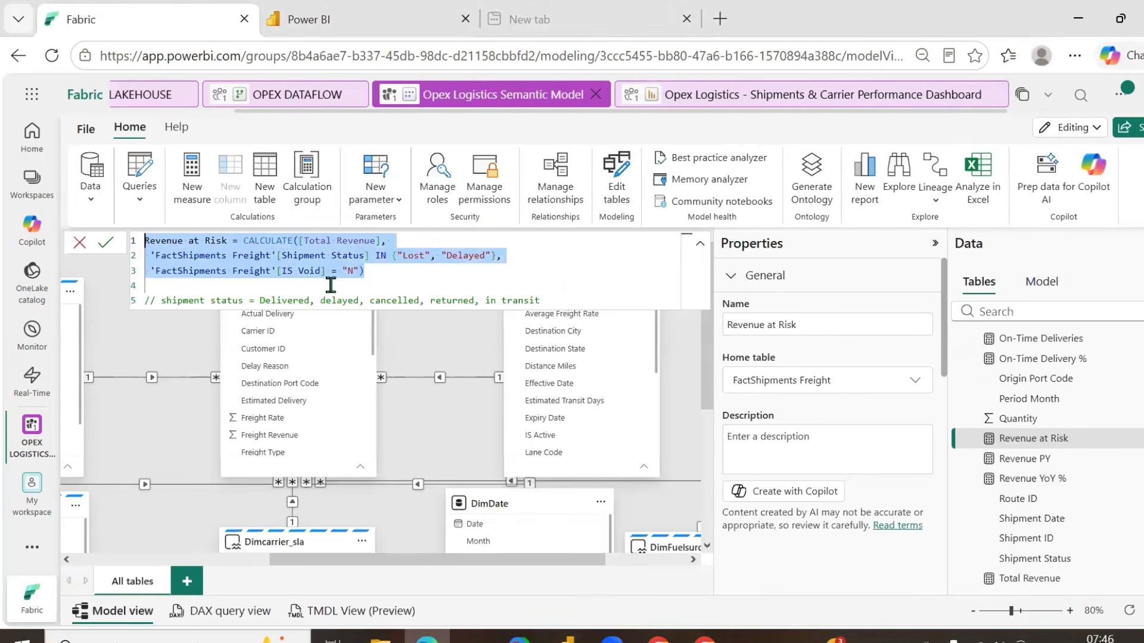
left_click(424, 274)
- Return to the Shipments & Carrier Performance Dashboard report and set the Year slicer to 2025
left_click(785, 99)
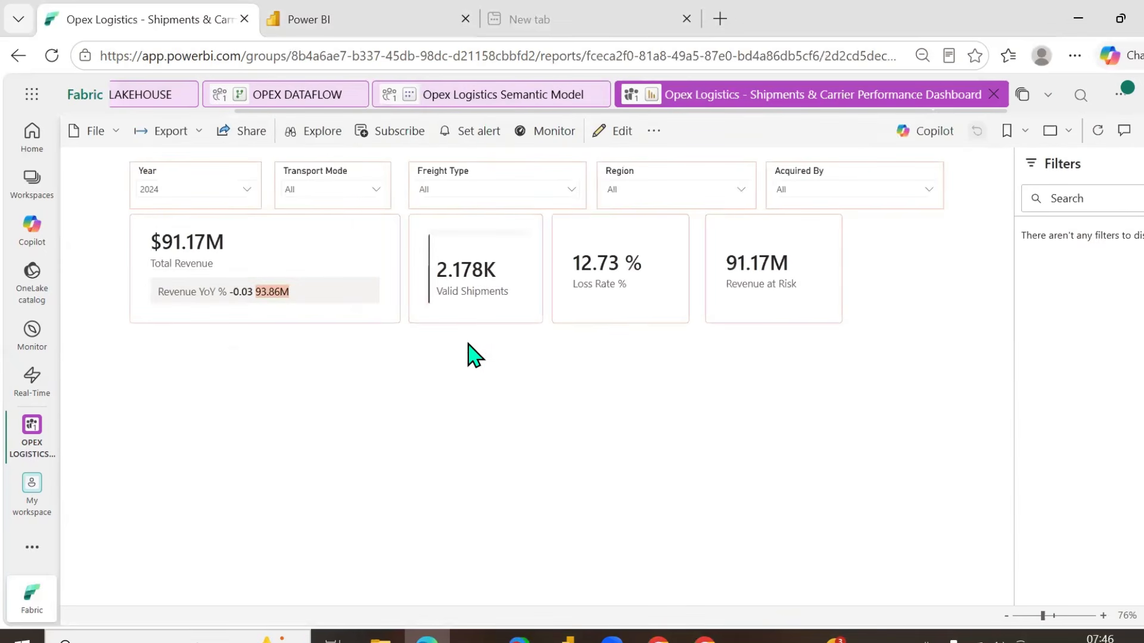
left_click(240, 190)
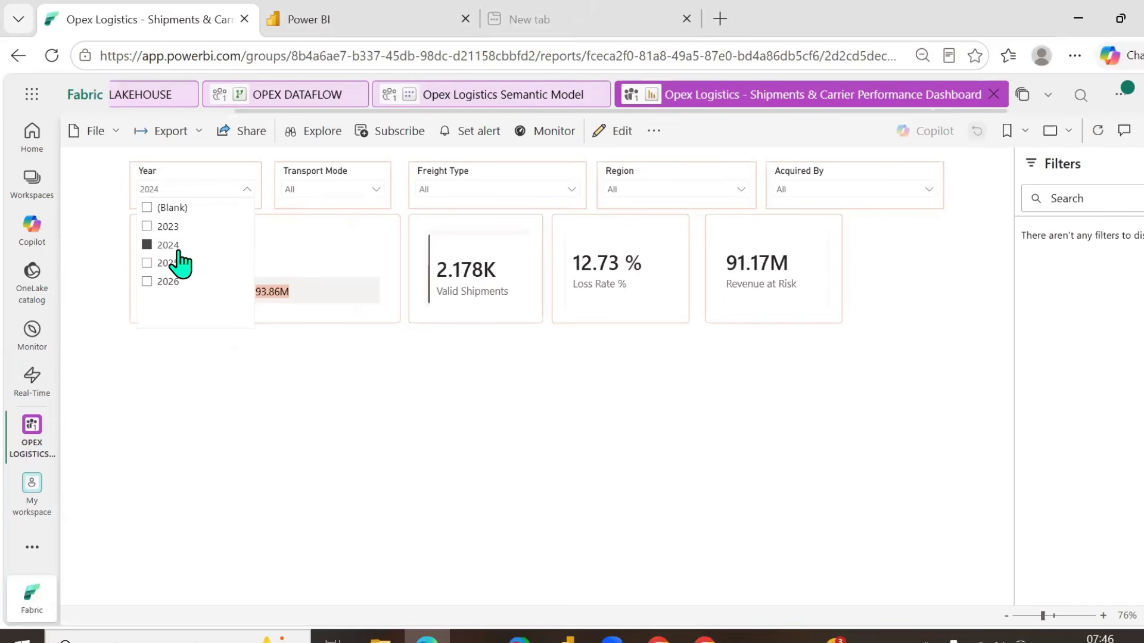
left_click(164, 262)
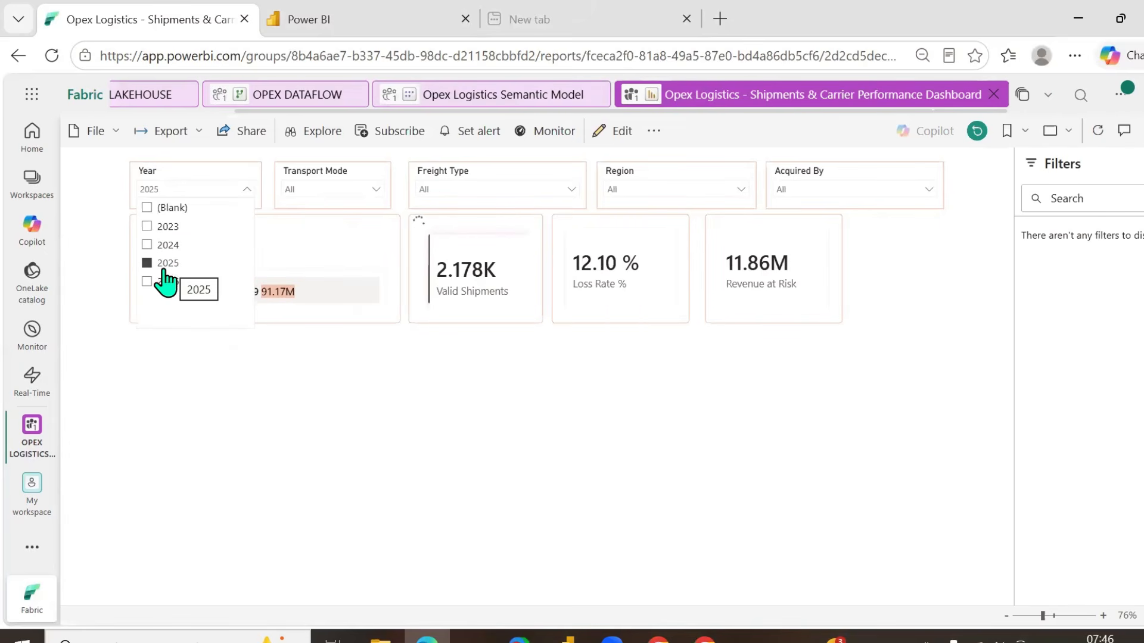
- Set the Year slicer to 2024 and open the dashboard report for editing
left_click(169, 262)
left_click(168, 245)
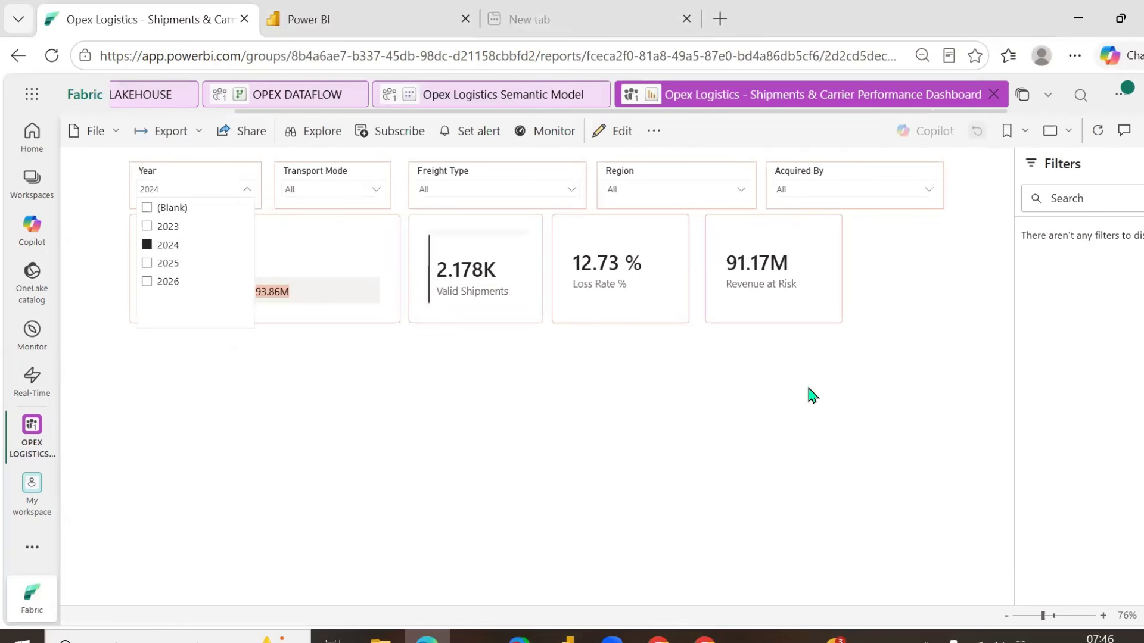
left_click(397, 241)
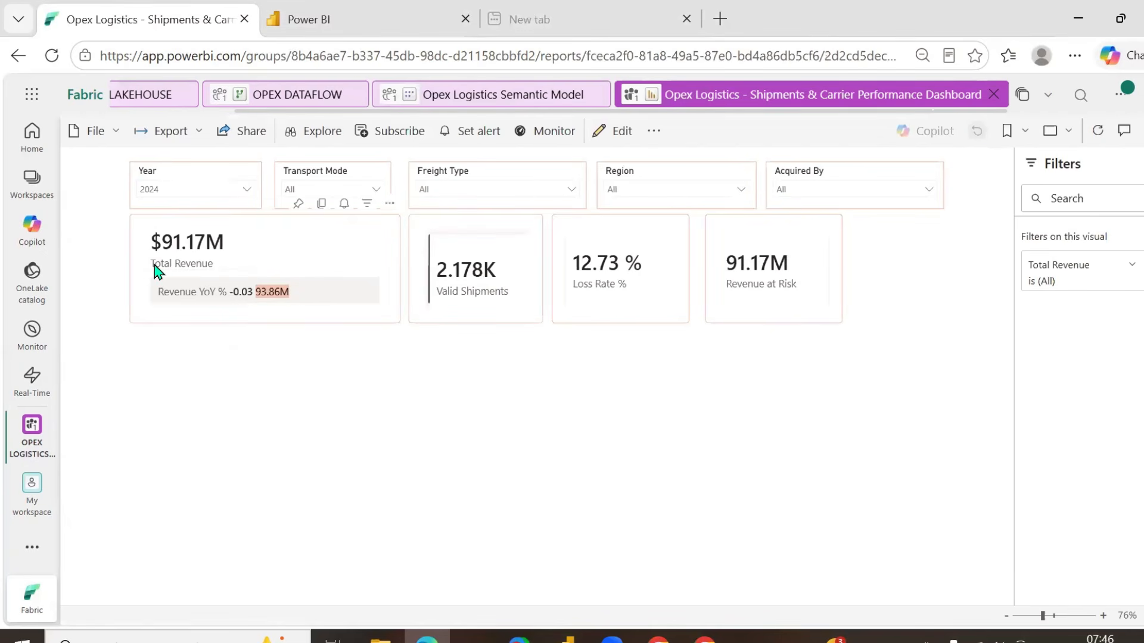
left_click(603, 144)
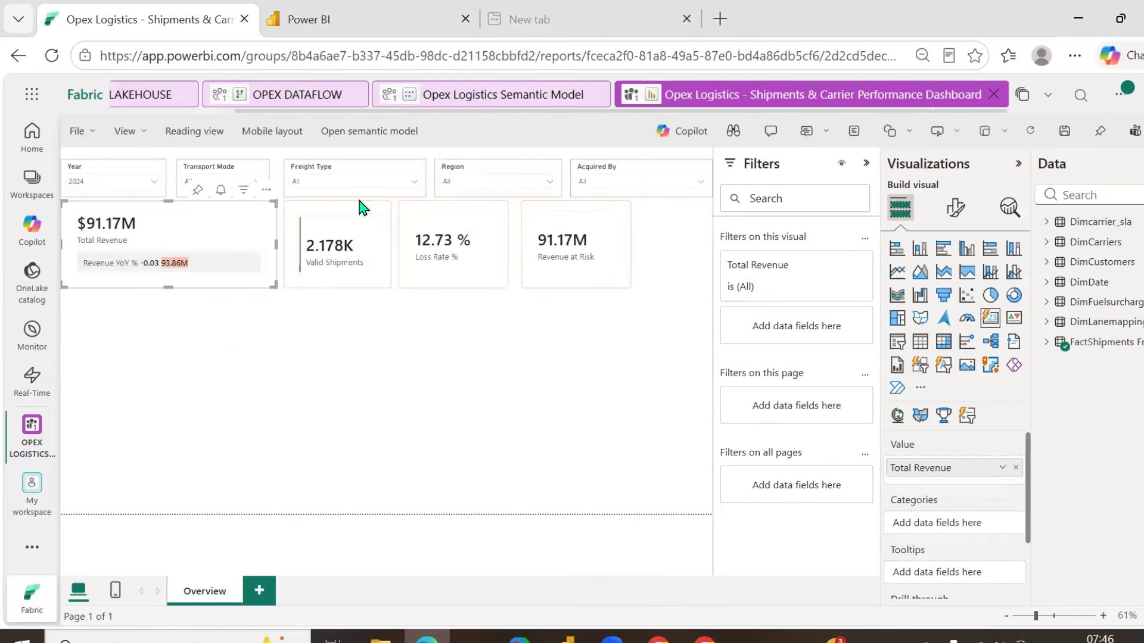
- Examine the Shipment Status filter in the Revenue at Risk measure of the Opex Logistics Semantic Model
left_click(541, 98)
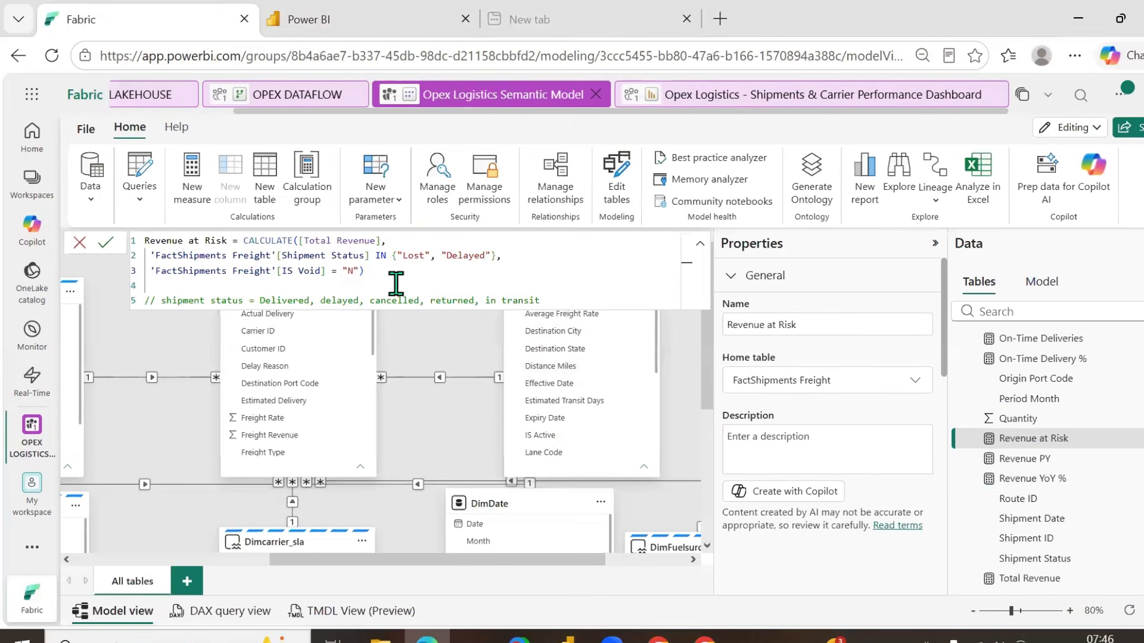
left_click_drag(392, 255, 542, 255)
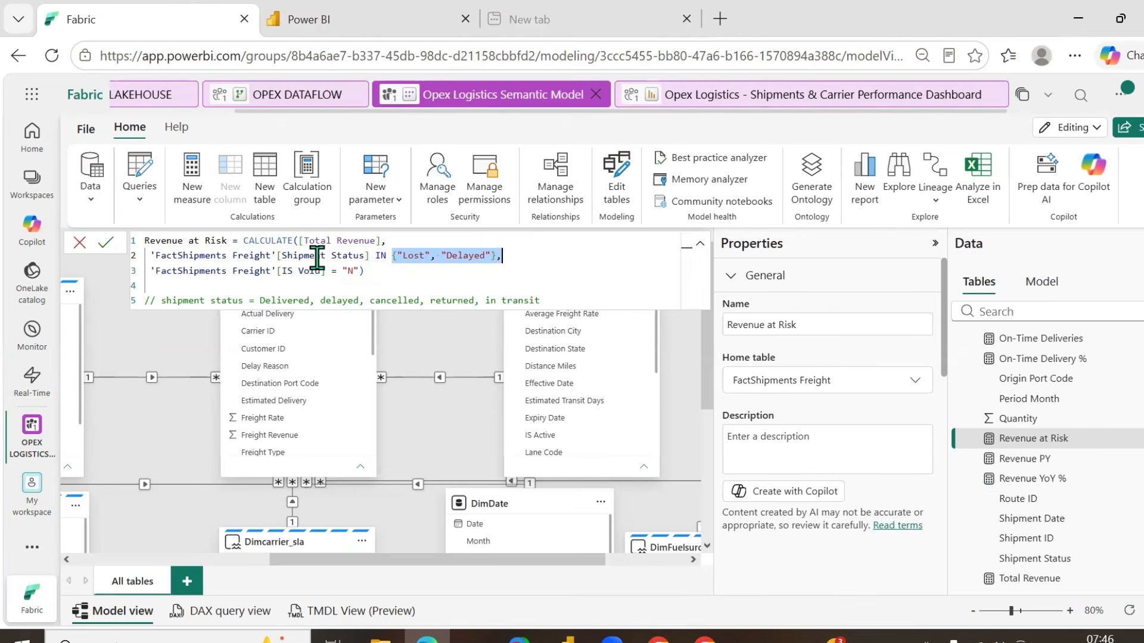
scroll(1118, 450, "down", 1)
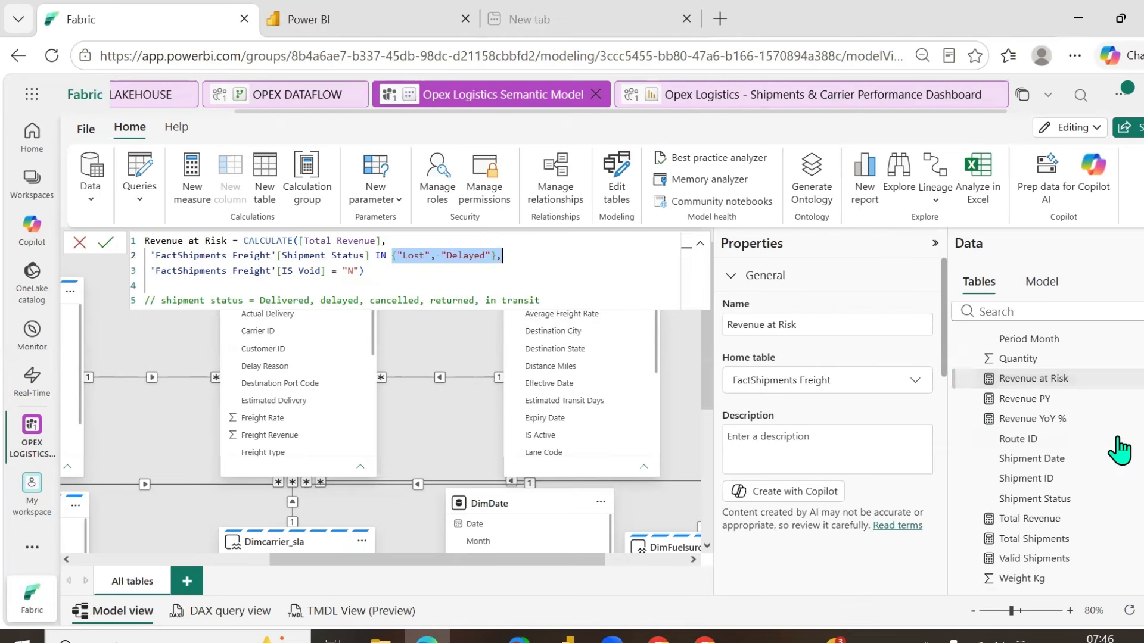
- Move the IS Void filter in the Total Revenue measure's formula onto its own line and commit the formula
left_click(1041, 532)
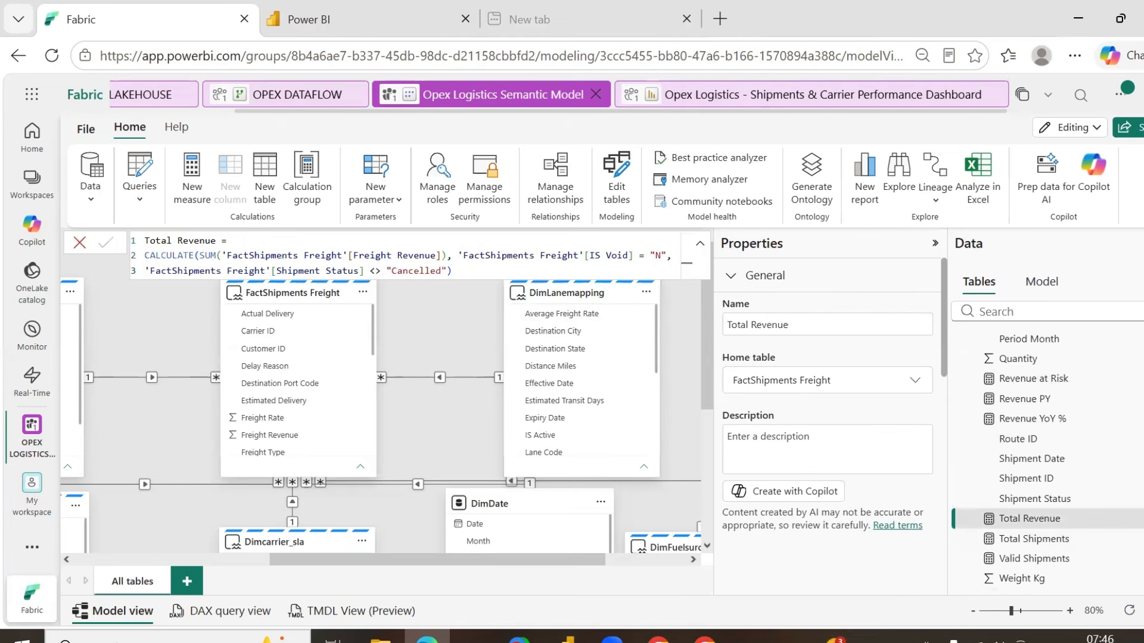
left_click(567, 639)
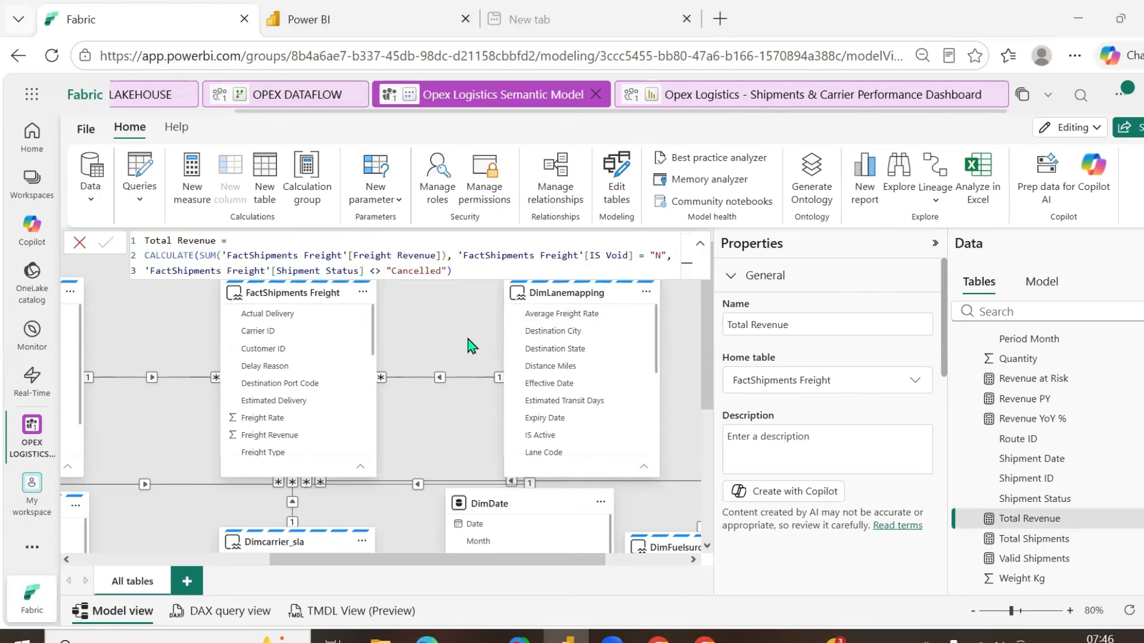
left_click(458, 255)
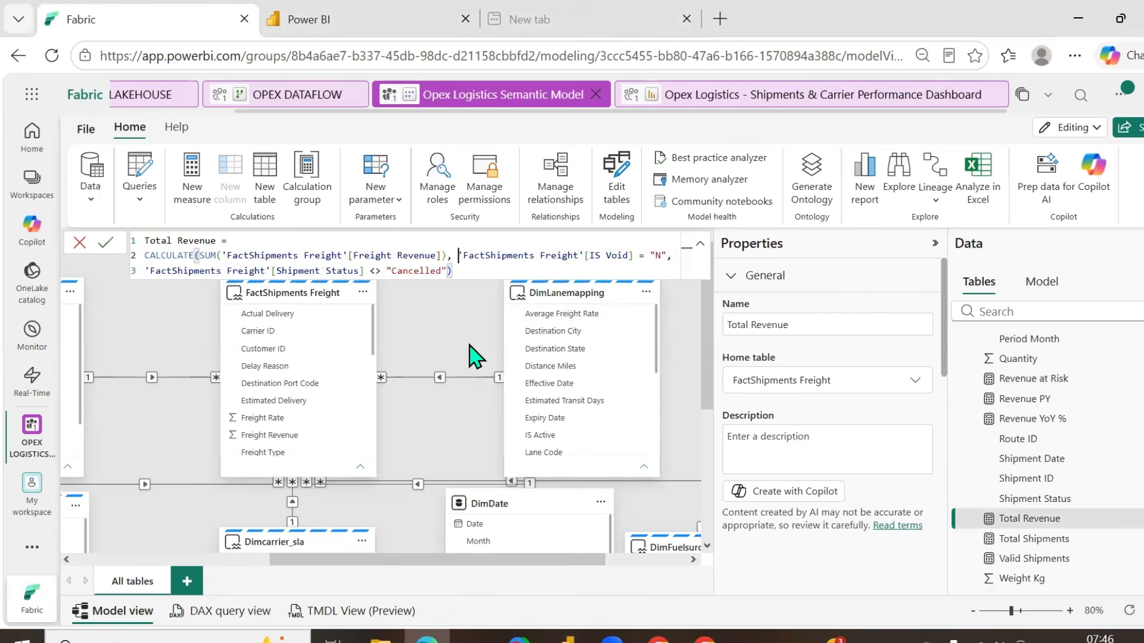
key("shift+Return")
key("Return")
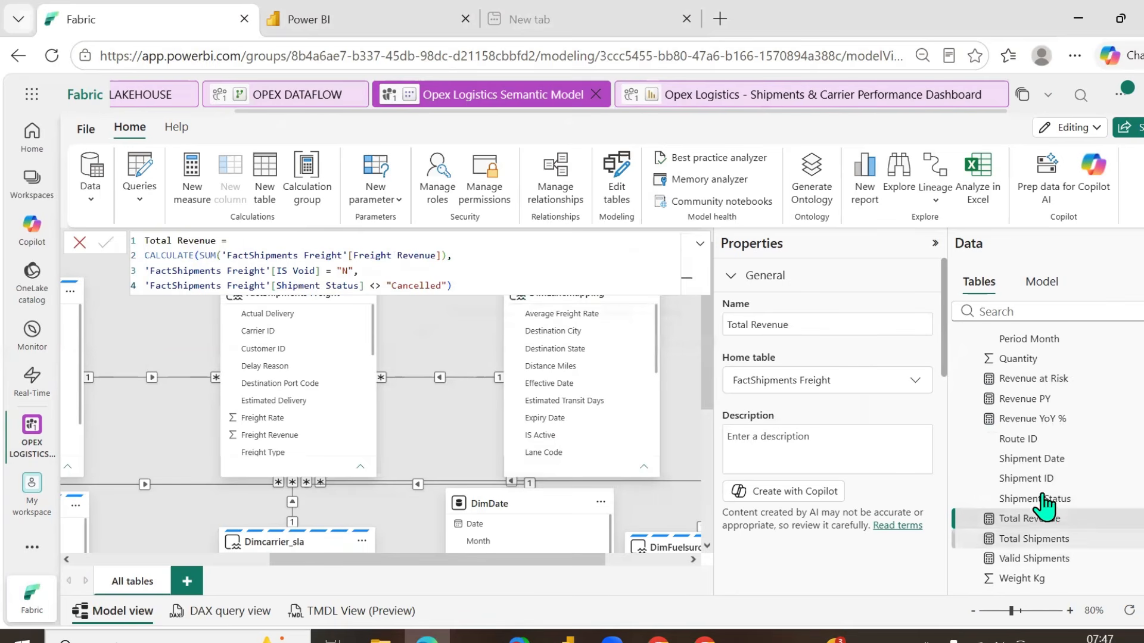
- Review the Revenue at Risk formula and return to the Shipments & Carrier Performance Dashboard report in editing mode
left_click(1038, 384)
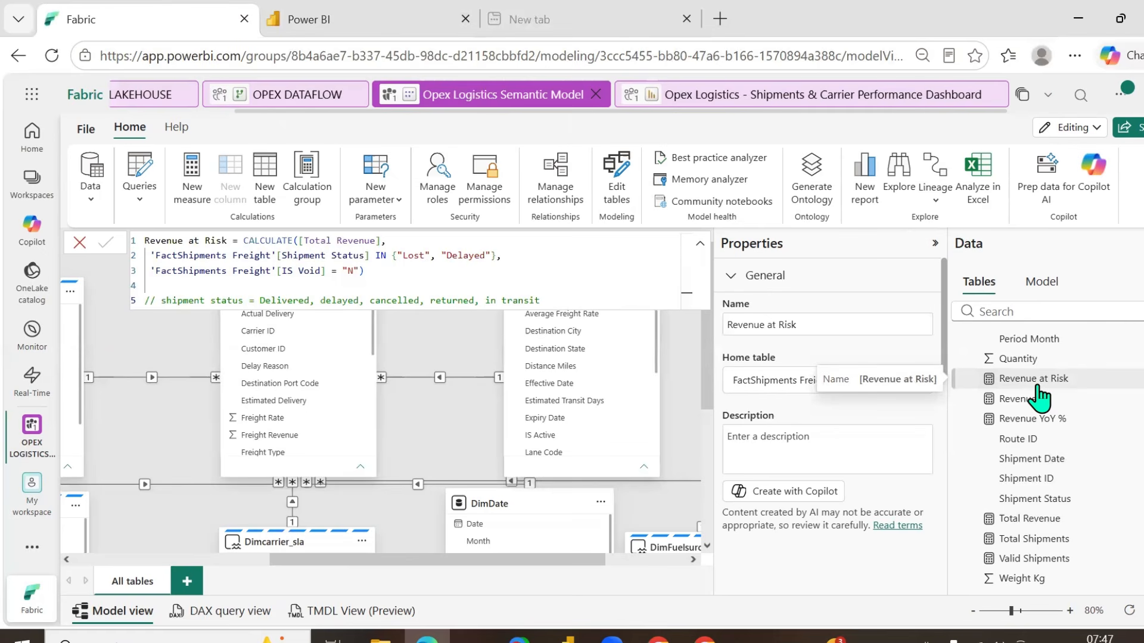
scroll(1040, 398, "up", 3)
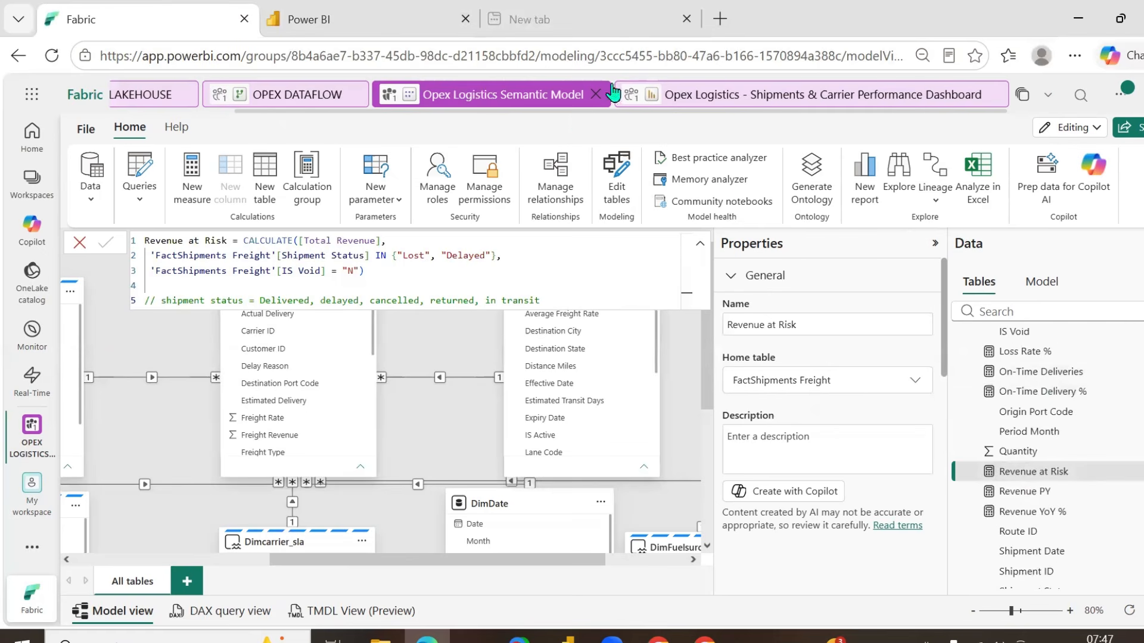
left_click(738, 96)
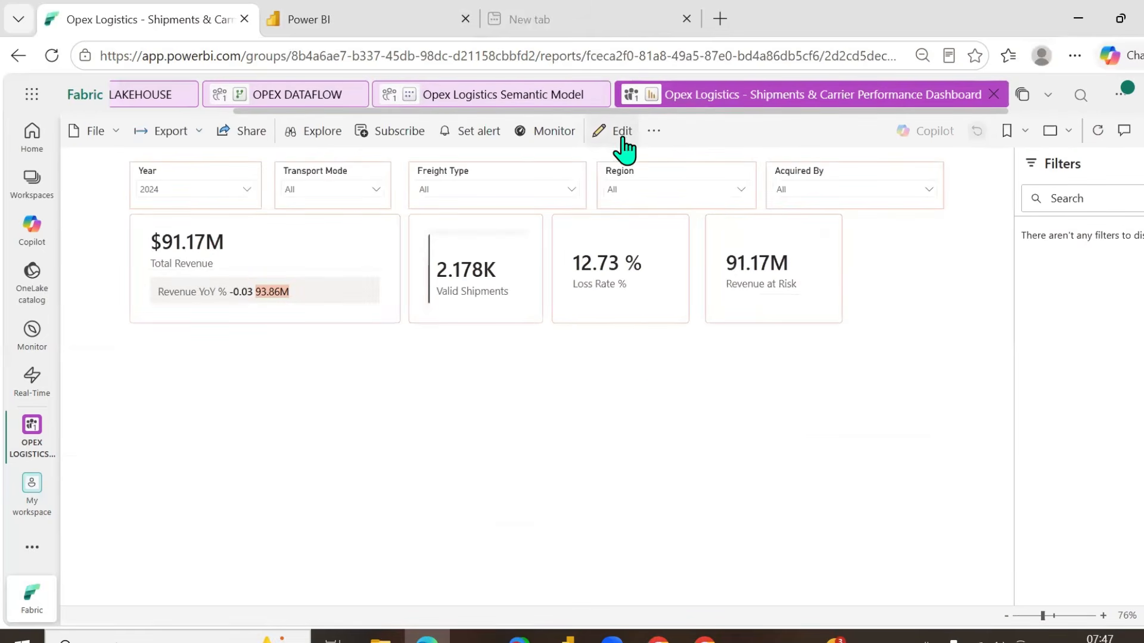
left_click(617, 132)
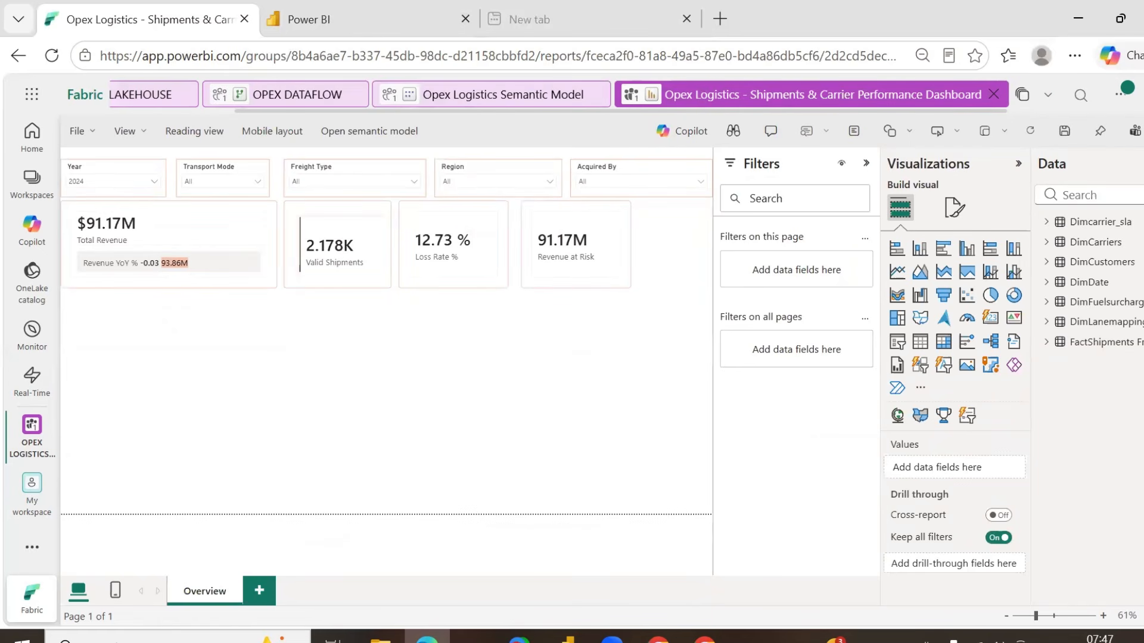
key("alt+Tab")
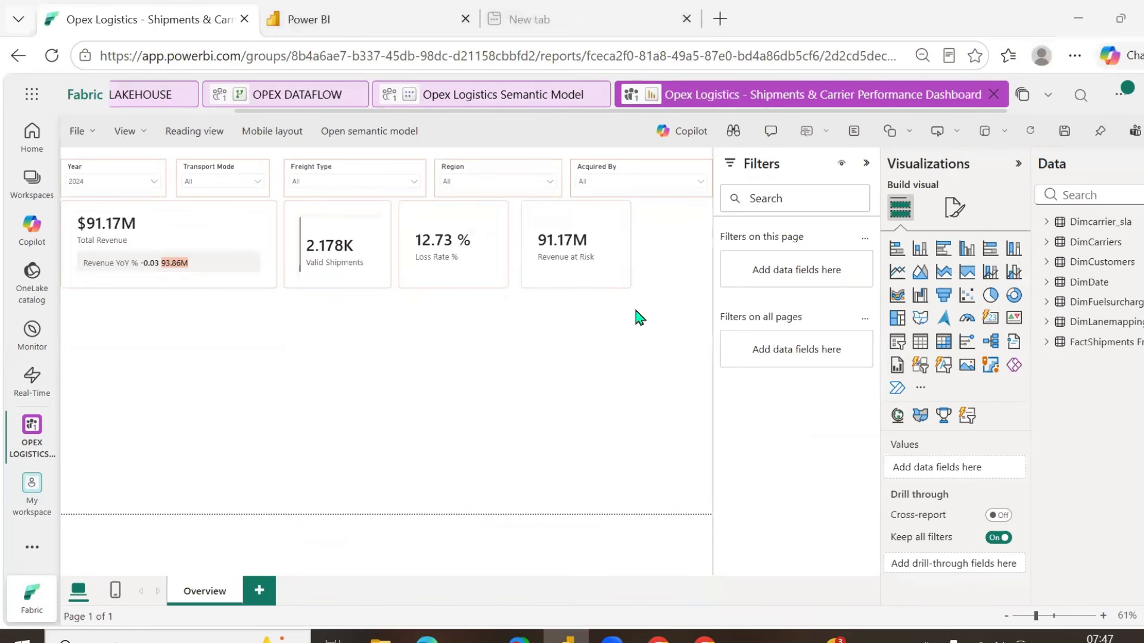
- Narrow the Valid Shipments and Loss Rate % cards and shift the Loss Rate % and Revenue at Risk cards left to close the gaps
left_click(358, 226)
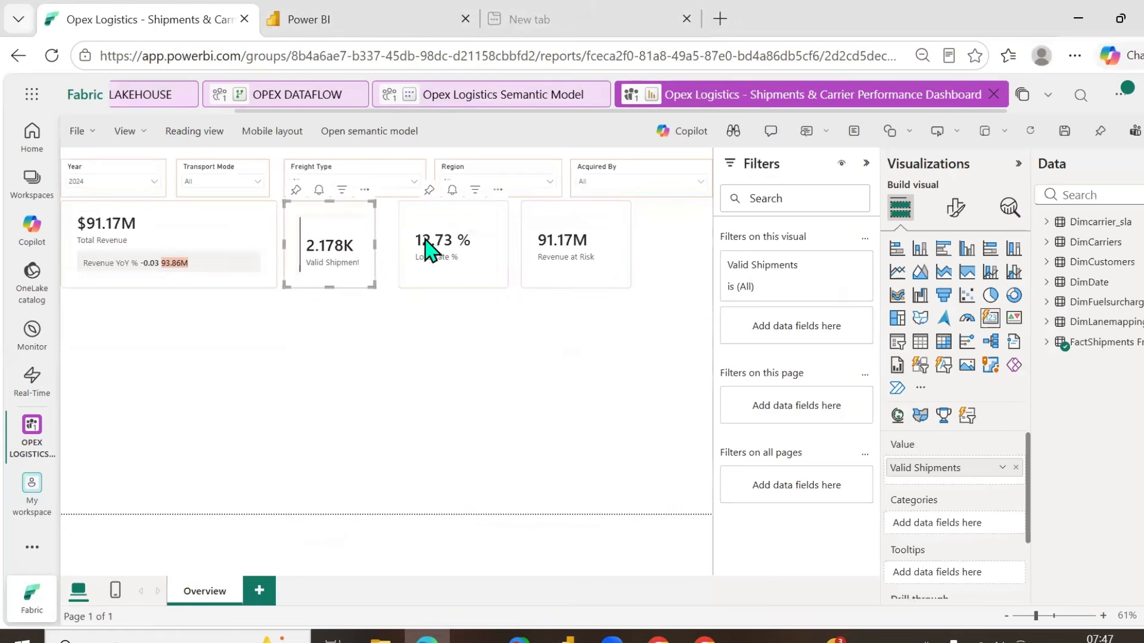
left_click_drag(390, 244, 373, 243)
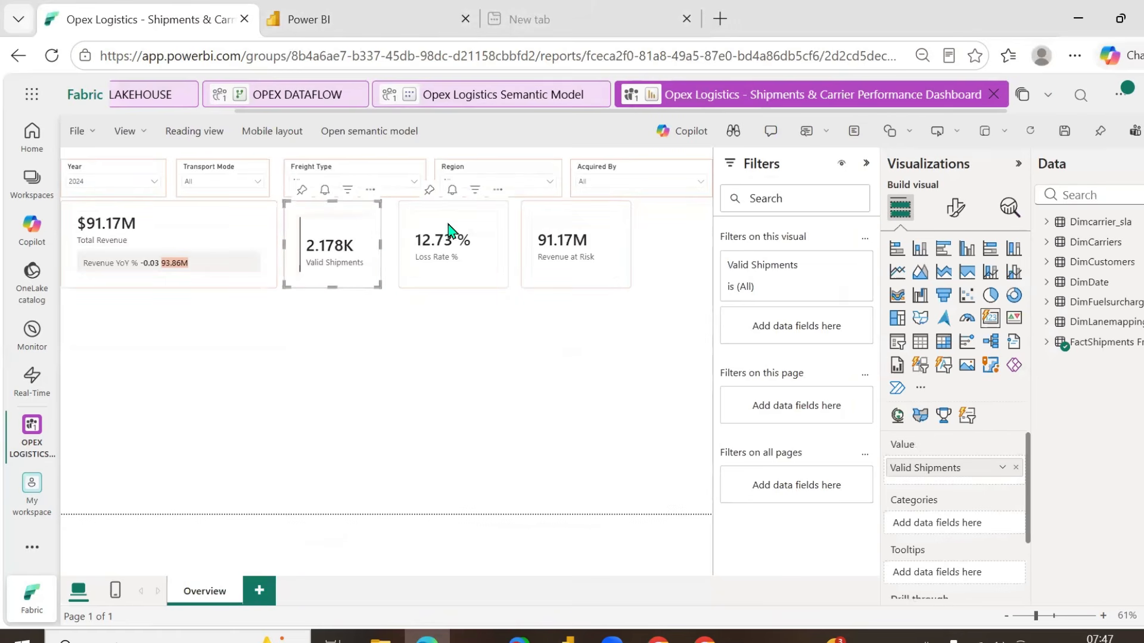
mouse_move(463, 237)
left_mouse_down()
mouse_move(453, 237)
mouse_move(478, 244)
left_mouse_up()
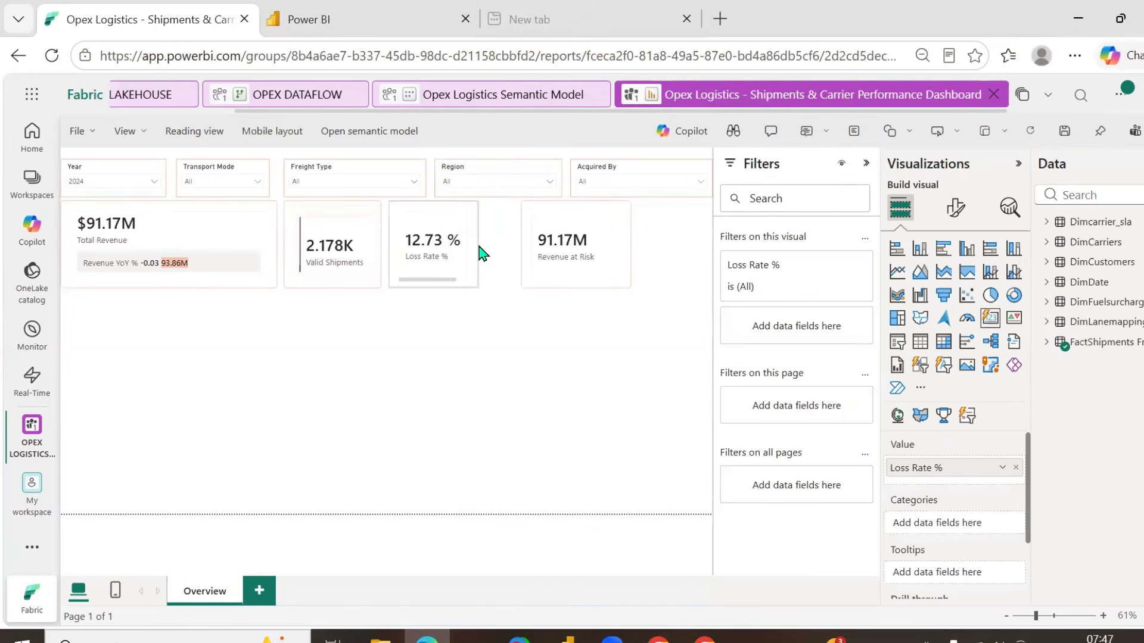
left_click(569, 223)
left_click_drag(567, 214, 532, 217)
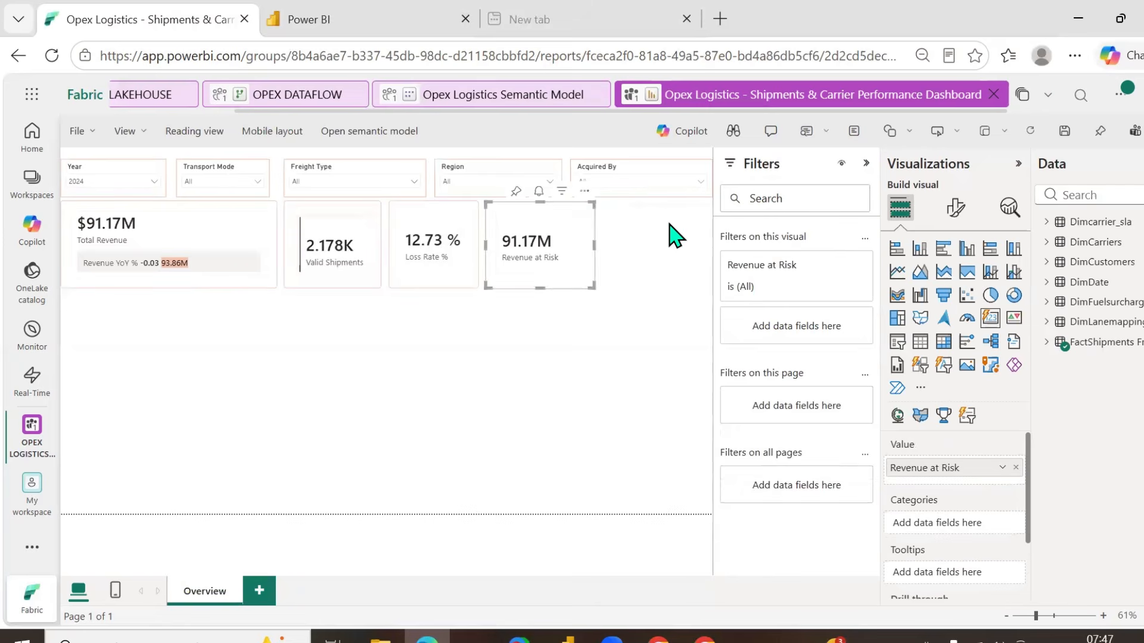
- Place a duplicate of the Revenue at Risk card to its right and remove the measure from its value
key("ctrl+v")
left_click_drag(564, 243, 676, 238)
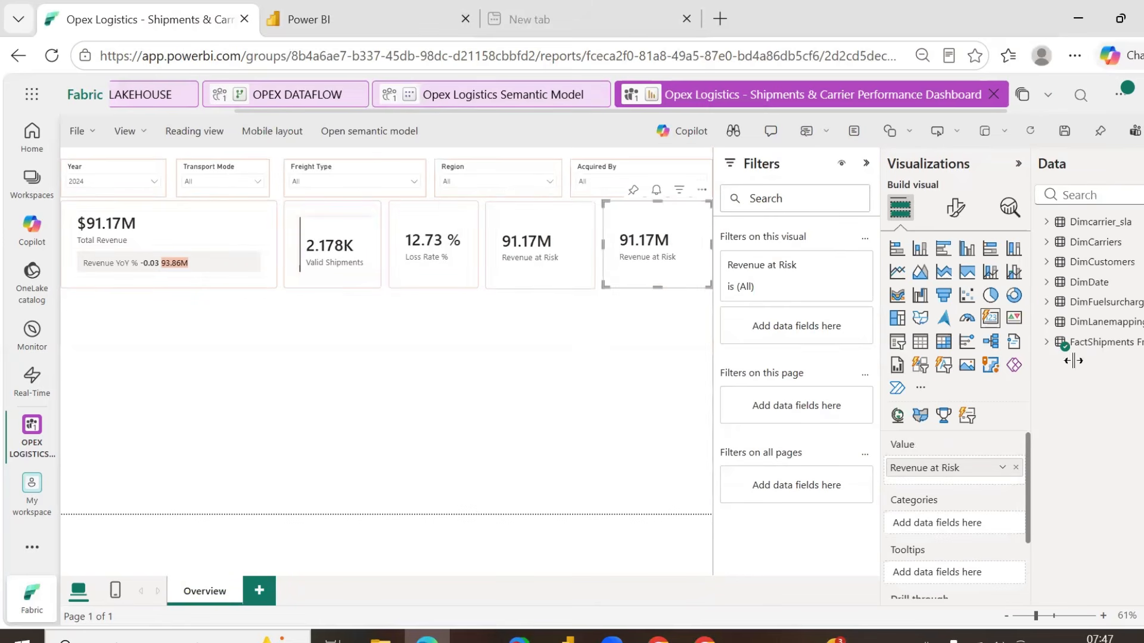
left_click(1052, 342)
scroll(1109, 337, "down", 5)
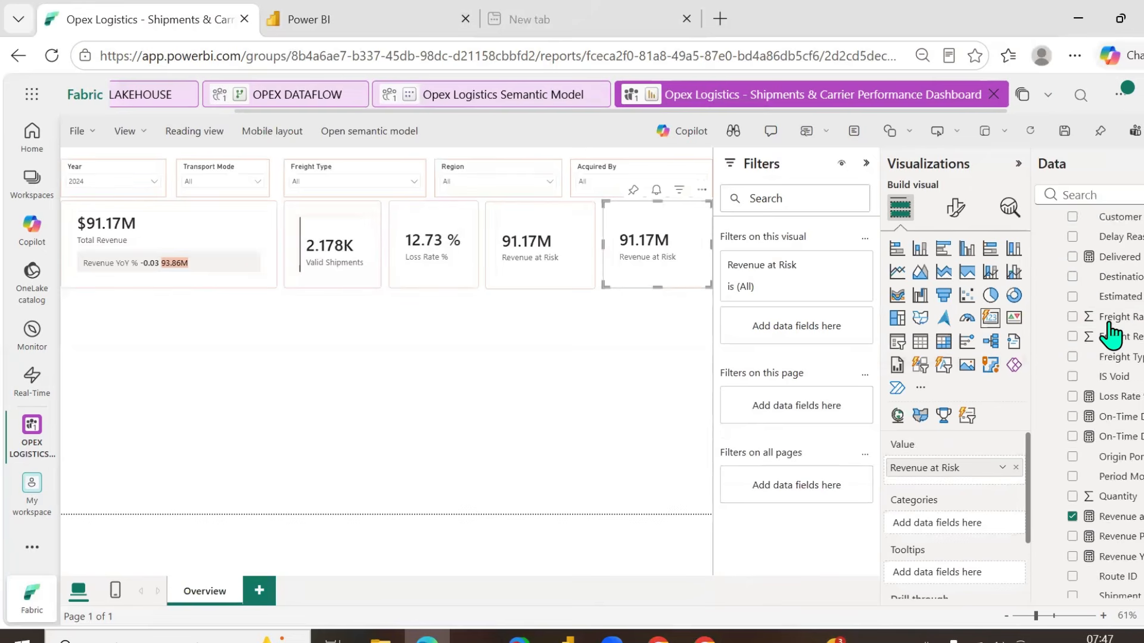
left_click(1016, 467)
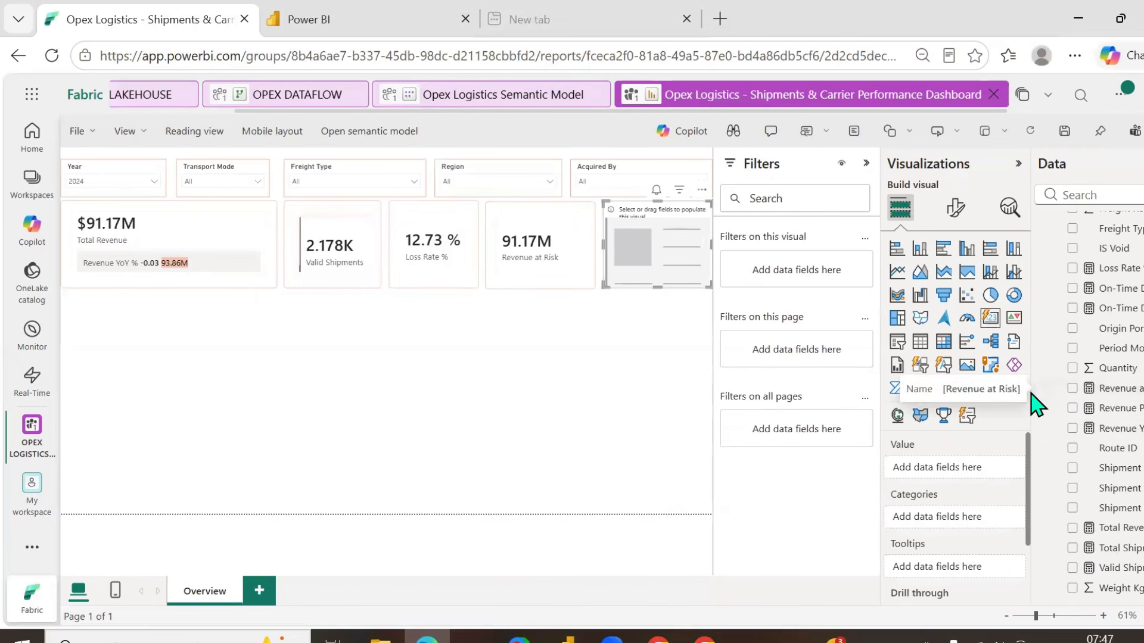
- Make room to read the full field names and assign the On-Time Delivery % measure to the empty card
left_click_drag(1030, 391, 1005, 395)
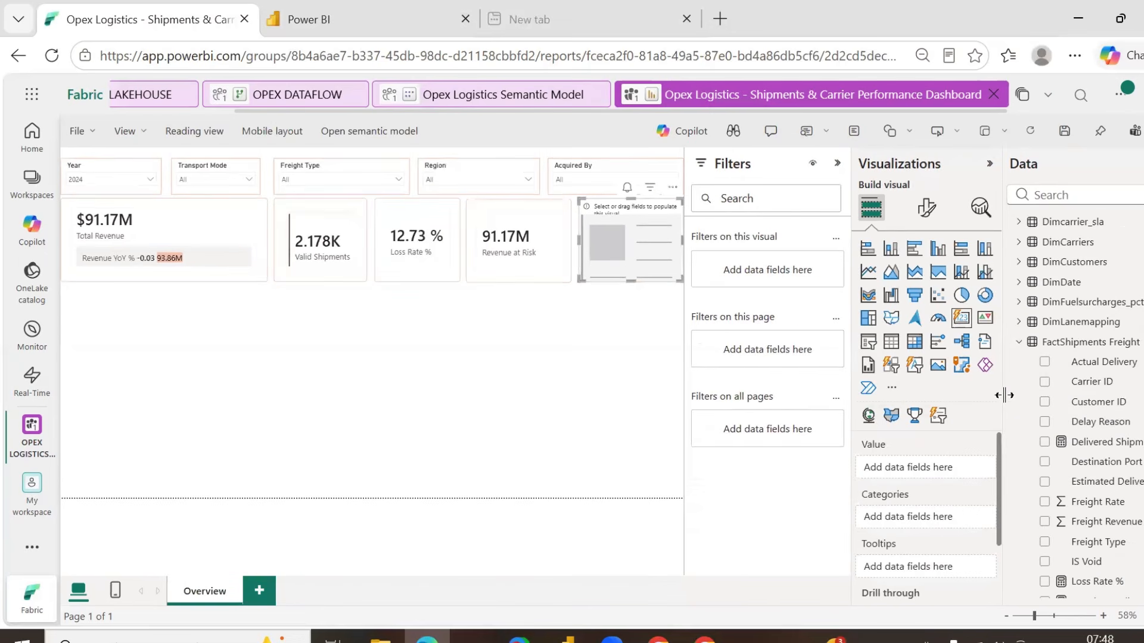
scroll(1079, 408, "down", 5)
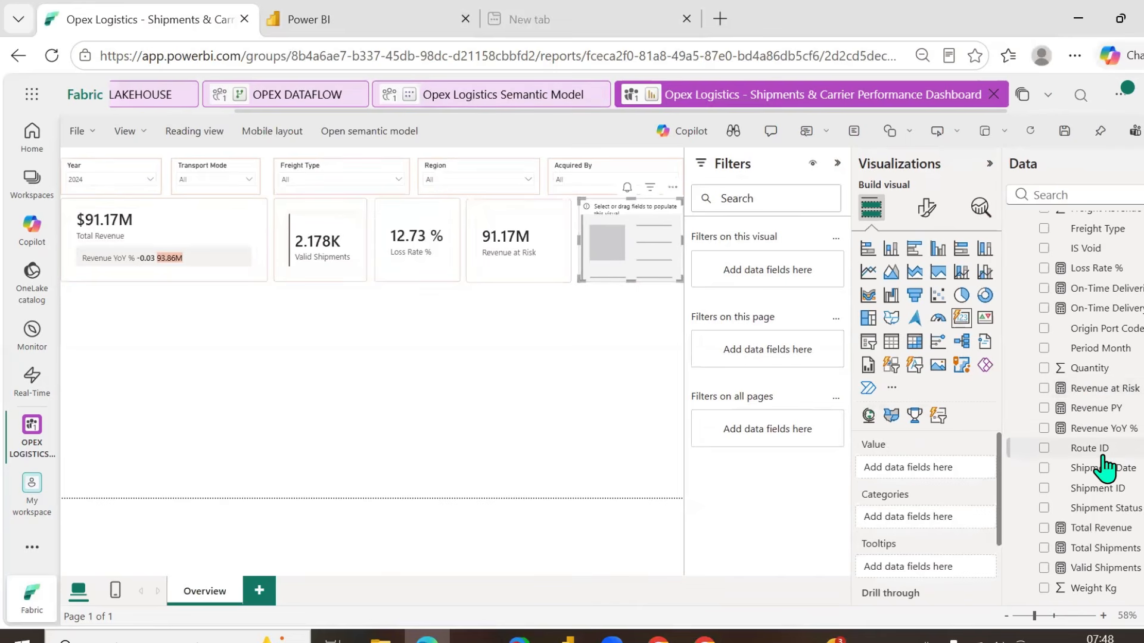
scroll(1103, 467, "up", 5)
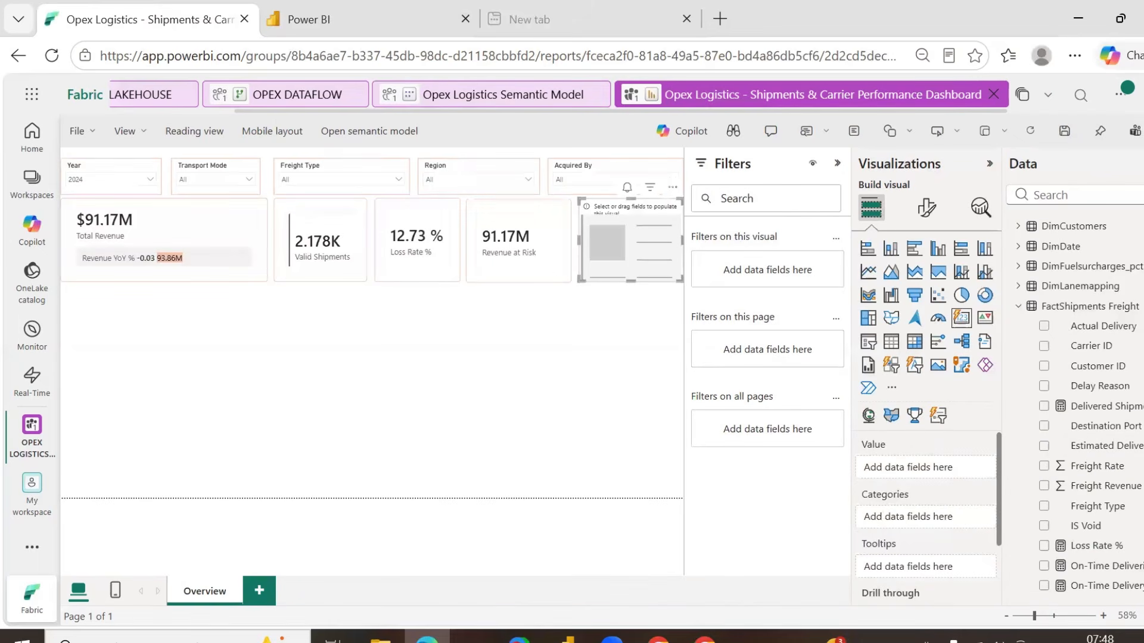
left_click(565, 641)
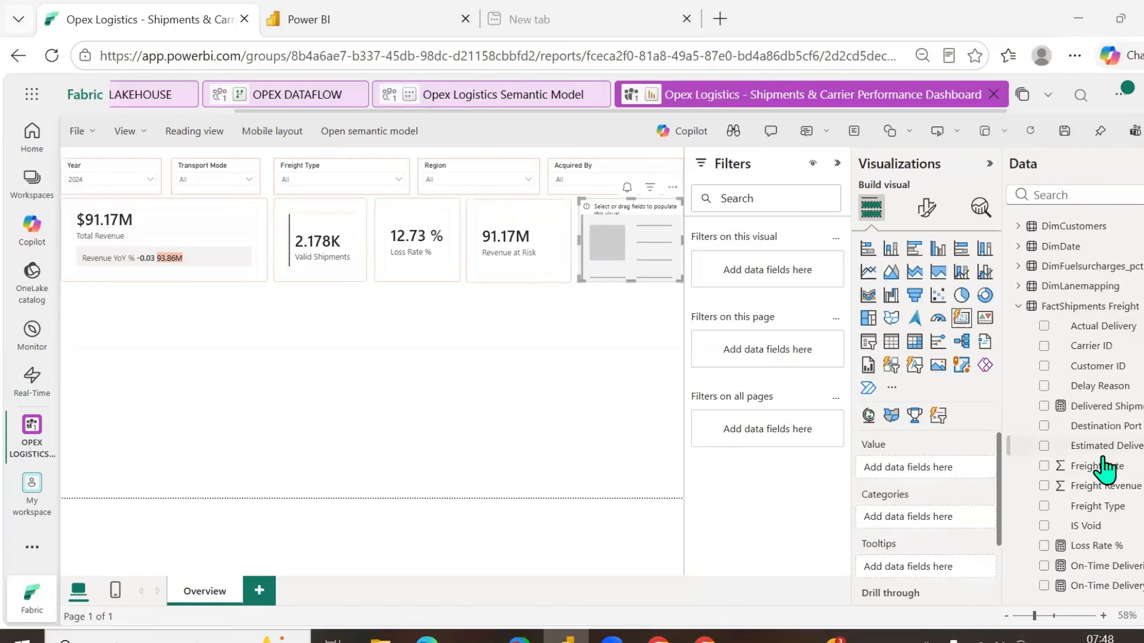
scroll(1103, 467, "down", 4)
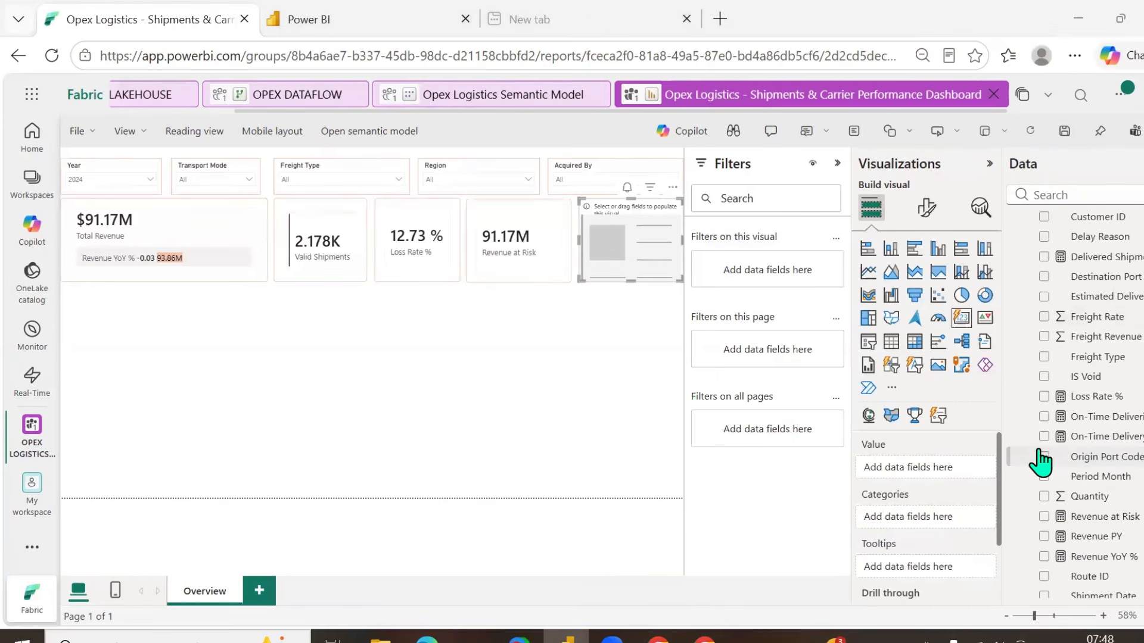
left_click(1044, 436)
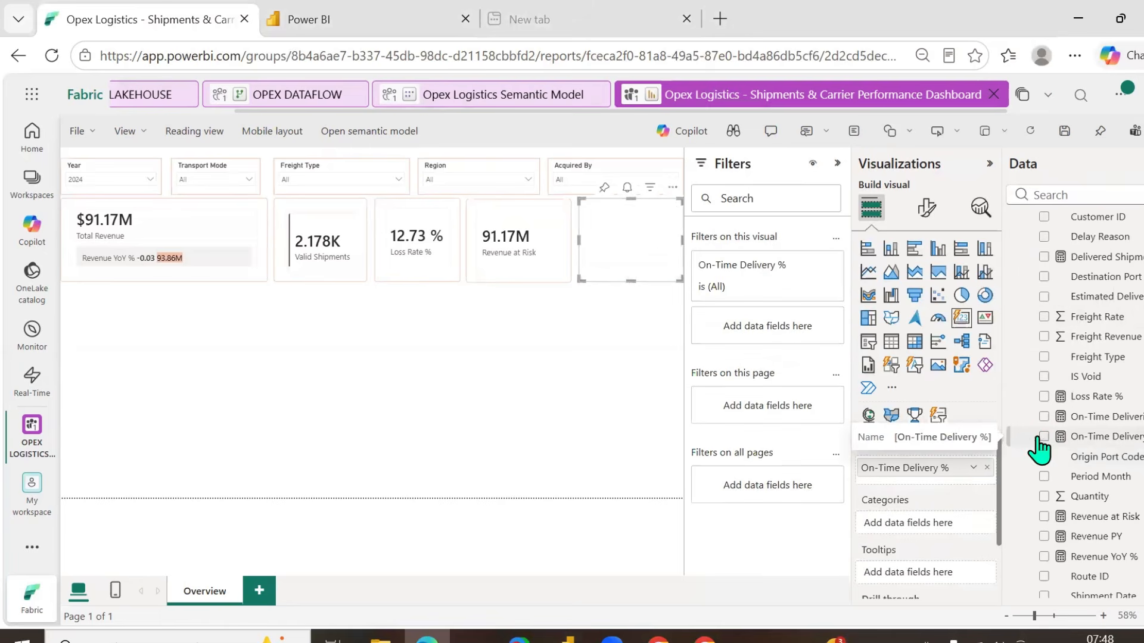
- Set the data format of the On-Time Delivery % card's value to Percentage
left_click(928, 219)
left_click(927, 283)
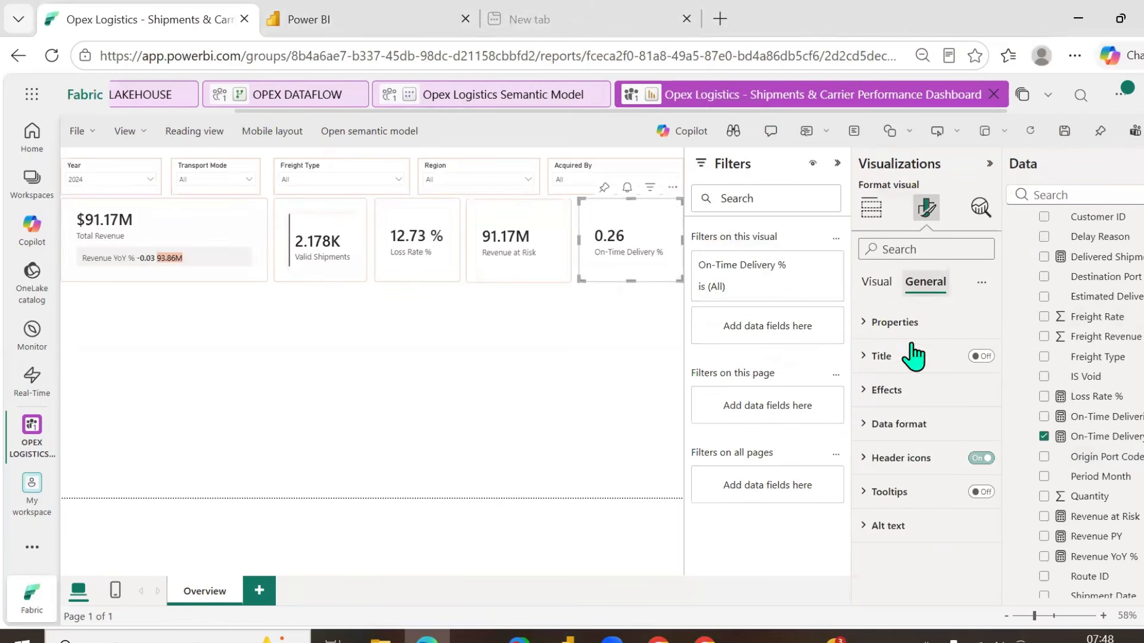
left_click(872, 434)
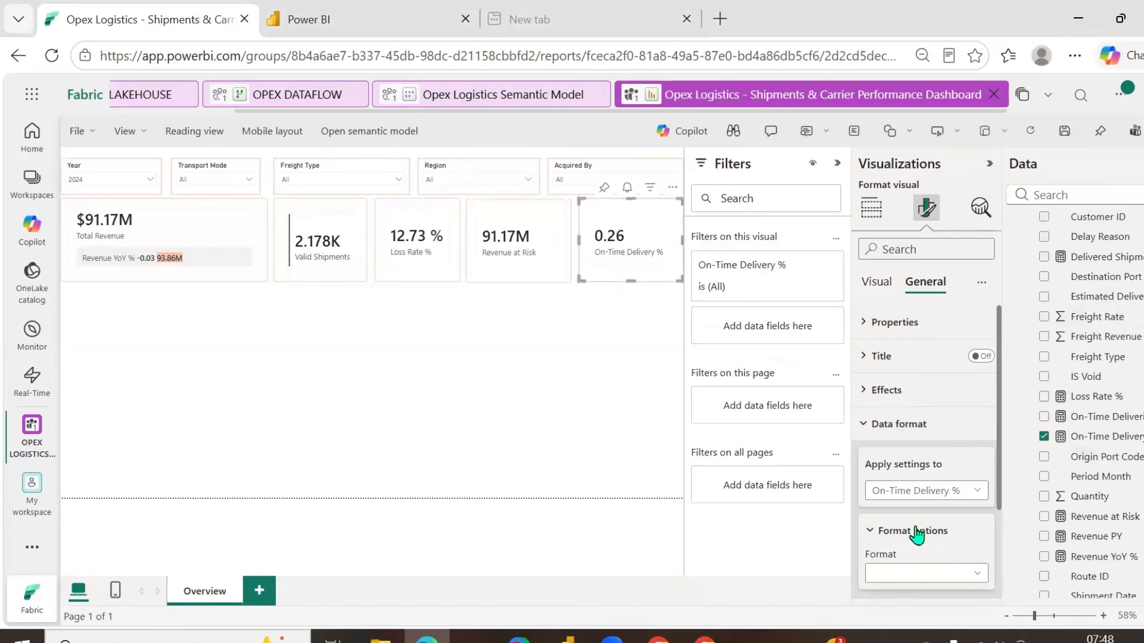
left_click(922, 573)
left_click(913, 516)
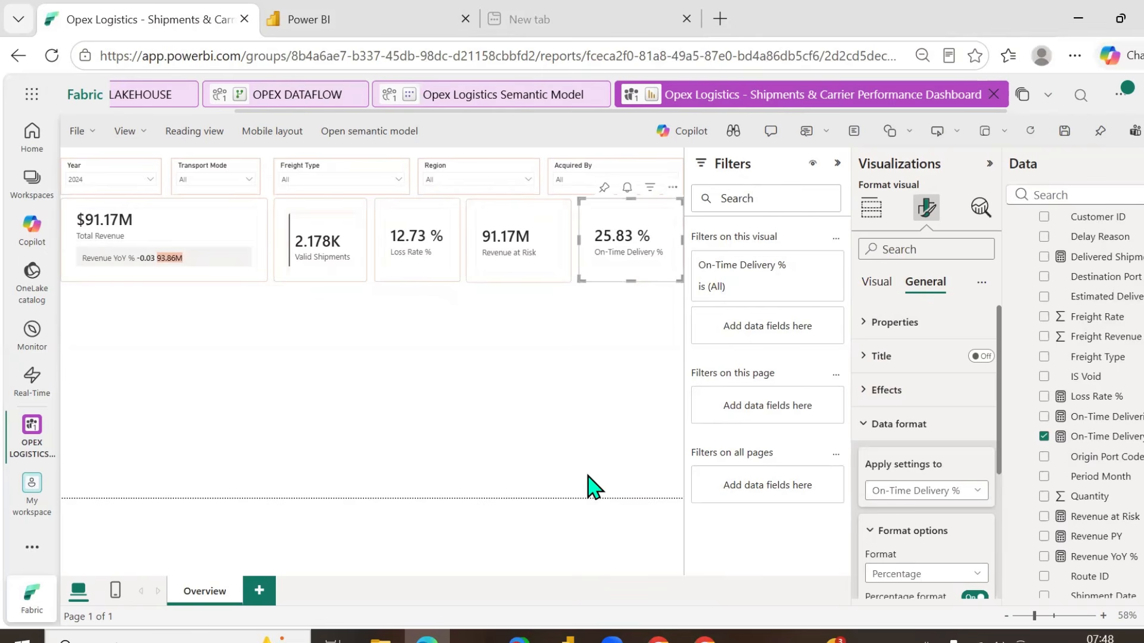
- Insert an image on the Overview page and load the opex_logistics_logo_transparent file from Downloads into it
left_click(539, 359)
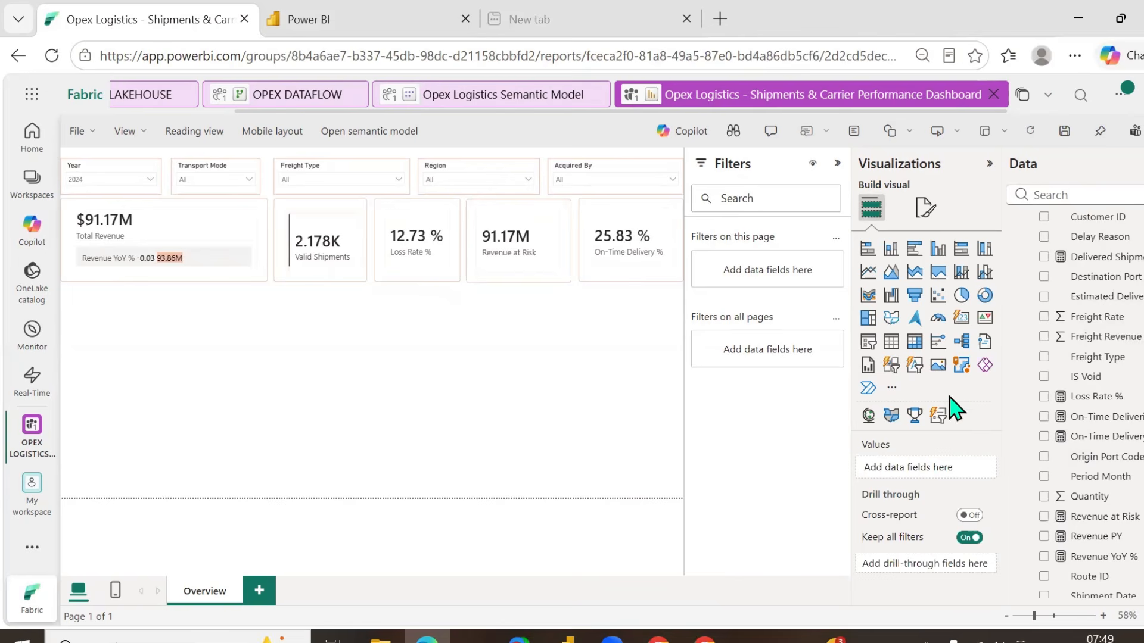
left_click(939, 368)
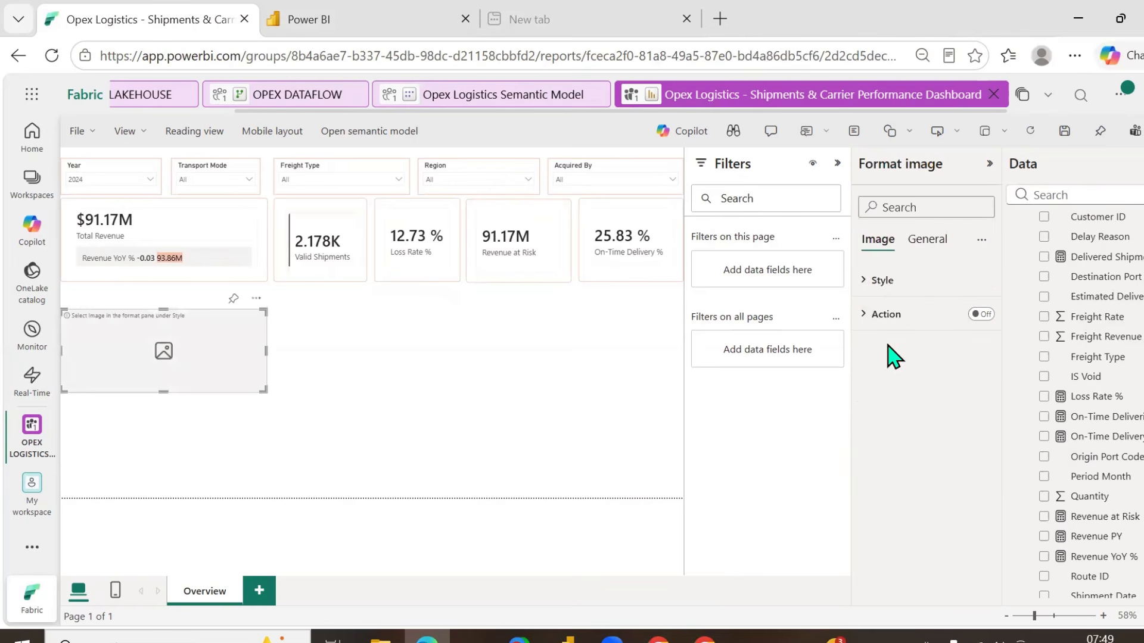
left_click(869, 283)
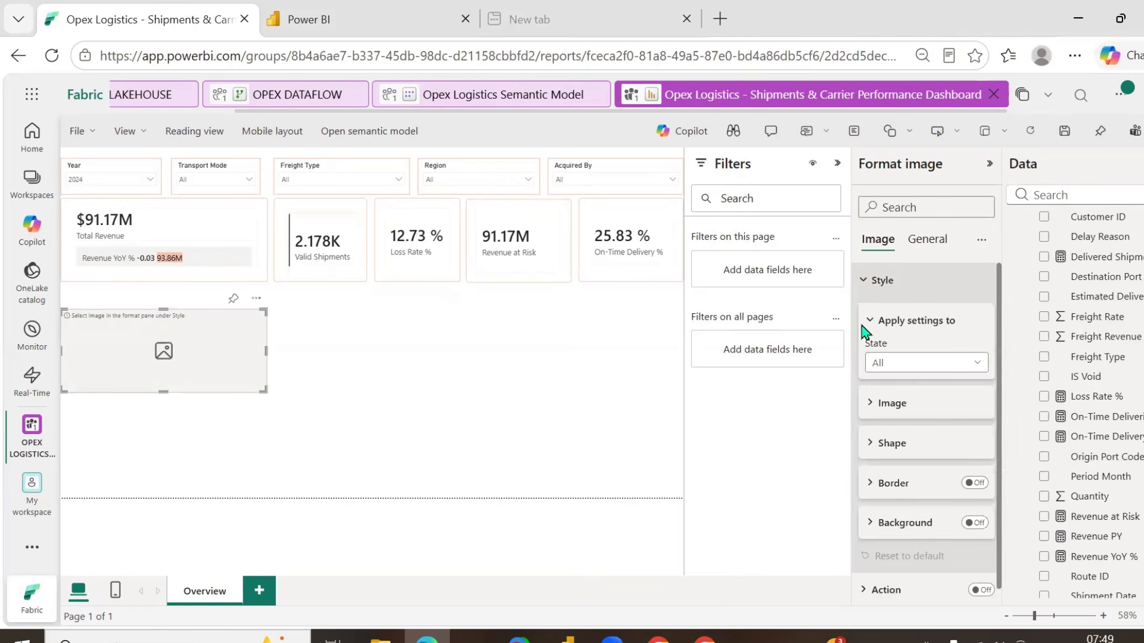
left_click(875, 403)
scroll(943, 413, "down", 3)
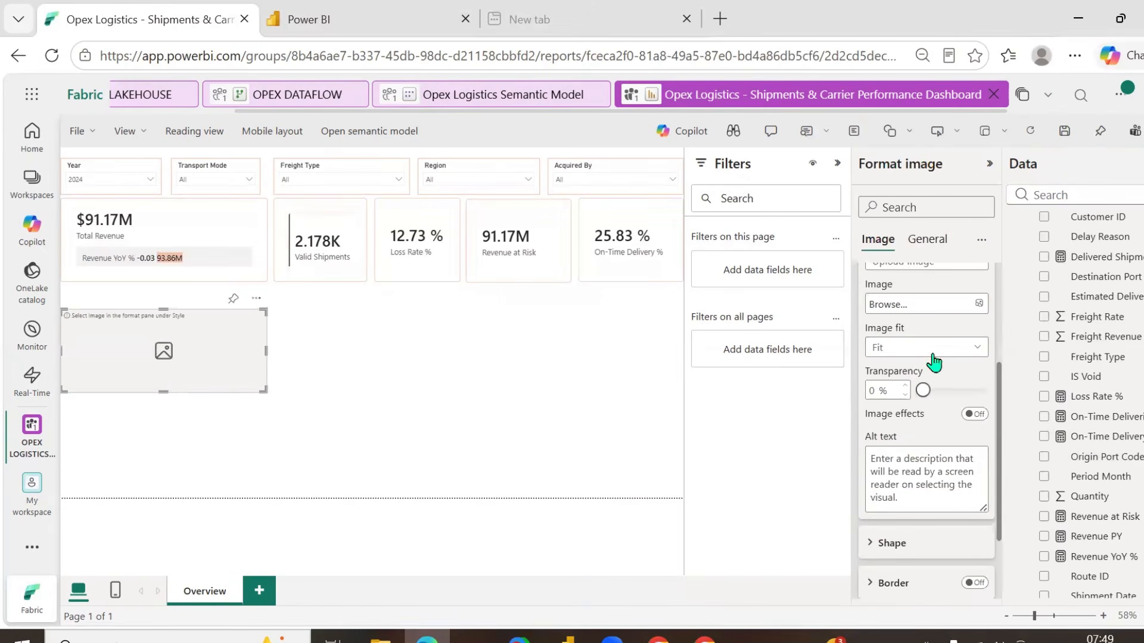
scroll(938, 405, "up", 2)
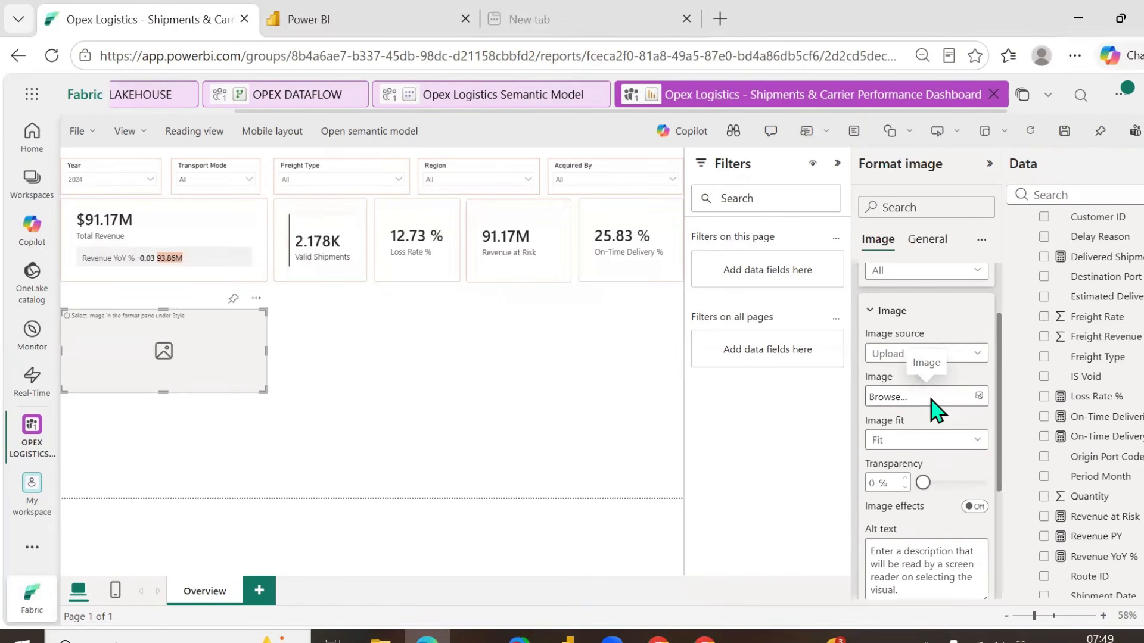
left_click(932, 397)
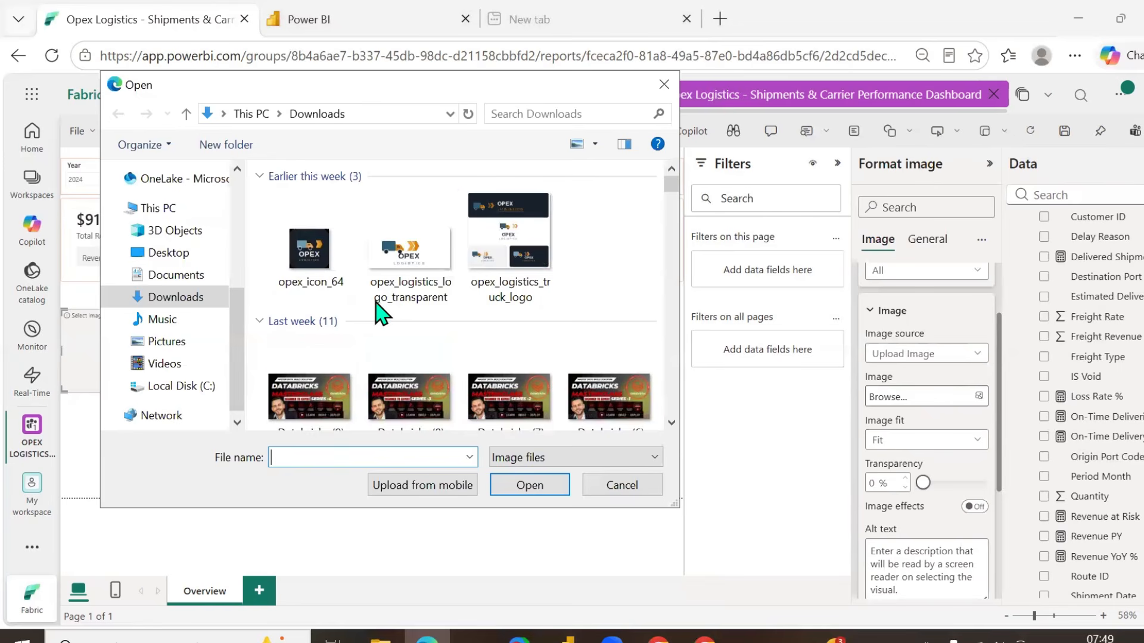
left_click(416, 249)
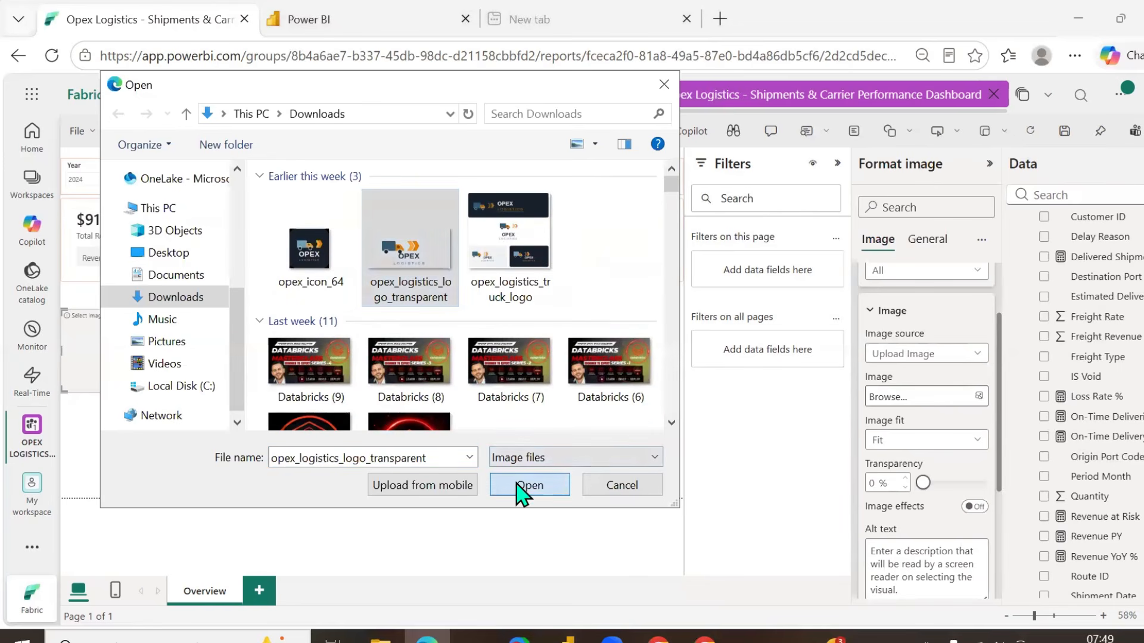
left_click(524, 488)
- Shrink the logo image and move it below the On-Time Delivery % card
left_click_drag(259, 387, 148, 382)
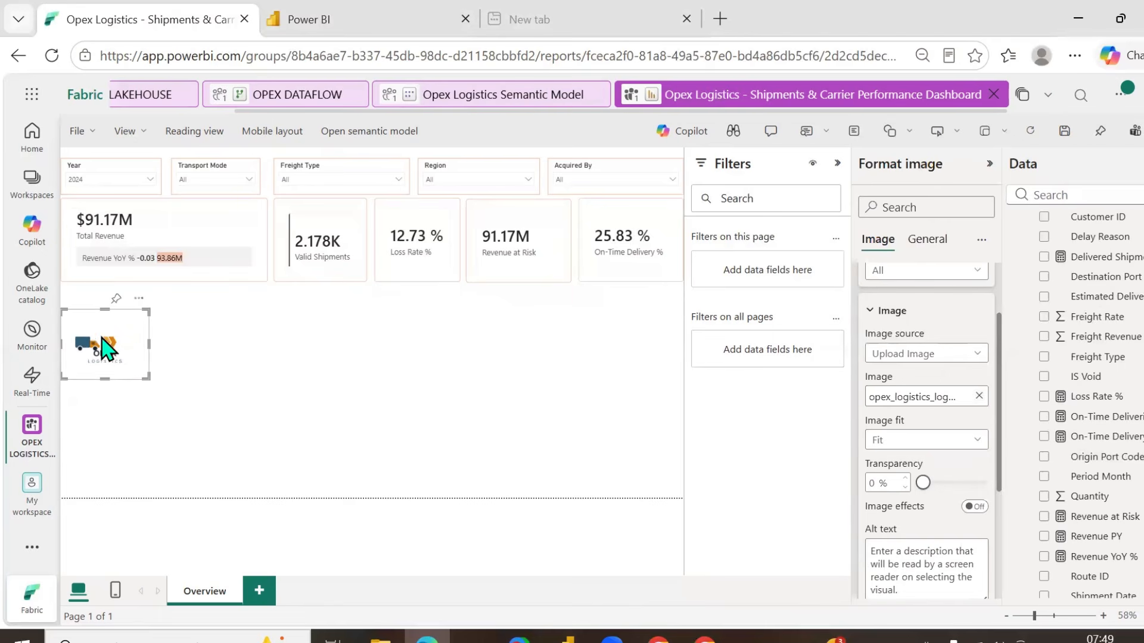
left_click_drag(105, 347, 660, 316)
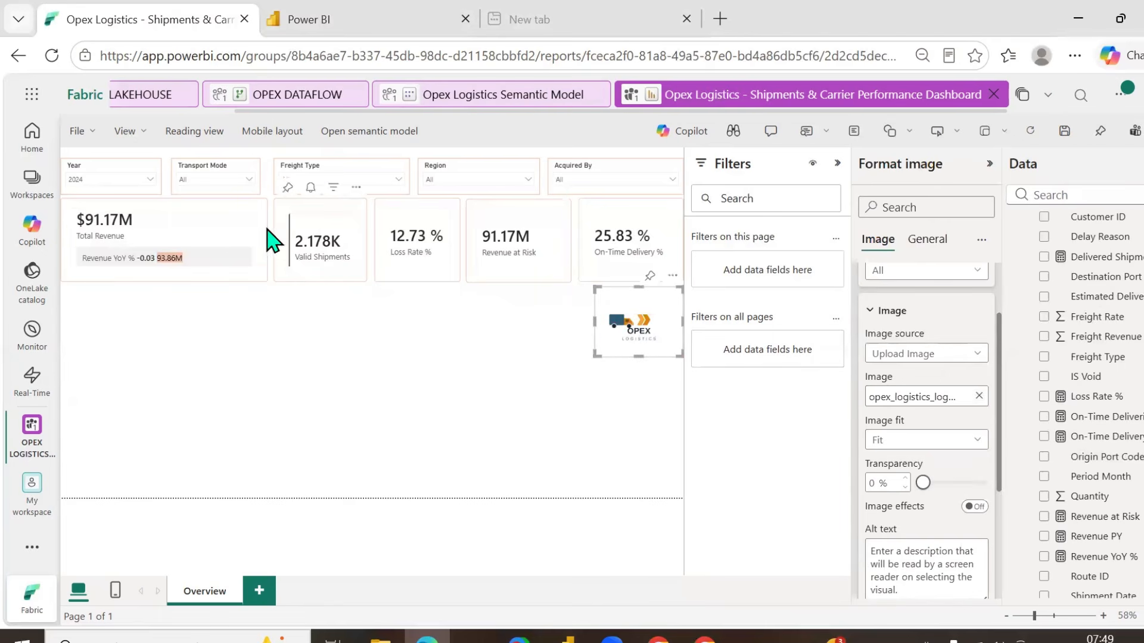
- Narrow the Total Revenue card from its right edge, keeping the Revenue YoY % reference label readable
left_click(220, 226)
left_click_drag(267, 239, 206, 241)
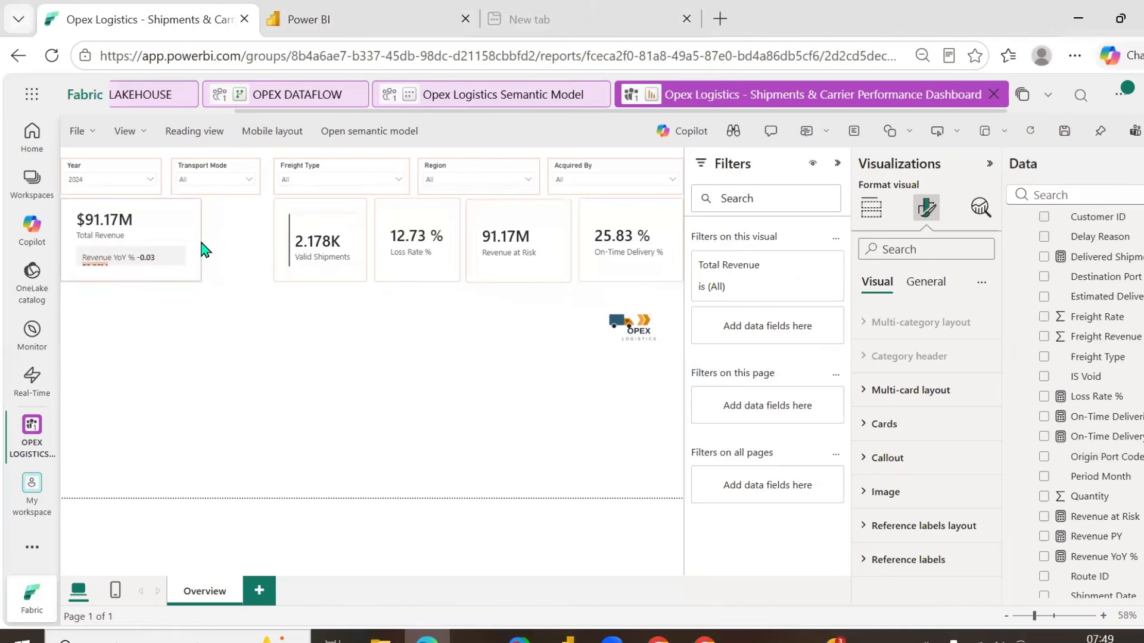
left_click_drag(203, 250, 211, 250)
- Shift the Valid Shipments, Loss Rate %, Revenue at Risk and On-Time Delivery % cards left to close the gaps in the row
left_click_drag(335, 221, 274, 225)
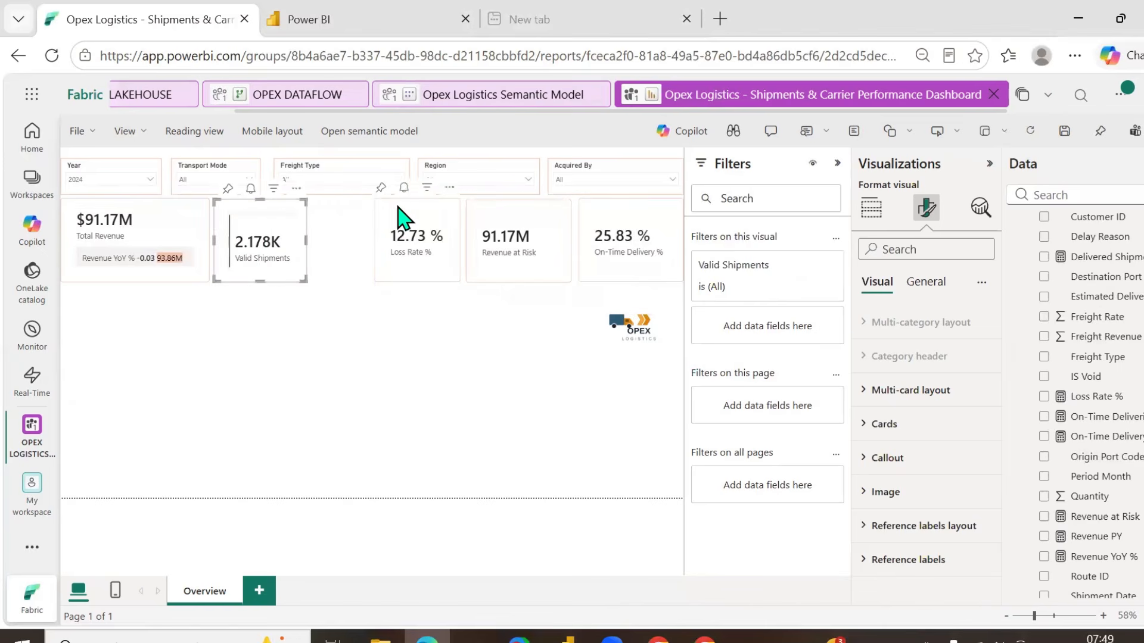
left_click_drag(405, 215, 349, 217)
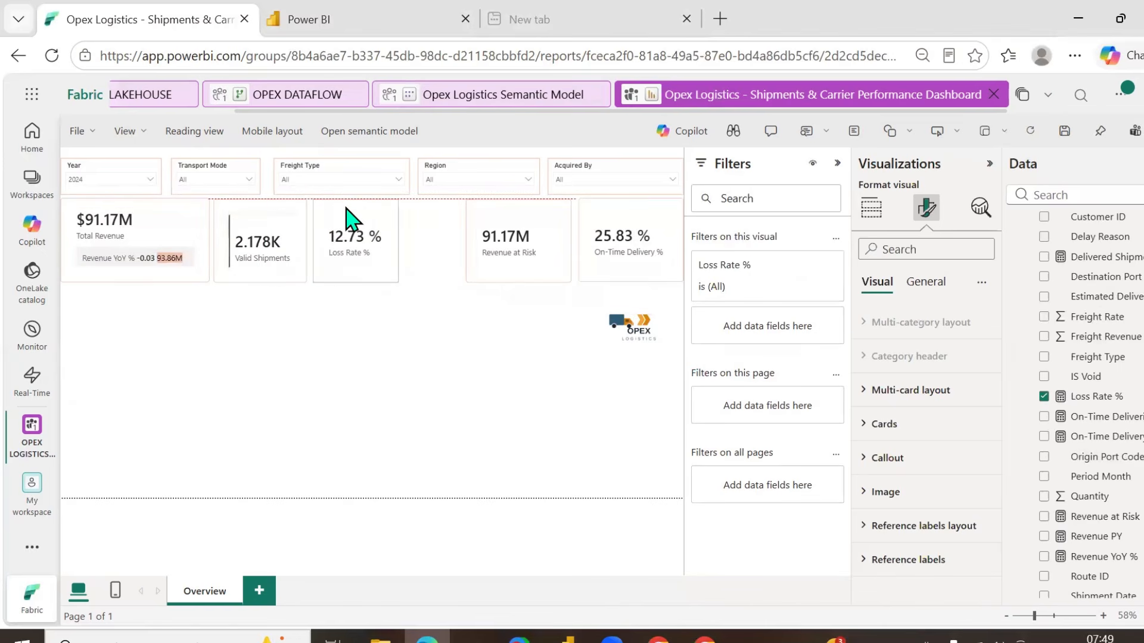
left_click_drag(529, 225, 458, 215)
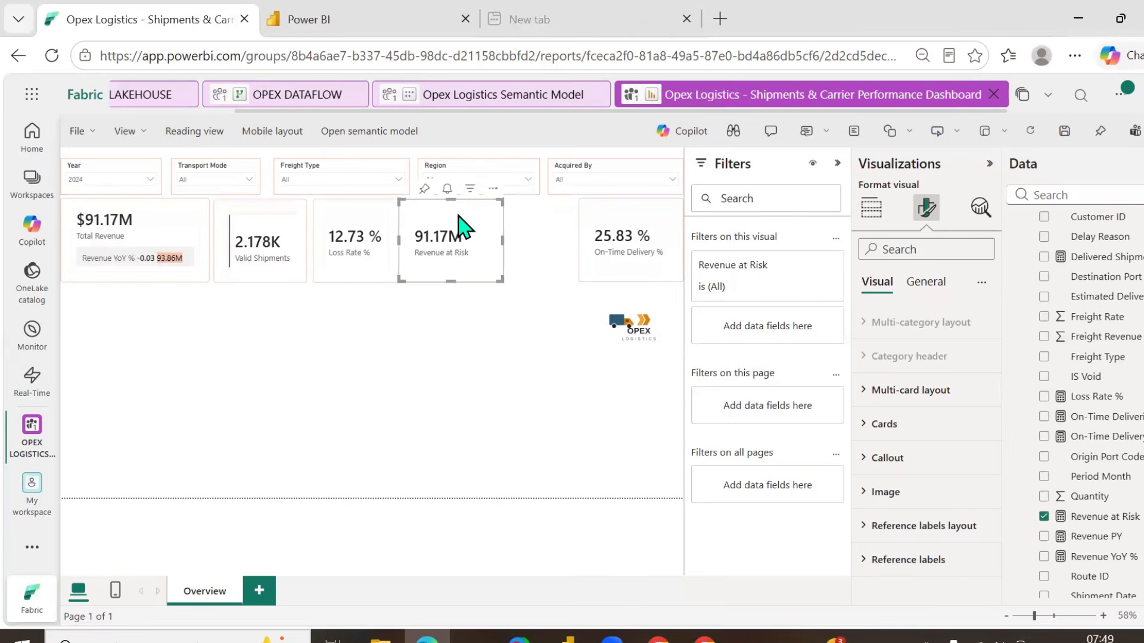
left_click(529, 240)
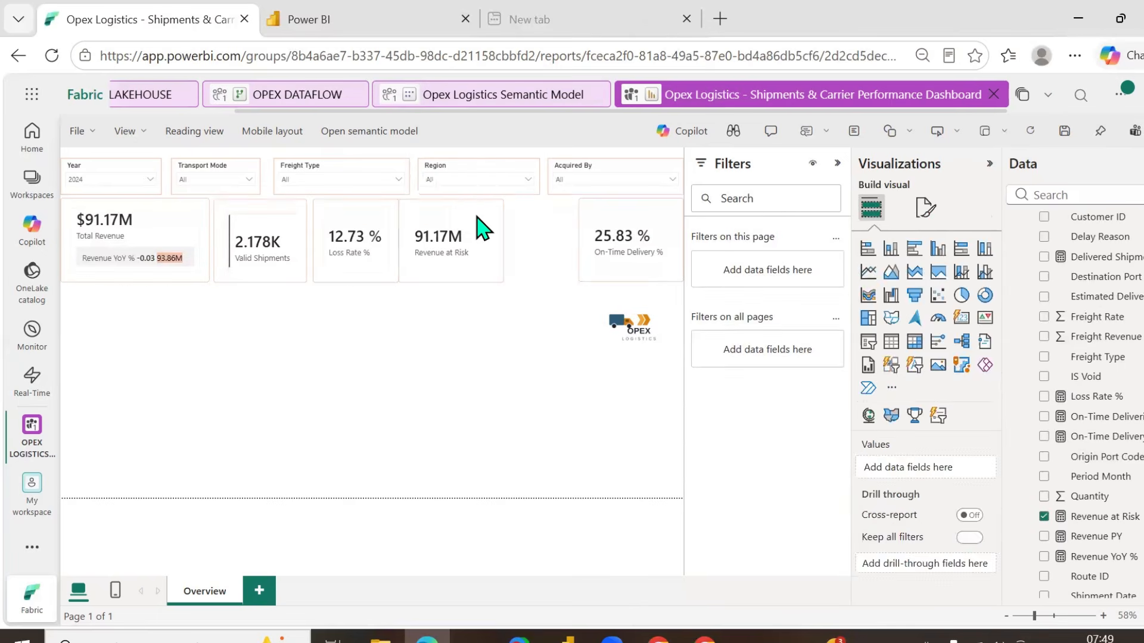
left_click(482, 227)
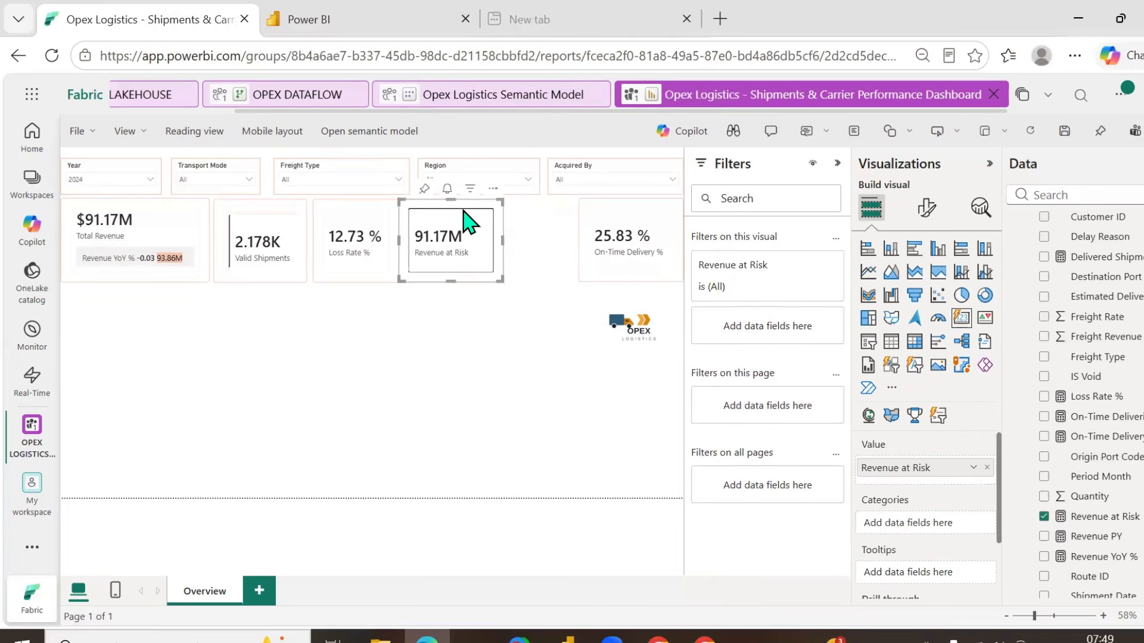
left_click_drag(467, 218, 483, 218)
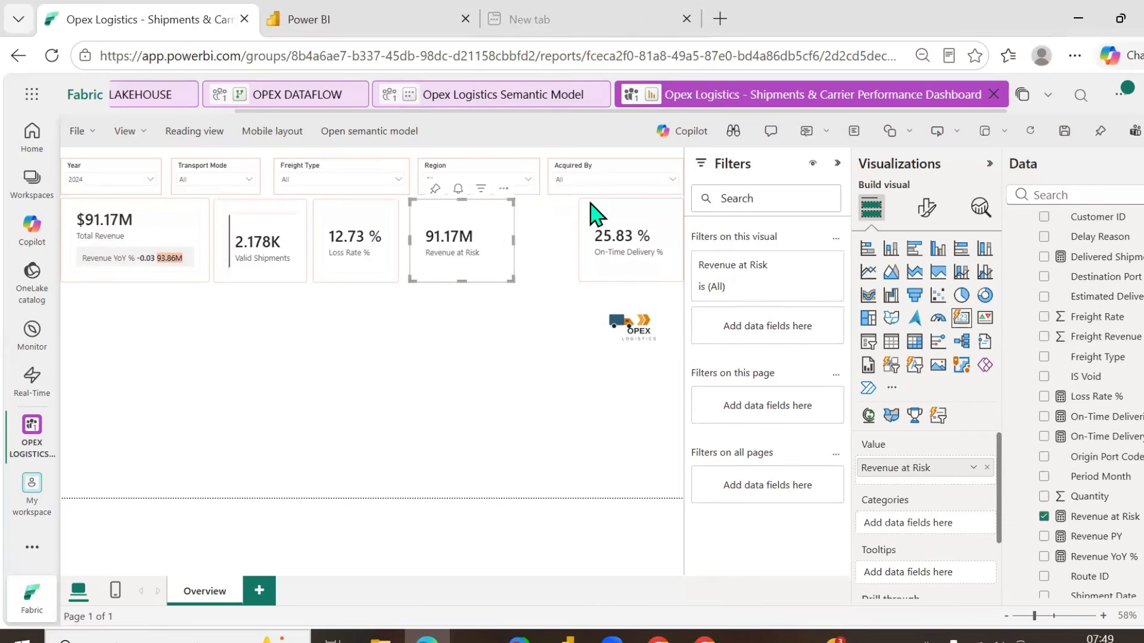
left_click(599, 217)
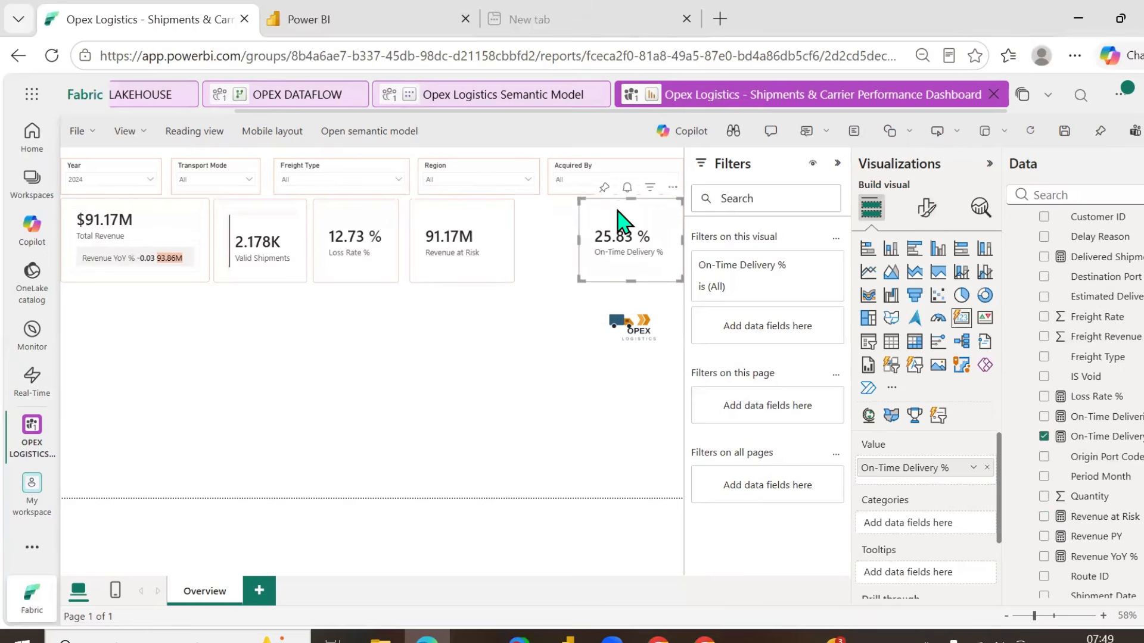
left_click_drag(613, 218, 571, 225)
- Move the logo up to the end of the KPI row and narrow it to clear the On-Time Delivery % card
left_click(641, 331)
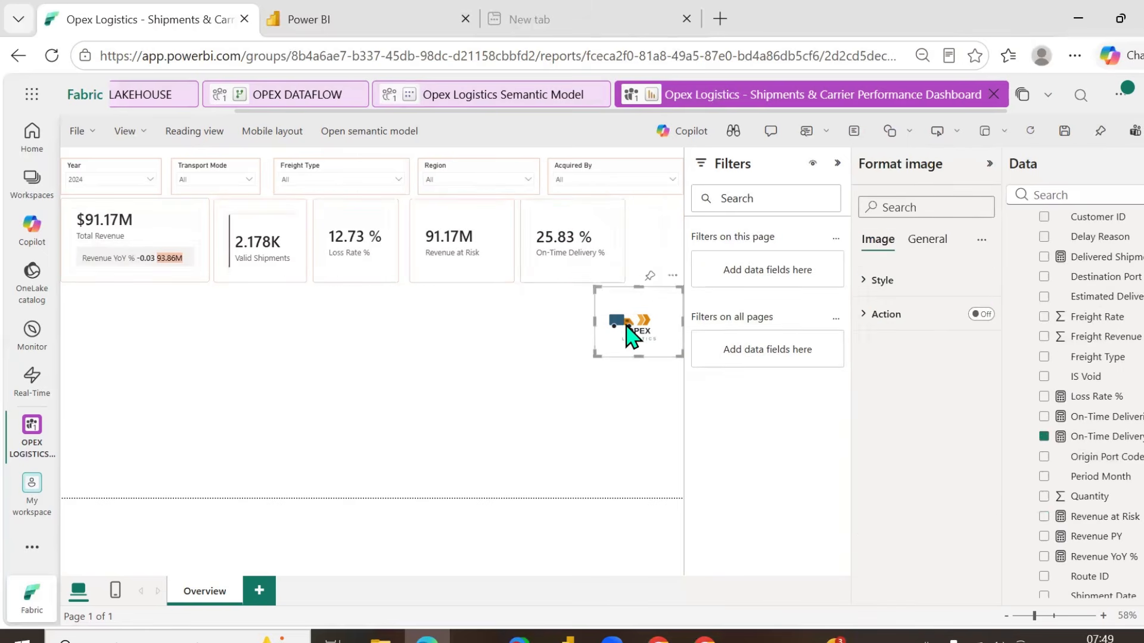
left_click_drag(626, 331, 661, 249)
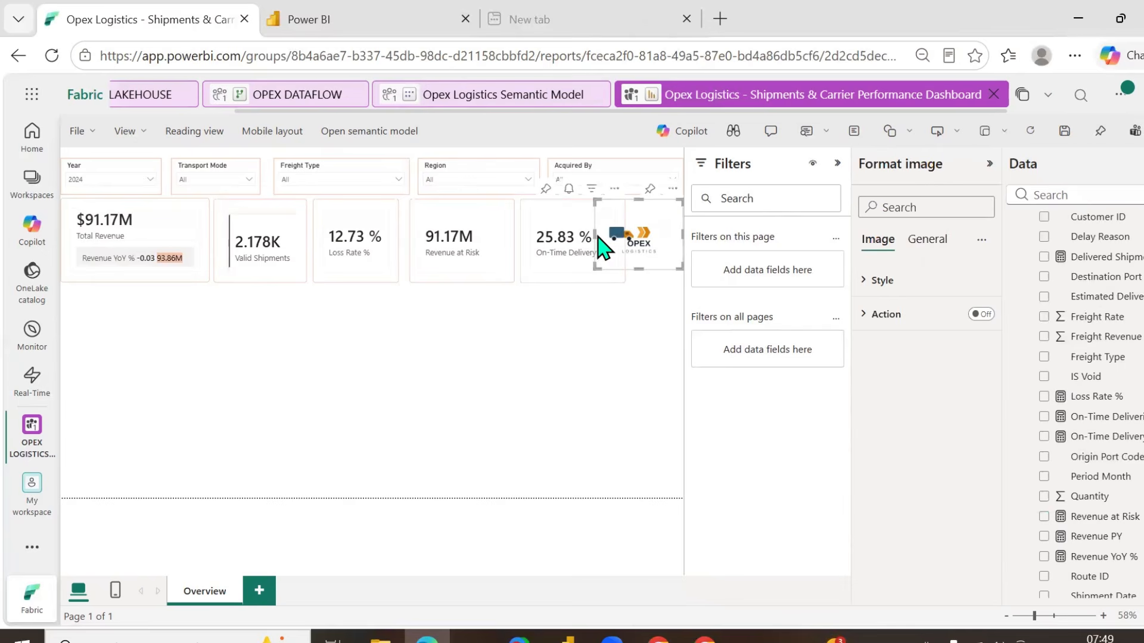
left_click_drag(614, 243, 638, 242)
left_click(542, 353)
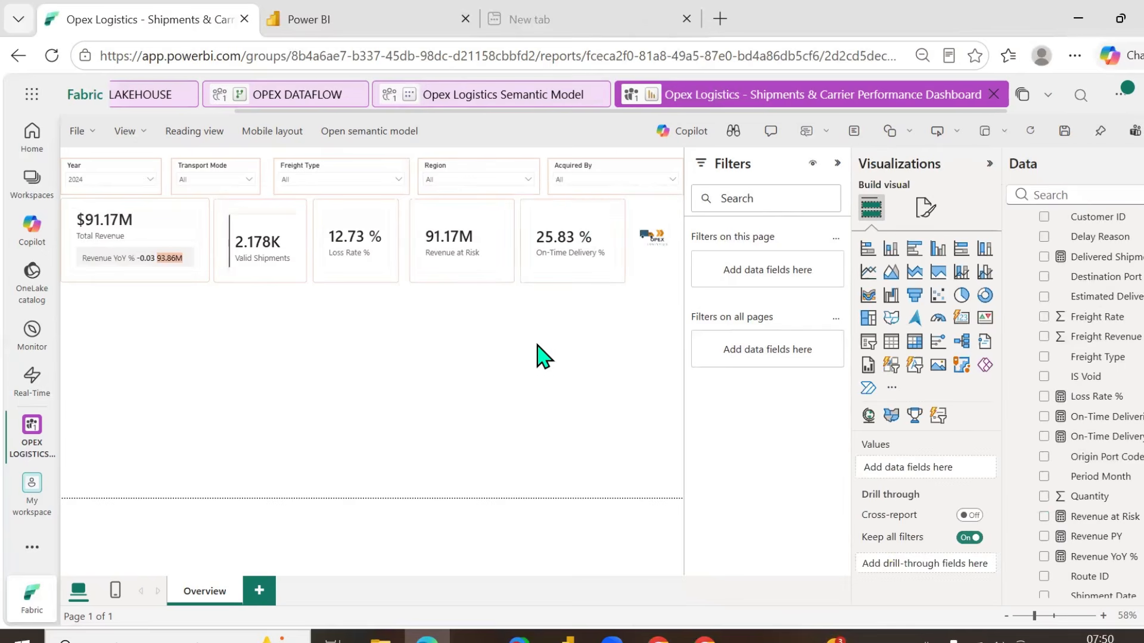
- Nudge the Revenue at Risk and On-Time Delivery % cards slightly left to tighten the spacing between the cards
left_click(450, 231)
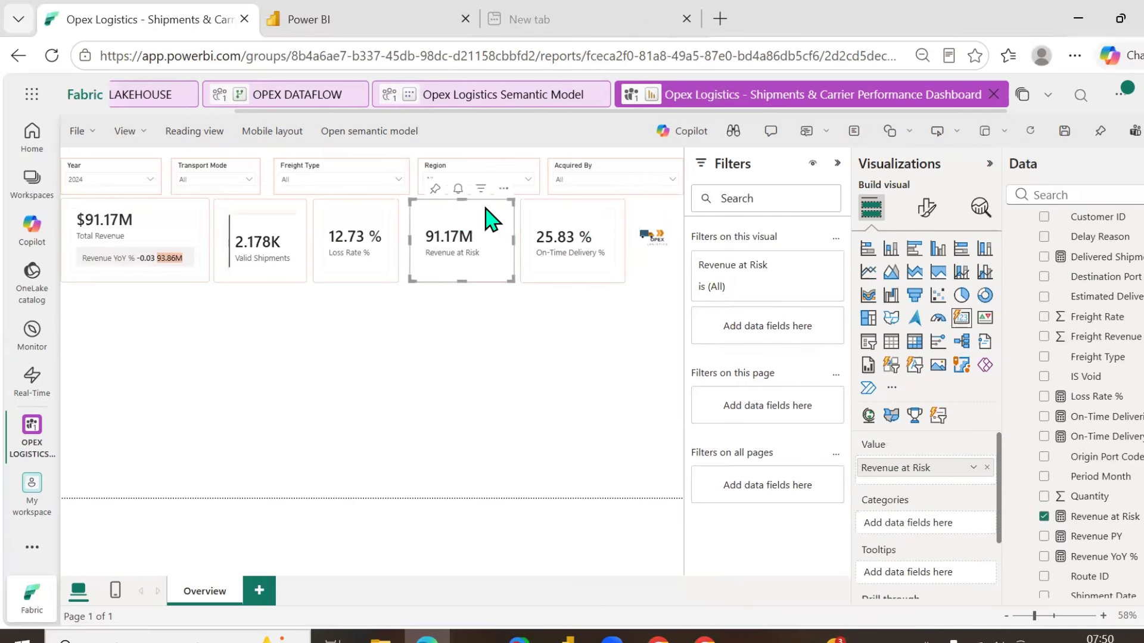
left_click_drag(486, 208, 481, 208)
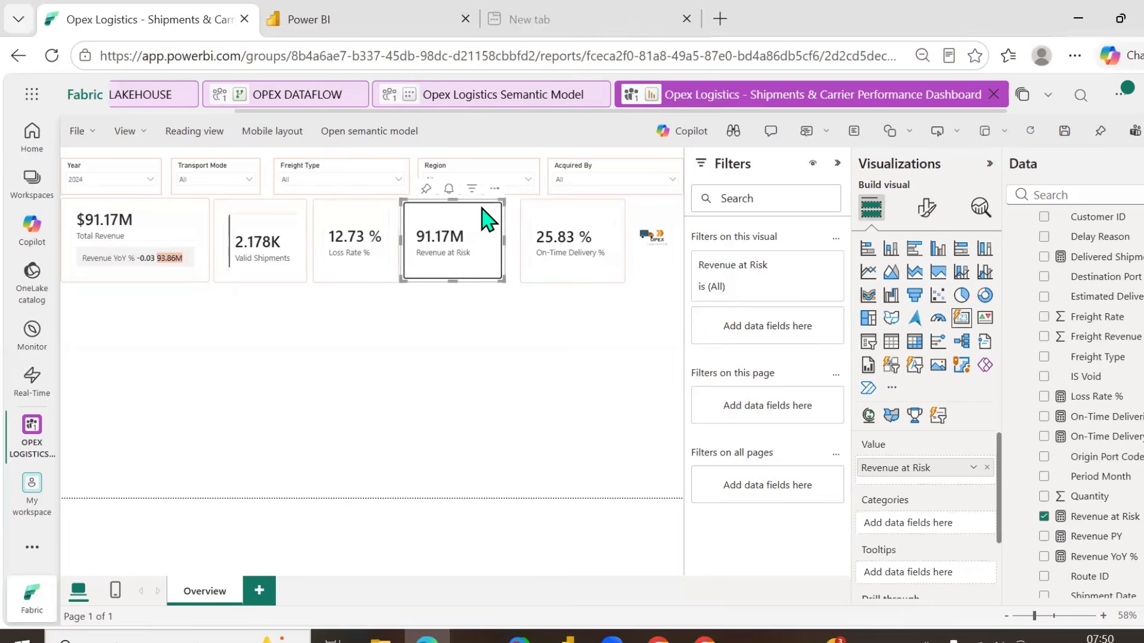
left_click(564, 216)
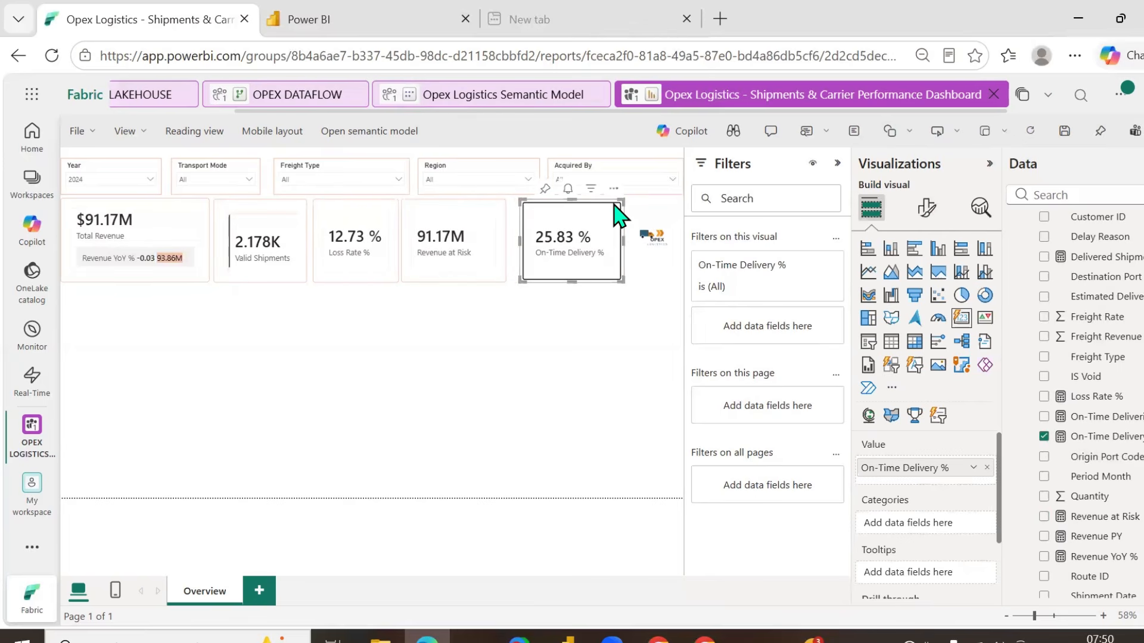
- Widen the logo image leftward into the space beside the On-Time Delivery % card
left_click(648, 250)
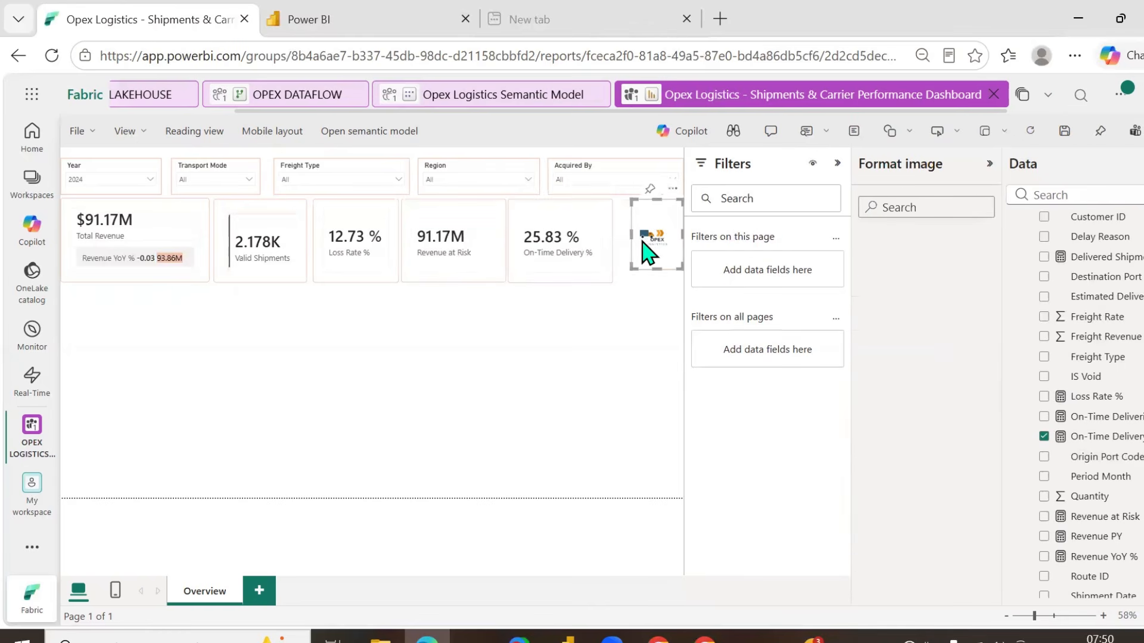
left_click_drag(631, 237, 620, 245)
left_click(586, 374)
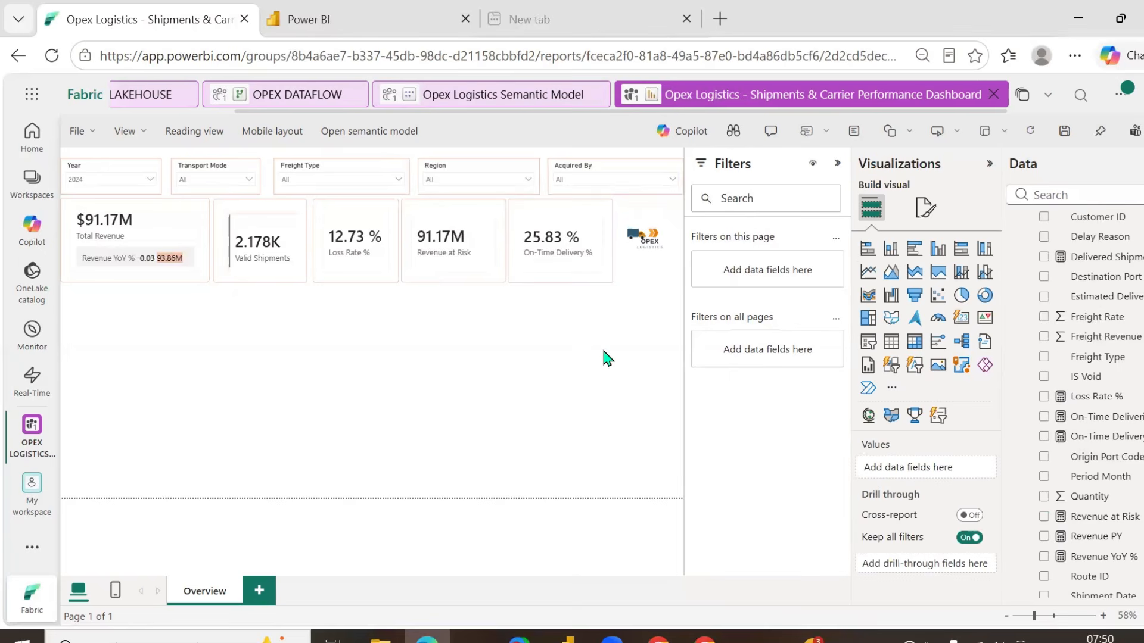
- Set the arrangement of the Total Revenue card's multi-card layout to Grid, trying Vertical first
scroll(1086, 390, "up", 3)
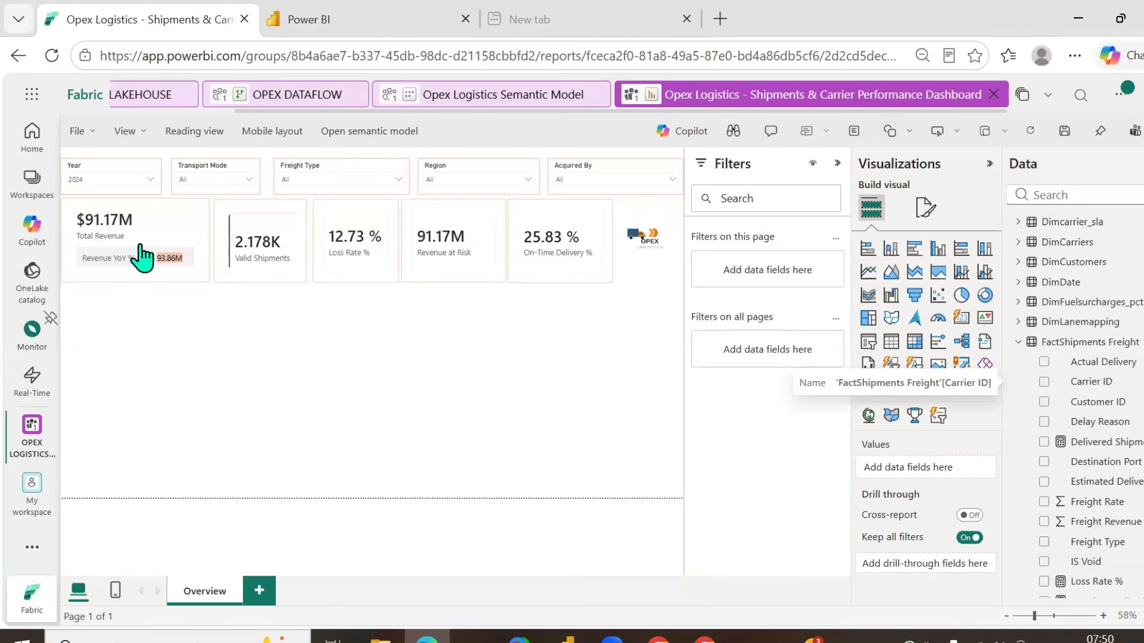
left_click(182, 226)
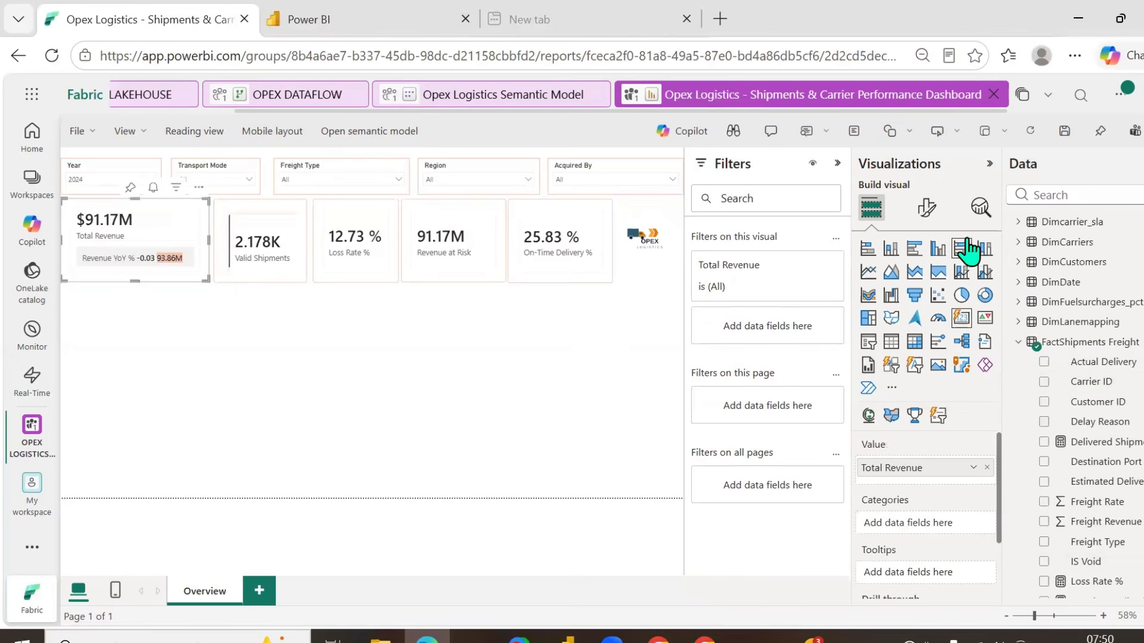
left_click(927, 208)
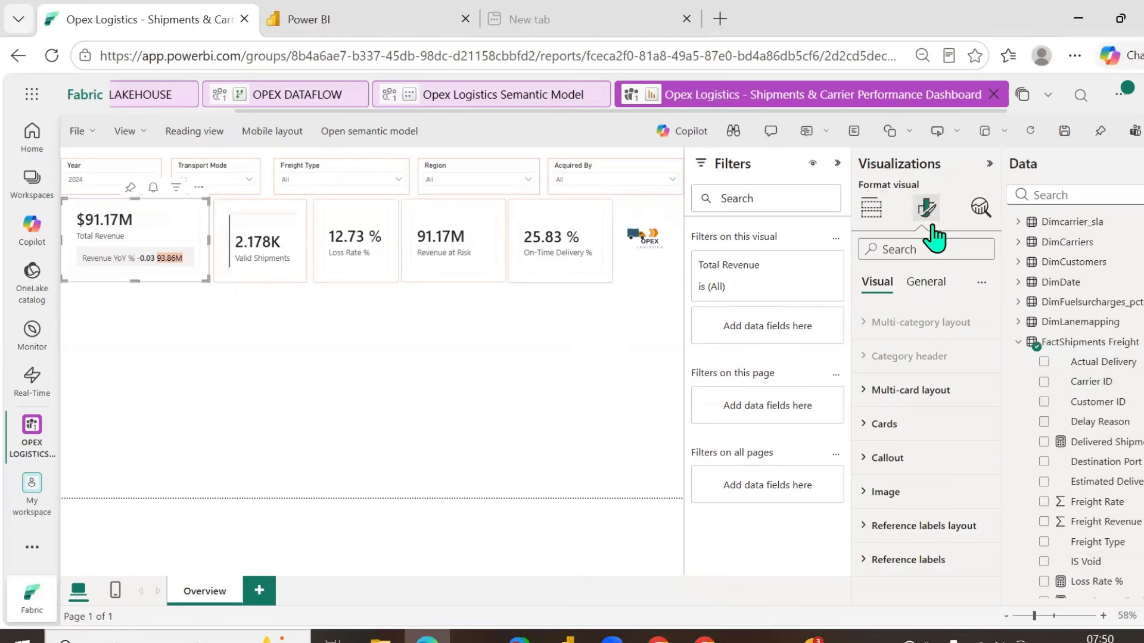
left_click(901, 393)
left_click(903, 393)
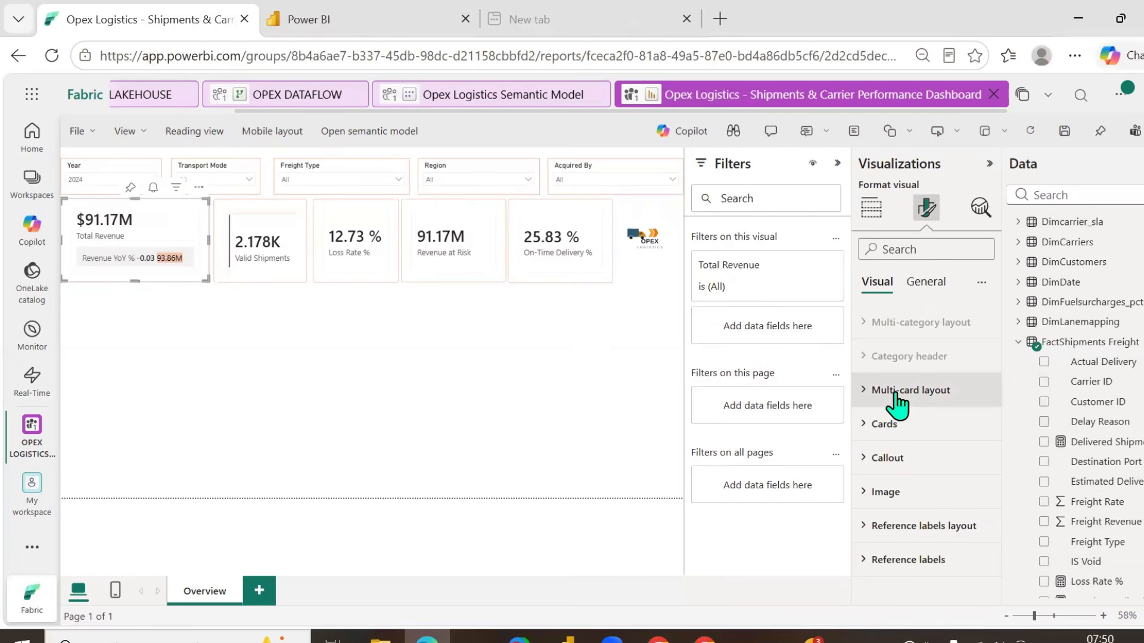
left_click(896, 393)
scroll(941, 458, "down", 2)
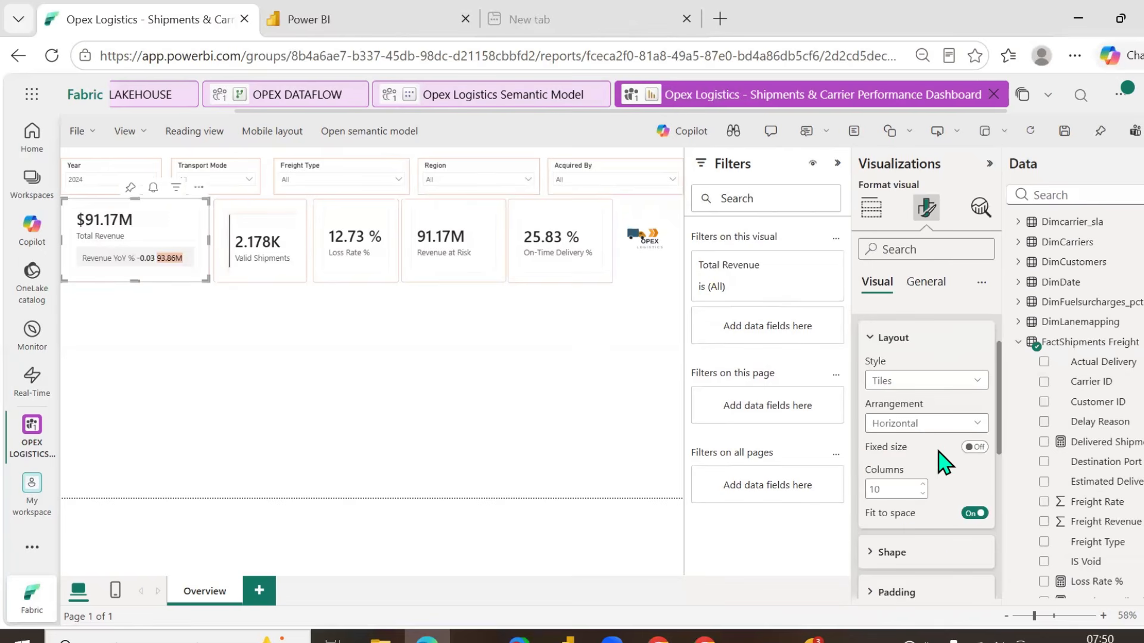
left_click(971, 424)
left_click(910, 465)
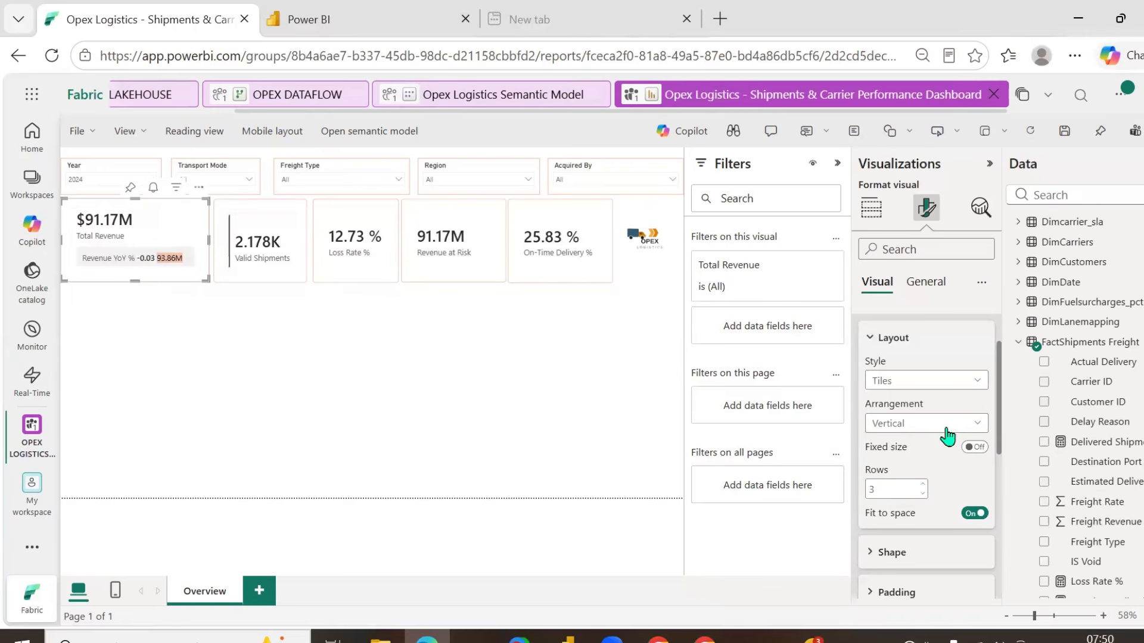
left_click(947, 424)
left_click(905, 483)
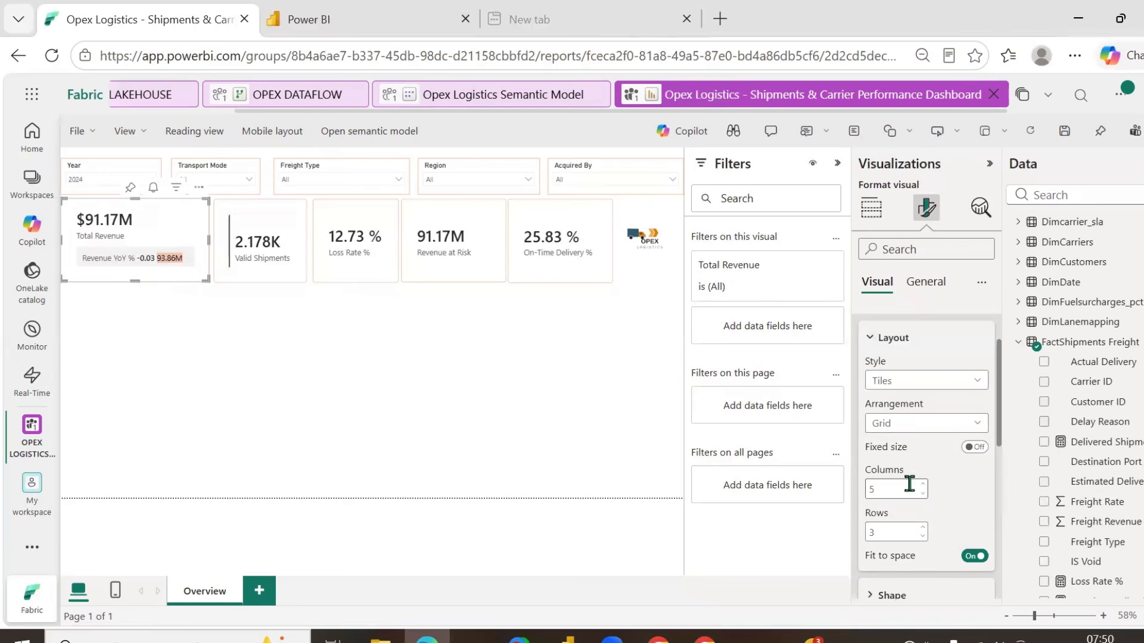
- Set the uniform padding in the Total Revenue visual's Cards settings to 2 px
scroll(950, 491, "down", 3)
scroll(950, 491, "down", 2)
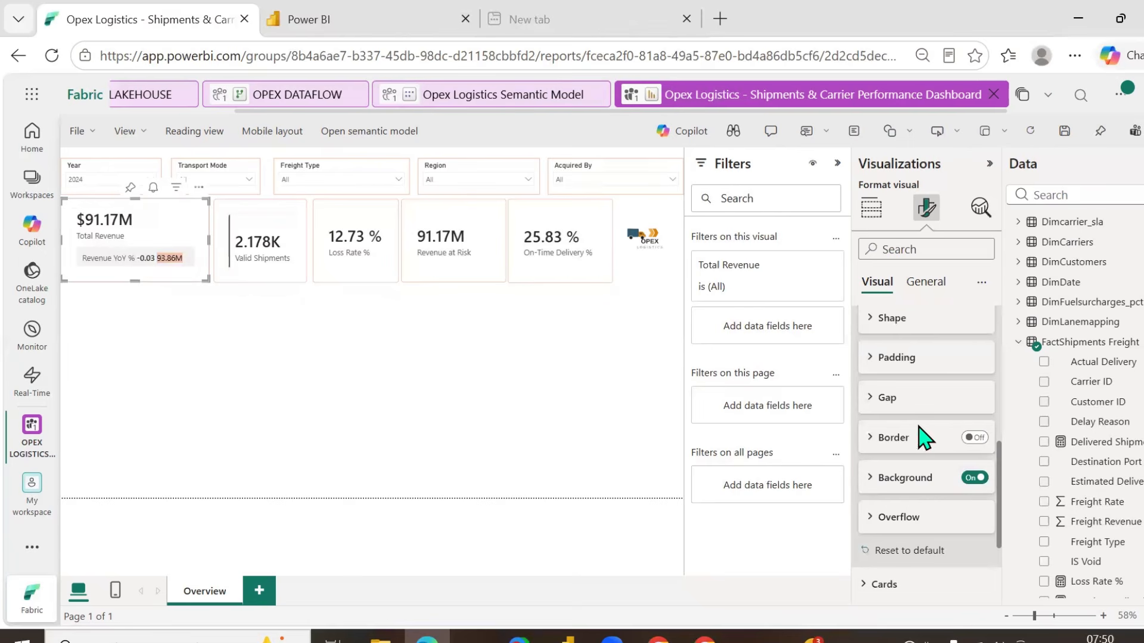
left_click(870, 399)
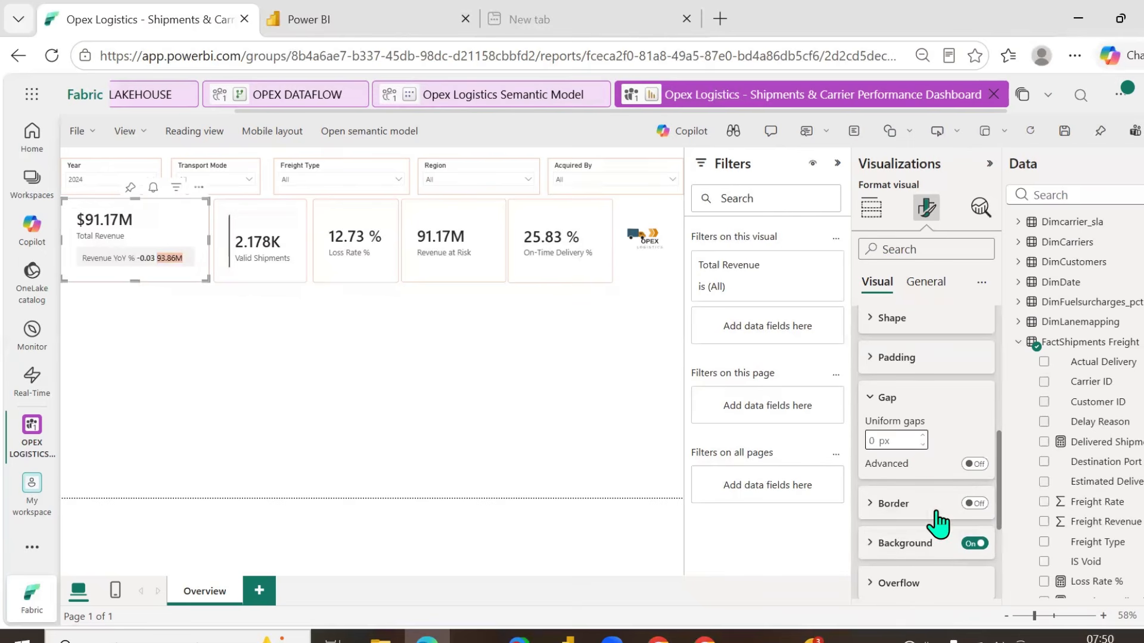
scroll(935, 512, "down", 3)
left_click(904, 405)
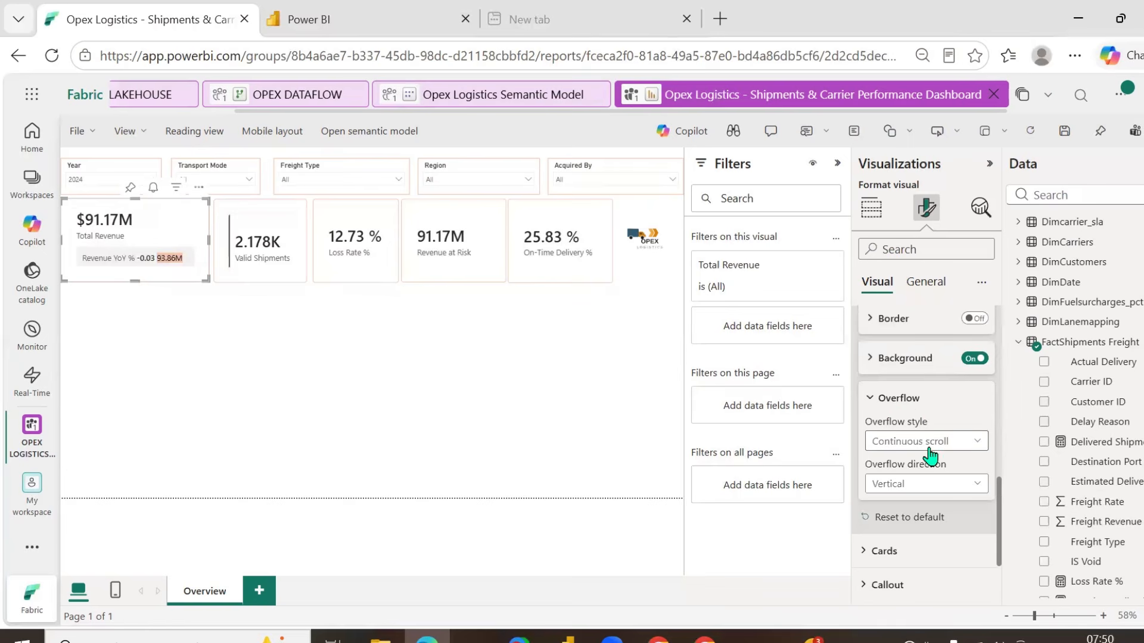
scroll(908, 468, "down", 2)
left_click(897, 449)
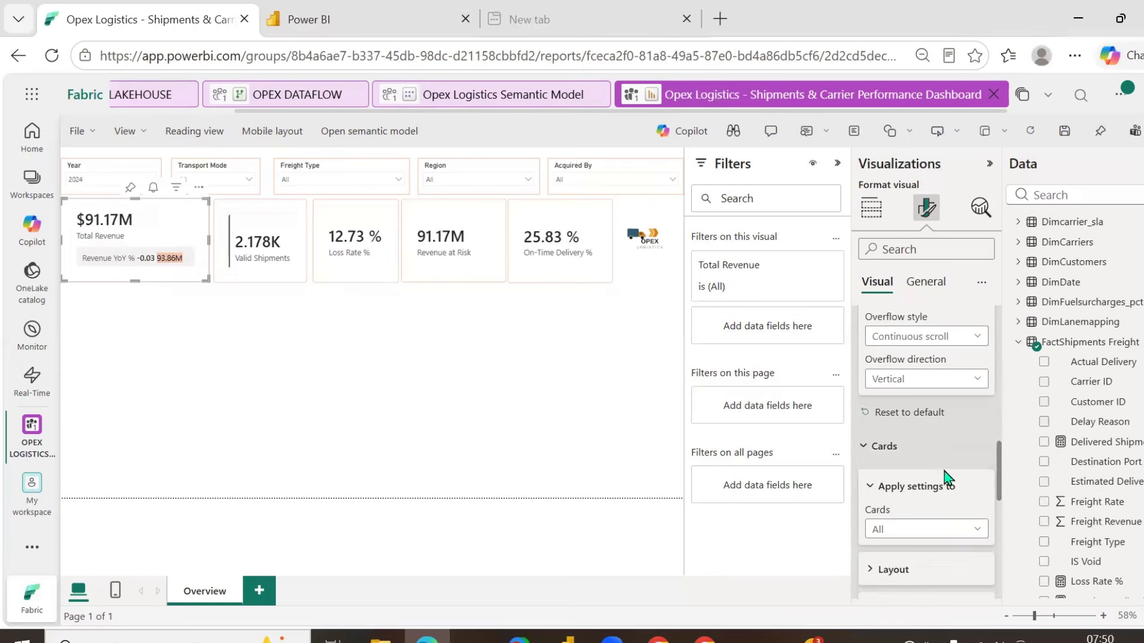
scroll(952, 484, "down", 3)
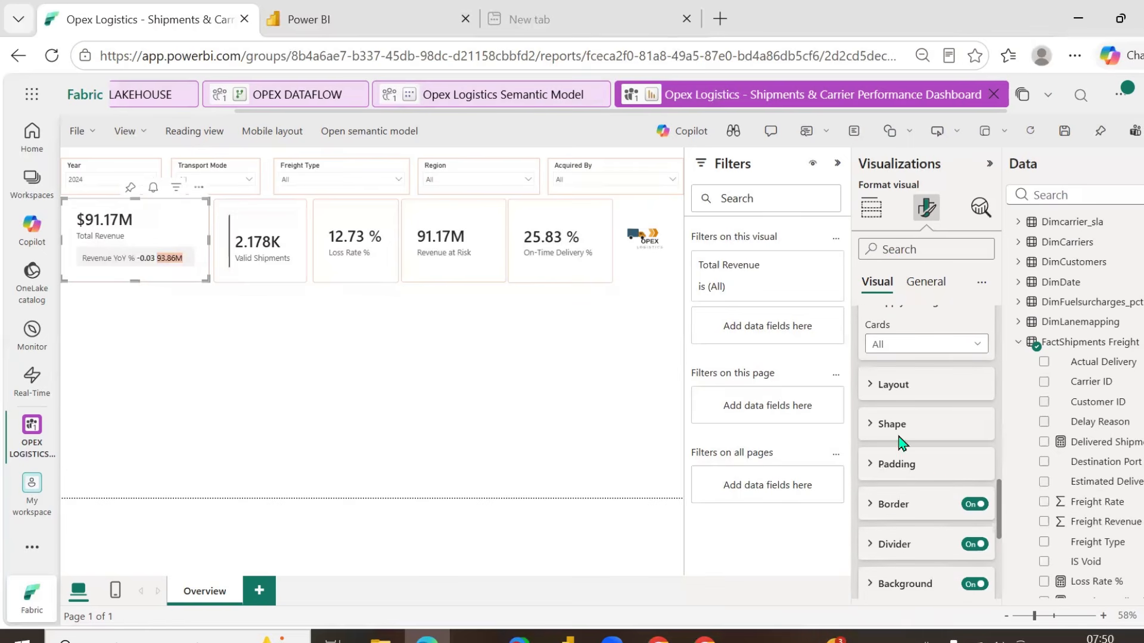
left_click(911, 477)
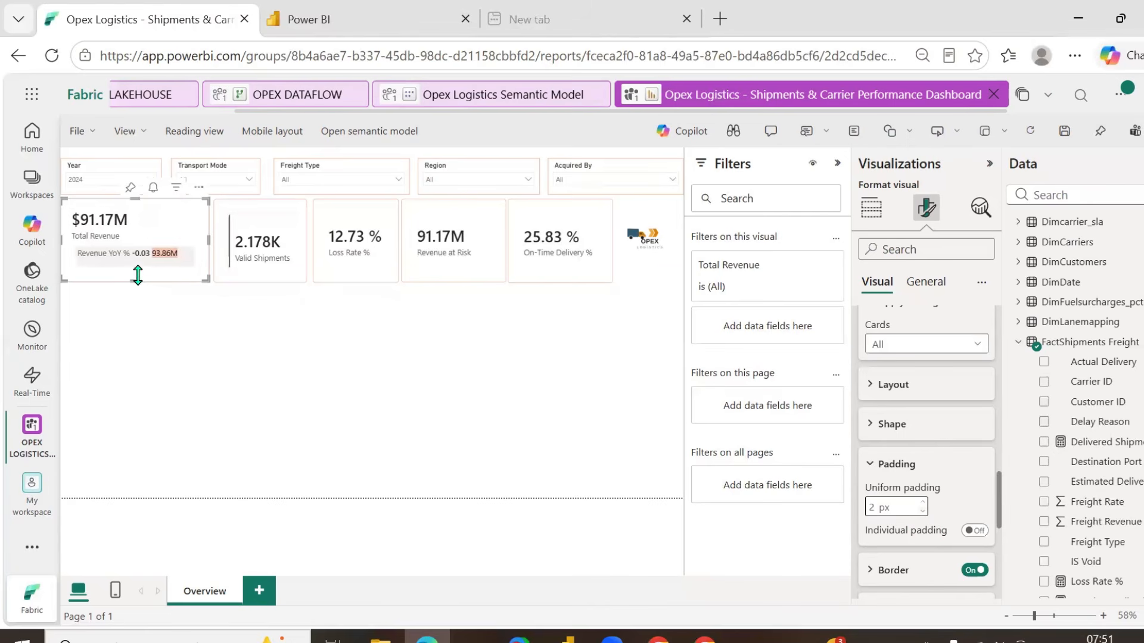
left_click_drag(137, 275, 140, 276)
- Set the callout value font size of the Total Revenue card to 20
scroll(953, 434, "up", 5)
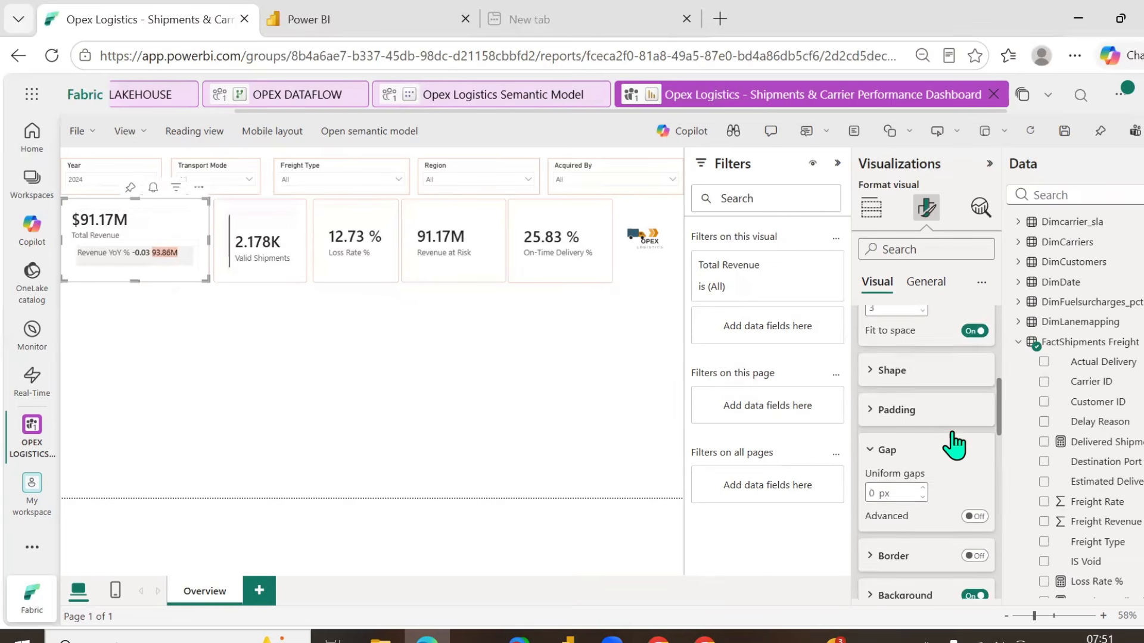
scroll(953, 444, "up", 5)
left_click(860, 403)
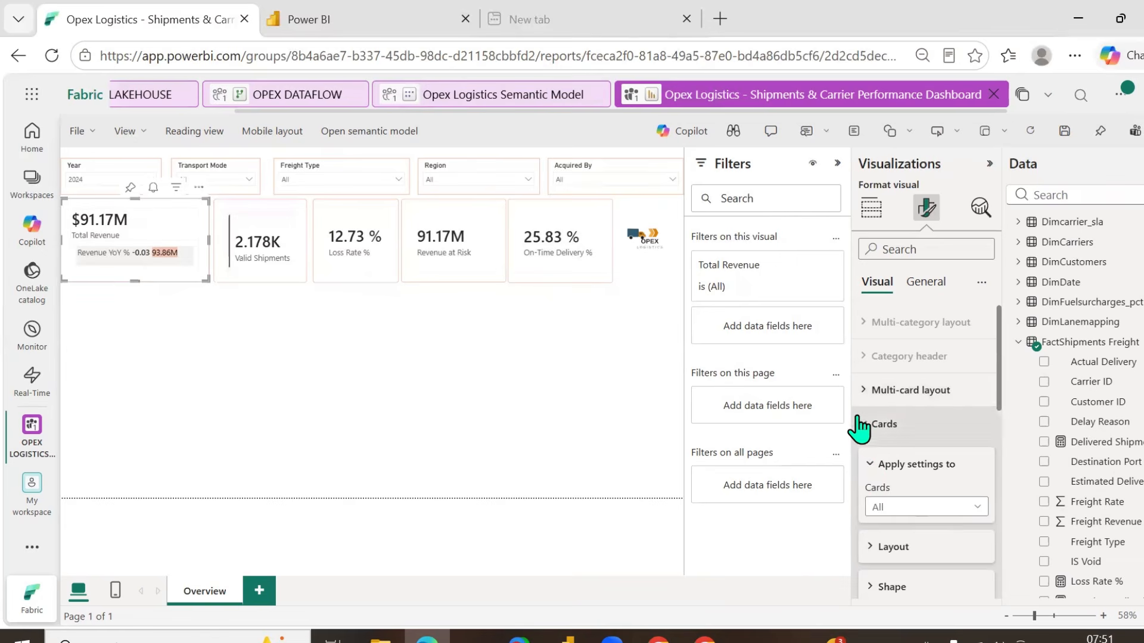
left_click(863, 423)
left_click(878, 458)
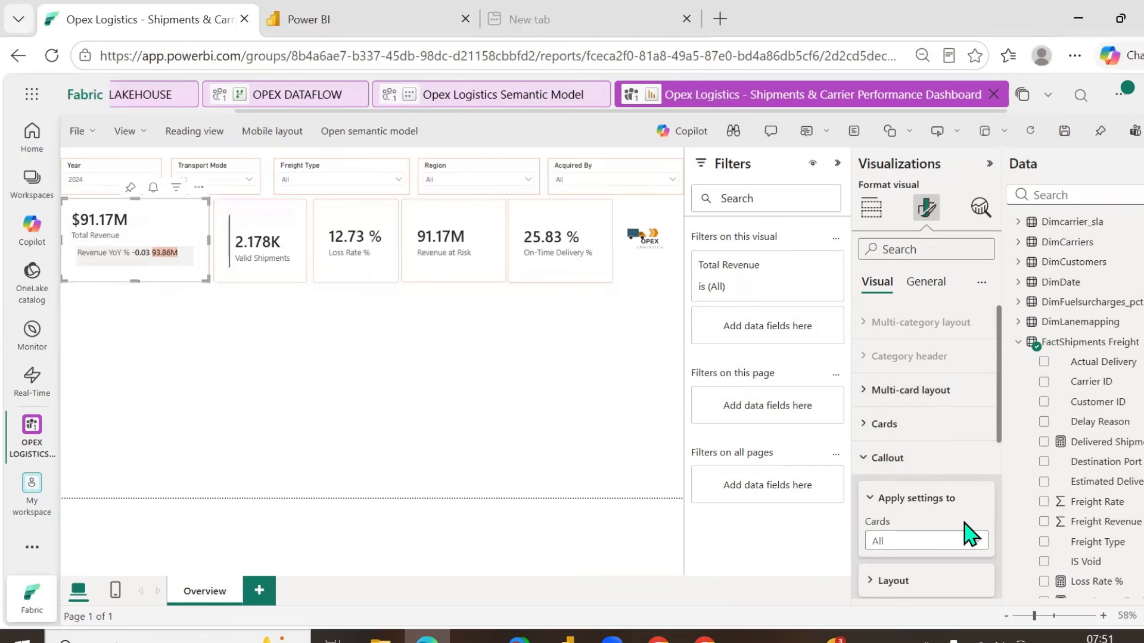
scroll(934, 518, "down", 3)
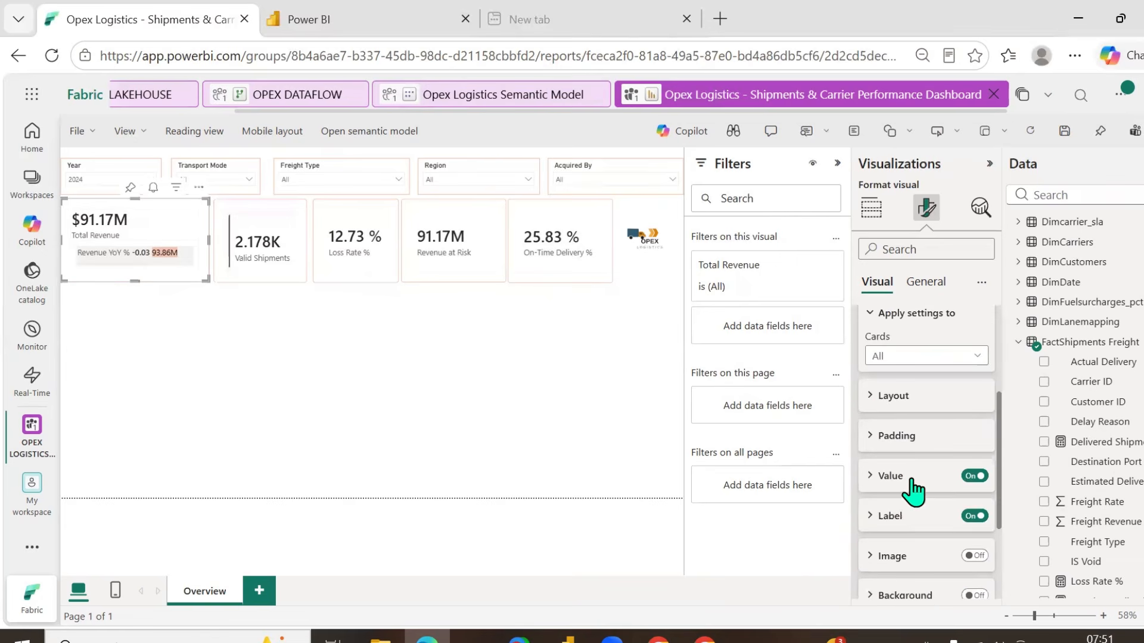
left_click(906, 476)
scroll(910, 485, "down", 2)
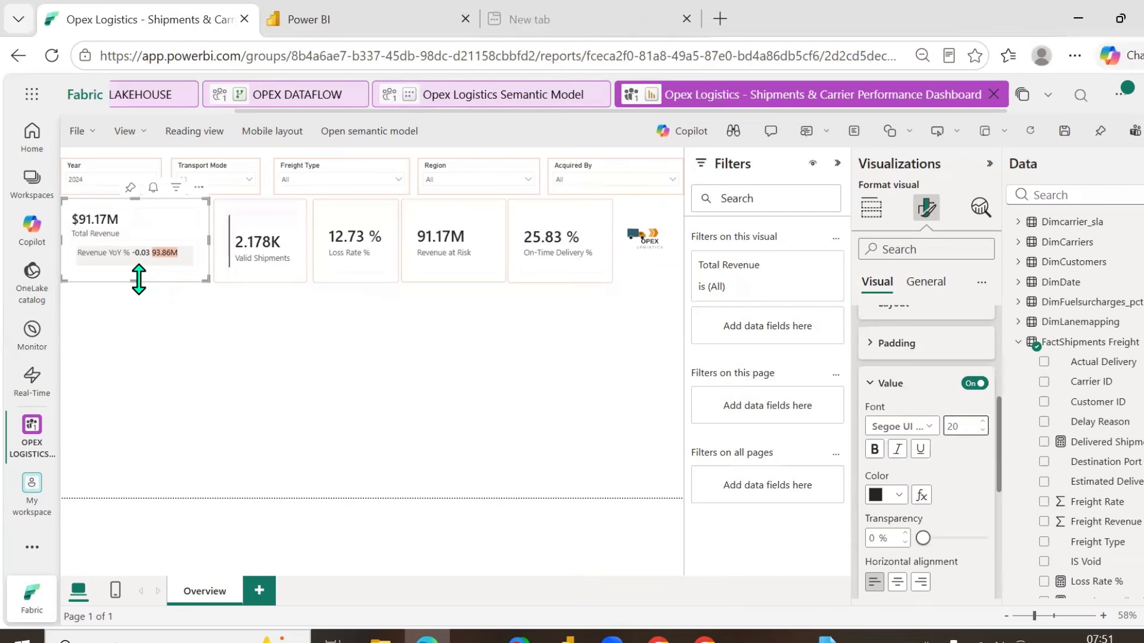
- Shorten the Total Revenue card to just below its reference label and reduce the heights of the other four KPI cards
left_click_drag(138, 279, 139, 268)
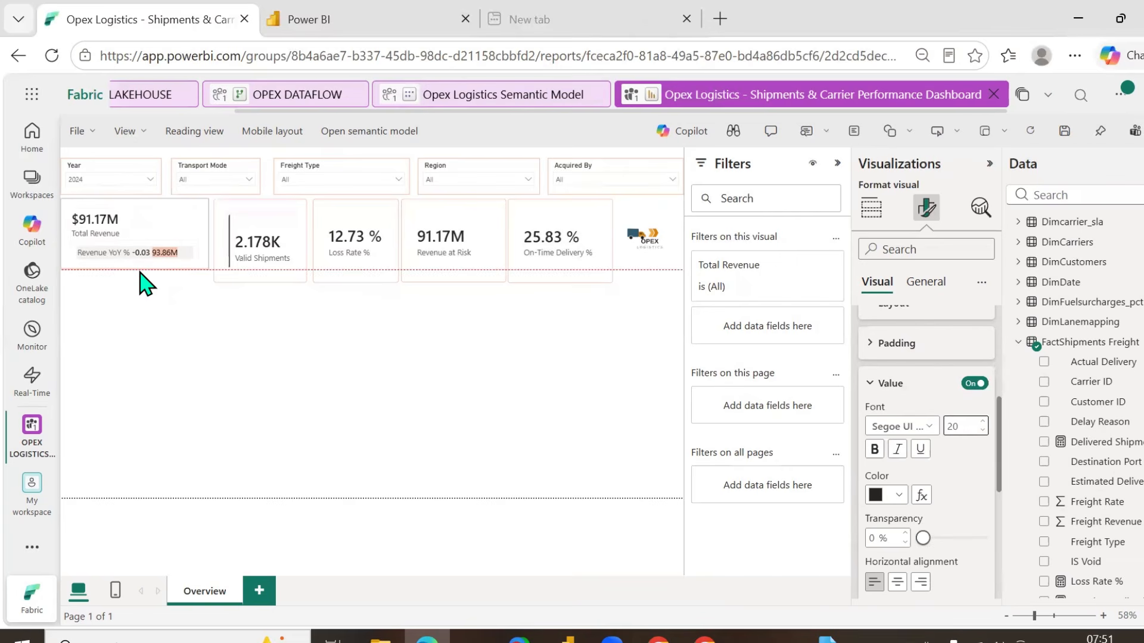
left_click(268, 220)
left_click_drag(260, 281, 266, 277)
left_click(351, 215)
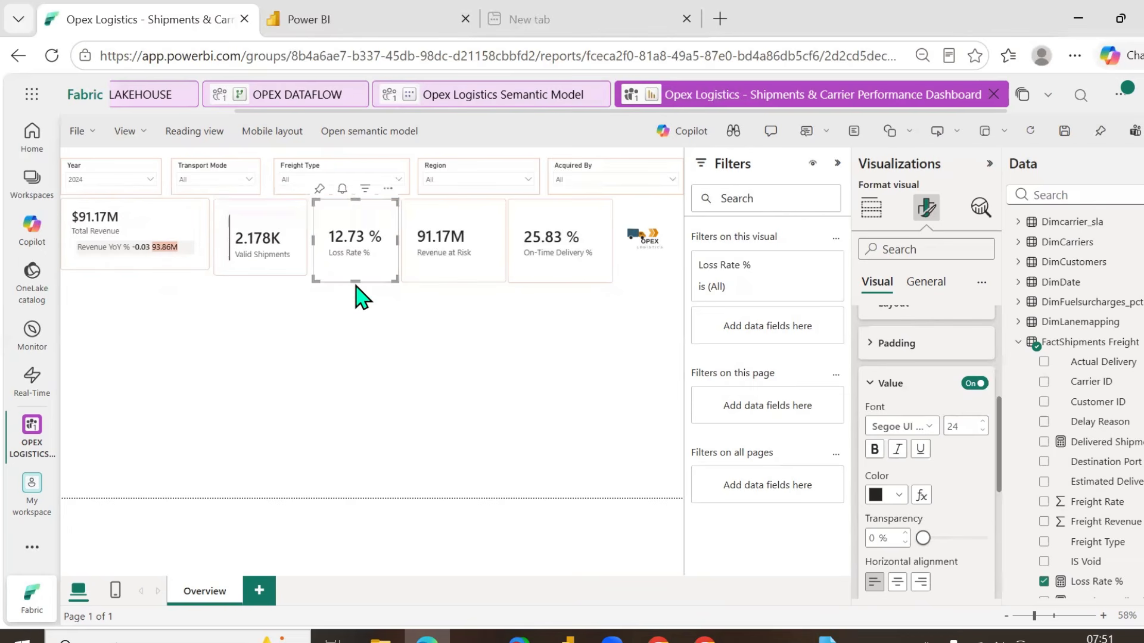
left_click_drag(358, 279, 359, 276)
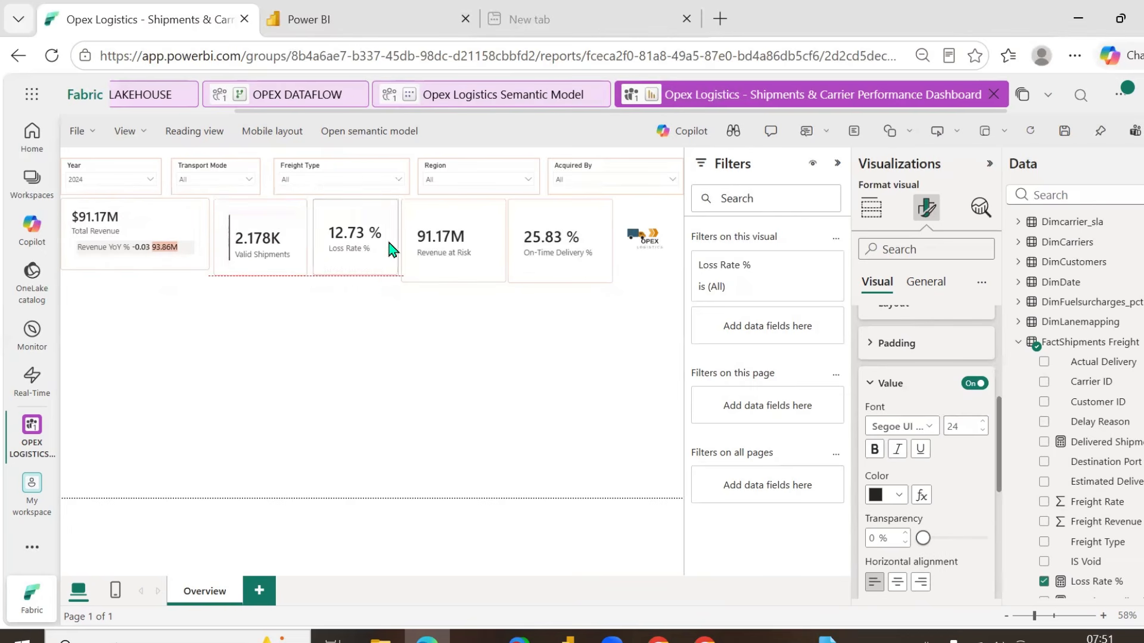
left_click(446, 212)
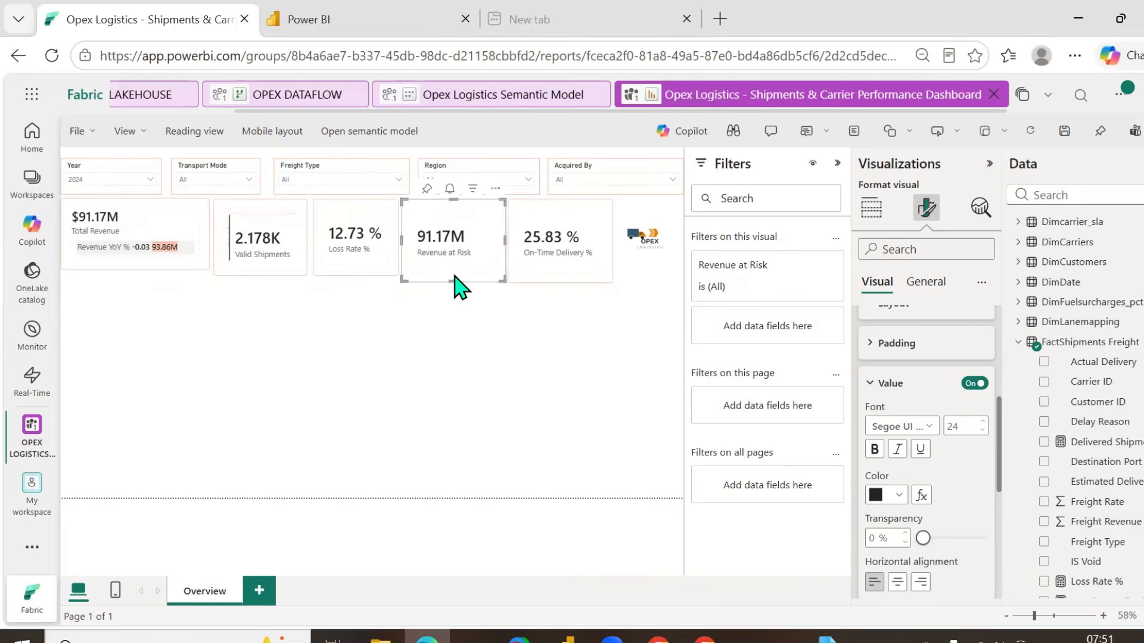
left_click_drag(455, 277, 455, 274)
left_click(544, 234)
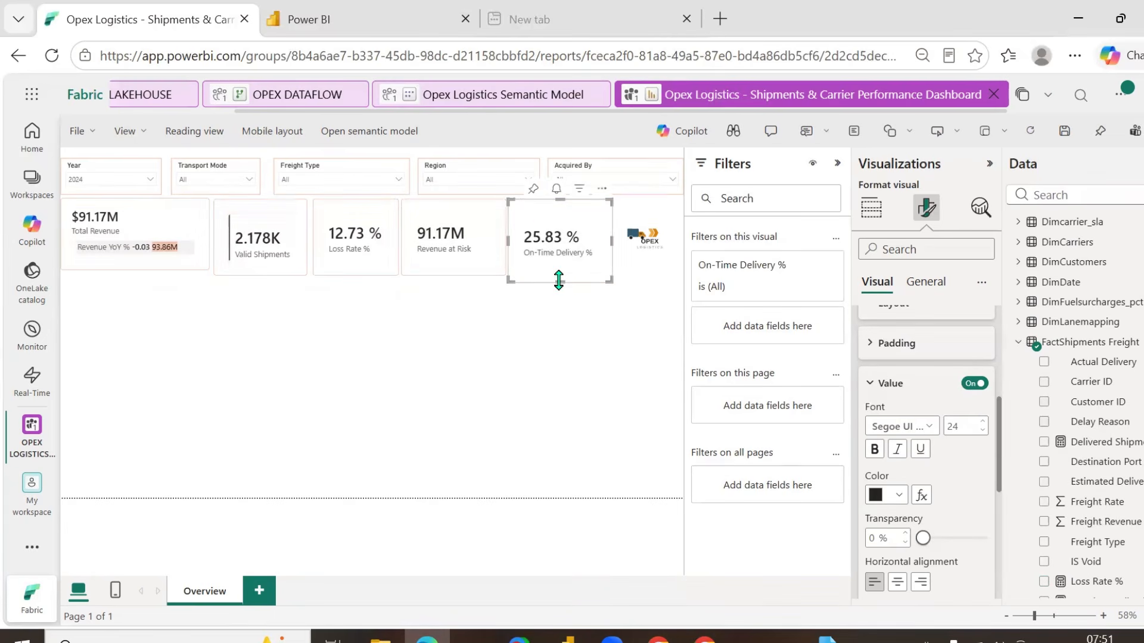
left_click_drag(559, 279, 558, 276)
left_click(304, 354)
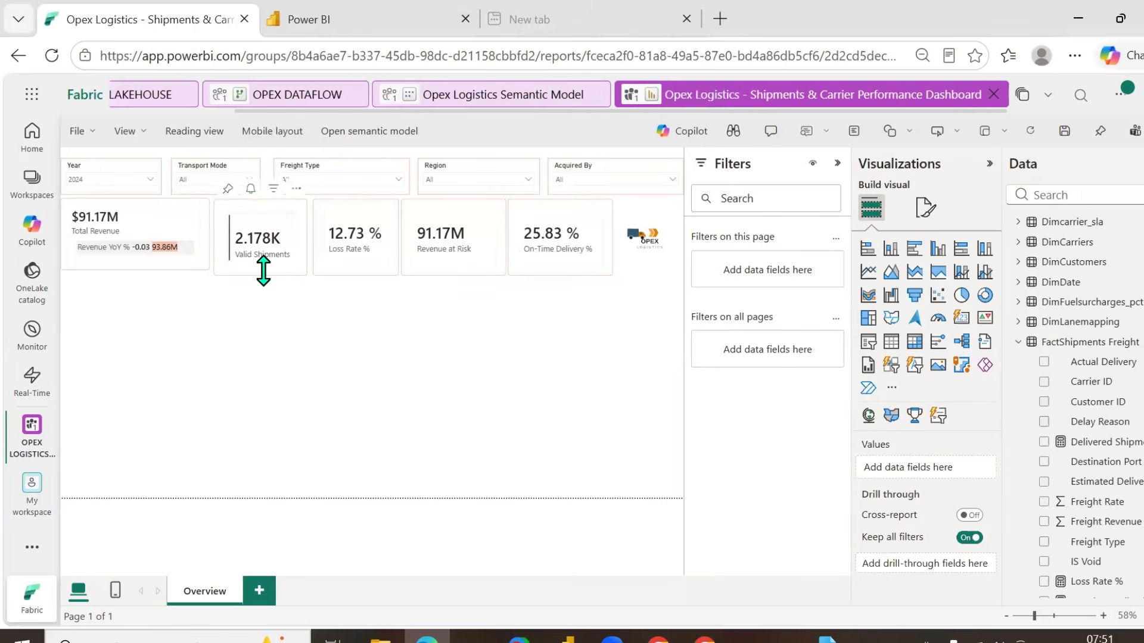
- Shorten the Valid Shipments, Loss Rate %, Revenue at Risk and On-Time Delivery % cards further to match the Total Revenue card's lower edge
left_click_drag(263, 271, 262, 265)
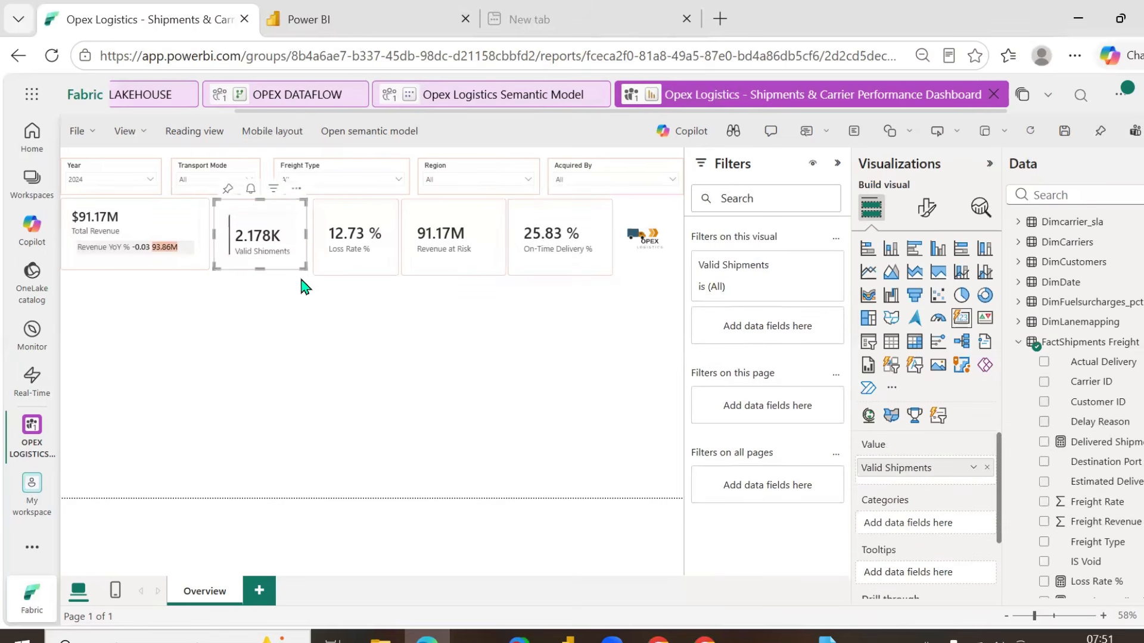
left_click(344, 271)
left_click_drag(360, 271, 362, 268)
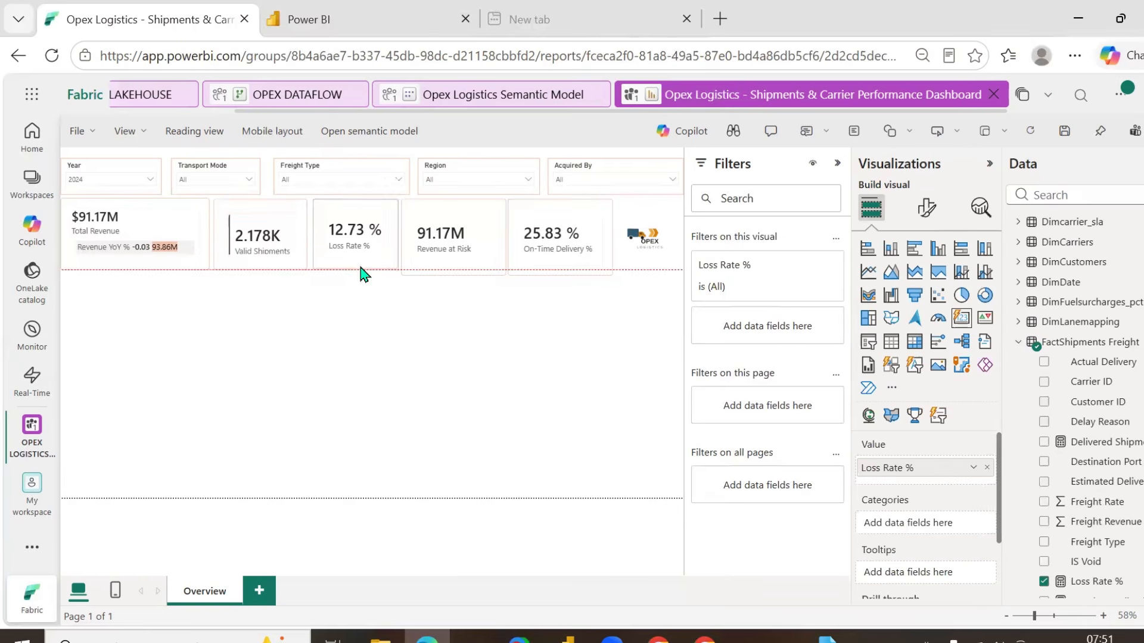
left_click(442, 265)
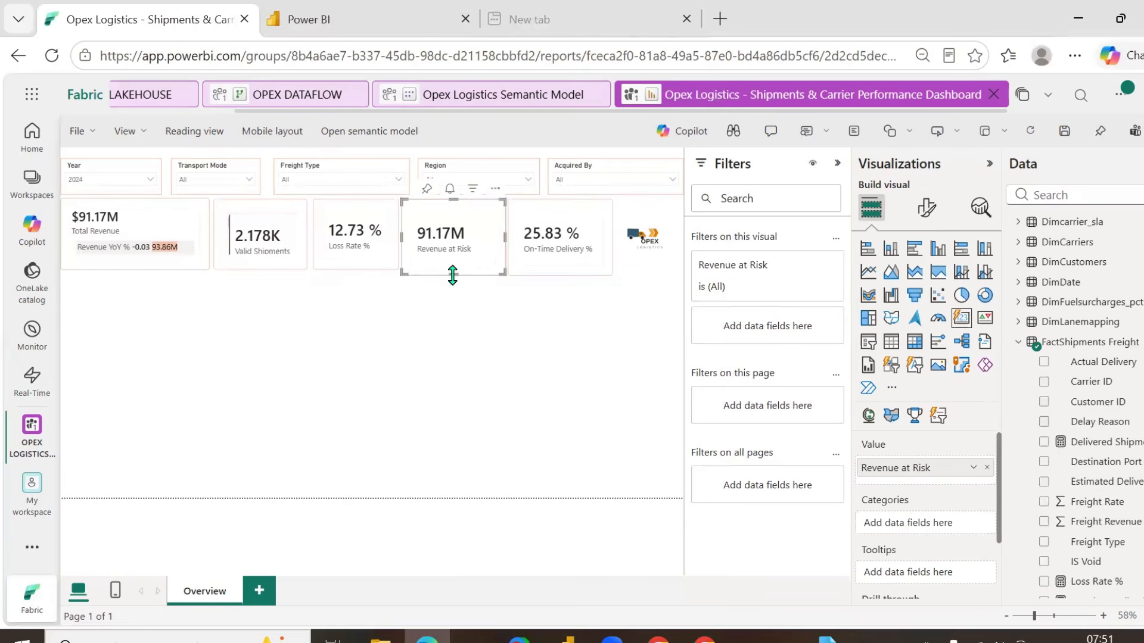
left_click_drag(453, 275, 453, 271)
left_click(565, 265)
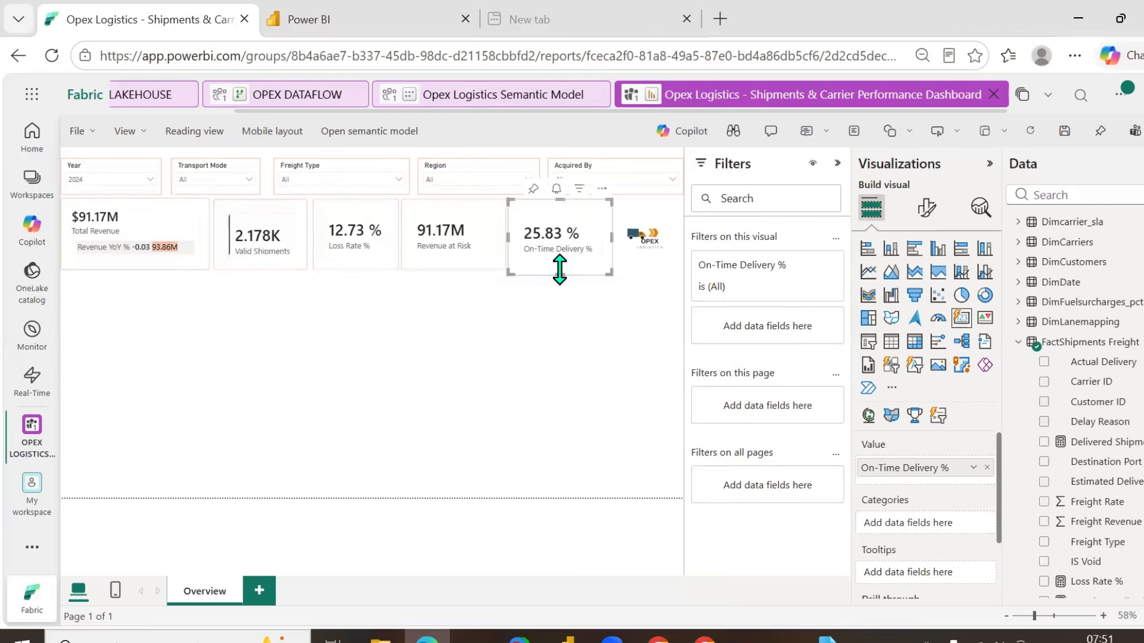
left_click_drag(559, 272, 561, 269)
left_click(473, 337)
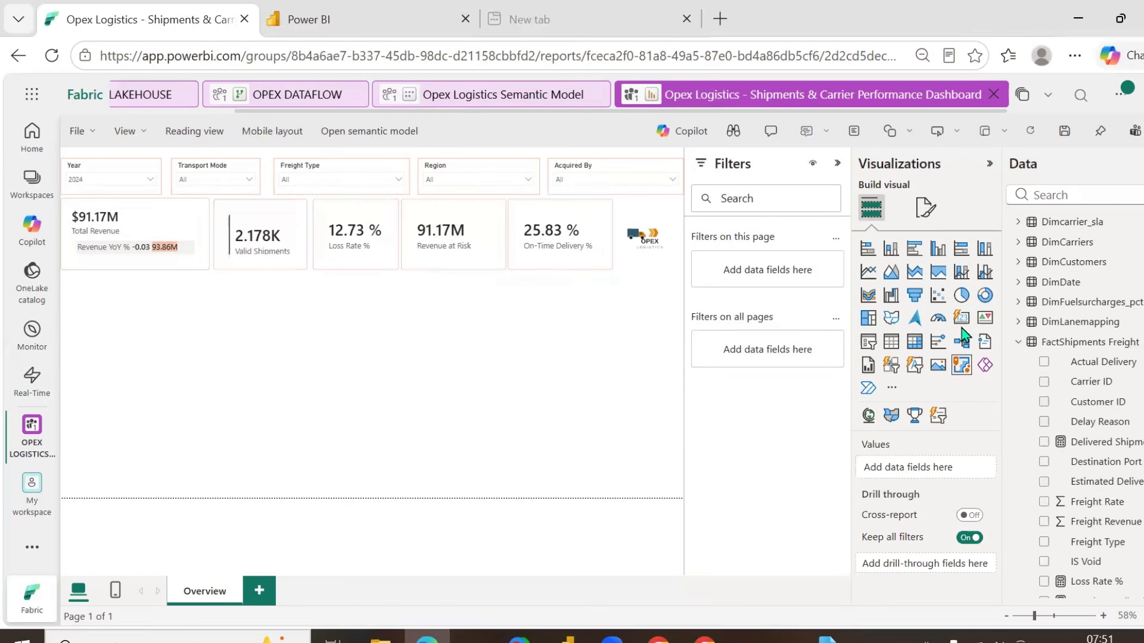
- Add an empty line chart directly below the Total Revenue card and enlarge it to extend beneath the Valid Shipments card
left_click(866, 273)
left_click_drag(170, 335, 171, 316)
left_click_drag(209, 356, 288, 394)
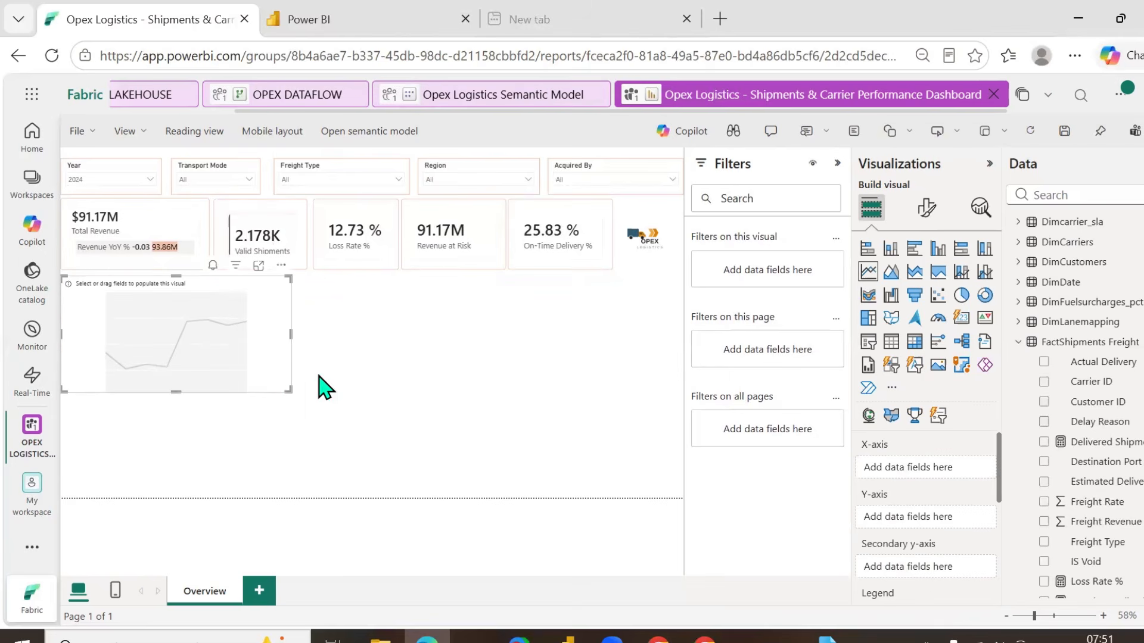
- Move the Year, Transport Mode, Freight Type, Region and Acquired By slicers up to the page's upper edge
left_click(109, 177)
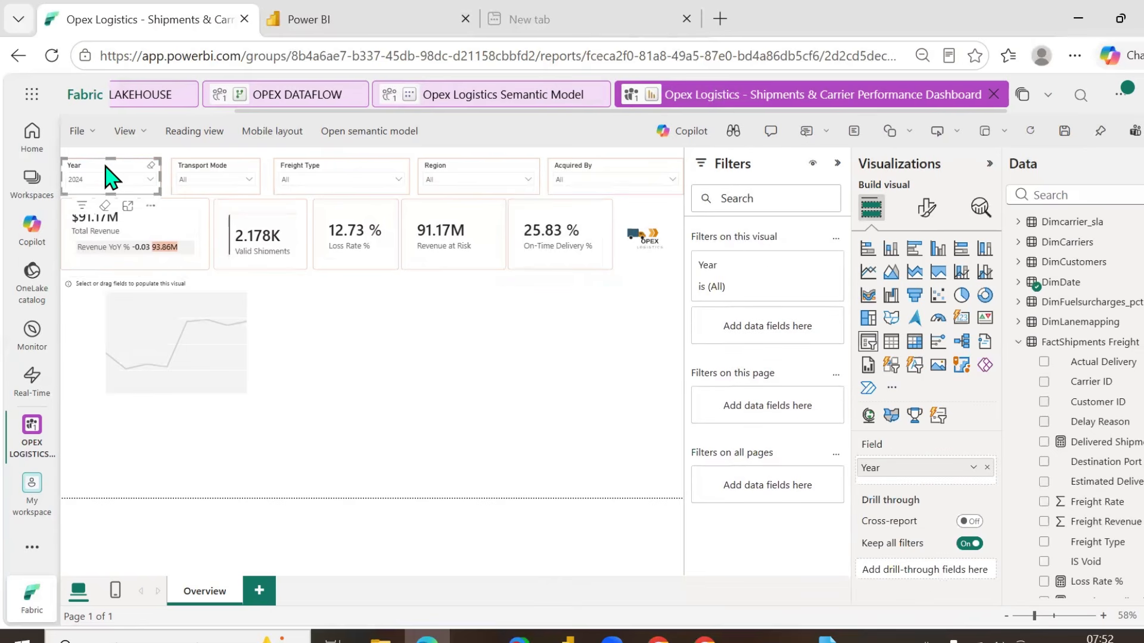
left_click_drag(109, 177, 109, 167)
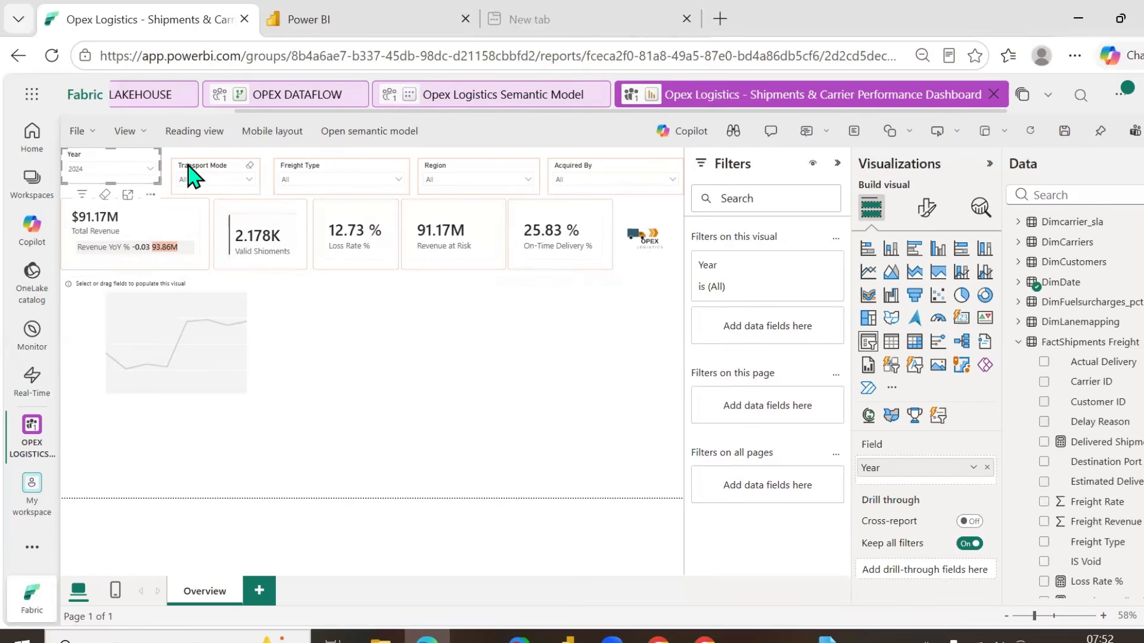
left_click_drag(189, 173, 191, 160)
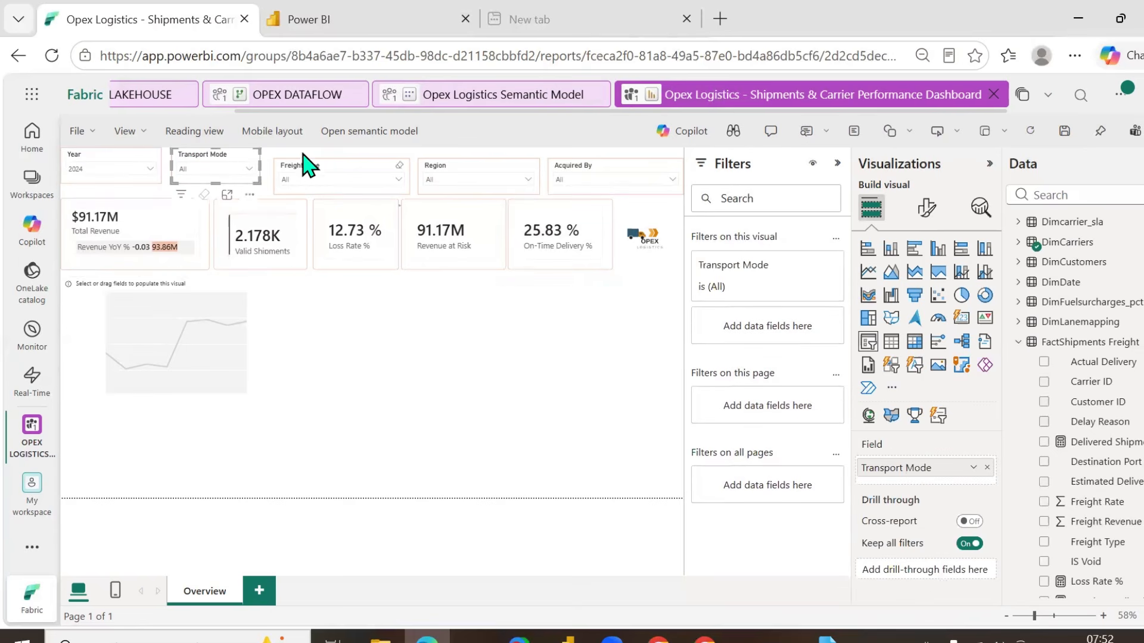
left_click_drag(304, 162, 301, 158)
left_click(447, 175)
left_click_drag(447, 175, 445, 165)
left_click_drag(573, 173, 581, 159)
- Move the Total Revenue and Valid Shipments cards up beneath the slicers and align their upper edges with a small gap
left_click_drag(112, 207, 112, 192)
left_click_drag(244, 204, 245, 200)
left_click(170, 207)
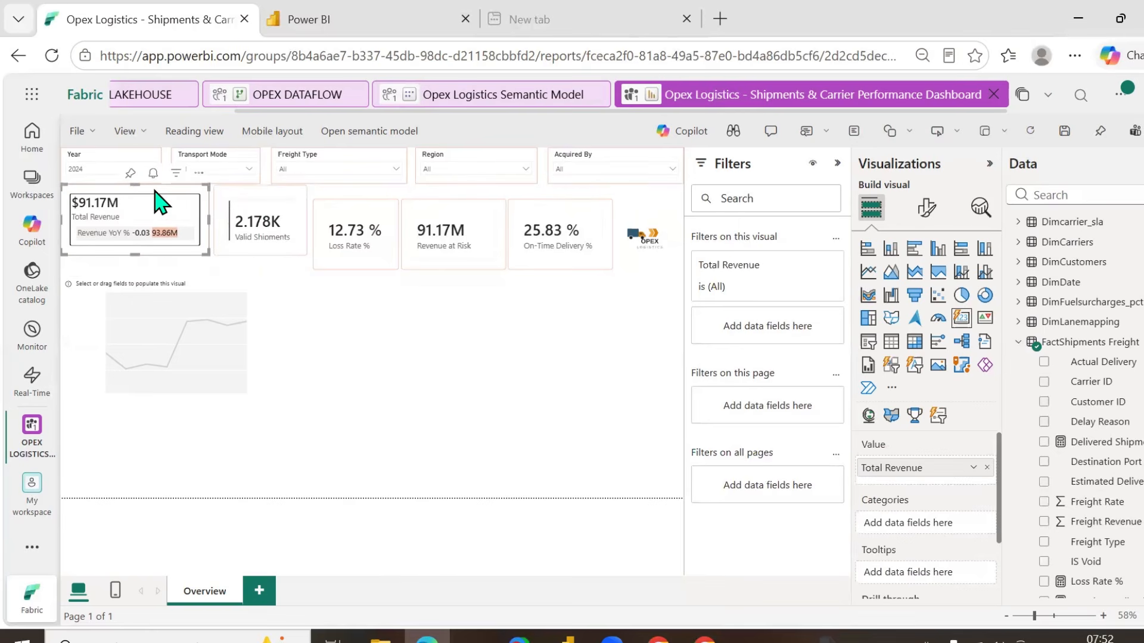
left_click_drag(155, 191, 173, 205)
left_click(237, 199)
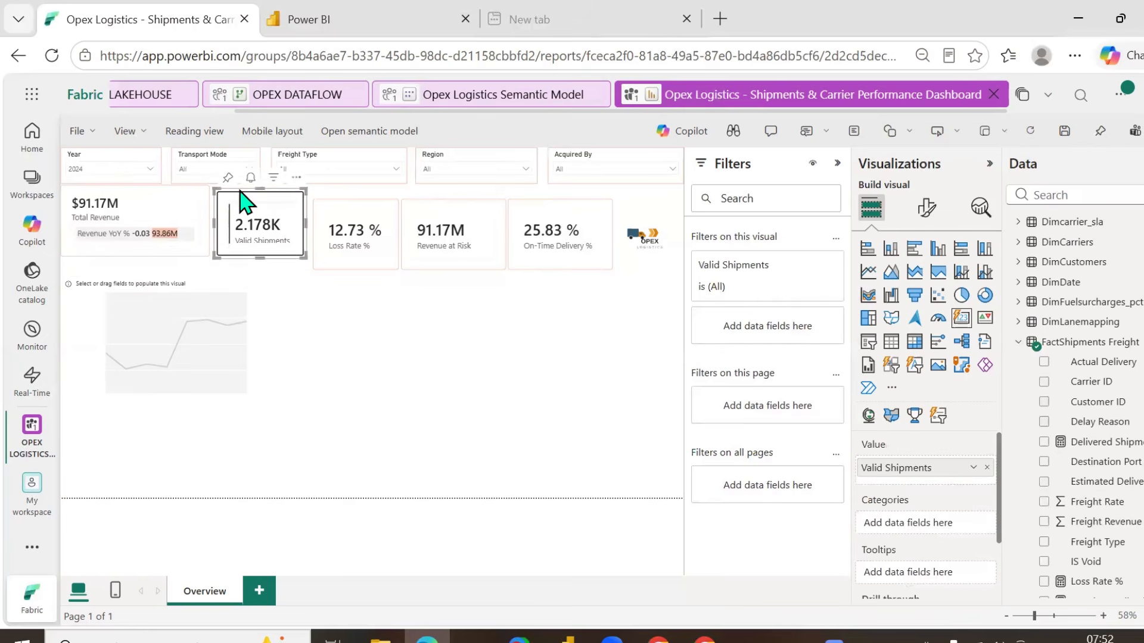
left_click(140, 200)
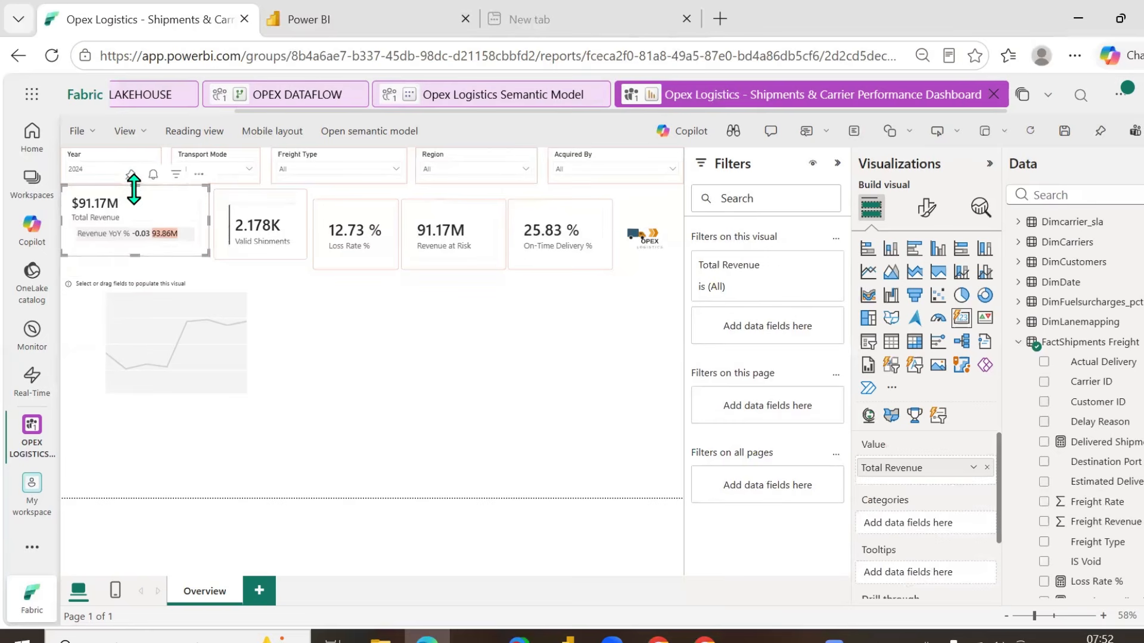
left_click_drag(133, 189, 135, 193)
- Shift the Loss Rate %, Revenue at Risk and On-Time Delivery % cards and the logo up to line up with the Valid Shipments card
left_click(355, 220)
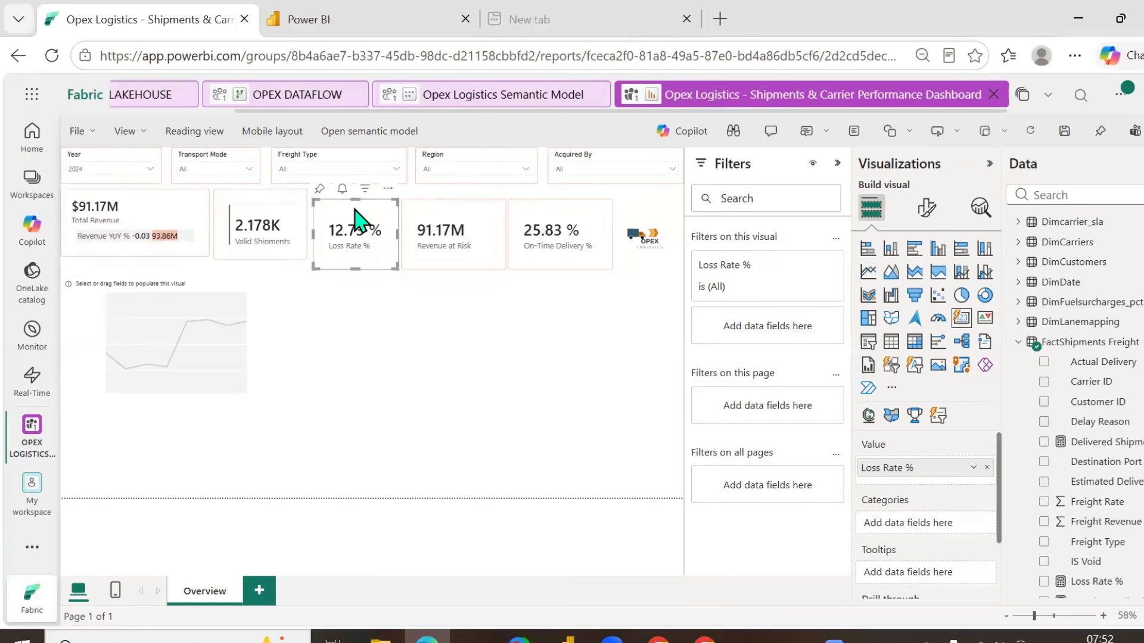
left_click_drag(355, 220, 363, 206)
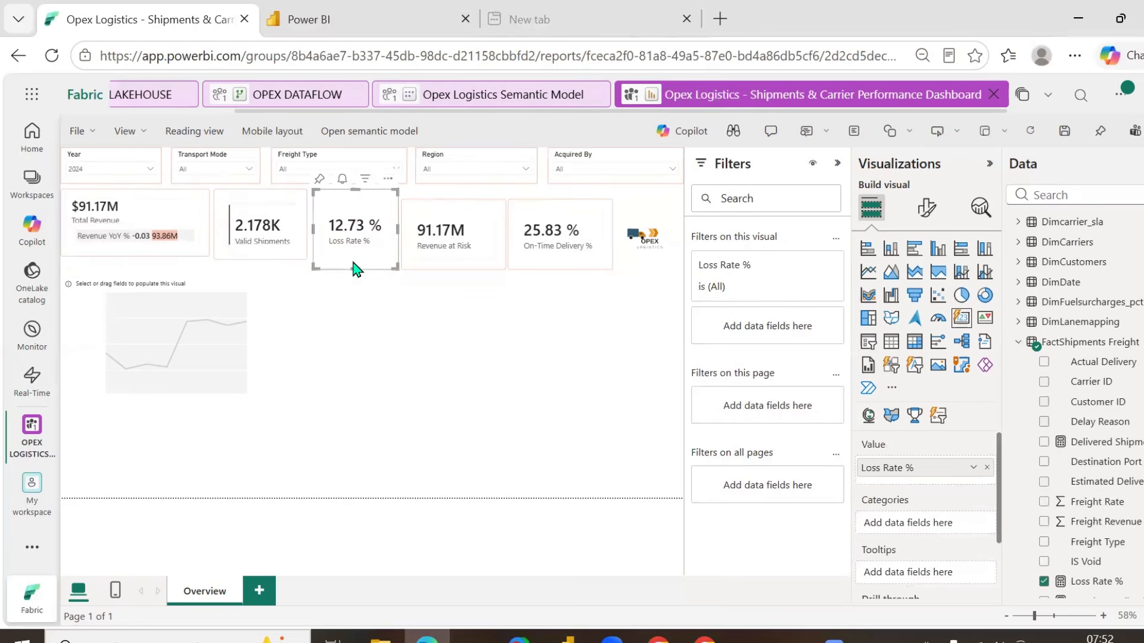
left_click_drag(352, 265, 356, 261)
left_click(456, 209)
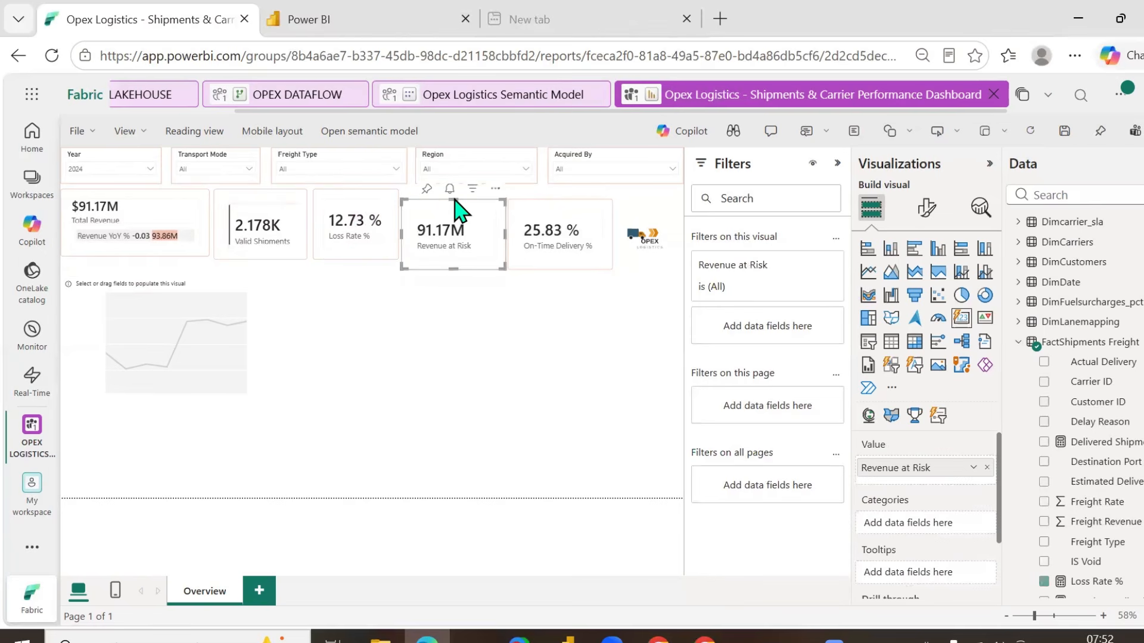
left_click_drag(454, 201, 454, 192)
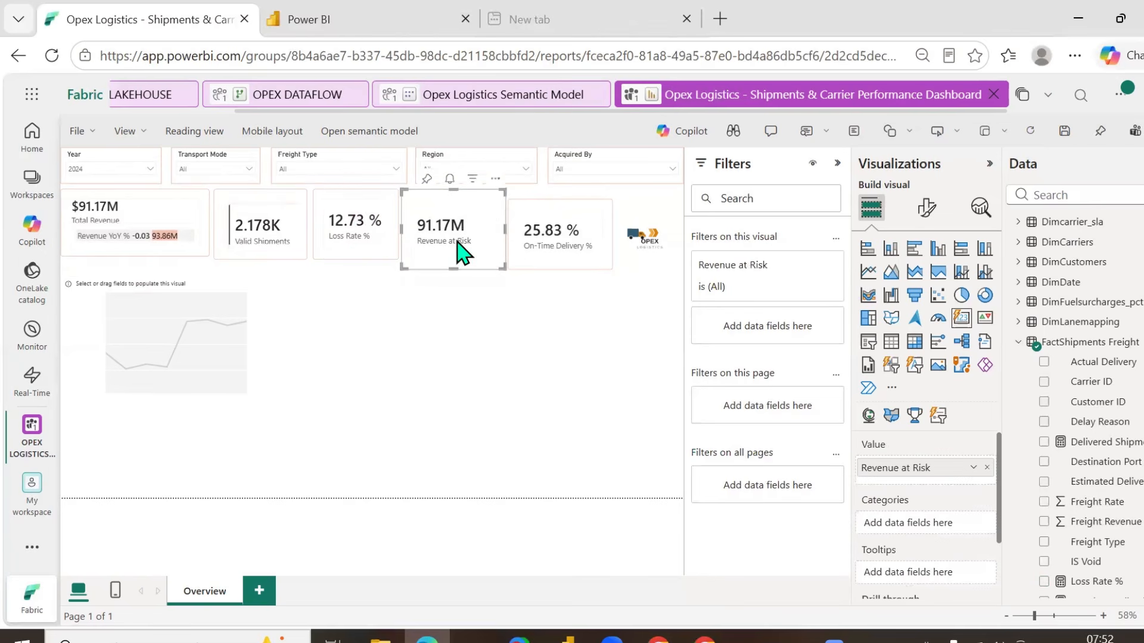
left_click_drag(453, 270, 453, 264)
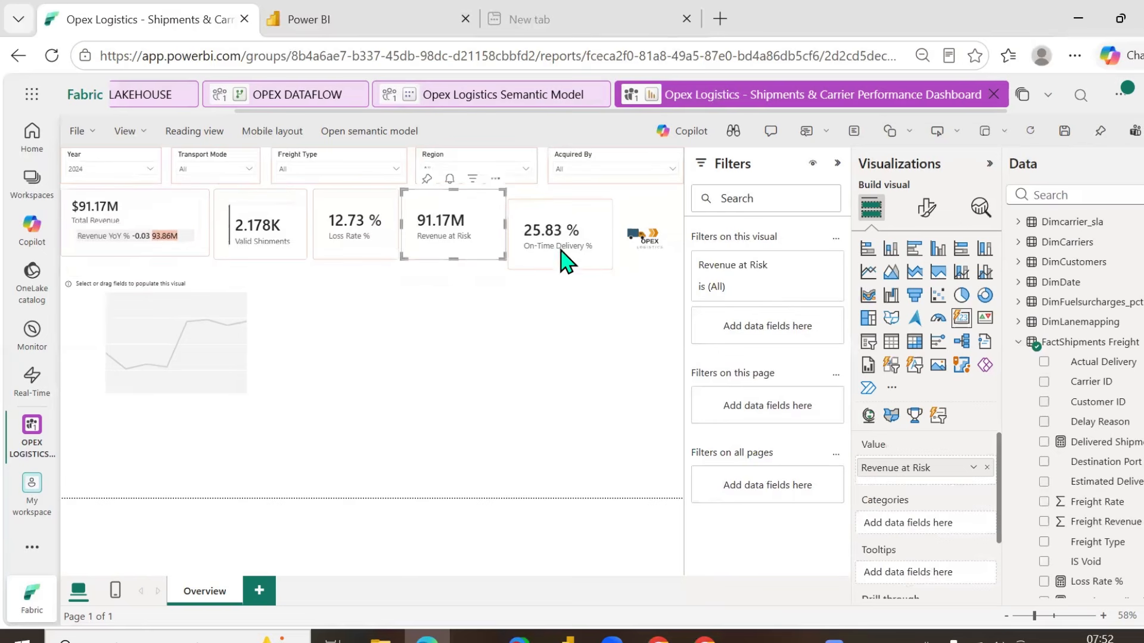
left_click(571, 229)
left_click_drag(559, 202, 559, 191)
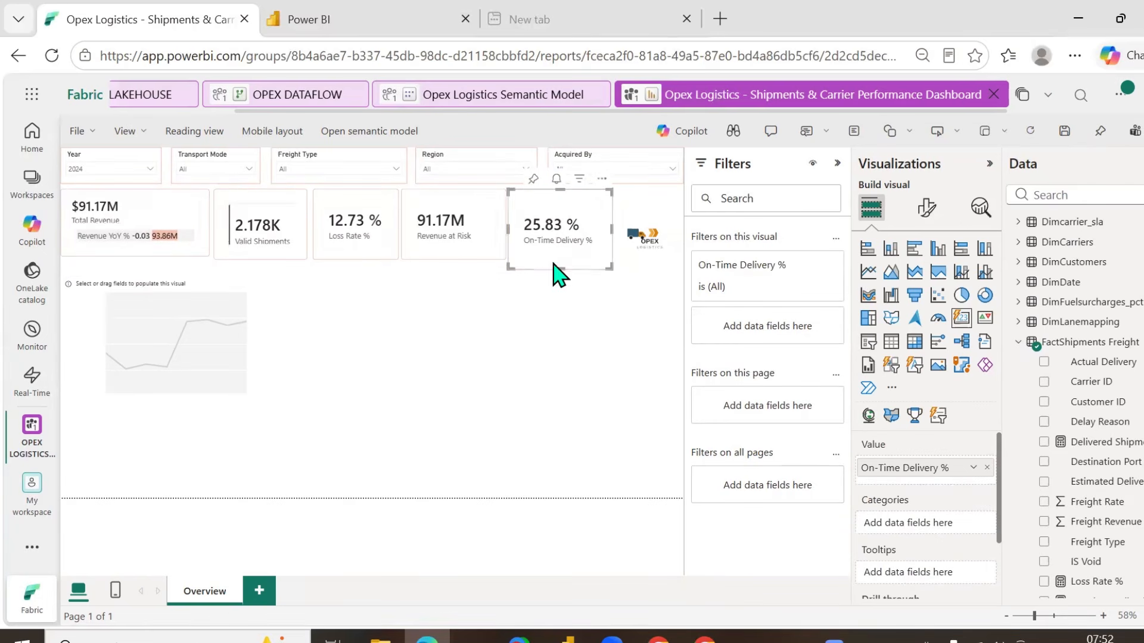
left_click_drag(558, 267, 559, 260)
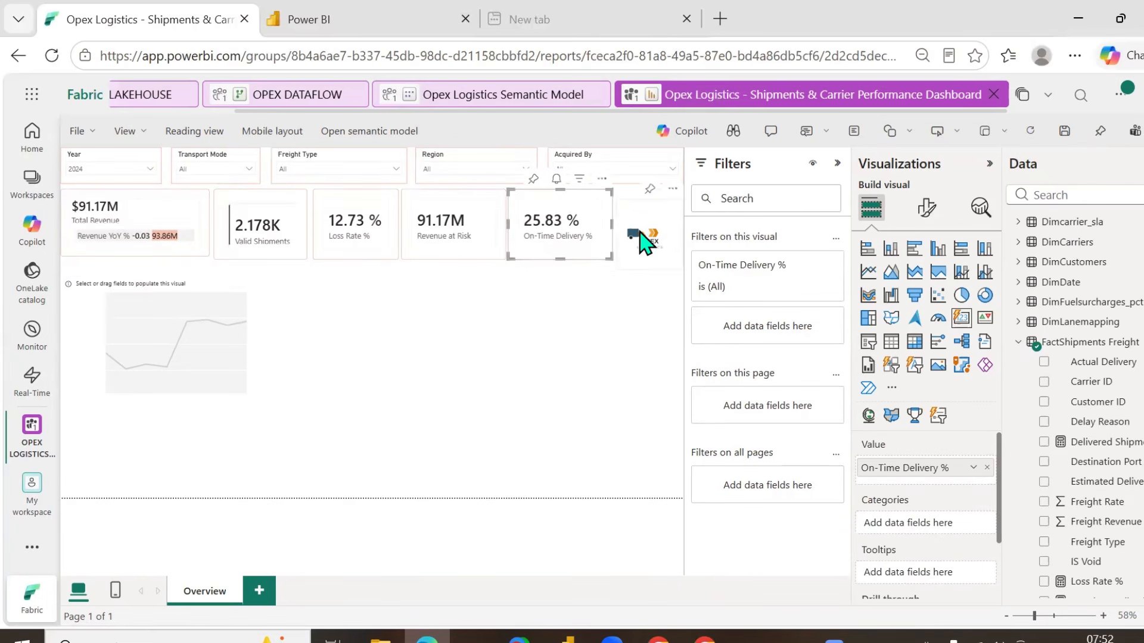
left_click_drag(642, 239, 645, 232)
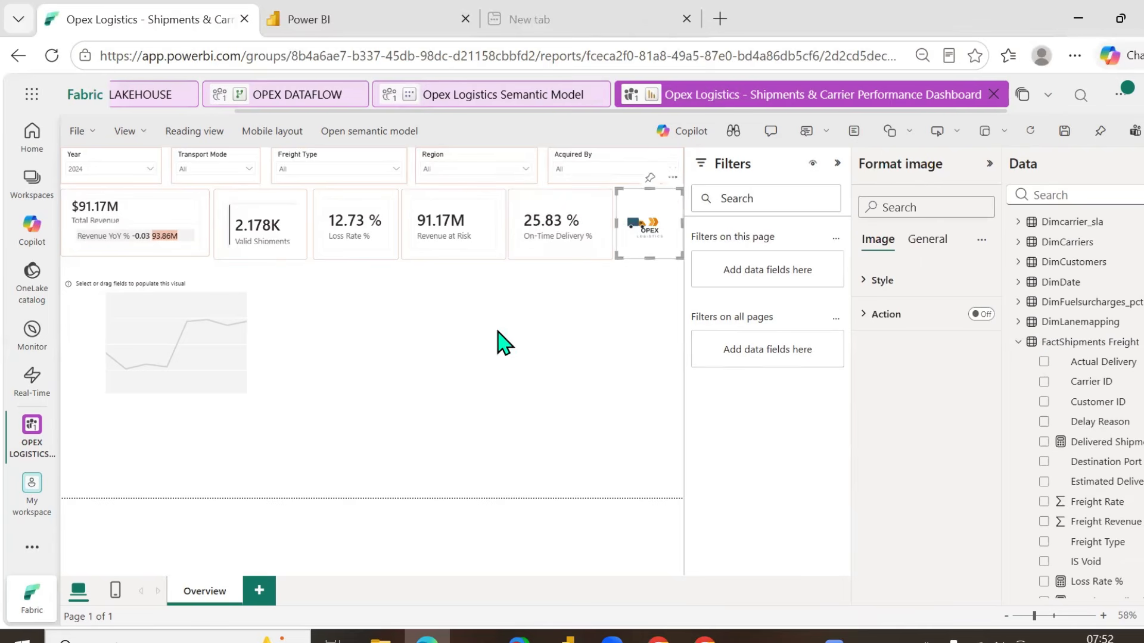
- Move the empty line chart up directly beneath the KPI cards and widen it to extend under the Loss Rate % card
left_click(187, 324)
key("Up")
key("Up")
key("Up")
key("Up")
key("Up")
key("Up")
key("Up")
key("Up")
key("Up")
key("Up")
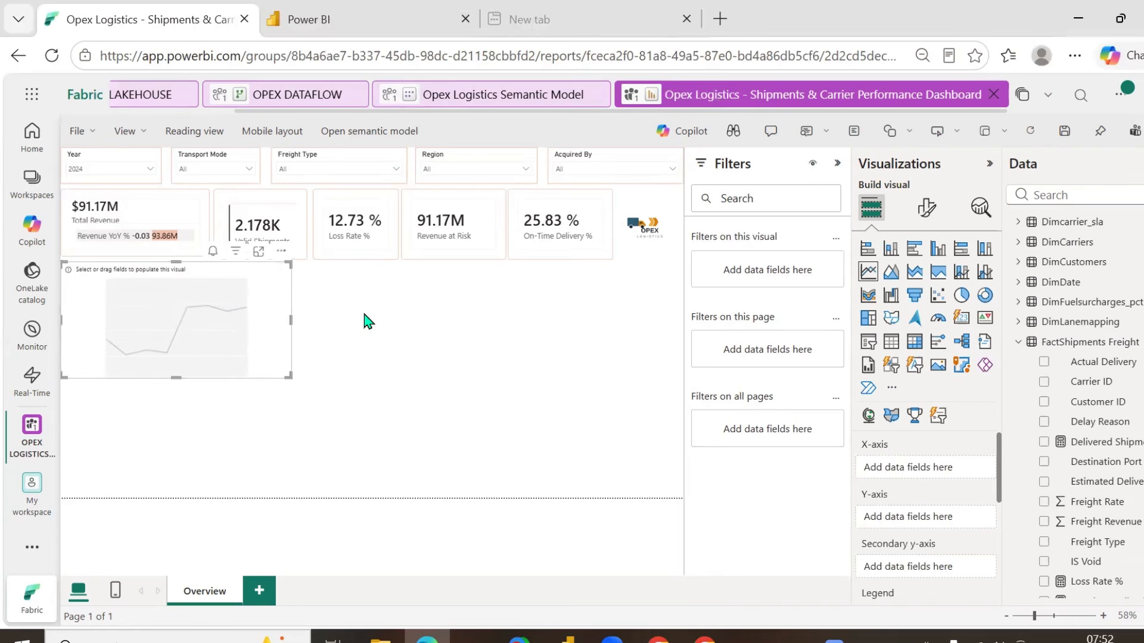
left_click_drag(290, 320, 364, 322)
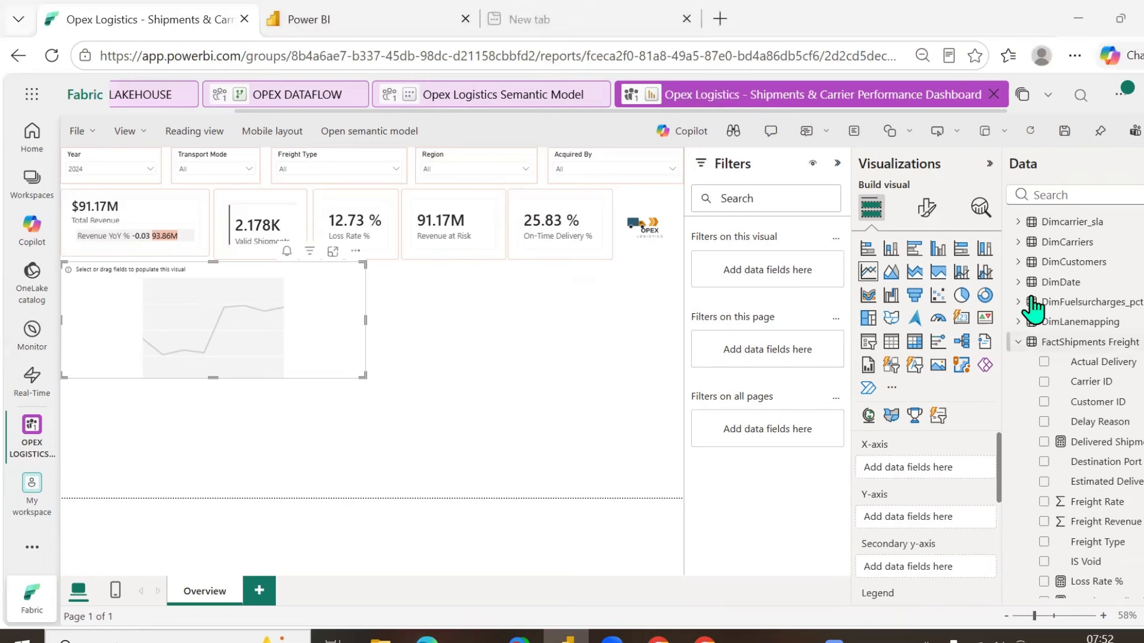
- Put the DimDate Date hierarchy on the line chart's X-axis, keeping only the Year and Month levels
left_click(1018, 282)
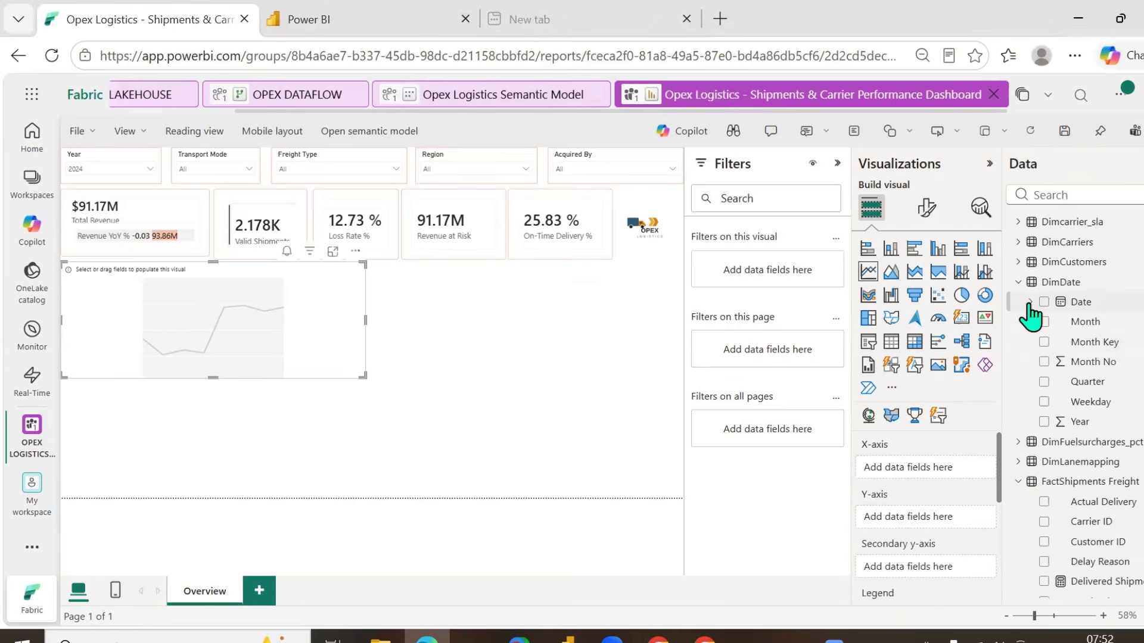
left_click(1029, 302)
left_click(1041, 321)
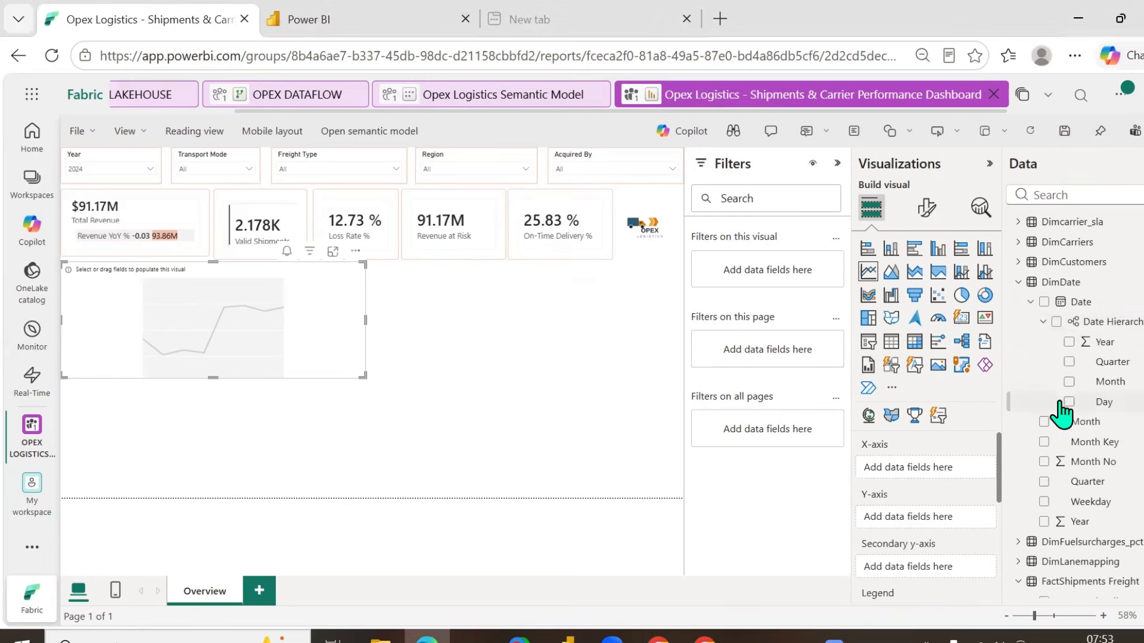
left_click(1043, 302)
left_click(987, 531)
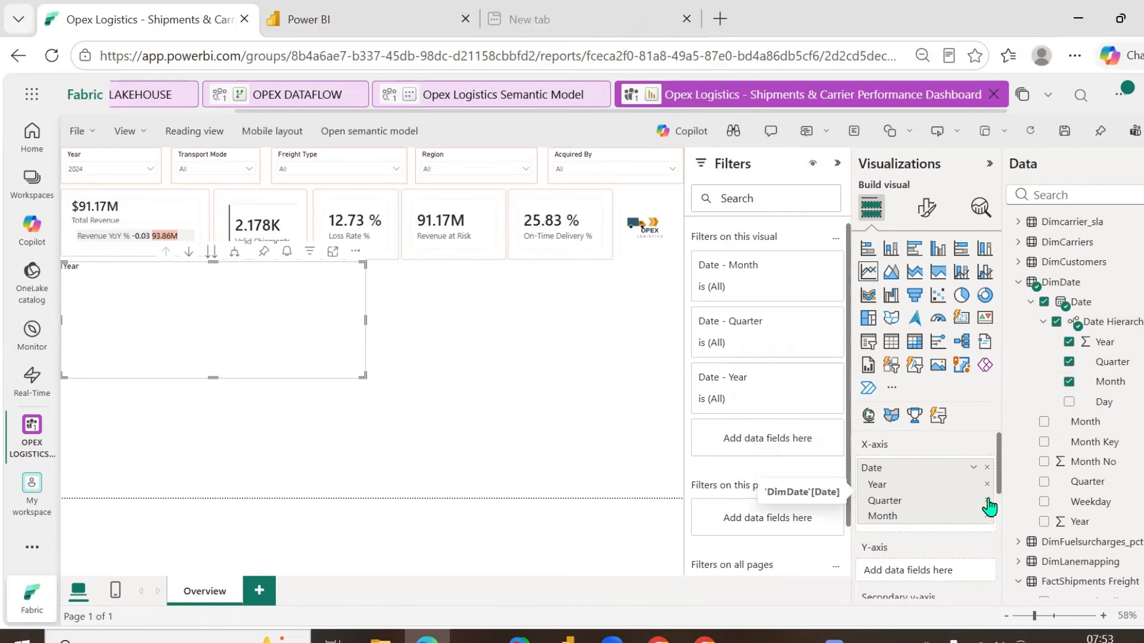
left_click(987, 500)
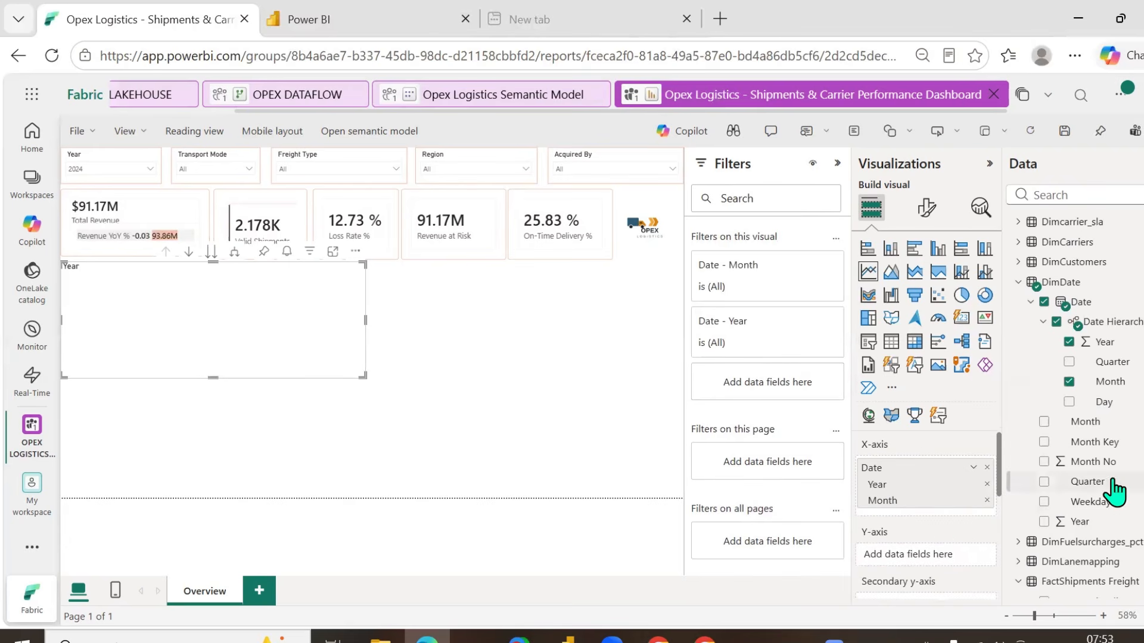
- Add the Revenue PY and Total Revenue measures to the line chart's Y-axis
scroll(1107, 491, "down", 3)
scroll(1112, 489, "down", 5)
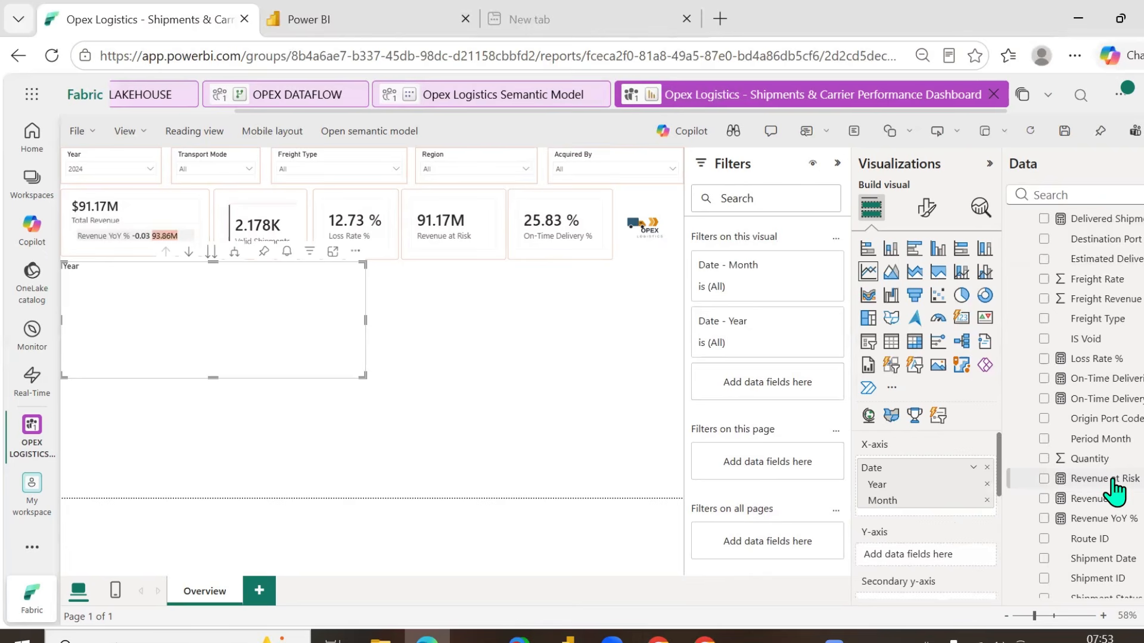
scroll(1107, 420, "down", 2)
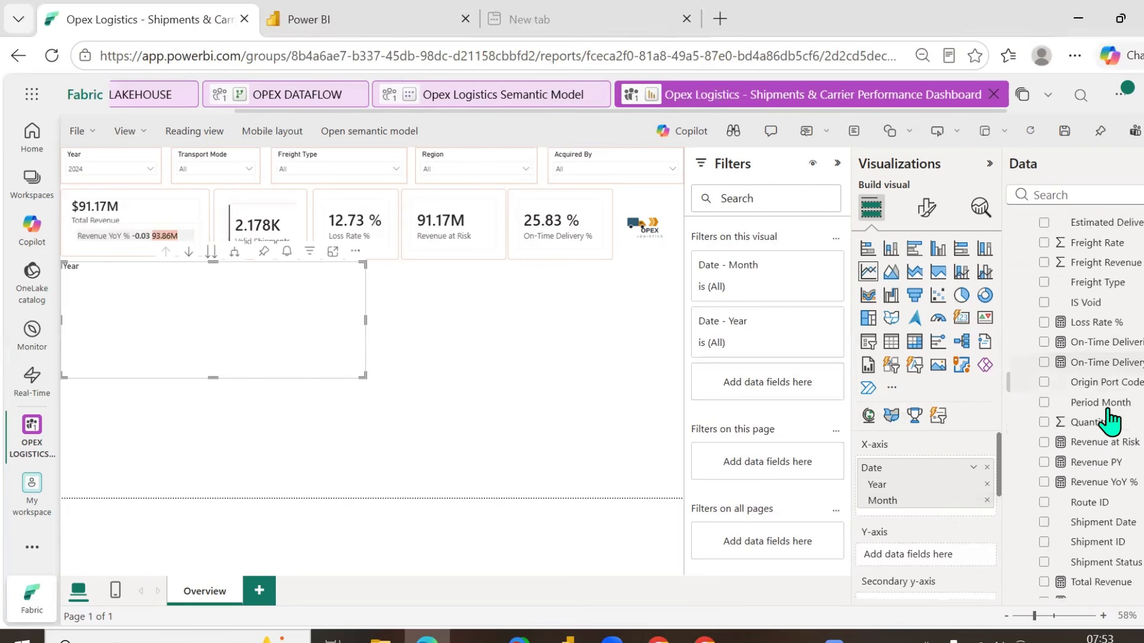
left_click(1044, 410)
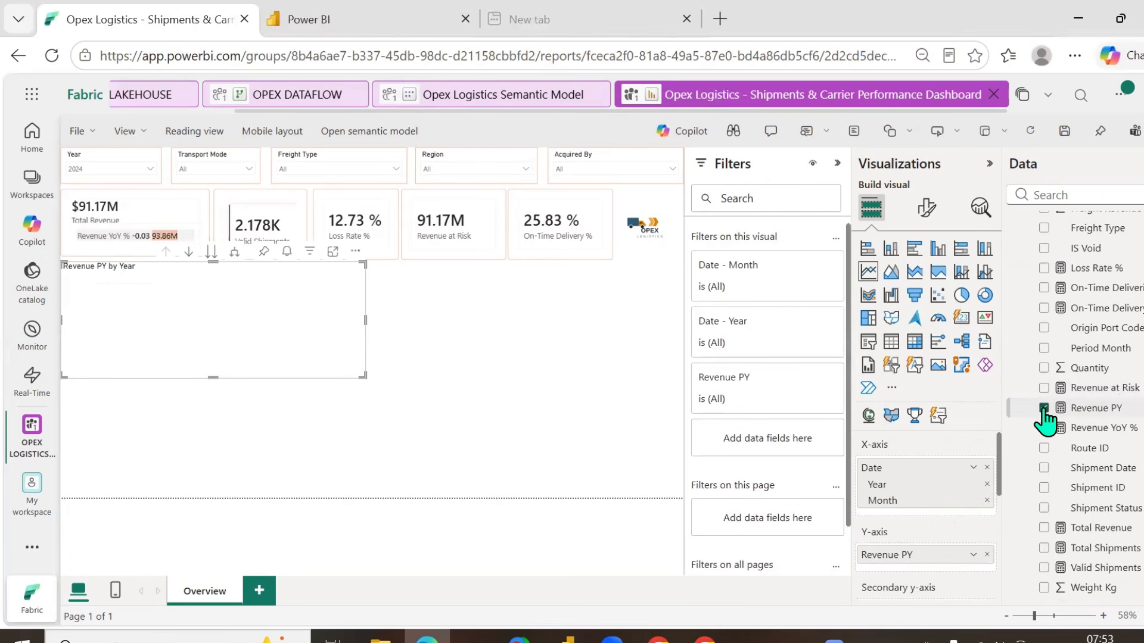
left_click(1044, 528)
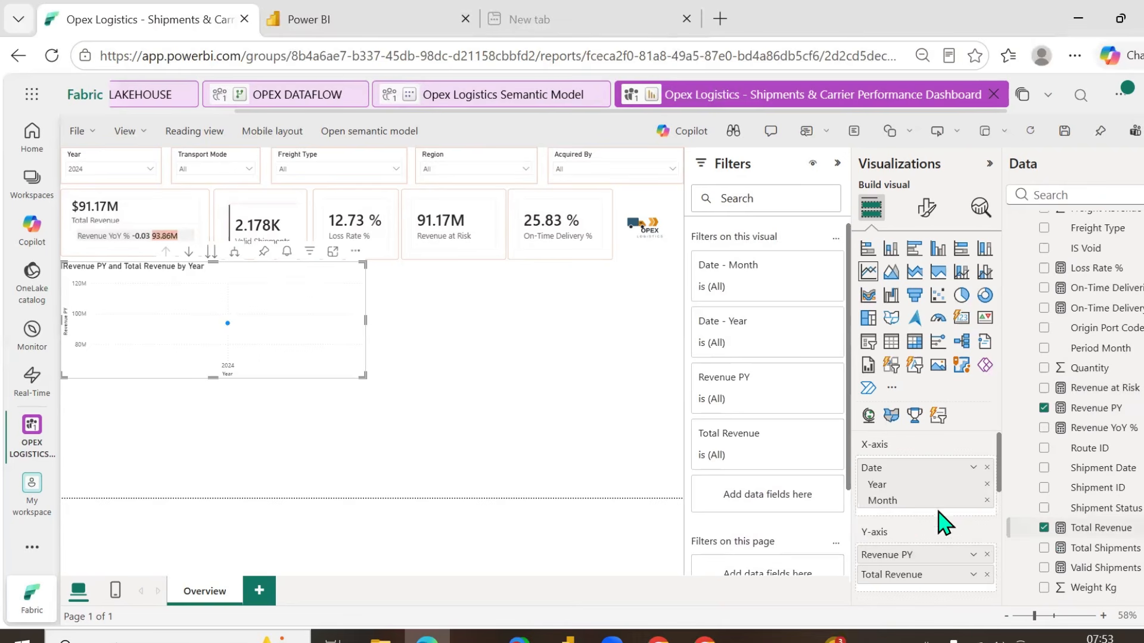
scroll(940, 522, "down", 2)
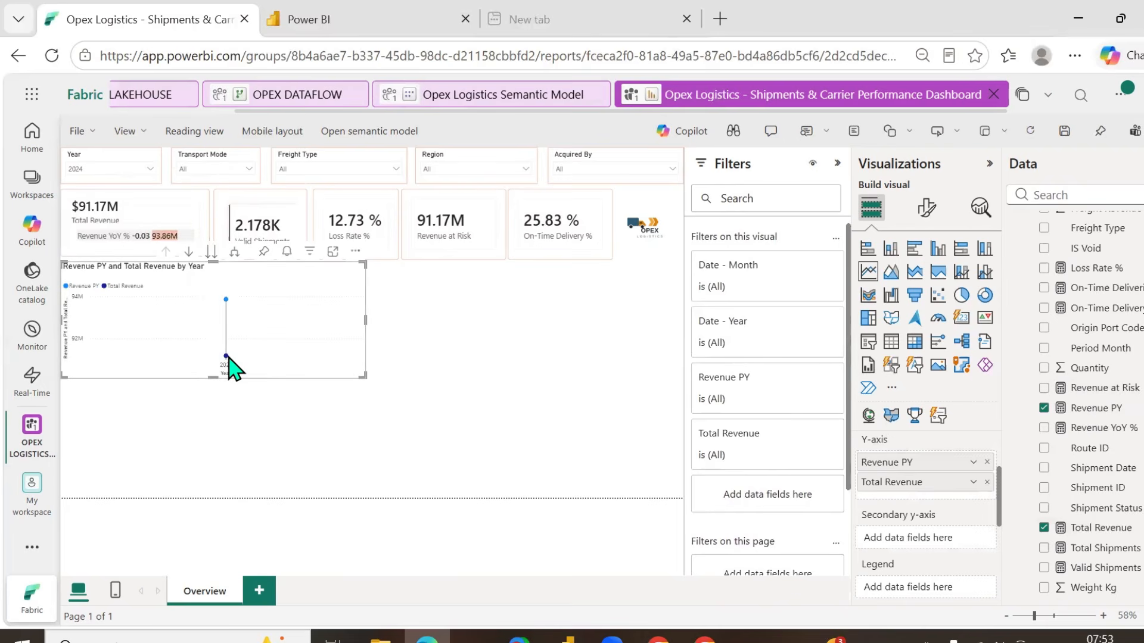
- Expand the line chart's date hierarchy one level to plot both revenue measures by year and month
mouse_move(229, 359)
left_click(234, 254)
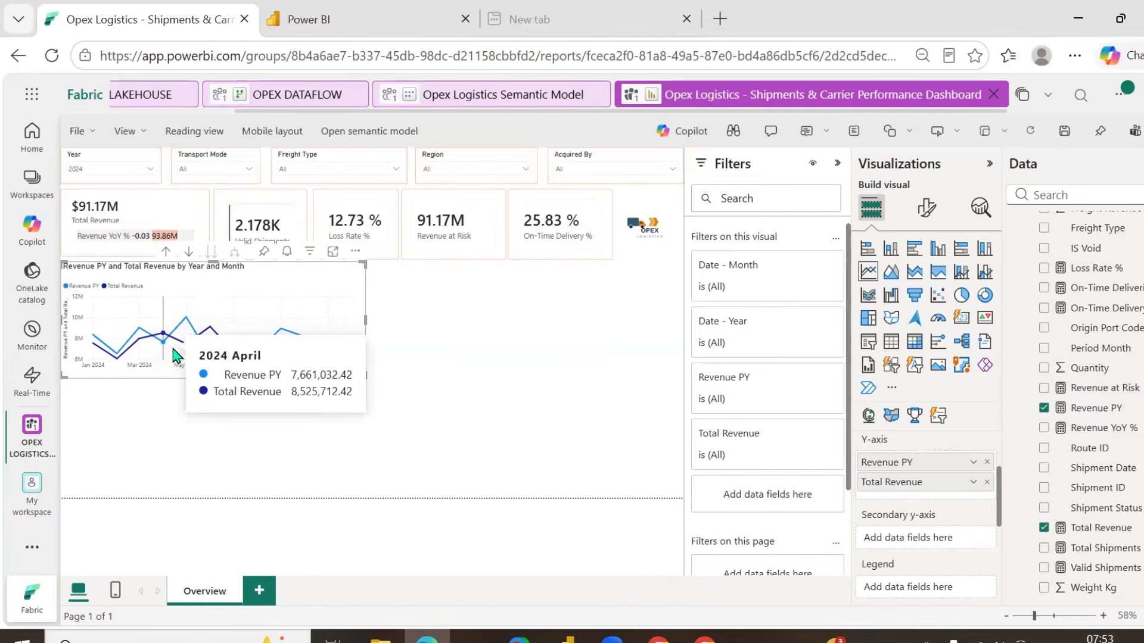
mouse_move(177, 358)
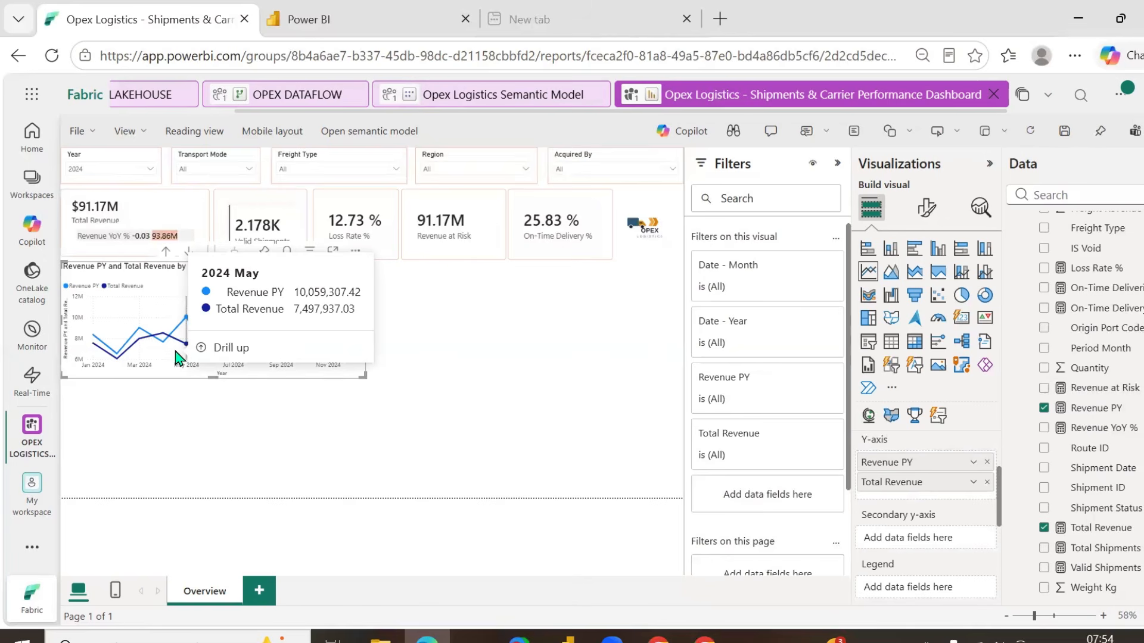
- Set the Revenue PY line's interpolation type to Smooth in the line chart's formatting
left_click(928, 212)
scroll(929, 441, "down", 3)
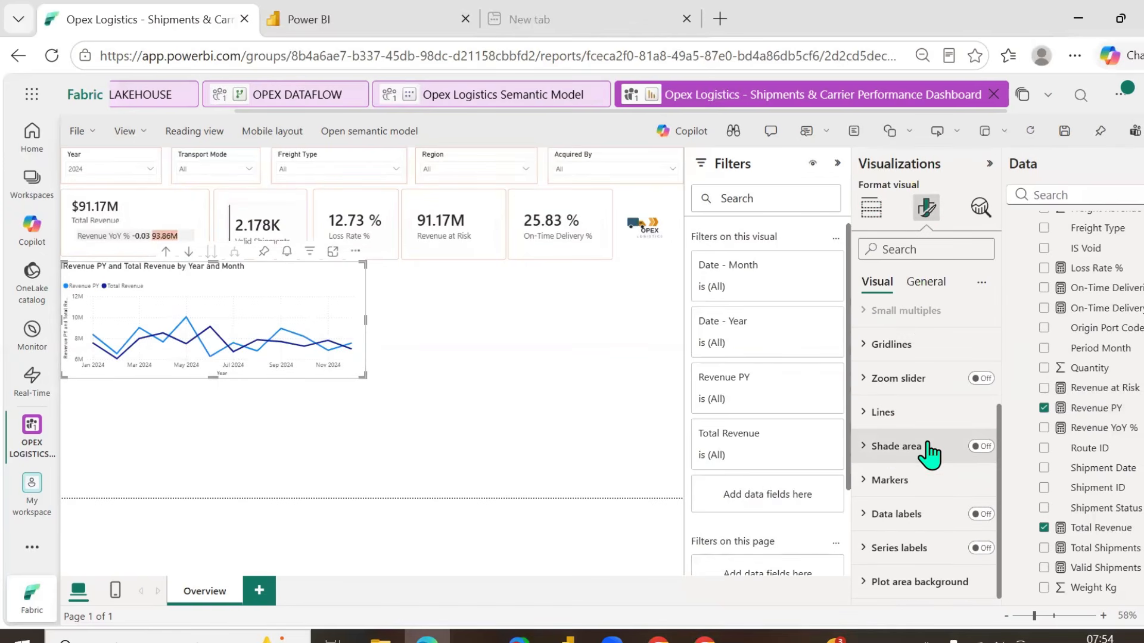
left_click(980, 446)
left_click(982, 447)
left_click(871, 420)
scroll(922, 433, "down", 2)
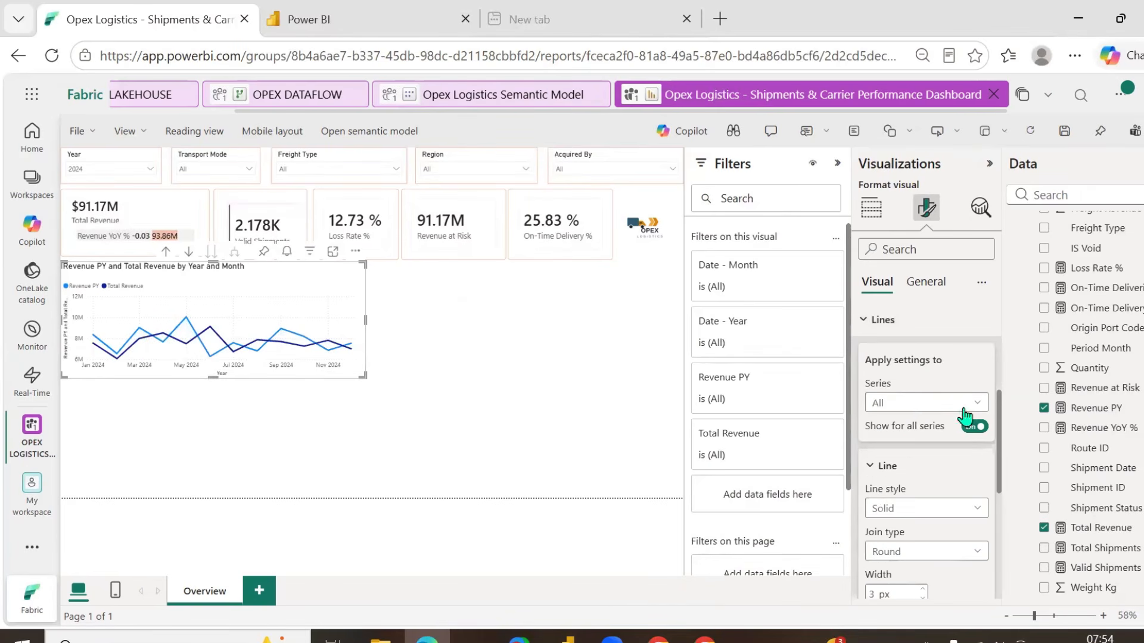
left_click(905, 404)
left_click(901, 447)
scroll(937, 467, "down", 2)
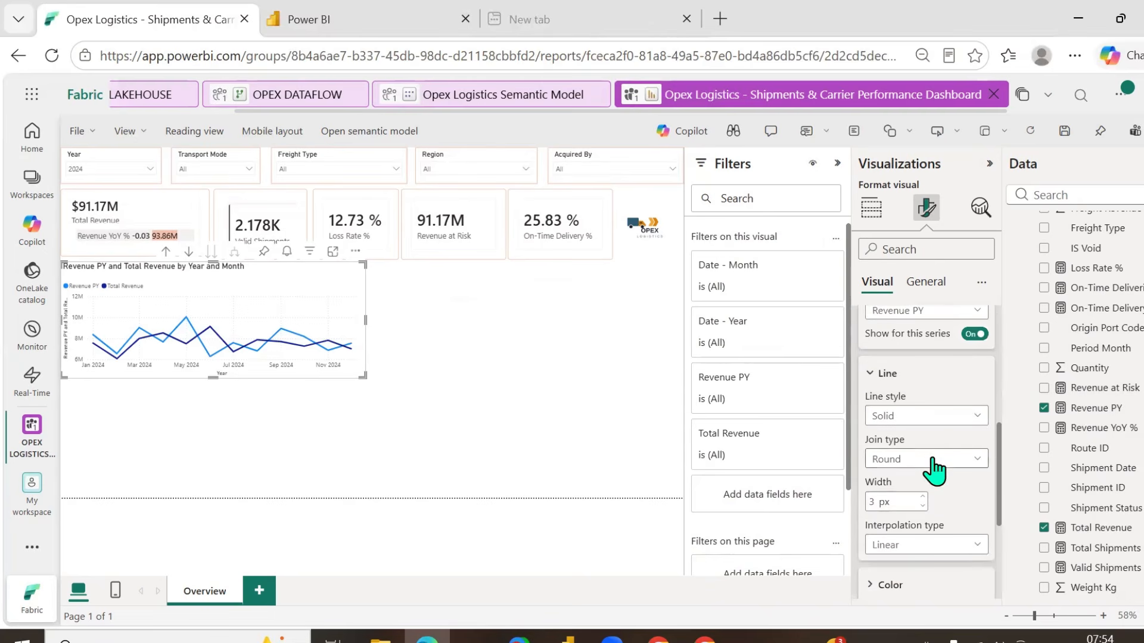
scroll(958, 442, "down", 2)
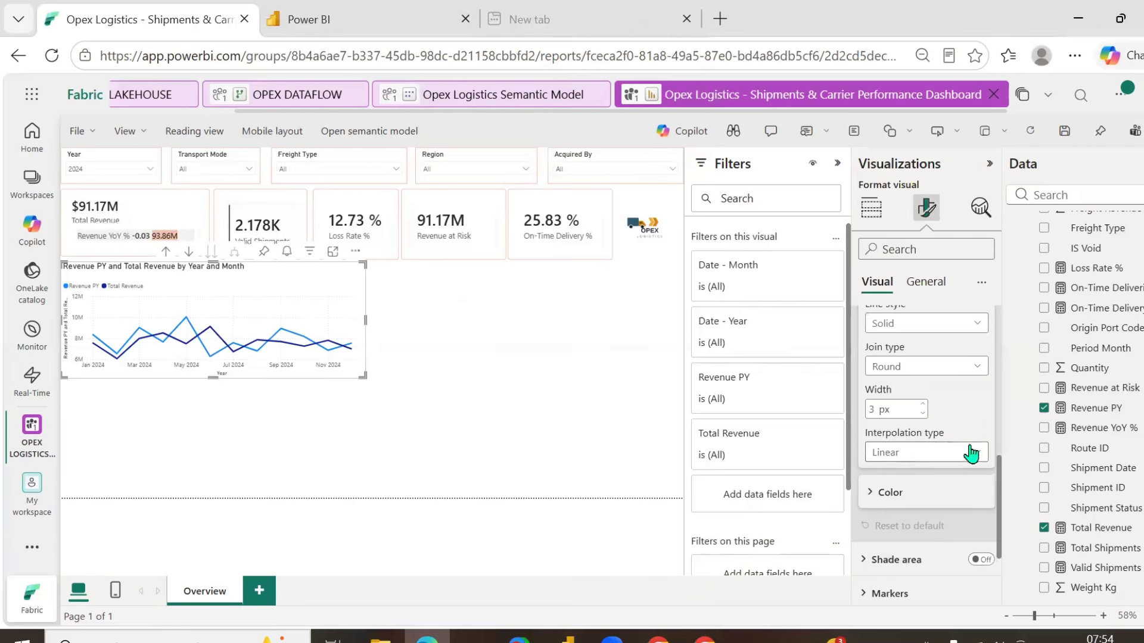
left_click(980, 454)
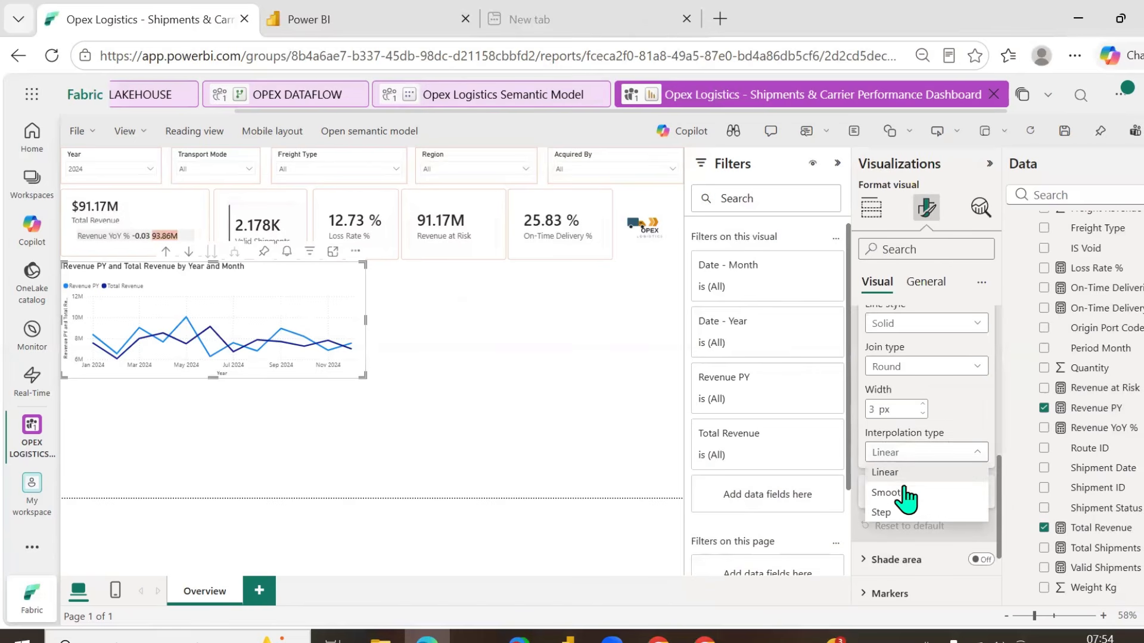
left_click(896, 493)
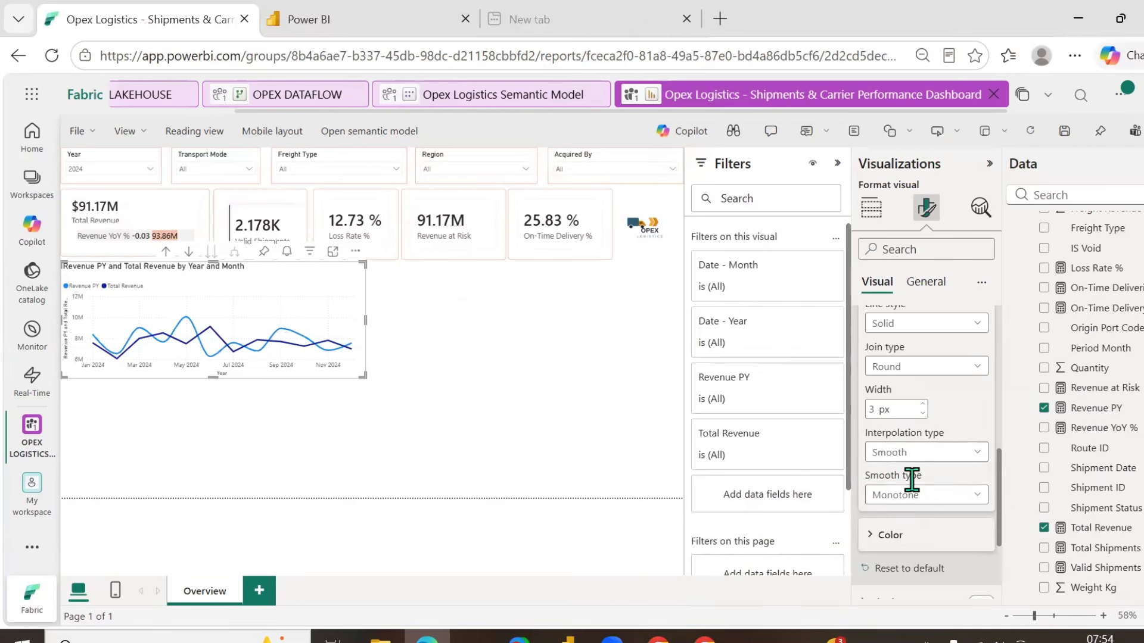
- Set the Total Revenue line's interpolation type to Smooth
scroll(911, 477, "up", 3)
left_click(935, 403)
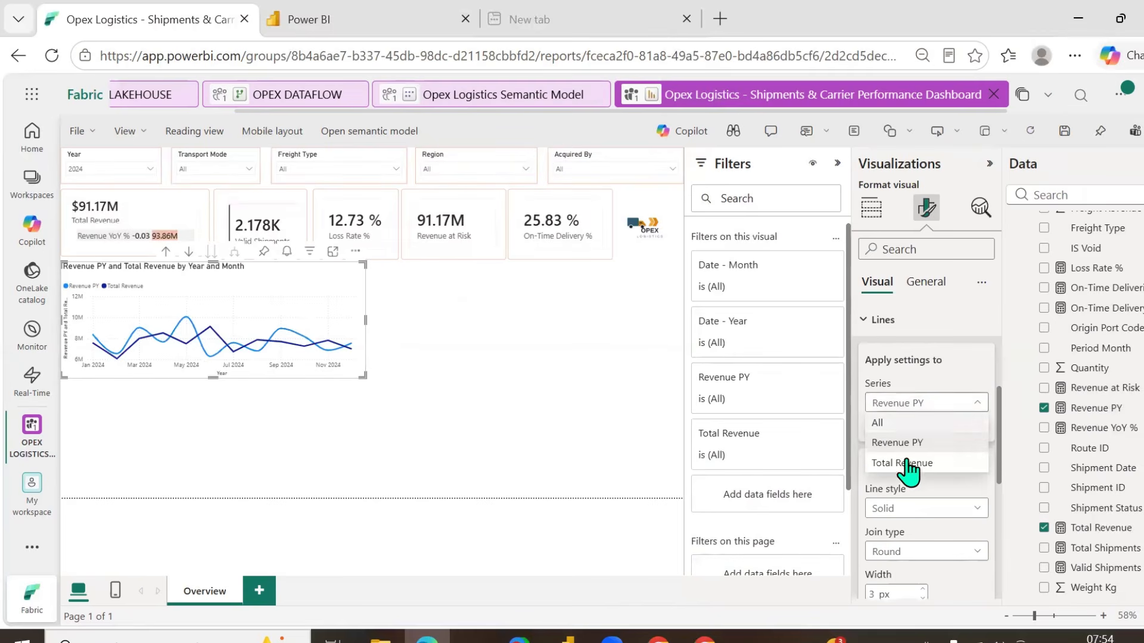
left_click(917, 465)
scroll(926, 476, "down", 3)
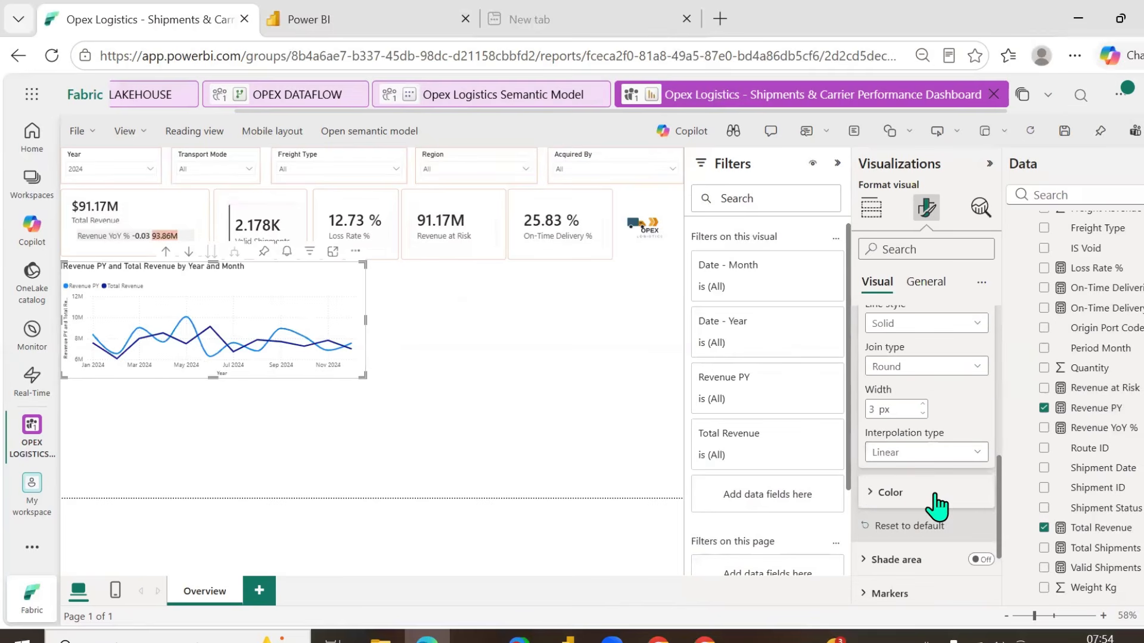
left_click(941, 454)
left_click(895, 494)
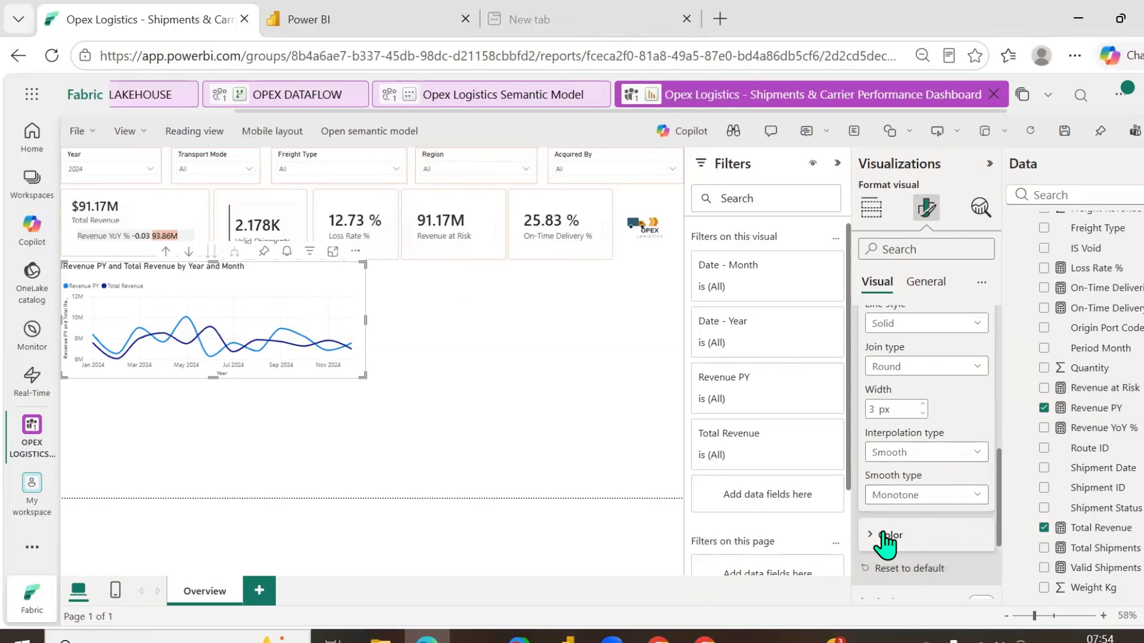
- Change the Total Revenue line's color to a light red theme shade
left_click(886, 536)
scroll(929, 486, "down", 2)
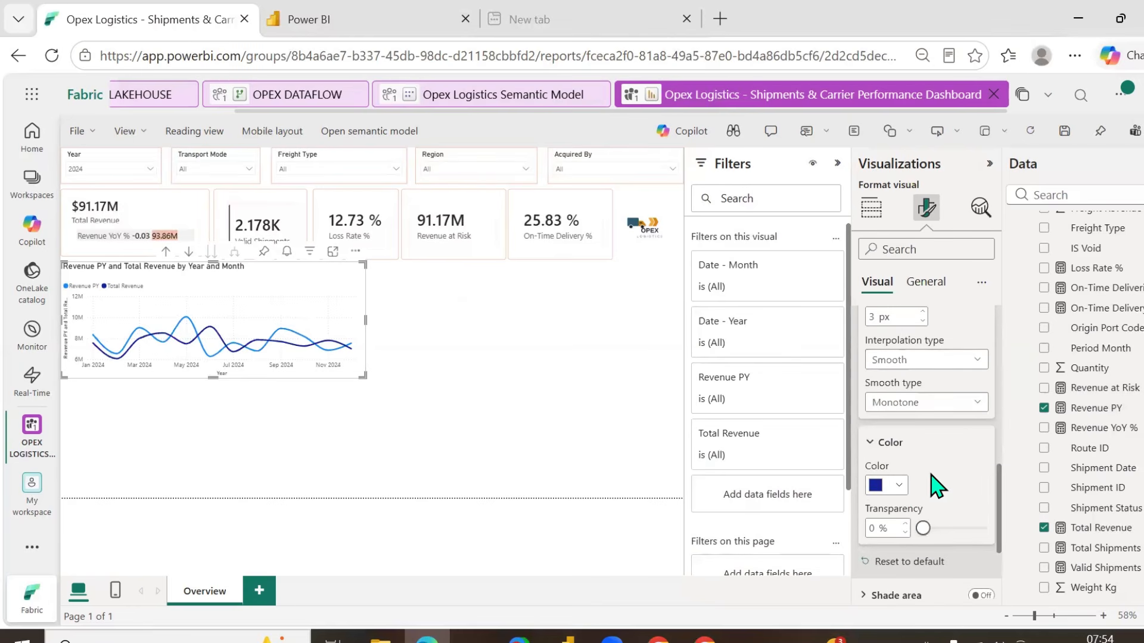
left_click(896, 486)
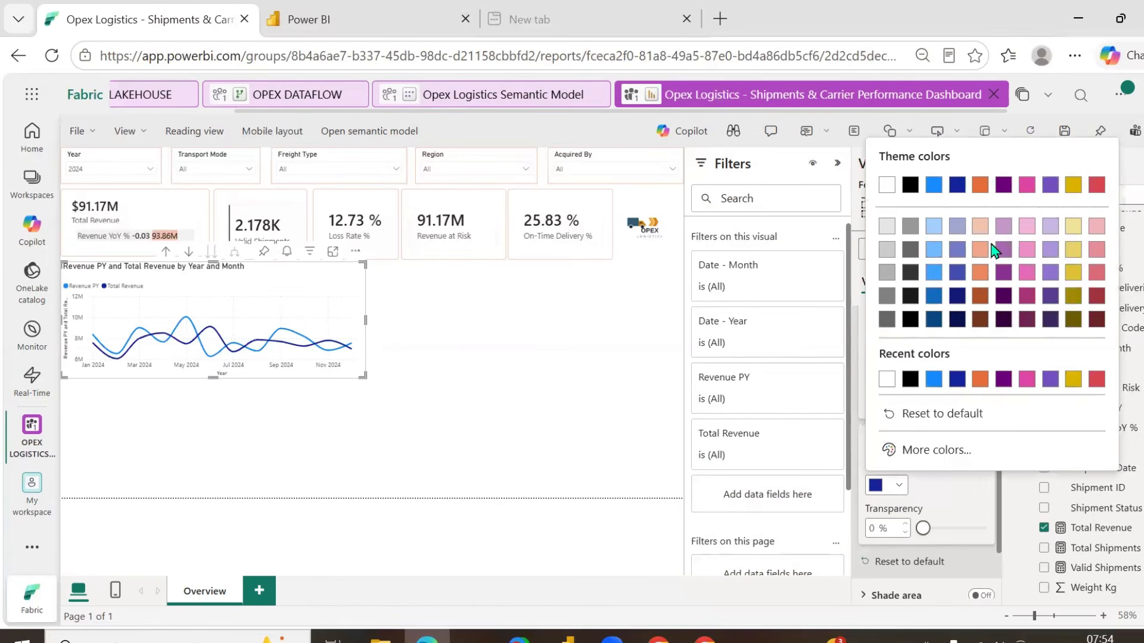
left_click(1095, 271)
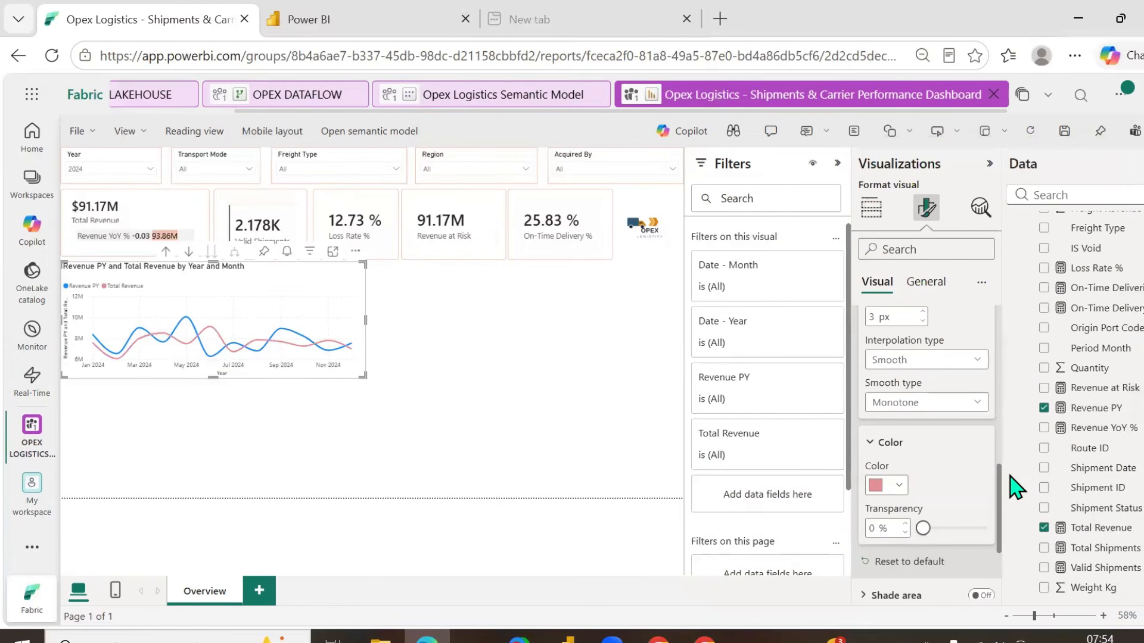
- Show markers for all series in the revenue line chart
scroll(941, 492, "down", 2)
scroll(941, 491, "down", 2)
left_click(900, 480)
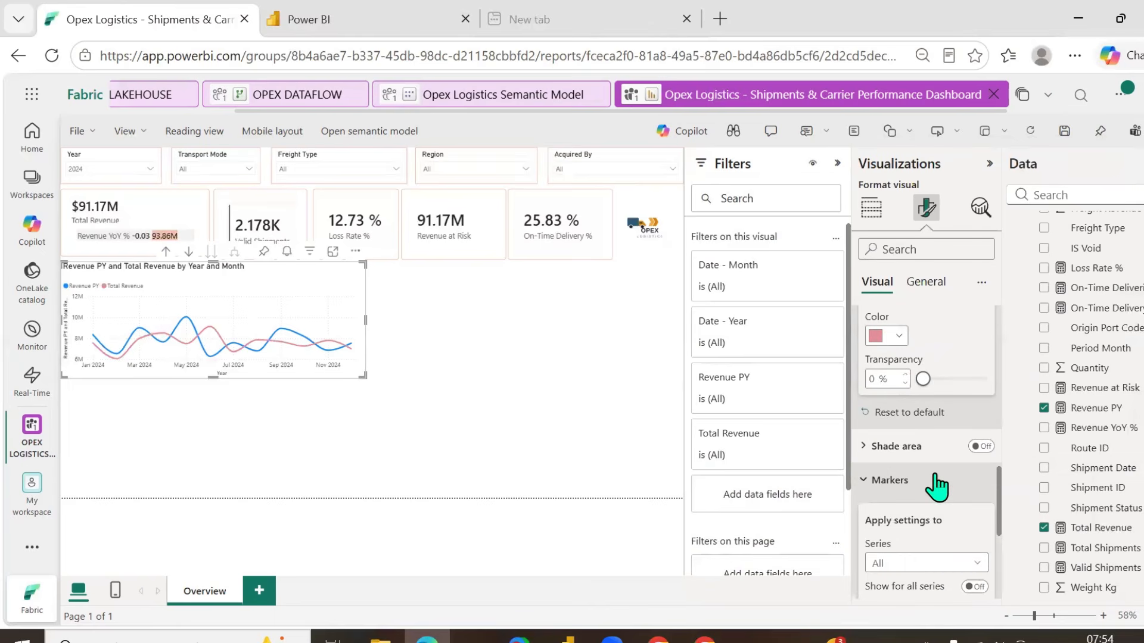
scroll(941, 486, "down", 2)
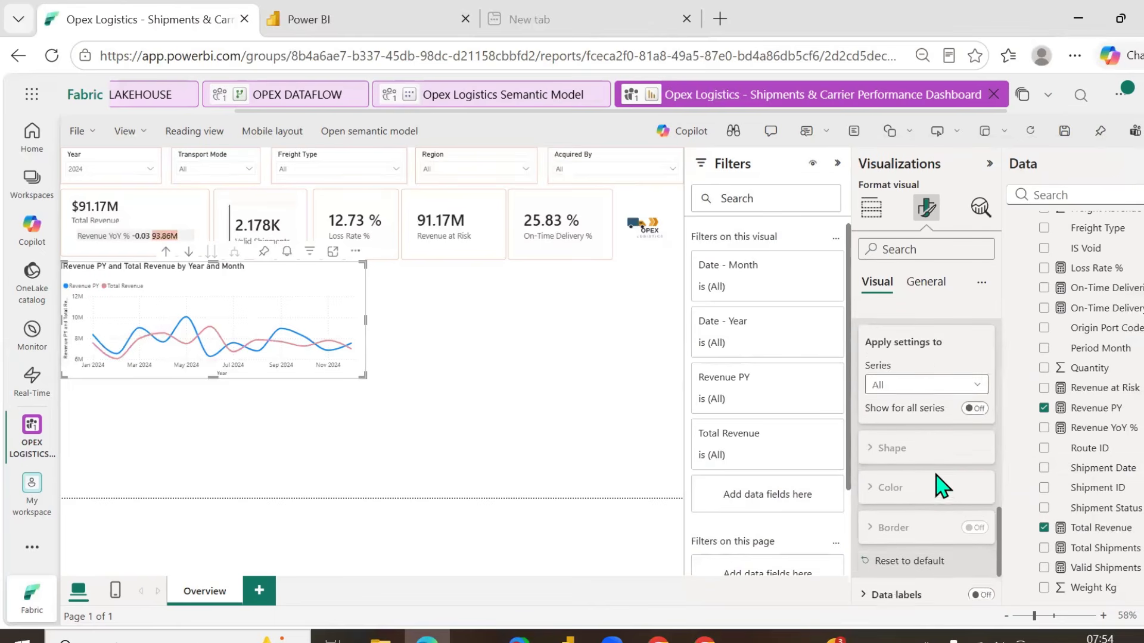
left_click(976, 402)
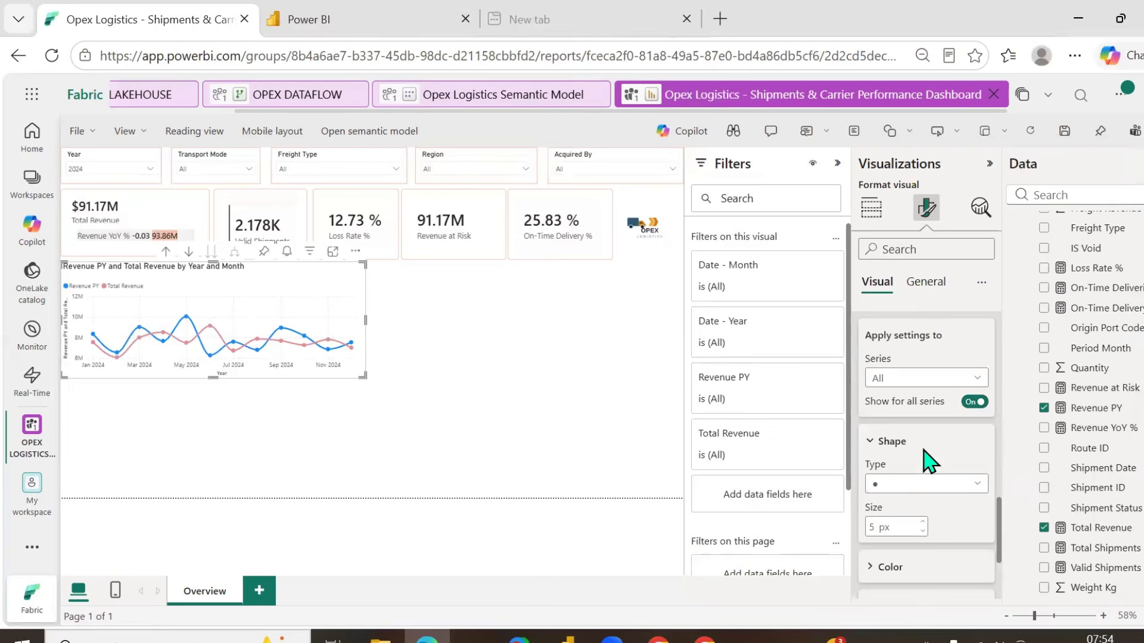
- Turn on data labels and series labels for the revenue line chart and review the series label options
scroll(925, 459, "down", 1)
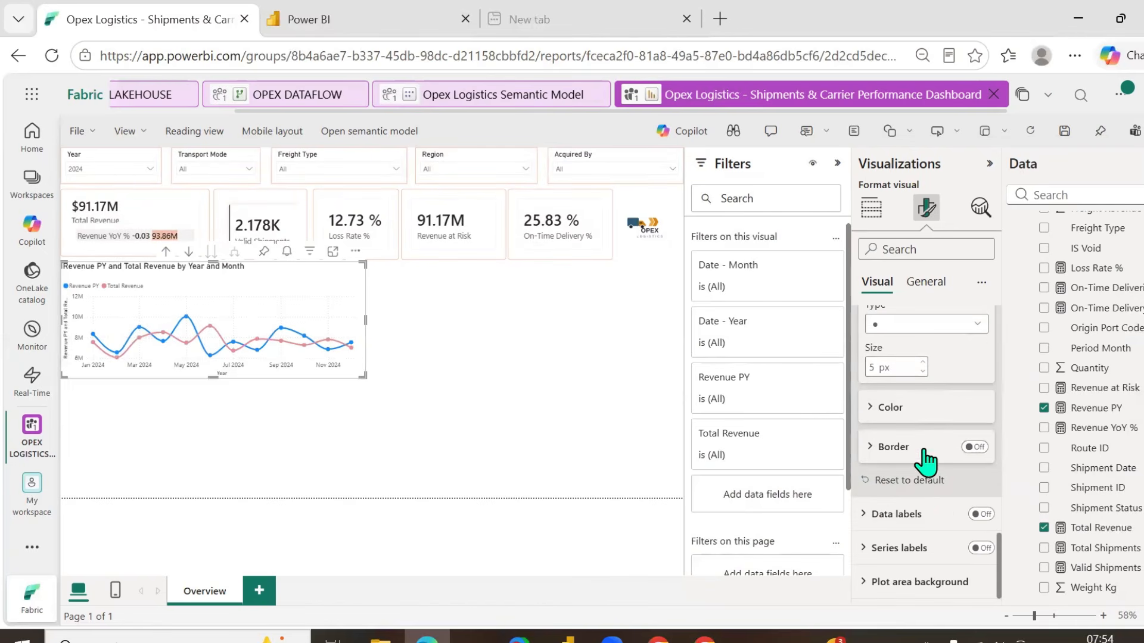
left_click(980, 514)
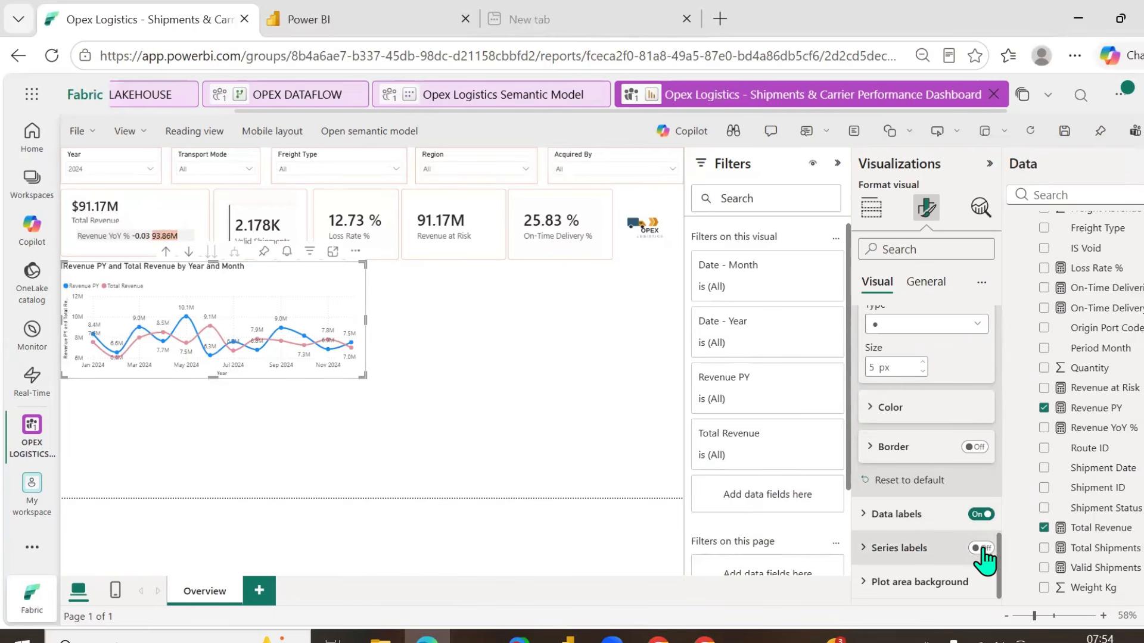
left_click(980, 548)
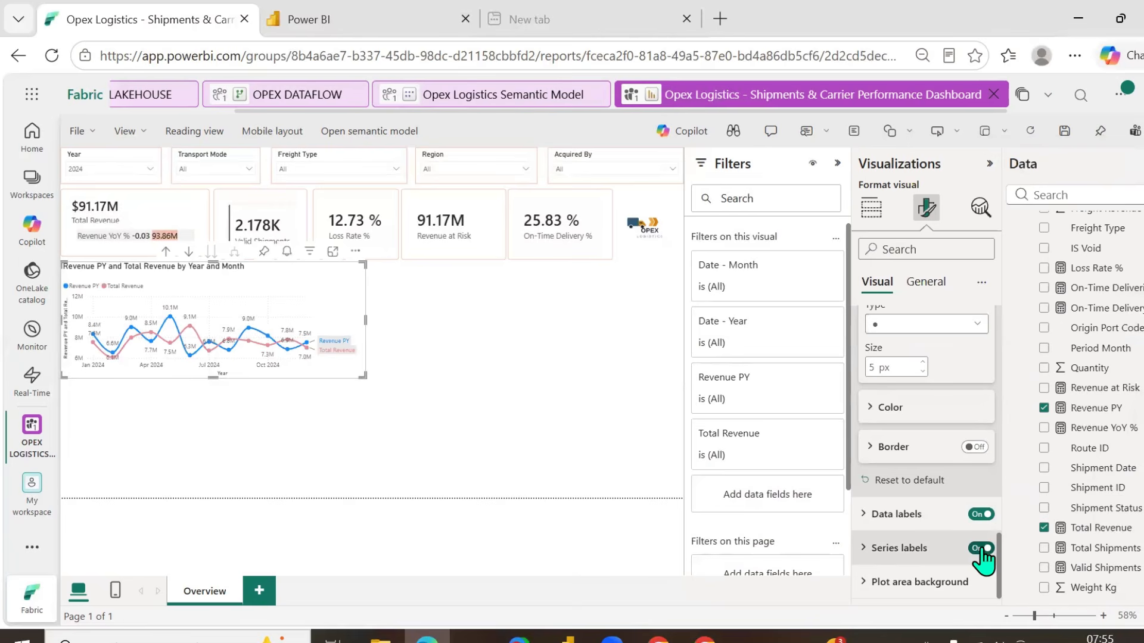
left_click(918, 548)
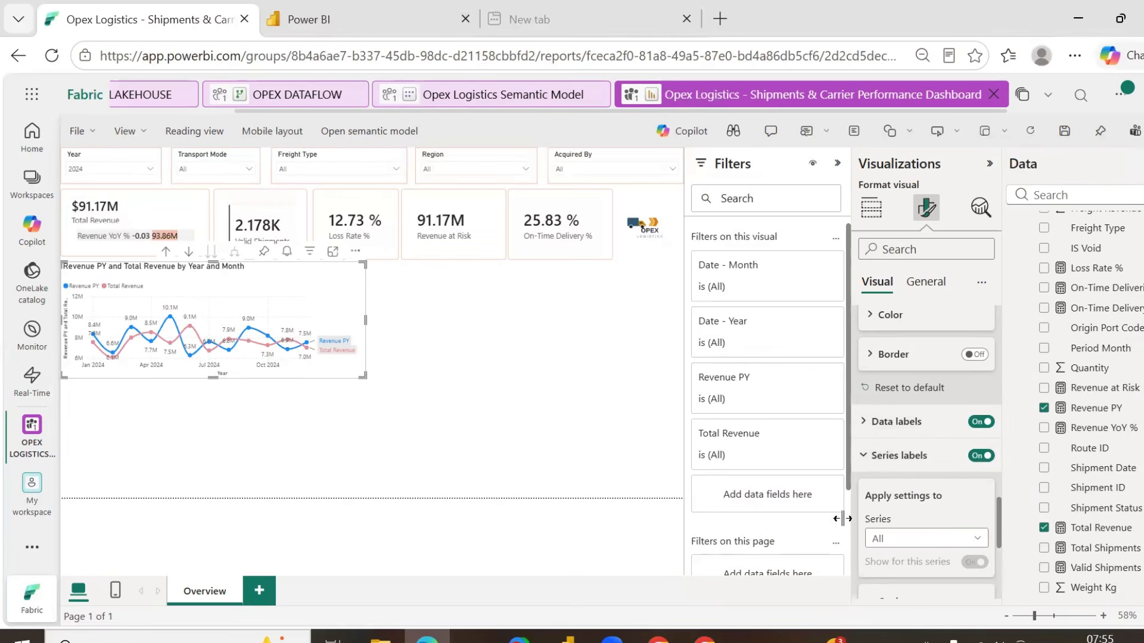
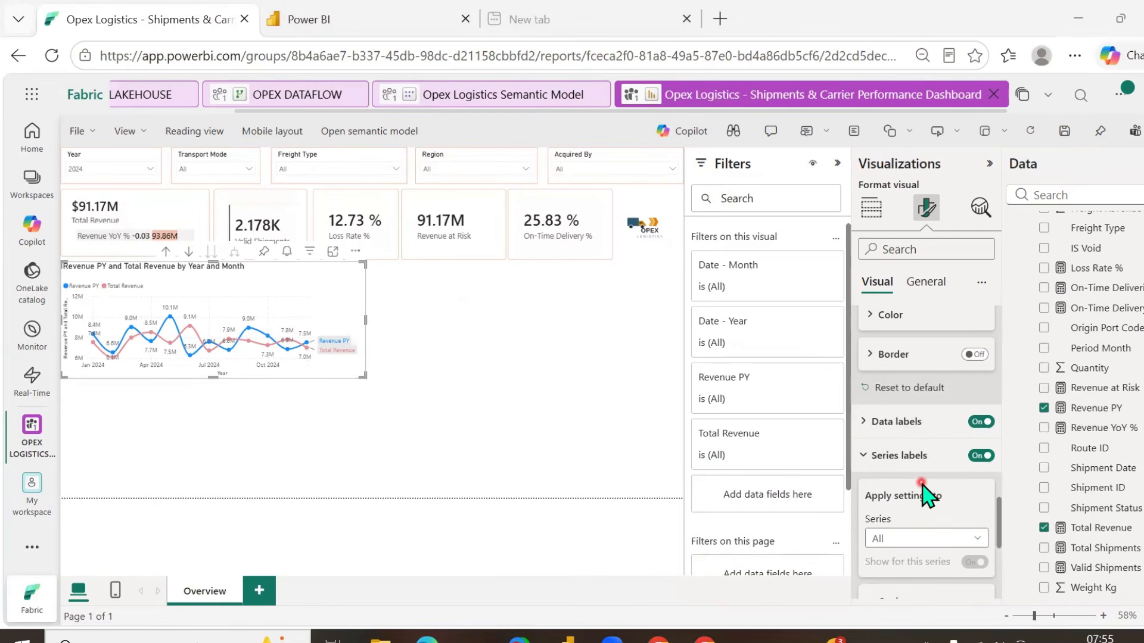
scroll(923, 492, "down", 3)
scroll(923, 493, "down", 2)
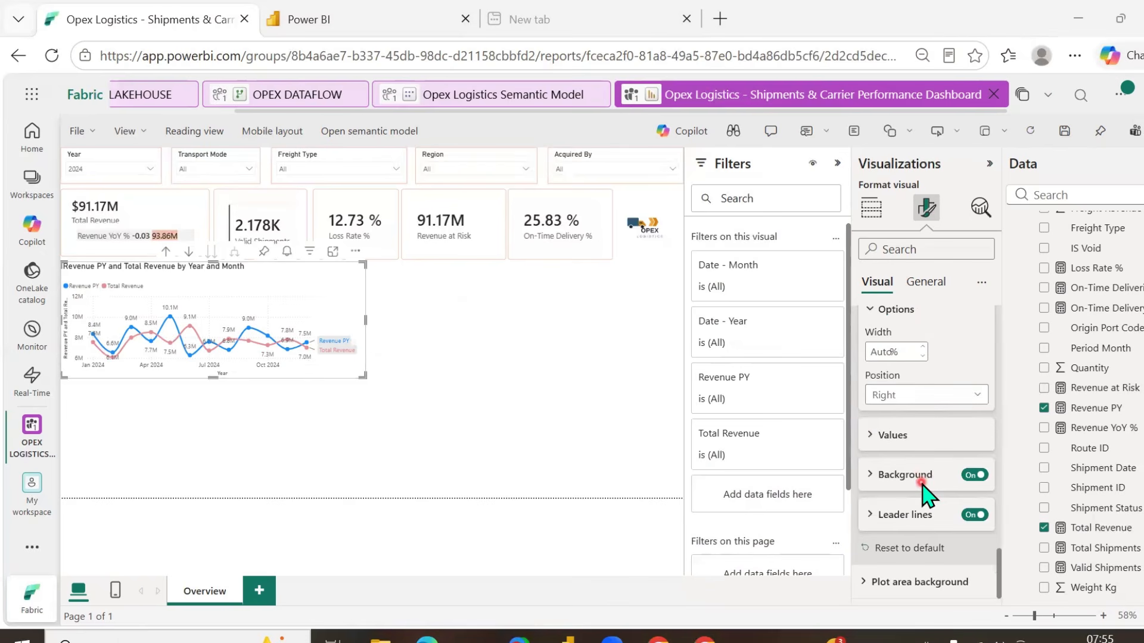
scroll(925, 512, "down", 5)
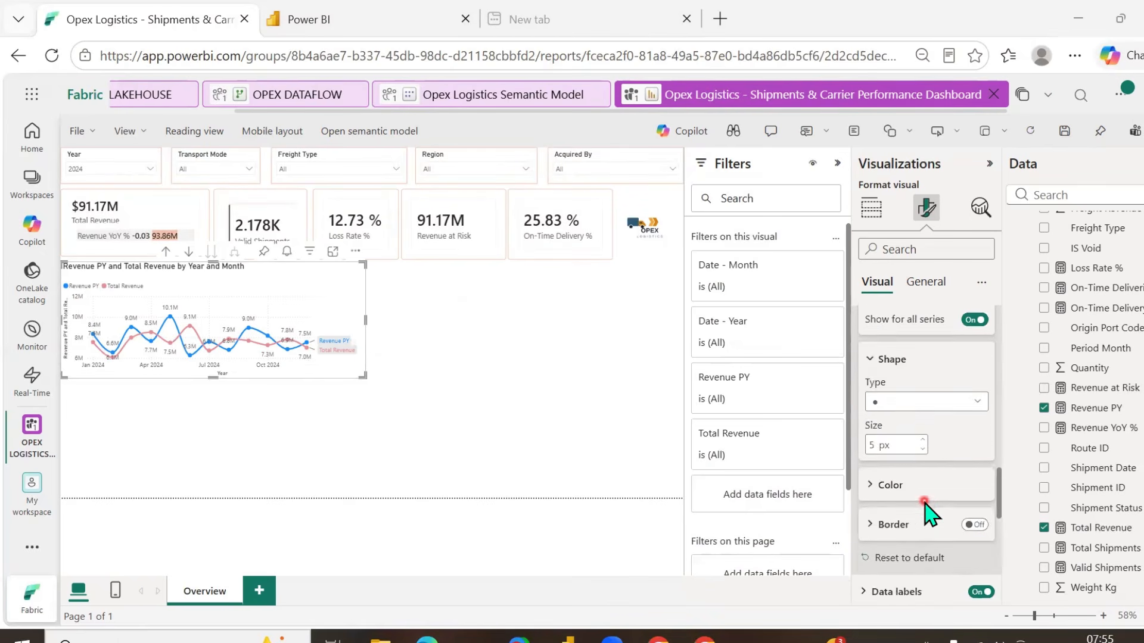
scroll(926, 509, "up", 5)
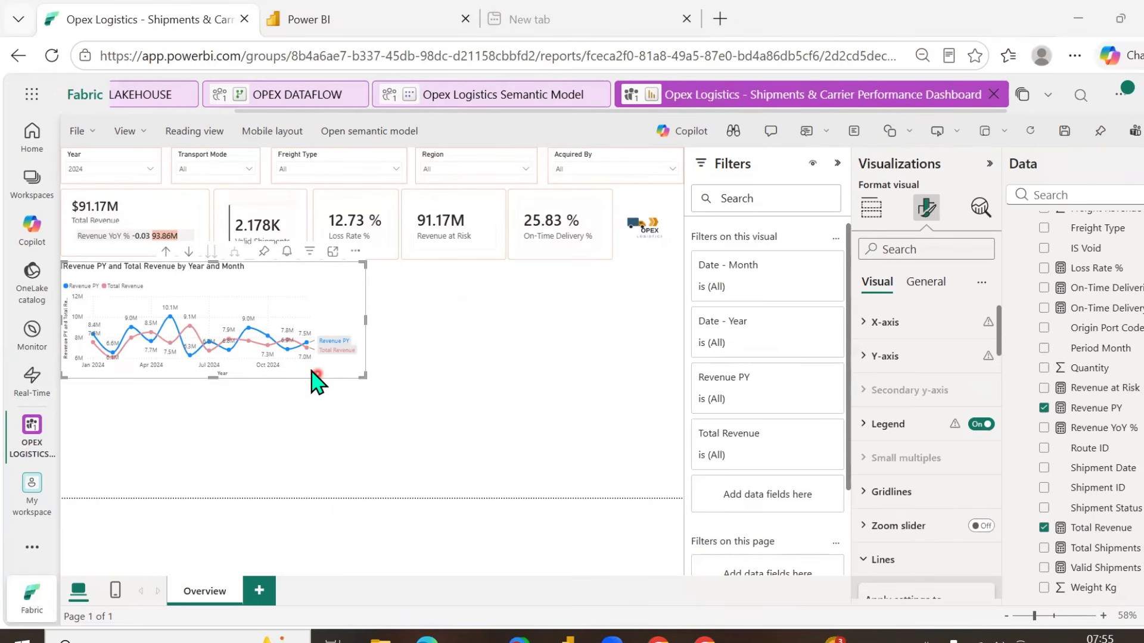
mouse_move(305, 352)
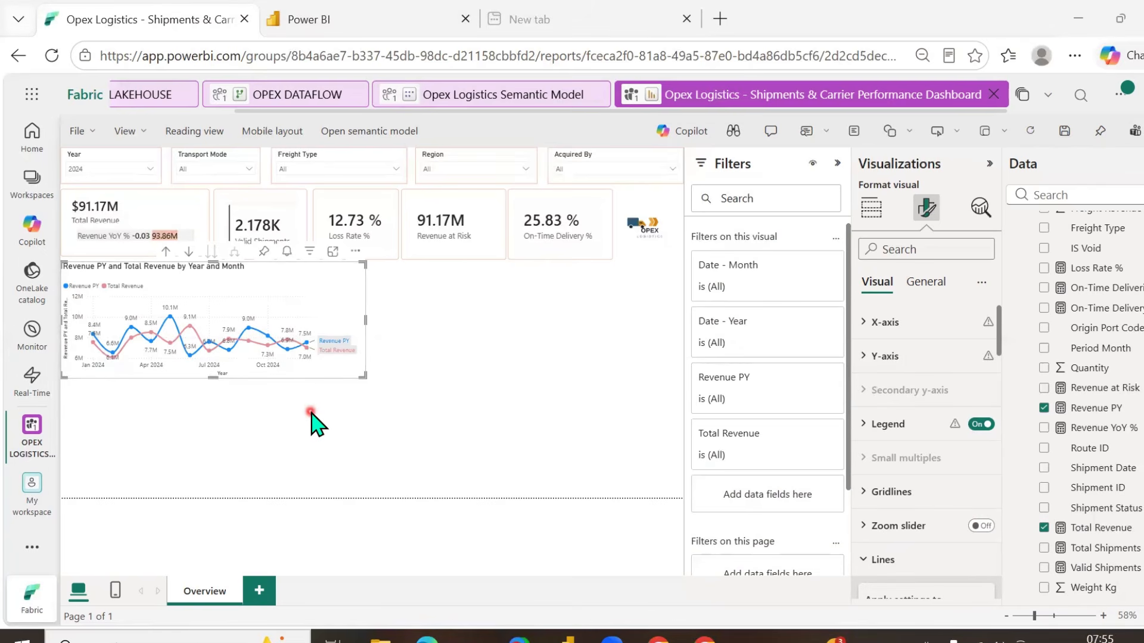
- Turn on the visual border for the revenue line chart and expand its border settings
left_click(872, 214)
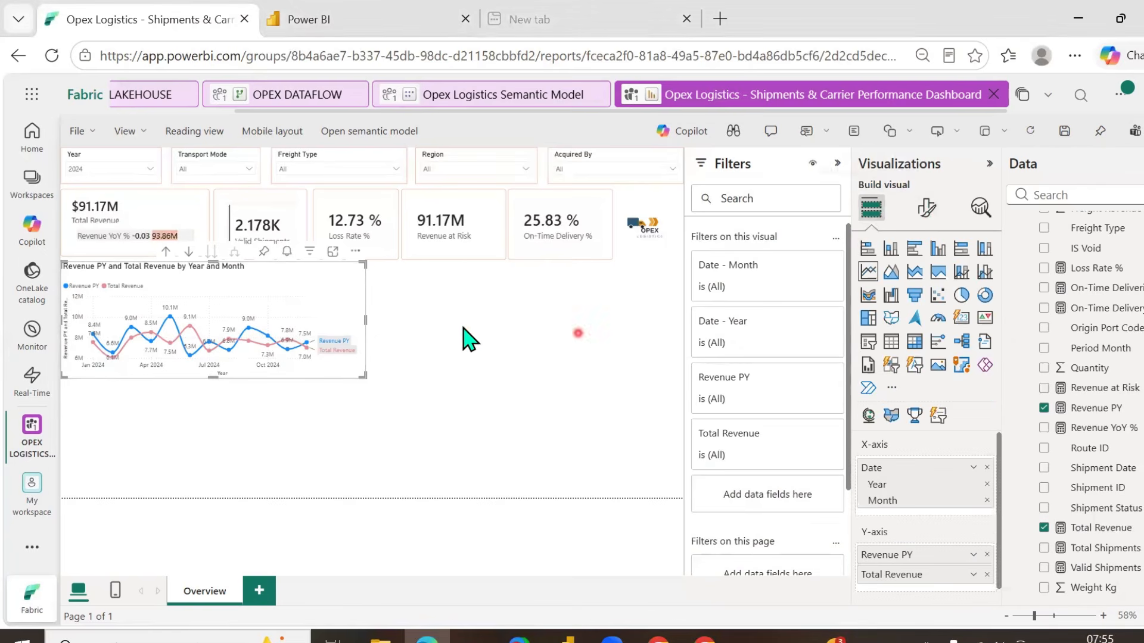
left_click(921, 213)
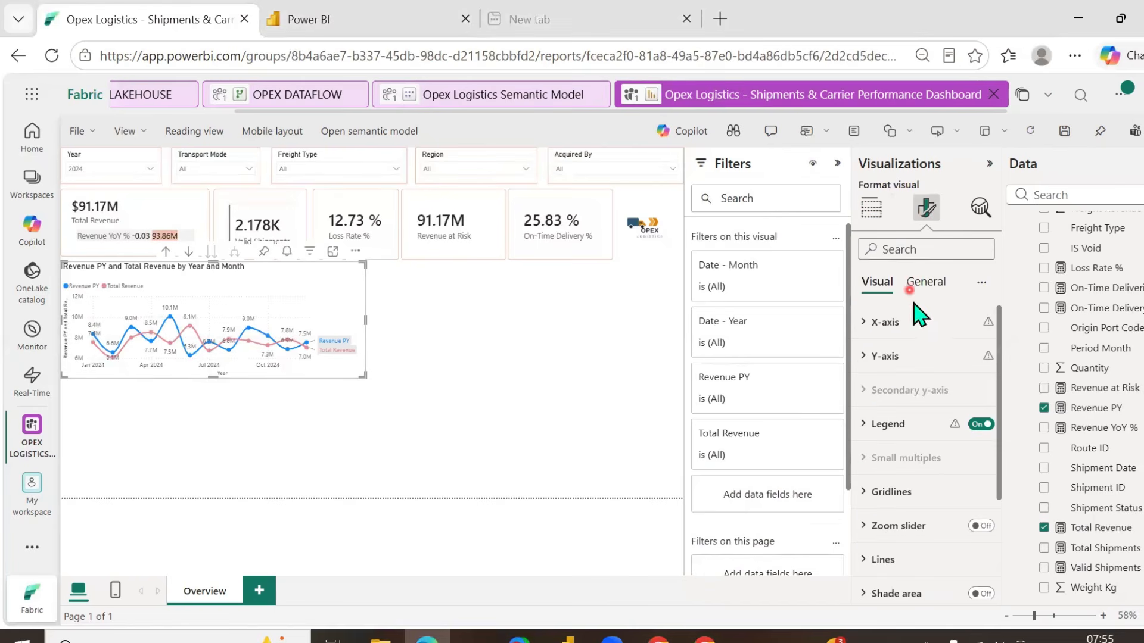
left_click(925, 283)
left_click(860, 392)
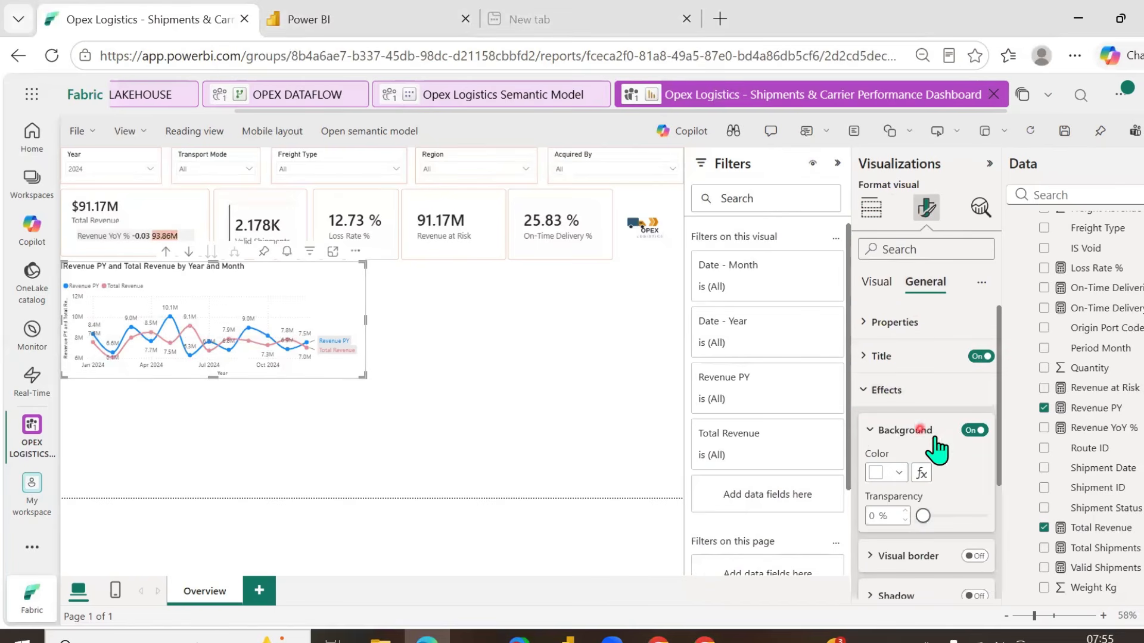
scroll(938, 447, "down", 2)
left_click(975, 464)
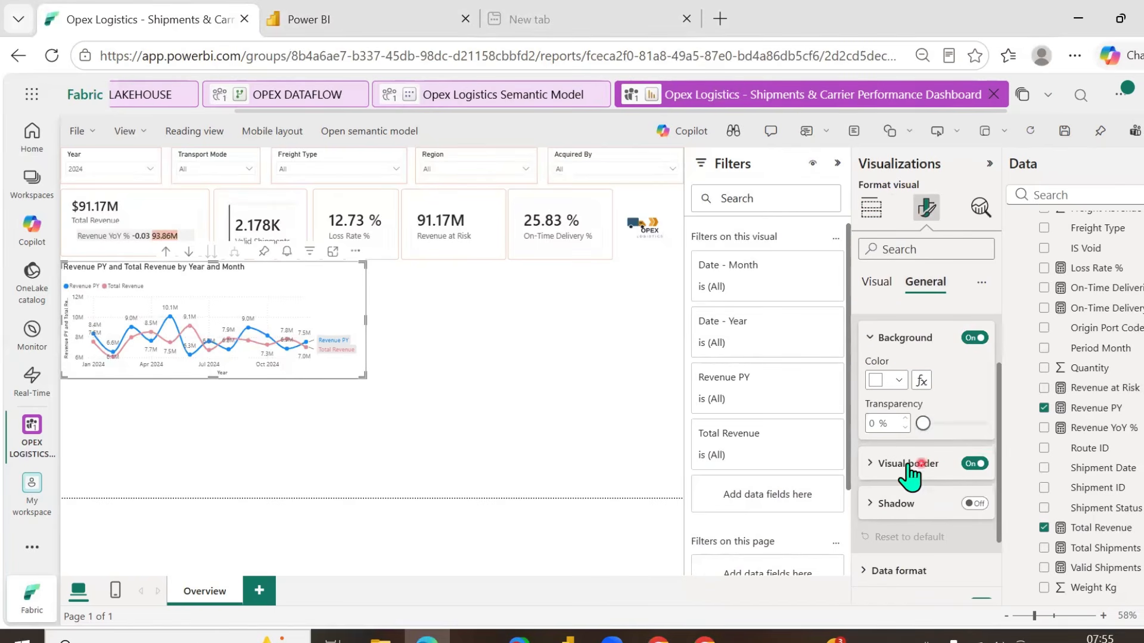
left_click(871, 464)
- Set the line chart's border color to the recently used light red and its rounded corners to 5 px
scroll(919, 468, "down", 2)
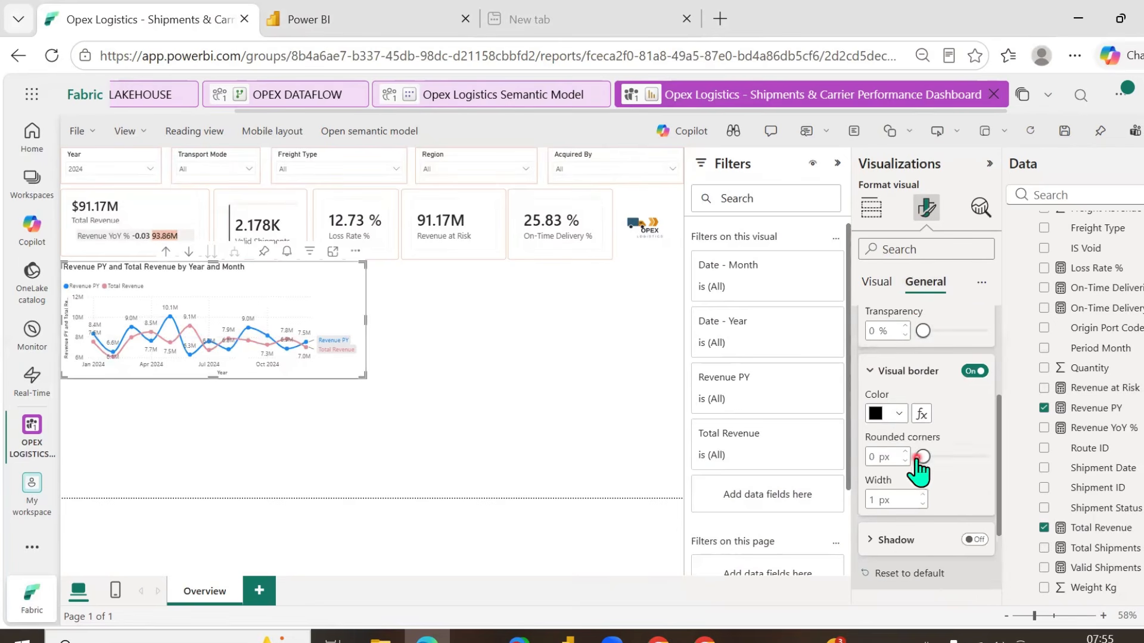
left_click(897, 415)
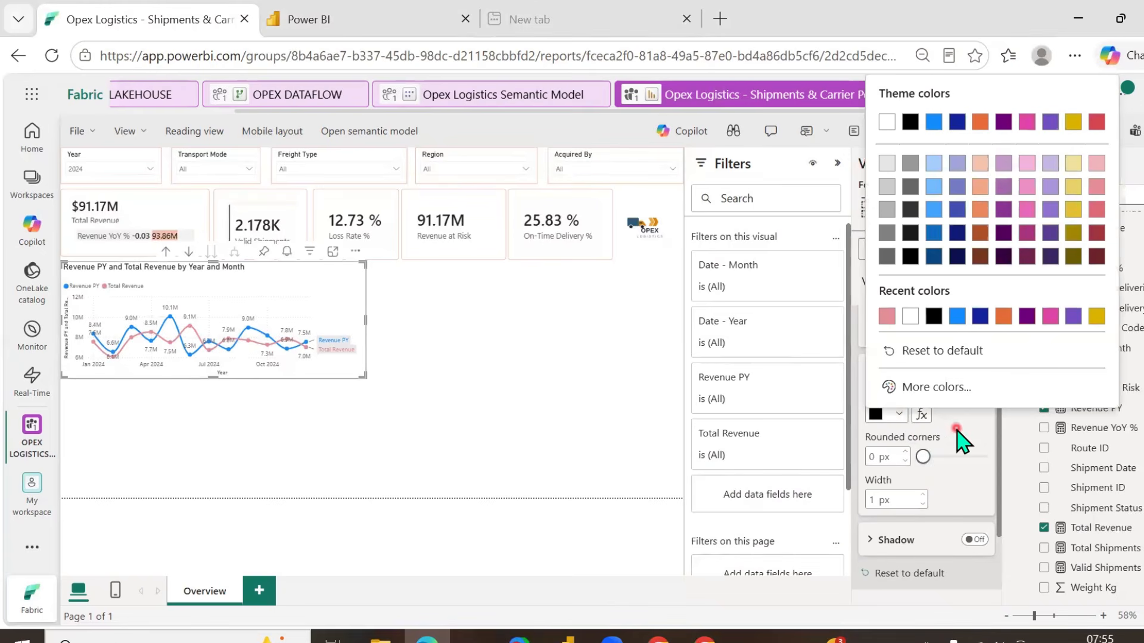
left_click(892, 420)
left_click(898, 414)
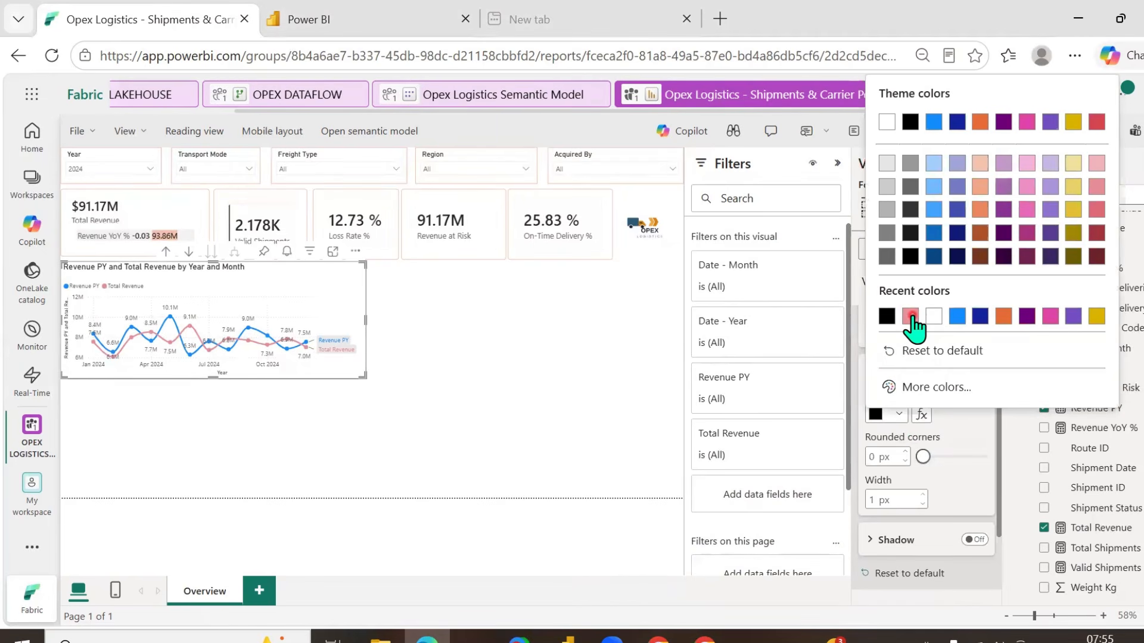
left_click(910, 316)
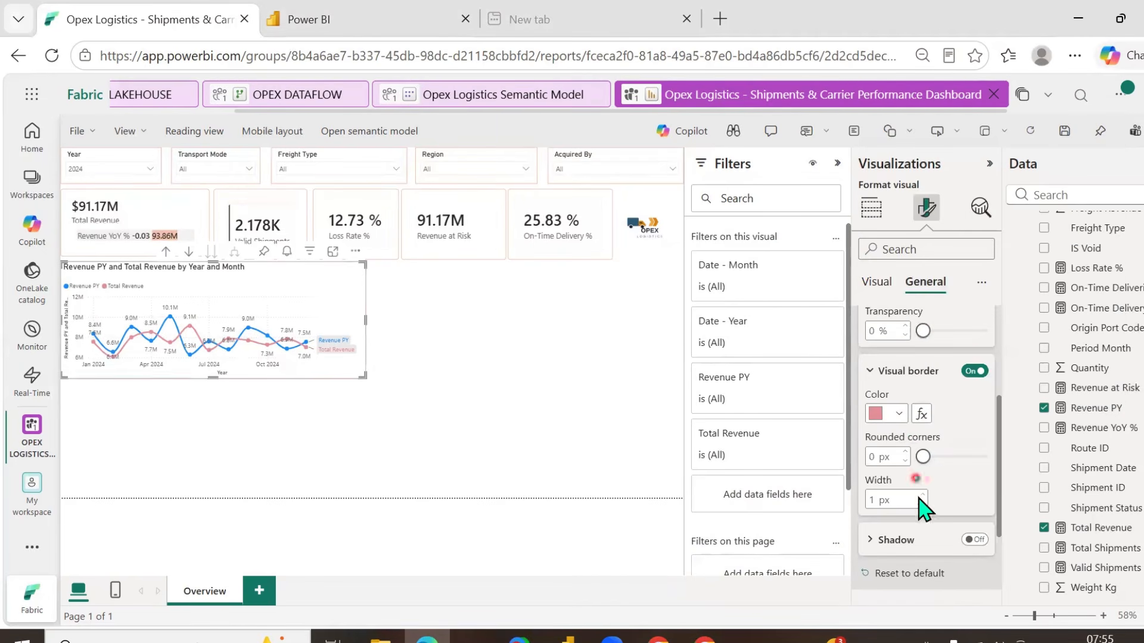
left_click(904, 454)
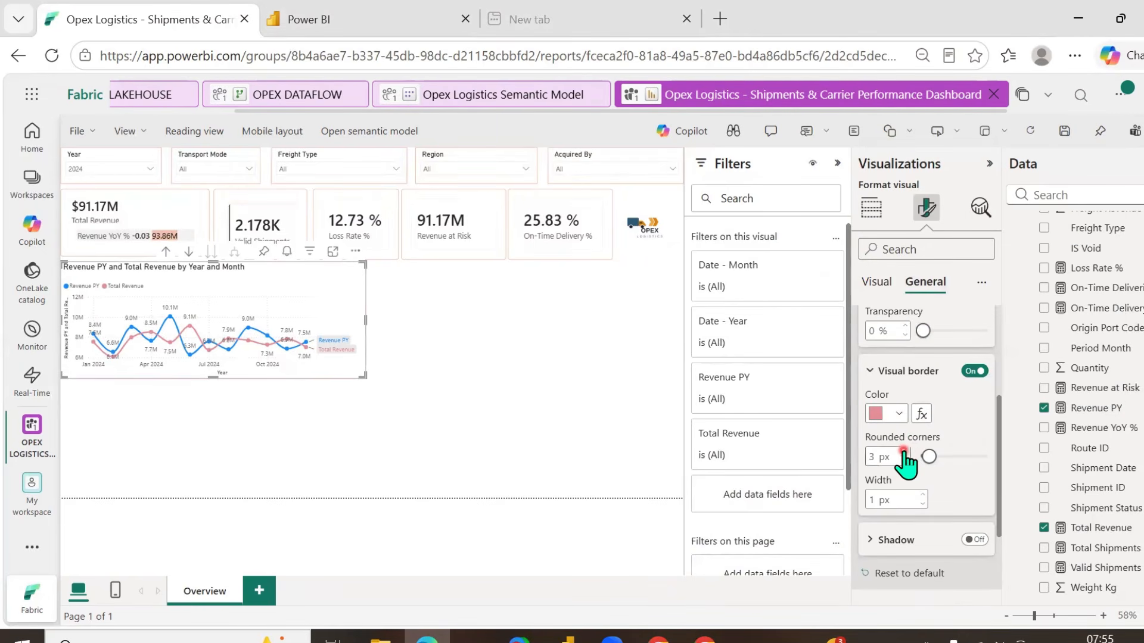
left_click(903, 452)
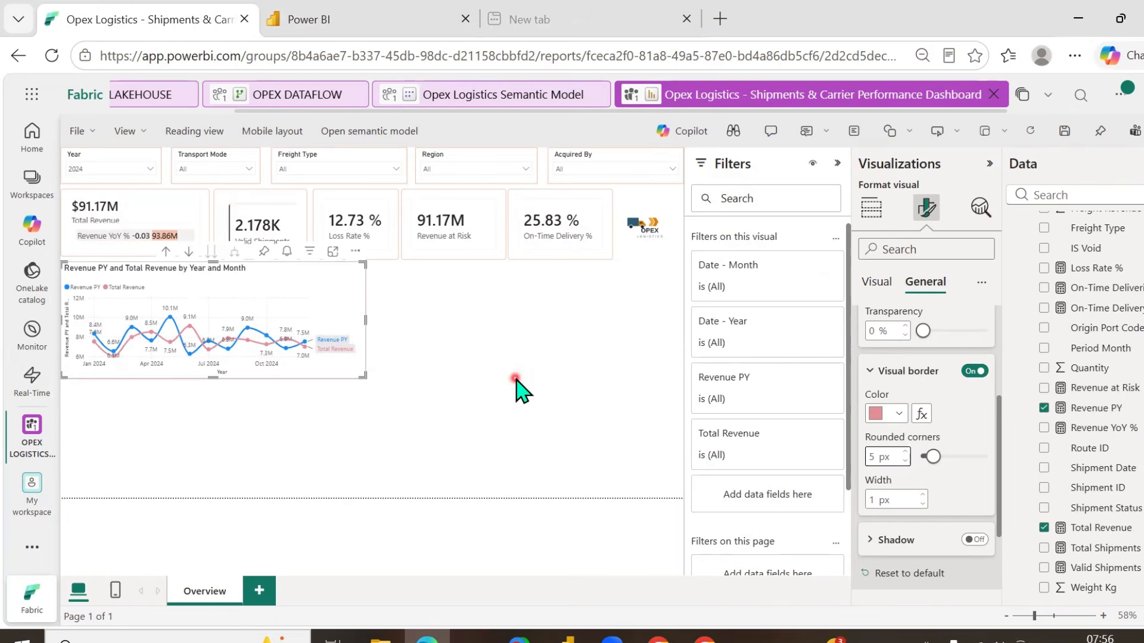
- Duplicate the revenue line chart and place the copy beside the original, to its right
left_click(322, 286)
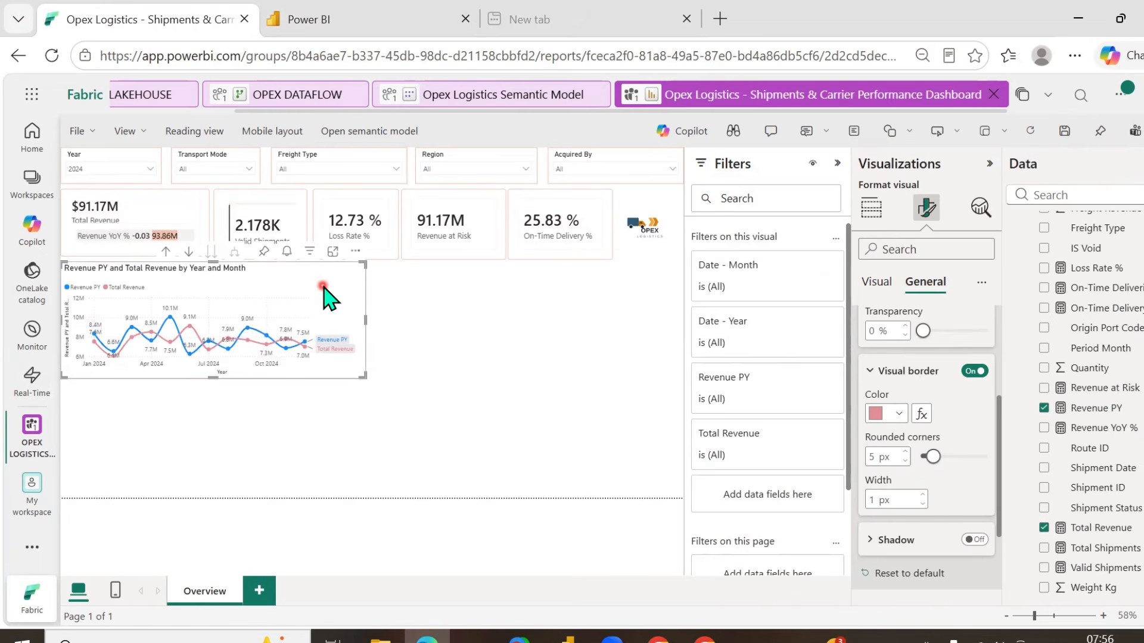
left_click(467, 289)
key("ctrl+v")
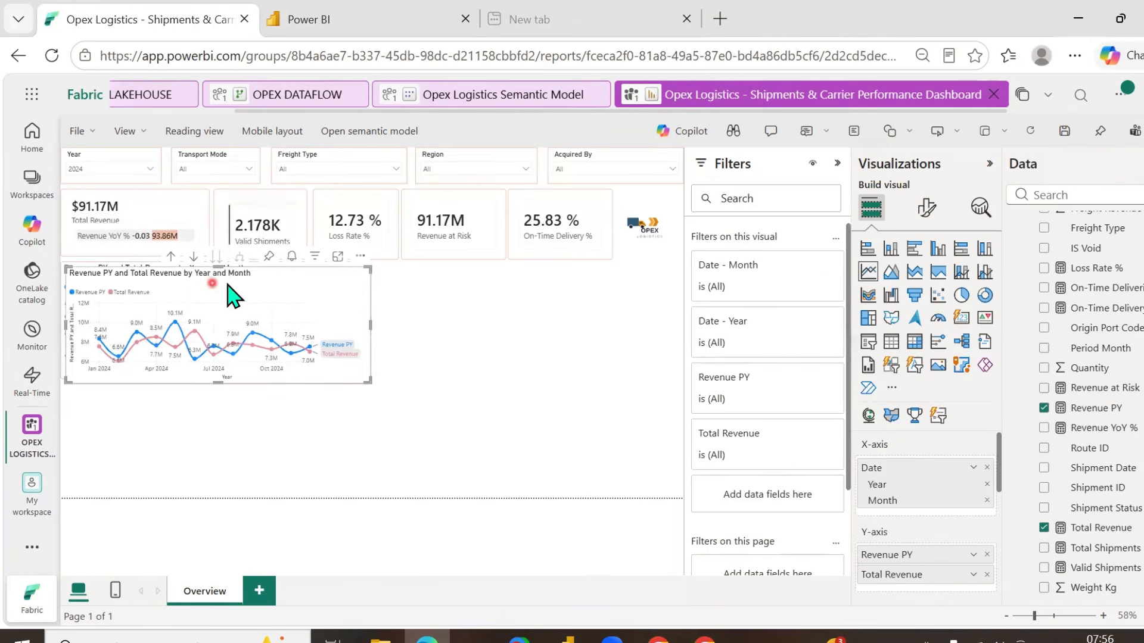
left_click_drag(228, 295, 547, 285)
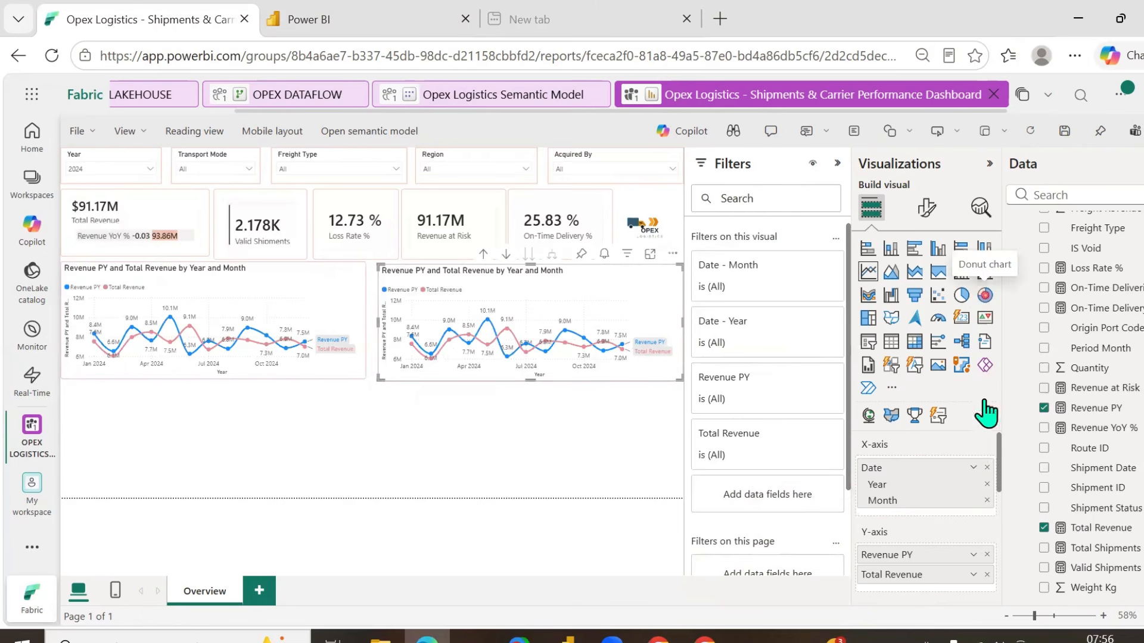
- Convert the copied line chart into a donut chart and remove its date and revenue fields
left_click(985, 295)
left_click(987, 468)
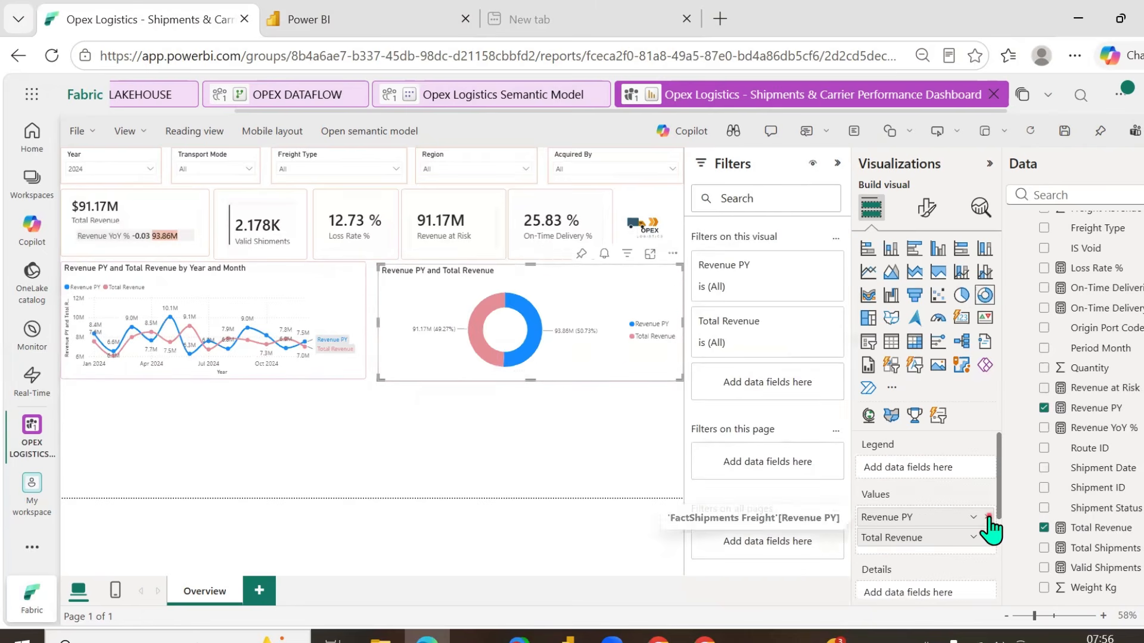
left_click(988, 516)
left_click(988, 517)
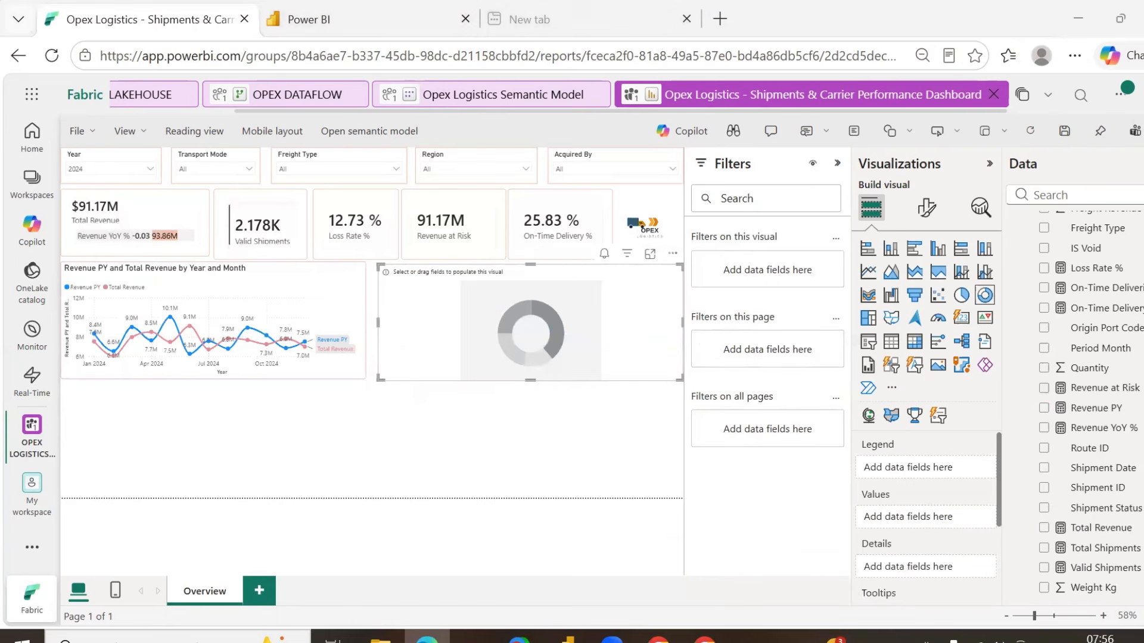
- Add Shipment Status as the donut chart's legend and Total Shipments as its values
left_click(1060, 194)
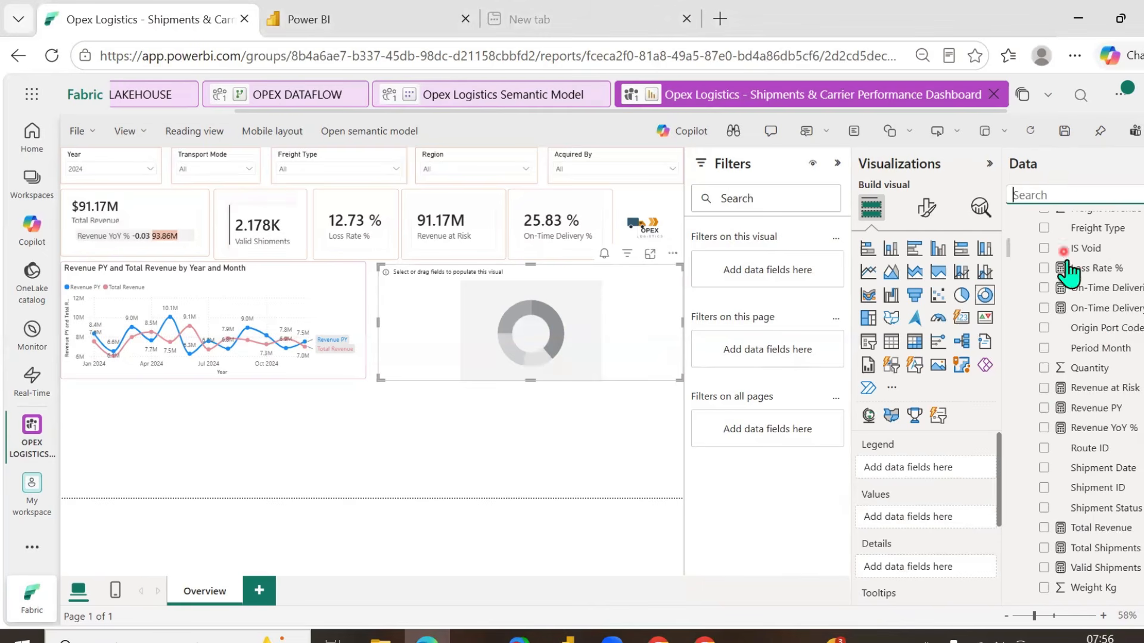
left_click(1043, 509)
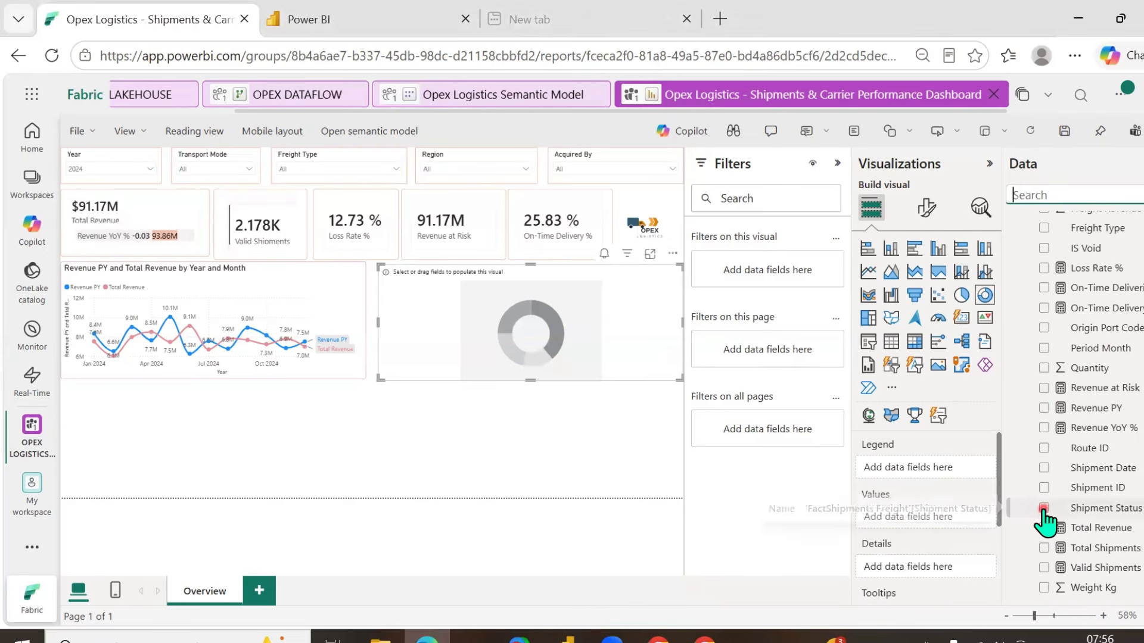
left_click(1042, 548)
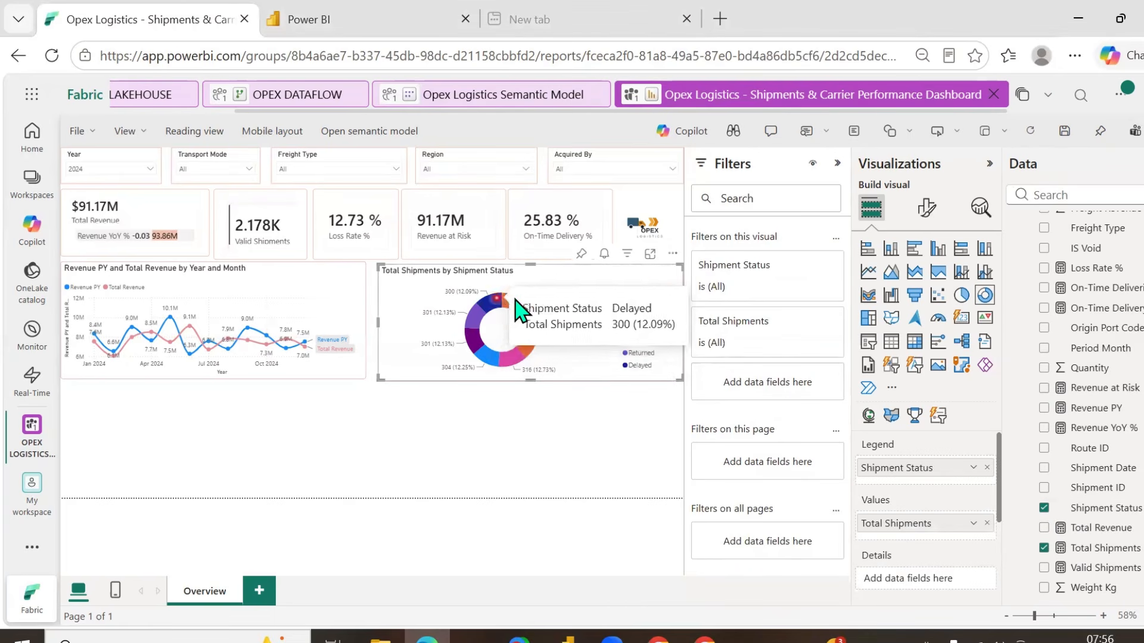
- Set the Delivered slice of the shipment status donut chart to the recently used light red
left_click(926, 208)
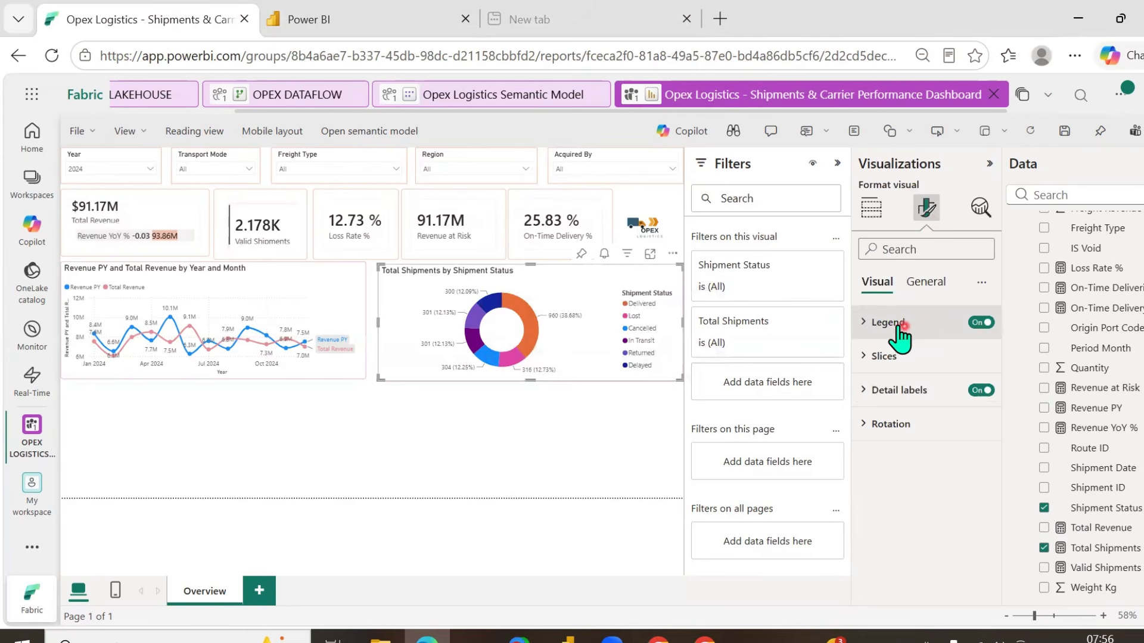
left_click(900, 326)
scroll(909, 357, "down", 1)
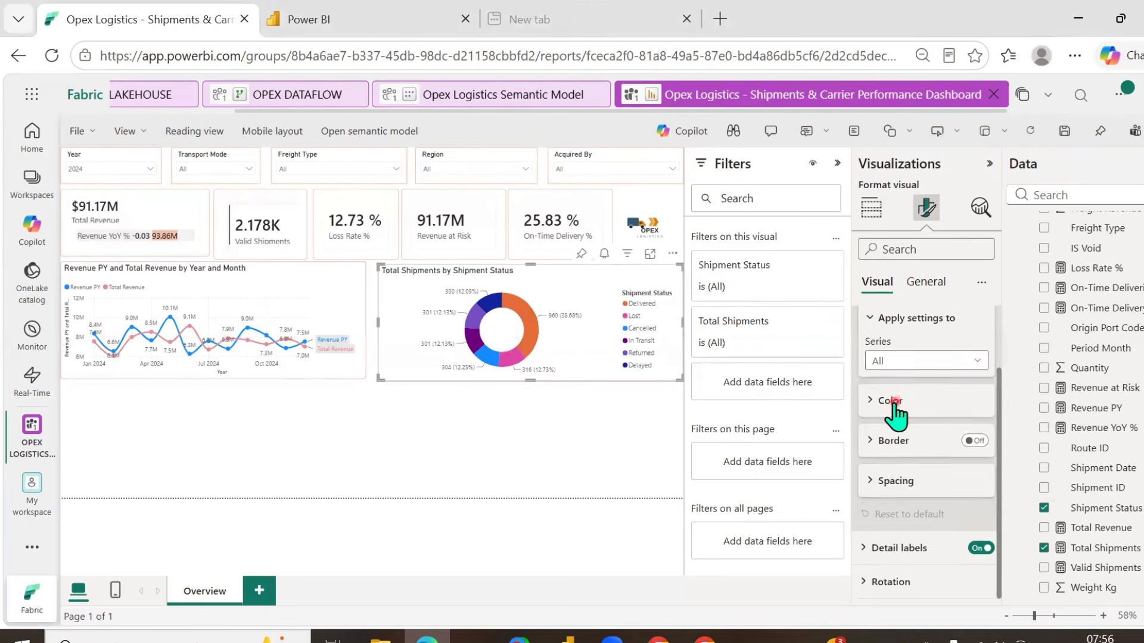
left_click(893, 408)
left_click(944, 361)
left_click(727, 399)
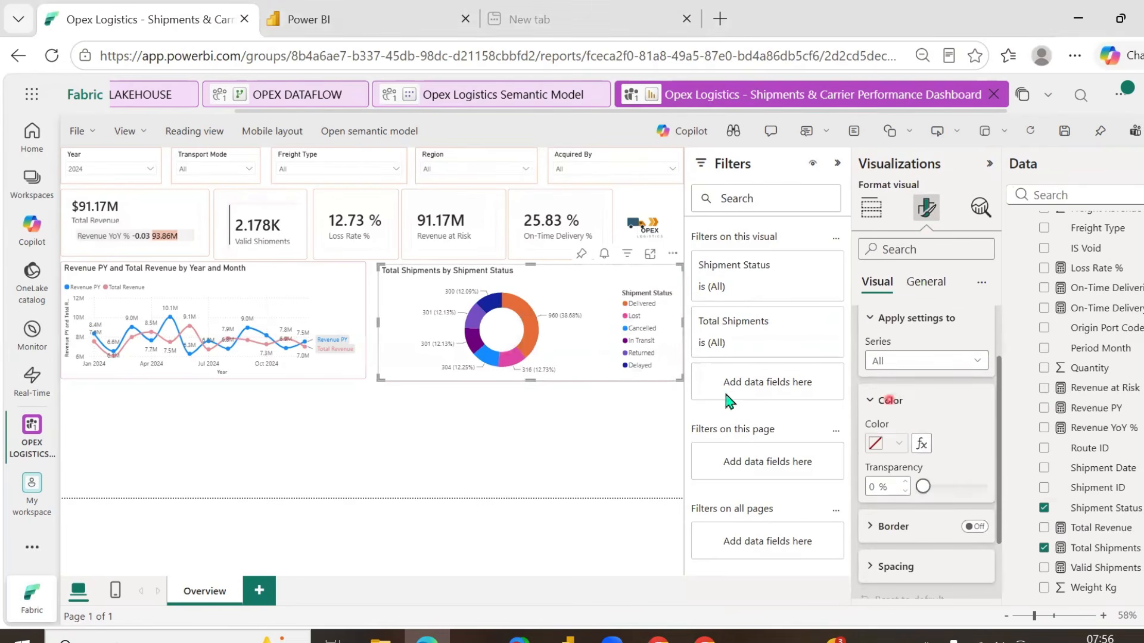
left_click(514, 298)
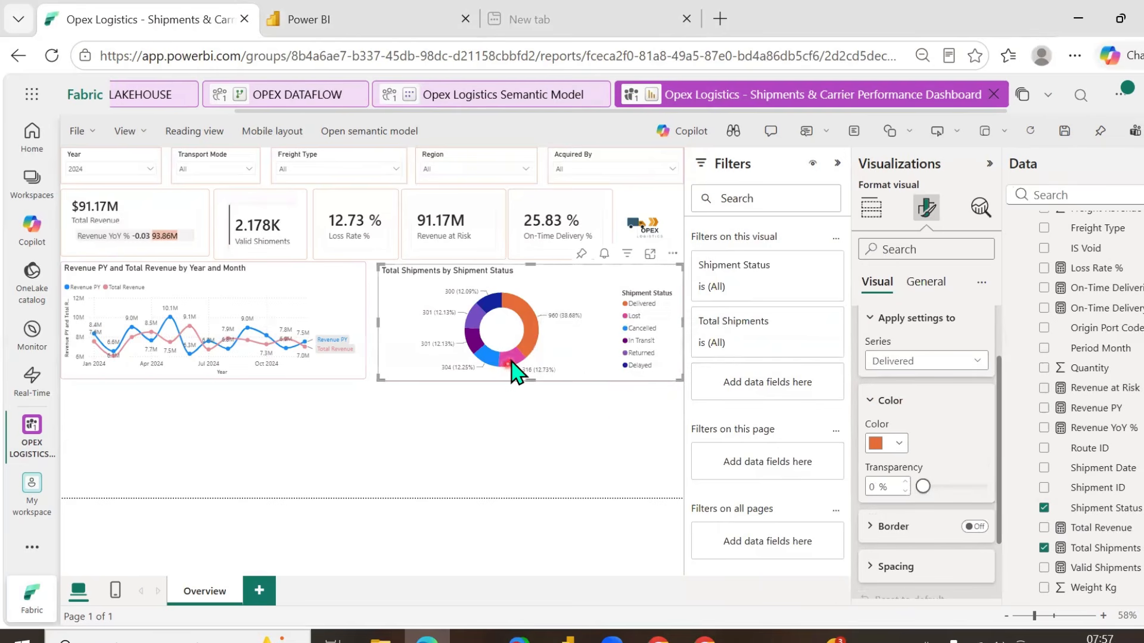
mouse_move(511, 362)
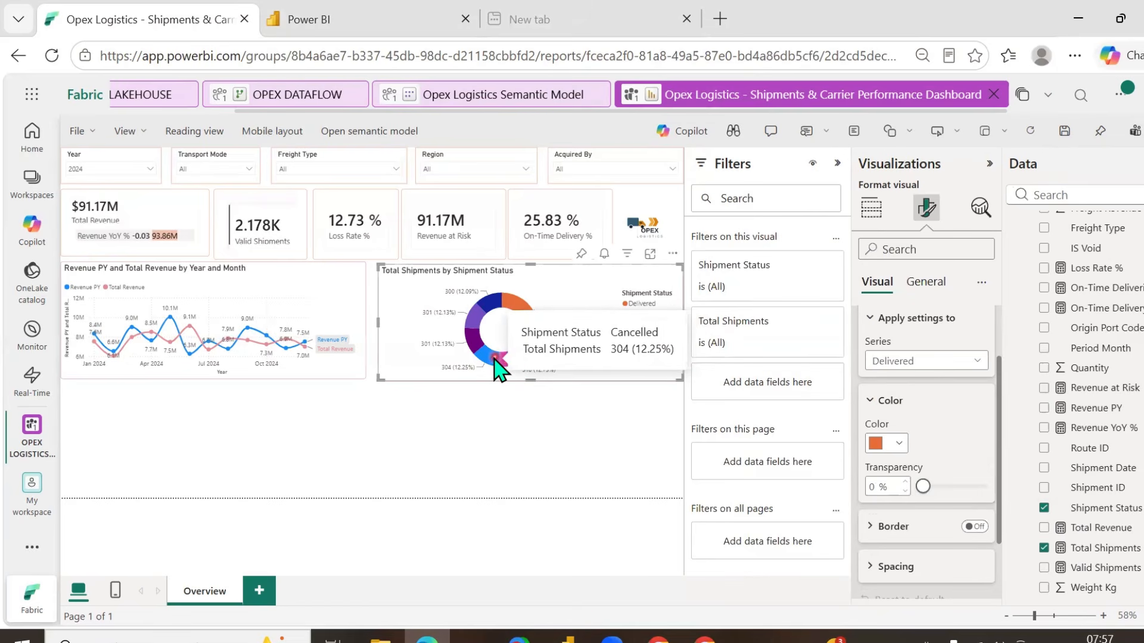
mouse_move(475, 355)
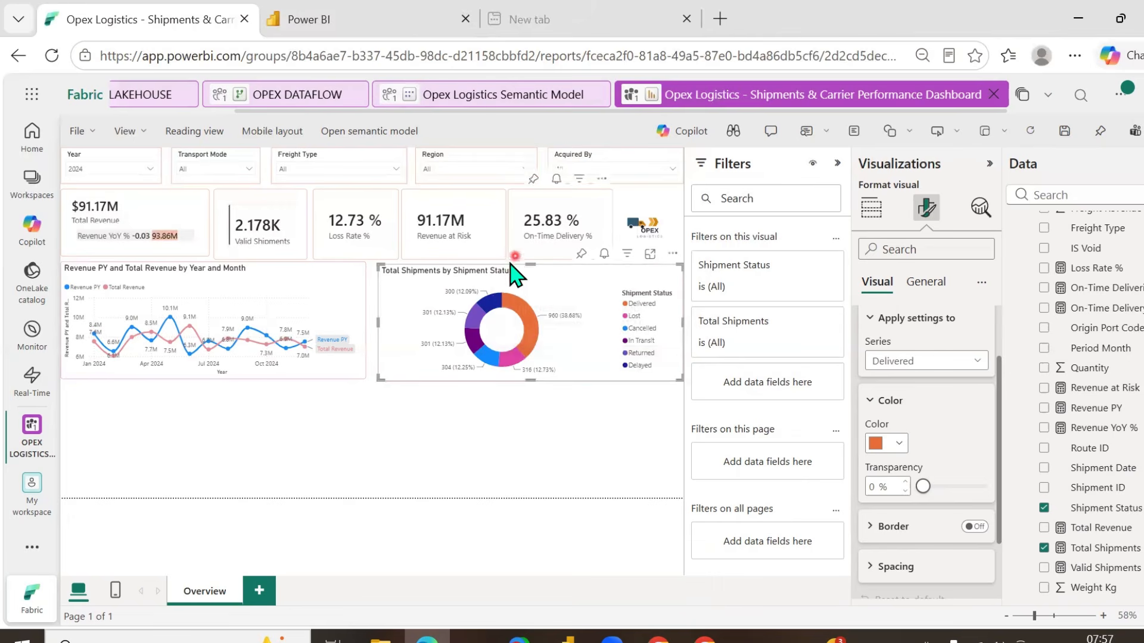
mouse_move(520, 318)
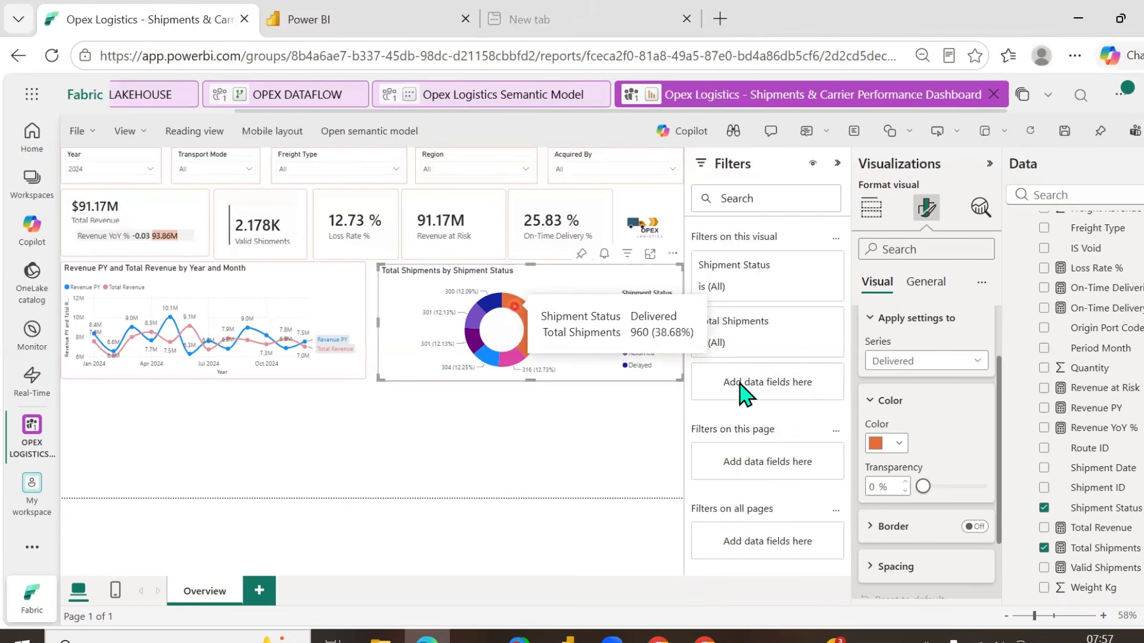
left_click(899, 445)
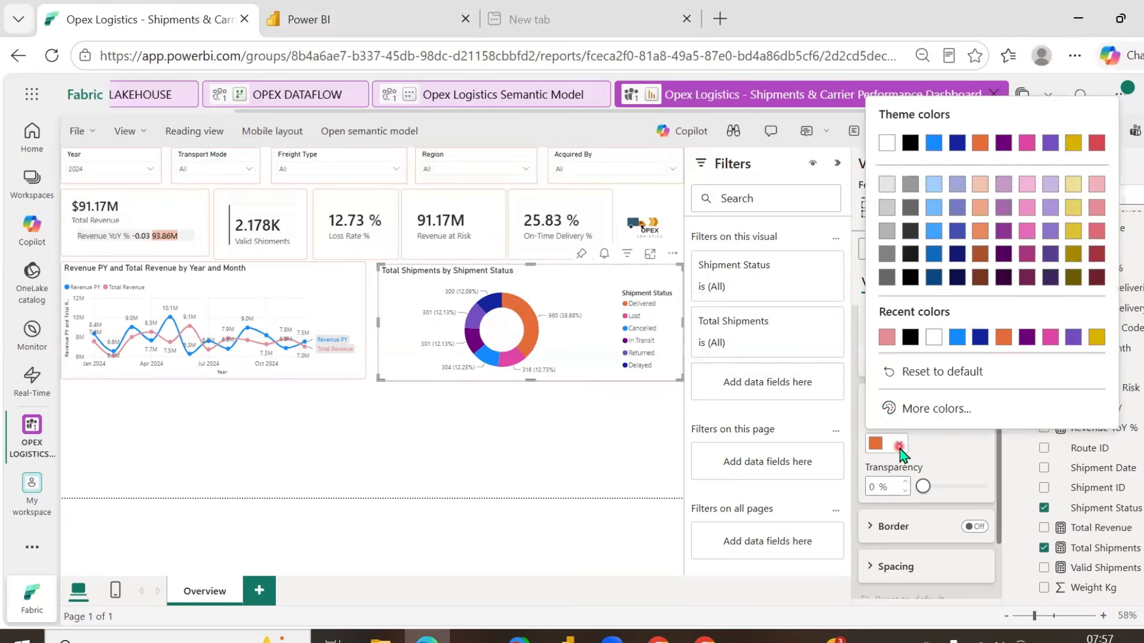
left_click(887, 339)
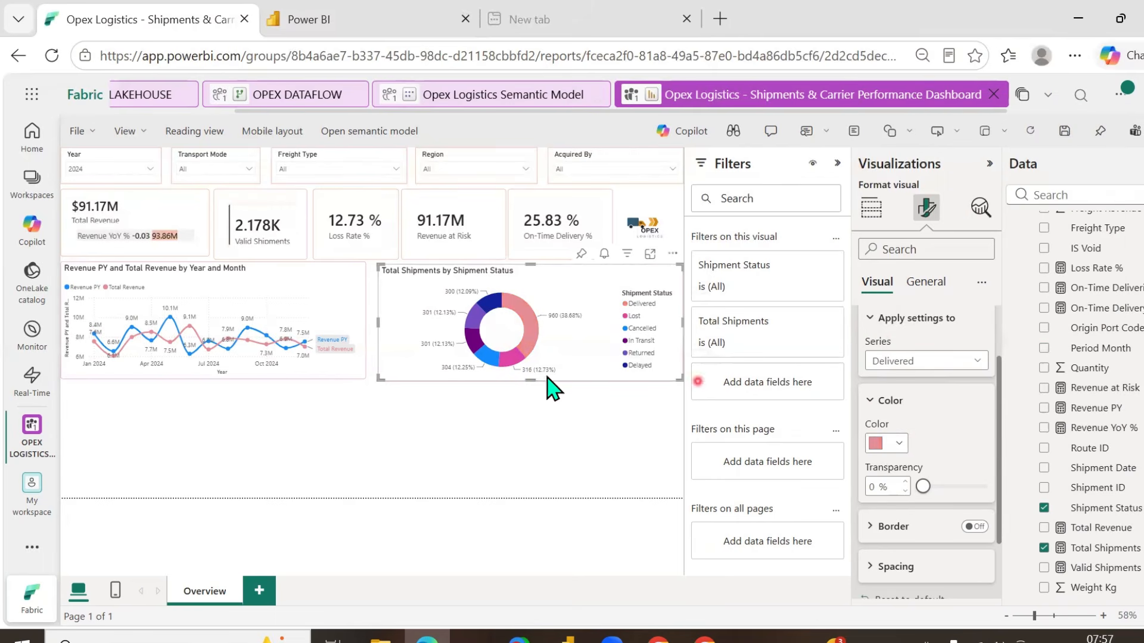
- Recolor the donut chart's Lost slice with a lighter custom pink, about #EB75C0
left_click(933, 361)
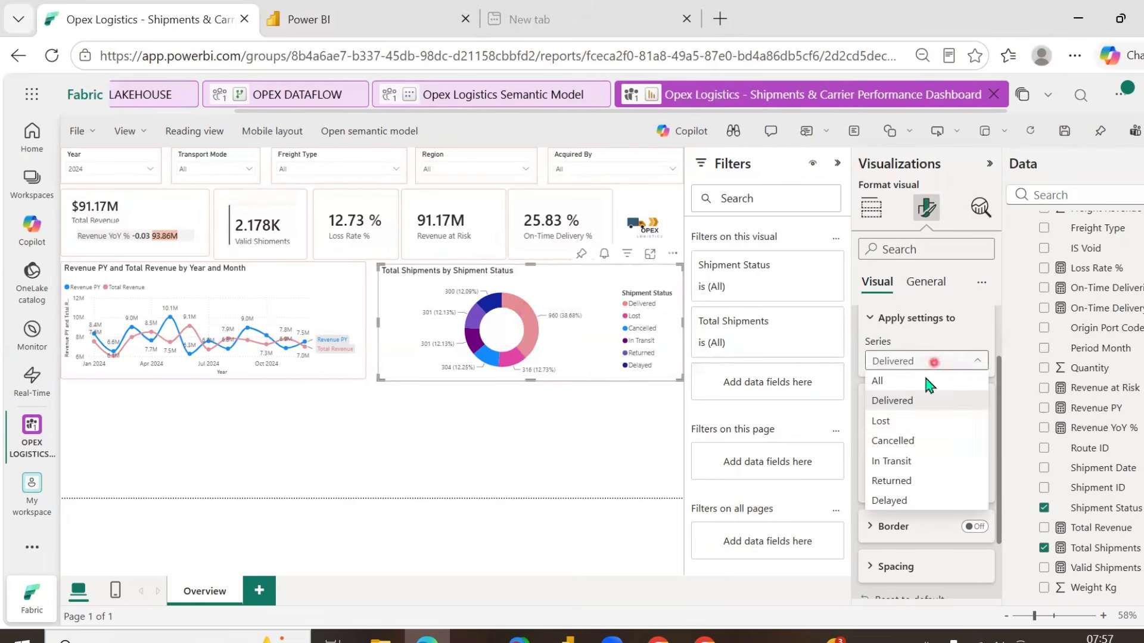
left_click(900, 421)
left_click(900, 444)
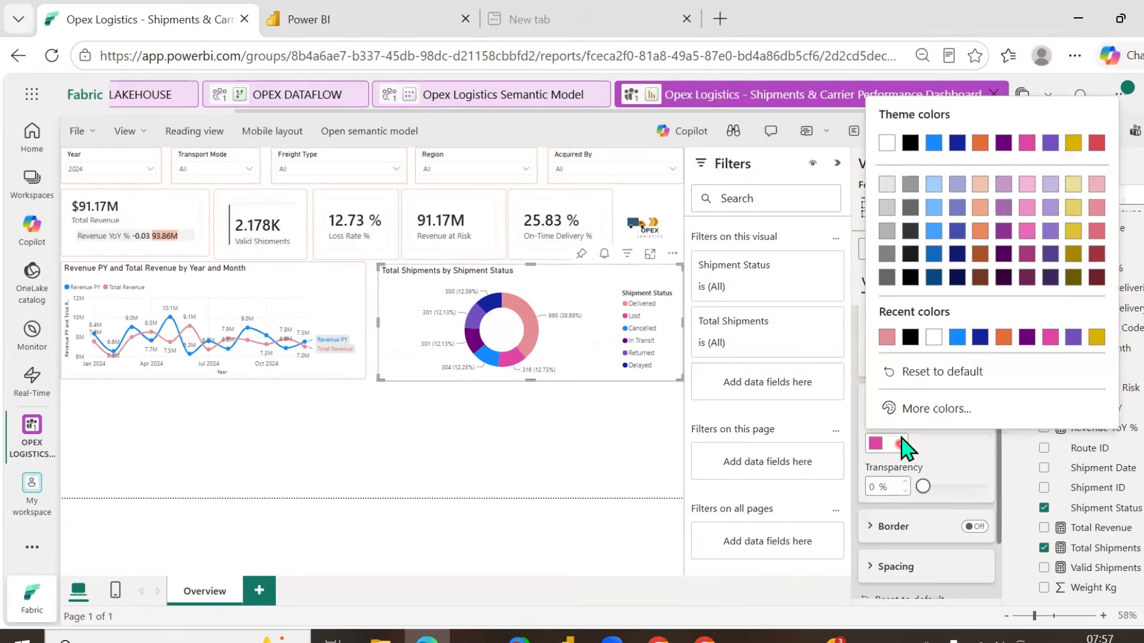
left_click(925, 410)
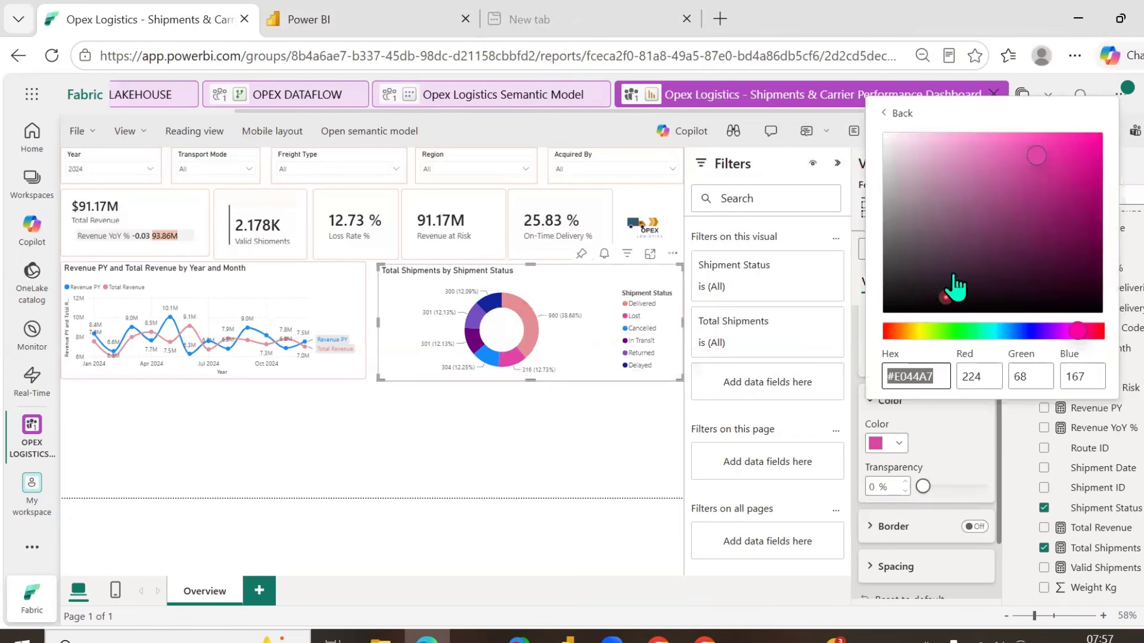
left_click(967, 145)
left_click(994, 148)
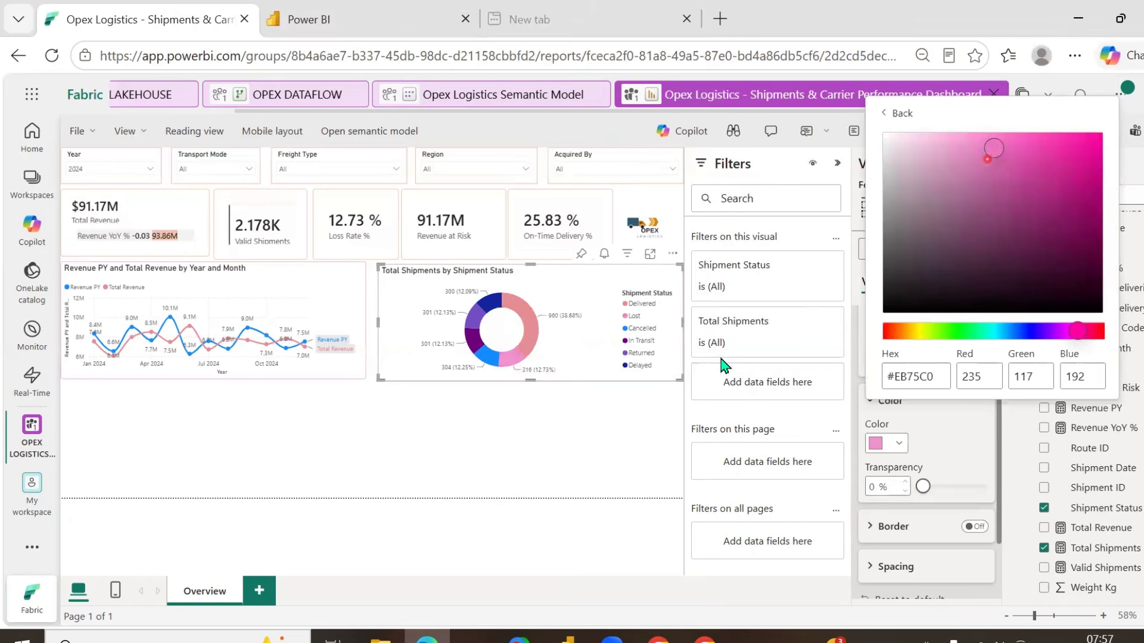
left_click(927, 454)
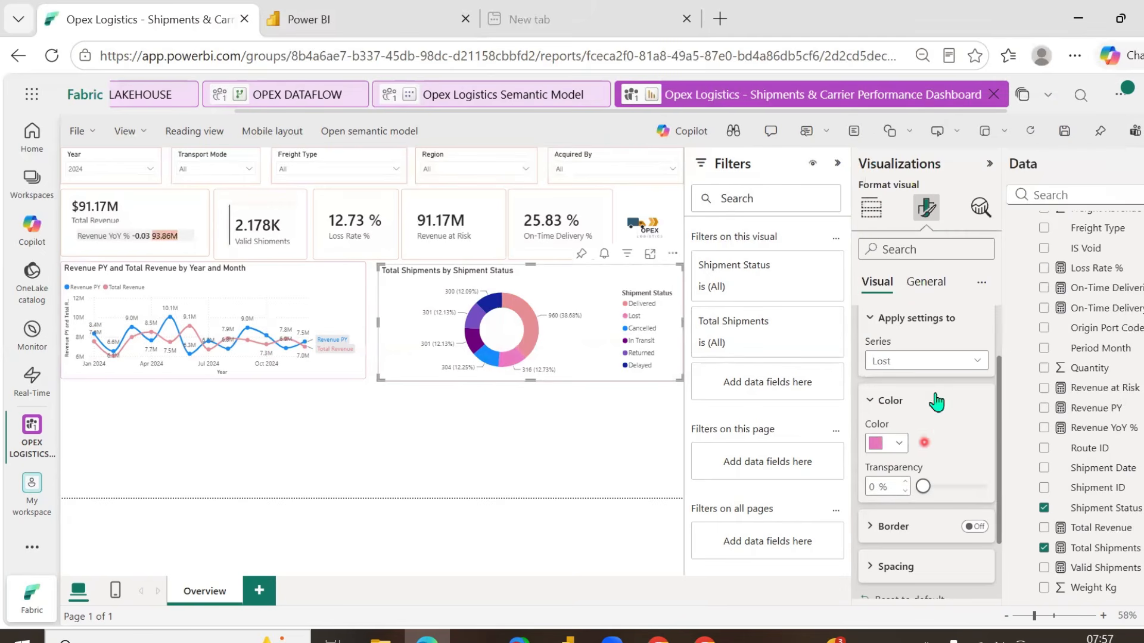
- Recolor the donut chart's Cancelled slice with a custom light blue, about #86B9E7
left_click(961, 362)
left_click(905, 441)
left_click(903, 443)
left_click(924, 406)
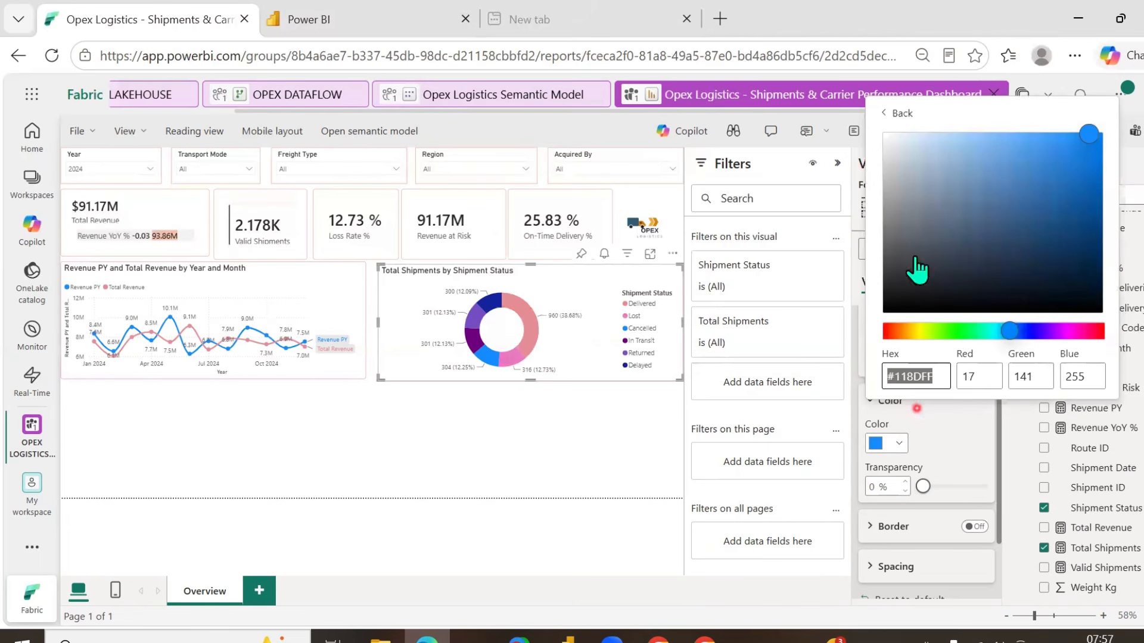
left_click(974, 150)
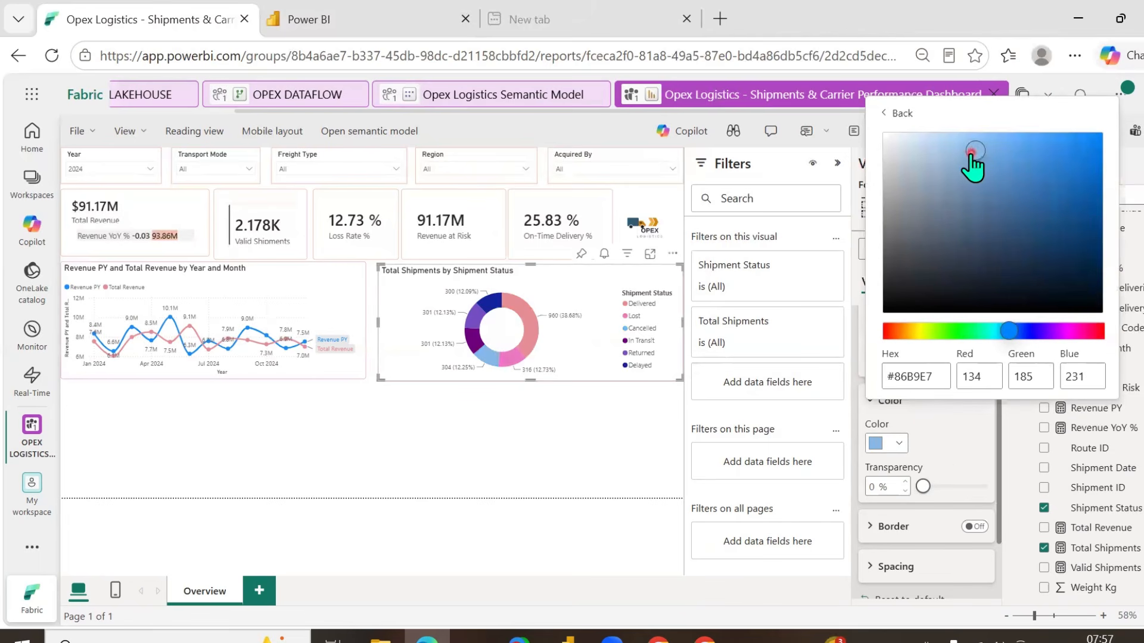
left_click(933, 450)
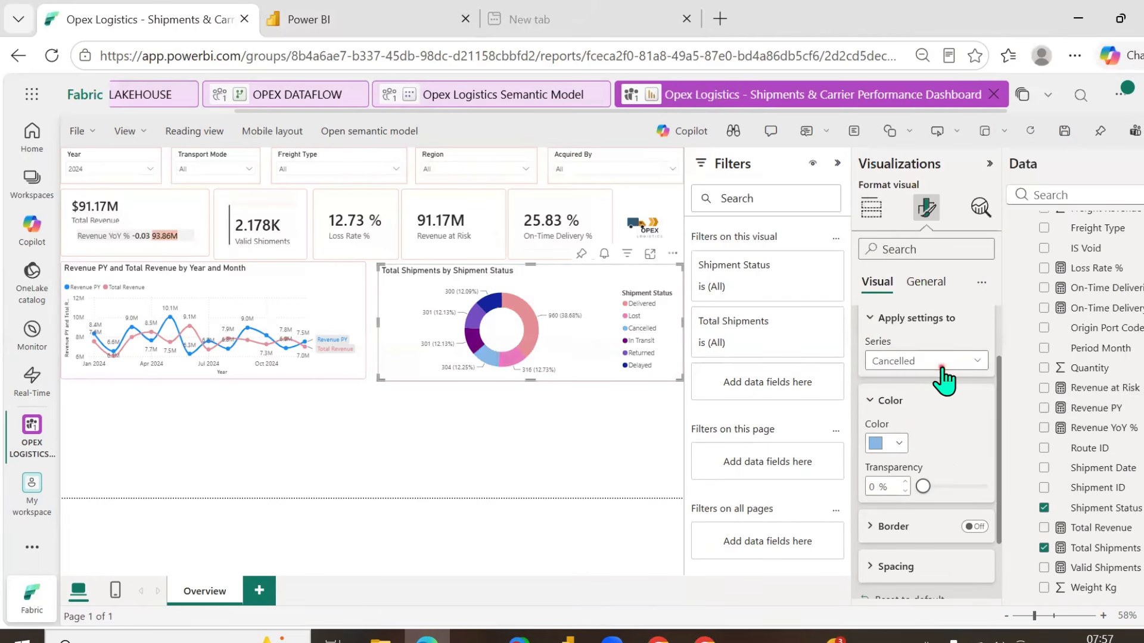
- Recolor the donut chart's In Transit slice with a custom light violet, about #F195FF
left_click(906, 360)
left_click(894, 461)
left_click(896, 443)
left_click(911, 410)
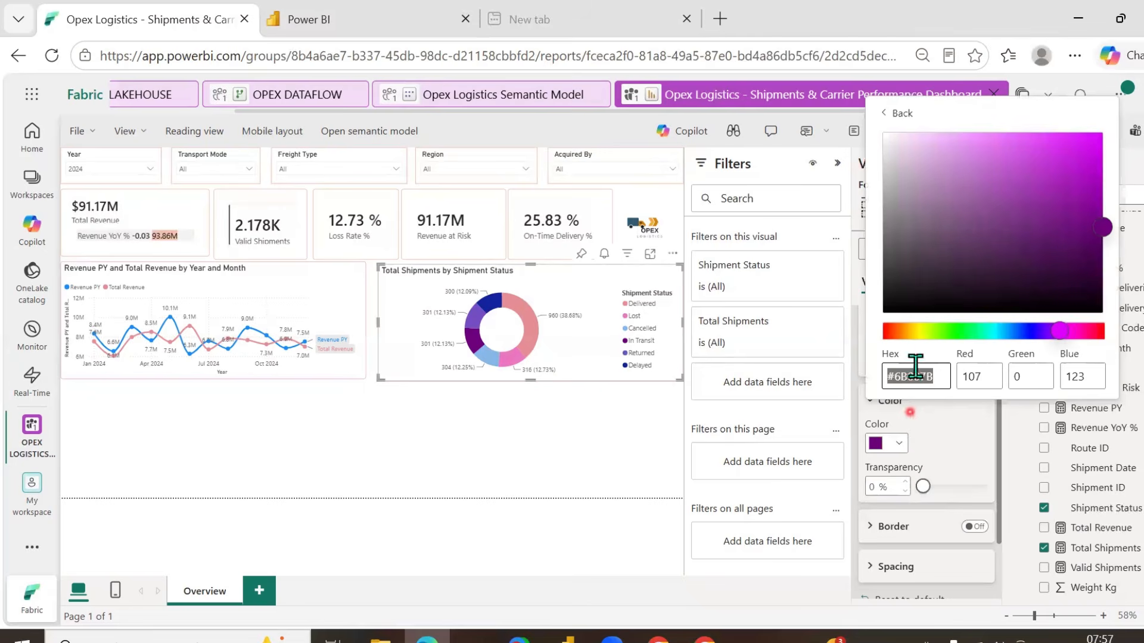
left_click(972, 138)
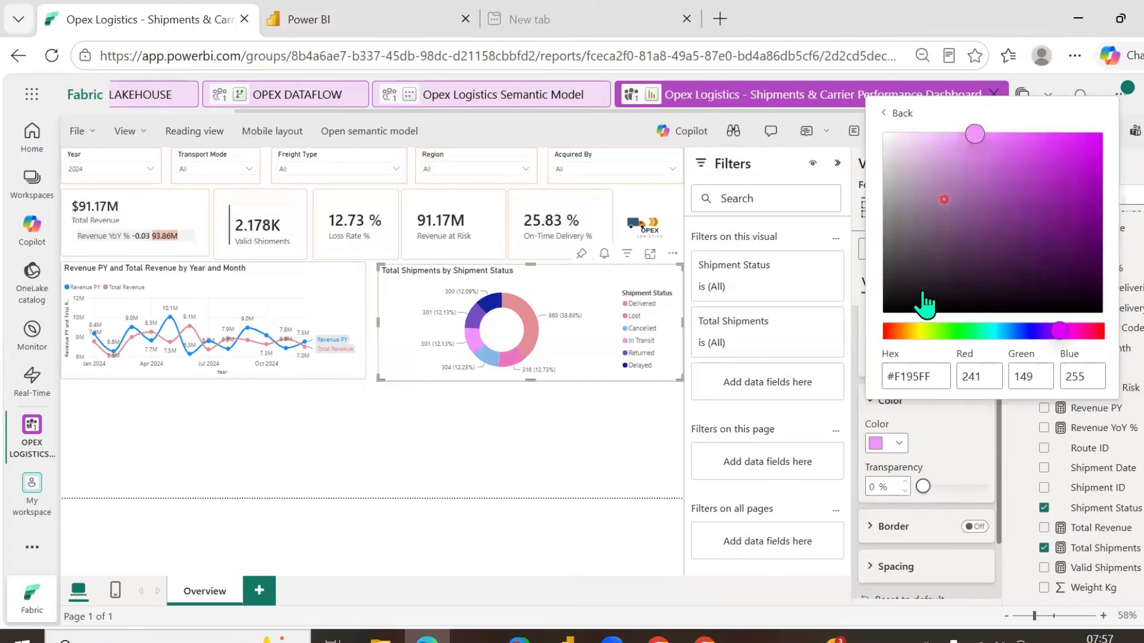
left_click(946, 437)
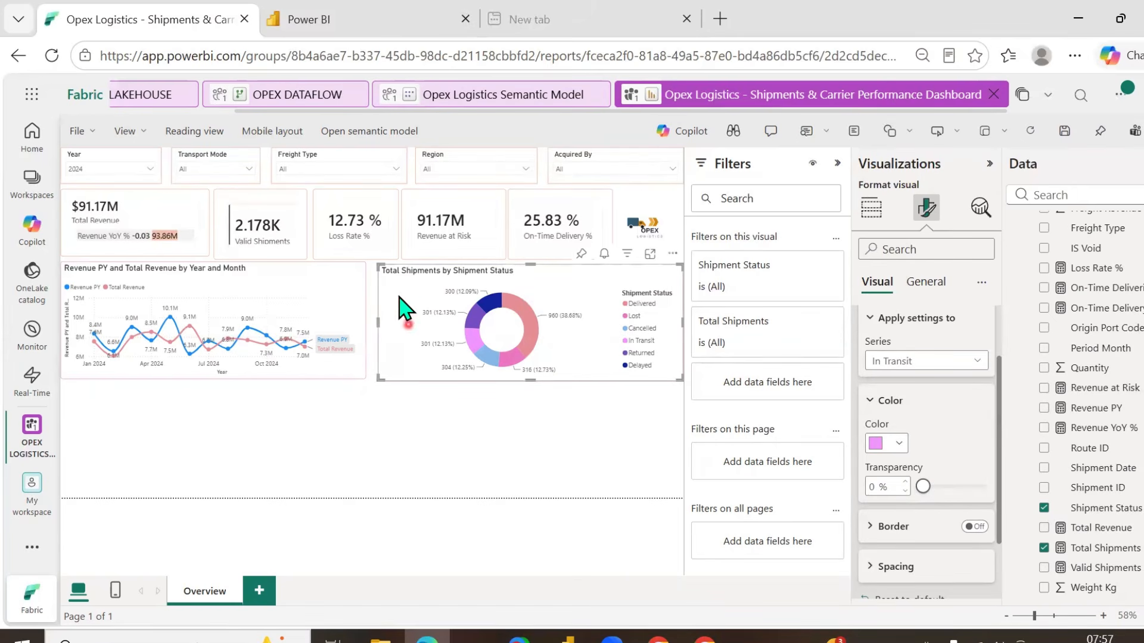
- Add a clustered column chart with Region from DimLanemapping on the X-axis and Total Revenue on the Y-axis
left_click(525, 439)
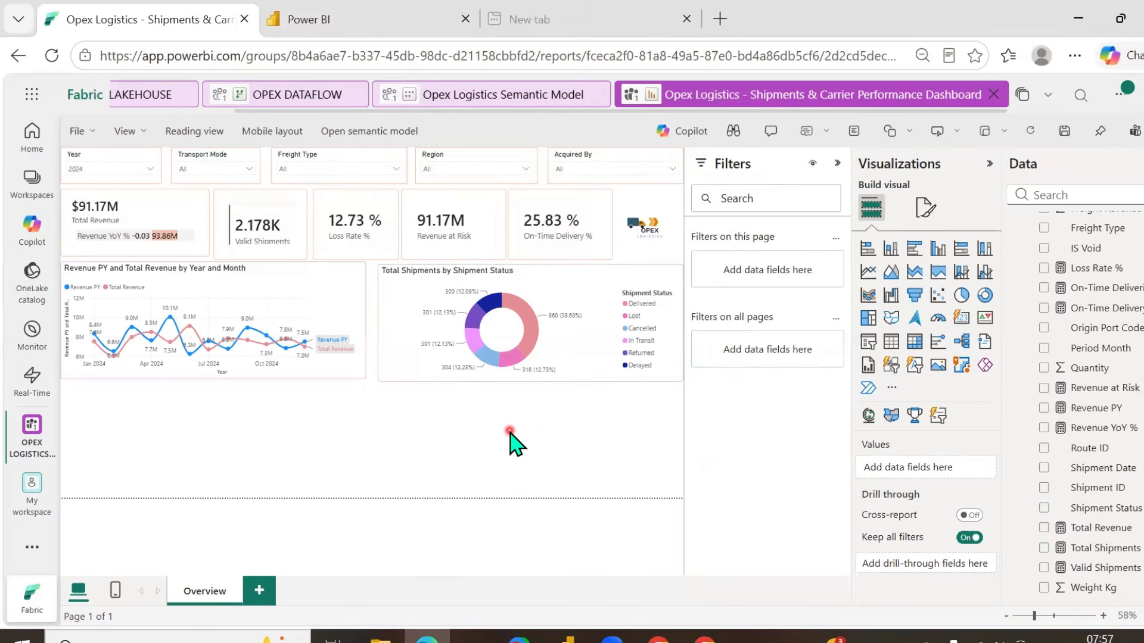
key("alt+Tab")
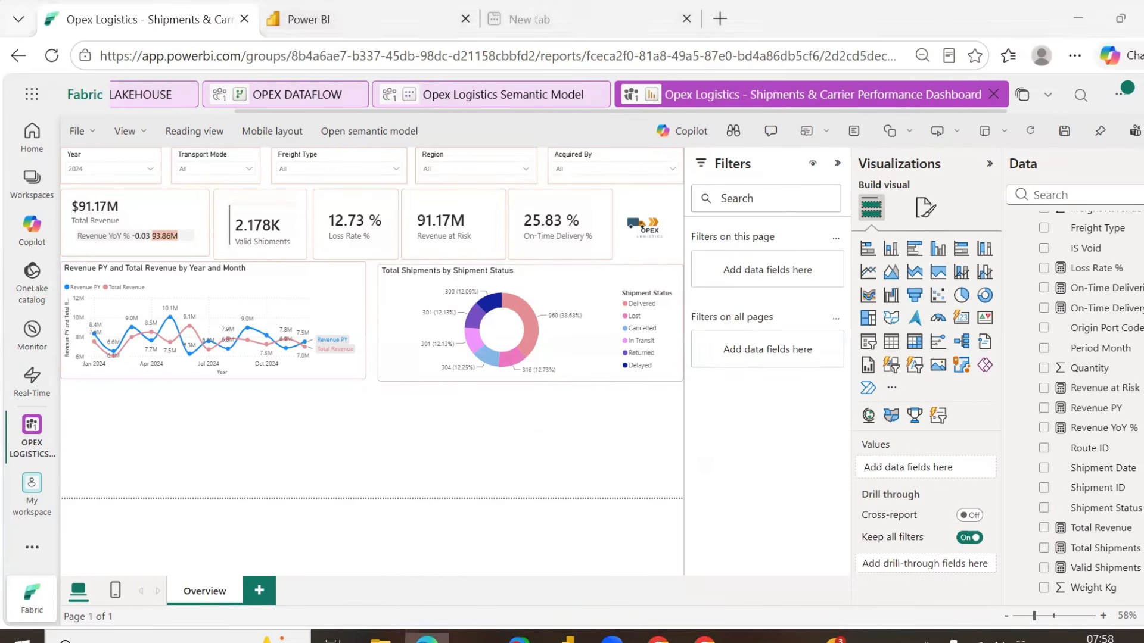
left_click(938, 249)
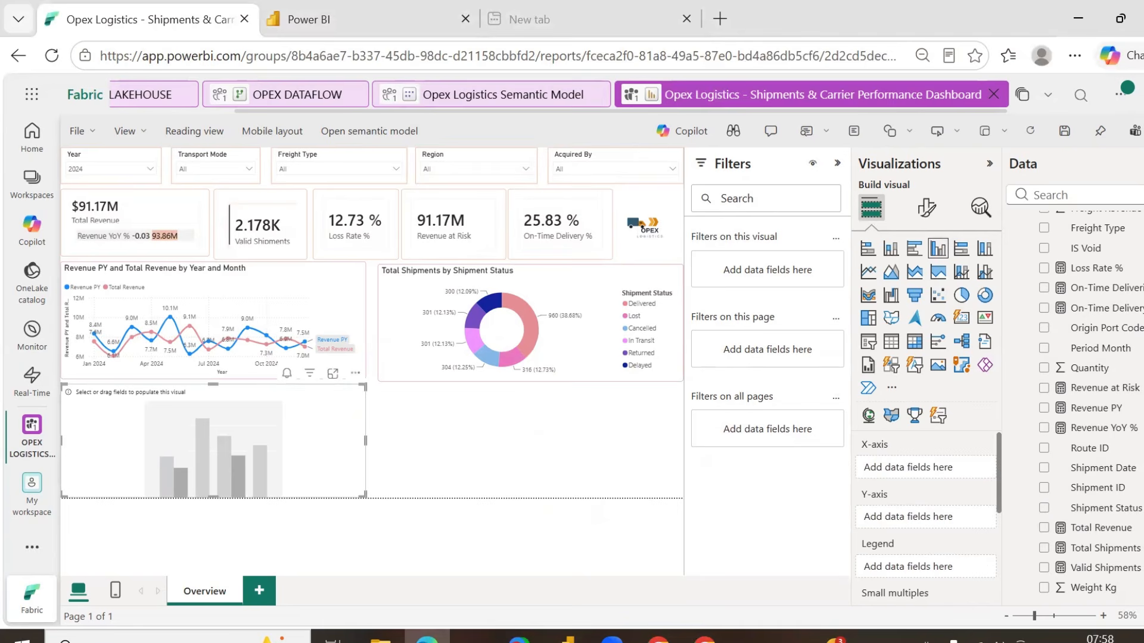
left_click(1084, 193)
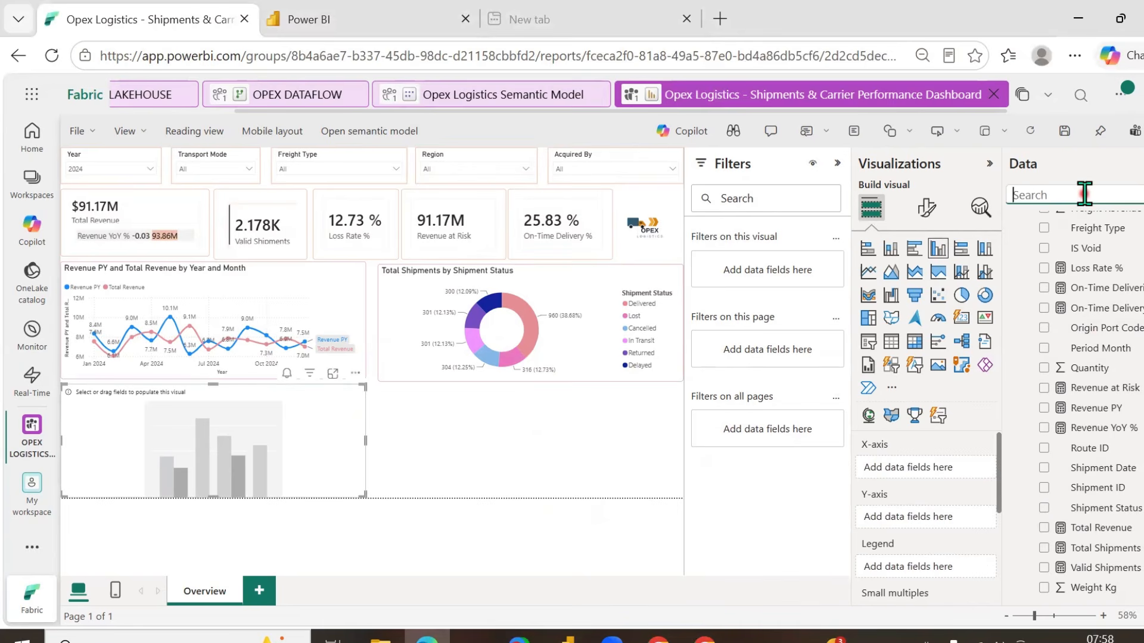
type("regio")
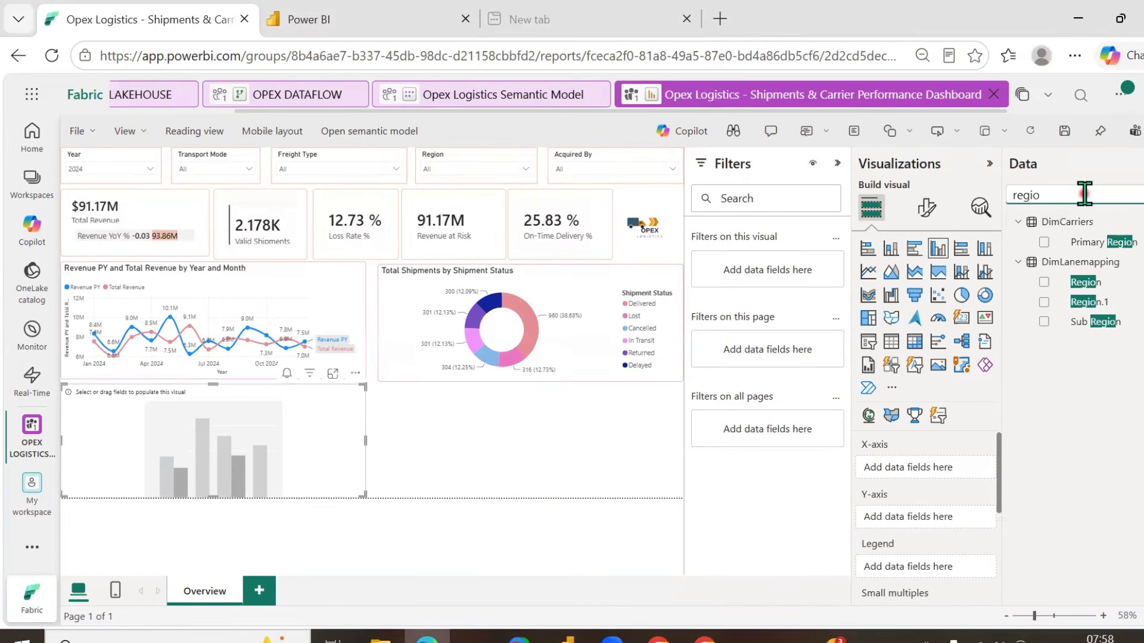
left_click(1043, 278)
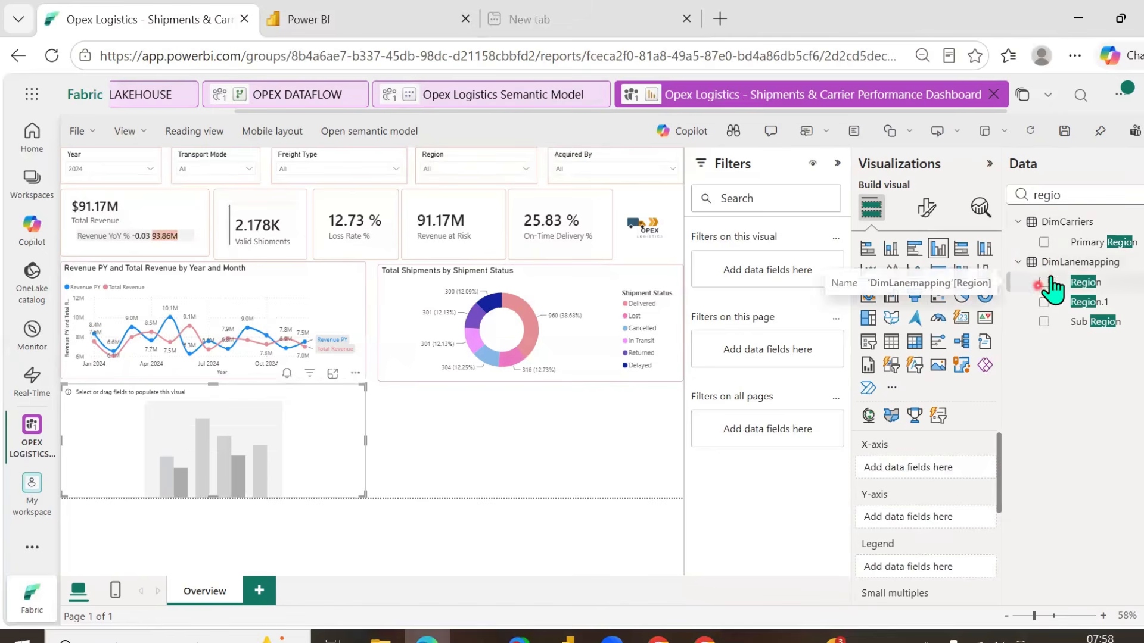
double_click(1069, 192)
type("tota")
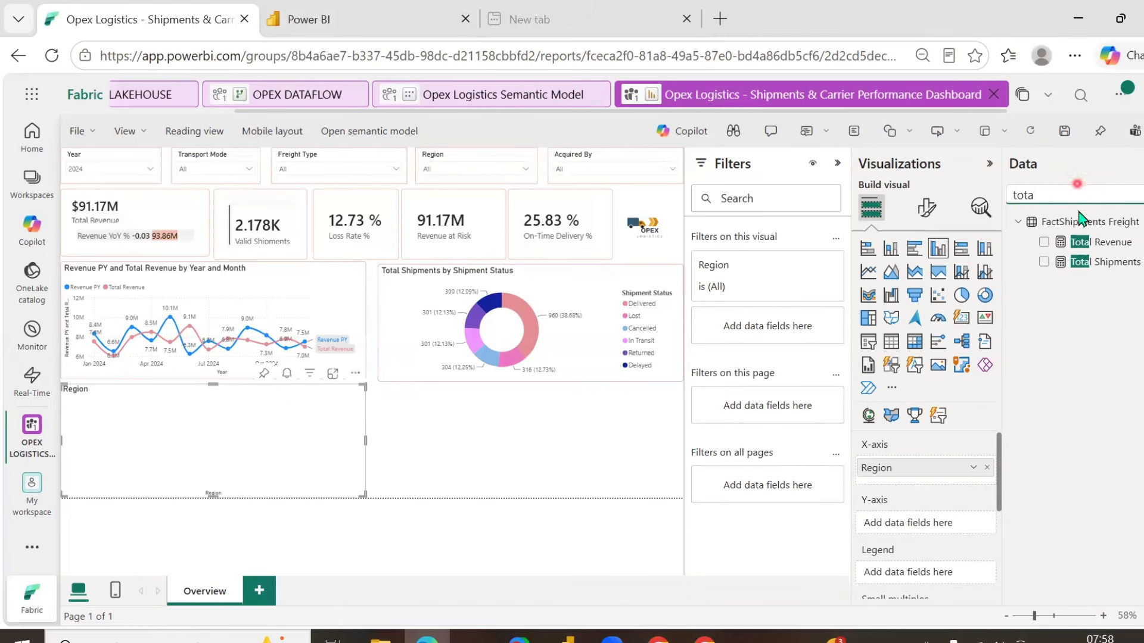
left_click(1043, 242)
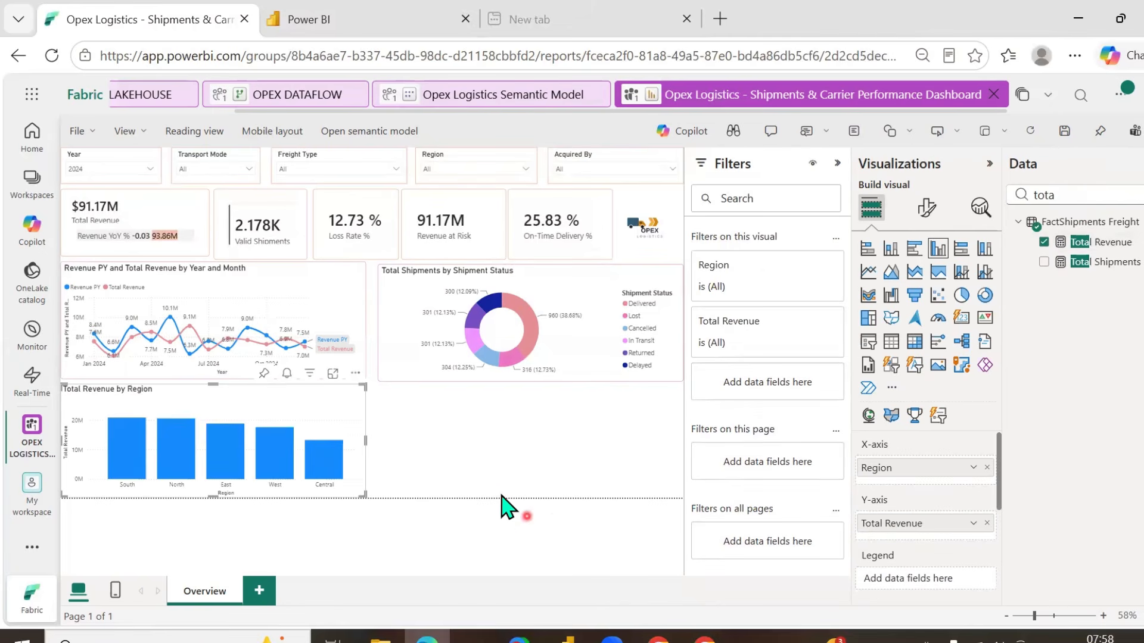
- Open the formatting options of the Total Revenue by Region column chart
left_click(923, 212)
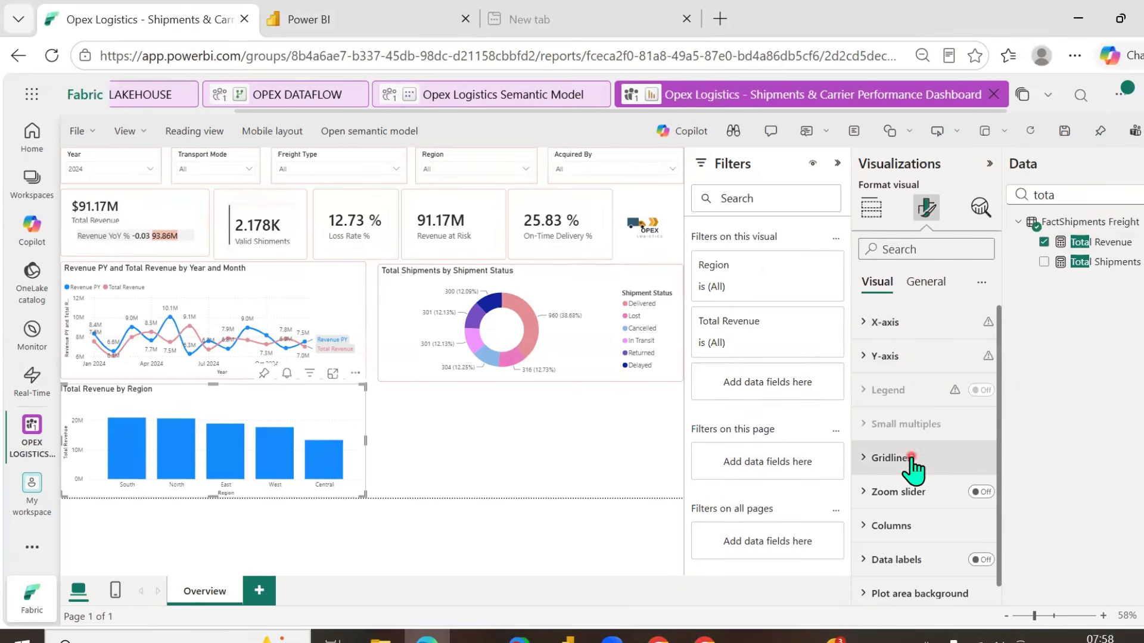
- Change the column color of the Total Revenue by Region chart to the recently used salmon pink
left_click(902, 529)
scroll(917, 498, "down", 2)
scroll(923, 491, "down", 2)
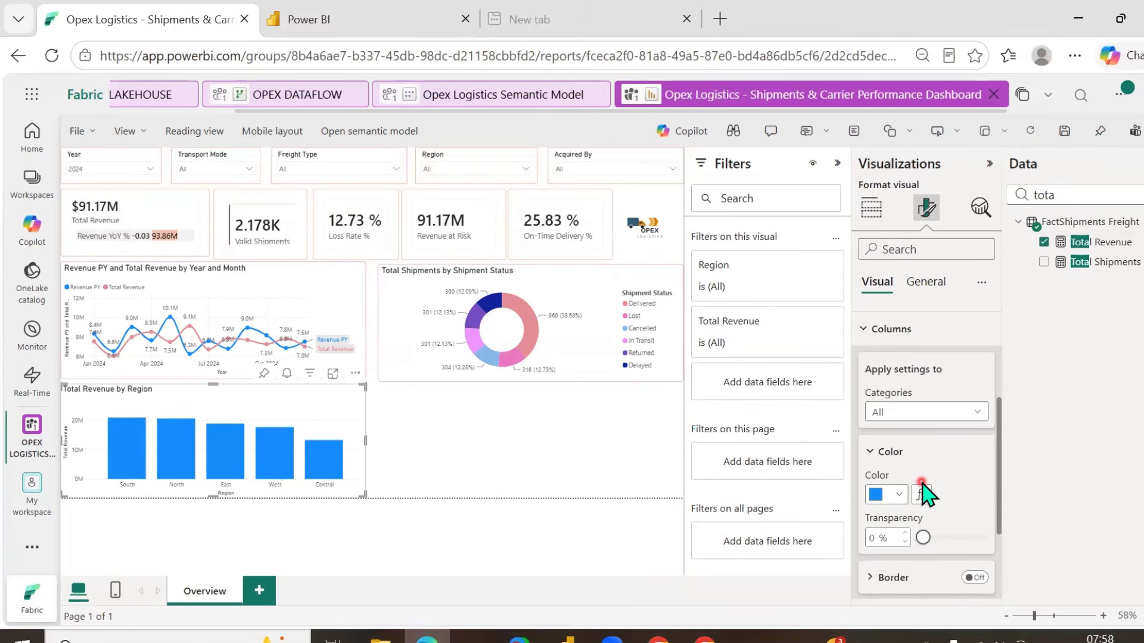
left_click(903, 495)
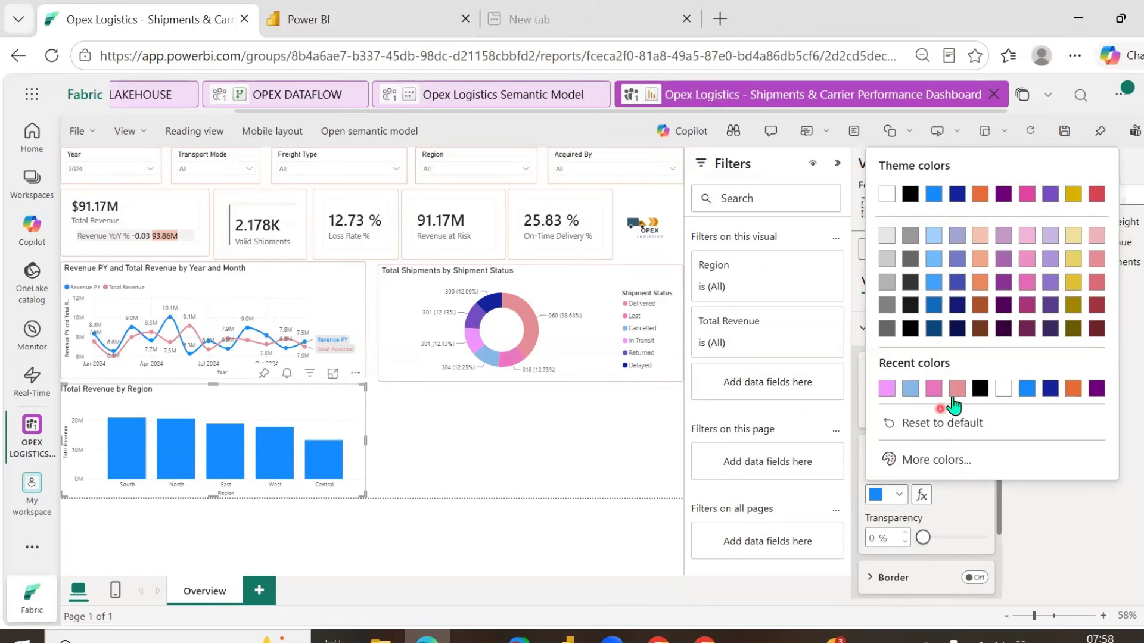
left_click(918, 430)
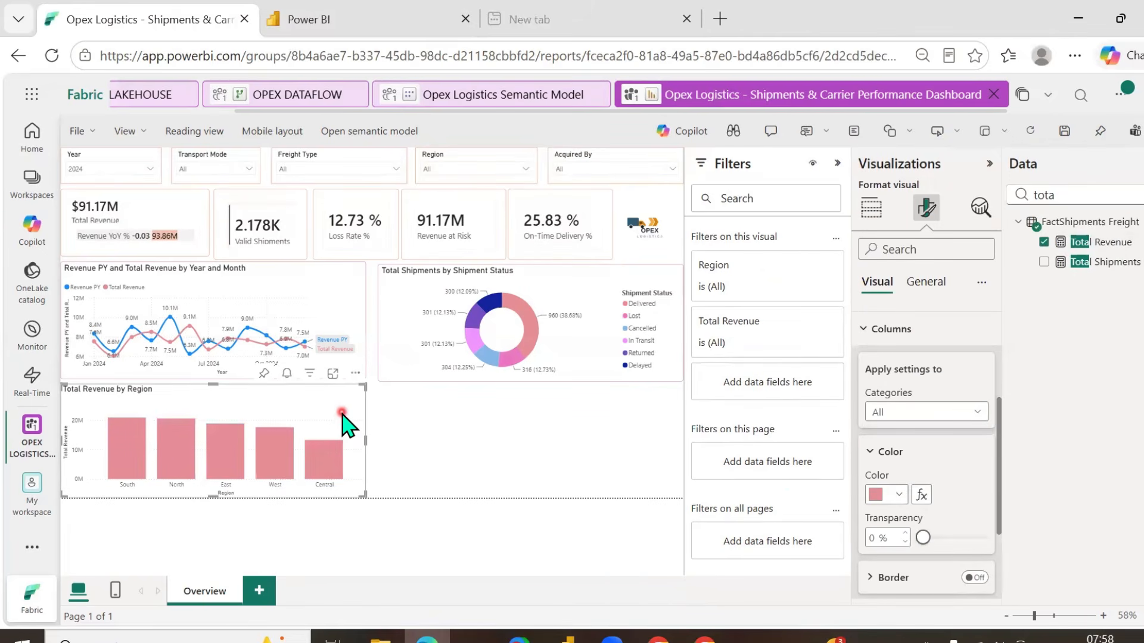
- Turn on a salmon pink visual border with 5 px rounded corners for the Total Revenue by Region chart
left_click(472, 423)
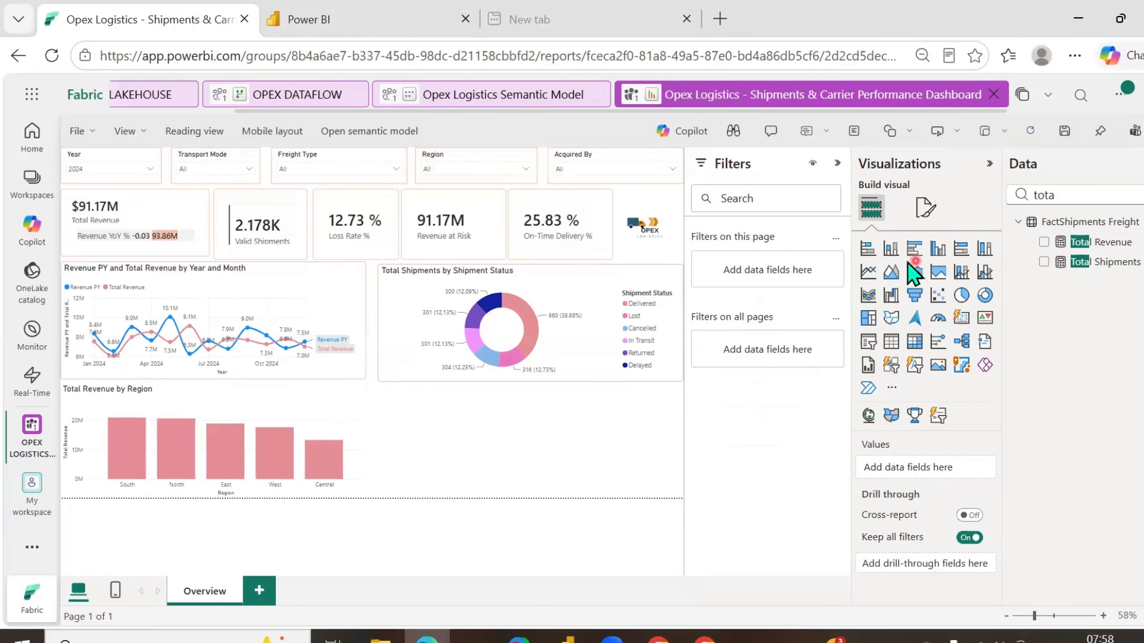
left_click(357, 403)
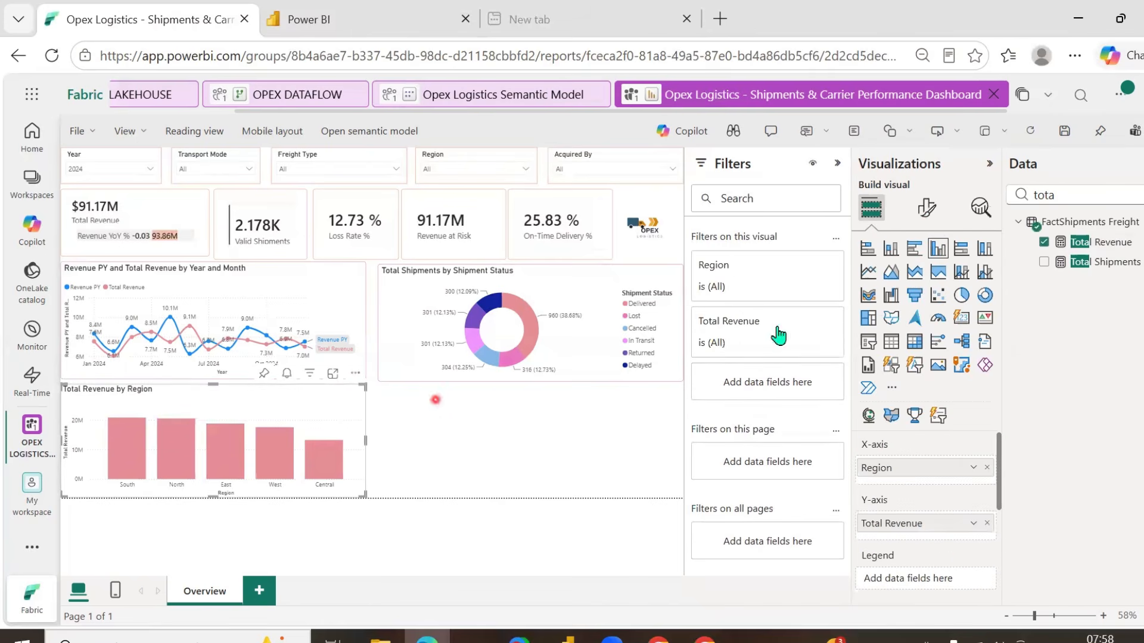
left_click(926, 207)
left_click(925, 284)
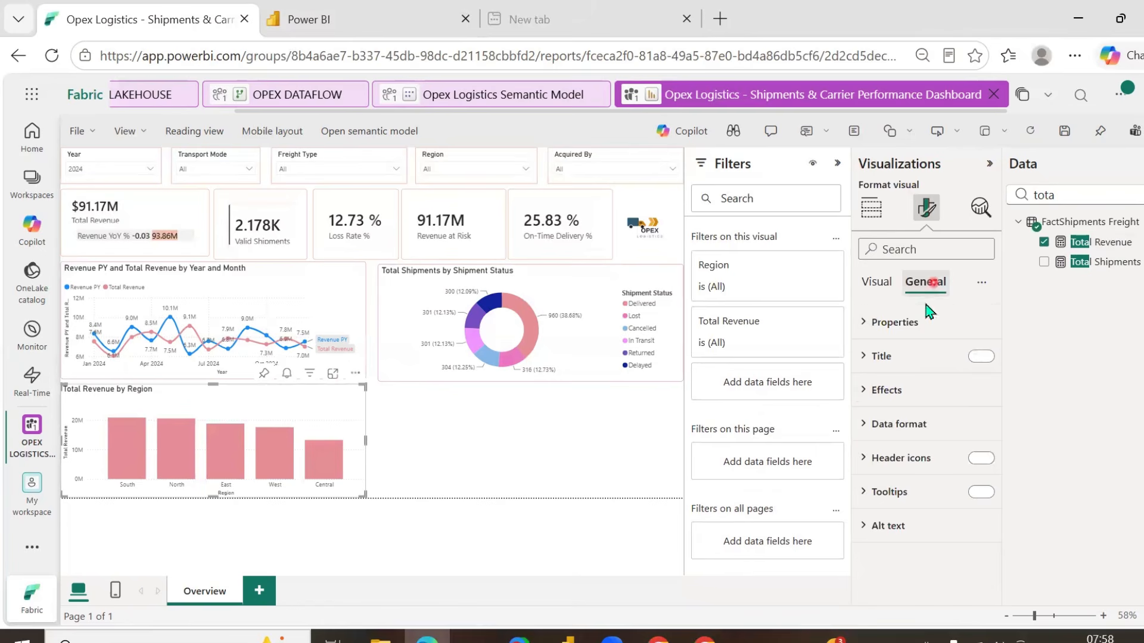
left_click(875, 390)
scroll(911, 417, "down", 2)
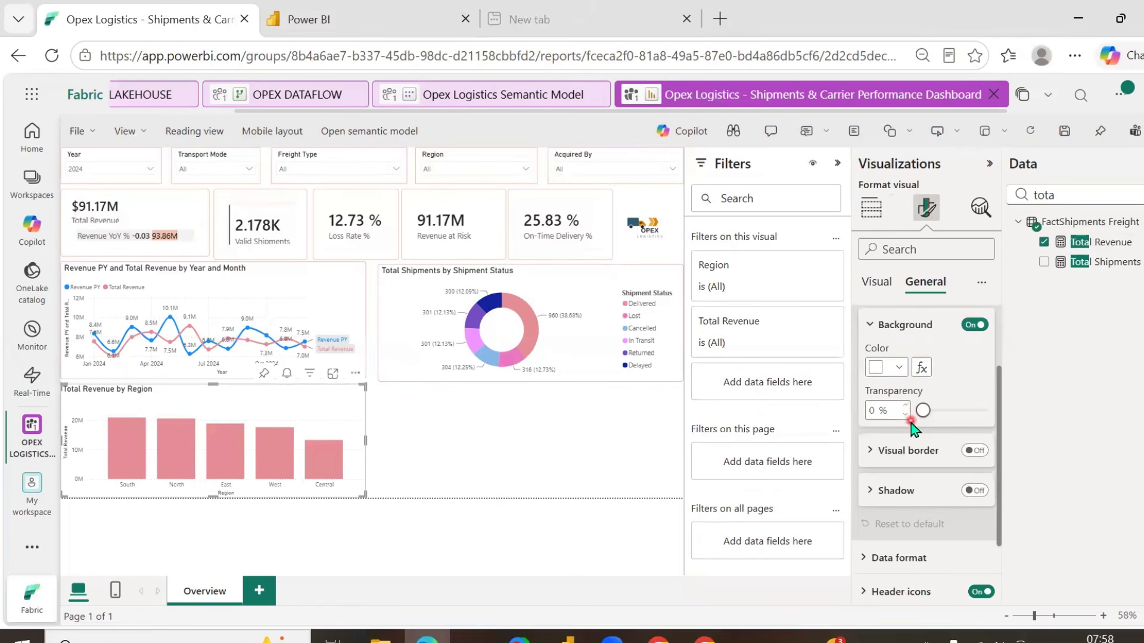
left_click(977, 465)
left_click(886, 467)
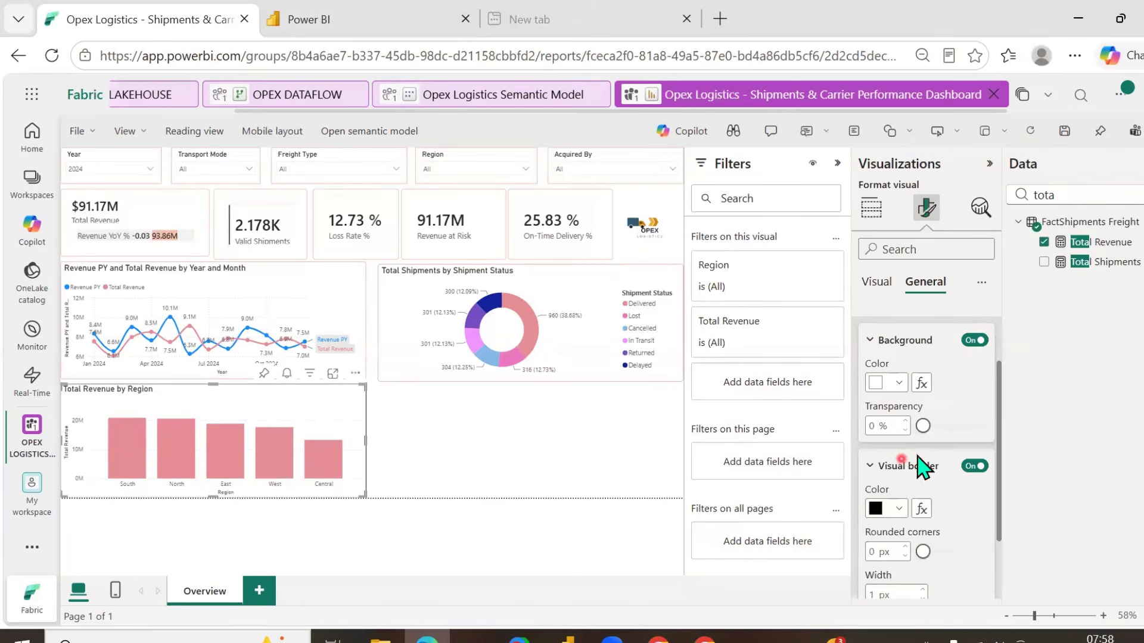
scroll(913, 459, "down", 2)
left_click(898, 417)
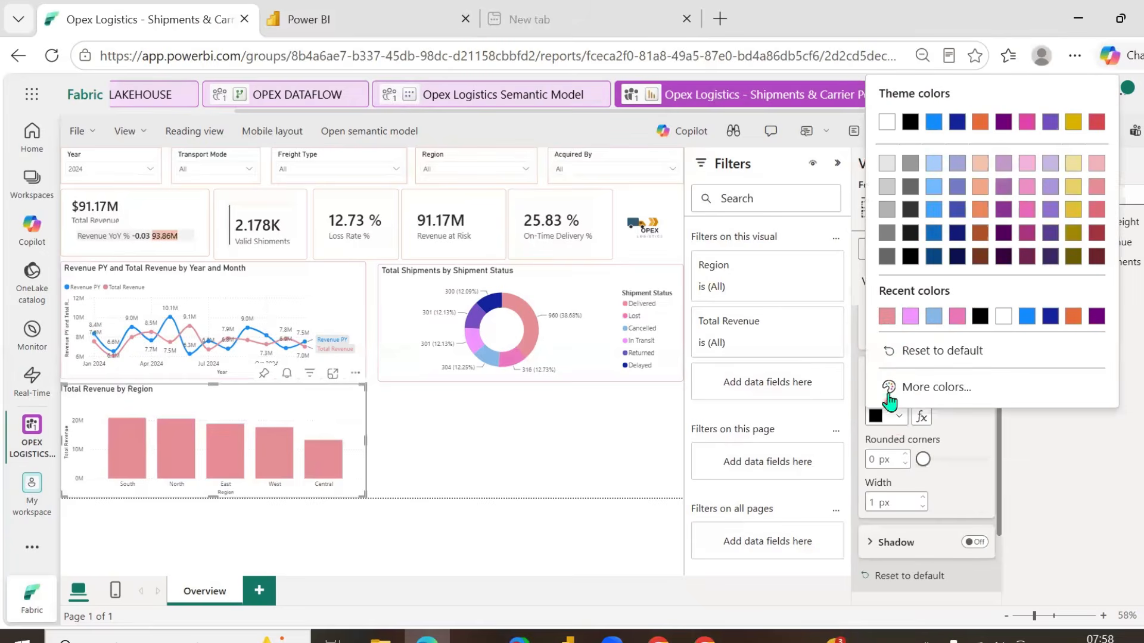
left_click(887, 321)
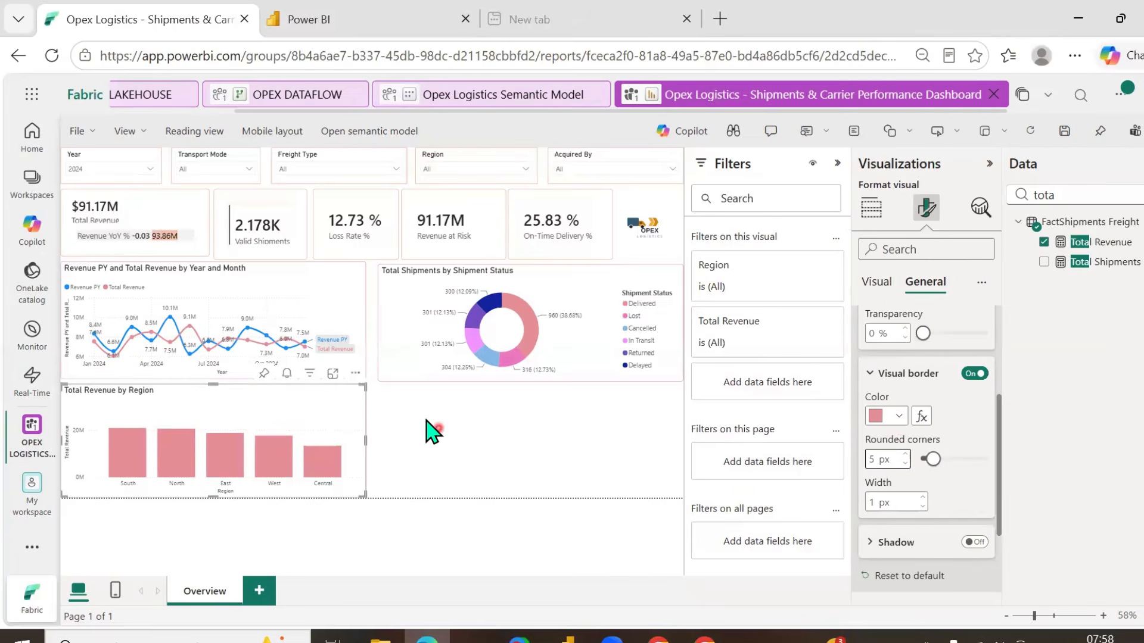
- Turn on data labels for the Total Revenue by Region chart and check the values of its columns
left_click(871, 206)
left_click(927, 208)
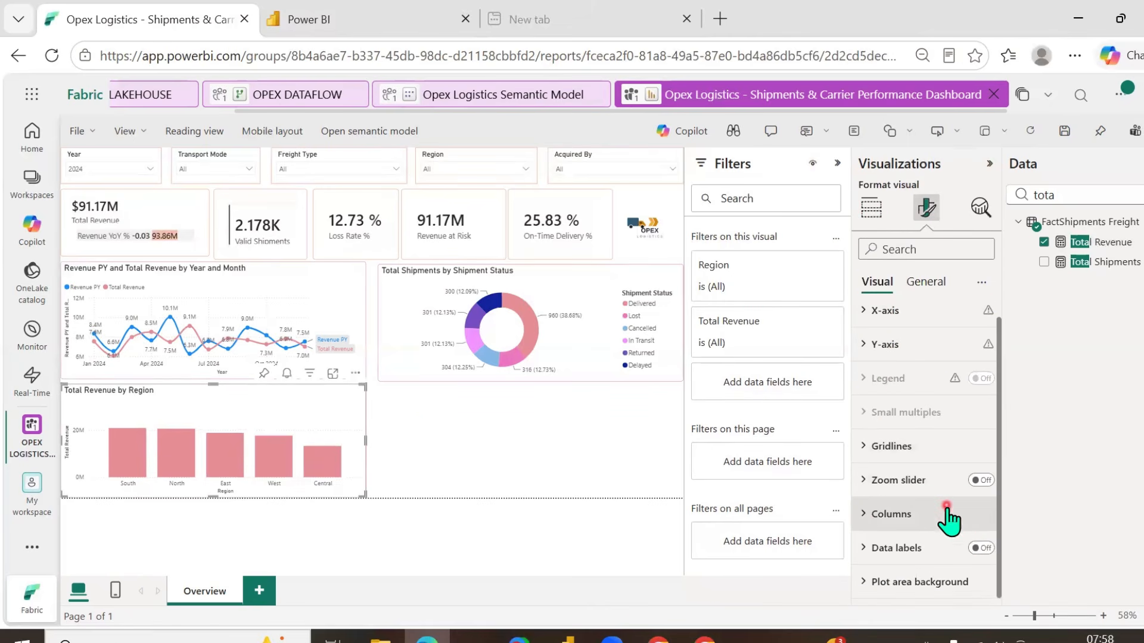
left_click(981, 548)
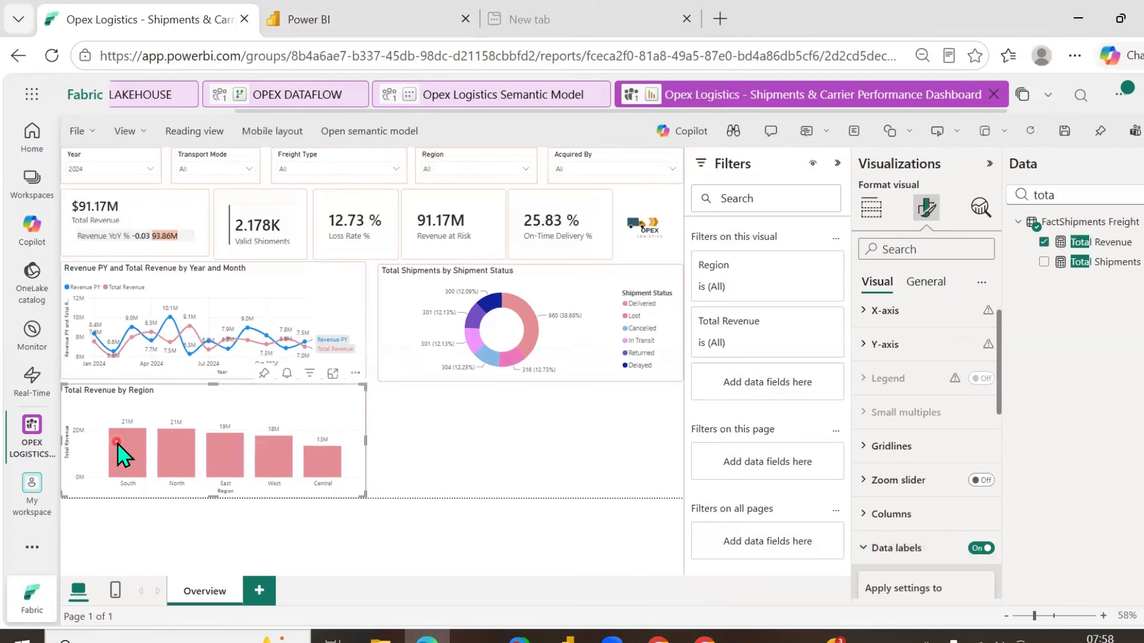
mouse_move(116, 443)
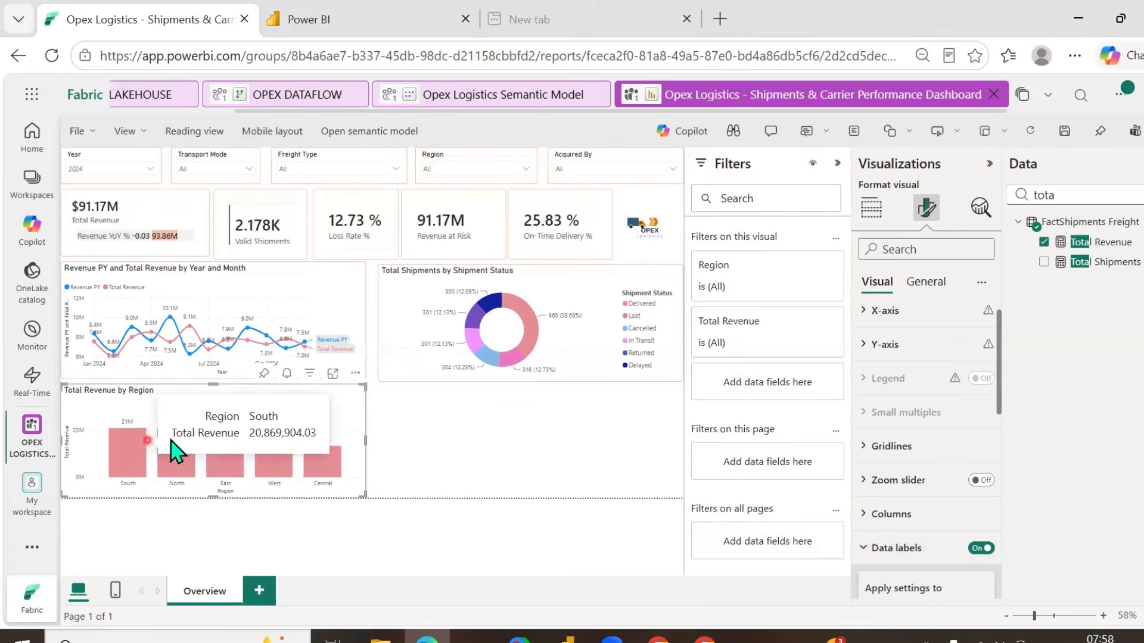
mouse_move(337, 475)
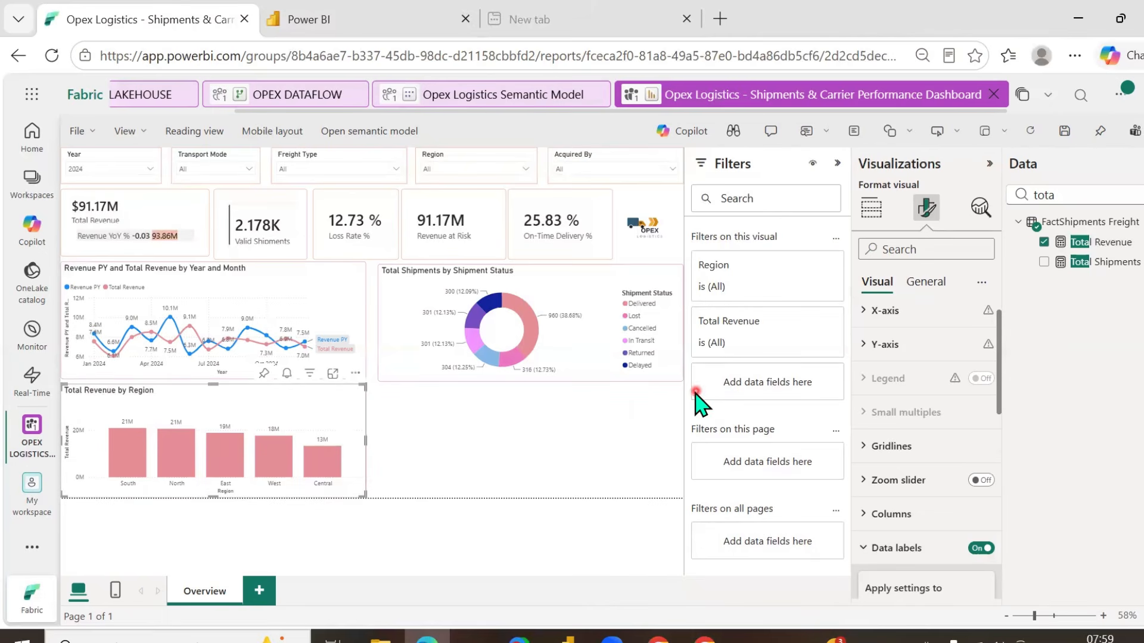
- Add a clustered column chart below the donut chart showing Total Revenue by Freight Type
left_click(872, 212)
left_click(604, 476)
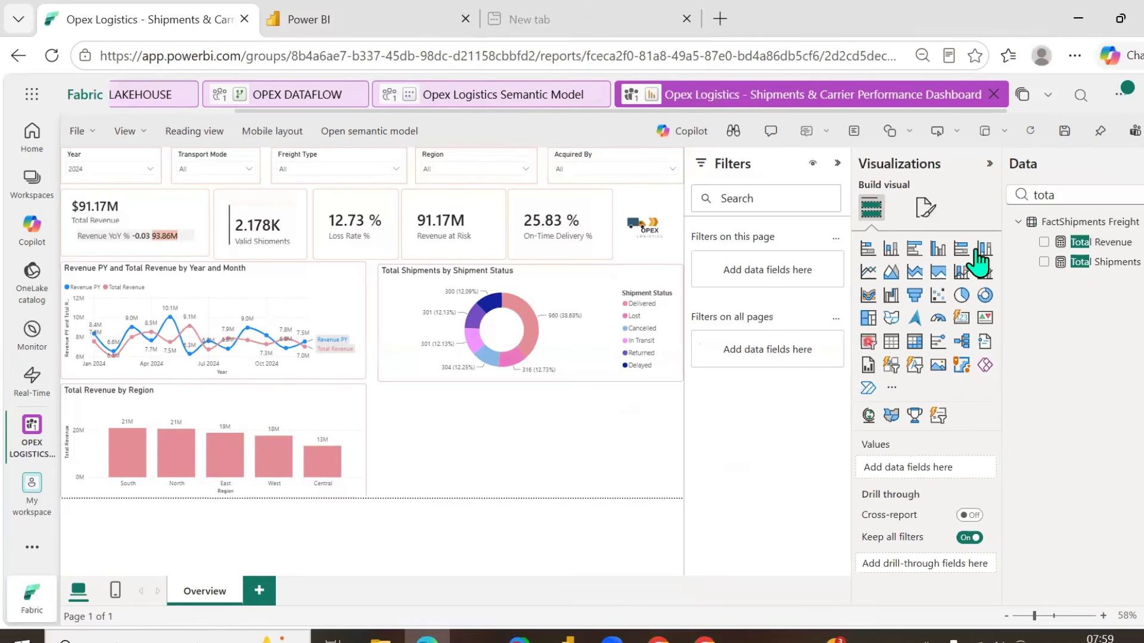
left_click(939, 250)
left_click(1044, 242)
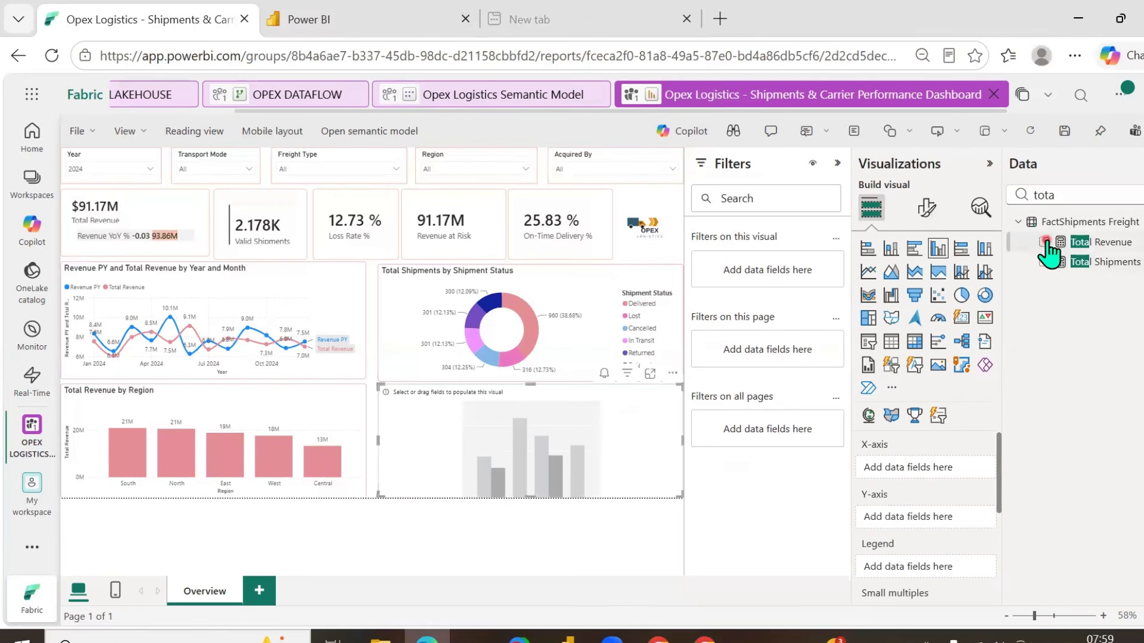
double_click(1077, 197)
type("fre")
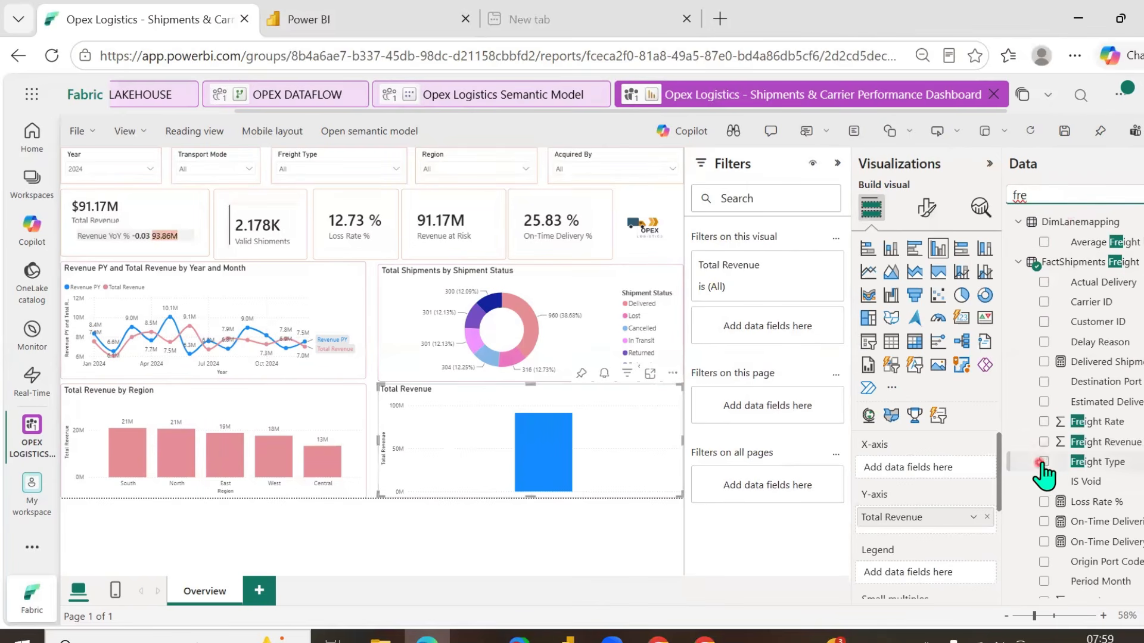
left_click(1043, 462)
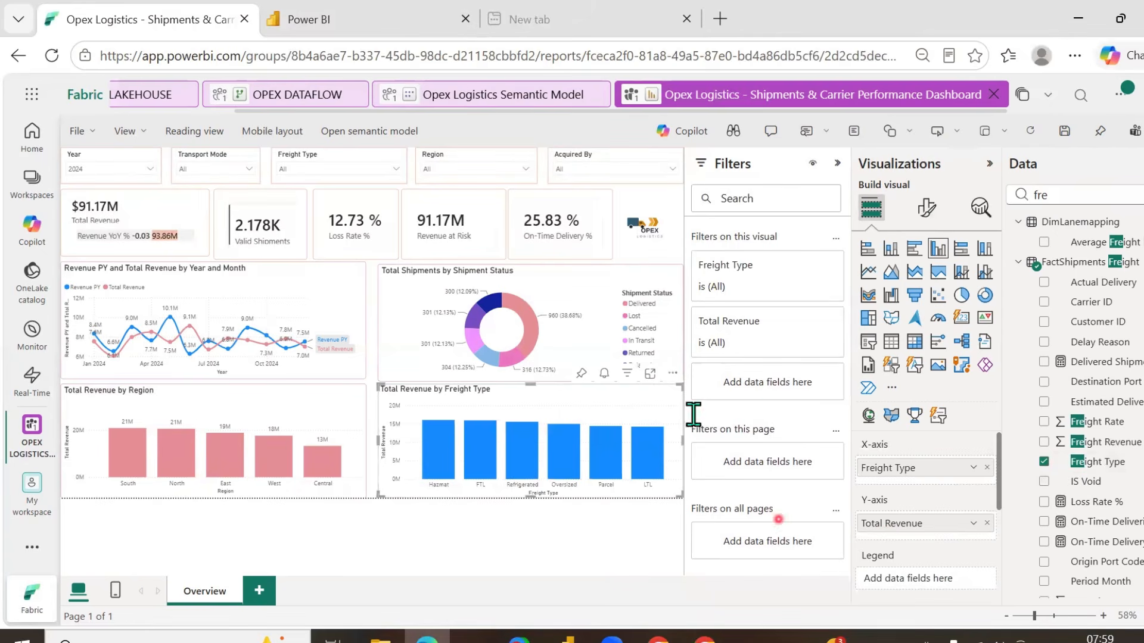
- Turn on data labels for the Total Revenue by Freight Type chart
left_click(927, 209)
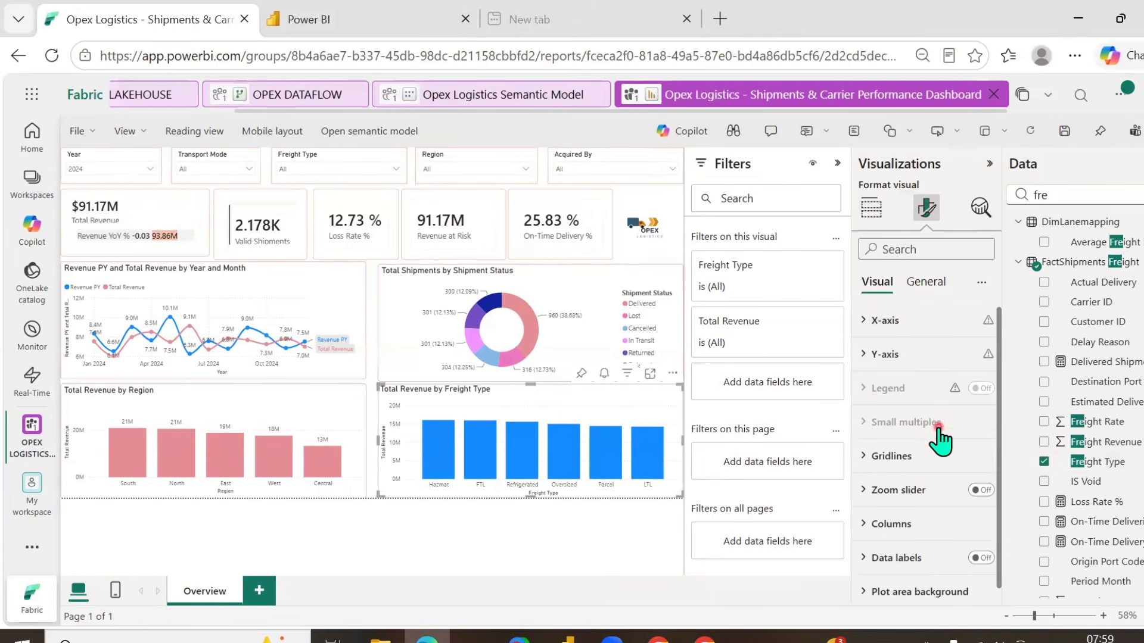
scroll(953, 507, "down", 1)
left_click(982, 549)
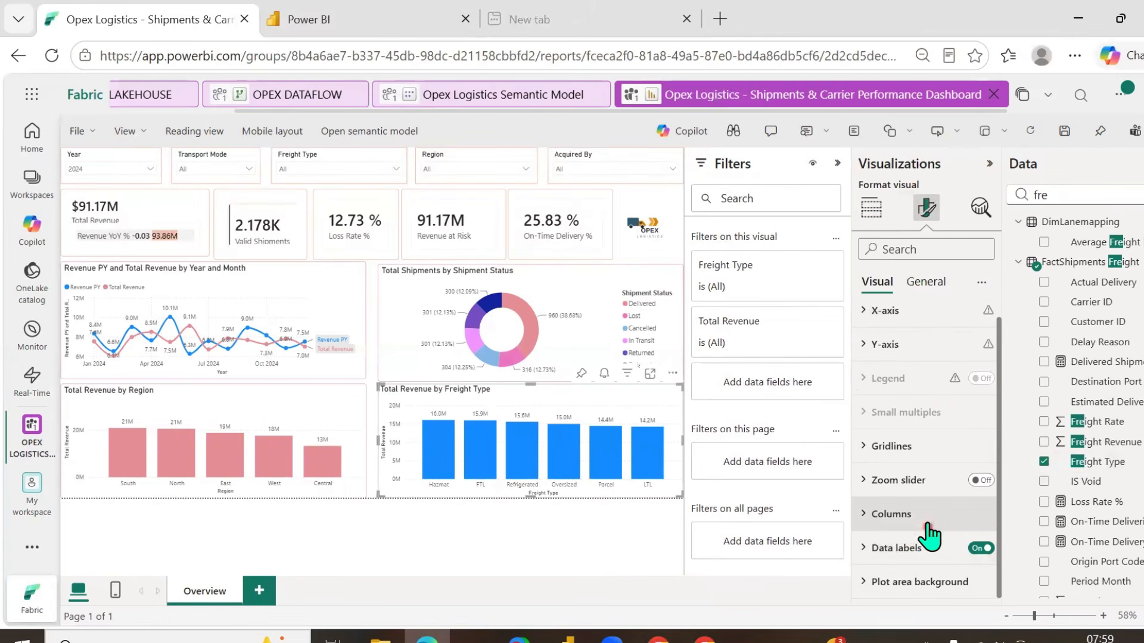
- Set the columns of the Total Revenue by Freight Type chart to the custom light green #7EF49B
left_click(896, 515)
scroll(921, 497, "down", 3)
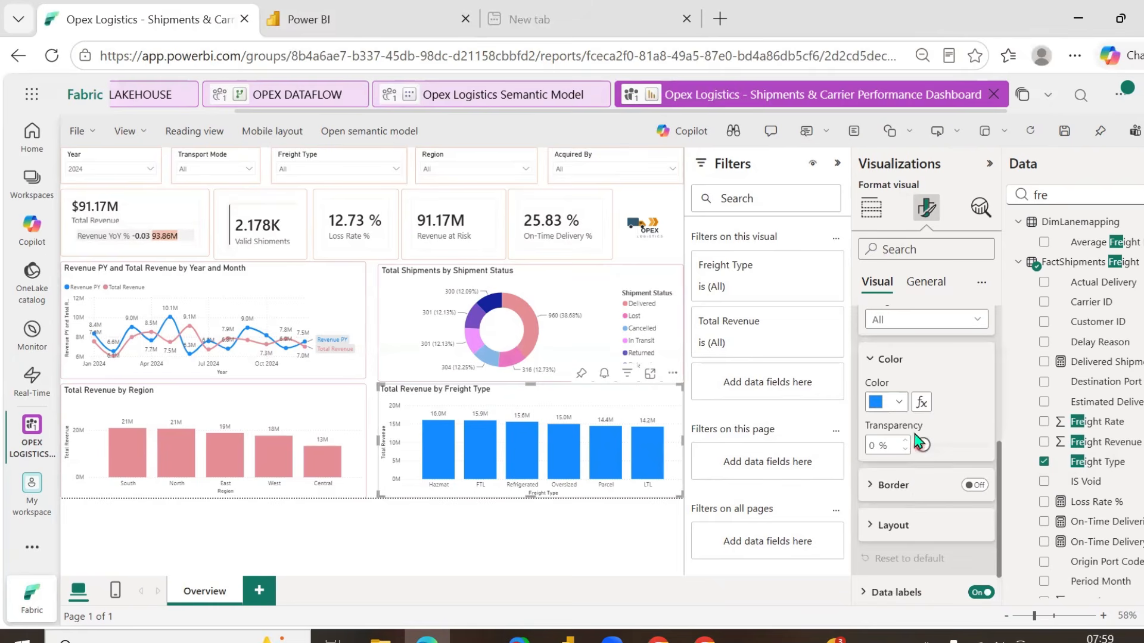
left_click(891, 403)
left_click(921, 388)
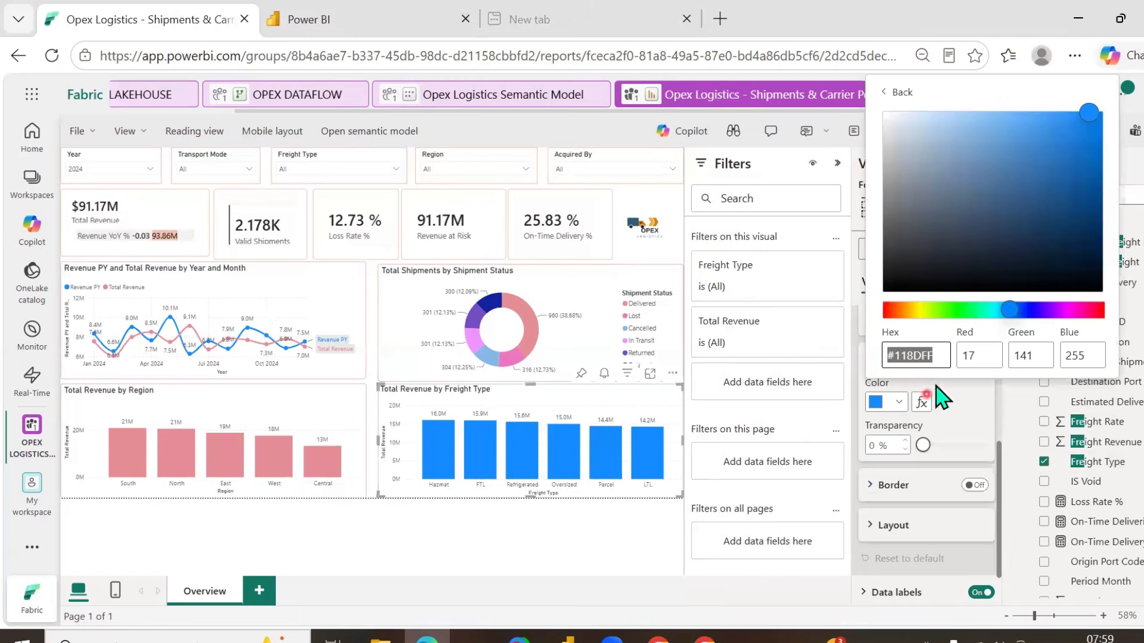
left_click(962, 310)
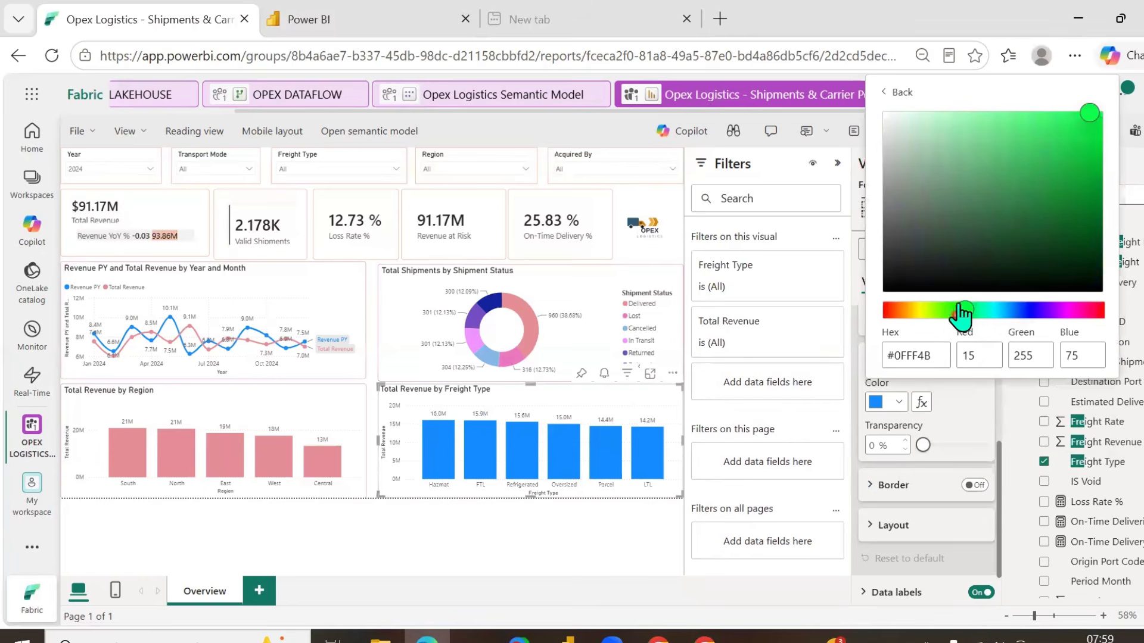
left_click(960, 127)
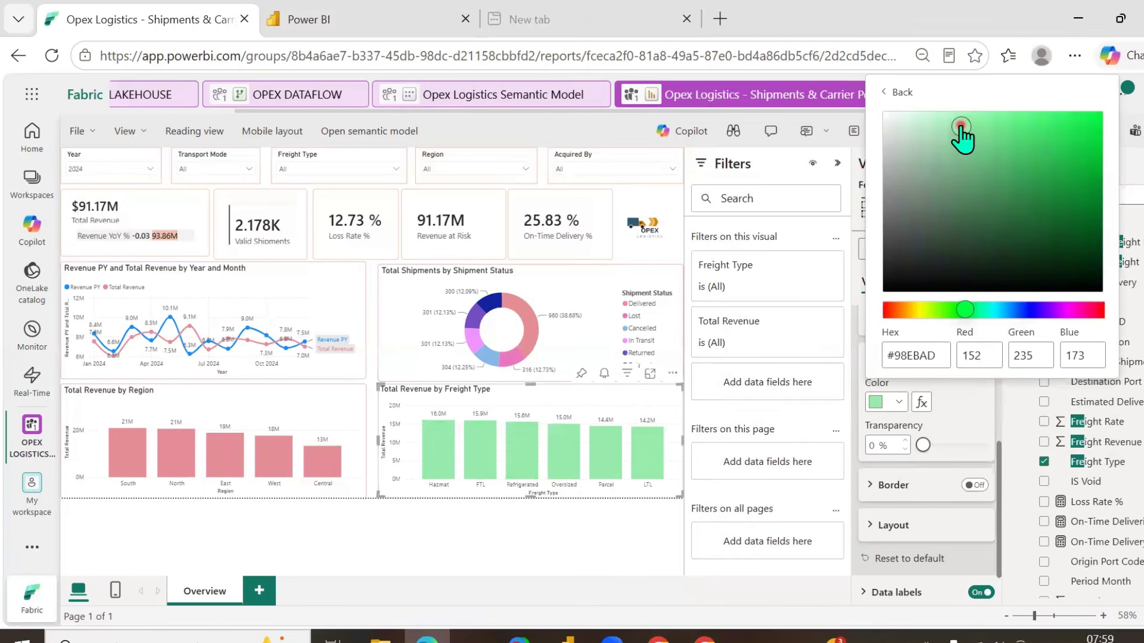
left_click(990, 120)
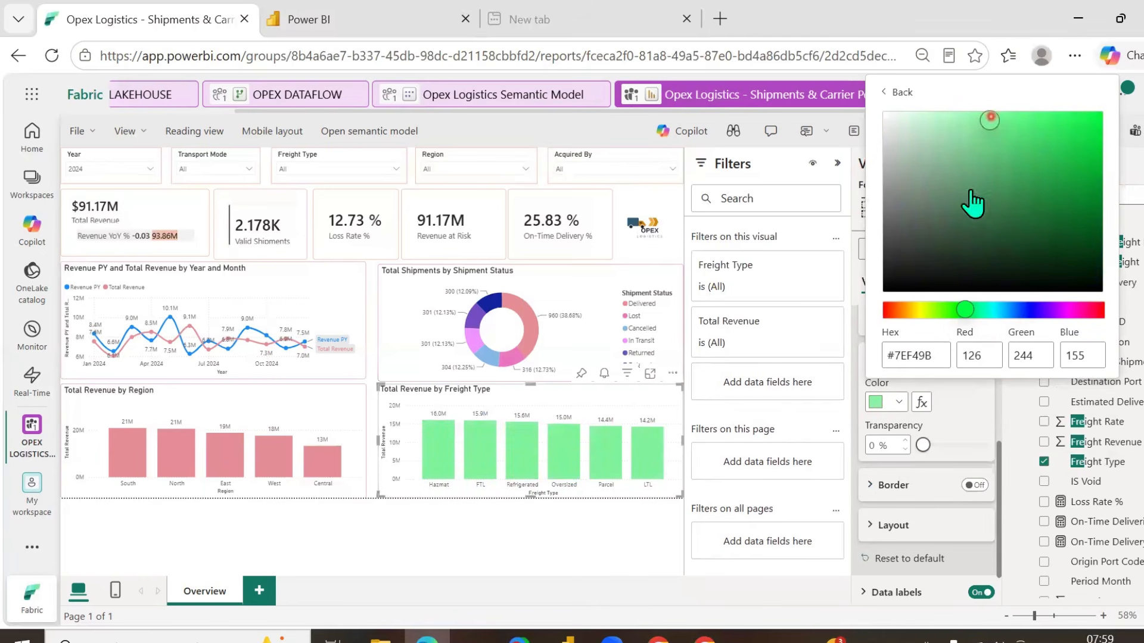
left_click(587, 524)
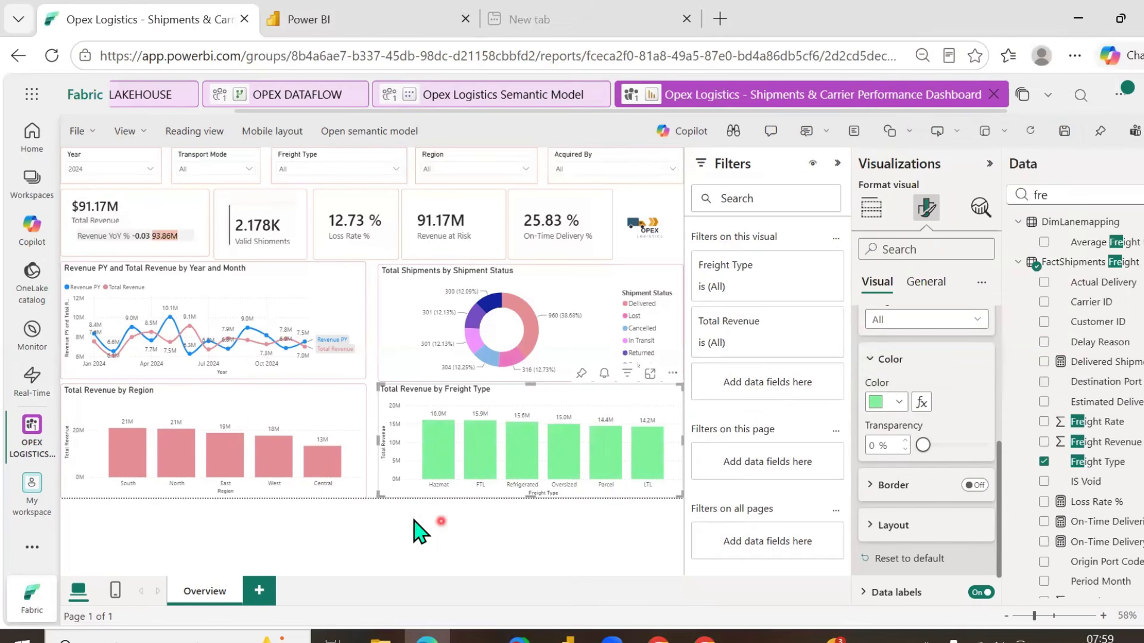
- Shift the shipment status donut chart slightly left and resize the Freight Type chart so both its sides align with the donut
left_click(405, 315)
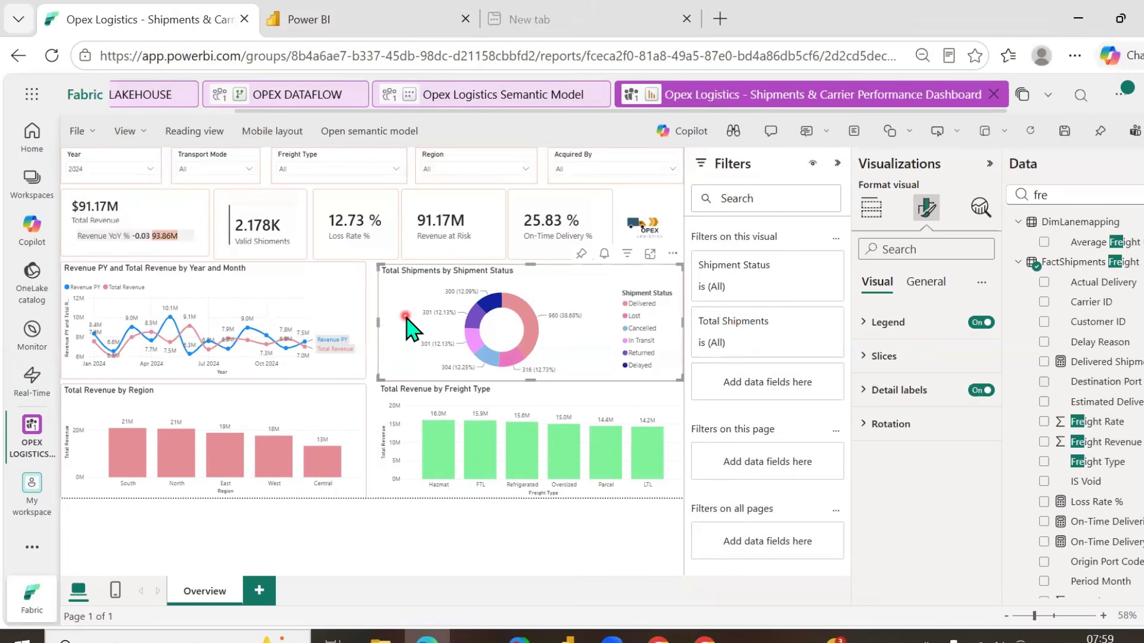
left_click_drag(405, 316, 399, 328)
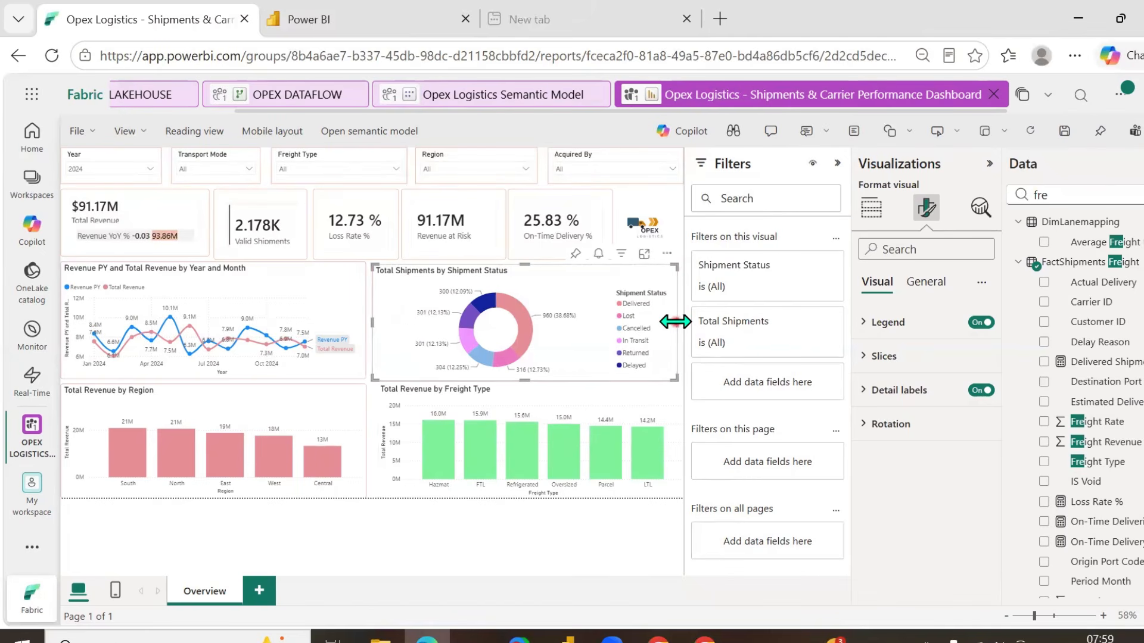
left_click(443, 397)
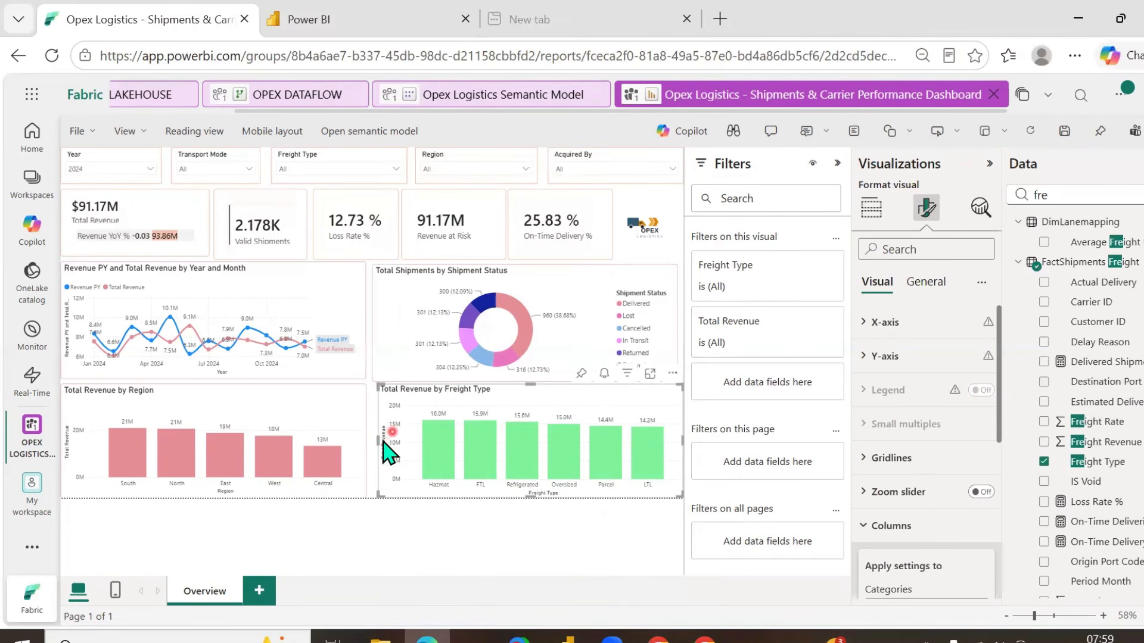
left_click_drag(379, 441, 372, 444)
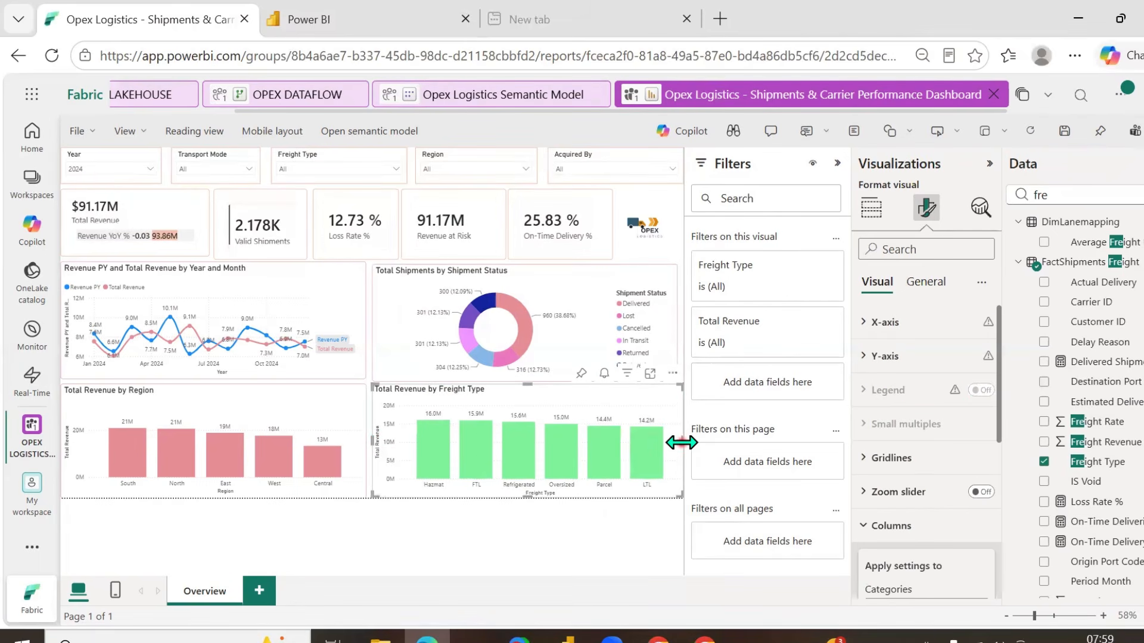
left_click_drag(679, 439, 679, 456)
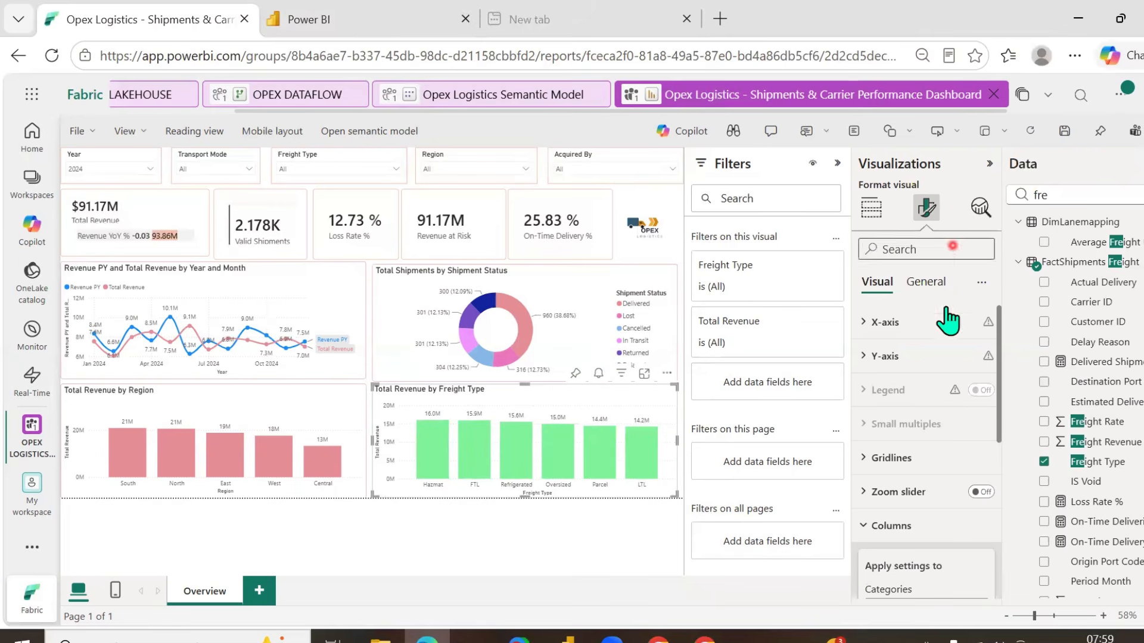
- Turn on the visual border of the Total Revenue by Freight Type chart and color it salmon pink
left_click(926, 289)
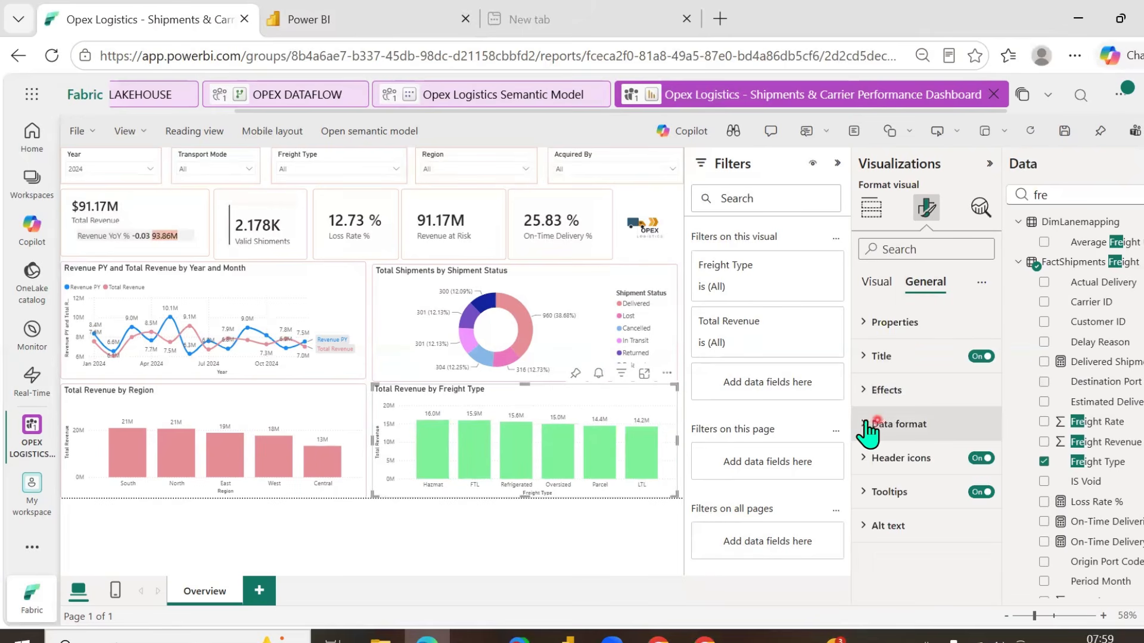
left_click(874, 388)
scroll(908, 398, "down", 3)
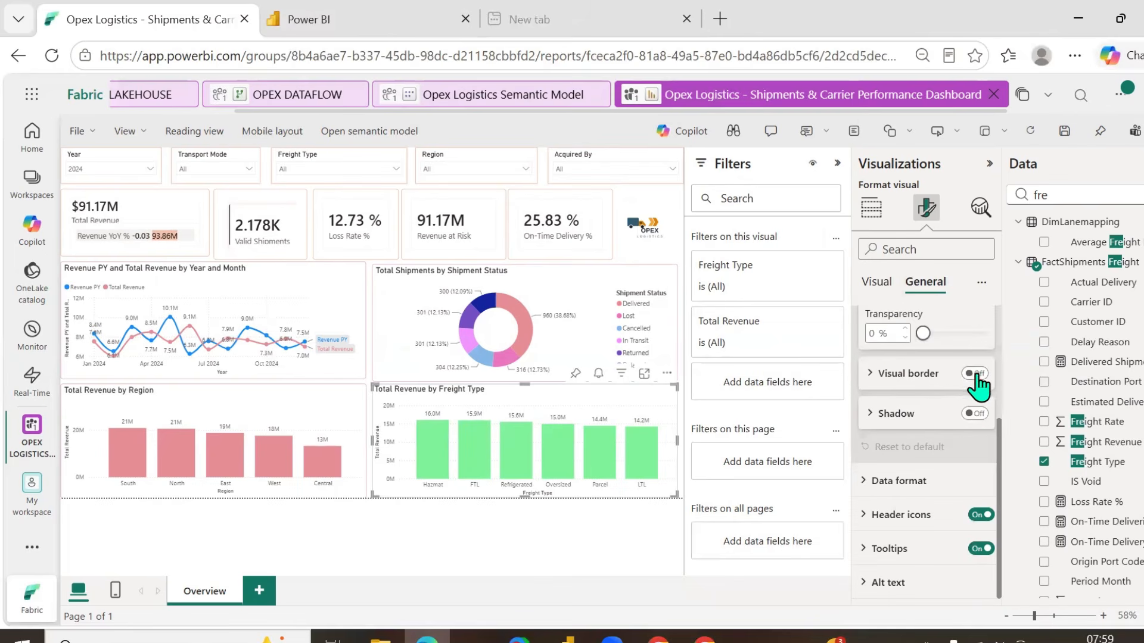
left_click(973, 374)
left_click(870, 373)
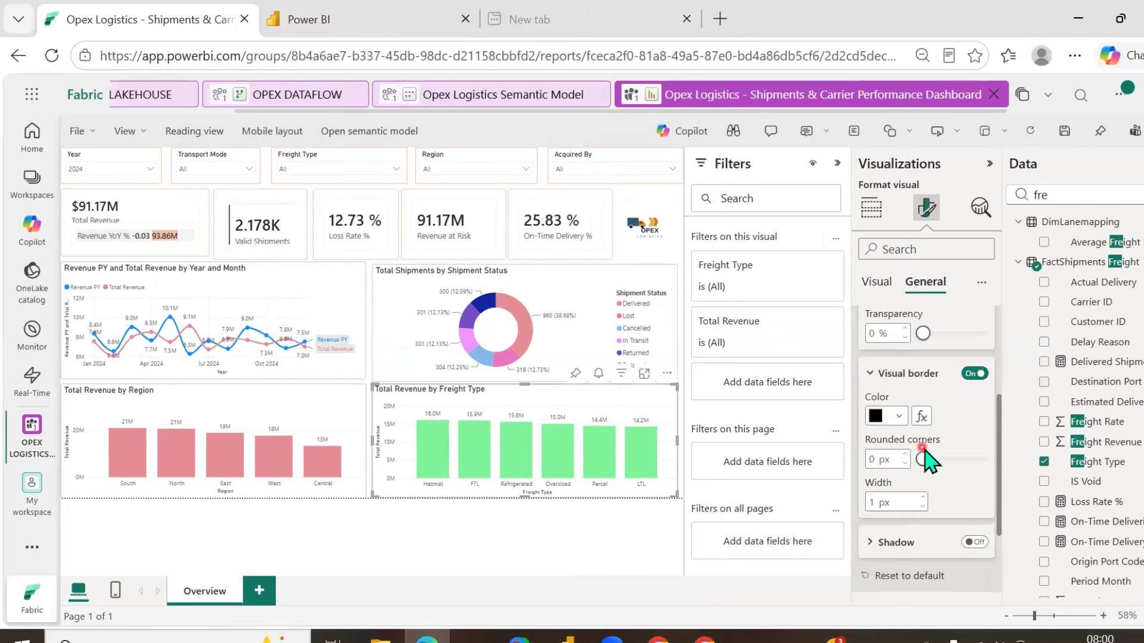
left_click(893, 416)
left_click(909, 315)
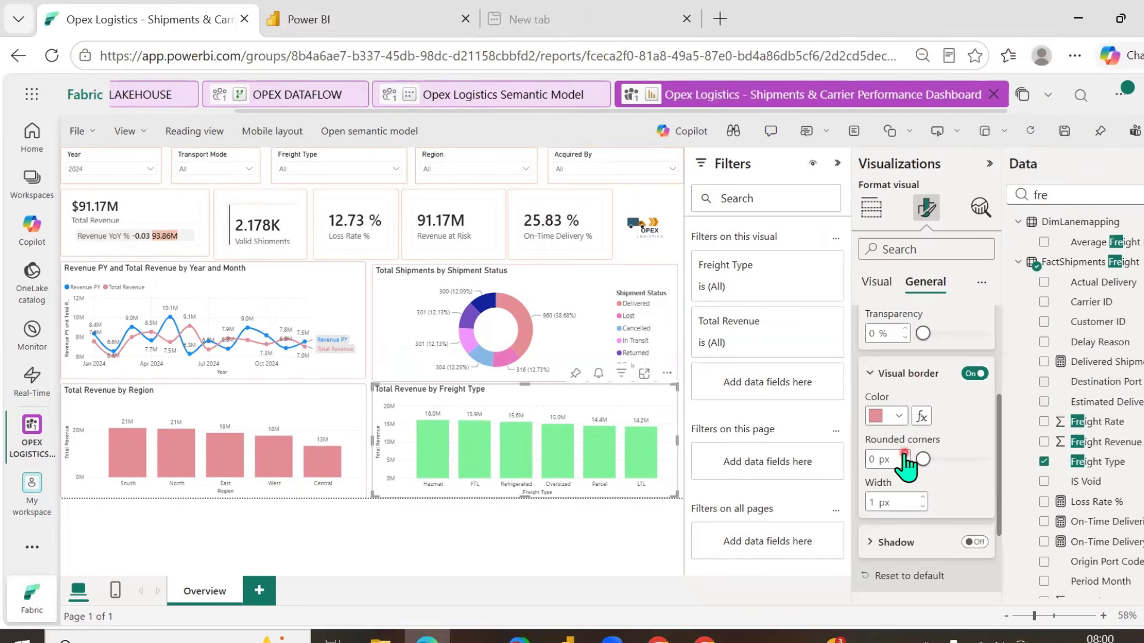
- Slightly round the border corners of the Total Revenue by Freight Type chart
left_click(904, 454)
left_click(904, 453)
left_click(514, 525)
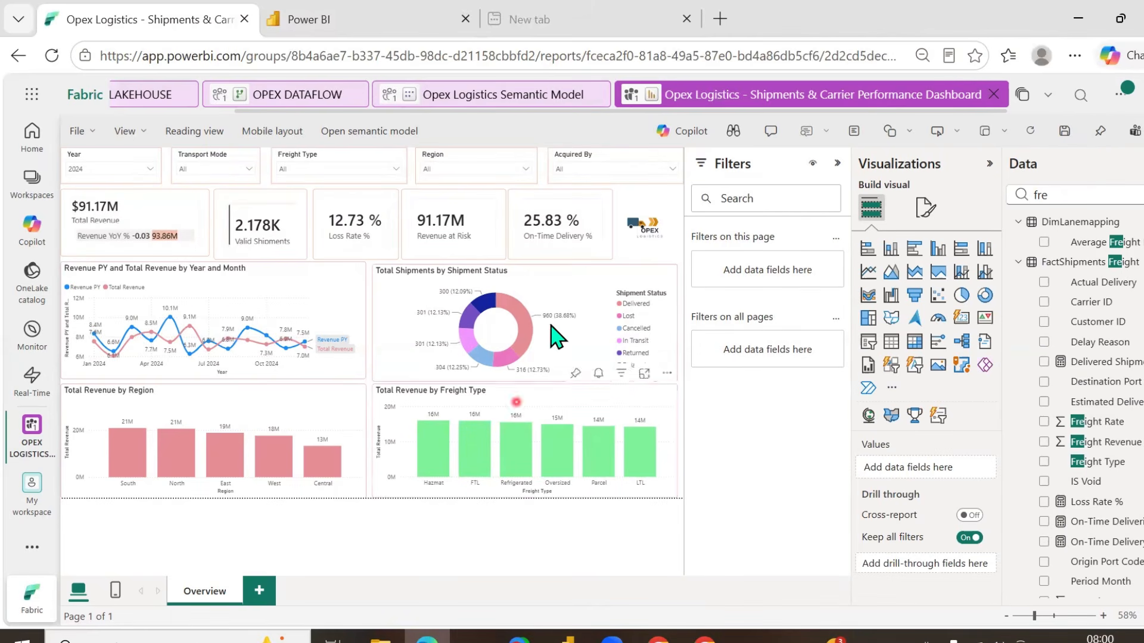
- Extend the upper edge of the Total Shipments by Shipment Status donut chart slightly so it lines up with the neighbouring line chart
left_click(545, 293)
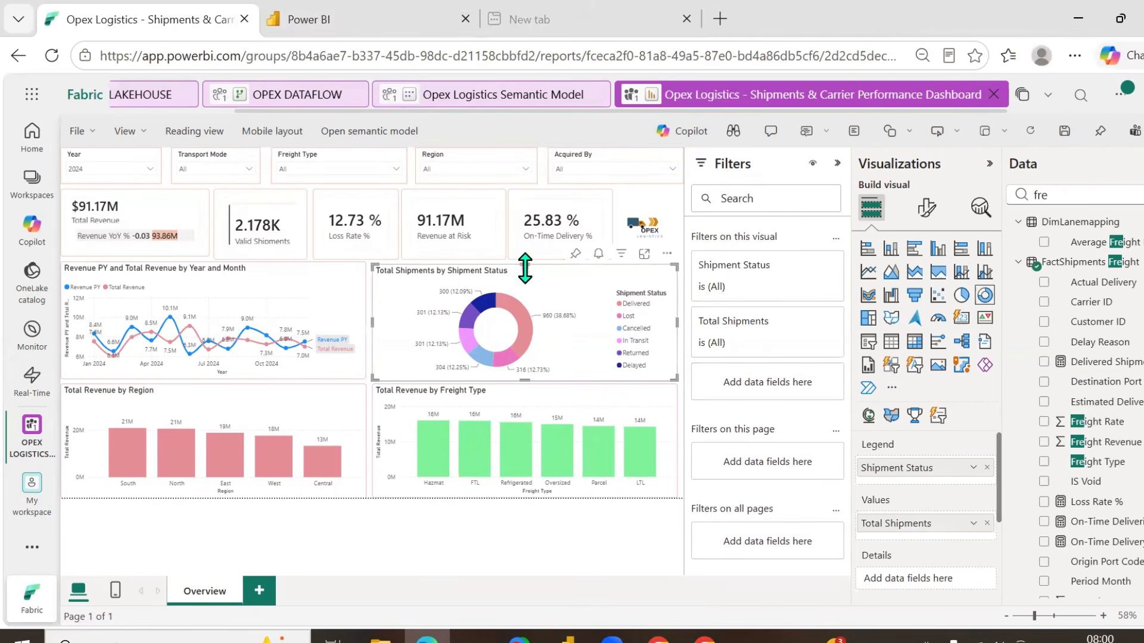
left_click_drag(525, 268, 523, 264)
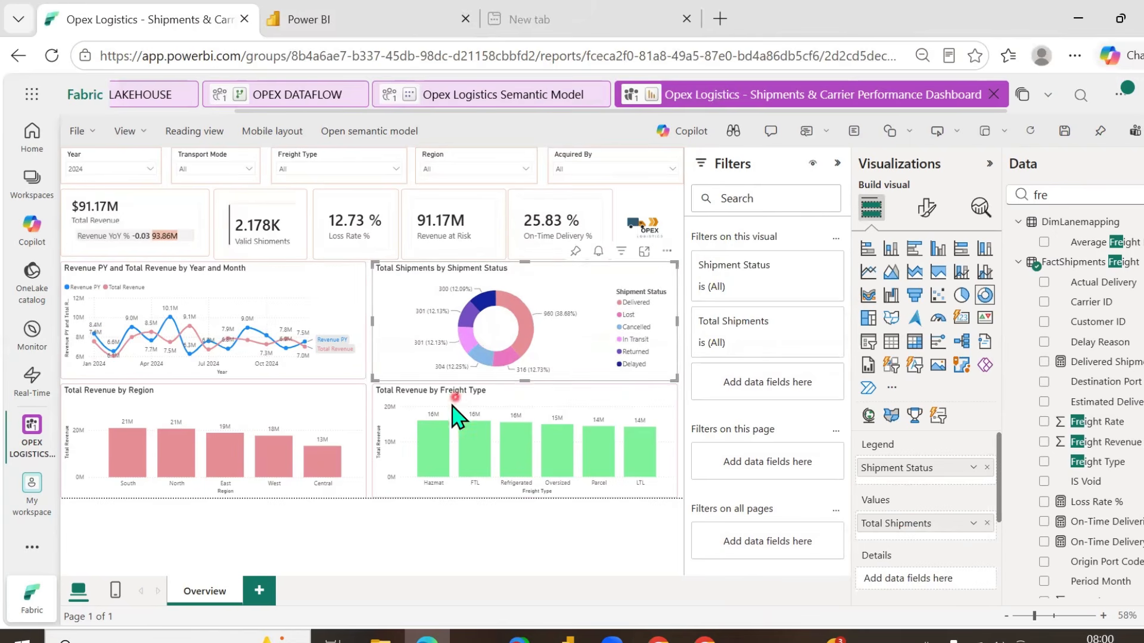
left_click(403, 539)
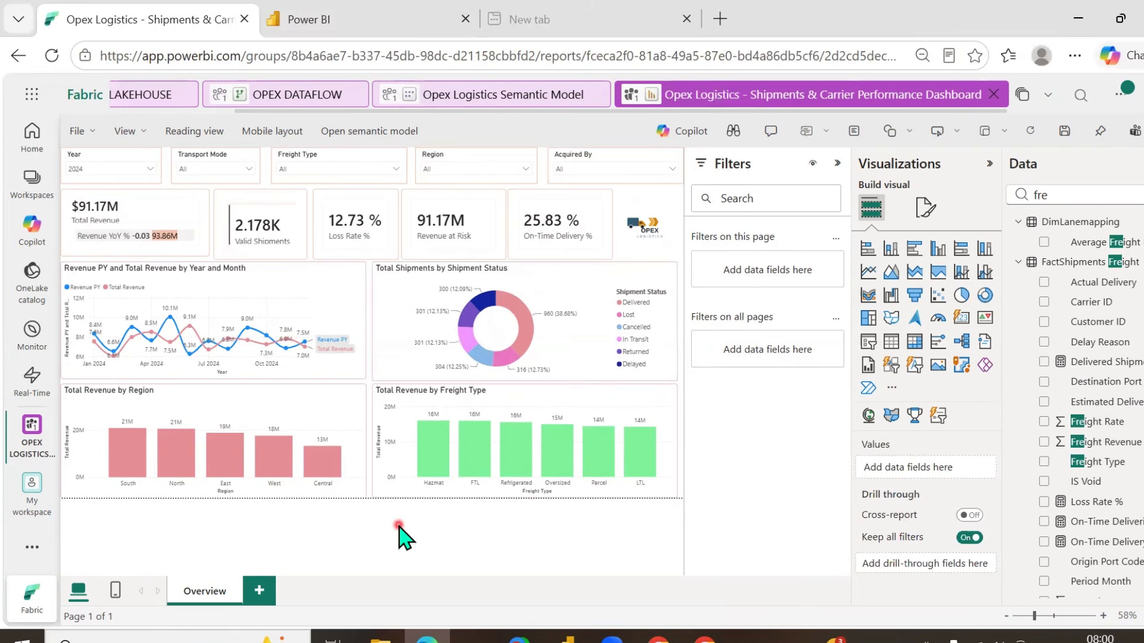
- Duplicate the Overview page and rename the copy "Delivery & Delay"
right_click(207, 593)
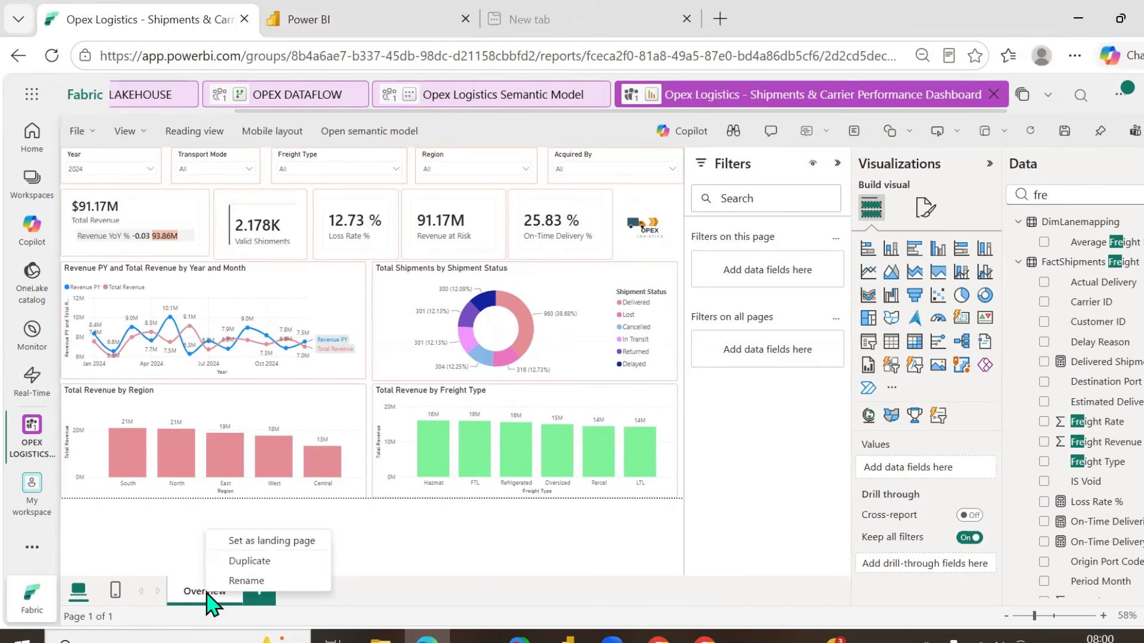
left_click(248, 561)
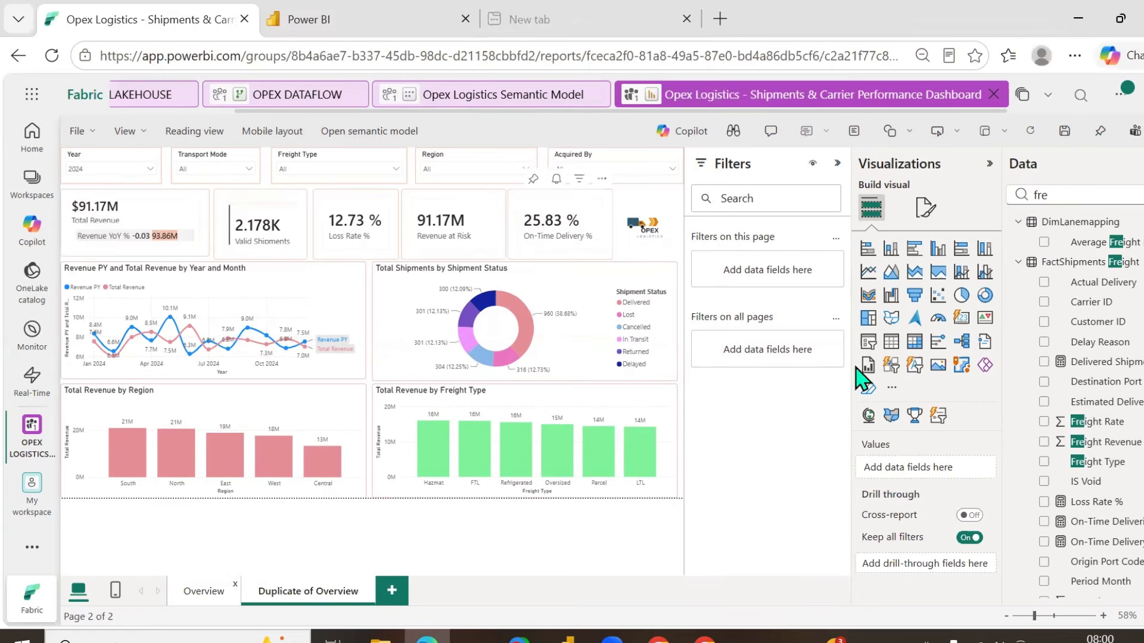
key("alt+Tab")
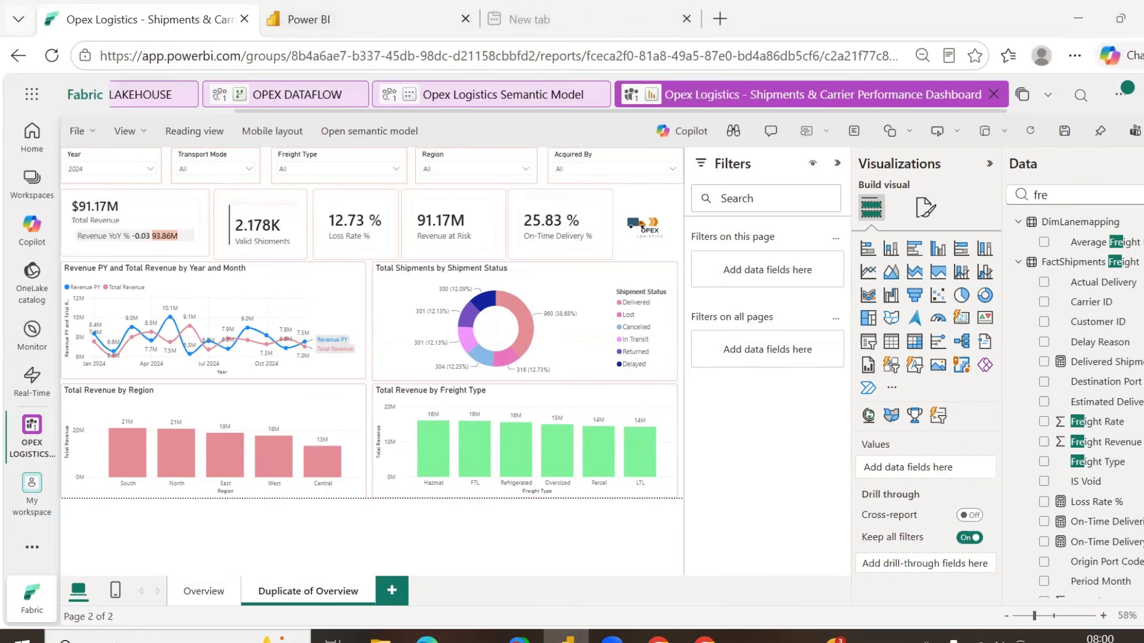
double_click(294, 592)
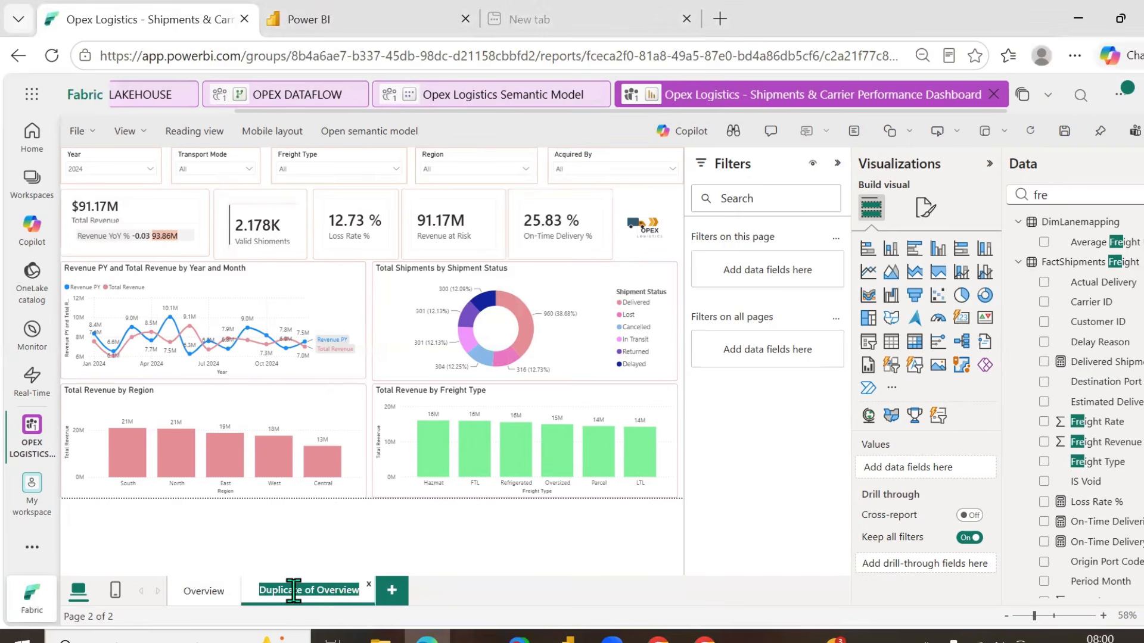
type("Delive")
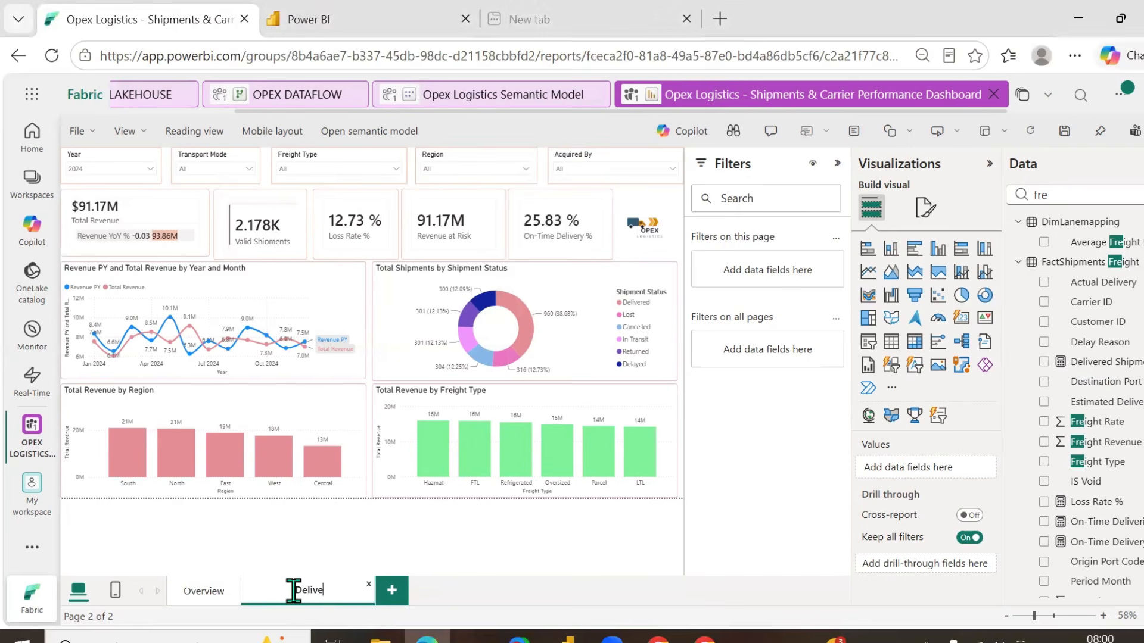
type("ry & Delay")
key("Return")
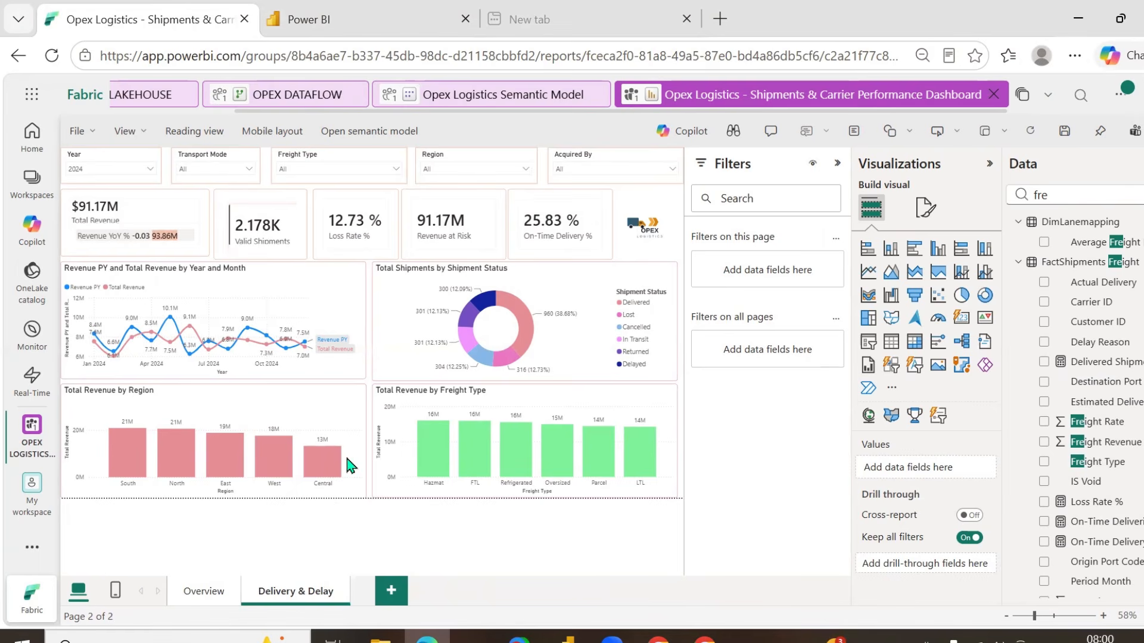
- In the Opex Logistics Semantic Model, create the measure "Target = 95" in the FactShipments Freight table
left_click(299, 276)
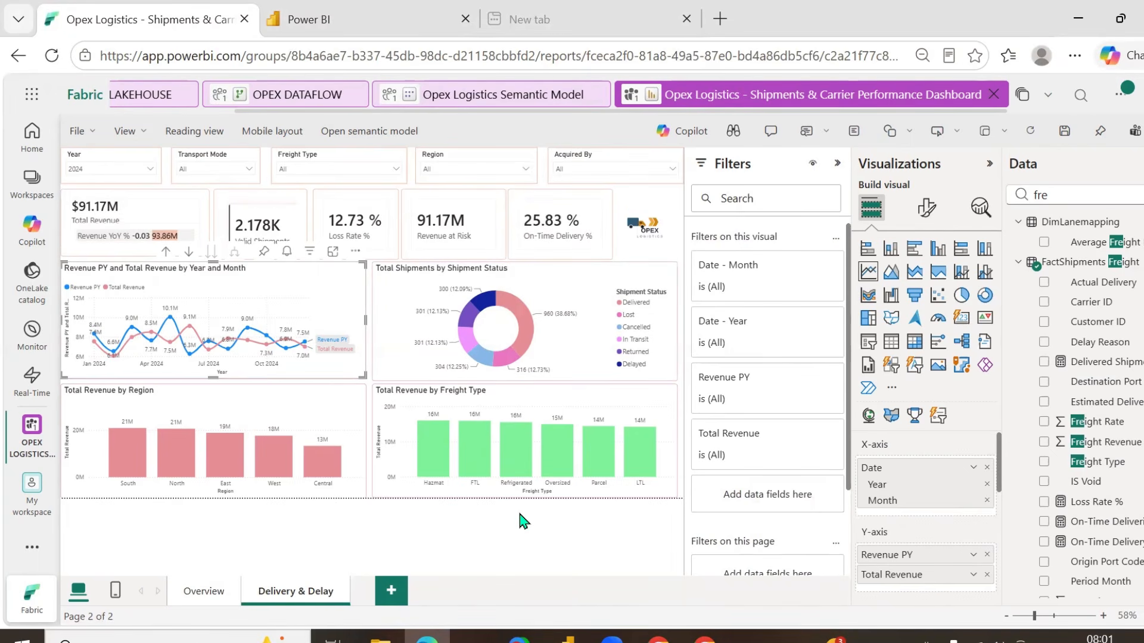
left_click(501, 97)
left_click(706, 400)
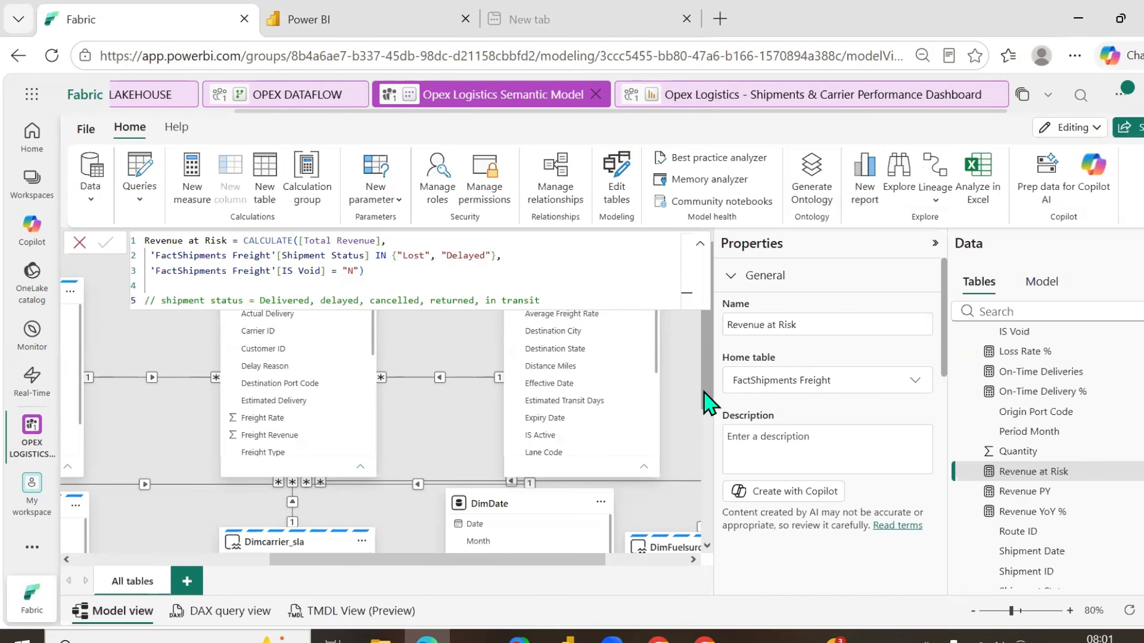
right_click(1002, 436)
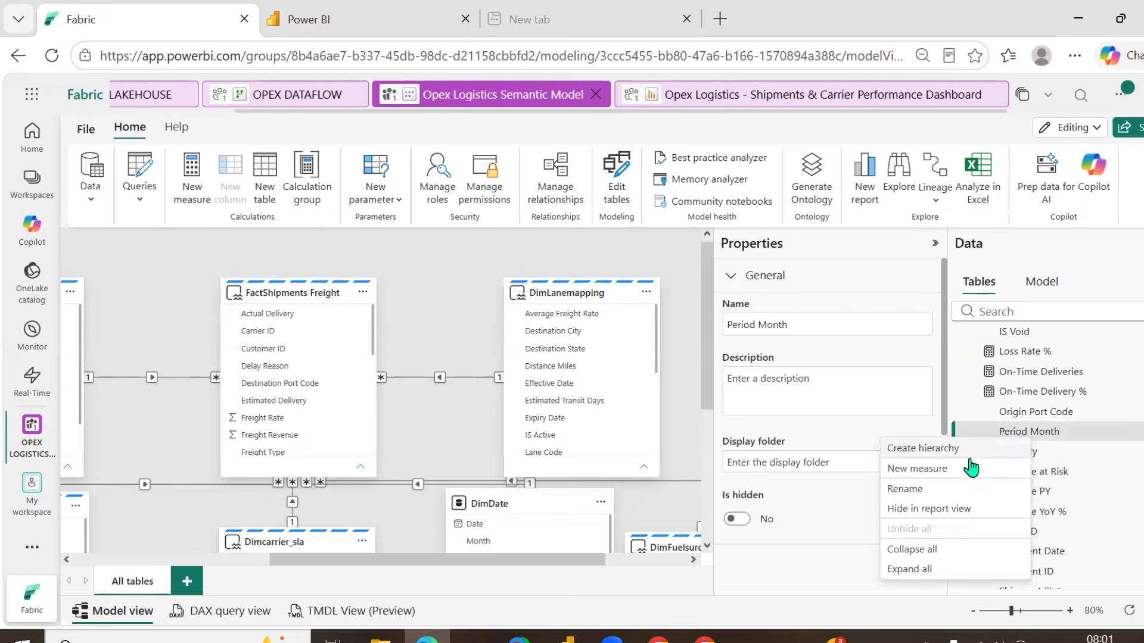
left_click(947, 469)
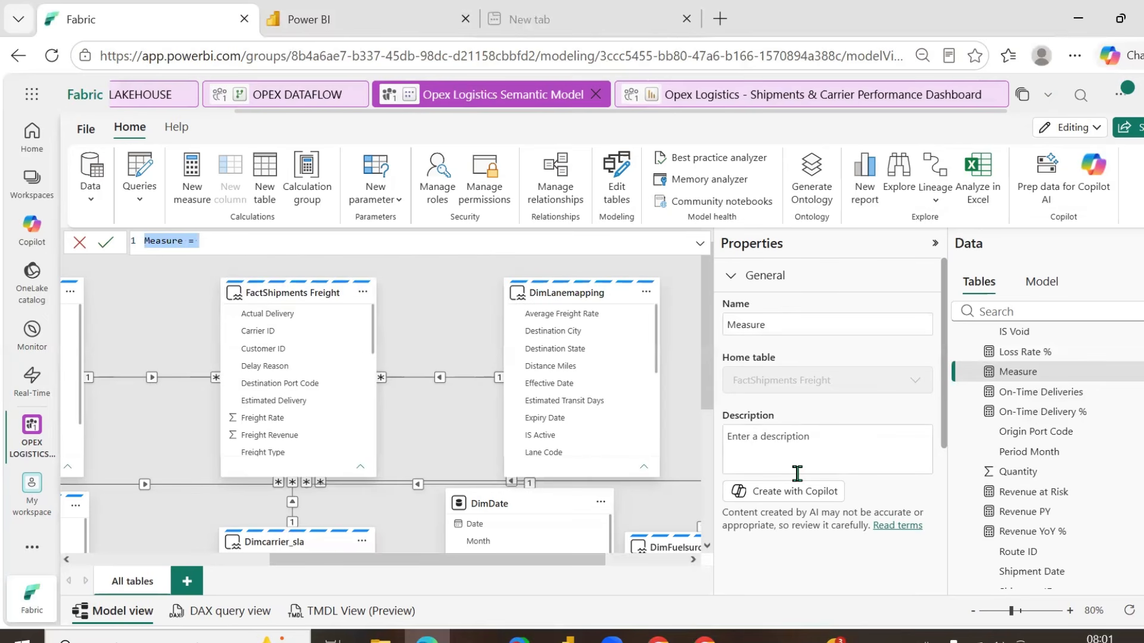
type("Target = 95")
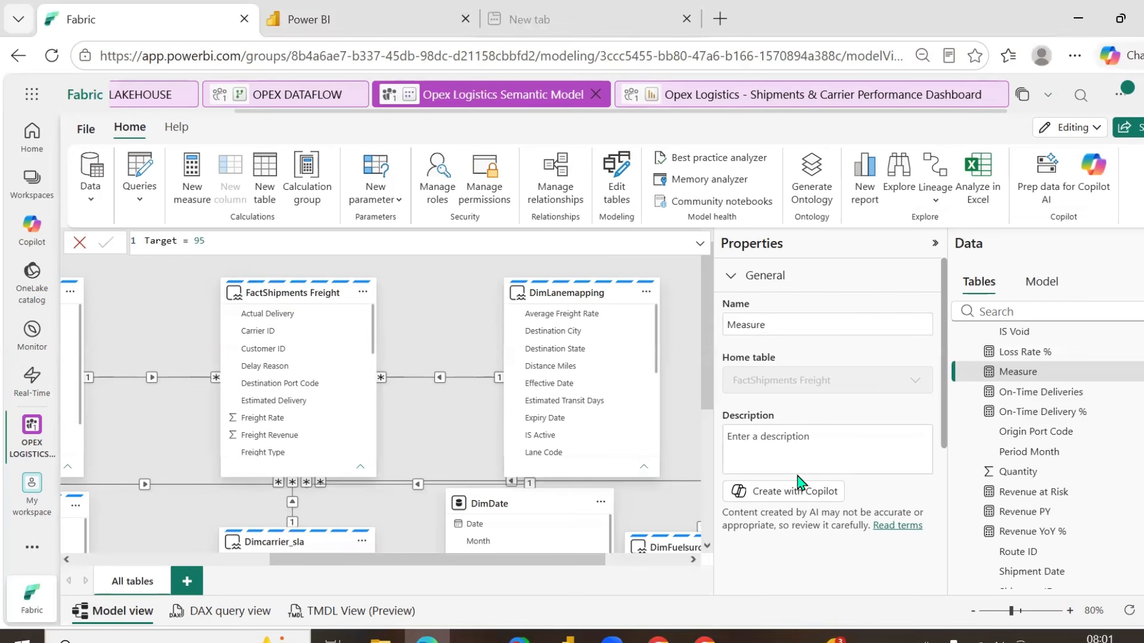
key("Return")
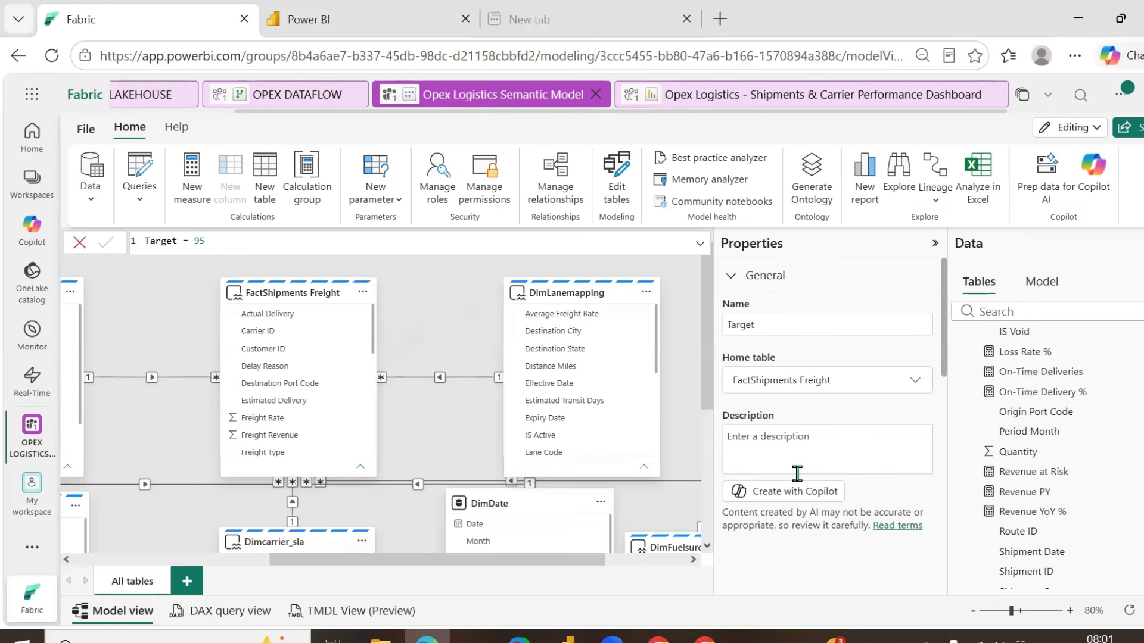
- Back in the dashboard report, replace the revenue line chart's x-axis date fields with only Month from the DimDate date hierarchy
left_click(798, 97)
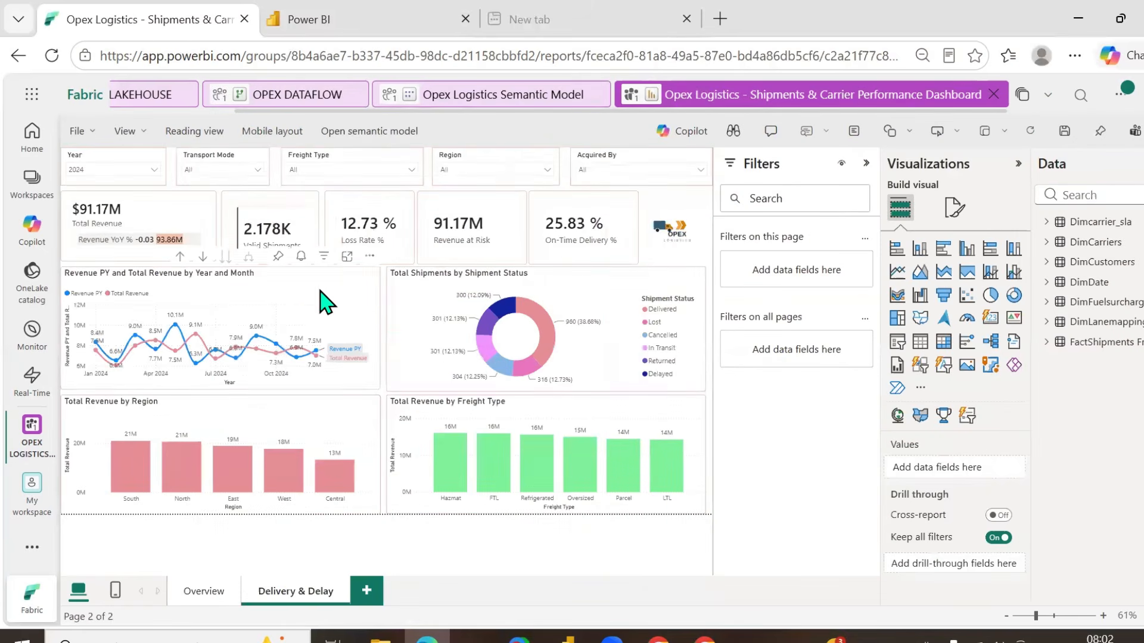
left_click(338, 290)
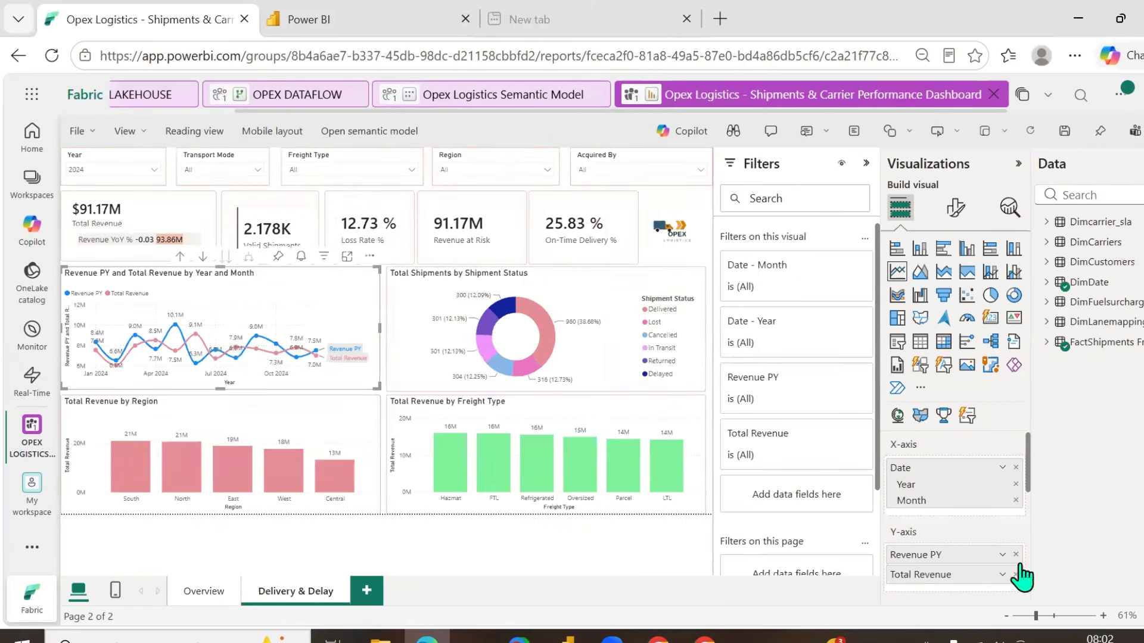
left_click(1015, 468)
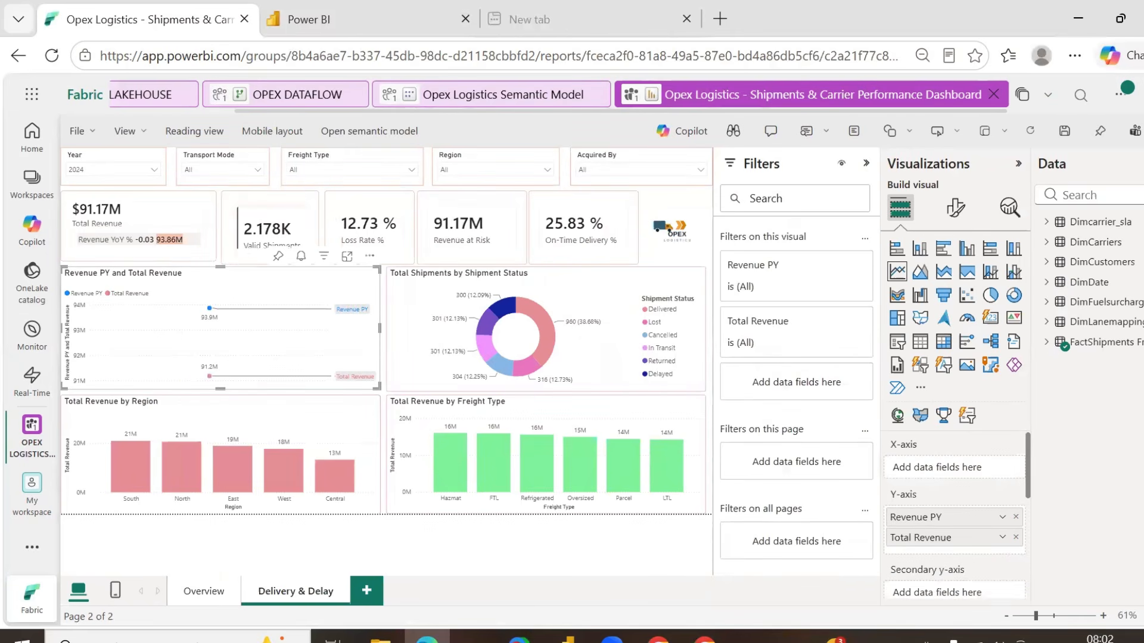
left_click(567, 641)
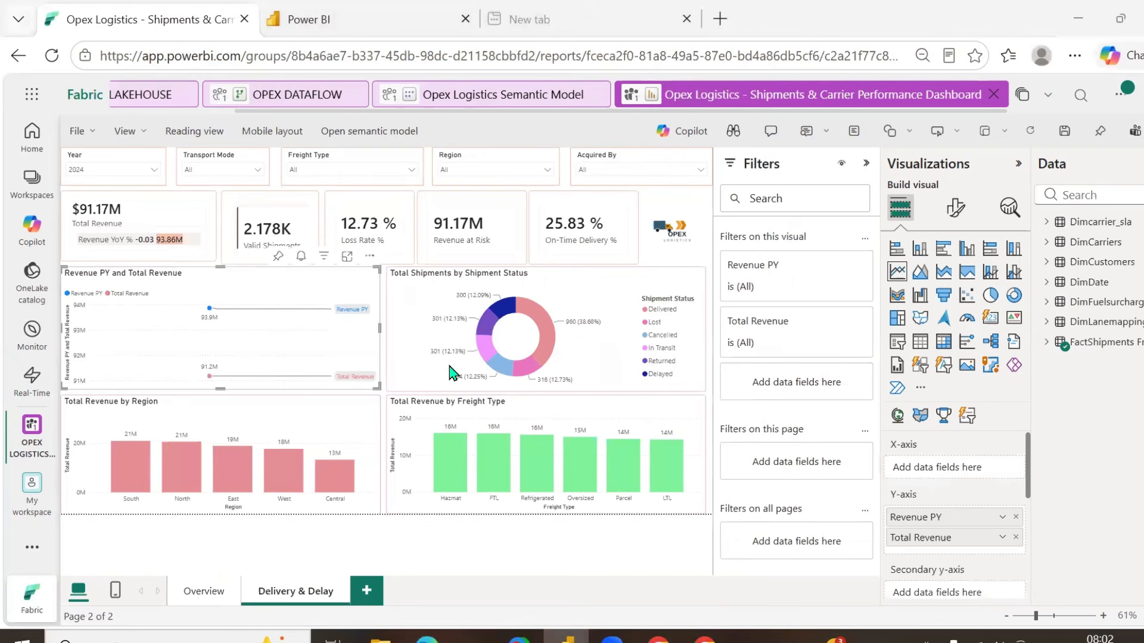
left_click(1049, 282)
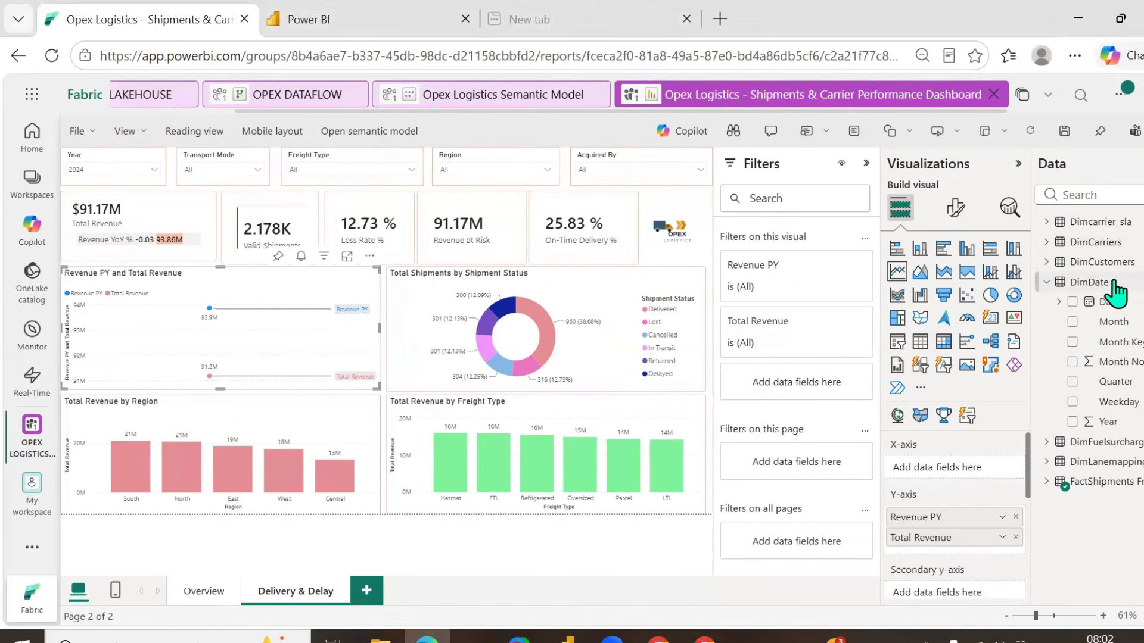
left_click(1058, 302)
left_click(1071, 321)
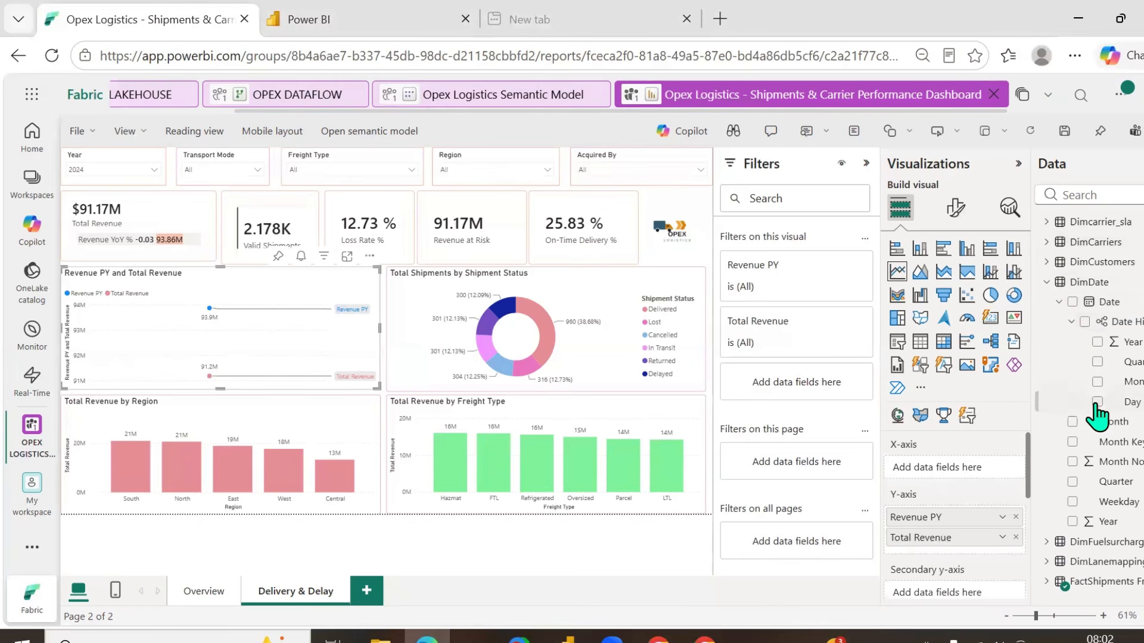
left_click(1097, 381)
- Remove Revenue PY and Total Revenue from the line chart's y-axis
scroll(965, 510, "down", 2)
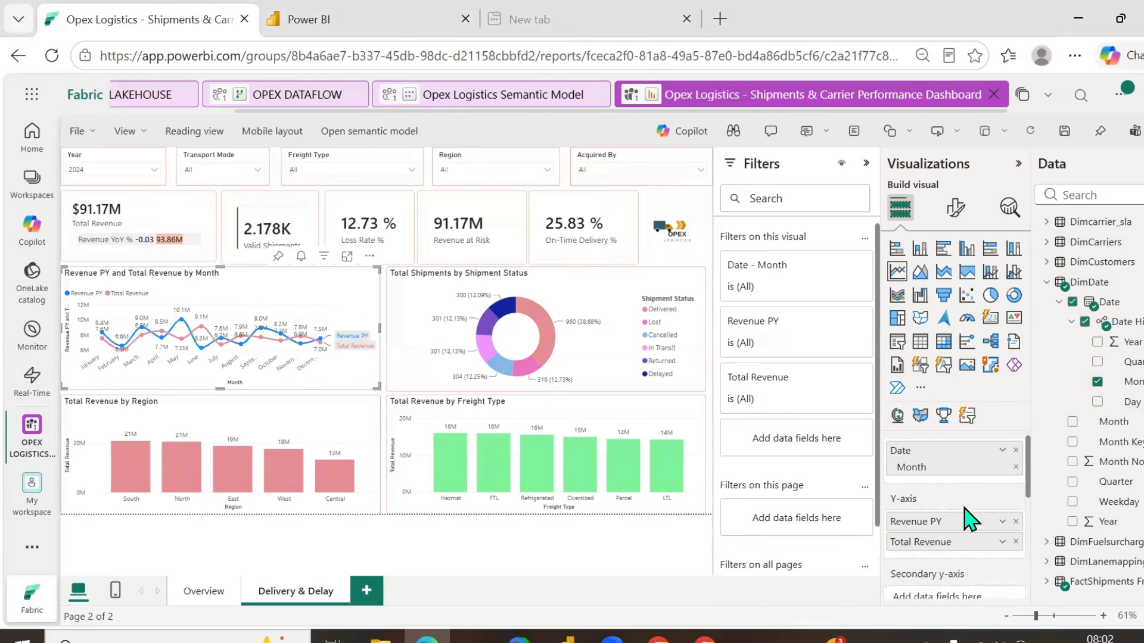
left_click(1015, 446)
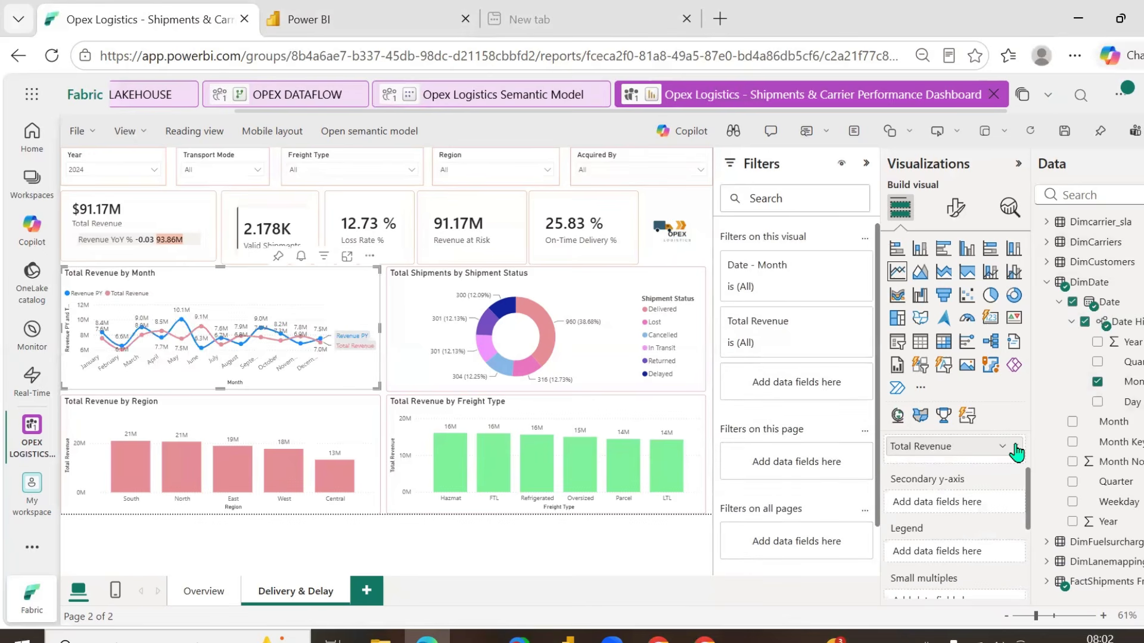
left_click(1015, 447)
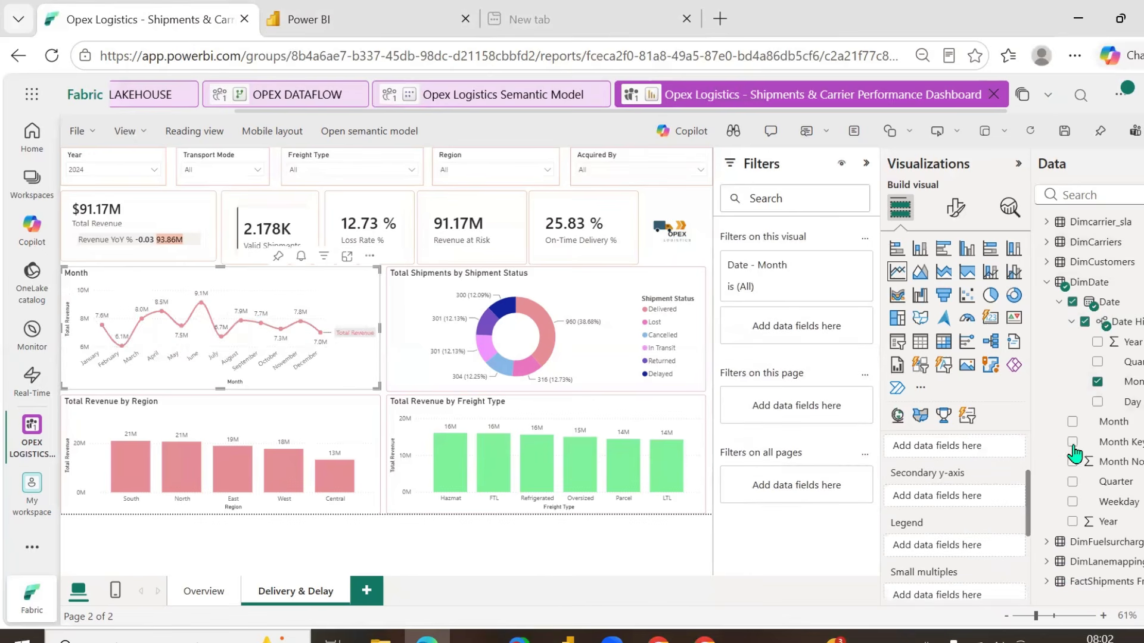
- Add the Target measure to the line chart's secondary y-axis and On-Time Delivery % to its y-axis
left_click(1046, 581)
scroll(1078, 539, "down", 5)
scroll(1078, 539, "down", 4)
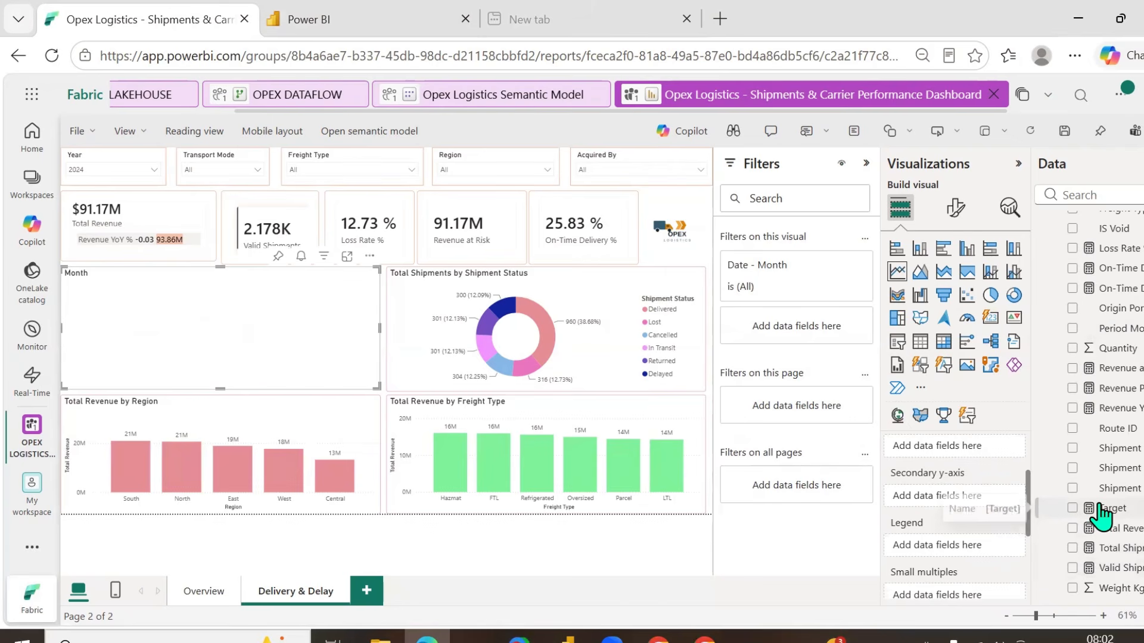
left_click_drag(1102, 513, 938, 498)
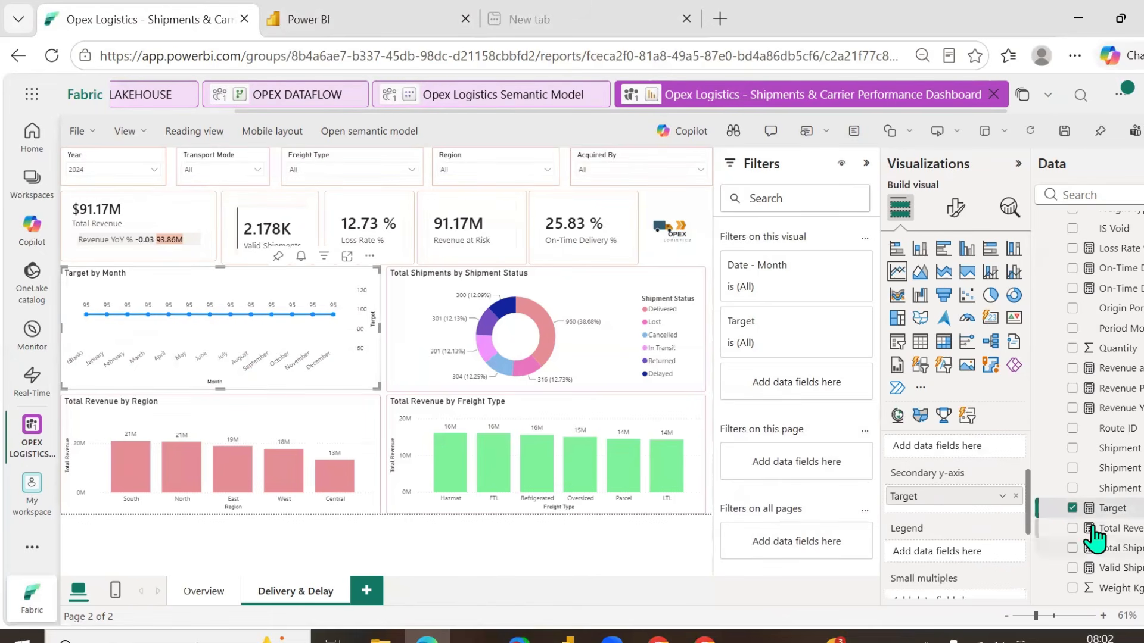
scroll(1129, 498, "up", 3)
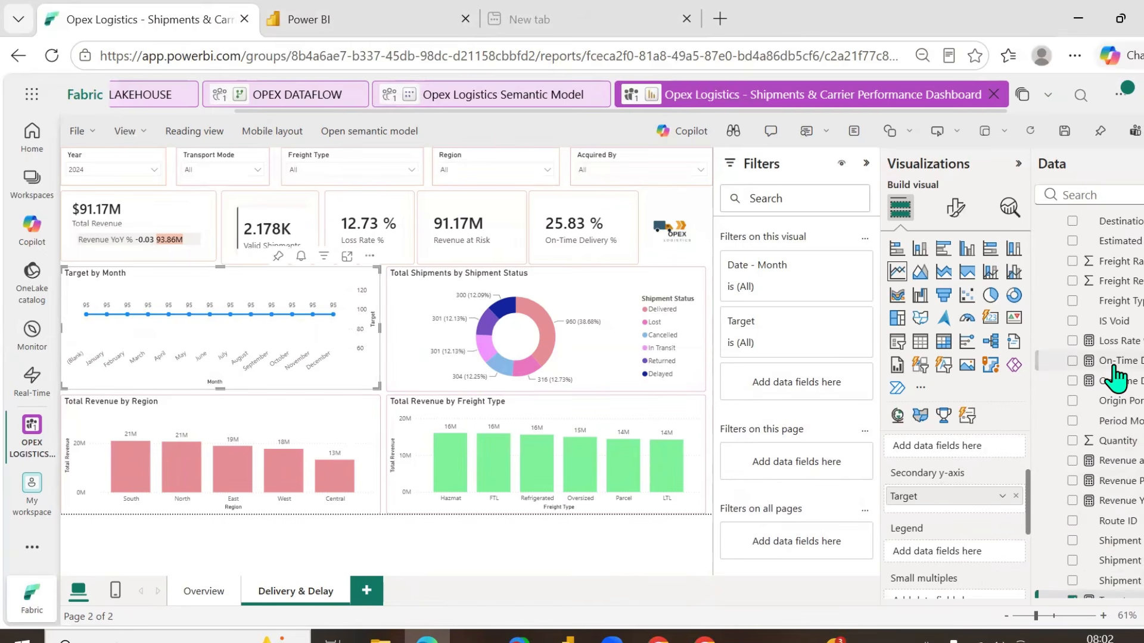
left_click(1073, 381)
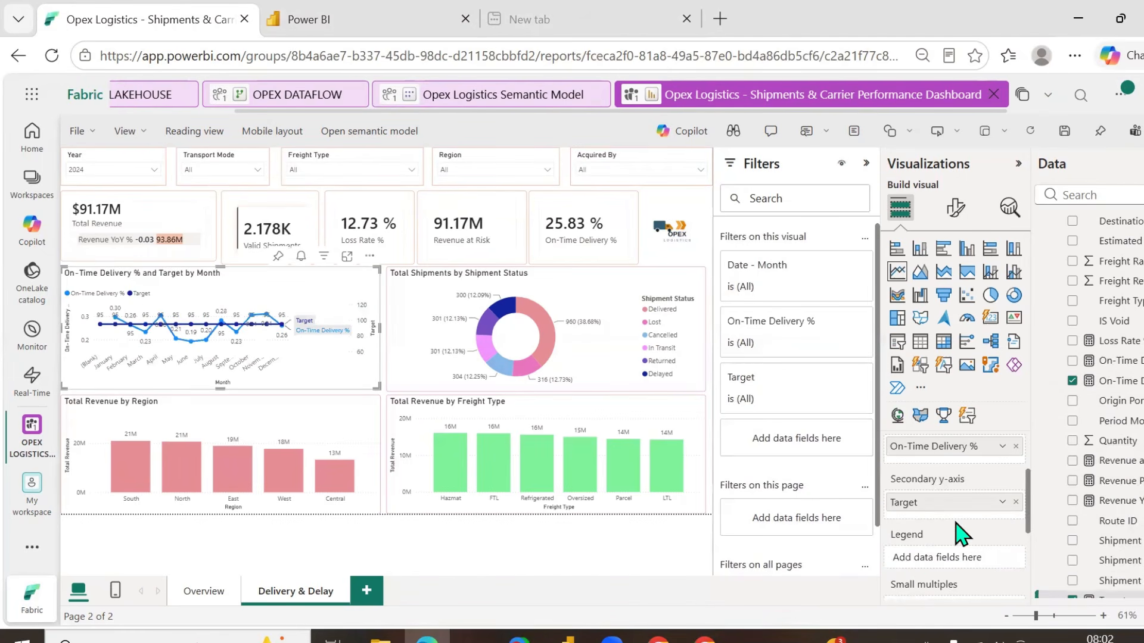
- Move Target from the secondary y-axis to the main y-axis, below On-Time Delivery %
scroll(958, 593, "down", 5)
scroll(960, 557, "up", 6)
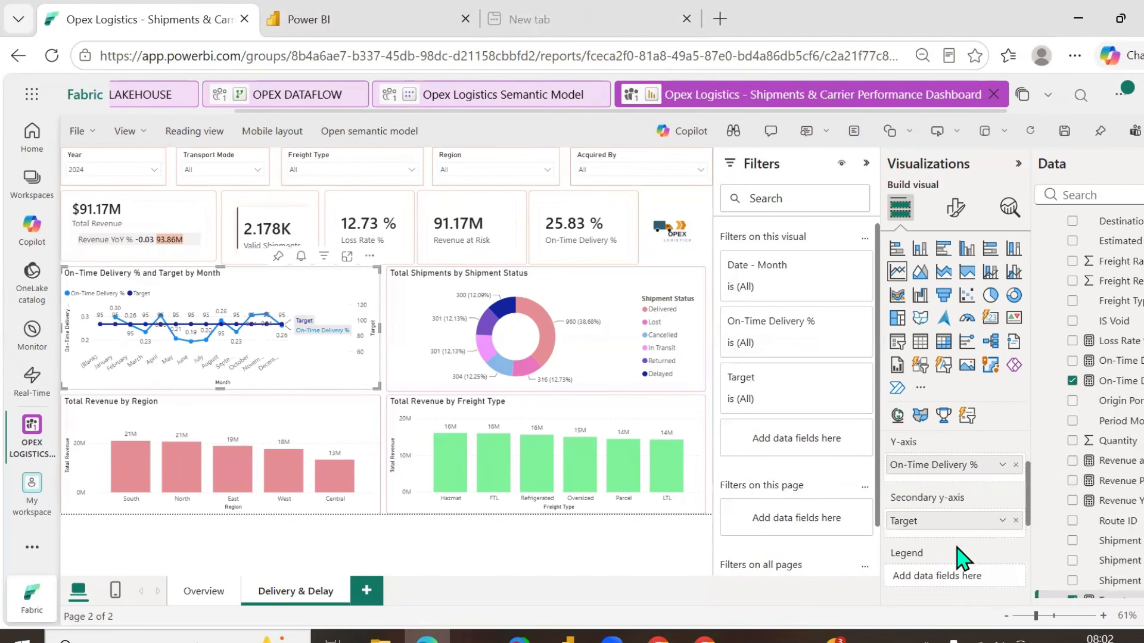
scroll(960, 557, "down", 2)
scroll(957, 557, "up", 4)
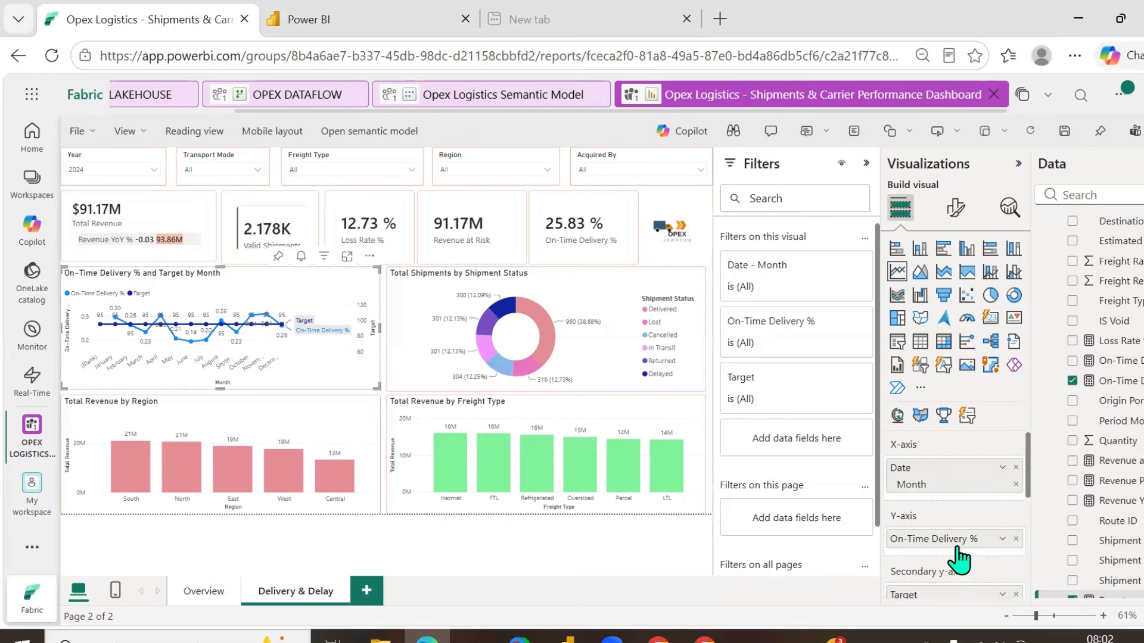
scroll(953, 556, "down", 2)
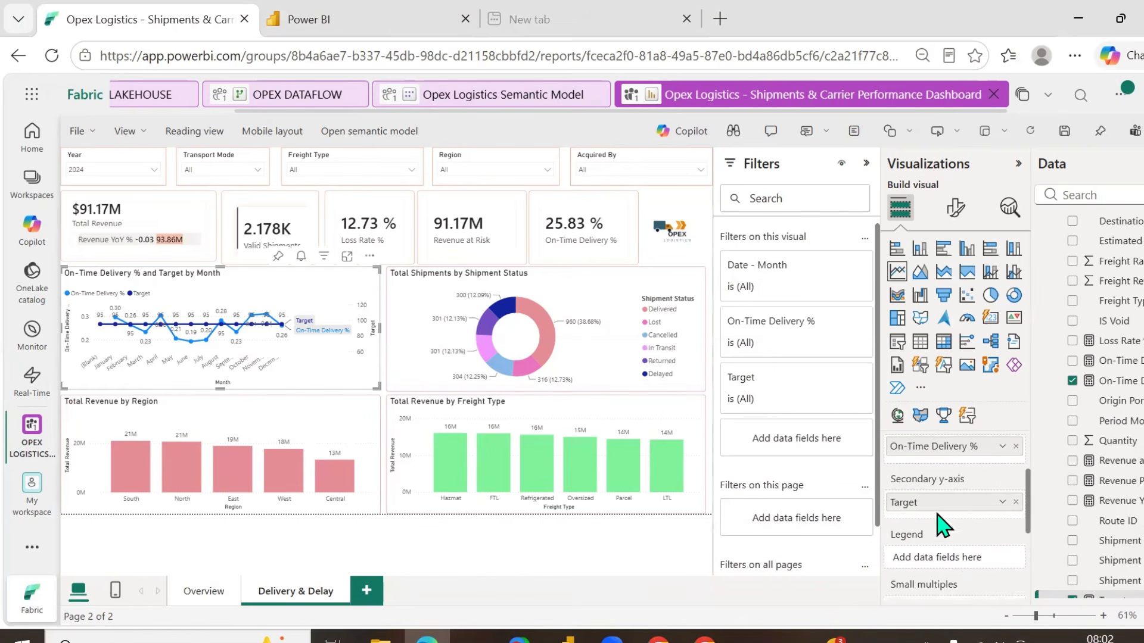
left_click_drag(928, 509, 919, 485)
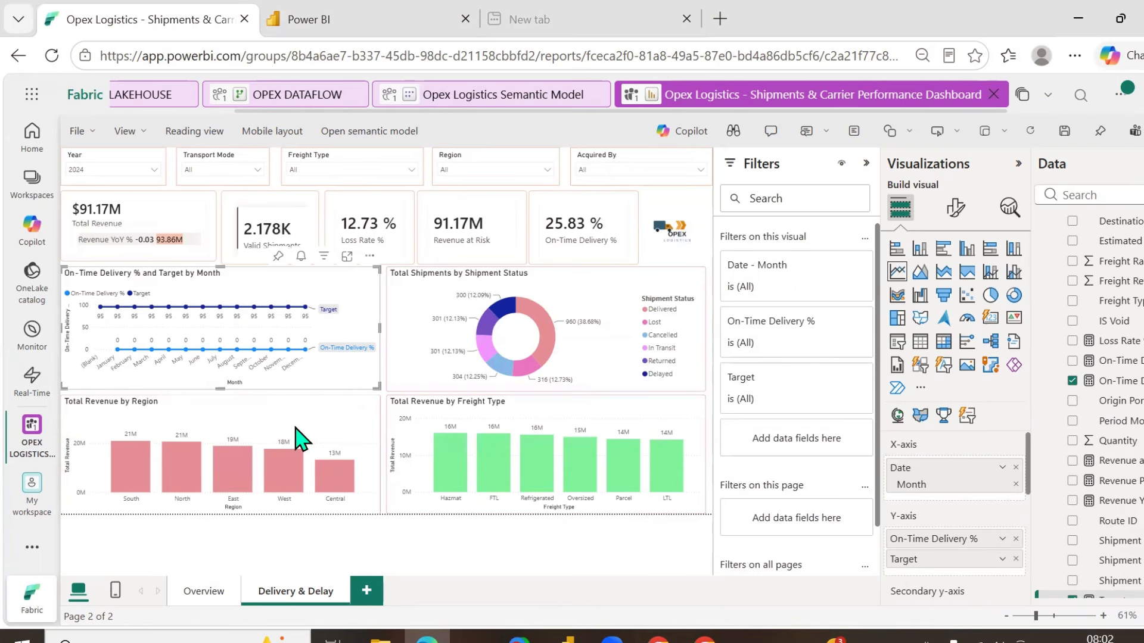
- Examine the line chart's data label settings for the Target series, including its value display units
left_click(959, 208)
scroll(953, 467, "down", 3)
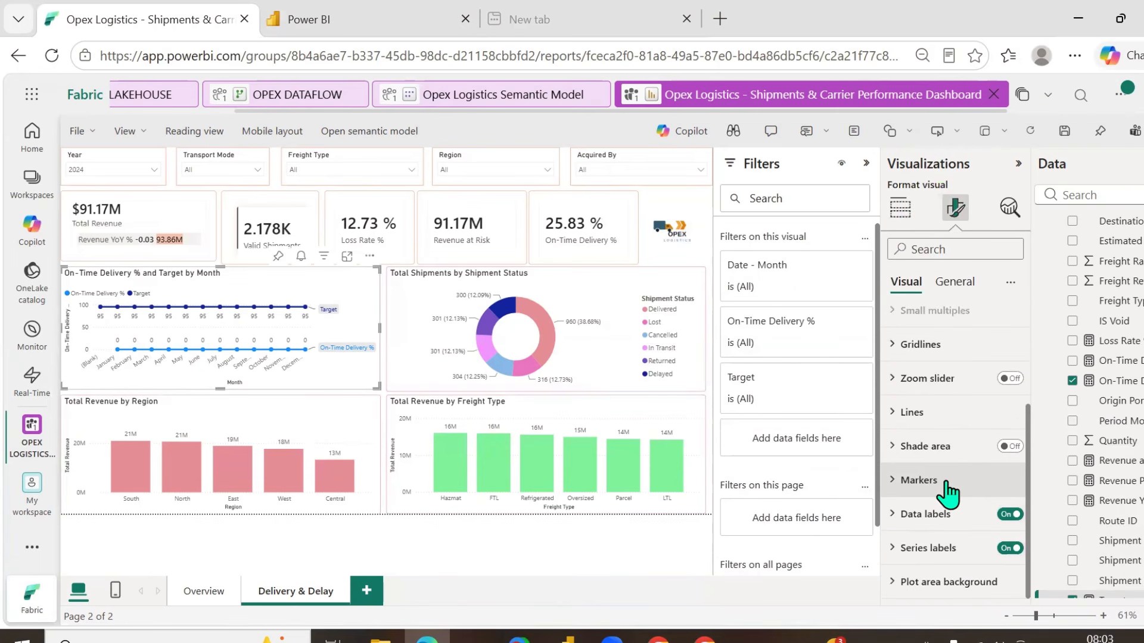
left_click(908, 516)
scroll(935, 493, "down", 4)
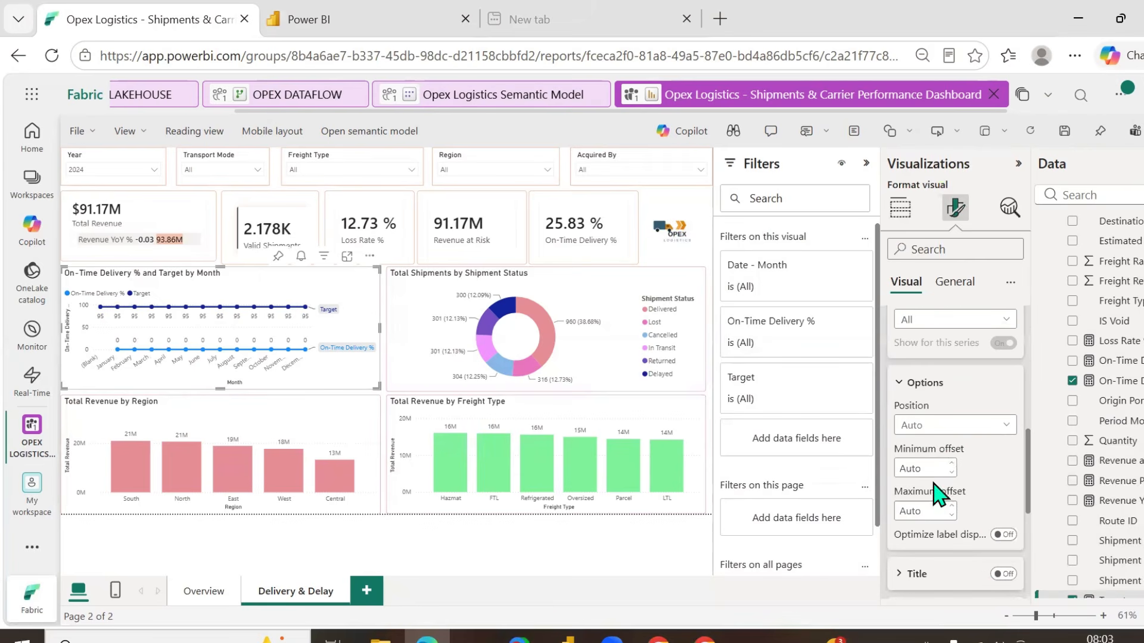
left_click(1006, 322)
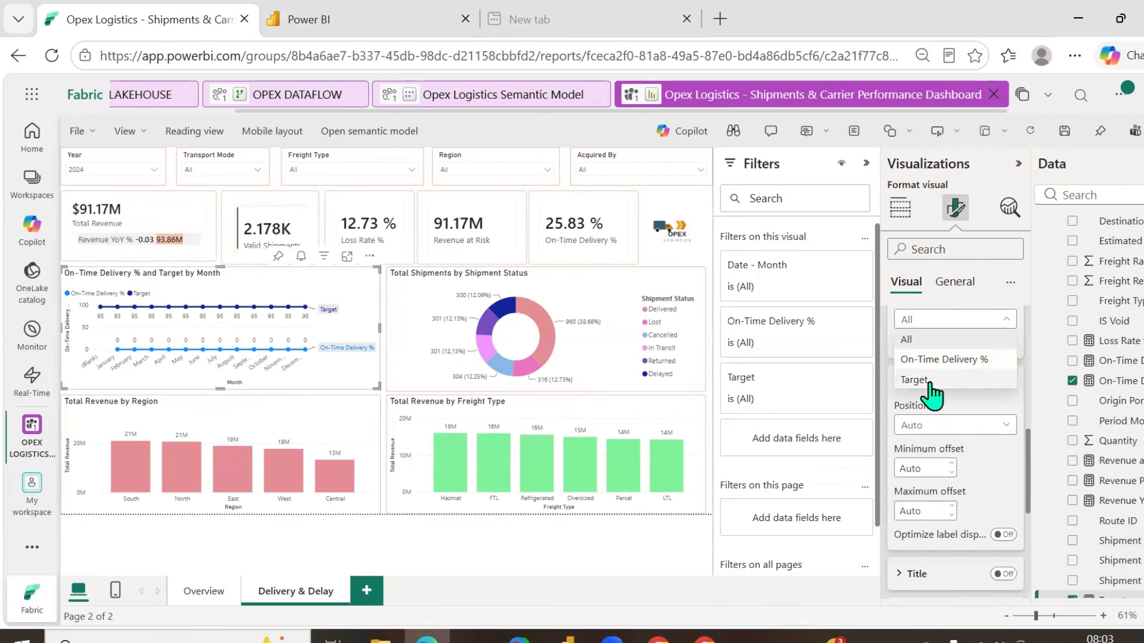
left_click(941, 380)
scroll(973, 497, "down", 3)
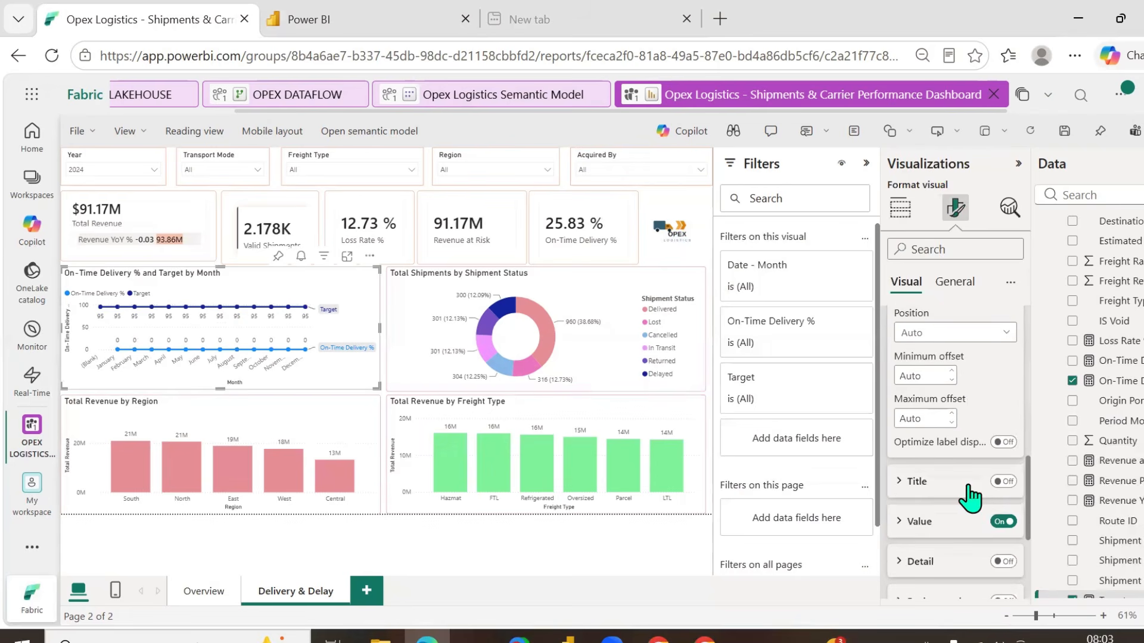
left_click(910, 520)
scroll(914, 518, "down", 3)
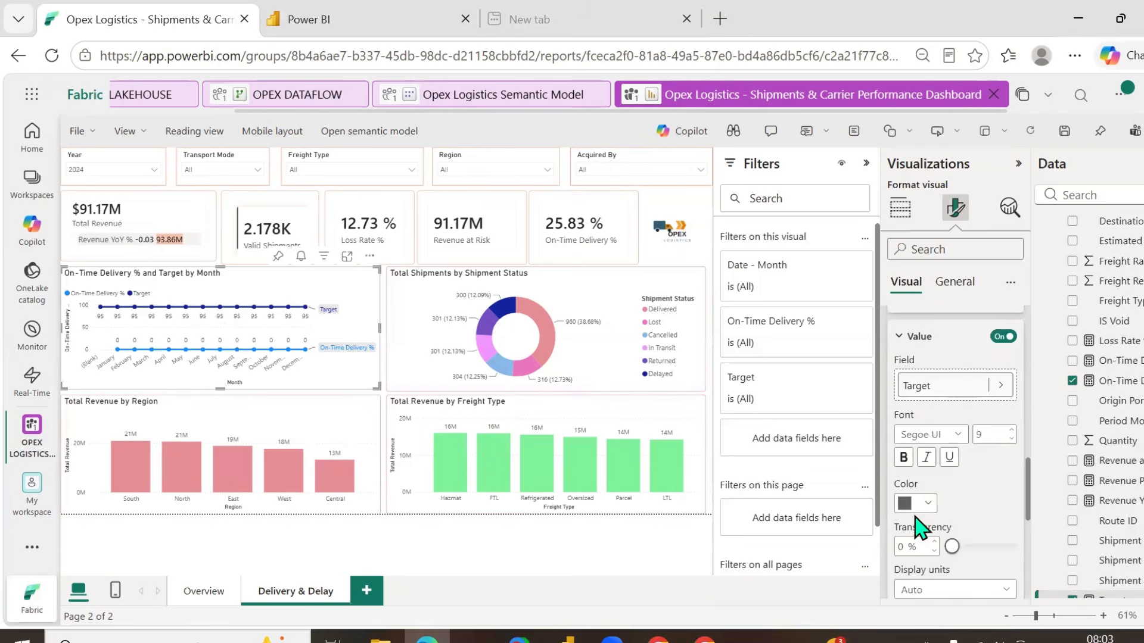
scroll(974, 483, "down", 3)
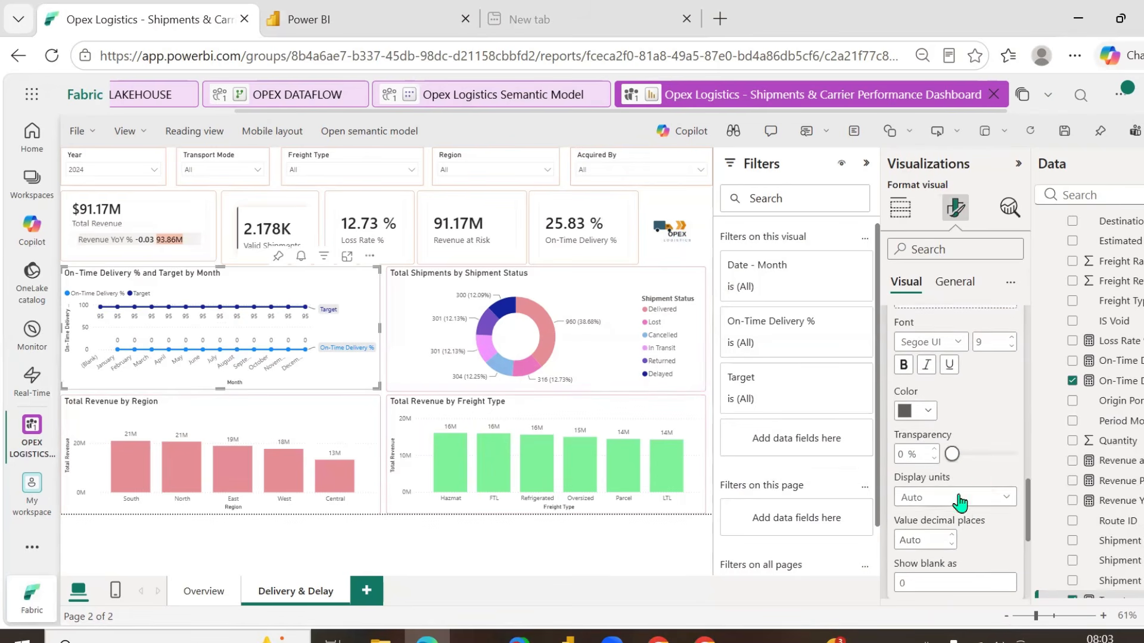
left_click(959, 498)
scroll(971, 520, "down", 5)
- Set the line chart's data format for On-Time Delivery % to Percentage
left_click(953, 283)
left_click(902, 390)
scroll(953, 464, "down", 3)
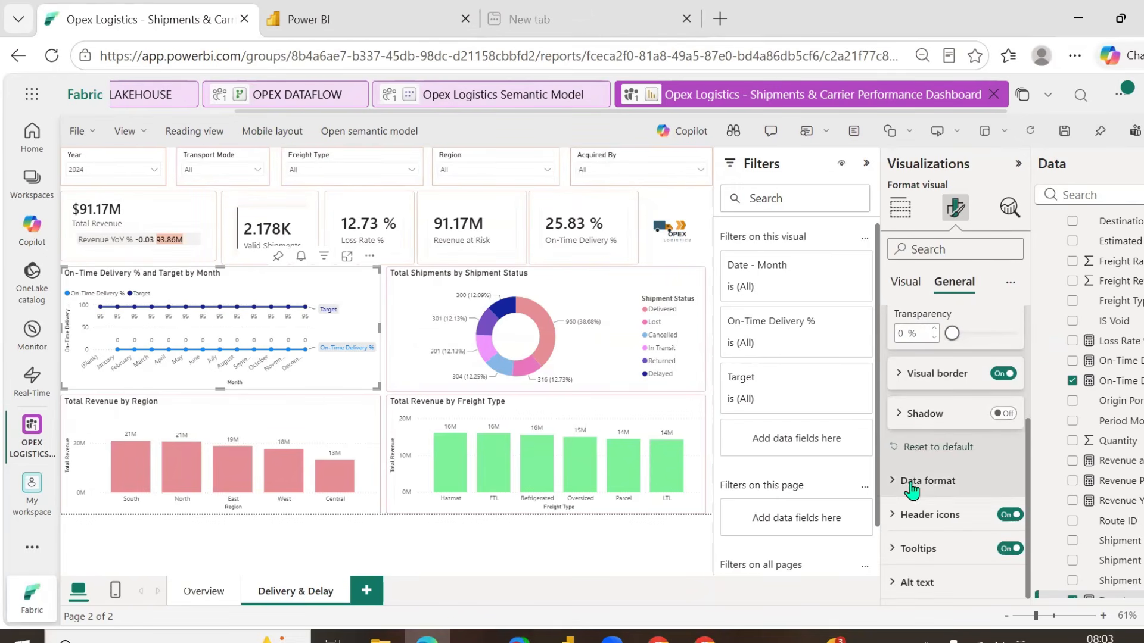
left_click(929, 479)
scroll(951, 481, "down", 3)
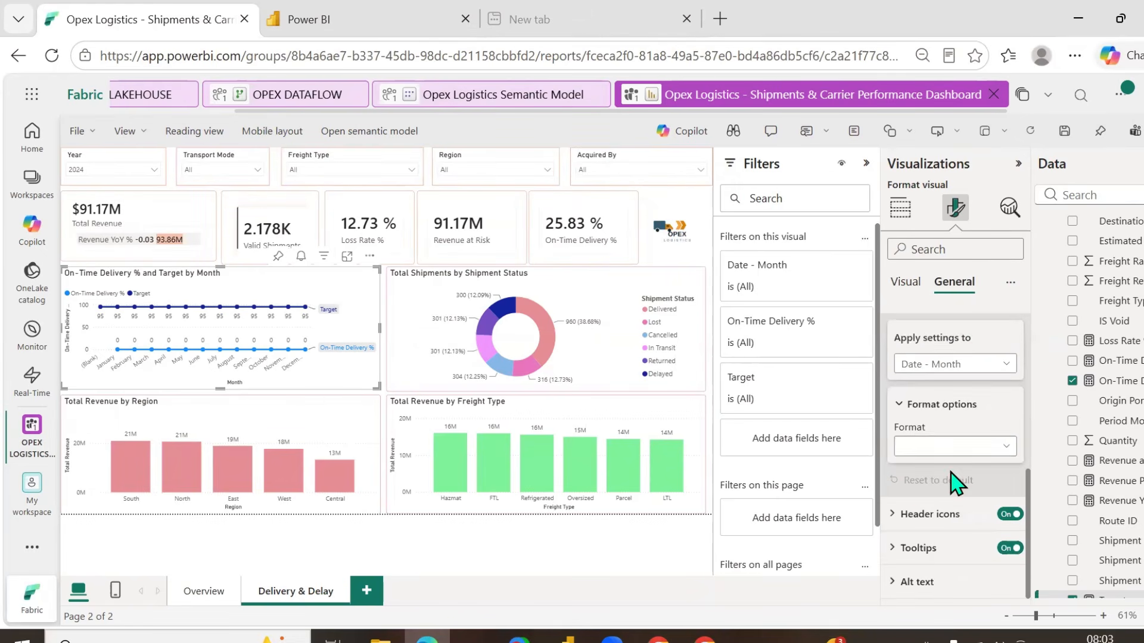
left_click(1002, 365)
left_click(956, 405)
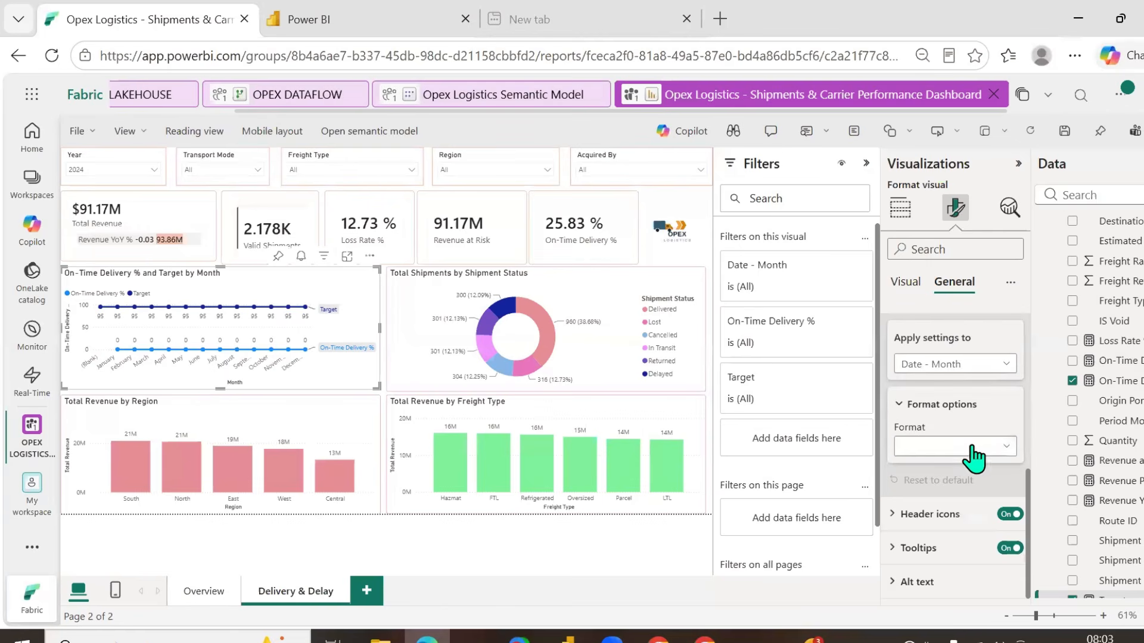
left_click(1002, 448)
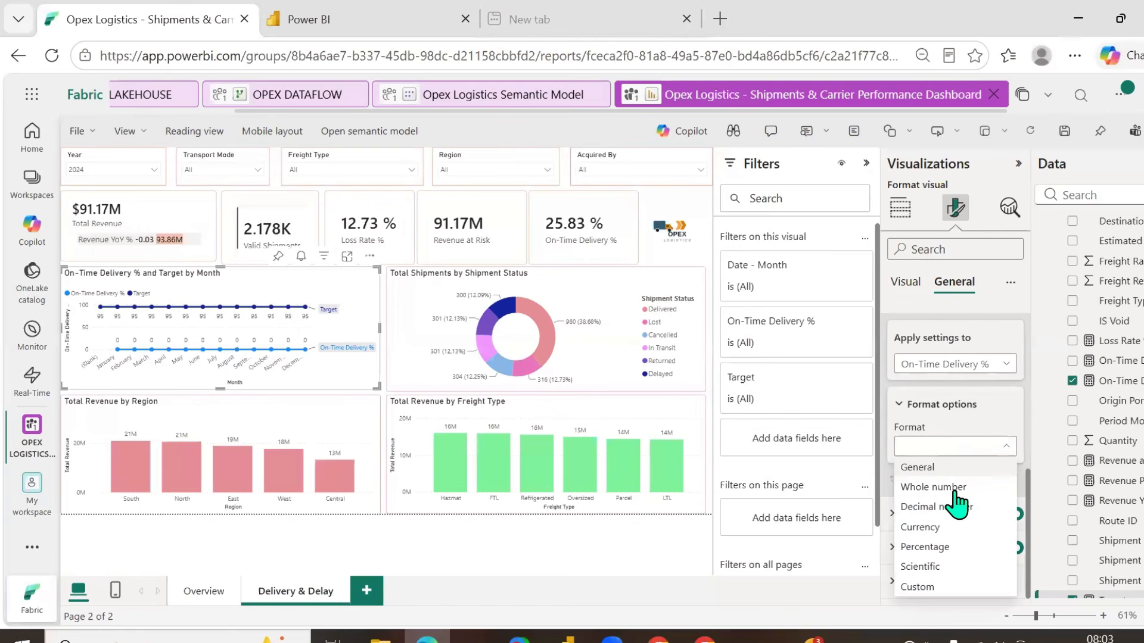
left_click(932, 548)
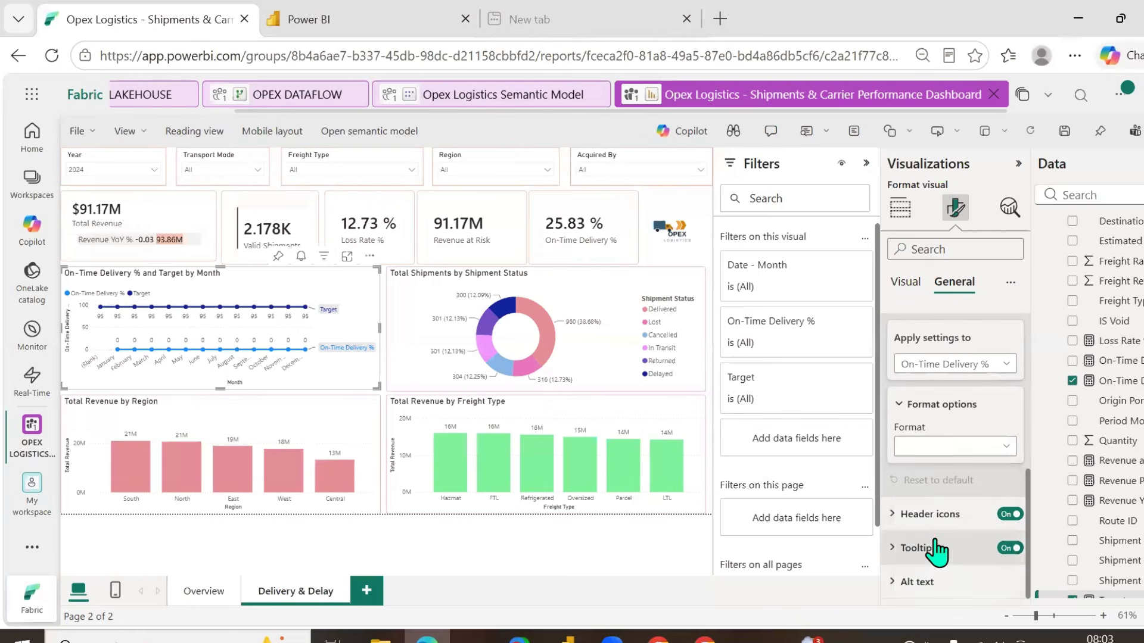
left_click(1001, 366)
left_click(968, 447)
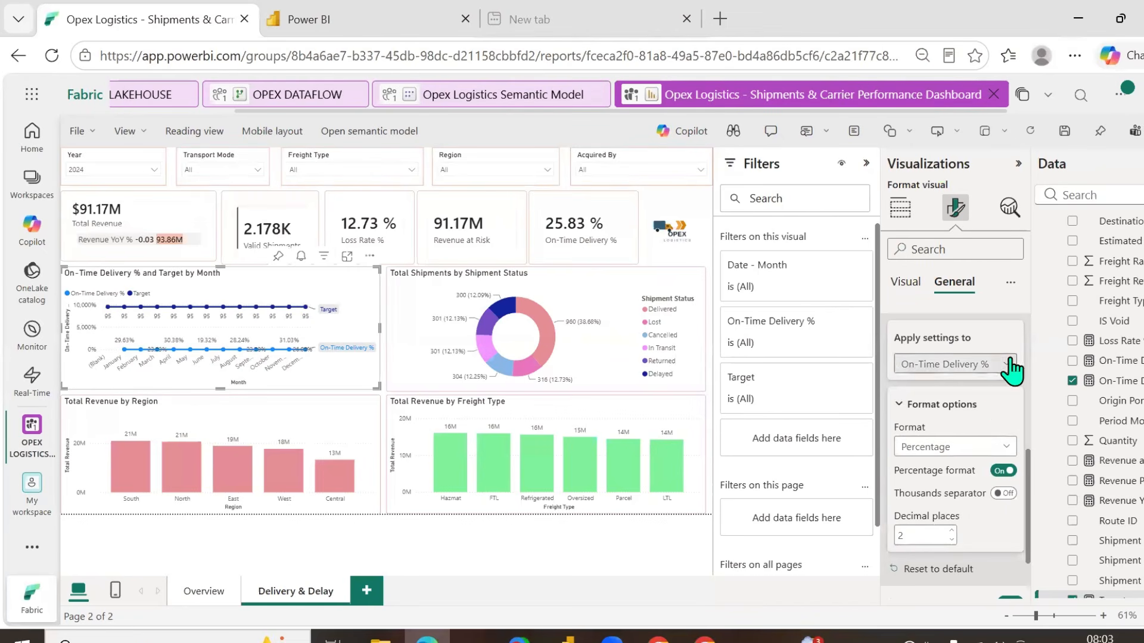
- Try the Percentage data format on the Target measure, and set it to General instead
left_click(1003, 366)
left_click(913, 424)
left_click(1003, 446)
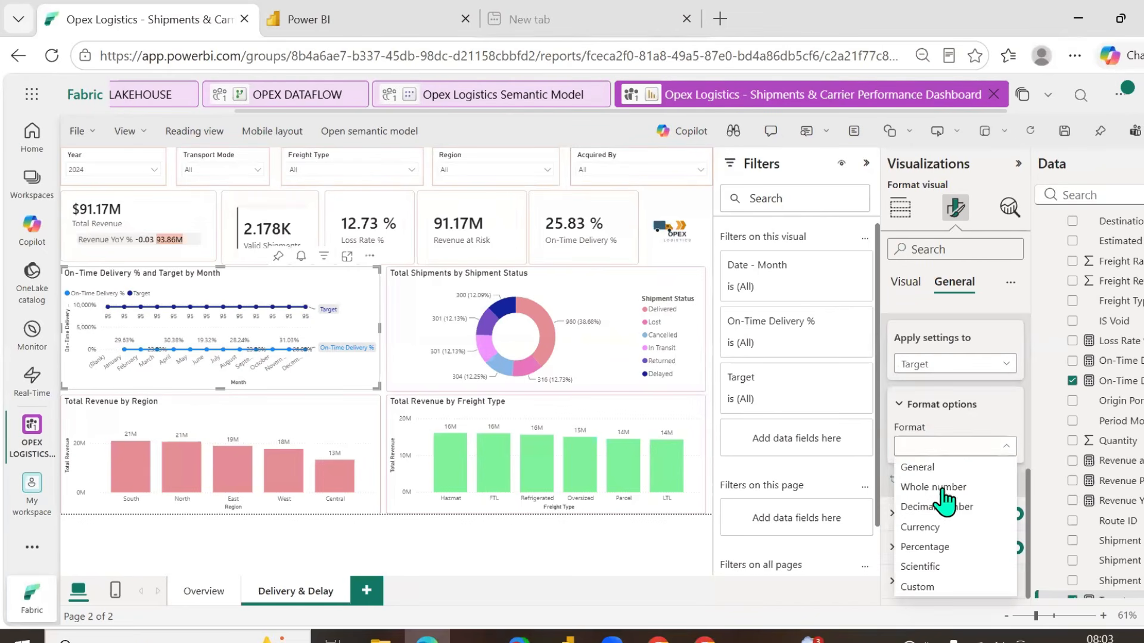
left_click(929, 548)
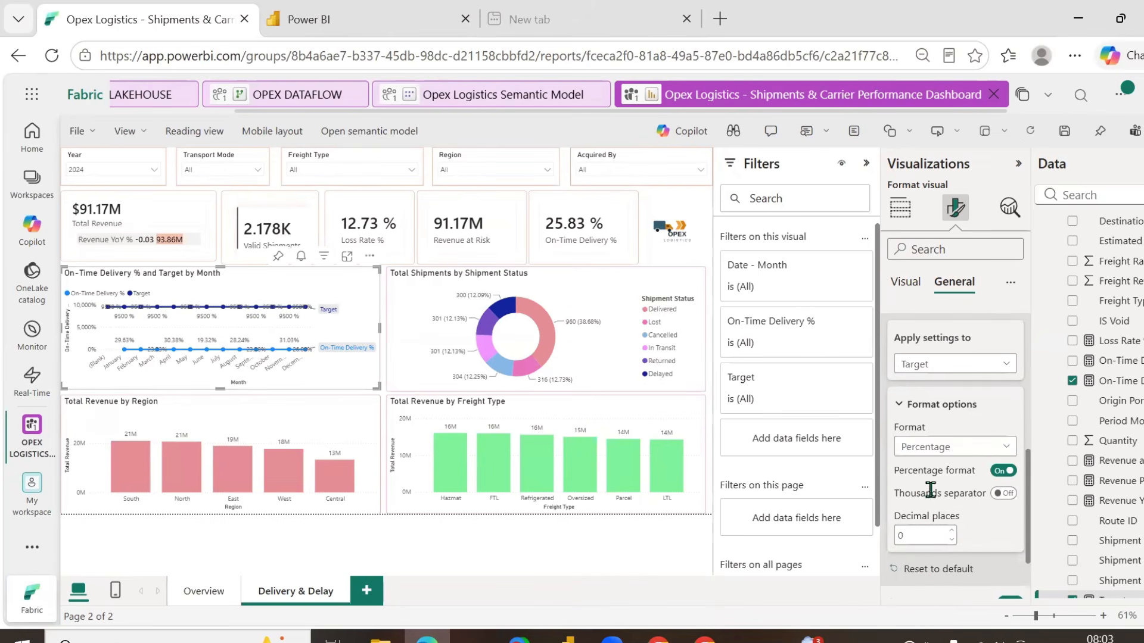
left_click(1005, 450)
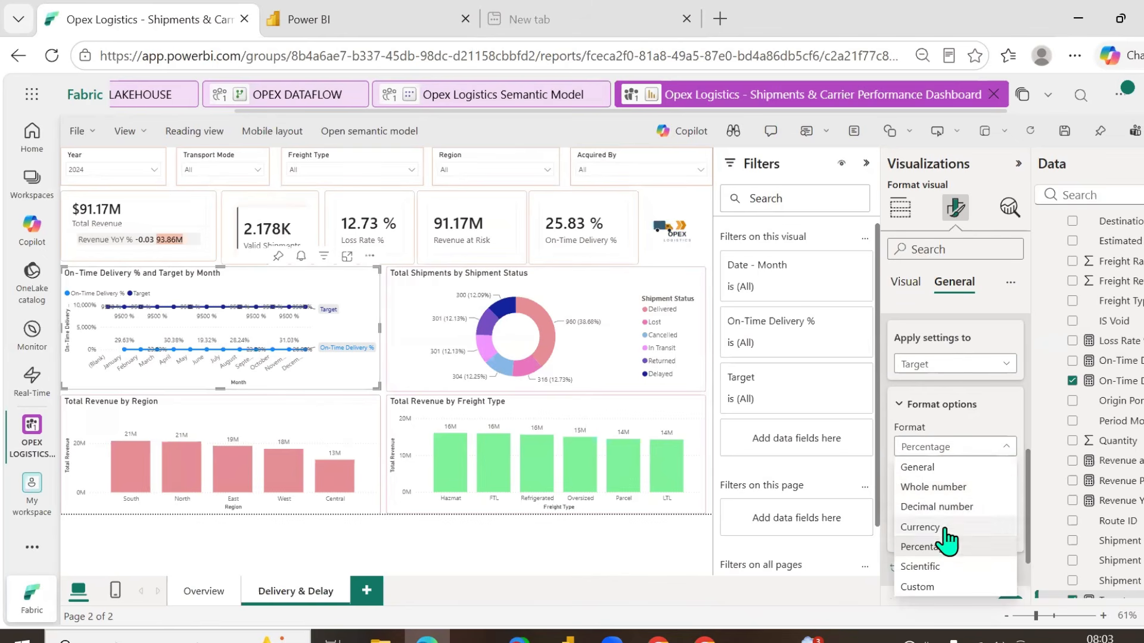
left_click(947, 467)
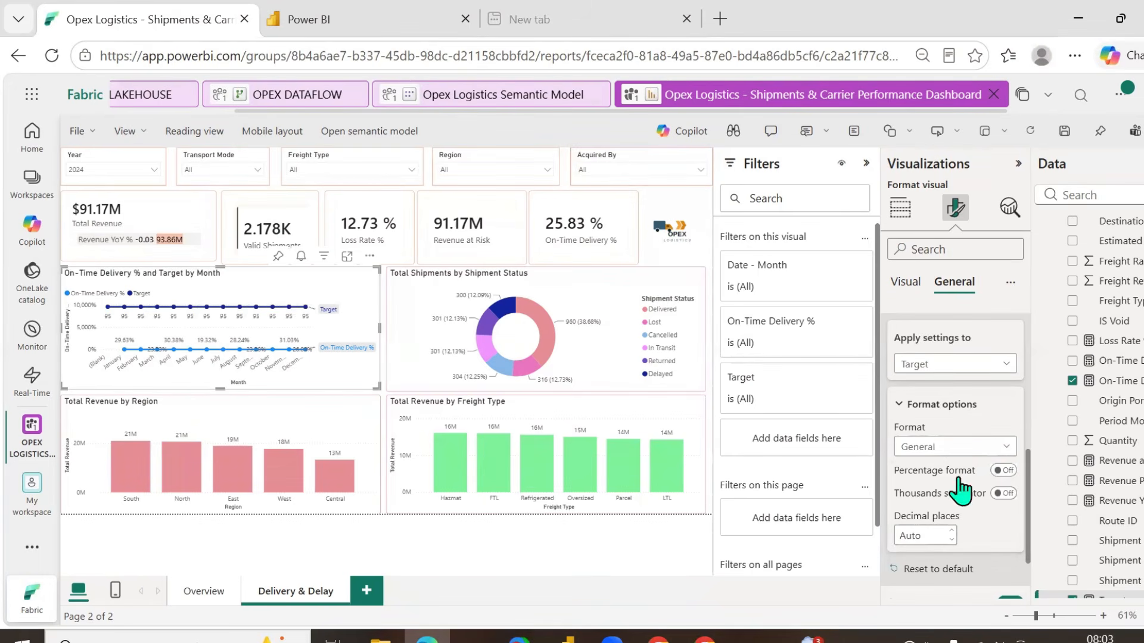
- View the On-Time Delivery % and Target chart enlarged on its own, and return to the report
left_click(904, 286)
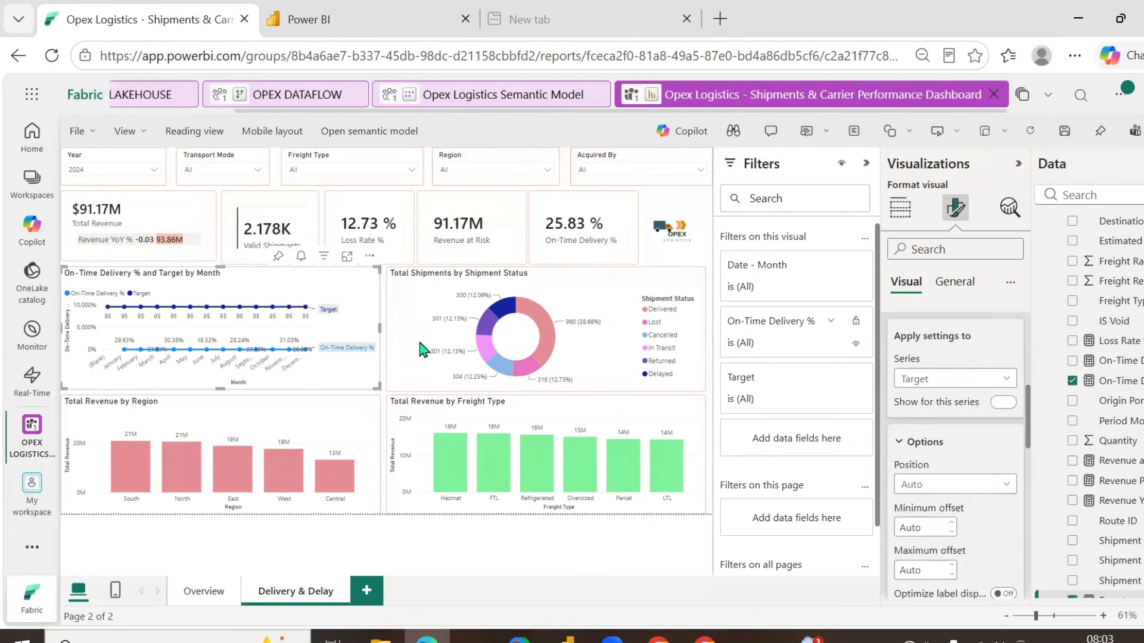
left_click(347, 256)
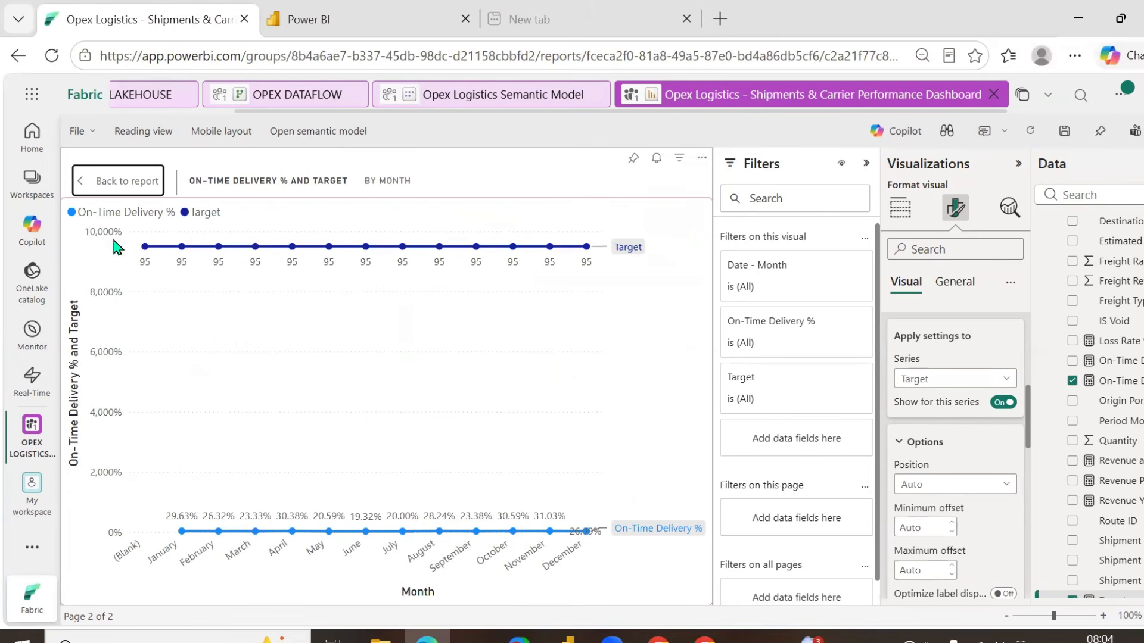
left_click(126, 186)
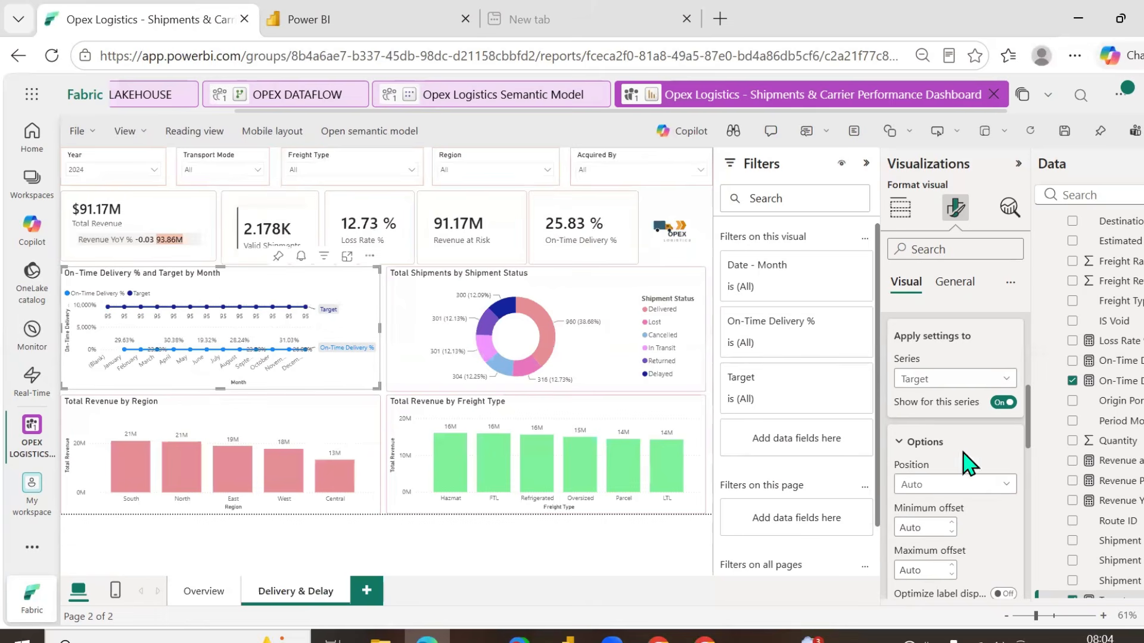
- Set the Target data labels' minimum offset to 0 and maximum offset to 100
scroll(947, 438, "down", 3)
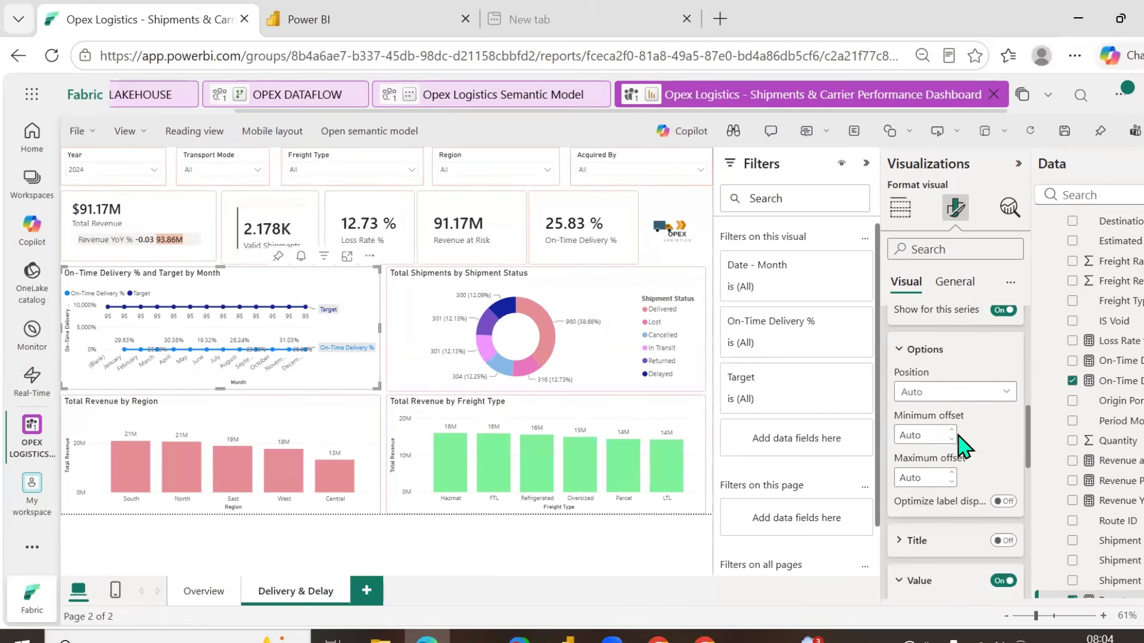
left_click(930, 436)
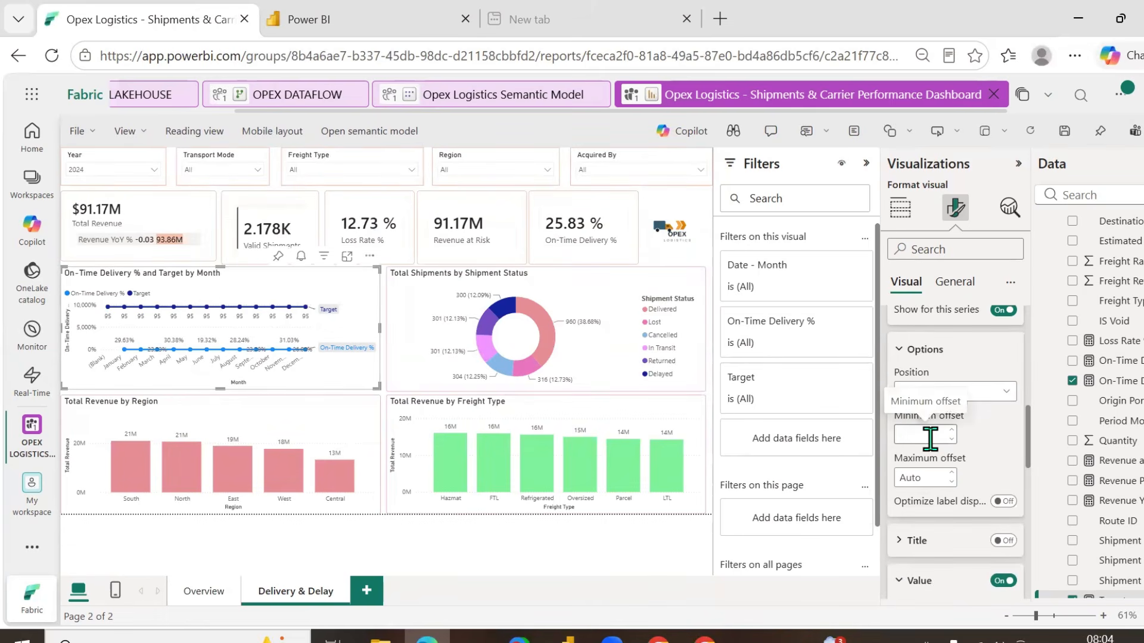
type("0")
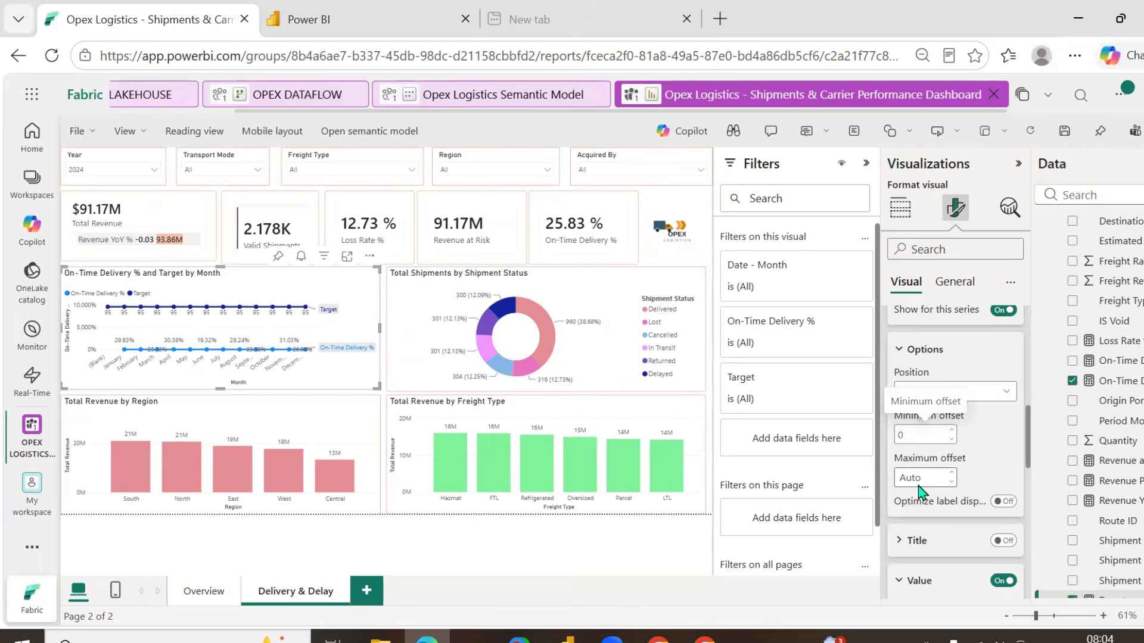
left_click(920, 474)
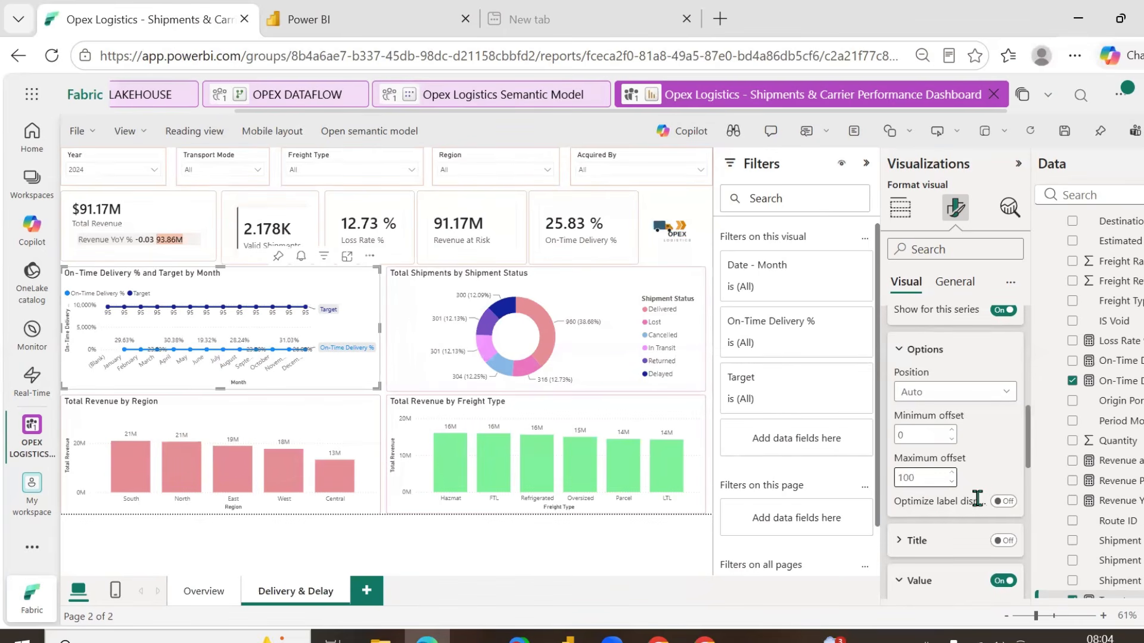
- Look through the line chart's x-axis formatting, including its layout options
scroll(1006, 414, "up", 5)
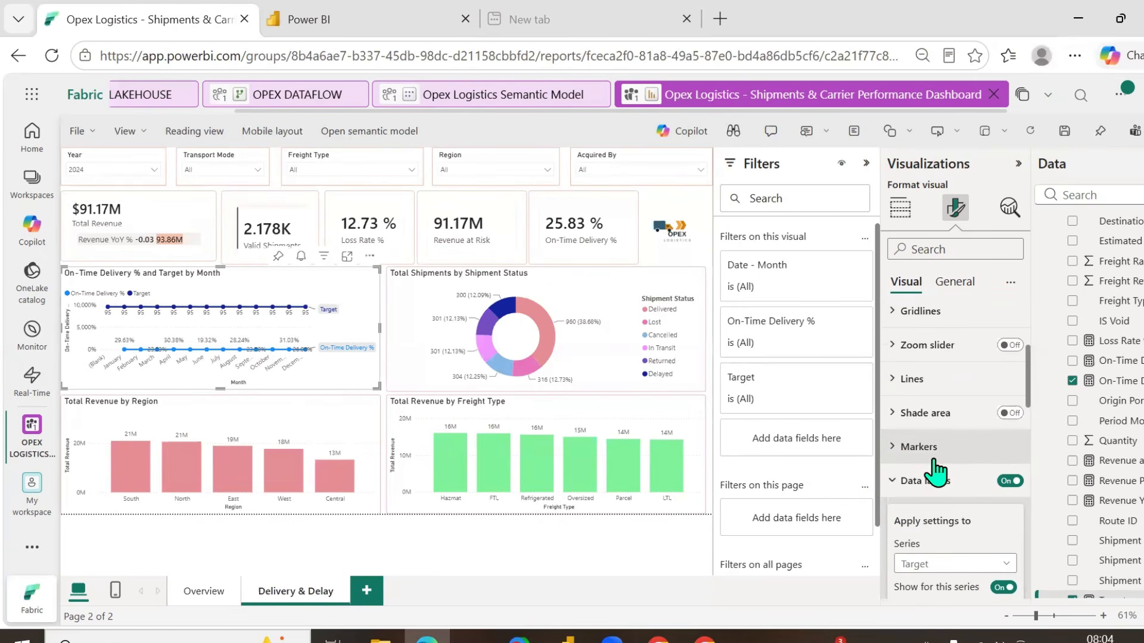
scroll(938, 467, "up", 3)
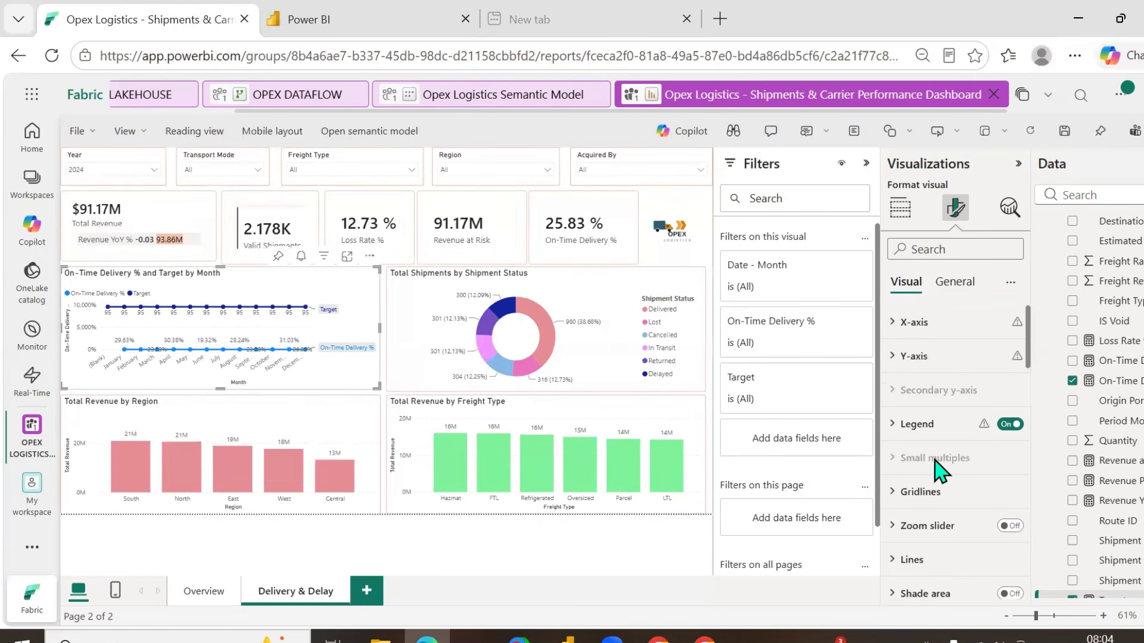
left_click(893, 322)
scroll(994, 479, "down", 2)
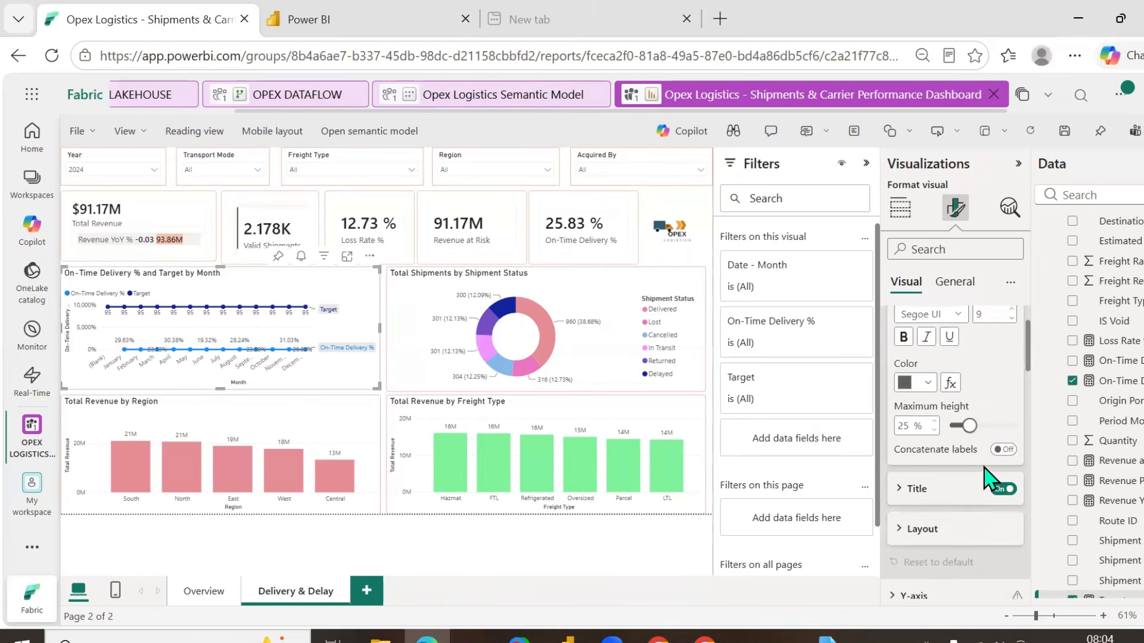
left_click(922, 530)
scroll(951, 530, "down", 2)
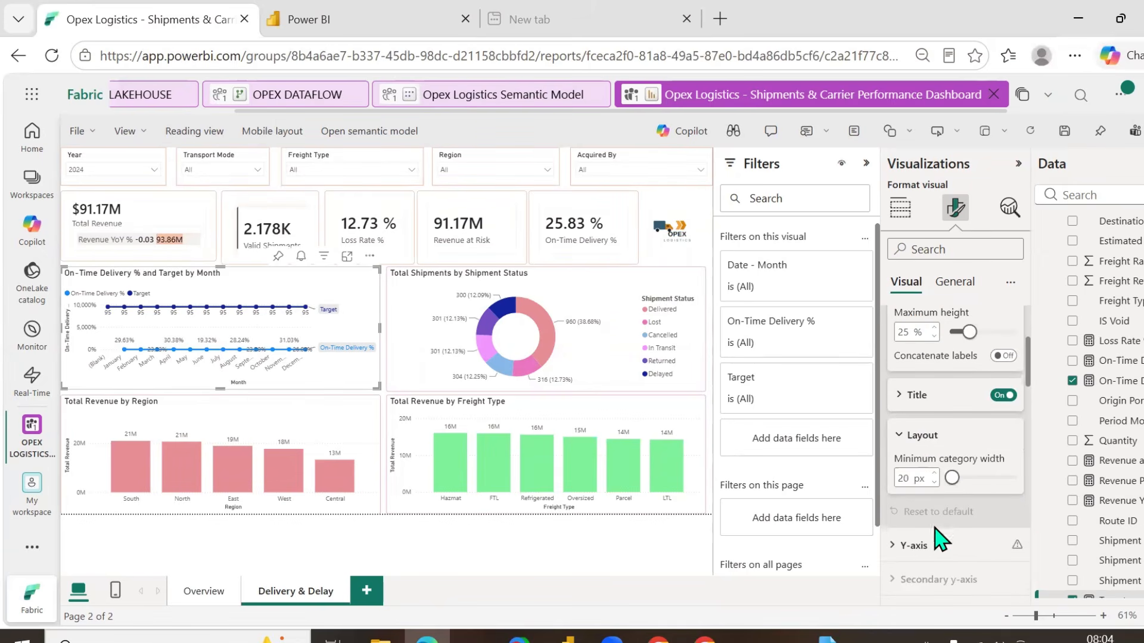
- Set the line chart's y-axis range to a minimum of 0 and a maximum of 1
left_click(938, 544)
scroll(953, 524, "down", 3)
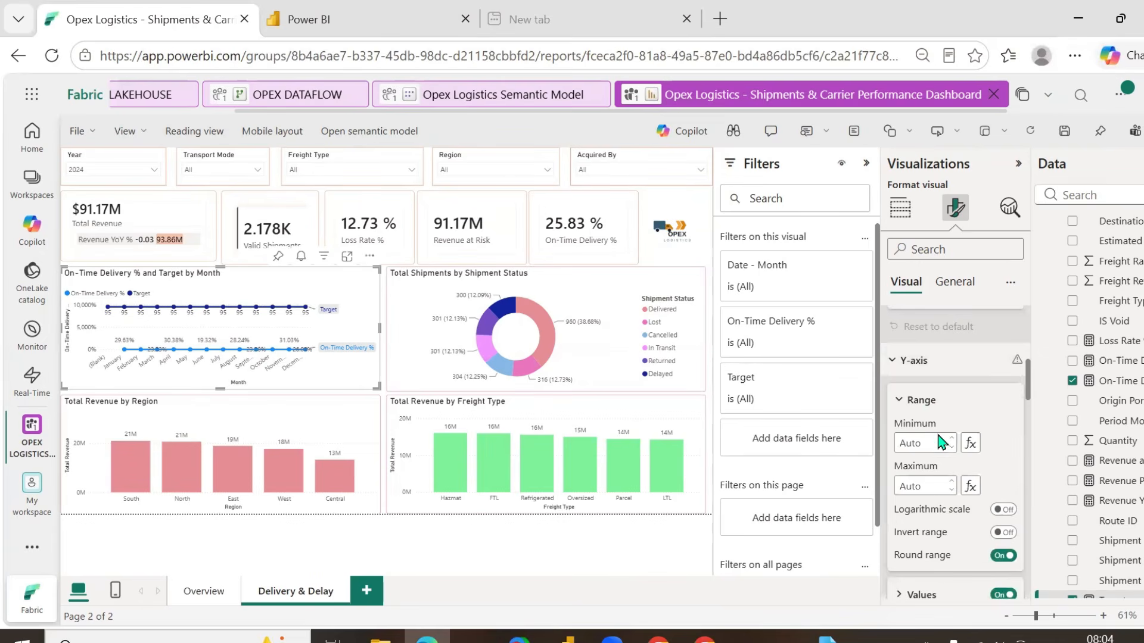
type("1")
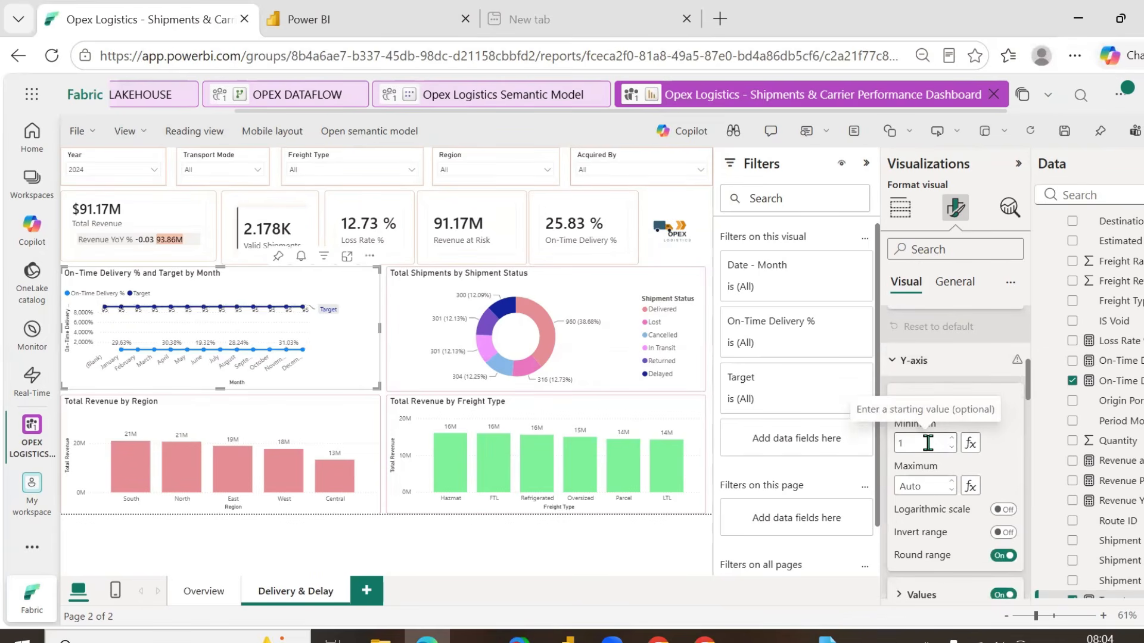
left_click(922, 485)
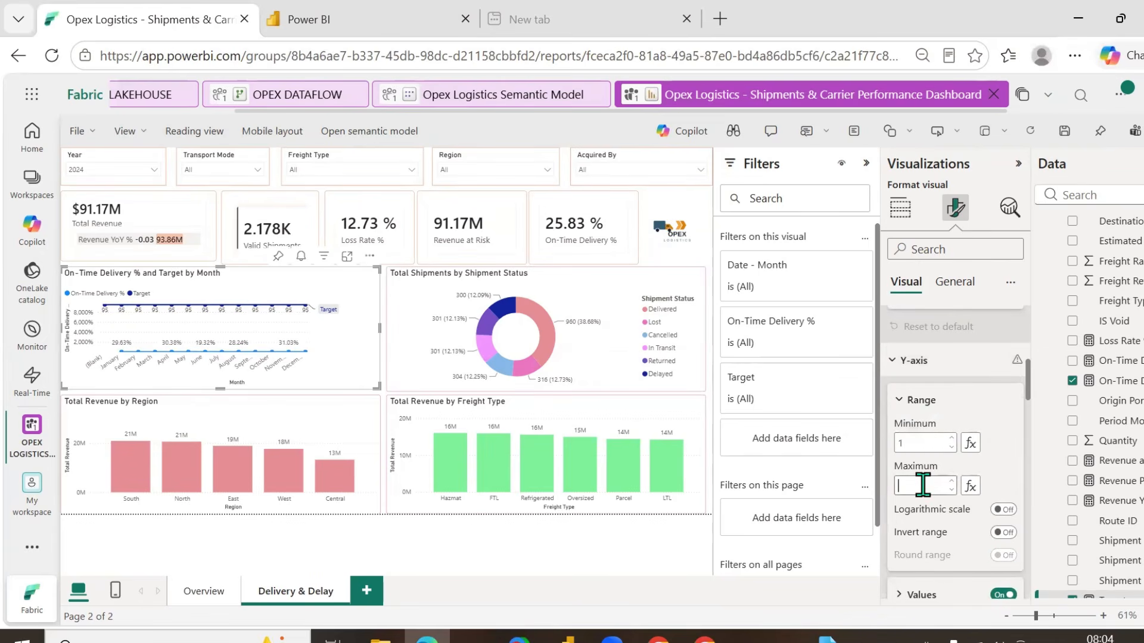
left_click(927, 442)
type("0")
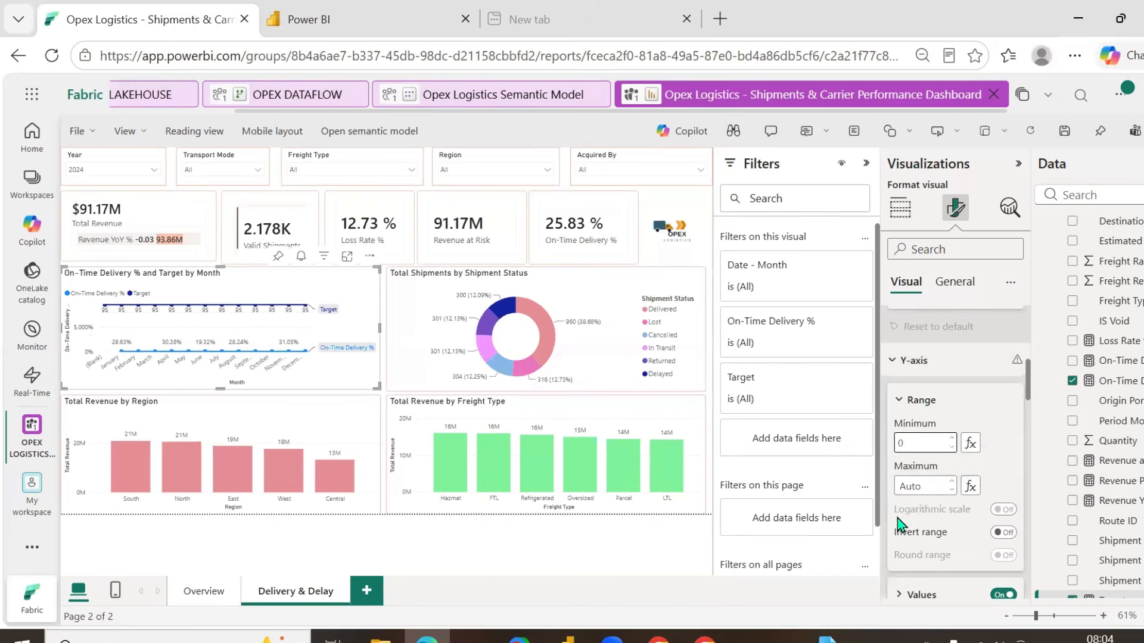
left_click(929, 485)
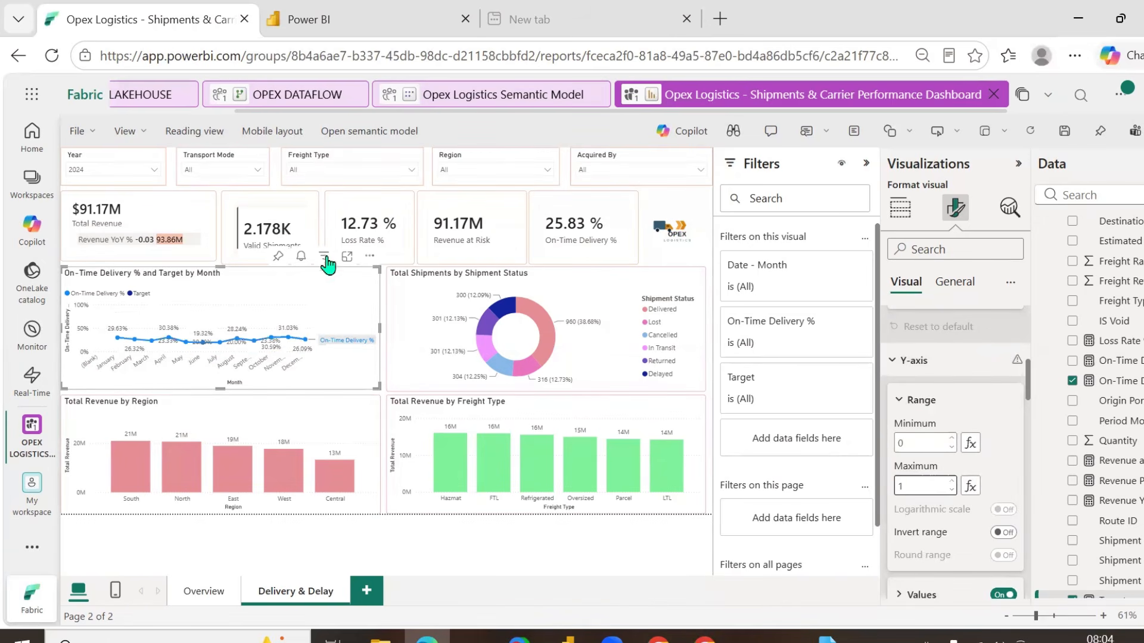
- Check the monthly values on the rescaled line chart in focus mode, and go back to its y-axis formatting
left_click(346, 257)
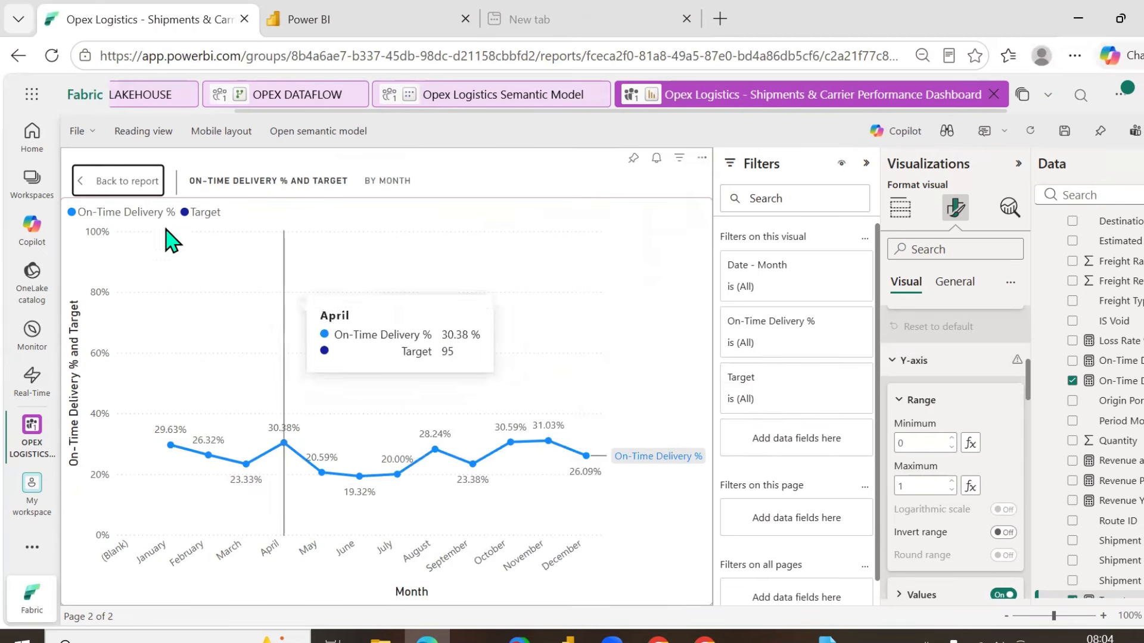
left_click(156, 179)
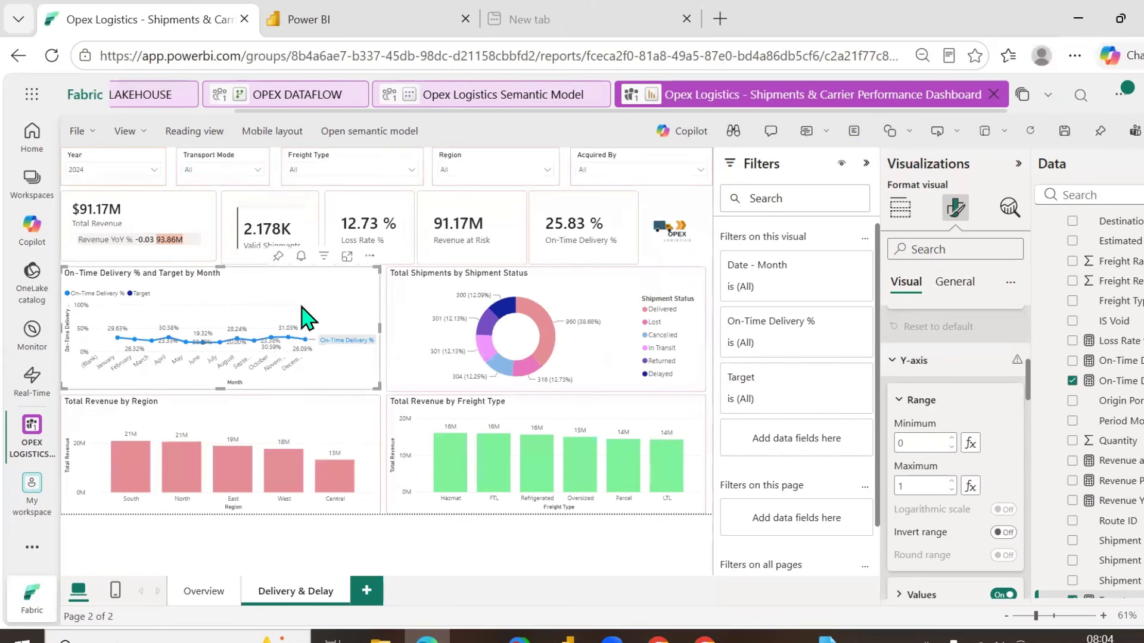
scroll(946, 388, "down", 1)
scroll(947, 416, "down", 3)
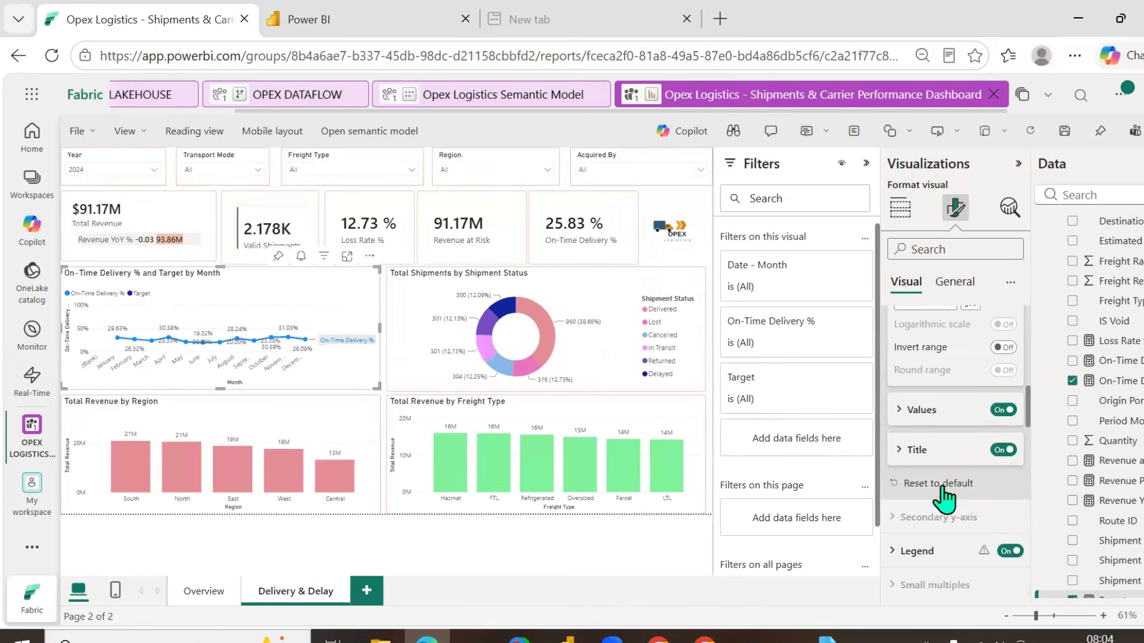
- Look through the line chart's x-axis and y-axis formatting, including the display unit options for the y-axis values
scroll(944, 506, "up", 2)
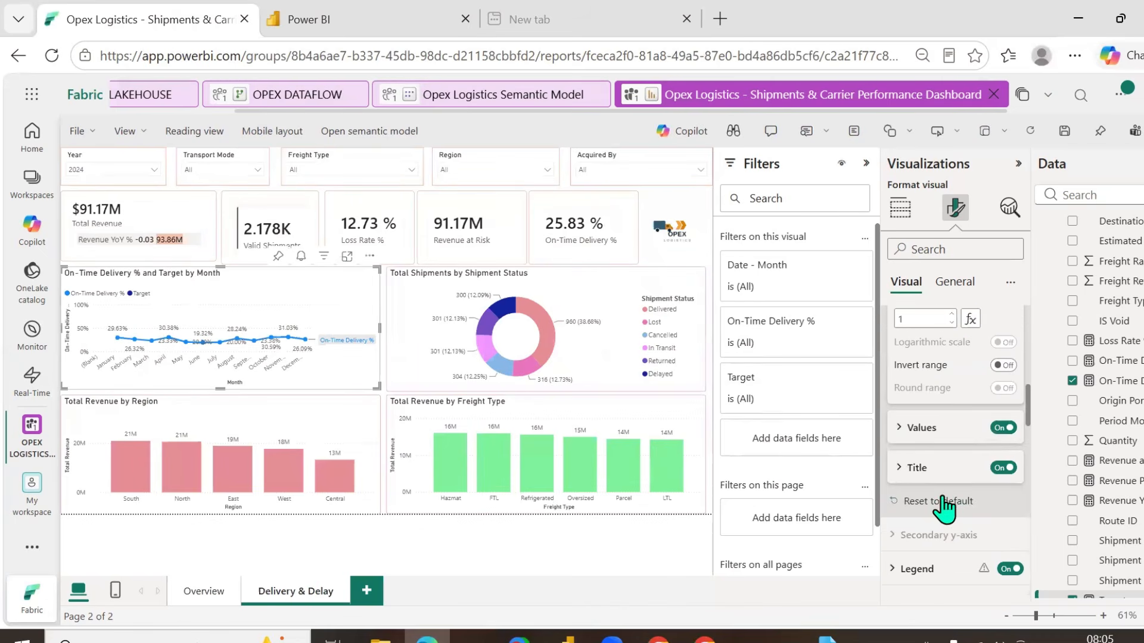
left_click(920, 502)
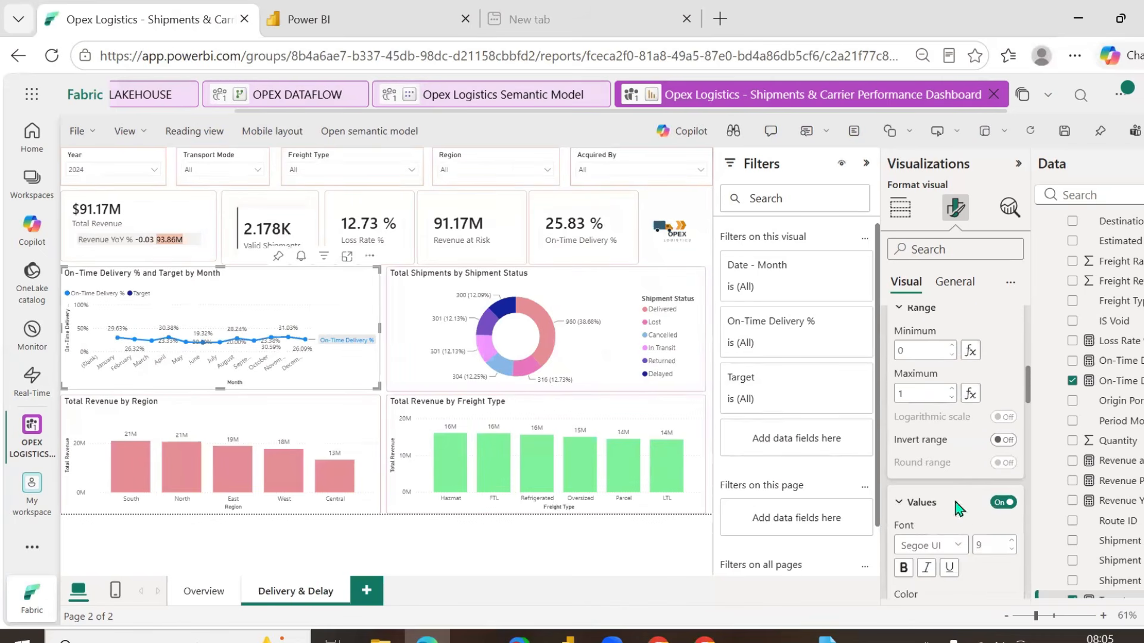
scroll(953, 501, "down", 6)
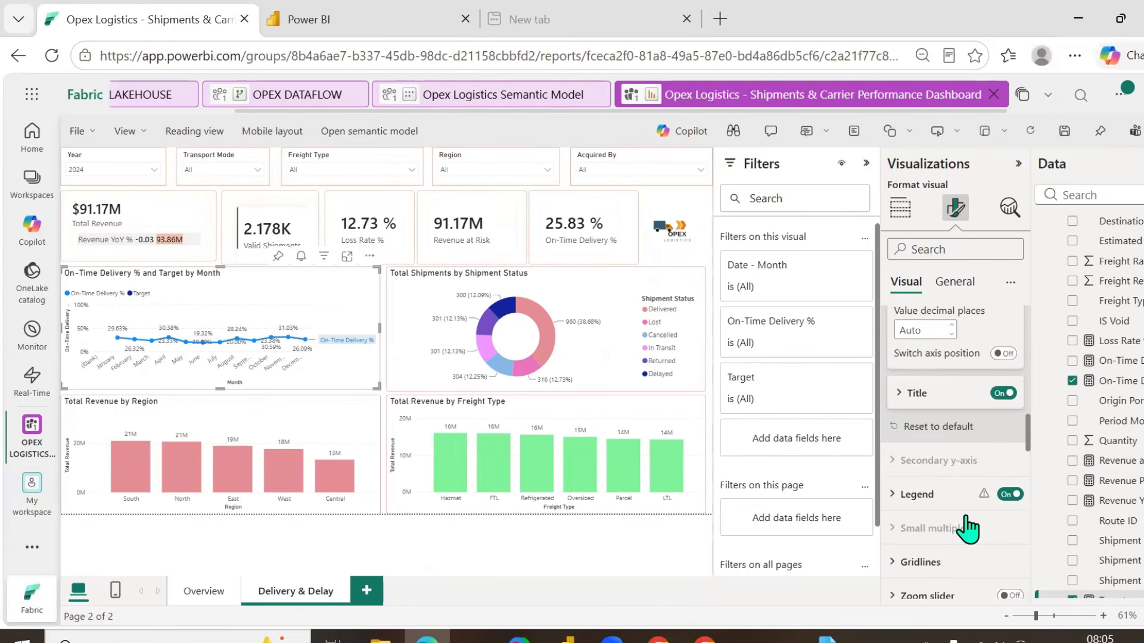
scroll(983, 518, "up", 9)
scroll(971, 502, "up", 1)
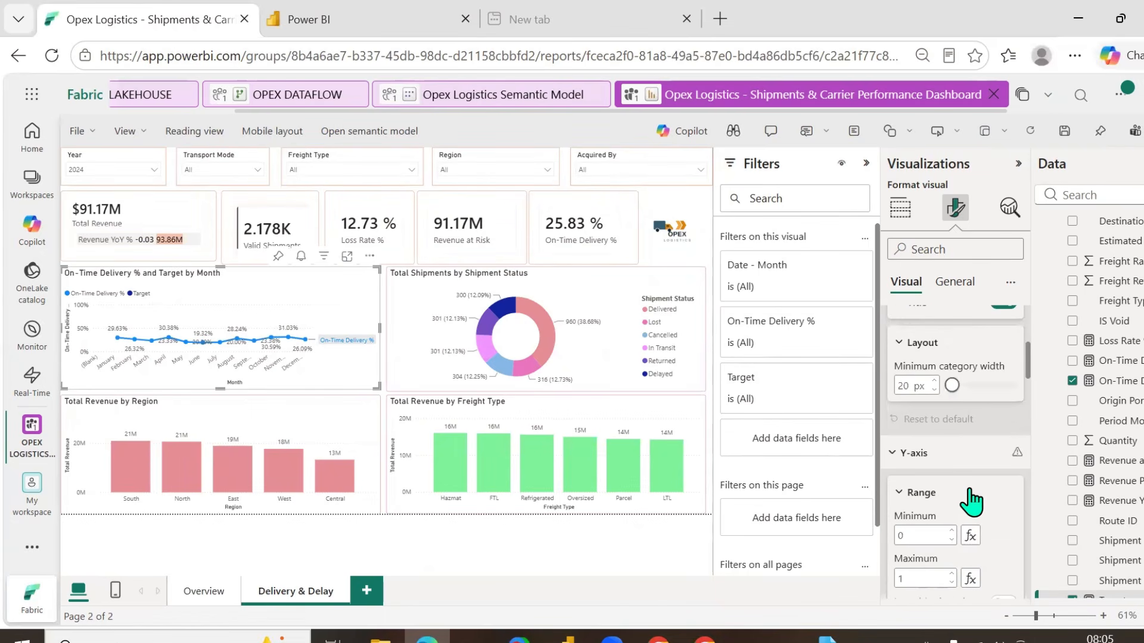
scroll(971, 497, "up", 5)
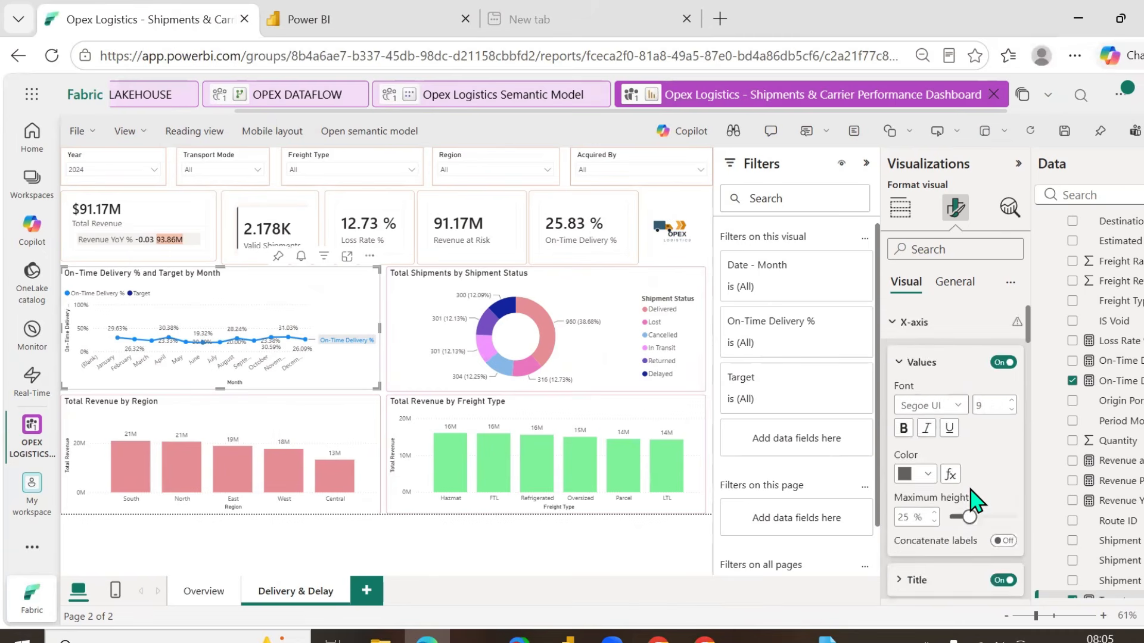
scroll(971, 500, "down", 5)
scroll(972, 497, "down", 6)
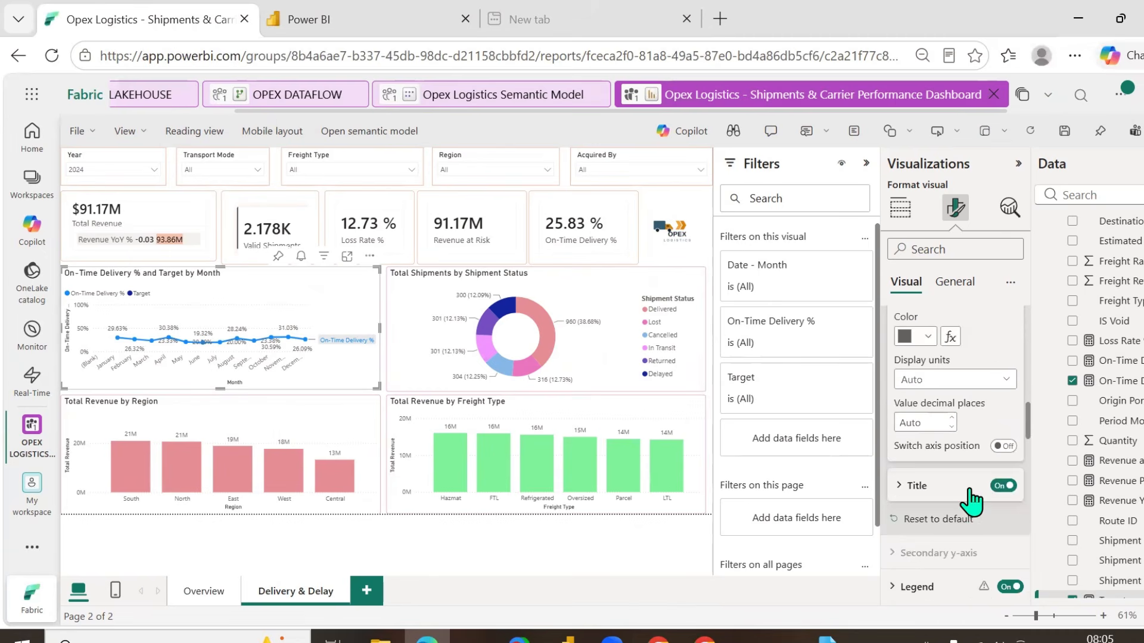
left_click(1005, 380)
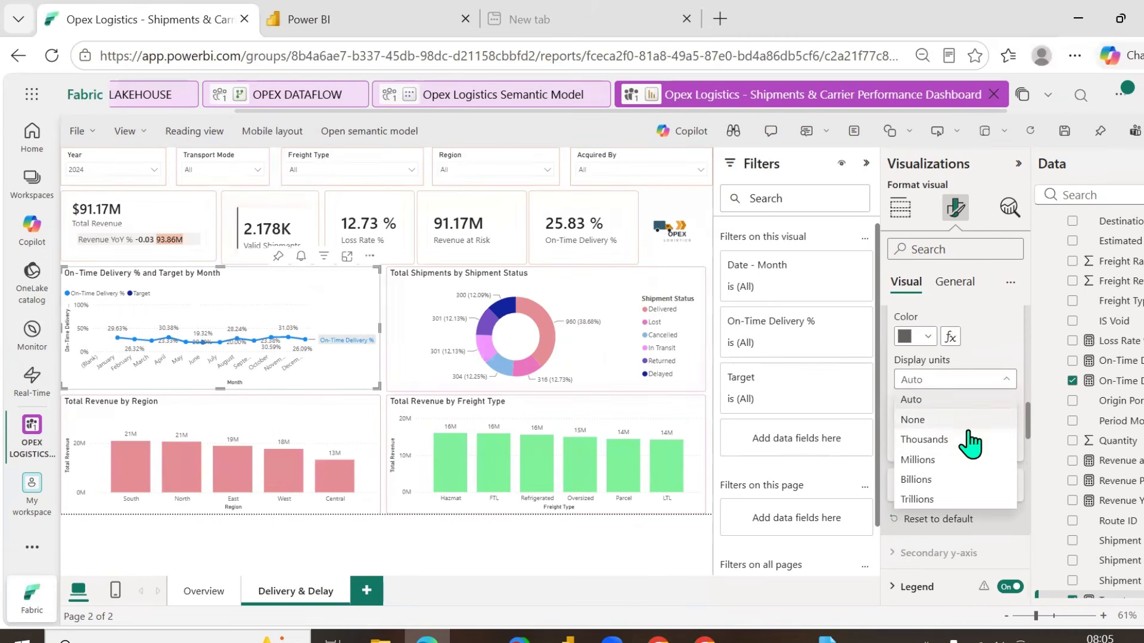
scroll(936, 498, "down", 3)
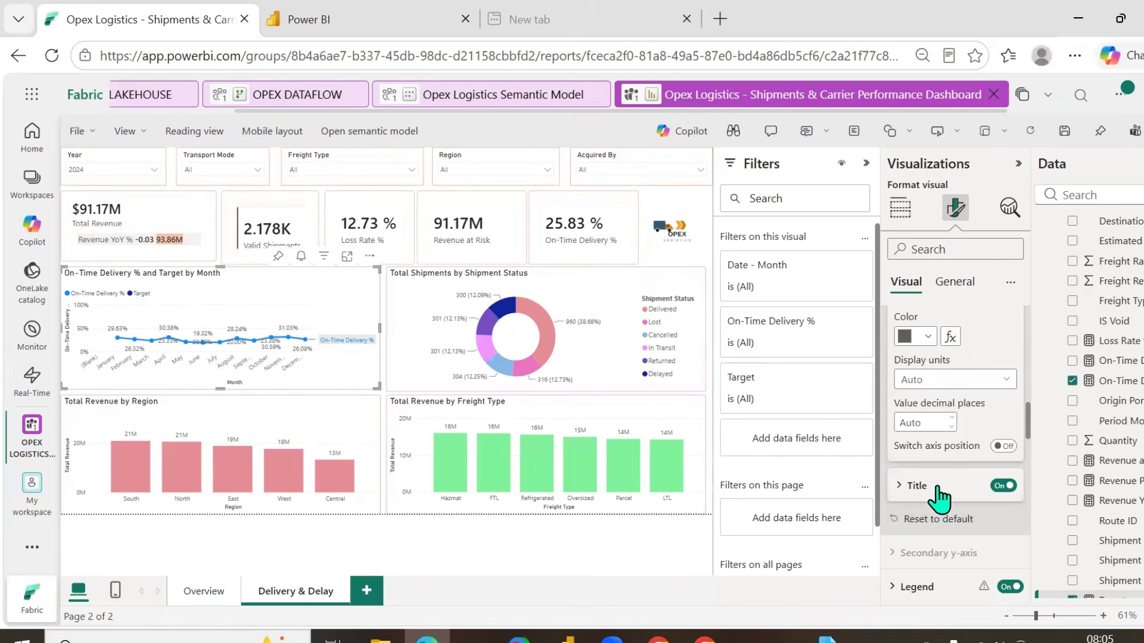
- Try optimizing the label display for the Target series' data labels
scroll(935, 441, "down", 3)
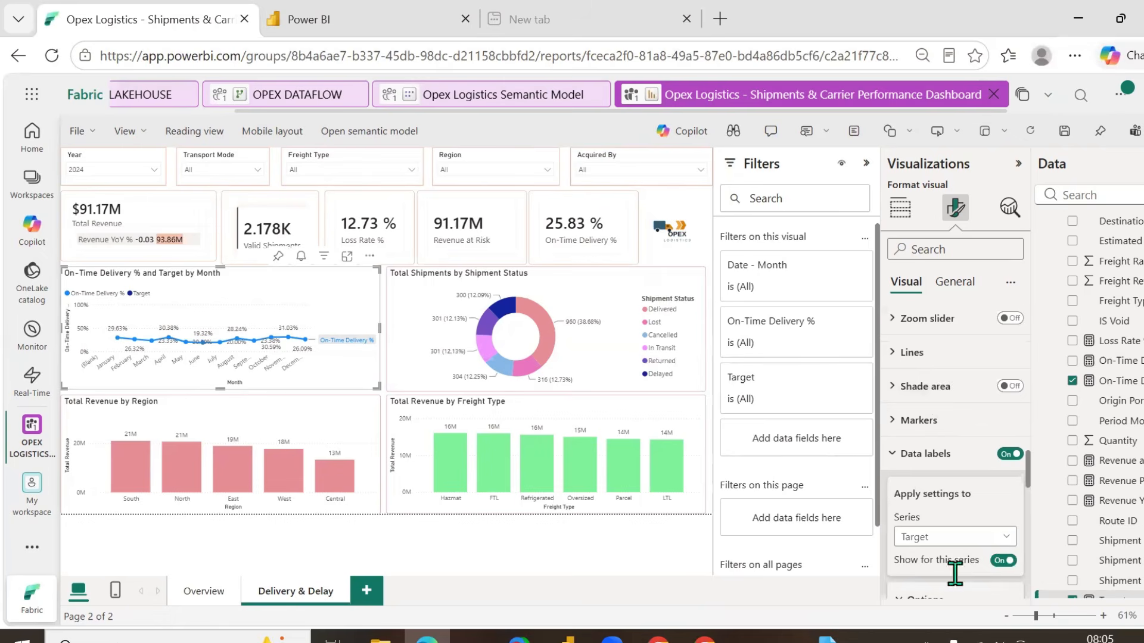
scroll(954, 573, "down", 3)
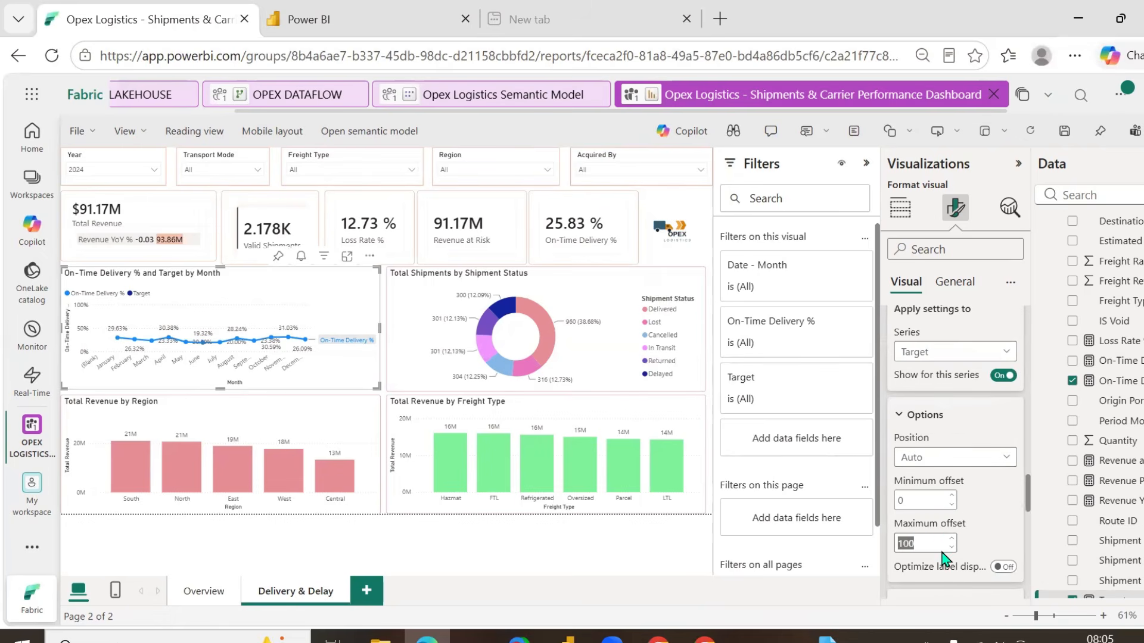
left_click(988, 498)
scroll(996, 509, "down", 2)
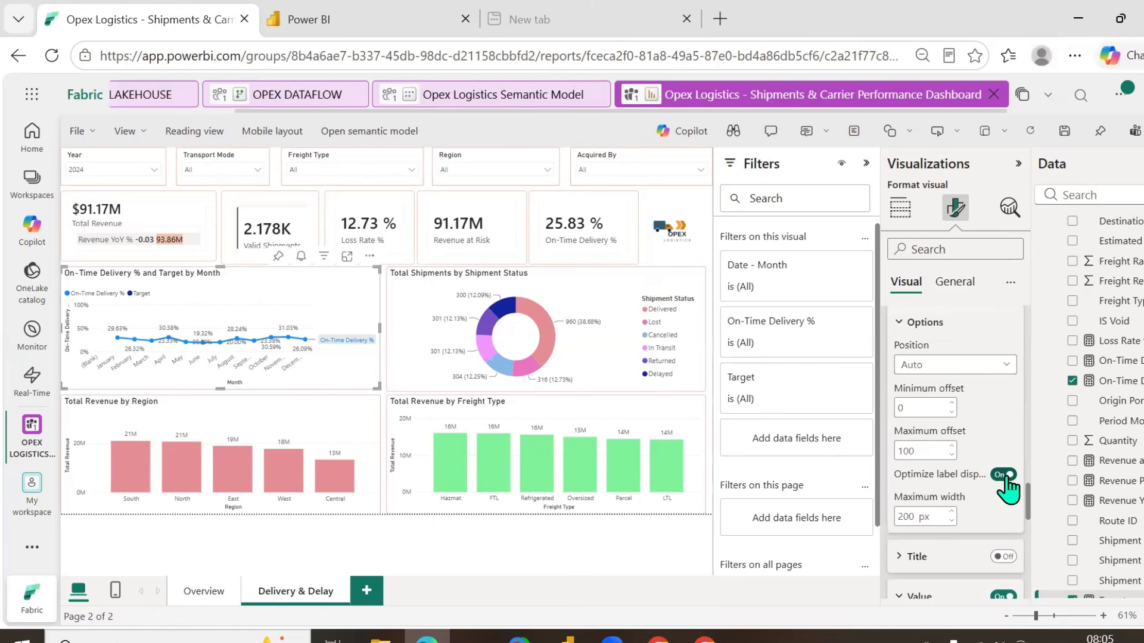
left_click(1004, 475)
scroll(965, 470, "down", 1)
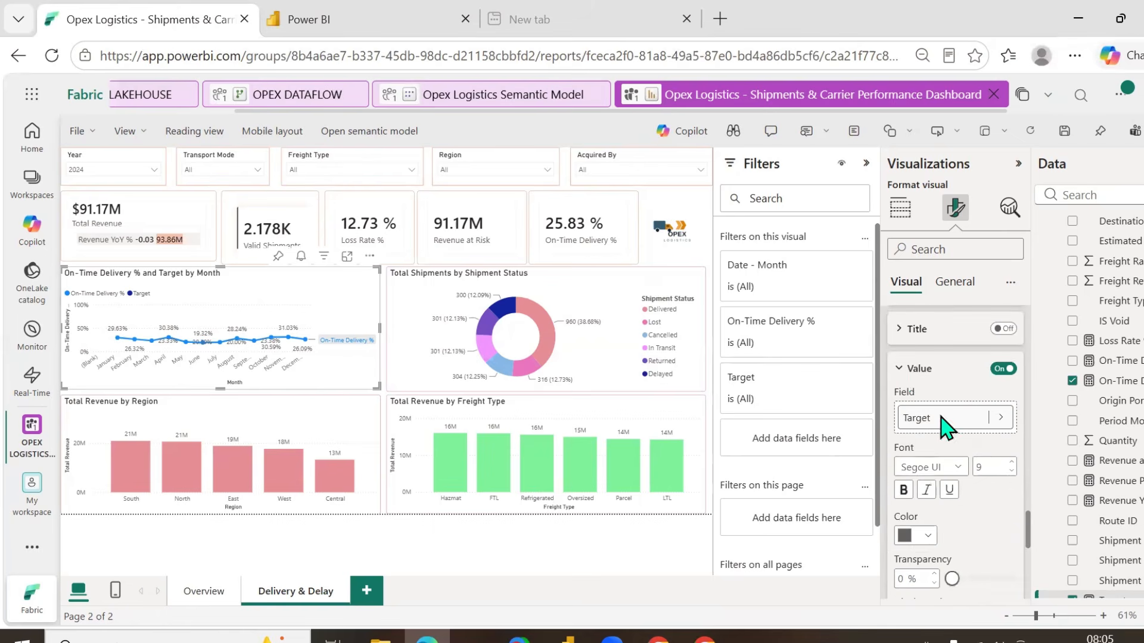
- Set the value decimal places of the Target data labels to 2 and turn their Detail off
scroll(976, 508, "down", 2)
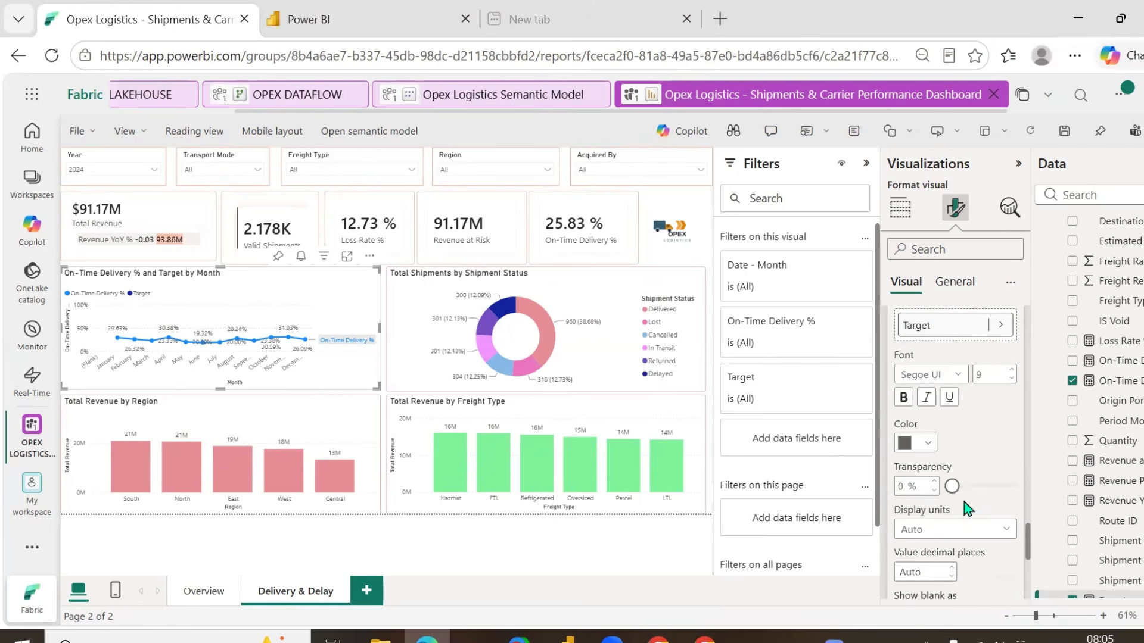
scroll(968, 510, "down", 2)
left_click(1005, 439)
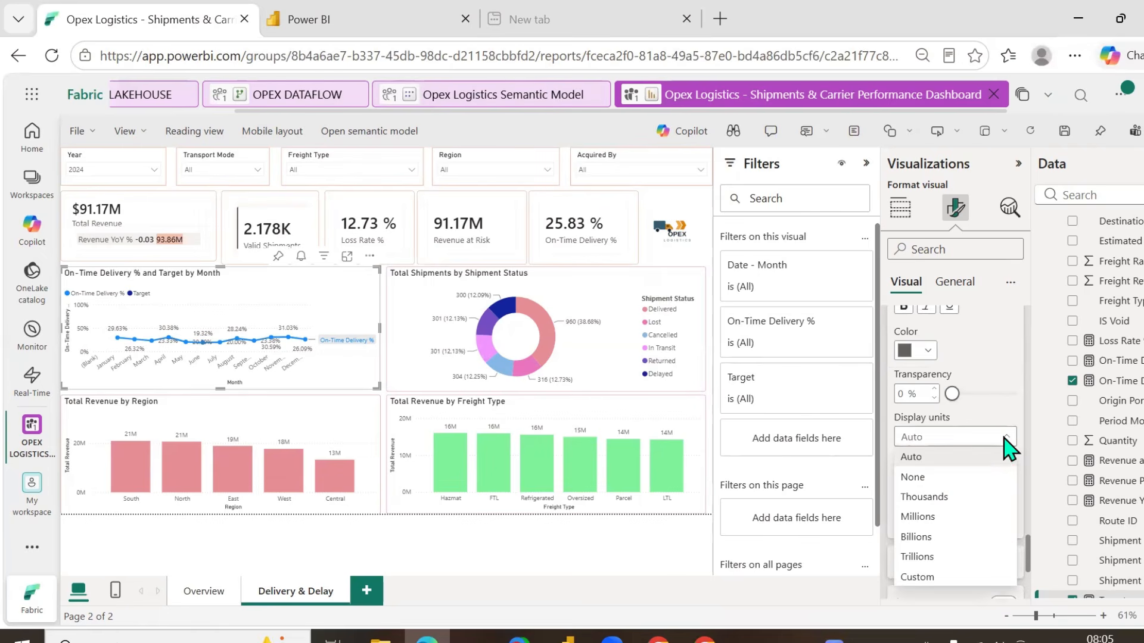
left_click(1008, 408)
scroll(956, 479, "down", 2)
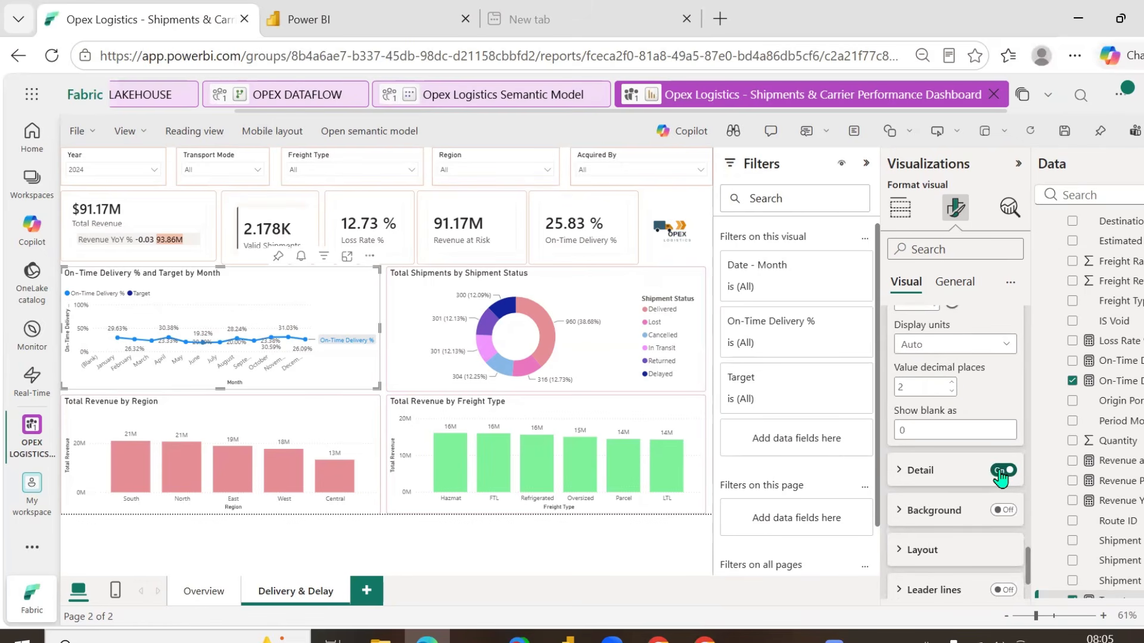
left_click(1002, 472)
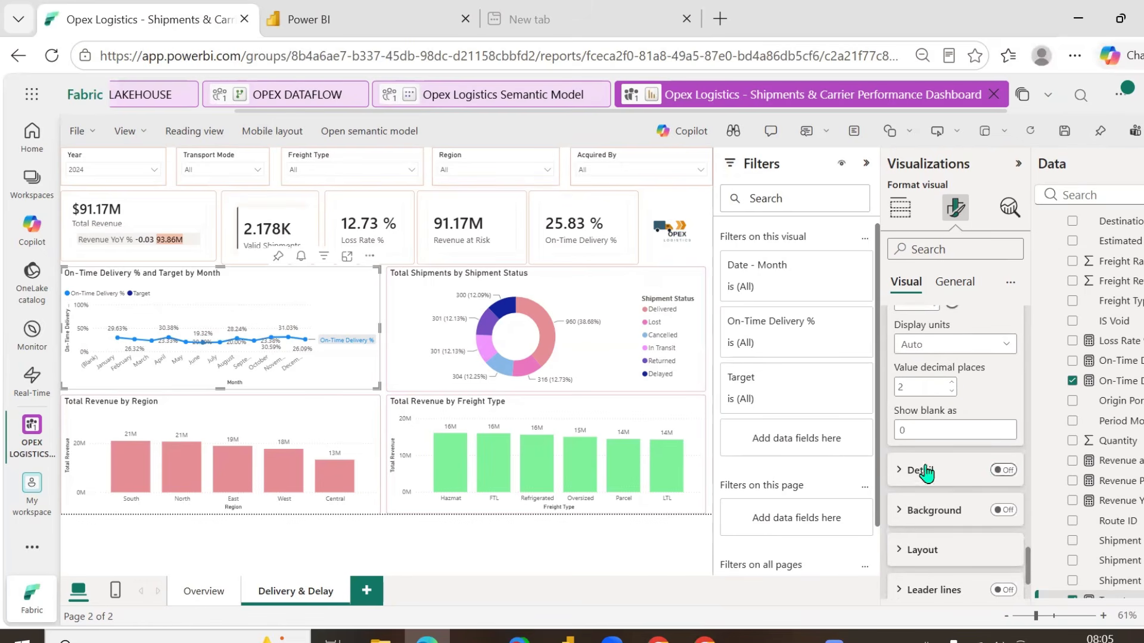
- Set the data format of the line chart's Target field to Percentage with 2 decimal places
left_click(955, 286)
scroll(985, 448, "up", 2)
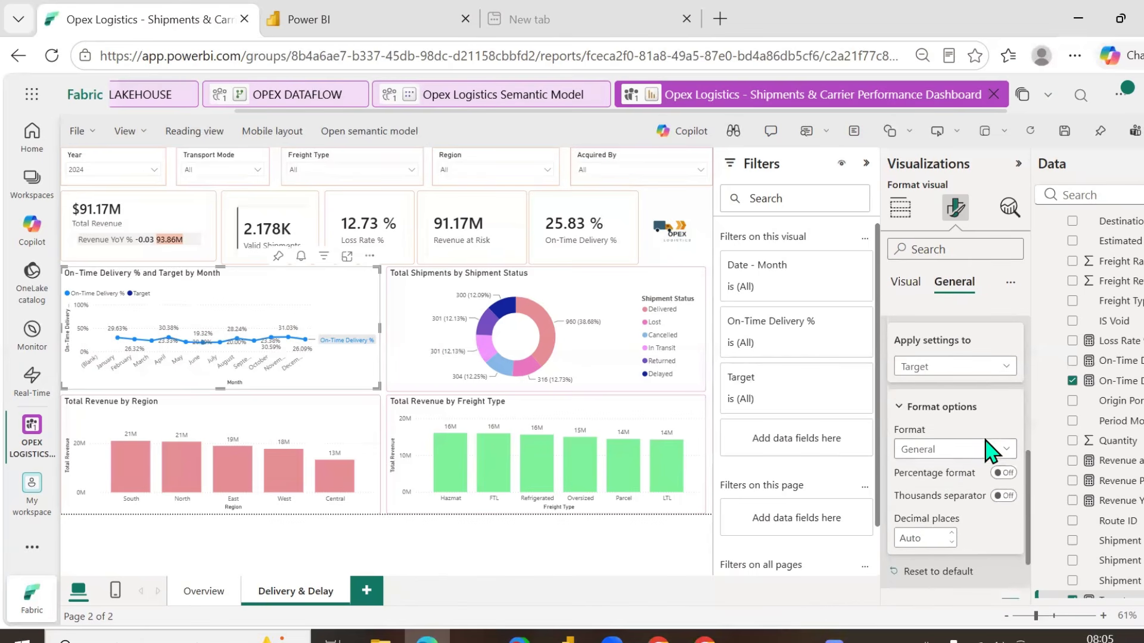
left_click(969, 450)
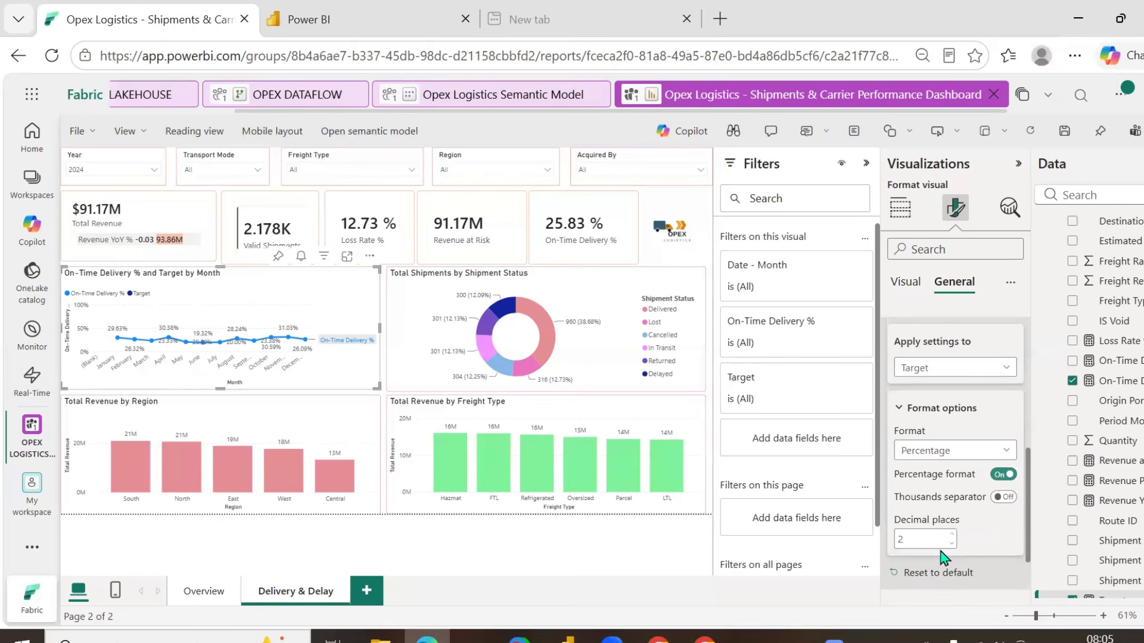
left_click(1003, 475)
left_click(1004, 498)
scroll(982, 542, "down", 3)
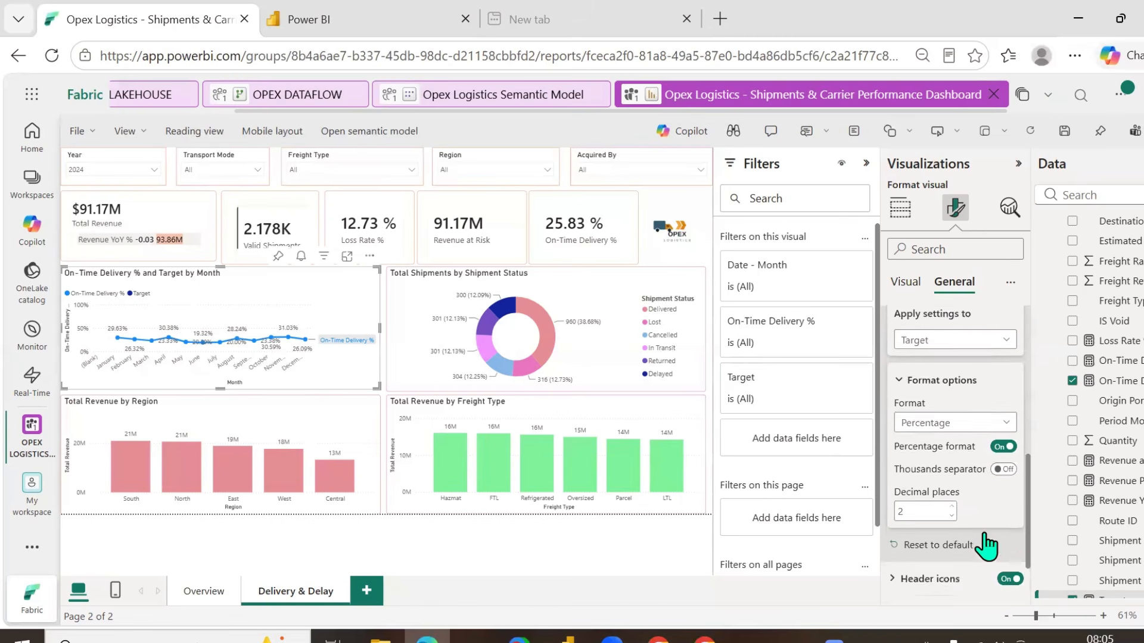
- Move the Target field from the line chart's y-axis to its secondary y-axis
scroll(974, 574, "up", 5)
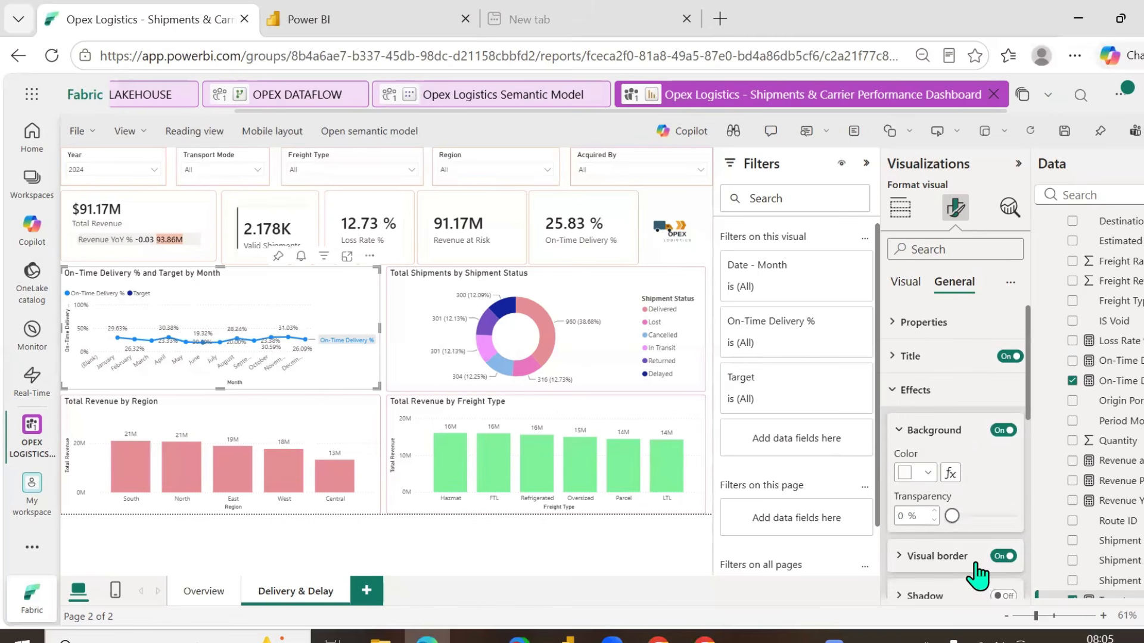
left_click(898, 296)
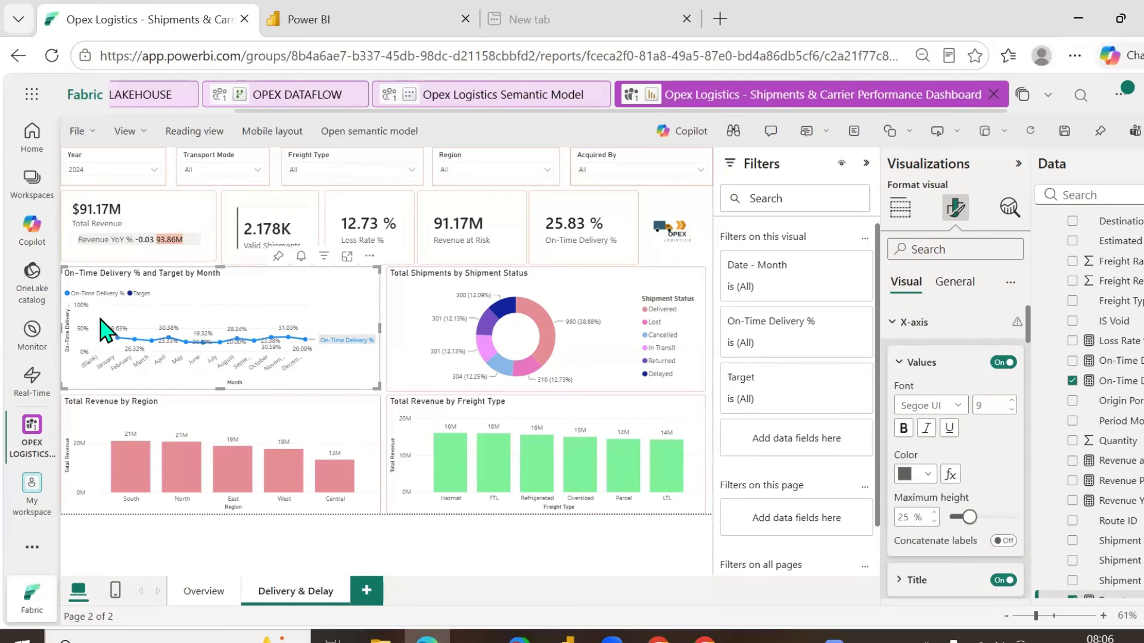
mouse_move(106, 326)
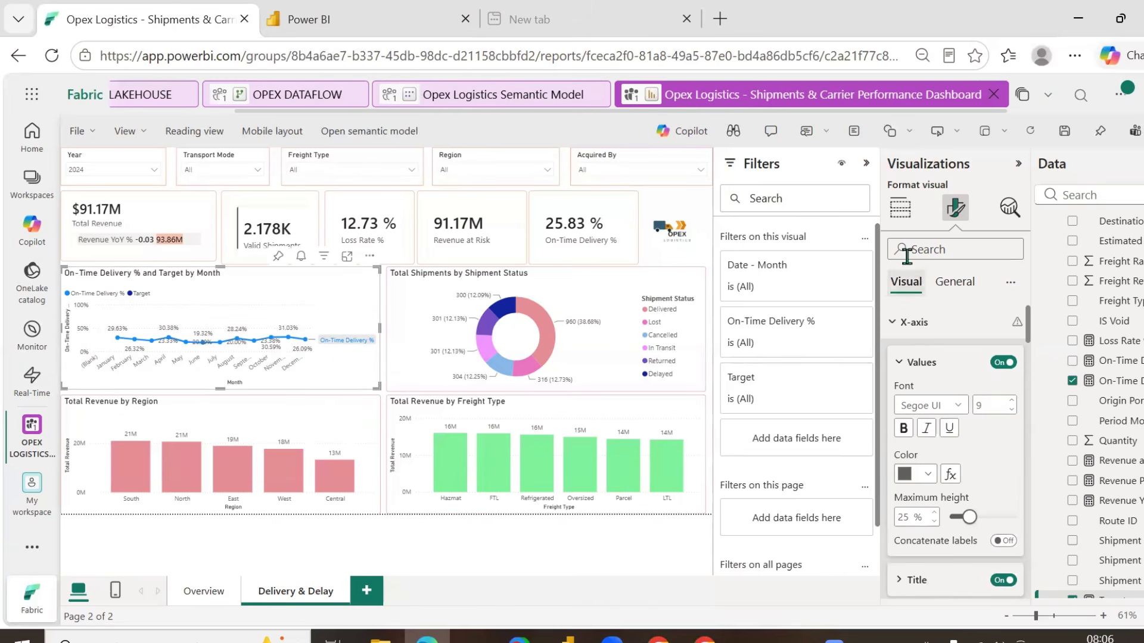
left_click(900, 208)
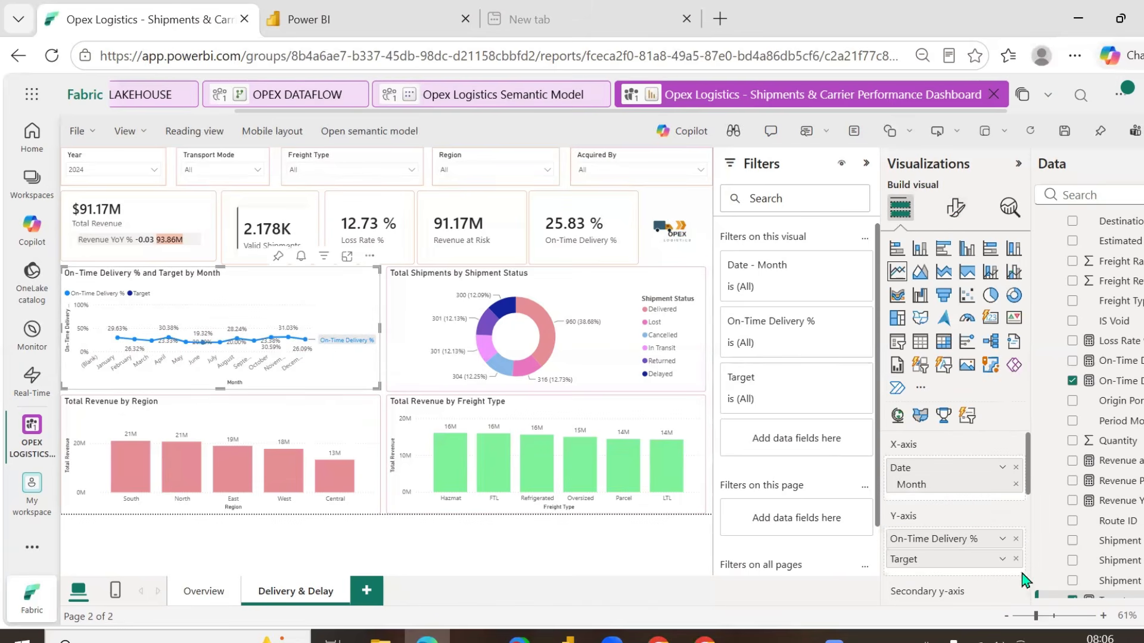
left_click(1003, 560)
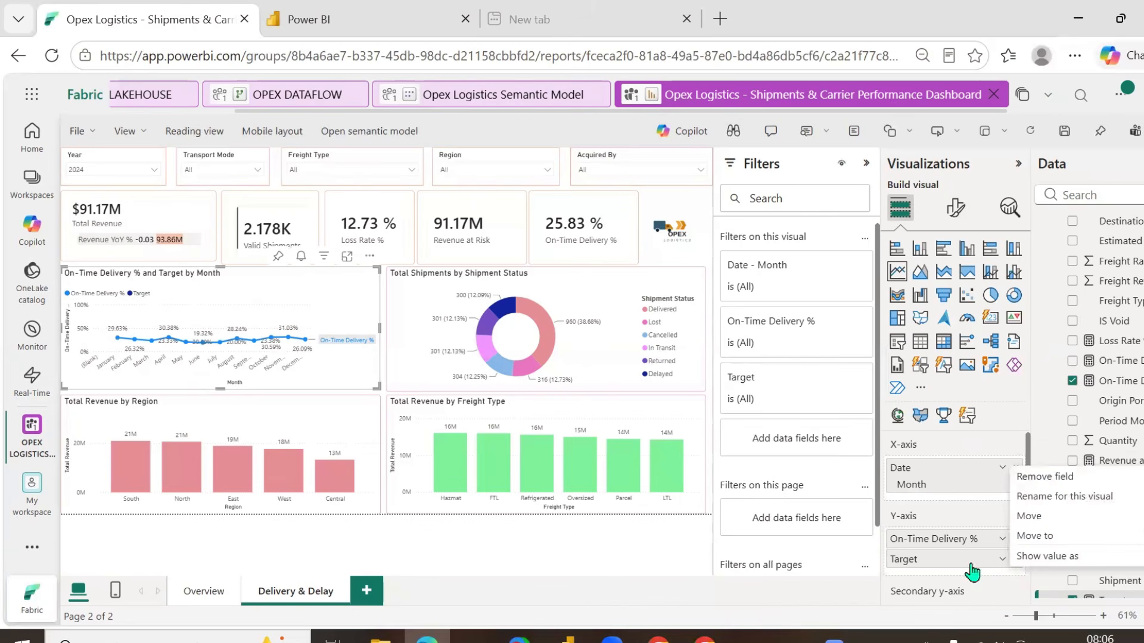
left_click(960, 587)
scroll(953, 572, "down", 2)
left_click_drag(916, 468, 920, 523)
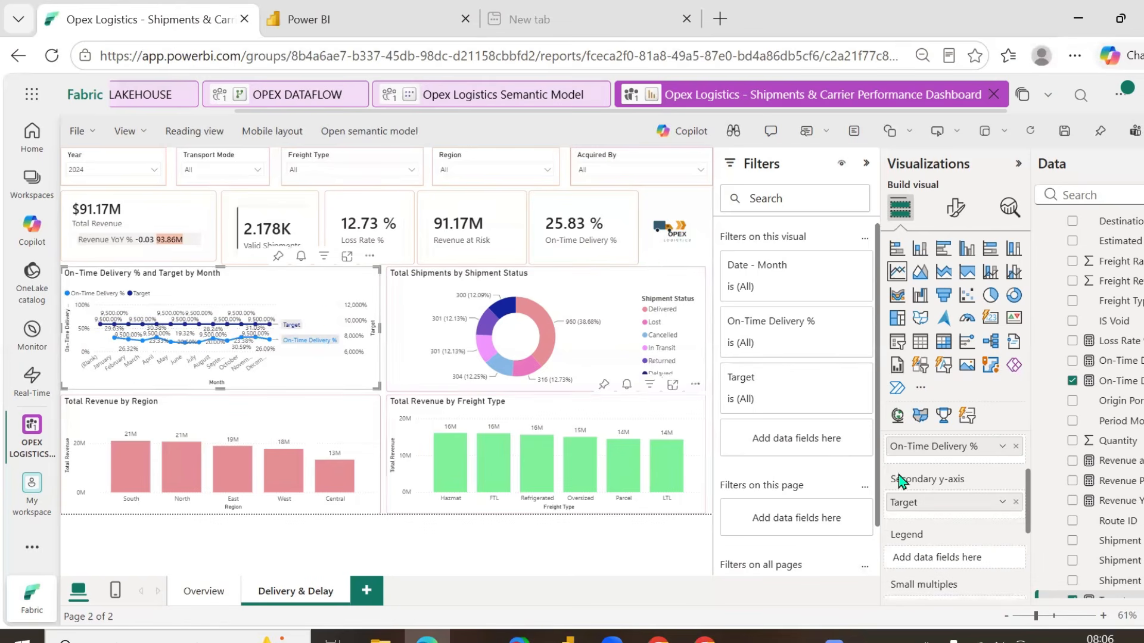
- Change the Target field's data format to Decimal number with percentage format off and 0 decimal places
left_click(955, 208)
left_click(955, 282)
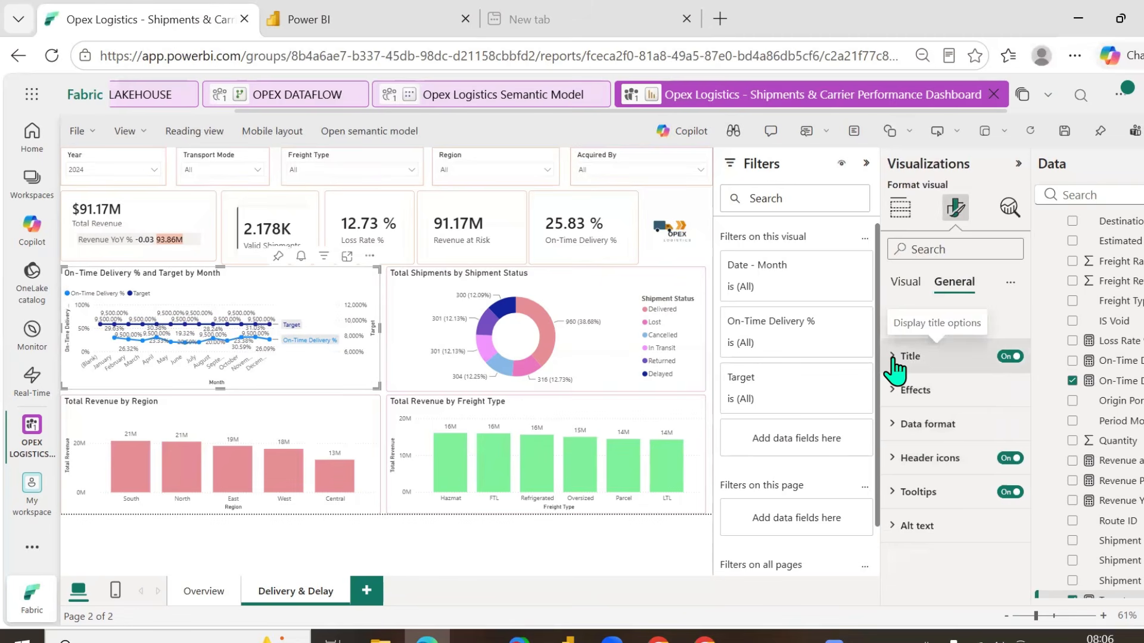
left_click(906, 424)
scroll(959, 428, "down", 3)
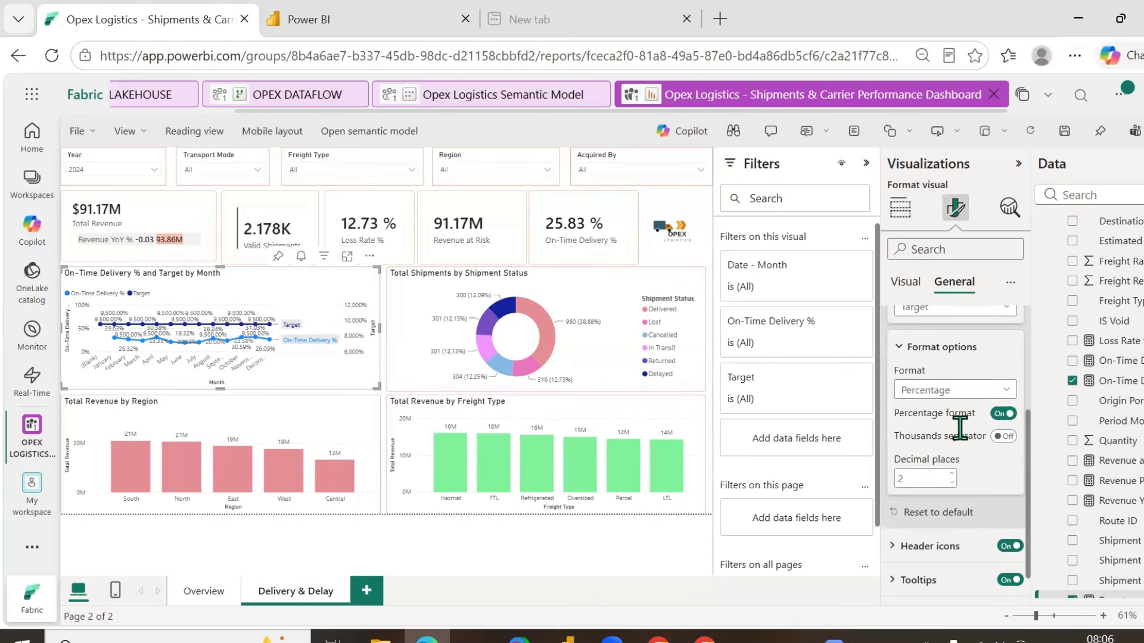
left_click(971, 395)
left_click(683, 522)
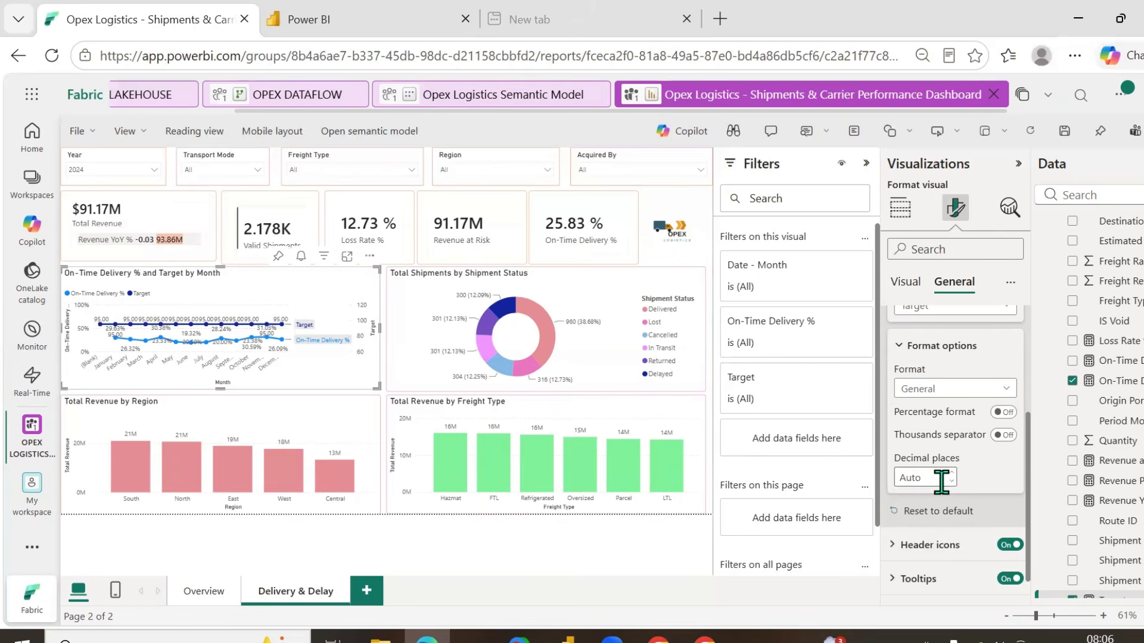
left_click(1003, 412)
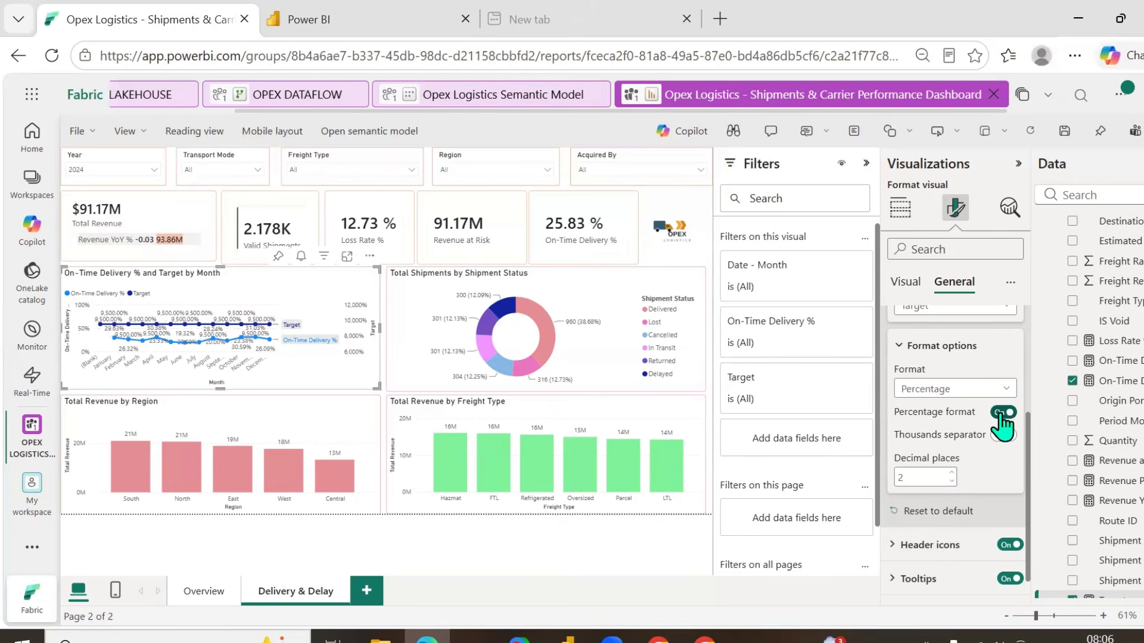
left_click(1003, 412)
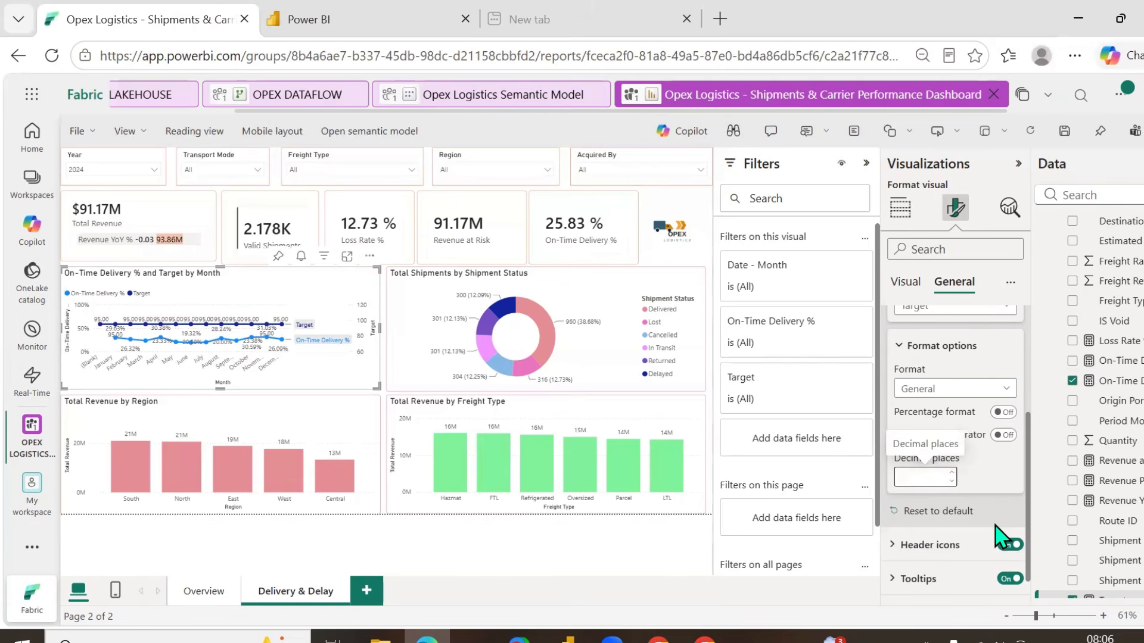
left_click(1005, 488)
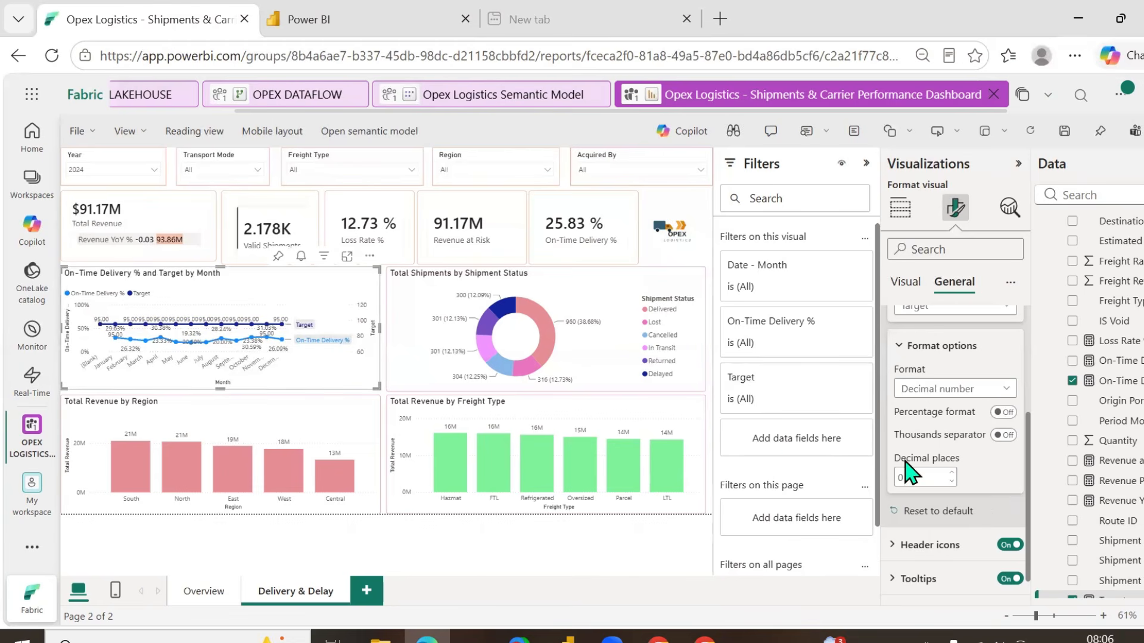
- Compare the monthly On-Time Delivery % and Target values in focus mode, and return to the report
left_click(347, 257)
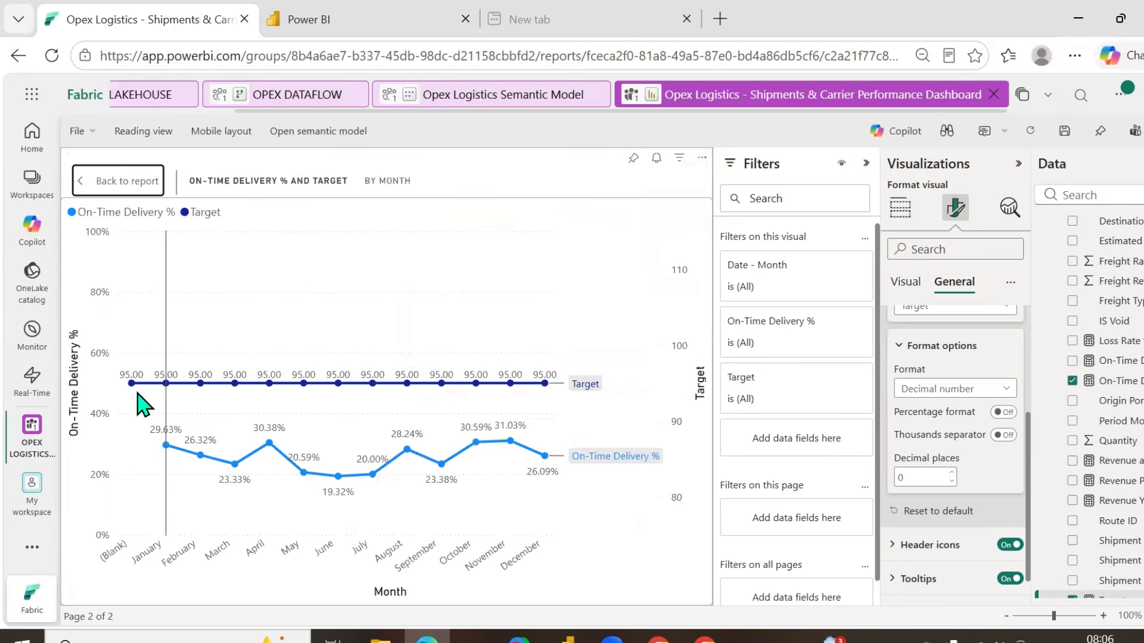
mouse_move(136, 394)
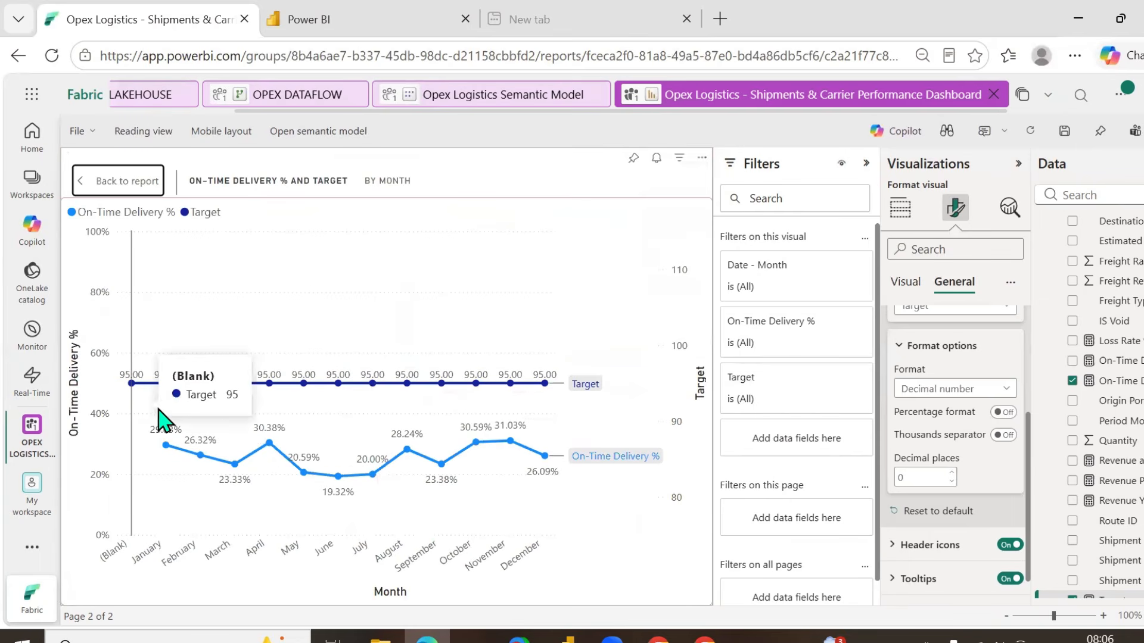
mouse_move(165, 422)
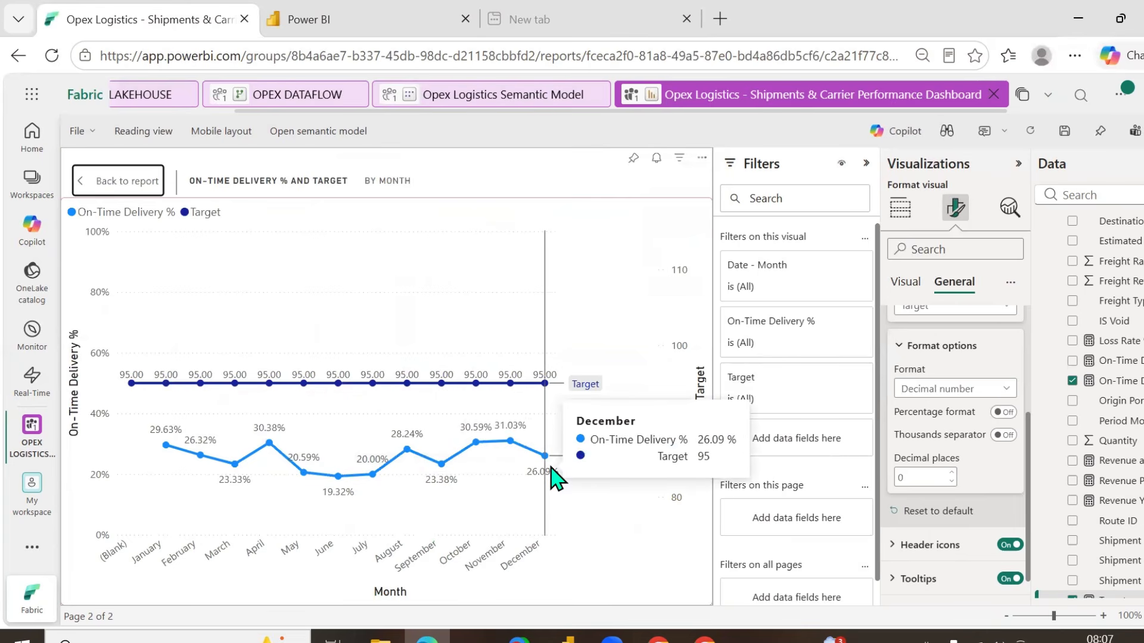
left_click(128, 183)
- Filter the report page to the year 2025
left_click(113, 170)
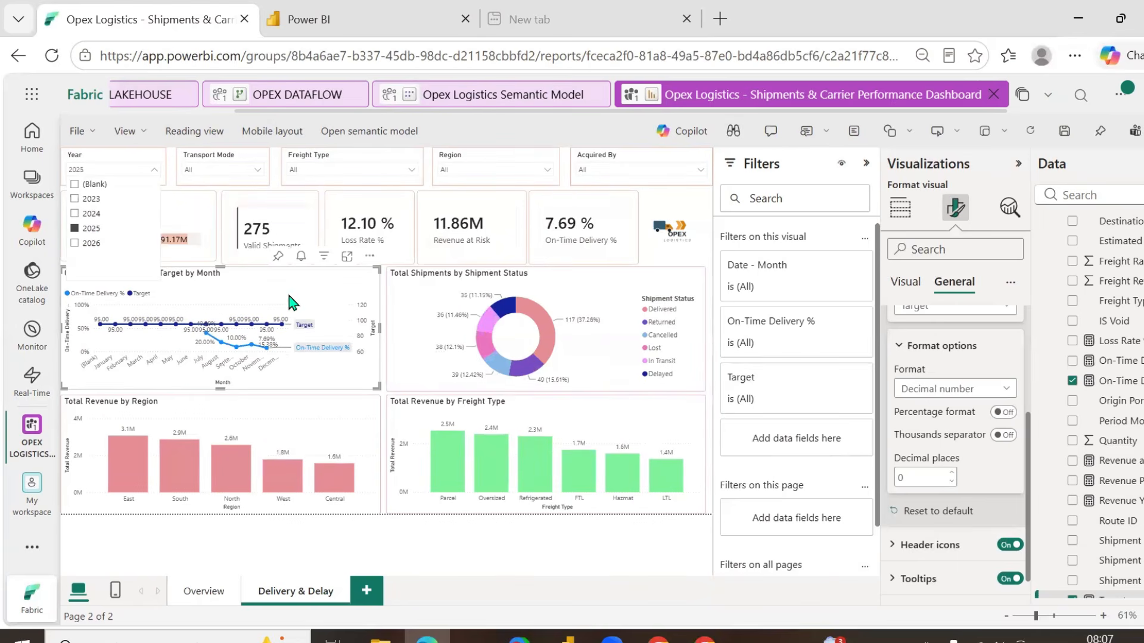
- Examine the 2025 monthly On-Time Delivery % against Target in focus mode, and return to the report
left_click(347, 256)
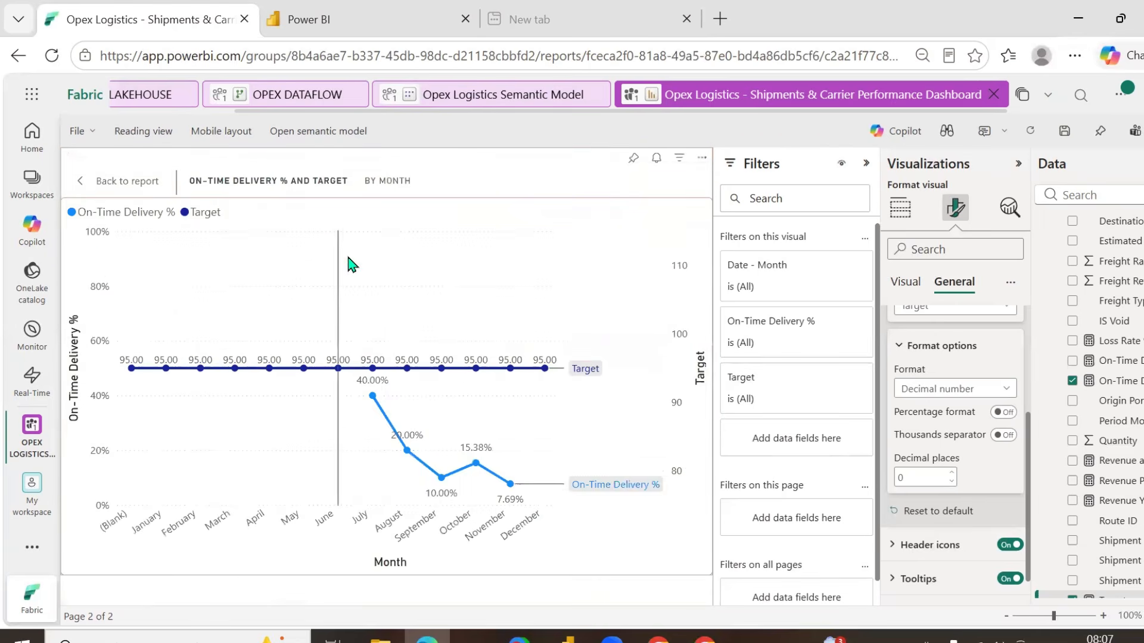
mouse_move(372, 416)
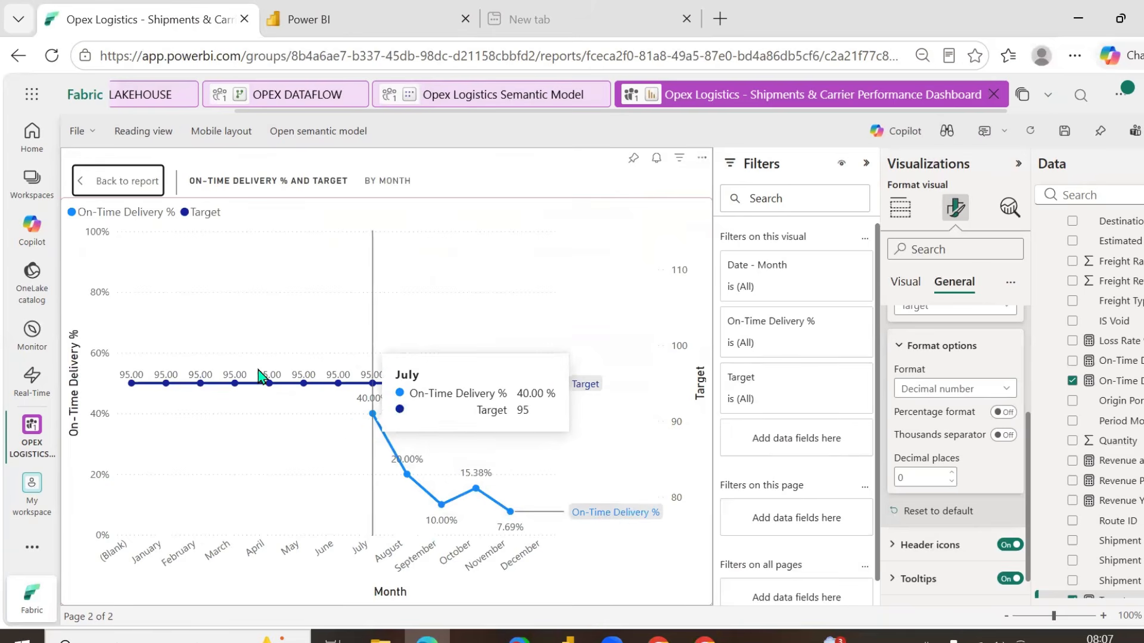
left_click(118, 180)
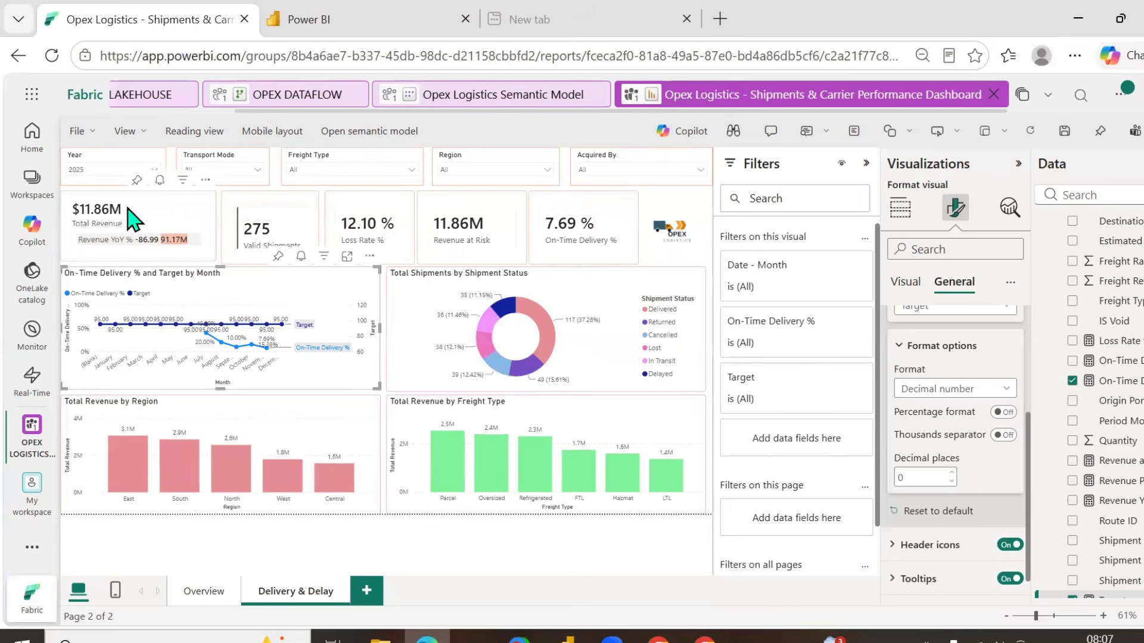
- Filter the report page to the year 2024
left_click(113, 170)
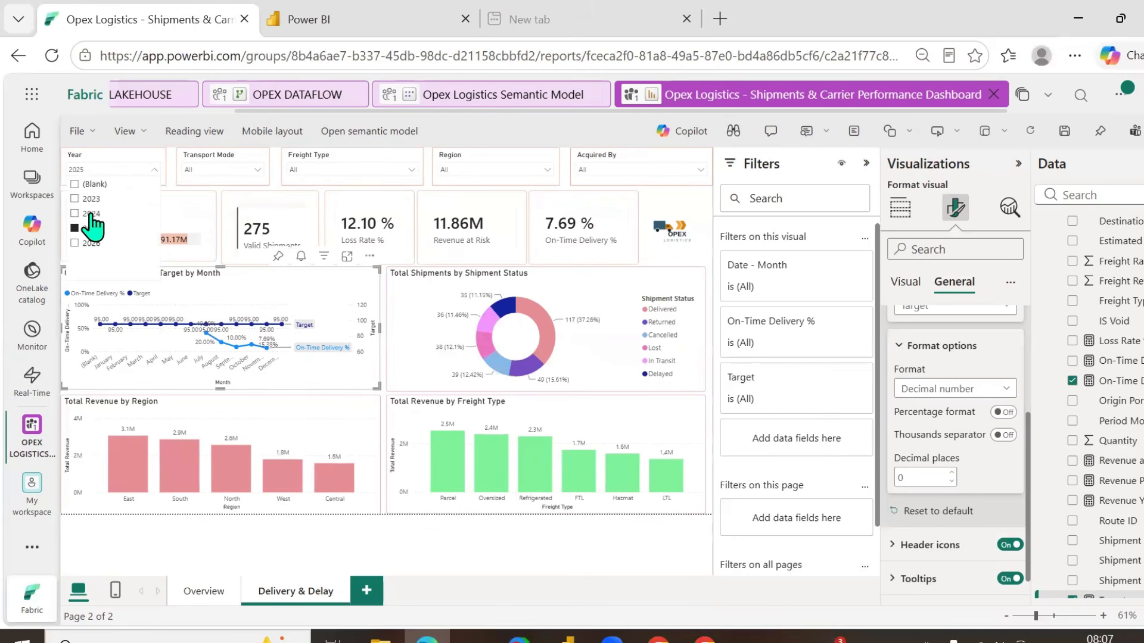
left_click(108, 159)
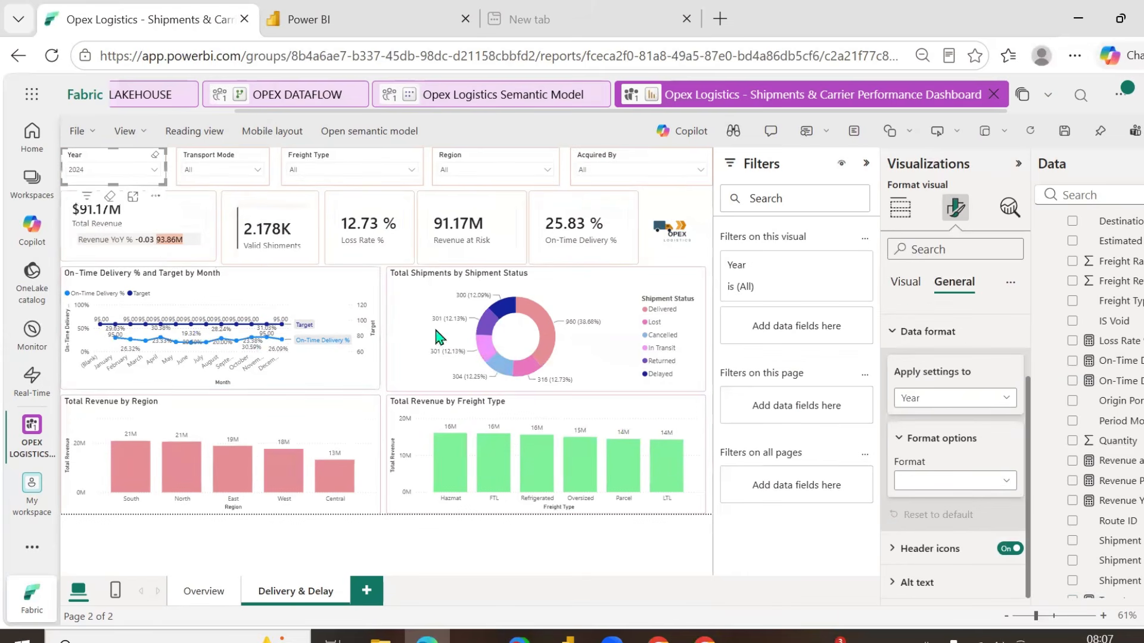
left_click(901, 209)
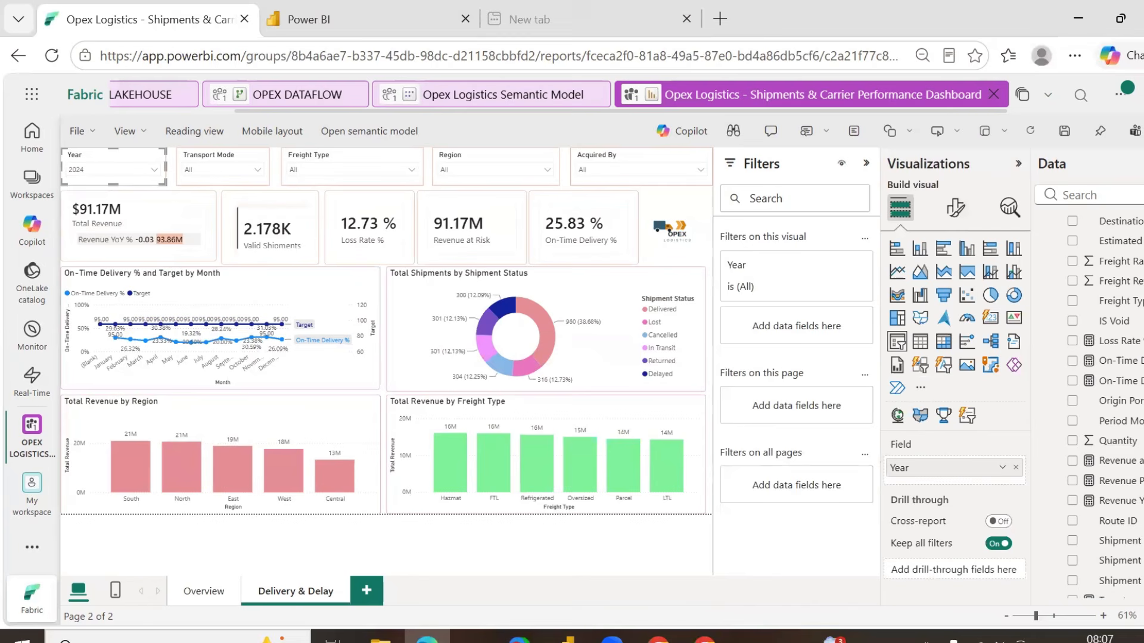
left_click(567, 640)
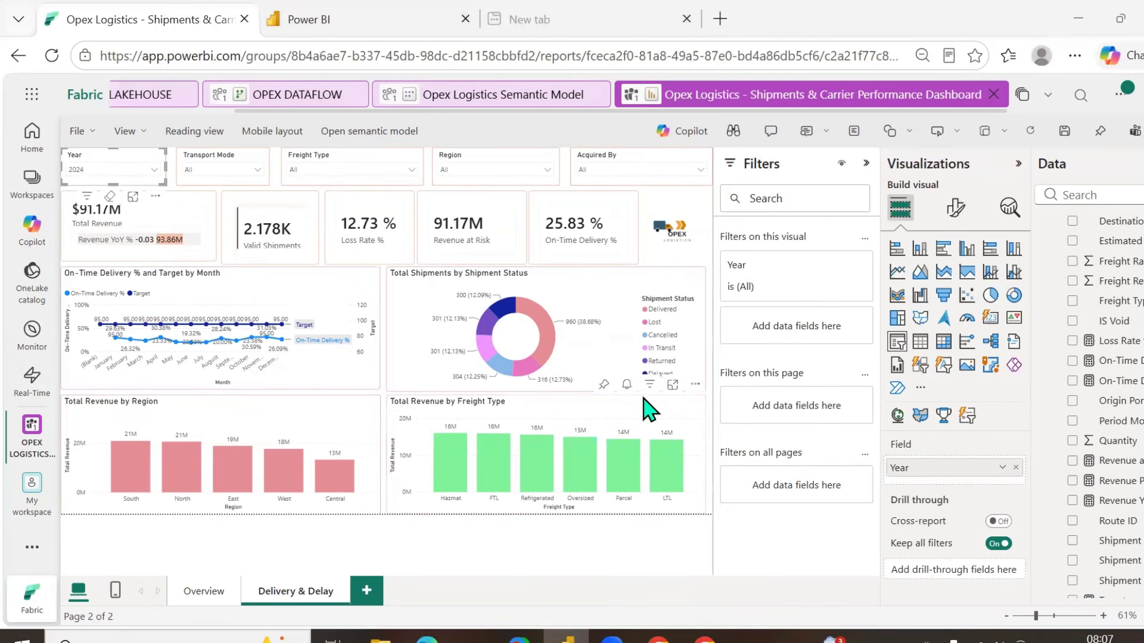
- Remove Shipment Status and Total Shipments from the donut chart and convert the empty visual to a clustered bar chart
left_click(564, 290)
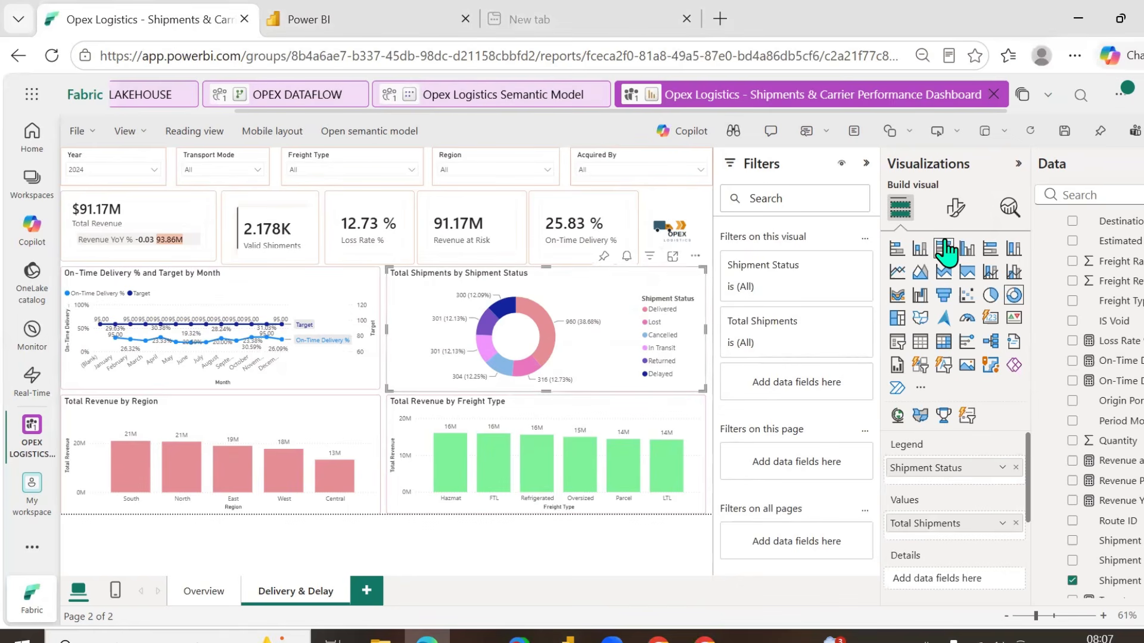
left_click(567, 641)
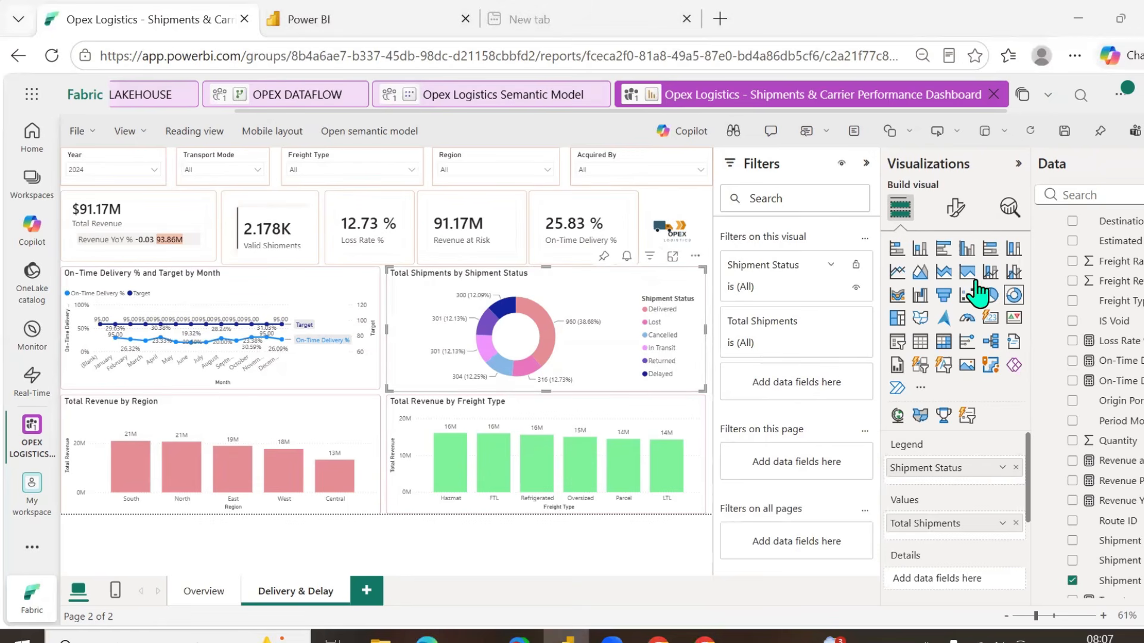
left_click(1015, 468)
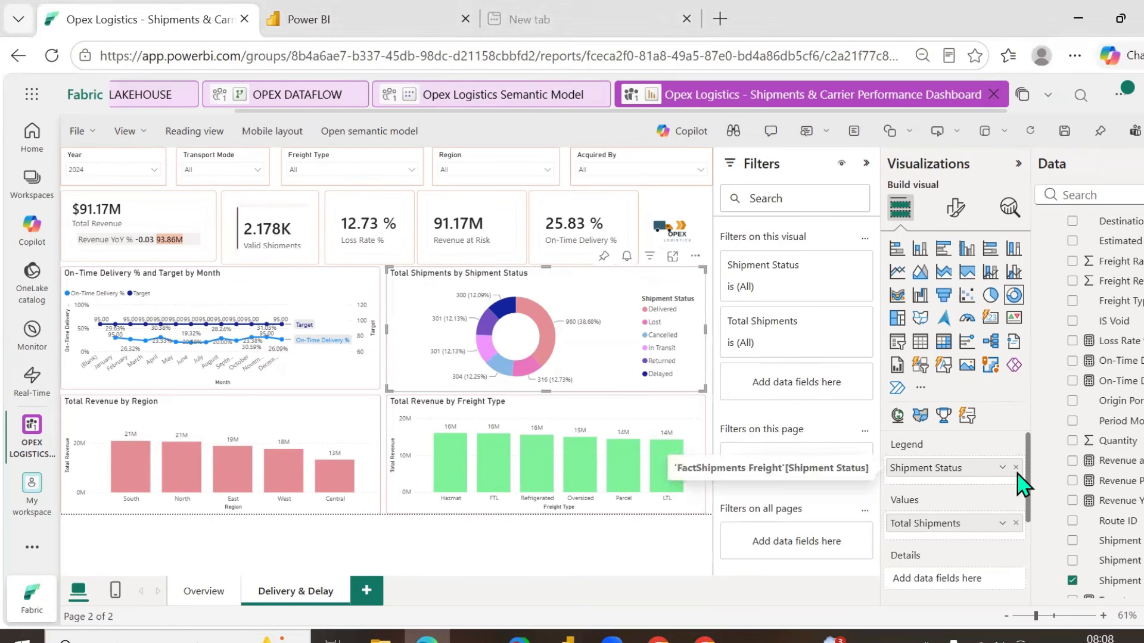
left_click(1016, 519)
scroll(989, 536, "down", 3)
scroll(984, 518, "up", 1)
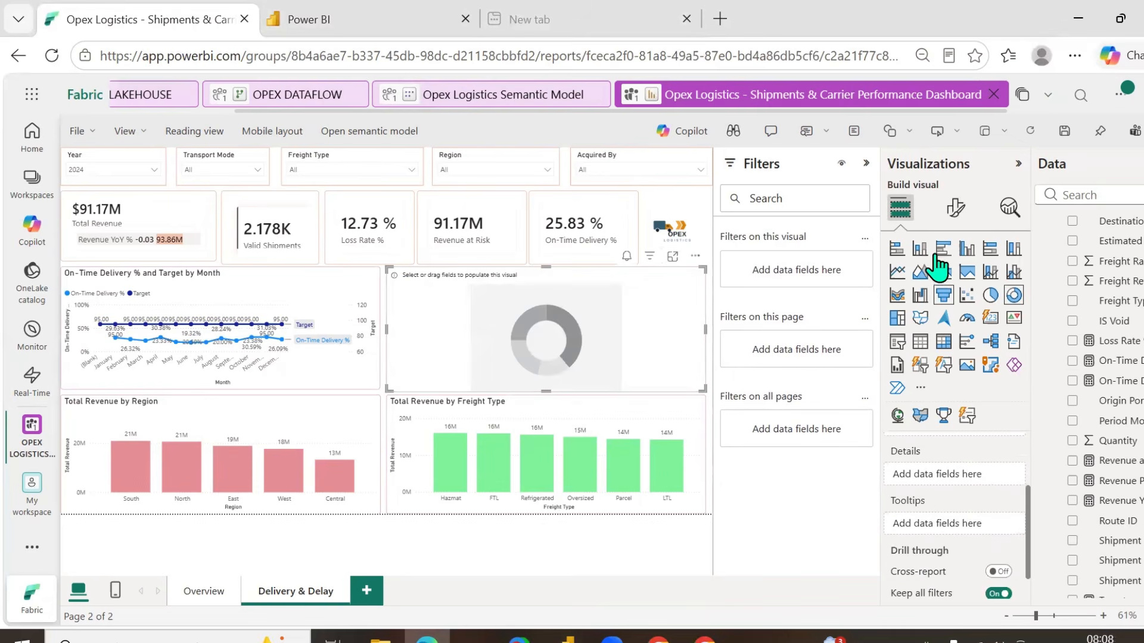
left_click(942, 250)
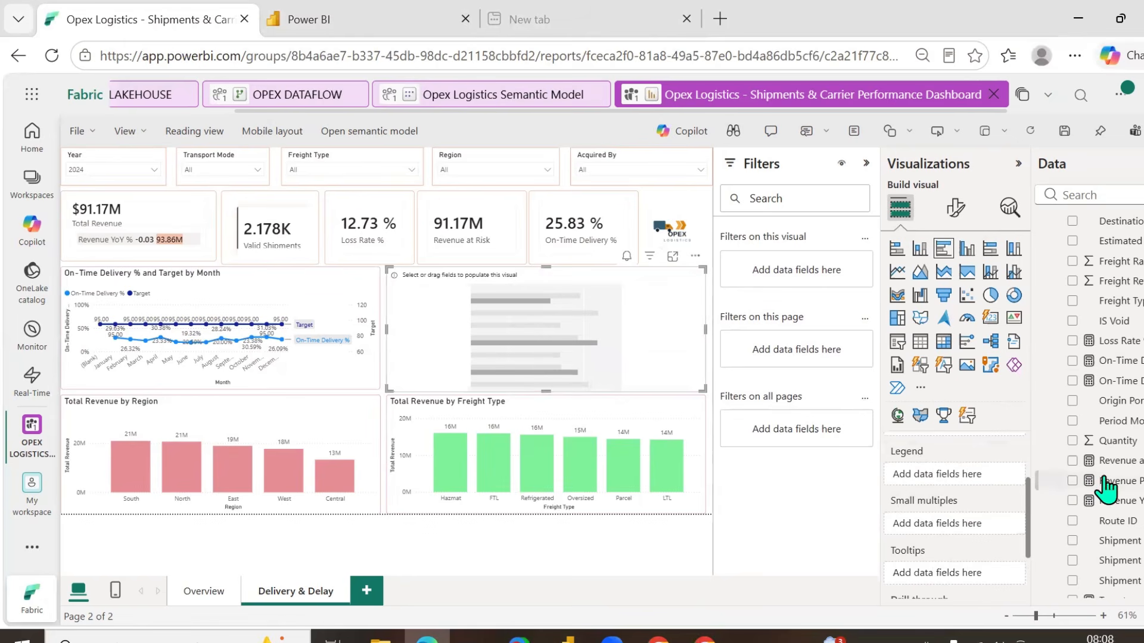
- Add the Delay Reason and Total Shipments fields to the empty clustered bar chart
scroll(1100, 271, "up", 5)
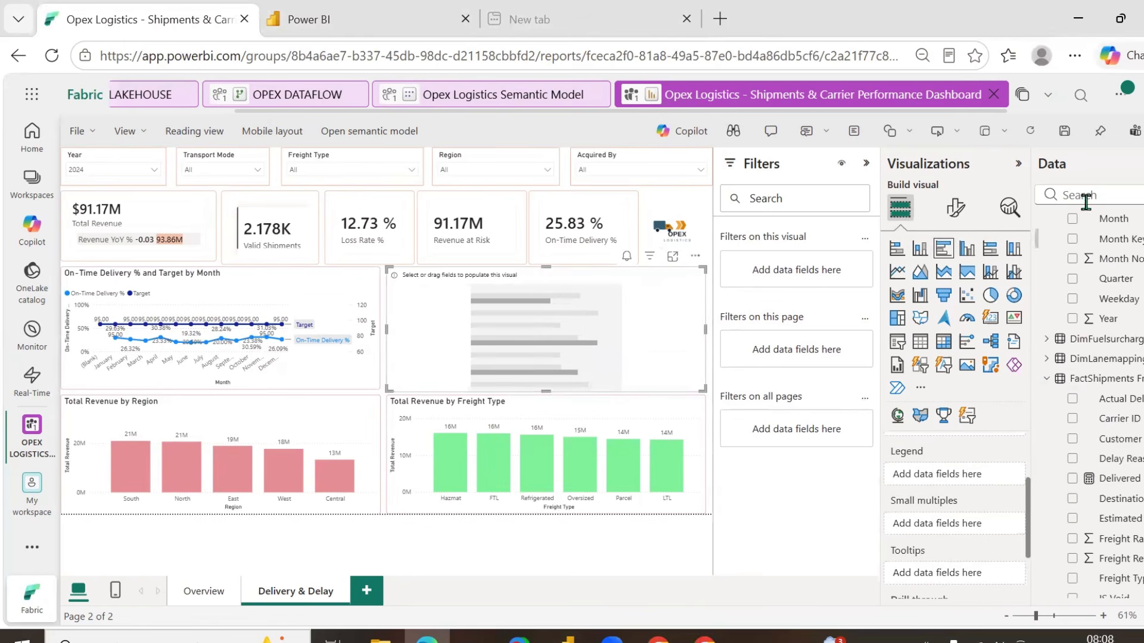
left_click(1085, 197)
type("dela")
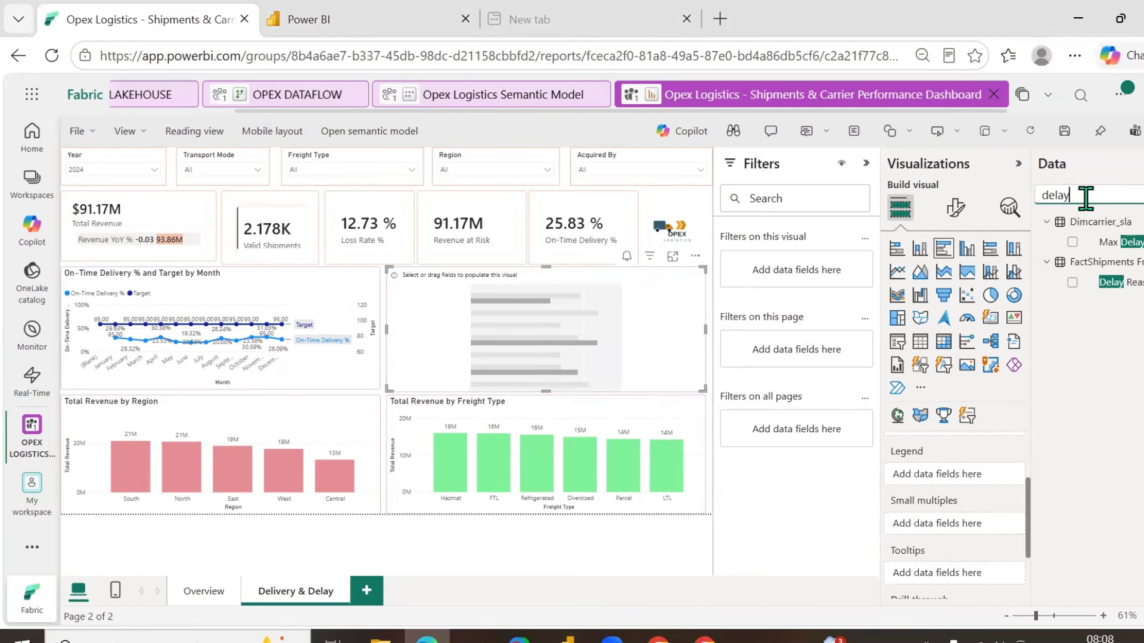
type("y")
left_click(1072, 281)
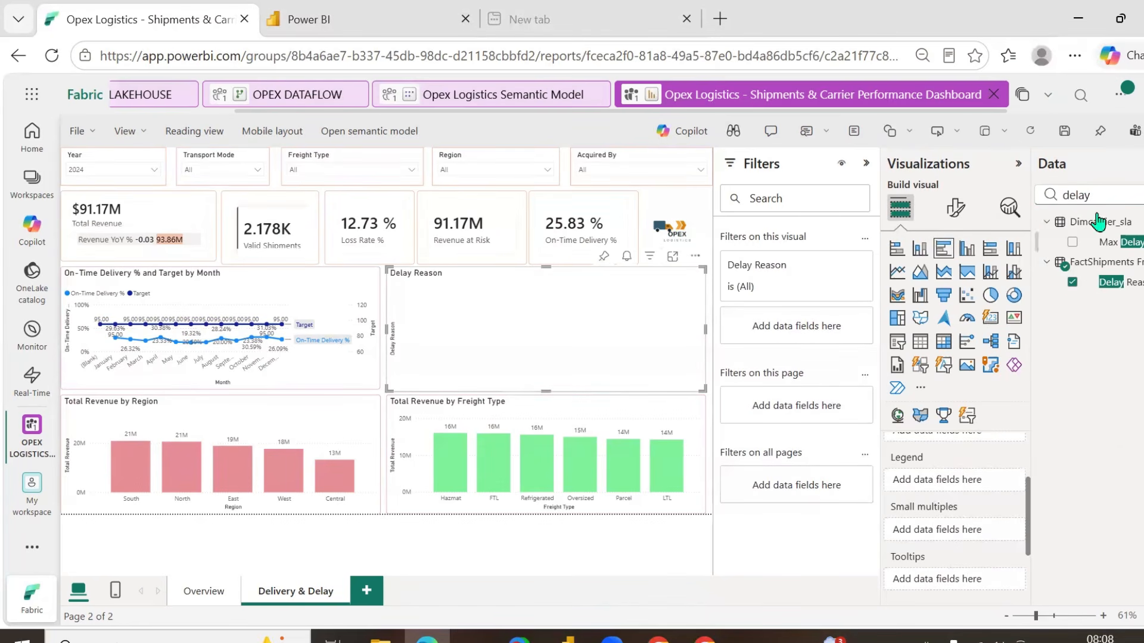
double_click(1113, 188)
type("tot")
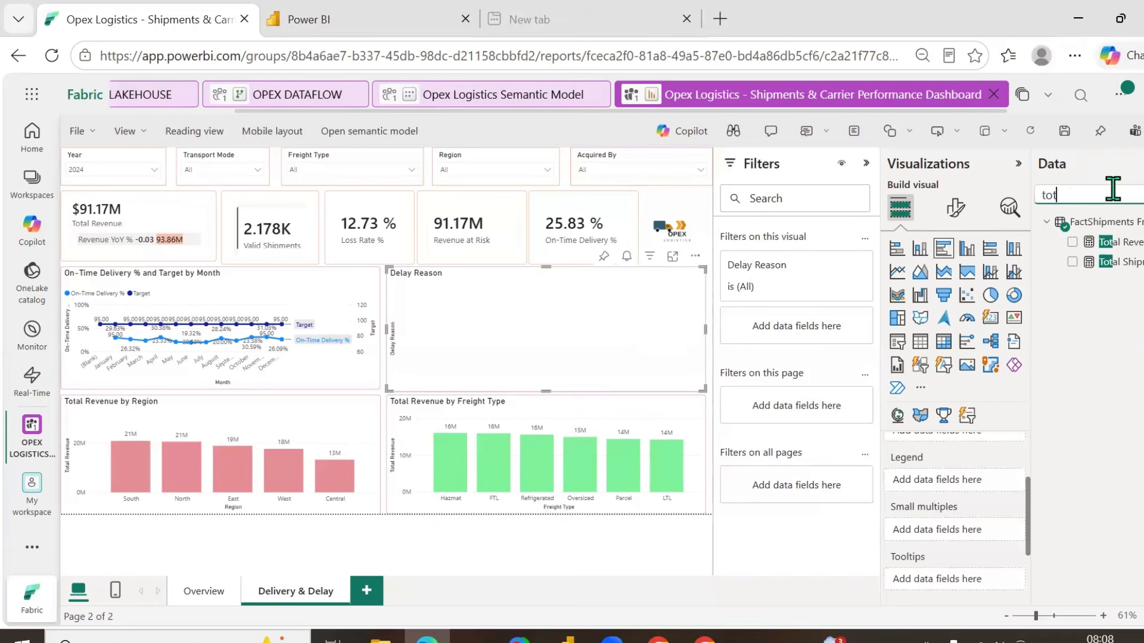
left_click(1072, 262)
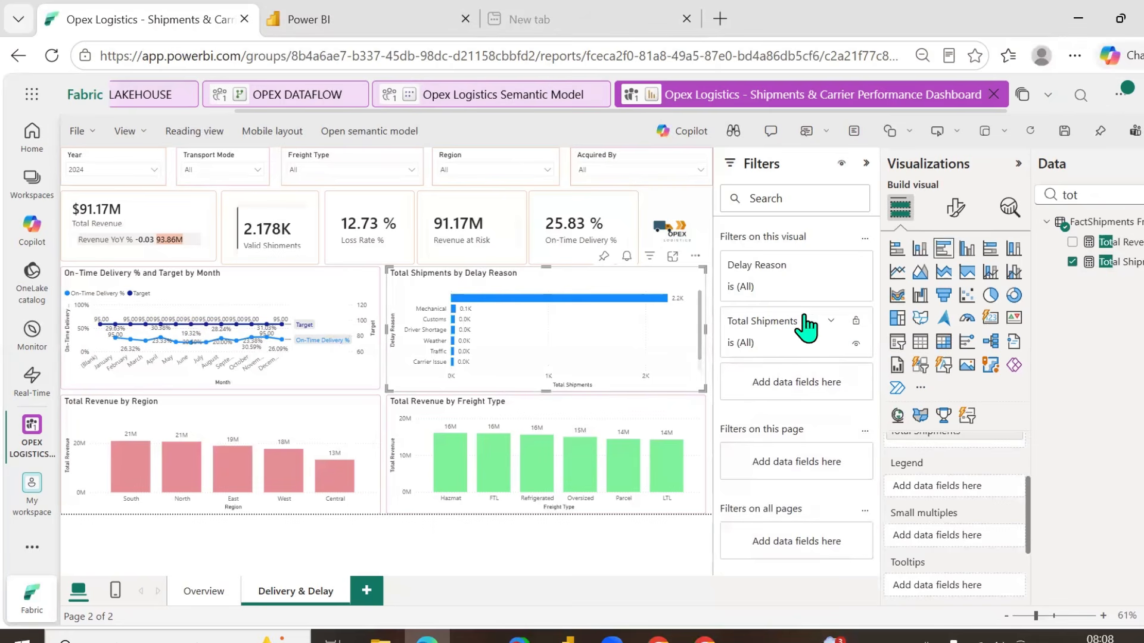
- Exclude the blank Delay Reason from the bar chart with a basic filter on the visual
left_click(830, 265)
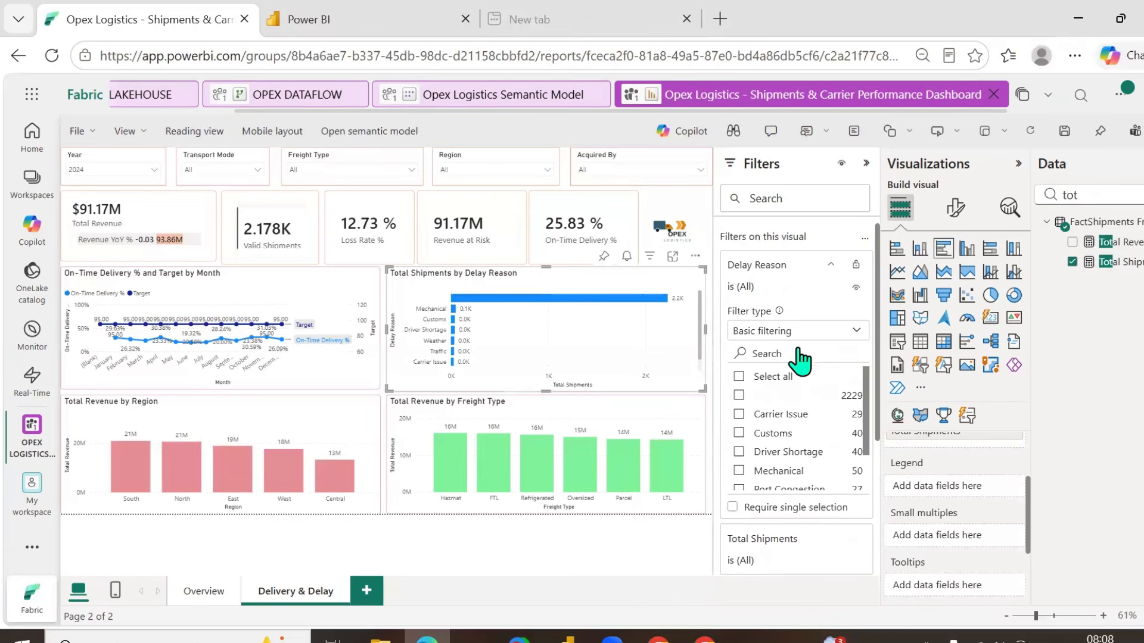
left_click(739, 395)
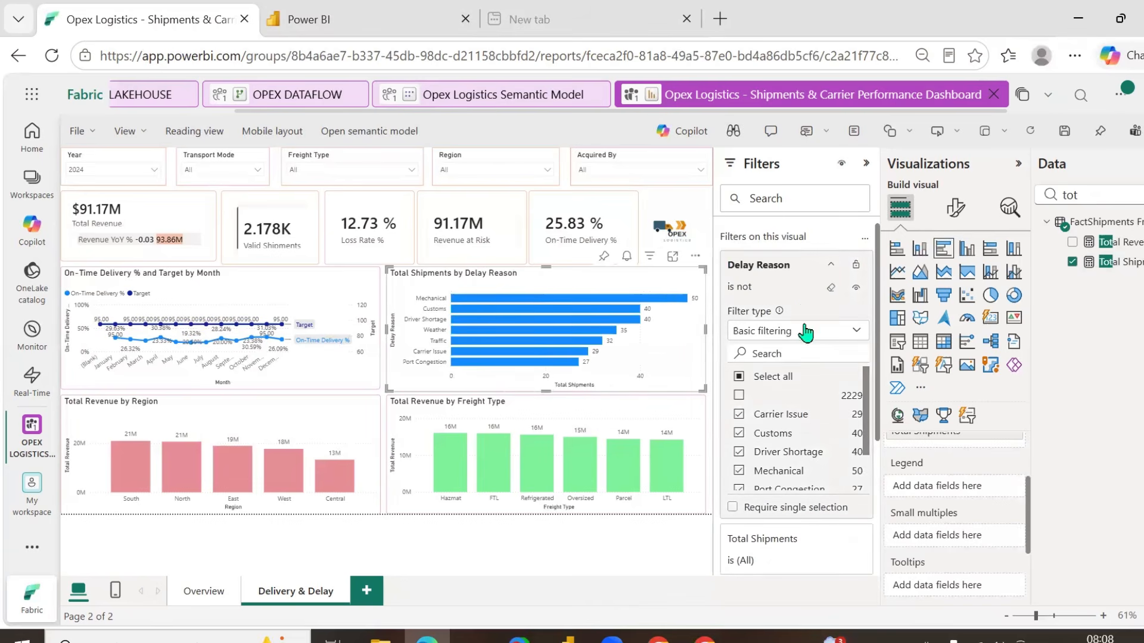
left_click(831, 265)
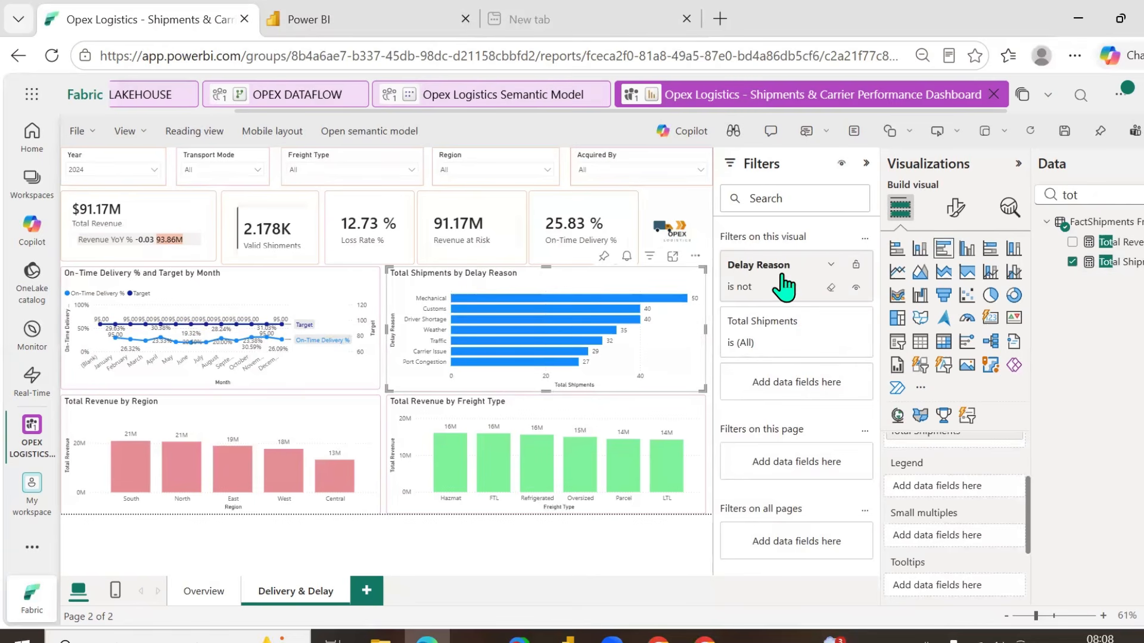
- Color the Mechanical bar of the delay reason chart light orange
left_click(955, 209)
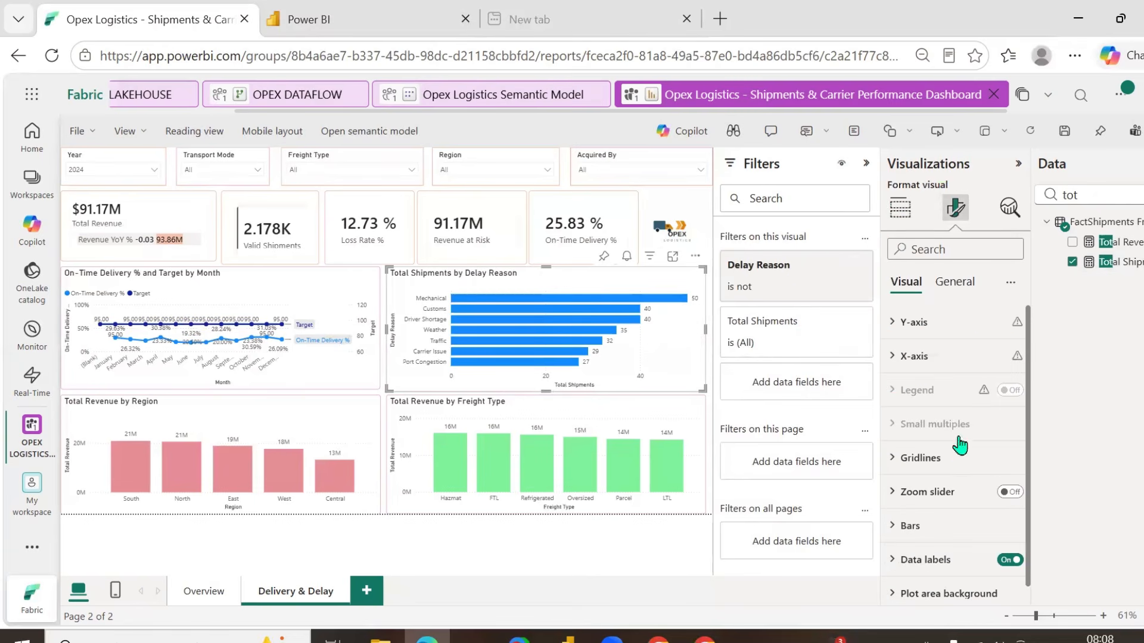
left_click(924, 527)
scroll(953, 453, "down", 2)
scroll(985, 459, "down", 2)
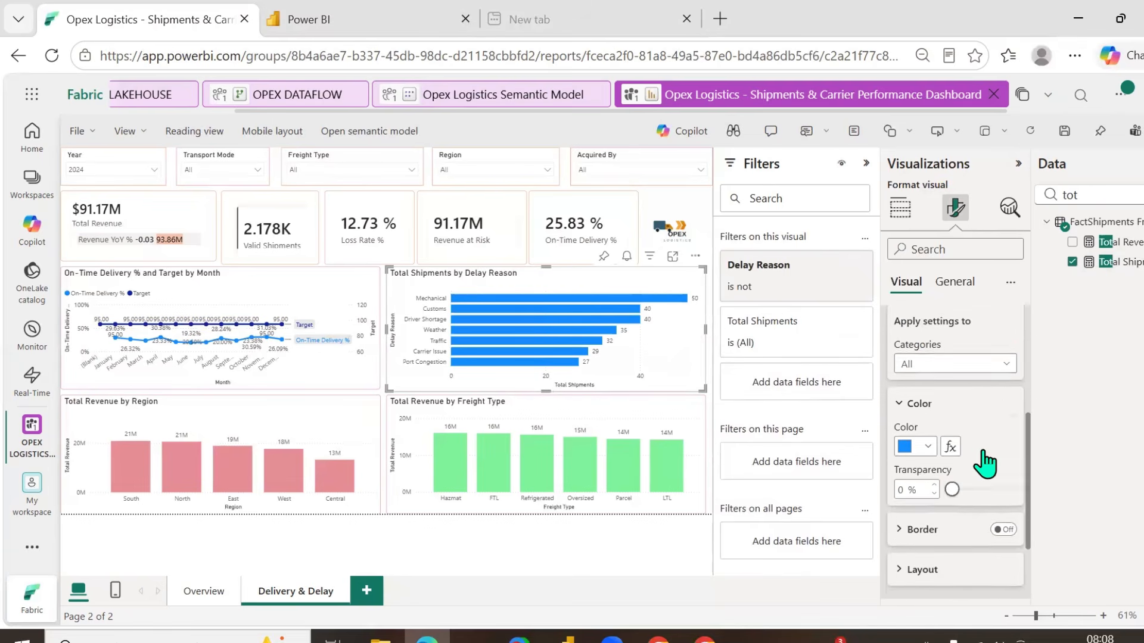
left_click(1007, 322)
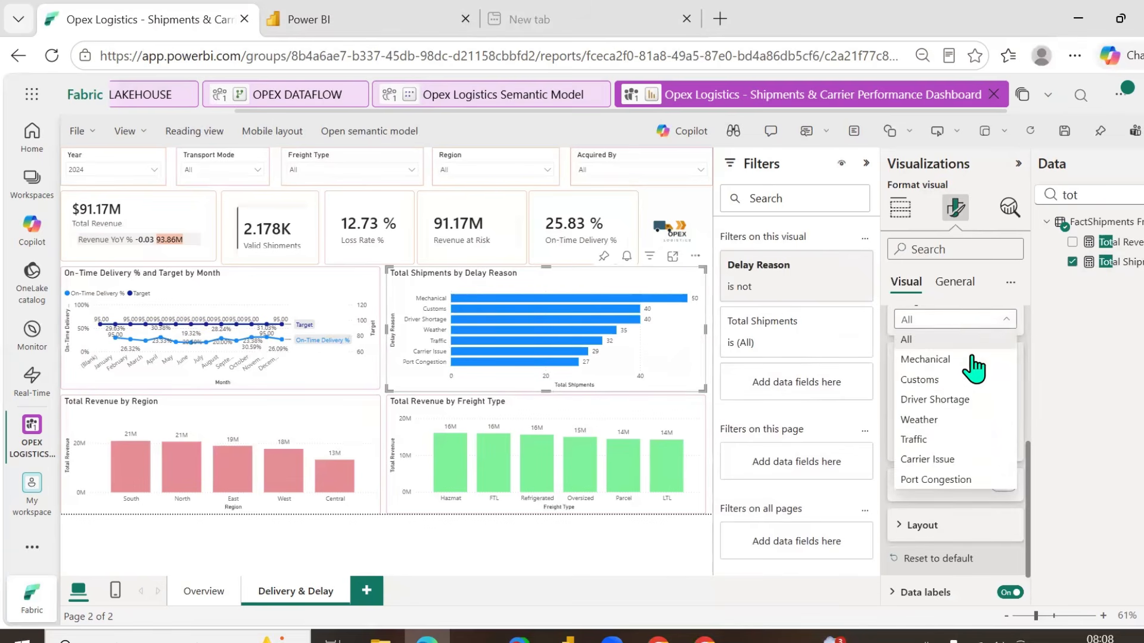
left_click(970, 358)
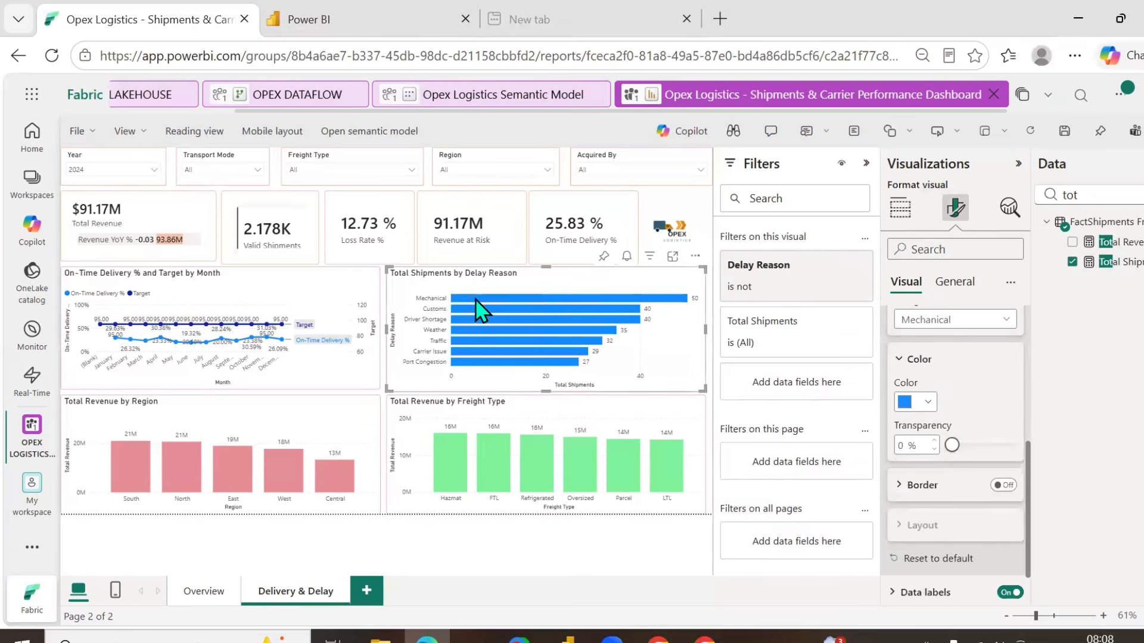
mouse_move(476, 301)
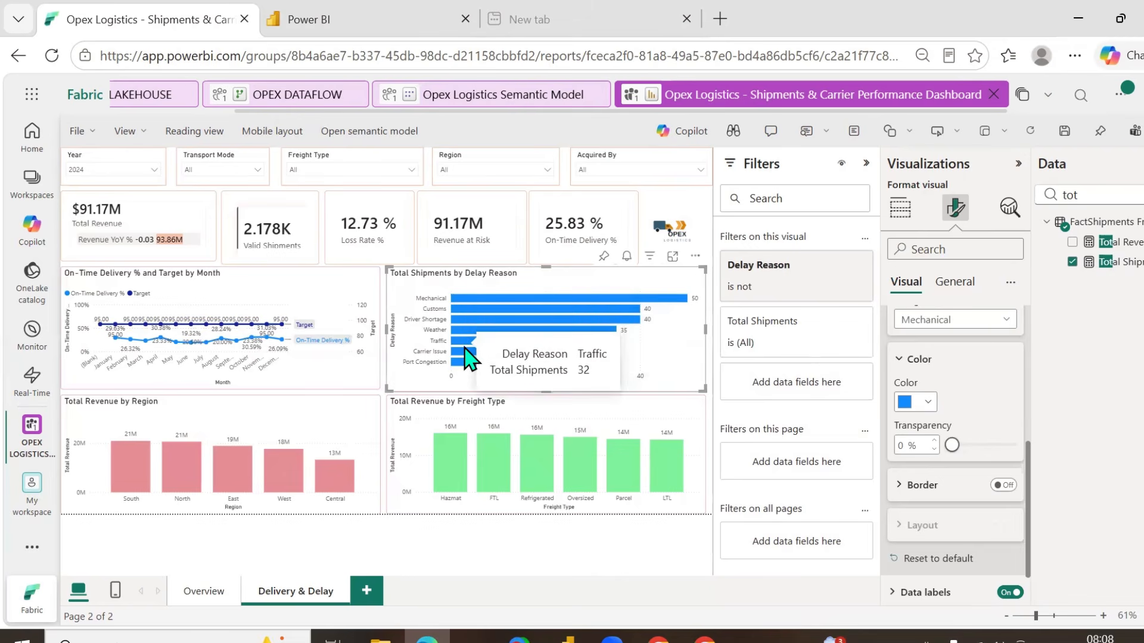
mouse_move(467, 362)
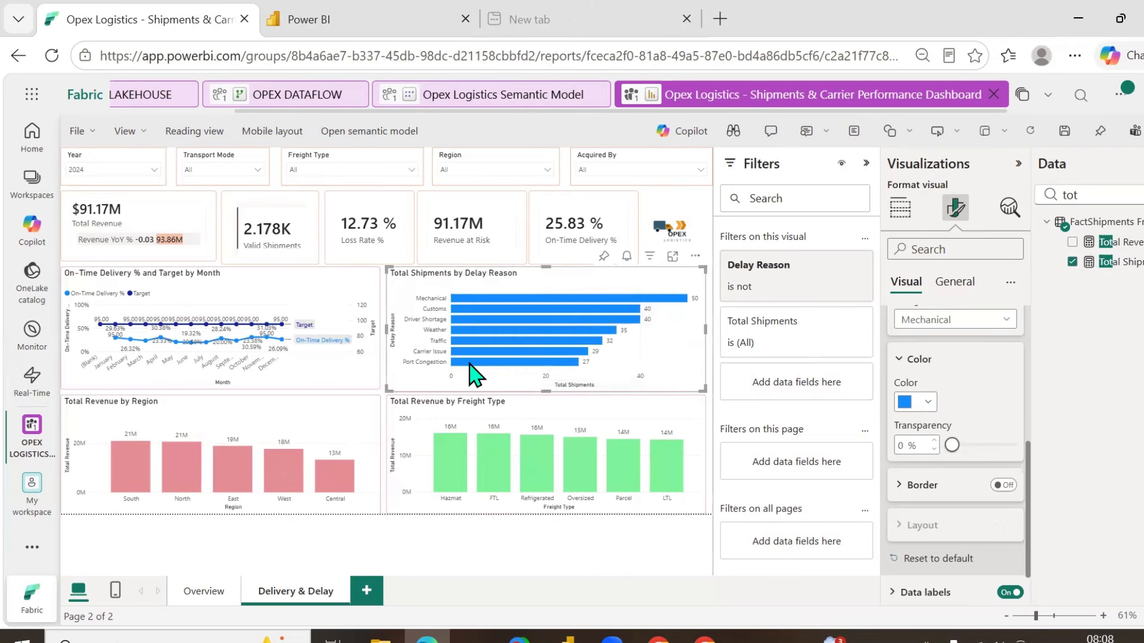
left_click(917, 402)
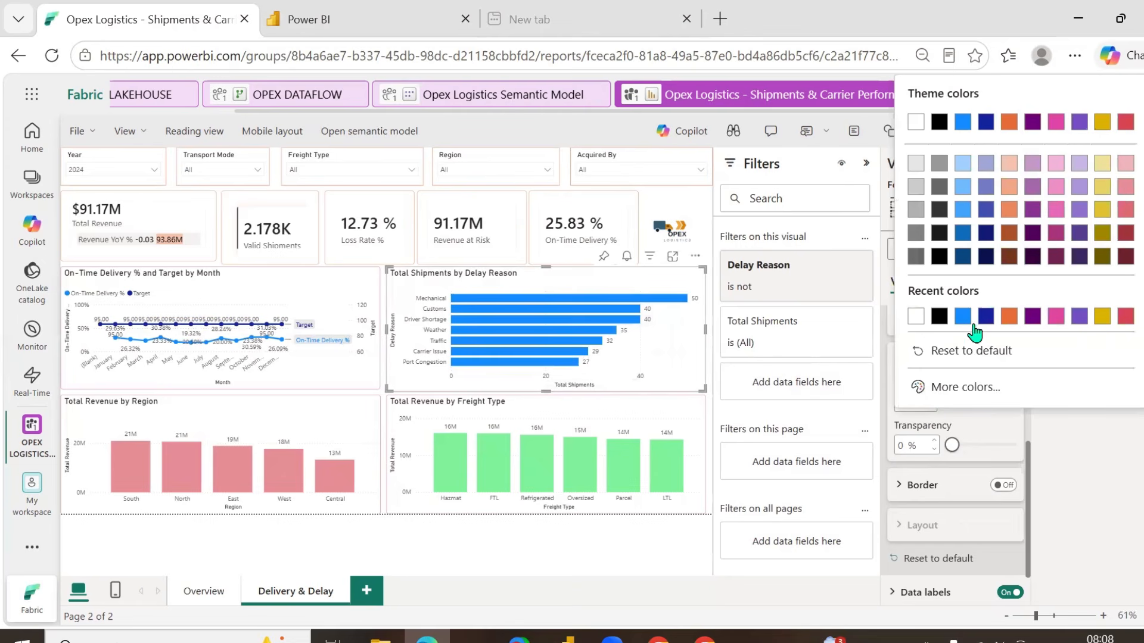
left_click(1008, 163)
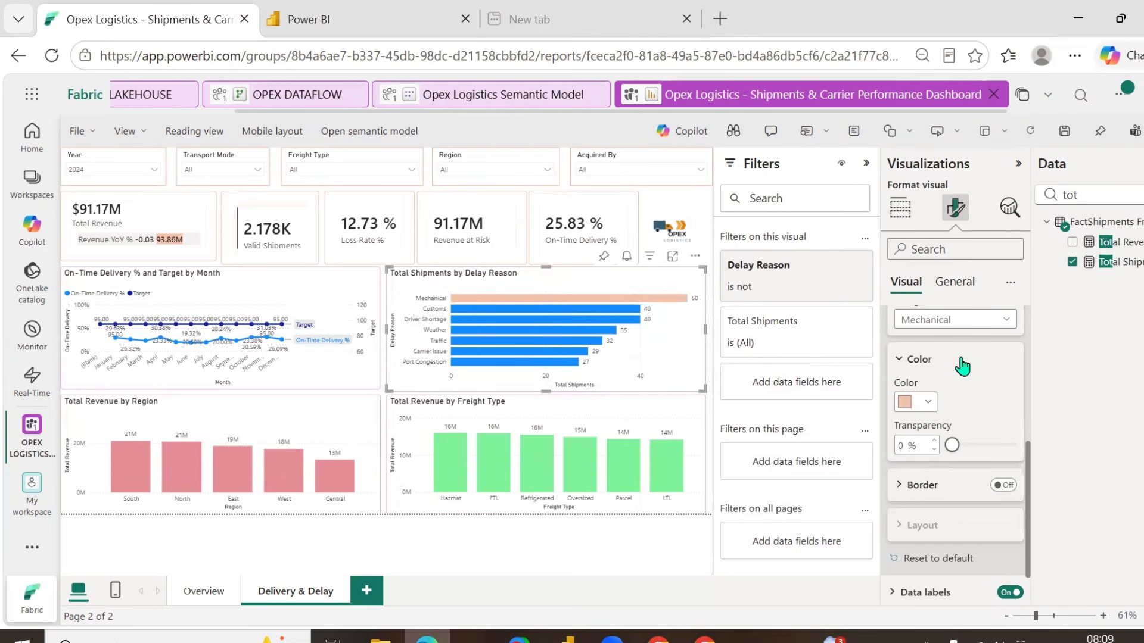
- Color the Customs bar light pink and the Driver Shortage bar light blue
left_click(977, 321)
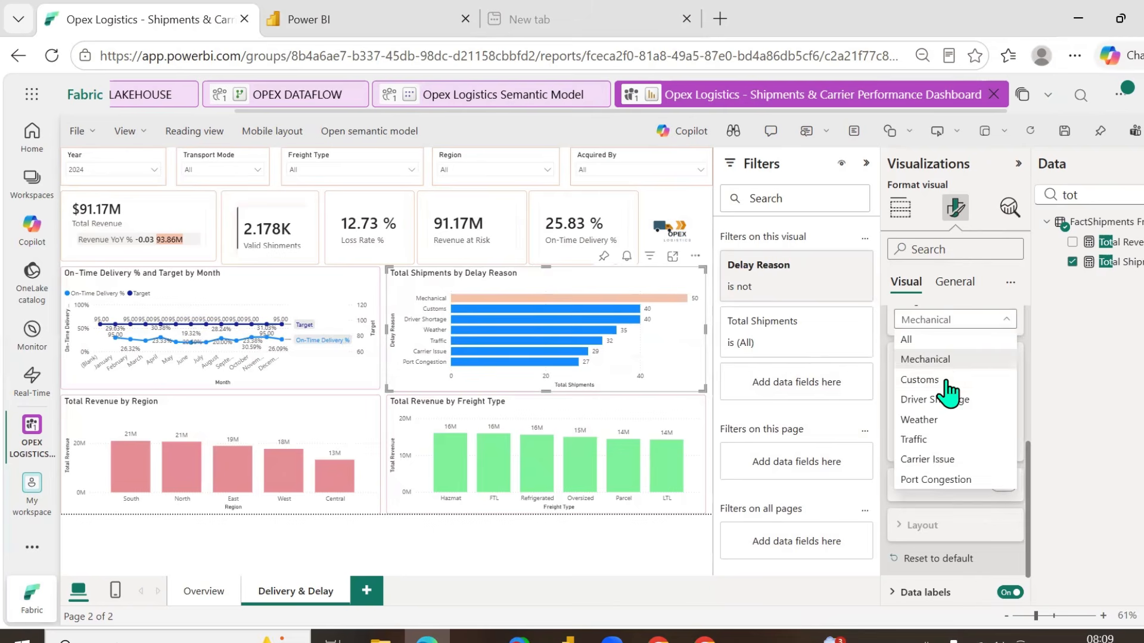
left_click(945, 381)
left_click(929, 403)
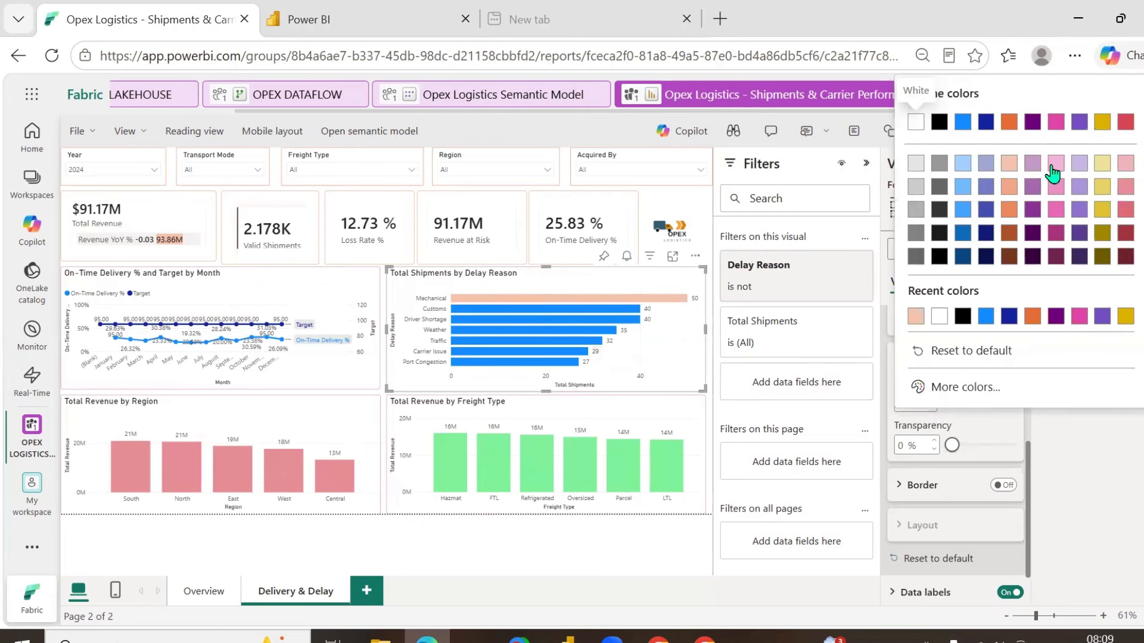
left_click(1056, 164)
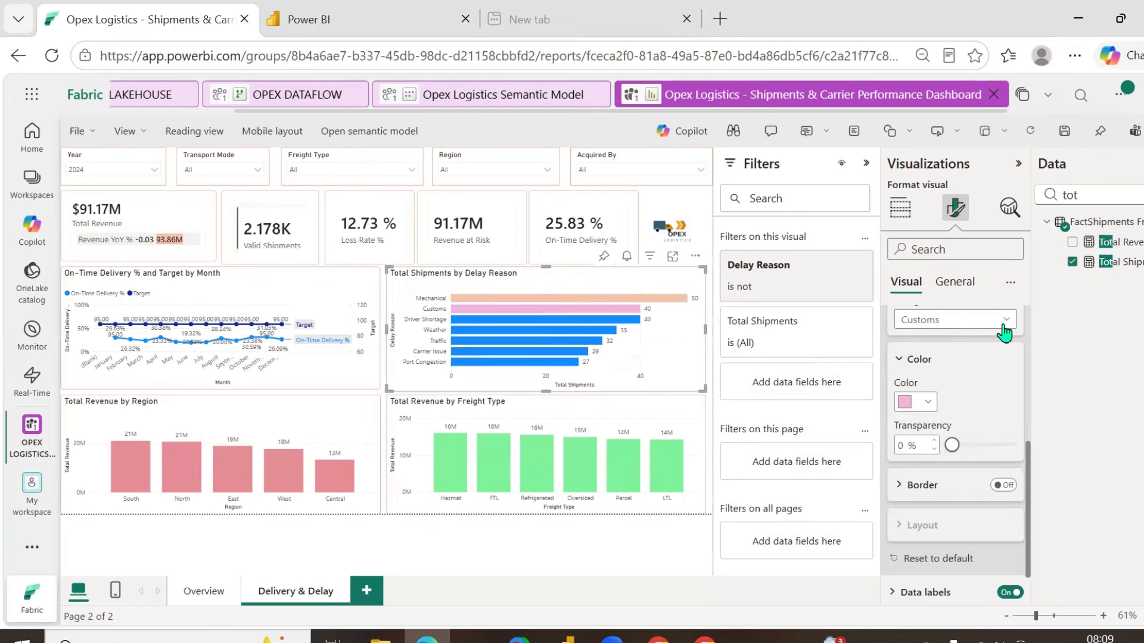
left_click(1005, 334)
left_click(936, 399)
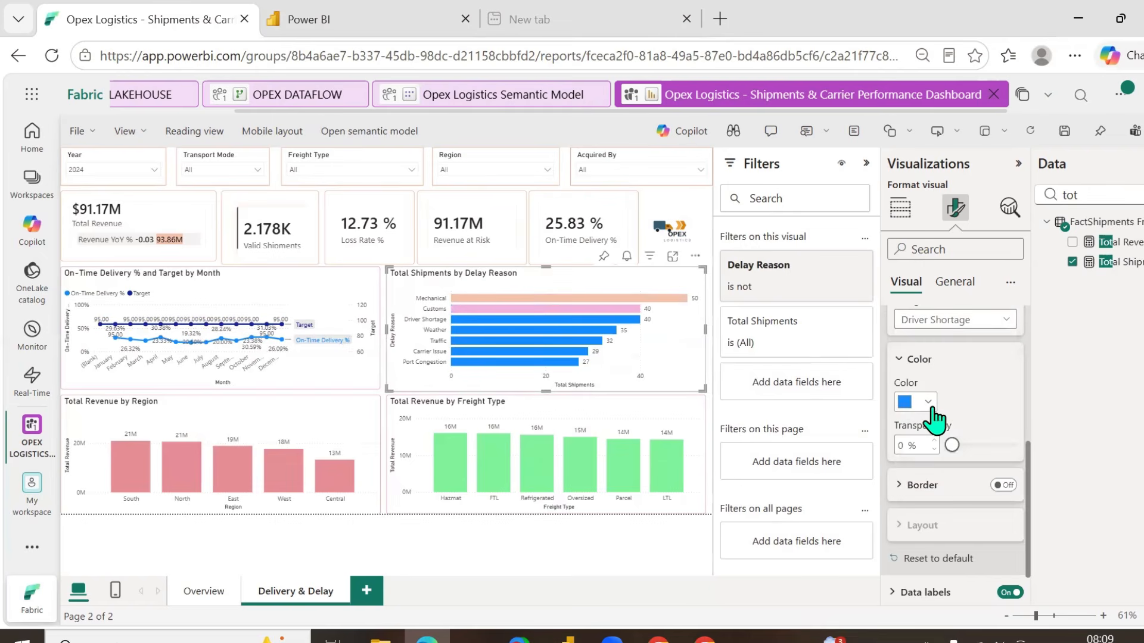
left_click(929, 405)
left_click(962, 164)
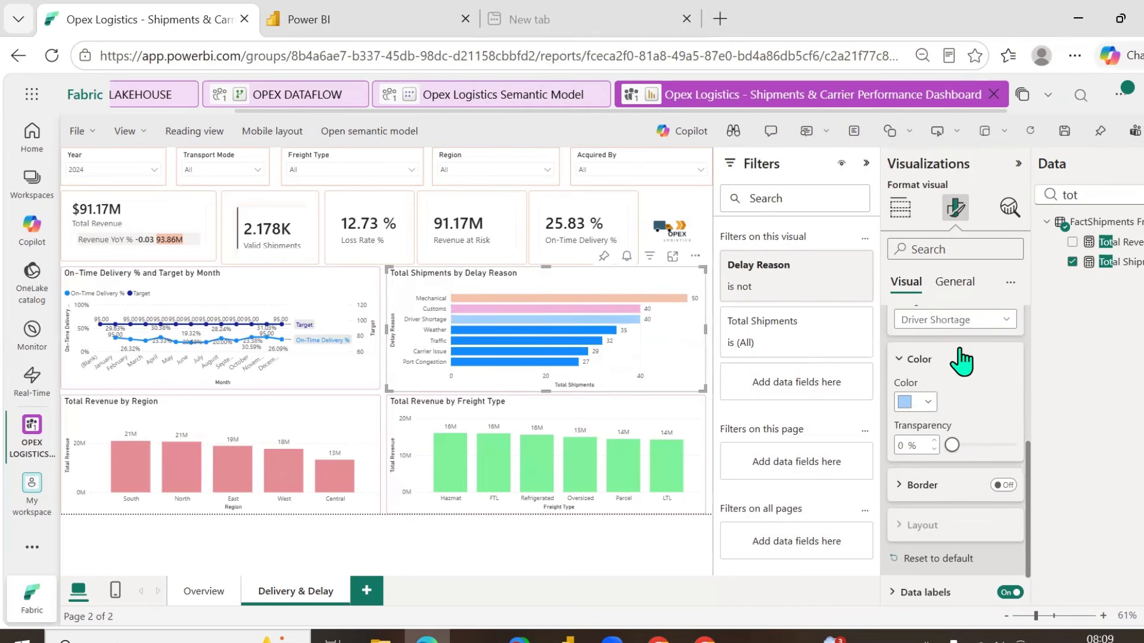
- Color the Weather bar of the delay reason chart light red
left_click(995, 320)
left_click(939, 418)
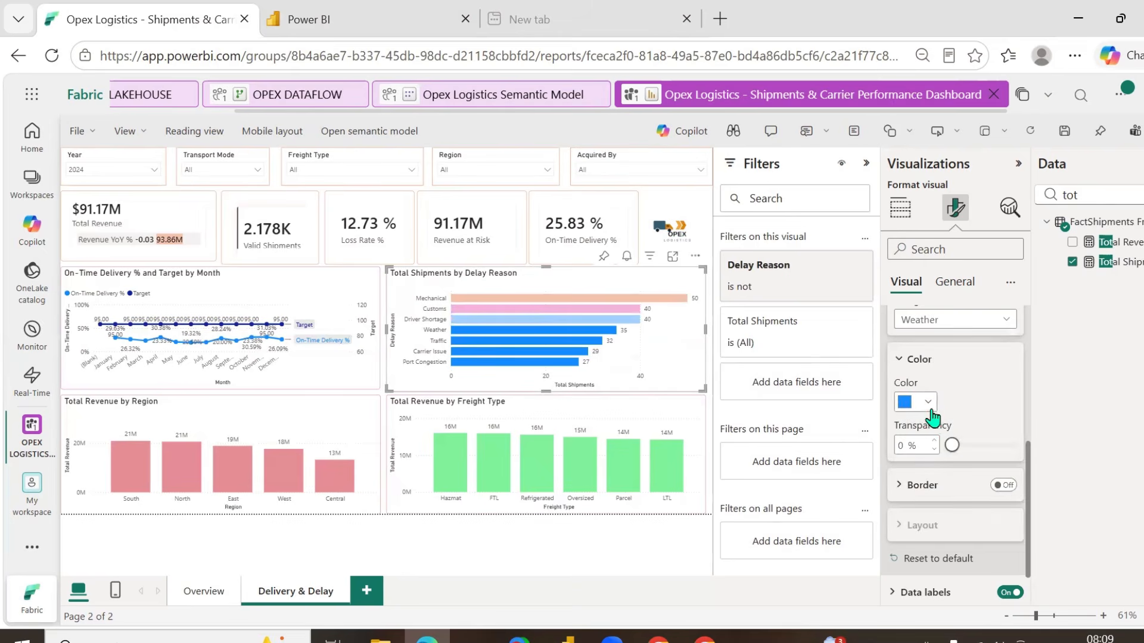
left_click(920, 402)
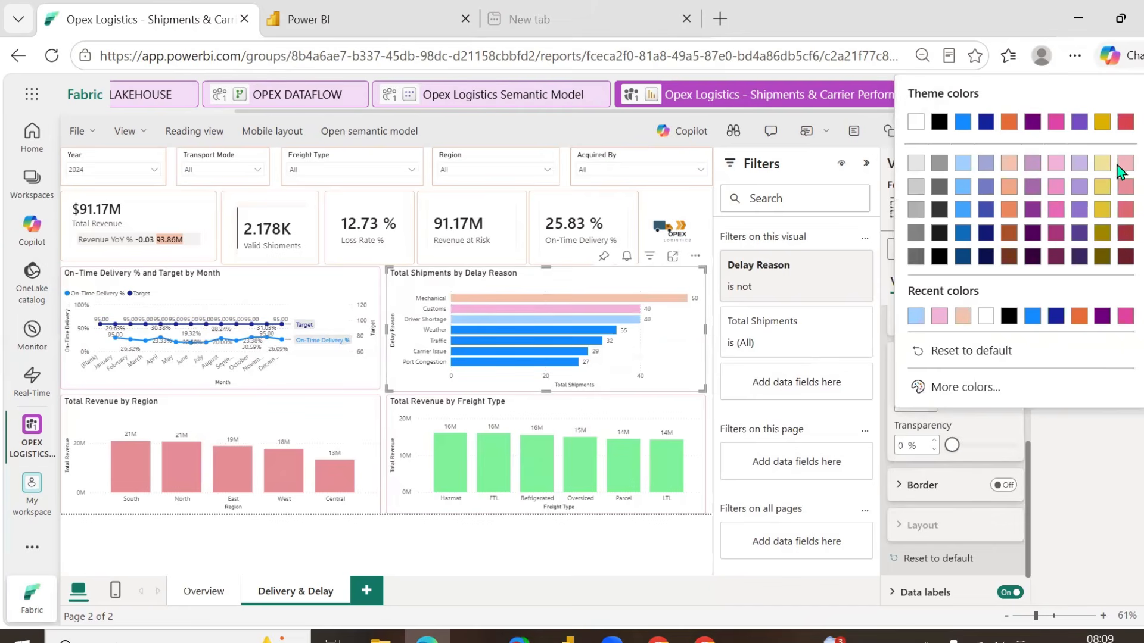
left_click(1057, 251)
- Give the Traffic bar of the delay reason chart the custom bright green color #0FFF9F
left_click(1002, 320)
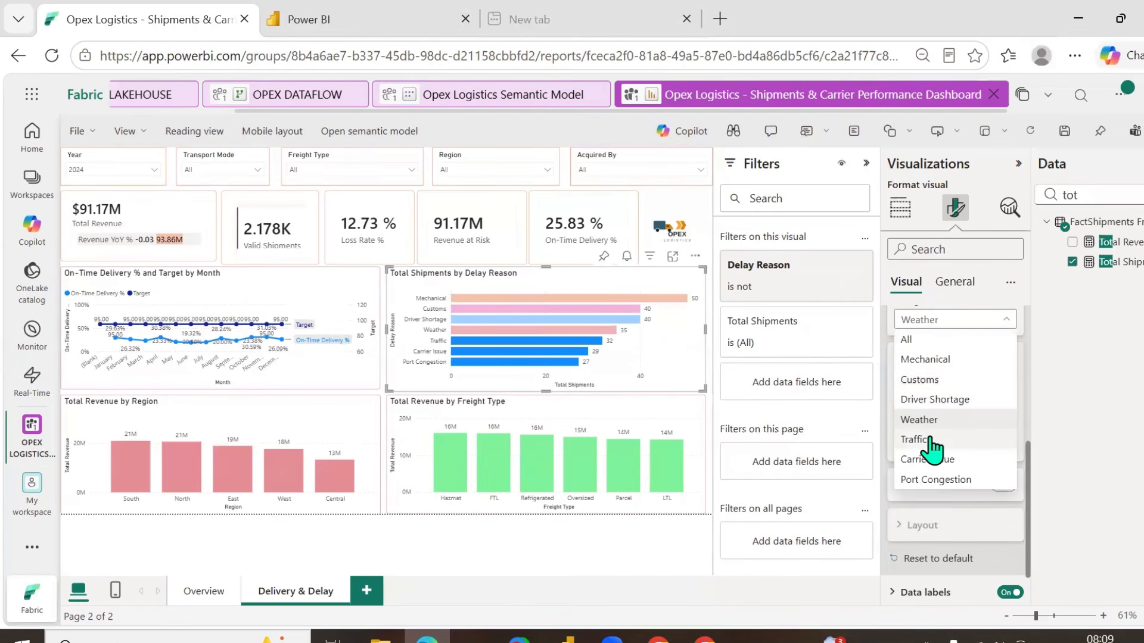
left_click(930, 441)
left_click(932, 411)
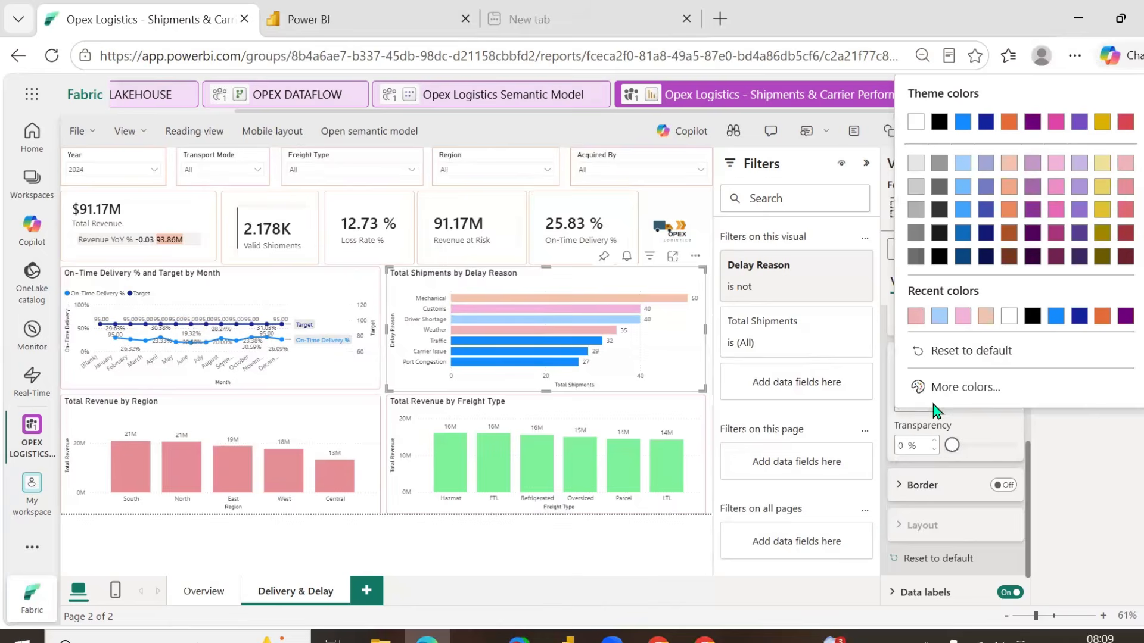
left_click(960, 387)
left_click(1006, 309)
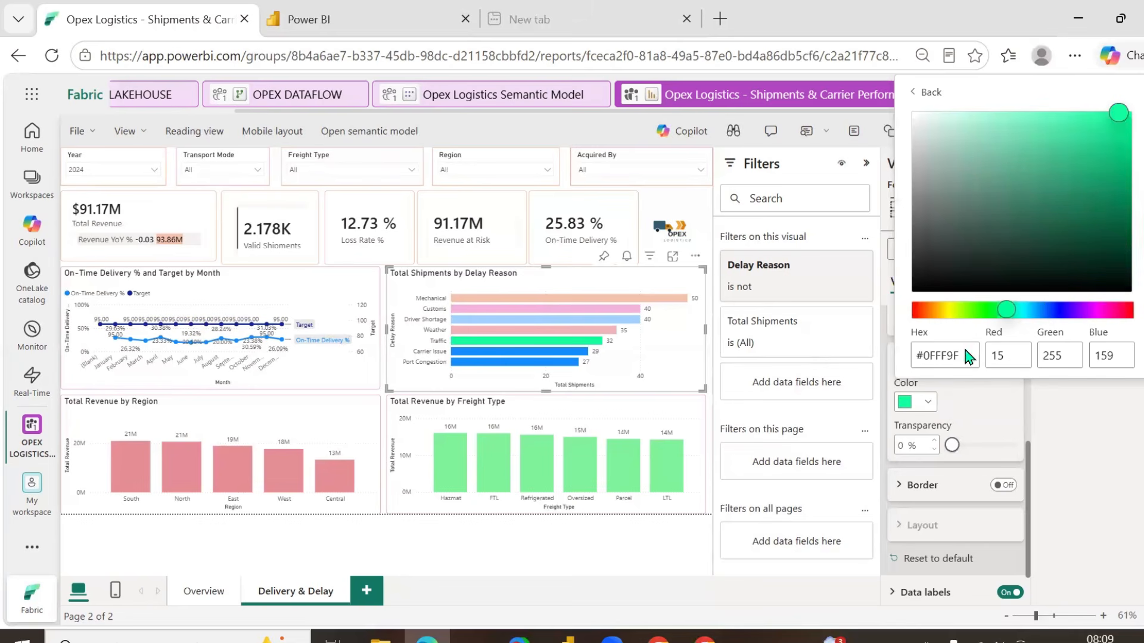
left_click(952, 422)
- Color the Carrier Issue bar of the delay reason chart gray
left_click(1003, 319)
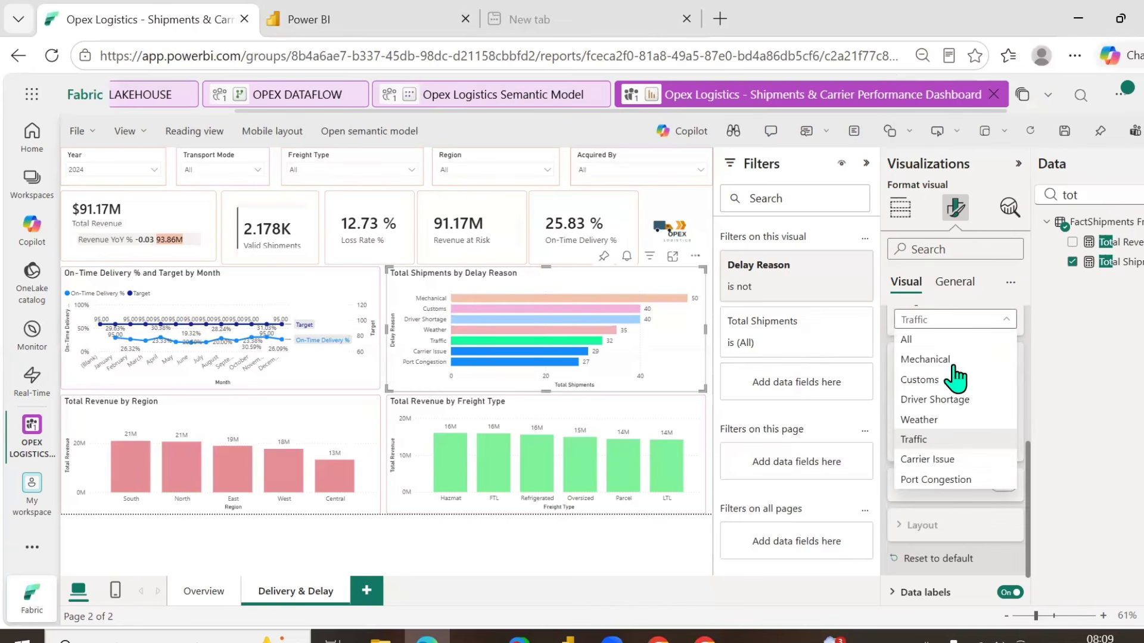
left_click(927, 459)
left_click(937, 411)
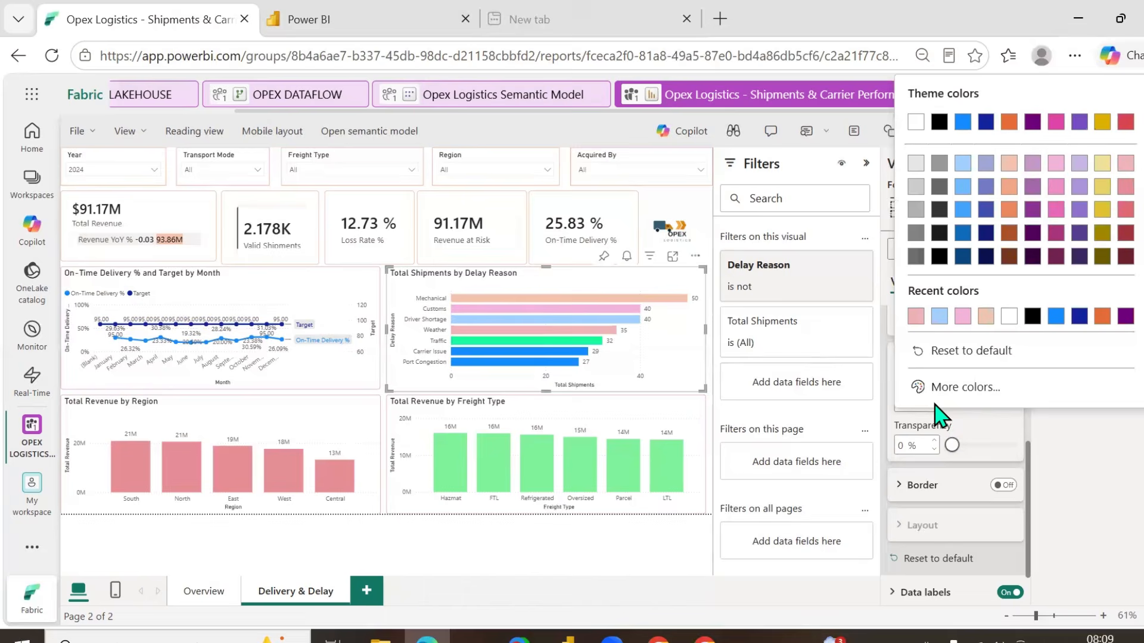
left_click(939, 185)
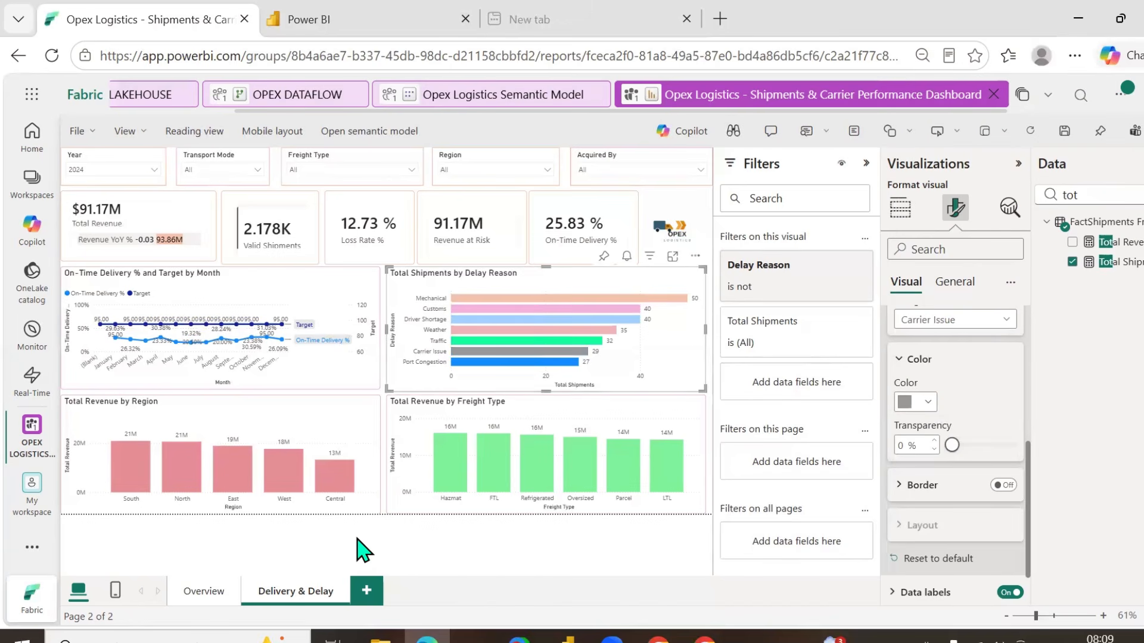
- Change the Total Revenue by Region chart to show Total Shipments on the y-axis and Acquired By on the x-axis
left_click(306, 423)
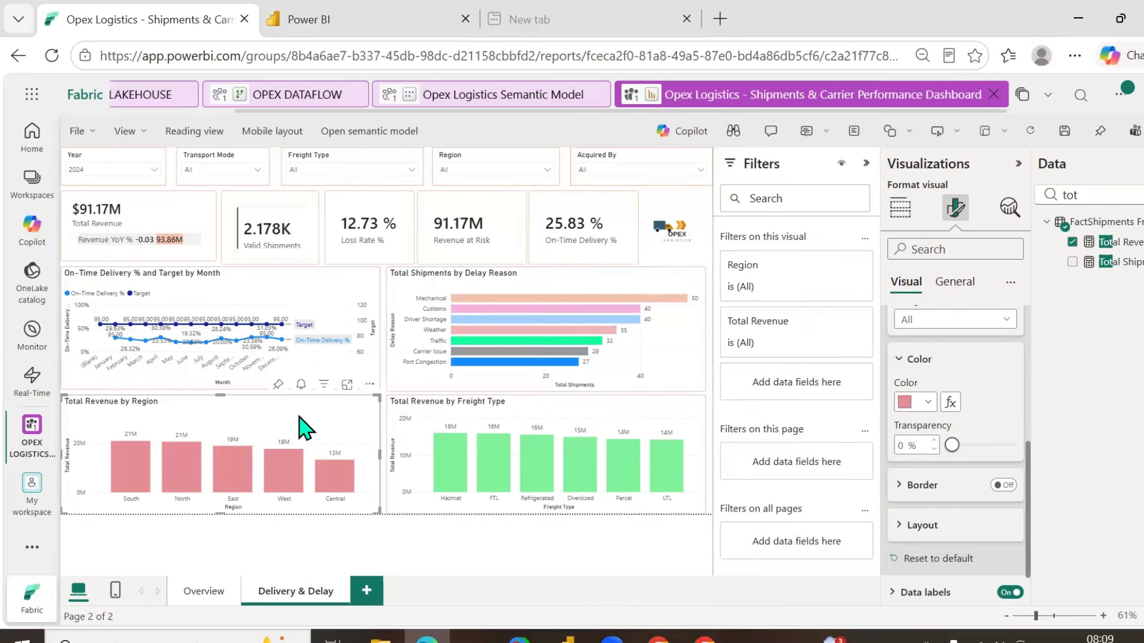
left_click(899, 209)
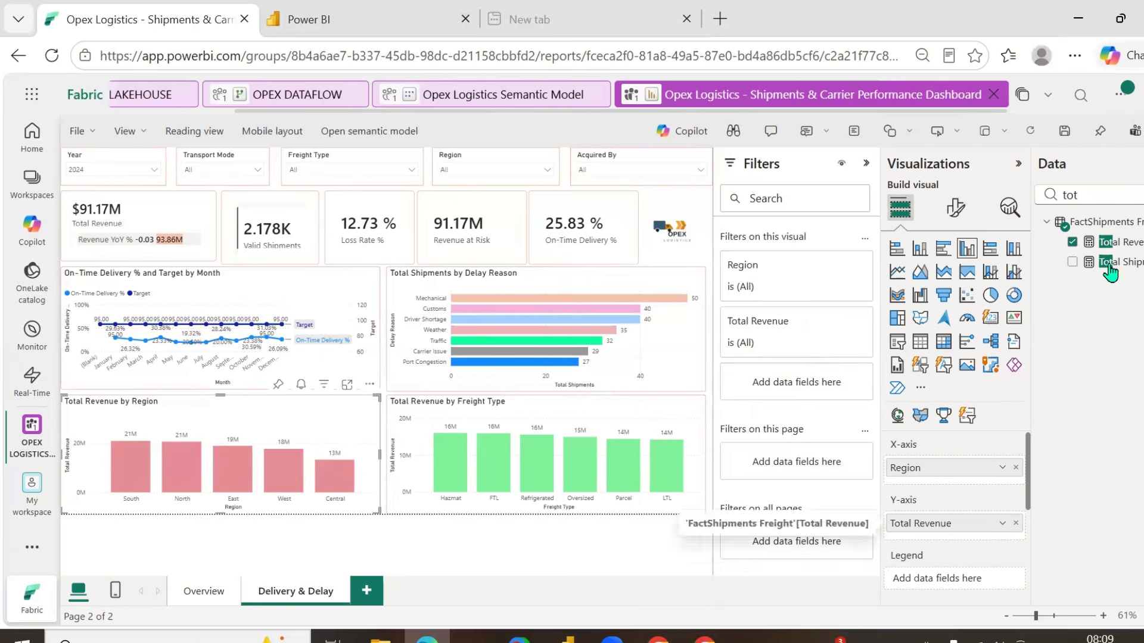
left_click(1072, 263)
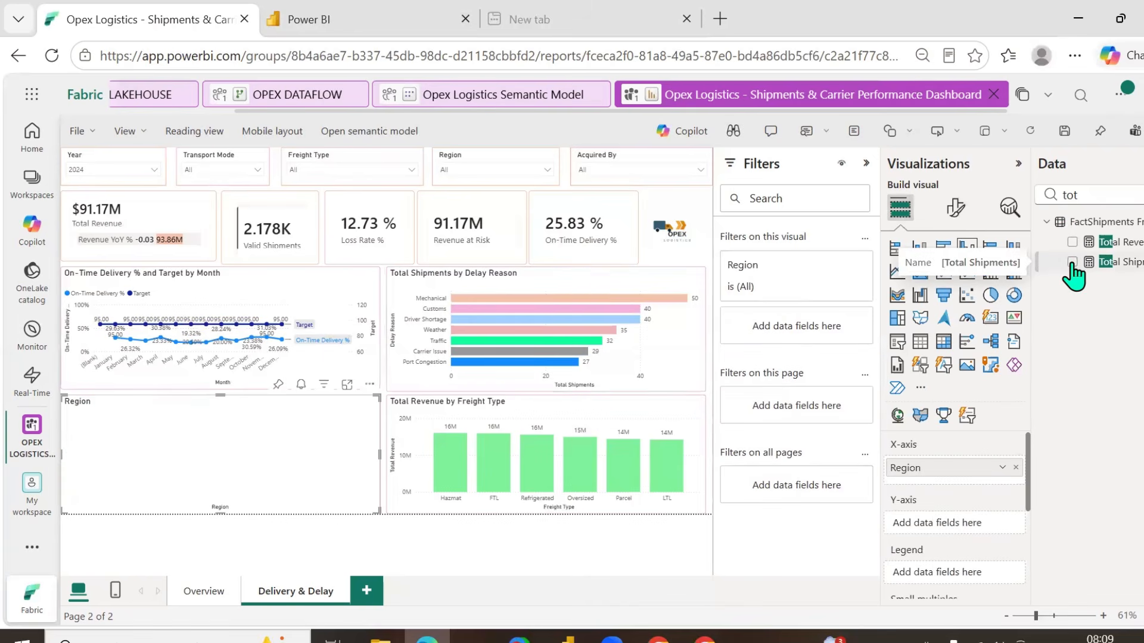
left_click(1017, 468)
double_click(1093, 195)
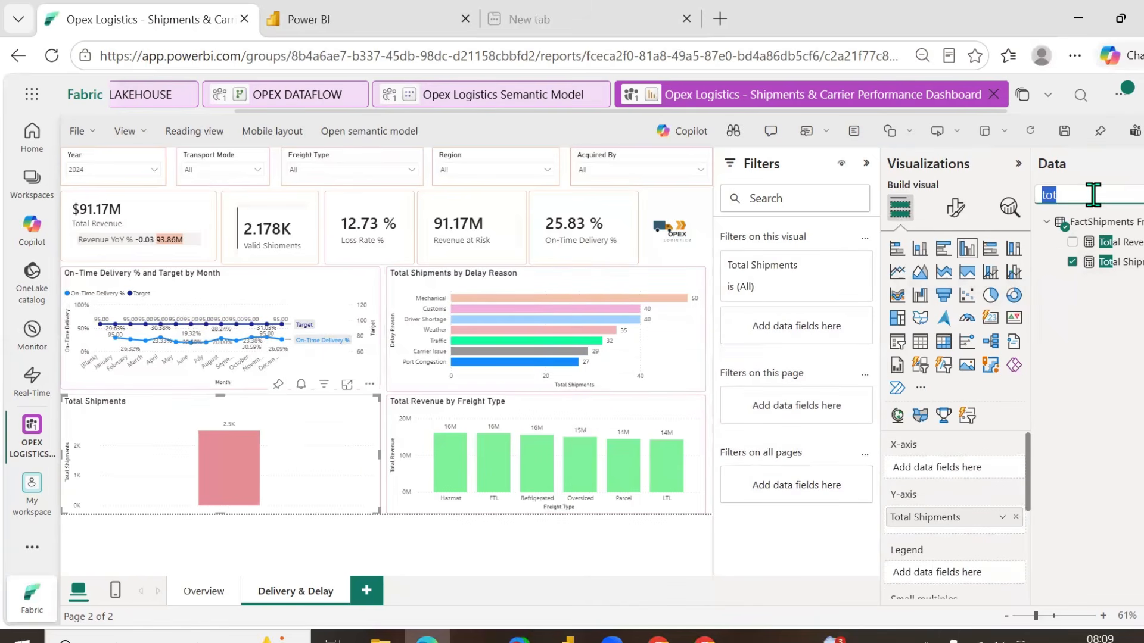
type("acqui")
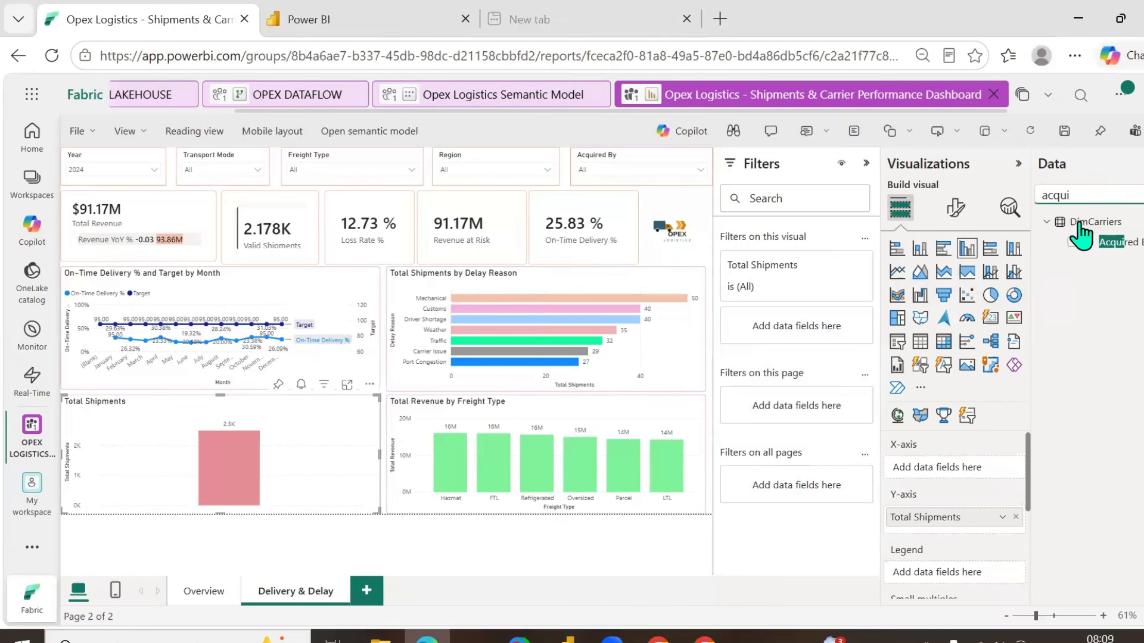
left_click(1072, 242)
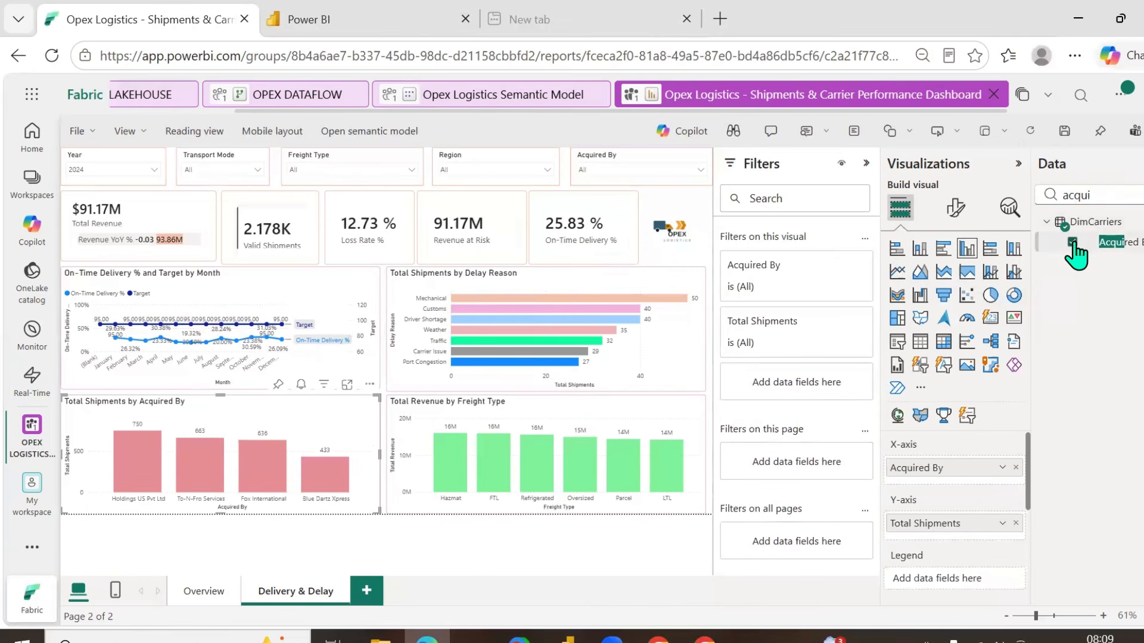
- Examine the Total Shipments by Acquired By chart in focus mode, return to the report and inspect the Holdings US Pvt Ltd column
left_click(348, 386)
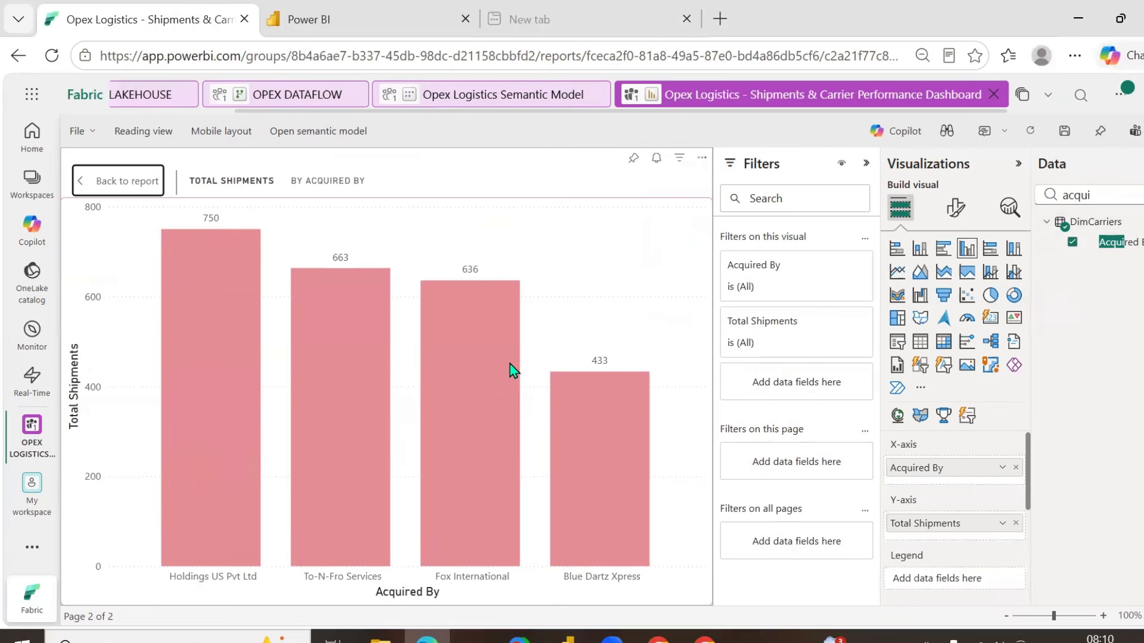
left_click(149, 183)
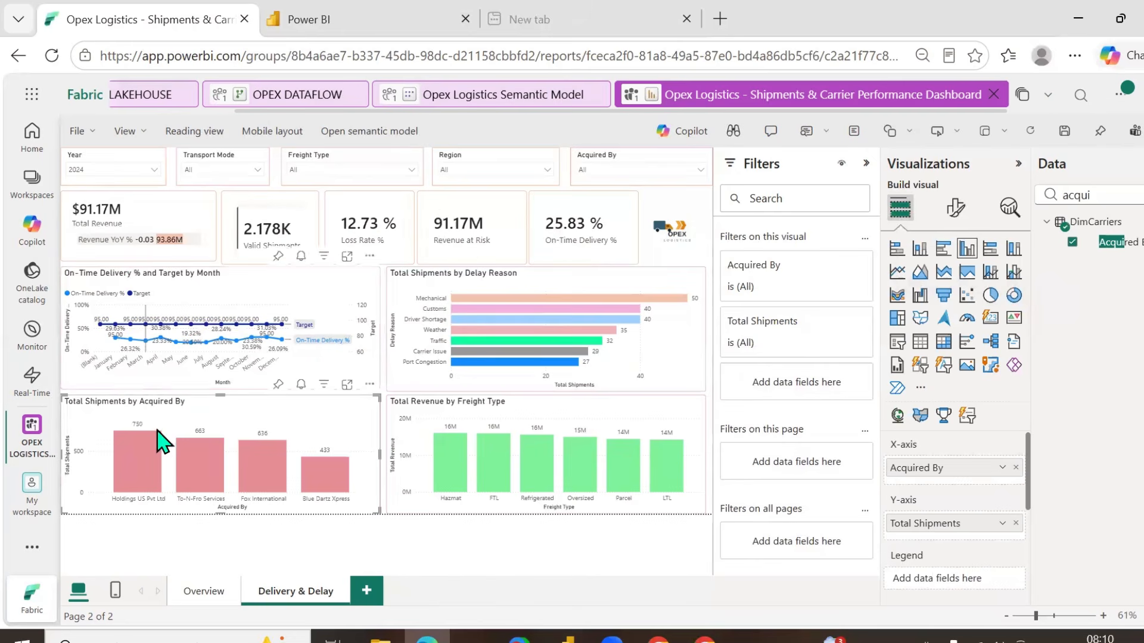
mouse_move(161, 443)
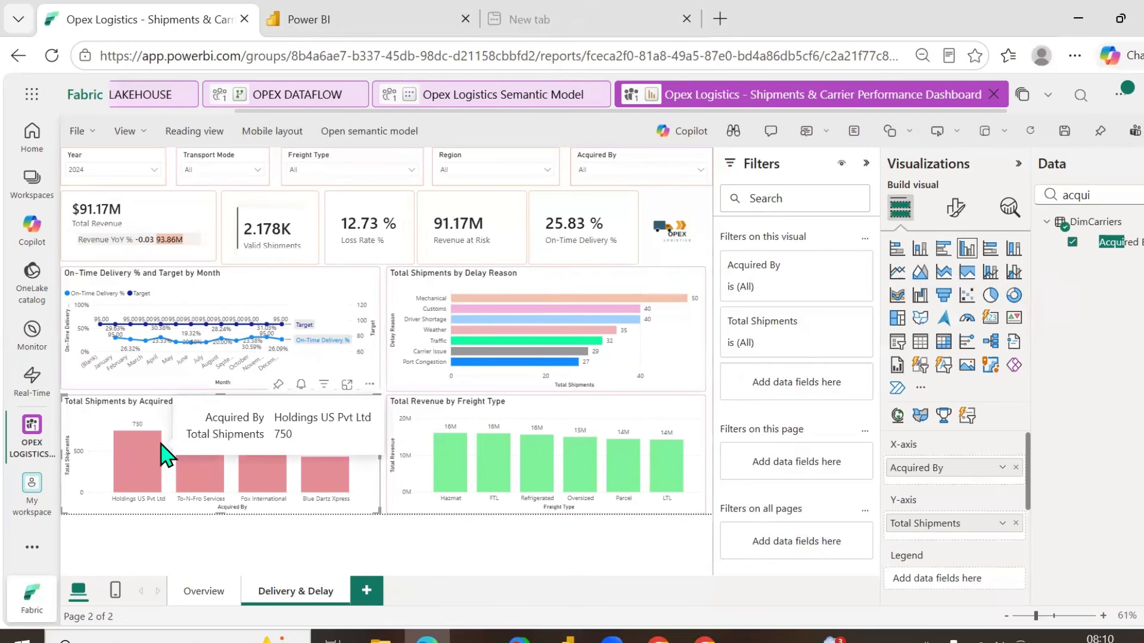
- Try Carrier Name as a second x-axis field below Acquired By in the Total Shipments chart, and remove it
left_click(1143, 195)
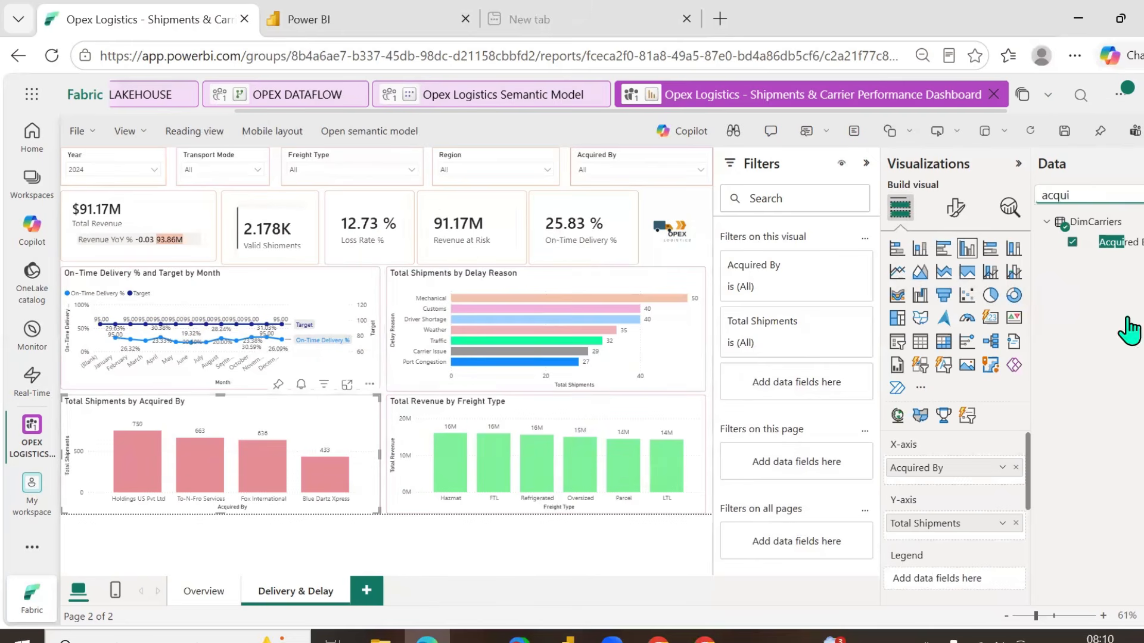
left_click(1053, 241)
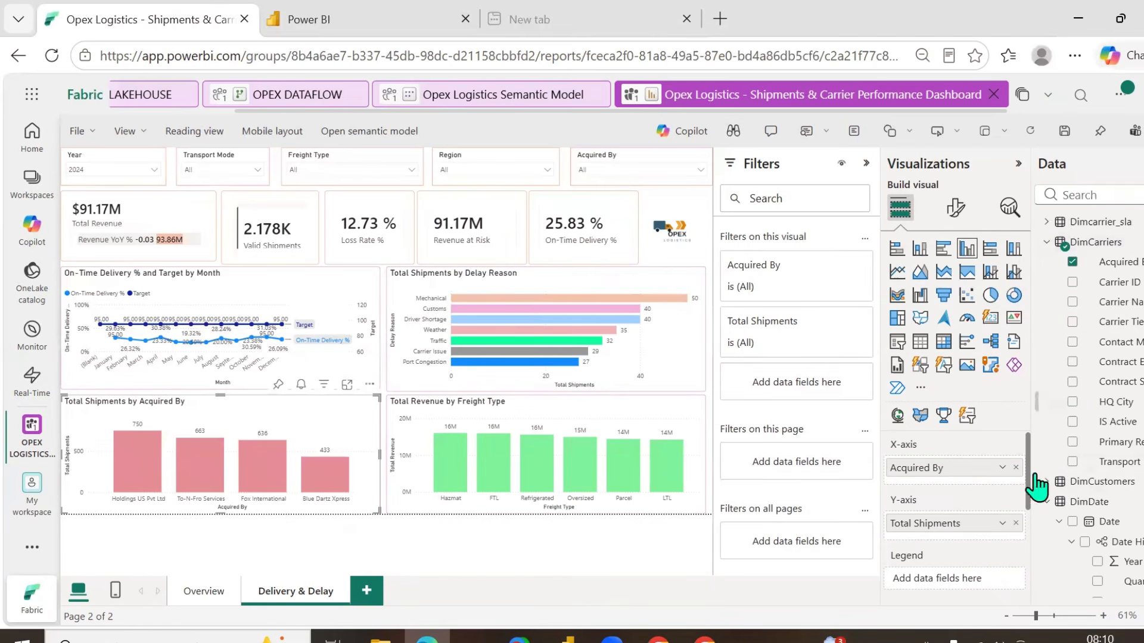
left_click_drag(1134, 303, 983, 487)
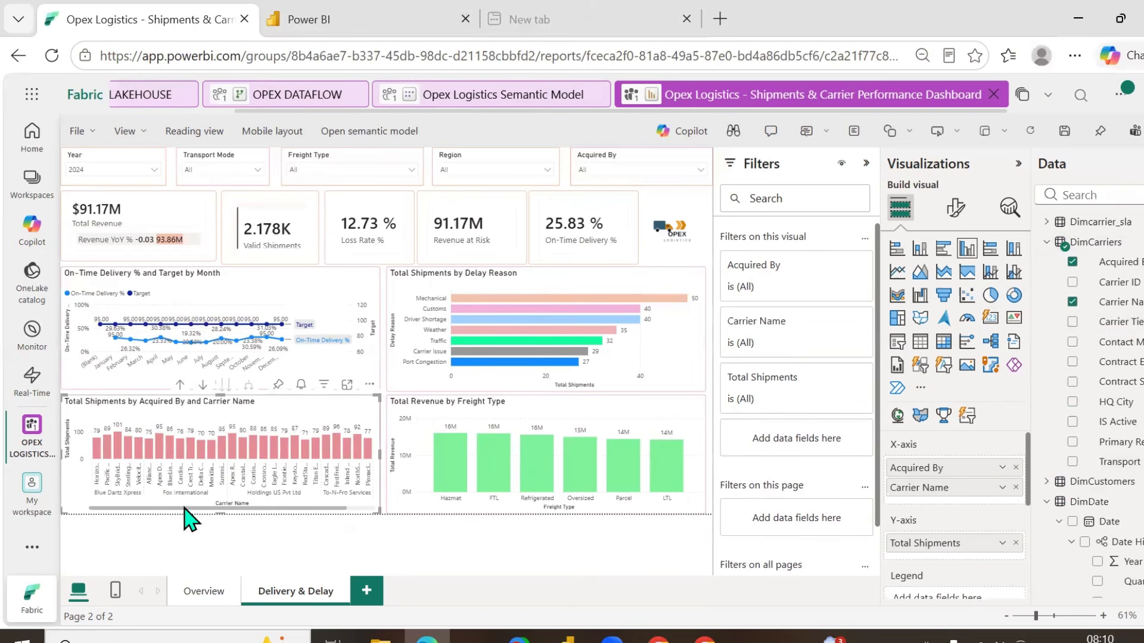
left_click(346, 386)
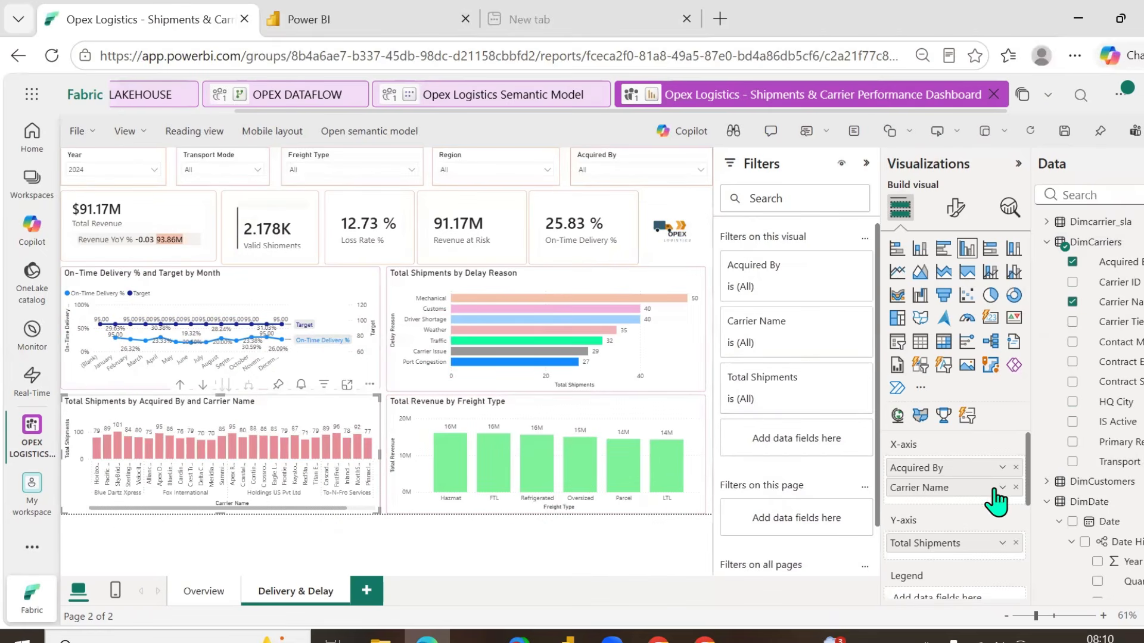
left_click(1016, 488)
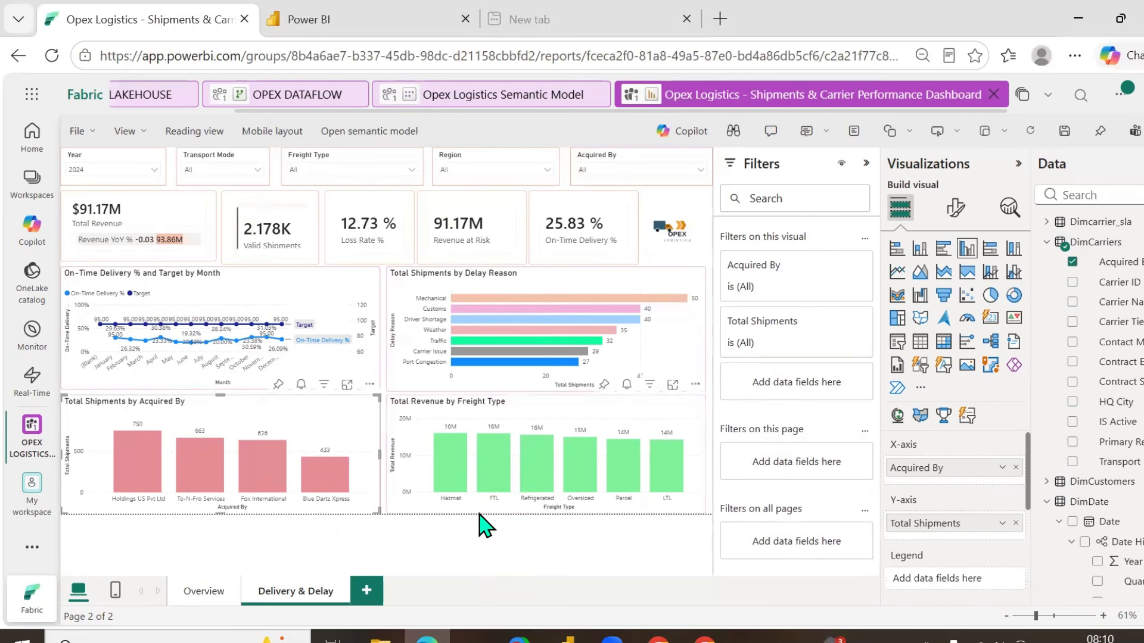
- Replace Freight Type with Carrier Name on the x-axis of the green Total Revenue chart
left_click(542, 422)
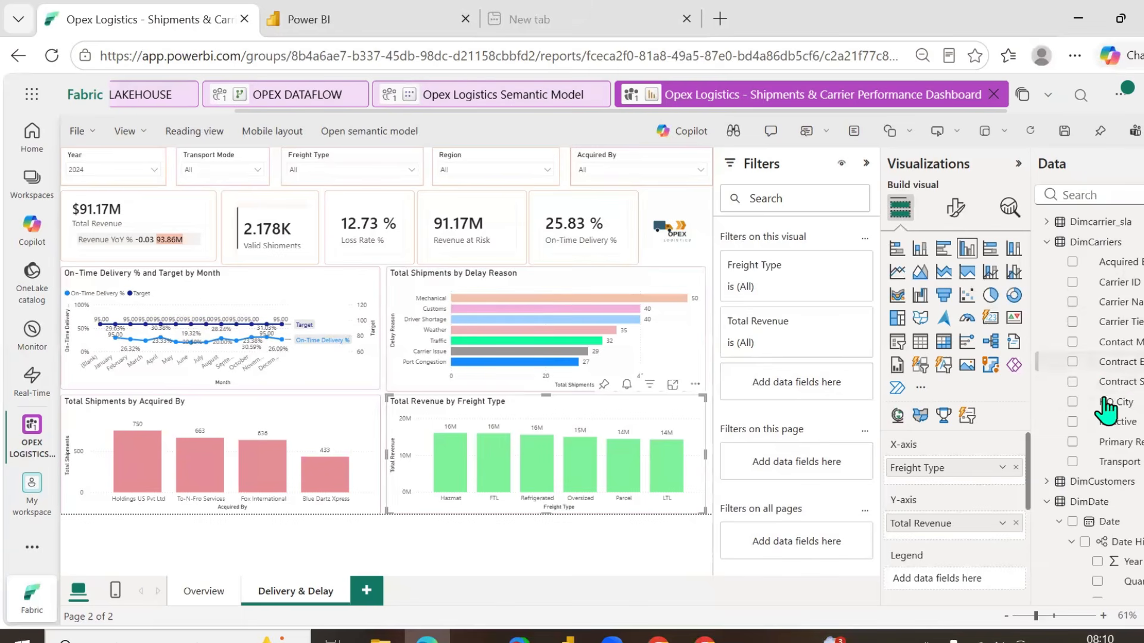
left_click_drag(1111, 302, 956, 486)
left_click(1015, 467)
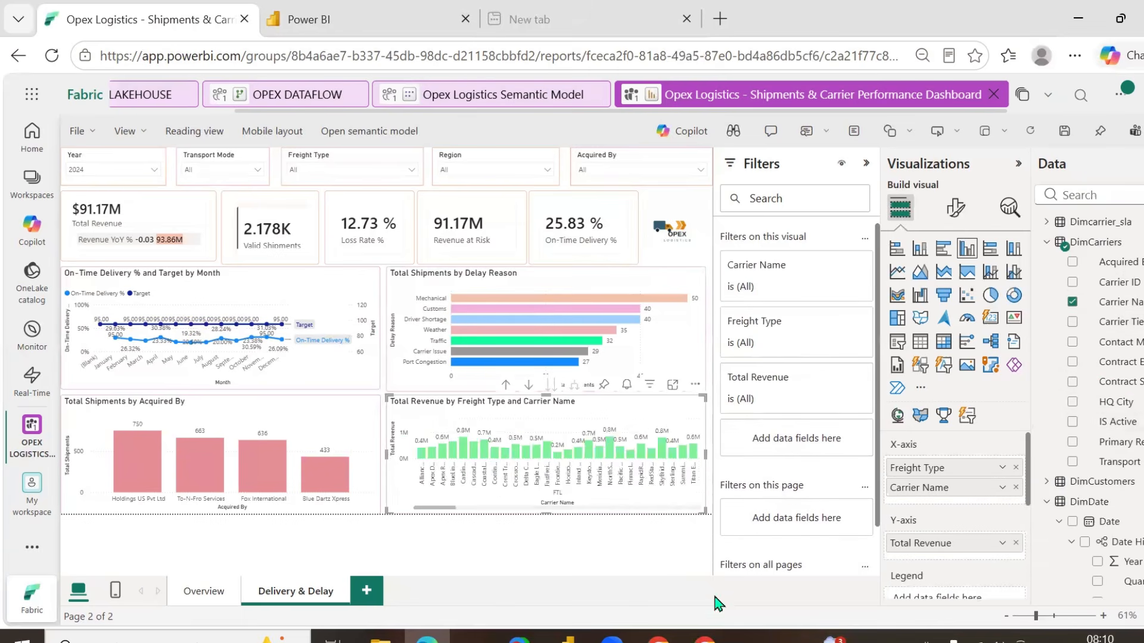
- Search the data fields for "late", clear the search and look through the FactShipments Freight measures for a late-shipments measure
left_click(1113, 188)
type("late")
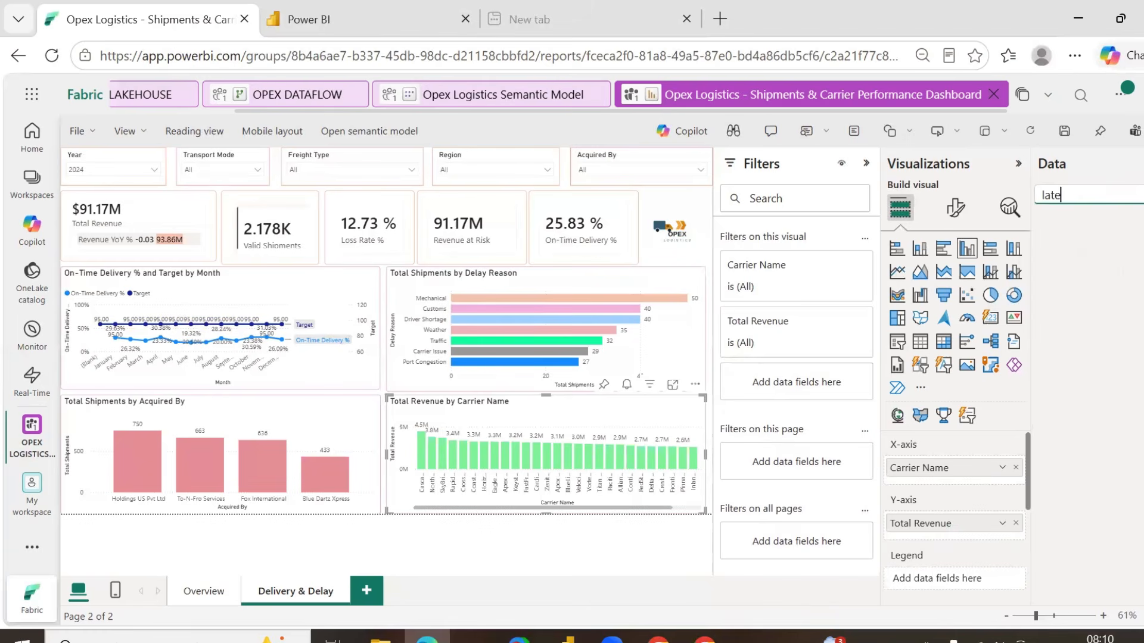
key("alt+Tab")
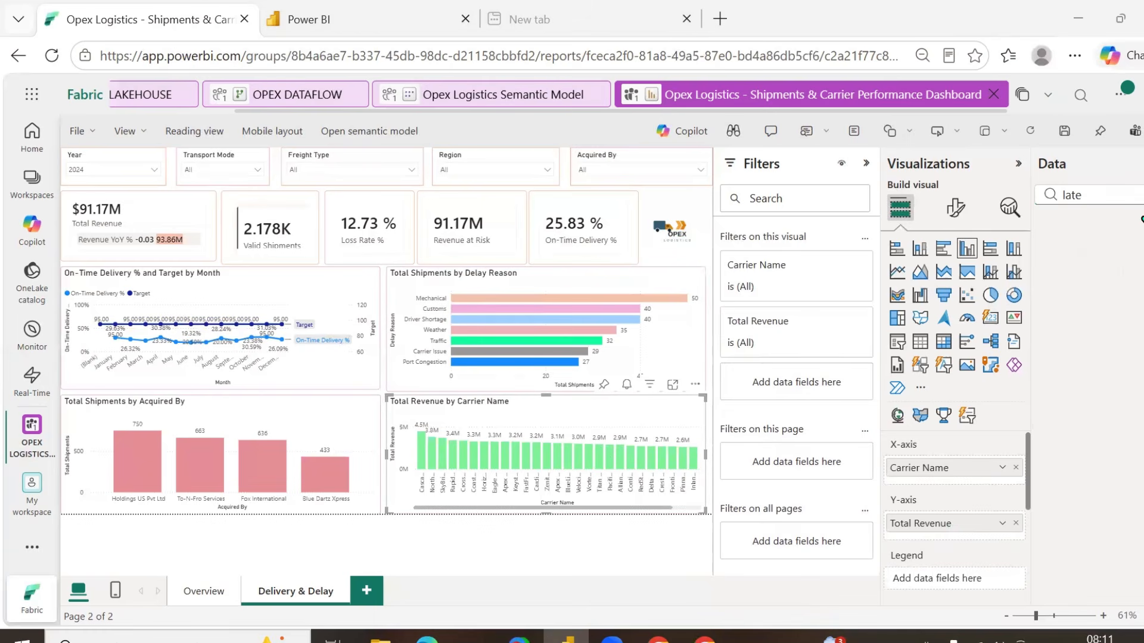
left_click(1142, 195)
scroll(1116, 375, "down", 3)
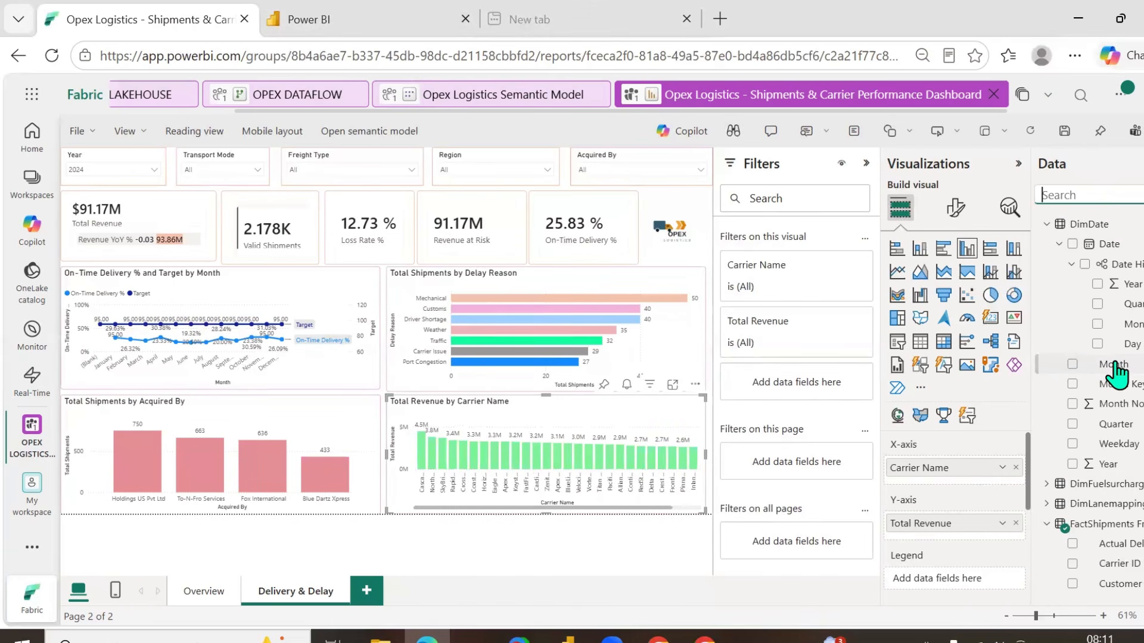
scroll(1116, 373, "down", 3)
scroll(1116, 374, "down", 3)
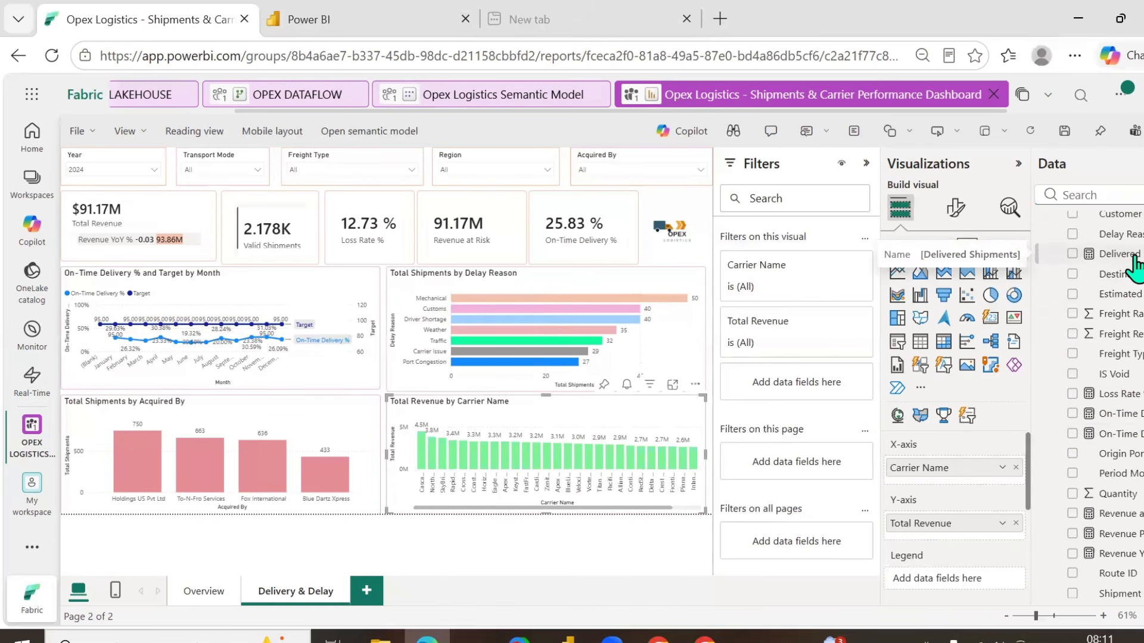
- Save the report and open the On-Time Deliveries measure's formula in the Opex Logistics Semantic Model
left_click(462, 100)
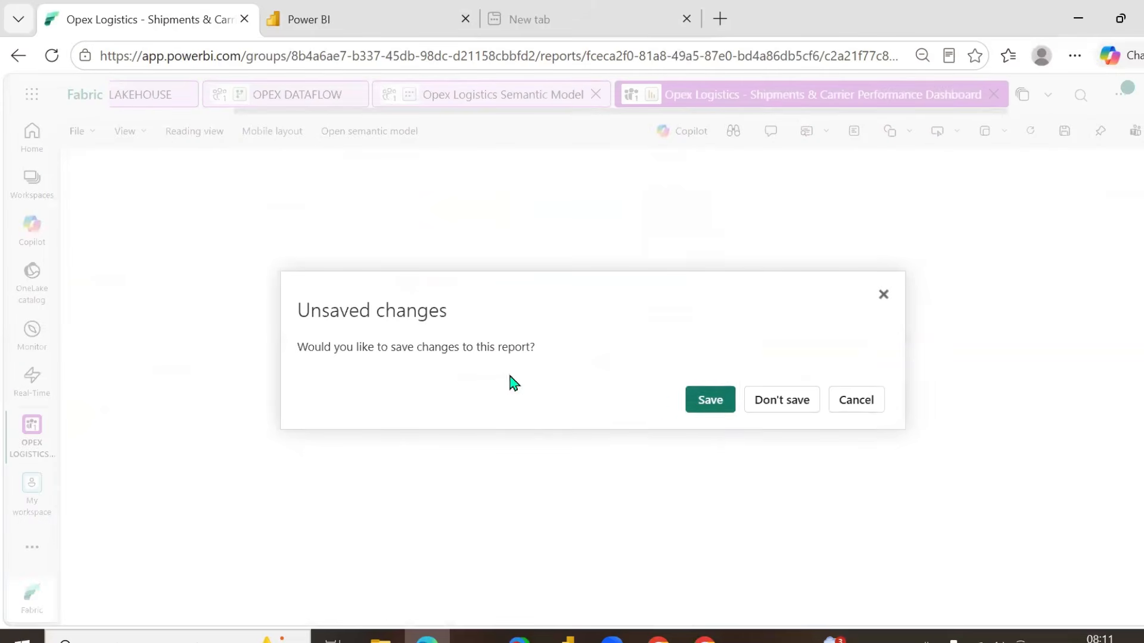
left_click(694, 409)
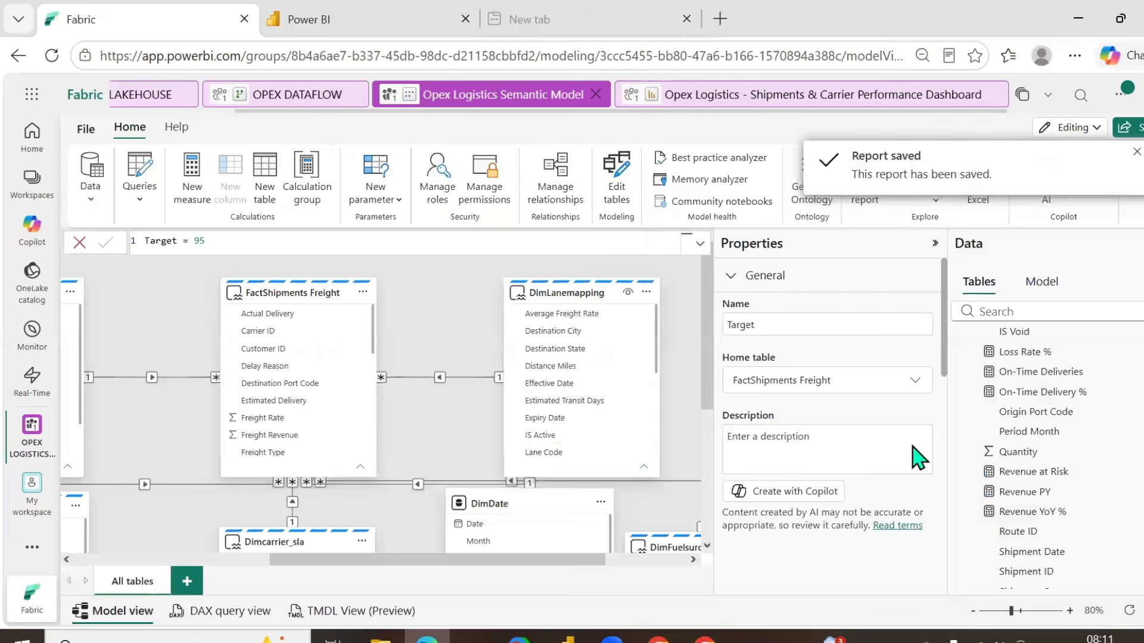
scroll(1058, 472, "down", 4)
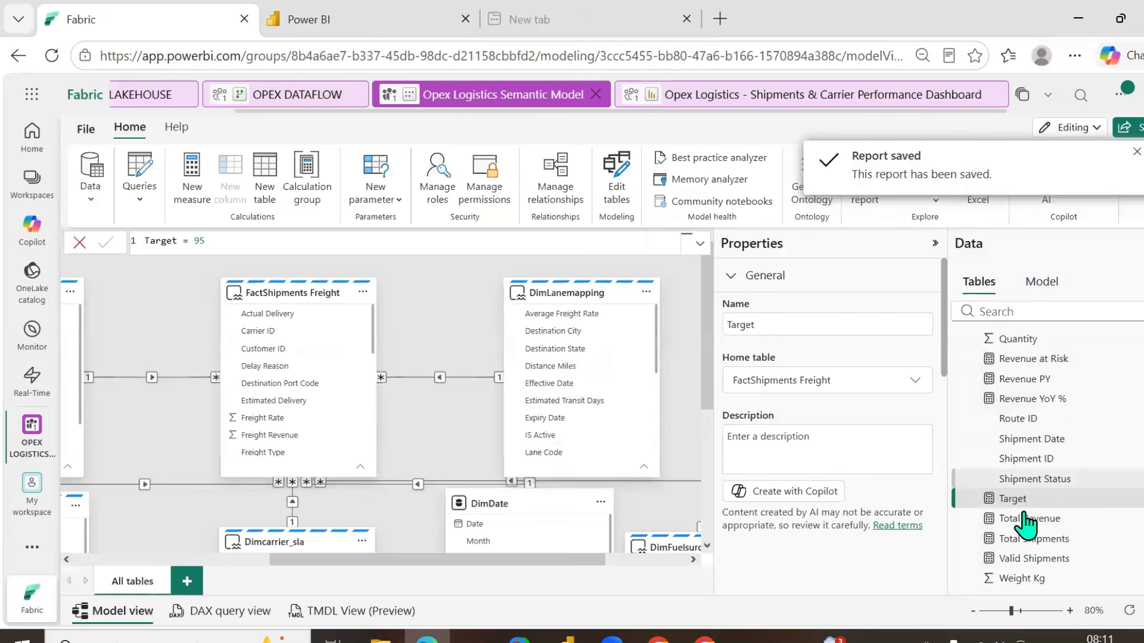
scroll(1037, 506, "up", 3)
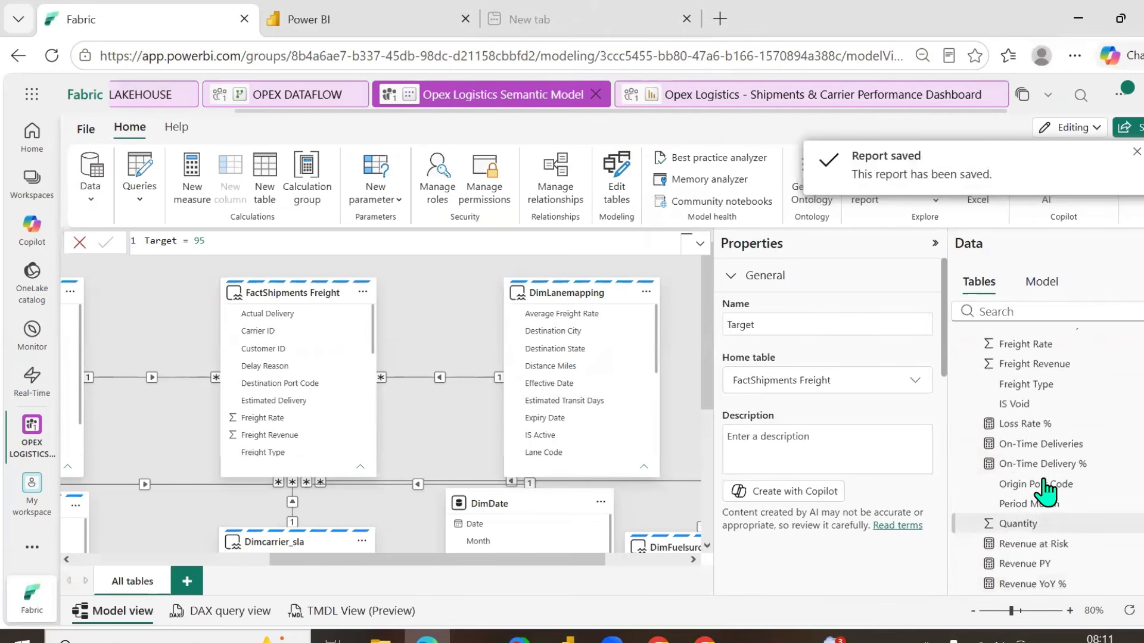
left_click(1046, 446)
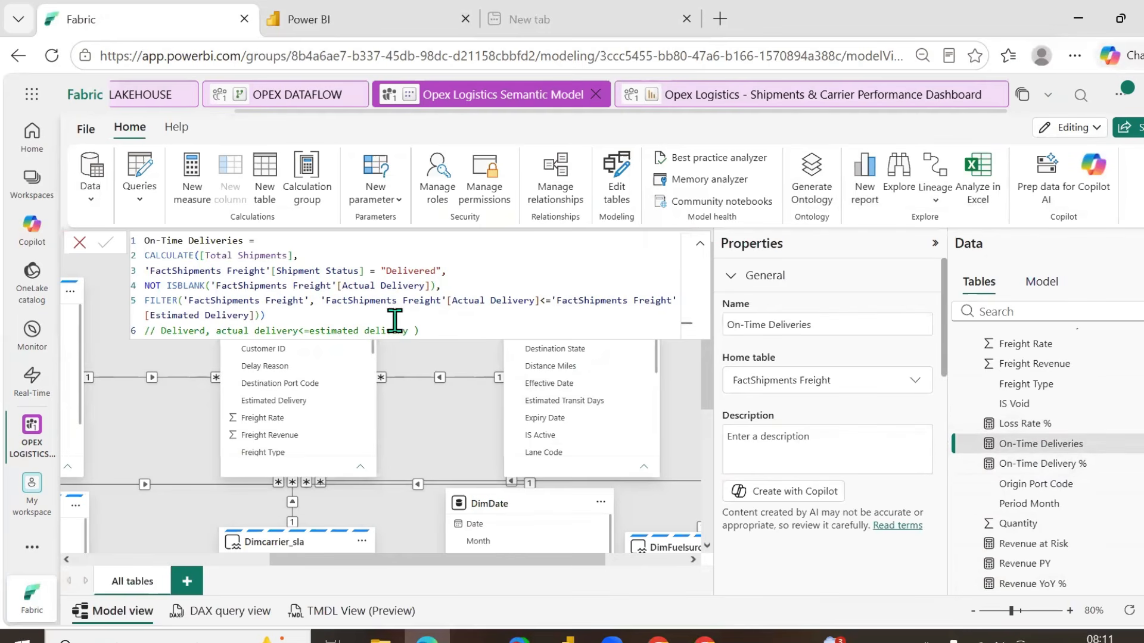
- Start a new measure named Late Deliveries in the FactShipments Freight table, with the closing comment "// delivered, actual delivery > estimated date"
right_click(1006, 448)
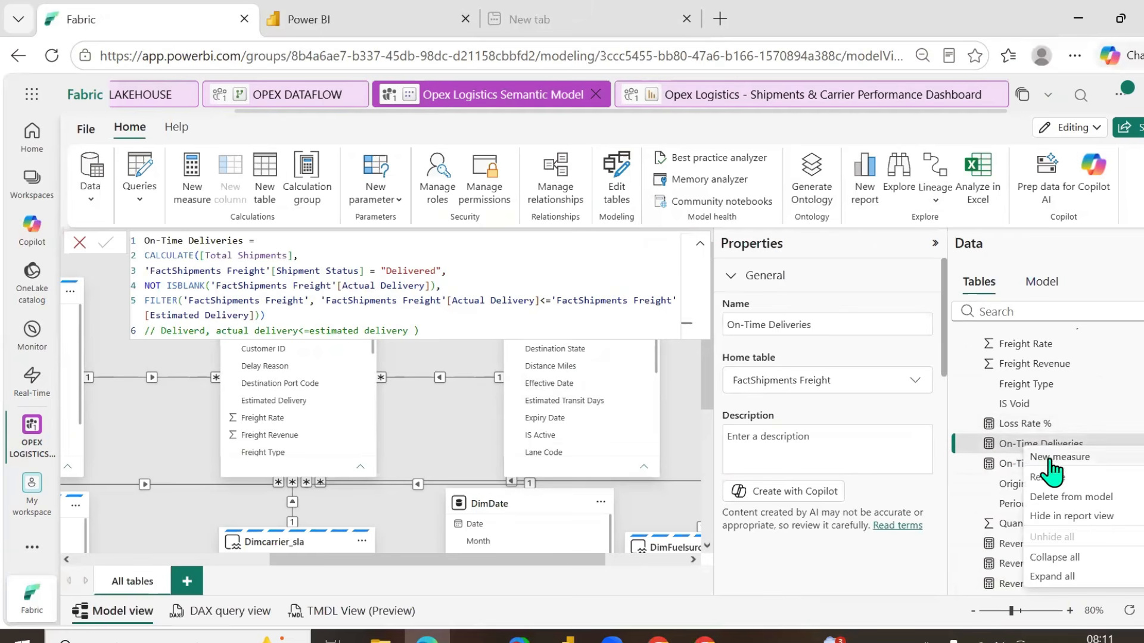
key("Escape")
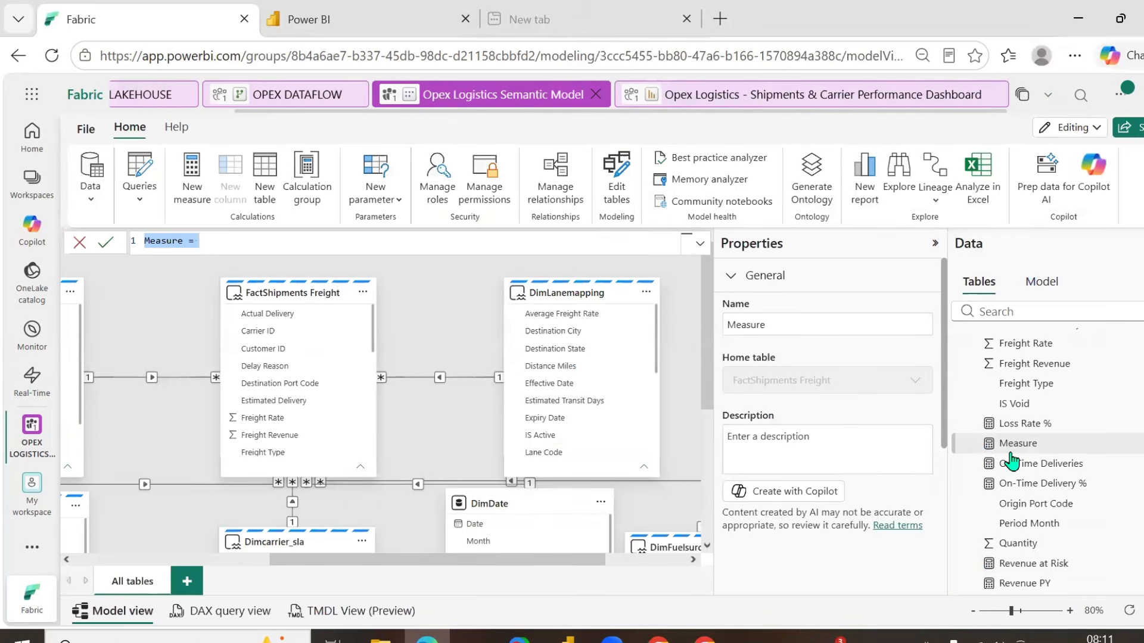
type("Late Deliveries")
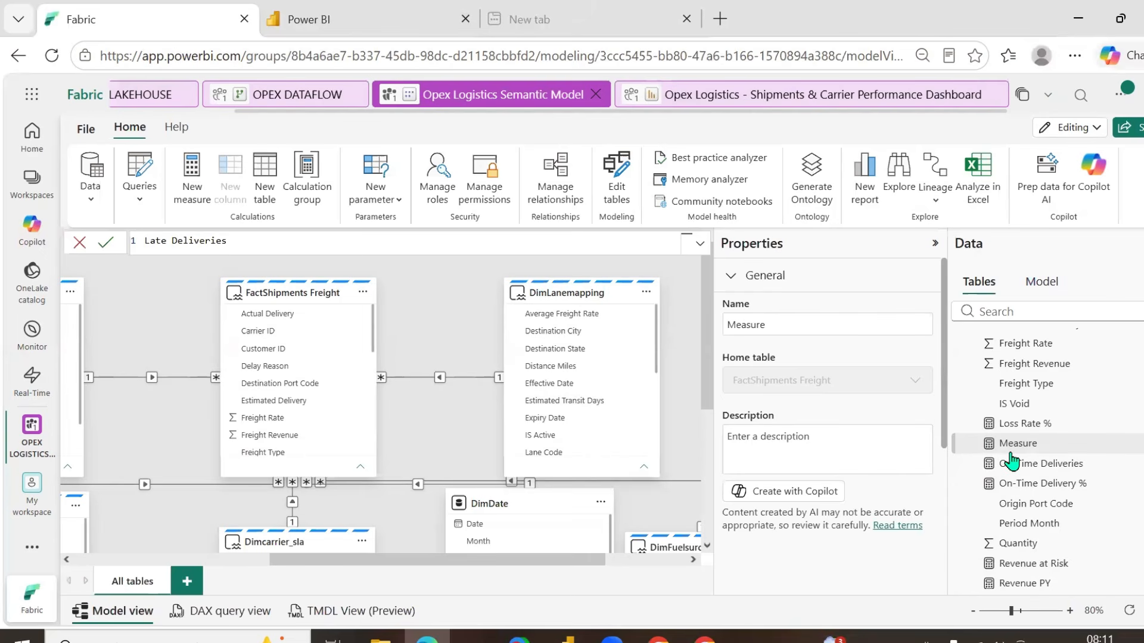
key("shift+Return")
key("shift+Return")
type("/")
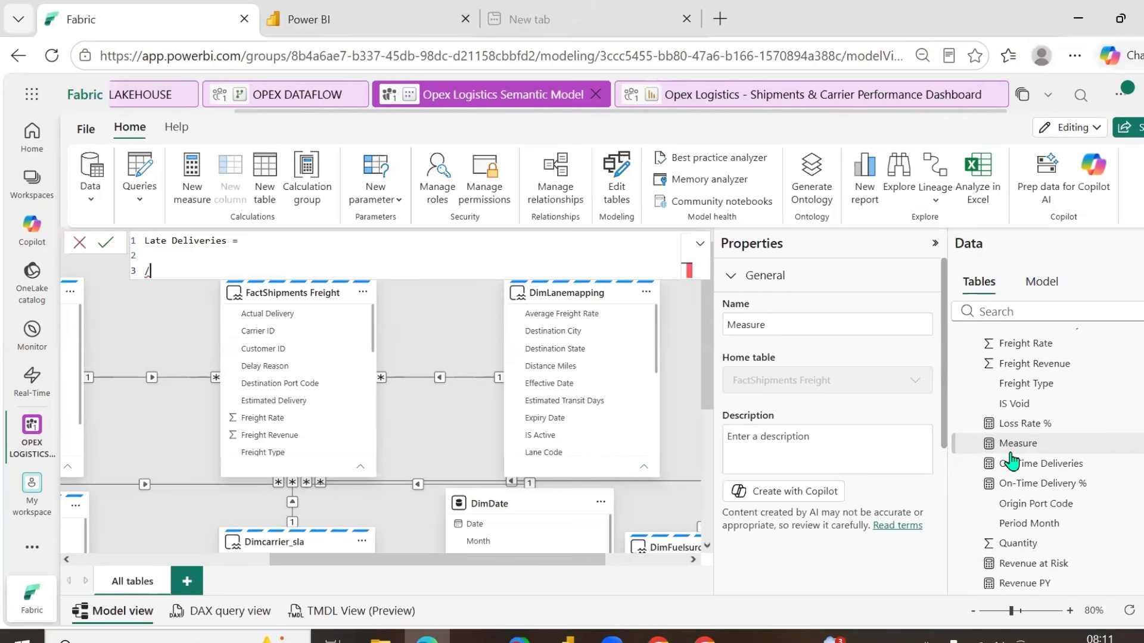
type("/")
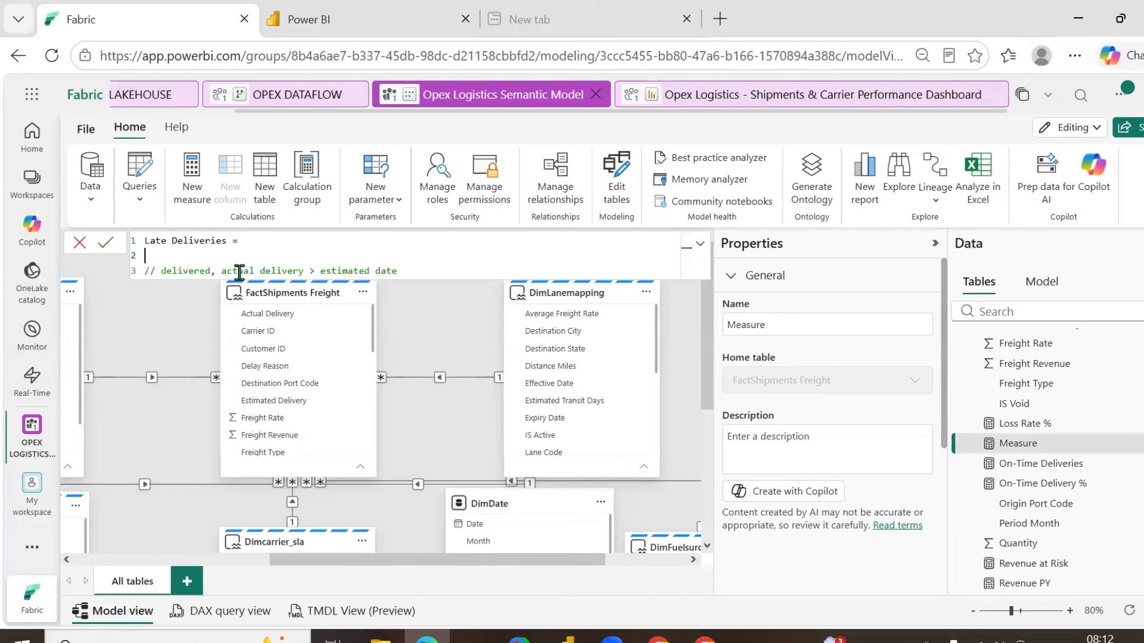
- Begin the Late Deliveries formula with CALCULATE on [Total Shipments], filtered to 'FactShipments Freight'[Shipment Status] = "Delivered"
type("CALCULATE(")
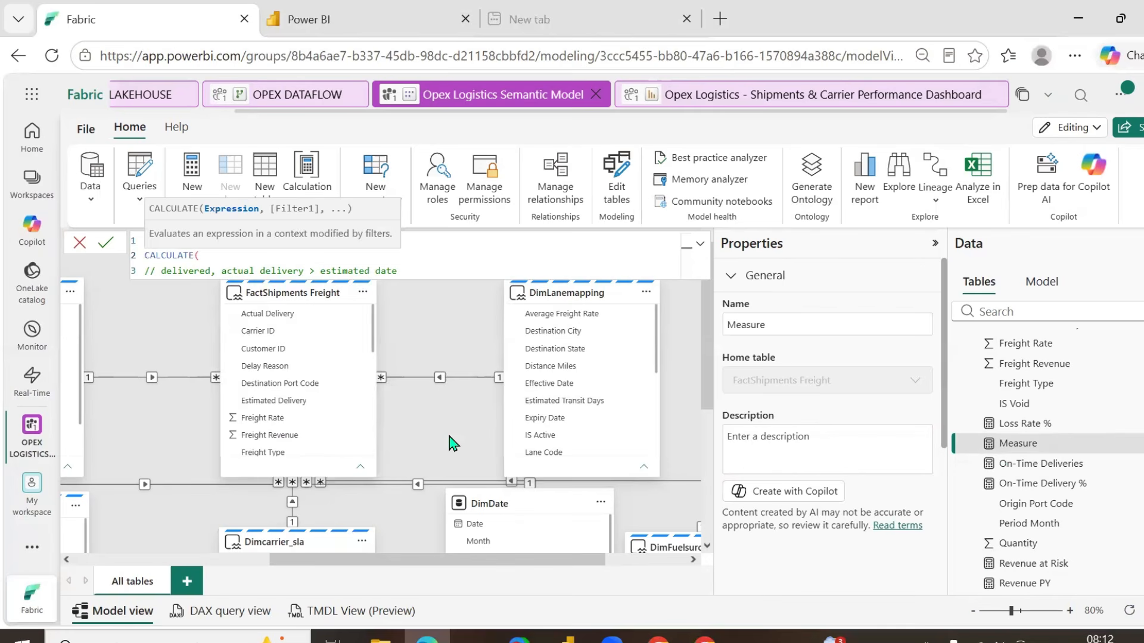
type("[to")
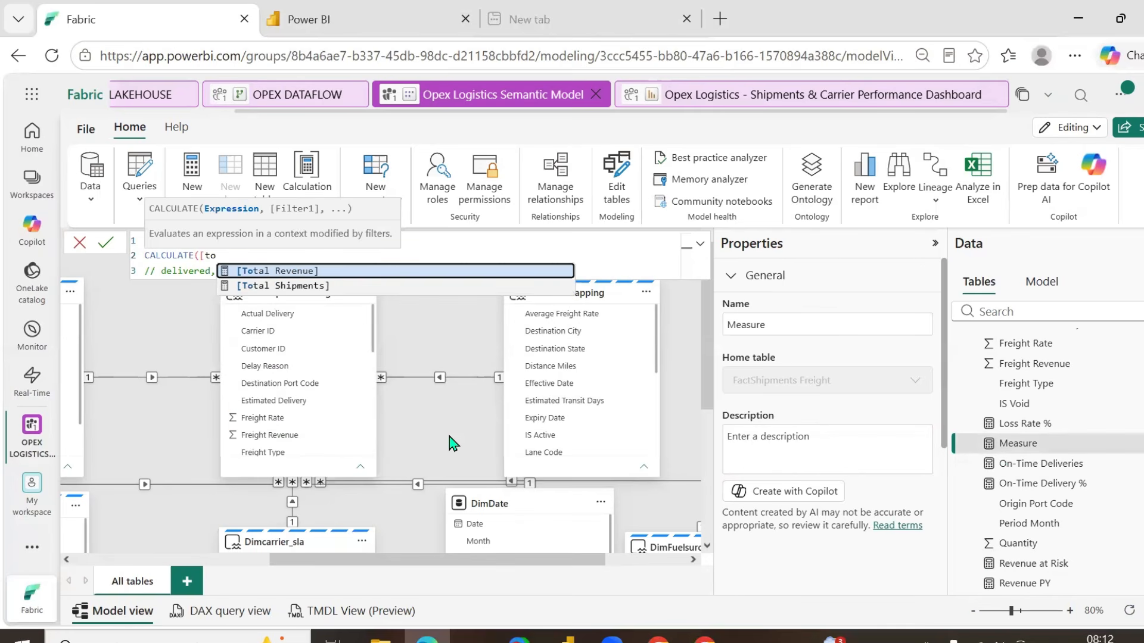
key("Down")
key("Tab")
type(",")
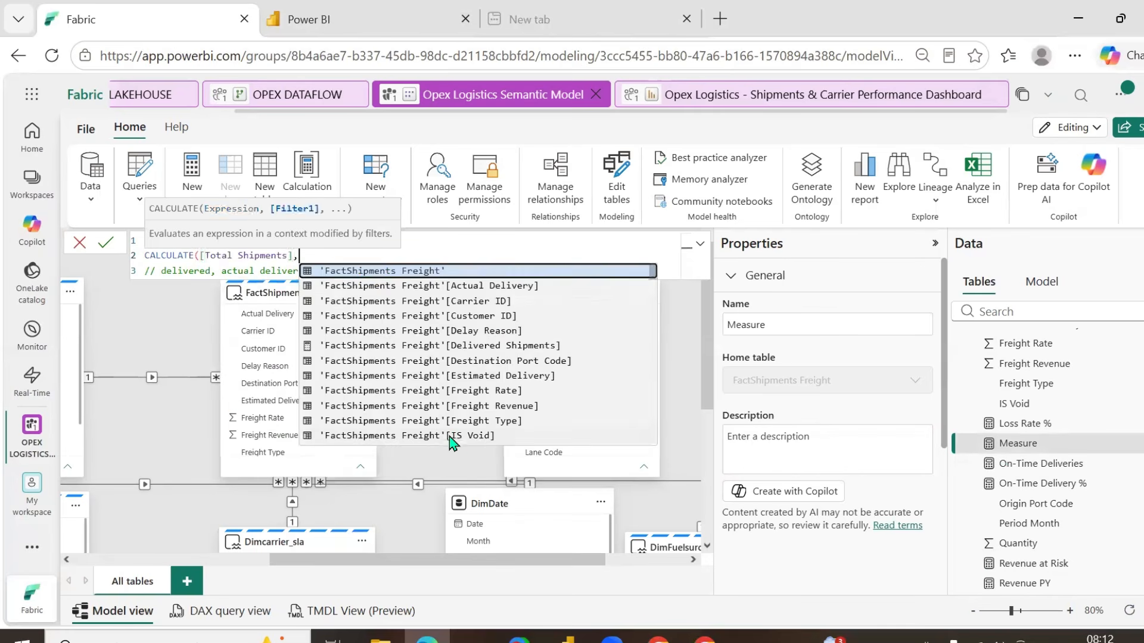
key("shift+Return")
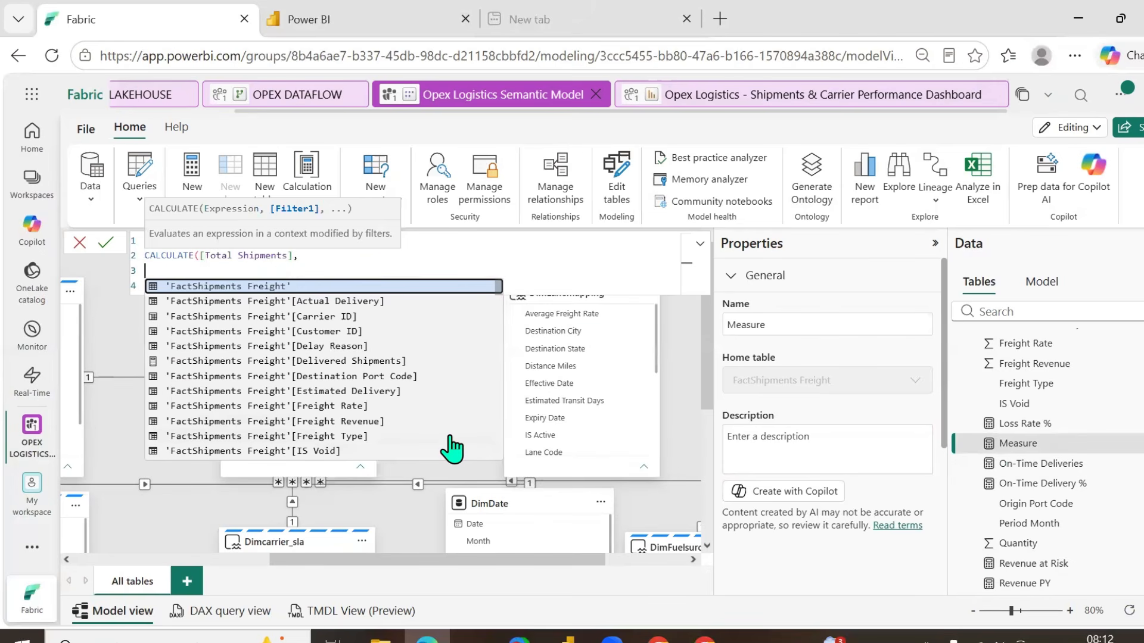
type("statu")
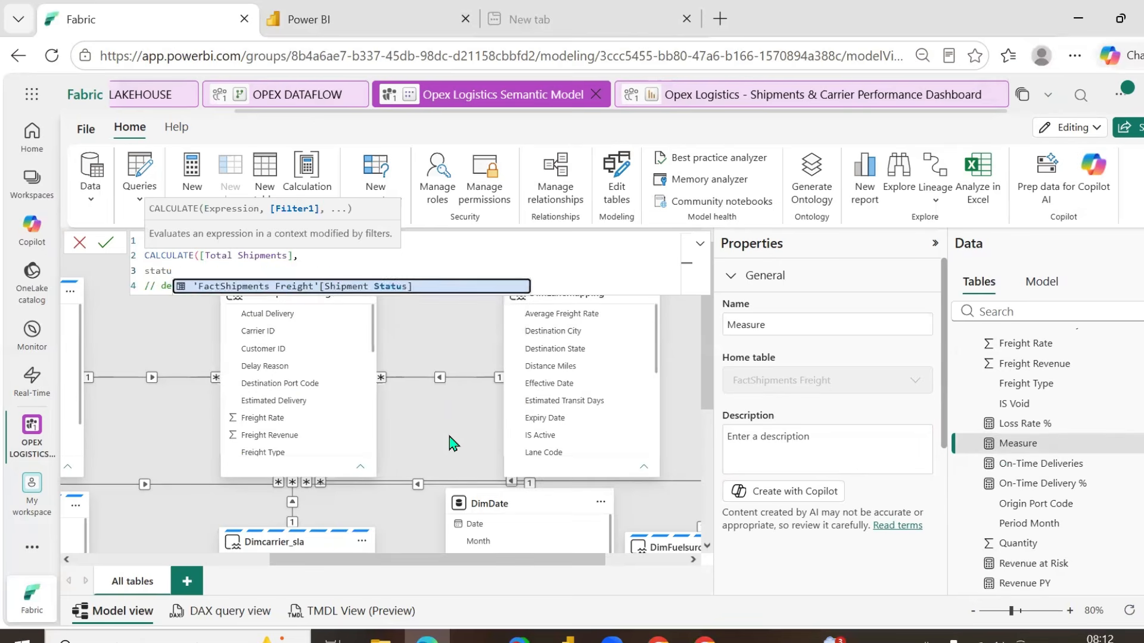
key("Tab")
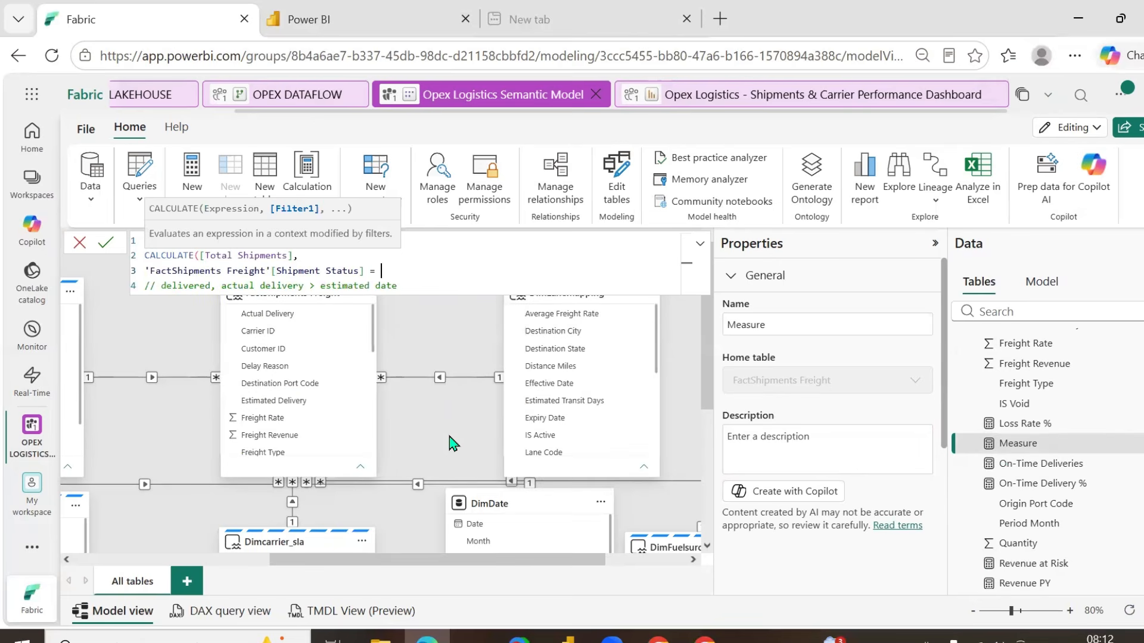
type("= \"Delivered\",")
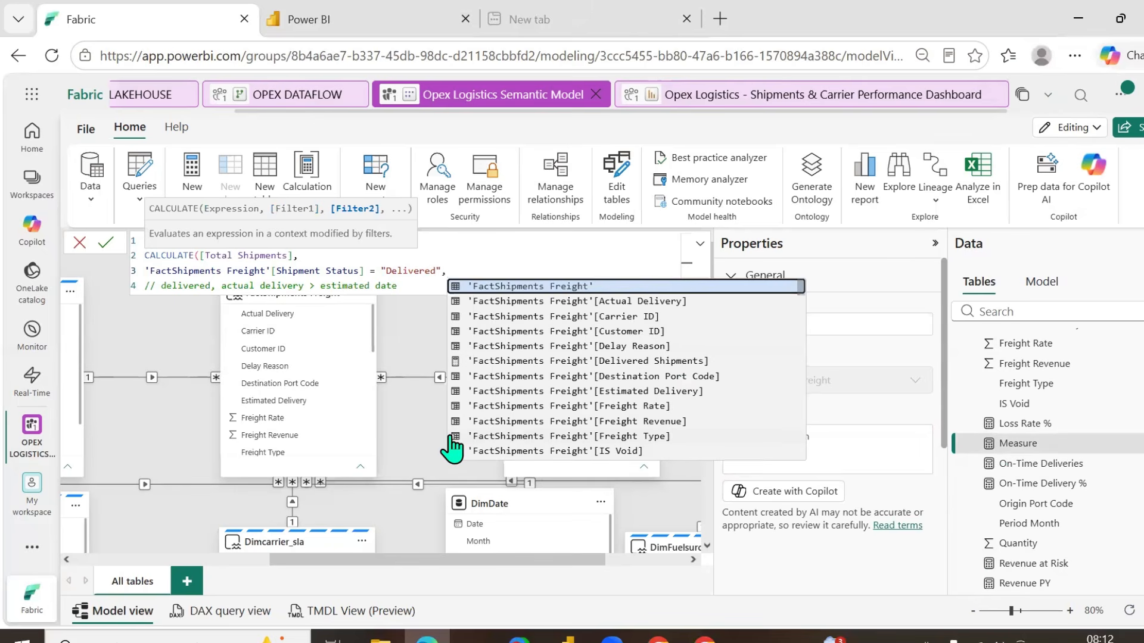
key("Return")
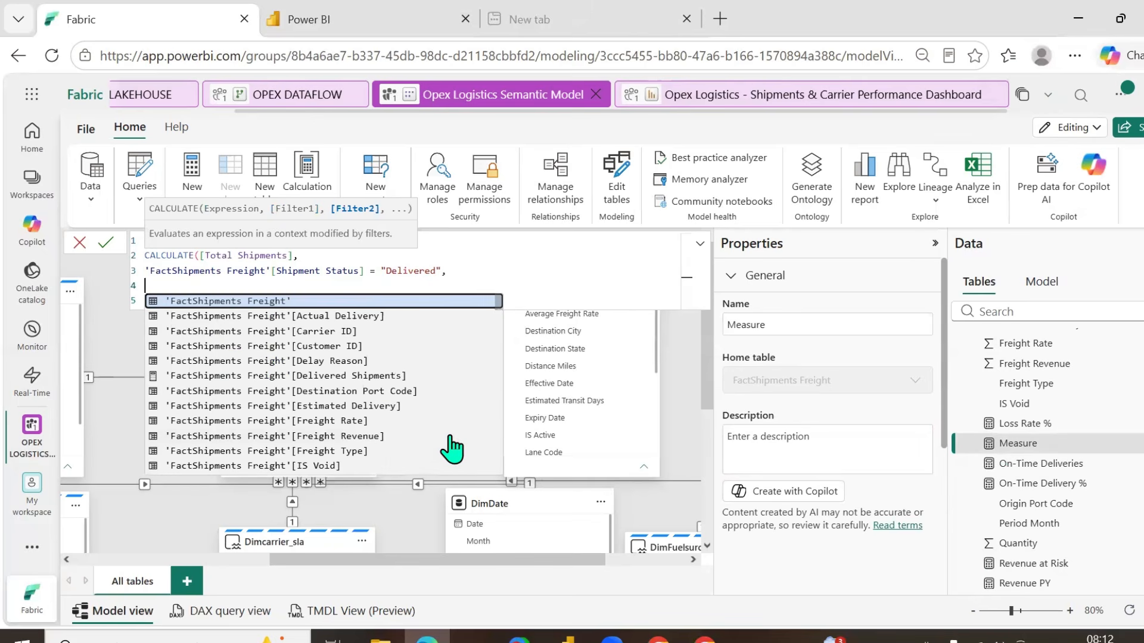
- Add a FILTER over 'FactShipments Freight' that keeps rows where [Actual Delivery] is greater than [Estimated Delivery]
type("fil")
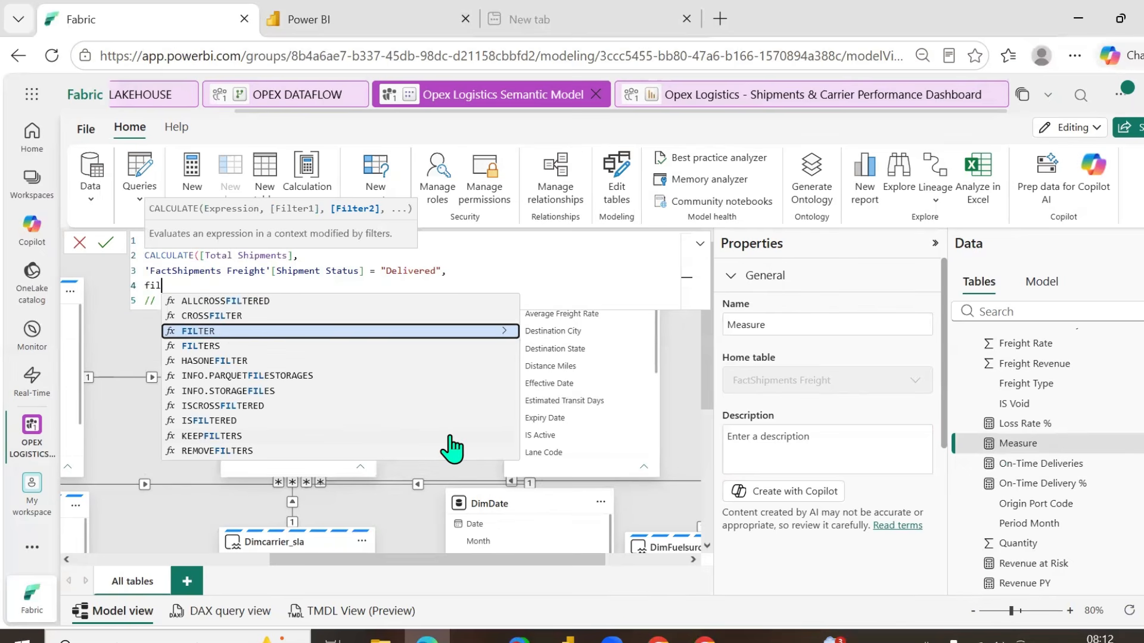
key("Tab")
key("Tab")
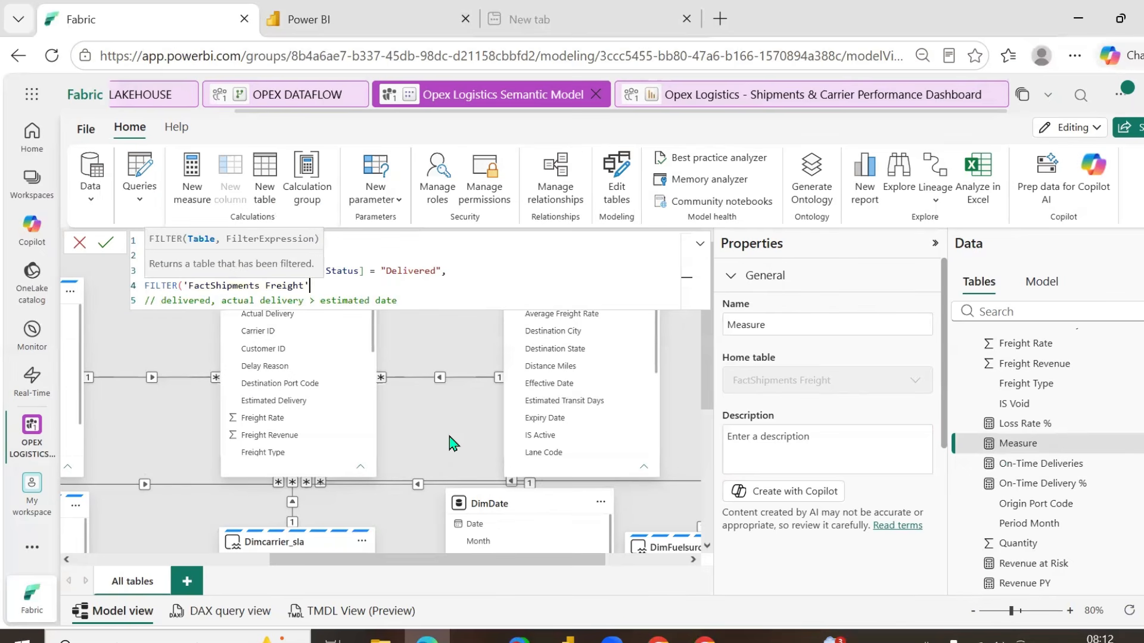
type(",")
key("shift+Return")
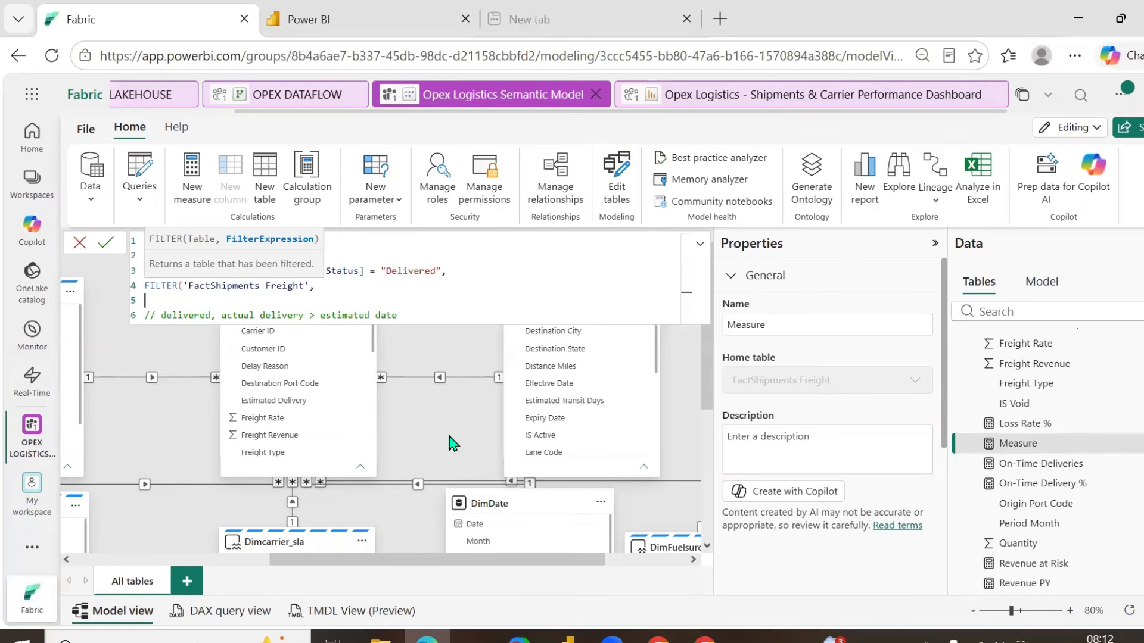
type("'FactShipments Freight'[Actual Delivery]")
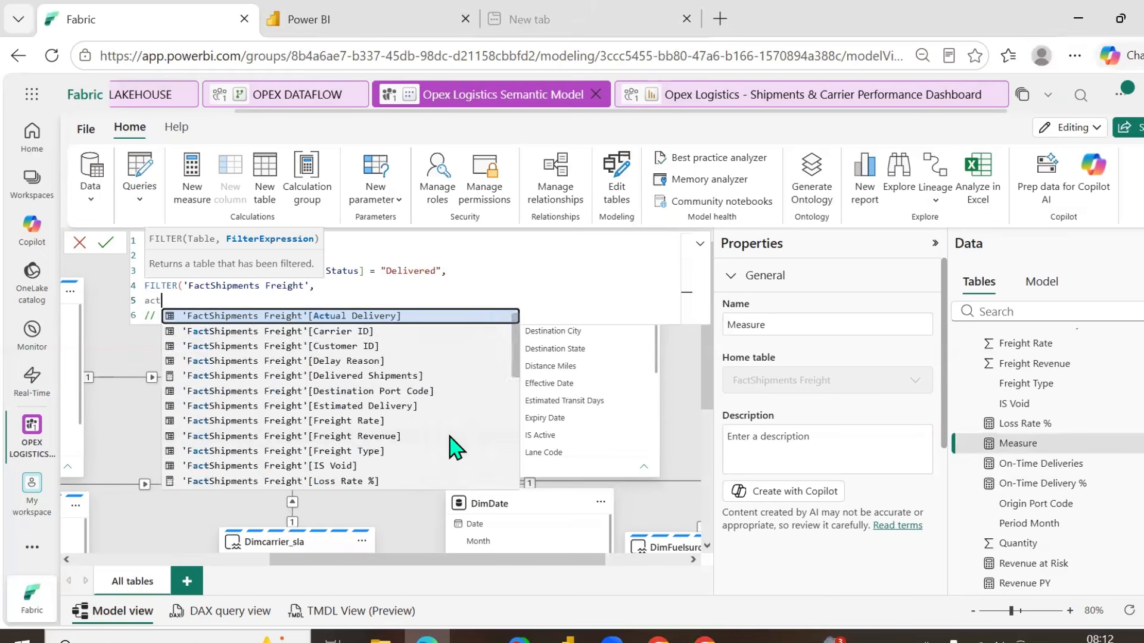
key("Tab")
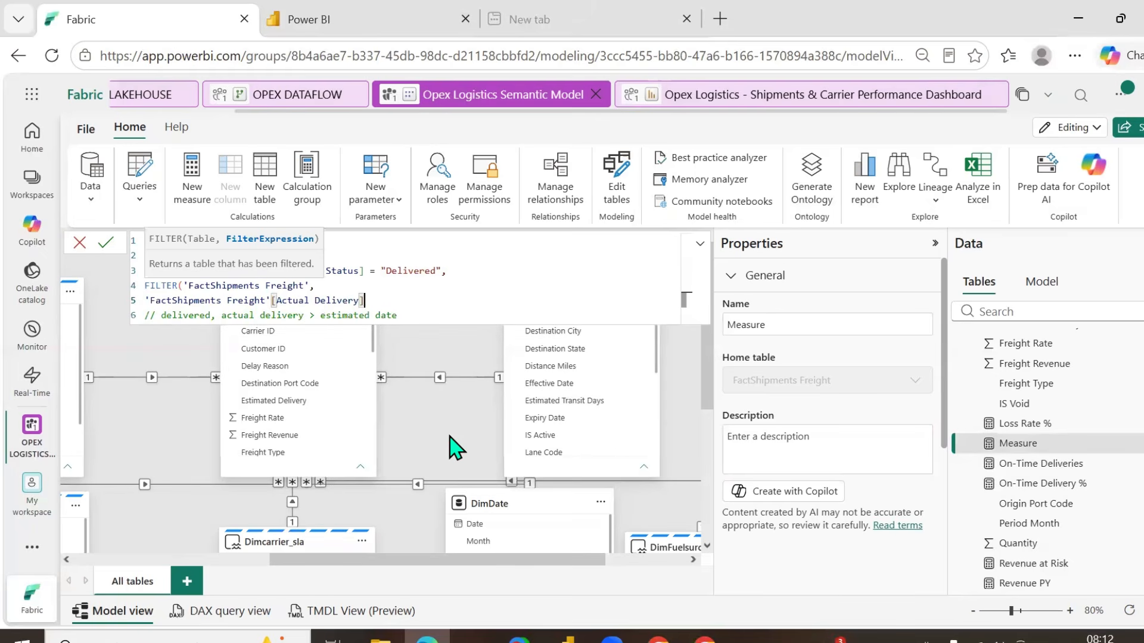
type(">")
type("'FactShipments Freight'[Estimated Delivery]")
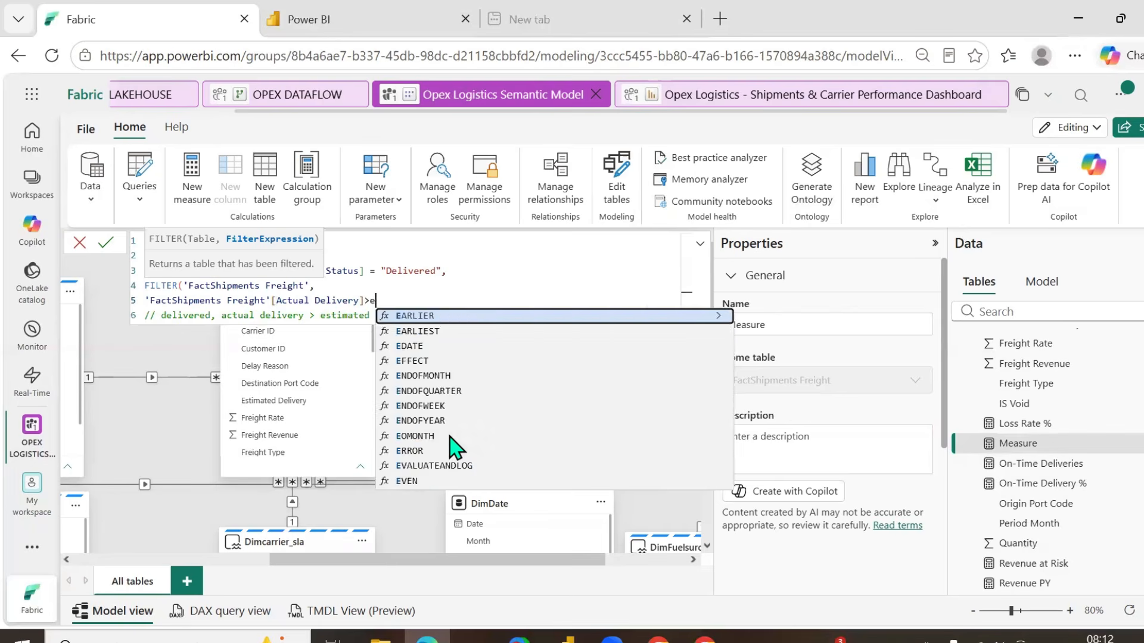
key("Tab")
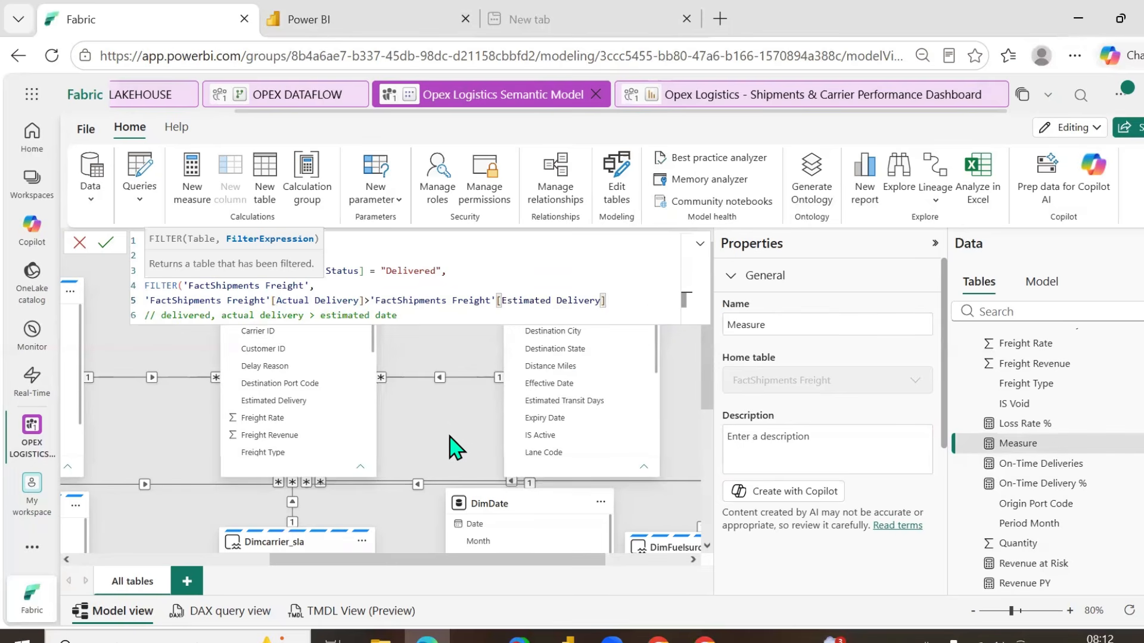
- Close the FILTER and CALCULATE parentheses ahead of the comment line and commit the Late Deliveries measure
type(")")
key("Return")
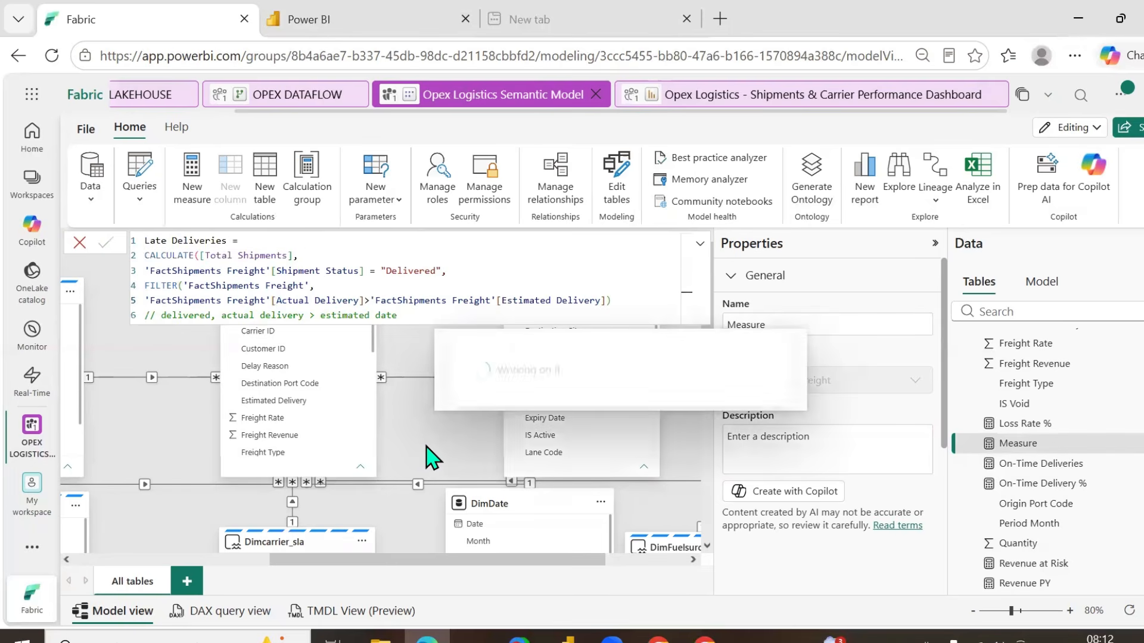
left_click(617, 300)
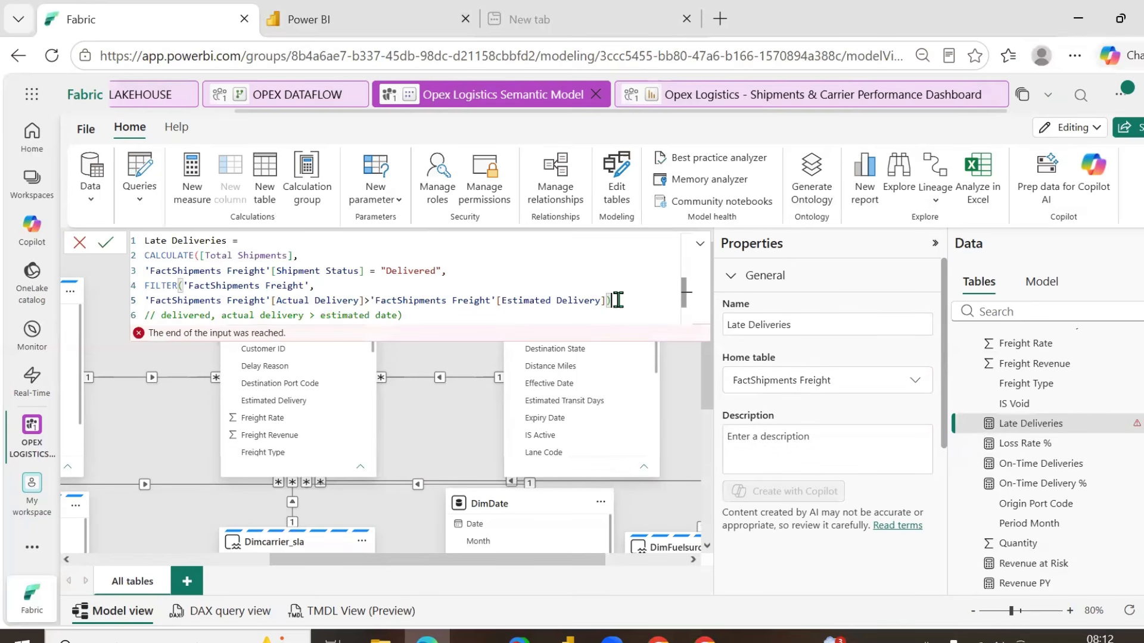
type(")")
key("Return")
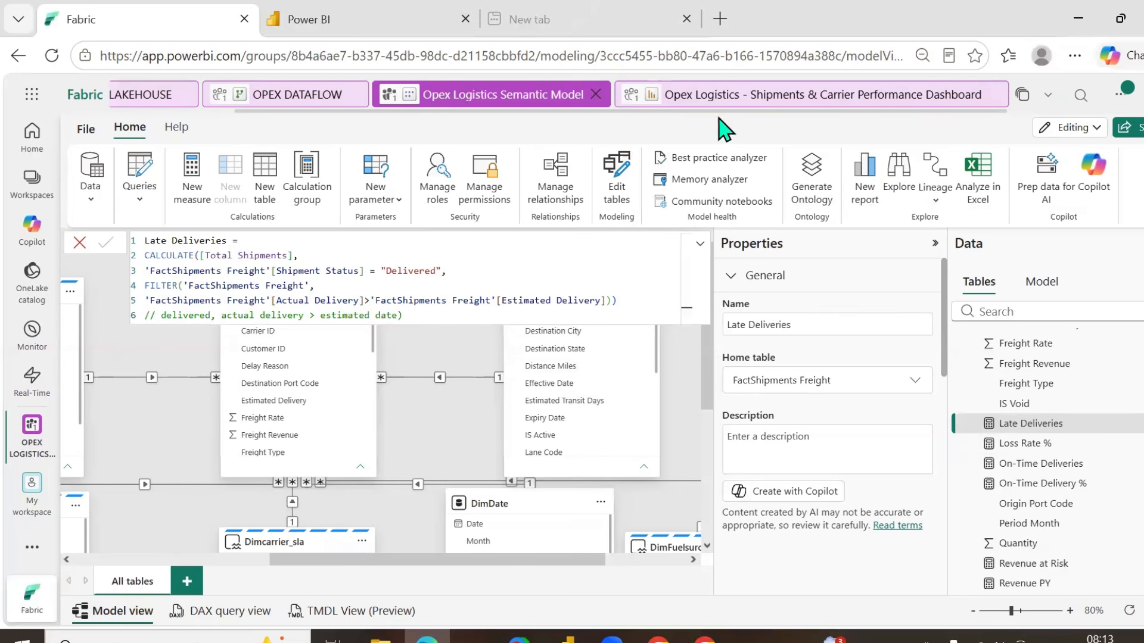
- Reopen the Shipments & Carrier Performance Dashboard for editing and replace Total Revenue with Late Deliveries on the Carrier Name chart's y-axis
left_click(749, 108)
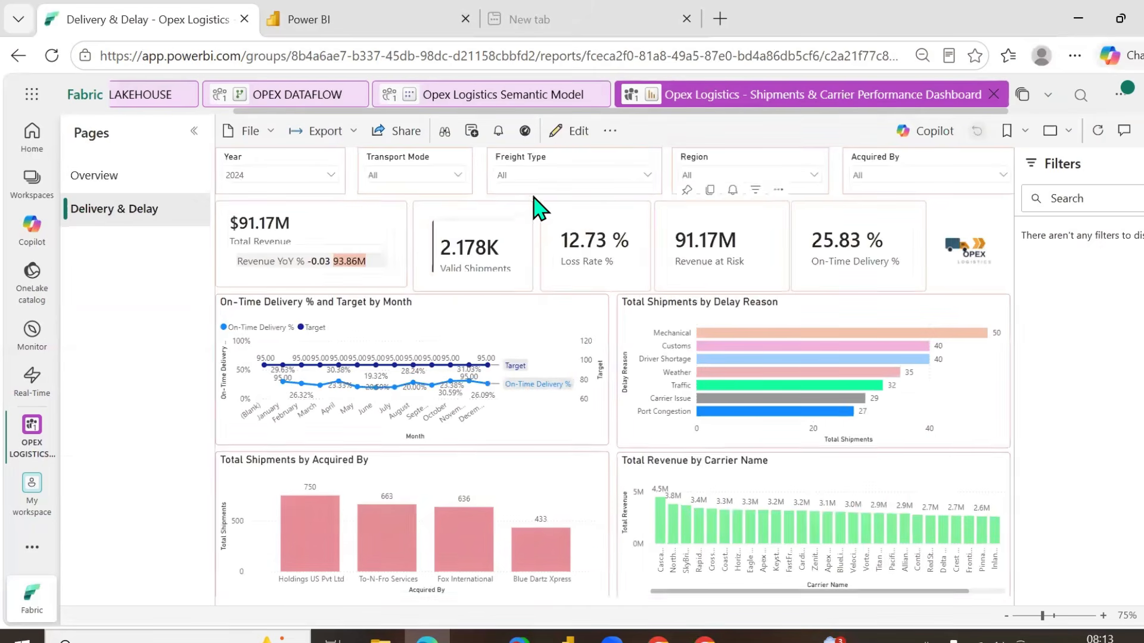
left_click(575, 136)
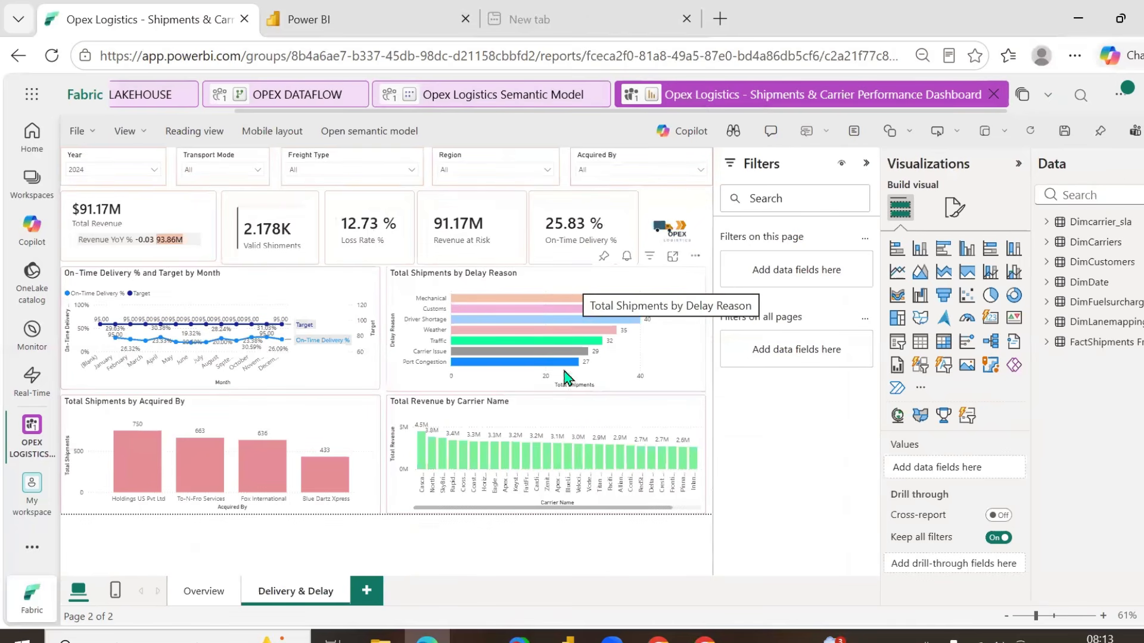
left_click(560, 417)
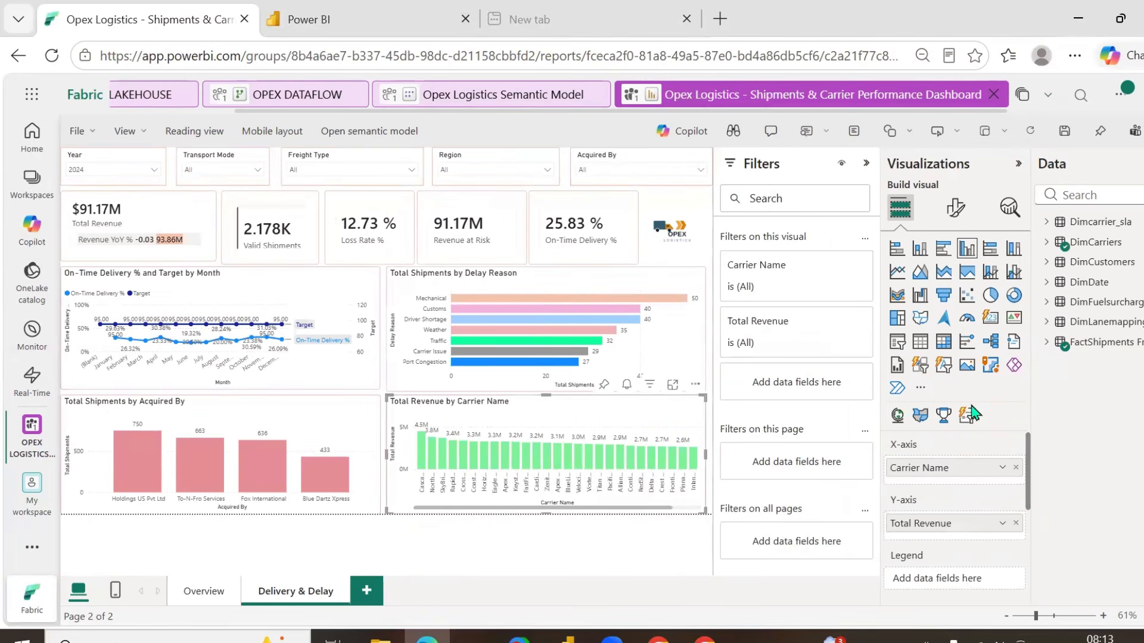
left_click(1046, 341)
scroll(1090, 416, "down", 5)
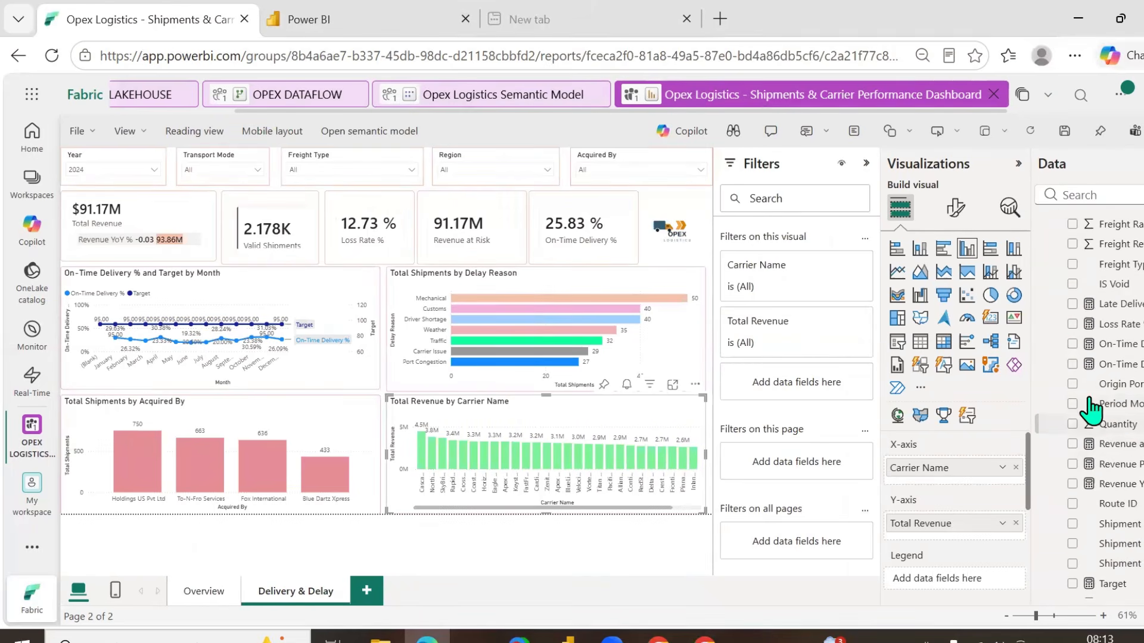
left_click(1072, 305)
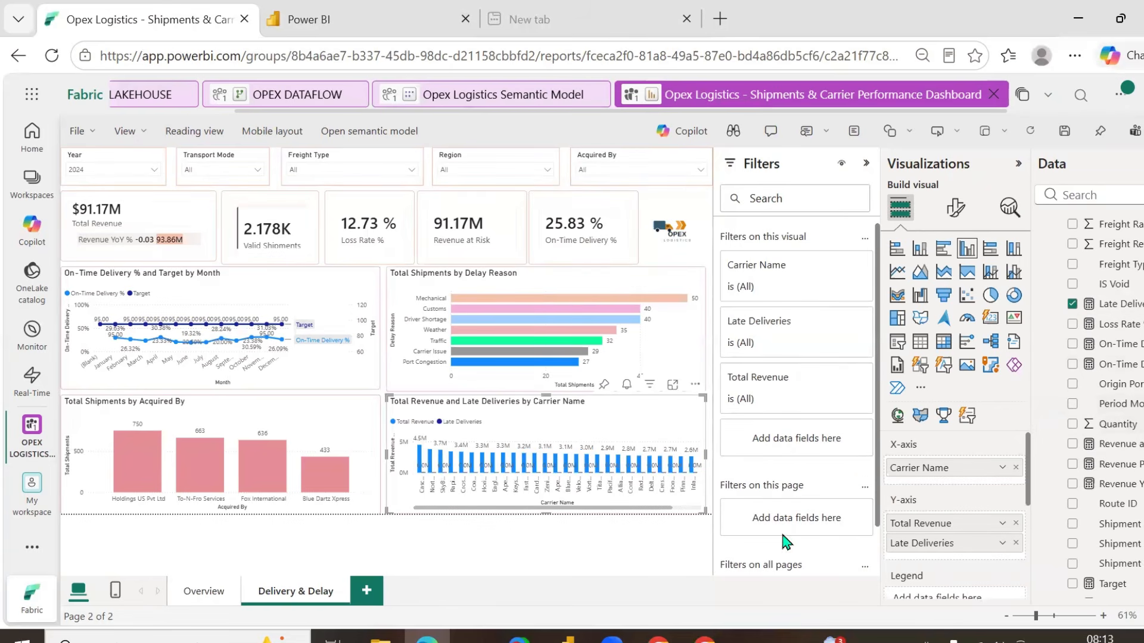
left_click(1015, 524)
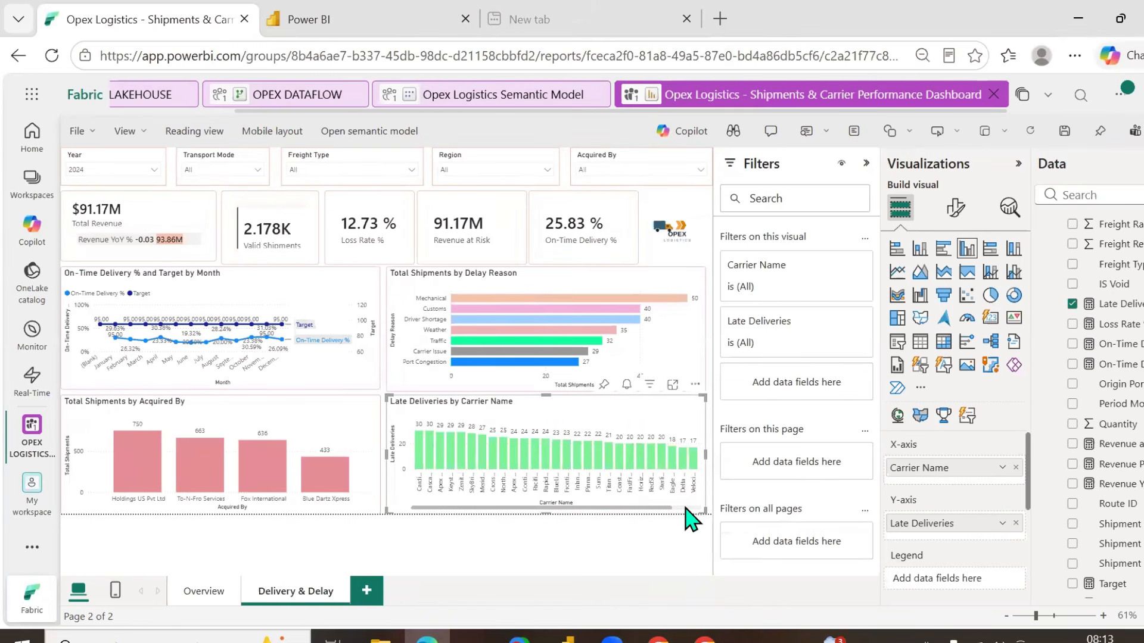
left_click(484, 547)
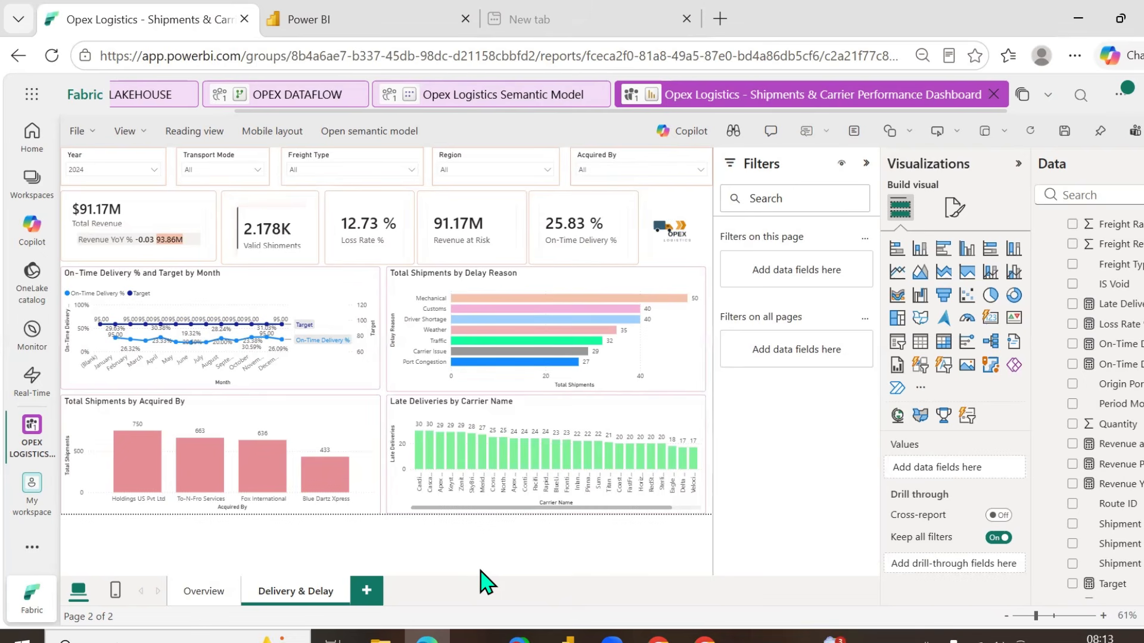
mouse_move(437, 467)
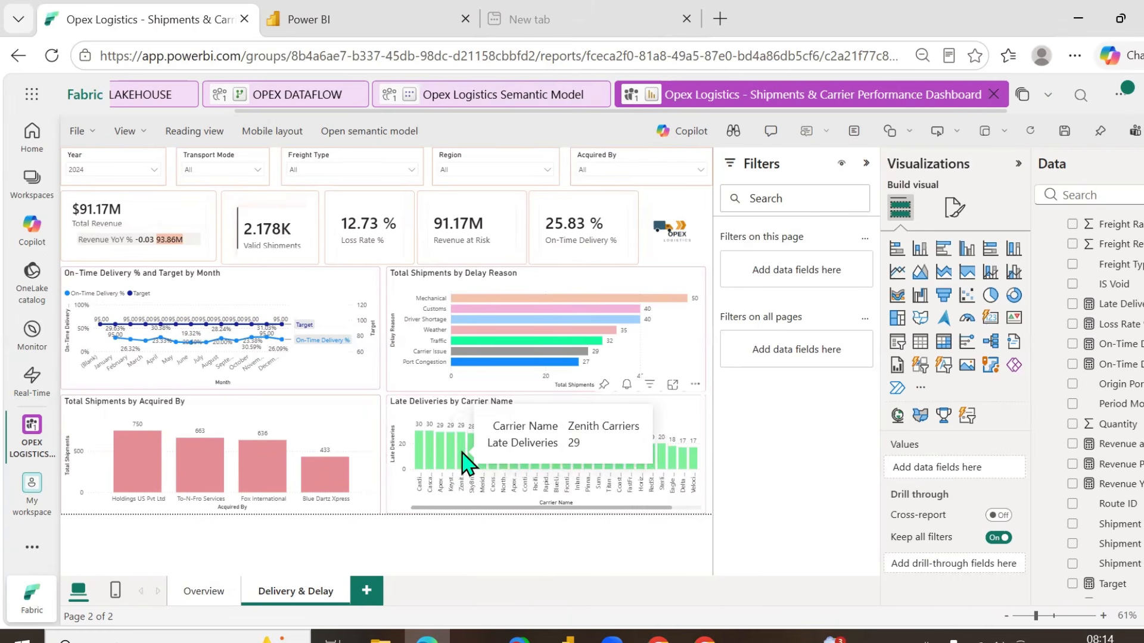
- Add a third report page and name it "Customers & Revenue"
left_click(366, 590)
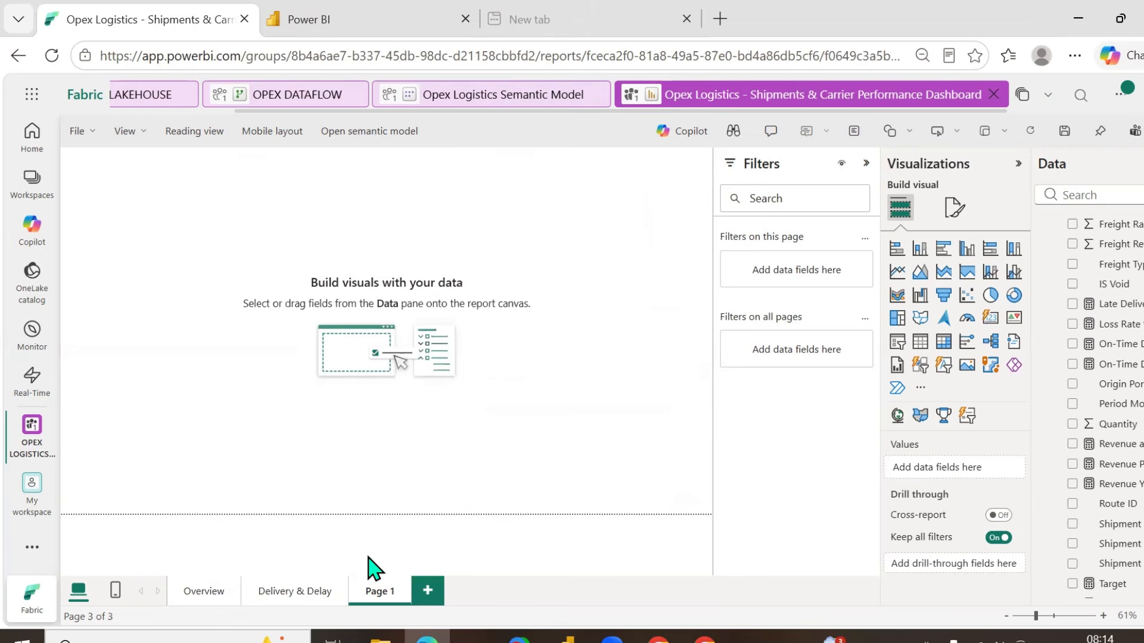
left_click(566, 639)
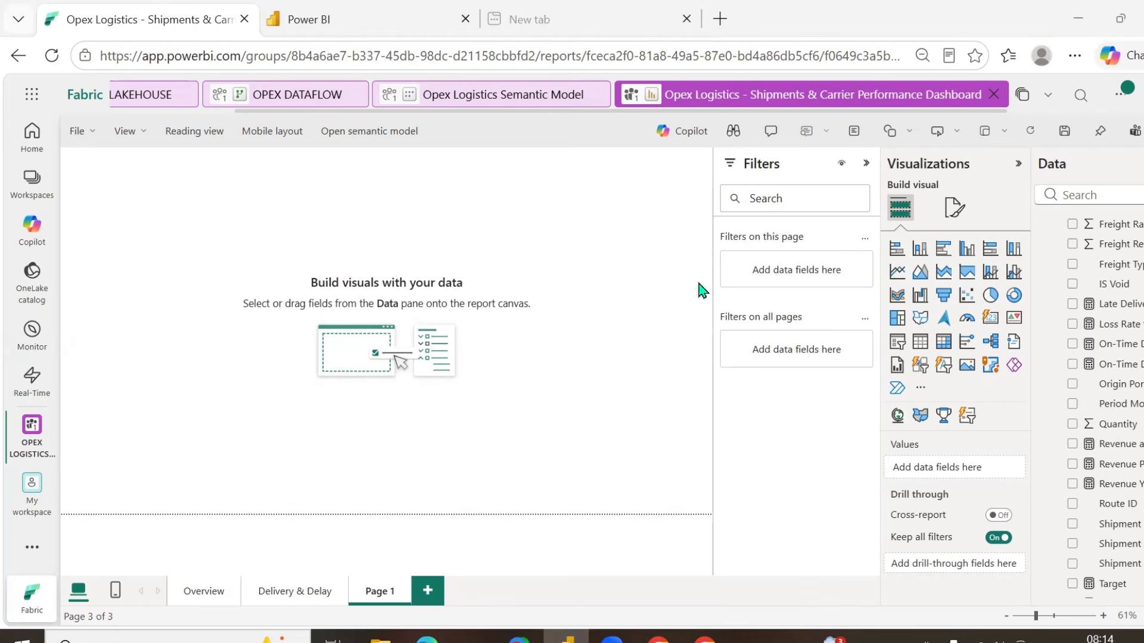
double_click(378, 592)
type("Customer")
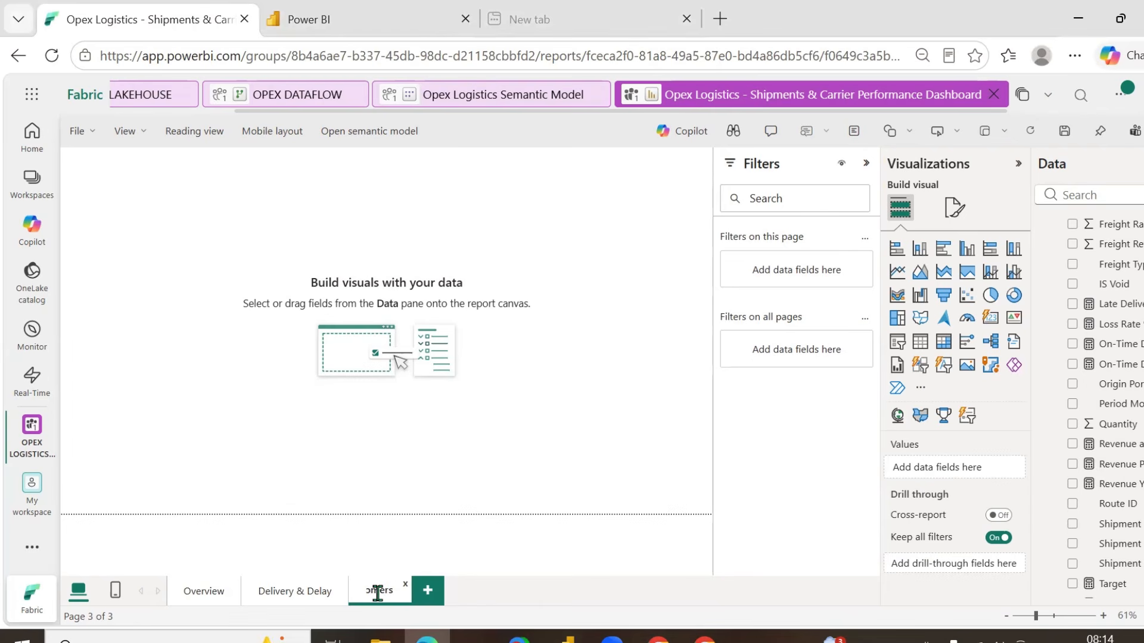
type("s")
key("Return")
left_click(158, 592)
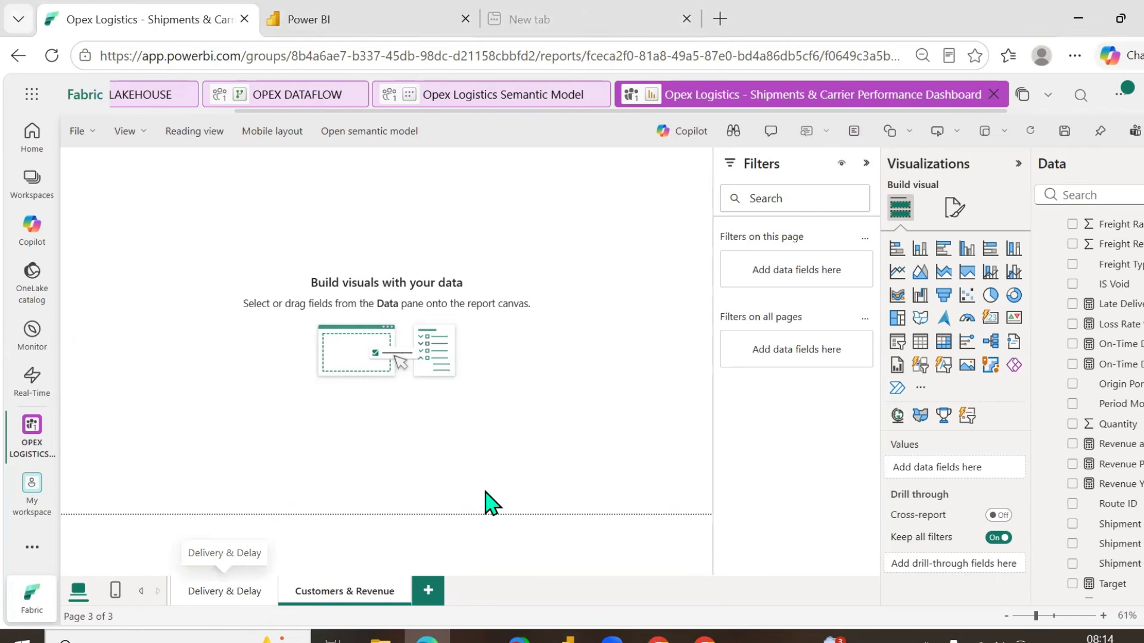
- Duplicate the Delivery & Delay report page
left_click(225, 596)
right_click(225, 596)
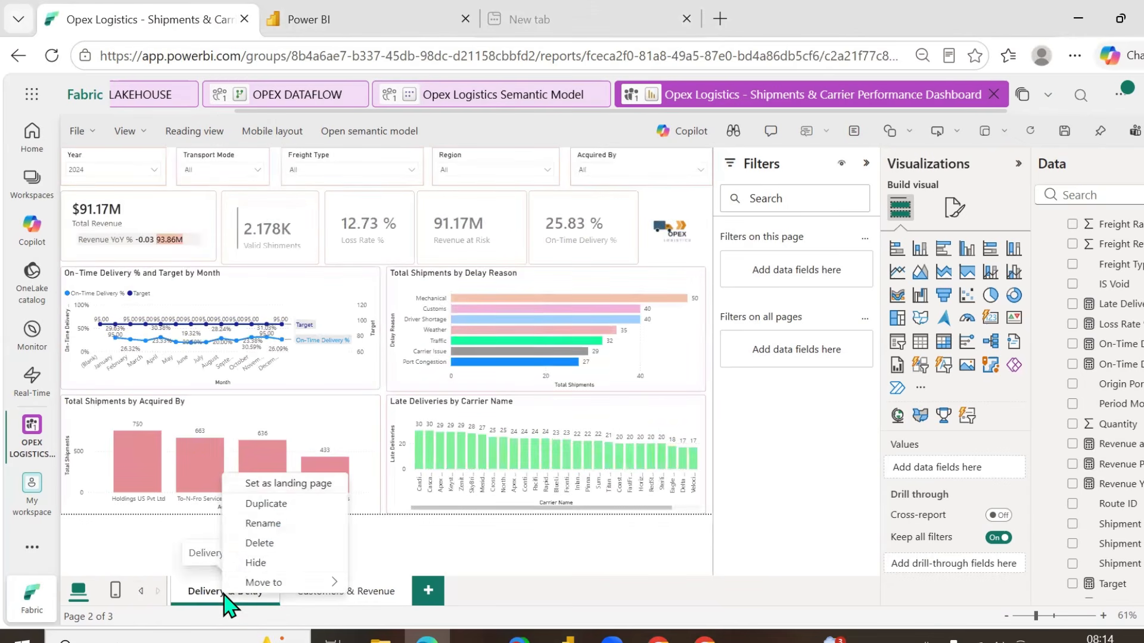
left_click(267, 505)
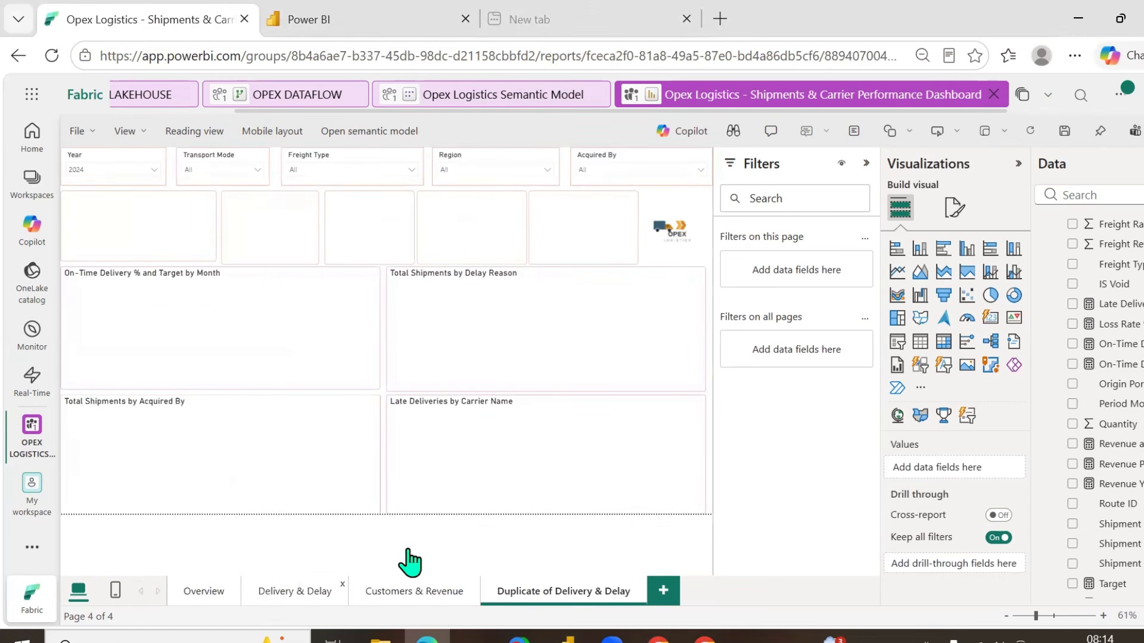
- Copy the name of the empty Customers & Revenue page and delete that page
left_click(418, 592)
double_click(414, 593)
key("ctrl+c")
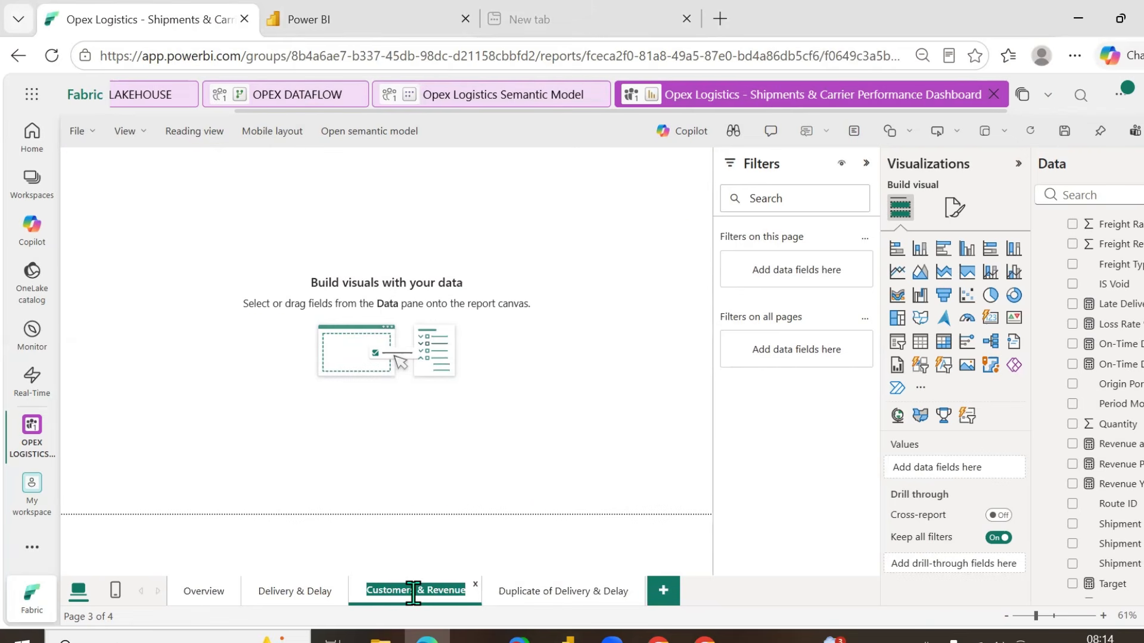
left_click(446, 566)
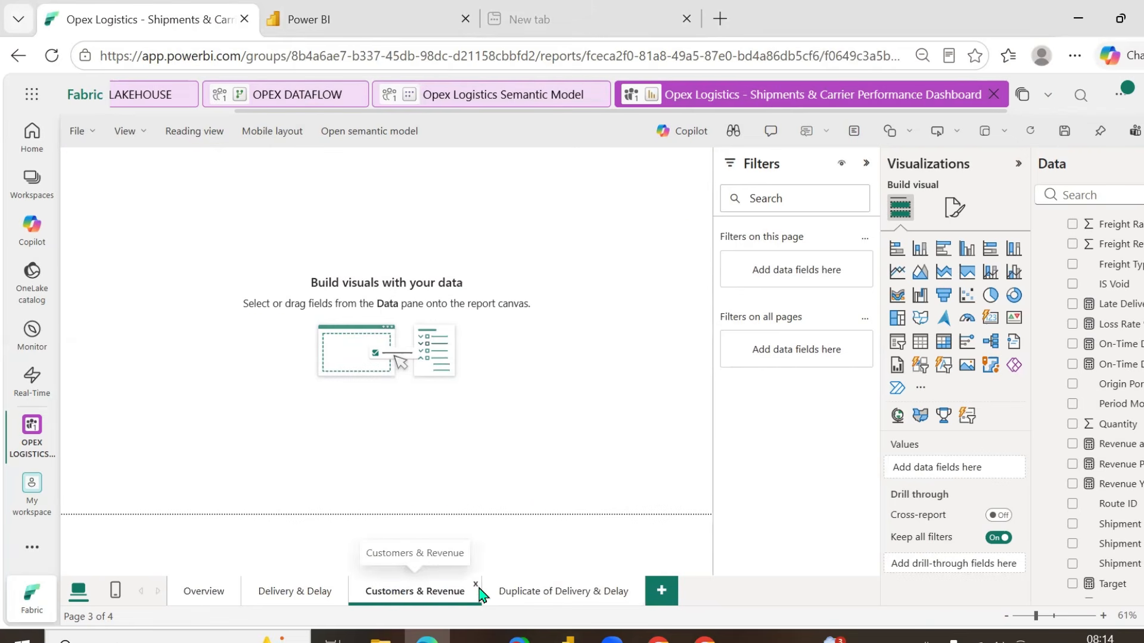
left_click(475, 586)
left_click(786, 390)
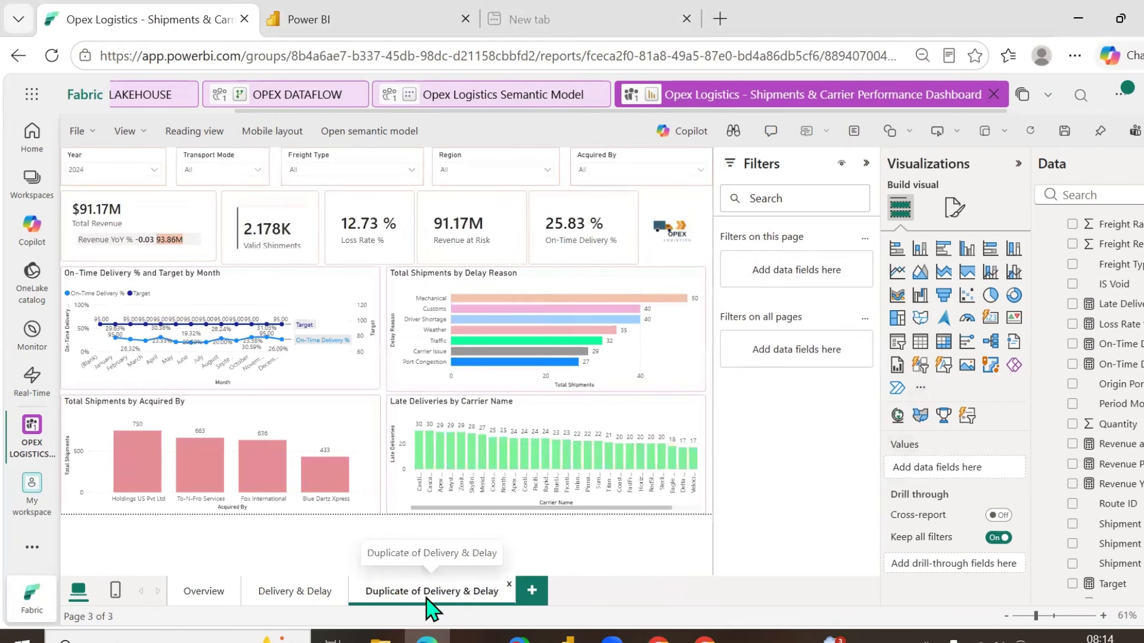
- Rename the duplicated Delivery & Delay page as "Customers & Revenue"
double_click(426, 593)
key("ctrl+v")
key("Return")
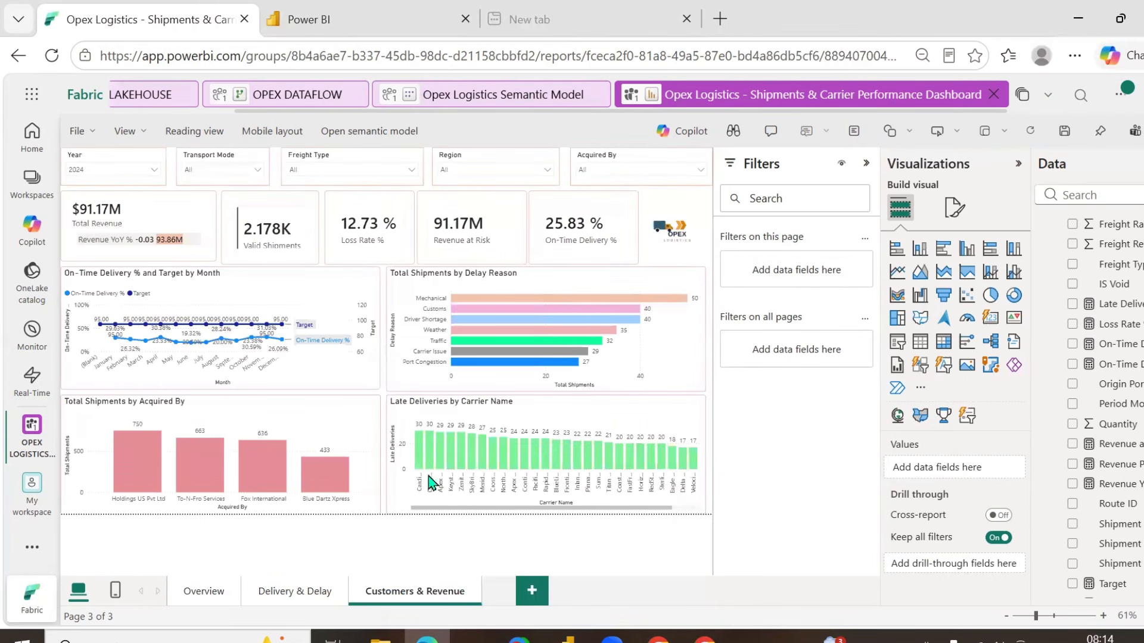
- Delete the On-Time Delivery % and Target by Month chart from the Customers & Revenue page
left_click(323, 295)
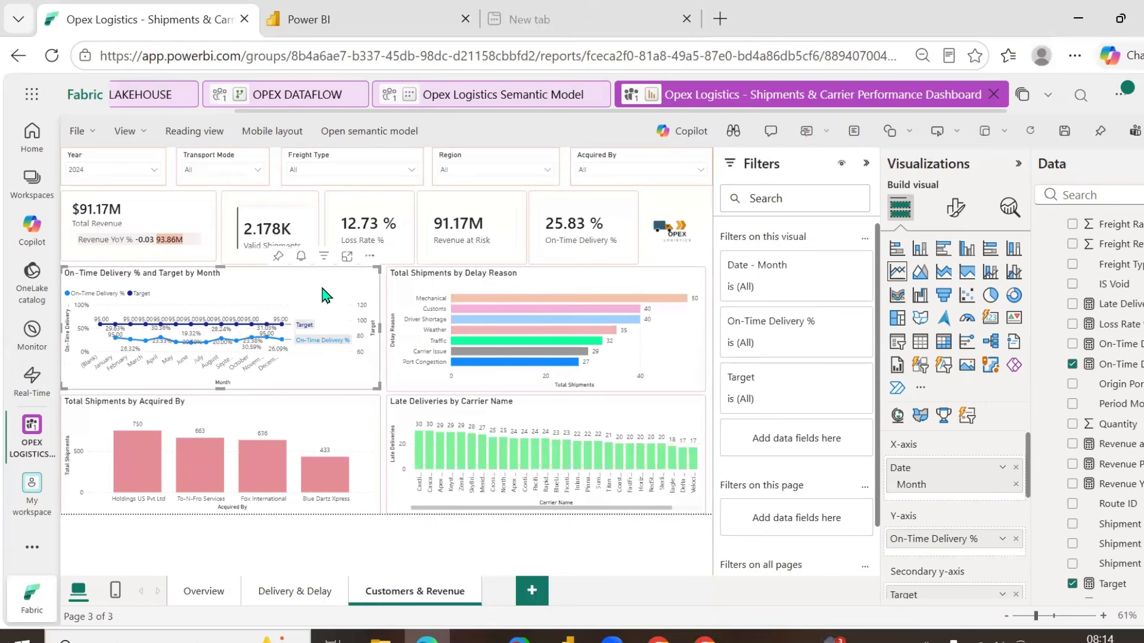
key("Delete")
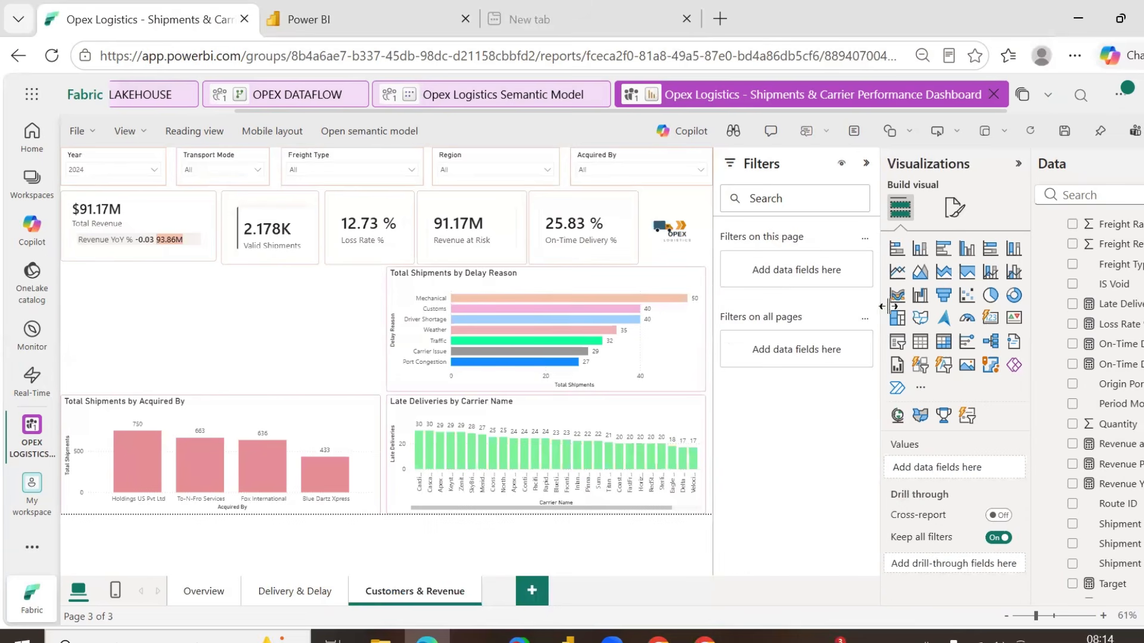
left_click(567, 641)
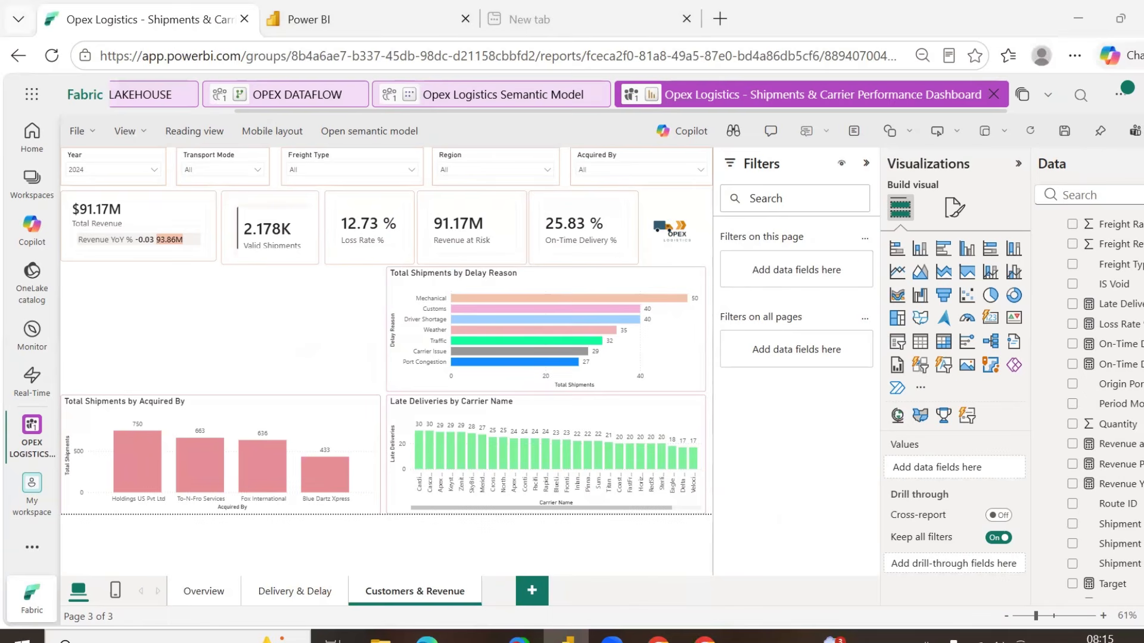
- Insert a stacked bar chart in the freed space, widen it to fill the gap, and plot Total Revenue on its x-axis
left_click(897, 251)
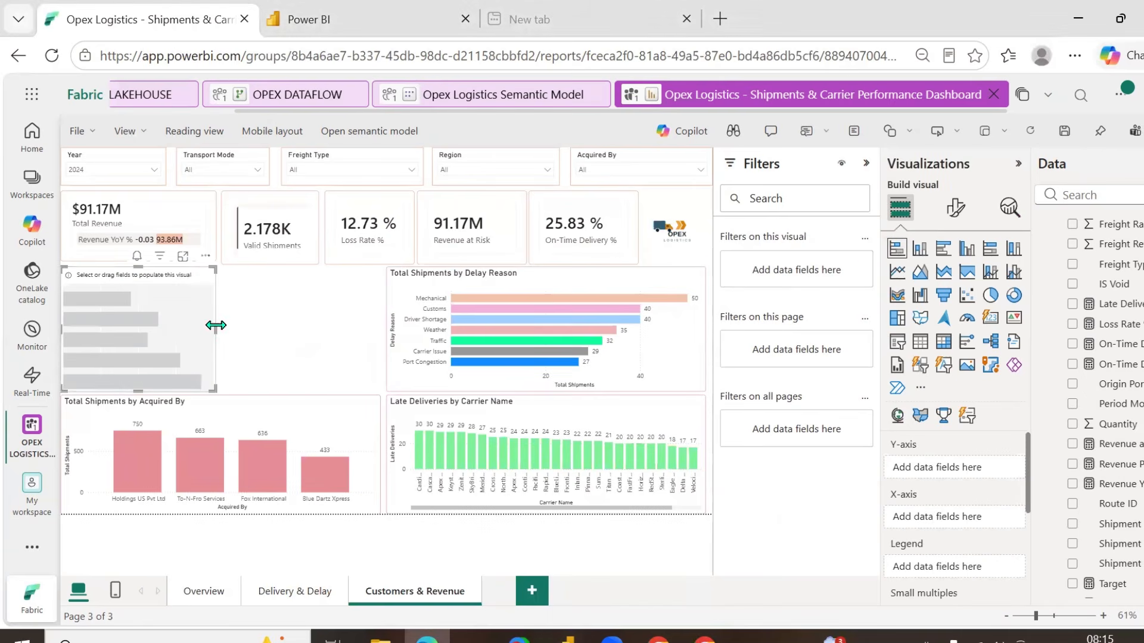
left_click_drag(215, 330, 378, 328)
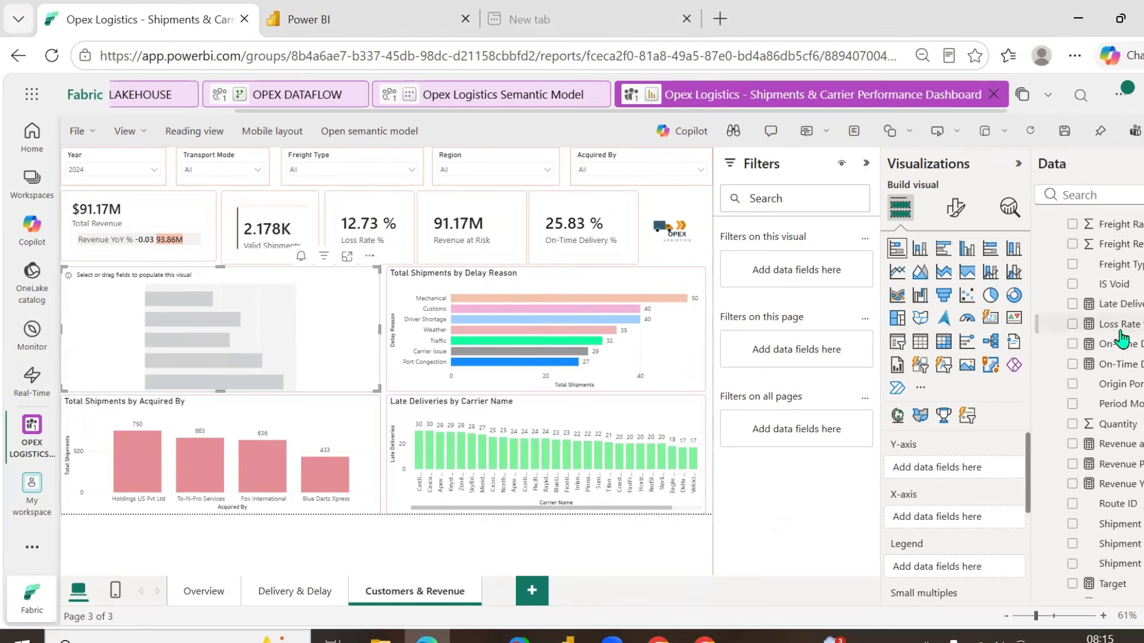
scroll(1115, 419, "down", 3)
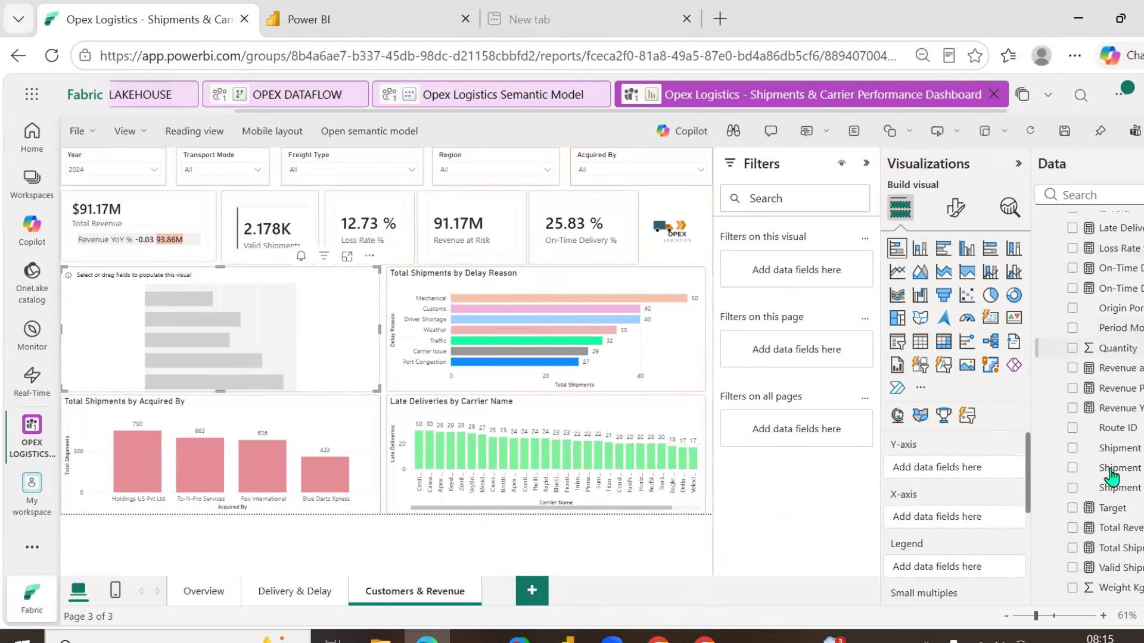
left_click(1071, 528)
scroll(1090, 441, "up", 6)
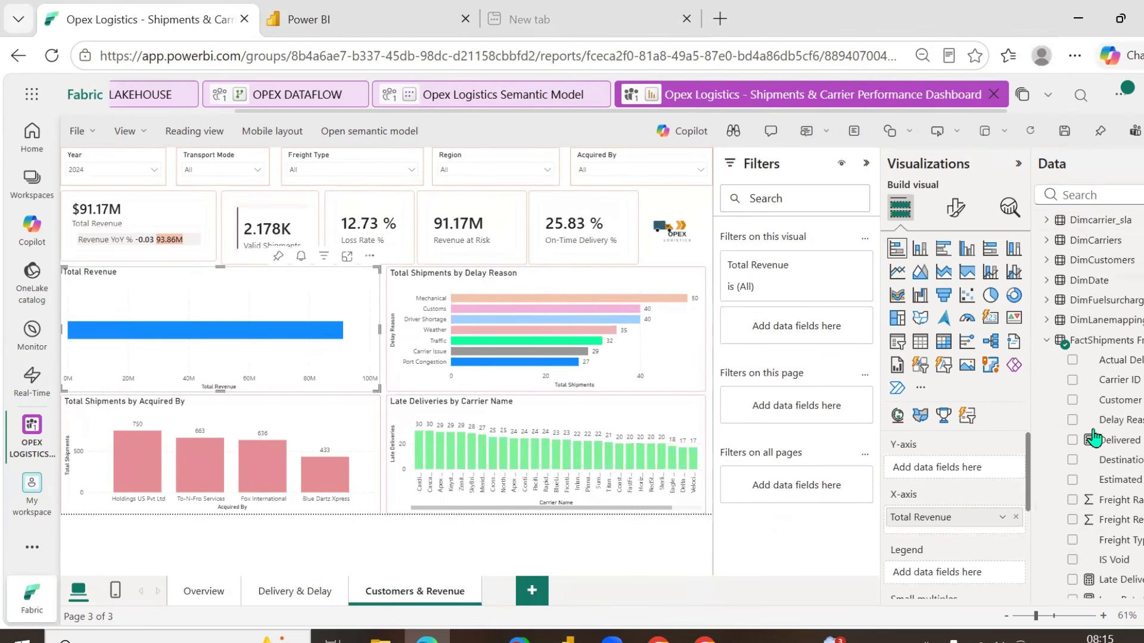
left_click(1055, 262)
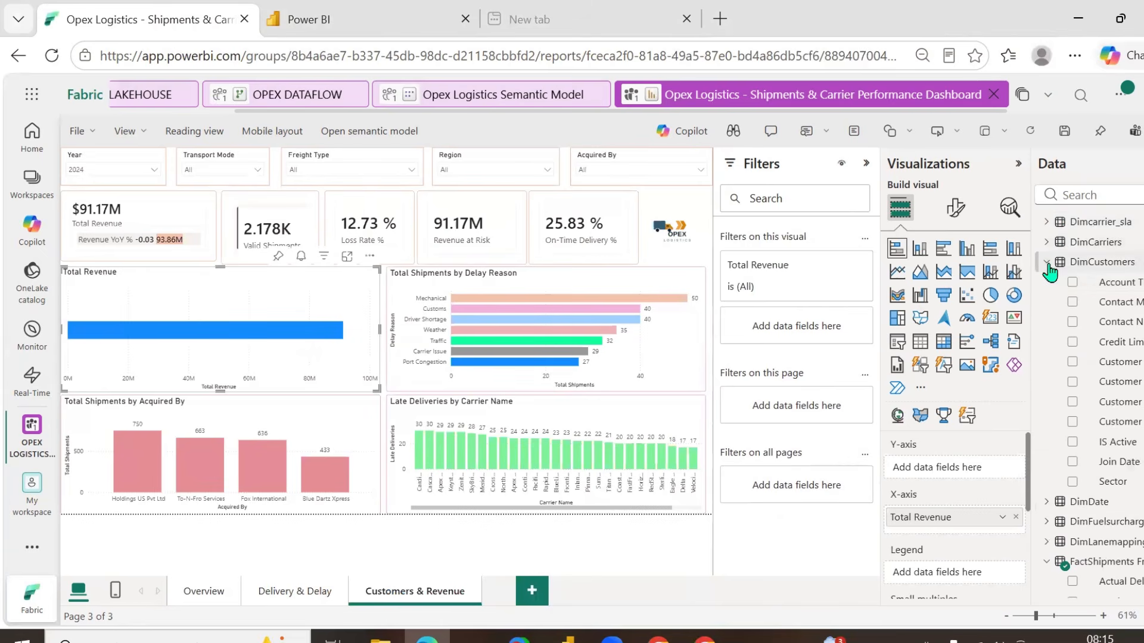
- Try breaking the Total Revenue bar chart down by Contact Name from DimCustomers, look through its bars, and remove the field
left_click(1072, 322)
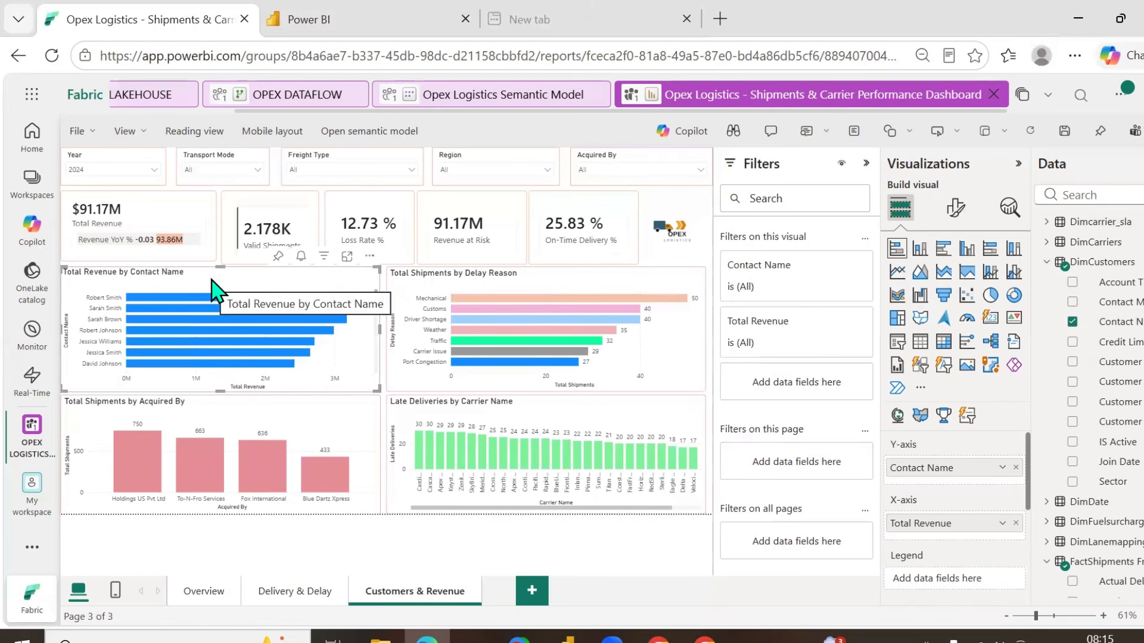
scroll(344, 369, "down", 3)
scroll(344, 364, "down", 5)
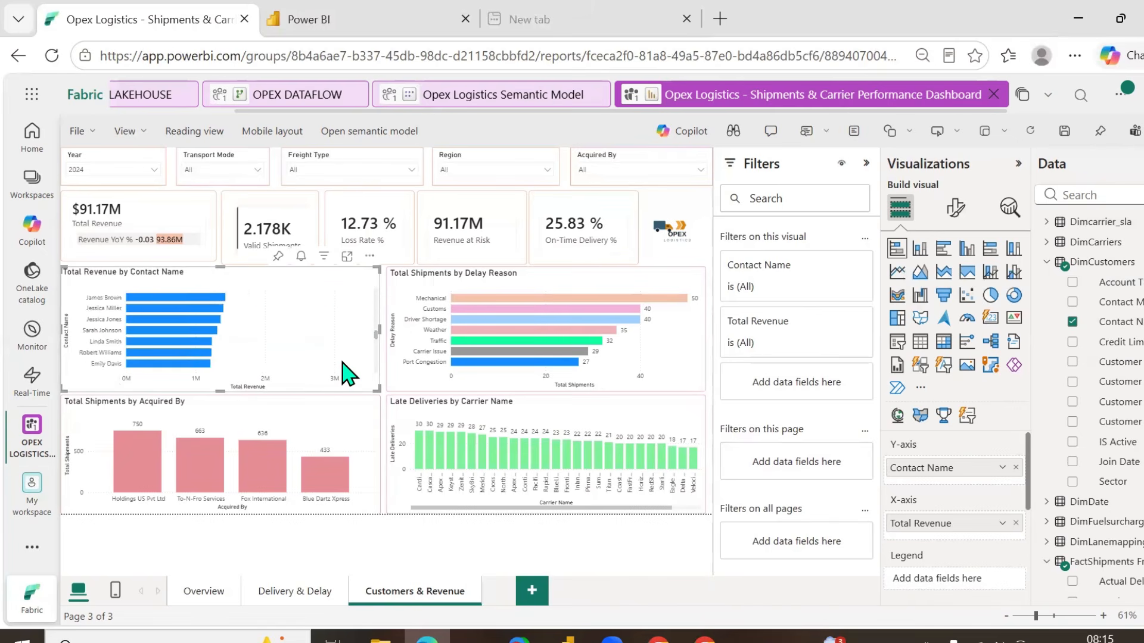
scroll(345, 374, "up", 8)
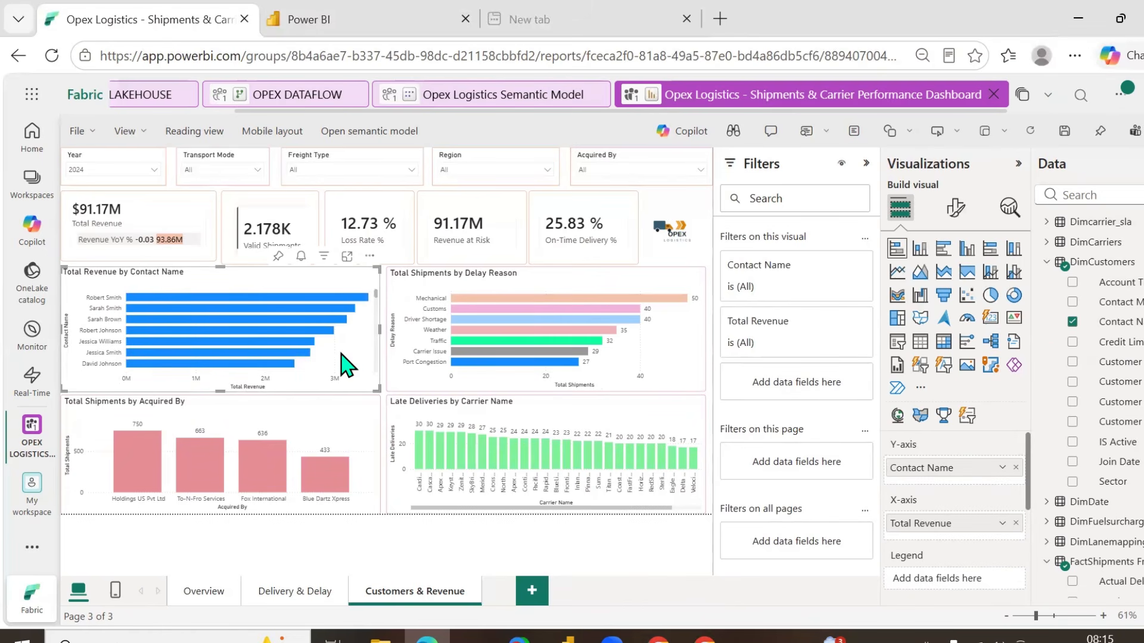
left_click(1072, 321)
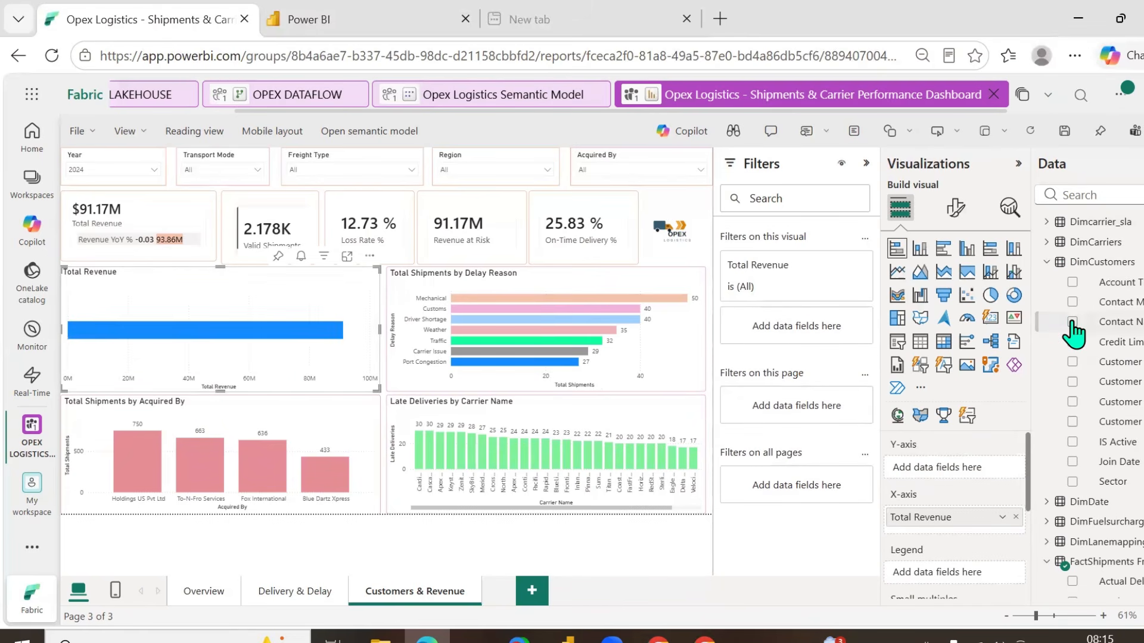
- Add Customer Name from DimCustomers to the y-axis of the Total Revenue bar chart
left_click(1072, 402)
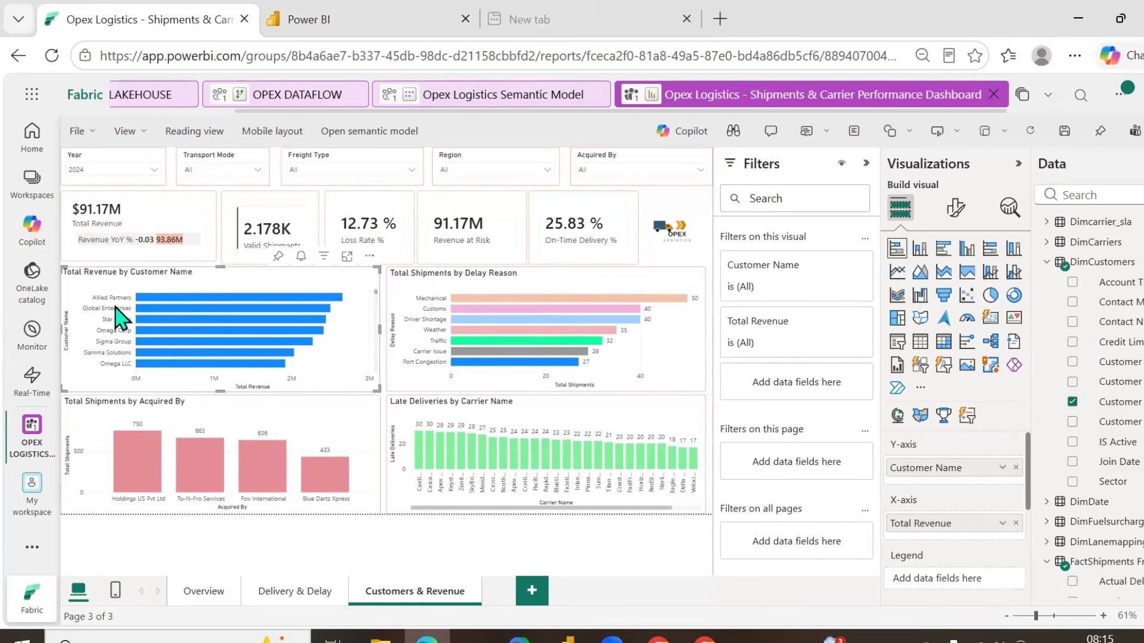
- Set the bar color of the Total Revenue by Customer Name chart to the custom purple #B178F7
left_click(956, 210)
left_click(911, 525)
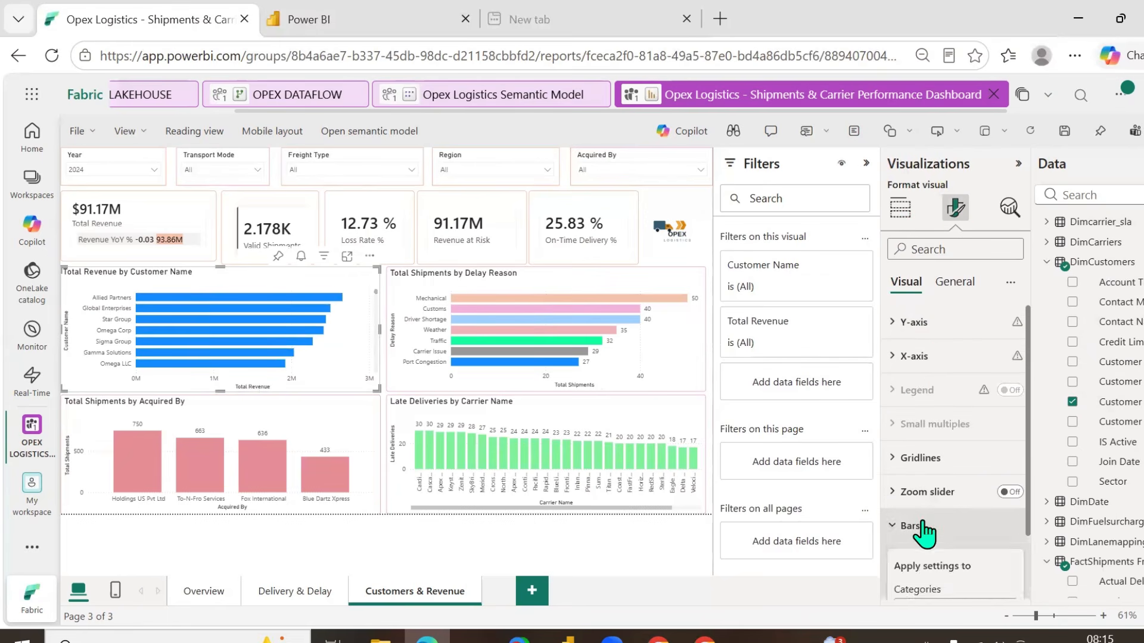
scroll(927, 524, "down", 5)
left_click(924, 418)
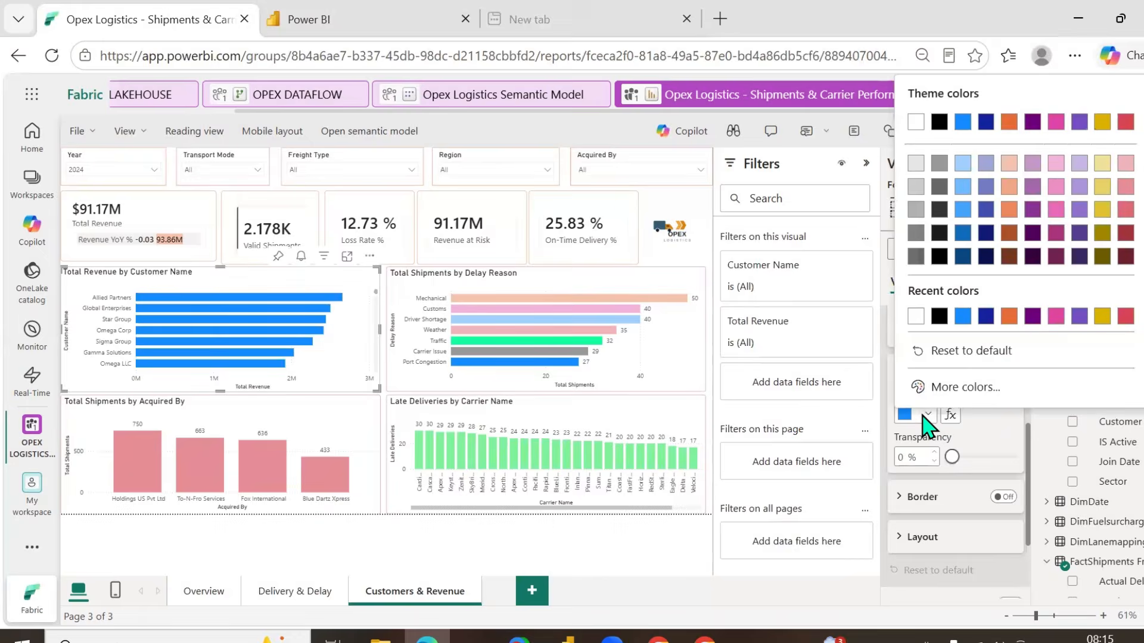
left_click(957, 387)
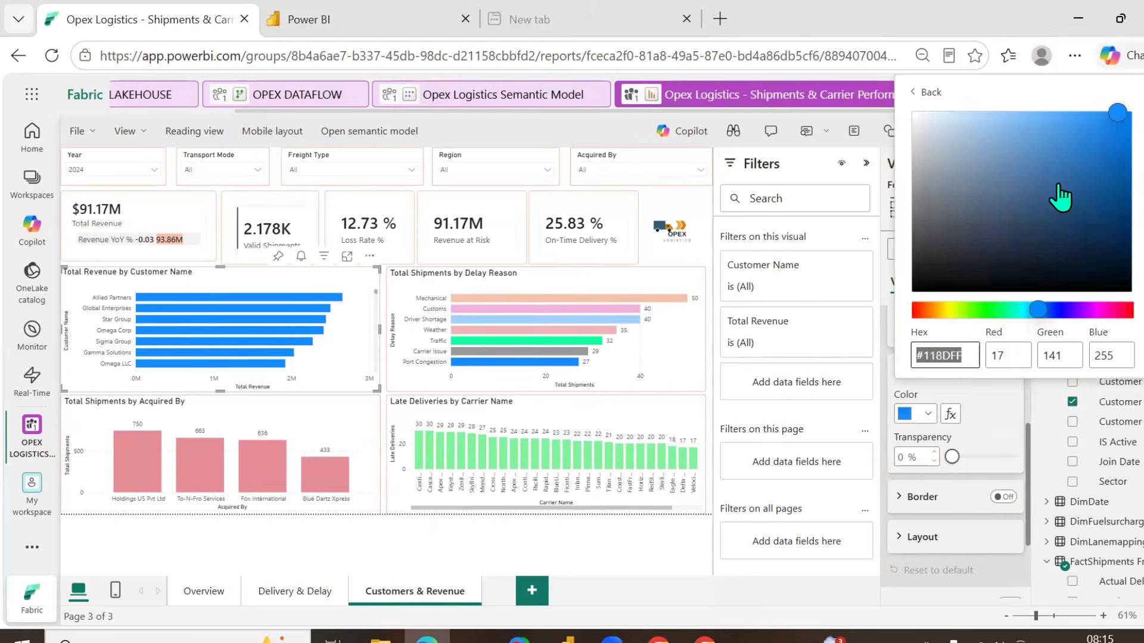
left_click(1069, 310)
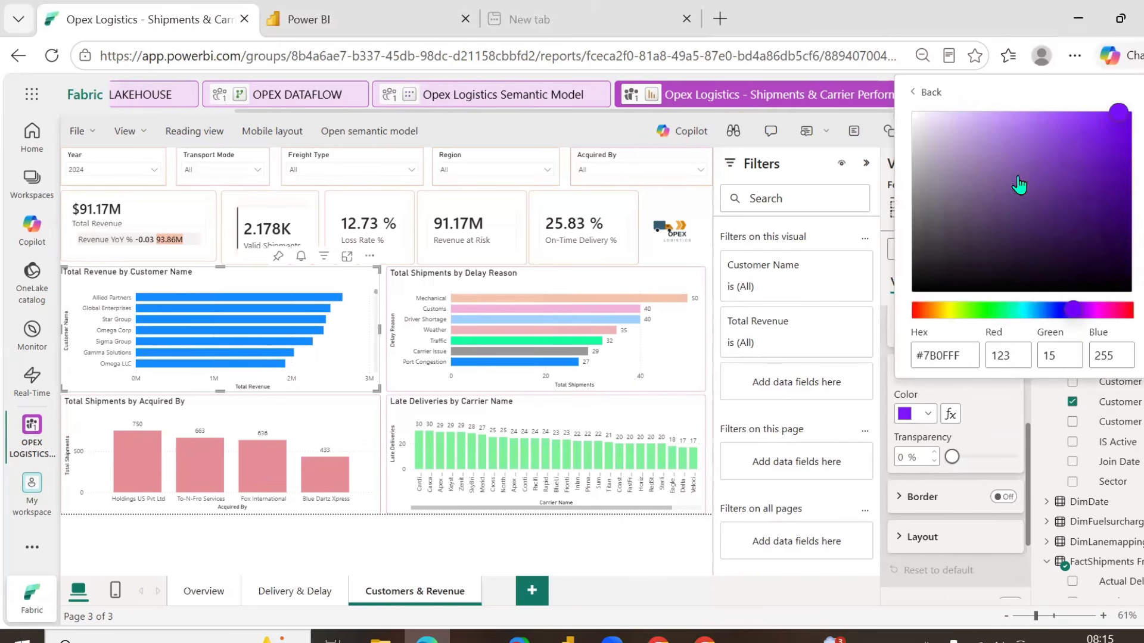
left_click(978, 121)
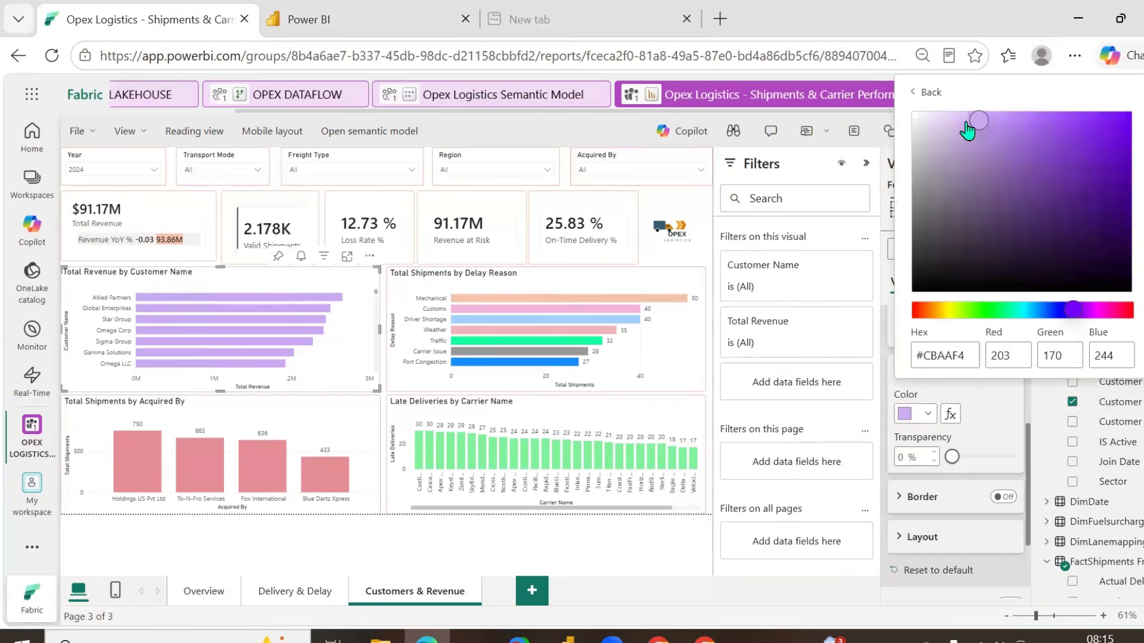
left_click(1004, 120)
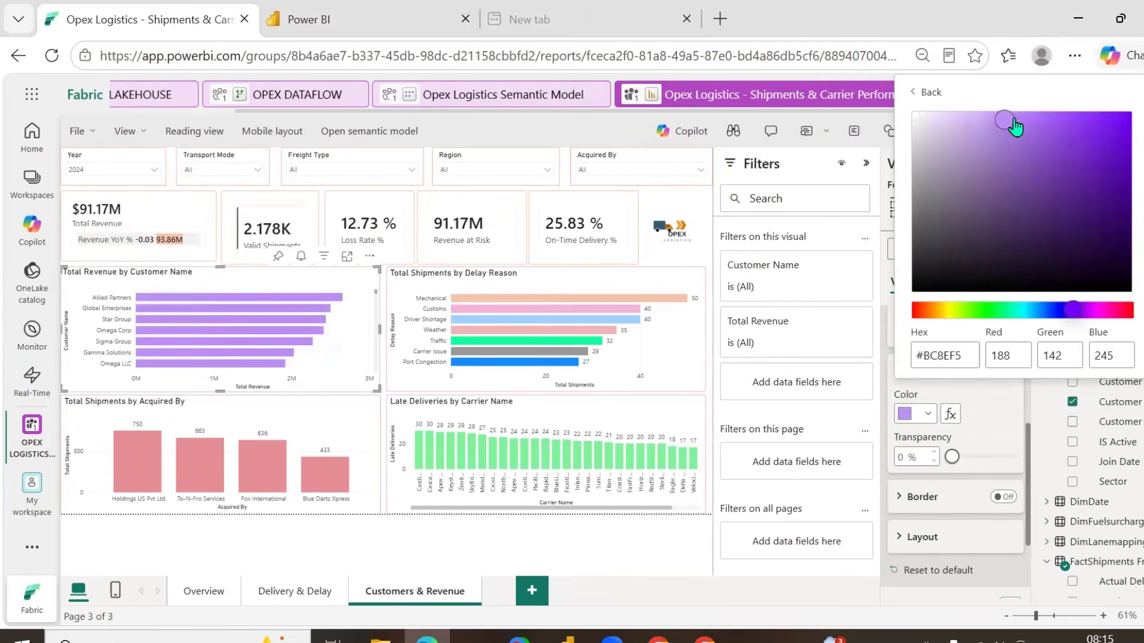
left_click_drag(1013, 120, 1024, 118)
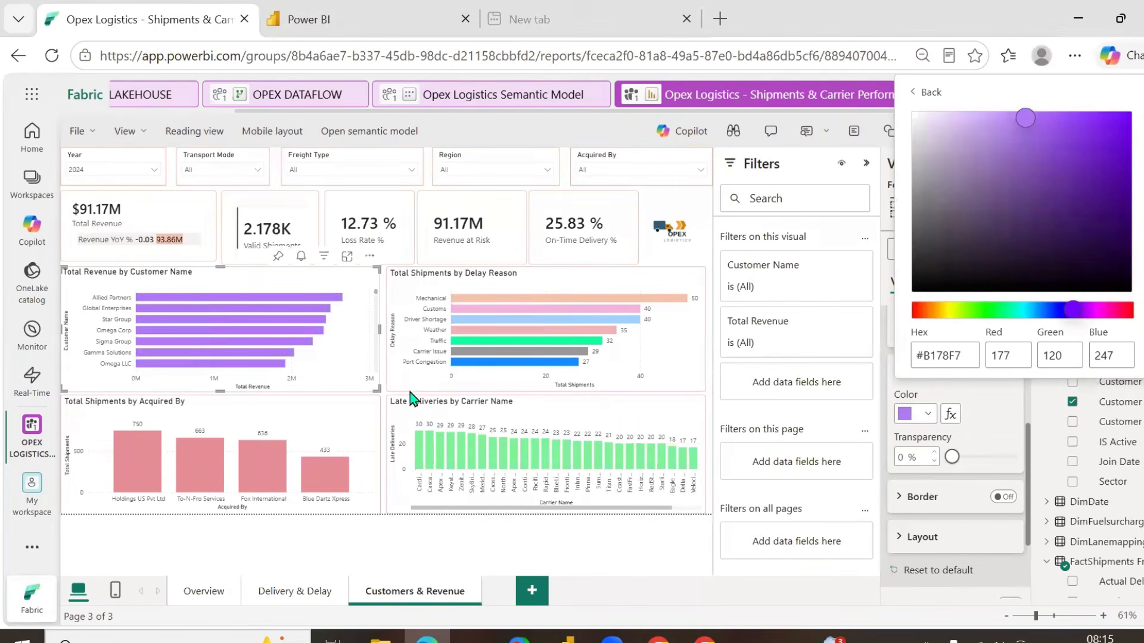
left_click(556, 533)
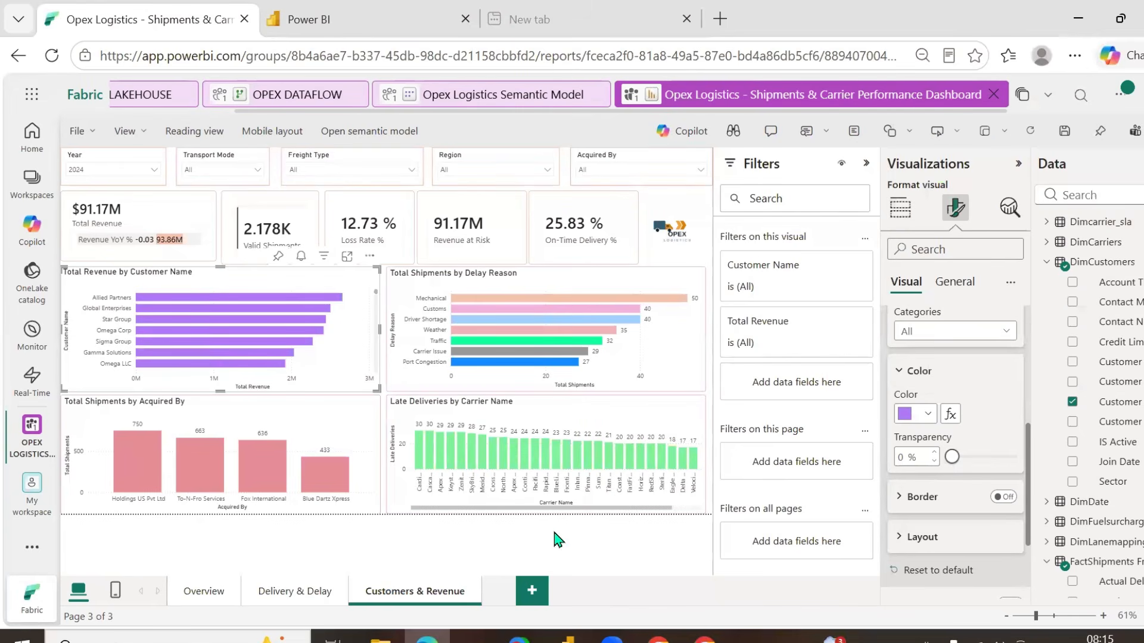
- Turn on data labels for the Total Revenue by Customer Name chart
left_click(900, 208)
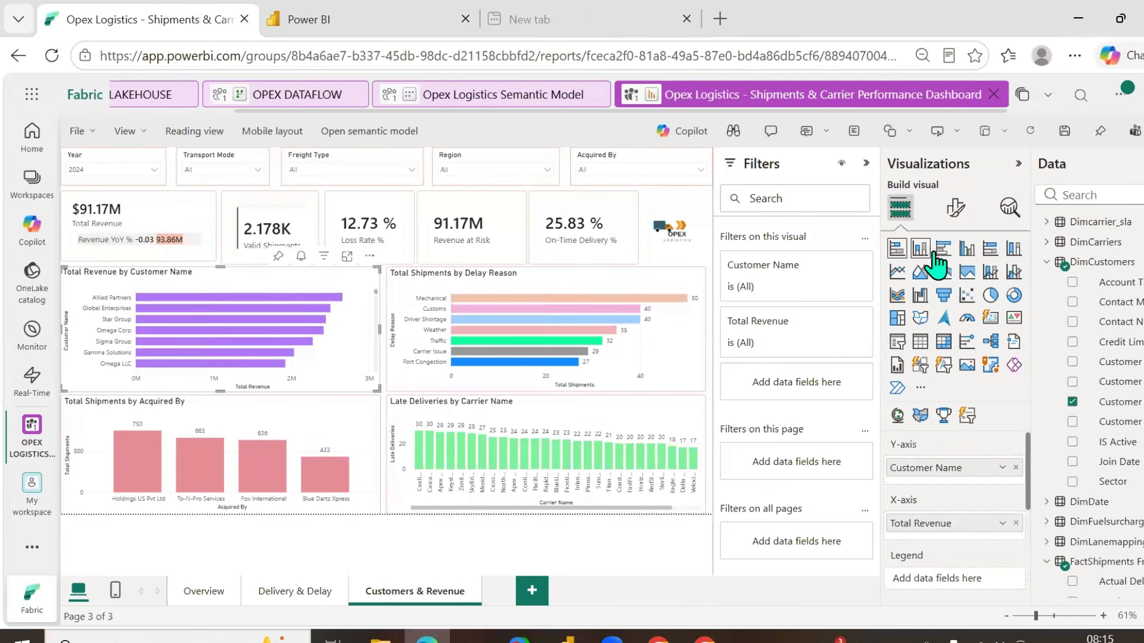
left_click(955, 208)
left_click(953, 282)
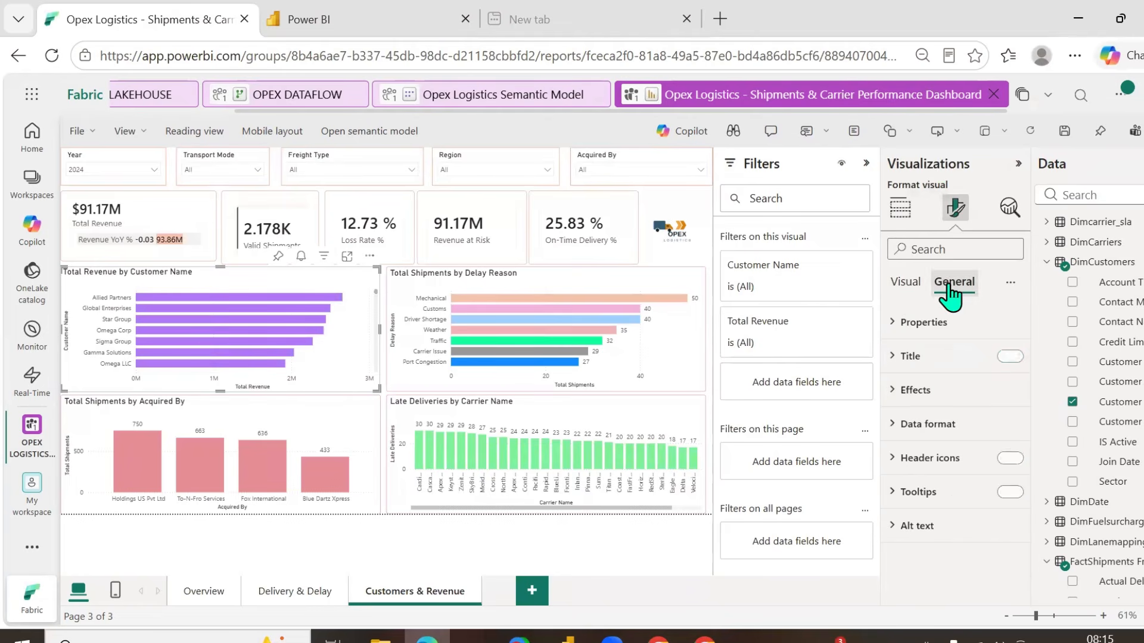
left_click(903, 284)
scroll(911, 417, "down", 2)
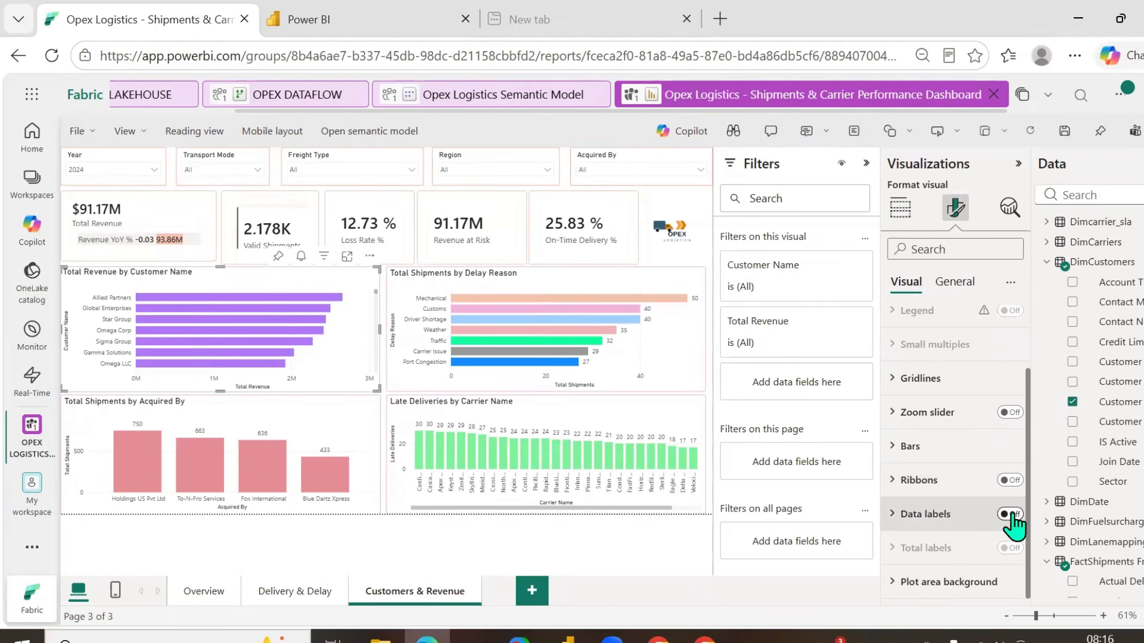
left_click(1010, 514)
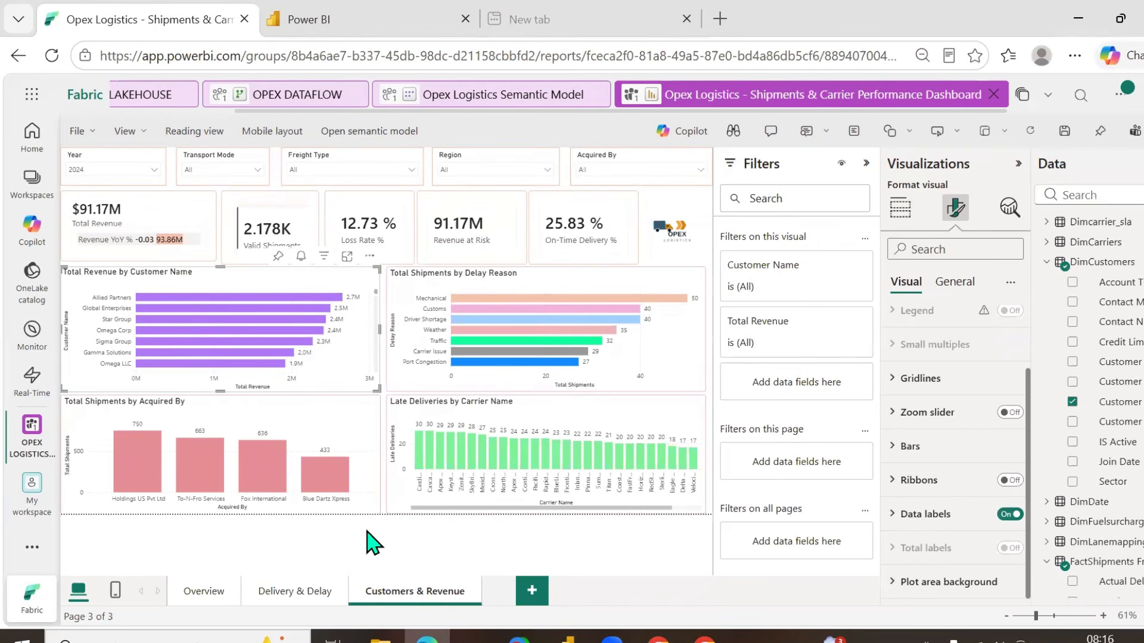
- Narrow the Total Revenue by Customer Name chart and move the Total Shipments by Delay Reason chart closer to it
left_click(468, 289)
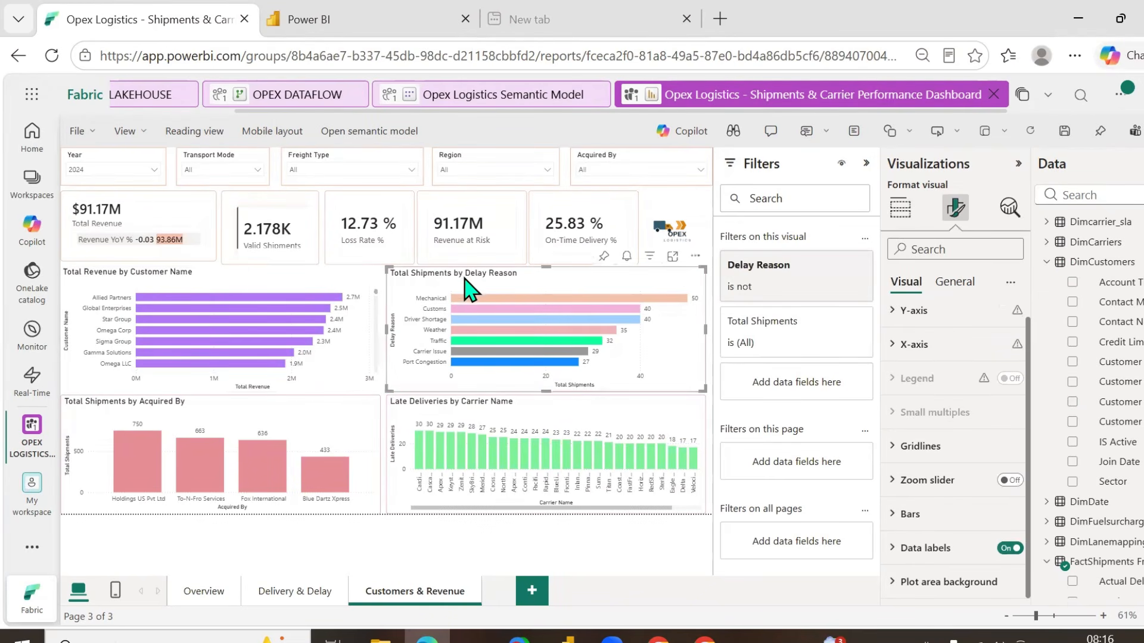
left_click(292, 278)
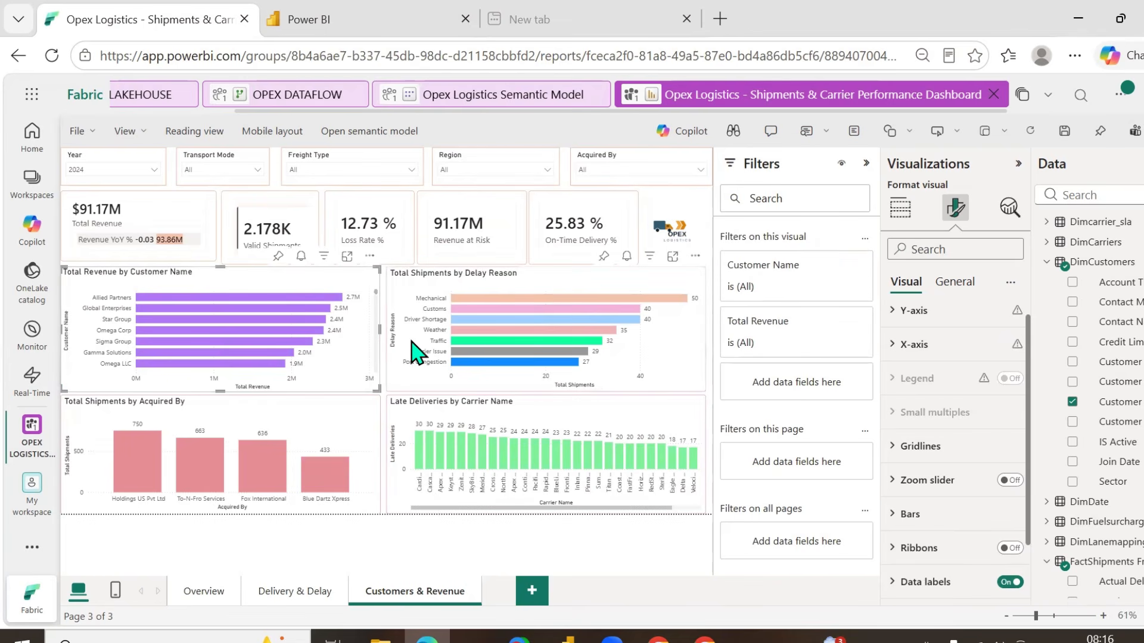
left_click_drag(380, 330, 341, 330)
left_click_drag(470, 274, 456, 283)
- Add a light orange visual border with 6 px rounded corners to the Total Revenue by Customer Name chart
left_click(327, 274)
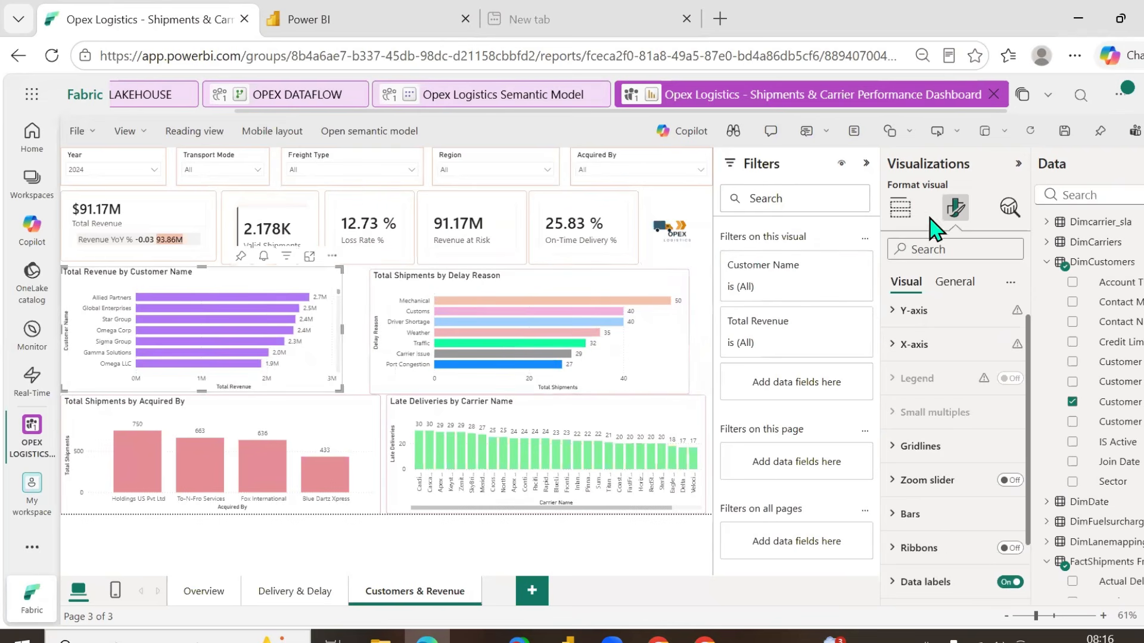
left_click(957, 288)
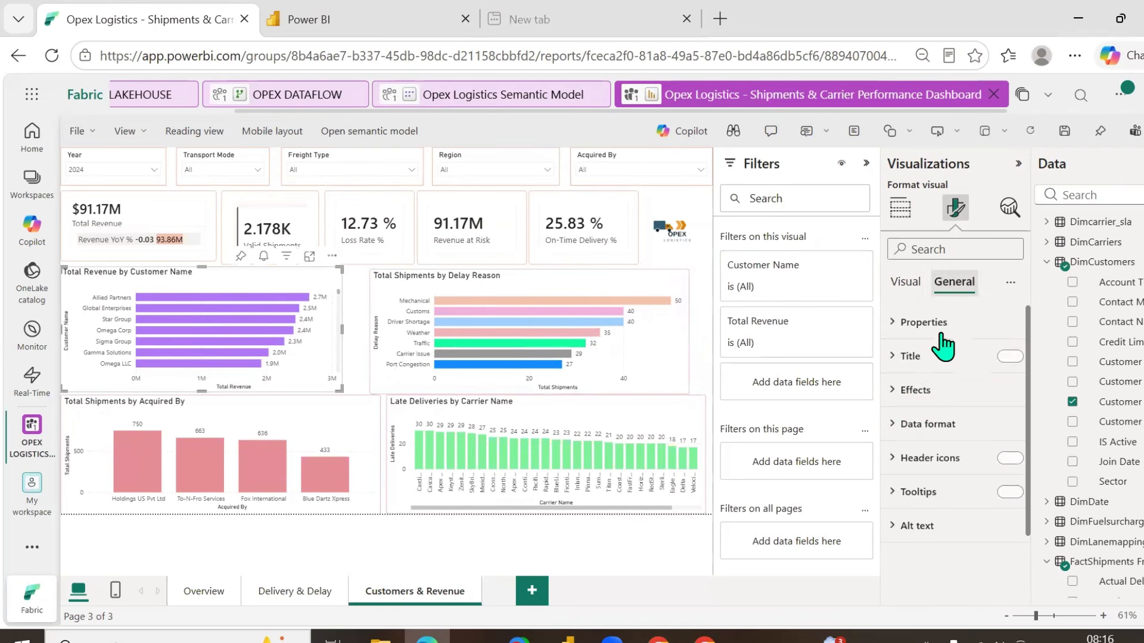
left_click(912, 423)
left_click(920, 395)
scroll(971, 409, "down", 2)
left_click(1007, 370)
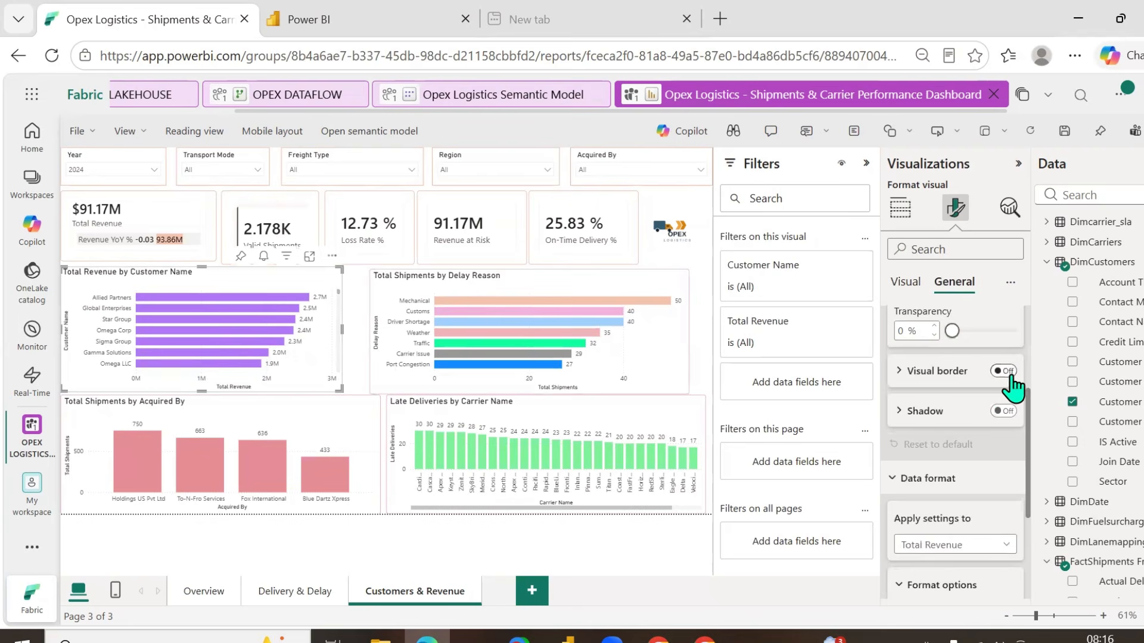
left_click(910, 382)
left_click(915, 414)
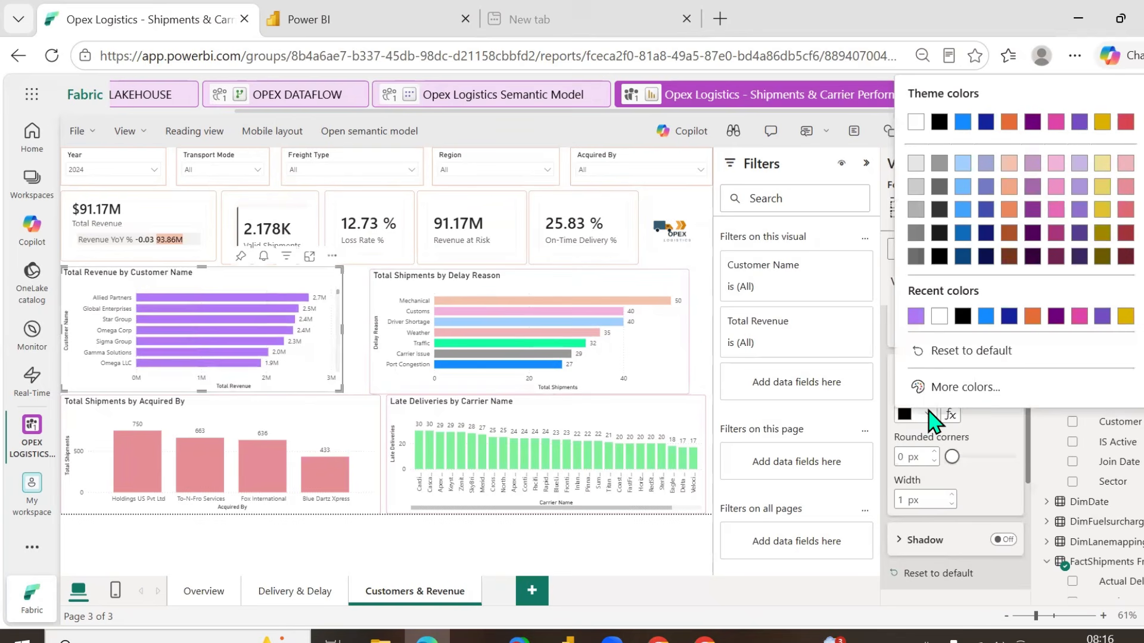
left_click(1008, 186)
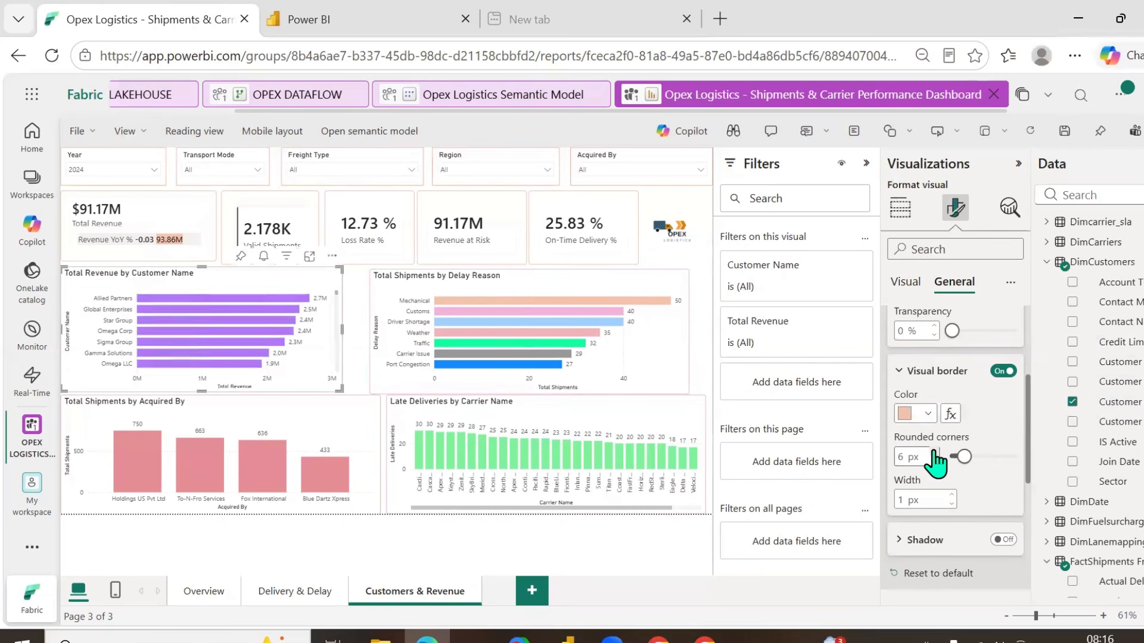
left_click(368, 551)
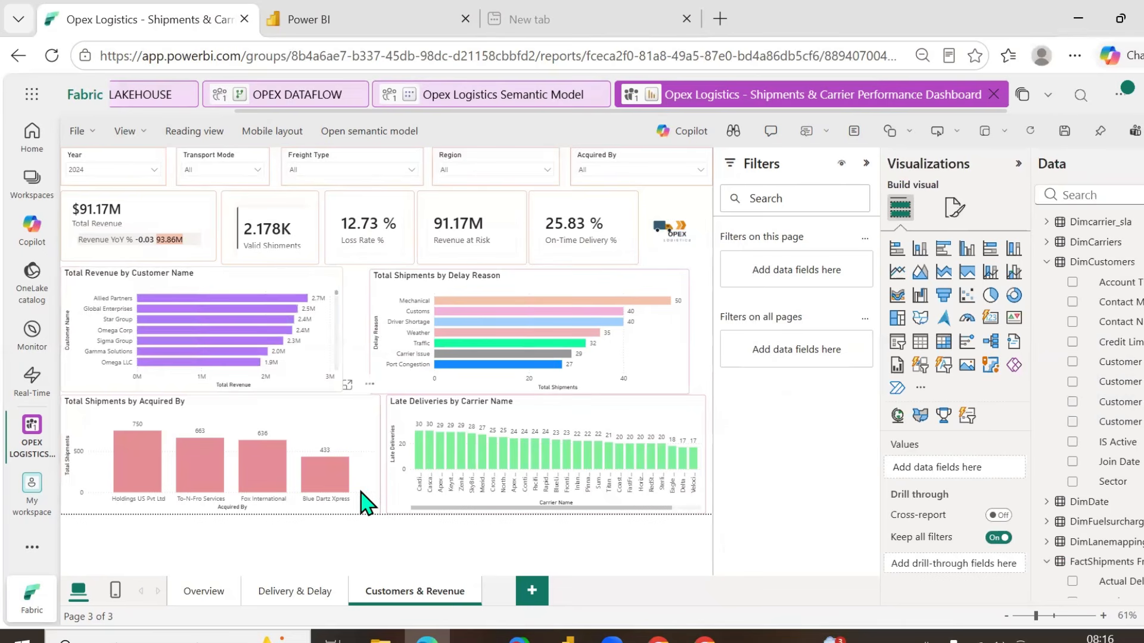
- Align the Total Shipments by Delay Reason chart directly beside the Total Revenue by Customer Name chart and narrow it
left_click(394, 280)
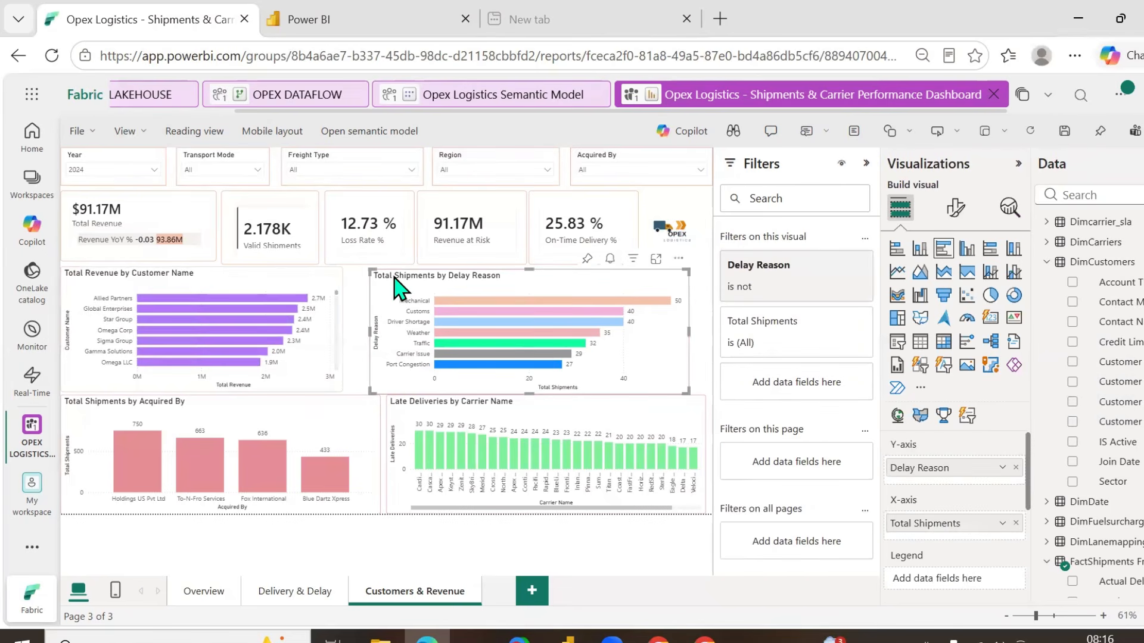
left_click_drag(394, 277, 373, 273)
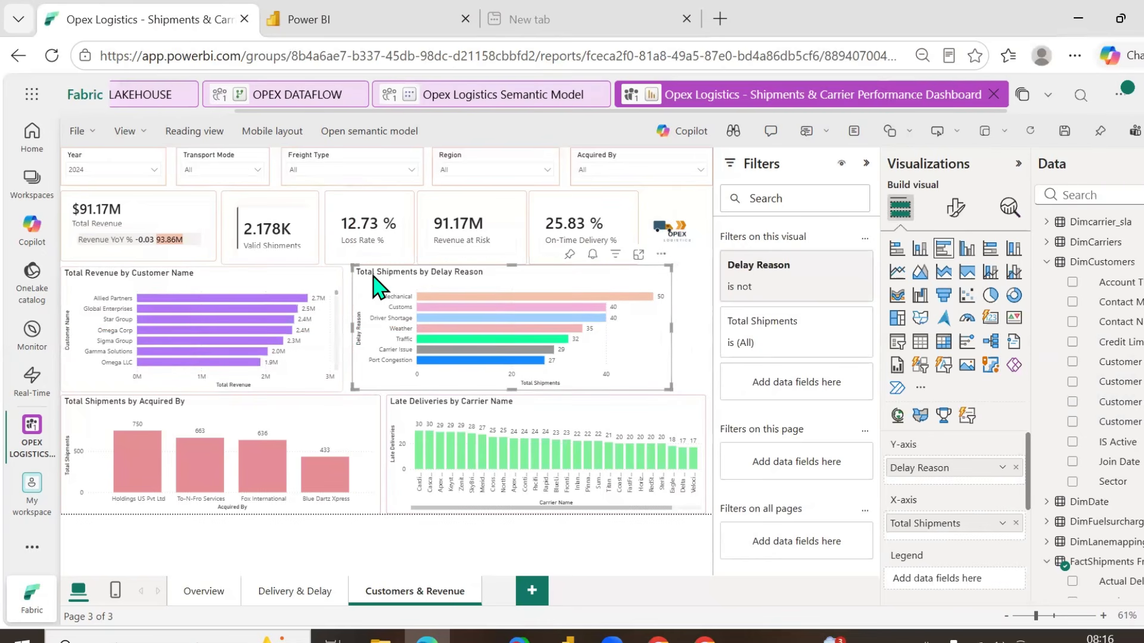
key("Down")
key("Down")
key("Down")
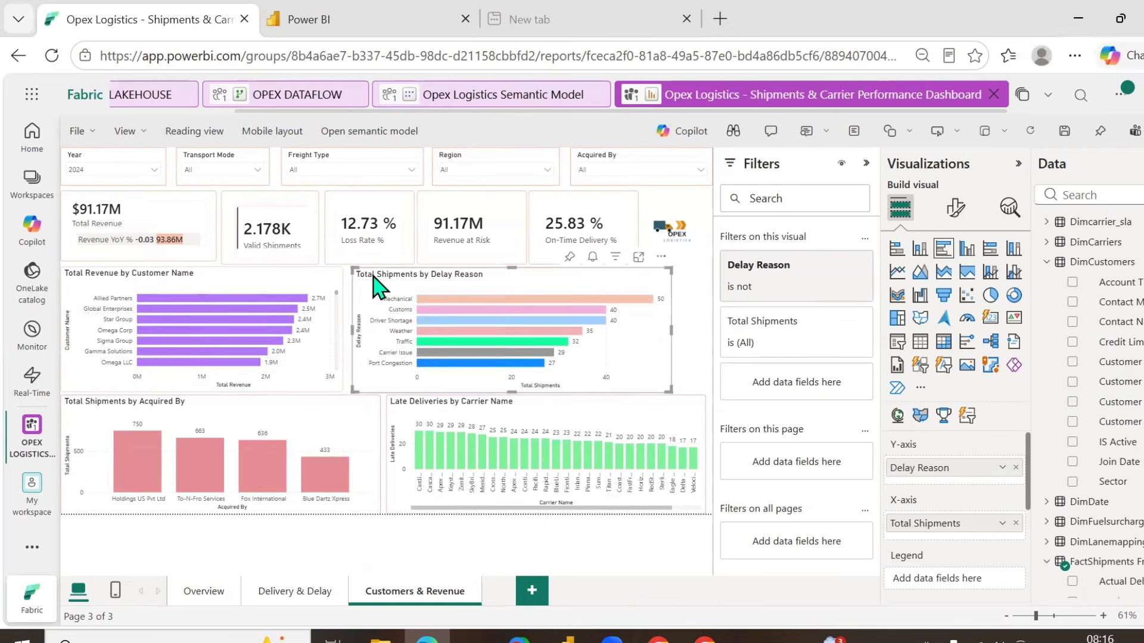
key("Left")
key("Left")
key("Left")
key("Left")
key("Left")
key("Left")
key("Left")
key("Left")
key("Left")
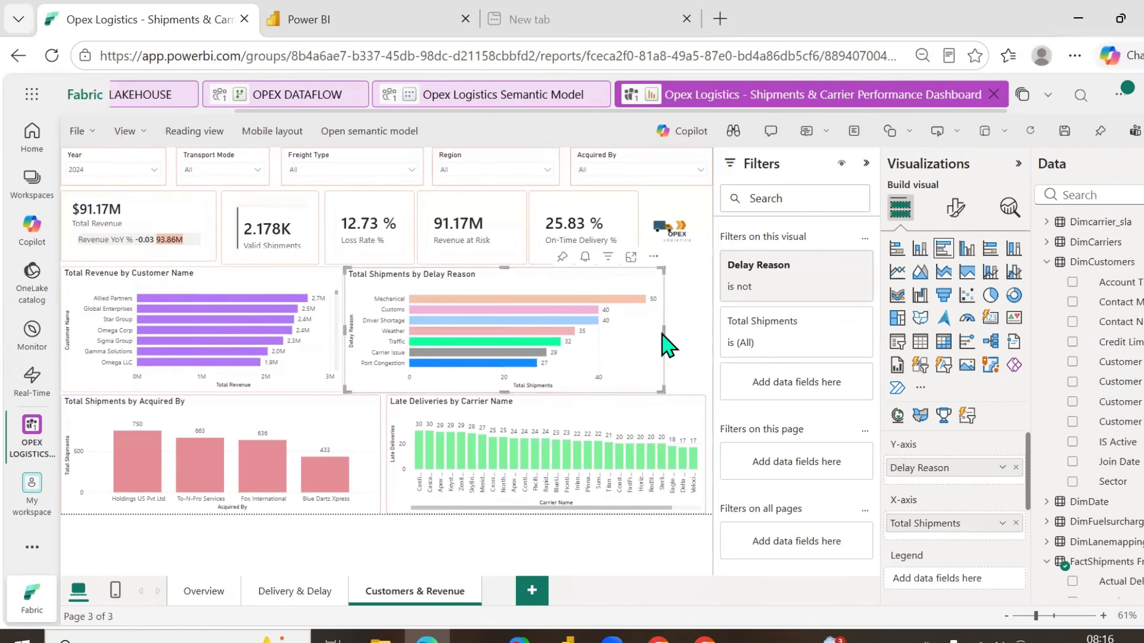
left_click_drag(663, 330, 570, 337)
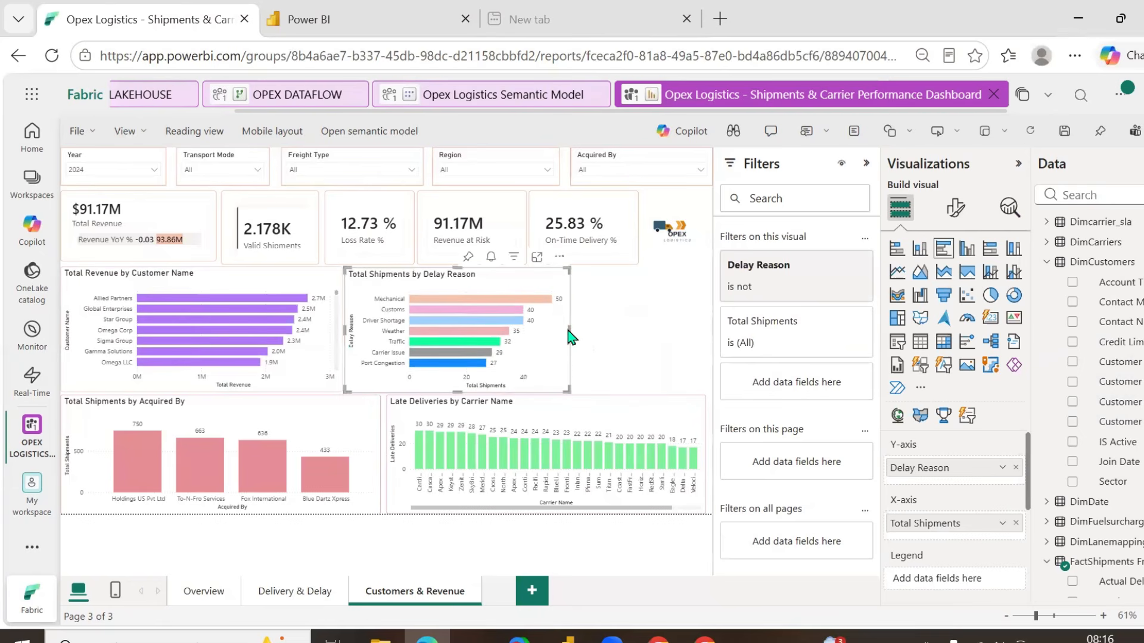
- Convert the Total Shipments by Delay Reason chart to a donut chart and remove its Total Shipments and Delay Reason fields
left_click(1013, 296)
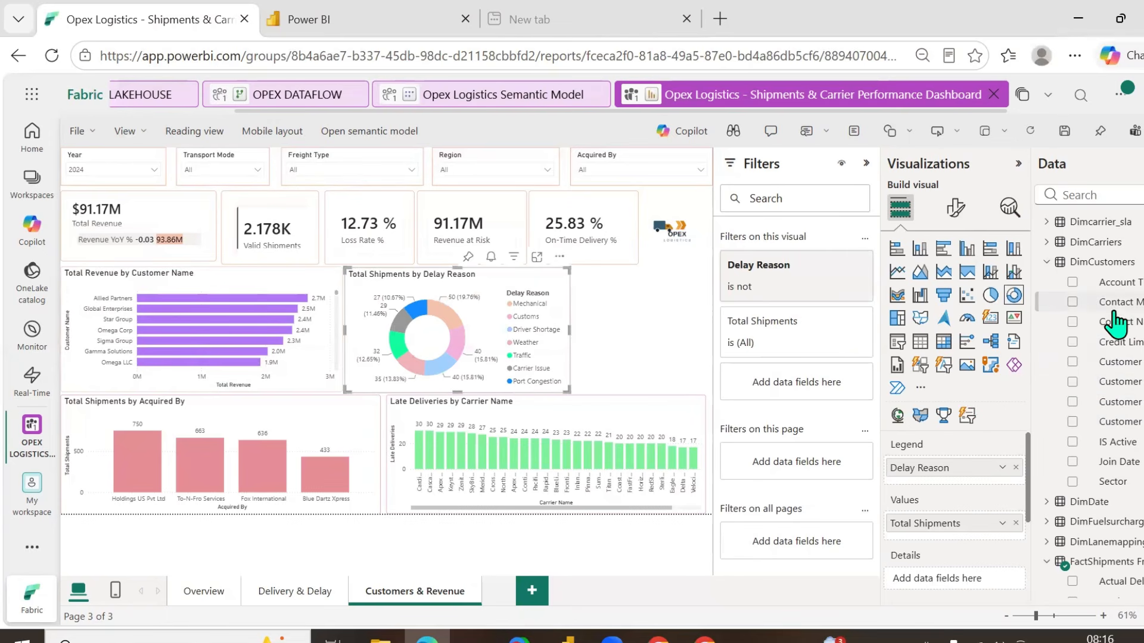
left_click(1016, 523)
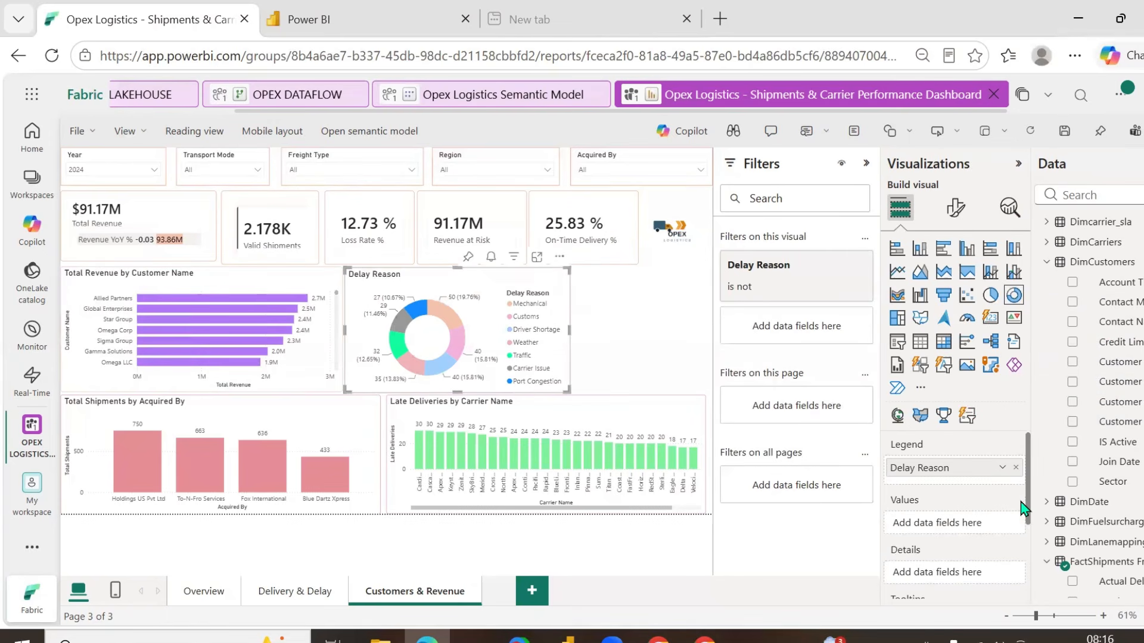
left_click(1015, 467)
scroll(1108, 453, "down", 10)
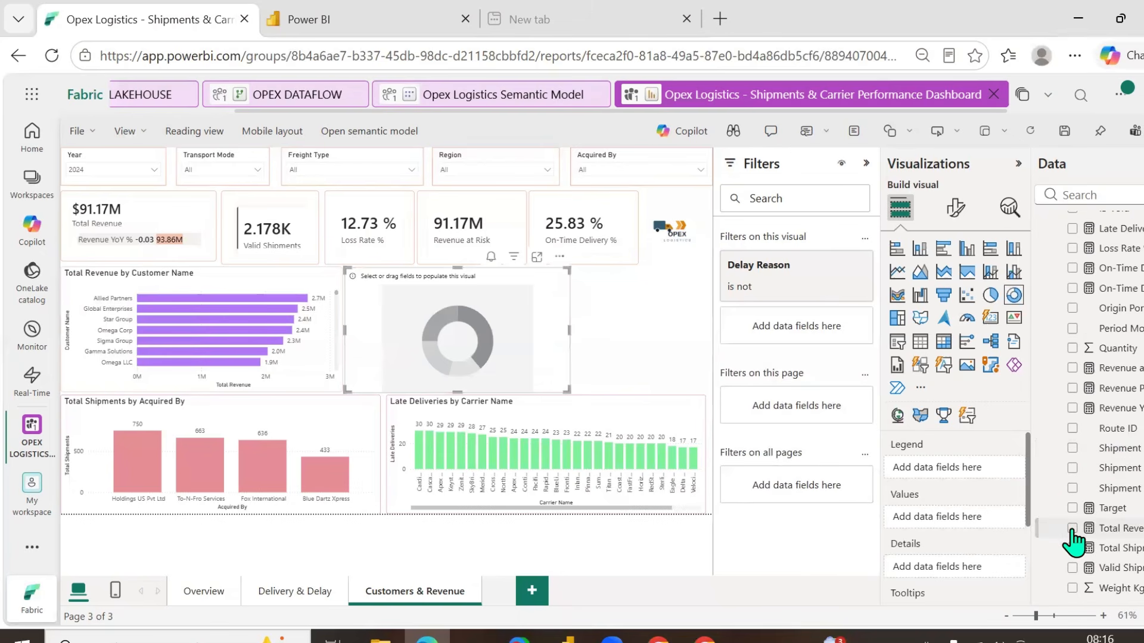
- Add Total Revenue as the donut chart's values and Sector from DimCustomers as its legend
left_click(1072, 528)
scroll(1105, 462, "up", 5)
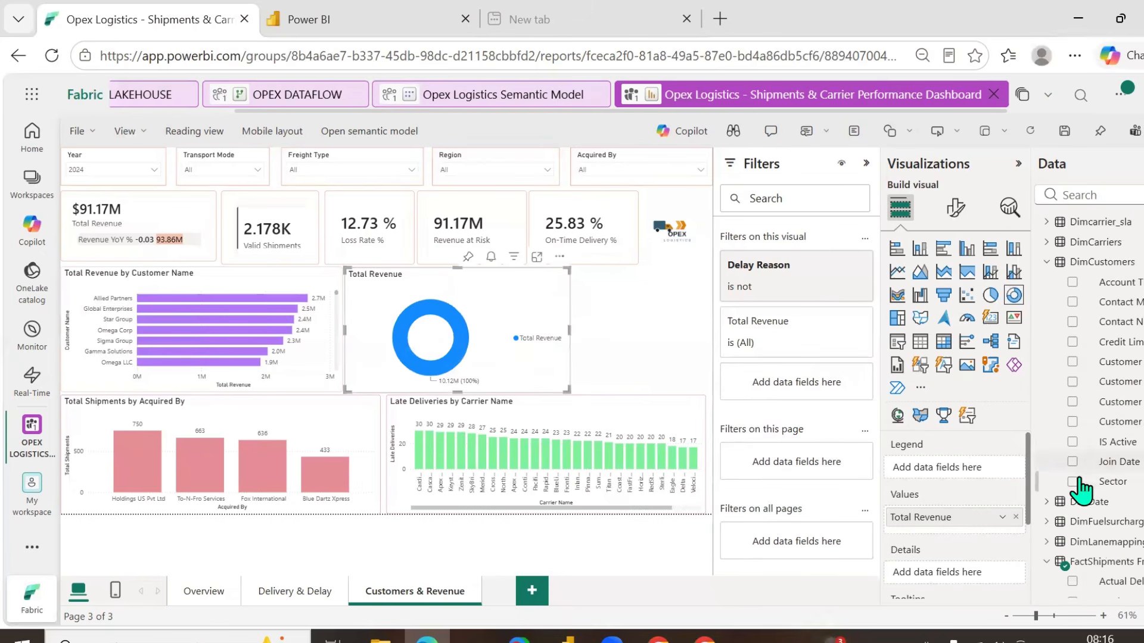
left_click(1073, 482)
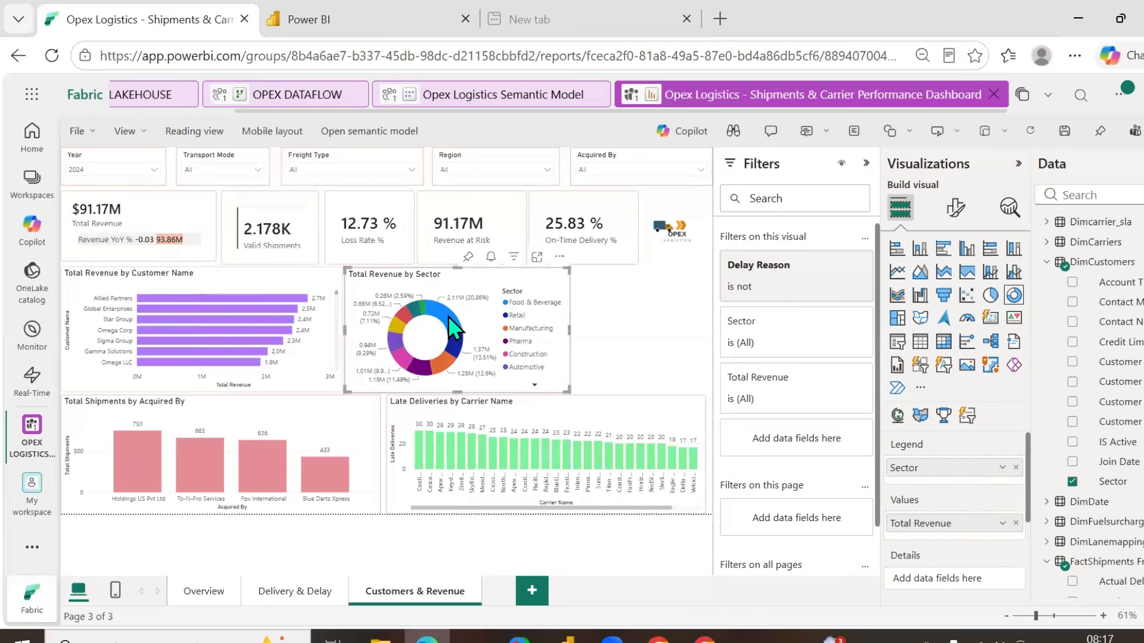
mouse_move(448, 316)
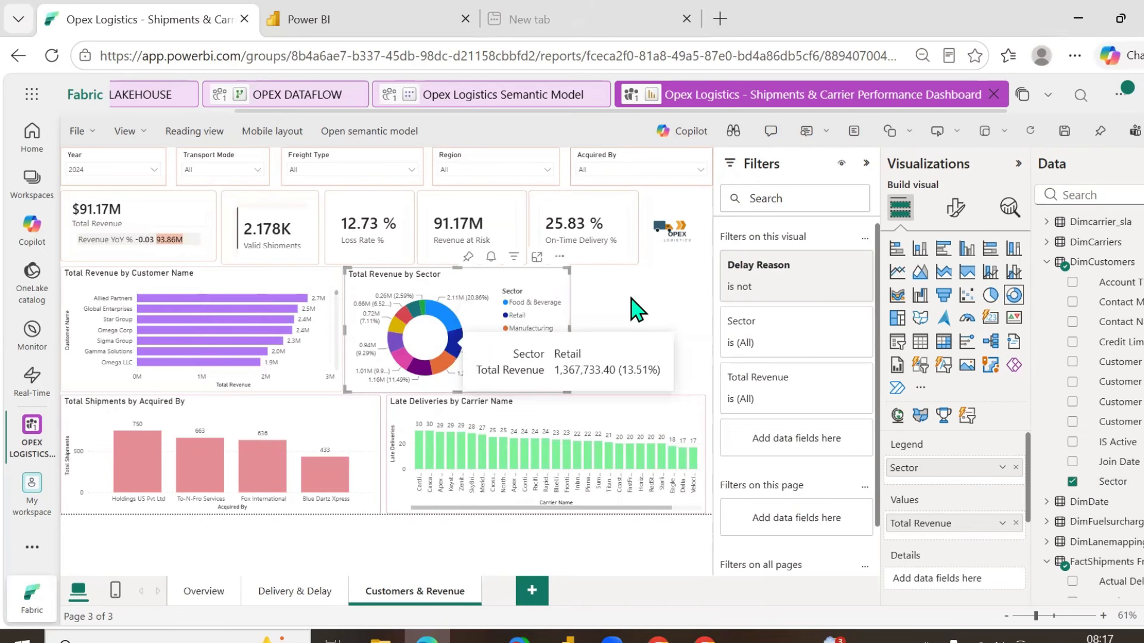
- Insert a table visual beside the donut chart and add Origin City and Destination City from DimLanemapping as columns
left_click(622, 320)
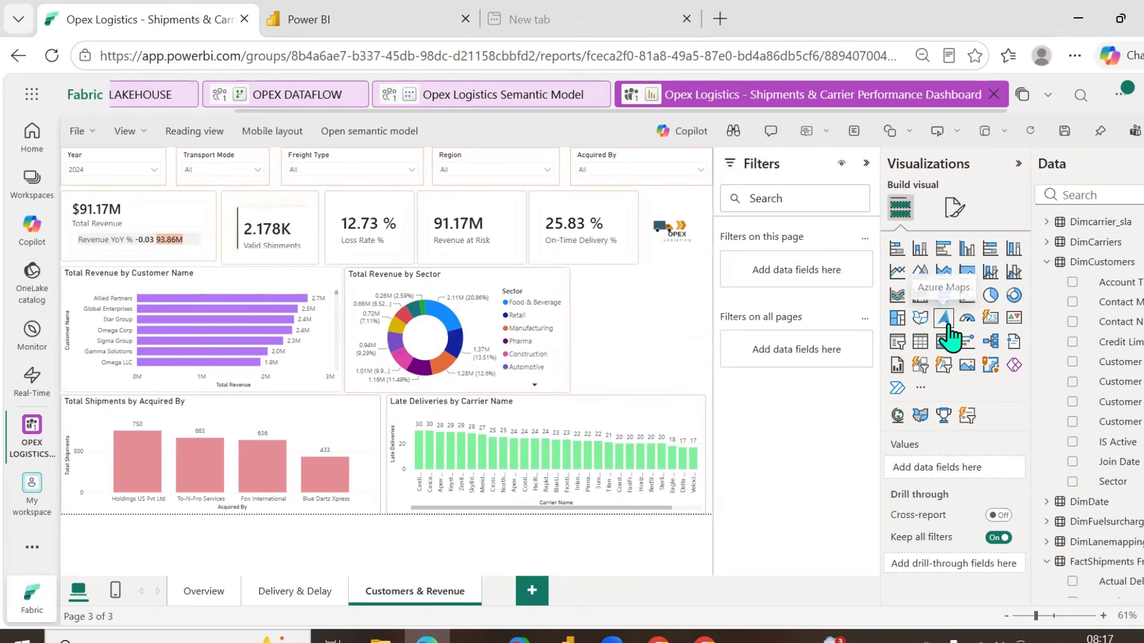
left_click(921, 345)
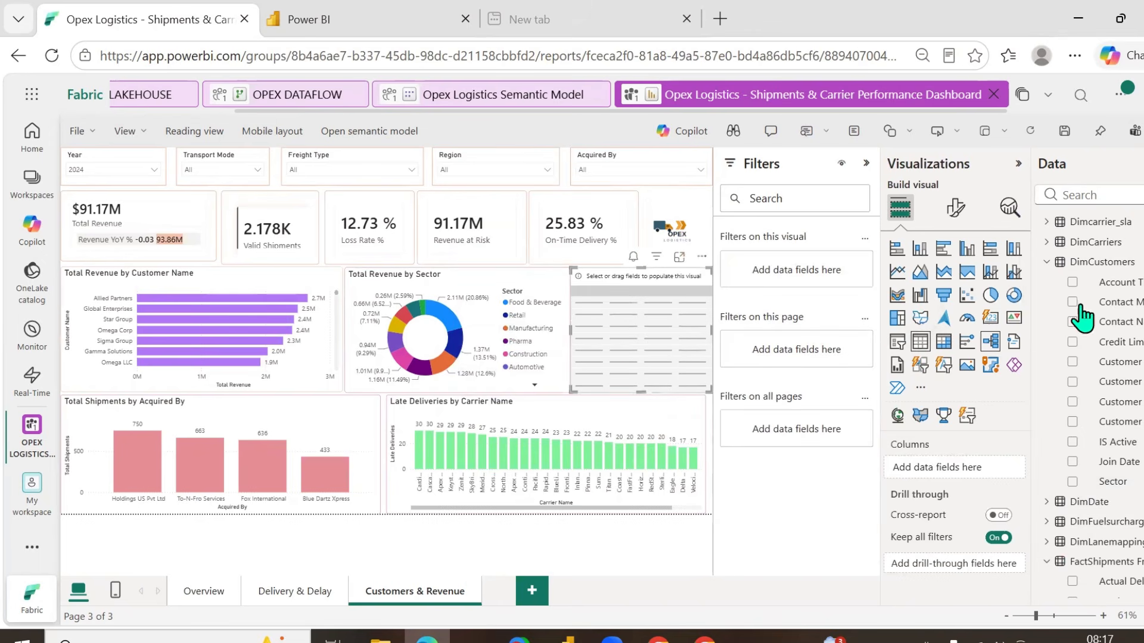
left_click(1100, 194)
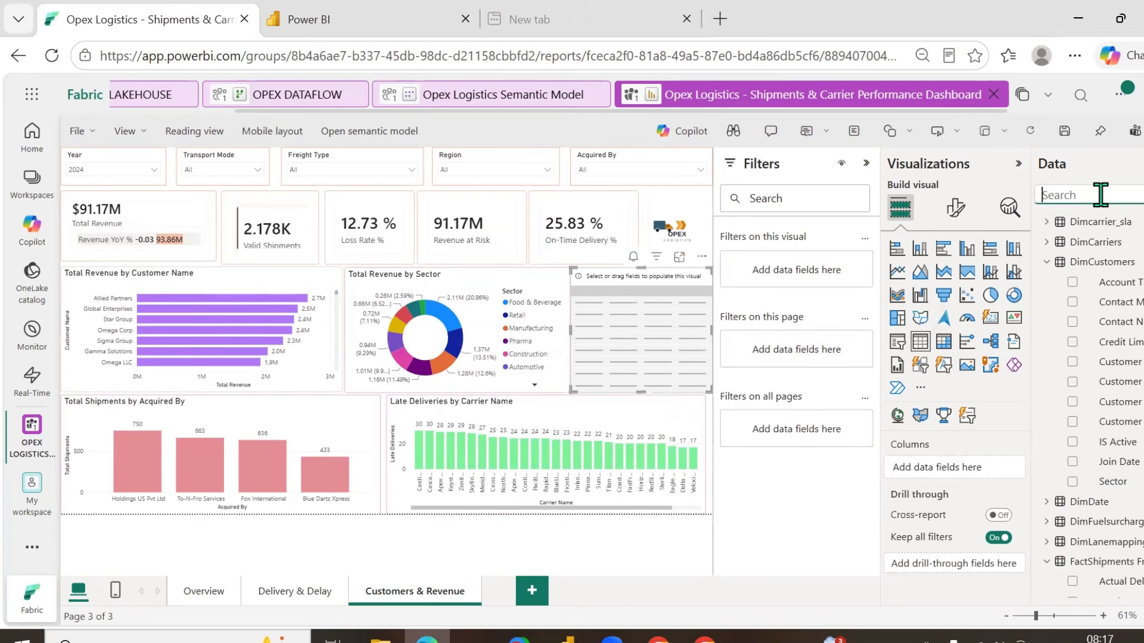
type("pro")
key("BackSpace")
key("BackSpace")
key("BackSpace")
type("ori")
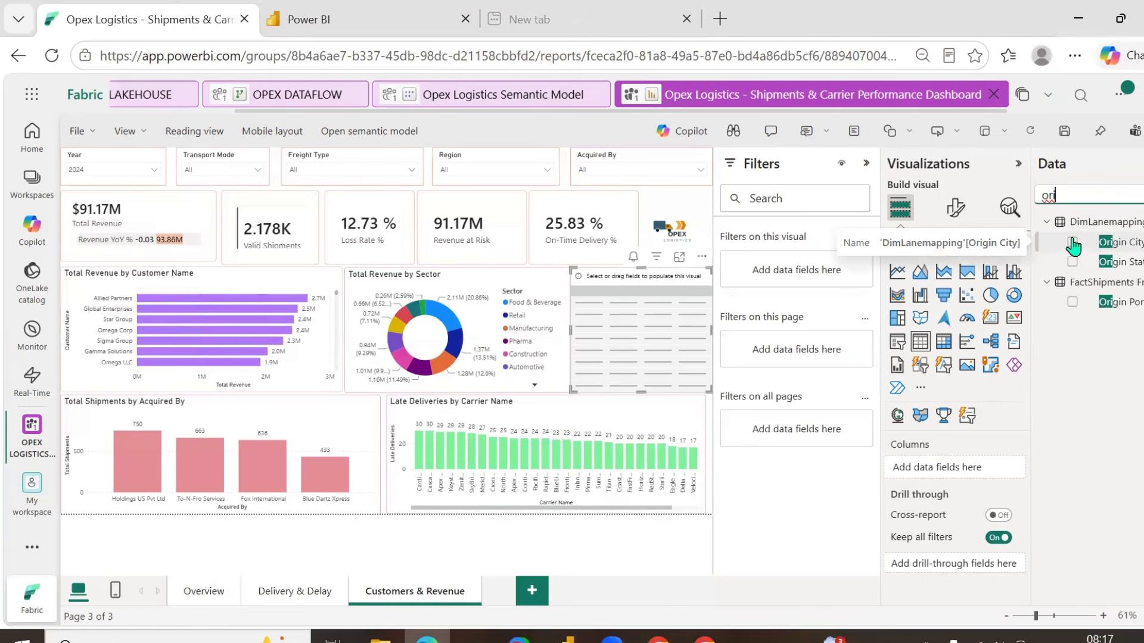
double_click(1075, 194)
type("city")
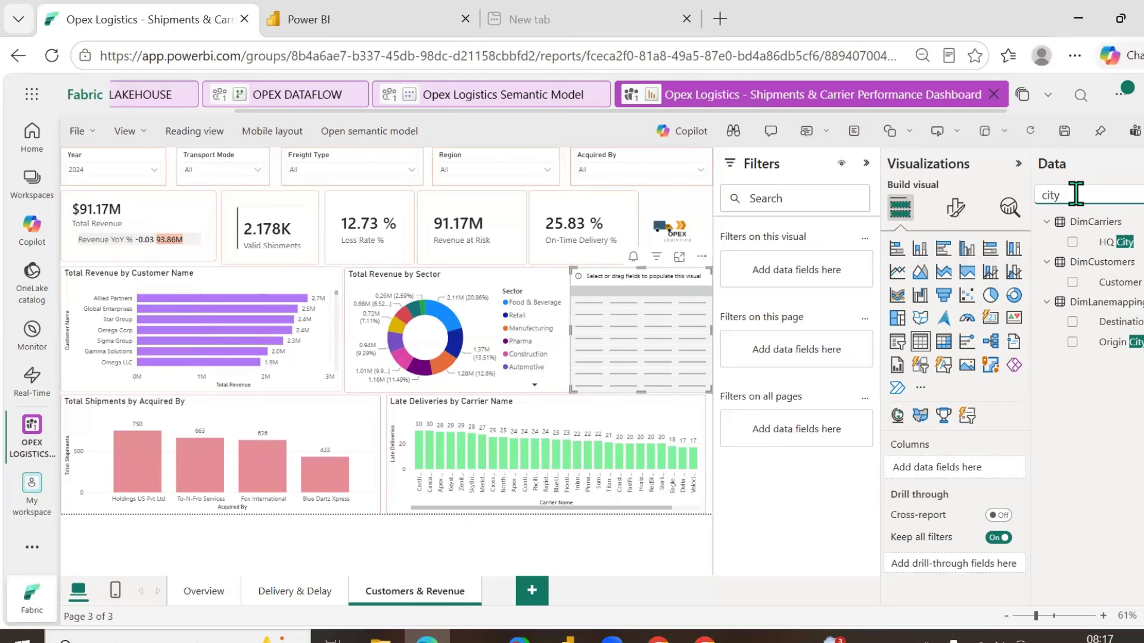
left_click(1072, 340)
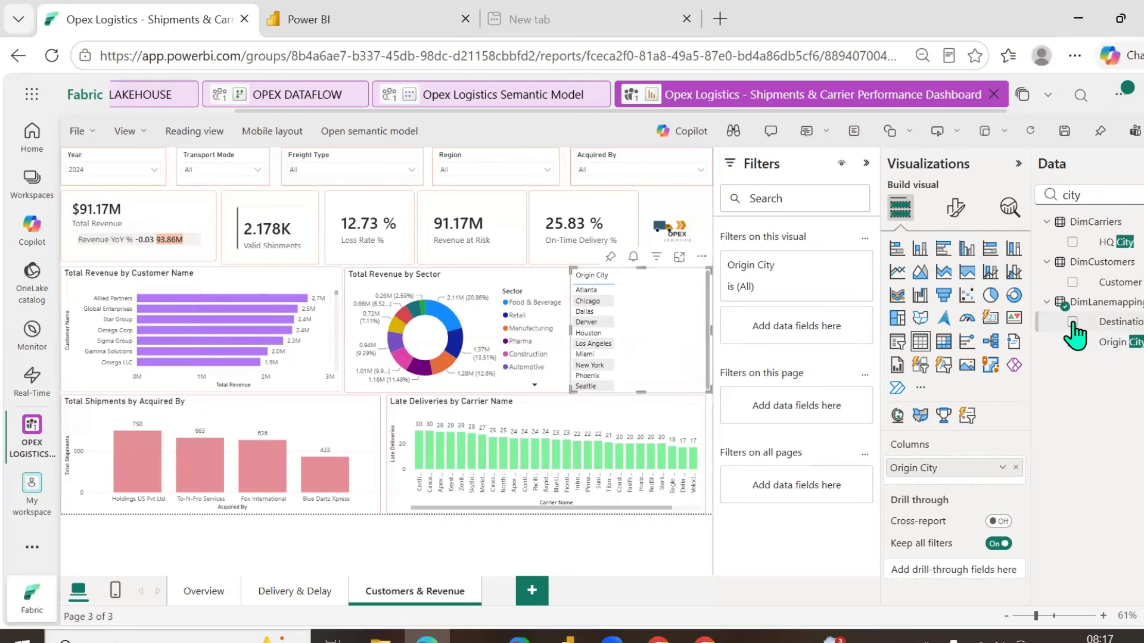
left_click(1072, 322)
- Add the Total Shipments measure to the origin and destination city table
double_click(1097, 195)
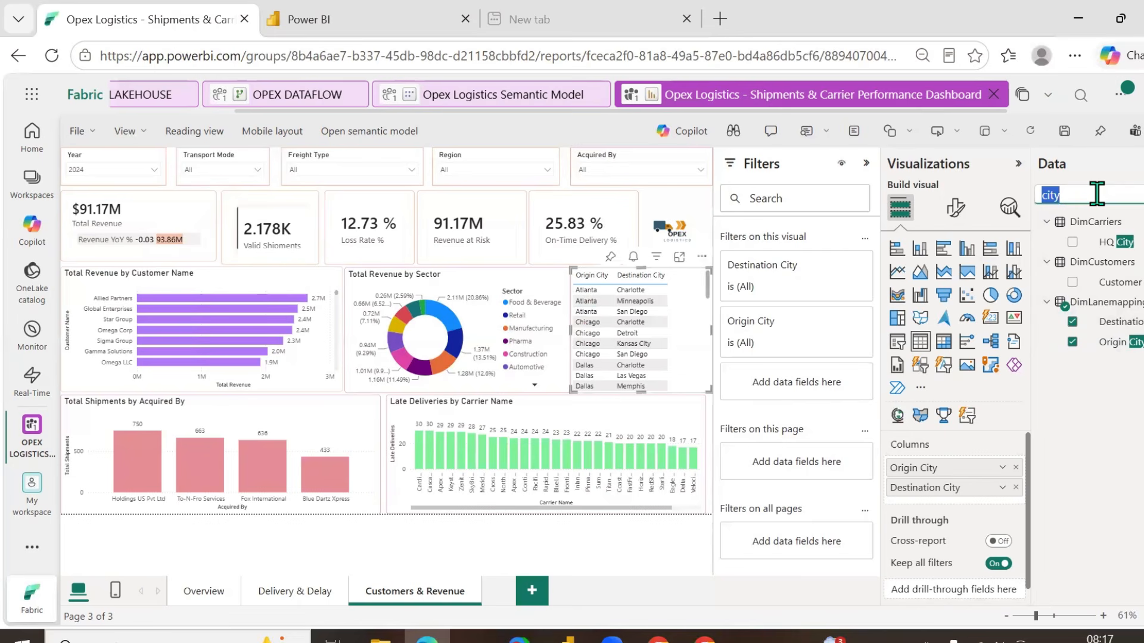
type("tot")
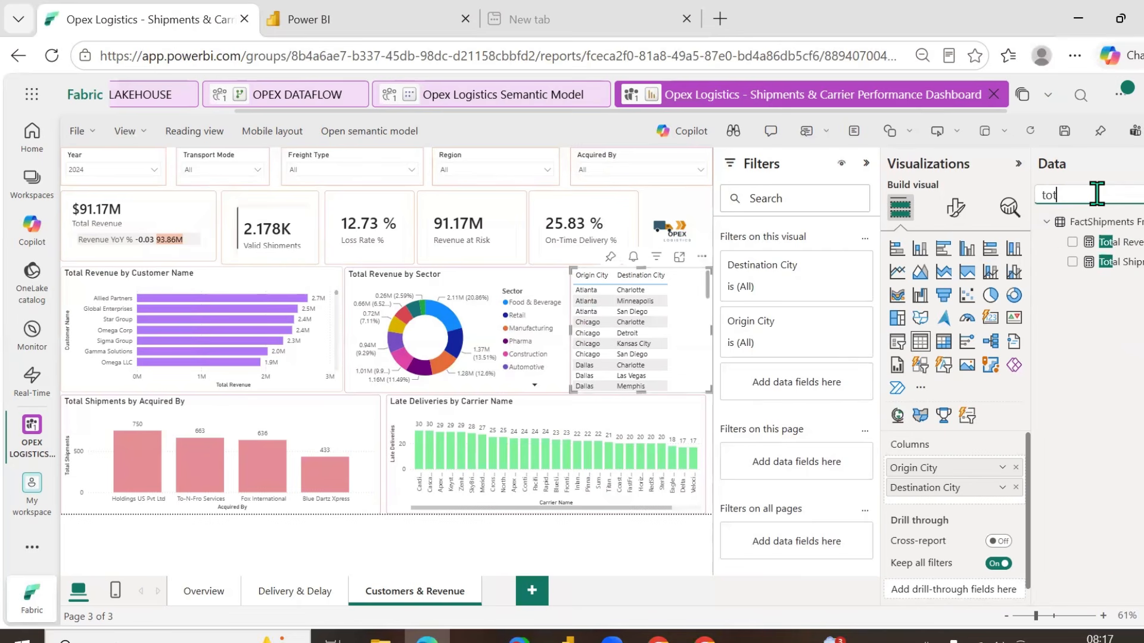
left_click(1072, 262)
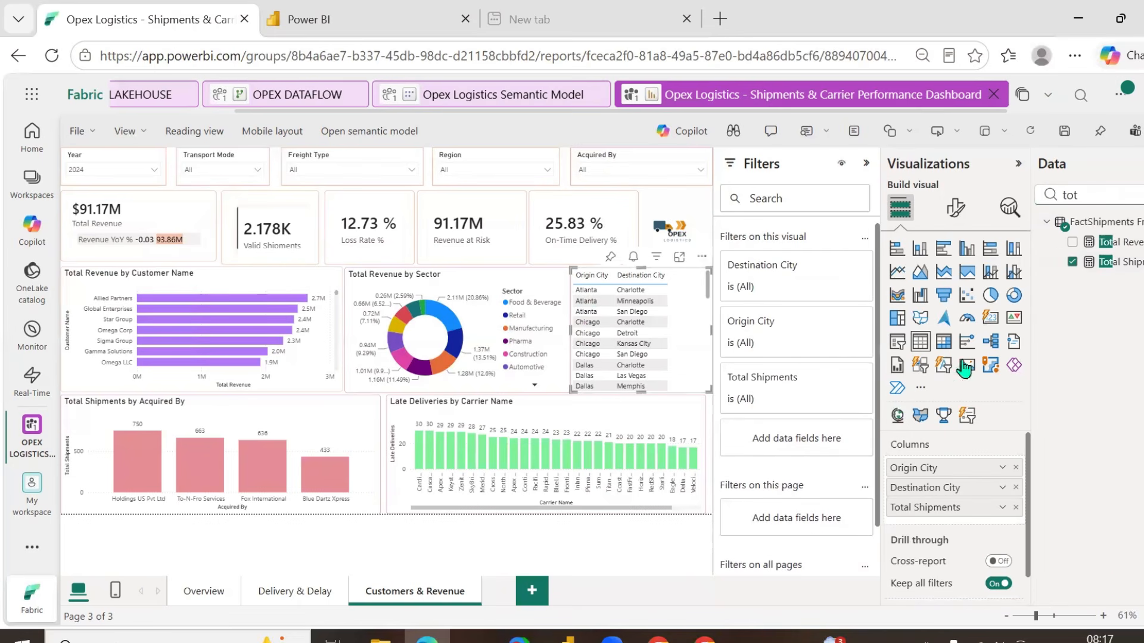
- Narrow the Origin City and Destination City columns so more of the table's Total Shipments column fits
left_click(697, 388)
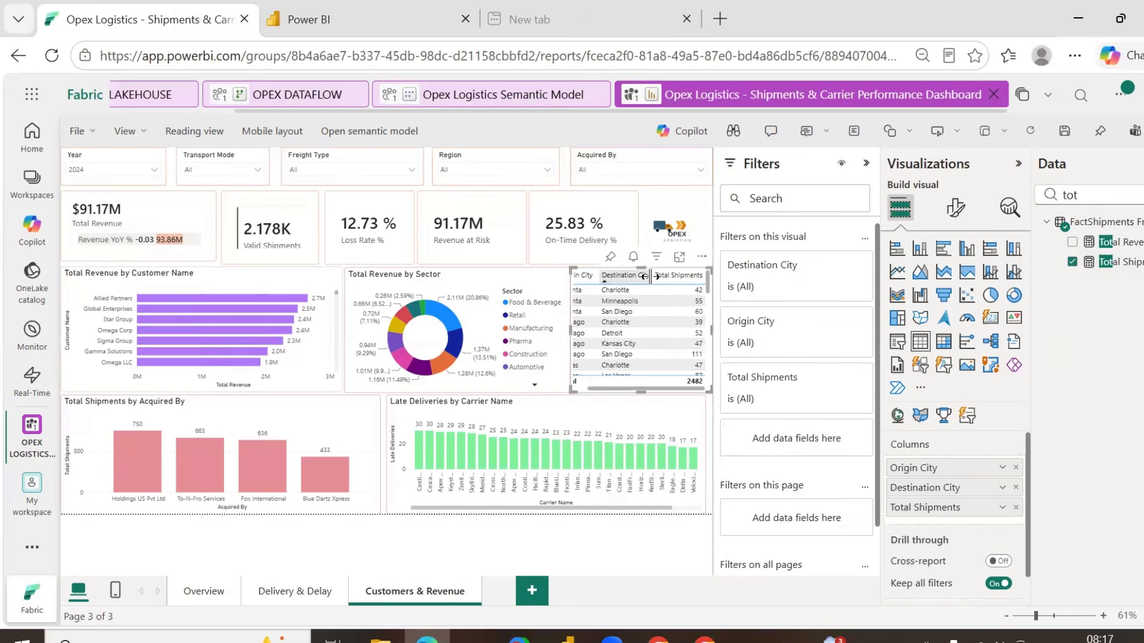
left_click(581, 389)
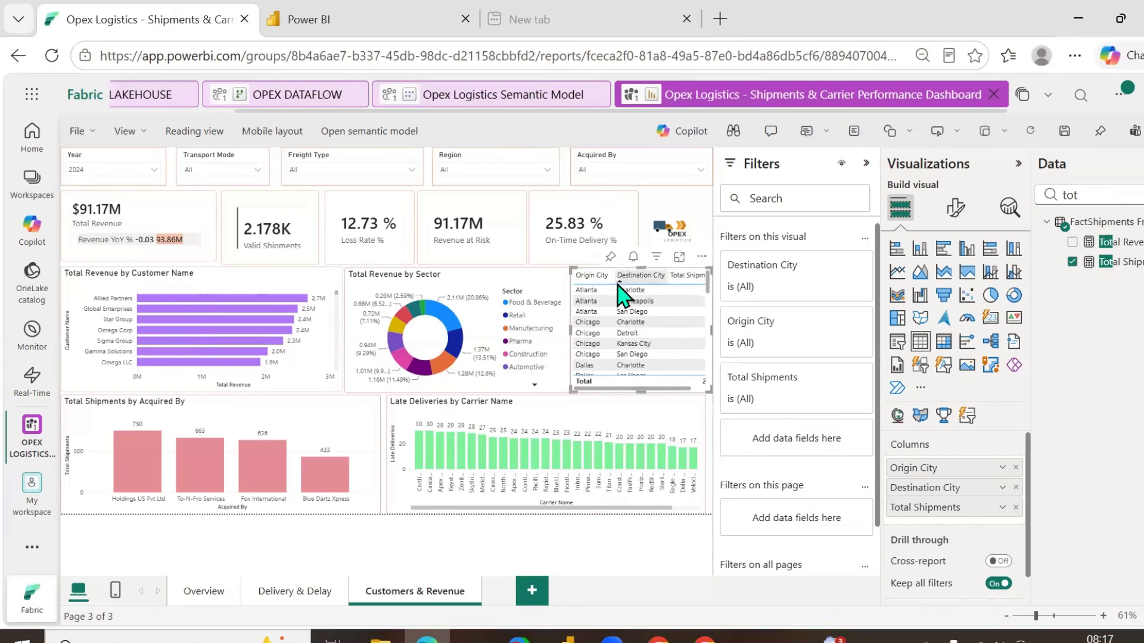
left_click_drag(615, 280, 658, 281)
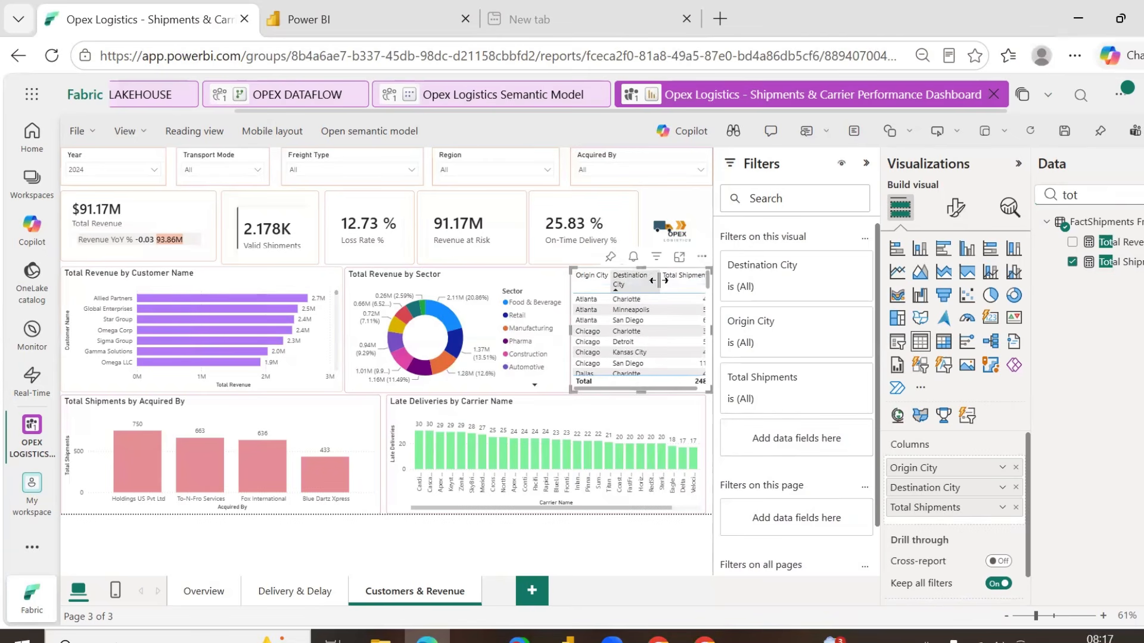
left_click(676, 551)
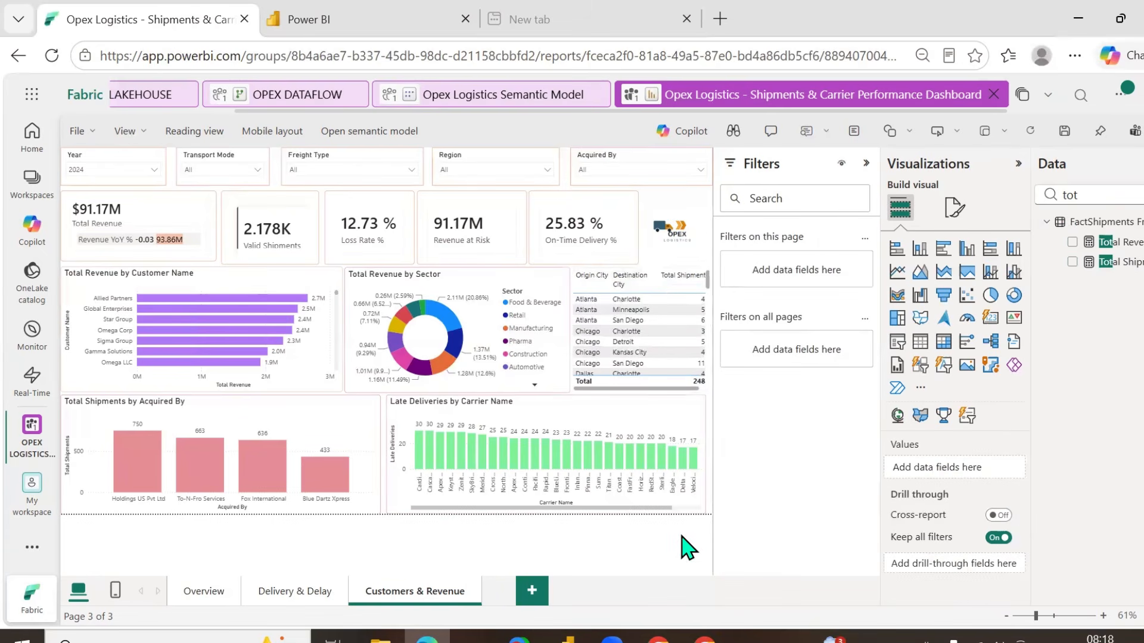
left_click(672, 388)
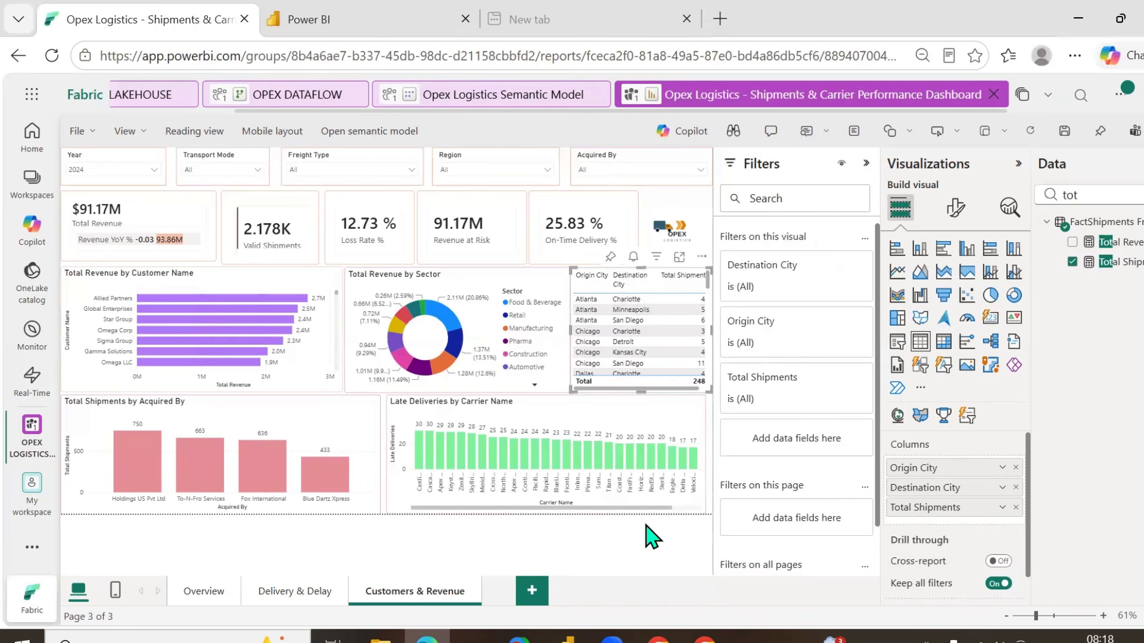
left_click(300, 593)
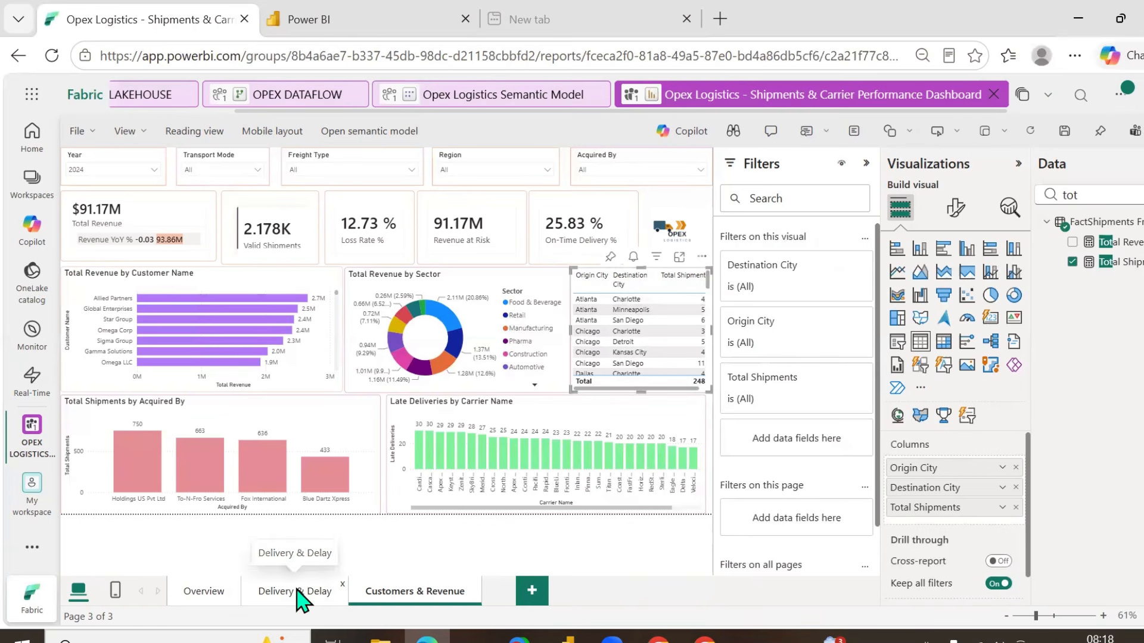
left_click(385, 598)
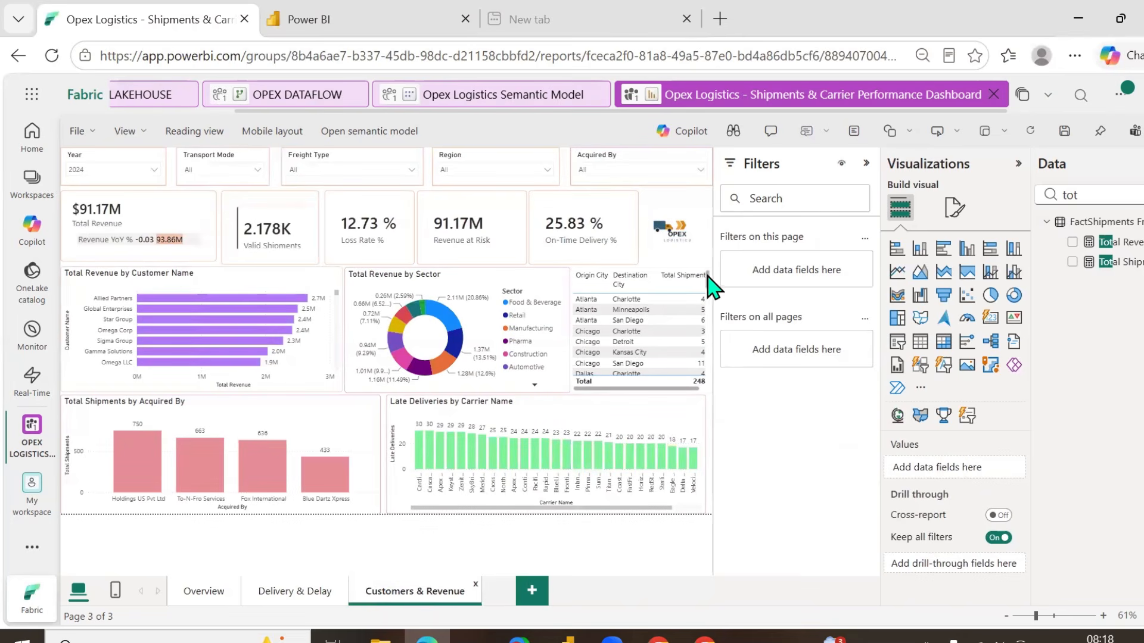
- Turn on a visual border for the origin and destination city table and color it light orange
left_click(715, 292)
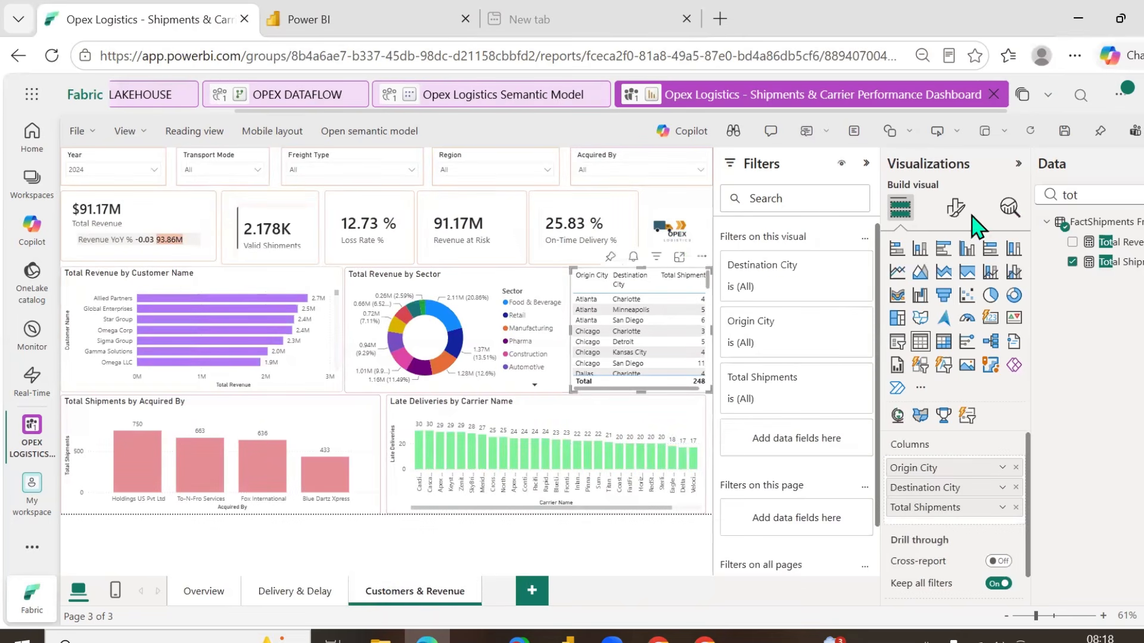
left_click(955, 207)
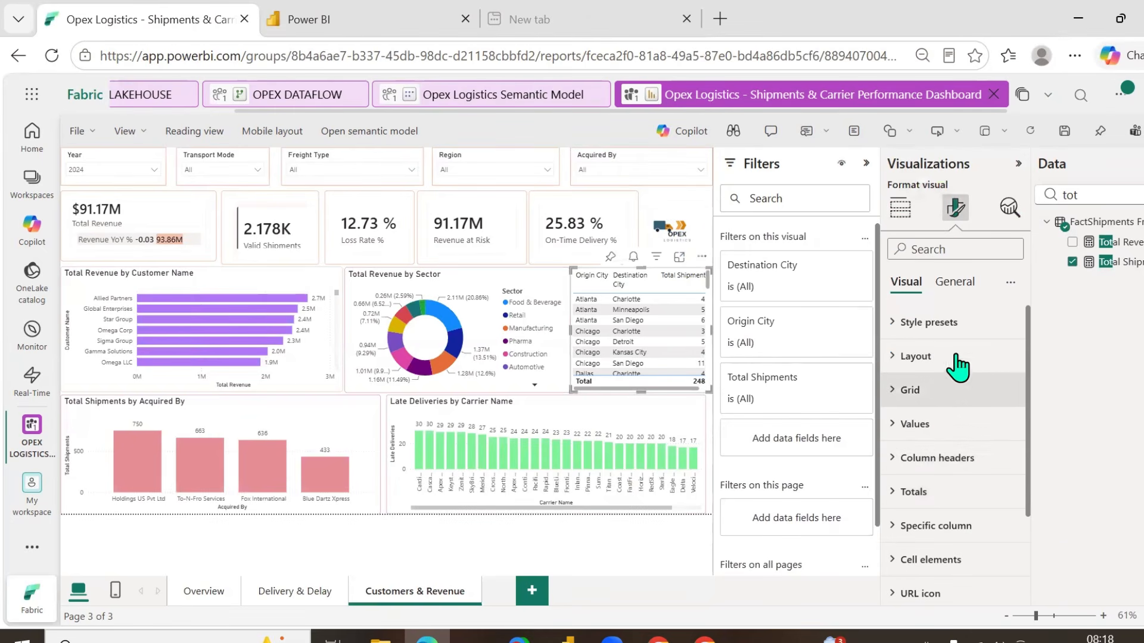
left_click(954, 282)
left_click(920, 424)
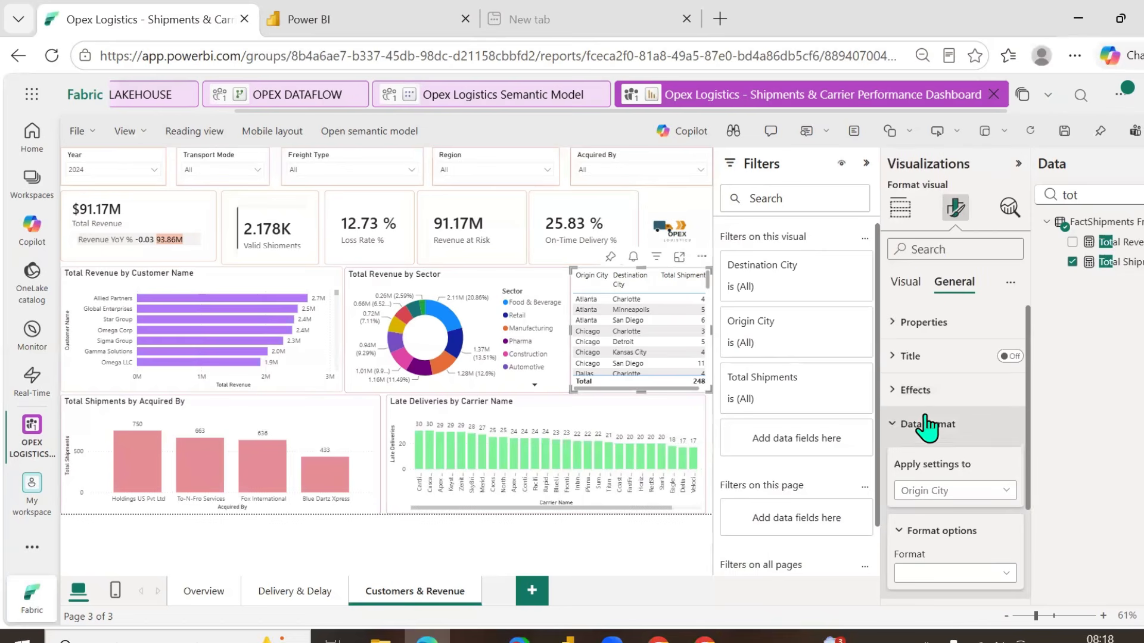
left_click(931, 393)
scroll(947, 395, "down", 2)
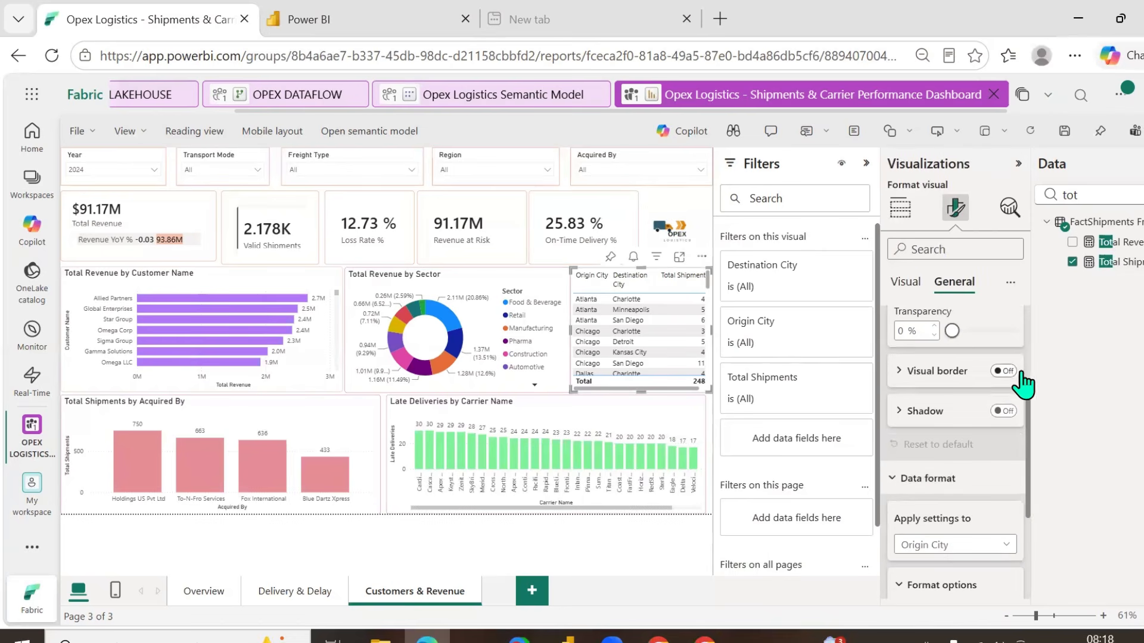
left_click(1005, 371)
left_click(938, 371)
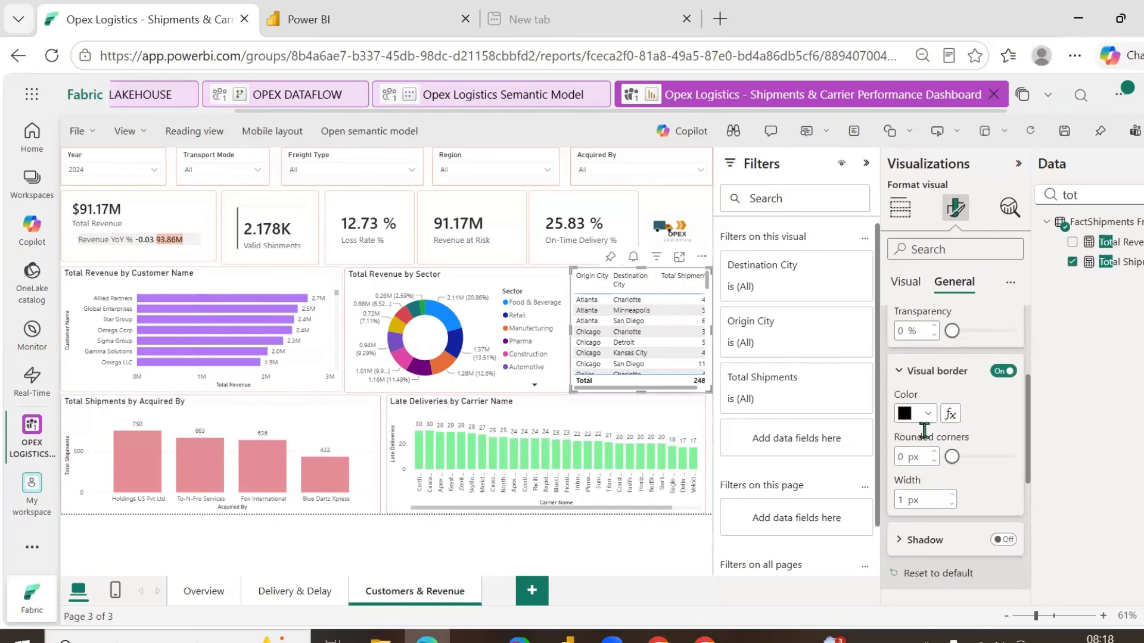
left_click(927, 414)
left_click(918, 319)
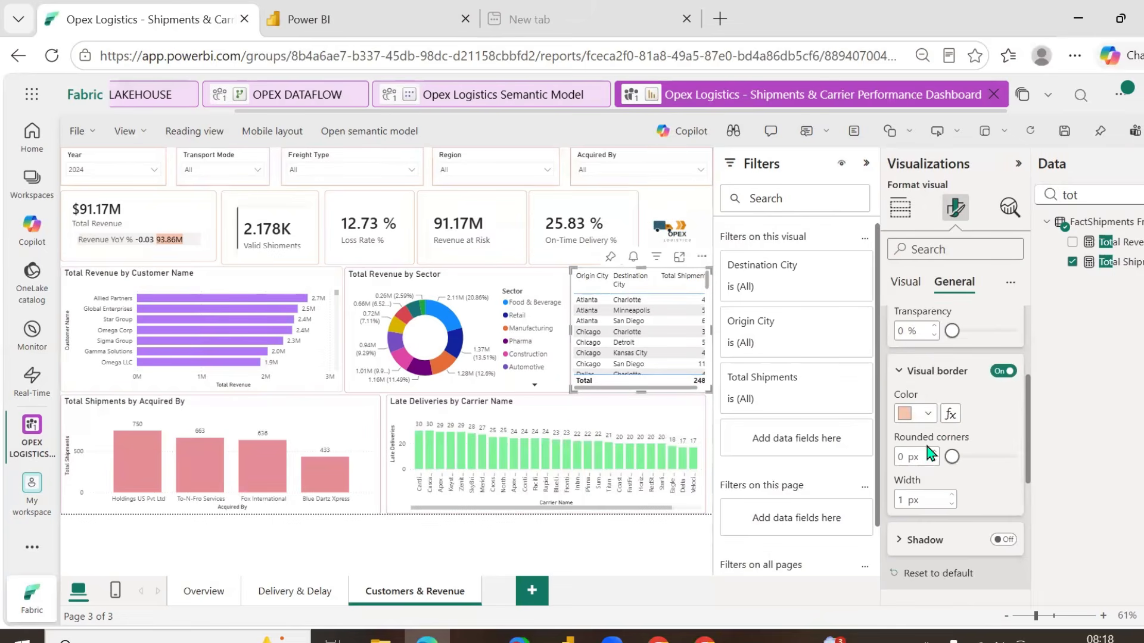
- Adjust the Destination City column's width in the city table to make more room for the Total Shipments column
left_click(622, 571)
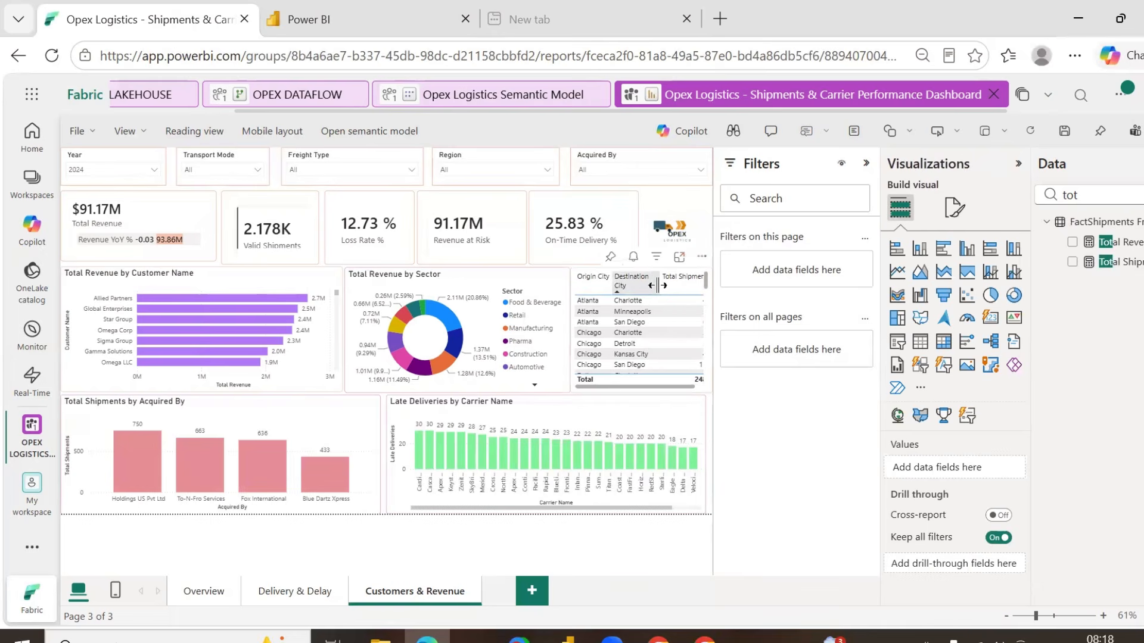
left_click_drag(651, 285, 650, 286)
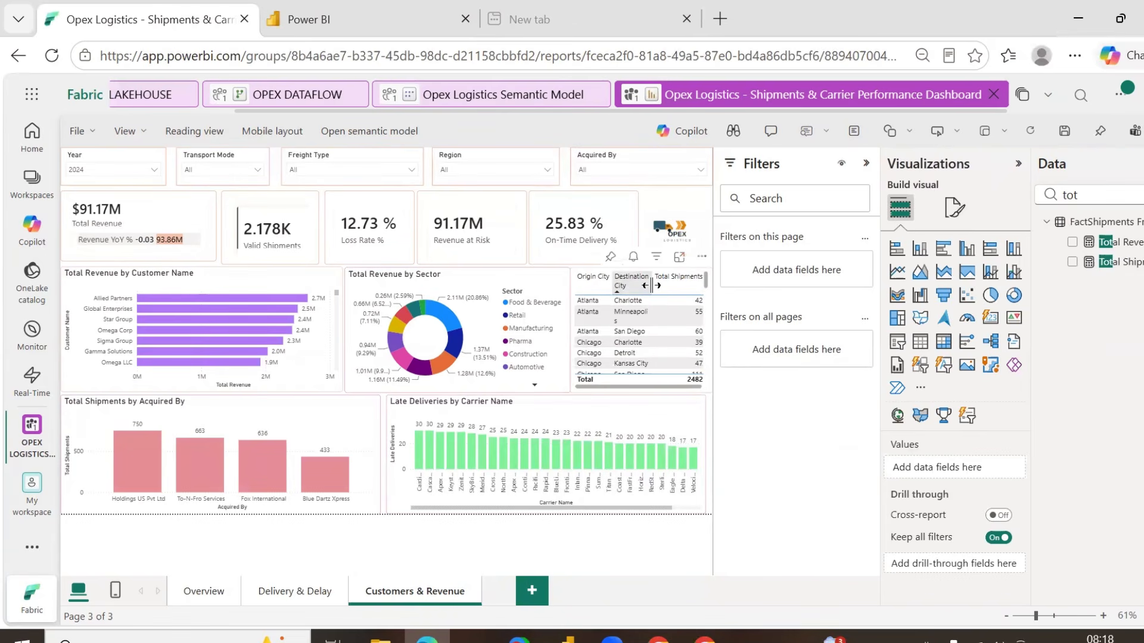
left_click_drag(651, 286, 654, 284)
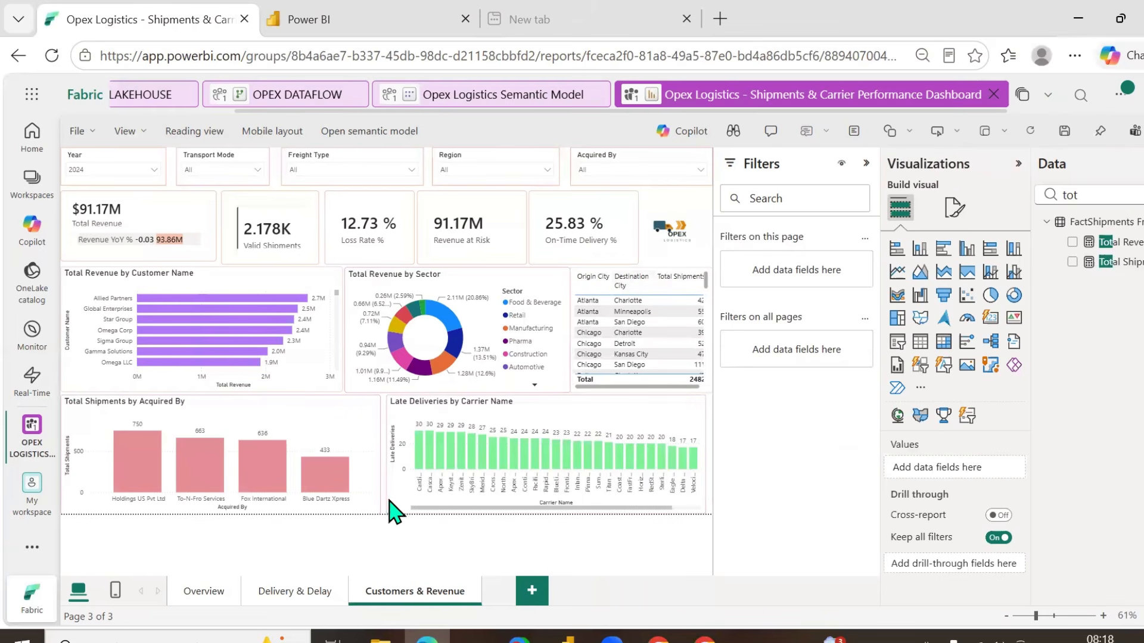
- Narrow the Late Deliveries by Carrier Name chart and widen the Total Shipments by Acquired By chart into the freed space
left_click(314, 420)
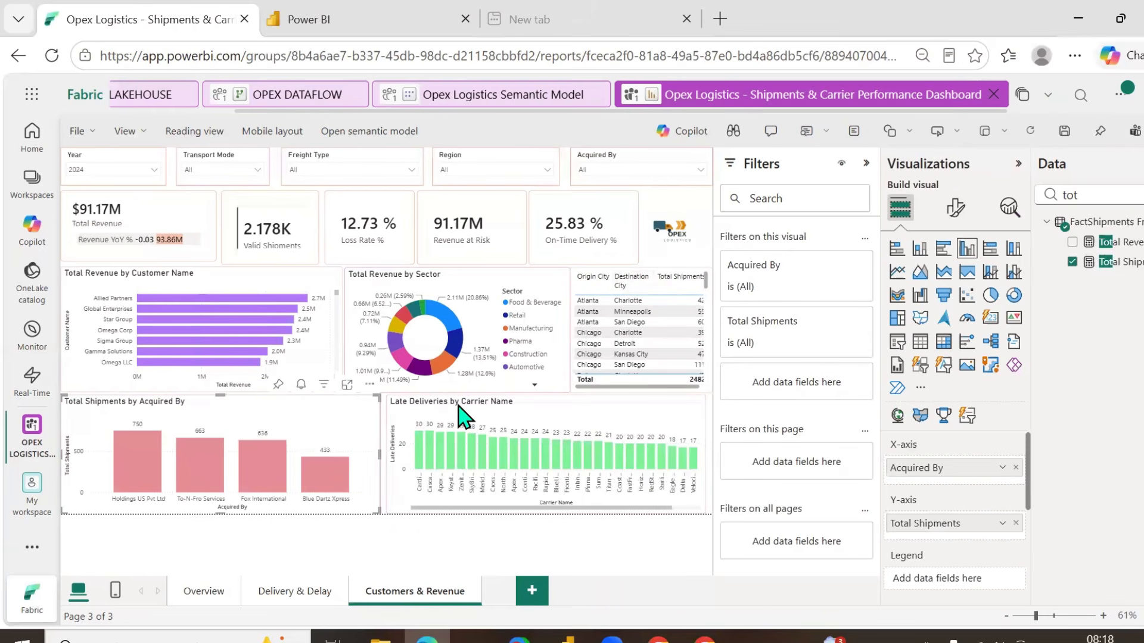
left_click(428, 406)
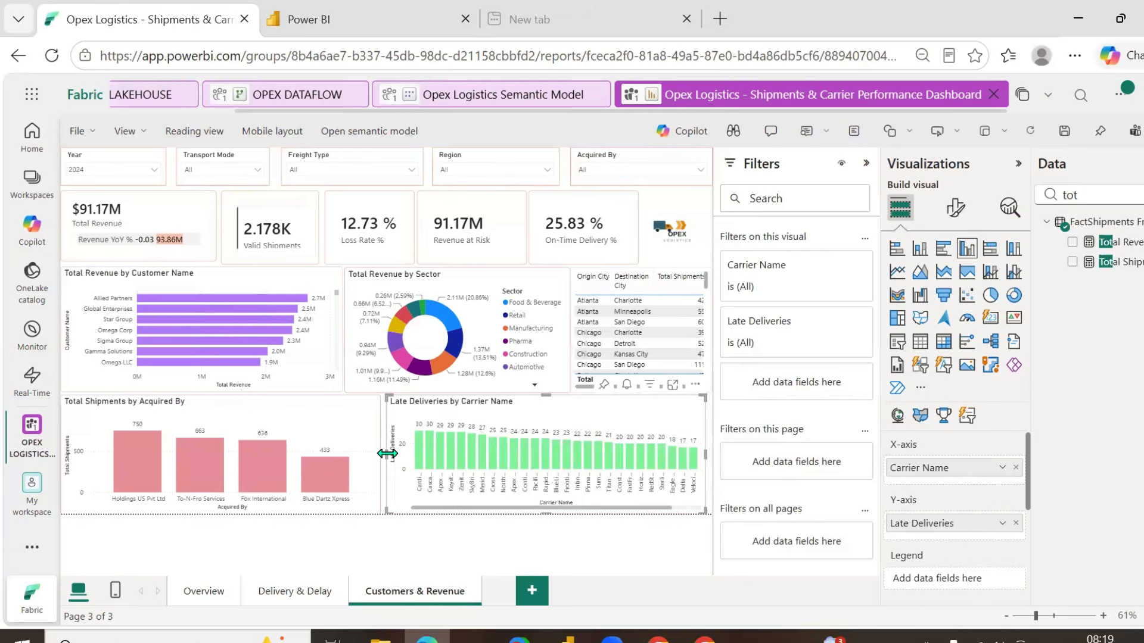
left_click_drag(387, 453, 512, 454)
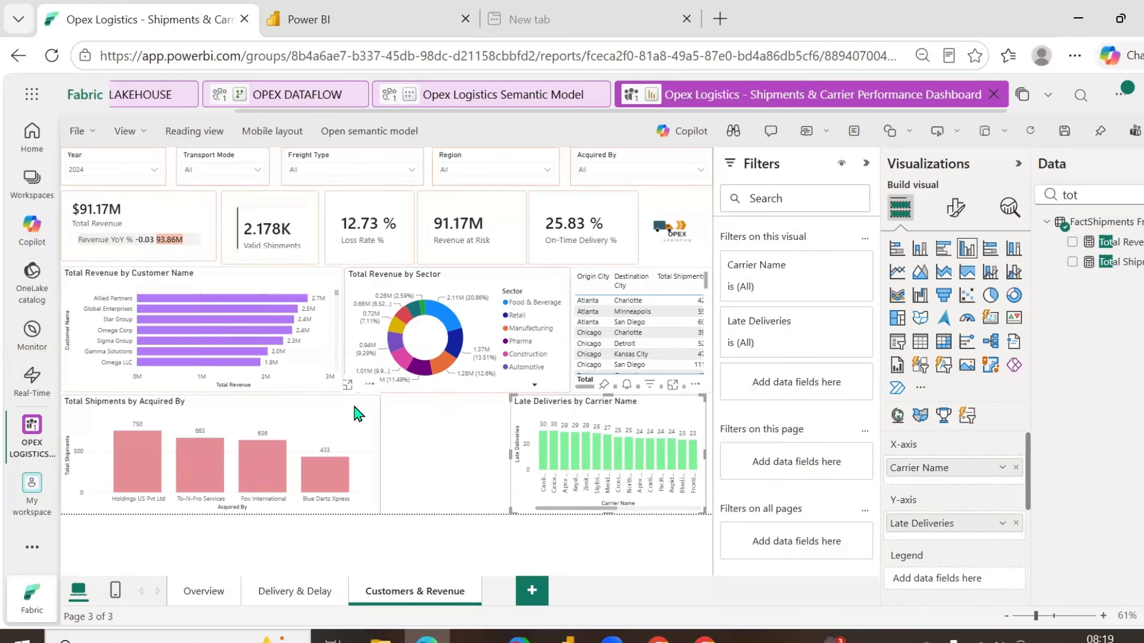
left_click(377, 462)
left_click_drag(378, 453, 504, 455)
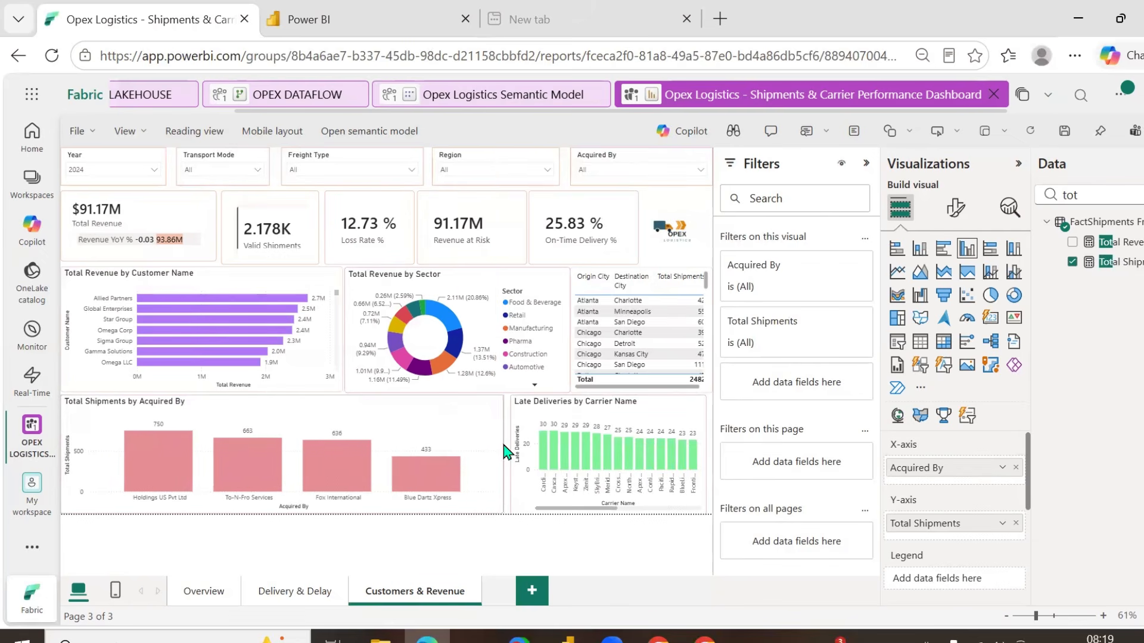
- Convert the Total Shipments by Acquired By chart to a table and remove both of its fields
left_click(919, 341)
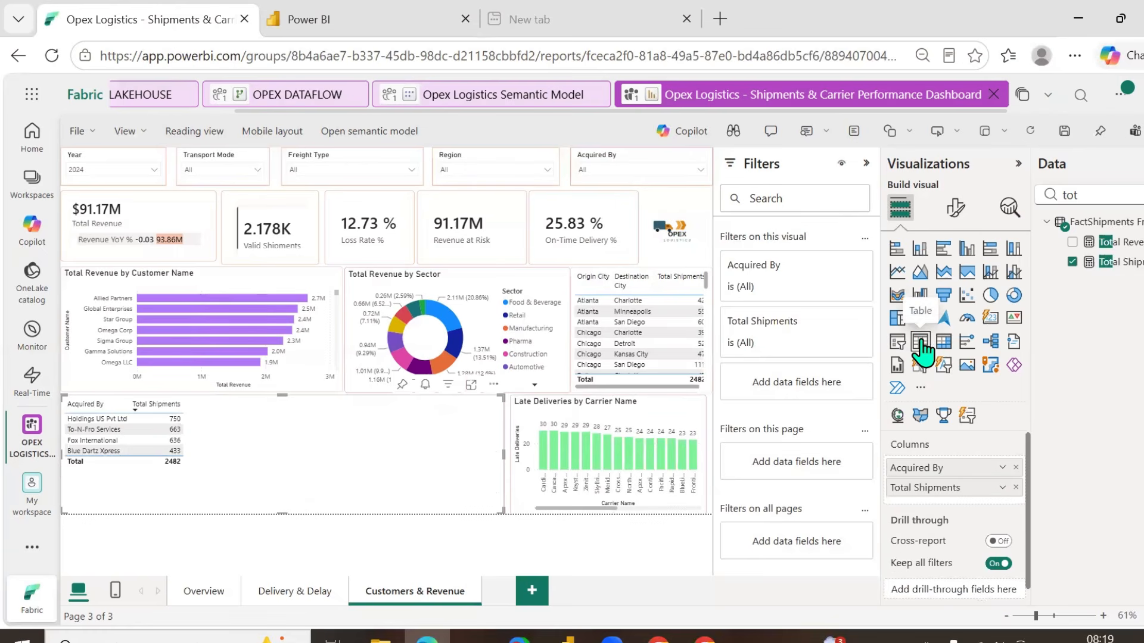
left_click(1016, 468)
left_click(1016, 468)
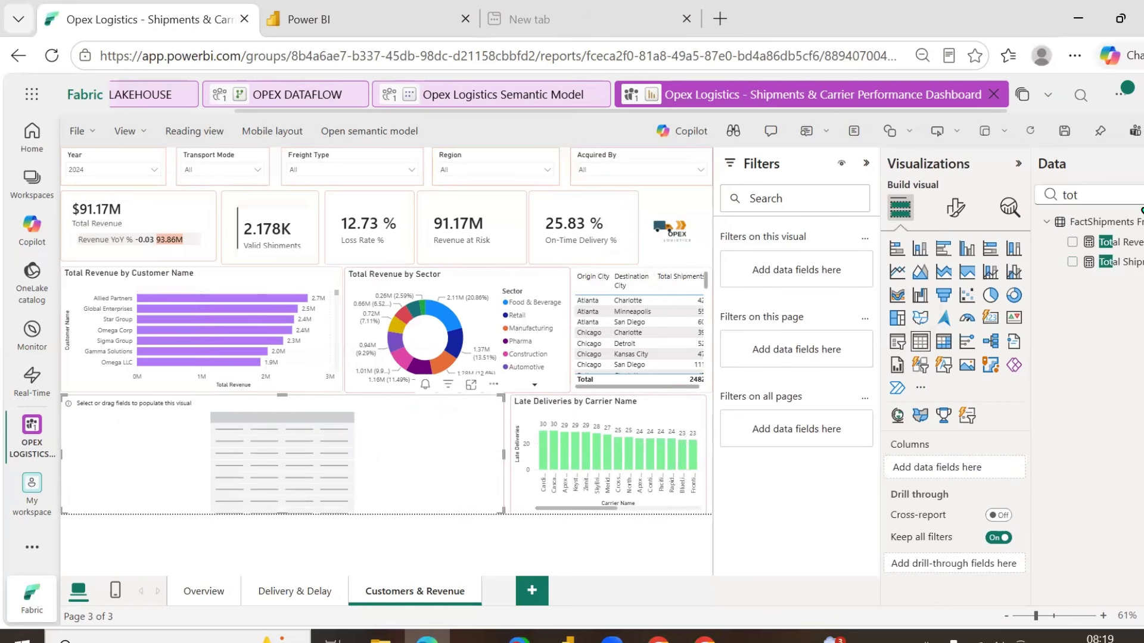
- Add Account Tier, Customer City, Customer Name and Sector from DimCustomers as the empty table's columns, leaving out Join Date
left_click(1135, 194)
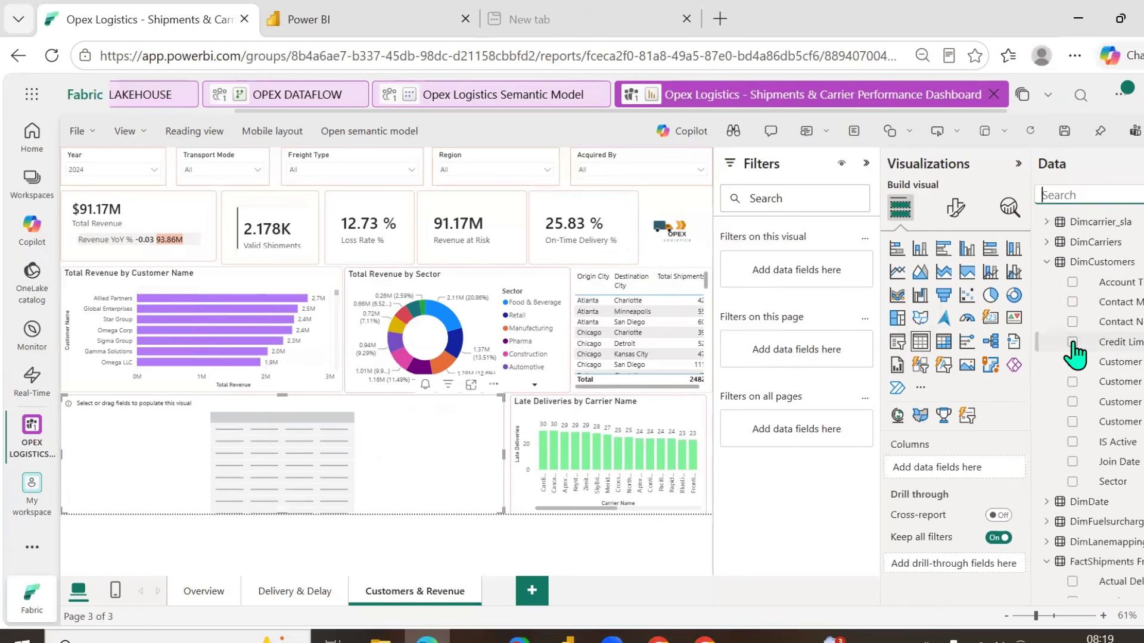
left_click(1071, 283)
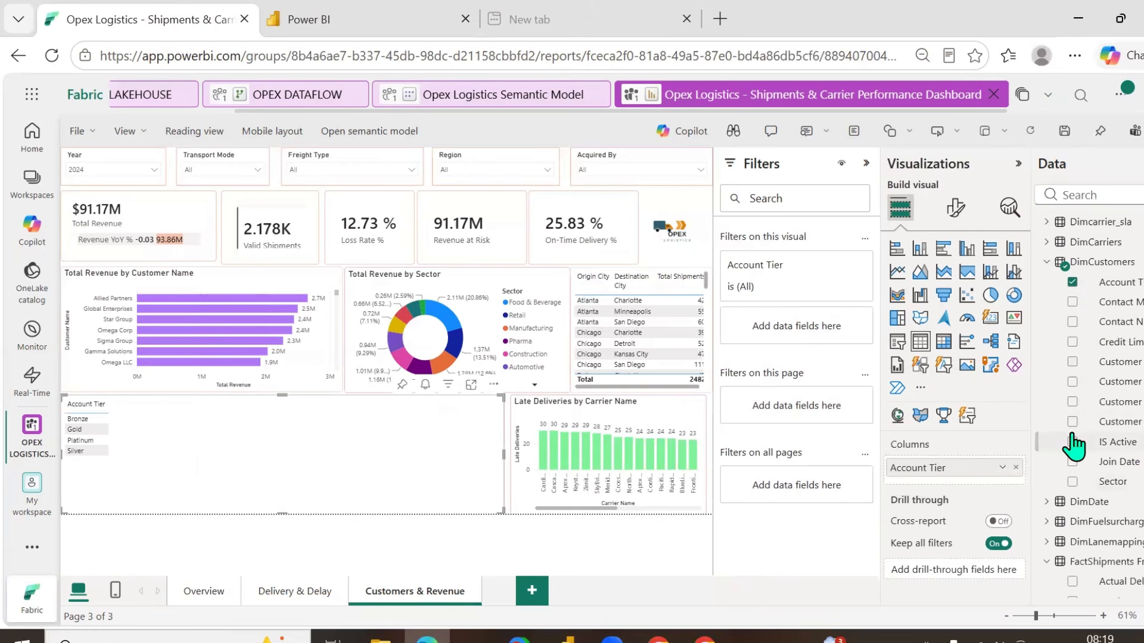
left_click(1073, 362)
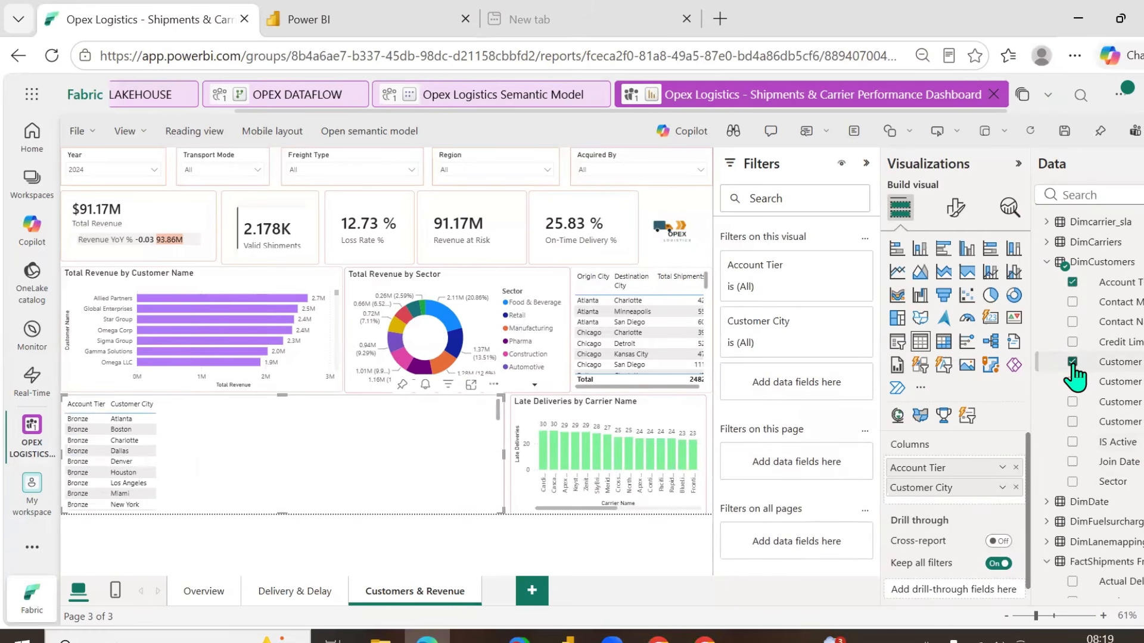
left_click(1072, 402)
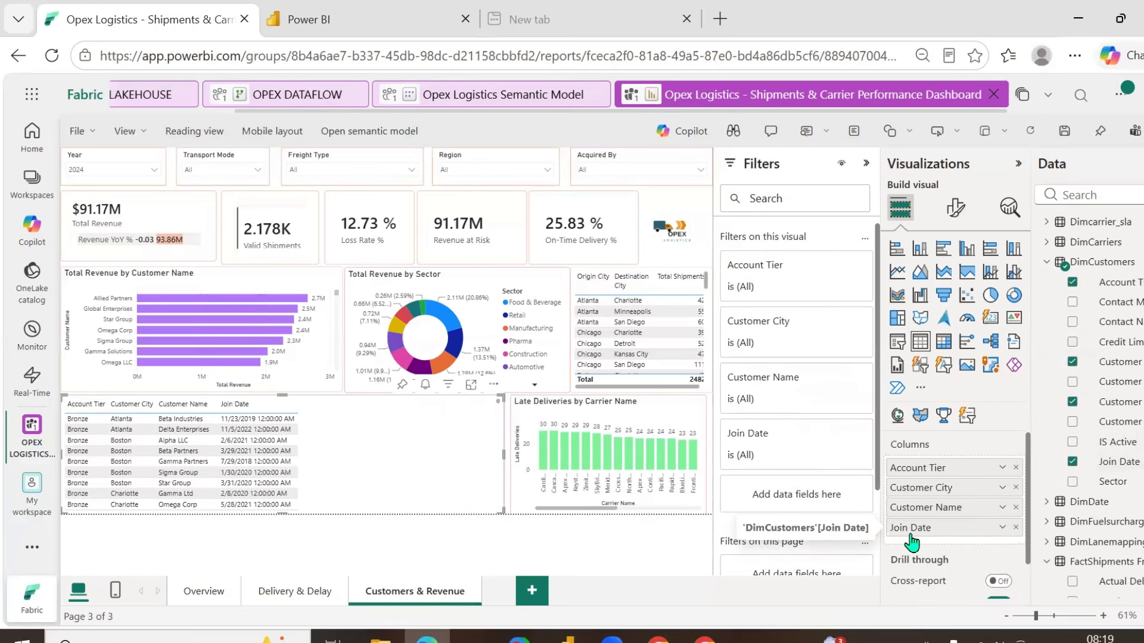
left_click(1015, 527)
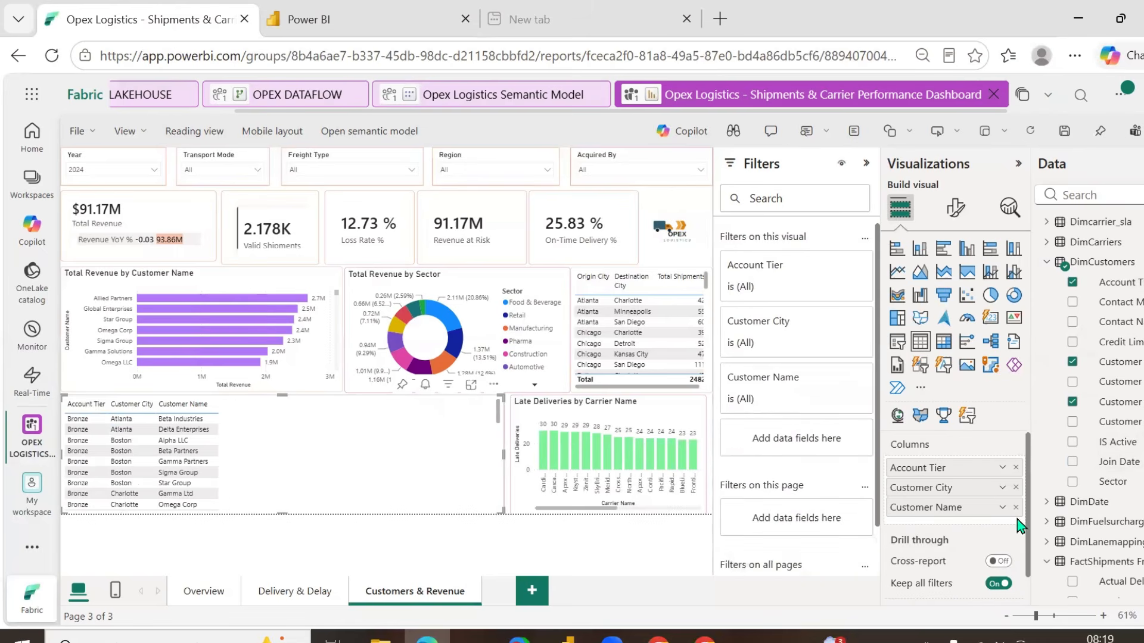
left_click(1072, 482)
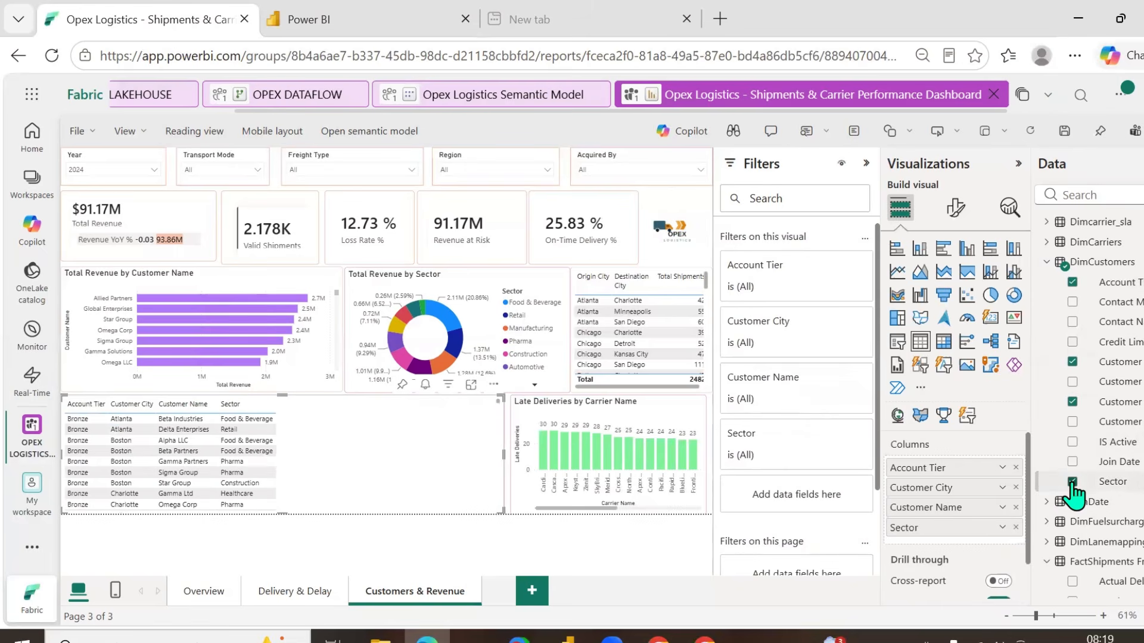
- Add the Total Shipments, Valid Shipments and Total Revenue measures to the customer table
scroll(1081, 487, "down", 6)
scroll(1088, 485, "down", 5)
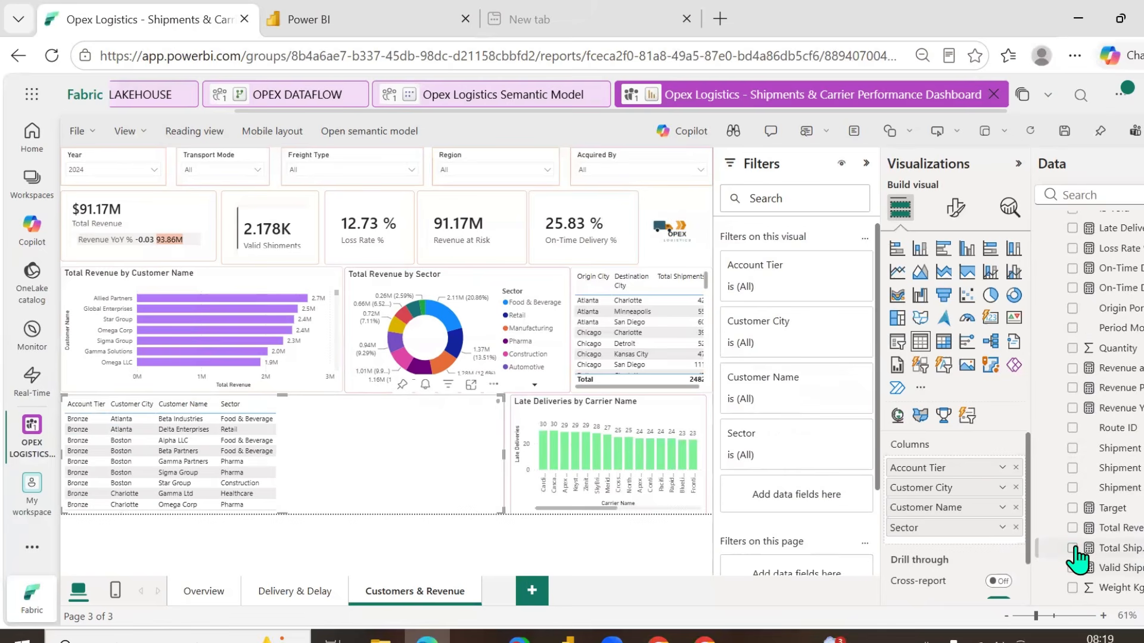
left_click(1072, 547)
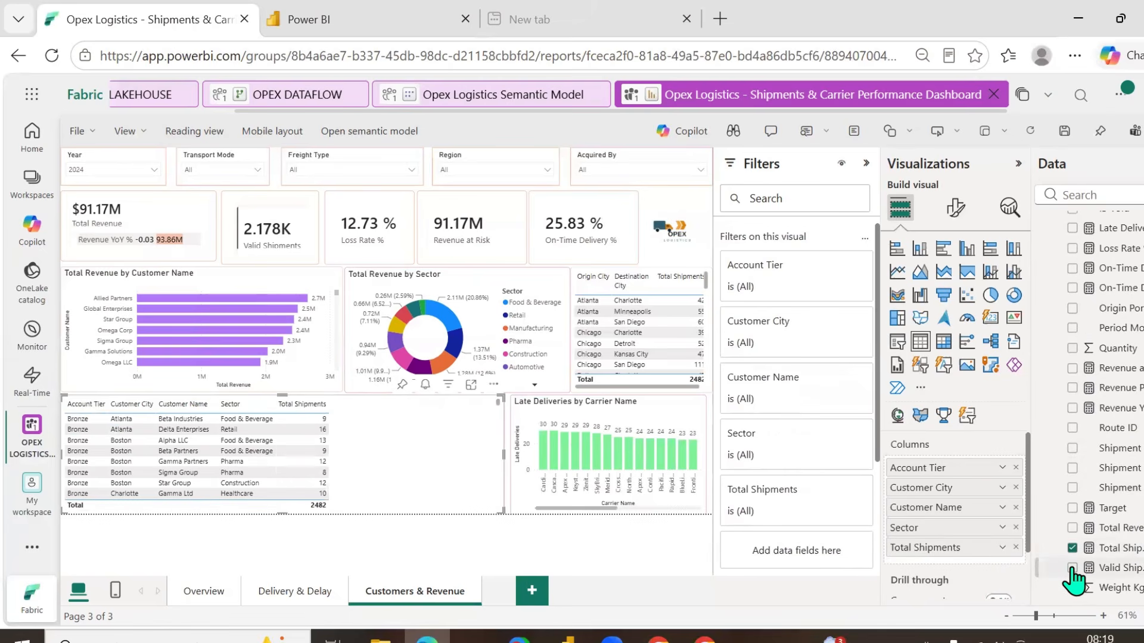
left_click(1072, 567)
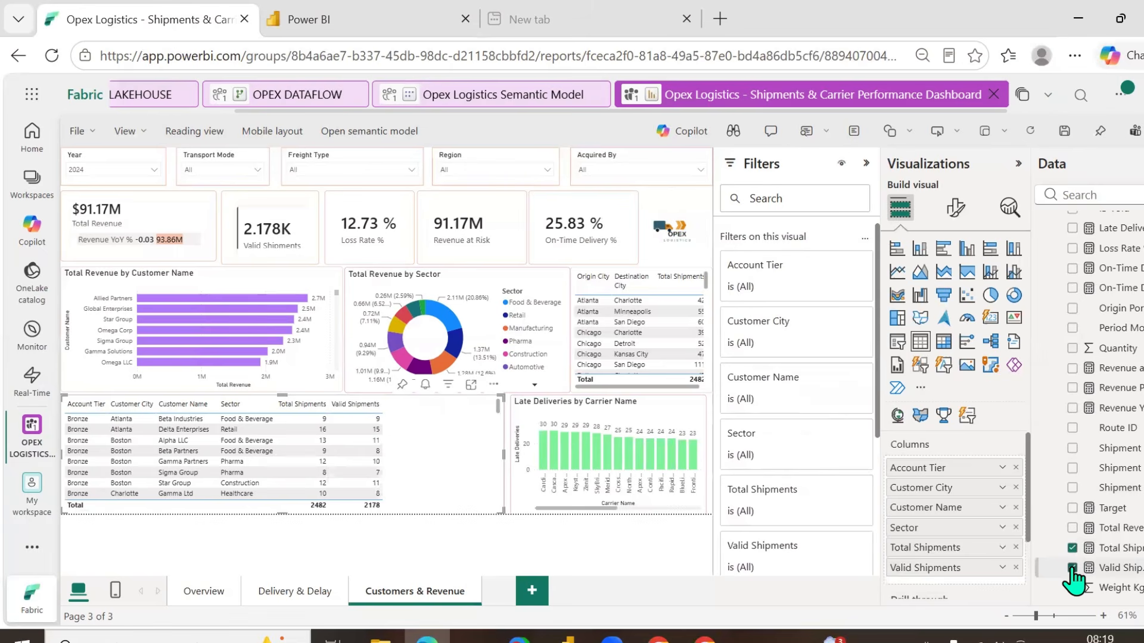
left_click(1072, 528)
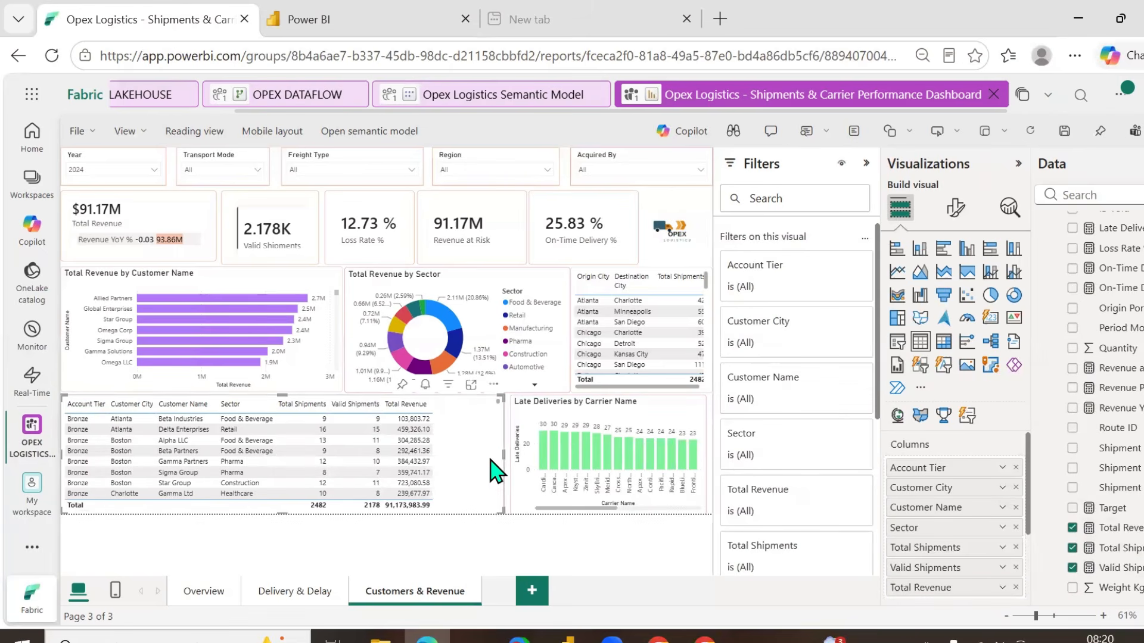
- Narrow the customer table to fit its columns and widen the Late Deliveries by Carrier Name chart to meet it
left_click_drag(504, 457, 444, 462)
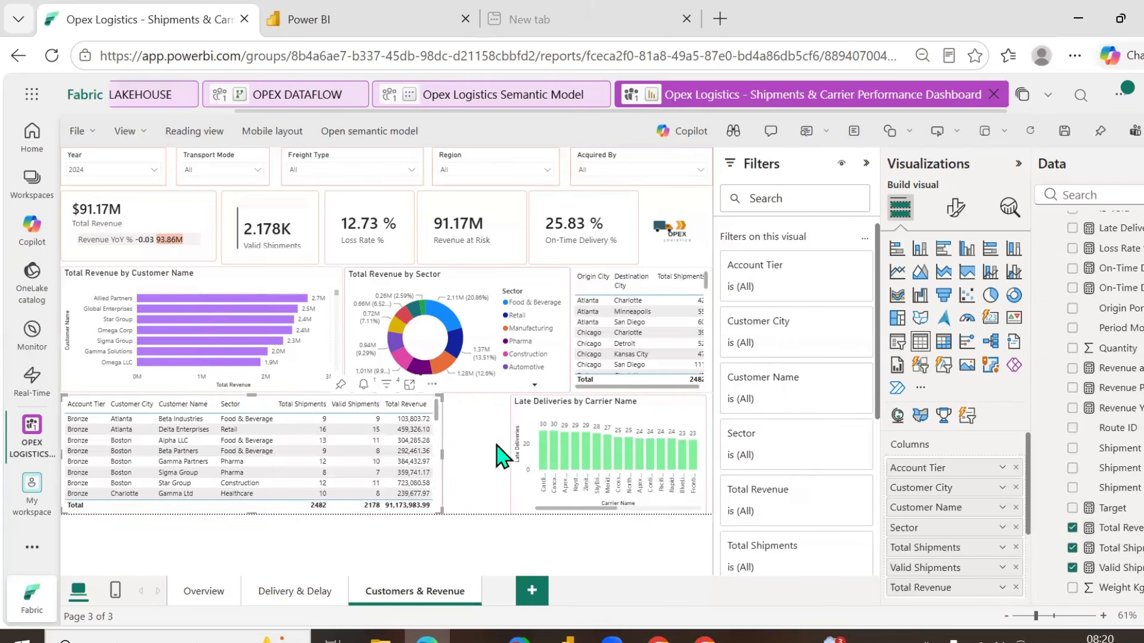
left_click(521, 444)
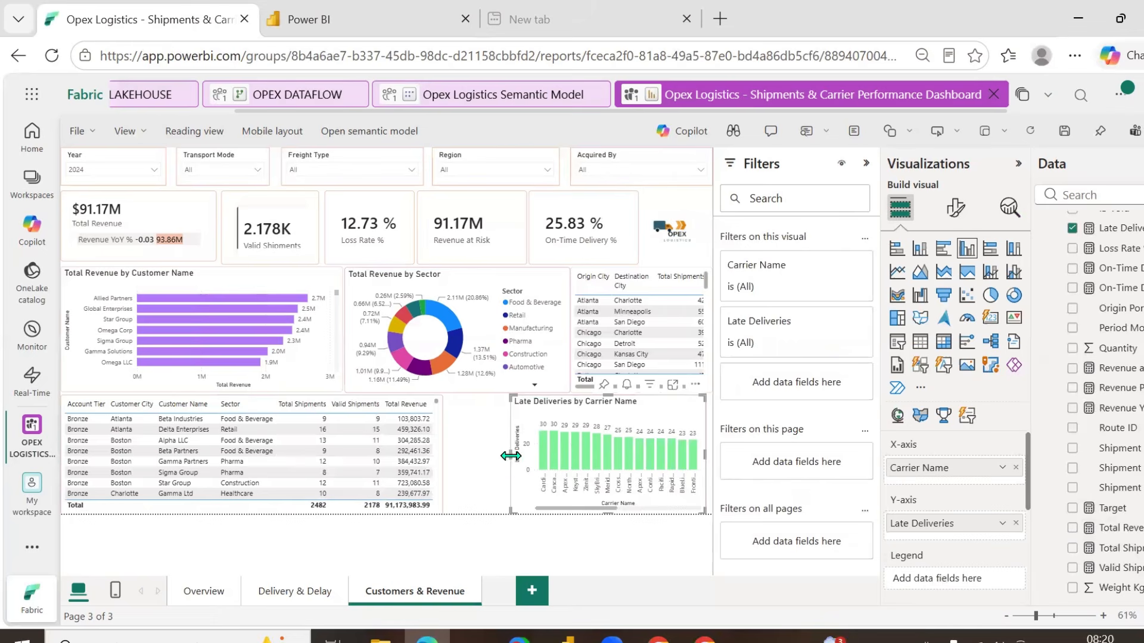
left_click_drag(511, 458, 453, 466)
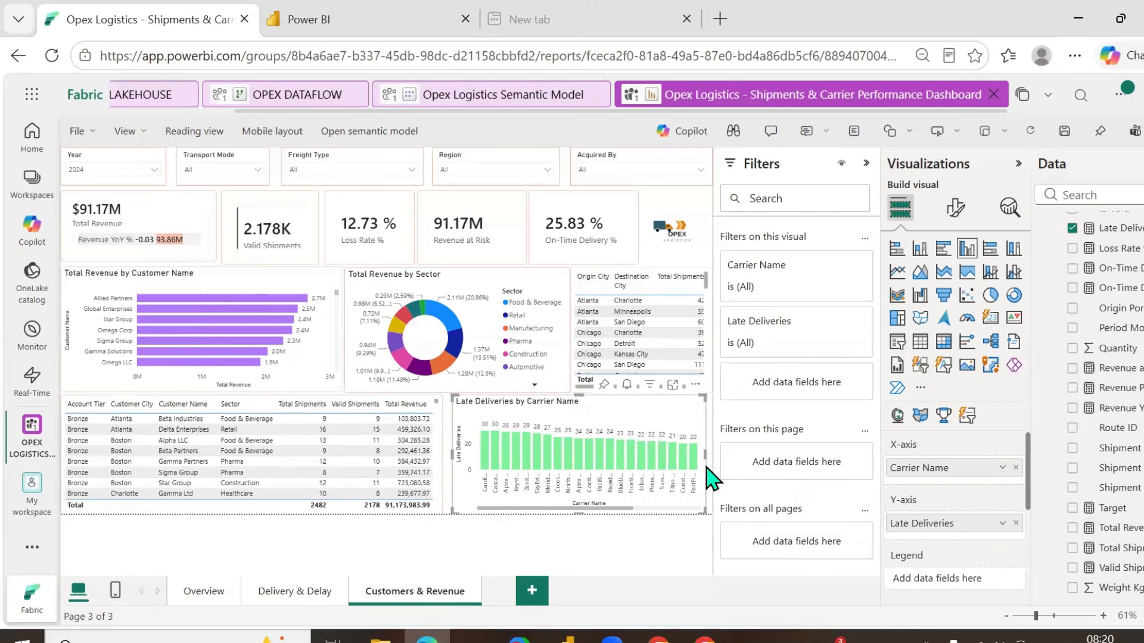
- Convert the Late Deliveries by Carrier Name chart to a map and remove Carrier Name from it
left_click(897, 415)
left_click(1015, 517)
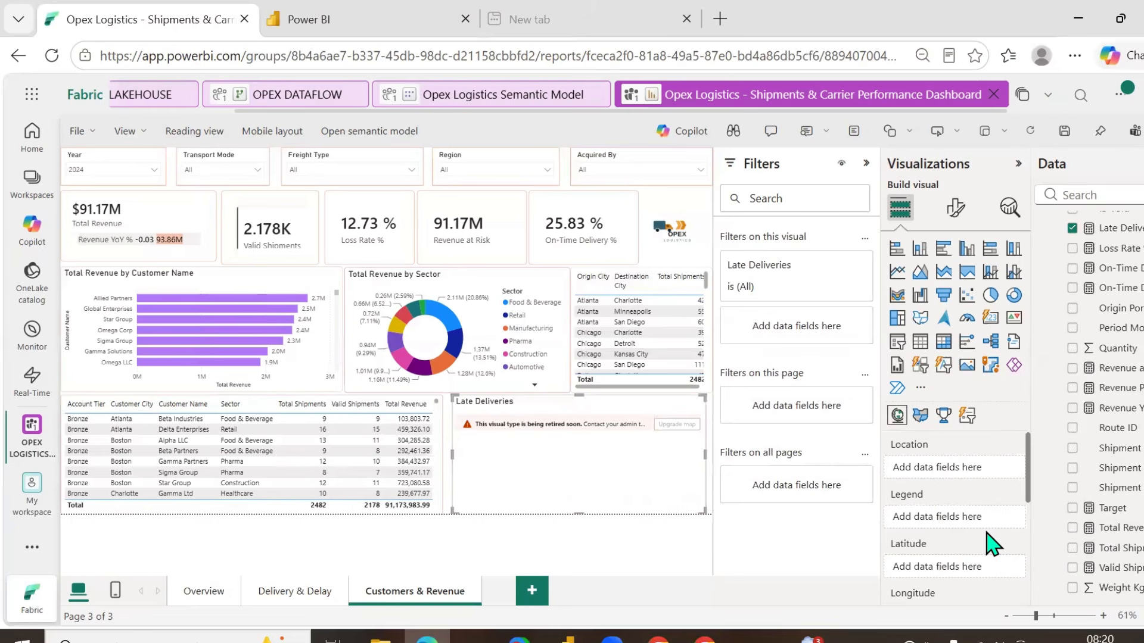
- Search the fields for "regio" and try Region from DimLanemapping as the map's legend, then remove it
scroll(1111, 376, "up", 10)
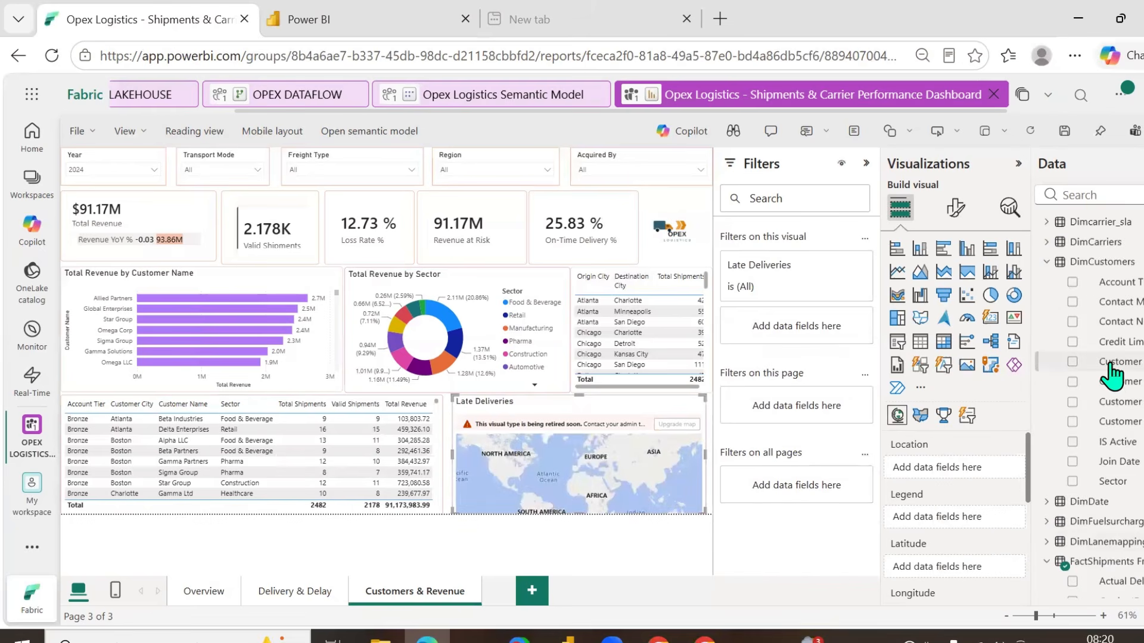
left_click(1101, 198)
key("alt+Tab")
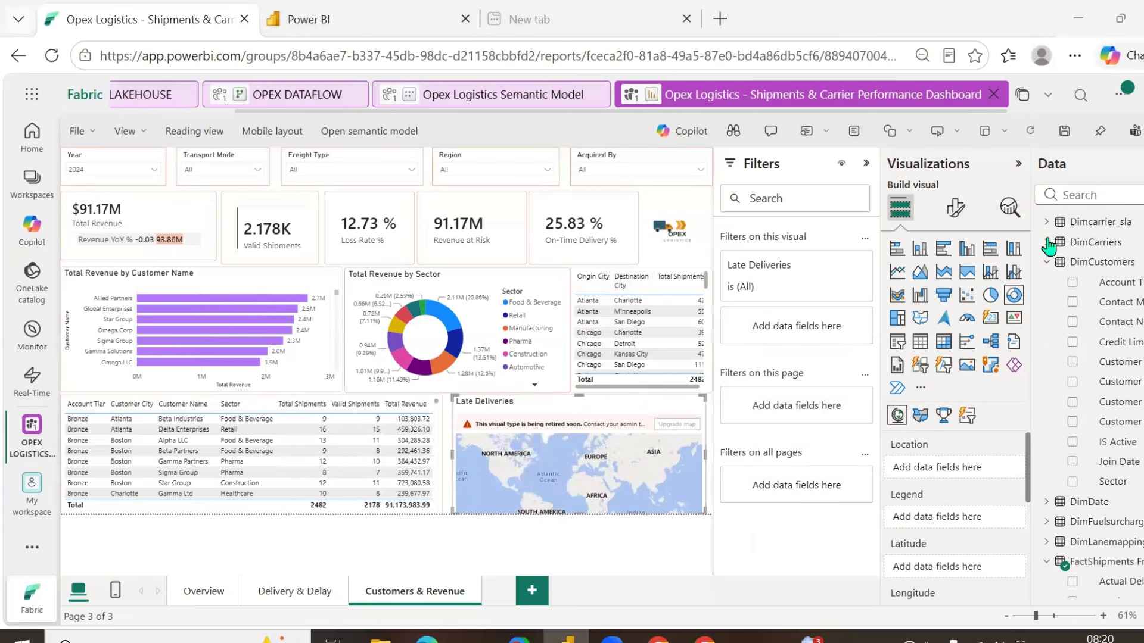
left_click(1097, 198)
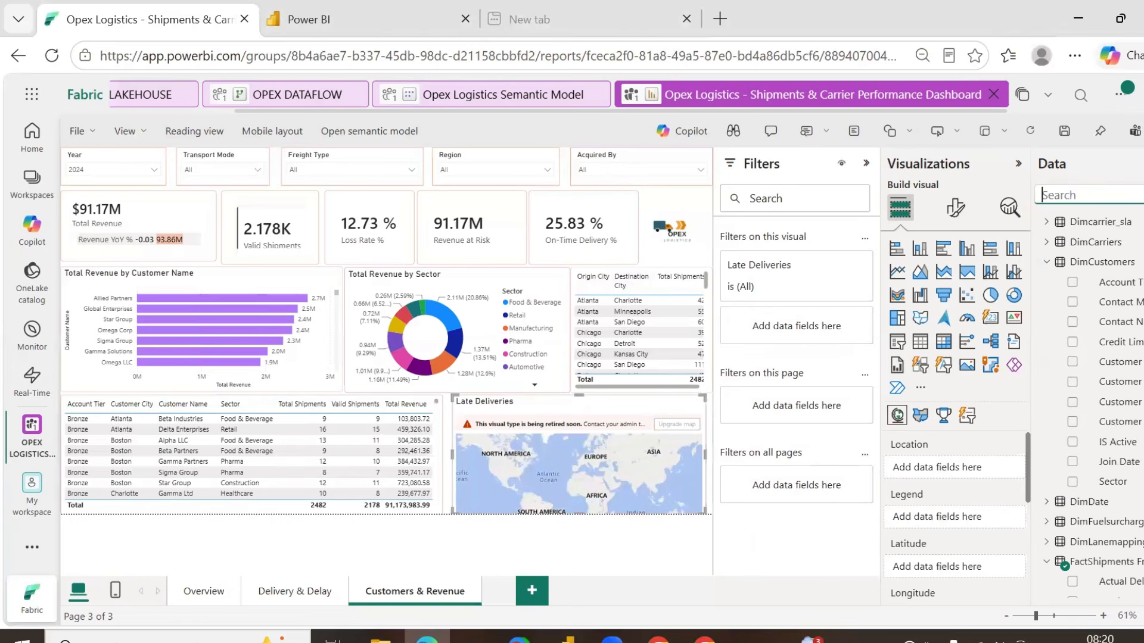
type("regio")
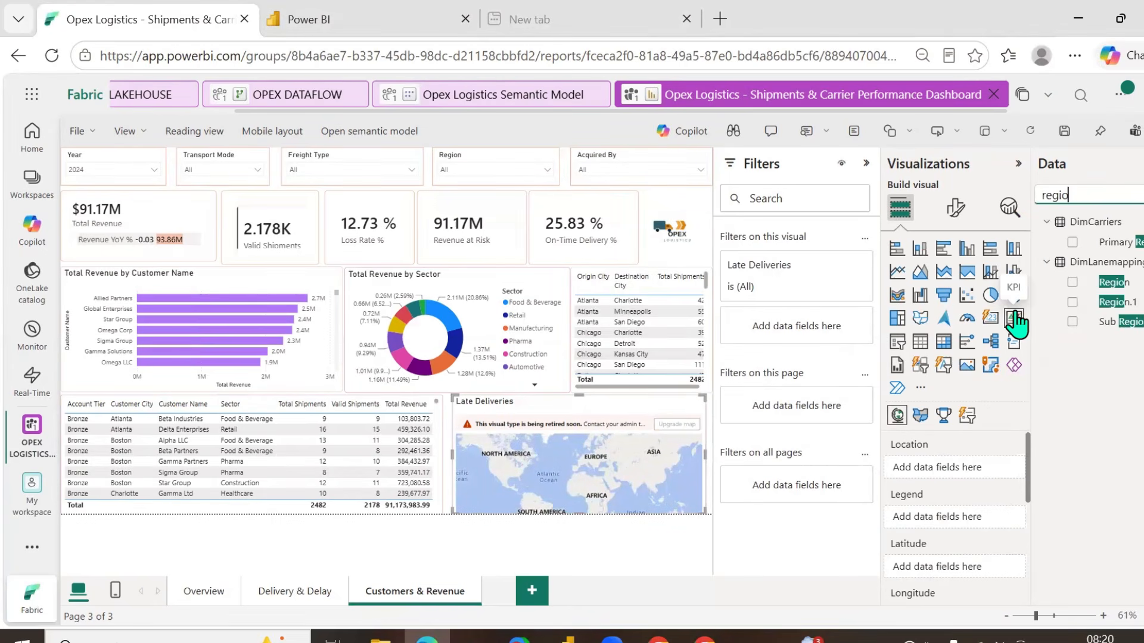
left_click(1073, 283)
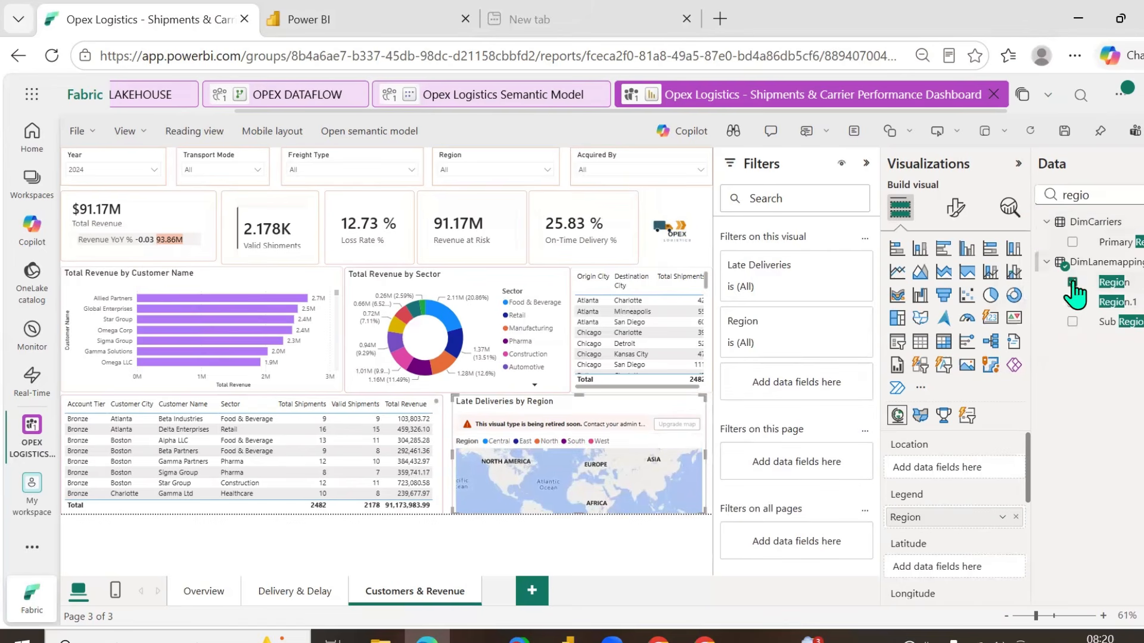
left_click(1073, 282)
double_click(1098, 199)
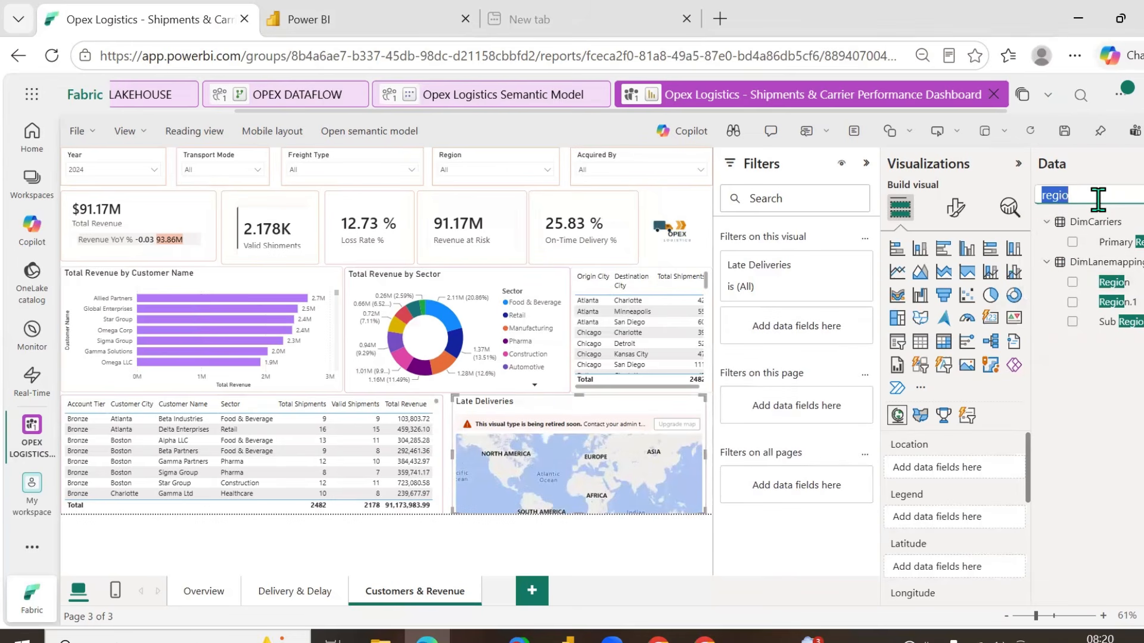
- Set the map's location to Destination City from DimLanemapping and add the Total Shipments measure to it
type("destin")
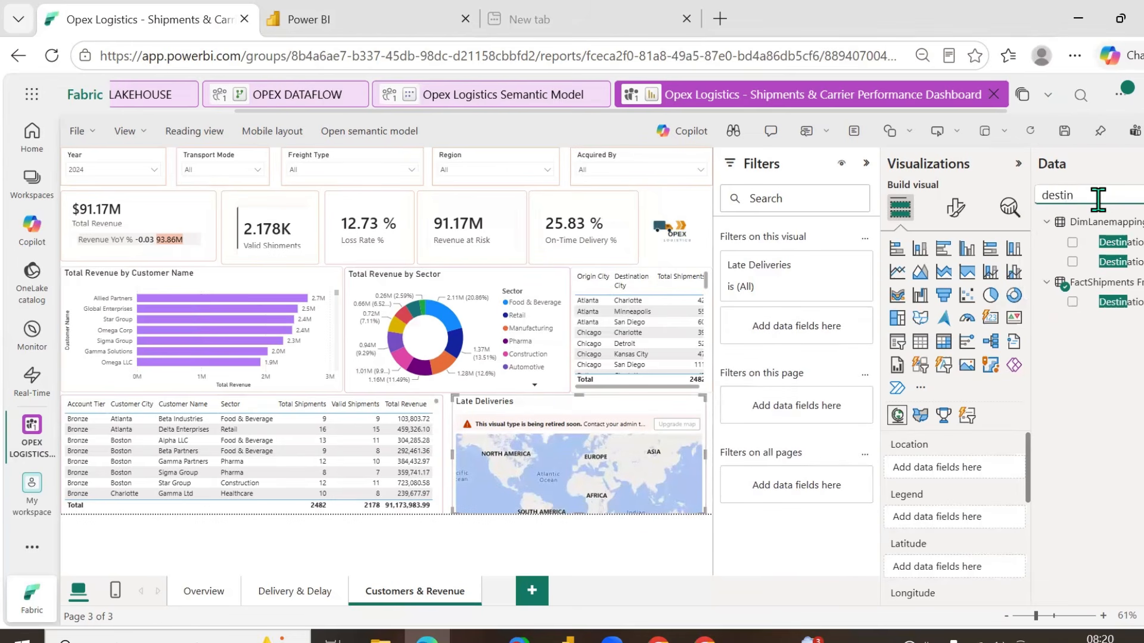
left_click(1073, 242)
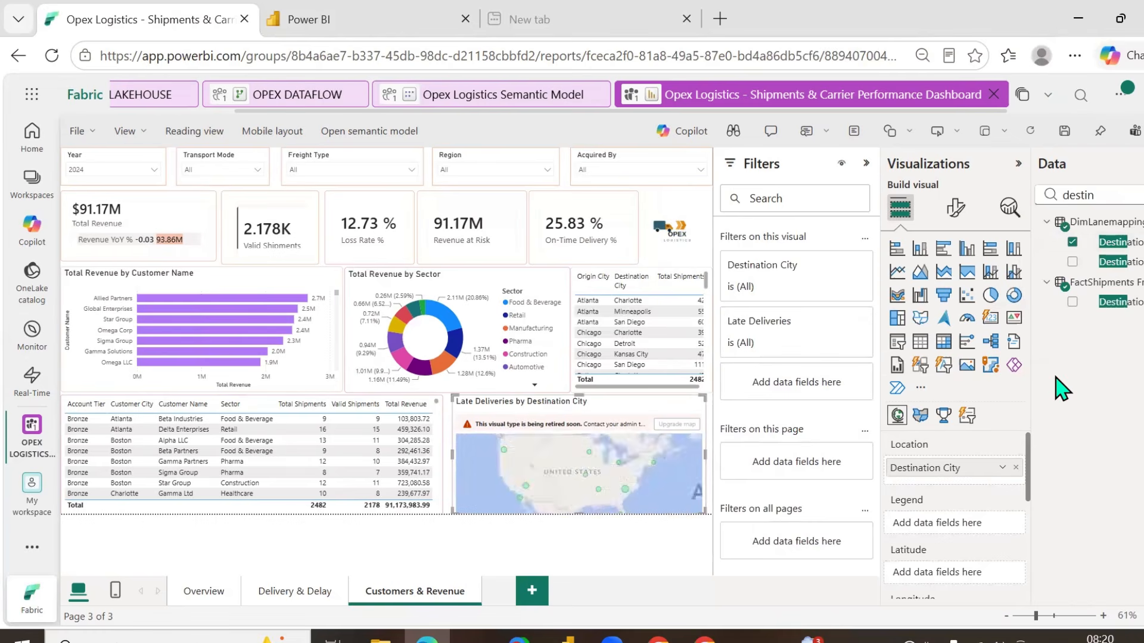
left_click(1121, 197)
key("ctrl+a")
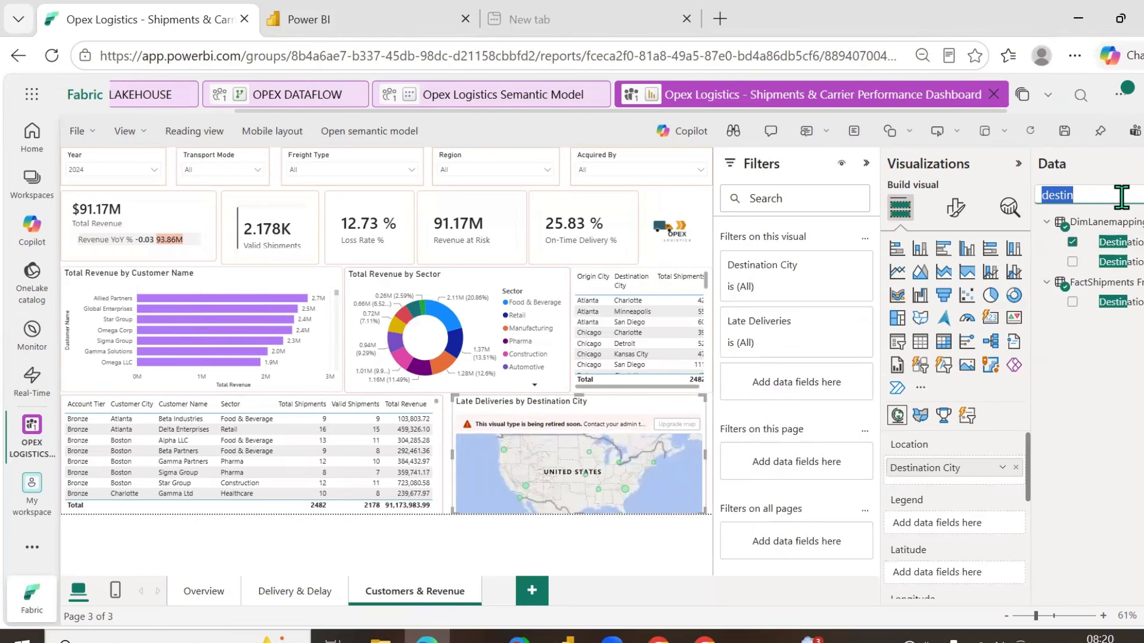
type("tota")
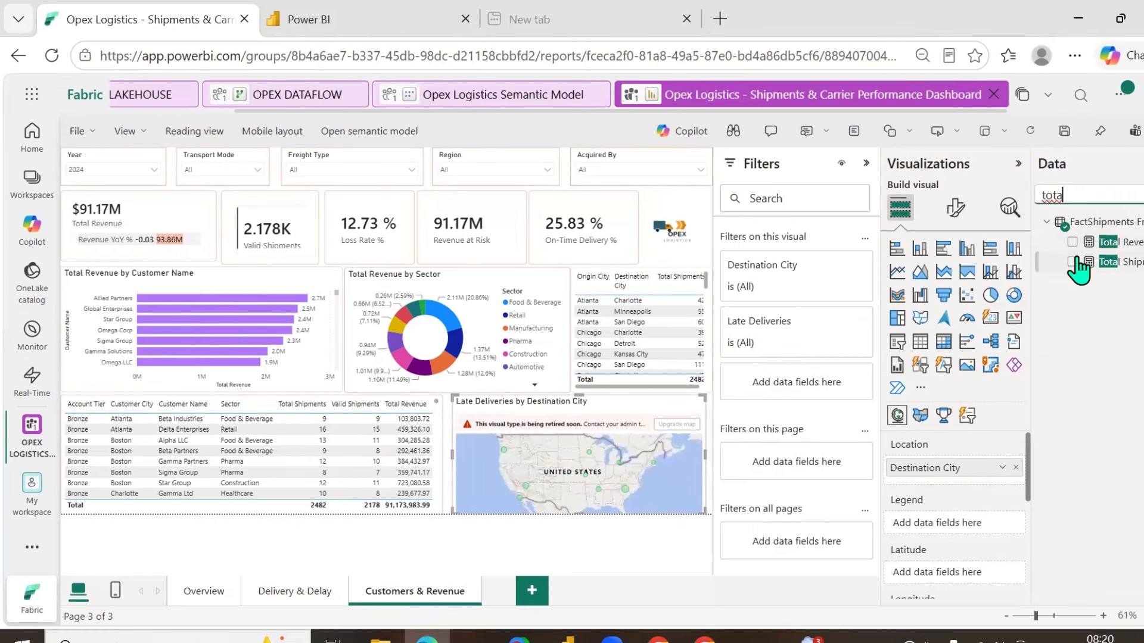
left_click(1072, 262)
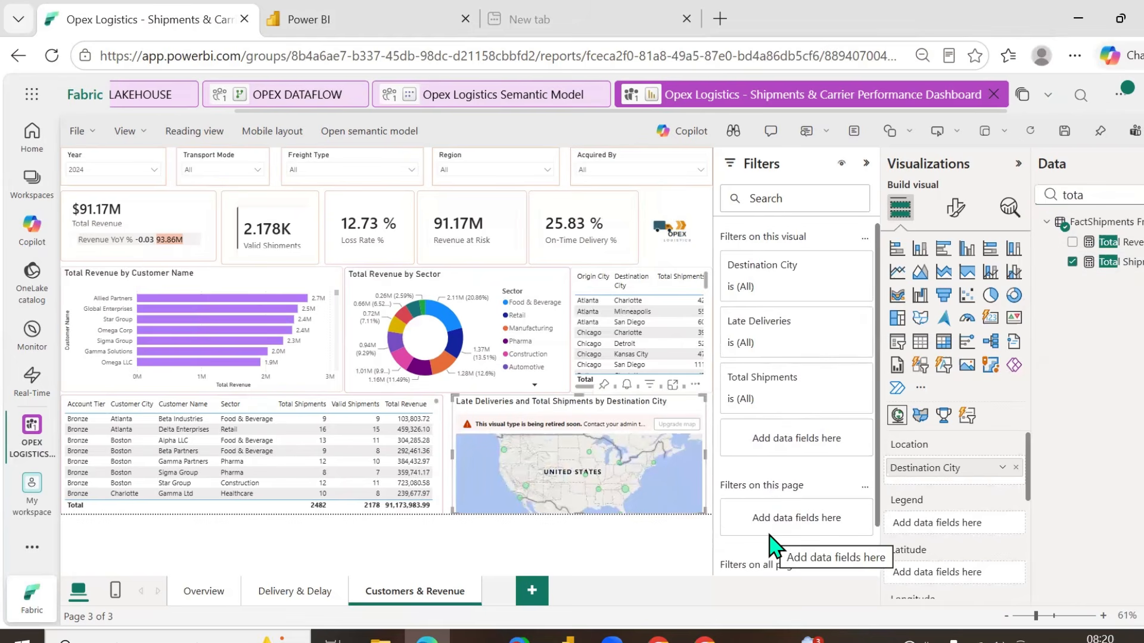
- Remove Late Deliveries from the map and make Total Shipments its bubble size instead of a tooltip
scroll(931, 542, "down", 3)
scroll(931, 542, "down", 3)
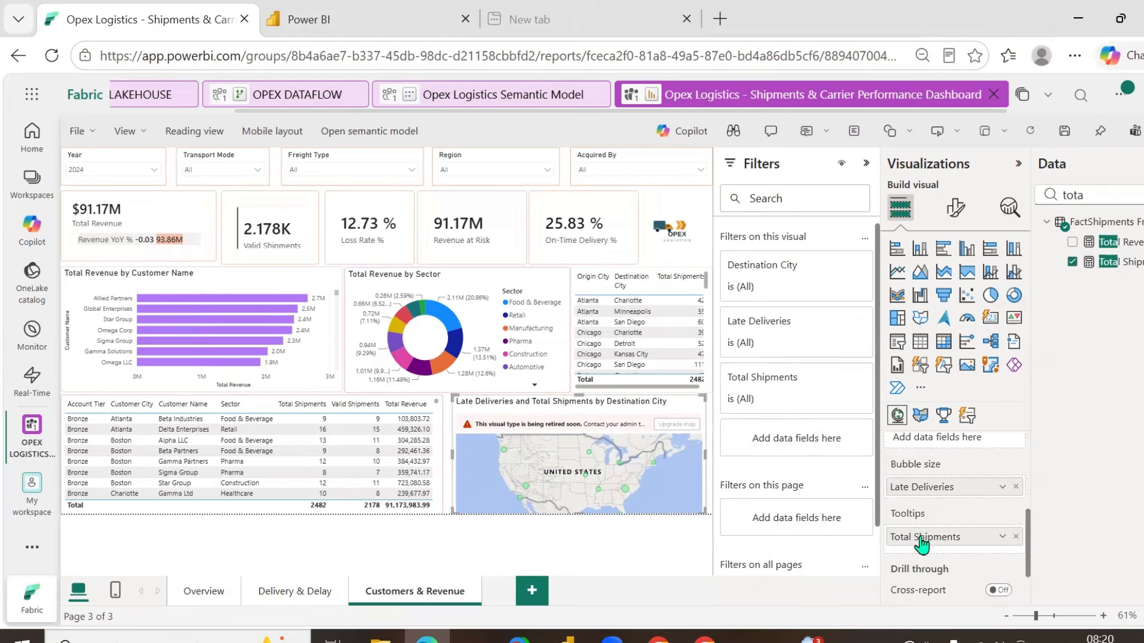
left_click(1015, 488)
left_click_drag(933, 537, 936, 504)
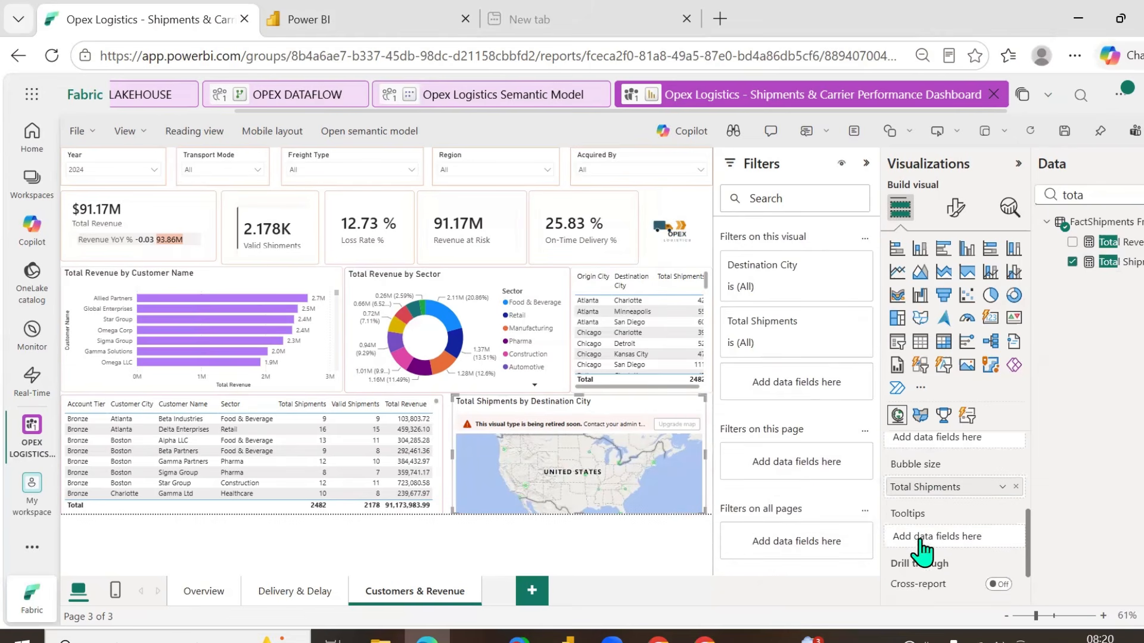
scroll(960, 557, "up", 2)
scroll(960, 557, "up", 2)
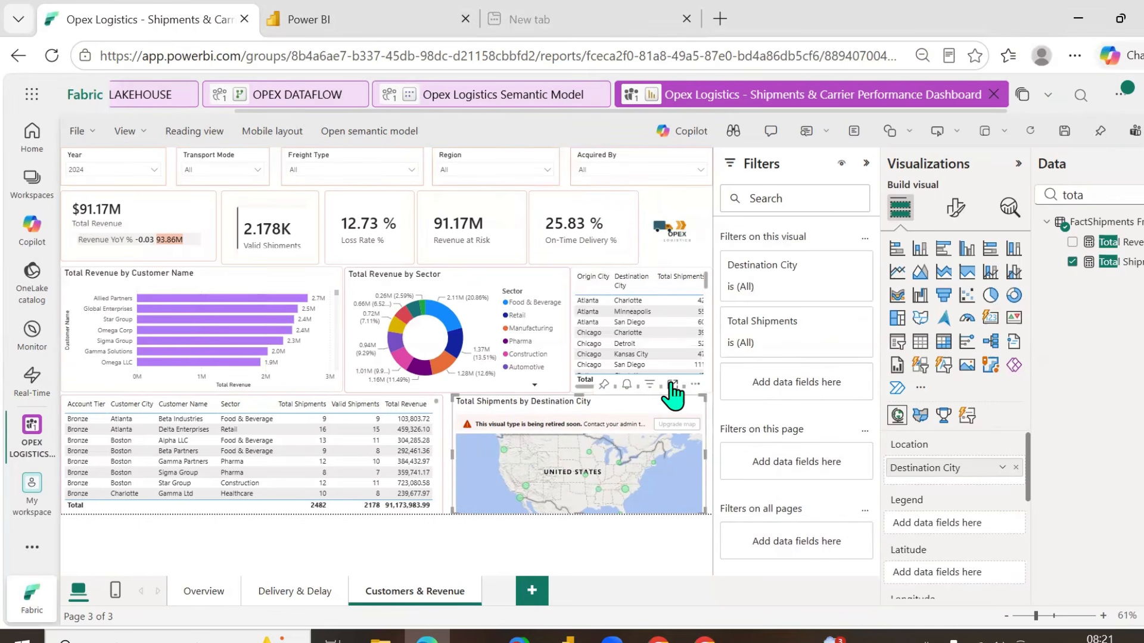
- Enlarge the destination city map, inspect the total shipments of individual cities, and return to the report
left_click(672, 385)
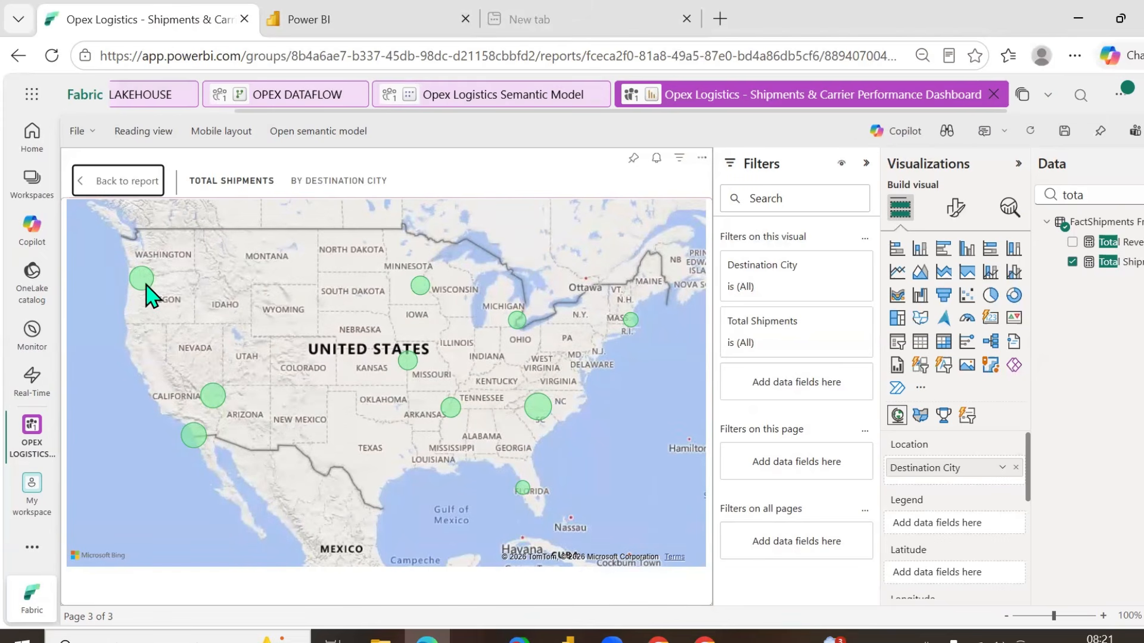
mouse_move(146, 285)
mouse_move(213, 403)
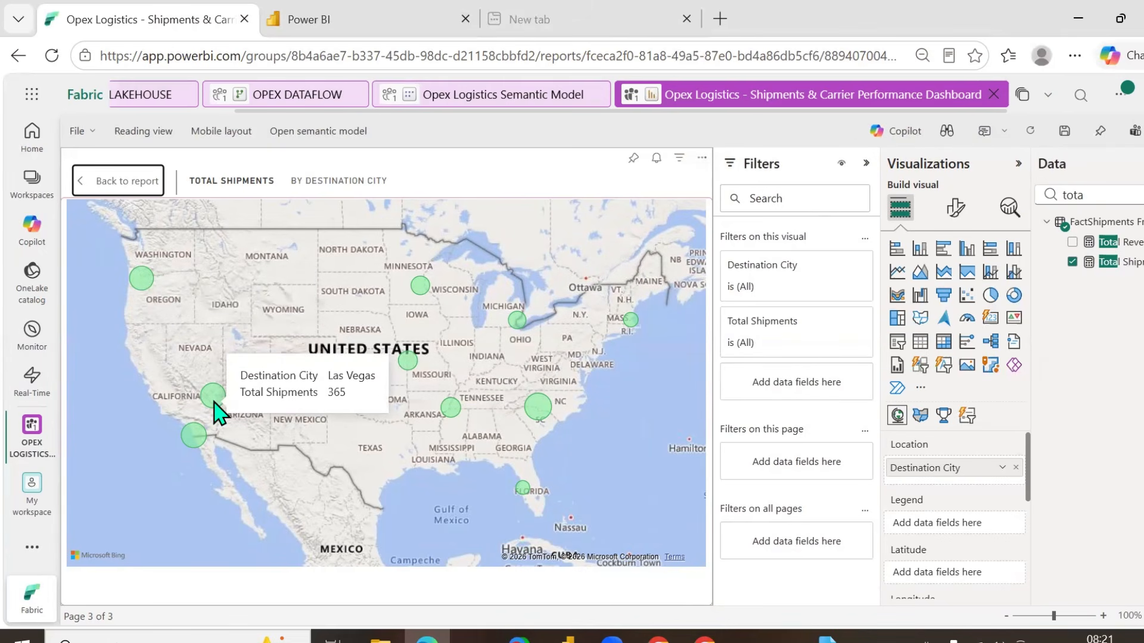
mouse_move(192, 435)
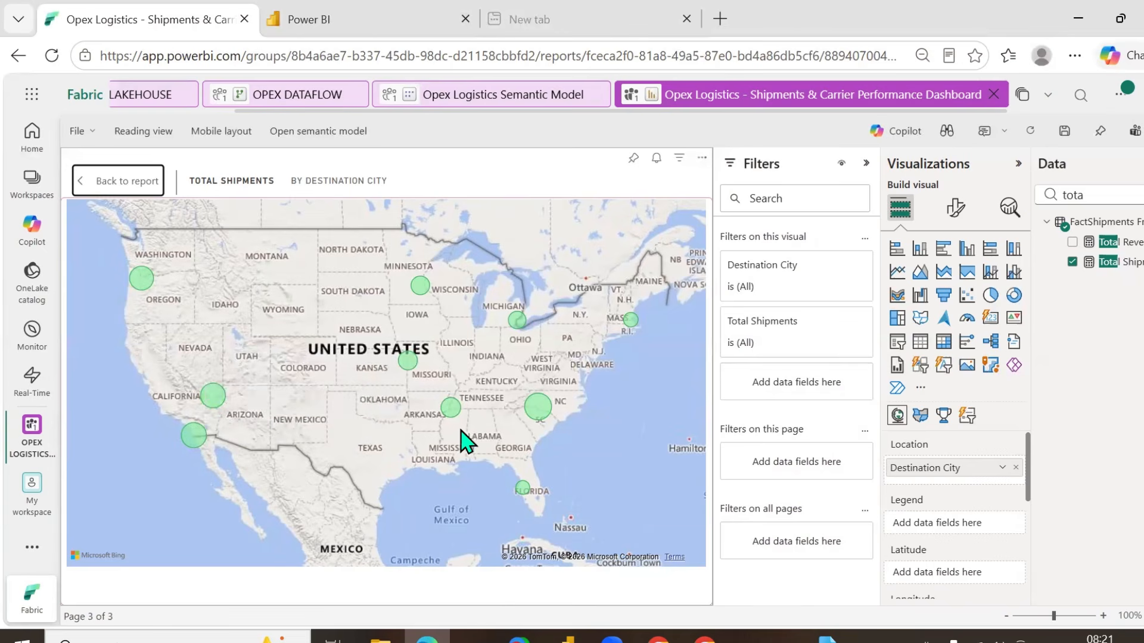
mouse_move(453, 411)
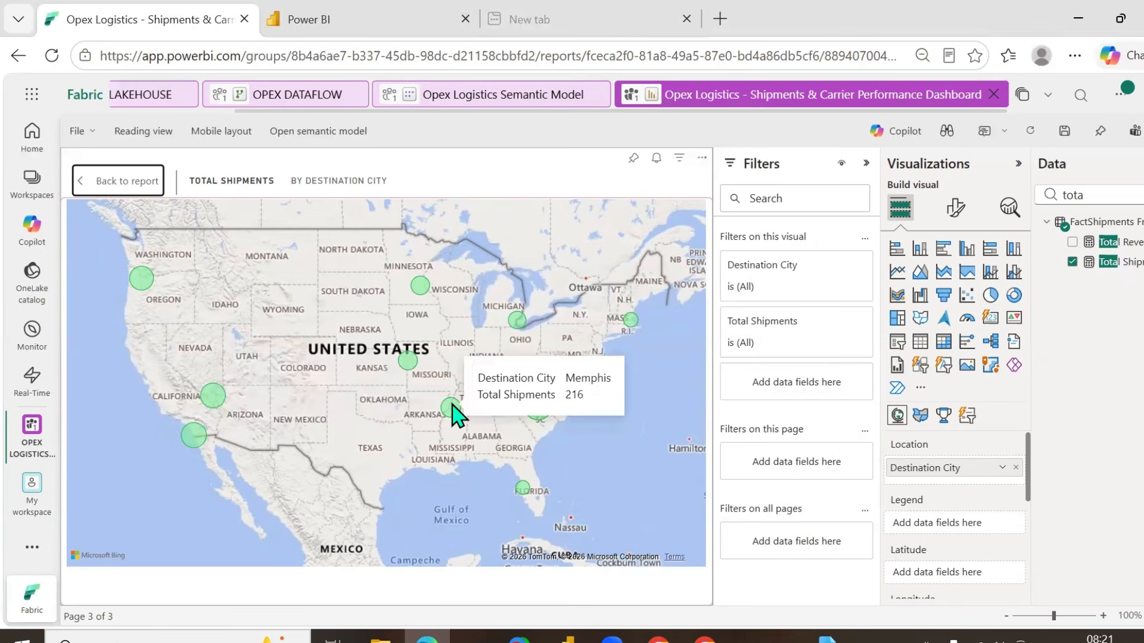
mouse_move(407, 364)
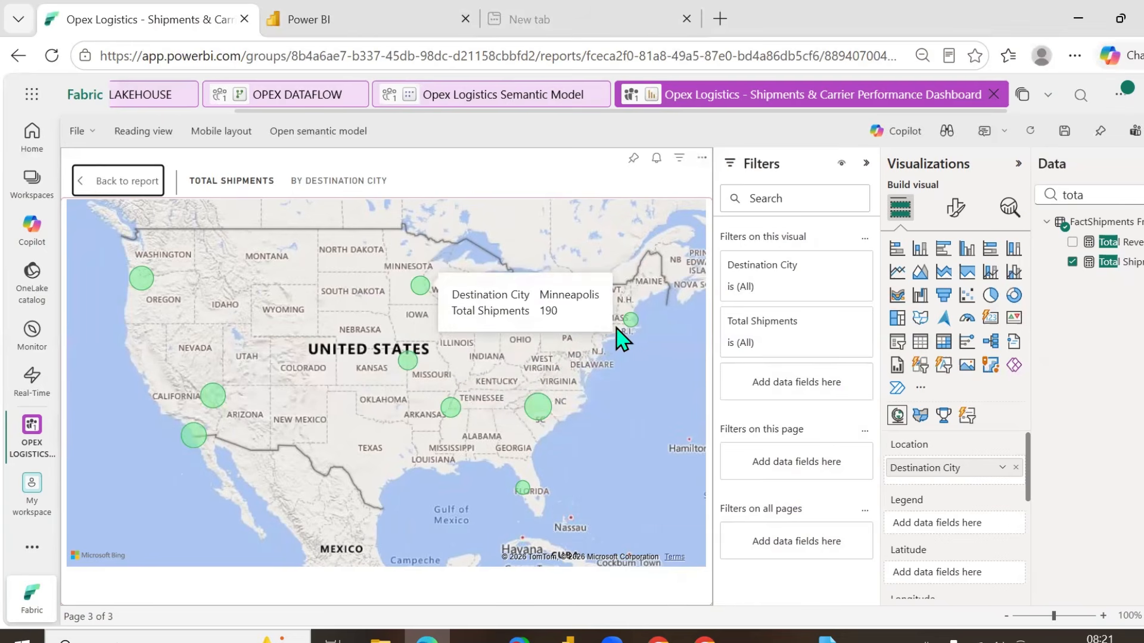
mouse_move(633, 323)
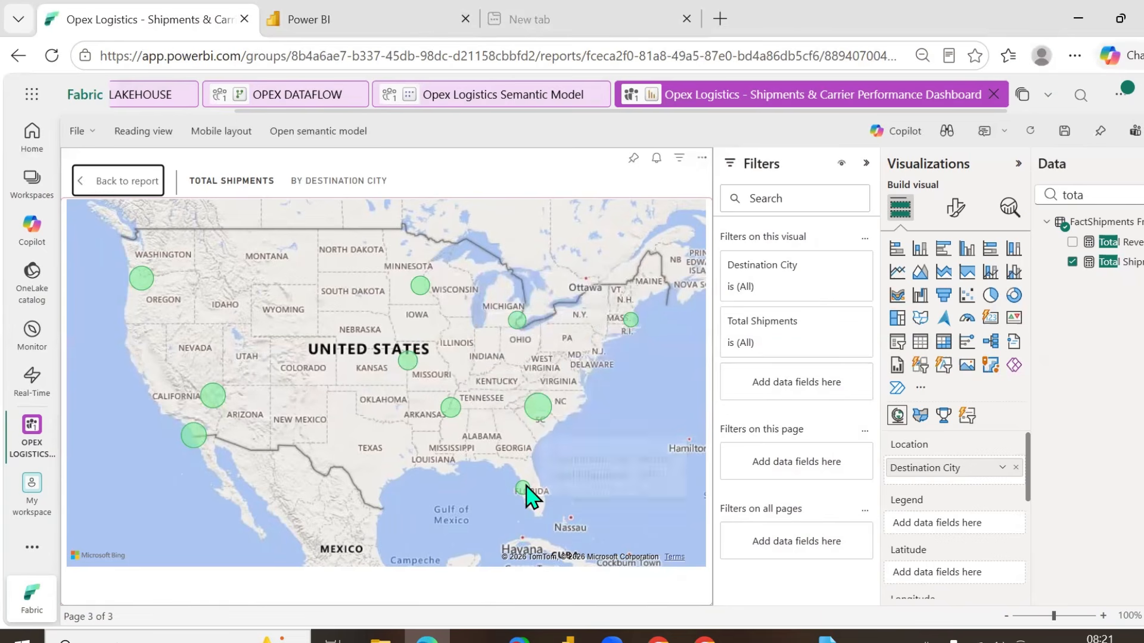
mouse_move(527, 493)
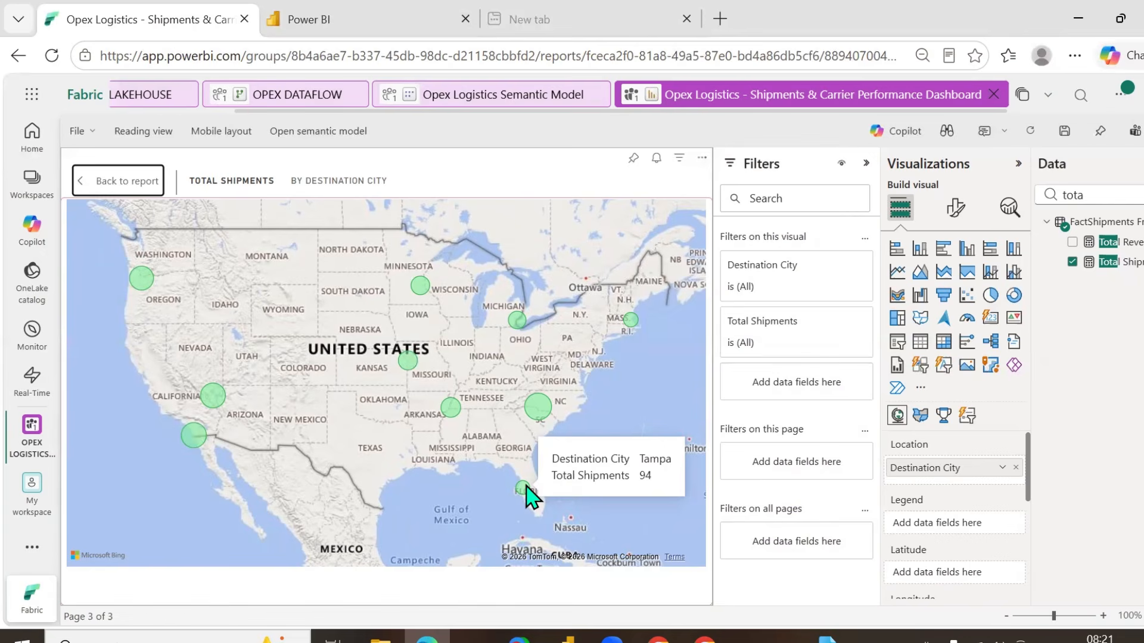
left_click(111, 184)
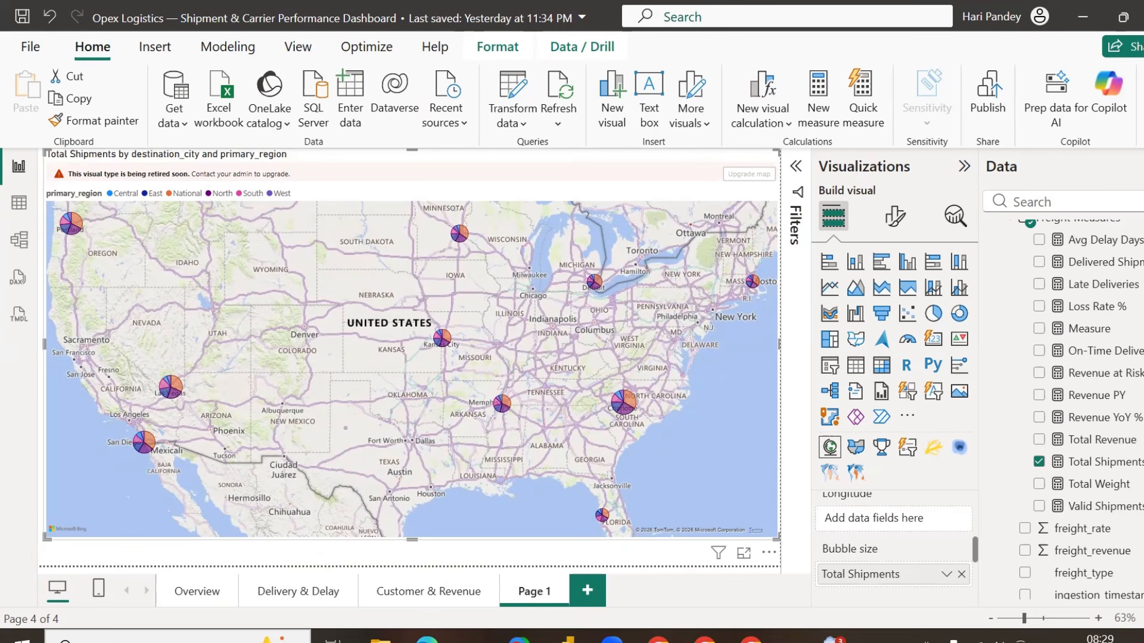
- On the Power BI Desktop report's Overview page, examine the Revenue at Risk measure's formula and close it without changes
left_click(179, 597)
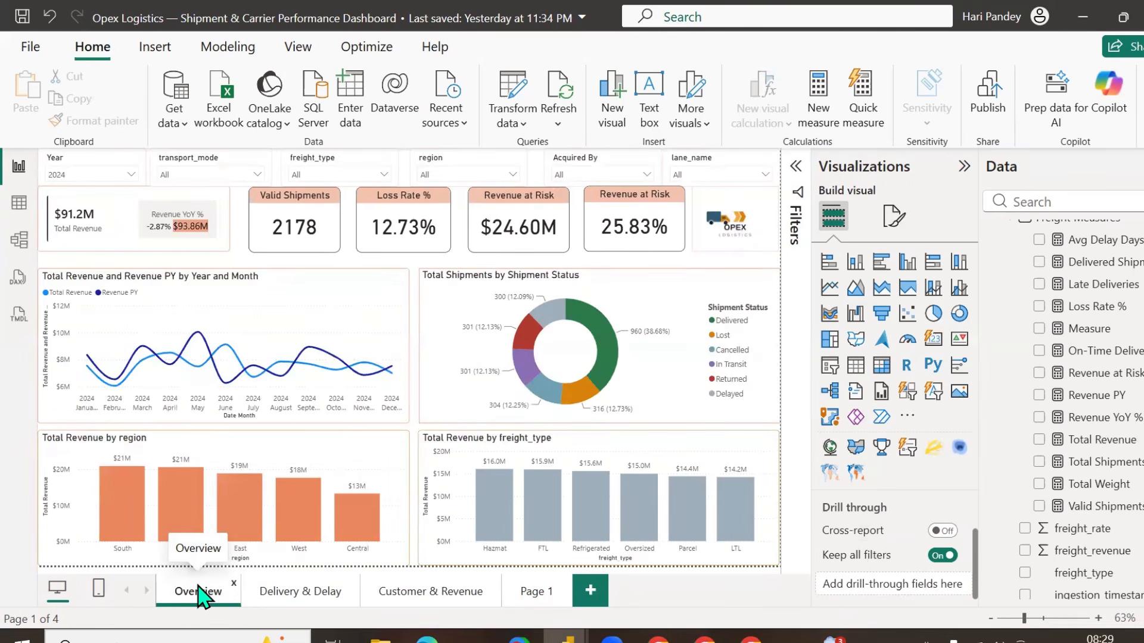
left_click(536, 217)
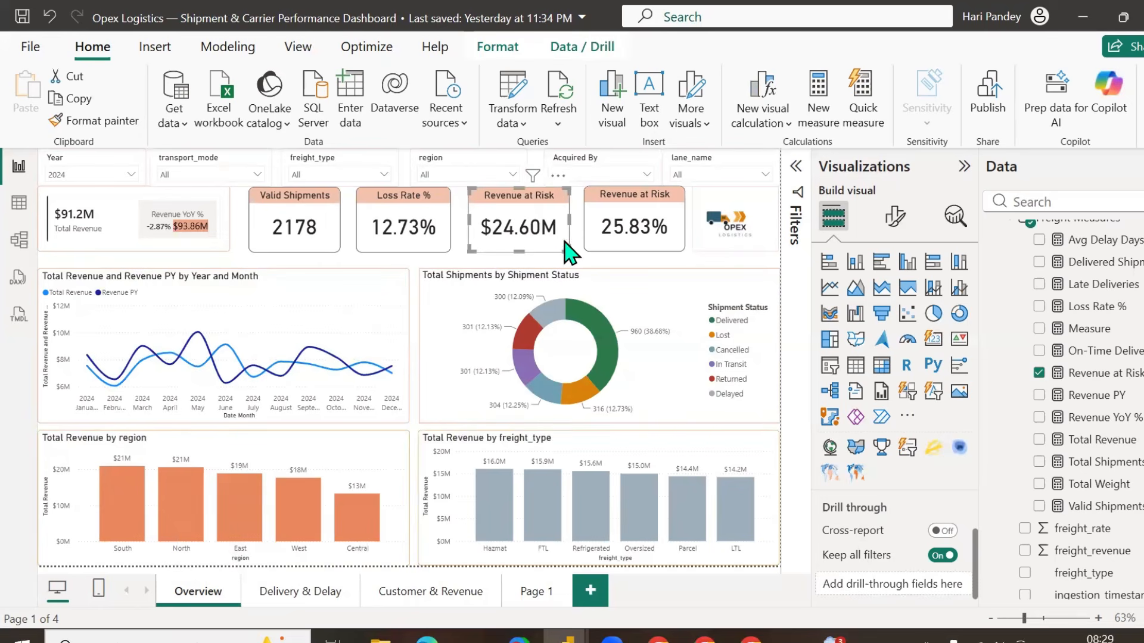
left_click(1111, 375)
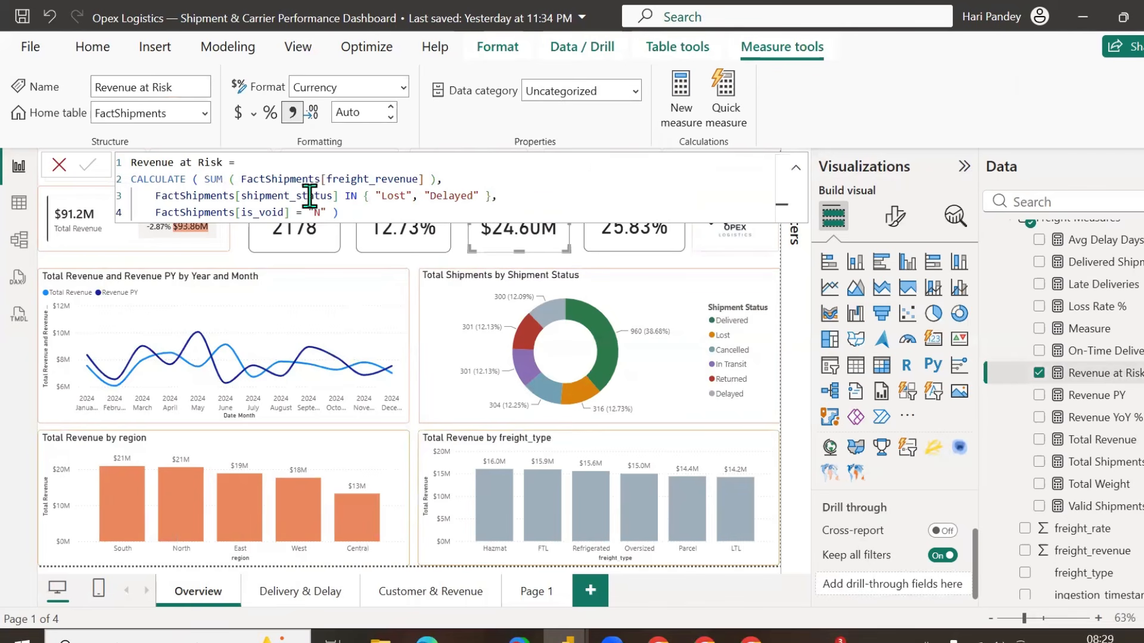
left_click_drag(365, 196, 489, 195)
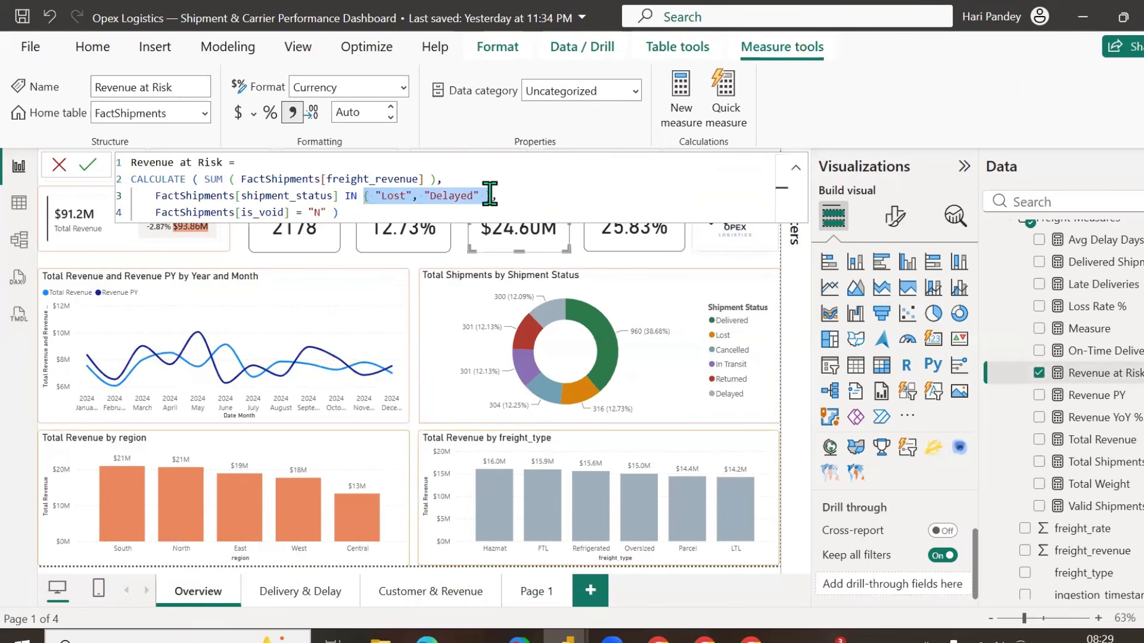
left_click_drag(338, 212, 122, 212)
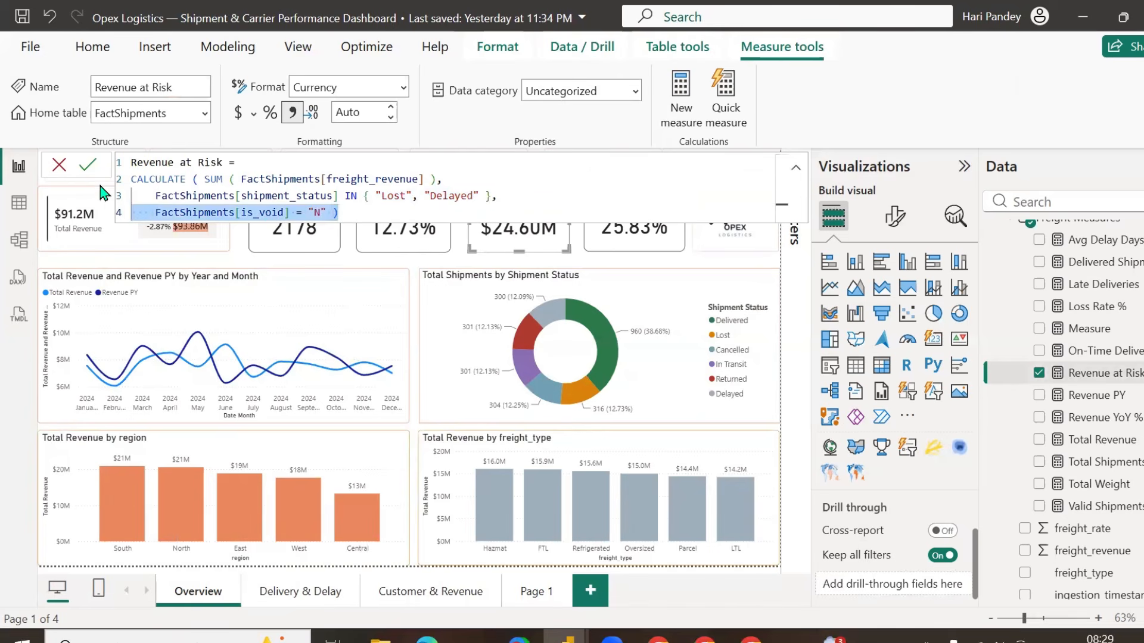
left_click(59, 167)
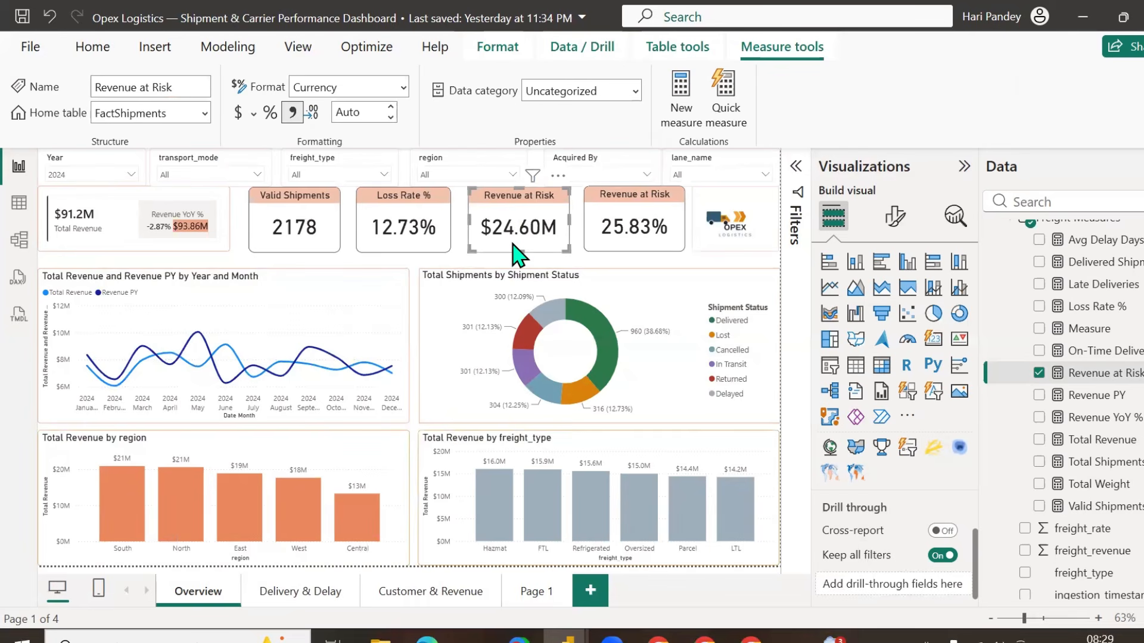
- Examine the two Revenue at Risk cards and the Loss Rate % card on the Overview page
left_click(635, 210)
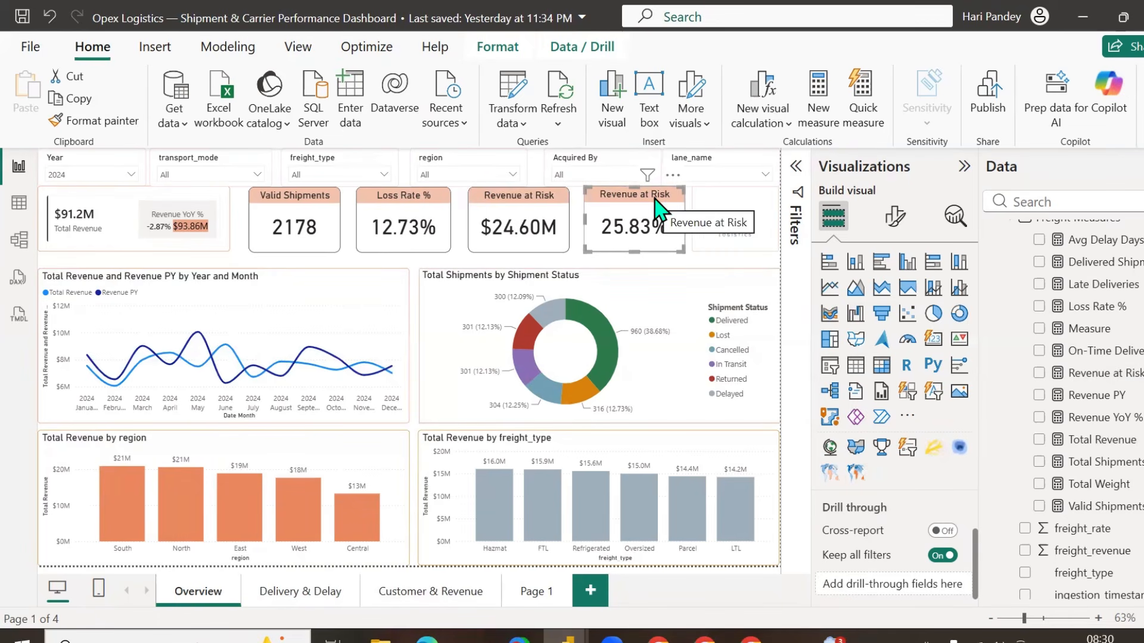
left_click(512, 208)
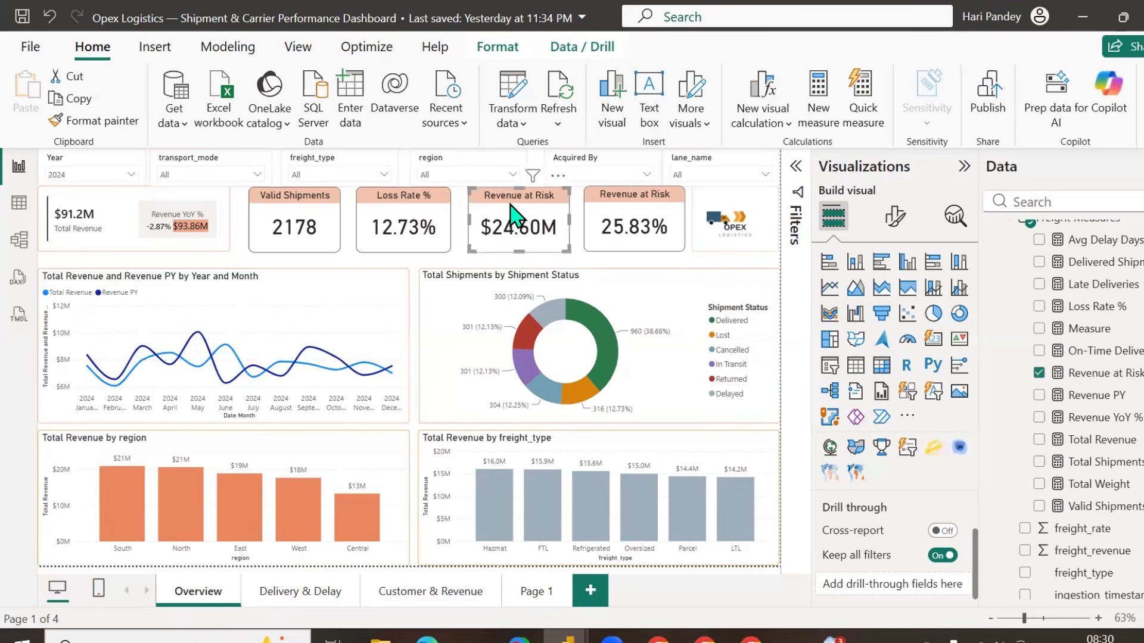
left_click(410, 201)
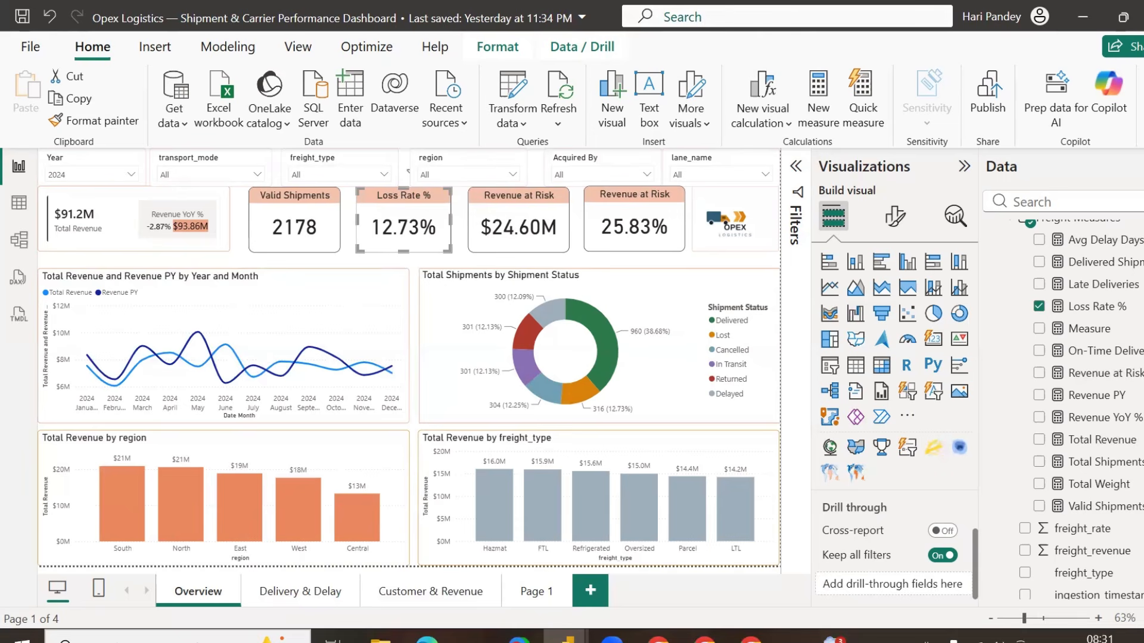
left_click(751, 640)
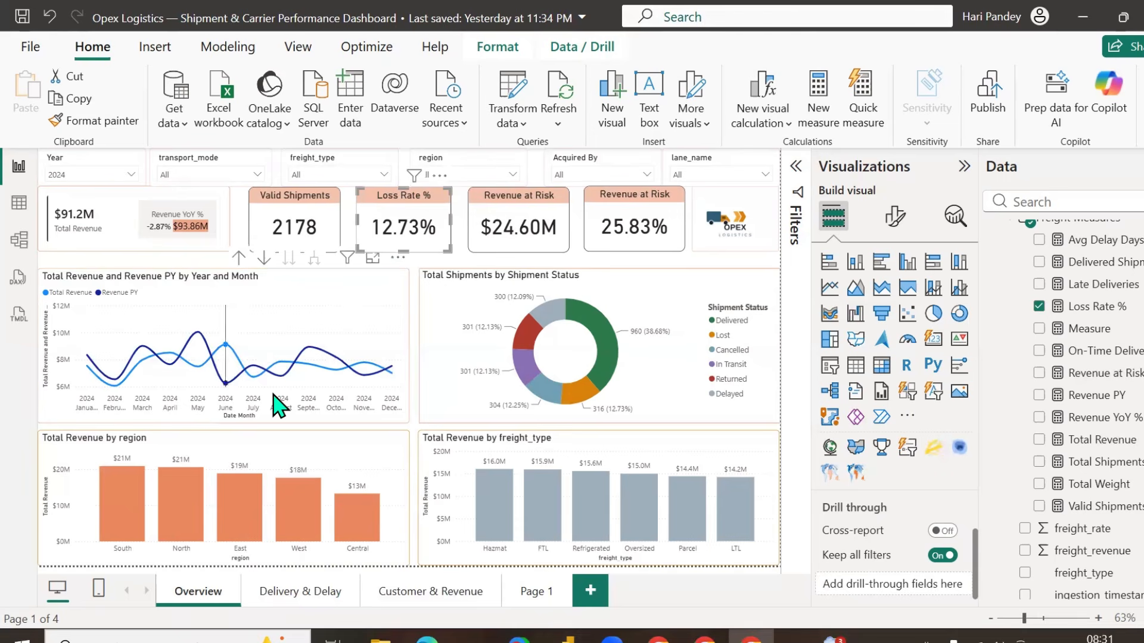
- Examine the enlarged Total Shipments by Delay Reason chart on the Delivery & Delay page and return to the report
left_click(299, 603)
left_click(300, 603)
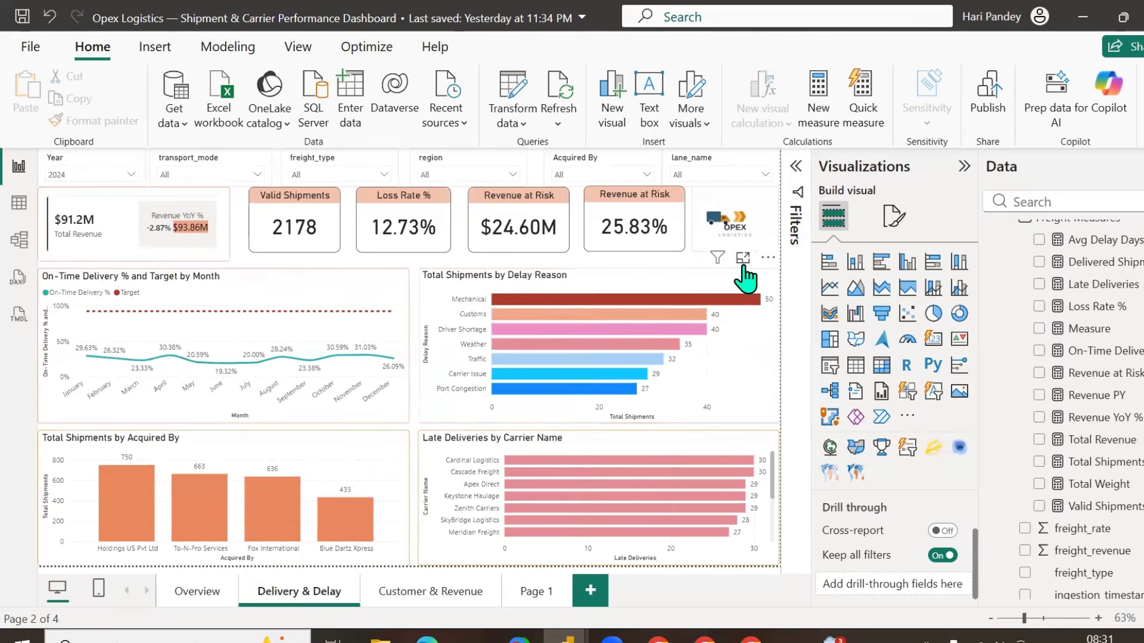
left_click(742, 260)
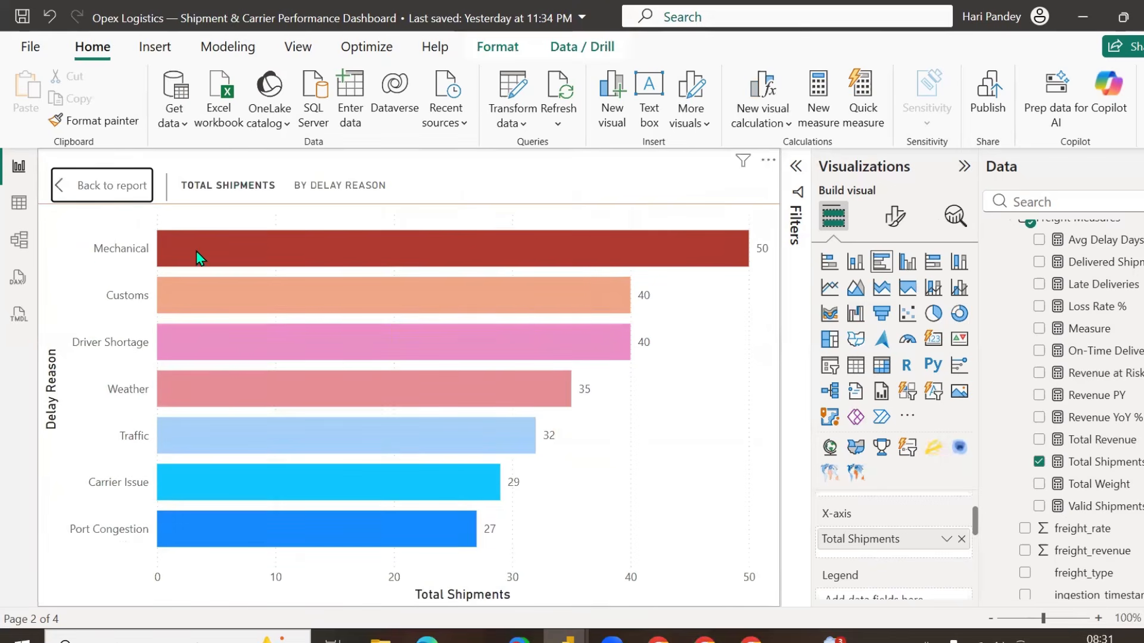
mouse_move(198, 257)
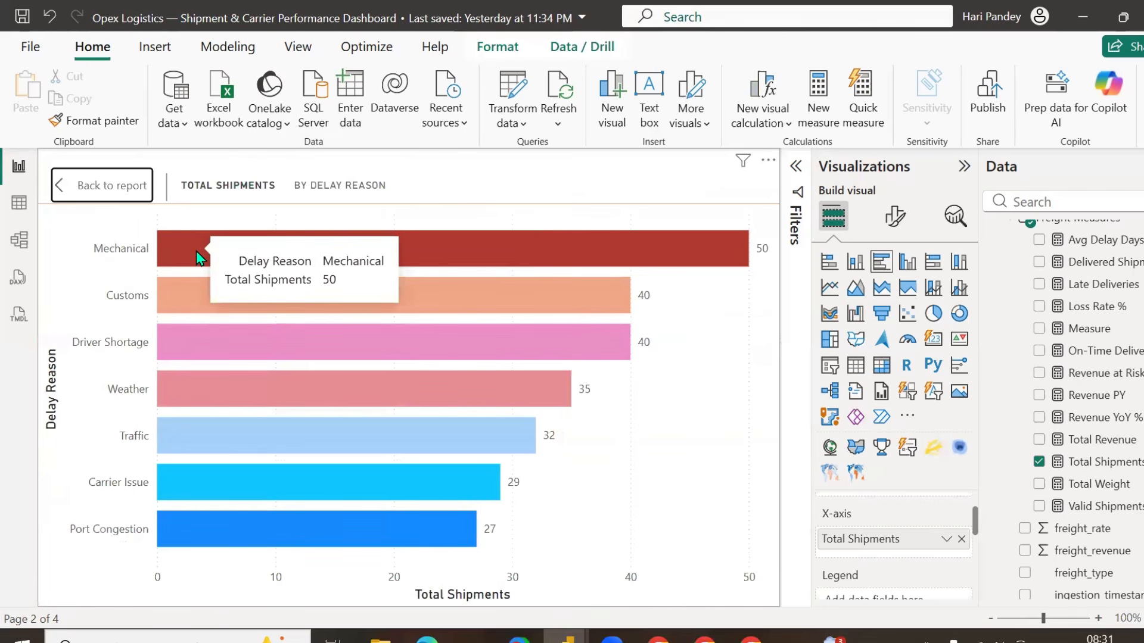
mouse_move(191, 308)
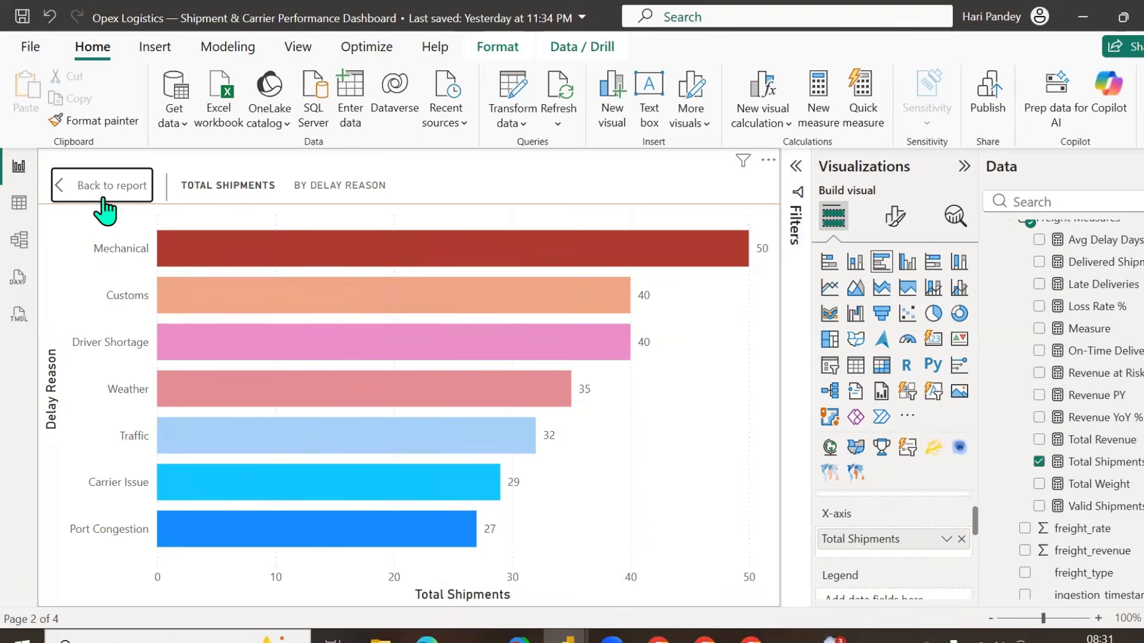
left_click(60, 185)
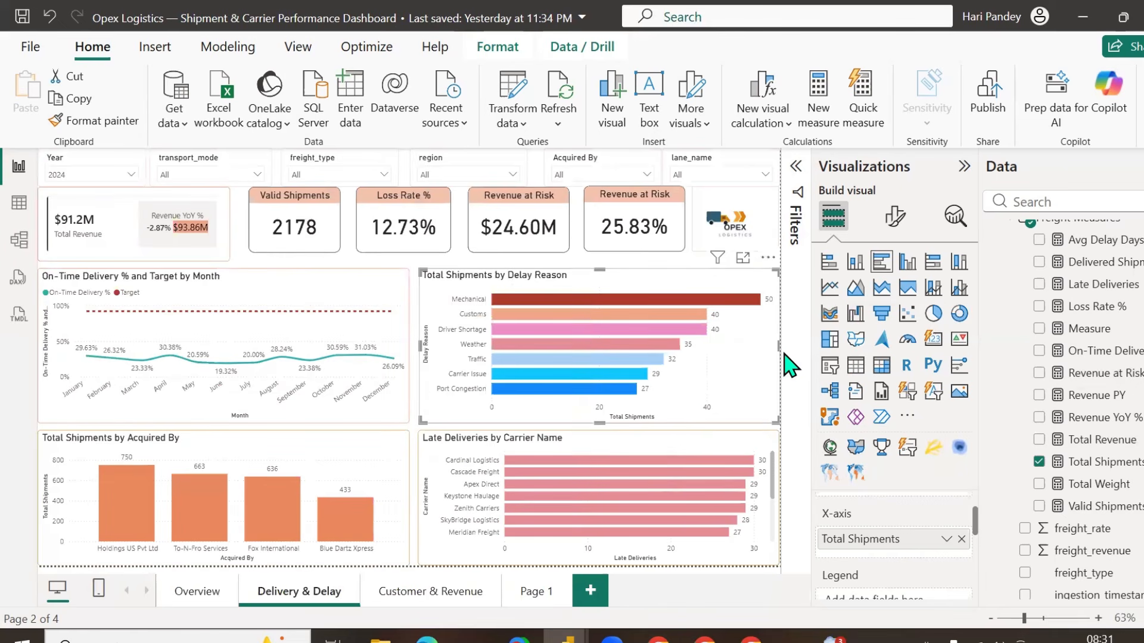
- Search the fields for "mode" and add transport_mode above Delay Reason on the delay reason chart's Y-axis
left_click(1101, 202)
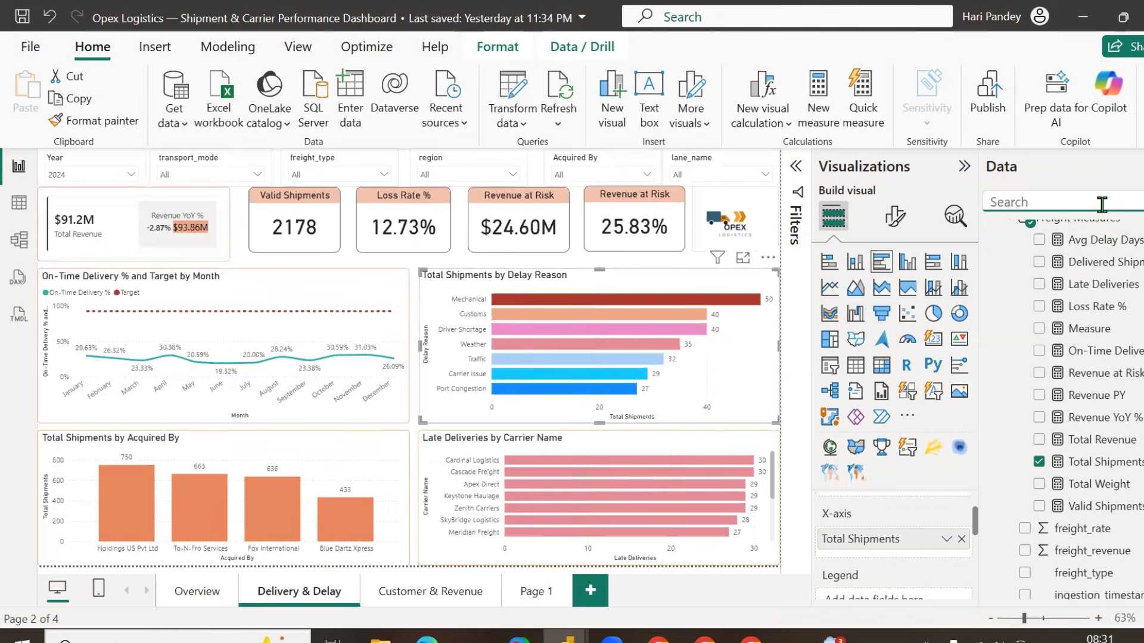
type("mode")
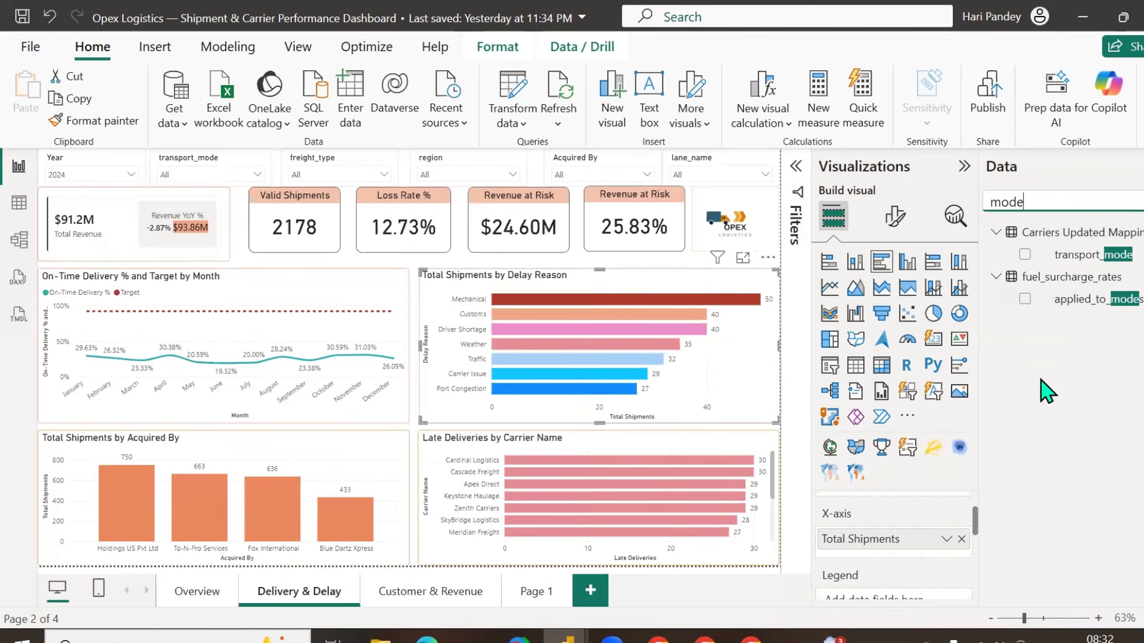
scroll(902, 533, "up", 2)
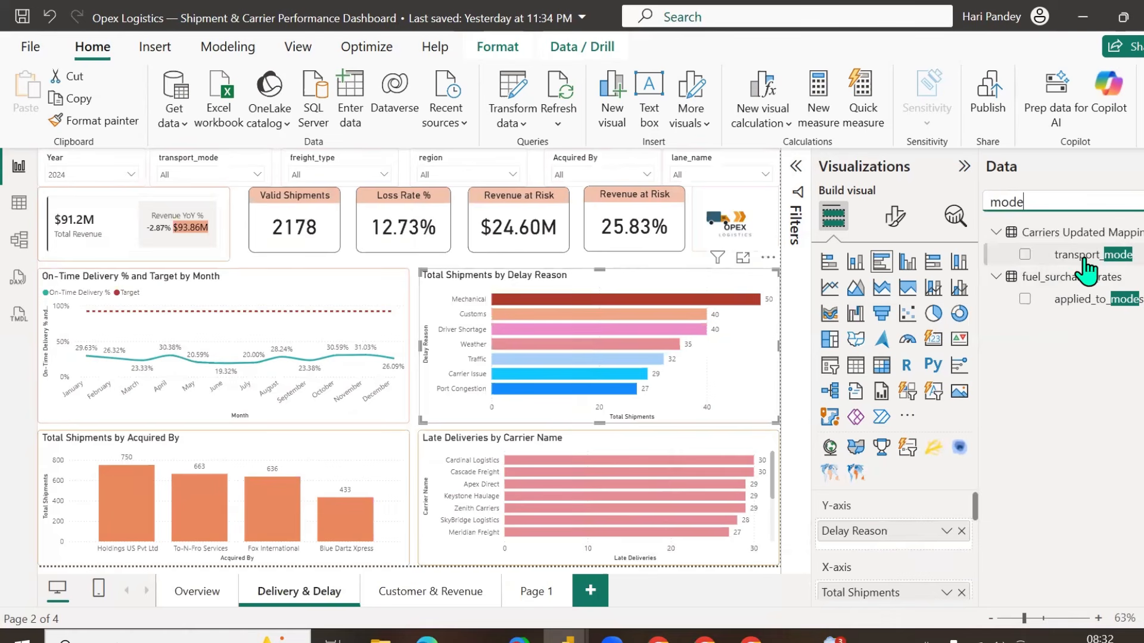
left_click_drag(1085, 255, 890, 528)
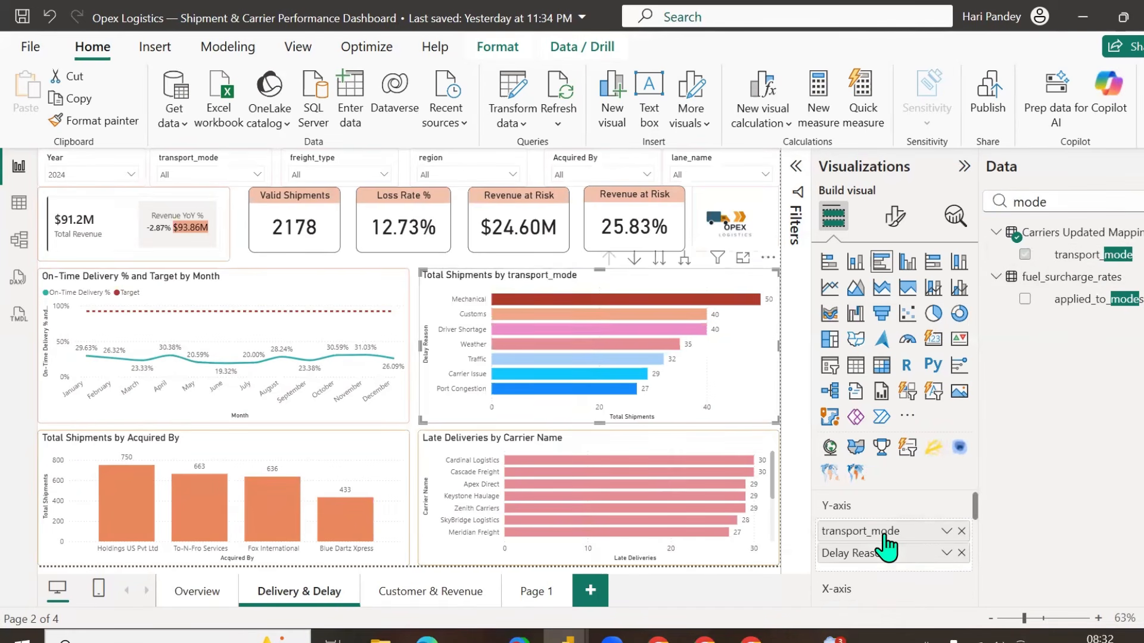
- Expand the delay reason chart to show Delay Reason within each transport_mode, and drill back up to the transport_mode level
left_click(684, 258)
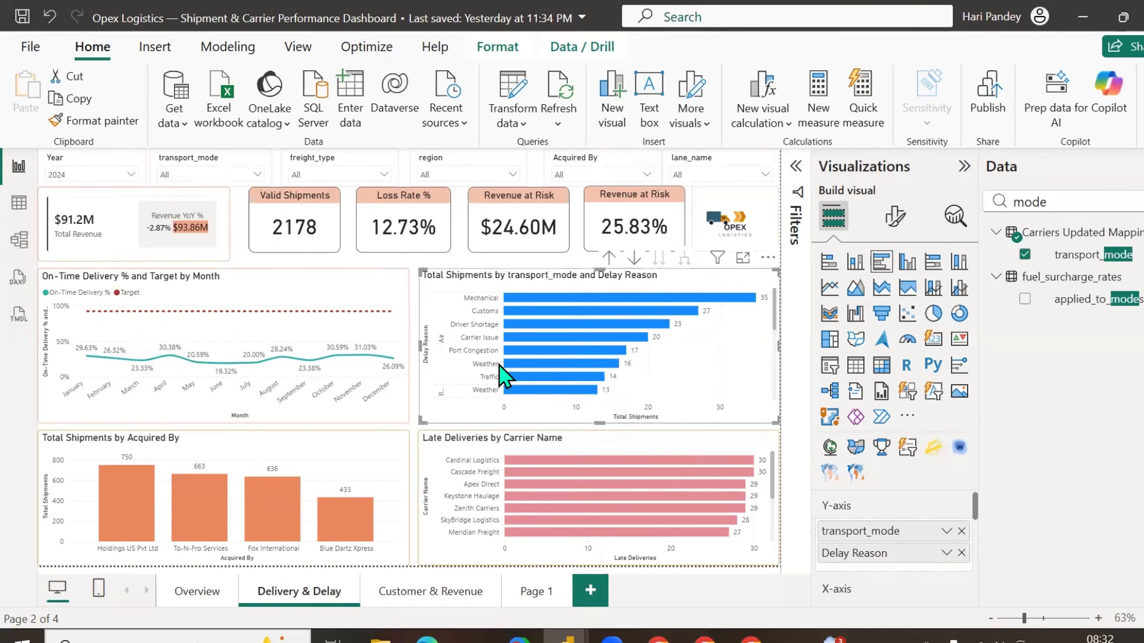
scroll(503, 373, "down", 5)
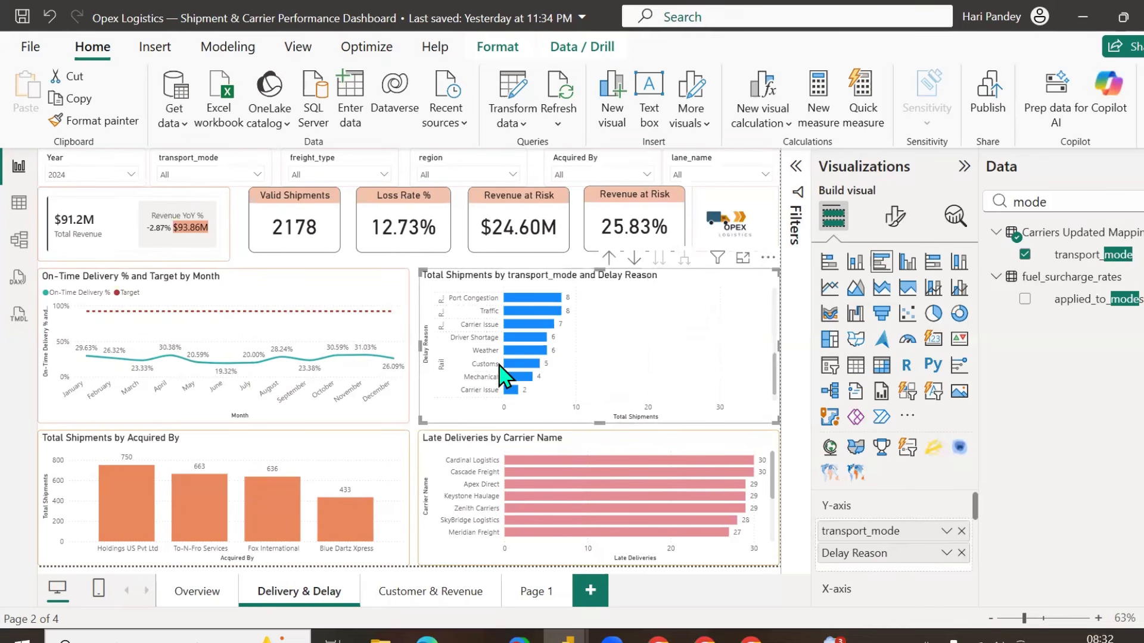
left_click(610, 258)
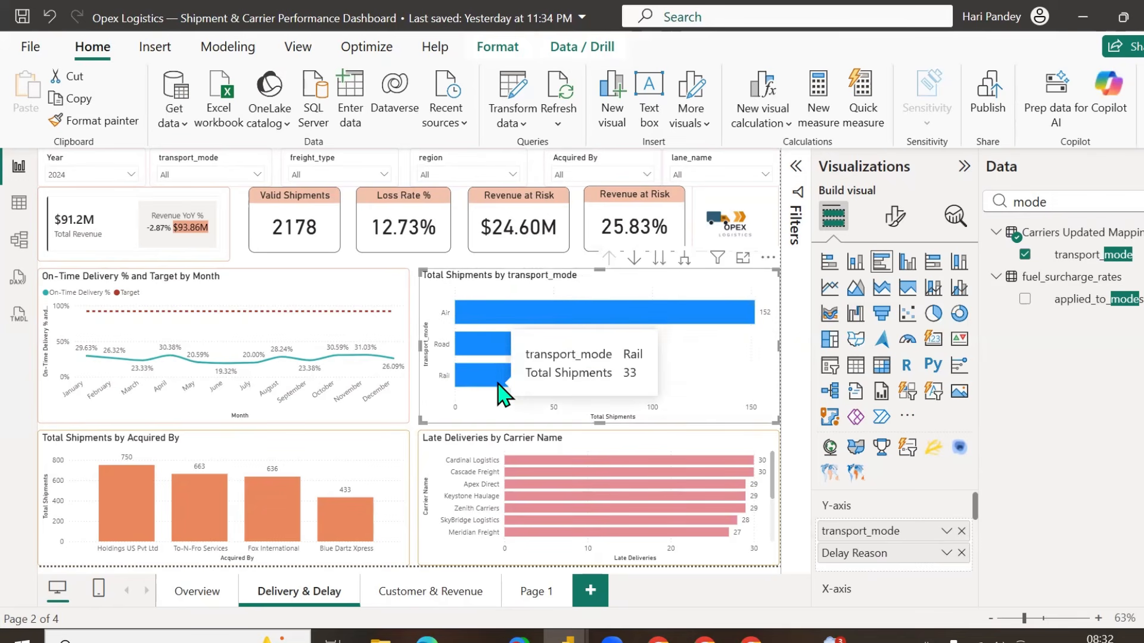
mouse_move(507, 310)
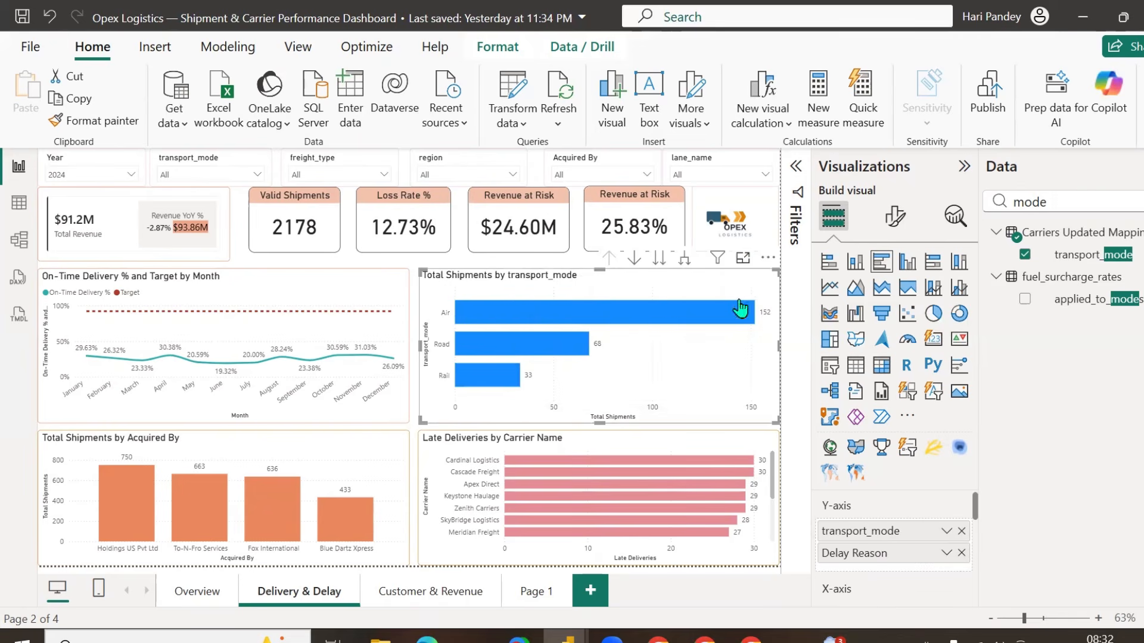
- Enlarge the Total Shipments by transport_mode chart, expand it down to Delay Reason, review its bars and return to the report page
left_click(742, 258)
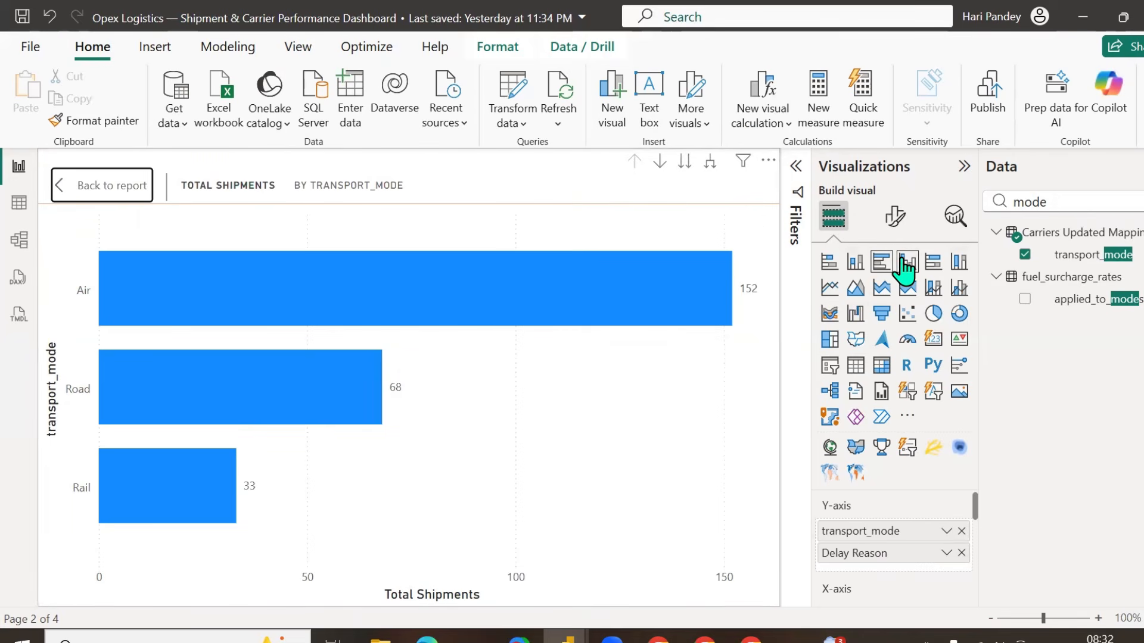
left_click(709, 162)
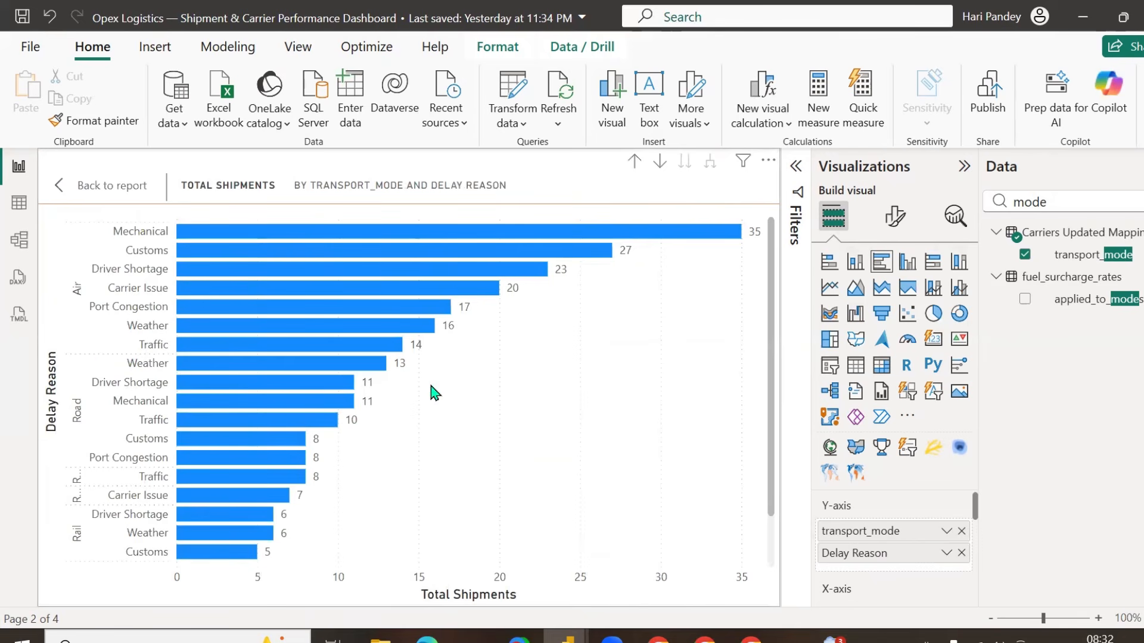
scroll(523, 385, "down", 1)
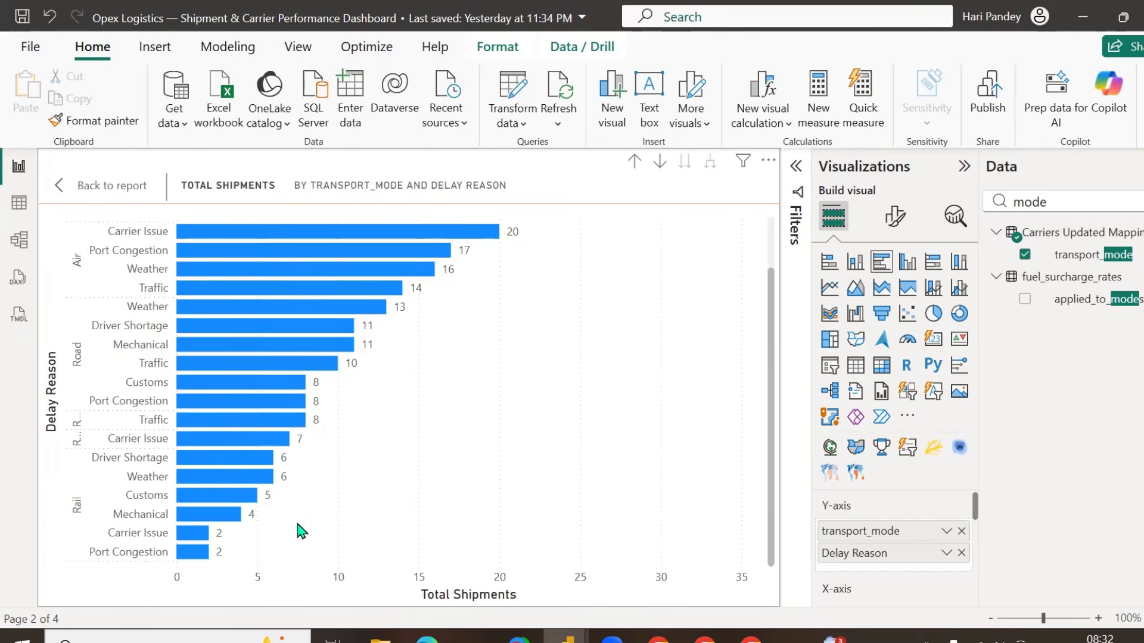
left_click(89, 185)
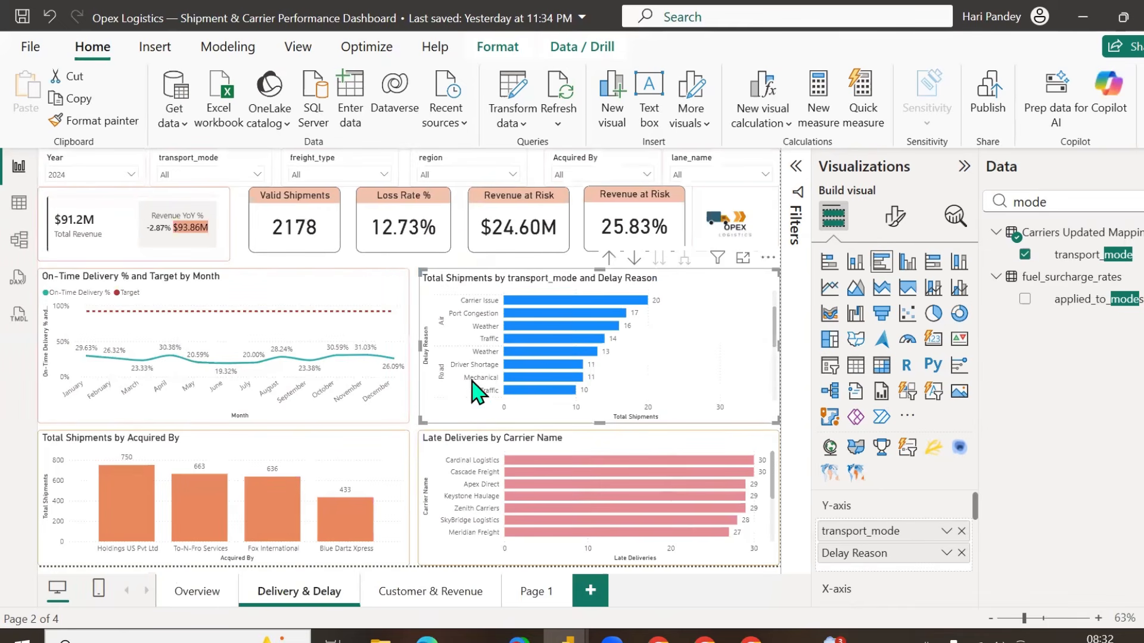
scroll(715, 354, "up", 1)
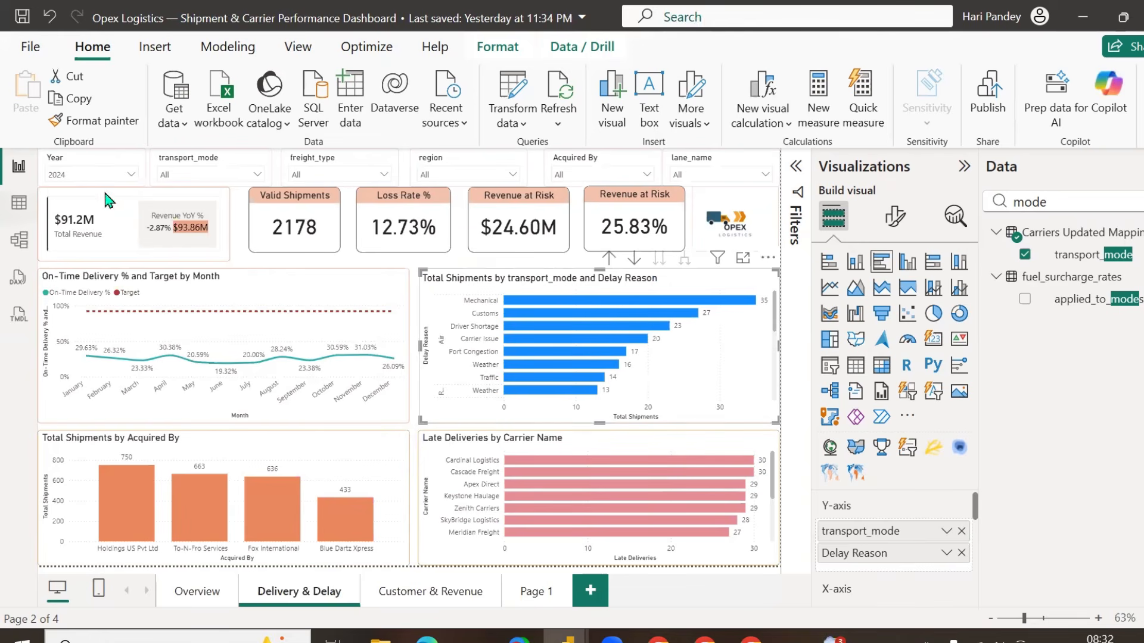
- Clear the Year slicer's selection to cover all years and select the Revenue at Risk amount card
left_click(131, 157)
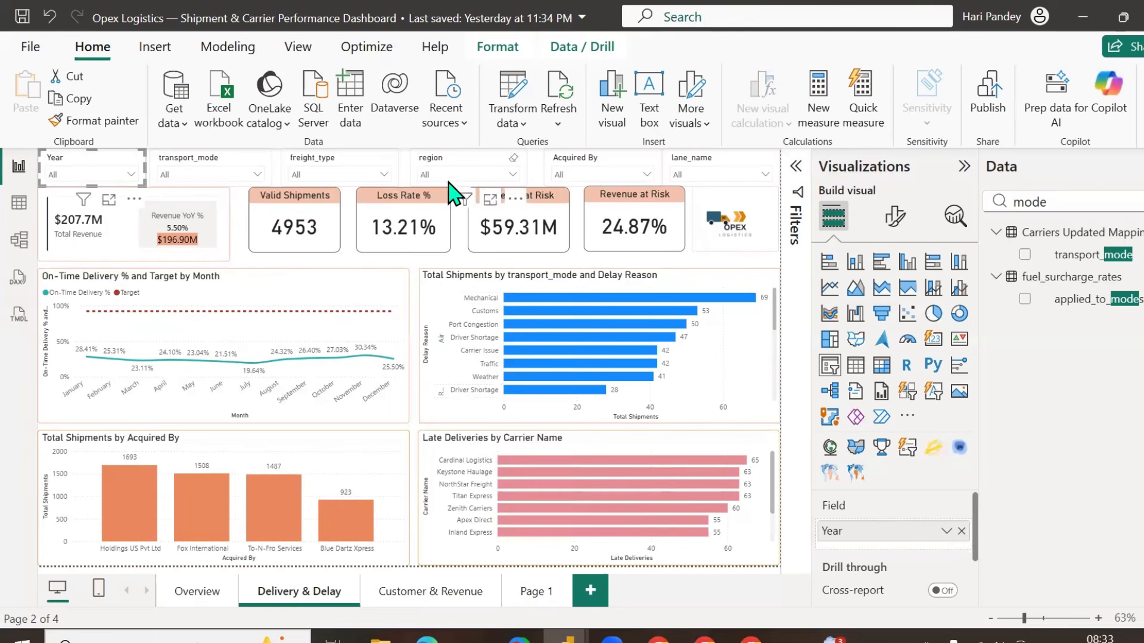
left_click(535, 204)
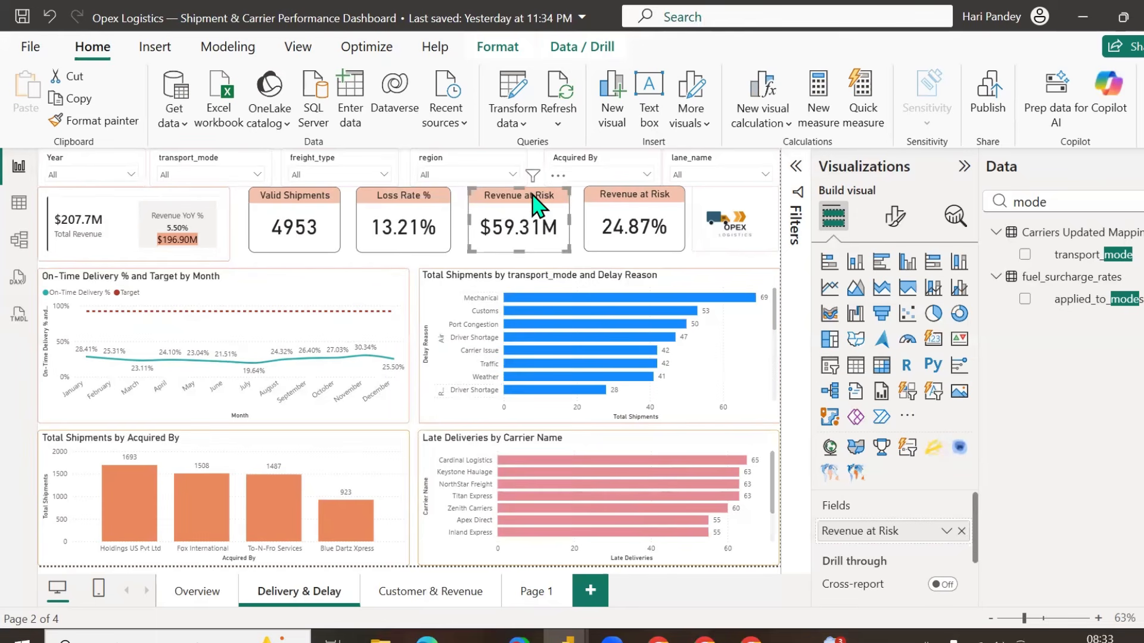